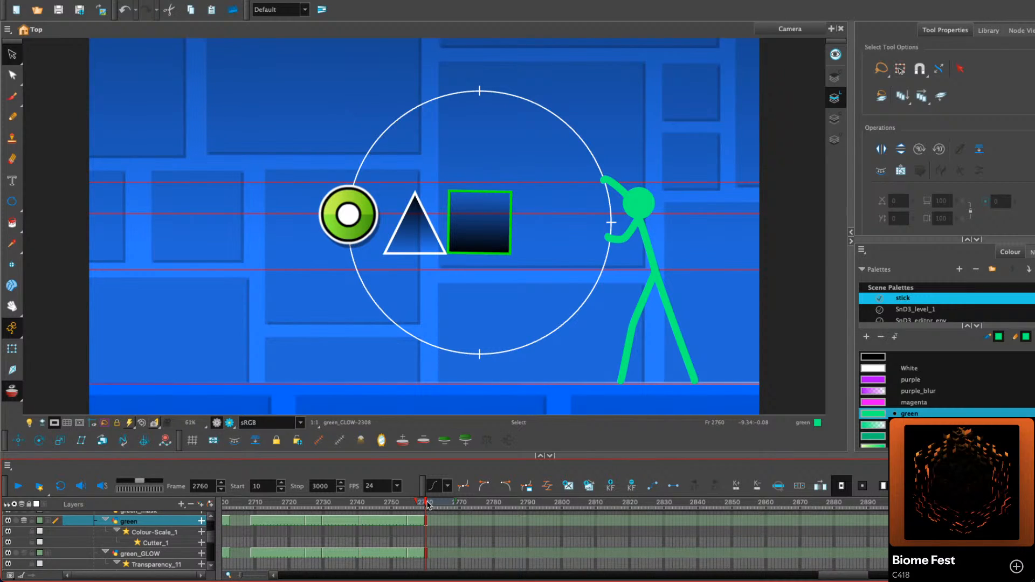
Scrub the timeline back to frame 2737 to review the green stick figure's earlier pose
key(comma)
key(period)
drag(425, 501, 348, 500)
scroll(811, 547, left, 6)
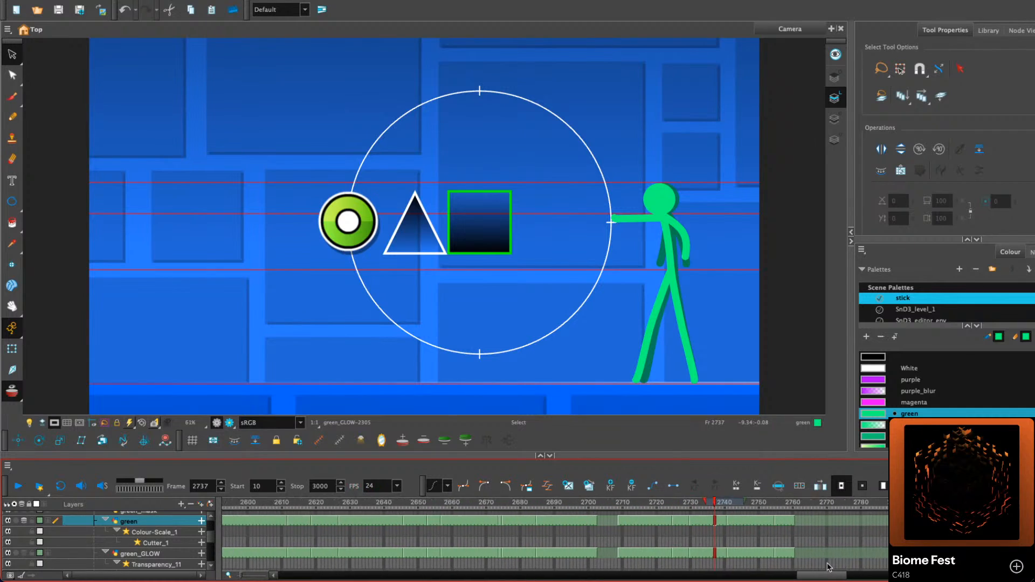
Step forward through the green layer's drawings from frame 2575 to frame 2741 to examine the walking poses
click(249, 501)
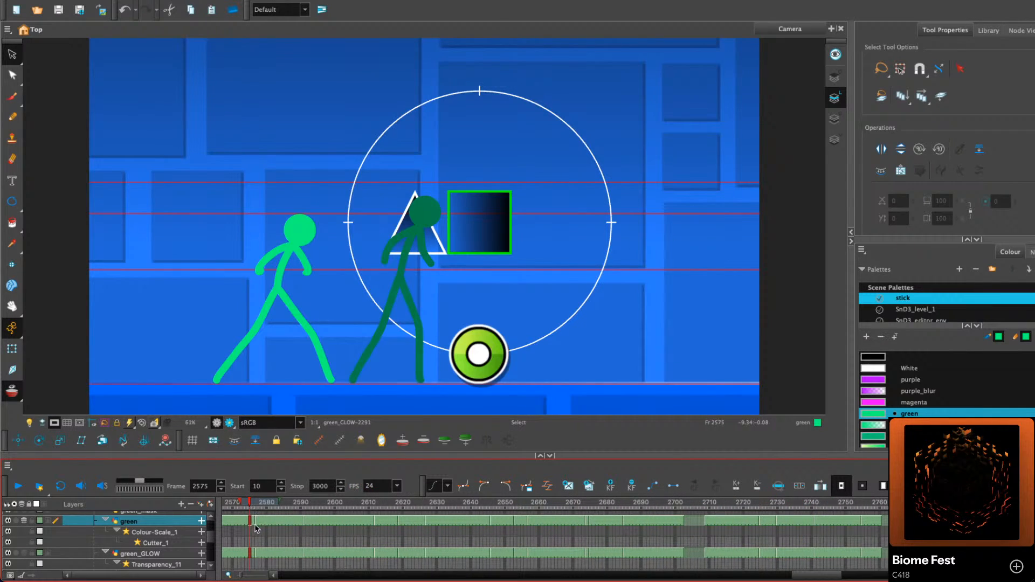
key(g)
key(g)
key(g)
key(g)
key(g)
key(g)
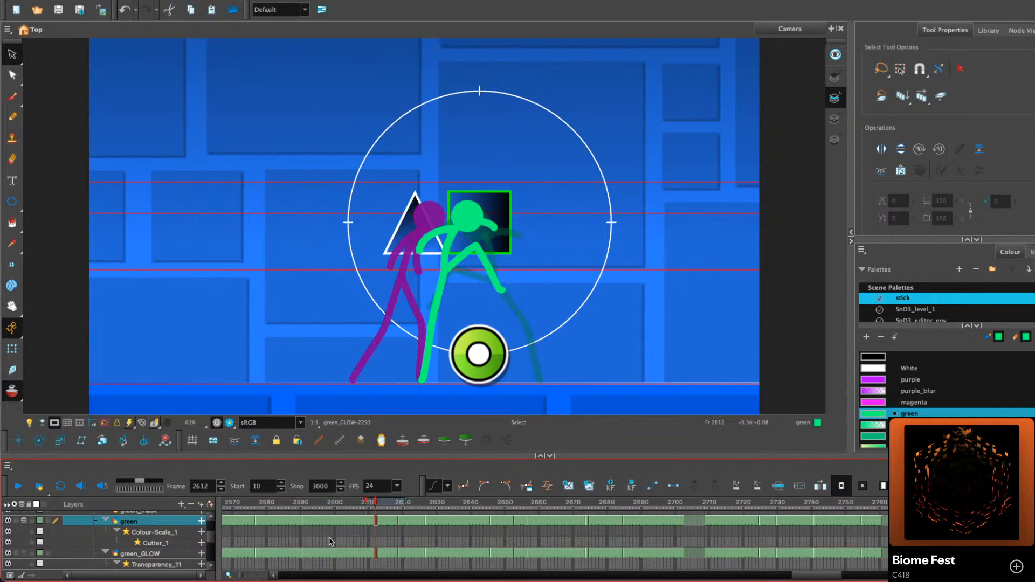
key(g)
key(g)
key(g)
key(g)
key(g)
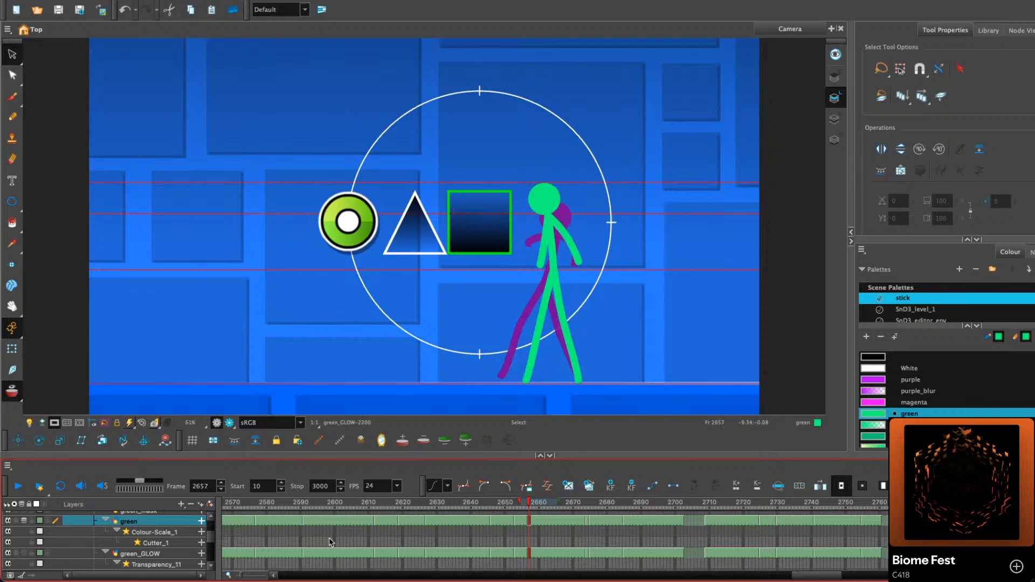
key(g)
key(g)
key(g)
key(g)
key(g)
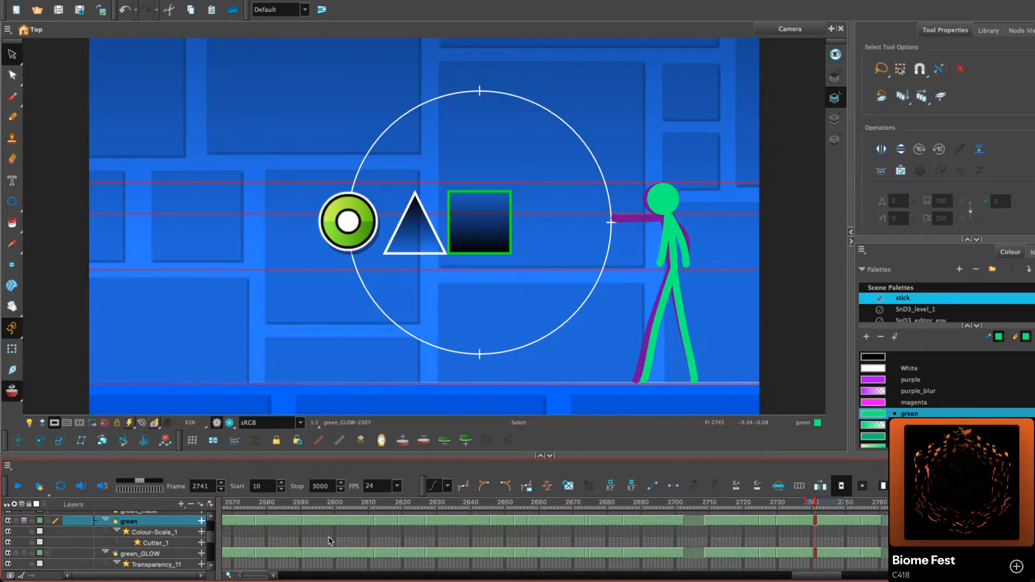
Step backward through the green layer's drawings to frame 2612 to recheck the poses in reverse
key(f)
key(f)
key(f)
key(f)
key(f)
key(f)
key(f)
key(f)
key(f)
key(f)
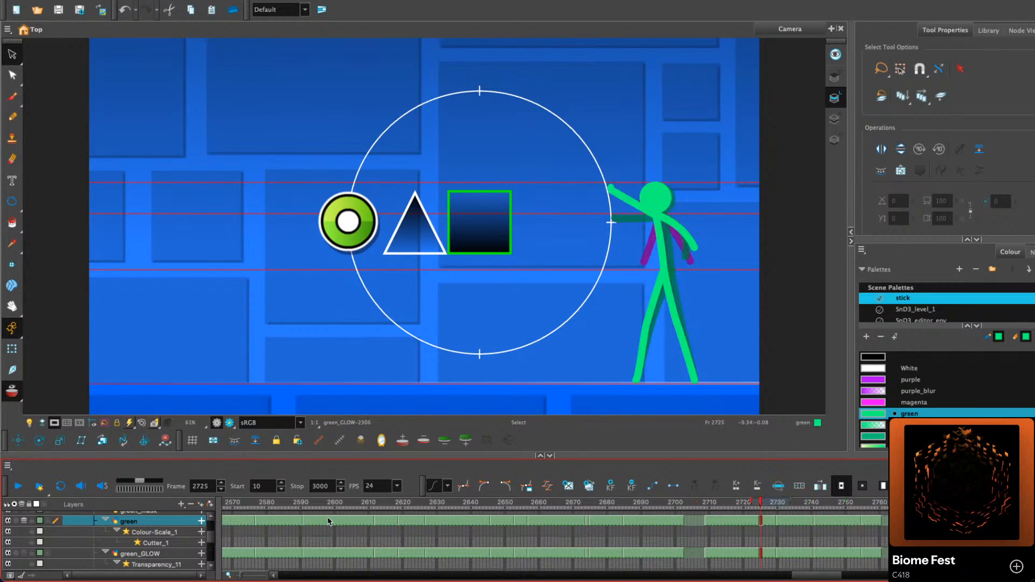
key(f)
key(f)
key(f)
key(f)
key(f)
key(f)
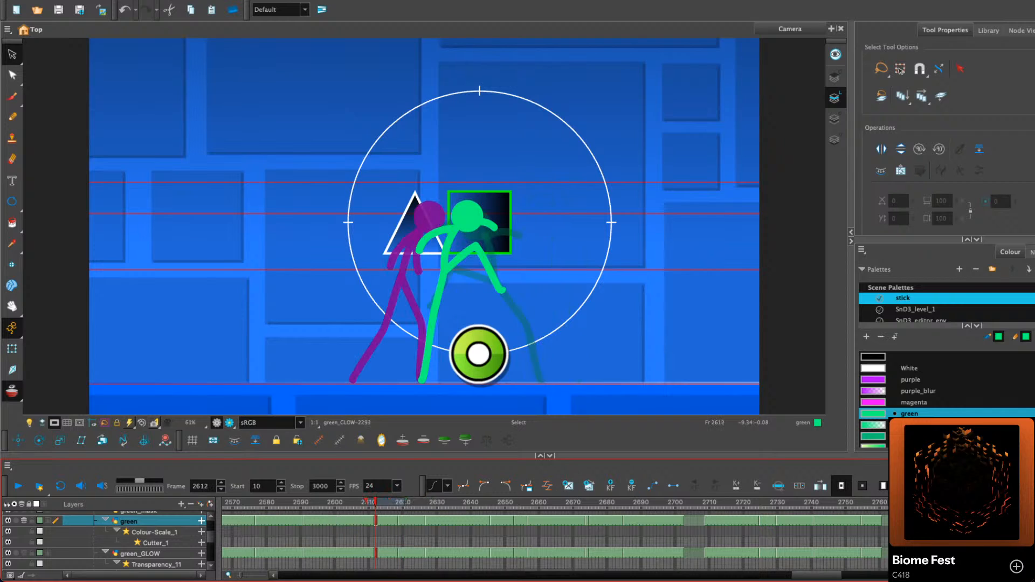
Scrub the last part of the scene to frame 2999 to inspect the frames after the final green drawing
drag(831, 576, 843, 575)
drag(840, 507, 781, 512)
drag(830, 576, 876, 562)
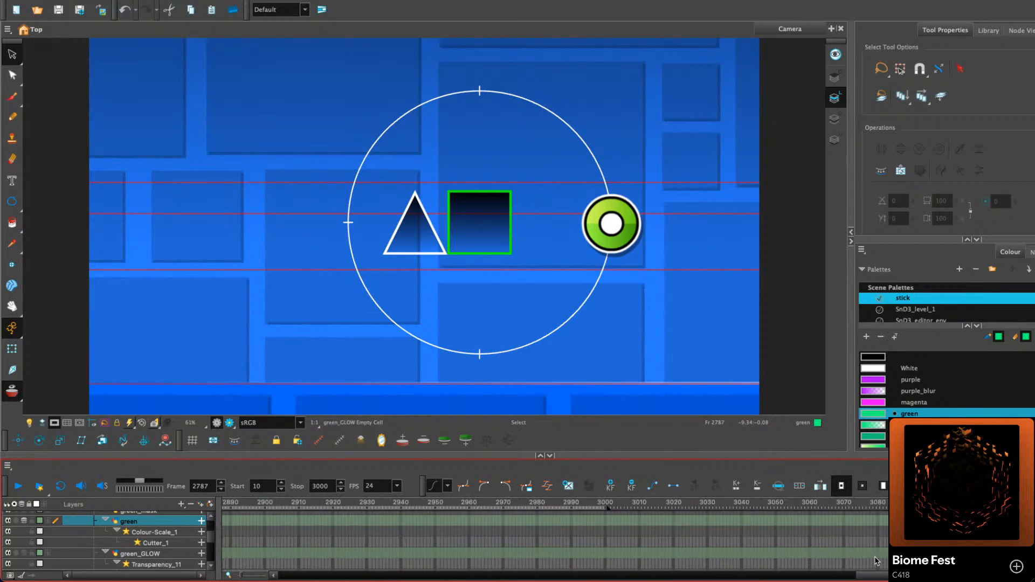
click(575, 507)
drag(586, 514, 523, 512)
drag(525, 503, 605, 528)
Go back to the middle of the scene and examine the close-up of the green figure around frame 1500
drag(879, 575, 793, 561)
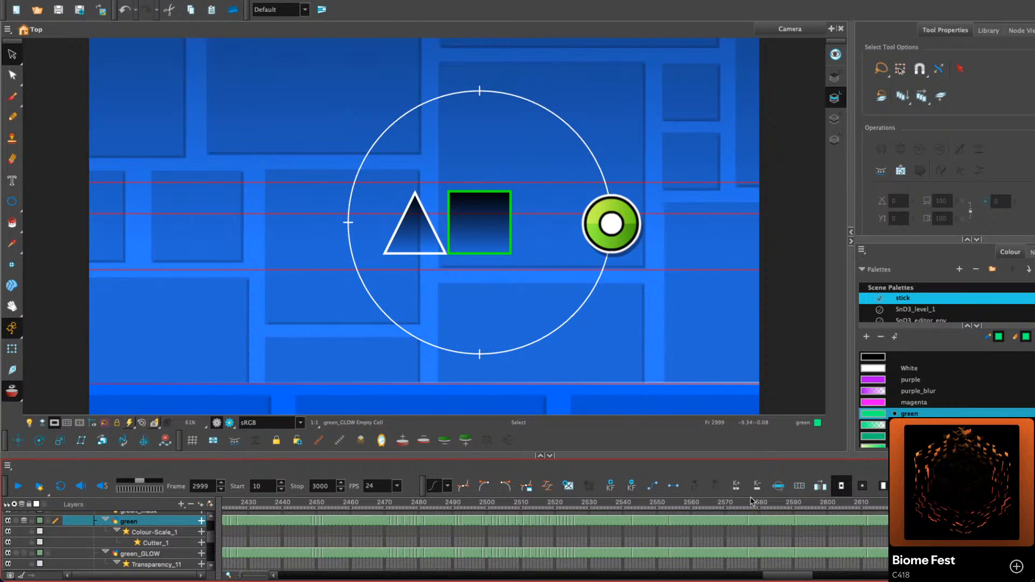
drag(787, 576, 447, 545)
drag(592, 576, 577, 561)
click(602, 508)
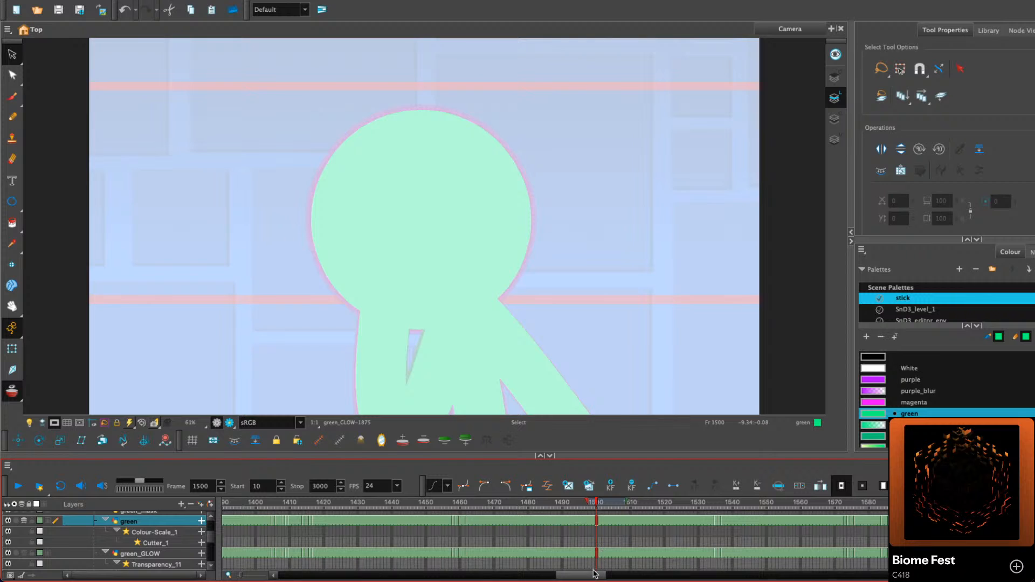
Compare the green figure's lying and standing poses by flipping between frames 2542 and 2543
drag(589, 575, 806, 572)
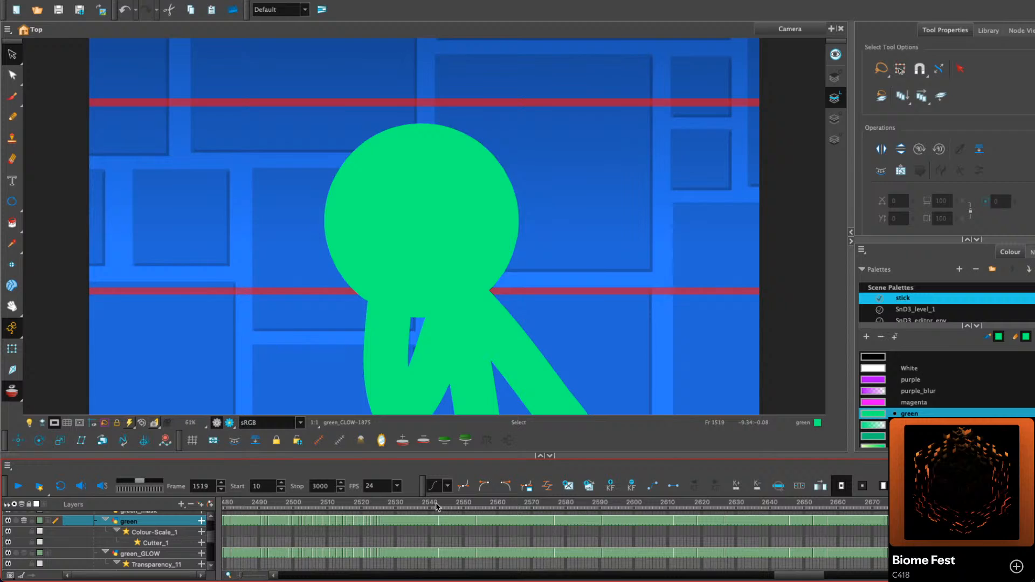
click(433, 504)
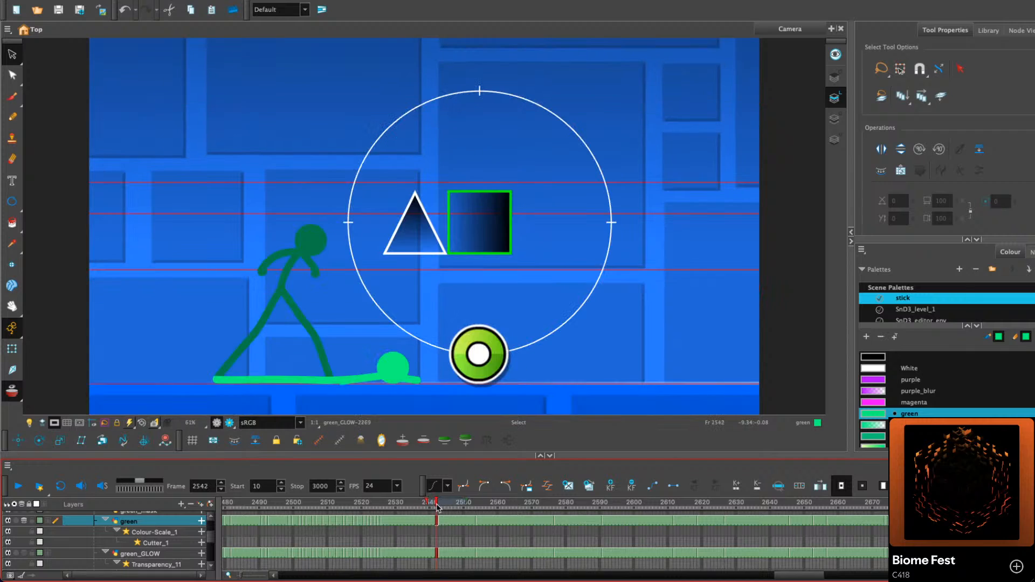
key(comma)
key(period)
key(period)
key(period)
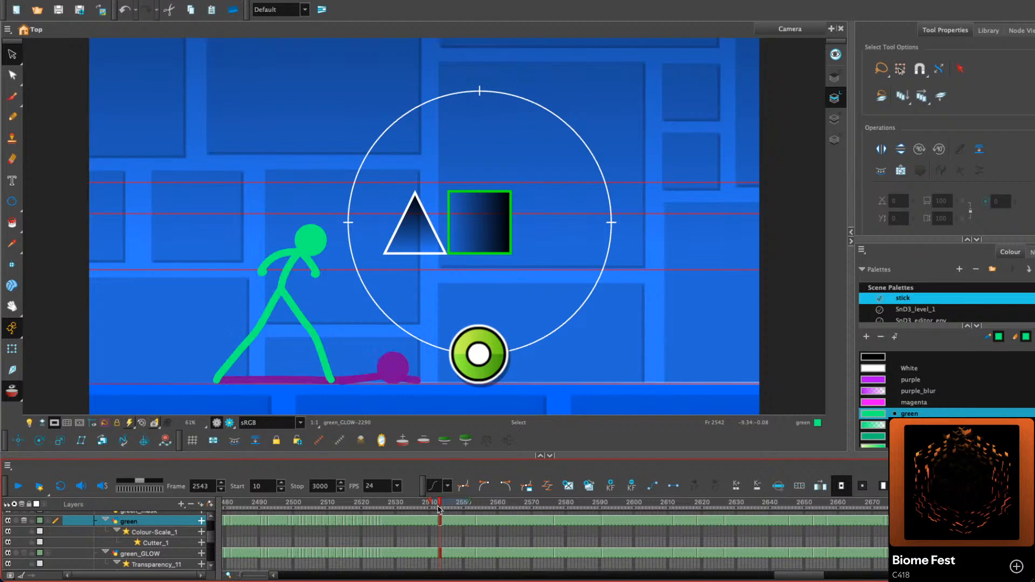
key(comma)
key(period)
key(comma)
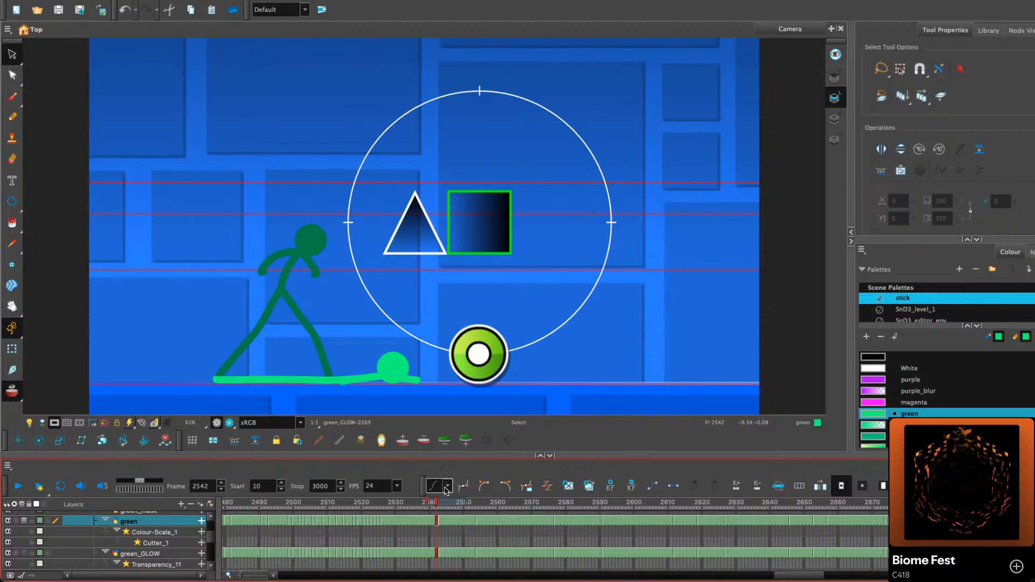
key(comma)
Go to frame 2554 and examine the surrounding exposures of the green layer up to about frame 2760
click(477, 505)
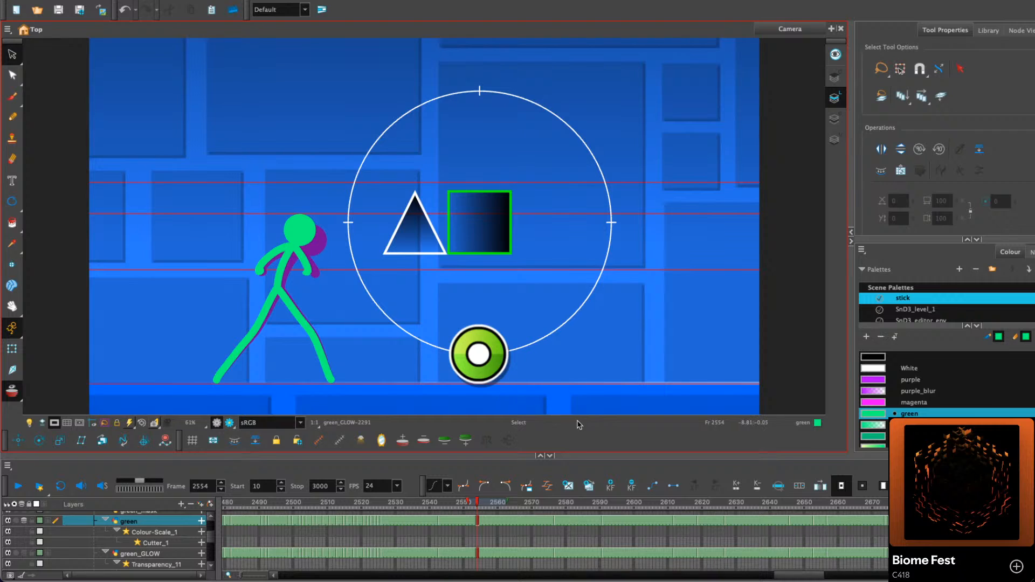
drag(798, 575, 804, 576)
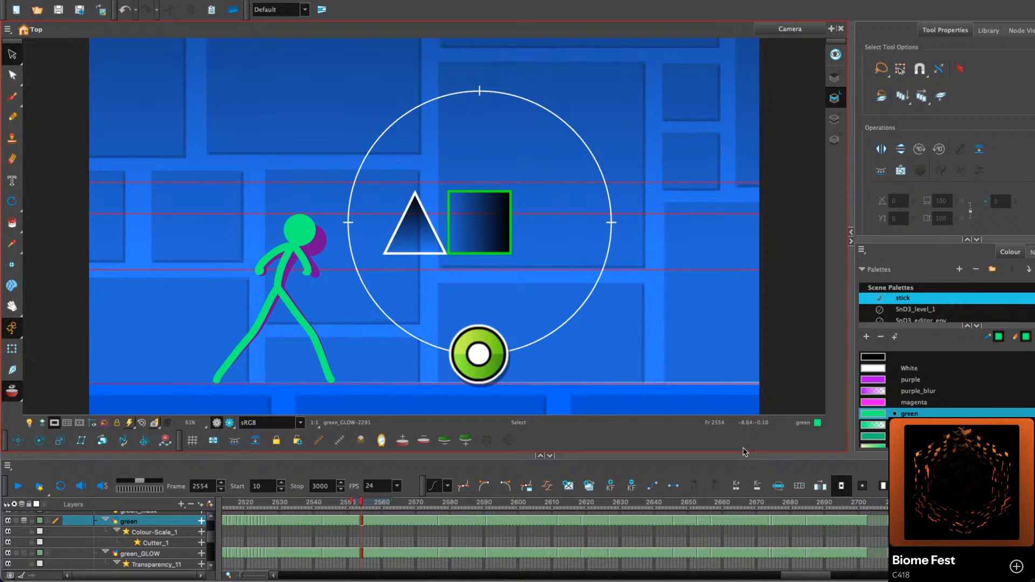
scroll(801, 573, left, 5)
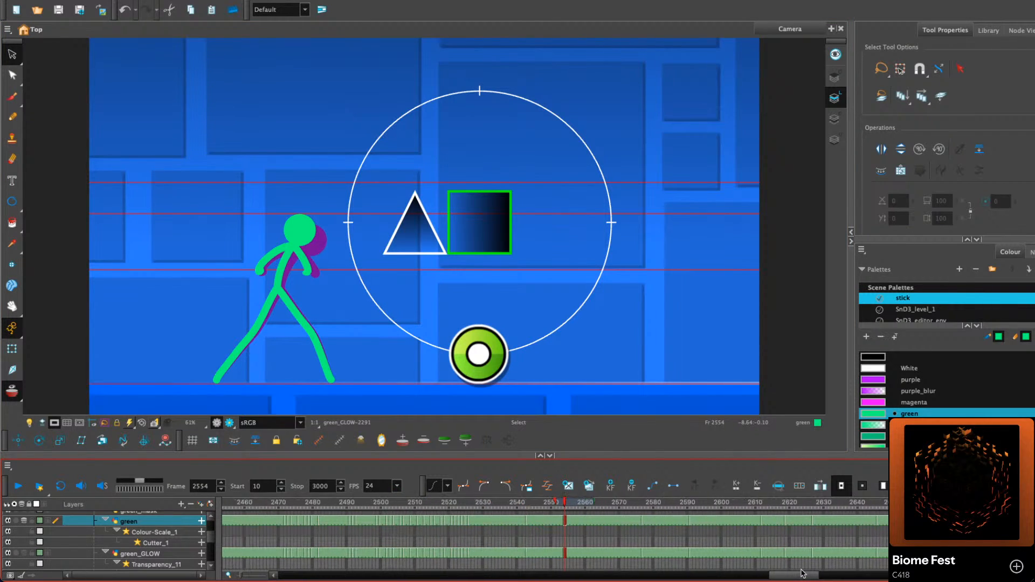
drag(802, 573, 830, 536)
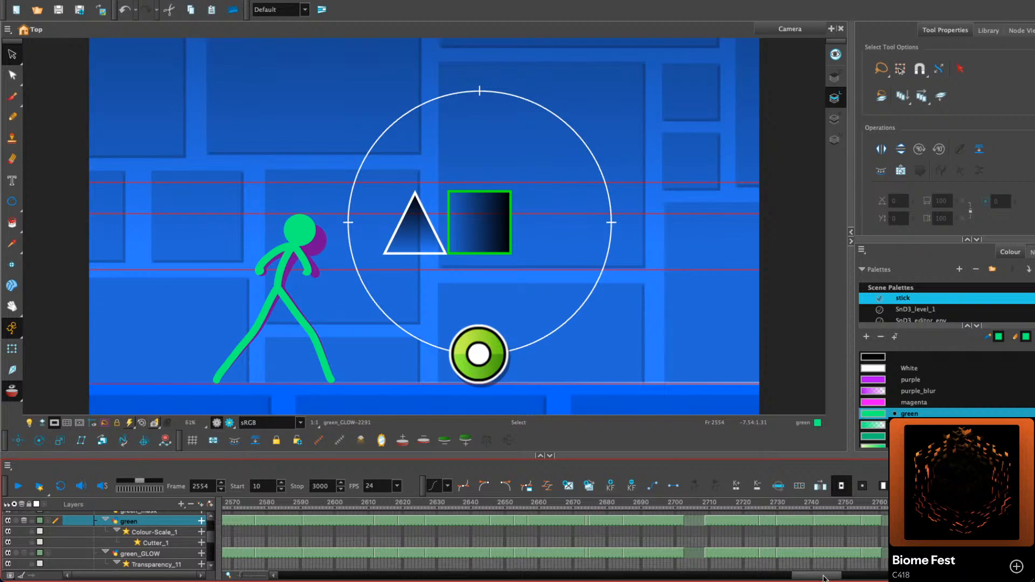
scroll(803, 564, left, 3)
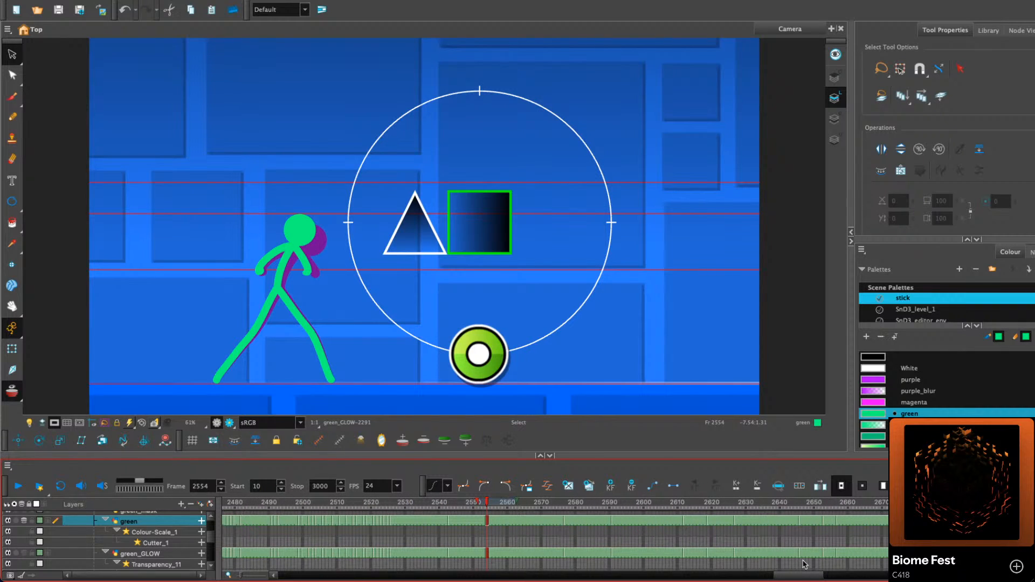
Enlarge the Camera view and play the animation from frame 10, stopping at frame 2718
drag(793, 575, 279, 527)
click(255, 505)
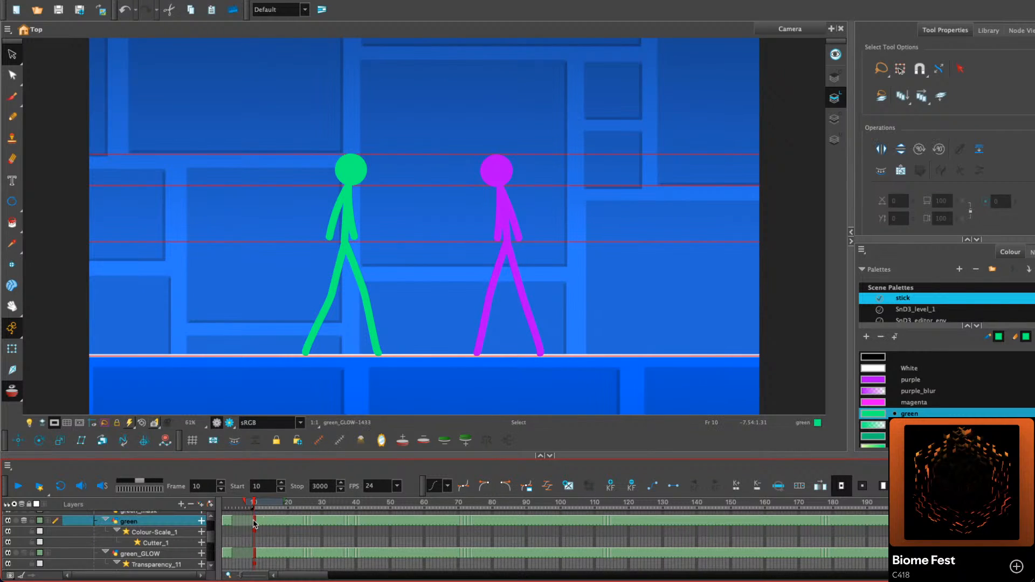
drag(286, 456, 278, 483)
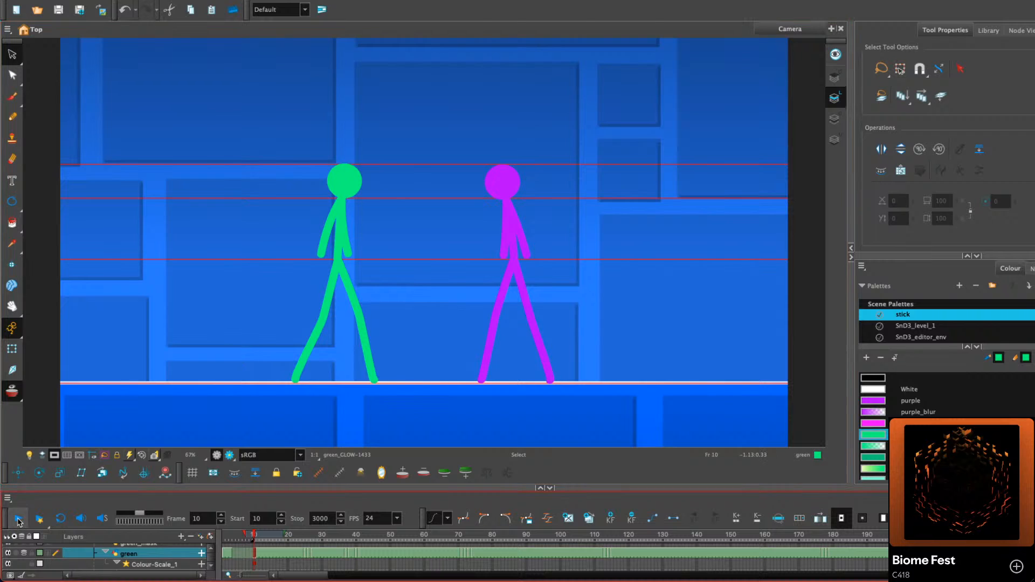
click(18, 518)
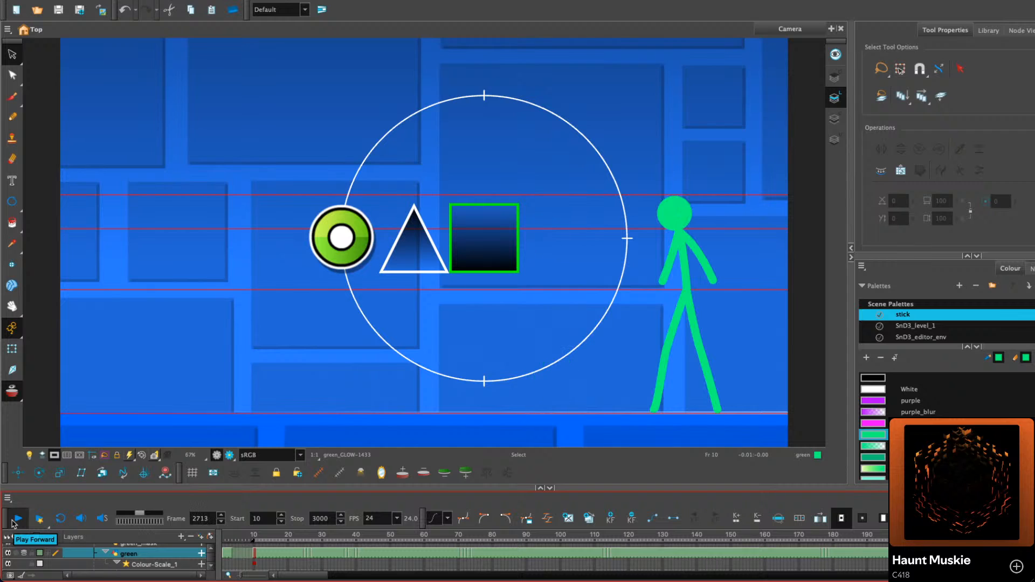
click(13, 523)
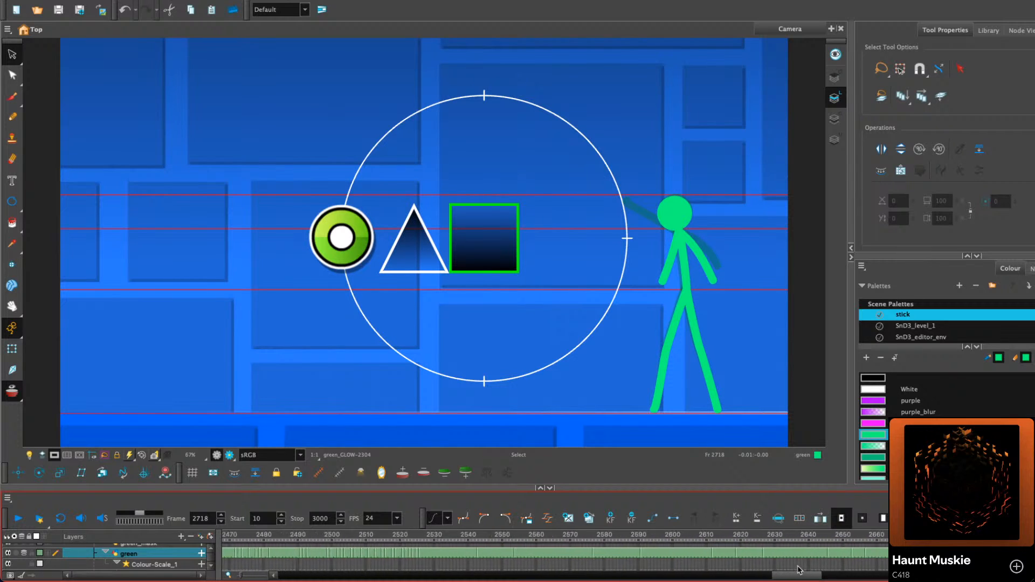
Go to frame 2501 and advance frame by frame to 2515 to study the orb swinging the green figure down
click(457, 536)
drag(458, 538, 507, 537)
key(comma)
key(comma)
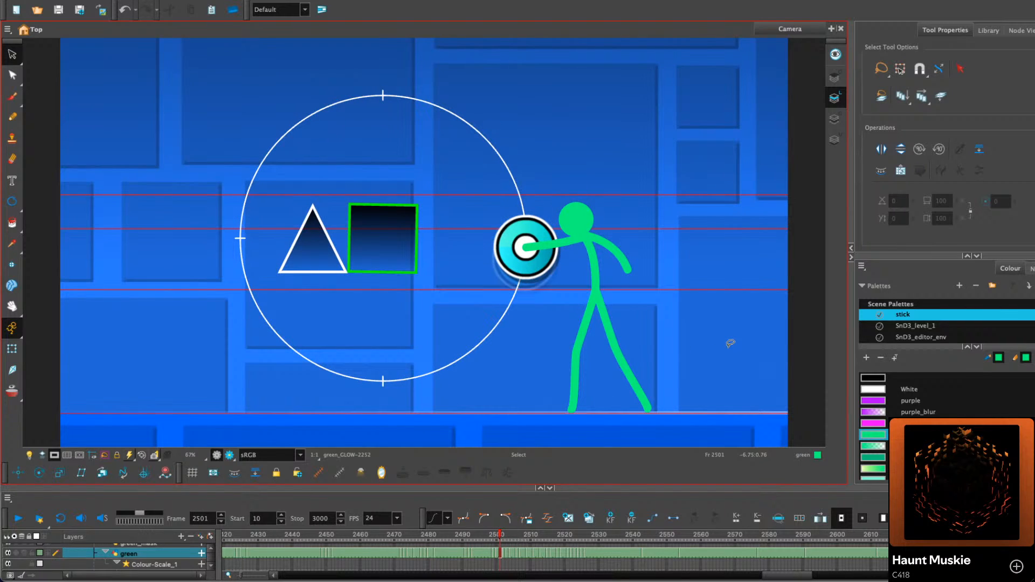
key(period)
key(period)
key(period)
key(period)
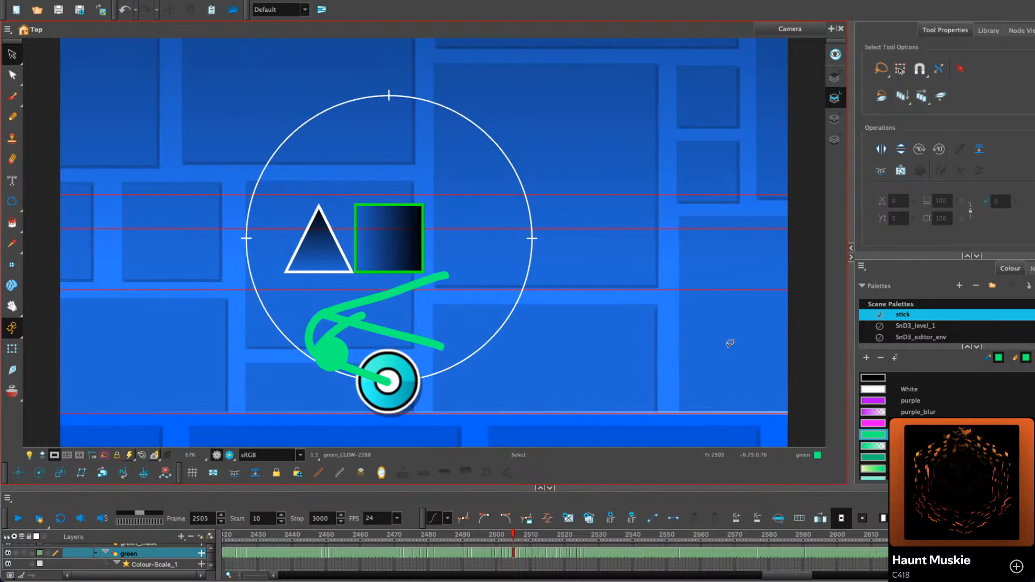
key(period)
key(period)
key(period)
key(period)
key(period)
key(period)
key(period)
key(period)
key(period)
key(period)
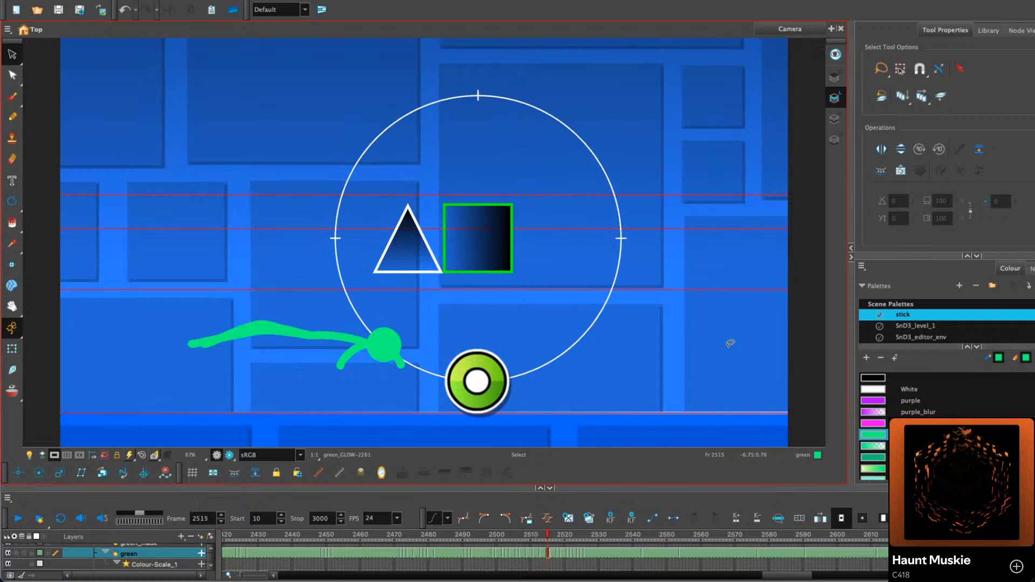
Step back frame by frame to frame 2495 to review the orb swing in reverse
key(comma)
key(comma)
key(comma)
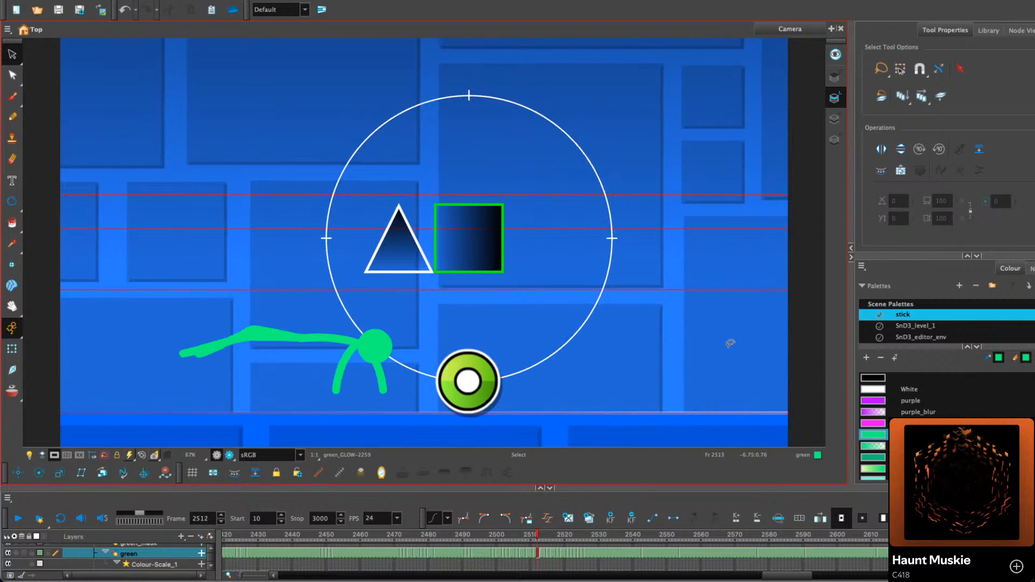
key(comma)
key(comma)
key(comma)
key(comma)
key(comma)
key(comma)
key(comma)
key(comma)
key(comma)
key(comma)
key(comma)
key(comma)
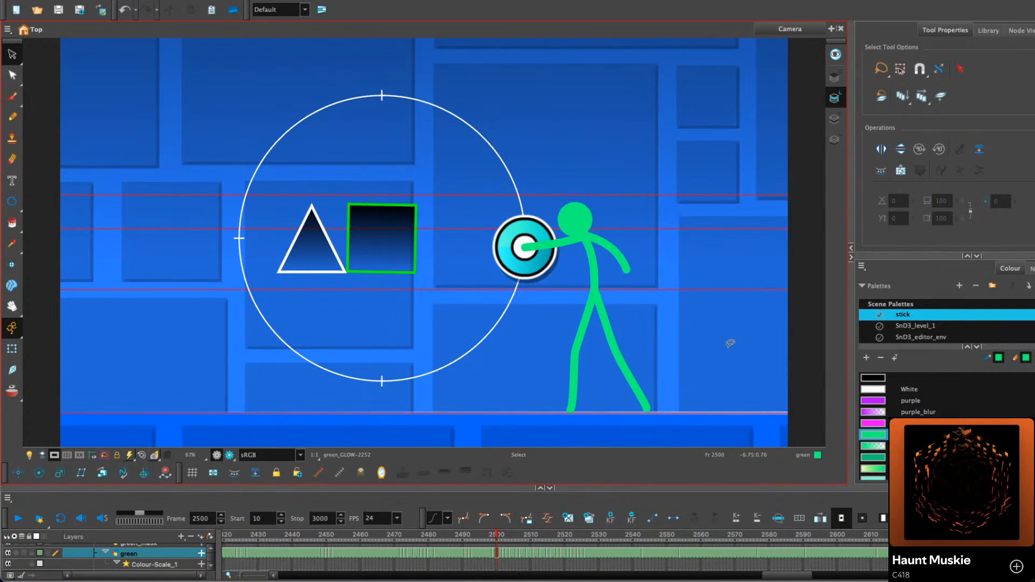
key(comma)
key(comma)
key(comma)
key(comma)
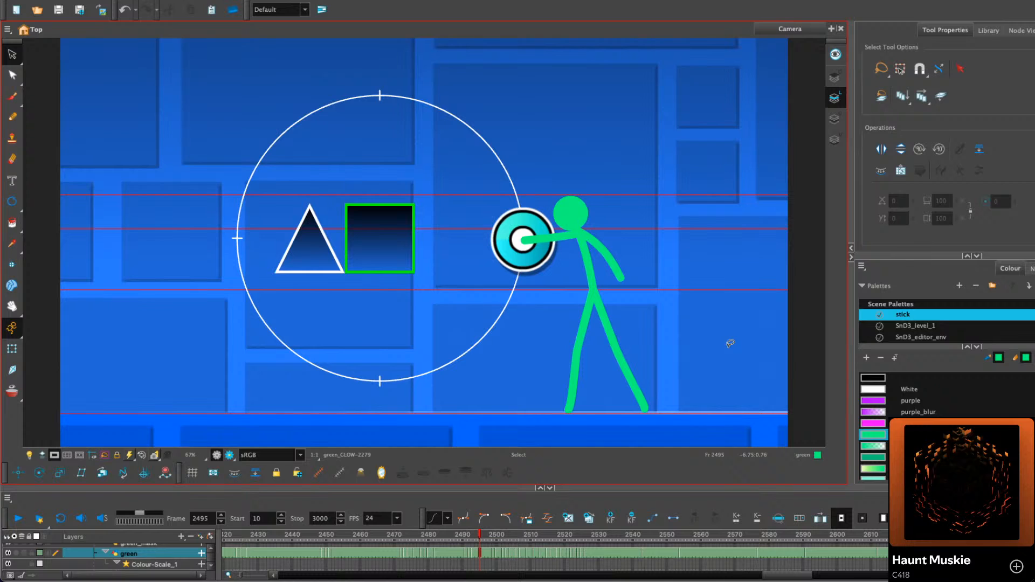
Compare the green figure's small arm and head movement on the orb between frames 2500 and 2497
key(period)
key(period)
key(period)
key(period)
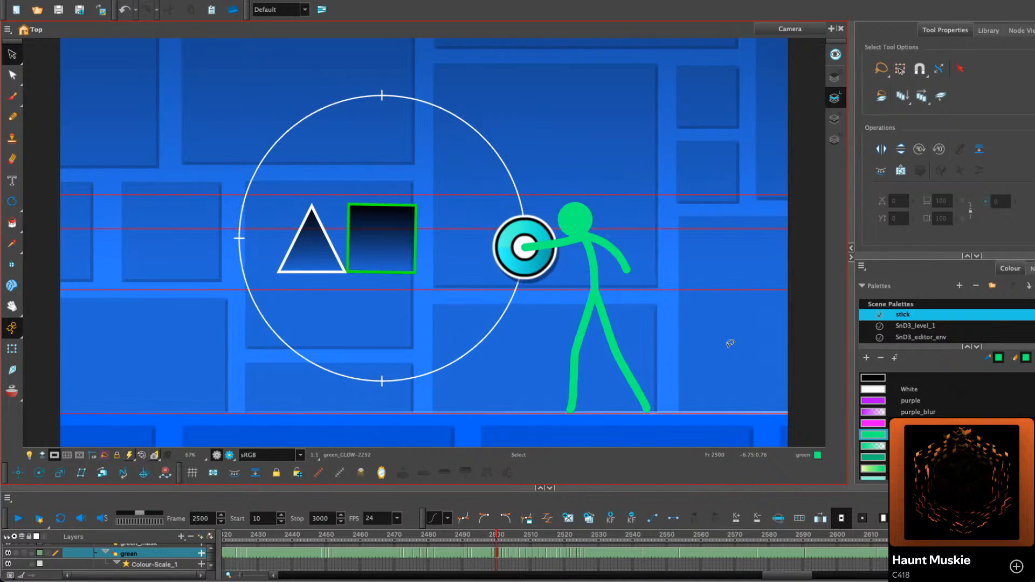
key(comma)
key(comma)
key(comma)
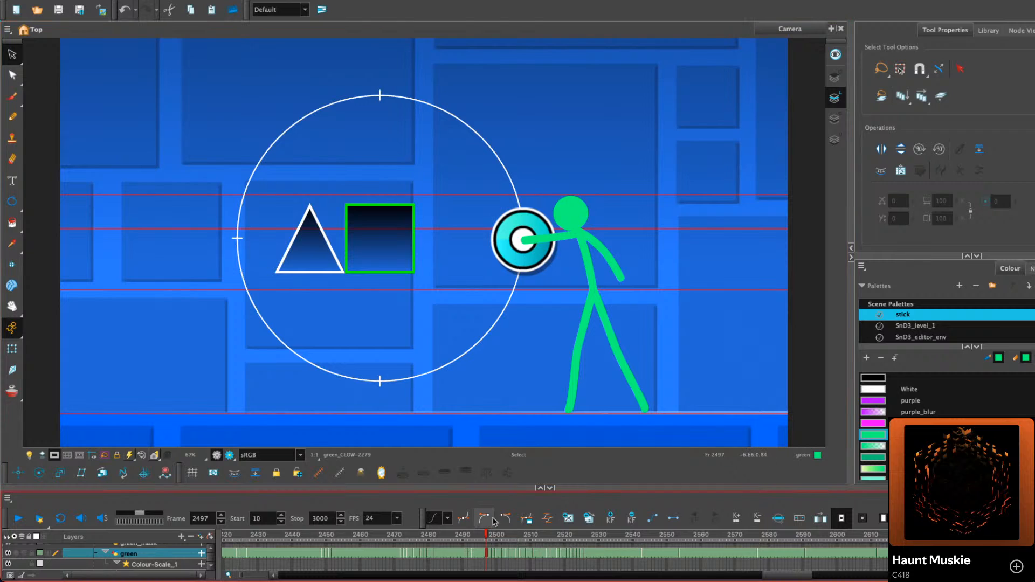
Advance frame by frame from frame 2492 to 2521 to examine the green figure's ground impact and bounce
scroll(792, 576, right, 2)
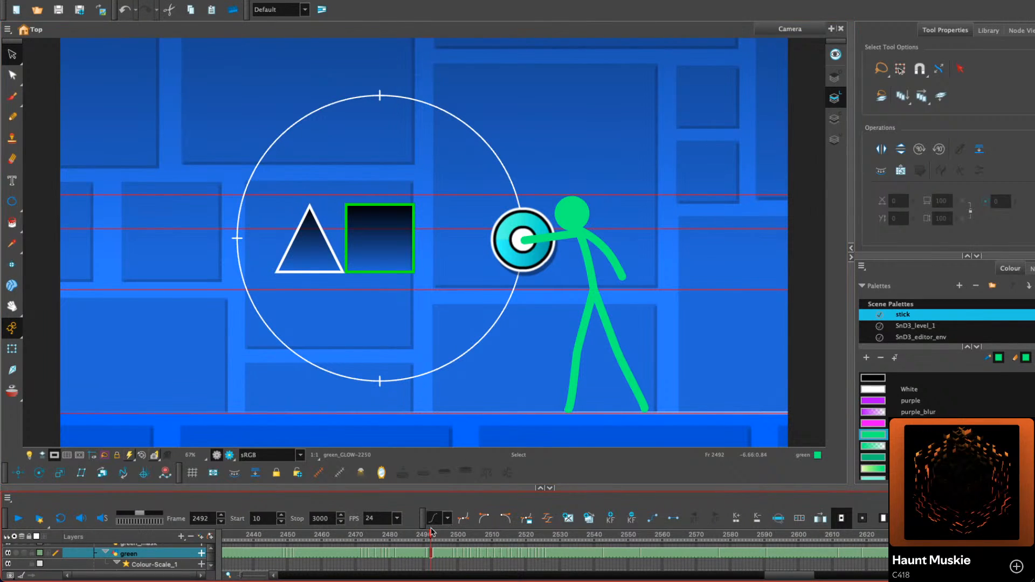
key(period)
key(period)
key(period)
key(period)
key(period)
key(period)
key(period)
key(period)
key(period)
key(period)
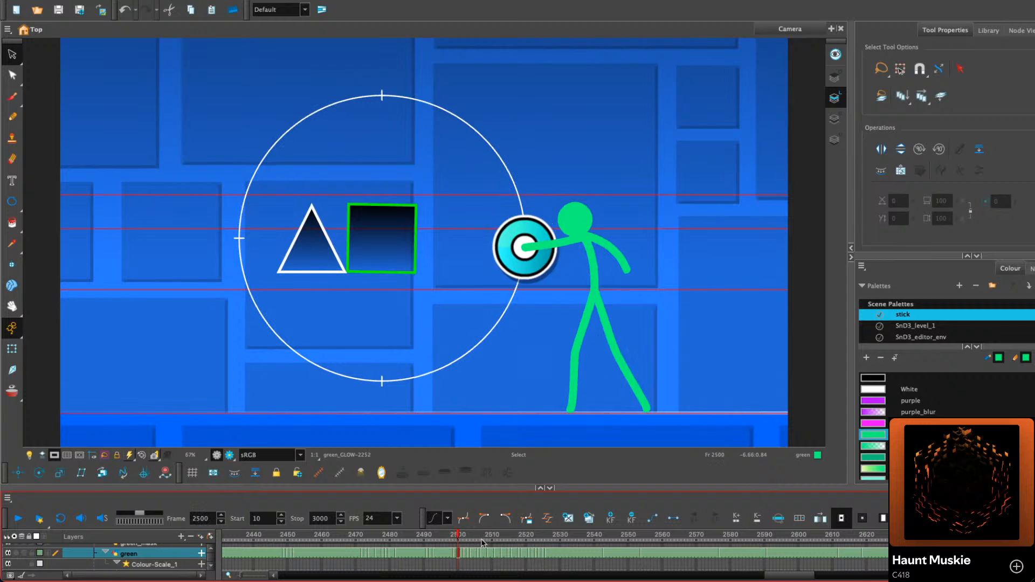
key(period)
key(period)
key(period)
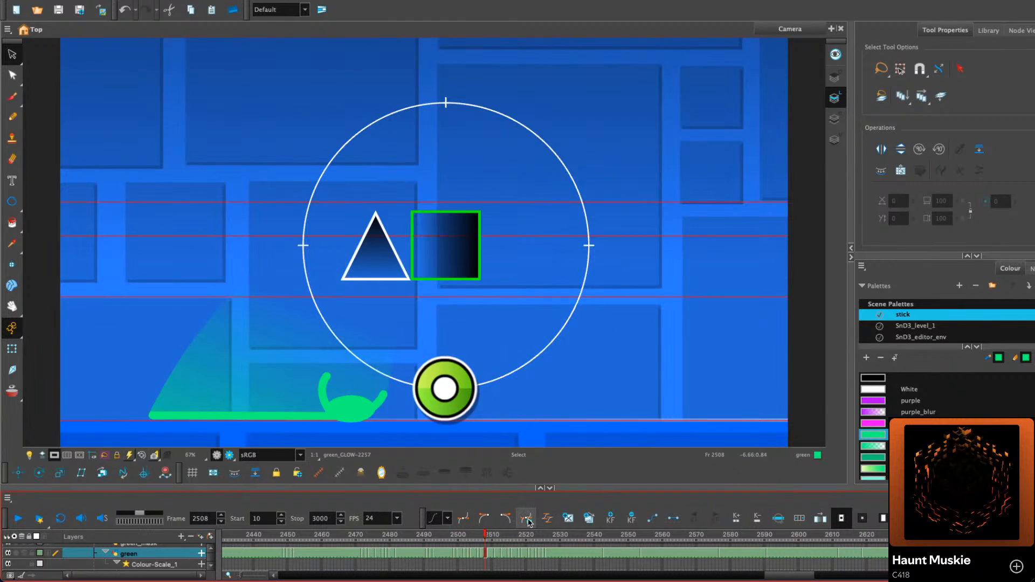
key(period)
key(period)
key(period)
key(period)
key(period)
key(period)
key(period)
key(period)
key(period)
key(period)
key(period)
key(period)
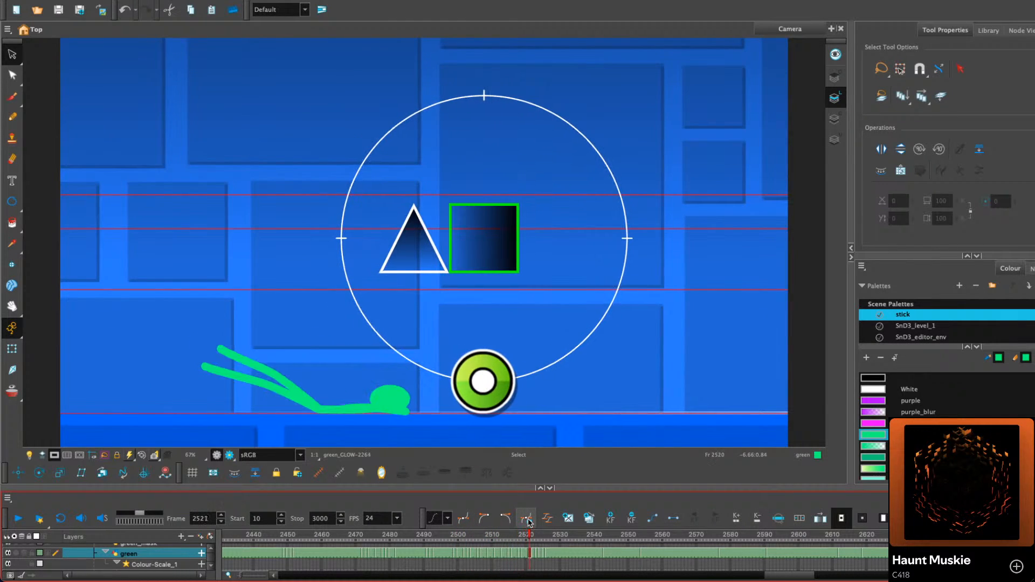
Advance frame by frame from frame 2521 to 2526 to see the green figure settle flat on the ground
key(period)
key(period)
key(period)
key(period)
key(period)
key(period)
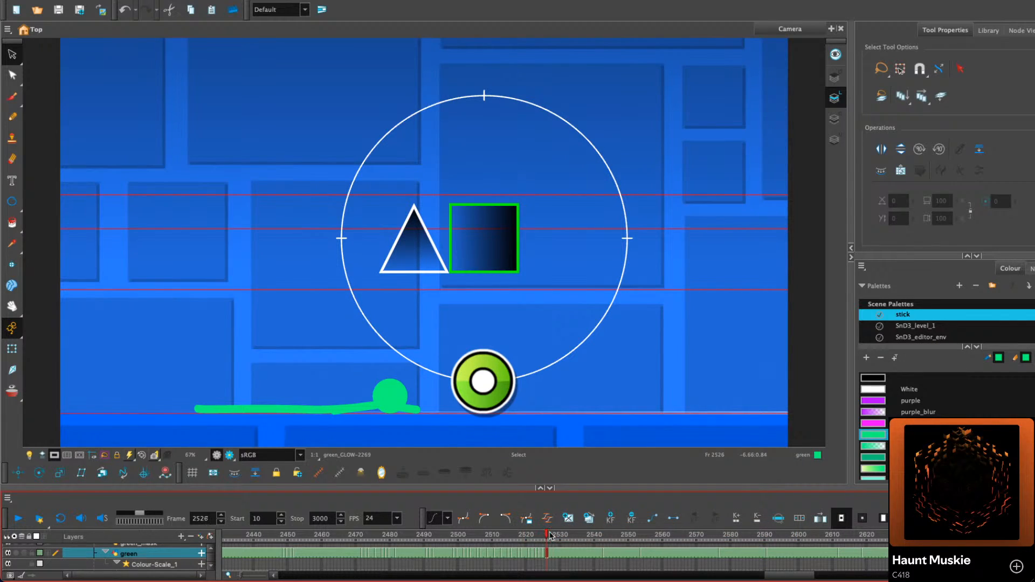
Step back frame by frame from frame 2526 to 2504 to review the ground bounce in reverse
key(comma)
key(comma)
key(comma)
key(comma)
key(comma)
key(comma)
key(comma)
key(comma)
key(comma)
key(comma)
key(comma)
key(comma)
key(comma)
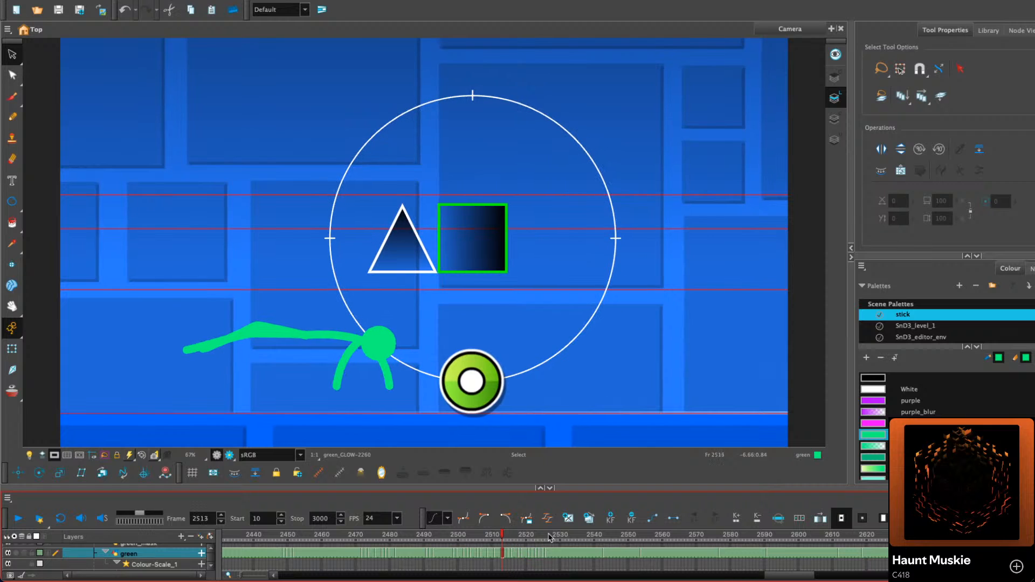
key(comma)
key(comma)
key(comma)
key(comma)
key(comma)
key(comma)
key(comma)
key(comma)
key(comma)
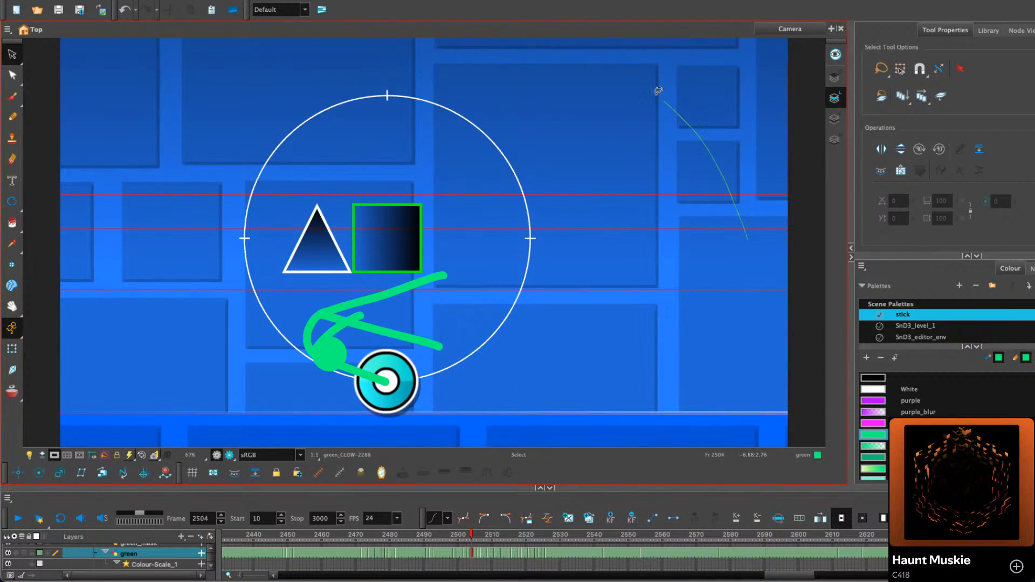
Advance frame by frame from frame 2504 to 2518 to examine the slam into the ground and the rebound
key(period)
key(period)
key(period)
key(period)
key(period)
key(period)
key(period)
key(period)
key(period)
key(period)
key(period)
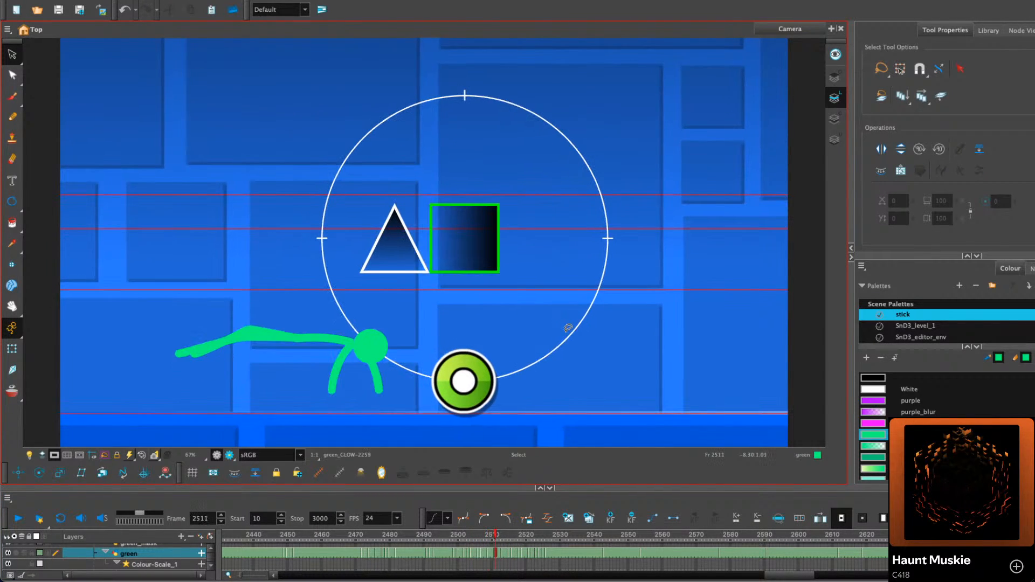
key(period)
key(period)
key(period)
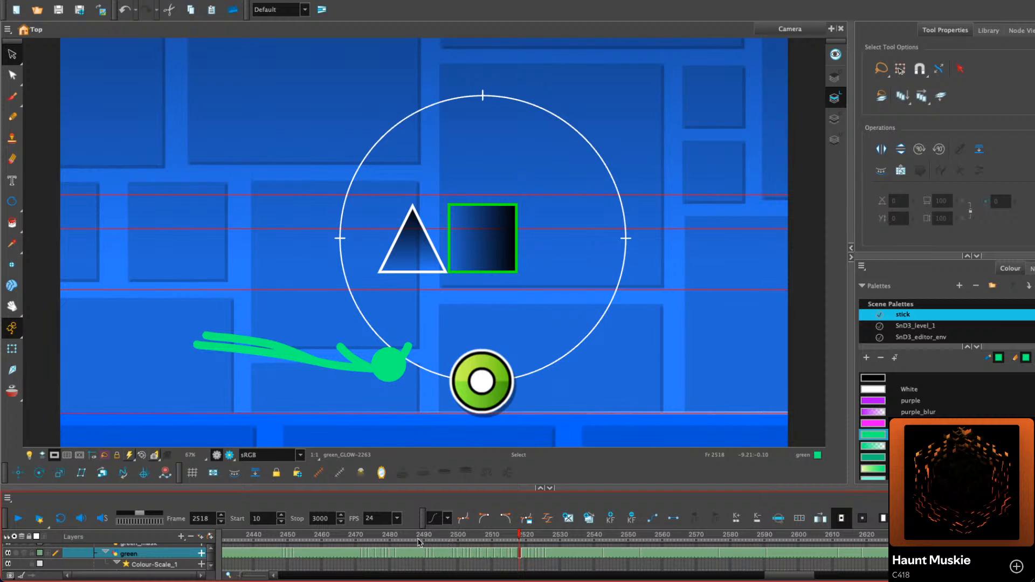
Go to frame 2489 and advance frame by frame to 2505 to examine the green figure grabbing the orb
click(417, 538)
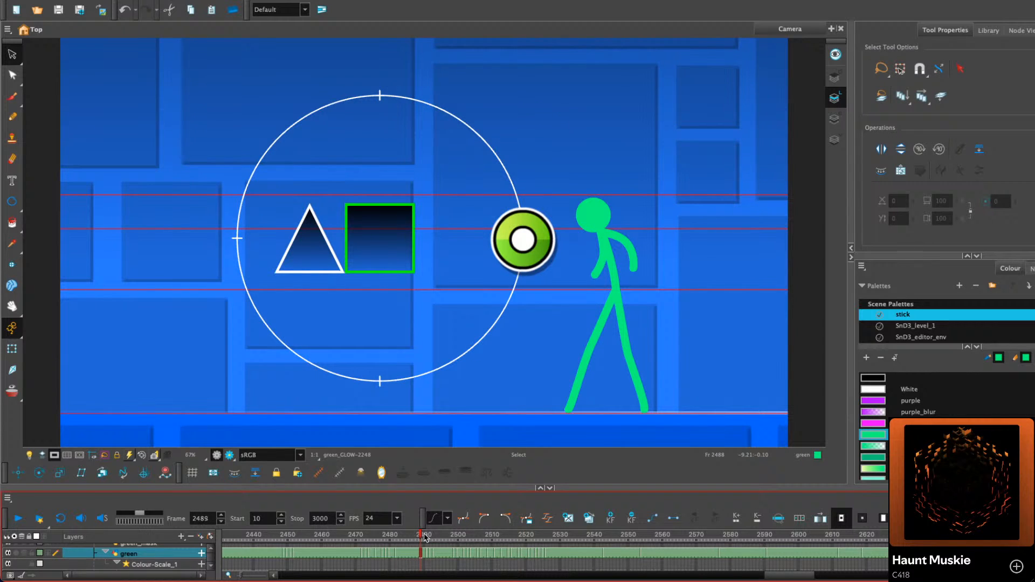
key(period)
key(period)
key(period)
key(period)
key(period)
key(period)
key(period)
key(period)
key(period)
key(period)
key(period)
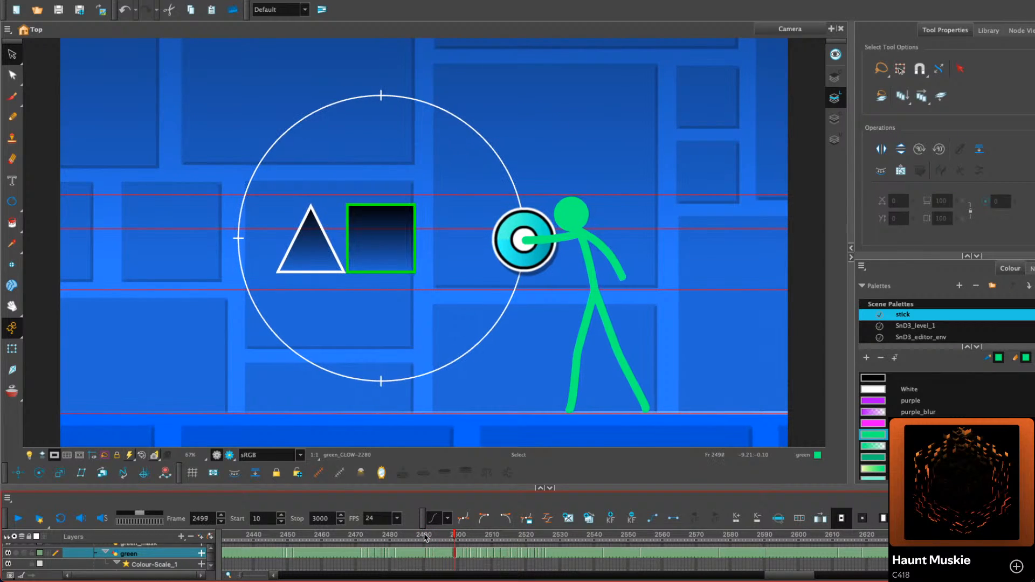
key(period)
key(period)
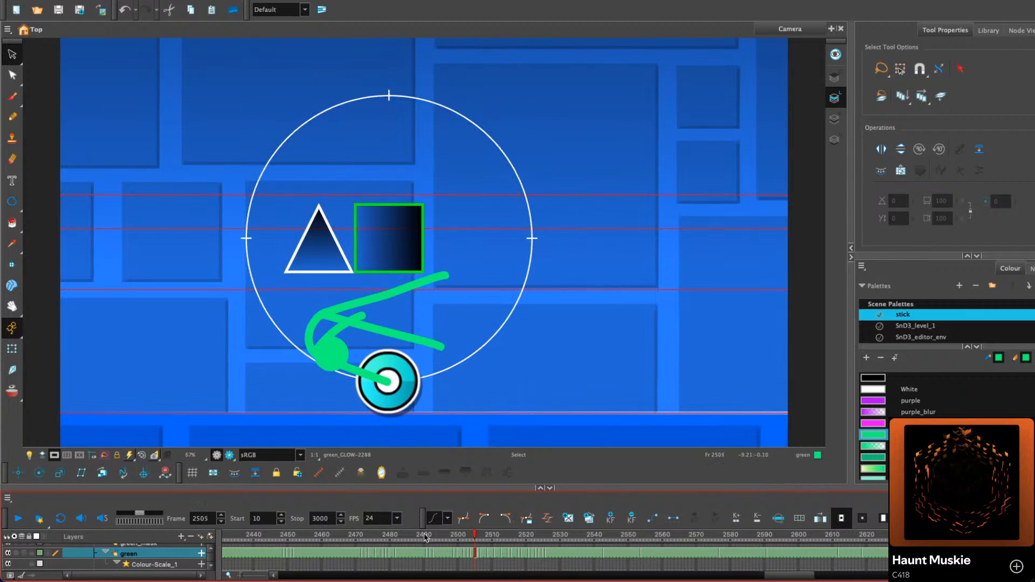
Step back from frame 2505 to 2497 to re-examine the green figure's pose while holding the orb
key(comma)
key(comma)
key(comma)
key(comma)
key(comma)
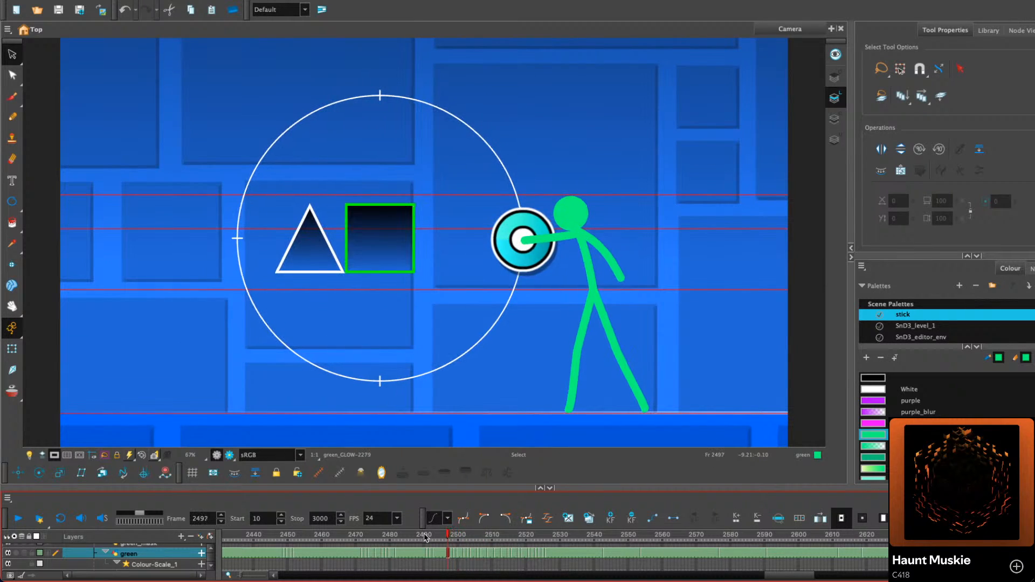
Advance frame by frame from frame 2497 to 2507 to inspect the motion smear at the ground impact
key(period)
key(period)
key(period)
key(period)
key(period)
key(period)
key(period)
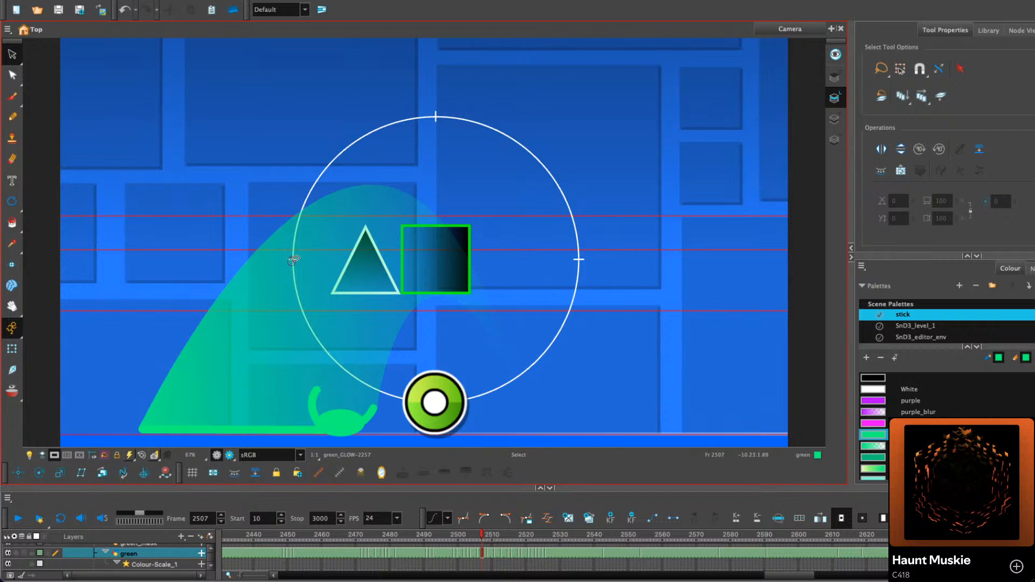
Step back from the impact smear at frame 2507 to frame 2499 to compare it with the standing pose
key(comma)
key(comma)
key(comma)
key(comma)
key(comma)
key(comma)
key(comma)
key(comma)
key(comma)
key(comma)
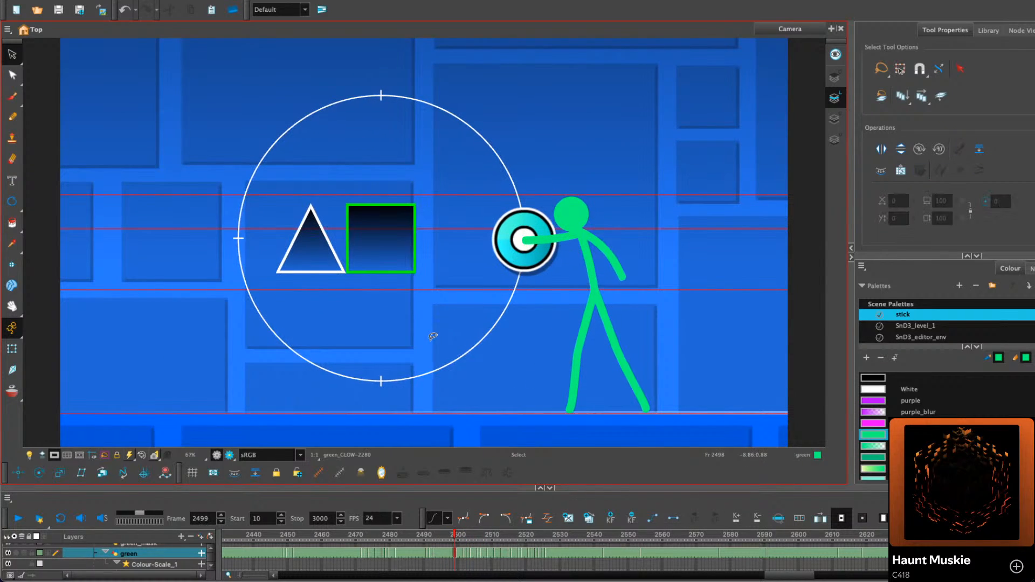
Step back and forth through the frames between 2499 and 2507 to study the timing of the orb swing
key(period)
key(period)
key(period)
key(period)
key(period)
key(period)
key(period)
key(period)
key(comma)
key(comma)
key(comma)
key(comma)
key(period)
key(period)
key(period)
key(period)
key(period)
key(period)
key(period)
key(period)
key(period)
key(period)
key(period)
key(period)
key(period)
key(period)
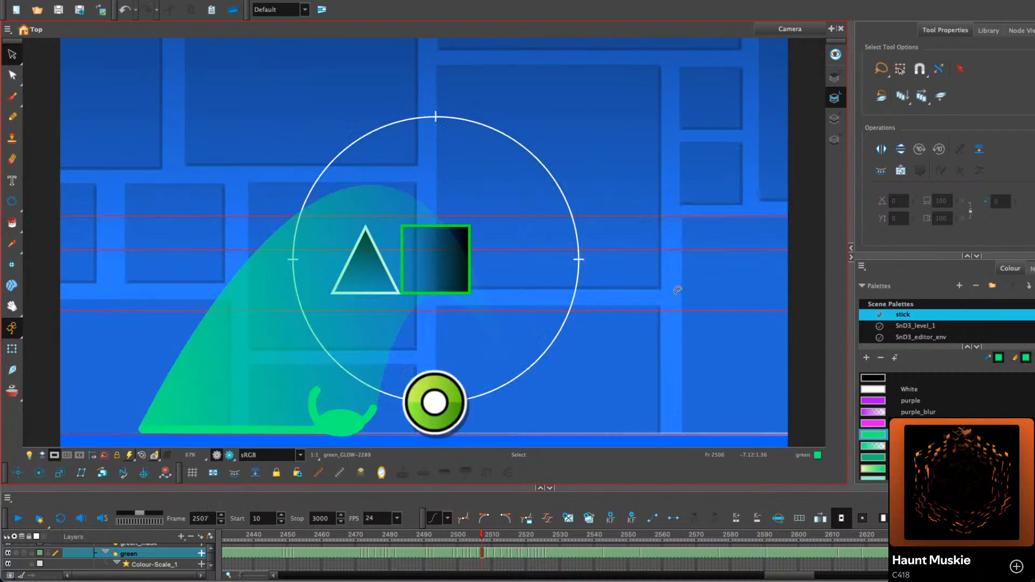
Step back through the impact and orb grab to the green figure's standing pose, ending at frame 2463
key(comma)
key(comma)
key(comma)
key(comma)
key(comma)
key(comma)
key(comma)
key(comma)
key(comma)
key(comma)
key(comma)
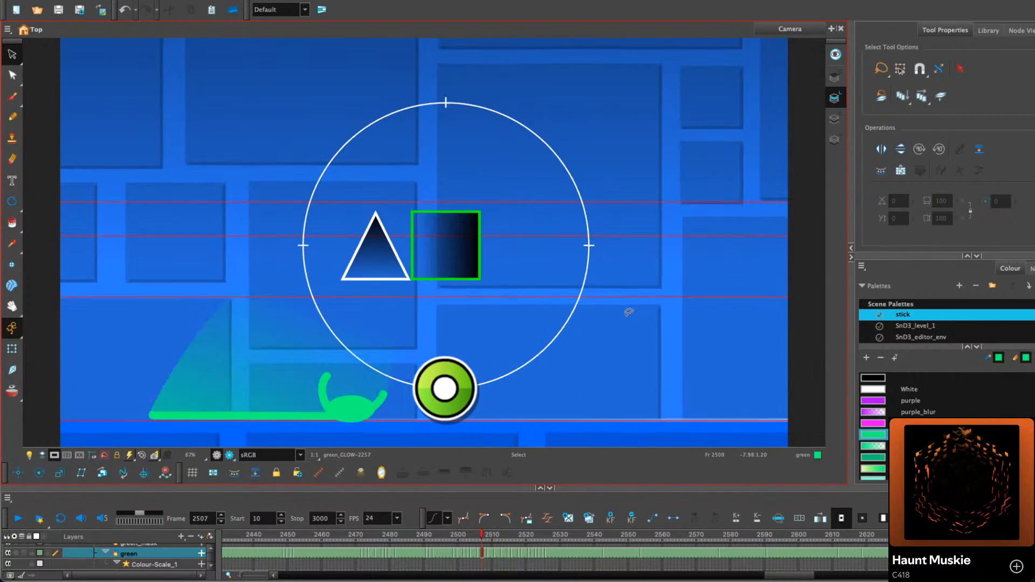
key(comma)
key(comma)
key(comma)
key(comma)
key(comma)
key(comma)
key(comma)
key(comma)
key(comma)
key(comma)
key(comma)
key(comma)
key(comma)
key(comma)
key(comma)
key(comma)
key(comma)
key(comma)
key(comma)
key(comma)
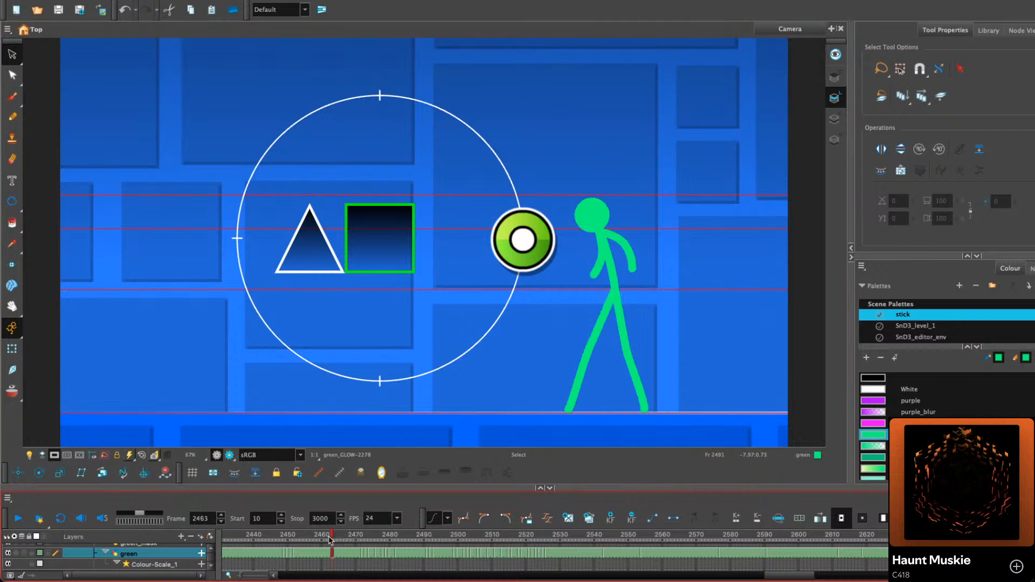
Play the scene from frame 2463 and stop playback at frame 2608
click(16, 520)
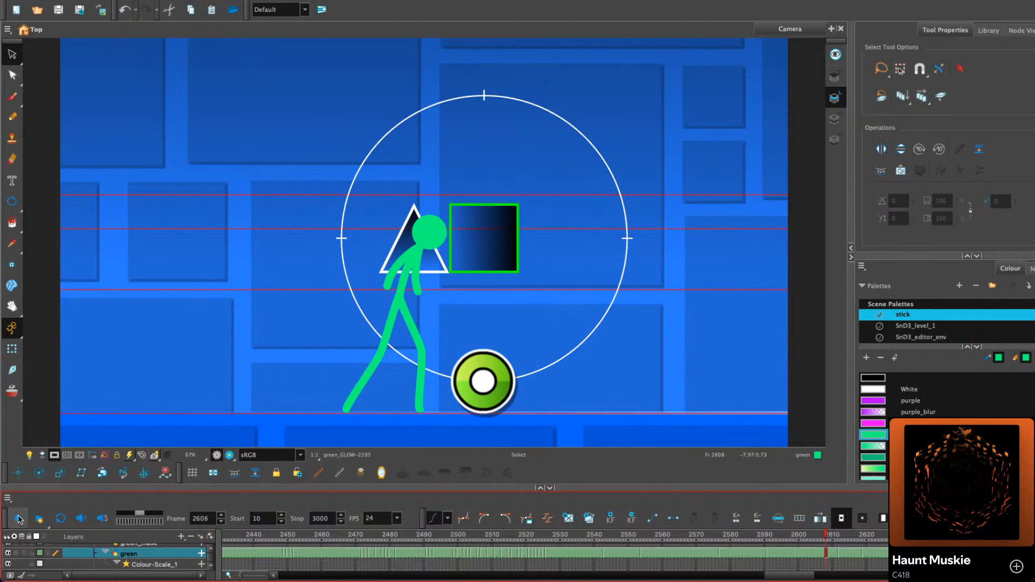
click(19, 519)
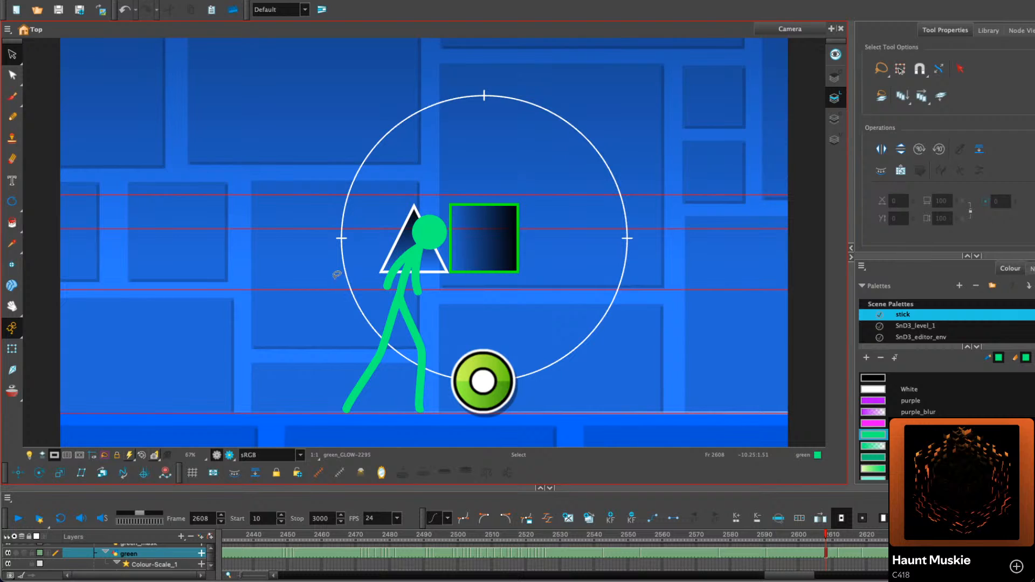
Scrub back to the orb swing and step back frame by frame from frame 2505 to 2495
drag(368, 534, 483, 533)
key(period)
key(comma)
key(comma)
key(comma)
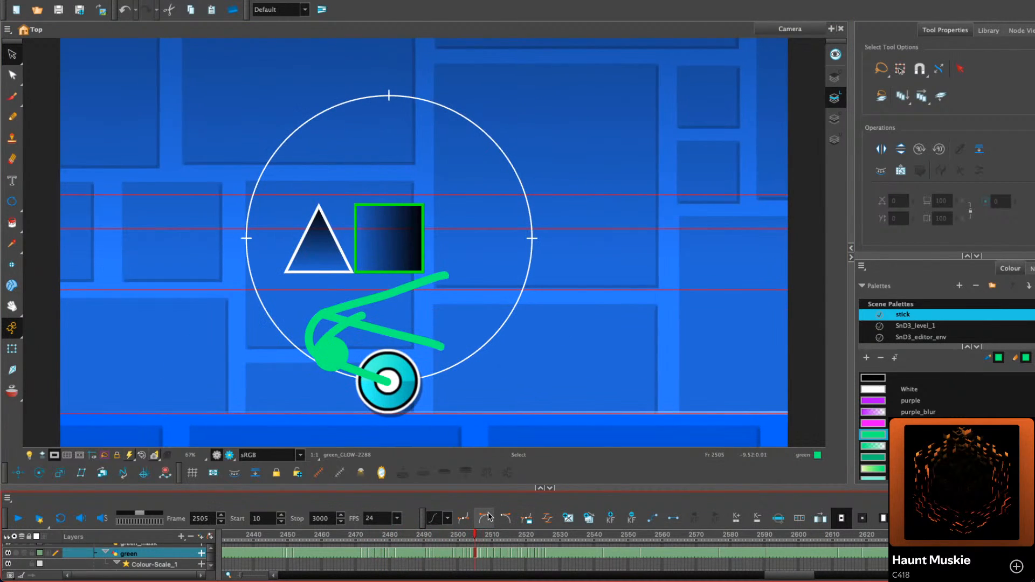
key(comma)
key(comma)
key(comma)
key(comma)
key(comma)
key(comma)
key(comma)
key(comma)
key(comma)
key(comma)
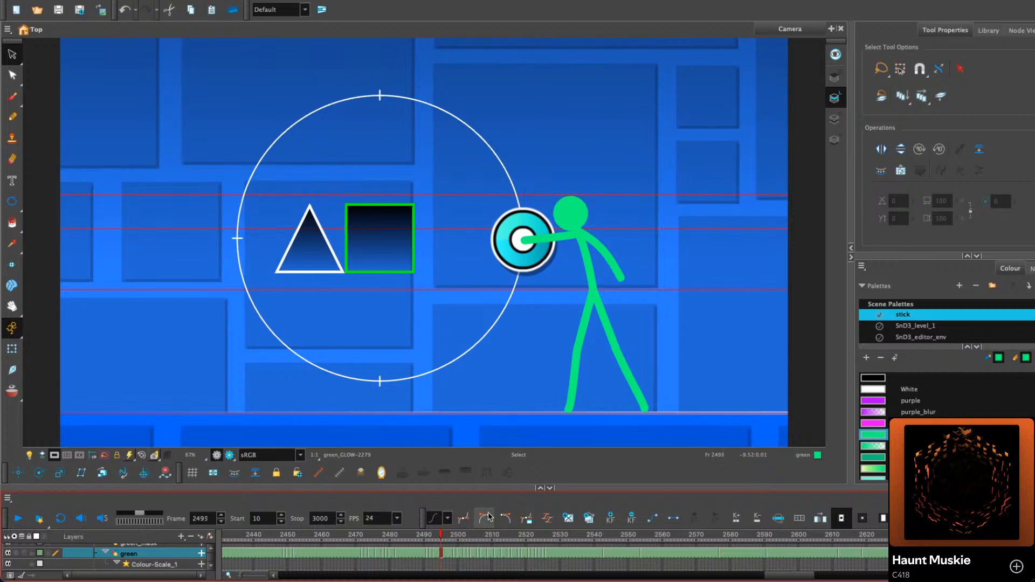
Advance frame by frame from frame 2495 to 2506 to examine the swing poses just before the ground impact
key(period)
key(period)
key(period)
key(period)
key(period)
key(period)
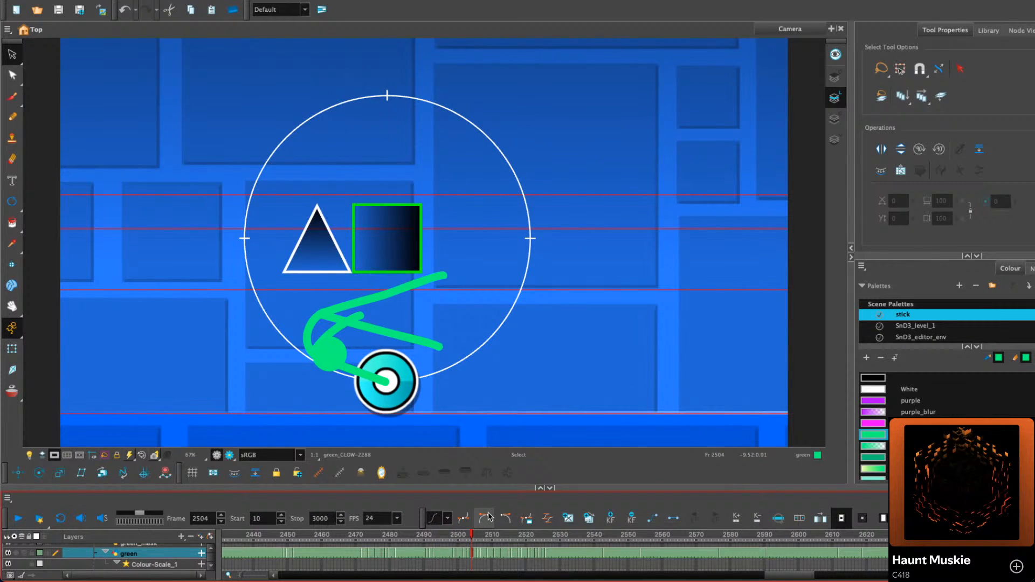
key(period)
key(period)
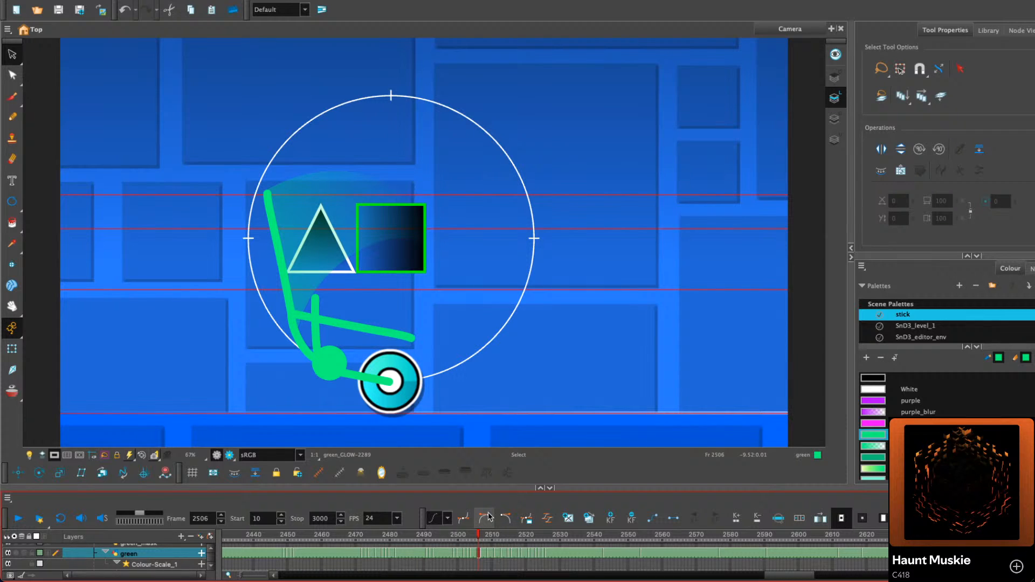
Step back from frame 2506 to 2502 and advance to frame 2507 to examine the swing and ground impact
key(comma)
key(comma)
key(comma)
key(comma)
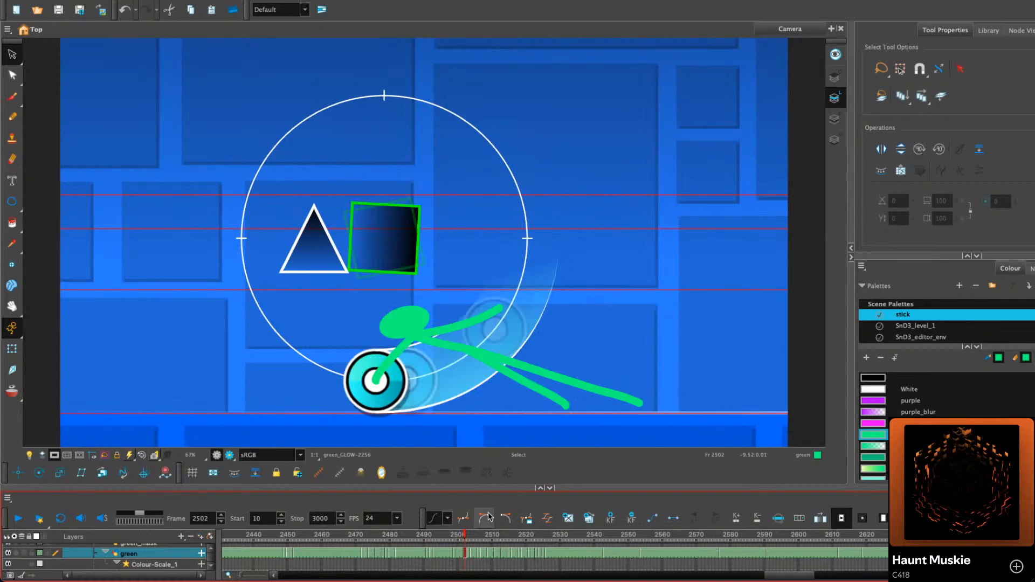
key(period)
key(period)
key(period)
key(period)
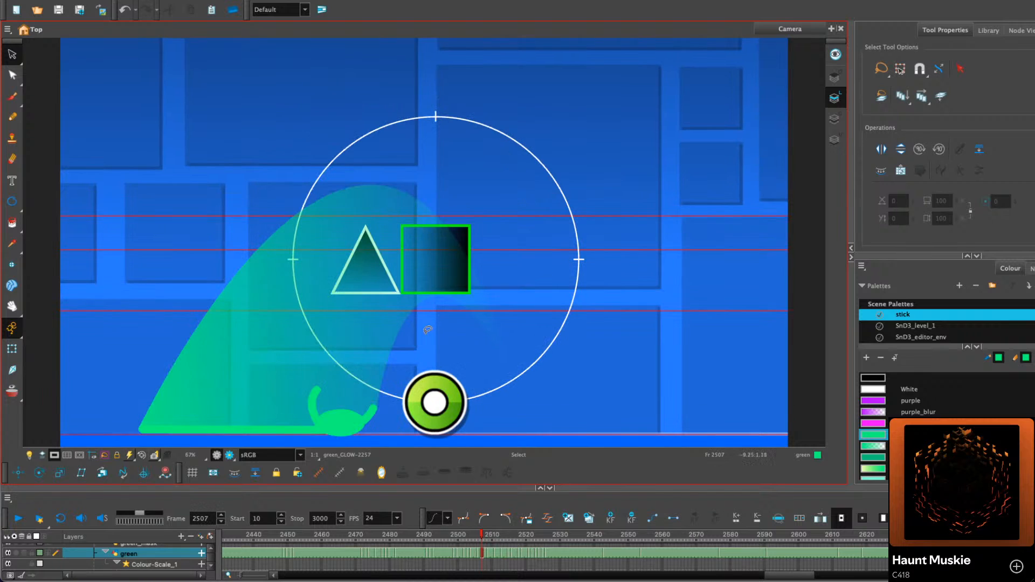
Step back and forth between frames 2500 and 2506 to compare the green figure's swing poses
key(comma)
key(comma)
key(comma)
key(comma)
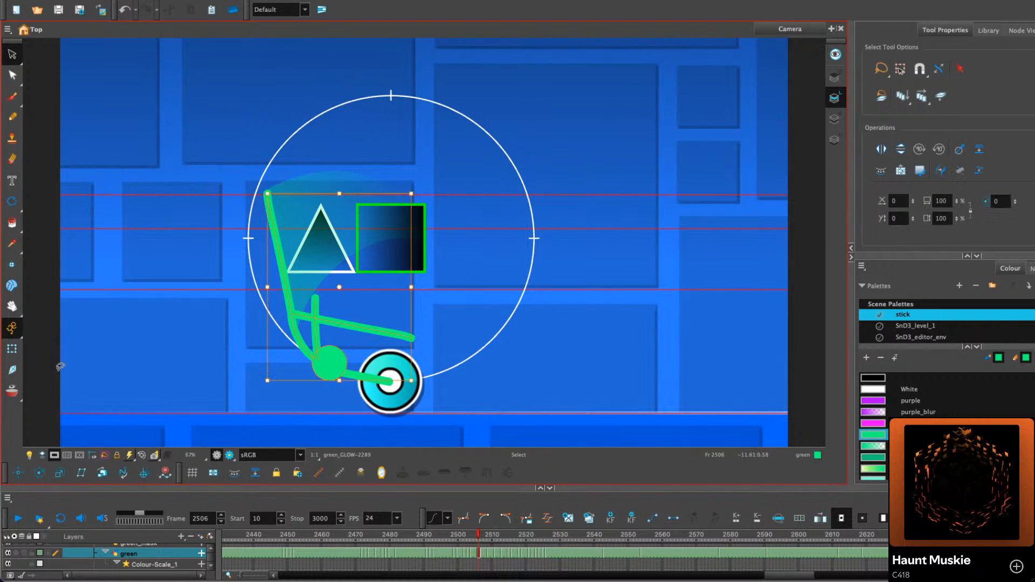
key(comma)
key(comma)
key(period)
key(period)
key(period)
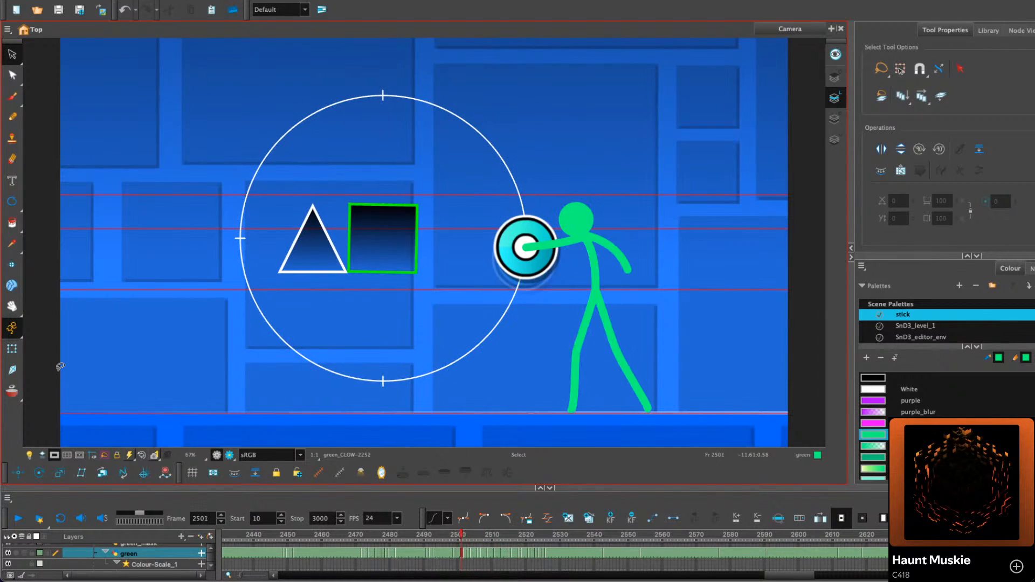
key(period)
key(period)
key(period)
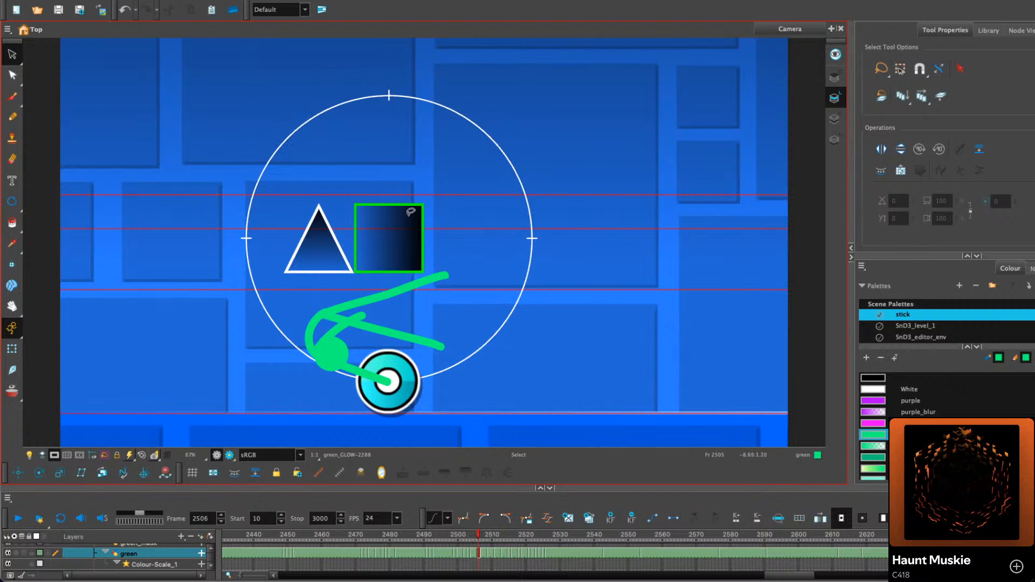
key(comma)
key(comma)
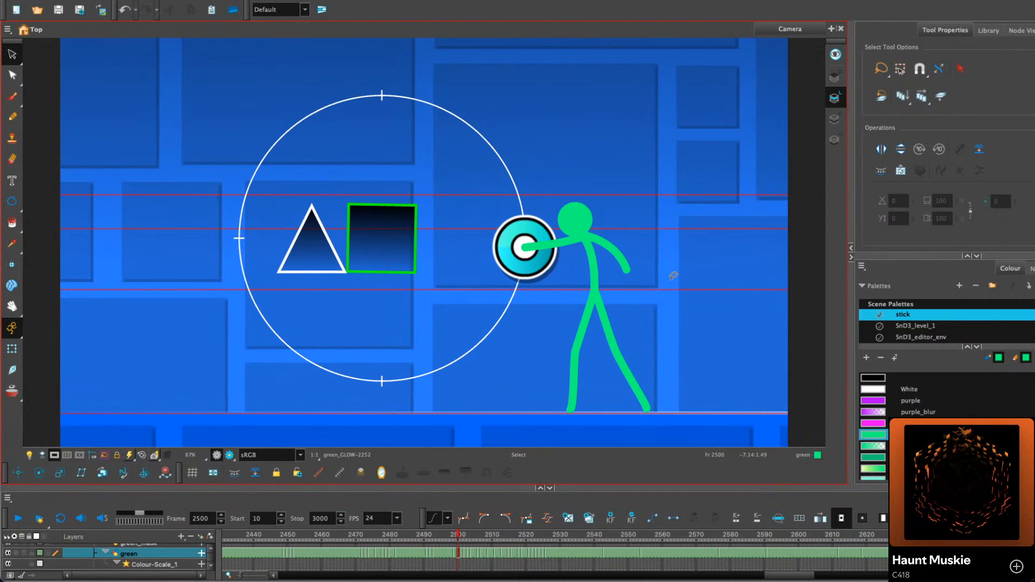
Select the green_blur layer and step through the swing to frame 2504
drag(463, 564, 433, 541)
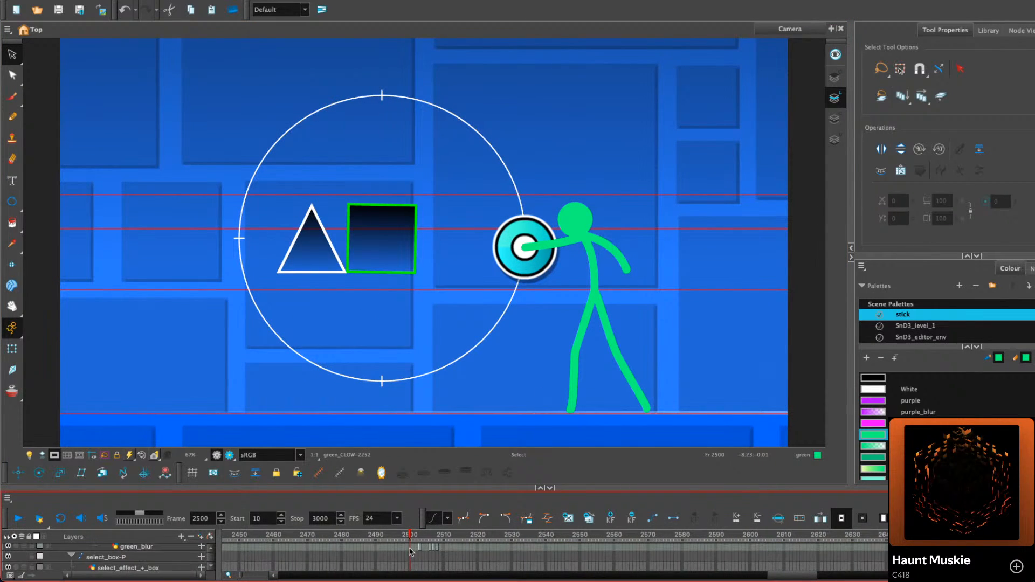
click(411, 548)
key(period)
key(period)
key(period)
key(period)
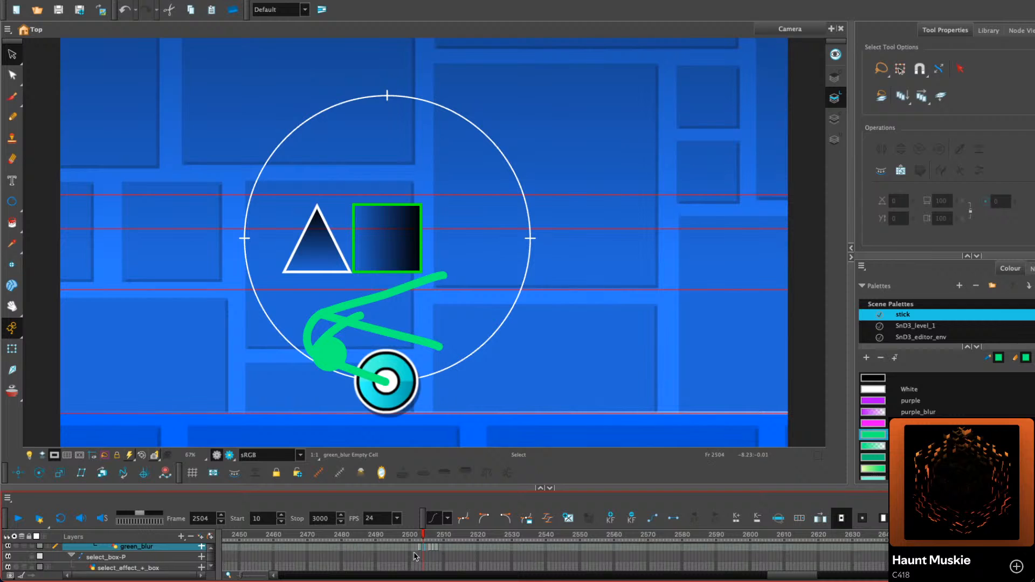
key(period)
key(period)
key(comma)
key(comma)
key(comma)
key(period)
Stamp one square on the green_blur layer at frame 2504 using the square brush preset and the green_blur colour
drag(449, 549, 443, 558)
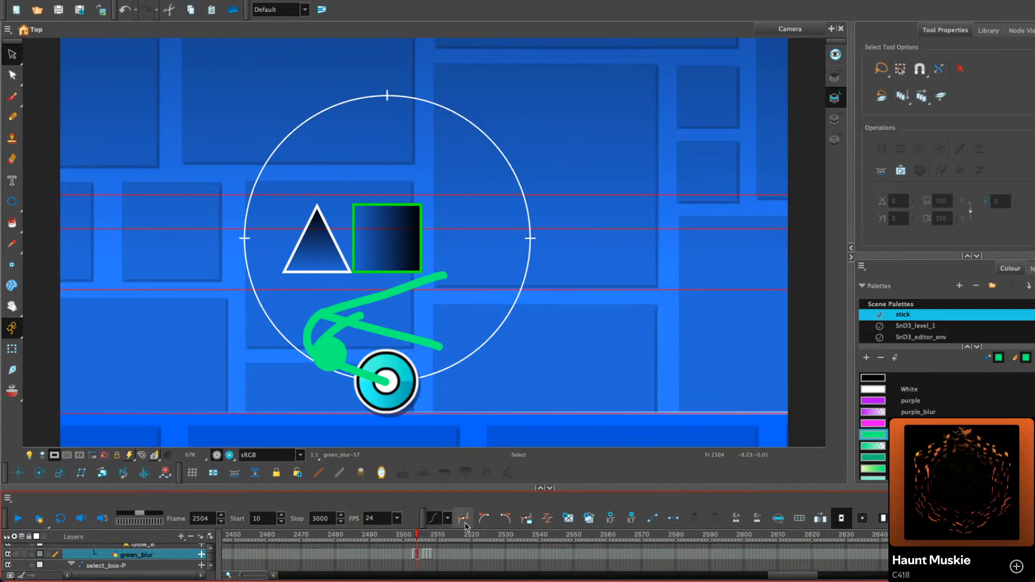
click(875, 447)
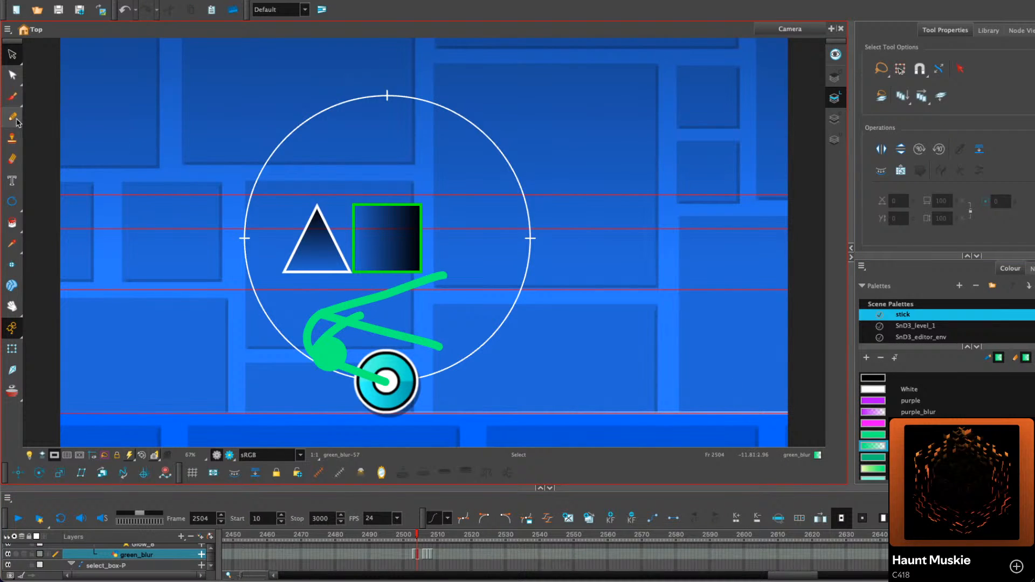
click(12, 96)
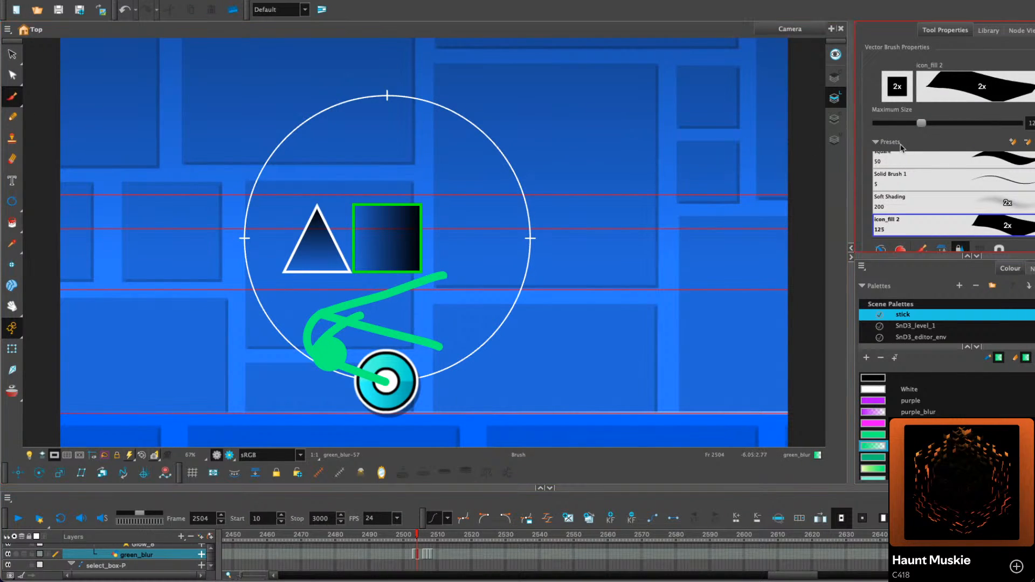
click(896, 159)
click(509, 226)
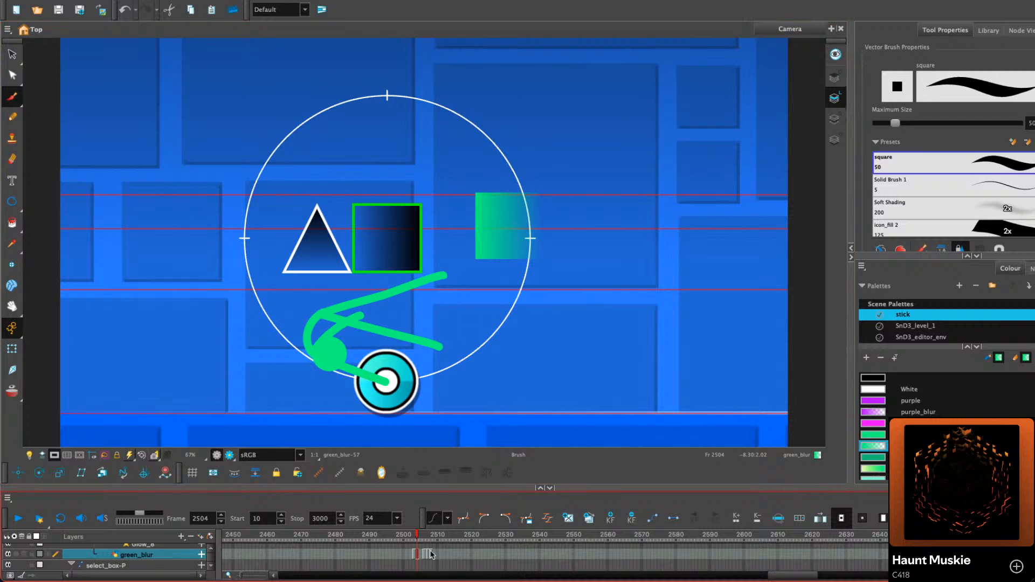
Enable onion skin for the green layer, limit it to previous frames, and return to green_blur at frame 2504
scroll(432, 560, down, 10)
drag(451, 479, 452, 468)
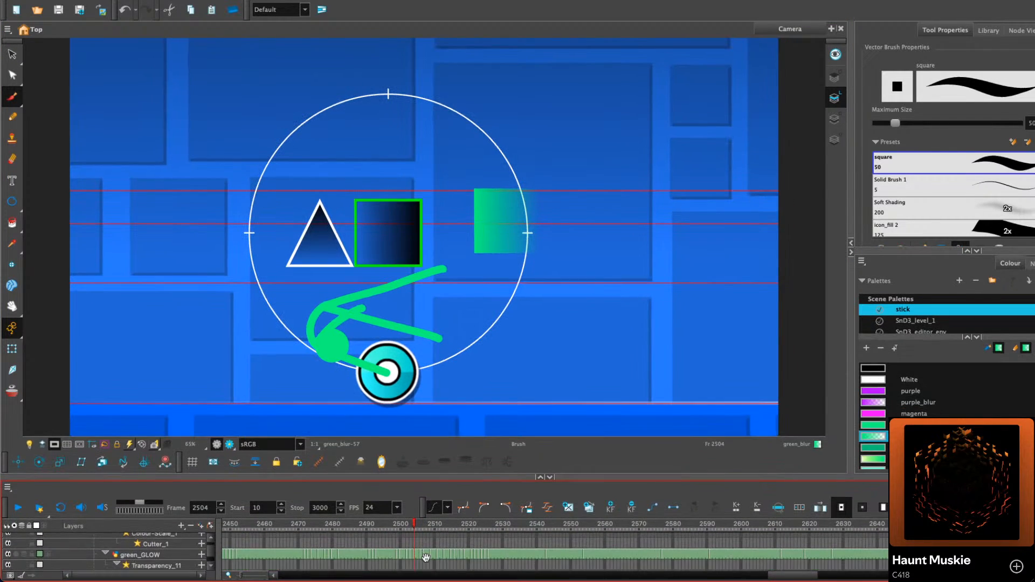
scroll(54, 536, up, 1)
click(23, 542)
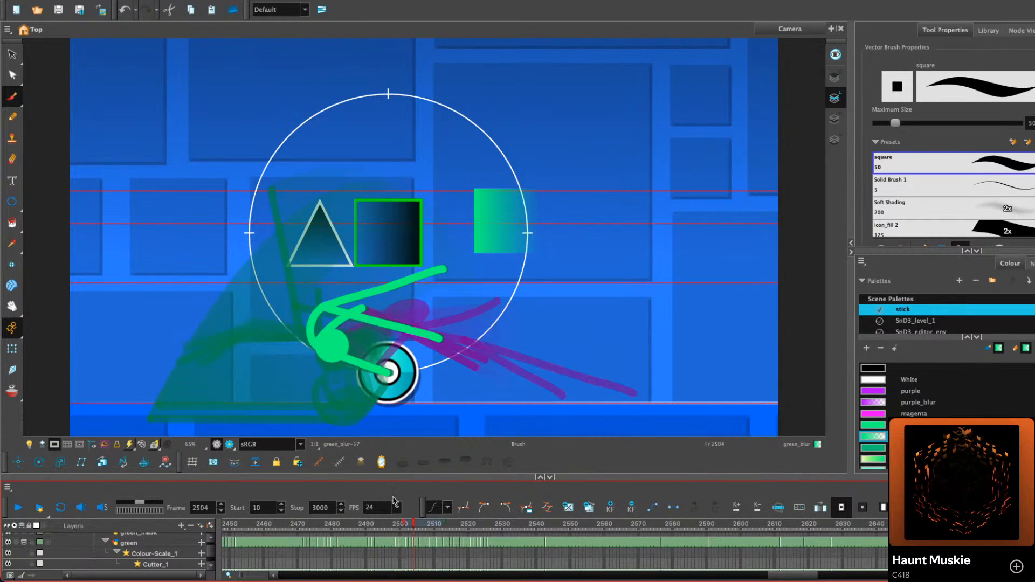
mouse_move(443, 525)
mouse_down()
mouse_move(415, 527)
mouse_move(409, 512)
mouse_up()
key(comma)
key(period)
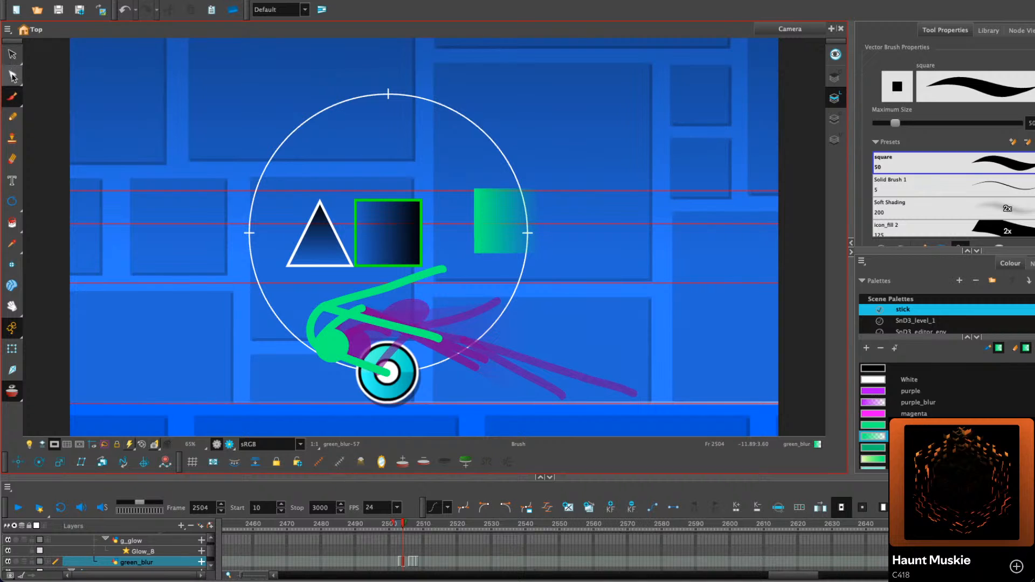
Shift the stamped square's gradient so its green fill fades more with the Edit Gradient/Texture tool
drag(12, 74, 13, 75)
click(81, 141)
click(506, 218)
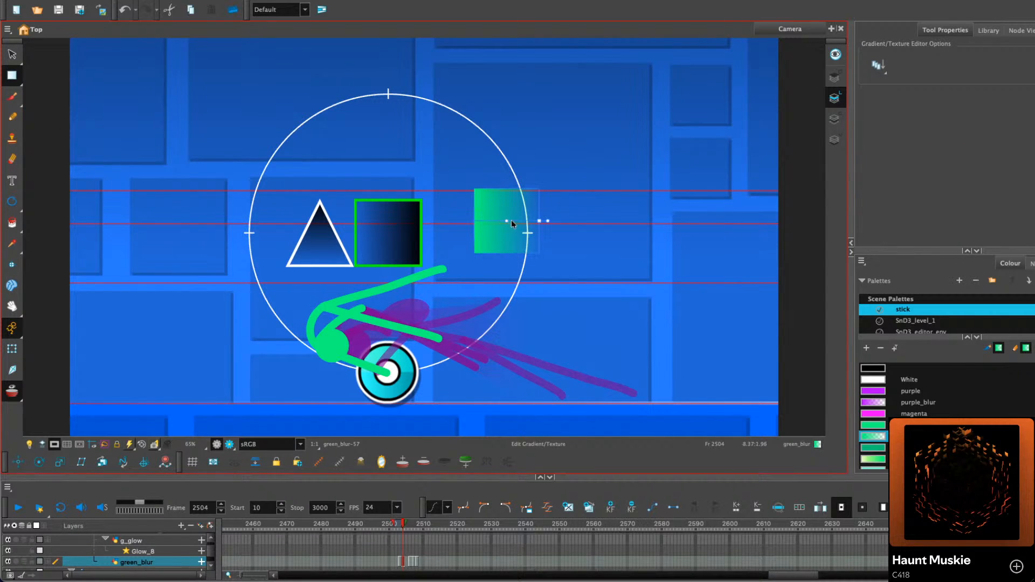
drag(509, 221, 438, 228)
drag(532, 227, 535, 228)
click(571, 214)
Rotate the gradient square about a quarter turn clockwise and move it onto the green figure's raised leg
click(12, 54)
scroll(520, 221, up, 2)
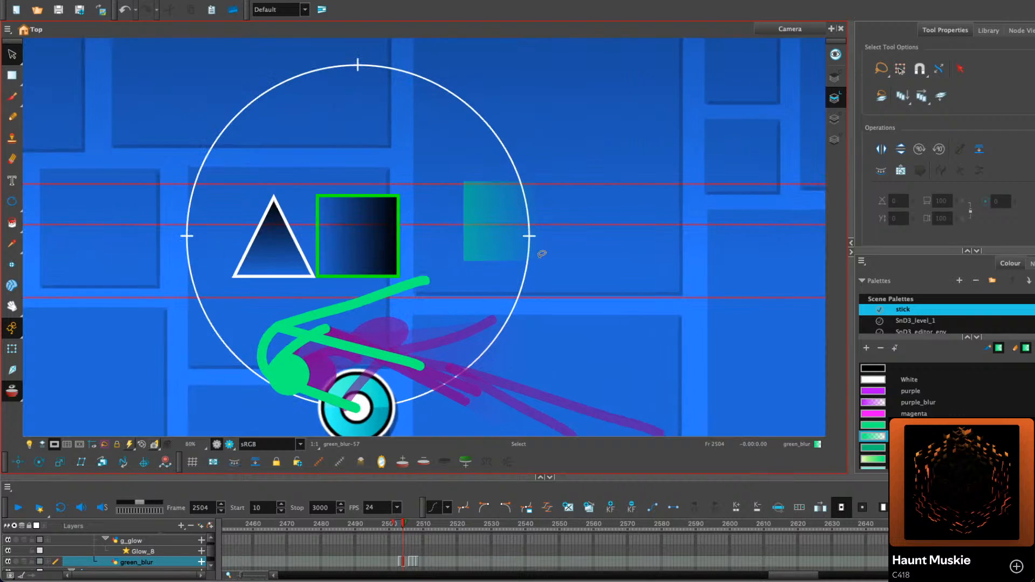
space+drag(536, 267, 524, 246)
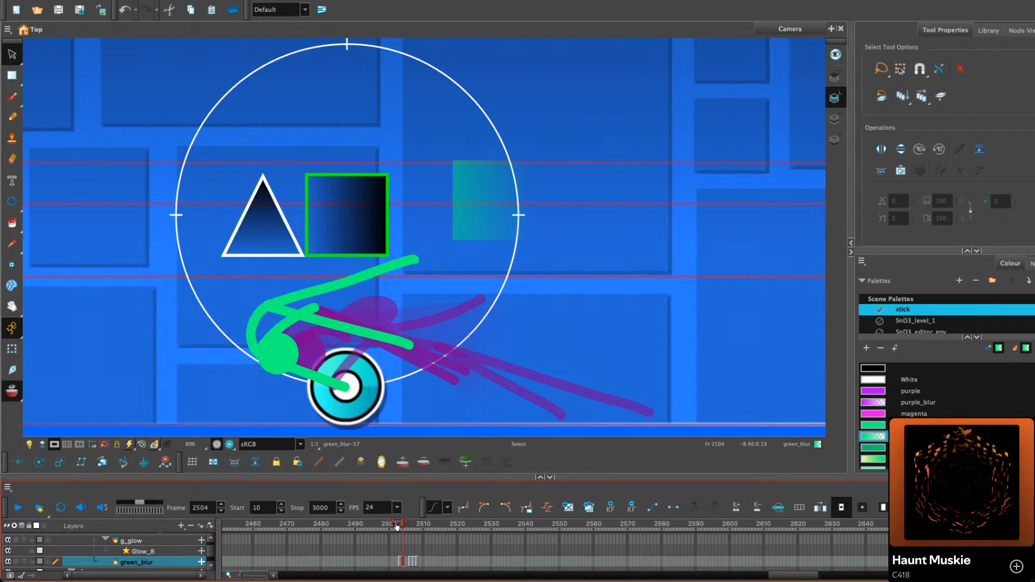
click(473, 221)
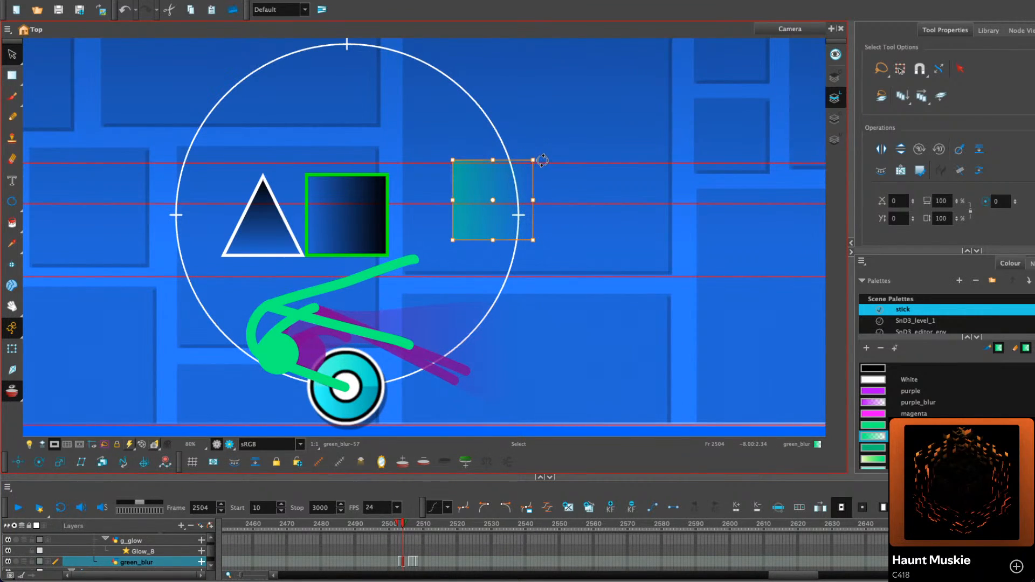
drag(543, 161, 555, 263)
drag(511, 191, 402, 293)
Reshape the square into a triangle spanning the hip, raised foot and previous pose's foot, deleting the spare corner point
drag(13, 77, 49, 74)
scroll(400, 213, up, 1)
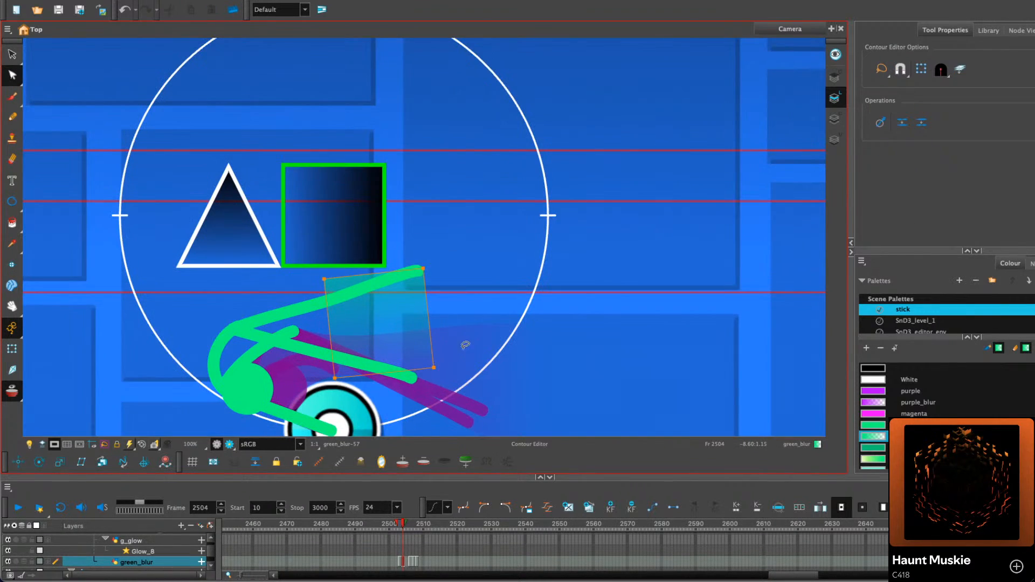
drag(424, 328, 459, 335)
click(476, 338)
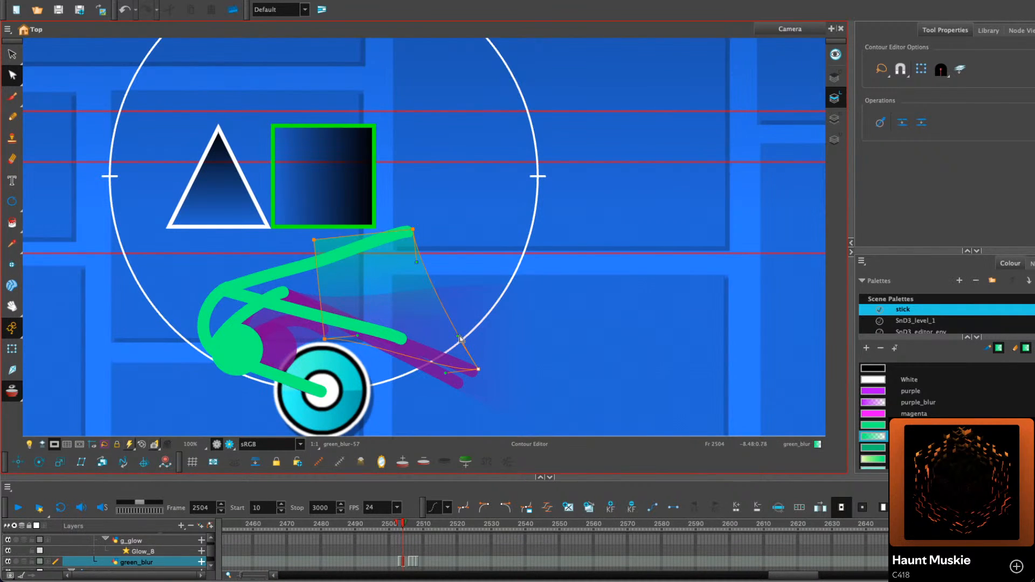
click(419, 262)
drag(314, 240, 224, 287)
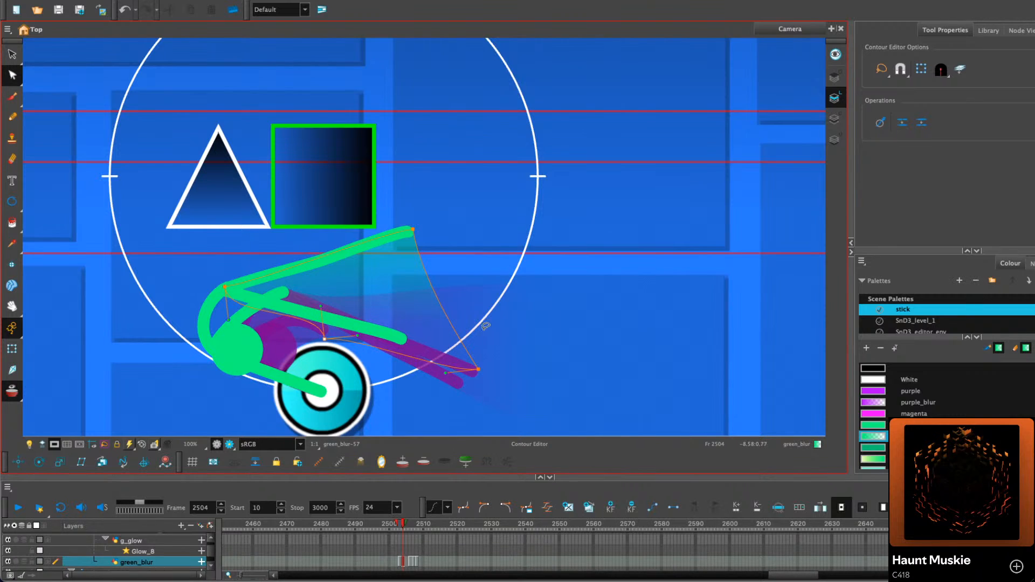
key(Delete)
Curve the blur's outer edge inward and straighten its lower edge using the contour handles
click(478, 371)
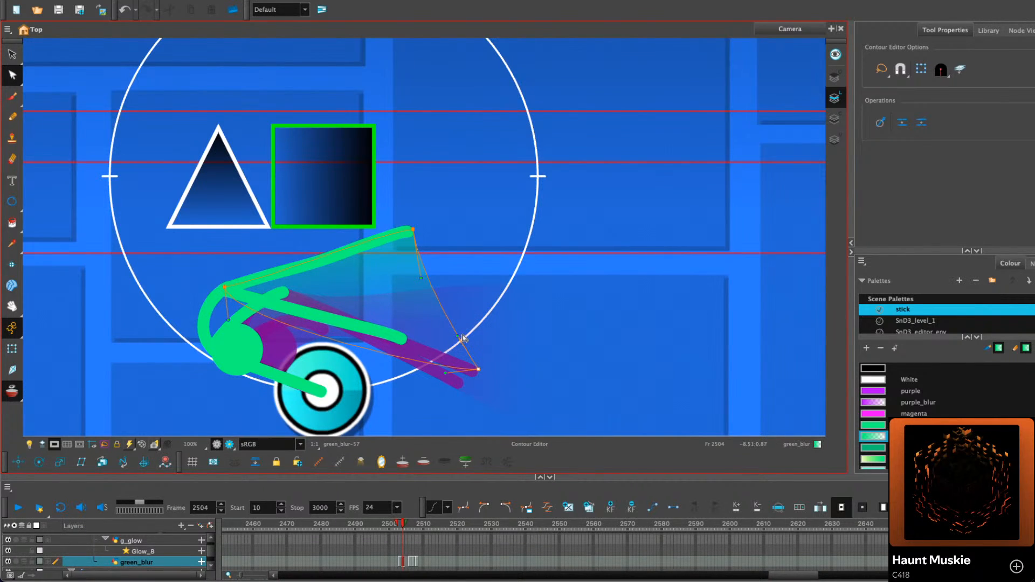
drag(459, 338, 432, 272)
drag(433, 321, 390, 306)
mouse_move(431, 272)
mouse_down()
mouse_move(431, 281)
mouse_move(421, 269)
mouse_up()
click(434, 219)
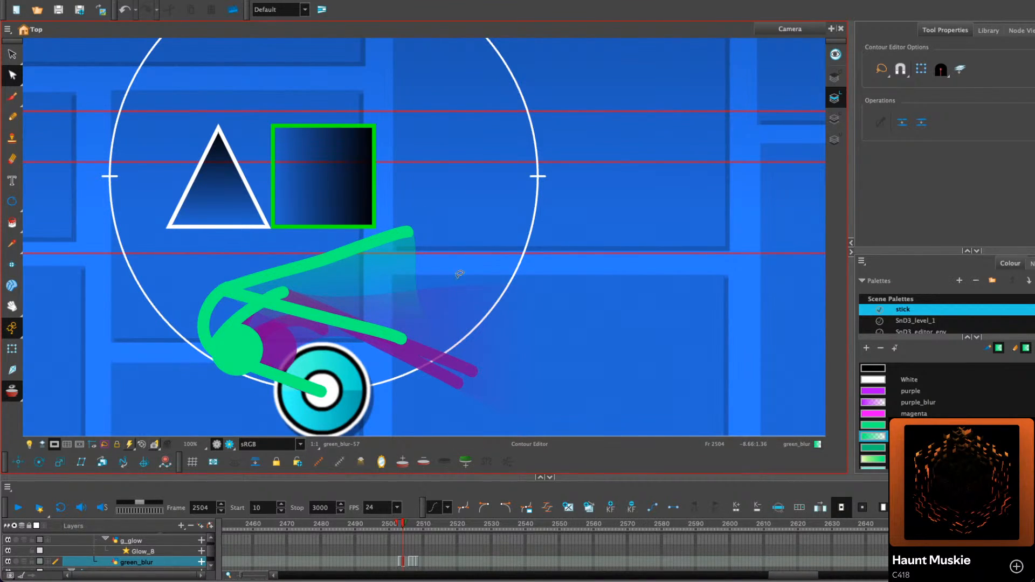
click(453, 356)
drag(230, 318, 388, 336)
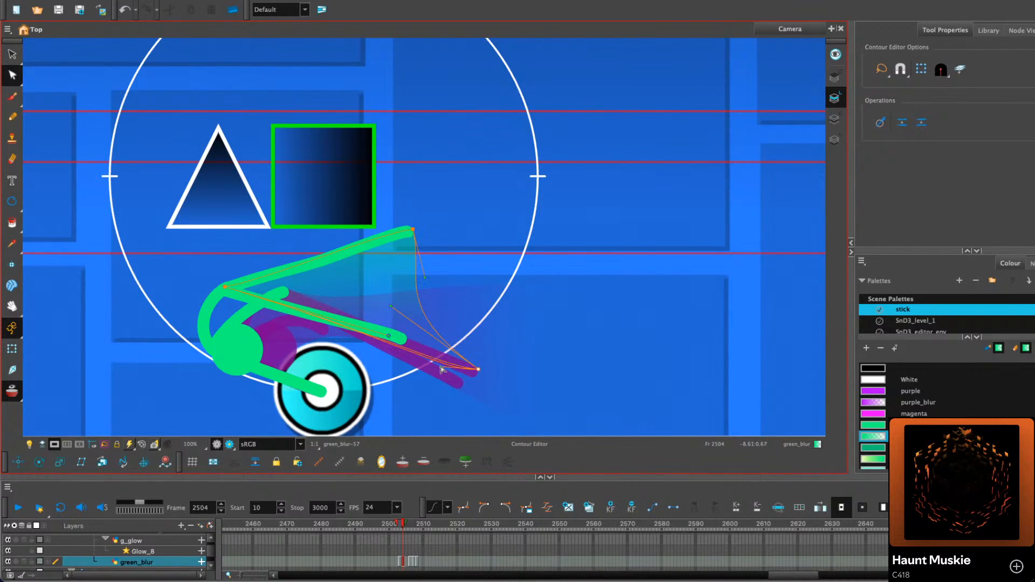
click(524, 277)
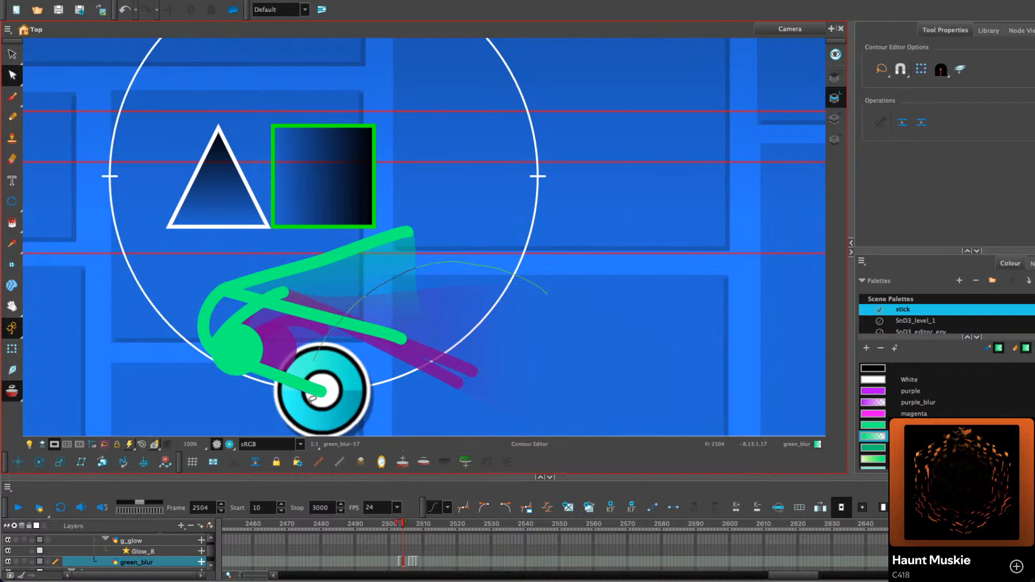
click(392, 273)
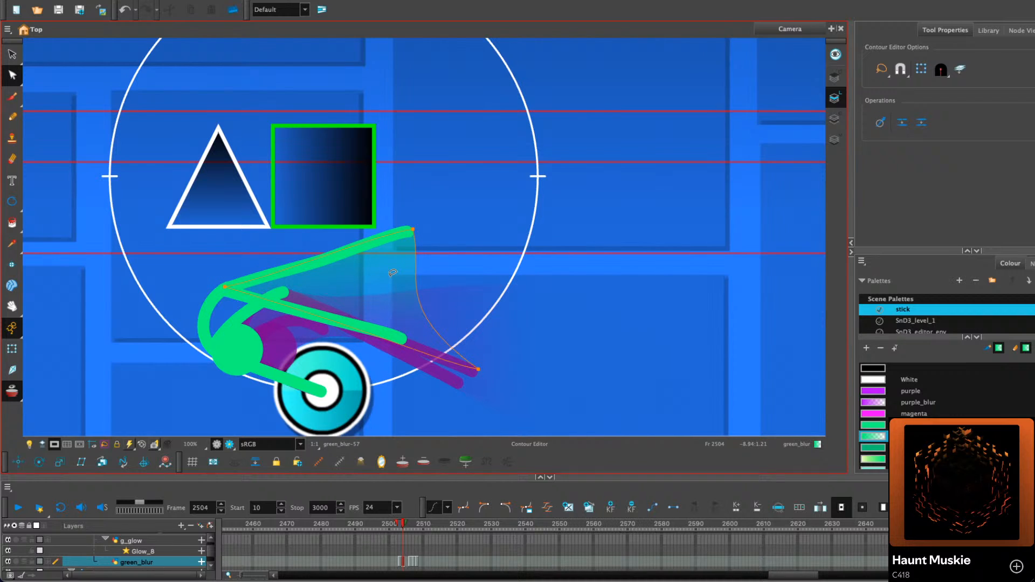
Turn off onion skin and soften the blur's outer edge by pulling its curve handles outward
click(12, 392)
click(619, 188)
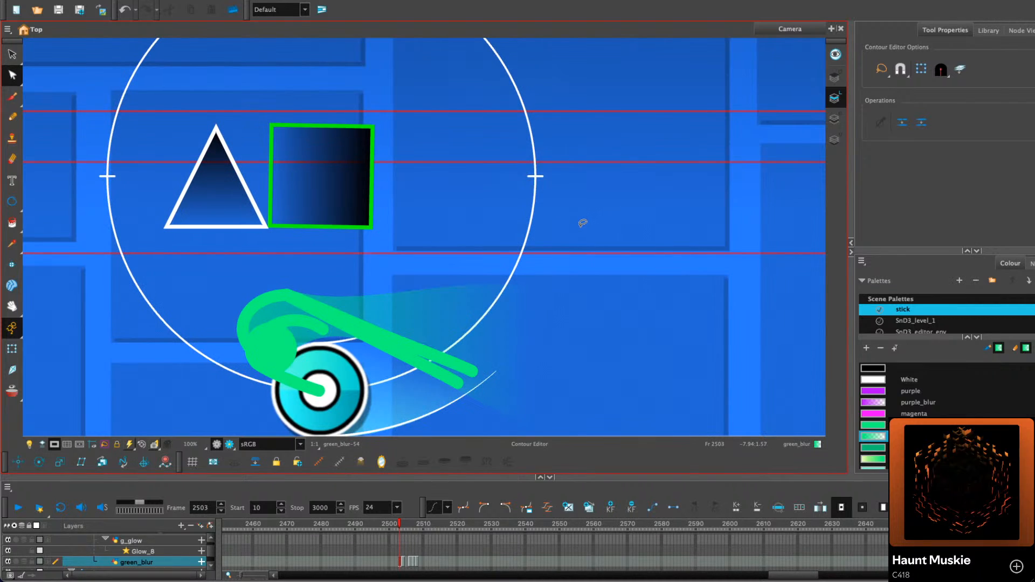
click(475, 332)
click(479, 371)
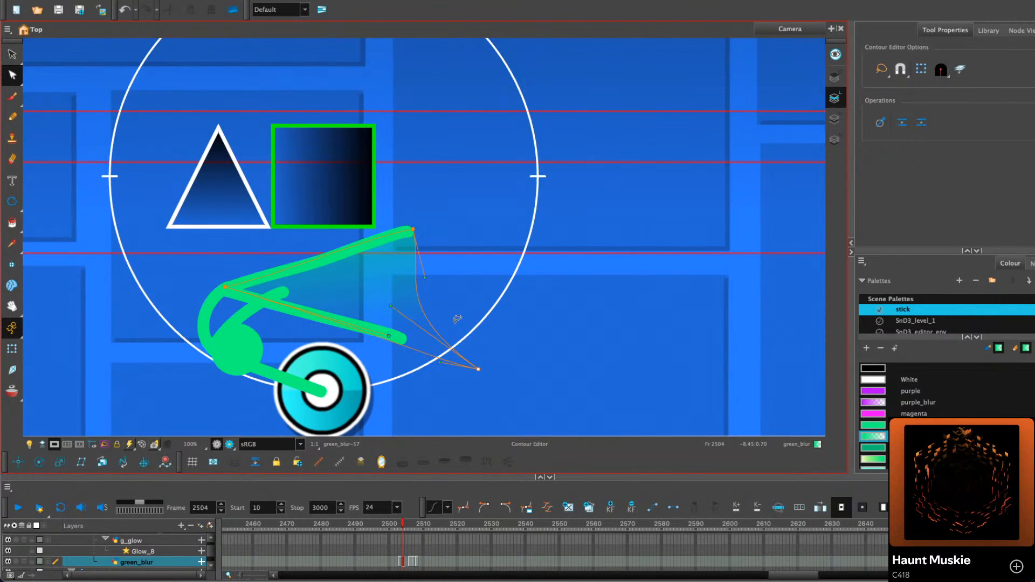
drag(426, 280, 433, 277)
drag(420, 319, 421, 326)
drag(433, 274, 444, 270)
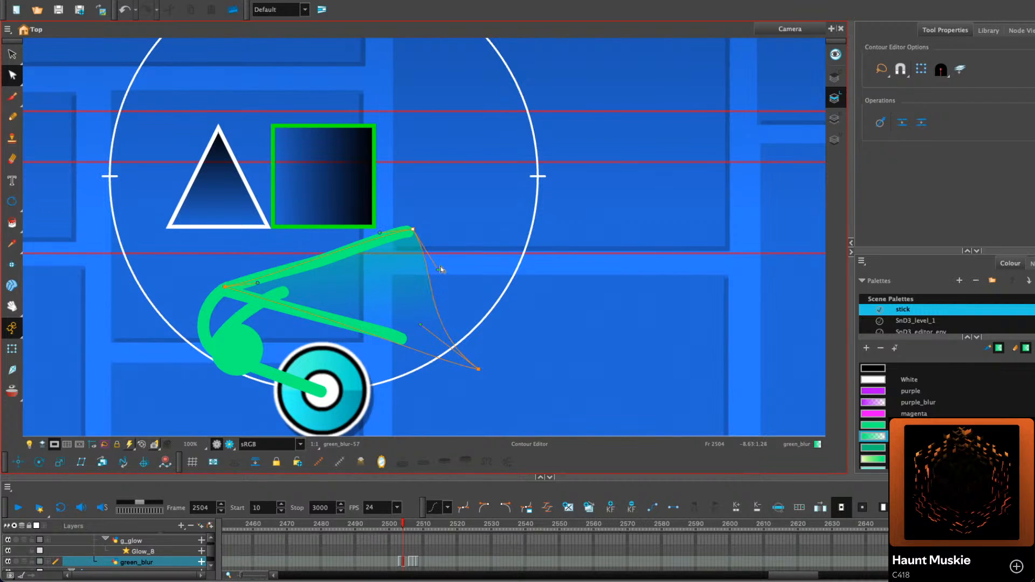
click(470, 250)
Step between frames 2503 and 2505 to check how the new leg blur reads in motion
key(comma)
key(period)
key(period)
key(period)
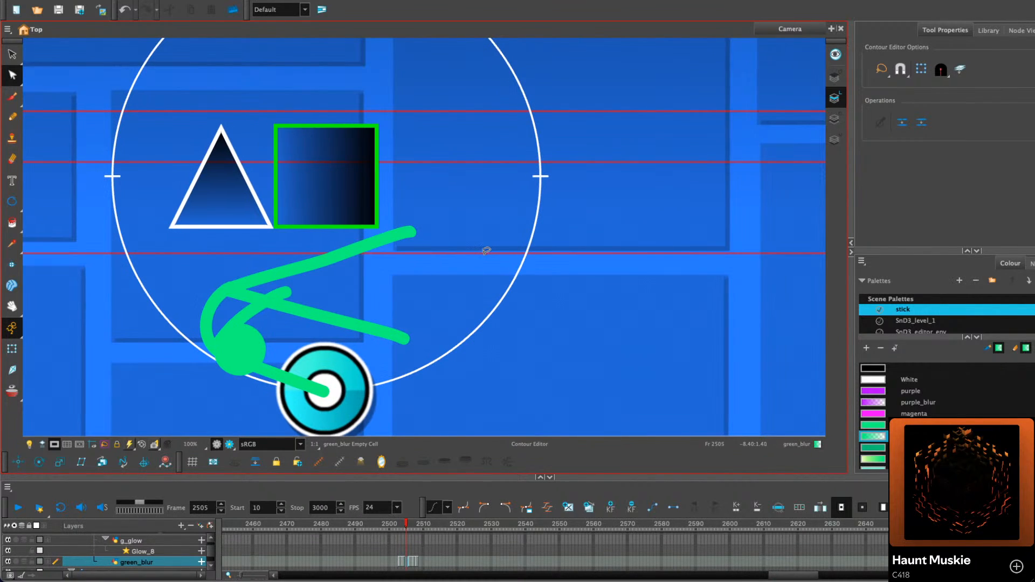
key(comma)
key(period)
key(comma)
key(comma)
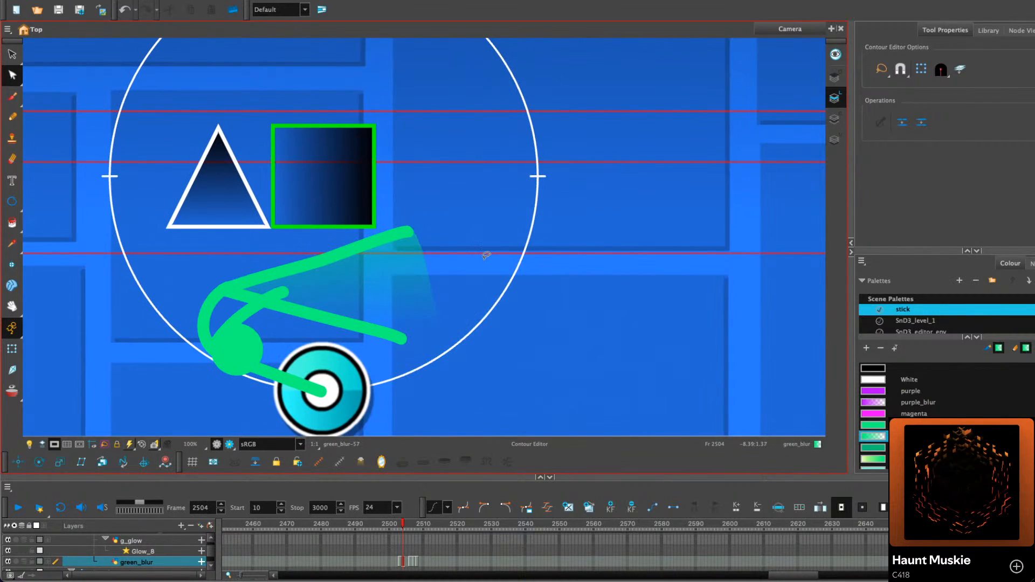
Rotate and reposition the leg blur's gradient so it fades diagonally from the raised leg toward the lower tip
click(12, 75)
click(70, 134)
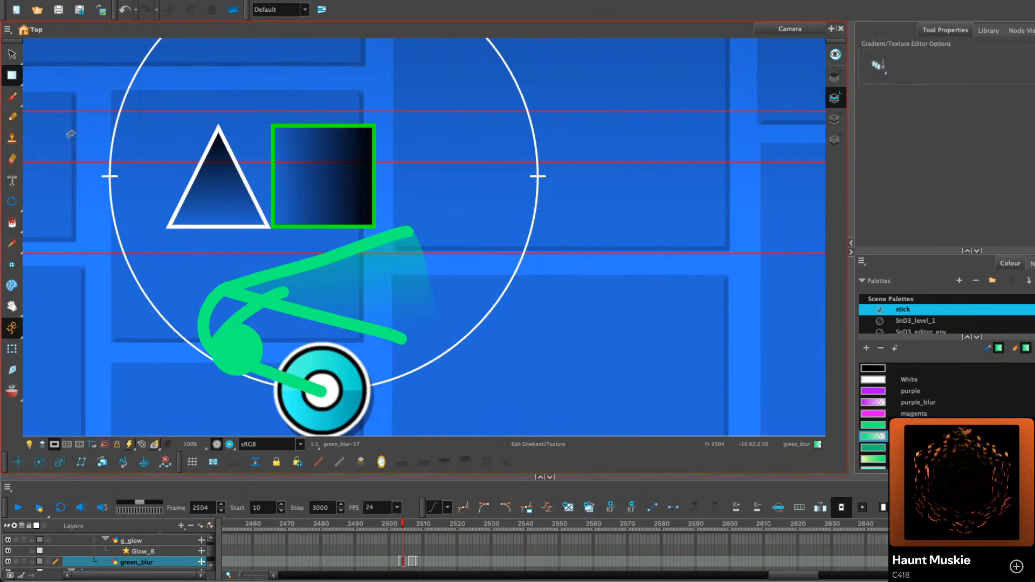
click(395, 253)
drag(352, 229, 372, 292)
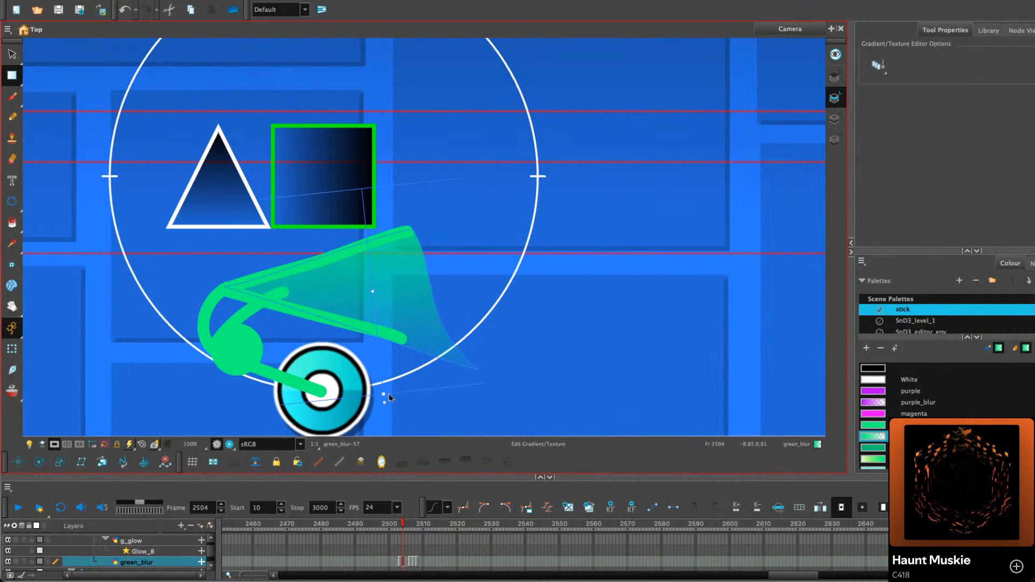
drag(384, 400, 436, 377)
drag(372, 293, 386, 303)
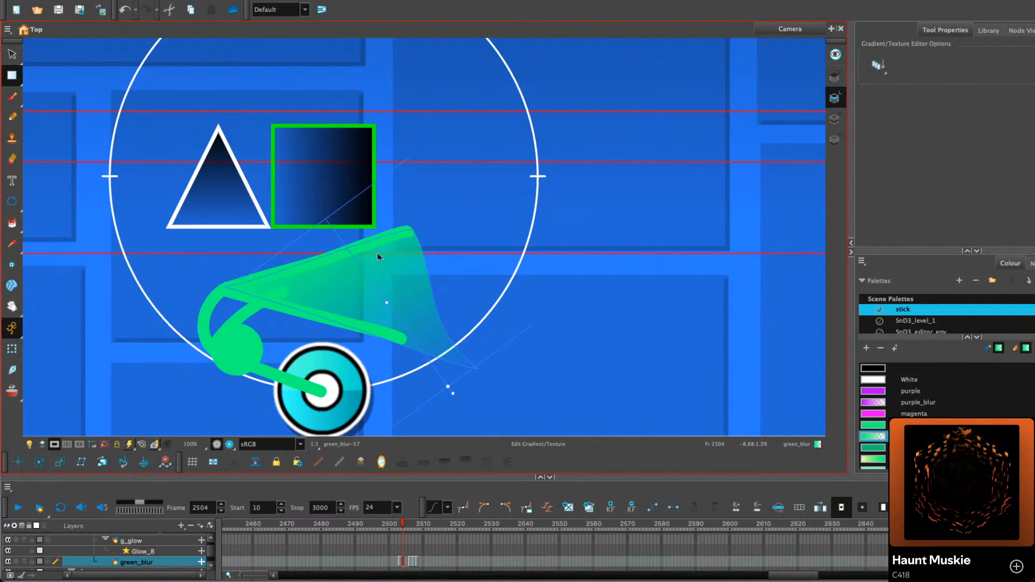
Rotate the leg blur's gradient closer to vertical on frame 2504 and paste the copied blur onto frame 2505
drag(451, 393, 417, 404)
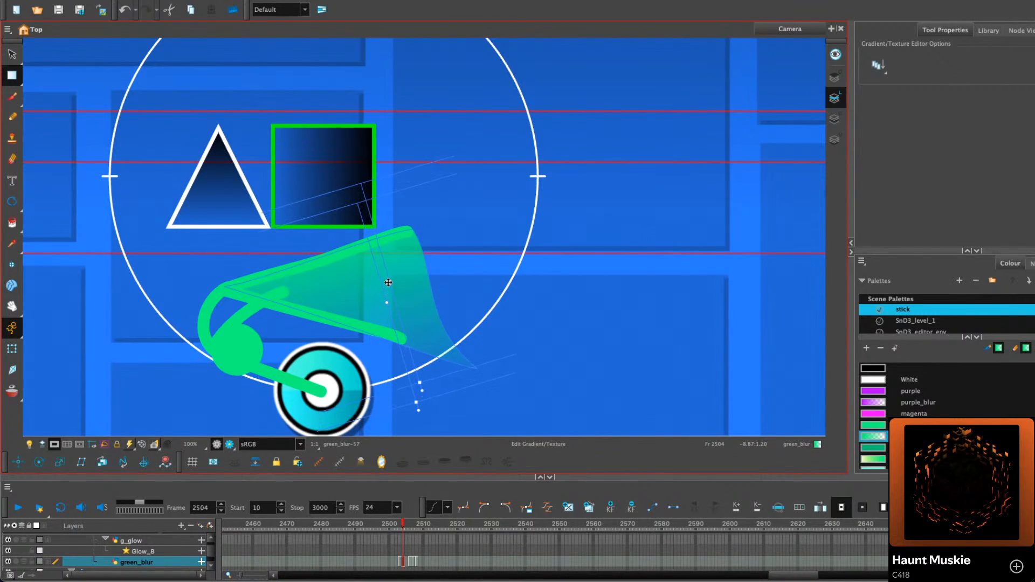
key(alt+s)
key(period)
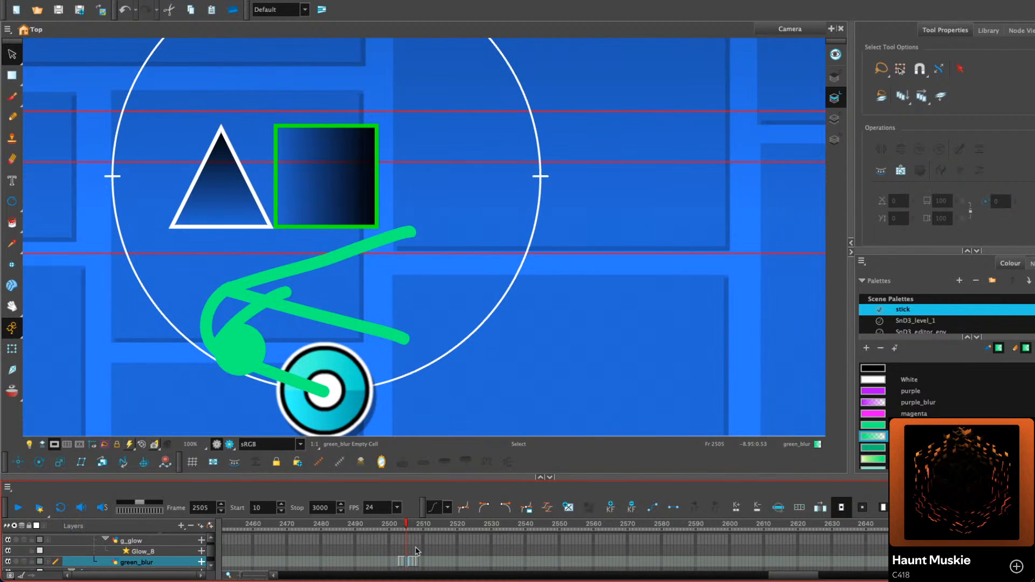
key(ctrl+v)
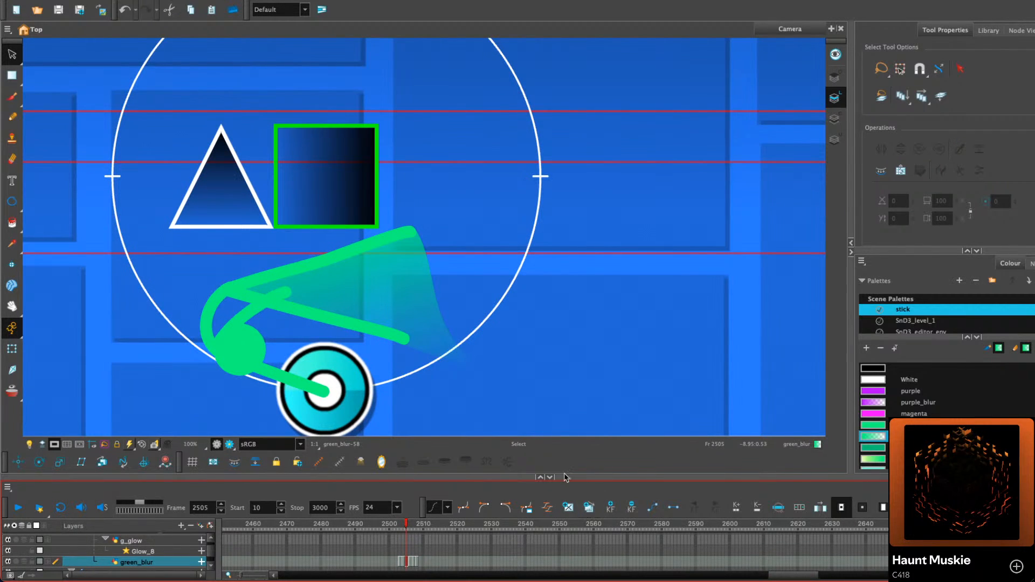
Shift and rotate the gradient of the blur on frame 2505 so only a faint patch remains beside the raised leg
key(shift+F3)
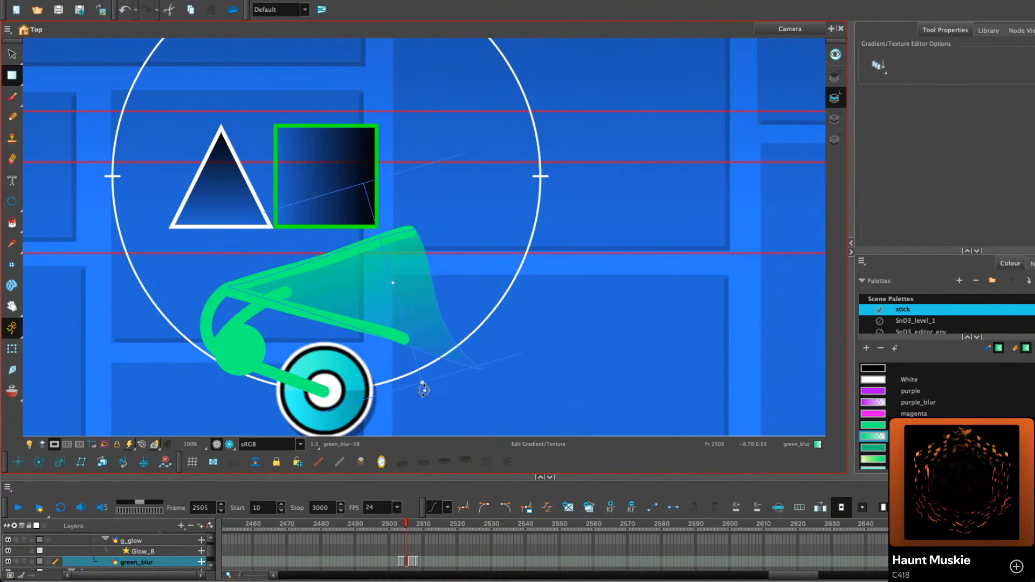
drag(423, 387, 468, 357)
drag(393, 283, 235, 203)
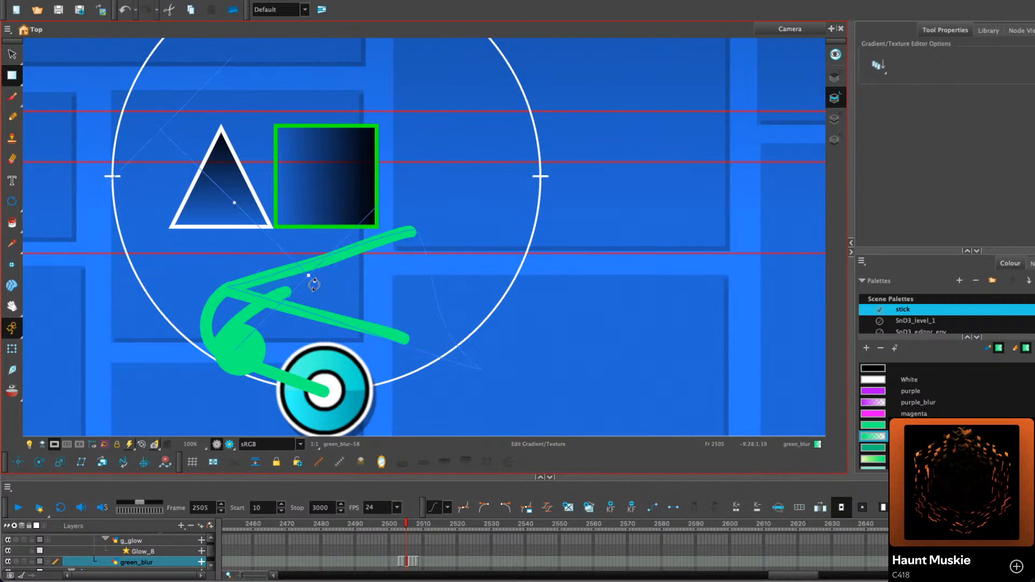
mouse_move(314, 284)
mouse_down()
mouse_move(373, 291)
mouse_move(360, 283)
mouse_move(353, 327)
mouse_move(330, 346)
mouse_up()
mouse_move(258, 222)
mouse_down()
mouse_move(310, 201)
mouse_move(339, 209)
mouse_up()
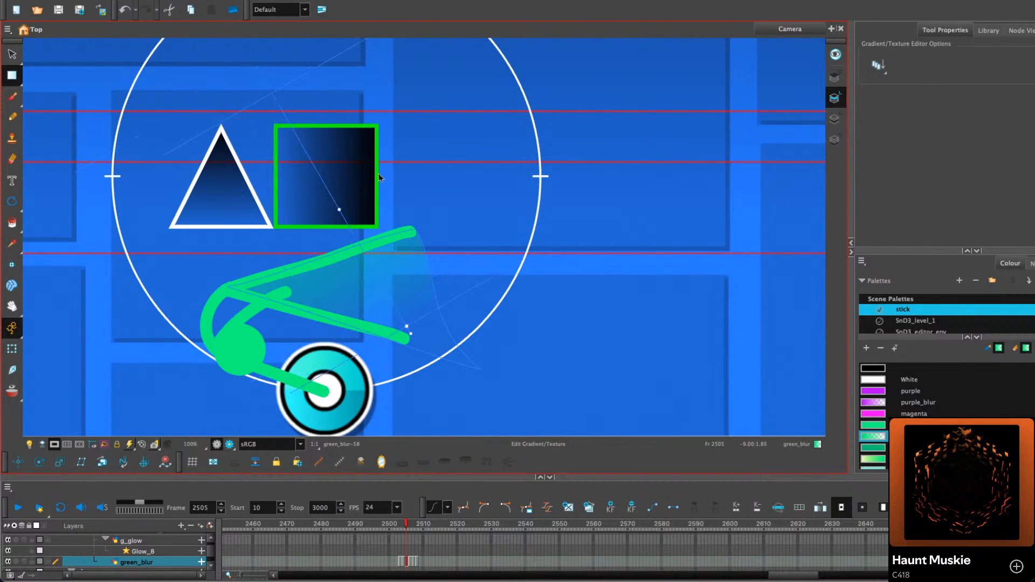
click(516, 151)
click(12, 55)
scroll(458, 236, down, 2)
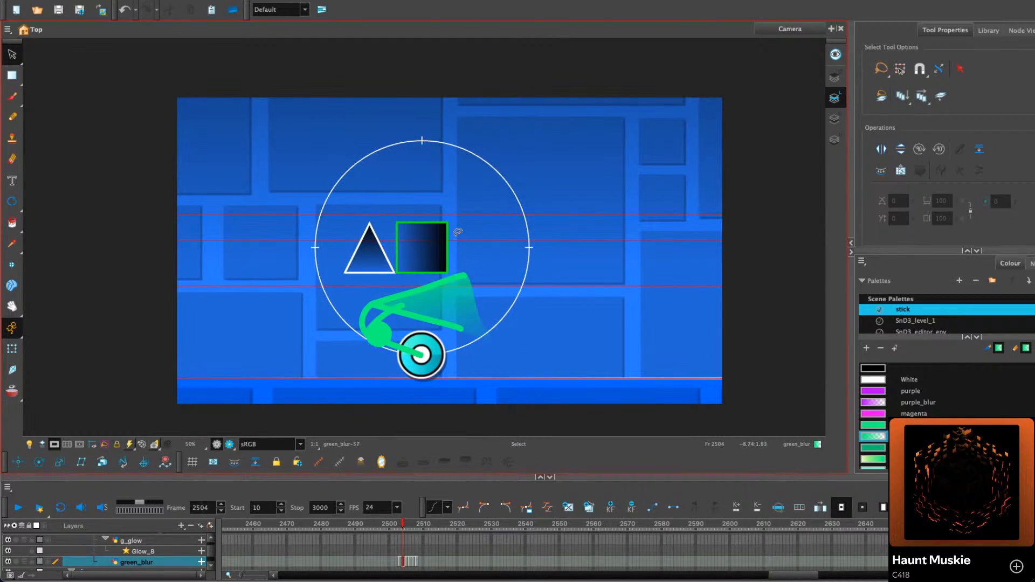
Step through the blur frames from 2504 and play the orb swing from frame 2493 to check the motion
key(.)
key(.)
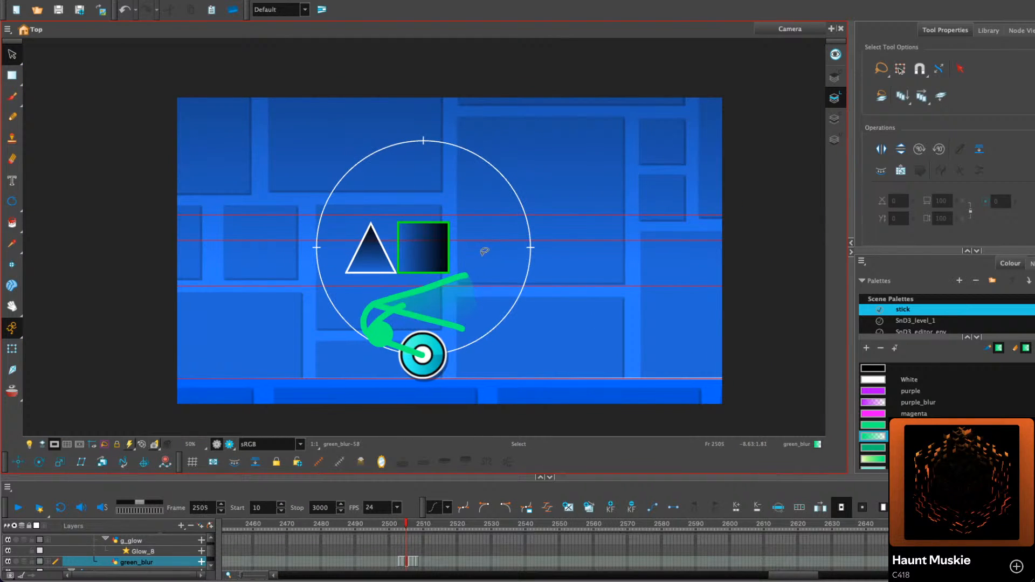
key(.)
key(.)
key(.)
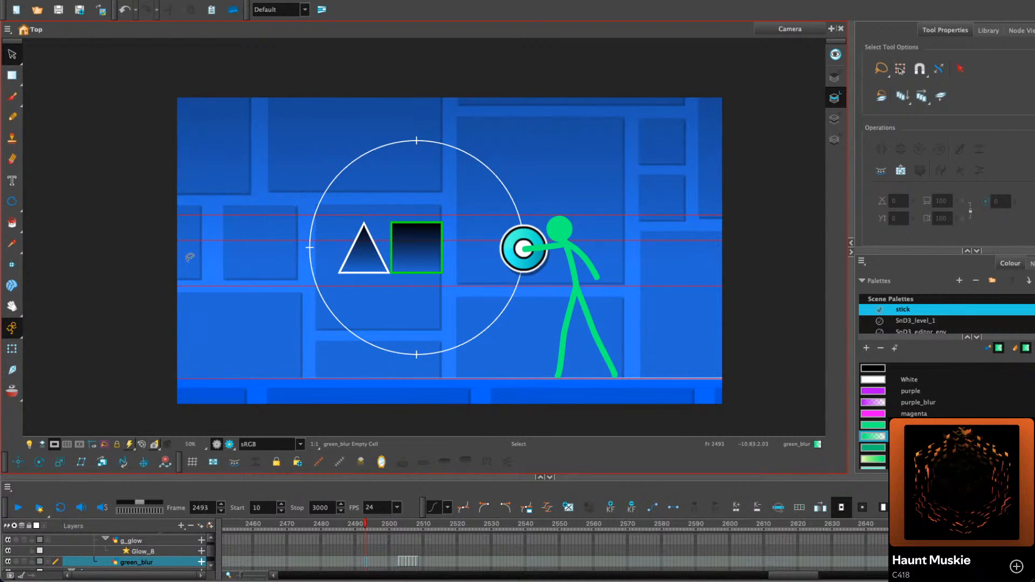
click(19, 509)
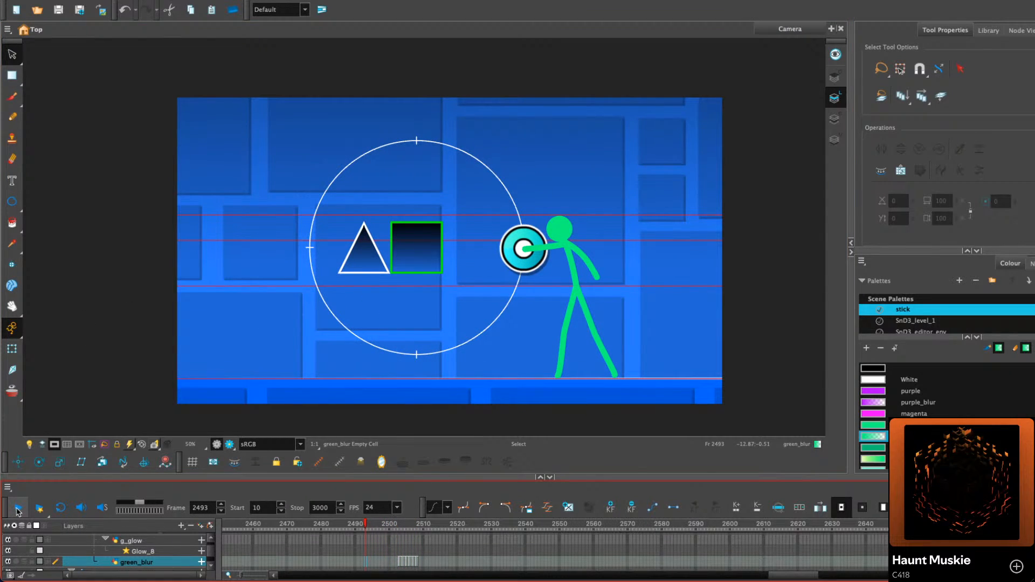
click(19, 511)
click(19, 512)
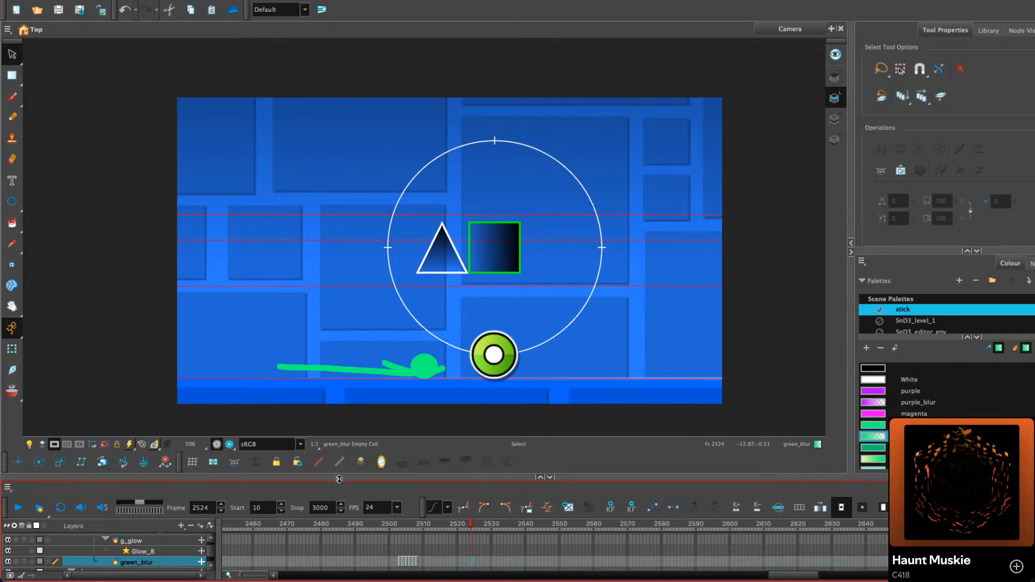
click(379, 522)
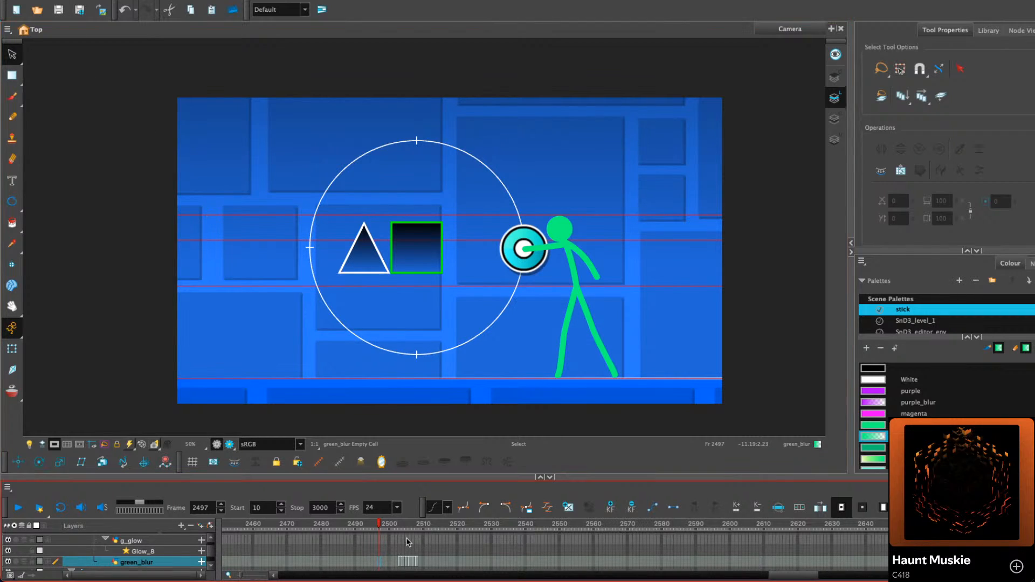
Bring the green layer into view in the timeline and play the swing again from frame 2500
scroll(407, 543, up, 8)
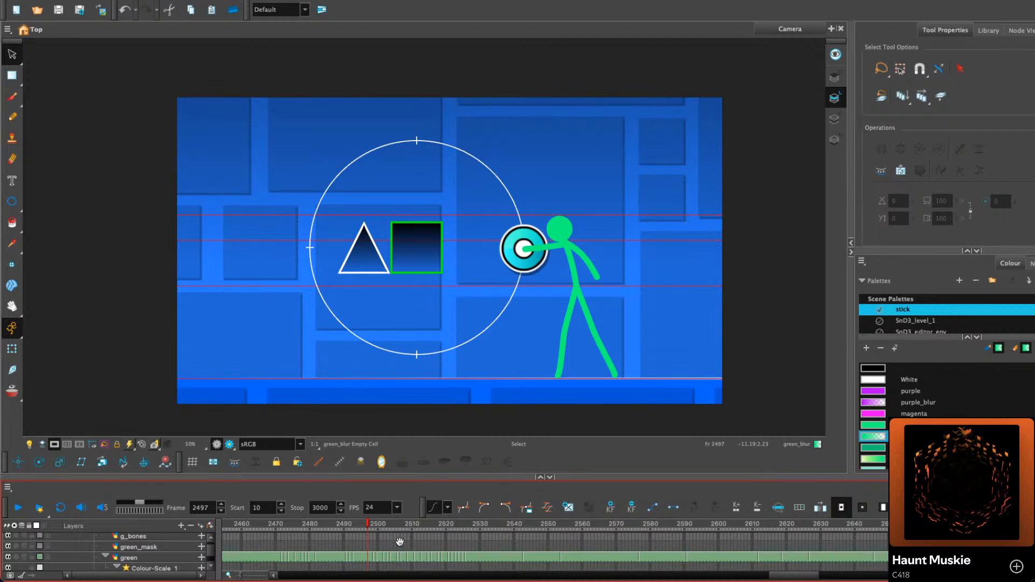
scroll(400, 542, down, 1)
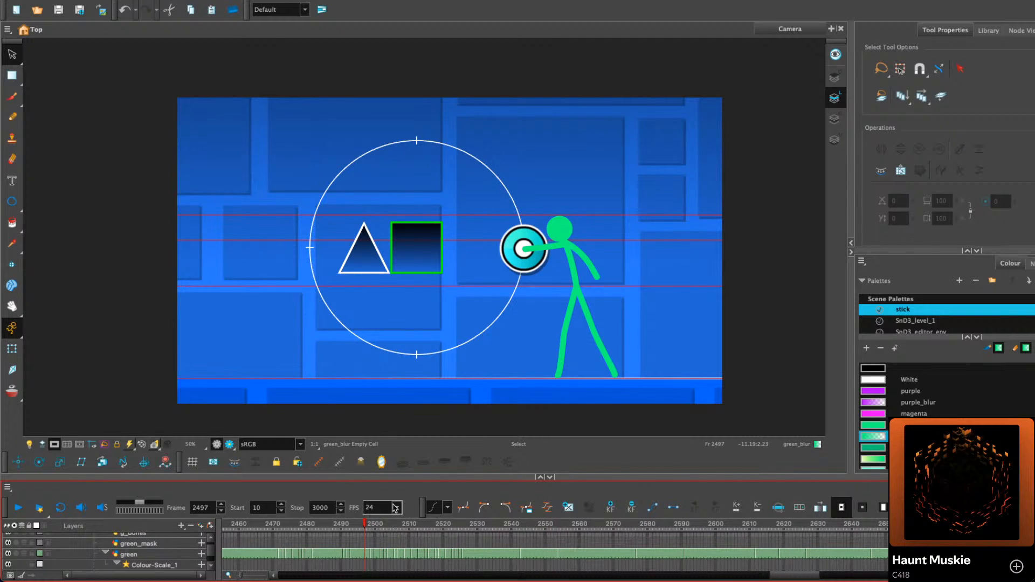
click(376, 521)
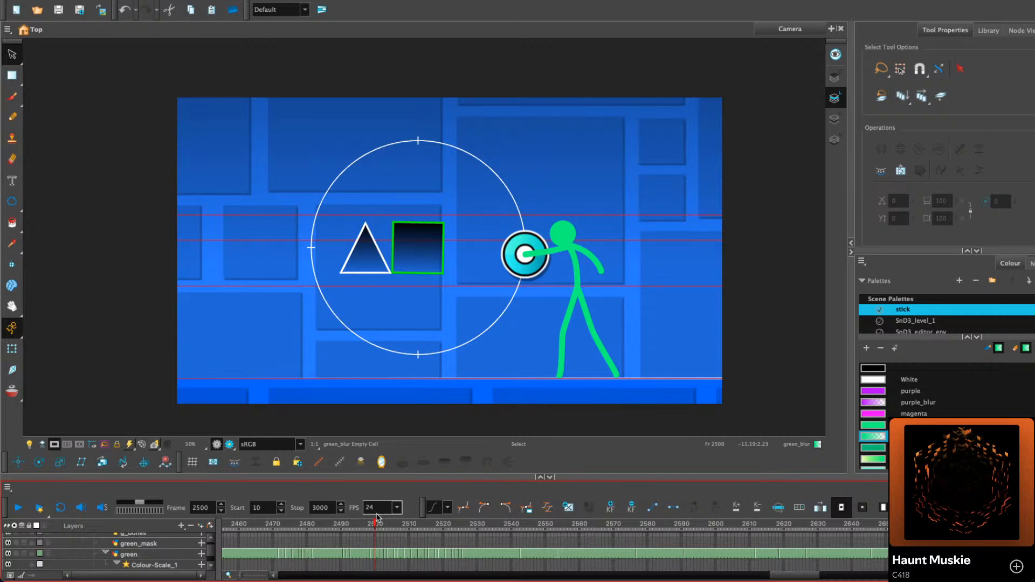
click(20, 511)
click(19, 511)
Return to frame 2476 and step forward to frame 2513 to examine the figure grabbing, swinging and releasing the orb
drag(323, 525, 293, 525)
scroll(532, 339, up, 1)
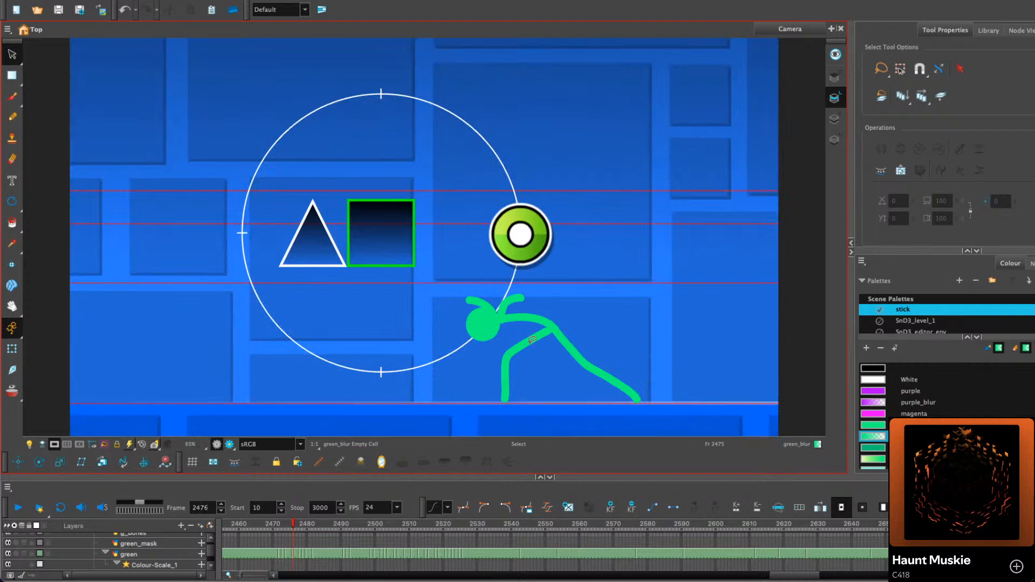
key(period)
key(period)
key(period)
key(period)
key(period)
key(period)
key(period)
key(period)
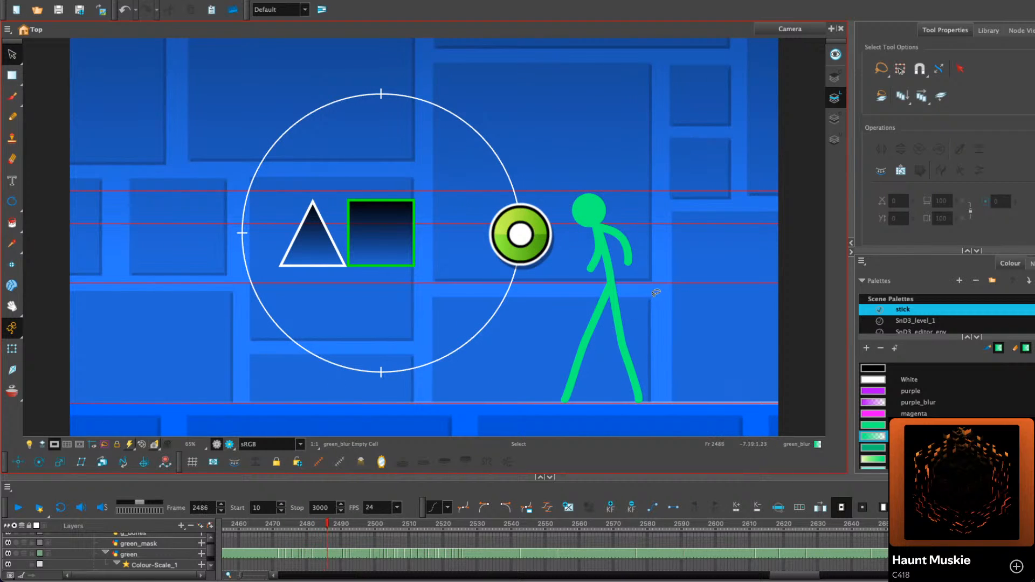
key(period)
key(period)
key(period)
key(period)
key(period)
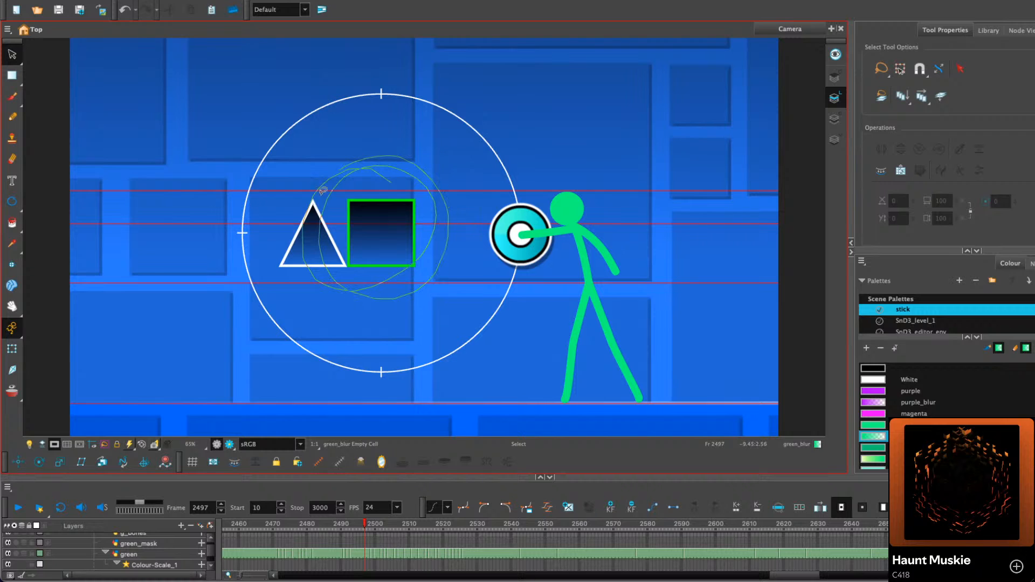
key(period)
key(period)
key(period)
key(period)
key(period)
key(period)
key(period)
key(period)
key(period)
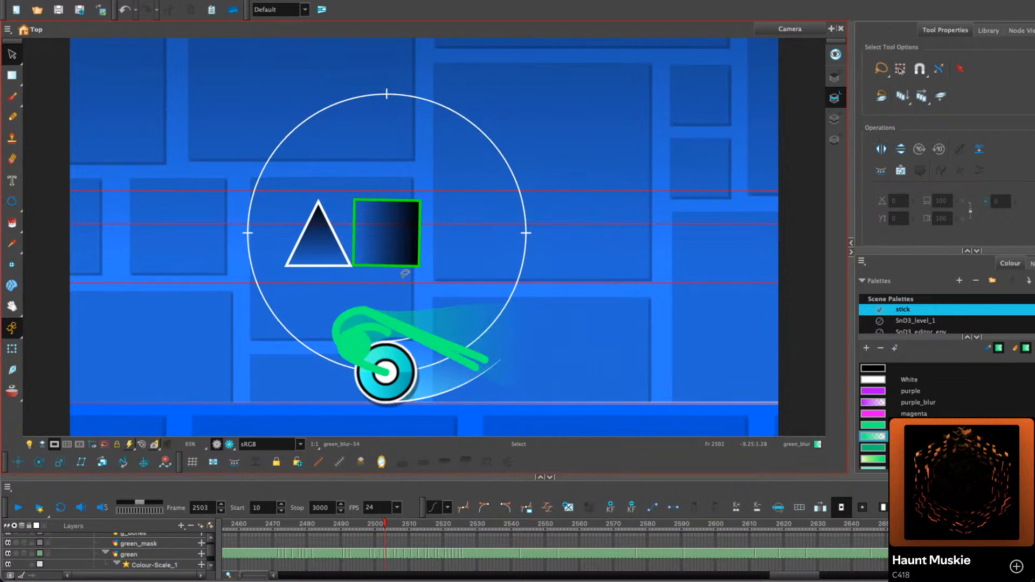
key(period)
key(period)
key(period)
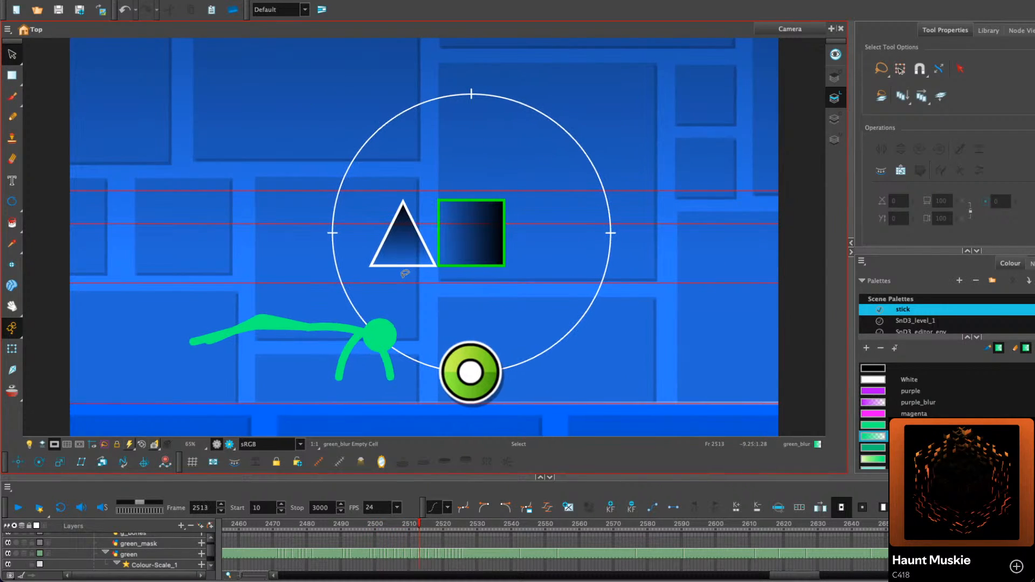
Step back from frame 2513 to about frame 2498 to compare the square's movement with the start of the orb swing
key(comma)
key(comma)
key(comma)
key(comma)
key(comma)
key(comma)
key(comma)
key(comma)
key(comma)
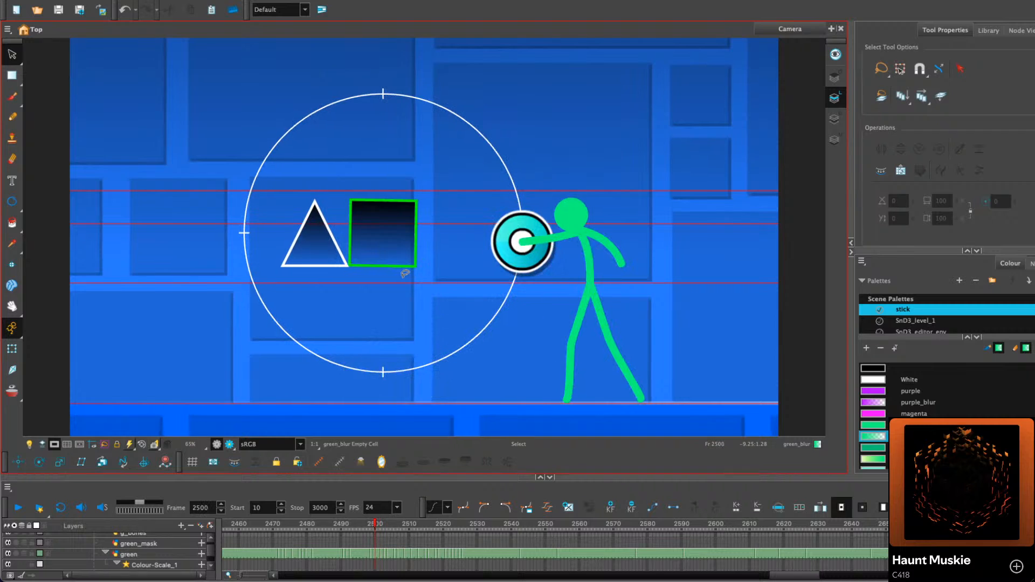
drag(302, 165, 344, 248)
mouse_move(291, 218)
mouse_down()
mouse_move(348, 242)
mouse_move(344, 207)
mouse_move(345, 254)
mouse_up()
drag(355, 196, 423, 193)
mouse_move(399, 262)
mouse_down()
mouse_move(353, 244)
mouse_move(353, 197)
mouse_up()
key(comma)
key(comma)
key(comma)
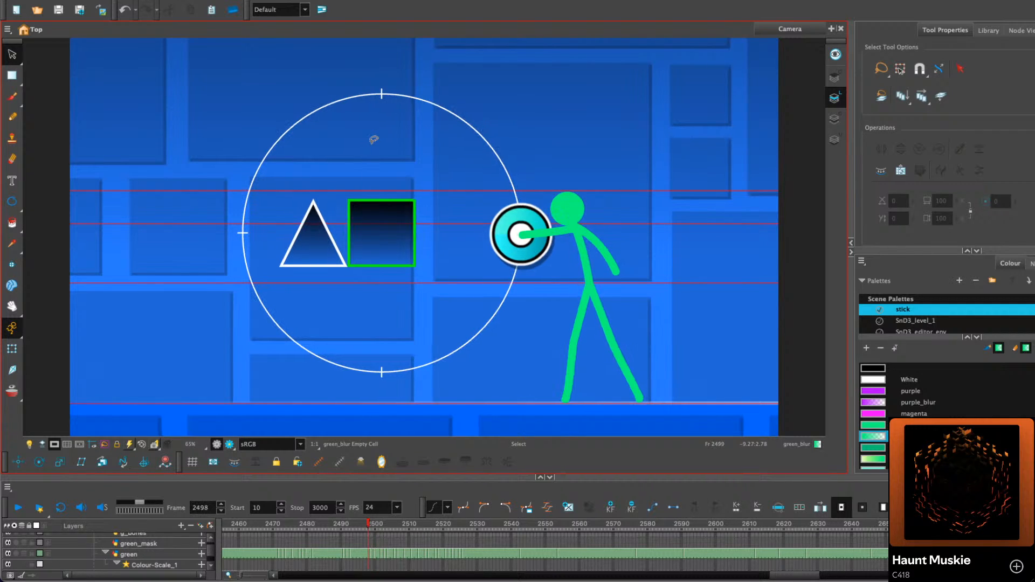
key(period)
key(period)
key(comma)
Select the green layer's drawing at frame 2498 and step forward through the swing to inspect each pose
mouse_move(518, 204)
mouse_down()
mouse_move(518, 241)
mouse_move(318, 343)
mouse_move(348, 92)
mouse_move(516, 261)
mouse_move(254, 270)
mouse_move(482, 153)
mouse_move(408, 377)
mouse_up()
click(368, 554)
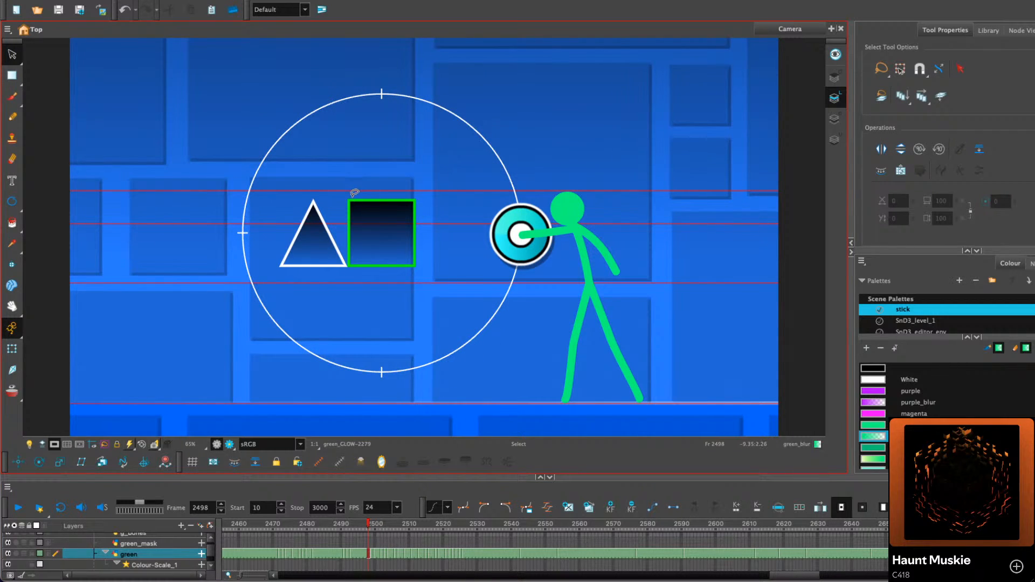
mouse_move(370, 264)
mouse_down()
mouse_move(348, 243)
mouse_move(351, 193)
mouse_up()
mouse_move(429, 211)
mouse_down()
mouse_move(361, 182)
mouse_move(412, 270)
mouse_move(394, 167)
mouse_move(339, 253)
mouse_move(434, 205)
mouse_up()
key(period)
key(period)
key(period)
key(period)
key(period)
key(period)
key(period)
key(period)
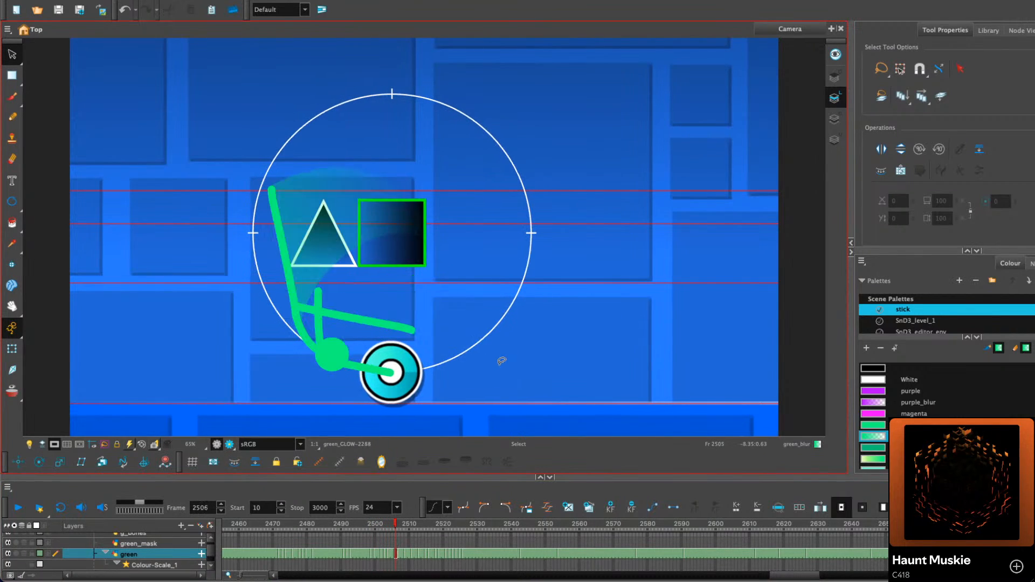
key(period)
key(period)
key(period)
key(period)
key(period)
key(period)
Scrub the timeline past frames 2597 and 2645 to about frame 2653 to review the figure's walk back to the orb
drag(470, 522, 706, 509)
drag(775, 575, 784, 573)
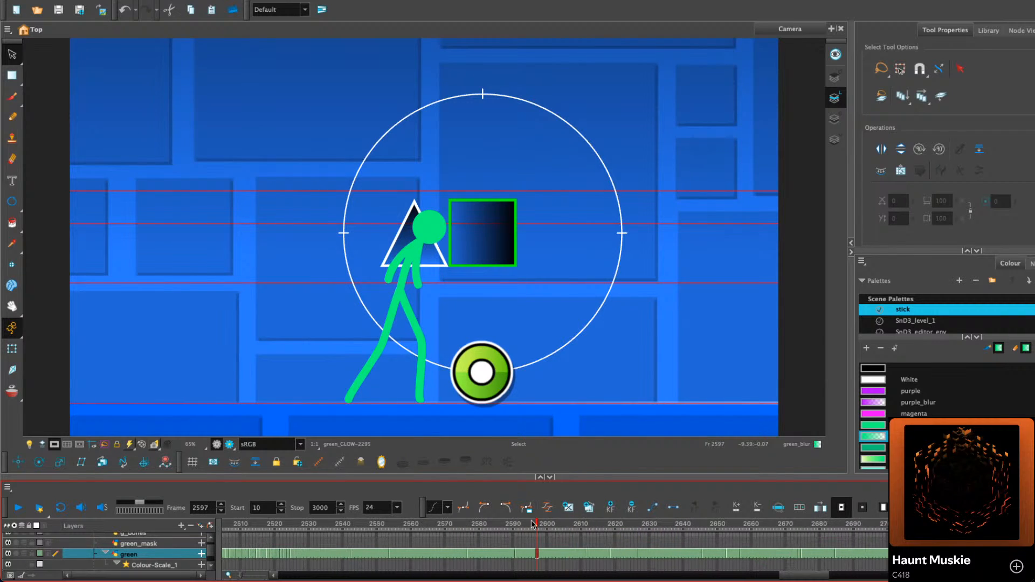
drag(537, 523, 695, 503)
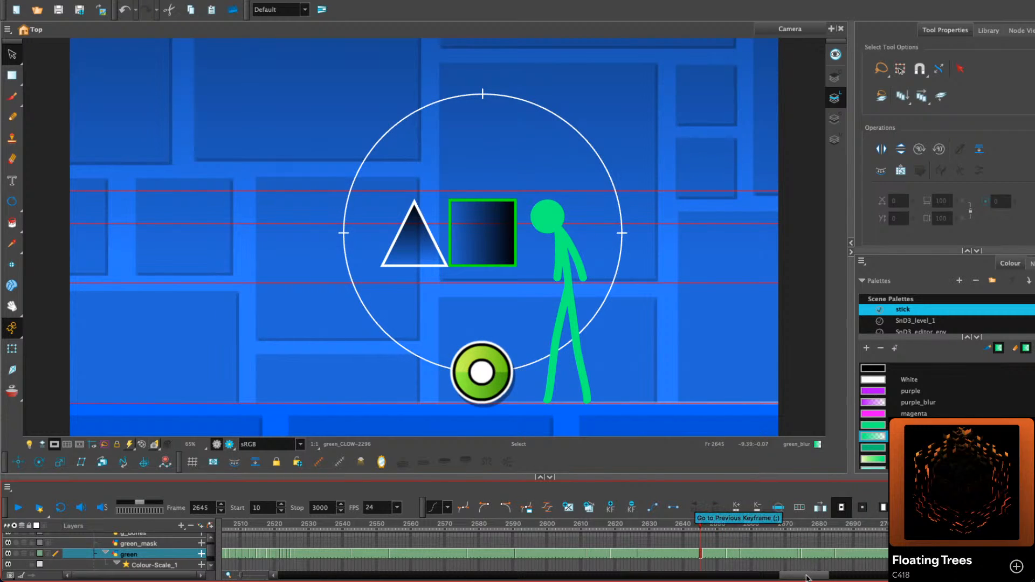
drag(807, 574, 817, 575)
click(548, 525)
mouse_move(550, 526)
mouse_down()
mouse_move(563, 525)
mouse_move(511, 528)
mouse_move(557, 527)
mouse_up()
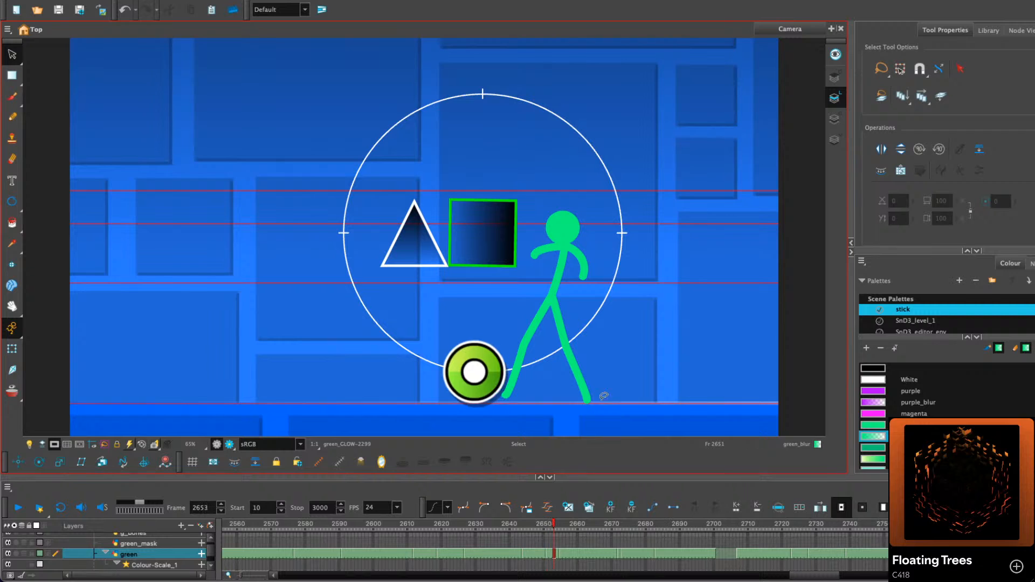
Step through frames 2651 to 2691 to examine the orb kick and the figure's poses after it
key(comma)
key(comma)
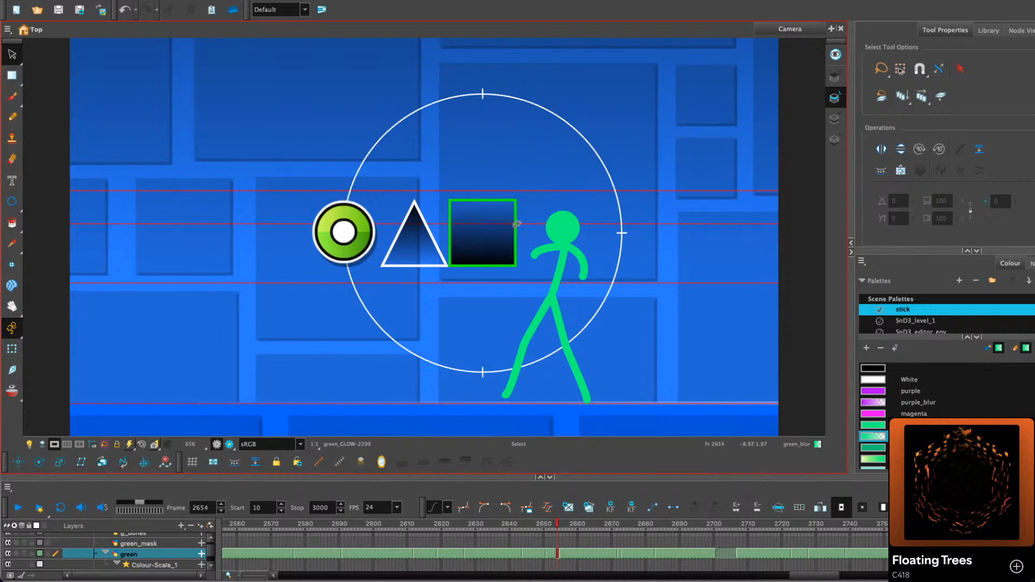
key(period)
key(period)
key(period)
key(period)
key(period)
key(period)
key(period)
key(period)
key(period)
key(period)
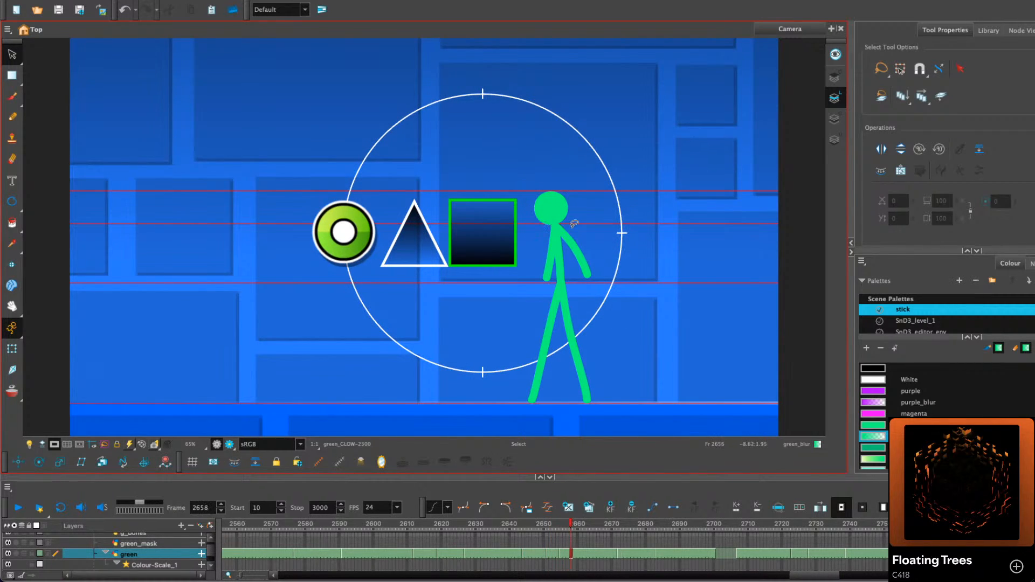
key(period)
key(period)
key(period)
key(period)
key(period)
key(period)
key(period)
key(period)
key(period)
key(period)
key(period)
key(period)
key(period)
key(period)
key(period)
key(period)
key(period)
key(period)
key(period)
key(period)
key(period)
key(period)
key(period)
key(period)
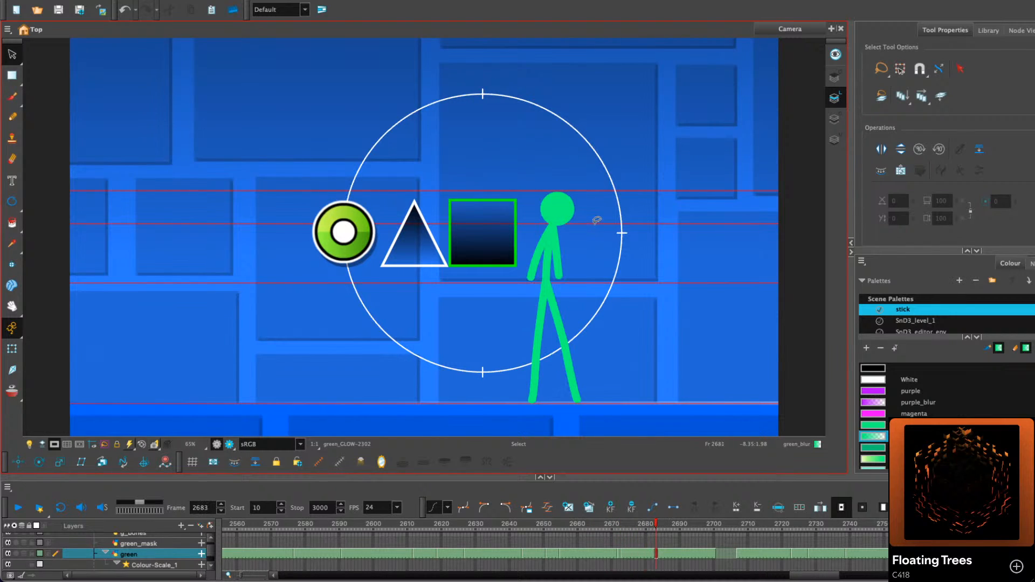
key(period)
key(period)
key(period)
key(period)
key(period)
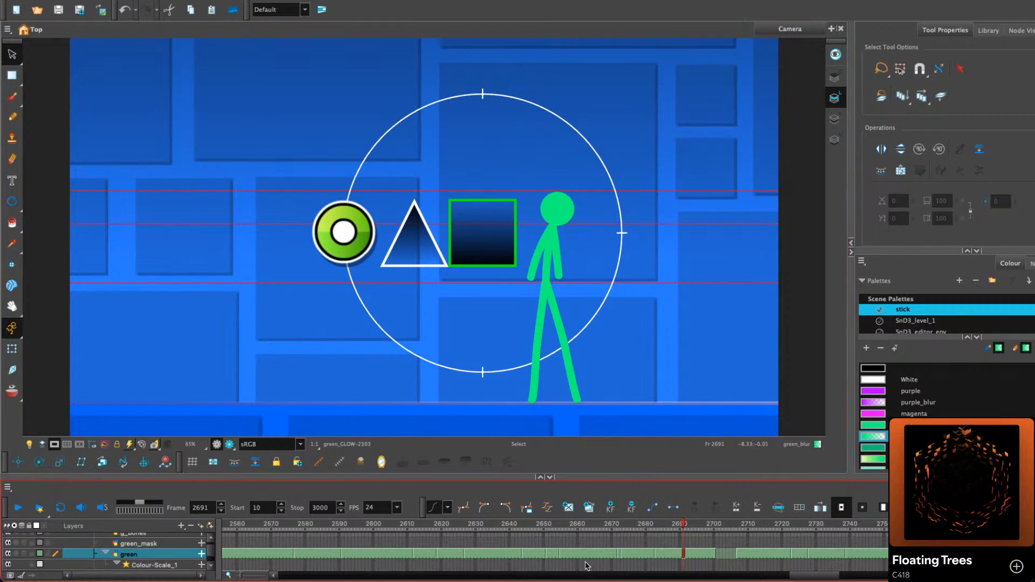
Jump to frame 2707 and step forward to frame 2727 to review the green figure's walk-in and arm raise
drag(856, 574, 867, 574)
click(565, 526)
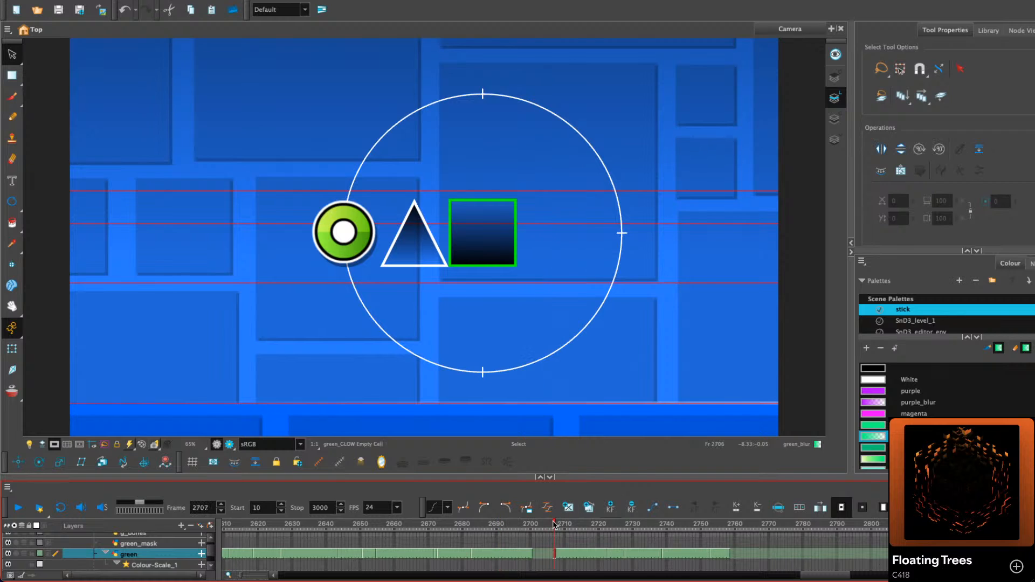
key(period)
key(period)
drag(703, 379, 572, 368)
key(period)
key(period)
key(period)
key(period)
key(period)
key(period)
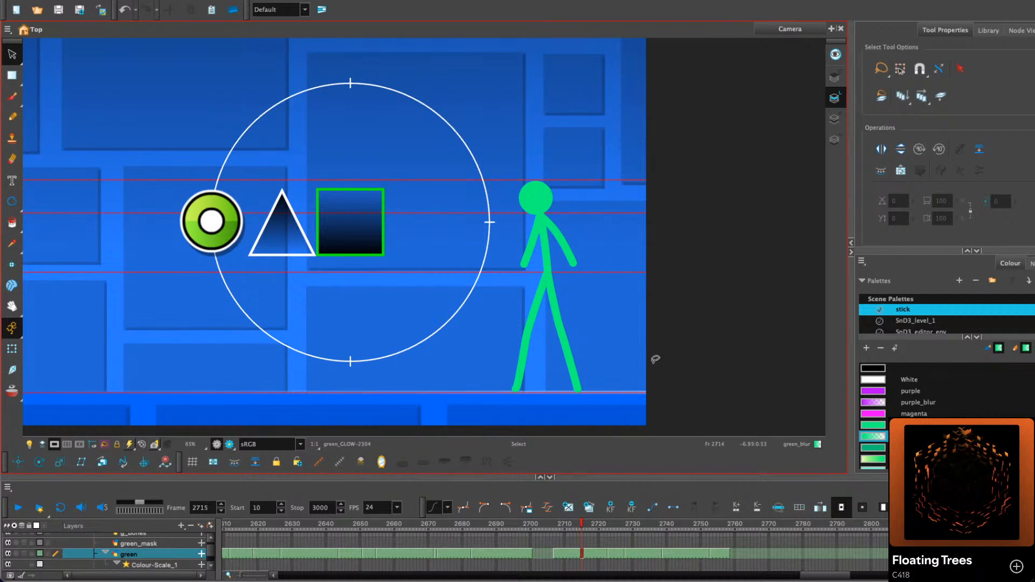
key(period)
key(period)
key(period)
key(period)
key(period)
key(period)
key(period)
key(period)
key(period)
key(period)
key(period)
key(period)
key(period)
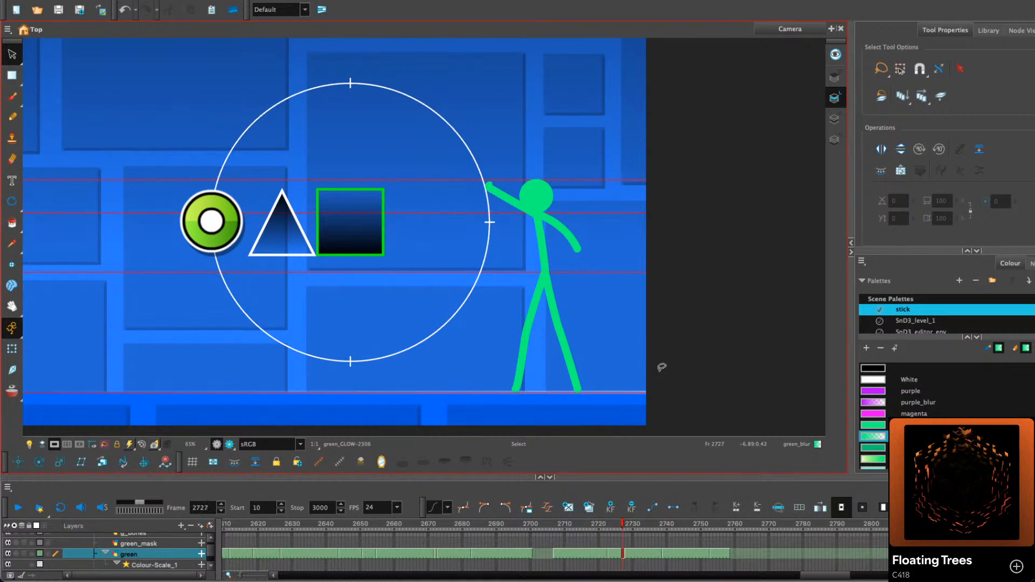
Step forward from frame 2727 to frame 2761 to examine the figure's pose changes and the orb's move around the ring
key(period)
key(period)
key(period)
key(period)
key(period)
key(period)
key(period)
key(period)
key(period)
key(period)
key(period)
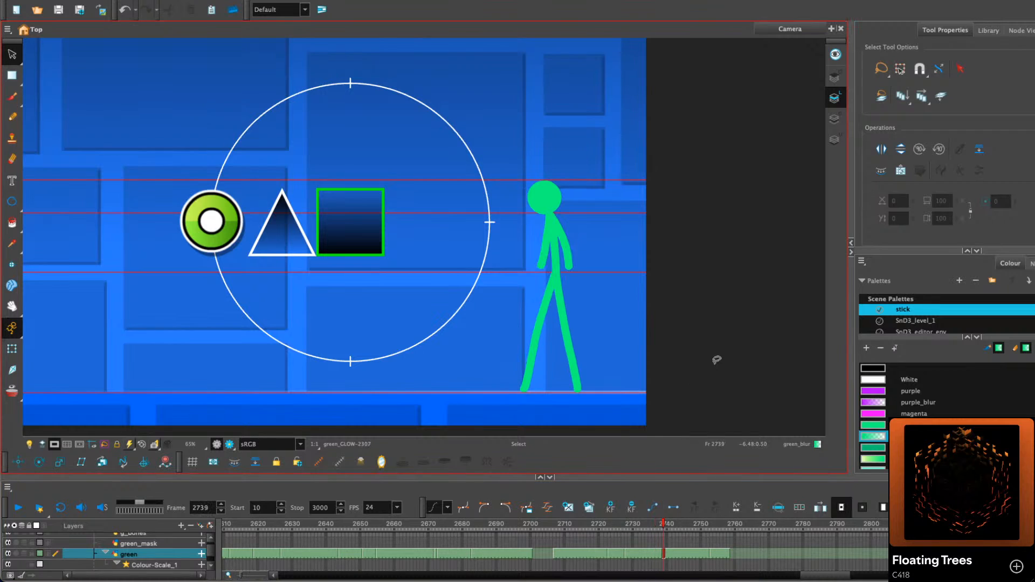
key(period)
key(period)
key(period)
key(period)
key(period)
key(period)
key(period)
key(period)
key(period)
key(period)
key(period)
key(period)
key(period)
key(period)
key(period)
key(period)
key(period)
key(period)
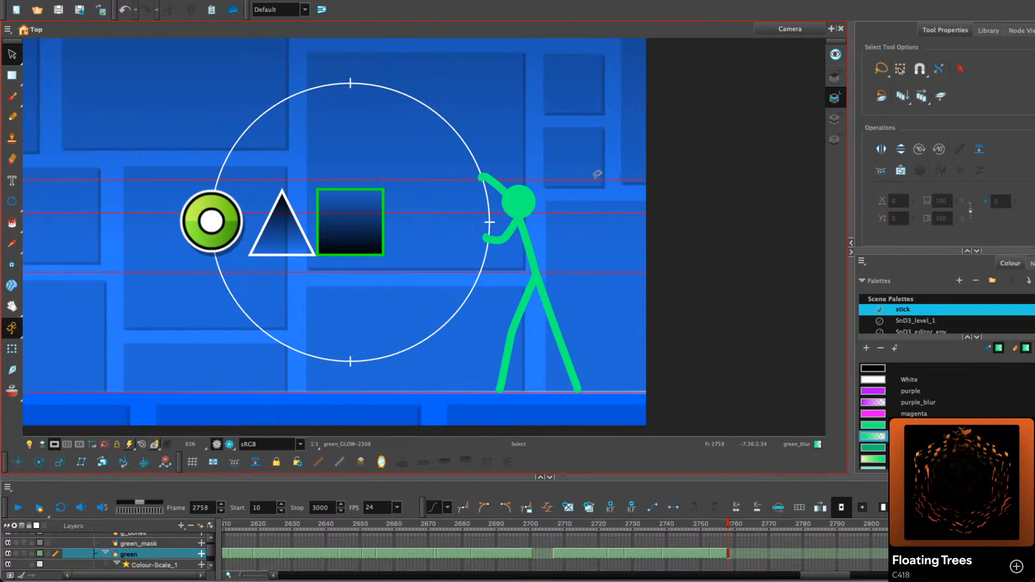
key(period)
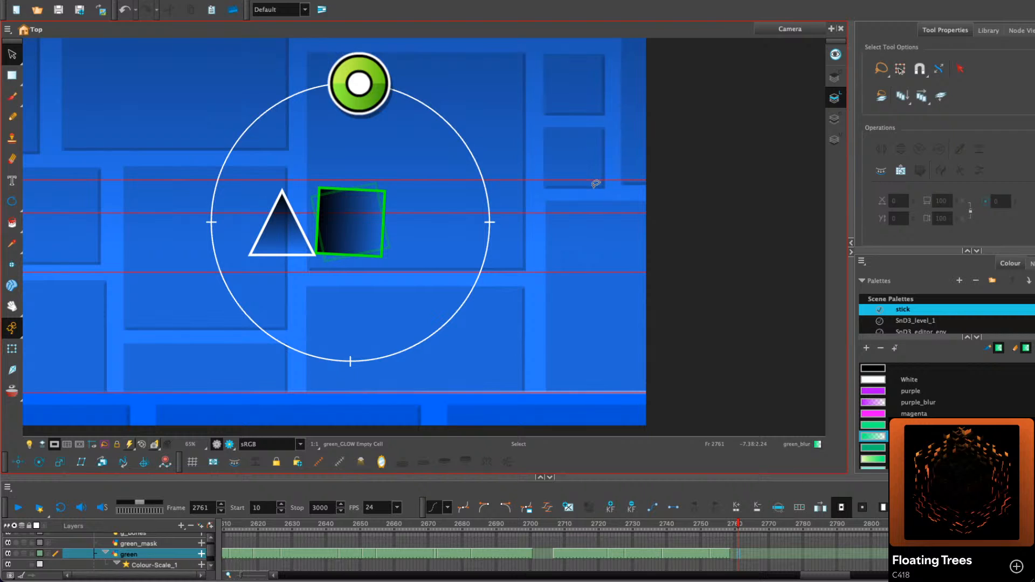
Carry the figure's last raised-arms pose over to frame 2761 on the green layer as a new drawing
key(F5)
drag(831, 577, 846, 576)
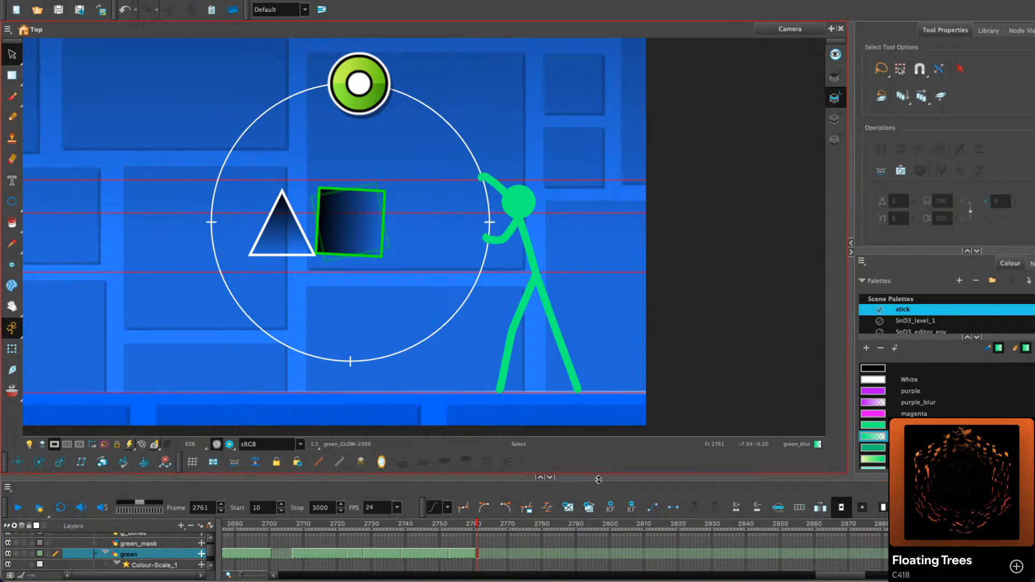
scroll(590, 302, up, 2)
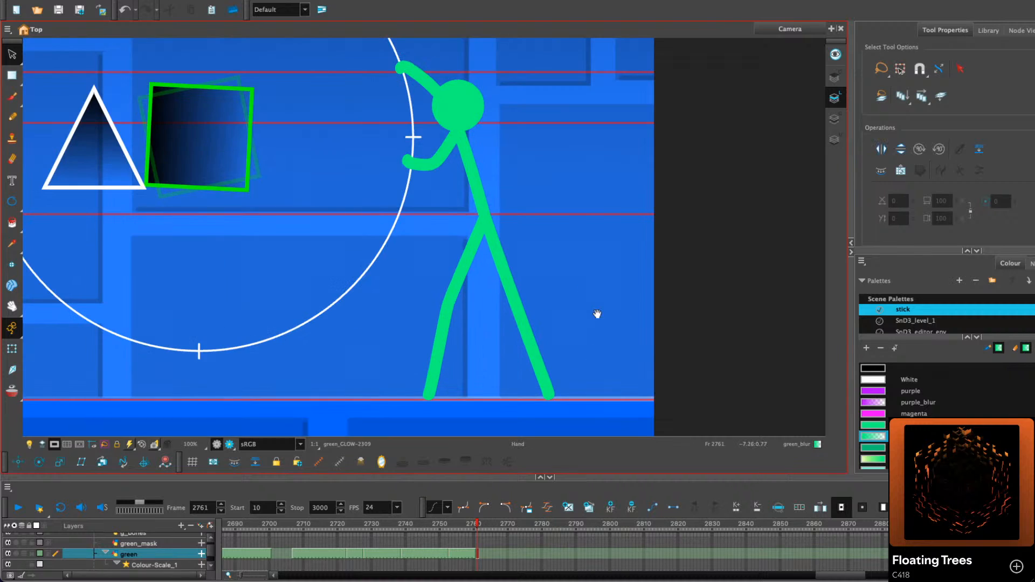
drag(597, 314, 532, 229)
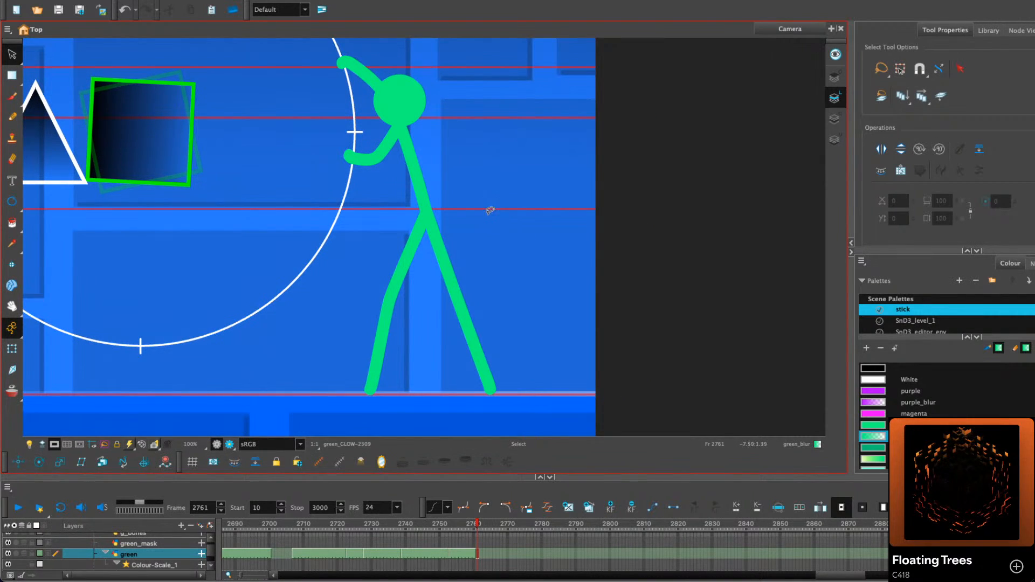
Delete the figure's torso, legs and arms at frame 2761 and lower the head to about the old hip height
click(418, 99)
click(472, 251)
key(Delete)
drag(412, 103, 407, 234)
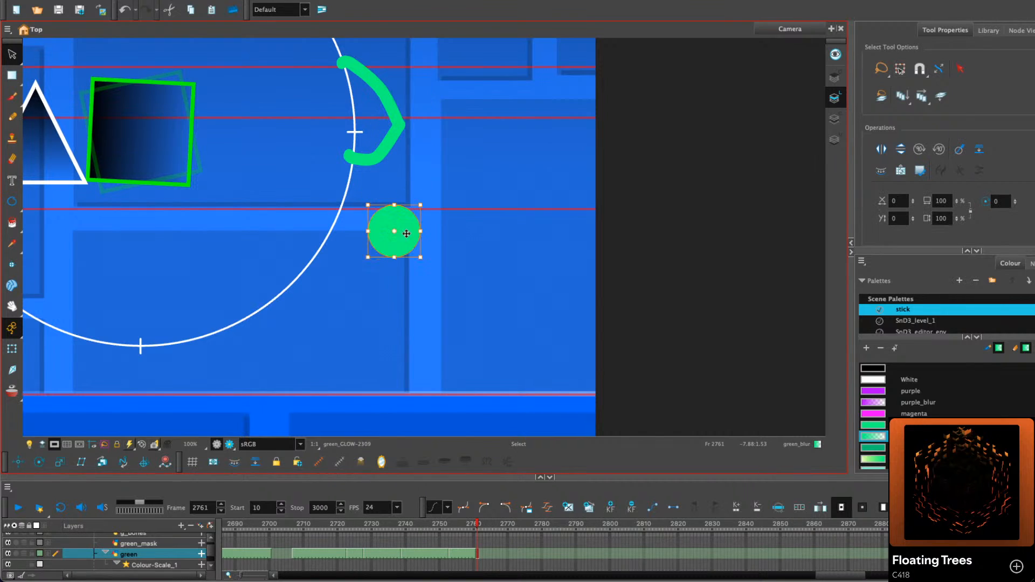
click(396, 109)
key(Delete)
Turn on onion skin of the previous pose and pencil the bent-over torso out from the lowered head in the green colour
click(13, 117)
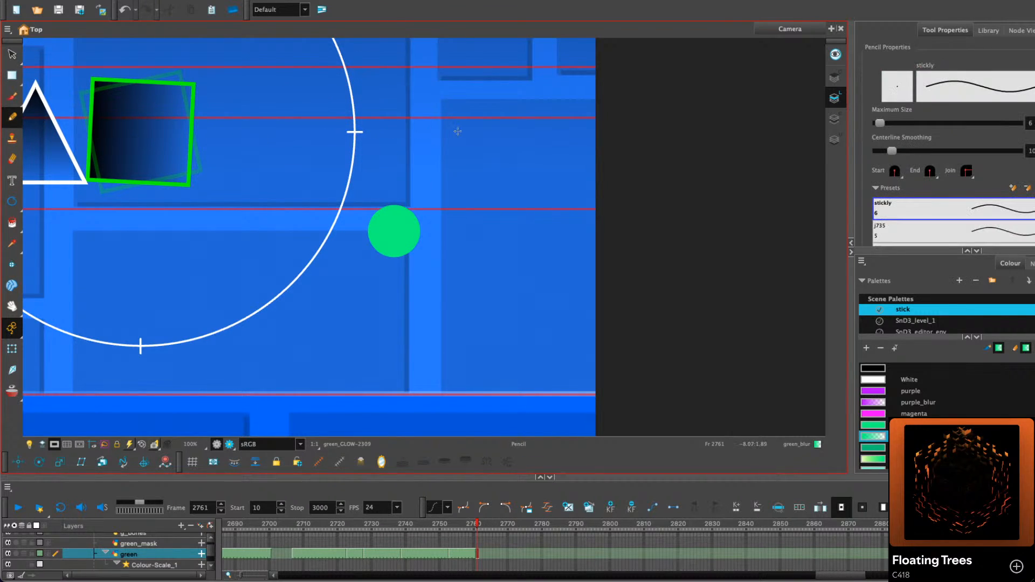
key(.)
key(alt+o)
drag(511, 282, 491, 281)
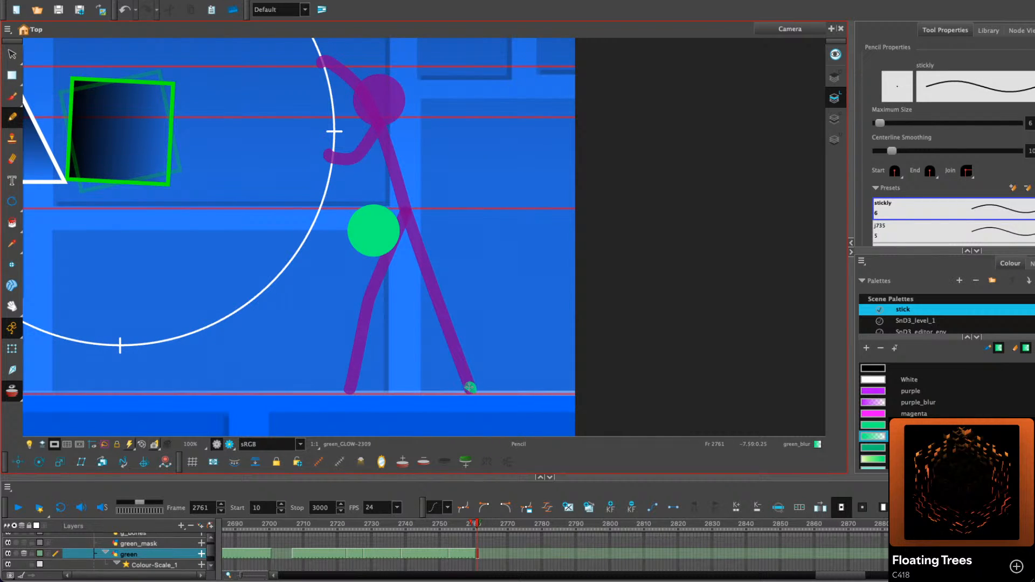
drag(470, 387, 431, 369)
key(ctrl+z)
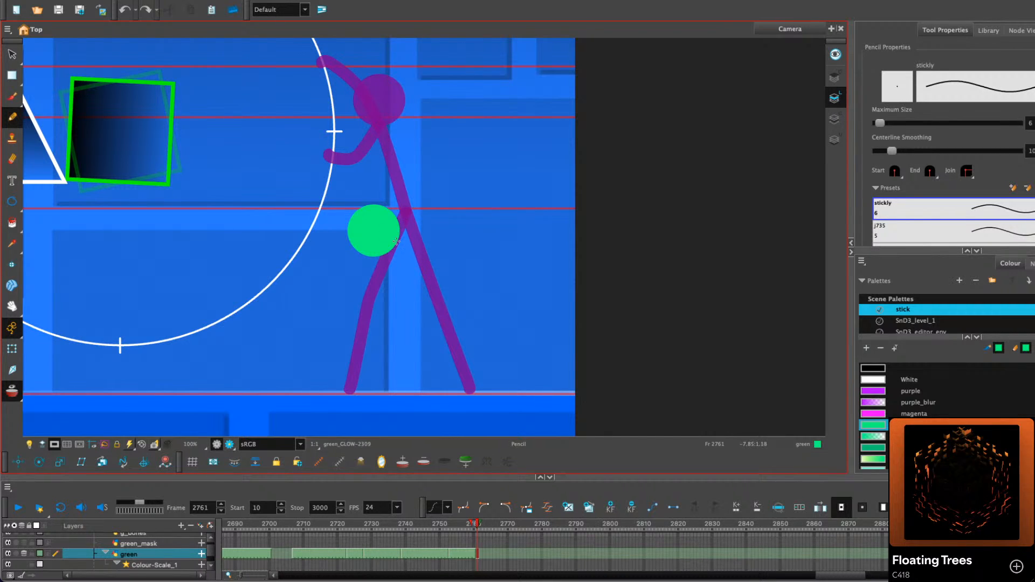
drag(393, 237, 462, 221)
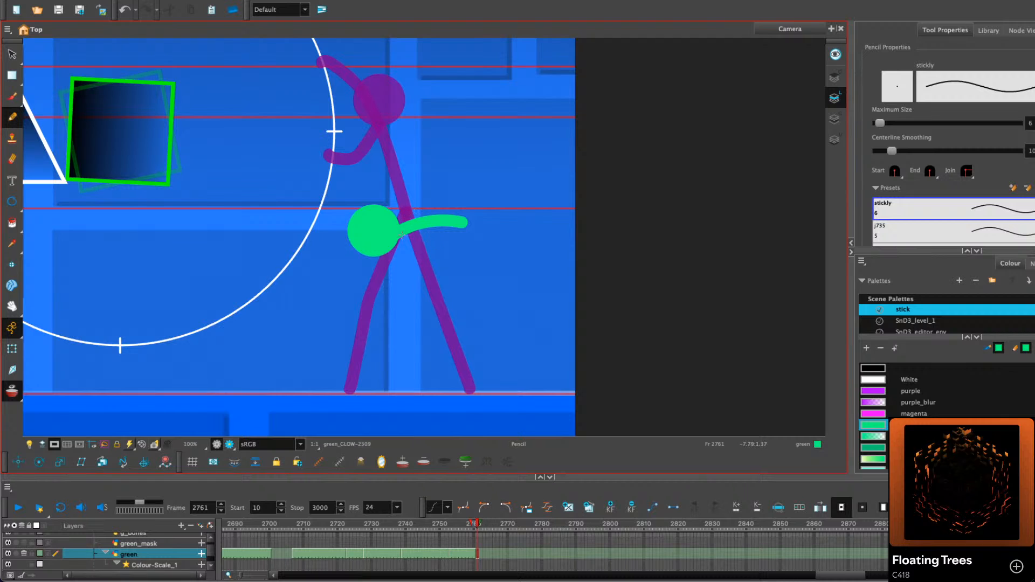
Pencil the figure's two arms hanging from the shoulder, redoing the stroke that went wrong
drag(399, 240, 370, 305)
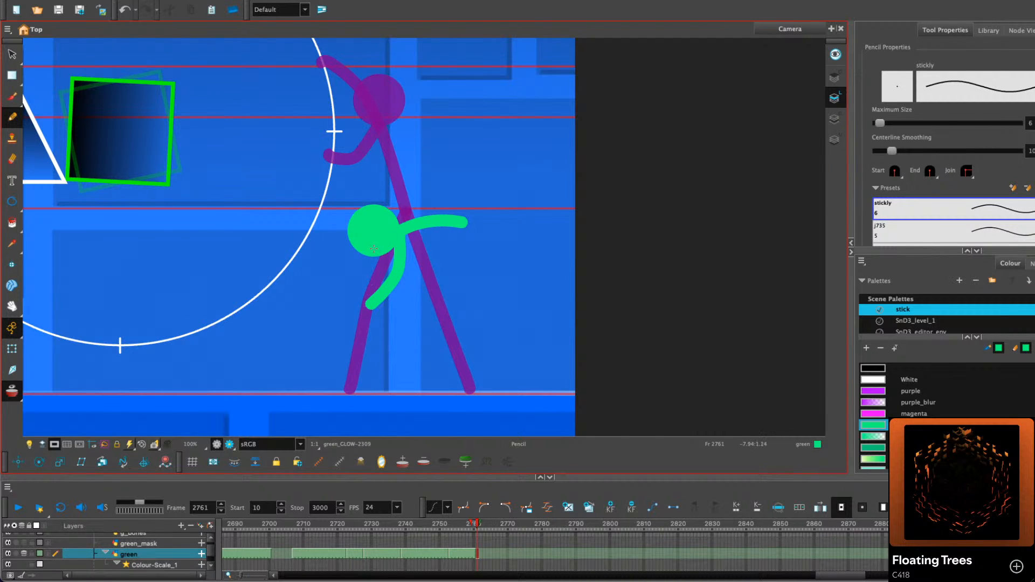
key(ctrl+z)
mouse_move(398, 235)
mouse_down()
mouse_move(391, 307)
mouse_move(378, 272)
mouse_move(351, 270)
mouse_up()
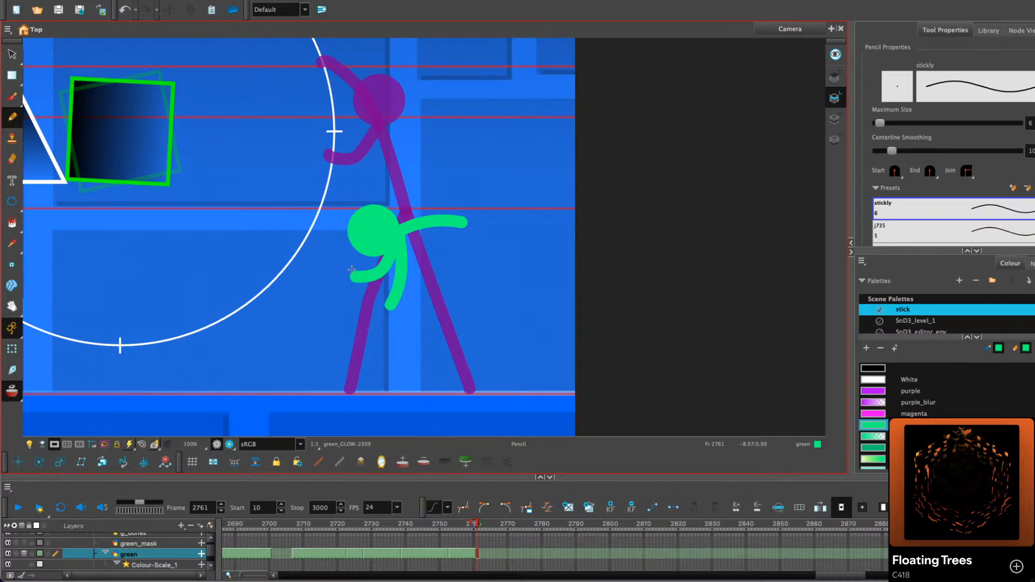
Move the head, torso and arms lower and shorten the torso so that it curves down at the hip
click(17, 53)
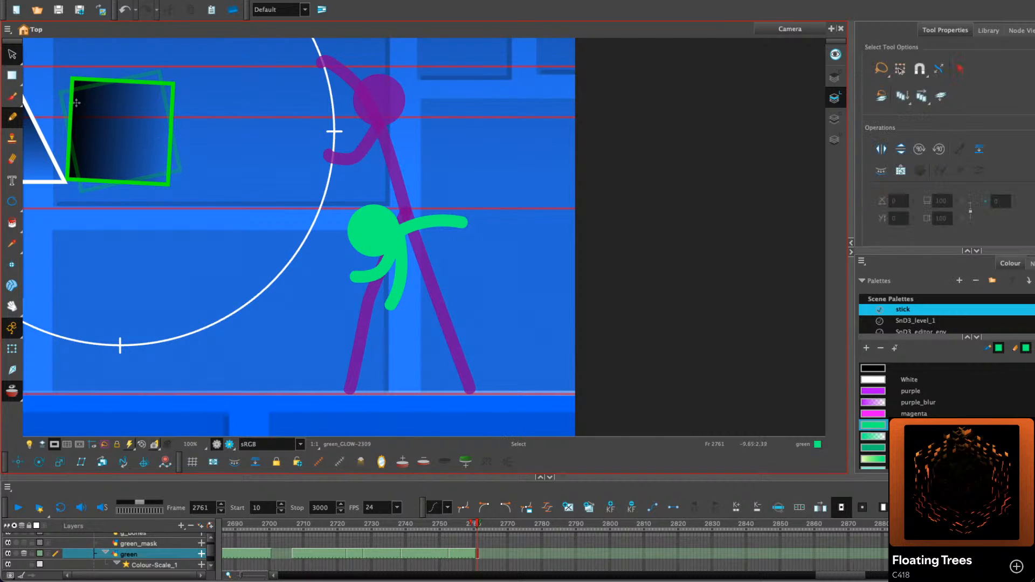
mouse_move(541, 186)
mouse_down()
mouse_move(312, 371)
mouse_move(501, 301)
mouse_up()
mouse_move(471, 205)
mouse_down()
mouse_move(456, 226)
mouse_move(370, 257)
mouse_move(394, 269)
mouse_up()
click(448, 240)
click(410, 269)
scroll(402, 250, up, 6)
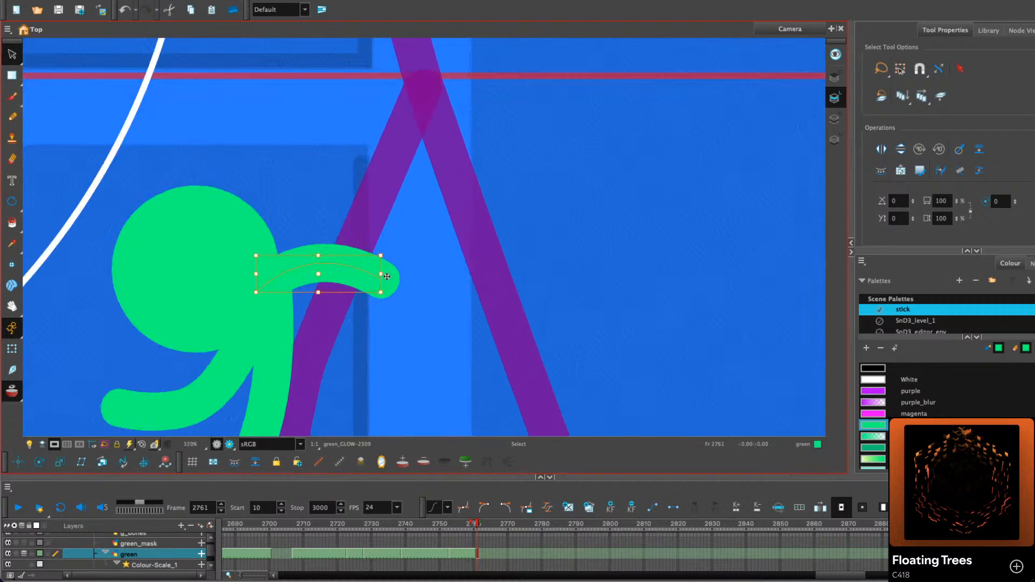
click(436, 251)
scroll(436, 251, down, 1)
scroll(458, 243, down, 2)
mouse_move(460, 270)
mouse_down()
mouse_move(413, 209)
mouse_move(422, 151)
mouse_move(413, 199)
mouse_up()
Pencil both legs from the lowered hip down to the previous pose's foot positions
click(12, 117)
scroll(422, 151, down, 1)
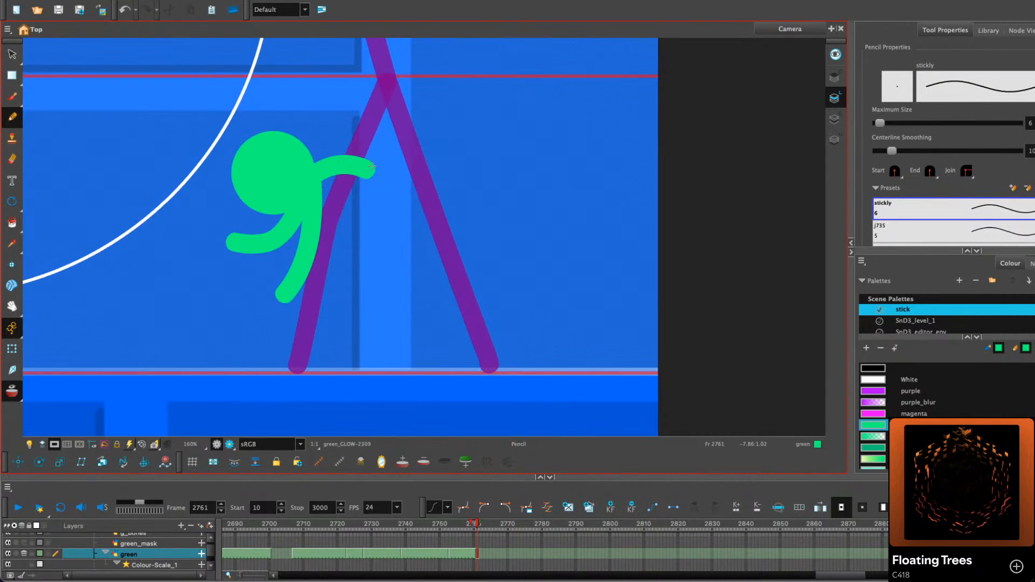
mouse_move(366, 172)
mouse_down()
mouse_move(320, 250)
mouse_move(296, 370)
mouse_up()
mouse_move(371, 170)
mouse_down()
mouse_move(416, 274)
mouse_move(489, 357)
mouse_up()
scroll(493, 321, down, 3)
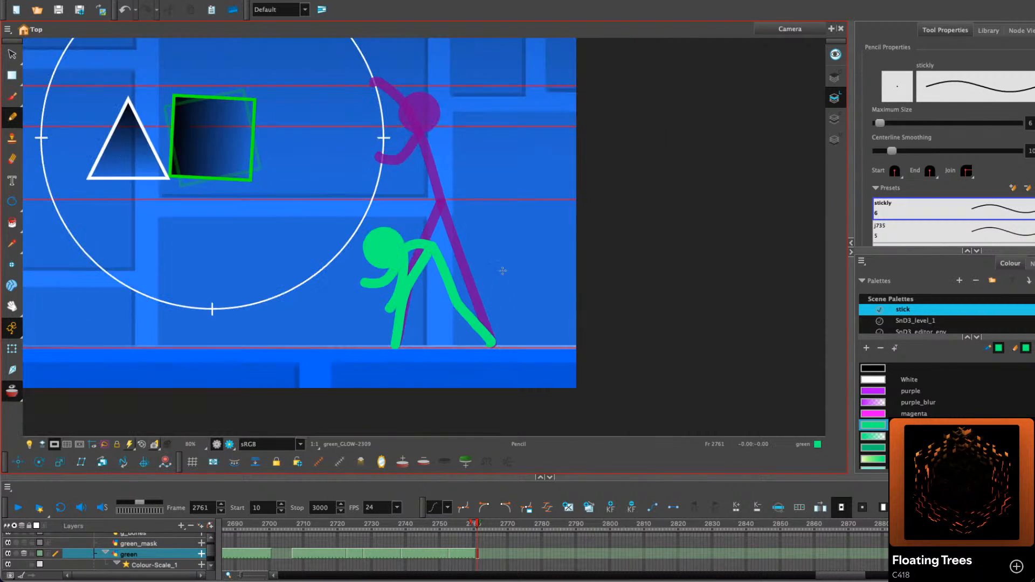
Remove the two arms from the crouched figure and select its back leg
scroll(498, 275, up, 1)
drag(502, 270, 469, 233)
click(12, 55)
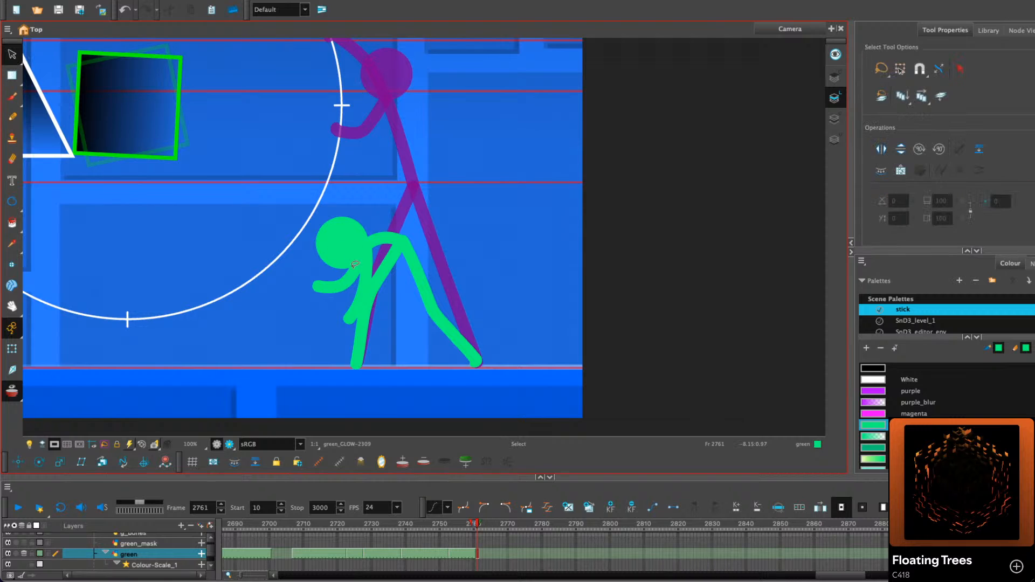
click(434, 307)
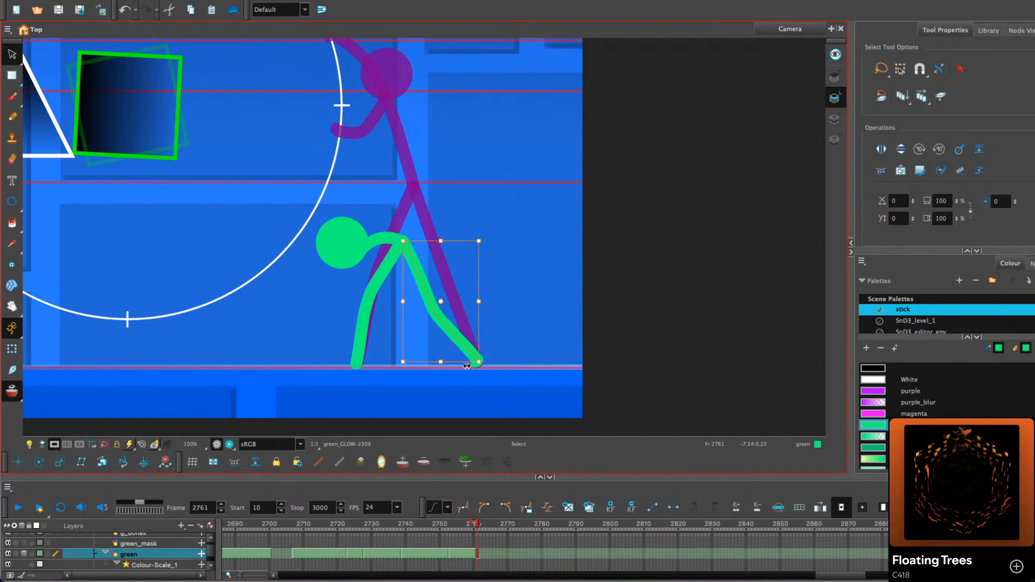
Reshape the back leg's lower curve with the Contour Editor and align its foot with the previous pose's foot
click(12, 75)
click(40, 78)
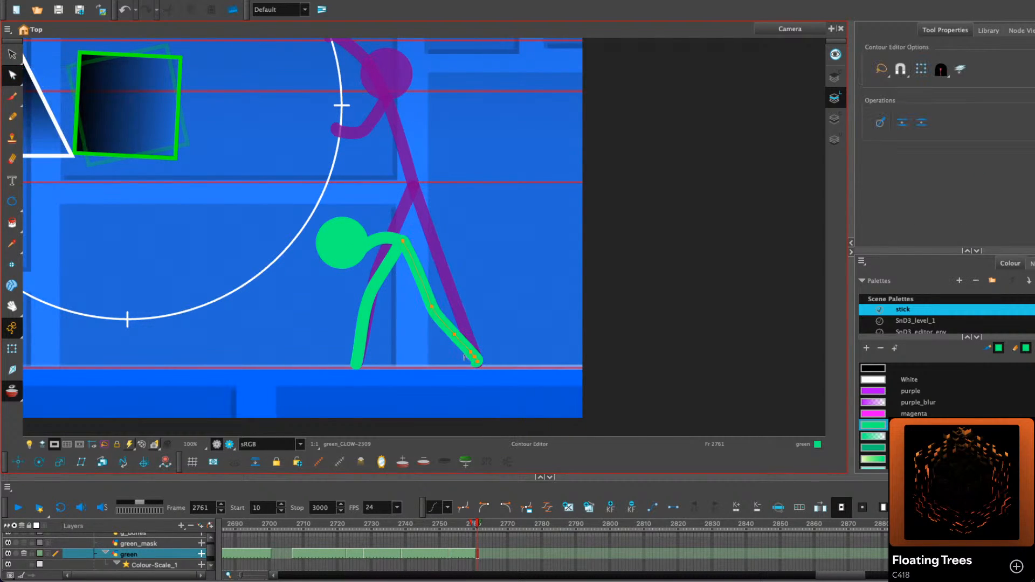
click(479, 363)
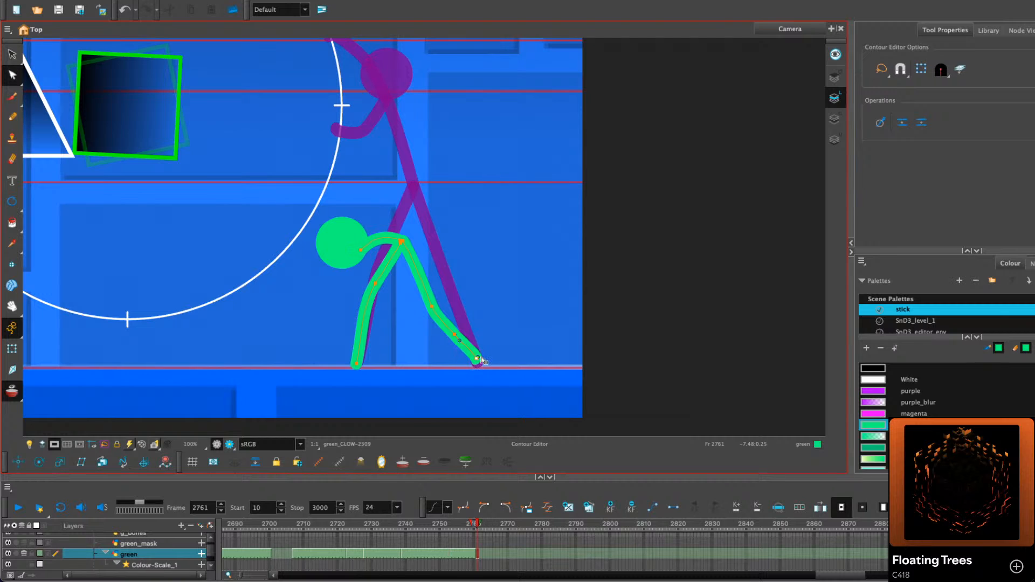
drag(454, 334, 437, 320)
scroll(490, 339, up, 4)
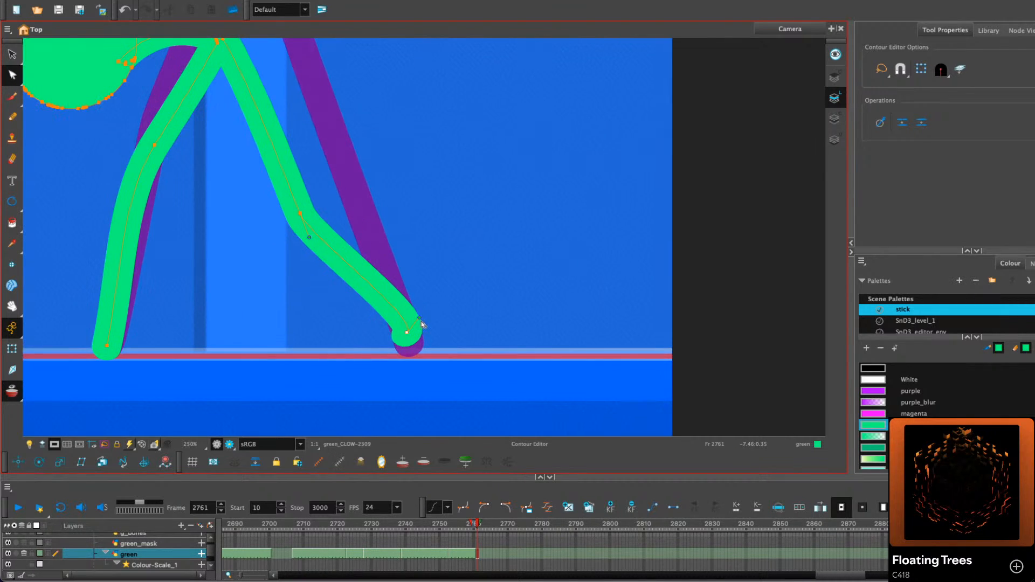
drag(408, 336, 406, 321)
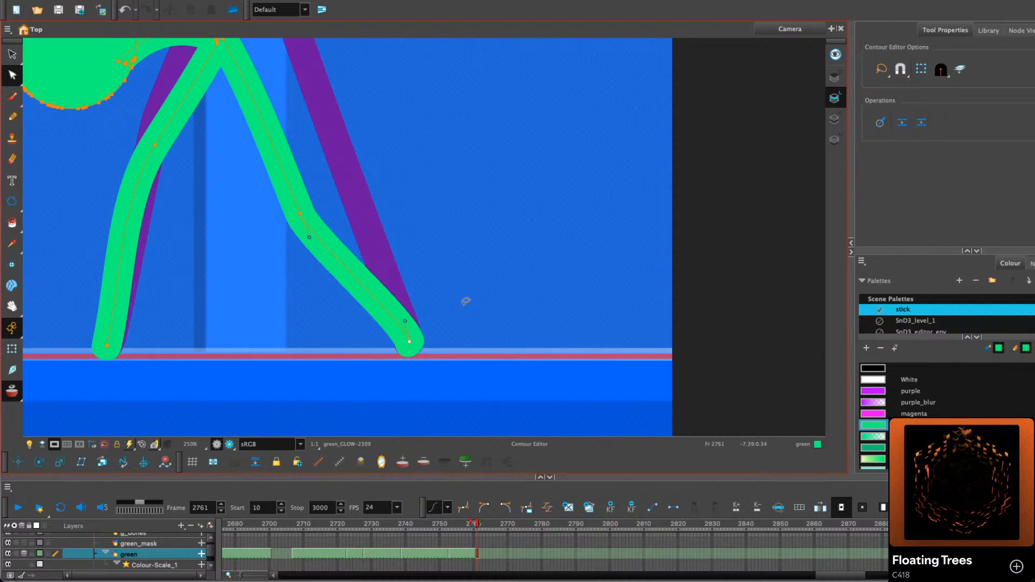
click(448, 286)
Nudge the front leg's foot point and curve handle so the foot lines up with the ground line
click(107, 347)
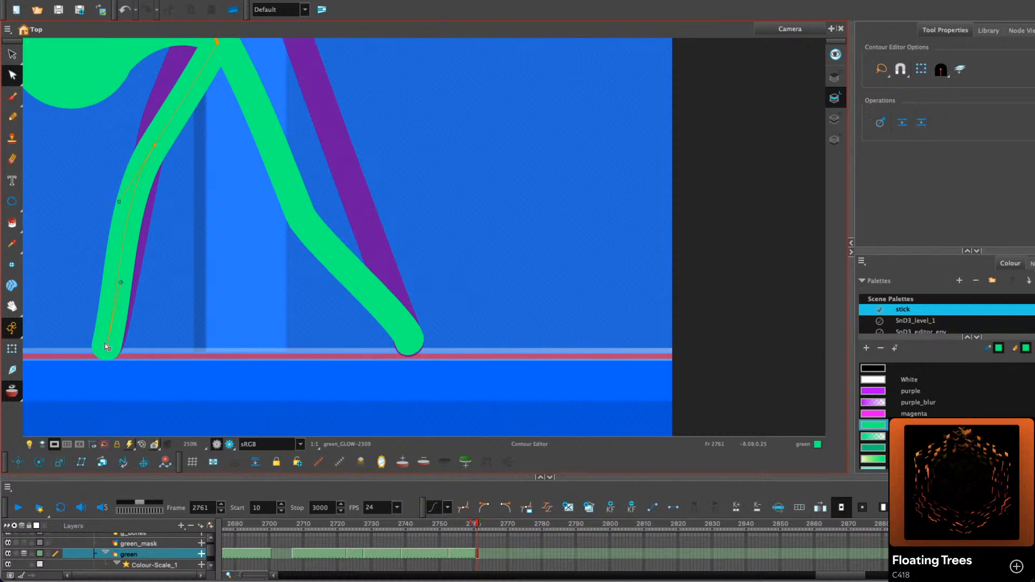
drag(119, 323, 108, 343)
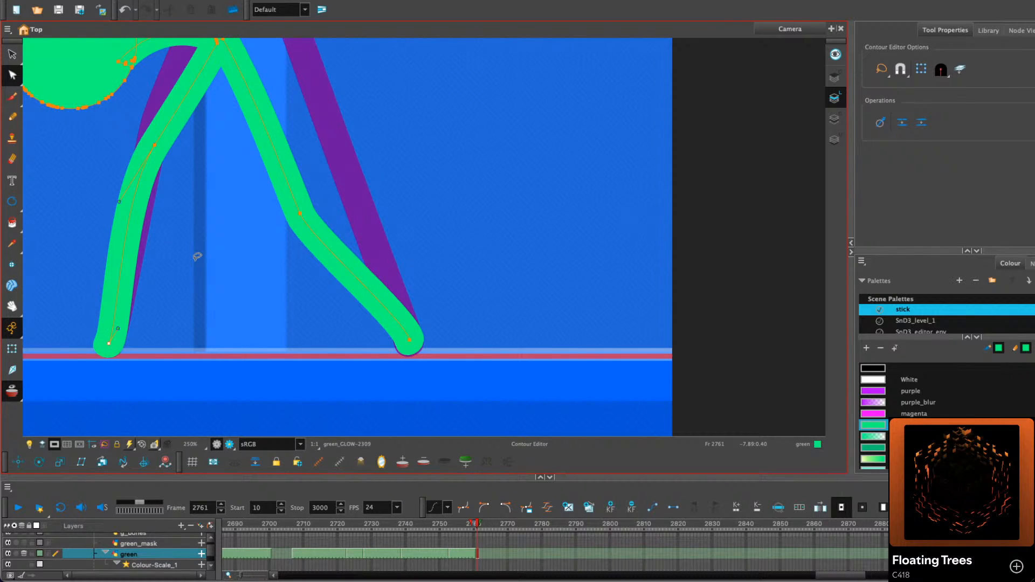
click(492, 235)
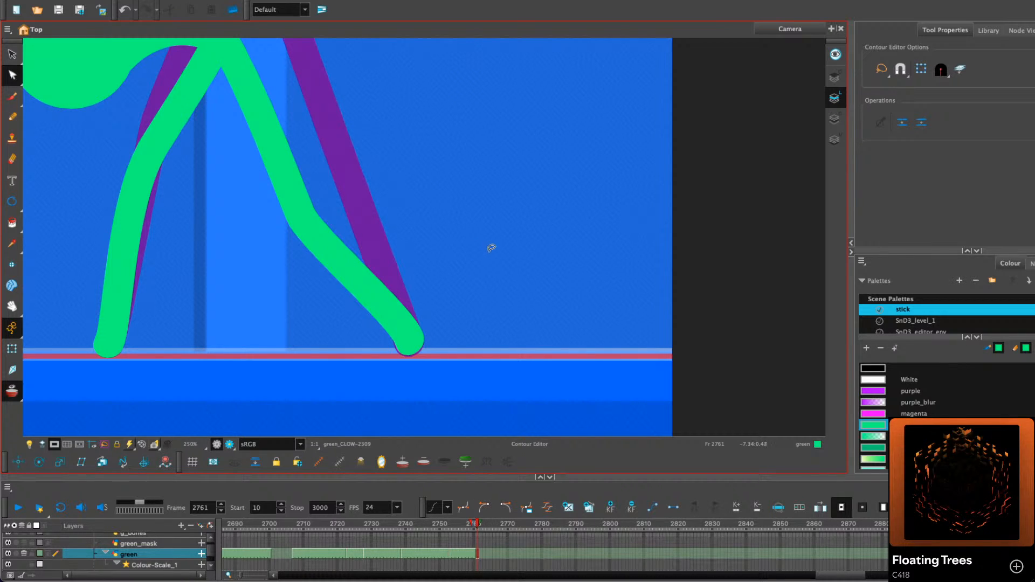
scroll(442, 277, down, 4)
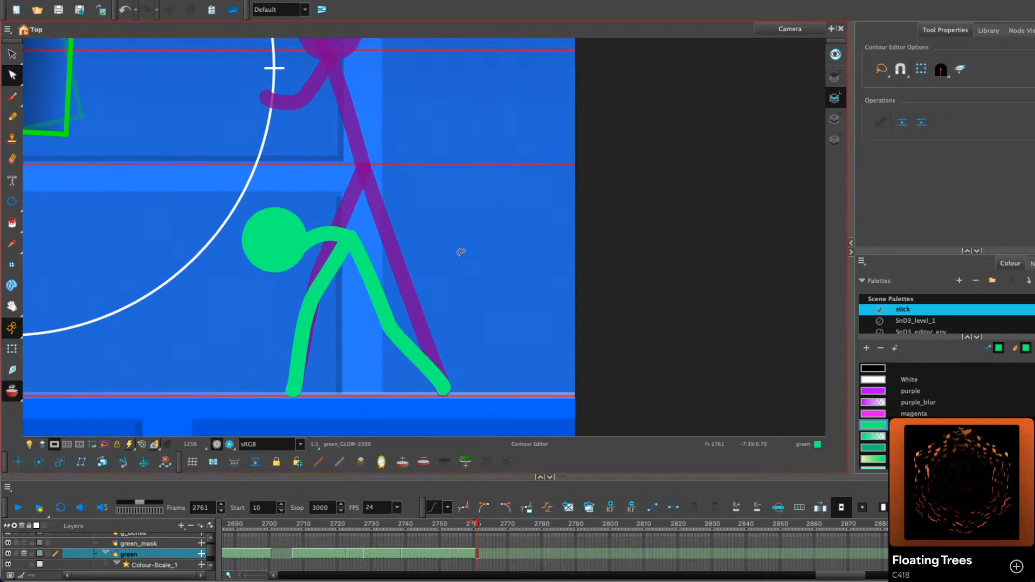
Go back to frames 2639 and 2608 to examine the figure's earlier standing and walking poses
key(alt+s)
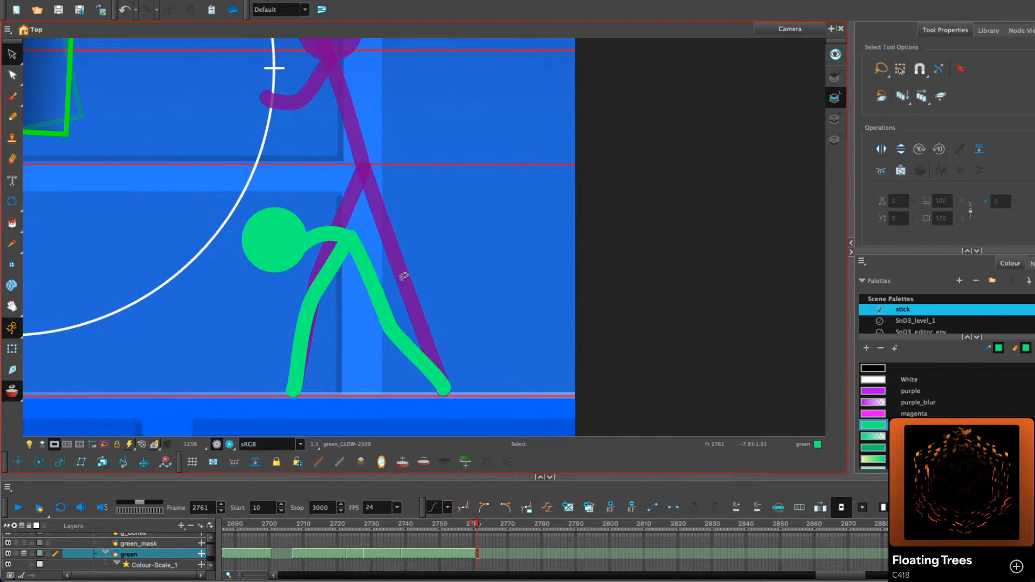
drag(833, 575, 812, 574)
click(409, 525)
scroll(409, 420, down, 3)
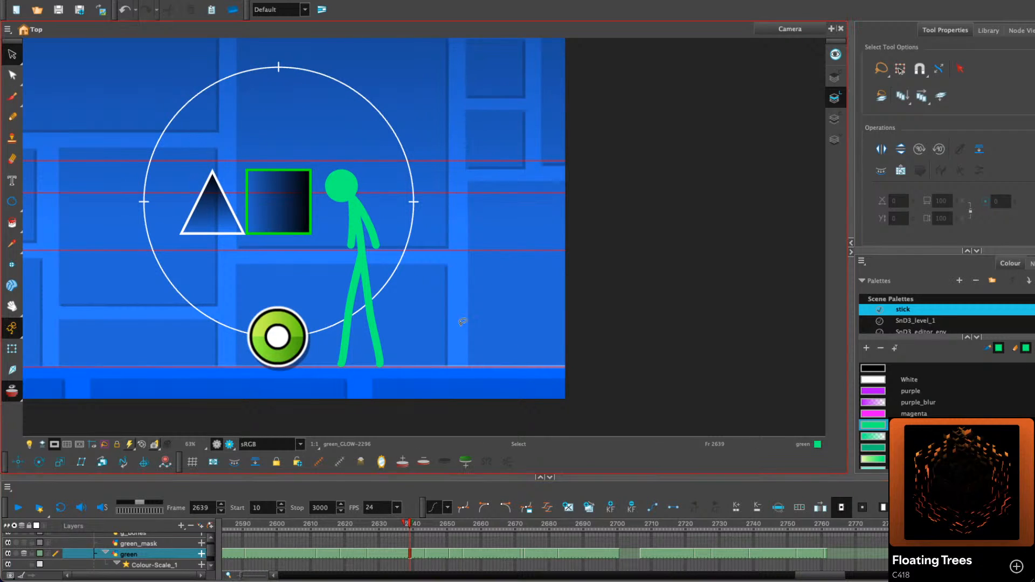
scroll(441, 311, up, 3)
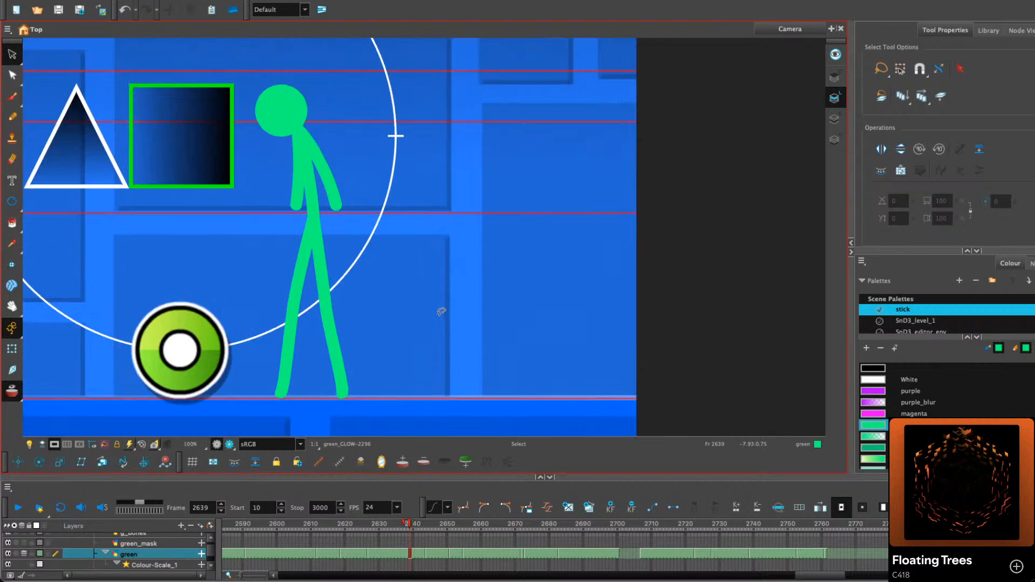
drag(441, 311, 467, 284)
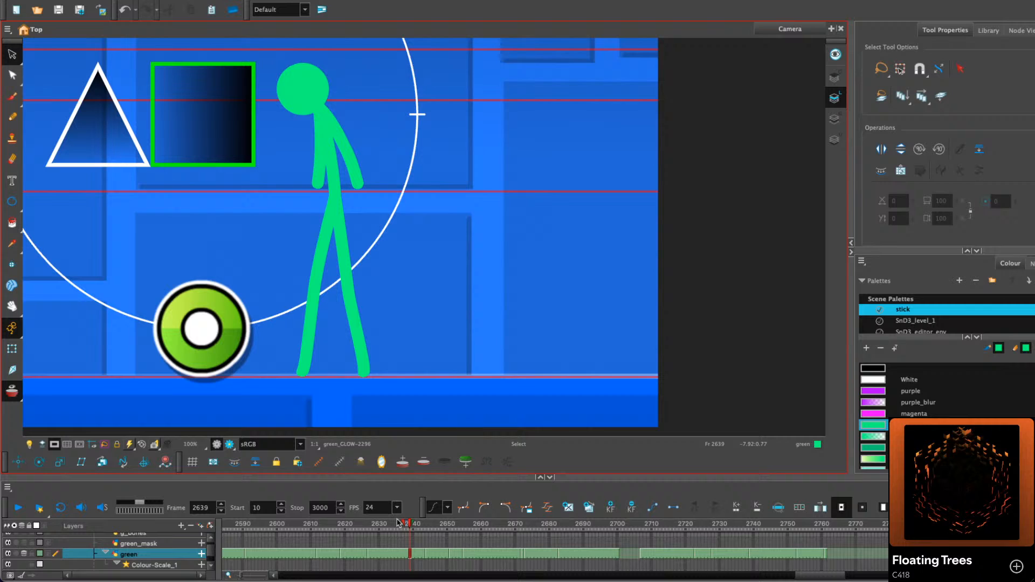
drag(319, 525, 304, 526)
scroll(377, 331, down, 2)
drag(377, 319, 444, 321)
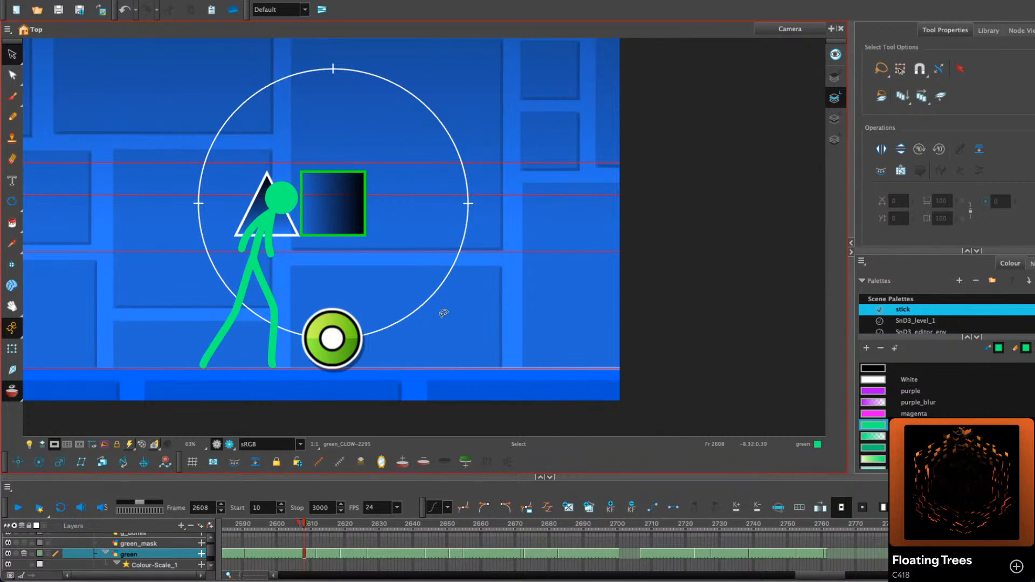
Go back through the figure's earlier drawings to frame 2543 and play the walking animation from there
scroll(444, 313, up, 1)
drag(356, 314, 410, 290)
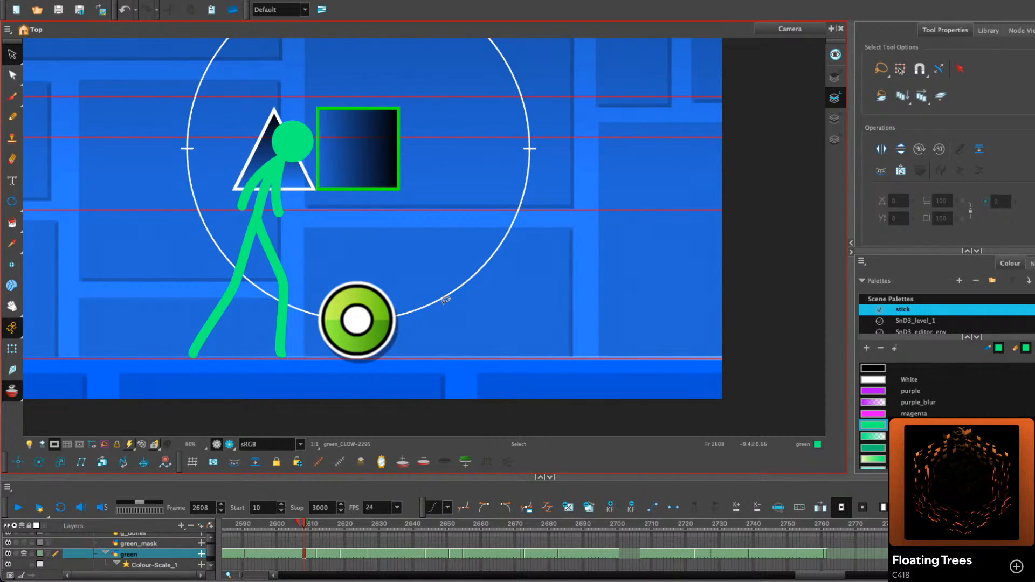
key(f)
key(f)
key(f)
drag(399, 306, 532, 306)
key(f)
mouse_move(382, 278)
mouse_down()
mouse_move(138, 291)
mouse_move(388, 238)
mouse_up()
click(527, 267)
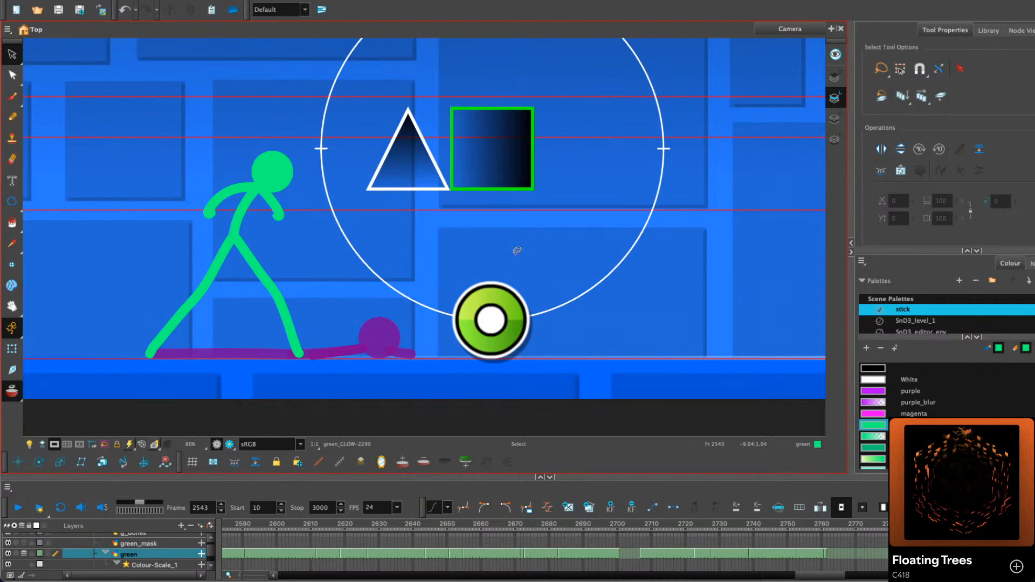
key(2)
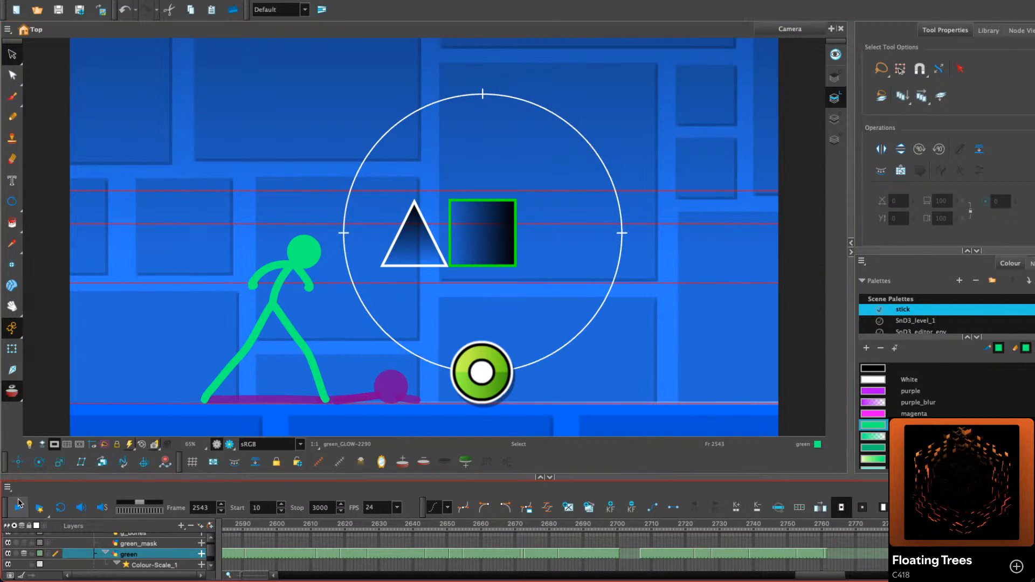
click(18, 508)
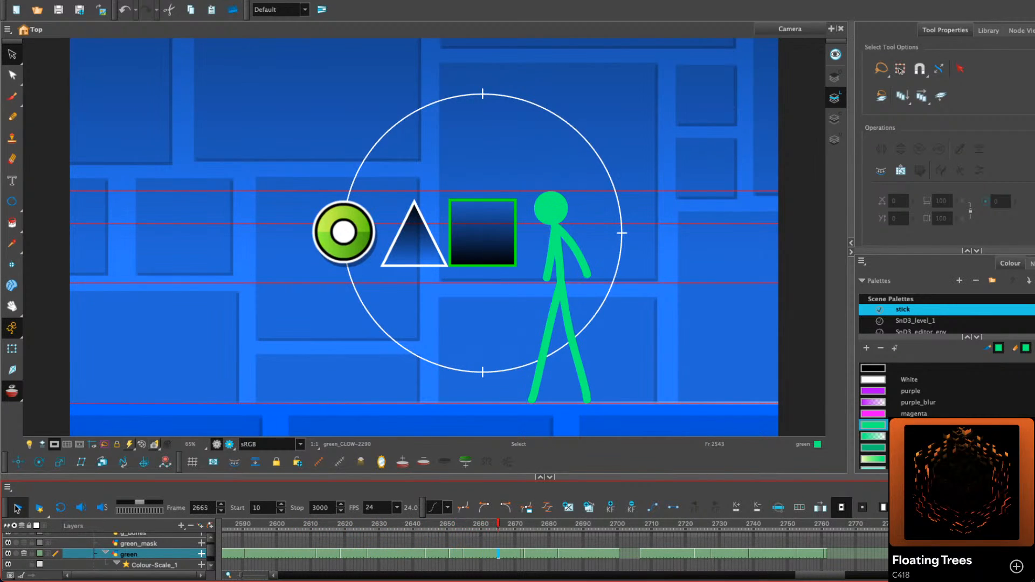
click(17, 508)
Return to frame 2761 and flip between the neighbouring drawings to compare the crouched pose with the previous one
drag(828, 575, 843, 574)
click(459, 523)
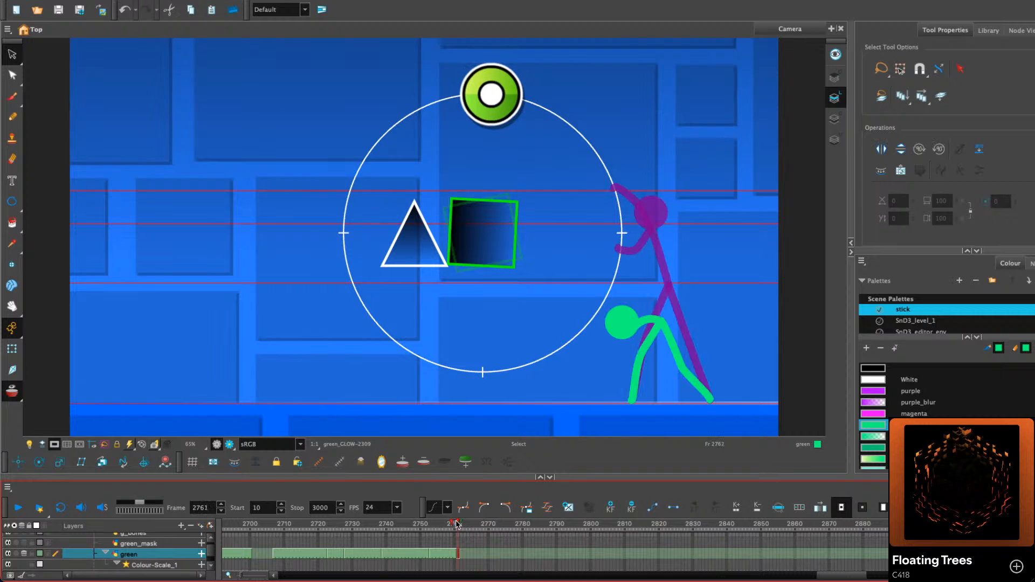
key(comma)
key(period)
key(period)
key(comma)
click(186, 201)
drag(622, 304, 389, 302)
key(2)
key(2)
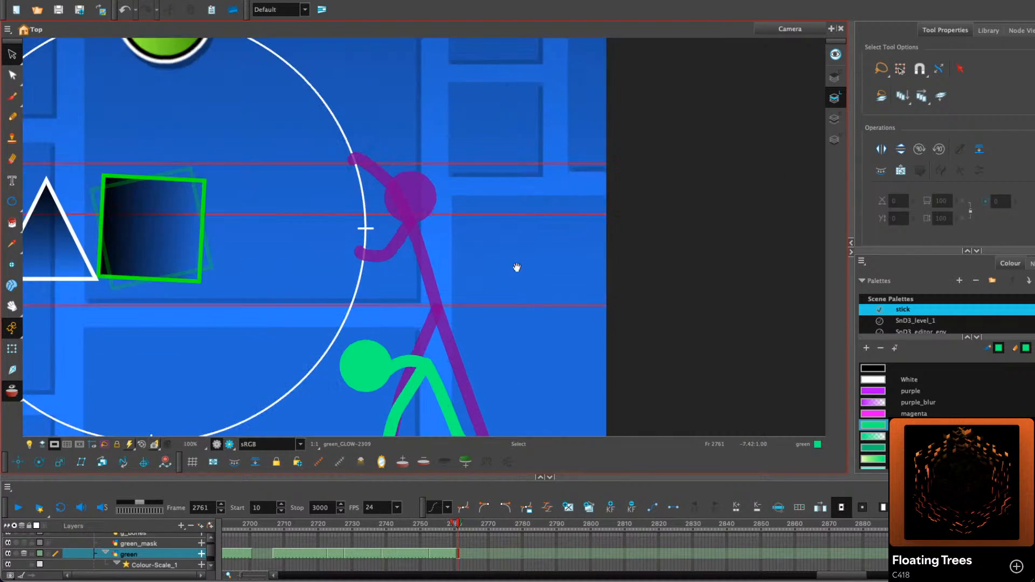
mouse_move(517, 267)
mouse_down()
mouse_move(519, 224)
mouse_move(519, 253)
mouse_up()
key(1)
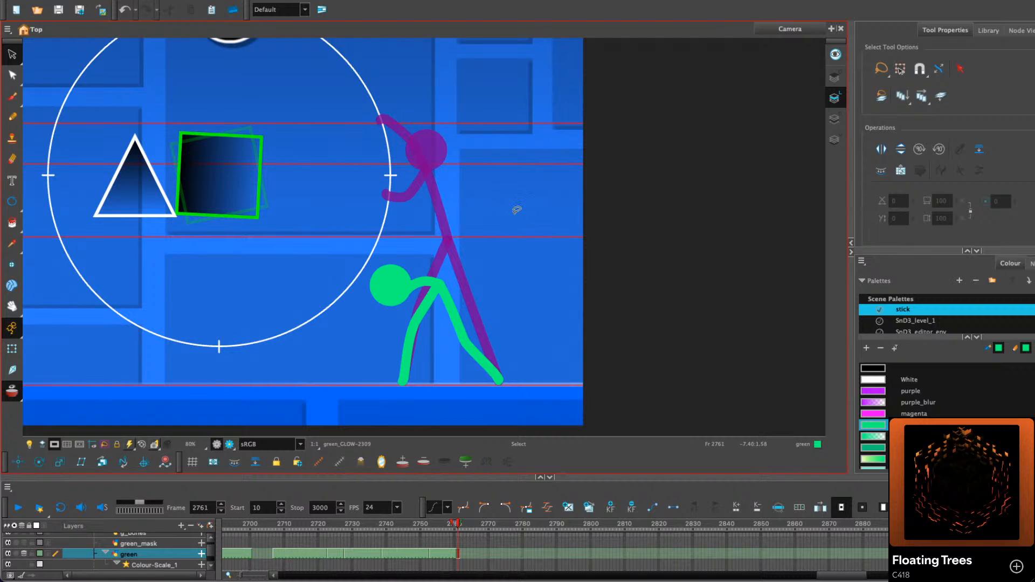
Delete the crouched figure's two legs, then raise and rotate its head and torso into a more upright hunched position
mouse_move(475, 280)
mouse_down()
mouse_move(431, 334)
mouse_move(456, 279)
mouse_up()
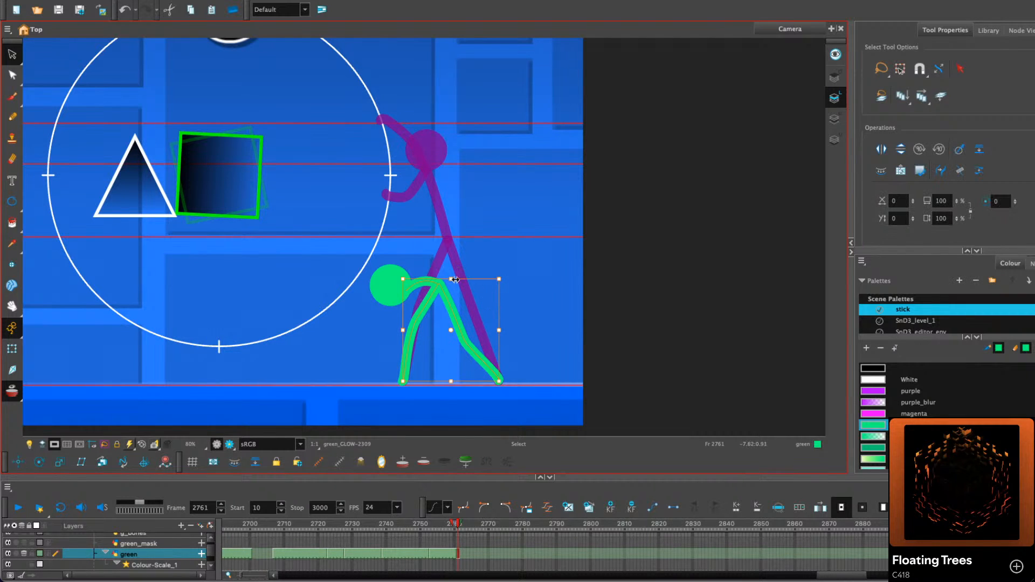
key(Delete)
mouse_move(426, 196)
mouse_down()
mouse_move(433, 214)
mouse_move(418, 241)
mouse_move(417, 275)
mouse_up()
click(476, 174)
Draw two new bent legs with the Pencil from the torso's lower end to the previous pose's feet
key(alt+x)
scroll(453, 200, up, 1)
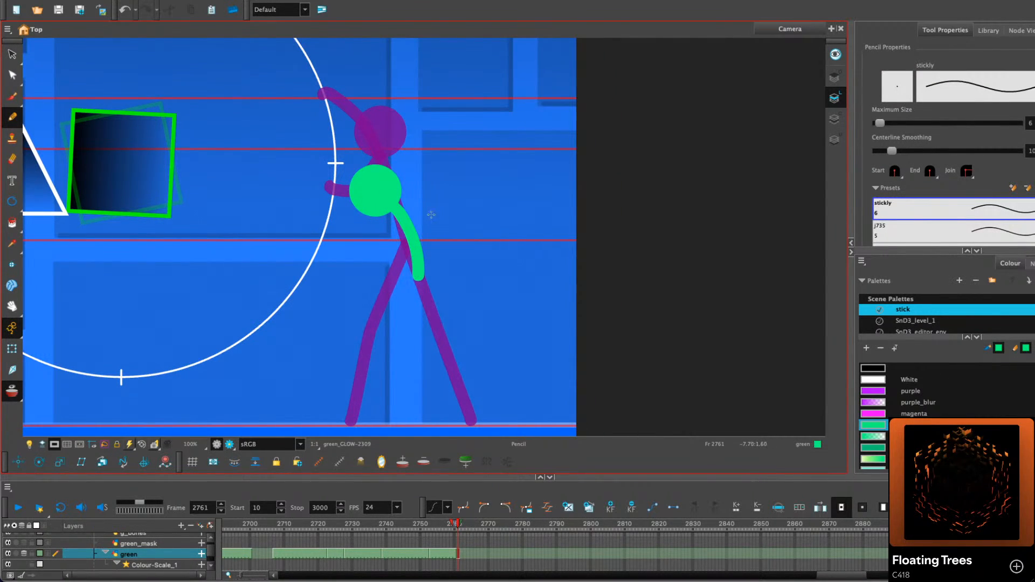
scroll(431, 215, down, 2)
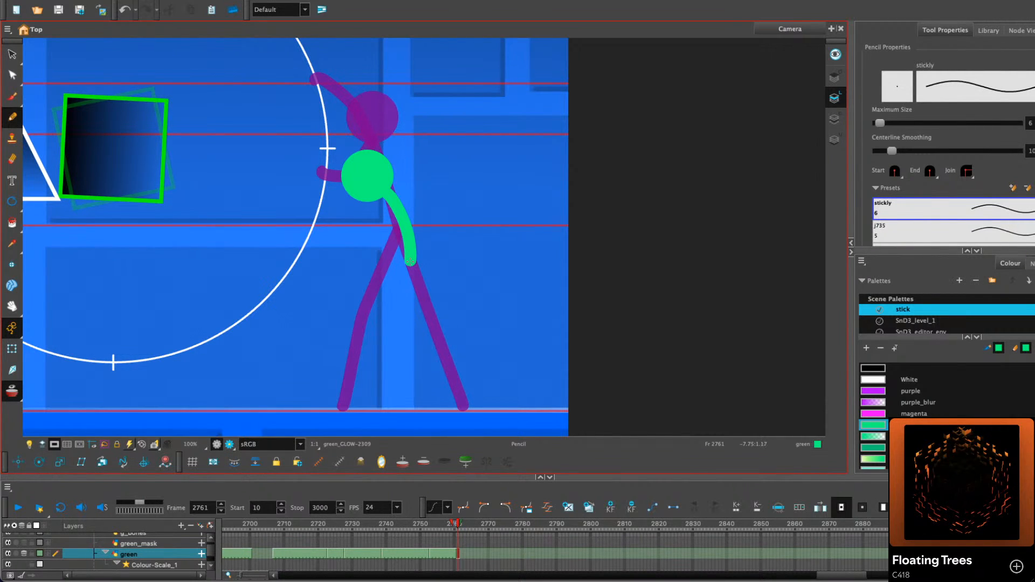
mouse_move(407, 265)
mouse_down()
mouse_move(364, 322)
mouse_move(343, 405)
mouse_up()
mouse_move(413, 268)
mouse_down()
mouse_move(427, 335)
mouse_move(462, 402)
mouse_up()
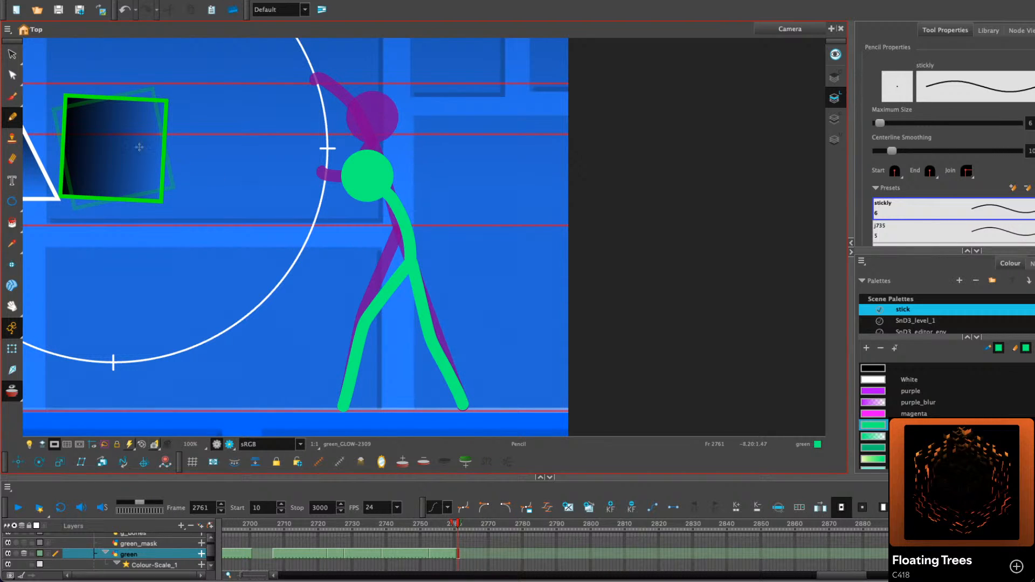
Refine both new legs with the Contour Editor, deleting extra points and aligning the feet with the previous pose's feet
key(alt+q)
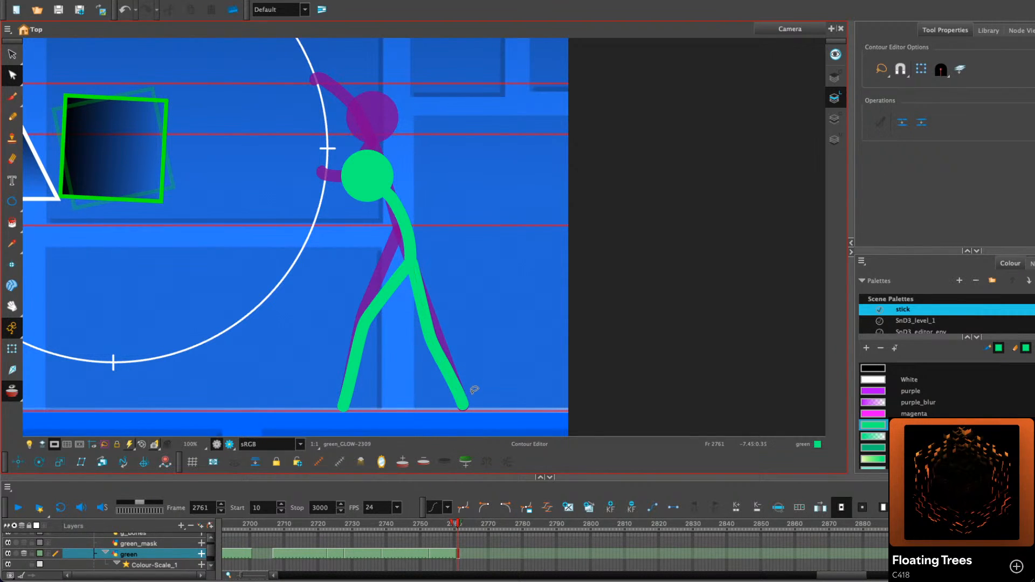
scroll(474, 389, up, 3)
click(451, 371)
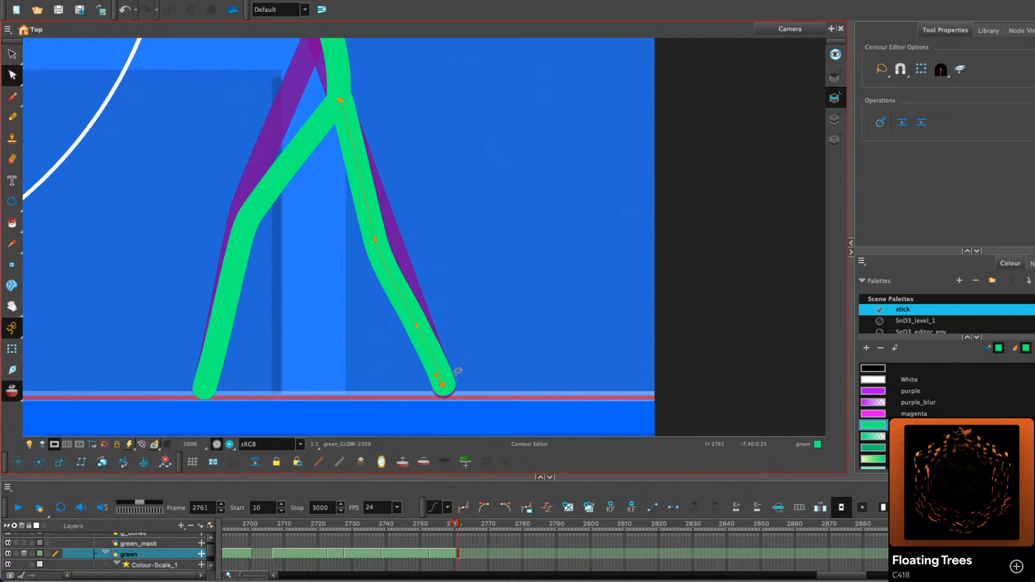
click(380, 239)
click(266, 194)
key(Delete)
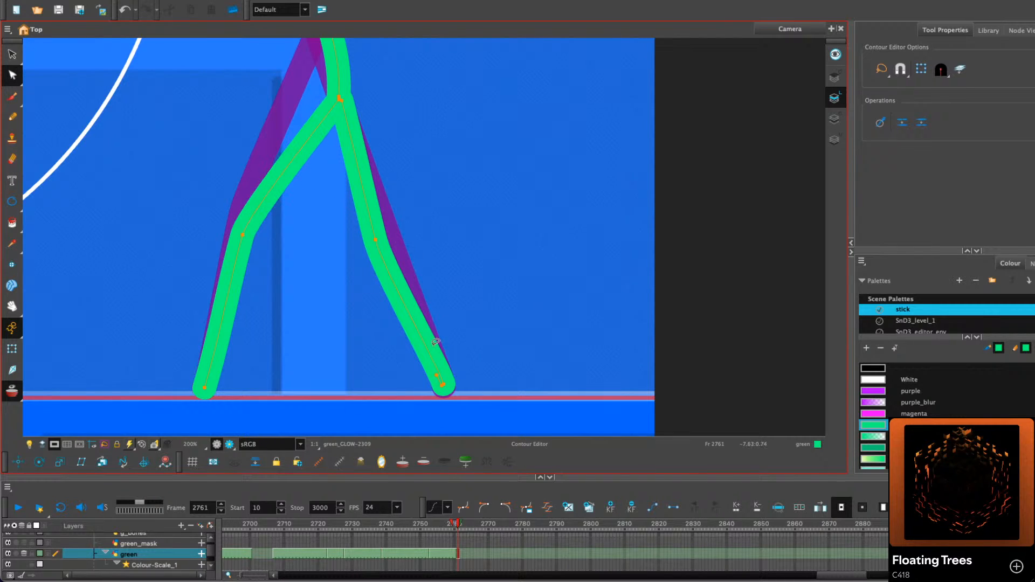
drag(444, 382, 443, 372)
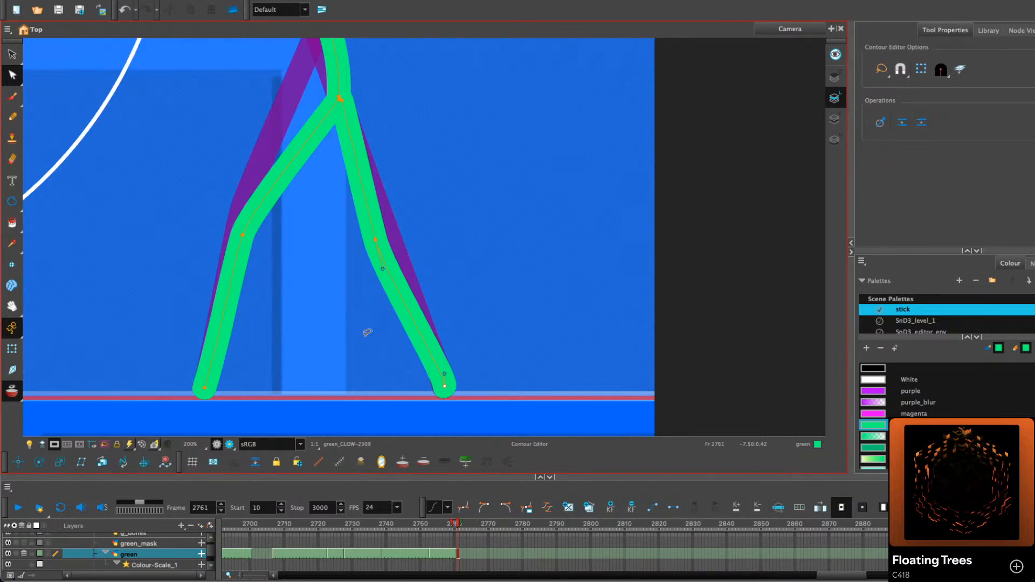
drag(219, 338, 217, 364)
key(Up)
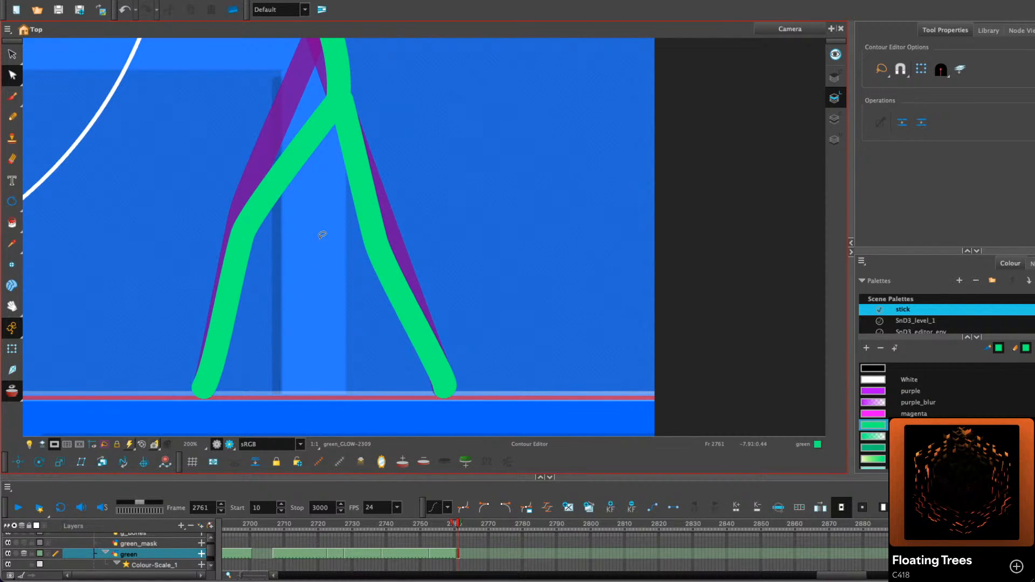
scroll(358, 330, down, 4)
scroll(315, 215, up, 2)
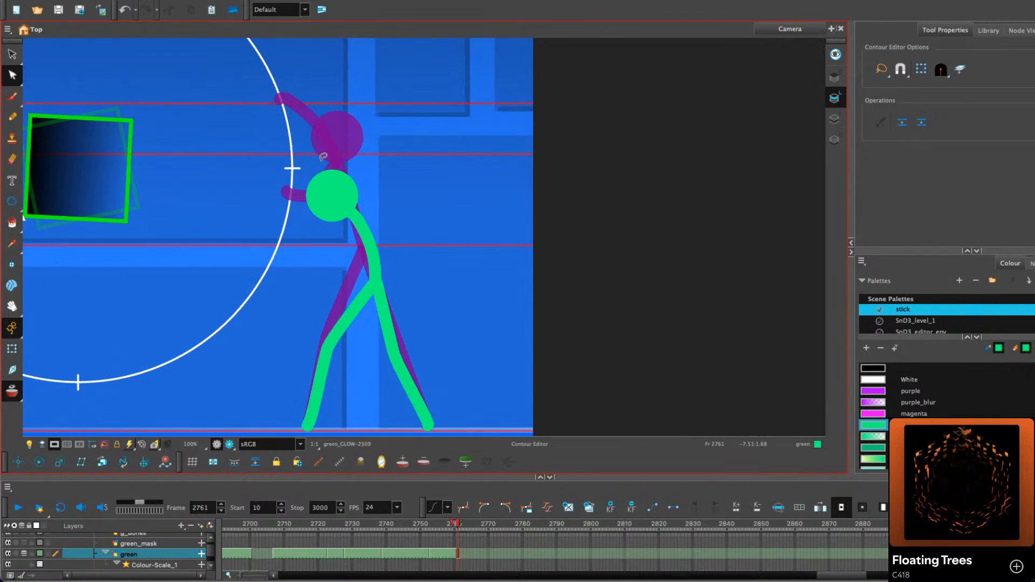
key(alt+e)
click(12, 116)
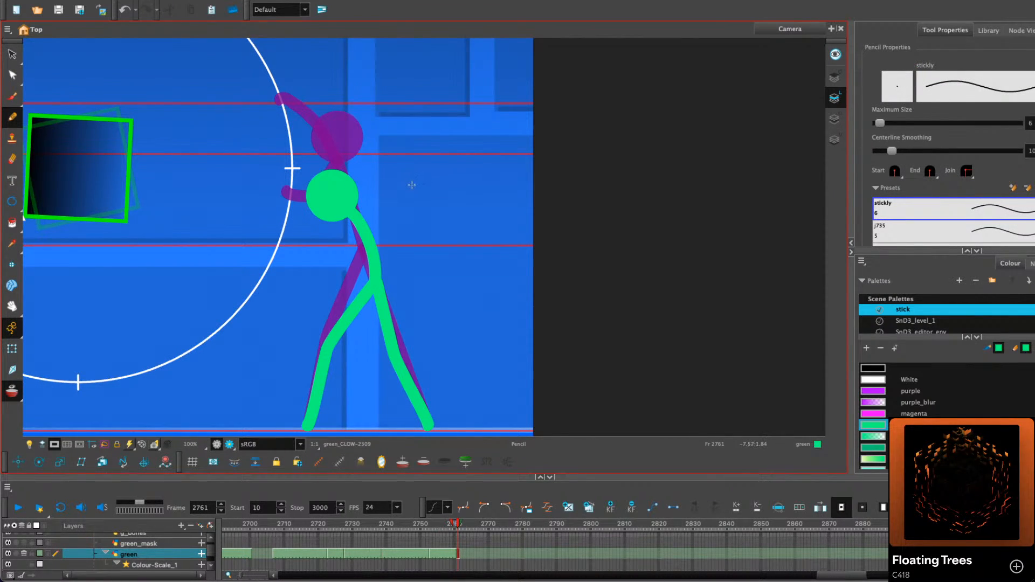
drag(348, 216, 297, 260)
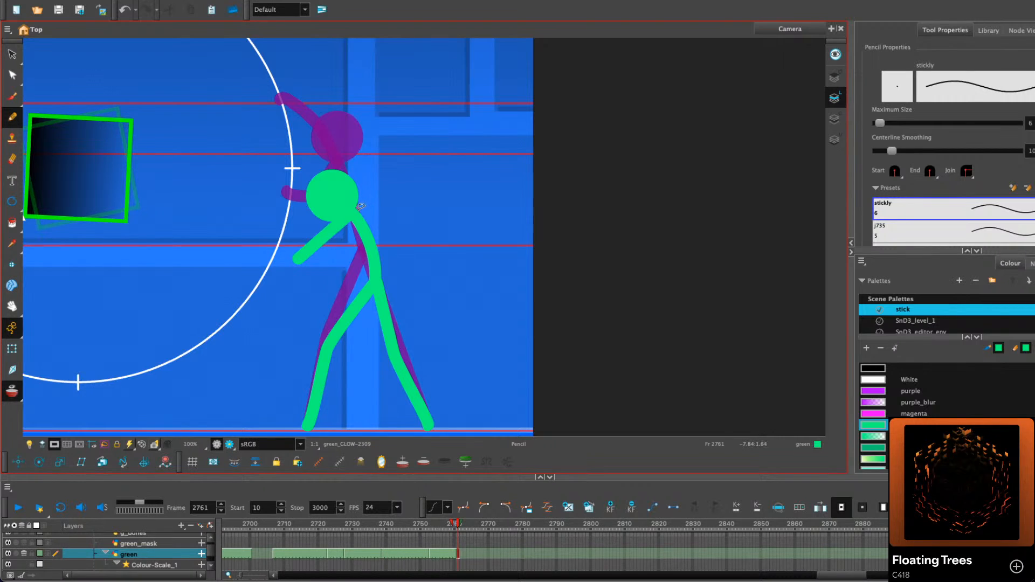
key(ctrl+z)
drag(349, 216, 297, 257)
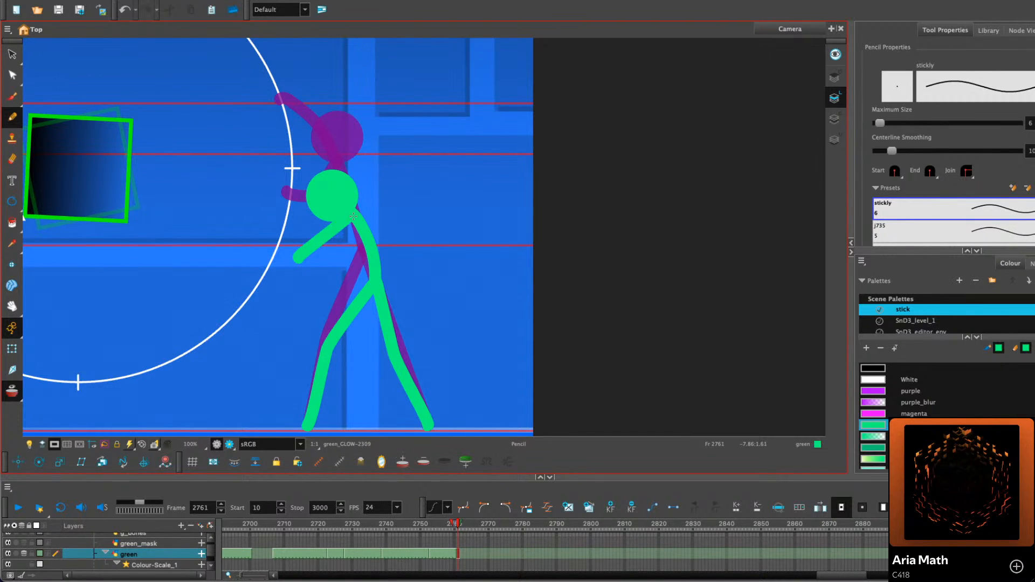
key(ctrl+z)
drag(354, 216, 304, 276)
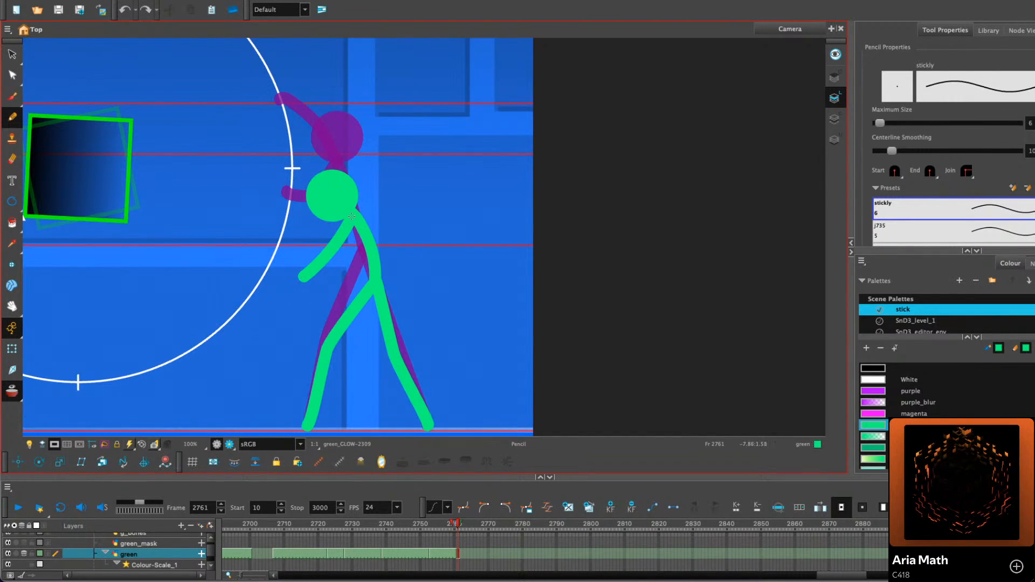
key(ctrl+z)
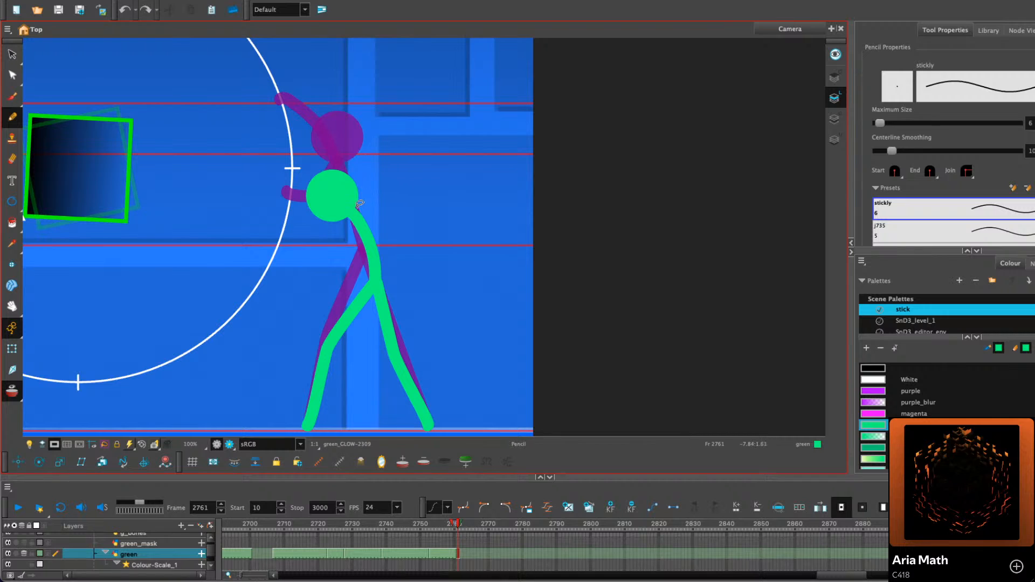
drag(351, 216, 296, 261)
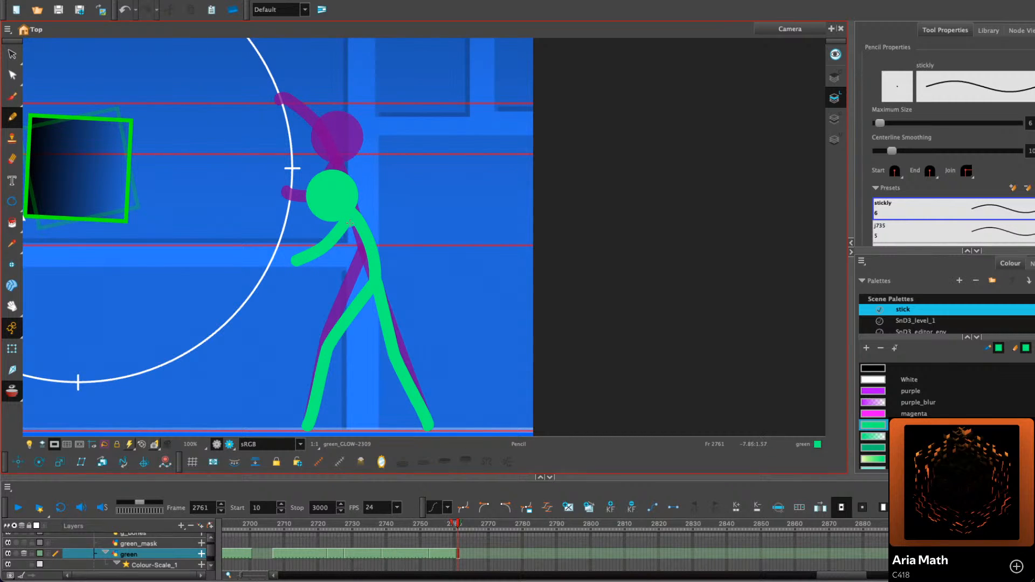
drag(350, 223, 309, 278)
key(comma)
key(period)
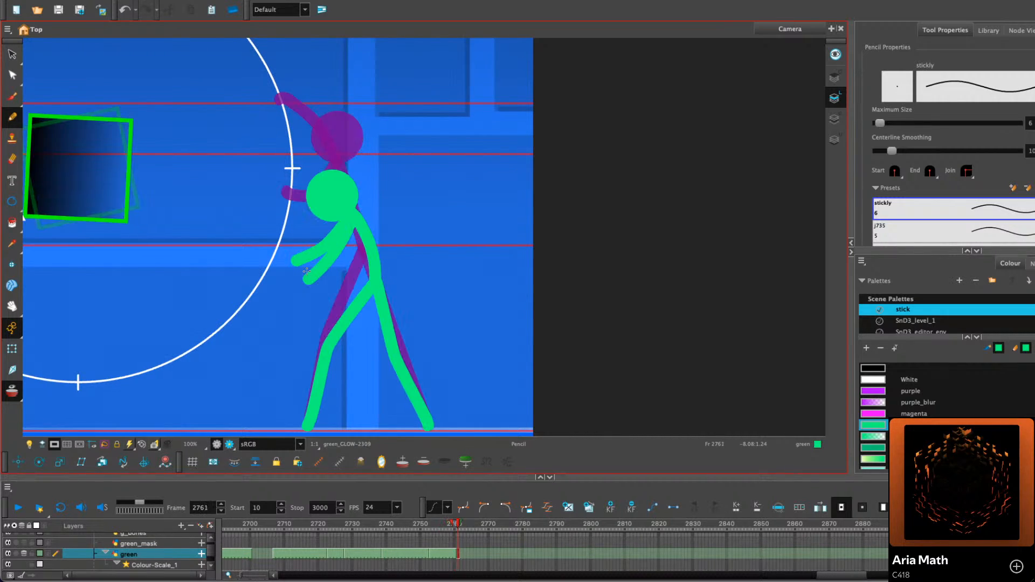
key(ctrl+z)
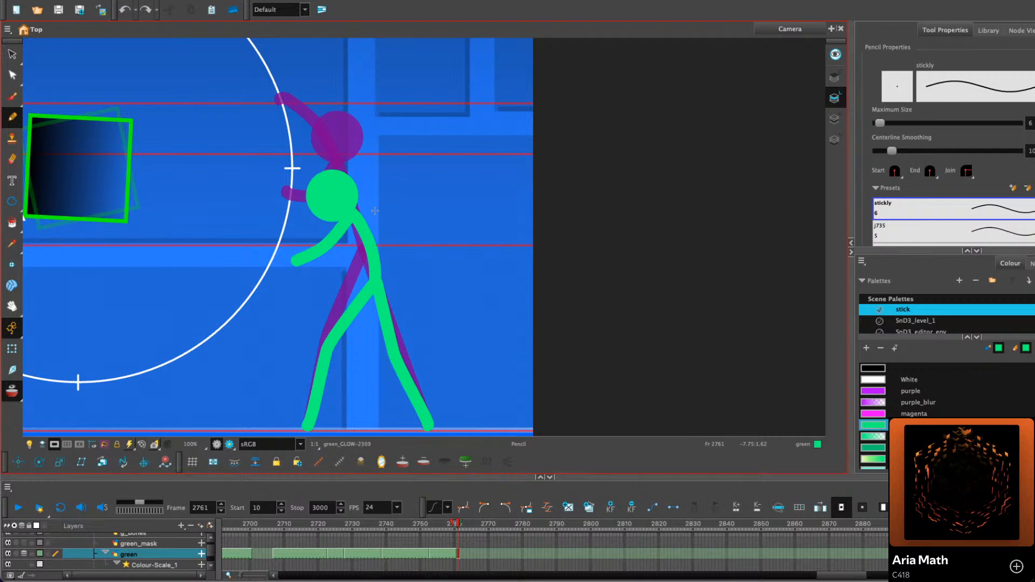
key(ctrl+z)
drag(352, 221, 301, 265)
key(ctrl+z)
Draw a straight Pencil stroke beside the figure and place it at the shoulder as an arm reaching forward and down
drag(428, 154, 414, 239)
click(13, 55)
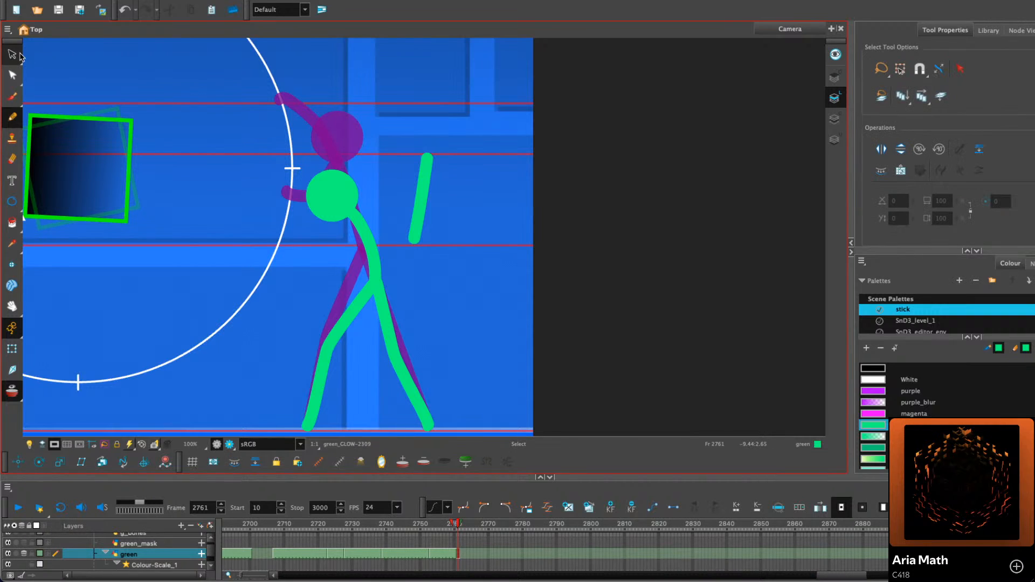
click(426, 169)
mouse_move(442, 163)
mouse_down()
mouse_move(464, 184)
mouse_move(337, 238)
mouse_up()
Reshape the torso with the Contour Editor so that its lower back bows out more
click(13, 75)
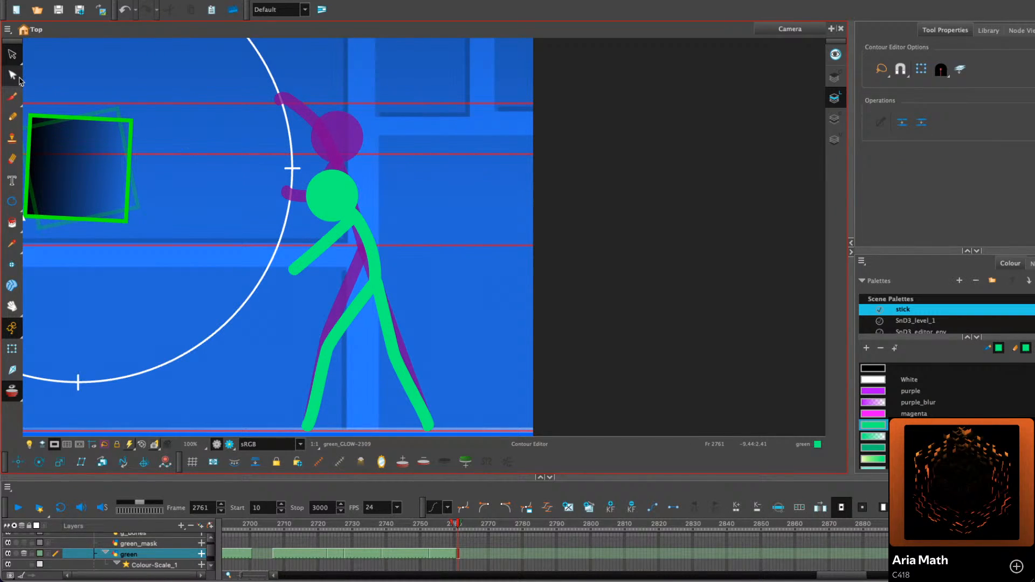
click(372, 234)
key(Delete)
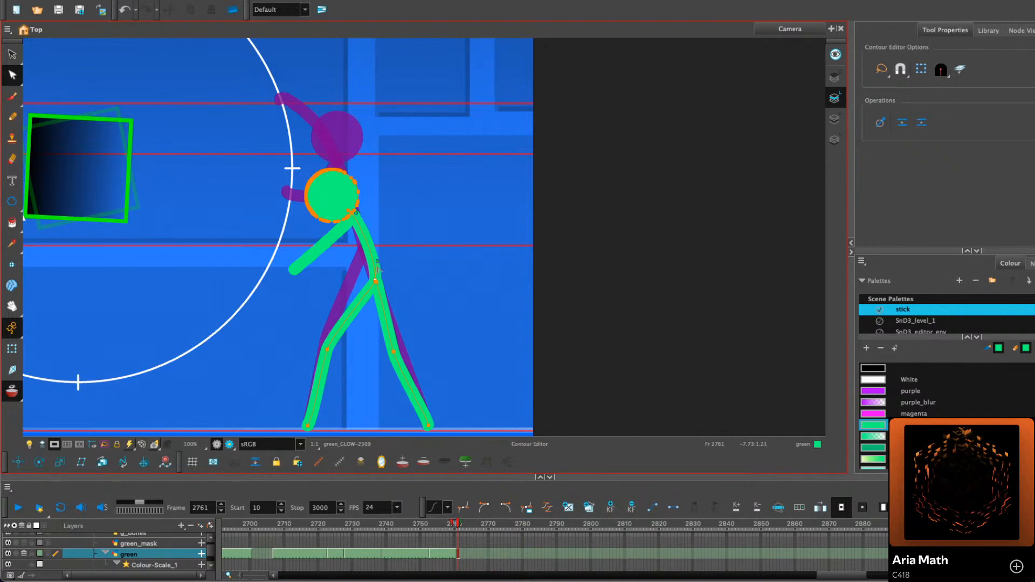
mouse_move(377, 262)
mouse_down()
mouse_move(374, 212)
mouse_move(380, 245)
mouse_move(337, 240)
mouse_move(300, 286)
mouse_up()
click(408, 202)
Draw the second arm with the Pencil from the shoulder, reaching forward and down just below the first arm
key(alt+x)
key(ctrl+z)
drag(355, 217, 301, 289)
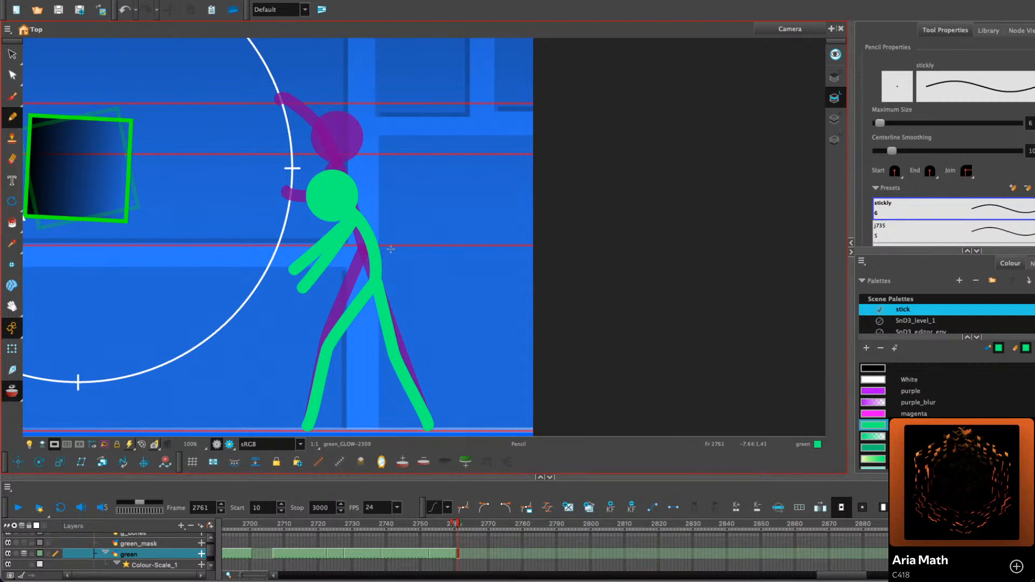
Swing the torso's lower end farther back from the shoulder with the Select tool
key(1)
drag(396, 263, 374, 250)
key(alt+s)
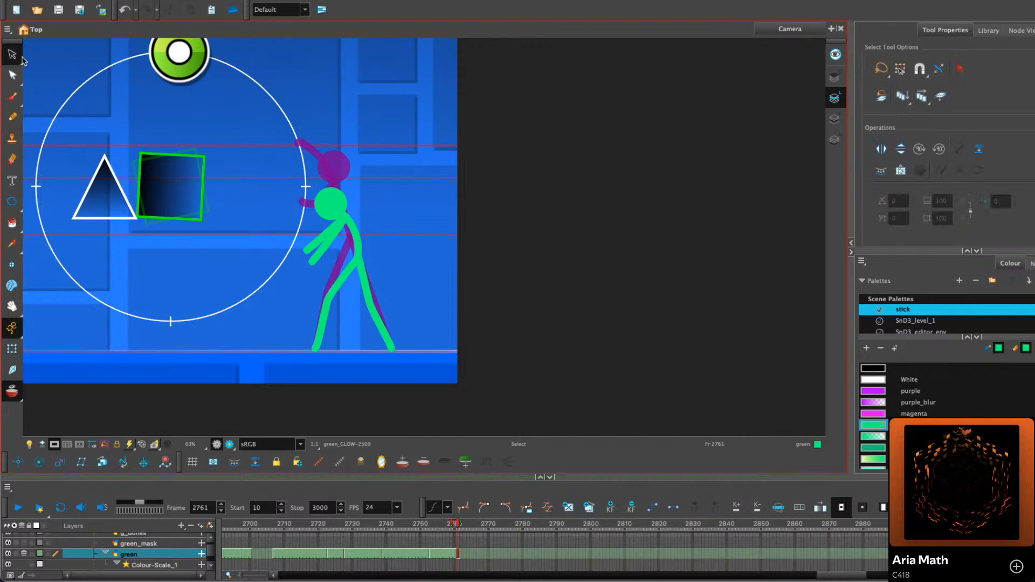
key(2)
click(351, 235)
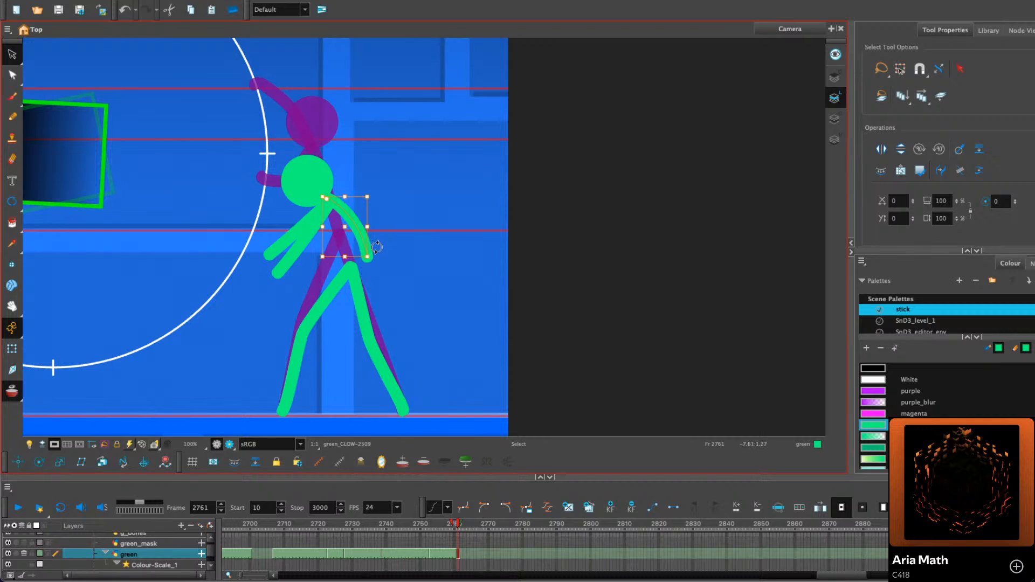
Skew both legs so their tops join the torso's lower end at the hip while the feet stay planted
click(377, 324)
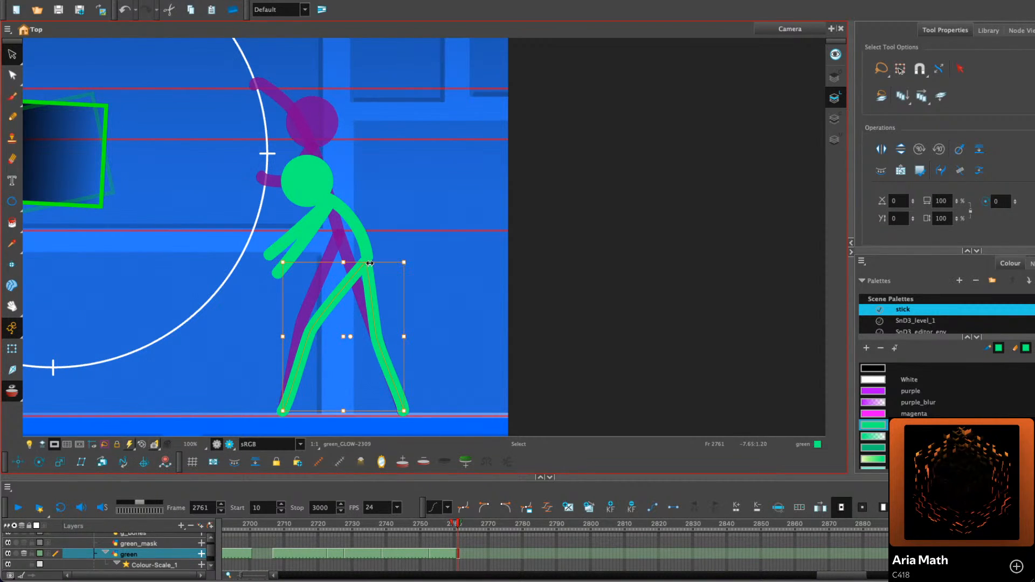
click(408, 216)
scroll(416, 224, down, 2)
scroll(381, 226, up, 3)
click(377, 270)
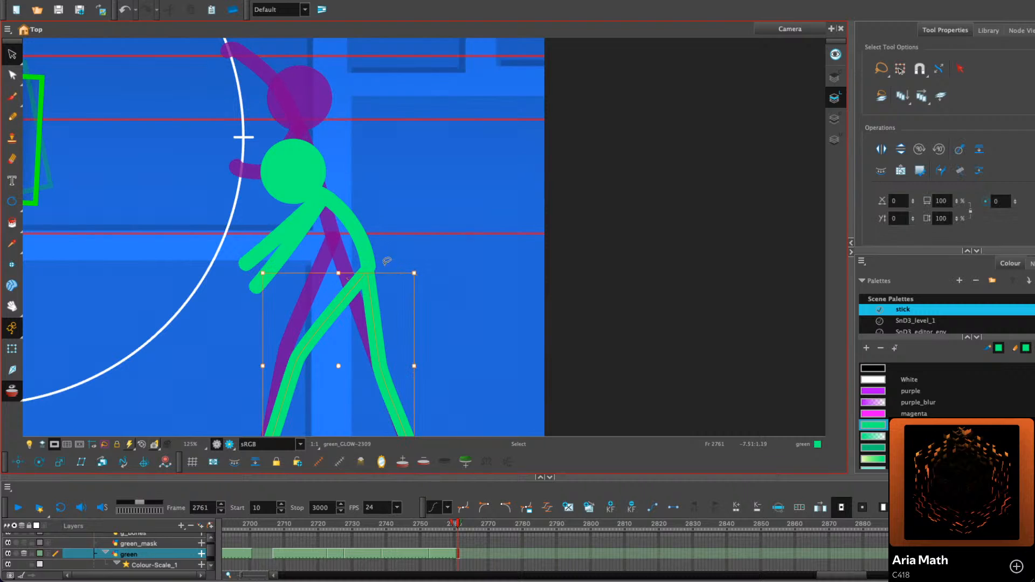
drag(331, 315, 325, 310)
click(428, 220)
scroll(429, 220, down, 2)
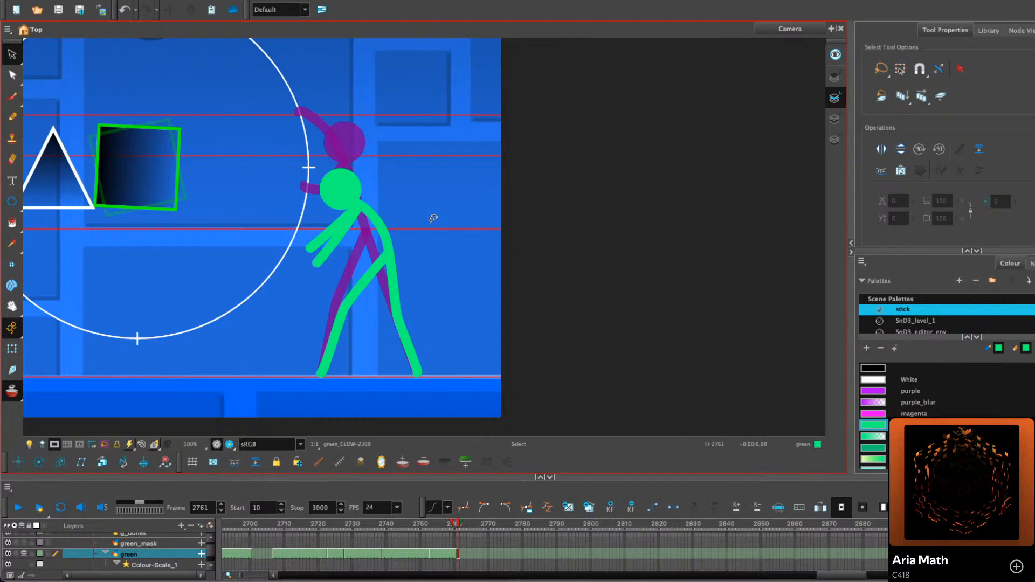
Extend the exposure of the frame 2761 drawing to frame 2770
click(488, 523)
key(F5)
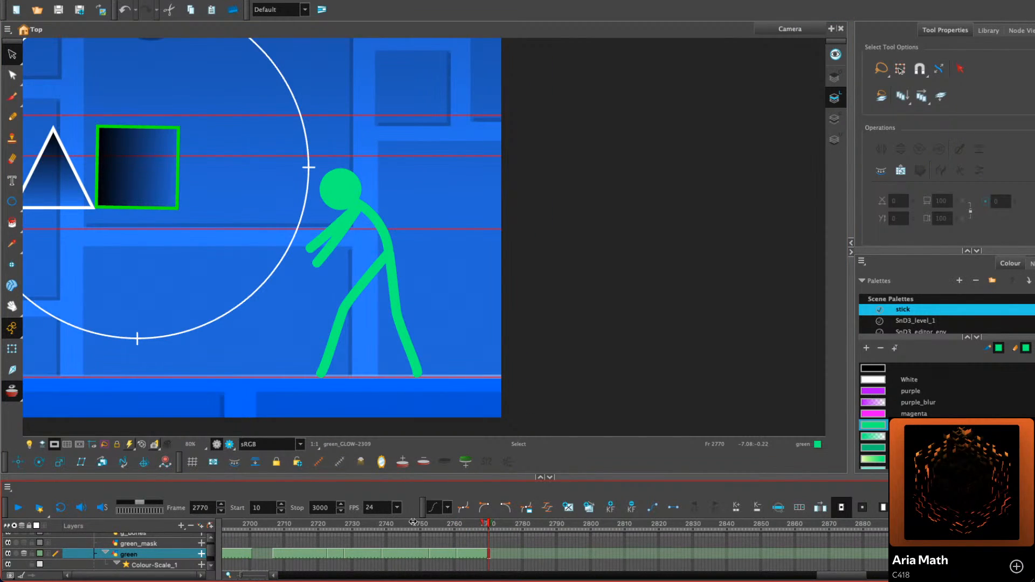
Play back and scrub the frames from 2740 to 2776 to check the figure's transition into the hunched pose
drag(487, 524, 383, 525)
click(14, 510)
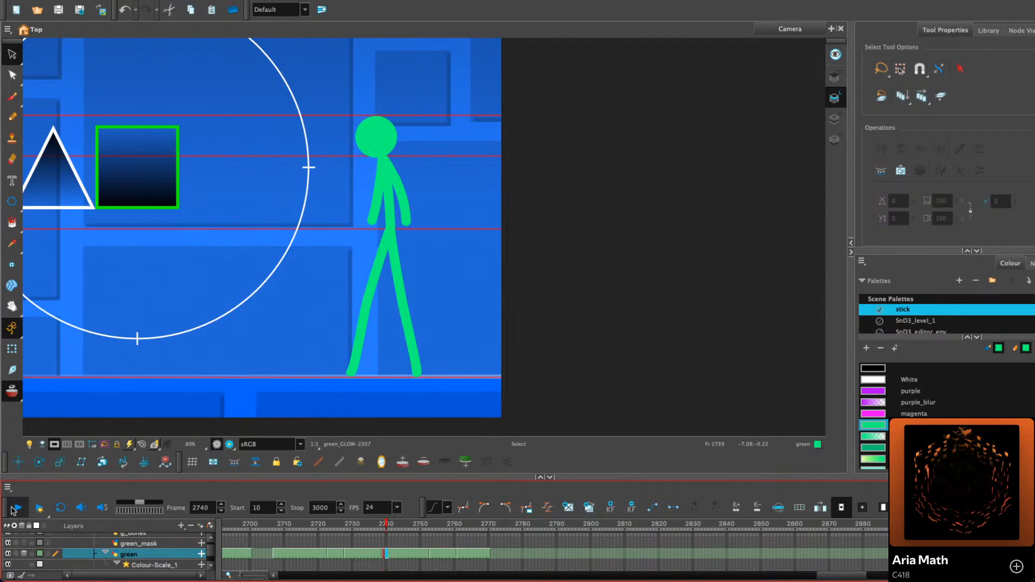
click(13, 510)
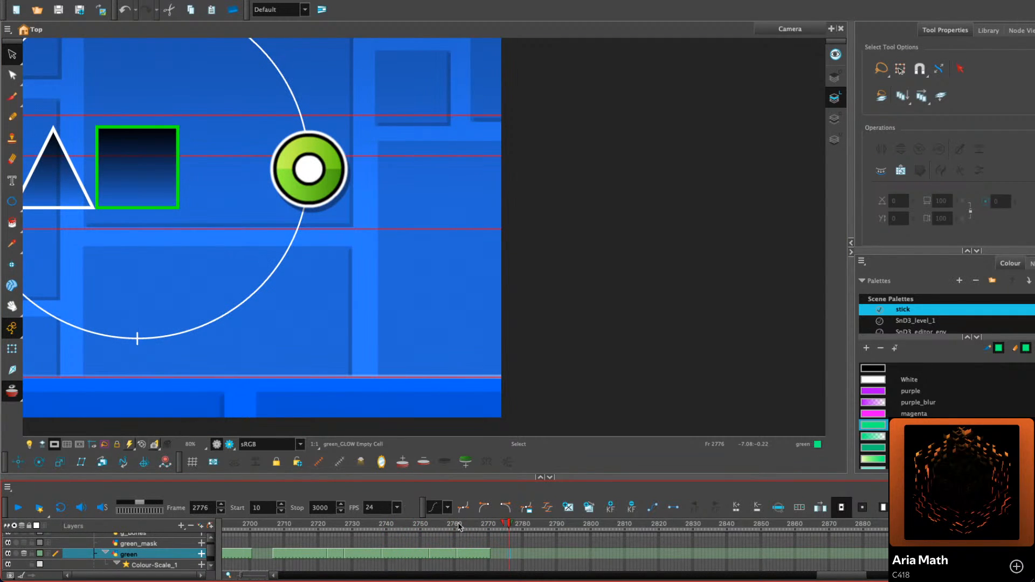
mouse_move(459, 527)
mouse_down()
mouse_move(436, 526)
mouse_move(467, 528)
mouse_up()
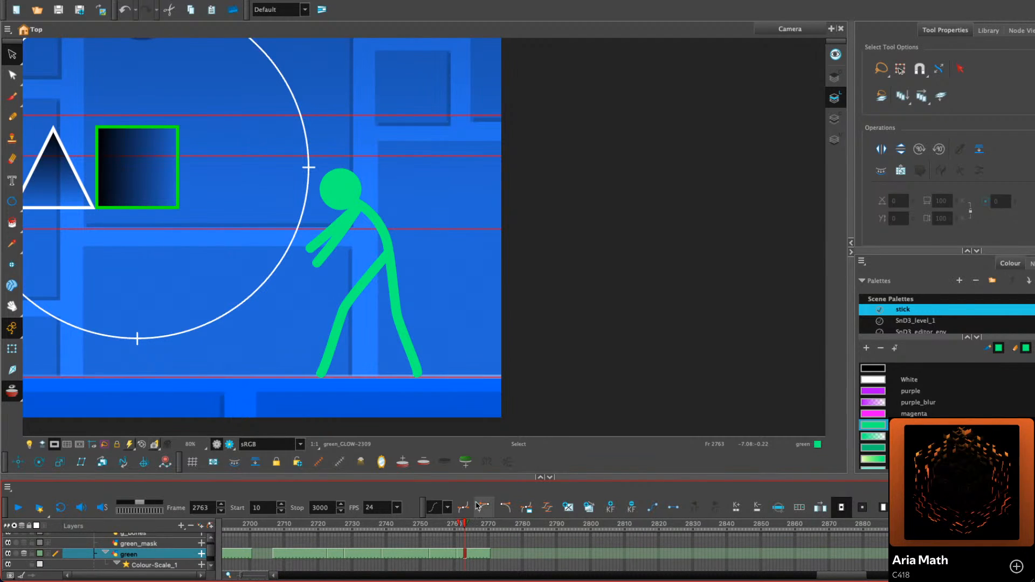
drag(479, 325, 545, 326)
scroll(516, 340, down, 1)
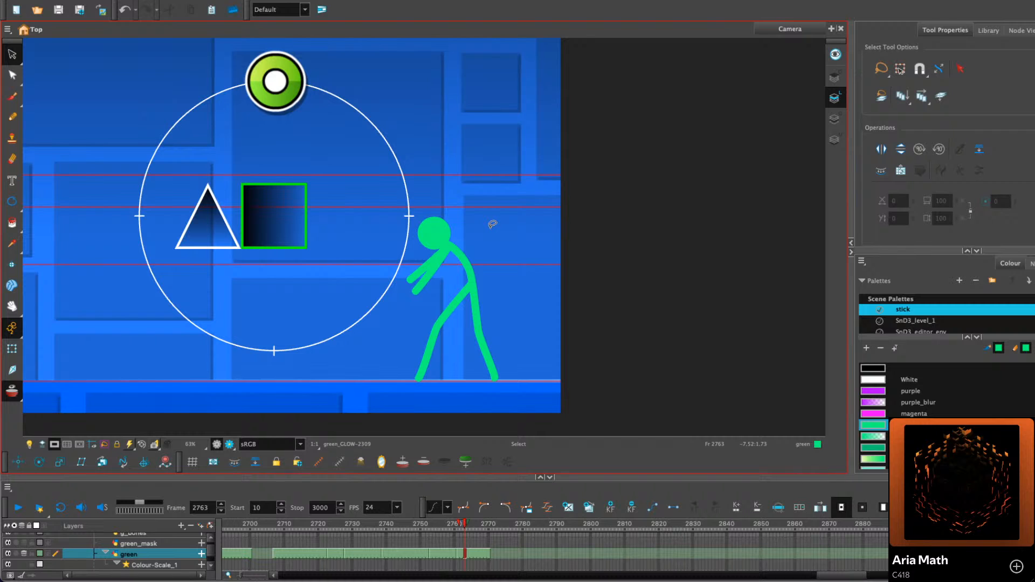
click(142, 445)
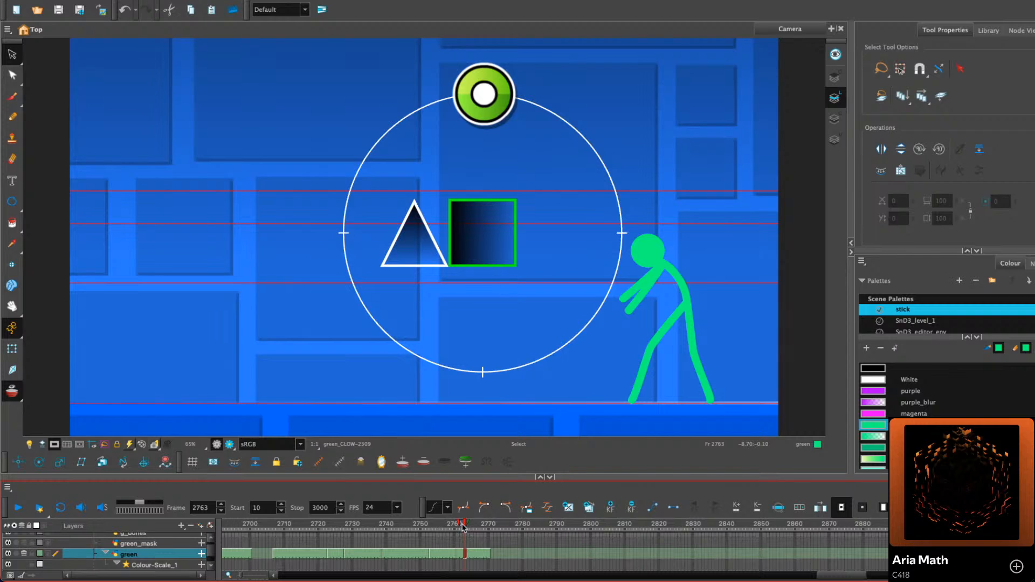
drag(461, 526, 416, 526)
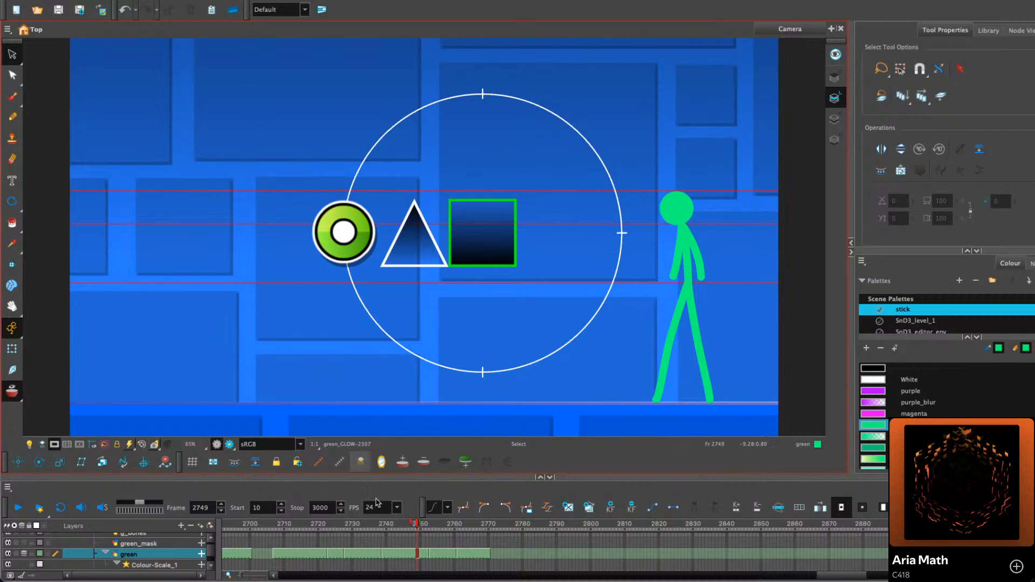
click(442, 527)
drag(442, 529, 460, 528)
key(comma)
key(comma)
Browse the green layer's earlier frames from about 1720 up to 2110 for reference poses
drag(841, 574, 627, 574)
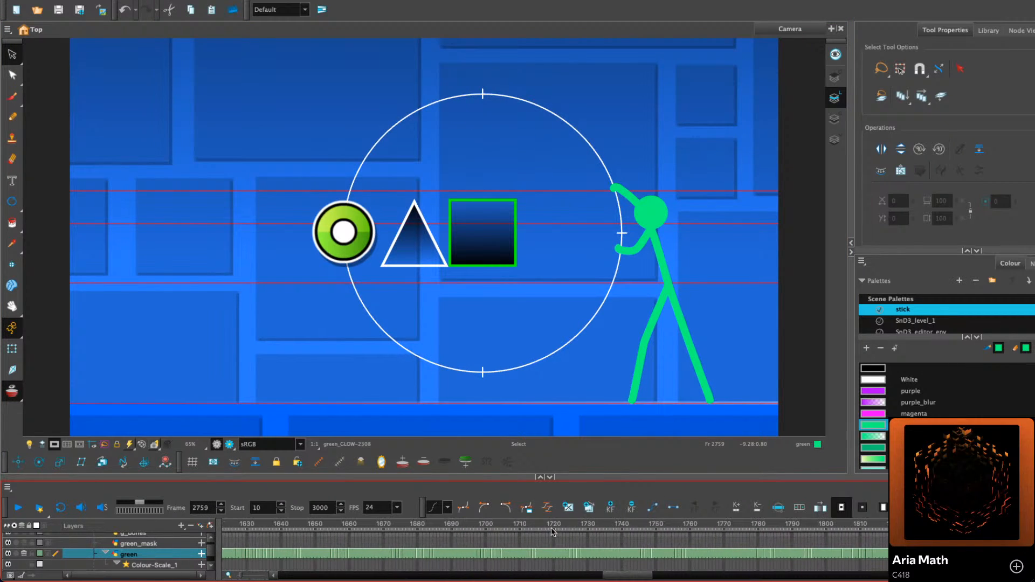
drag(552, 526, 694, 516)
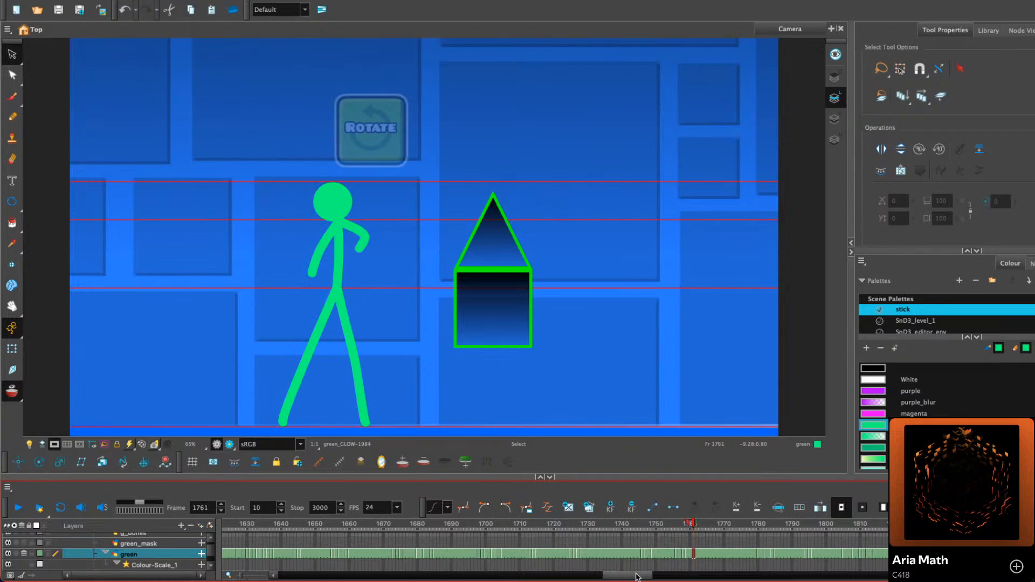
drag(625, 575, 668, 575)
drag(671, 526, 988, 519)
drag(672, 575, 710, 575)
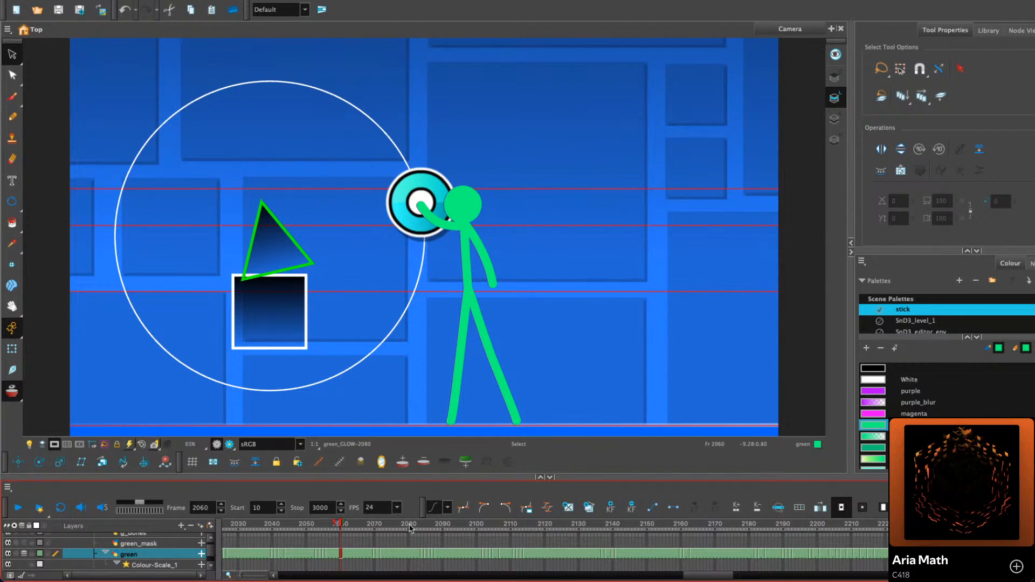
drag(410, 528, 511, 526)
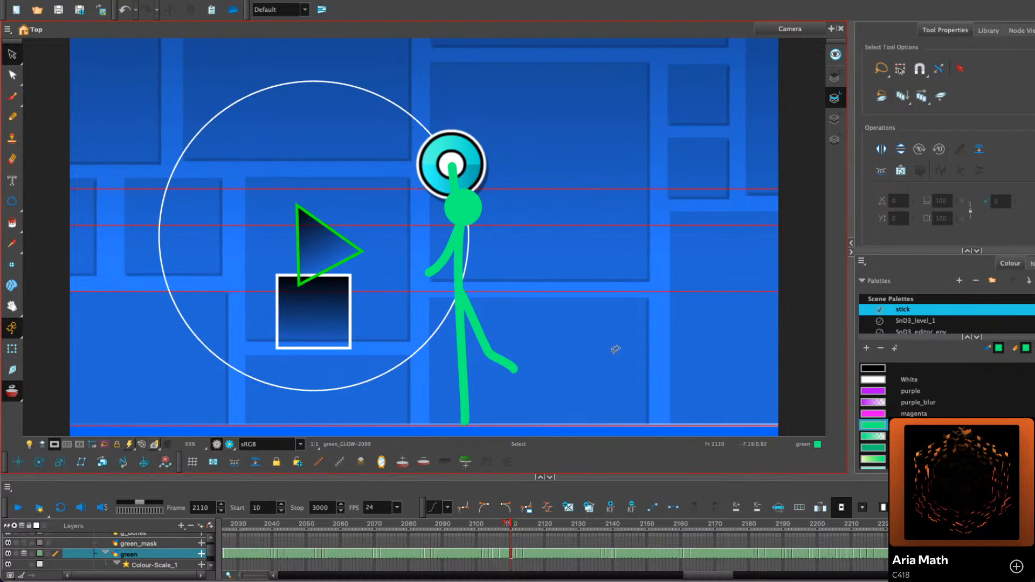
drag(681, 368, 616, 349)
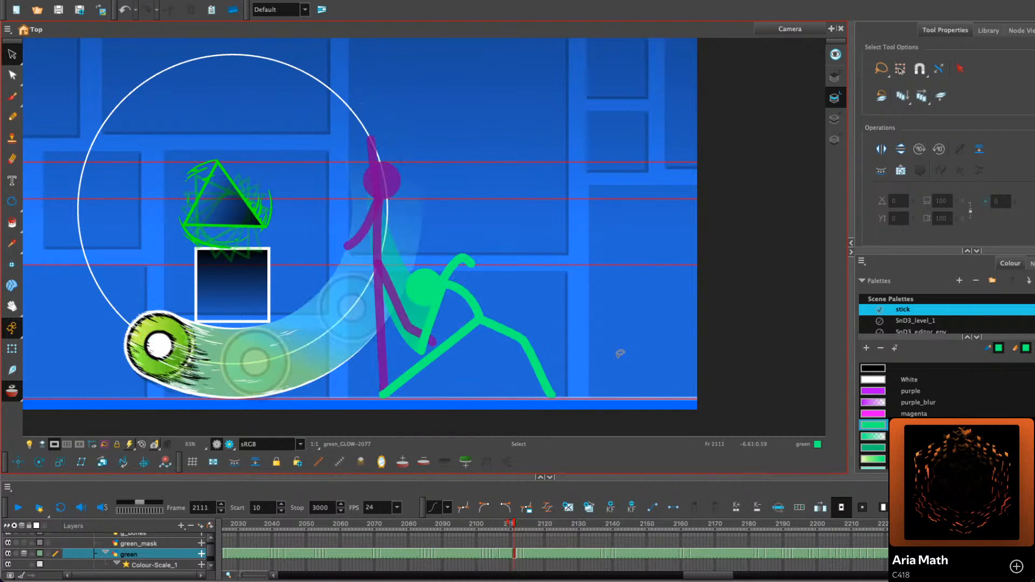
Turn off the onion skin and go frame by frame from 2110 to 2135 to study the figure's recoil pose
click(19, 394)
key(comma)
key(period)
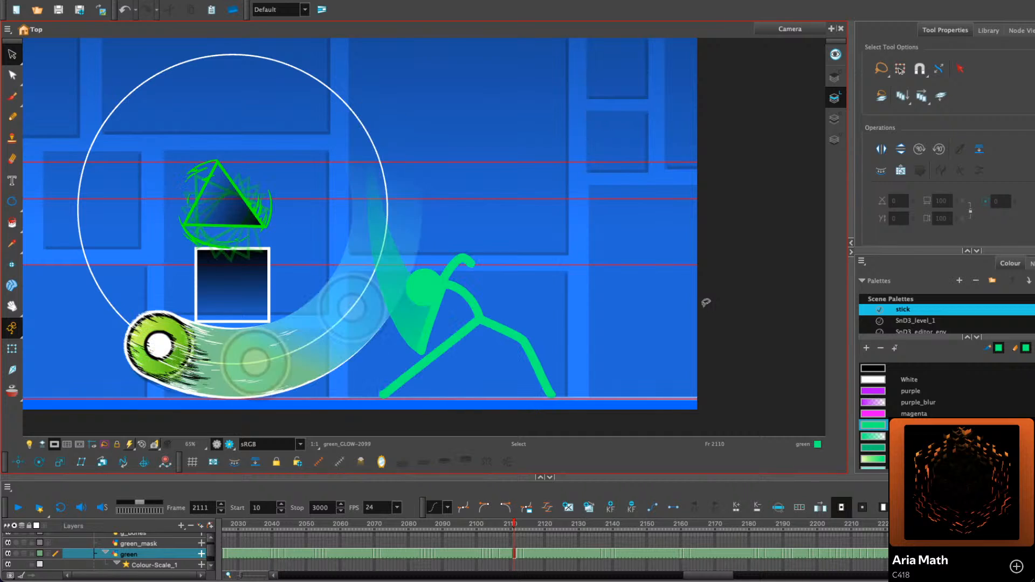
key(period)
key(period)
key(period)
key(period)
key(period)
key(period)
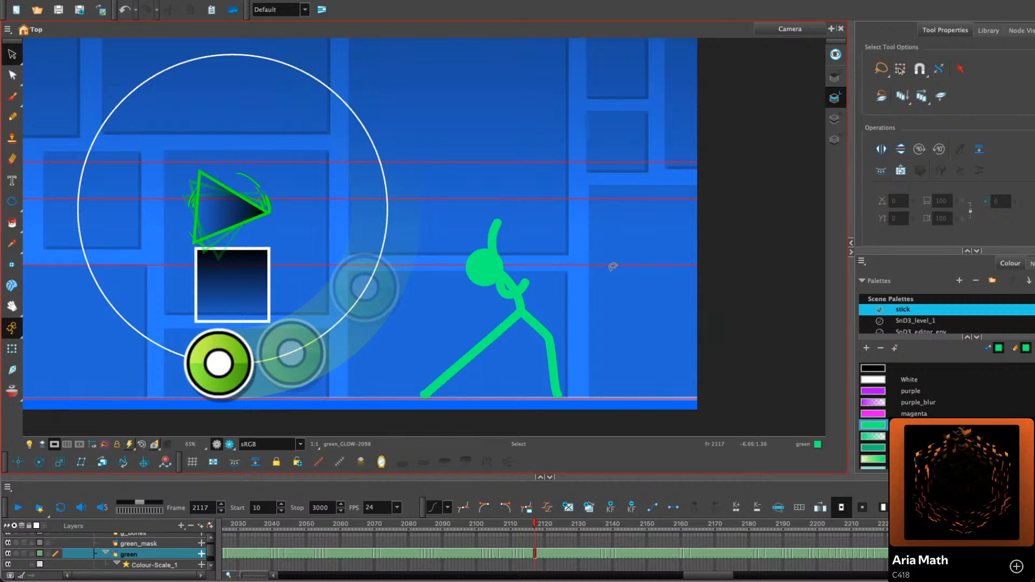
key(period)
key(period)
key(period)
key(period)
key(period)
key(period)
key(period)
key(period)
key(period)
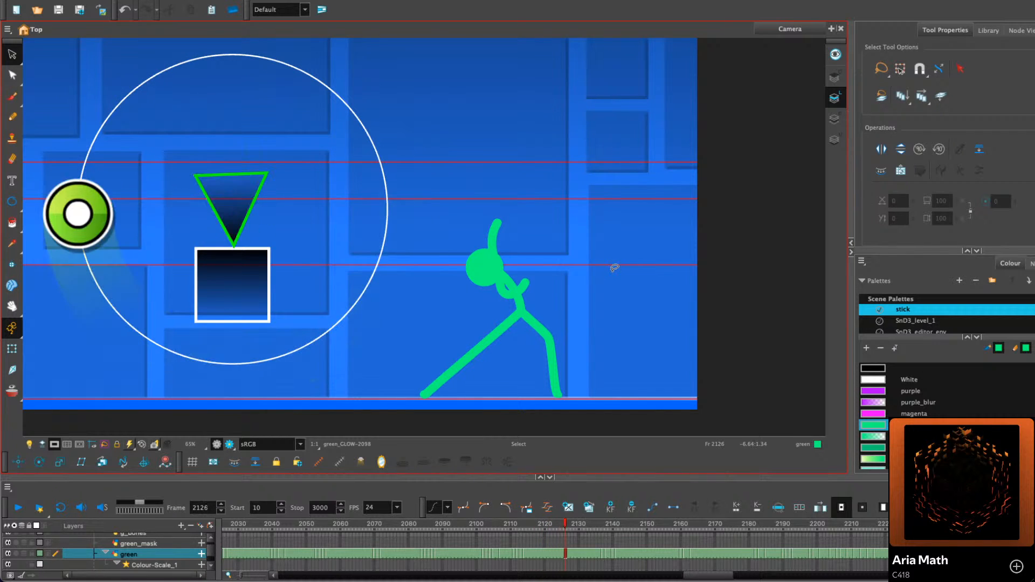
key(period)
key(period)
key(period)
key(period)
key(period)
key(period)
key(period)
key(period)
key(period)
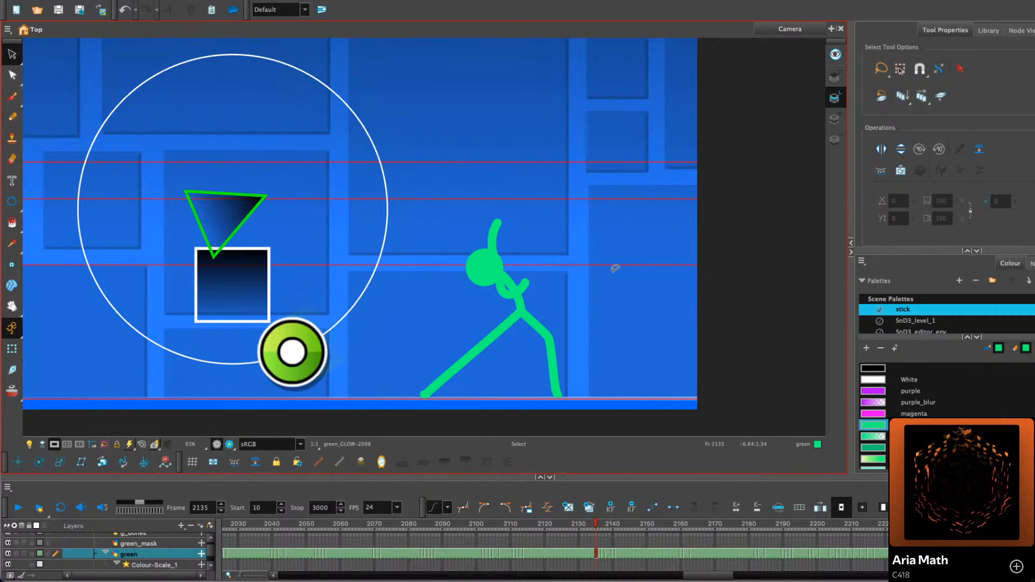
Go back frame by frame from 2135 to 2109 to examine how the figure moves into its wide stance
key(comma)
key(comma)
key(comma)
key(comma)
key(comma)
key(comma)
key(comma)
key(comma)
key(comma)
key(comma)
key(comma)
key(comma)
key(comma)
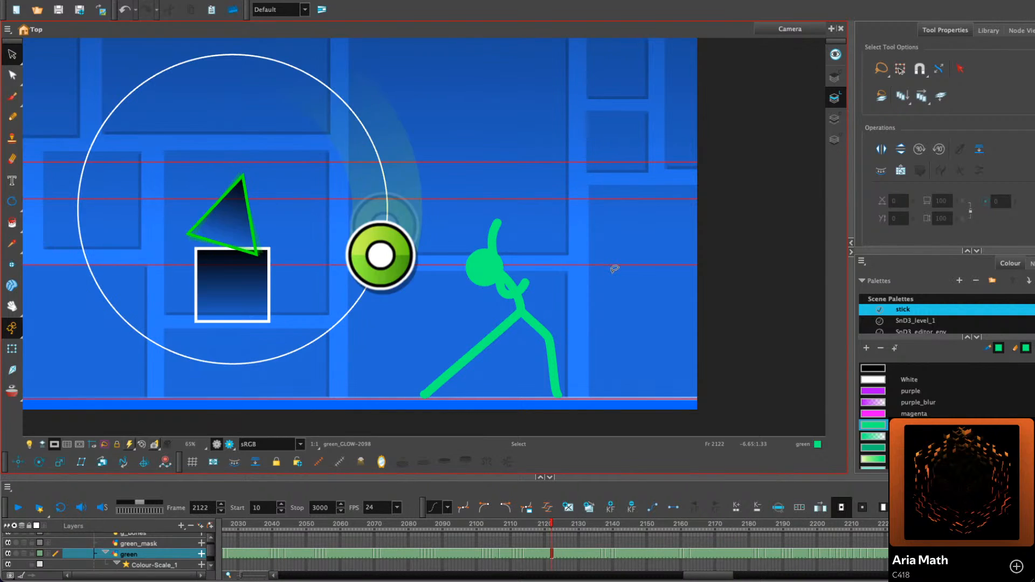
key(comma)
key(comma)
key(comma)
key(comma)
key(comma)
key(comma)
key(comma)
drag(584, 265, 578, 345)
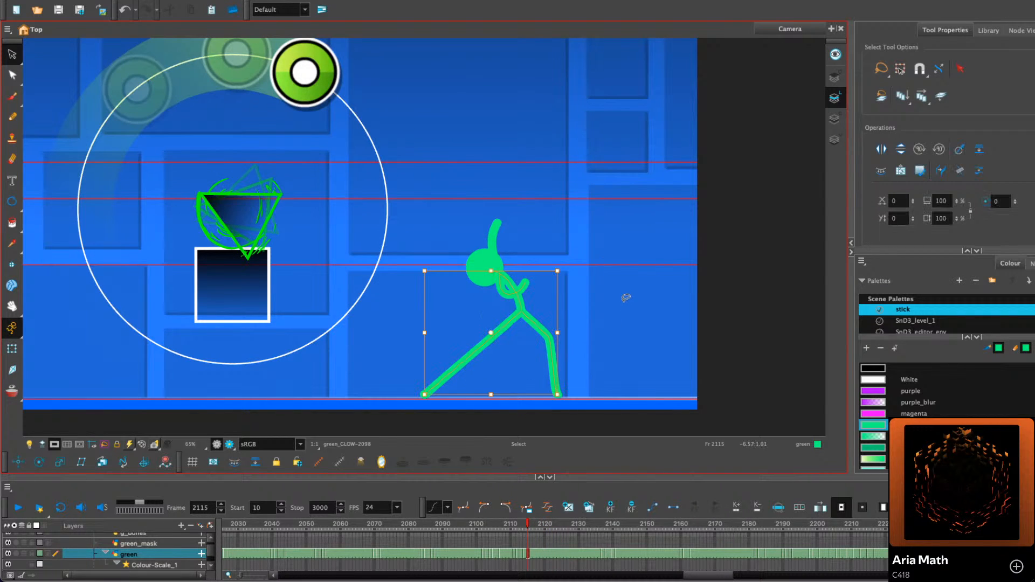
click(633, 295)
key(comma)
key(comma)
key(comma)
key(comma)
key(comma)
key(comma)
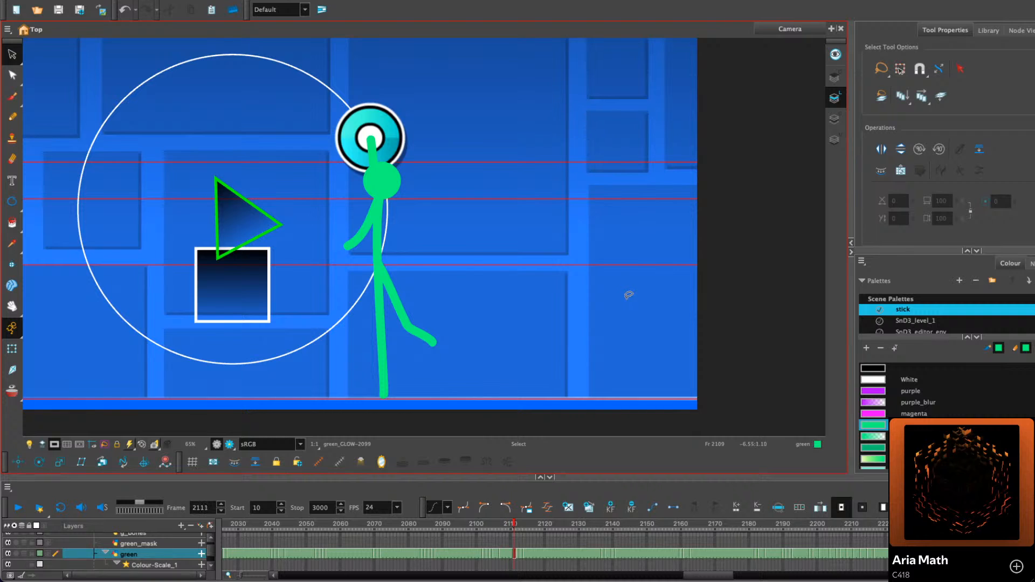
Review the movement from frame 2109 onward once more, one frame at a time
key(period)
key(period)
key(period)
key(period)
key(period)
key(period)
key(period)
key(period)
key(period)
key(period)
key(period)
key(period)
key(period)
key(period)
key(period)
key(period)
key(period)
key(period)
key(period)
key(period)
Delete the green layer's lying-figure exposures at frames 2542 and 2541, keeping the one at frame 2540
drag(731, 576, 807, 570)
click(498, 525)
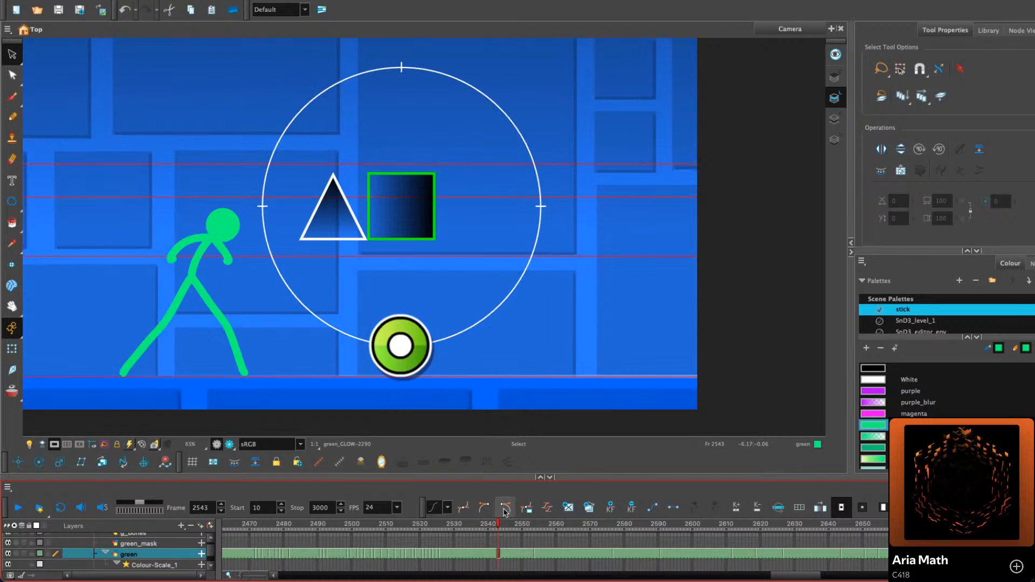
key(comma)
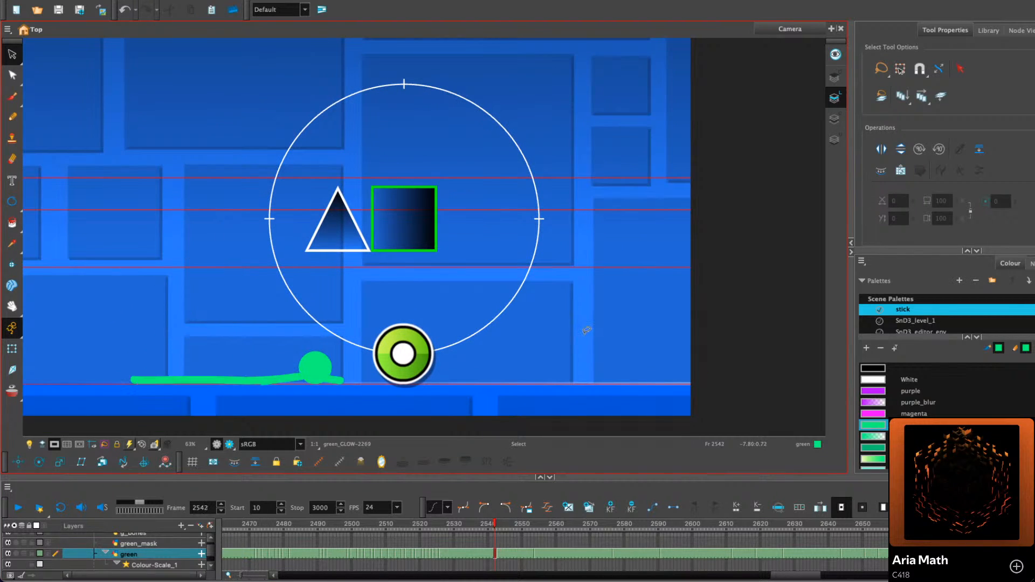
key(period)
key(comma)
drag(310, 206, 399, 159)
scroll(372, 196, up, 2)
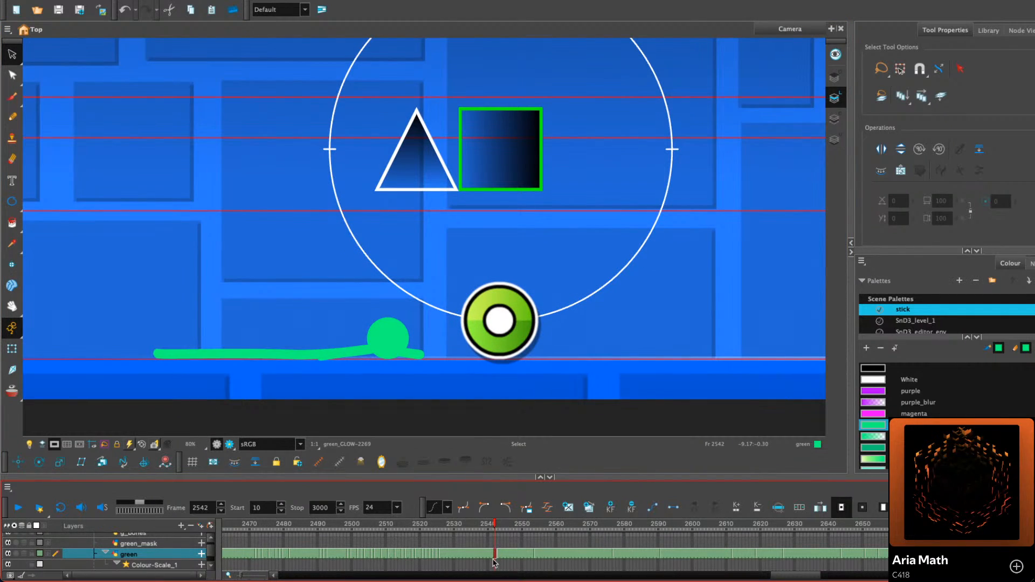
key(Delete)
key(comma)
key(Delete)
key(comma)
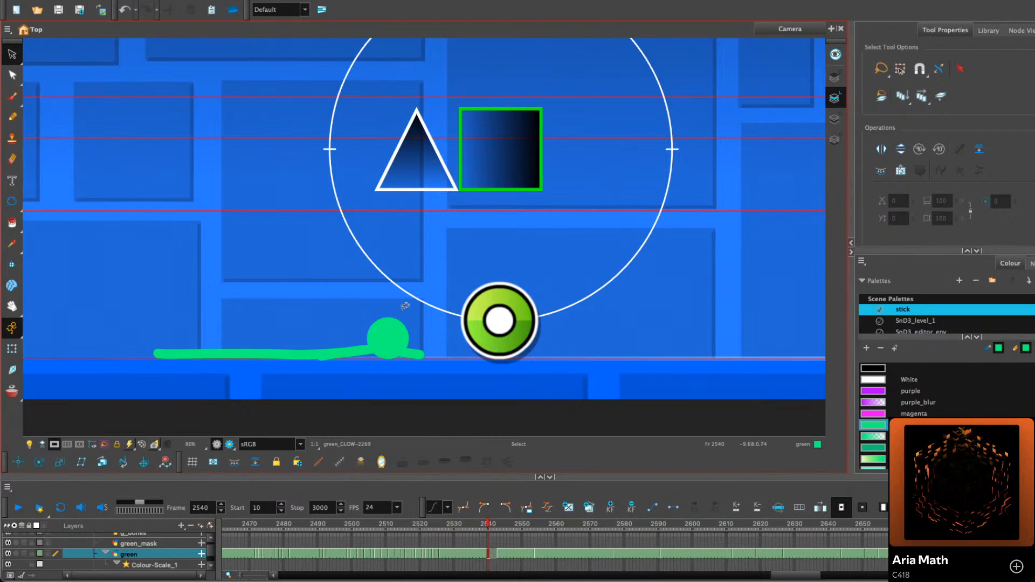
Copy the lying figure's head from frame 2540, paste it in place at frame 2541 with onion skin shown, and raise it slightly
right_click(401, 325)
click(450, 309)
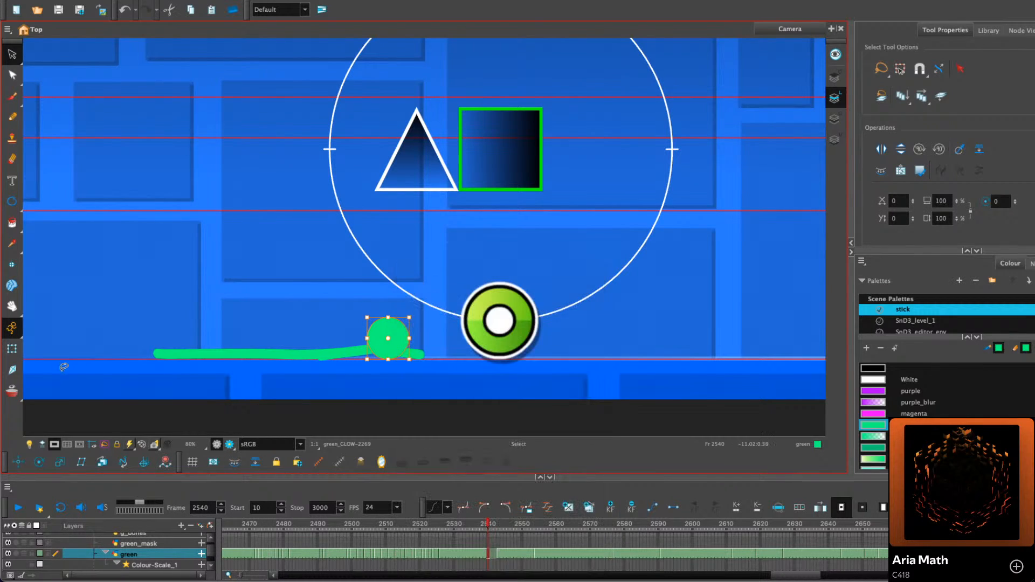
drag(492, 318, 502, 324)
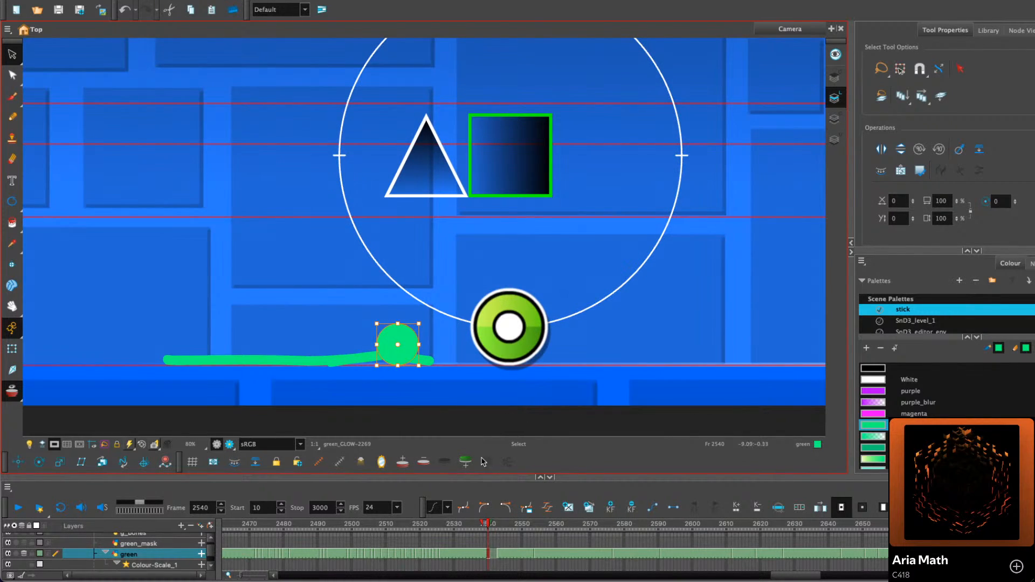
key(period)
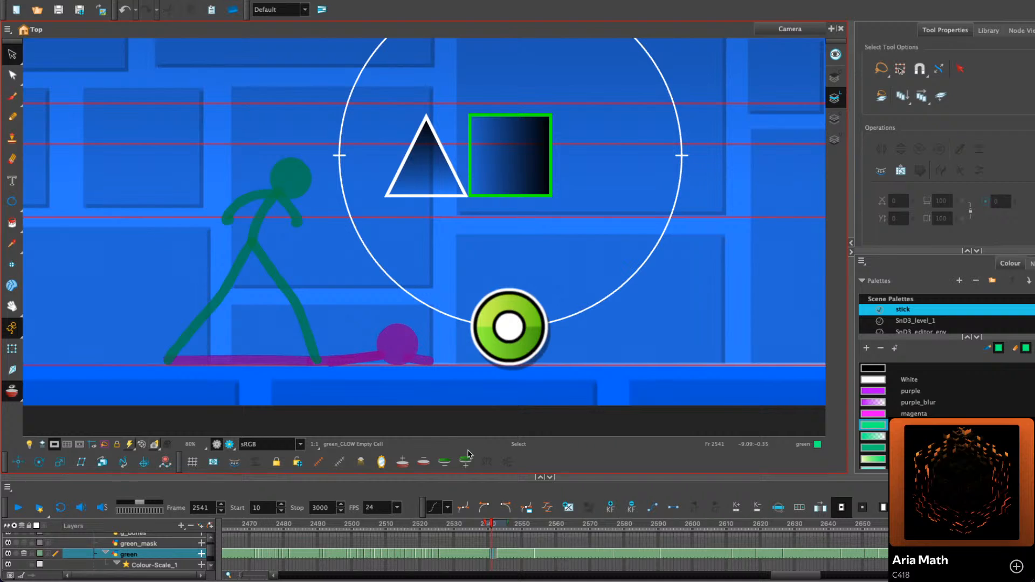
right_click(452, 275)
click(477, 326)
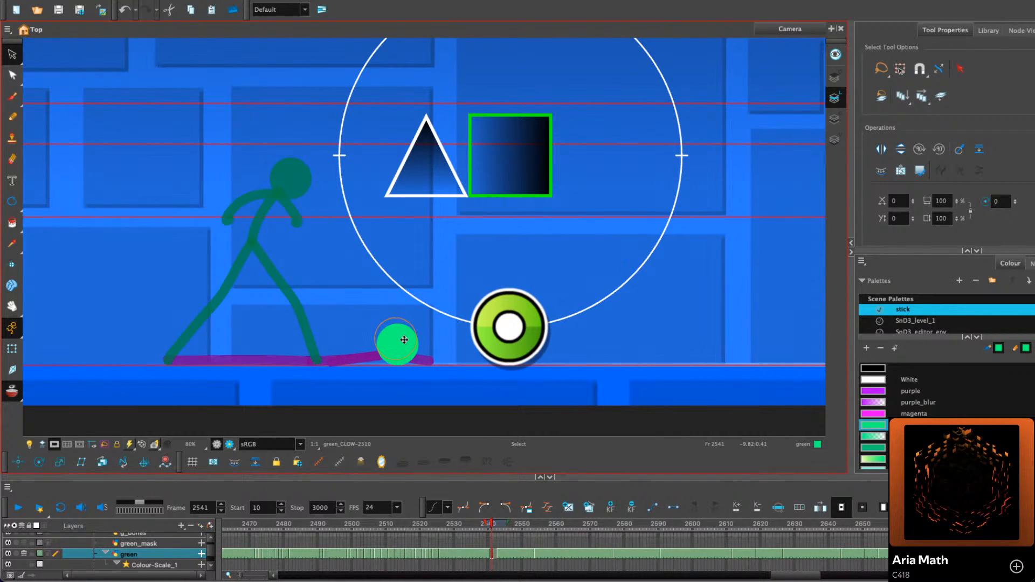
drag(404, 340, 400, 334)
Draw the figure's legs at frame 2541 with the Pencil, running along the ground and rising slightly at the hip
click(12, 116)
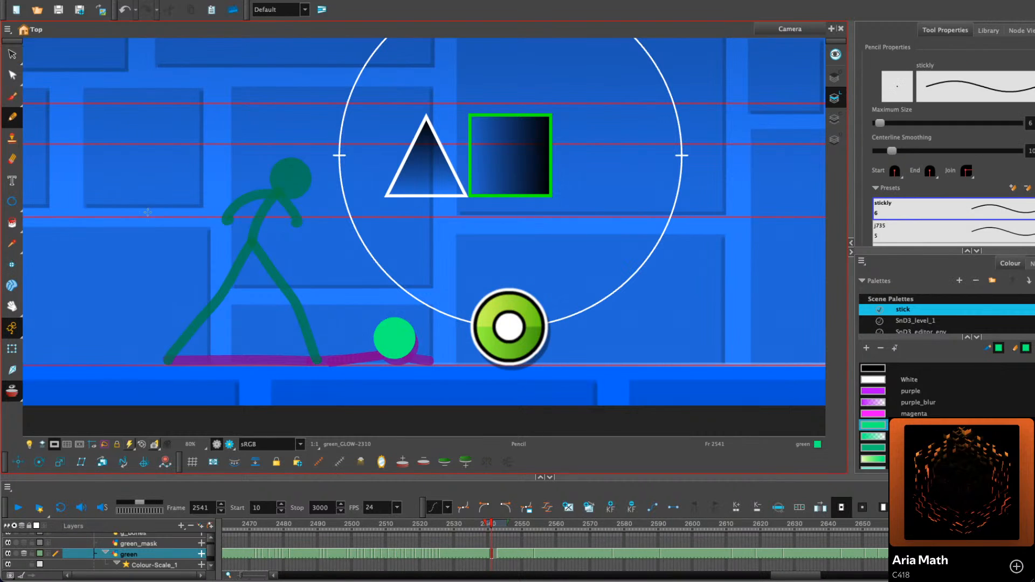
drag(443, 304, 513, 286)
scroll(354, 330, down, 1)
scroll(262, 334, up, 3)
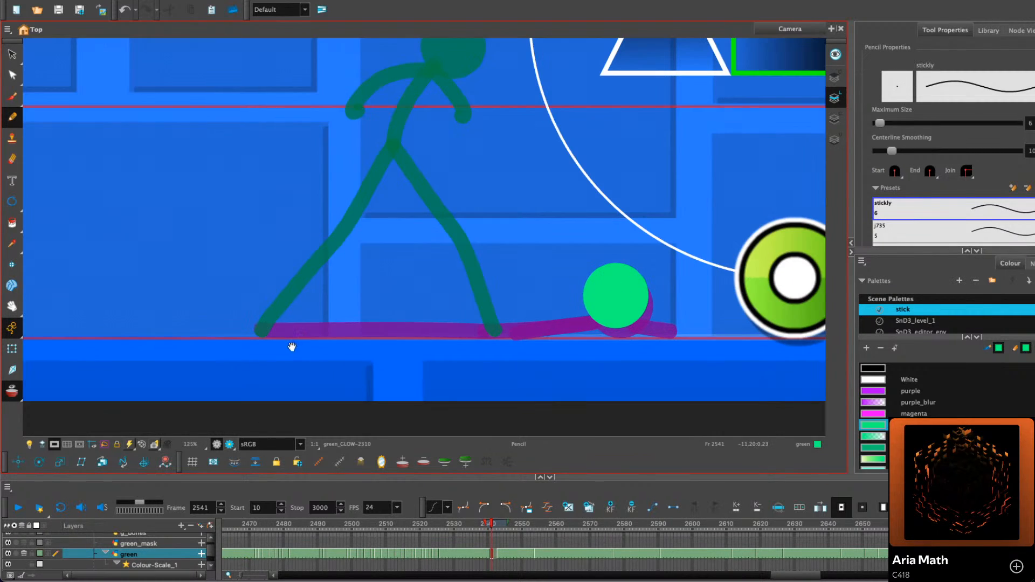
mouse_move(292, 347)
mouse_down()
mouse_move(245, 332)
mouse_move(327, 333)
mouse_move(458, 311)
mouse_move(399, 335)
mouse_move(331, 333)
mouse_up()
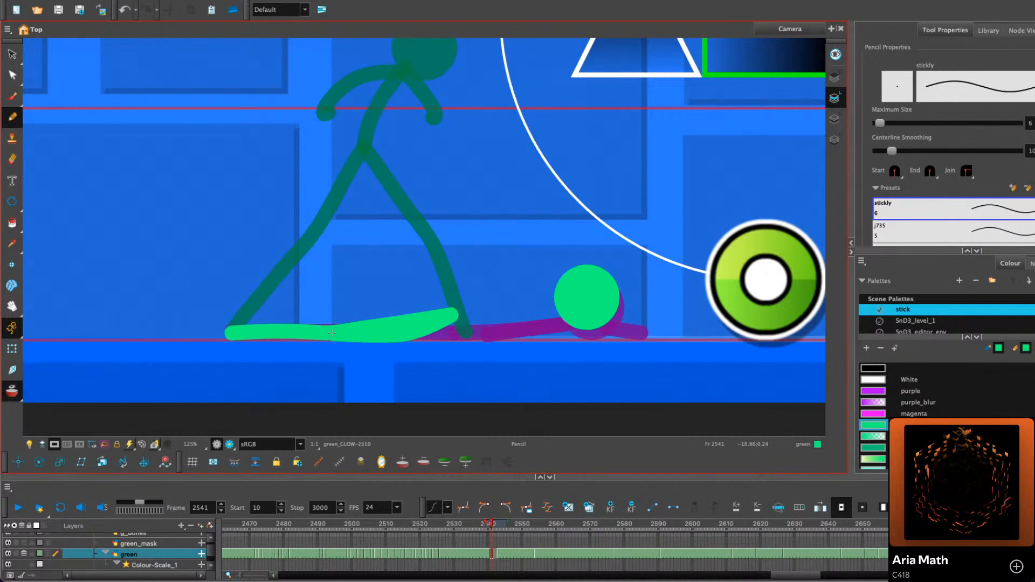
scroll(455, 348, up, 2)
drag(500, 348, 407, 351)
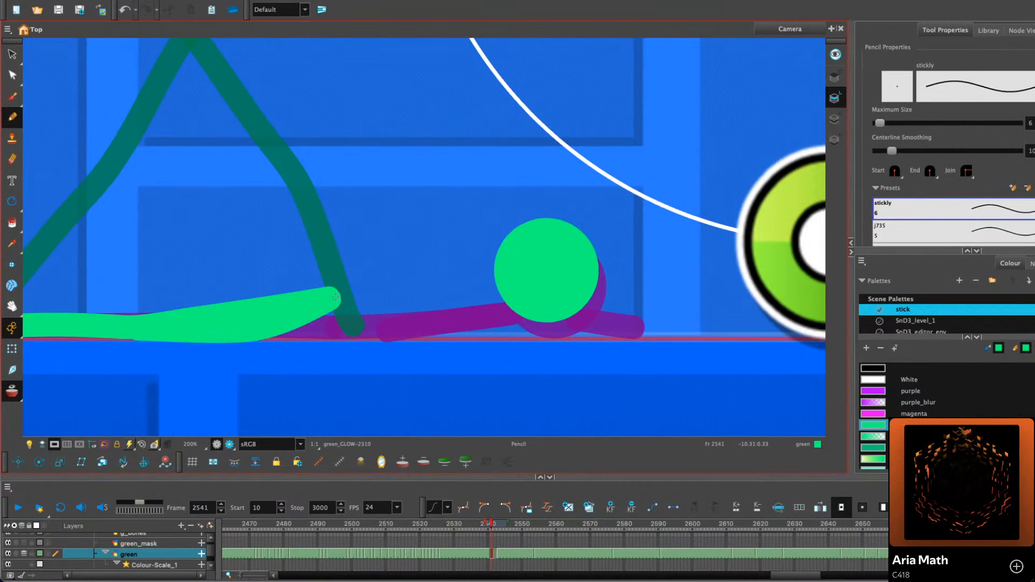
Draw the torso arching from the hip to the head, then both arms reaching down to the ground beside the head
mouse_move(331, 296)
mouse_down()
mouse_move(408, 274)
mouse_move(499, 272)
mouse_up()
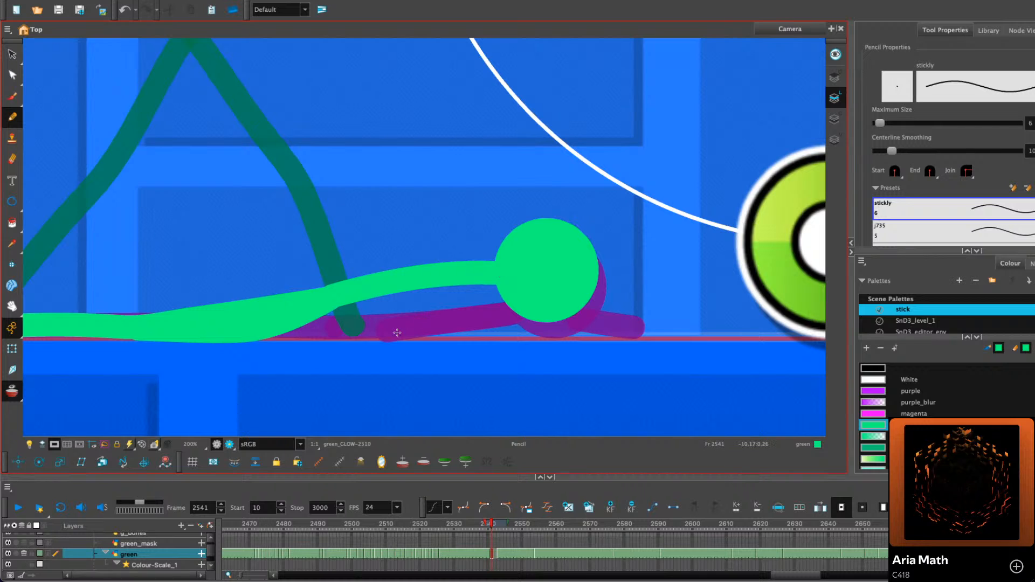
mouse_move(400, 331)
mouse_down()
mouse_move(446, 289)
mouse_move(493, 271)
mouse_up()
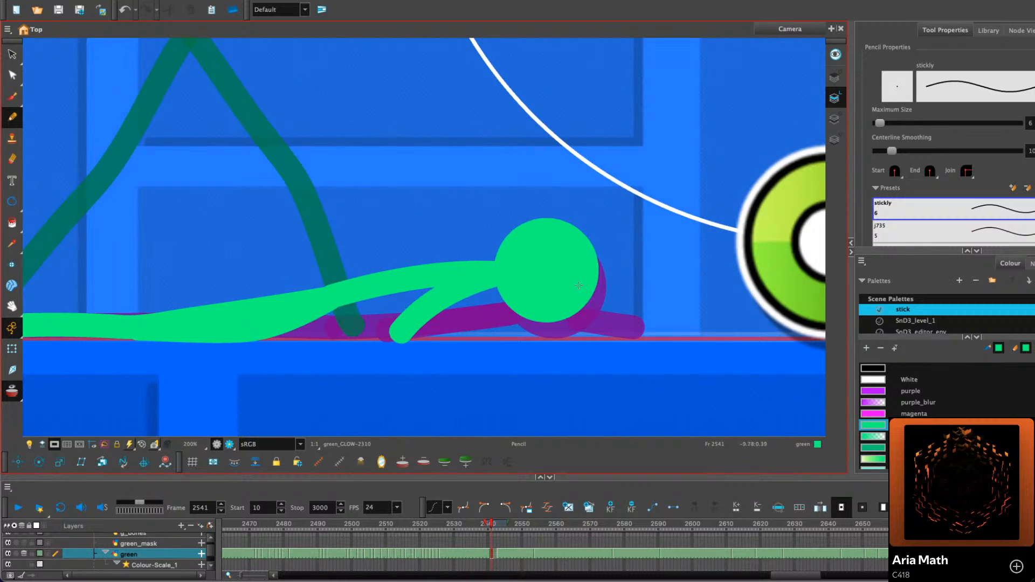
drag(579, 285, 642, 334)
scroll(641, 334, down, 2)
drag(655, 296, 640, 308)
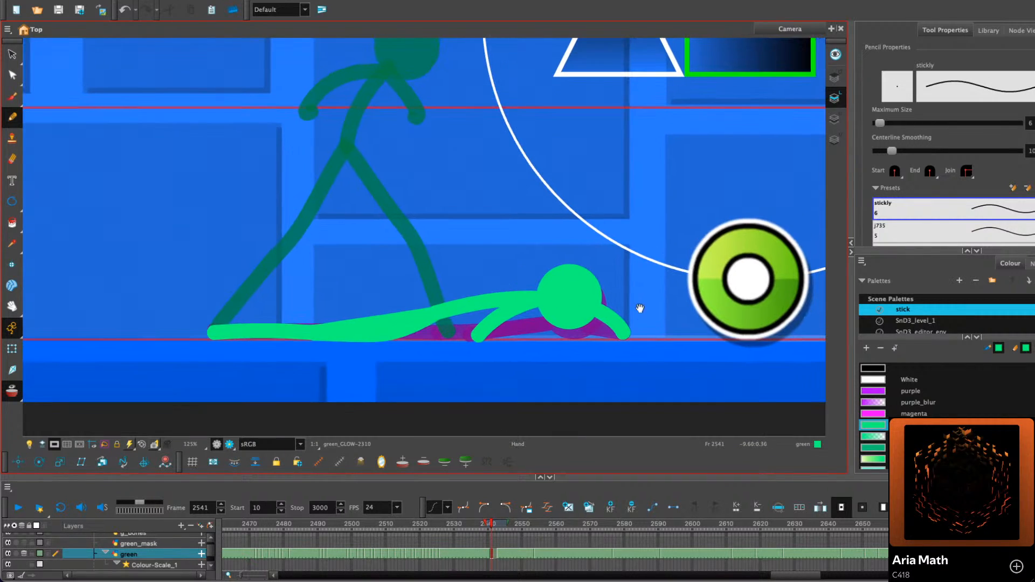
Paste the copied head in place at frame 2542 and raise it well above the previous head, slightly back toward the legs
key(period)
key(alt+s)
right_click(570, 263)
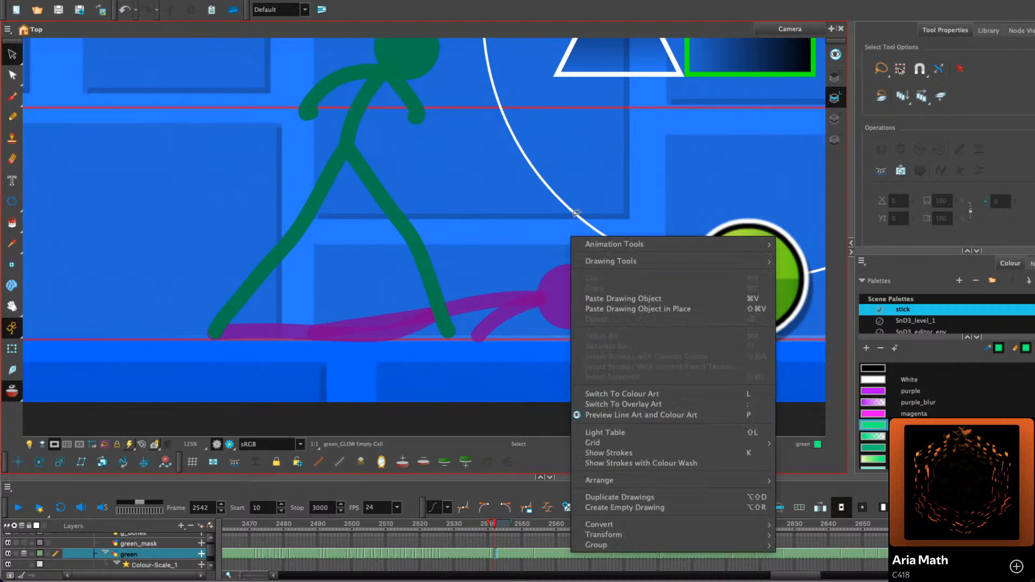
click(610, 306)
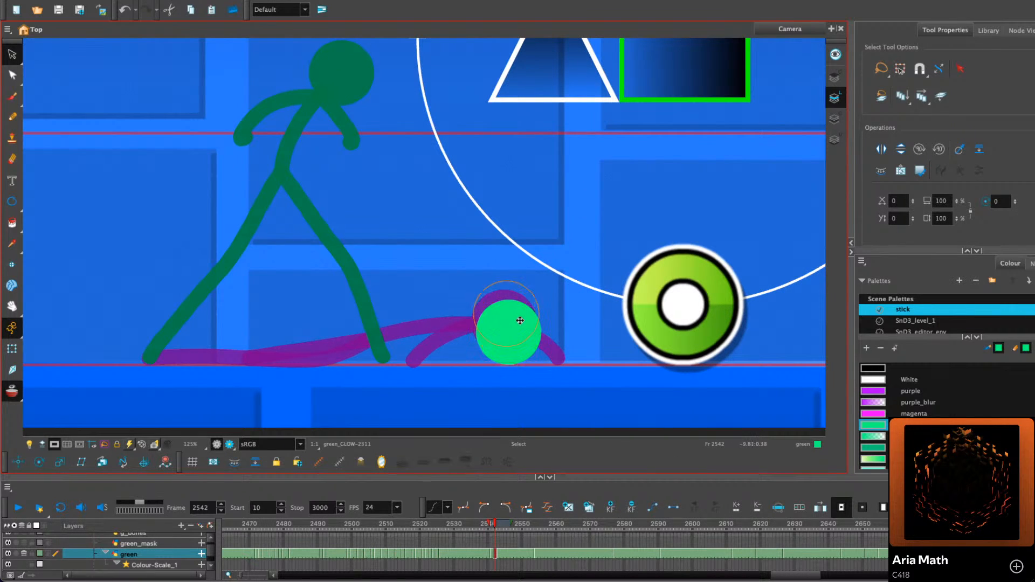
drag(505, 272, 492, 250)
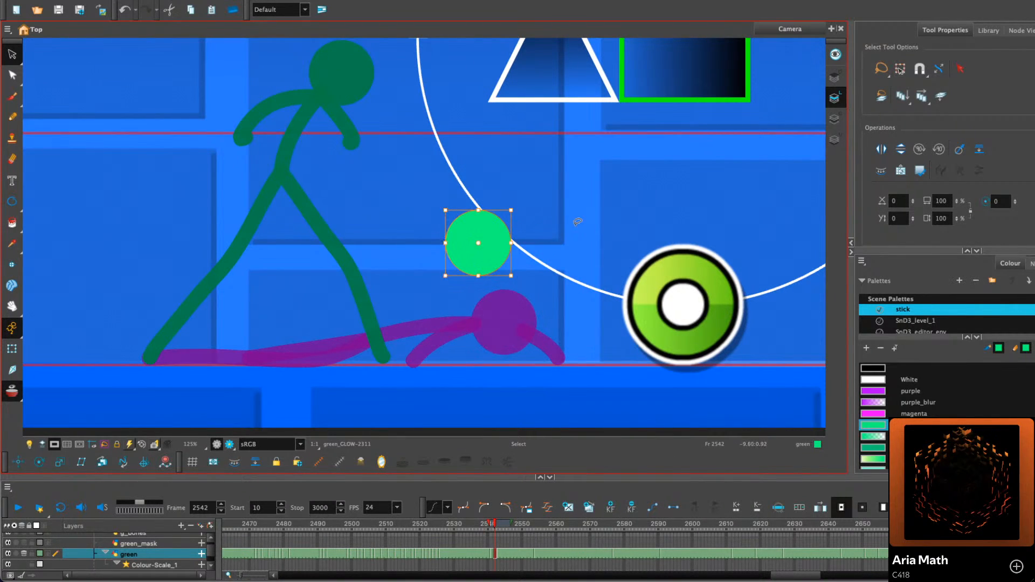
click(571, 218)
Draw the back leg at frame 2542 from the planted foot to a raised hip, extending the hip end and shifting the knee forward
key(alt+slash)
drag(146, 357, 224, 356)
key(ctrl+z)
mouse_move(146, 358)
mouse_down()
mouse_move(239, 345)
mouse_move(338, 295)
mouse_up()
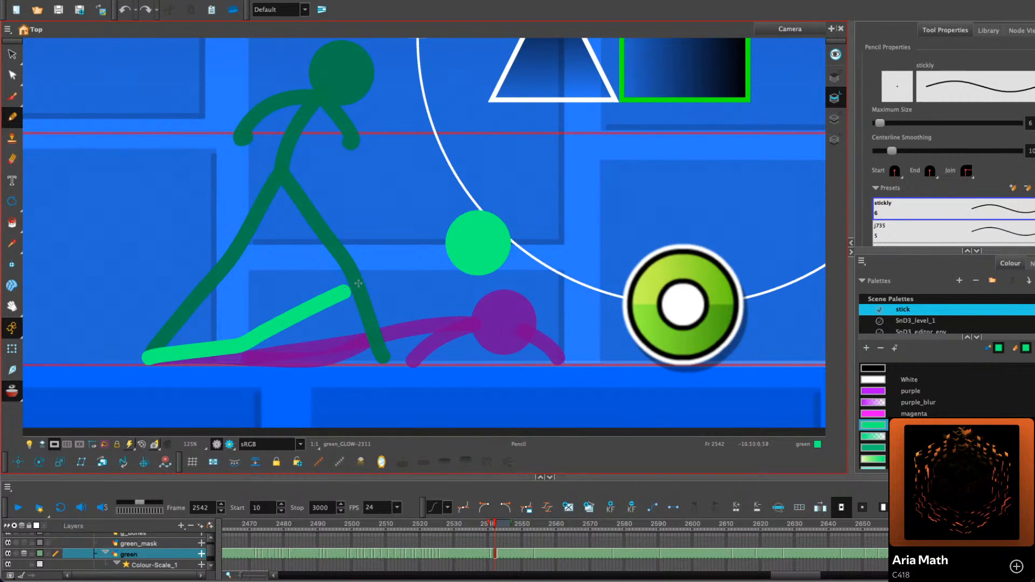
key(alt+s)
click(344, 290)
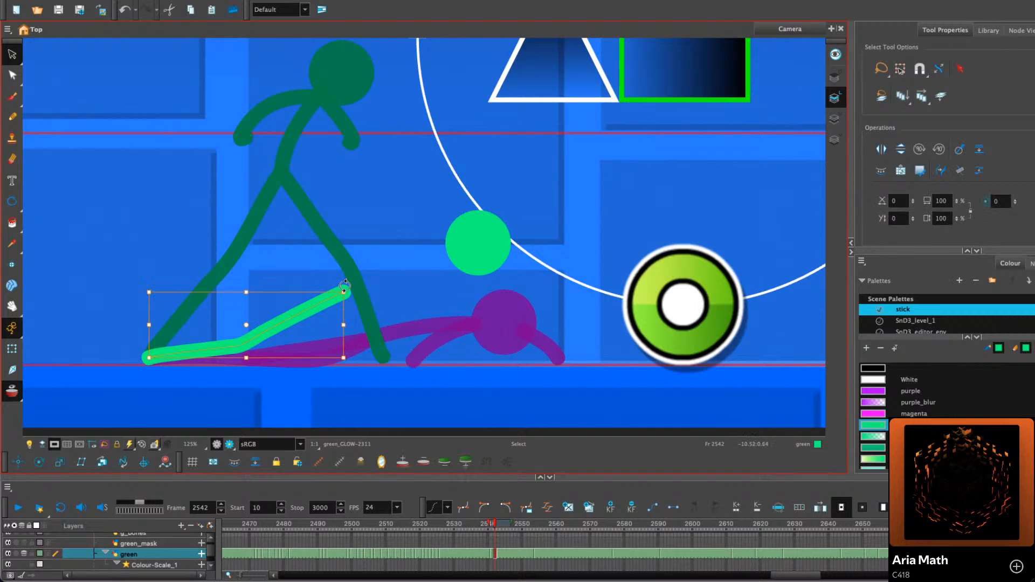
drag(343, 292, 365, 277)
key(alt+q)
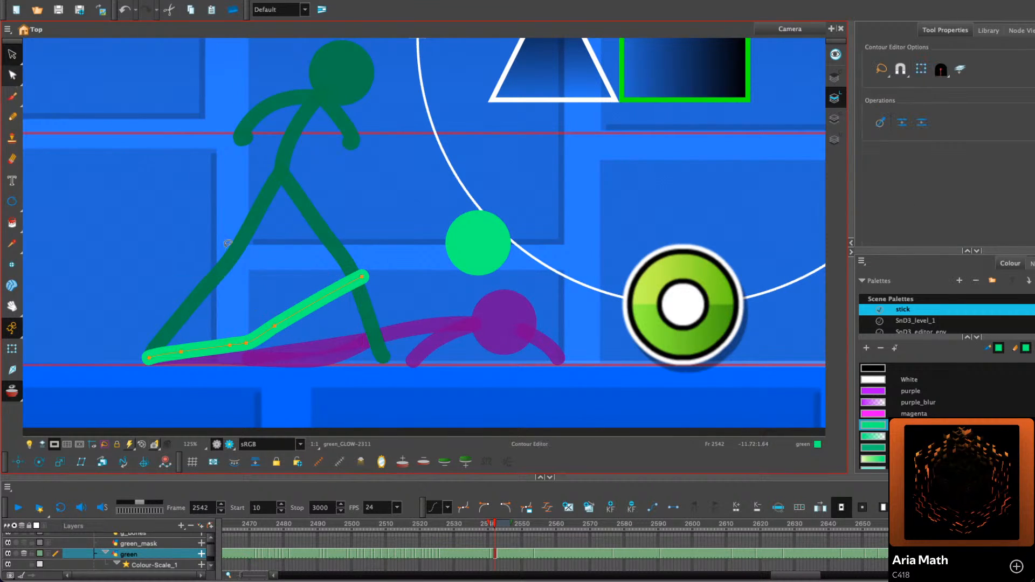
drag(253, 347, 277, 336)
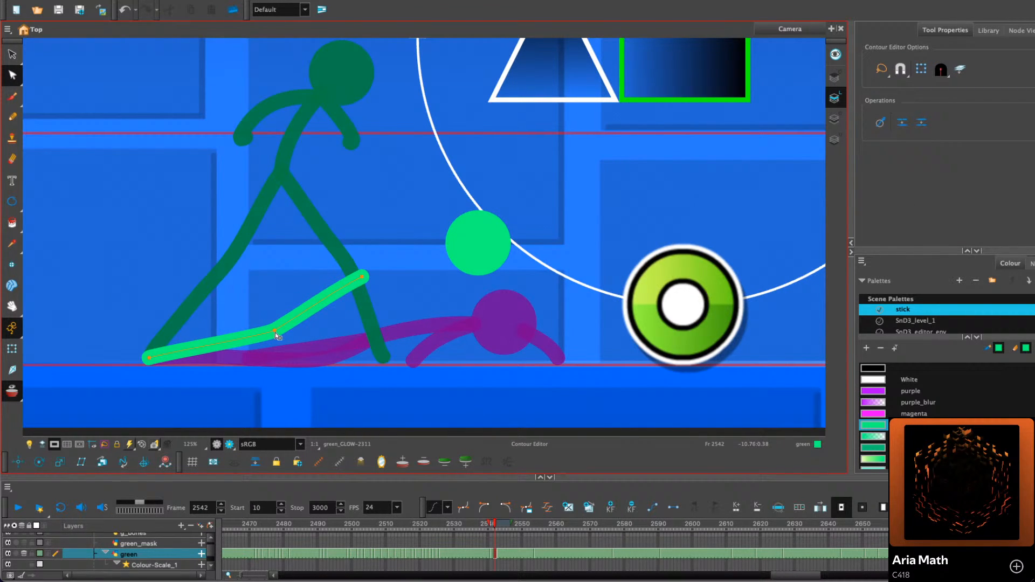
Draw the torso at frame 2542 with the Pencil, curving from the raised hip up to the head
click(13, 116)
drag(361, 276, 471, 227)
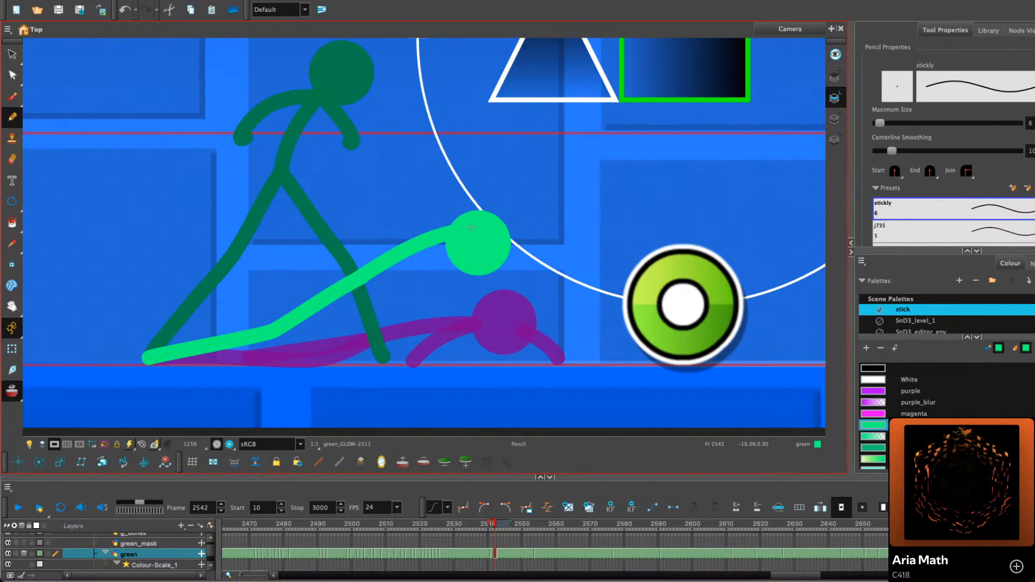
key(ctrl+z)
drag(368, 276, 459, 231)
mouse_move(364, 281)
mouse_down()
mouse_move(391, 320)
mouse_move(329, 357)
mouse_up()
key(ctrl+z)
mouse_move(369, 285)
mouse_down()
mouse_move(342, 328)
mouse_move(296, 354)
mouse_up()
key(ctrl+z)
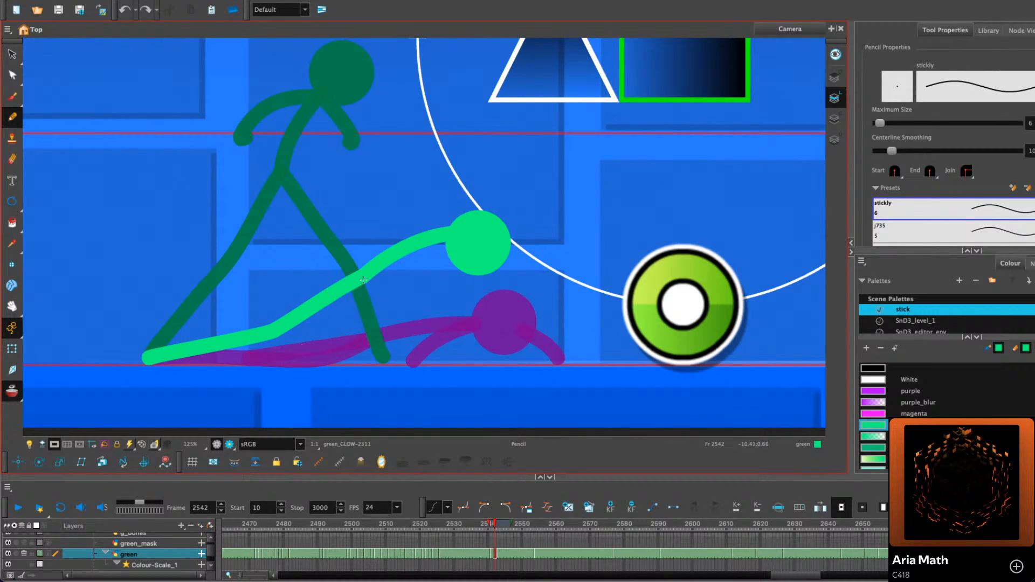
mouse_move(370, 286)
mouse_down()
mouse_move(383, 305)
mouse_move(321, 356)
mouse_up()
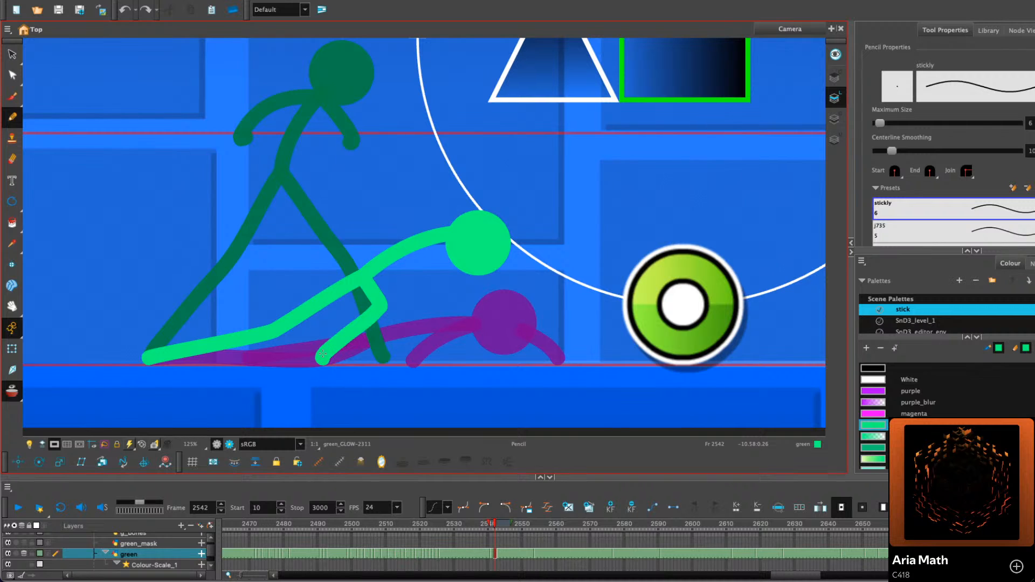
key(comma)
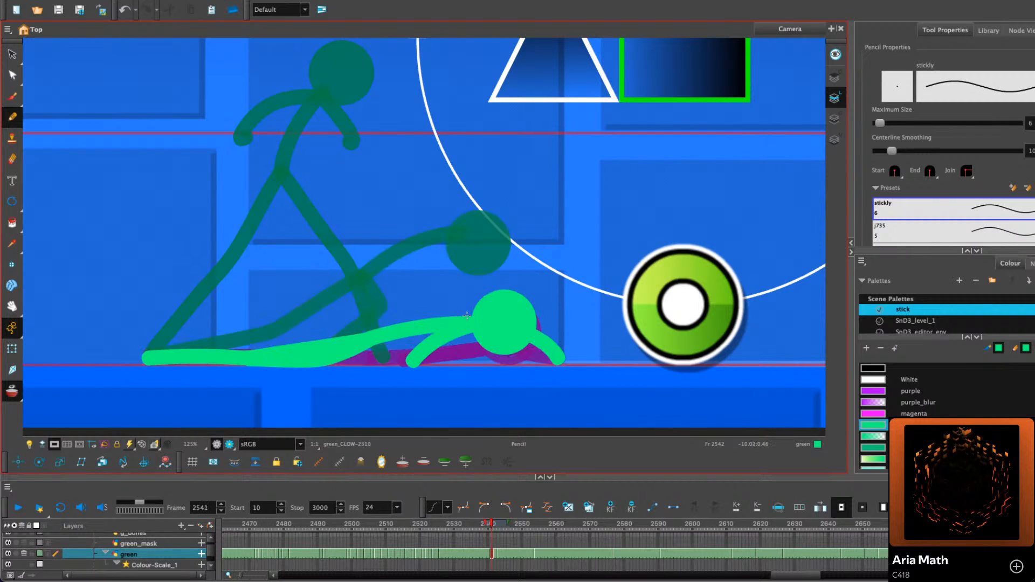
key(comma)
key(period)
key(period)
key(ctrl+z)
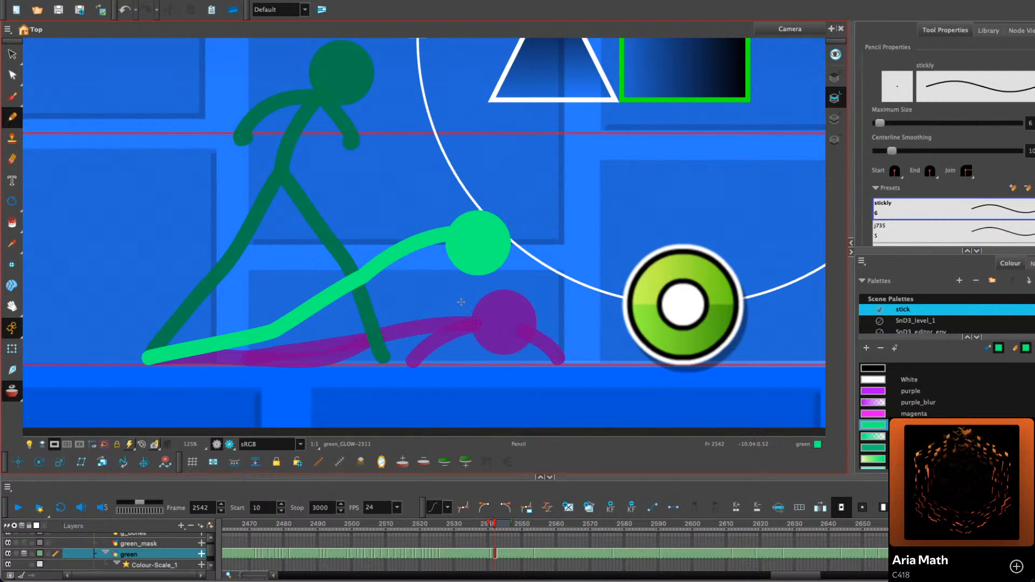
Draw the front leg at frame 2542 kneeling, with the knee on the ground and the shin lying back, and compare with the next frames
mouse_move(364, 277)
mouse_down()
mouse_move(325, 358)
mouse_move(243, 357)
mouse_up()
key(period)
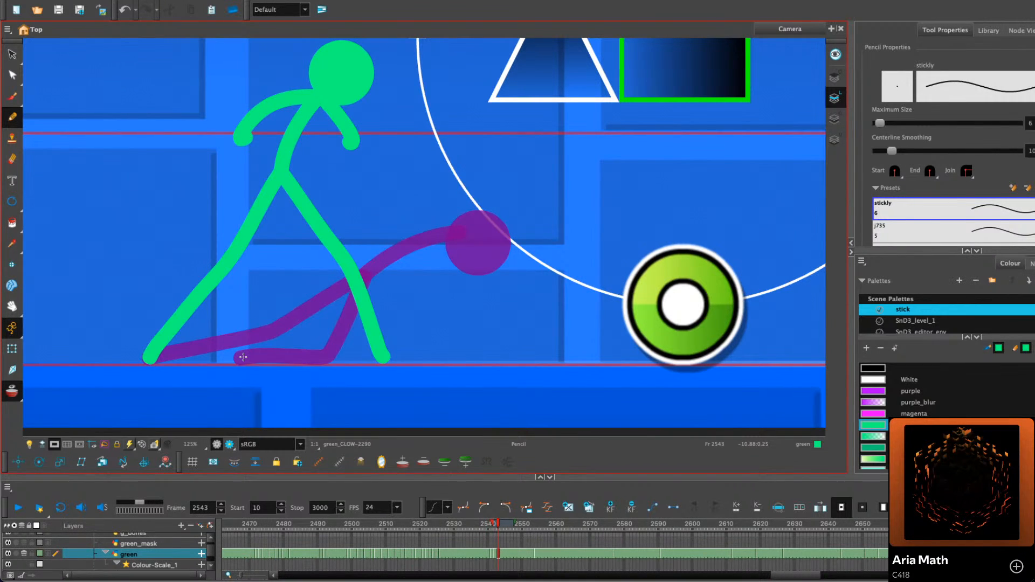
key(period)
key(comma)
Move the hip end of both legs slightly forward and down on the standing figure at frame 2543
key(alt+s)
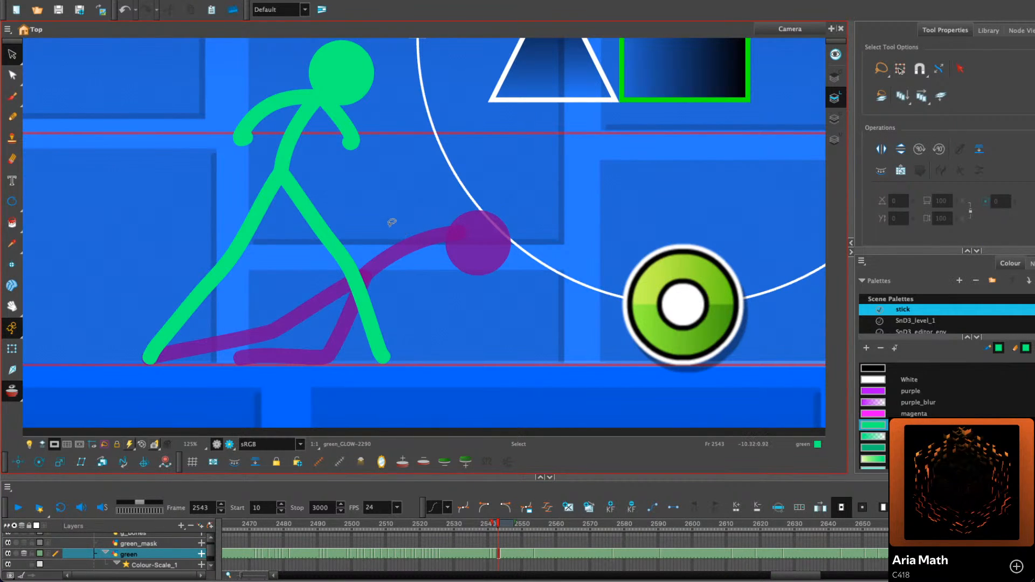
drag(389, 224, 250, 210)
drag(323, 171, 332, 170)
drag(267, 171, 268, 176)
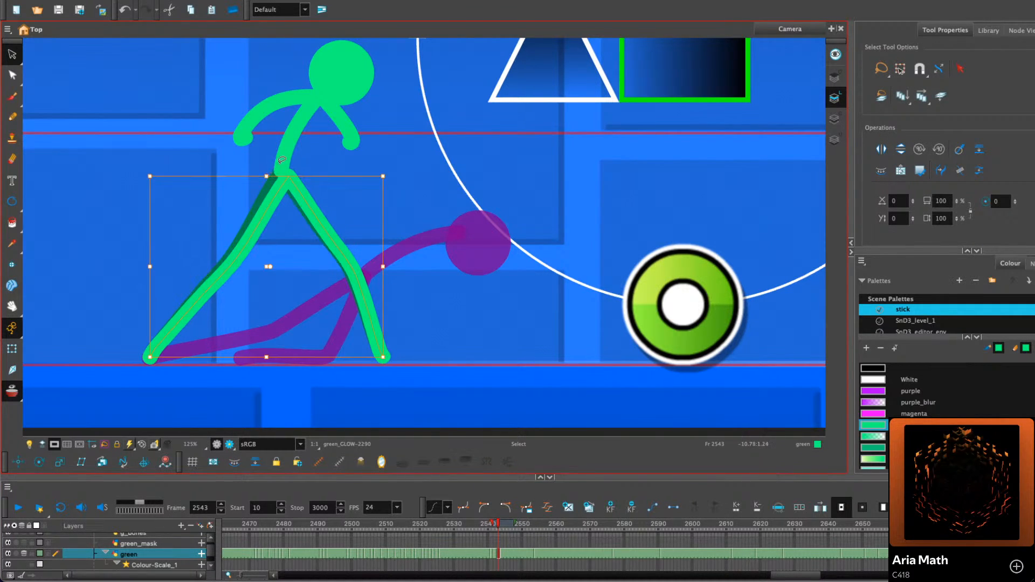
Refine both leg contours at frame 2543 by adjusting the knees and deleting two extra points from the back leg's shin
key(alt+q)
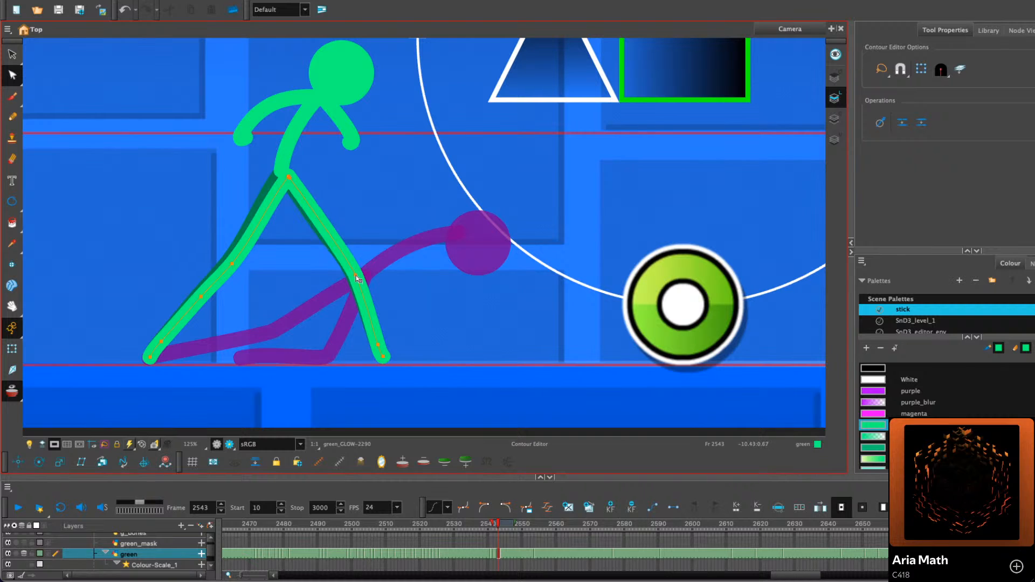
drag(357, 276, 359, 273)
click(203, 297)
key(Delete)
click(162, 342)
key(Delete)
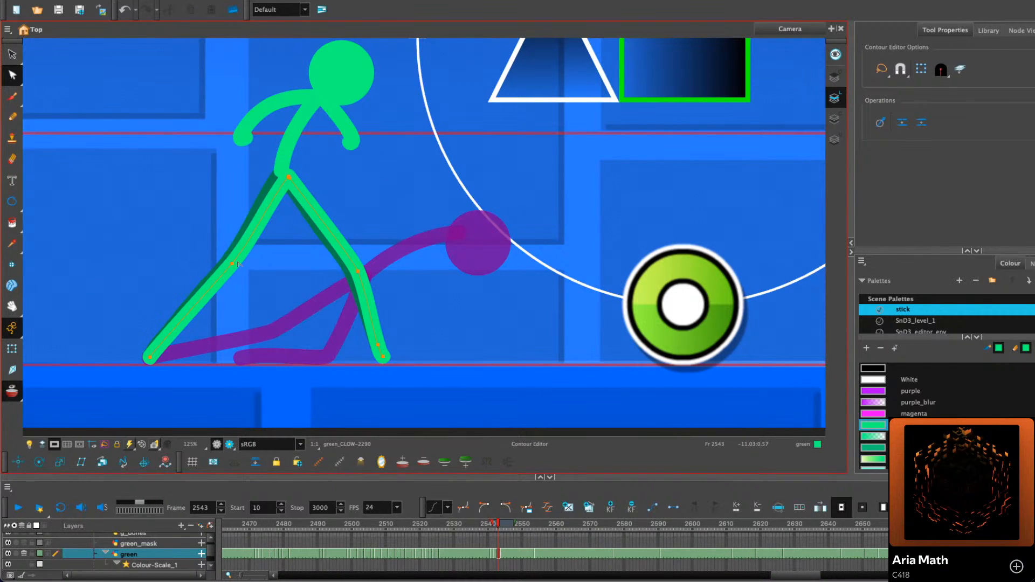
mouse_move(232, 264)
mouse_down()
mouse_move(241, 255)
mouse_move(234, 260)
mouse_up()
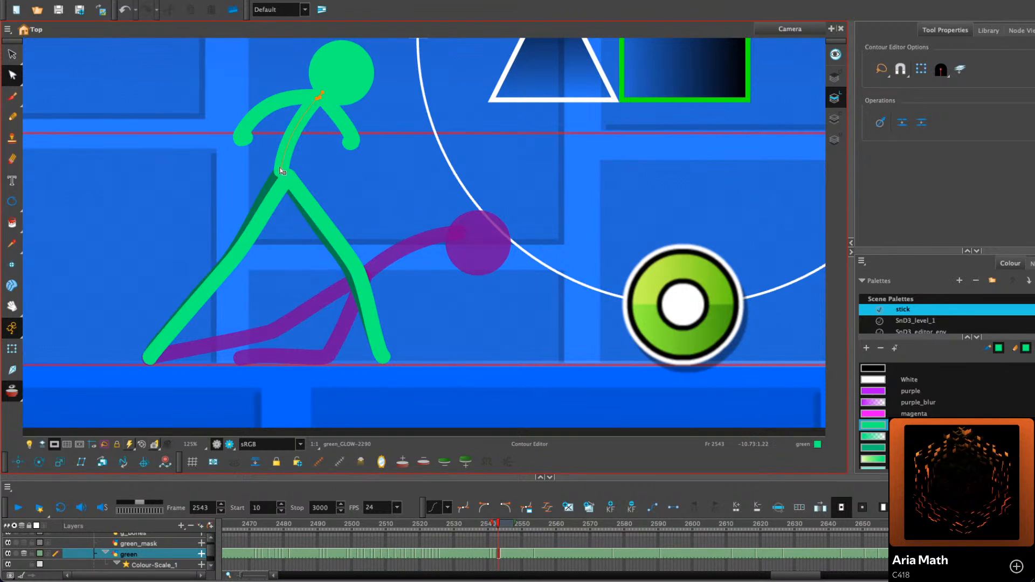
Reposition the torso, lower the head slightly and adjust both arms on the standing figure at frame 2543
key(alt+s)
click(338, 124)
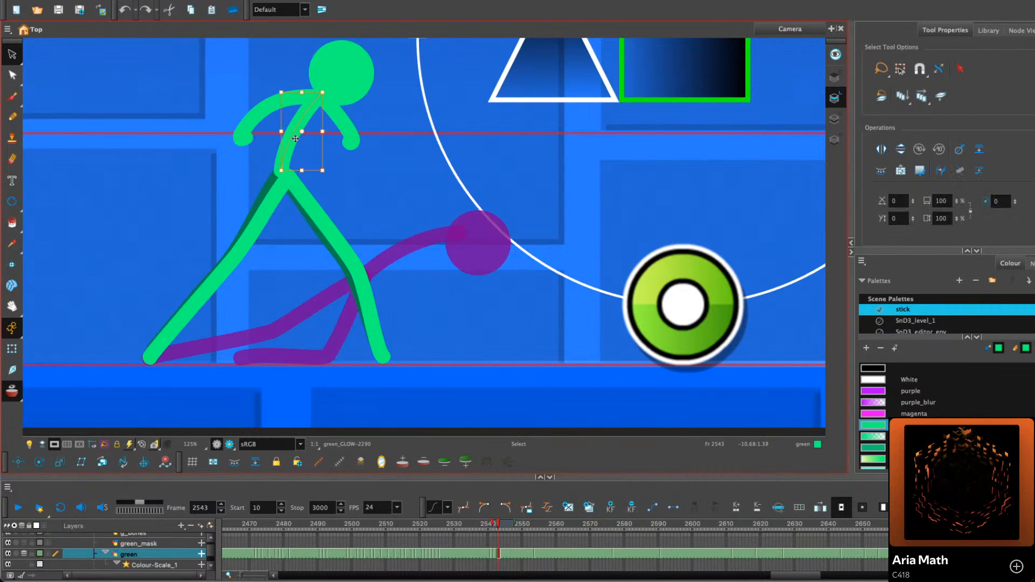
click(352, 83)
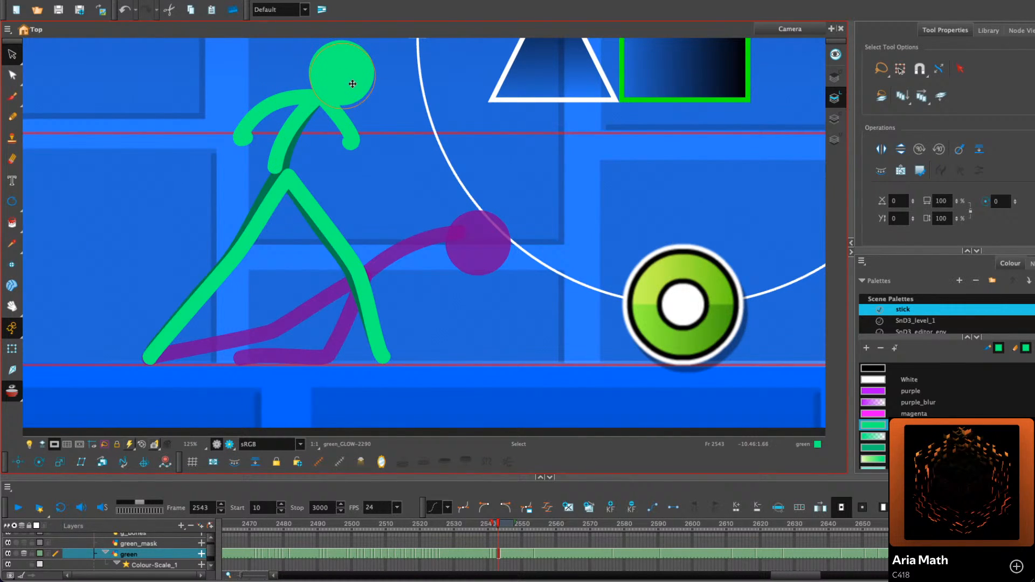
click(337, 126)
click(270, 129)
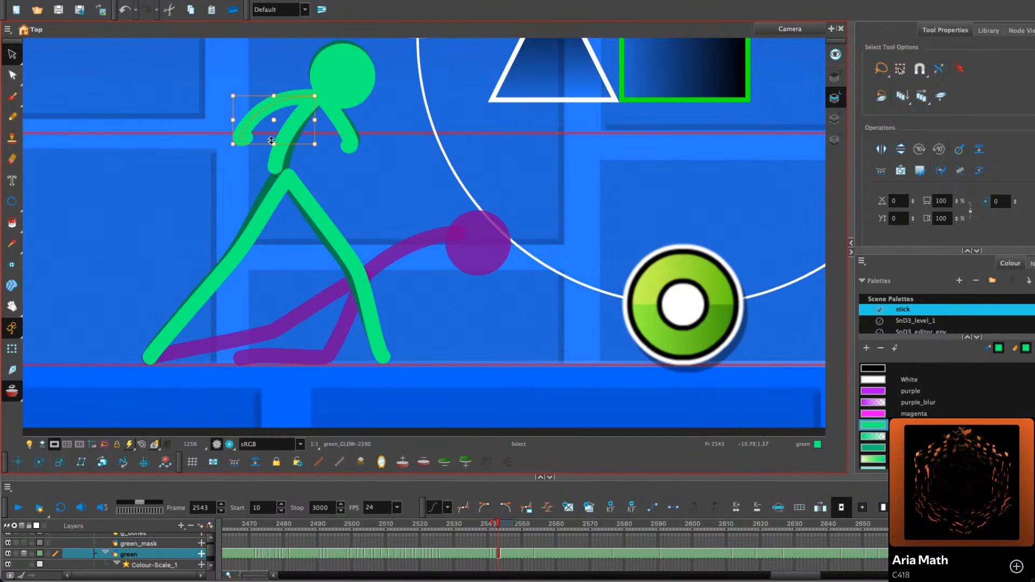
drag(272, 96, 272, 96)
drag(233, 144, 234, 147)
Shift the whole upper body at frame 2543 onto the moved hip, tilt it forward and offset the head slightly further forward
mouse_move(311, 49)
mouse_down()
mouse_move(416, 77)
mouse_move(326, 110)
mouse_move(350, 90)
mouse_up()
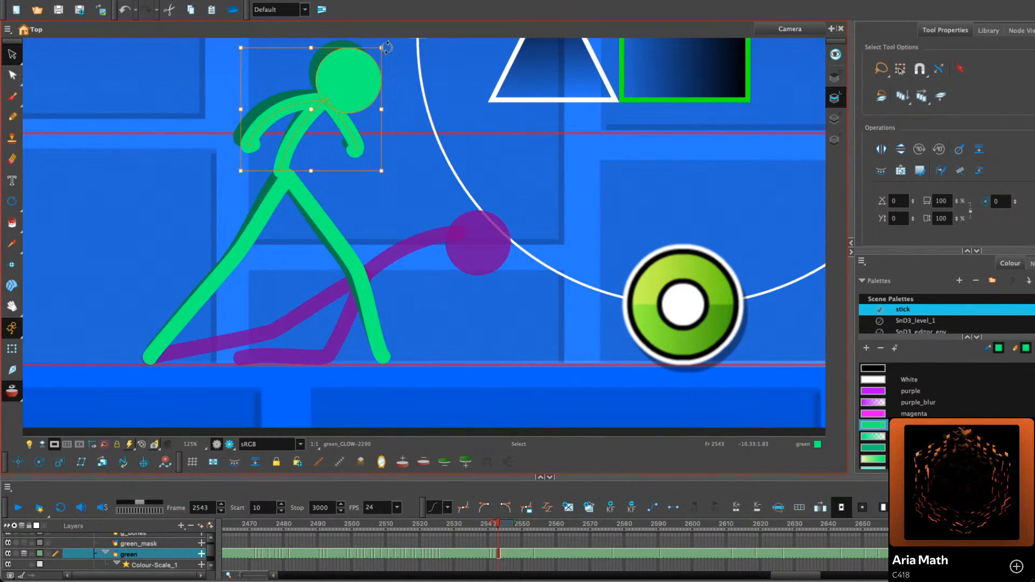
drag(387, 46, 390, 50)
drag(358, 83, 368, 86)
click(440, 67)
Duplicate the green layer's standing-pose drawing at frame 2544
scroll(453, 87, down, 2)
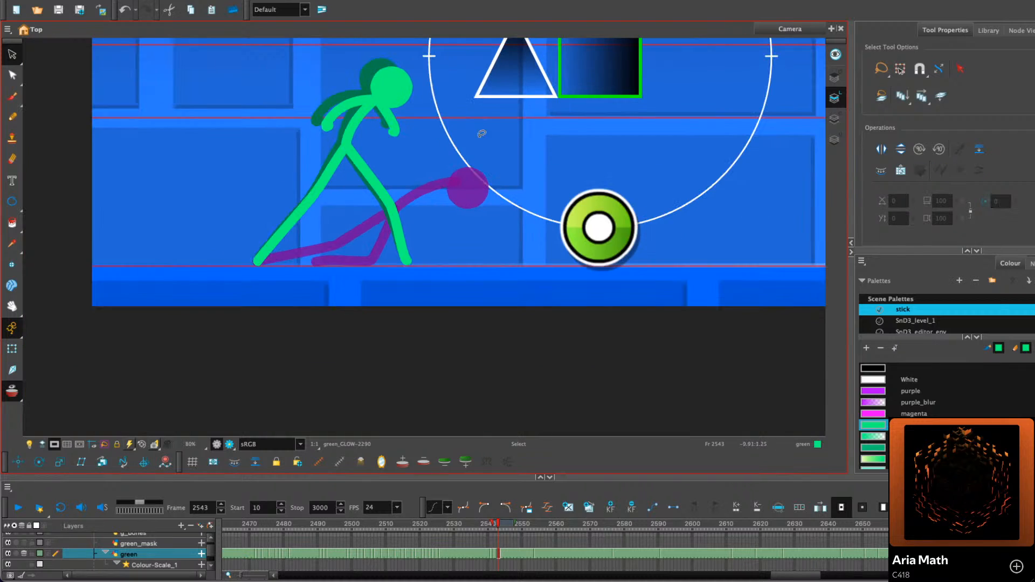
drag(525, 268, 514, 301)
key(.)
click(589, 509)
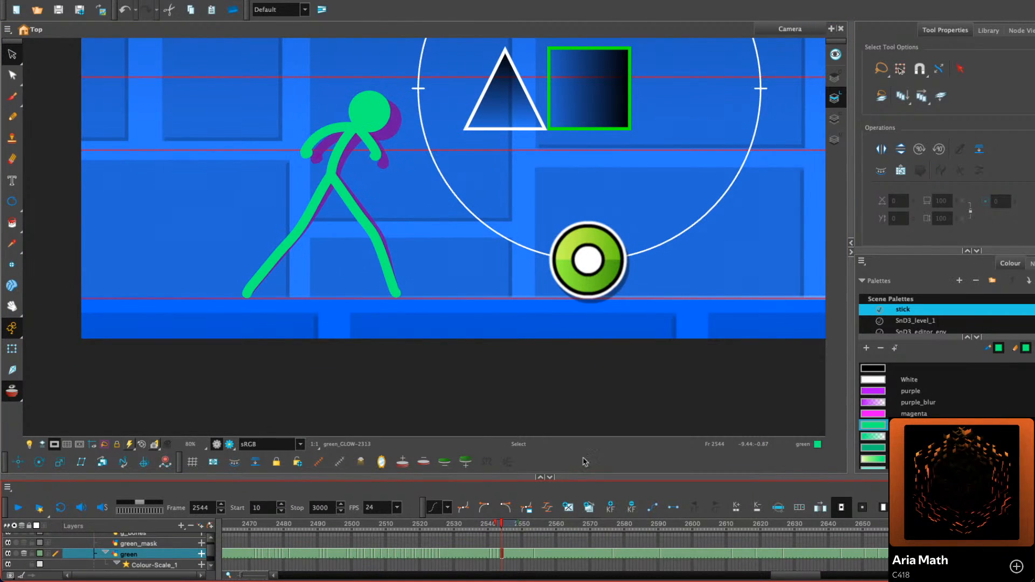
mouse_move(456, 195)
mouse_down()
mouse_move(252, 183)
mouse_move(255, 205)
mouse_up()
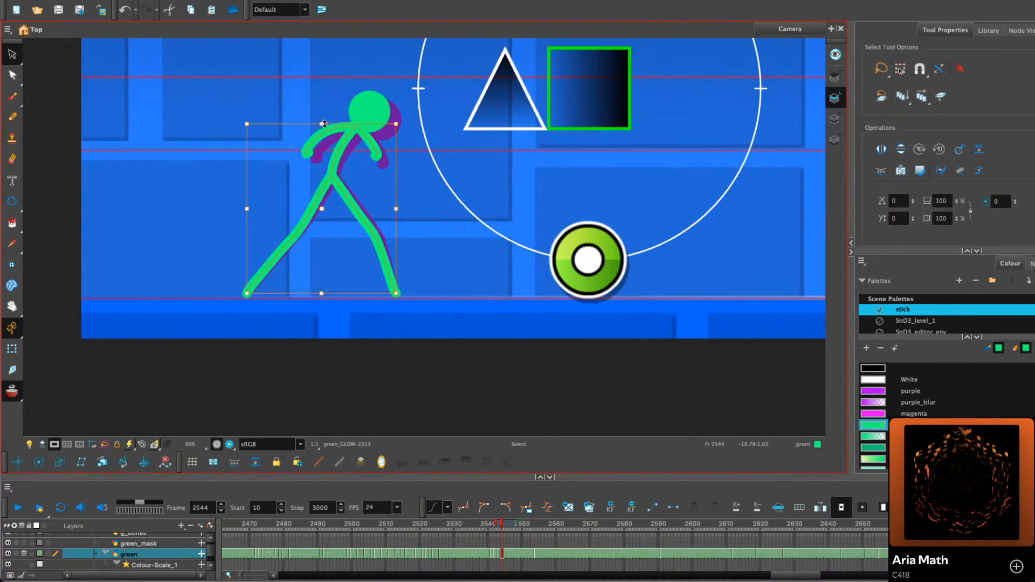
click(387, 111)
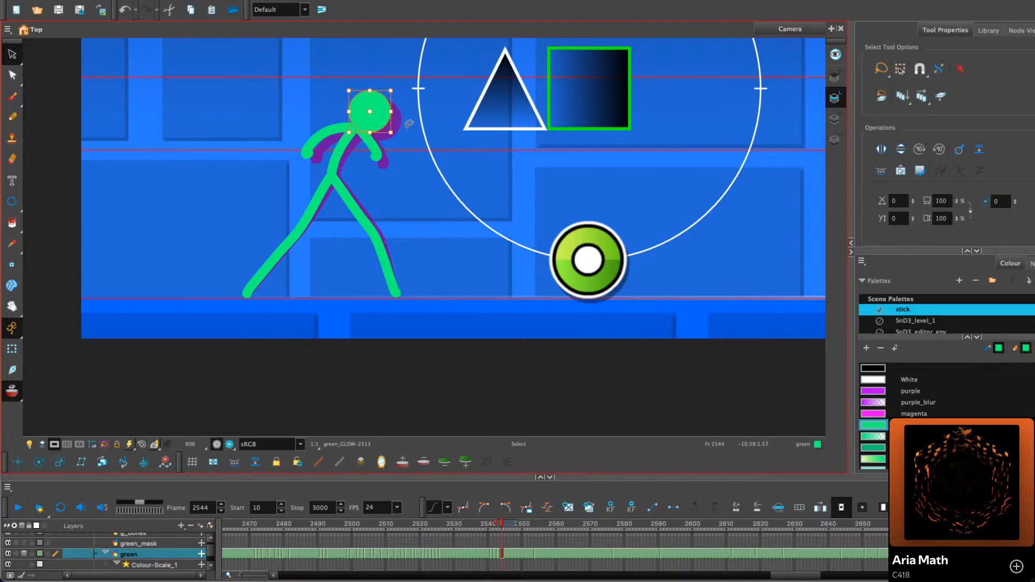
click(450, 136)
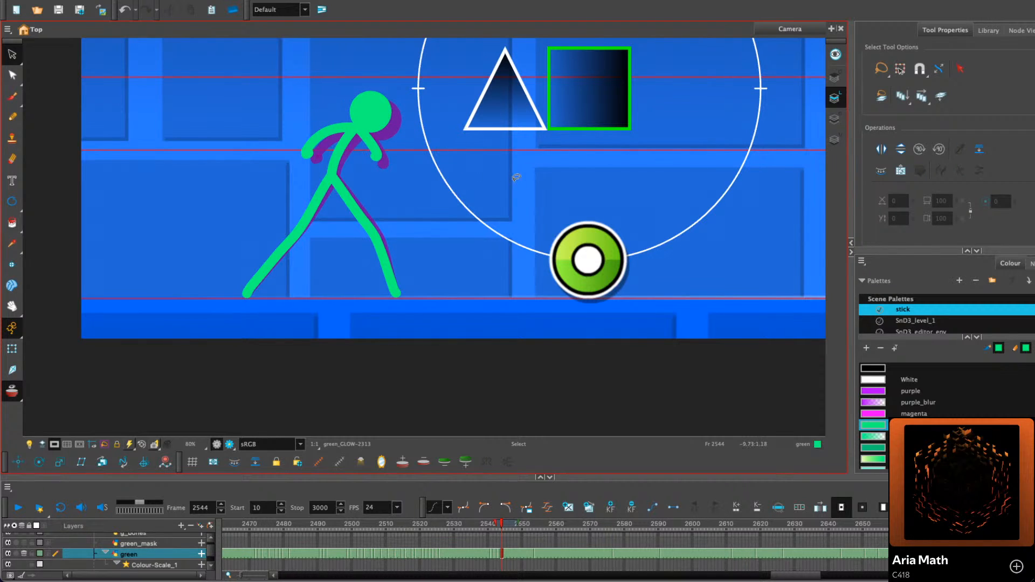
key(.)
click(503, 556)
click(498, 556)
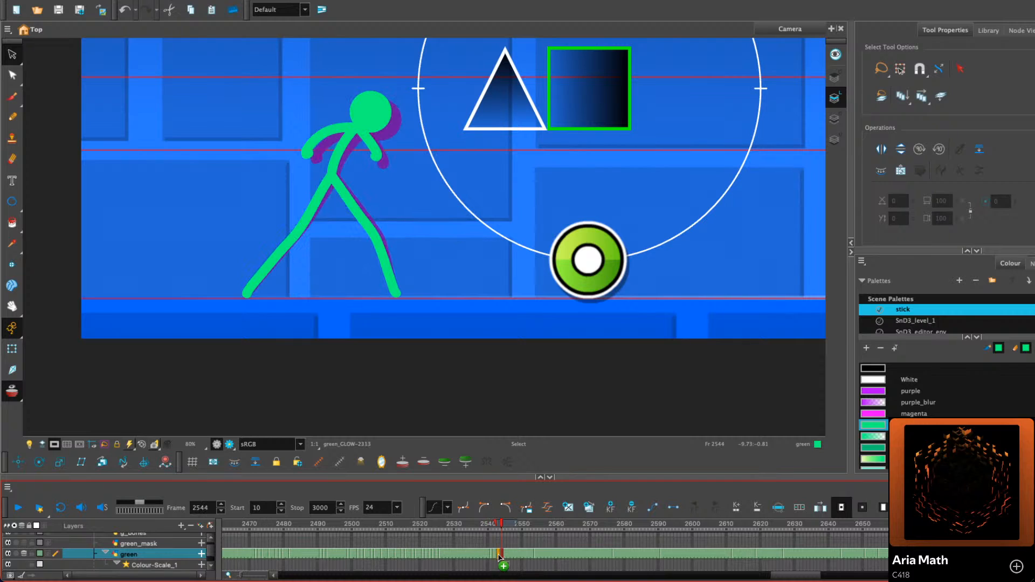
click(491, 526)
drag(490, 526, 511, 536)
key(ctrl+z)
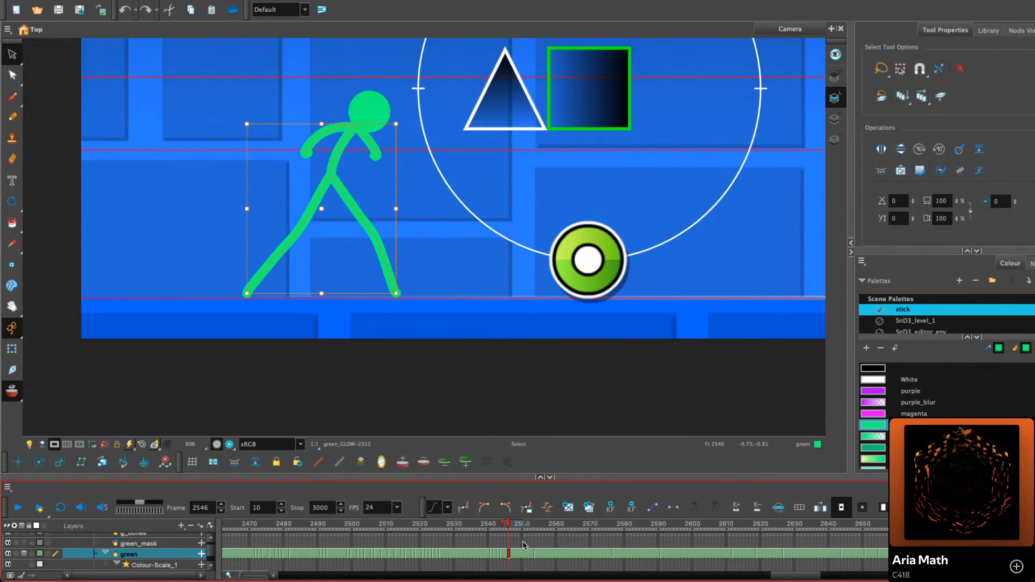
key(ctrl+z)
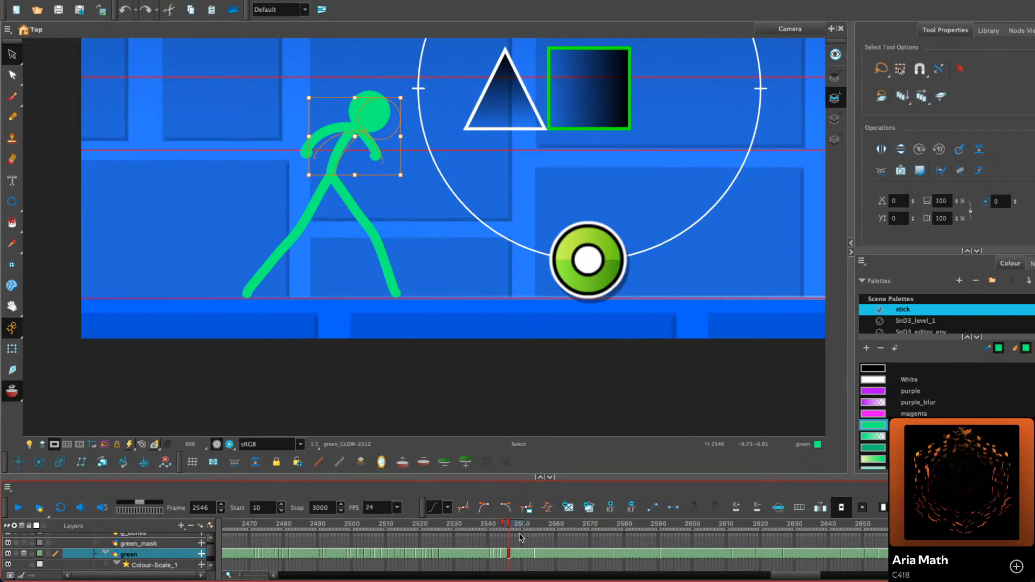
drag(378, 119, 379, 120)
key(ctrl+z)
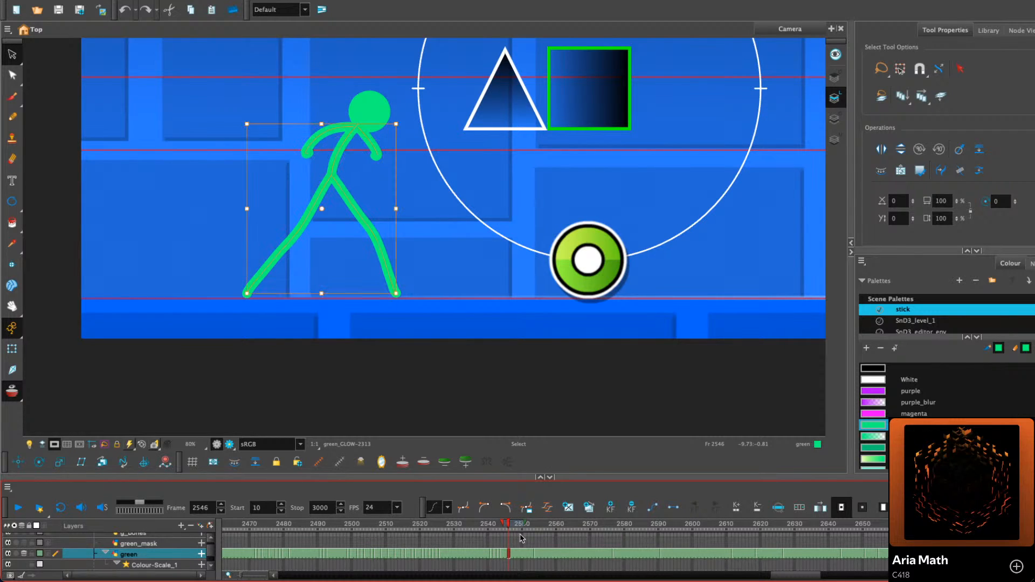
Duplicate the green layer's drawing at frame 2545 and return to frame 2544
key(comma)
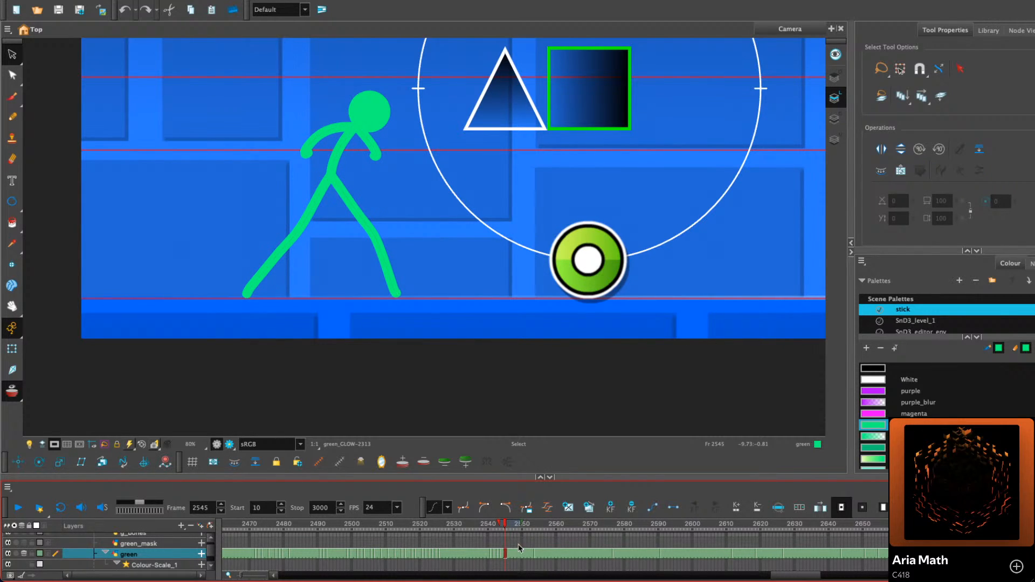
click(589, 511)
key(comma)
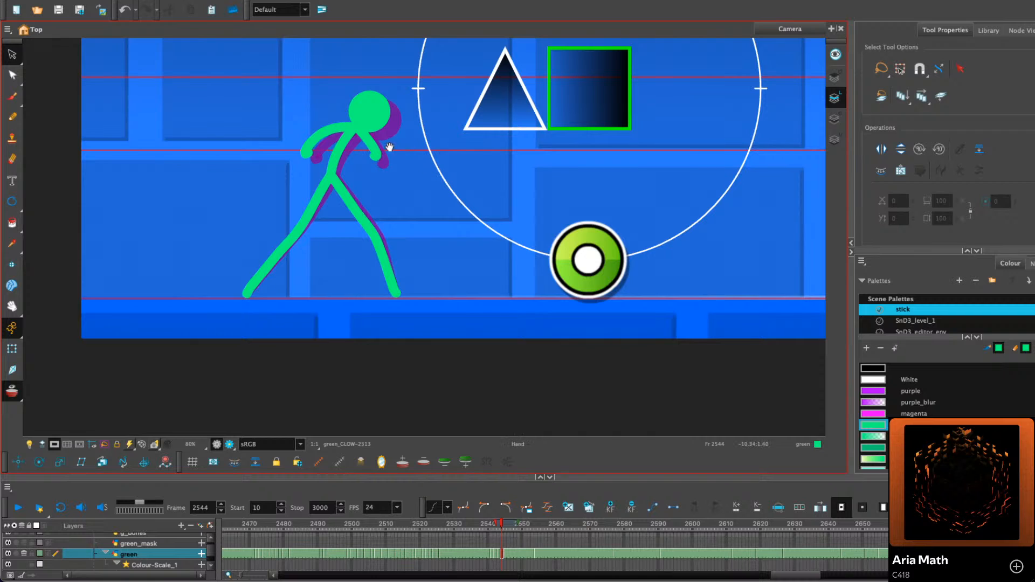
Nudge the head of the standing figure slightly in the green layer's drawing at frame 2544
scroll(396, 214, up, 2)
mouse_move(388, 149)
mouse_down()
mouse_move(400, 198)
mouse_move(172, 334)
mouse_move(366, 135)
mouse_up()
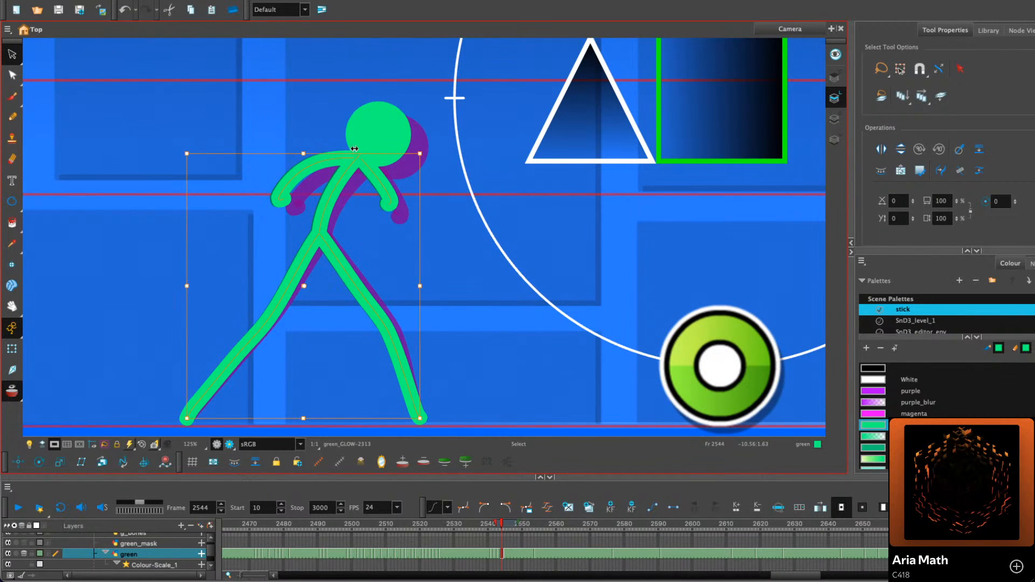
click(392, 129)
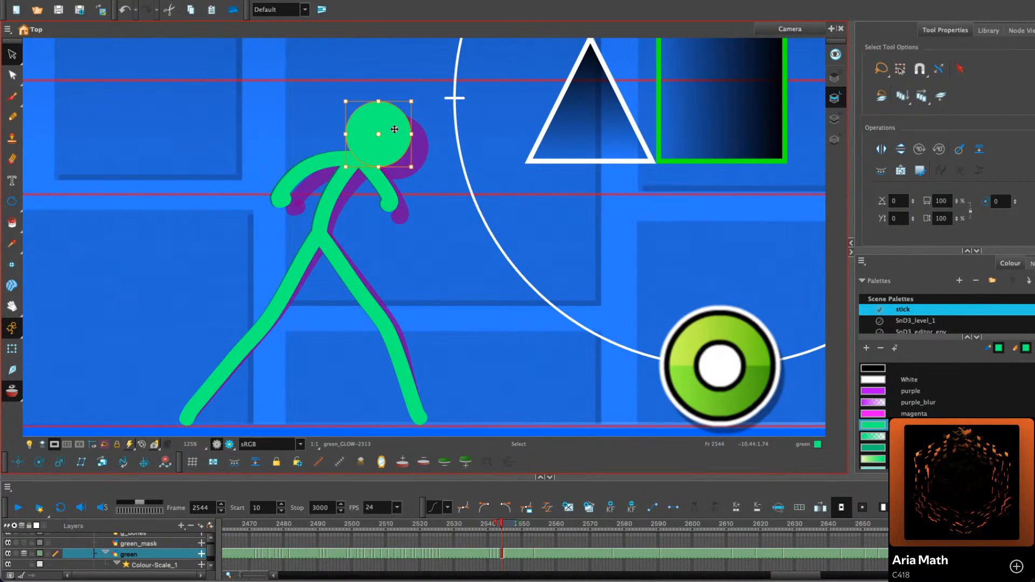
drag(395, 129, 395, 130)
click(448, 94)
Go back to frame 2538 and play the rise from the ground to check the motion
key(comma)
key(comma)
key(comma)
key(comma)
key(comma)
key(comma)
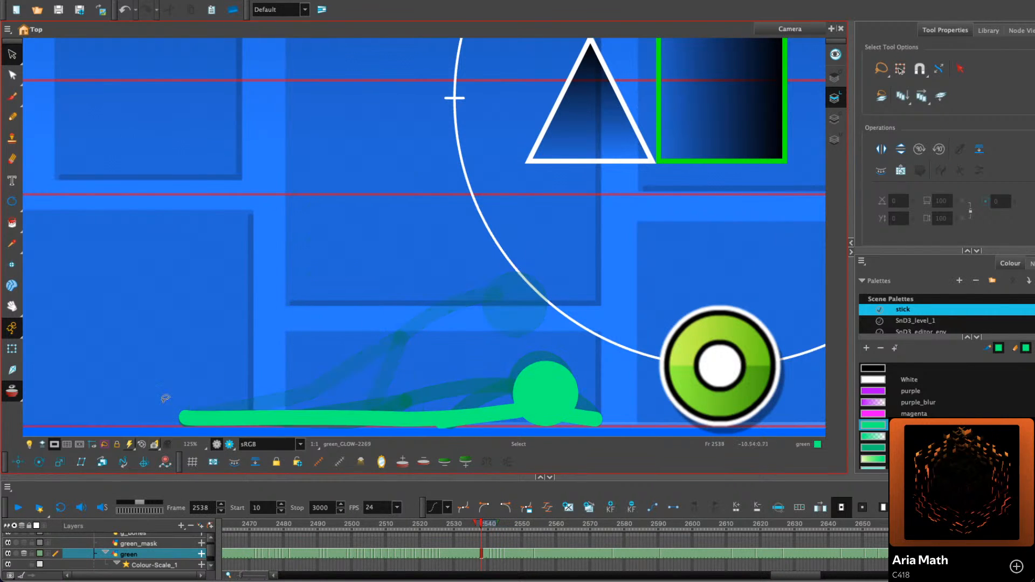
click(18, 509)
click(17, 508)
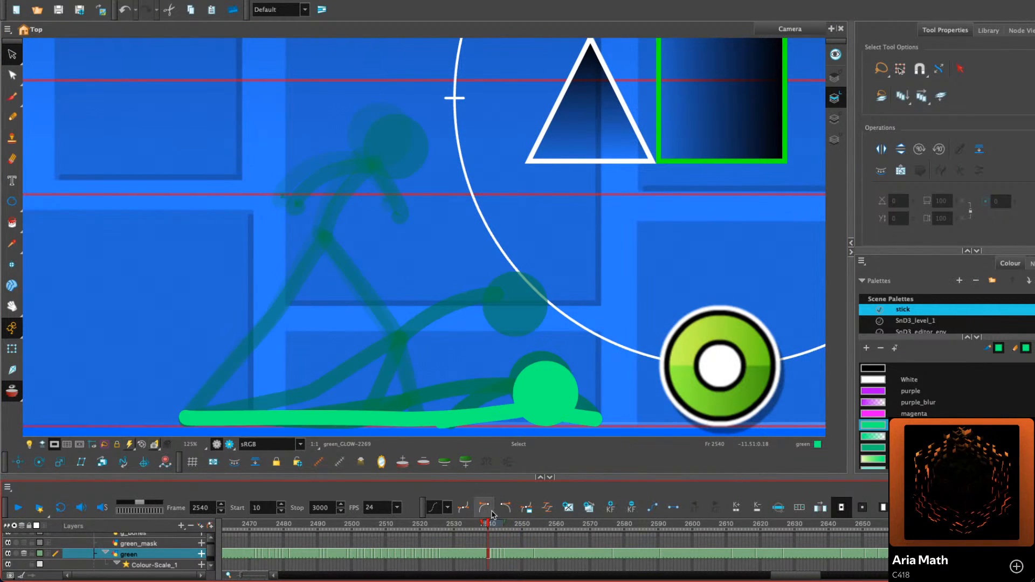
Draw two drooping arms on the rising figure at frame 2542 with the Pencil tool
click(12, 116)
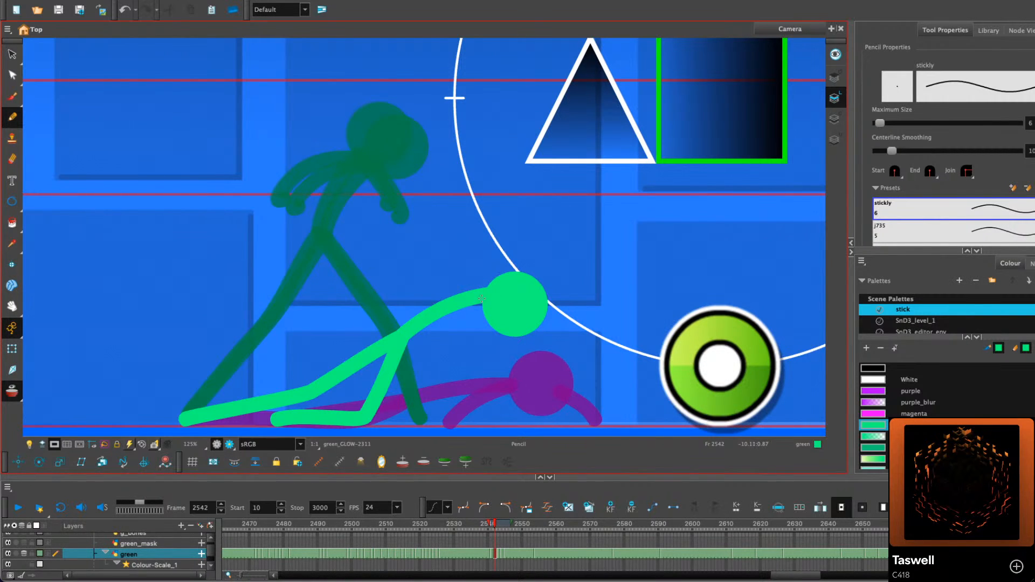
mouse_move(481, 298)
mouse_down()
mouse_move(453, 342)
mouse_move(462, 355)
mouse_up()
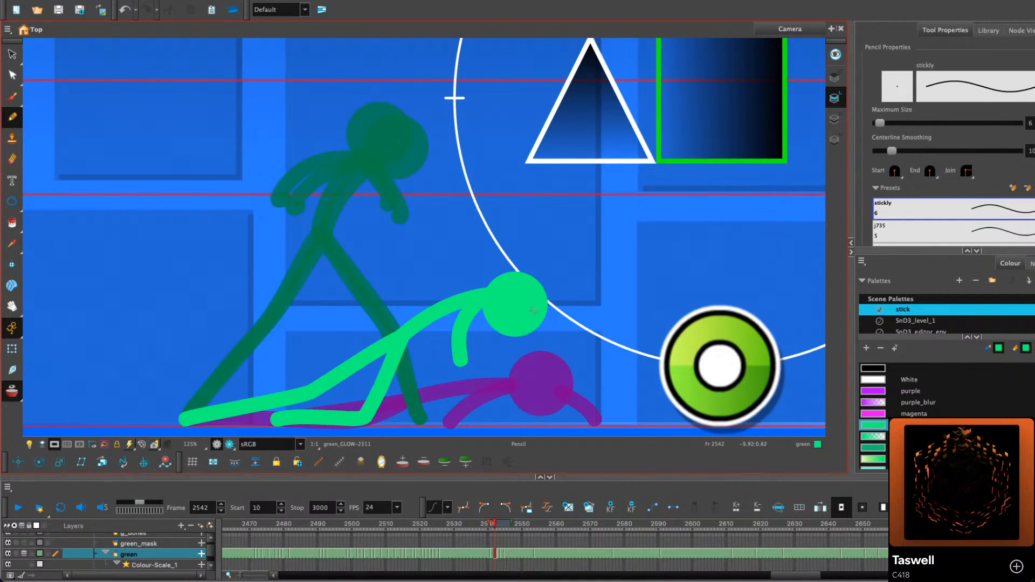
drag(533, 311, 549, 349)
key(comma)
key(period)
Move the bent leg's knee and foot forward at frame 2542 so the shin rests near the floor
click(12, 55)
click(380, 384)
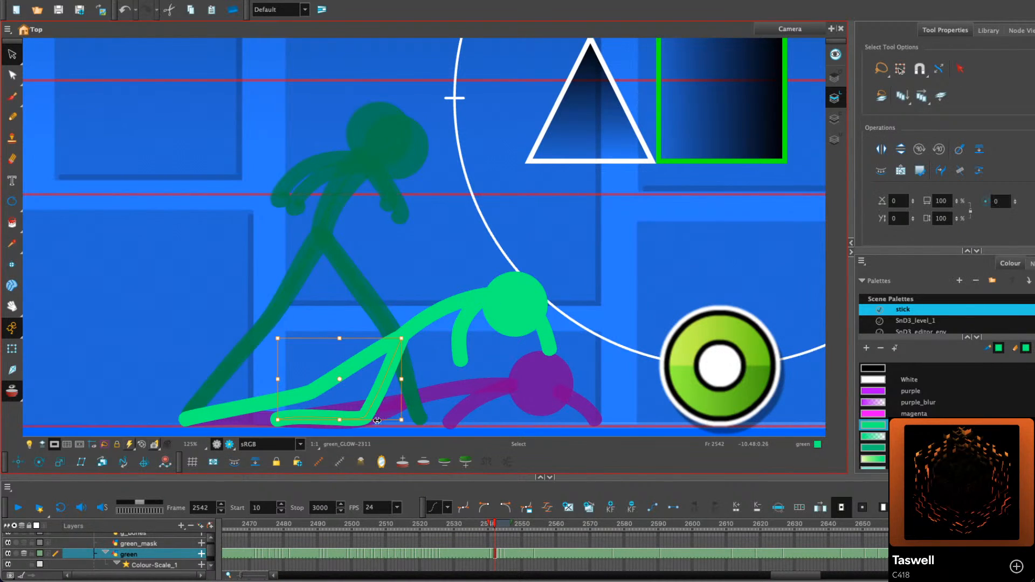
mouse_move(373, 419)
mouse_down()
mouse_move(399, 419)
mouse_move(401, 394)
mouse_up()
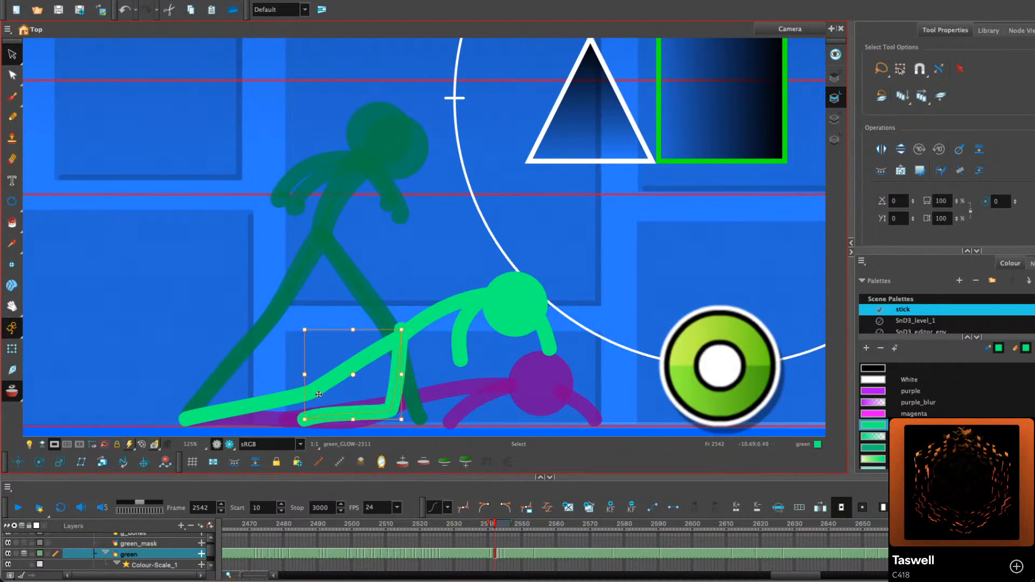
drag(353, 329, 353, 337)
drag(383, 419, 405, 419)
click(476, 398)
Shift the bent leg's foot end forward in the low in-between at frame 2541
key(comma)
key(comma)
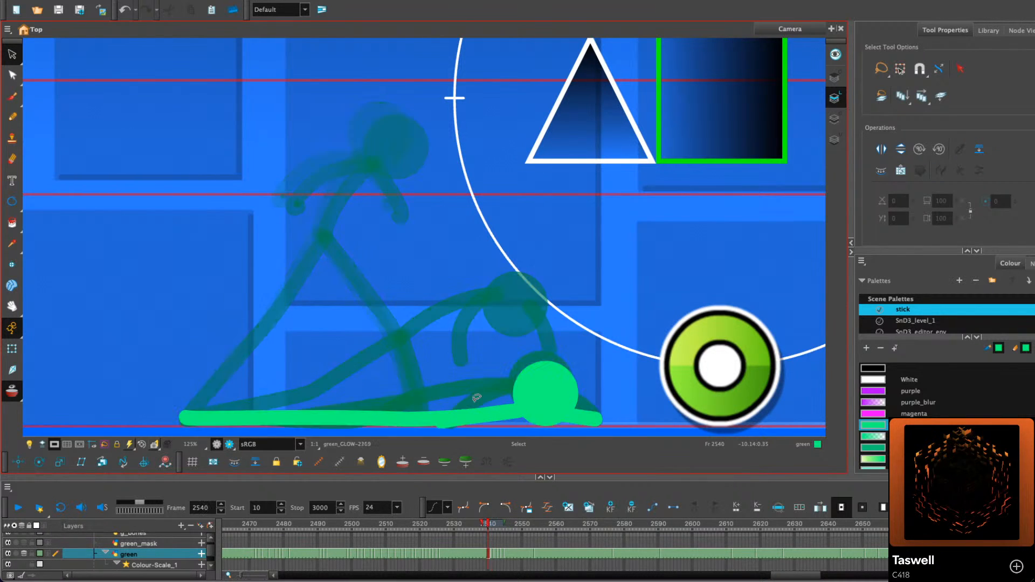
key(period)
click(366, 421)
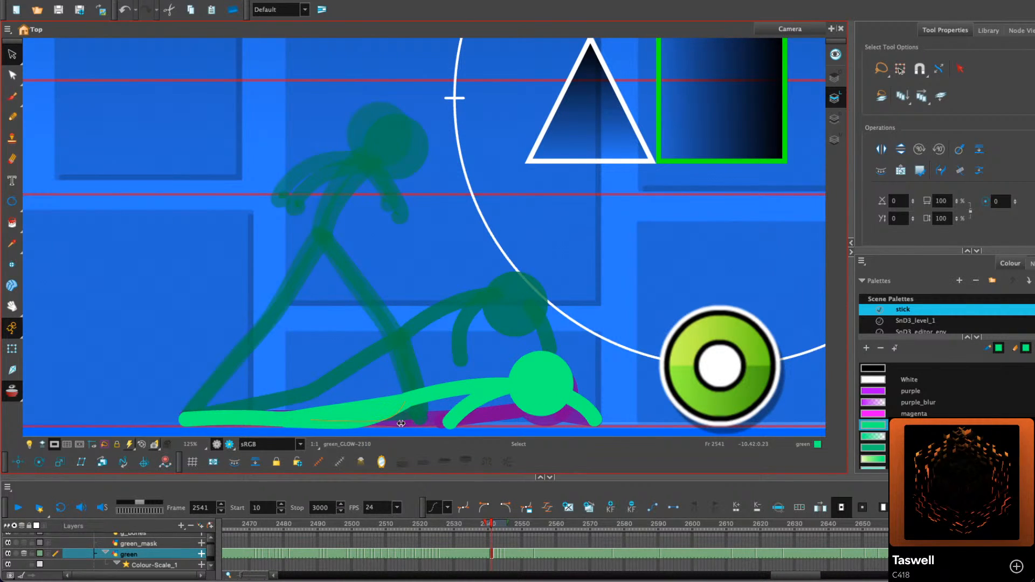
key(comma)
key(period)
Adjust the foot end of the bent leg's curve at frame 2541 with the Contour Editor so it merges with the rear leg
click(12, 77)
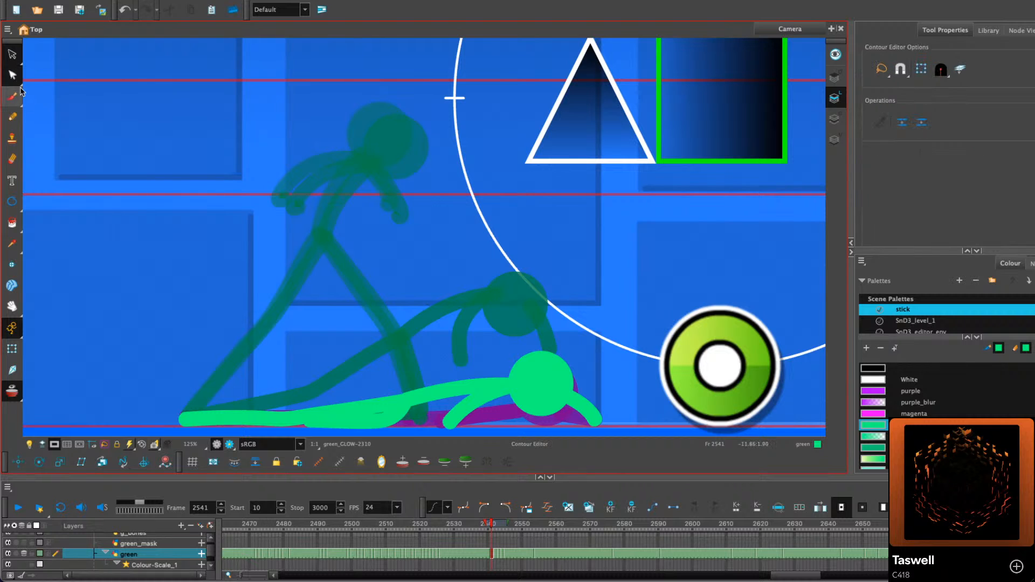
drag(325, 372, 429, 324)
key(2)
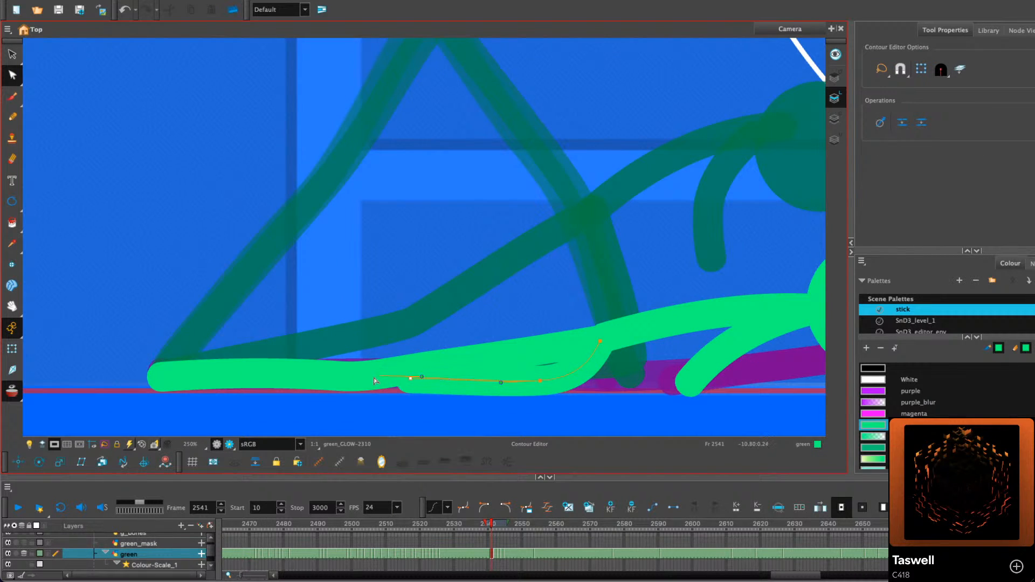
click(365, 378)
click(426, 312)
scroll(431, 313, up, 3)
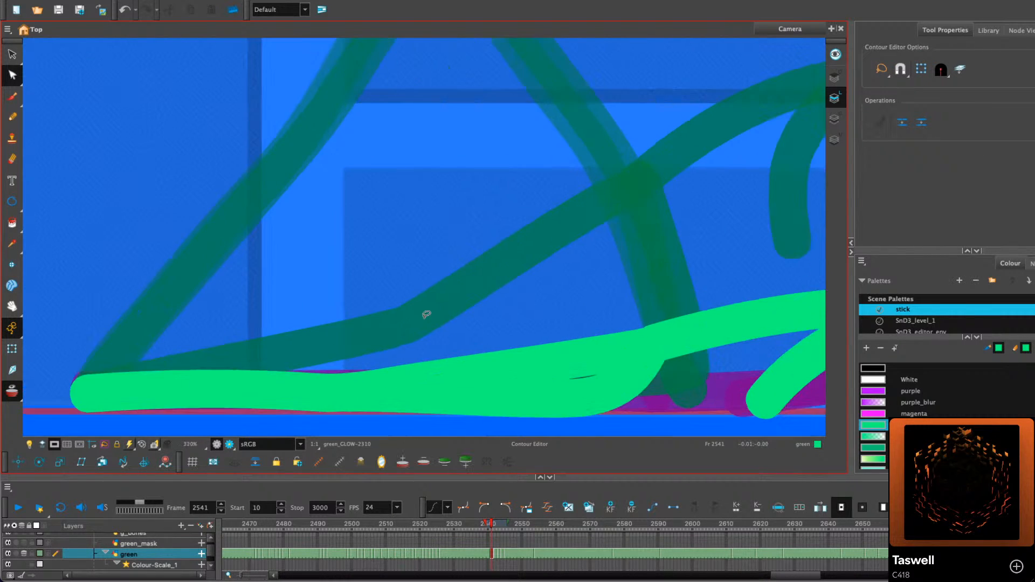
Reshape the knee of the bent leg at frame 2541 into a tighter bend by adjusting its contour point and curve handle
scroll(653, 340, down, 4)
mouse_move(629, 386)
mouse_down()
mouse_move(496, 375)
mouse_move(502, 362)
mouse_up()
scroll(510, 374, up, 2)
click(526, 358)
click(496, 363)
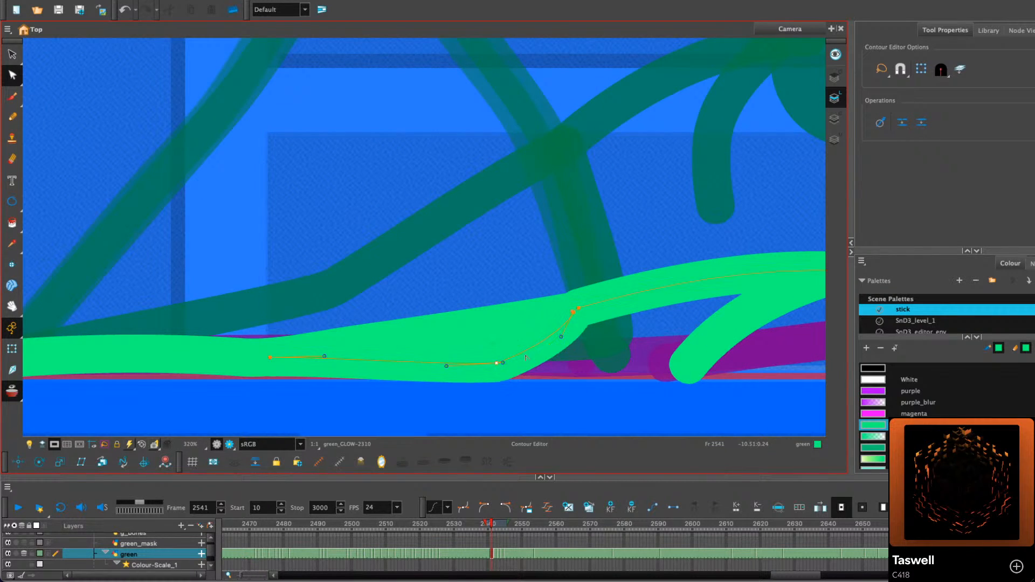
drag(561, 337, 547, 353)
click(586, 341)
scroll(586, 341, down, 2)
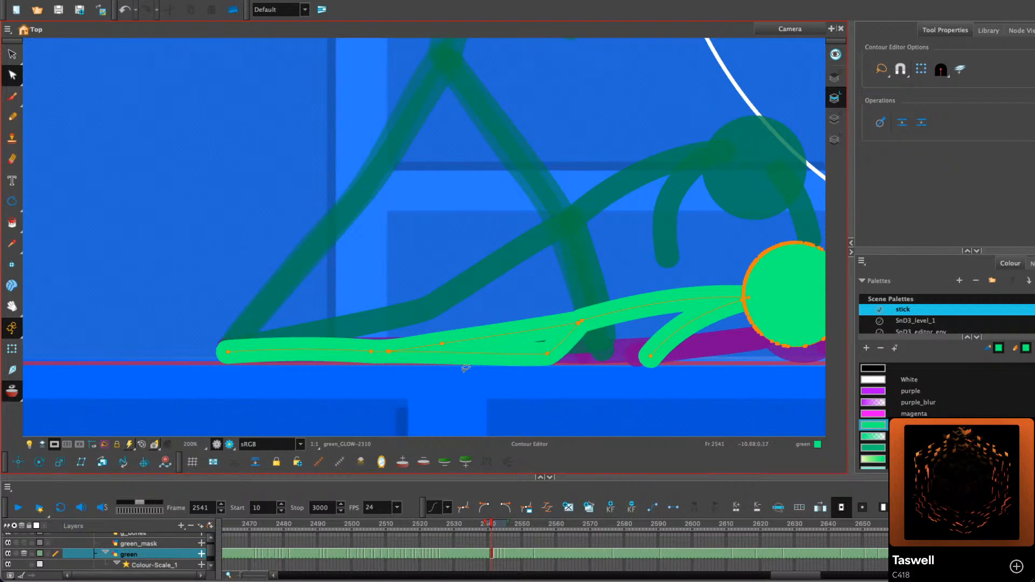
click(453, 386)
click(546, 354)
click(596, 348)
scroll(593, 350, down, 3)
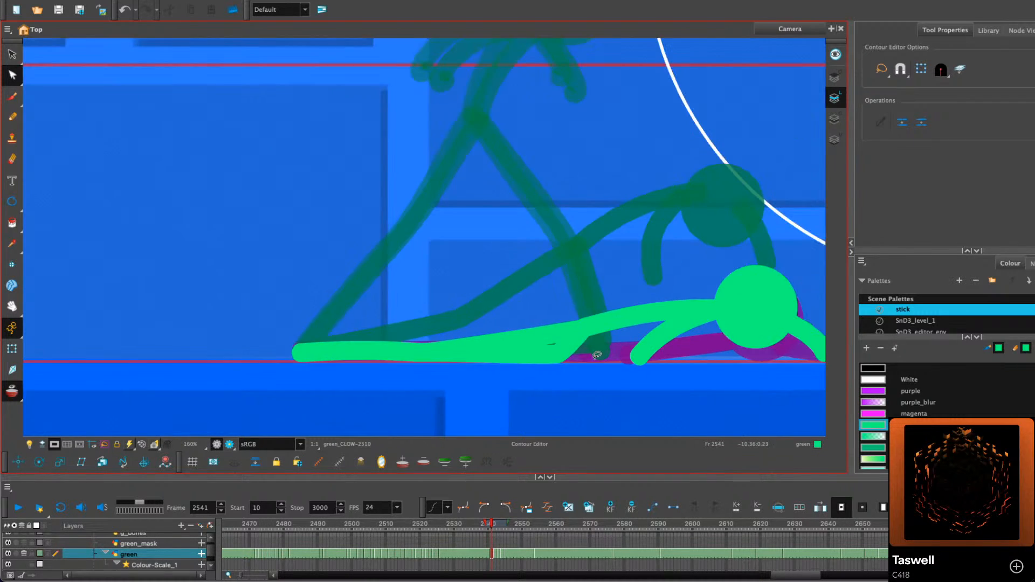
drag(578, 370, 503, 355)
Push the front knee forward at frame 2542 and plant its foot where the standing pose's front foot lands
key(period)
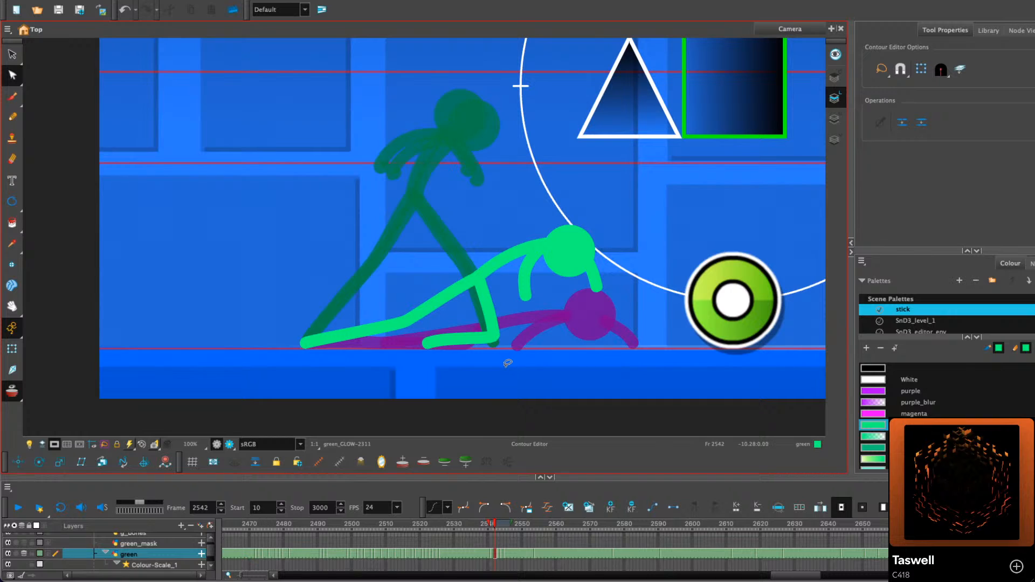
click(494, 334)
drag(495, 340, 507, 322)
click(435, 343)
drag(434, 345, 492, 343)
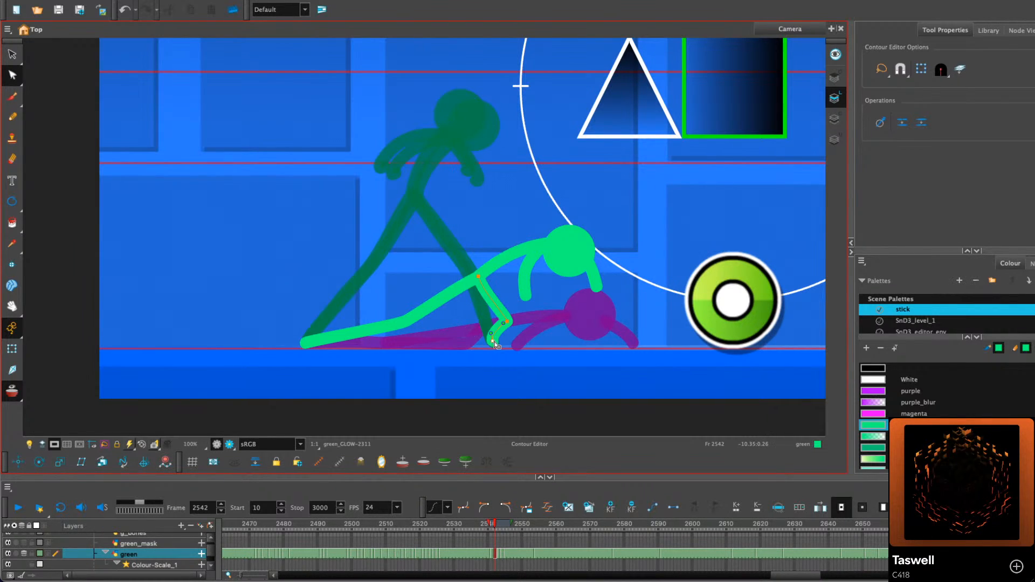
Refine the front leg's curve at frame 2542 by adjusting its knee and hip ends
scroll(530, 328, up, 1)
scroll(533, 335, up, 4)
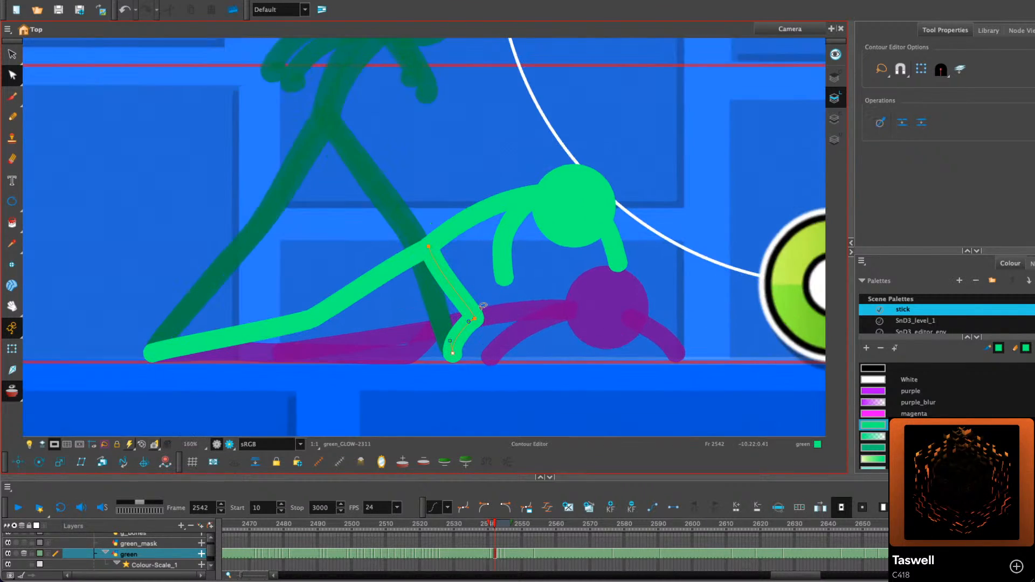
drag(487, 304, 484, 303)
drag(423, 235, 430, 227)
click(469, 215)
scroll(499, 230, down, 2)
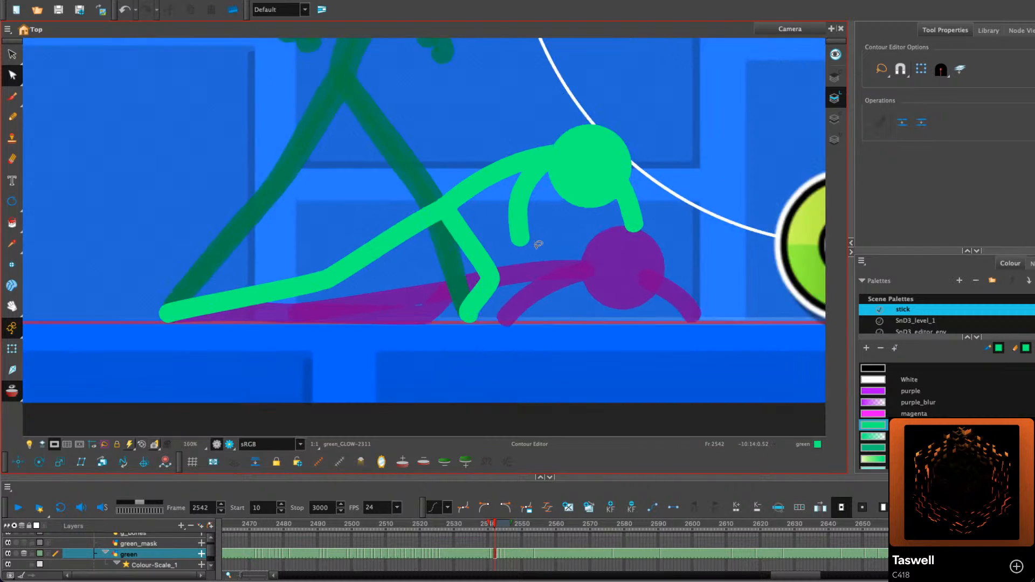
Return to frame 2538, reset the camera view and play back the revised rise
drag(543, 263, 509, 289)
key(comma)
key(comma)
key(comma)
key(comma)
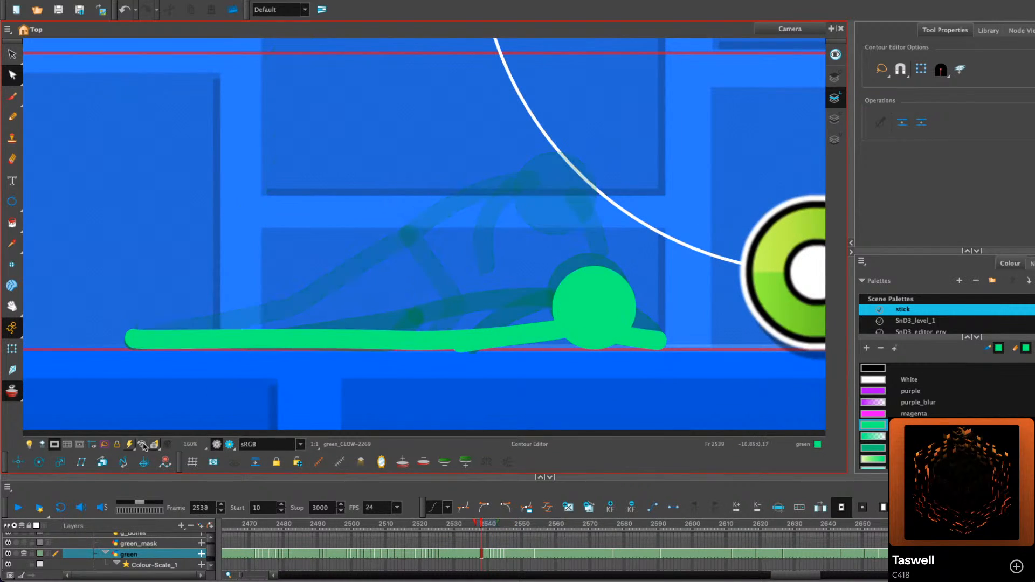
click(144, 444)
click(21, 508)
click(21, 508)
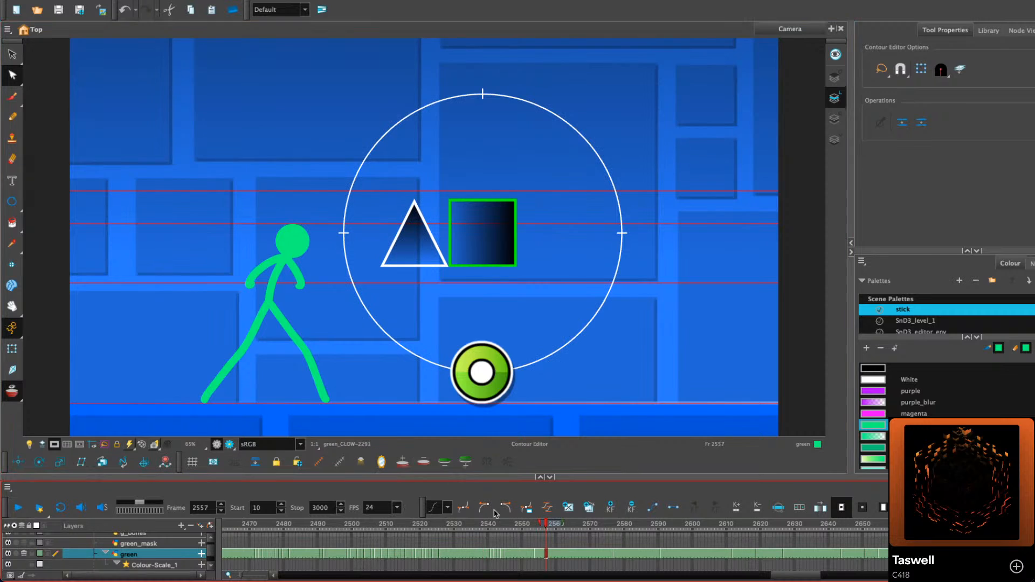
Lower the standing figure's head slightly in the green layer's drawing at frame 2543
click(490, 522)
key(period)
key(period)
key(period)
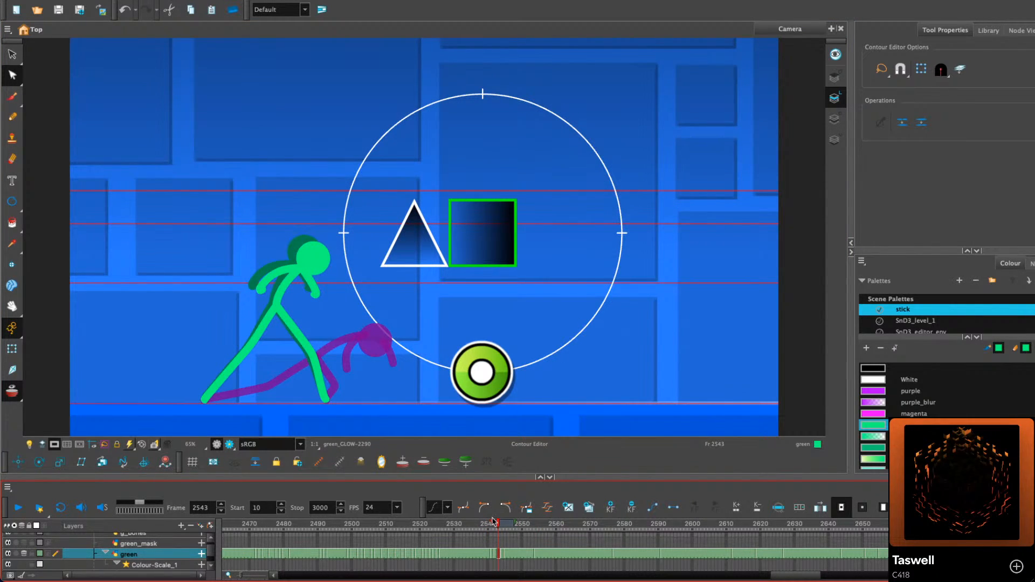
key(alt+s)
scroll(299, 250, up, 3)
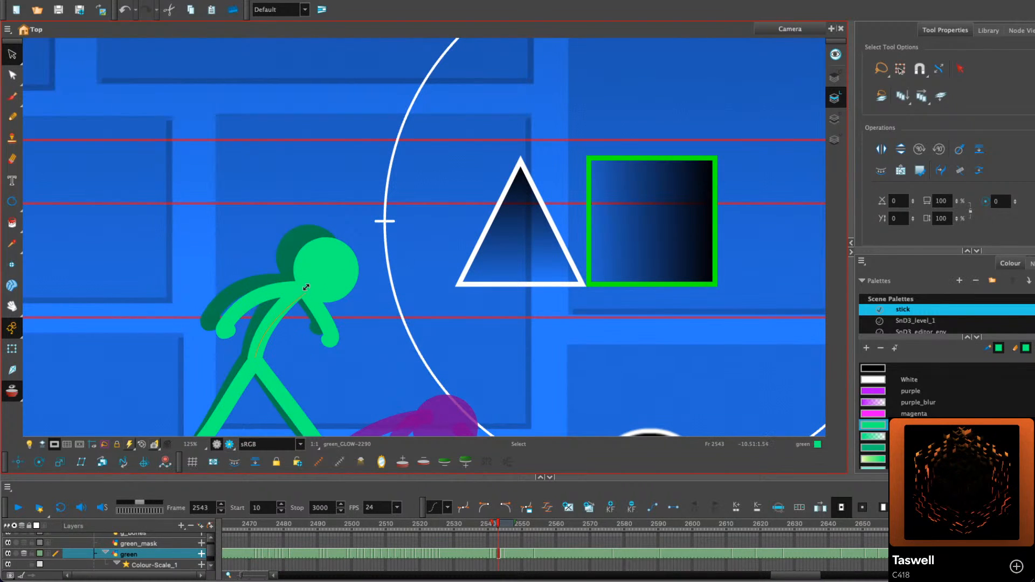
click(333, 270)
drag(306, 288, 336, 277)
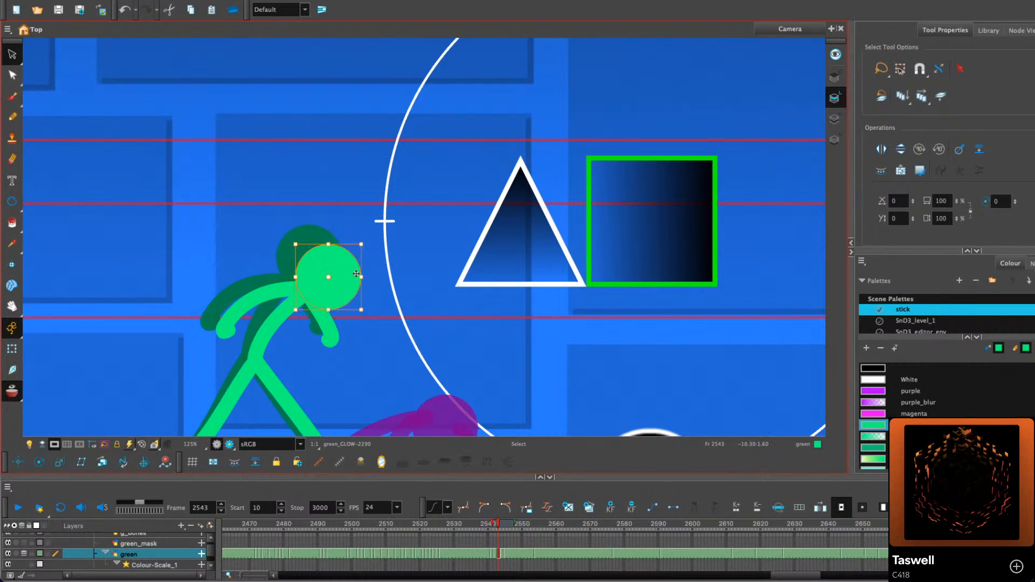
click(404, 259)
Lower both arms at frame 2543 so they hang further down from the shoulders
scroll(402, 267, down, 1)
key(space)
drag(405, 307, 396, 317)
click(273, 302)
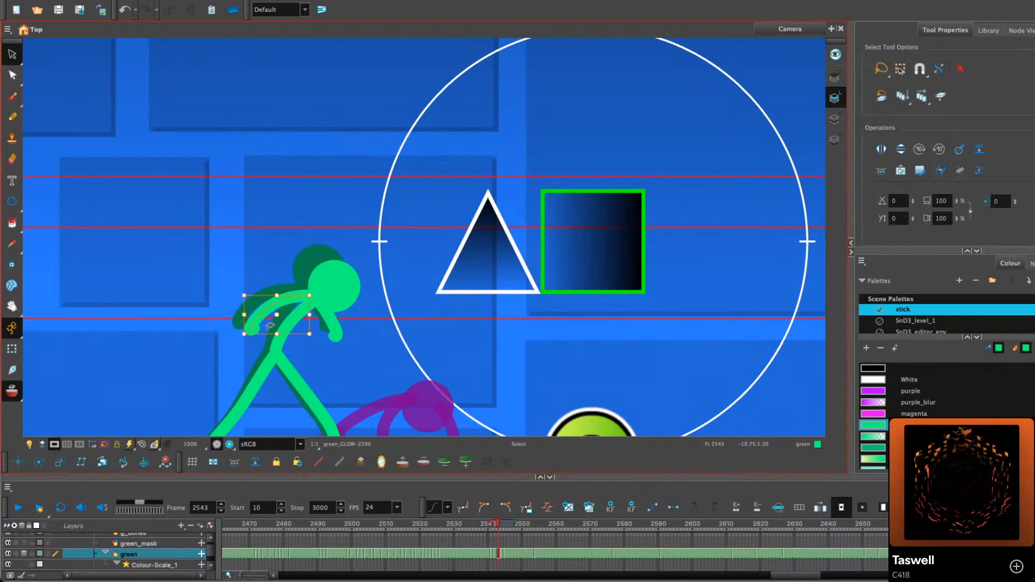
drag(245, 335, 251, 351)
click(334, 330)
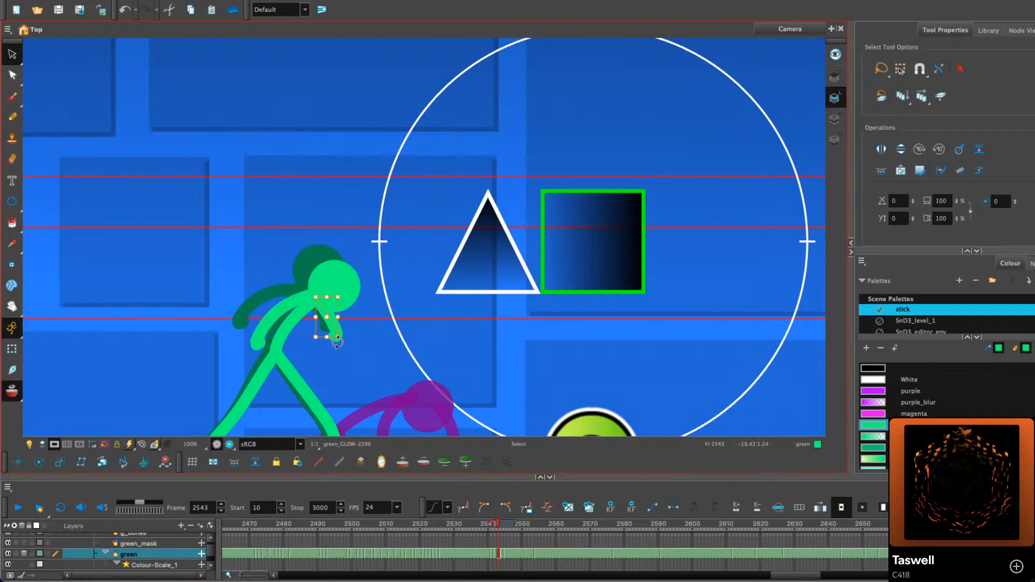
mouse_move(342, 342)
mouse_down()
mouse_move(345, 353)
mouse_move(331, 336)
mouse_up()
click(385, 323)
Compare the arm poses on neighbouring frames, then reset the view and play the fall and rise from frame 2500
key(.)
key(.)
click(324, 321)
click(358, 329)
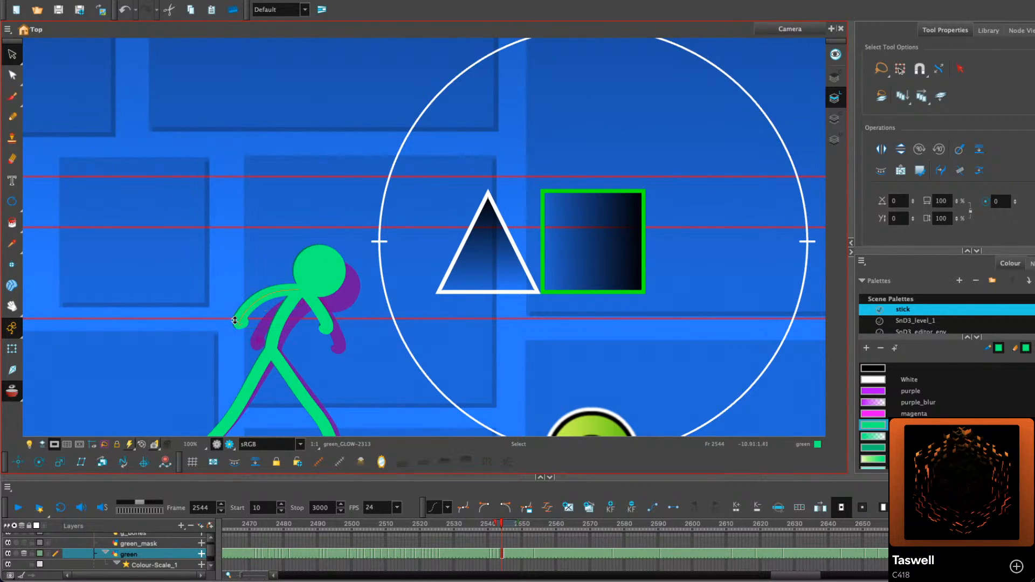
key(.)
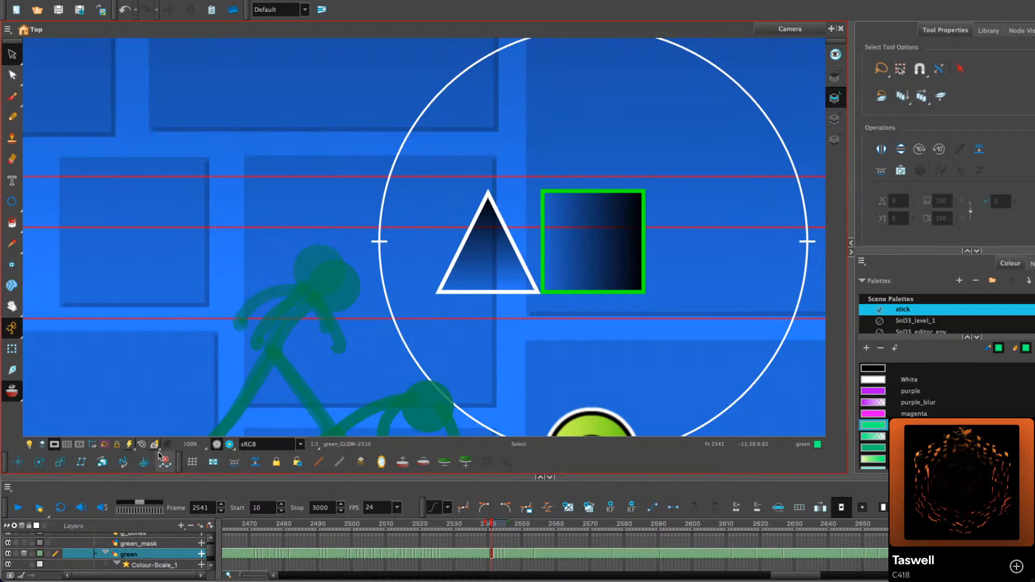
key(shift+m)
click(19, 507)
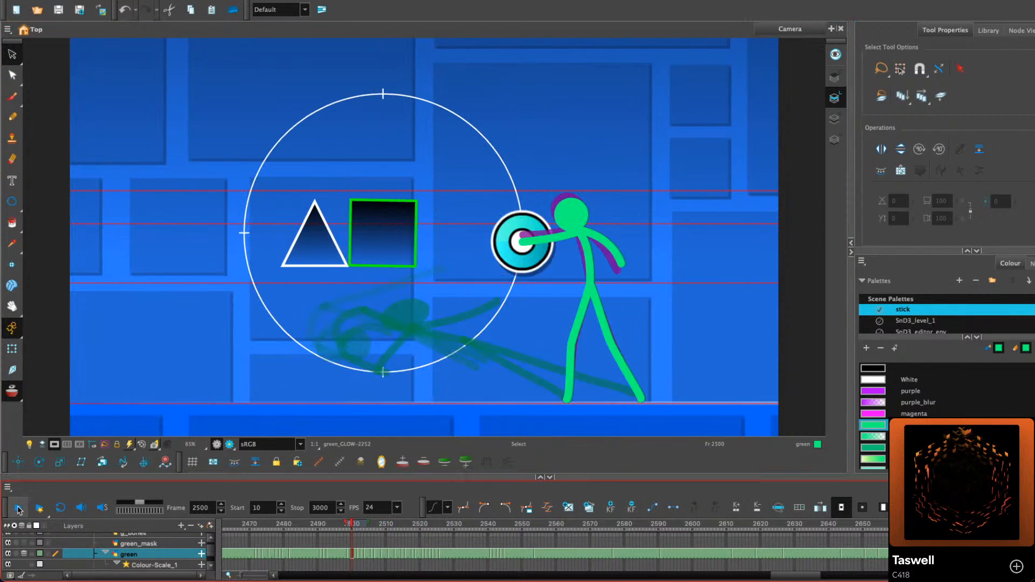
click(19, 509)
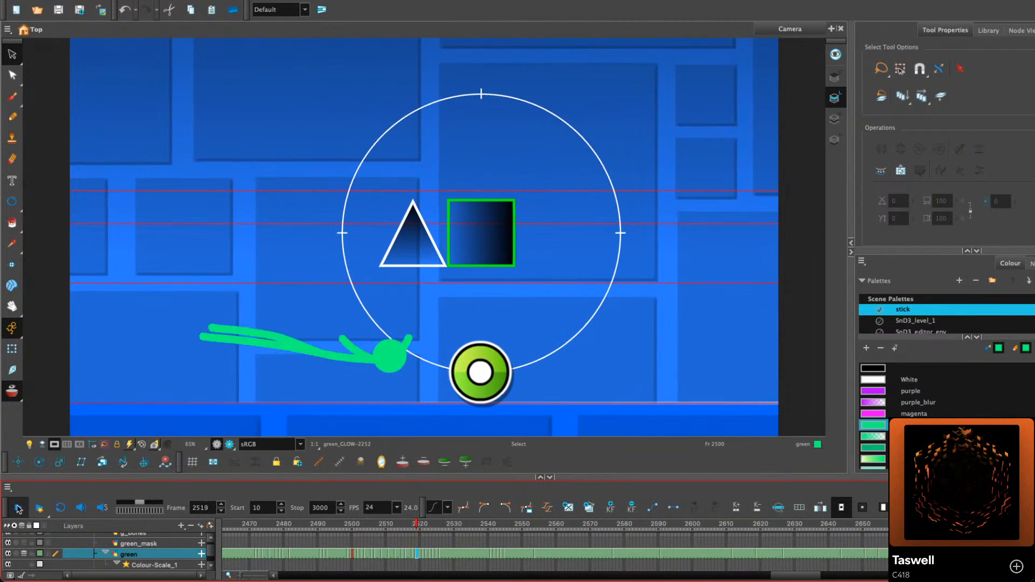
click(18, 509)
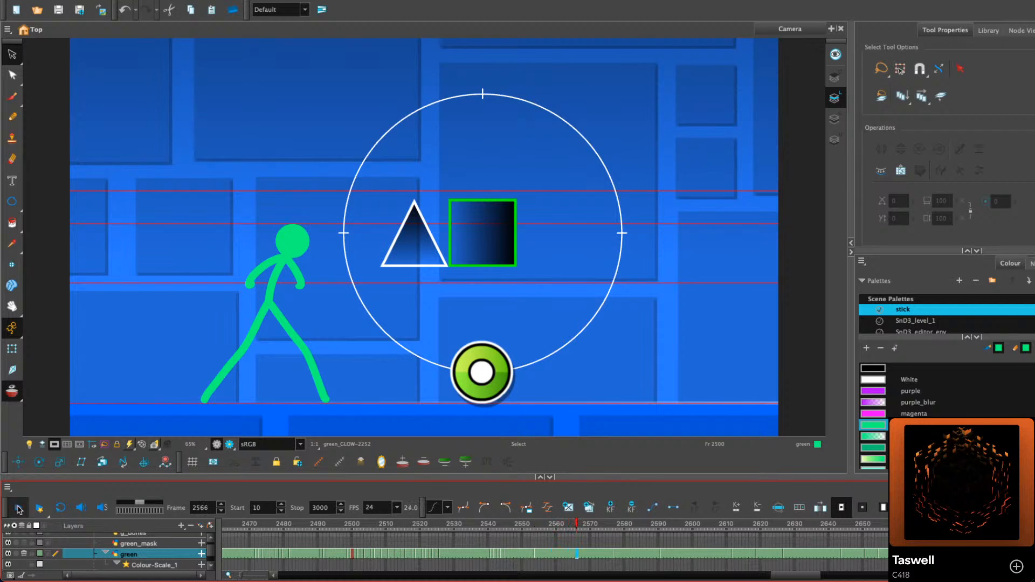
Replay the lying pose from around frame 2530 and delete several of its held frames before the rise
click(454, 548)
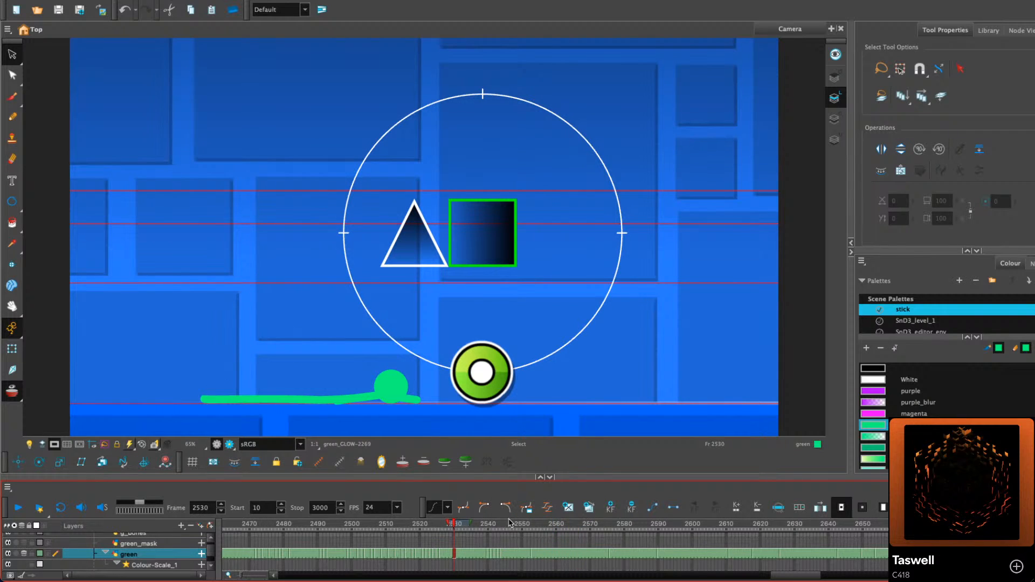
click(456, 525)
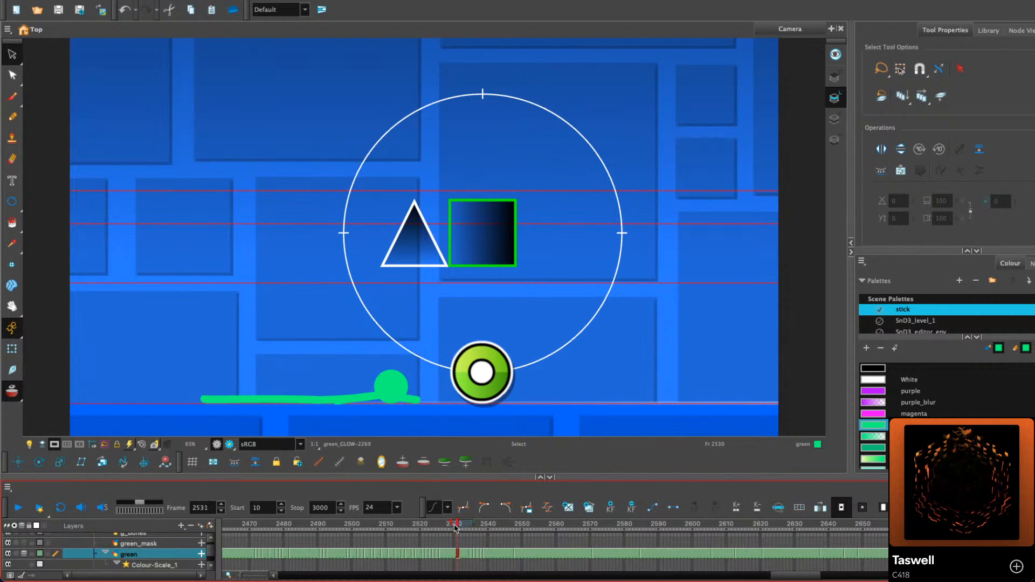
click(16, 509)
click(16, 509)
mouse_move(436, 530)
mouse_down()
mouse_move(388, 528)
mouse_move(458, 529)
mouse_move(481, 560)
mouse_move(461, 526)
mouse_move(319, 525)
mouse_move(451, 524)
mouse_up()
key(Delete)
click(464, 524)
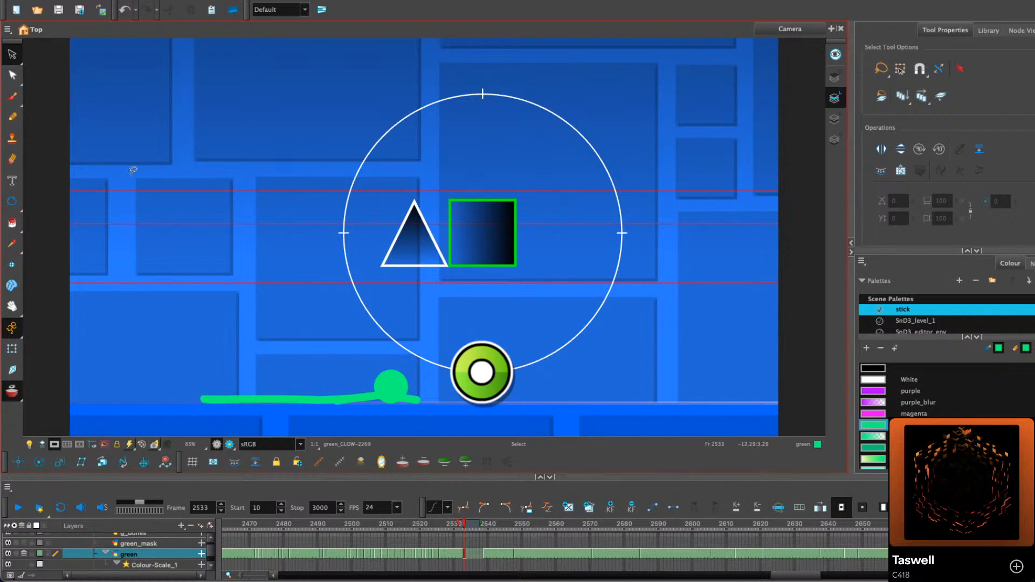
Lengthen the empty gap between the lying and standing poses on the green layer and return to frame 2533
scroll(255, 238, up, 2)
drag(377, 305, 363, 217)
key(.)
key(.)
key(.)
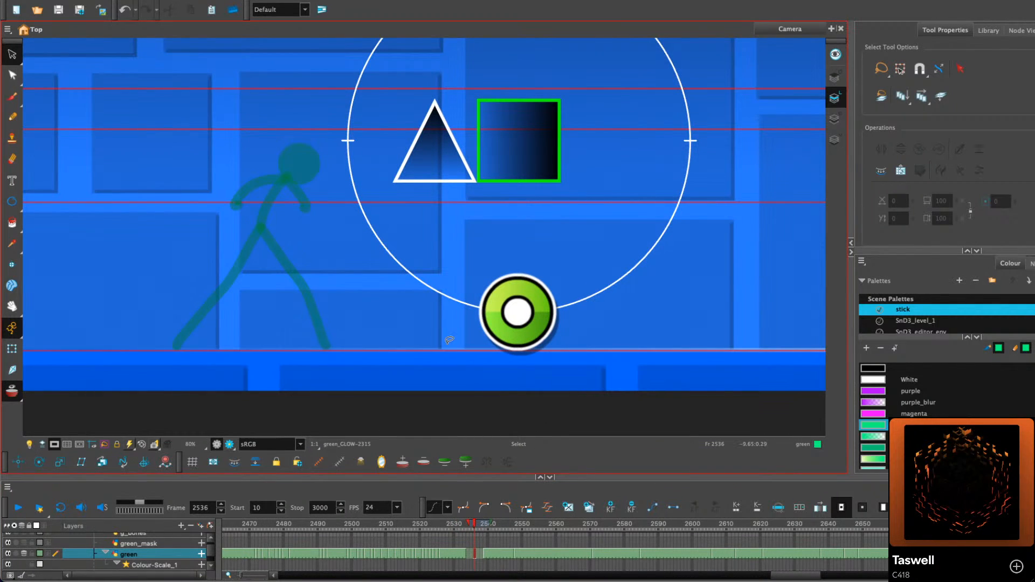
click(487, 554)
click(464, 524)
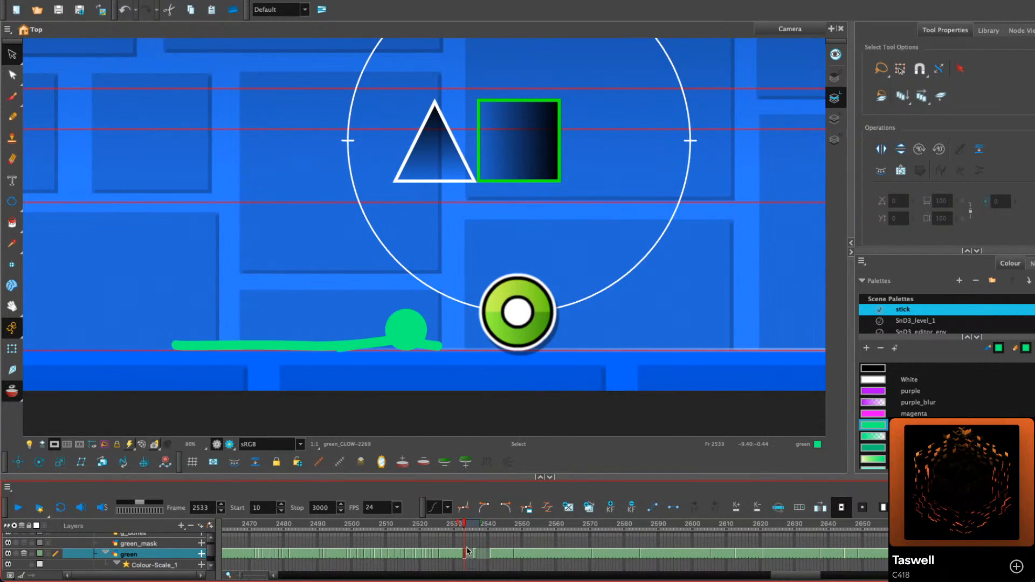
Widen the onion skin range and draw a kneeling pair of legs with the Pencil at frame 2536, matching the standing pose's feet
click(12, 117)
key(.)
key(.)
key(.)
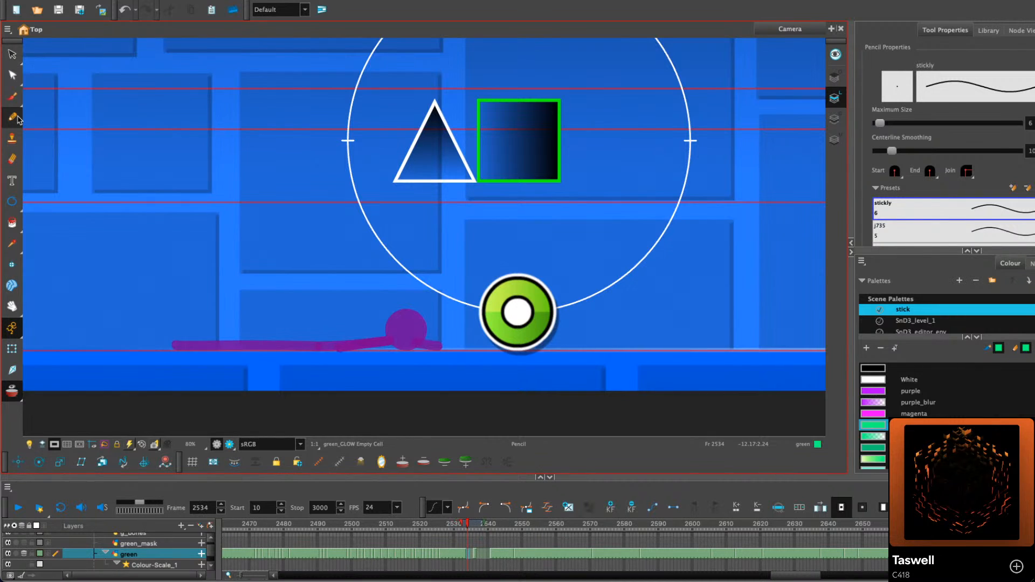
drag(455, 265, 486, 265)
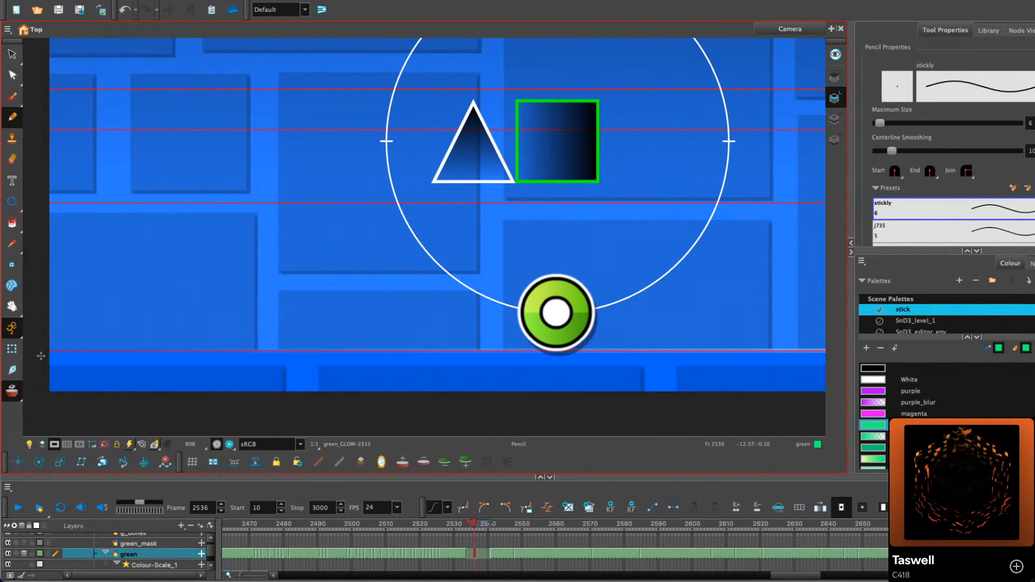
mouse_move(469, 524)
mouse_down()
mouse_move(451, 524)
mouse_move(500, 523)
mouse_up()
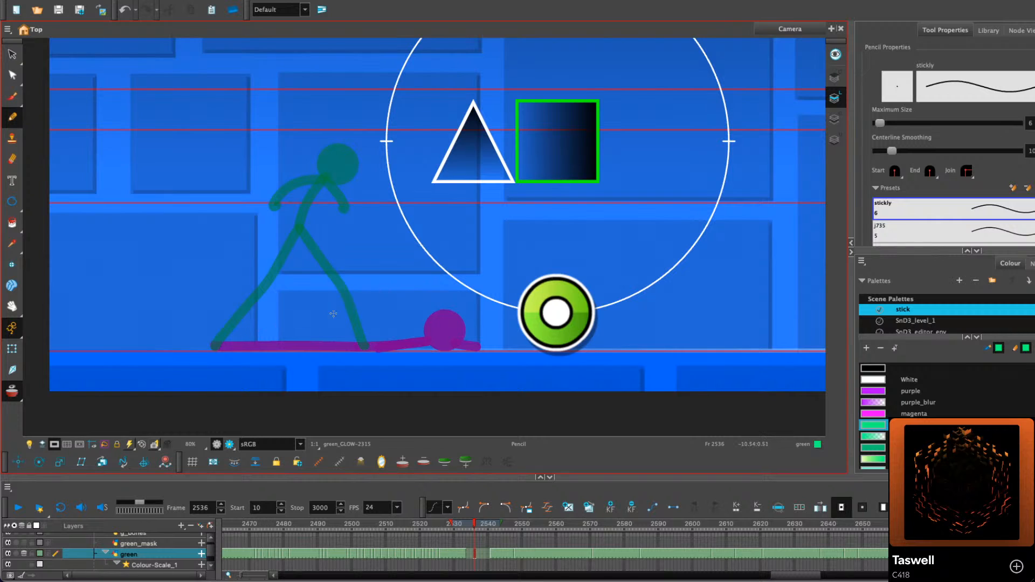
mouse_move(367, 346)
mouse_down()
mouse_move(296, 344)
mouse_move(303, 284)
mouse_move(245, 285)
mouse_move(216, 345)
mouse_up()
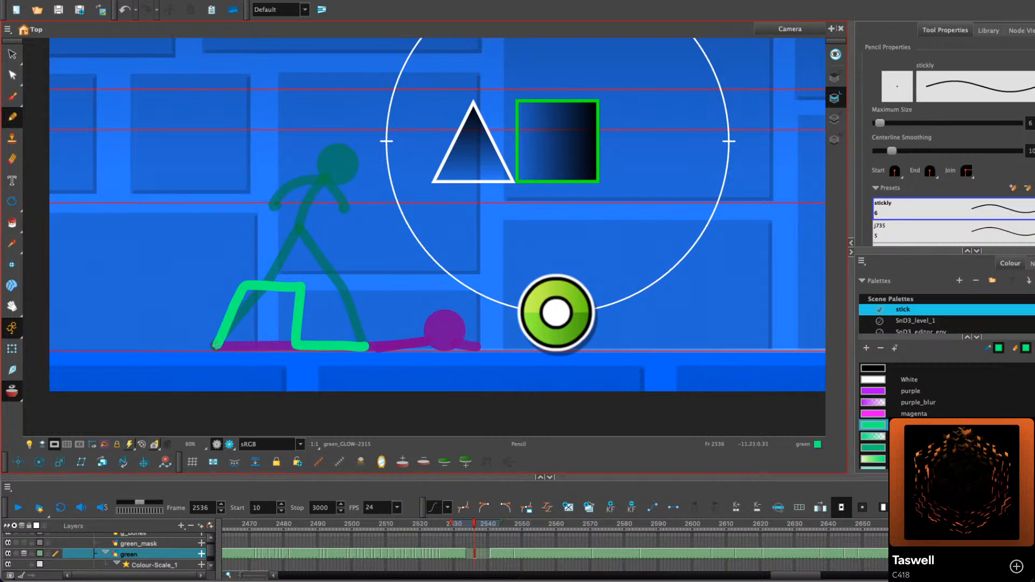
Delete the surplus contour points from the shin and thigh of the kneeling leg at frame 2536
click(12, 75)
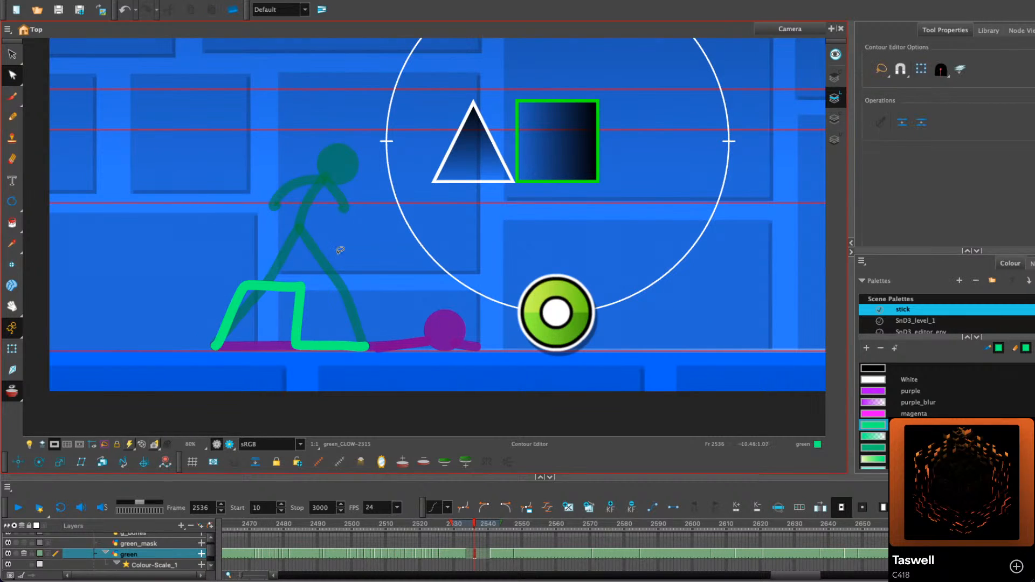
scroll(341, 262, up, 2)
drag(381, 300, 425, 270)
click(421, 364)
click(390, 361)
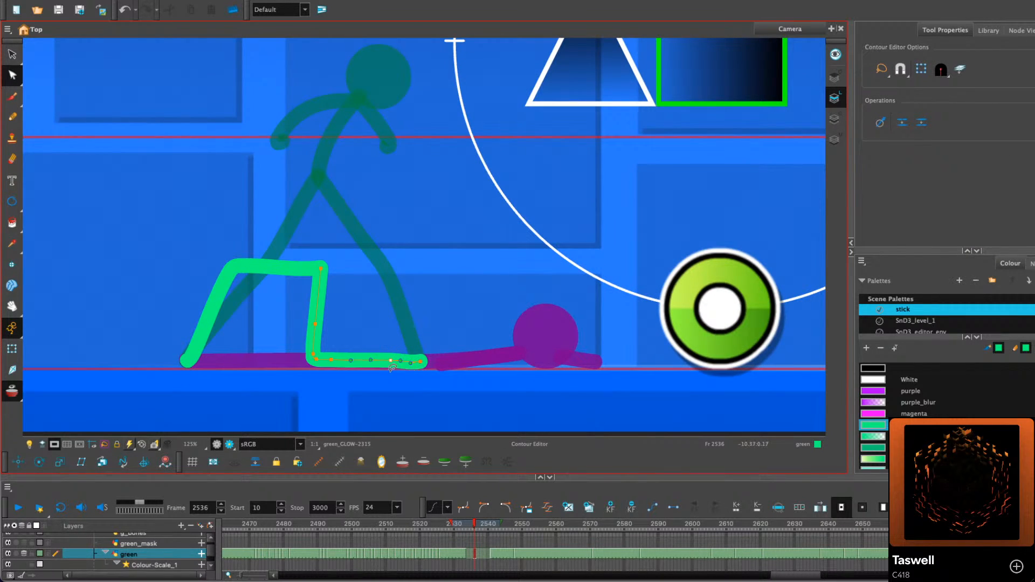
key(Delete)
click(313, 354)
key(Delete)
click(315, 324)
key(Delete)
Remove the surplus points from the raised leg and slightly adjust the kneeling leg's knee and foot
click(247, 265)
key(Delete)
click(218, 294)
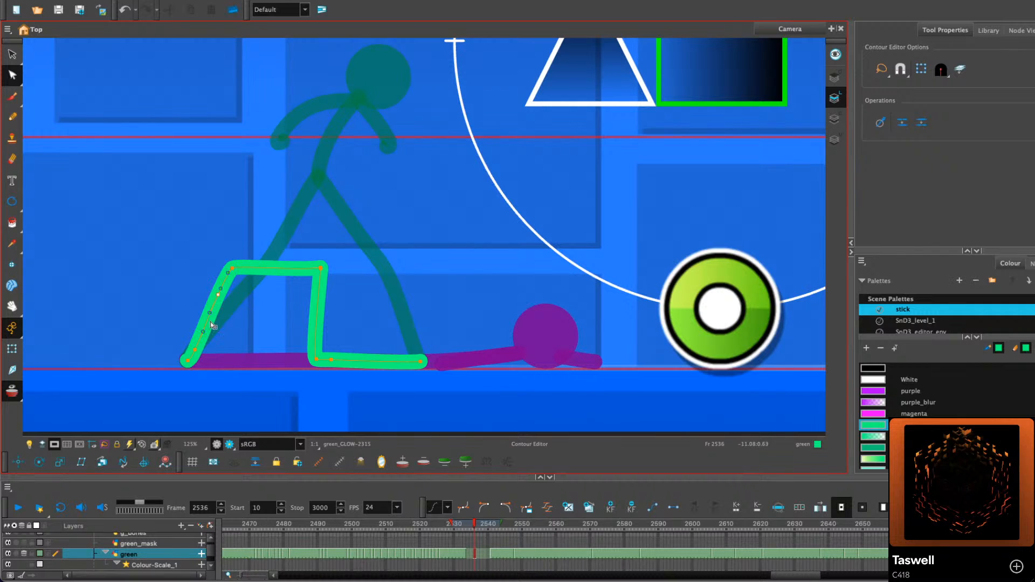
key(Delete)
click(195, 350)
click(331, 359)
key(Delete)
drag(317, 361, 325, 361)
drag(419, 358, 420, 348)
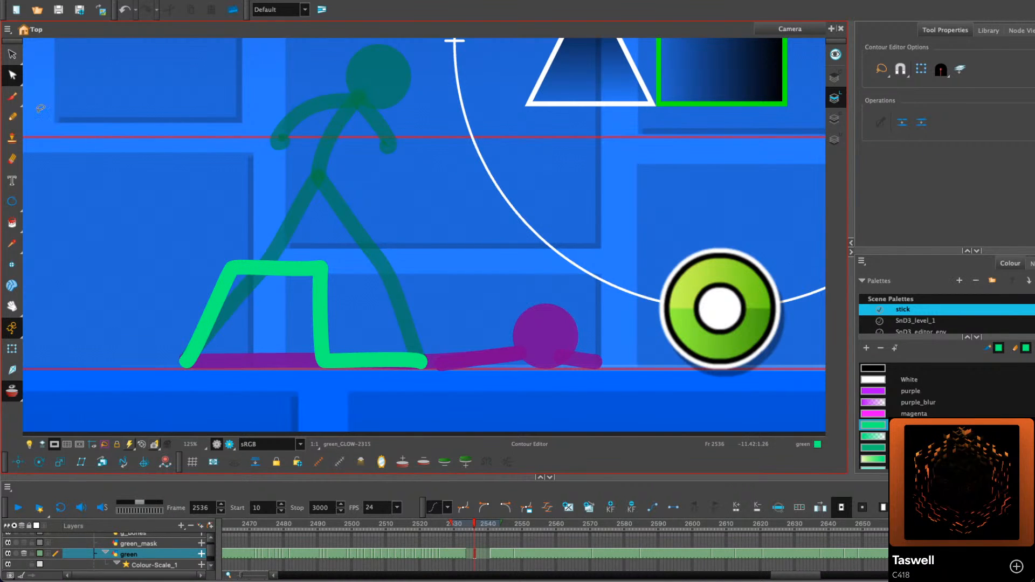
click(12, 117)
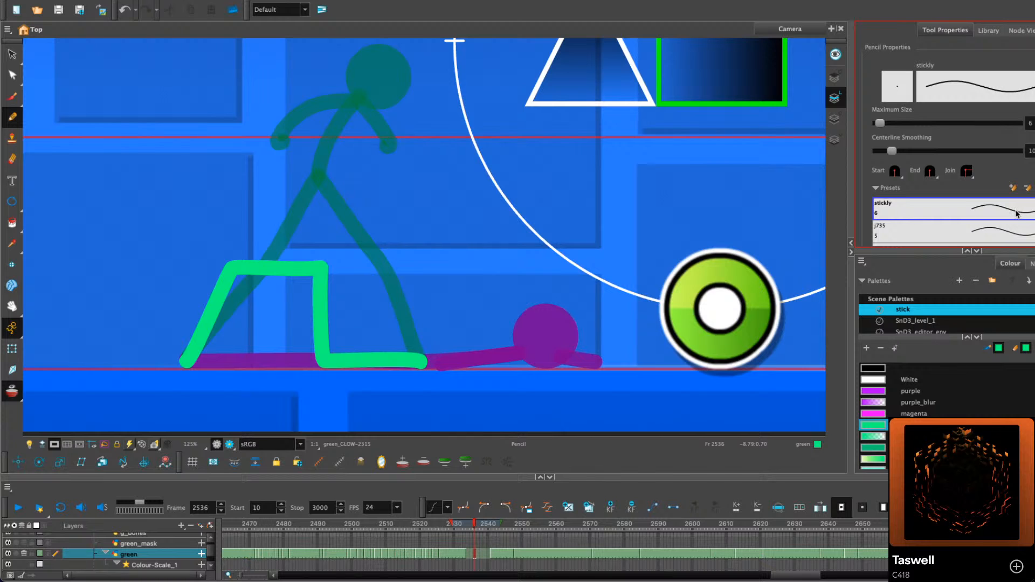
click(1033, 87)
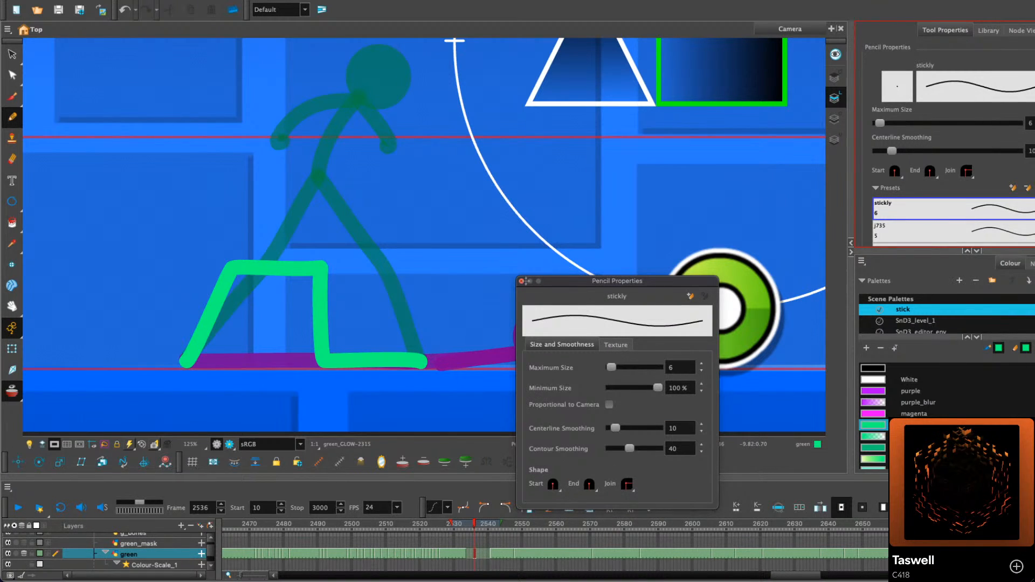
click(521, 280)
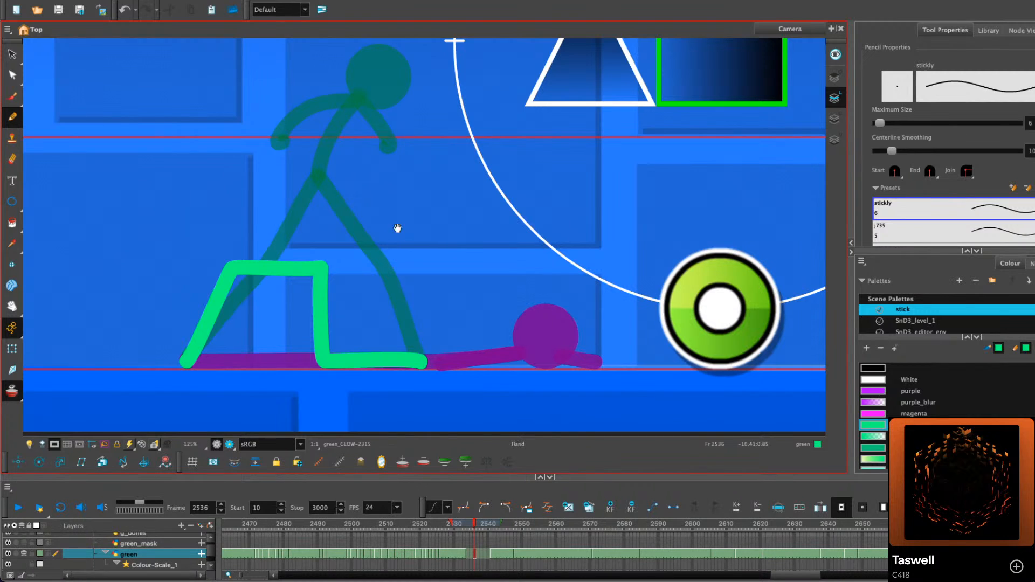
scroll(396, 232, up, 1)
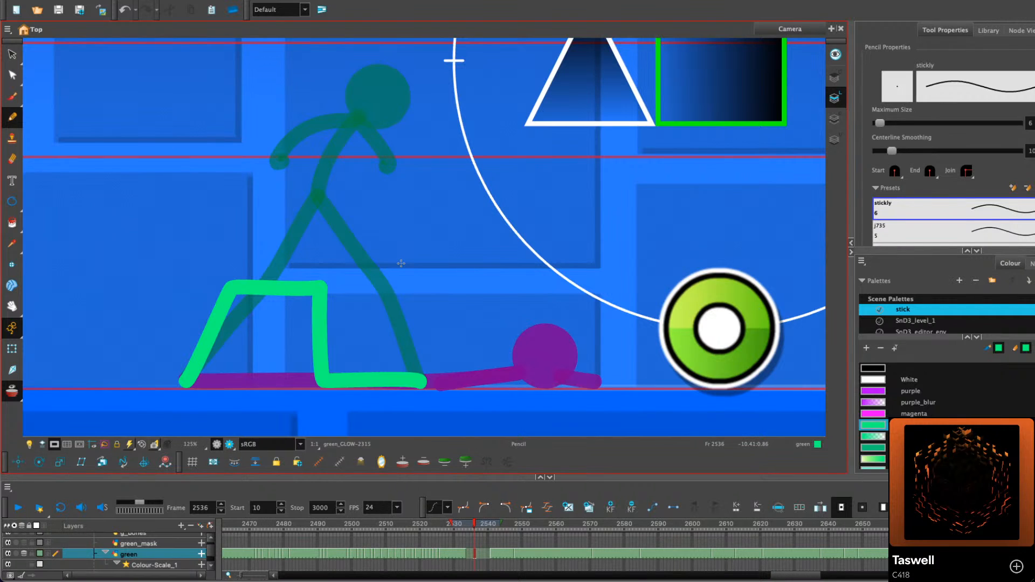
scroll(446, 184, down, 1)
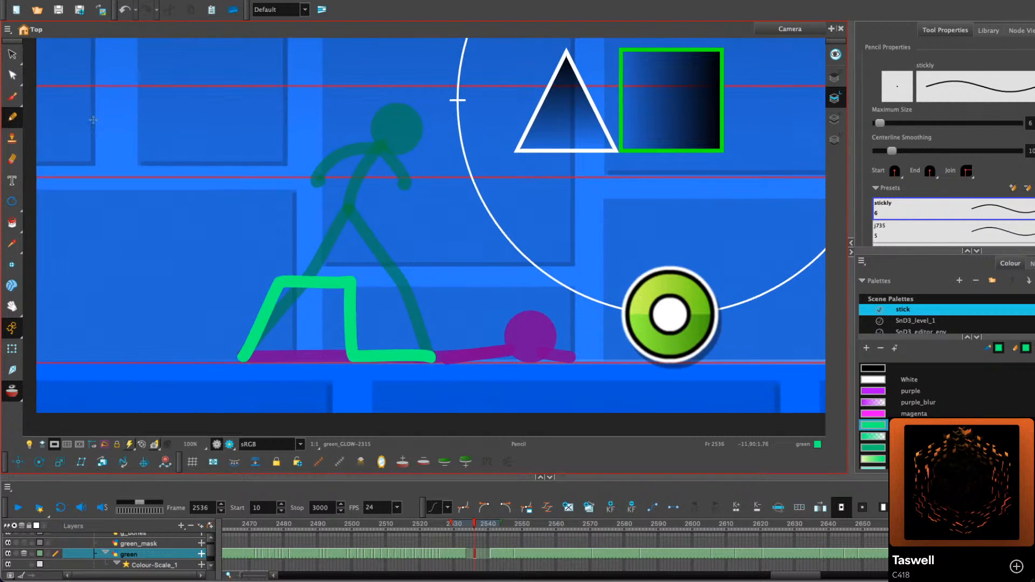
Refine the raised leg's thigh line with the Contour Editor and lift its knee slightly at frame 2536
click(14, 76)
click(351, 281)
scroll(349, 253, up, 3)
drag(317, 320, 318, 308)
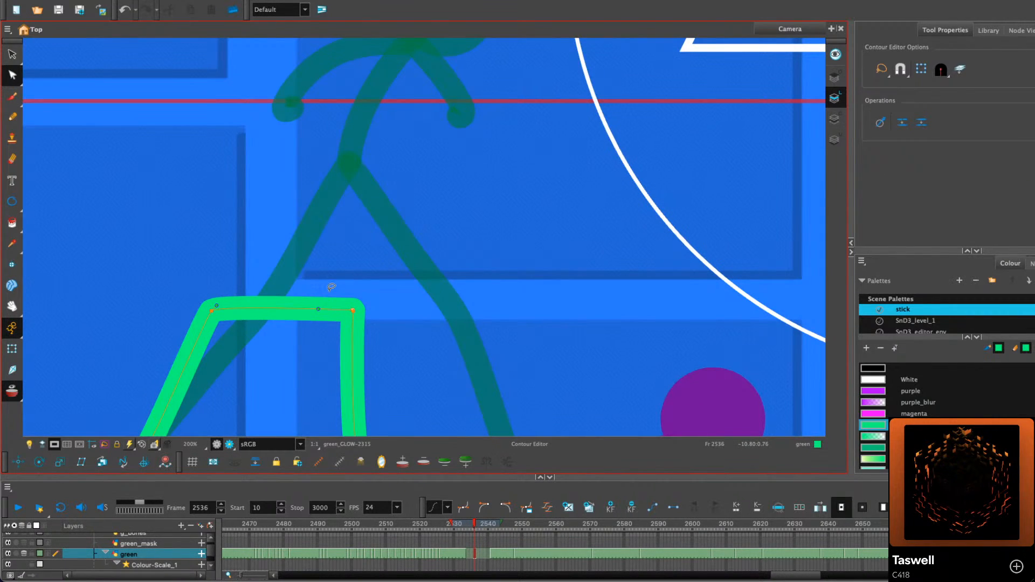
scroll(331, 286, down, 3)
click(419, 243)
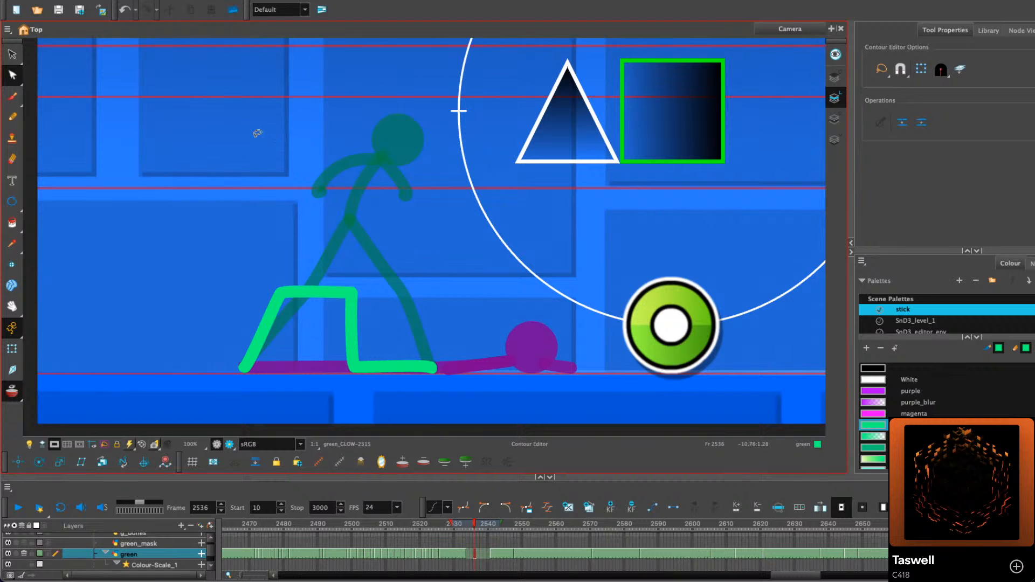
click(288, 288)
drag(282, 294, 278, 288)
click(322, 221)
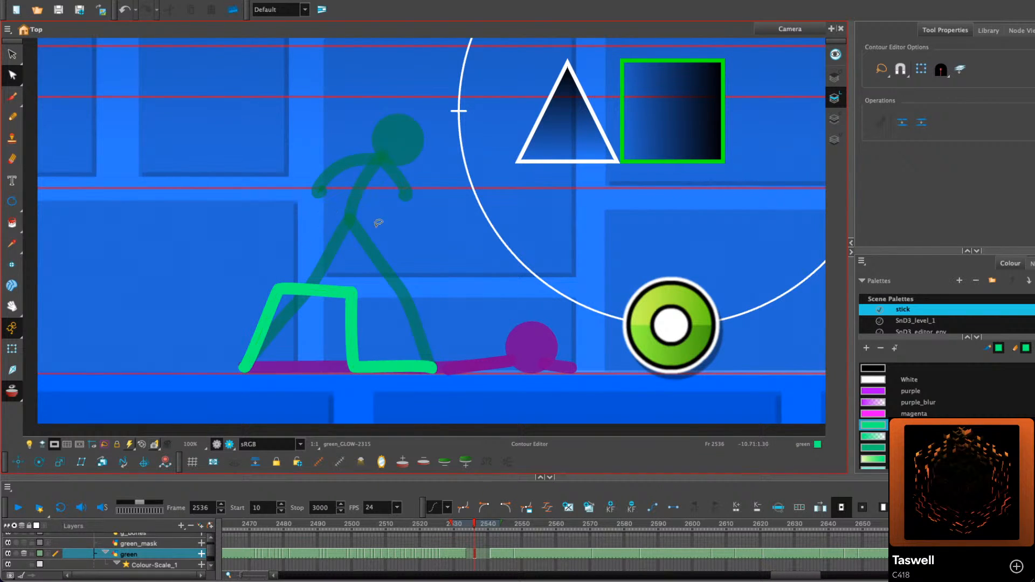
Shift the grounded knee slightly toward the front foot so the kneeling thigh slants
click(355, 370)
drag(355, 370, 345, 370)
click(427, 299)
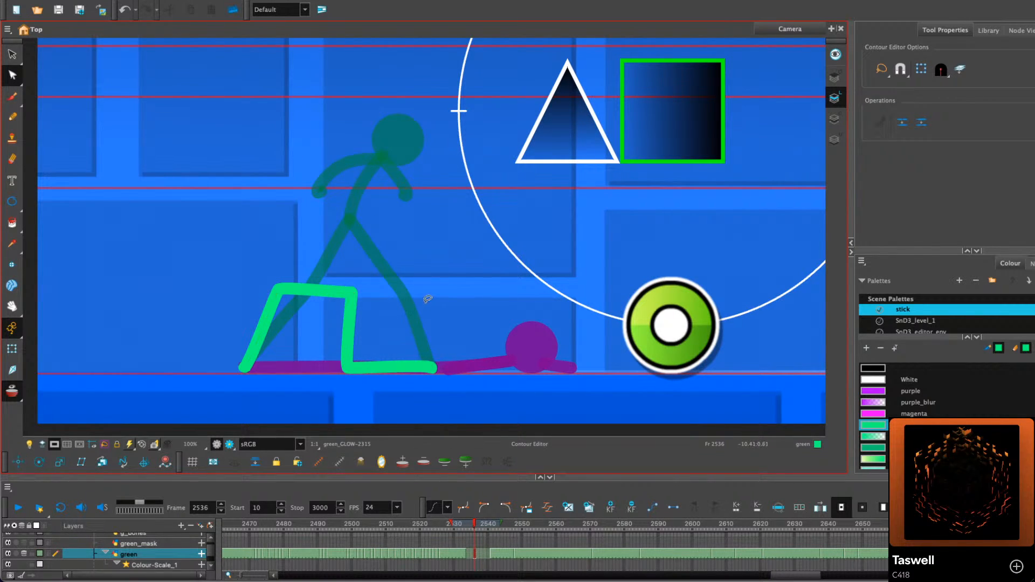
Copy the lying figure's head from the green layer's drawing at frame 2532
drag(422, 254, 417, 280)
key(comma)
key(comma)
key(comma)
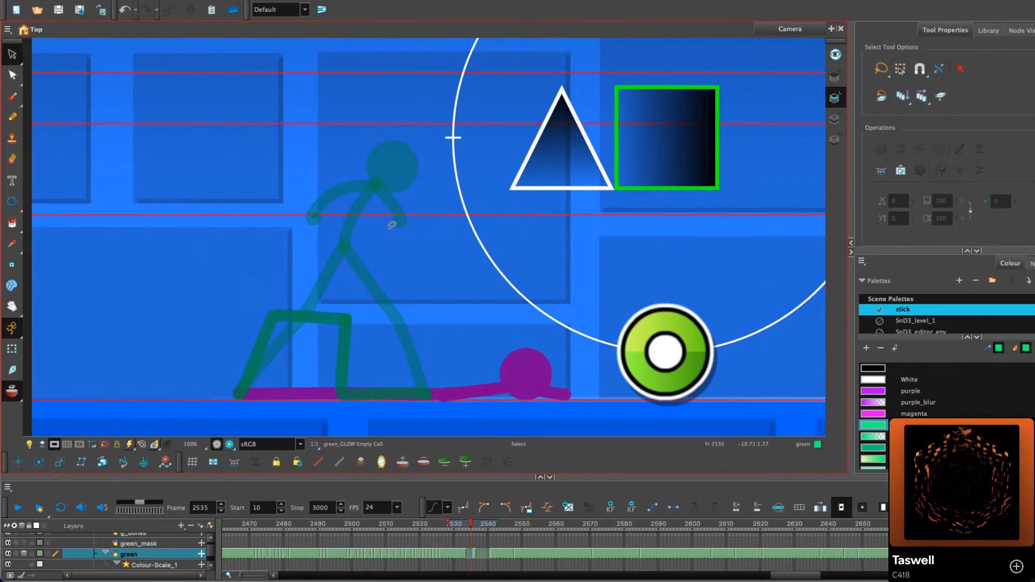
click(527, 359)
right_click(523, 296)
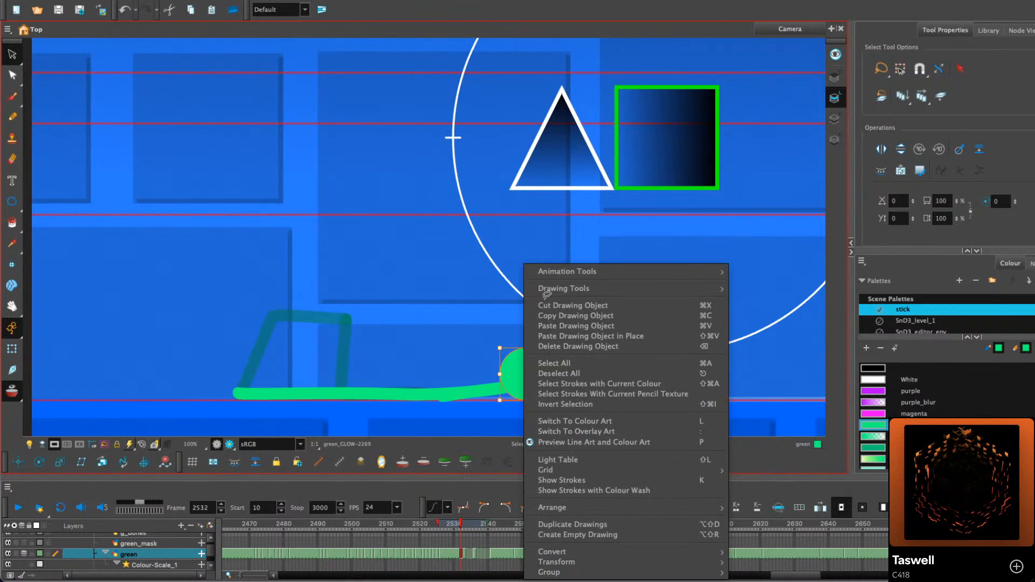
click(547, 314)
Paste the head in place at frame 2536 and move it above the kneeling figure's raised knee
key(period)
key(period)
key(period)
right_click(535, 219)
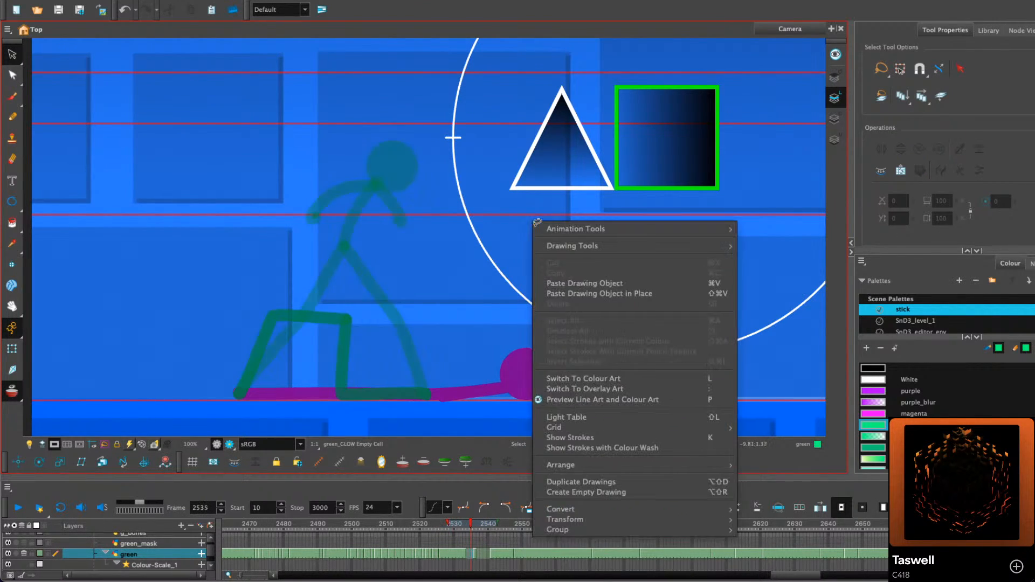
click(552, 193)
key(period)
right_click(574, 249)
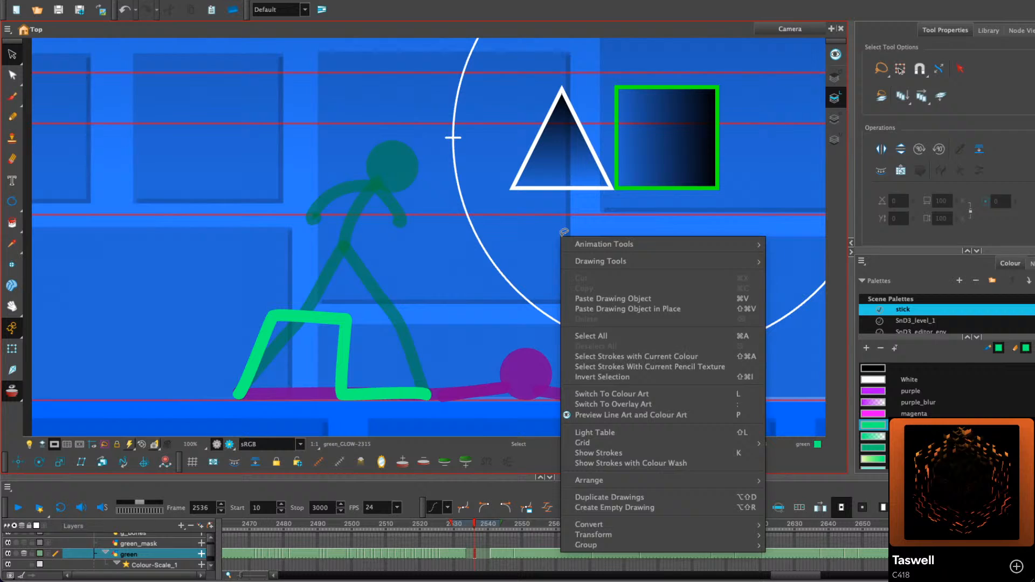
click(580, 306)
mouse_move(534, 364)
mouse_down()
mouse_move(379, 257)
mouse_move(312, 255)
mouse_move(294, 269)
mouse_up()
Draw a curved torso and two bent arms on the kneeling figure at frame 2536, redoing the arm above the head
click(12, 116)
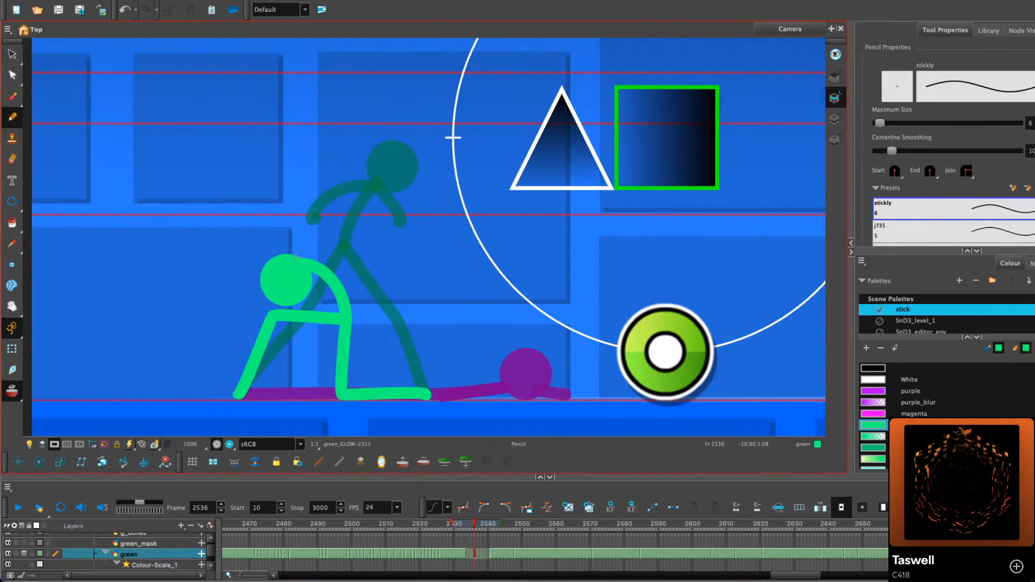
drag(304, 263, 338, 248)
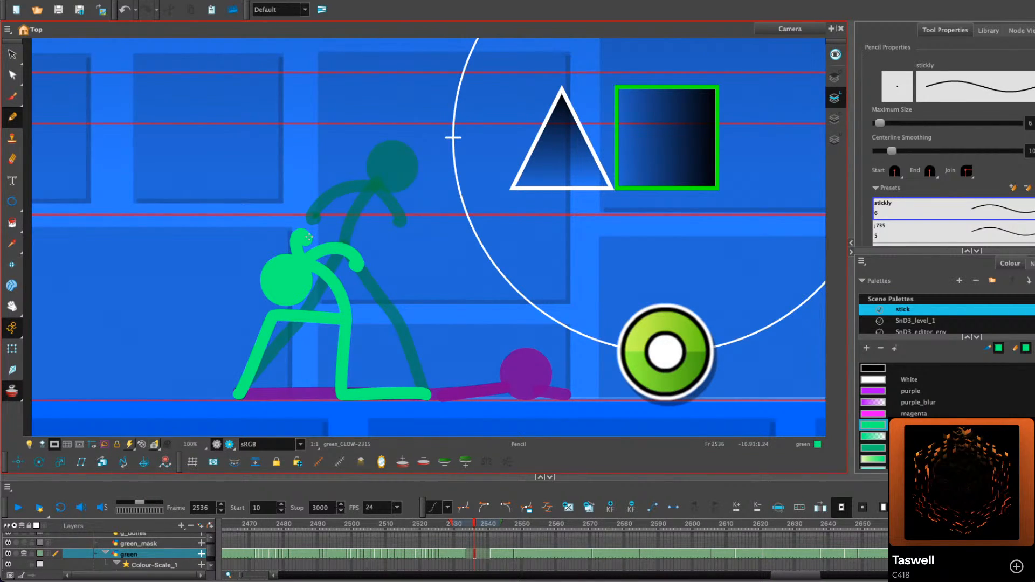
key(ctrl+z)
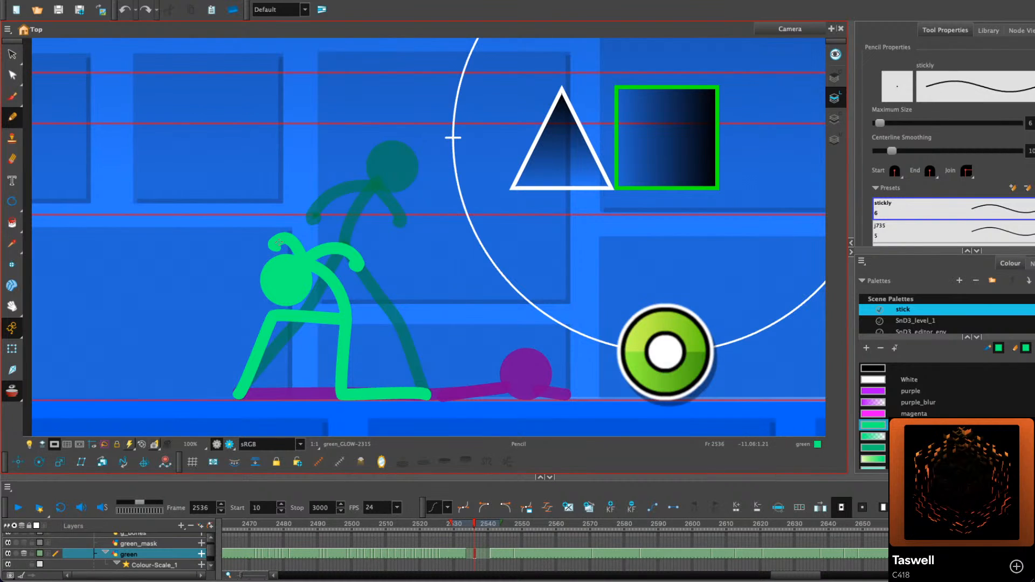
key(ctrl+z)
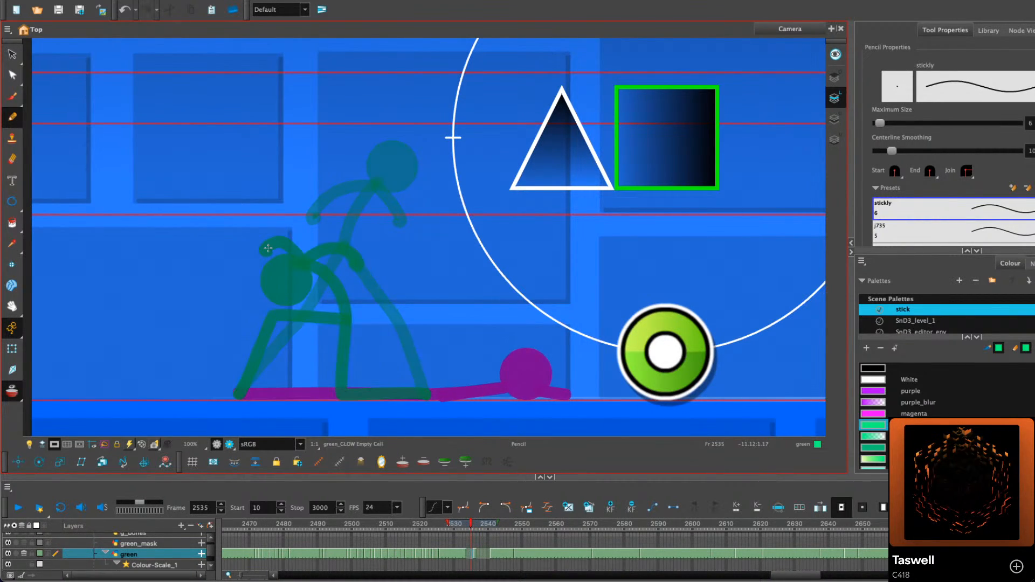
Return to frame 2532 and copy the lying figure's head again for the in-betweens
key(alt+s)
key(comma)
key(comma)
key(comma)
key(comma)
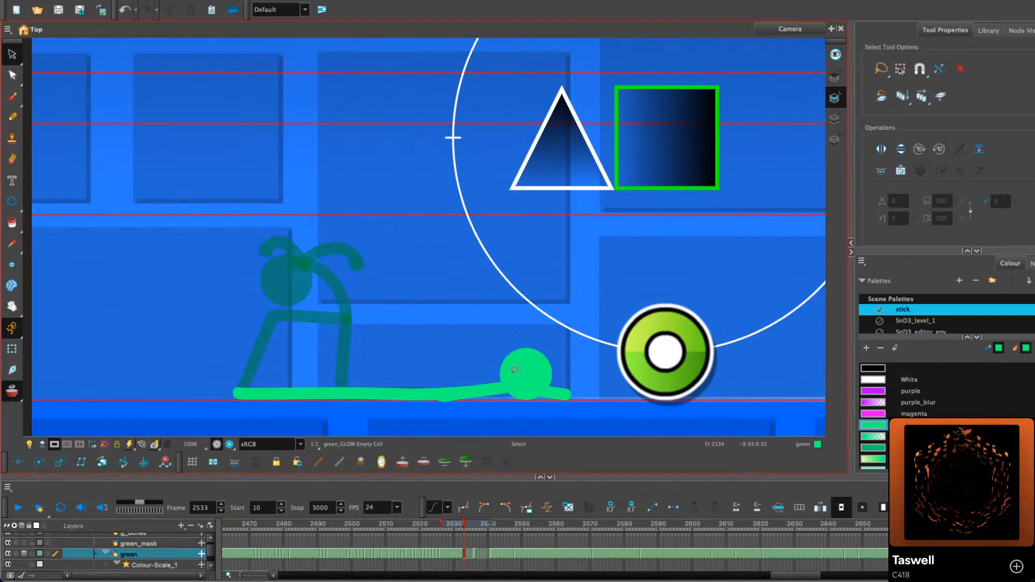
click(525, 374)
right_click(551, 262)
click(593, 83)
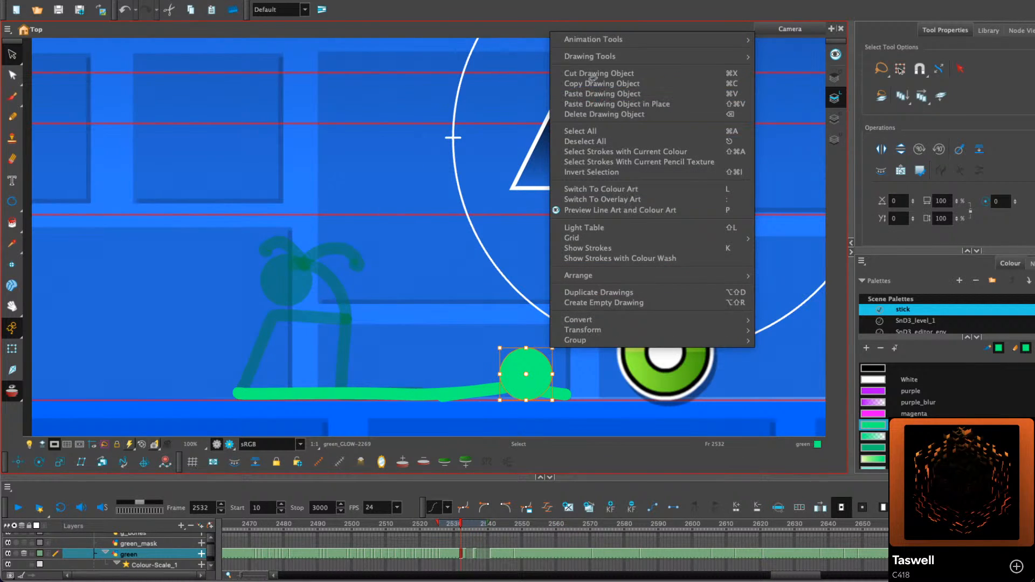
Paste the copied head in place at frame 2534 of the green layer
key(period)
right_click(565, 182)
click(573, 160)
key(period)
right_click(581, 161)
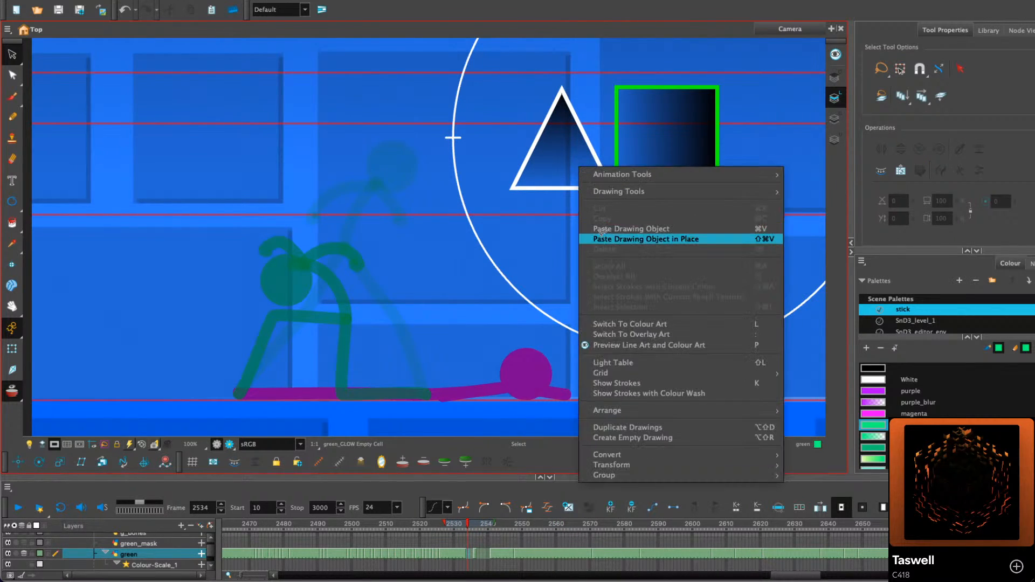
click(609, 237)
key(period)
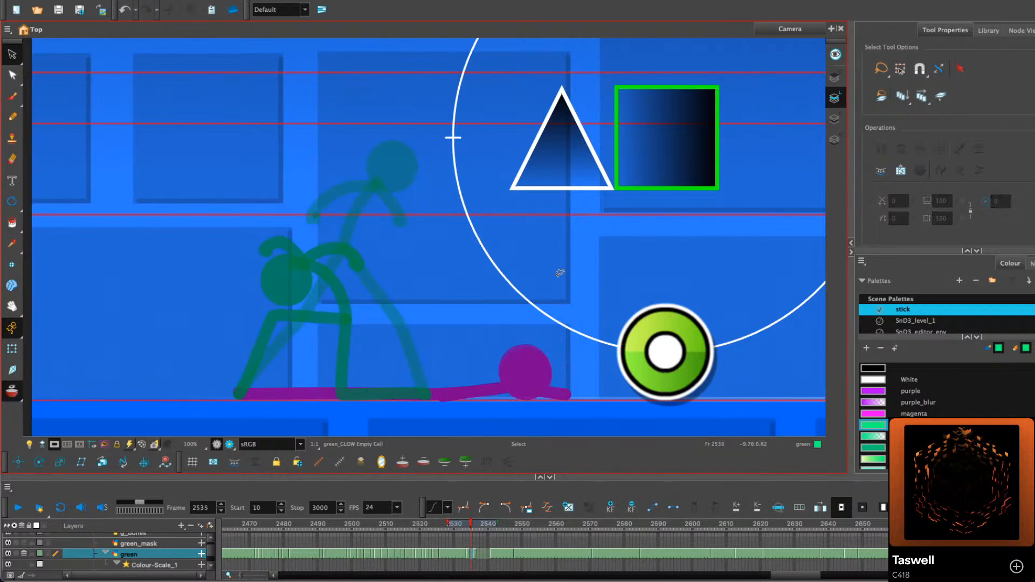
Paste the head into frame 2535 and move it up and back toward the kneeling pose's head
right_click(559, 273)
click(604, 57)
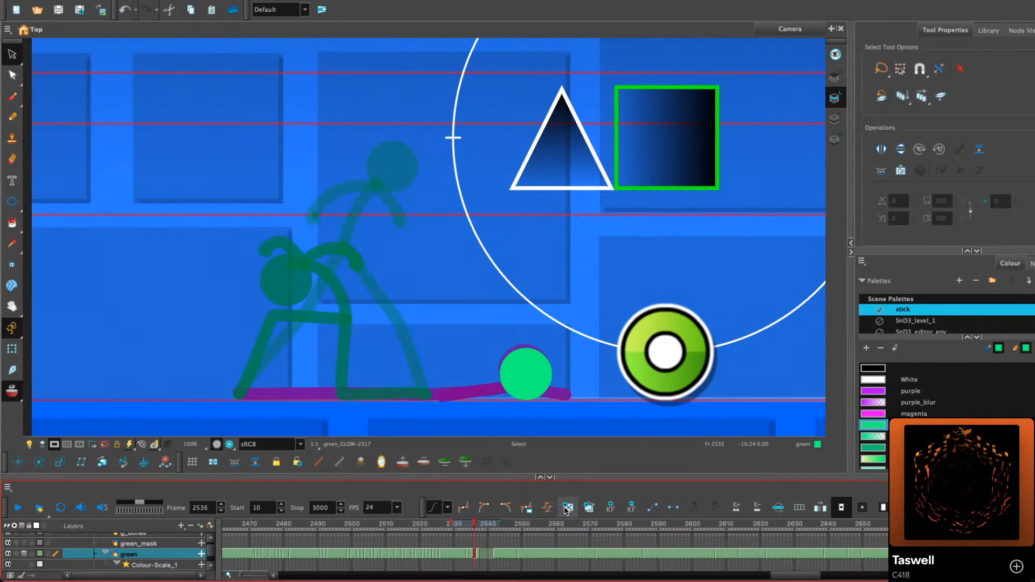
key(period)
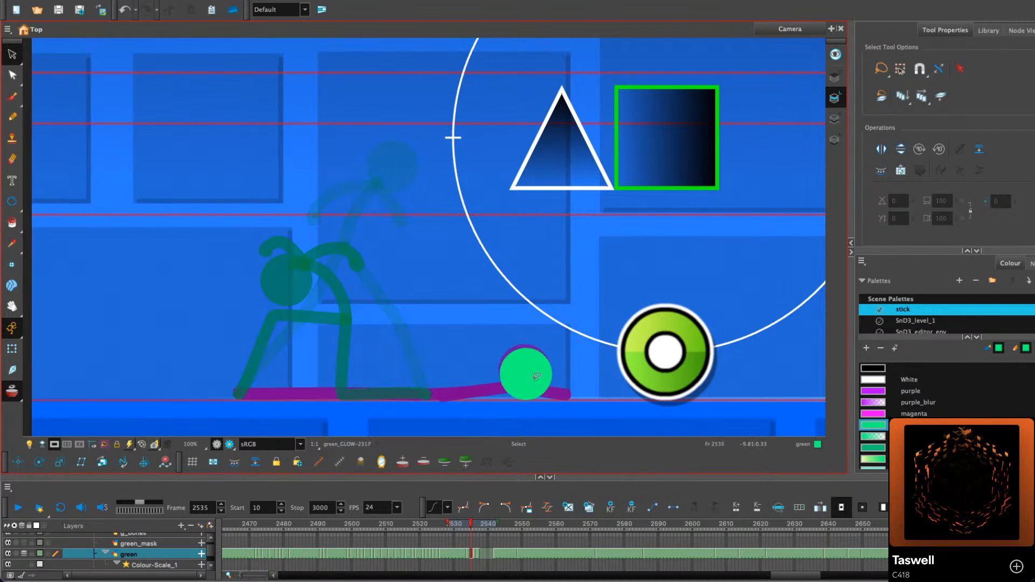
drag(536, 380, 297, 275)
key(period)
key(period)
Copy the kneeling figure's head at frame 2537 and paste it into frame 2538 of the green layer
click(291, 278)
right_click(302, 272)
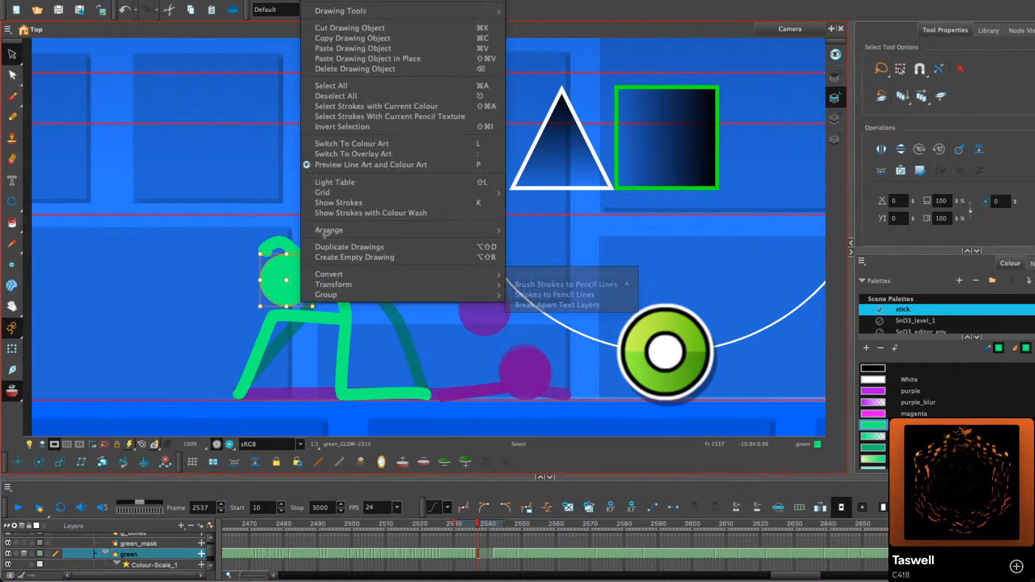
click(377, 39)
key(period)
right_click(406, 201)
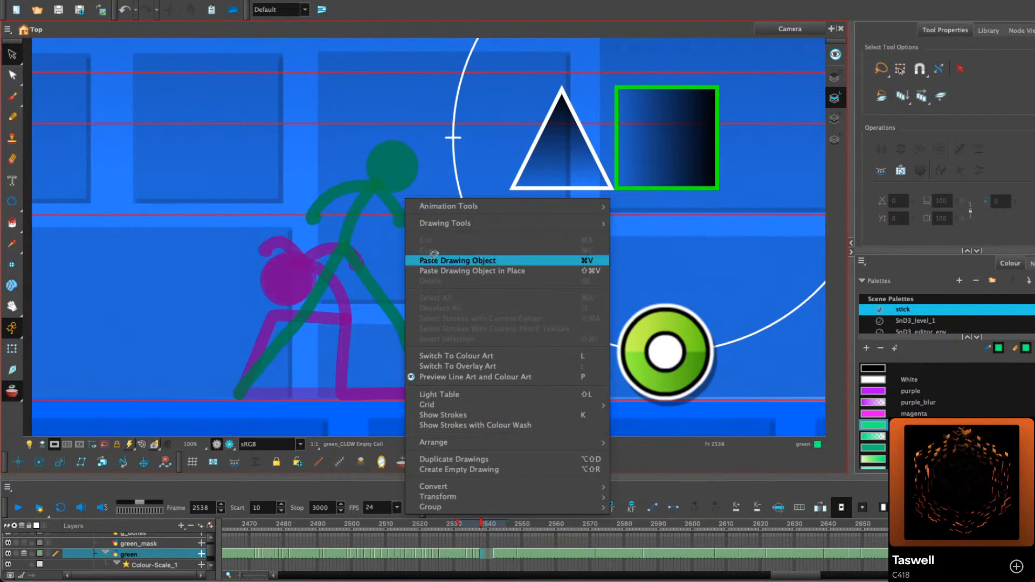
click(434, 258)
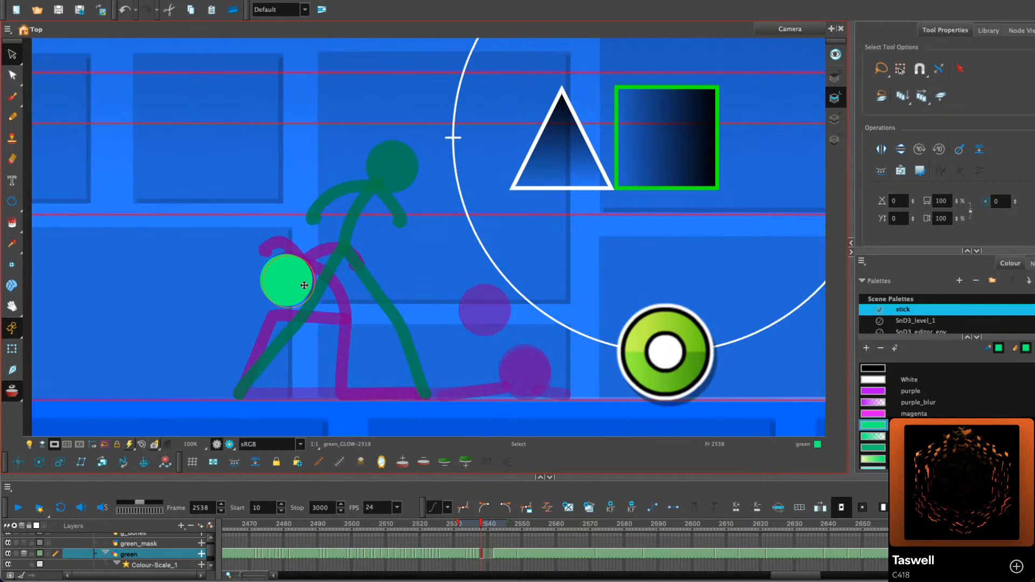
Paste the head into frame 2539 and move it up and forward, away from the kneeling pose's head
key(period)
right_click(372, 232)
click(387, 290)
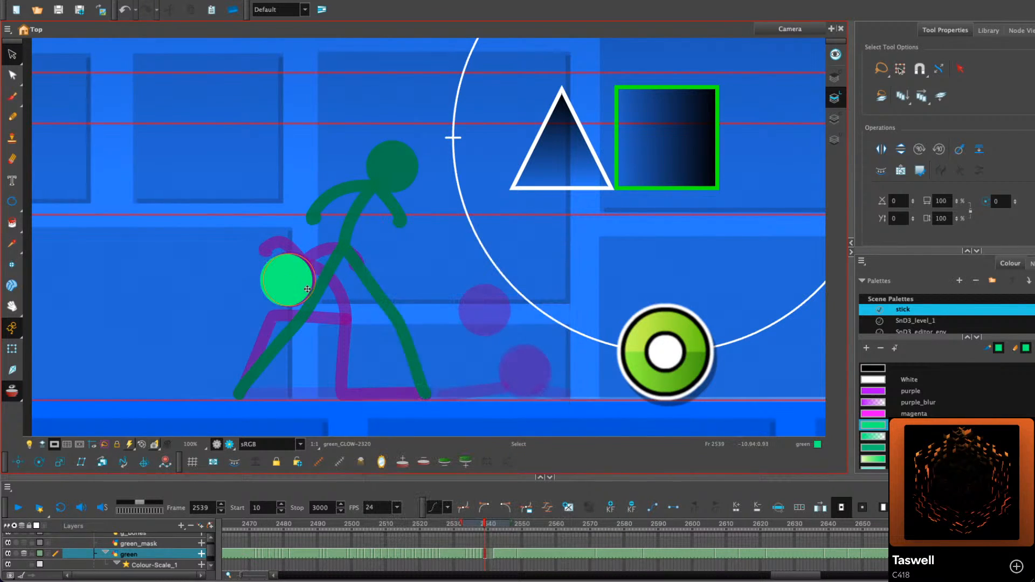
drag(284, 277, 330, 249)
Separate frame 2542's standing drawing, then lean frame 2540's body slightly back and move its head down and back
key(period)
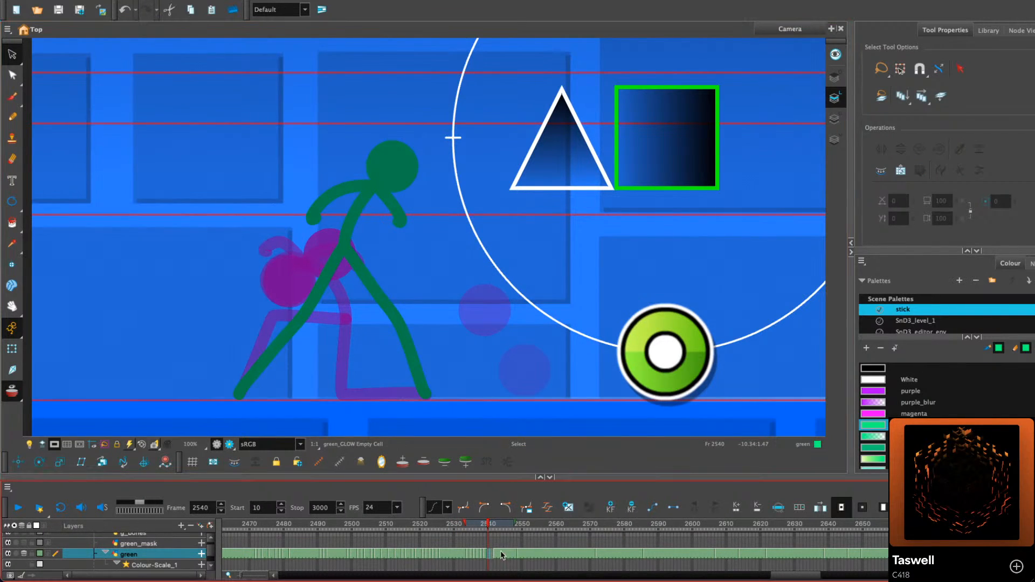
click(589, 508)
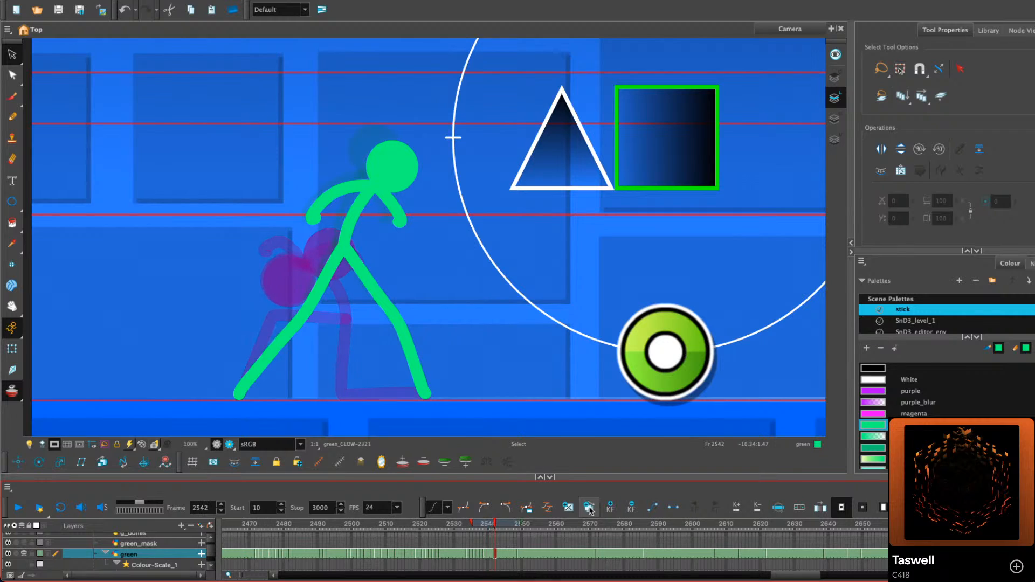
key(comma)
mouse_move(349, 199)
mouse_down()
mouse_move(361, 181)
mouse_move(335, 184)
mouse_up()
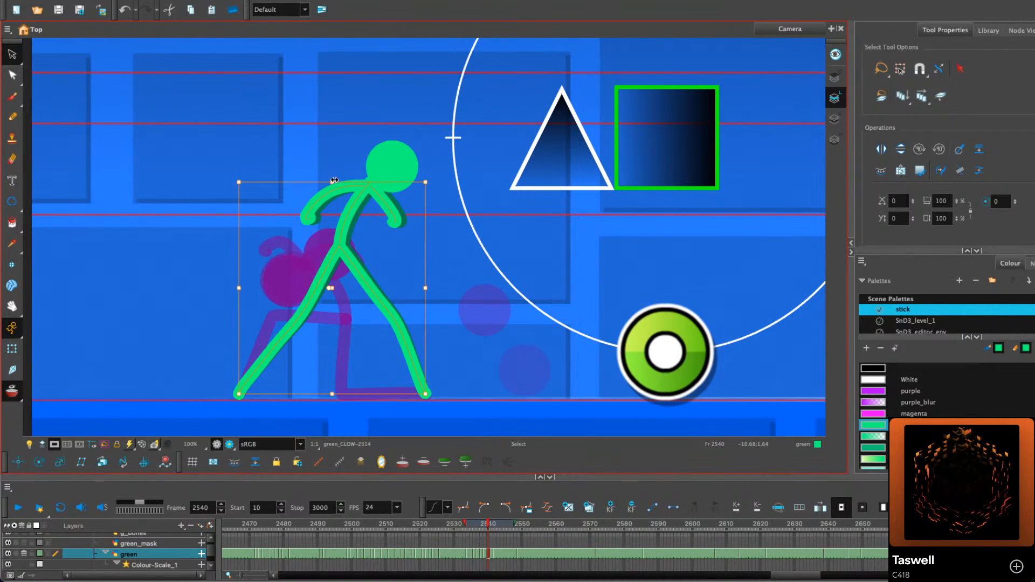
click(408, 164)
drag(405, 171, 396, 180)
Shift the torso and arms of the frame 2540 pose back, lowering both hands slightly to trail the standing pose
click(460, 182)
mouse_move(414, 218)
mouse_down()
mouse_move(378, 207)
mouse_move(407, 224)
mouse_move(363, 247)
mouse_up()
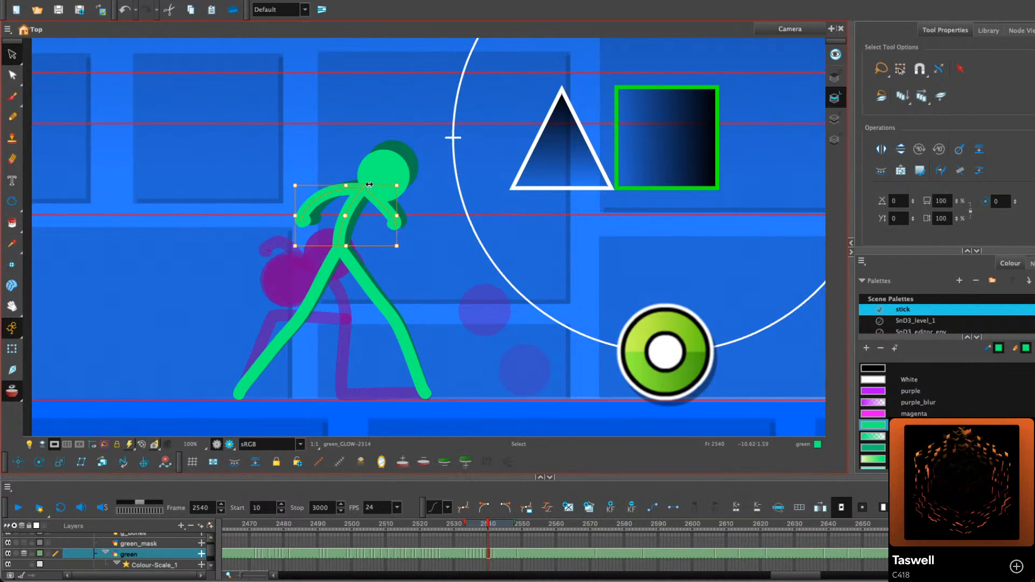
click(422, 164)
key(period)
key(period)
key(comma)
click(312, 208)
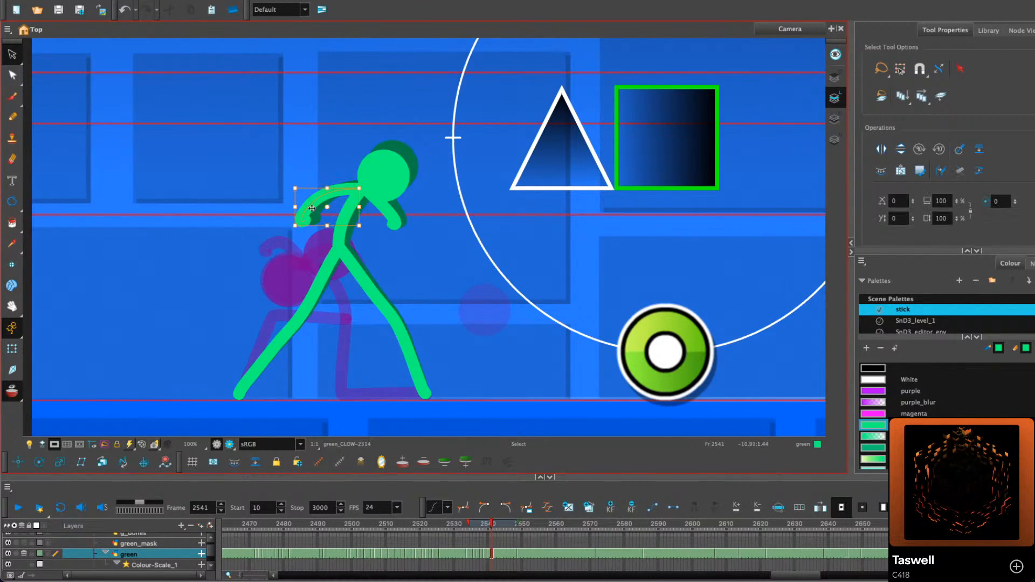
drag(292, 218, 292, 222)
click(393, 217)
drag(404, 228, 398, 233)
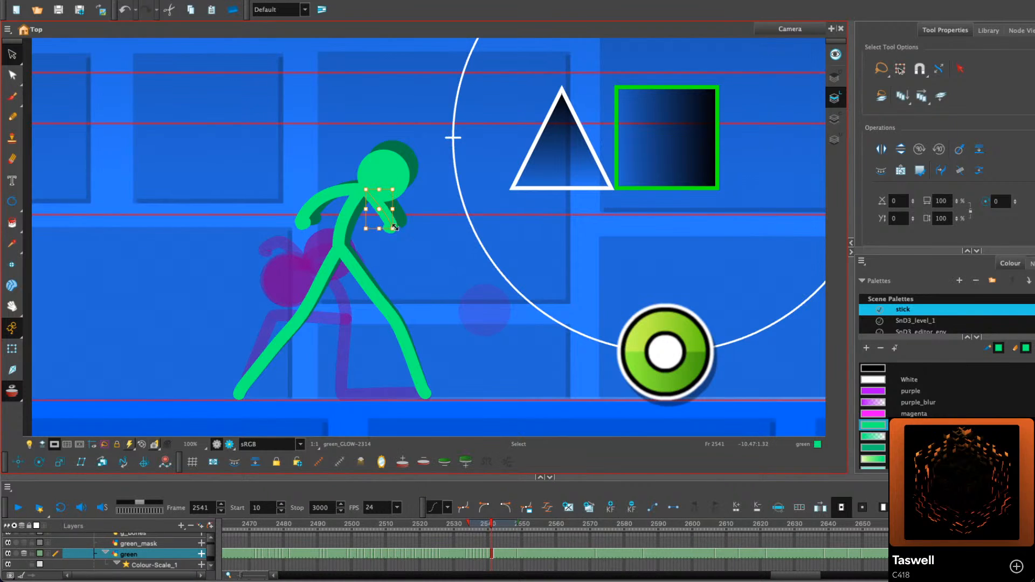
click(432, 216)
Lean the standing figure's body slightly back at frame 2542 to ease it into the final pose, and select its head
key(period)
key(period)
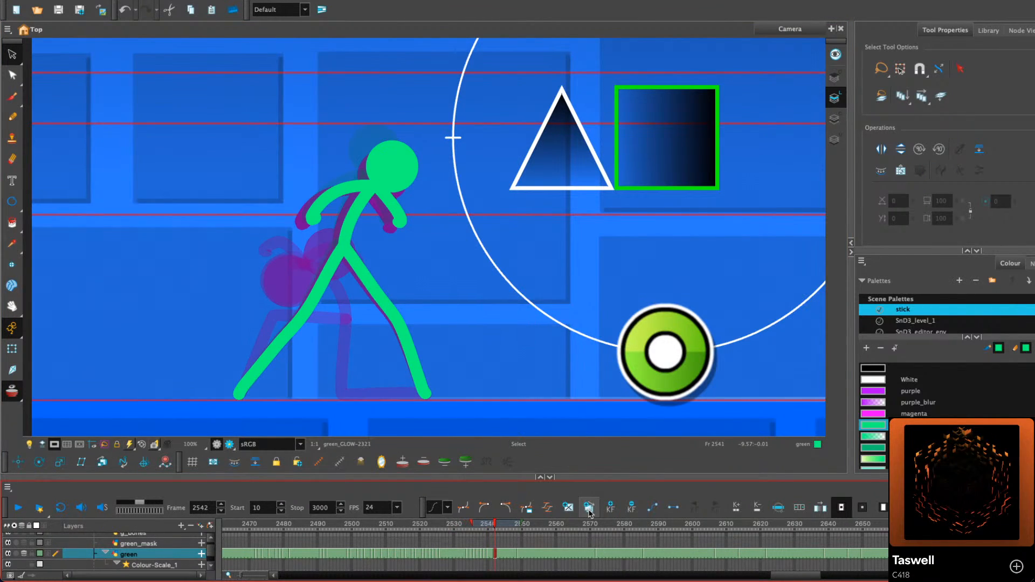
key(period)
key(period)
key(comma)
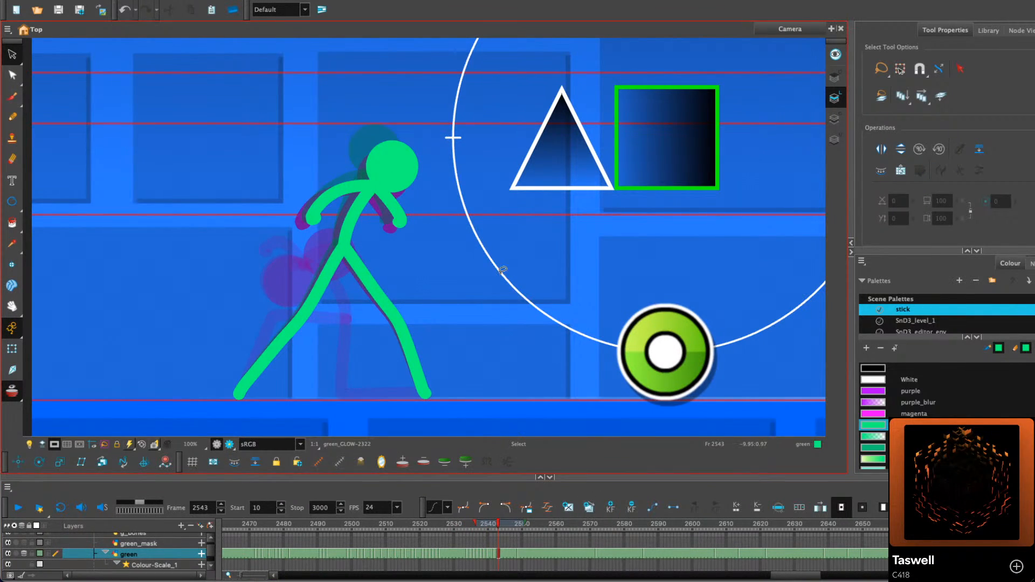
key(comma)
mouse_move(447, 225)
mouse_down()
mouse_move(255, 298)
mouse_move(431, 404)
mouse_up()
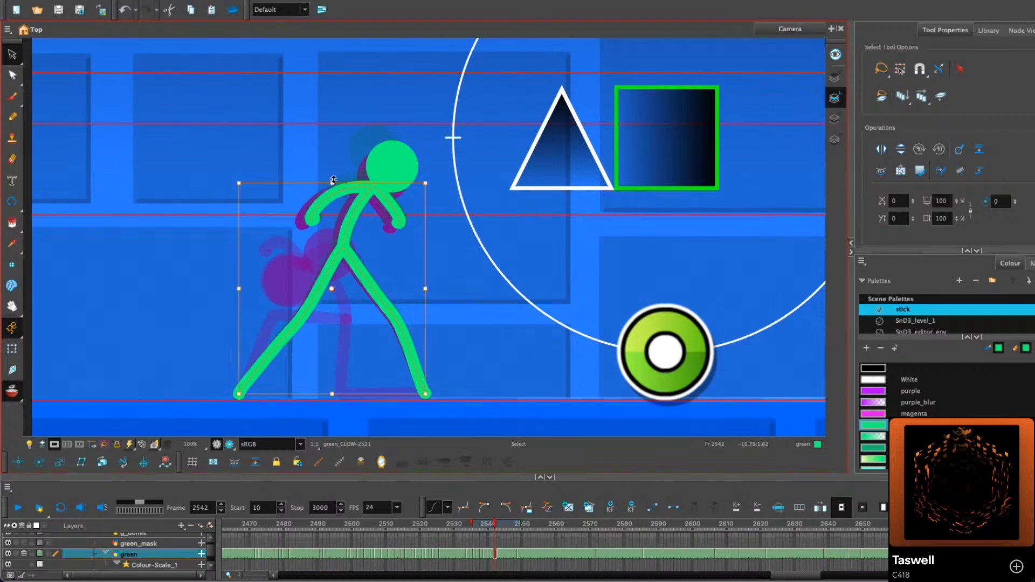
mouse_move(457, 199)
mouse_down()
mouse_move(348, 189)
mouse_move(377, 160)
mouse_move(435, 157)
mouse_move(442, 183)
mouse_up()
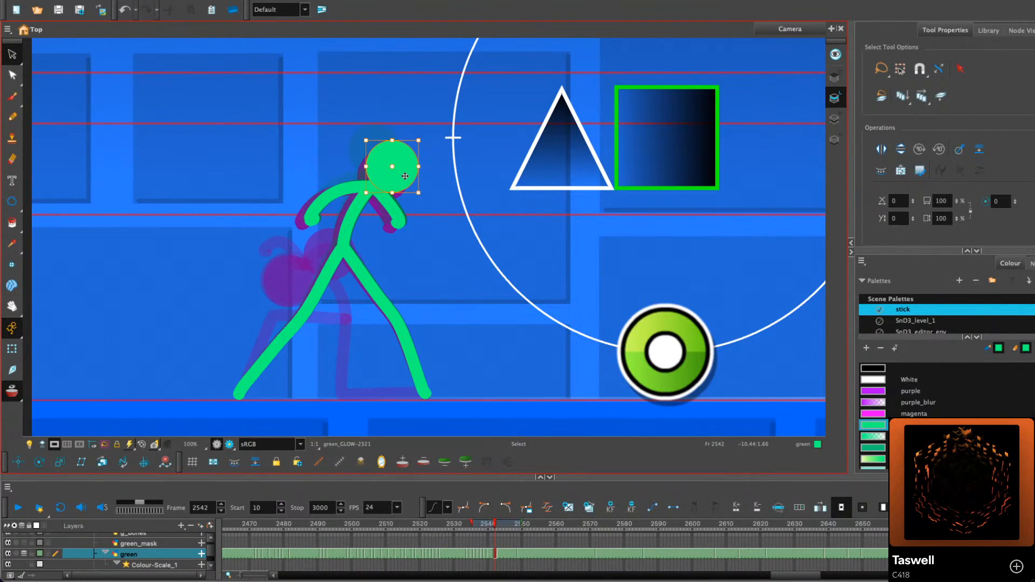
Step back and forth through the rise, play it, and scrub from frame 2529 to 2537 to examine the head's motion
key(comma)
key(comma)
key(comma)
key(comma)
key(comma)
key(comma)
key(comma)
key(comma)
key(comma)
key(comma)
key(comma)
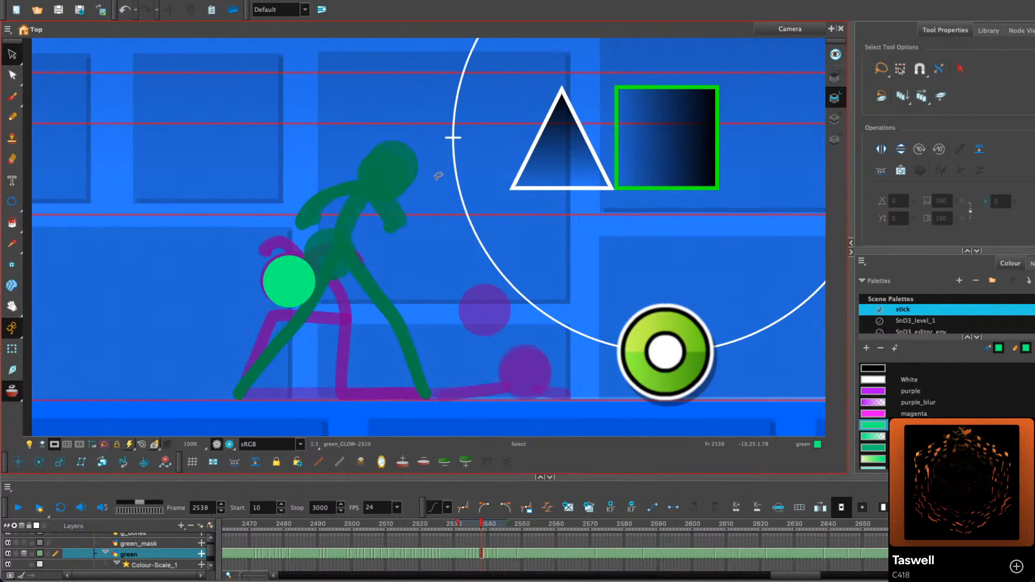
key(period)
key(period)
key(period)
key(period)
key(period)
key(period)
key(period)
key(period)
key(period)
key(period)
key(period)
key(period)
key(period)
key(period)
key(period)
key(period)
key(period)
key(period)
key(period)
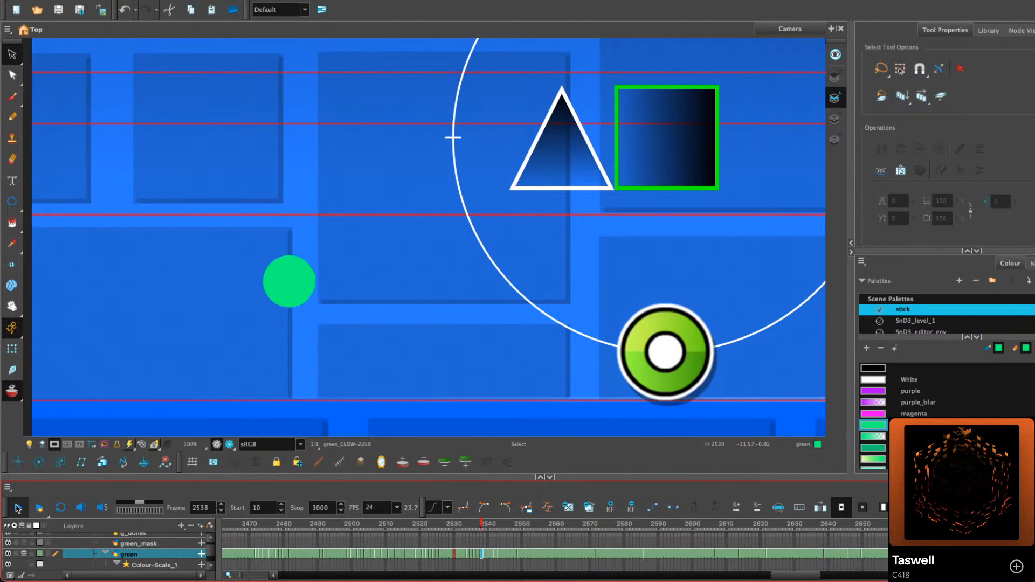
click(454, 528)
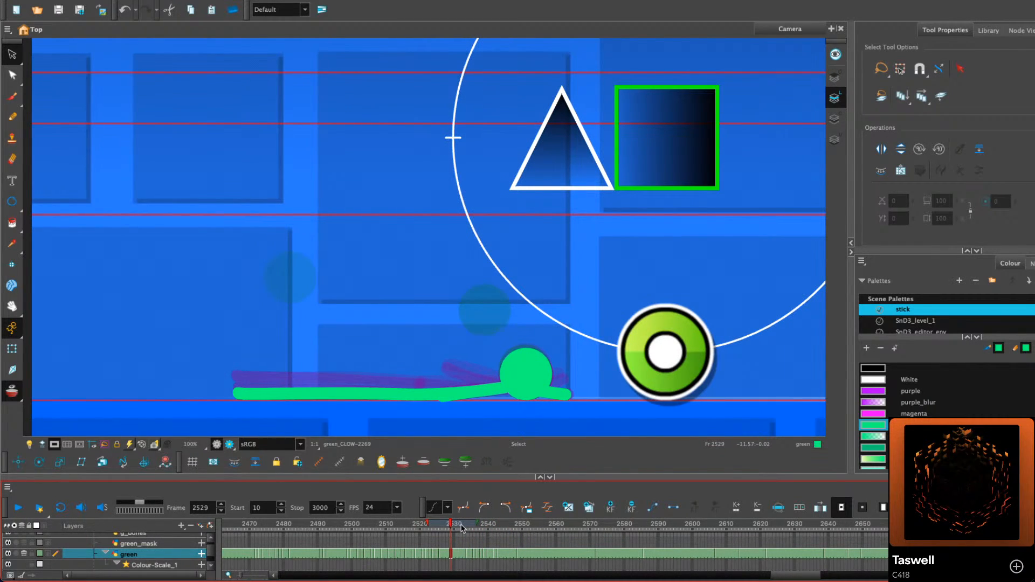
drag(461, 528, 478, 529)
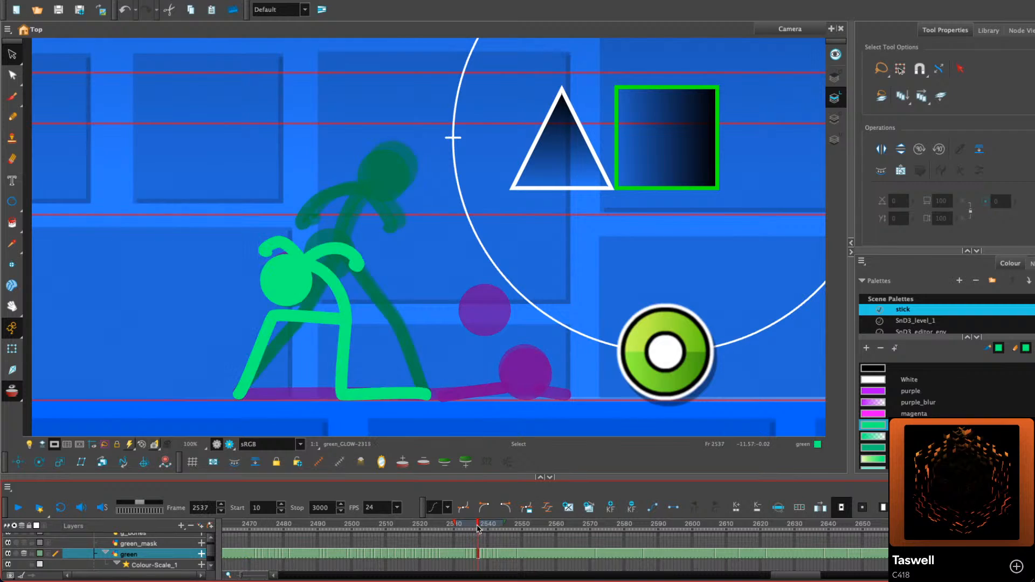
Nudge the head-only in-between slightly up and forward at frame 2535 and copy it
key(comma)
key(comma)
key(comma)
key(comma)
key(period)
key(period)
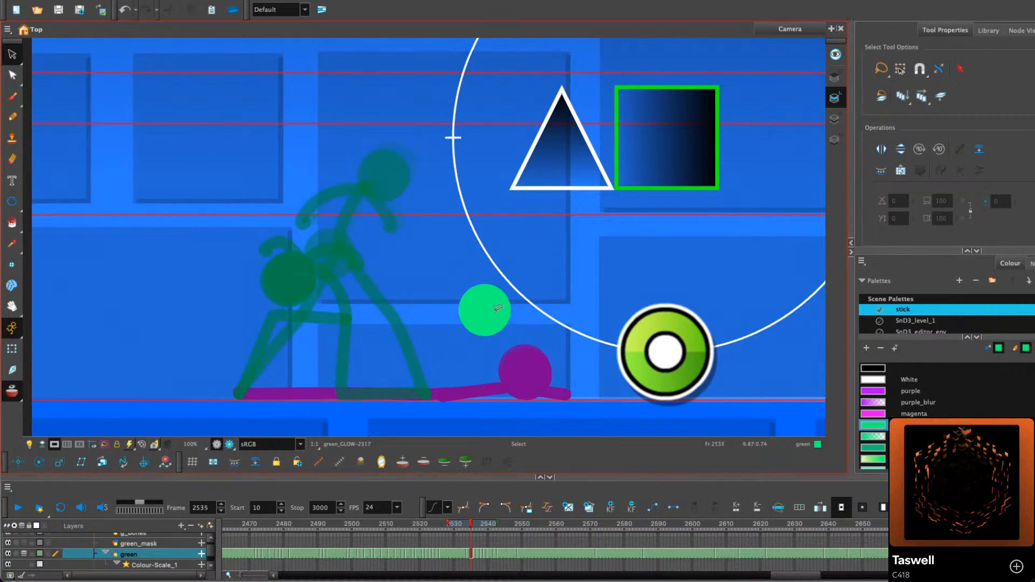
click(496, 308)
right_click(503, 300)
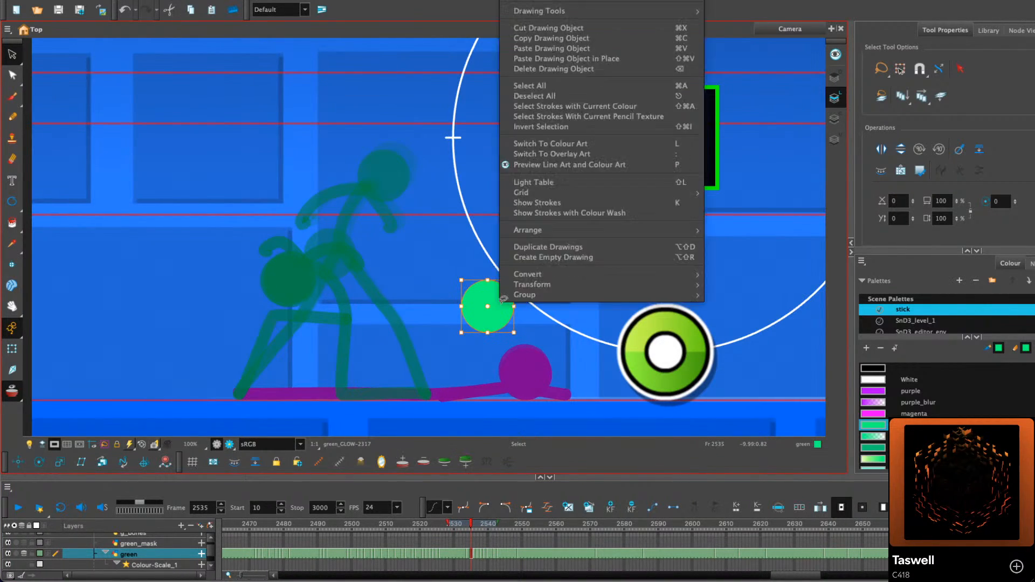
right_click(501, 299)
click(539, 314)
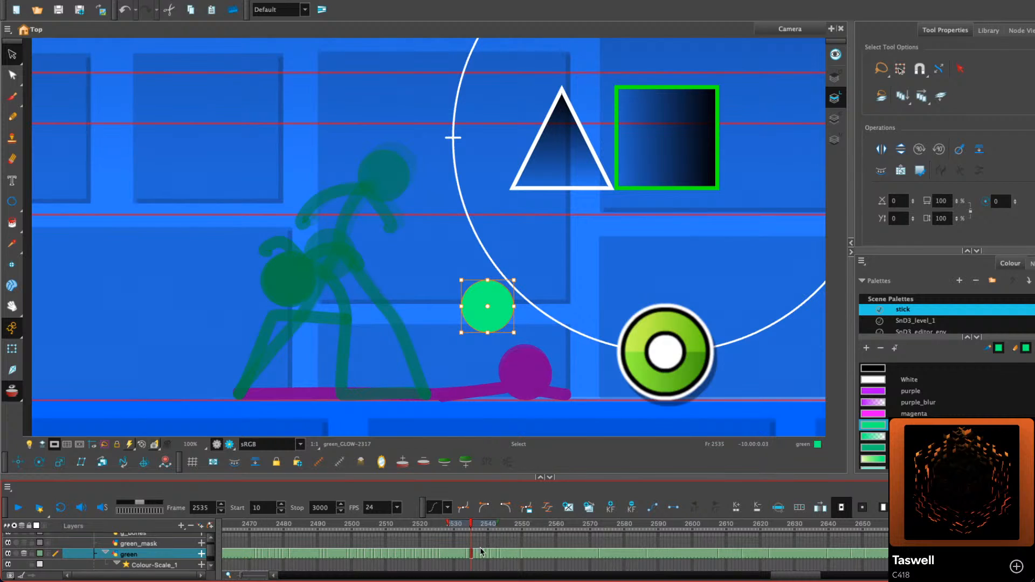
Paste the head into a new in-between at frame 2536 and move it up and back, just above the kneeling head
key(period)
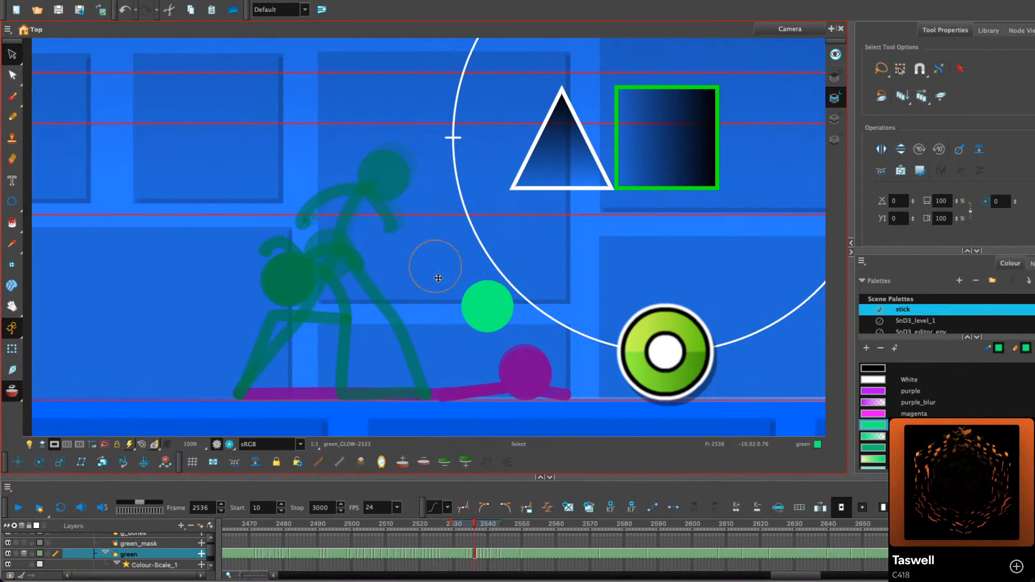
key(period)
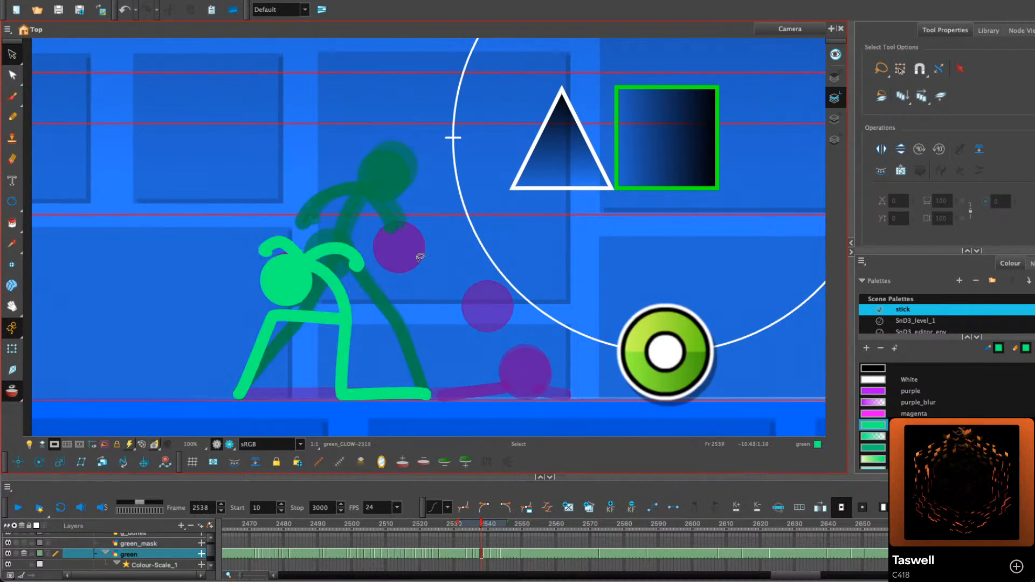
key(comma)
key(comma)
key(comma)
key(comma)
key(period)
key(period)
key(period)
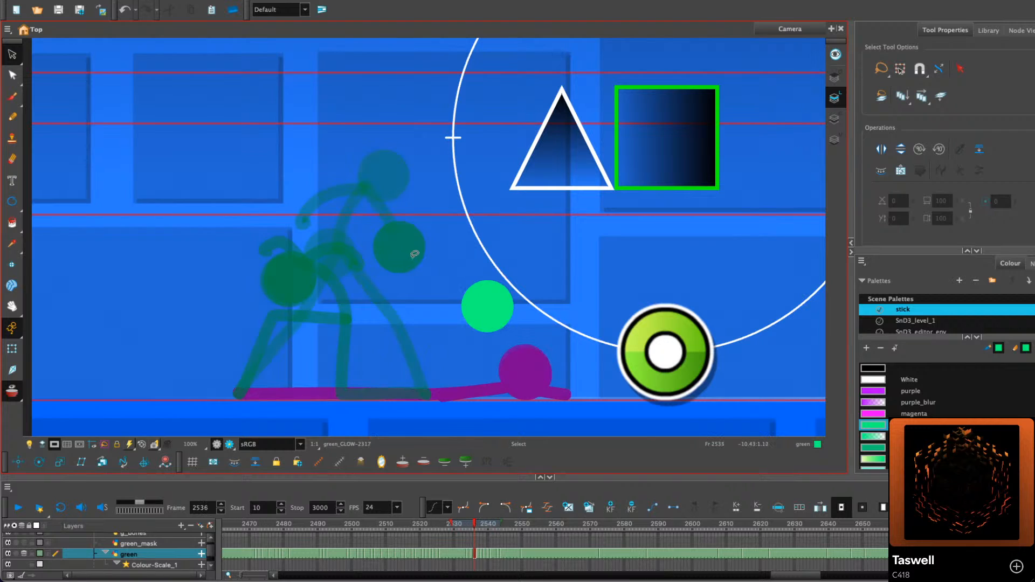
drag(403, 255, 322, 254)
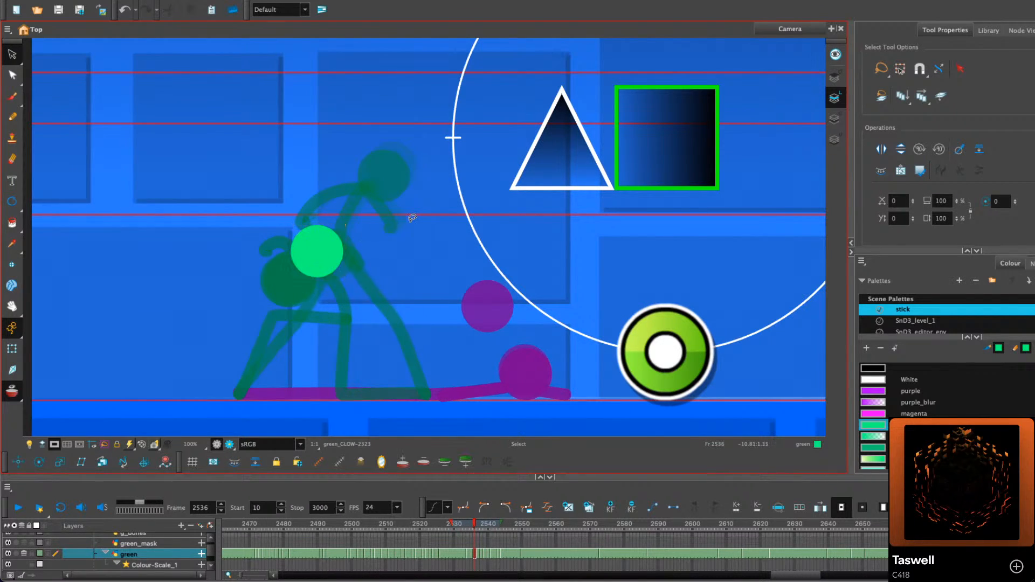
Step through the updated head in-betweens and play the animation from frame 2507 to check the rise
key(period)
key(period)
key(period)
key(comma)
key(comma)
key(comma)
key(comma)
key(comma)
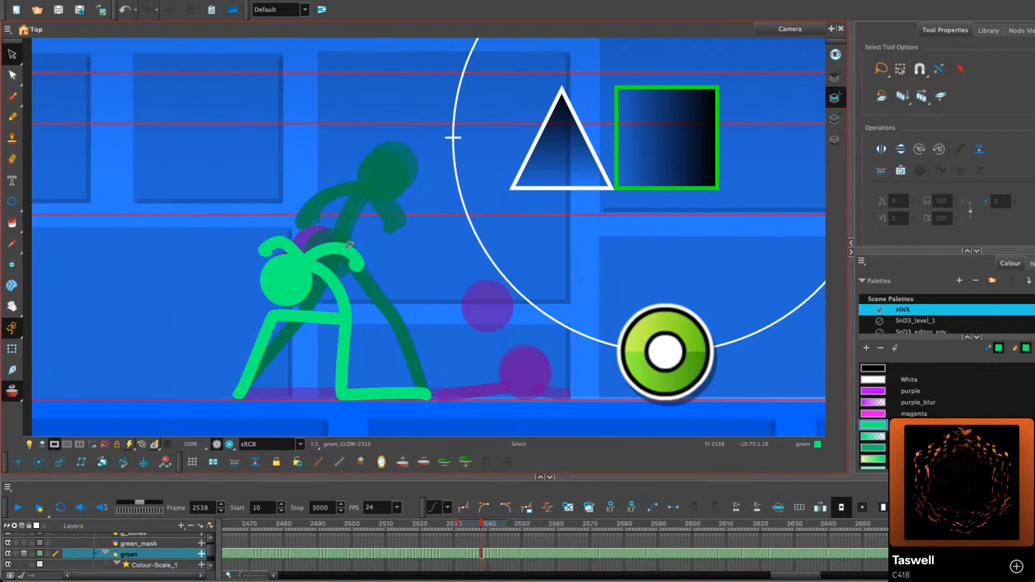
click(461, 523)
mouse_move(461, 526)
mouse_down()
mouse_move(479, 526)
mouse_move(490, 490)
mouse_move(410, 526)
mouse_up()
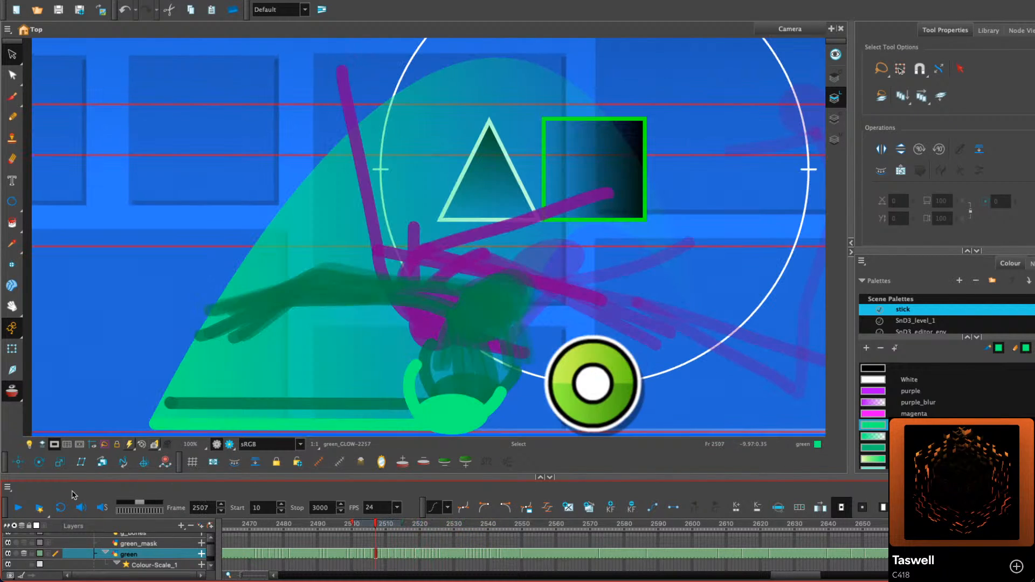
click(18, 508)
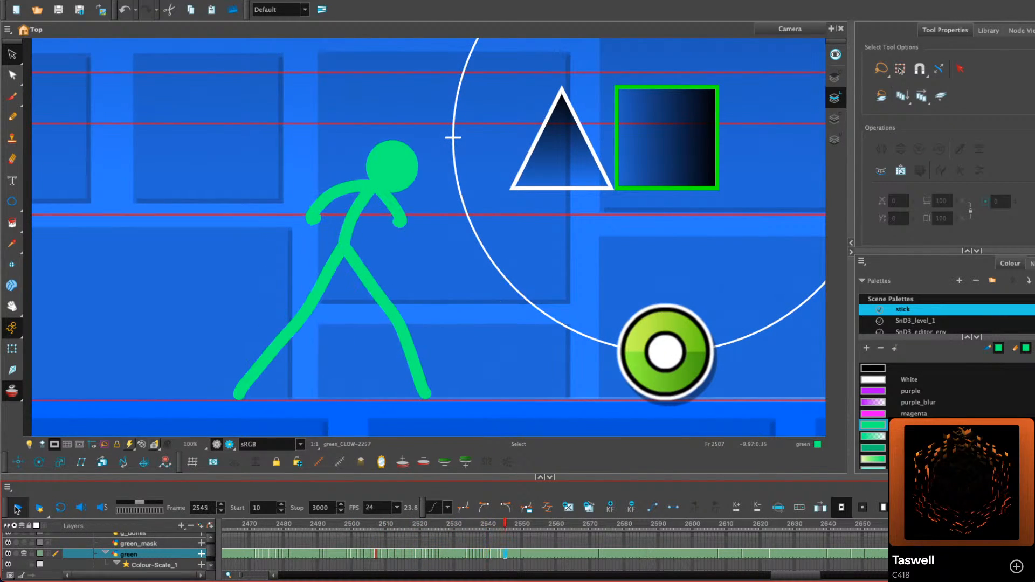
click(18, 508)
Extend the exposure of the head-only in-betweens that follow the kneeling pose on the green layer
click(479, 526)
key(.)
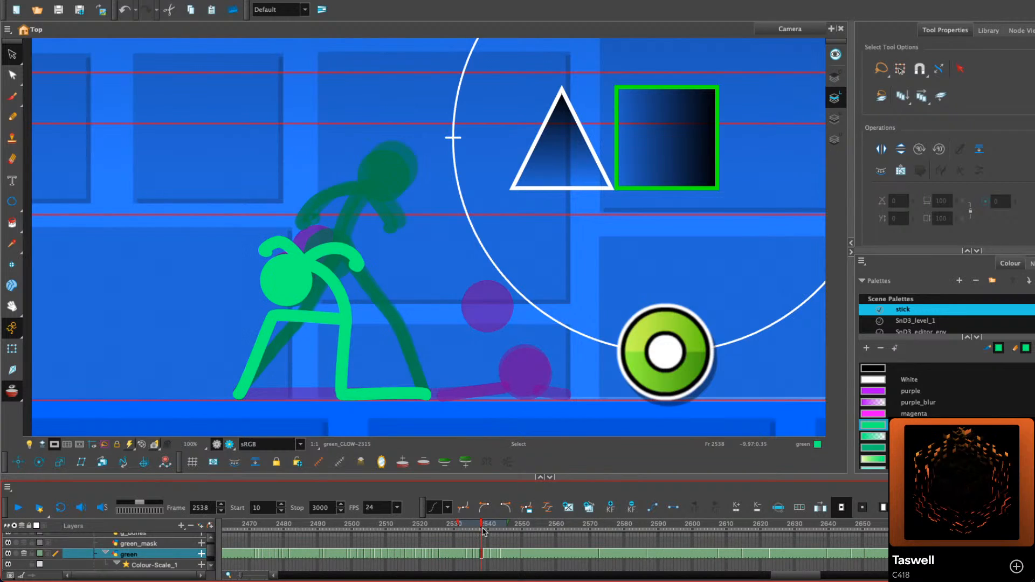
key(.)
key(.)
click(490, 556)
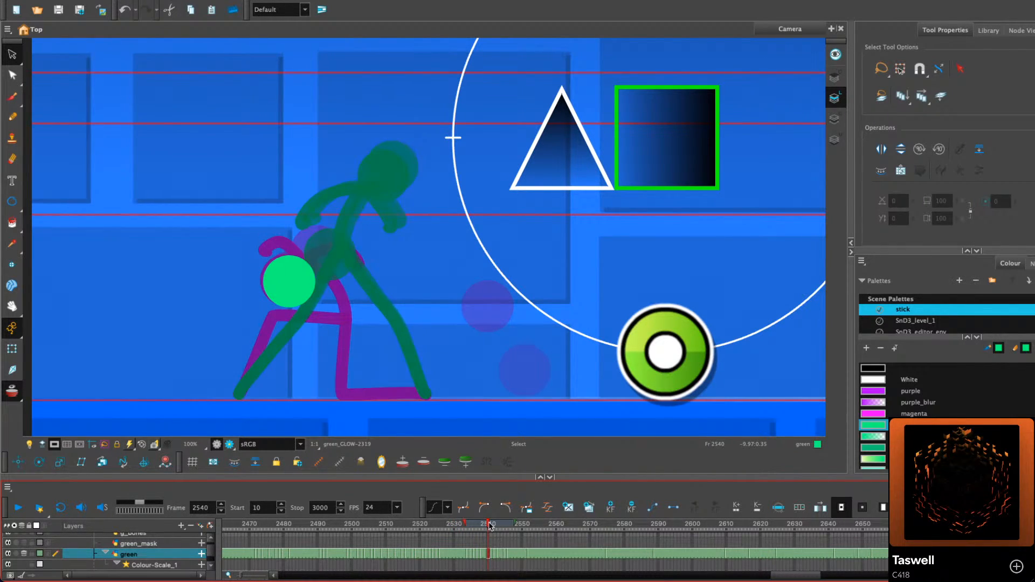
Scrub back to frame 2534 and play the retimed rise from the ground to the standing pose
drag(491, 527, 470, 527)
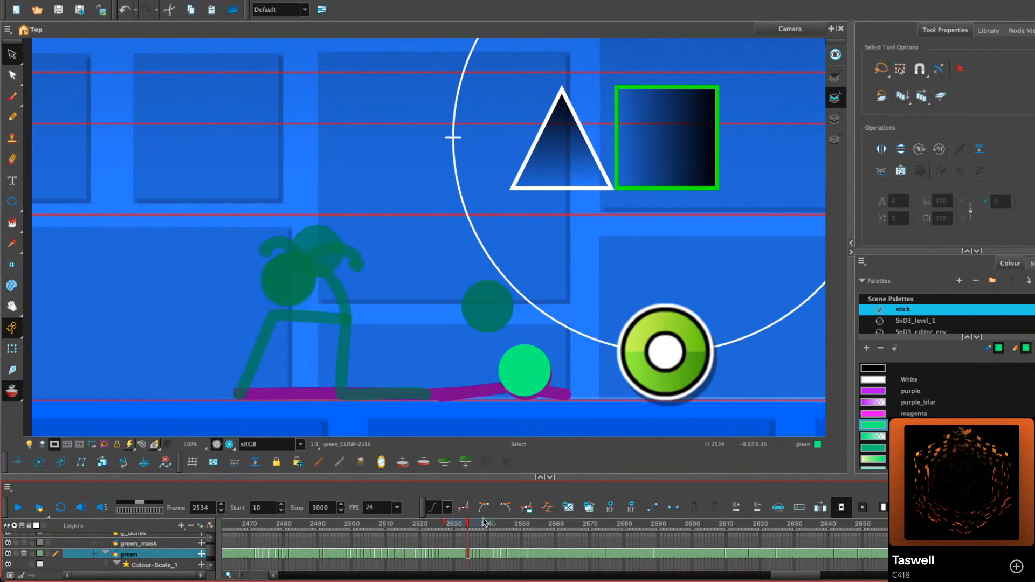
click(18, 507)
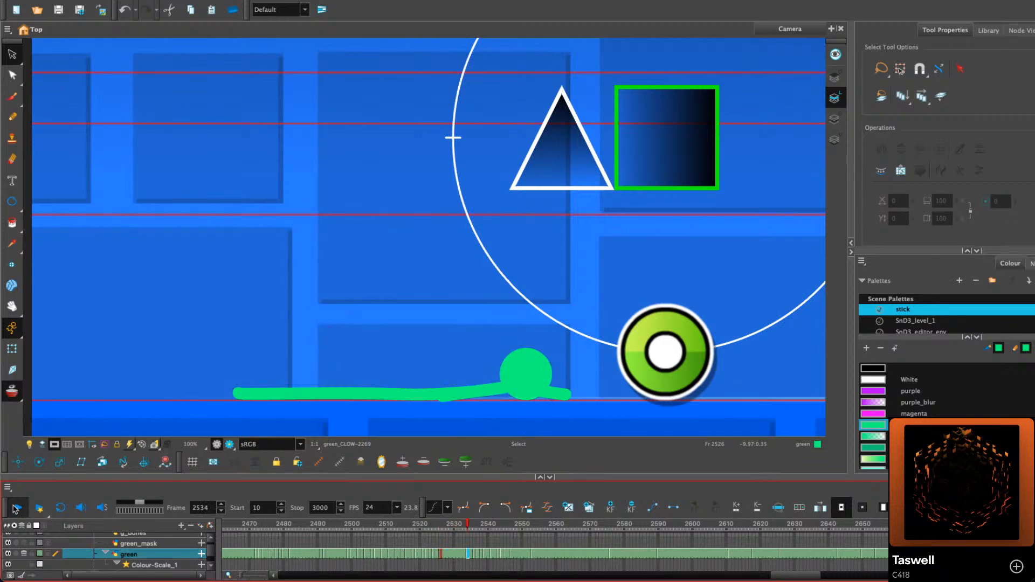
click(16, 509)
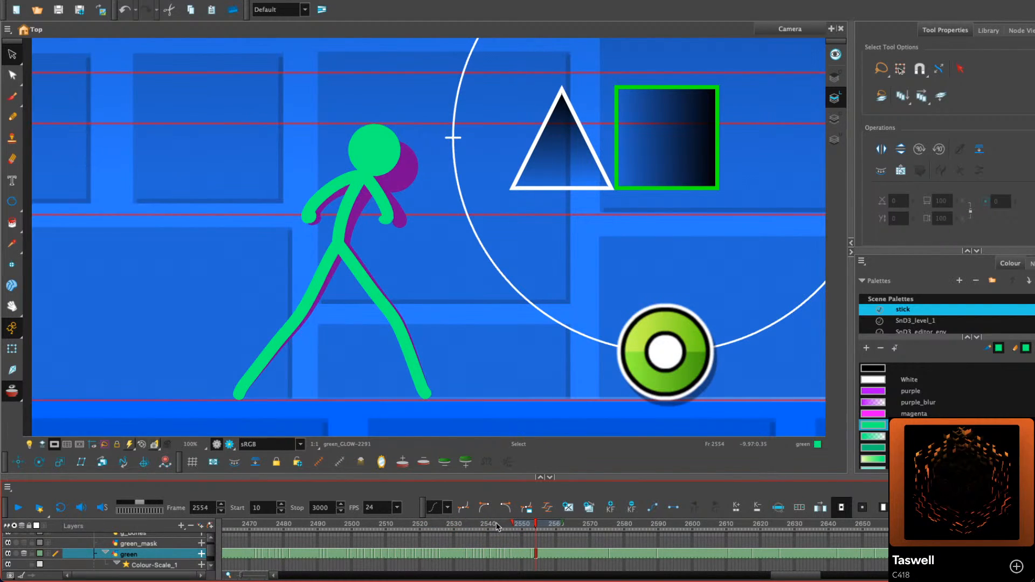
Angle the figure's front arm lower and farther back at frame 2544, and adjust the same arm's pose at frame 2545
mouse_move(485, 527)
mouse_down()
mouse_move(477, 528)
mouse_move(512, 528)
mouse_move(498, 527)
mouse_up()
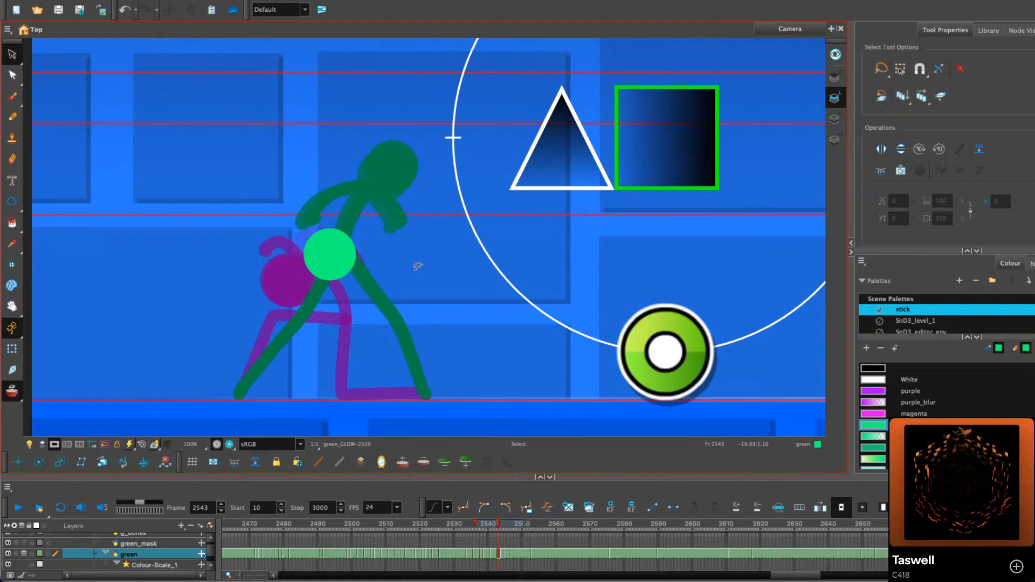
key(period)
click(388, 210)
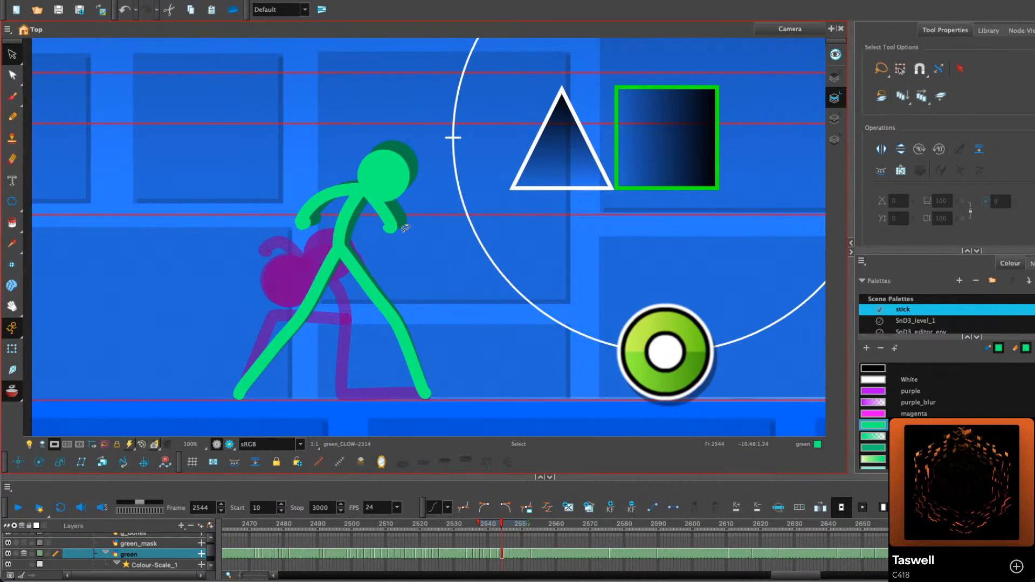
key(period)
click(400, 213)
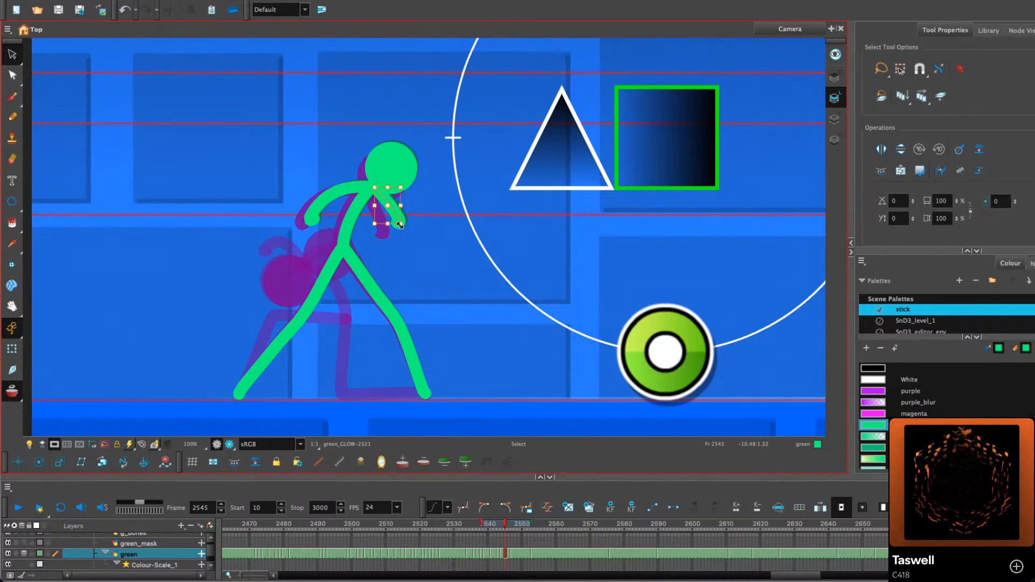
mouse_move(400, 214)
mouse_down()
mouse_move(354, 216)
mouse_move(357, 172)
mouse_up()
click(422, 215)
Extend the rear arm slightly down and back at frame 2544 and reshape its hand curl with the Contour Editor
key(comma)
key(comma)
key(period)
click(302, 215)
scroll(359, 211, up, 3)
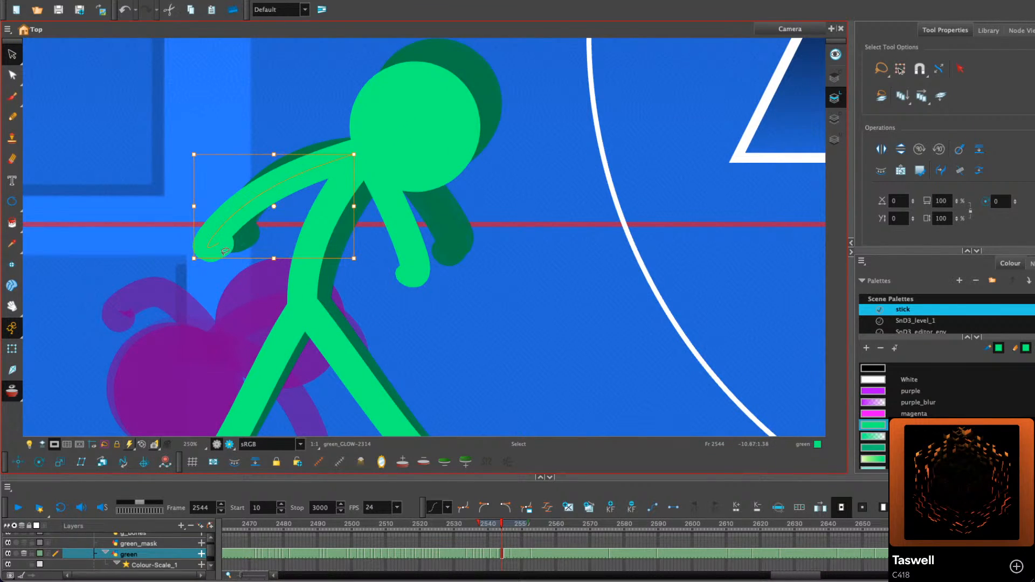
drag(194, 258, 183, 271)
click(12, 75)
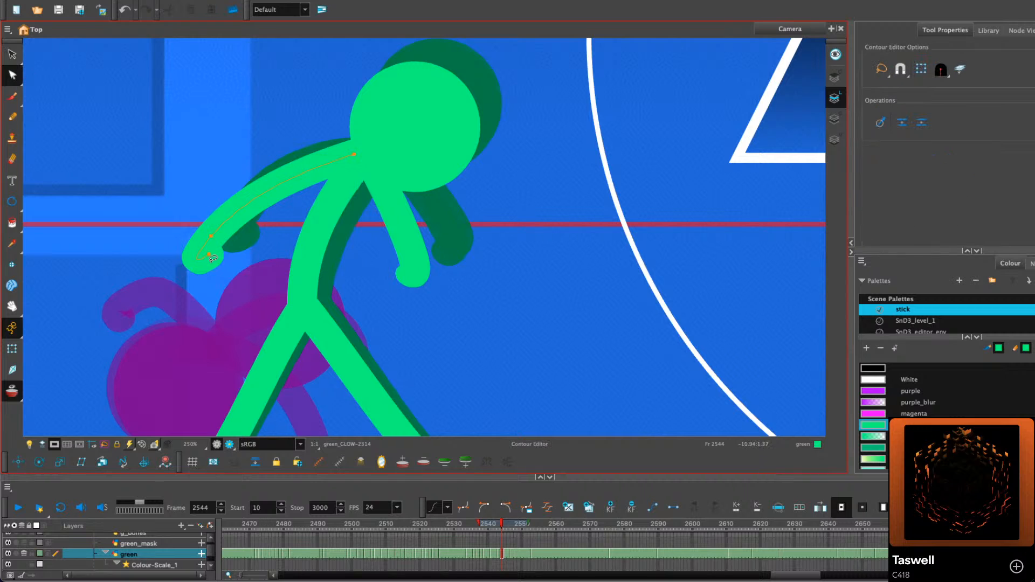
click(212, 239)
drag(199, 248, 204, 253)
click(274, 255)
Advance to frame 2547 and reshape the curl of the rear hand slightly with the Contour Editor
key(period)
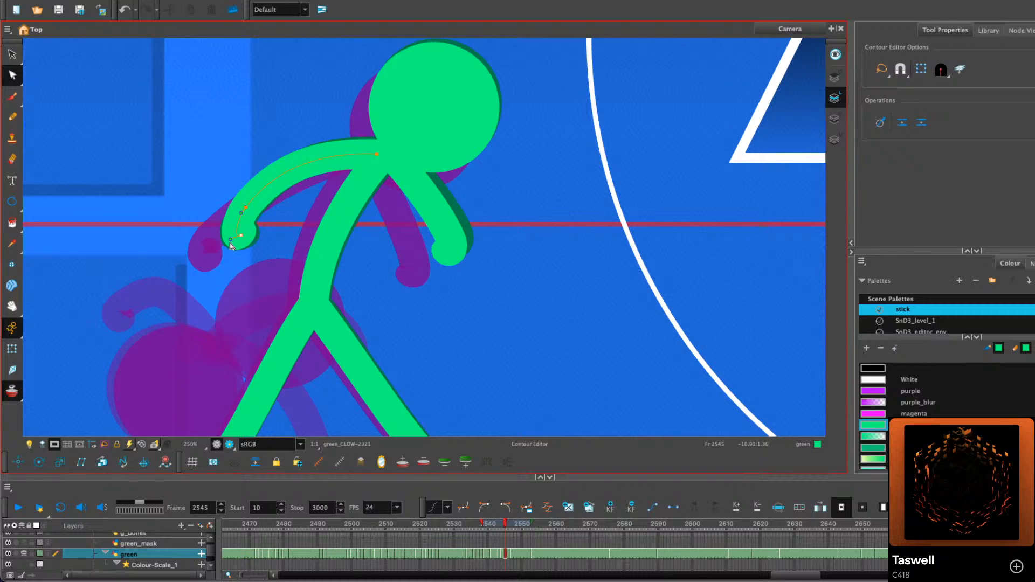
key(period)
key(period)
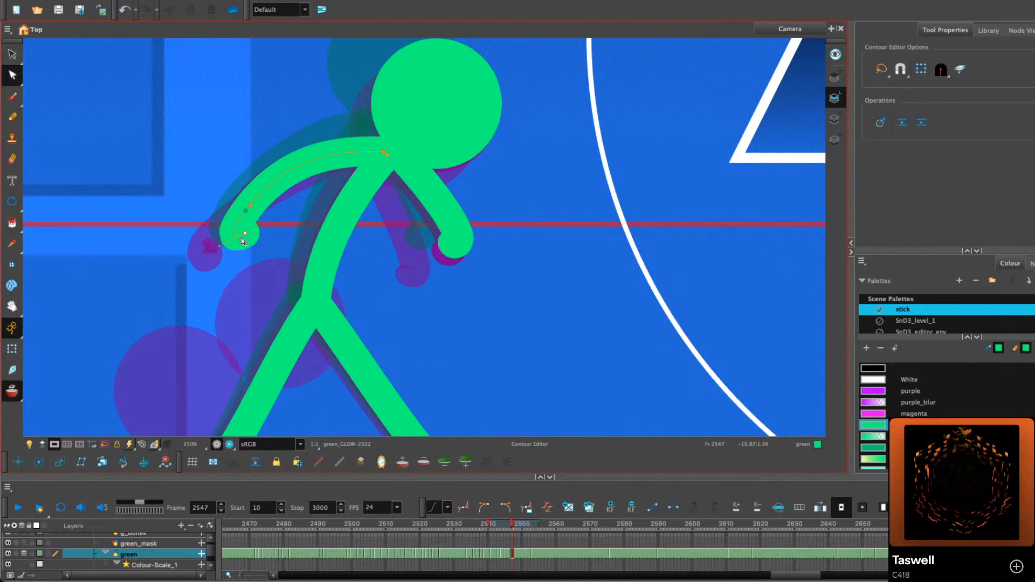
drag(238, 241, 228, 237)
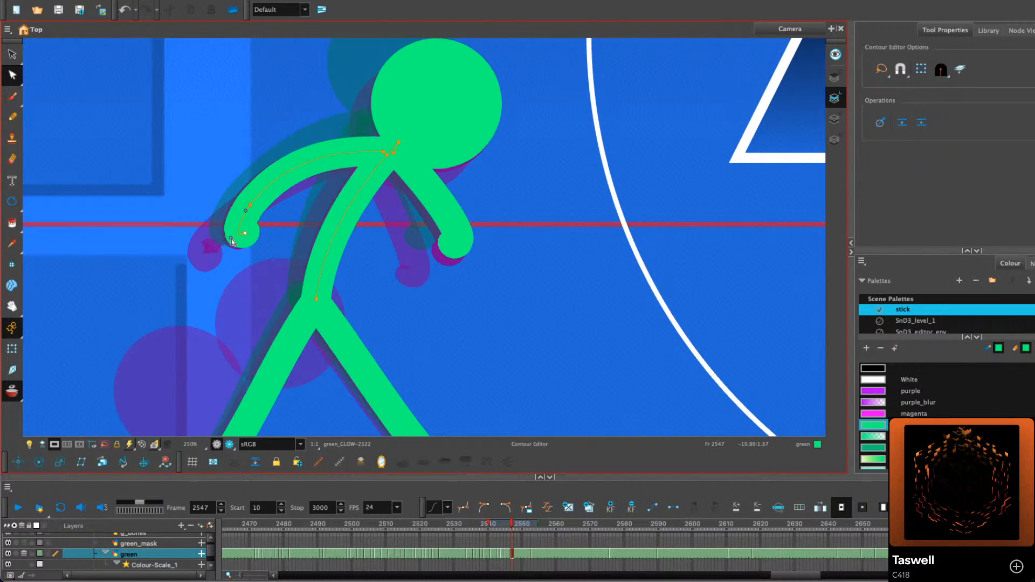
Play back the scene briefly and return to the green figure's frames from 2532 to 2535
click(18, 507)
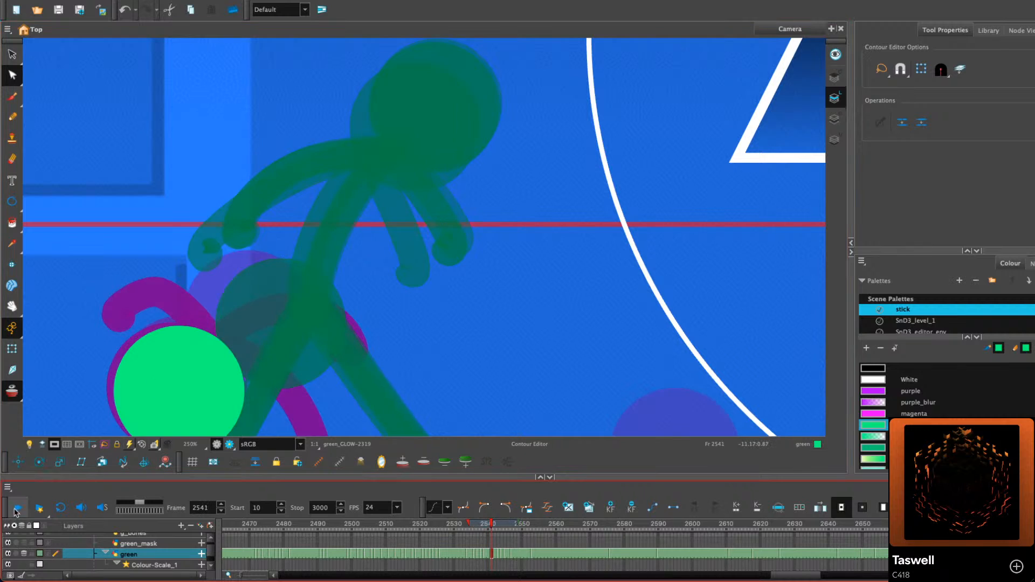
click(15, 510)
drag(502, 522, 462, 522)
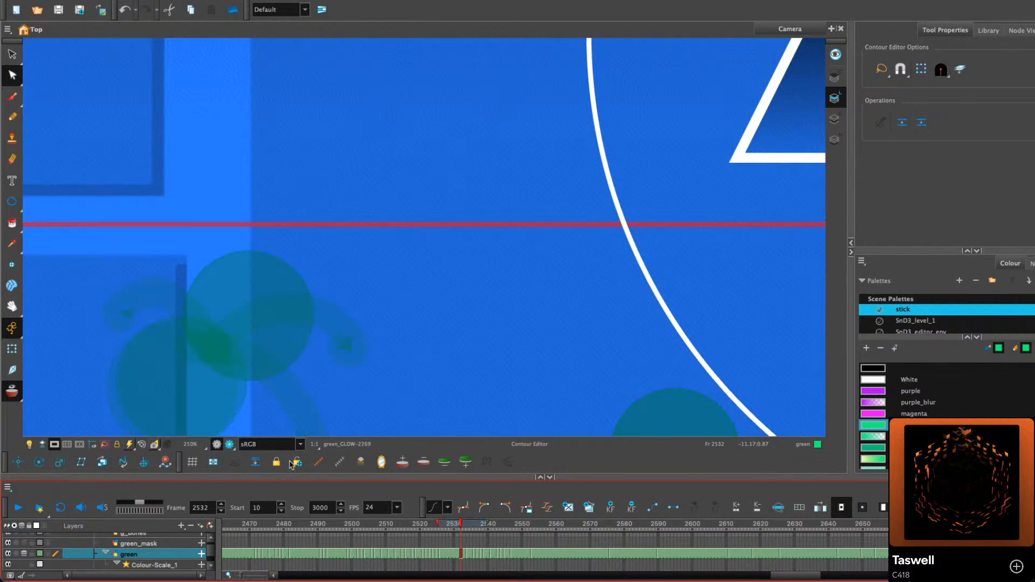
click(142, 446)
key(period)
key(period)
key(period)
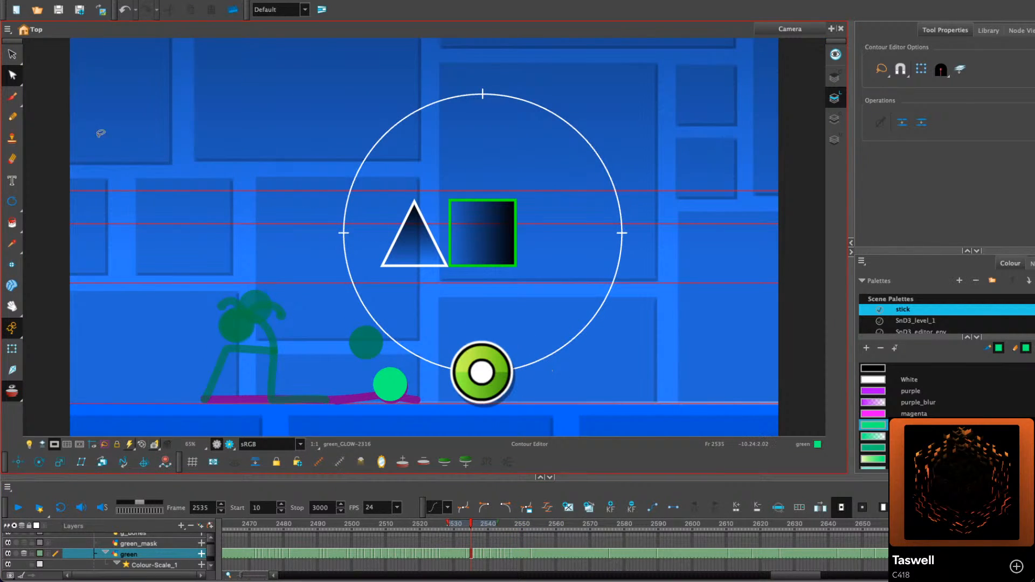
Compare the green figure's lying and getting-up poses by flipping through the frames around 2533 to 2538
click(13, 117)
key(2)
drag(436, 309, 532, 185)
key(comma)
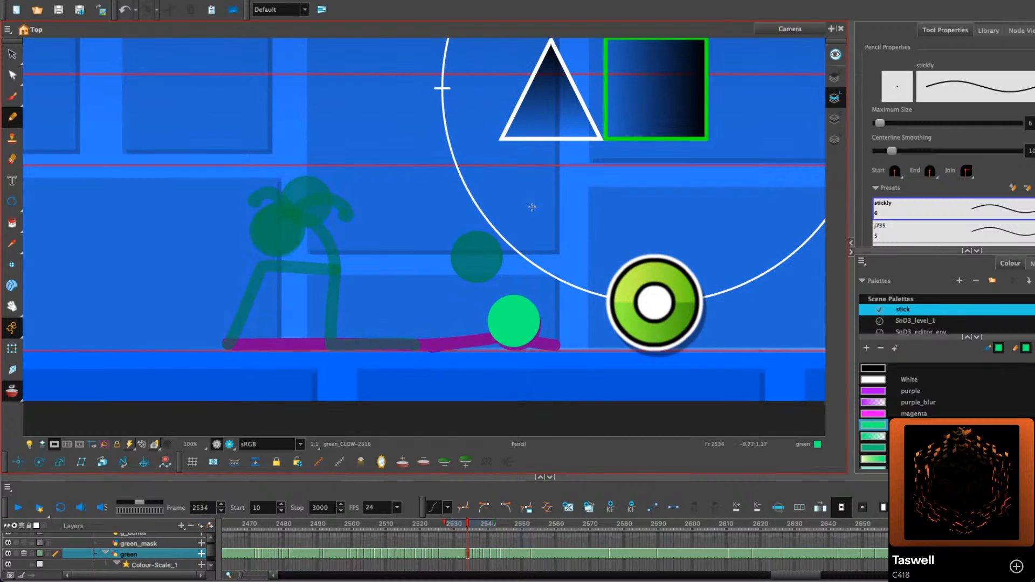
key(period)
key(period)
key(period)
key(period)
key(comma)
key(comma)
key(comma)
key(comma)
key(comma)
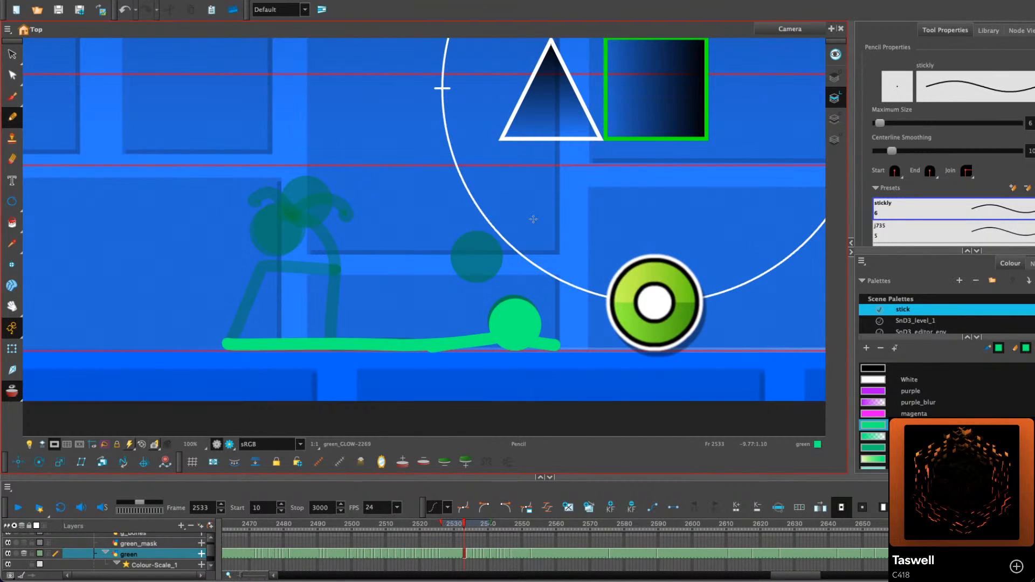
key(period)
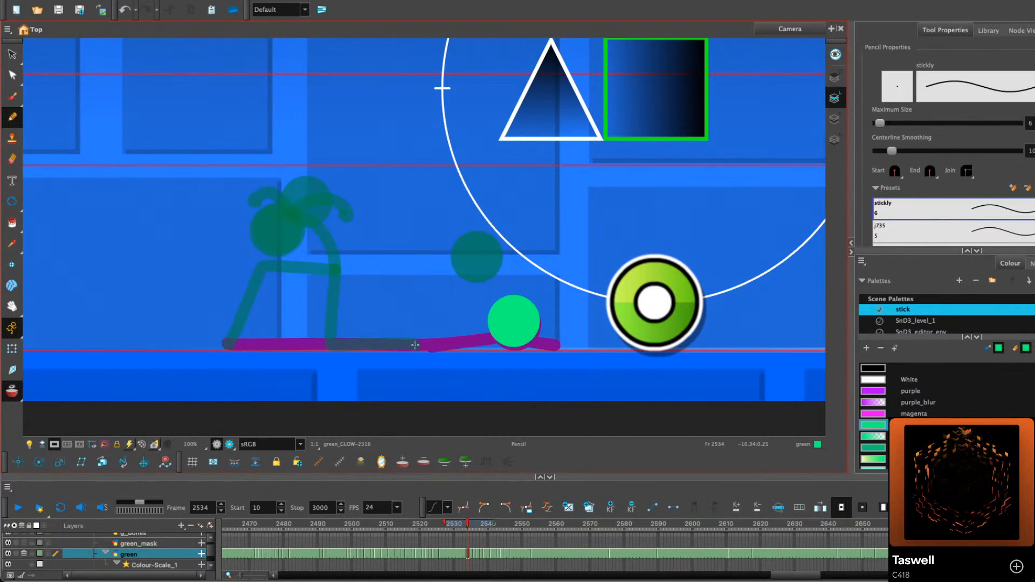
In frame 2537, draw the green figure's curved torso and its folded kneeling leg with the Pencil tool
key(period)
key(period)
key(period)
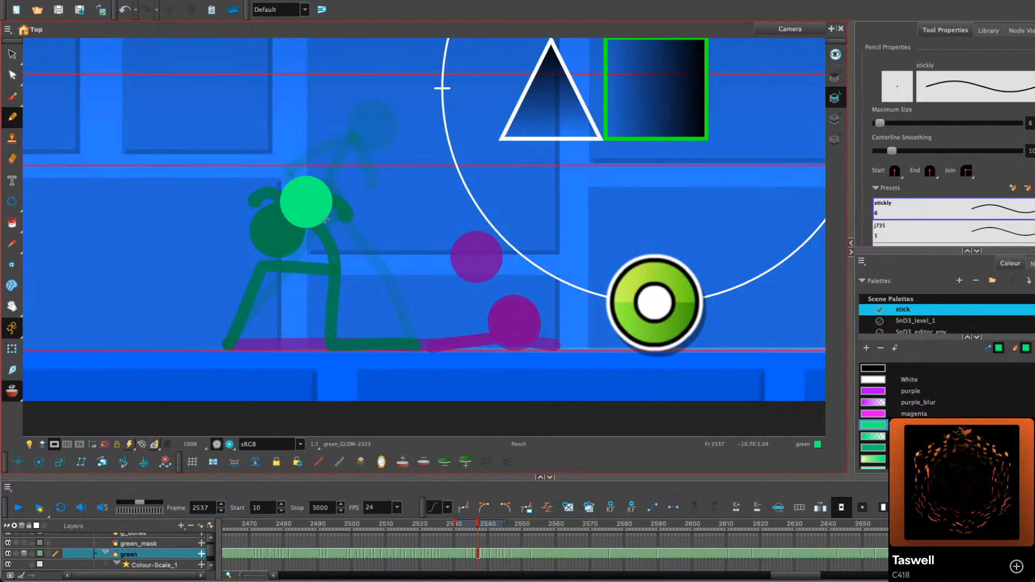
drag(322, 218, 351, 272)
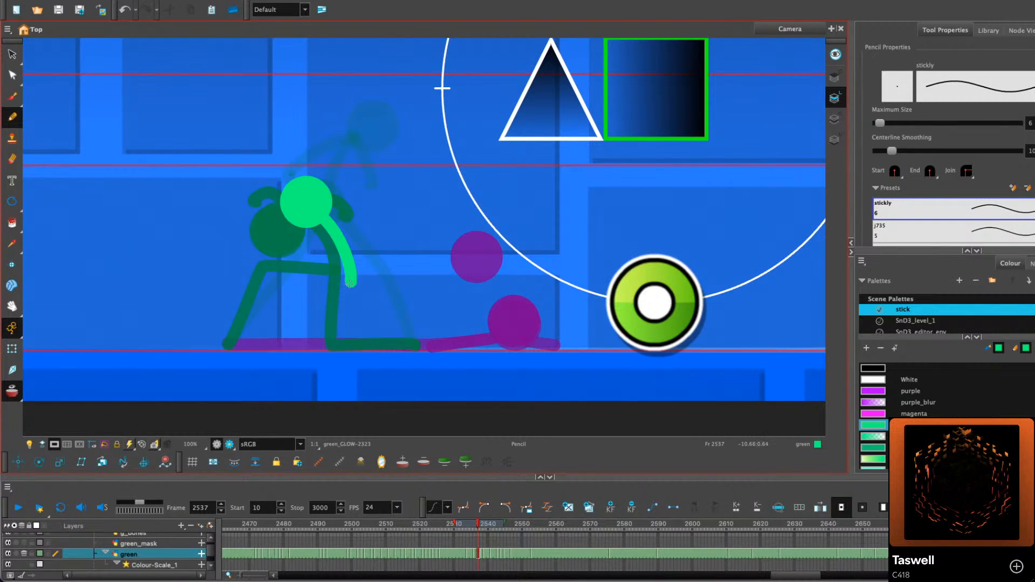
mouse_move(350, 283)
mouse_down()
mouse_move(320, 322)
mouse_move(391, 346)
mouse_up()
key(ctrl+z)
mouse_move(350, 283)
mouse_down()
mouse_move(304, 310)
mouse_move(385, 342)
mouse_up()
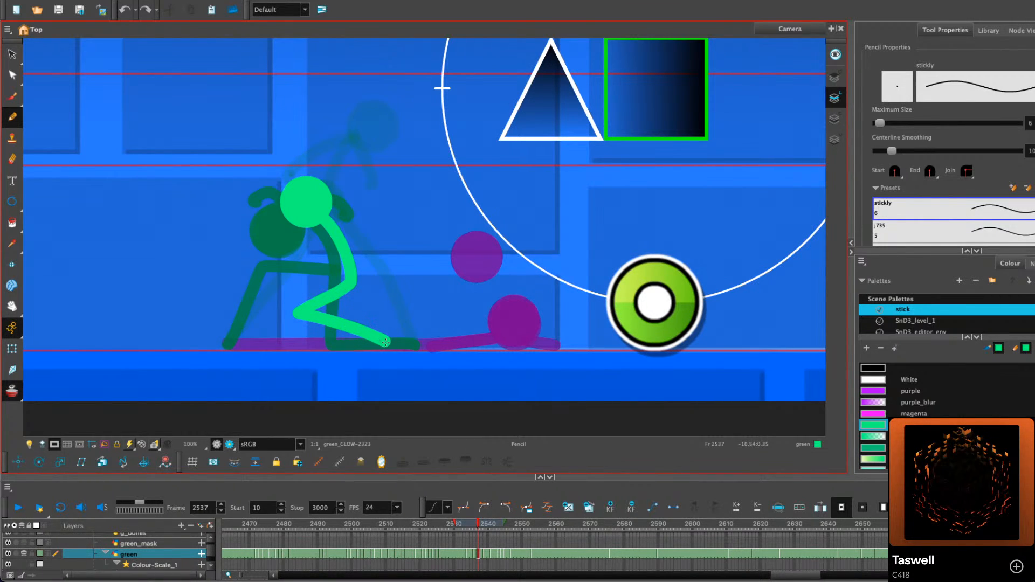
Check the poses back to frame 2533 and draw the second leg in frame 2537, bent with its foot on the ground
key(comma)
key(comma)
key(comma)
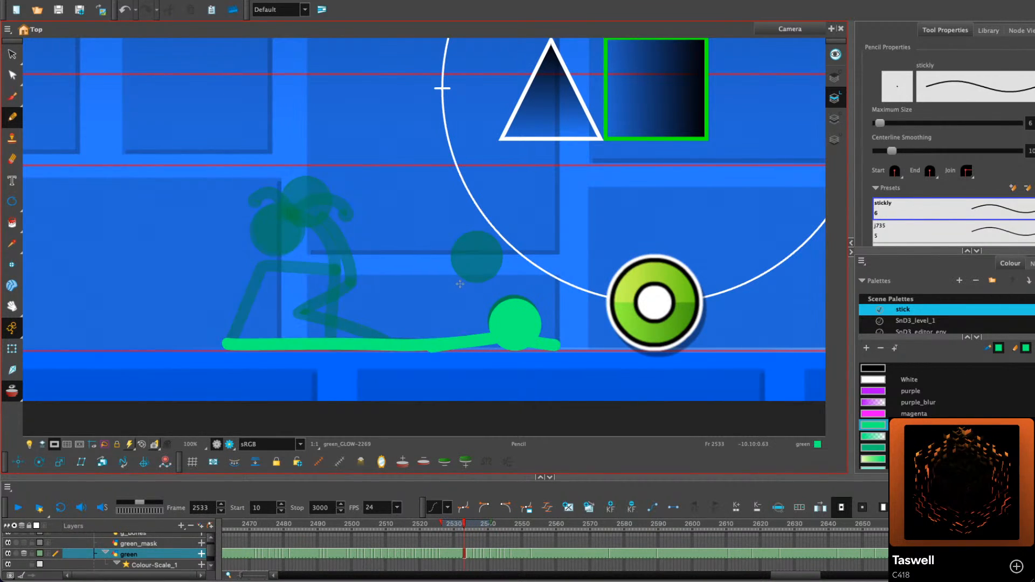
key(period)
key(period)
key(period)
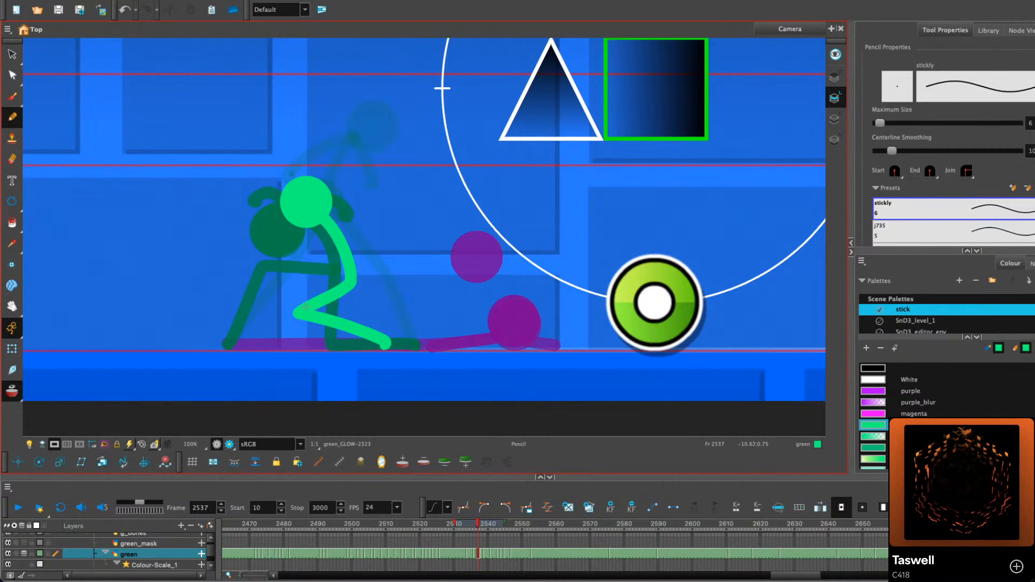
drag(229, 343, 251, 316)
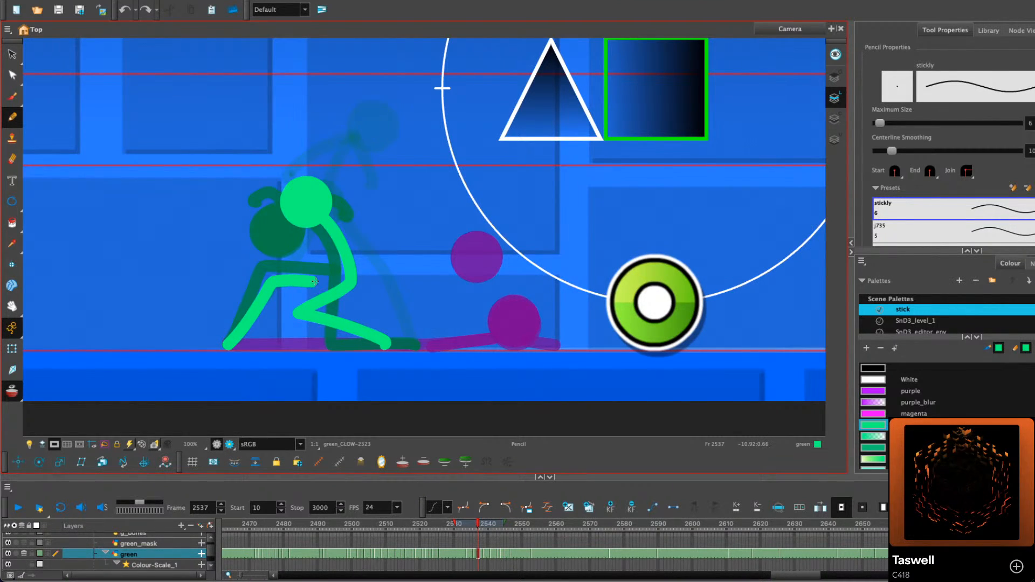
key(comma)
key(period)
Clean up the front leg's line in frame 2537 by deleting extra contour points and adjusting the knee curve
click(13, 75)
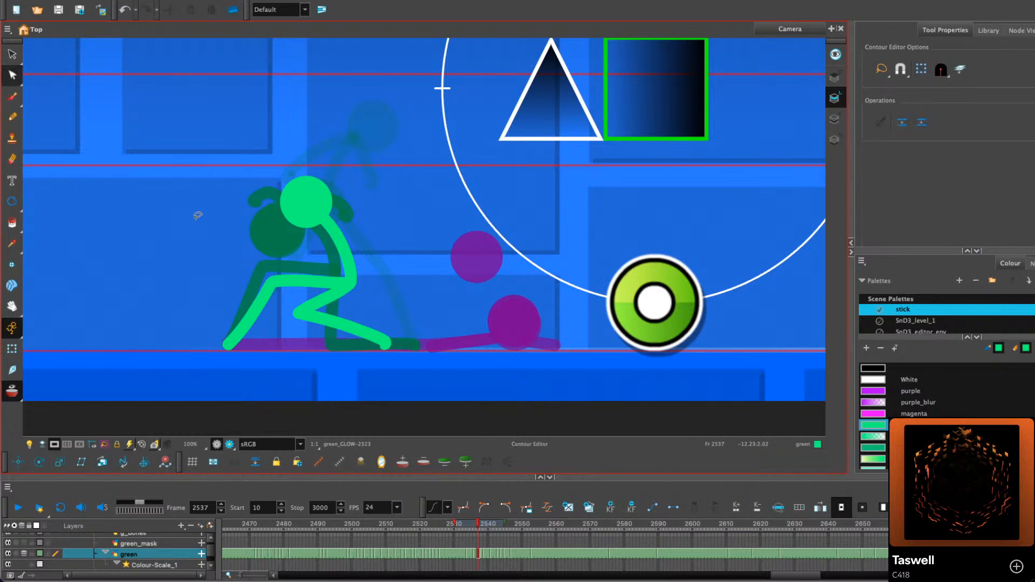
click(232, 347)
click(264, 296)
key(Delete)
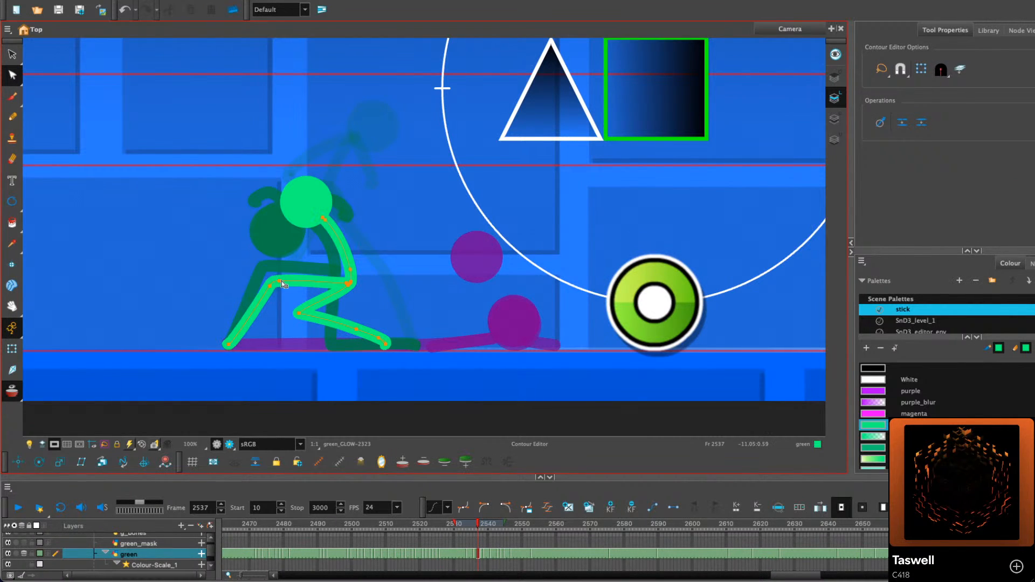
click(280, 281)
key(Delete)
drag(270, 287, 273, 282)
click(414, 198)
In frame 2534, draw the lying torso from the head and a slightly raised leg with the Pencil tool
key(alt+s)
key(comma)
key(comma)
key(comma)
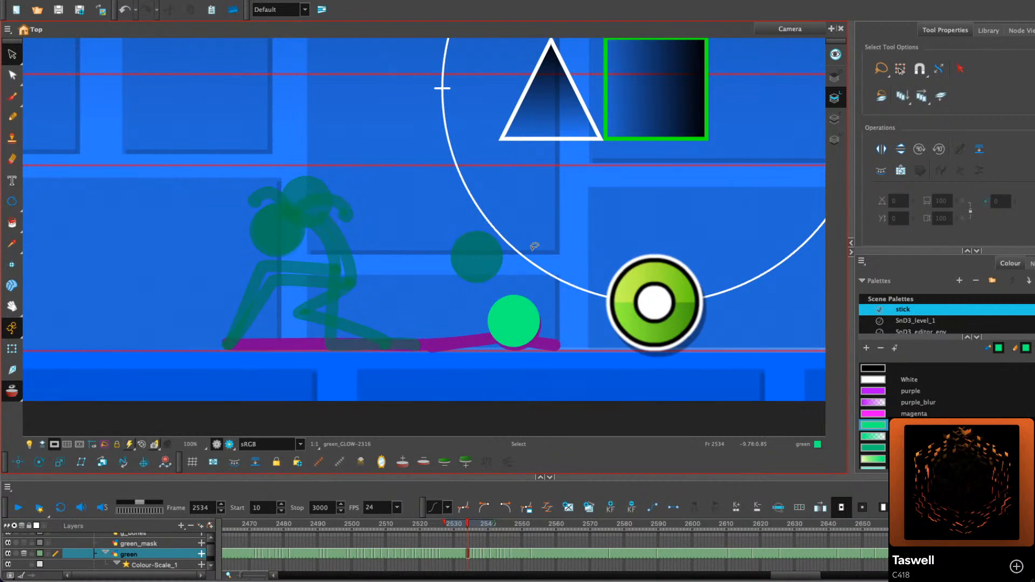
click(12, 117)
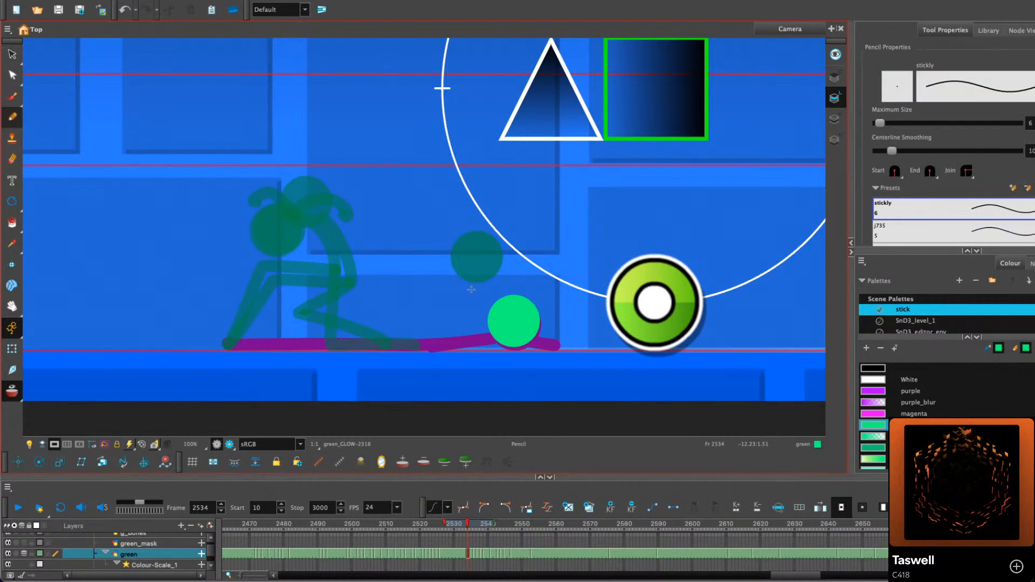
mouse_move(427, 343)
mouse_down()
mouse_move(417, 343)
mouse_move(489, 324)
mouse_up()
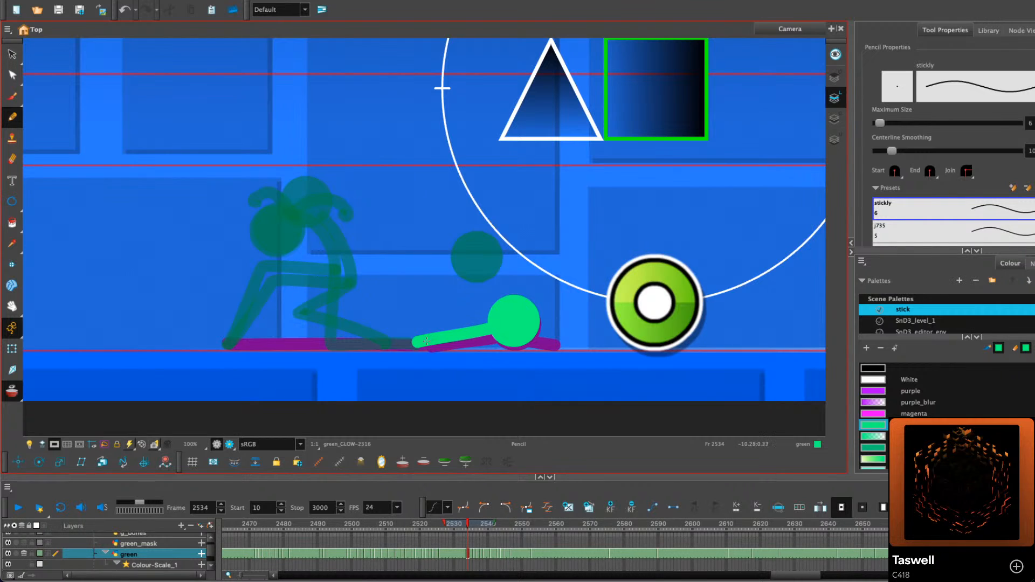
key(ctrl+z)
key(comma)
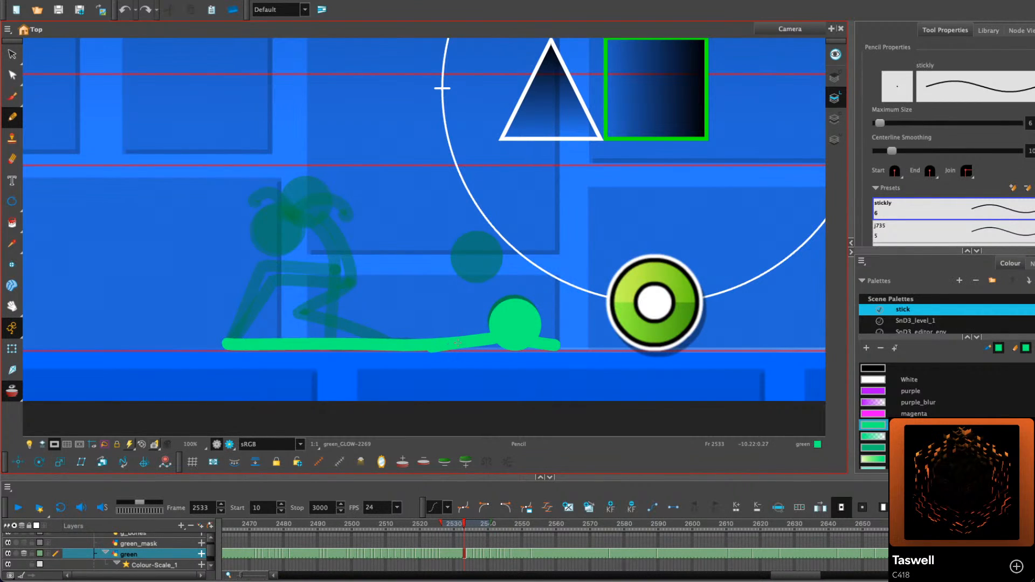
key(period)
mouse_move(495, 337)
mouse_down()
mouse_move(416, 340)
mouse_move(429, 325)
mouse_move(415, 341)
mouse_move(335, 329)
mouse_move(257, 343)
mouse_up()
Copy the straight leg from frame 2533 and paste it into frame 2534
click(12, 54)
key(comma)
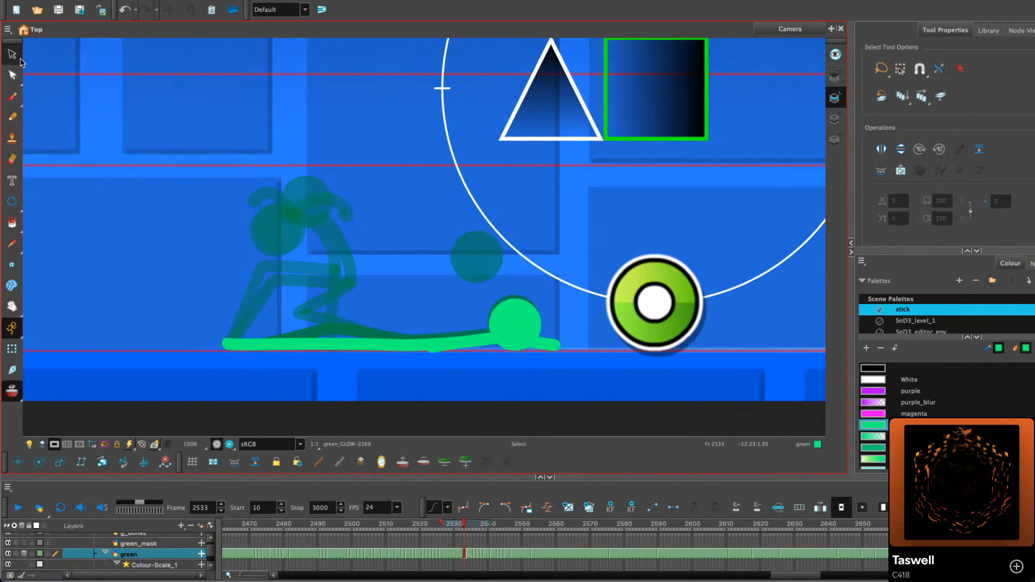
click(335, 341)
right_click(341, 343)
click(360, 315)
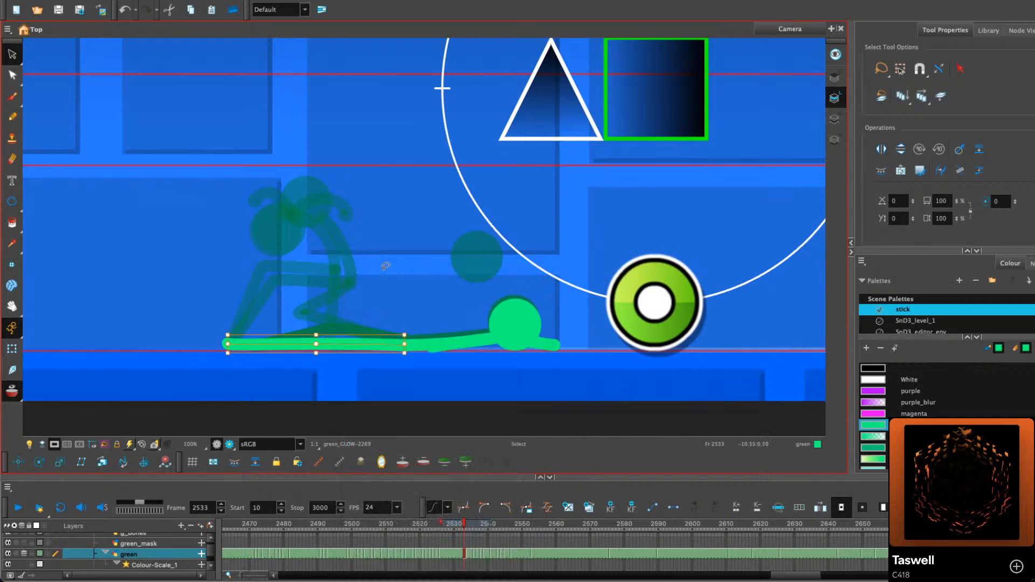
key(period)
right_click(476, 262)
click(525, 58)
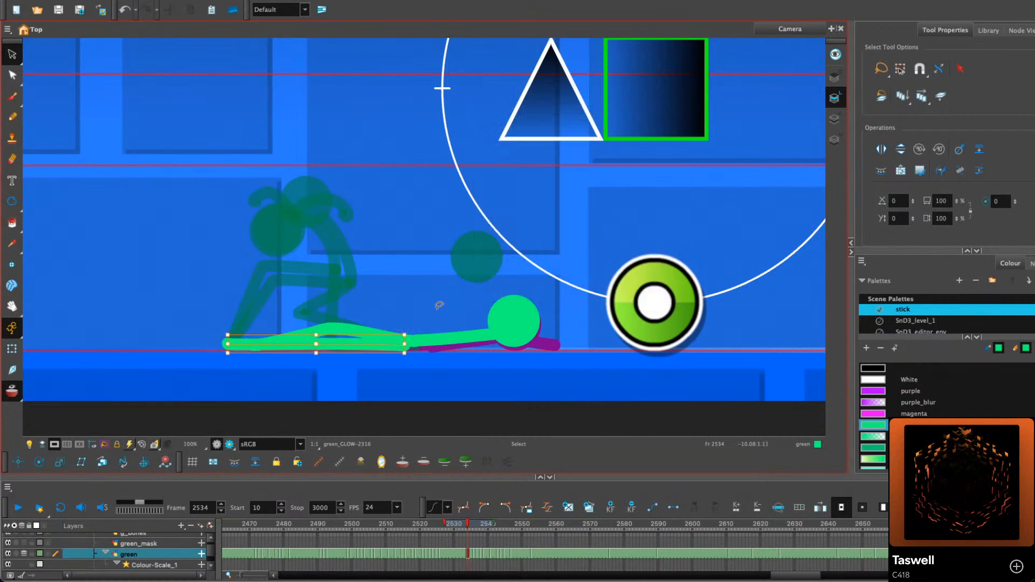
Adjust the pasted leg, raised leg and torso ends so that they meet cleanly at the hip in frame 2534
scroll(425, 328, up, 1)
scroll(381, 352, up, 6)
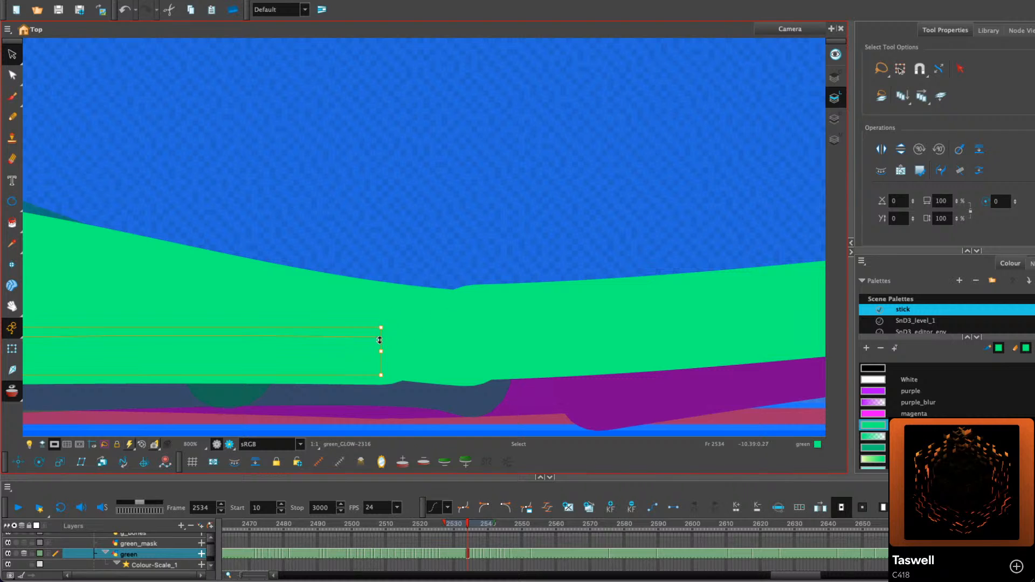
drag(379, 341, 388, 326)
click(467, 313)
mouse_move(464, 303)
mouse_down()
mouse_move(398, 322)
mouse_move(392, 303)
mouse_up()
drag(391, 328, 386, 299)
click(484, 308)
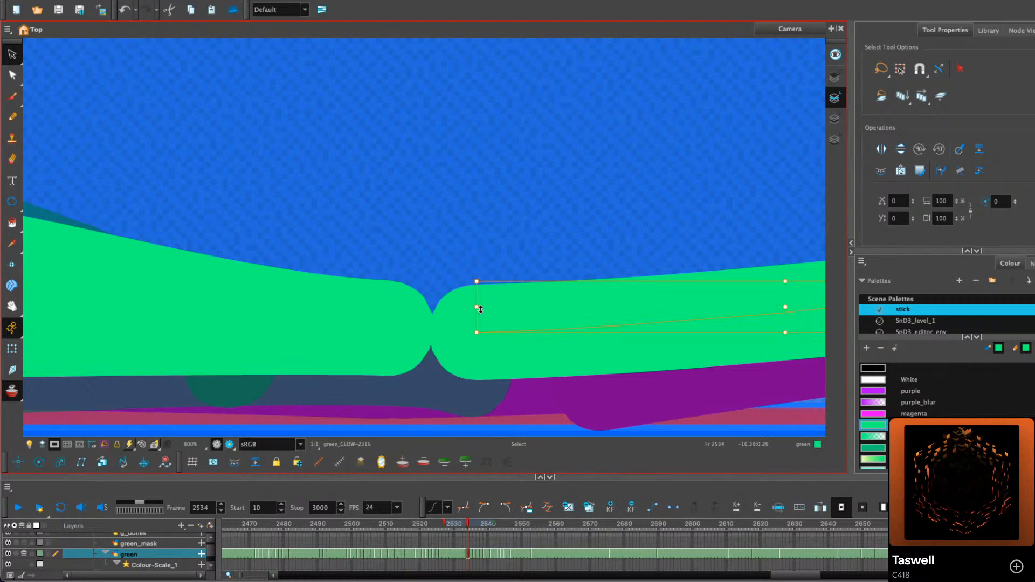
drag(480, 310, 400, 306)
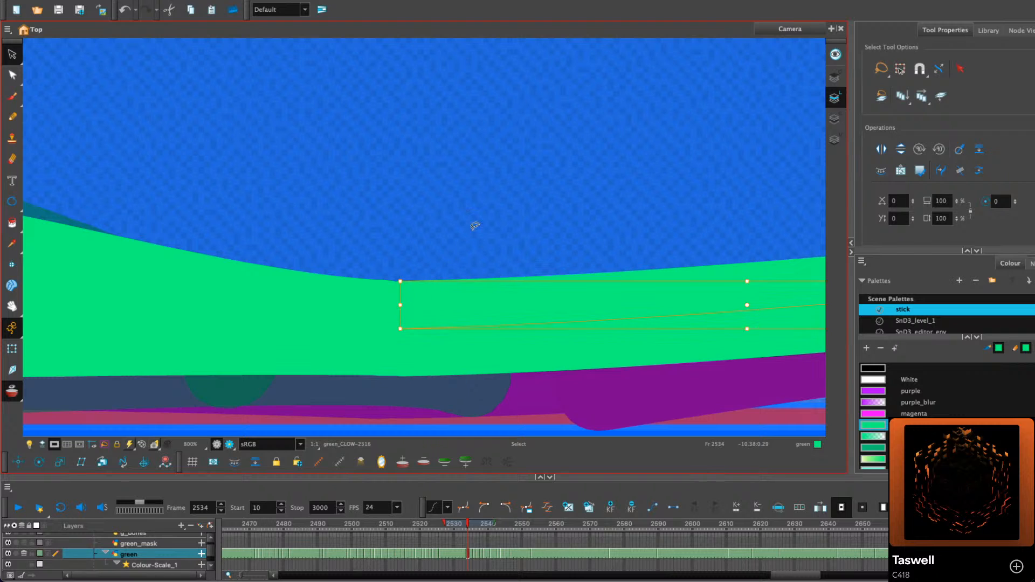
click(475, 226)
key(1)
key(1)
drag(550, 325, 555, 341)
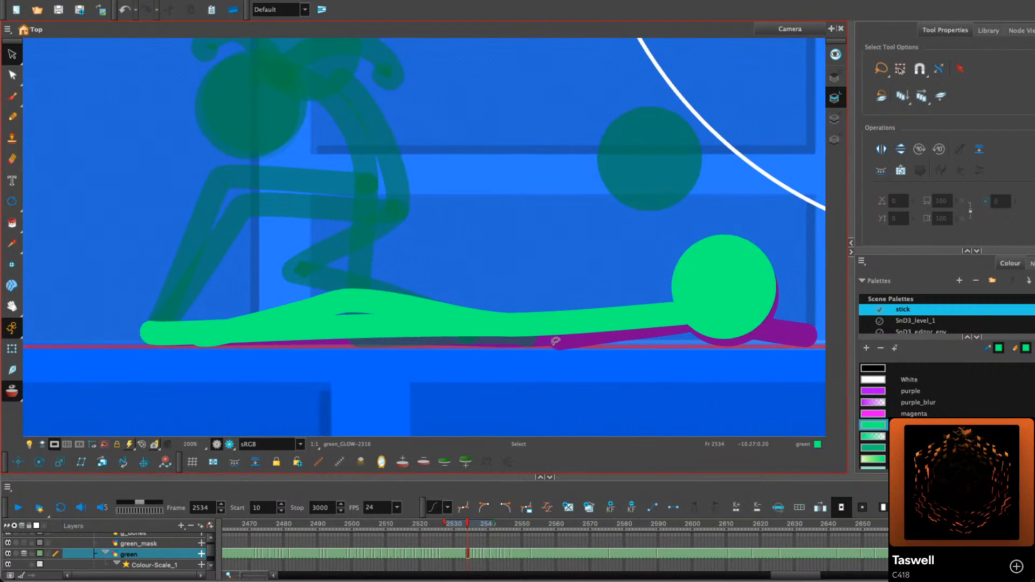
click(12, 116)
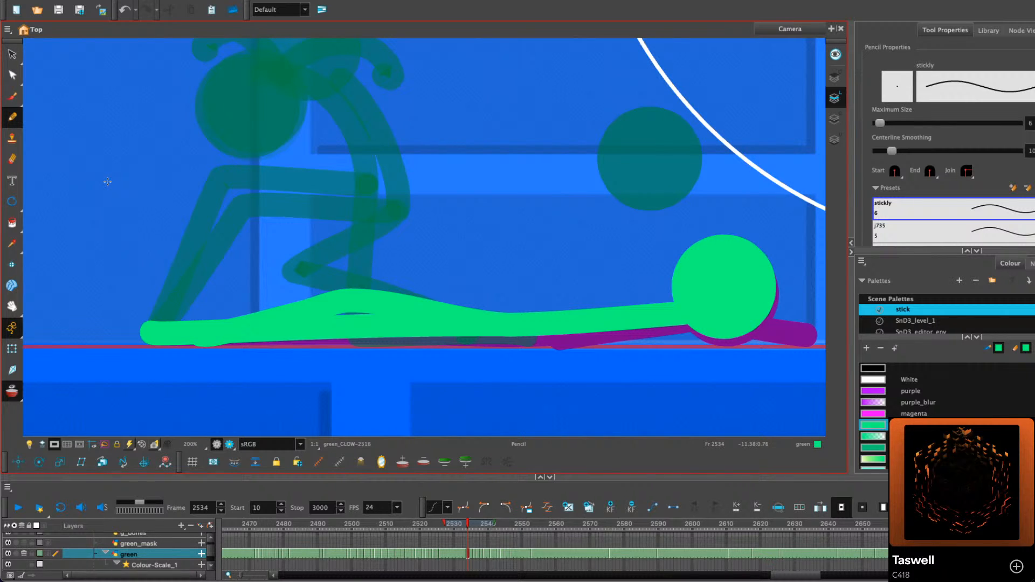
key(comma)
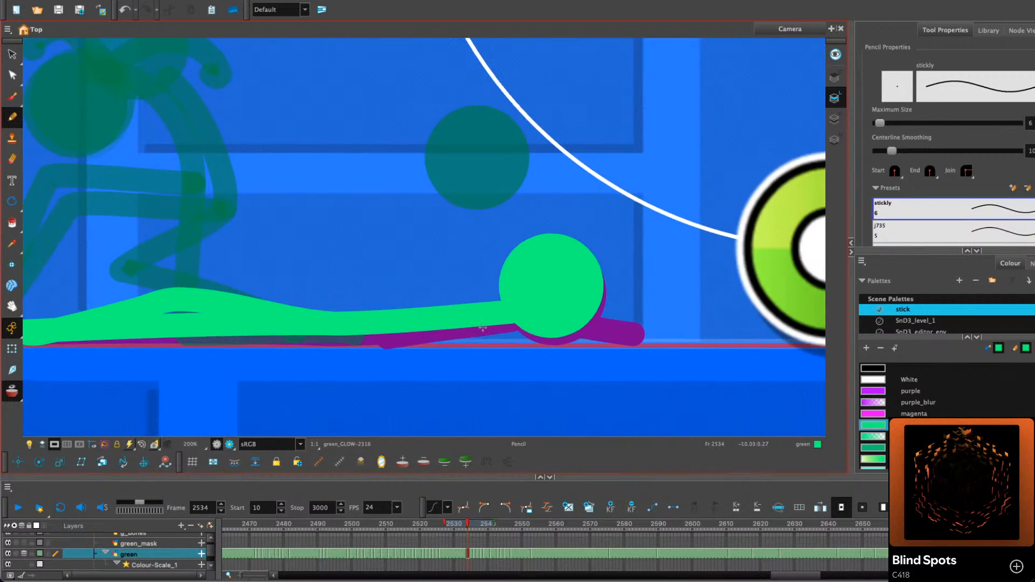
key(period)
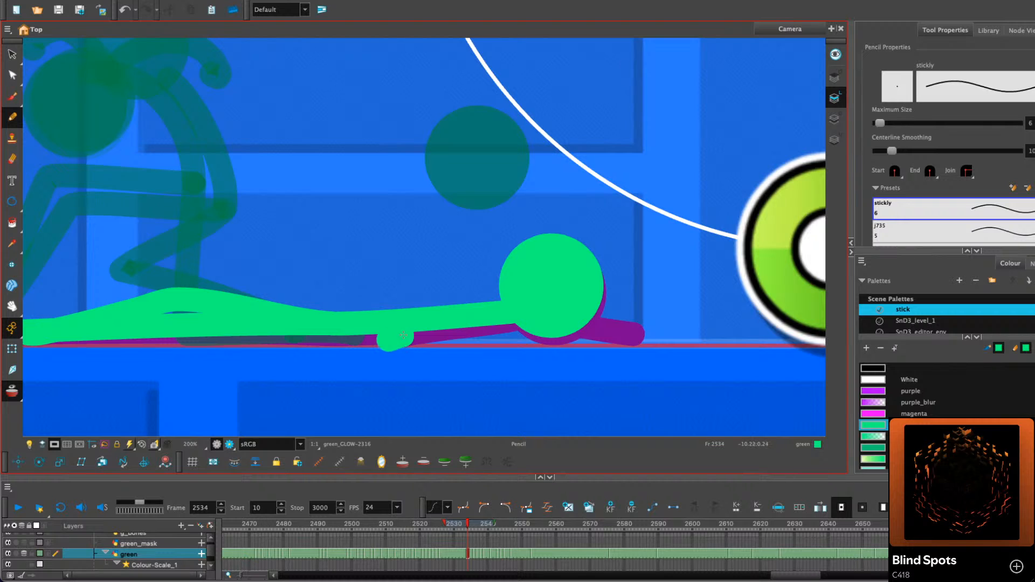
key(ctrl+z)
Copy the arms from frame 2533 into frame 2534 and move them slightly up
click(12, 54)
key(comma)
click(410, 341)
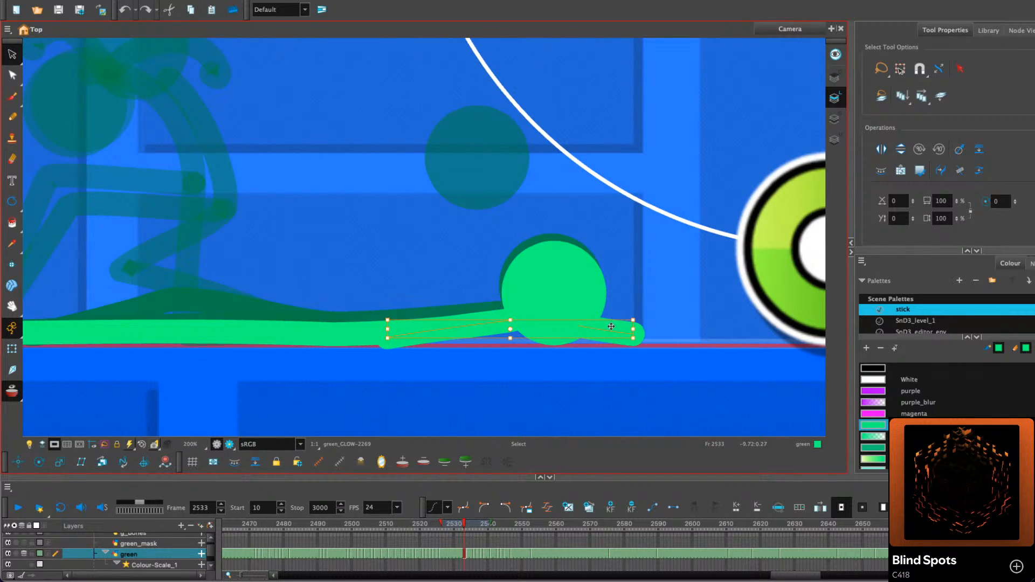
key(period)
key(ctrl+v)
drag(511, 321, 510, 314)
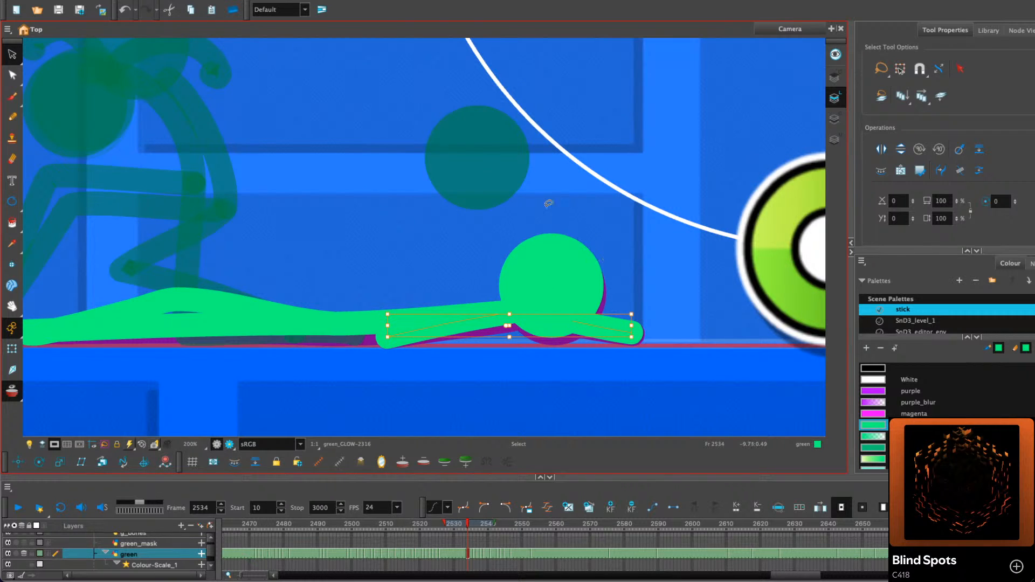
Bend the short arm beyond the head in frame 2534 into a gentle curve by adjusting its contour points and handles
click(12, 75)
key(2)
drag(764, 371, 497, 297)
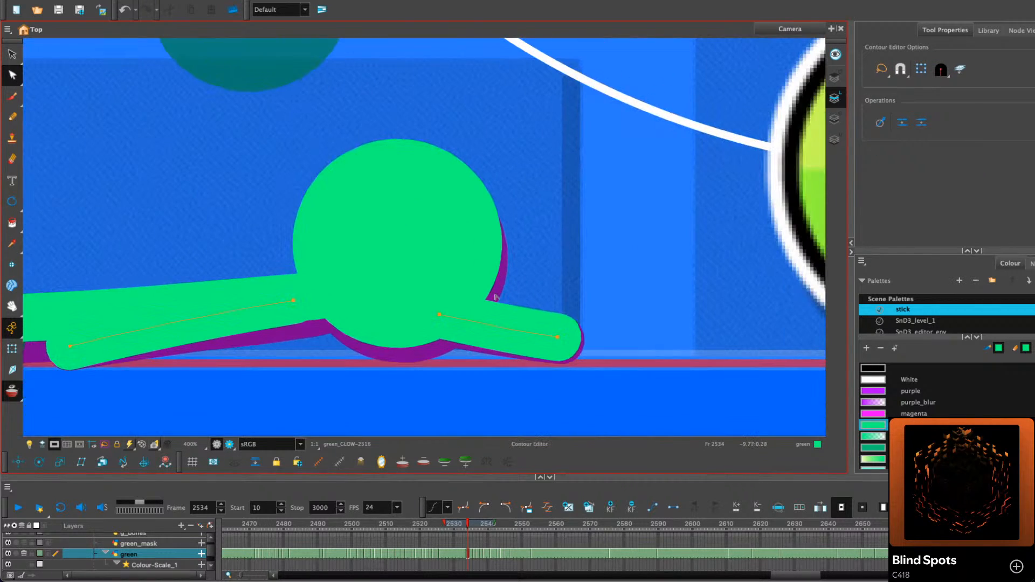
drag(558, 338, 487, 319)
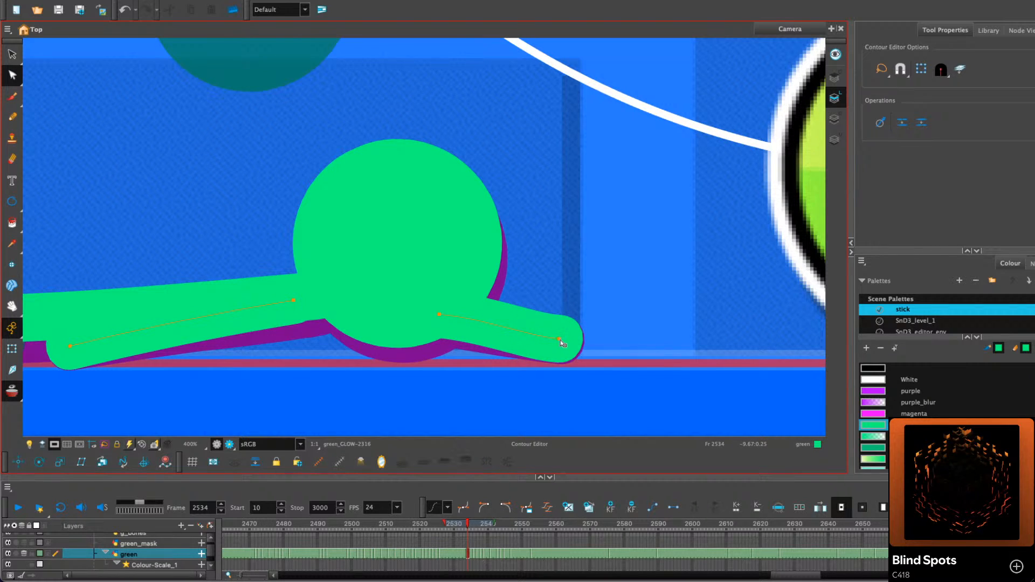
scroll(560, 339, up, 1)
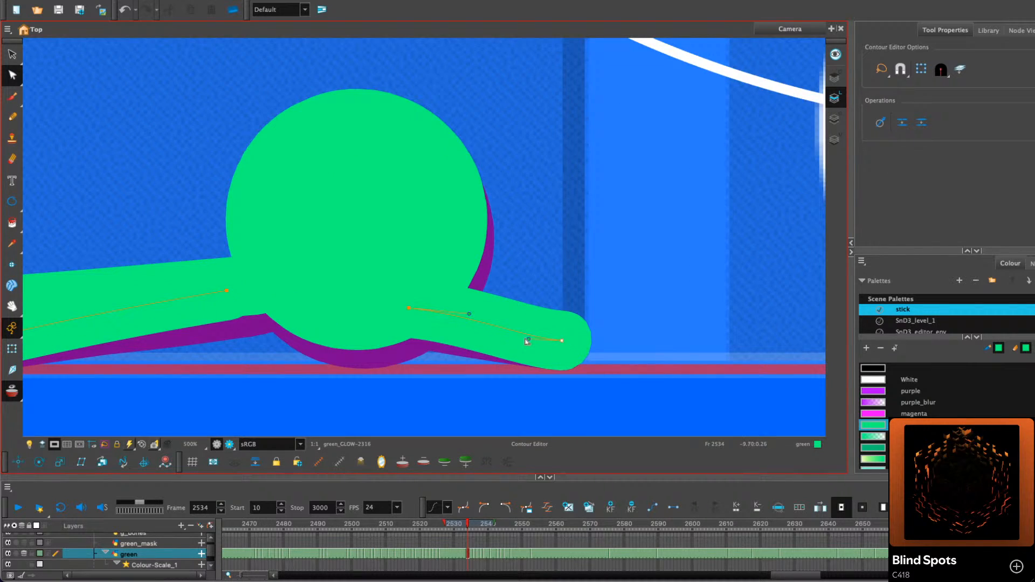
drag(528, 340, 539, 342)
drag(469, 315, 476, 311)
drag(409, 308, 408, 304)
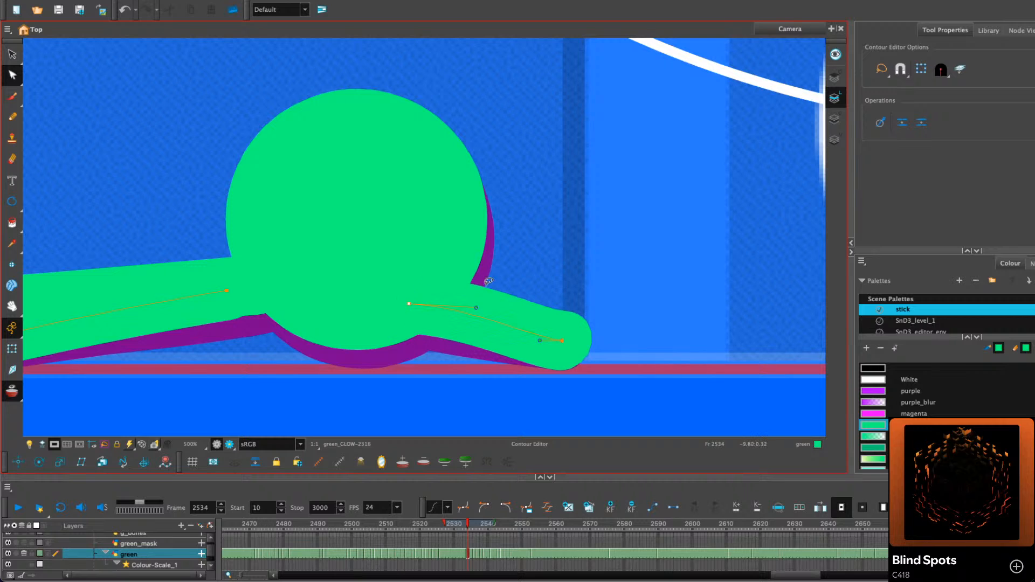
drag(476, 308, 480, 304)
click(534, 244)
scroll(534, 244, down, 1)
drag(533, 246, 678, 266)
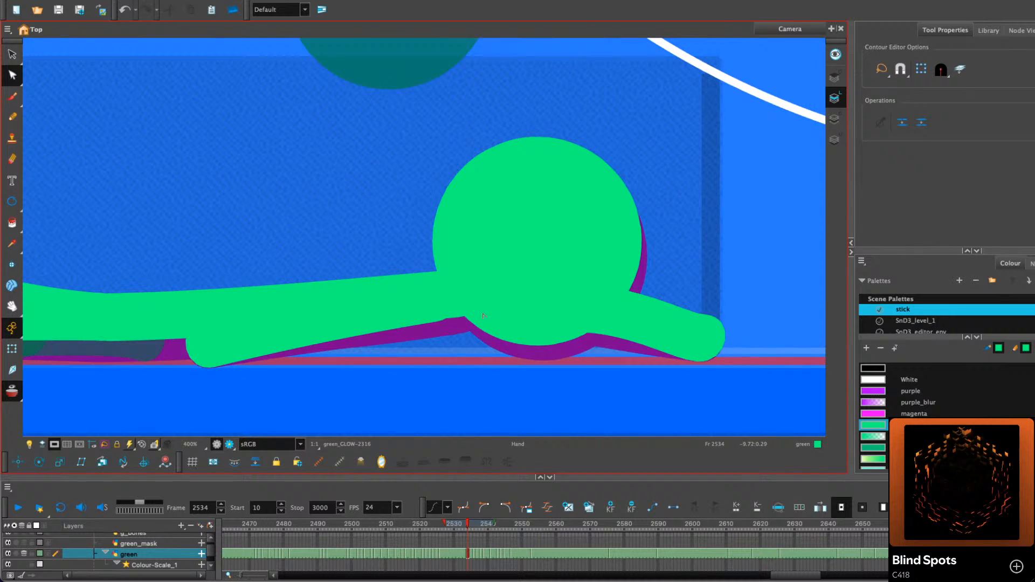
Bend the long arm between the torso and head in frame 2534 into a gentle curve by adjusting its contour points and handles
click(224, 342)
drag(236, 346, 221, 343)
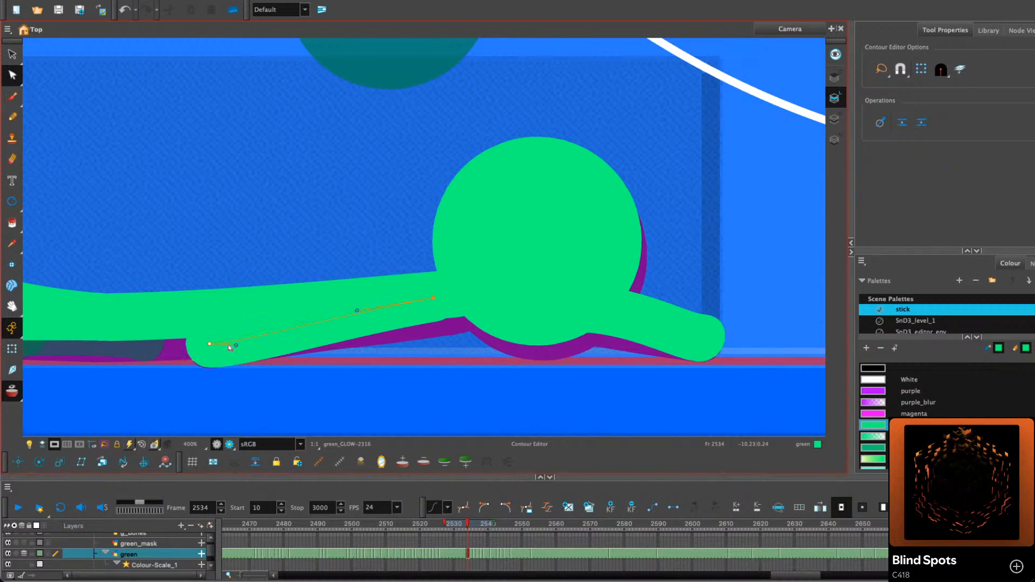
drag(357, 311, 339, 305)
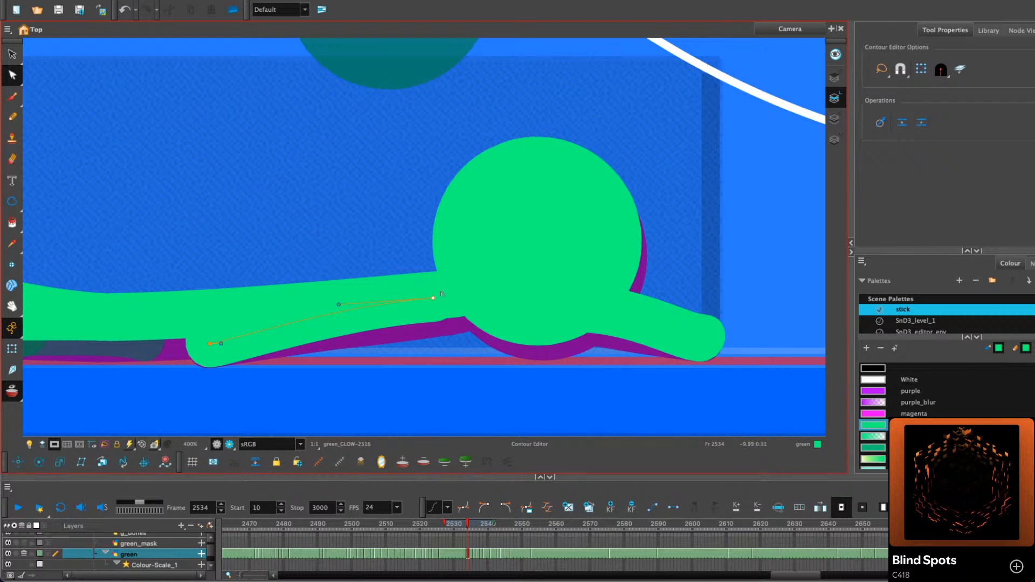
drag(435, 300, 438, 294)
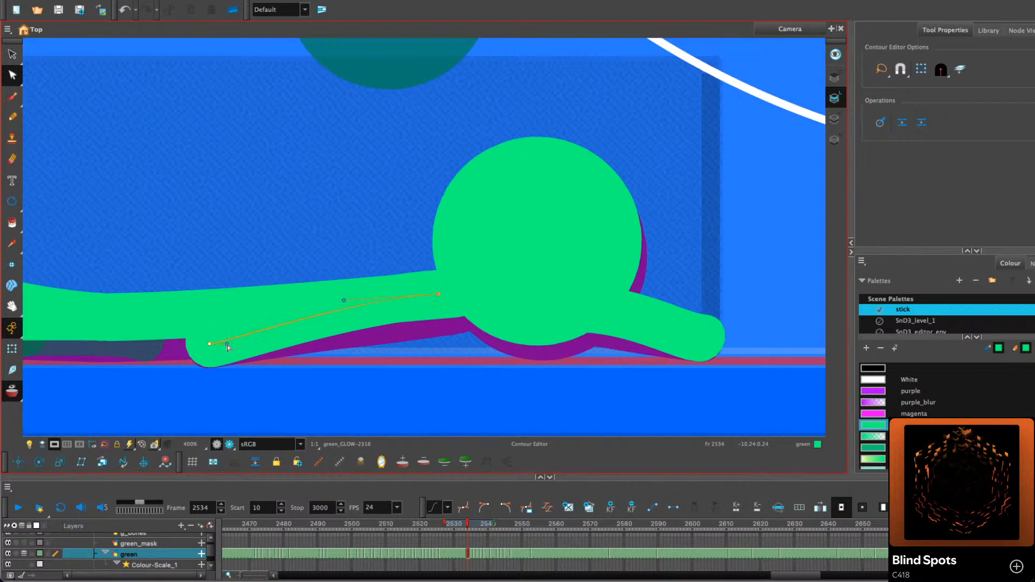
drag(228, 345, 221, 346)
key(Left)
key(Down)
key(Left)
key(Left)
click(330, 214)
click(143, 447)
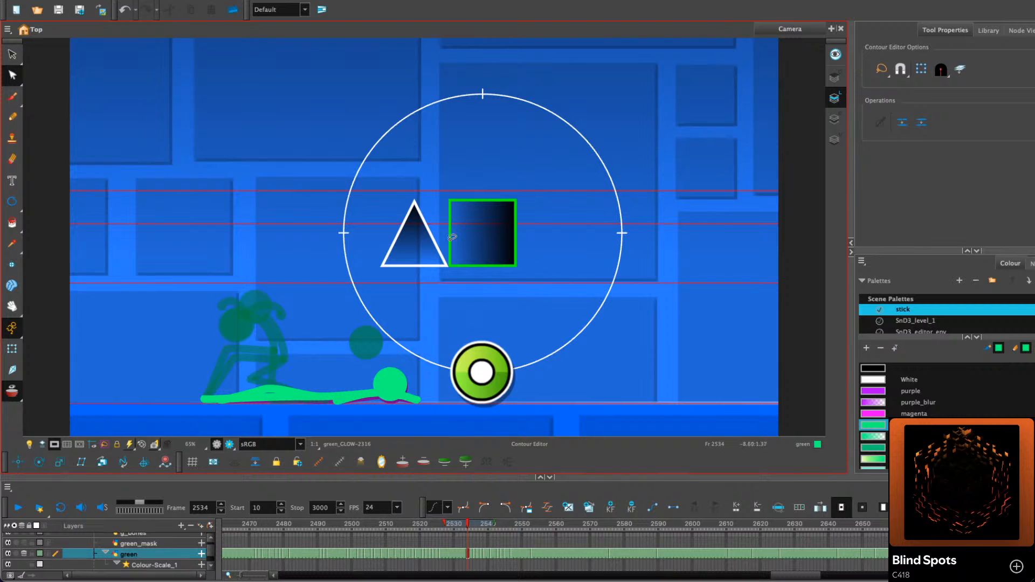
Draw a slightly curved torso stroke with the Pencil from the head down to the hip in frame 2536
click(12, 116)
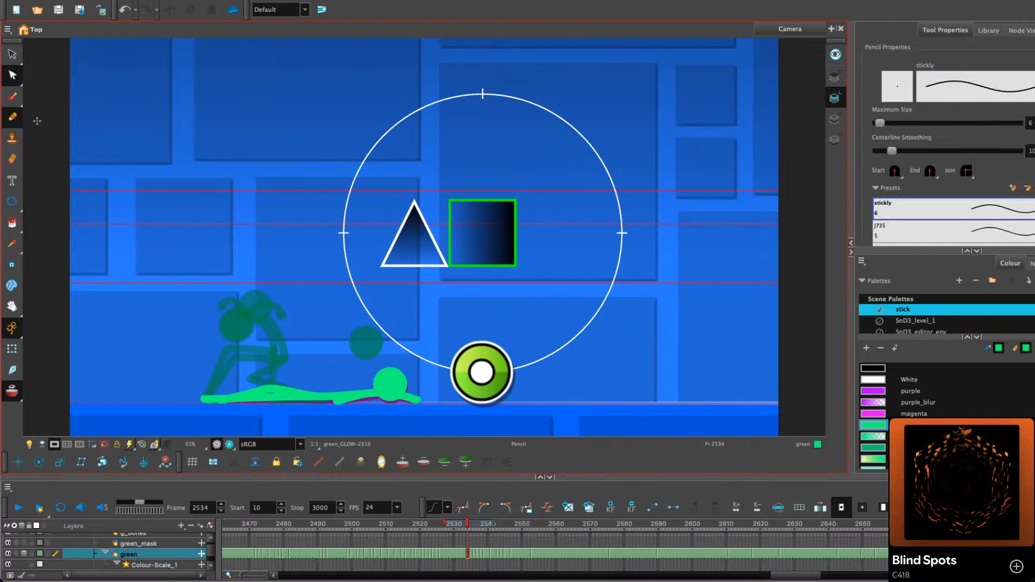
key(period)
key(period)
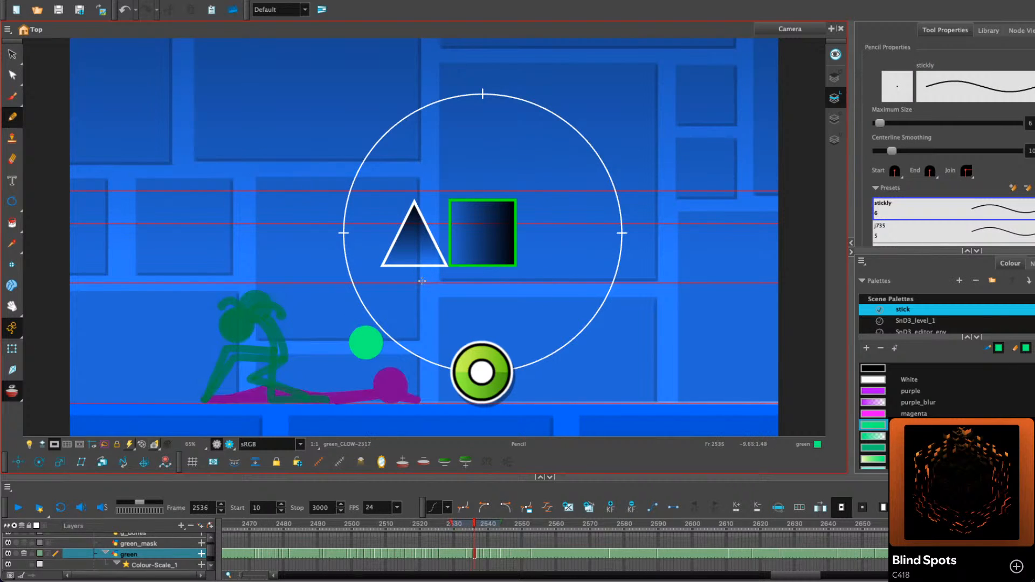
drag(423, 339, 552, 299)
key(2)
mouse_move(507, 325)
mouse_down()
mouse_move(481, 298)
mouse_move(418, 315)
mouse_up()
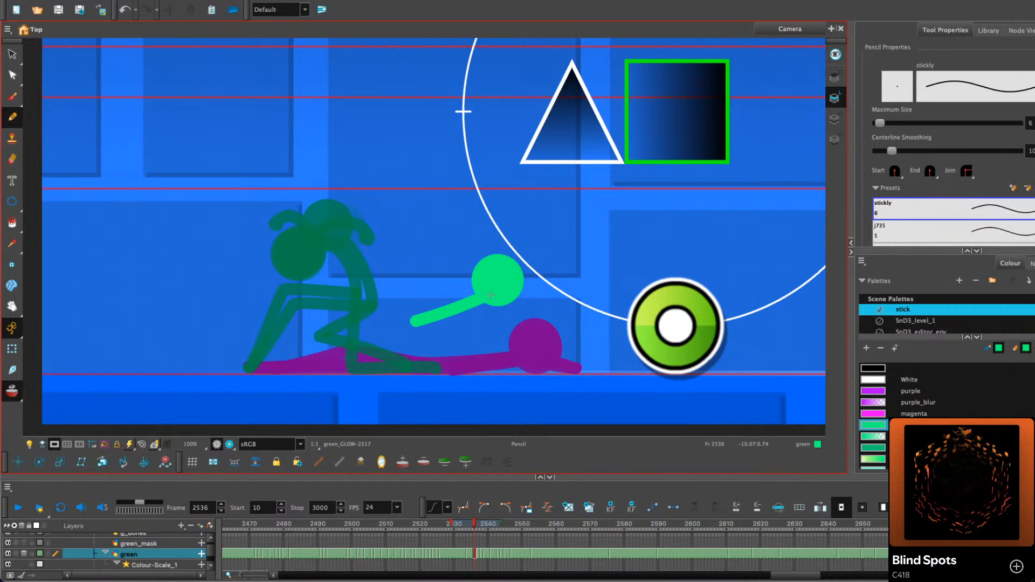
key(ctrl+z)
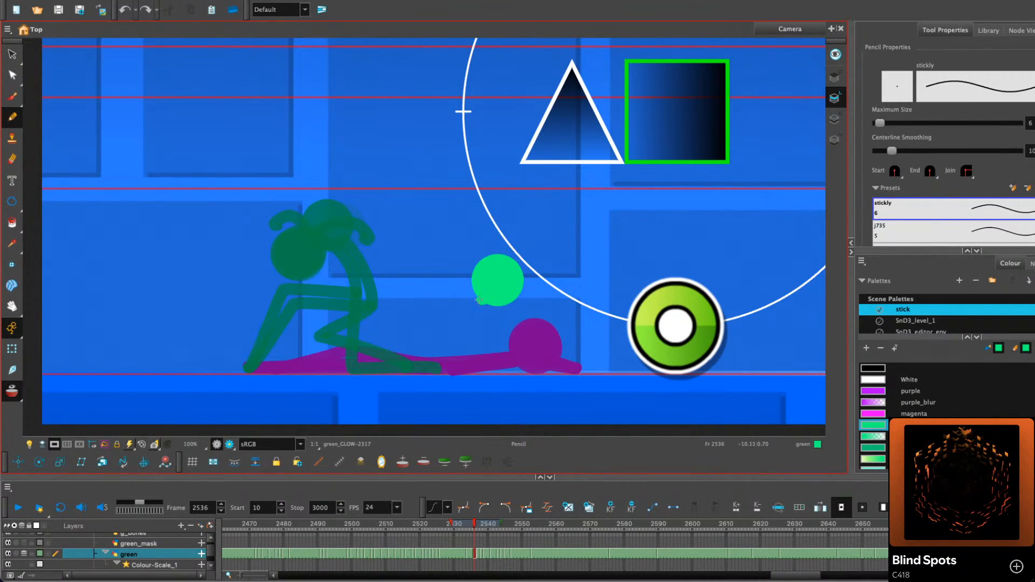
drag(480, 299, 413, 317)
drag(490, 321, 496, 311)
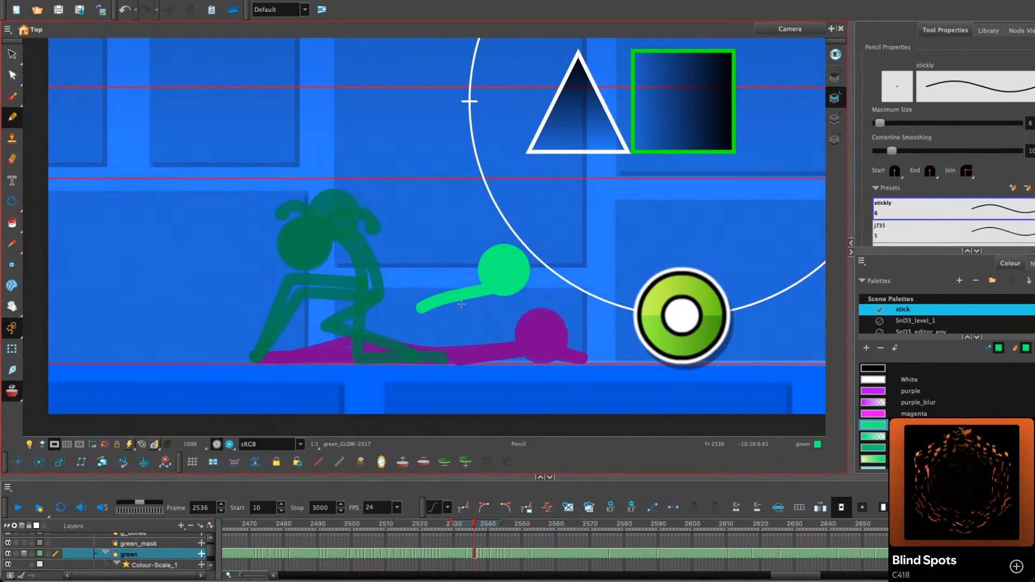
key(comma)
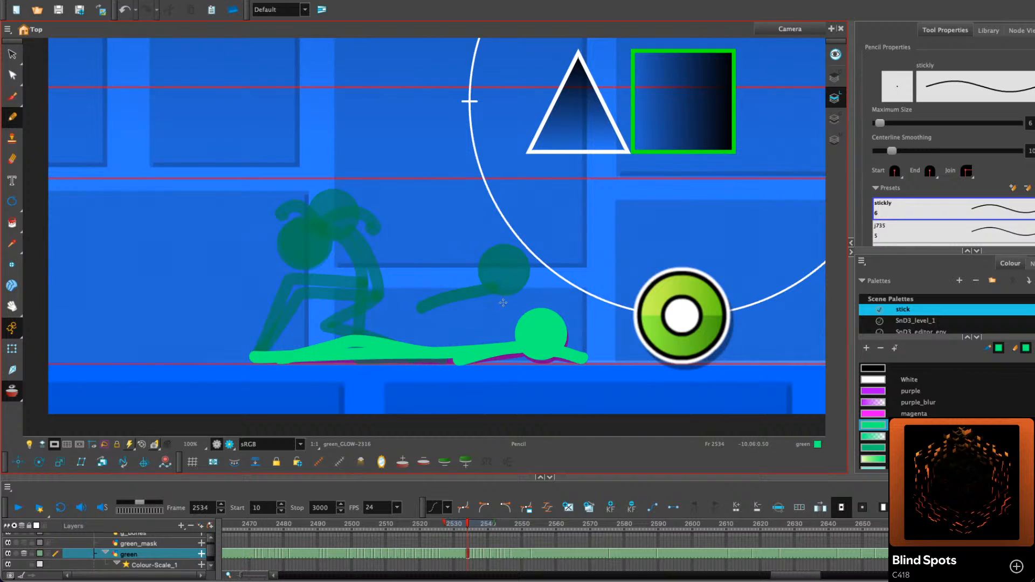
key(comma)
key(period)
key(period)
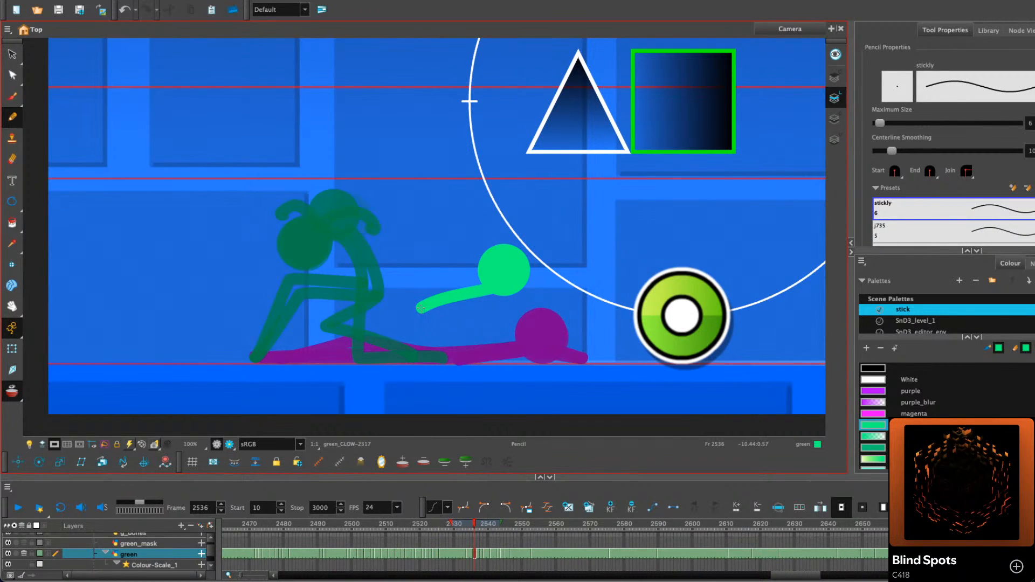
key(period)
key(comma)
mouse_move(421, 308)
mouse_down()
mouse_move(350, 324)
mouse_move(408, 345)
mouse_up()
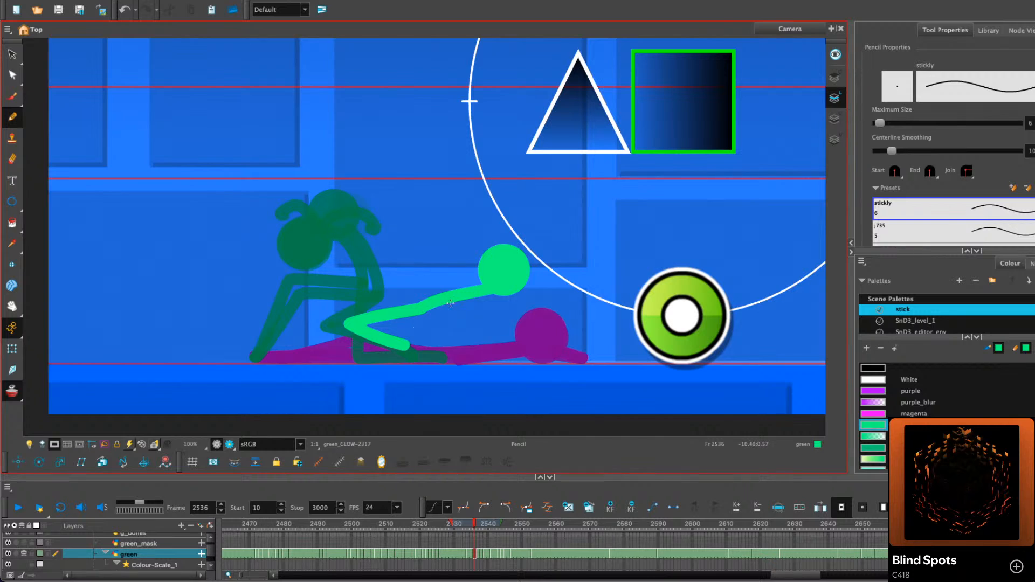
key(comma)
key(comma)
key(comma)
key(period)
key(period)
key(period)
key(ctrl+z)
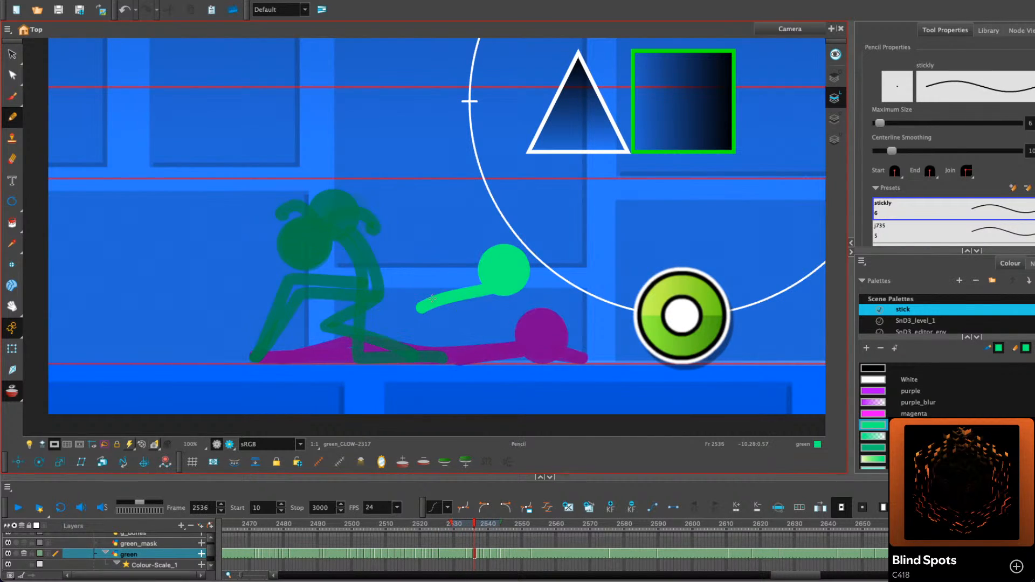
Draw the bent leg and the outstretched leg from the hip to the ground in frame 2536
mouse_move(421, 308)
mouse_down()
mouse_move(354, 302)
mouse_move(339, 352)
mouse_up()
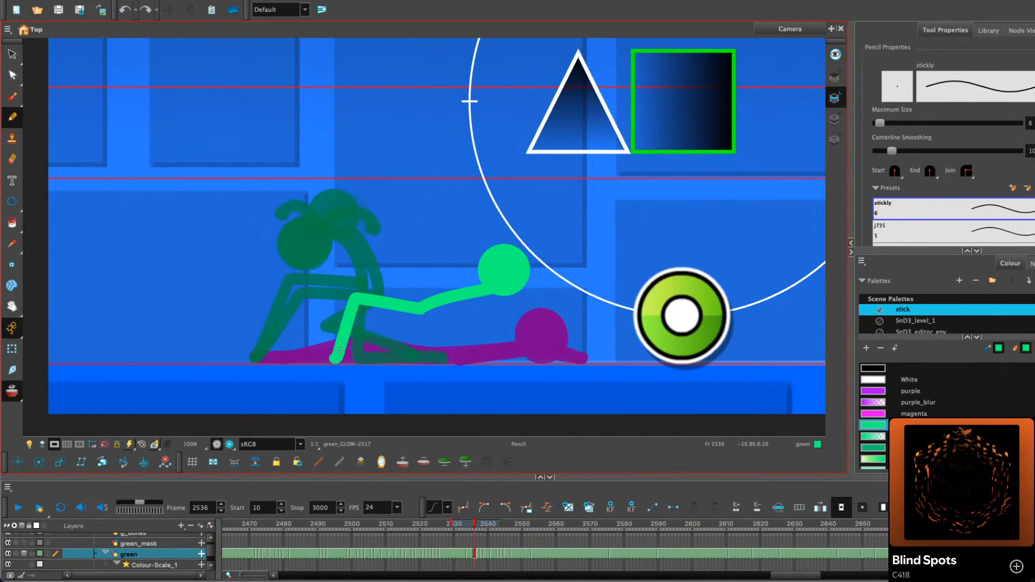
drag(256, 357, 279, 356)
key(ctrl+z)
drag(418, 311, 252, 357)
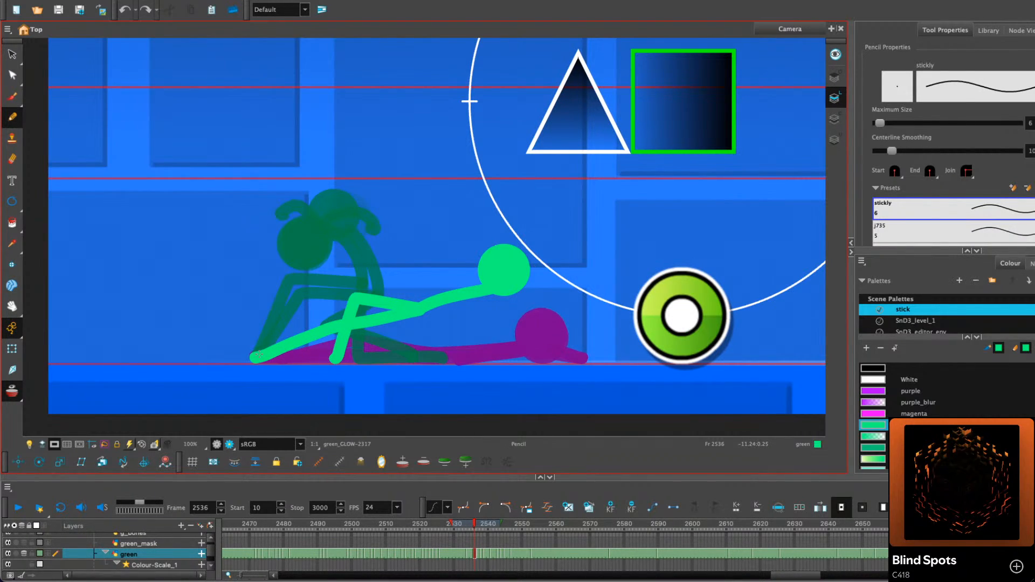
key(period)
key(comma)
Draw the two arms spreading downward from the shoulder in frame 2536
mouse_move(487, 296)
mouse_down()
mouse_move(486, 348)
mouse_move(478, 310)
mouse_move(462, 346)
mouse_up()
key(super+z)
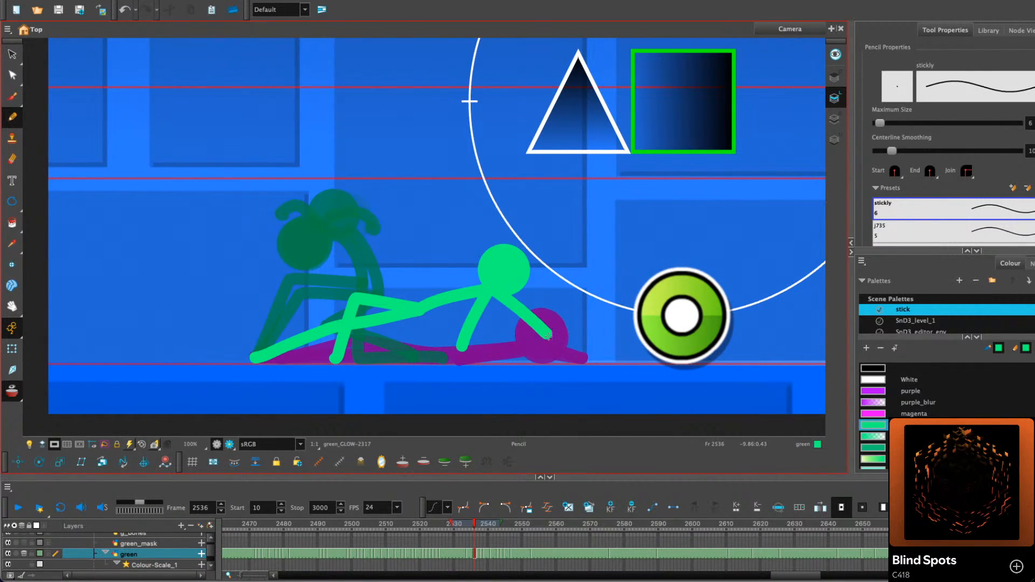
key(comma)
key(comma)
key(period)
key(period)
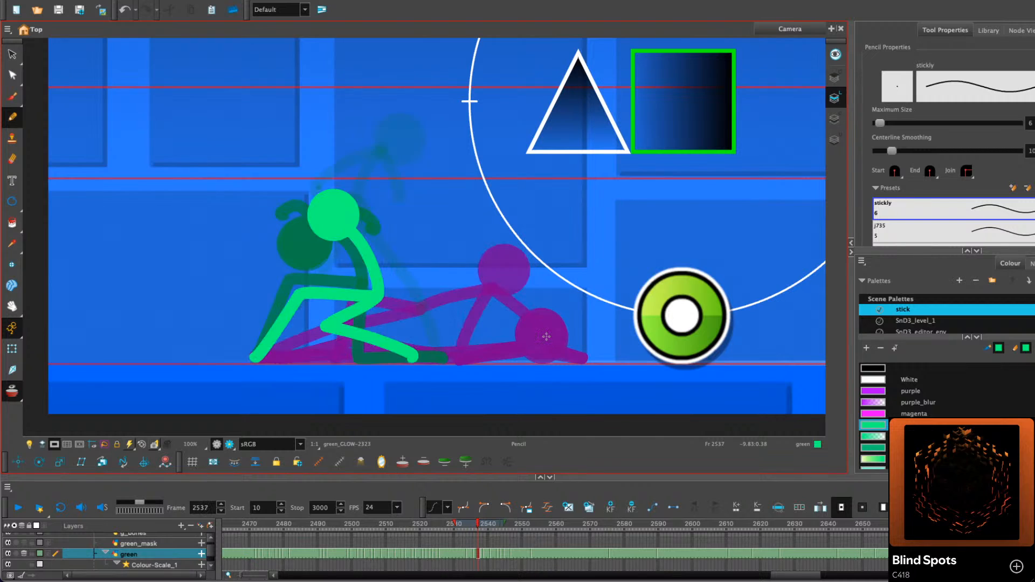
Play back and step through frames 2532 to 2538 to check the flow of the getting-up motion
key(period)
key(comma)
key(comma)
key(comma)
key(comma)
key(comma)
click(20, 505)
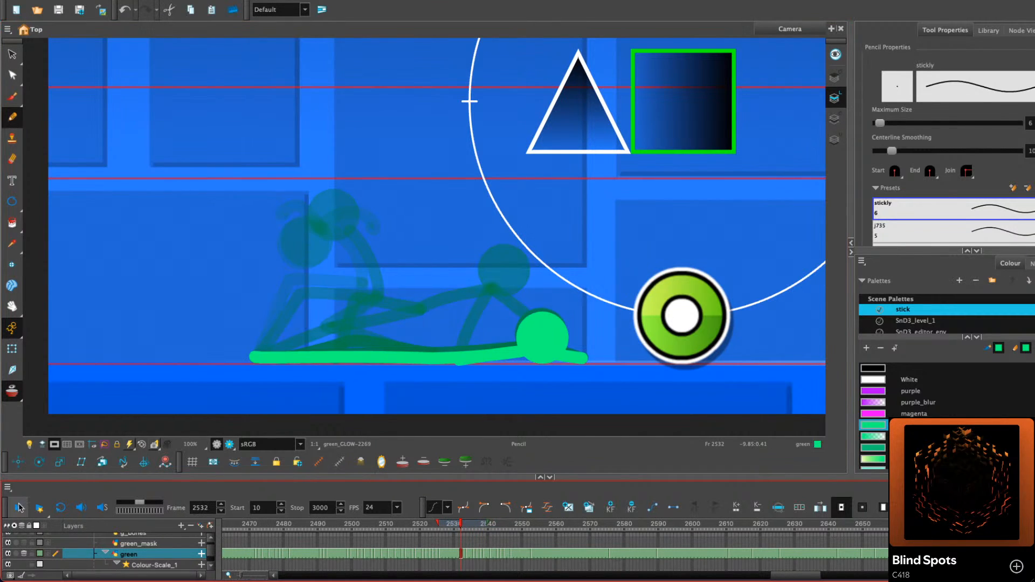
click(22, 504)
click(460, 524)
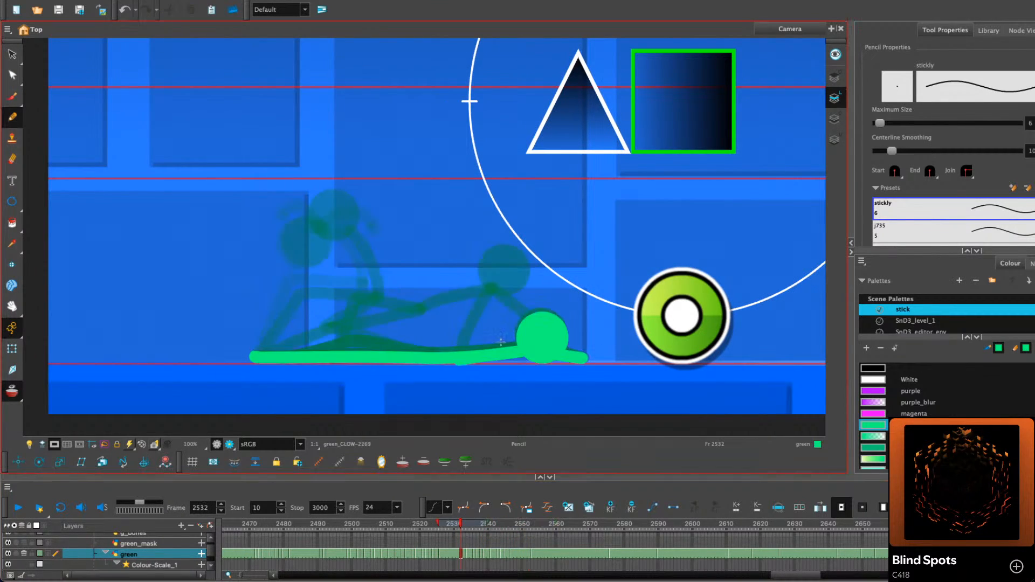
key(period)
key(period)
key(period)
key(period)
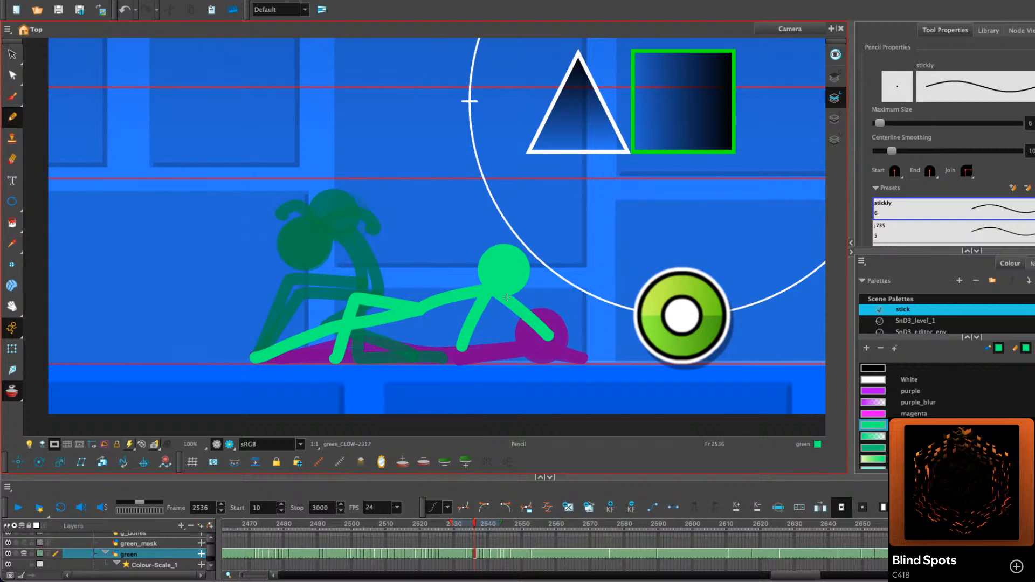
key(period)
Reshape the kneeling leg in frame 2537 with the Contour Editor, lowering its knee and foot closer to the ground
key(alt+q)
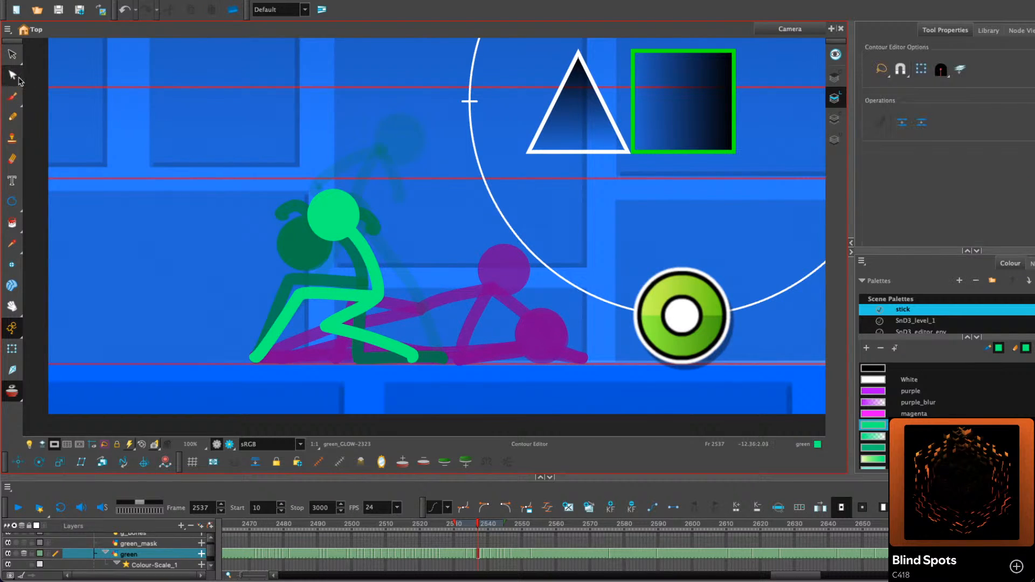
click(365, 340)
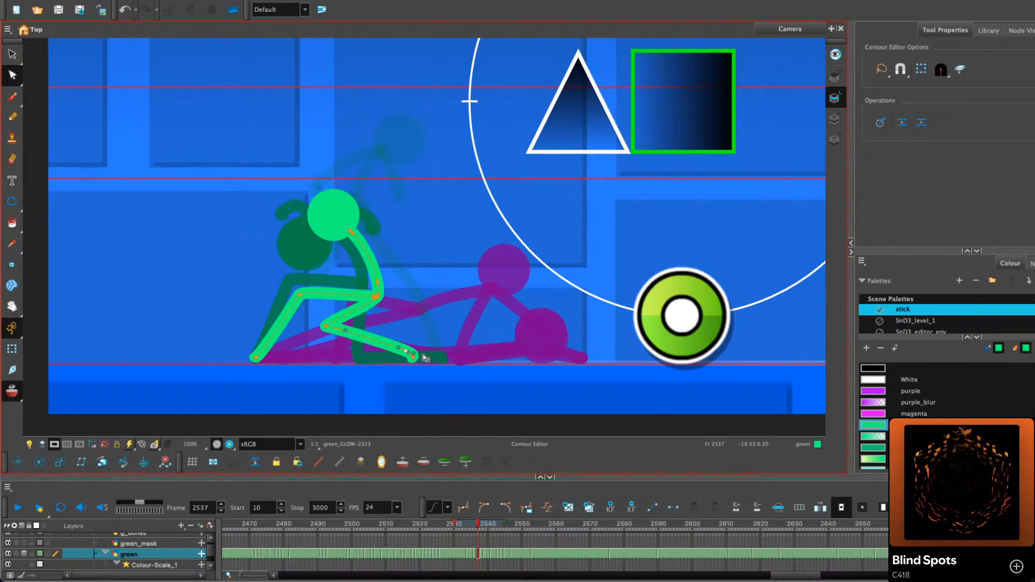
key(ctrl+a)
drag(409, 351, 415, 356)
drag(325, 327, 362, 342)
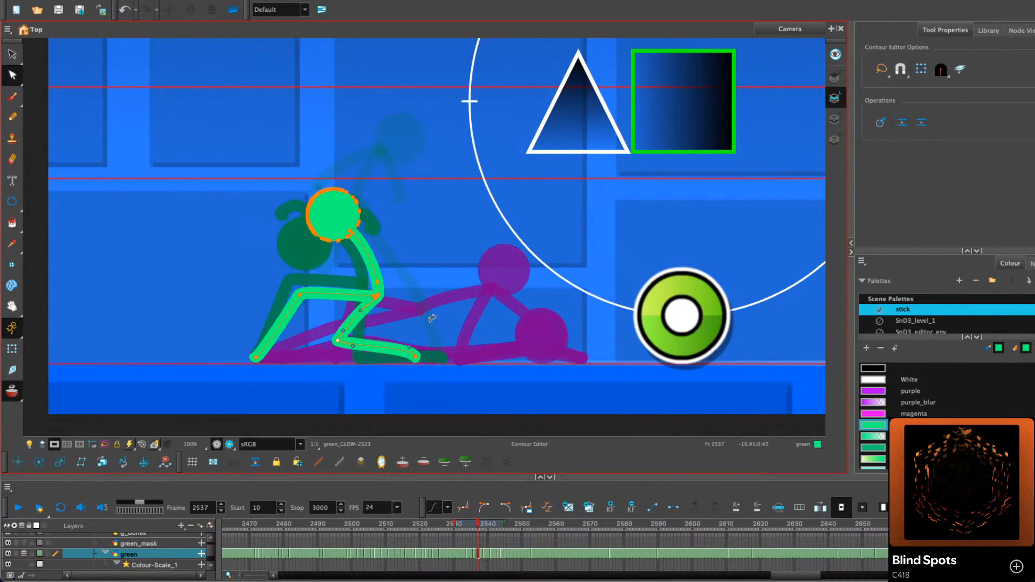
click(431, 316)
Copy the torso and legs from frame 2539 and paste them in place into frame 2538
key(period)
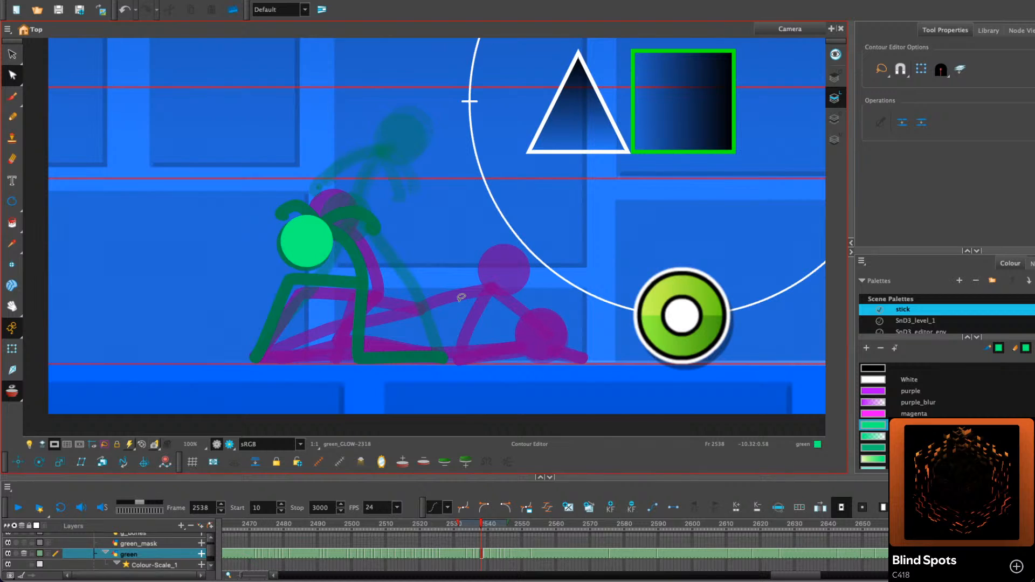
key(alt+s)
key(period)
click(372, 270)
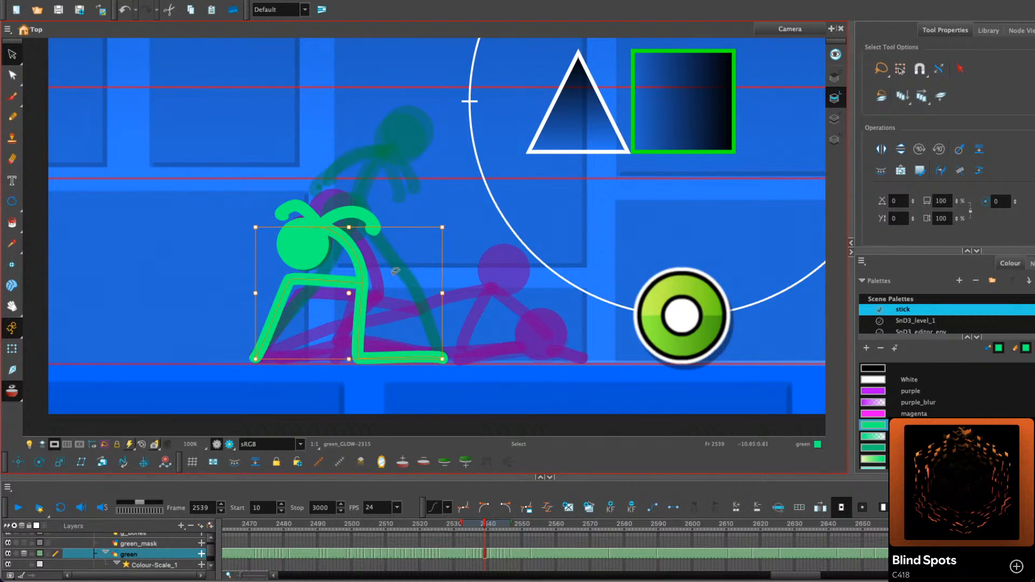
right_click(388, 269)
click(426, 38)
key(comma)
right_click(486, 156)
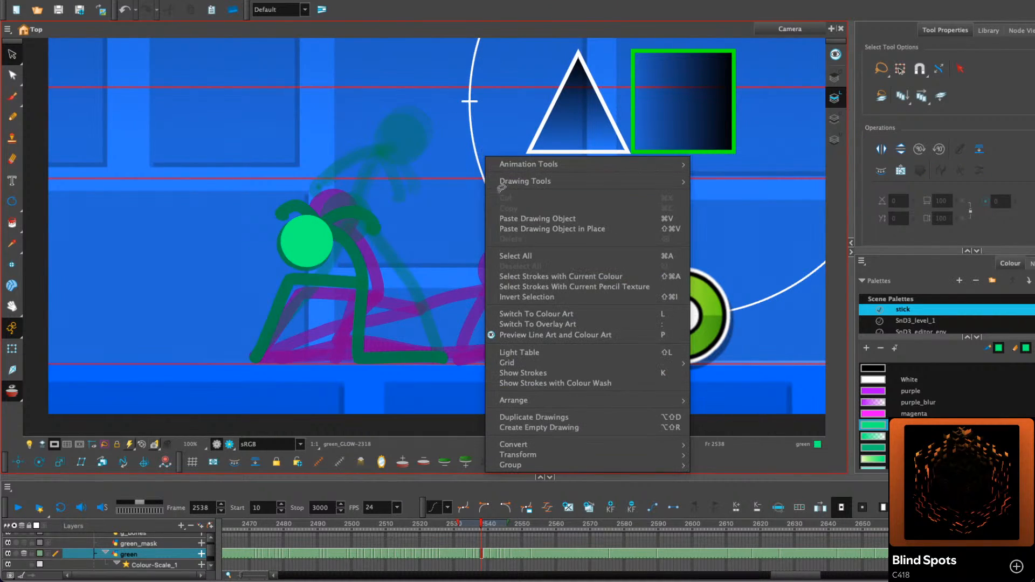
click(550, 228)
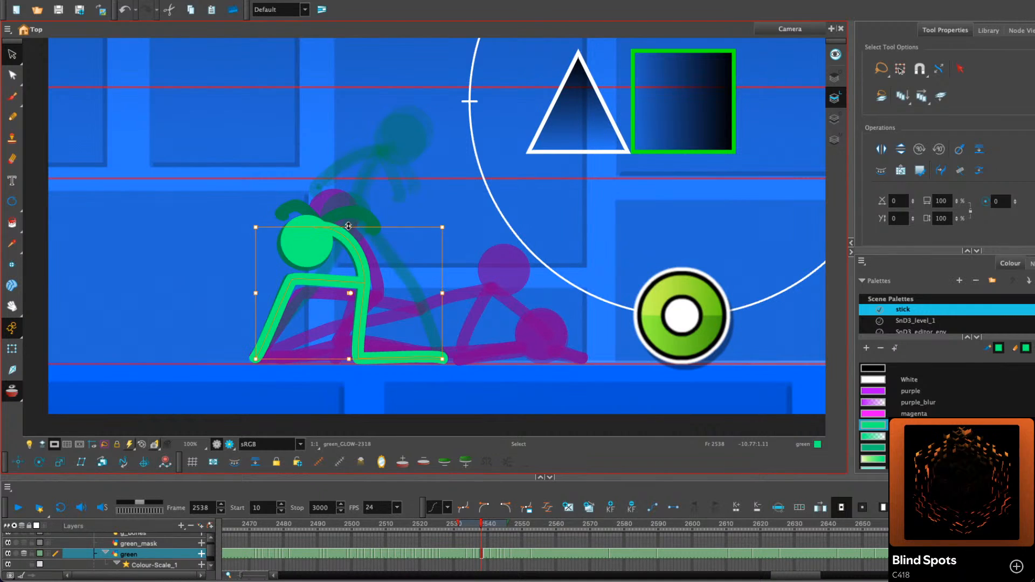
key(Escape)
Shift the knee of the pasted kneeling leg in frame 2538 slightly toward the planted foot
key(alt+q)
click(296, 286)
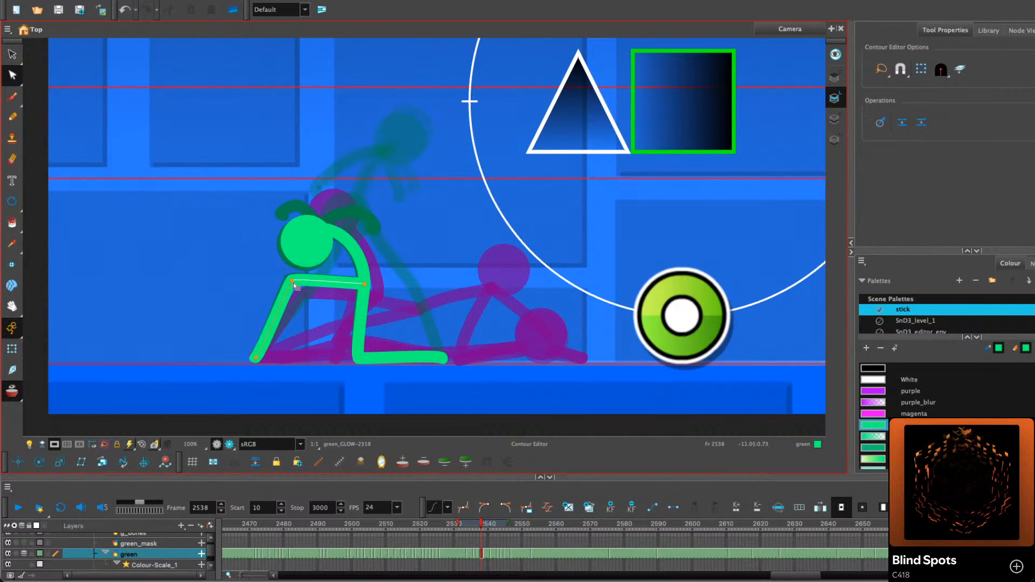
key(comma)
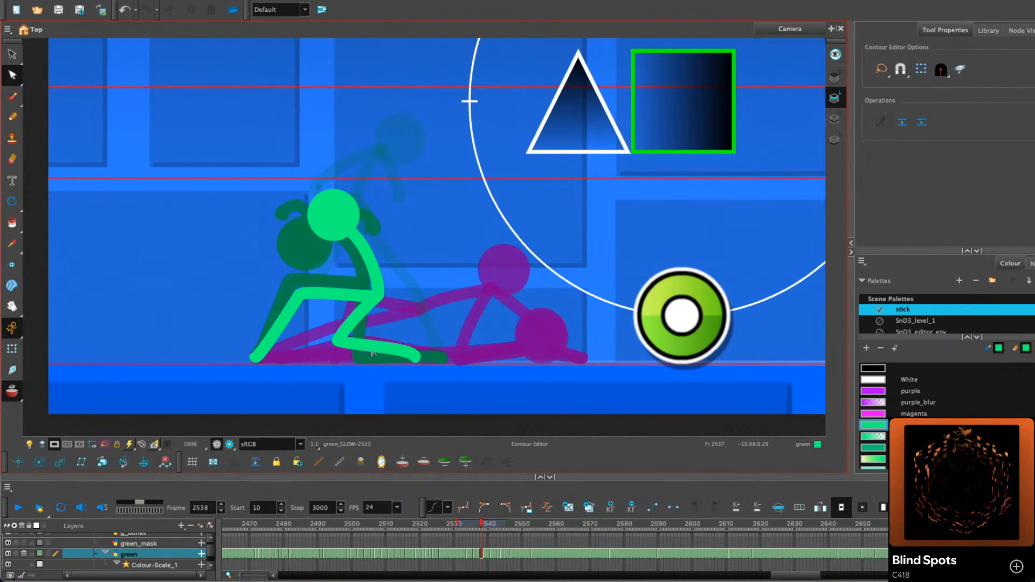
key(period)
click(372, 354)
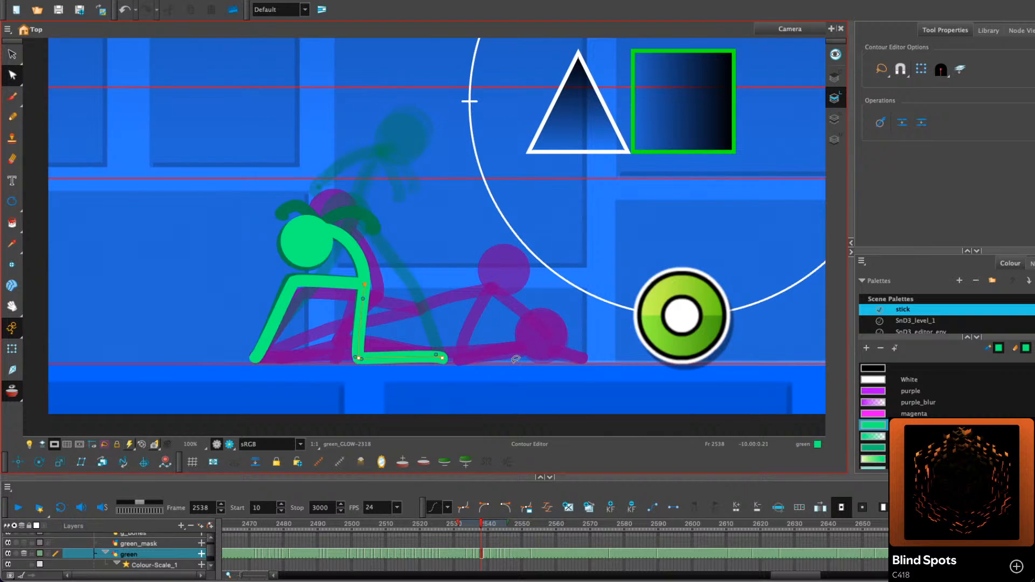
click(371, 348)
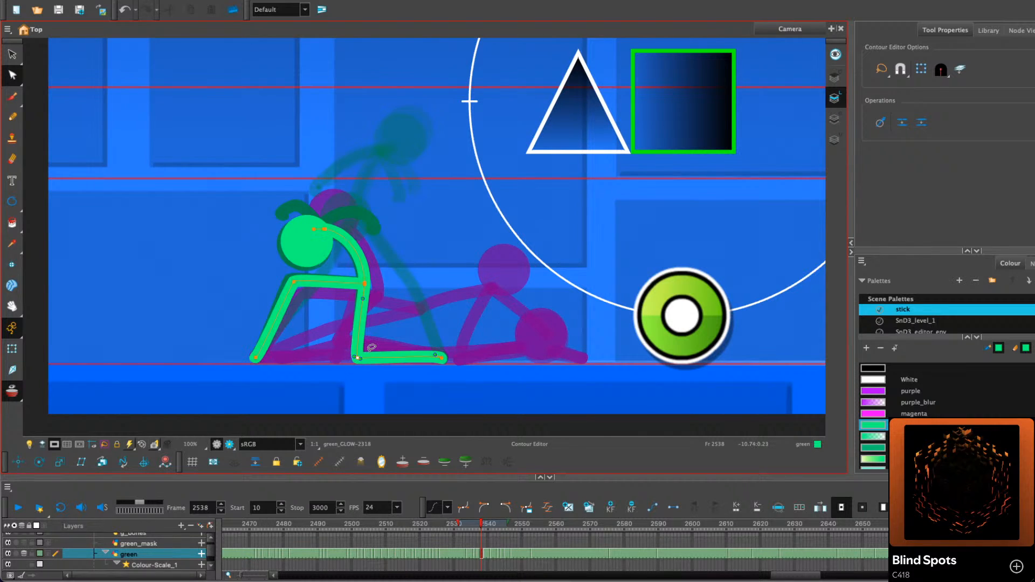
Step back and forth through frames 2536 to 2540 to compare the kneeling poses
key(period)
key(period)
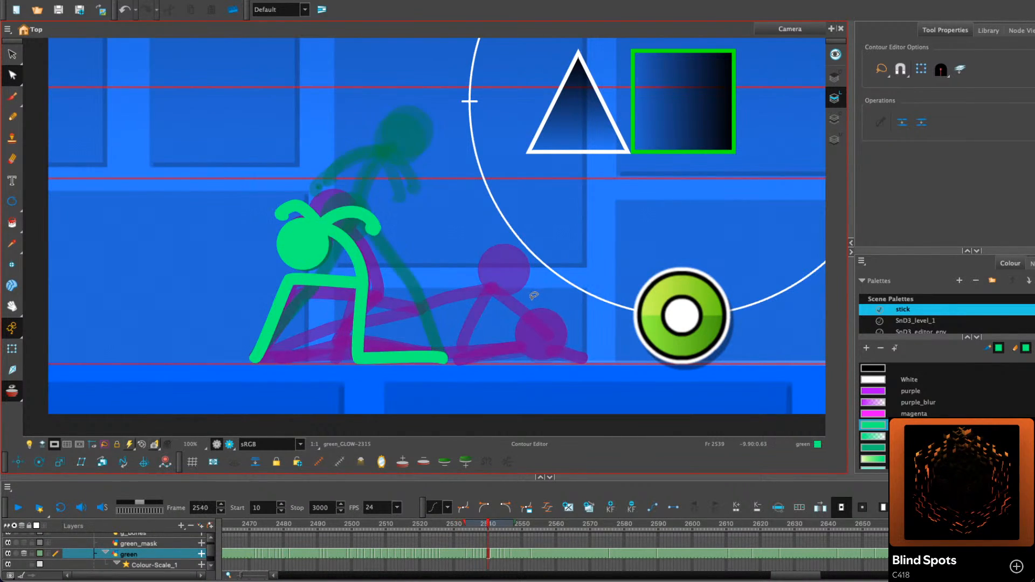
key(comma)
click(12, 54)
key(comma)
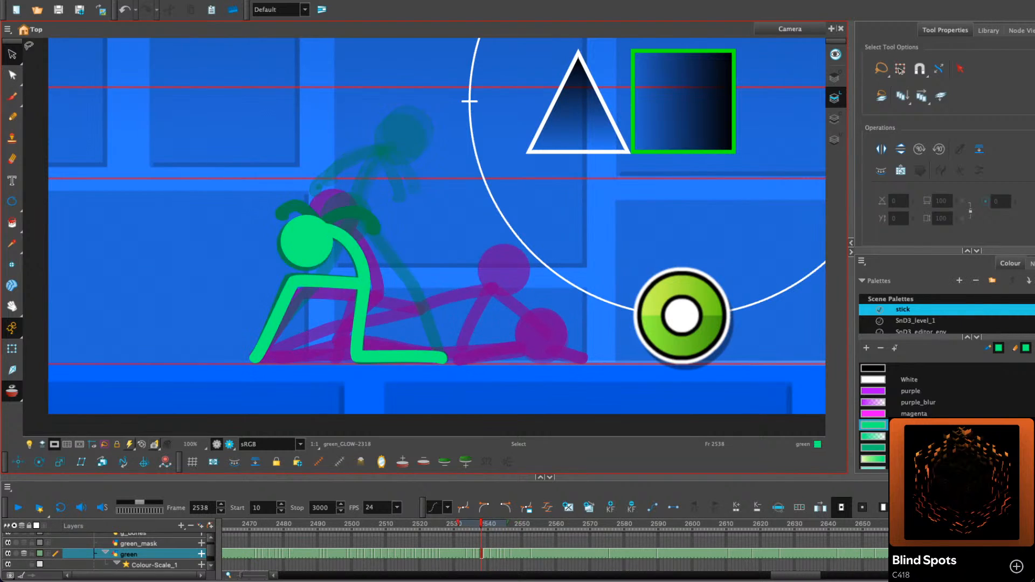
key(comma)
key(comma)
key(period)
key(period)
key(period)
key(period)
key(comma)
key(comma)
Compare frames 2537 and 2538, and fine-tune the bend of the torso in frame 2537
click(349, 245)
key(comma)
key(comma)
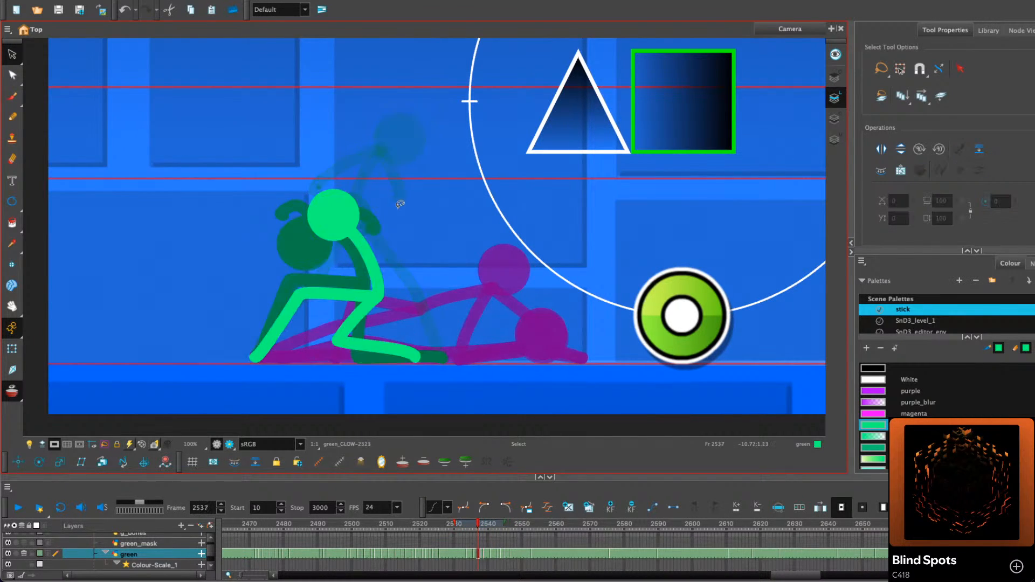
key(period)
key(period)
key(comma)
click(381, 243)
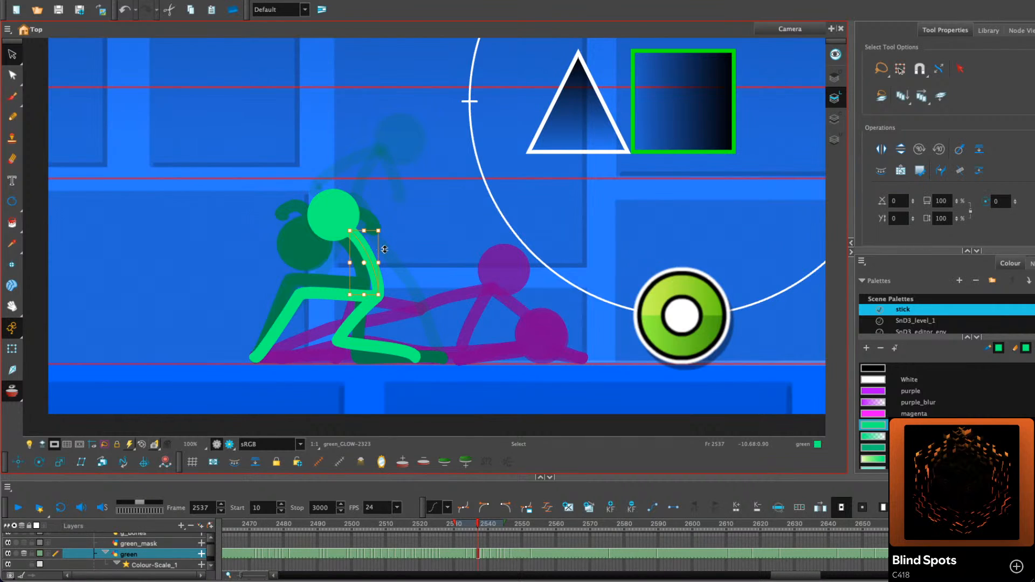
drag(380, 263, 382, 263)
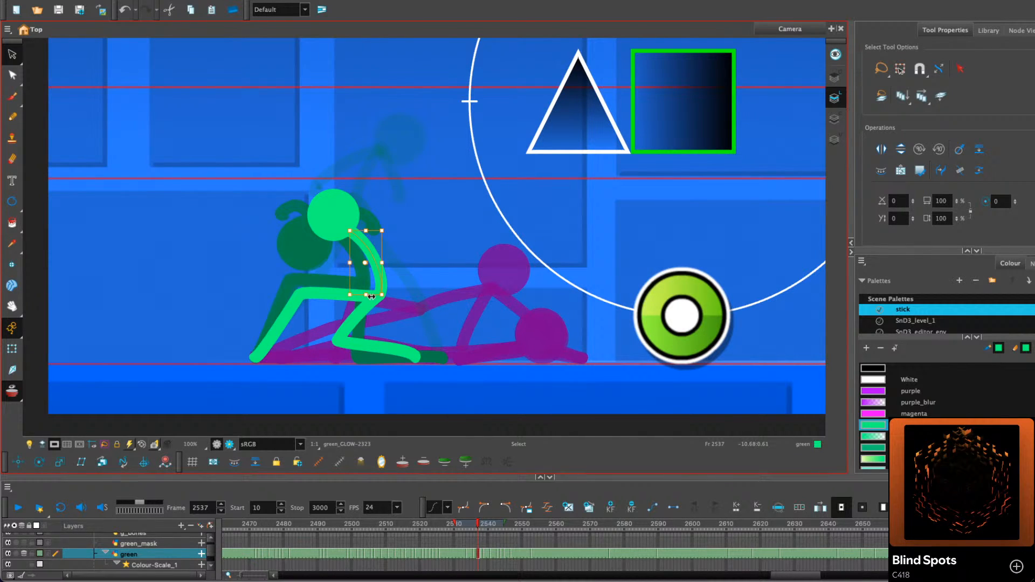
click(11, 75)
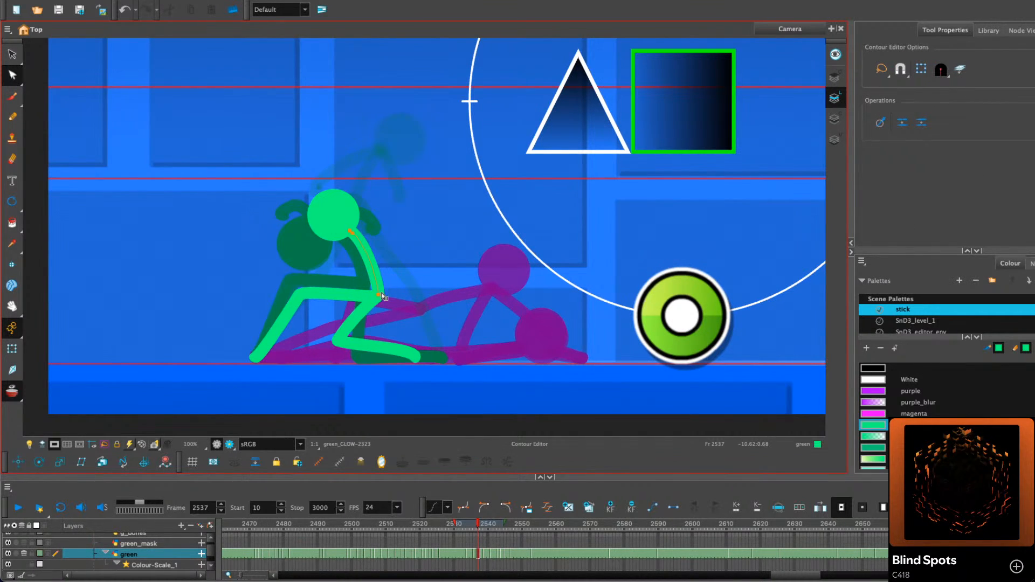
click(354, 230)
click(406, 223)
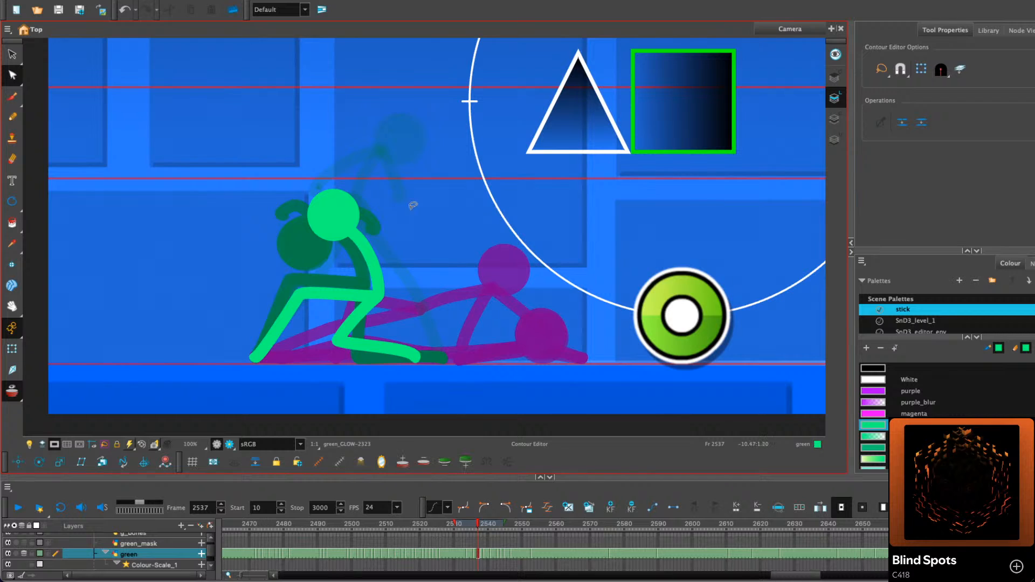
Stretch the torso in frame 2538 slightly toward the head
key(period)
click(356, 252)
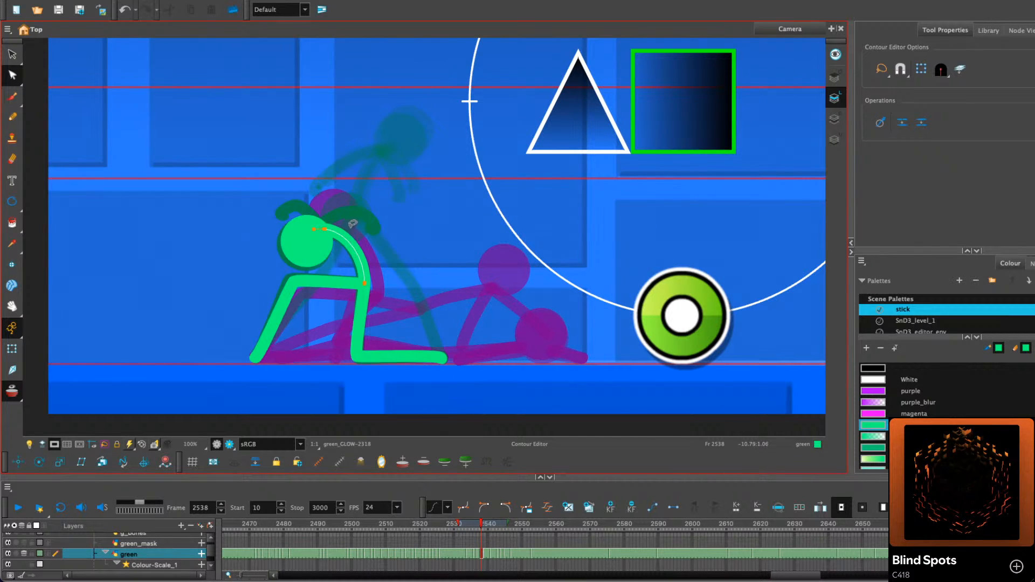
key(alt+s)
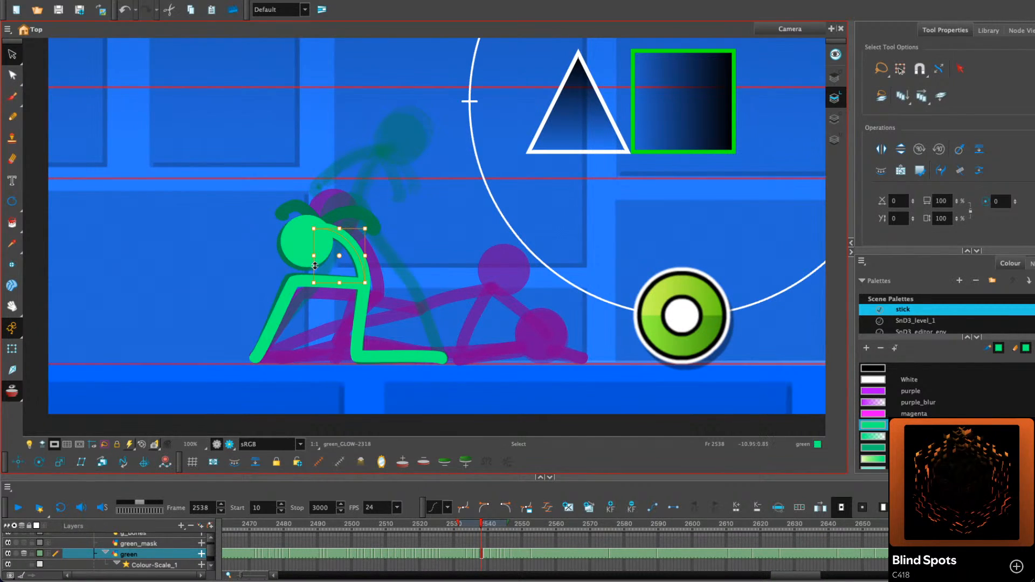
drag(313, 256, 303, 253)
click(405, 208)
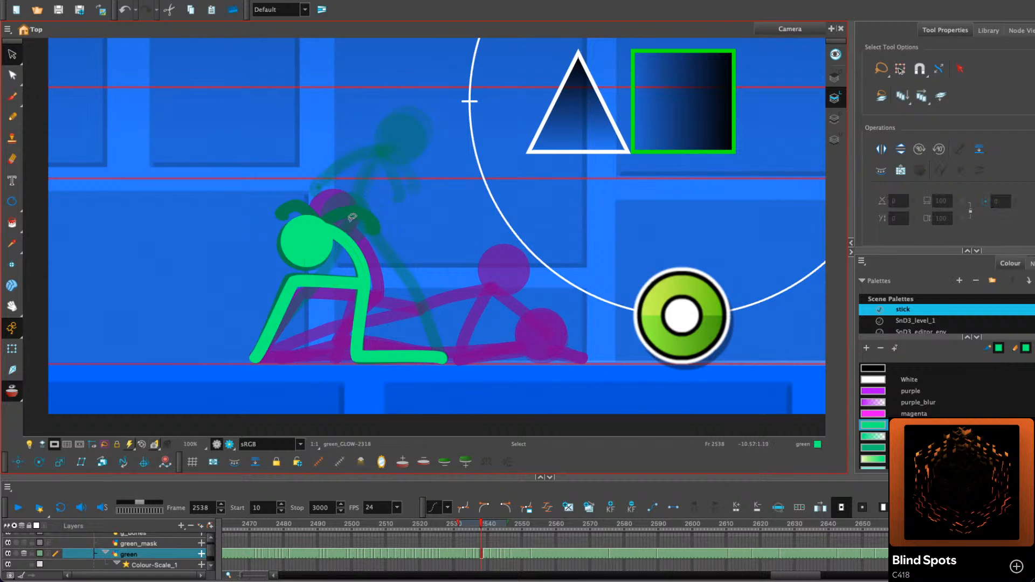
click(348, 230)
Step back and forth through frames 2537 to 2540 to compare the torso and head positions
key(period)
key(period)
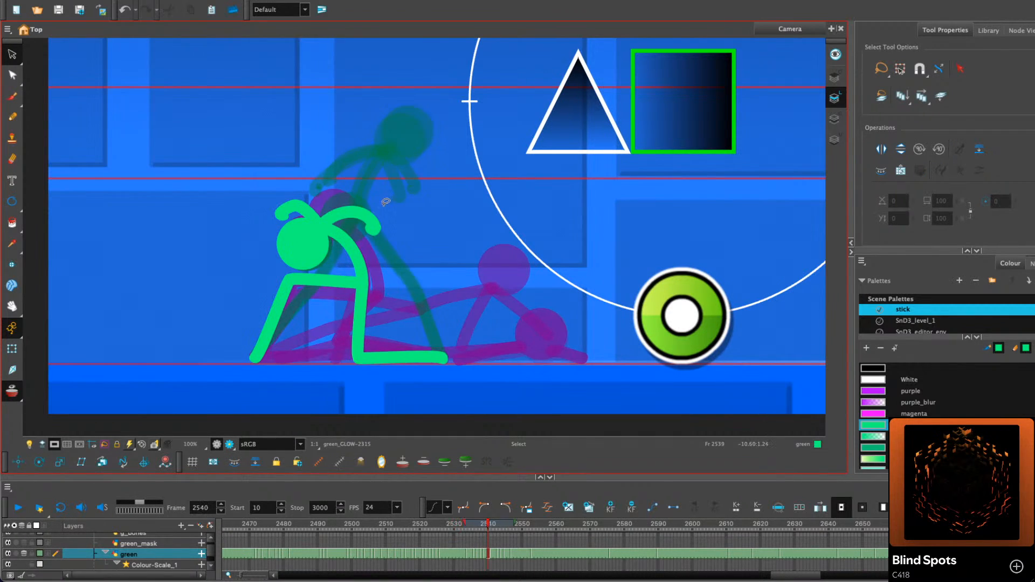
key(comma)
key(comma)
key(comma)
key(comma)
key(period)
key(comma)
click(351, 243)
key(period)
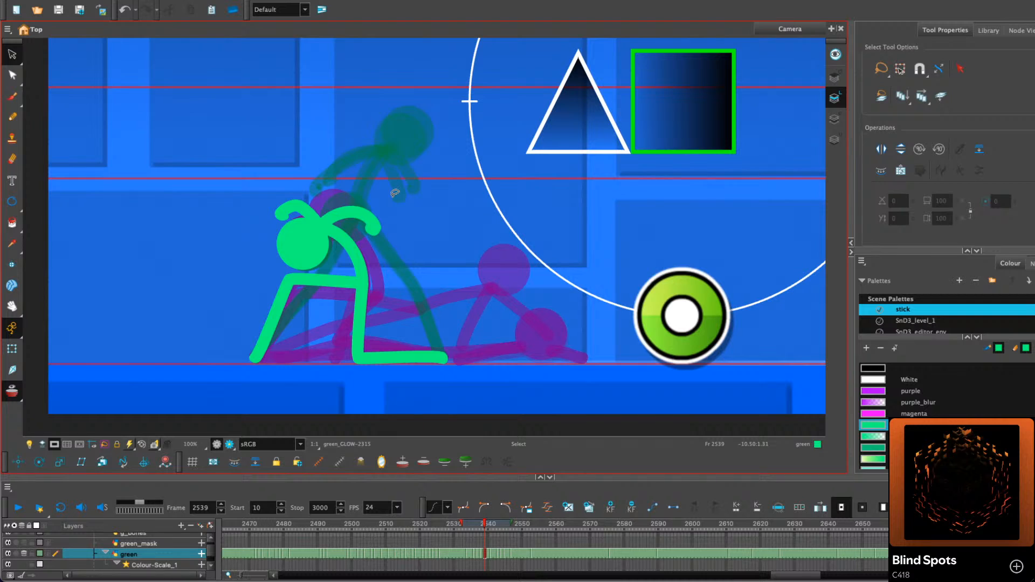
key(.)
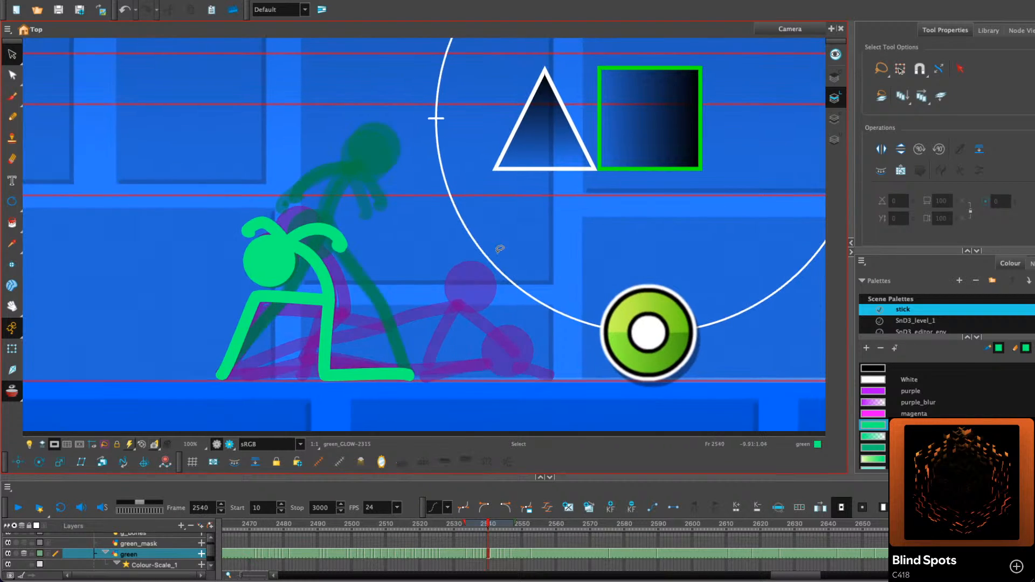
key(.)
key(.)
key(.)
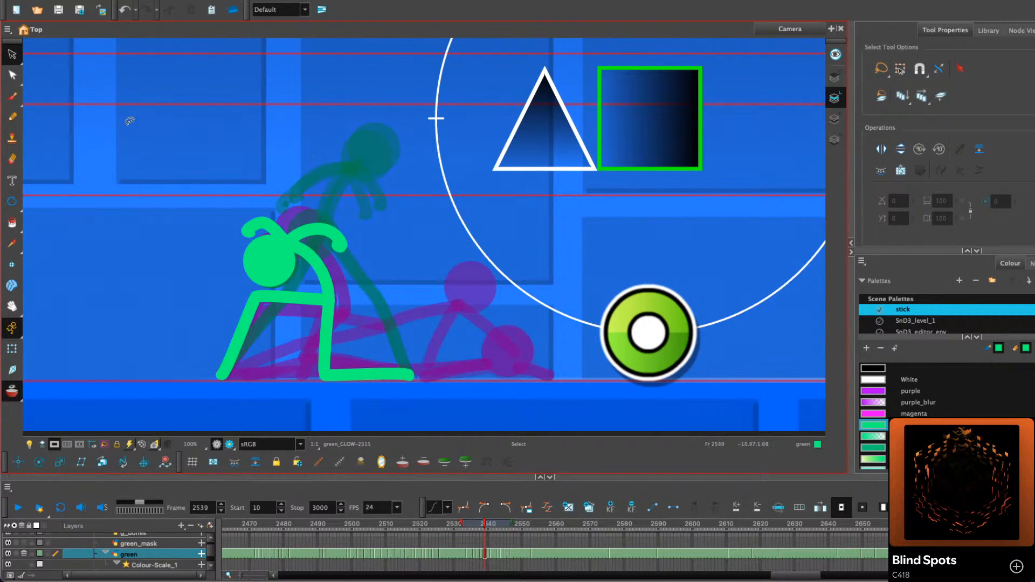
Copy the legs from frame 2539 and adjust the kneeling leg's knee in frame 2538 with the Contour Editor
click(12, 117)
key(.)
key(.)
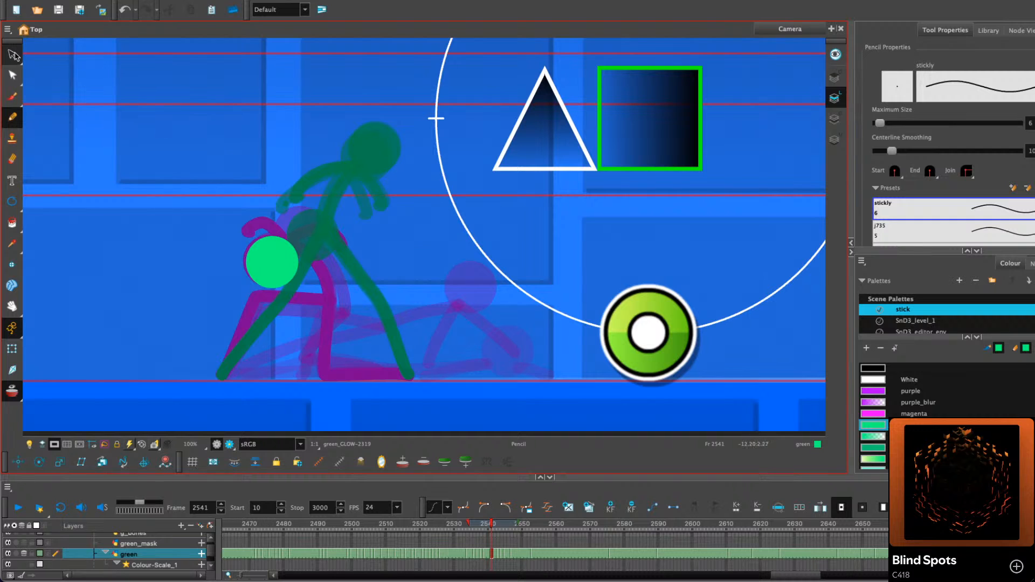
click(14, 54)
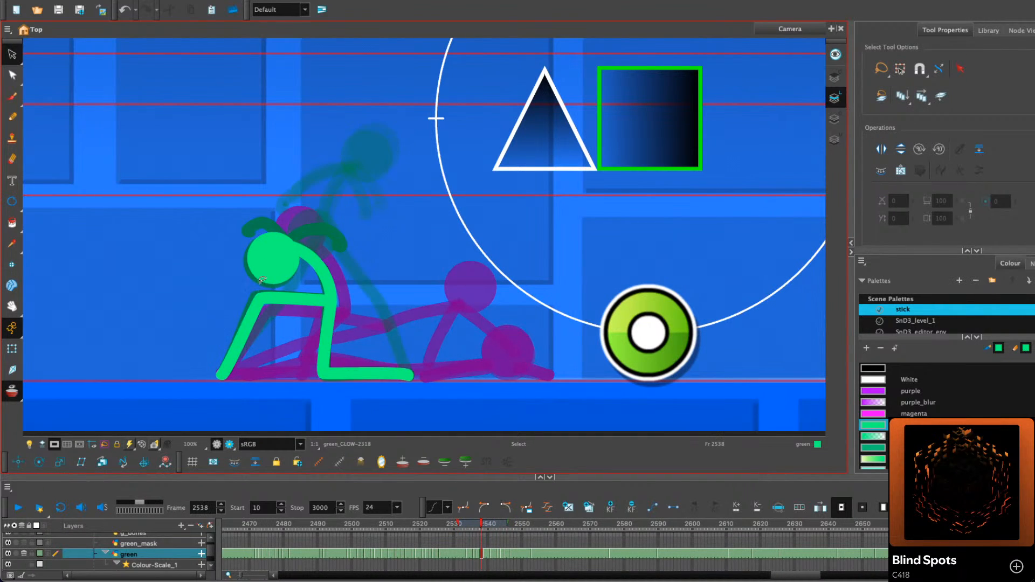
key(.)
drag(229, 307, 277, 345)
right_click(343, 314)
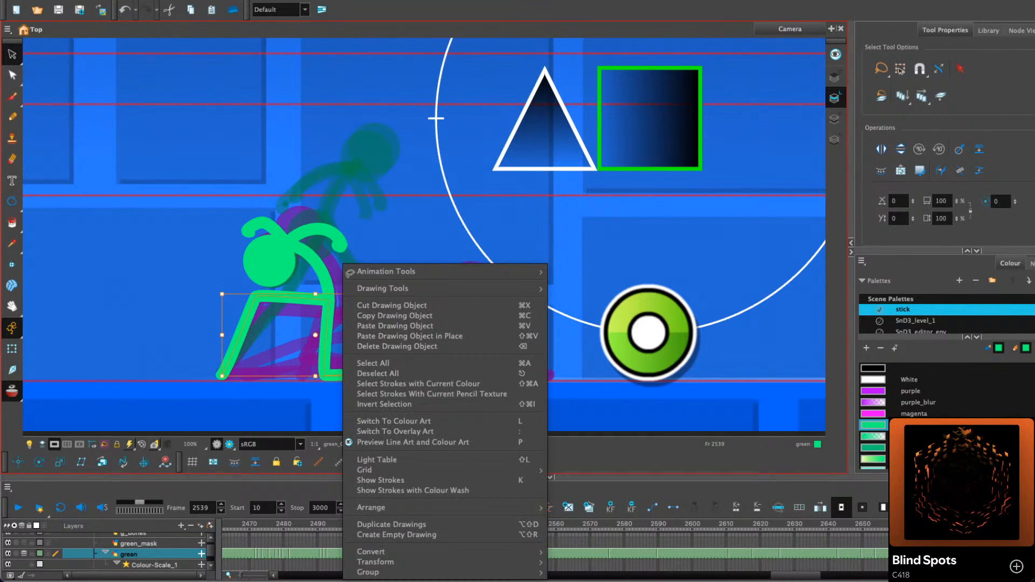
click(396, 316)
click(13, 75)
click(325, 375)
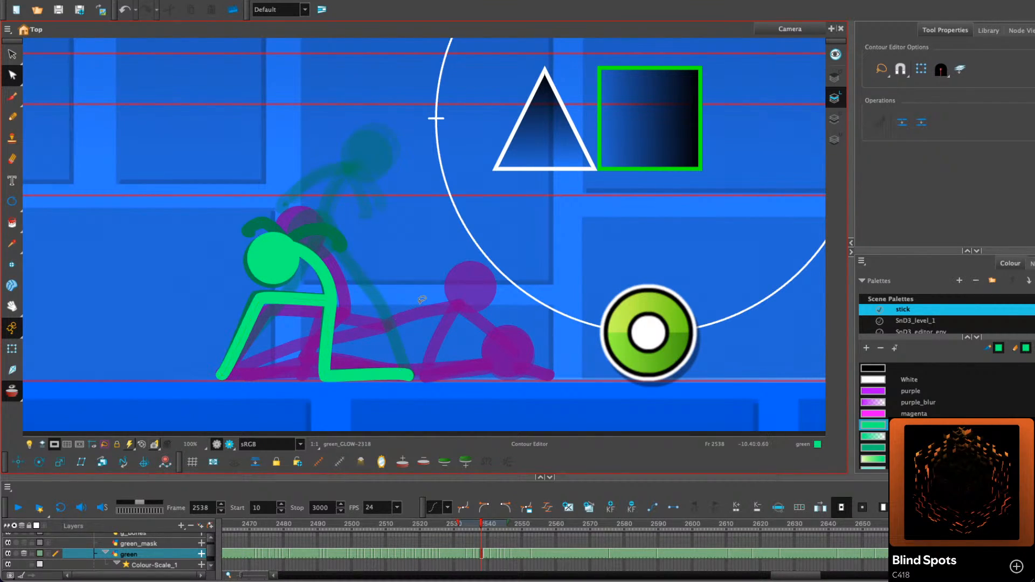
Play back the getting-up animation and step through its poses up to frame 2541 to check the motion
click(18, 506)
click(17, 506)
click(462, 521)
key(.)
key(.)
key(.)
key(.)
key(.)
key(.)
key(.)
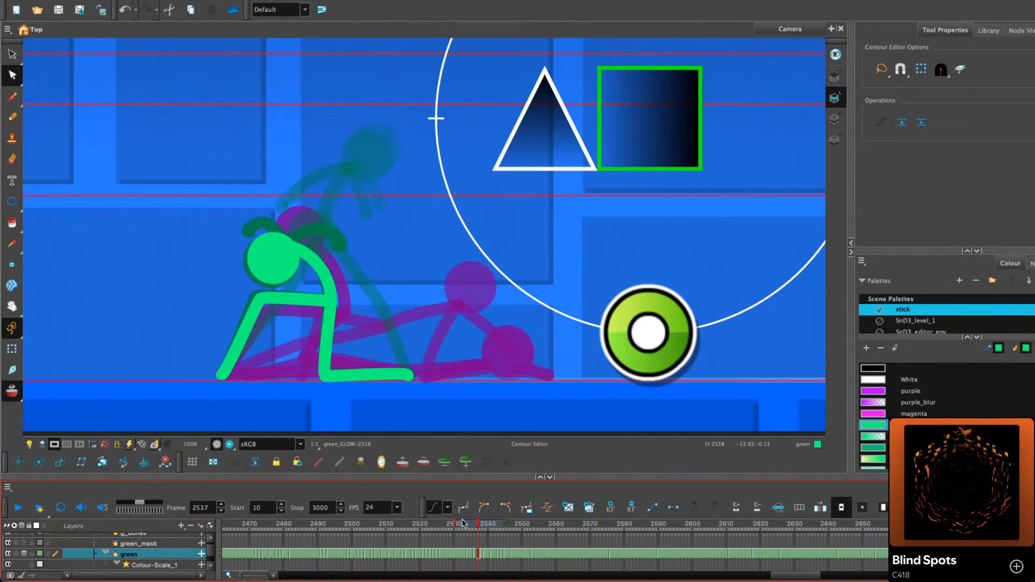
key(.)
key(.)
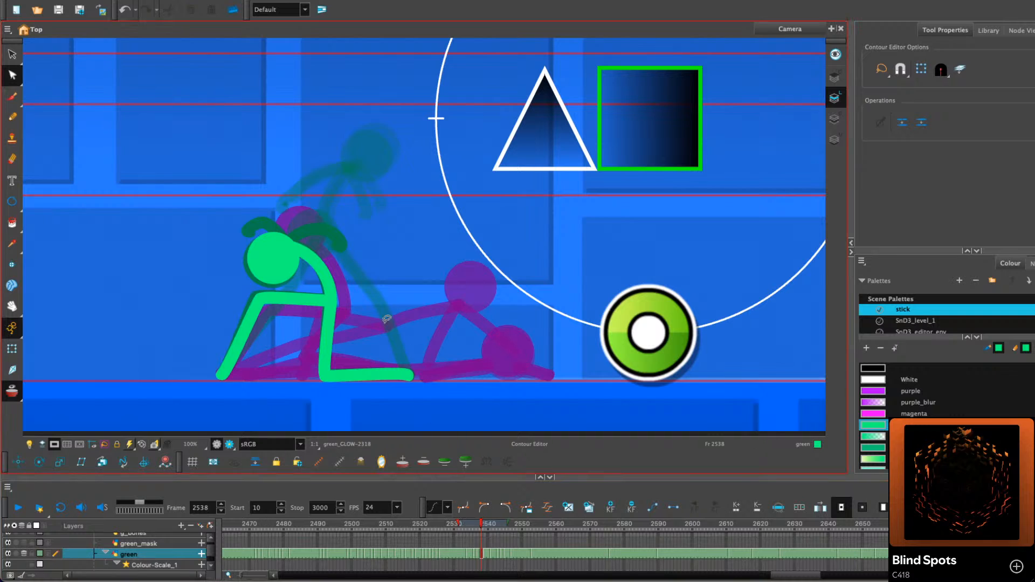
click(341, 296)
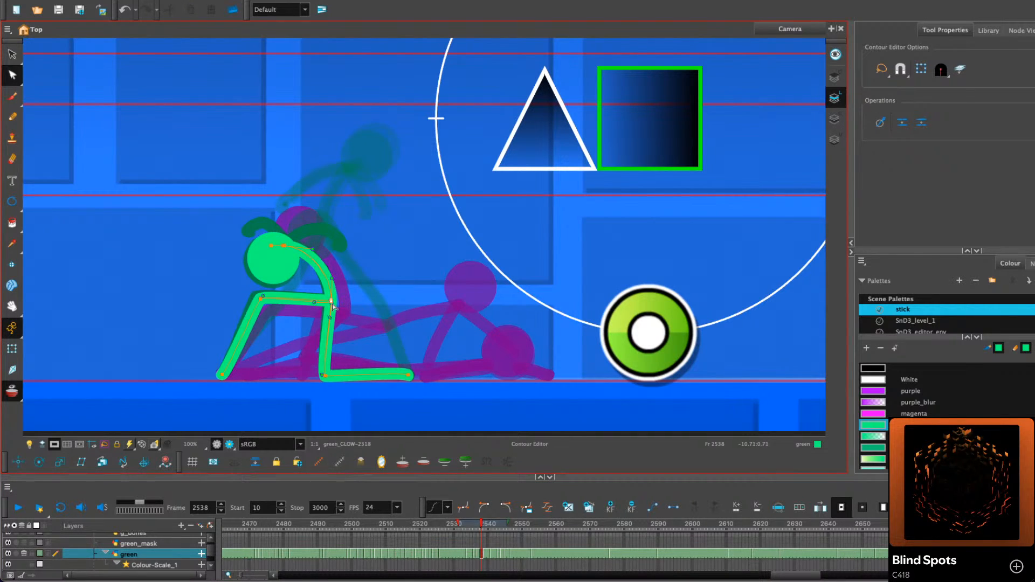
click(382, 277)
key(.)
key(.)
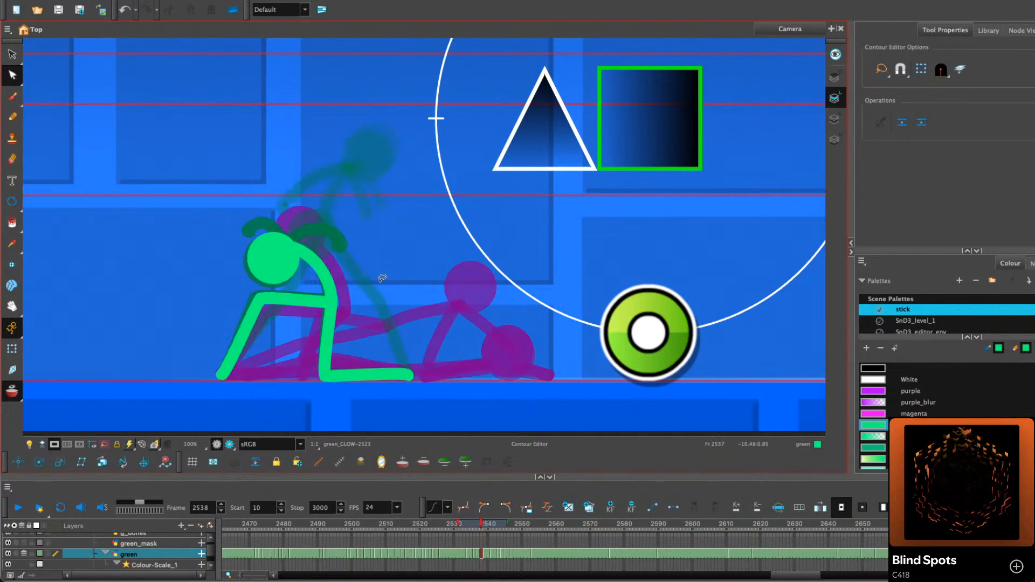
key(.)
key(.)
key(.)
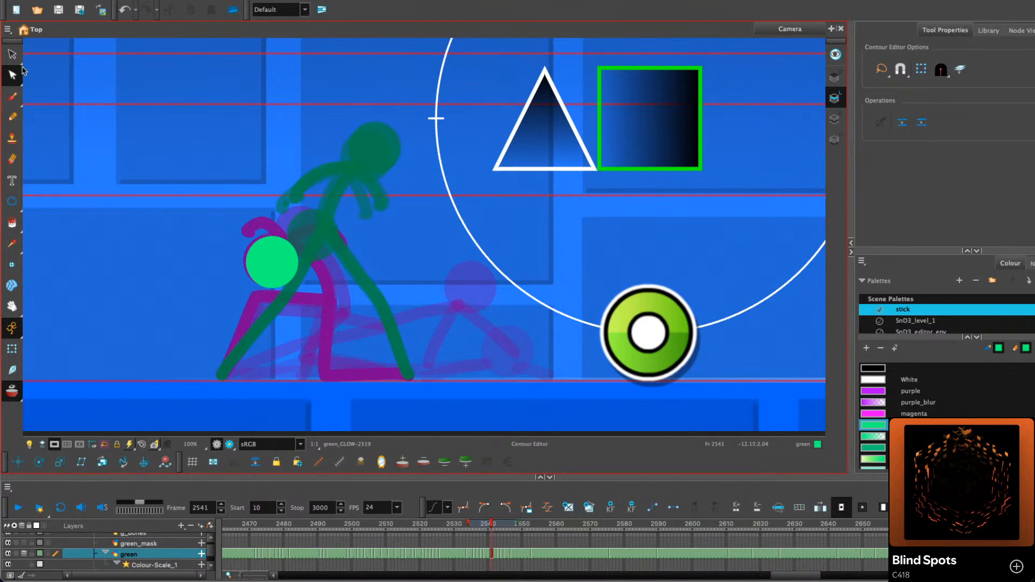
Copy the legs from frame 2540, paste them in place into frame 2541, and skew their upper part slightly toward the back foot
click(12, 55)
click(330, 306)
right_click(350, 294)
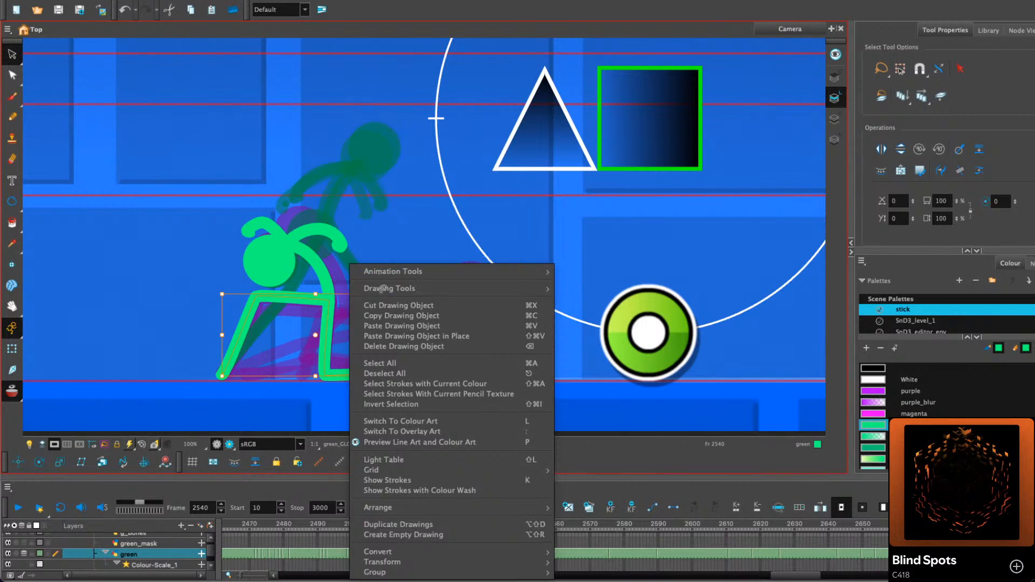
click(401, 316)
key(.)
right_click(394, 275)
click(420, 275)
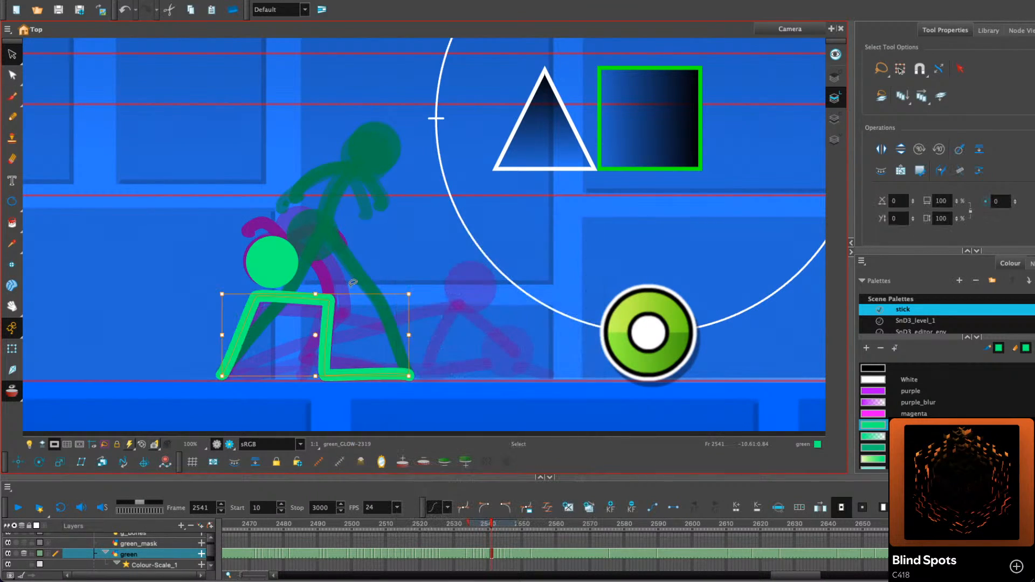
drag(349, 294, 316, 291)
key(Escape)
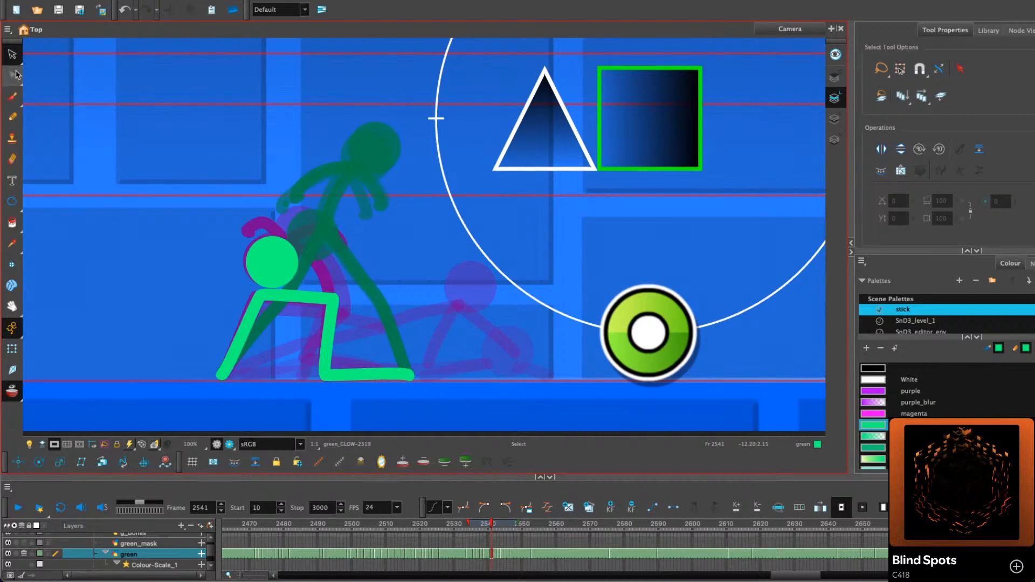
Shift the raised knee slightly backward and nudge the kneeling knee toward its foot in frame 2541 with the Contour Editor
click(12, 75)
key(.)
key(.)
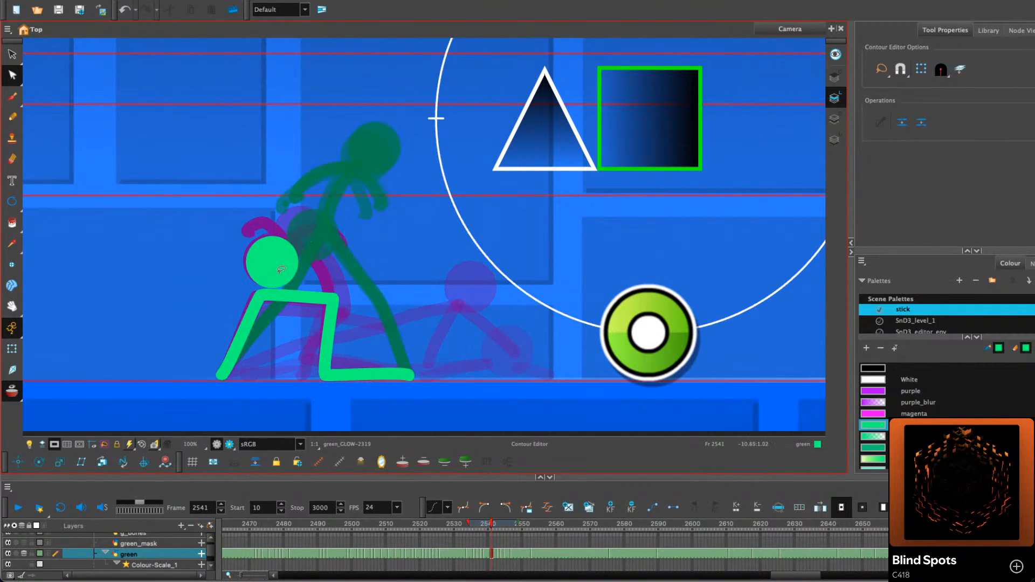
click(263, 298)
drag(262, 298, 256, 300)
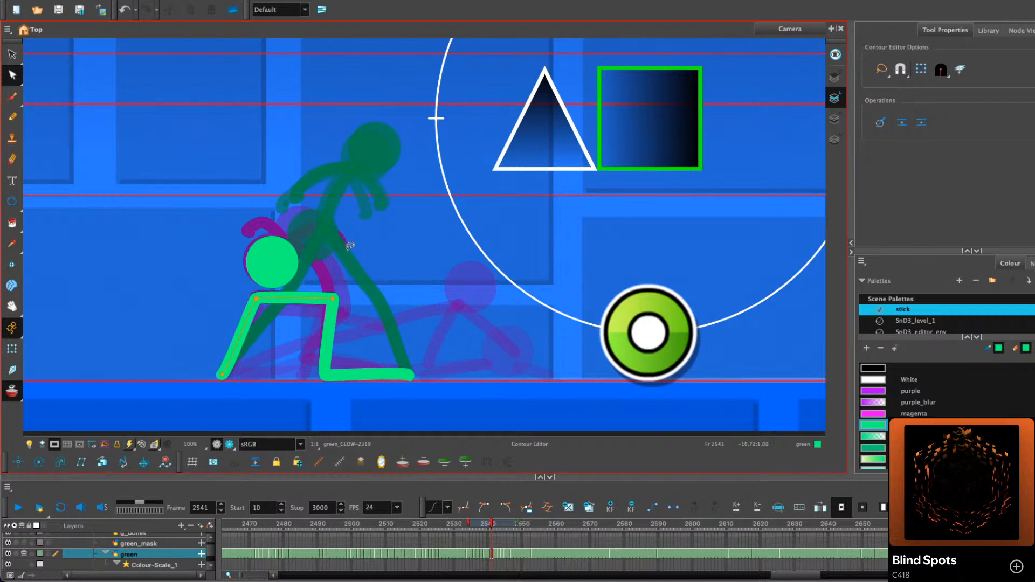
key(Escape)
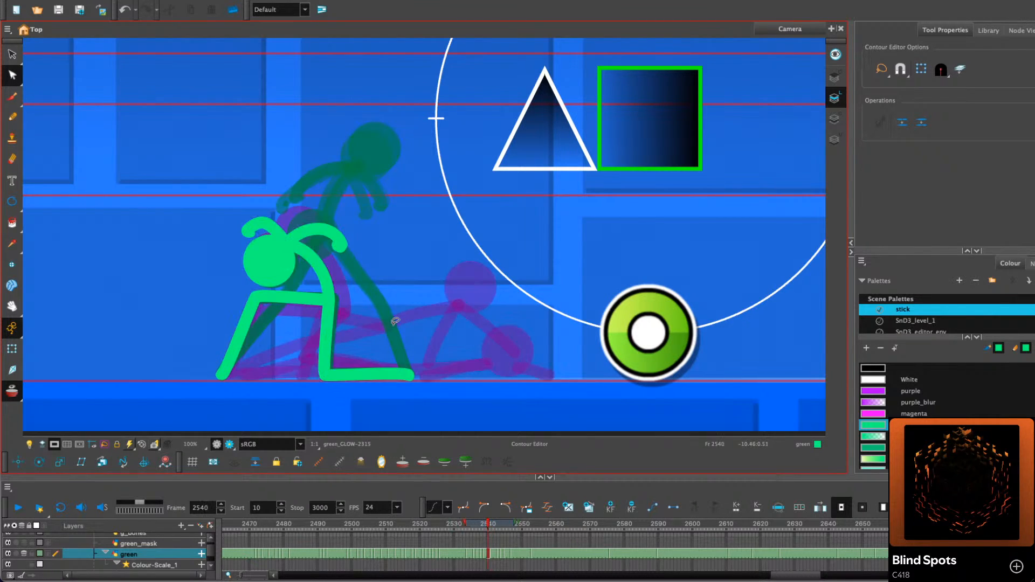
key(.)
key(.)
click(331, 367)
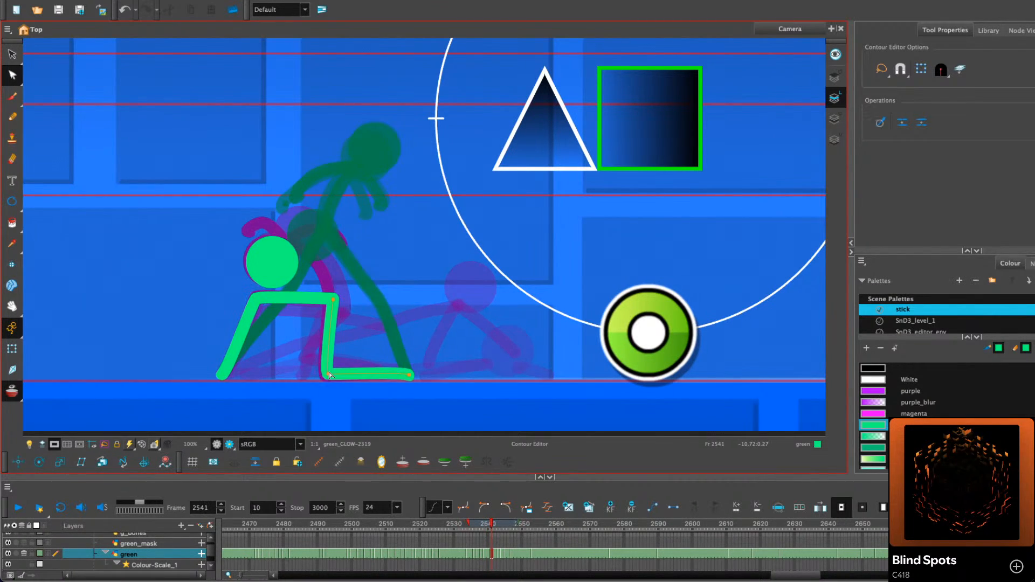
drag(327, 372, 331, 373)
Draw the planted front leg in frame 2543 with the Pencil tool, running from the raised hip through a bent knee to the foot
key(.)
key(.)
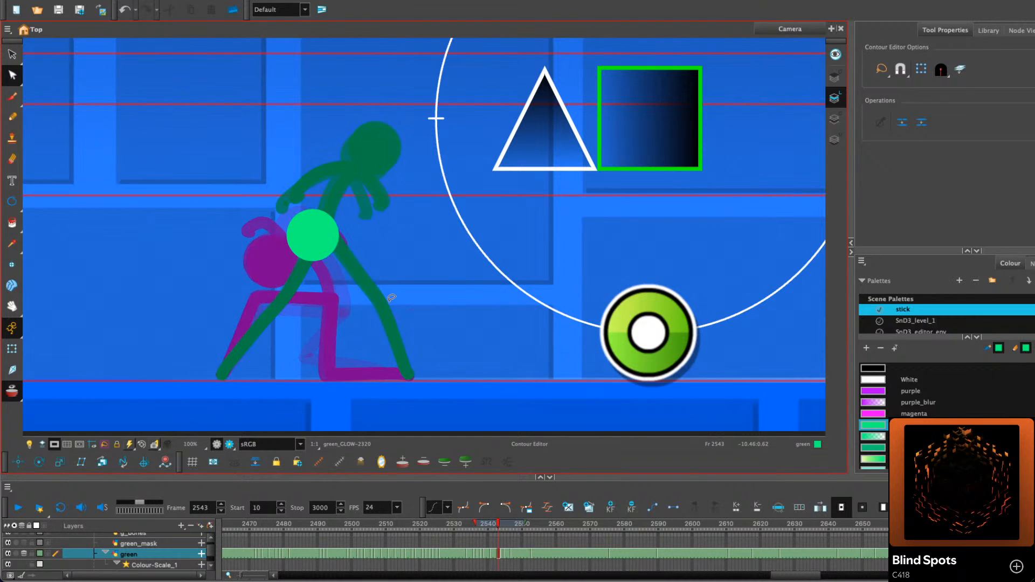
key(alt+/)
drag(408, 375, 380, 357)
key(ctrl+z)
key(.)
key(.)
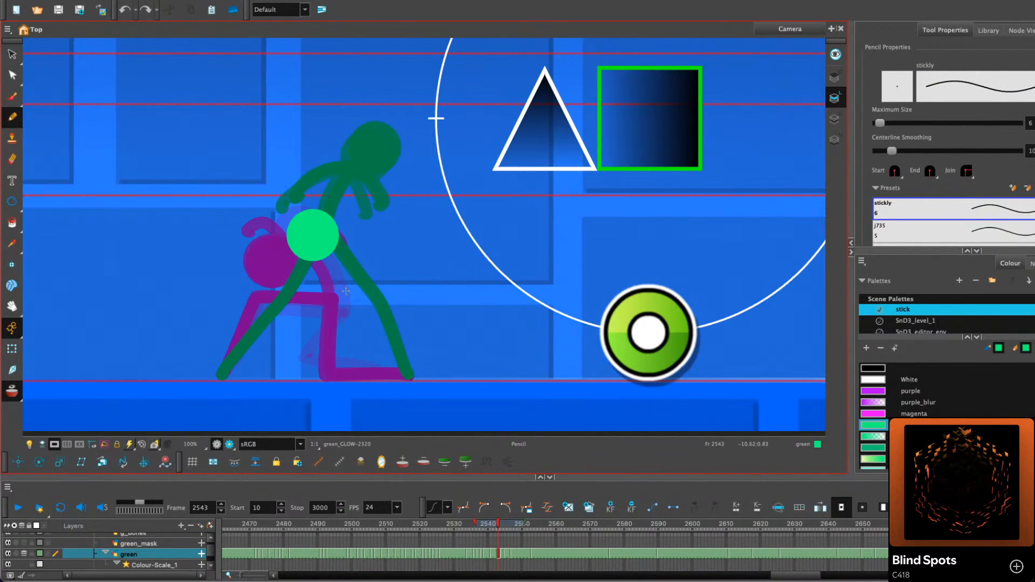
mouse_move(339, 274)
mouse_down()
mouse_move(267, 306)
mouse_move(222, 372)
mouse_up()
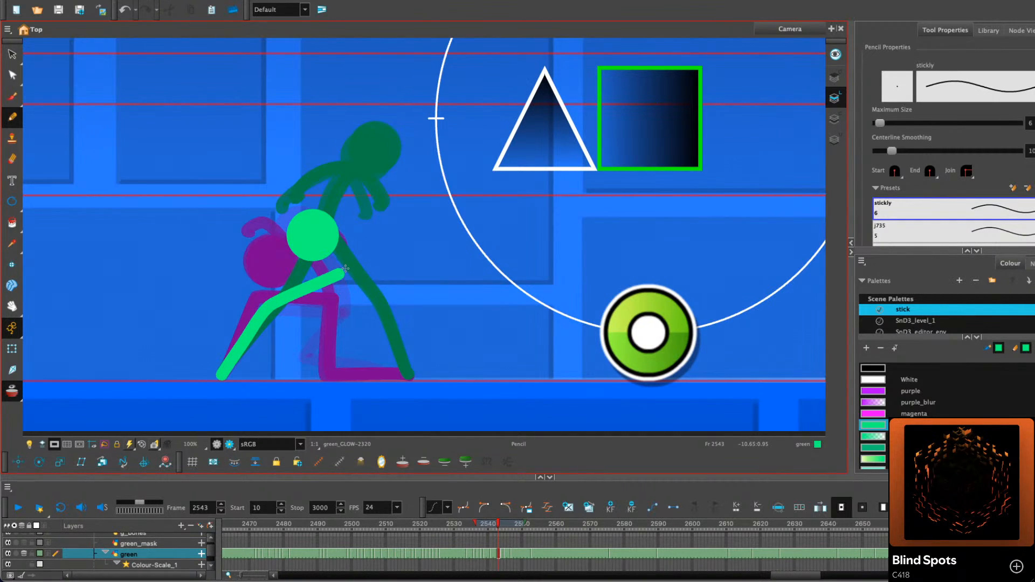
Draw the back leg in frame 2543 from the hip through a bent knee lifted off the ground to the rear foot
drag(341, 276, 344, 339)
key(ctrl+z)
mouse_move(342, 284)
mouse_down()
mouse_move(354, 337)
mouse_move(407, 375)
mouse_up()
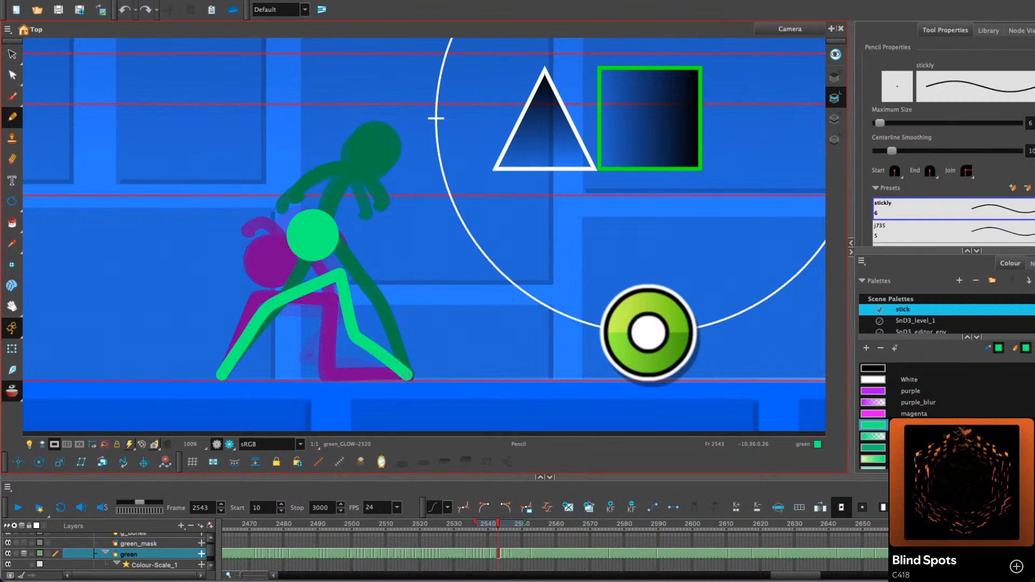
key(alt+q)
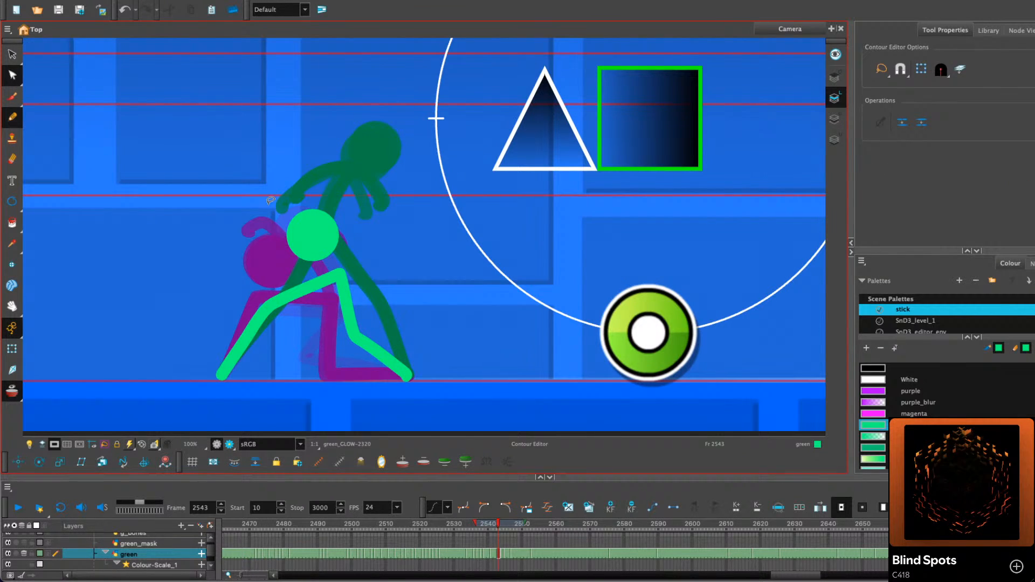
click(462, 360)
click(255, 369)
Step back and forth through frames 2540 to 2544 to check how the legs move from kneeling to standing
key(comma)
key(comma)
key(comma)
key(comma)
key(comma)
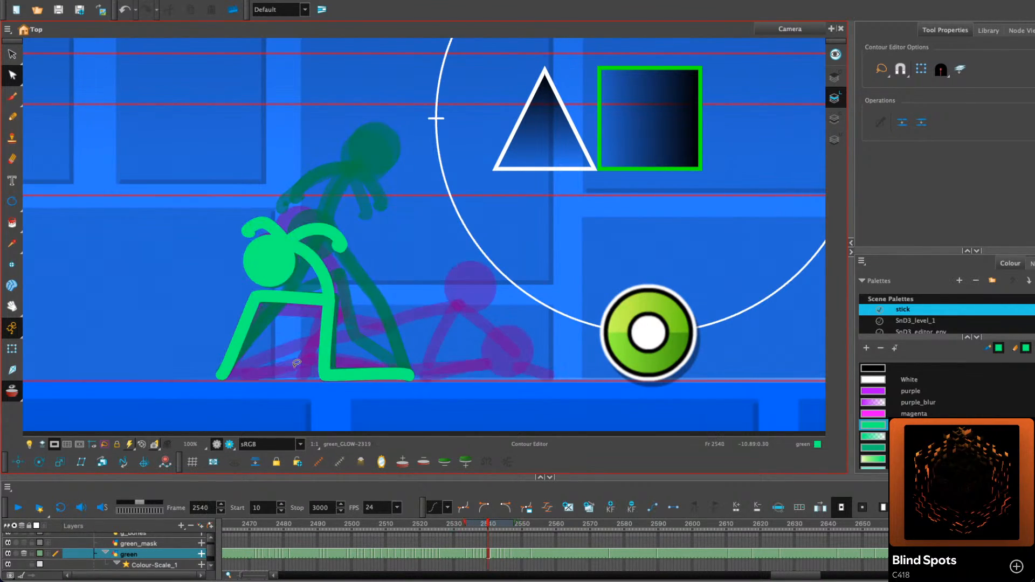
key(period)
key(period)
key(period)
key(period)
key(period)
key(period)
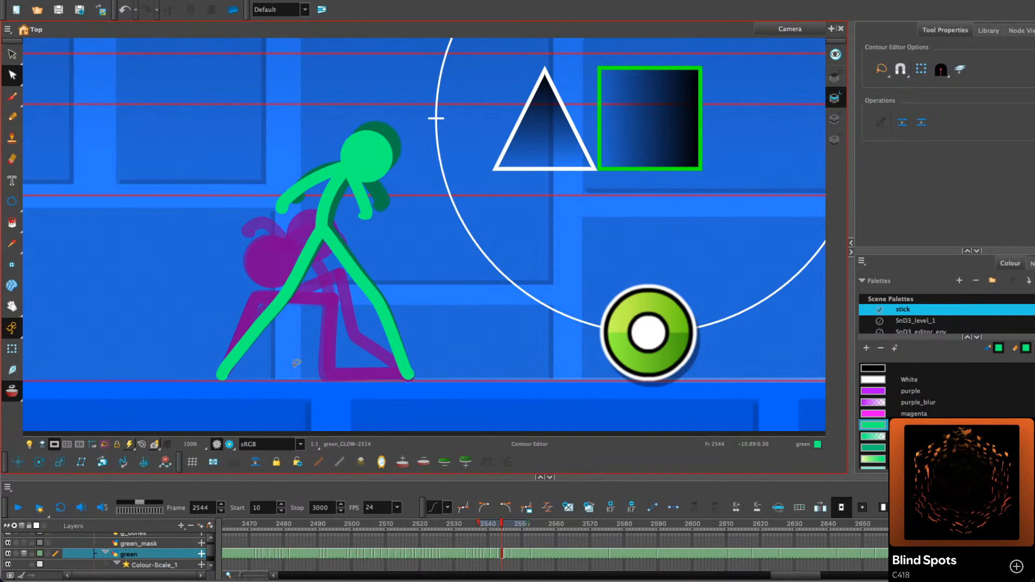
Step back and forth through frames 2542 to 2546 to review how the body rises from kneeling to standing
key(comma)
key(comma)
key(period)
key(period)
key(period)
key(period)
key(period)
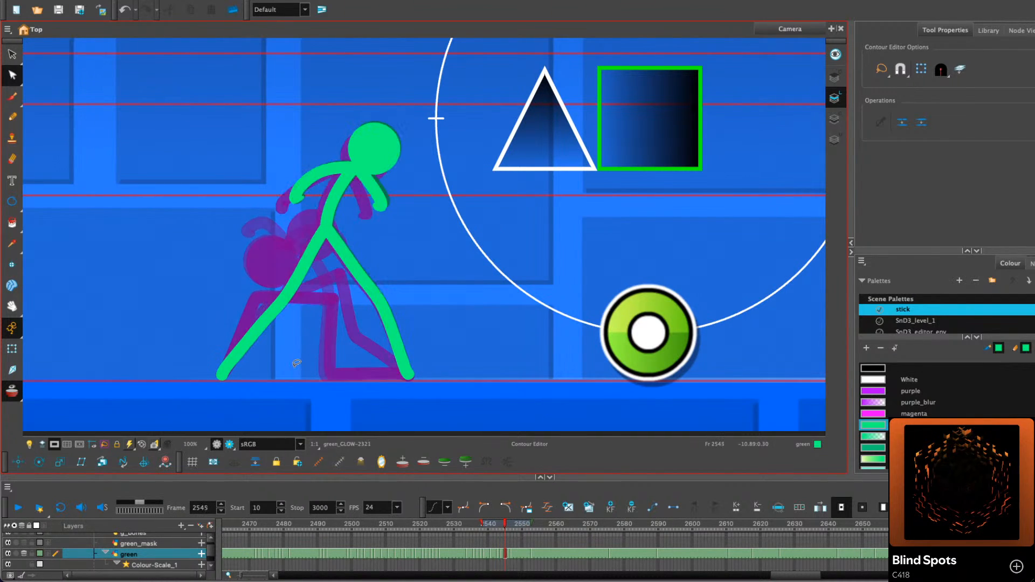
key(comma)
key(comma)
key(comma)
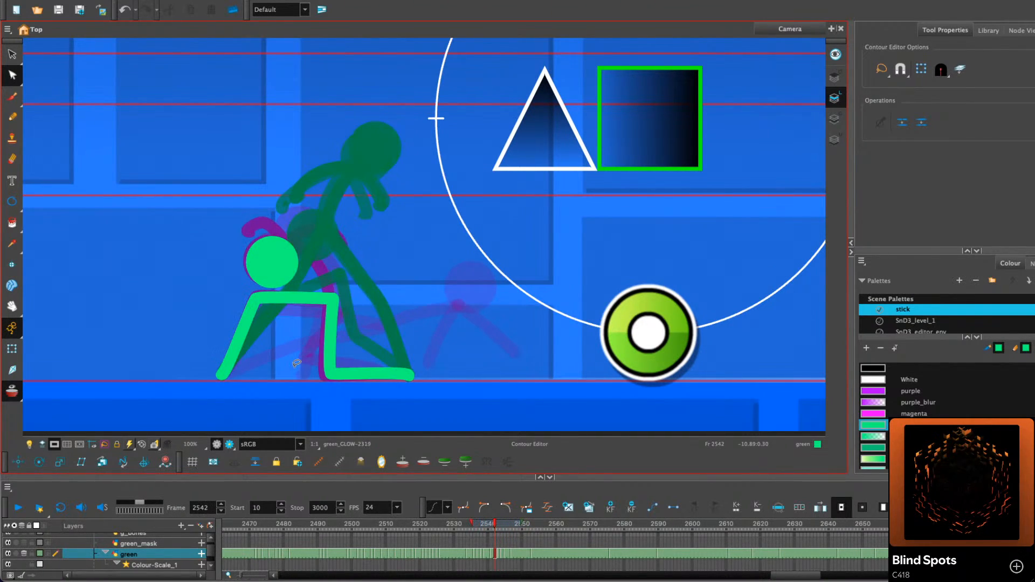
key(comma)
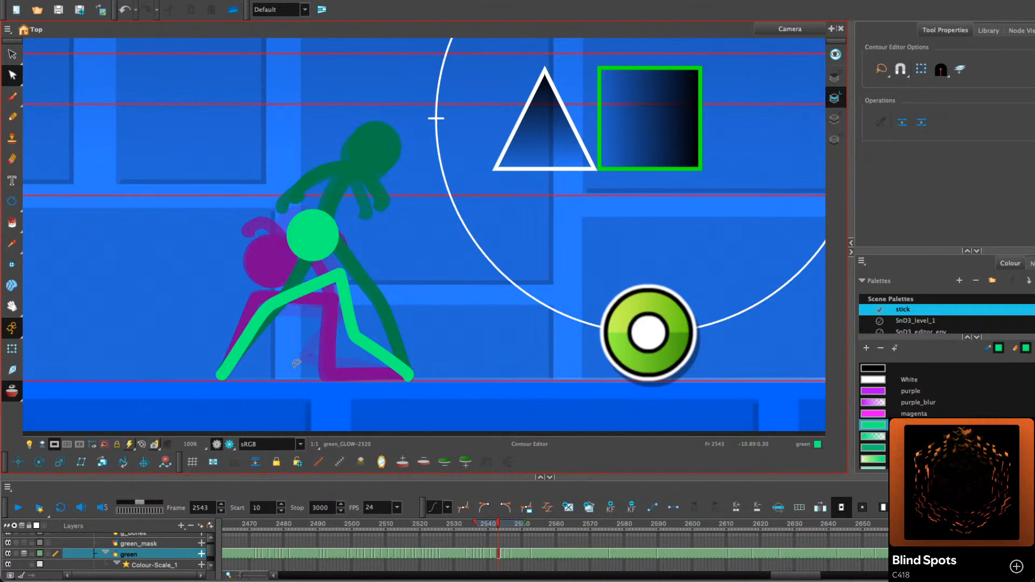
In frame 2544, move the hips, upper body and head slightly forward, then angle the torso and arms back a little
key(alt+s)
key(period)
drag(304, 256, 291, 258)
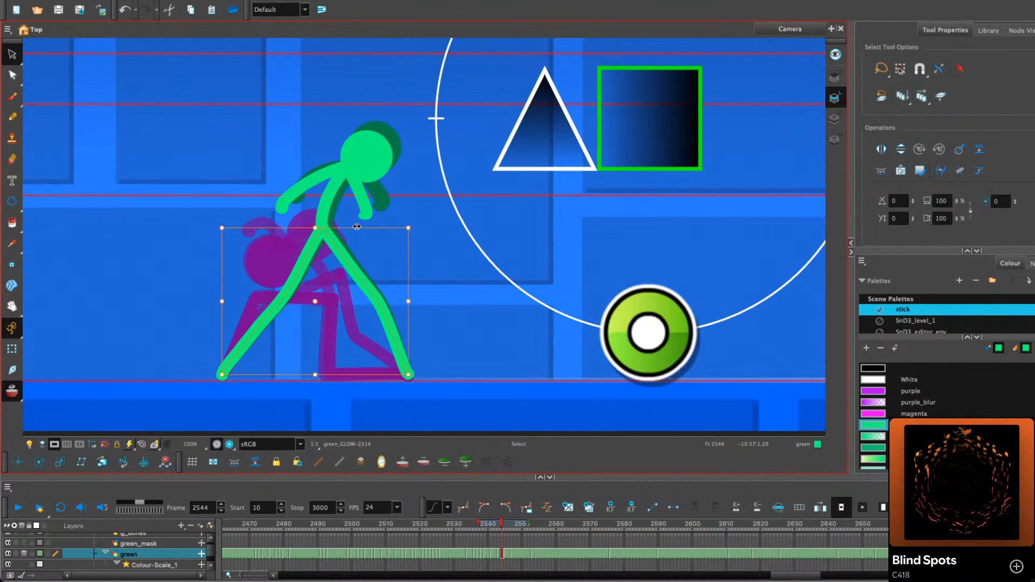
drag(345, 227, 307, 207)
mouse_move(427, 148)
mouse_down()
mouse_move(289, 141)
mouse_move(406, 160)
mouse_up()
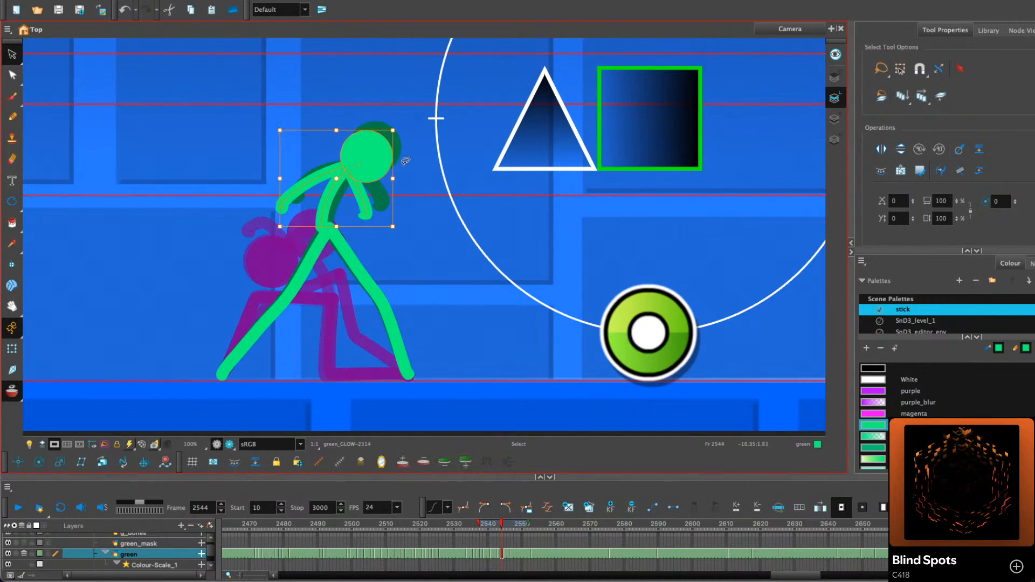
key(Right)
key(Right)
key(Right)
click(441, 135)
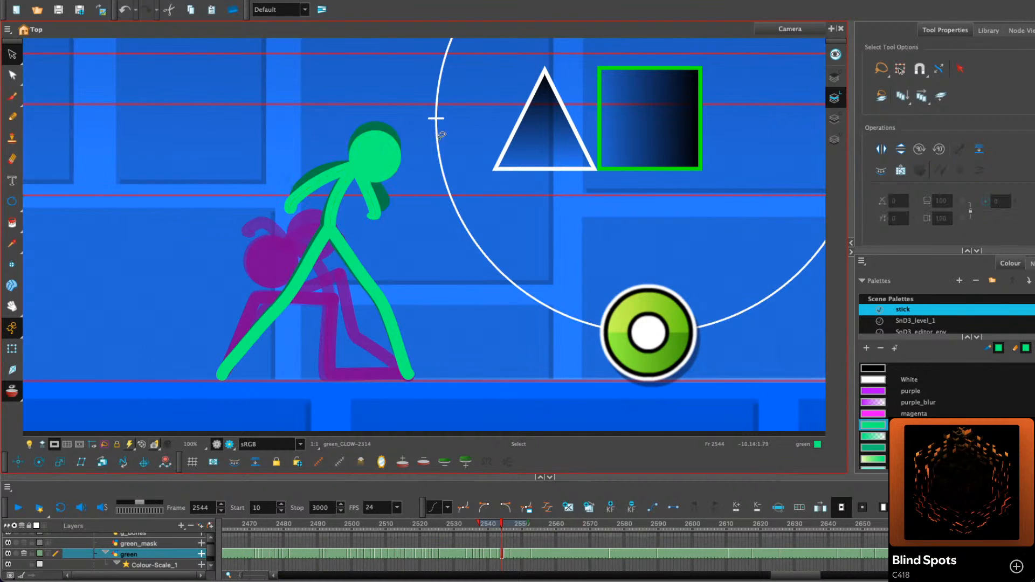
drag(399, 203, 385, 153)
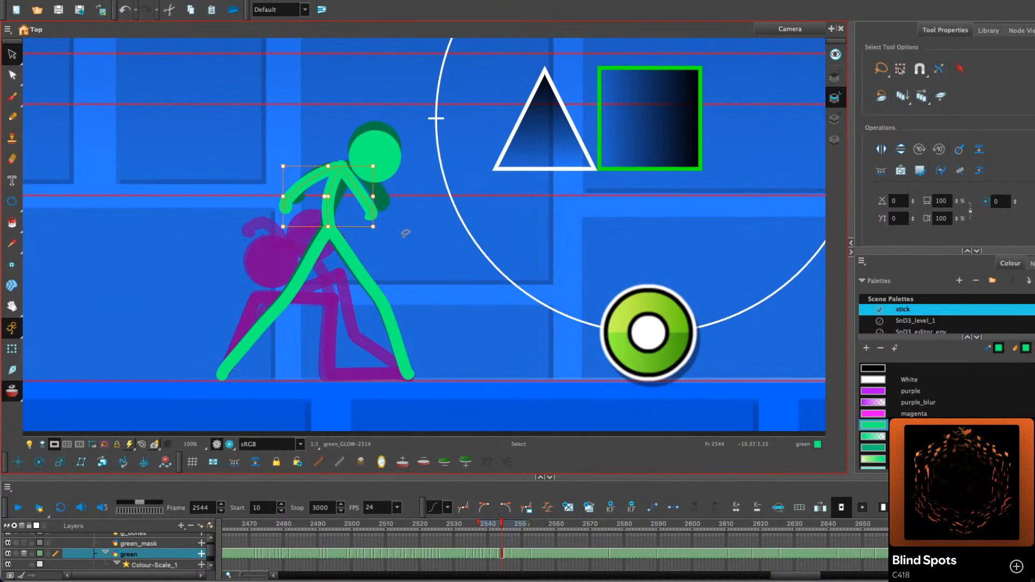
mouse_move(410, 235)
mouse_down()
mouse_move(276, 246)
mouse_move(285, 259)
mouse_up()
drag(317, 164, 323, 175)
click(453, 184)
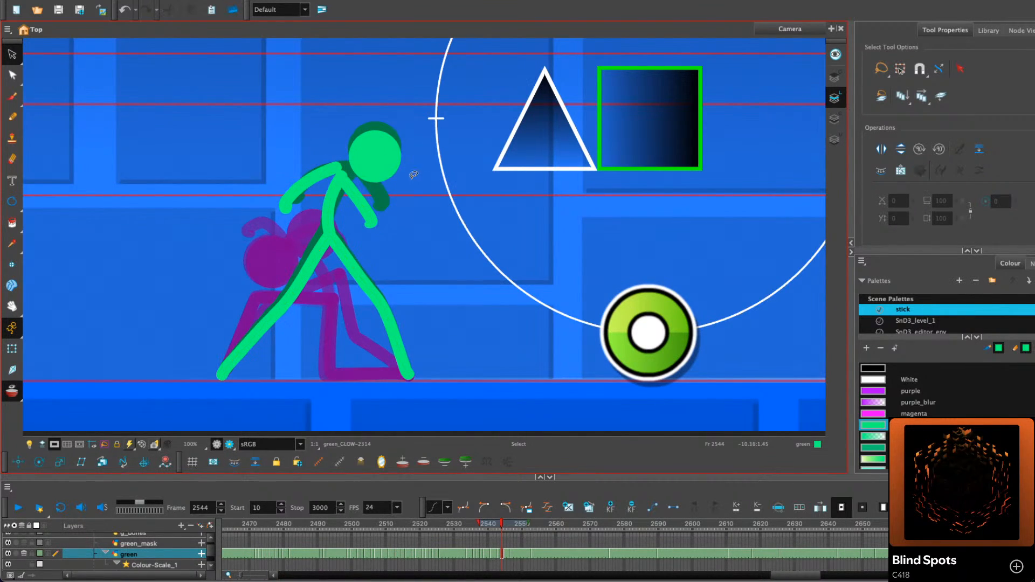
key(ctrl+z)
key(ctrl+z)
Lower the hips, torso and arms slightly in frame 2544, and move the head back and down onto the neck
drag(483, 218, 271, 264)
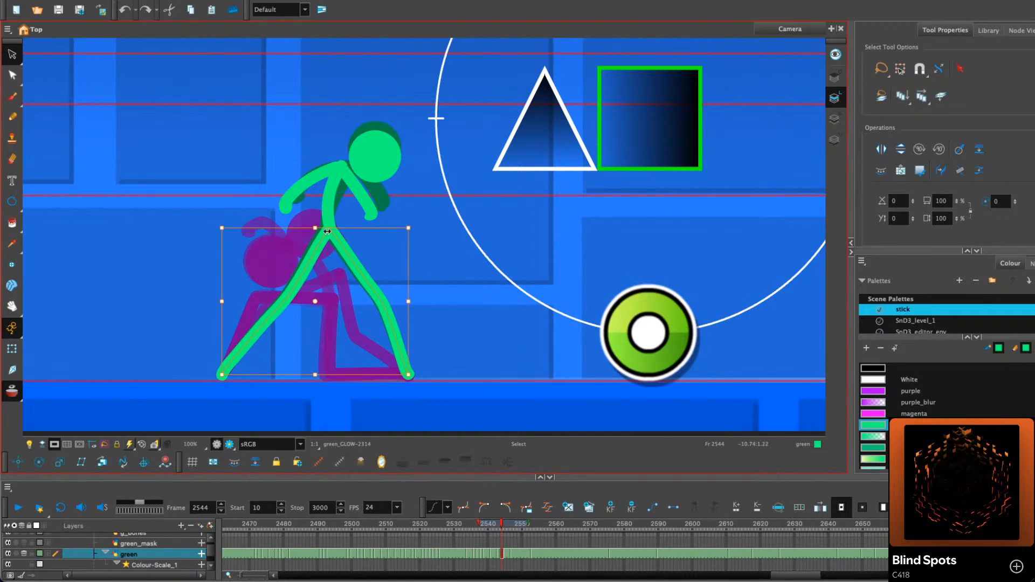
drag(315, 227, 317, 234)
drag(417, 206, 301, 149)
key(Down)
key(Down)
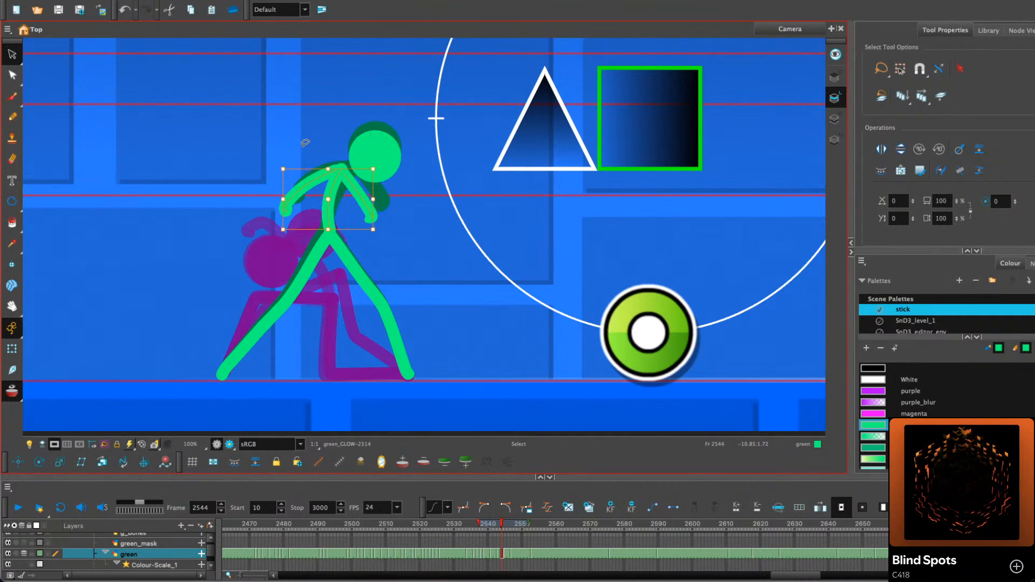
drag(381, 160, 362, 165)
click(438, 163)
Flip between frame 2544 and its neighbours to compare the adjusted hips, torso and head positions
key(comma)
key(comma)
key(period)
key(period)
key(period)
key(period)
key(period)
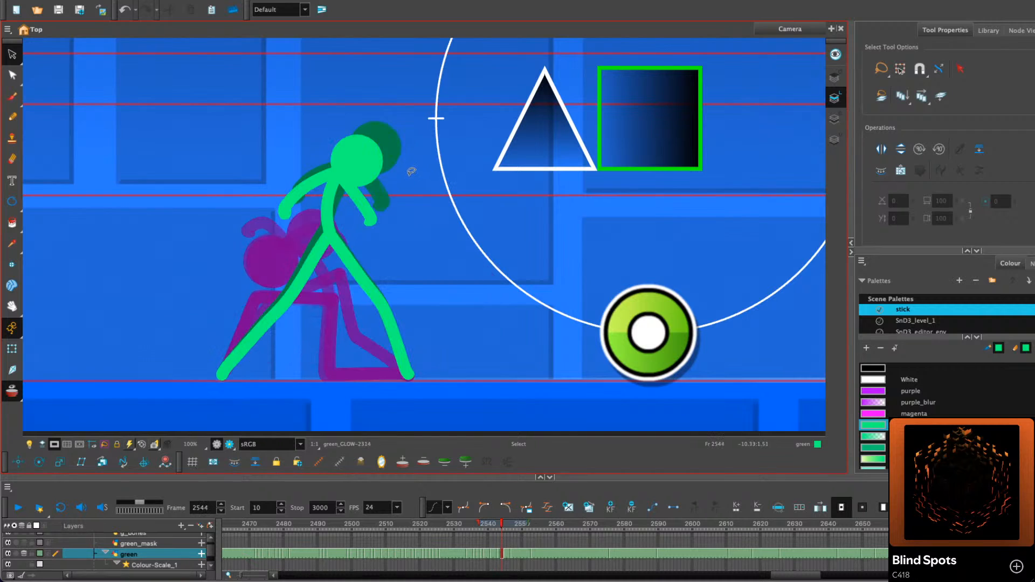
key(comma)
key(comma)
key(comma)
Shift the hip joint of the legs slightly forward in frame 2544 and fit the torso's base to it
click(343, 257)
drag(354, 235, 359, 236)
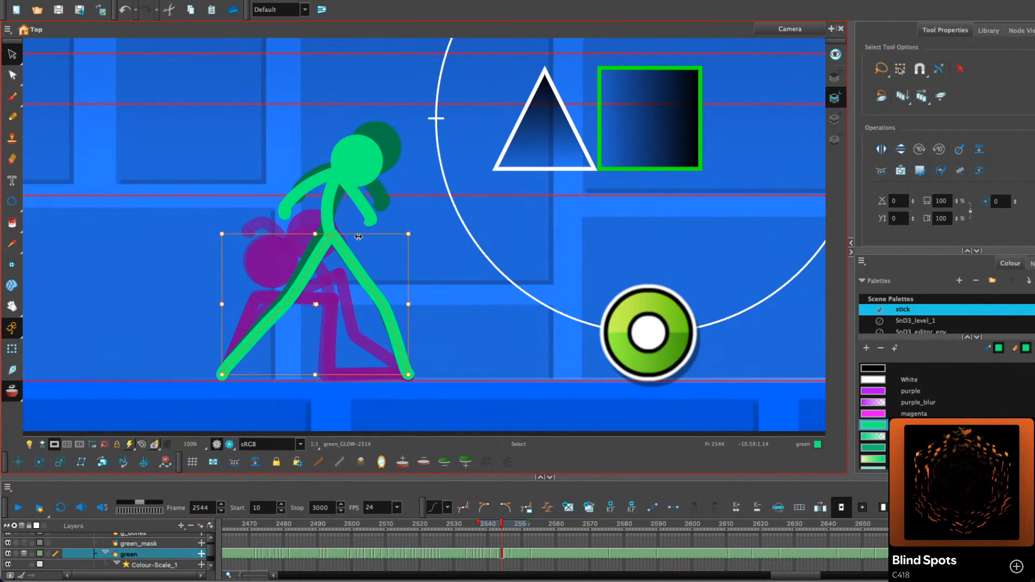
click(326, 204)
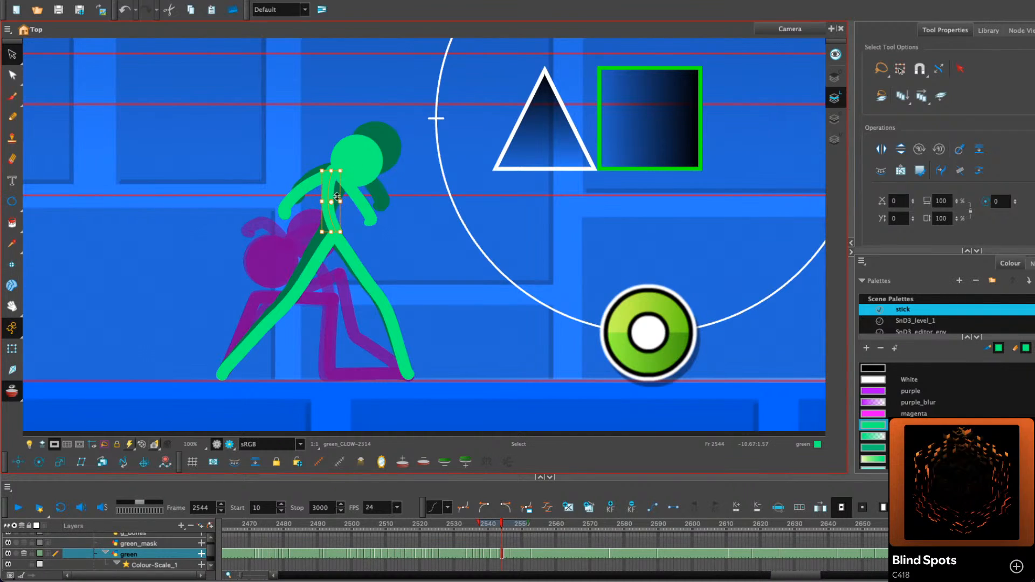
click(380, 157)
Nudge the hip joint slightly forward and down in frame 2545 and adjust the torso's lower end to match
key(period)
key(period)
key(period)
key(period)
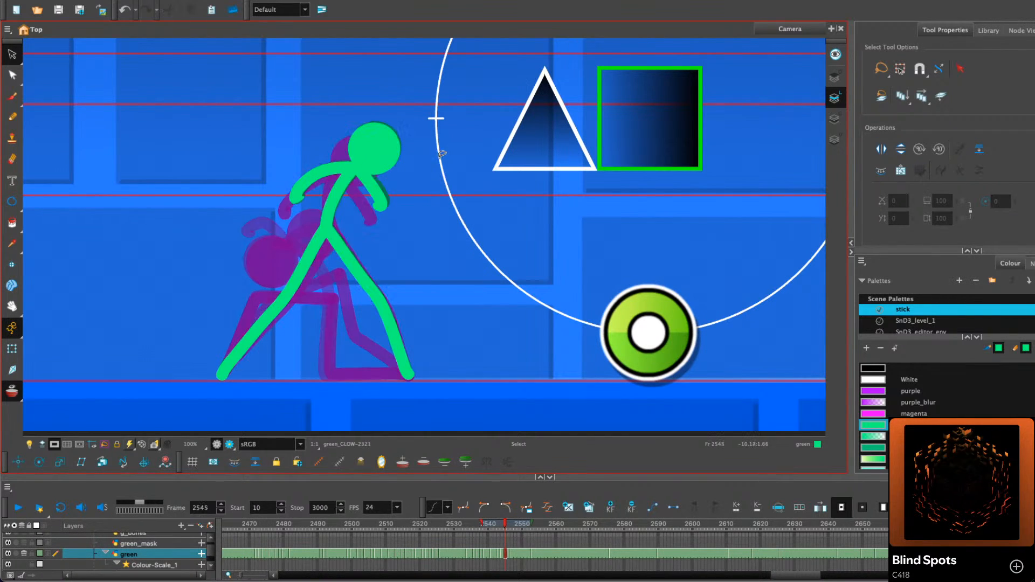
key(comma)
key(comma)
drag(376, 246, 282, 263)
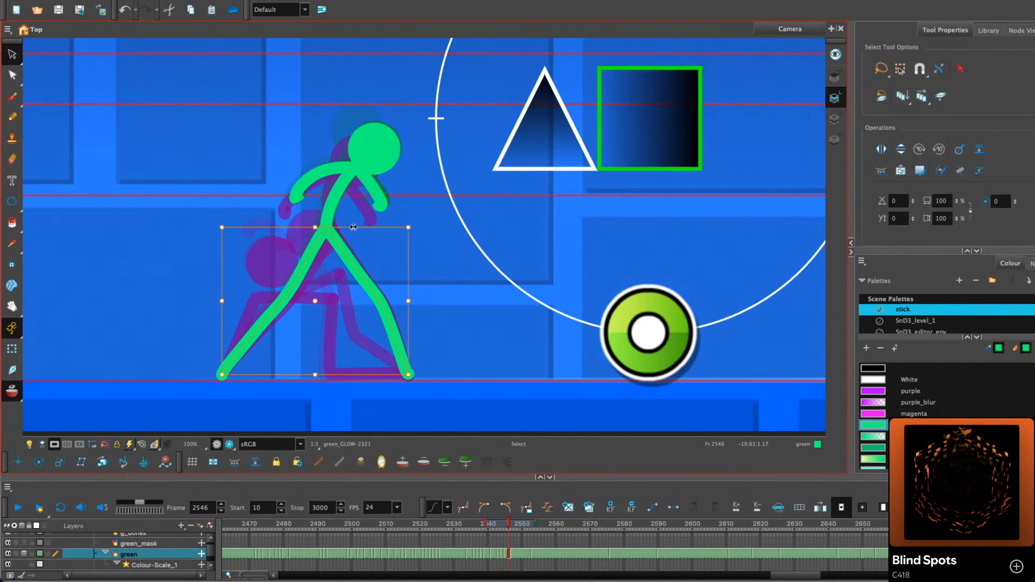
drag(349, 227, 352, 229)
click(329, 207)
Play the rise from frame 2540 to about frame 2557 and step back through the frames to examine the motion
key(period)
key(comma)
key(comma)
key(comma)
key(comma)
key(comma)
key(comma)
key(comma)
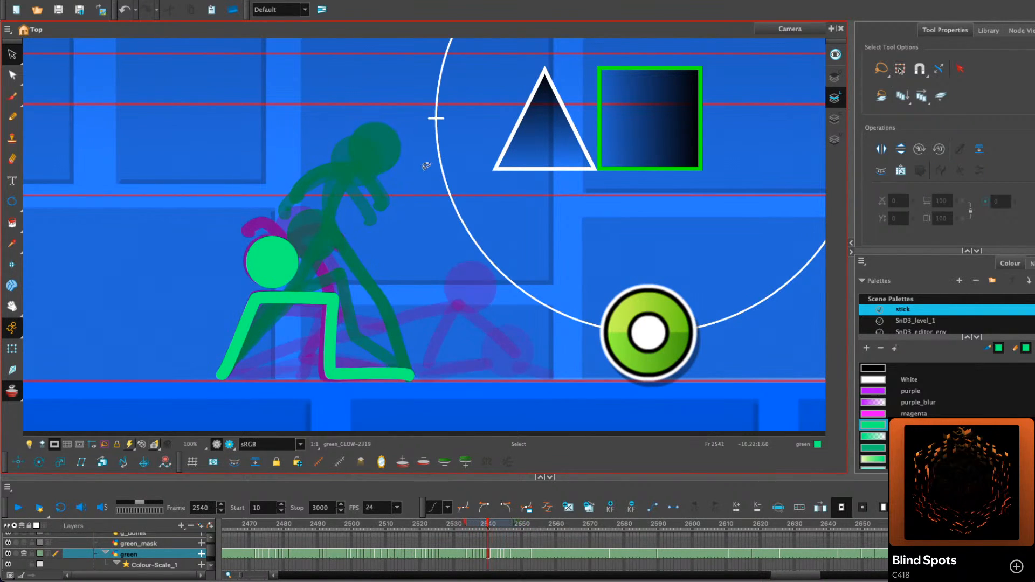
click(19, 507)
click(19, 507)
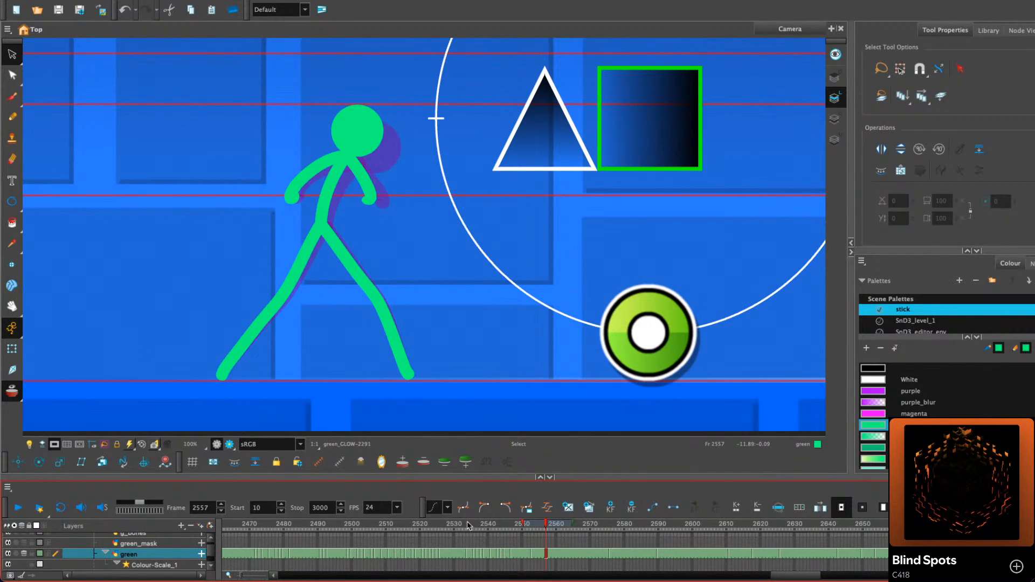
key(comma)
key(comma)
key(comma)
key(comma)
key(comma)
key(comma)
key(comma)
key(comma)
key(comma)
key(comma)
key(comma)
key(comma)
key(comma)
key(comma)
key(comma)
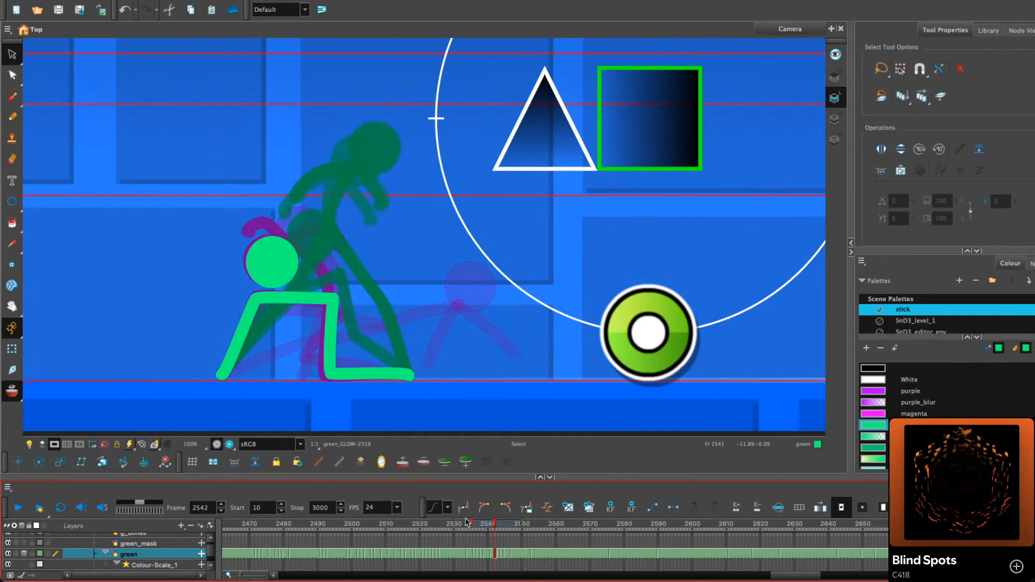
Shift the hip joint slightly back in frames 2543 and 2544, and realign the torso's base in frame 2544
key(period)
key(period)
key(comma)
click(353, 274)
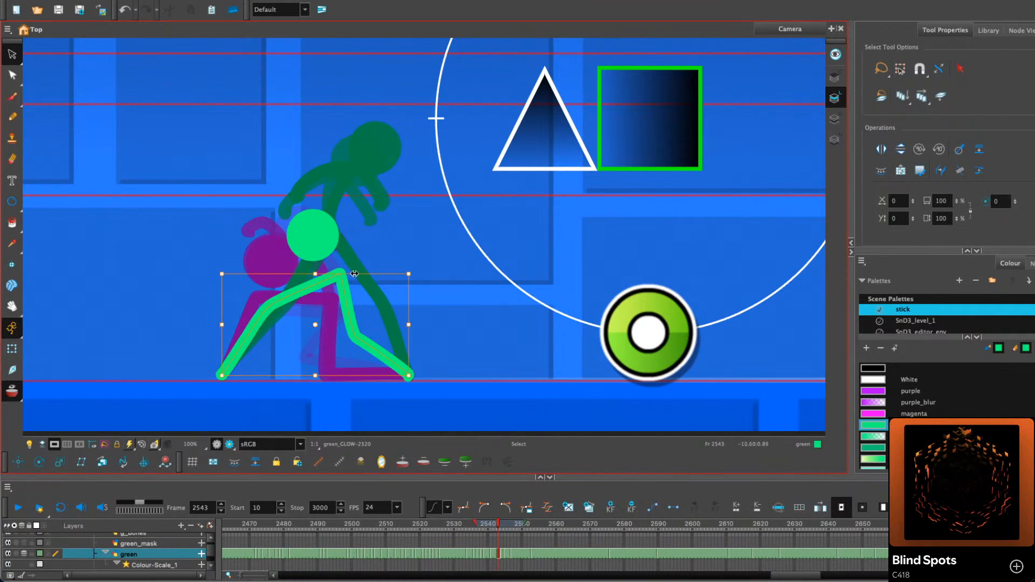
key(period)
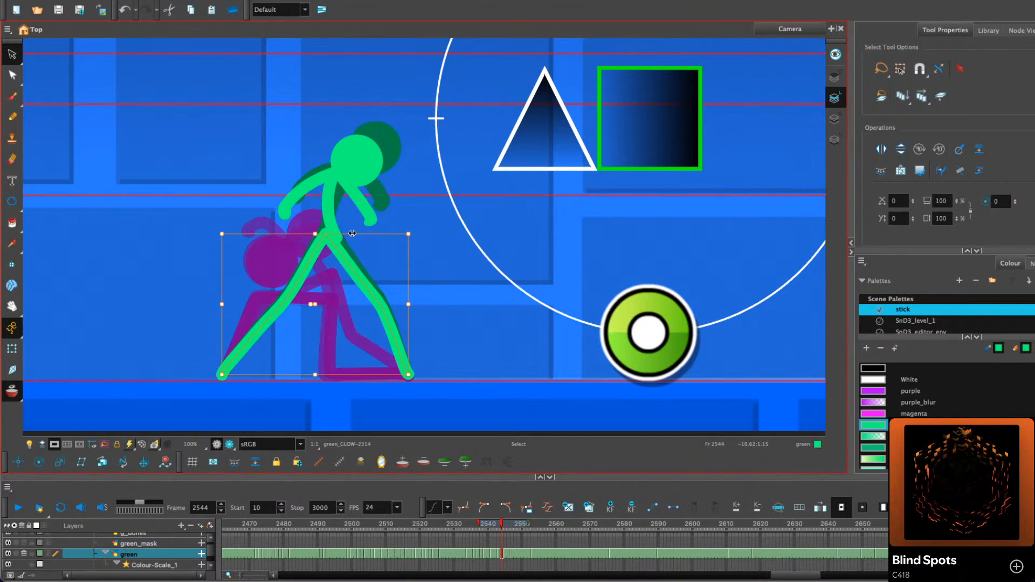
click(322, 183)
drag(351, 177, 354, 185)
drag(332, 222, 328, 216)
click(422, 178)
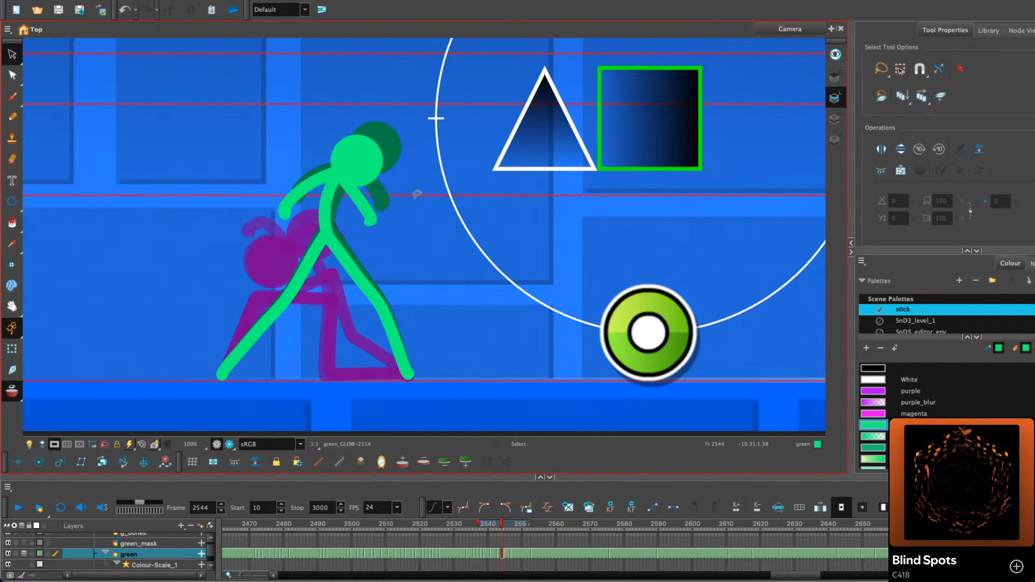
Compare frames 2541 to 2544 and move the hip joint in frame 2543 a little further back
key(comma)
key(period)
key(comma)
key(comma)
key(comma)
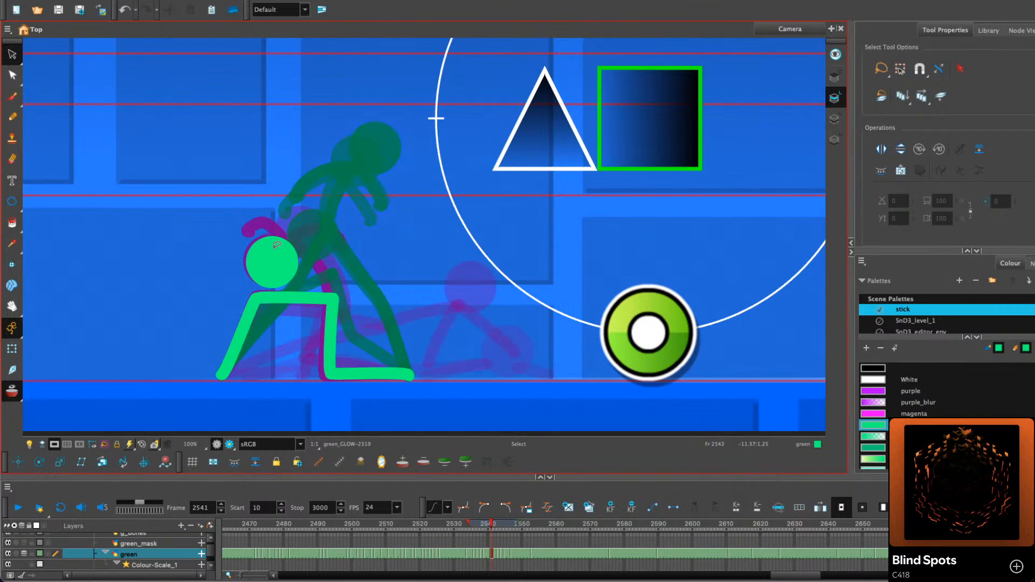
key(period)
key(period)
click(330, 279)
drag(334, 274, 333, 274)
click(368, 217)
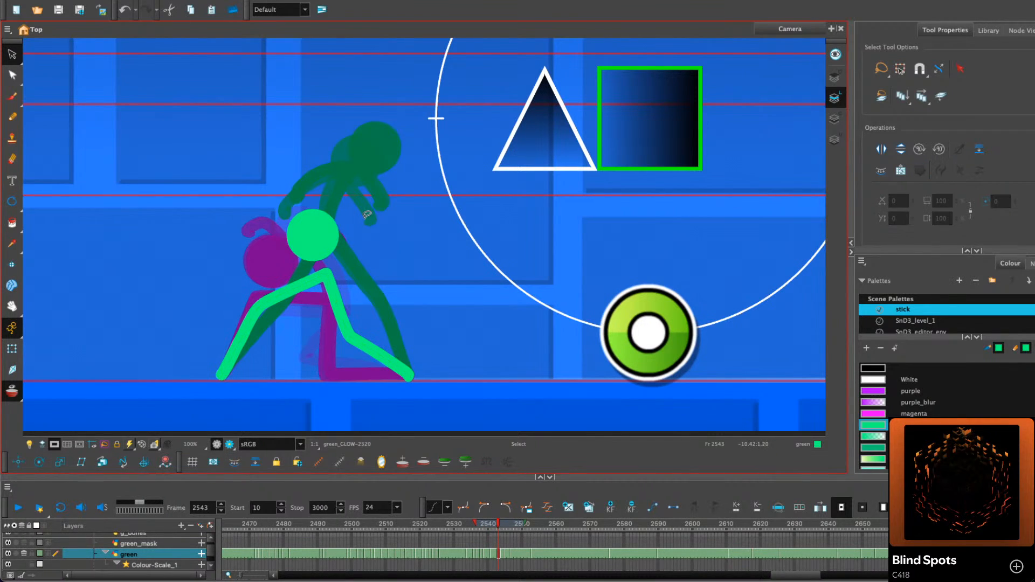
Draw the missing torso from head to hips in frames 2541 and 2543 with the Pencil tool
key(alt+x)
key(comma)
key(comma)
key(comma)
key(period)
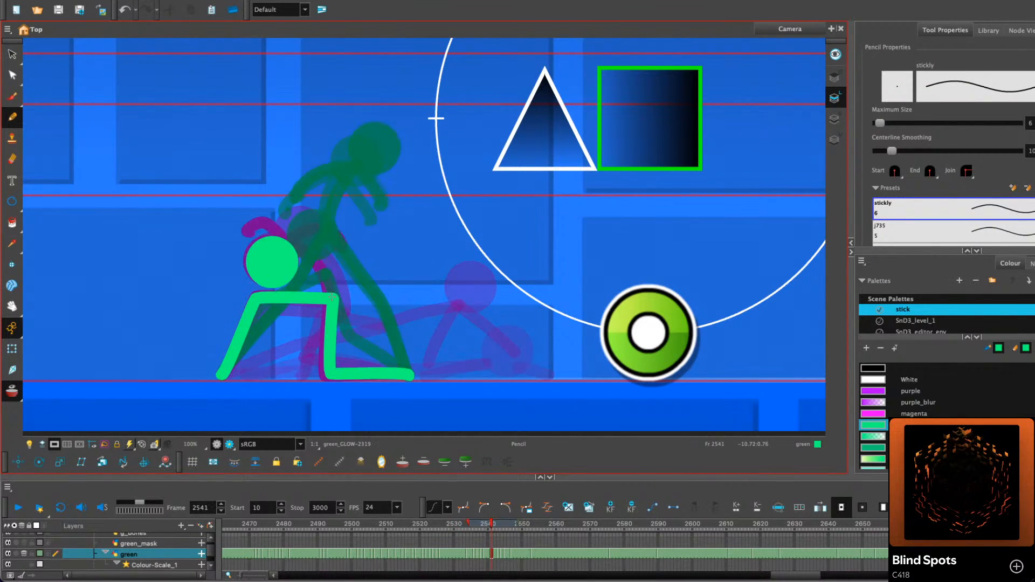
key(period)
key(period)
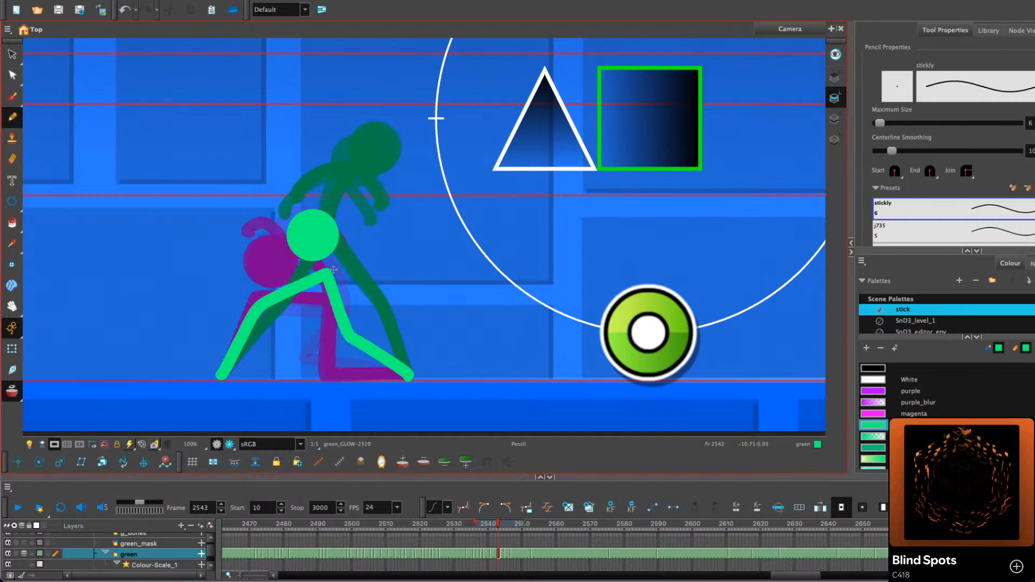
key(period)
key(period)
key(period)
key(period)
key(period)
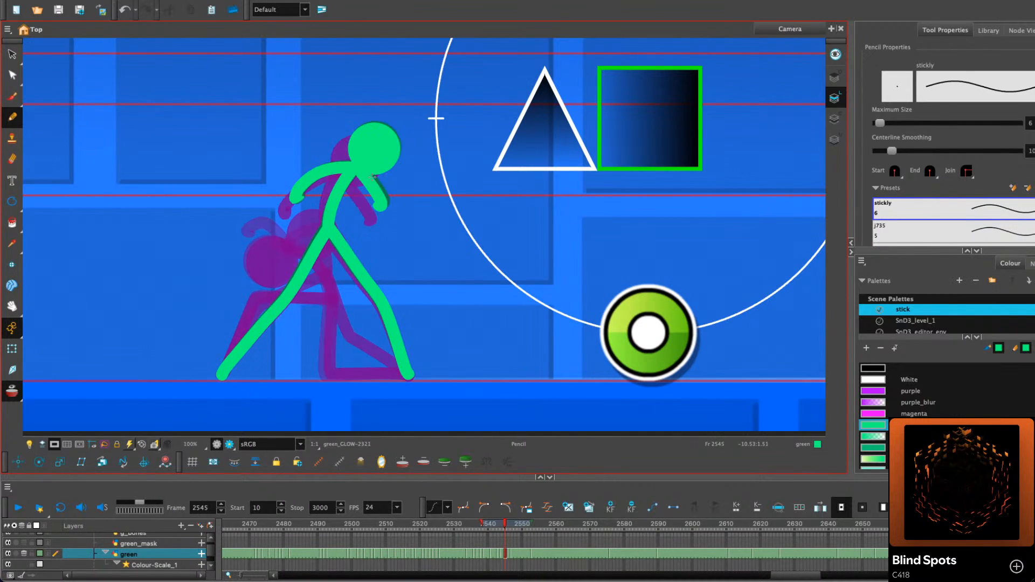
Shift the hip joint and the torso's lower end slightly back in frame 2545 with the Select tool
key(comma)
key(comma)
key(comma)
key(alt+s)
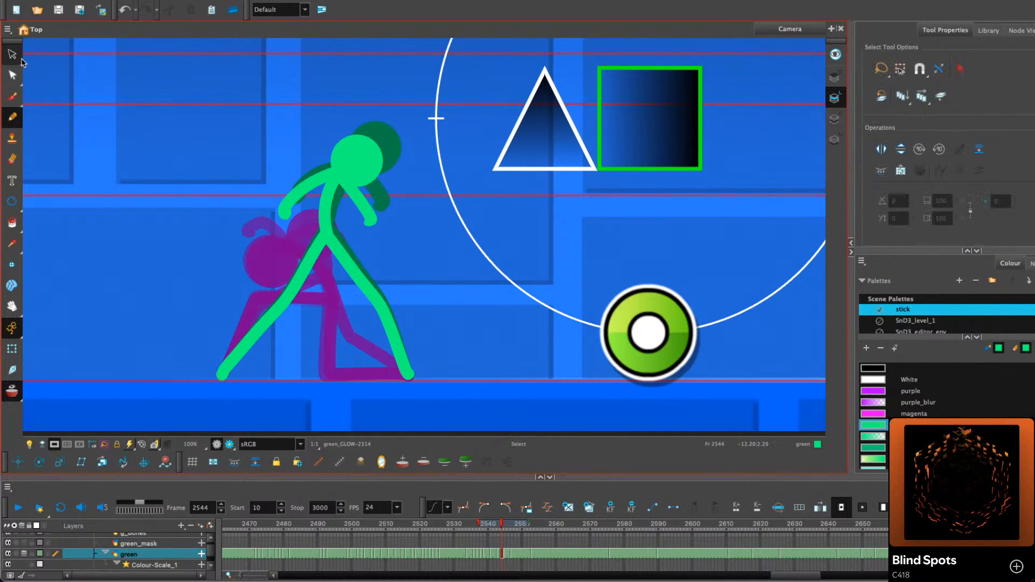
click(323, 261)
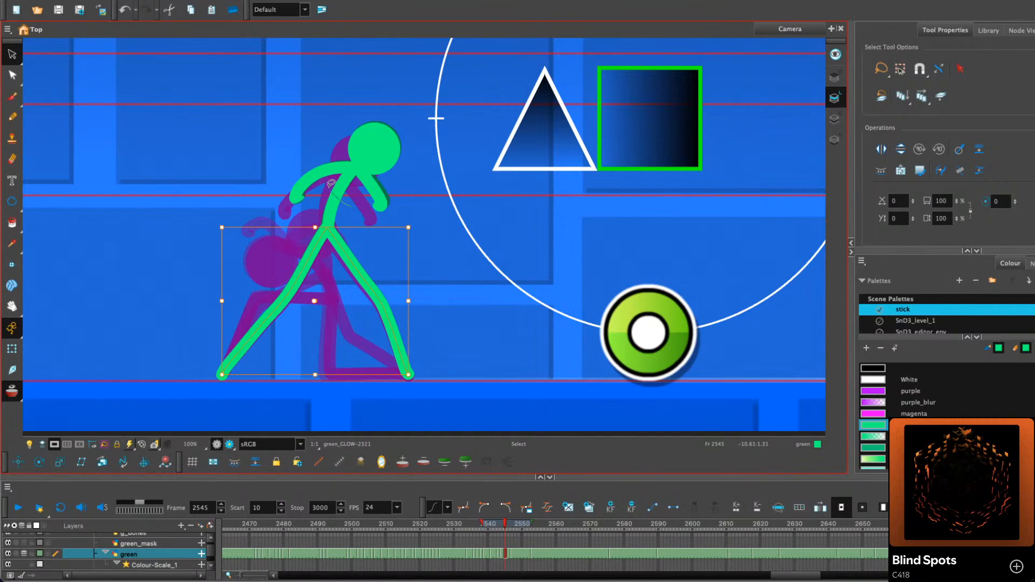
drag(330, 184, 324, 181)
drag(349, 225, 347, 227)
click(453, 175)
Refine the hip position of the legs in frame 2545 against the standing pose in frames 2546 and 2547
key(period)
key(period)
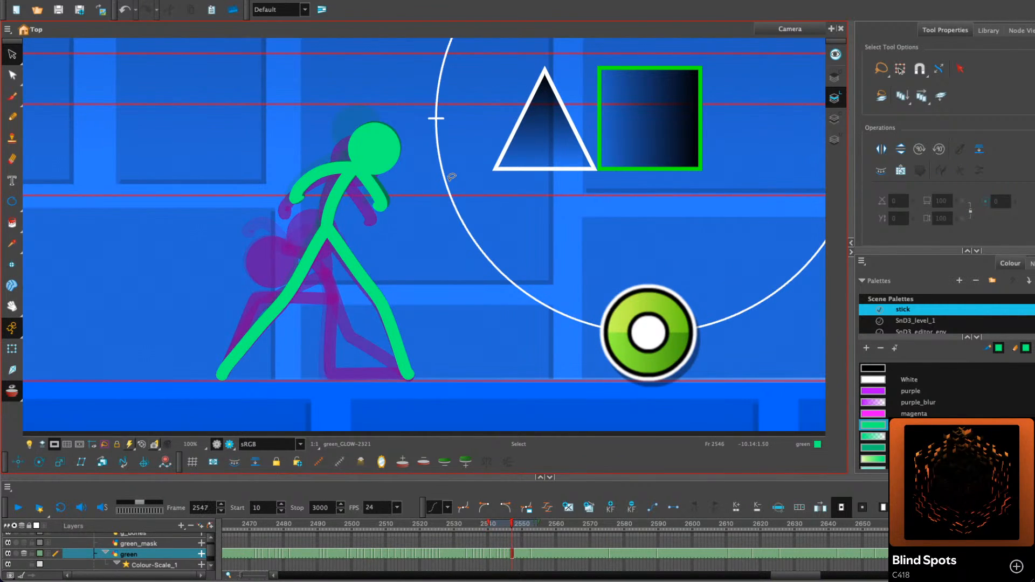
key(comma)
key(comma)
drag(293, 253, 351, 224)
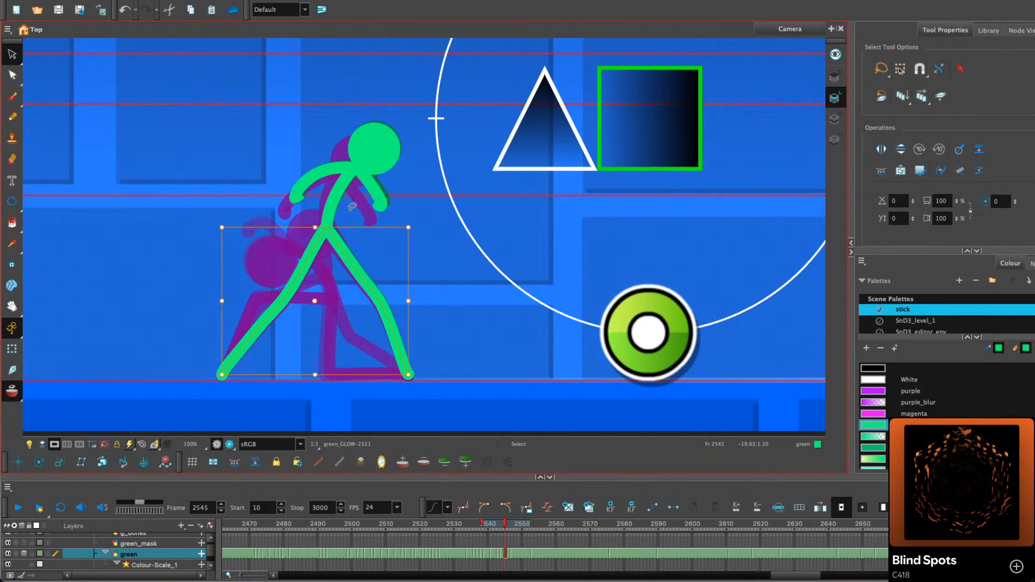
key(comma)
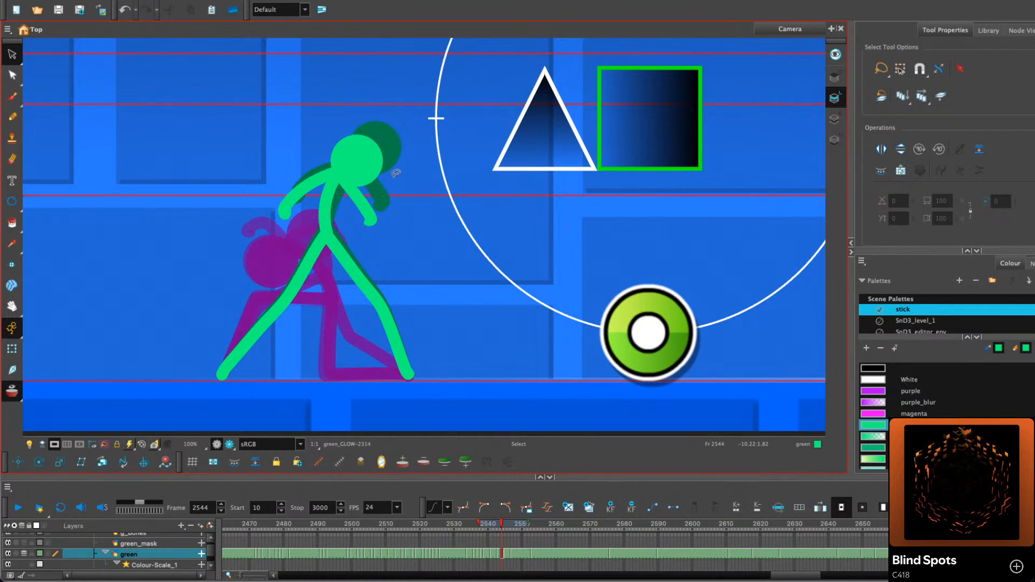
Step back and forth through frames 2542 to 2547 to check how the hips and torso line up
key(comma)
key(comma)
key(period)
key(period)
key(period)
key(period)
key(period)
key(comma)
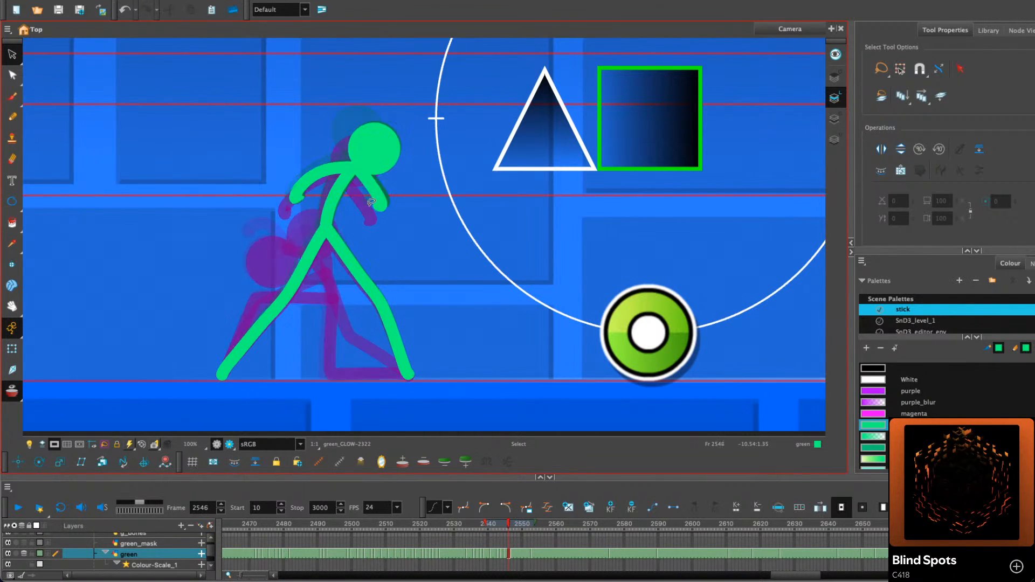
key(comma)
key(comma)
key(comma)
Step back and forth through frames 2539 to 2543 to compare the torso and leg positions at the hips
click(355, 283)
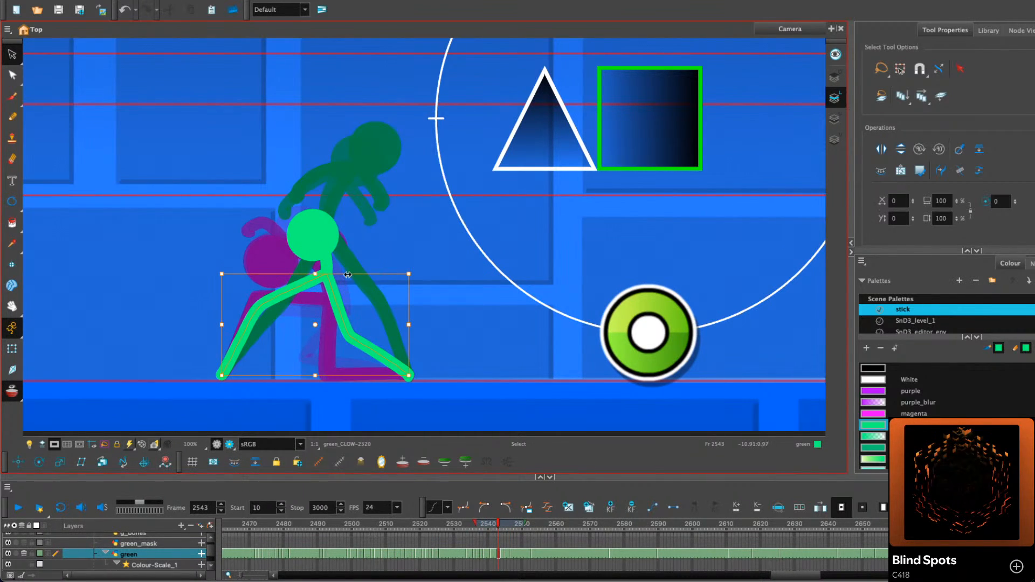
key(comma)
key(comma)
key(comma)
key(comma)
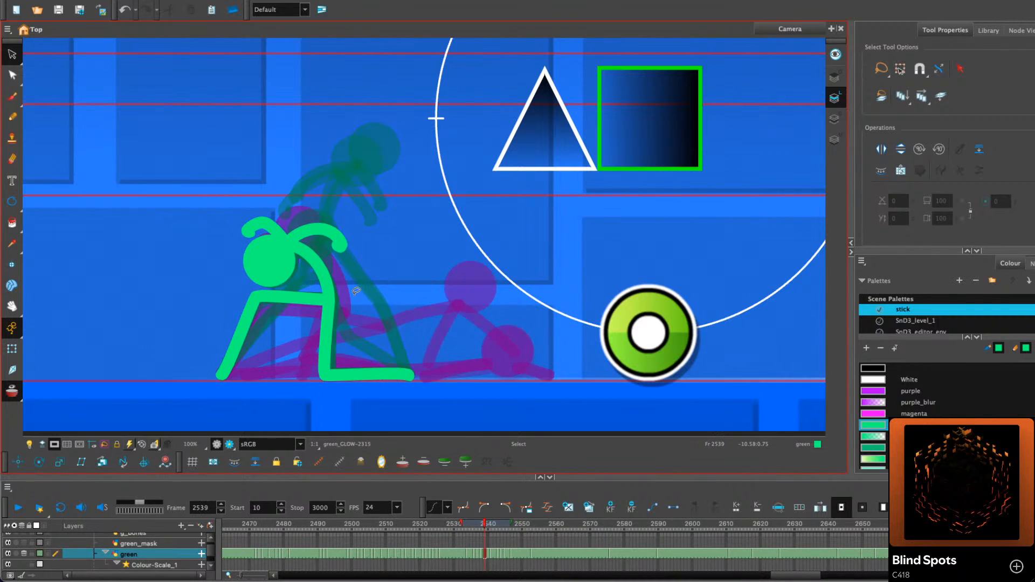
key(period)
key(period)
click(309, 296)
click(334, 274)
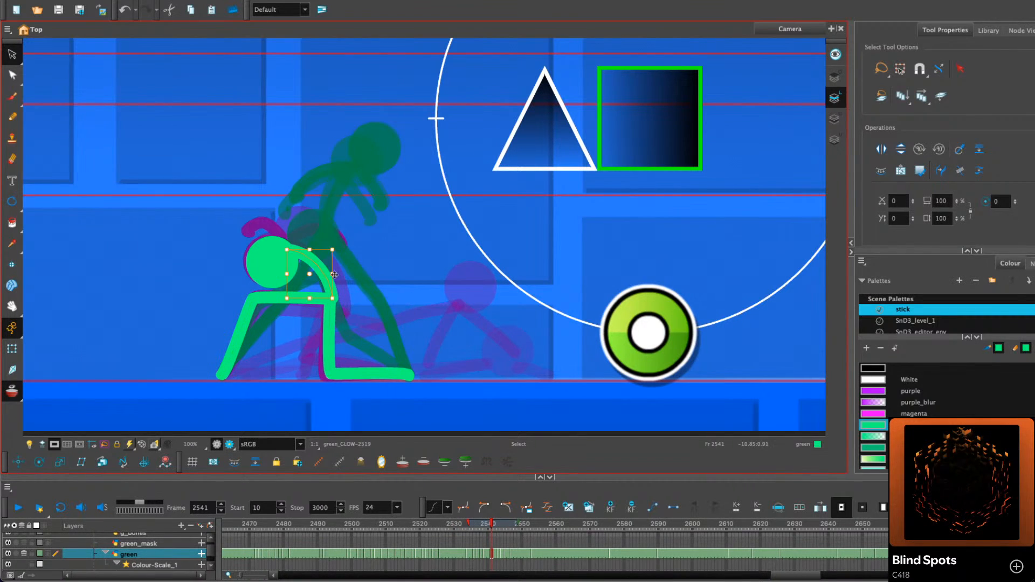
key(period)
key(period)
key(period)
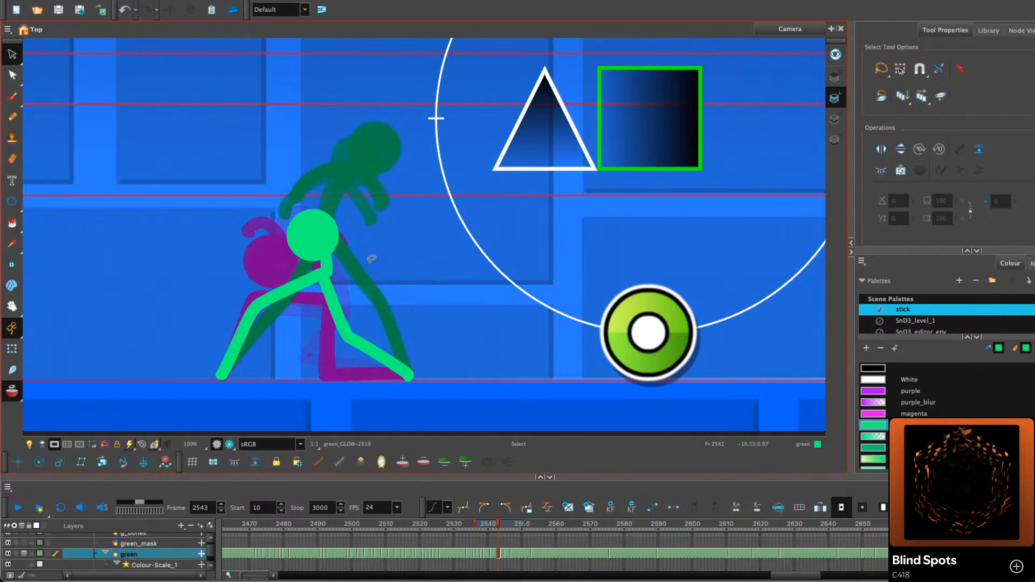
Shift the torso's lower end and the hip joint slightly back in frame 2543 with the Select tool
key(comma)
click(338, 261)
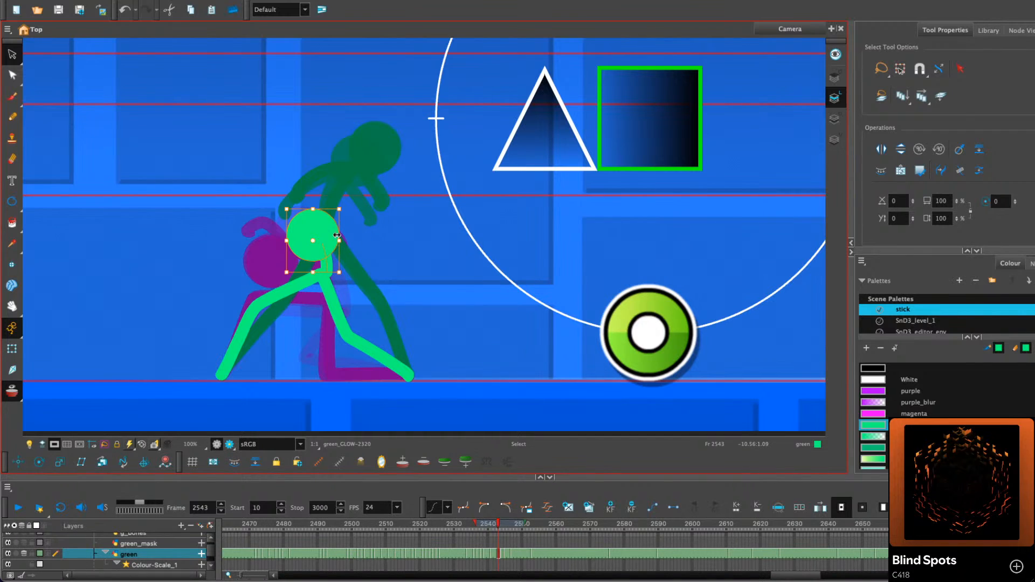
mouse_move(351, 208)
mouse_down()
mouse_move(358, 216)
mouse_move(348, 208)
mouse_up()
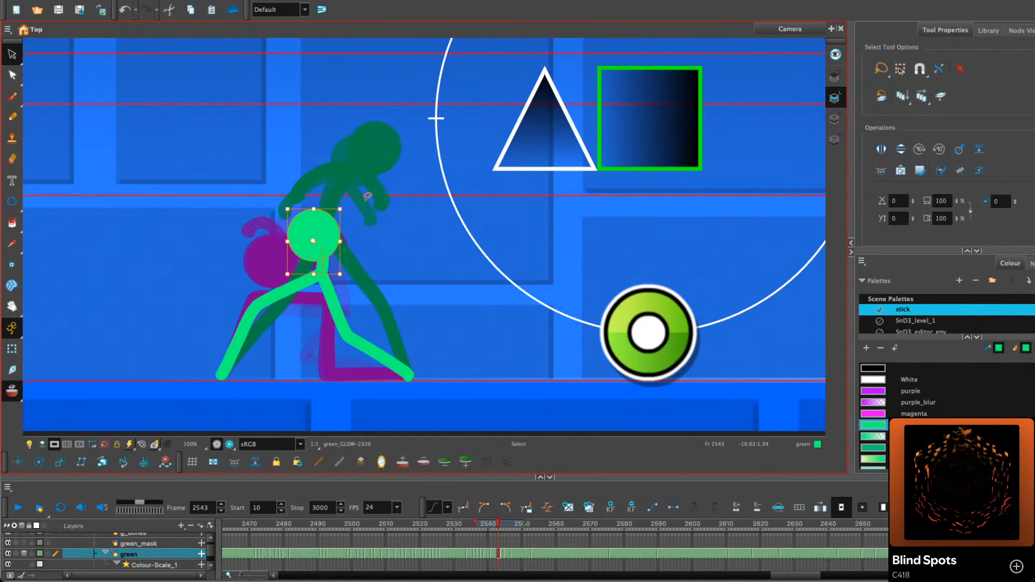
click(366, 184)
Draw the kneeling figure's right-hand arm in frame 2541 with the Pencil tool, arching out from the shoulder and bending down
click(12, 118)
key(comma)
key(comma)
key(comma)
key(comma)
key(period)
key(period)
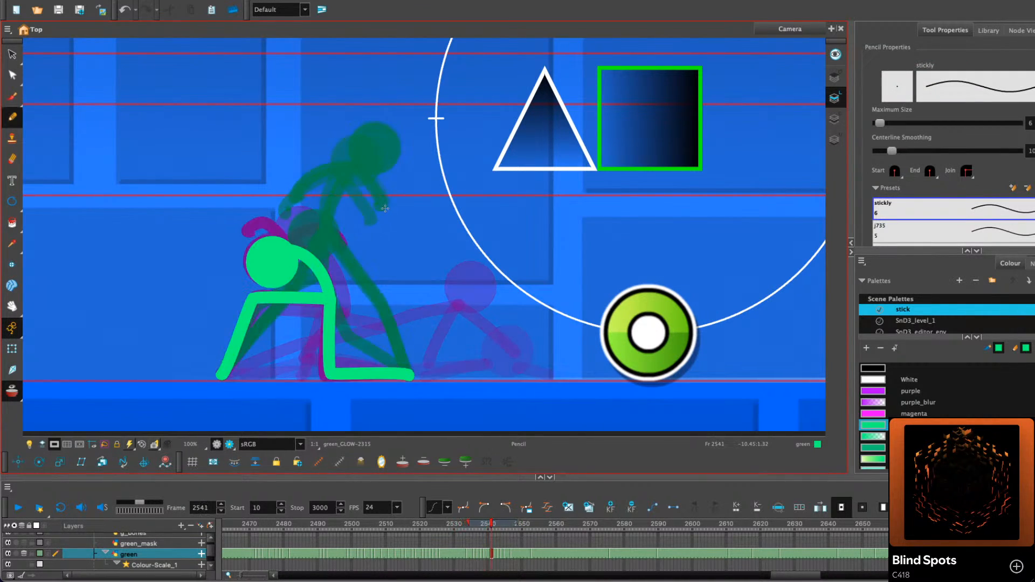
drag(316, 239, 346, 257)
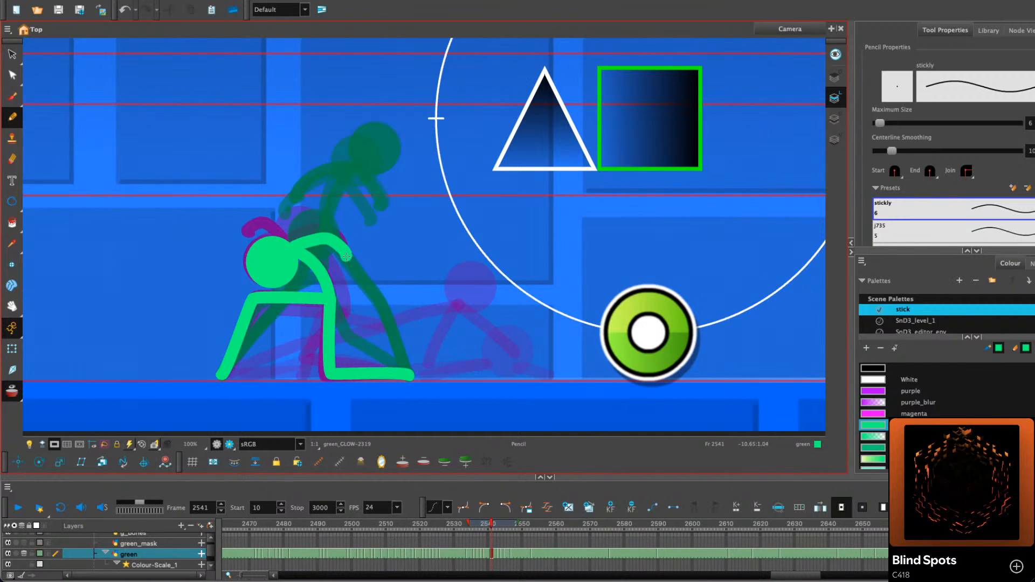
Try out the right-hand arm in frame 2543 as a stroke hanging down from the shoulder beside the torso
key(period)
key(period)
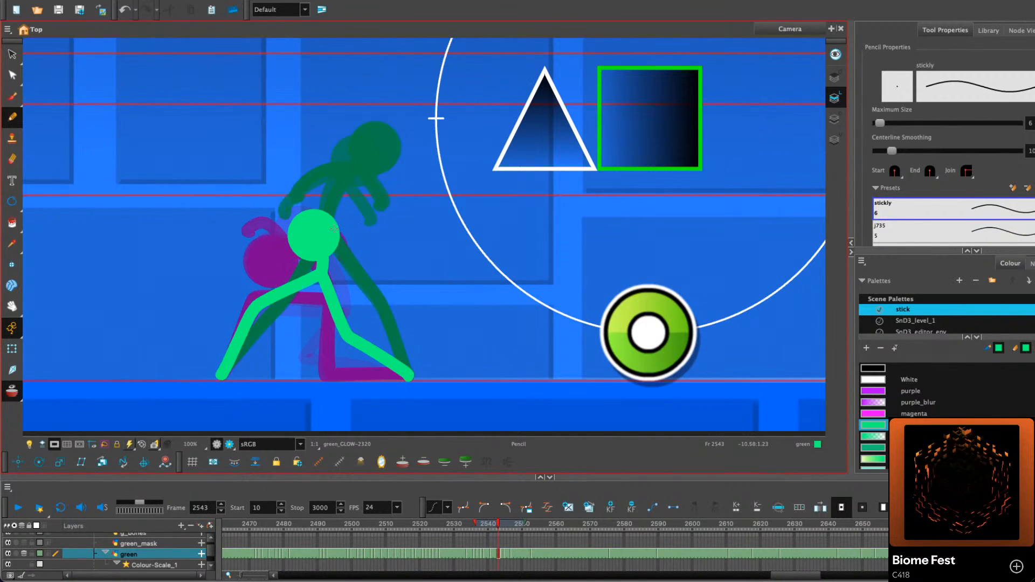
drag(345, 254, 343, 277)
key(ctrl+z)
Redraw the left-hand arm in frame 2541 so that it curls over the head, using frame 2539 as reference
key(comma)
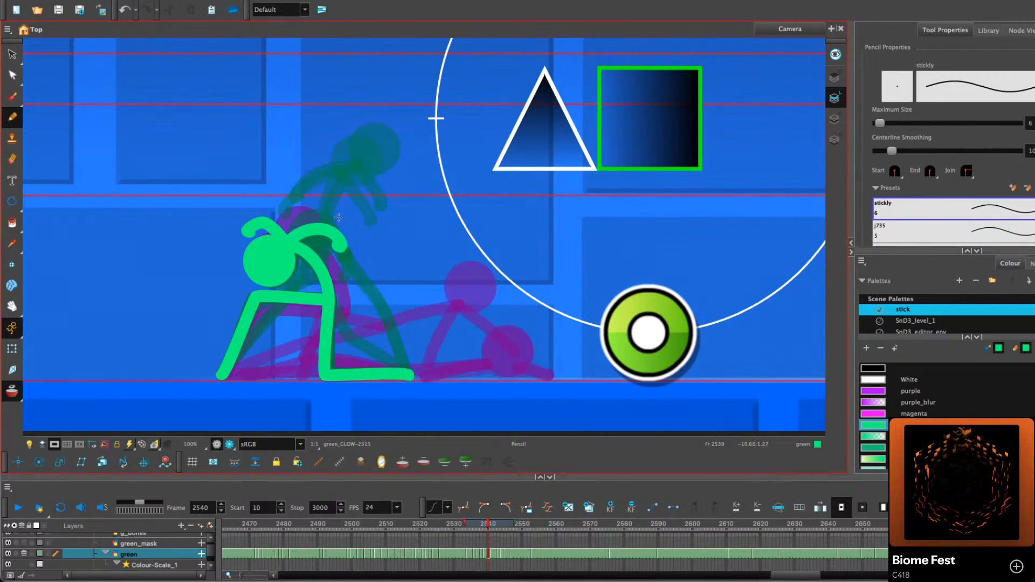
key(comma)
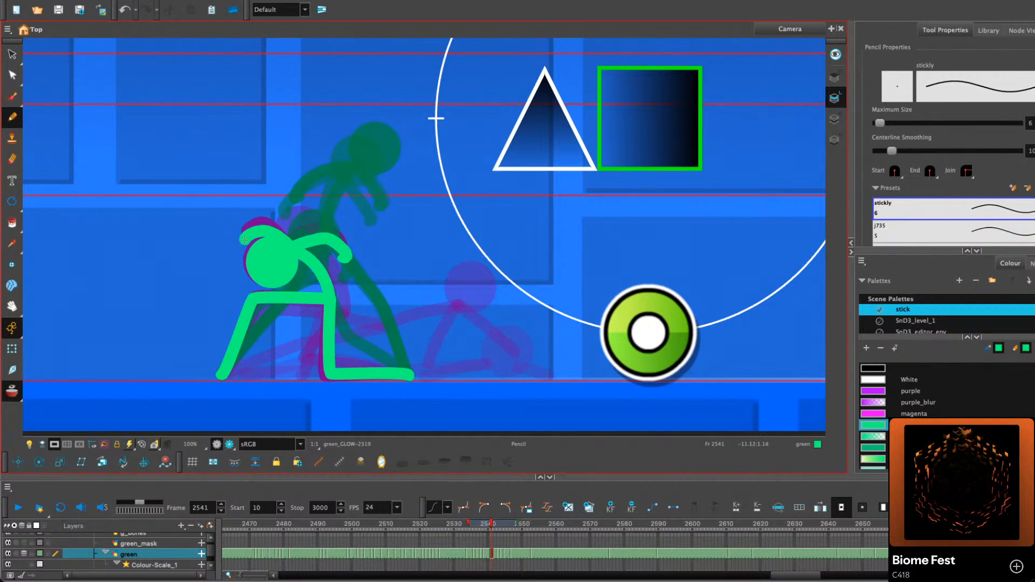
key(ctrl+z)
drag(287, 242, 252, 235)
Step back and forth around frames 2541 to 2543 to check how the arms move between the kneeling and rising poses
key(period)
key(period)
key(period)
key(period)
key(period)
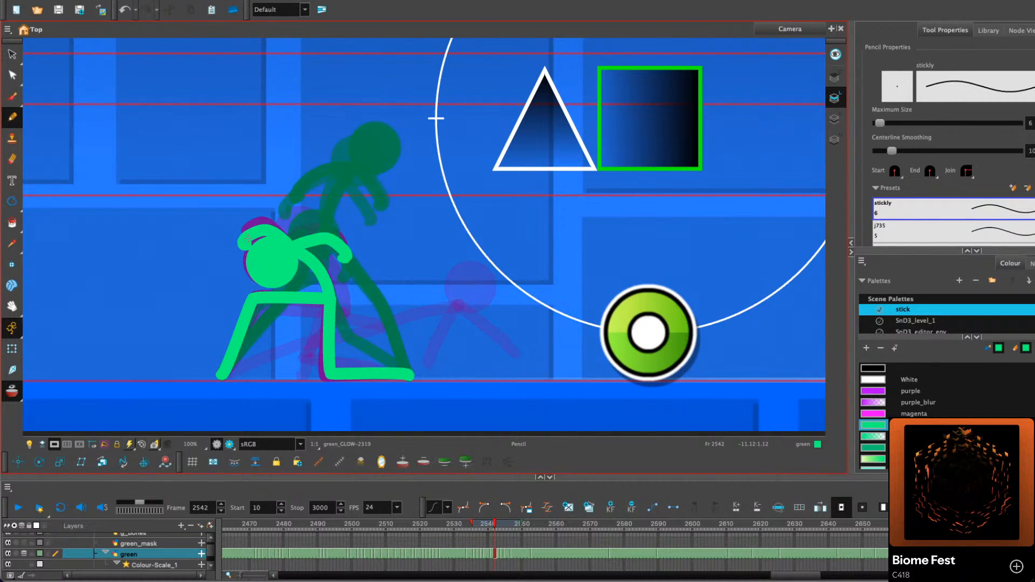
key(comma)
key(comma)
key(comma)
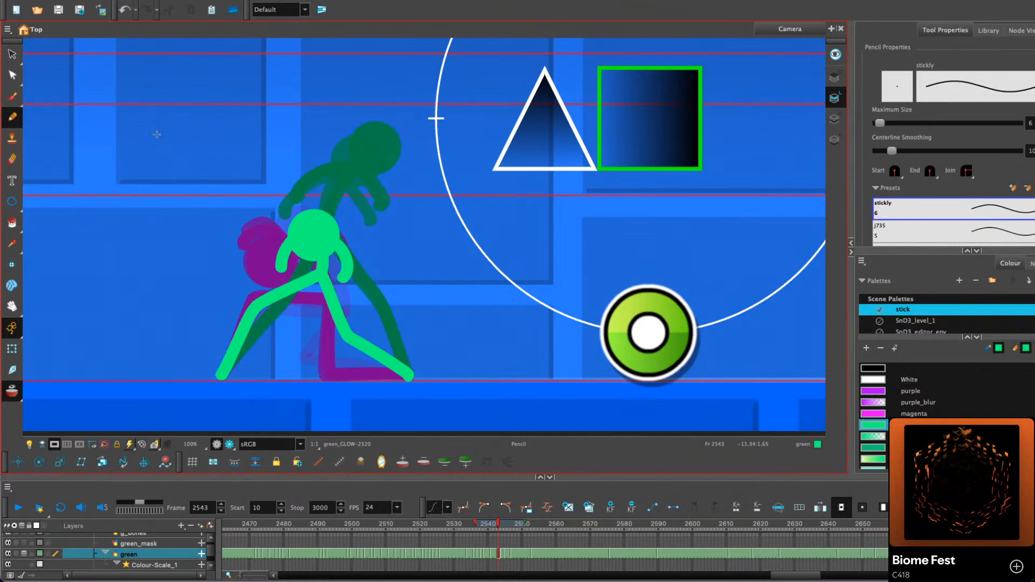
Replace the left-hand arm in frame 2543 with a stroke that arches outward beside the head and bends down
key(alt+s)
click(288, 250)
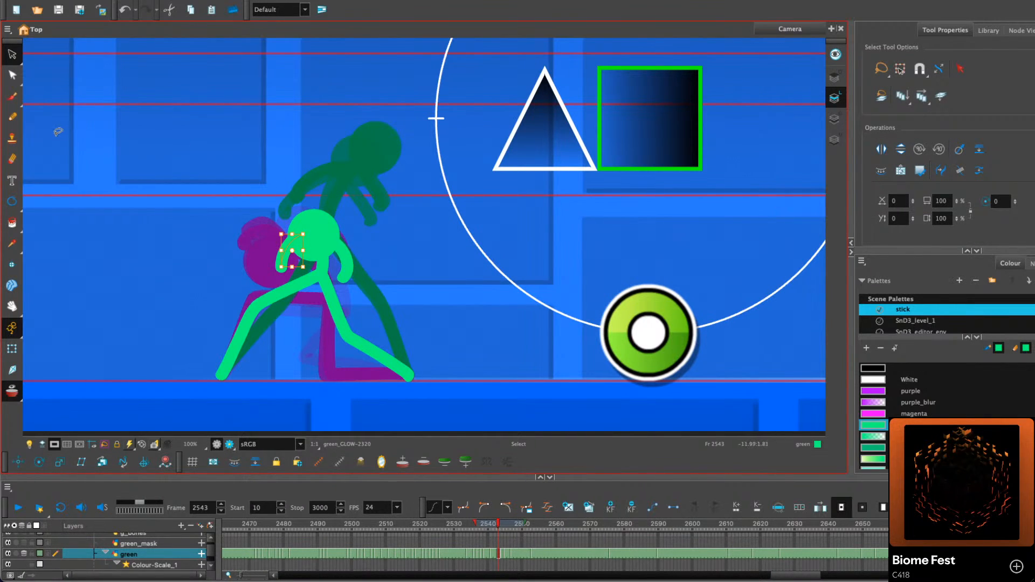
key(alt+slash)
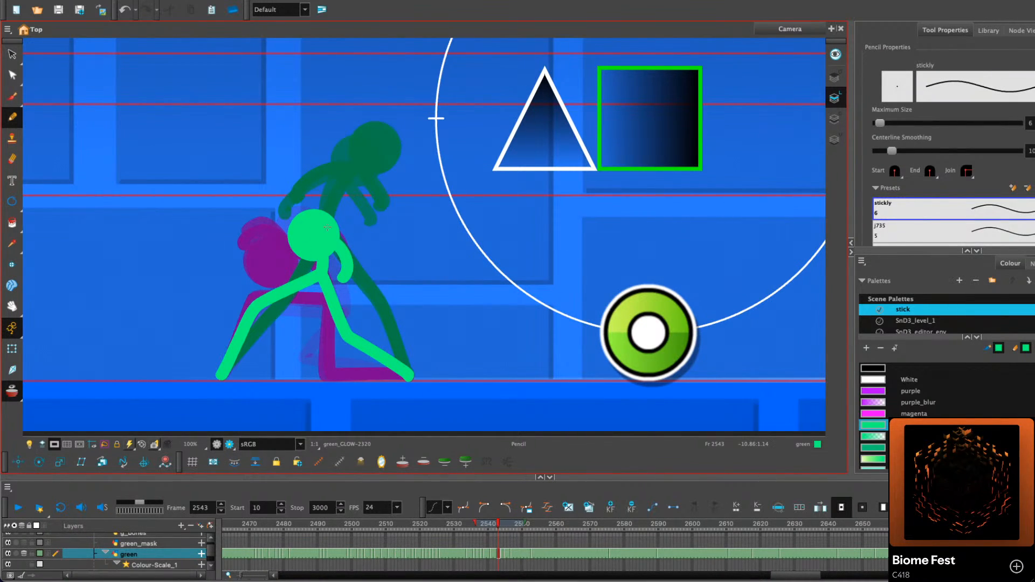
key(comma)
key(comma)
key(period)
key(period)
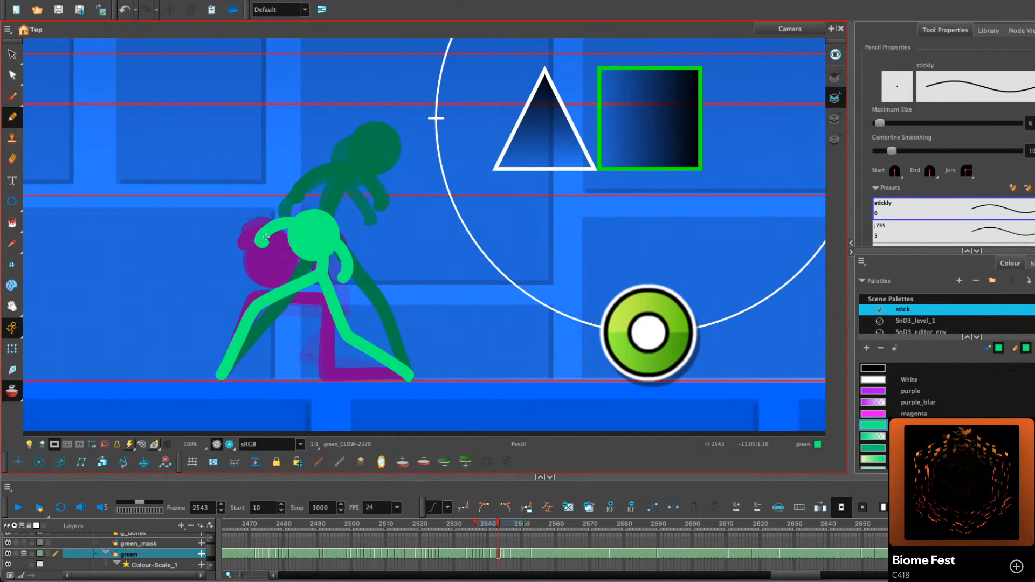
Flip through the frames around 2543 to check the left-hand arm against the neighbouring poses
key(comma)
key(period)
key(period)
key(period)
key(comma)
key(comma)
key(comma)
key(comma)
key(period)
key(period)
Replace the right-hand arm in frame 2543 with a higher stroke that curves out from the shoulder and bends down
key(alt+s)
click(341, 259)
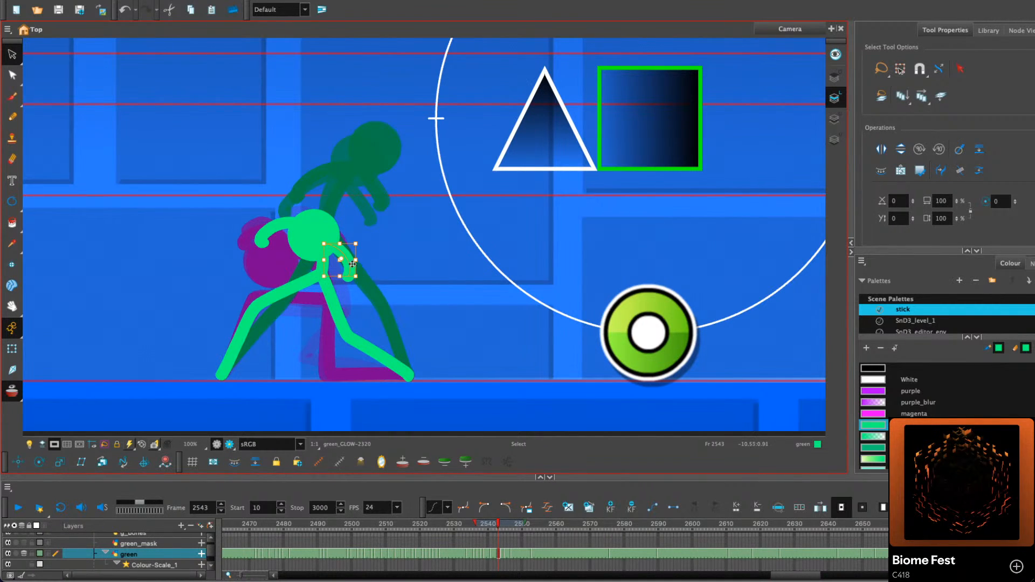
key(Delete)
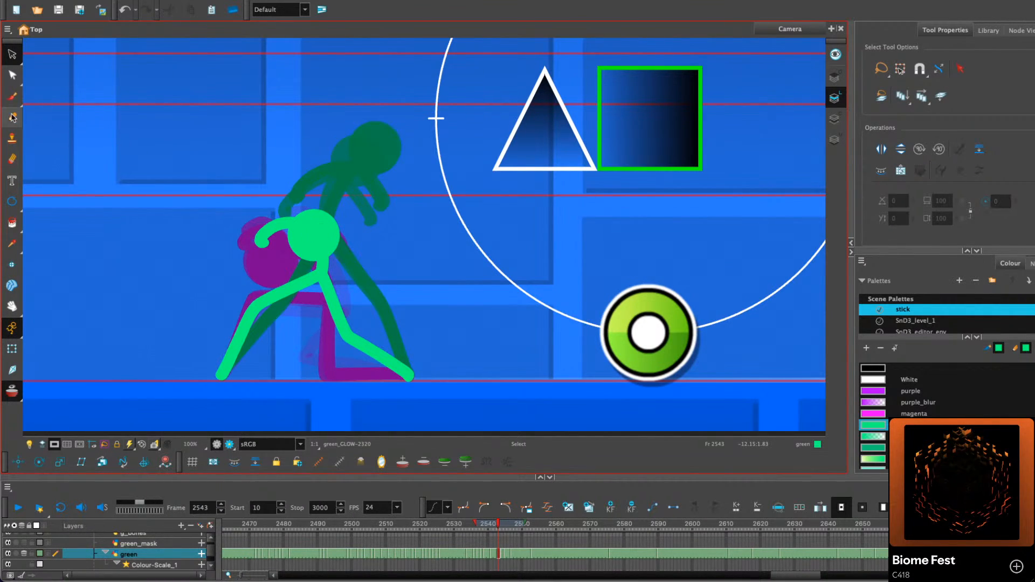
click(12, 116)
key(comma)
key(period)
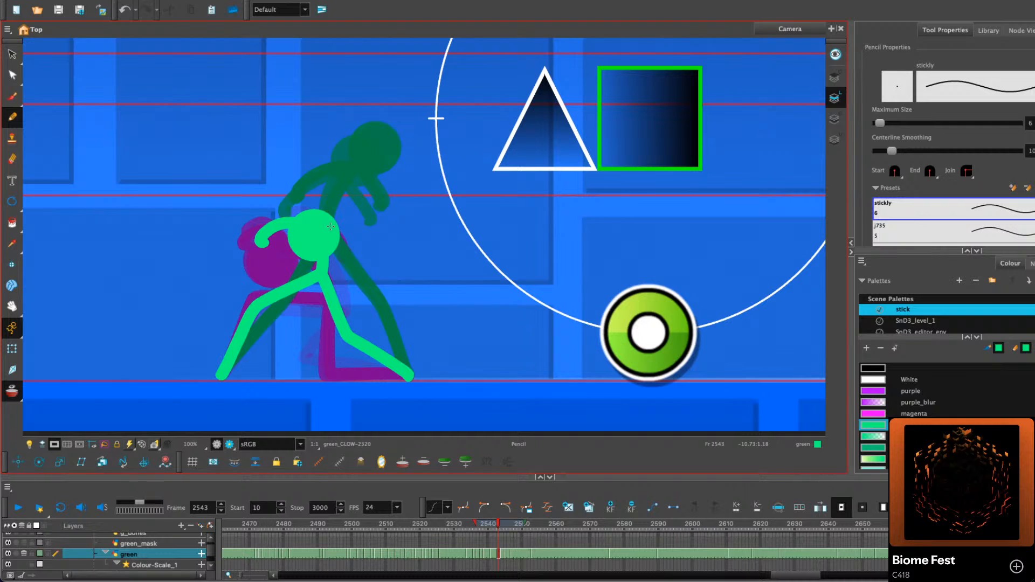
key(ctrl+z)
drag(331, 223, 354, 244)
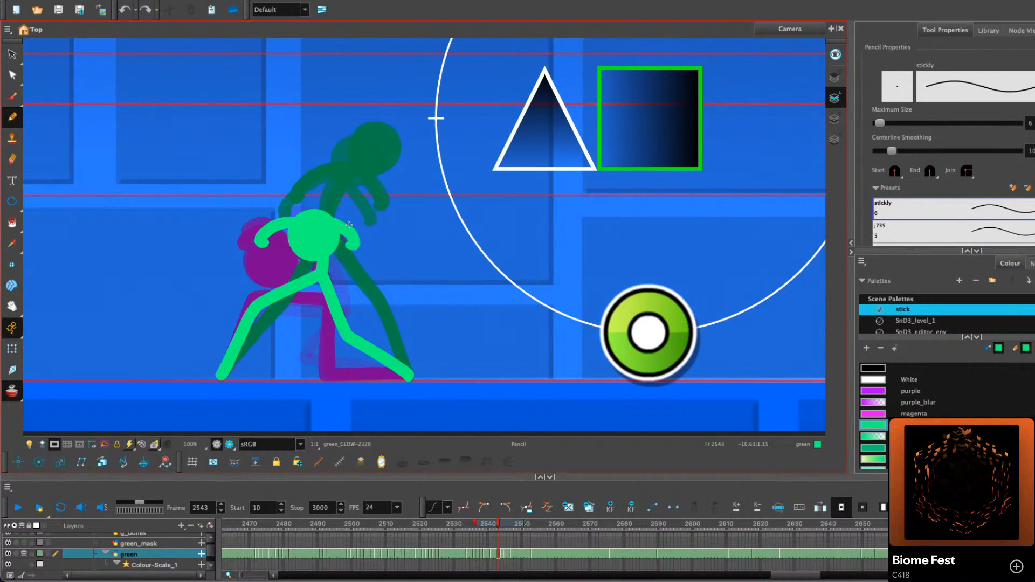
key(ctrl+z)
click(355, 236)
Play the animation from about frame 2522 to review the full get-up motion into the standing pose
key(period)
key(period)
key(period)
key(period)
key(period)
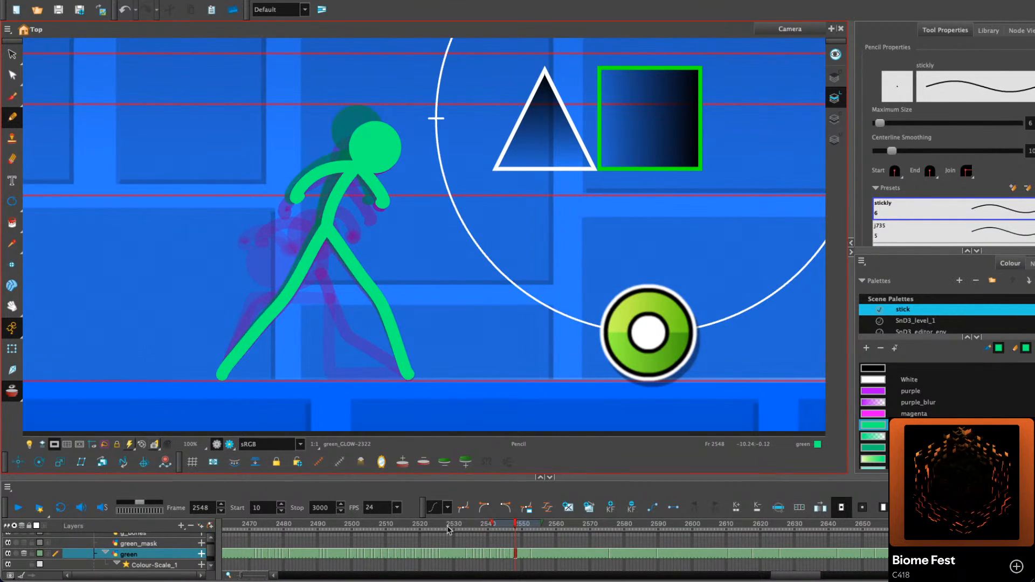
click(427, 526)
click(142, 444)
click(13, 508)
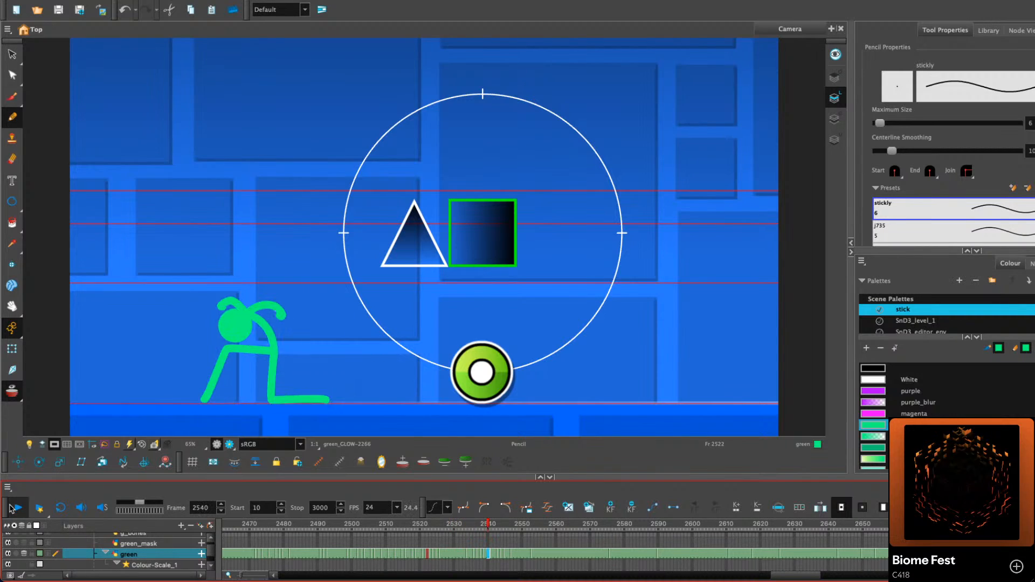
click(11, 508)
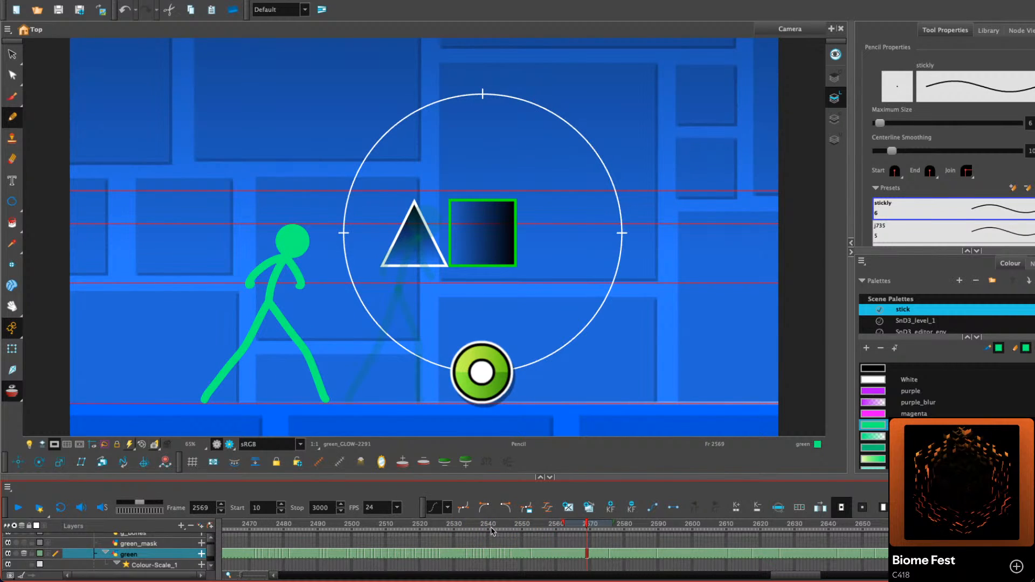
Step through frames 2533 to 2538 to examine the poses between lying on the ground and kneeling
click(461, 531)
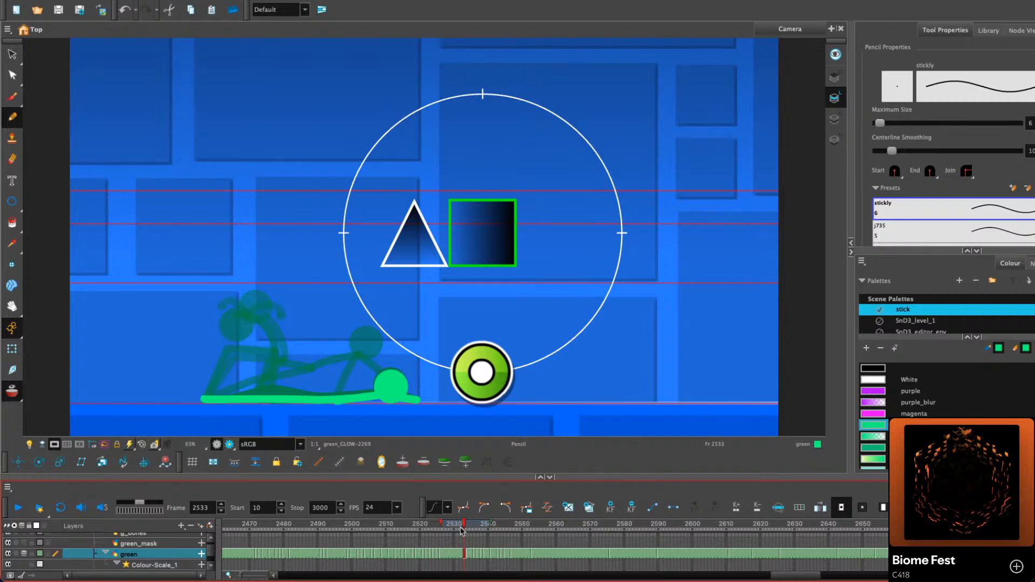
key(period)
key(period)
key(period)
key(period)
key(period)
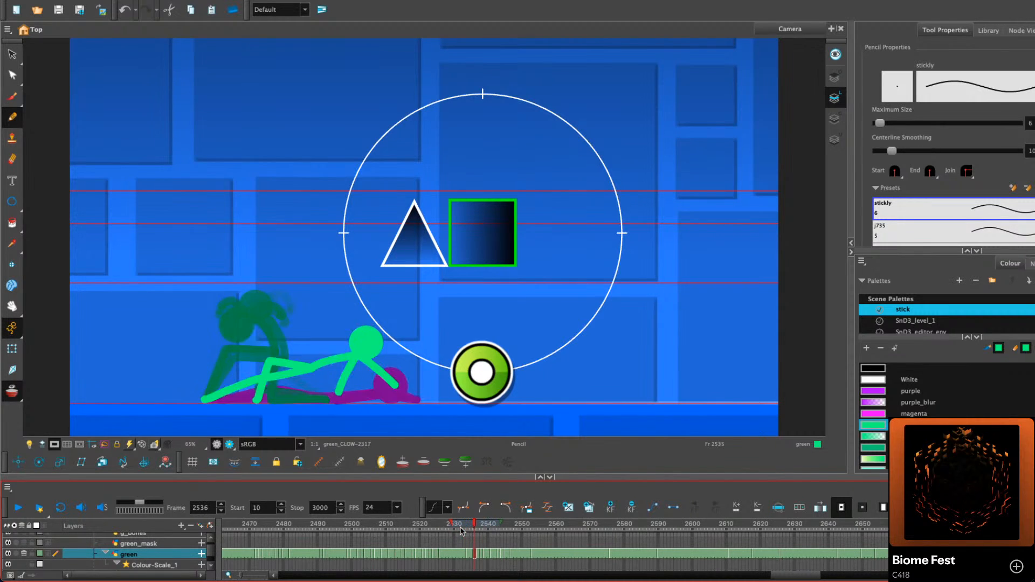
key(comma)
key(comma)
key(comma)
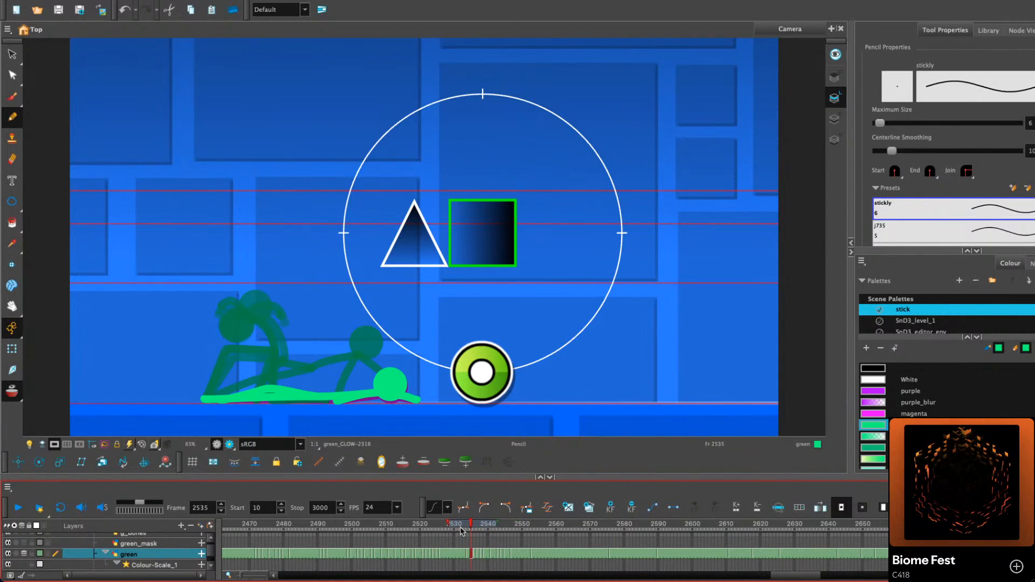
key(period)
key(period)
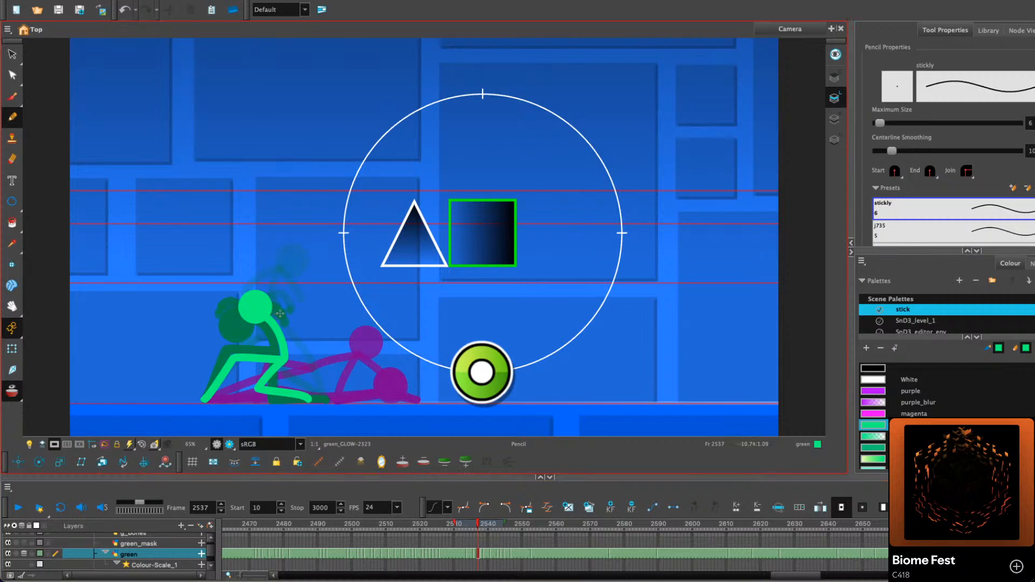
Draw the right-hand arm in frame 2537 with the Pencil tool, stretched outward from the shoulder with a slight downward curve
key(period)
key(comma)
drag(291, 314, 313, 321)
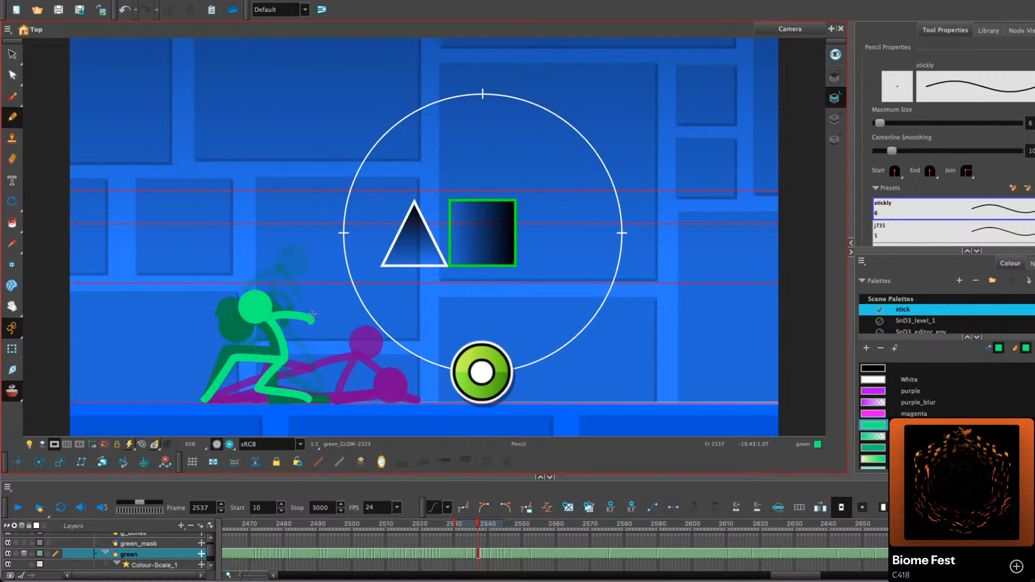
key(ctrl+z)
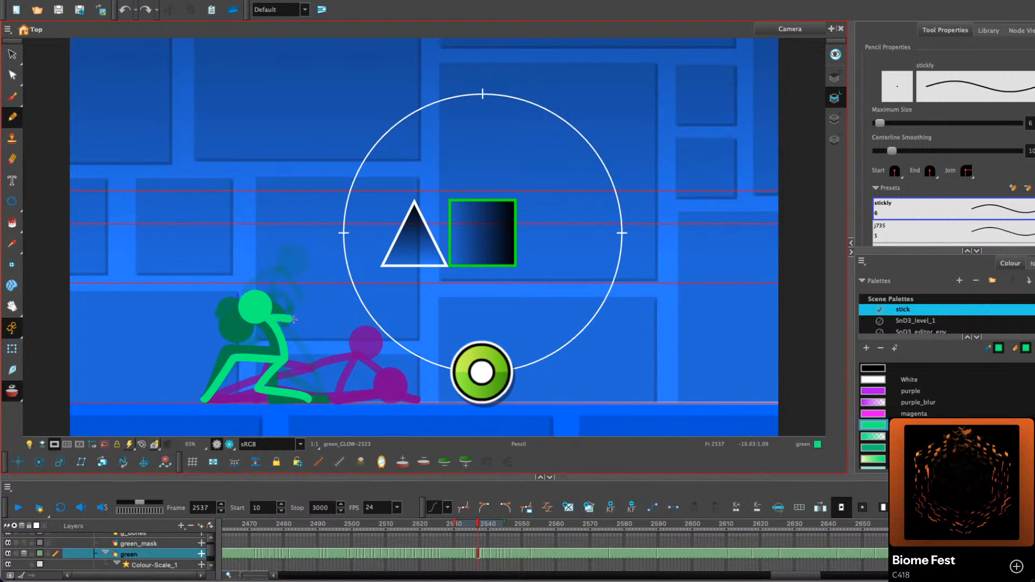
scroll(287, 313, up, 3)
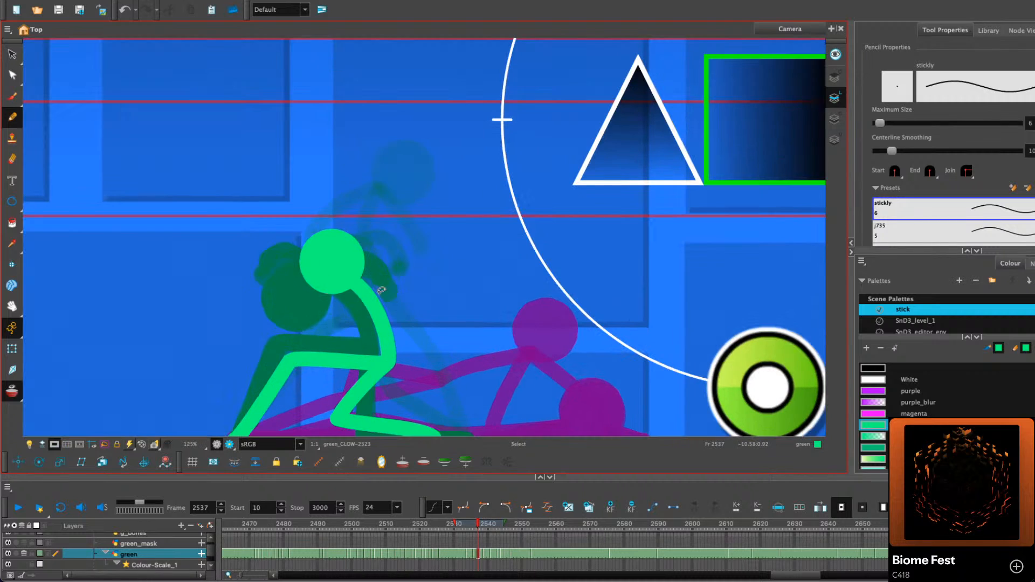
mouse_move(360, 285)
mouse_down()
mouse_move(422, 288)
mouse_move(457, 307)
mouse_up()
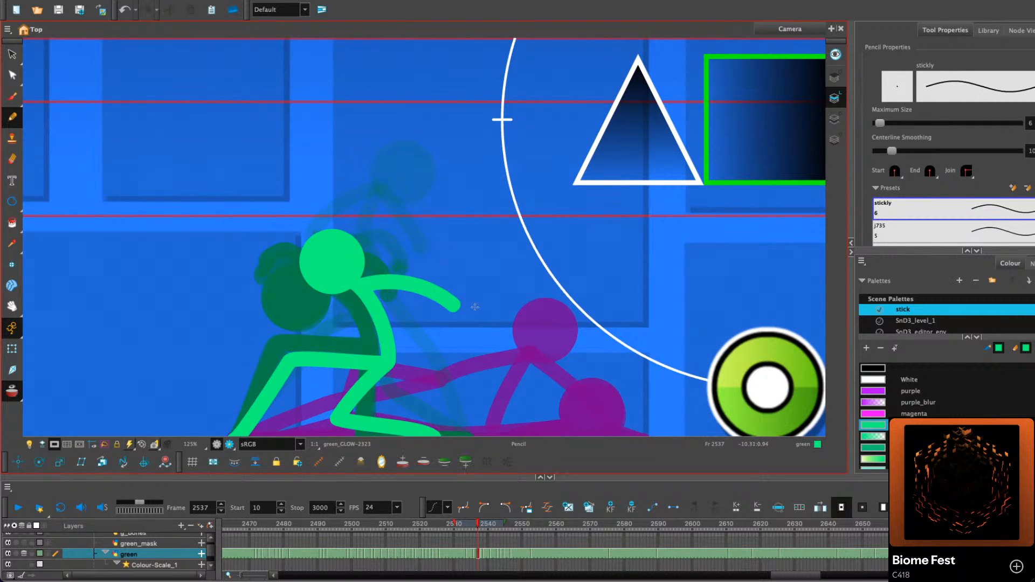
Draw both arms in frame 2538, the left-hand one raised above the head and the right-hand one reaching outward
key(.)
key(.)
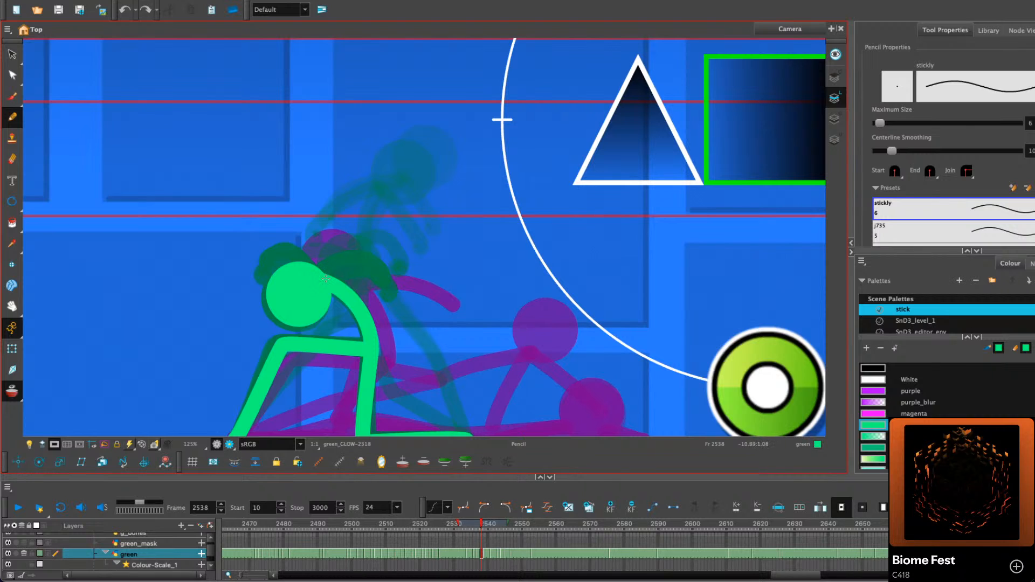
drag(317, 260, 290, 236)
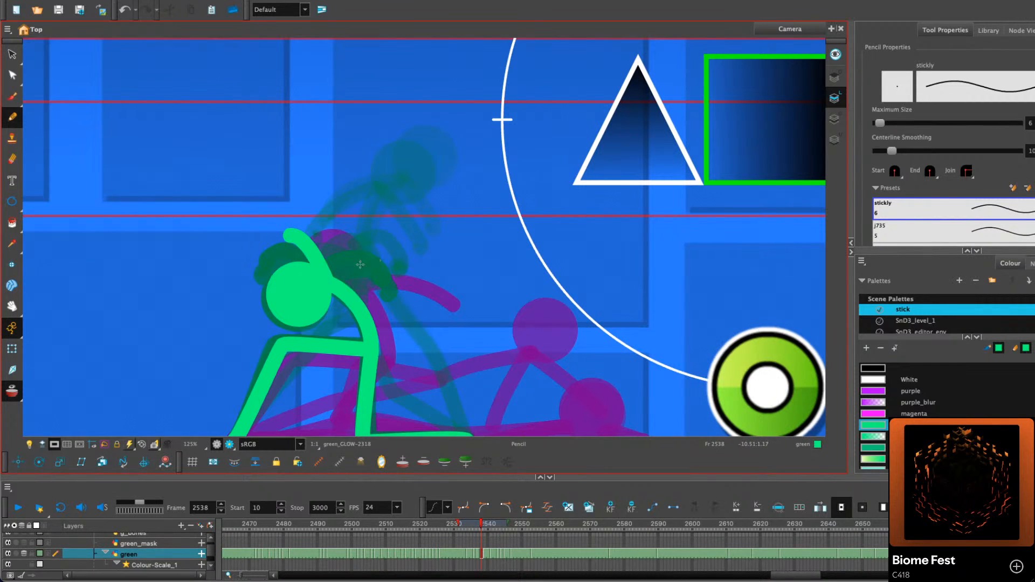
key(.)
key(.)
mouse_move(331, 280)
mouse_down()
mouse_move(389, 268)
mouse_move(410, 279)
mouse_up()
Step through frames 2537 to 2543 to check the arm motion from the kneeling pose to the rising pose
key(.)
key(.)
key(.)
key(.)
key(.)
key(.)
key(.)
key(.)
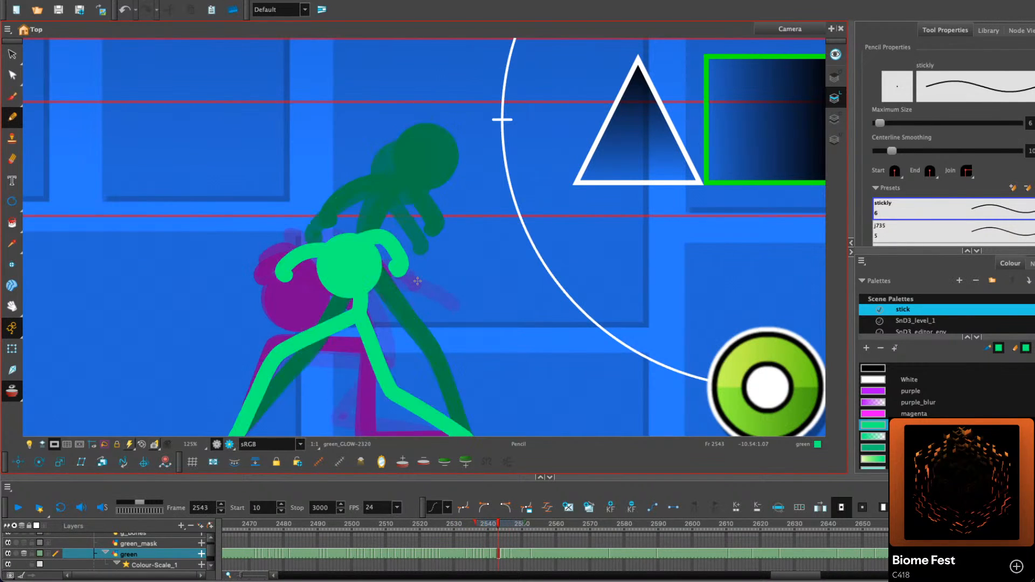
key(.)
key(.)
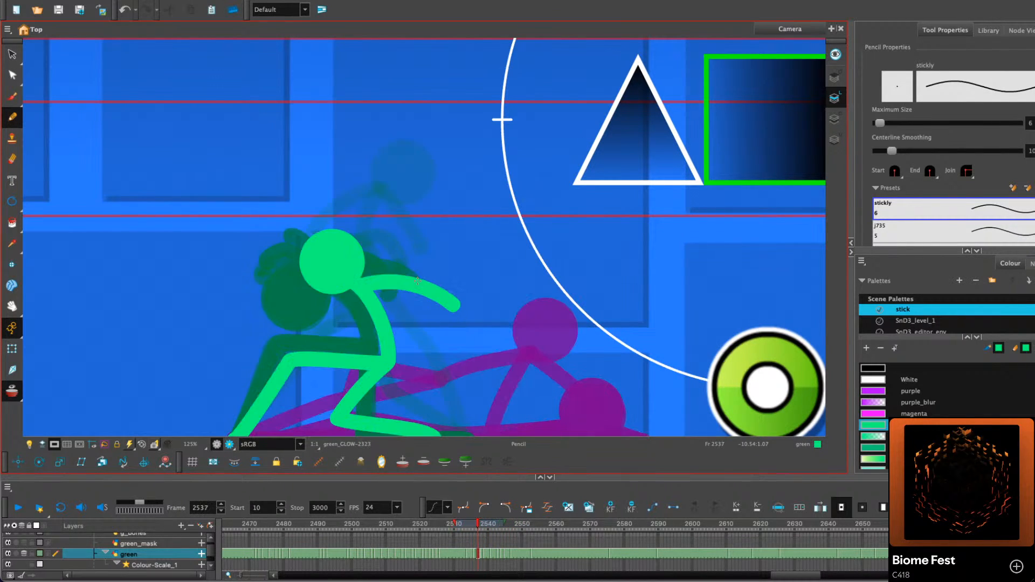
Draw the second arm in frame 2537 with the Pencil tool, reaching forward just above the first arm
key(.)
drag(365, 270, 409, 264)
key(ctrl+z)
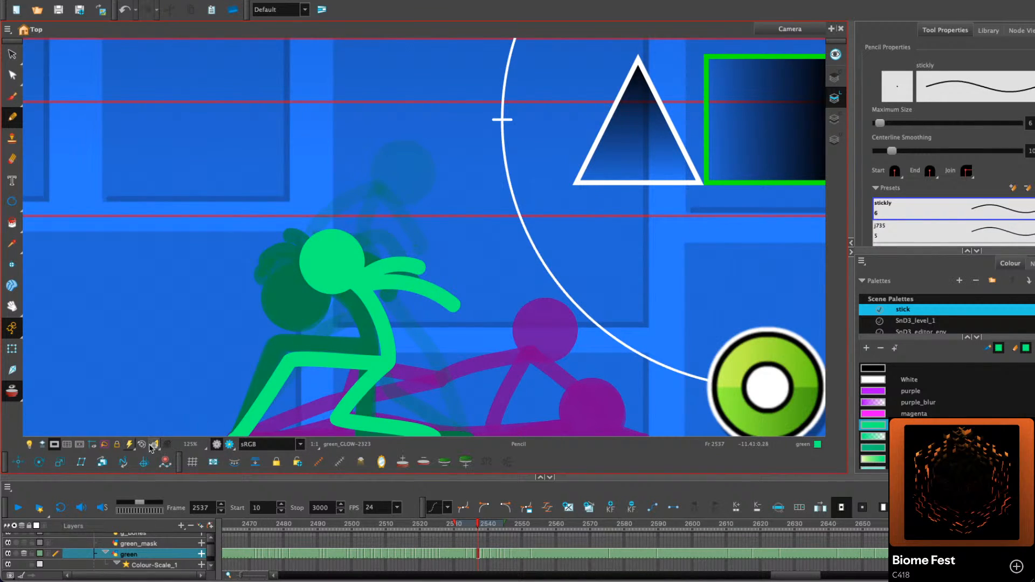
key(shift+m)
Play back the get-up animation and step around frames 2538 and 2539 to check the arm motion
click(16, 510)
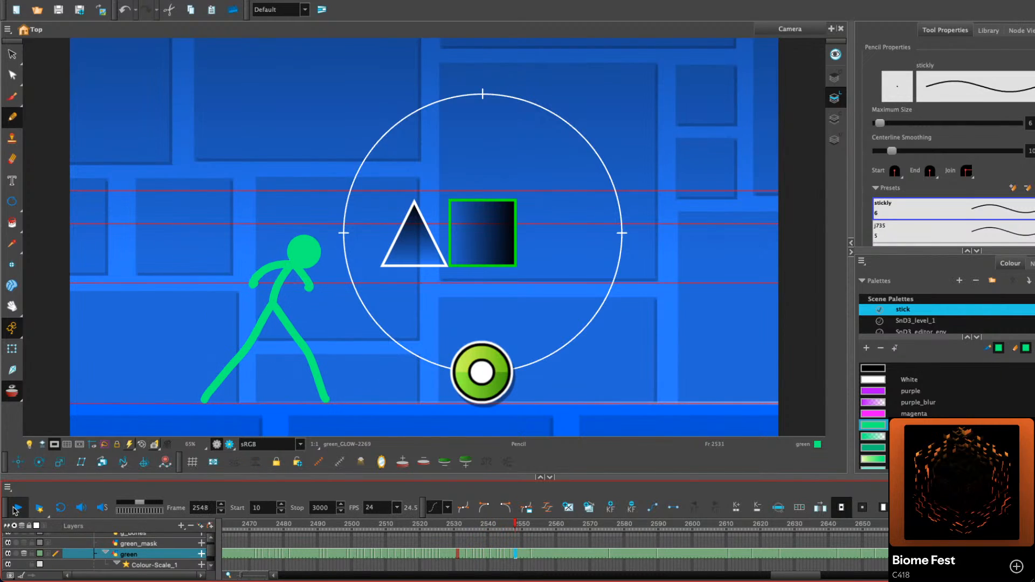
click(15, 509)
click(488, 525)
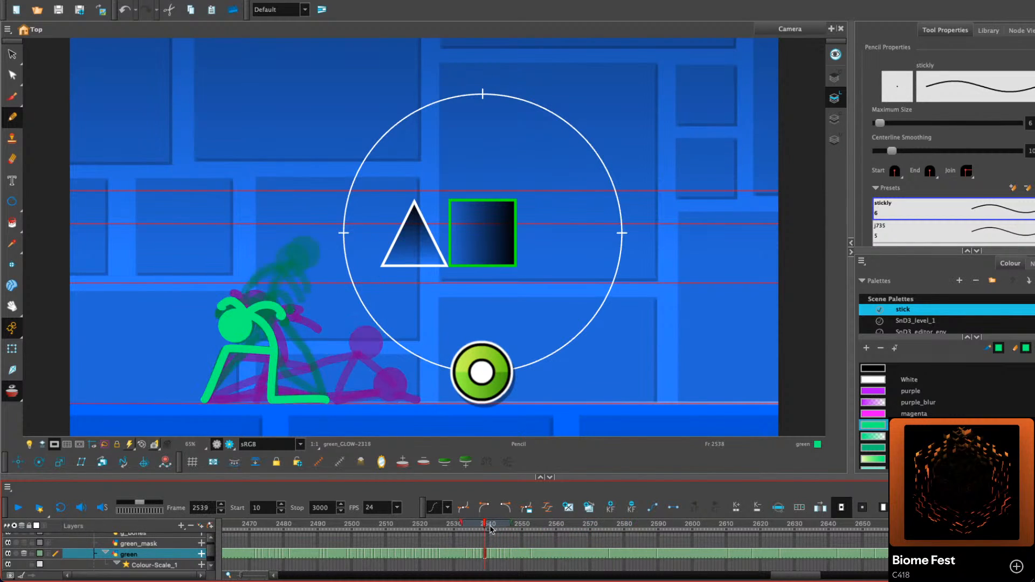
key(comma)
key(comma)
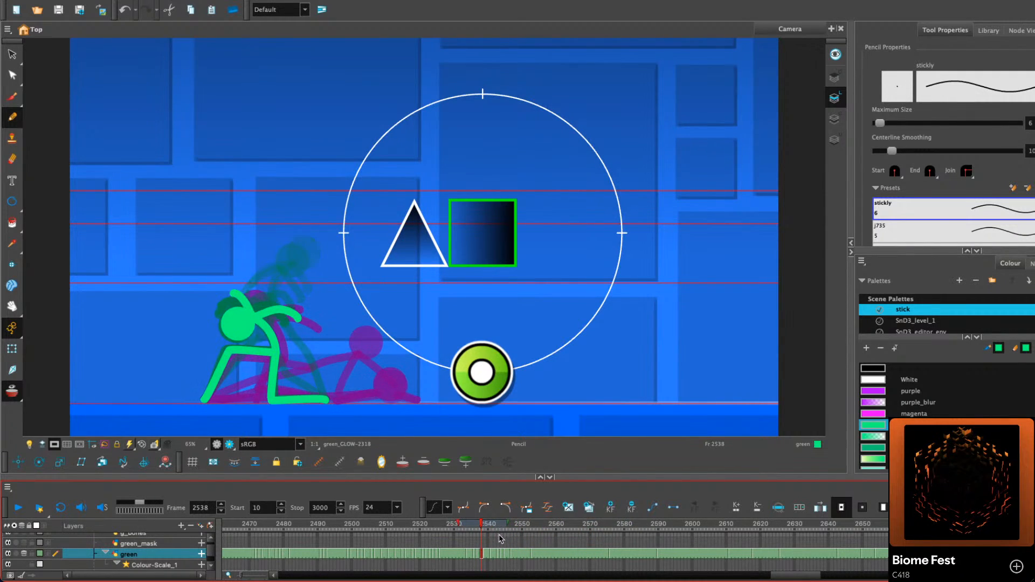
click(490, 542)
click(12, 508)
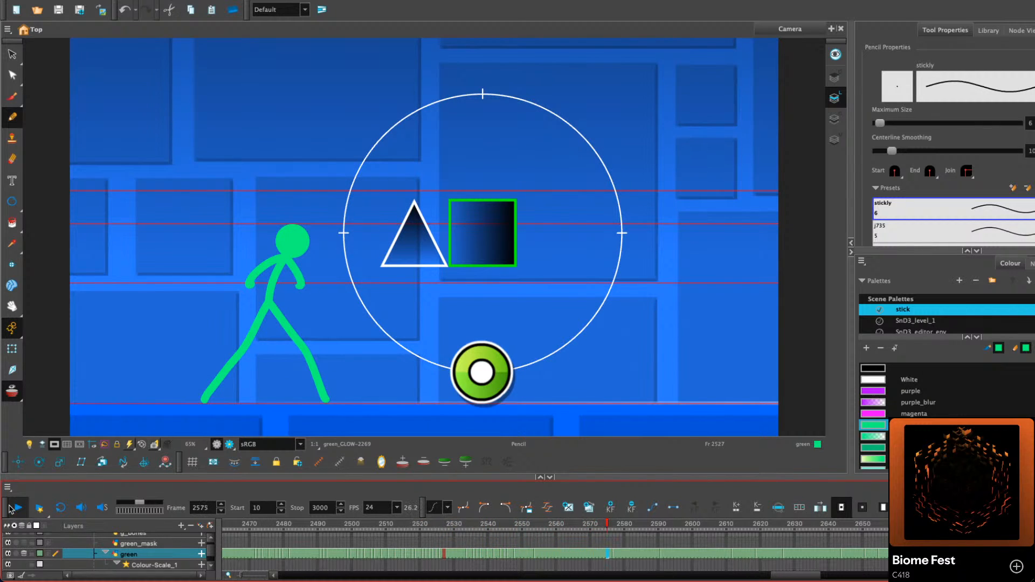
click(11, 509)
Remove the upright pose from the green layer's cells starting at frame 2554 so the leaning pose holds through frame 2558
drag(534, 558, 548, 557)
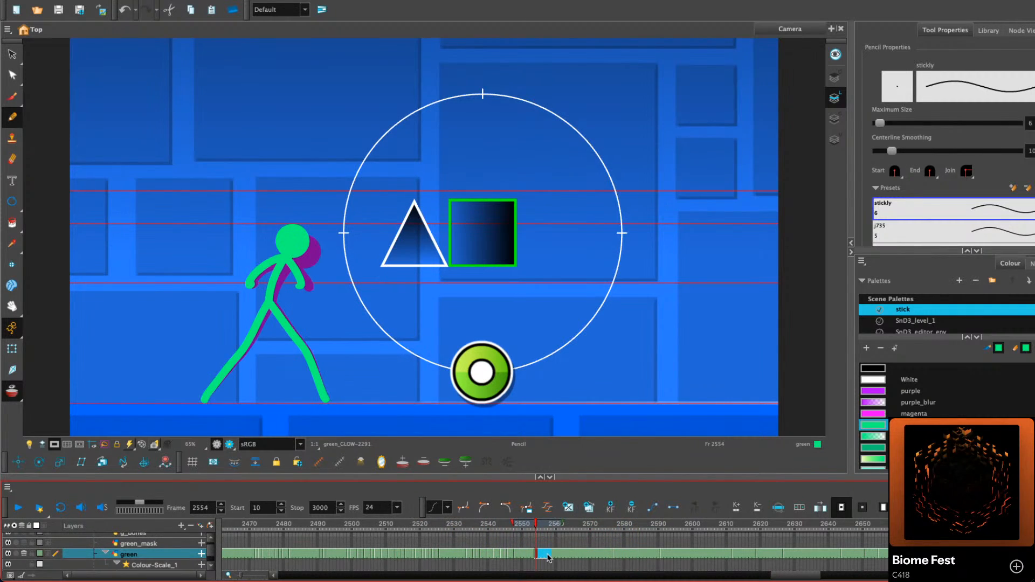
key(Delete)
click(550, 558)
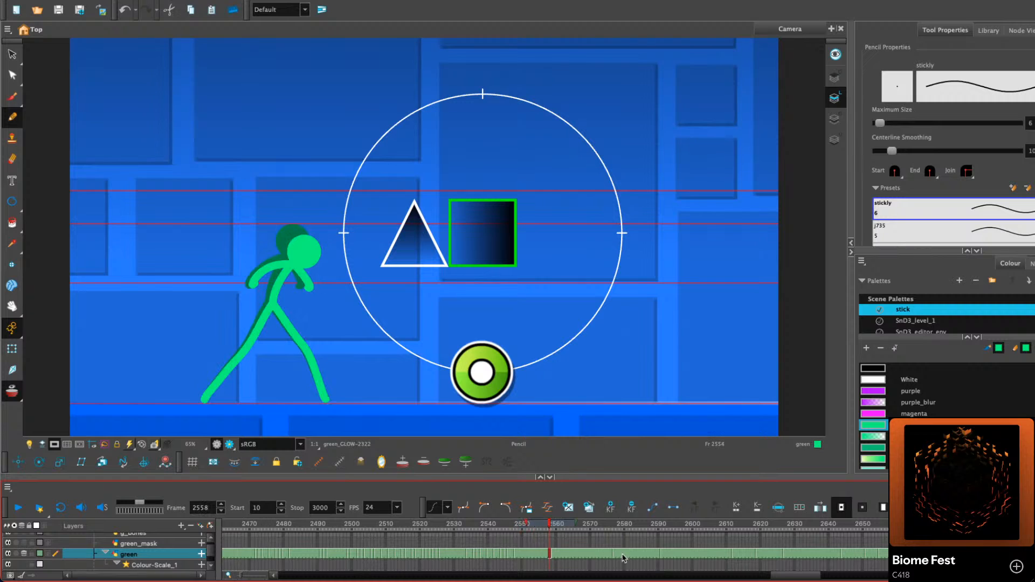
drag(768, 570, 781, 570)
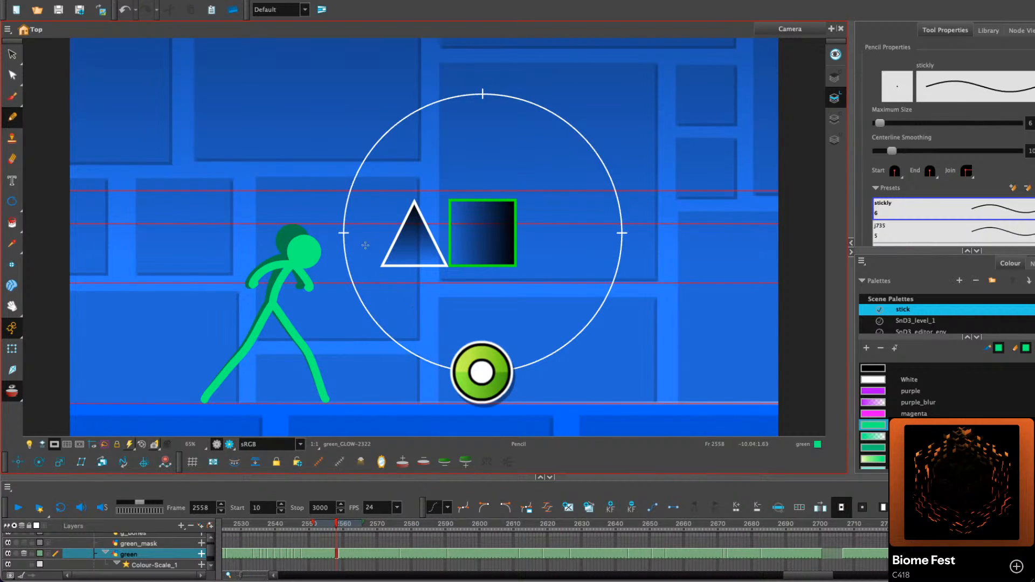
Duplicate the green layer's drawings at frames 2558 and 2560 so they can be edited separately
scroll(372, 253, up, 5)
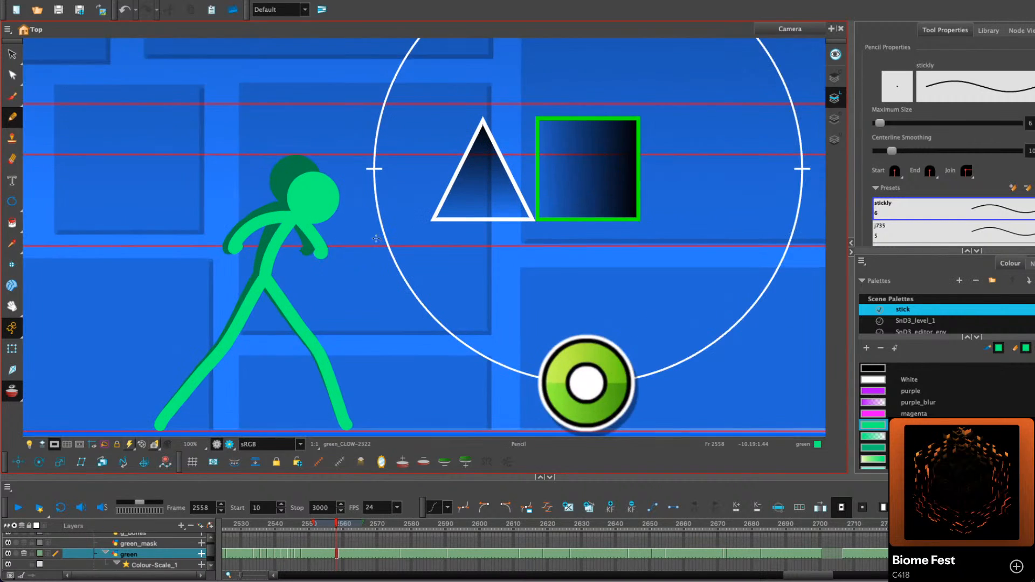
click(588, 508)
key(period)
key(period)
key(comma)
Nudge the figure slightly in frames 2558 and 2559 with the Select tool to ease between the leaning and upright poses
click(11, 53)
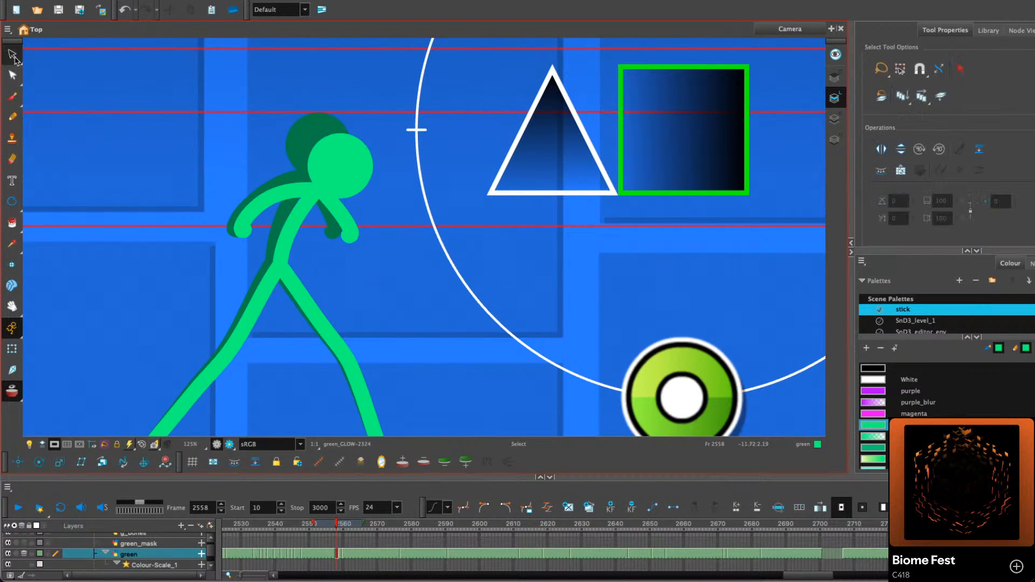
click(360, 159)
key(period)
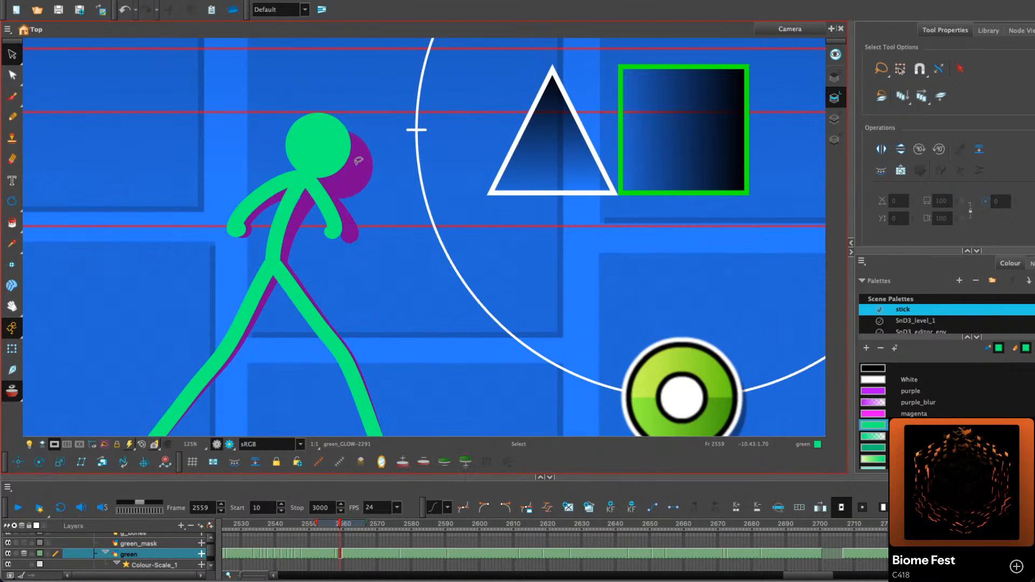
drag(399, 225, 190, 247)
key(Right)
key(comma)
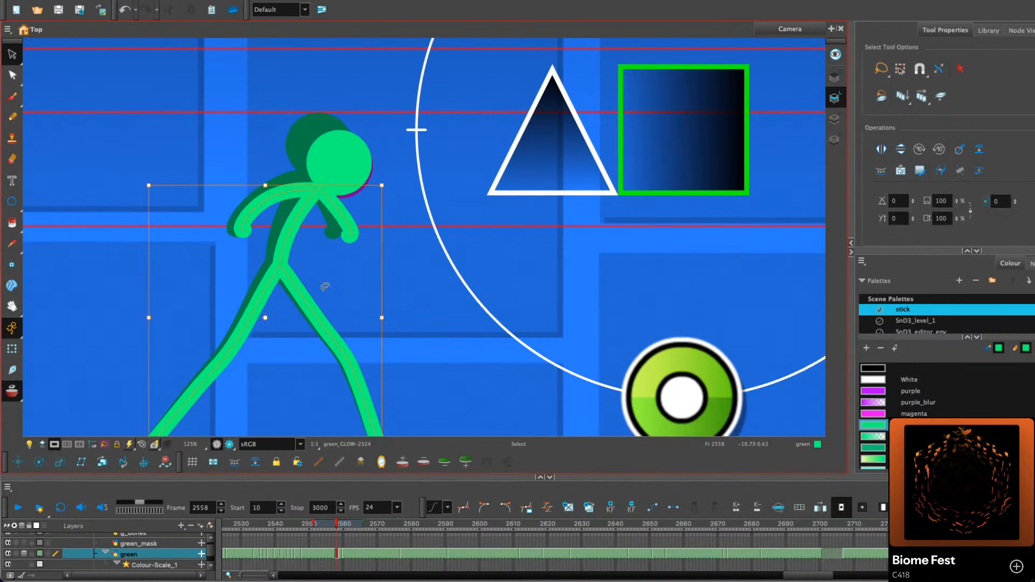
key(period)
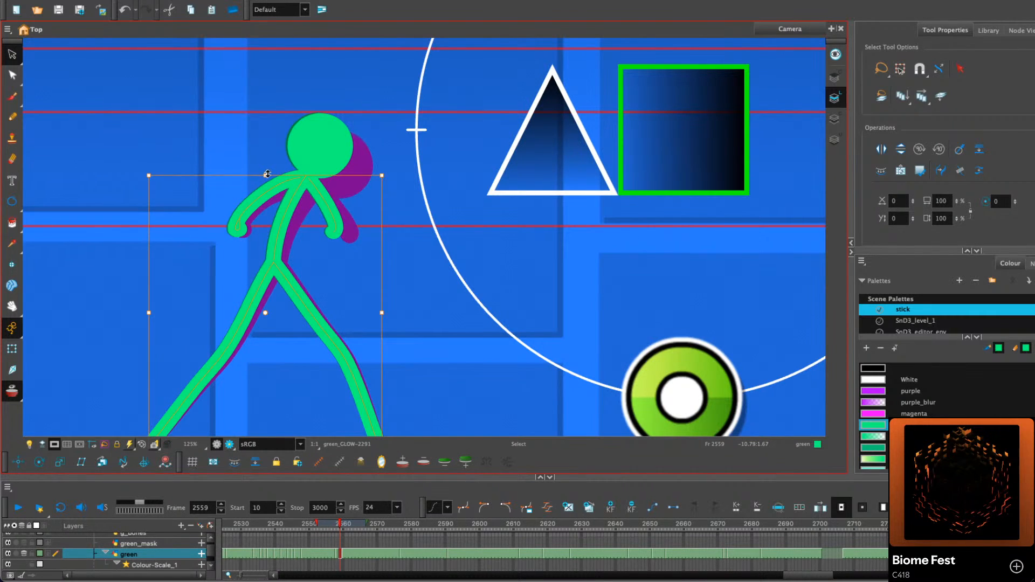
Step through frames 2557 to 2559 and play back the section to check the easing into the upright pose
key(Escape)
key(comma)
key(comma)
key(period)
key(period)
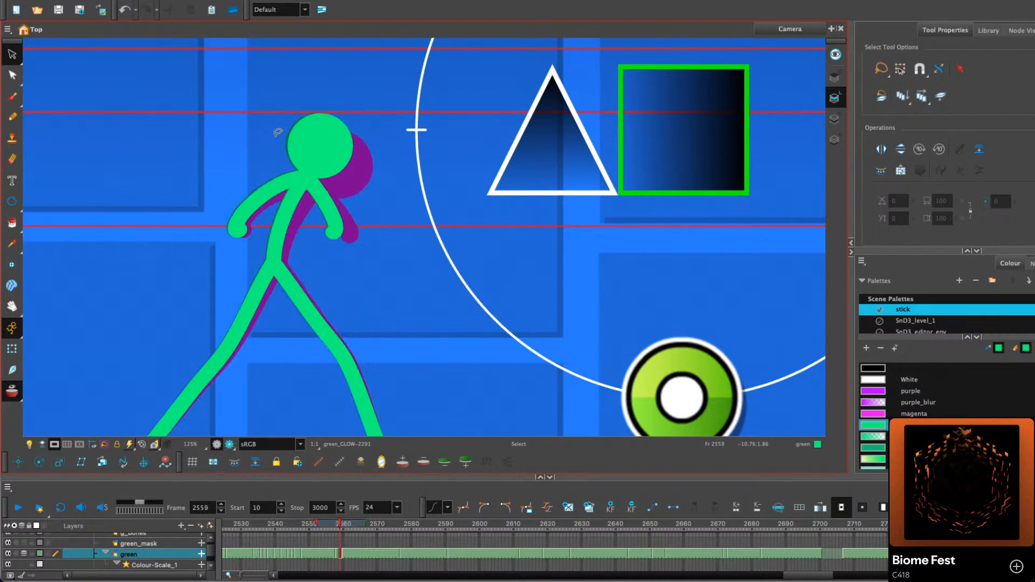
key(comma)
key(comma)
click(18, 508)
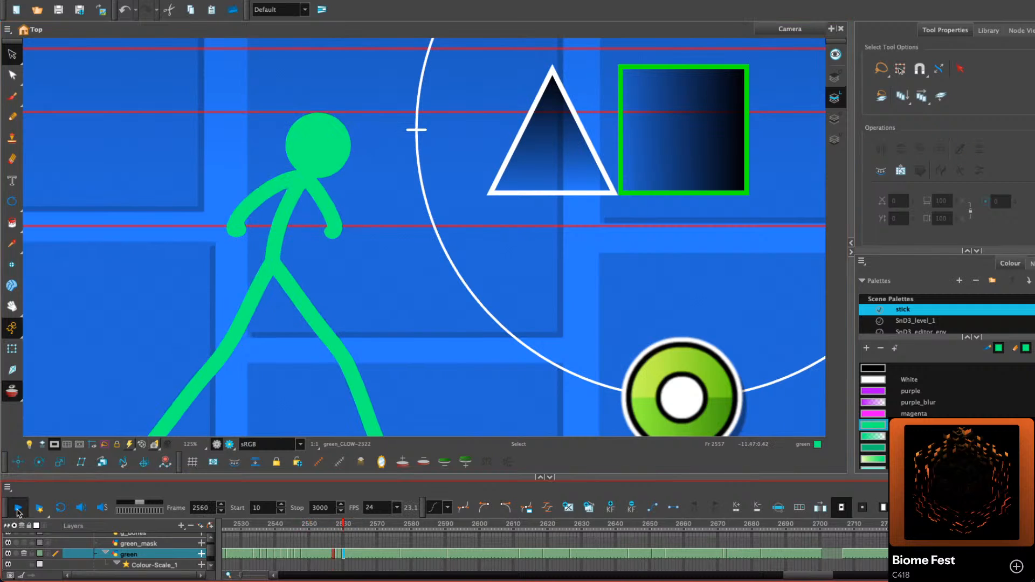
click(17, 509)
click(313, 525)
click(139, 447)
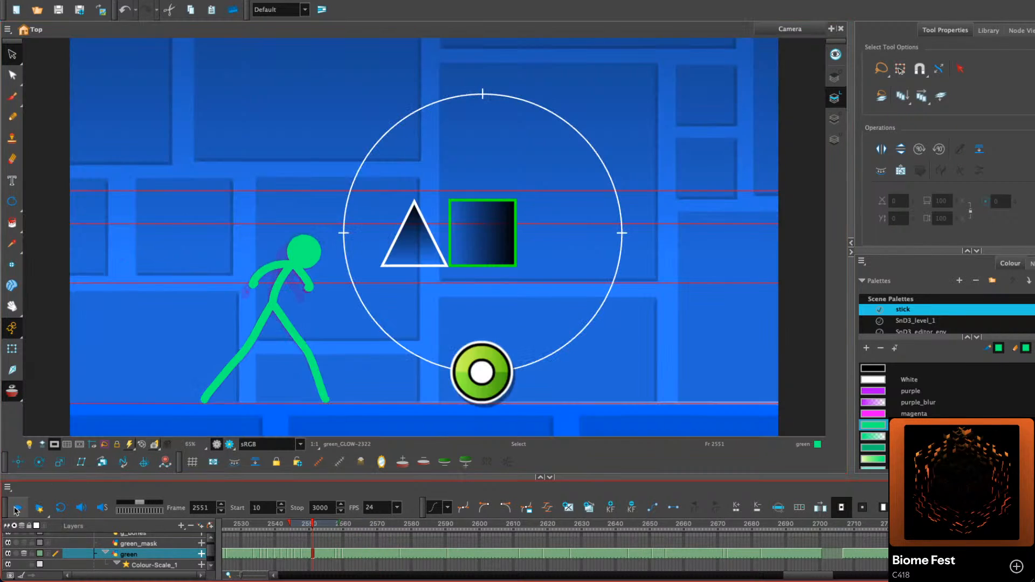
click(18, 508)
click(16, 508)
click(343, 526)
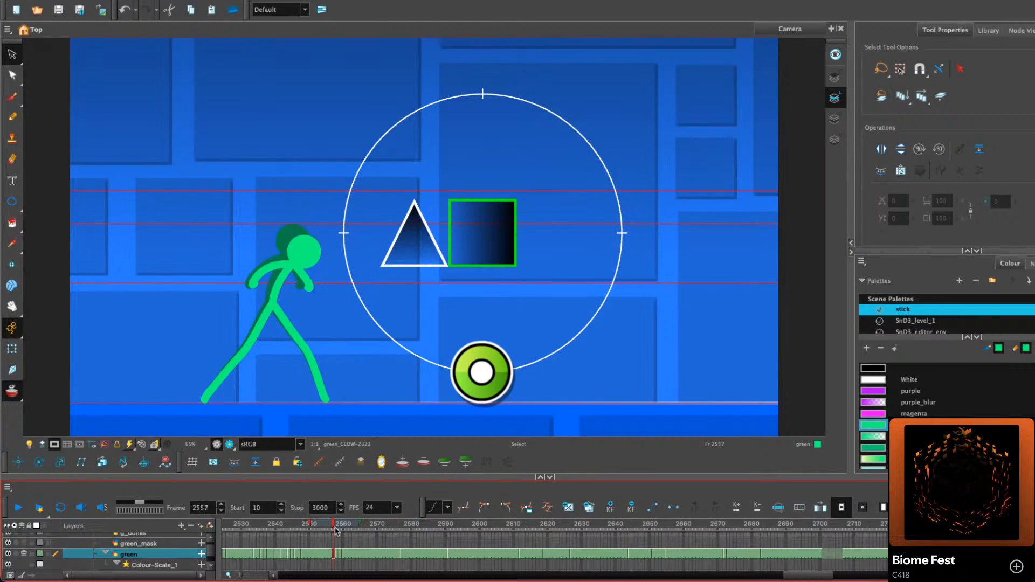
Move the head in frame 2558 slightly up and back toward the upright pose, comparing it with frame 2557
click(335, 529)
scroll(316, 200, up, 1)
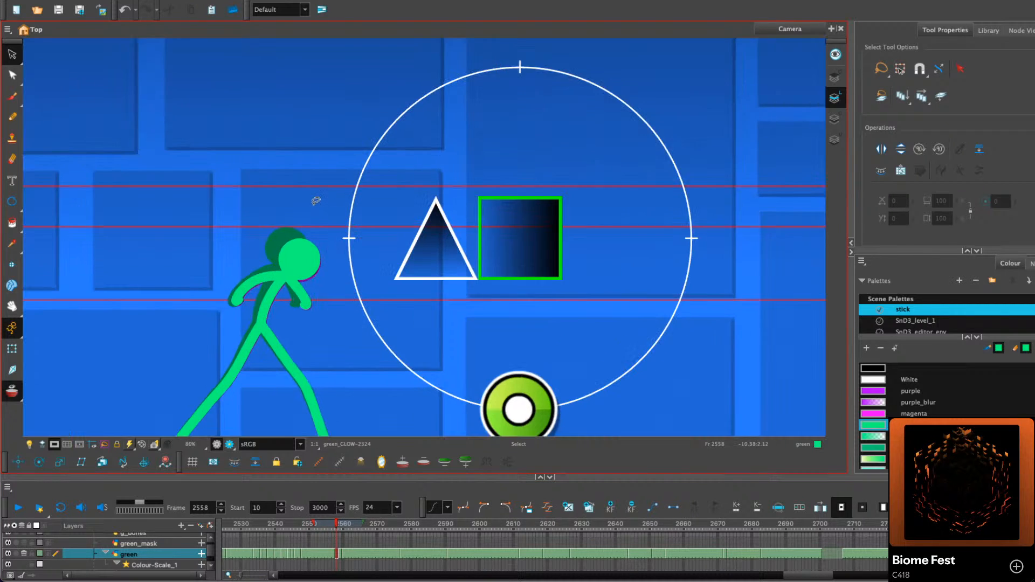
scroll(316, 200, up, 3)
click(308, 280)
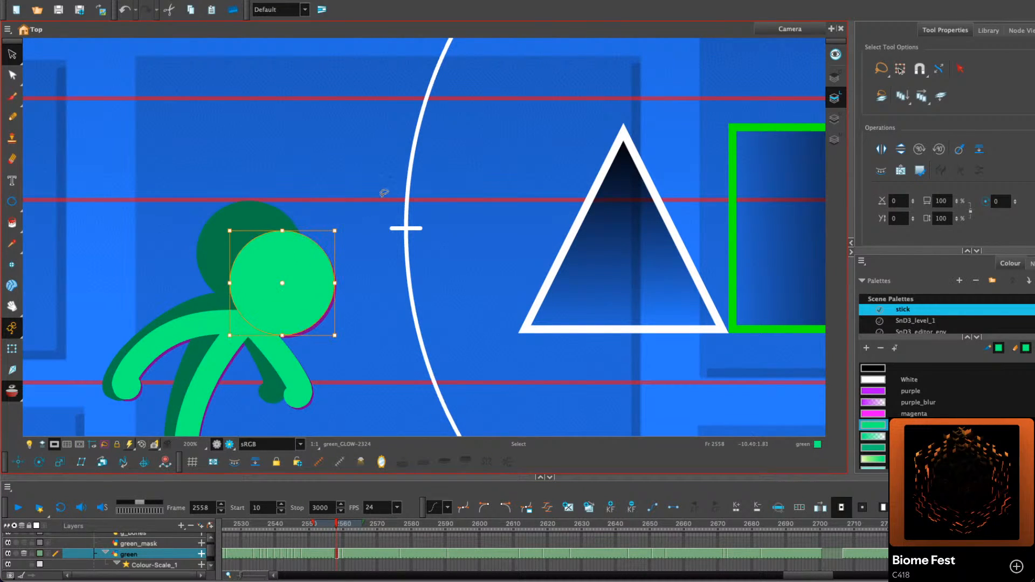
click(383, 194)
drag(360, 199, 402, 164)
key(comma)
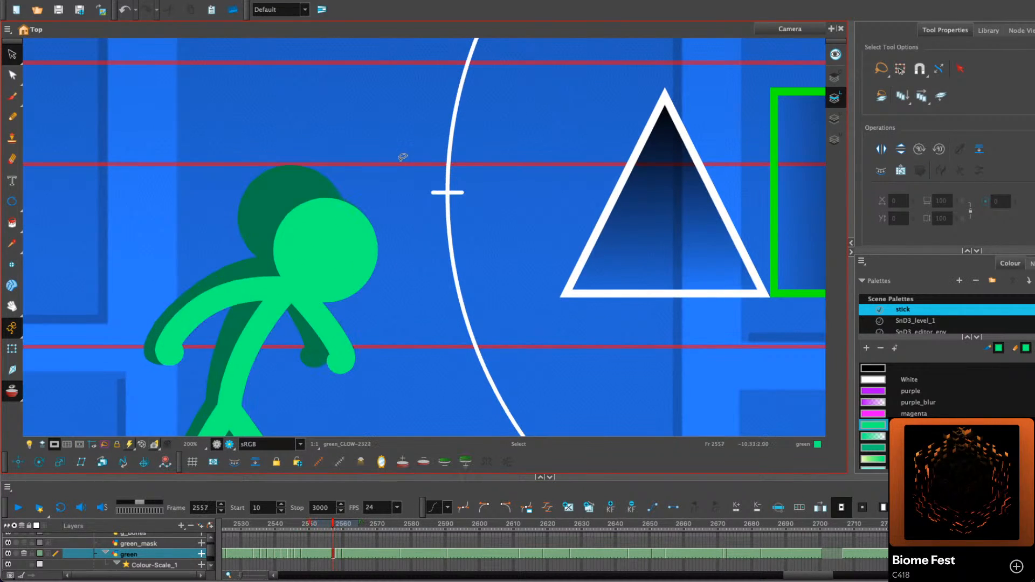
key(period)
click(347, 248)
click(406, 180)
click(356, 244)
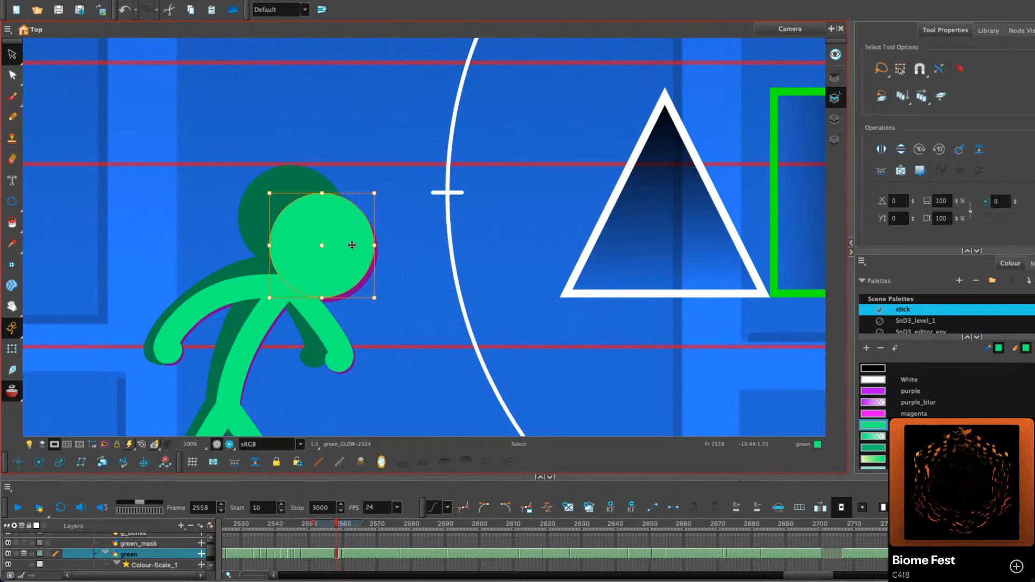
drag(354, 244, 352, 243)
click(410, 192)
key(comma)
key(period)
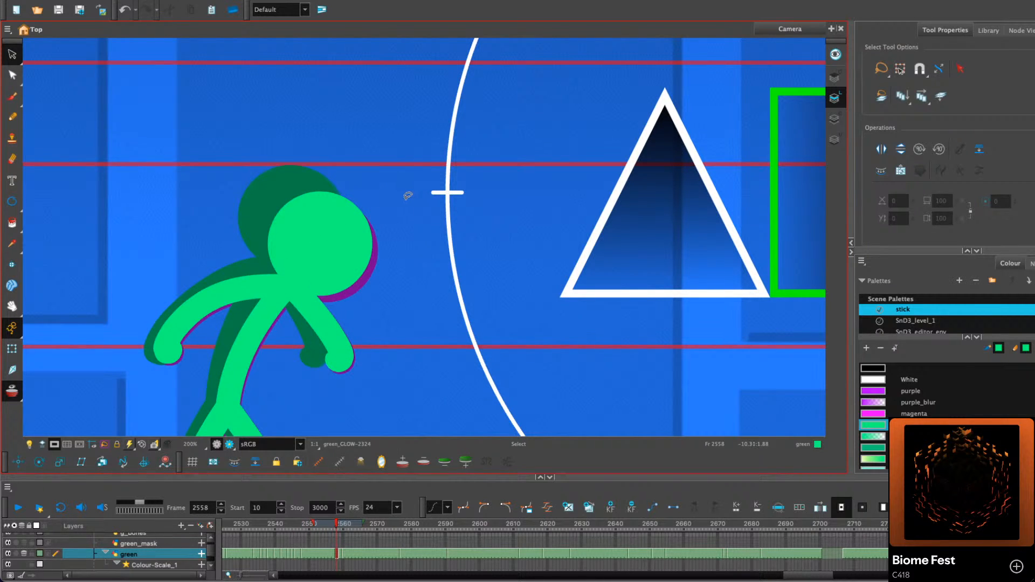
Move the head in frame 2559 slightly up and back, closer to its position in frame 2560
key(comma)
key(period)
key(comma)
key(period)
key(period)
key(period)
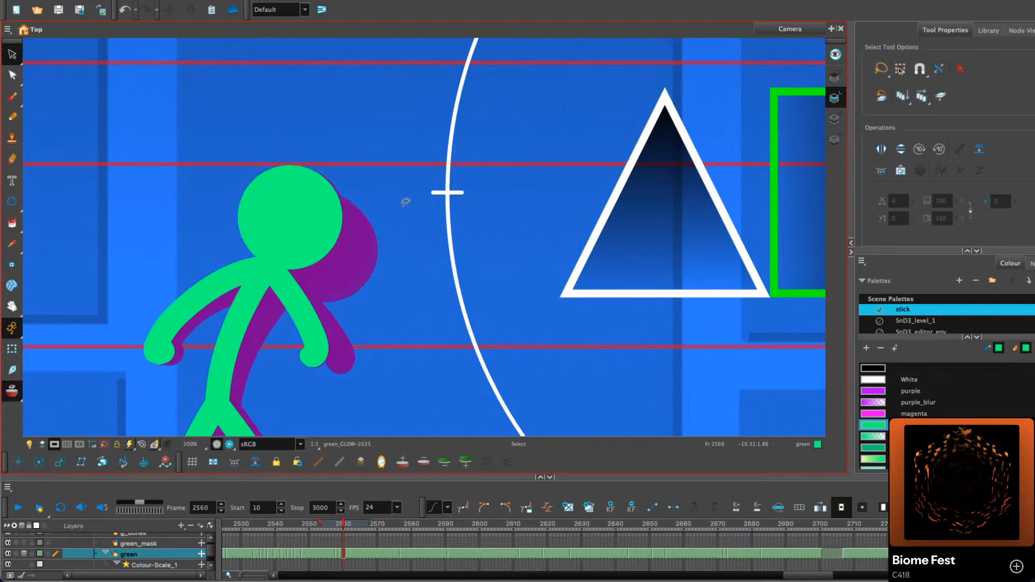
key(comma)
click(325, 223)
drag(324, 225, 322, 219)
click(386, 164)
Flip back and forth through the frames around 2557 to 2560 to examine the head's spacing
key(period)
key(comma)
click(389, 164)
key(period)
key(comma)
key(comma)
key(comma)
key(period)
key(period)
key(period)
key(comma)
key(comma)
key(comma)
key(comma)
key(period)
key(period)
key(period)
key(comma)
Adjust the curve of the left-hand arm in frame 2559 slightly with the Contour Editor, comparing it with frame 2558
click(13, 74)
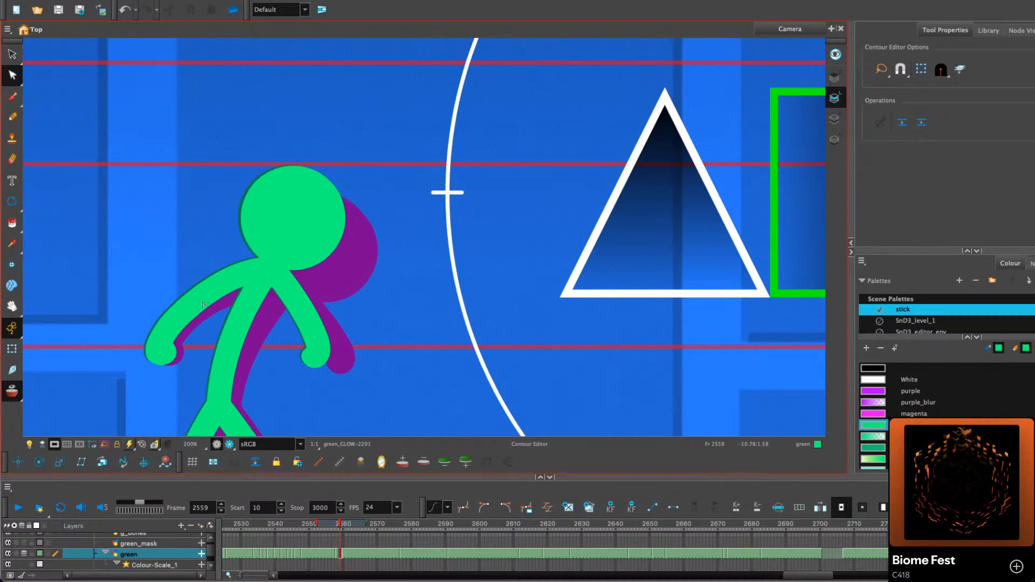
key(comma)
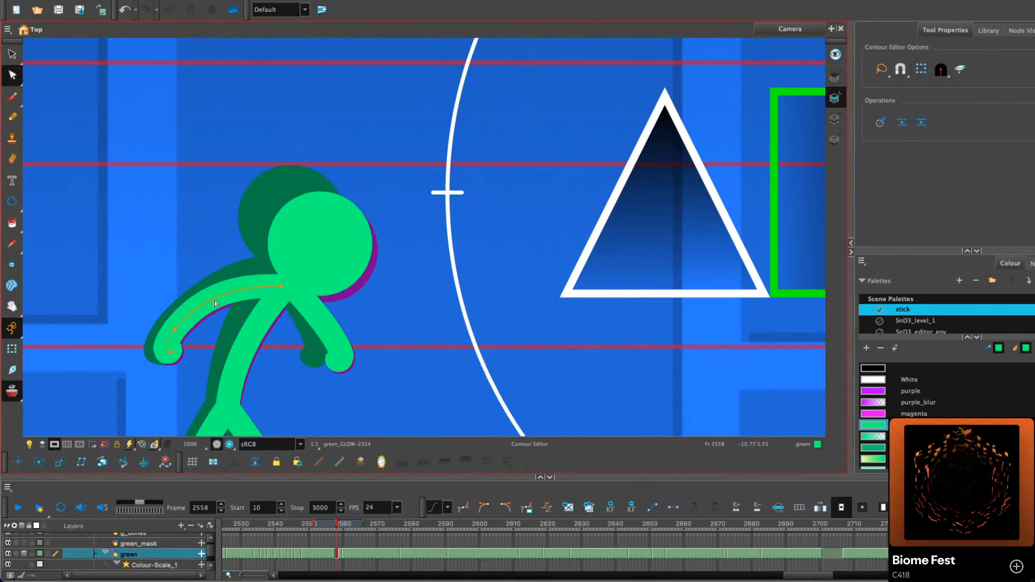
key(period)
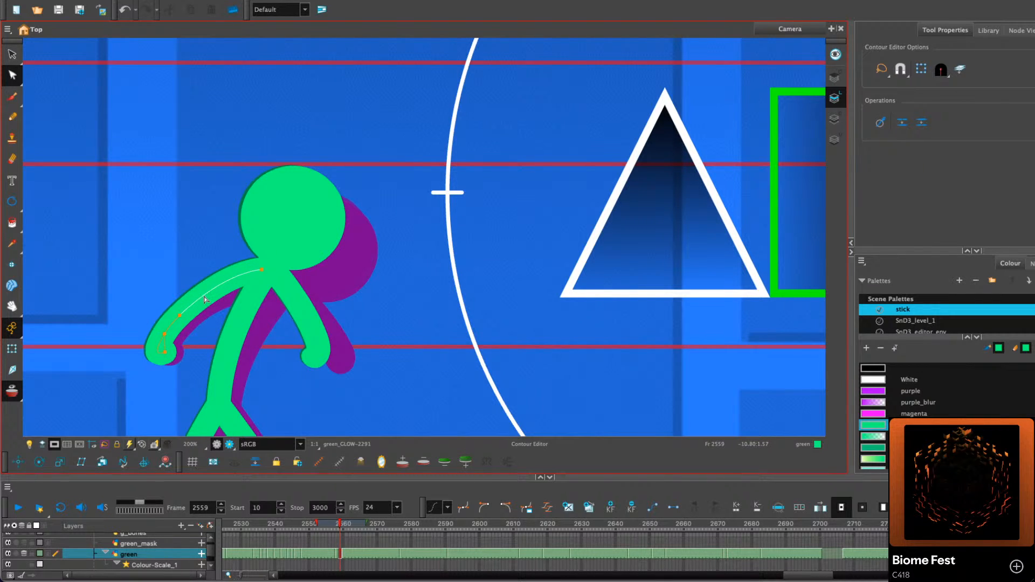
drag(203, 300, 204, 298)
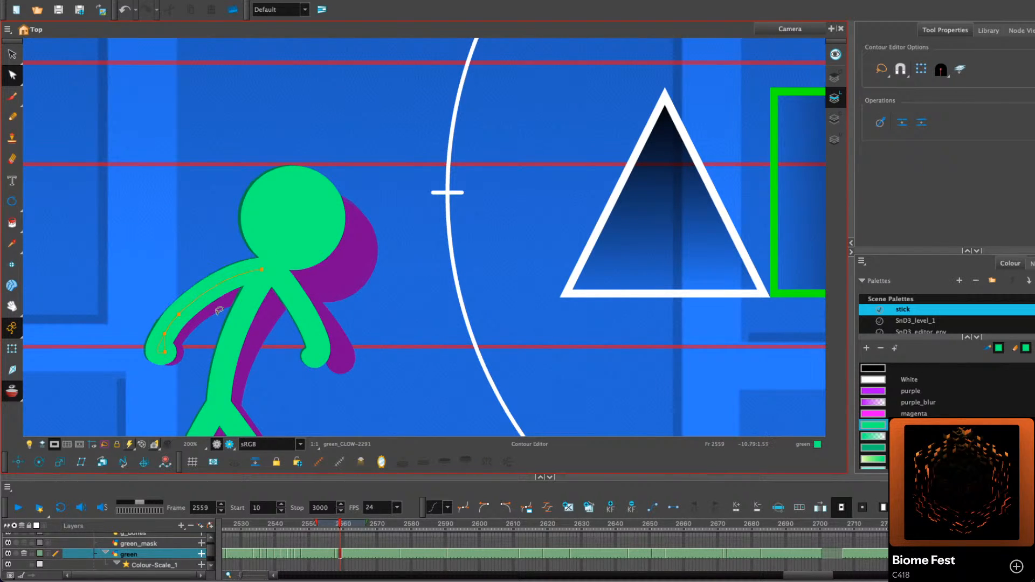
key(comma)
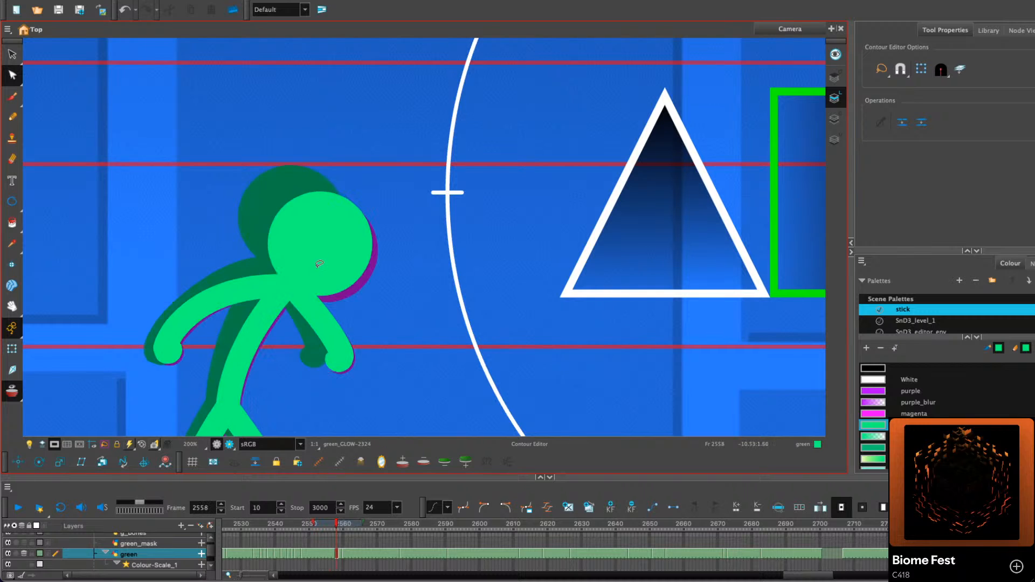
Select the right-hand arm in frames 2558 and 2559 with the Select tool to fine-tune its placement
click(12, 54)
mouse_move(378, 249)
mouse_down()
mouse_move(350, 308)
mouse_move(299, 367)
mouse_up()
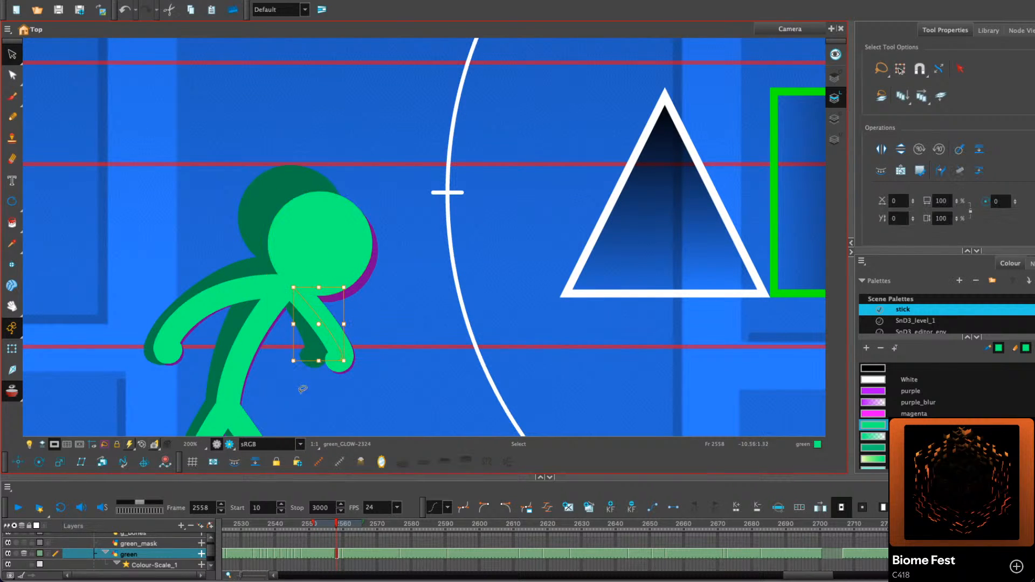
key(period)
drag(334, 280, 310, 359)
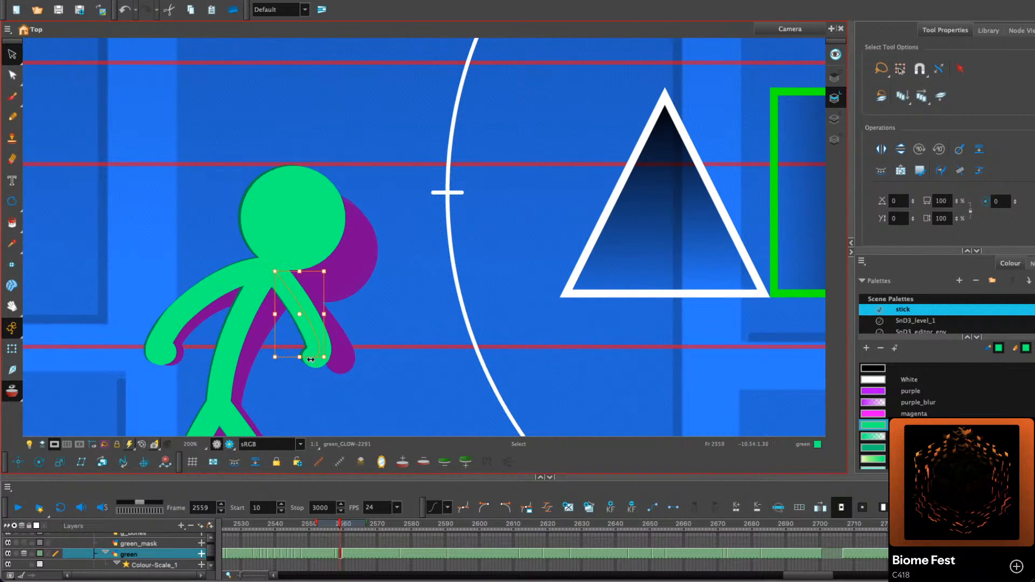
Play back the standing-up animation twice to review the settled upright pose
key(comma)
key(comma)
key(comma)
click(18, 507)
click(18, 507)
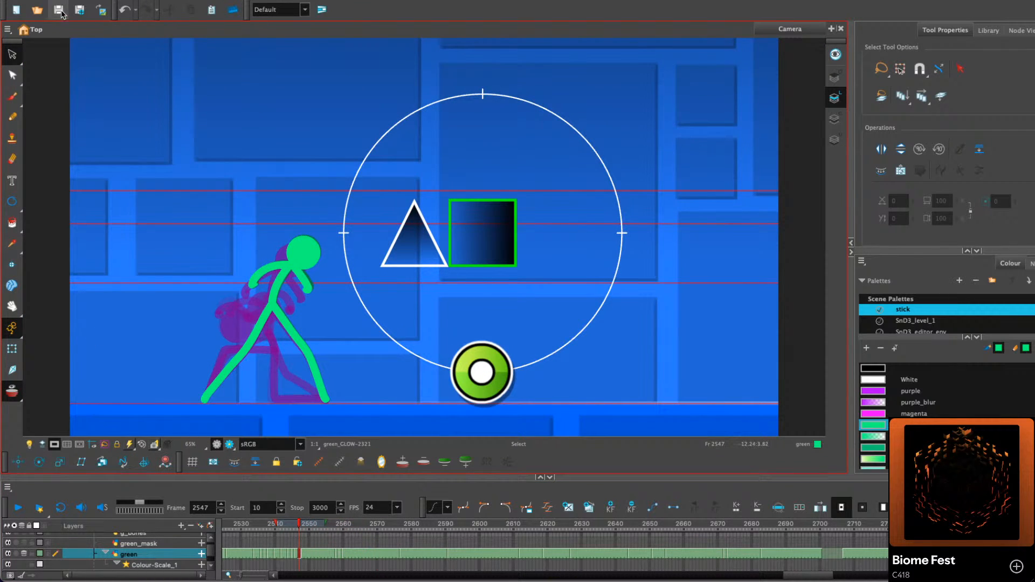
click(17, 507)
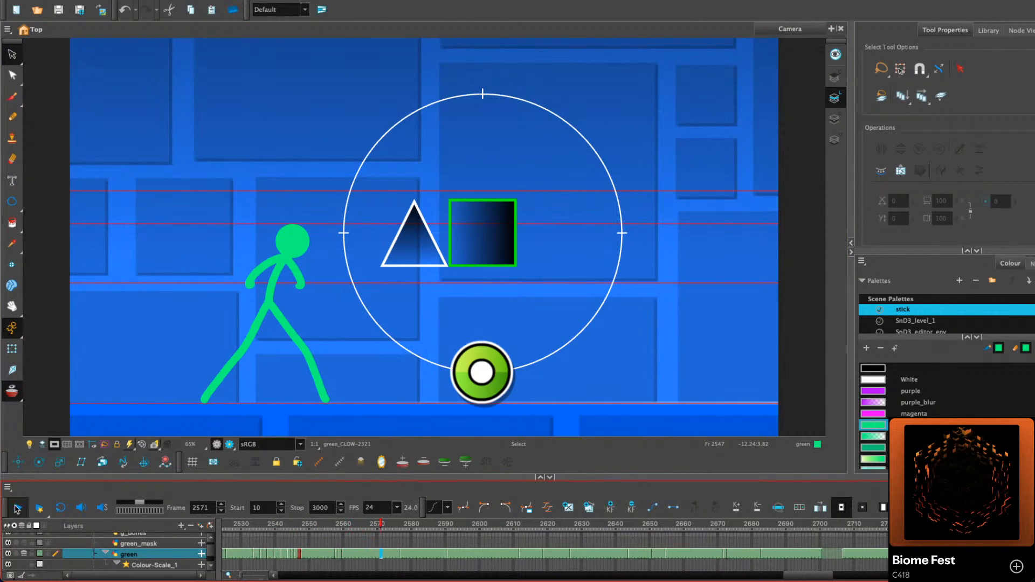
click(16, 507)
Clear the green layer's exposures from frame 2572 to about frame 2610
drag(386, 554, 417, 561)
key(Delete)
mouse_move(386, 526)
mouse_down()
mouse_move(536, 518)
mouse_move(382, 528)
mouse_move(408, 531)
mouse_move(440, 557)
mouse_move(403, 530)
mouse_move(329, 531)
mouse_move(378, 543)
mouse_up()
click(517, 558)
key(Delete)
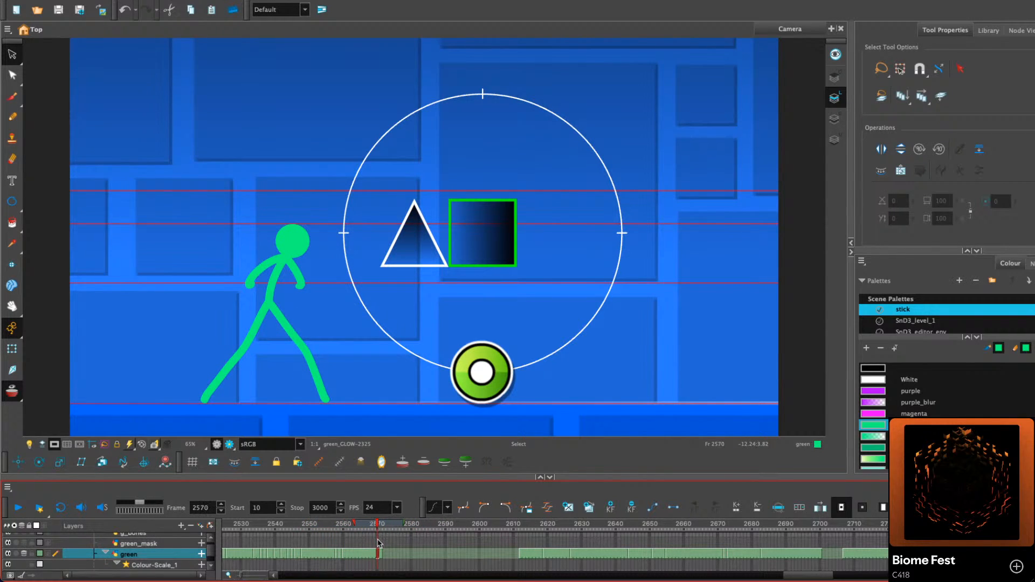
Copy the green figure's head from frame 2571 and create a new empty drawing at frame 2581
click(299, 235)
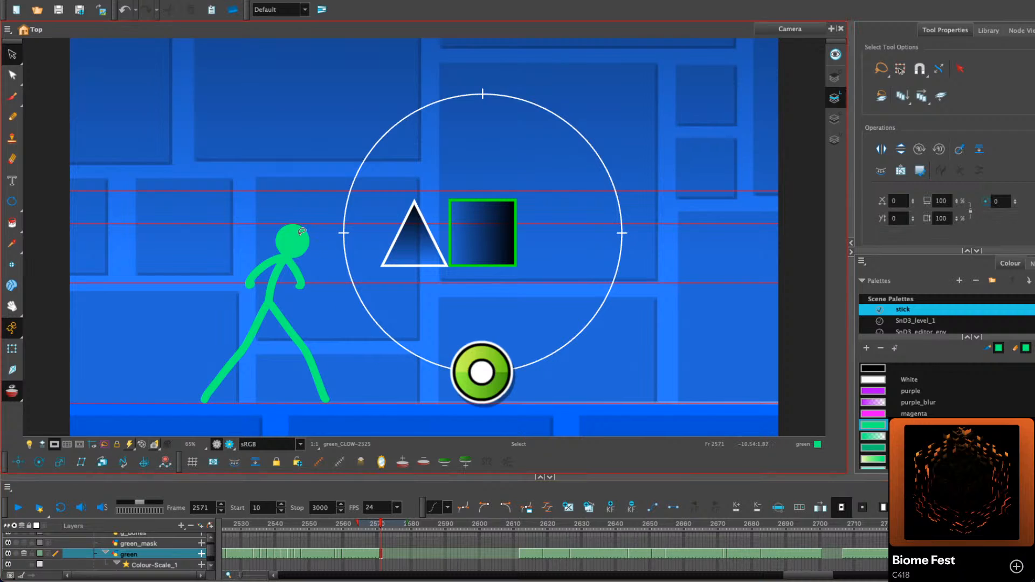
right_click(302, 233)
click(338, 282)
key(period)
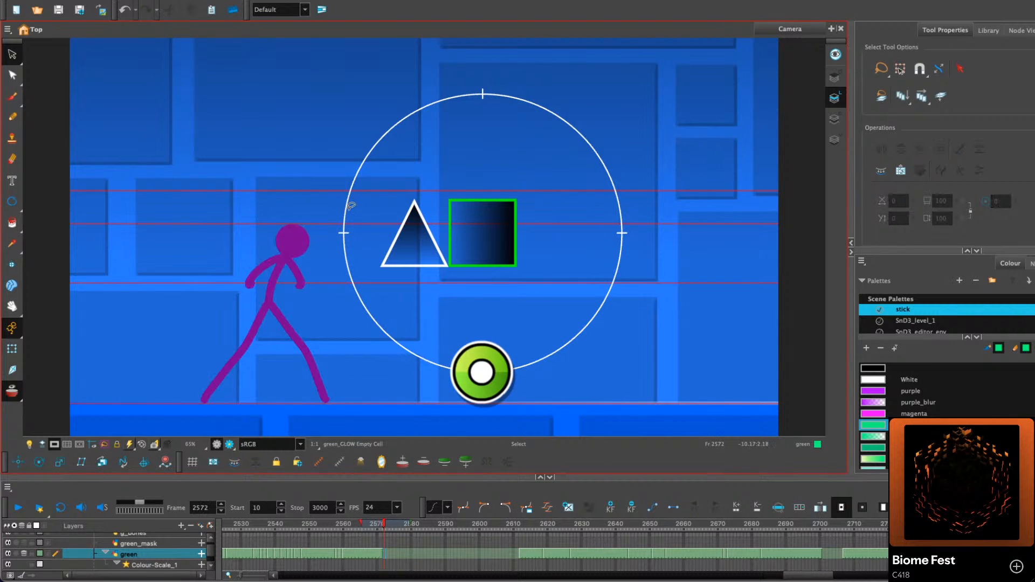
key(period)
key(period)
key(period)
key(period)
key(period)
key(period)
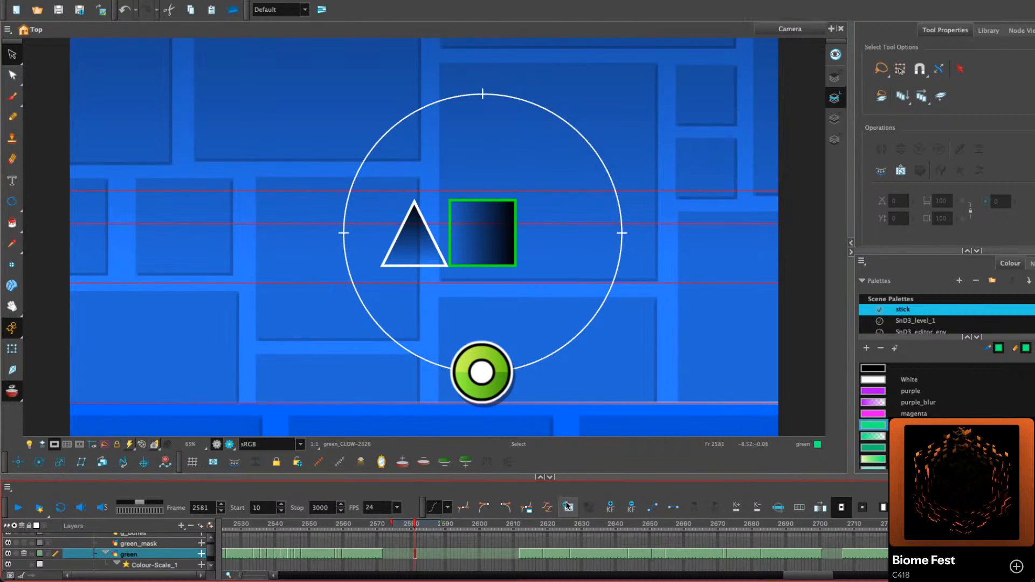
click(569, 506)
Remove the surplus empty exposures at frame 2592 so the following poses on the green layer start right after it
key(period)
drag(424, 522, 452, 523)
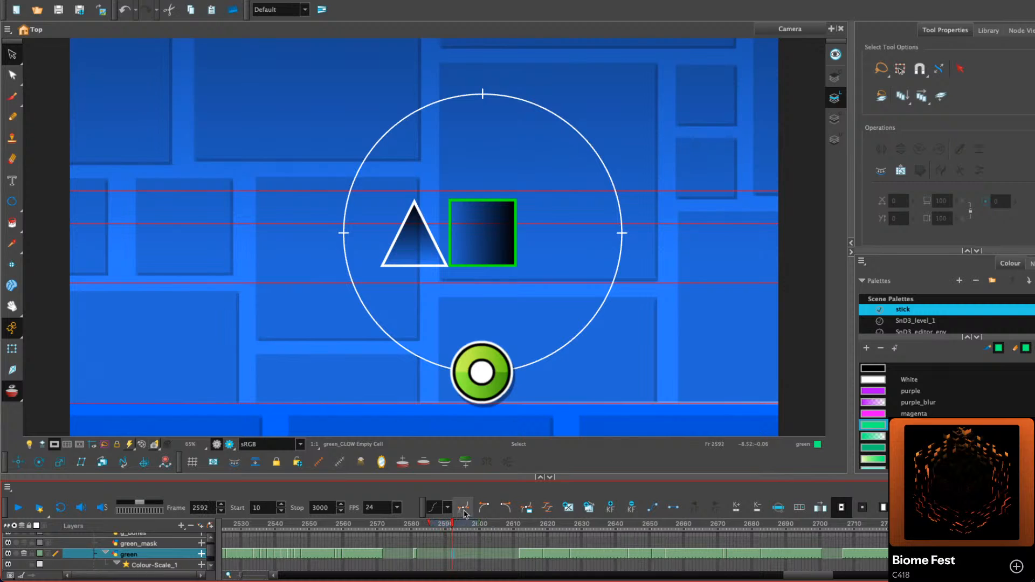
key(minus)
key(minus)
key(minus)
key(minus)
key(minus)
key(minus)
key(minus)
key(minus)
key(minus)
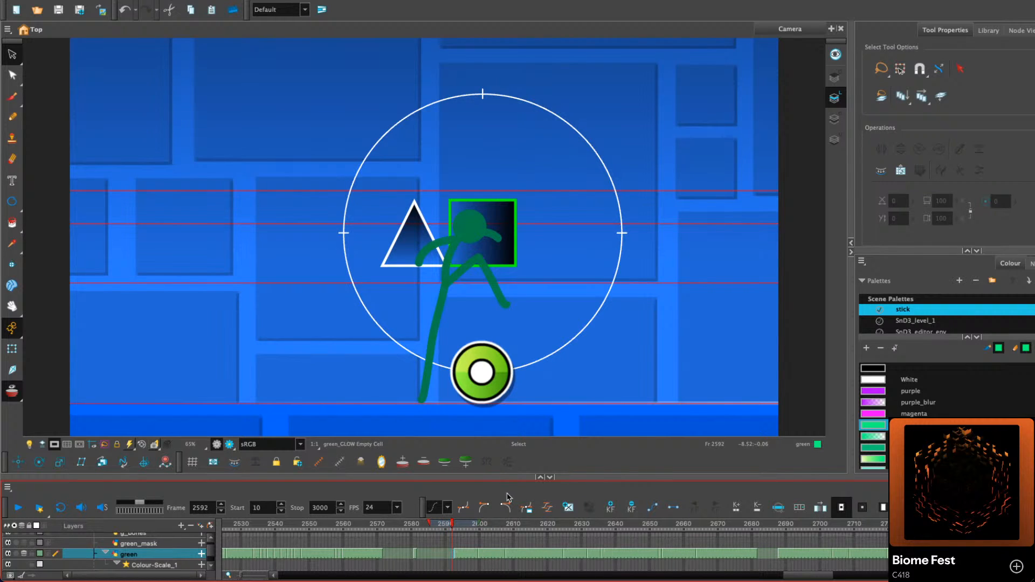
mouse_move(451, 527)
mouse_down()
mouse_move(423, 526)
mouse_move(455, 532)
mouse_up()
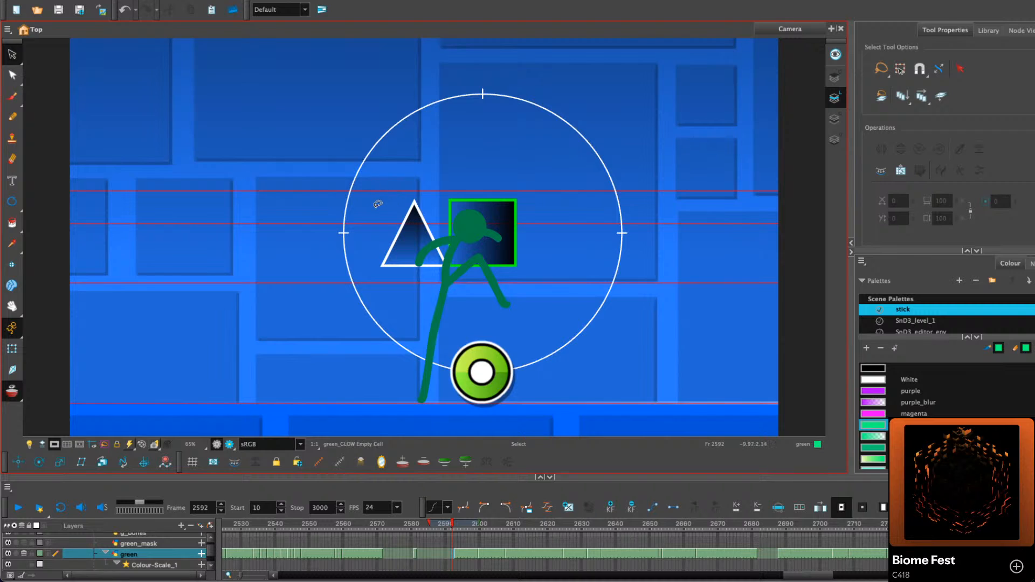
Paste the copied head into frame 2581 and place it between the previous and next onion-skinned poses
key(comma)
key(comma)
key(comma)
key(comma)
key(comma)
key(comma)
key(comma)
key(comma)
key(comma)
key(comma)
key(comma)
key(comma)
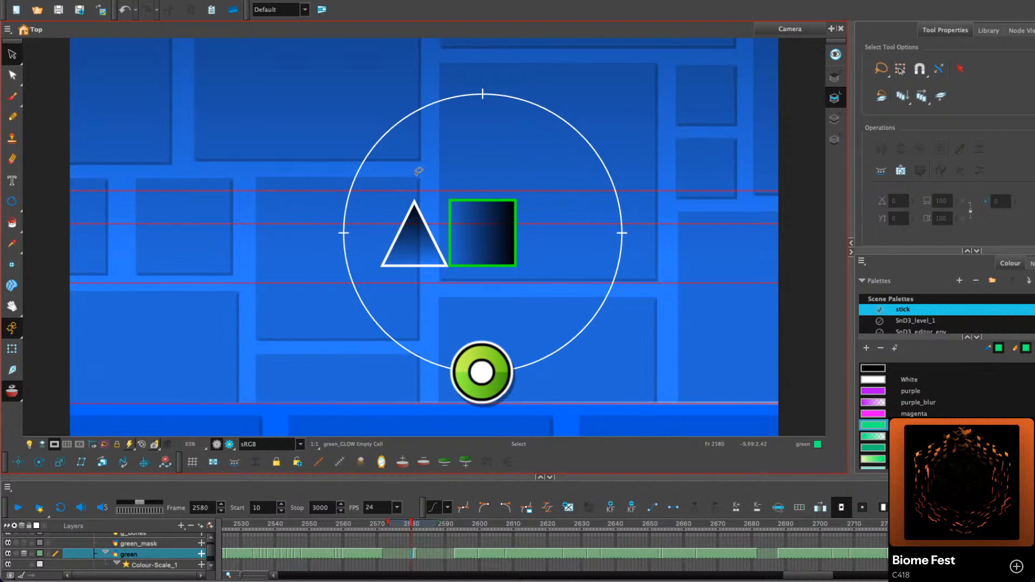
key(period)
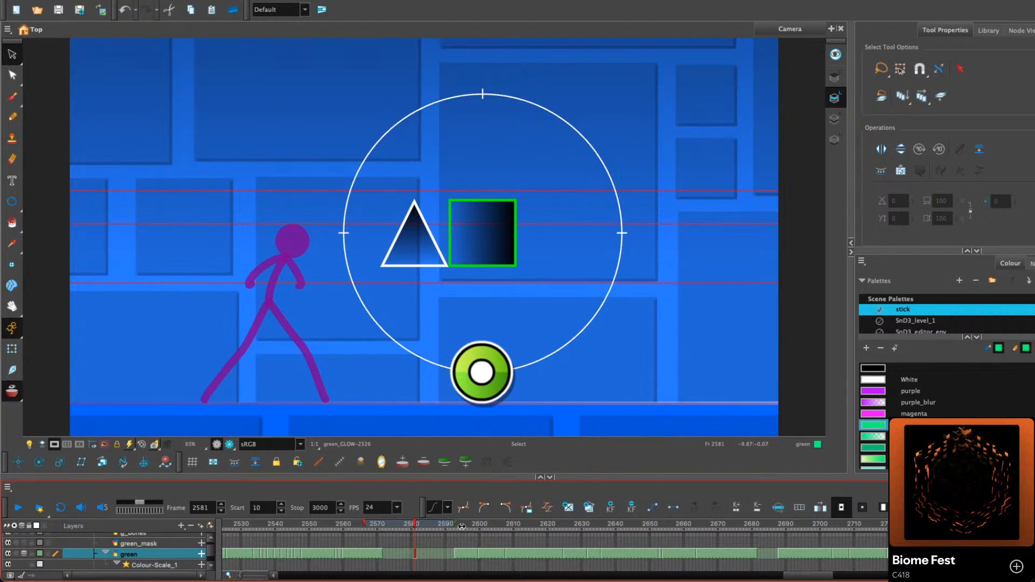
right_click(409, 155)
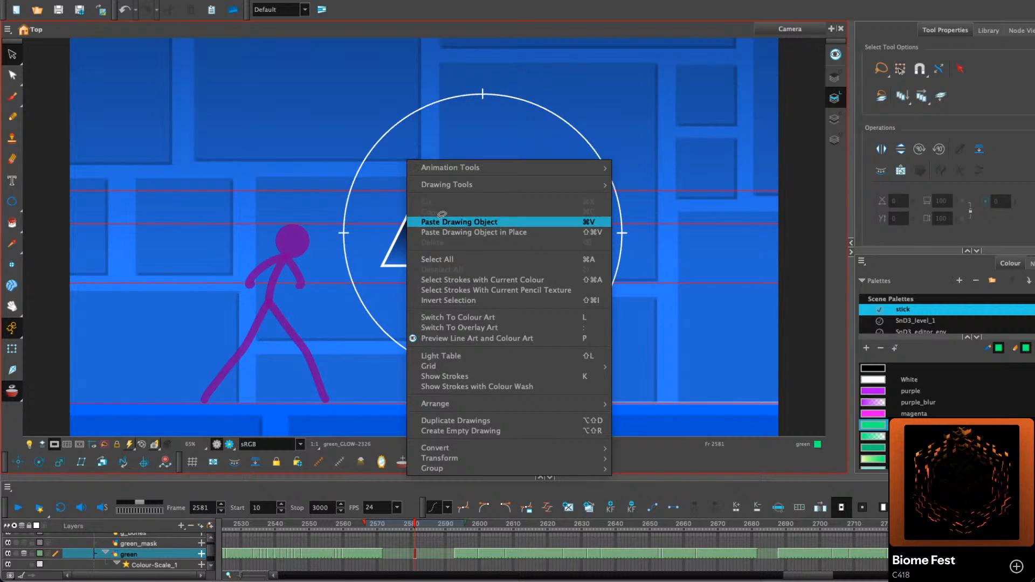
click(463, 220)
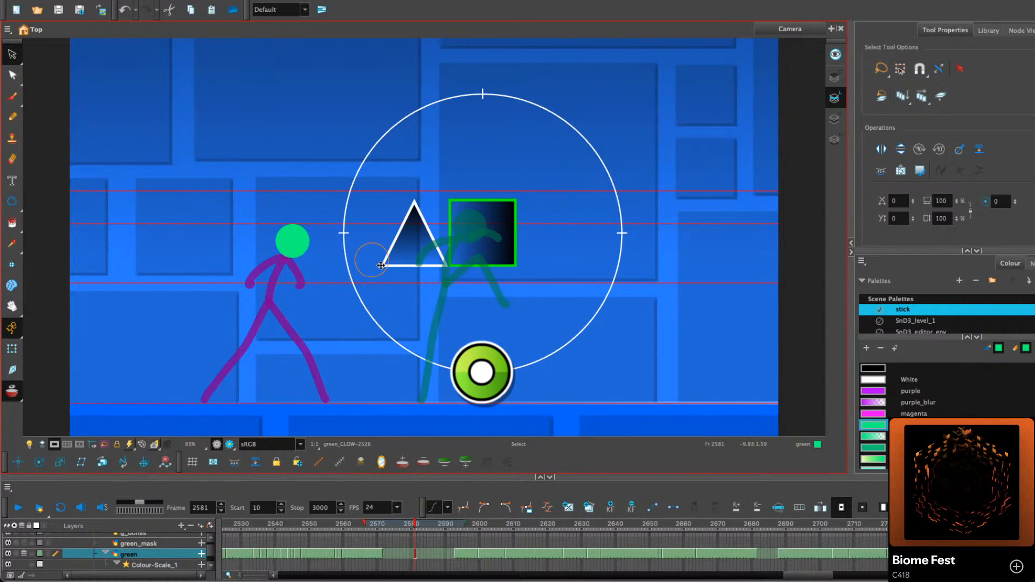
click(390, 169)
drag(381, 265, 449, 230)
click(11, 117)
key(2)
key(2)
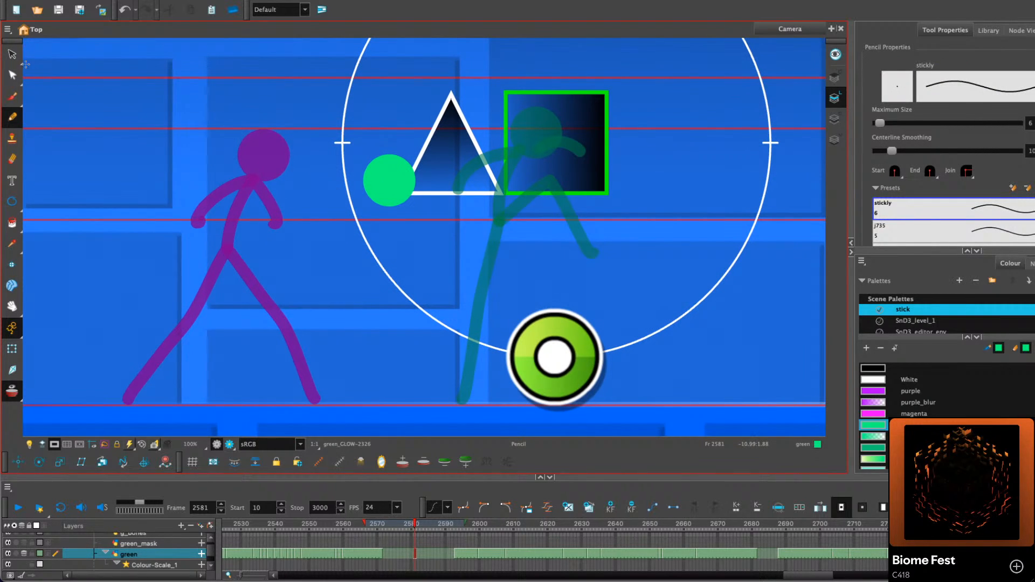
Copy the figure's legs from frame 2571 and paste them into frame 2581
click(12, 54)
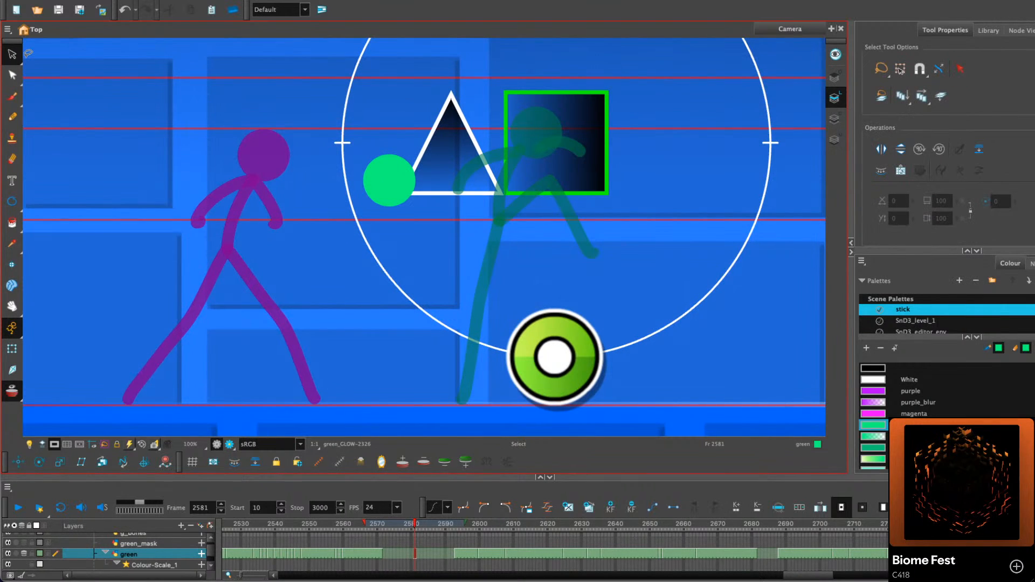
key(comma)
key(comma)
click(380, 526)
click(299, 356)
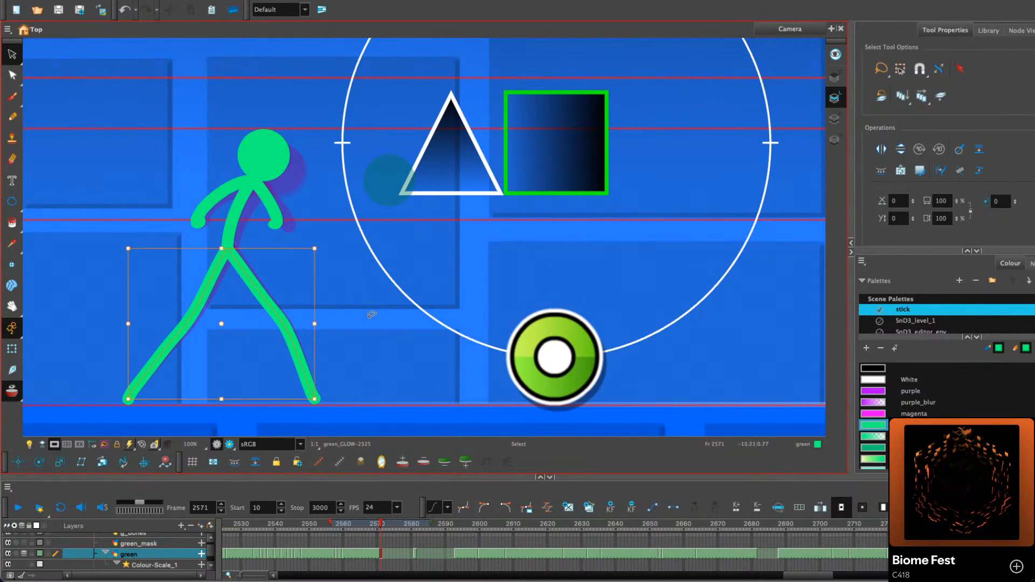
key(g)
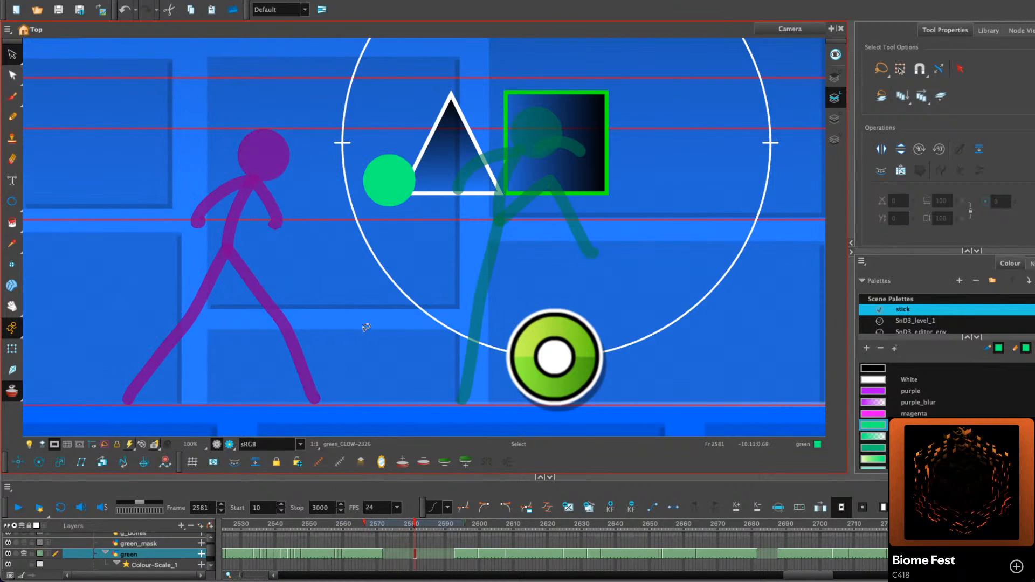
key(ctrl+v)
Shift the pasted legs forward along the ground until the front foot meets the next pose's planted foot
key(Right)
key(Right)
key(Right)
key(Right)
key(Right)
key(Right)
key(Right)
key(Right)
key(Right)
key(Right)
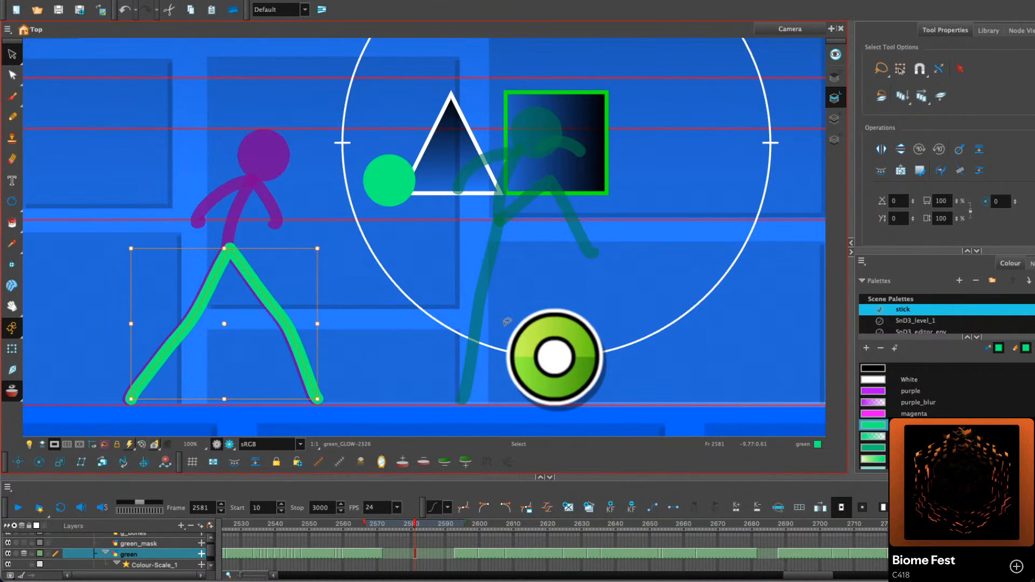
key(Right)
key(Right)
key(Right)
key(Right)
key(Right)
key(Right)
key(Right)
key(Right)
key(Right)
key(Right)
key(Right)
key(Right)
key(Right)
key(Right)
key(Right)
key(Right)
key(Right)
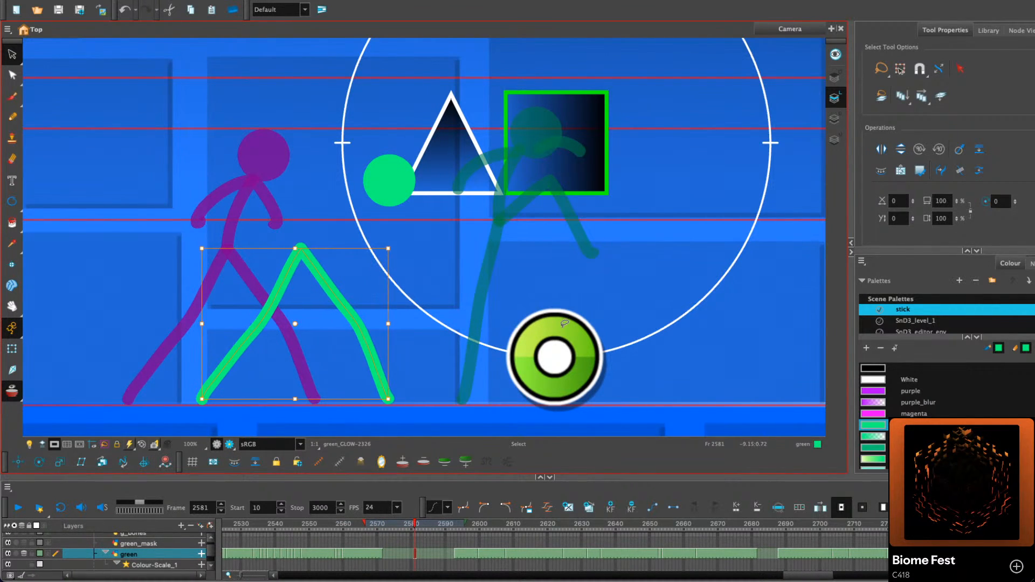
key(Right)
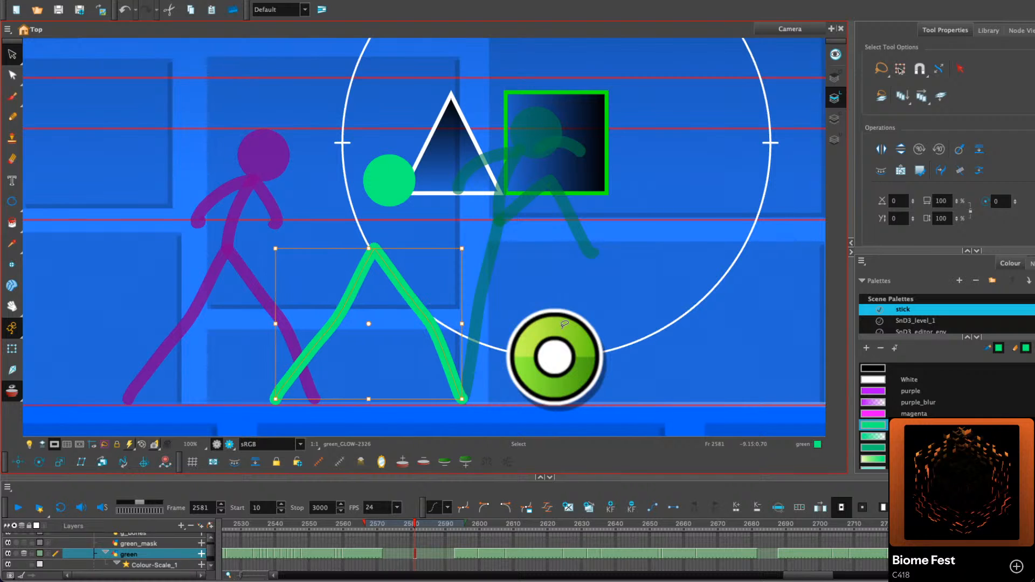
Make the legs slightly taller and narrow the stance so the back foot lands on the previous pose's front foot
drag(277, 245, 295, 237)
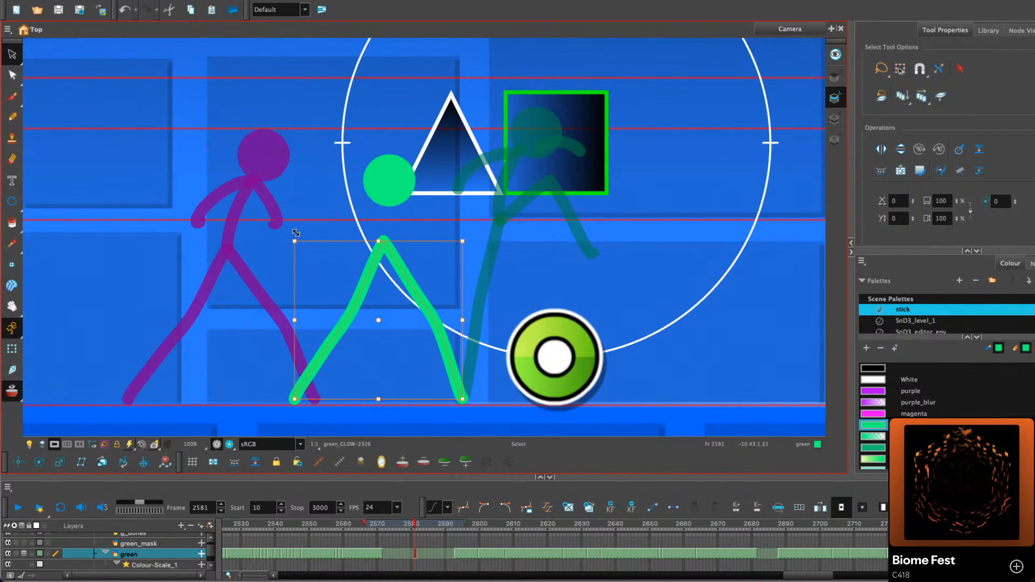
click(296, 234)
click(367, 294)
drag(352, 399, 369, 399)
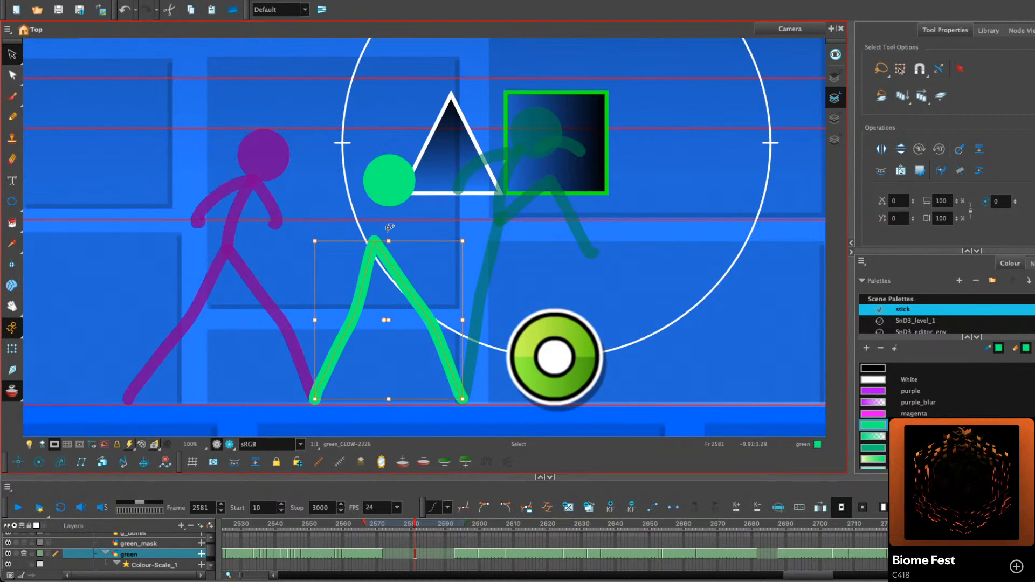
Remove surplus contour points from both legs in frame 2581 with the Contour Editor
click(12, 75)
click(340, 347)
key(Delete)
click(319, 385)
key(Delete)
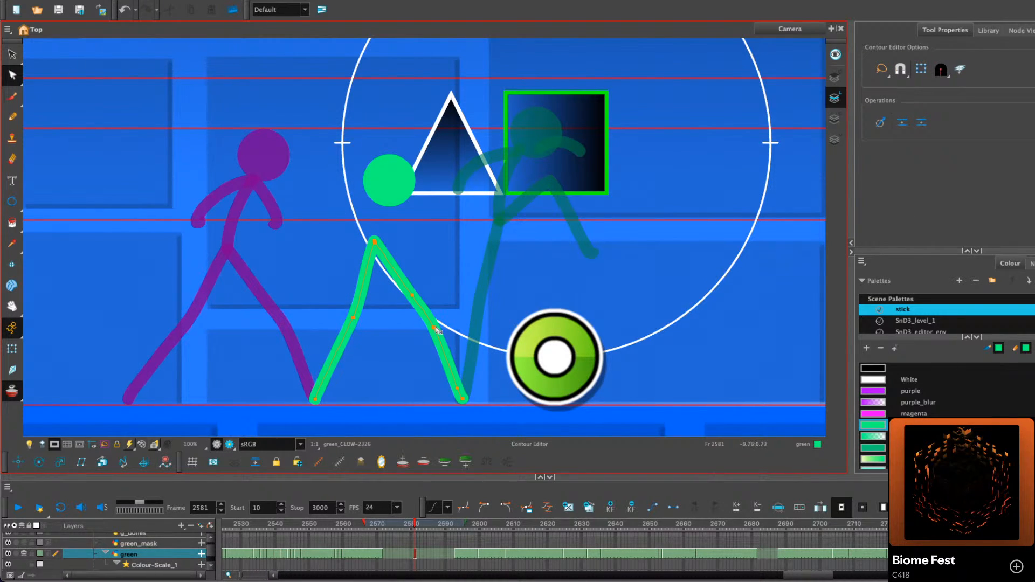
click(433, 327)
key(Delete)
click(412, 296)
key(Delete)
key(ctrl+z)
key(ctrl+z)
Move the hip point back and adjust both knee points to bend the back leg and straighten the front leg
drag(353, 318, 355, 321)
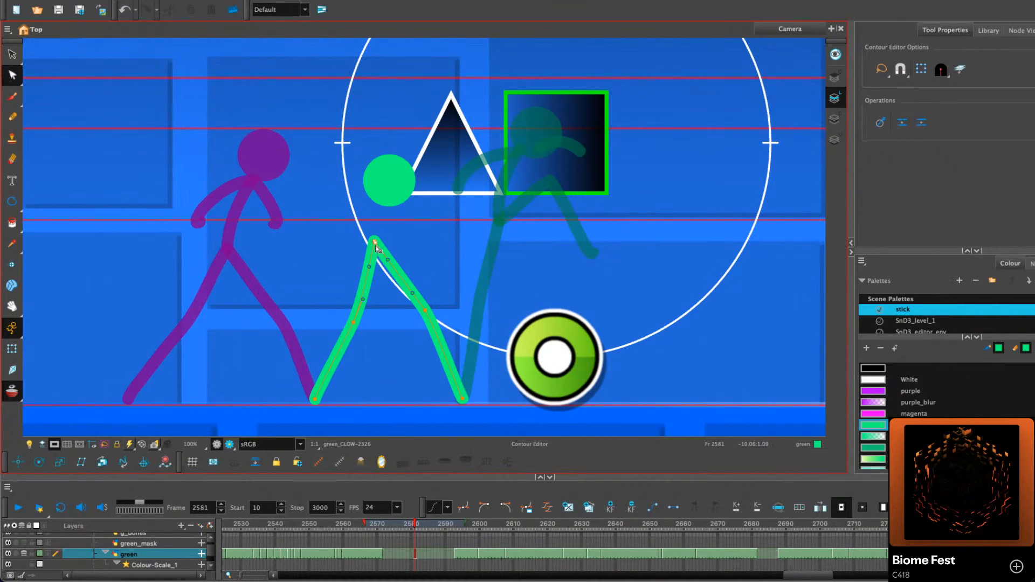
drag(375, 242, 357, 246)
drag(432, 316, 422, 316)
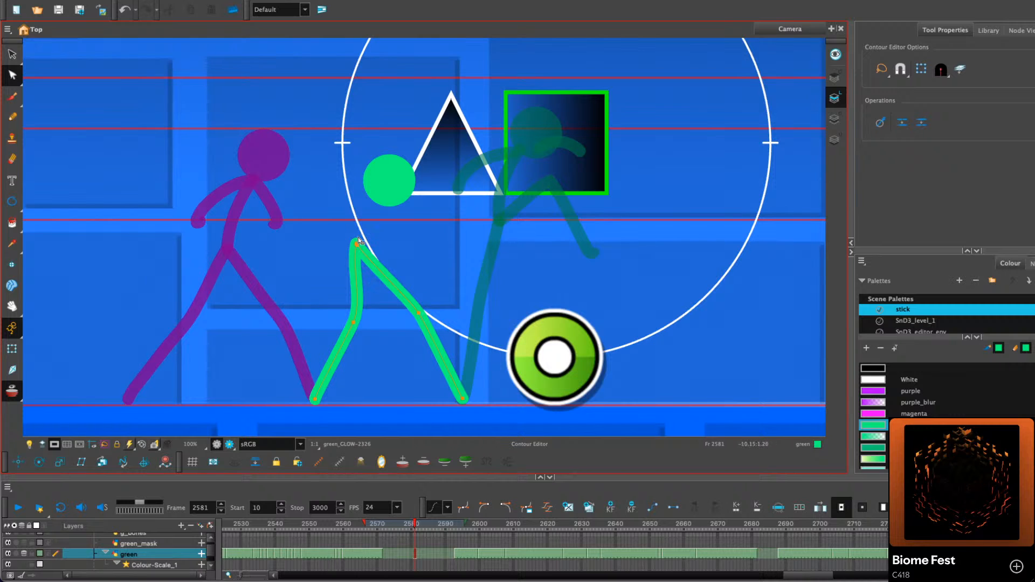
click(401, 237)
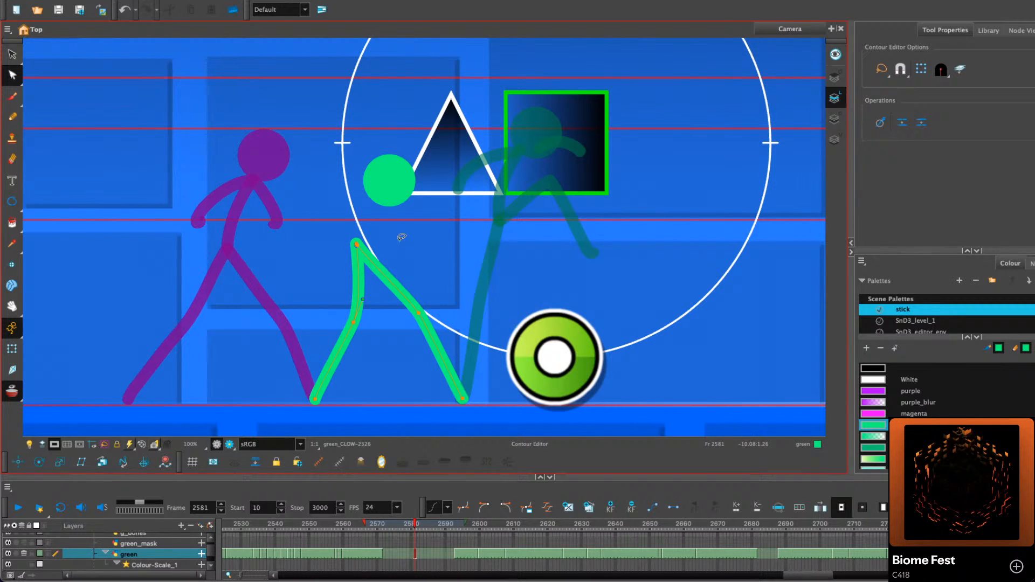
click(380, 258)
drag(363, 306, 356, 317)
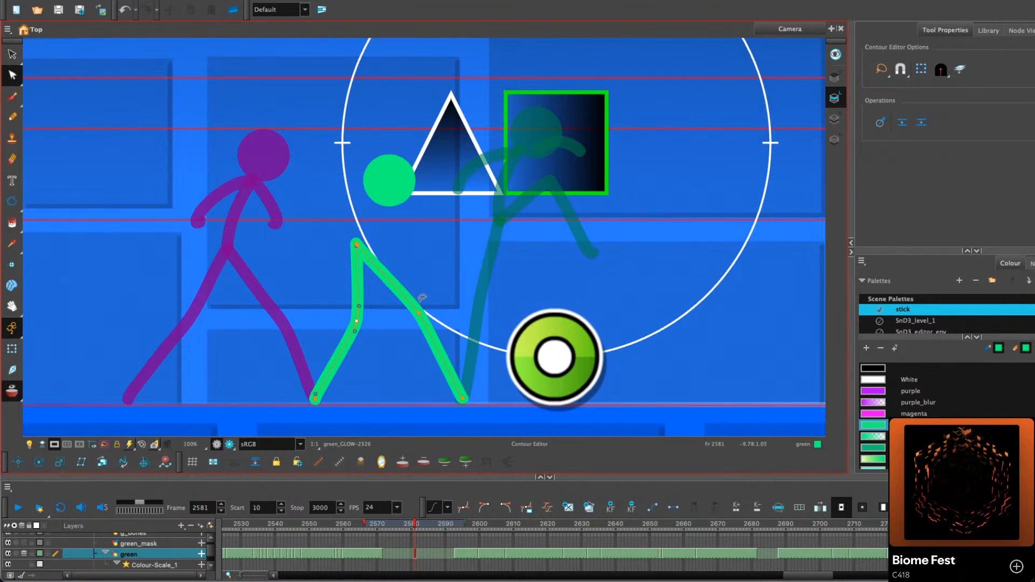
drag(419, 313, 413, 317)
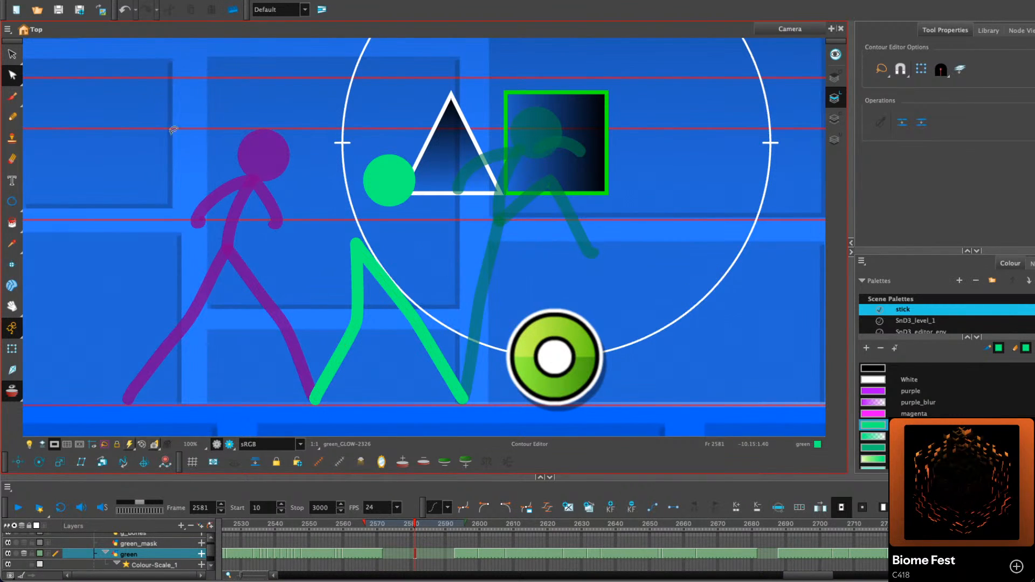
Move the head in frame 2581 up and slightly back, above the hips
click(13, 55)
drag(400, 187, 392, 155)
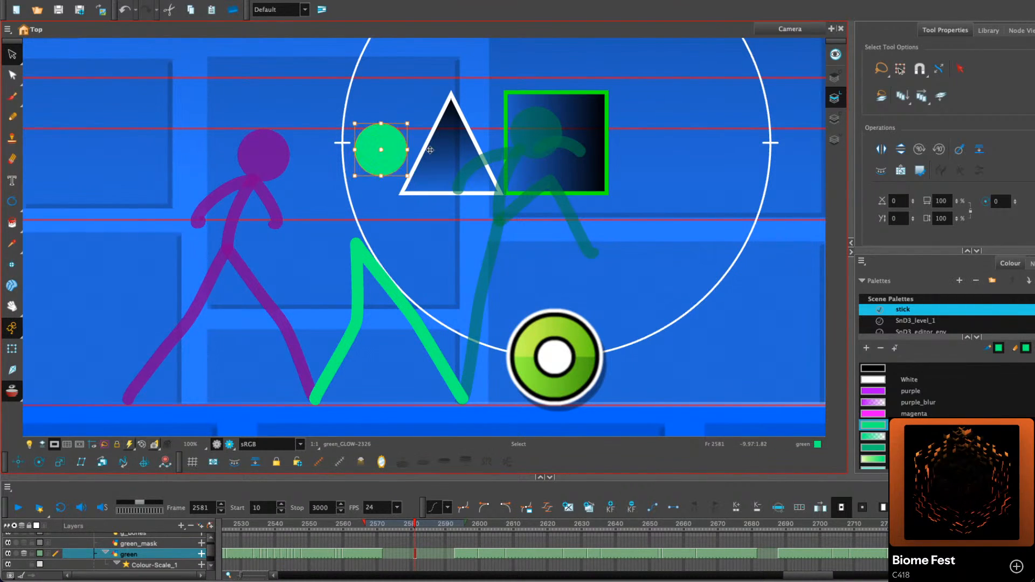
click(429, 150)
Draw a curved torso line with the Pencil tool and place it between the head and the hips
click(12, 116)
drag(294, 219, 295, 132)
key(ctrl+z)
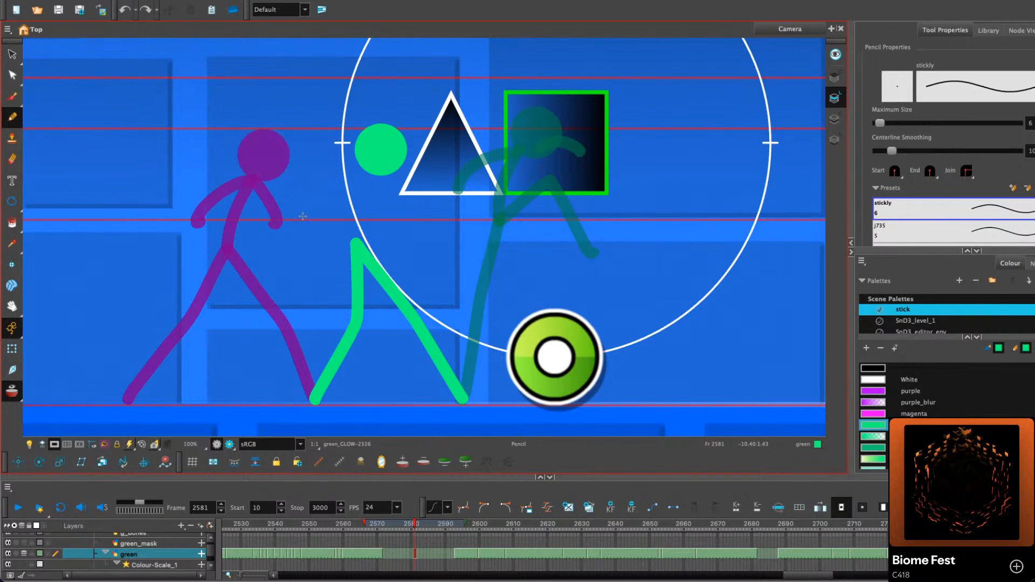
mouse_move(303, 216)
mouse_down()
mouse_move(290, 169)
mouse_move(302, 134)
mouse_up()
click(12, 54)
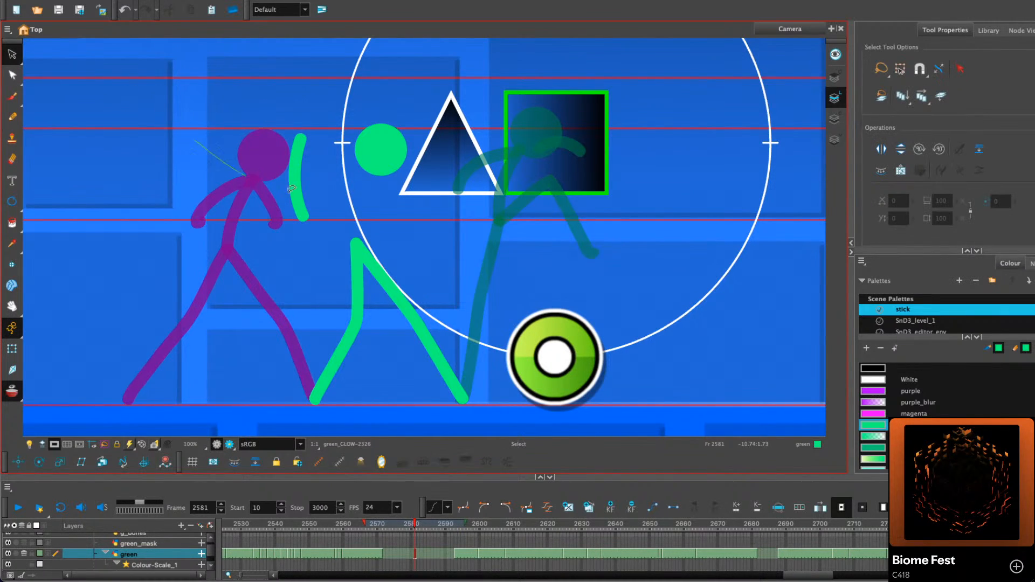
click(298, 186)
drag(298, 189, 358, 215)
click(422, 189)
scroll(549, 296, down, 2)
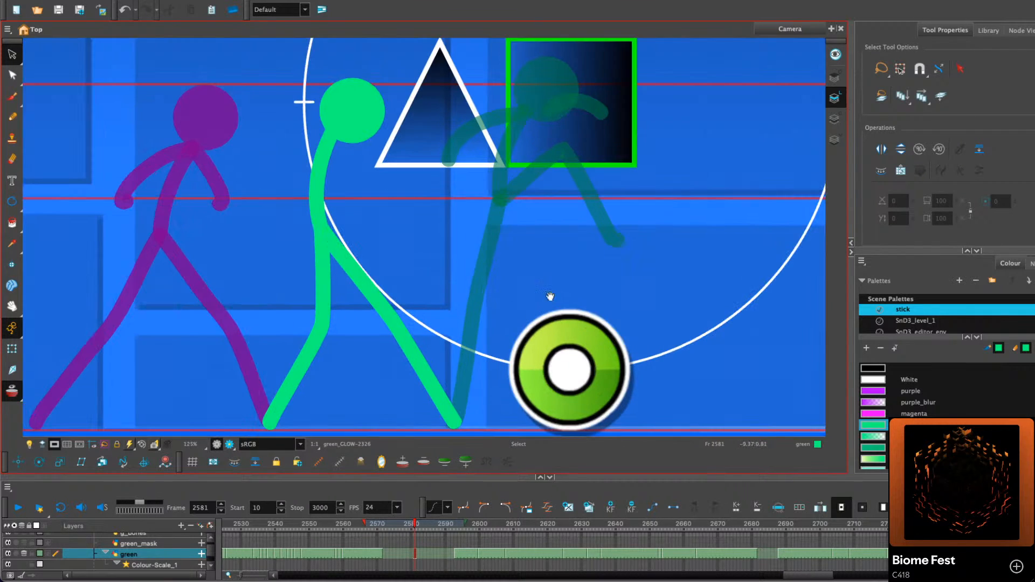
Extend the exposure of the frame 2571 pose on the green layer up to frame 2576
key(period)
key(period)
key(period)
key(period)
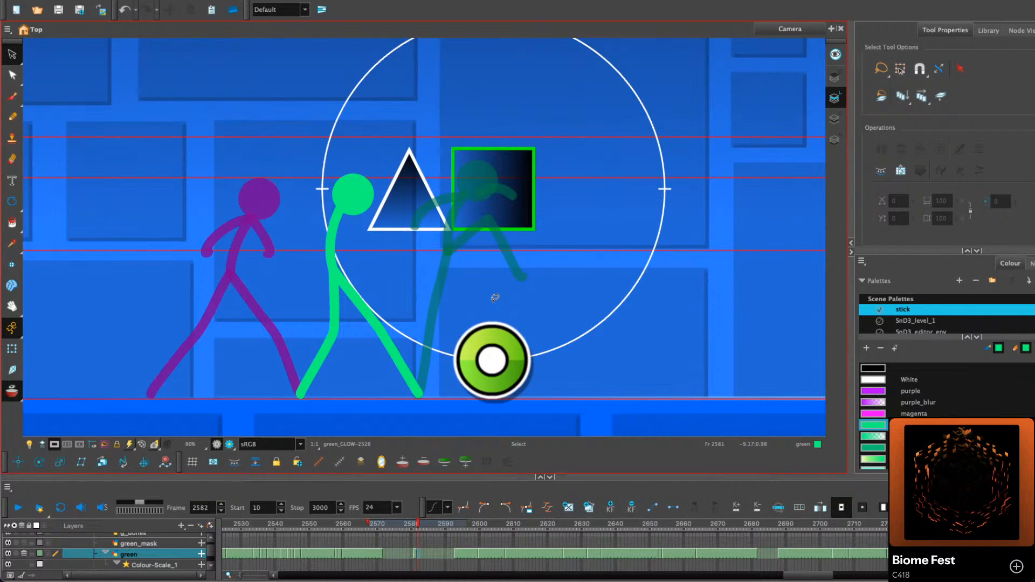
click(415, 556)
key(comma)
key(comma)
key(comma)
key(comma)
key(comma)
key(comma)
key(comma)
key(comma)
key(comma)
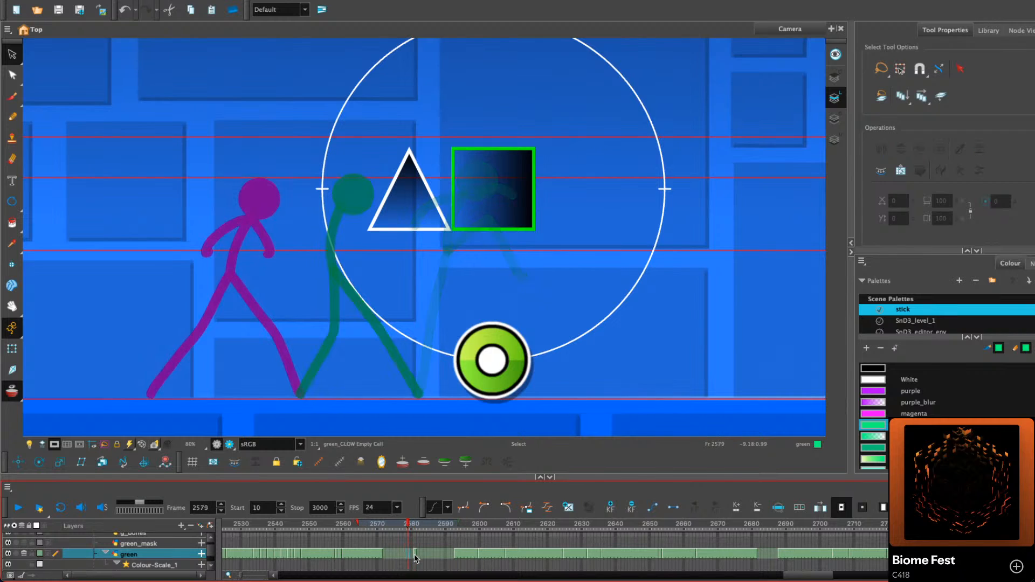
key(comma)
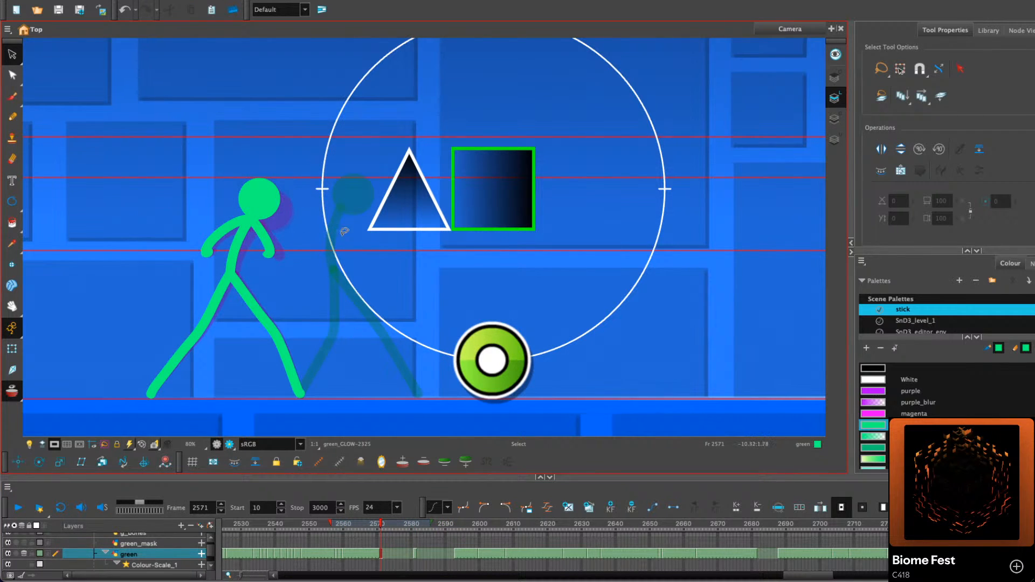
key(period)
key(period)
Play back the animation from frame 2565 to review the transition into the following walk
key(comma)
key(comma)
key(comma)
key(comma)
key(comma)
key(comma)
key(comma)
key(comma)
key(comma)
key(comma)
key(comma)
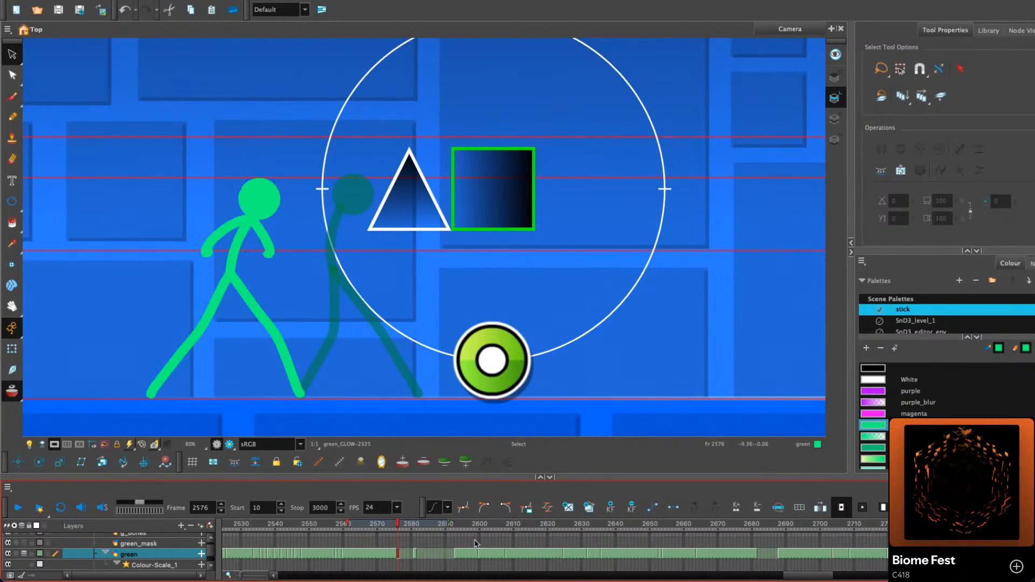
click(13, 509)
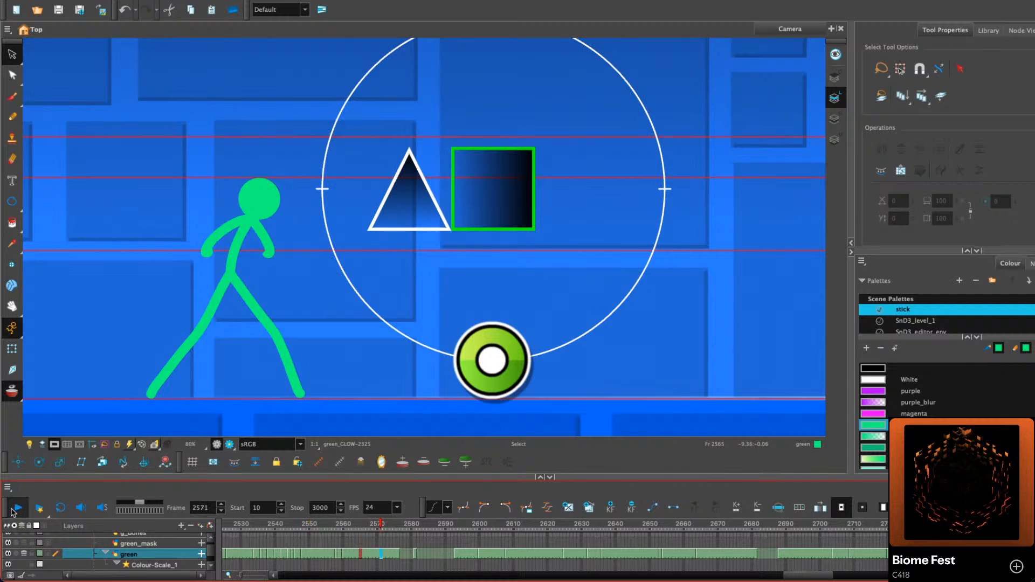
click(13, 509)
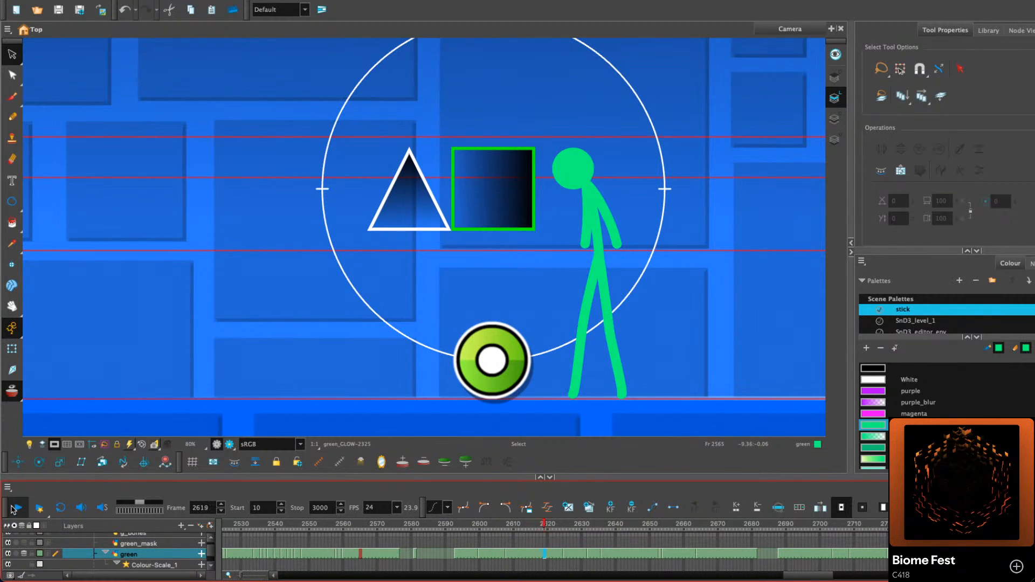
Pull the start of the walk drawings after the step pose back to about frame 2590 on the green layer
click(457, 554)
drag(458, 554, 402, 554)
click(480, 555)
click(276, 130)
key(comma)
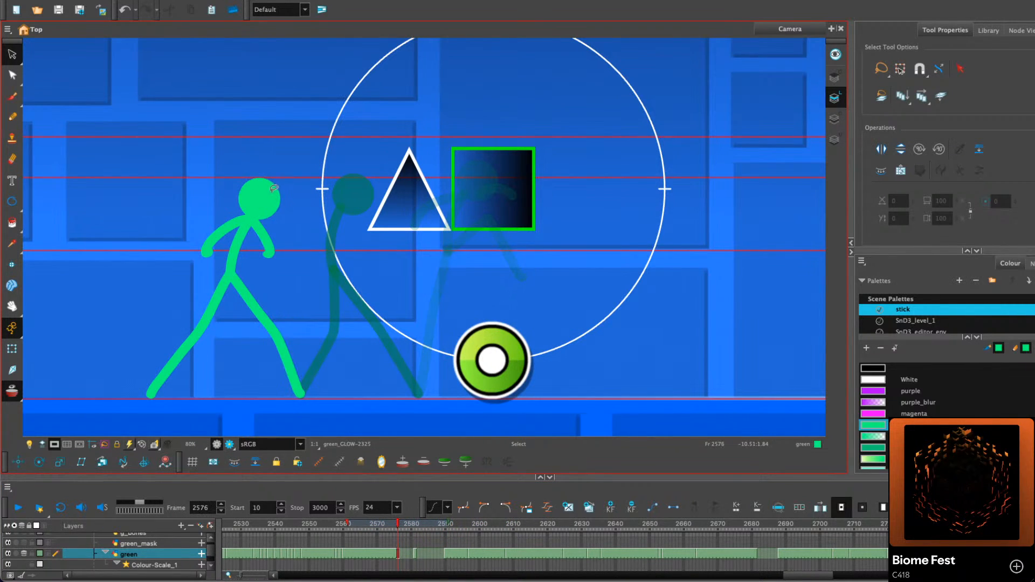
Copy the head from frame 2576 into frame 2579 and place it between the frame 2576 and 2581 heads
click(269, 191)
right_click(269, 190)
click(308, 238)
key(period)
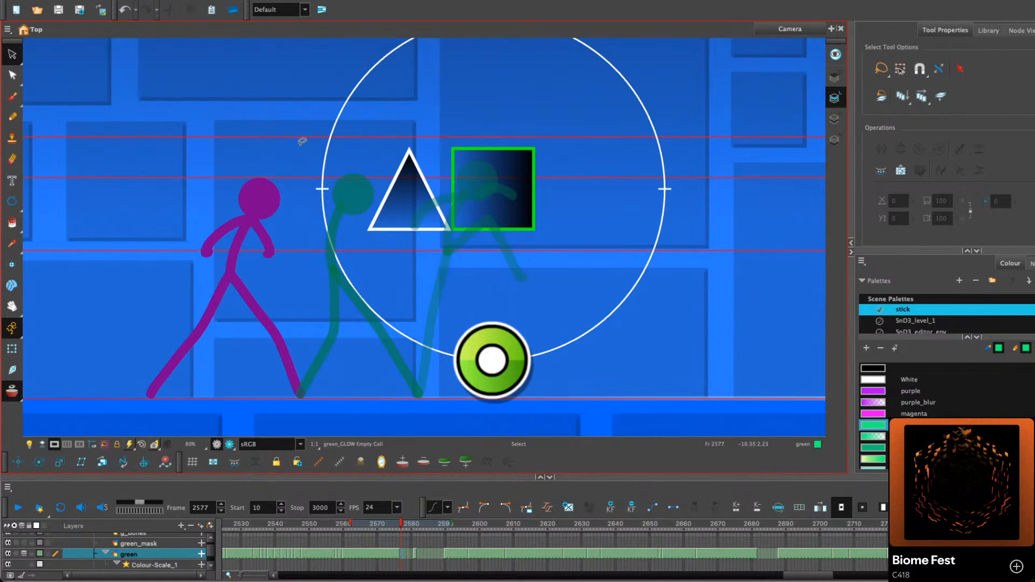
key(period)
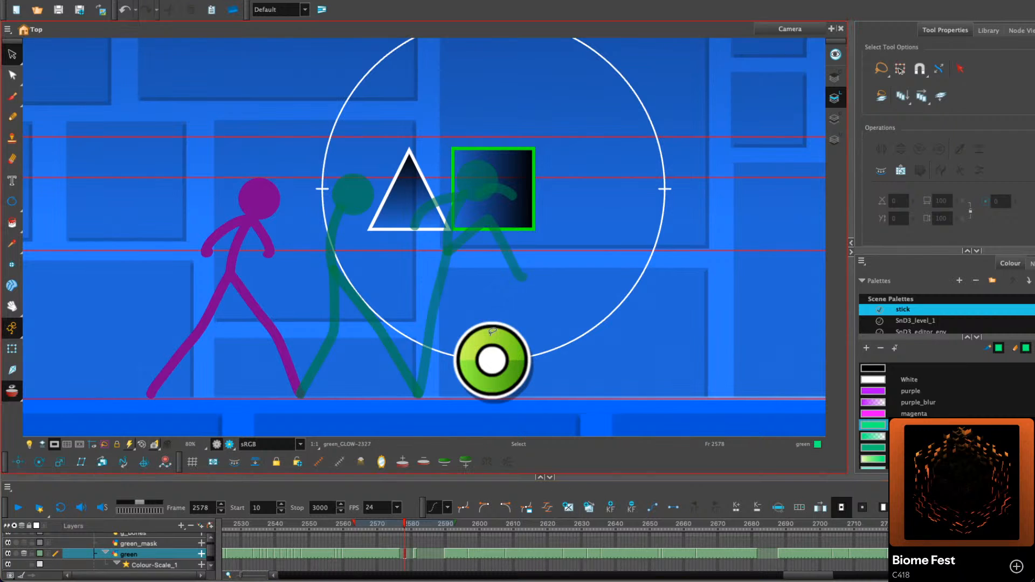
key(period)
right_click(430, 245)
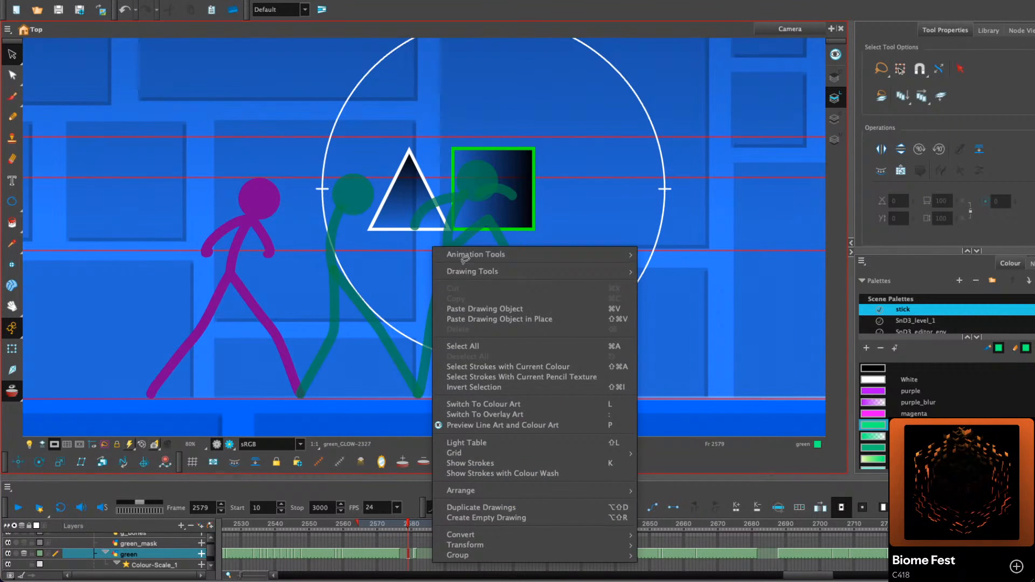
click(469, 308)
drag(269, 205, 314, 204)
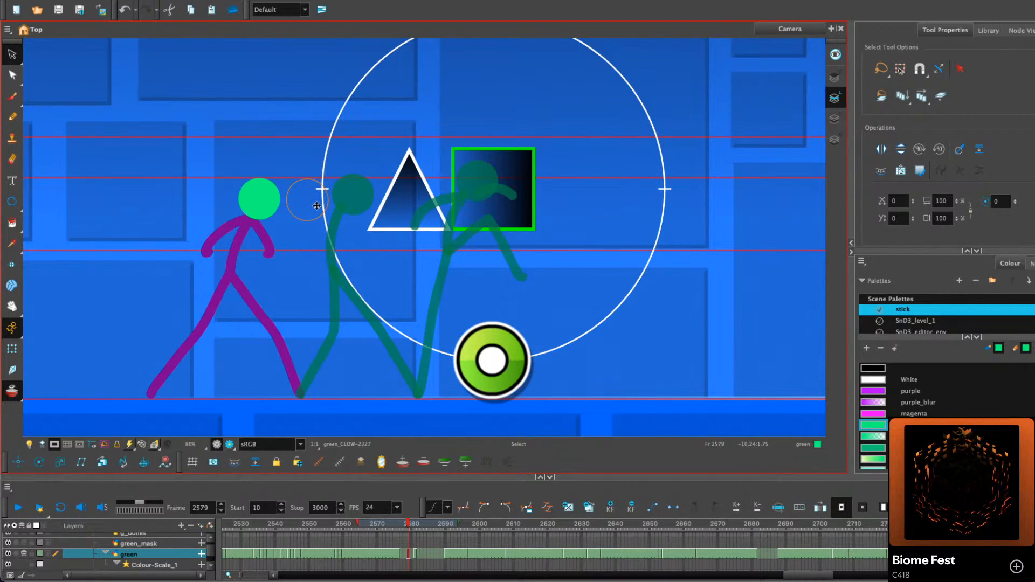
drag(317, 205, 316, 200)
Draw the bent supporting leg and a curved torso up to the head in frame 2579 with the Pencil tool
key(alt+x)
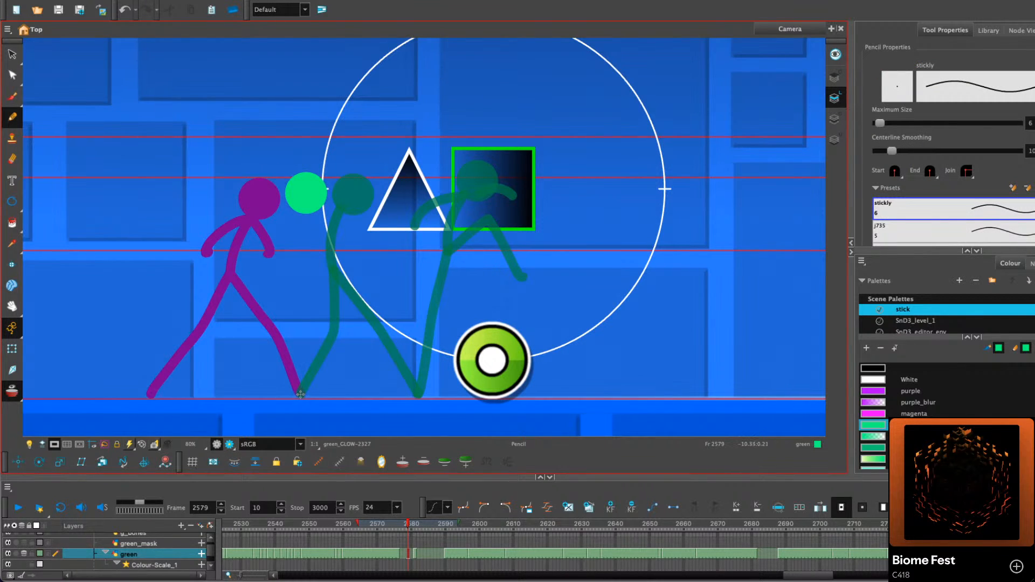
drag(303, 373, 307, 339)
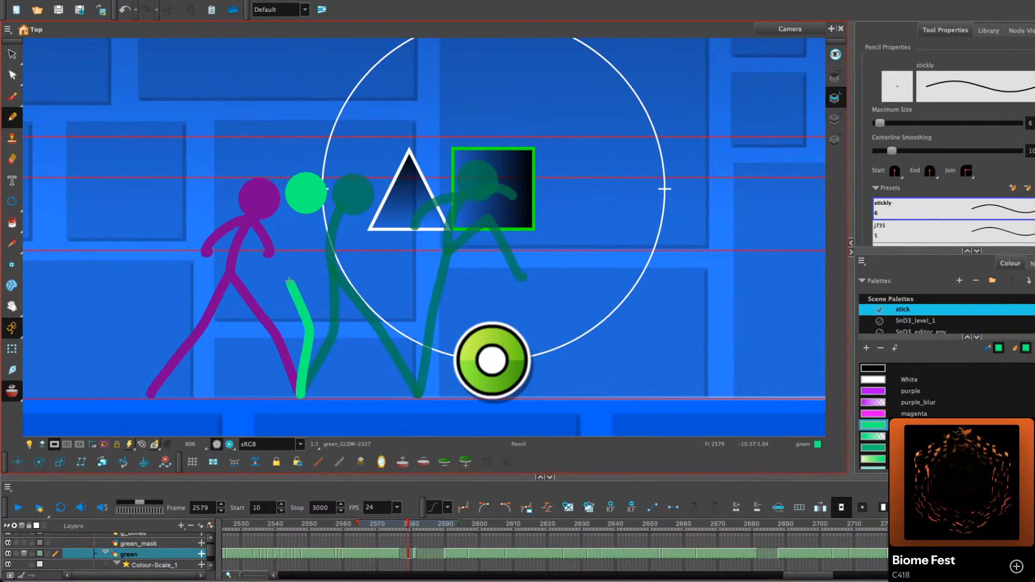
key(comma)
key(period)
drag(281, 251, 292, 211)
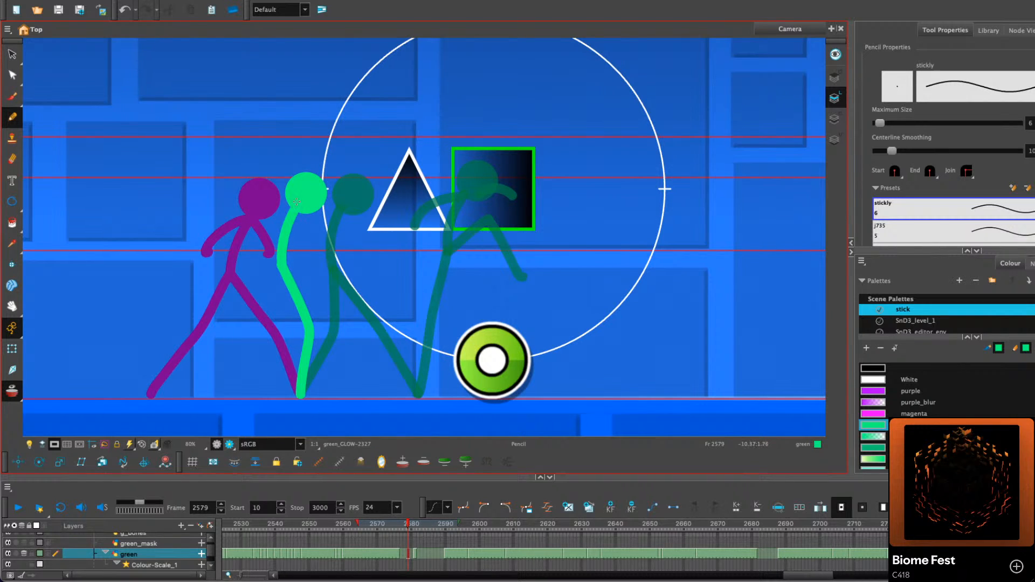
key(ctrl+z)
drag(281, 263, 289, 225)
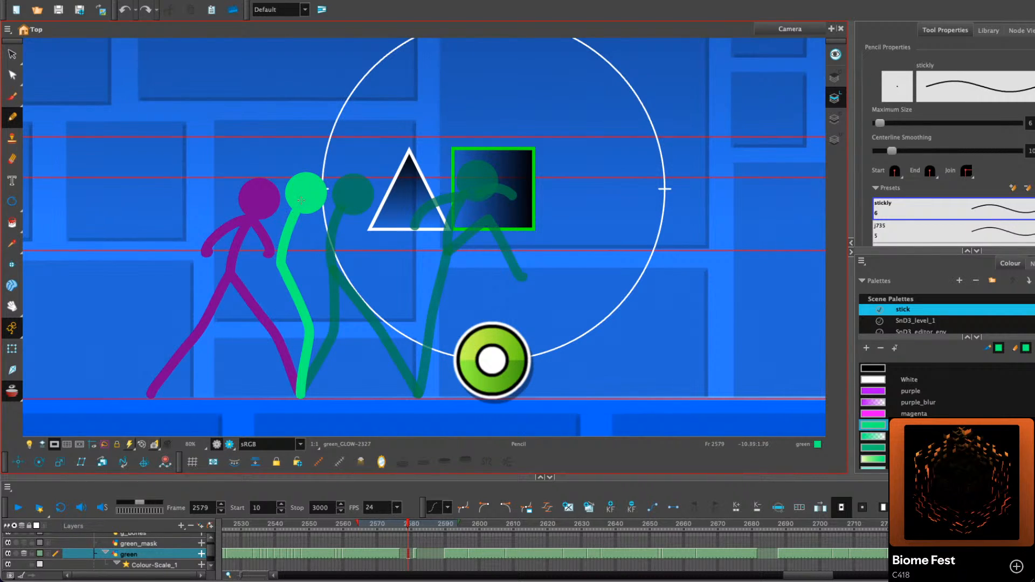
key(ctrl+z)
Nudge the head in frame 2579 slightly up so it sits on top of the torso
key(alt+s)
click(304, 197)
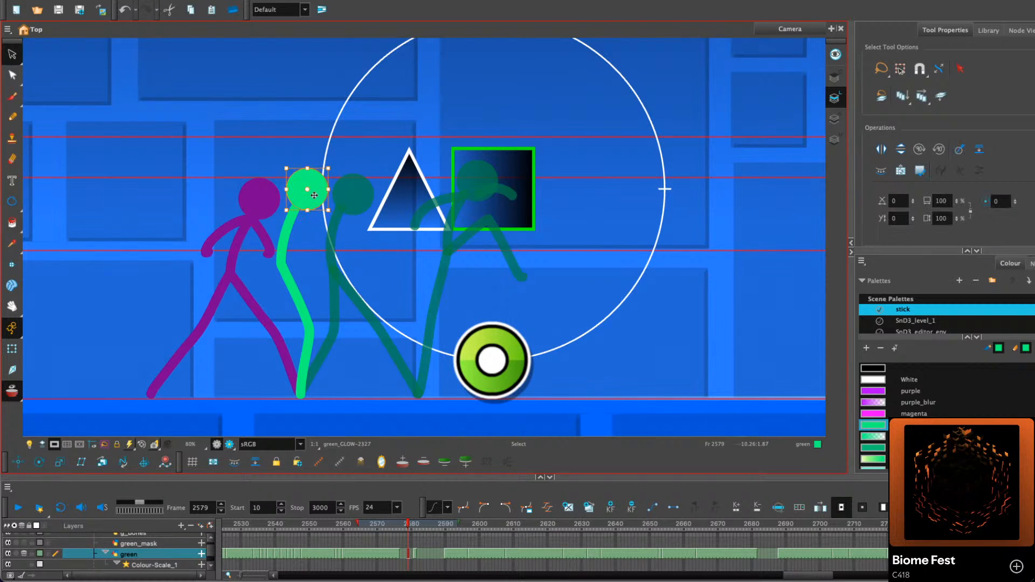
click(303, 206)
drag(289, 235, 282, 262)
mouse_move(303, 207)
mouse_down()
mouse_move(314, 210)
mouse_move(282, 262)
mouse_move(307, 201)
mouse_up()
Draw the trailing leg in frame 2579 from the hips, bent at the knee with its foot lifted behind
mouse_move(325, 235)
mouse_down()
mouse_move(272, 231)
mouse_move(281, 305)
mouse_move(246, 385)
mouse_up()
click(414, 189)
click(12, 117)
key(ctrl+z)
mouse_move(282, 266)
mouse_down()
mouse_move(292, 329)
mouse_move(240, 381)
mouse_up()
Copy the head from frame 2581 into frame 2580 and move it slightly back toward the frame 2579 head
key(period)
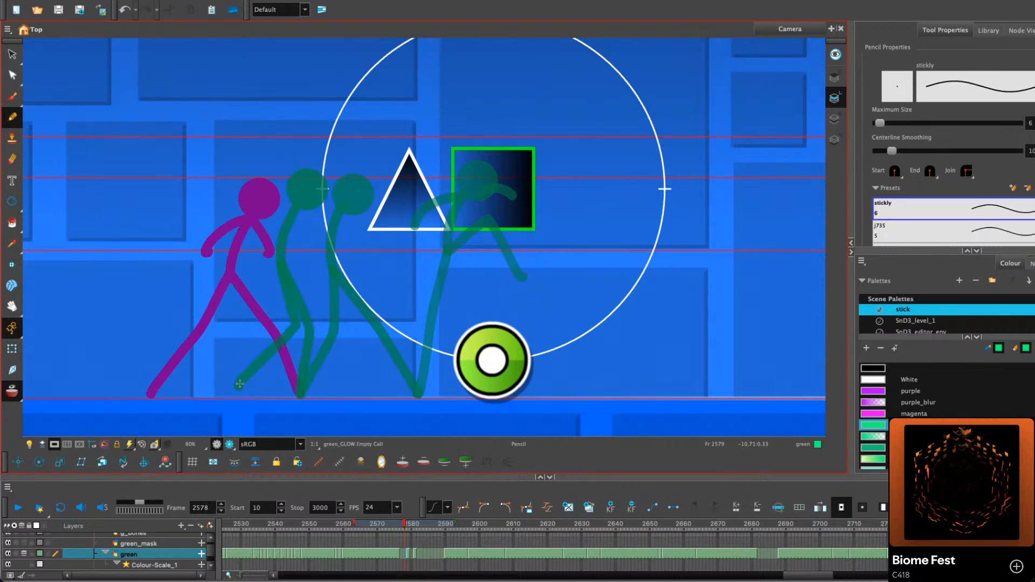
key(comma)
key(period)
key(alt+s)
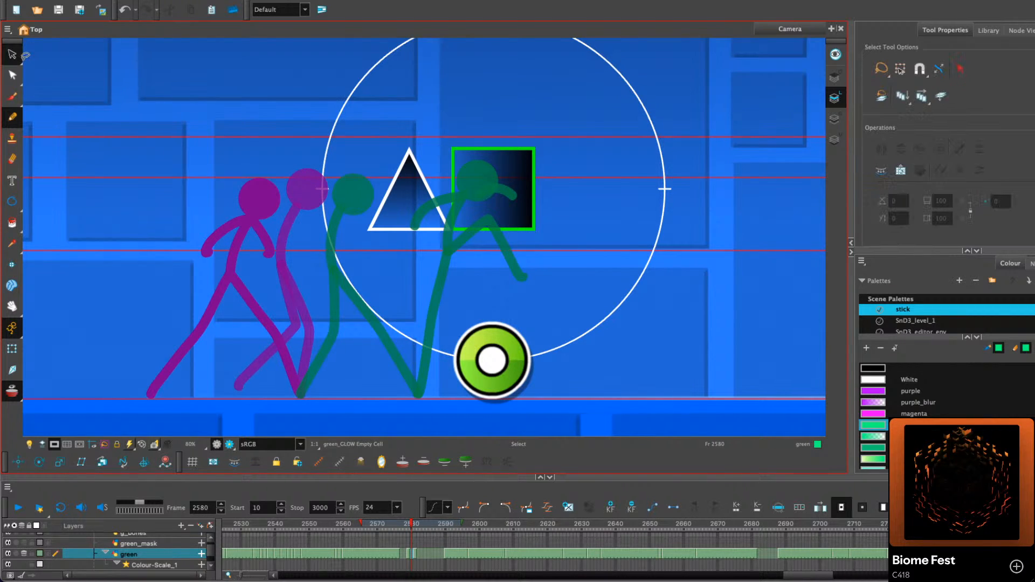
key(period)
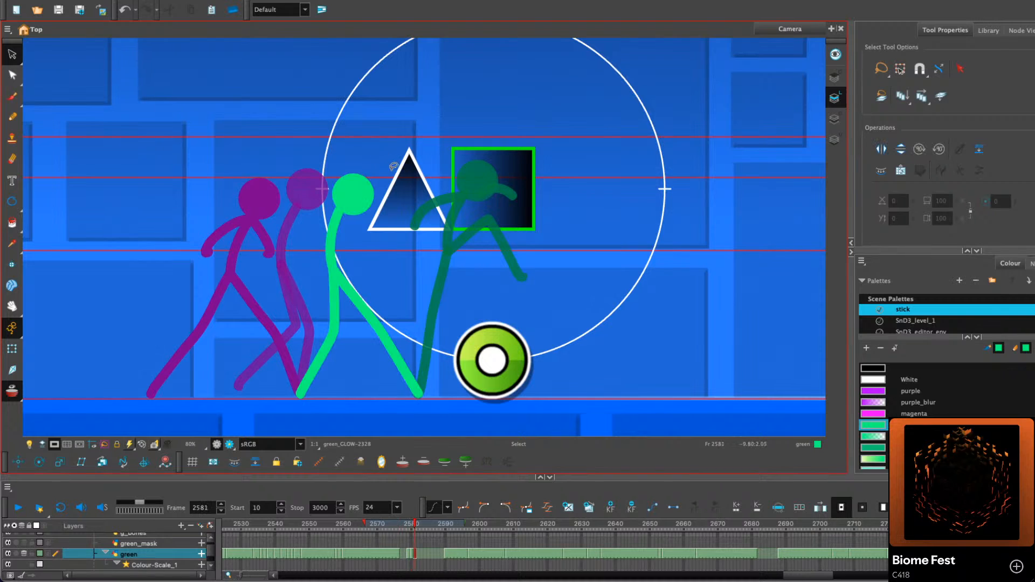
right_click(369, 191)
click(418, 243)
key(comma)
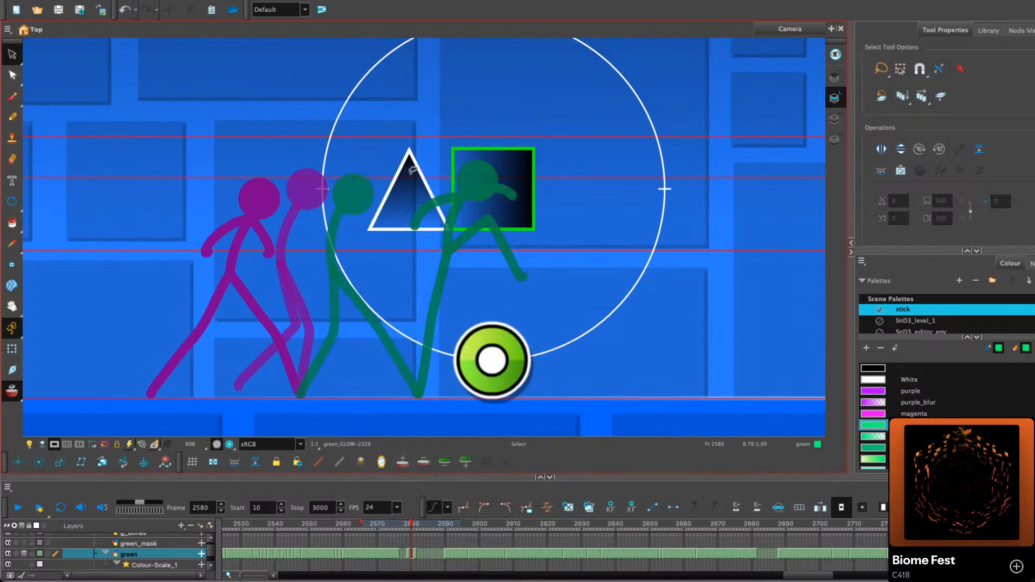
right_click(406, 167)
click(432, 237)
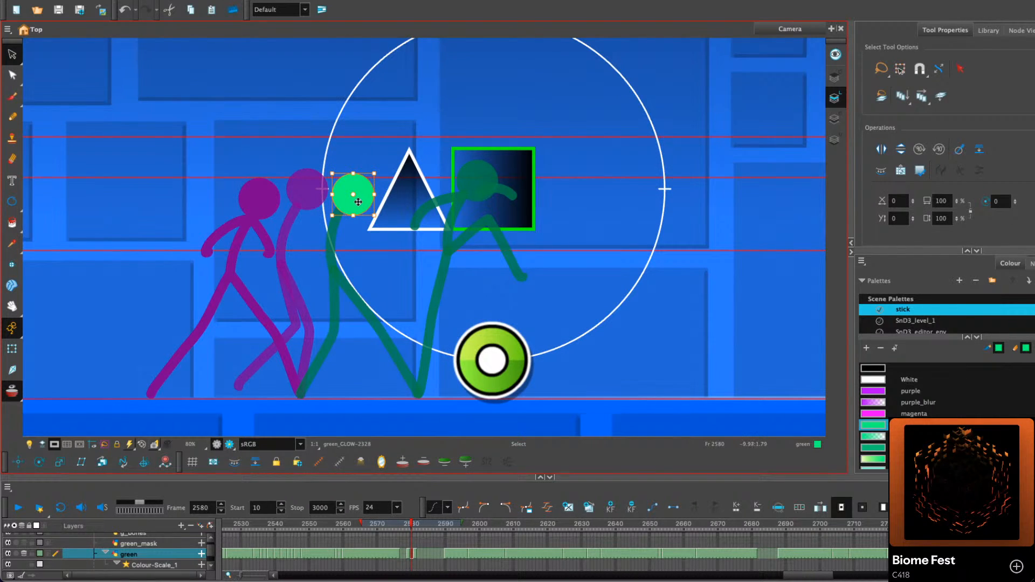
drag(358, 201, 344, 200)
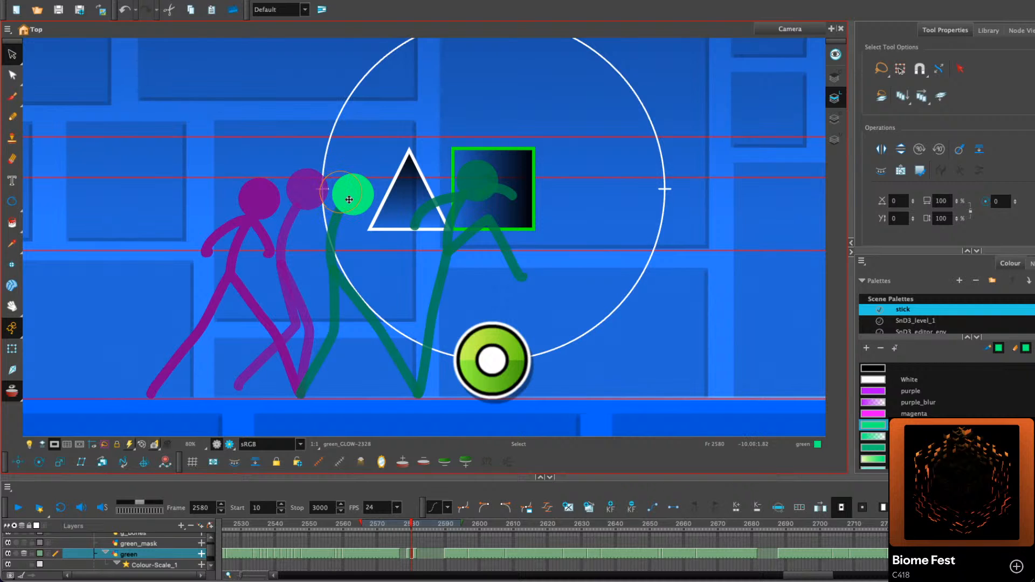
drag(349, 200, 345, 199)
Copy the head from frame 2576 into frame 2577 and shift it very slightly forward
key(comma)
key(comma)
key(comma)
key(comma)
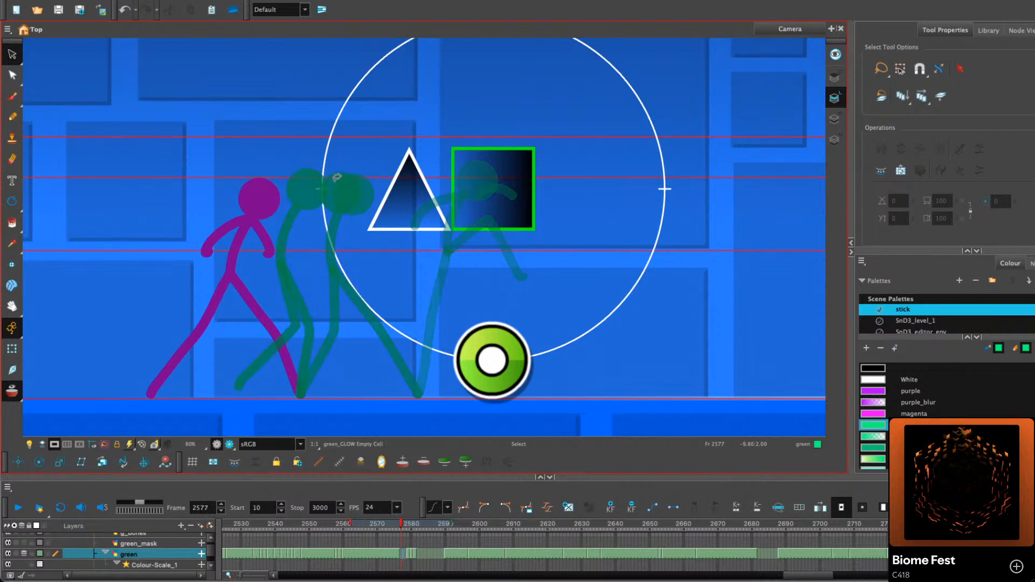
click(273, 198)
right_click(273, 198)
click(302, 247)
key(period)
right_click(355, 185)
click(377, 249)
drag(273, 203, 273, 201)
Copy the frame 2577 head into frame 2578 and place it a little further forward
right_click(273, 186)
click(298, 237)
key(period)
right_click(355, 187)
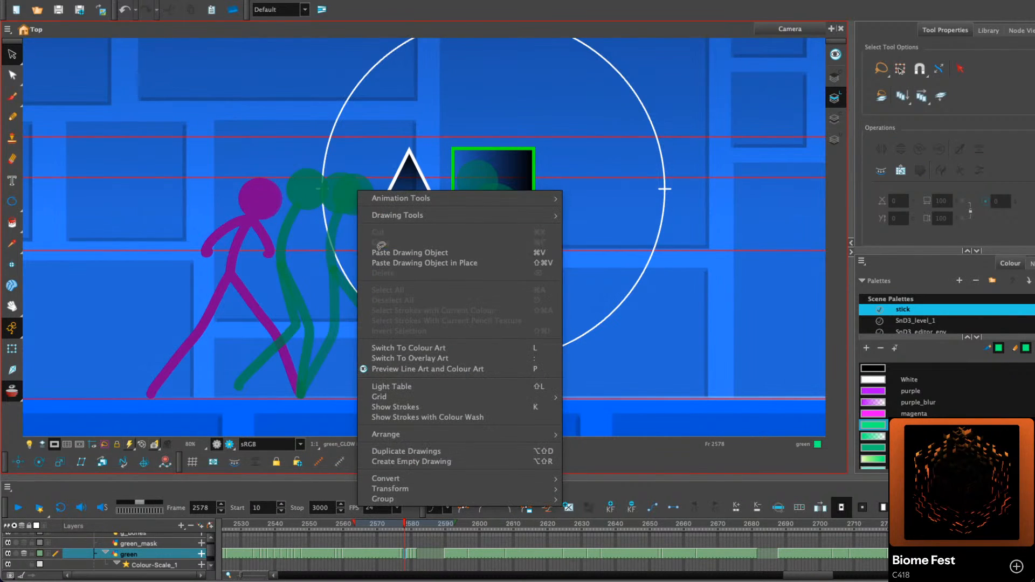
click(381, 251)
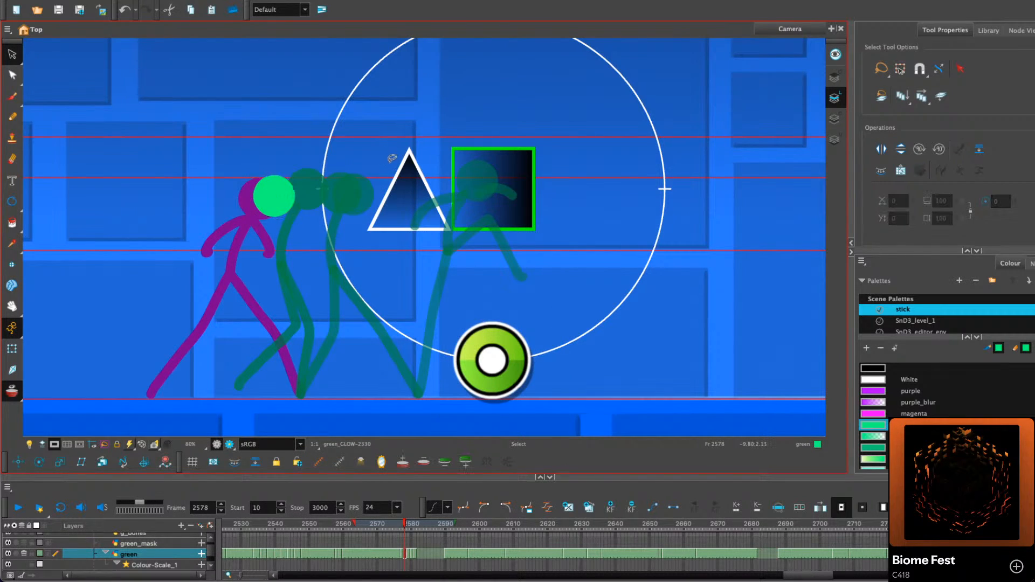
Flip through the frames around 2576 to 2581 and play them back to check the head spacing
key(period)
key(period)
key(period)
key(comma)
key(period)
key(comma)
key(comma)
key(comma)
key(comma)
key(comma)
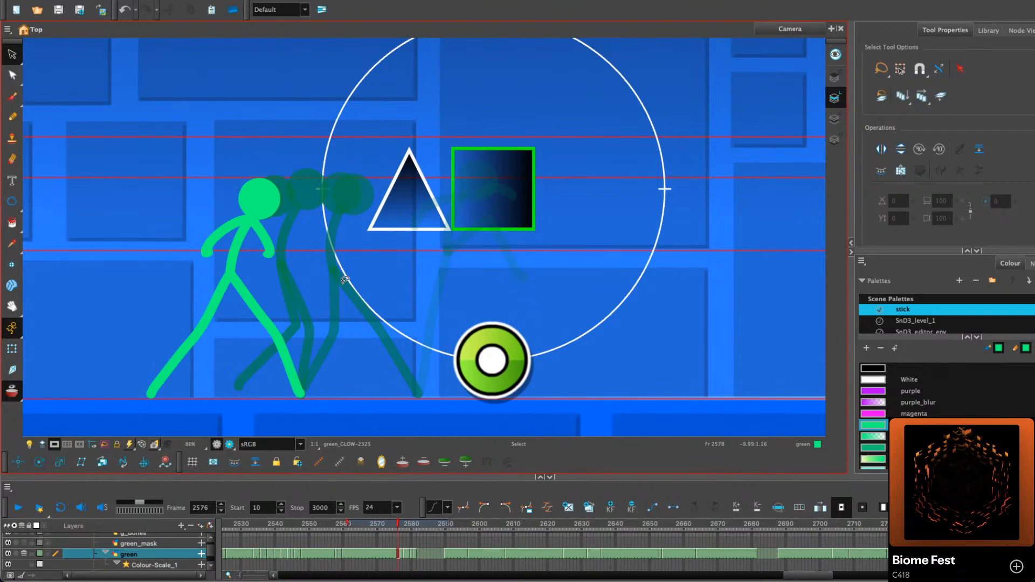
key(comma)
key(comma)
click(19, 507)
click(19, 507)
Copy both legs from frame 2576 into frame 2577
click(402, 525)
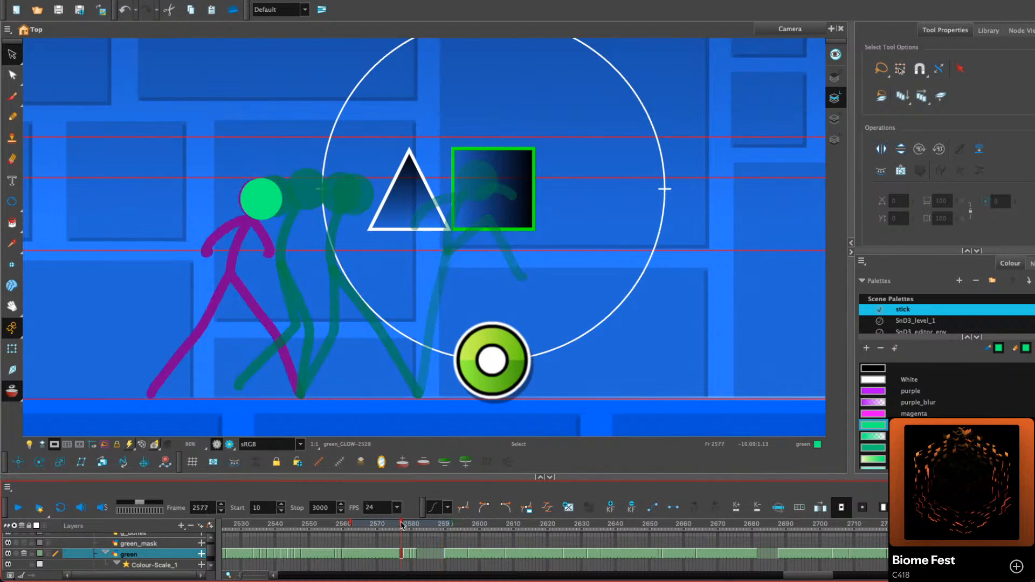
key(comma)
click(237, 283)
right_click(238, 280)
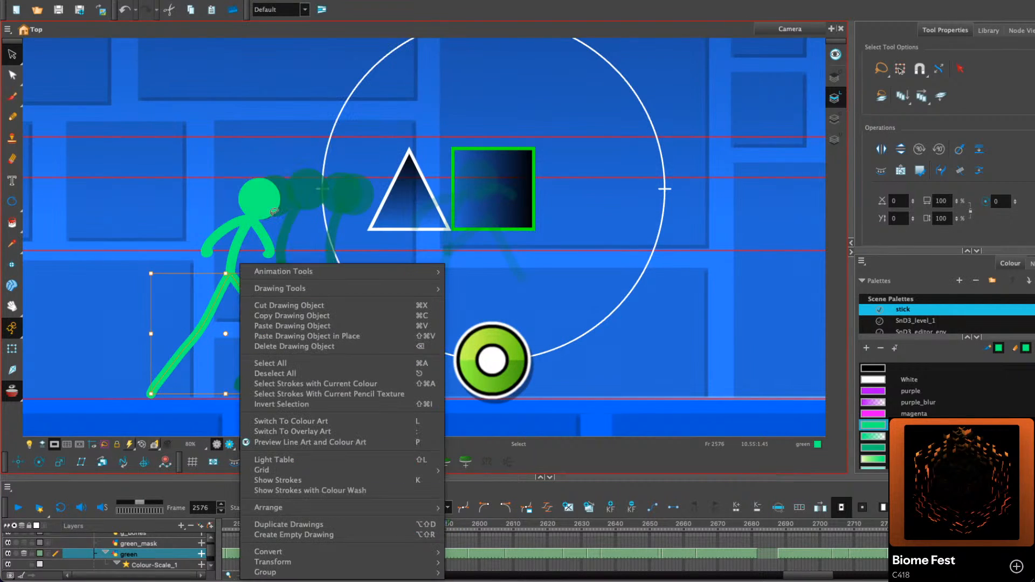
click(282, 314)
key(period)
right_click(370, 207)
click(462, 289)
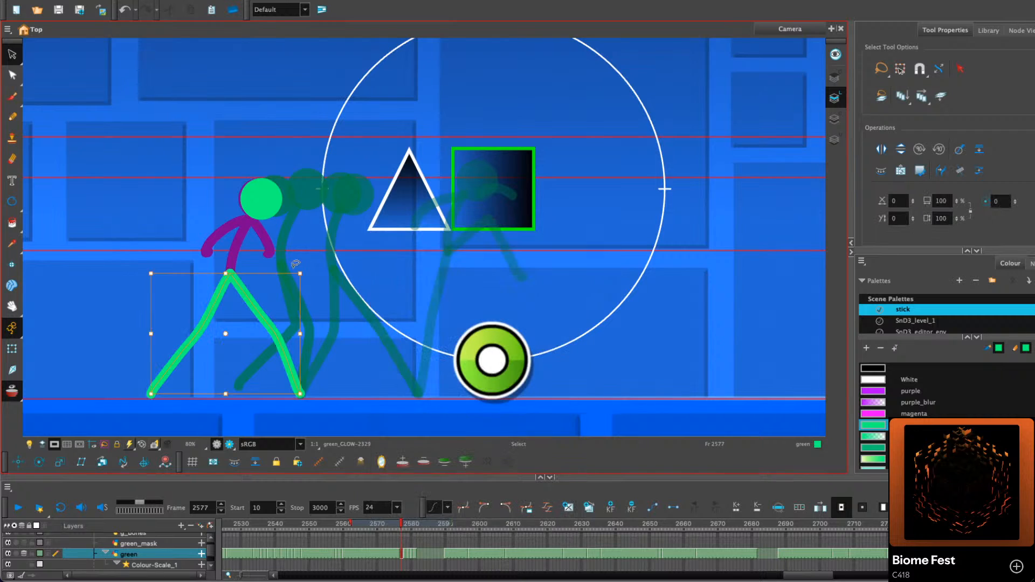
Delete the extra contour points on the legs in frame 2577 and fine-tune the rear knee and foot
key(alt+q)
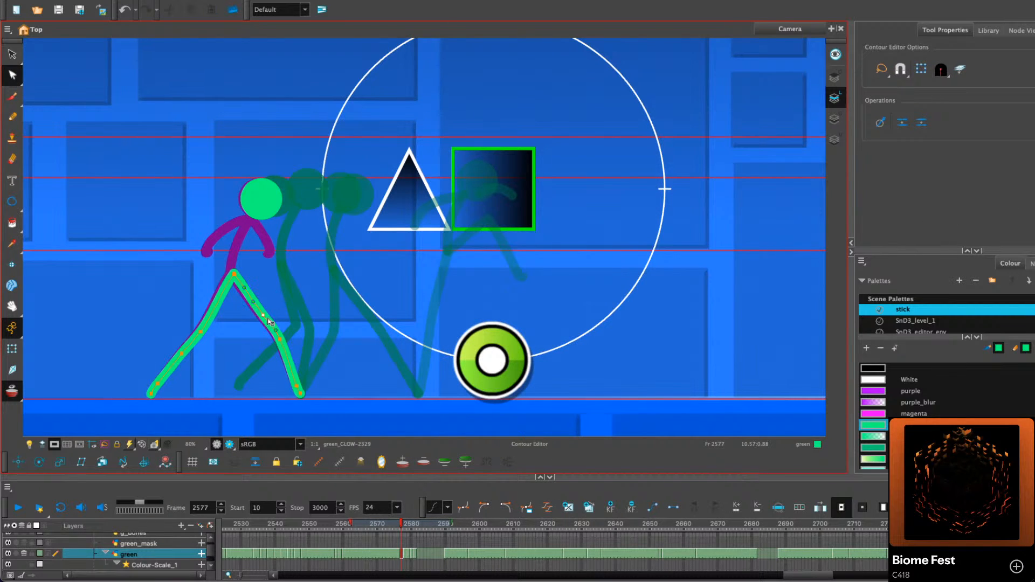
key(Delete)
click(158, 384)
key(Delete)
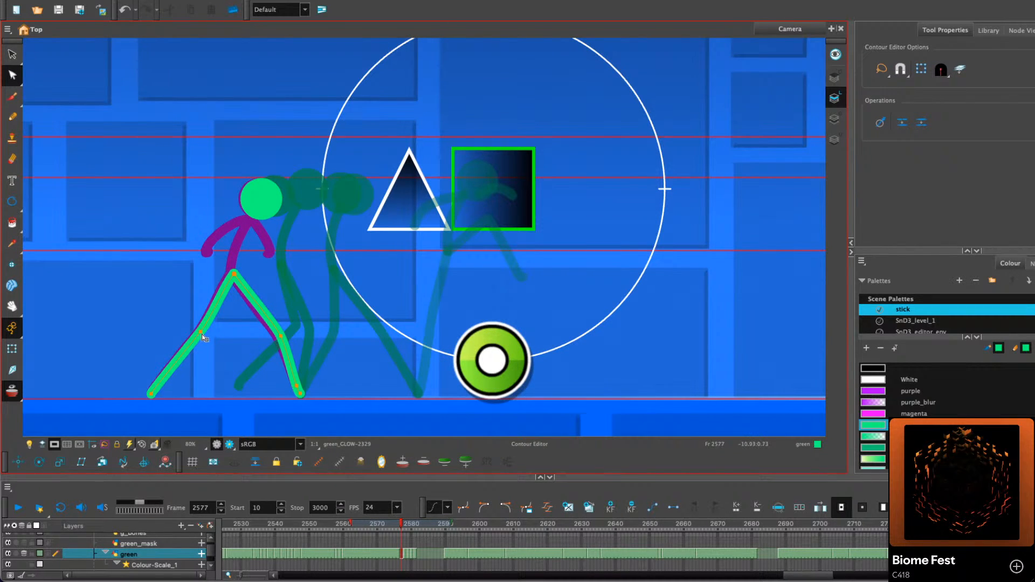
drag(201, 332, 202, 331)
click(179, 361)
click(152, 394)
drag(157, 389, 154, 387)
Draw the torso from the hips to the head in frame 2577 and nudge the head slightly forward
key(alt+x)
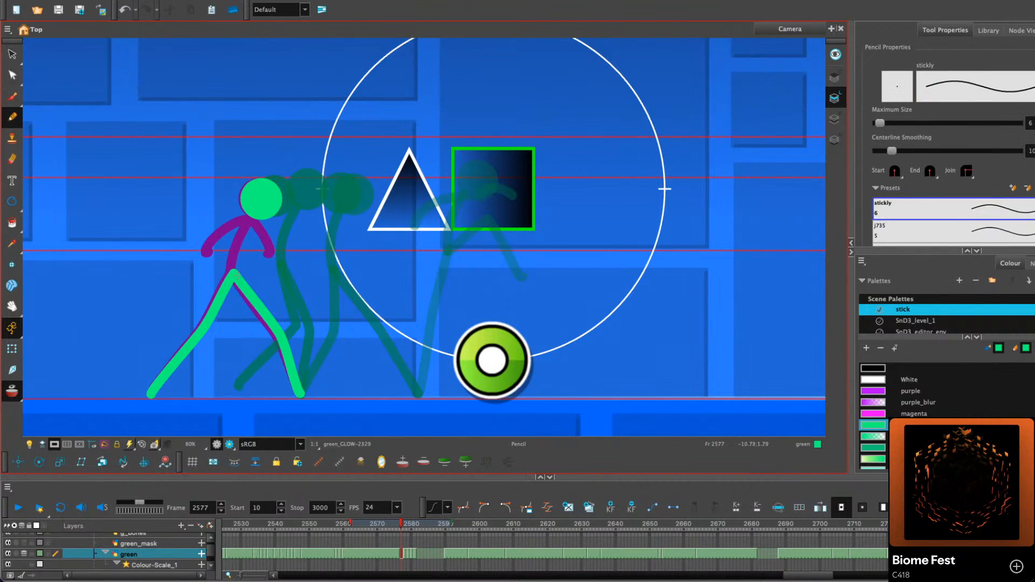
drag(238, 250, 257, 212)
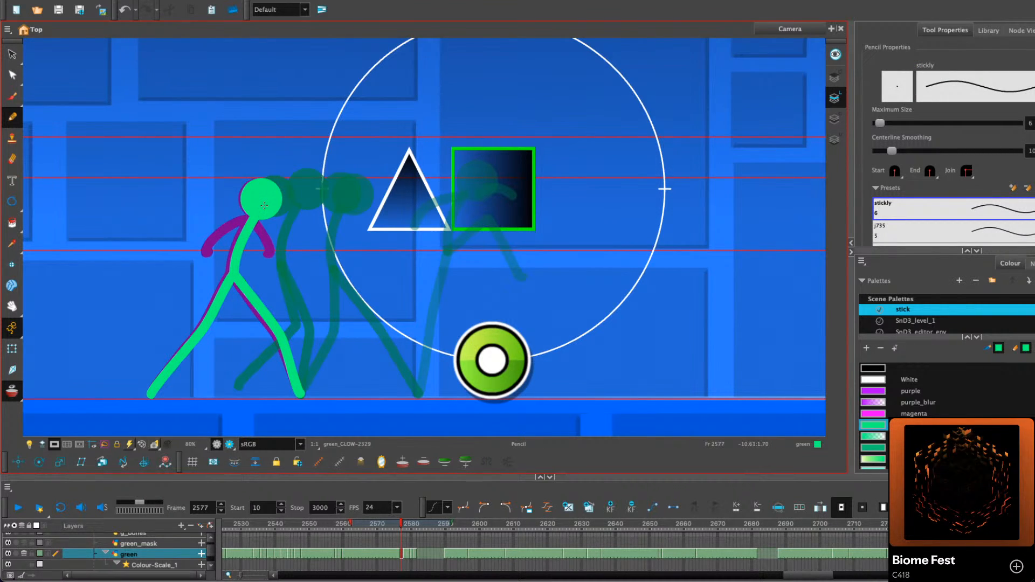
key(alt+s)
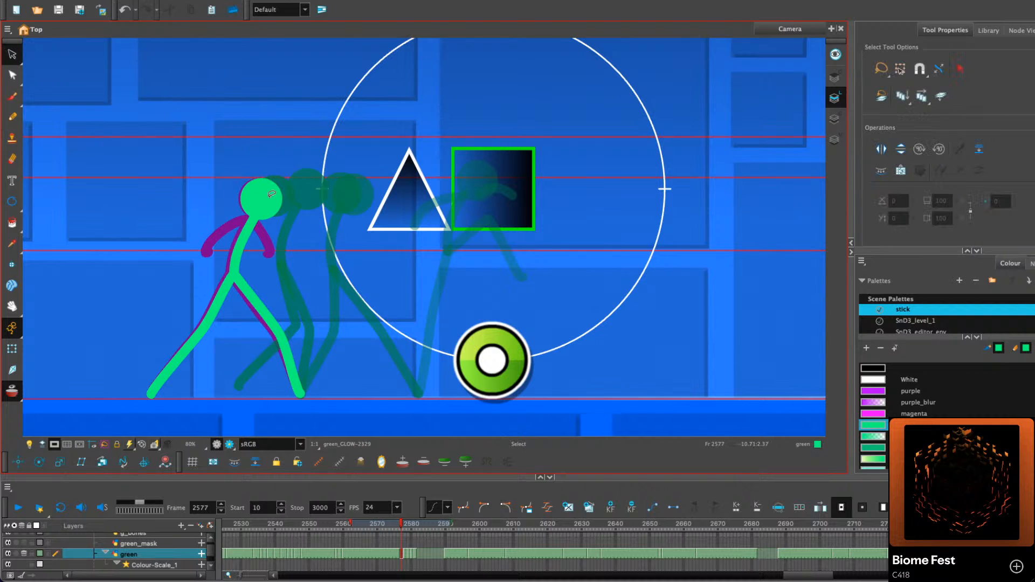
drag(271, 194, 275, 193)
click(322, 190)
Draw the bent front leg and a separate rear leg in frame 2578 with the Pencil tool
key(period)
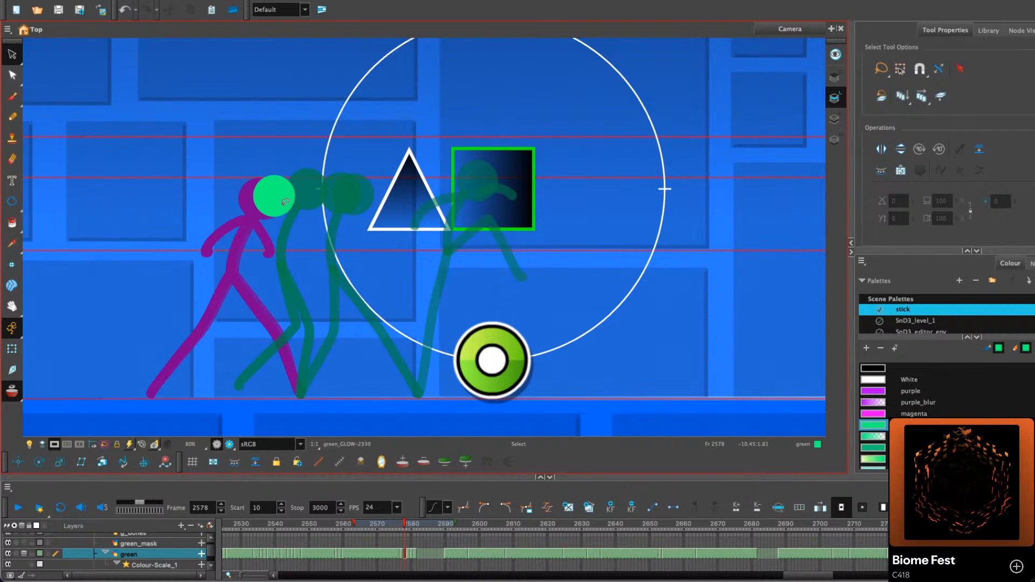
key(alt+slash)
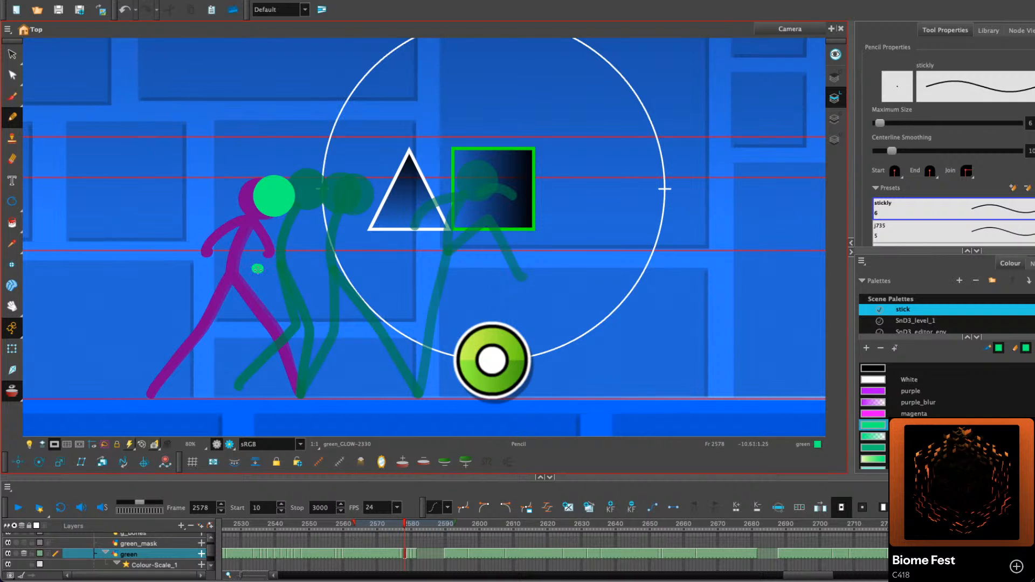
drag(258, 269, 286, 318)
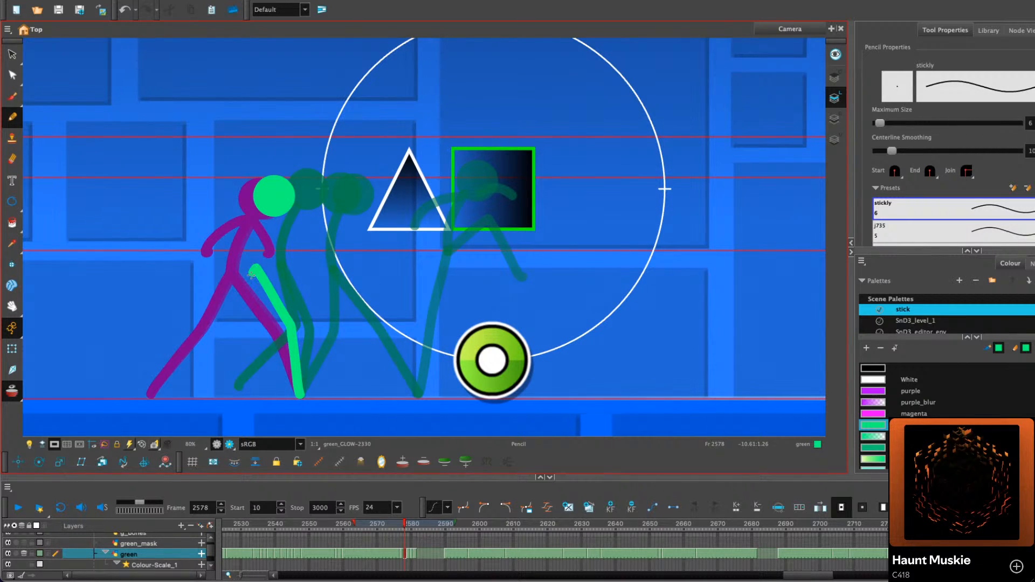
drag(251, 275, 224, 311)
key(ctrl+z)
drag(228, 263, 219, 349)
drag(200, 390, 201, 391)
Reshape the rear leg's knee in frame 2578 and angle the leg backward, joining its top to the front leg at the hips
key(alt+q)
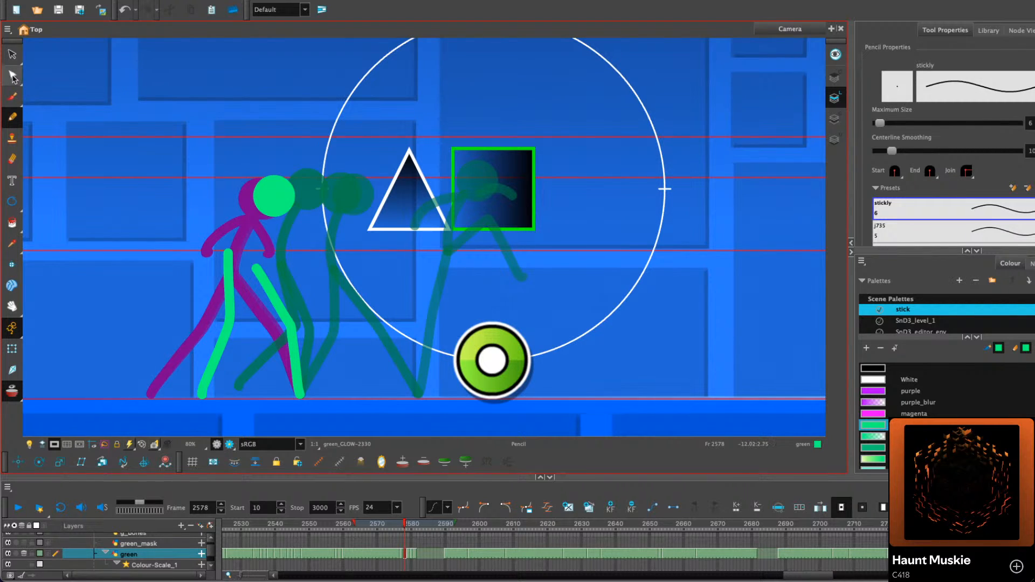
click(232, 322)
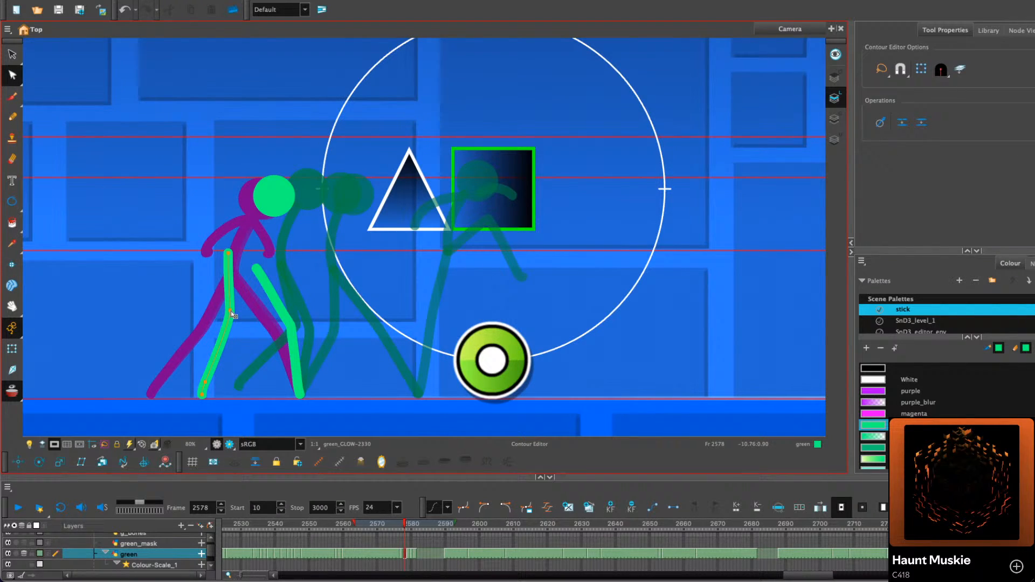
drag(233, 311, 228, 322)
click(200, 385)
click(11, 54)
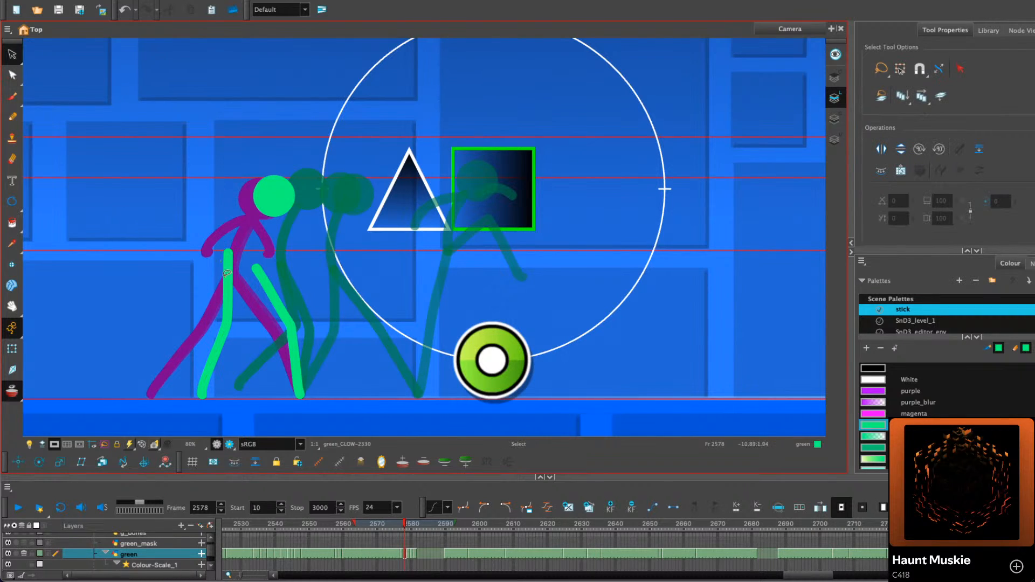
click(228, 278)
drag(241, 250, 258, 269)
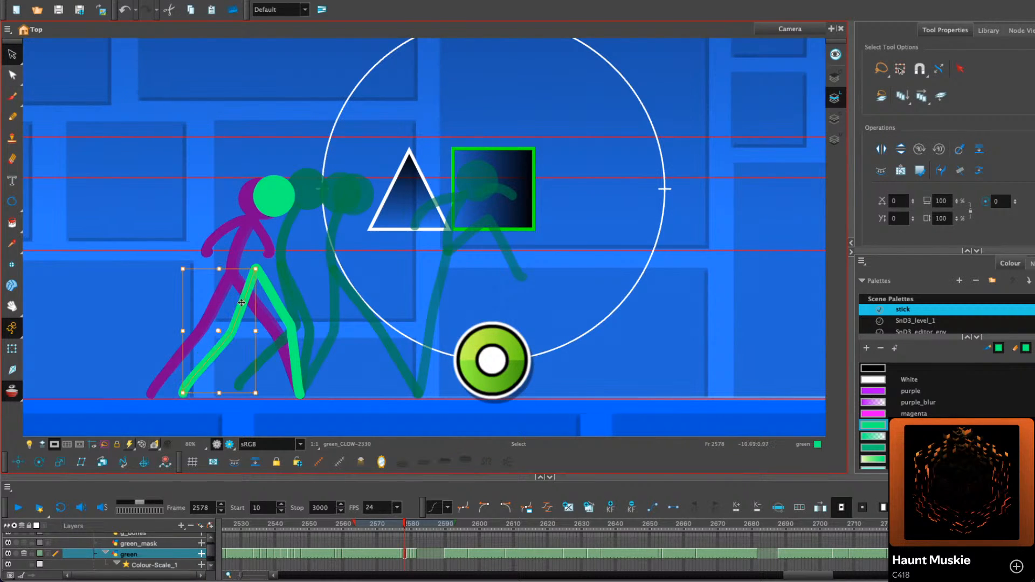
Nudge the rear foot slightly upward in frame 2578 and play back the animation to check it
drag(182, 374, 183, 368)
click(346, 292)
click(18, 507)
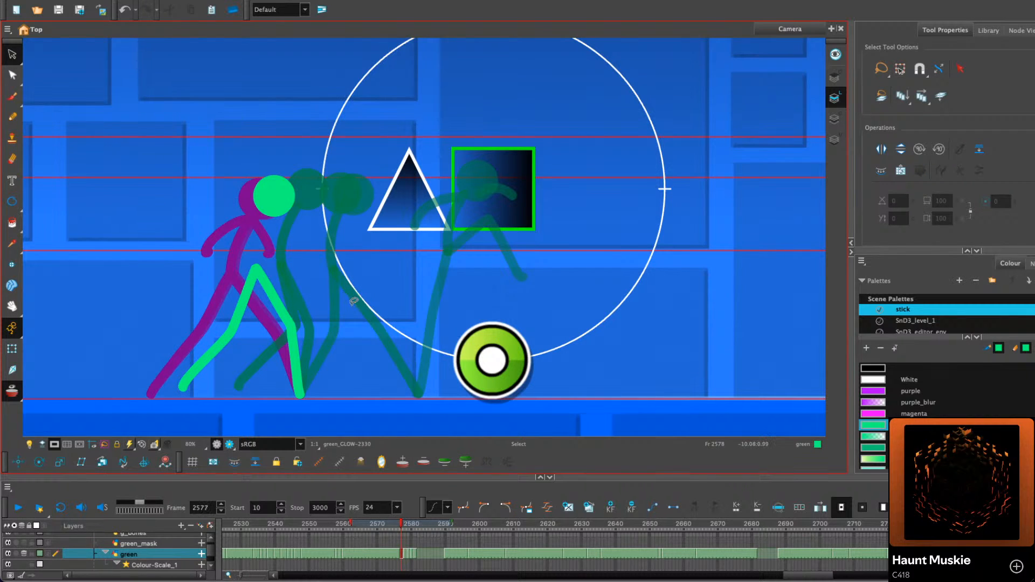
click(18, 507)
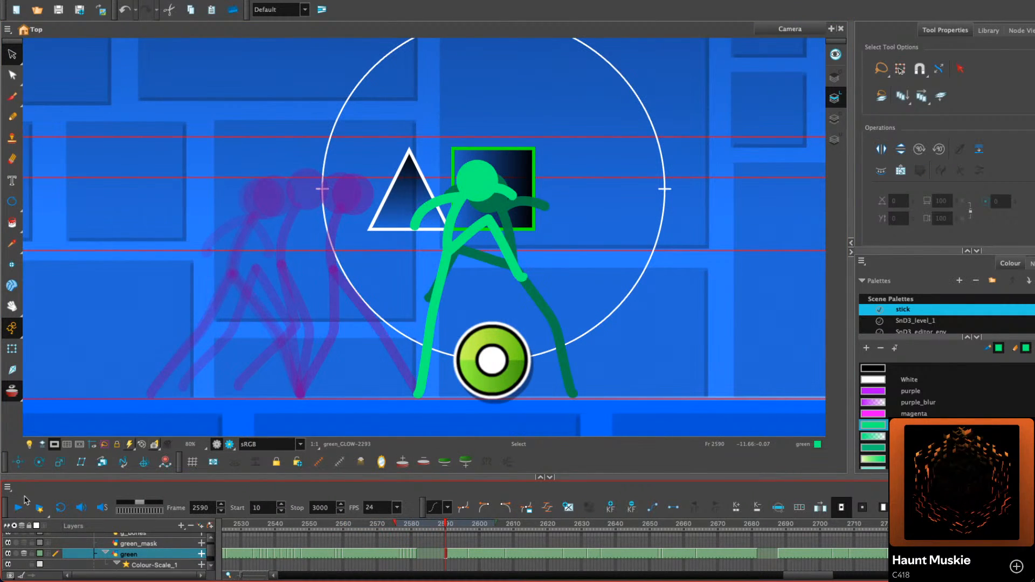
Draw the bent supporting leg in frame 2580 with the Pencil tool, running from the hips to the planted foot
drag(416, 524, 413, 524)
drag(425, 338, 384, 325)
click(12, 117)
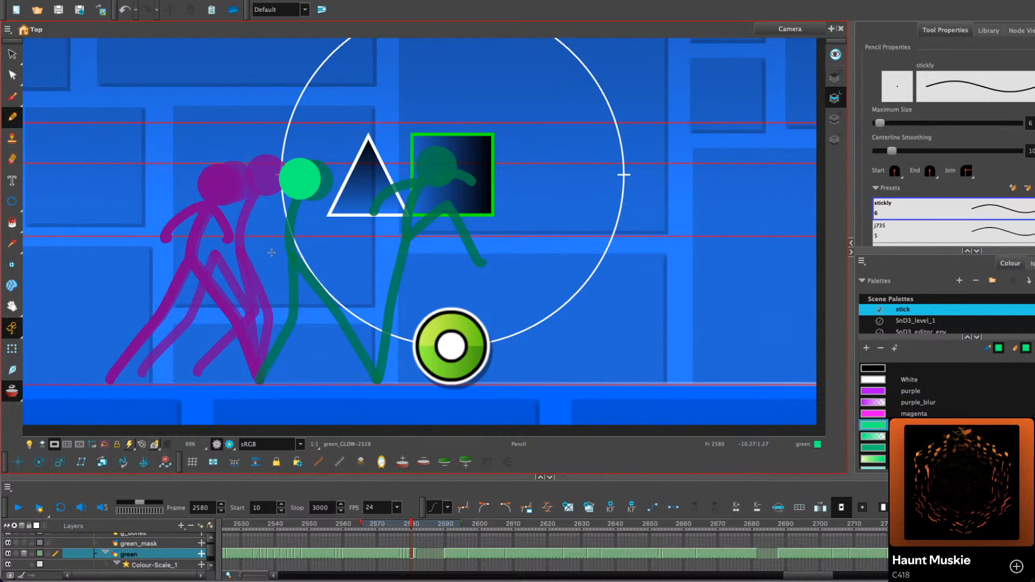
drag(274, 255, 282, 305)
drag(271, 337, 258, 378)
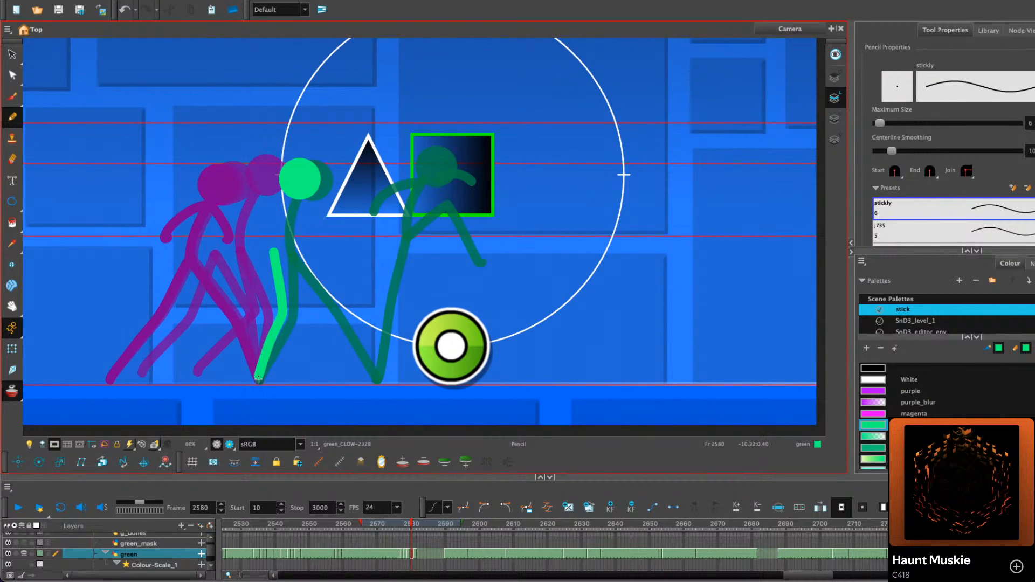
Delete the extra contour points along the supporting leg in frame 2580, leaving the hip, knee and foot points
key(alt+q)
key(2)
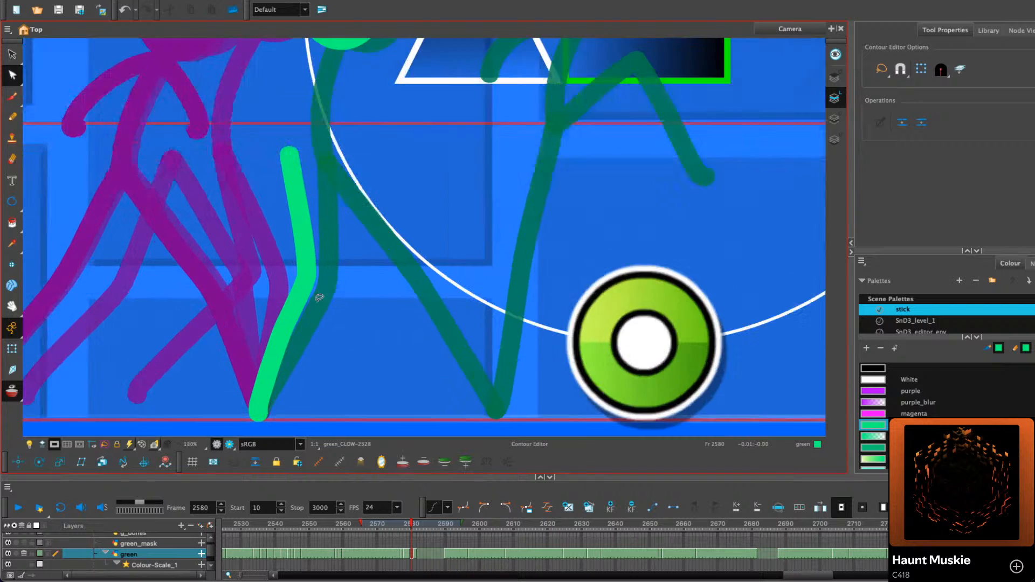
drag(320, 296, 315, 257)
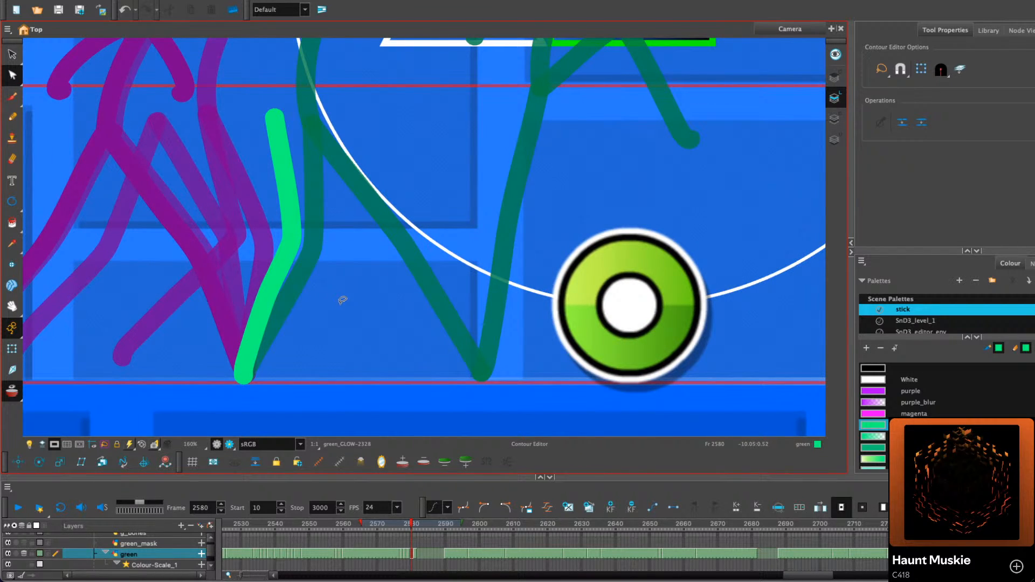
click(267, 324)
key(Delete)
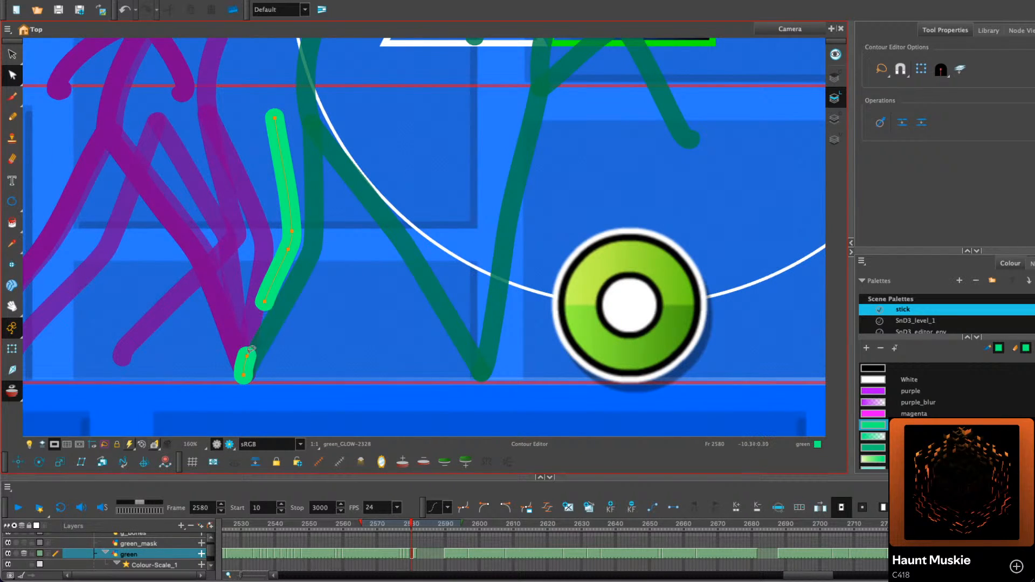
key(ctrl+z)
click(247, 356)
key(Delete)
click(264, 302)
key(Delete)
click(291, 231)
key(Delete)
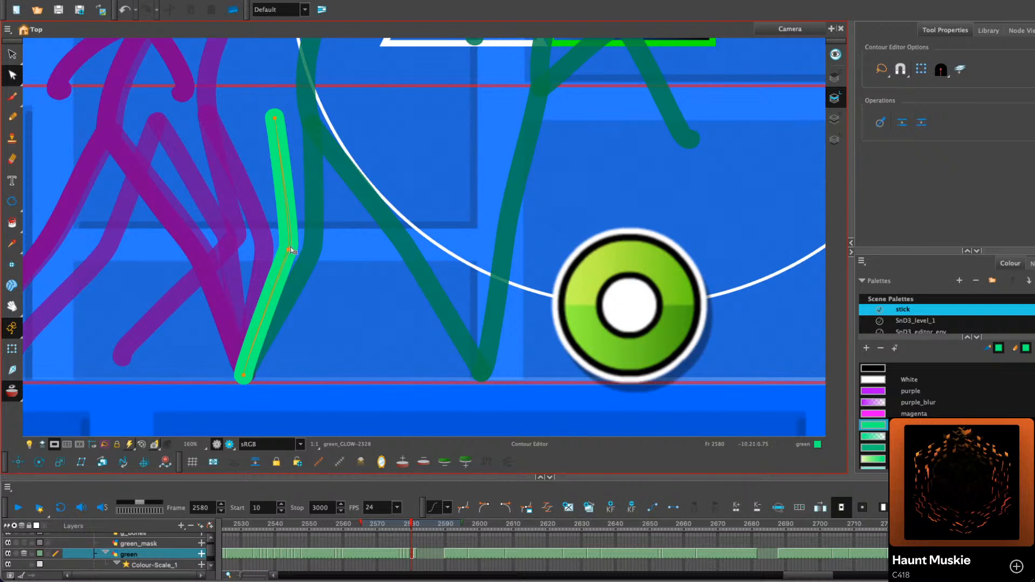
Fine-tune the knee and shin curve of the supporting leg in frame 2580 with the Contour Editor
drag(288, 249, 290, 248)
key(Delete)
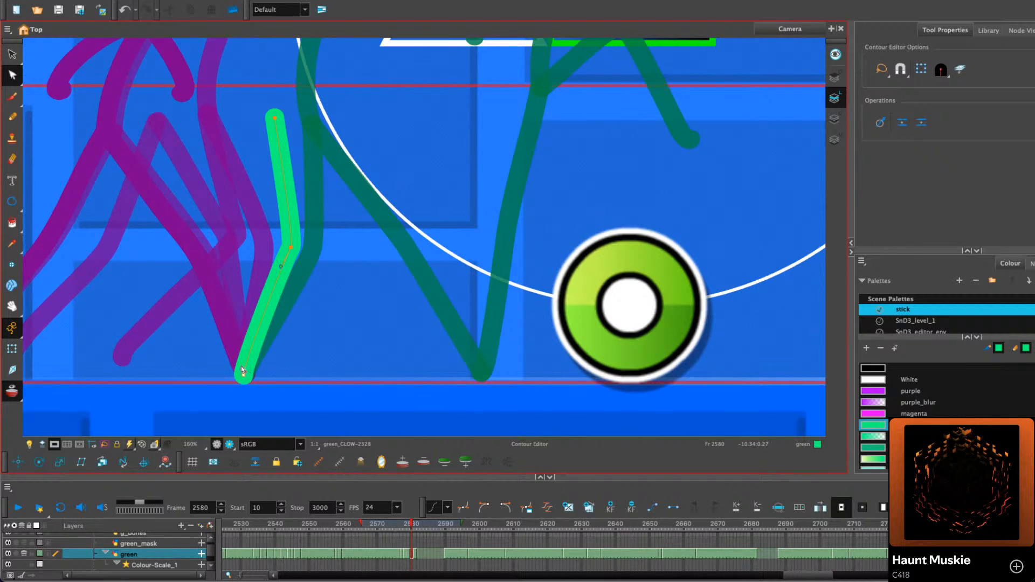
mouse_move(242, 370)
mouse_down()
mouse_move(240, 361)
mouse_move(245, 374)
mouse_up()
drag(281, 267, 283, 269)
Draw the curved torso from the hips up to the head in frame 2580 with the Pencil tool
drag(330, 198, 342, 280)
scroll(345, 281, down, 2)
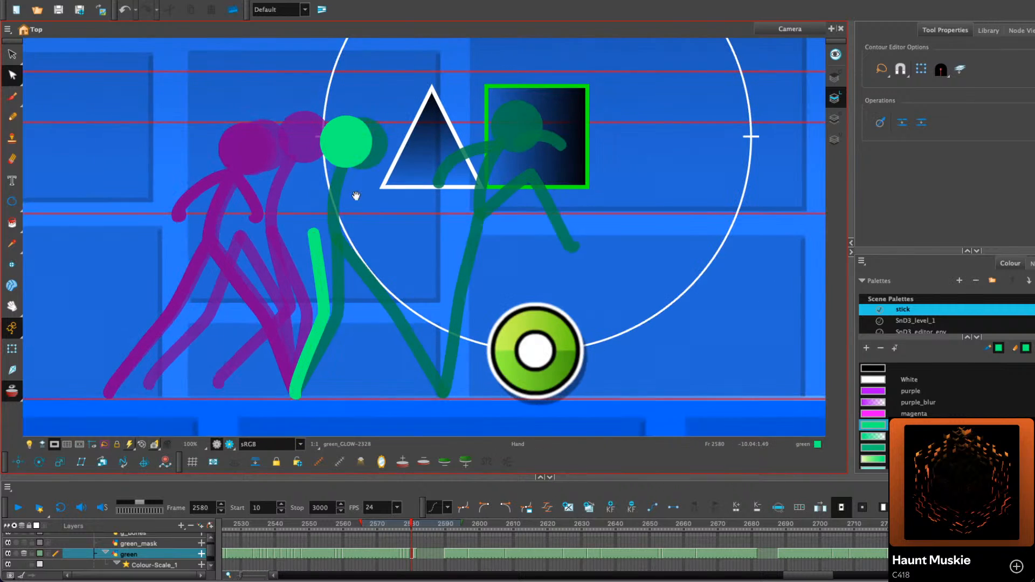
drag(359, 196, 356, 235)
click(12, 117)
scroll(327, 222, up, 1)
scroll(328, 223, up, 1)
mouse_move(303, 295)
mouse_down()
mouse_move(305, 248)
mouse_move(337, 171)
mouse_up()
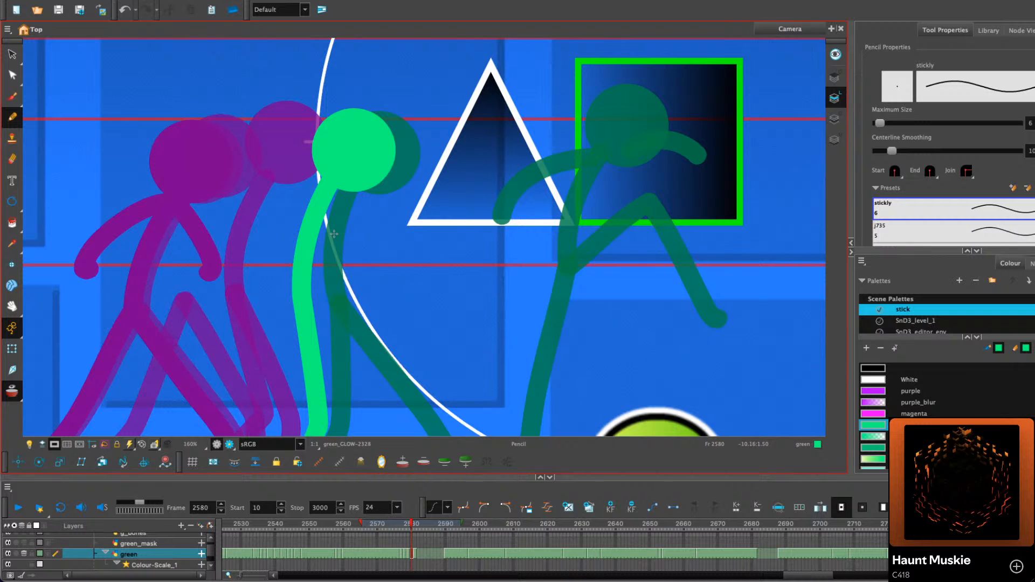
key(1)
key(1)
drag(417, 235, 393, 171)
key(2)
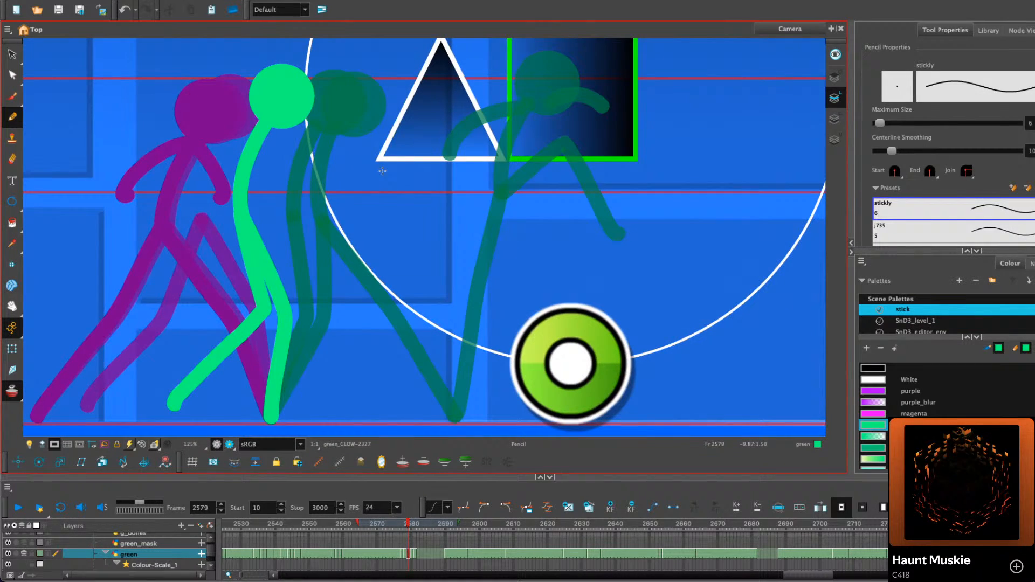
key(.)
mouse_move(296, 218)
mouse_down()
mouse_move(343, 268)
mouse_move(363, 329)
mouse_move(323, 399)
mouse_up()
key(ctrl+z)
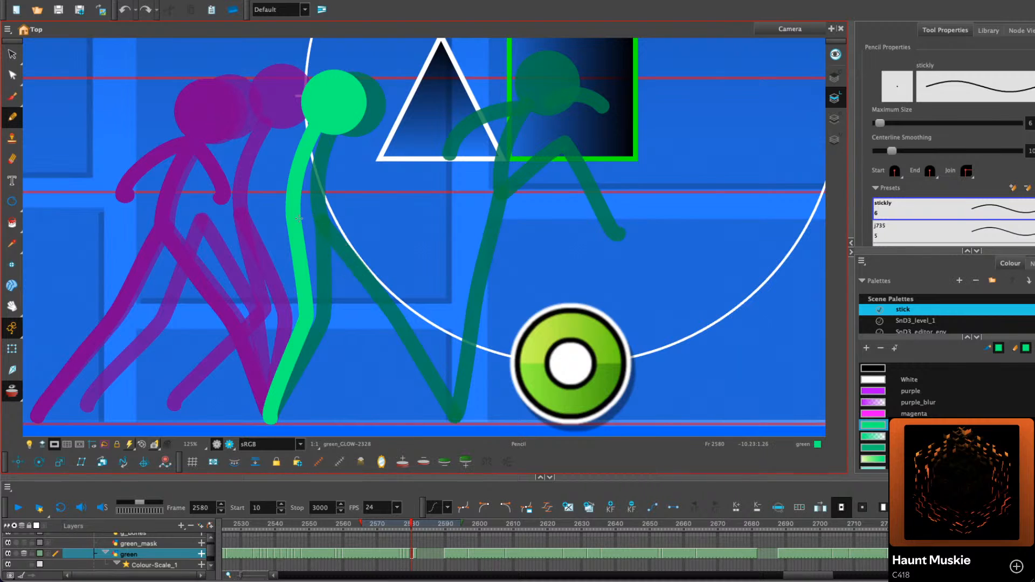
mouse_move(300, 214)
mouse_down()
mouse_move(365, 301)
mouse_move(327, 396)
mouse_up()
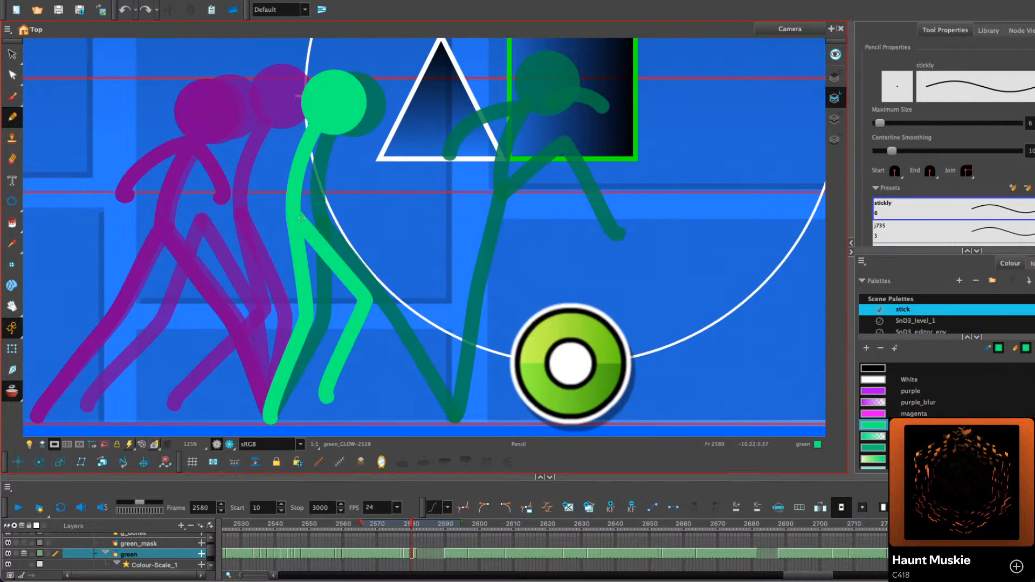
key(ctrl+z)
key(.)
key(.)
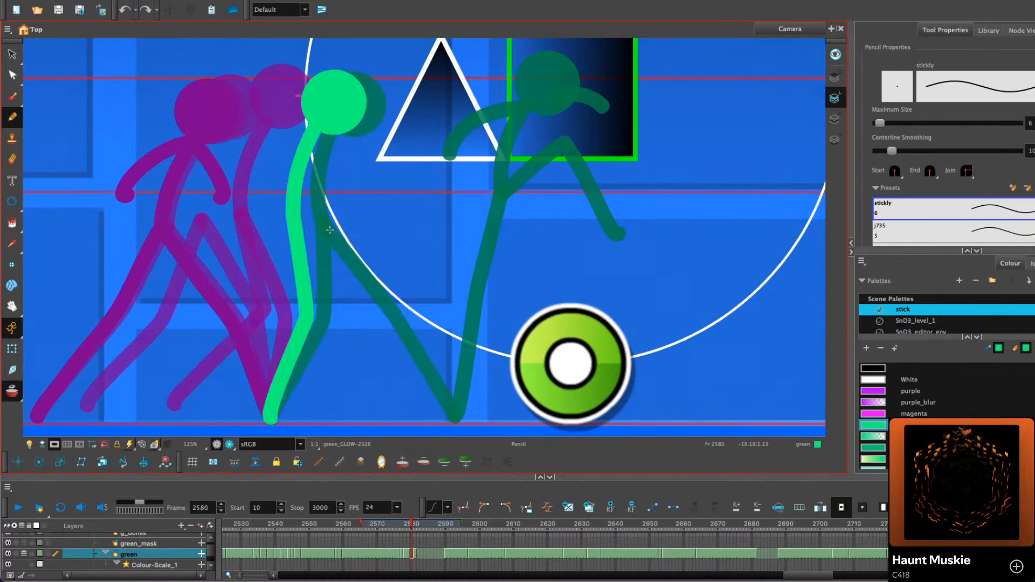
Draw the bent forward-swinging leg in frame 2580 as a separate stroke and move it to join the hips
mouse_move(323, 227)
mouse_down()
mouse_move(372, 299)
mouse_move(384, 348)
mouse_move(350, 406)
mouse_up()
click(12, 54)
mouse_move(387, 191)
mouse_down()
mouse_move(335, 327)
mouse_move(322, 411)
mouse_up()
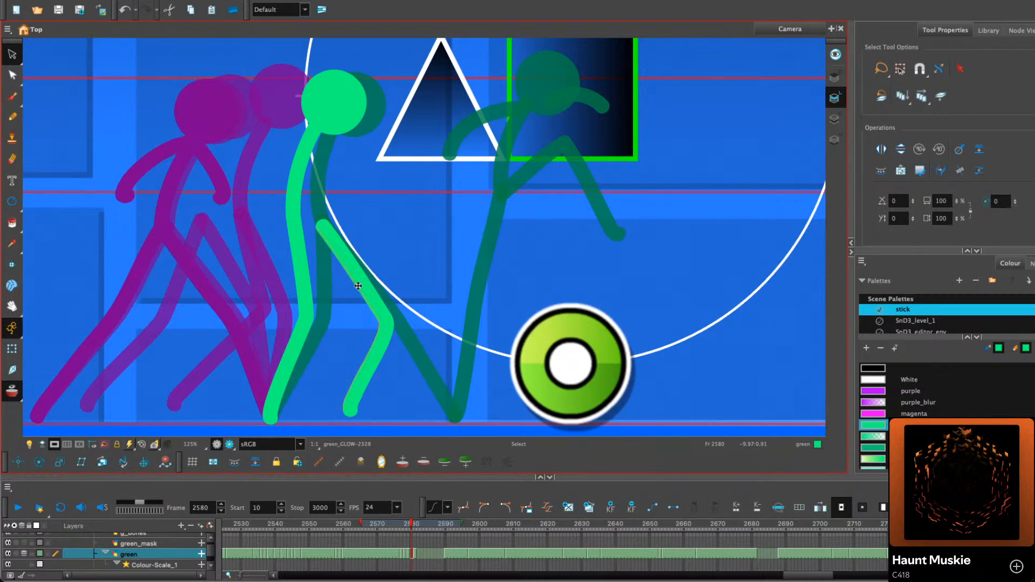
drag(366, 286, 342, 285)
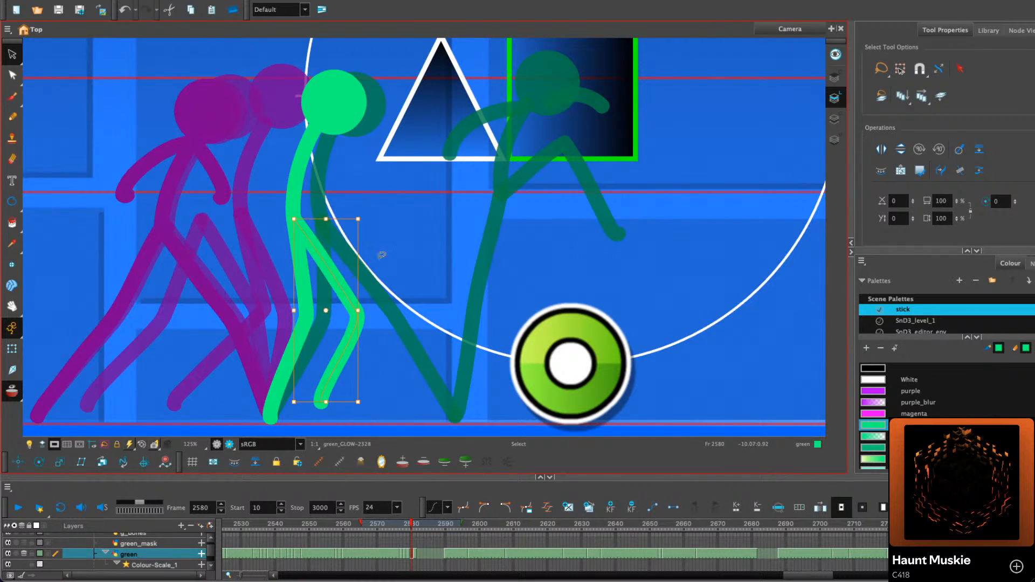
click(397, 247)
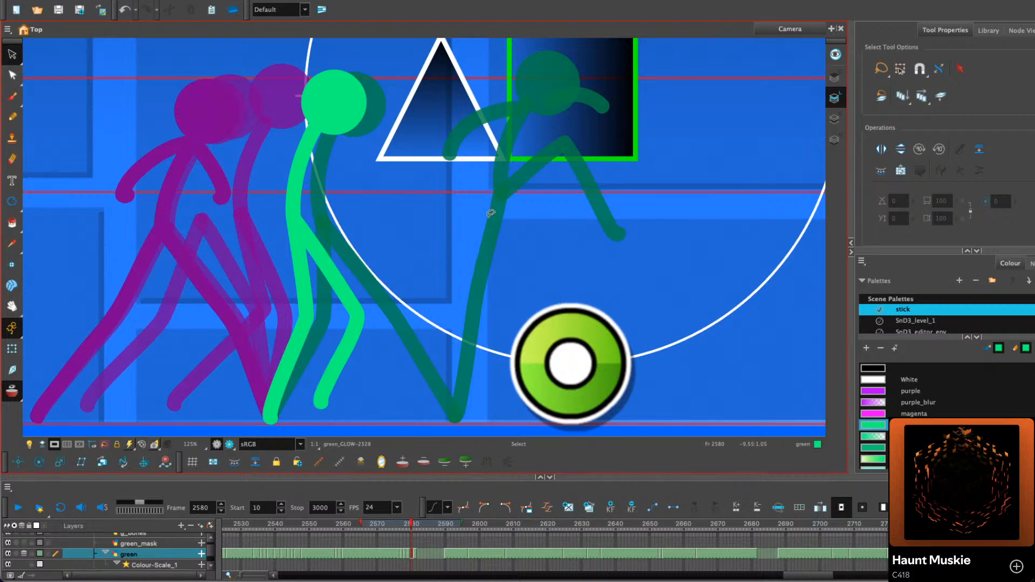
Step through and play back the poses between frames 2574 and 2582 to review the transition into the walk
scroll(490, 254, down, 1)
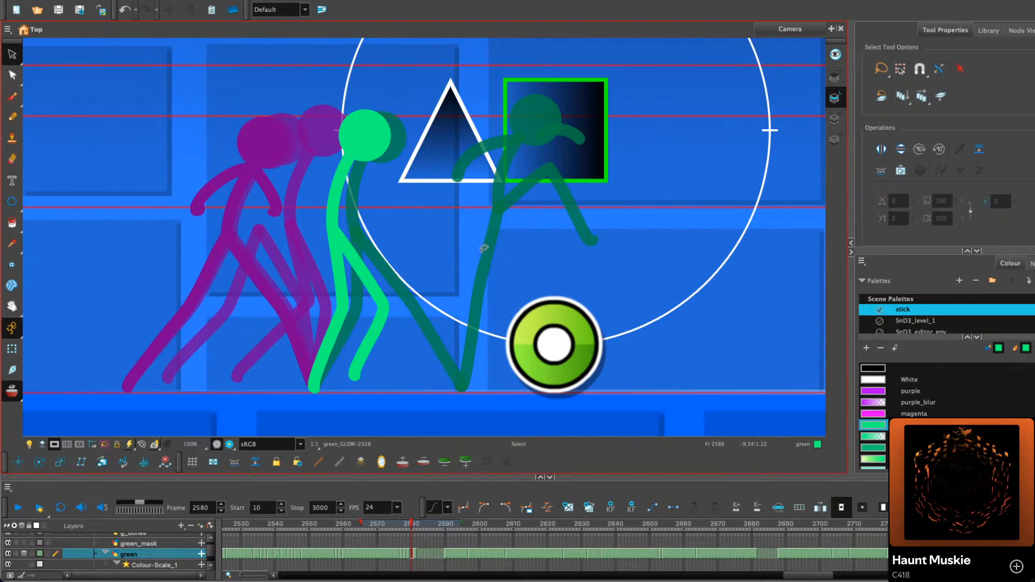
key(period)
key(period)
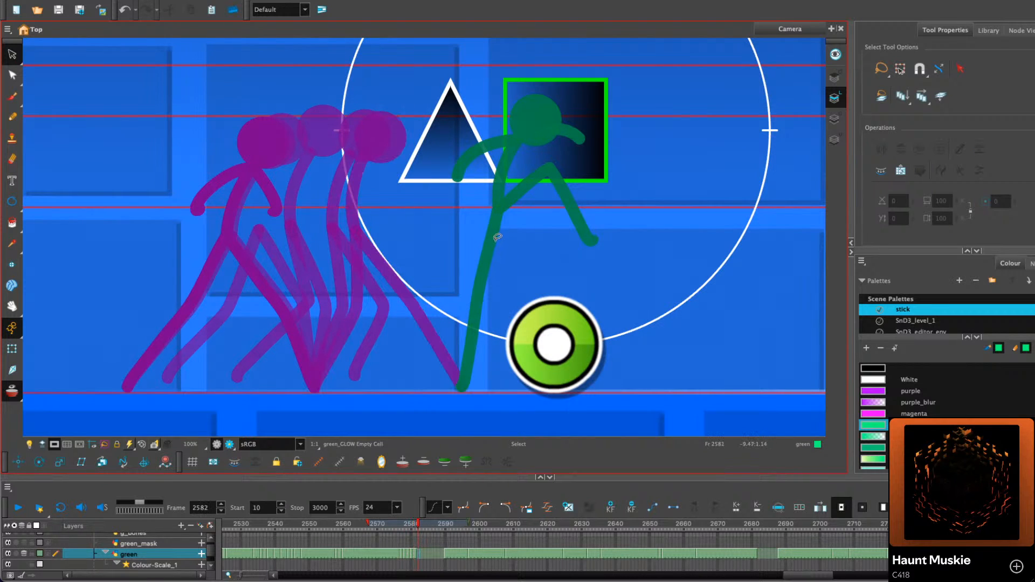
key(comma)
key(comma)
key(comma)
key(comma)
key(comma)
key(comma)
key(comma)
key(comma)
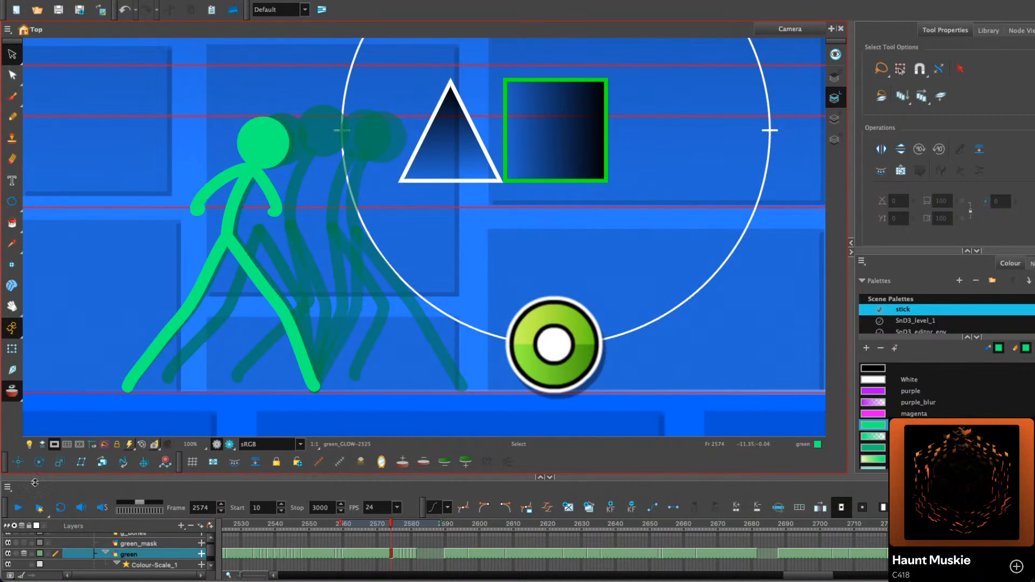
click(16, 507)
click(15, 507)
key(comma)
key(comma)
key(comma)
key(comma)
key(comma)
key(comma)
key(comma)
key(comma)
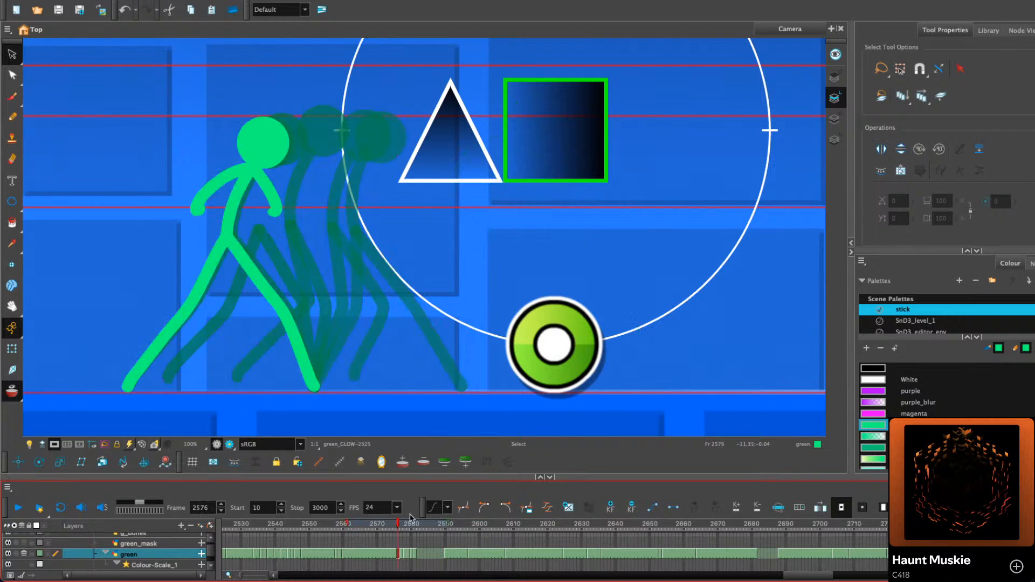
key(period)
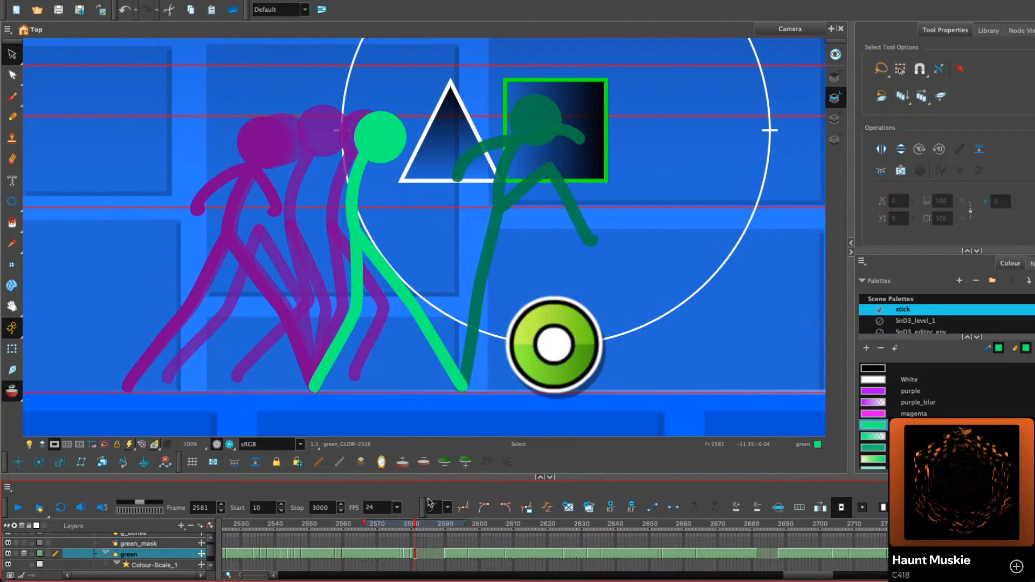
Move the head forward in frame 2581 and bend the upper torso to meet it
click(396, 142)
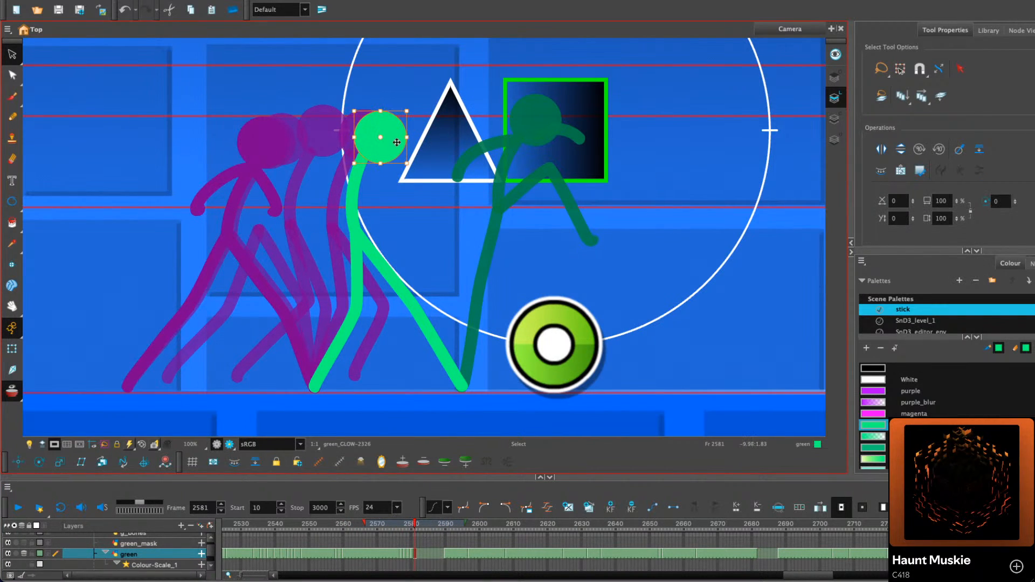
mouse_move(397, 142)
mouse_down()
mouse_move(420, 146)
mouse_move(381, 161)
mouse_move(368, 191)
mouse_up()
click(354, 222)
click(462, 153)
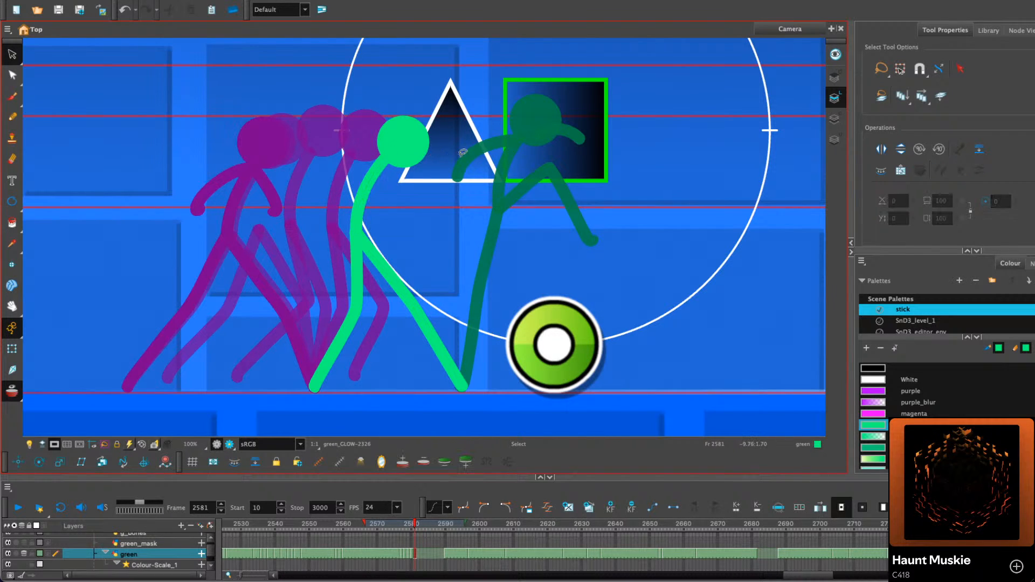
Copy the head from frame 2581 and paste it into frame 2582
click(386, 131)
drag(458, 165, 400, 168)
right_click(359, 149)
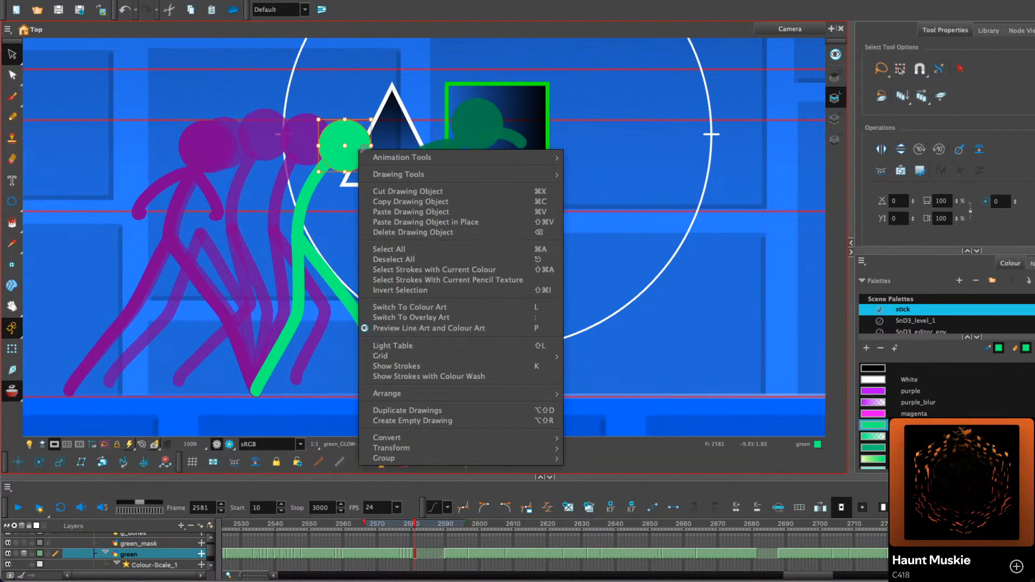
click(393, 200)
key(period)
right_click(444, 147)
click(464, 208)
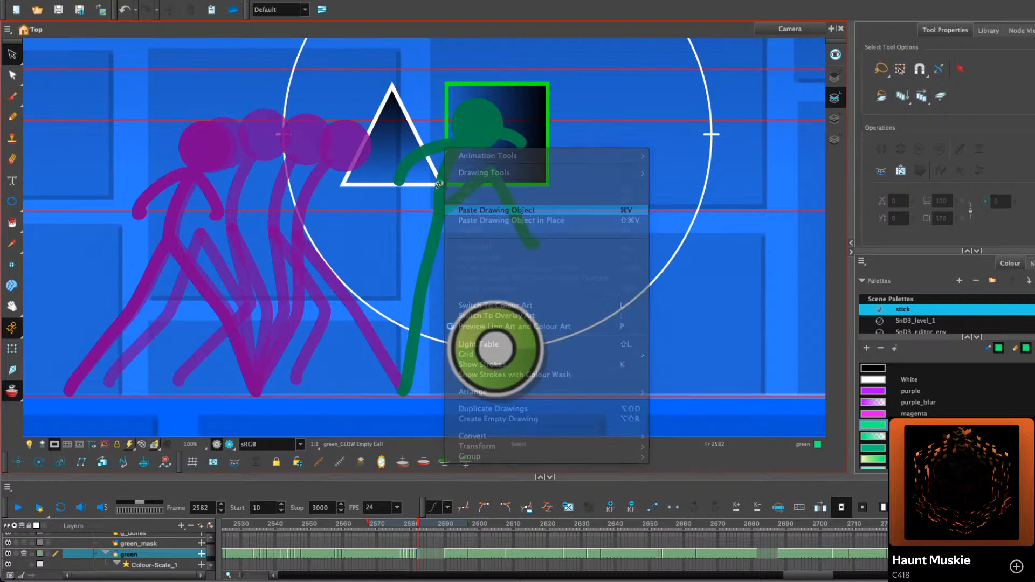
Compare the neighbouring frames and move the head in frame 2582 forward and slightly down
key(comma)
key(comma)
key(comma)
key(period)
key(period)
key(period)
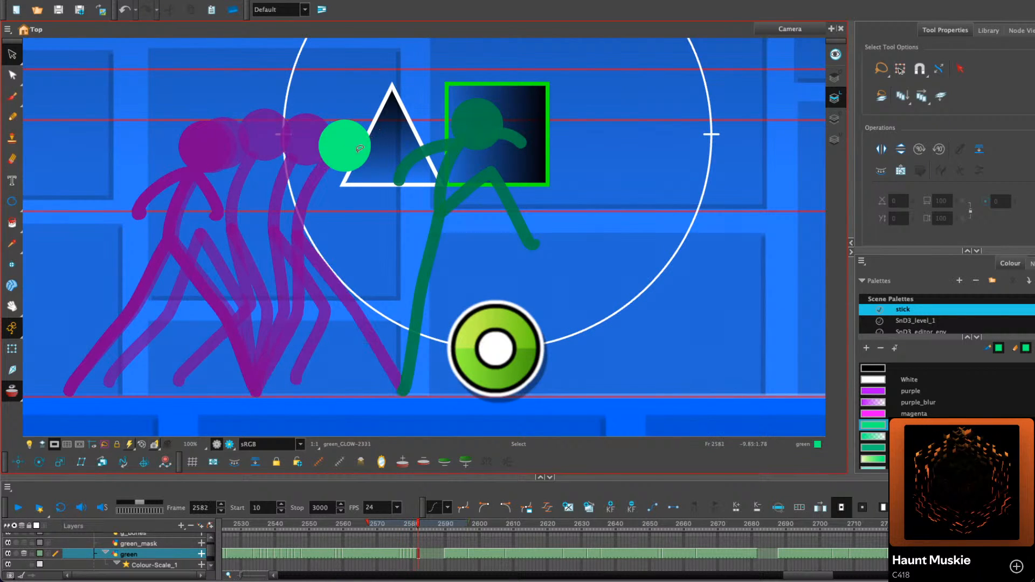
mouse_move(361, 158)
mouse_down()
mouse_move(366, 166)
mouse_move(385, 156)
mouse_move(387, 167)
mouse_up()
right_click(386, 162)
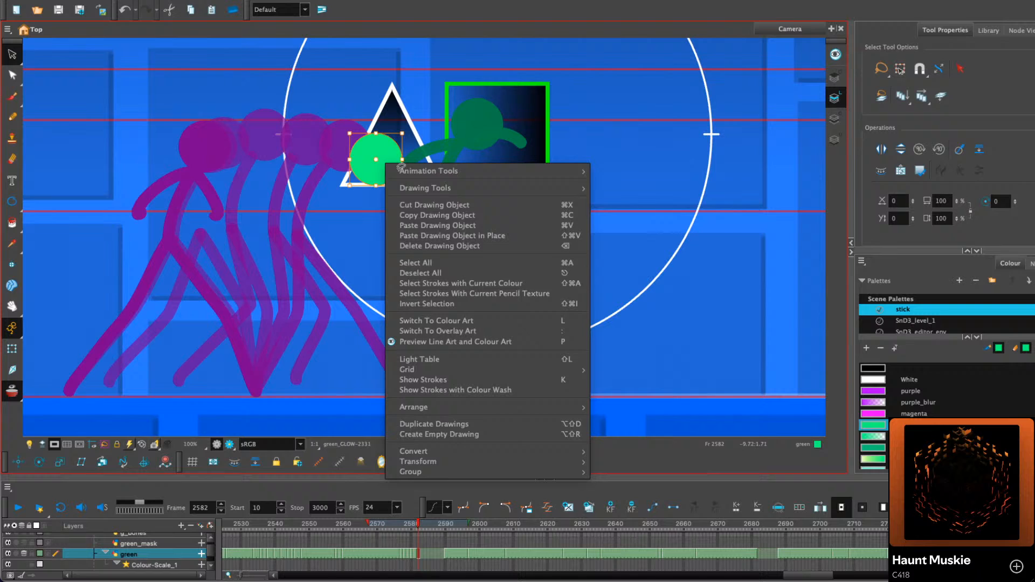
click(414, 212)
key(period)
right_click(450, 174)
click(485, 234)
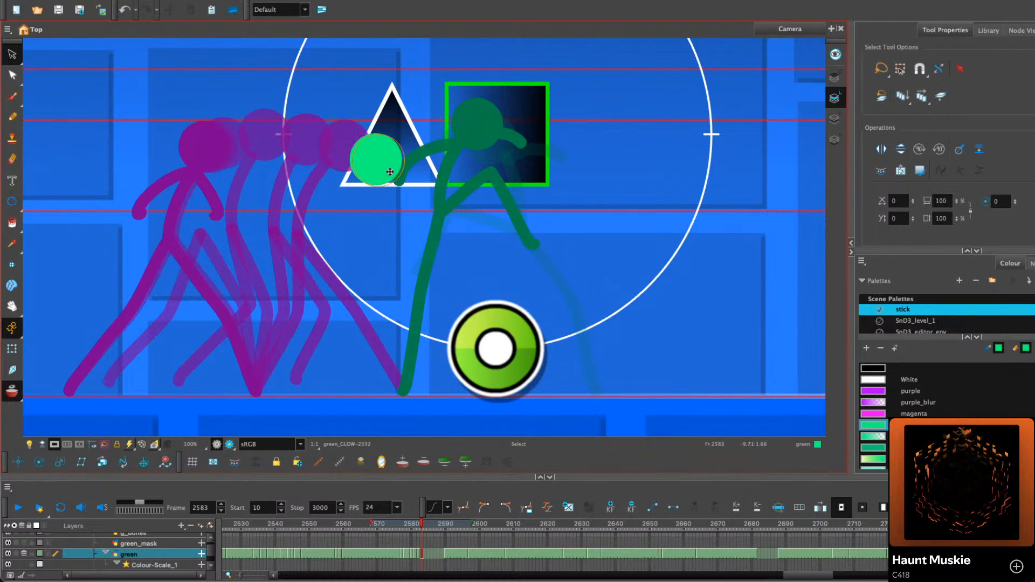
drag(391, 172, 392, 172)
right_click(401, 167)
click(526, 161)
click(520, 162)
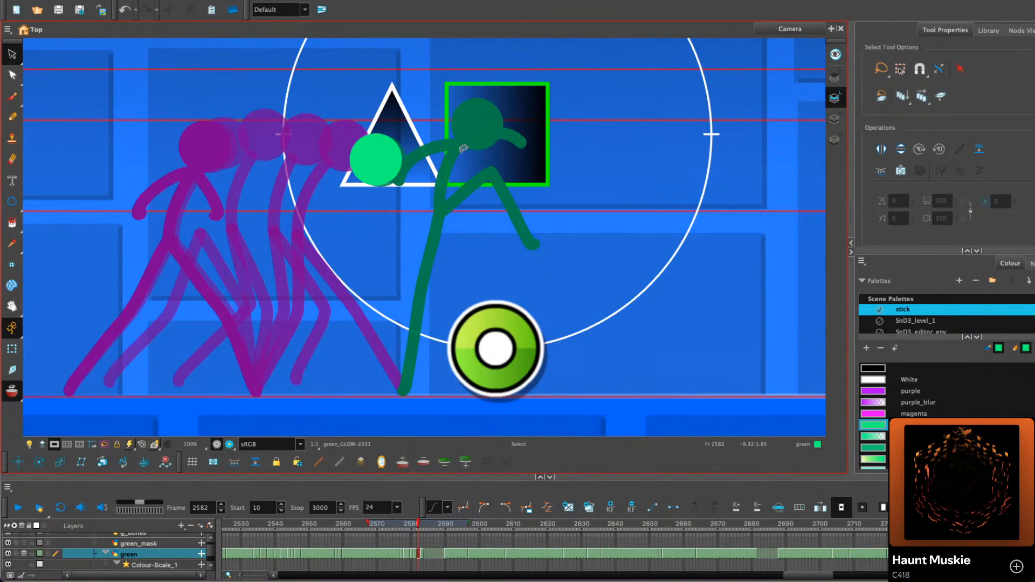
key(Delete)
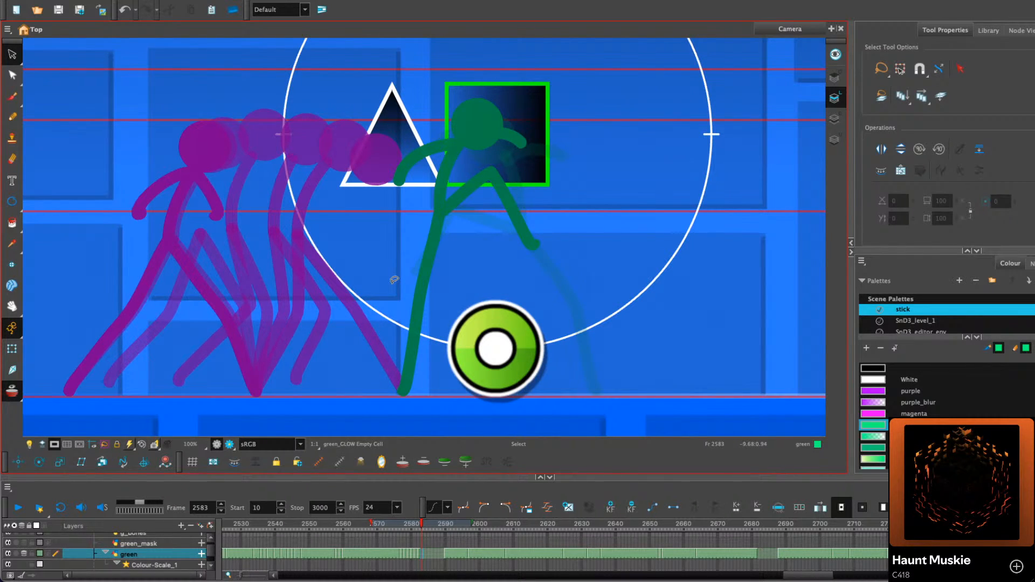
Flip between frames 2581 and 2582 to compare the full pose with the new head position
key(comma)
key(comma)
key(comma)
key(comma)
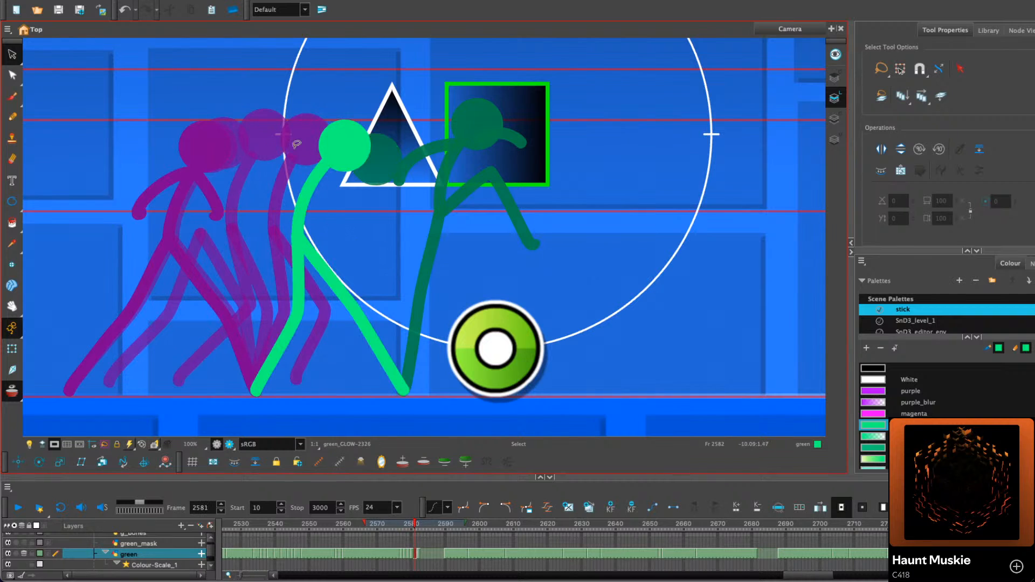
click(18, 123)
key(period)
key(period)
key(period)
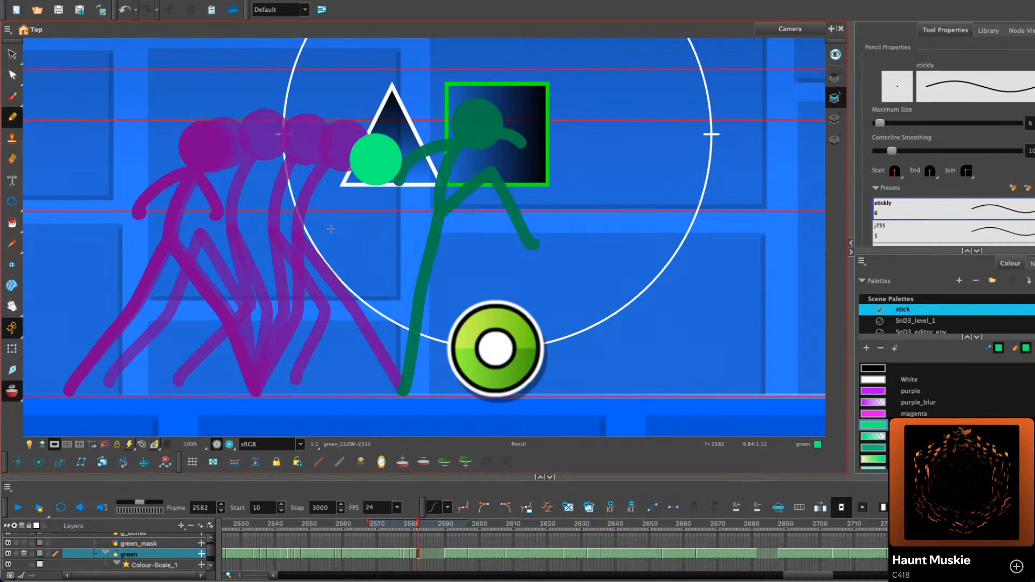
key(comma)
key(alt+s)
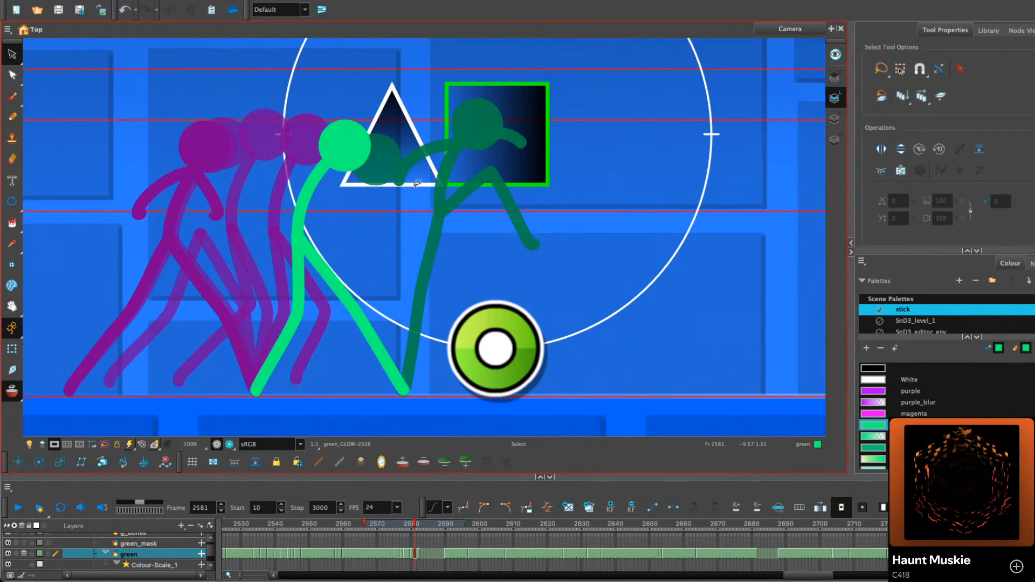
Flip through the frames around 2581 and nudge the head in frame 2582 slightly forward and up
click(342, 175)
click(346, 143)
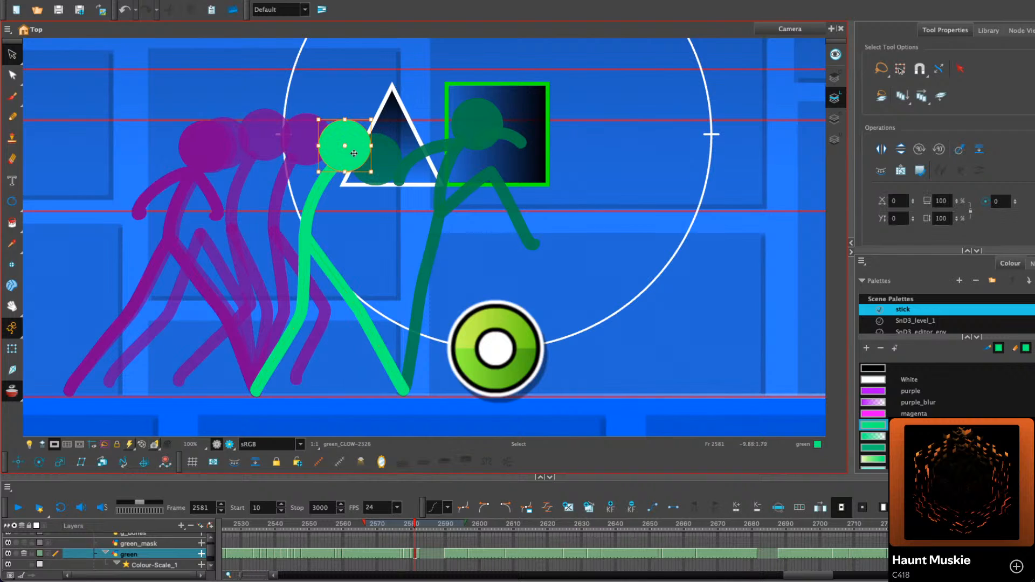
key(comma)
key(period)
key(period)
drag(385, 160, 393, 157)
key(comma)
Draw the bent front leg in frame 2582 from the hip to the planted front foot and reshape its lower section
key(alt+slash)
key(period)
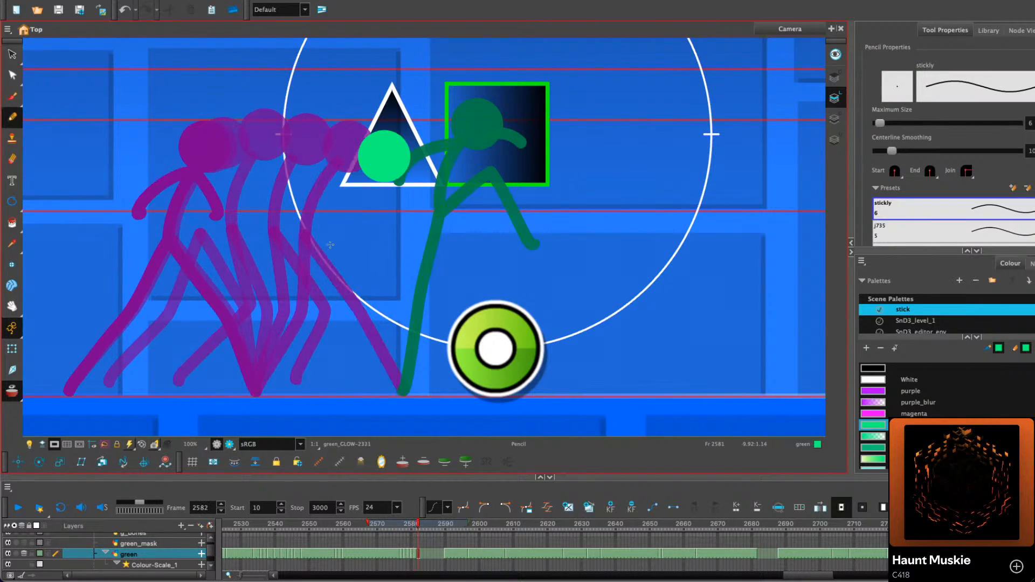
mouse_move(327, 246)
mouse_down()
mouse_move(362, 279)
mouse_move(390, 328)
mouse_up()
key(ctrl+z)
mouse_move(336, 251)
mouse_down()
mouse_move(381, 298)
mouse_move(403, 389)
mouse_up()
key(alt+q)
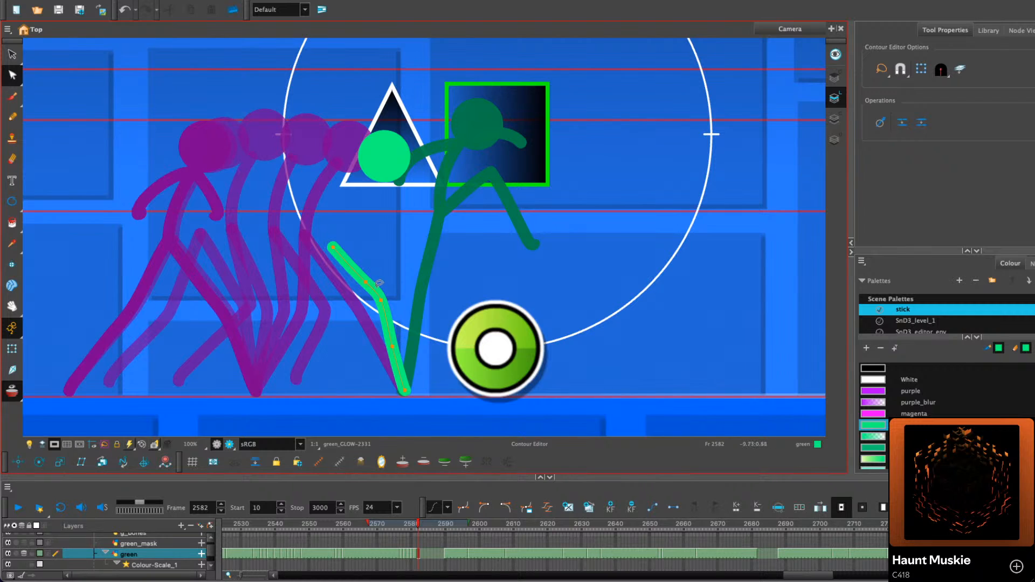
drag(393, 347, 407, 393)
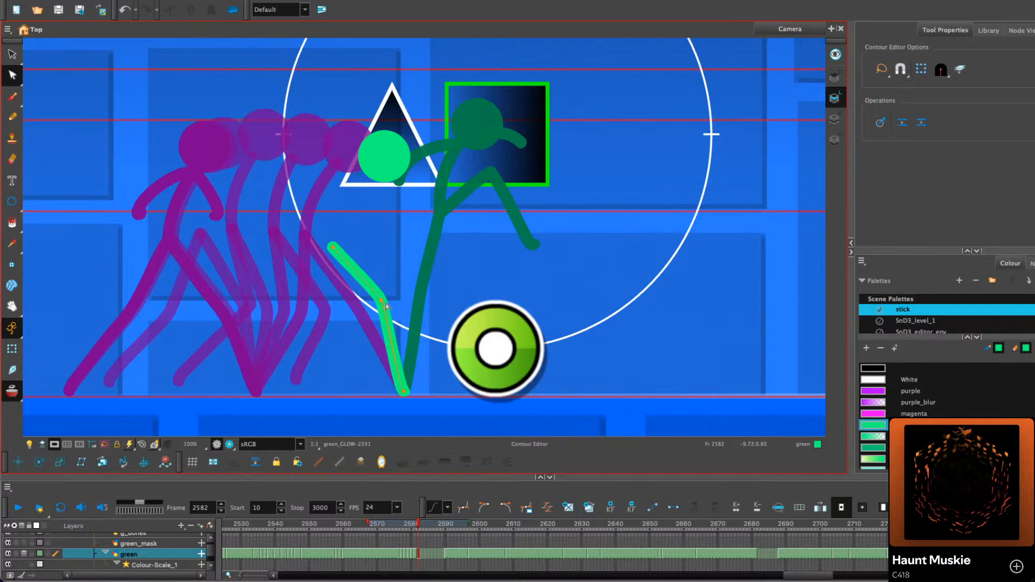
Draw the bent back leg in frame 2582 from the hip to the rear foot and nudge it onto the foot position
key(alt+/)
key(comma)
key(period)
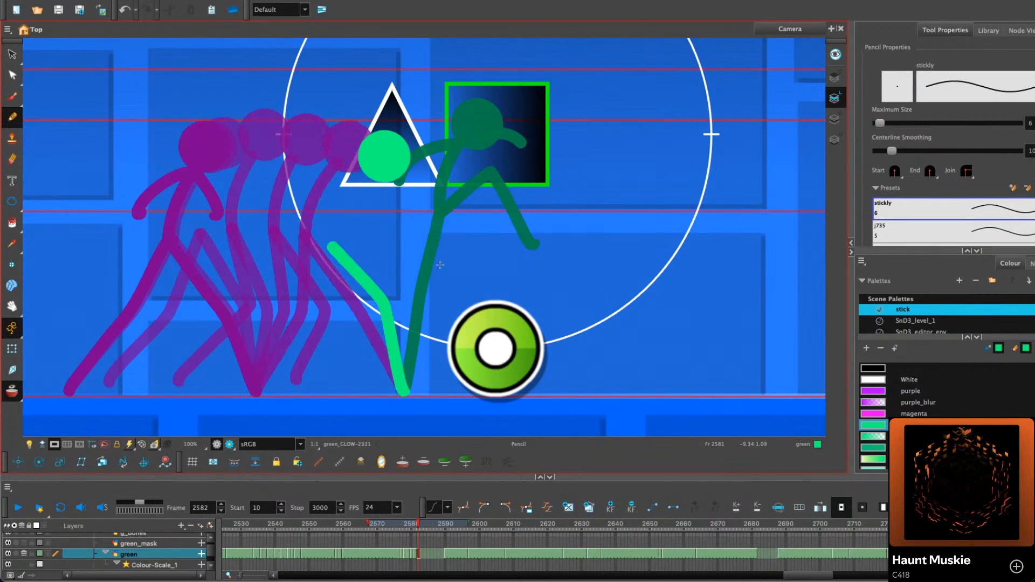
mouse_move(332, 248)
mouse_down()
mouse_move(313, 327)
mouse_move(257, 390)
mouse_up()
key(ctrl+z)
mouse_move(333, 248)
mouse_down()
mouse_move(299, 339)
mouse_move(254, 387)
mouse_up()
click(13, 55)
click(311, 328)
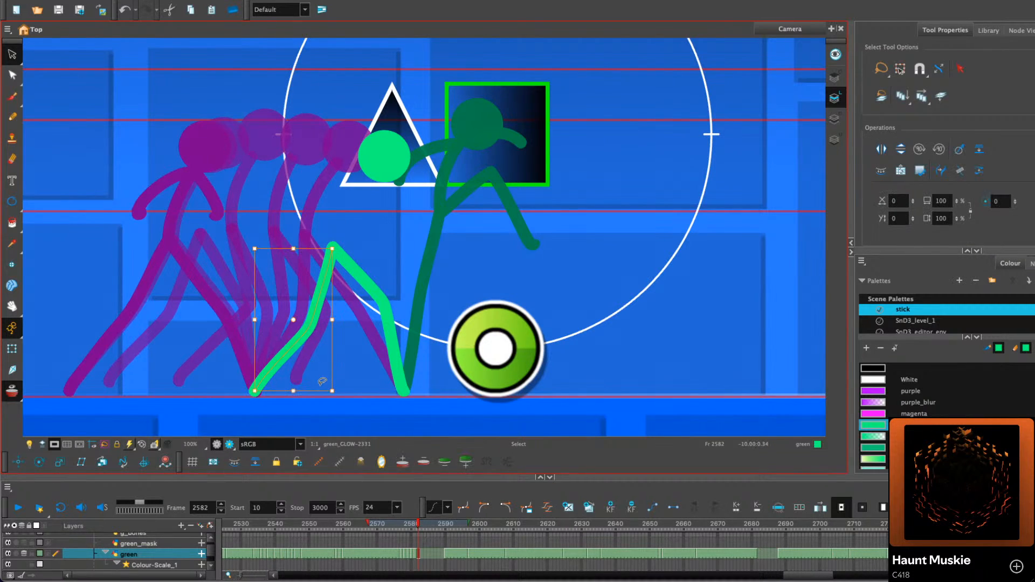
key(Right)
click(466, 254)
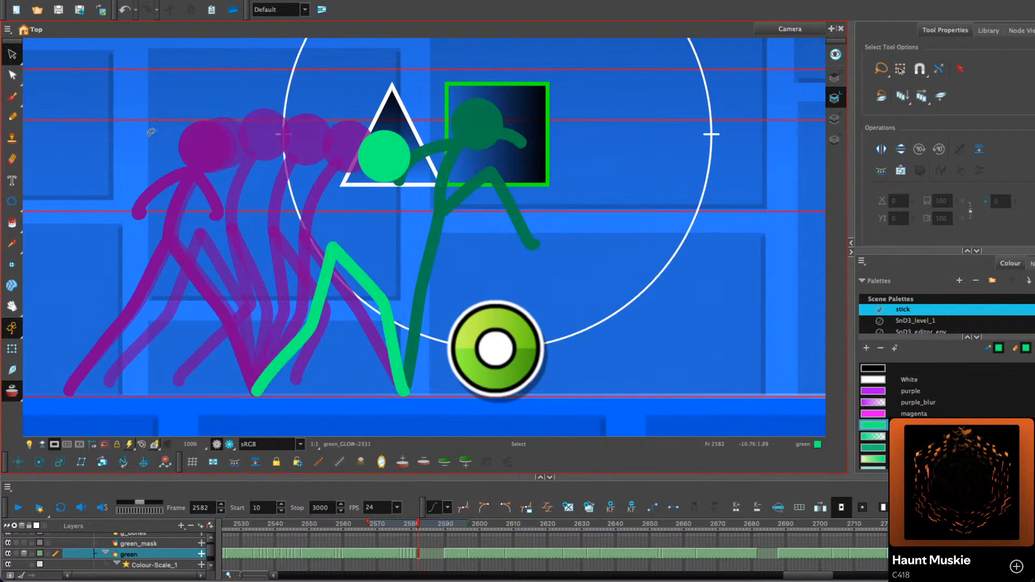
Draw a straight leg stroke in frame 2584 and rotate it into place as the back leg, with its foot at the rear contact point
click(13, 116)
key(period)
key(period)
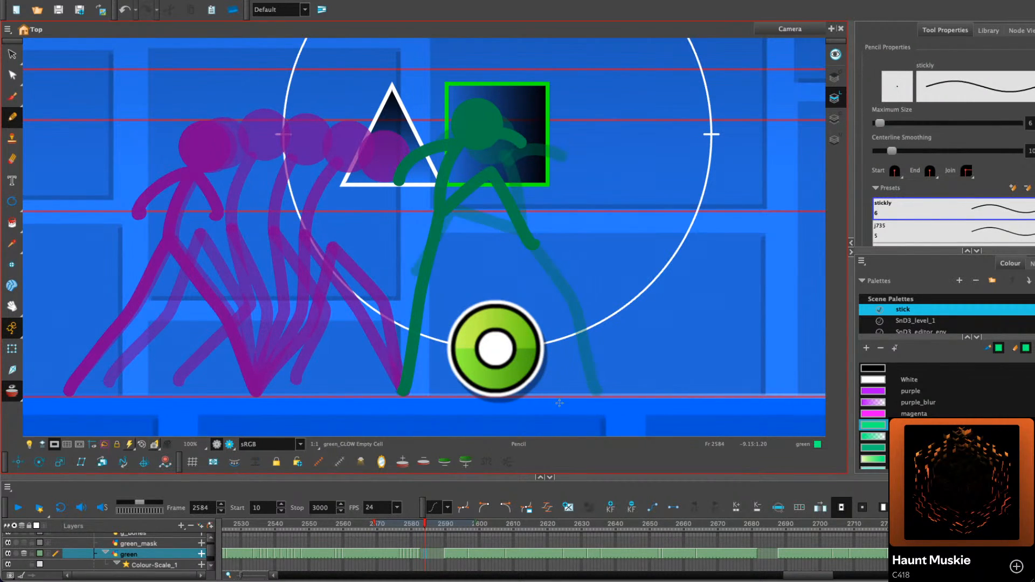
drag(507, 214, 496, 356)
key(alt+s)
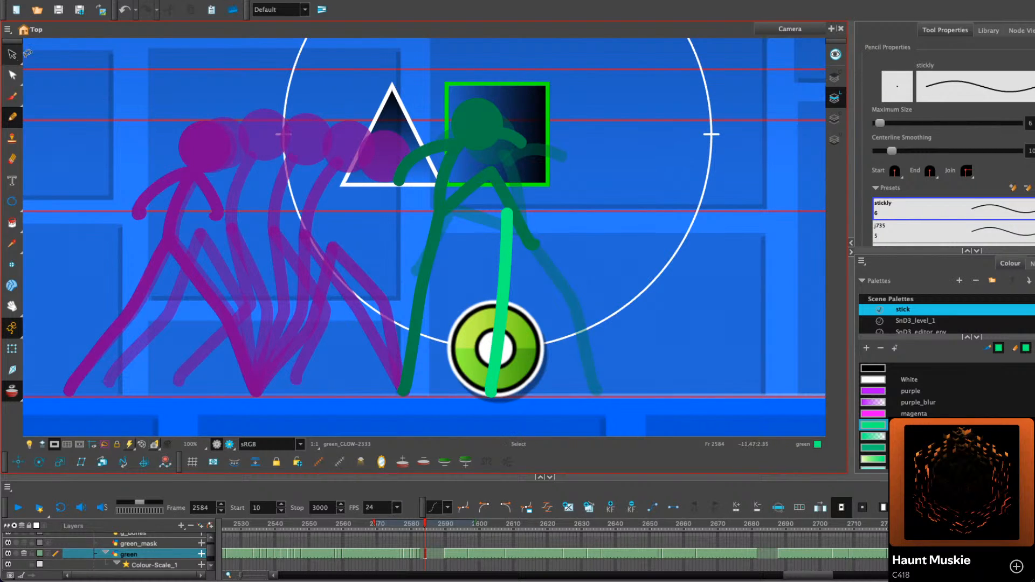
click(509, 215)
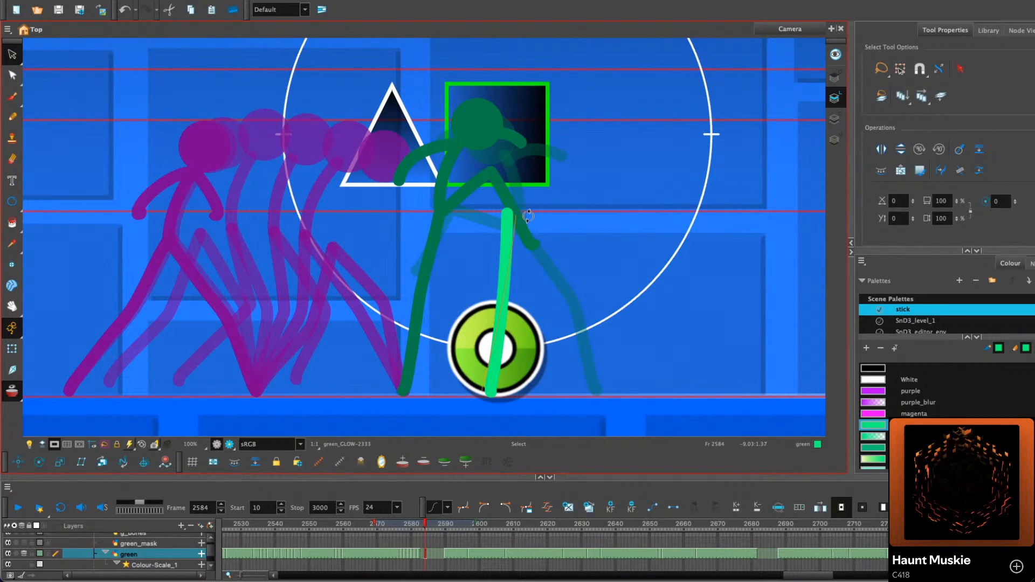
drag(528, 216, 554, 232)
mouse_move(523, 267)
mouse_down()
mouse_move(378, 287)
mouse_move(325, 278)
mouse_up()
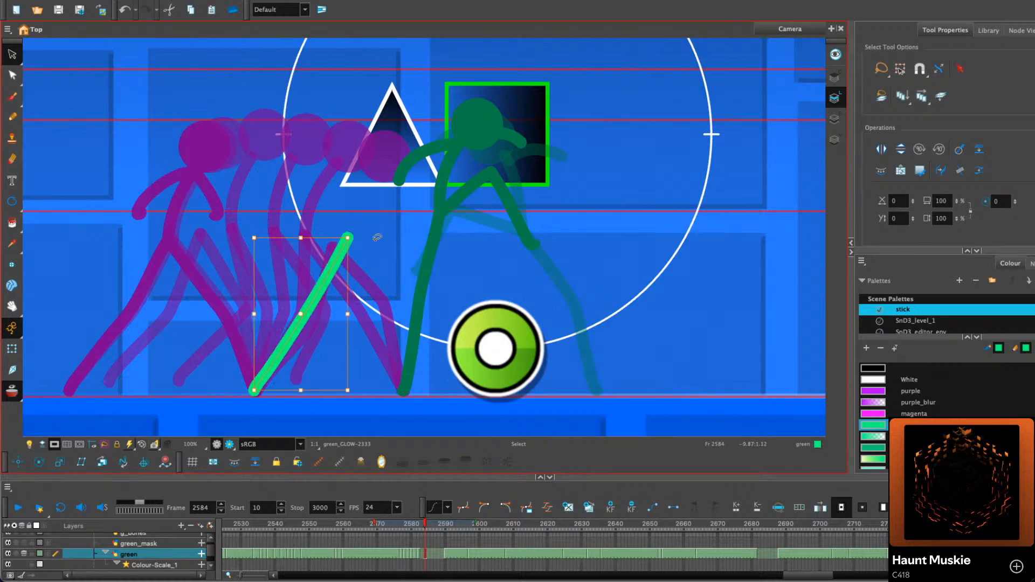
Draw the bent front leg in frame 2584 from the hip to the planted front foot and check both legs against the neighbouring frames
mouse_move(363, 241)
mouse_down()
mouse_move(379, 257)
mouse_move(369, 244)
mouse_move(344, 268)
mouse_move(378, 268)
mouse_move(406, 303)
mouse_move(404, 371)
mouse_up()
key(alt+/)
key(comma)
key(comma)
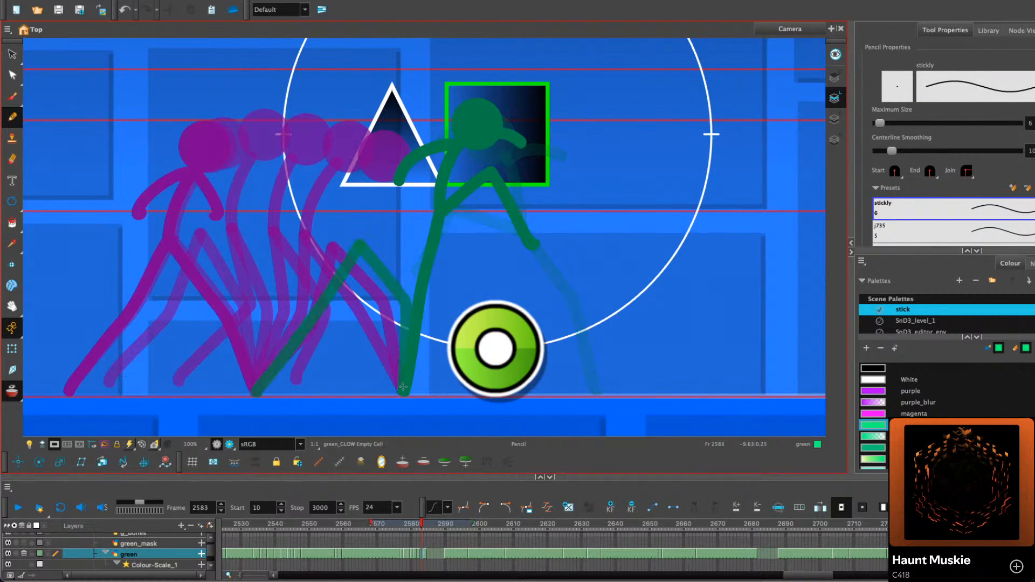
key(period)
key(period)
click(12, 76)
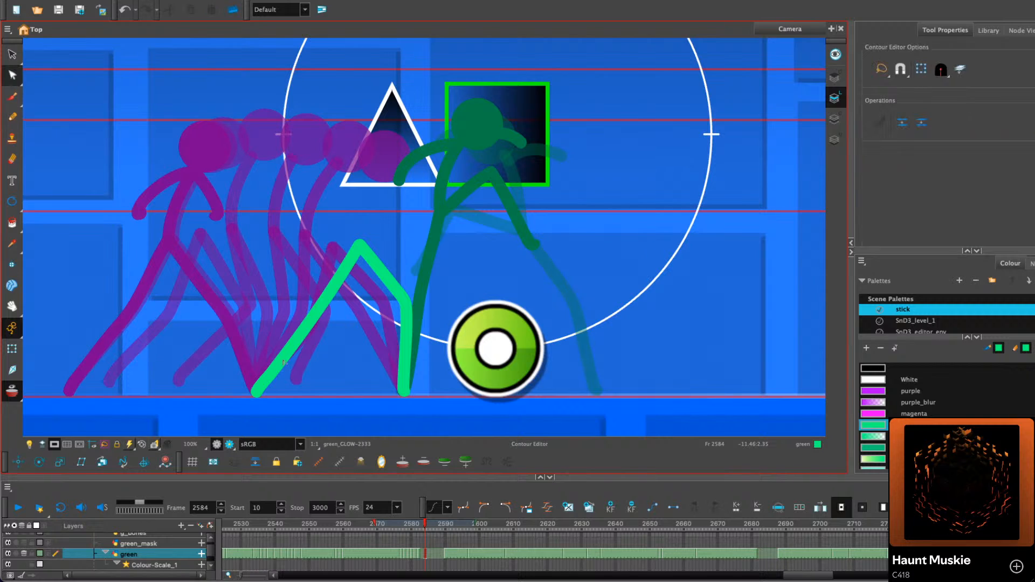
click(303, 344)
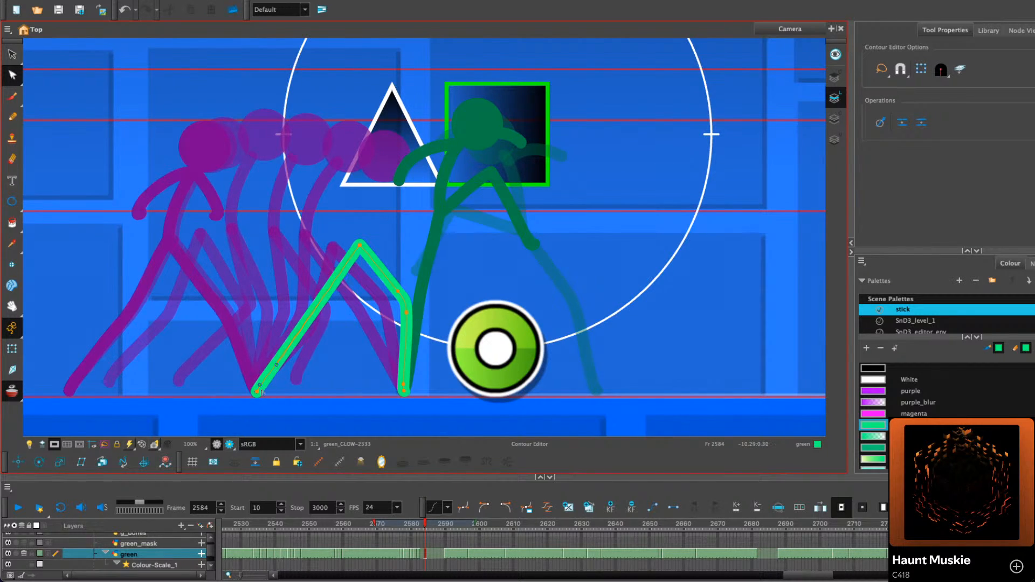
click(285, 384)
Copy the head from frame 2582, paste it into frame 2584 and place it forward and higher
key(1)
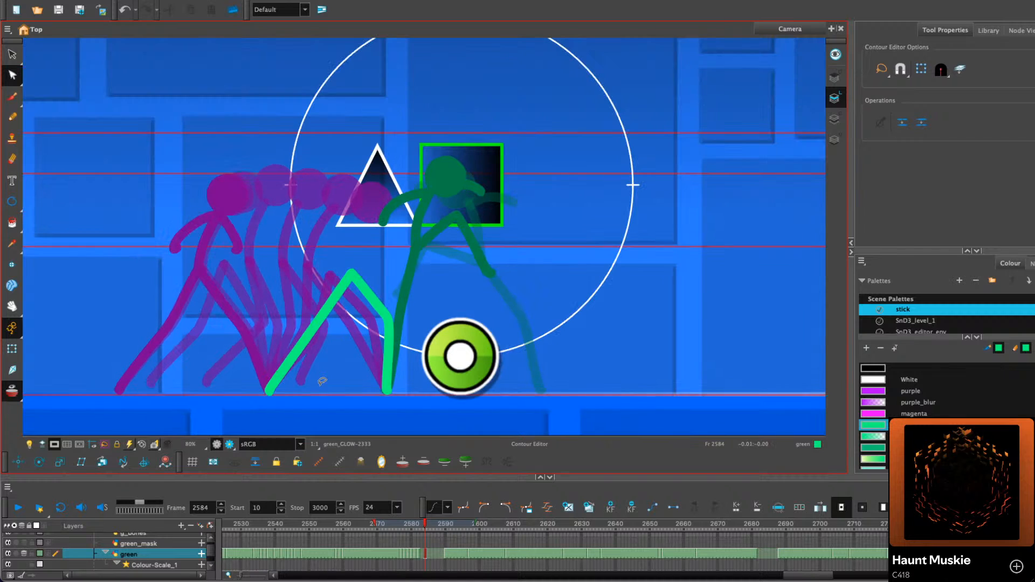
drag(466, 249, 452, 260)
key(2)
click(11, 55)
key(comma)
key(comma)
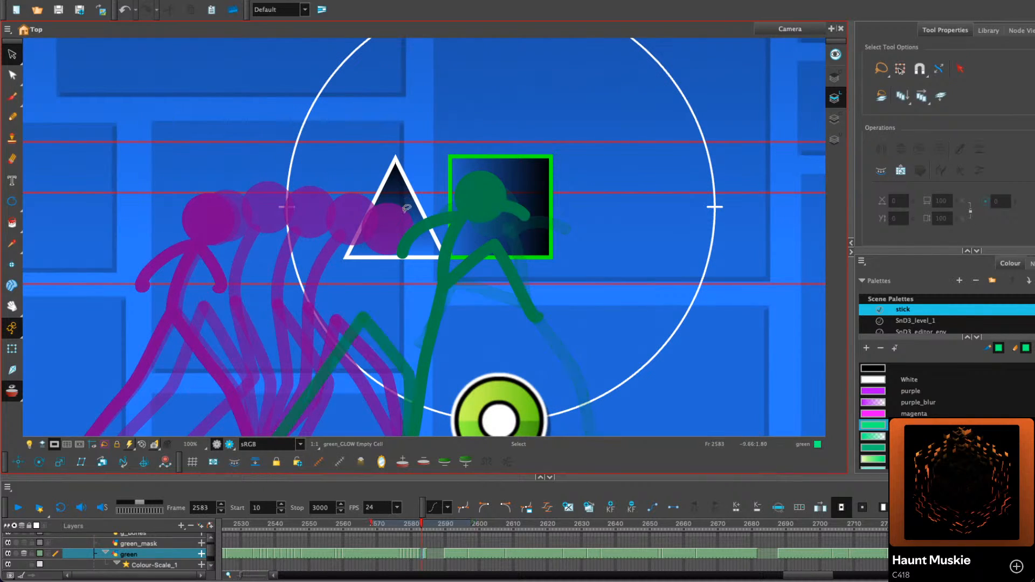
click(399, 226)
right_click(403, 230)
click(431, 282)
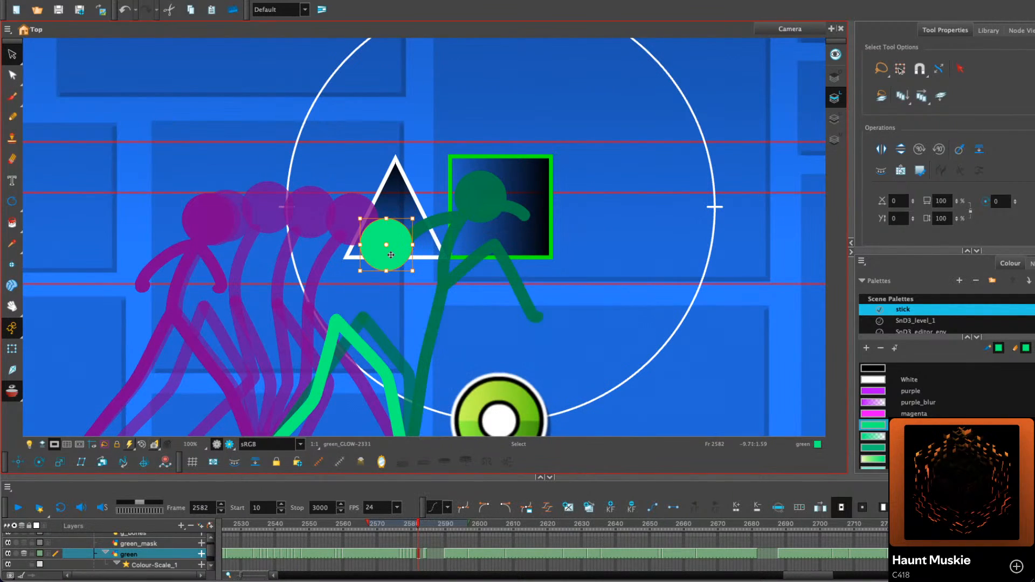
key(period)
key(period)
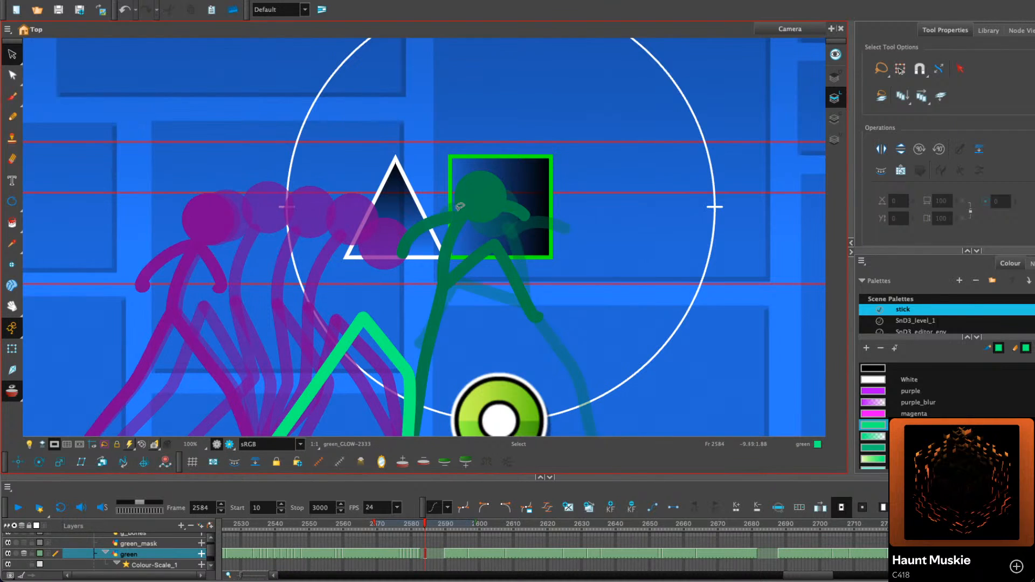
right_click(455, 203)
click(512, 271)
key(Escape)
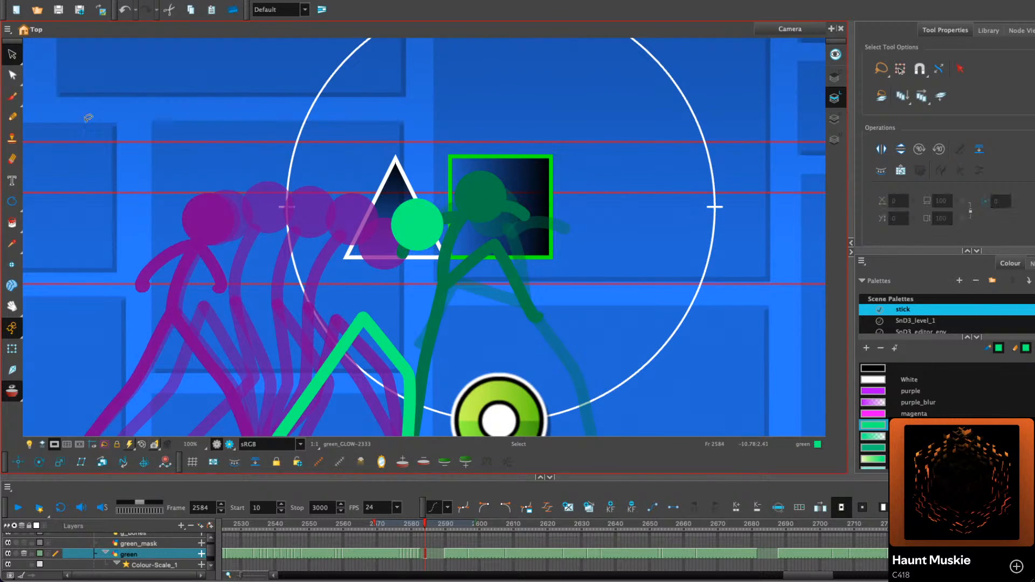
Draw a straight torso stroke in frame 2584 and fit it between the hip and the head
click(12, 116)
drag(287, 193, 286, 279)
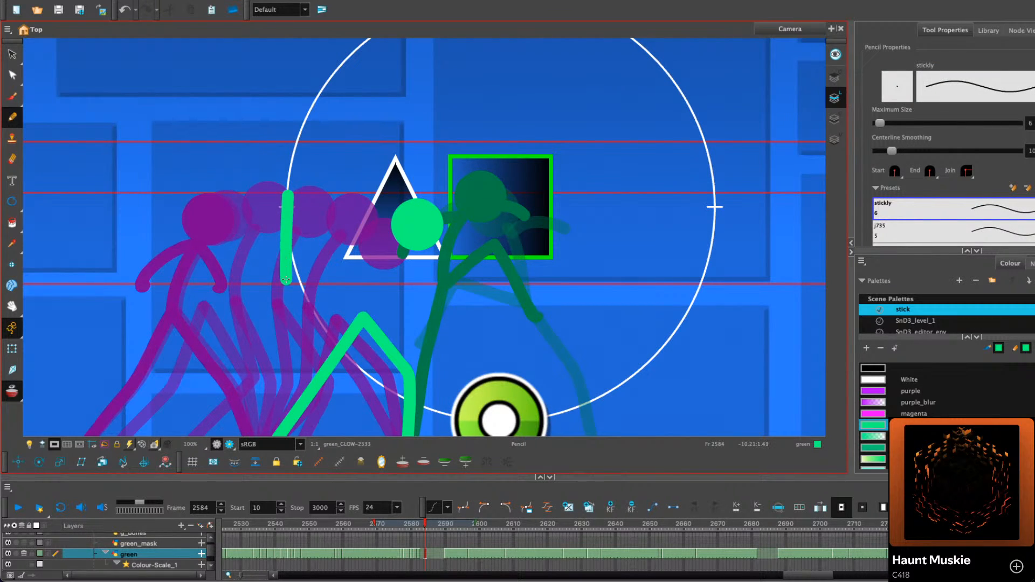
click(12, 55)
click(287, 213)
mouse_move(302, 195)
mouse_down()
mouse_move(391, 266)
mouse_move(397, 259)
mouse_up()
click(504, 180)
Hold frame 2582's drawing through frame 2583 and shift the following pose later, leaving frame 2584 empty for another in-between
key(comma)
key(period)
key(period)
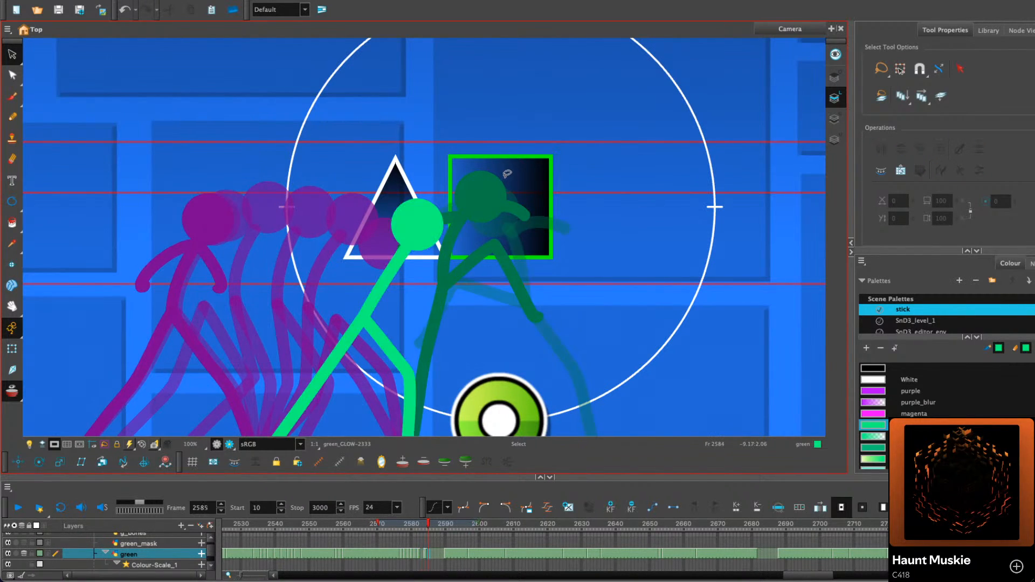
key(period)
key(comma)
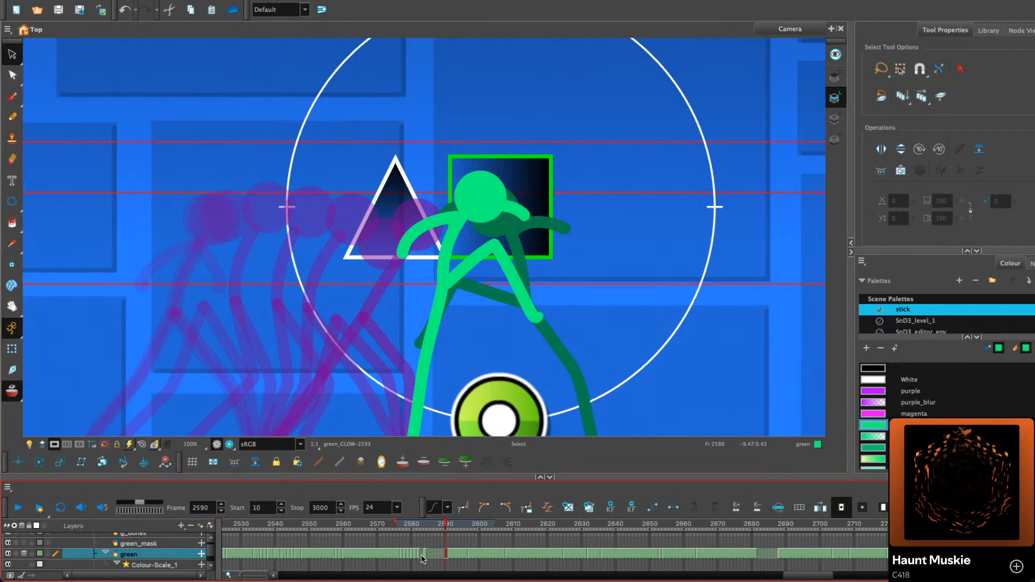
key(comma)
key(comma)
key(comma)
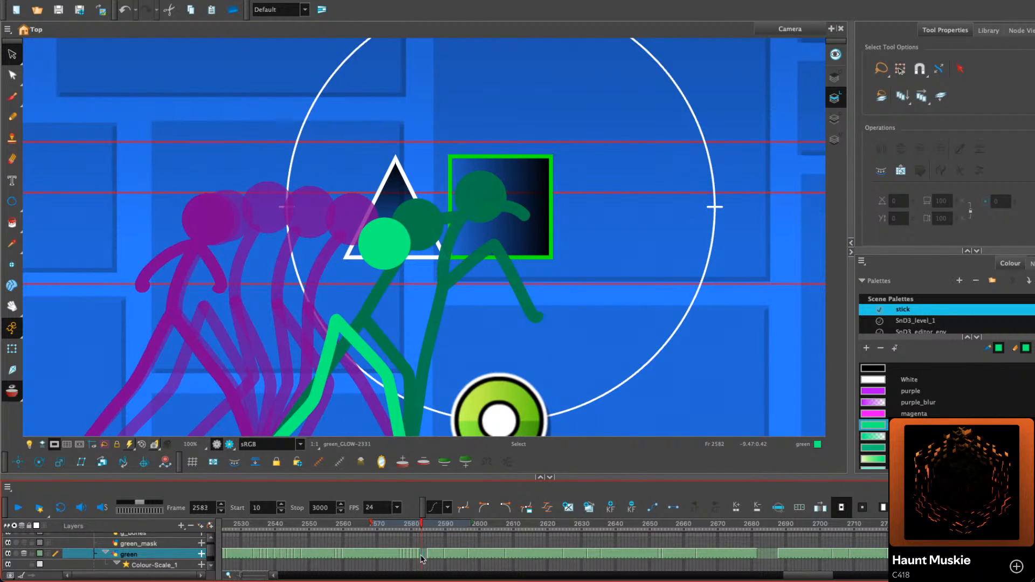
key(period)
key(comma)
drag(421, 526, 421, 526)
key(comma)
key(comma)
key(period)
key(period)
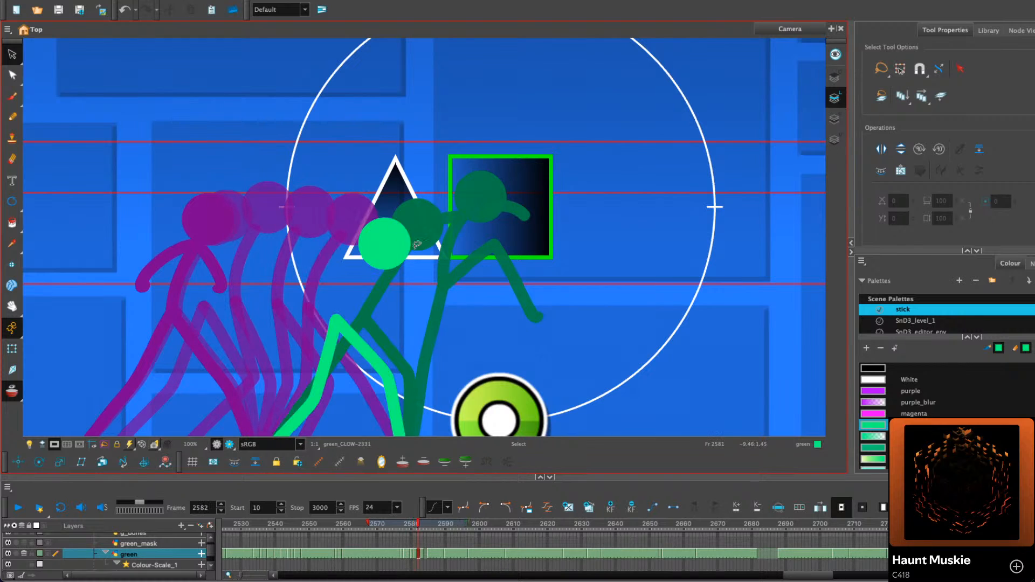
Copy the head from frame 2582, paste it into the empty frame 2584 and move it slightly forward and up
click(384, 243)
right_click(407, 241)
key(period)
right_click(474, 247)
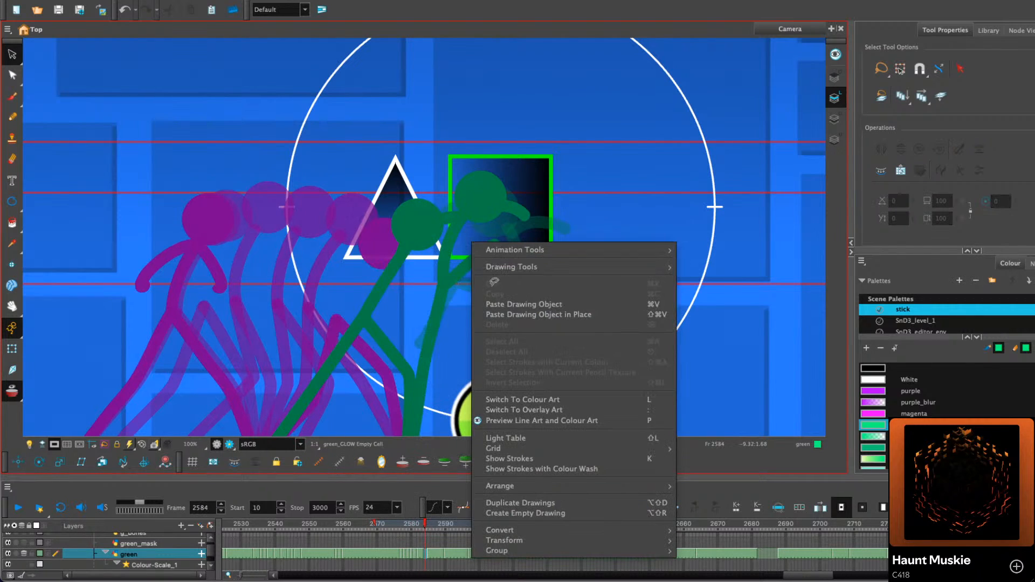
click(493, 303)
drag(402, 251, 408, 248)
Copy both legs from frame 2583 and paste them into frame 2584
drag(476, 233, 468, 184)
key(comma)
click(317, 327)
right_click(361, 301)
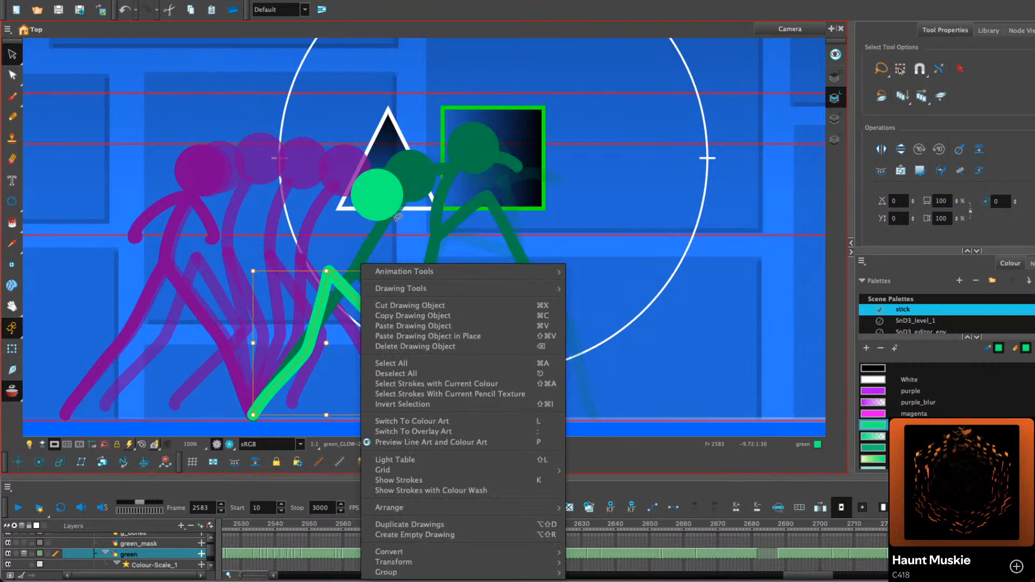
click(410, 316)
key(period)
right_click(446, 208)
click(475, 280)
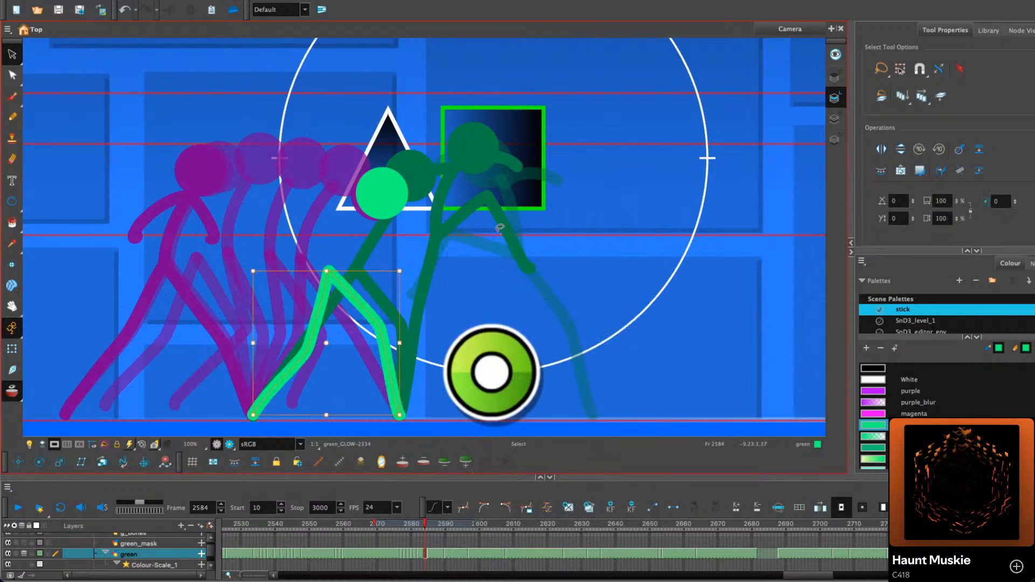
Reshape the pasted legs in frame 2584 so the hip joint sits slightly forward while both feet stay planted
click(363, 278)
drag(364, 271, 365, 263)
drag(329, 339, 320, 343)
click(313, 327)
mouse_move(286, 272)
mouse_down()
mouse_move(286, 263)
mouse_move(355, 267)
mouse_up()
shift+click(342, 274)
click(399, 240)
Compare frame 2584 with its neighbours and fine-tune the top of the legs at the hip
key(comma)
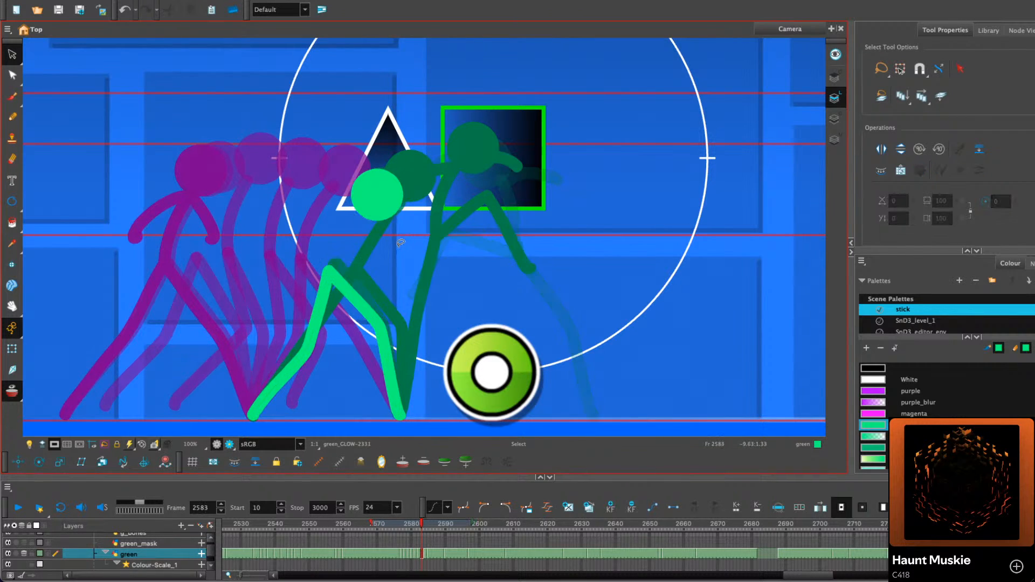
key(period)
key(period)
key(comma)
click(340, 273)
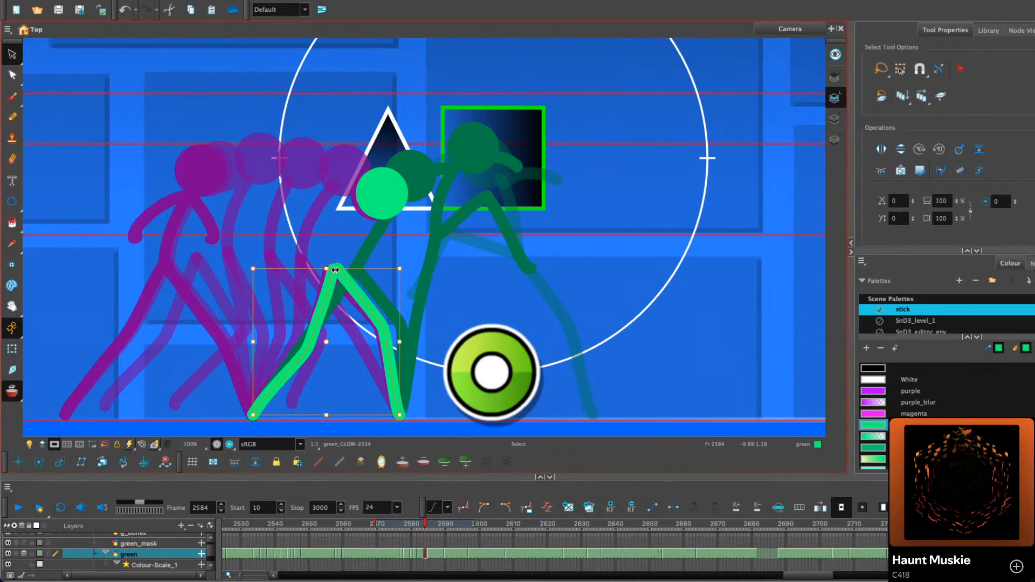
drag(337, 267, 337, 268)
Clear the extra held cells of the green layer just before the key pose at frame 2590
key(period)
key(period)
key(period)
key(period)
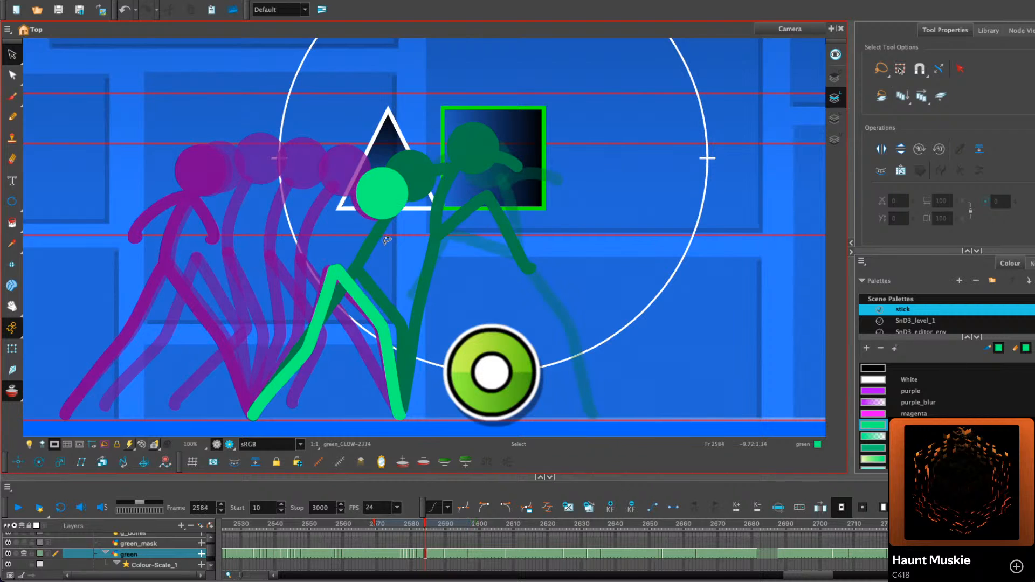
key(period)
key(period)
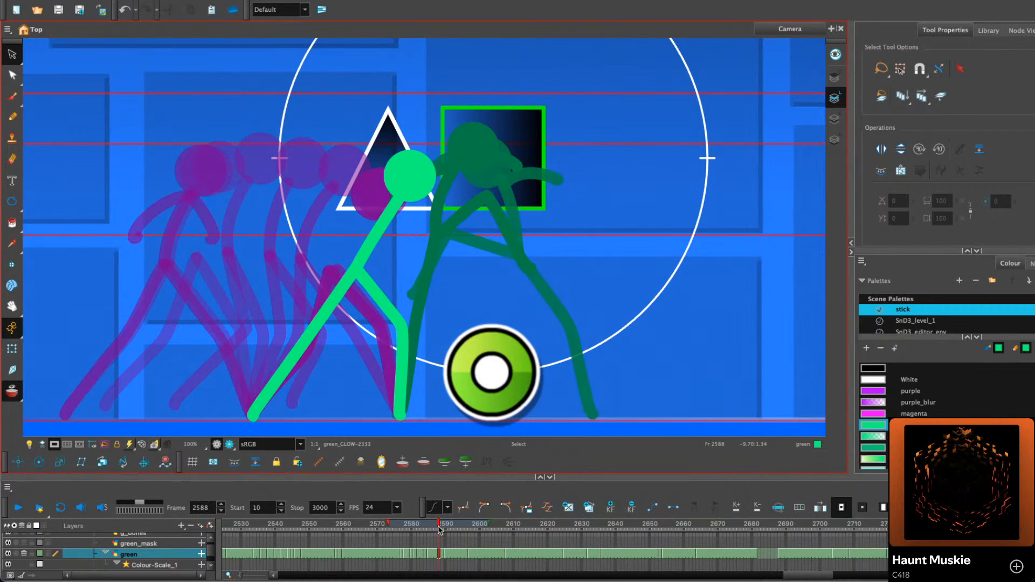
drag(442, 554, 437, 554)
key(Delete)
click(429, 555)
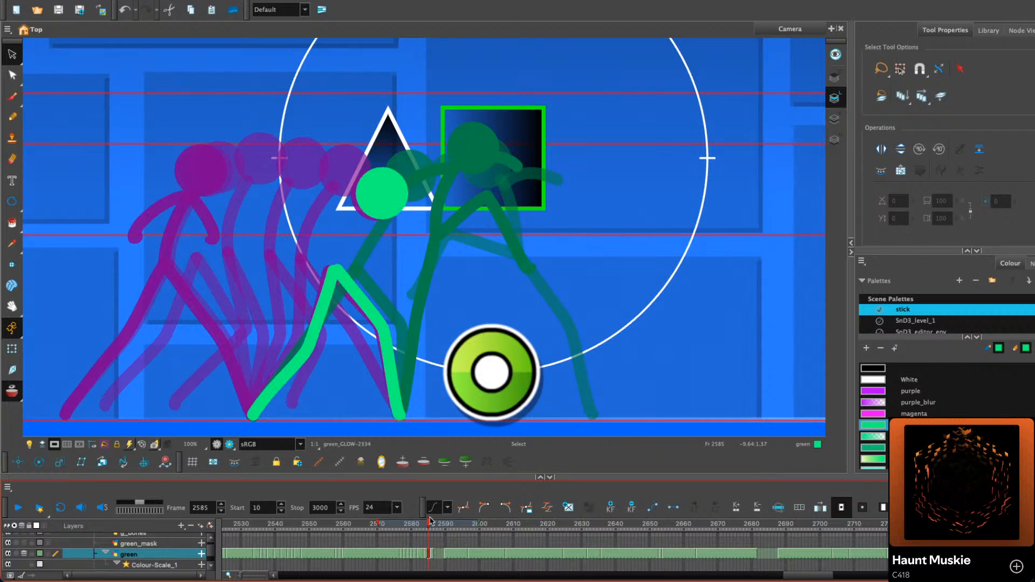
Play the animation from frame 2558 past the key pose at frame 2590 to review the walk's timing
drag(430, 524, 336, 525)
key(2)
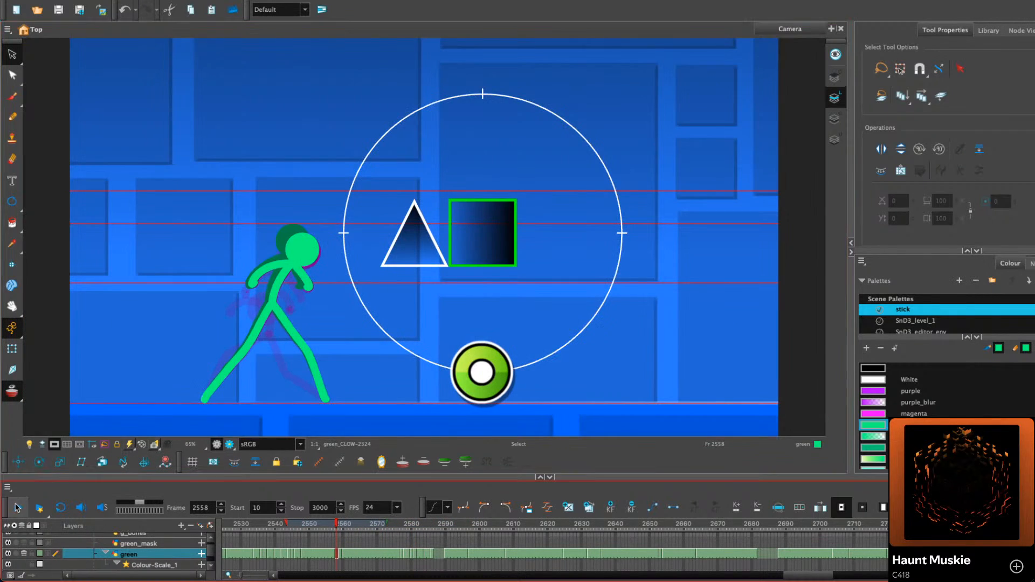
click(17, 507)
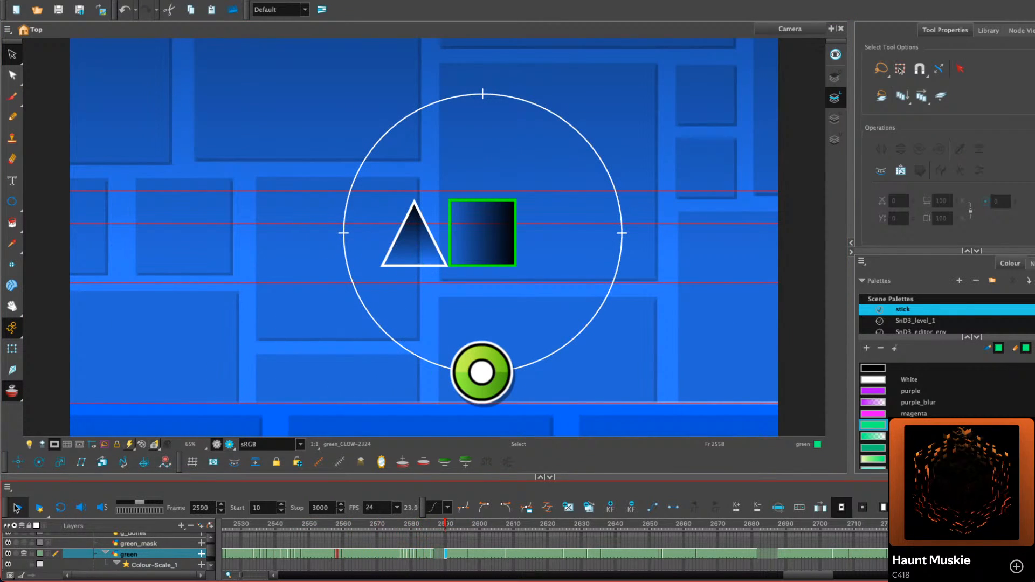
click(17, 508)
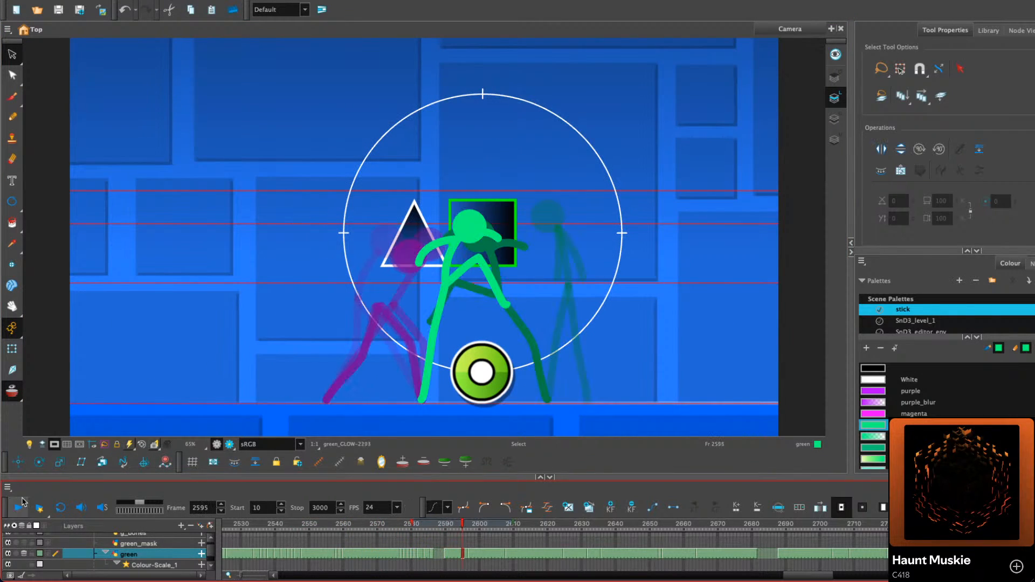
Draw the torso in frame 2582 as a backward-bowed curve from the hip joint up to the head, replacing a rejected first stroke
mouse_move(408, 525)
mouse_down()
mouse_move(395, 525)
mouse_move(416, 524)
mouse_up()
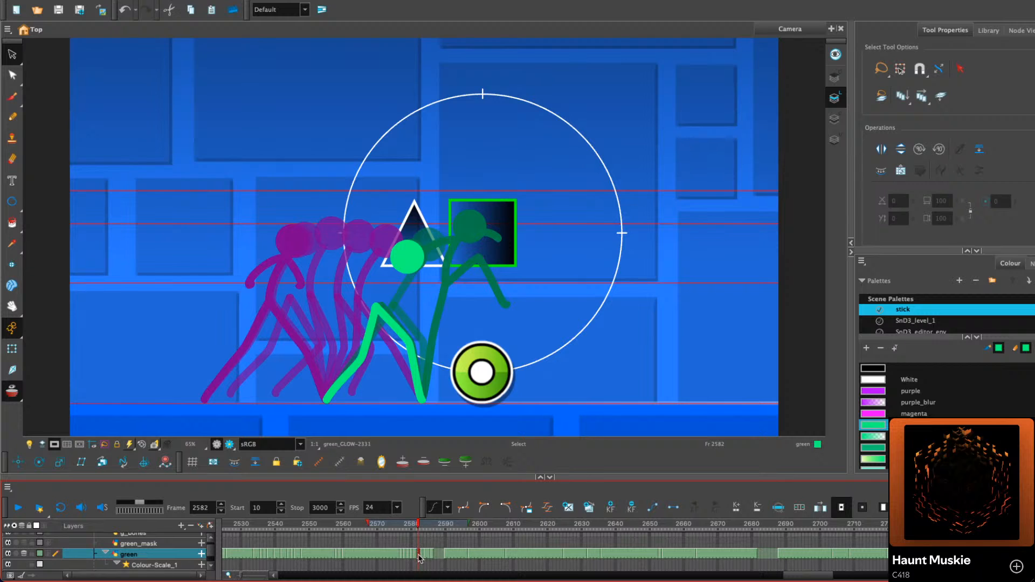
key(alt+x)
scroll(392, 294, up, 2)
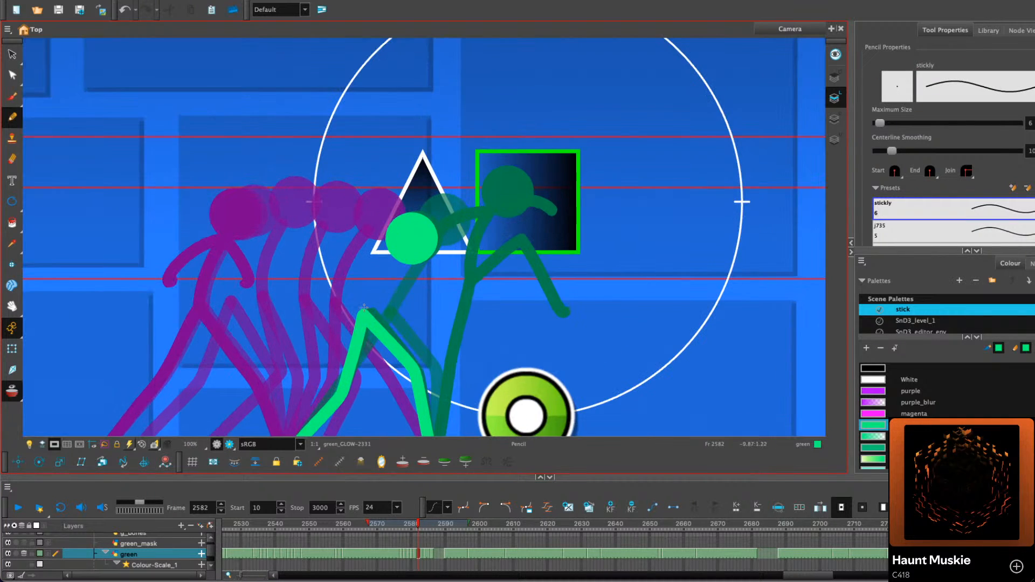
scroll(363, 310, up, 1)
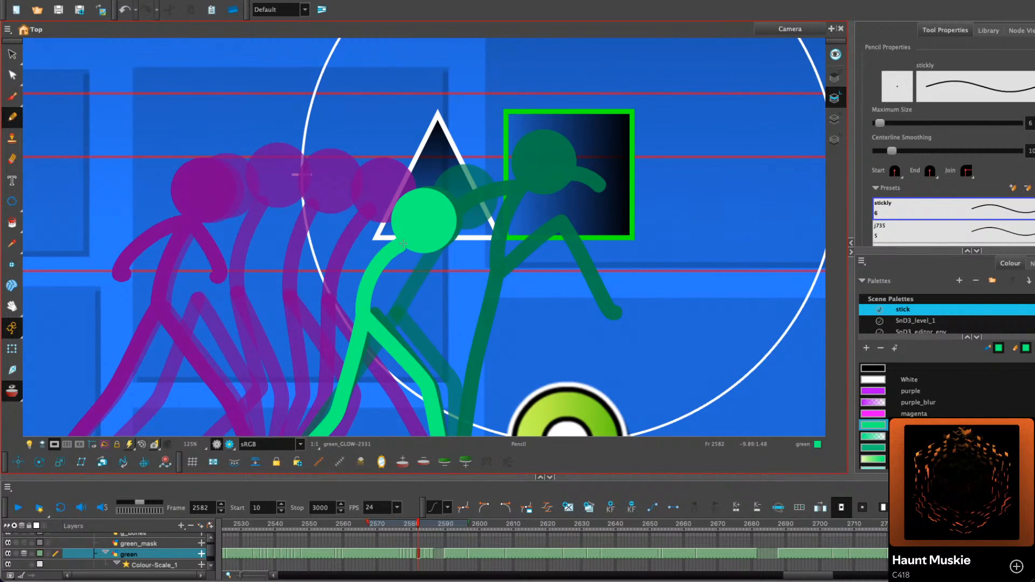
key(ctrl+z)
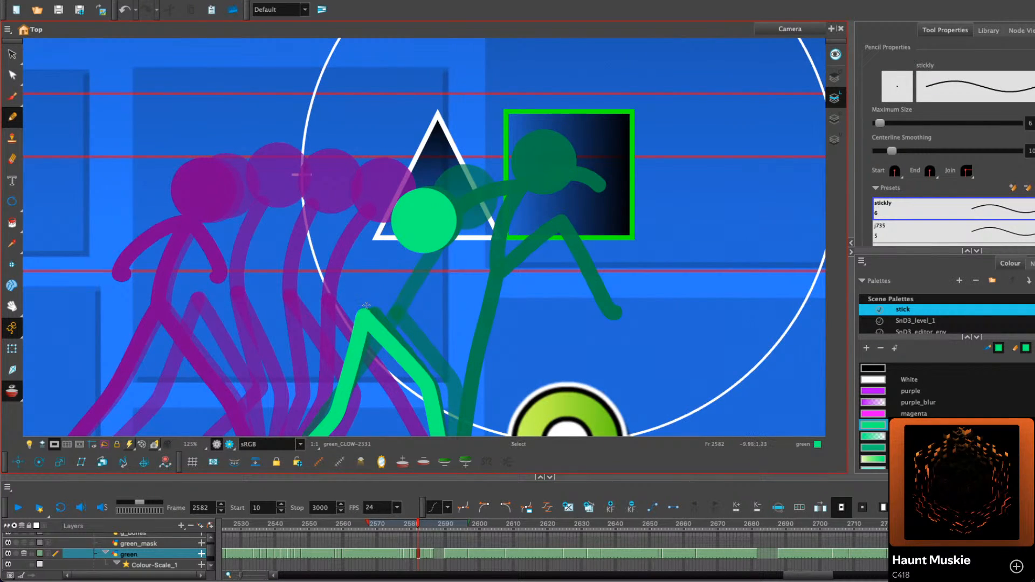
mouse_move(366, 308)
mouse_down()
mouse_move(366, 282)
mouse_move(404, 236)
mouse_up()
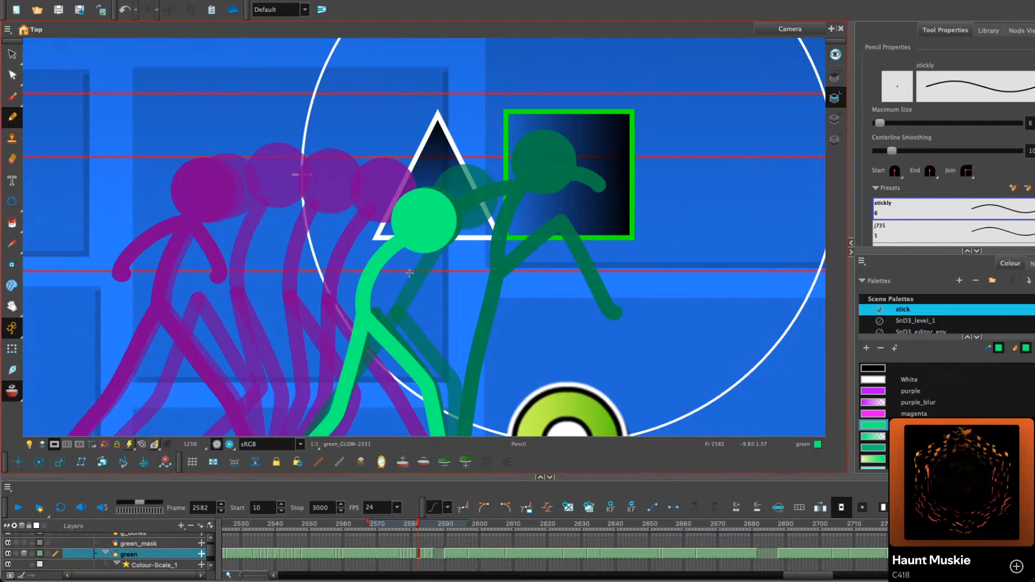
Draw the curved torso from hip to head in frame 2584 and compare the pose with its neighbouring frames
key(period)
key(period)
drag(373, 290, 409, 236)
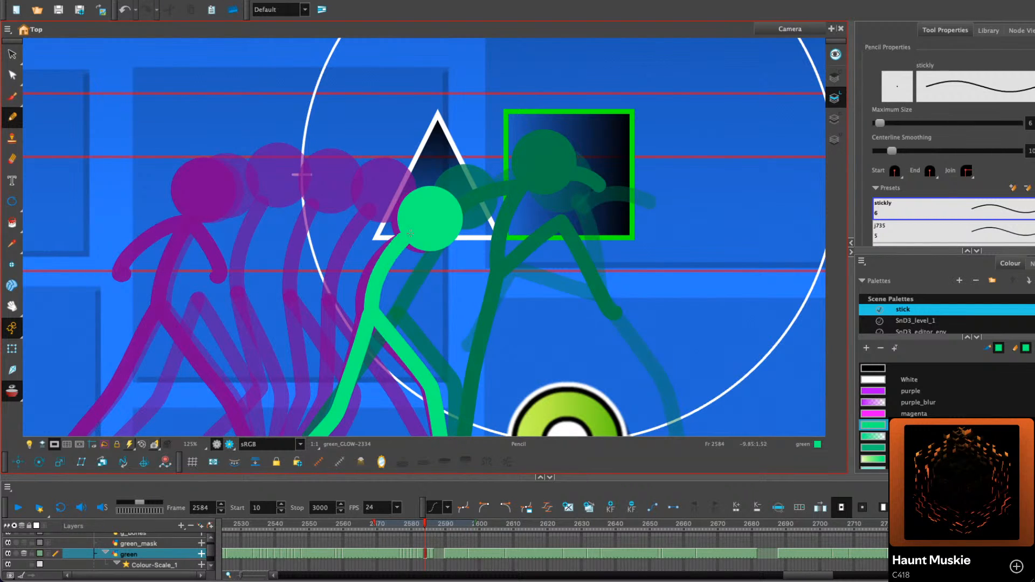
key(comma)
key(period)
key(period)
key(period)
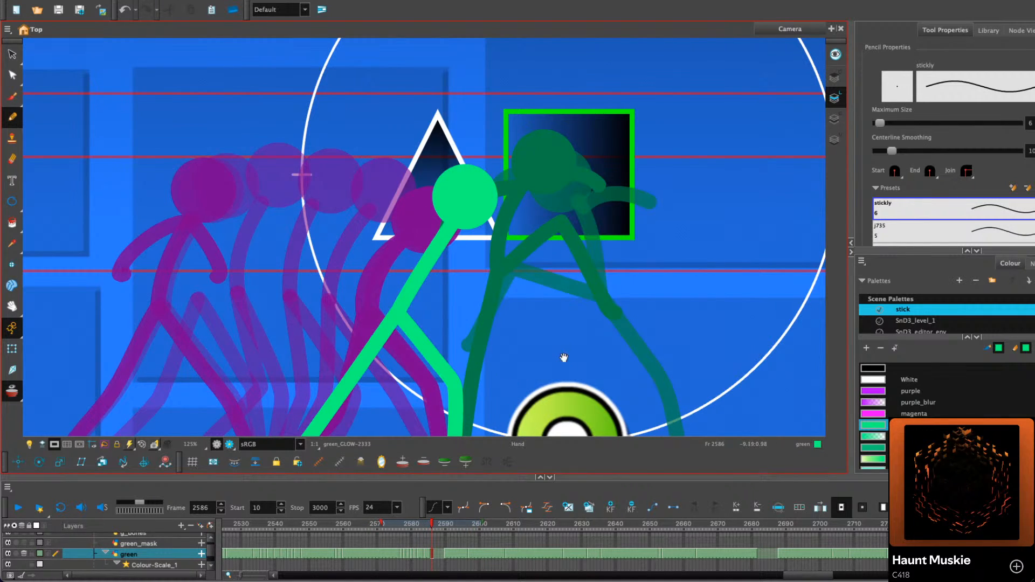
drag(564, 357, 486, 346)
Shorten the held poses of the green layer after frame 2582 to one frame each and play back the walk
click(419, 556)
key(minus)
drag(419, 525, 384, 524)
click(16, 507)
click(16, 507)
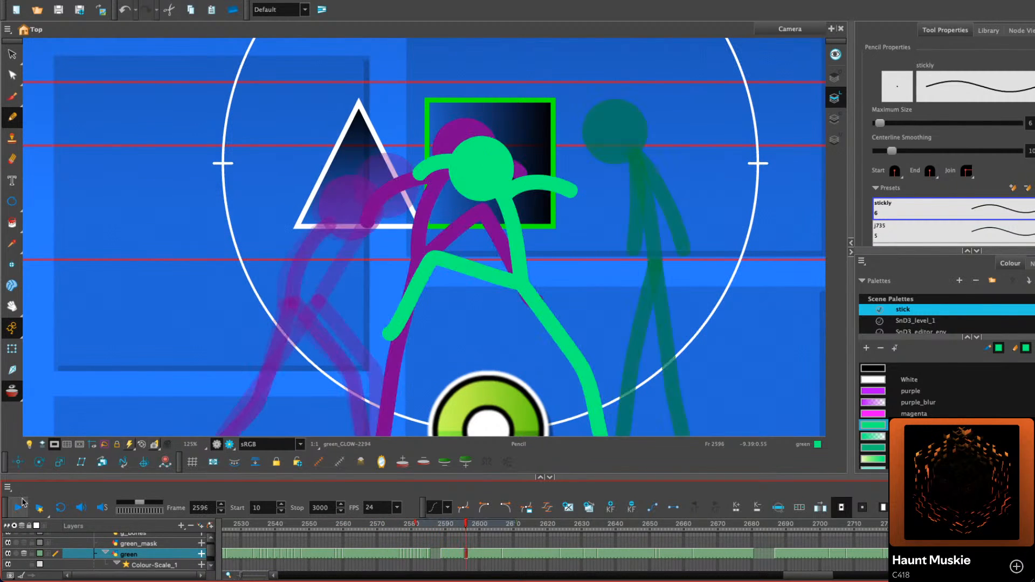
Shift the head slightly up and forward in frame 2584 and fit the straight torso to it
click(422, 525)
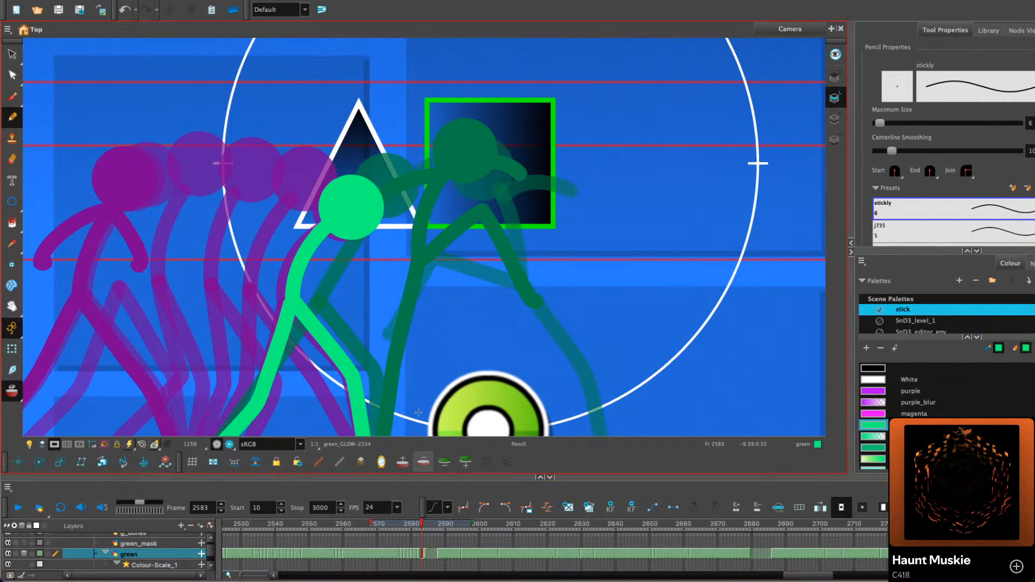
key(period)
click(13, 54)
mouse_move(384, 187)
mouse_down()
mouse_move(393, 179)
mouse_move(384, 201)
mouse_up()
click(354, 246)
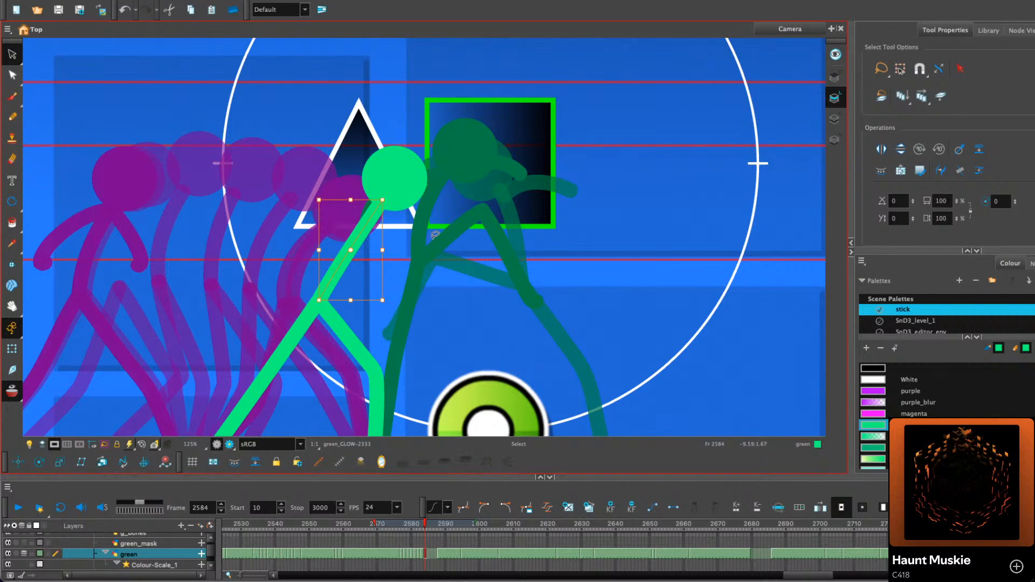
key(comma)
key(period)
Copy the head from frame 2584 into frame 2585 and place it further forward, just short of the key pose's head
right_click(418, 174)
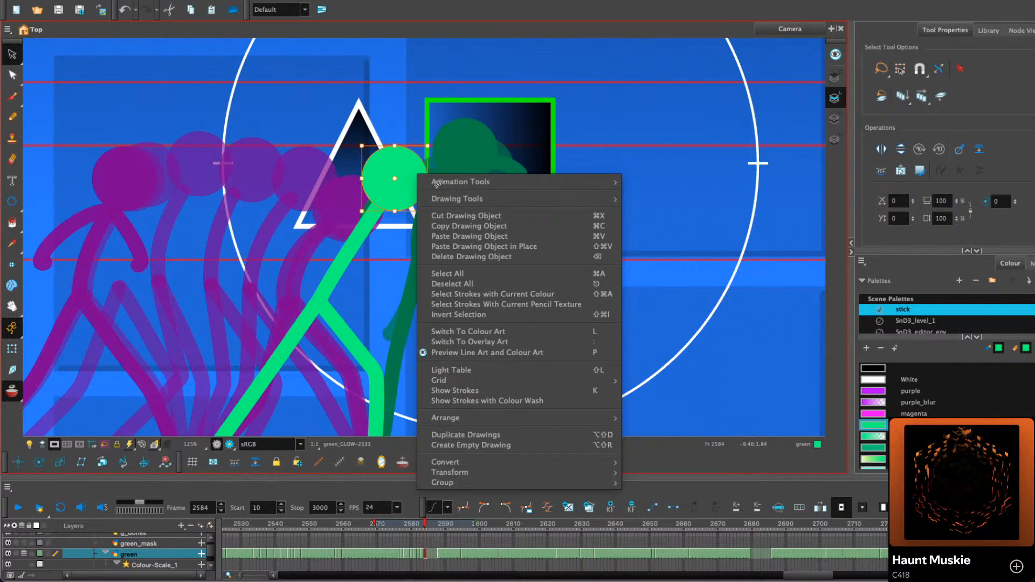
click(443, 225)
key(period)
right_click(469, 184)
right_click(468, 189)
click(503, 250)
drag(409, 189, 449, 169)
click(525, 146)
Narrow the onion skin around frame 2585 to the previous pose and the next key pose
drag(493, 243, 482, 149)
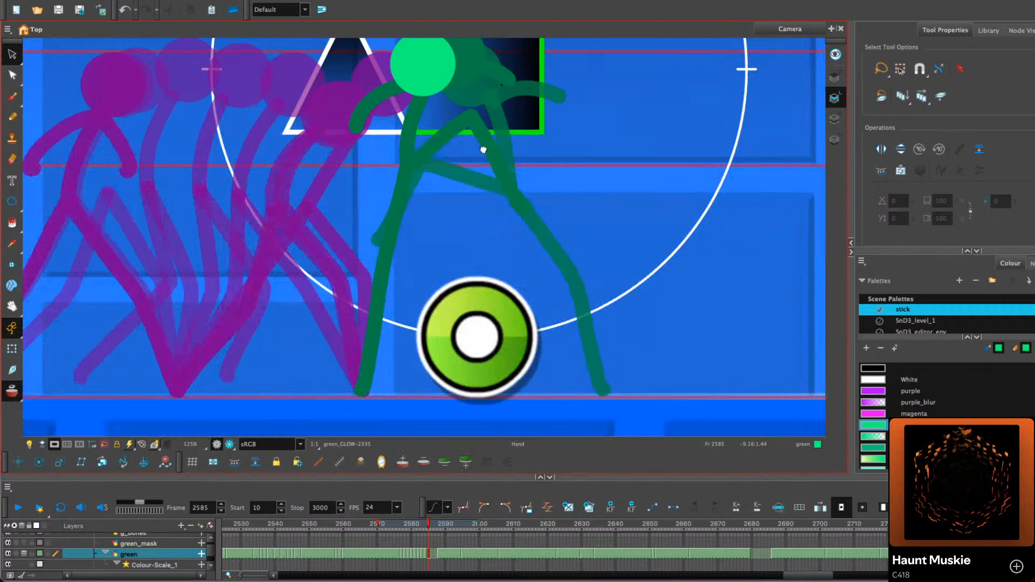
click(13, 117)
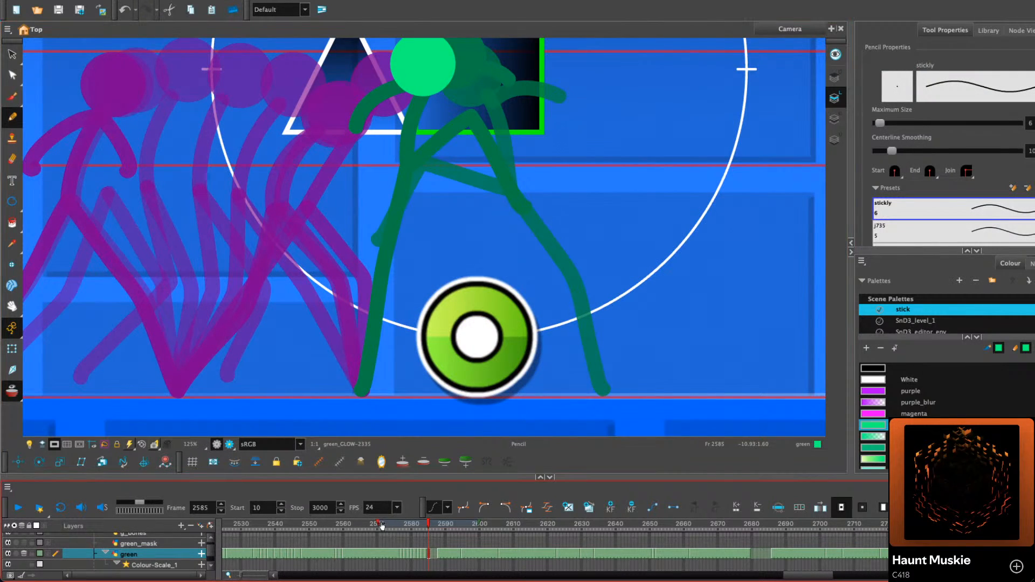
mouse_move(379, 524)
mouse_down()
mouse_move(483, 524)
mouse_move(436, 524)
mouse_up()
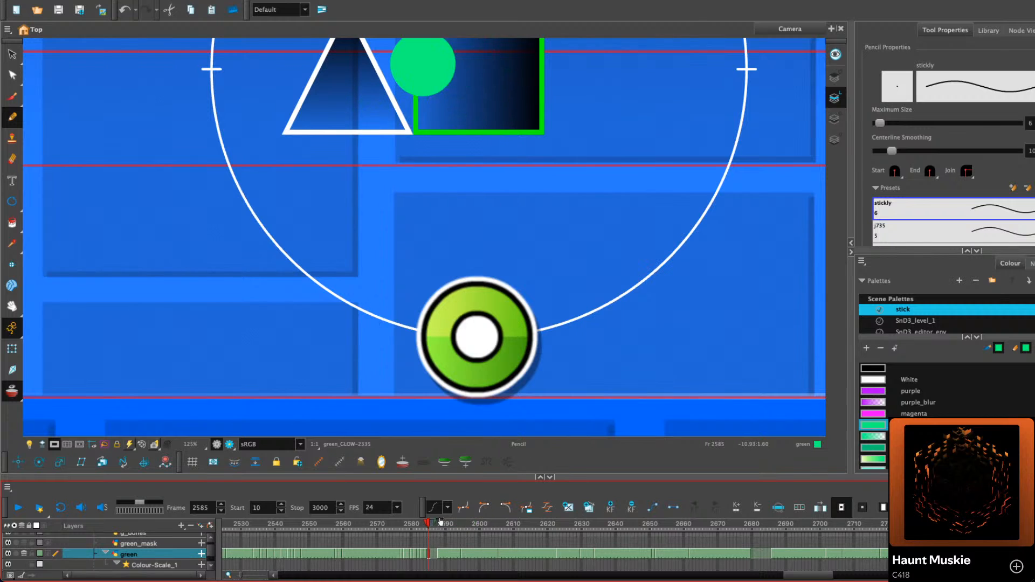
click(402, 462)
scroll(470, 249, down, 1)
drag(472, 239, 459, 262)
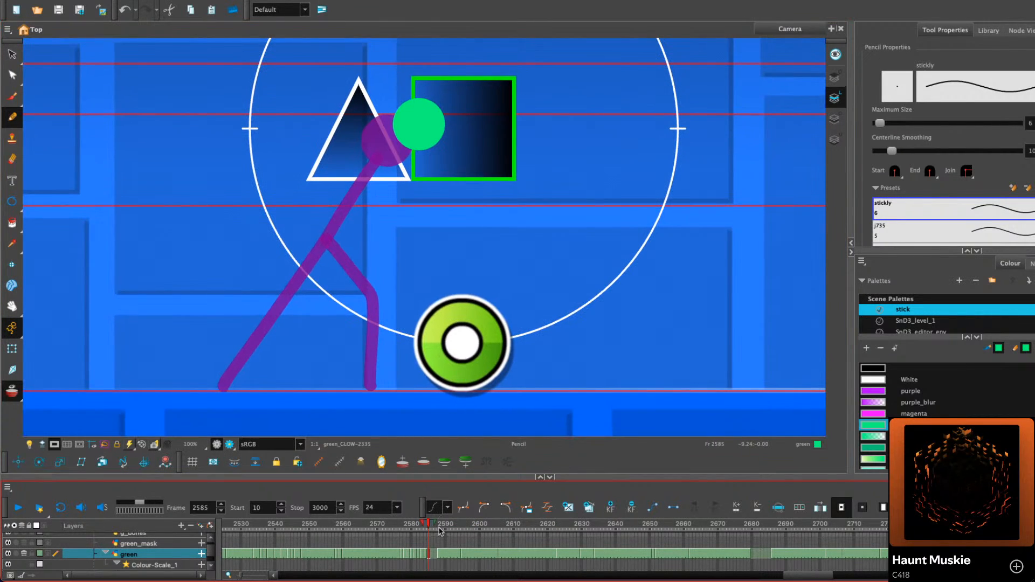
drag(435, 523, 444, 523)
Draw the curved torso, the planted leg and the raised leg with bent knee in frame 2585
scroll(380, 377, up, 1)
mouse_move(388, 363)
mouse_down()
mouse_move(395, 382)
mouse_move(381, 367)
mouse_move(373, 195)
mouse_move(457, 222)
mouse_move(360, 303)
mouse_move(345, 333)
mouse_move(353, 203)
mouse_move(402, 130)
mouse_up()
scroll(403, 132, down, 1)
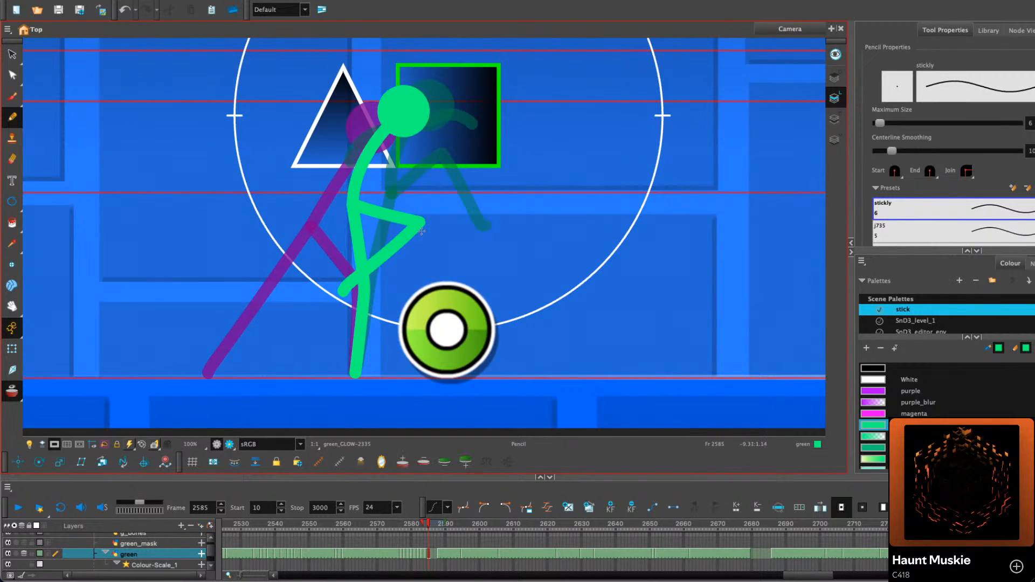
Close the empty cells after frame 2585 and place a copy of the key pose in frame 2586 for editing
key(period)
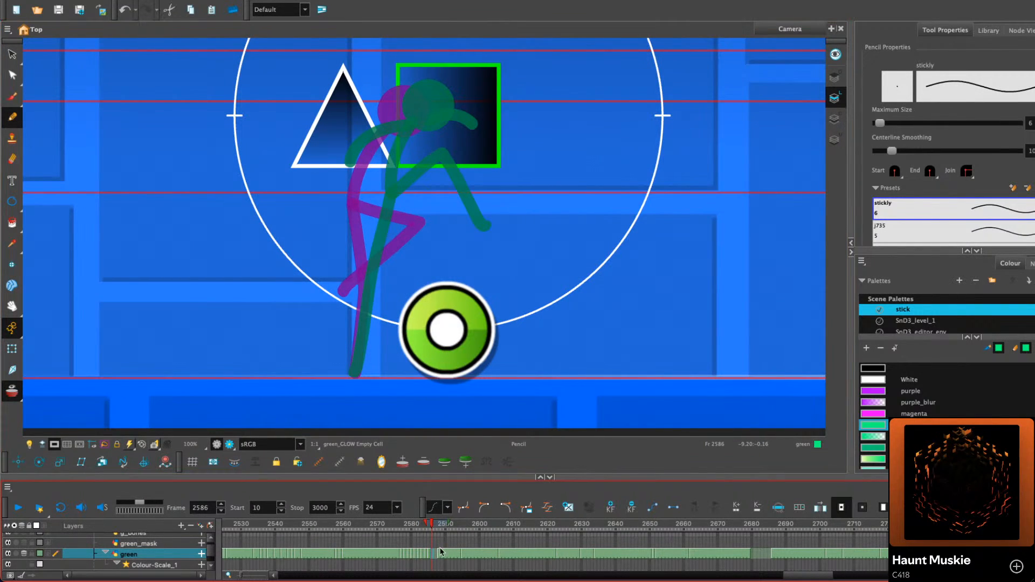
drag(439, 554, 432, 554)
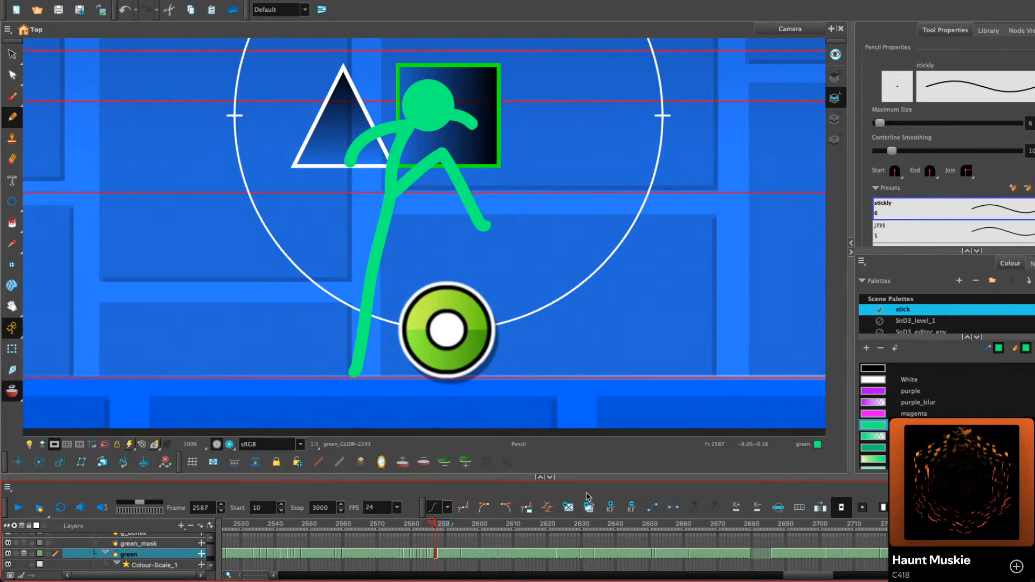
click(12, 53)
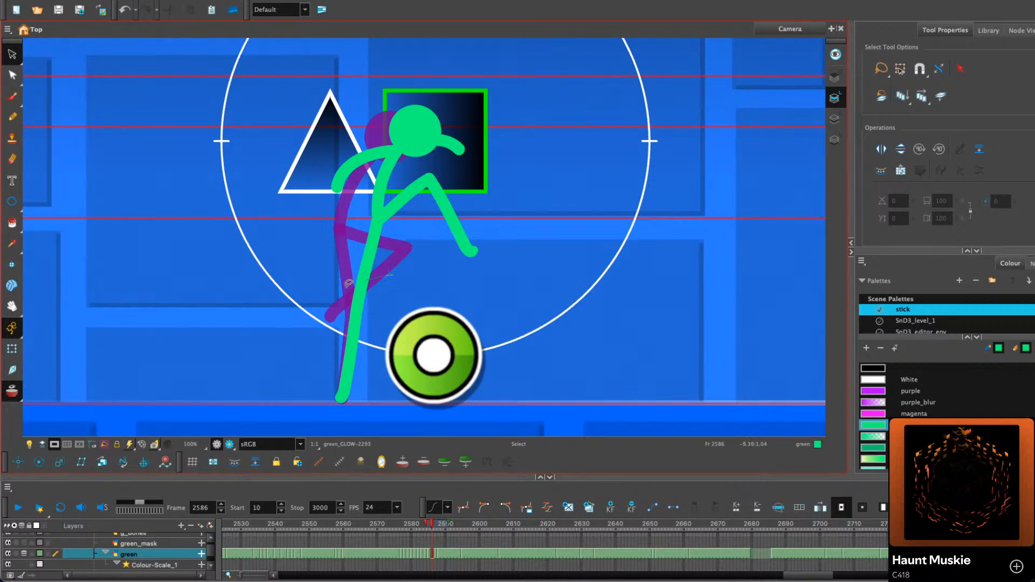
Lean the standing leg back at the hip in frame 2586, keeping its foot planted
click(352, 284)
drag(374, 309, 362, 309)
scroll(358, 225, up, 5)
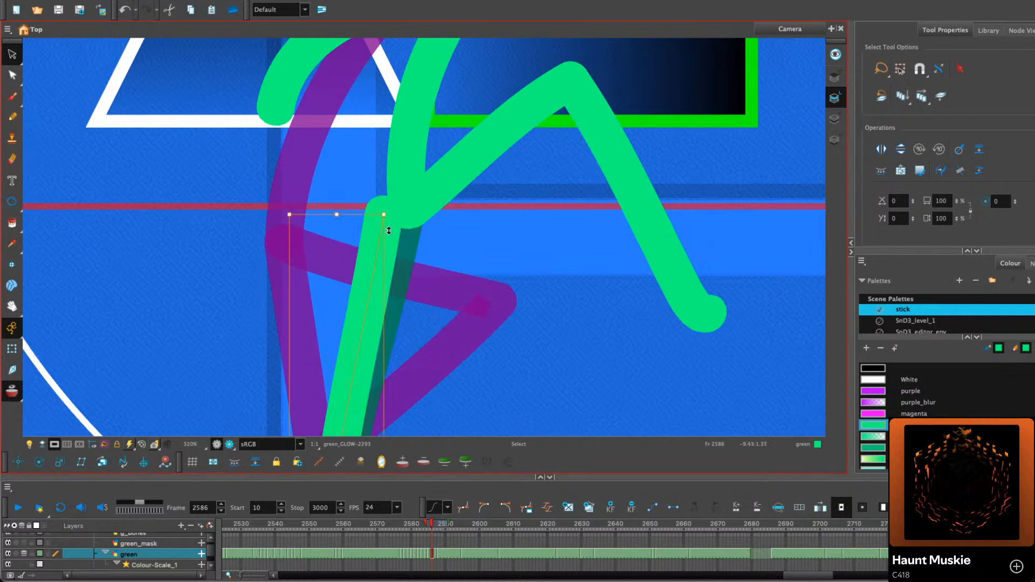
drag(510, 219, 443, 287)
scroll(443, 287, down, 1)
Move the raised leg back to the new hip in frame 2586 and reshape it with a lower knee and foot
drag(589, 238, 501, 317)
drag(540, 180, 551, 181)
drag(598, 237, 598, 257)
drag(605, 365, 598, 370)
drag(561, 368, 551, 370)
drag(541, 273, 521, 283)
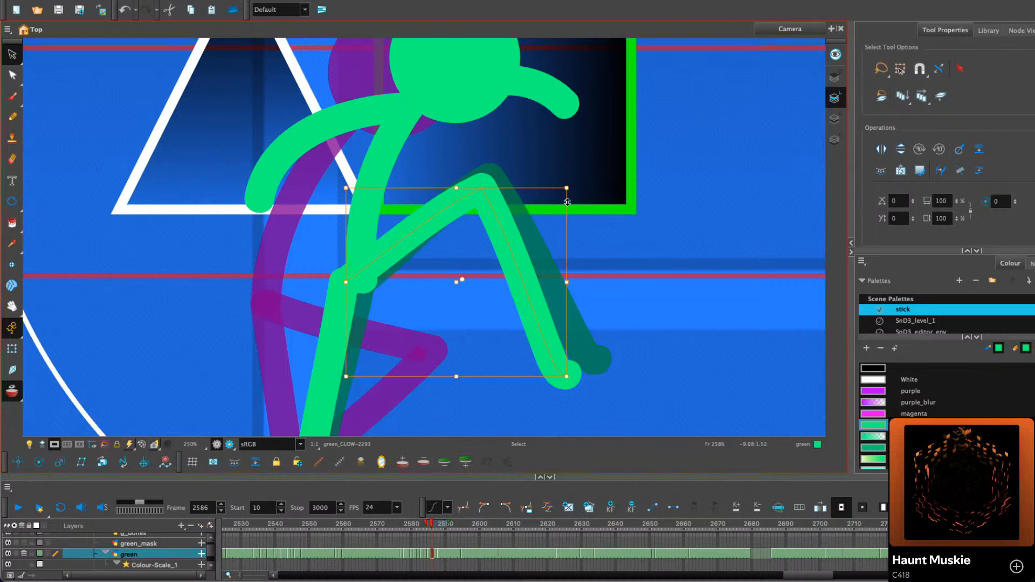
drag(573, 191, 576, 196)
drag(516, 241, 508, 254)
Shift the head and torso slightly back in frame 2586 so the torso meets the moved hip
scroll(523, 225, down, 1)
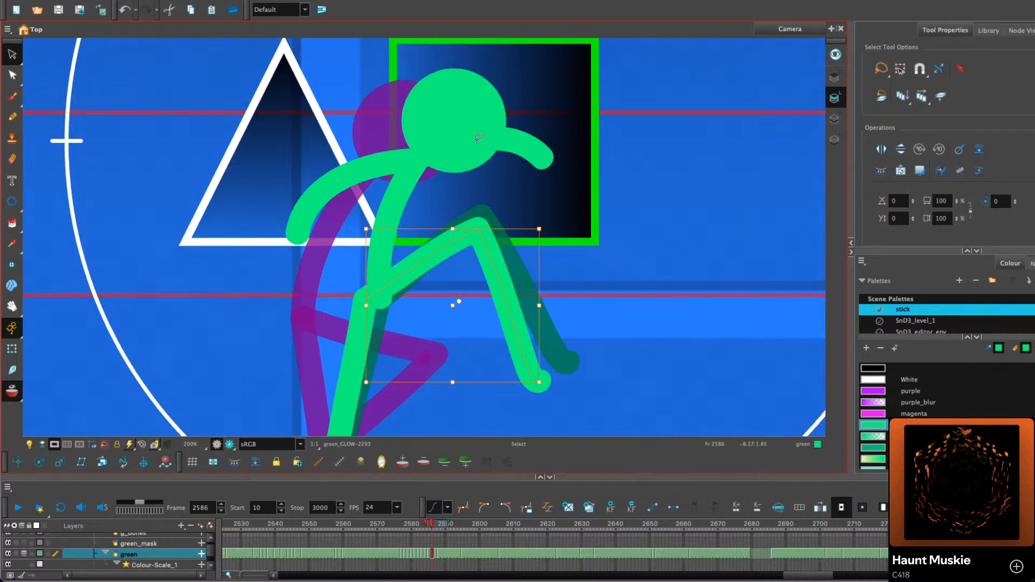
drag(477, 116, 468, 118)
click(398, 233)
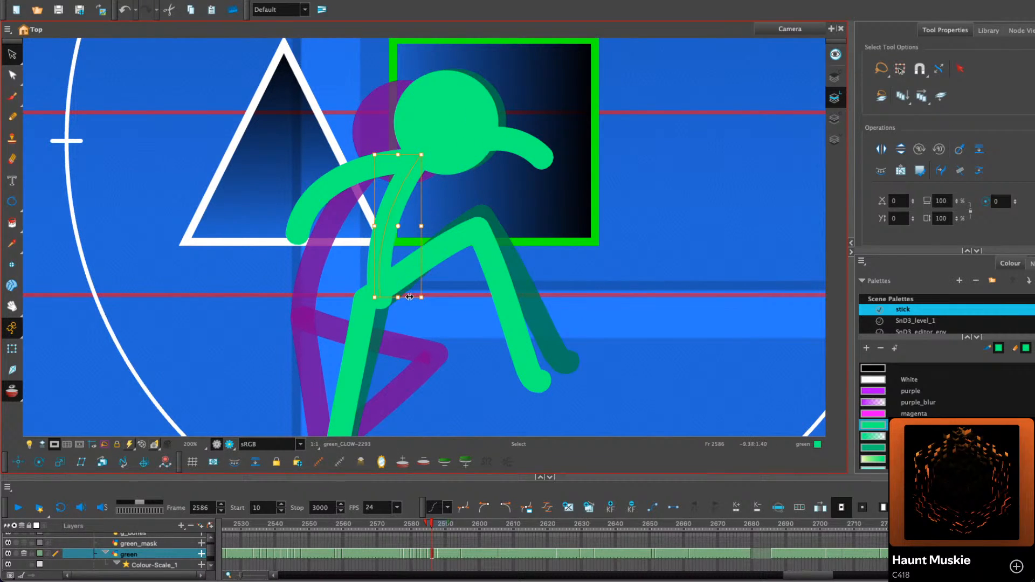
drag(394, 235, 386, 235)
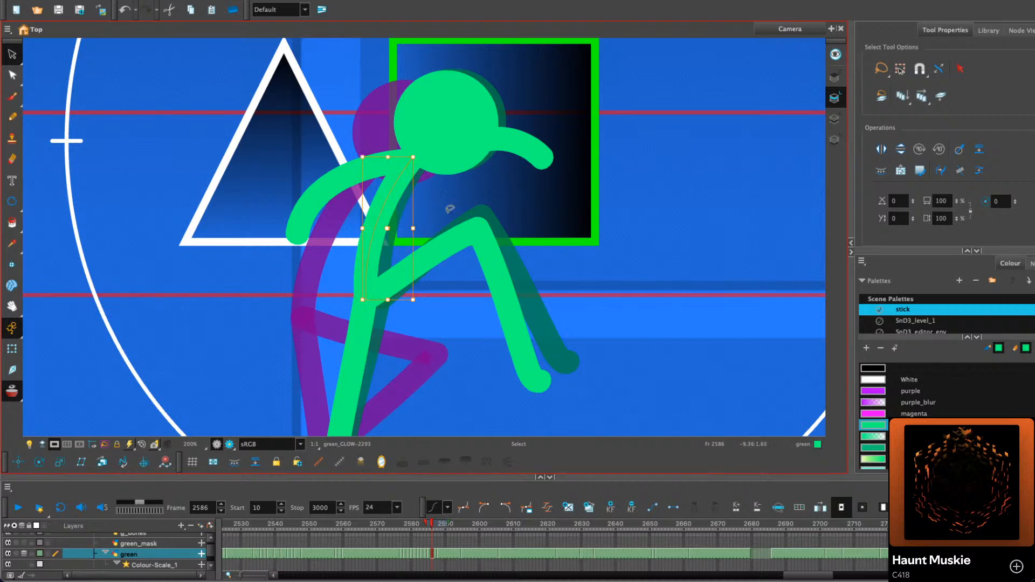
Delete both arm strokes of the green stick figure on frame 2586
click(452, 208)
click(539, 143)
key(Delete)
click(330, 194)
key(Delete)
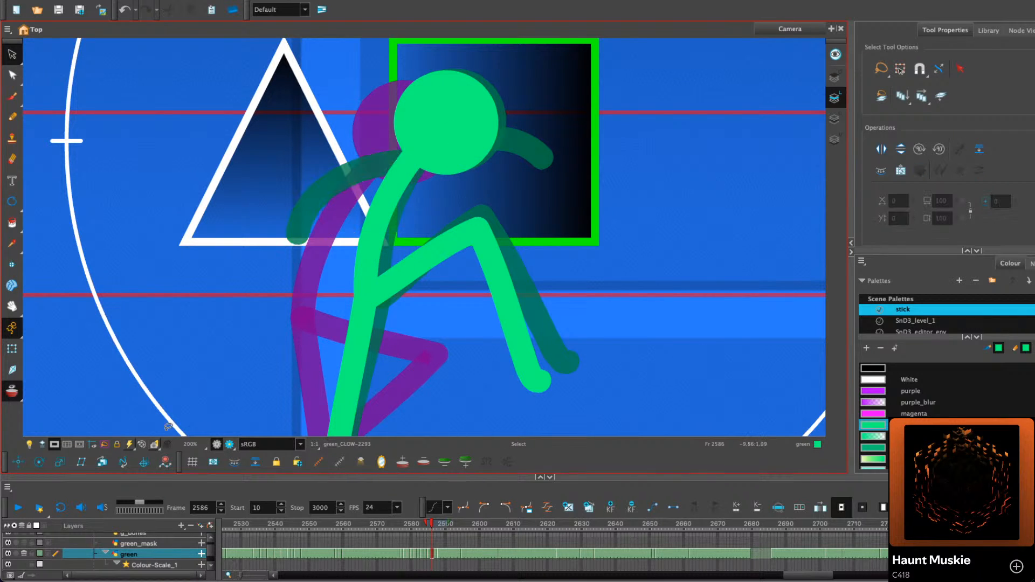
Show the whole scene and examine the green figure's step frame by frame through frame 2596
click(142, 444)
key(comma)
key(comma)
key(period)
key(period)
key(period)
key(period)
key(period)
key(period)
key(period)
key(period)
key(period)
key(period)
key(period)
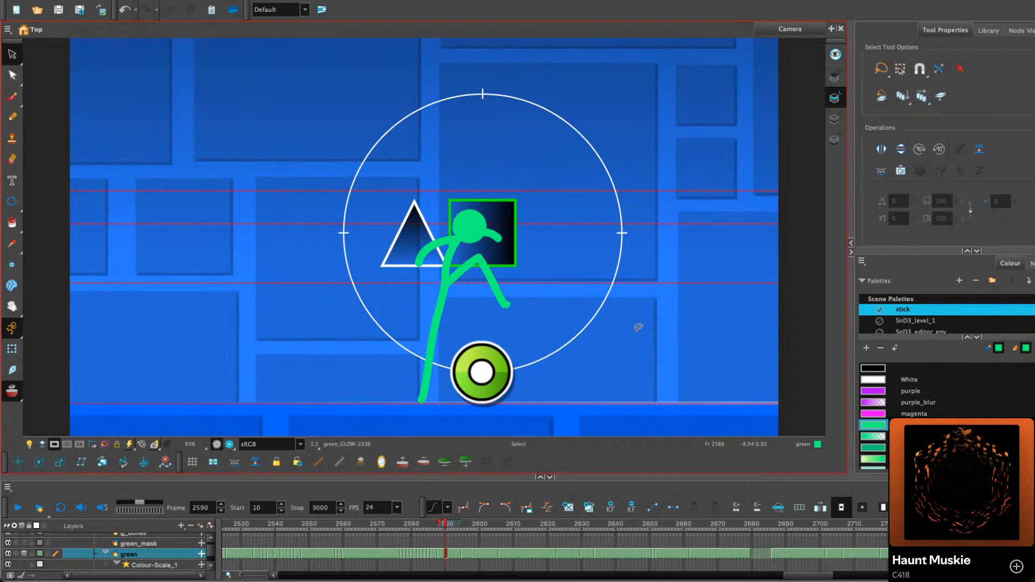
key(period)
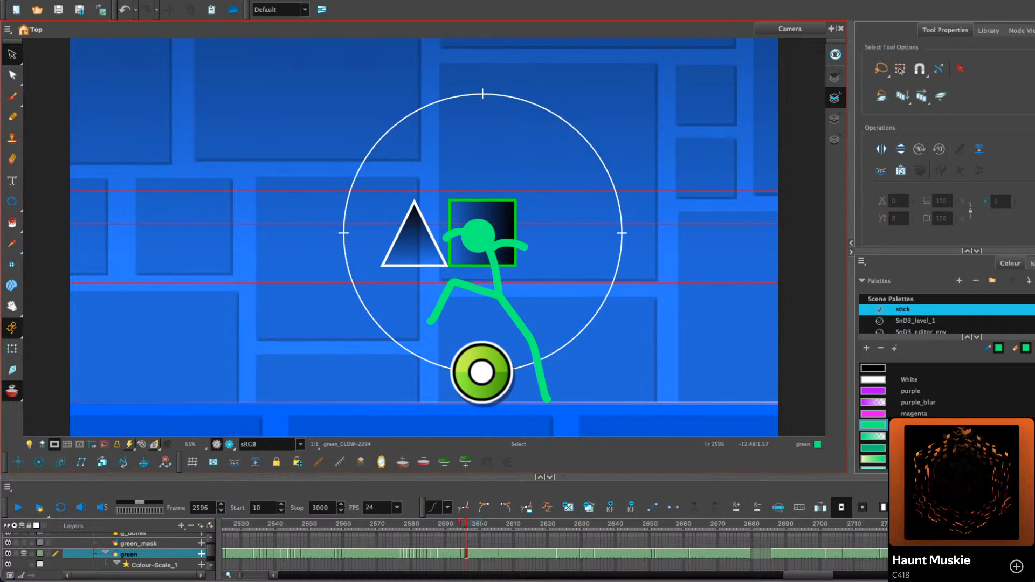
Play back the walk from frame 2566 and again from frame 2580 to check its timing
drag(476, 523, 394, 525)
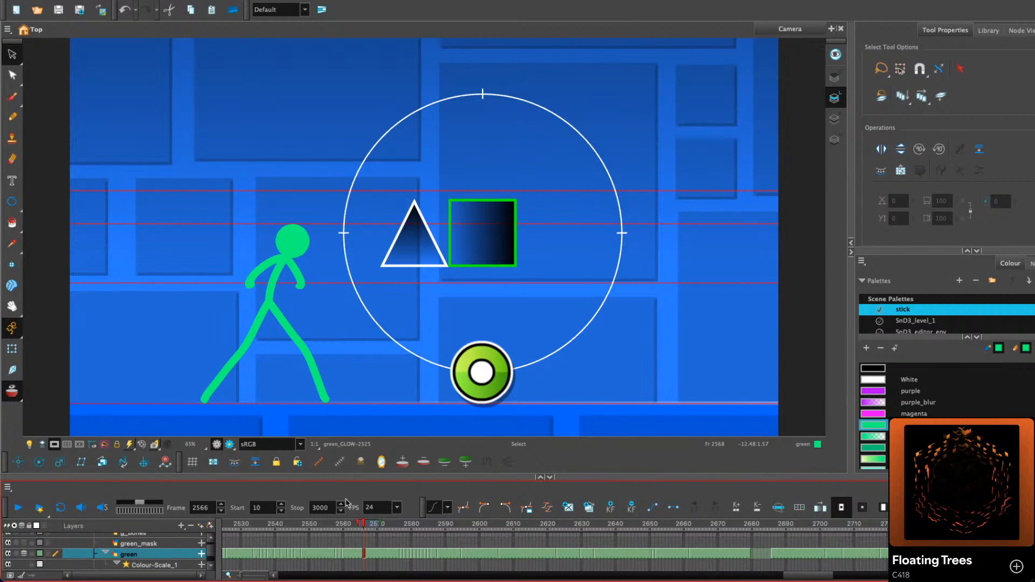
click(18, 508)
click(18, 507)
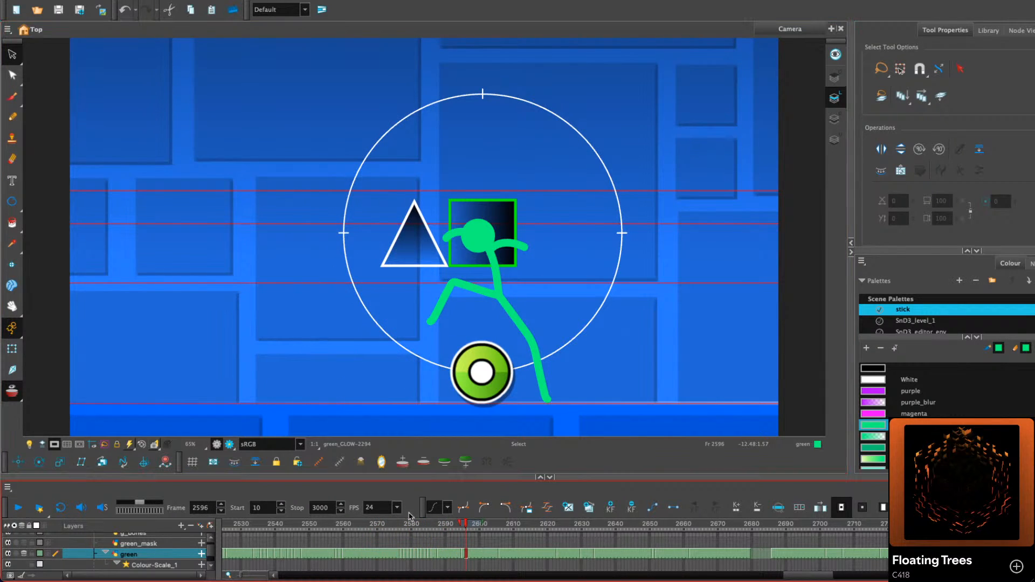
mouse_move(412, 523)
mouse_down()
mouse_move(403, 523)
mouse_move(415, 523)
mouse_up()
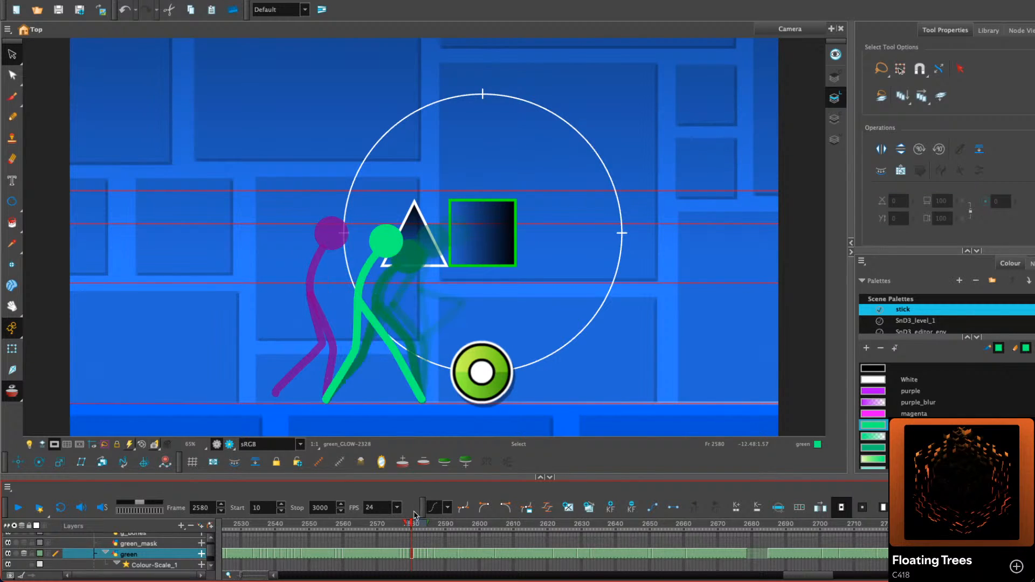
click(19, 508)
click(19, 509)
mouse_move(402, 523)
mouse_down()
mouse_move(412, 523)
mouse_move(401, 523)
mouse_up()
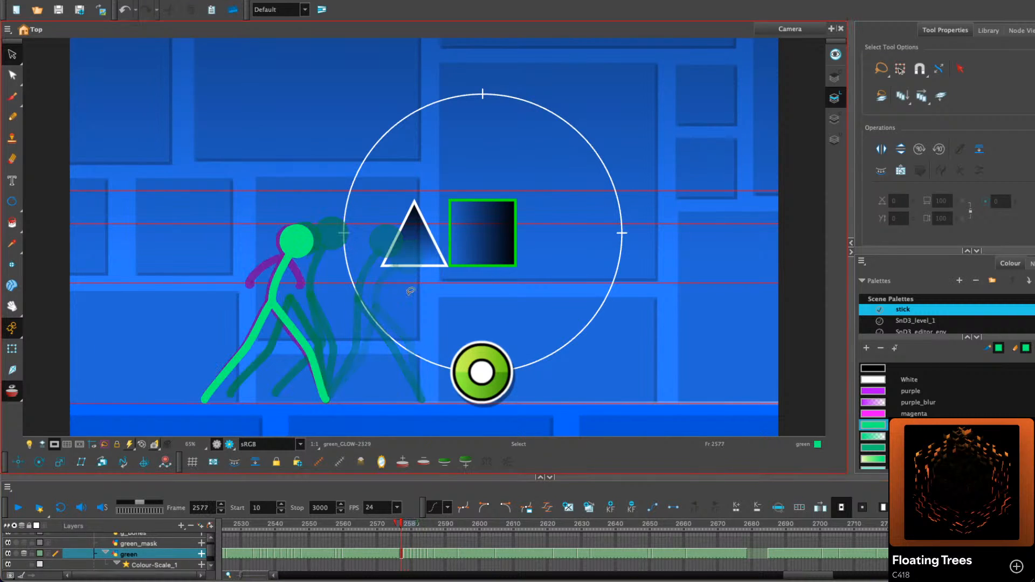
Nudge the green figure's head slightly forward on frame 2579
key(period)
key(period)
click(341, 230)
drag(340, 230, 344, 232)
click(395, 211)
key(comma)
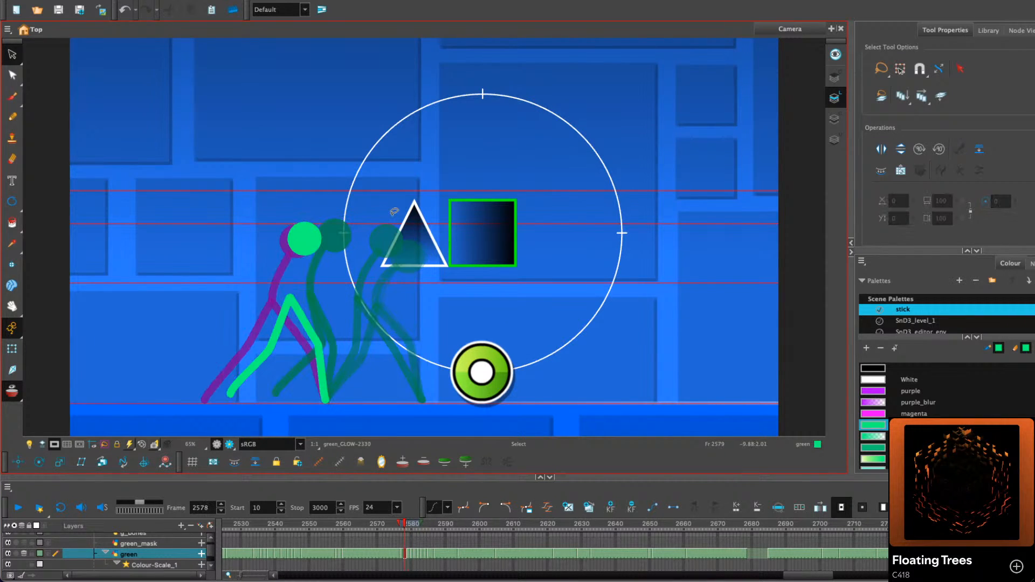
Flip back and forth through frames 2578 to 2588 to compare the body and leg poses
key(period)
key(period)
key(period)
key(period)
key(period)
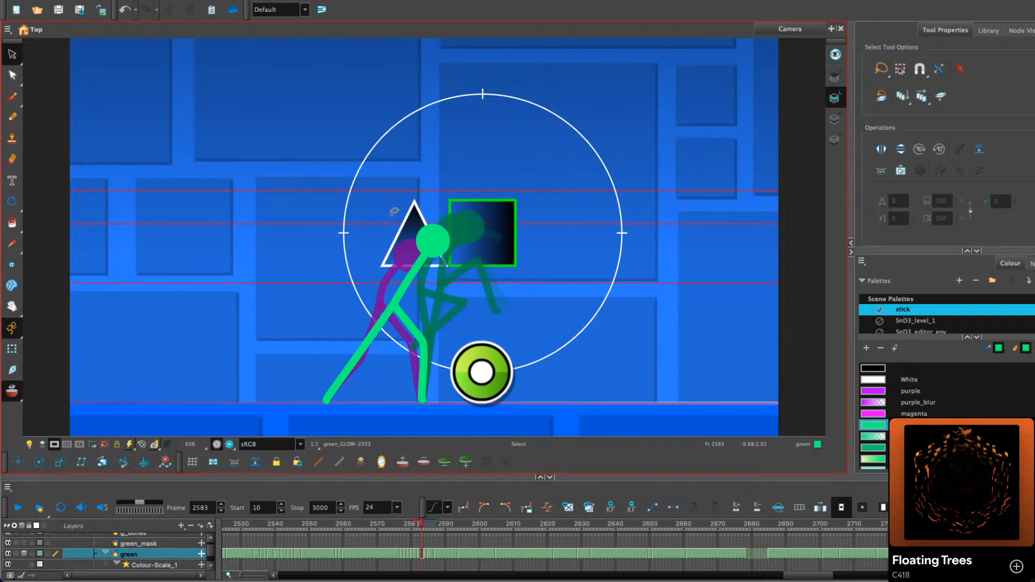
key(comma)
key(period)
key(comma)
key(period)
key(comma)
key(period)
key(period)
key(period)
key(comma)
key(comma)
key(comma)
key(period)
key(period)
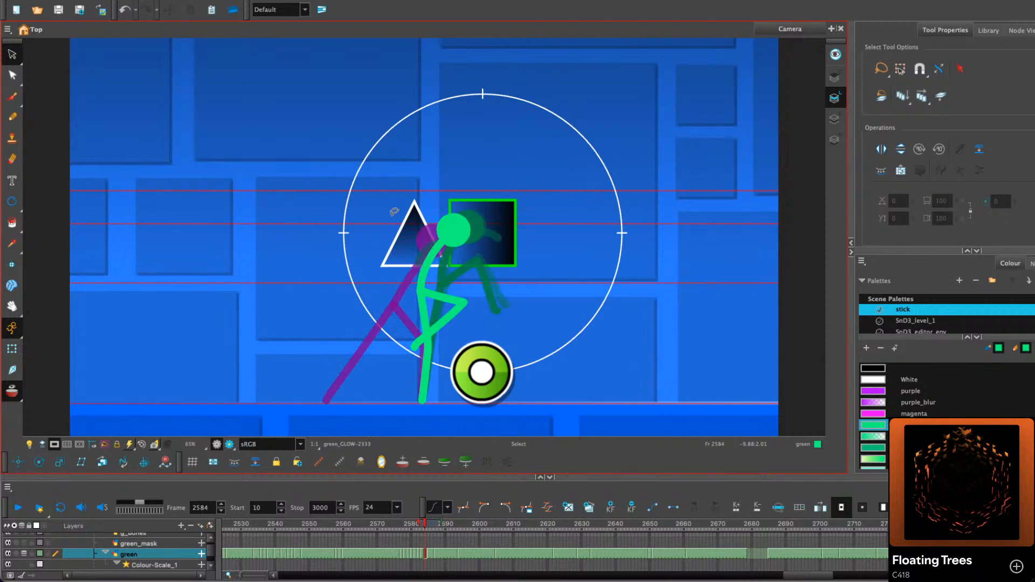
key(period)
key(period)
key(period)
key(period)
key(period)
key(comma)
key(comma)
key(comma)
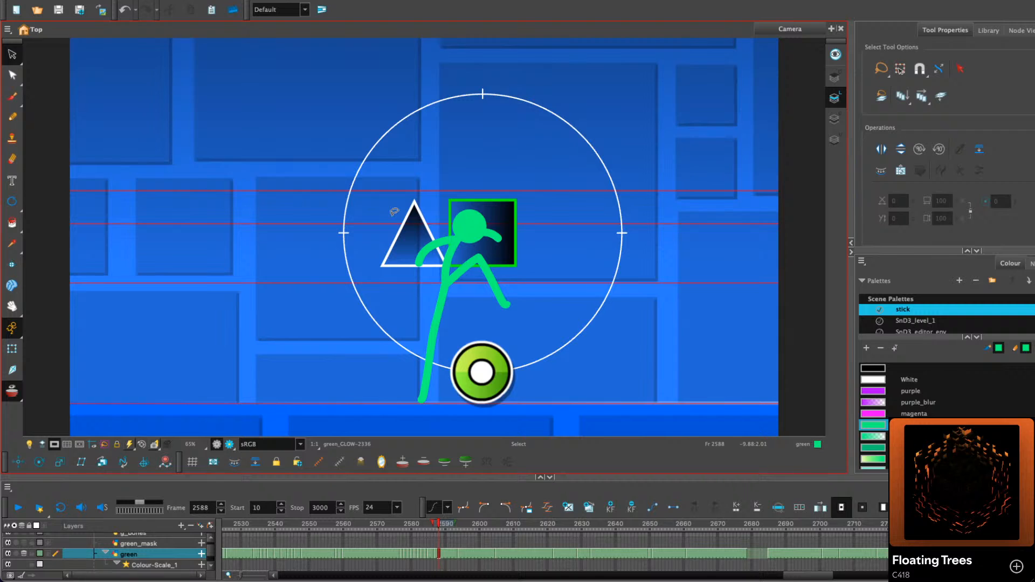
key(period)
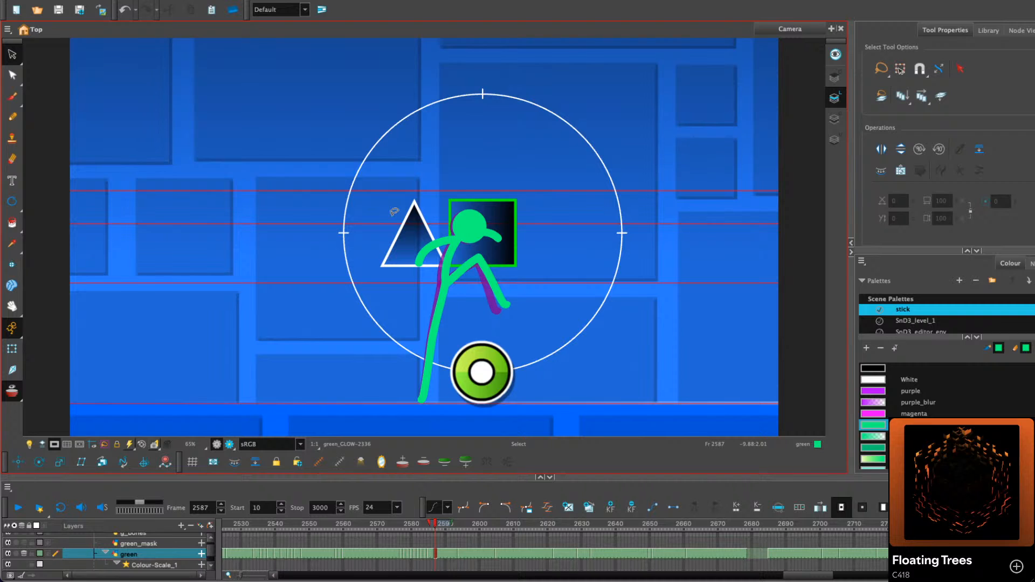
Step backward from frame 2587 to the start of the stride and examine the poses around frames 2577 to 2579
click(435, 524)
key(comma)
key(comma)
key(comma)
key(comma)
key(comma)
key(comma)
key(comma)
key(comma)
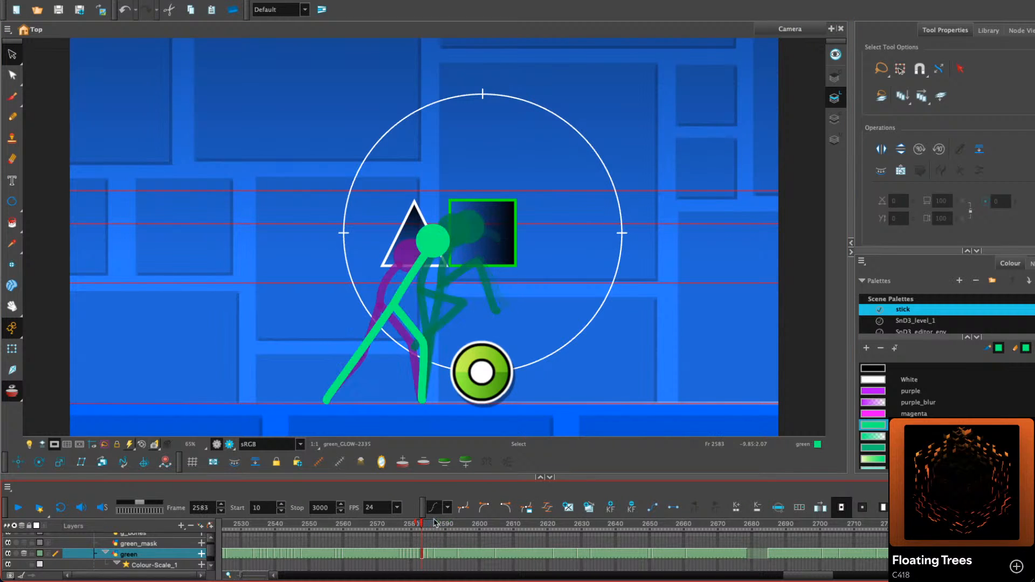
key(comma)
key(comma)
key(comma)
key(comma)
key(period)
key(period)
key(period)
key(period)
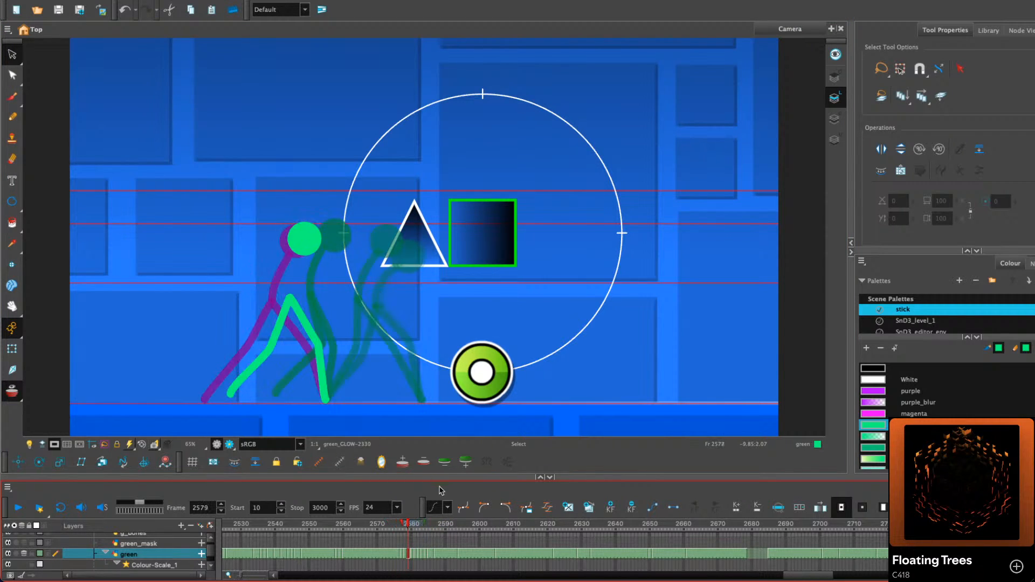
key(comma)
key(comma)
key(comma)
key(period)
Try drawing the torso between the head and legs on frame 2578 with the Pencil, and undo the attempts
click(13, 118)
key(period)
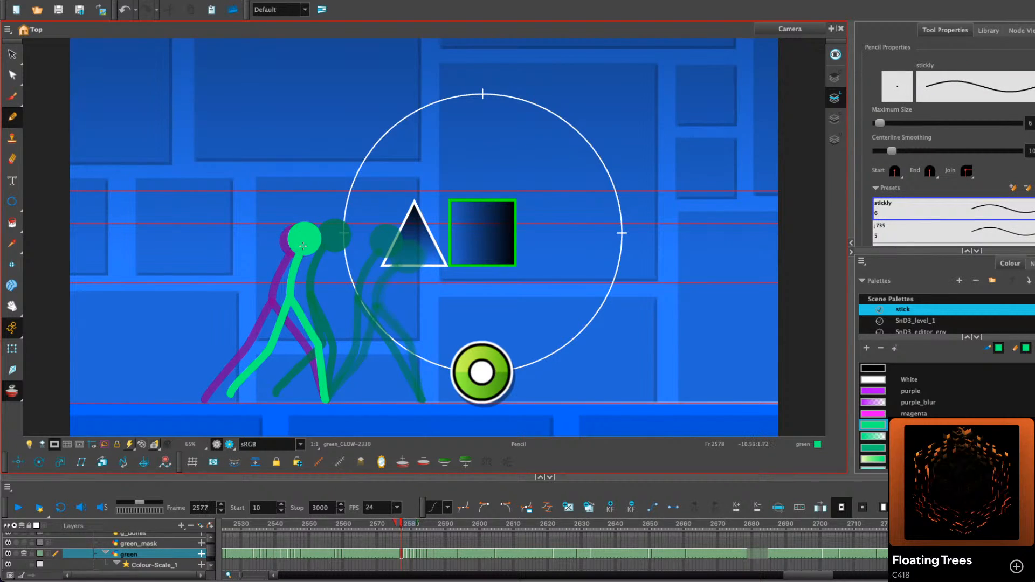
key(ctrl+z)
key(period)
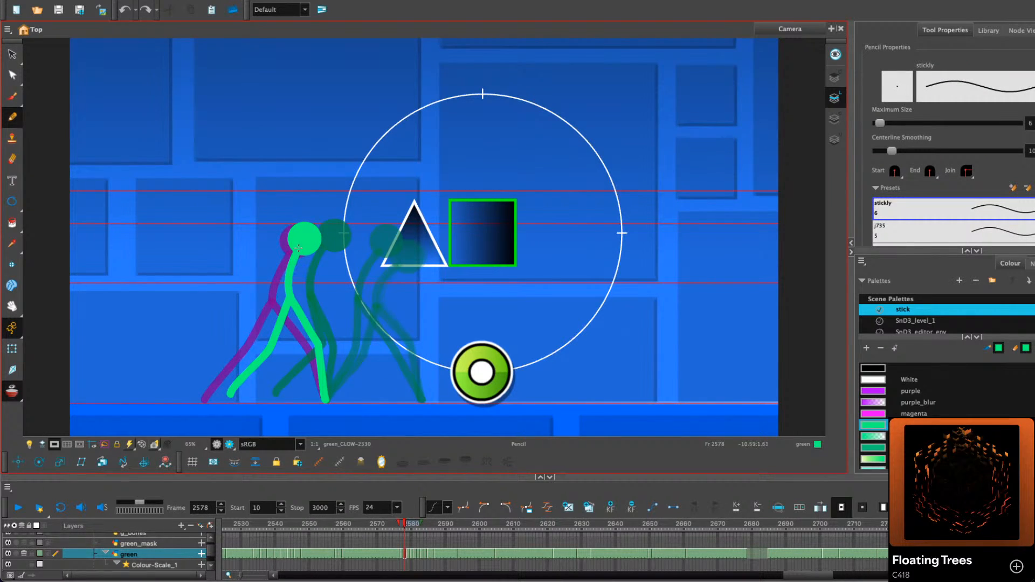
key(ctrl+z)
Move the green figure's head slightly up and forward on frame 2578
click(12, 55)
mouse_move(305, 239)
mouse_down()
mouse_move(330, 241)
mouse_move(319, 273)
mouse_up()
click(356, 238)
Nudge the head slightly upward and adjust the torso line on frame 2579
key(period)
click(325, 269)
drag(341, 238, 342, 234)
click(319, 253)
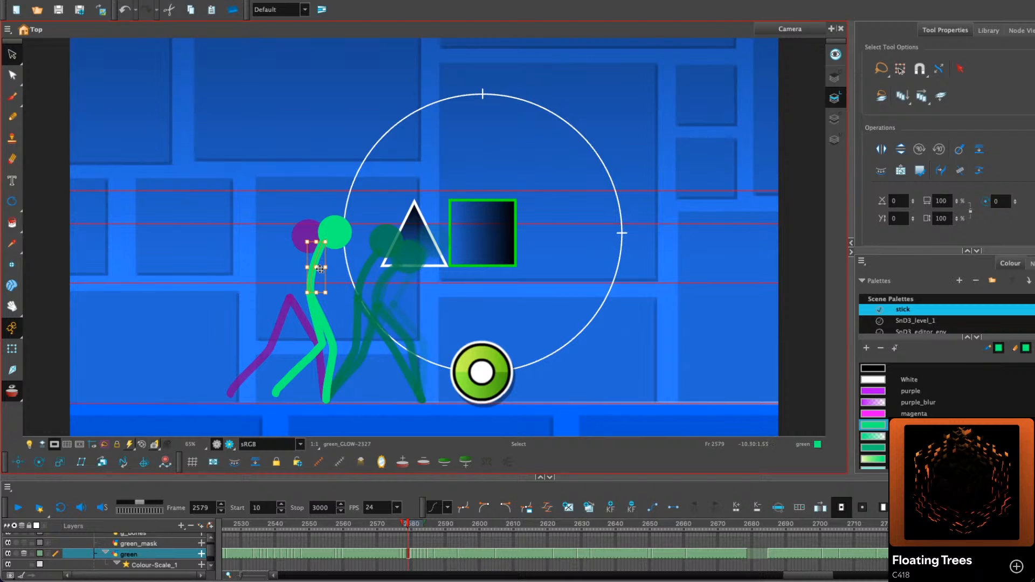
mouse_move(320, 269)
mouse_down()
mouse_move(347, 238)
mouse_move(337, 244)
mouse_up()
click(389, 202)
Draw the missing torso between the head and legs on frame 2578 with the Pencil
key(comma)
key(period)
click(317, 257)
click(377, 211)
click(12, 117)
key(comma)
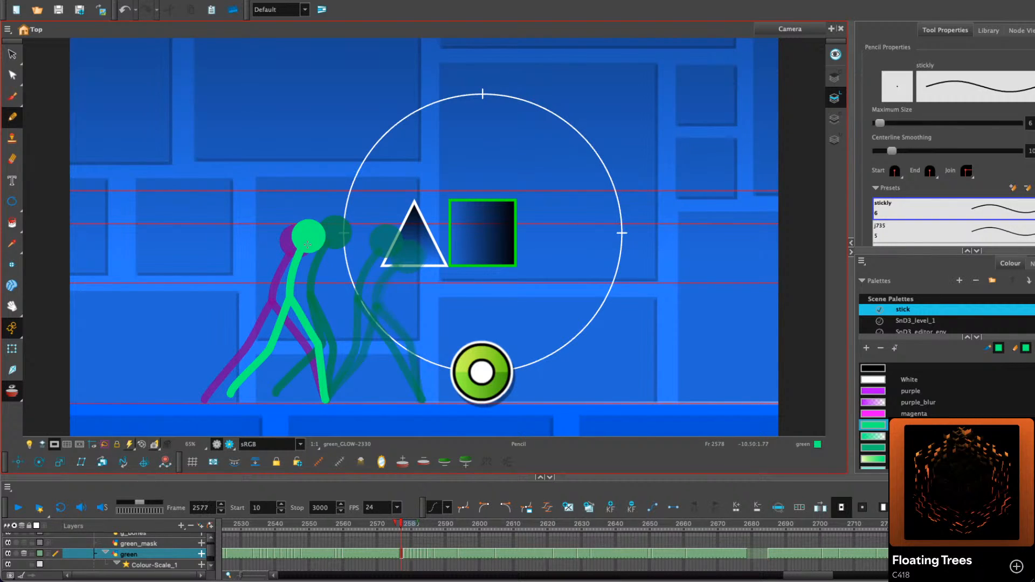
Flip through frames 2577 to 2581 and play back the walk to check the corrected poses
key(period)
key(period)
key(period)
key(period)
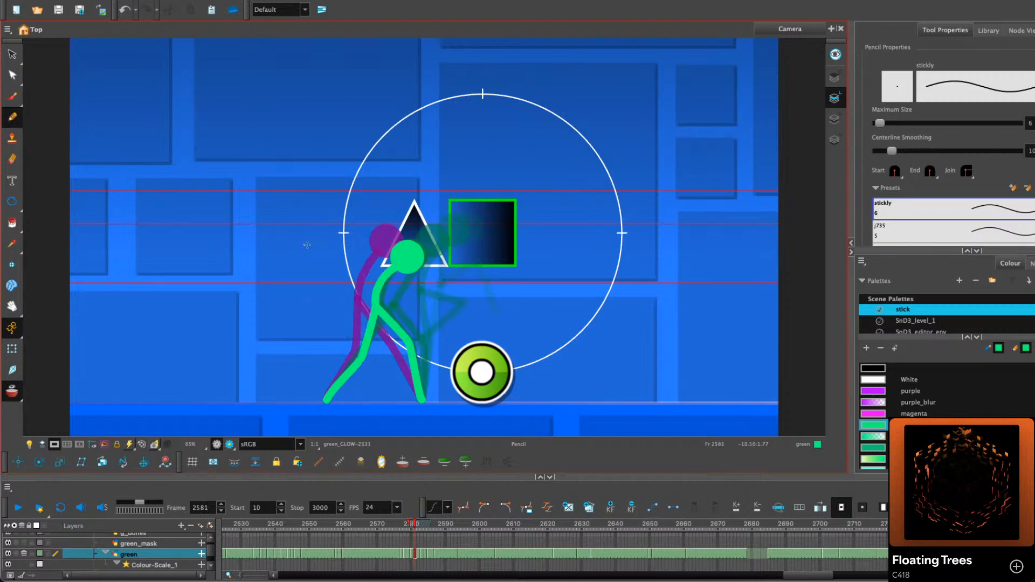
key(comma)
key(comma)
key(comma)
key(comma)
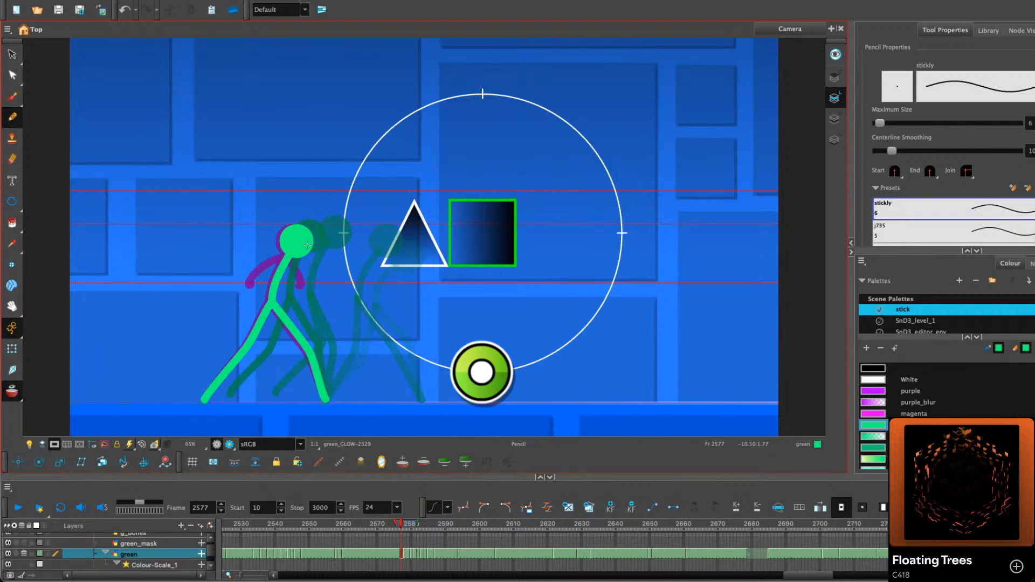
click(19, 507)
click(19, 507)
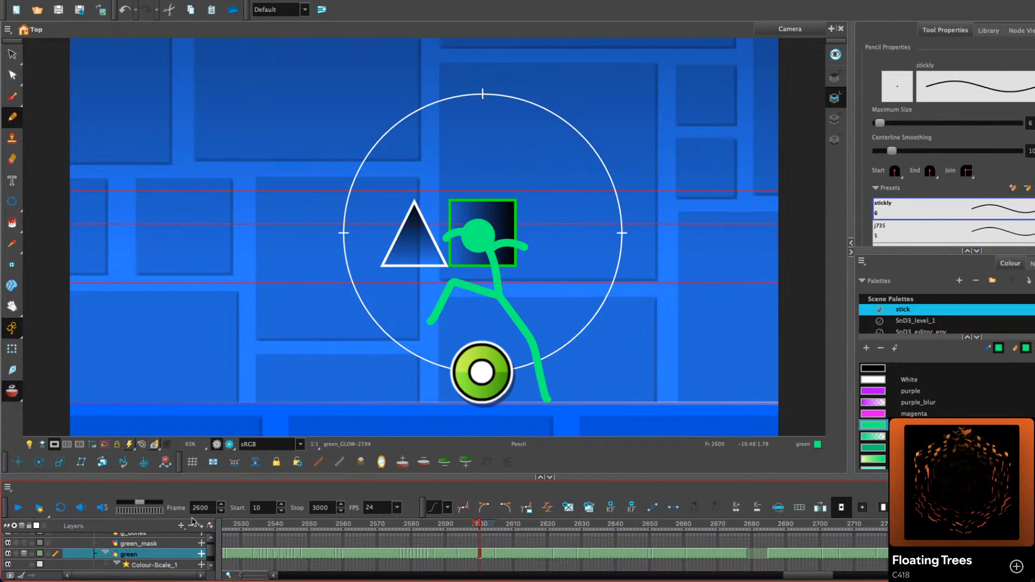
Delete the green layer's exposed drawings on frames 2591, 2592 and 2593
drag(797, 567, 804, 567)
click(322, 529)
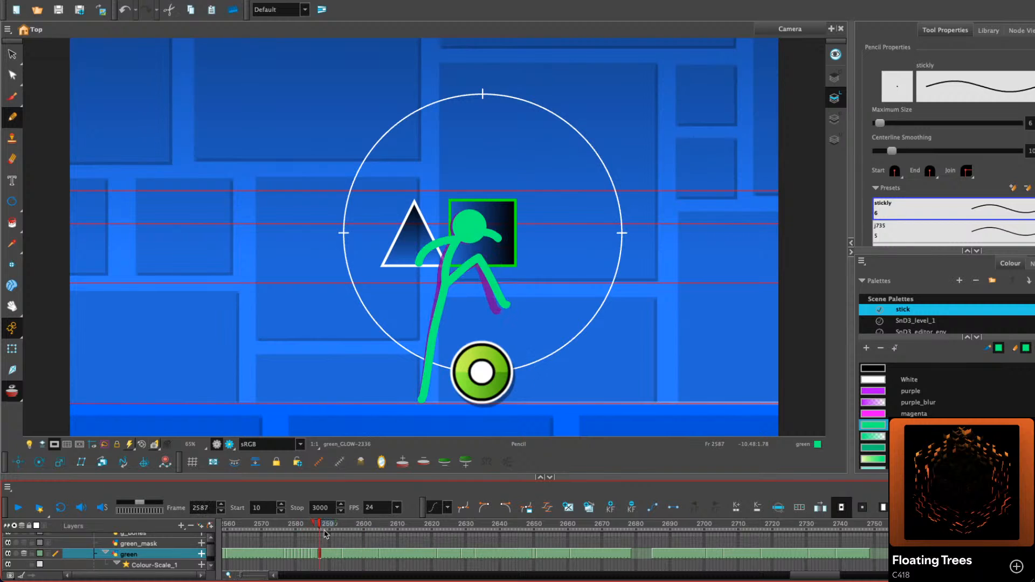
click(324, 530)
key(period)
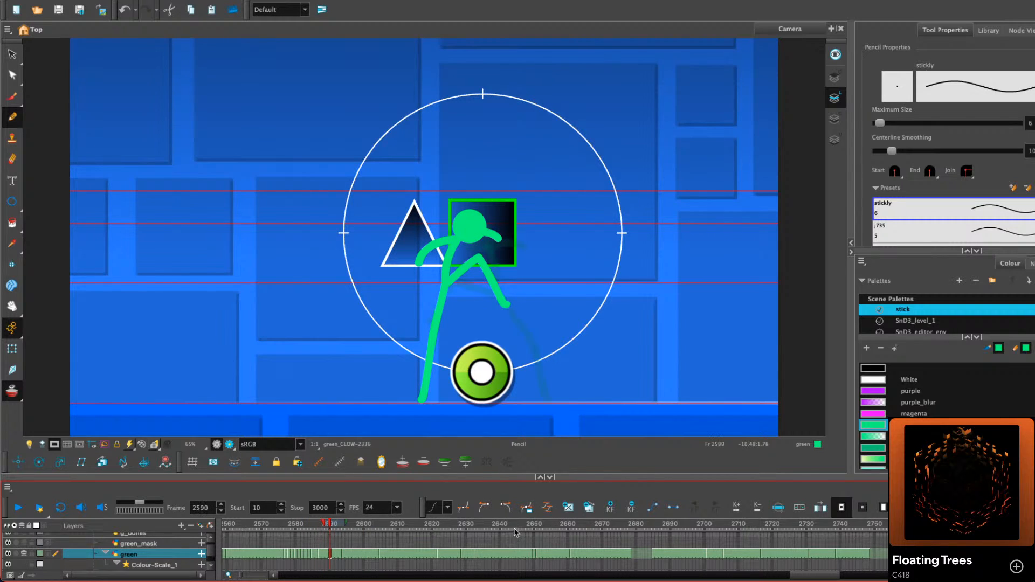
click(332, 556)
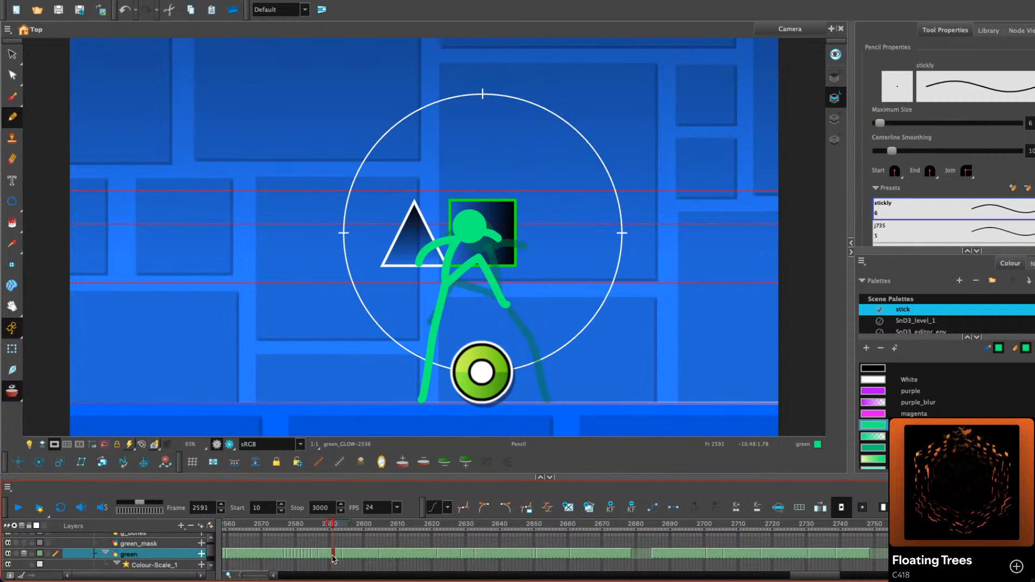
key(Delete)
click(336, 556)
key(Delete)
click(340, 556)
key(Delete)
click(333, 555)
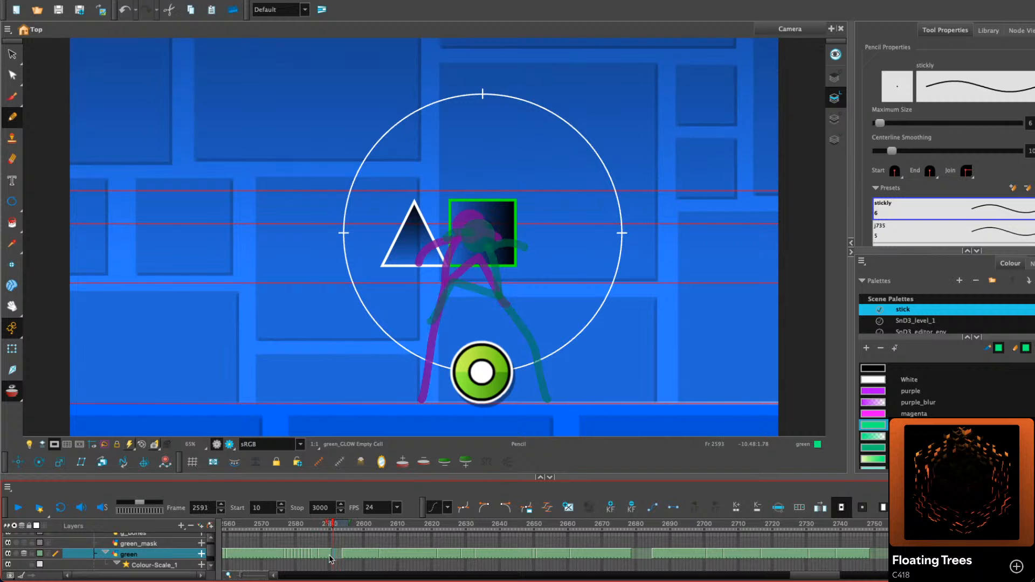
click(330, 555)
Zoom in on the green figure and flip through the frames leading up to 2590 to examine the leg's motion
click(12, 55)
scroll(469, 215, up, 2)
mouse_move(523, 241)
mouse_down()
mouse_move(469, 215)
mouse_move(415, 213)
mouse_up()
click(12, 117)
drag(465, 243, 440, 235)
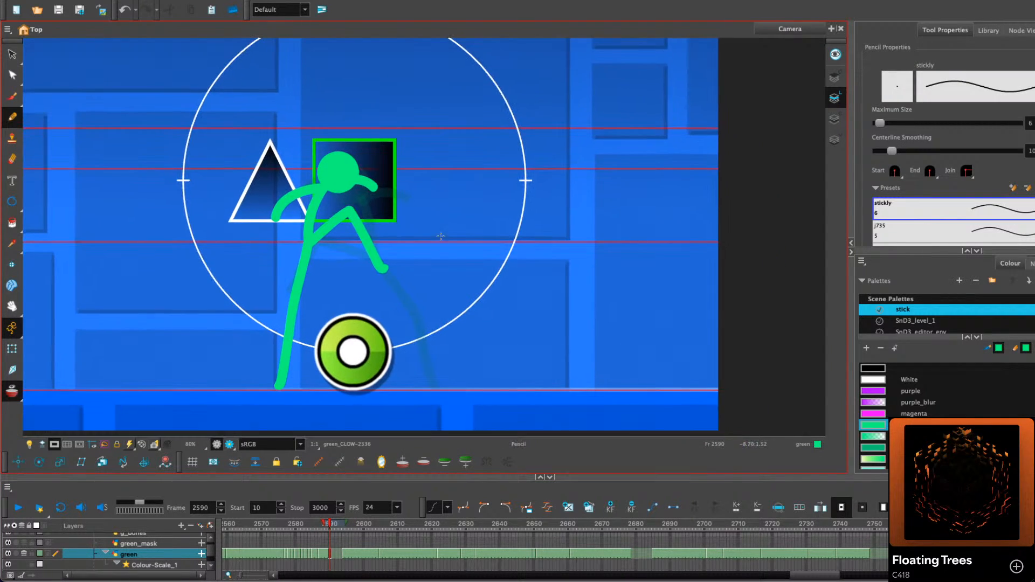
key(period)
key(comma)
key(comma)
key(comma)
key(comma)
key(comma)
key(comma)
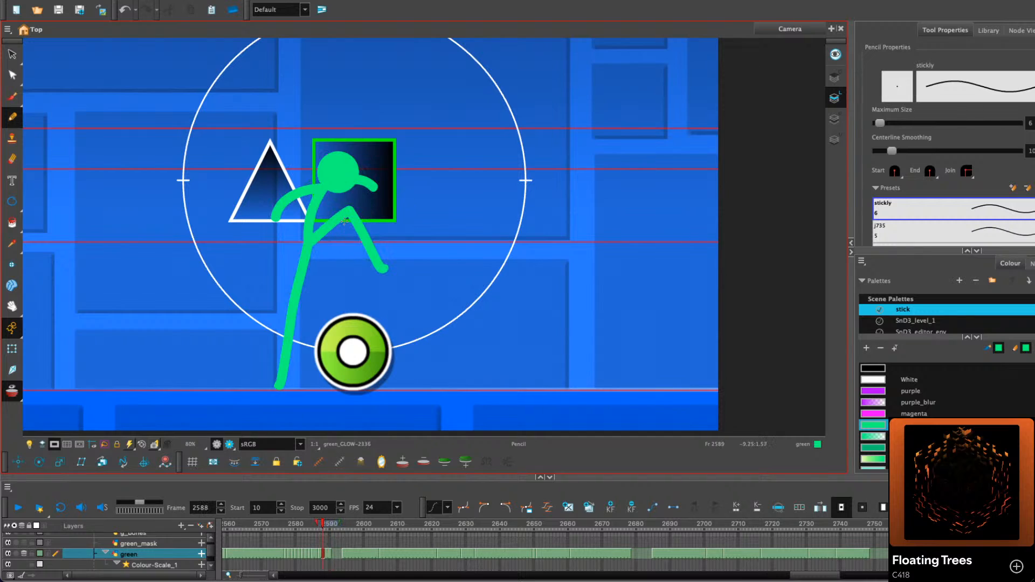
key(period)
key(period)
key(period)
key(period)
key(period)
key(period)
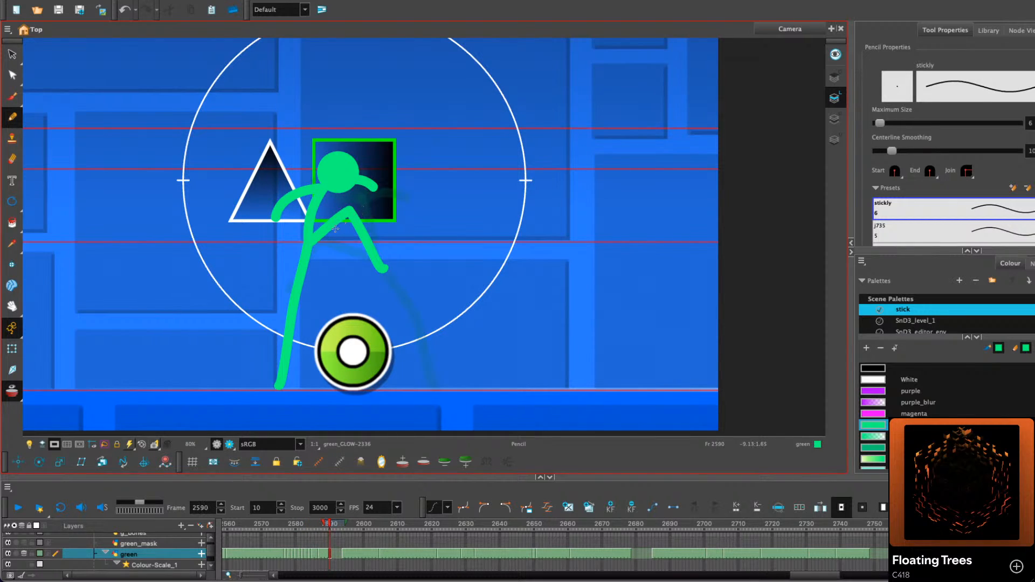
Draw the raised front leg with its bent knee on frame 2591, between the neighbouring onion-skin poses
mouse_move(312, 242)
mouse_down()
mouse_move(358, 220)
mouse_move(376, 251)
mouse_up()
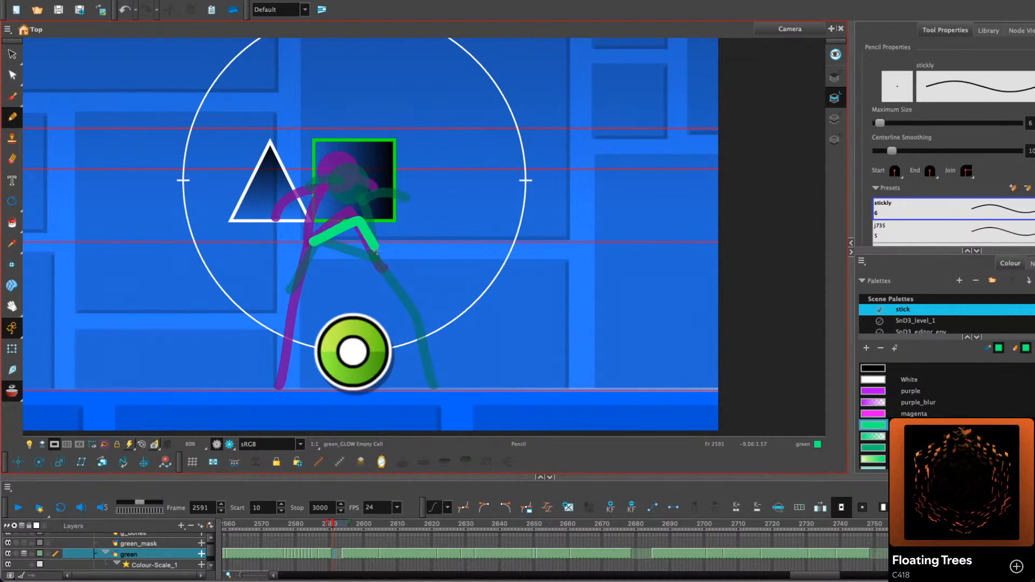
key(comma)
key(period)
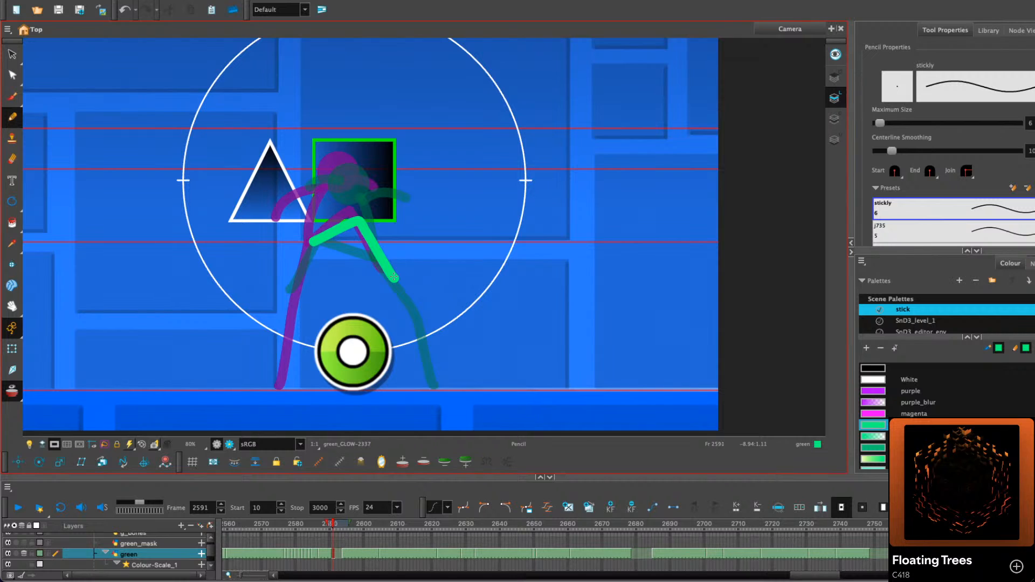
Draw the front leg on frame 2592 lowered and reaching forward toward the ground
key(period)
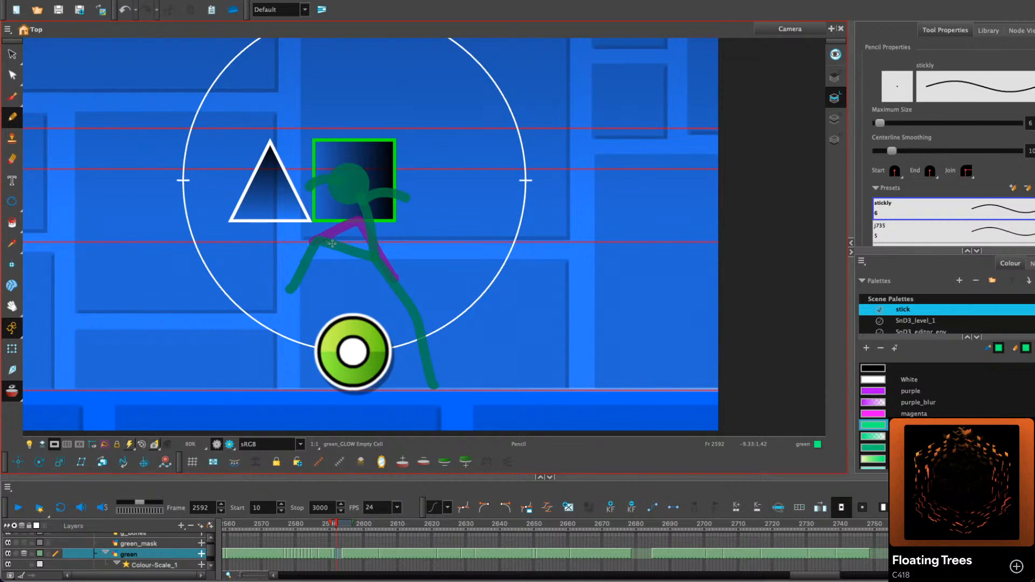
drag(333, 242, 373, 250)
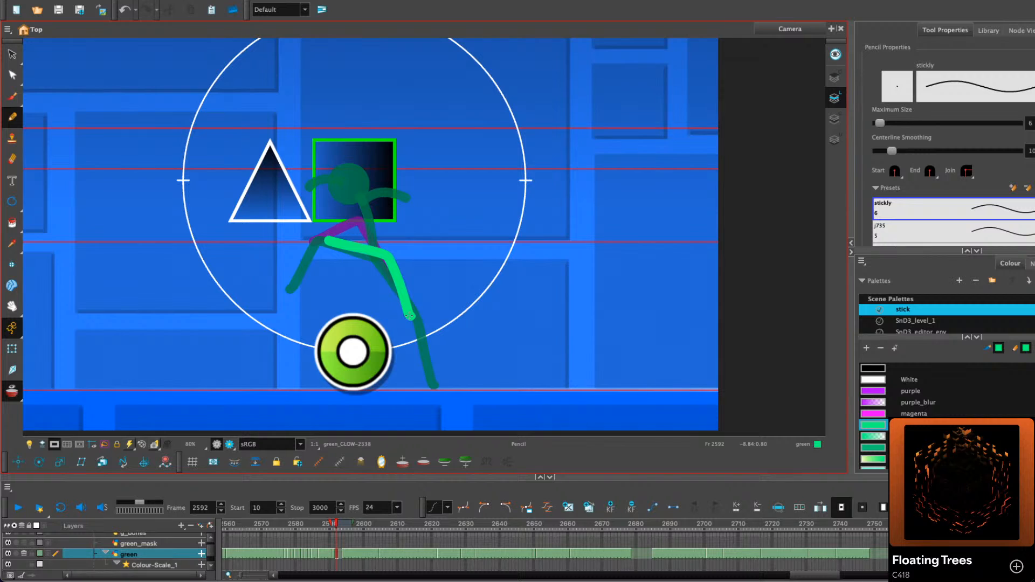
key(period)
Flip back to frame 2587 and forward to frame 2590 to check the new leg drawings, and activate the Select tool
key(comma)
key(comma)
key(comma)
key(comma)
key(comma)
key(comma)
key(comma)
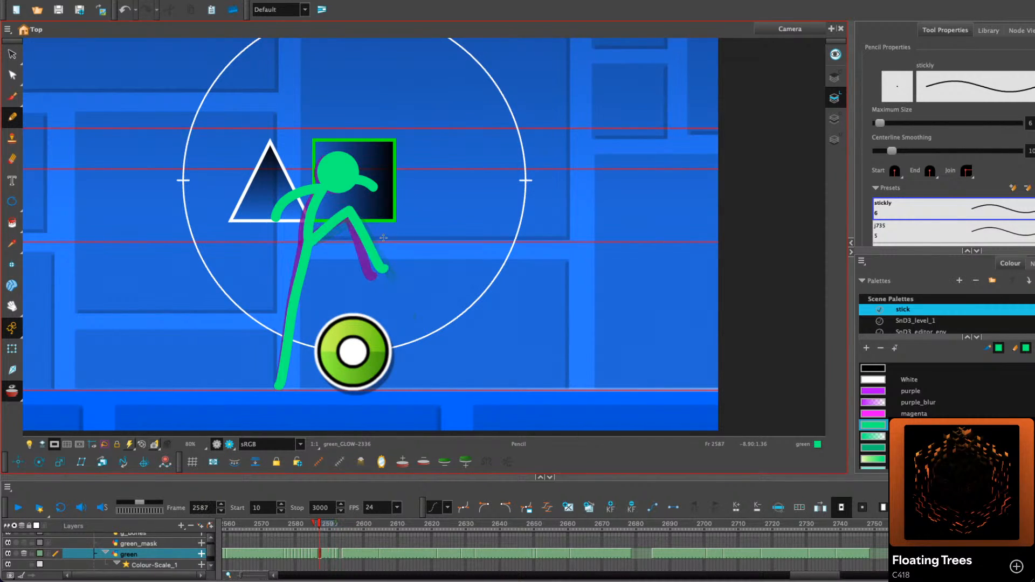
key(period)
key(period)
key(period)
key(period)
click(11, 54)
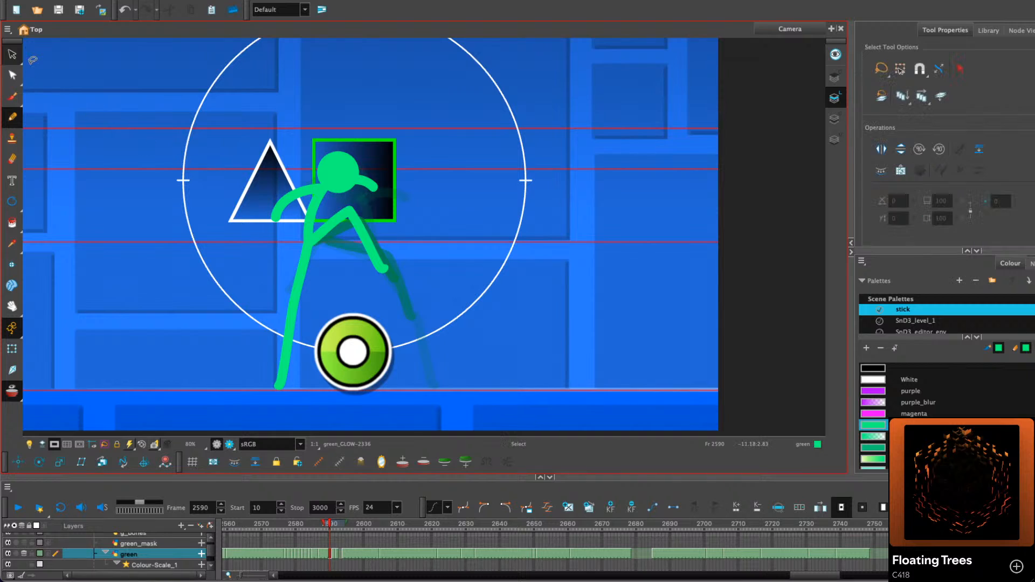
Copy the straight back leg from frame 2590 to frame 2591 and stretch its upper end to the hip
click(297, 286)
key(super+c)
key(period)
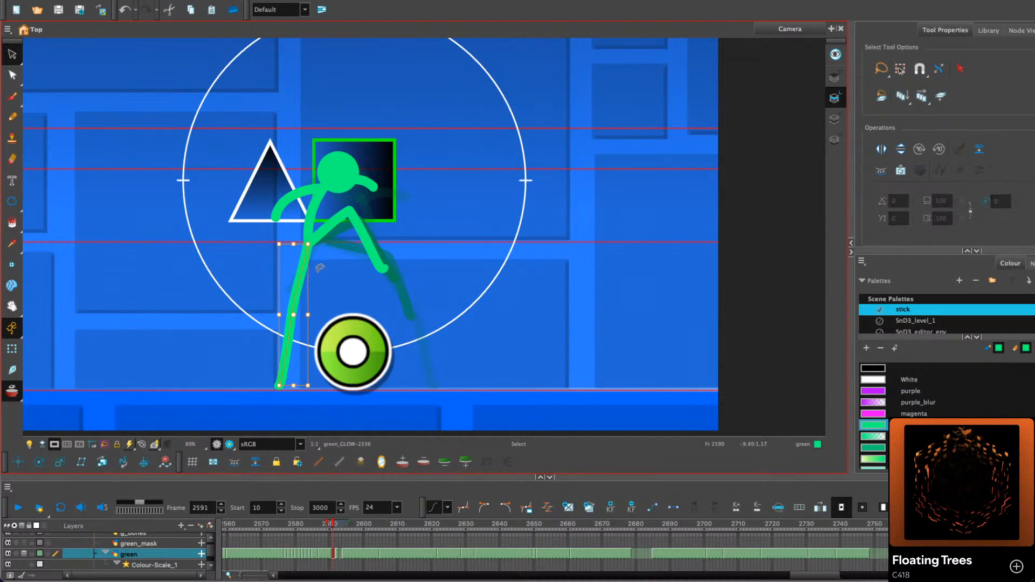
key(super+v)
drag(311, 243, 313, 243)
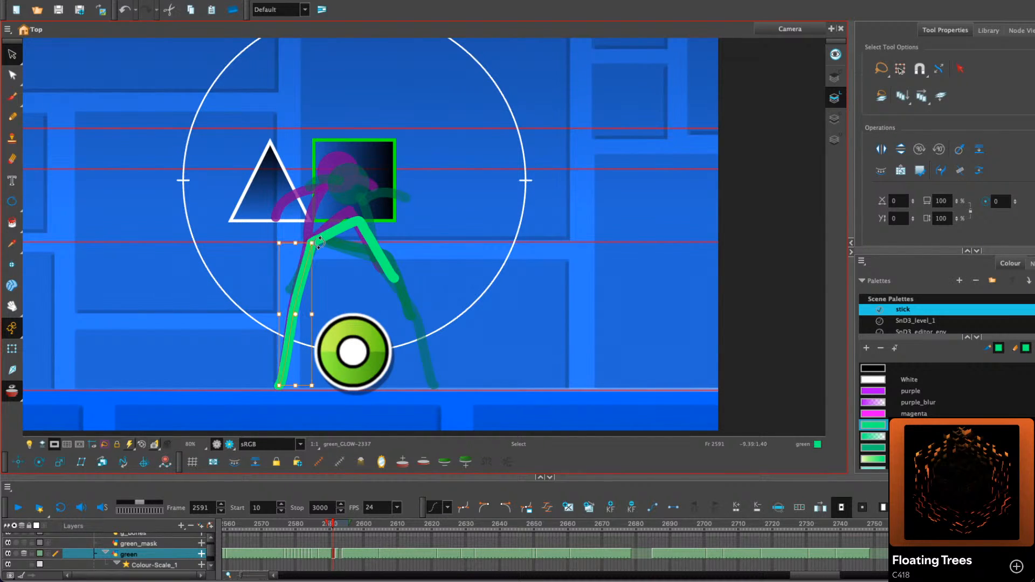
Paste the back leg onto frame 2592, stretch it to meet the hip, and align the front leg with its upper end
key(period)
key(super+v)
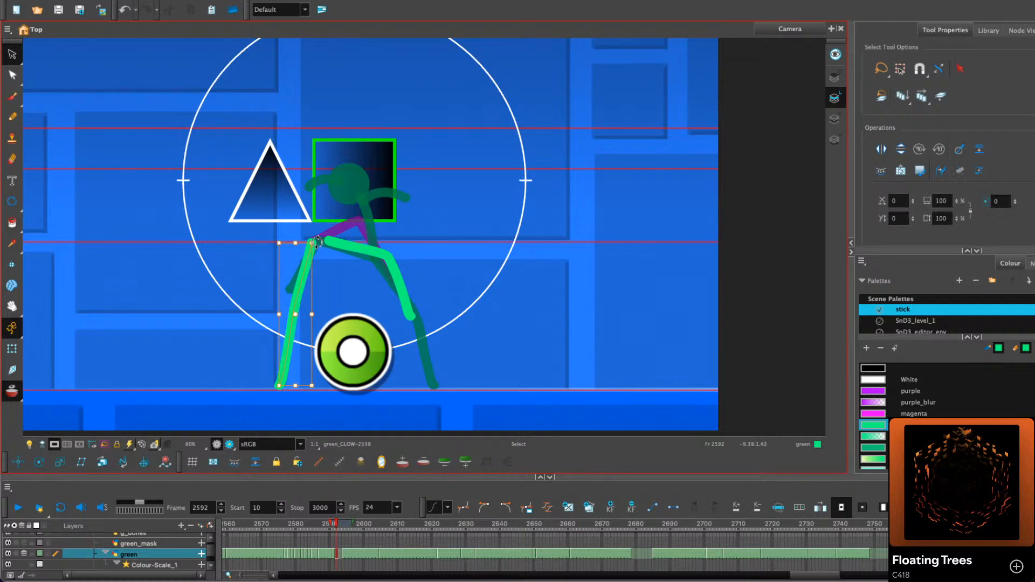
drag(312, 243, 328, 245)
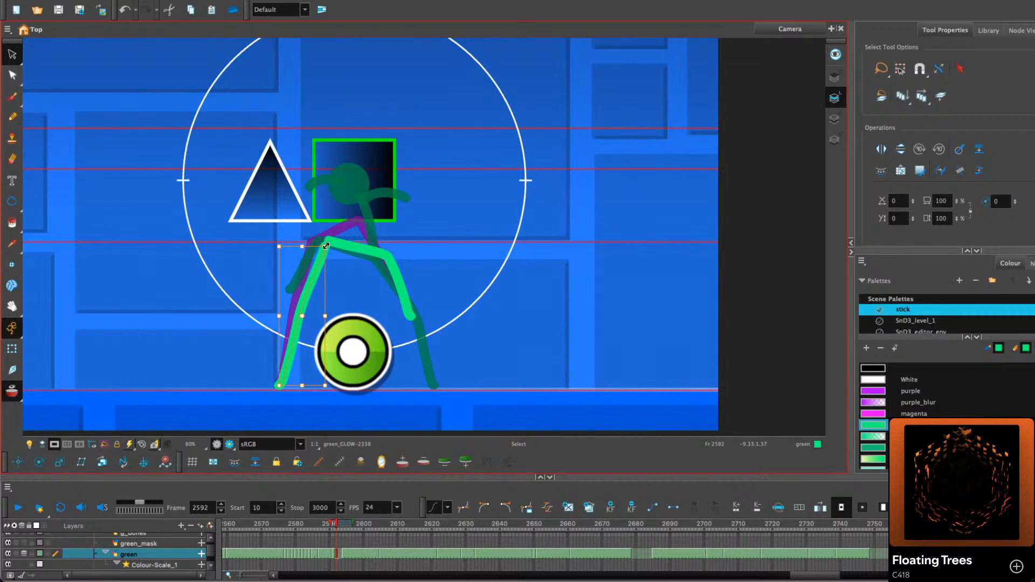
click(368, 247)
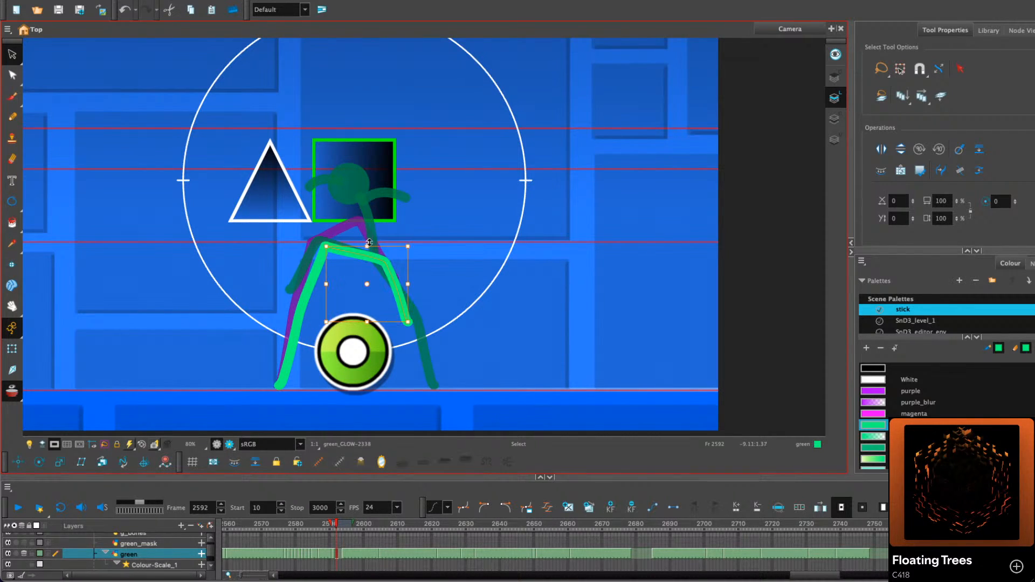
Draw the back leg on frame 2593 with a bent knee, from a lowered hip to the planted foot
key(period)
key(alt+x)
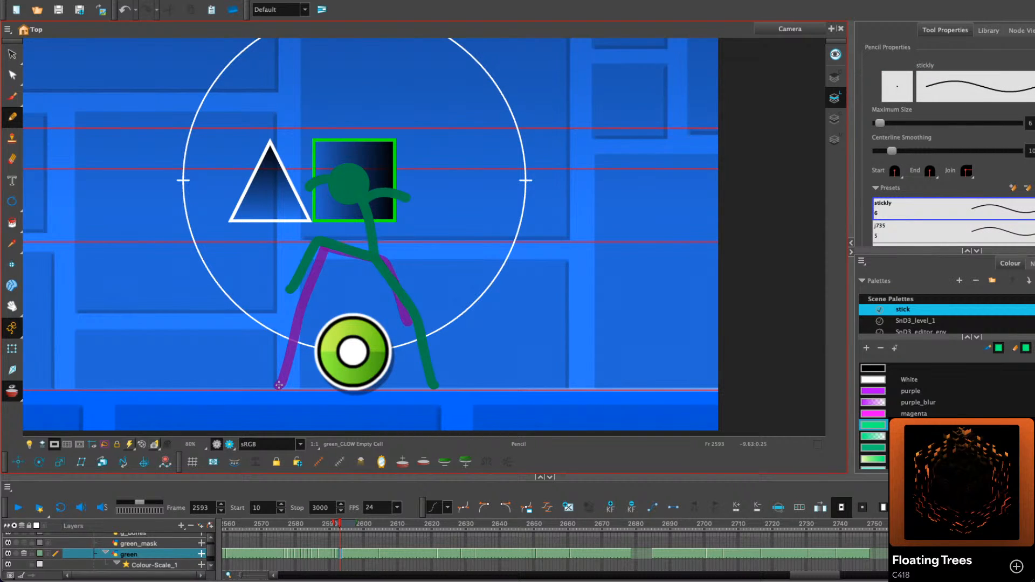
key(ctrl+z)
key(comma)
key(comma)
key(period)
key(period)
mouse_move(354, 268)
mouse_down()
mouse_move(301, 305)
mouse_move(281, 375)
mouse_up()
key(comma)
key(period)
key(comma)
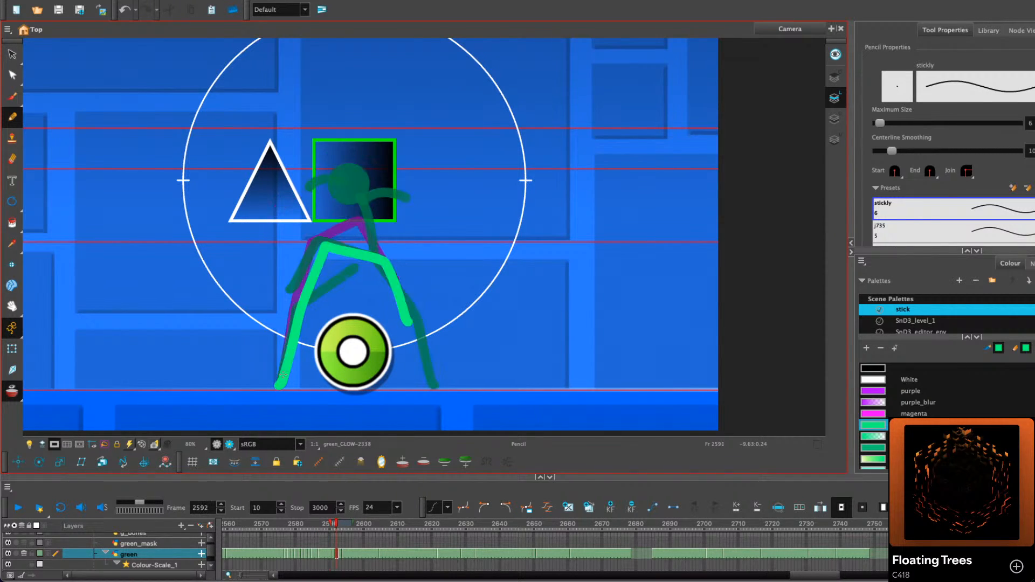
Reshape the back leg's curve around the knee on frames 2592 and 2591 with the Contour Editor
click(12, 76)
click(298, 320)
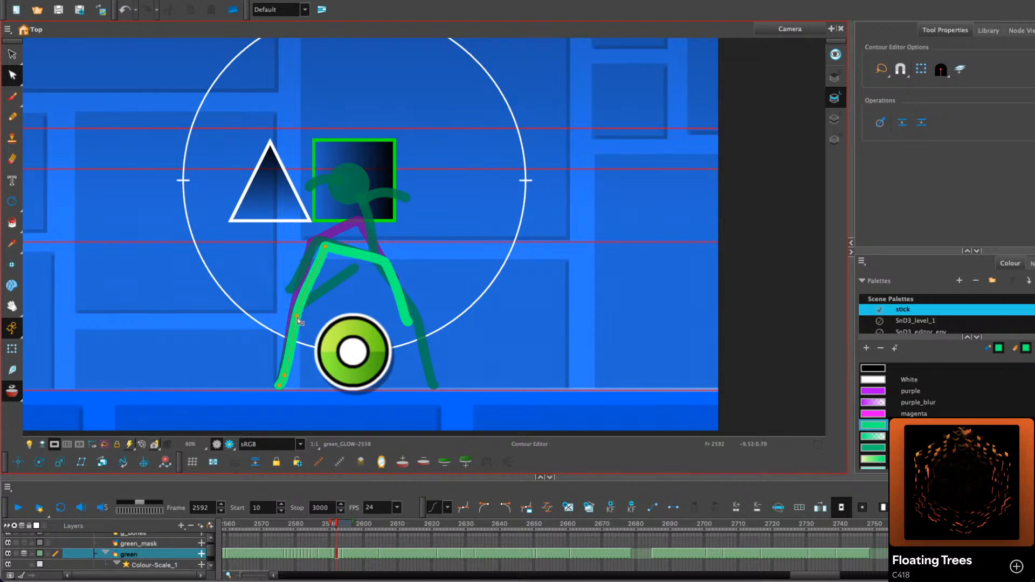
drag(301, 293, 299, 303)
click(325, 248)
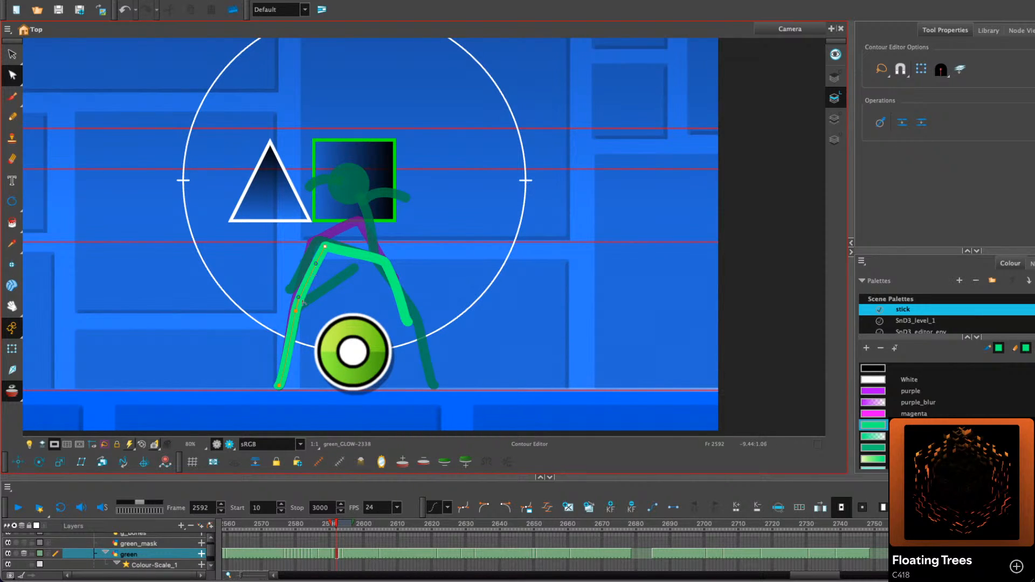
click(323, 311)
key(comma)
key(comma)
key(period)
click(294, 313)
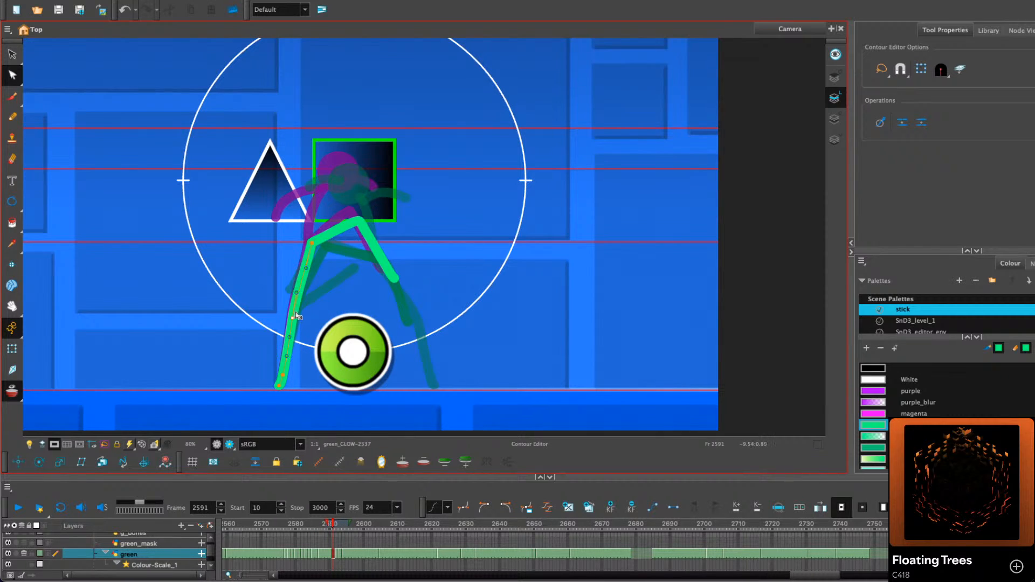
key(alt+s)
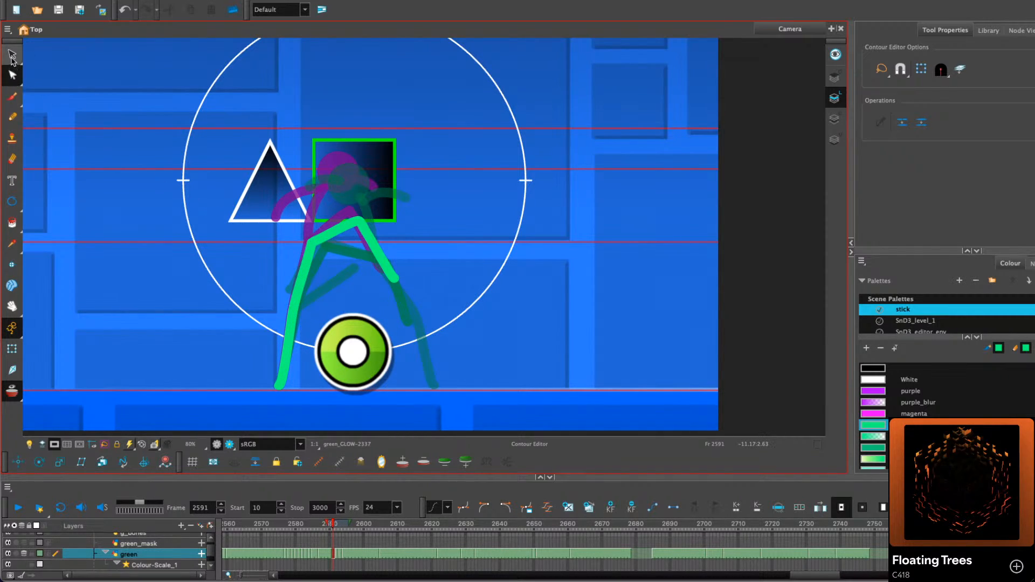
Draw the bent front leg on frame 2593 from the lowered hip forward and down toward the ground
key(period)
key(period)
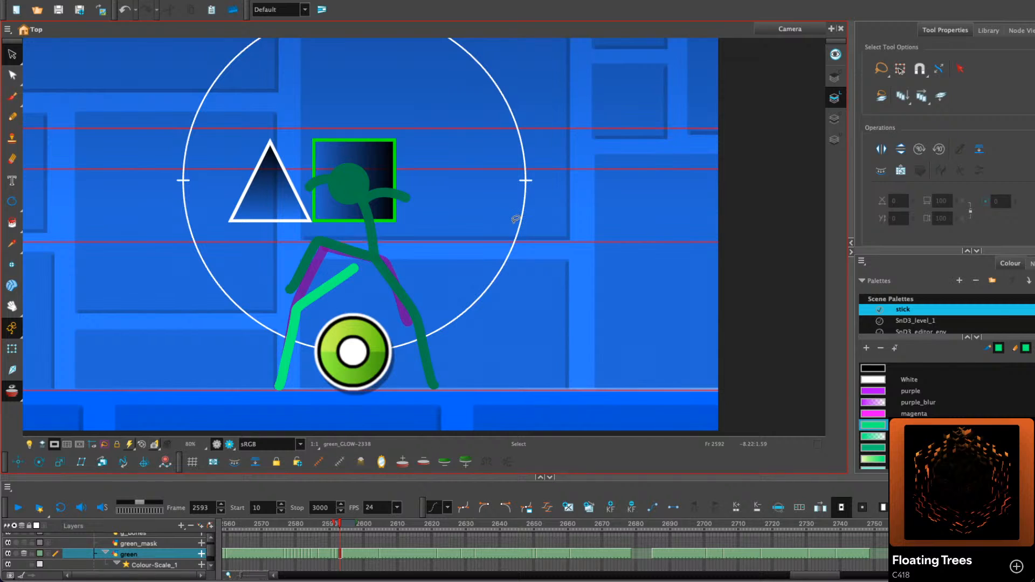
click(12, 116)
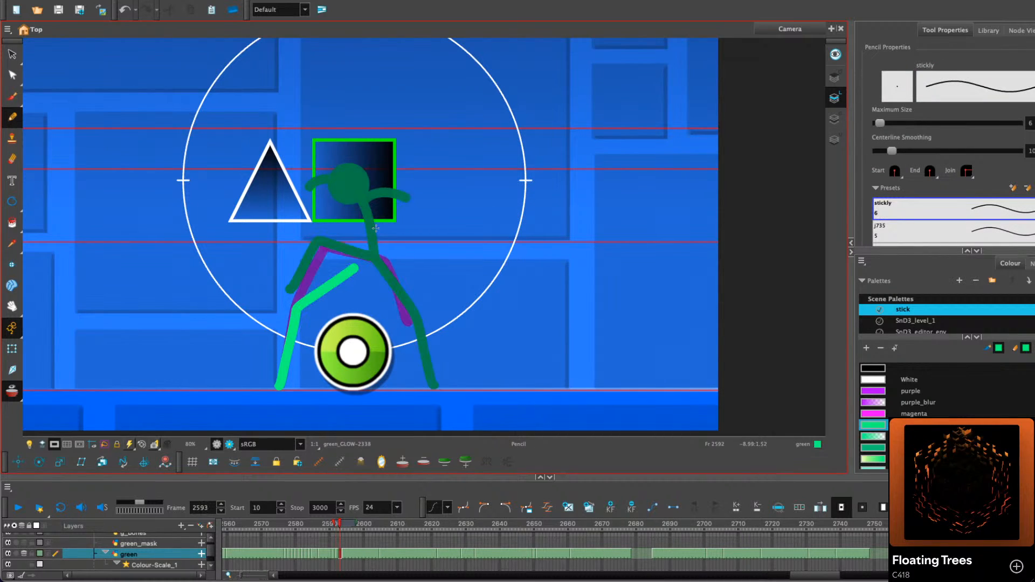
mouse_move(354, 268)
mouse_down()
mouse_move(412, 301)
mouse_move(420, 340)
mouse_up()
key(period)
key(period)
key(period)
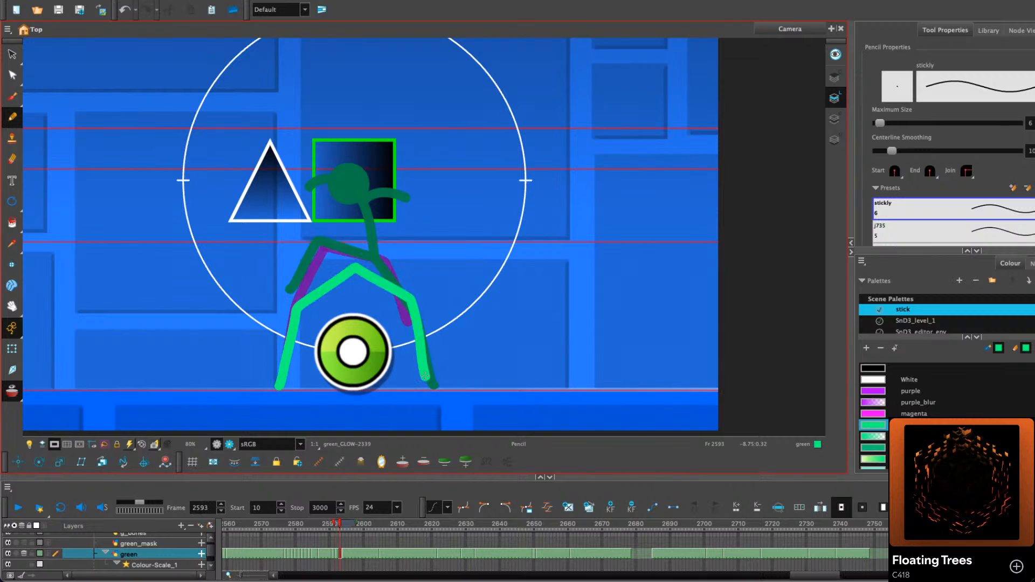
Play and flip back and forth through the frames around 2591 to 2593 to examine how the legs move
key(comma)
key(comma)
key(comma)
key(comma)
key(comma)
key(comma)
key(comma)
key(comma)
key(comma)
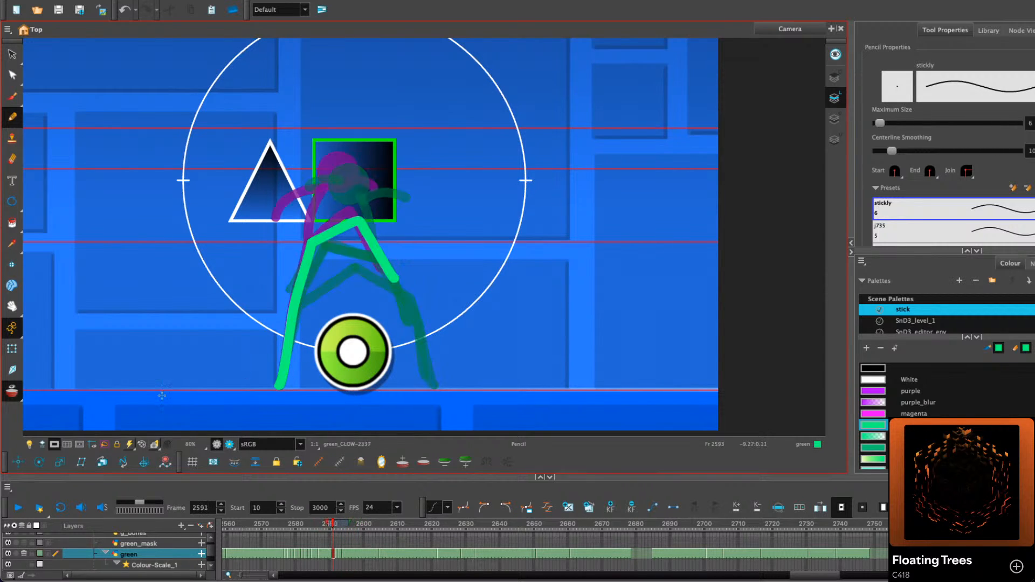
click(18, 510)
click(17, 510)
click(336, 522)
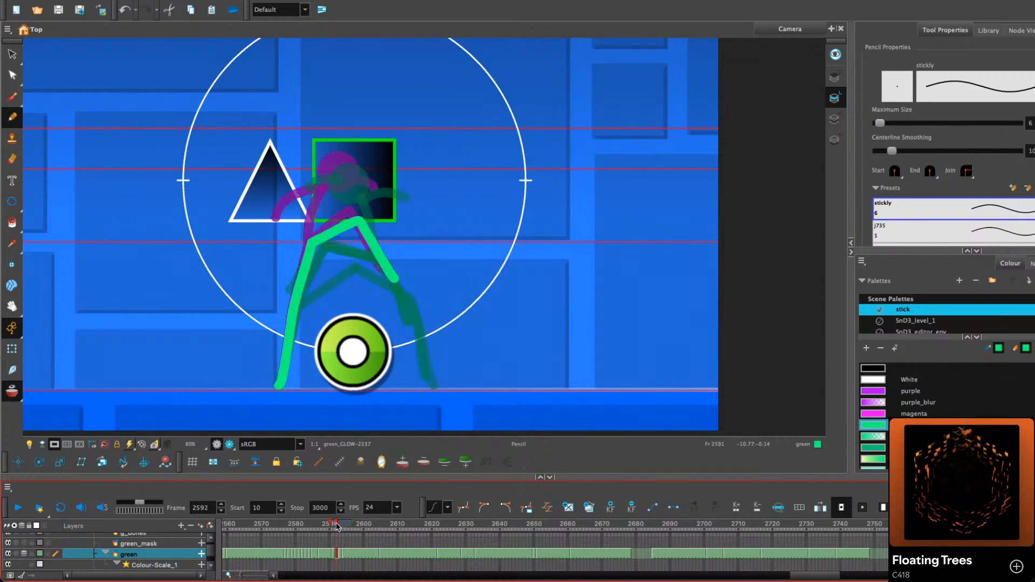
key(period)
key(period)
key(comma)
key(comma)
key(comma)
key(comma)
key(period)
key(period)
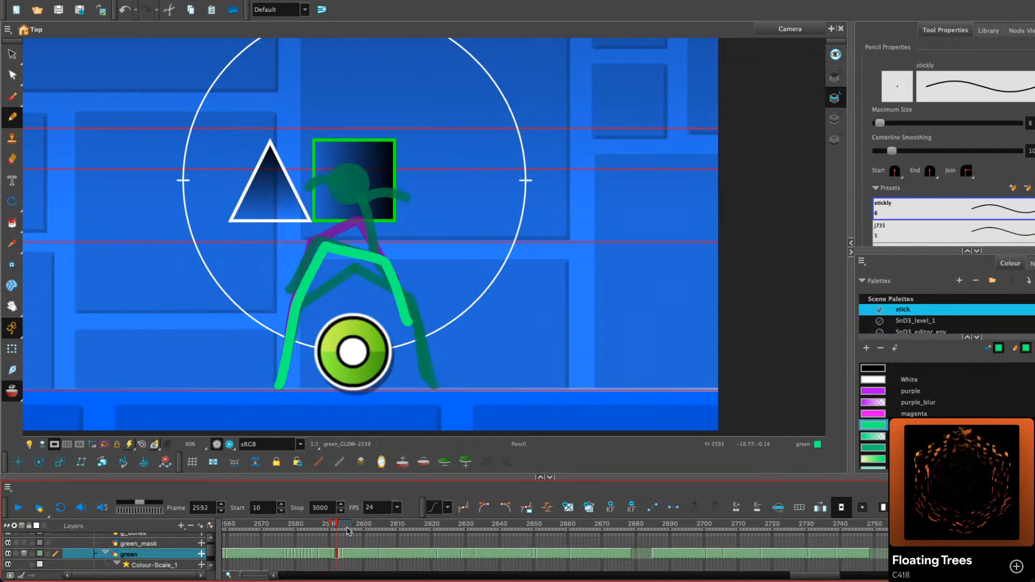
key(period)
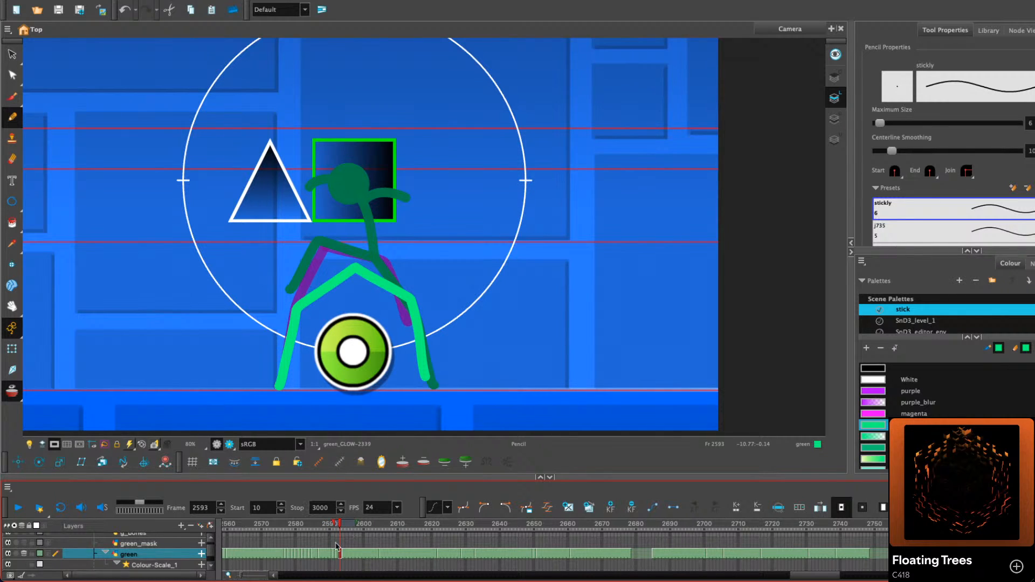
Delete the leg drawing on frame 2593
key(Delete)
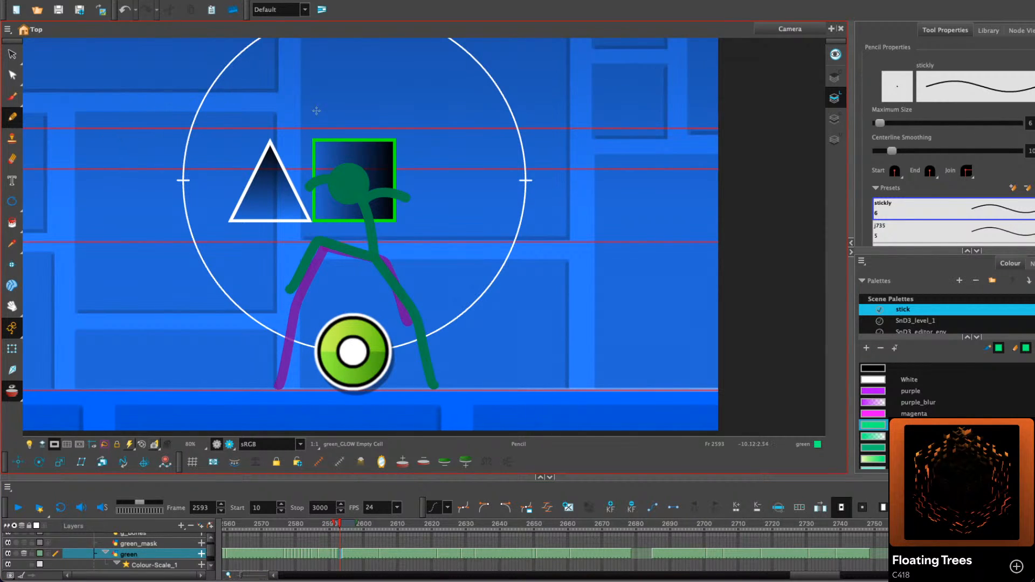
key(2)
drag(477, 248, 341, 165)
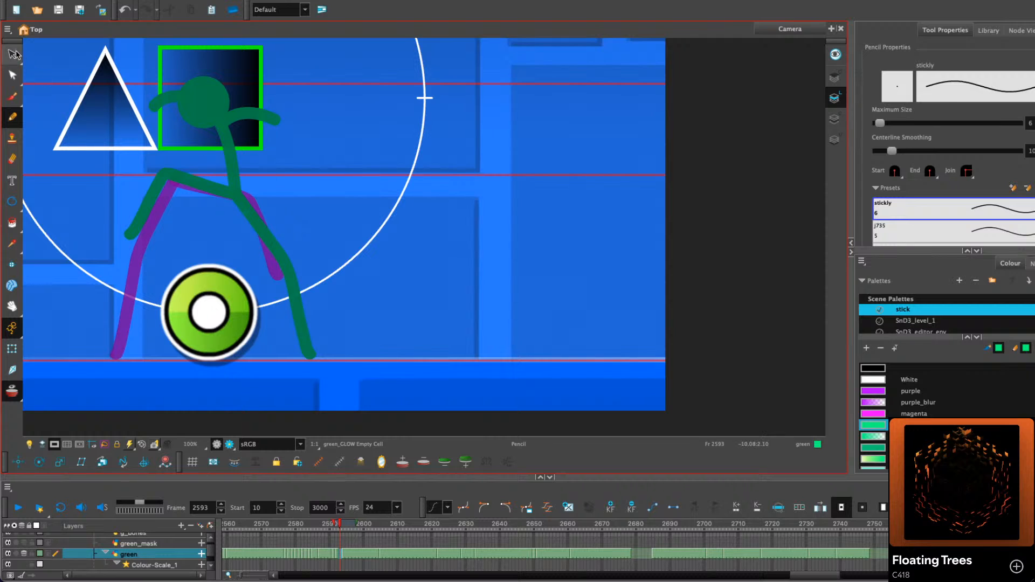
Select the back leg on frame 2592 and flip through the preceding frames to examine the stride
click(11, 54)
key(comma)
click(155, 219)
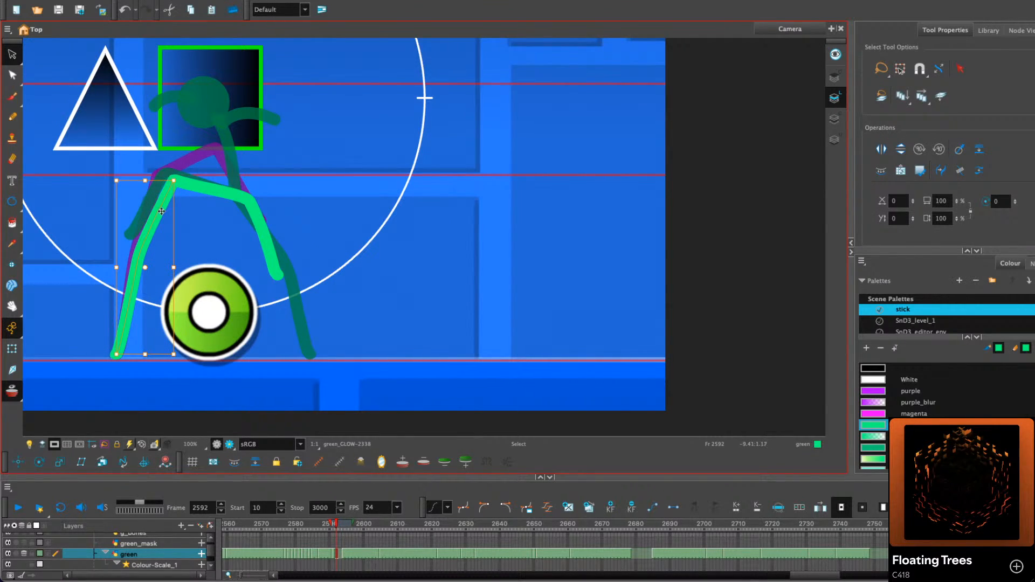
key(comma)
key(comma)
key(comma)
key(period)
key(period)
key(period)
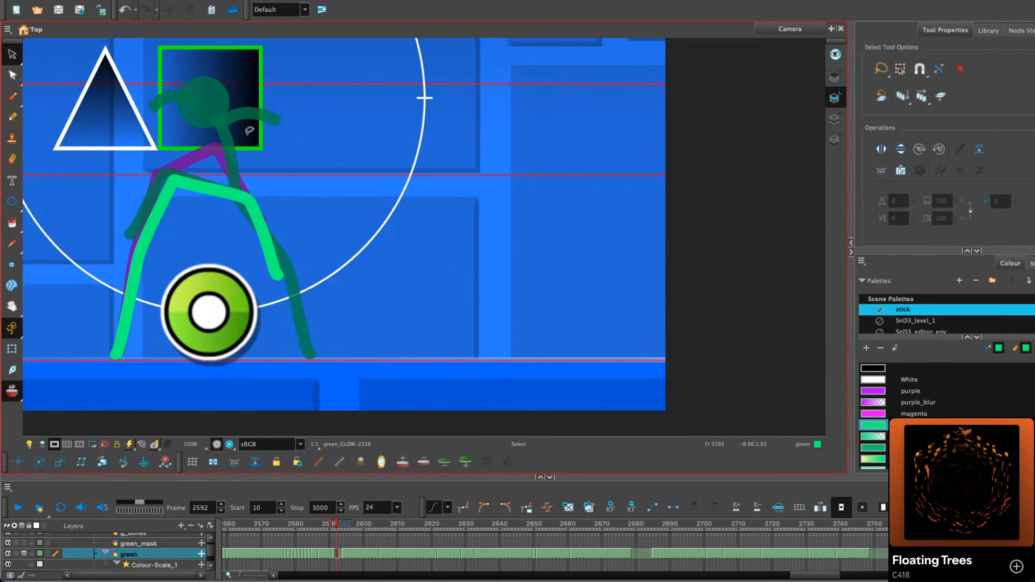
Try to copy the leg drawing from frame 2592 and paste it in place on frame 2593
right_click(203, 207)
click(253, 255)
key(period)
right_click(231, 164)
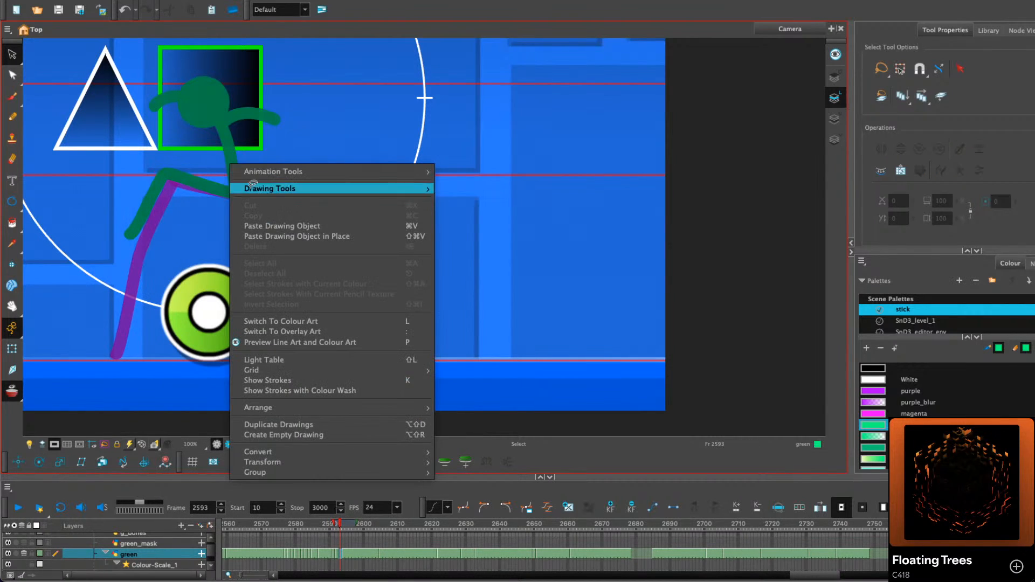
click(274, 236)
Draw the planted front leg on frame 2593, then move and stretch it to span from the onion-skinned hip to the foot
click(12, 116)
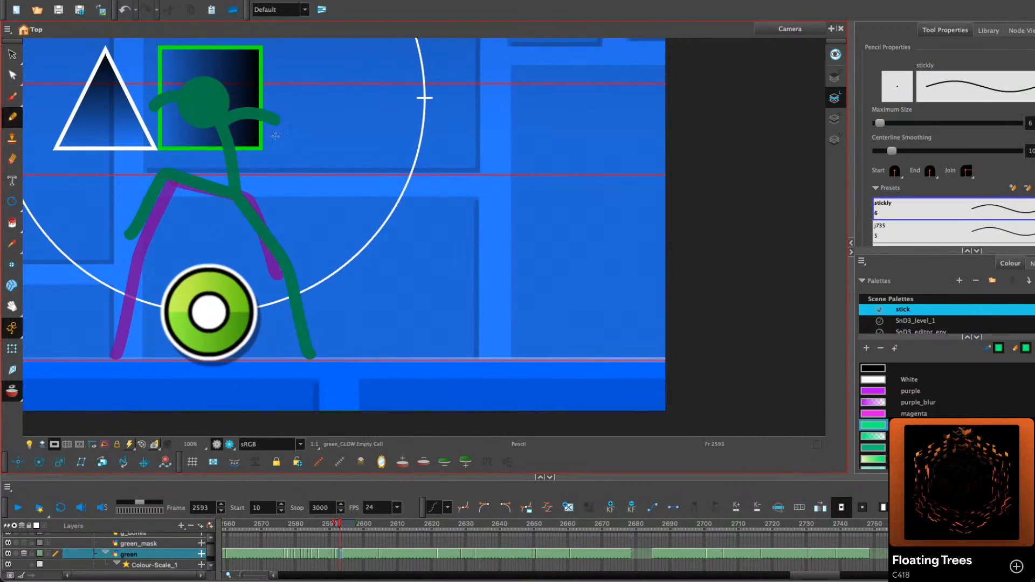
mouse_move(297, 178)
mouse_down()
mouse_move(314, 247)
mouse_move(313, 353)
mouse_up()
click(12, 54)
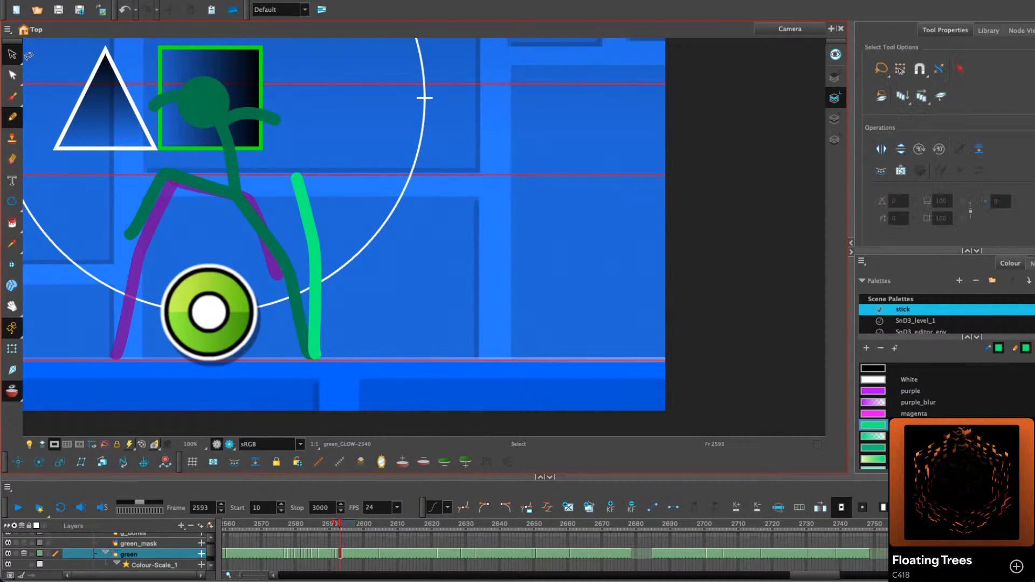
drag(325, 177, 310, 175)
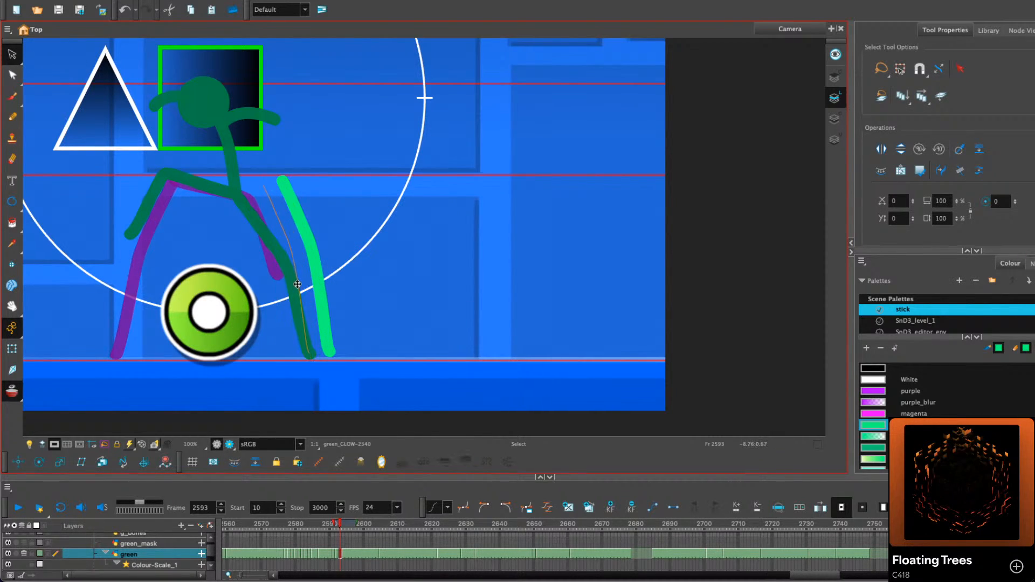
drag(319, 284, 299, 286)
key(Escape)
drag(306, 324, 309, 353)
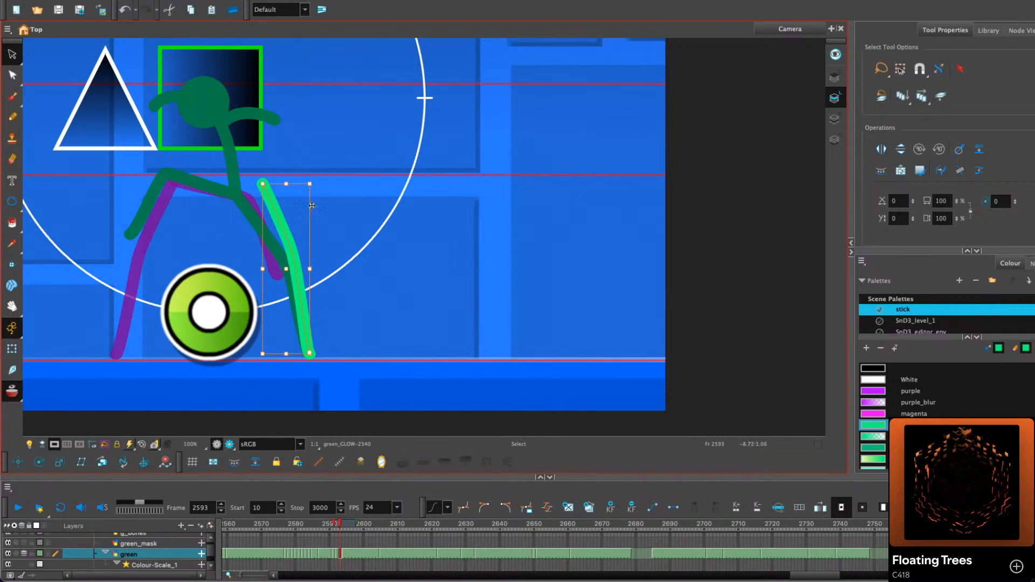
mouse_move(314, 180)
mouse_down()
mouse_move(292, 185)
mouse_move(308, 195)
mouse_up()
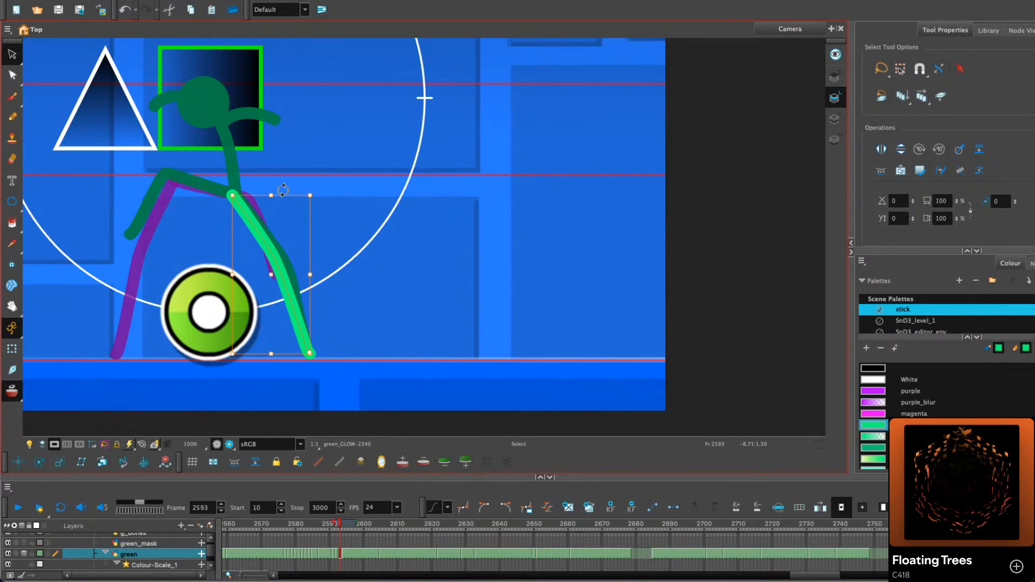
click(11, 75)
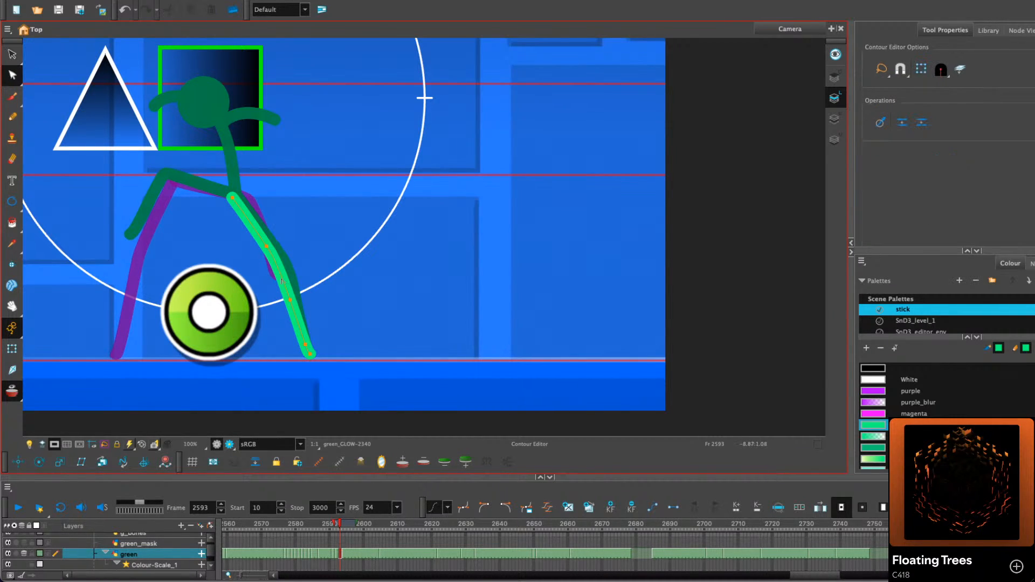
Draw the trailing back leg on frame 2593, bent at the knee with its foot lifted off the ground
click(12, 116)
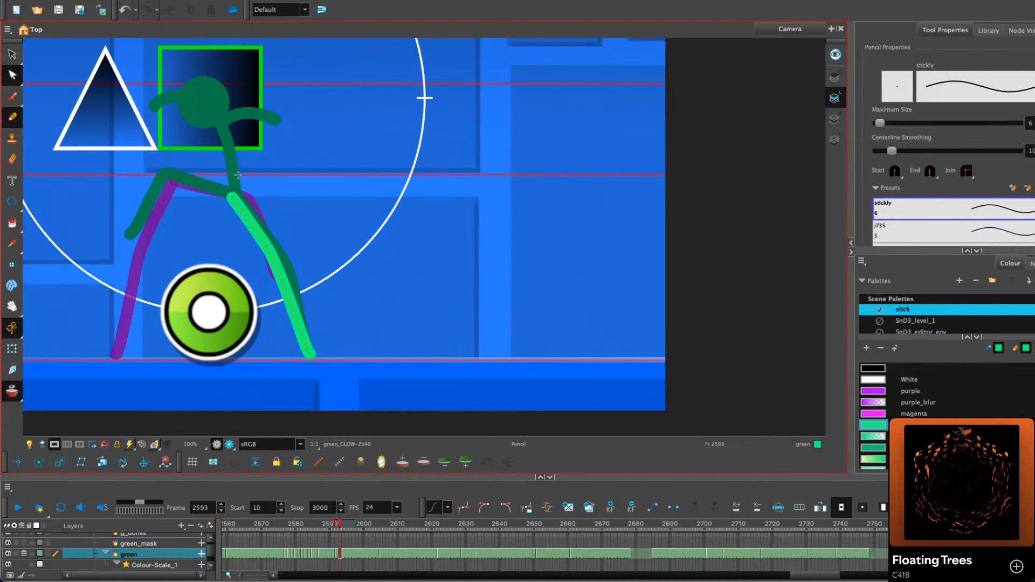
mouse_move(232, 197)
mouse_down()
mouse_move(152, 188)
mouse_move(130, 250)
mouse_up()
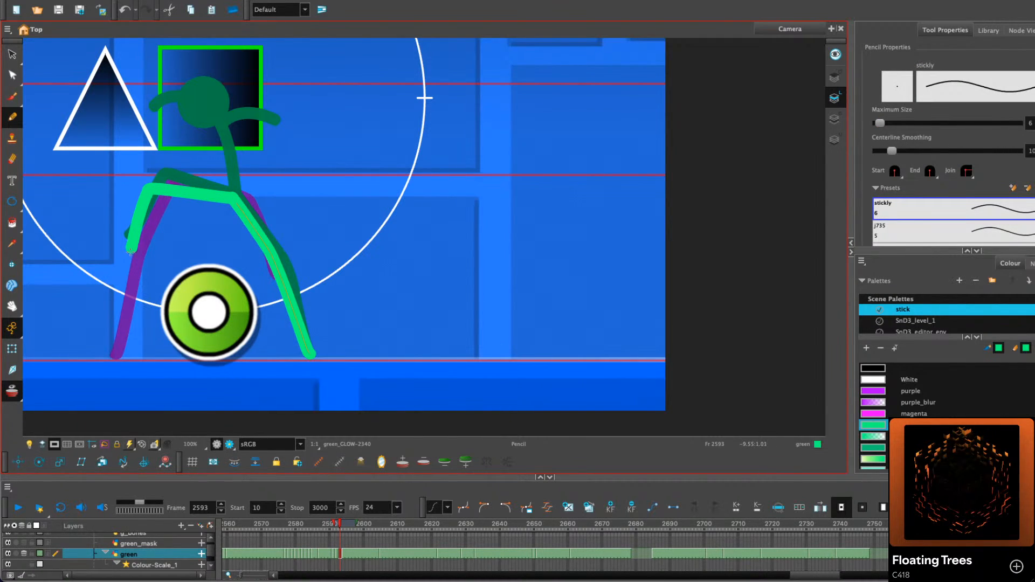
key(ctrl+z)
mouse_move(231, 195)
mouse_down()
mouse_move(152, 193)
mouse_move(125, 276)
mouse_up()
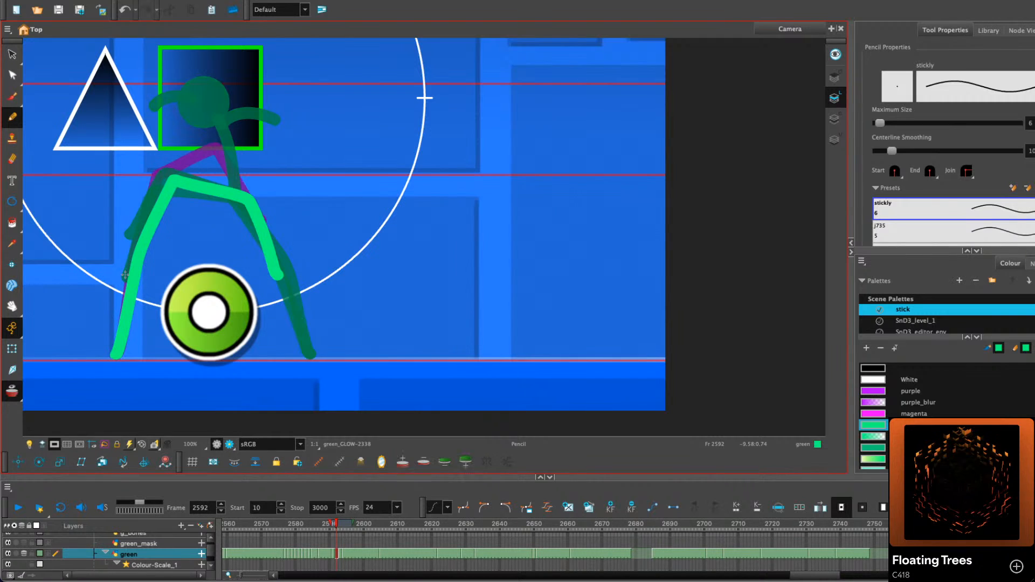
Flip through the frames up to 2596 and back to 2594 to check the new legs, and activate the Select tool
key(period)
key(period)
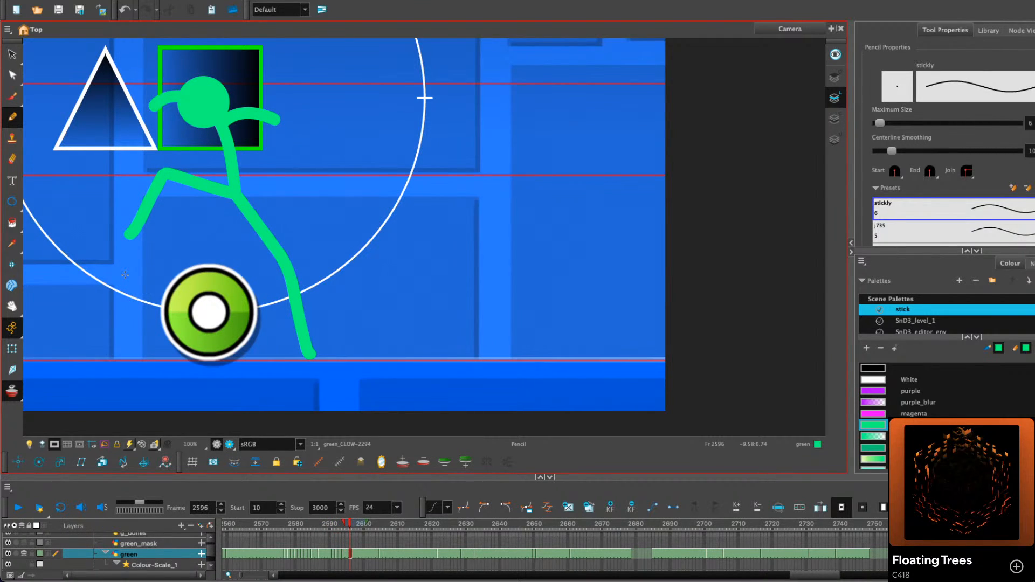
key(comma)
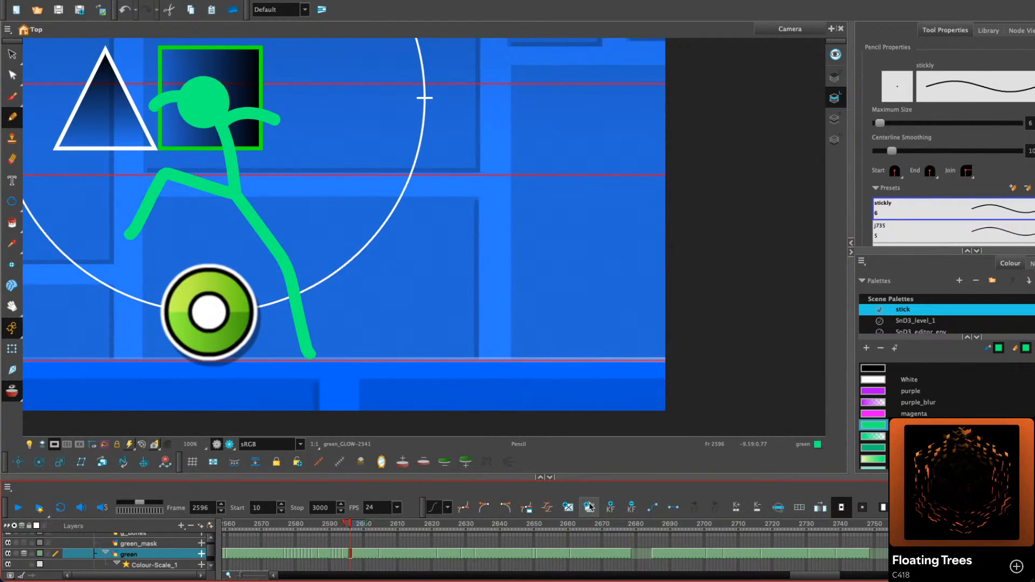
key(comma)
key(comma)
click(12, 53)
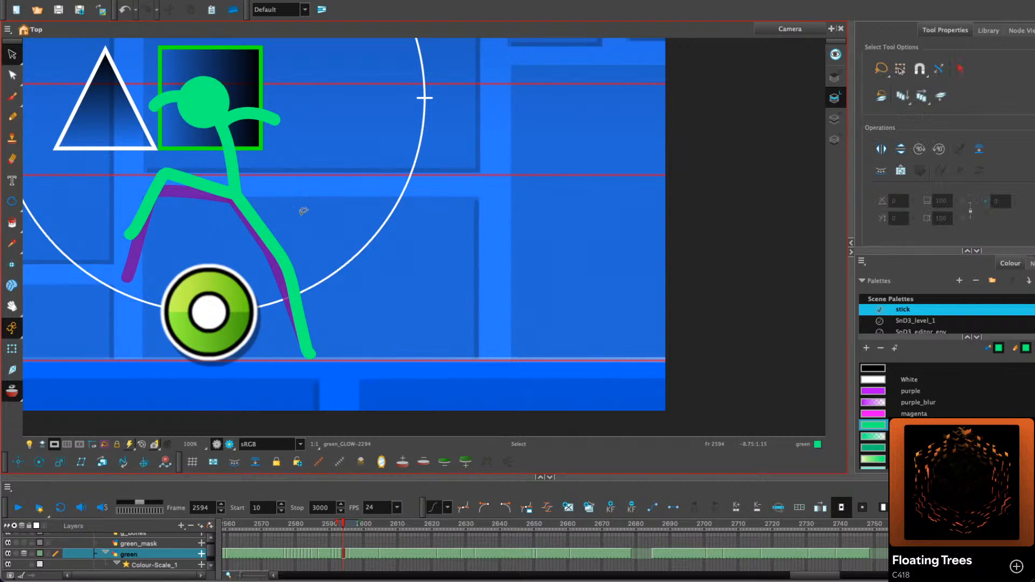
Try to stretch the planted front leg to a narrower stance on frame 2594
click(277, 259)
drag(310, 275, 301, 275)
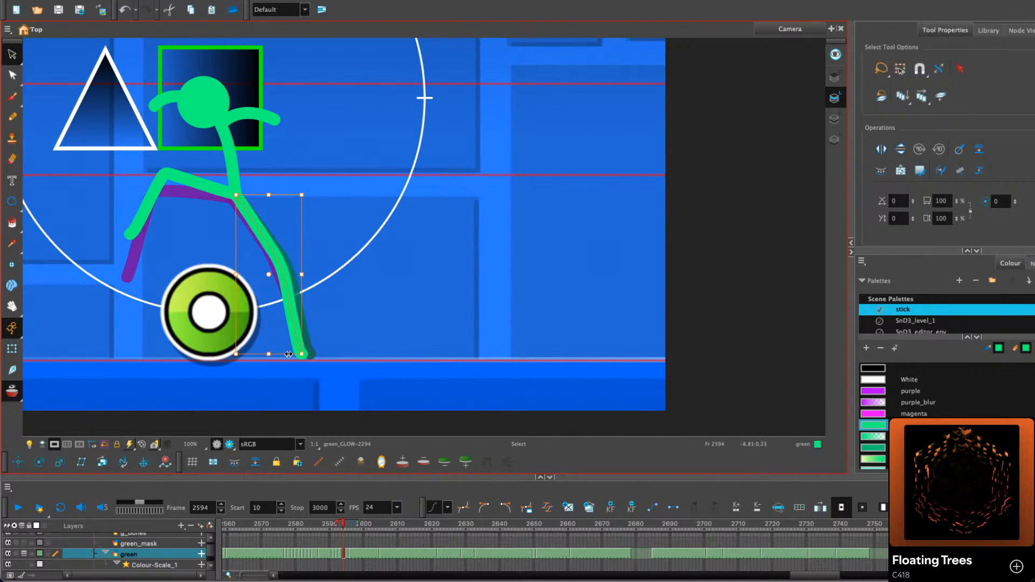
drag(289, 354, 296, 355)
key(ctrl+z)
key(ctrl+z)
key(ctrl+z)
key(ctrl+shift+z)
key(ctrl+shift+z)
key(ctrl+shift+z)
Nudge the stick figure's back leg, head and torso slightly backward on frame 2594
drag(363, 255, 214, 123)
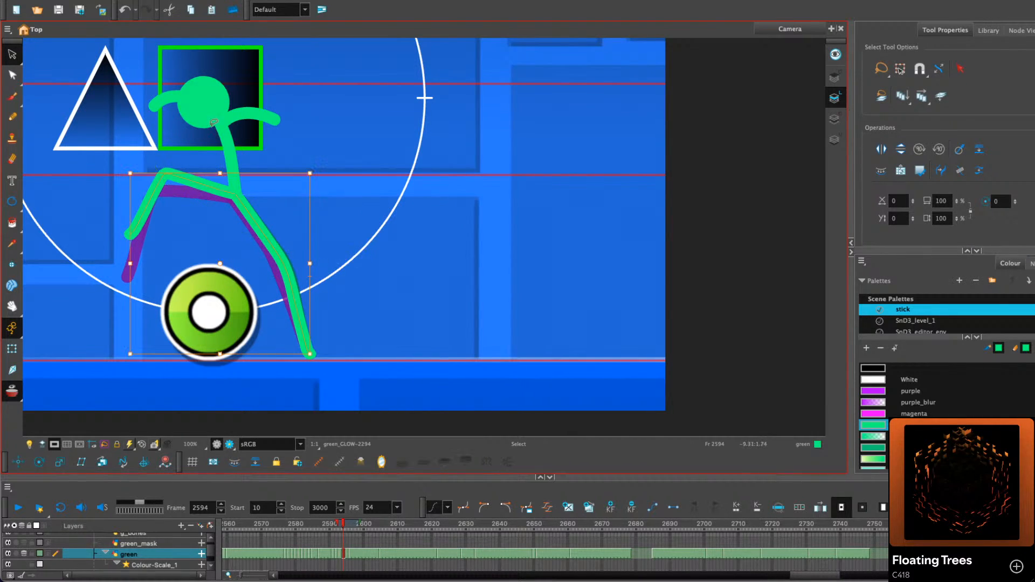
click(217, 102)
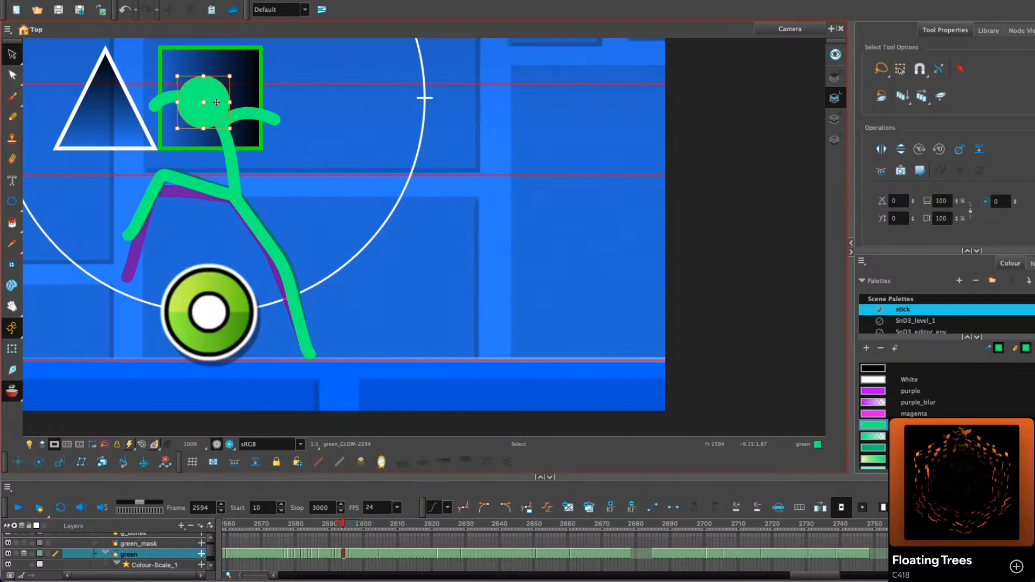
click(222, 156)
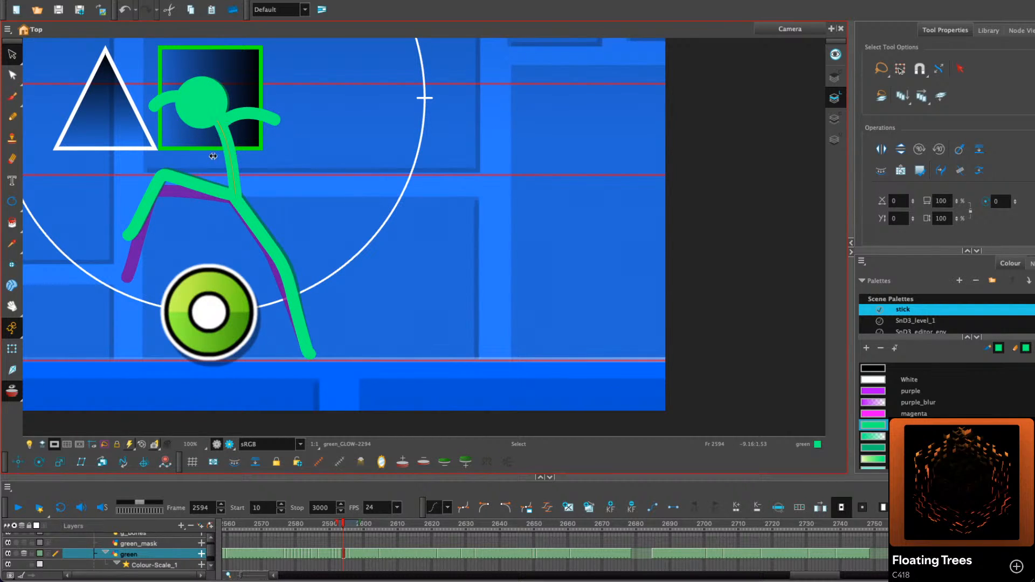
click(229, 156)
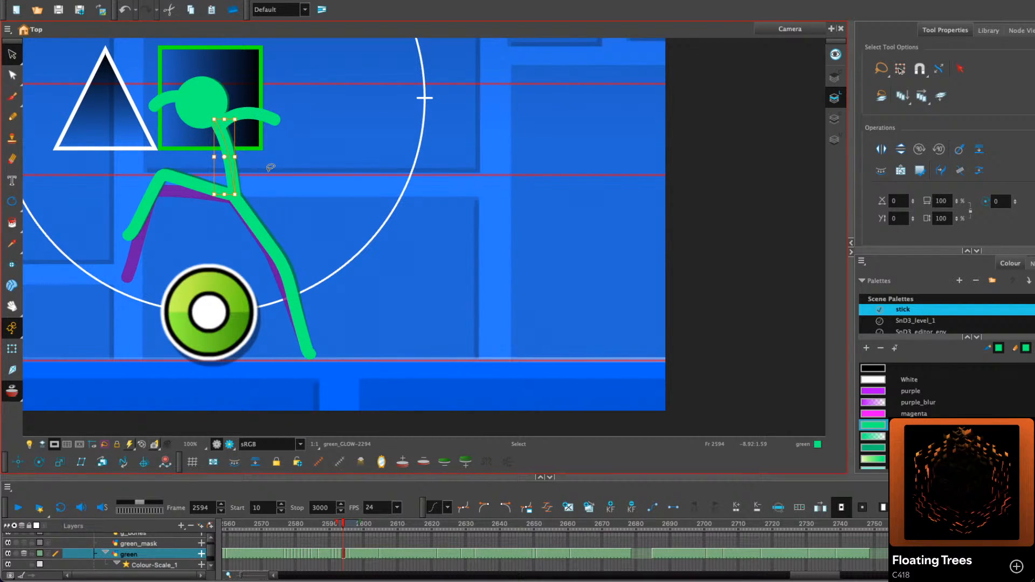
Adjust the trailing back leg on frame 2594 so it joins the hip and its foot sits slightly lower
click(178, 175)
drag(187, 175, 185, 176)
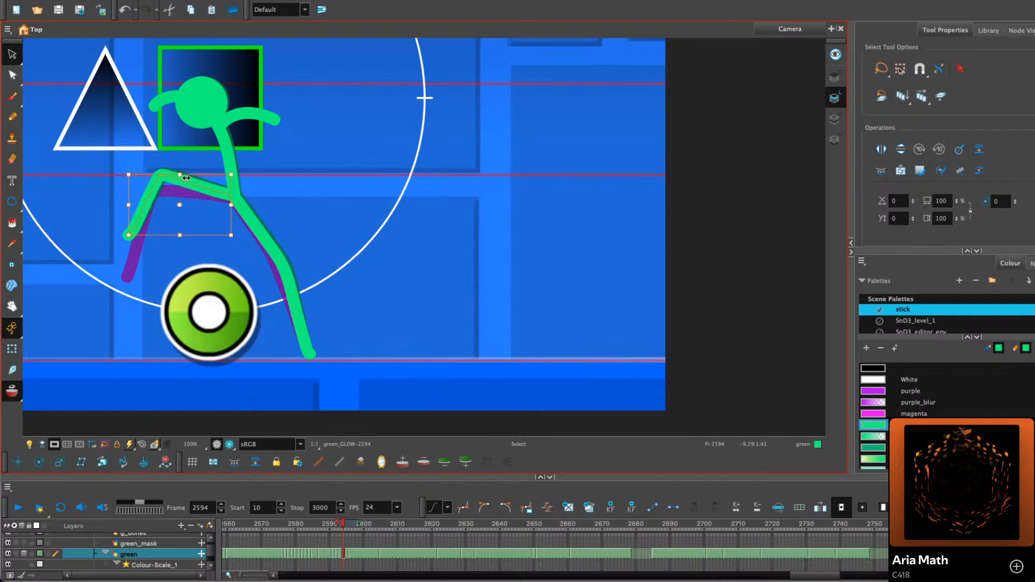
drag(192, 235, 193, 235)
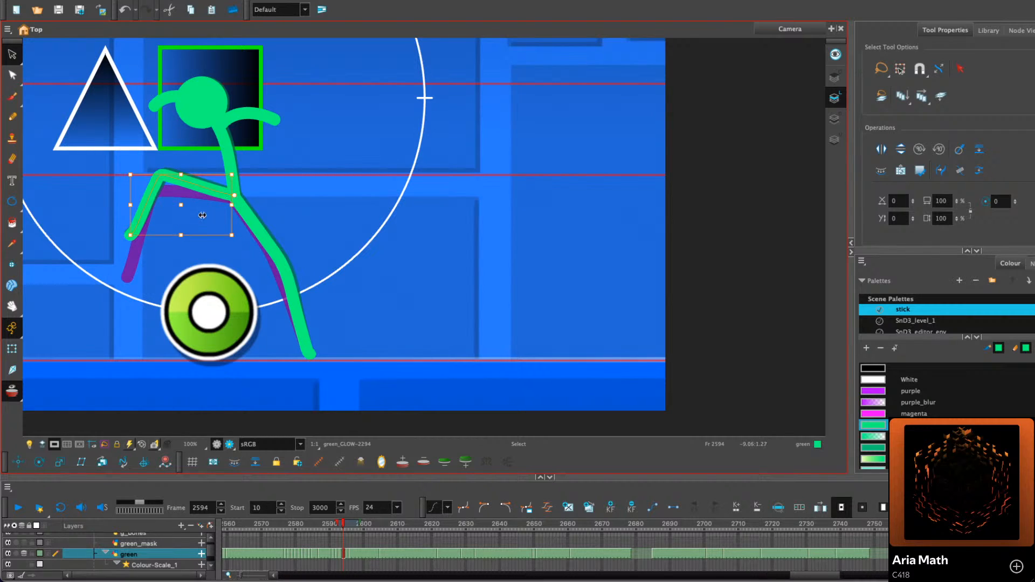
drag(129, 244, 130, 247)
click(360, 142)
Play back and scrub through the stride around frames 2586 to 2598 to check the motion
key(period)
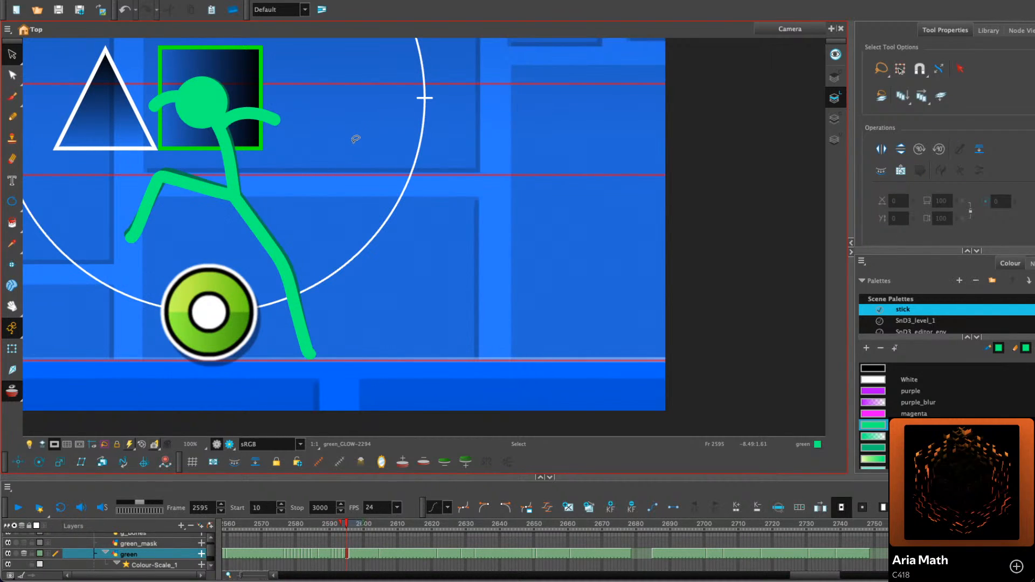
key(period)
key(comma)
click(18, 508)
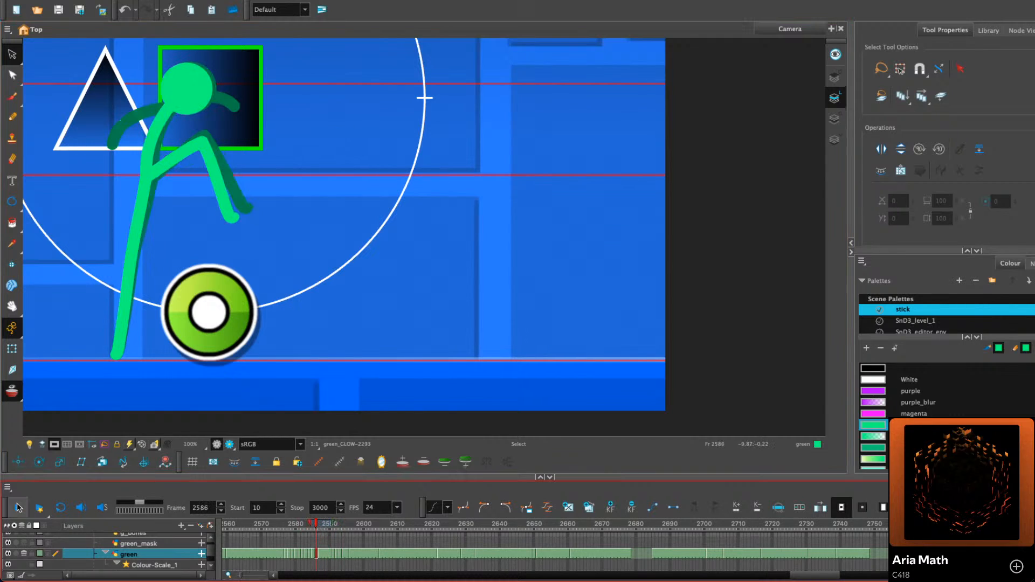
click(326, 523)
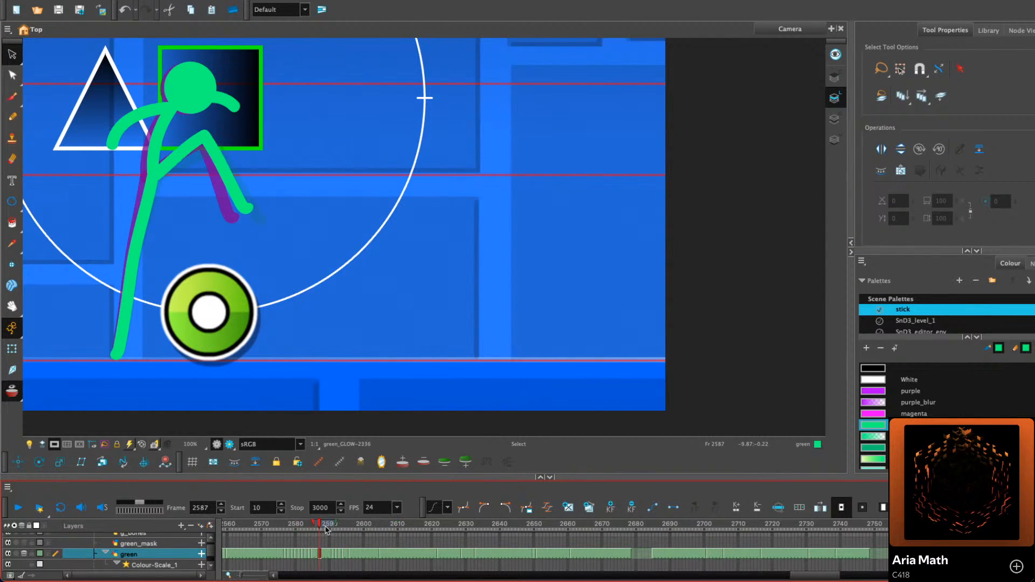
key(comma)
key(comma)
key(comma)
key(comma)
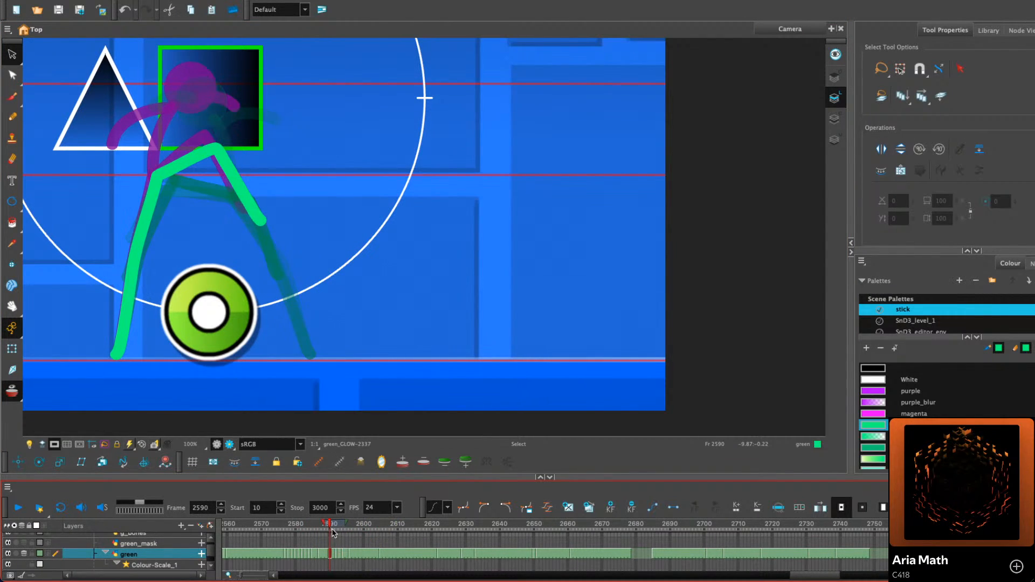
click(19, 507)
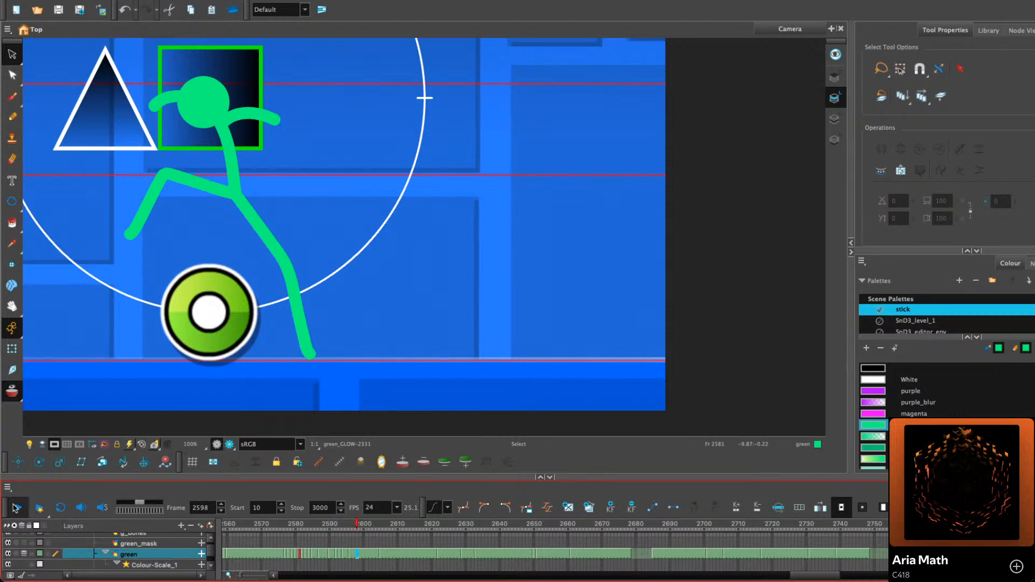
click(23, 506)
click(338, 524)
Copy the head from frame 2588 and paste it above the legs on frame 2590
drag(355, 246, 416, 304)
key(comma)
key(comma)
key(comma)
key(comma)
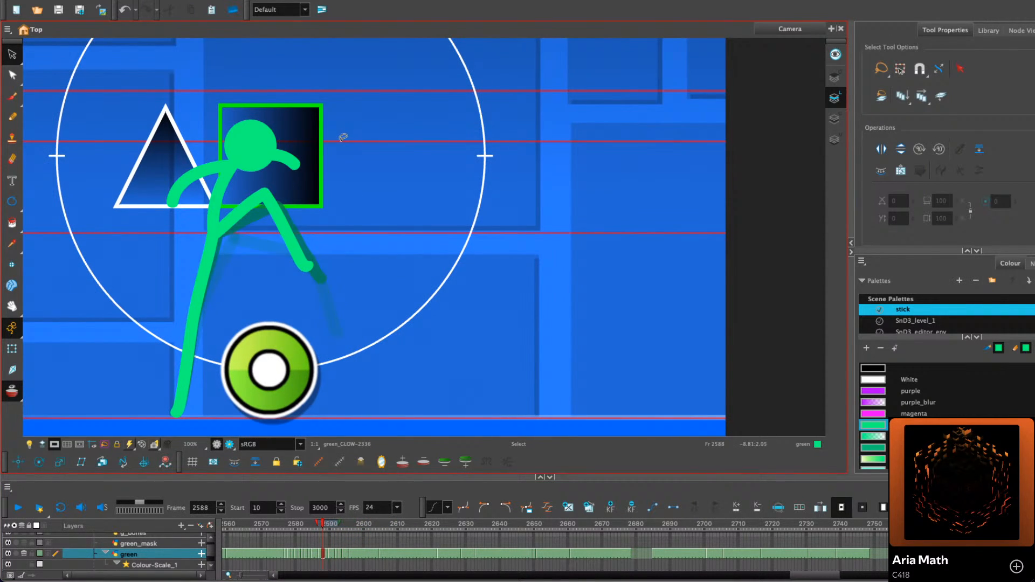
key(period)
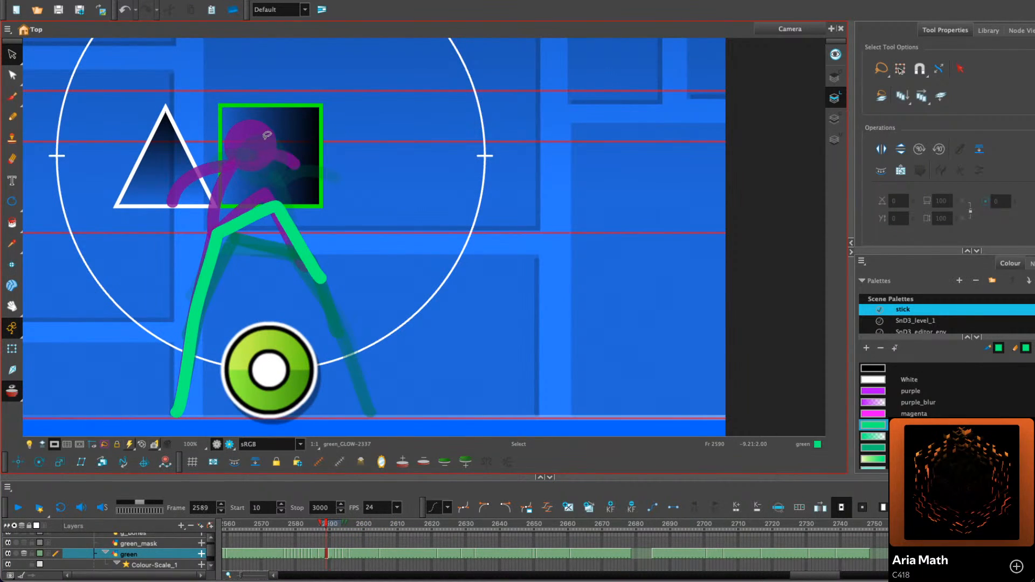
click(269, 135)
right_click(271, 136)
click(295, 186)
key(period)
right_click(322, 142)
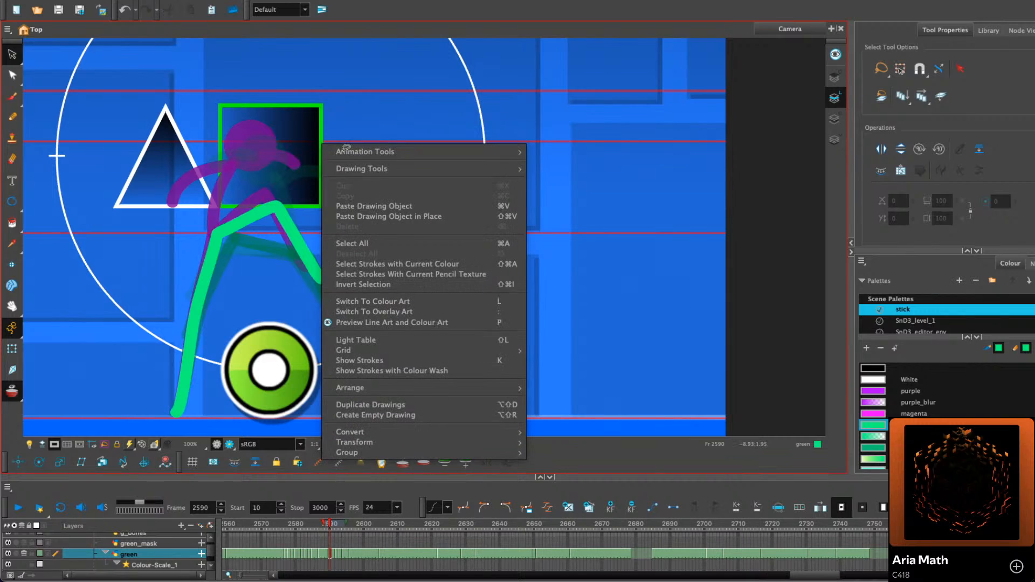
click(347, 205)
Copy the head from frame 2590 and paste it onto frame 2592 between the onion-skinned heads
right_click(269, 157)
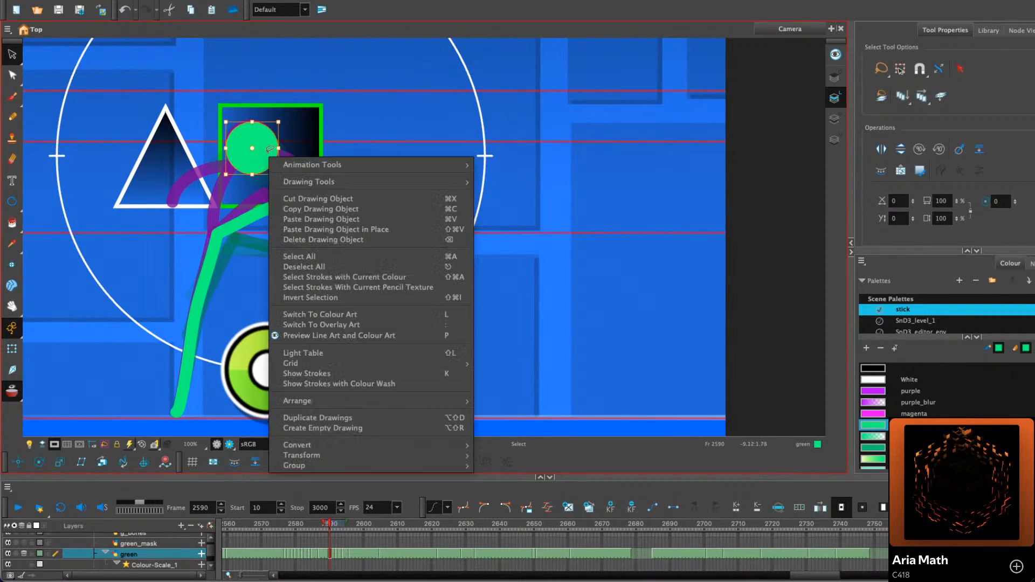
click(300, 207)
key(period)
right_click(293, 163)
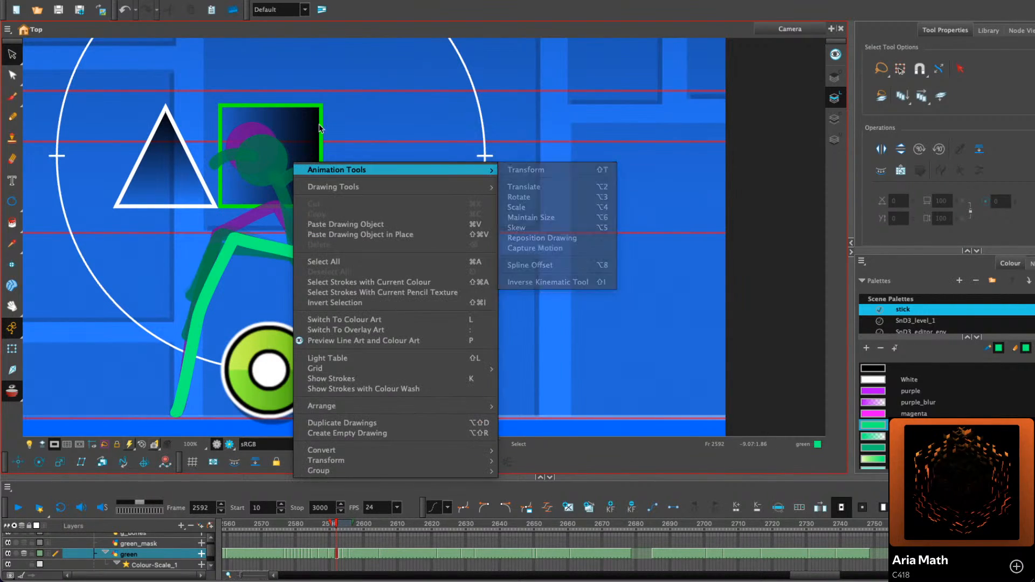
click(319, 120)
key(comma)
key(comma)
key(period)
key(period)
right_click(317, 130)
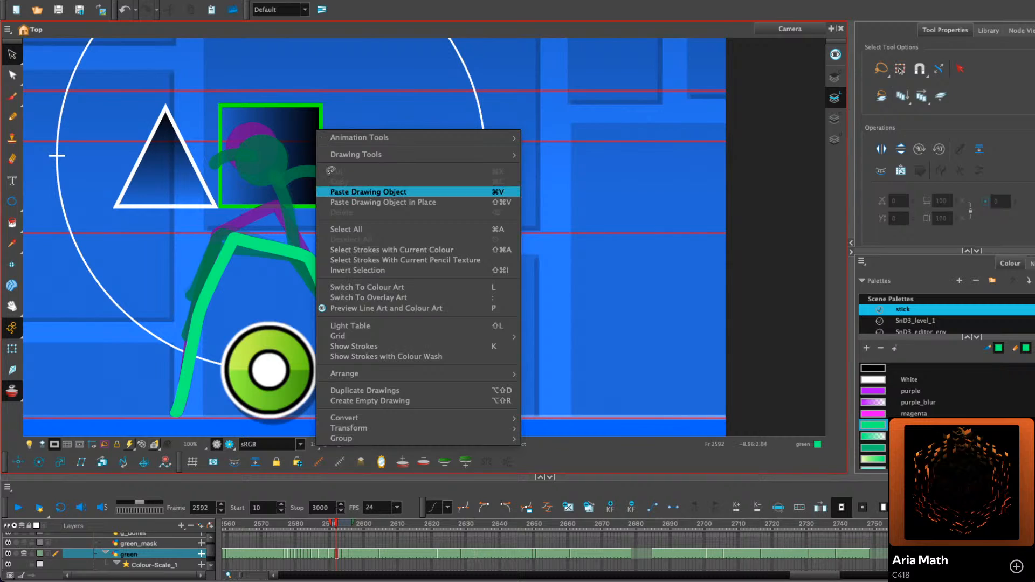
click(367, 192)
Paste the head onto frame 2593 and move it down and slightly forward, below the onion-skinned heads
key(period)
right_click(285, 148)
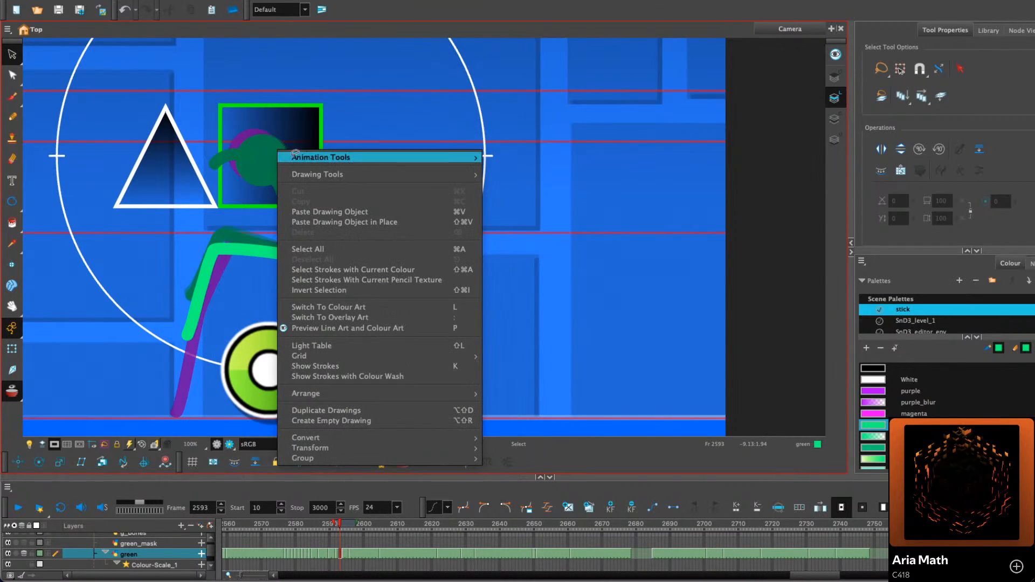
click(322, 210)
drag(269, 154, 277, 175)
Nudge the head slightly on frame 2595 and compare its position against the neighbouring frames
key(period)
key(period)
key(period)
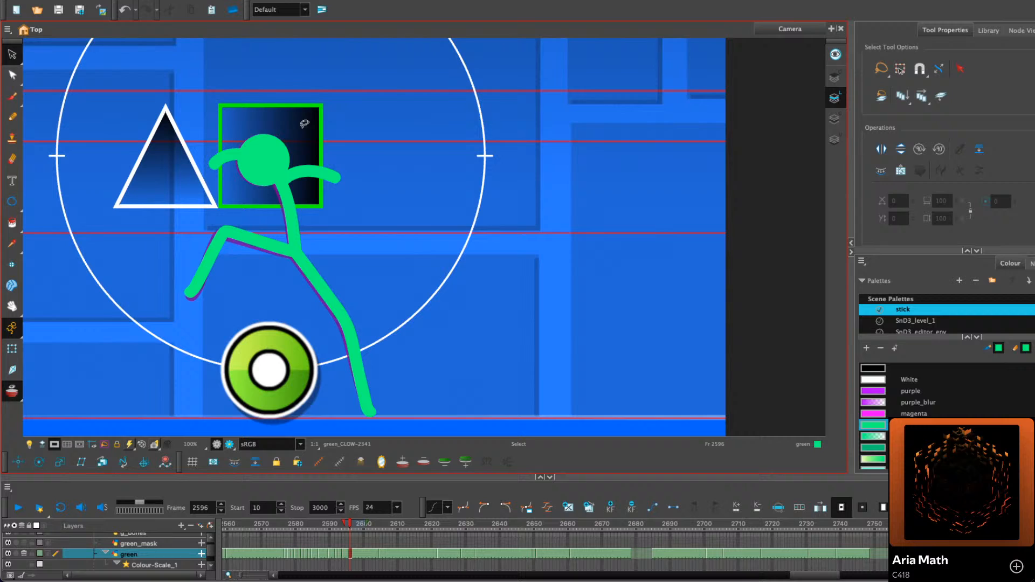
key(comma)
click(280, 161)
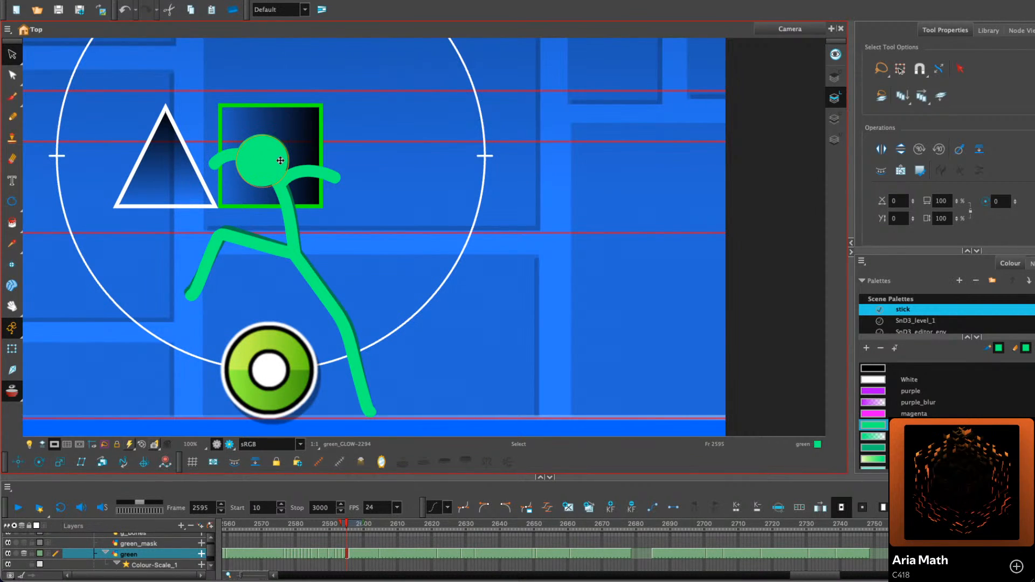
click(326, 134)
key(period)
key(comma)
key(comma)
key(comma)
key(period)
key(period)
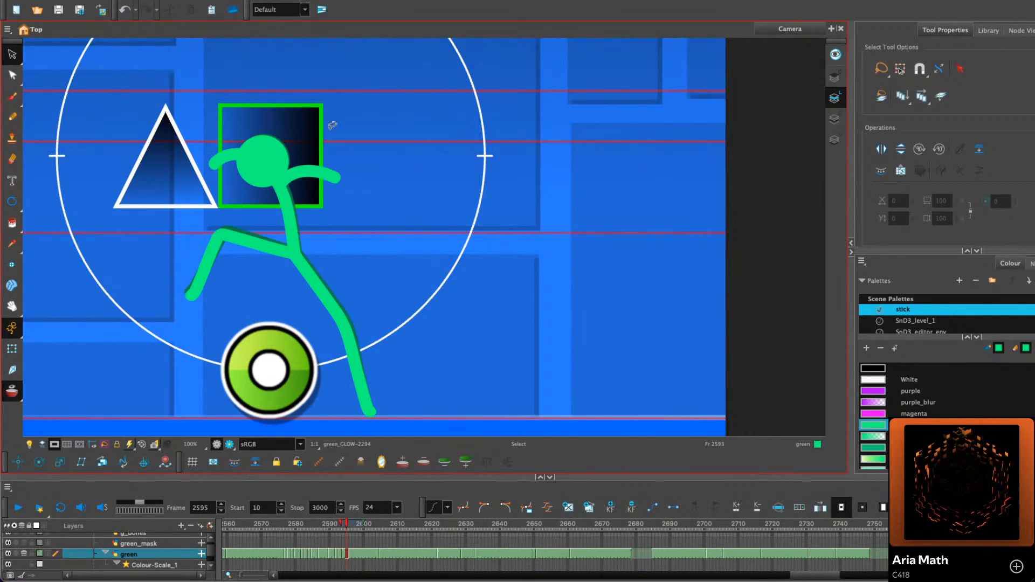
Stretch the front arm on frame 2595 so its hand hangs slightly lower
click(331, 173)
key(period)
click(331, 172)
key(comma)
click(327, 175)
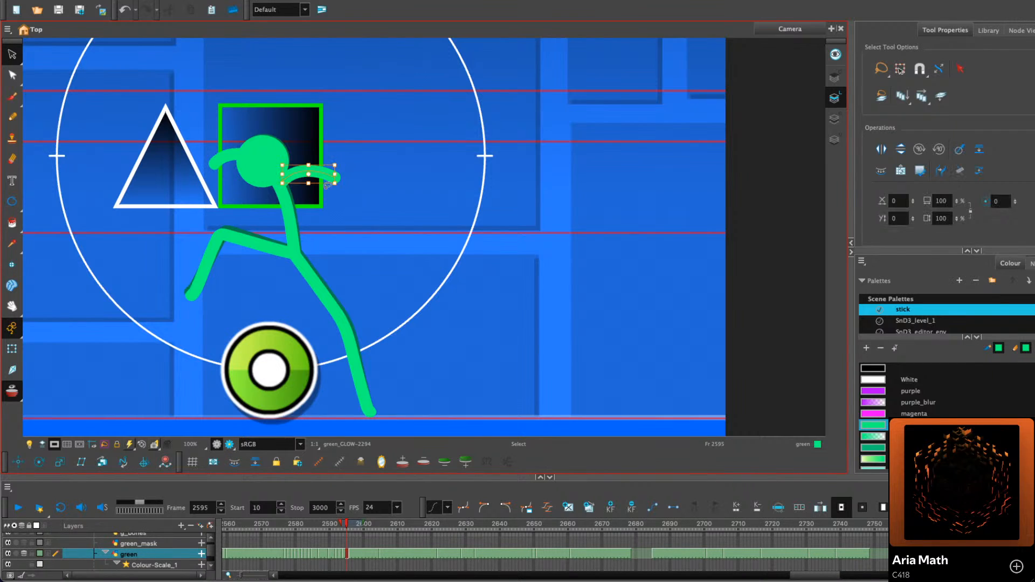
drag(335, 183, 336, 184)
Shift the back arm on frame 2595 slightly down and toward the head
click(231, 139)
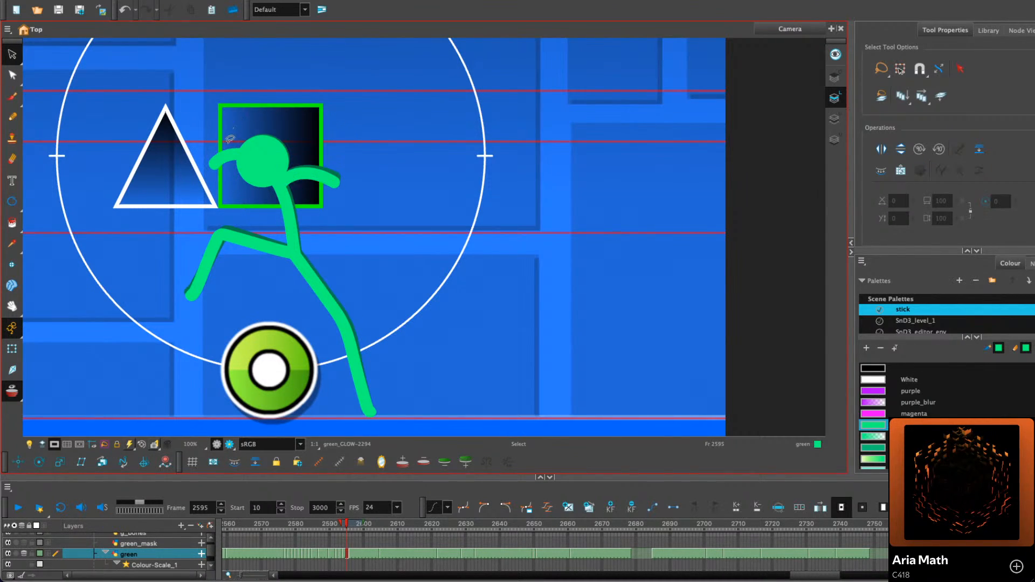
click(236, 156)
drag(261, 149, 241, 159)
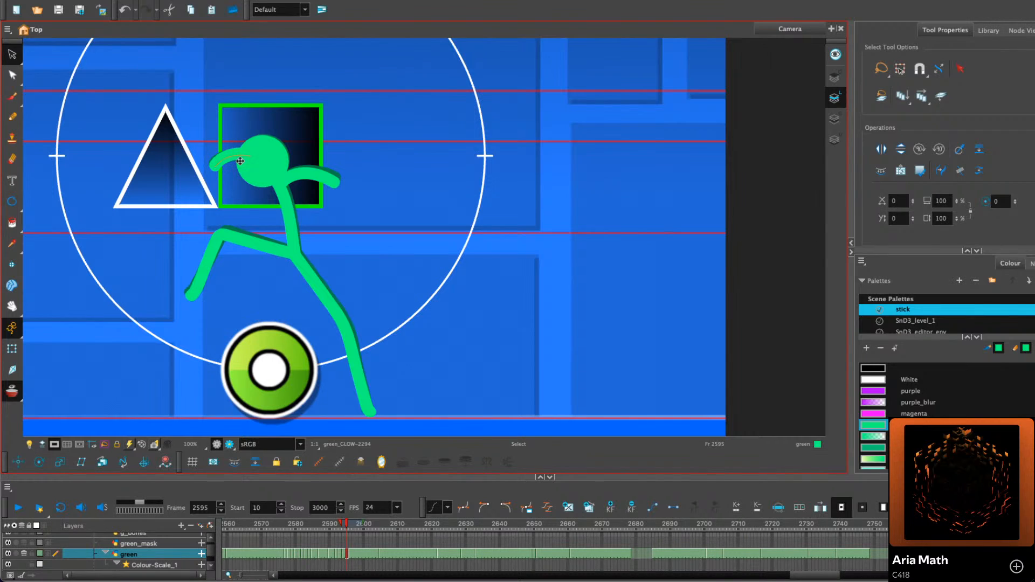
click(278, 109)
Draw the torso on frame 2590 with the Pencil tool, from the hip up to the head
key(comma)
key(comma)
key(comma)
key(comma)
key(comma)
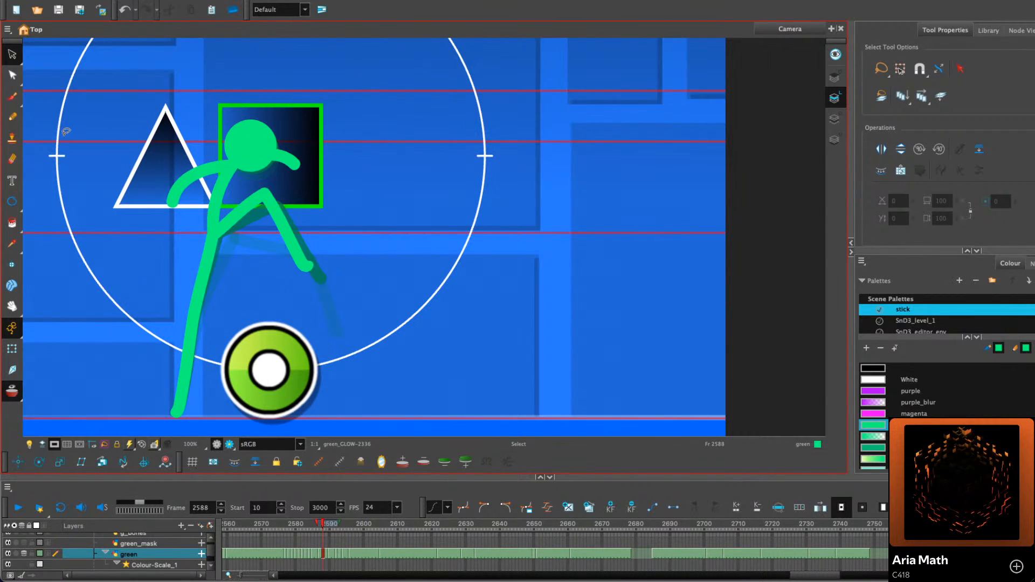
key(alt+/)
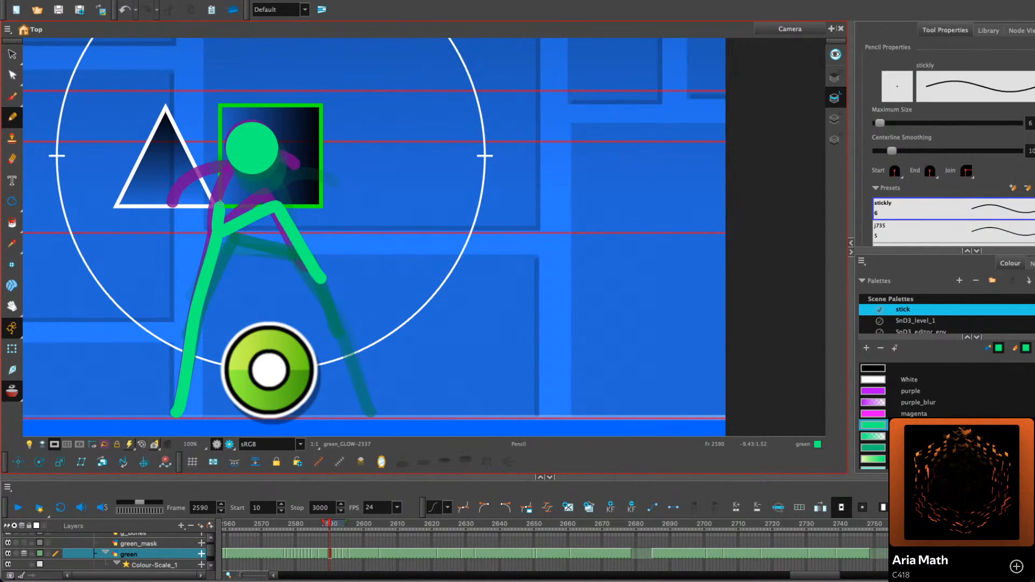
Draw a slightly curved torso on frame 2592 from the hip up into the head, redrawing it until it fits
key(period)
key(period)
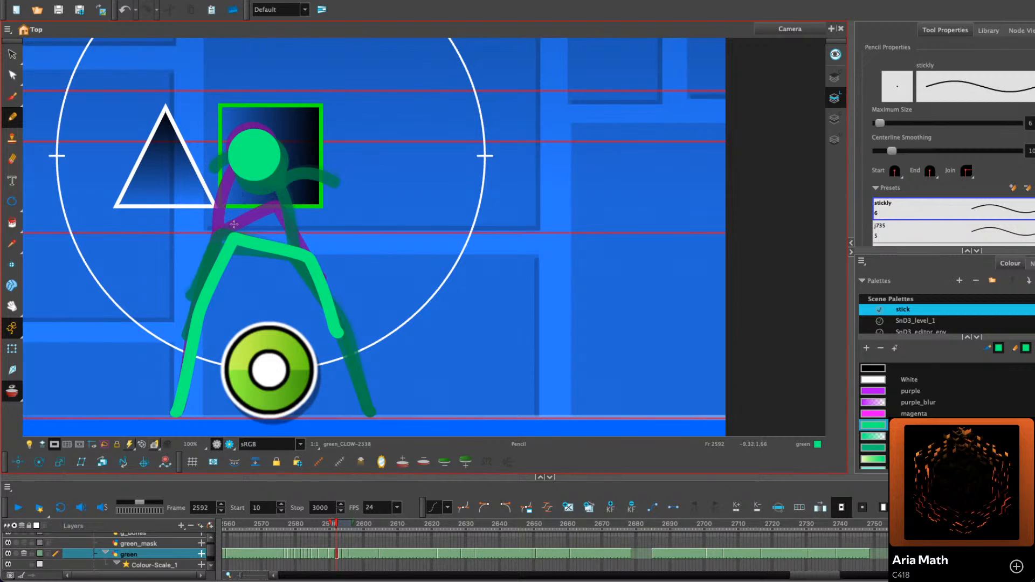
drag(230, 230, 248, 176)
key(ctrl+z)
drag(233, 236, 250, 168)
key(ctrl+z)
drag(233, 236, 249, 166)
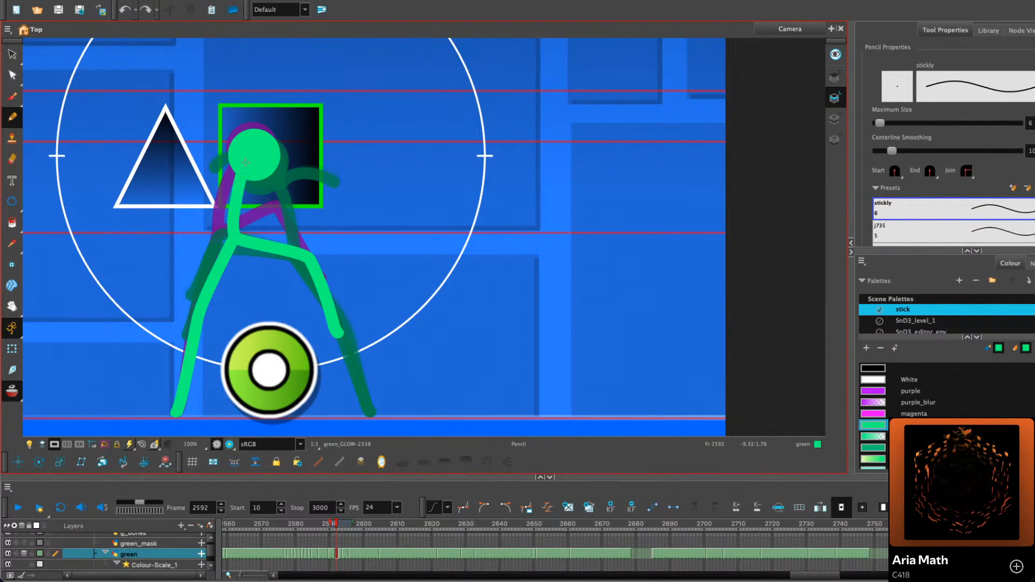
Draw the torso on frame 2593, leaning back from the hip up to the lowered head
key(period)
drag(292, 253, 268, 173)
key(ctrl+z)
drag(292, 249, 269, 197)
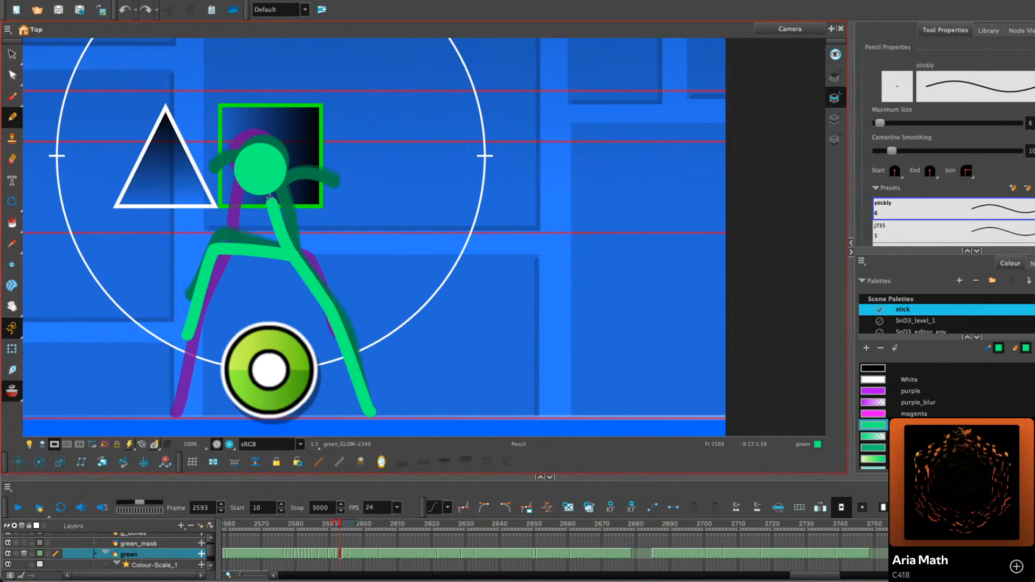
Play the stride and flip back and forth between frames 2586 and 2595 without onion skin to check the new torsos
click(18, 507)
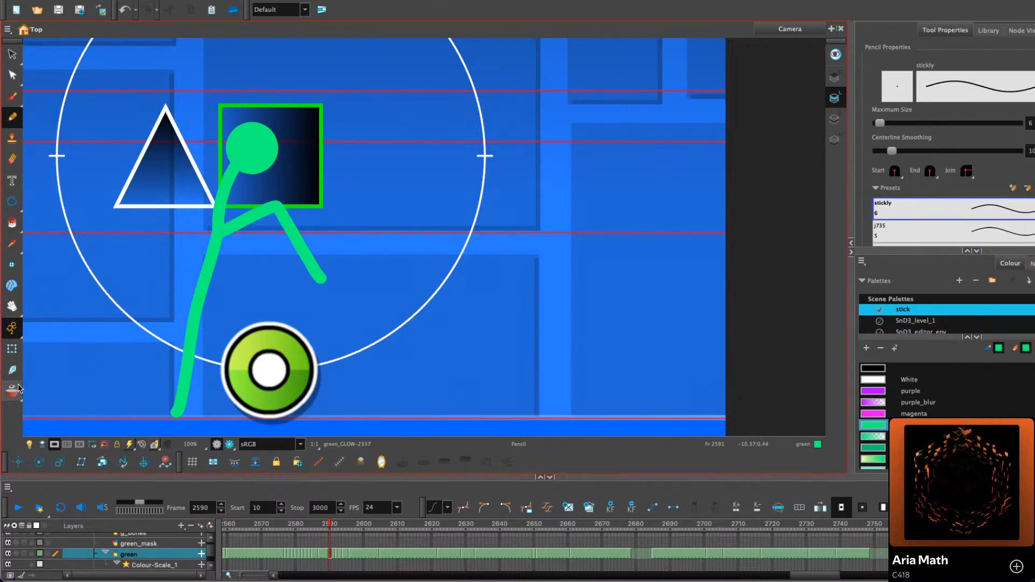
click(18, 507)
drag(336, 523, 344, 523)
key(comma)
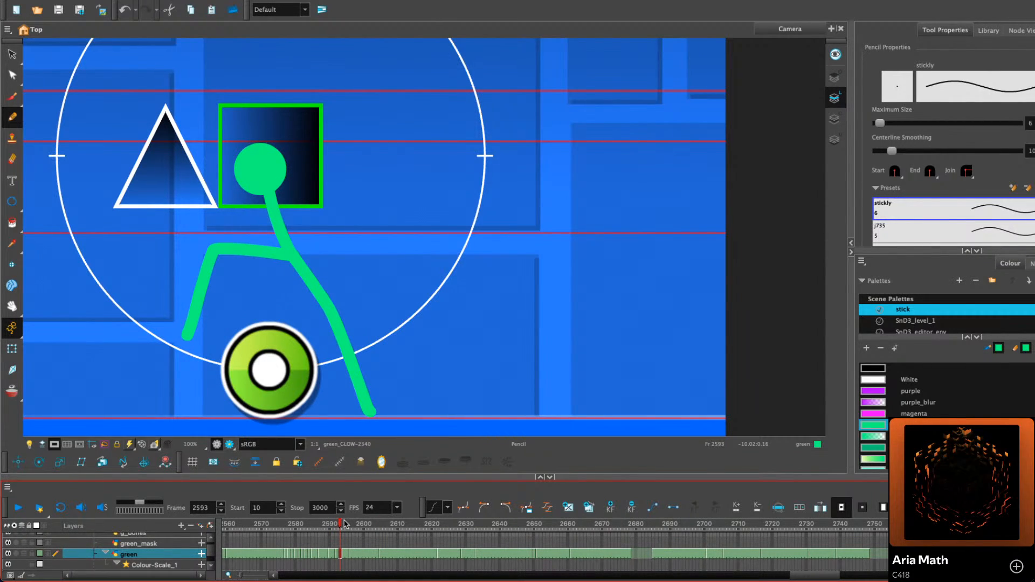
key(period)
key(period)
key(comma)
key(comma)
key(comma)
key(comma)
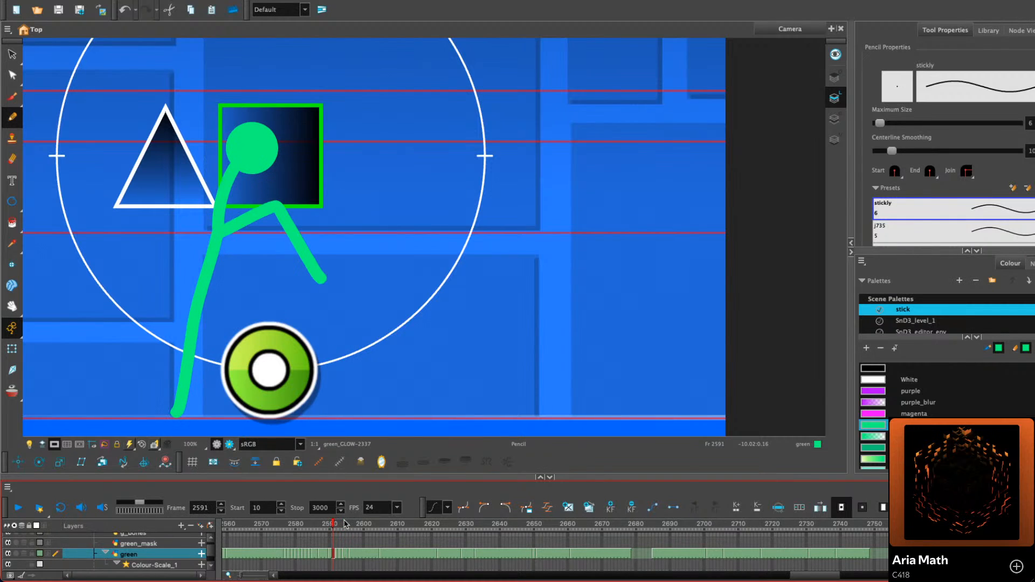
key(comma)
key(comma)
key(comma)
key(comma)
key(comma)
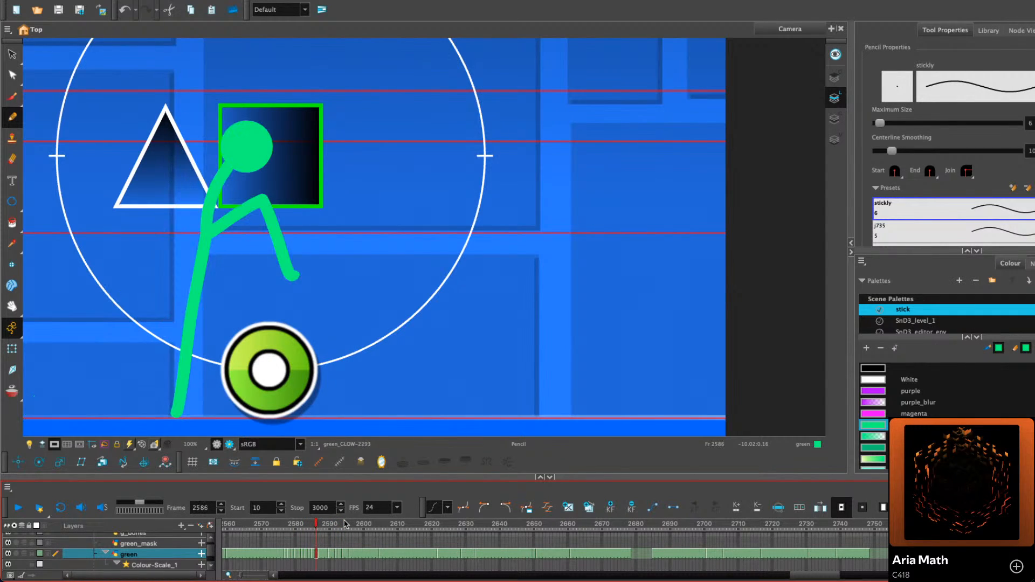
key(period)
key(period)
key(period)
key(period)
key(period)
key(period)
key(period)
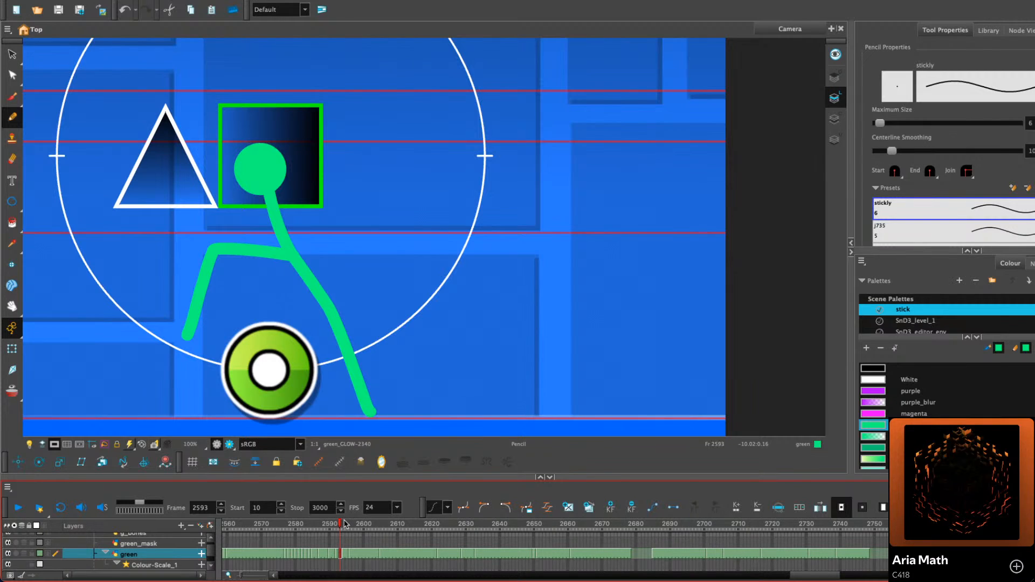
Play the stride from frame 2569 and flip back and forth through frames 2592 to 2605 to check the motion
click(258, 524)
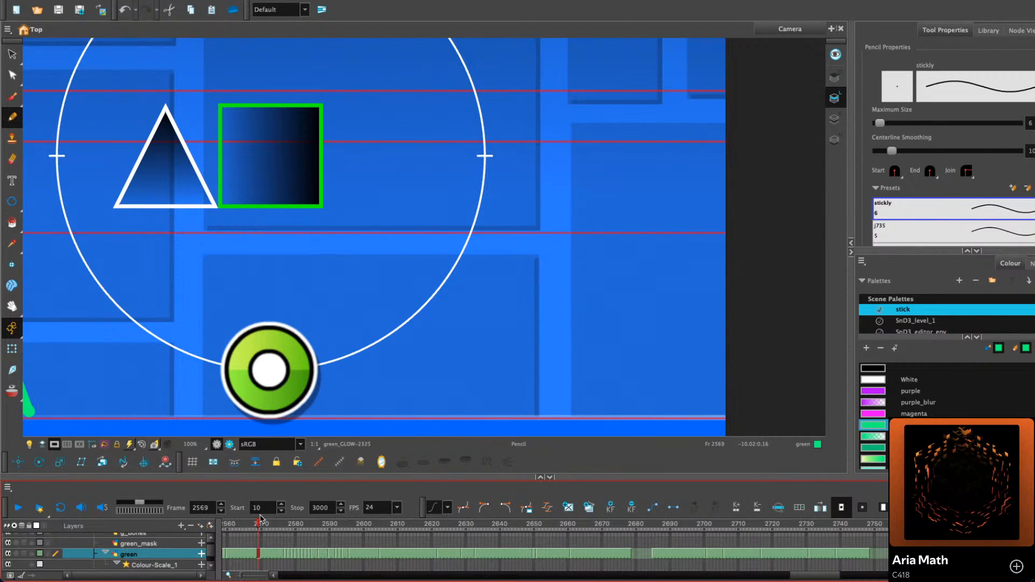
click(17, 508)
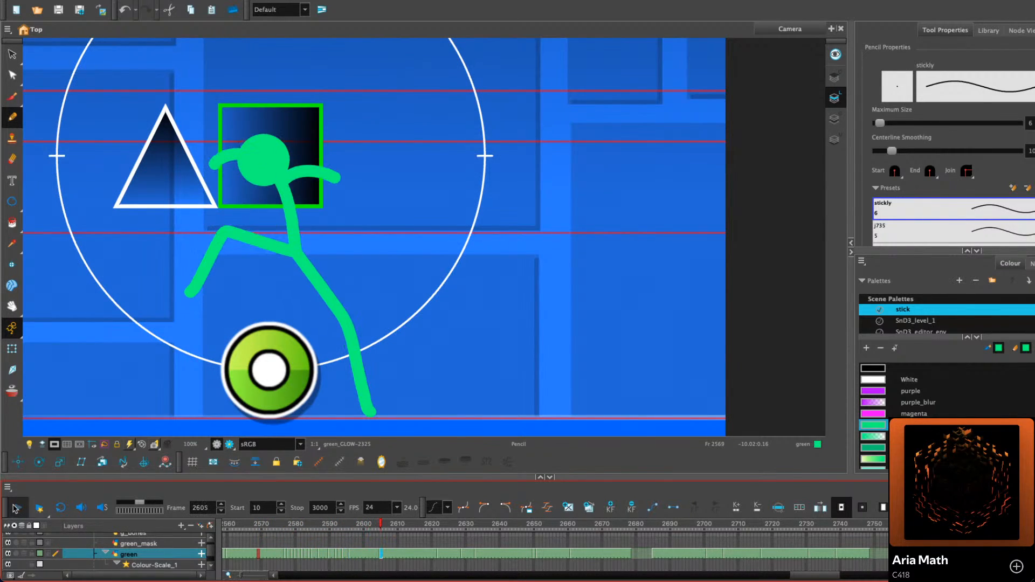
click(17, 507)
key(comma)
key(comma)
key(comma)
key(comma)
key(comma)
key(comma)
key(comma)
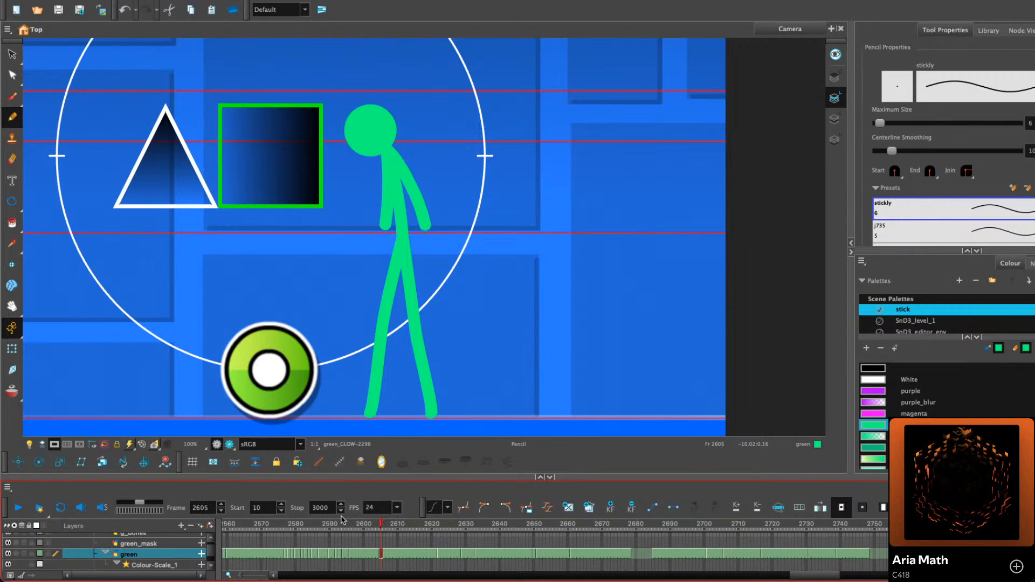
key(comma)
key(comma)
key(comma)
key(comma)
key(comma)
key(comma)
key(comma)
key(comma)
key(comma)
key(comma)
key(comma)
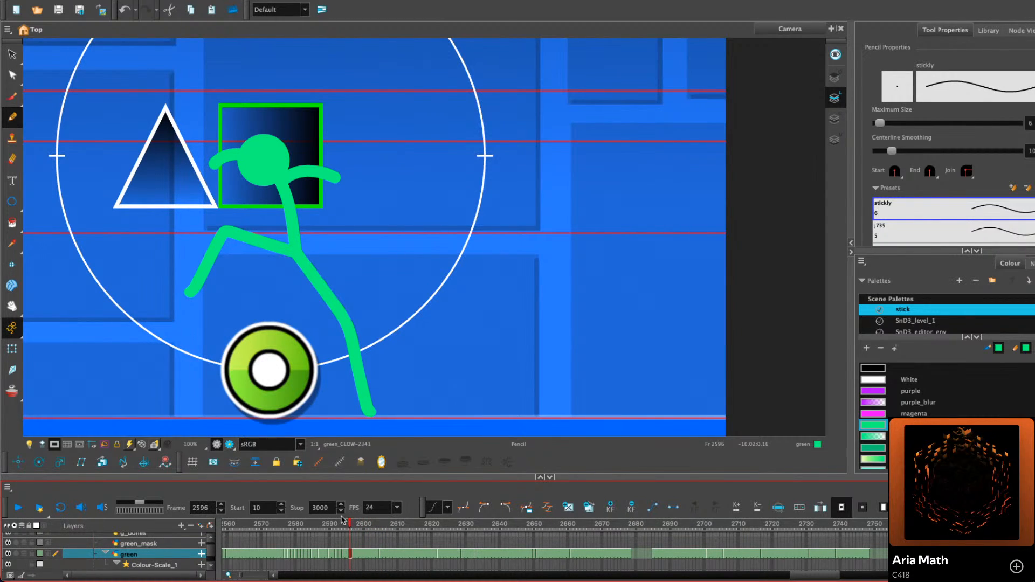
key(period)
key(period)
key(period)
key(period)
key(period)
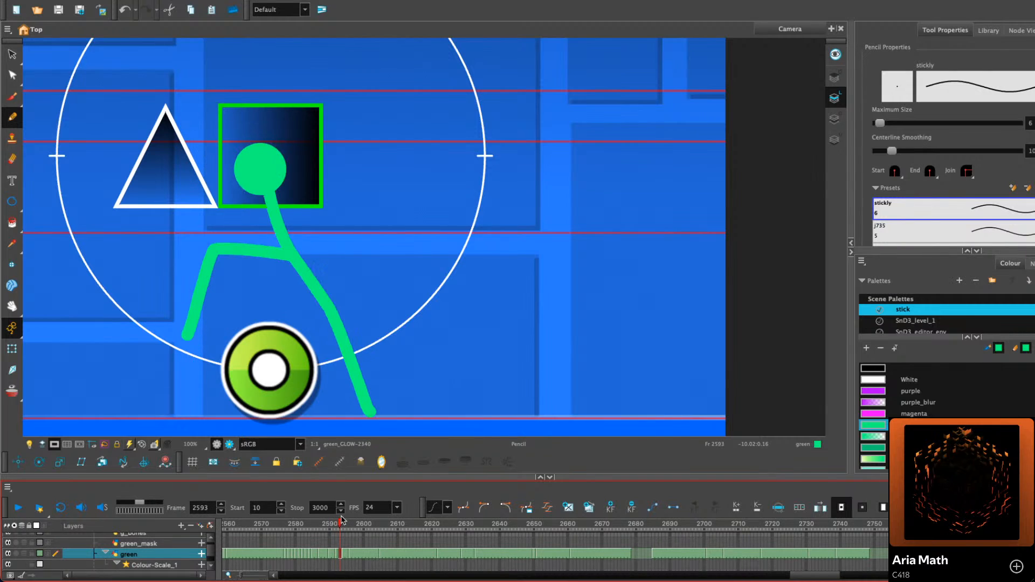
key(comma)
key(period)
key(comma)
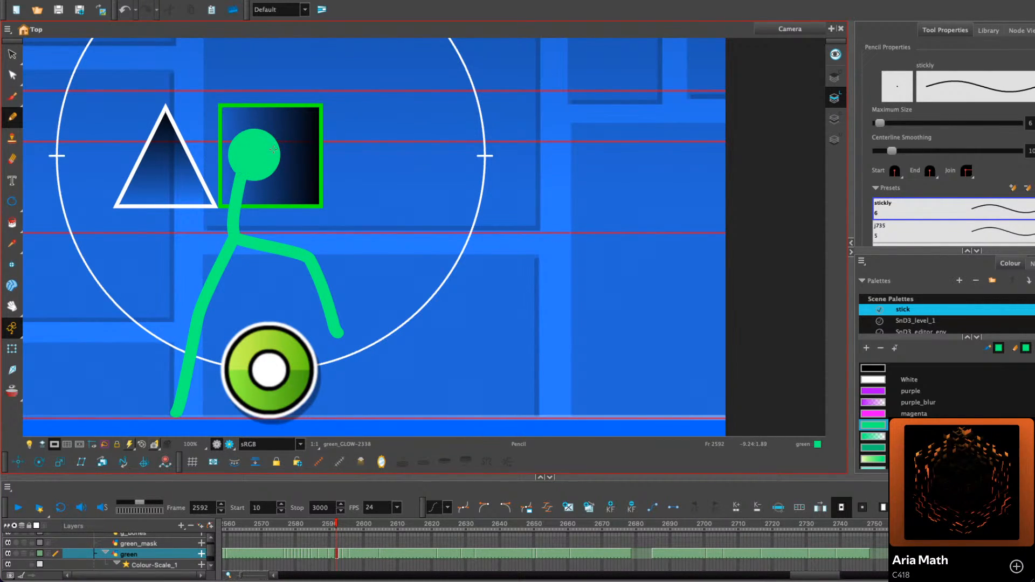
Try drawing both arms on frame 2592, one bent up in front of the head and one bent across the torso
mouse_move(274, 149)
mouse_down()
mouse_move(290, 132)
mouse_move(305, 156)
mouse_up()
mouse_move(241, 176)
mouse_down()
mouse_move(230, 192)
mouse_move(260, 195)
mouse_move(222, 211)
mouse_move(268, 196)
mouse_move(311, 208)
mouse_move(306, 214)
mouse_up()
key(ctrl+z)
key(.)
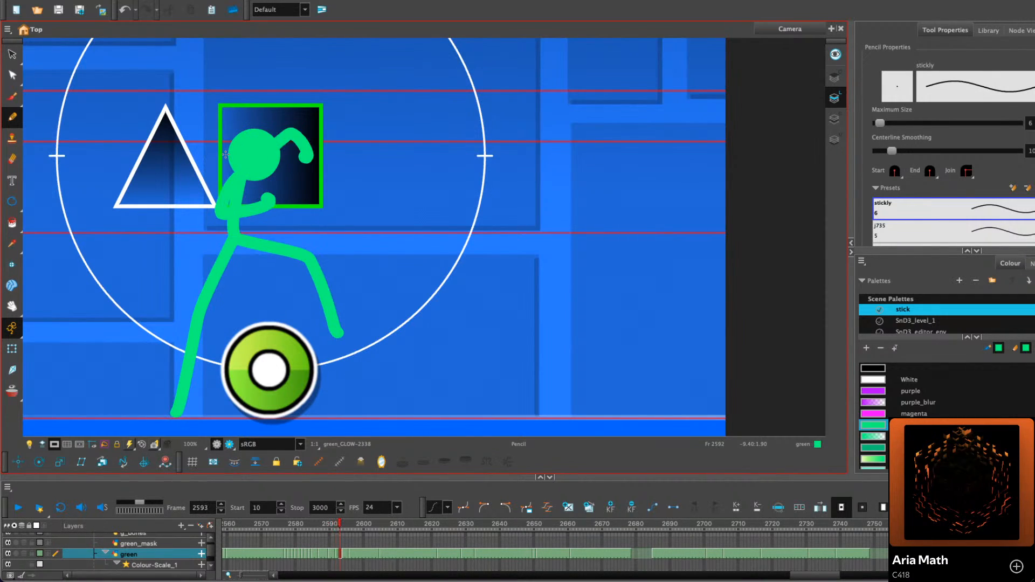
key(.)
key(.)
key(.)
key(.)
key(.)
key(.)
key(ctrl+z)
key(ctrl+z)
key(ctrl+z)
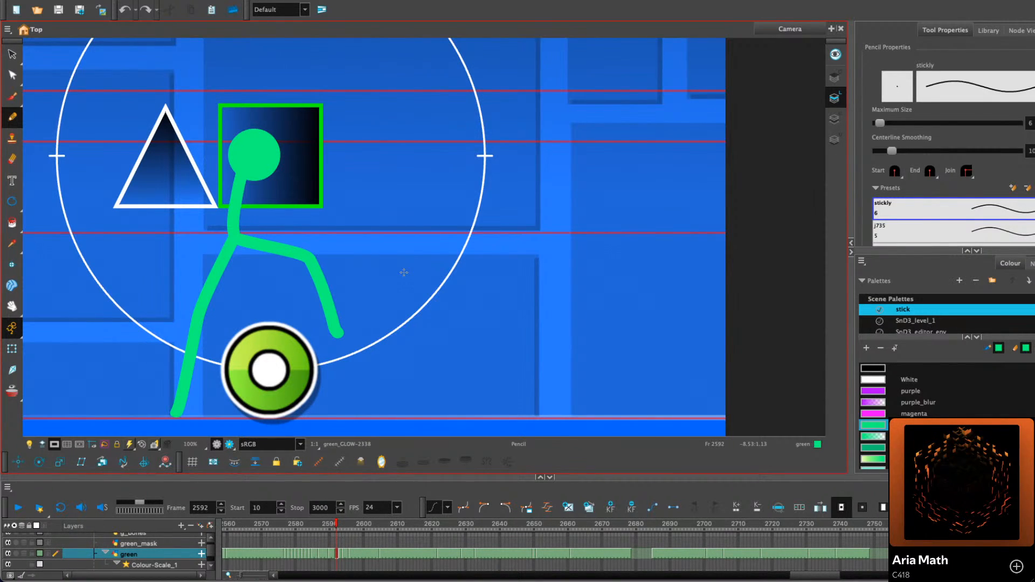
Step back from frame 2592 to 2576 and play the whole walk through to the standing pose
click(338, 526)
key(comma)
key(comma)
key(comma)
key(comma)
key(comma)
key(comma)
key(comma)
key(comma)
key(comma)
key(comma)
key(comma)
key(comma)
key(comma)
key(comma)
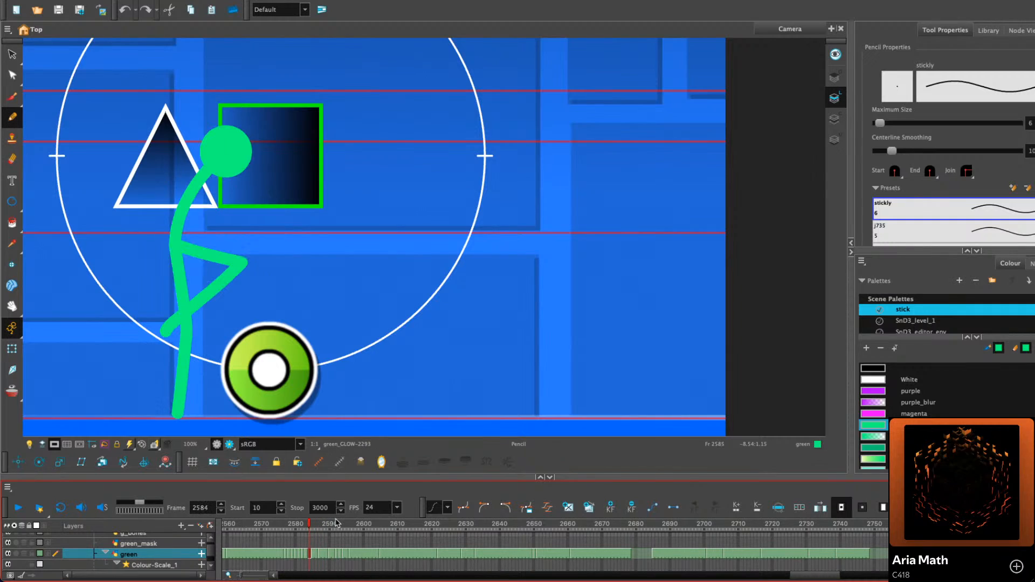
key(comma)
key(comma)
click(141, 444)
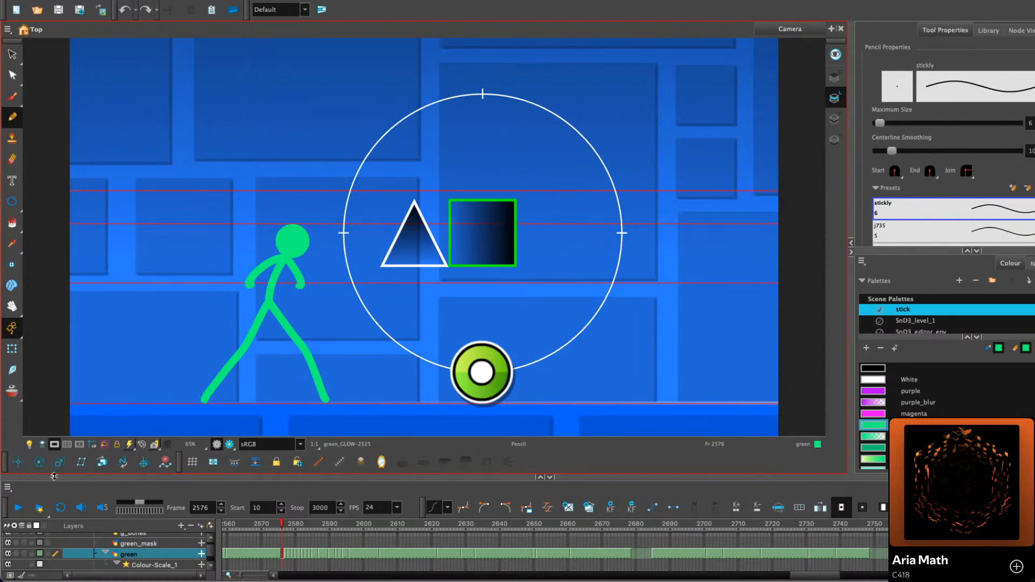
click(17, 507)
click(17, 507)
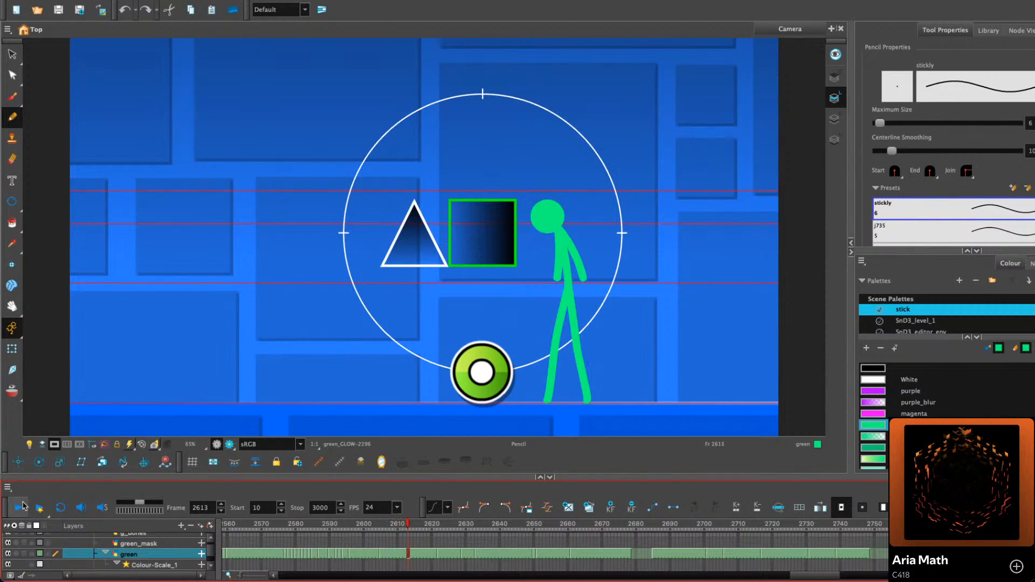
Clear the green layer's exposure on frames 2598 to 2604, before the standing pose
click(362, 558)
drag(362, 558, 357, 558)
scroll(524, 307, up, 3)
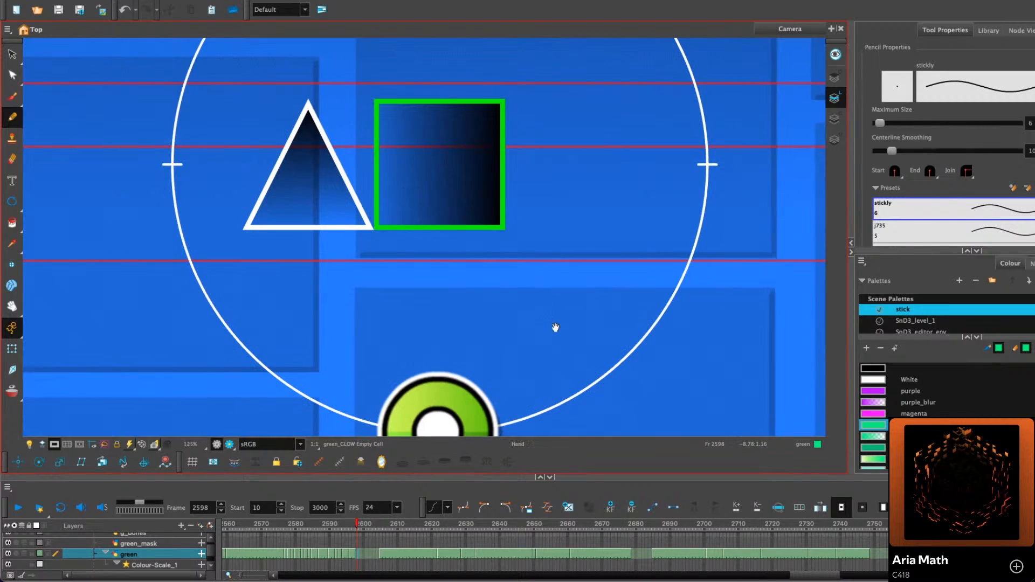
drag(554, 327, 482, 284)
Flip back and forth through the stride frames before 2598 to compare the leg and arm poses over the orb
key(comma)
key(comma)
key(comma)
key(comma)
key(comma)
key(comma)
key(comma)
key(comma)
key(period)
key(period)
key(period)
key(period)
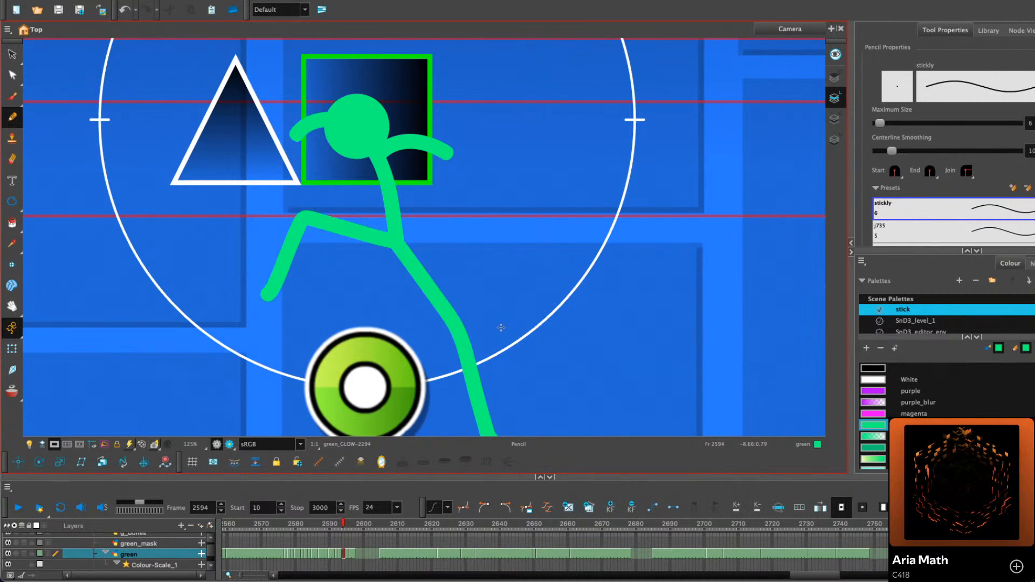
Copy the head on frame 2592 and place the duplicate in the empty area to the right of the large circle
drag(343, 526, 338, 527)
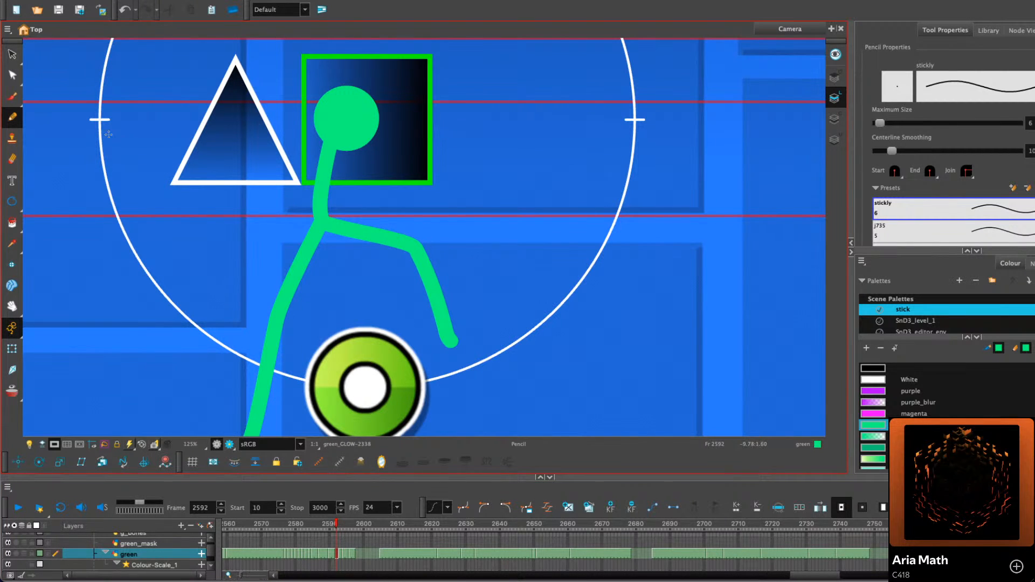
click(12, 55)
click(349, 111)
right_click(356, 115)
click(387, 167)
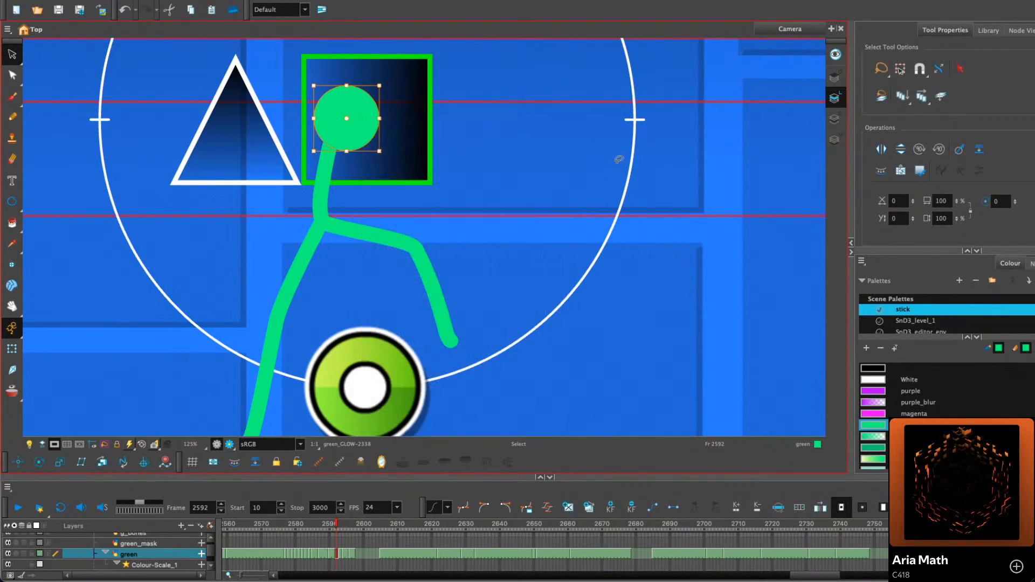
drag(608, 205, 245, 265)
key(super+v)
drag(431, 238, 412, 170)
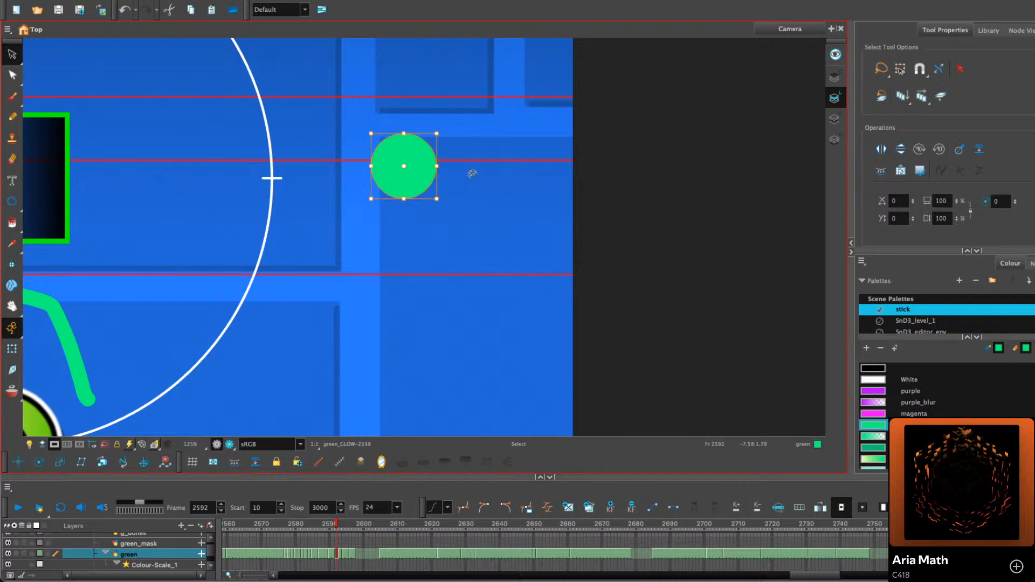
click(472, 173)
Draw a short curved torso below the copied head with the Pencil tool, redrawing it once
click(11, 117)
mouse_move(348, 201)
mouse_down()
mouse_move(401, 236)
mouse_move(336, 235)
mouse_up()
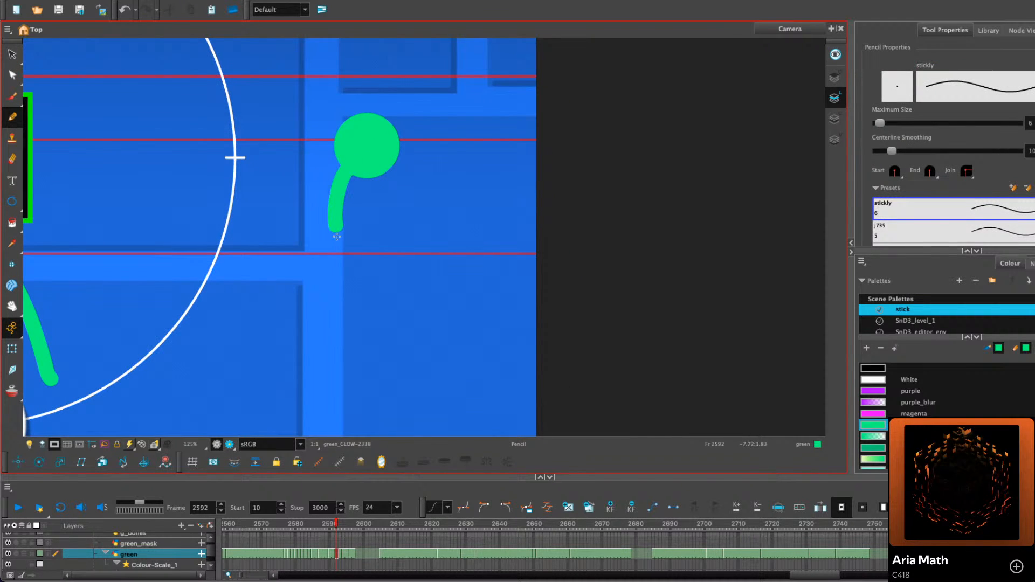
key(super+z)
drag(354, 166, 338, 232)
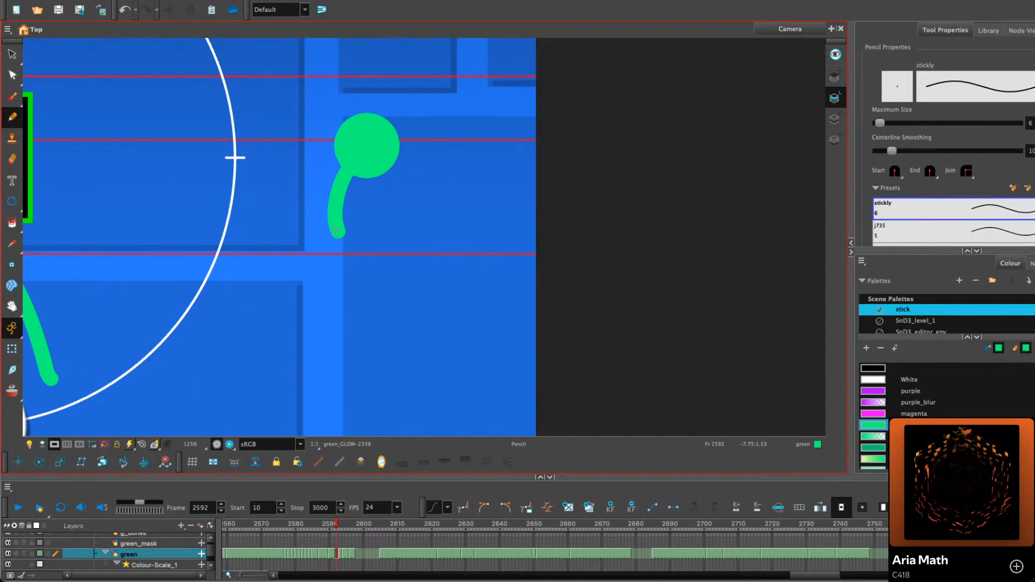
Duplicate the practice head and torso and place the copy to the left of the original
click(12, 55)
mouse_move(443, 116)
mouse_down()
mouse_move(277, 159)
mouse_move(415, 221)
mouse_up()
key(super+c)
key(super+v)
drag(376, 158, 222, 152)
drag(301, 239, 362, 246)
Draw two striding legs from the hip of the right-hand practice figure with the Pencil tool
click(11, 117)
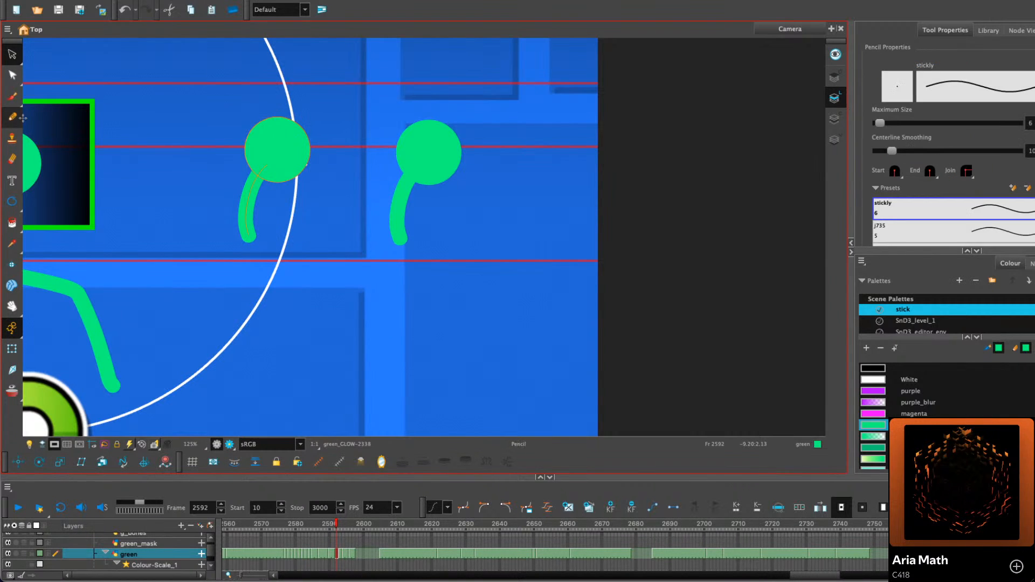
drag(463, 260, 445, 220)
mouse_move(382, 198)
mouse_down()
mouse_move(370, 252)
mouse_move(302, 341)
mouse_move(386, 204)
mouse_move(443, 273)
mouse_move(482, 343)
mouse_up()
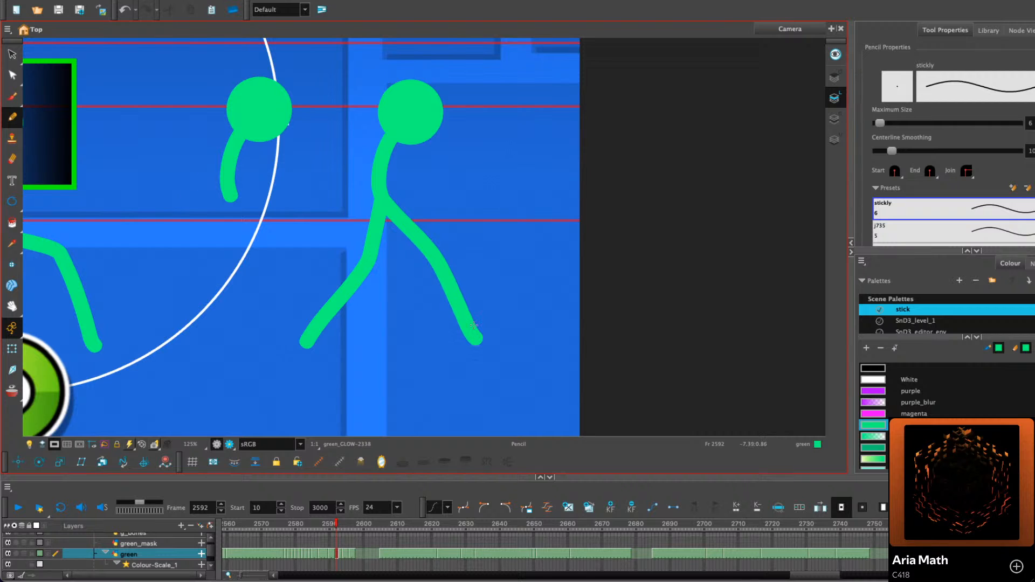
Draw two arms on the left-hand practice figure, a bent one reaching back and a short one reaching forward
drag(492, 213, 521, 221)
drag(410, 206, 444, 243)
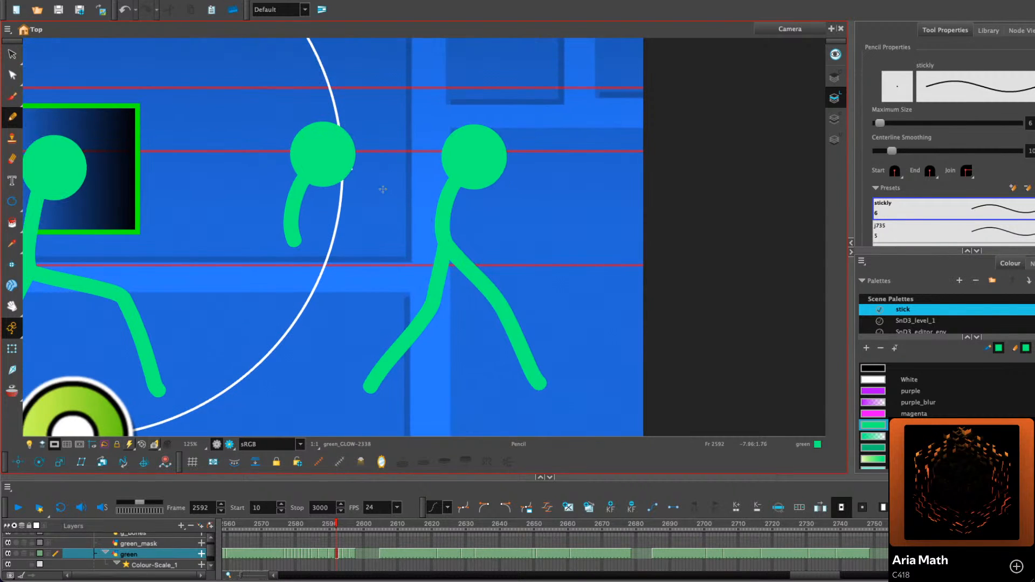
drag(295, 174, 243, 194)
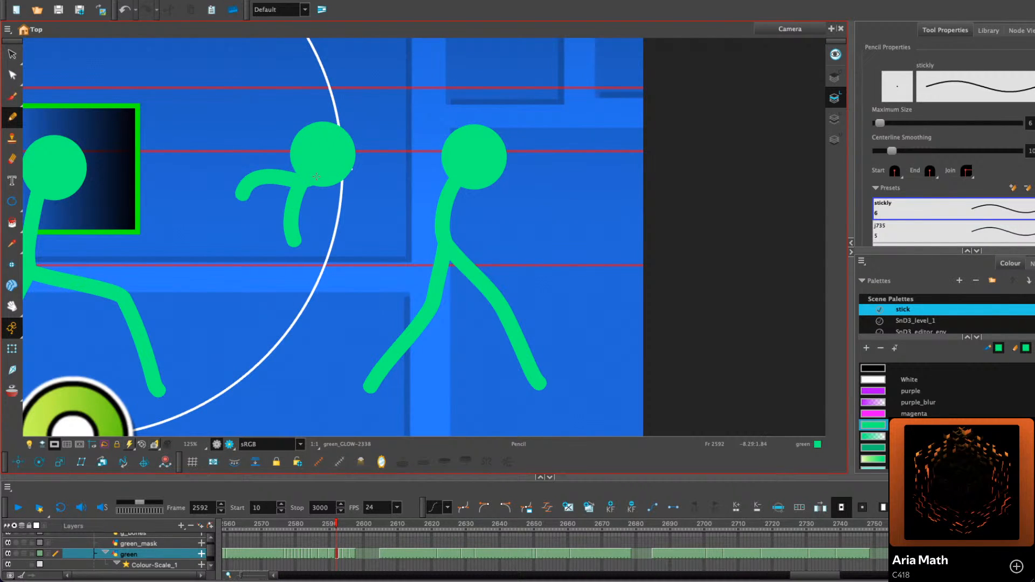
drag(316, 176, 363, 178)
scroll(363, 169, down, 2)
mouse_move(563, 308)
mouse_down()
mouse_move(552, 314)
mouse_move(563, 305)
mouse_up()
scroll(552, 310, up, 1)
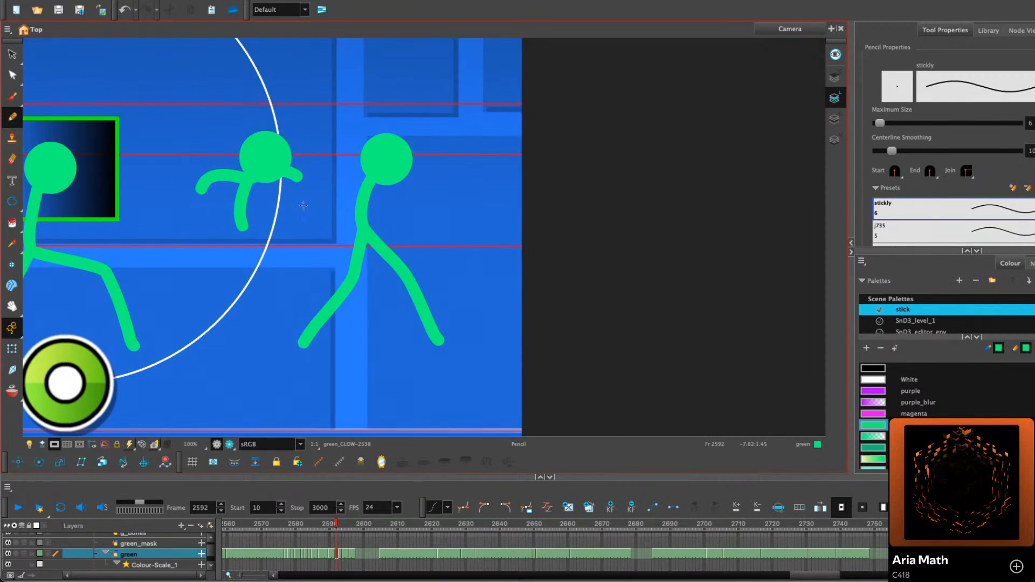
Move the practice legs onto the figure with arms and delete the leftover head and torso beside it
click(12, 54)
mouse_move(592, 132)
mouse_down()
mouse_move(372, 105)
mouse_move(555, 335)
mouse_move(572, 302)
mouse_up()
mouse_move(588, 157)
mouse_down()
mouse_move(285, 329)
mouse_move(502, 91)
mouse_move(400, 456)
mouse_move(517, 404)
mouse_up()
click(599, 277)
mouse_move(259, 82)
mouse_down()
mouse_move(306, 252)
mouse_move(153, 173)
mouse_move(318, 91)
mouse_move(259, 296)
mouse_move(214, 75)
mouse_up()
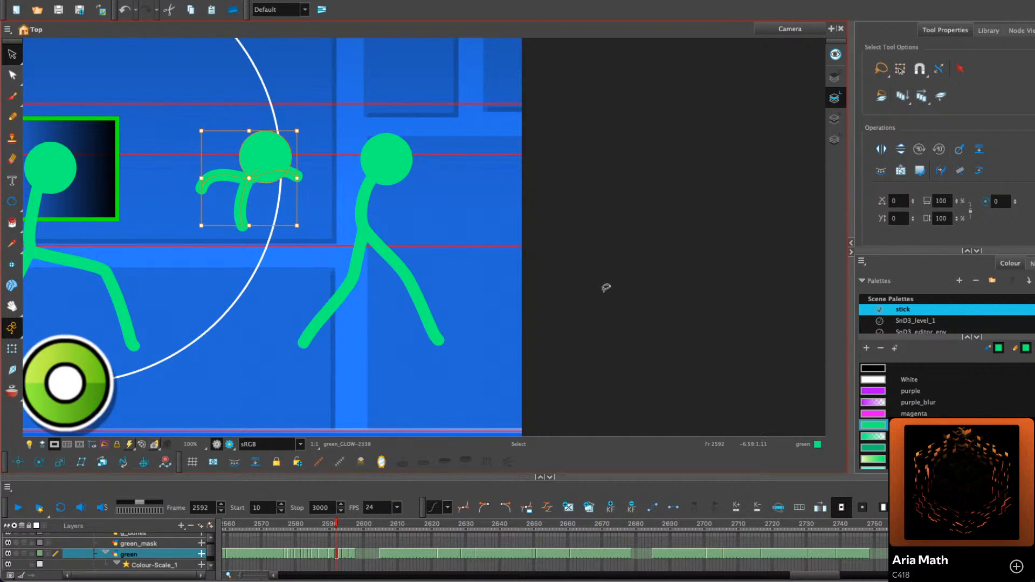
mouse_move(614, 283)
mouse_down()
mouse_move(586, 279)
mouse_move(248, 325)
mouse_up()
drag(379, 290, 260, 288)
drag(451, 136, 447, 253)
key(Delete)
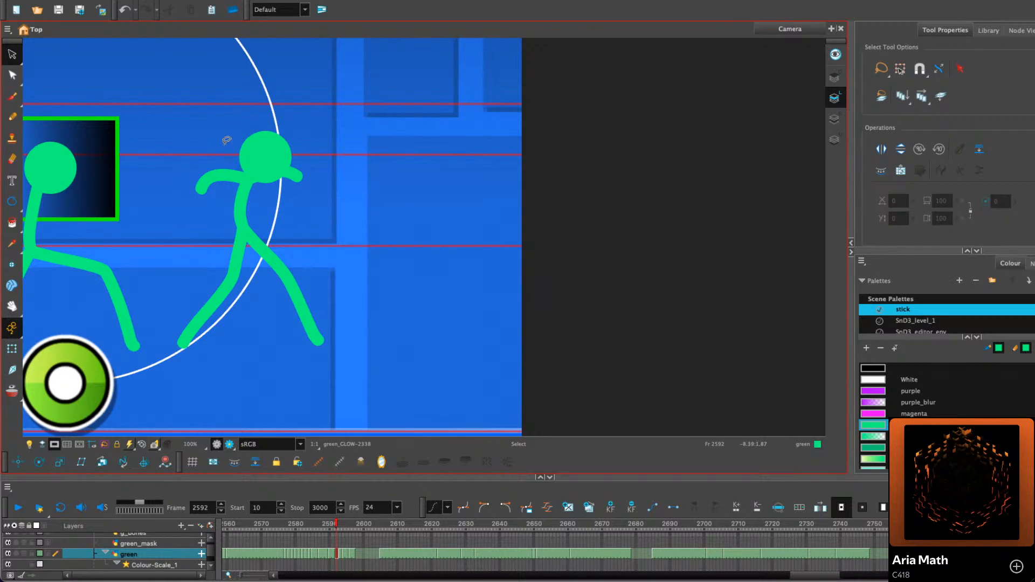
Delete both arms from the combined practice figure and undo the deletions
drag(227, 141, 220, 216)
key(Delete)
mouse_move(311, 155)
mouse_down()
mouse_move(282, 223)
mouse_move(293, 222)
mouse_up()
key(Delete)
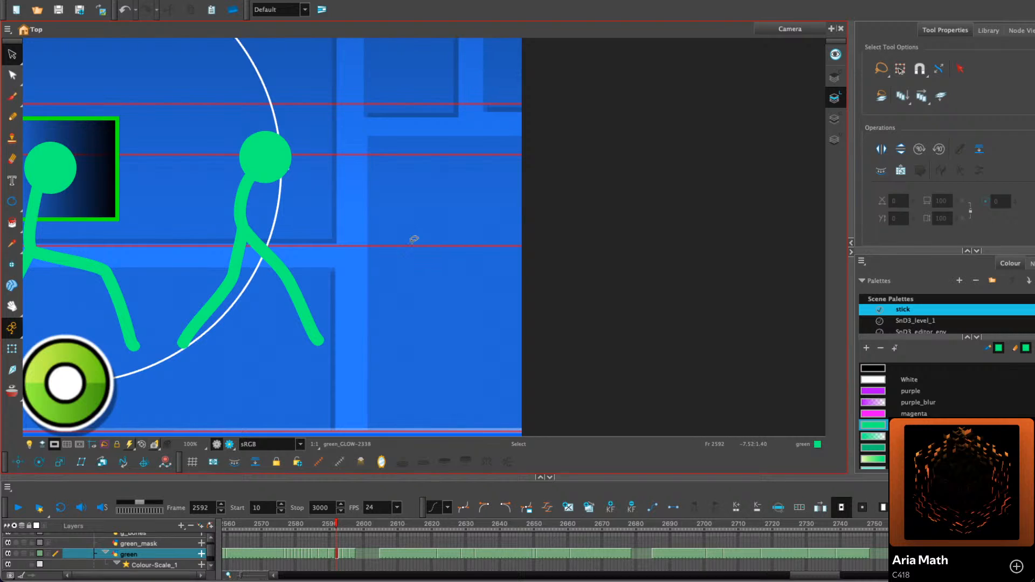
key(ctrl+z)
key(ctrl+z)
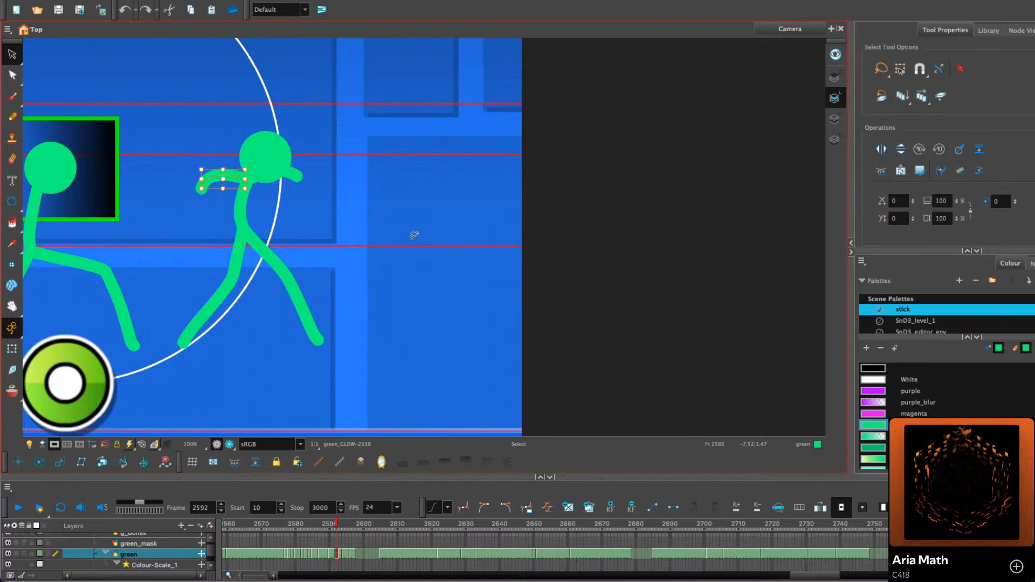
Delete the practice figure's legs and its remaining head, torso and arms from frame 2592
drag(411, 234, 415, 238)
key(Delete)
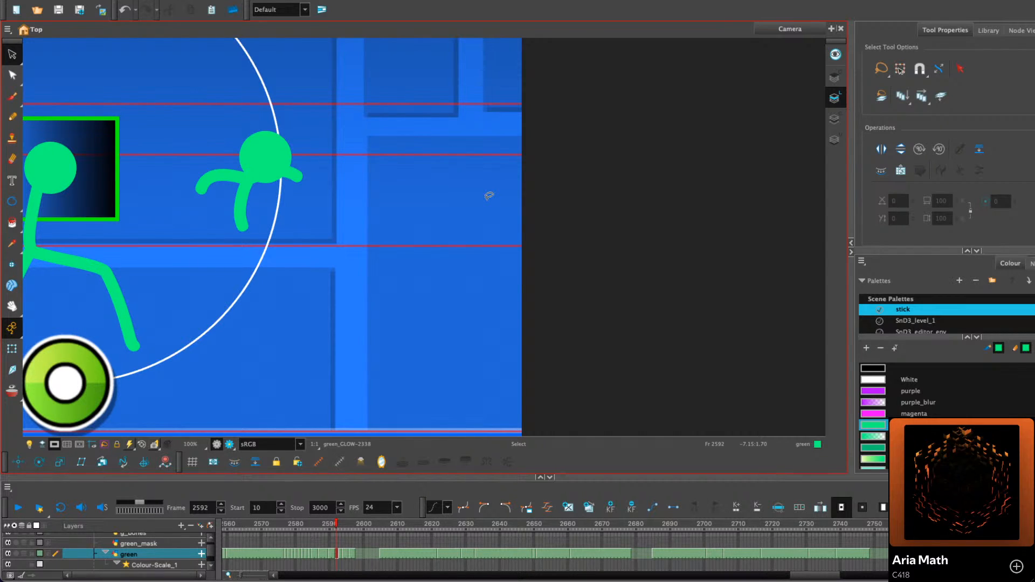
click(218, 175)
click(295, 174)
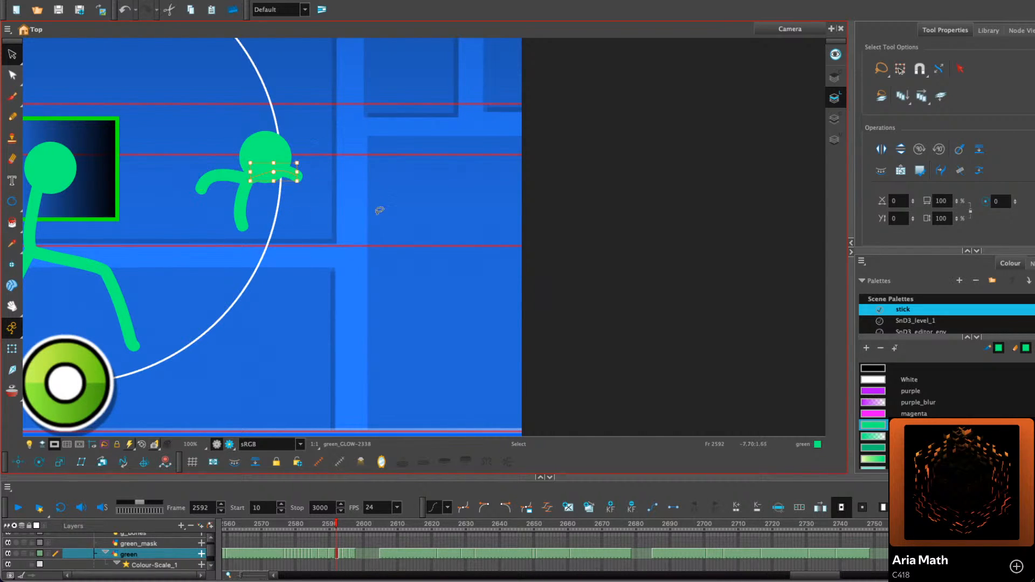
key(ctrl+z)
click(411, 226)
drag(445, 252, 511, 261)
drag(468, 159, 488, 291)
key(Delete)
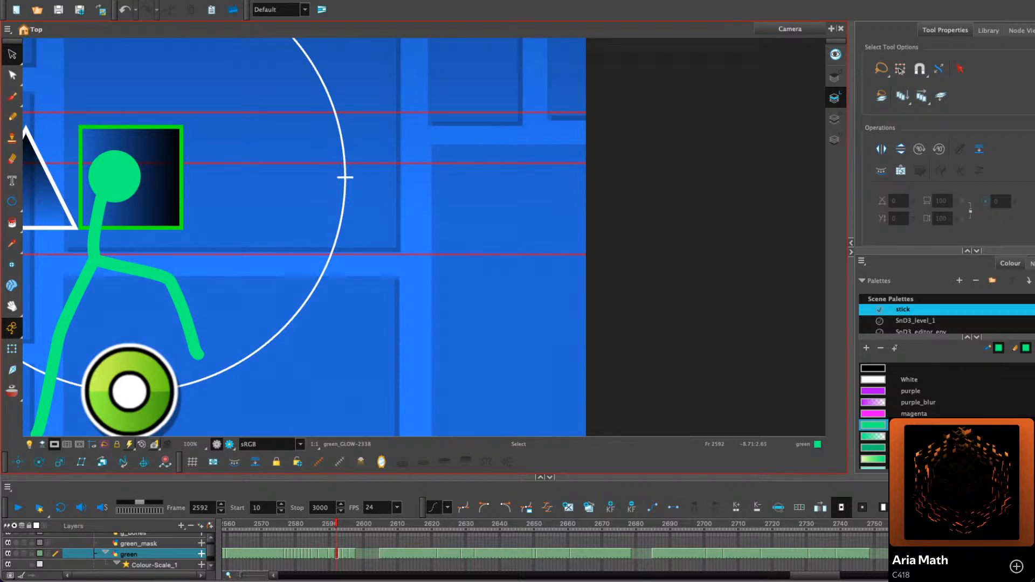
Flip through frames 2588 to 2593 to compare the arm pose with the frames that still lack arms
click(336, 525)
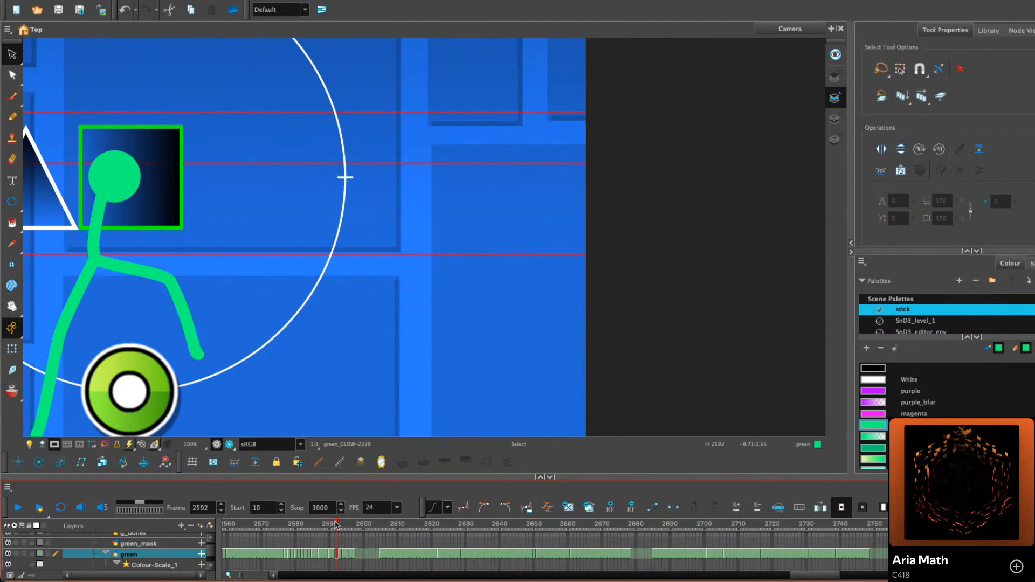
drag(336, 525, 334, 524)
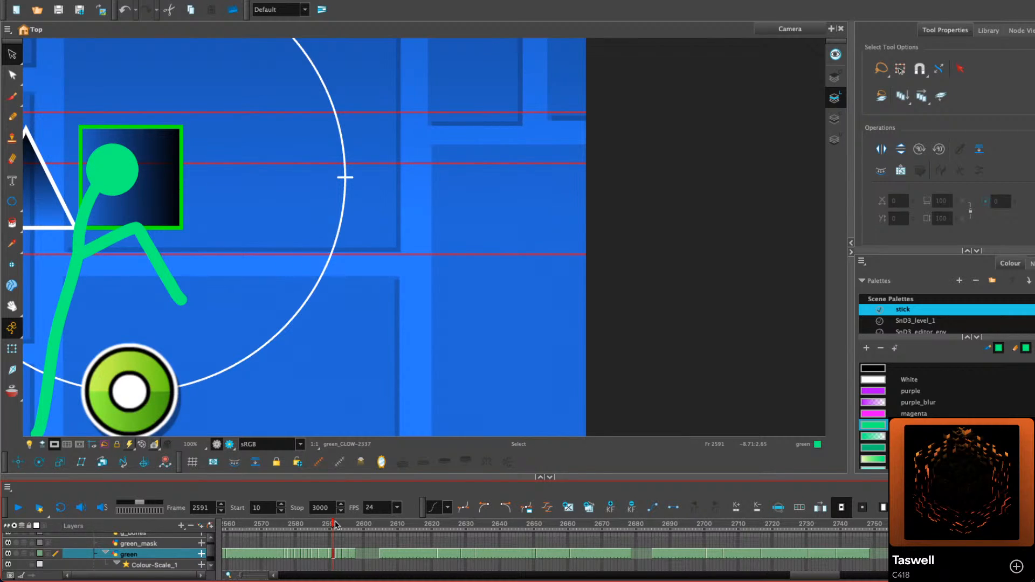
mouse_move(394, 245)
mouse_down()
mouse_move(386, 305)
mouse_move(347, 297)
mouse_up()
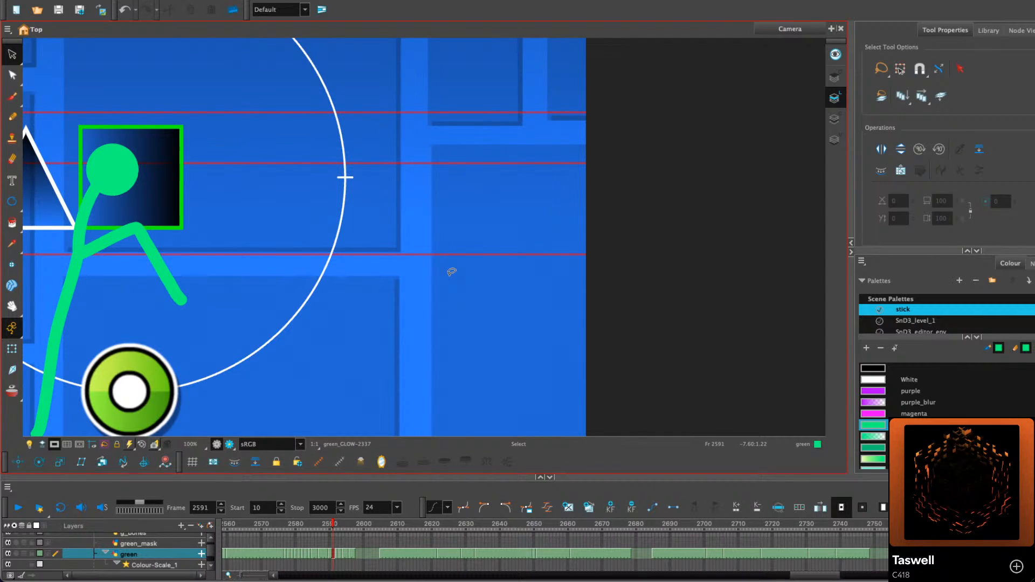
key(f)
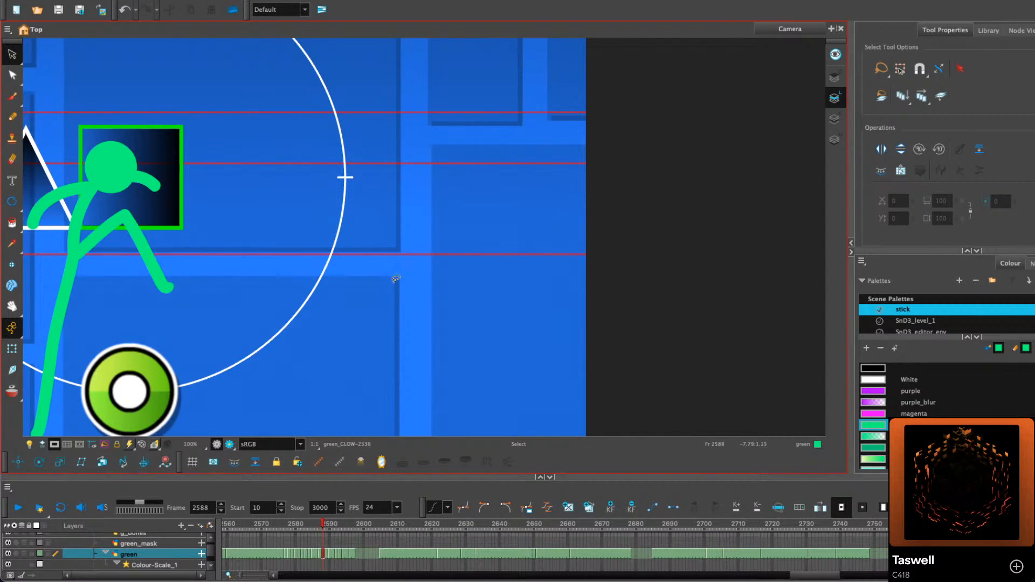
key(g)
drag(330, 284, 426, 243)
key(g)
key(g)
key(g)
key(g)
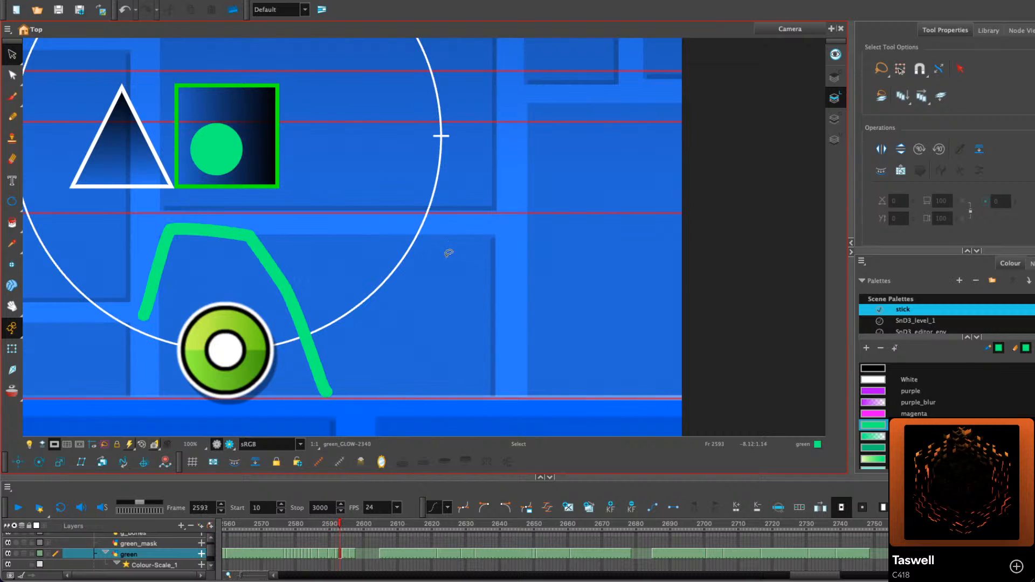
Flip through frames 2593 to 2600 to check where the stride drawings end and the empty frames begin
key(g)
key(g)
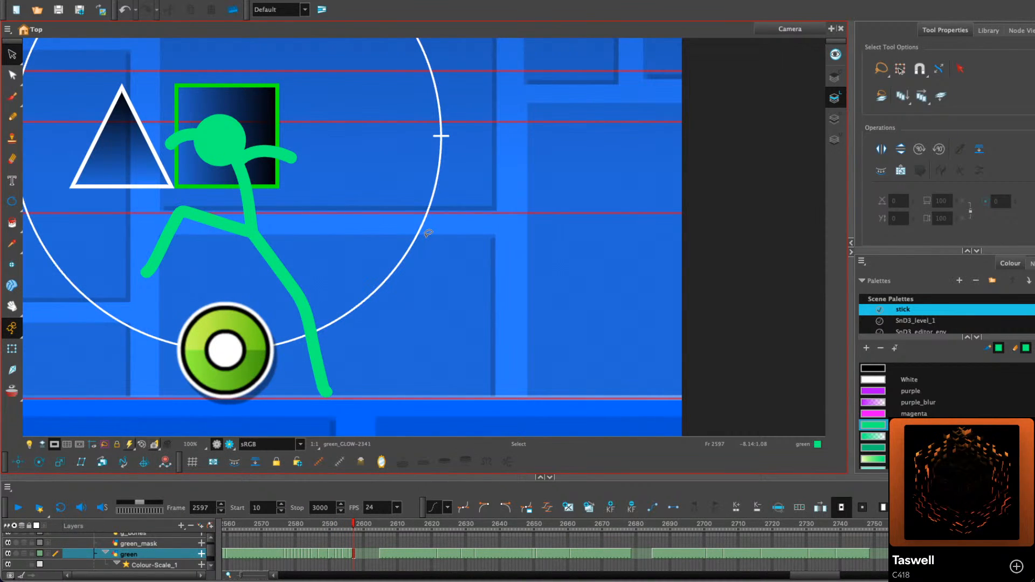
key(g)
key(g)
key(g)
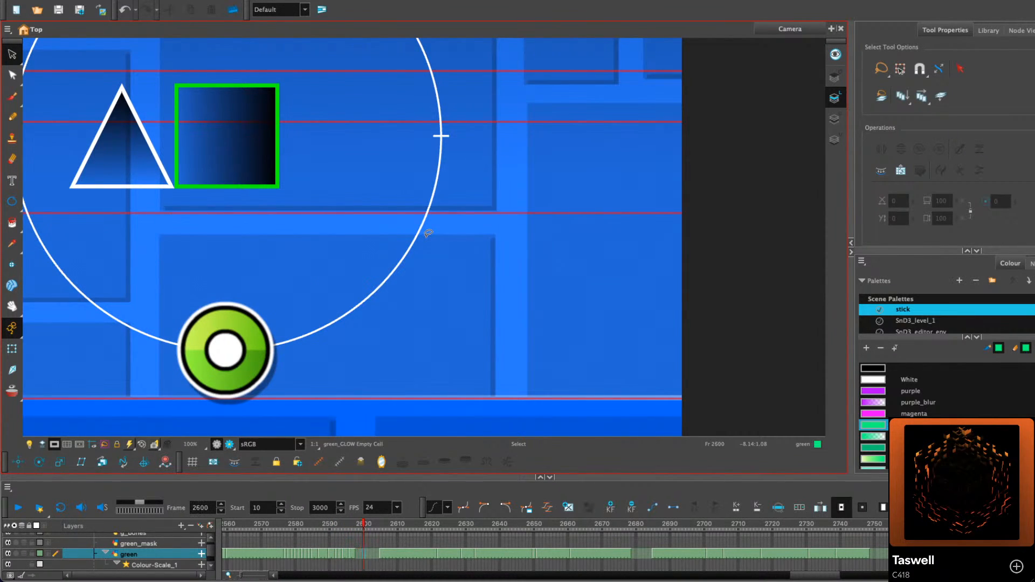
key(f)
key(f)
key(f)
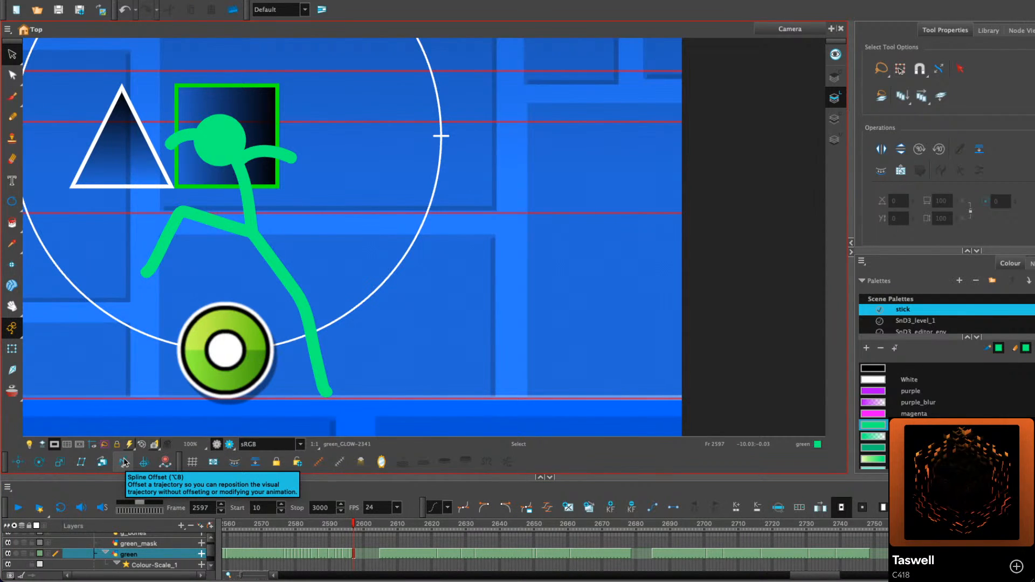
Turn on onion skinning and extend the standing pose's exposure back so it starts at frame 2601
drag(450, 264, 438, 262)
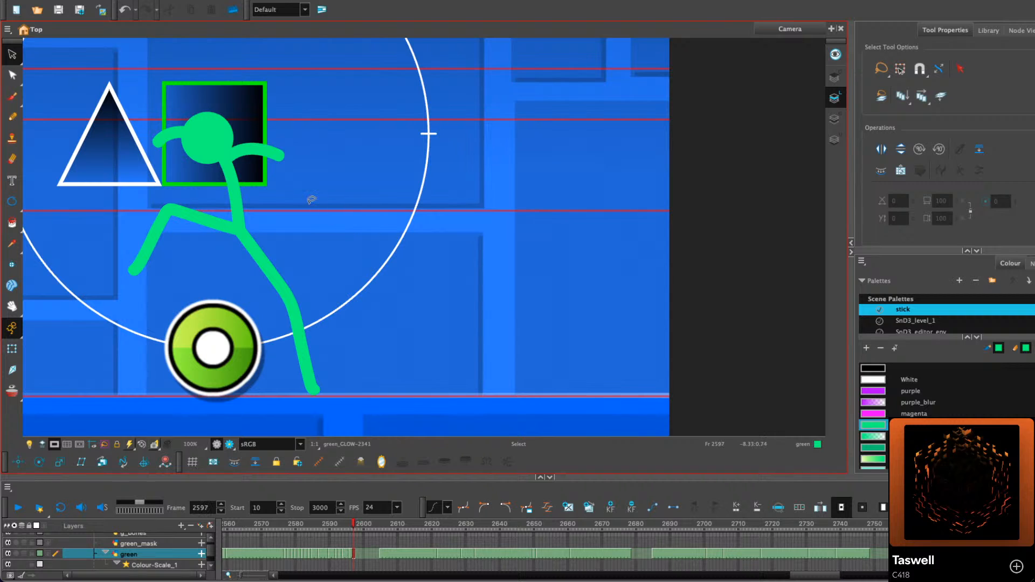
key(period)
click(13, 117)
click(12, 391)
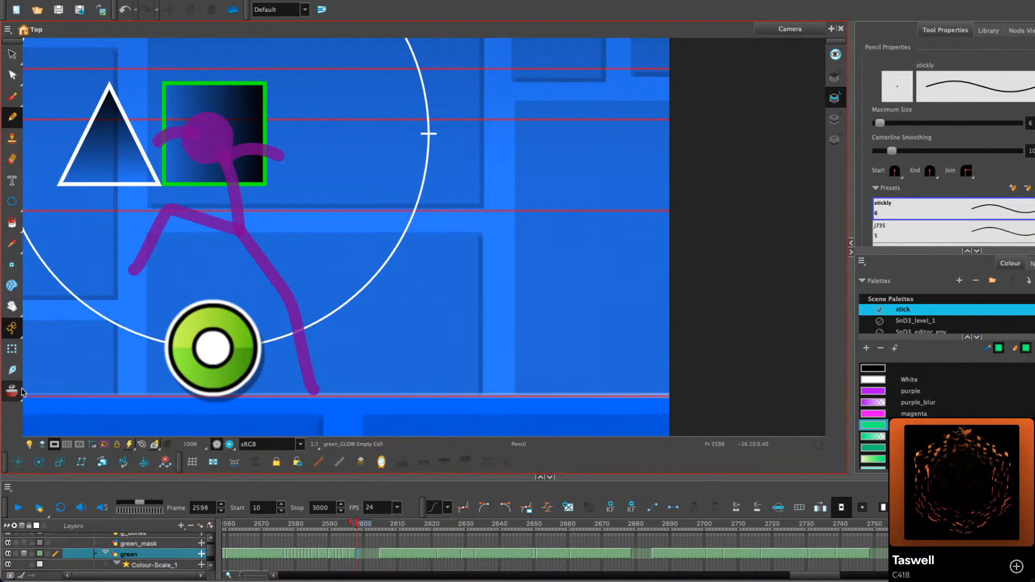
key(comma)
key(comma)
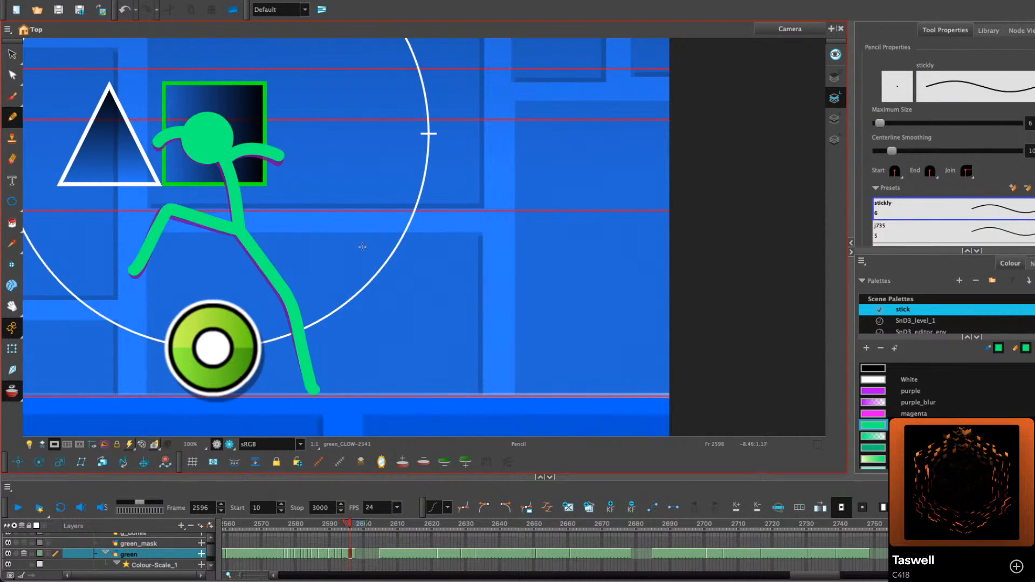
key(period)
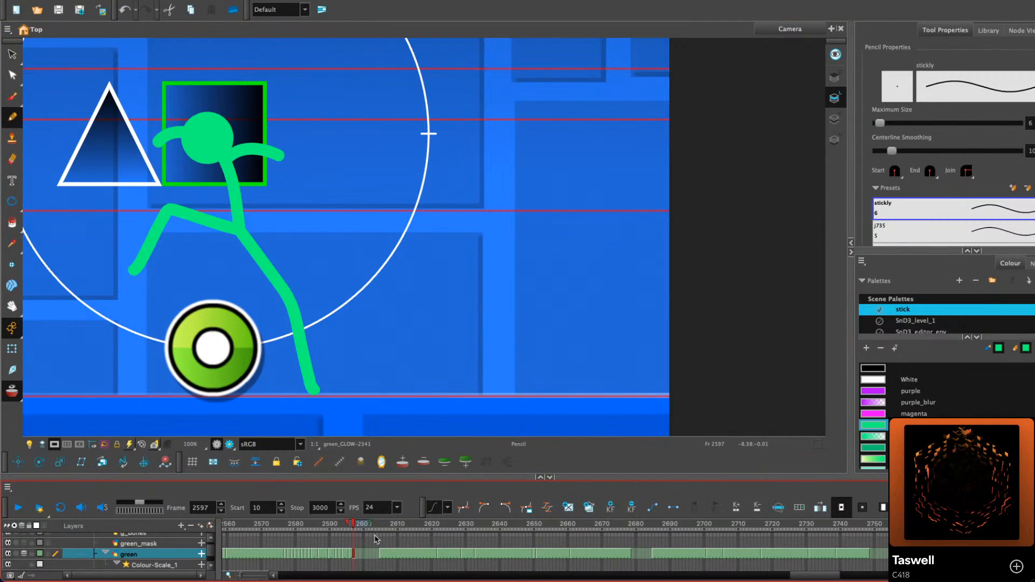
drag(379, 554, 367, 554)
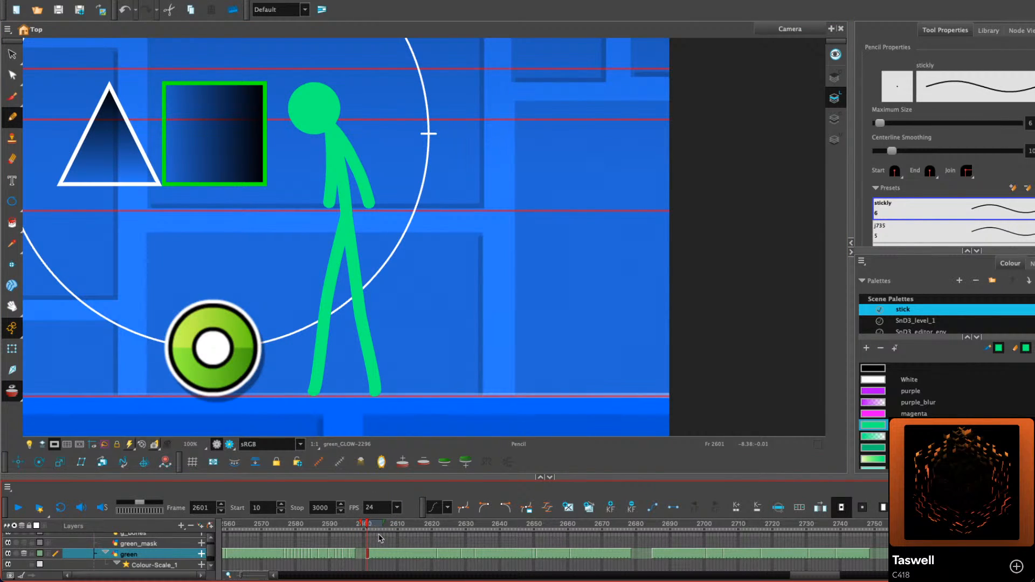
Draw the planted leg on empty frame 2598 from the hip to the floor, redoing the first stroke
key(comma)
key(comma)
key(comma)
key(comma)
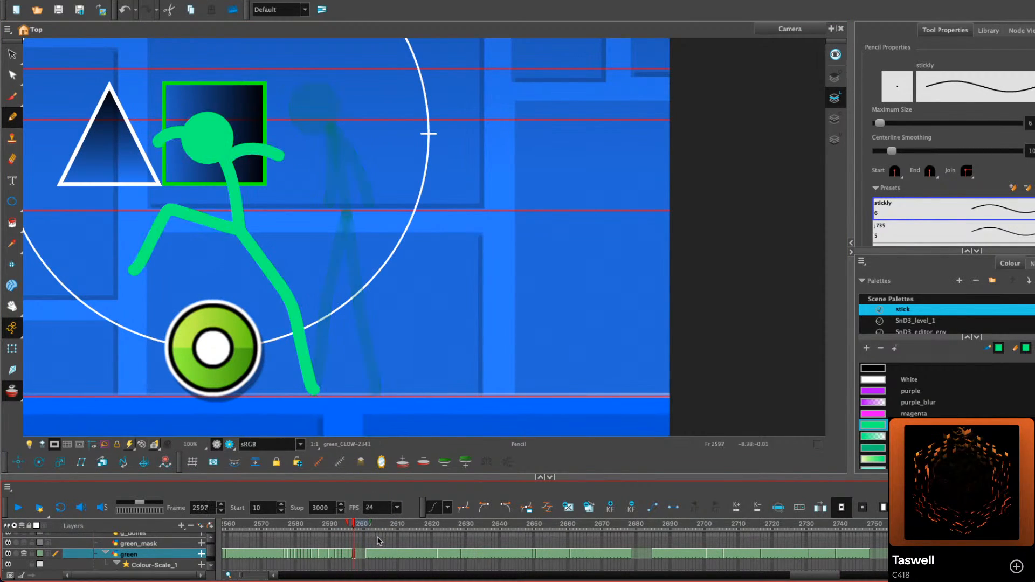
key(period)
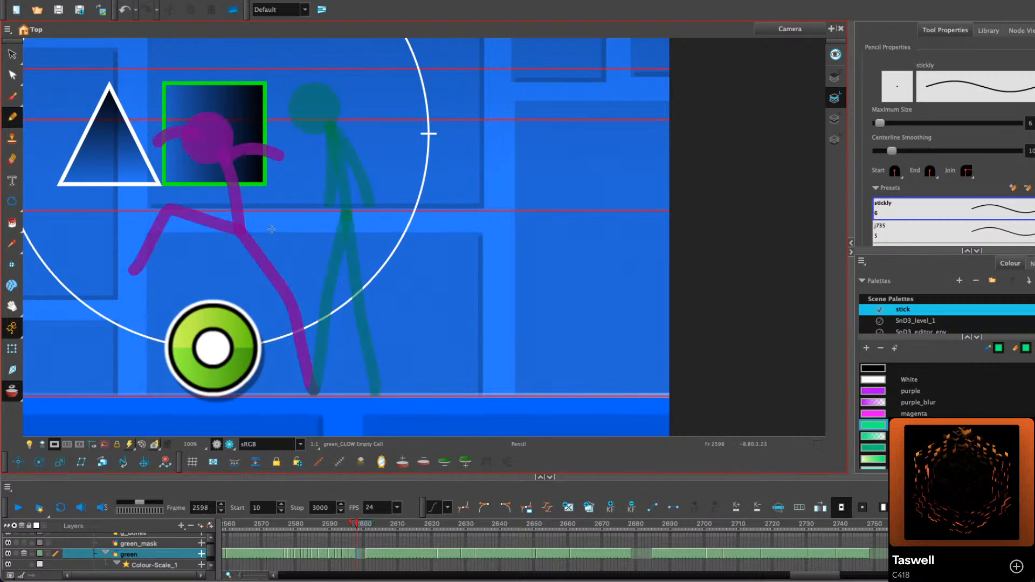
drag(242, 232, 279, 269)
key(ctrl+z)
mouse_move(242, 231)
mouse_down()
mouse_move(297, 307)
mouse_move(317, 386)
mouse_up()
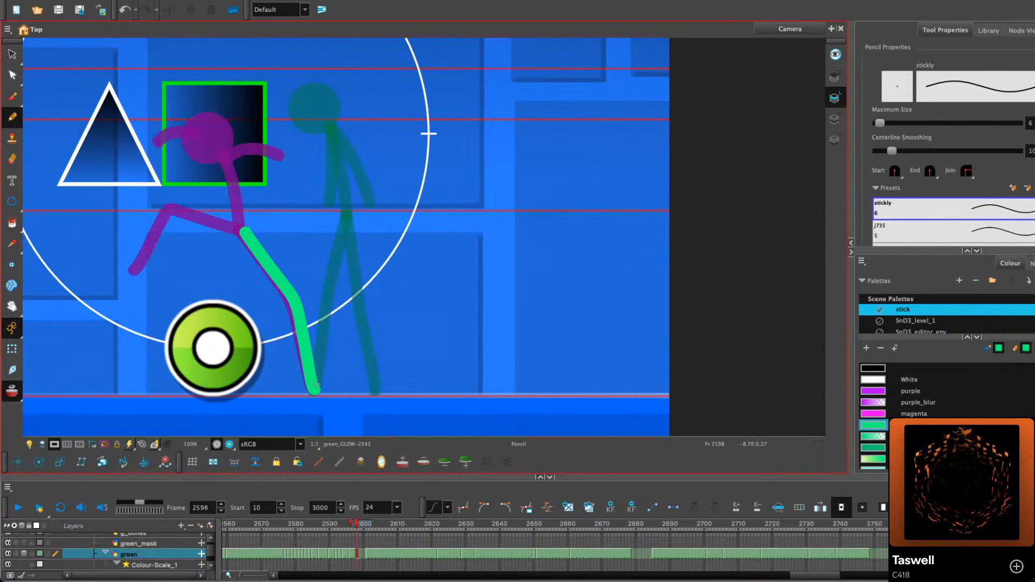
Draw the raised bent leg on frame 2598, slightly lower and closer to the orb than in the previous pose
mouse_move(244, 233)
mouse_down()
mouse_move(172, 217)
mouse_move(159, 278)
mouse_up()
key(ctrl+z)
mouse_move(244, 233)
mouse_down()
mouse_move(171, 226)
mouse_move(155, 272)
mouse_up()
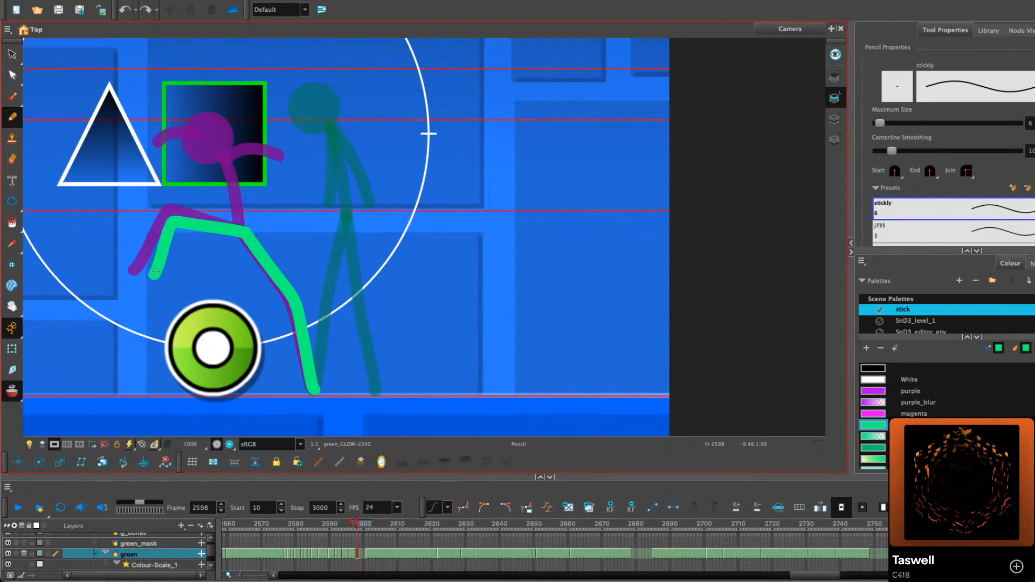
Flip through frames 2595 to 2598 to check the raised leg's movement between drawings
key(f)
key(f)
key(g)
key(alt+s)
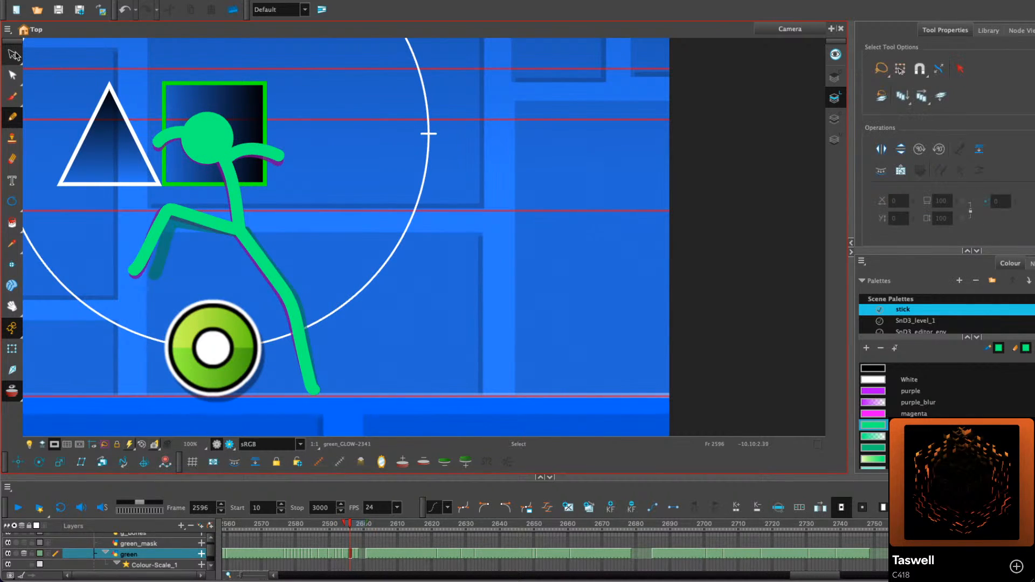
key(f)
key(f)
key(f)
key(g)
key(g)
Skew the raised leg's foot outward in frame 2593 and slightly outward in frame 2594
click(143, 262)
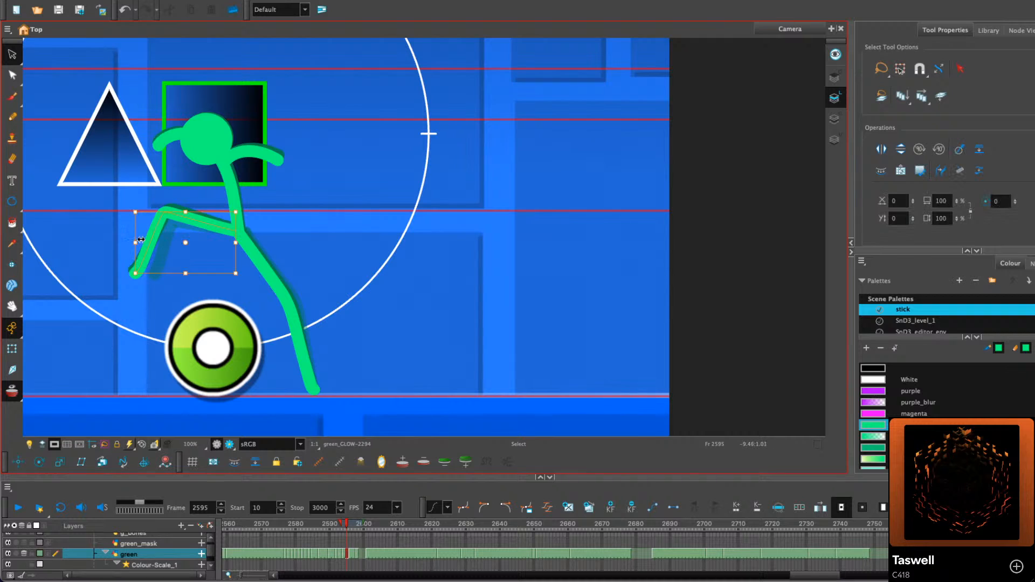
key(f)
key(f)
key(f)
key(g)
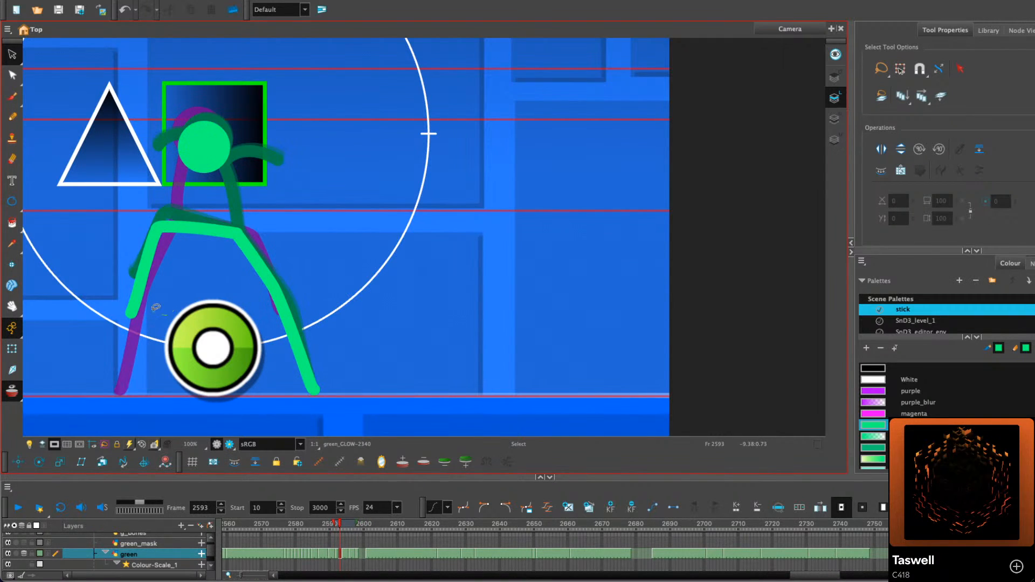
click(145, 277)
drag(201, 313, 187, 313)
key(g)
click(145, 269)
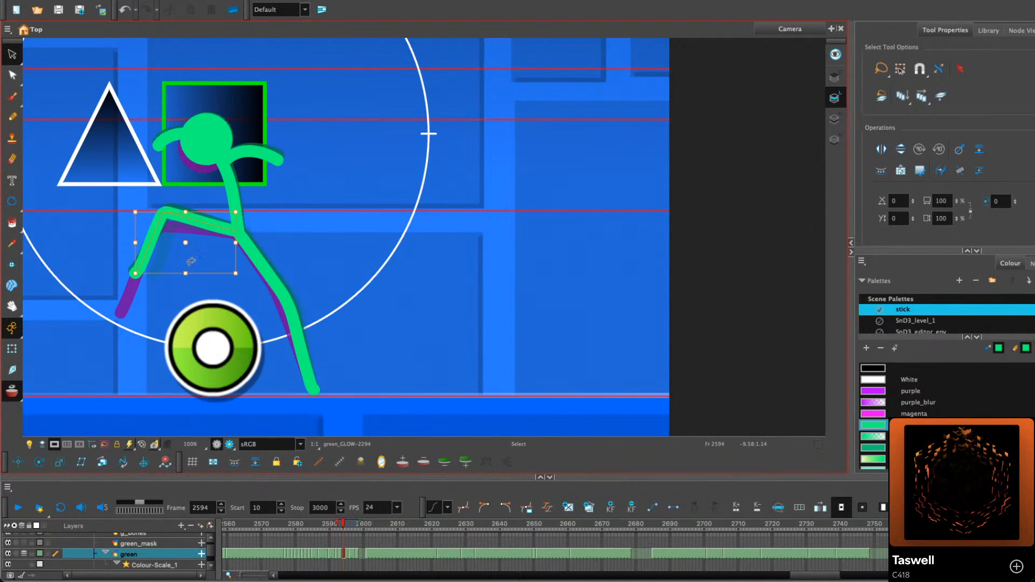
drag(197, 275, 192, 276)
click(339, 170)
Flip through frames 2594 to 2599 to compare the new leg pose with its neighbours and the standing pose
key(g)
key(g)
key(g)
key(g)
key(g)
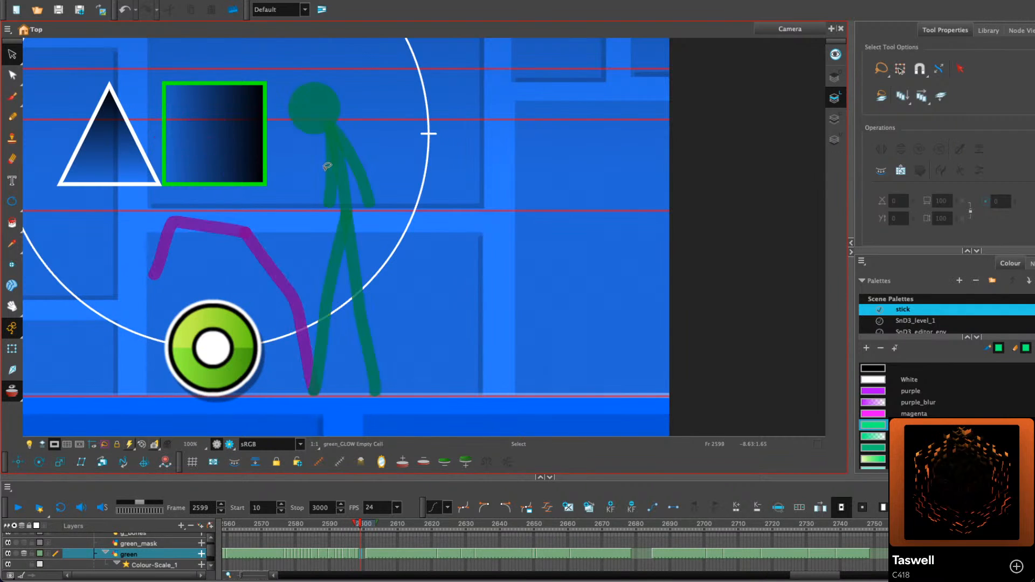
key(f)
key(f)
key(g)
key(g)
click(11, 117)
key(f)
key(f)
key(g)
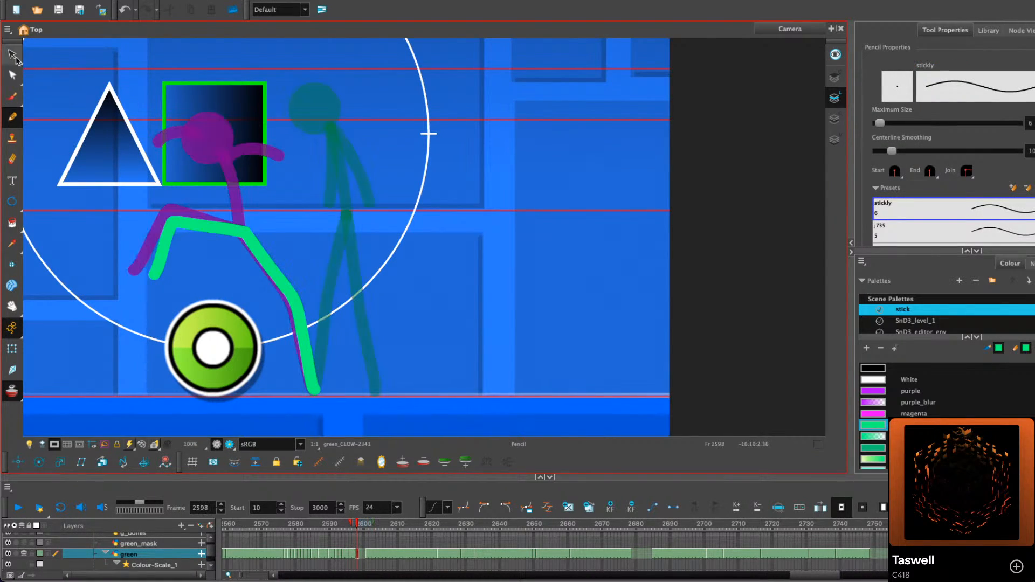
Replace the planted leg in frame 2598 with a copy from frame 2597 and reshape its upper end to meet the hip
click(12, 54)
mouse_move(323, 185)
mouse_down()
mouse_move(269, 262)
mouse_move(281, 318)
mouse_up()
key(Delete)
key(f)
click(300, 285)
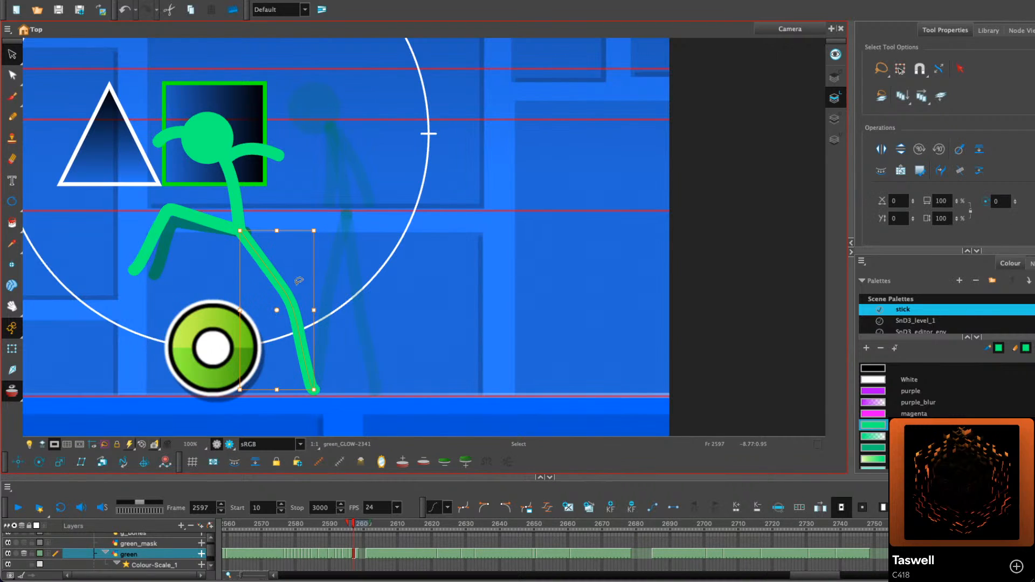
key(ctrl+c)
key(g)
key(ctrl+v)
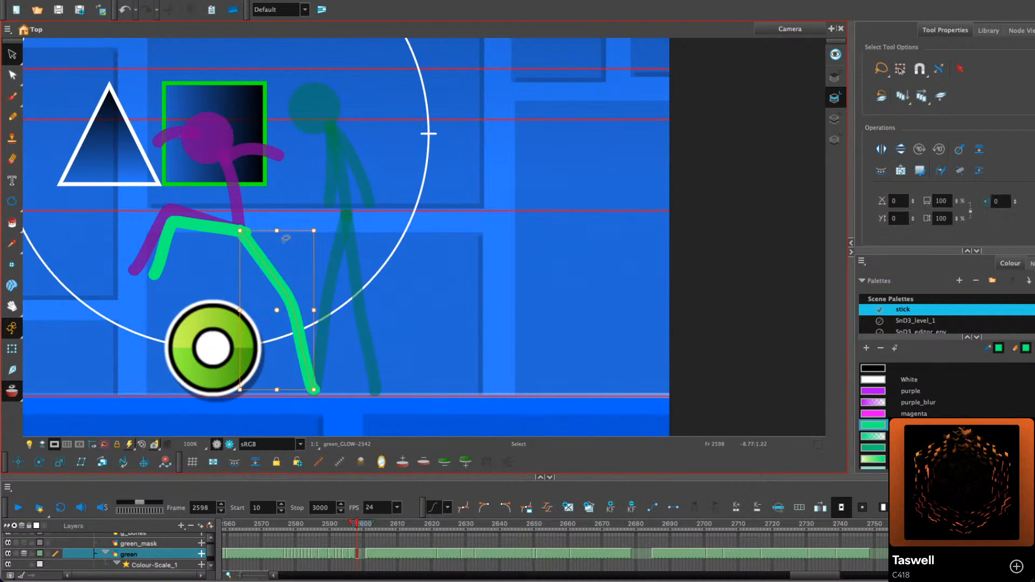
drag(240, 310, 245, 310)
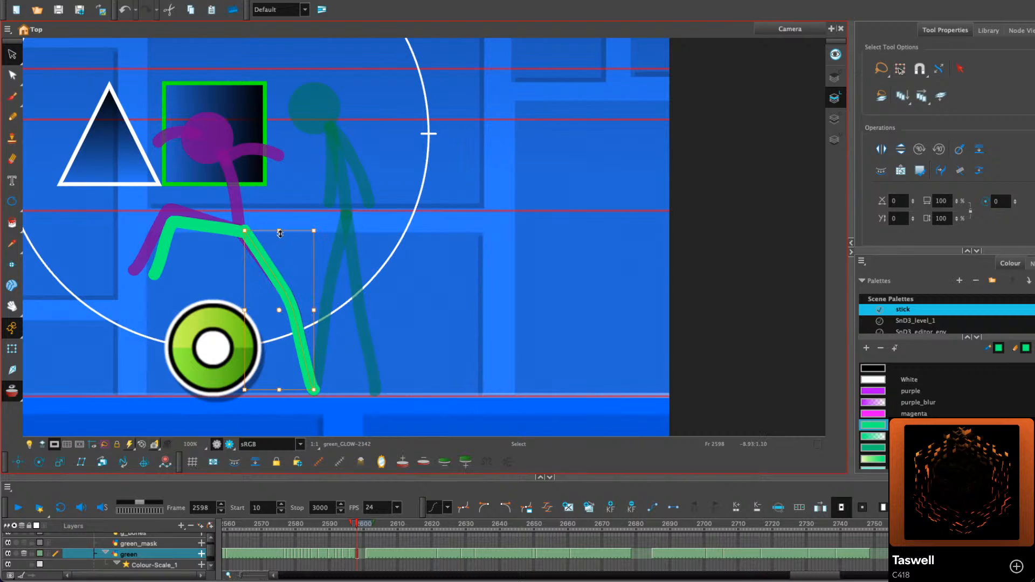
drag(278, 231, 278, 233)
click(336, 212)
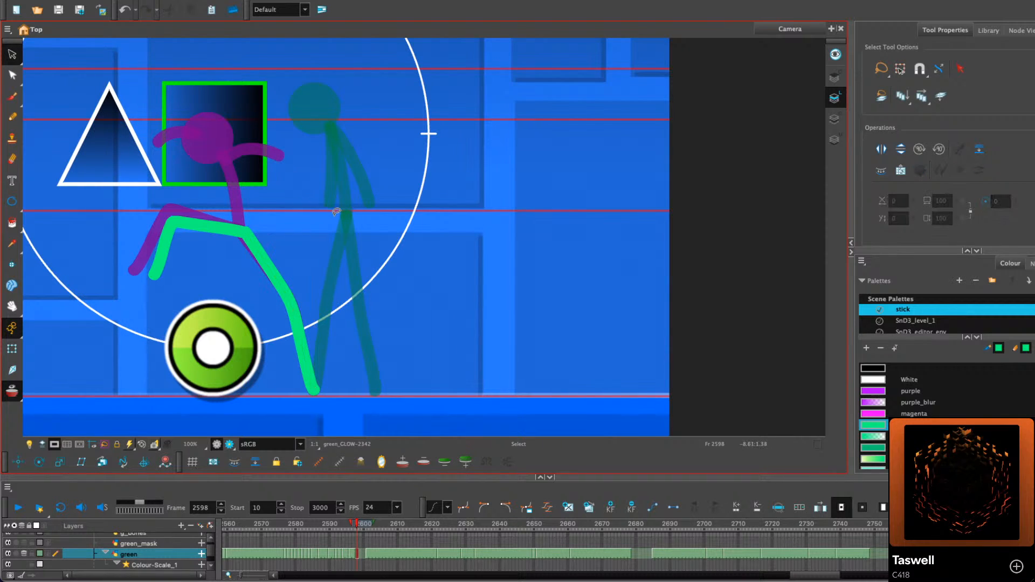
Skew both legs in frame 2598 slightly toward the standing pose and compare them with the previous frame
key(f)
key(g)
key(ctrl+a)
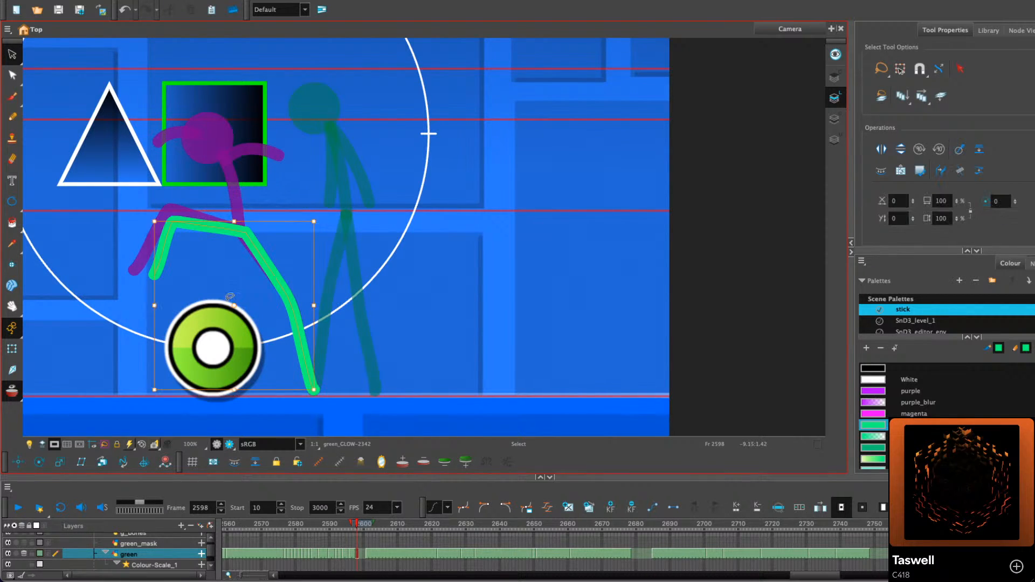
drag(287, 222, 289, 221)
click(334, 208)
key(f)
key(g)
Draw a straight planted leg on frame 2599, from a hip between the neighbouring poses down to the floor
key(alt+/)
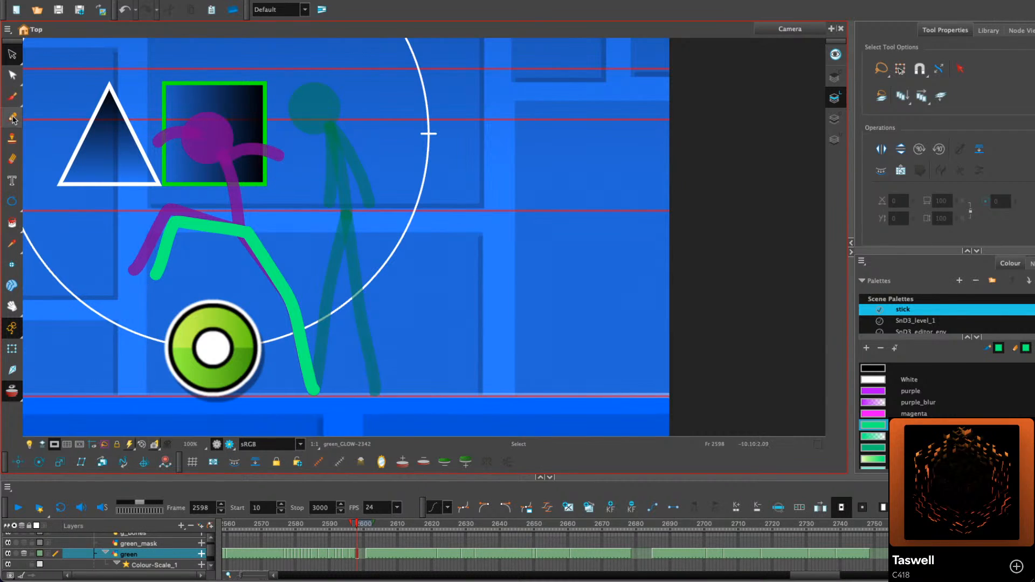
key(g)
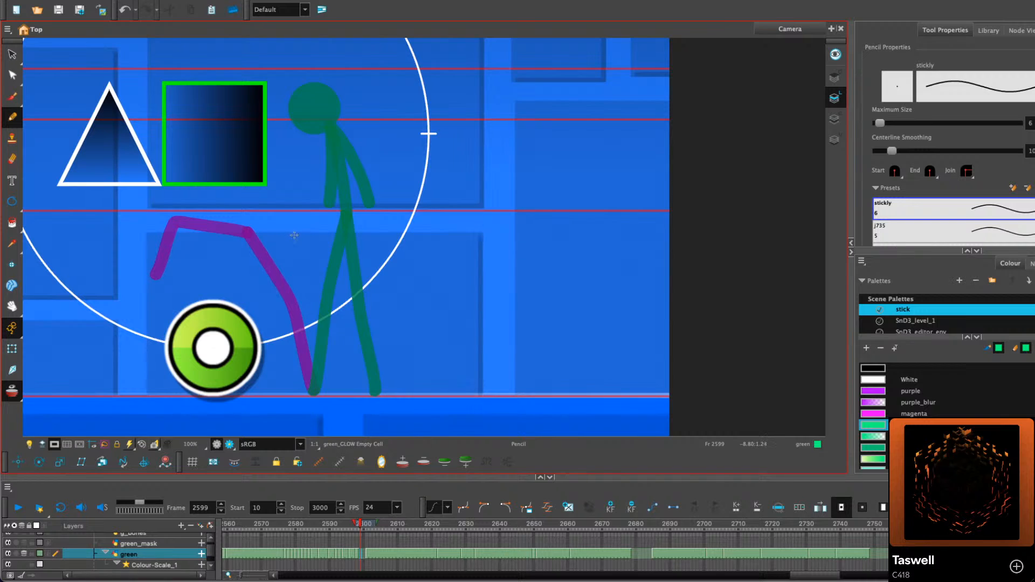
drag(296, 232, 313, 394)
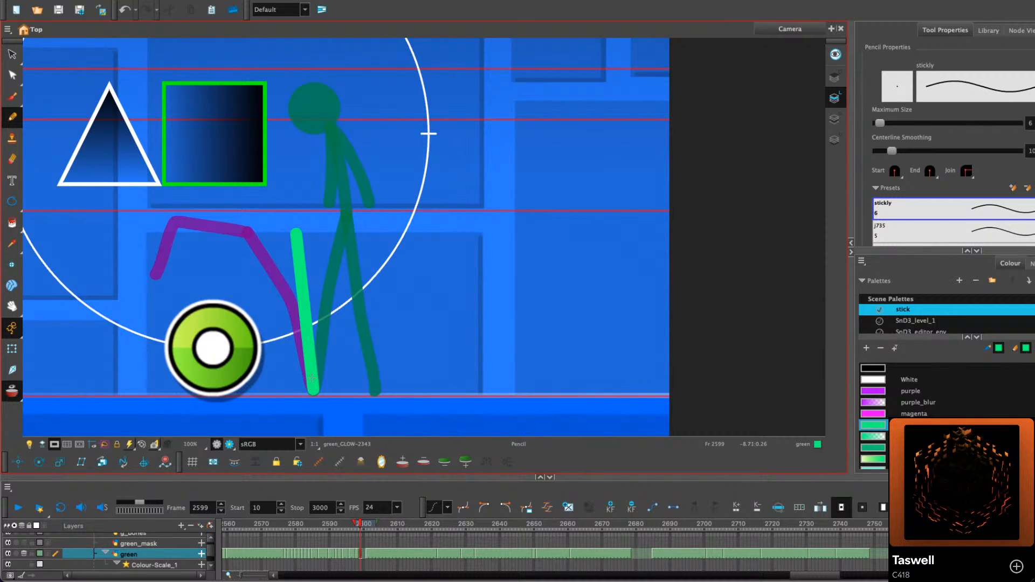
key(comma)
key(period)
Draw the swinging leg on frame 2599 with a sharply bent knee and its foot tucked back, undoing three attempts
mouse_move(295, 234)
mouse_down()
mouse_move(239, 242)
mouse_move(279, 316)
mouse_up()
key(ctrl+z)
mouse_move(295, 233)
mouse_down()
mouse_move(248, 284)
mouse_move(315, 322)
mouse_up()
key(ctrl+z)
mouse_move(295, 233)
mouse_down()
mouse_move(253, 246)
mouse_move(237, 278)
mouse_move(272, 306)
mouse_up()
key(ctrl+z)
mouse_move(295, 233)
mouse_down()
mouse_move(261, 249)
mouse_move(243, 284)
mouse_move(287, 316)
mouse_up()
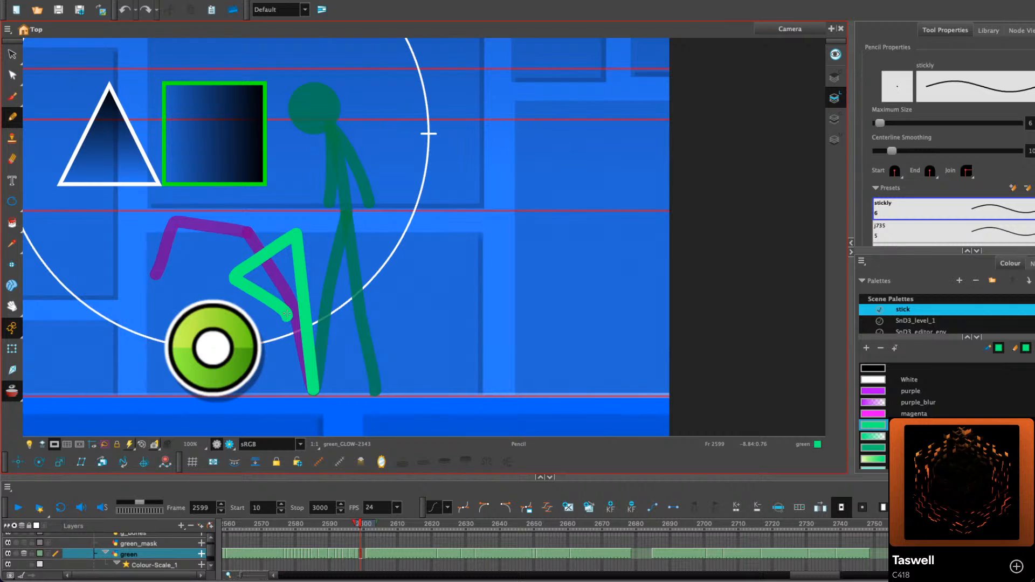
Flip from the new leg pose to frame 2602 and duplicate the standing pose's drawing there
key(comma)
key(period)
key(period)
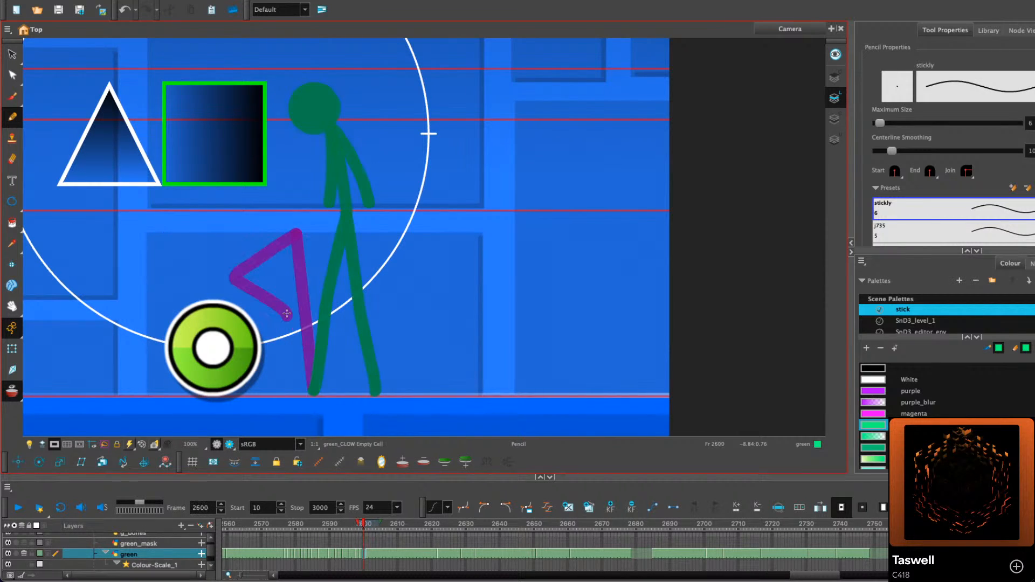
key(comma)
key(period)
key(period)
key(alt+s)
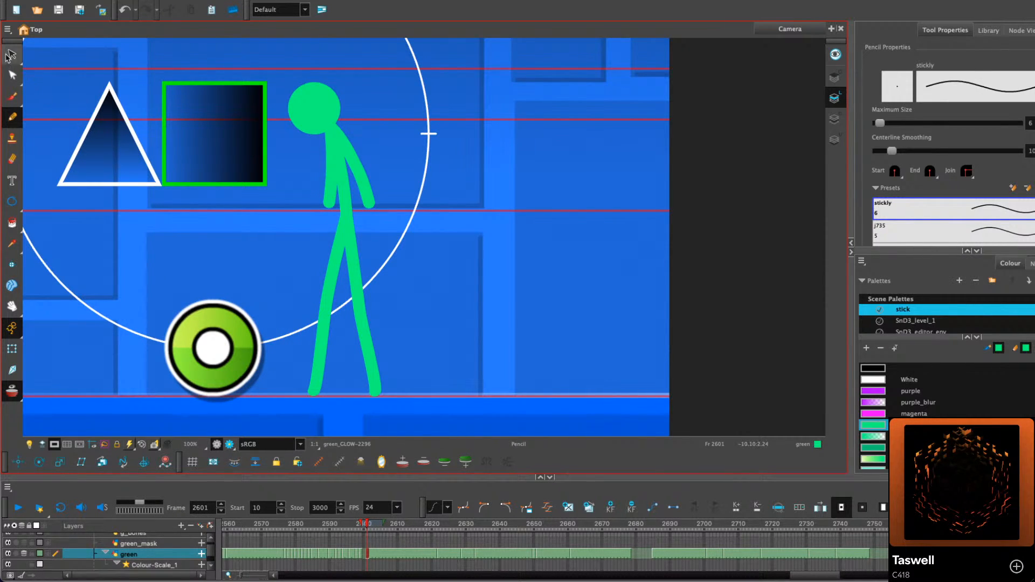
key(period)
click(588, 508)
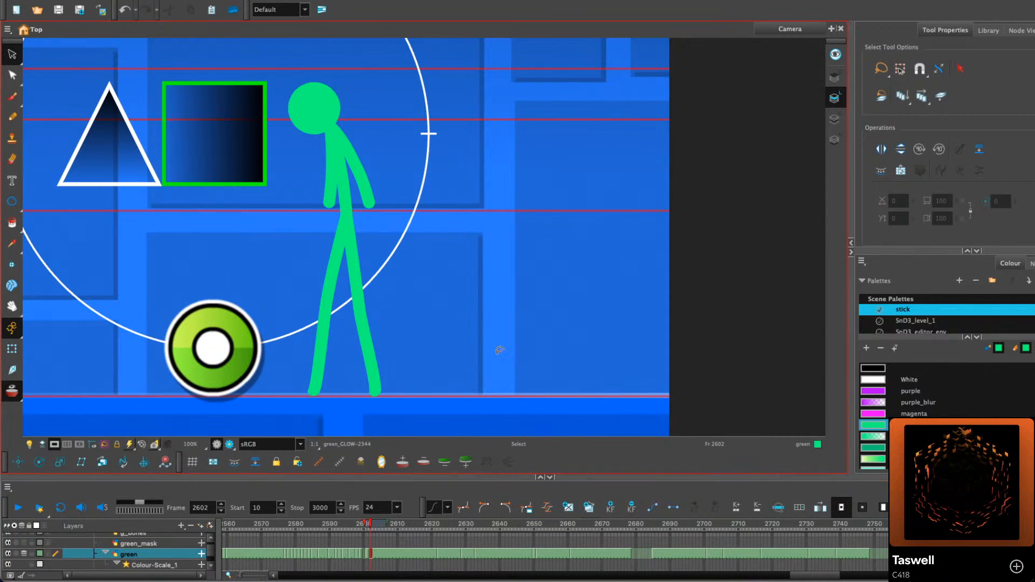
Adjust the standing figure in frame 2602 by shifting its hips and upper body slightly back toward the orb
drag(454, 317, 297, 318)
drag(345, 217, 359, 196)
mouse_move(394, 143)
mouse_down()
mouse_move(320, 154)
mouse_move(331, 159)
mouse_move(325, 118)
mouse_up()
key(Left)
key(Left)
key(Left)
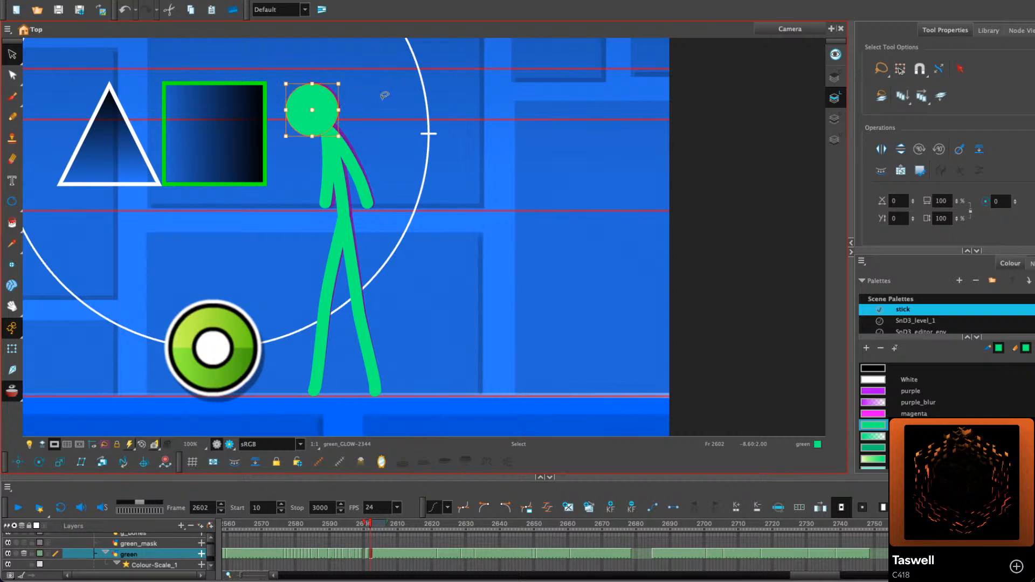
Review frames 2598 to 2603 around the standing pose and go to empty frame 2600 with the Pencil tool
key(period)
key(period)
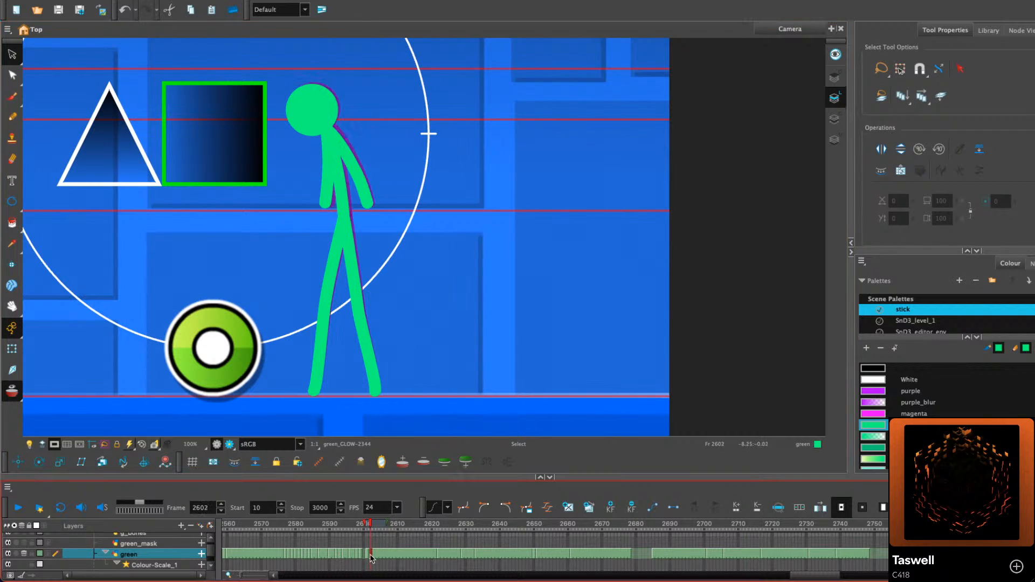
click(366, 554)
click(356, 526)
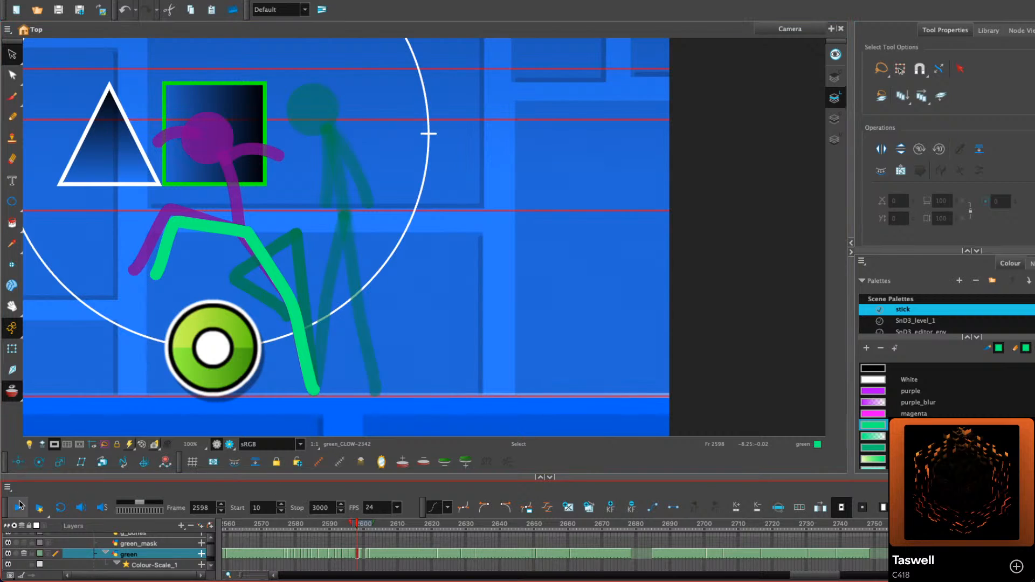
click(359, 528)
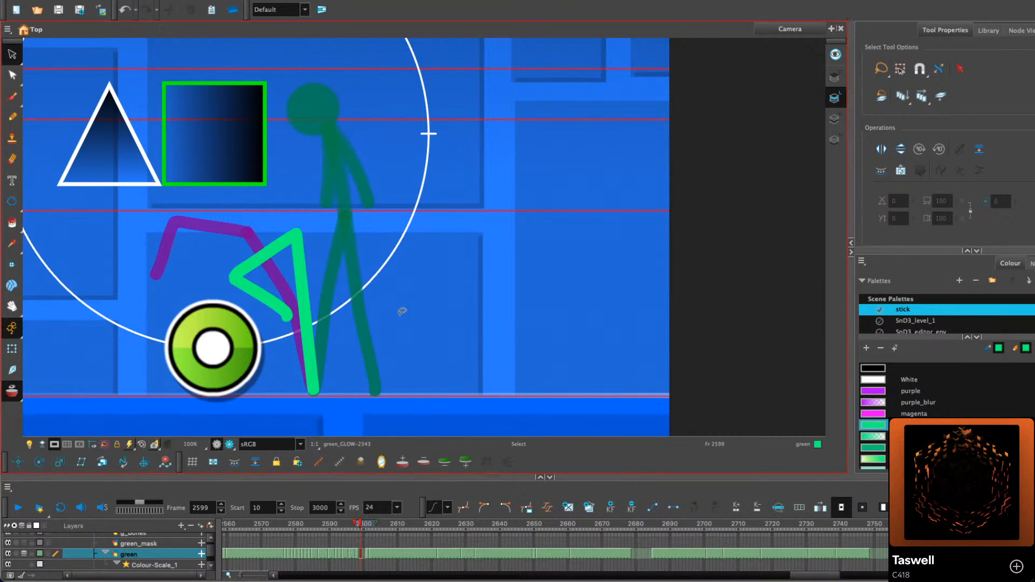
key(period)
key(alt+x)
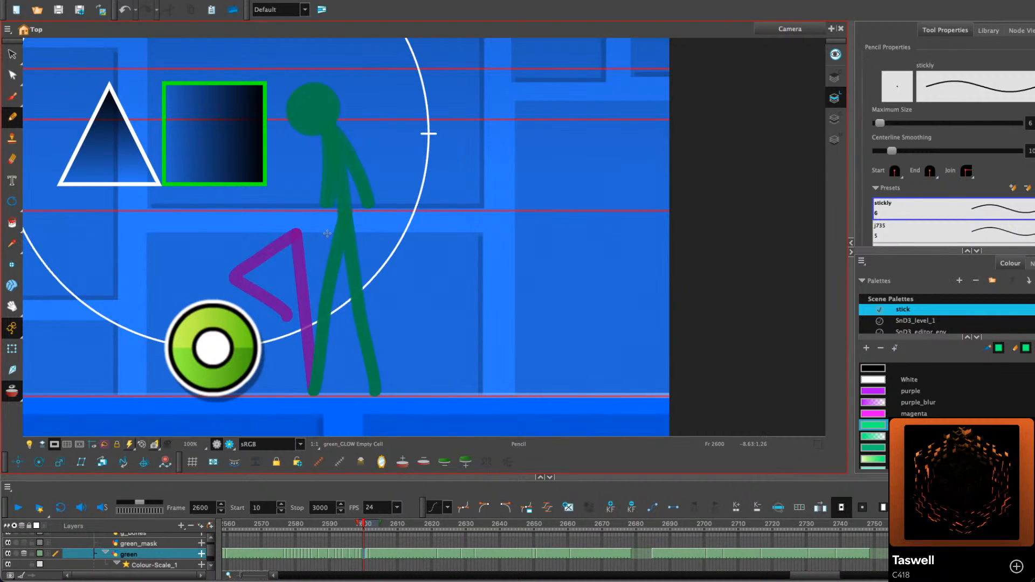
Draw the legs on frame 2600, one bent at the knee beside the orb and one straight, undoing one attempt
mouse_move(326, 241)
mouse_down()
mouse_move(290, 309)
mouse_move(312, 384)
mouse_up()
drag(328, 241, 340, 308)
key(ctrl+z)
drag(328, 243, 375, 390)
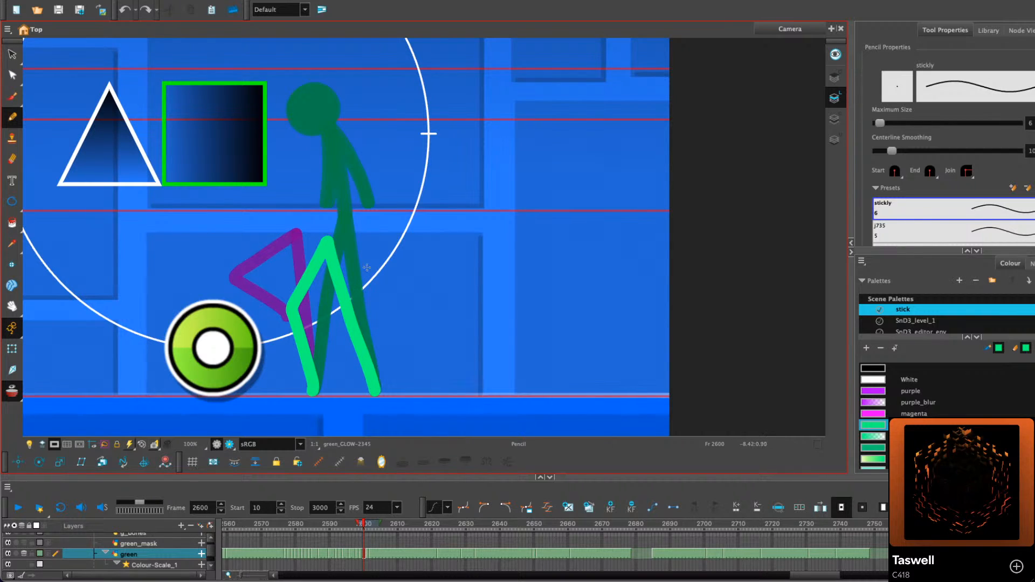
Delete the surplus contour points around the bent knee on frame 2600 and adjust the remaining knee point
click(13, 75)
drag(397, 190, 436, 295)
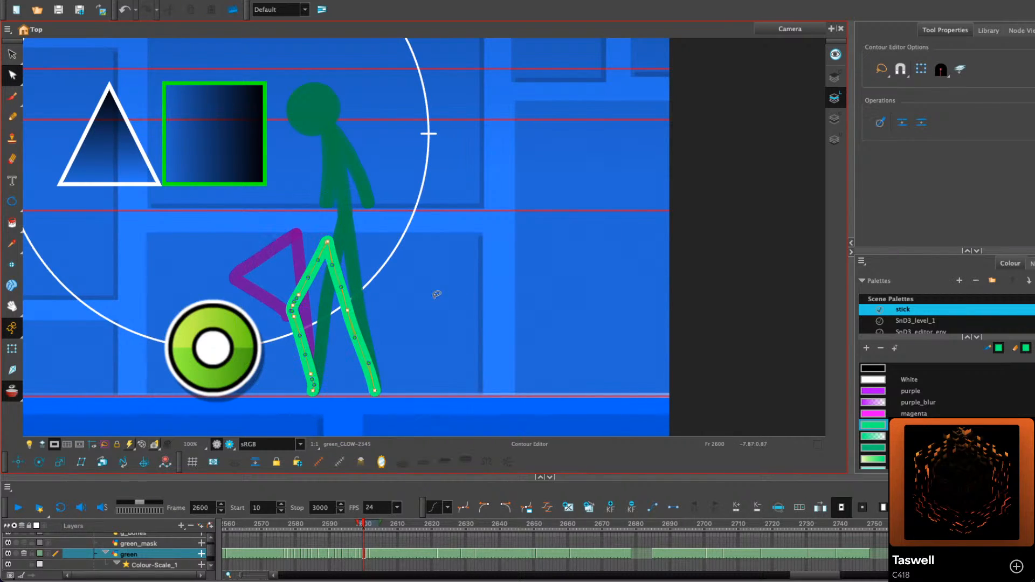
key(Delete)
click(294, 317)
key(Delete)
click(293, 306)
drag(293, 309, 293, 313)
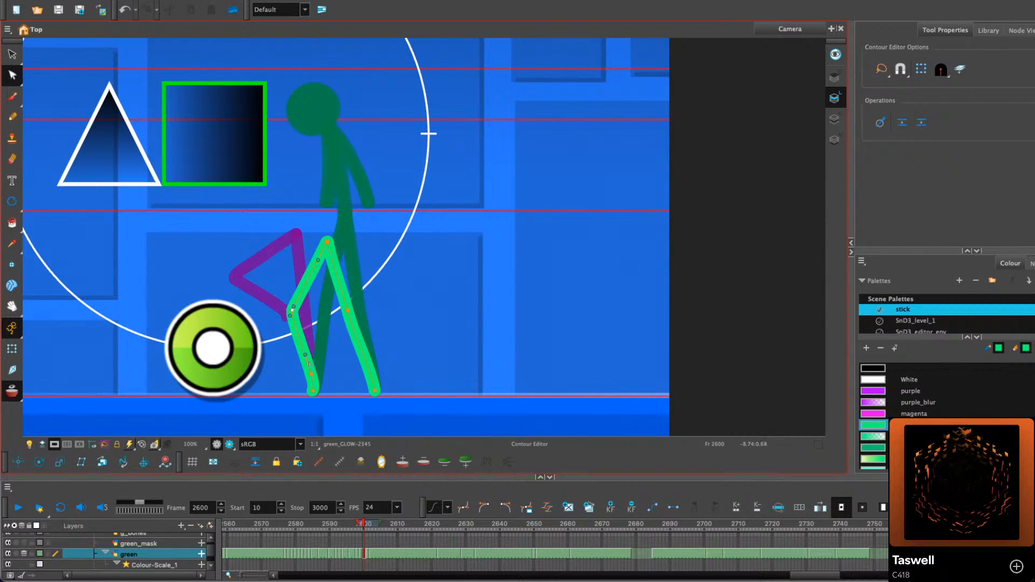
Remove the extra contour points from the shin and the straight leg on frame 2600 and smooth their curves
click(311, 375)
key(Delete)
drag(316, 386, 317, 372)
click(349, 311)
key(Delete)
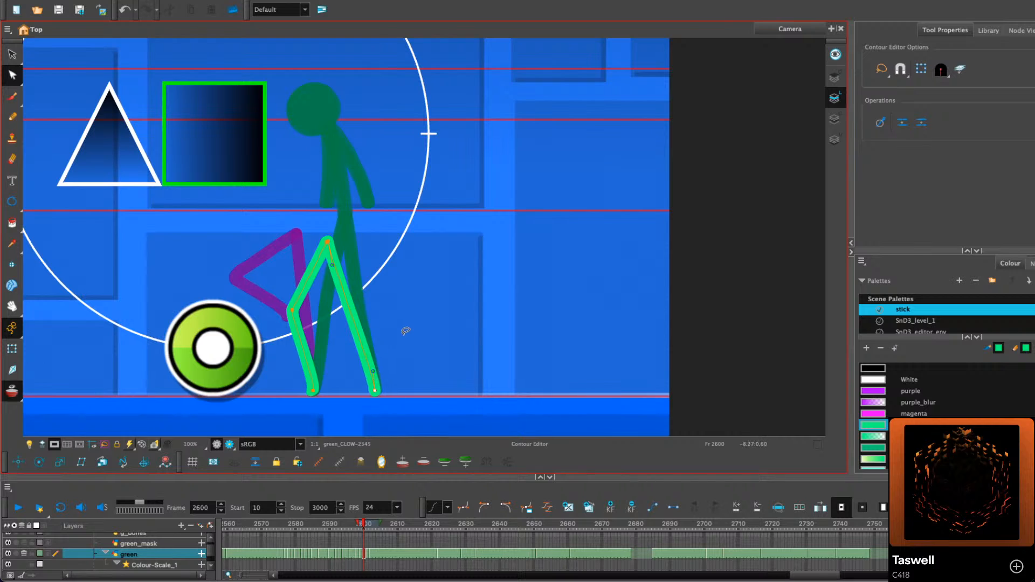
drag(376, 384, 373, 370)
drag(332, 266, 338, 283)
click(402, 261)
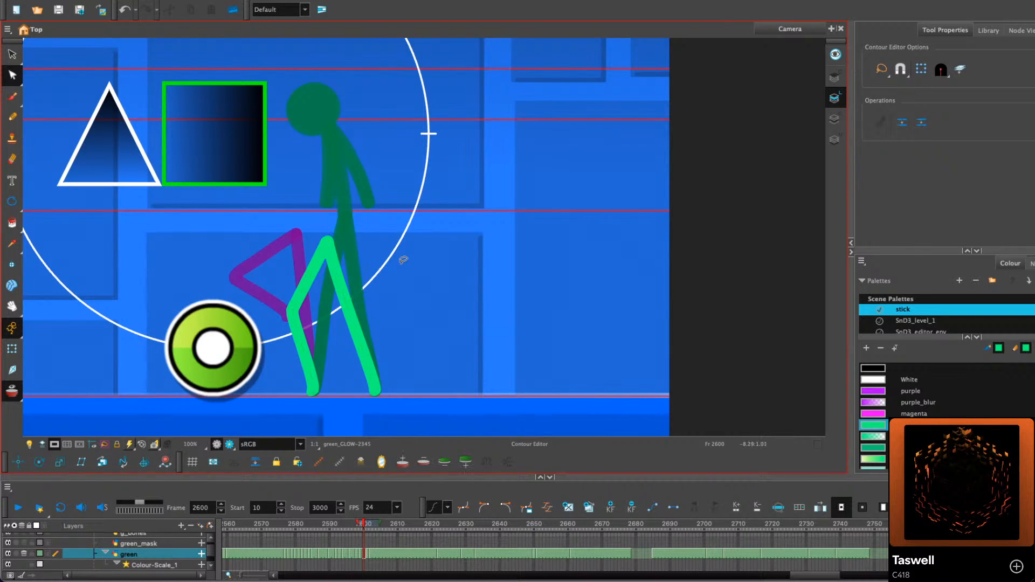
Shift the hips of the leg drawings on frames 2599 and 2600 slightly back toward the orb
click(12, 54)
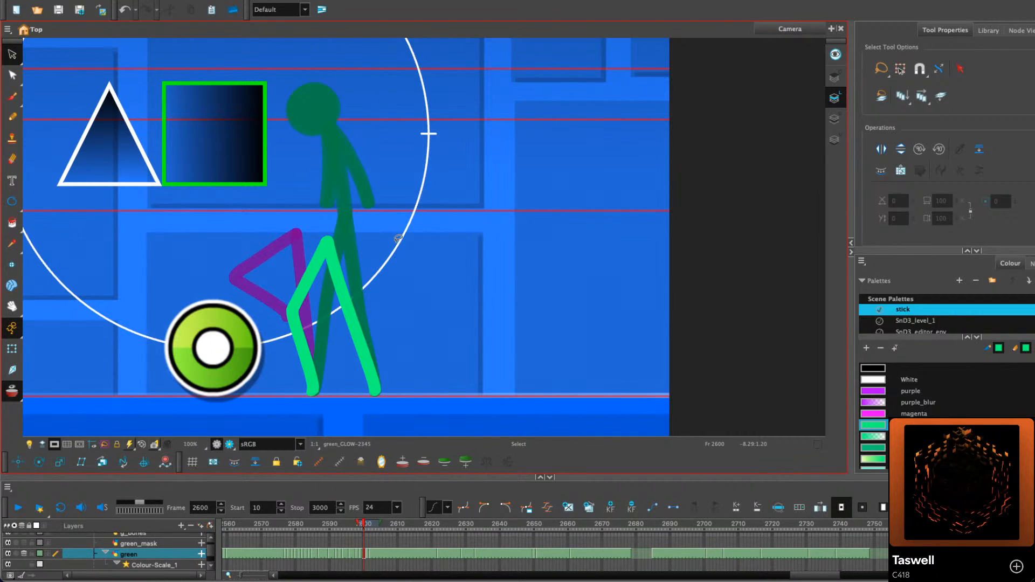
click(142, 446)
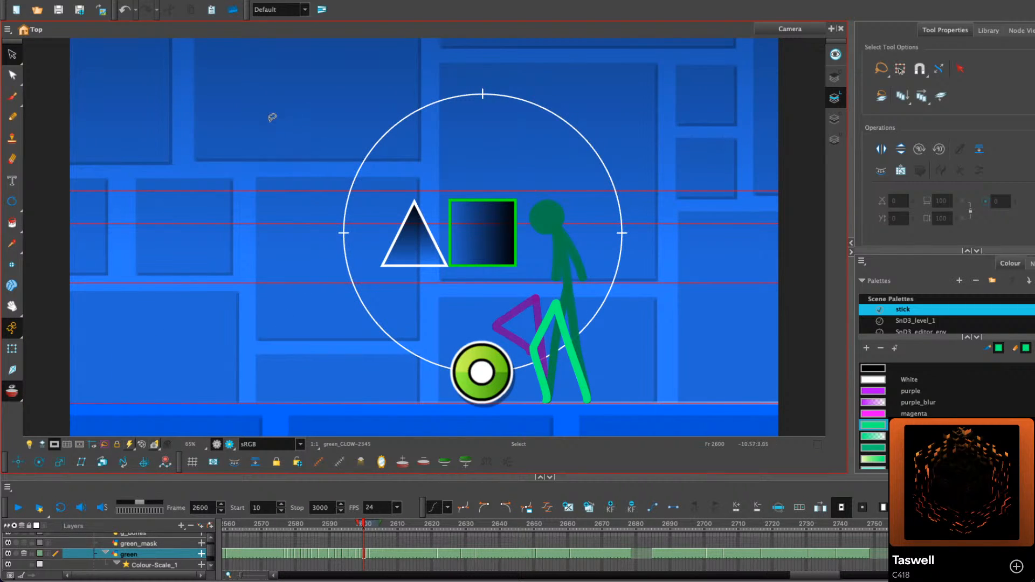
mouse_move(205, 261)
mouse_down()
mouse_move(237, 269)
mouse_move(196, 289)
mouse_move(210, 288)
mouse_up()
mouse_move(183, 360)
mouse_down()
mouse_move(180, 310)
mouse_move(172, 438)
mouse_move(269, 97)
mouse_move(277, 403)
mouse_up()
mouse_move(482, 117)
mouse_down()
mouse_move(479, 213)
mouse_move(442, 172)
mouse_move(458, 216)
mouse_move(523, 226)
mouse_move(732, 125)
mouse_move(709, 181)
mouse_up()
drag(364, 528, 370, 528)
key(comma)
key(comma)
key(comma)
key(comma)
key(period)
key(period)
drag(358, 287, 634, 333)
mouse_move(574, 302)
mouse_down()
mouse_move(492, 316)
mouse_move(533, 297)
mouse_up()
Flip between frames 2599 and 2603 and play back the stride over the orb
key(comma)
key(comma)
key(comma)
key(comma)
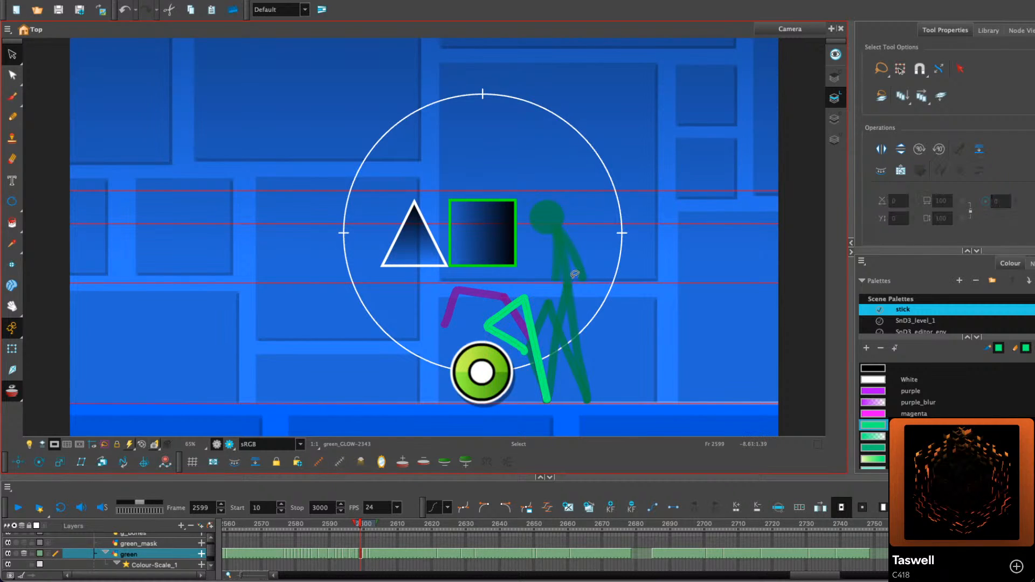
key(period)
key(period)
key(period)
key(period)
key(period)
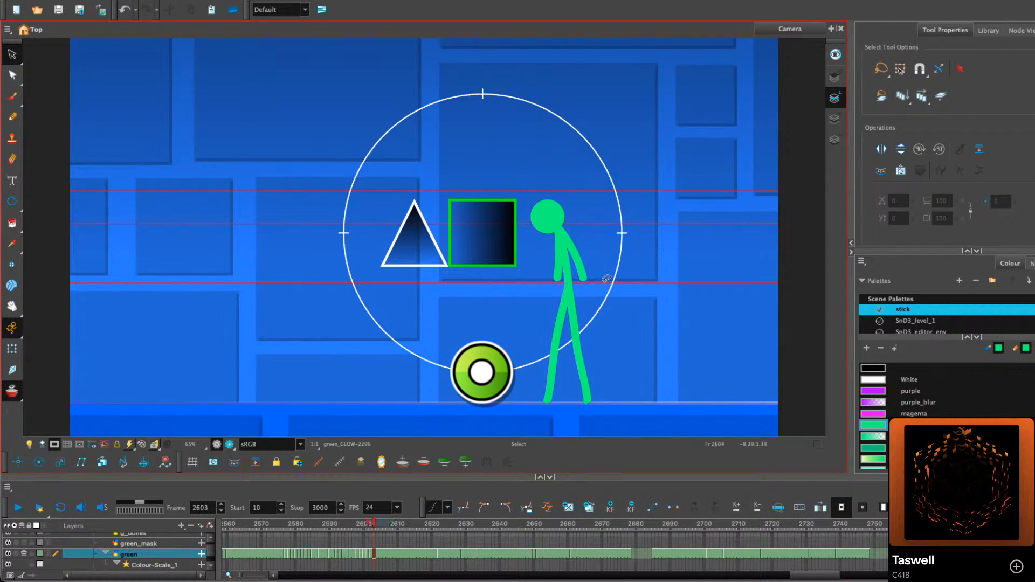
key(Return)
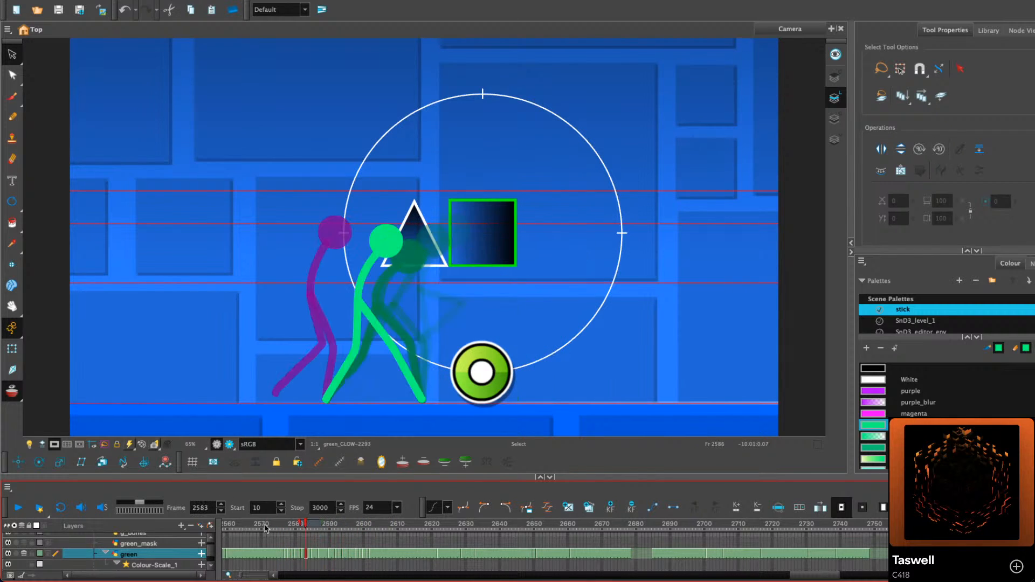
click(21, 506)
click(20, 506)
click(20, 508)
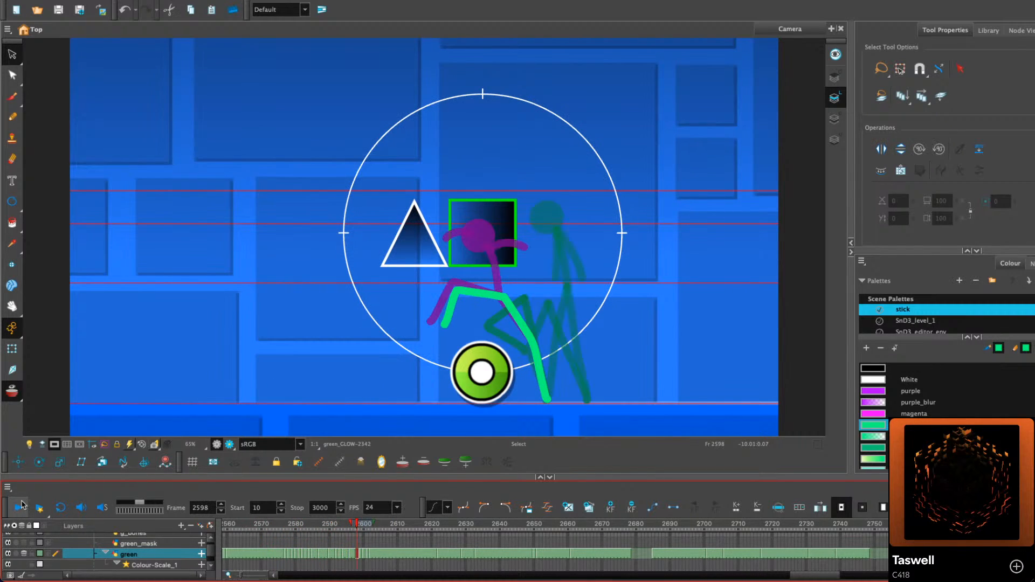
Step through frames 2590 to 2598 up close to examine the head, torso and arms during the stride
key(2)
drag(541, 233, 420, 185)
key(comma)
key(comma)
key(comma)
key(comma)
key(comma)
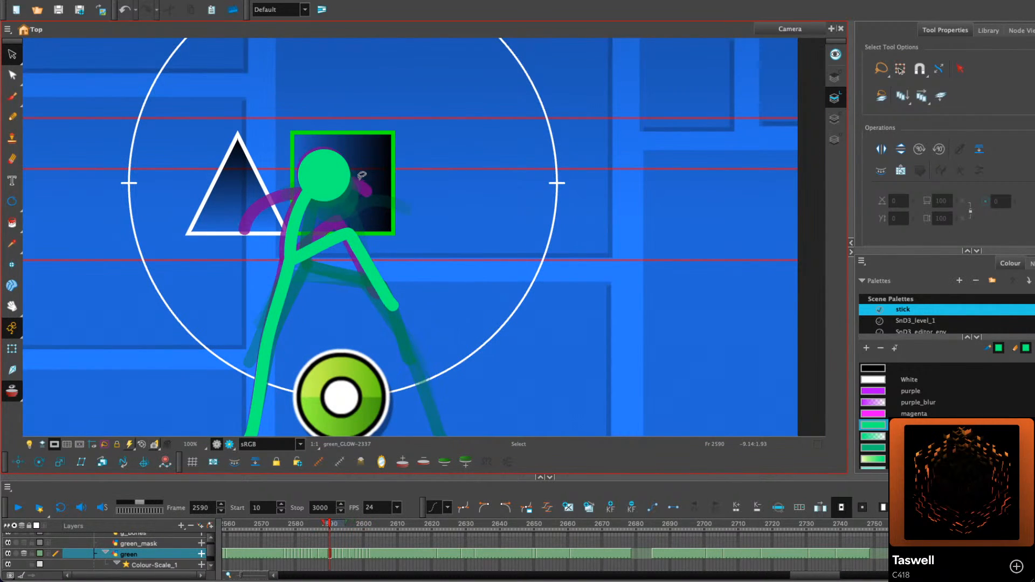
key(period)
drag(427, 196, 393, 165)
key(1)
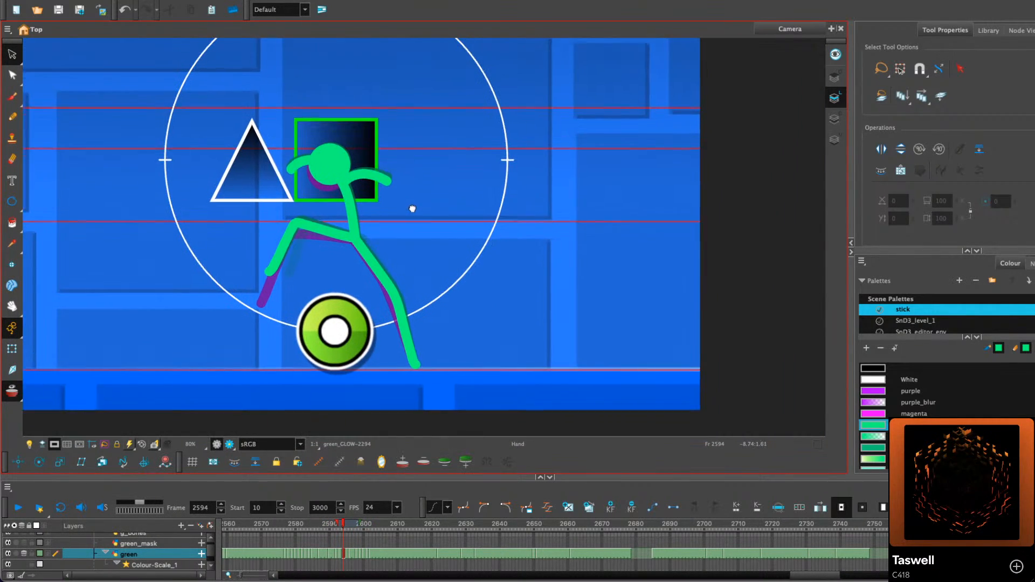
key(period)
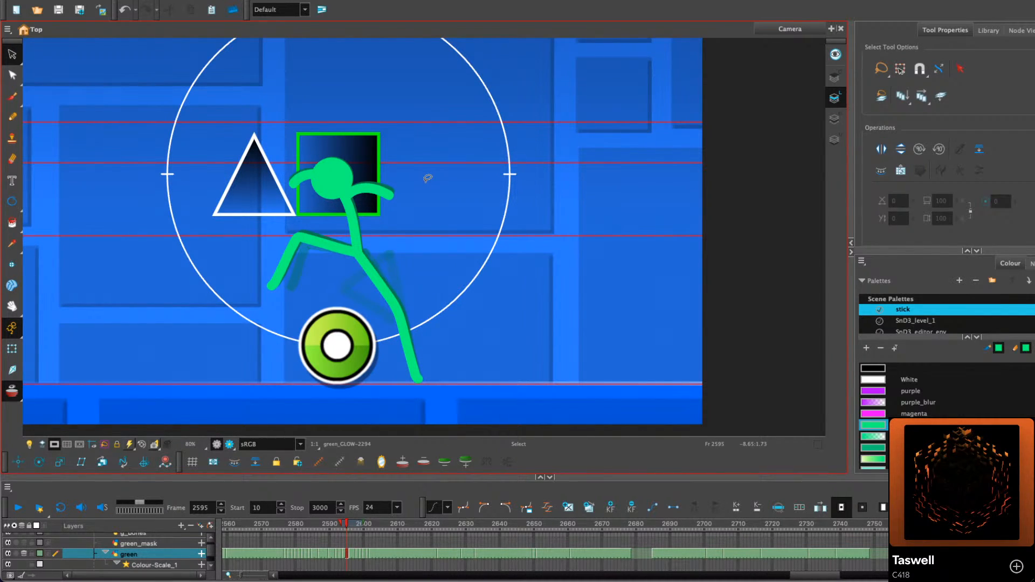
key(comma)
key(comma)
key(comma)
key(comma)
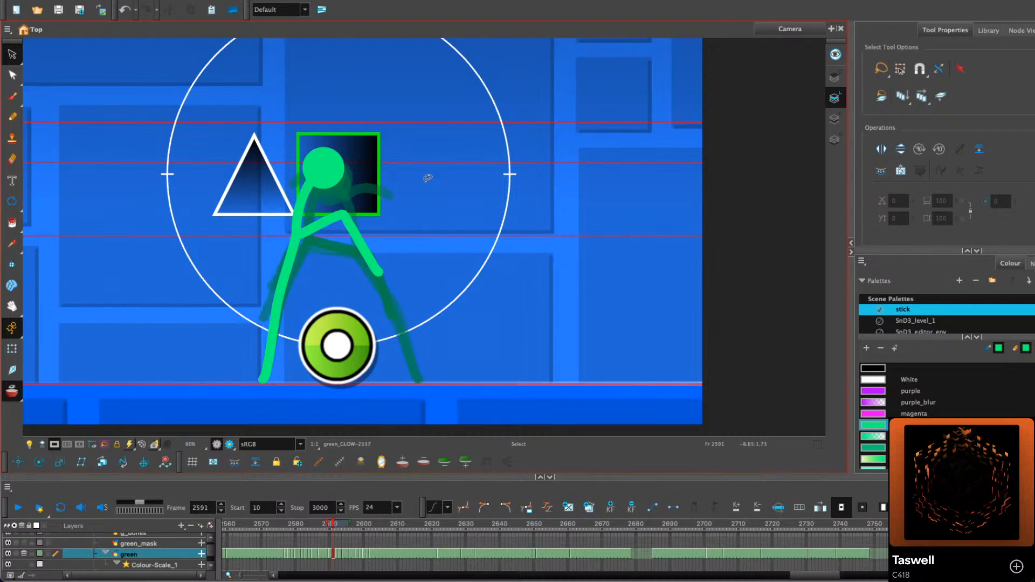
Draw the torso from the hips to the head on frame 2593 with the Pencil tool, undoing three attempts
key(period)
key(period)
click(12, 117)
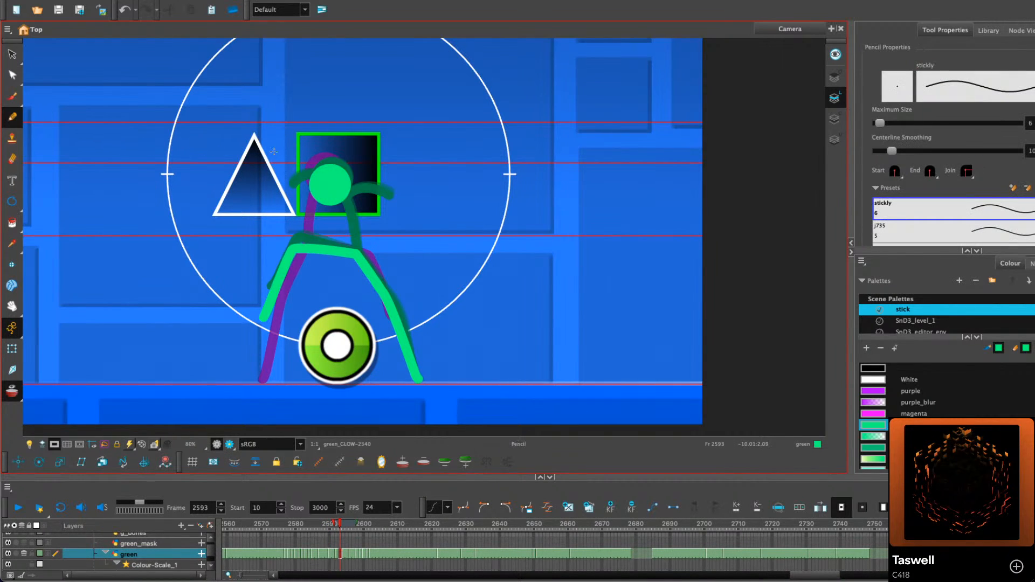
scroll(413, 212, up, 2)
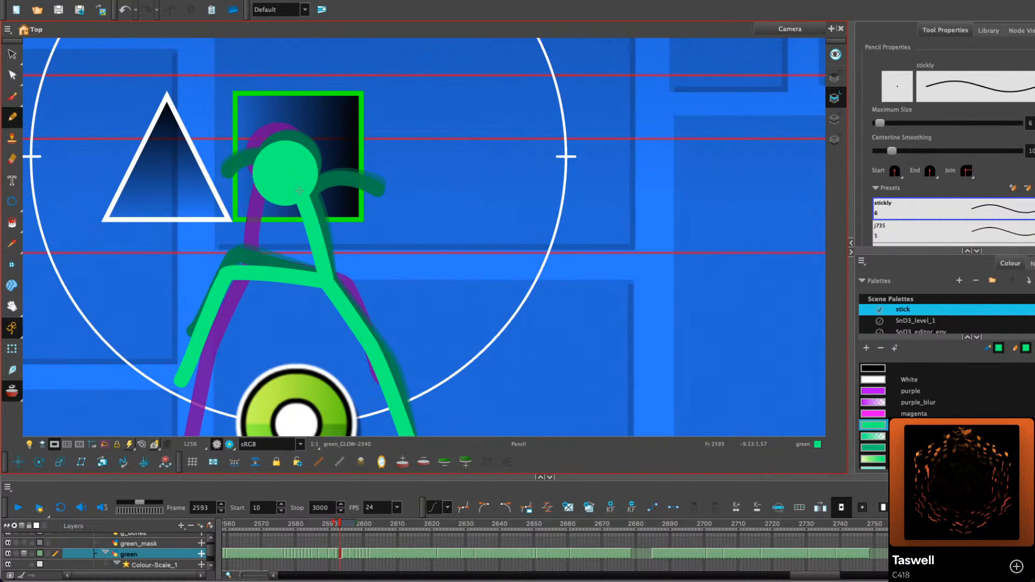
scroll(297, 190, down, 1)
key(period)
key(comma)
key(comma)
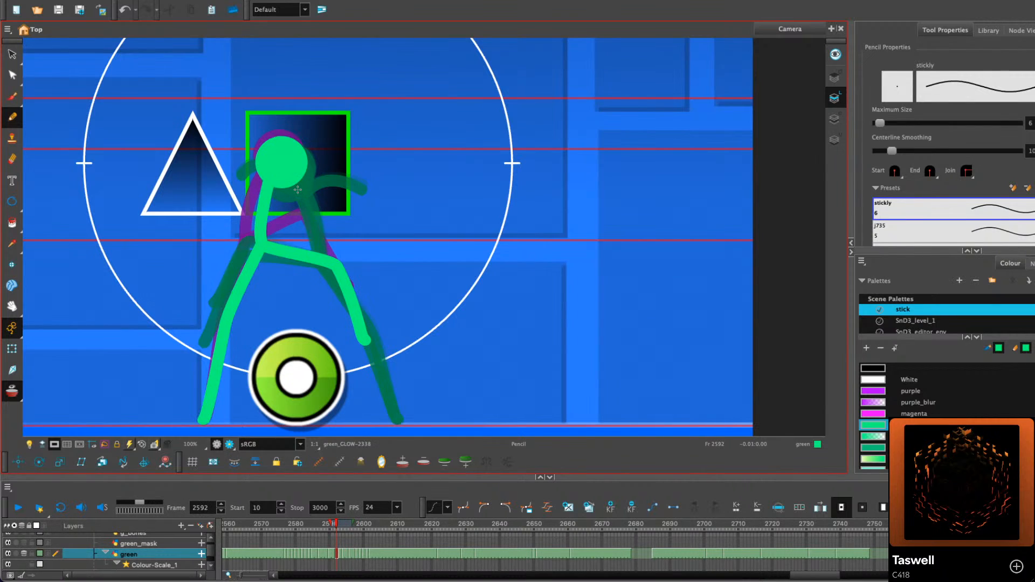
key(period)
key(ctrl+z)
drag(316, 254, 293, 193)
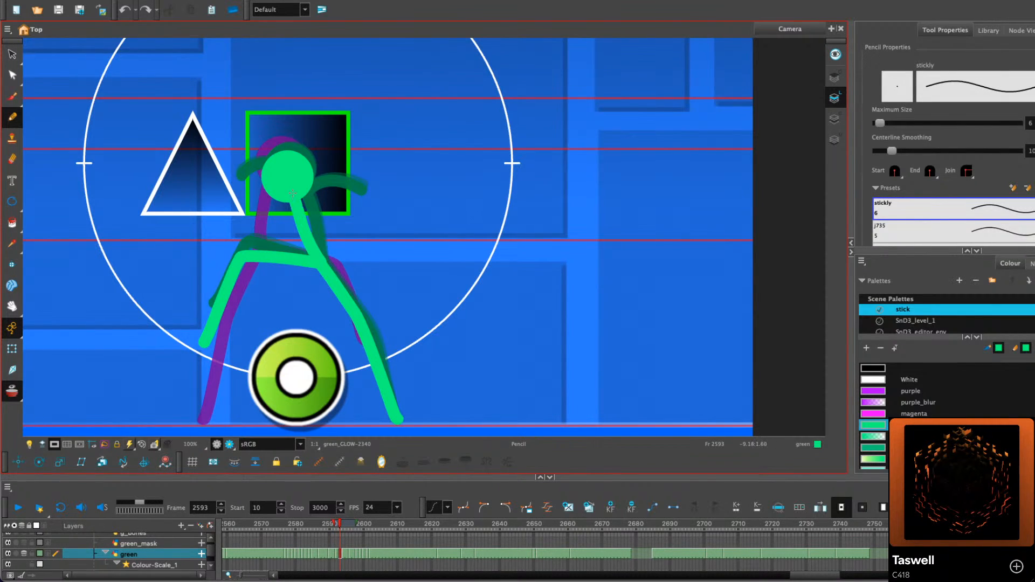
key(ctrl+z)
drag(317, 255, 291, 193)
key(ctrl+z)
drag(312, 250, 297, 206)
Turn off onion skinning and flip forward to frame 2597 to check the new torso in motion
click(11, 392)
key(comma)
key(period)
key(period)
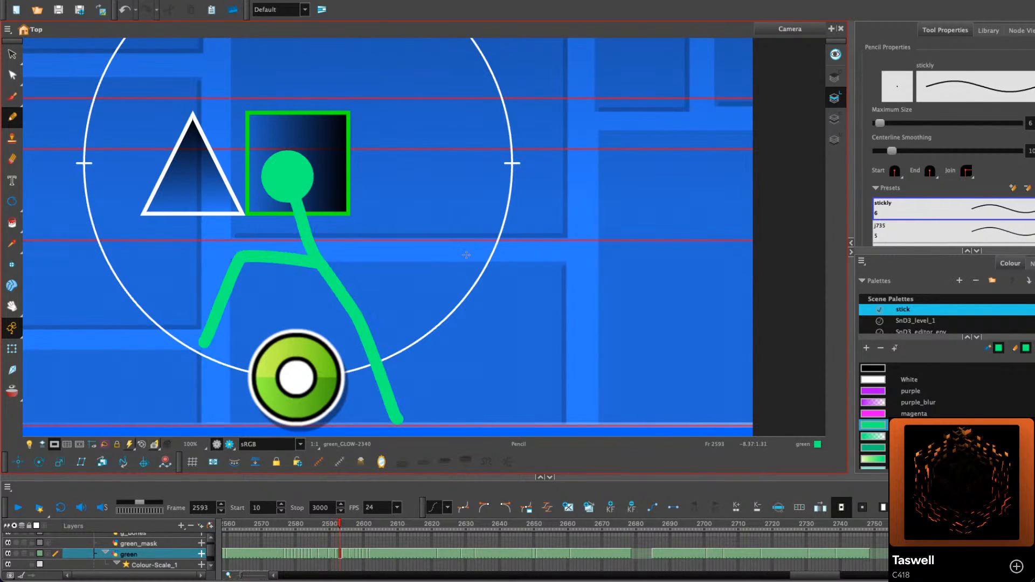
key(period)
key(period)
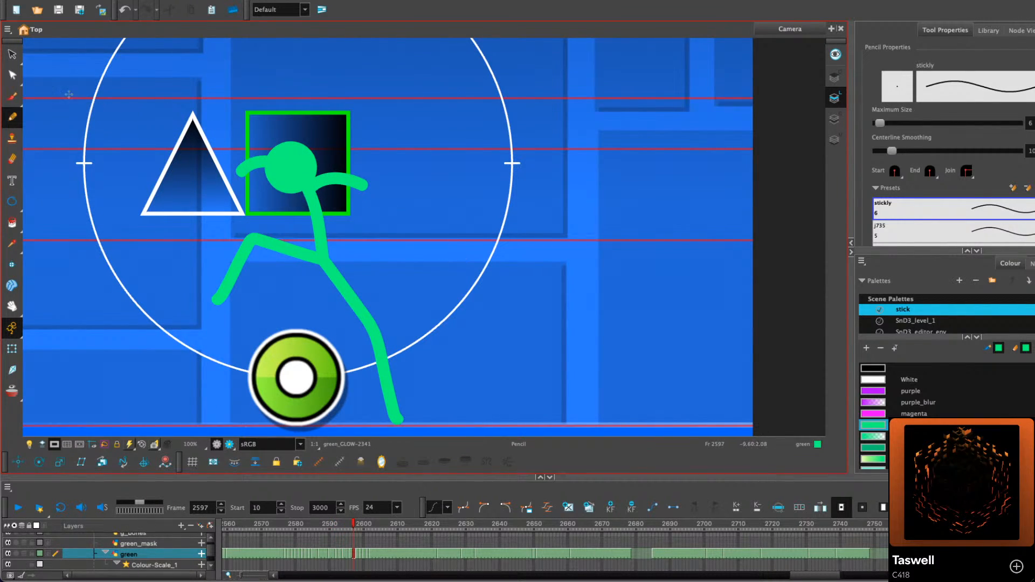
Select the torso on frame 2595 and examine up close how it joins the head and arm
click(13, 75)
key(comma)
key(comma)
click(316, 226)
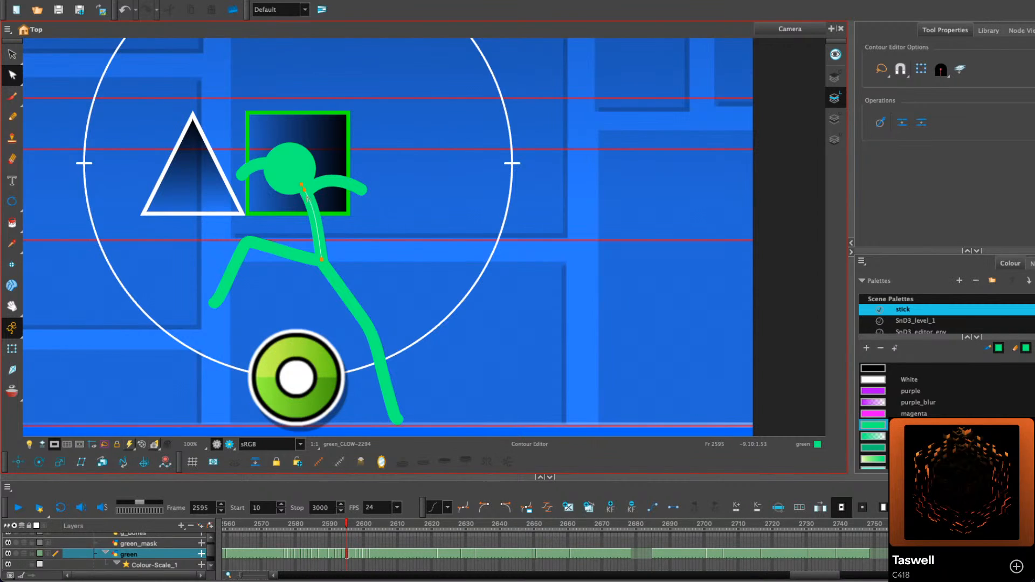
click(12, 54)
scroll(323, 199, up, 2)
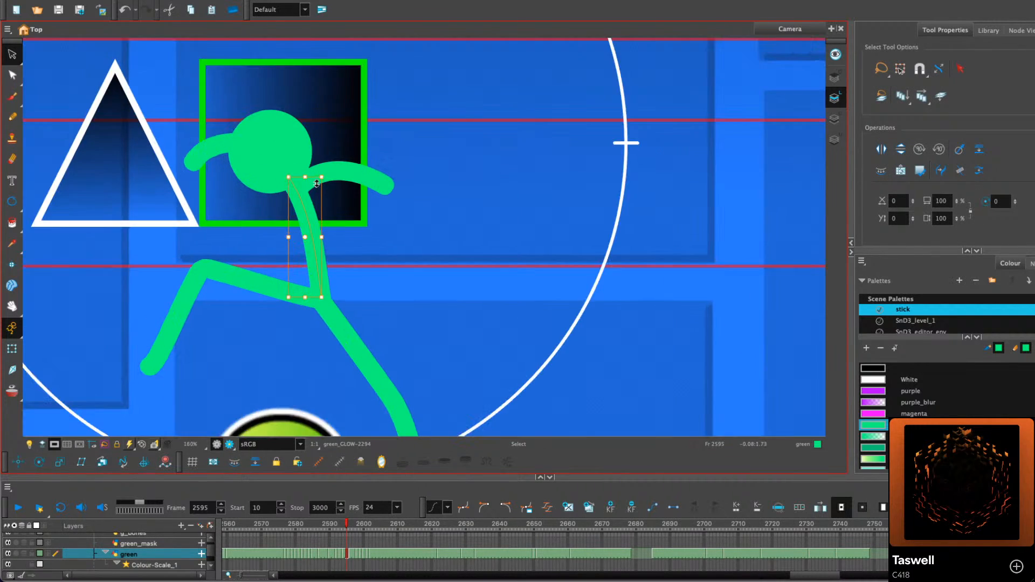
scroll(317, 183, up, 3)
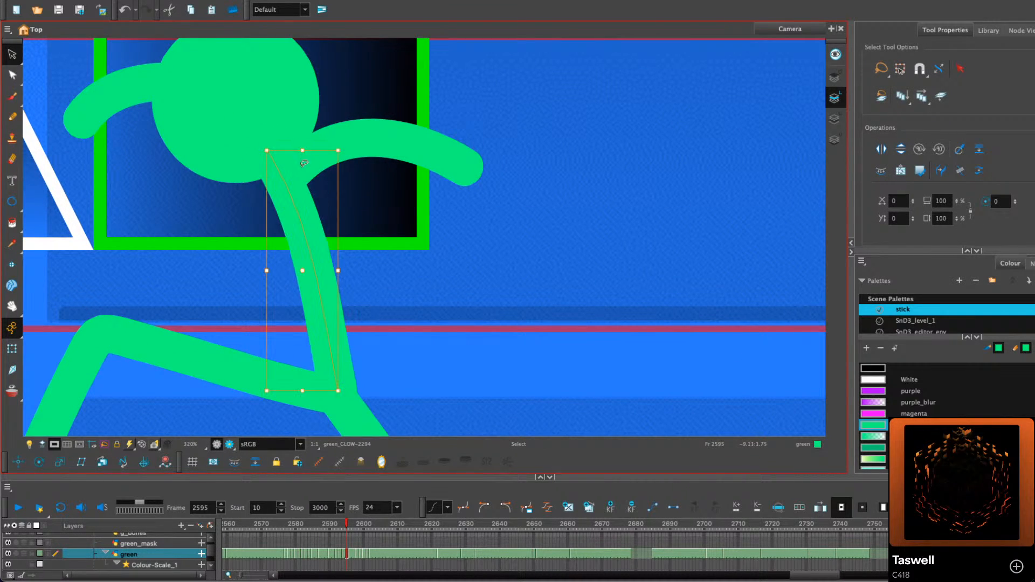
click(269, 262)
scroll(377, 209, down, 3)
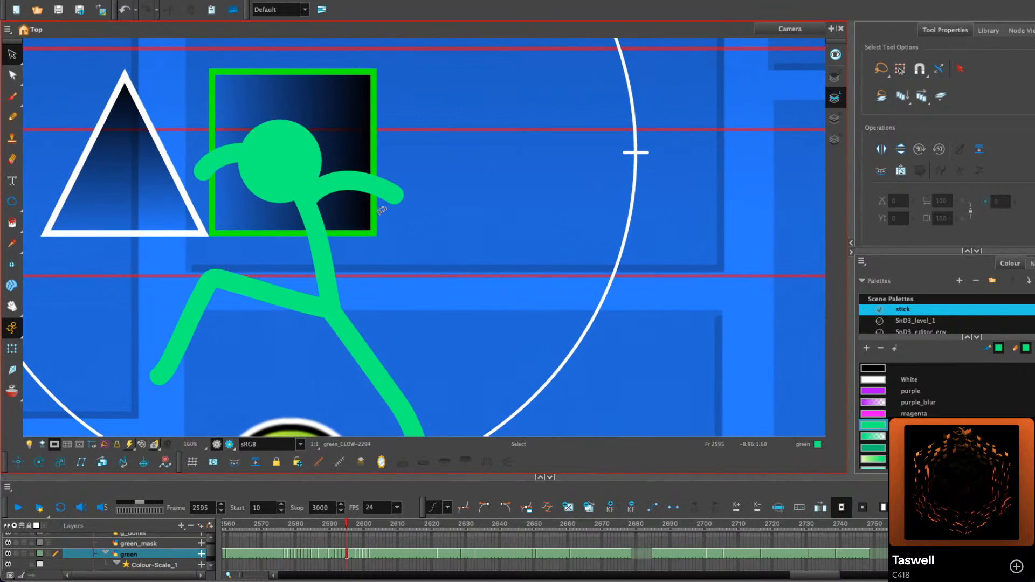
Flip back from frame 2595 to frame 2589 to review the upper body poses over the orb
key(period)
key(comma)
key(comma)
key(comma)
key(comma)
key(comma)
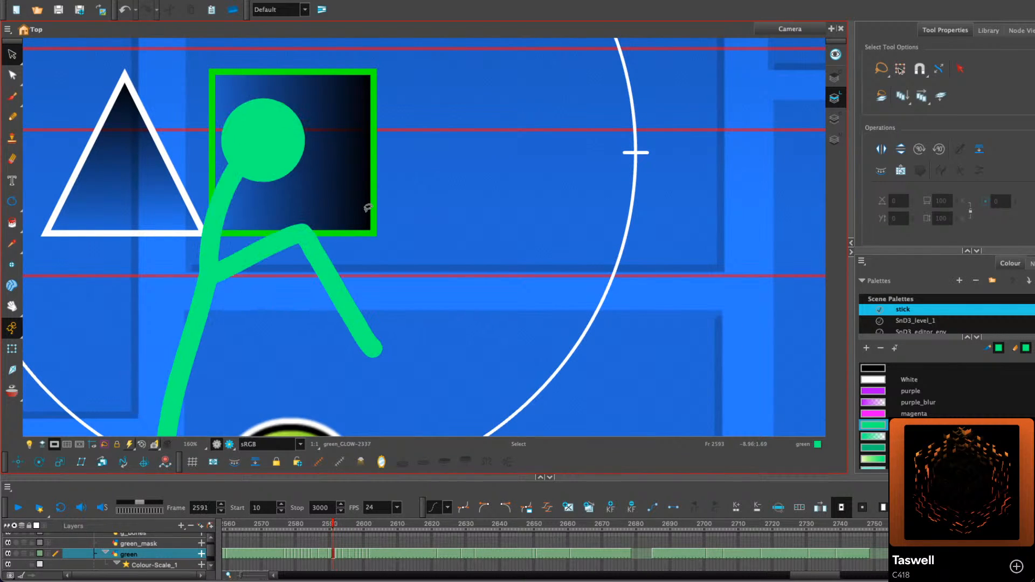
key(comma)
key(comma)
Go to the earlier scene at frame 909 and play back the green figure's motion facing the purple figure
drag(811, 570, 462, 566)
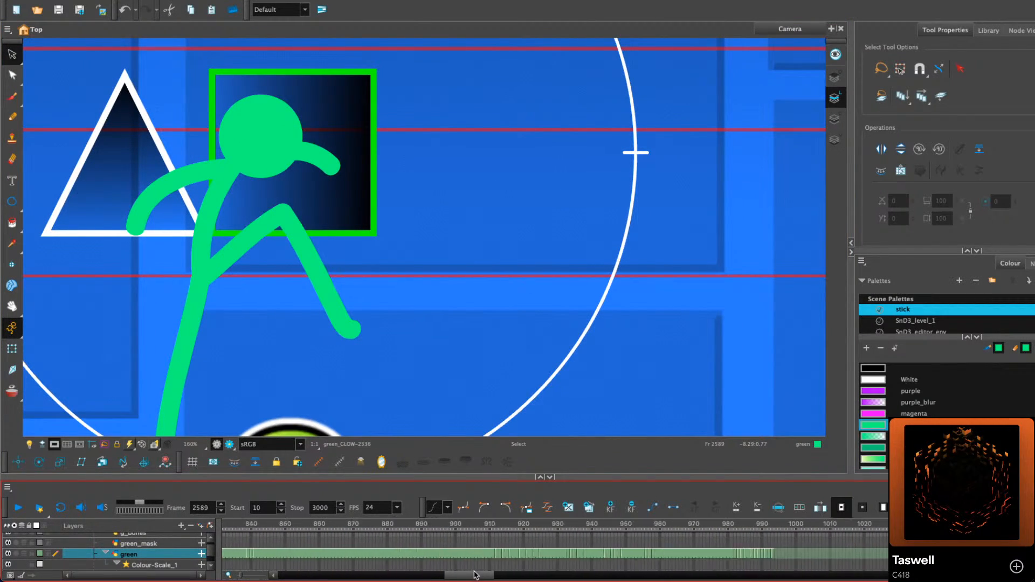
click(535, 525)
key(shift+m)
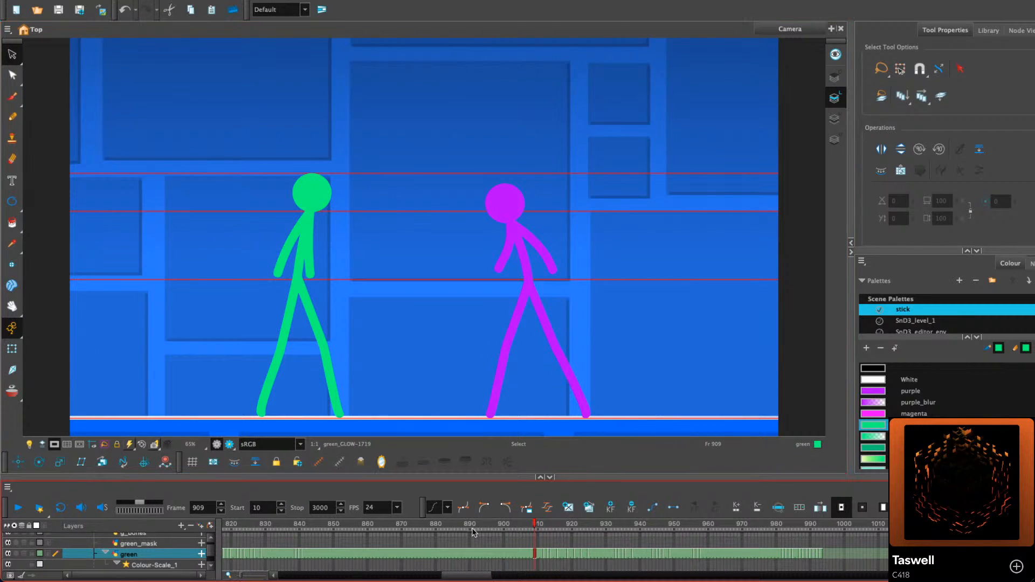
click(18, 507)
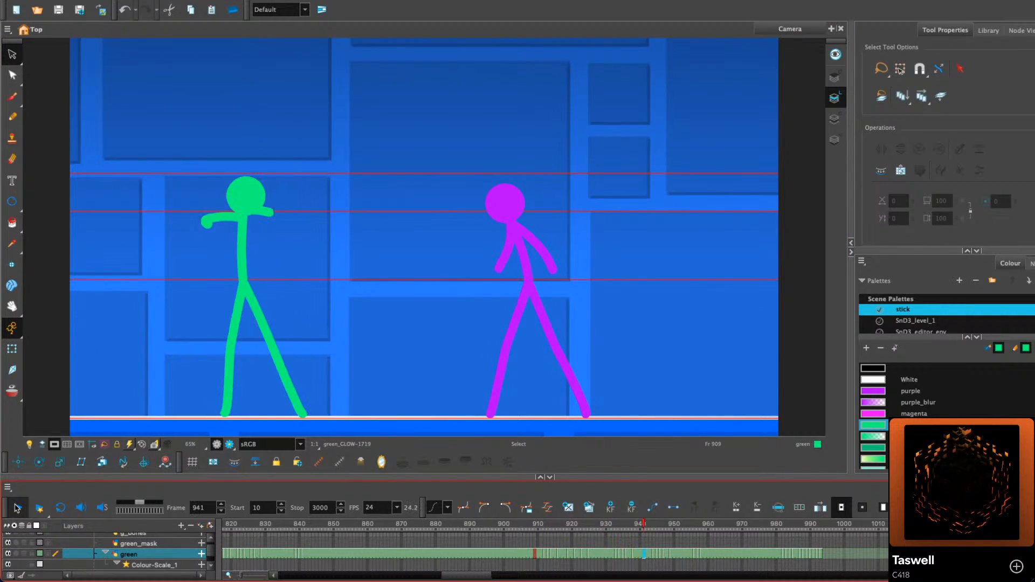
click(18, 508)
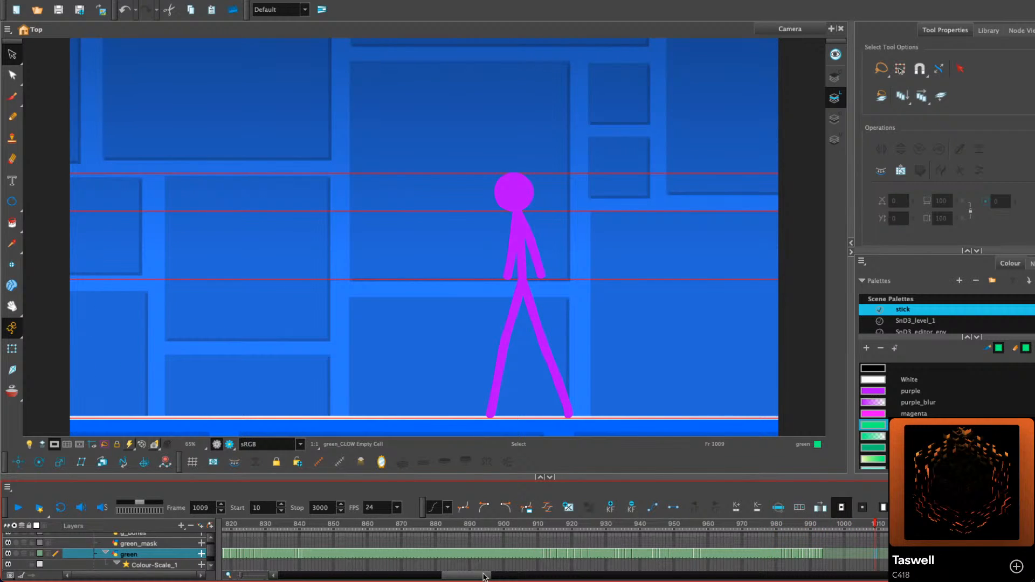
Scrub from frame 913 to frame 963 to study the green figure's arm and body poses
drag(484, 577, 489, 577)
click(429, 528)
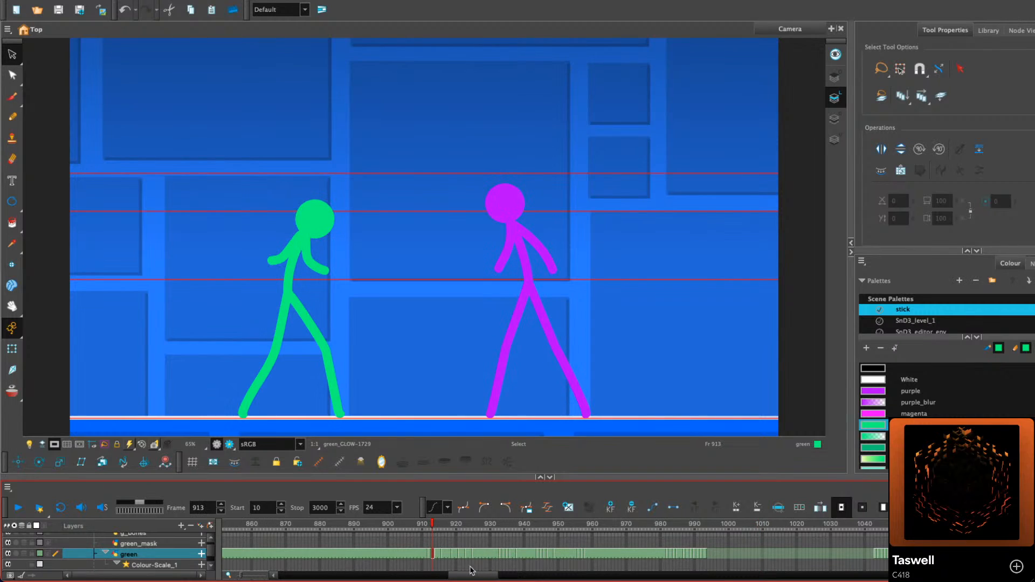
drag(430, 527, 601, 523)
Return to the stride at frame 2582 and flip through the surrounding frames to examine the figure's approach to the orb
drag(493, 575, 809, 524)
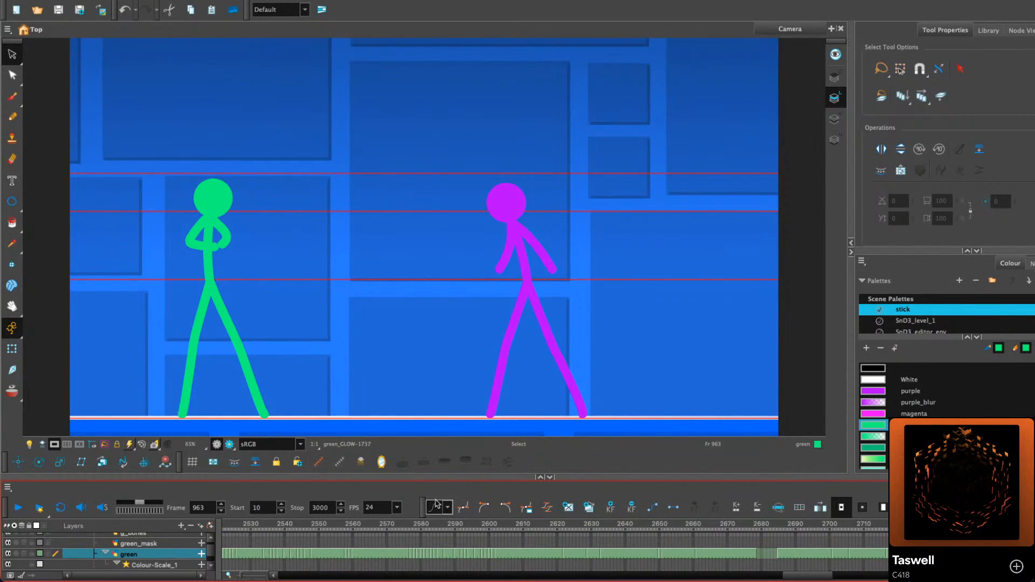
click(413, 527)
drag(413, 527, 403, 515)
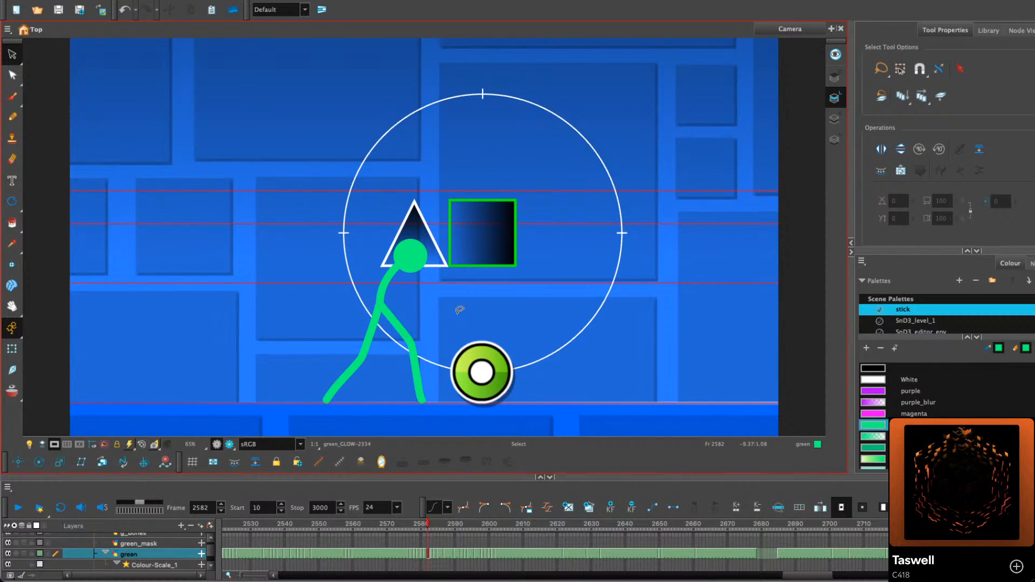
key(comma)
key(comma)
key(comma)
key(comma)
key(comma)
key(period)
key(period)
key(period)
key(period)
key(period)
key(period)
key(period)
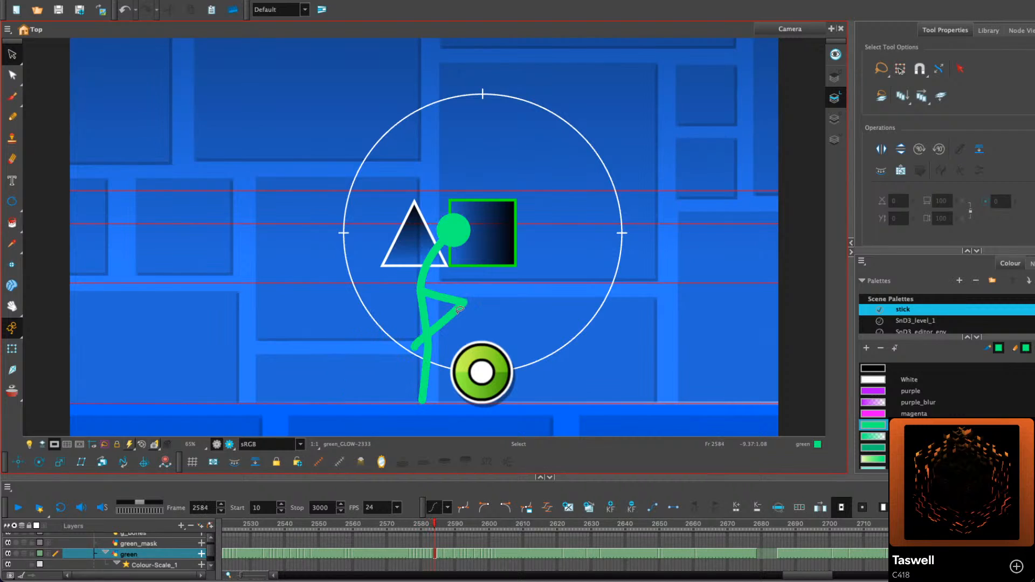
key(comma)
key(comma)
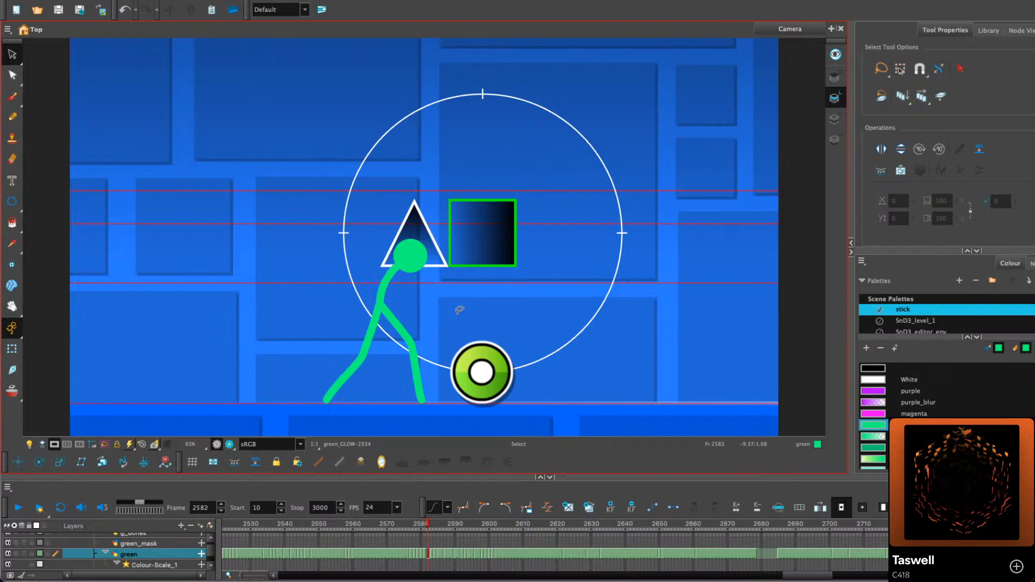
Scrub the stride from frame 2583 to frame 2601 and back to 2599 to examine the poses without upper bodies
key(period)
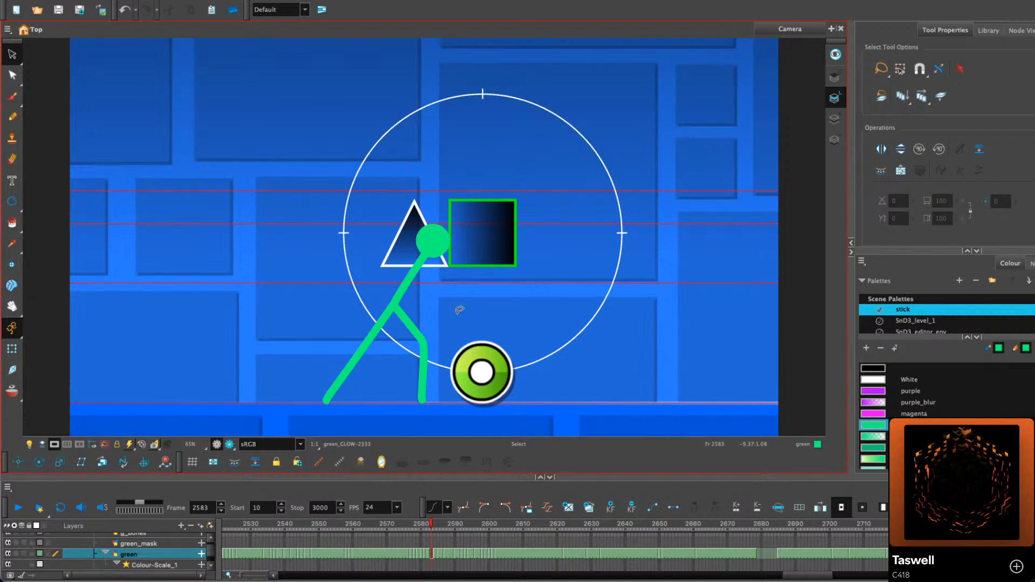
drag(820, 575, 826, 575)
click(419, 531)
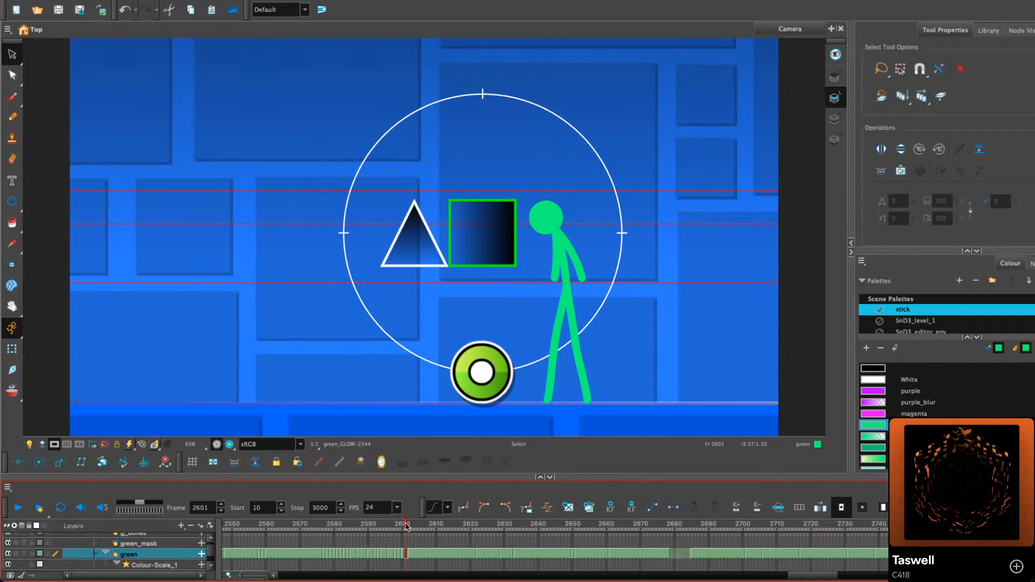
drag(407, 530, 394, 523)
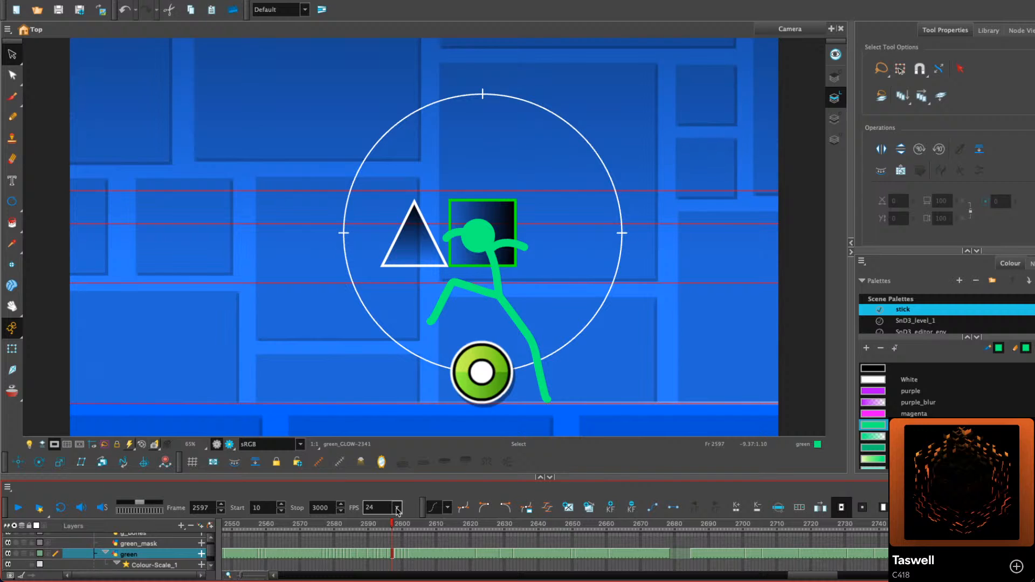
key(period)
key(period)
mouse_move(549, 119)
mouse_down()
mouse_move(358, 339)
mouse_move(448, 91)
mouse_move(439, 95)
mouse_up()
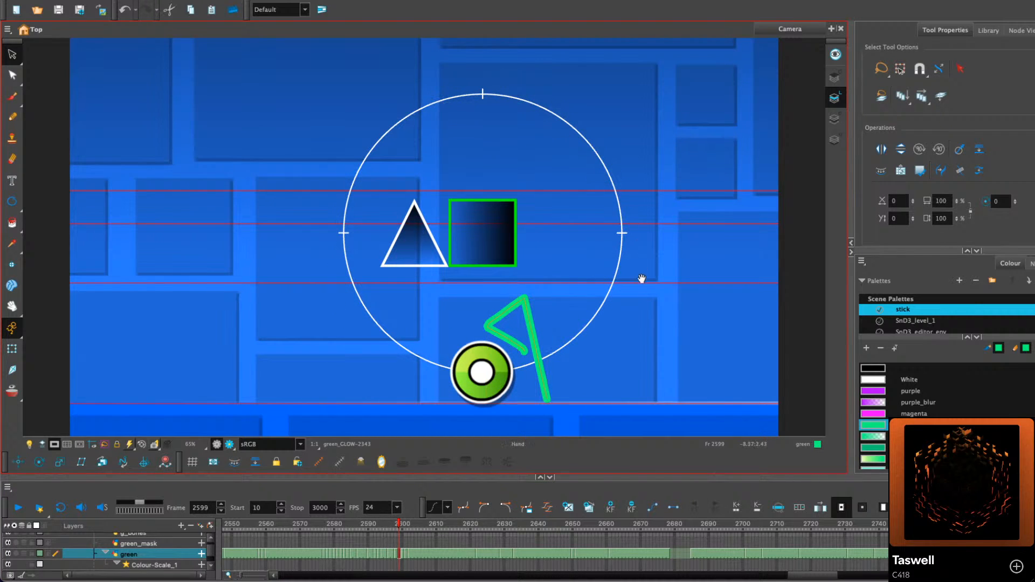
drag(692, 283, 582, 289)
mouse_move(561, 107)
mouse_down()
mouse_move(260, 339)
mouse_move(272, 372)
mouse_move(569, 243)
mouse_up()
click(596, 175)
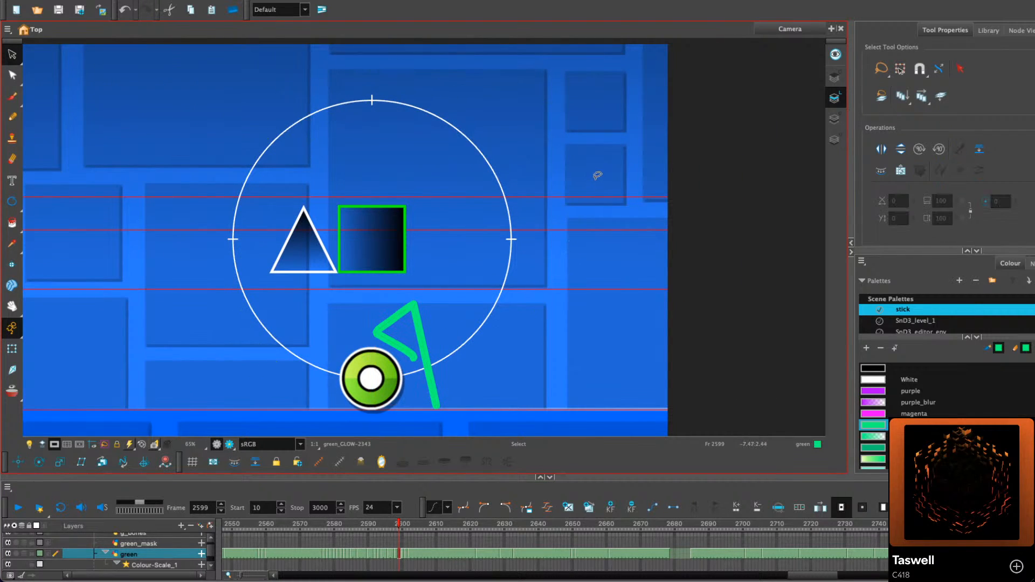
Copy the green figure's head from the drawing at frame 2595
key(comma)
key(comma)
key(comma)
key(comma)
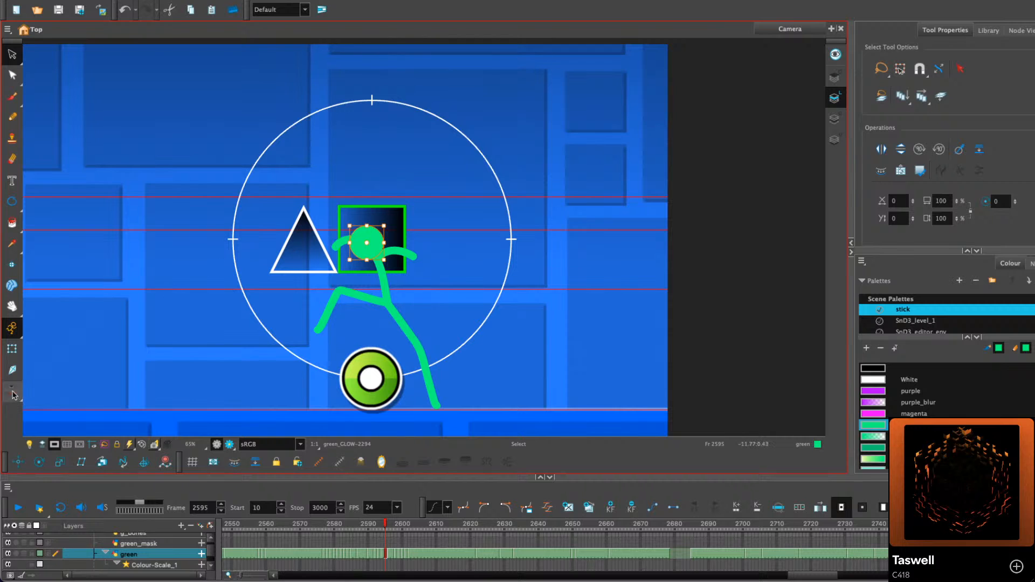
drag(447, 235, 415, 224)
key(2)
key(2)
key(2)
right_click(319, 230)
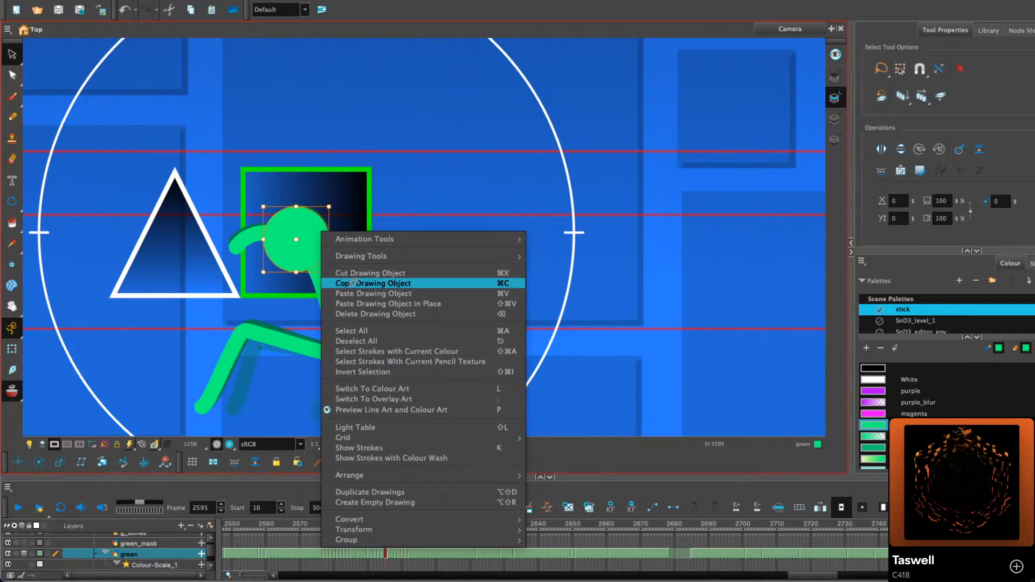
click(353, 283)
Paste the head into frame 2598, shift it slightly toward the standing pose, and copy it
key(period)
key(period)
key(period)
key(period)
key(comma)
key(comma)
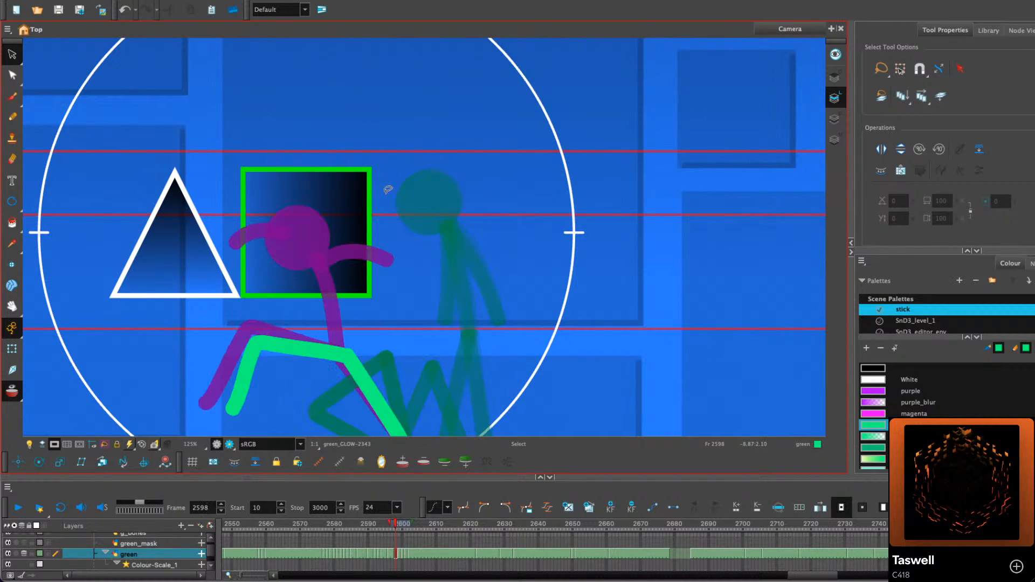
key(period)
right_click(388, 189)
click(426, 252)
drag(317, 225, 323, 231)
right_click(324, 231)
click(361, 278)
Paste the head into frame 2599, place it farther along the path, and check it against the neighbouring frames
key(period)
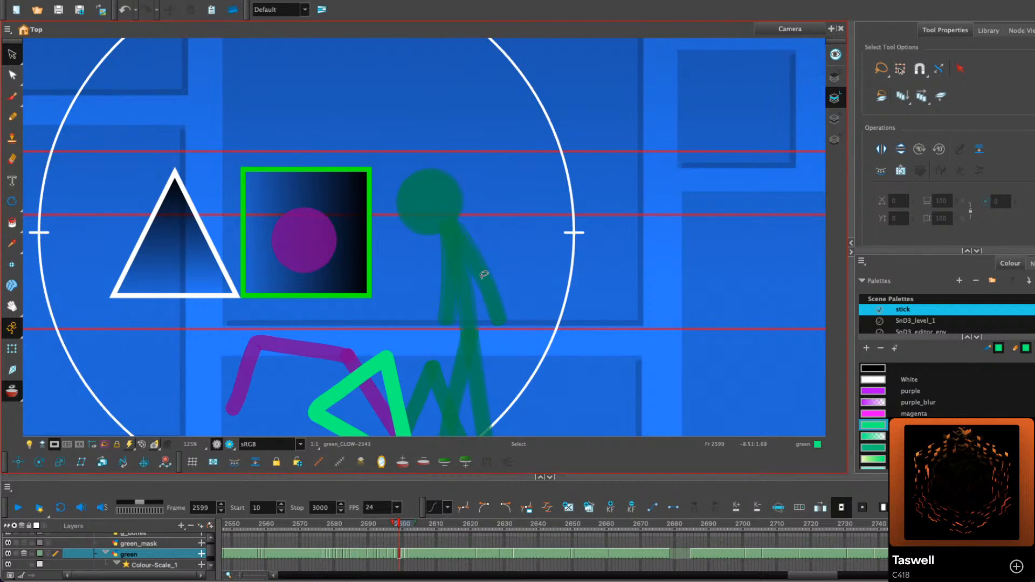
right_click(465, 260)
click(516, 326)
drag(308, 240, 376, 256)
key(period)
key(period)
key(comma)
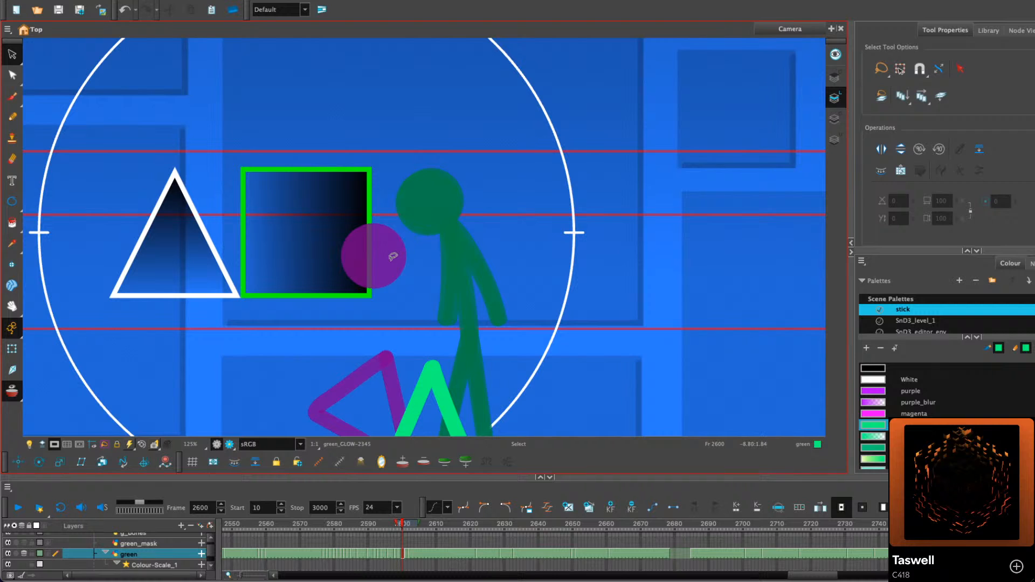
key(comma)
key(comma)
key(comma)
key(comma)
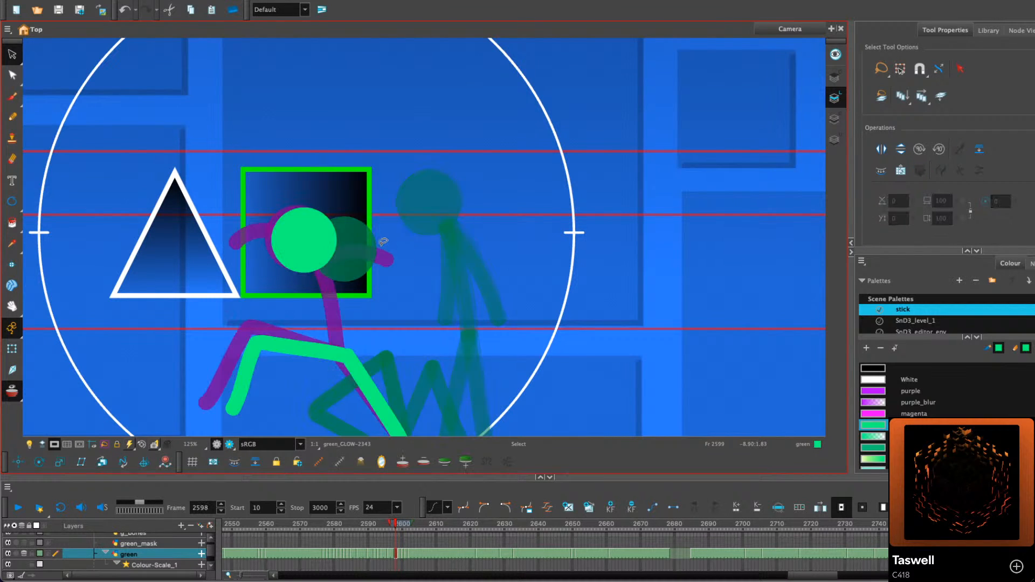
Pull the head in frame 2599 slightly back and down, and copy it
key(period)
key(period)
key(period)
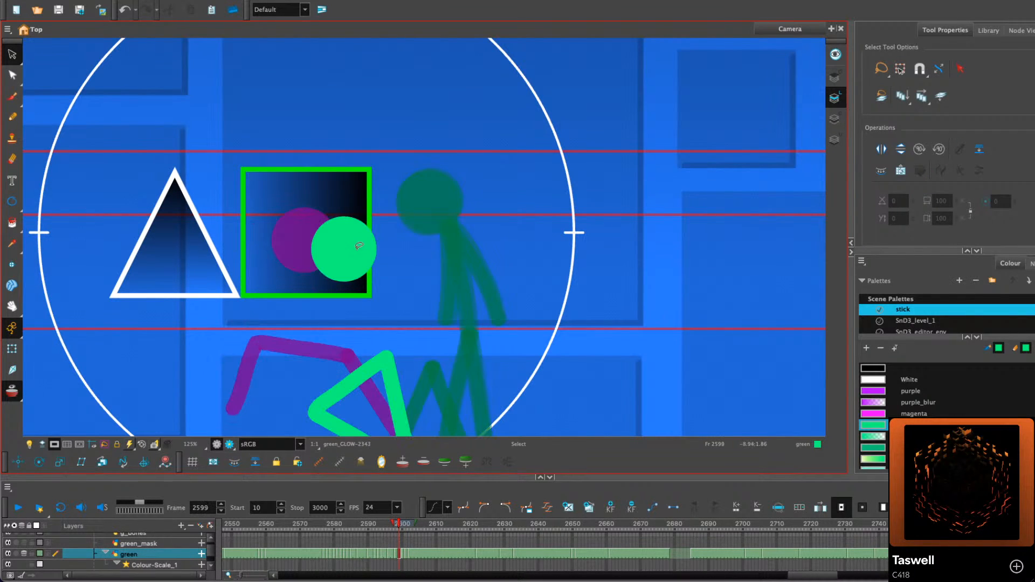
click(354, 253)
drag(354, 253, 349, 255)
right_click(351, 251)
click(390, 302)
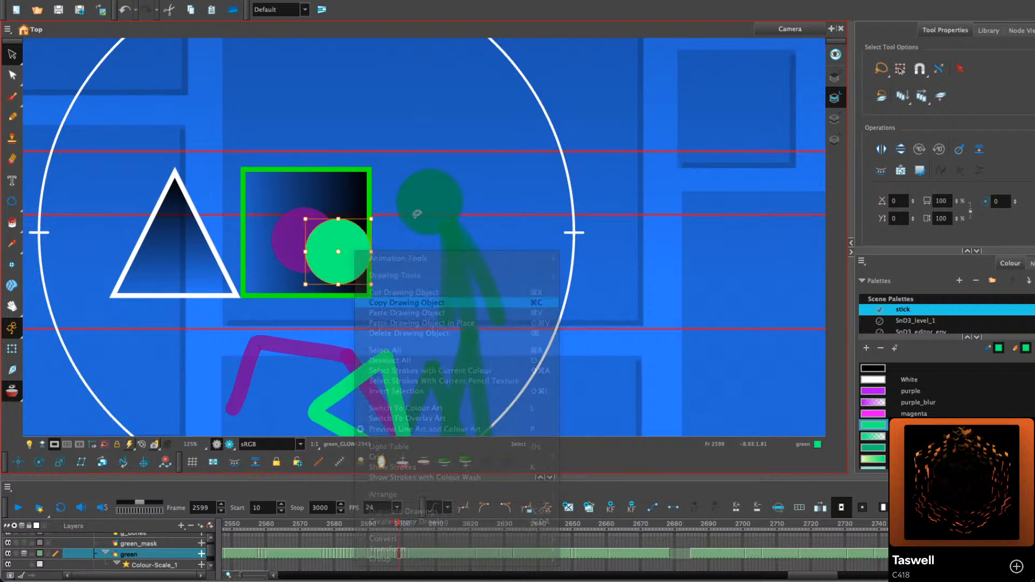
Paste the head into frame 2600 and place it lower, ahead of the raised hip
key(period)
key(ctrl+v)
drag(357, 254, 395, 280)
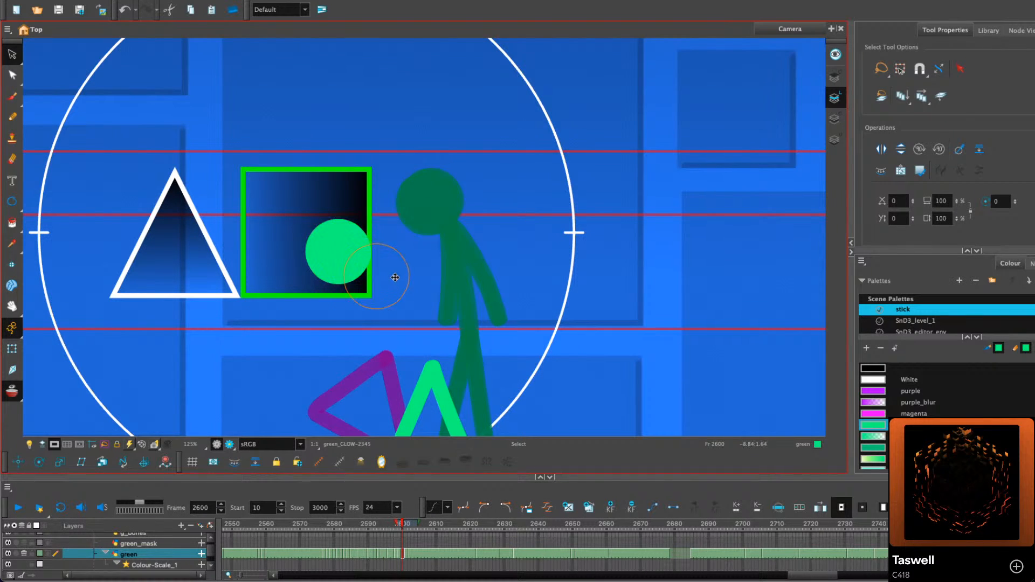
click(458, 248)
Draw a curved torso for frame 2600 with the Pencil tool and move it between the head and hip
key(2)
key(1)
mouse_move(501, 244)
mouse_down()
mouse_move(419, 221)
mouse_move(414, 204)
mouse_move(421, 276)
mouse_up()
click(12, 117)
key(2)
key(2)
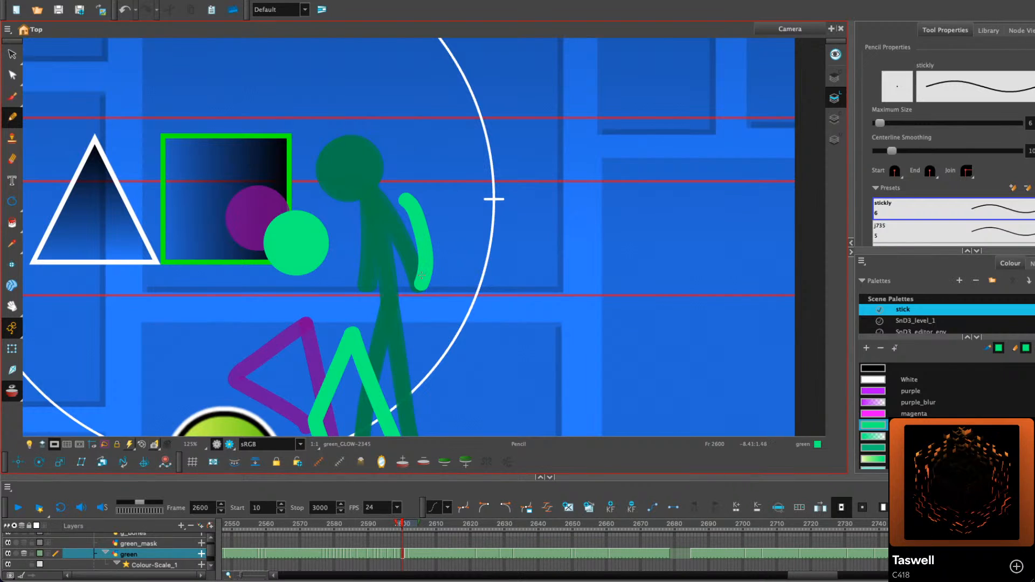
key(ctrl+z)
mouse_move(408, 200)
mouse_down()
mouse_move(434, 235)
mouse_move(441, 286)
mouse_up()
click(12, 56)
mouse_move(454, 158)
mouse_down()
mouse_move(400, 277)
mouse_move(351, 291)
mouse_up()
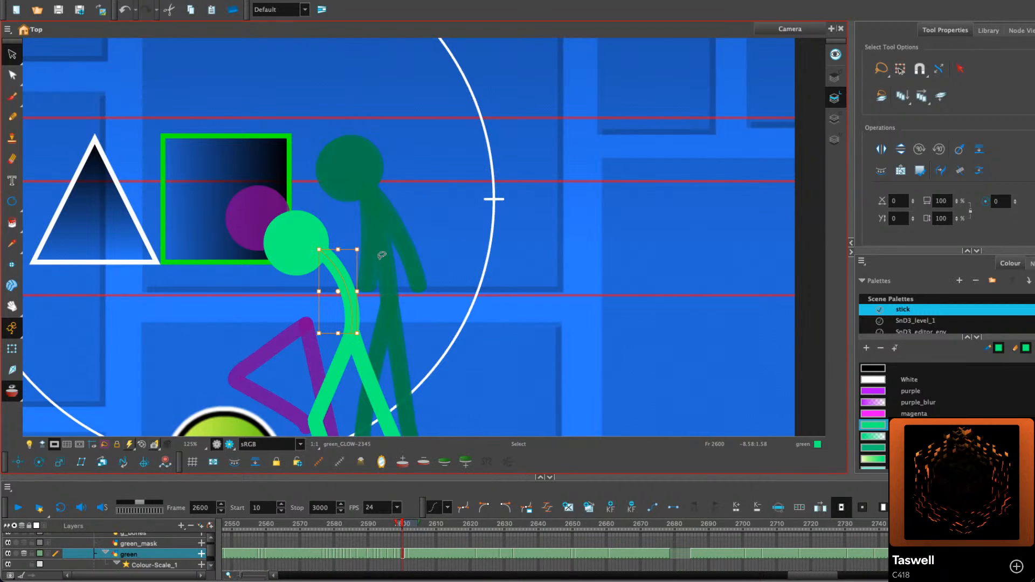
scroll(407, 249, down, 1)
drag(408, 249, 388, 220)
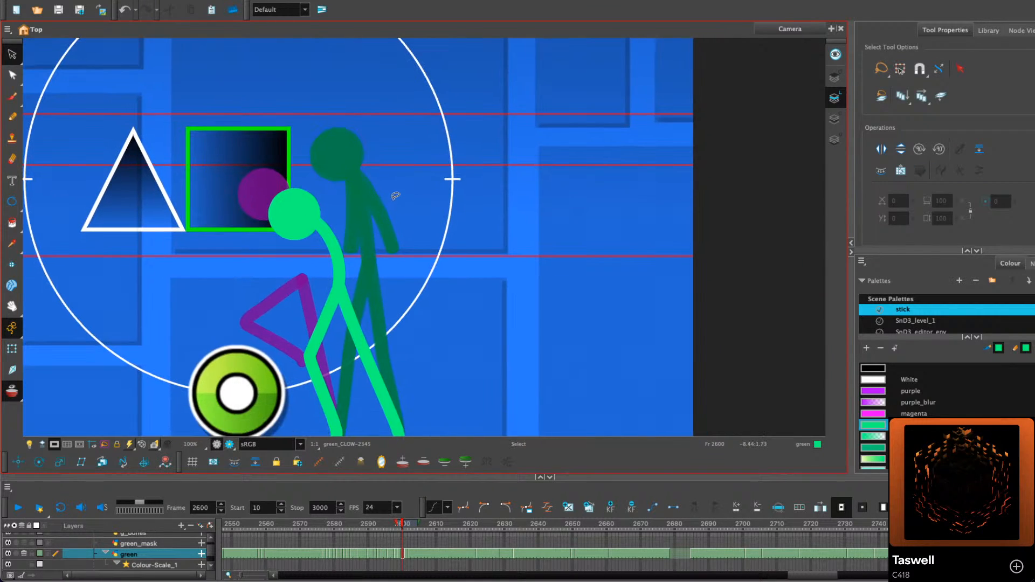
Flip between frames 2599 and 2601 to compare the head spacing into the standing pose
key(period)
key(period)
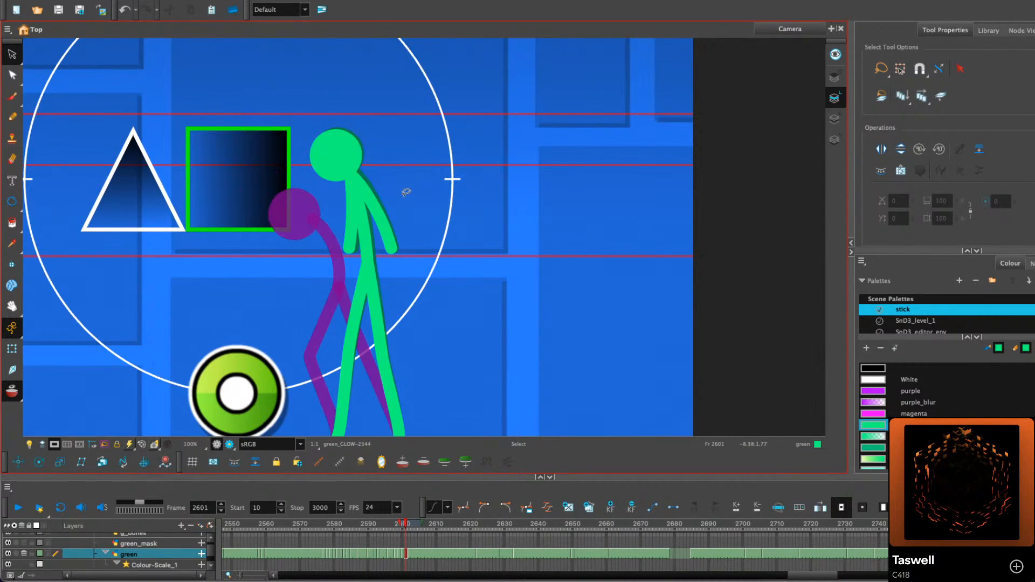
key(comma)
key(comma)
key(comma)
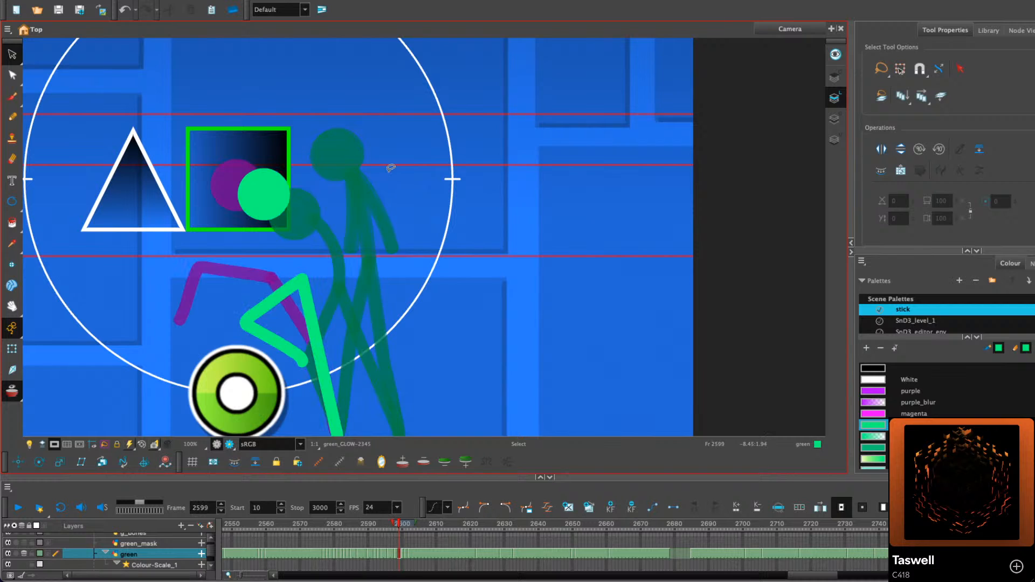
key(period)
key(period)
click(371, 193)
click(384, 164)
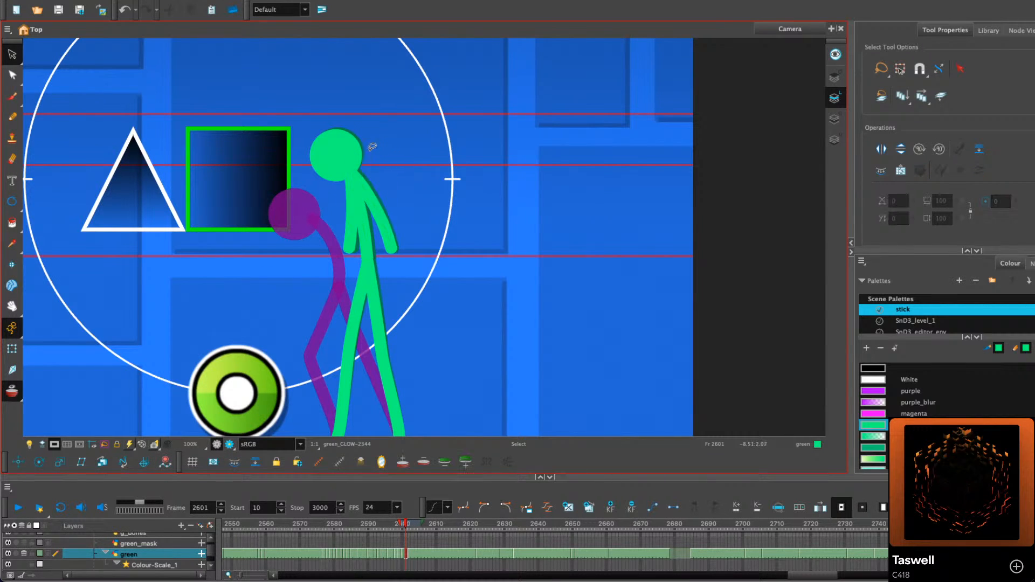
click(349, 157)
drag(349, 158, 349, 159)
key(comma)
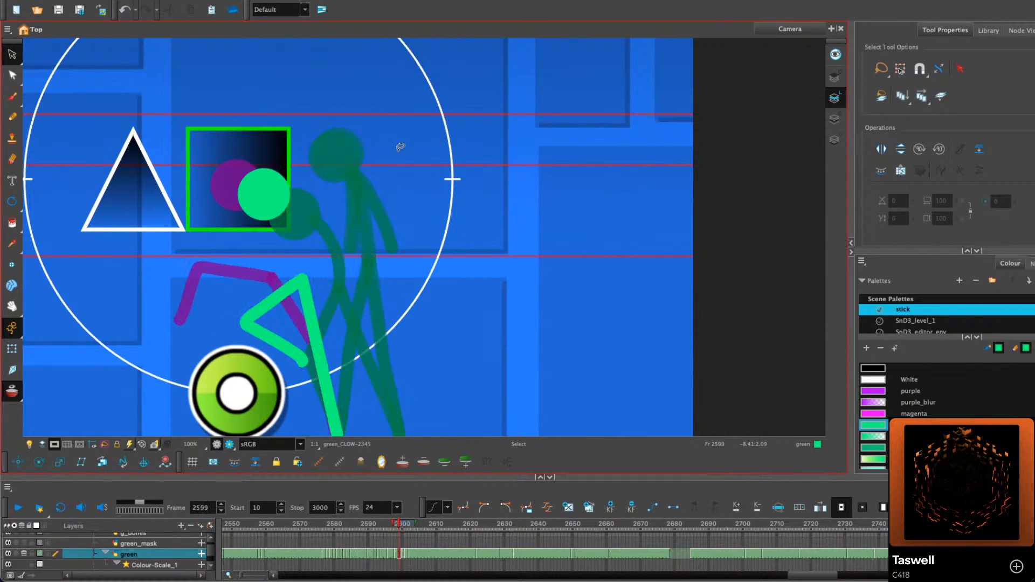
Play back the stride from frame 2595 and flip through the landing frames to check the head motion
click(16, 115)
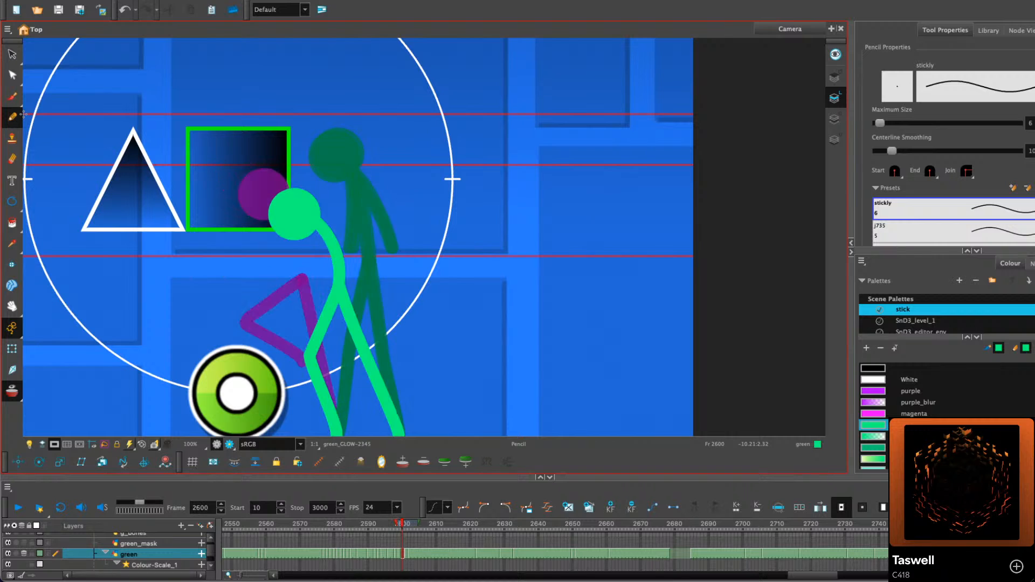
key(period)
key(comma)
key(comma)
key(comma)
key(comma)
key(comma)
key(comma)
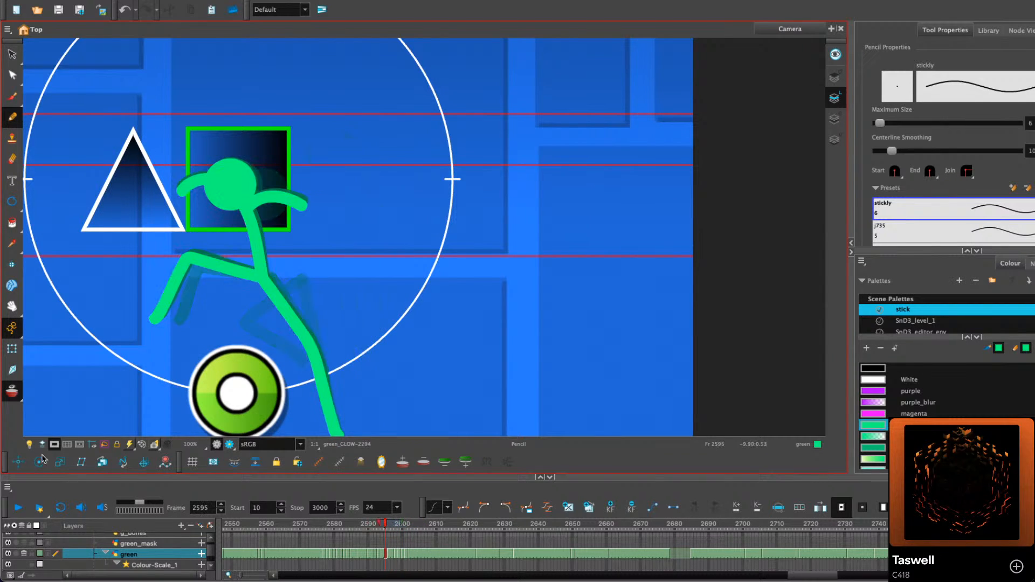
click(18, 506)
click(19, 507)
click(383, 528)
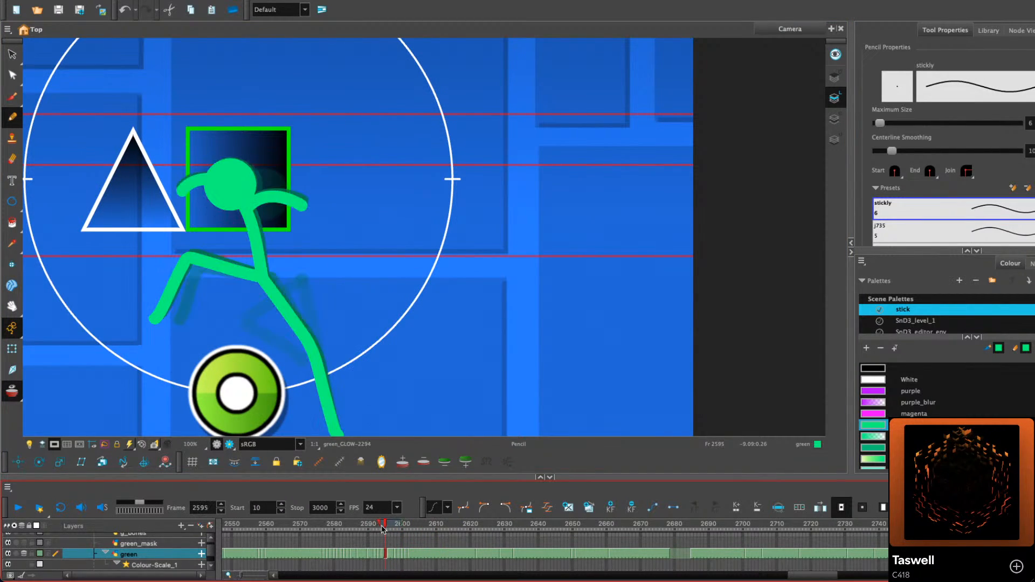
key(period)
key(period)
key(period)
key(period)
Nudge the head in frame 2598 slightly and lower the head in frame 2599 toward the frame 2600 position
click(12, 54)
key(comma)
key(comma)
key(comma)
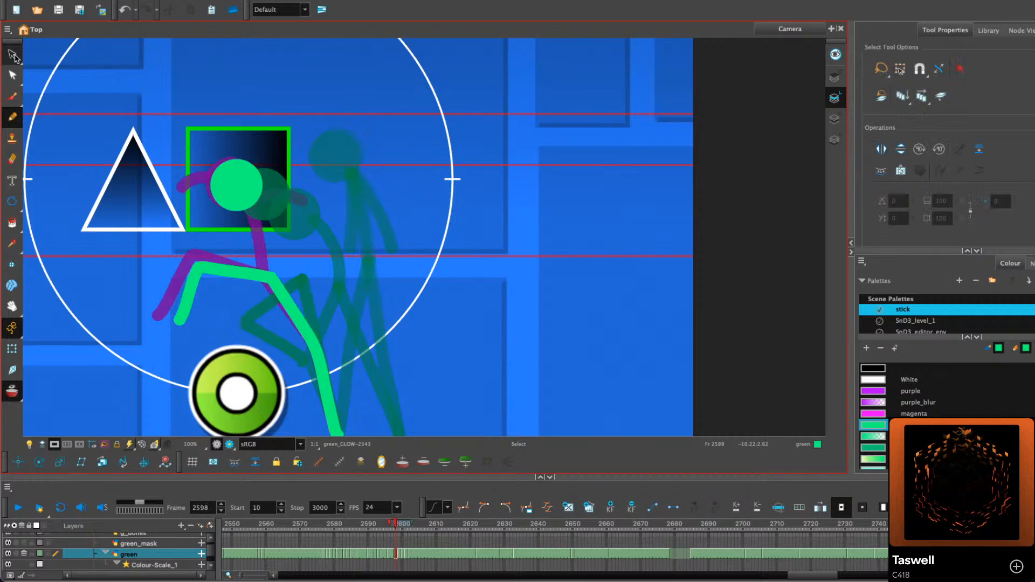
key(period)
key(period)
click(254, 171)
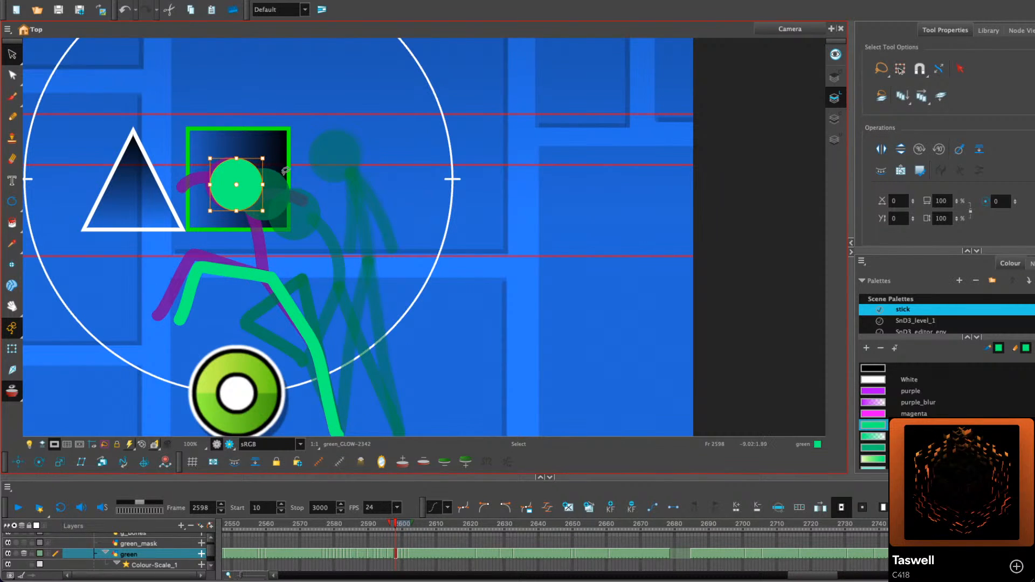
click(311, 158)
key(period)
key(period)
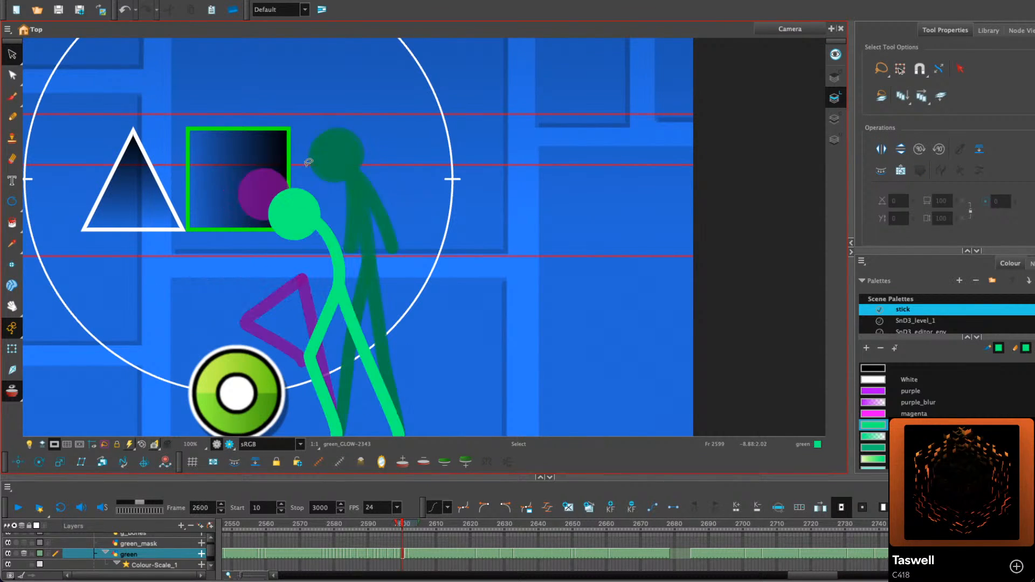
key(comma)
click(279, 183)
drag(280, 194, 290, 208)
click(340, 161)
Play back the landing and scrub back to frame 2599 to review the revised head path
key(period)
key(comma)
key(comma)
key(comma)
key(comma)
key(comma)
key(comma)
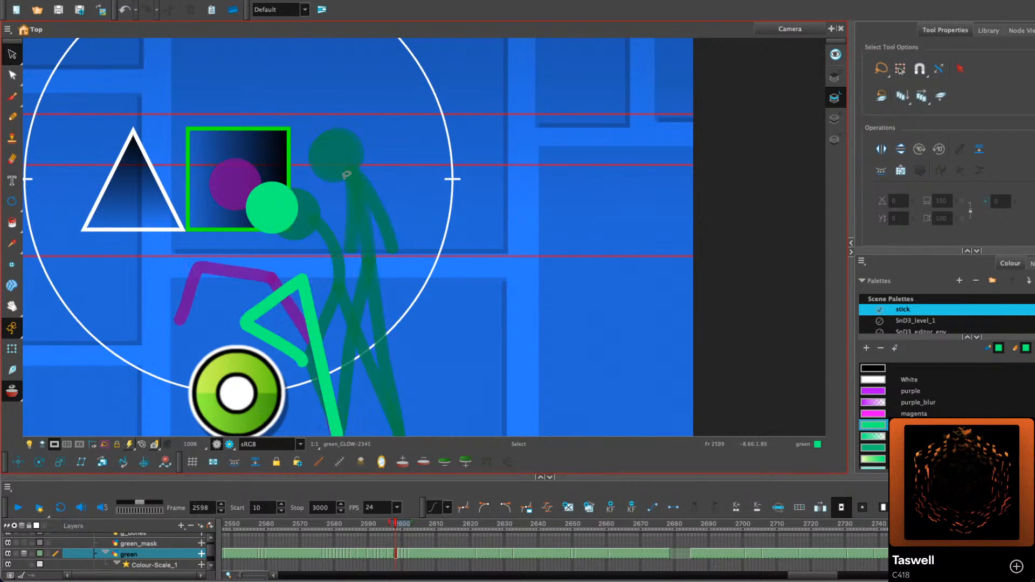
click(18, 507)
click(18, 507)
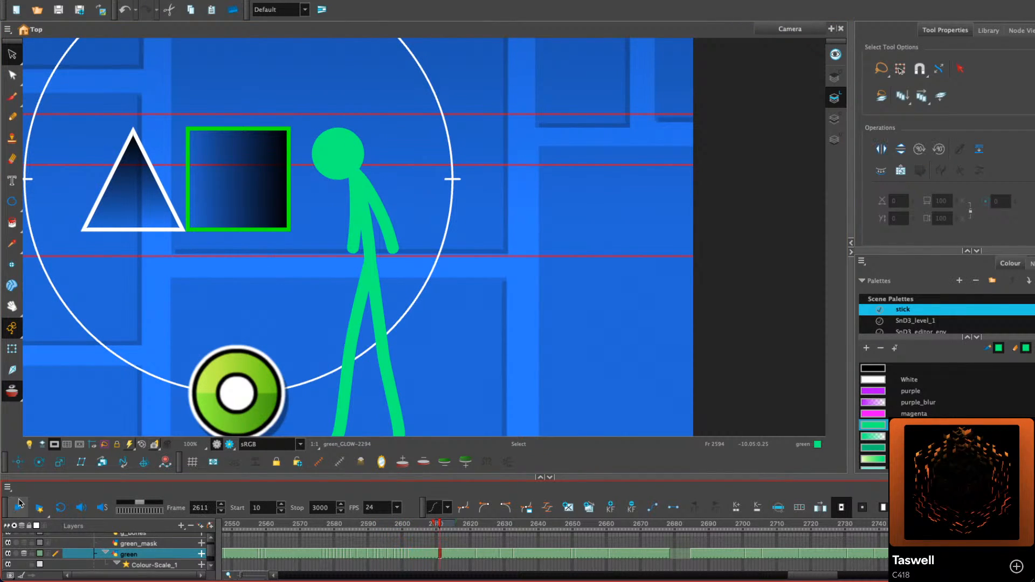
click(384, 528)
drag(385, 530, 392, 527)
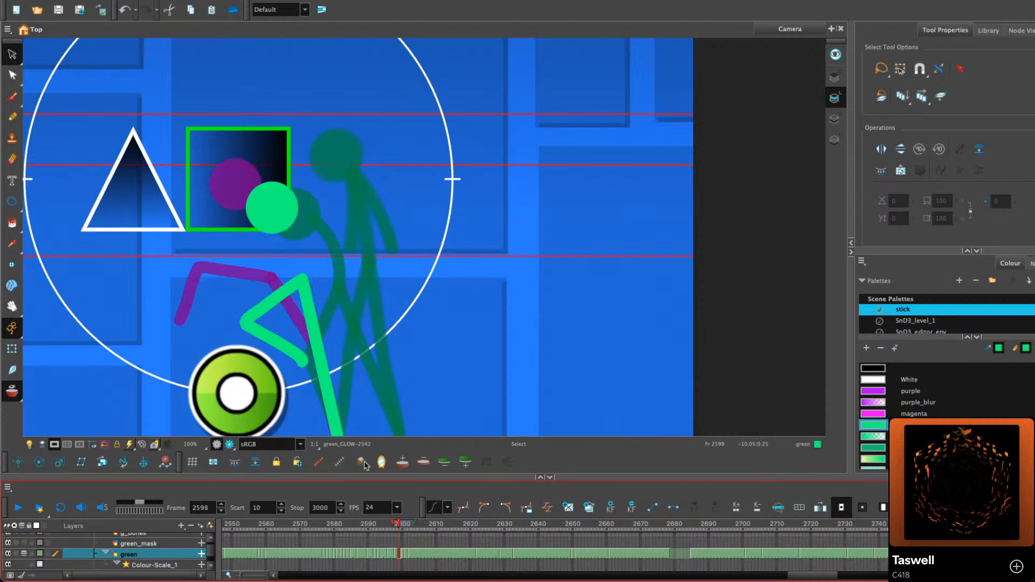
Draw the torsos from head to hip in frames 2598 and 2599 with the Pencil tool
click(13, 119)
key(period)
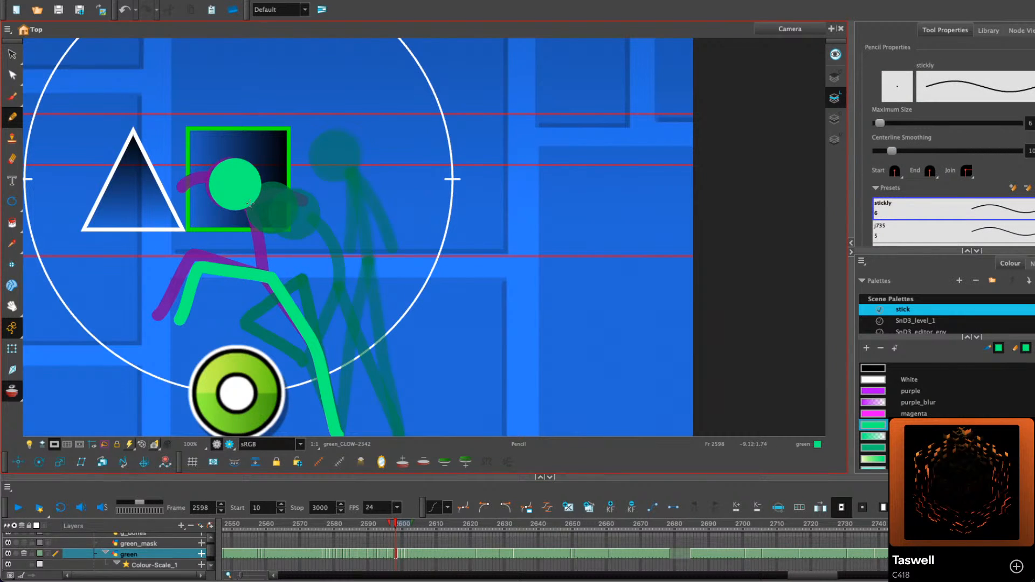
drag(262, 233, 274, 275)
key(period)
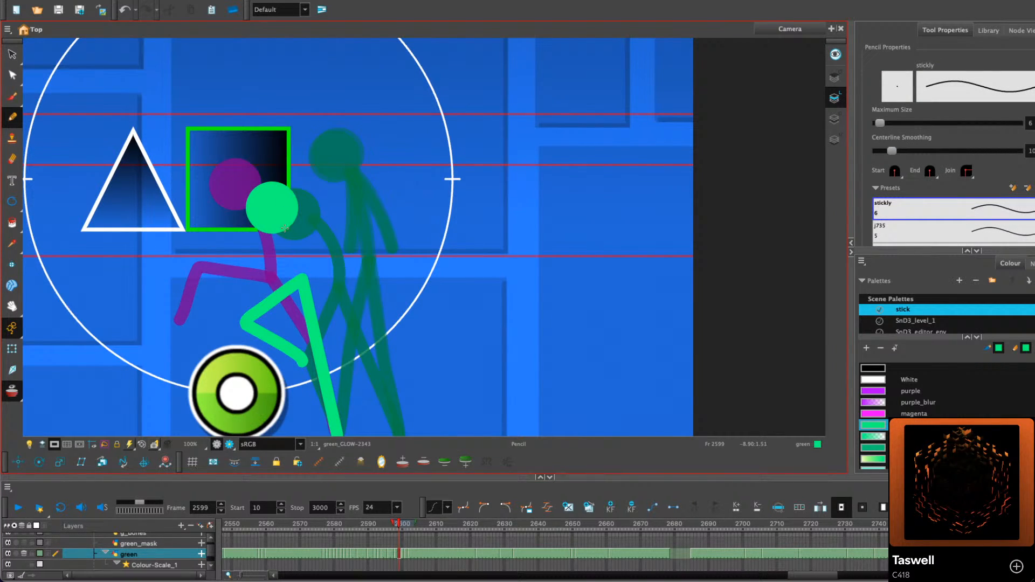
drag(290, 224, 306, 276)
Flip forward to frame 2602 and back to frame 2588 to examine how the torso poses flow through the stride
key(period)
key(period)
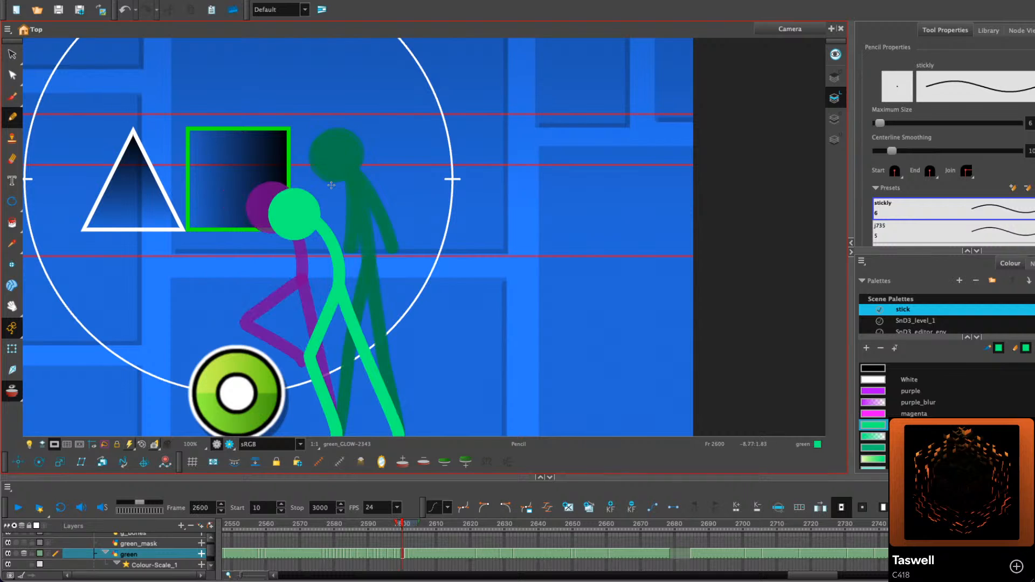
key(period)
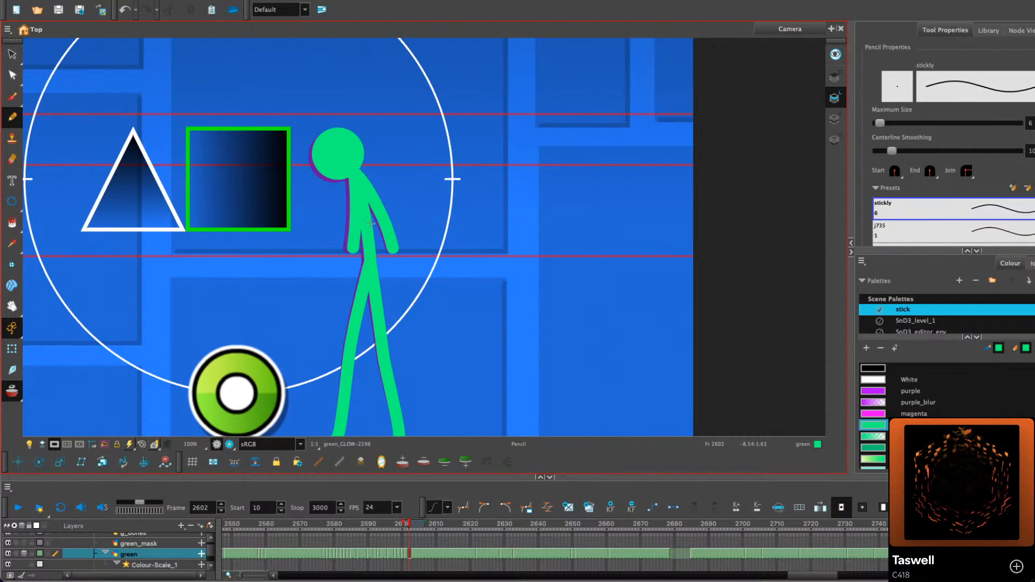
key(comma)
key(comma)
key(comma)
key(comma)
drag(371, 223, 386, 206)
scroll(360, 222, down, 2)
scroll(341, 209, up, 2)
key(comma)
key(comma)
key(comma)
key(comma)
key(comma)
key(comma)
key(comma)
key(comma)
key(comma)
key(comma)
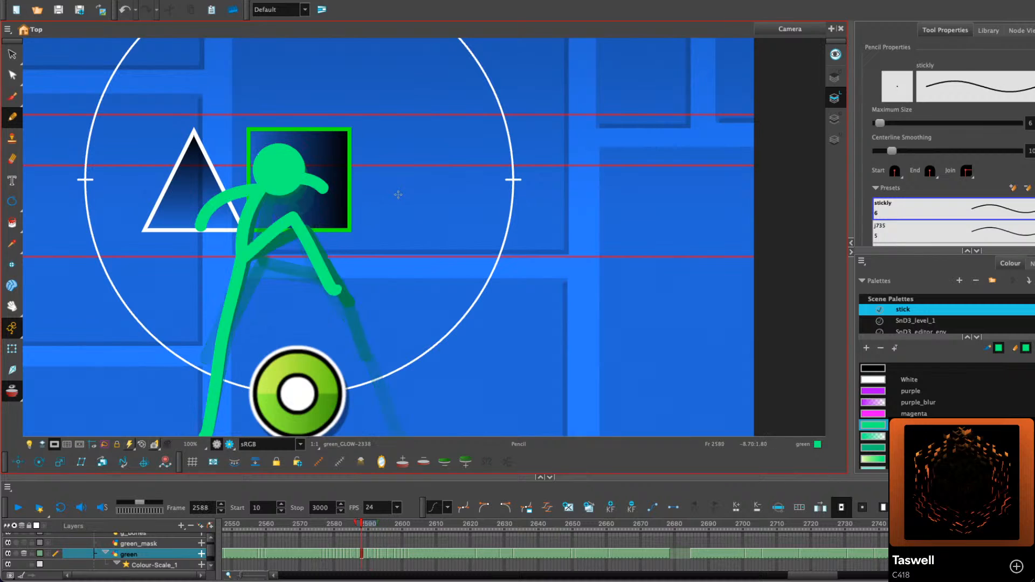
Flip back through the stride from frame 2588 to frame 2575 to examine where the arms are missing
key(comma)
key(comma)
key(comma)
key(comma)
key(comma)
key(comma)
key(comma)
key(comma)
key(comma)
key(comma)
key(comma)
key(comma)
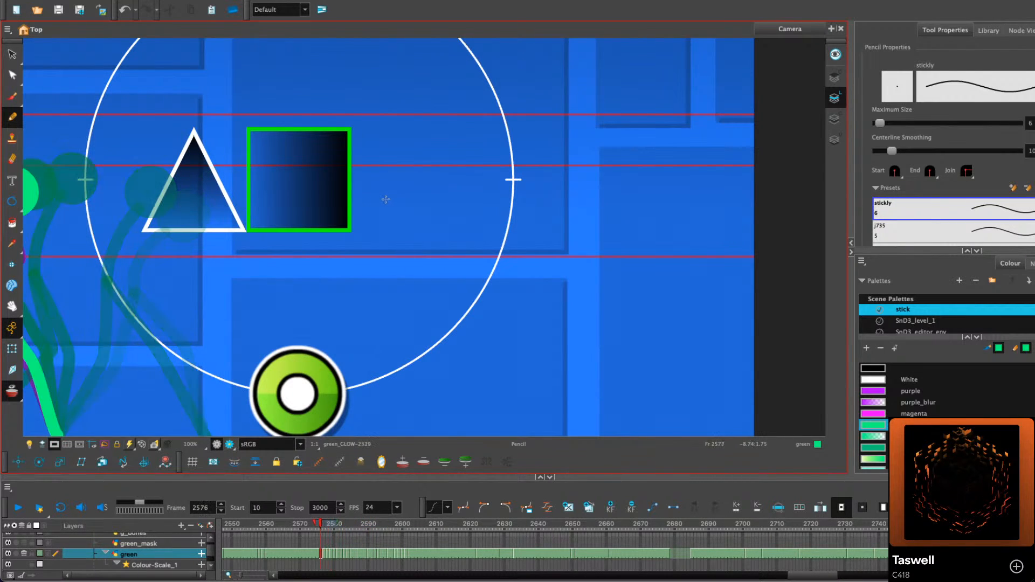
key(comma)
key(shift+m)
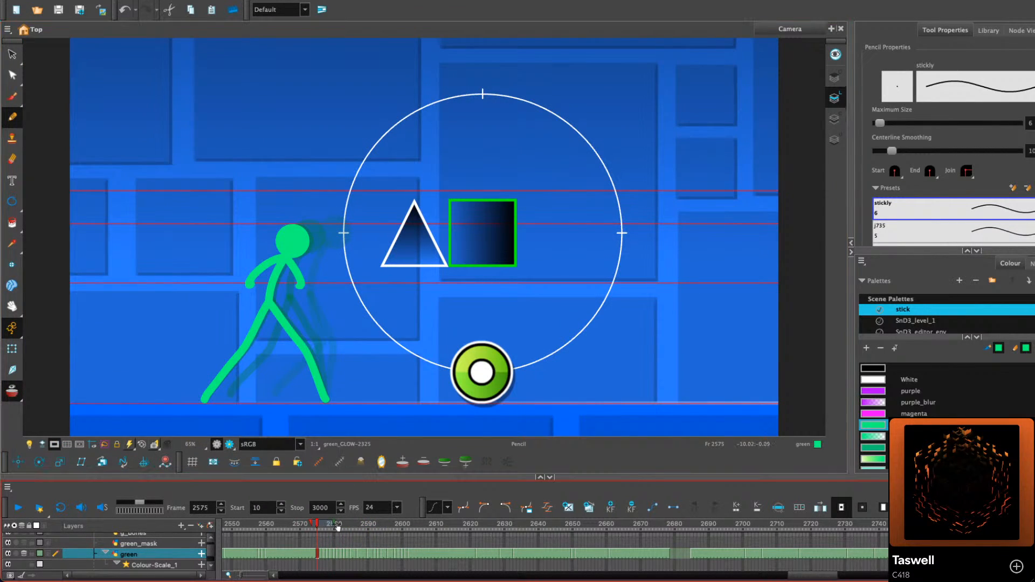
Draw the back arm in frame 2577 with the Pencil tool, slightly ahead of the previous drawing's back arm
drag(335, 524, 324, 524)
scroll(311, 252, up, 4)
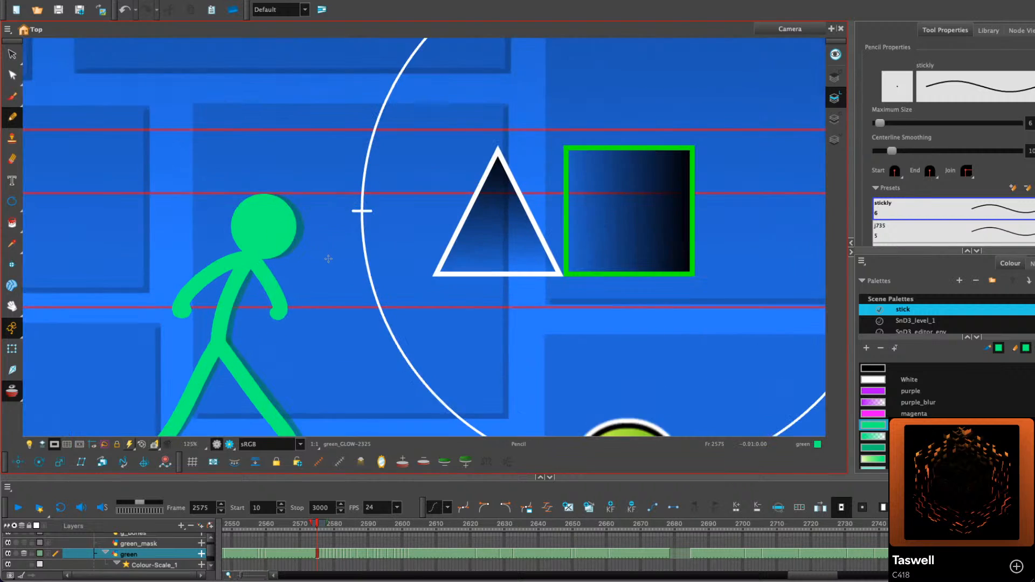
key(period)
key(period)
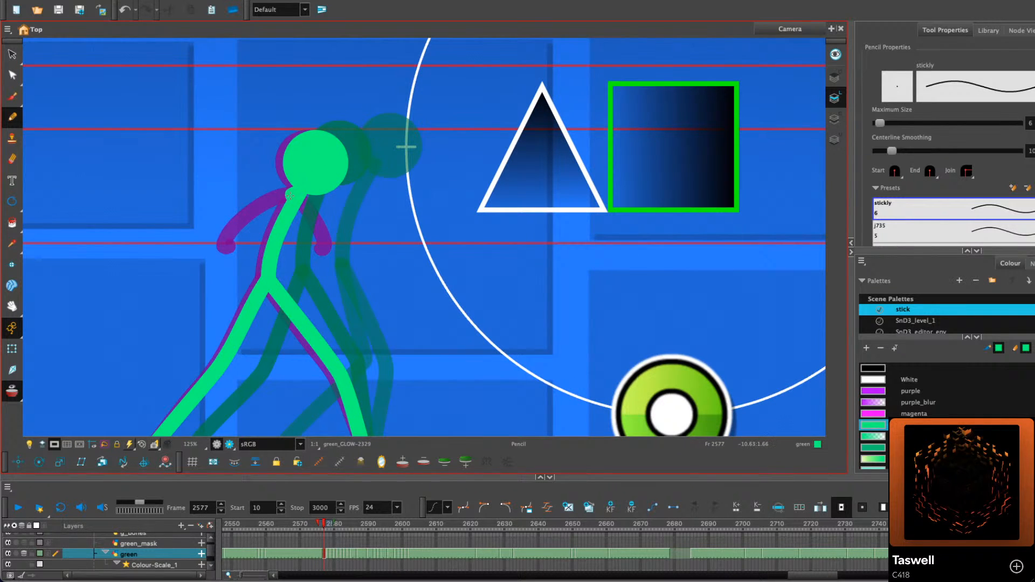
drag(290, 196, 233, 249)
key(comma)
key(period)
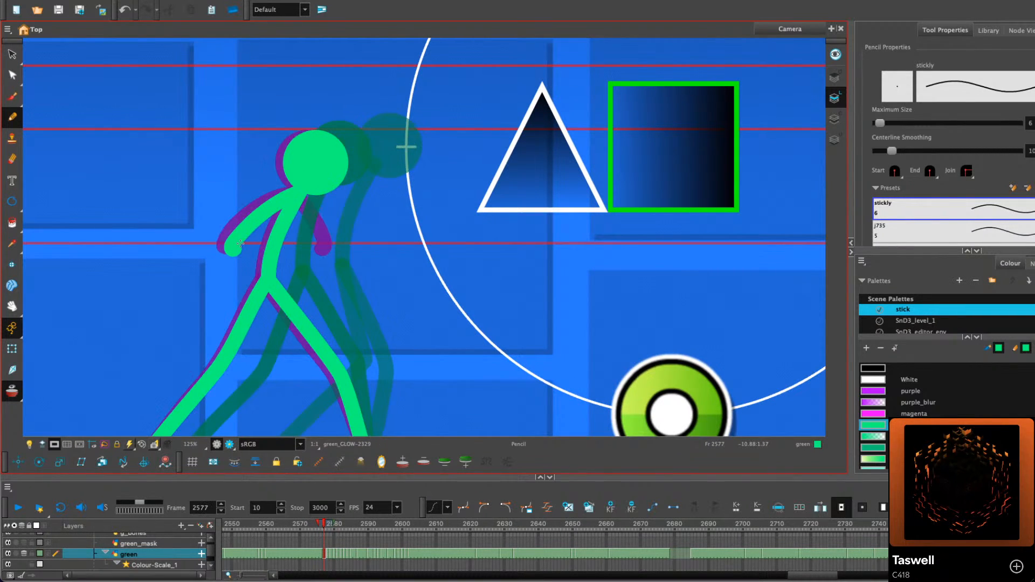
Draw the same arm swinging down past the torso in frames 2578 and 2579
key(period)
mouse_move(320, 184)
mouse_down()
mouse_move(277, 243)
mouse_move(288, 254)
mouse_up()
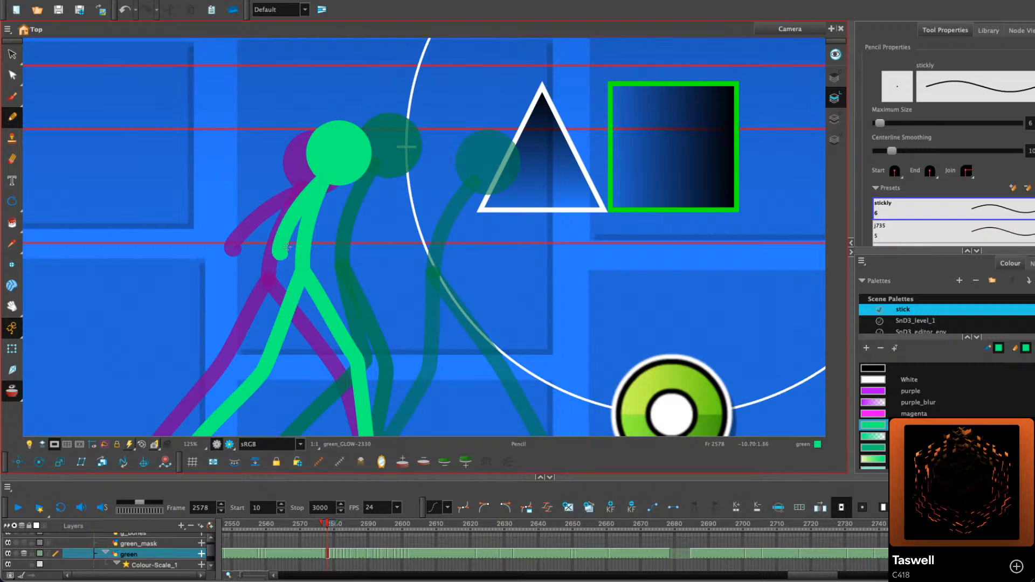
key(period)
drag(370, 173, 377, 256)
key(period)
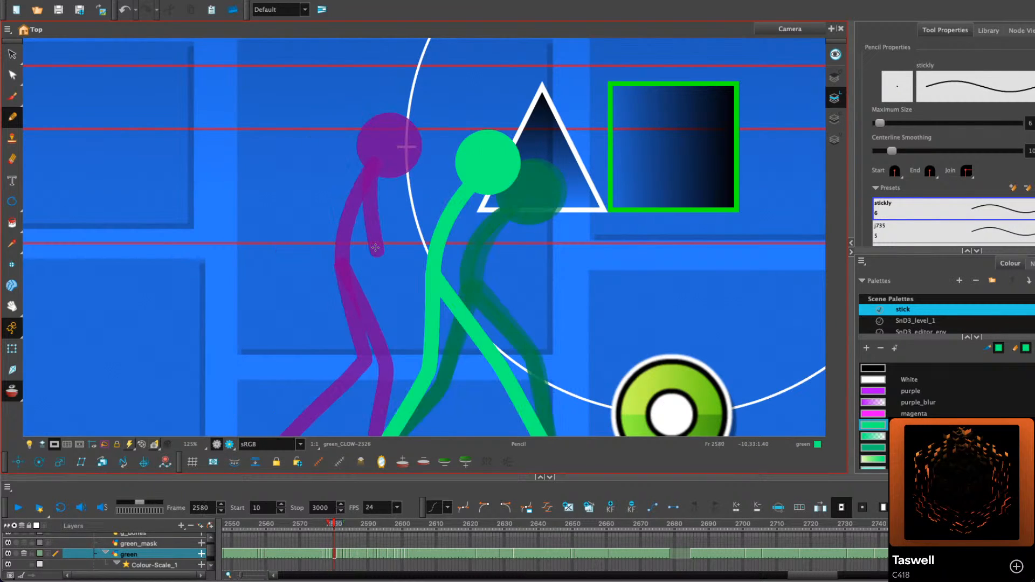
Try the arm swinging forward in front of the torso in frames 2580 and 2582
mouse_move(505, 190)
mouse_down()
mouse_move(435, 167)
mouse_move(424, 232)
mouse_up()
key(period)
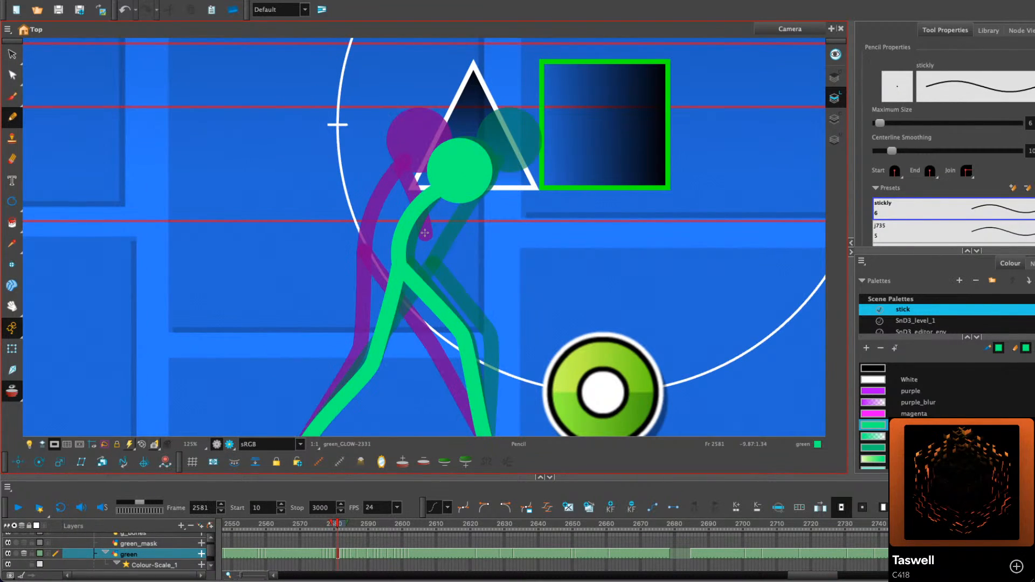
key(period)
mouse_move(472, 181)
mouse_down()
mouse_move(423, 179)
mouse_move(432, 219)
mouse_up()
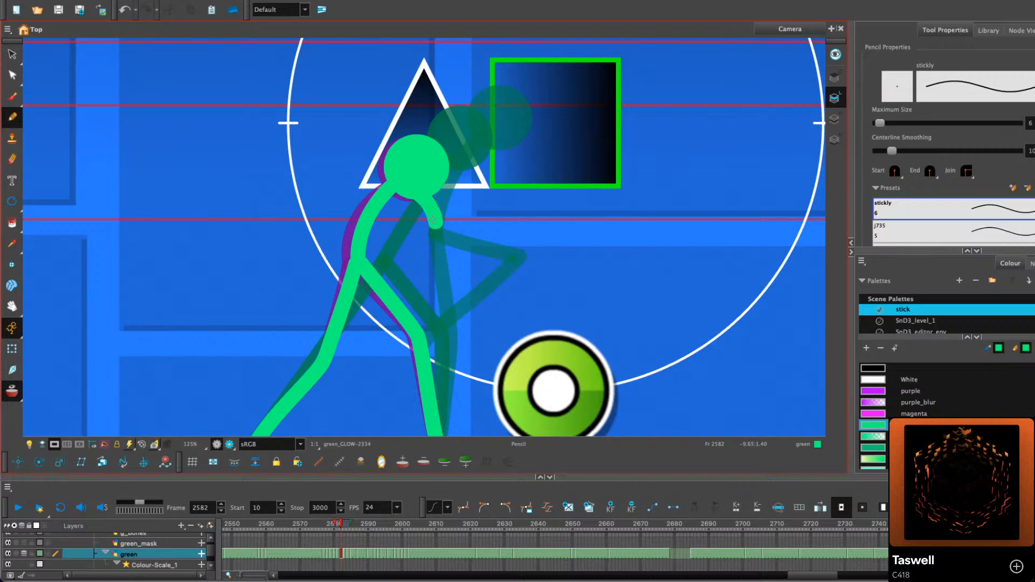
Try two versions of the curved back arm in frame 2582, undoing each
mouse_move(389, 184)
mouse_down()
mouse_move(348, 199)
mouse_move(330, 222)
mouse_up()
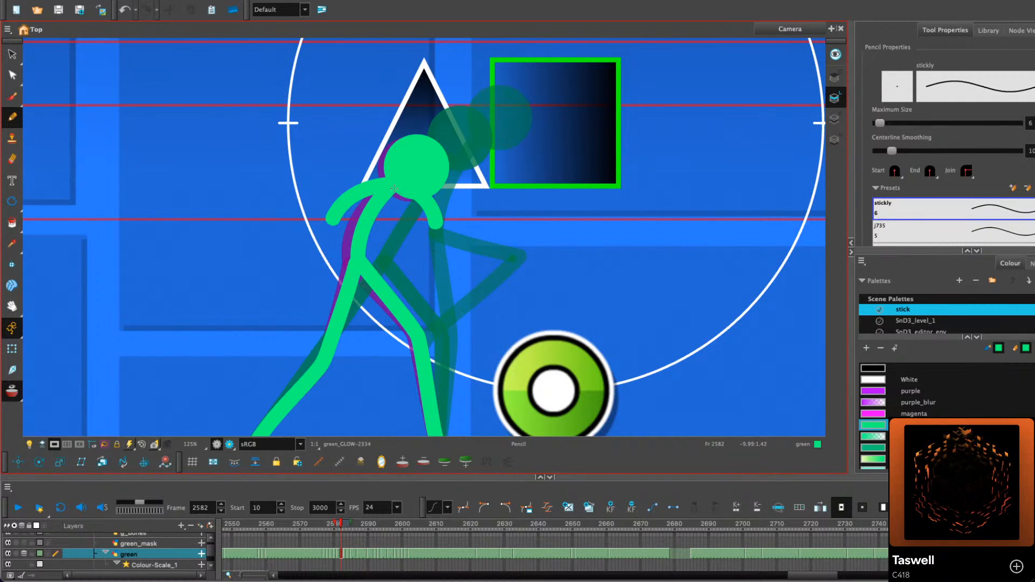
key(ctrl+z)
mouse_move(387, 183)
mouse_down()
mouse_move(354, 191)
mouse_move(315, 219)
mouse_up()
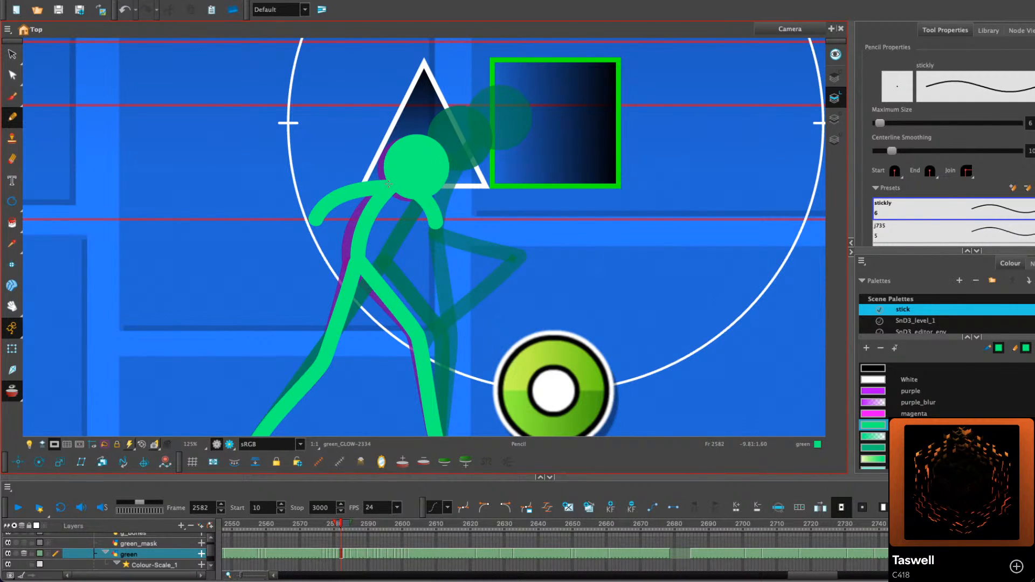
key(ctrl+z)
Flip forward to frame 2586 and back to frame 2580 to examine how the arms should flow into the stride
key(period)
key(period)
key(period)
key(period)
key(comma)
key(comma)
key(comma)
key(comma)
key(comma)
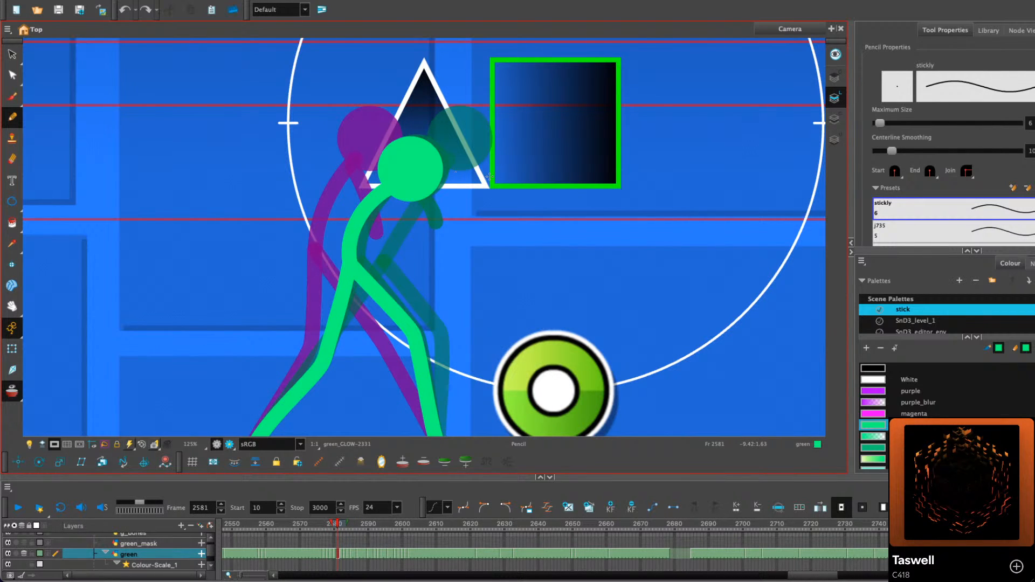
key(comma)
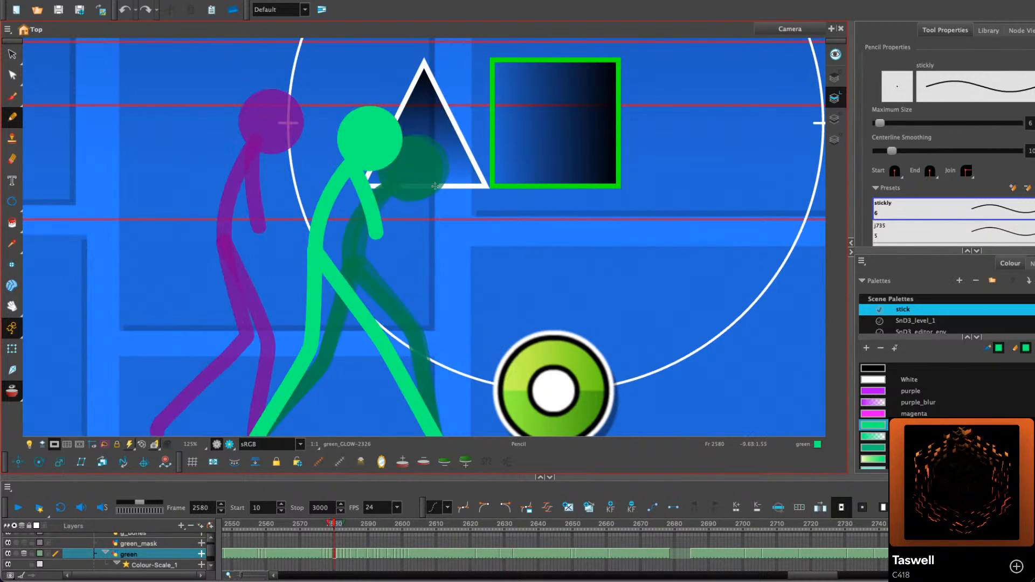
Try a bent front arm and a curved back arm in frame 2581, redrawing the back arm once
key(period)
key(period)
key(comma)
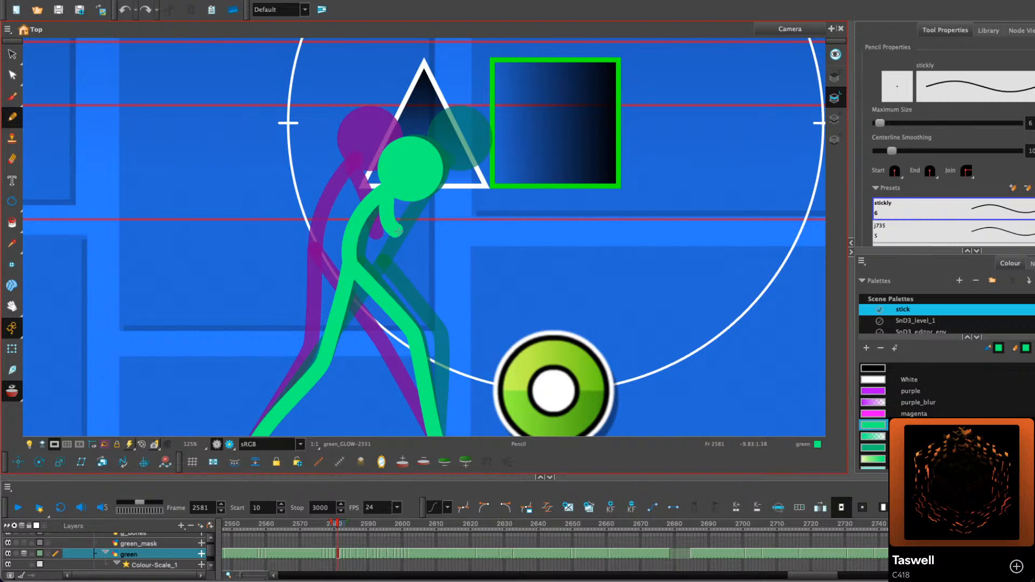
drag(362, 195, 321, 235)
key(ctrl+z)
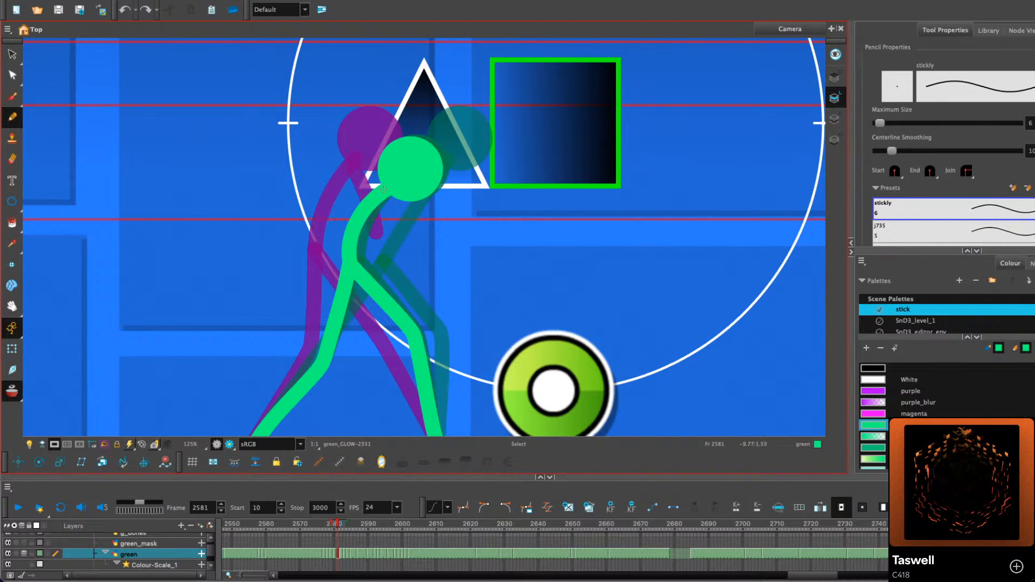
mouse_move(379, 189)
mouse_down()
mouse_move(324, 222)
mouse_move(321, 246)
mouse_up()
Turn off the onion skin and try new front and back arm poses in frame 2581, undoing them
key(alt+o)
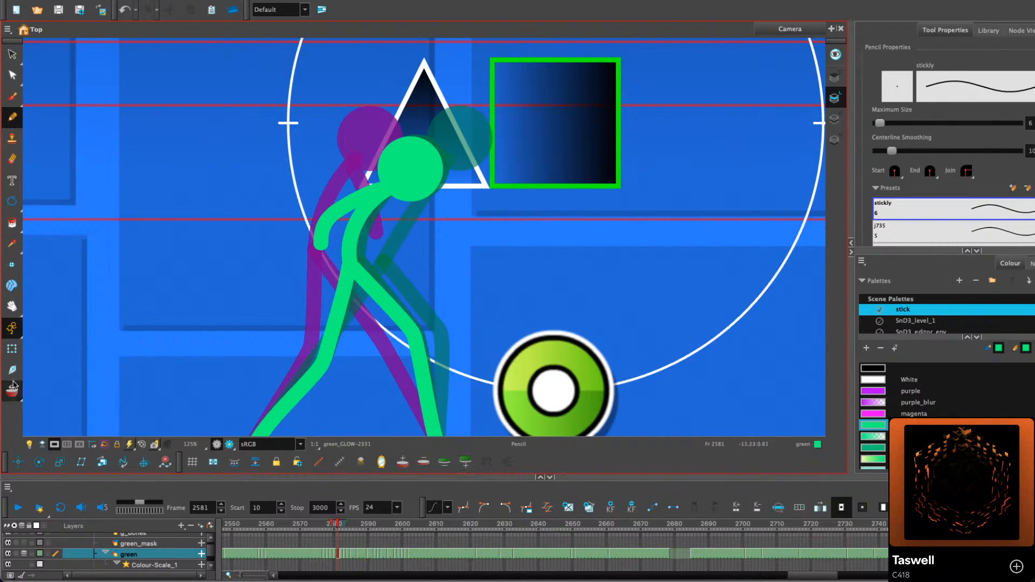
mouse_move(370, 173)
mouse_down()
mouse_move(338, 223)
mouse_move(280, 263)
mouse_up()
key(ctrl+z)
mouse_move(359, 227)
mouse_down()
mouse_move(363, 261)
mouse_move(379, 269)
mouse_up()
key(1)
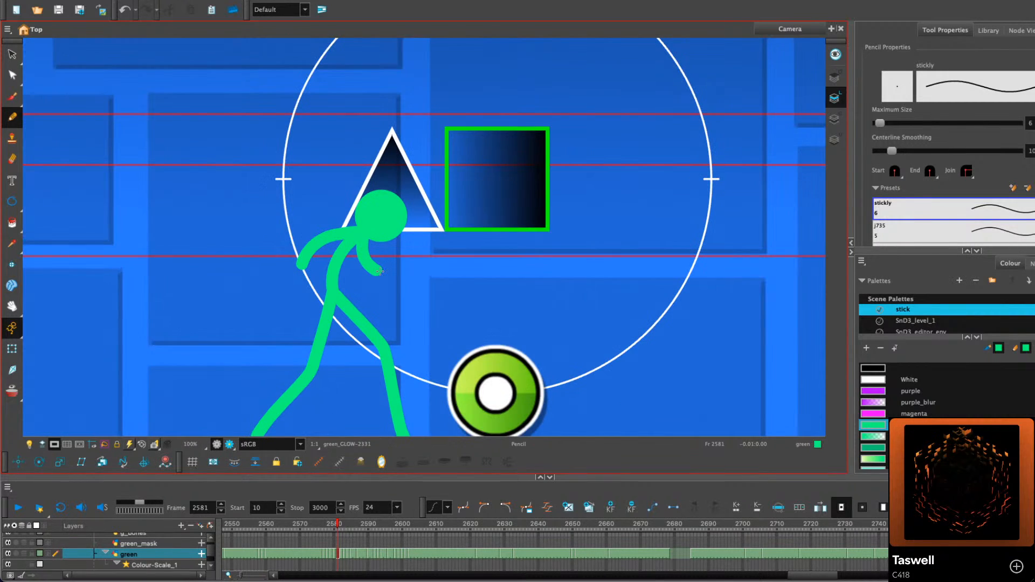
key(ctrl+z)
key(ctrl+z)
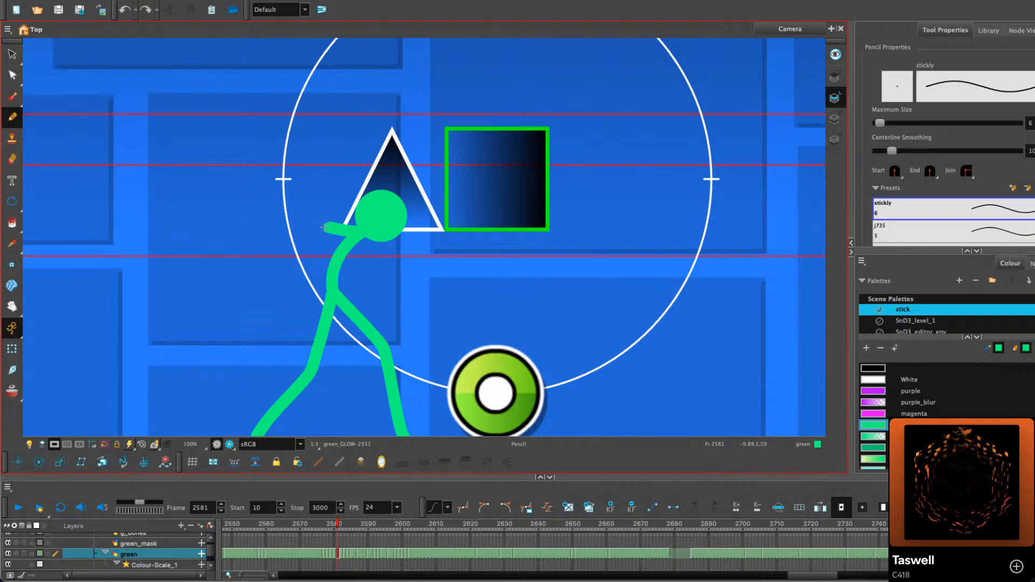
Try both arms raised and folded close to the head in frame 2581
mouse_move(357, 230)
mouse_down()
mouse_move(315, 233)
mouse_move(359, 231)
mouse_move(338, 226)
mouse_move(322, 228)
mouse_move(335, 242)
mouse_move(385, 237)
mouse_move(376, 234)
mouse_move(415, 238)
mouse_up()
key(ctrl+z)
key(ctrl+z)
scroll(421, 232, down, 1)
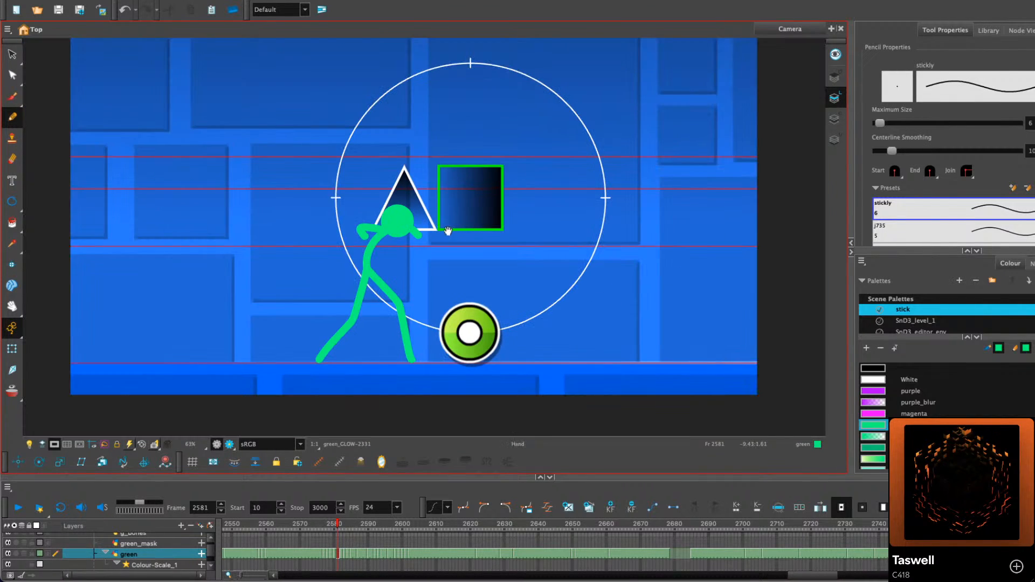
scroll(425, 232, down, 1)
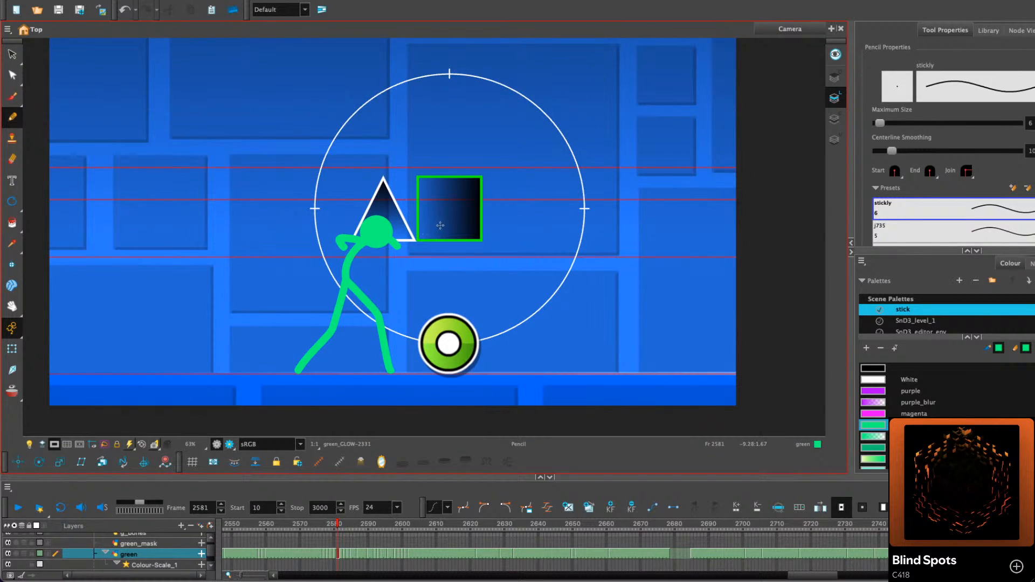
Scrub back before frame 2573 and step forward through the stride to review the arm motion
key(comma)
key(comma)
key(comma)
key(comma)
key(comma)
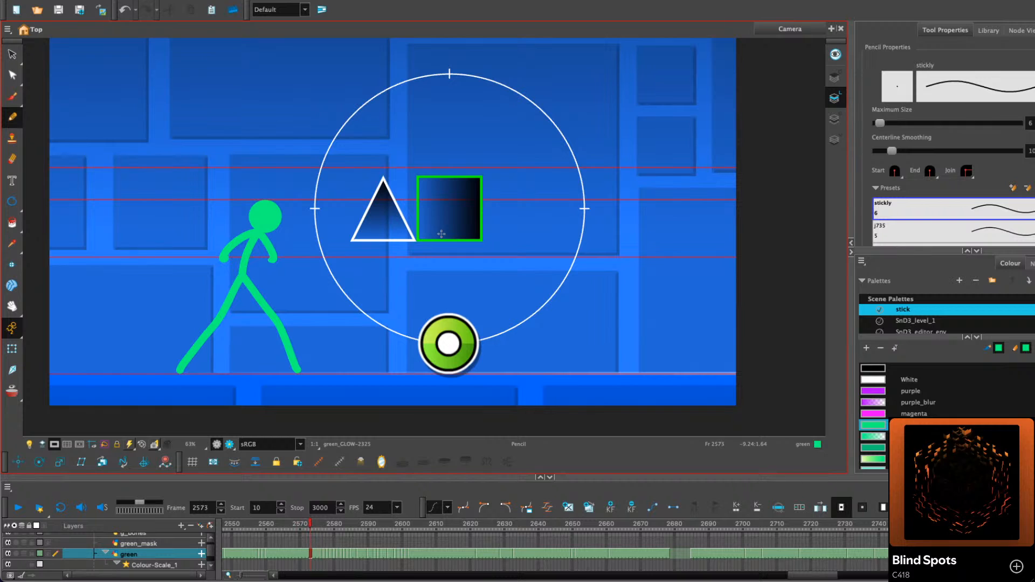
key(comma)
drag(311, 524, 294, 526)
key(period)
key(period)
key(period)
key(period)
key(period)
key(period)
key(period)
key(period)
key(period)
key(period)
key(period)
key(period)
key(period)
key(period)
key(period)
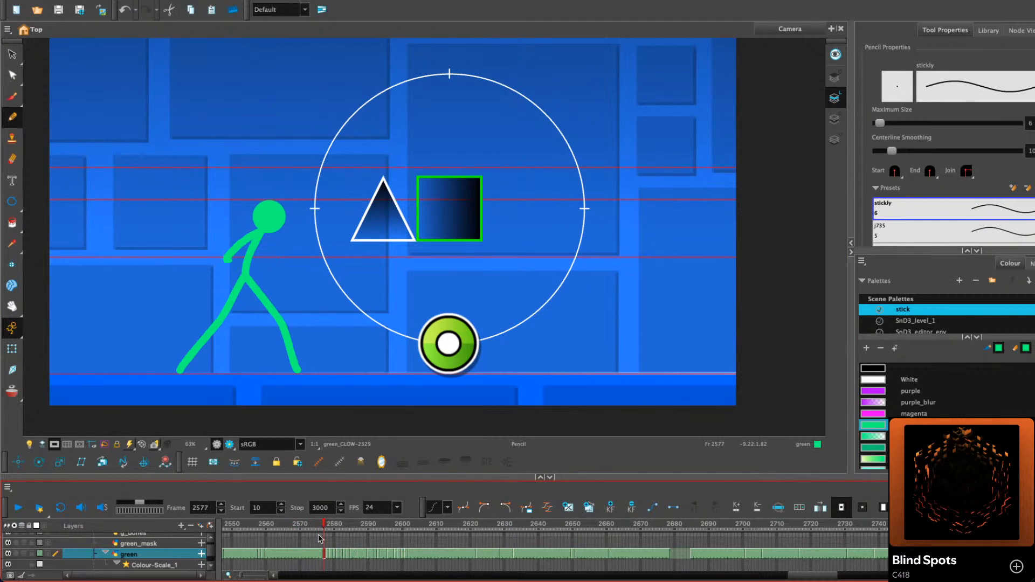
key(comma)
key(comma)
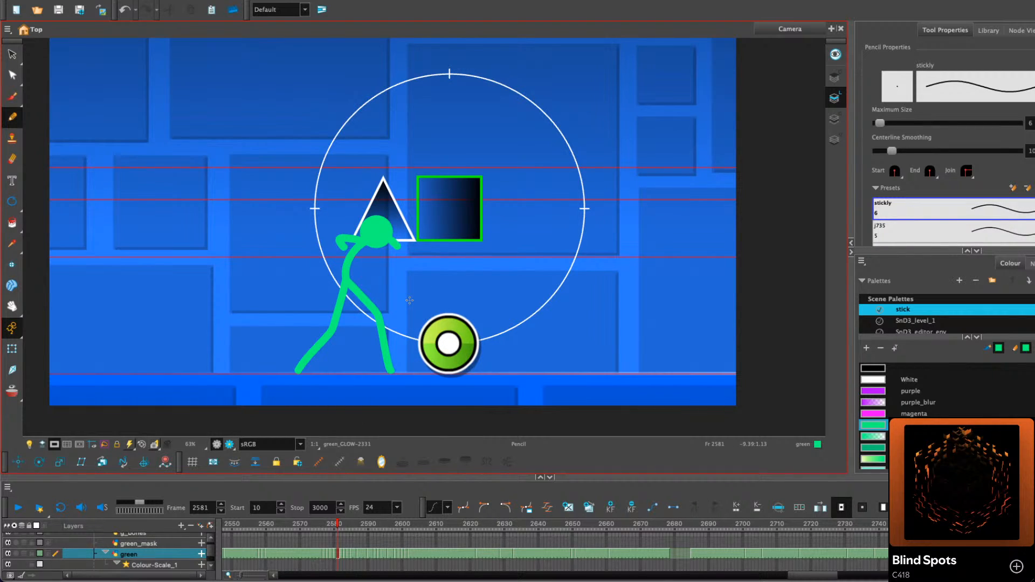
Undo the trial arms in frames 2580 to 2582 and step forward to frame 2602
key(ctrl+z)
scroll(434, 244, up, 1)
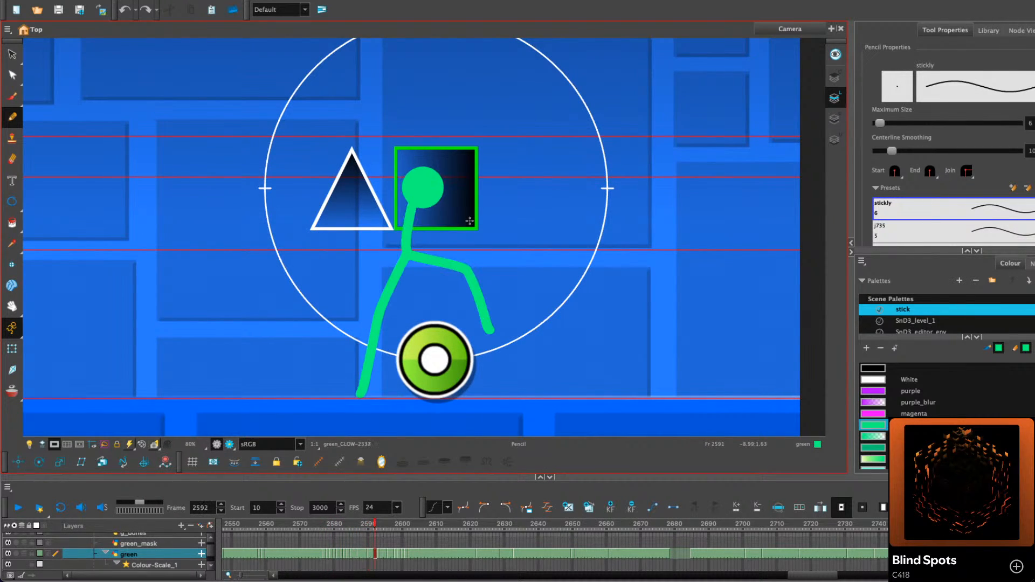
key(period)
key(period)
key(period)
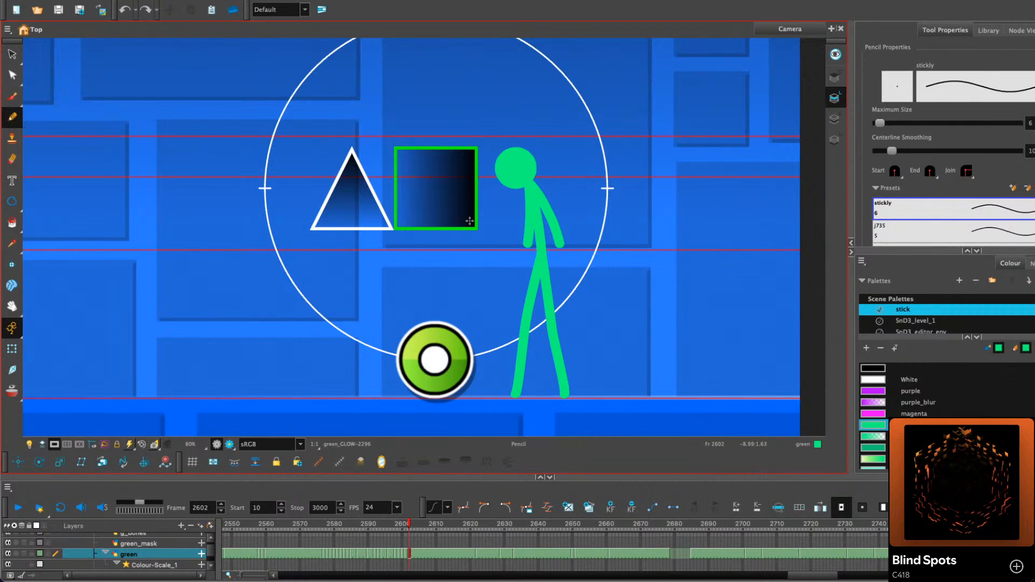
Flip back from frame 2602 to frame 2578 to examine the whole stride over the orb
key(comma)
key(comma)
key(comma)
key(comma)
key(comma)
key(comma)
key(comma)
key(comma)
key(comma)
key(comma)
key(comma)
key(comma)
key(comma)
key(comma)
key(comma)
key(comma)
key(comma)
key(comma)
key(comma)
key(comma)
key(comma)
key(comma)
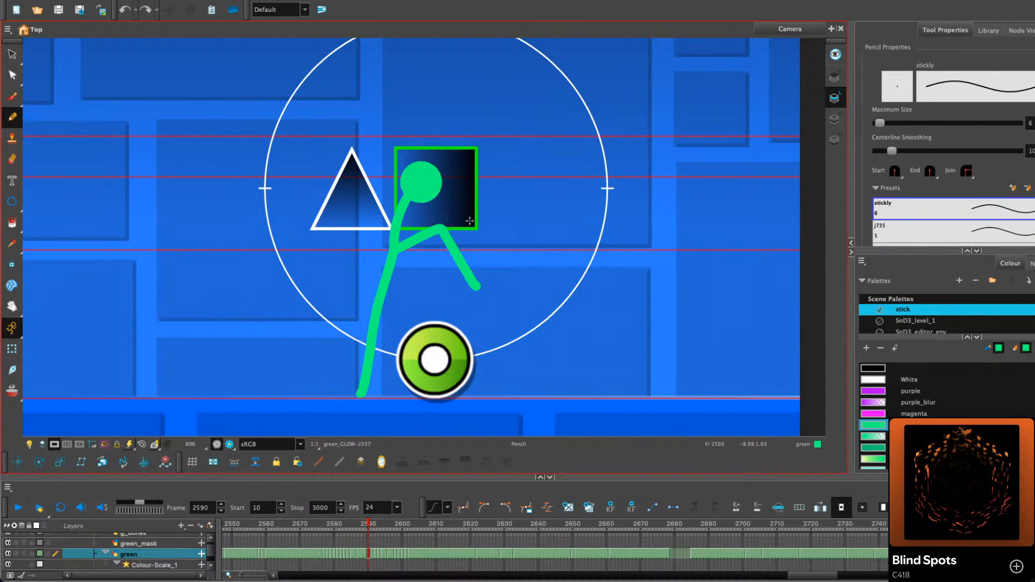
key(comma)
key(comma)
key(comma)
key(comma)
key(comma)
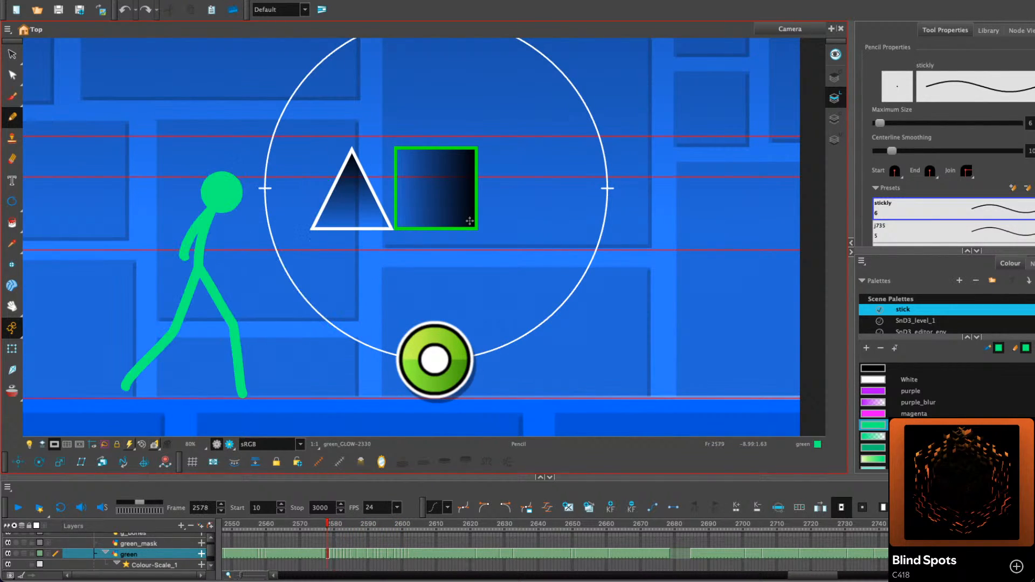
Step forward to frame 2584 and flip repeatedly between frames 2583 and 2584 to compare the push-off poses
key(period)
key(period)
key(period)
key(period)
key(period)
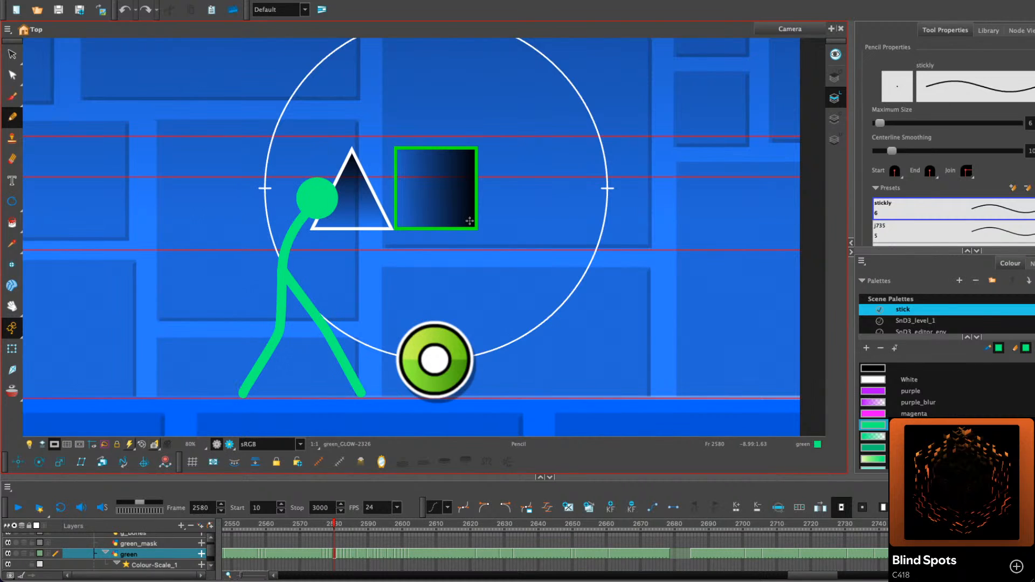
key(period)
key(period)
key(period)
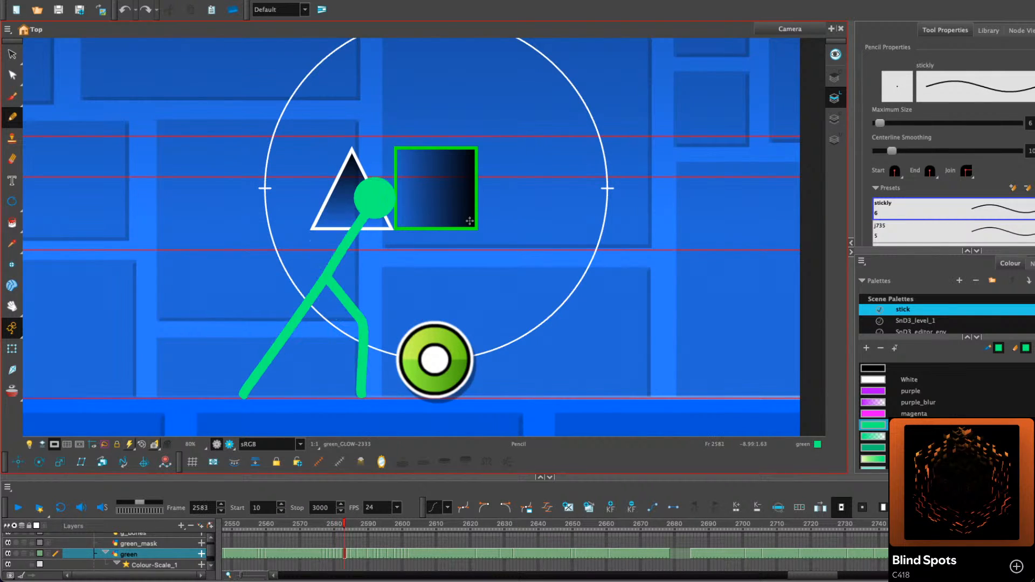
key(comma)
key(comma)
key(period)
key(period)
key(comma)
key(period)
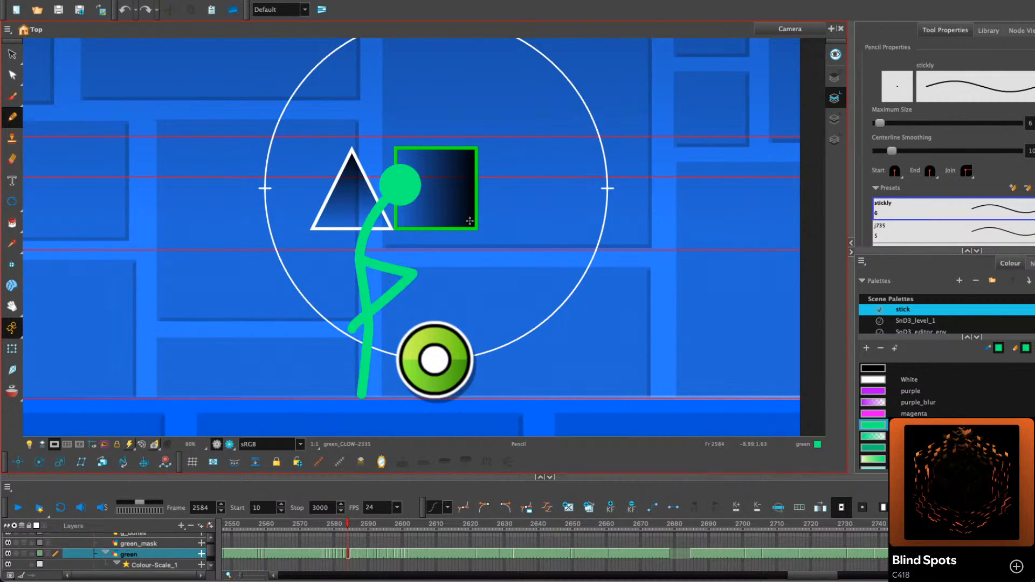
key(comma)
key(period)
key(comma)
key(period)
key(comma)
key(period)
key(comma)
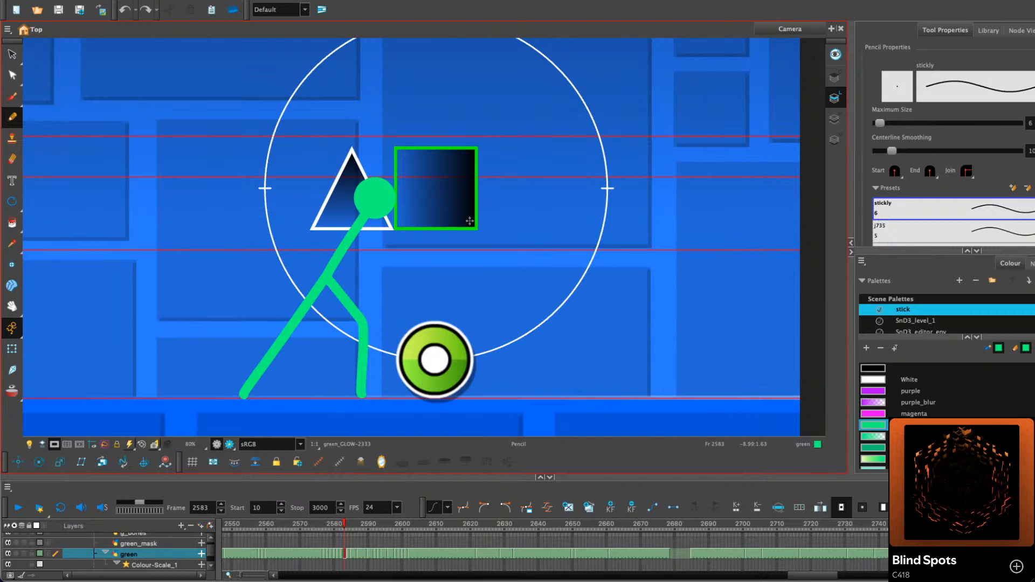
key(comma)
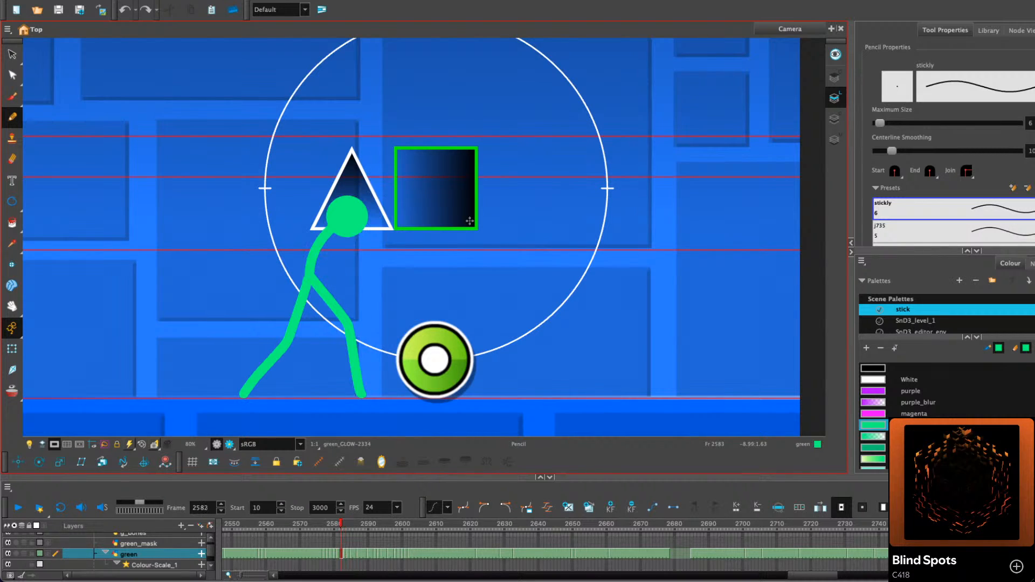
key(period)
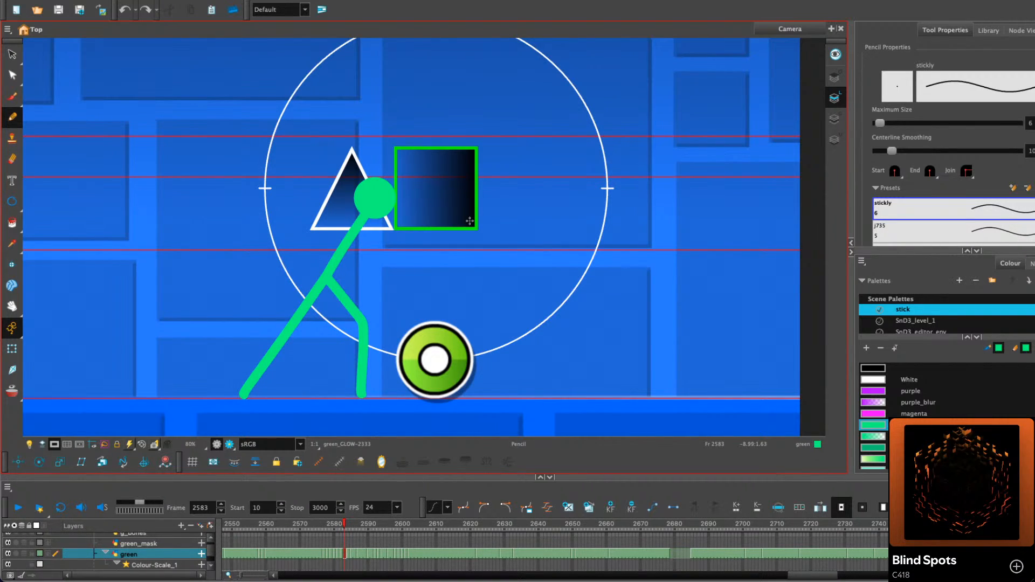
Flip back to frame 2577 and forward to frame 2579 to check the existing arm swing
key(comma)
key(comma)
key(comma)
key(comma)
key(comma)
key(comma)
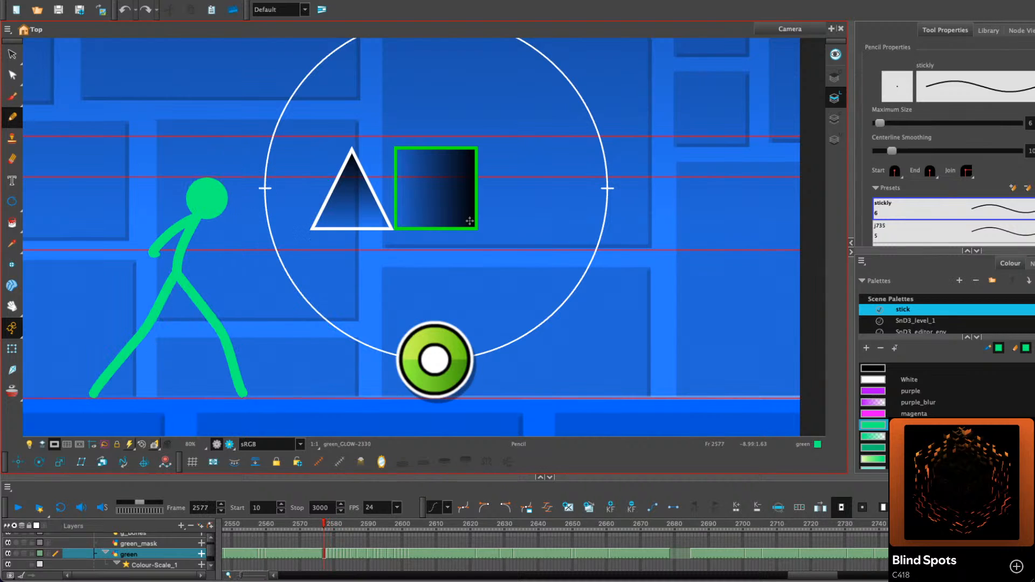
key(period)
key(period)
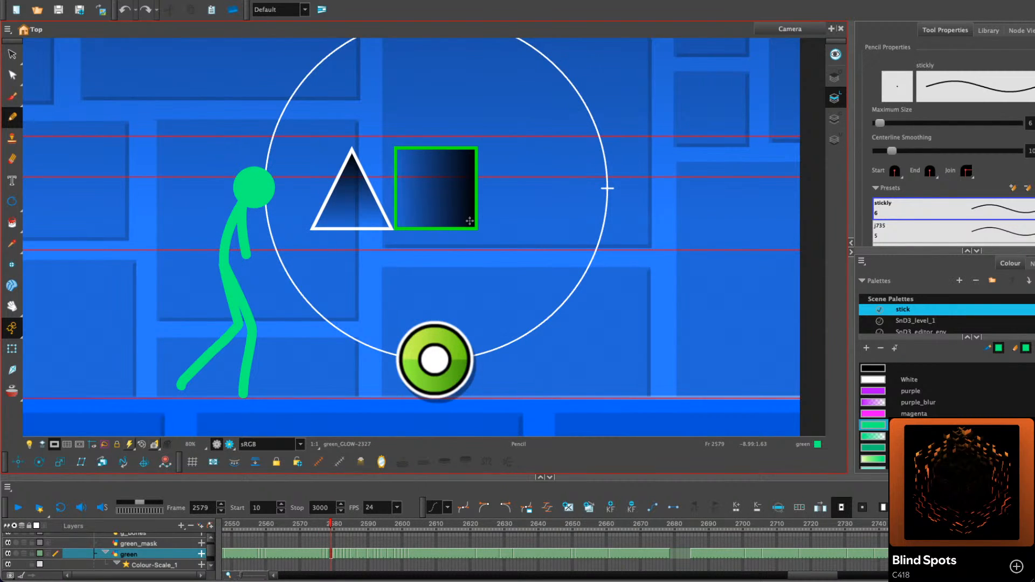
Flip between frames 2579 and 2581 to compare the poses before the stride over the orb
key(period)
key(period)
key(comma)
key(period)
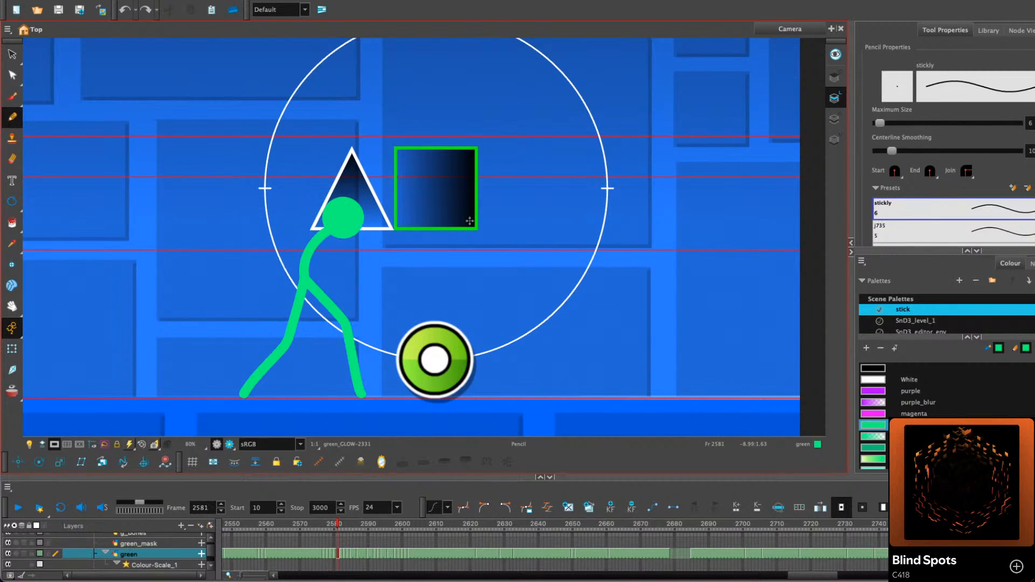
Go back to frame 2567 and play the green figure's approach and stride over the orb
key(comma)
key(comma)
key(comma)
key(comma)
key(comma)
key(comma)
key(comma)
key(comma)
key(comma)
key(comma)
key(comma)
key(comma)
key(comma)
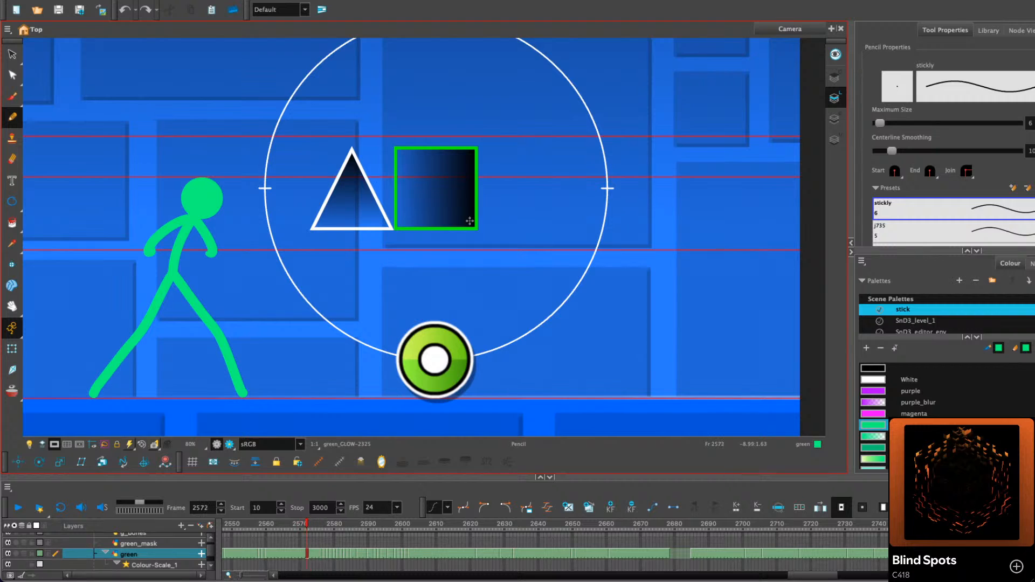
key(comma)
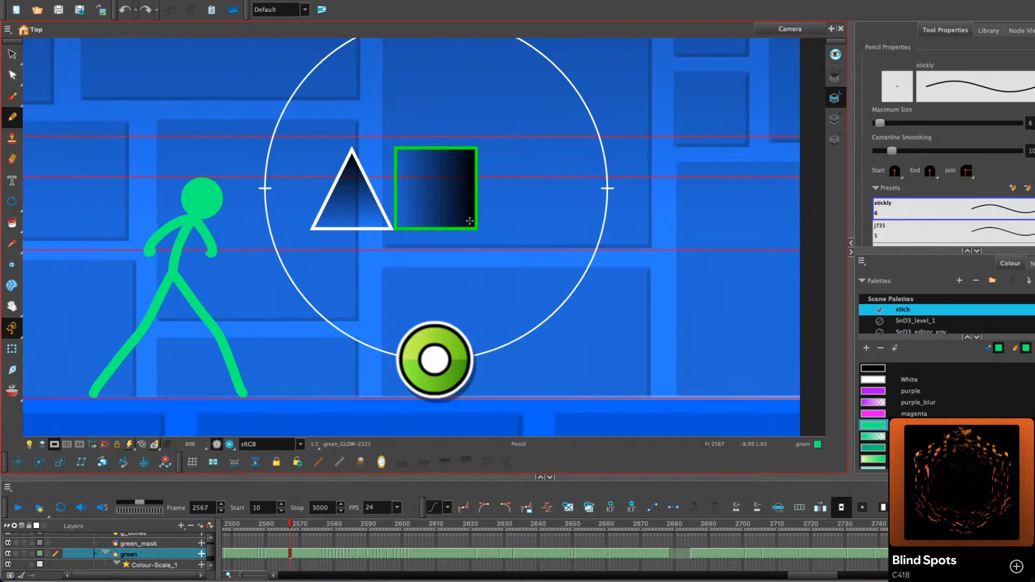
click(18, 507)
click(17, 507)
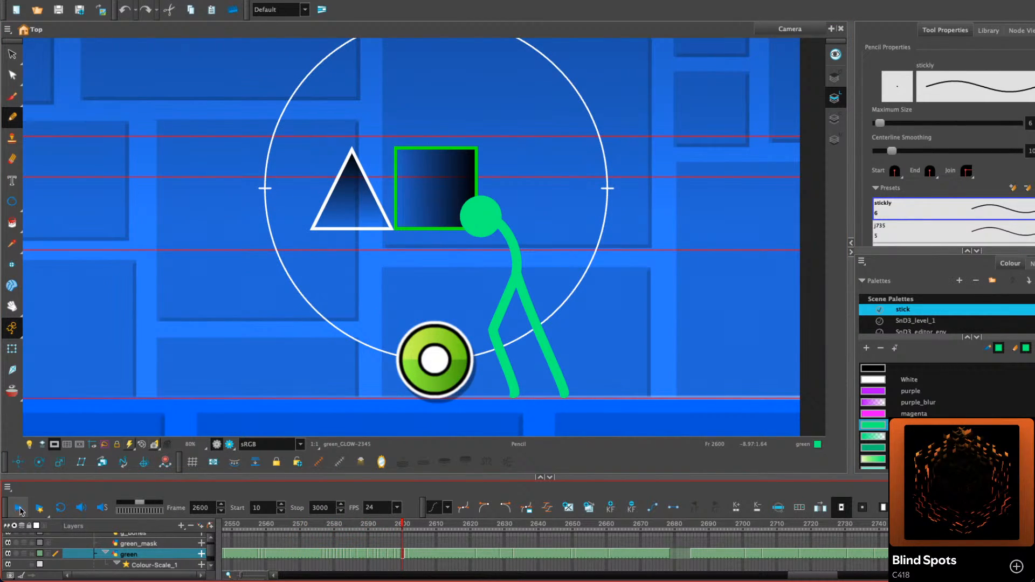
Replay the stride over the orb from frame 2577
drag(369, 526, 324, 525)
click(16, 508)
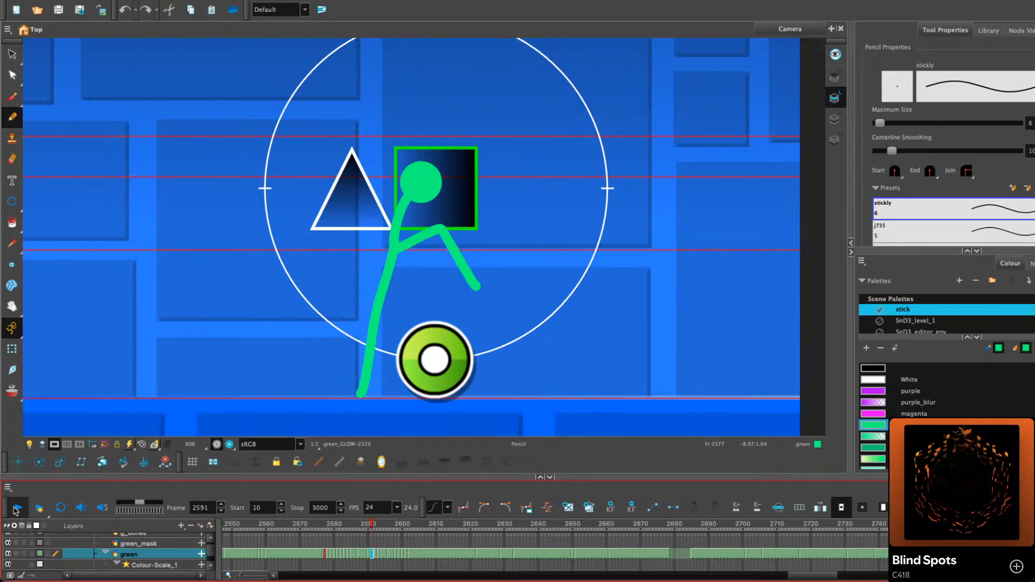
click(16, 509)
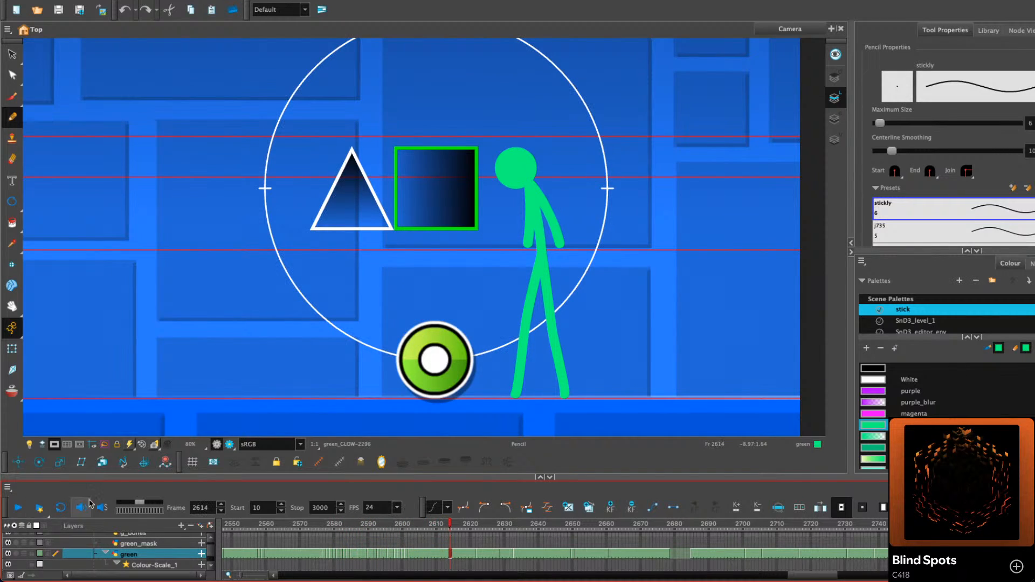
Step through the frames around 2598 and 2599 to examine the landing poses beyond the orb
click(385, 526)
key(period)
key(period)
key(period)
key(period)
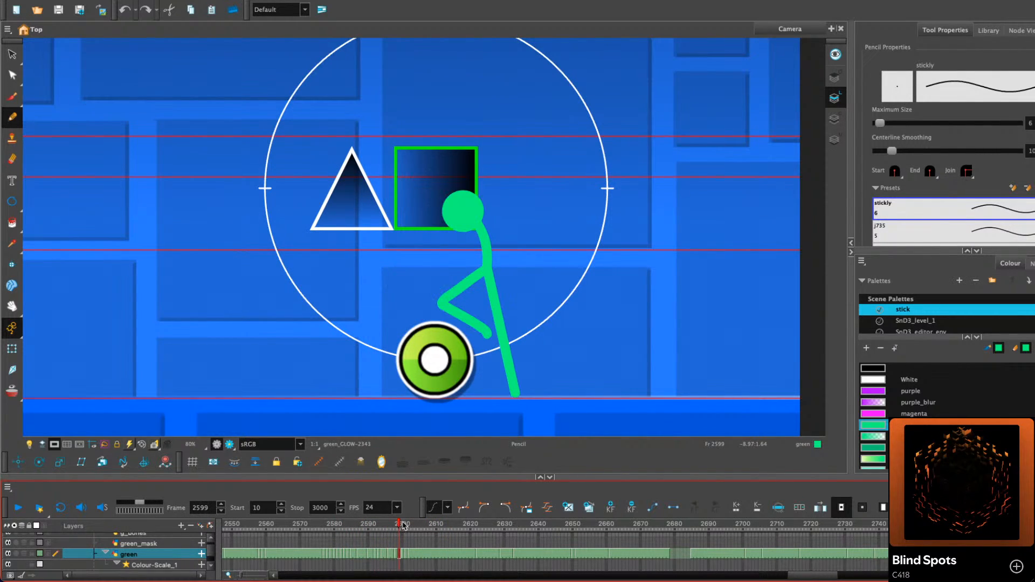
key(comma)
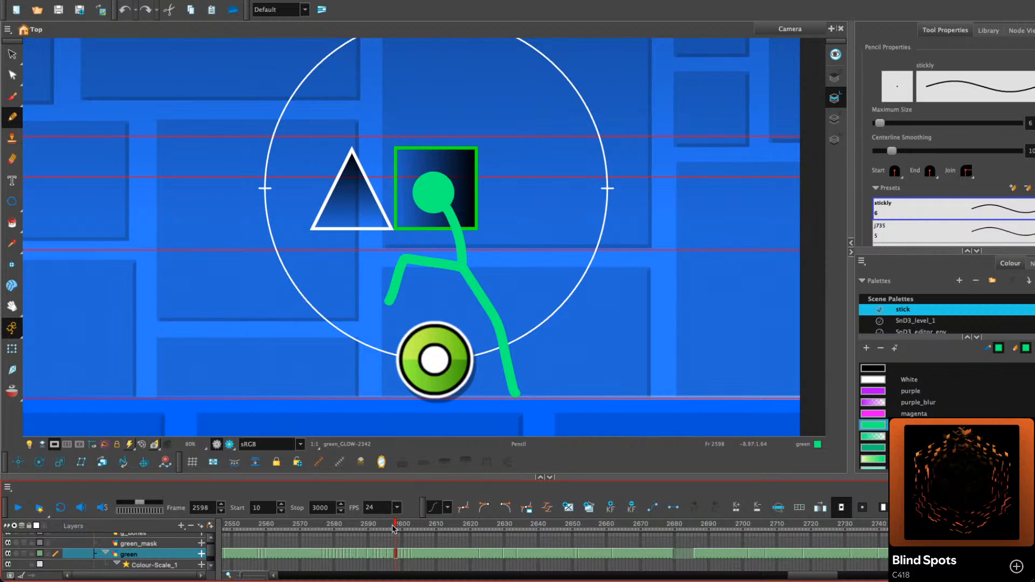
Replay the stride from frame 2574 and once more from frame 2589 to judge the landing and the standing pose
drag(396, 522, 312, 522)
click(17, 507)
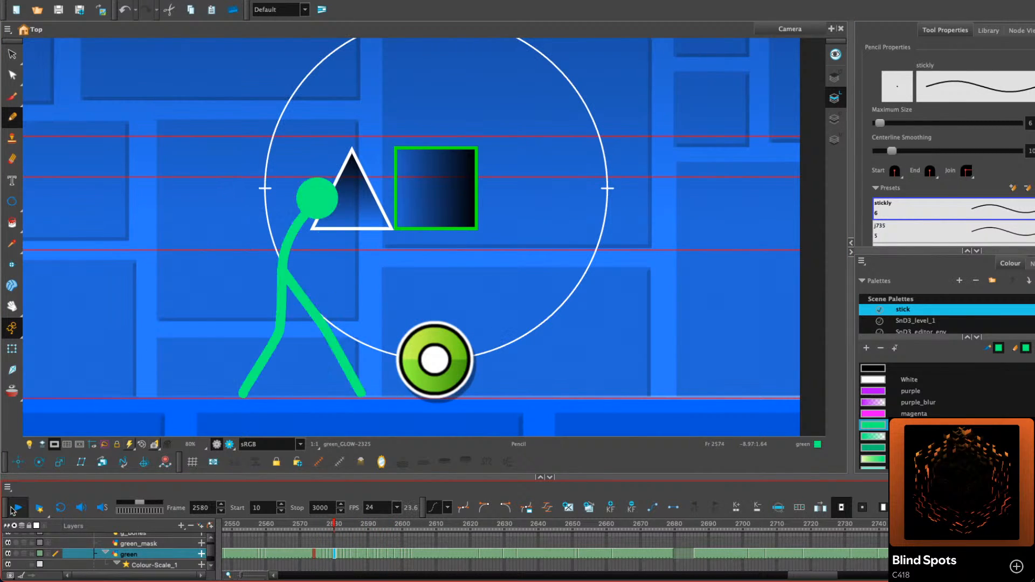
click(12, 509)
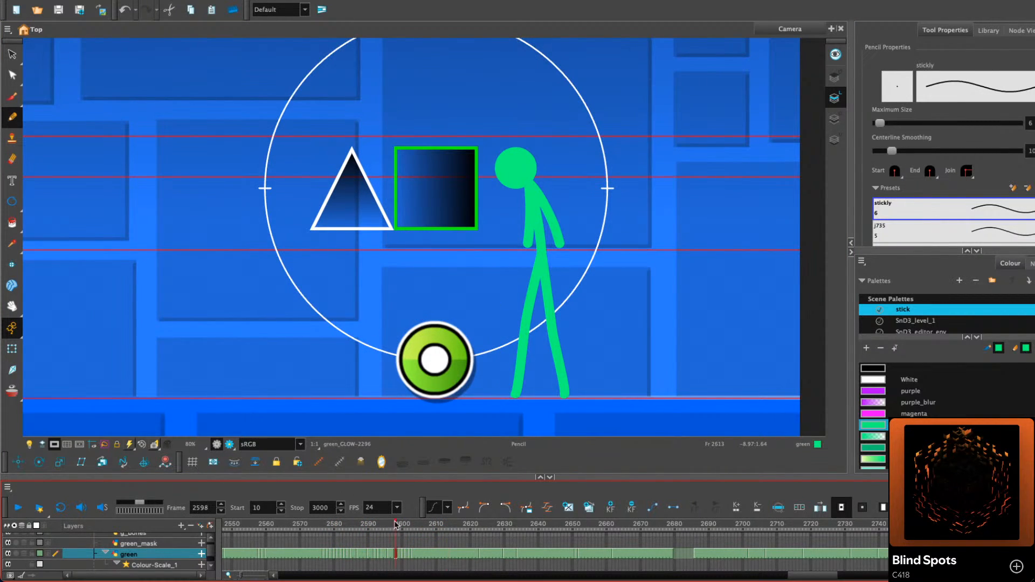
drag(398, 523, 410, 525)
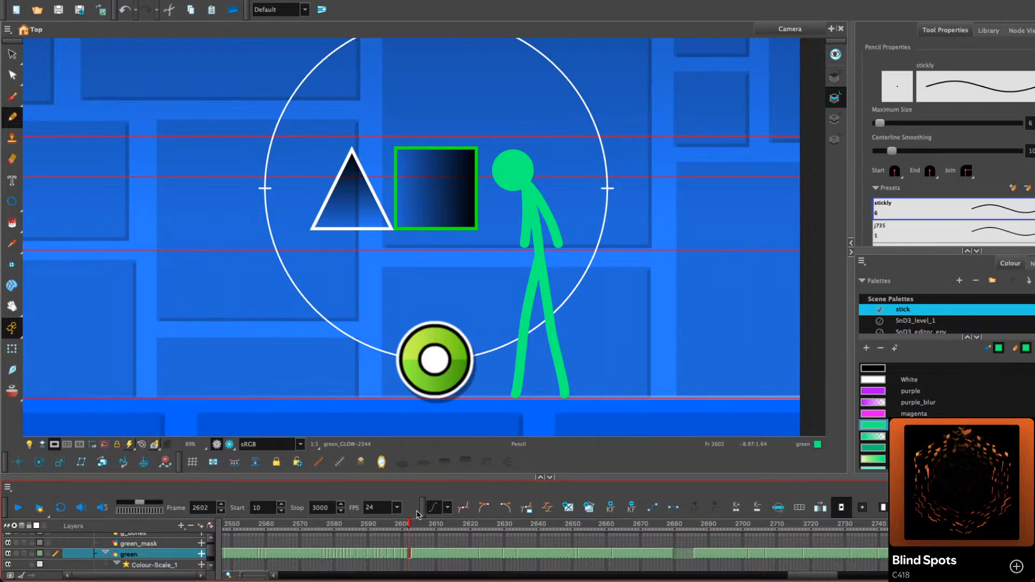
click(368, 523)
click(17, 508)
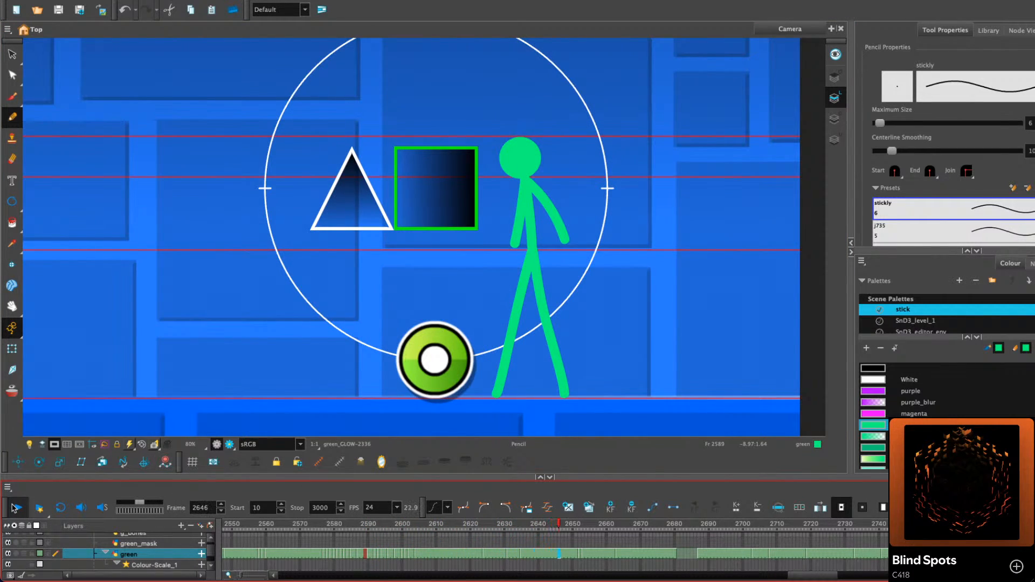
click(16, 507)
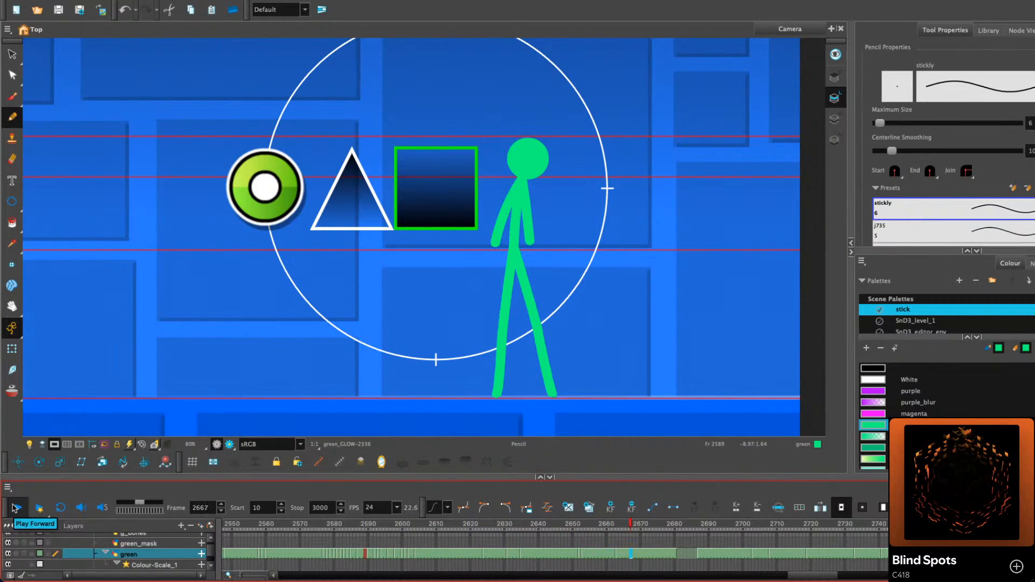
Step from about frame 2630 to frame 2648 to examine the figure's poses beside the orb
click(505, 524)
key(comma)
key(period)
key(period)
key(period)
key(period)
key(period)
key(period)
key(period)
key(period)
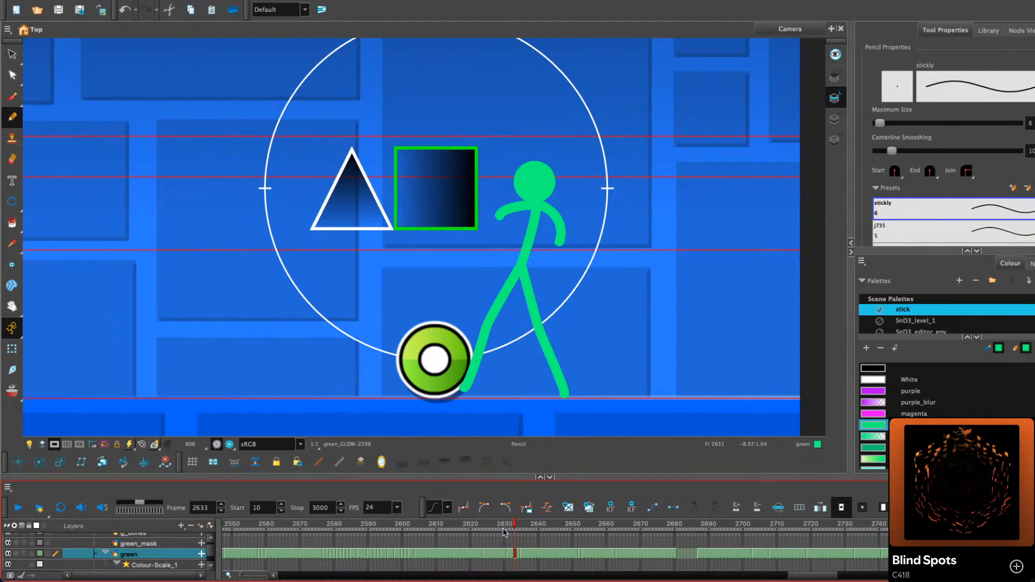
key(comma)
key(comma)
key(comma)
key(period)
key(period)
key(period)
key(period)
key(period)
key(period)
key(period)
key(period)
key(period)
key(period)
key(period)
key(period)
key(period)
key(period)
key(period)
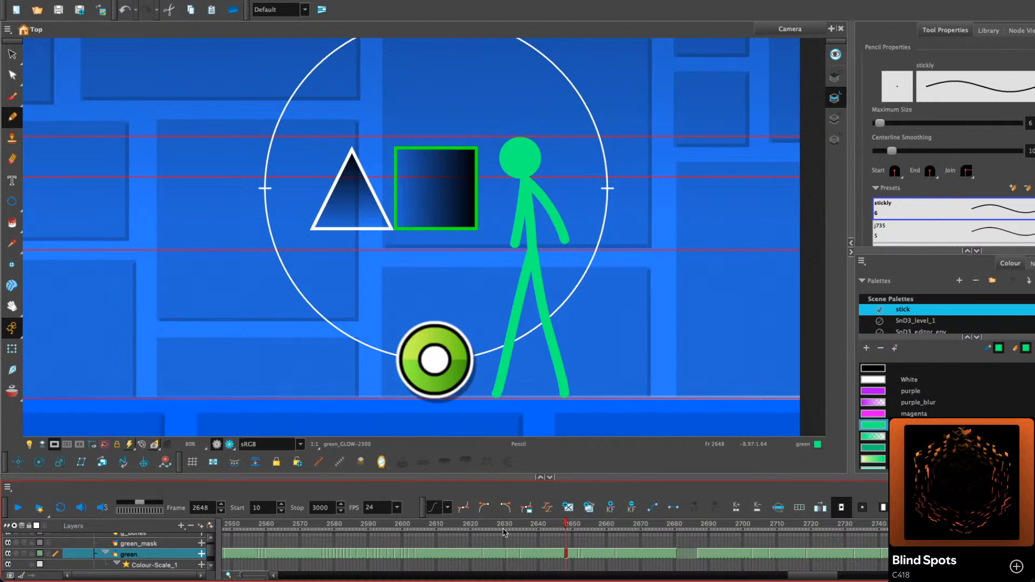
Flip repeatedly between frames 2651 and 2654 to compare the standing pose with the turned pose
click(149, 446)
key(period)
key(period)
key(period)
key(period)
key(period)
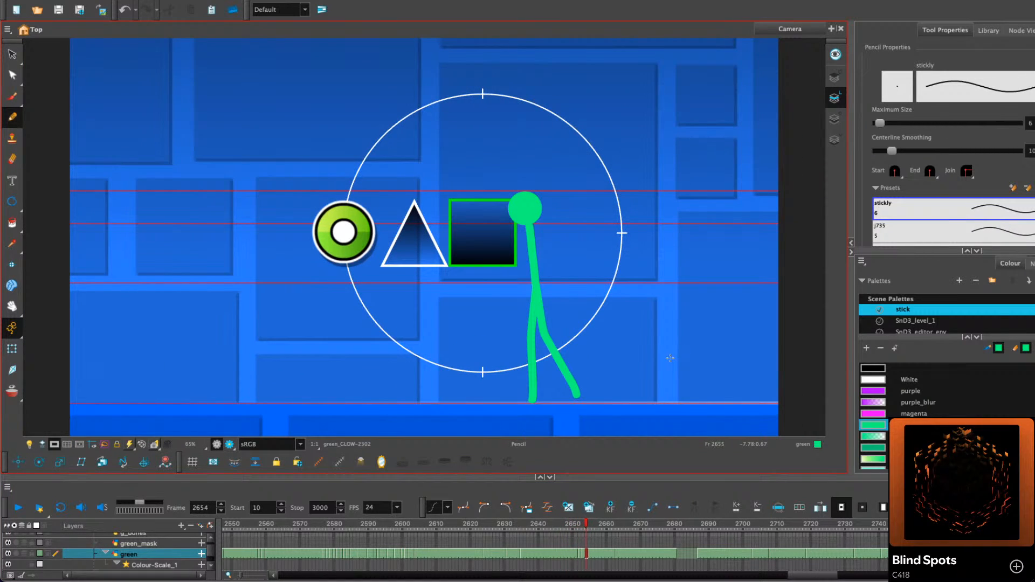
key(comma)
key(comma)
key(comma)
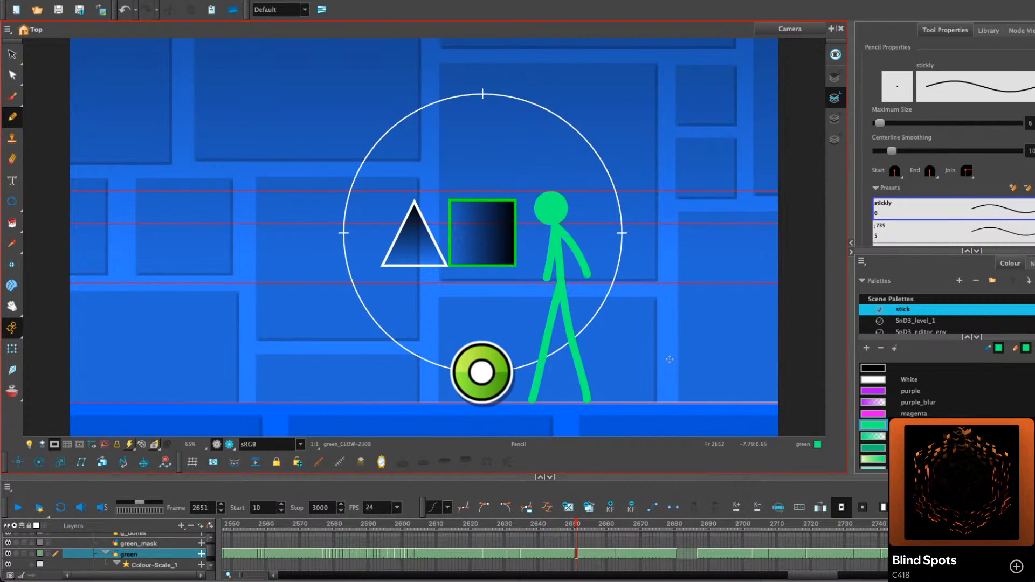
key(period)
key(period)
key(period)
key(comma)
key(comma)
key(comma)
key(period)
key(period)
key(period)
key(comma)
key(comma)
key(comma)
key(period)
key(period)
key(period)
click(589, 522)
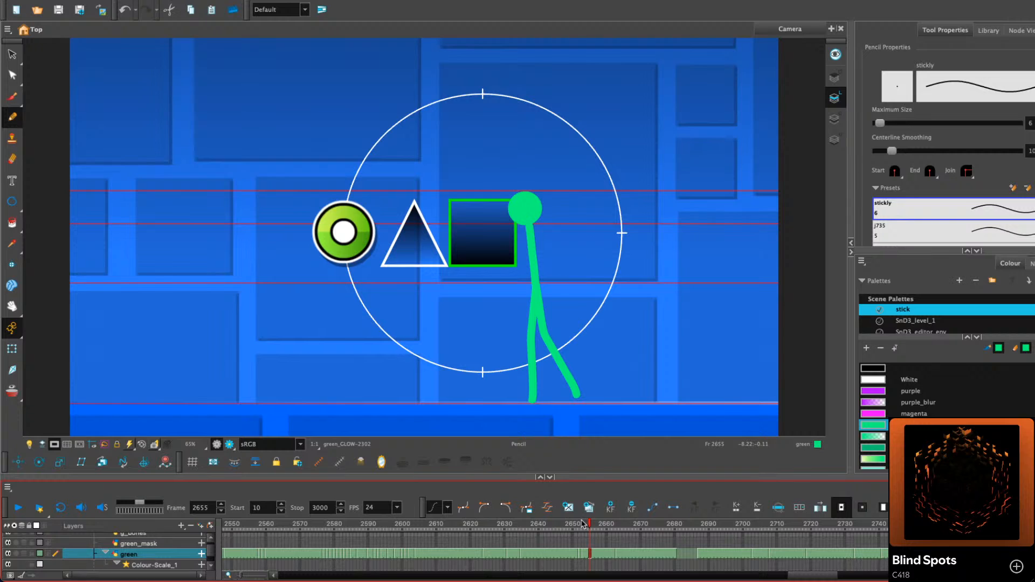
Step back from frame 2655 to frame 2589 to examine the motion in reverse
key(comma)
key(comma)
key(comma)
key(comma)
key(comma)
key(comma)
key(comma)
key(comma)
key(comma)
key(comma)
key(comma)
key(comma)
key(comma)
key(comma)
key(comma)
key(comma)
key(comma)
key(comma)
key(comma)
key(comma)
key(comma)
key(comma)
key(comma)
key(comma)
key(comma)
key(comma)
key(comma)
key(comma)
key(comma)
key(comma)
key(comma)
key(comma)
key(comma)
key(comma)
key(comma)
key(comma)
key(comma)
key(comma)
key(comma)
key(comma)
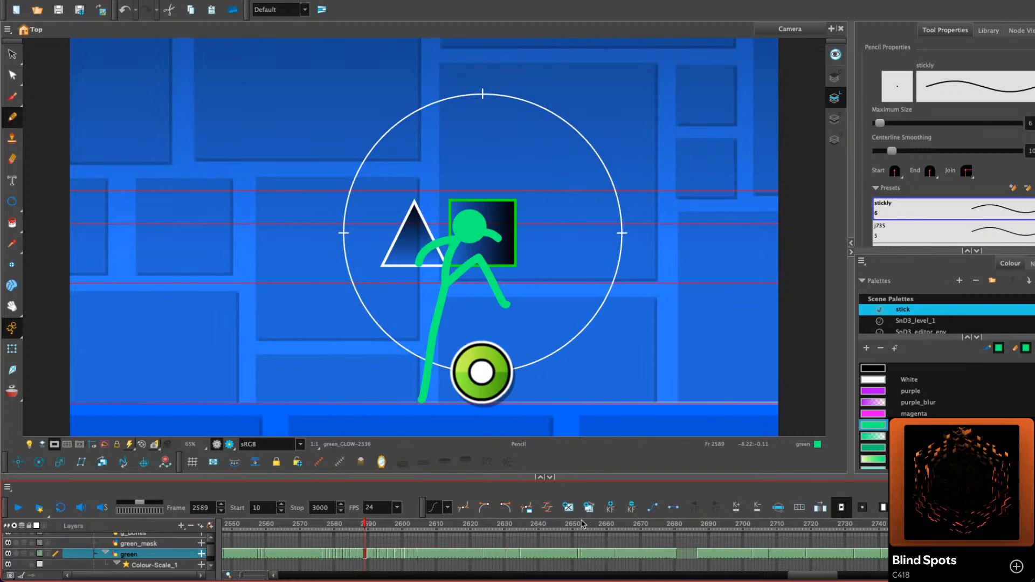
Step forward to frame 2596 to check the arm poses across the stride
key(period)
key(period)
key(period)
key(period)
key(period)
key(period)
key(period)
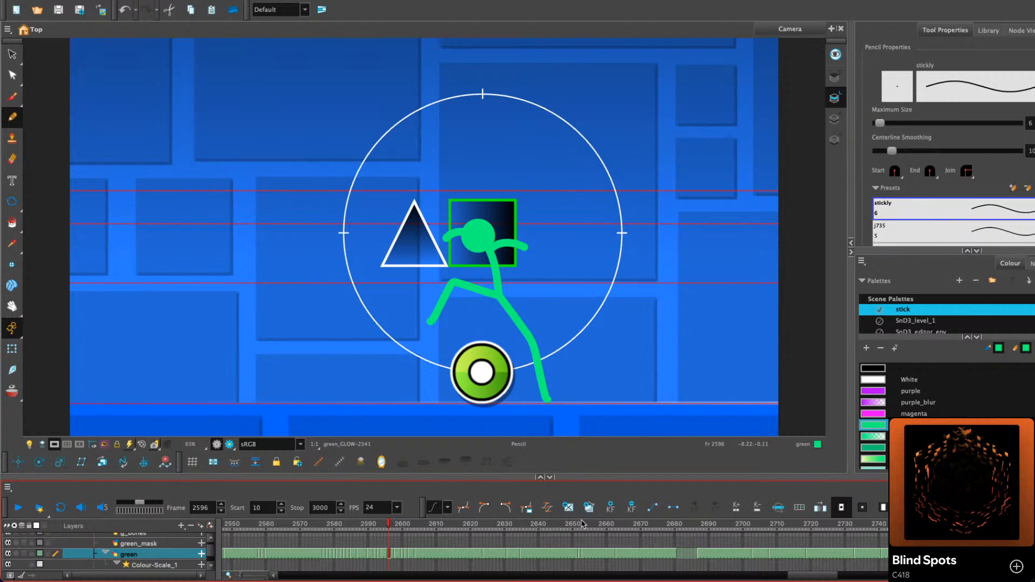
Draw both bent arms on the green figure in frame 2581, one trailing behind and one forward, with onion skin enabled
drag(397, 527, 334, 526)
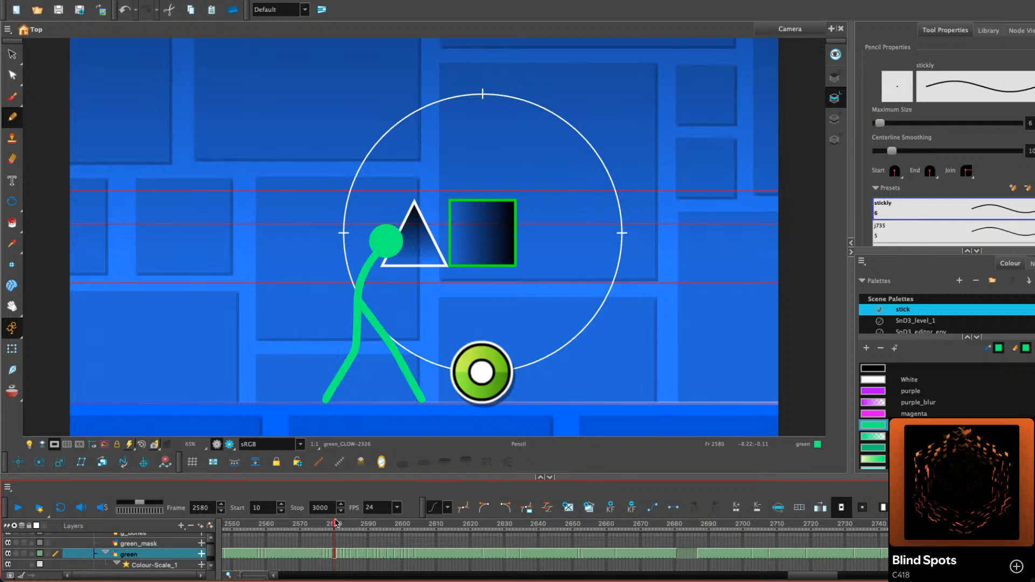
key(period)
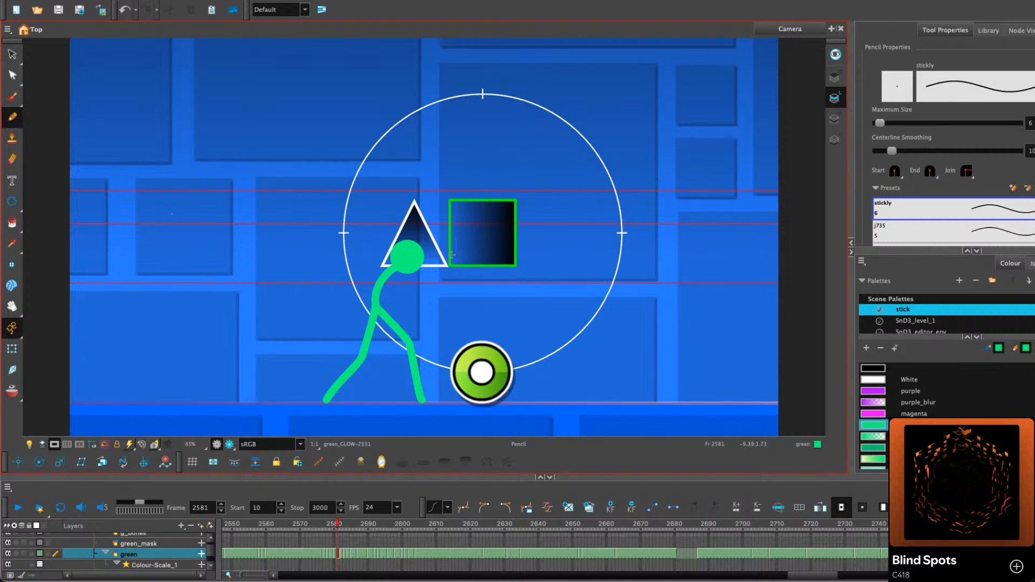
key(2)
key(2)
key(2)
key(alt+o)
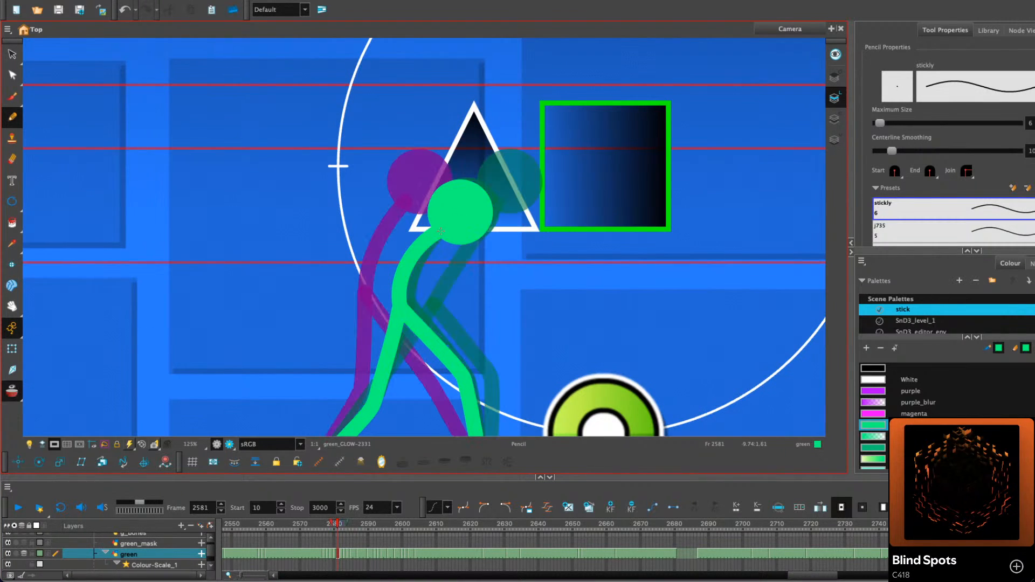
mouse_move(440, 231)
mouse_down()
mouse_move(392, 225)
mouse_move(359, 244)
mouse_up()
drag(478, 236, 490, 247)
key(1)
key(1)
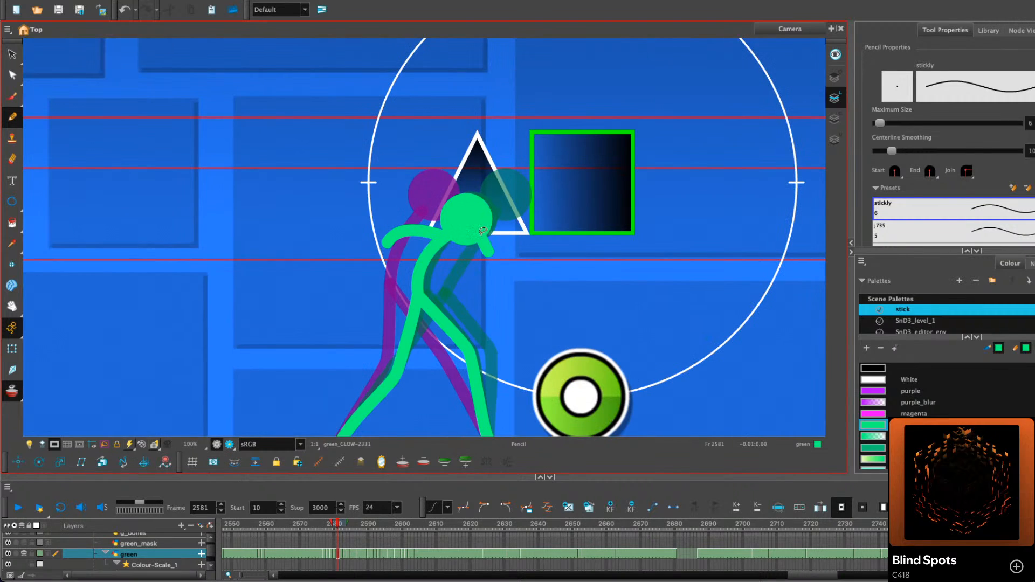
key(ctrl+z)
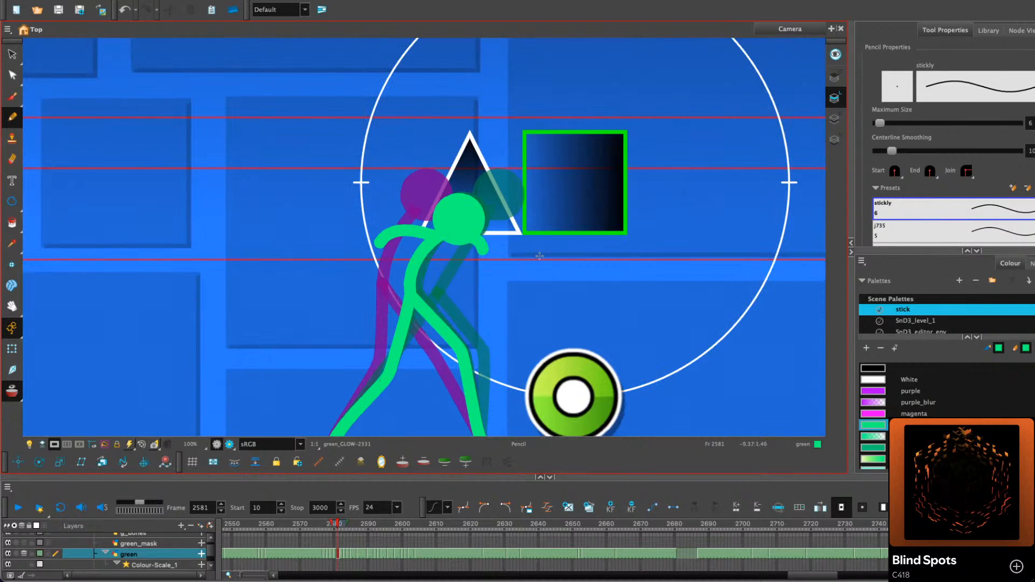
Flip forward to frame 2585, back to frame 2576 and on to frame 2580 to check the surrounding arm poses
key(2)
key(period)
key(period)
key(period)
key(period)
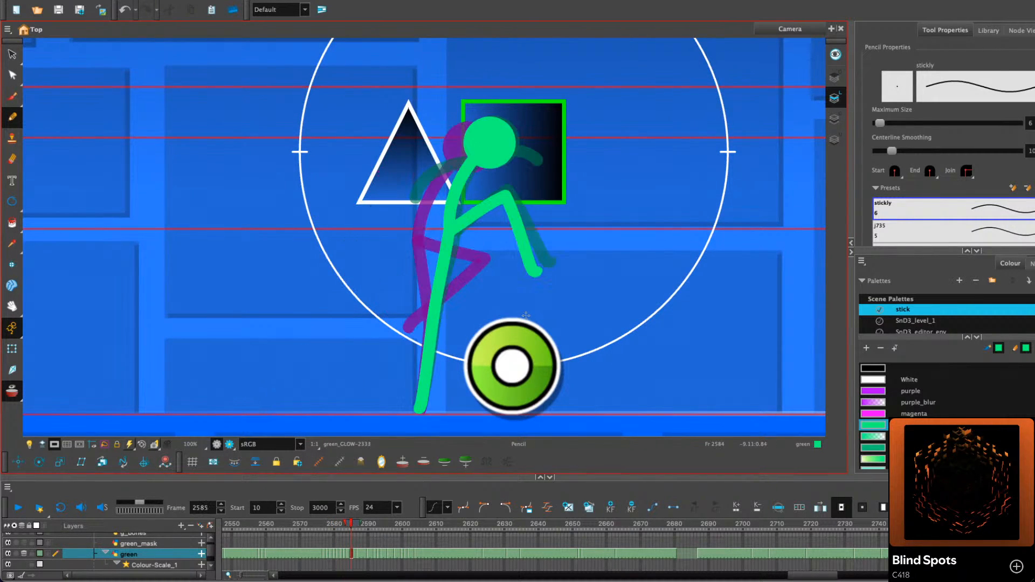
key(comma)
key(comma)
key(comma)
key(comma)
key(comma)
key(comma)
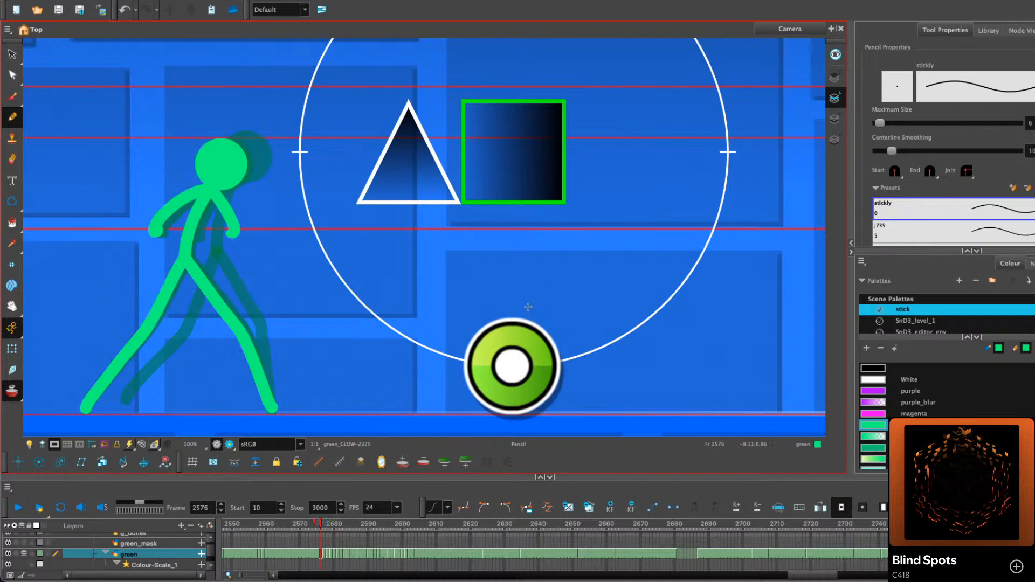
key(period)
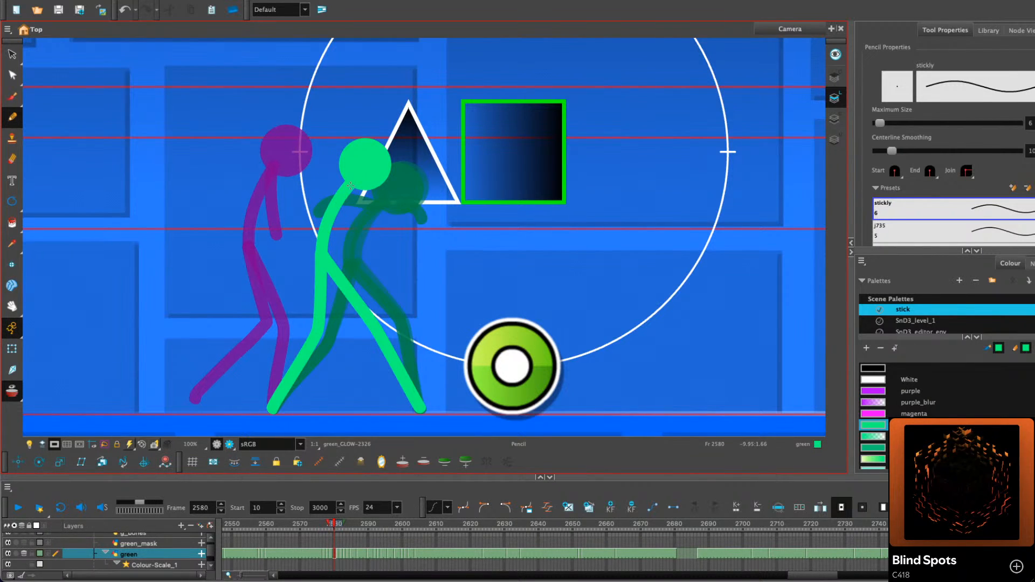
Draw the forward-hanging arm on the green figure in frame 2580 and check it against the neighbouring frames
drag(351, 185, 370, 234)
key(period)
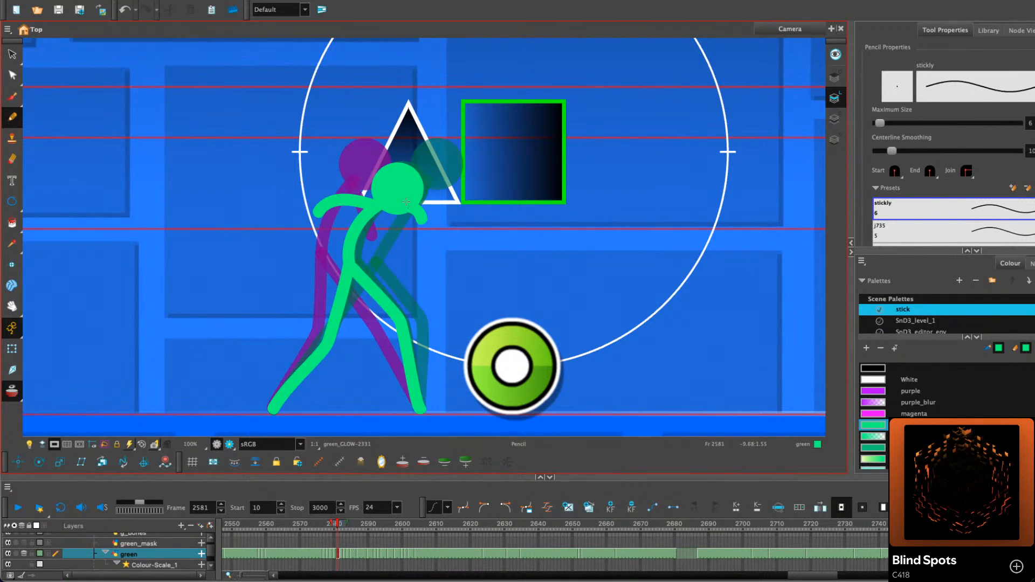
key(comma)
key(comma)
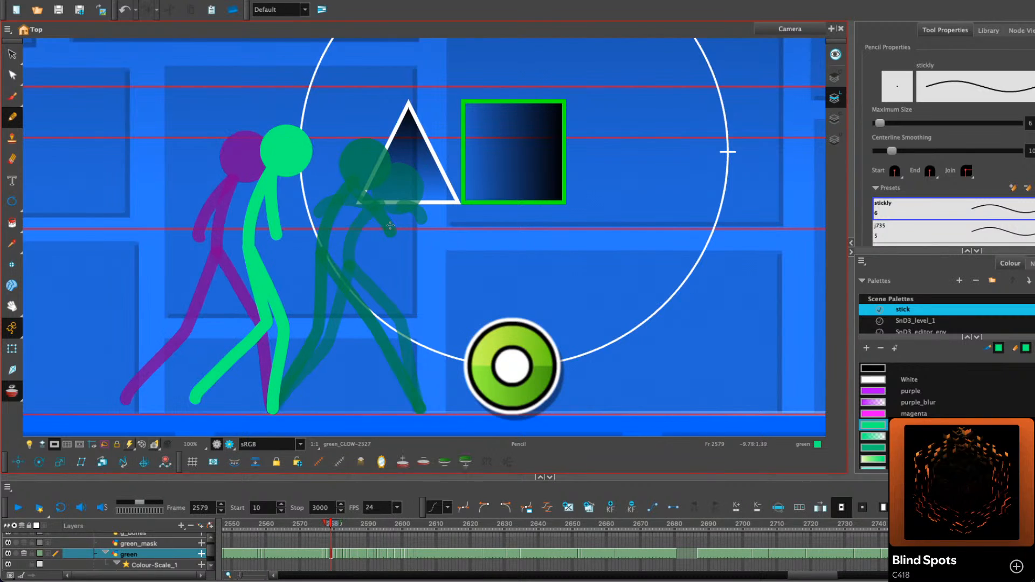
key(period)
key(period)
key(period)
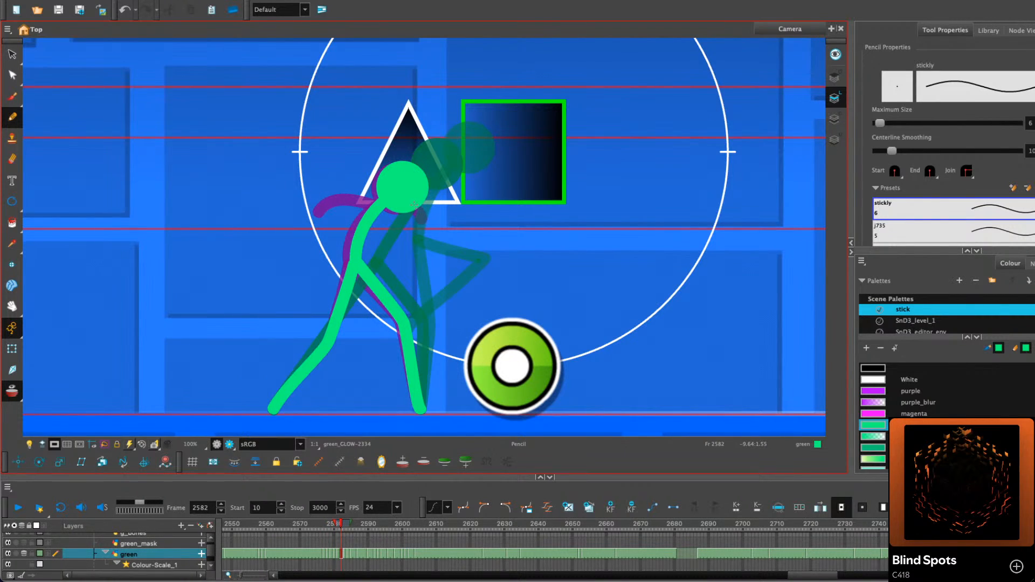
Draw the arm hanging down from the shoulder on the green figure in frame 2583, replacing the first attempt
key(period)
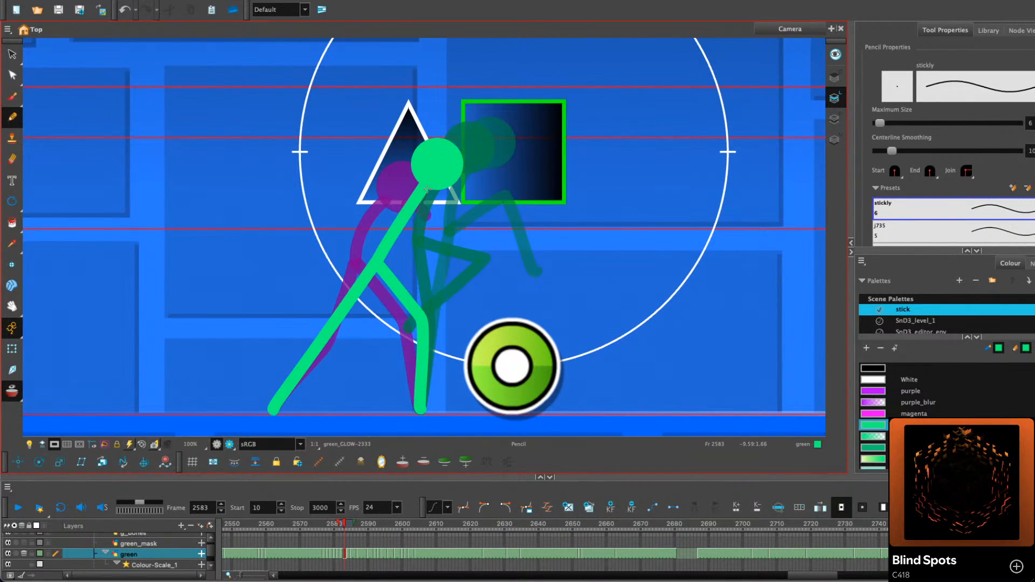
drag(426, 189, 440, 236)
key(super+z)
mouse_move(424, 188)
mouse_down()
mouse_move(436, 212)
mouse_move(422, 239)
mouse_up()
key(period)
key(period)
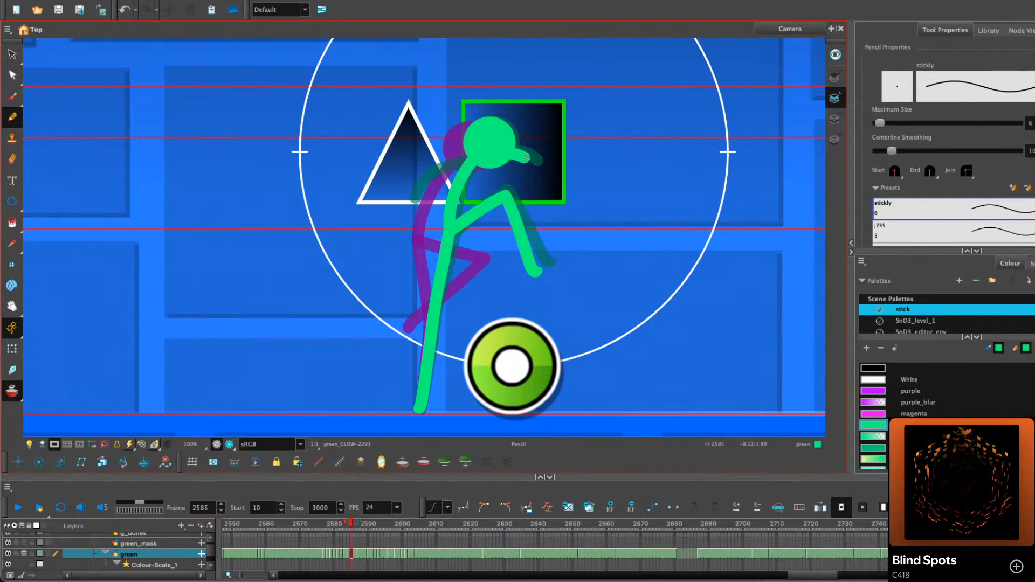
Flip back and forth between frames 2584 and 2589 to check how the arms swing
key(period)
key(period)
key(comma)
key(comma)
key(comma)
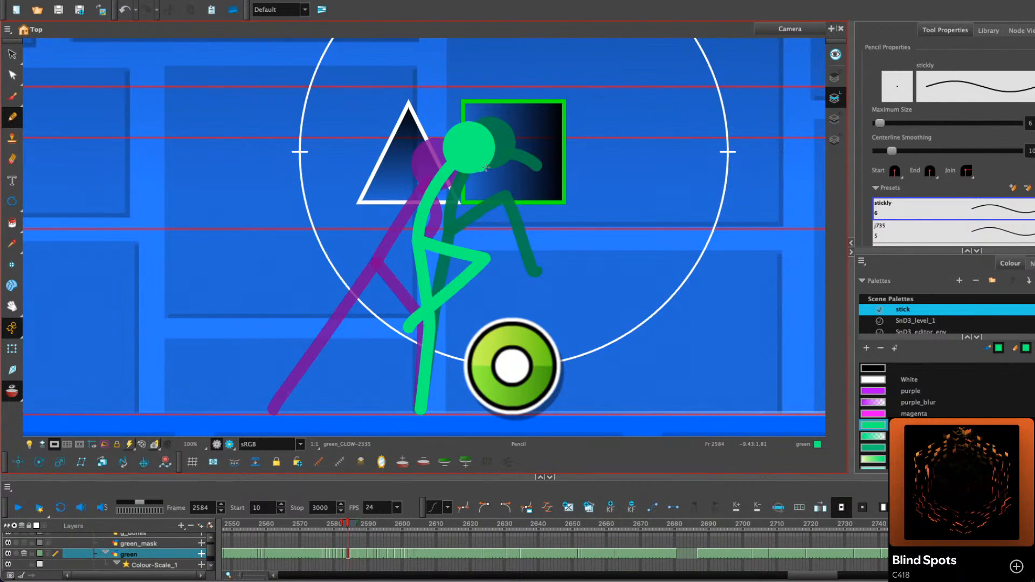
key(period)
key(period)
key(period)
key(period)
key(period)
key(period)
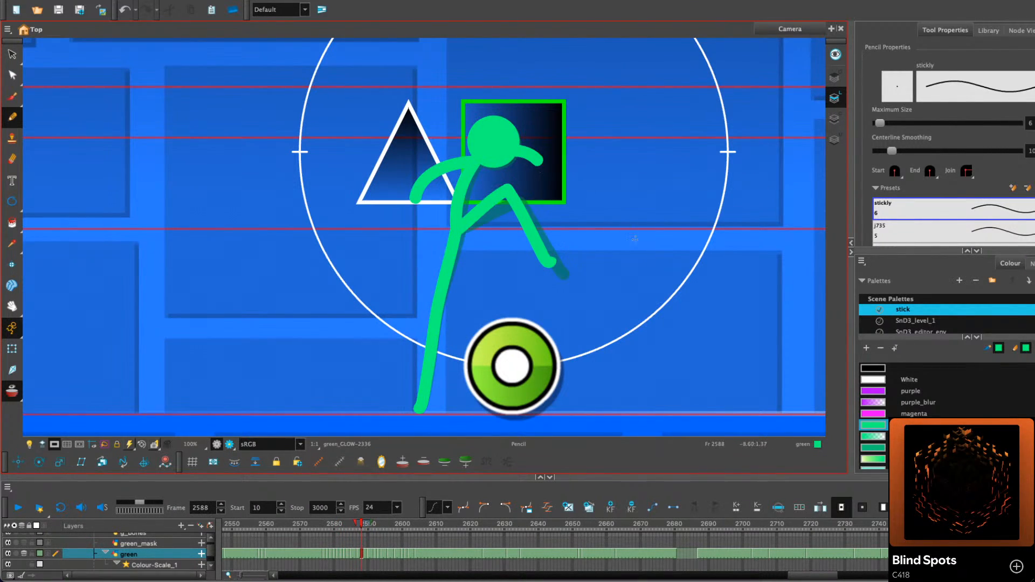
key(comma)
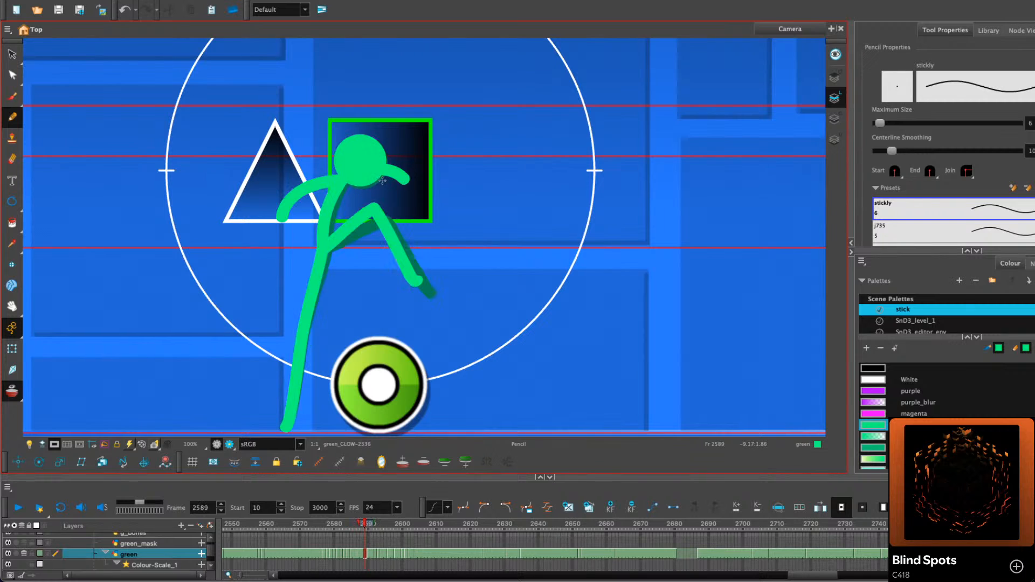
Draw the forward-reaching arm on the green figure in frames 2592 and 2593, then select the arm in frame 2592 for adjustment
key(period)
key(period)
key(period)
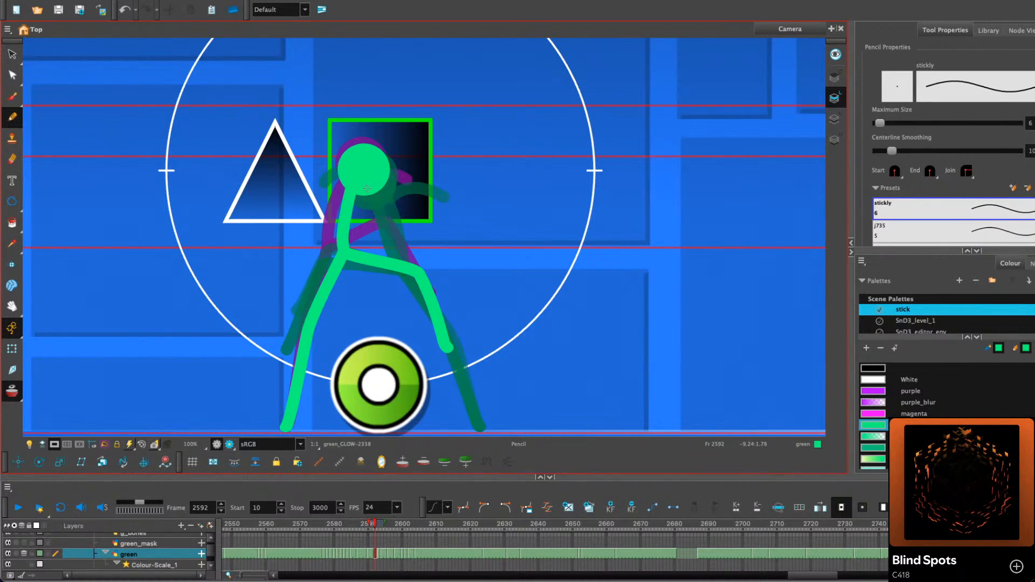
mouse_move(366, 188)
mouse_down()
mouse_move(422, 184)
mouse_move(361, 186)
mouse_move(433, 182)
mouse_up()
key(ctrl+z)
key(period)
key(comma)
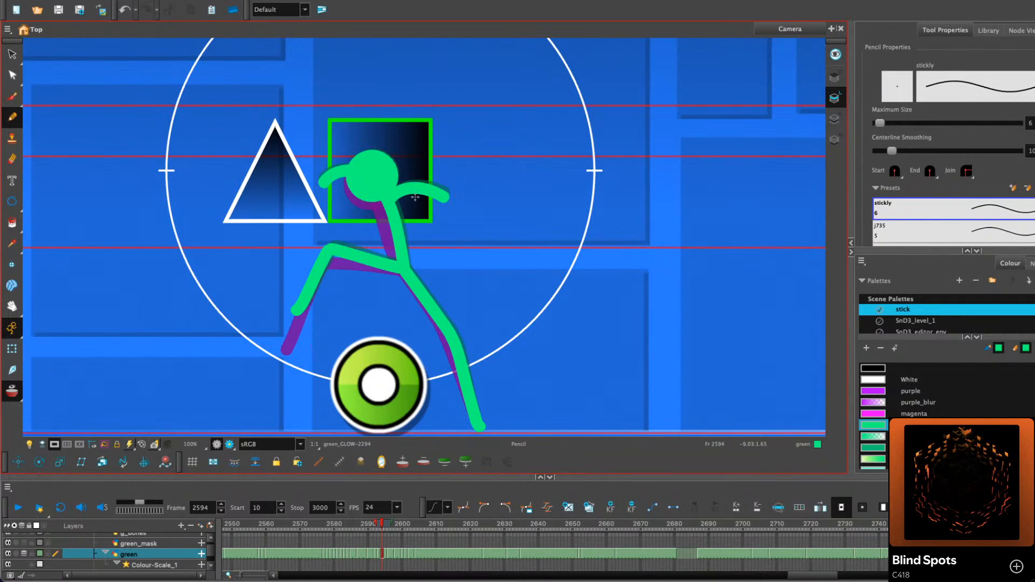
key(period)
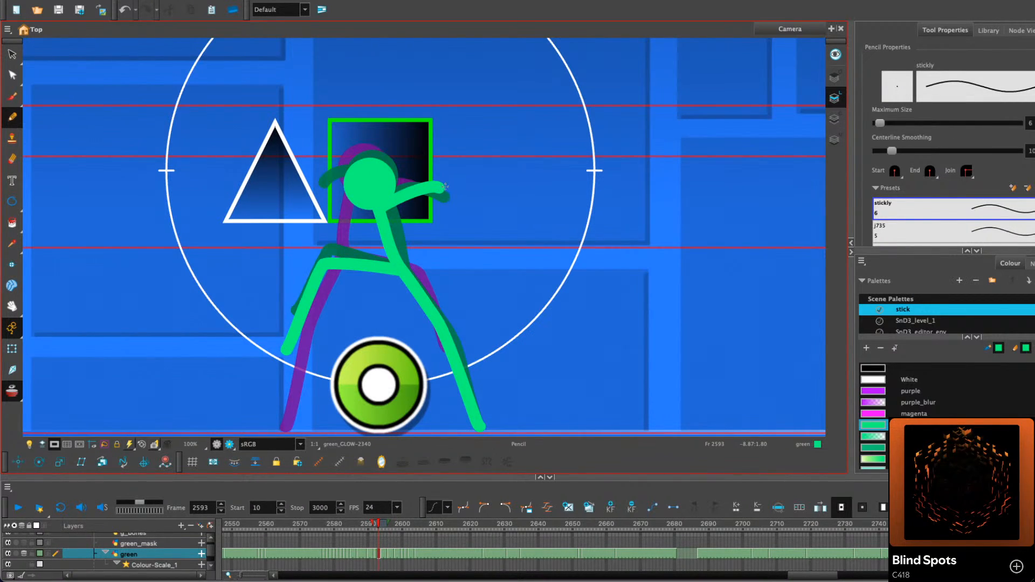
key(comma)
key(alt+s)
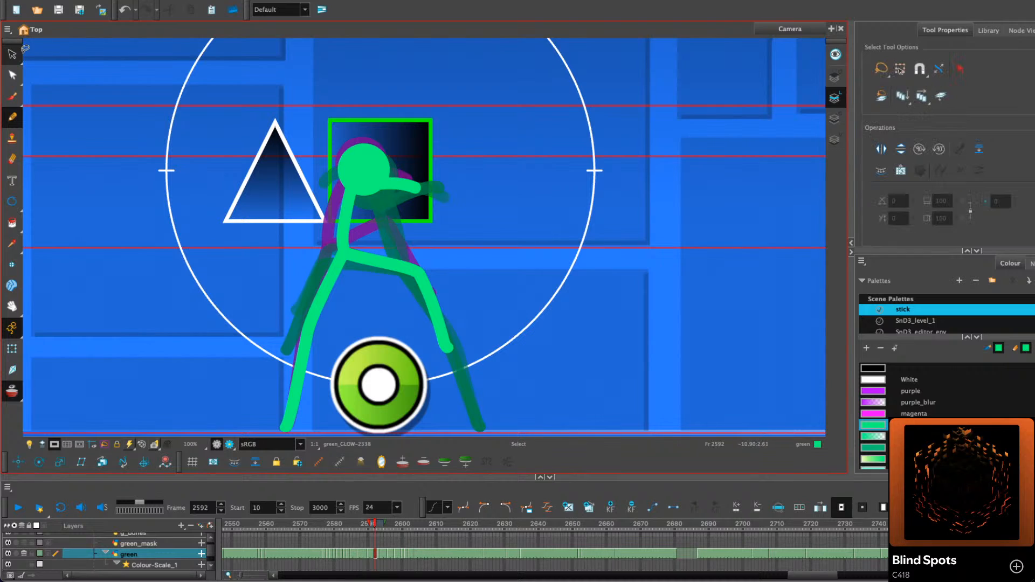
click(417, 185)
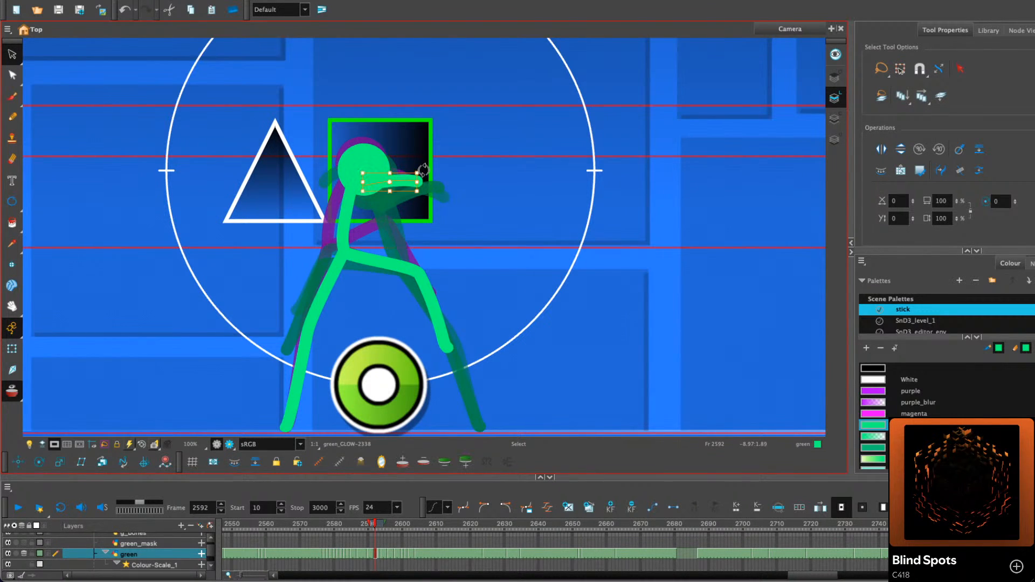
Flip forward to frame 2599 and back to frame 2593 to check the arm motion
key(period)
key(period)
key(period)
key(period)
key(period)
key(period)
key(period)
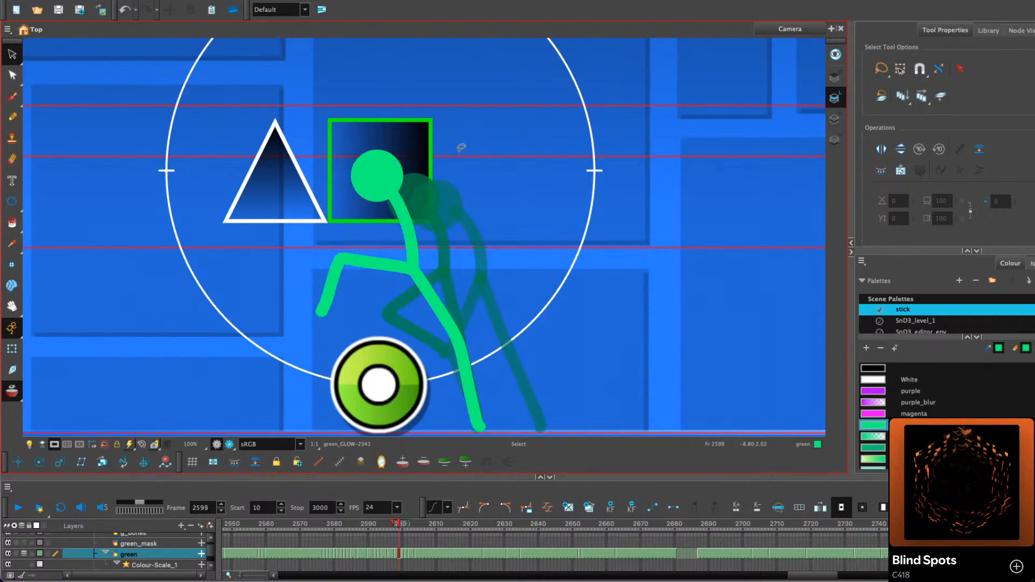
click(12, 117)
key(comma)
key(comma)
key(comma)
key(comma)
key(comma)
key(comma)
key(comma)
key(comma)
key(comma)
key(comma)
key(comma)
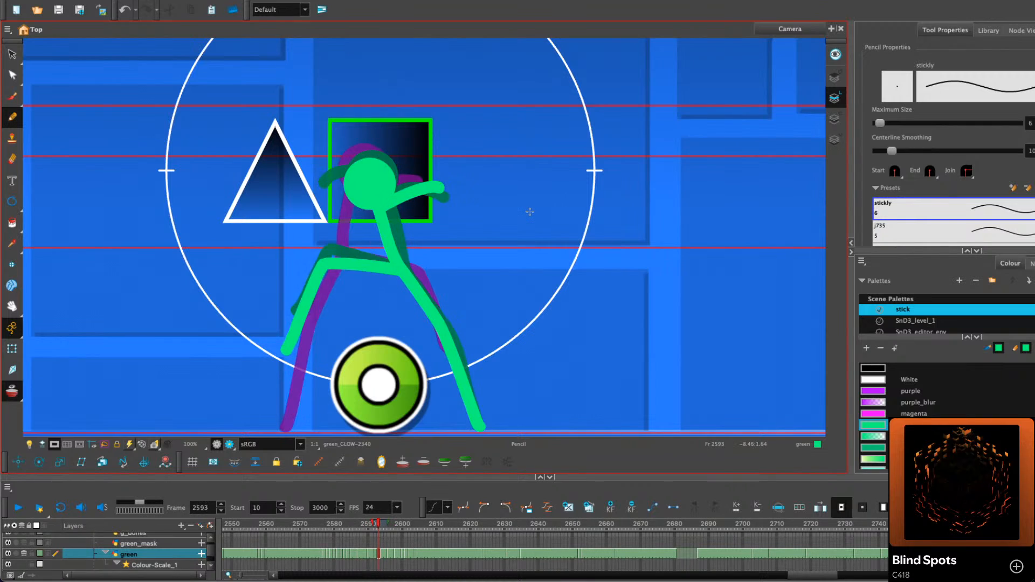
Play the animation briefly, then review frames 2587 to 2593 one by one in a closer view
click(18, 508)
click(18, 508)
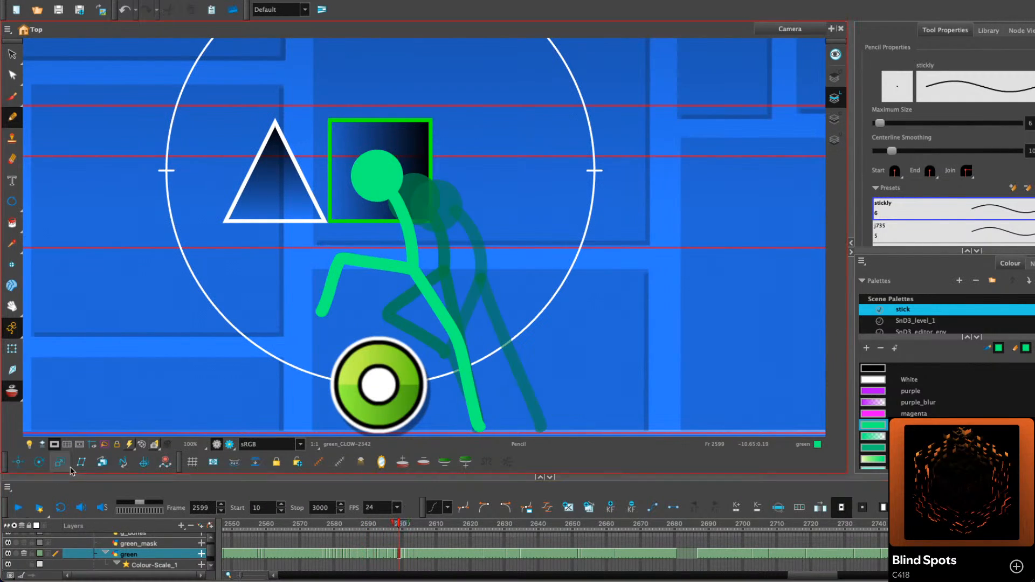
click(358, 524)
drag(496, 266, 445, 277)
key(2)
key(1)
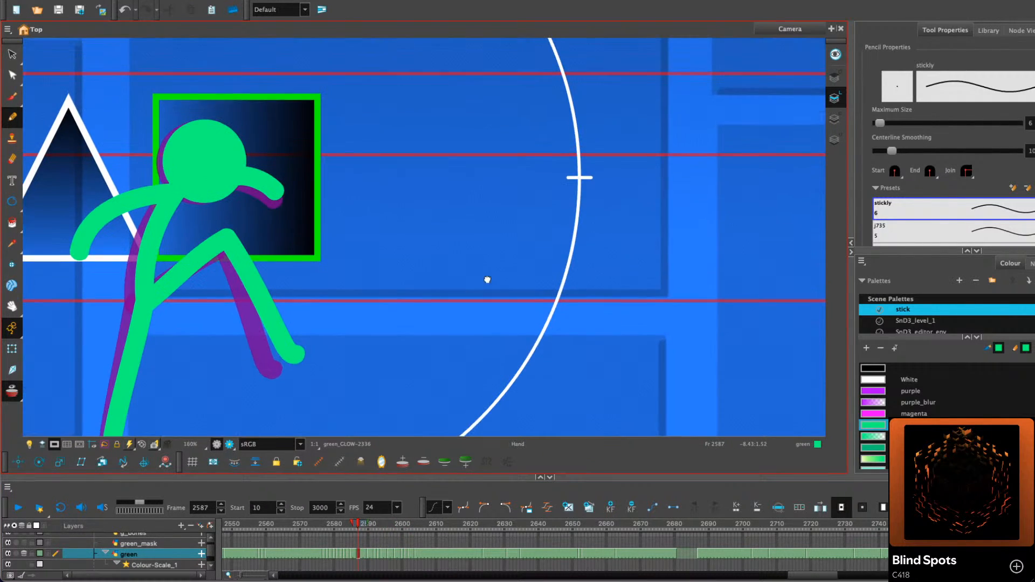
key(period)
key(period)
key(period)
key(period)
key(period)
key(period)
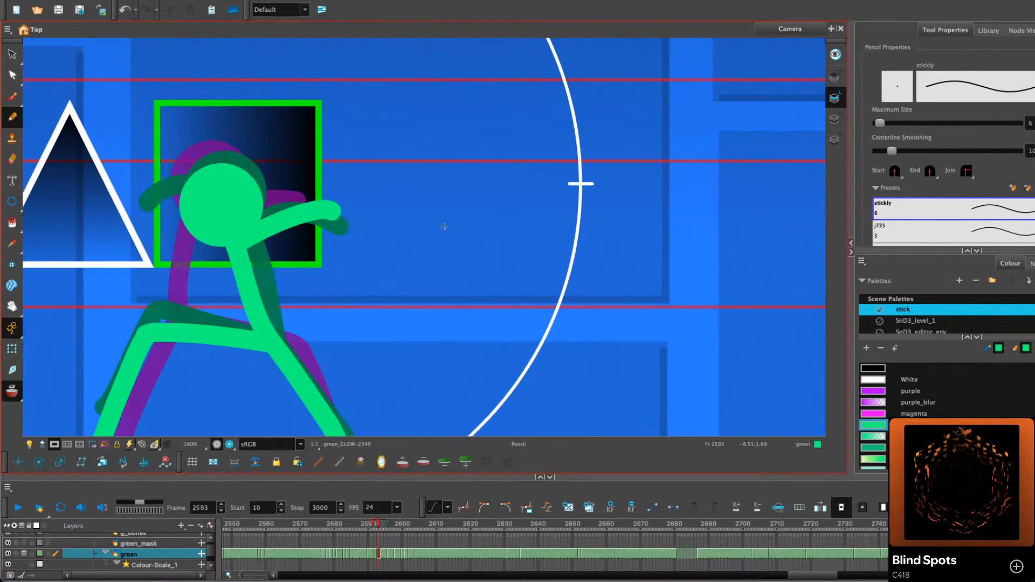
Draw the forward-reaching arm on the green figure in frame 2598, redoing the first stroke
key(period)
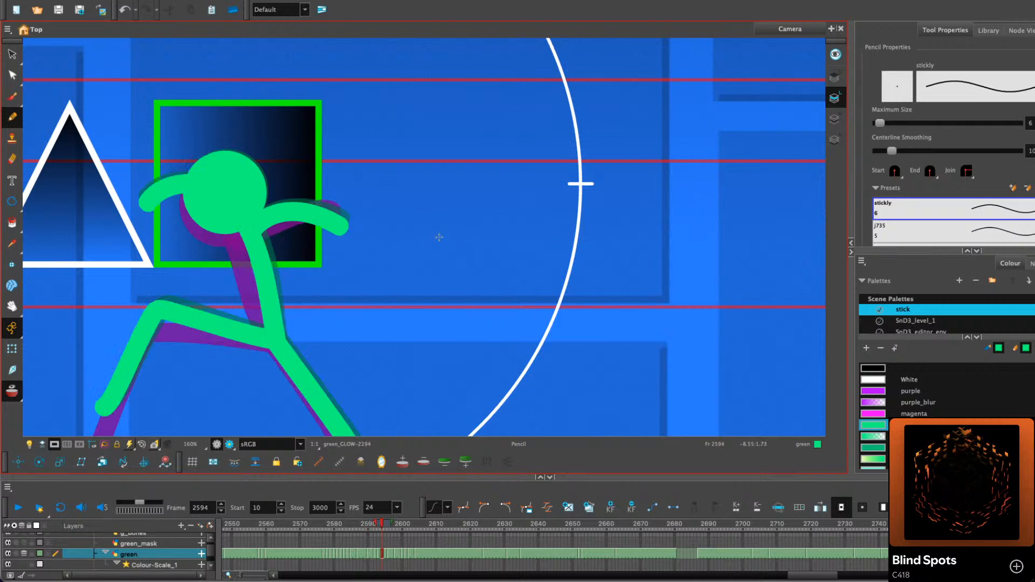
key(period)
key(period)
key(period)
key(comma)
key(period)
key(period)
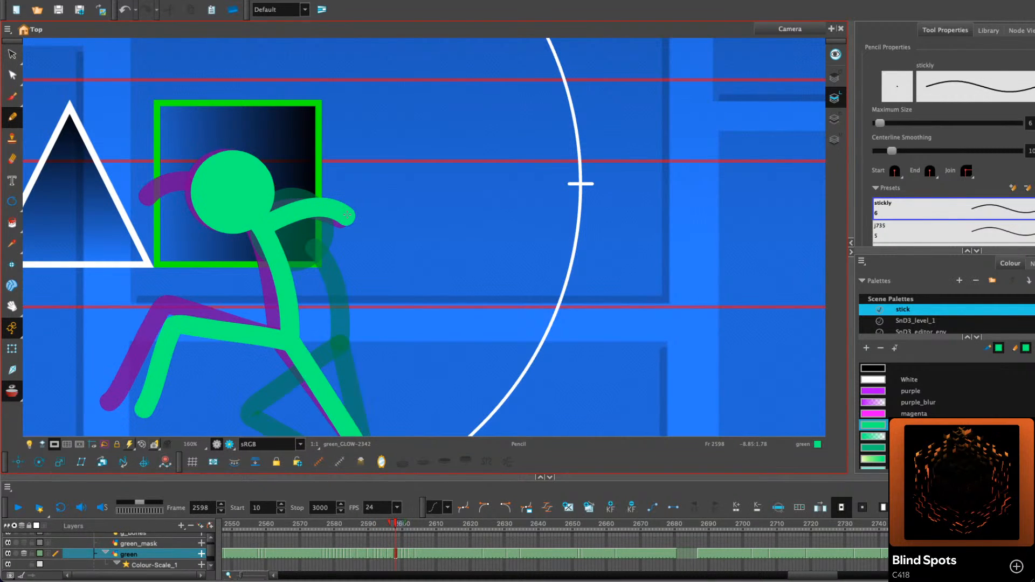
key(ctrl+z)
drag(310, 210, 348, 217)
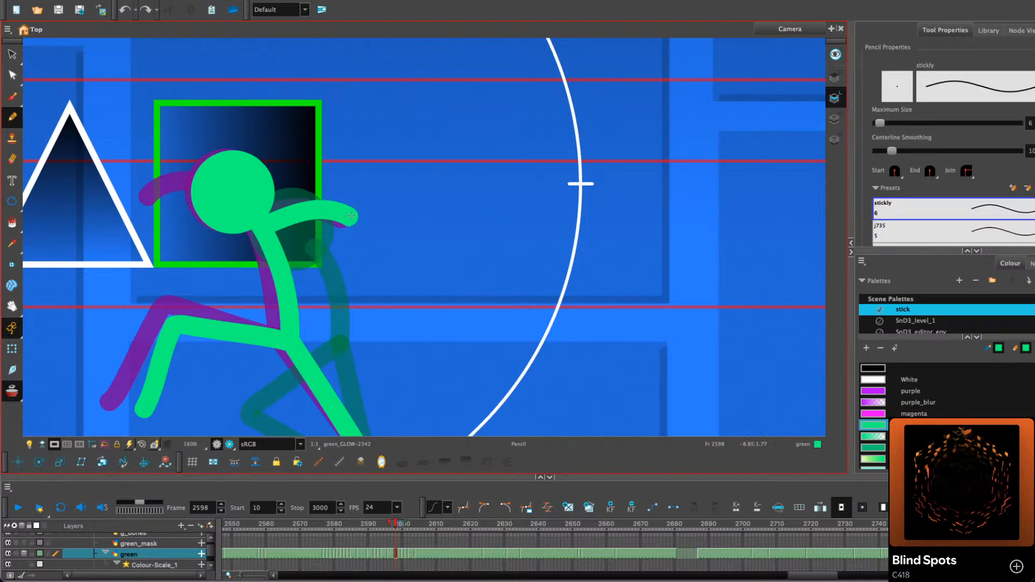
Draw the forward arm with its hand bent downward on the green figure in frame 2601, redrawing it until the curve fits
key(g)
drag(330, 256, 388, 225)
key(period)
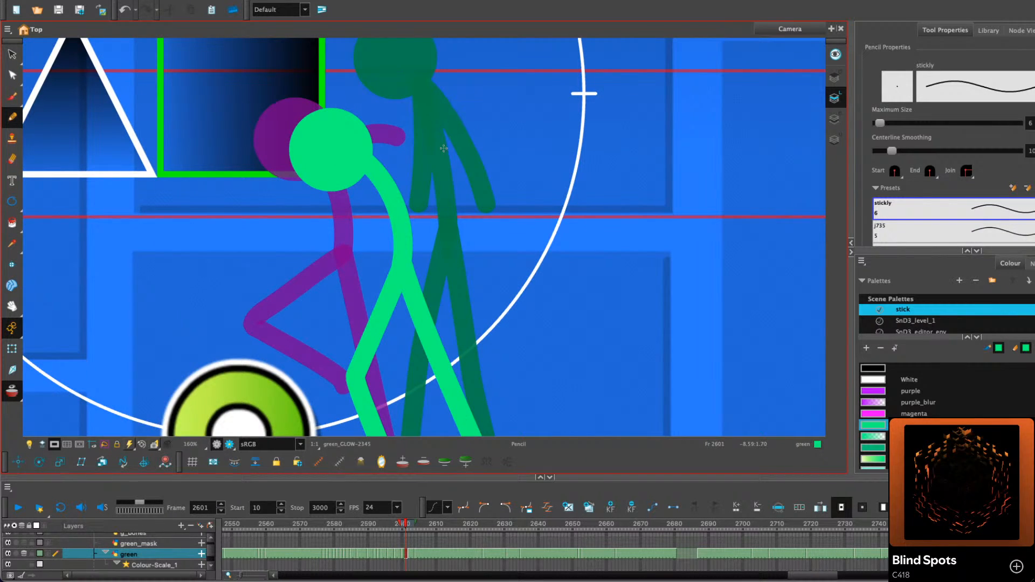
key(comma)
key(period)
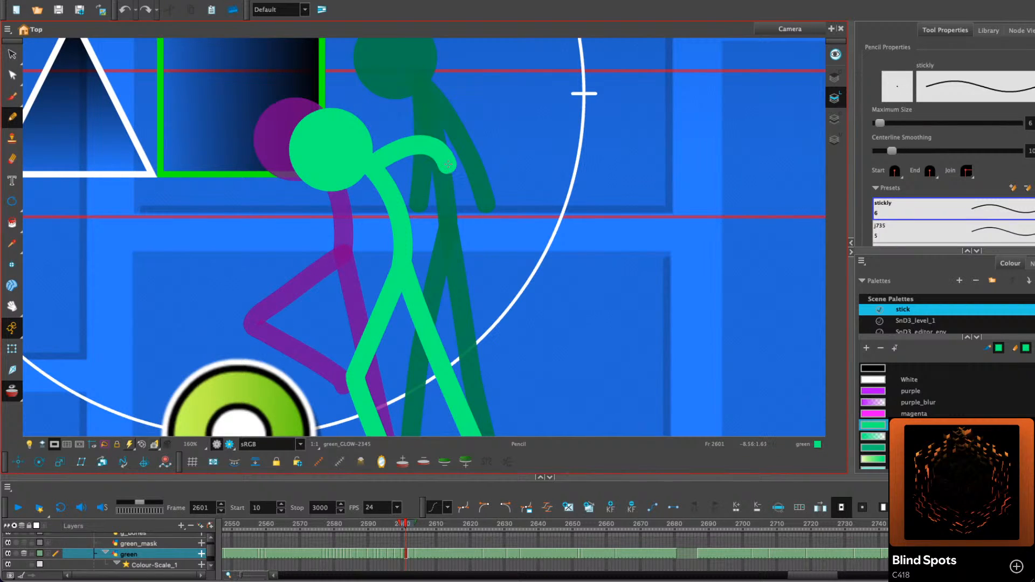
key(ctrl+z)
mouse_move(375, 161)
mouse_down()
mouse_move(427, 158)
mouse_move(447, 196)
mouse_up()
key(ctrl+z)
mouse_move(377, 163)
mouse_down()
mouse_move(424, 148)
mouse_move(440, 170)
mouse_move(451, 195)
mouse_up()
Try to draw the forward arm on the green figure in frame 2600
key(comma)
key(comma)
key(comma)
key(period)
key(period)
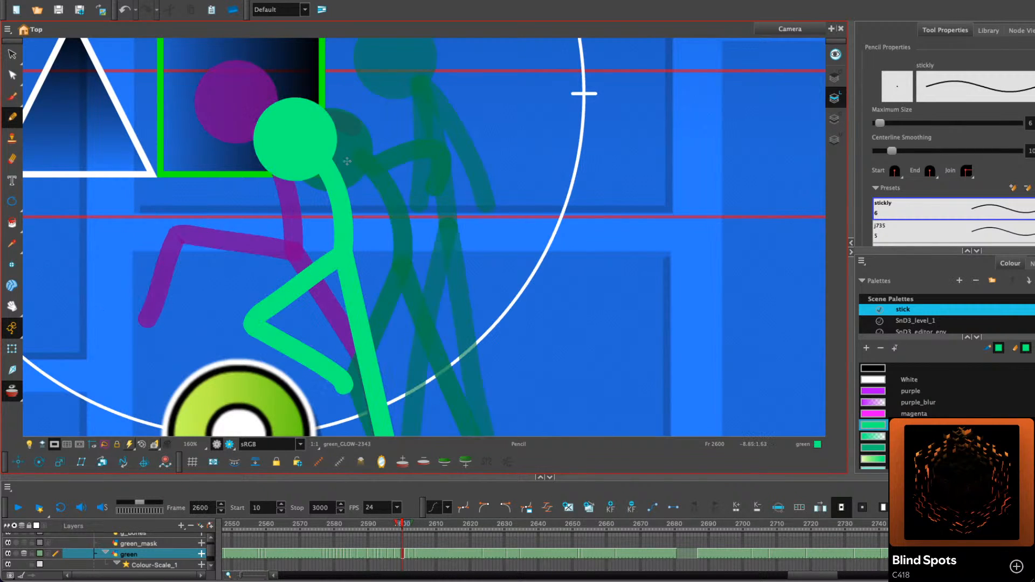
mouse_move(339, 163)
mouse_down()
mouse_move(396, 139)
mouse_move(409, 160)
mouse_move(338, 162)
mouse_move(392, 150)
mouse_move(414, 170)
mouse_up()
key(ctrl+z)
Remove the middle contour point from the green figure's forward arm in frame 2602 with the Contour Editor
key(period)
key(period)
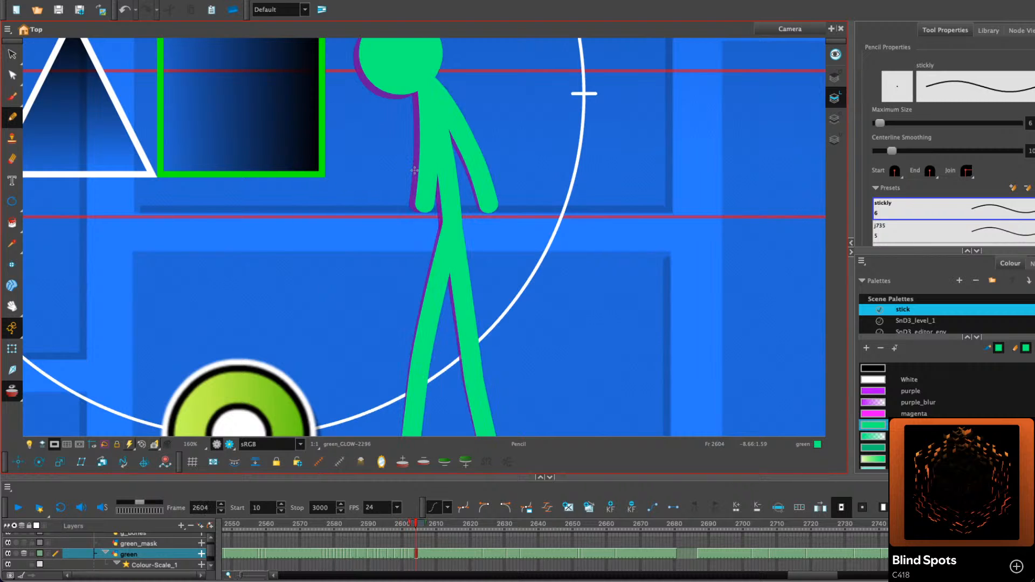
key(alt+q)
drag(509, 195, 479, 242)
drag(438, 200, 432, 203)
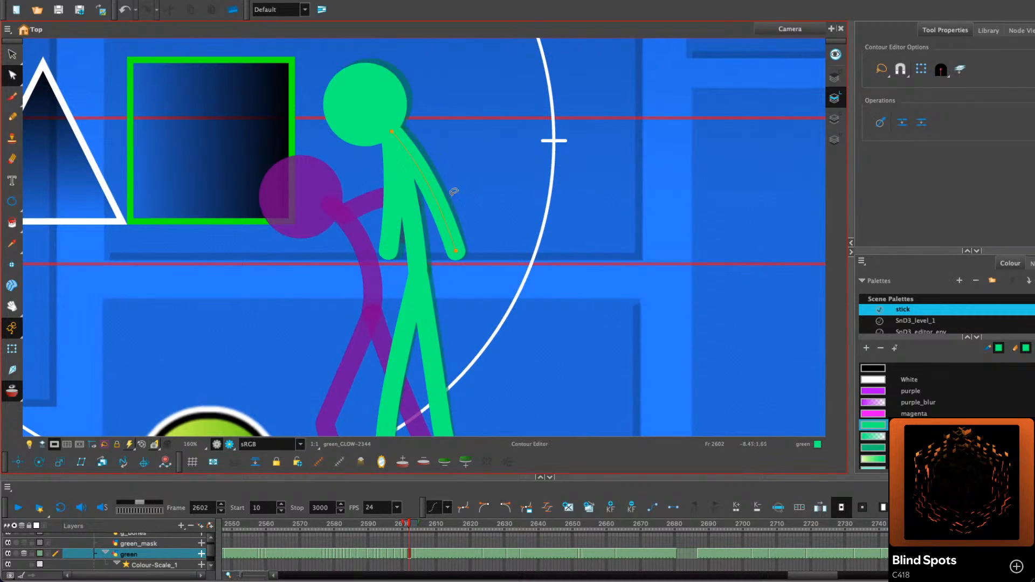
key(ctrl+z)
click(457, 252)
click(437, 200)
key(Delete)
Bend the forward arm in frame 2602 into an outward curve by adjusting its shoulder point, hand point and curve handles
drag(392, 132, 432, 165)
mouse_move(450, 234)
mouse_down()
mouse_move(447, 209)
mouse_move(449, 247)
mouse_up()
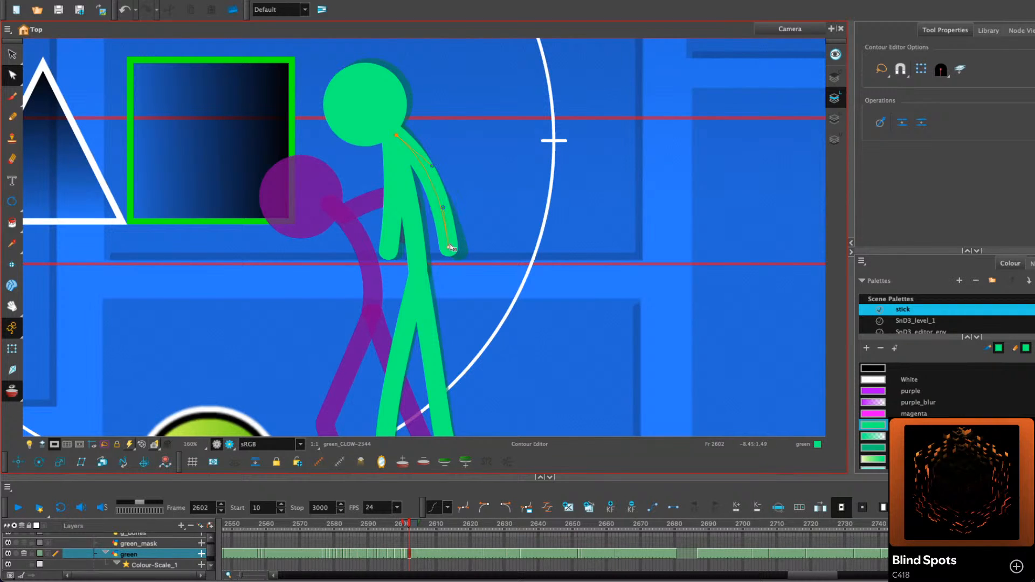
drag(443, 208, 446, 211)
drag(431, 166, 446, 209)
click(464, 189)
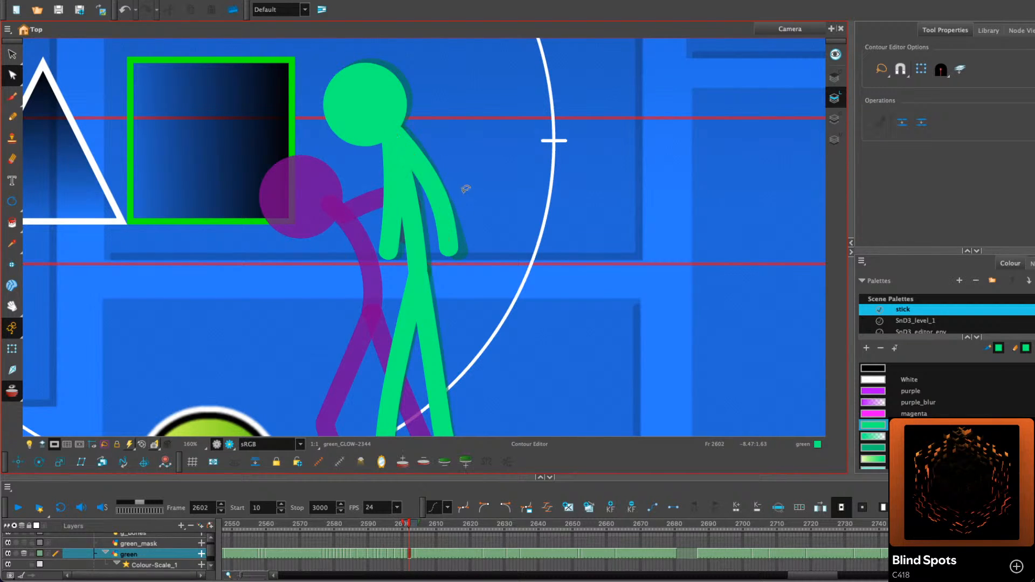
Flip forward to frame 2604 and back to frame 2593 to check the reshaped arm in motion
key(period)
key(period)
key(comma)
key(comma)
key(comma)
key(comma)
key(comma)
key(comma)
key(comma)
key(comma)
key(comma)
key(comma)
key(comma)
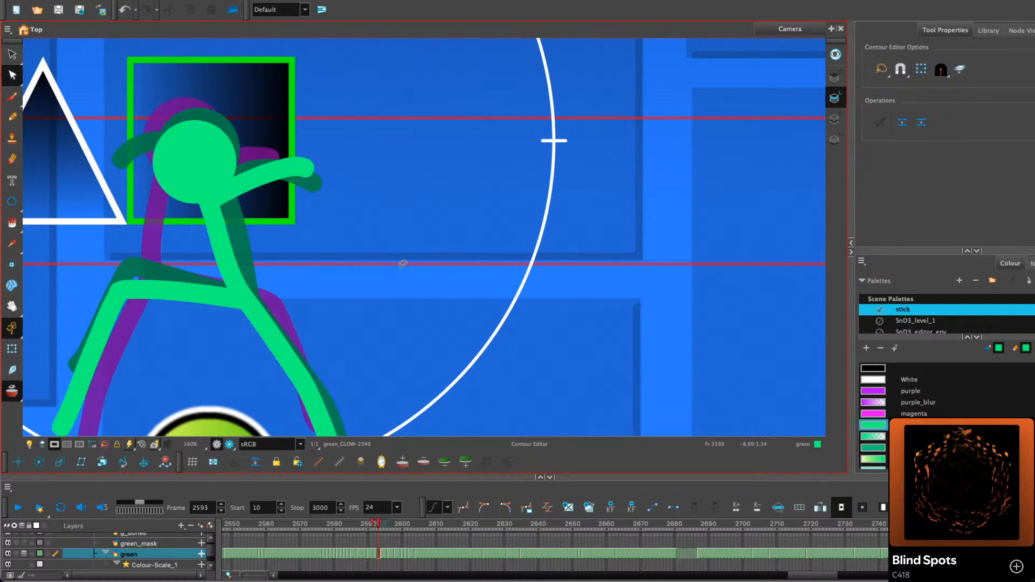
click(19, 119)
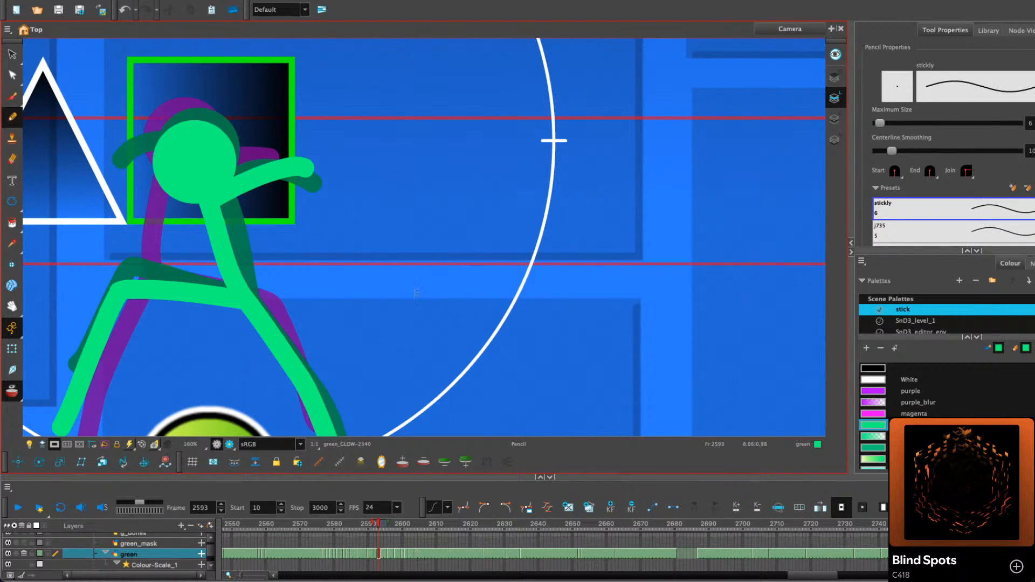
mouse_move(521, 297)
mouse_down()
mouse_move(385, 275)
mouse_move(310, 235)
mouse_up()
scroll(381, 275, down, 2)
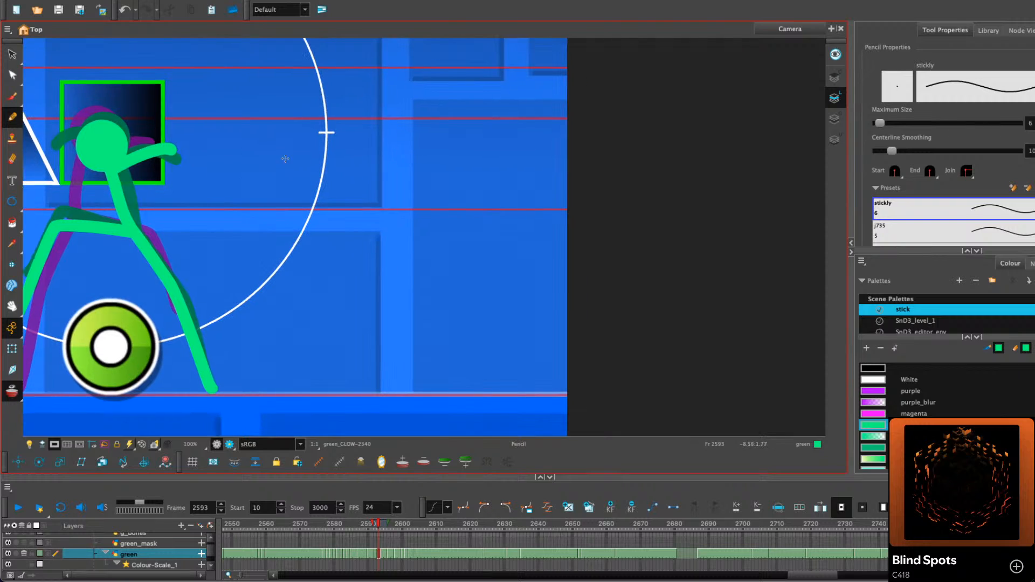
drag(431, 120, 437, 195)
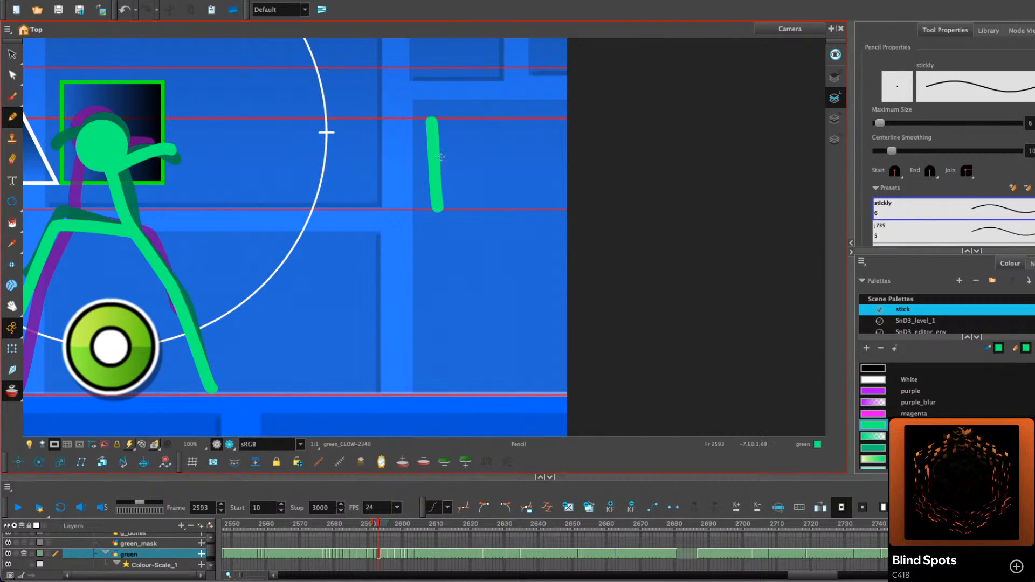
key(ctrl+z)
drag(404, 242, 395, 226)
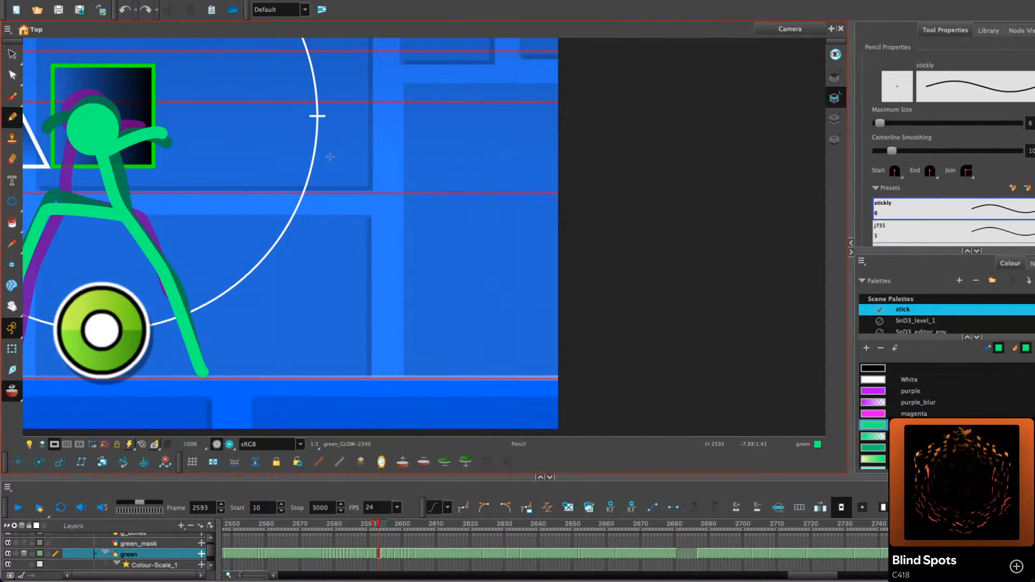
Copy the green figure's head in frame 2593 and place the duplicate in the empty area beyond the circle
click(13, 55)
click(94, 127)
key(ctrl+c)
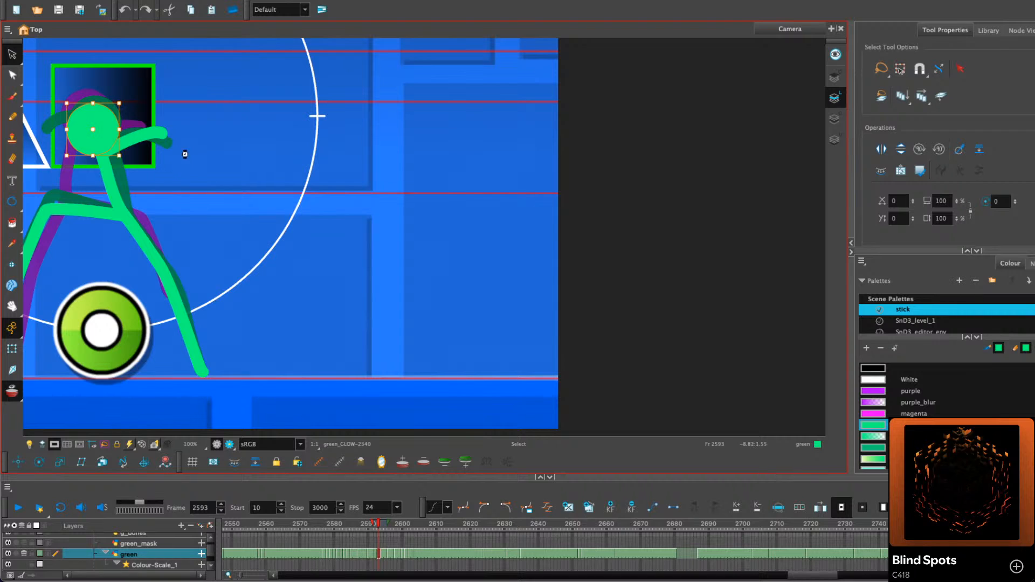
key(ctrl+v)
mouse_move(111, 135)
mouse_down()
mouse_move(395, 178)
mouse_move(405, 169)
mouse_move(379, 242)
mouse_up()
click(166, 121)
Draw a body, two legs and two arms with the Pencil below the duplicated head beyond the circle in frame 2593
click(12, 116)
key(ctrl+z)
drag(382, 178, 332, 370)
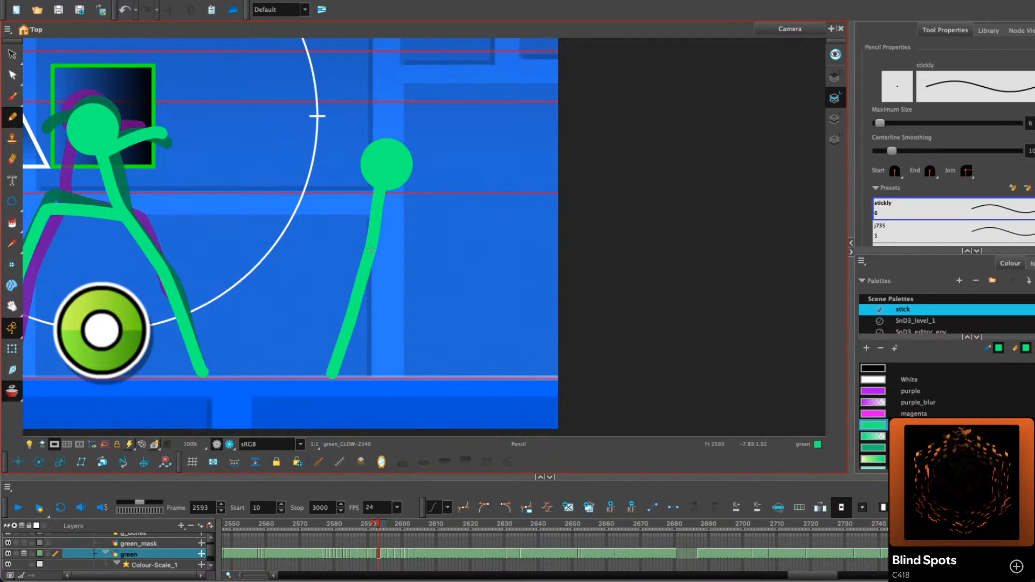
drag(376, 249, 402, 375)
drag(374, 193, 359, 237)
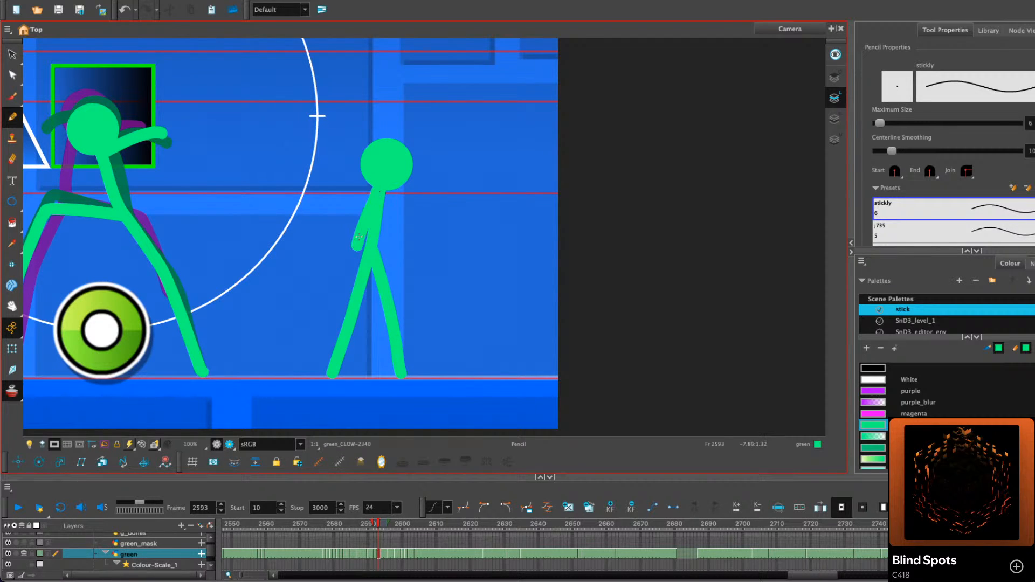
drag(380, 192, 389, 242)
drag(441, 217, 427, 251)
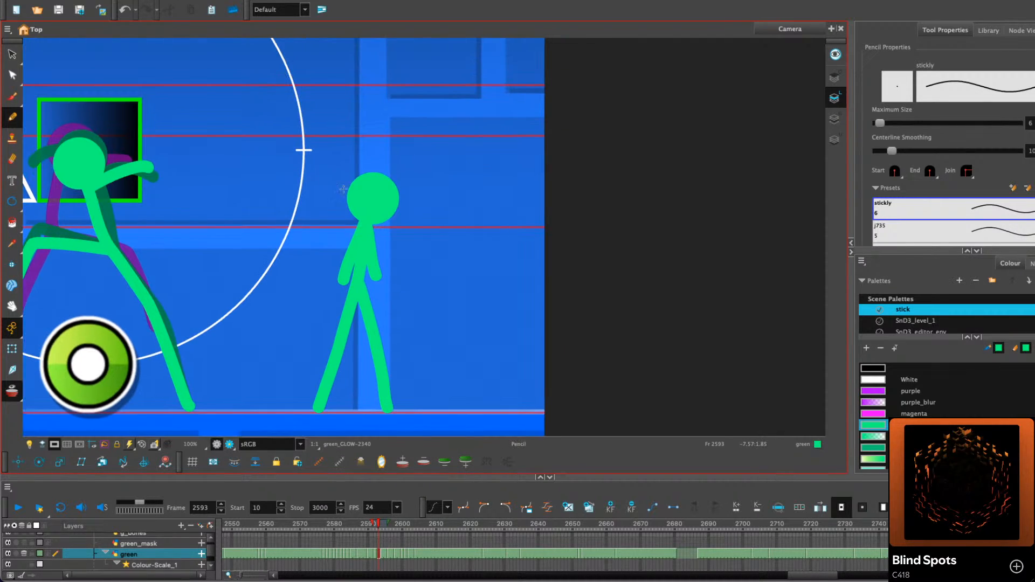
Reposition the spare figure's rear arm at the shoulder and extend its hand end further down
key(alt+s)
key(2)
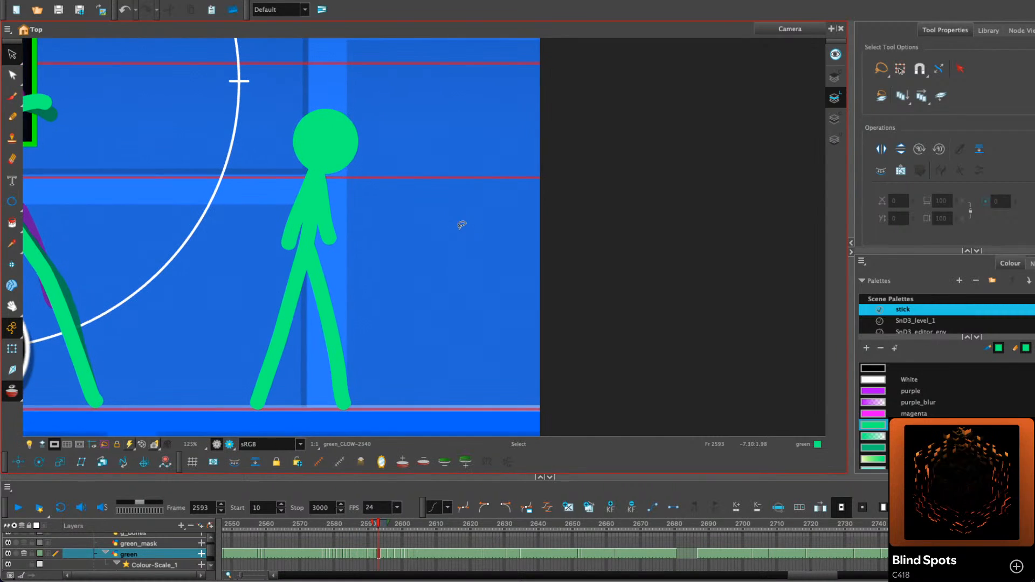
drag(387, 218, 407, 245)
drag(354, 168, 355, 149)
click(325, 244)
drag(336, 193, 330, 186)
click(316, 232)
drag(303, 265, 300, 280)
click(342, 236)
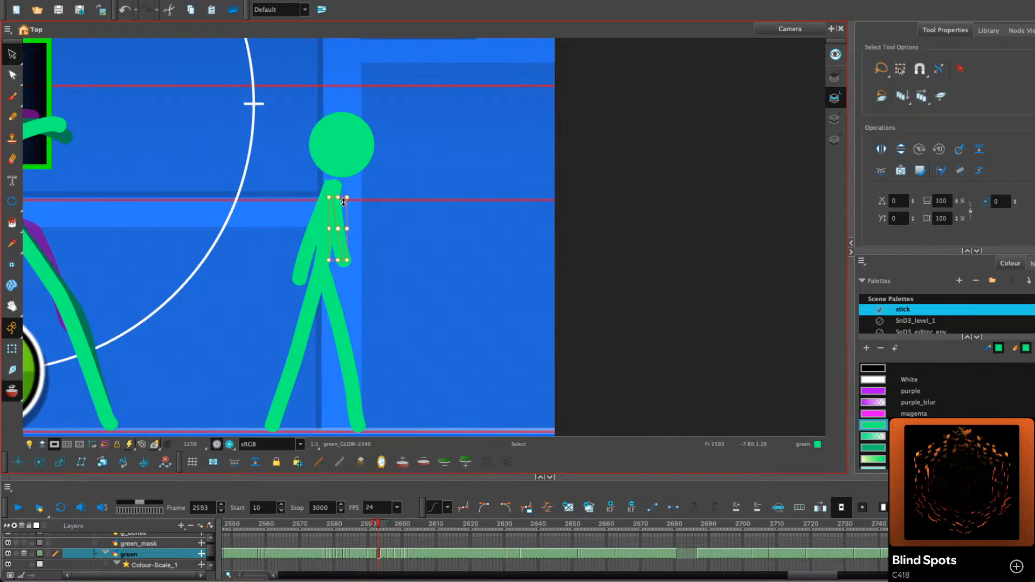
Raise the shoulder end of the spare figure's front arm, lengthen it to match the rear arm, and adjust both arms together
drag(329, 196, 330, 186)
mouse_move(345, 264)
mouse_down()
mouse_move(347, 282)
mouse_move(322, 292)
mouse_up()
click(316, 232)
shift+click(346, 255)
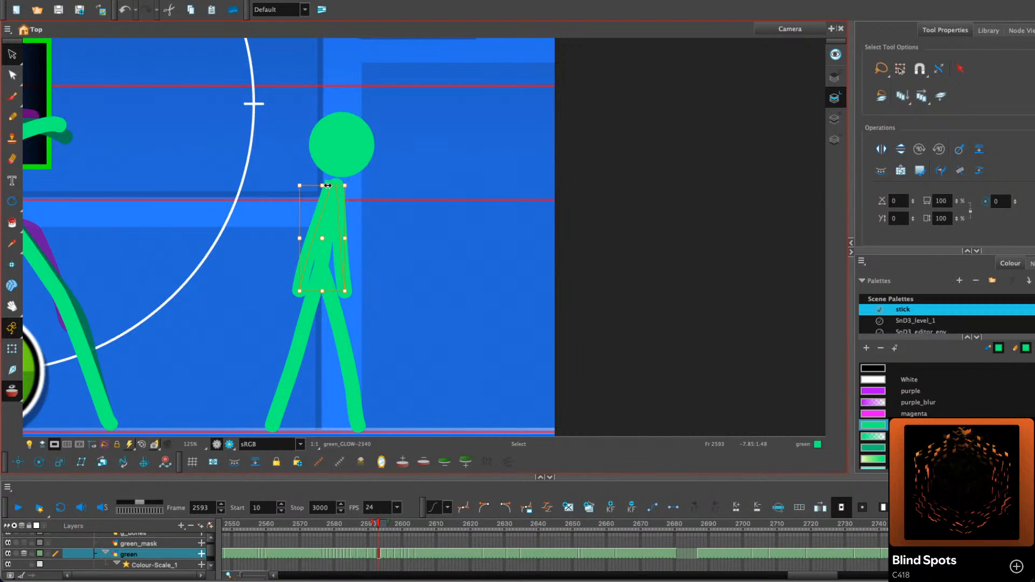
drag(329, 185, 343, 164)
key(Escape)
click(401, 160)
key(1)
key(1)
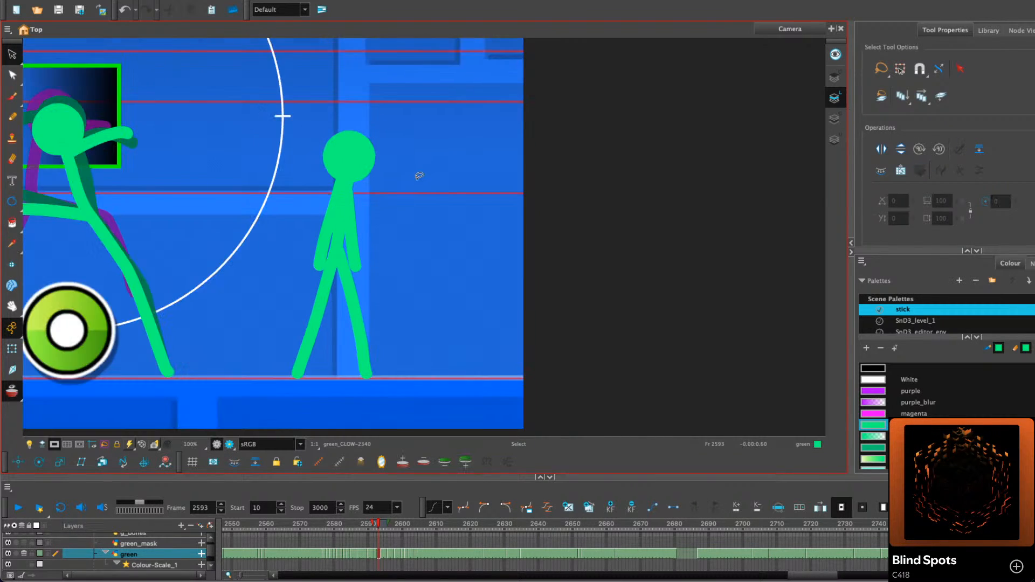
drag(420, 194, 407, 220)
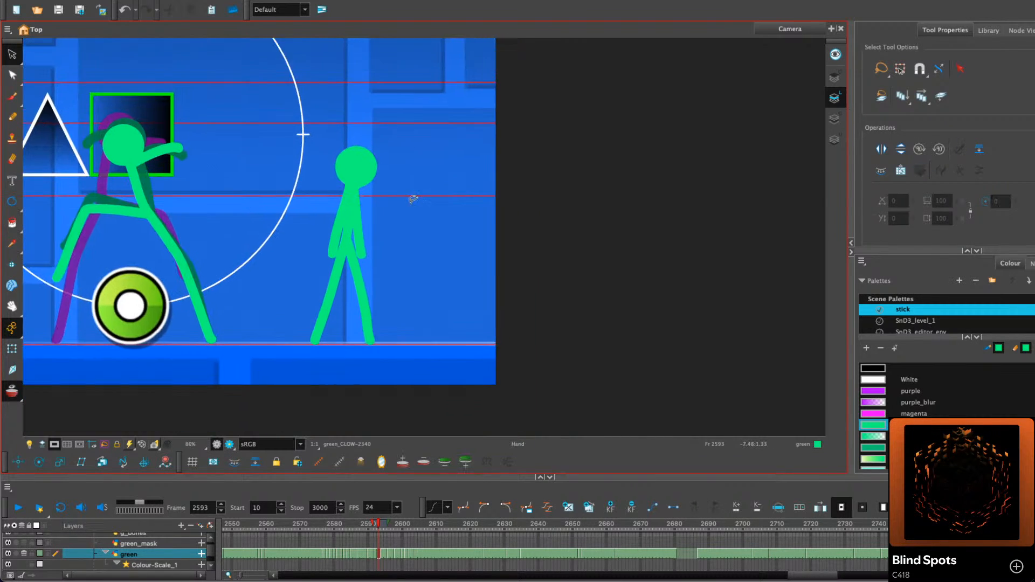
Shift the shoulder end of the spare figure's rear arm slightly inward toward the body
key(2)
key(2)
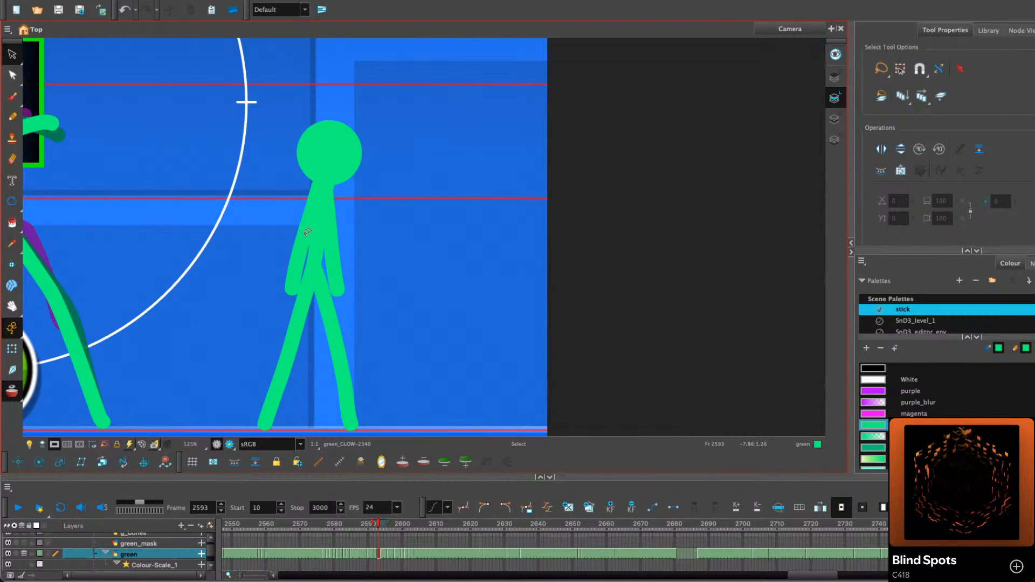
click(307, 231)
key(2)
key(2)
key(2)
drag(311, 182, 319, 184)
click(388, 189)
key(1)
key(1)
key(1)
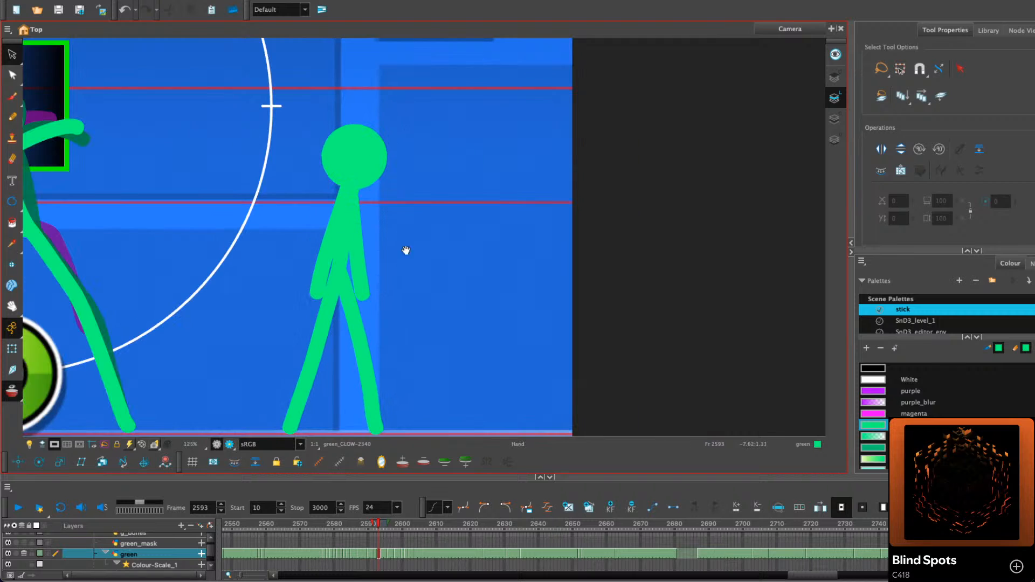
Move the hand end of the spare figure's rear arm slightly outward, away from the body
drag(406, 250, 400, 213)
click(324, 228)
key(2)
key(2)
drag(312, 266, 304, 267)
click(417, 223)
key(1)
key(1)
key(1)
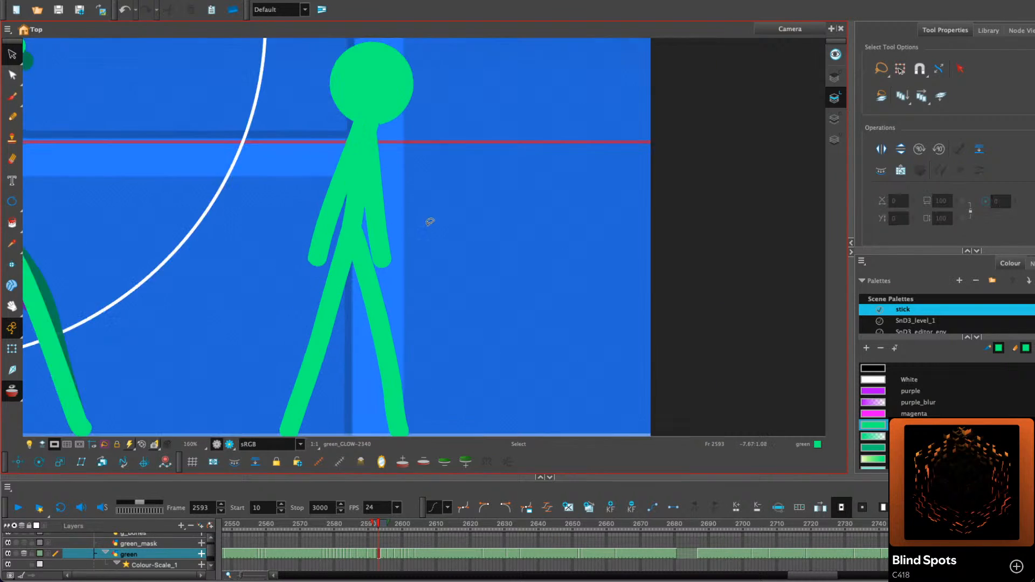
Delete the spare figure's front leg and redraw it with the Pencil as a more curved stroke from hip to ground
drag(445, 262, 423, 270)
click(381, 303)
key(Delete)
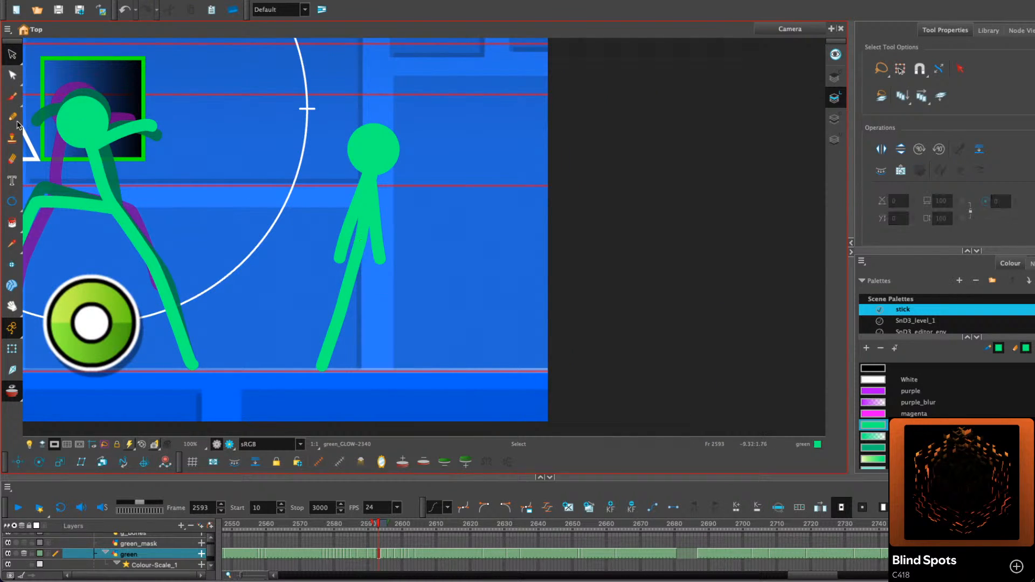
key(alt+slash)
drag(359, 237, 398, 368)
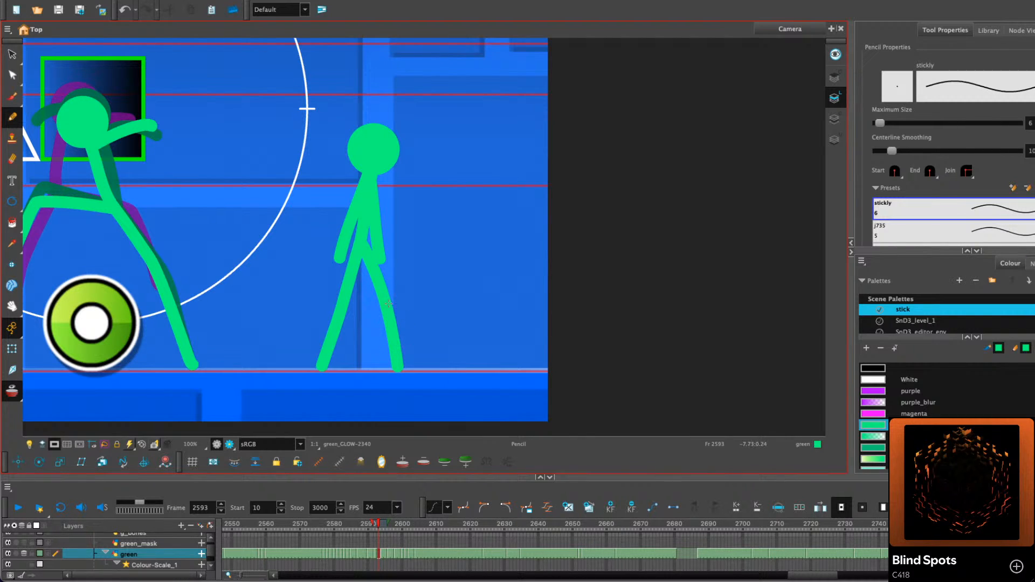
Select the entire spare figure beyond the circle in frame 2593, including its head, and delete it
key(alt+s)
scroll(462, 261, up, 1)
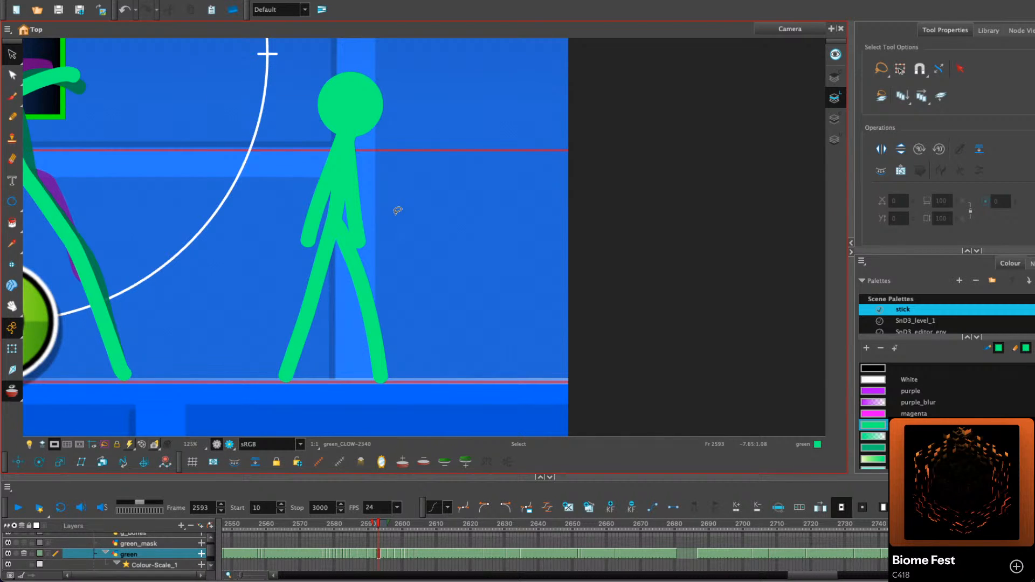
mouse_move(461, 143)
mouse_down()
mouse_move(372, 60)
mouse_move(517, 270)
mouse_up()
key(Delete)
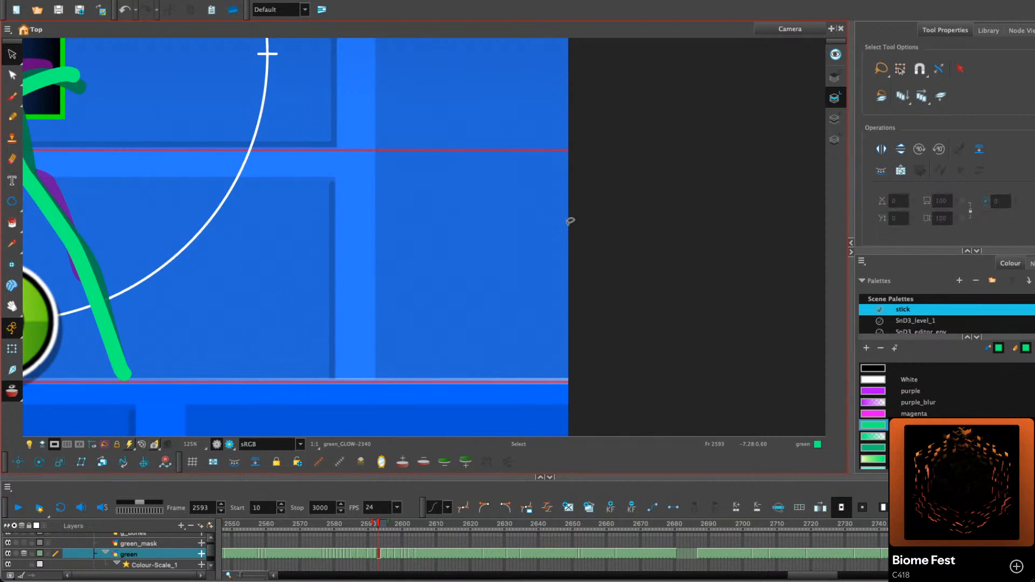
Step back from frame 2593 to frame 2583 to examine the green figure's stride over the orb
key(1)
key(1)
mouse_move(456, 237)
mouse_down()
mouse_move(576, 288)
mouse_move(562, 280)
mouse_up()
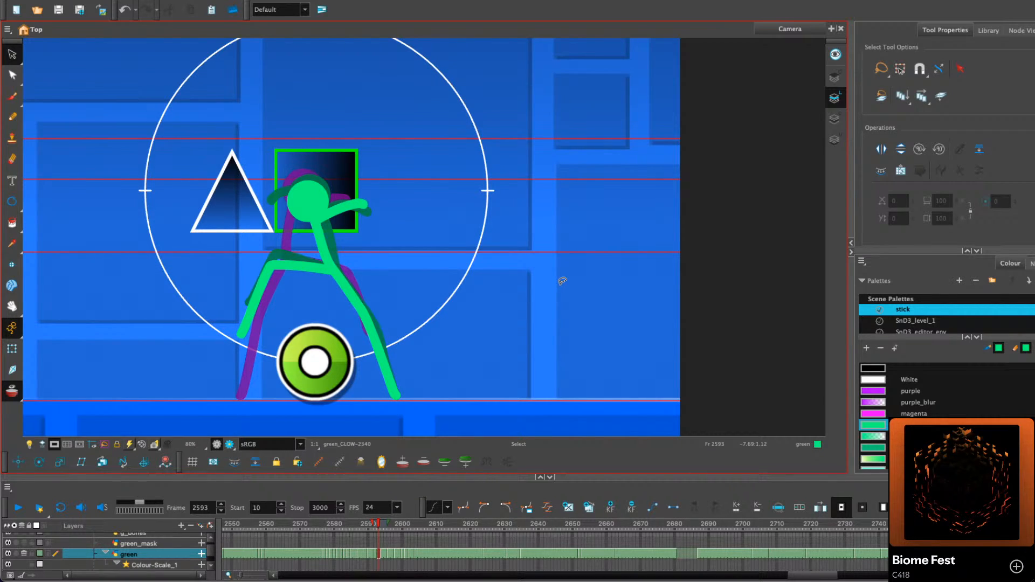
key(comma)
key(comma)
key(comma)
key(comma)
key(comma)
key(comma)
key(comma)
key(comma)
key(comma)
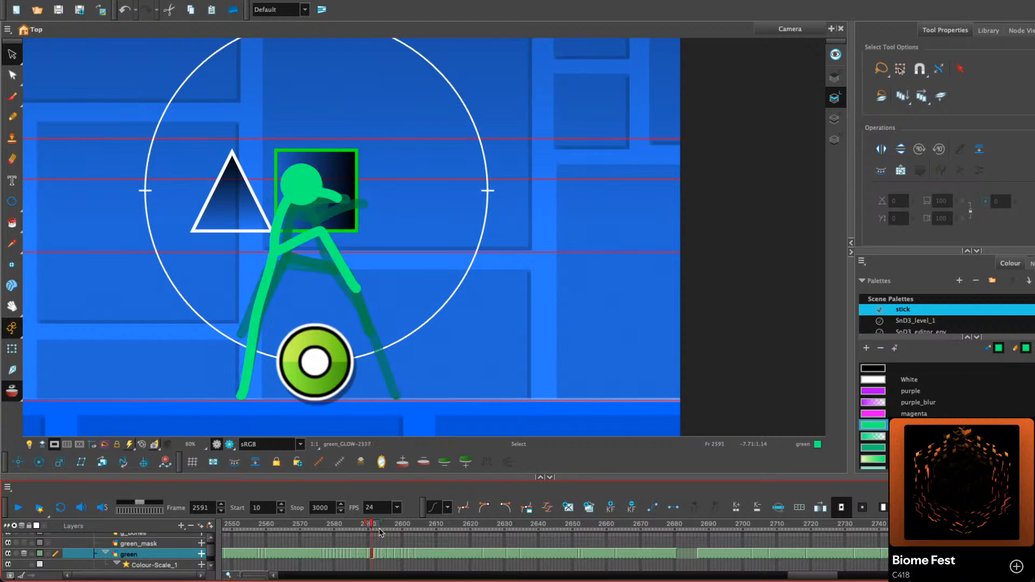
key(comma)
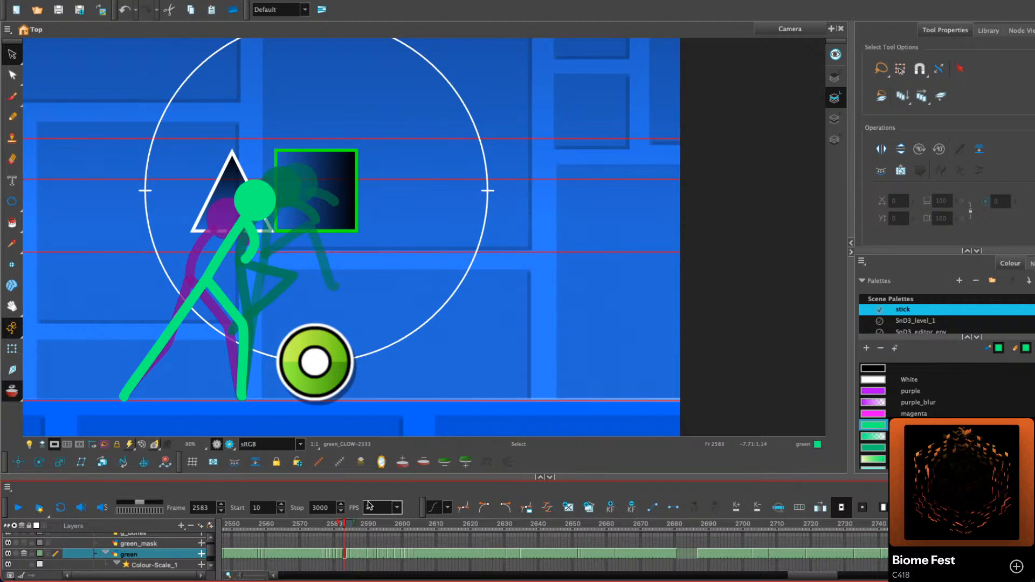
Step forward to frame 2596 to examine how the arms and legs move as the figure passes the orb
key(period)
key(period)
key(period)
key(period)
key(period)
key(period)
key(period)
key(period)
key(period)
key(period)
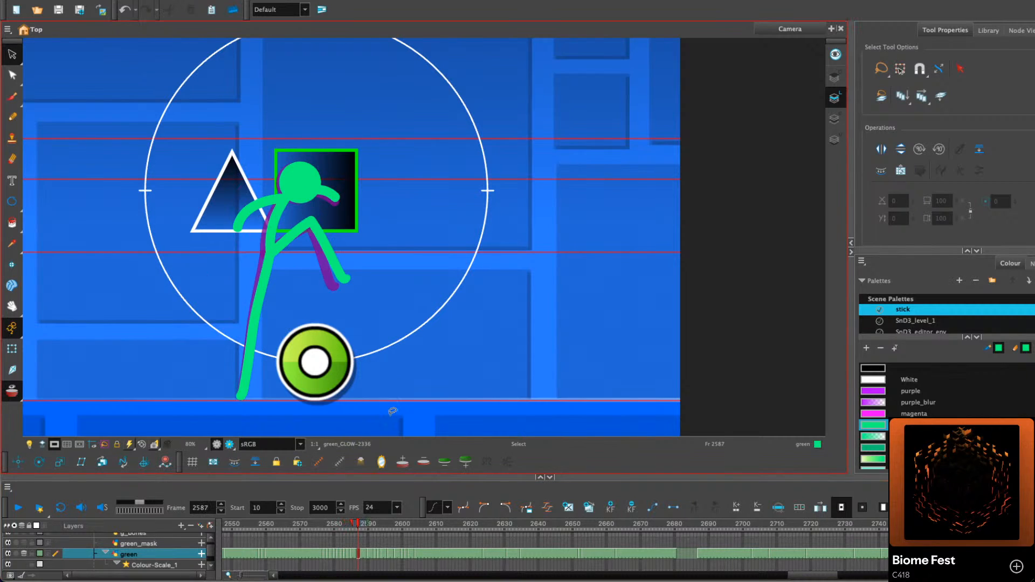
key(period)
key(period)
key(period)
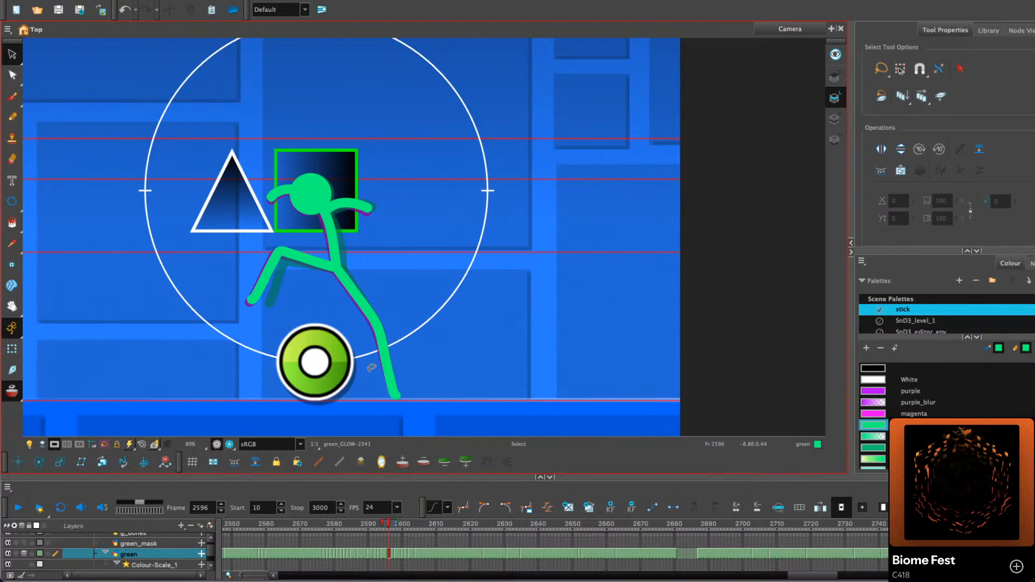
Step back from frame 2596 to frame 2580 to review the poses leading into the stride
key(comma)
key(comma)
key(comma)
key(comma)
key(comma)
key(comma)
key(comma)
key(comma)
key(comma)
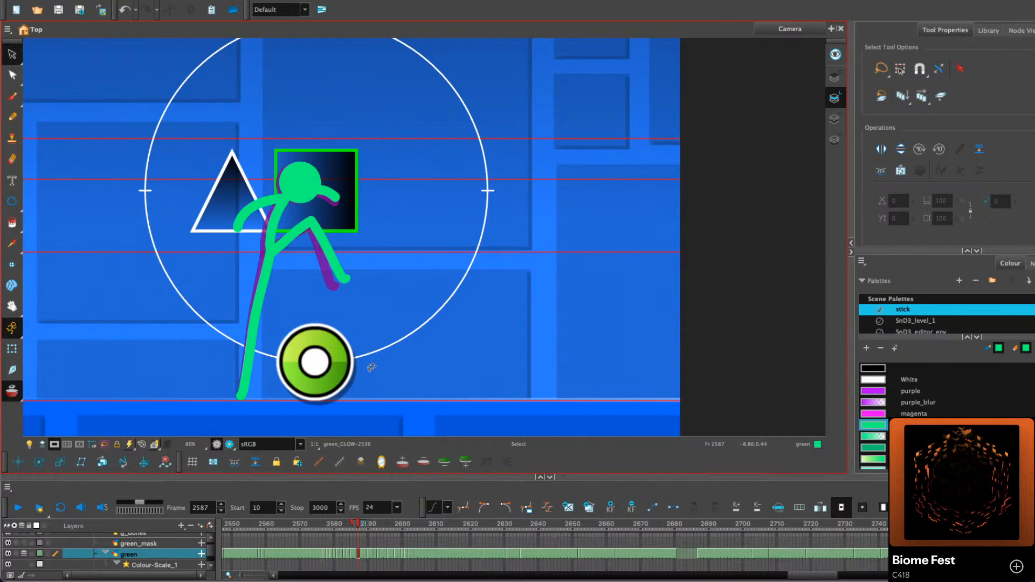
key(comma)
key(comma)
key(comma)
key(comma)
key(comma)
key(comma)
key(comma)
key(comma)
key(comma)
key(comma)
key(comma)
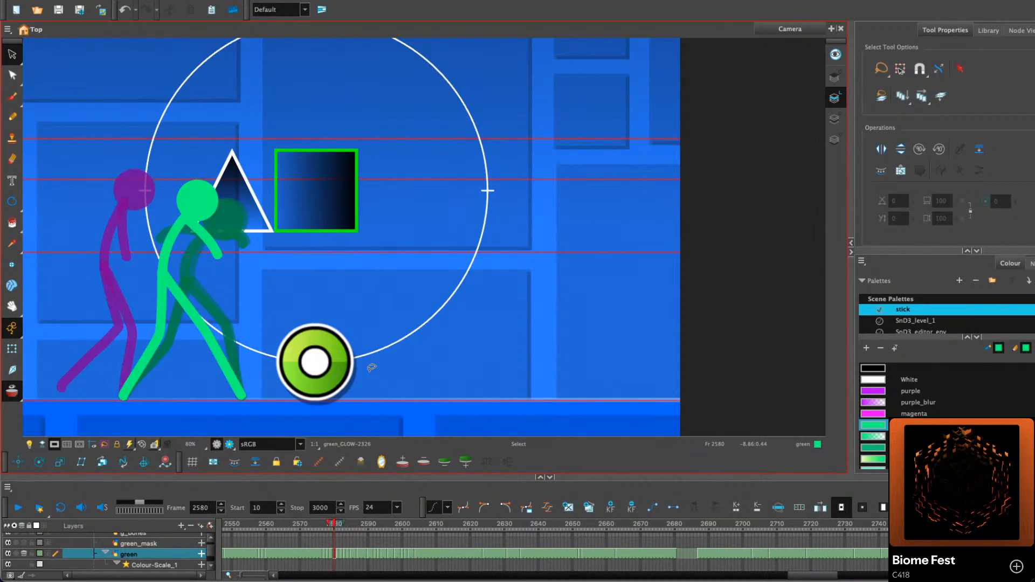
Flip forward from frame 2580 to frame 2604 to review the whole stride up to the standing pose
key(period)
key(period)
key(period)
key(period)
key(period)
key(period)
key(period)
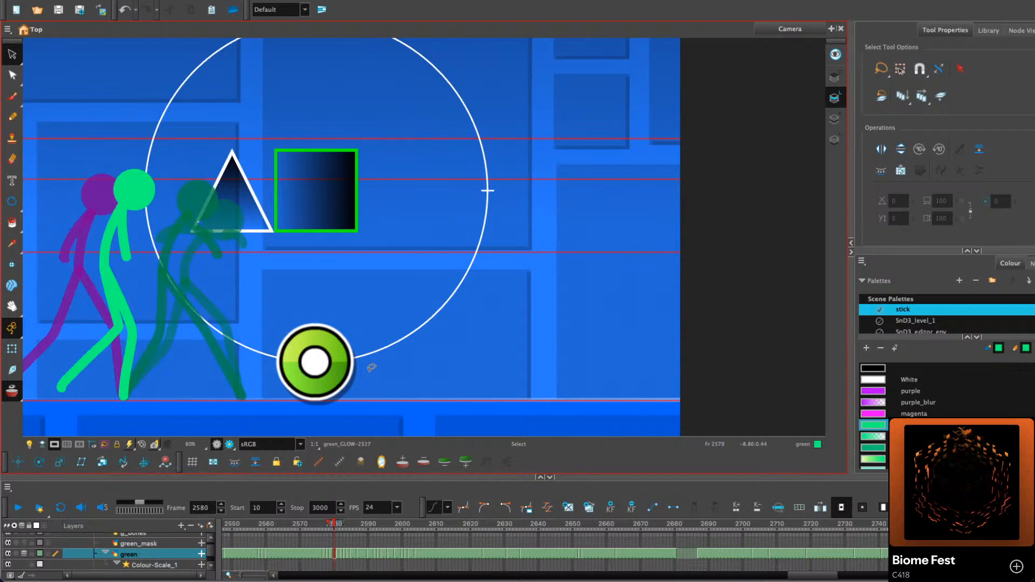
key(period)
key(period)
key(period)
key(period)
key(period)
key(period)
key(period)
key(period)
key(period)
key(period)
key(period)
key(period)
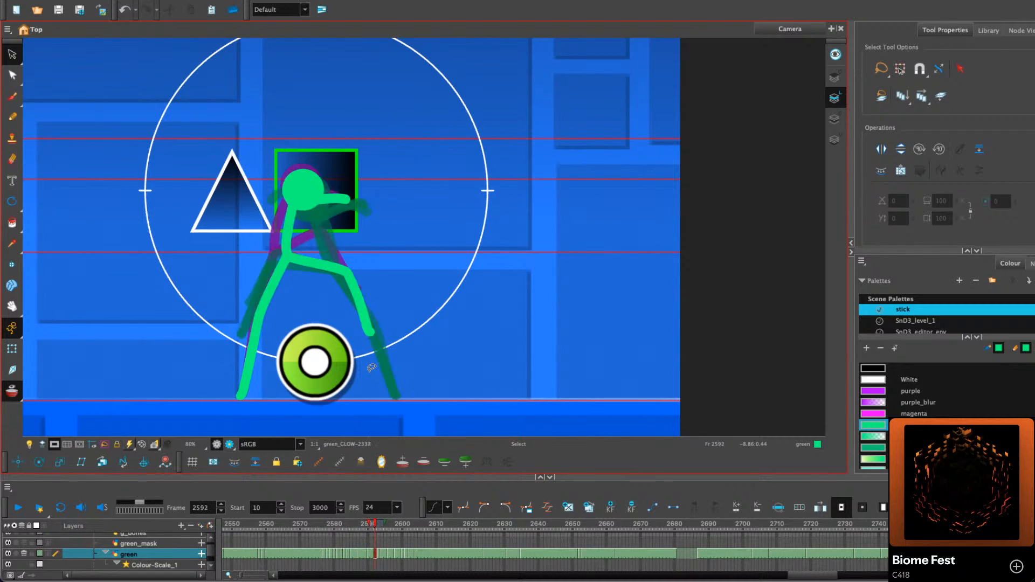
key(period)
key(period)
key(period)
key(period)
key(period)
key(period)
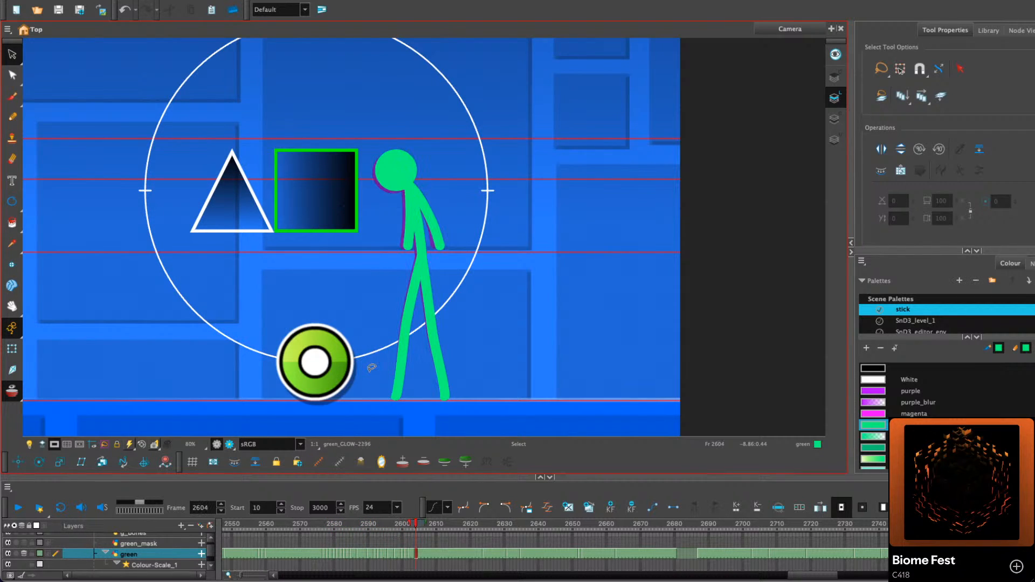
Turn off onion skinning and go through frames 2587 to 2596 to examine the green stick figure's poses
click(351, 524)
click(12, 393)
key(period)
key(period)
key(period)
key(period)
key(period)
key(period)
key(period)
key(period)
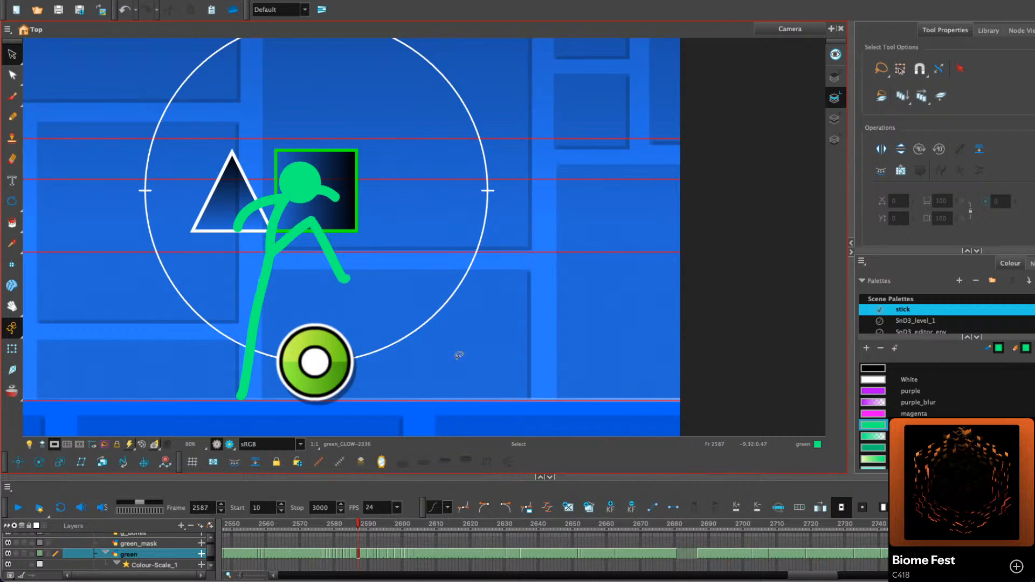
key(period)
key(period)
key(period)
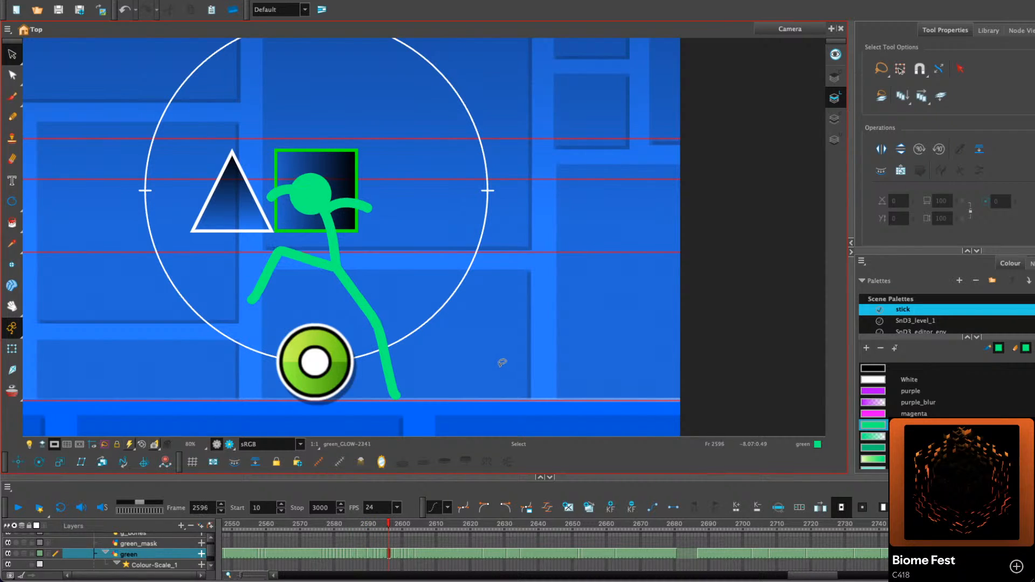
key(comma)
key(comma)
key(comma)
key(comma)
key(period)
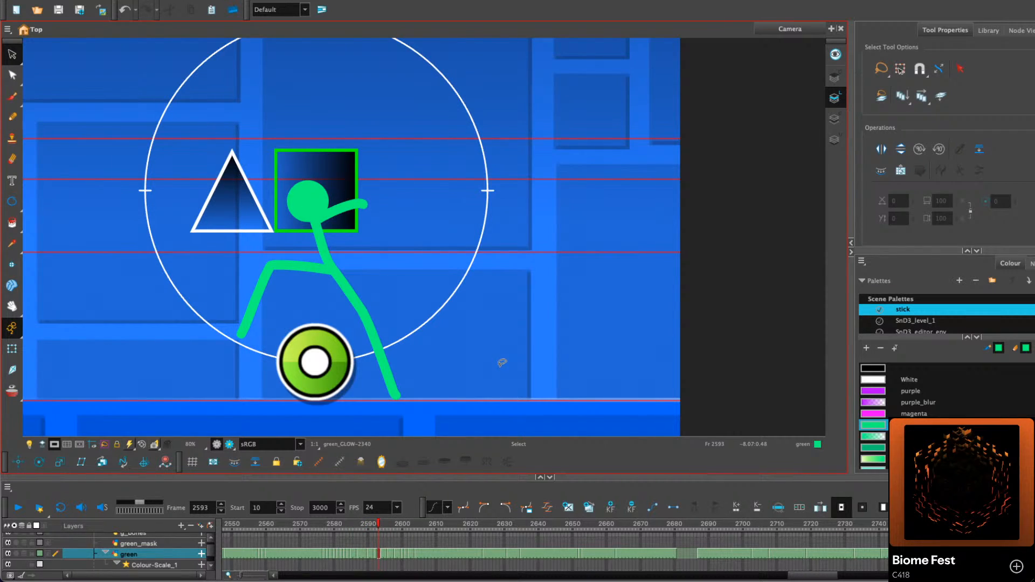
key(period)
Play the green stick figure's animation from frame 2574 to check its motion
drag(321, 524, 314, 524)
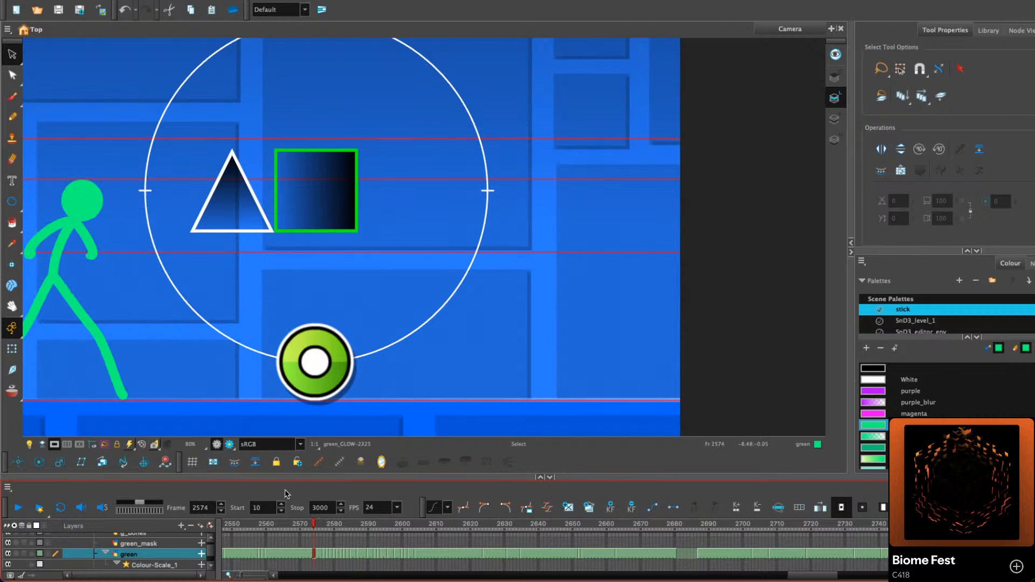
key(shift+m)
click(18, 508)
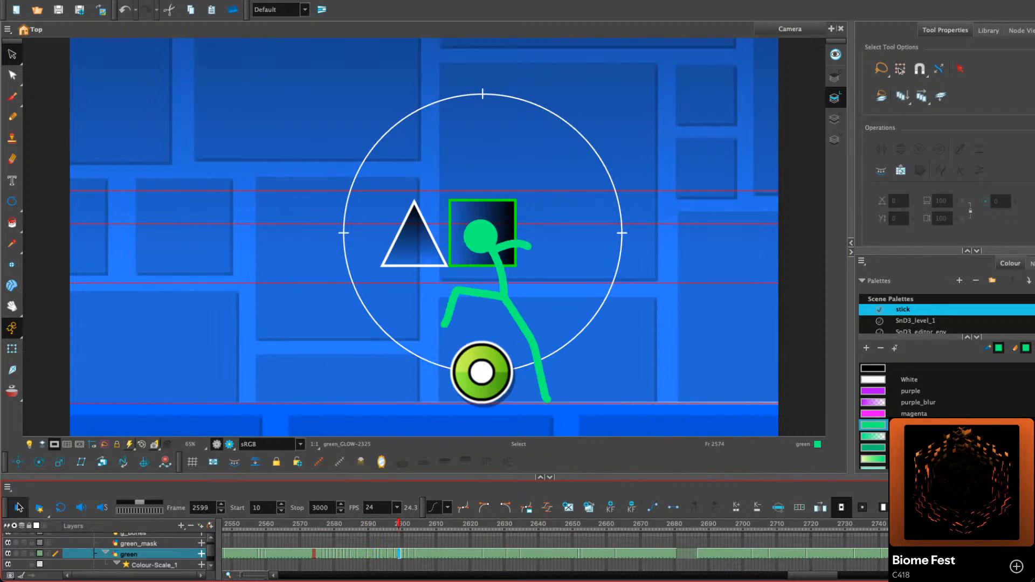
Turn on onion skinning and draw the stick figure's missing second arm in frame 2578 with the Pencil tool, hanging down from the shoulder
drag(323, 523, 317, 524)
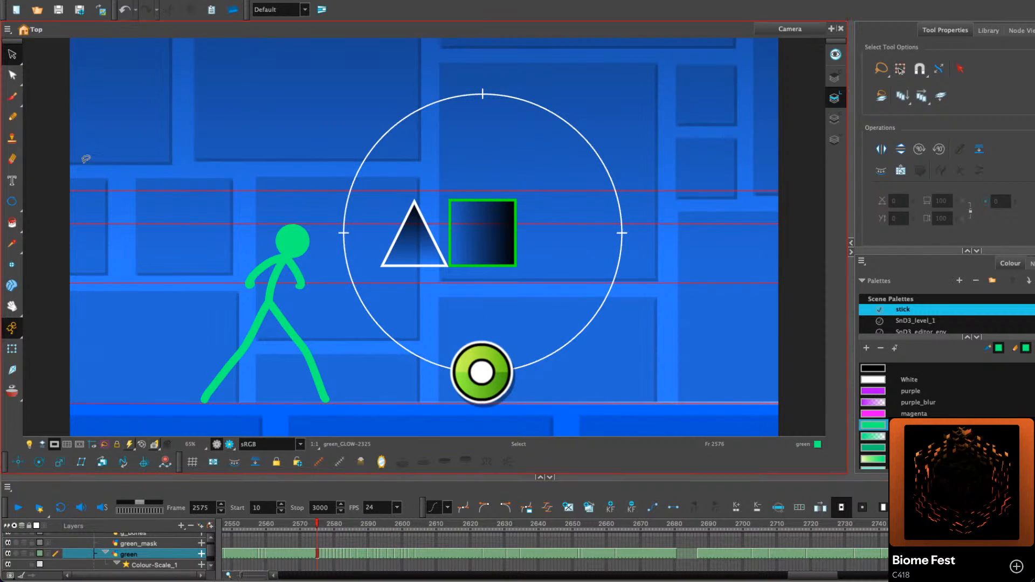
click(12, 116)
click(12, 391)
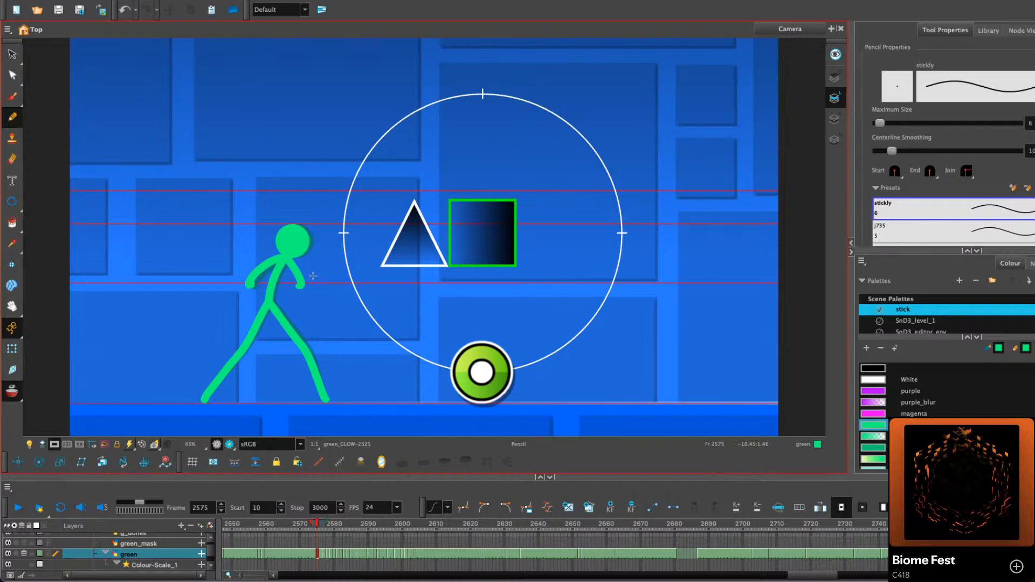
drag(338, 283, 380, 262)
key(2)
key(2)
key(2)
key(2)
key(period)
key(period)
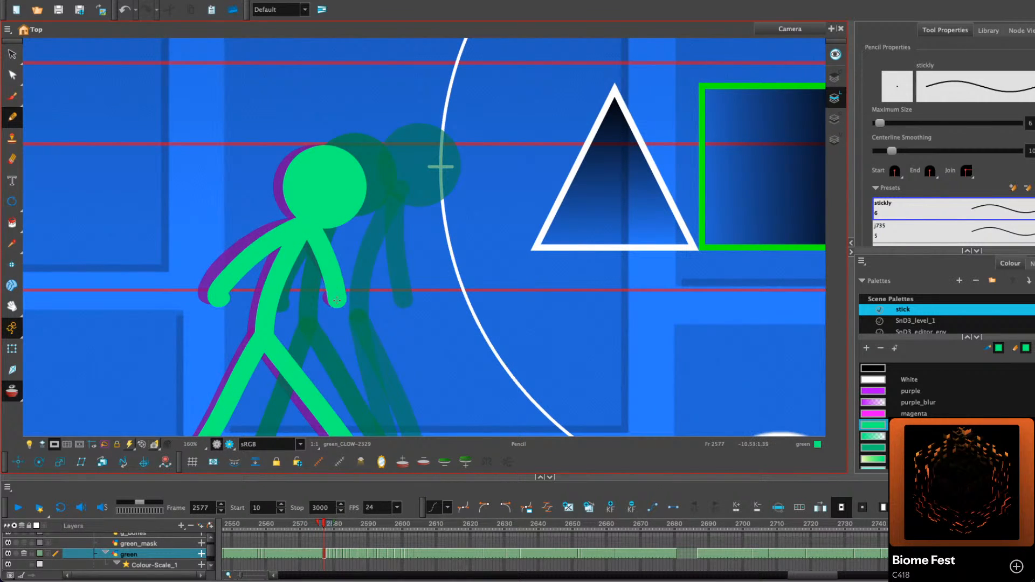
key(comma)
key(period)
key(period)
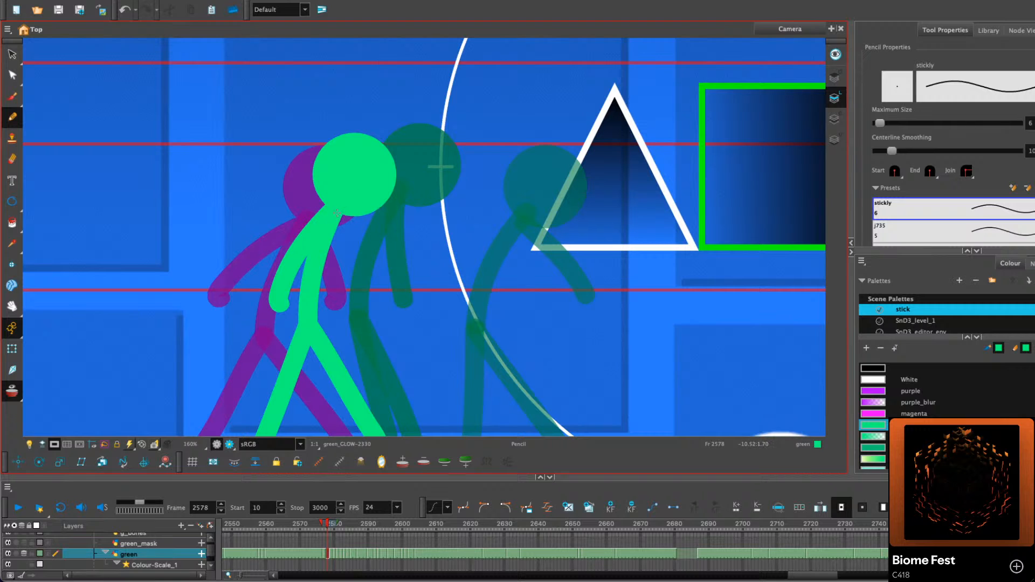
drag(339, 224, 337, 306)
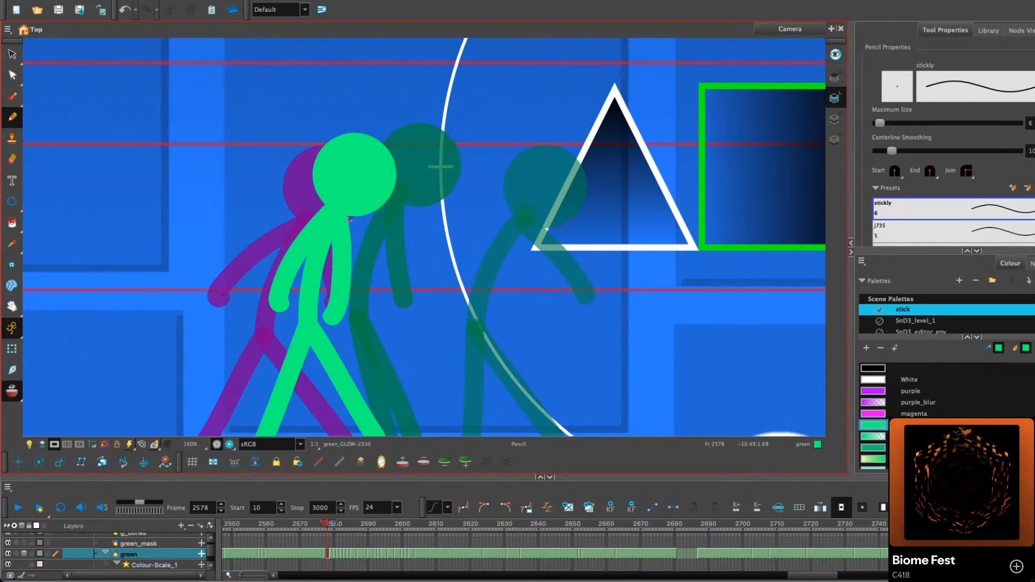
key(ctrl+z)
drag(341, 217, 330, 307)
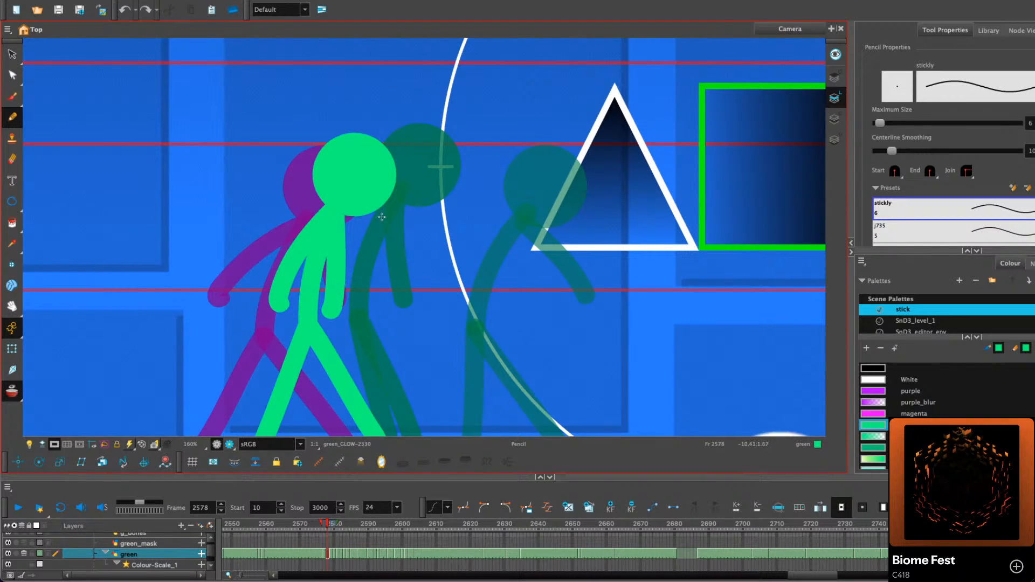
Draw the missing rear arm in frames 2579 and 2580, running from the shoulder down behind the torso
key(period)
drag(390, 197, 334, 286)
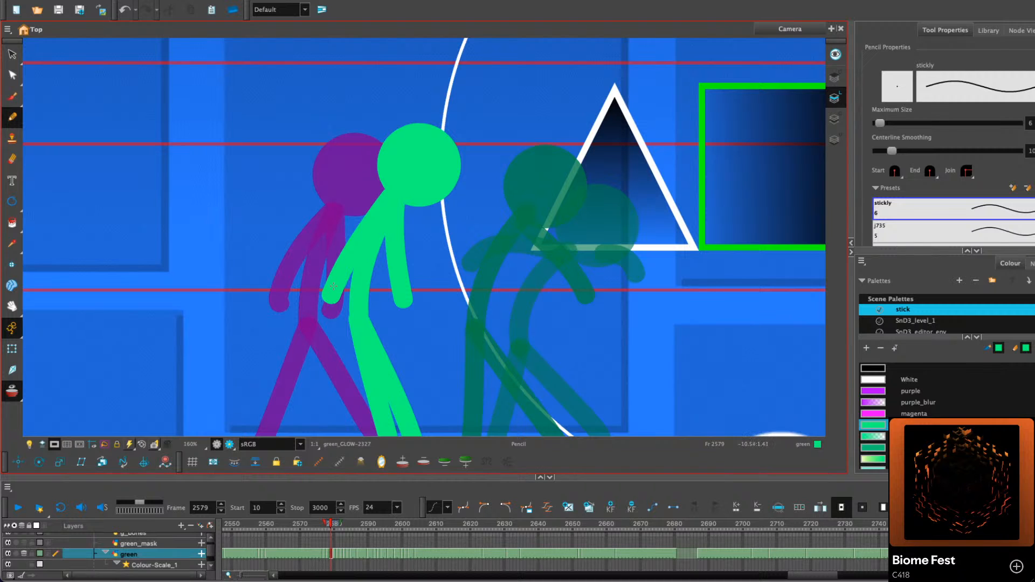
key(period)
key(period)
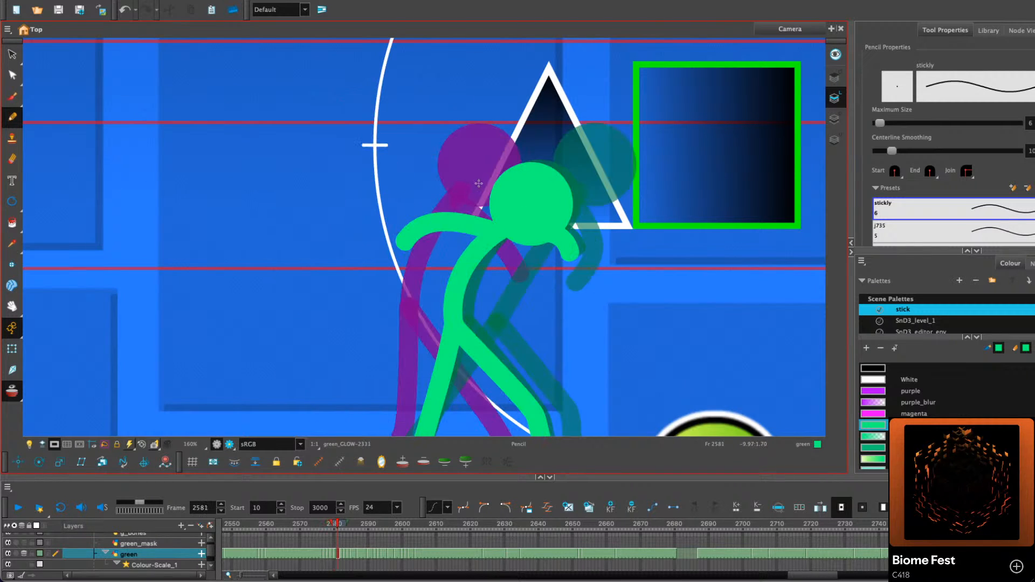
key(comma)
key(comma)
key(period)
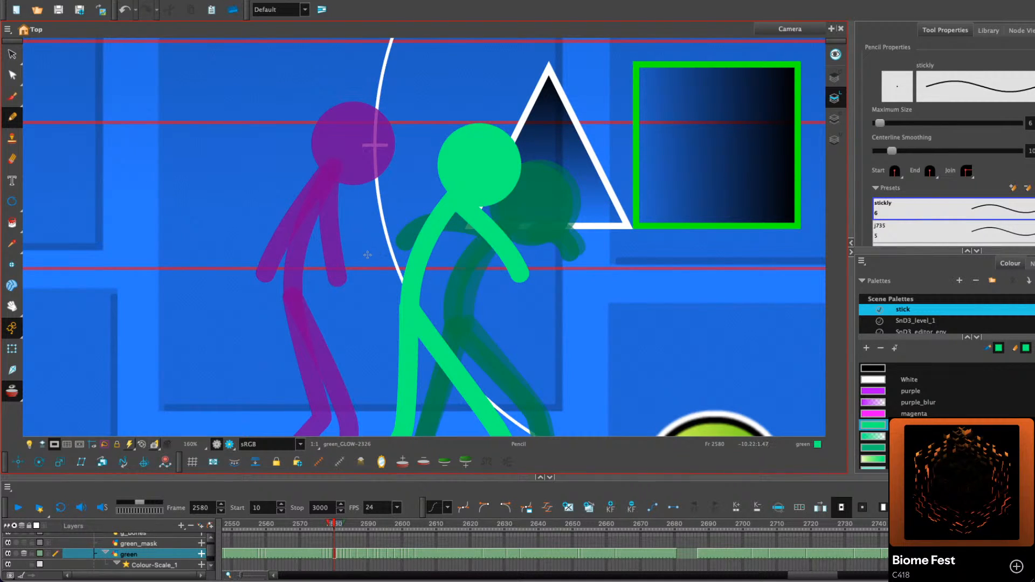
mouse_move(367, 254)
mouse_down()
mouse_move(403, 216)
mouse_move(449, 196)
mouse_up()
key(1)
key(1)
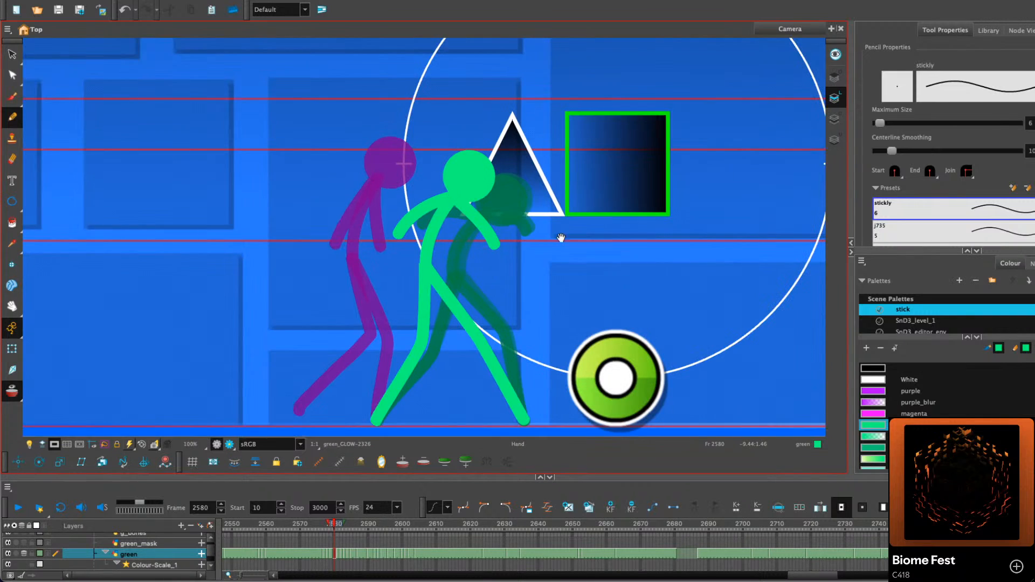
Draw the rear arm in frame 2582, curving back from the shoulder close to the previous frame's arm
drag(561, 238, 480, 259)
key(comma)
key(period)
key(period)
key(period)
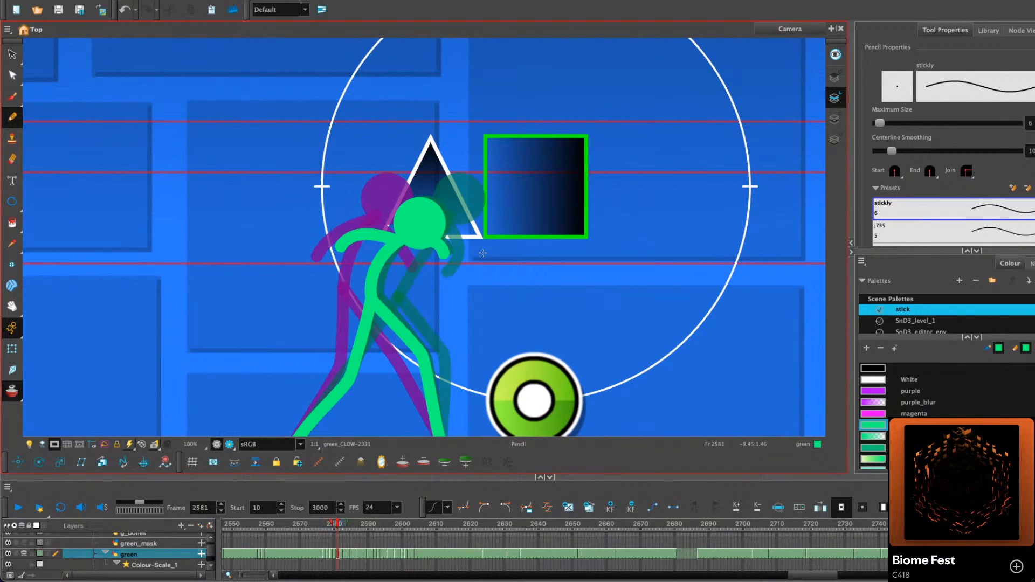
mouse_move(395, 232)
mouse_down()
mouse_move(352, 223)
mouse_move(339, 236)
mouse_move(385, 228)
mouse_move(343, 236)
mouse_up()
key(ctrl+z)
mouse_move(436, 225)
mouse_down()
mouse_move(318, 219)
mouse_move(298, 230)
mouse_up()
key(ctrl+z)
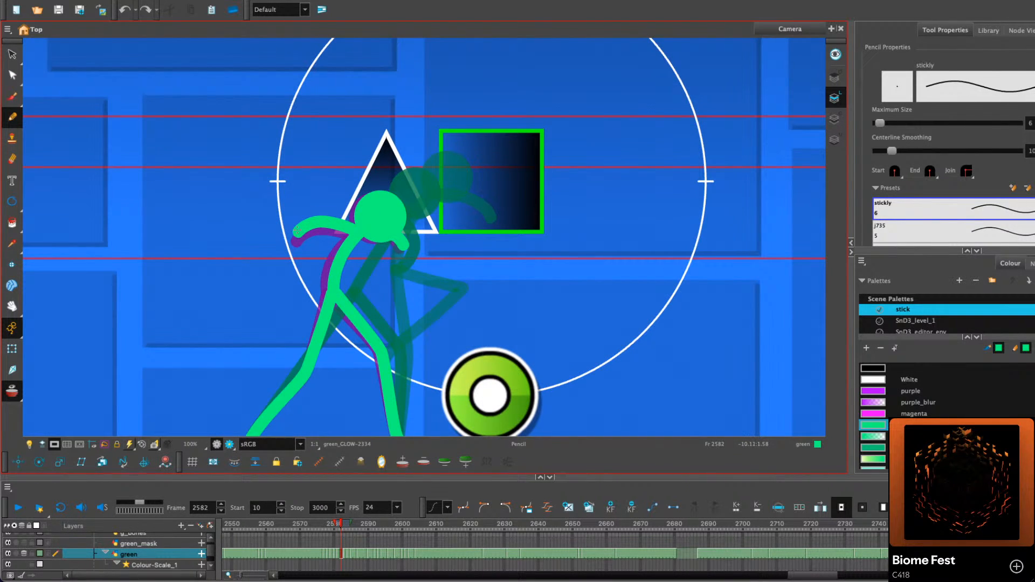
Draw the rear arm in frame 2583, stretched back from the shoulder
key(period)
key(comma)
key(period)
drag(402, 214, 331, 217)
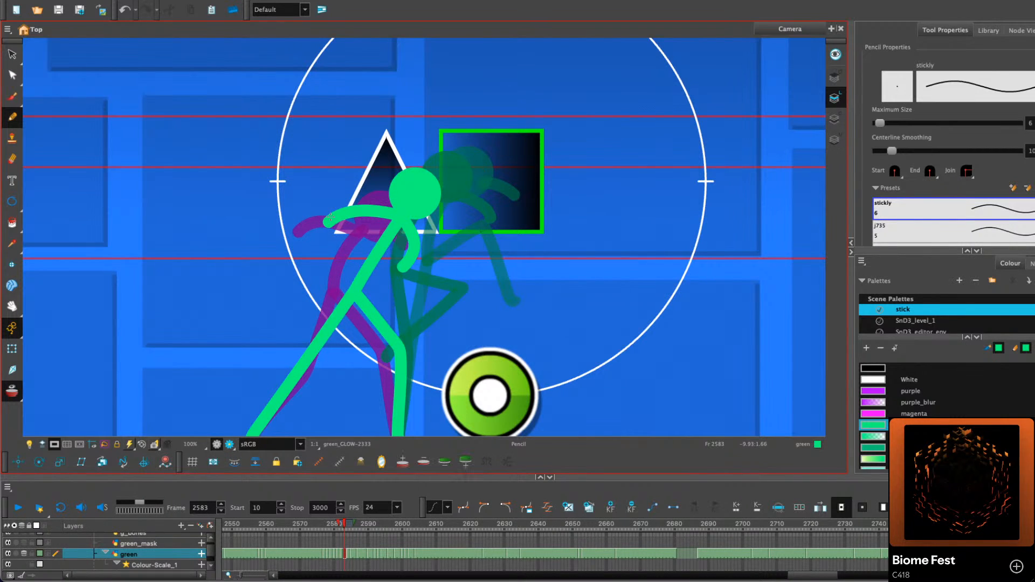
Draw the bent rear arm in frame 2586, matching the arm in the following drawing
key(period)
key(period)
key(period)
key(comma)
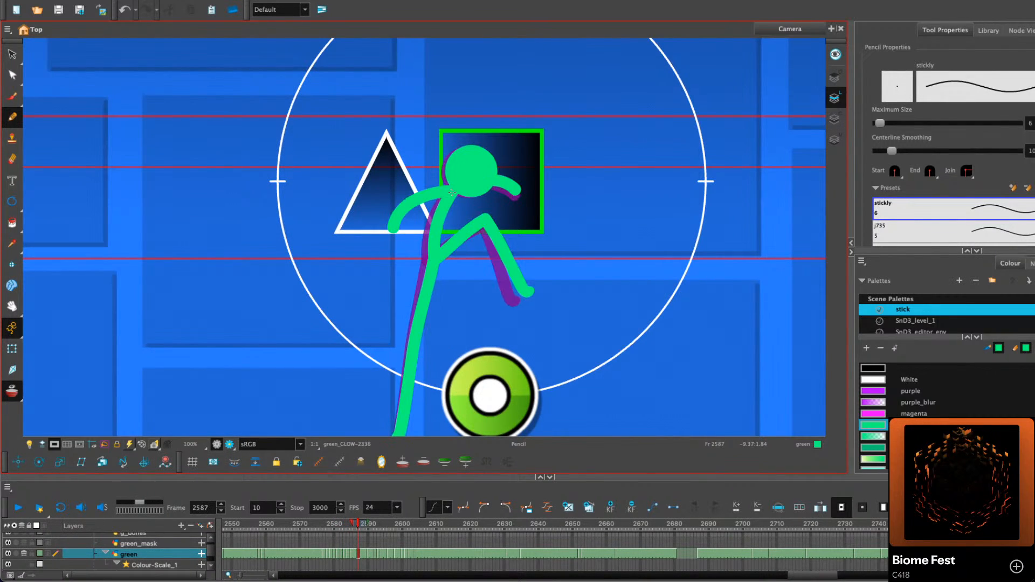
key(period)
drag(444, 186, 387, 227)
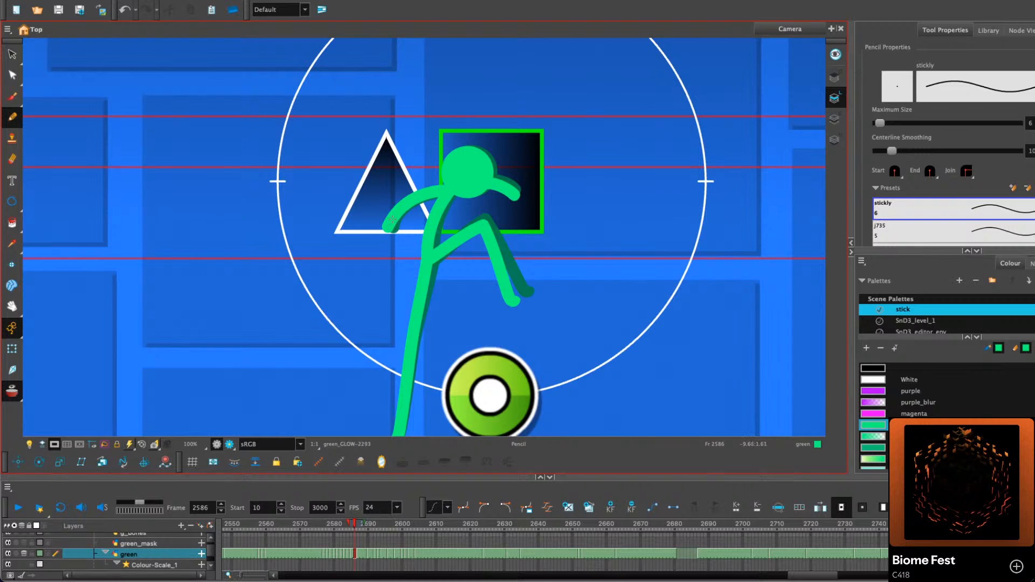
Examine the rear arm in frame 2586 up close against the neighbouring onion-skinned pose
key(comma)
key(period)
key(alt+s)
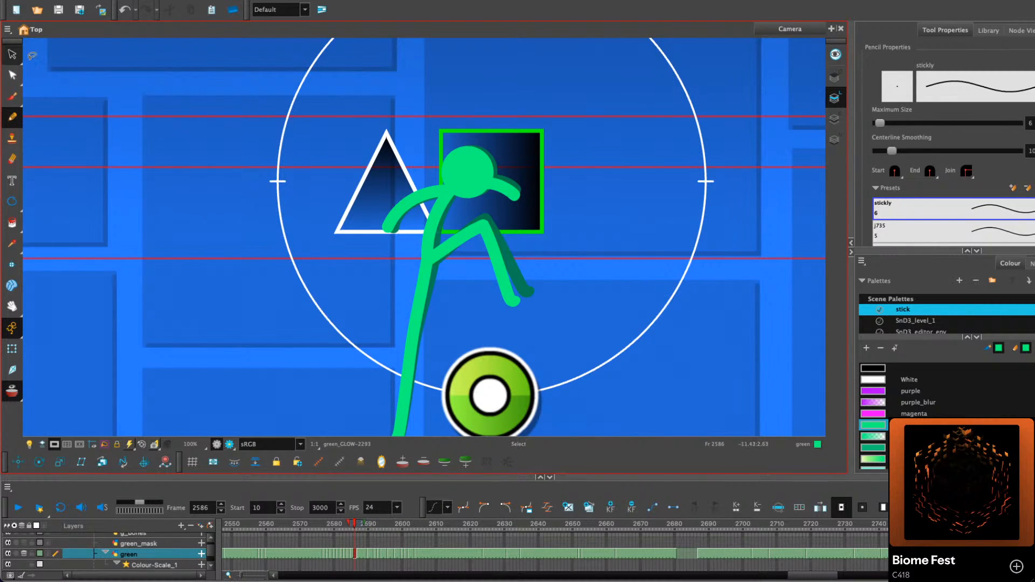
click(388, 219)
drag(388, 219, 431, 233)
click(432, 145)
scroll(437, 222, up, 4)
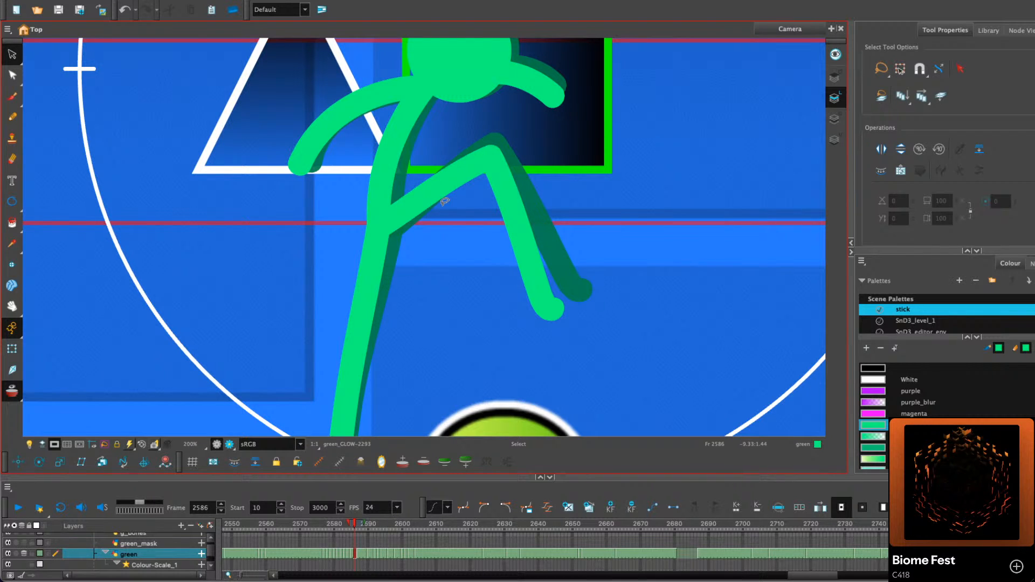
mouse_move(473, 297)
mouse_down()
mouse_move(400, 328)
mouse_move(315, 391)
mouse_up()
key(1)
key(1)
key(1)
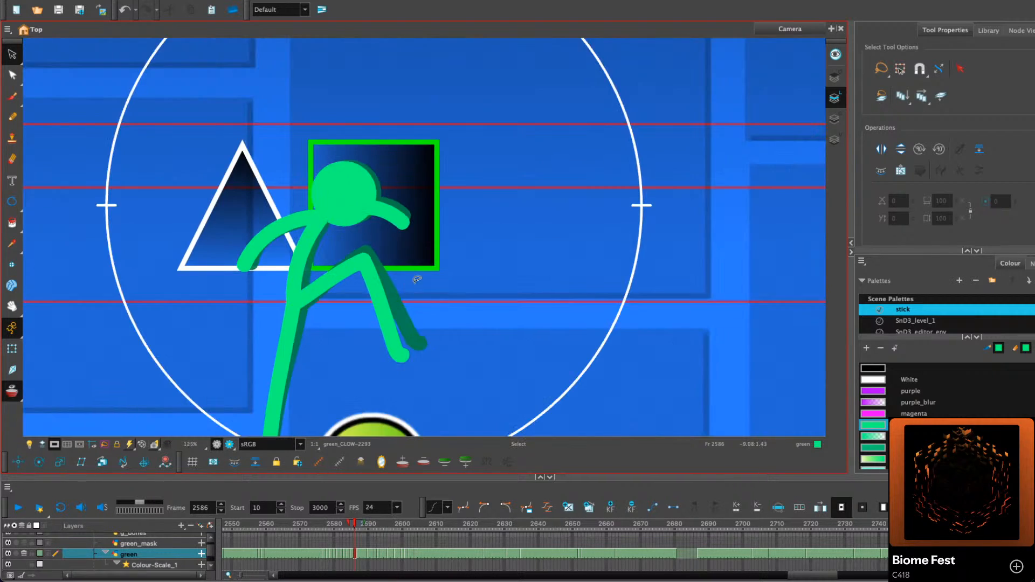
drag(430, 204, 370, 156)
click(11, 117)
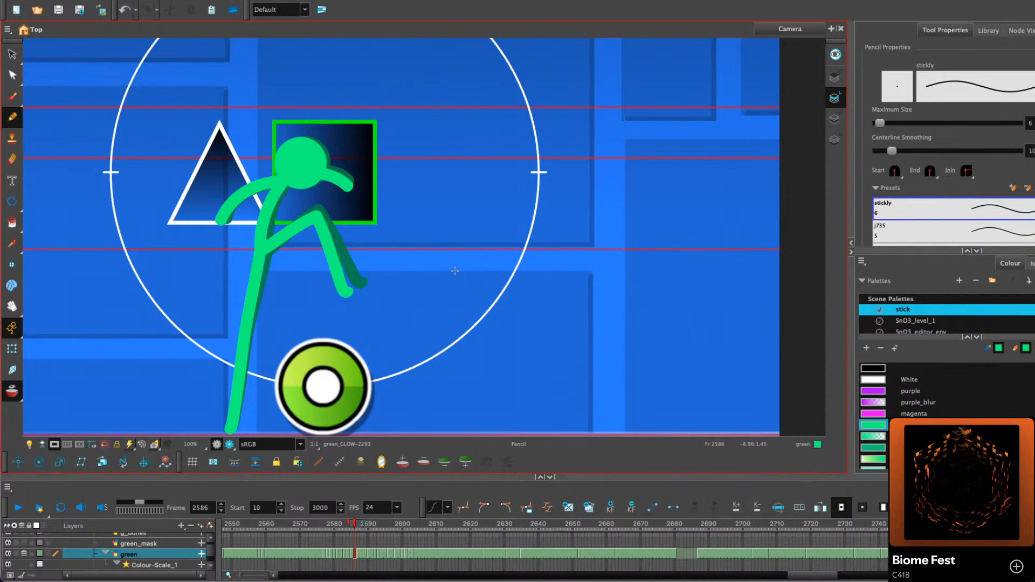
drag(378, 192, 393, 168)
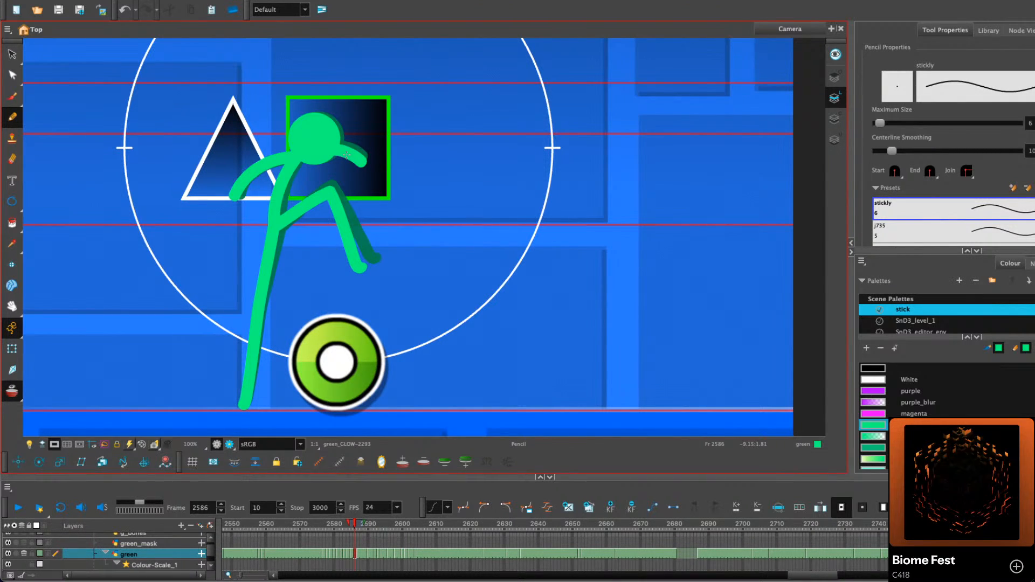
Draw the missing rear arm in frame 2584, between the arm positions of the neighbouring drawings
key(comma)
key(comma)
key(comma)
key(comma)
key(comma)
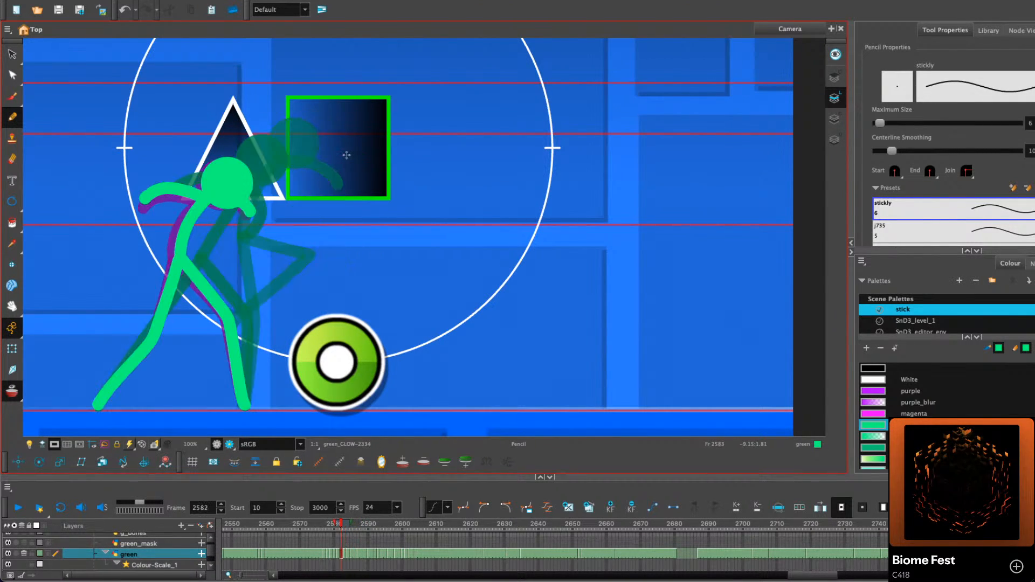
key(period)
key(period)
key(period)
drag(346, 156, 396, 156)
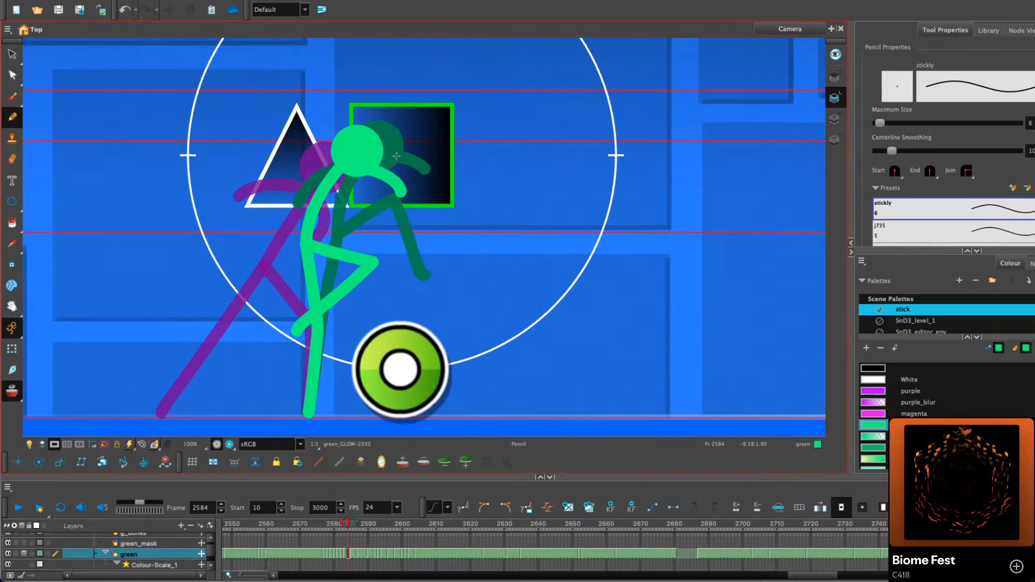
drag(335, 169, 274, 197)
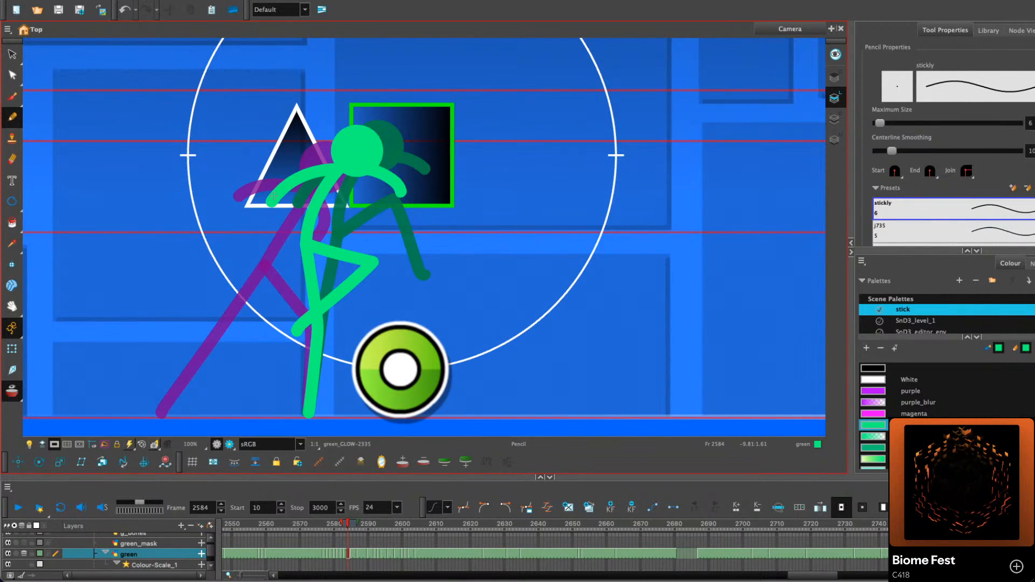
key(ctrl+z)
key(alt+s)
drag(335, 169, 270, 202)
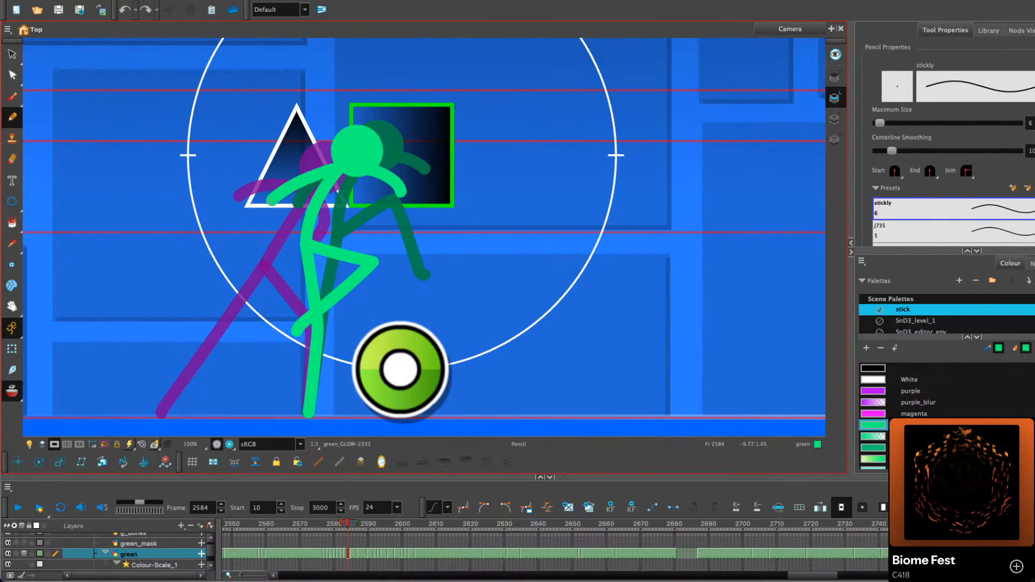
Go back and forth through the frames up to 2589 to check the rear arm's swing
key(comma)
key(comma)
key(period)
key(period)
key(period)
key(period)
key(period)
key(period)
key(period)
key(period)
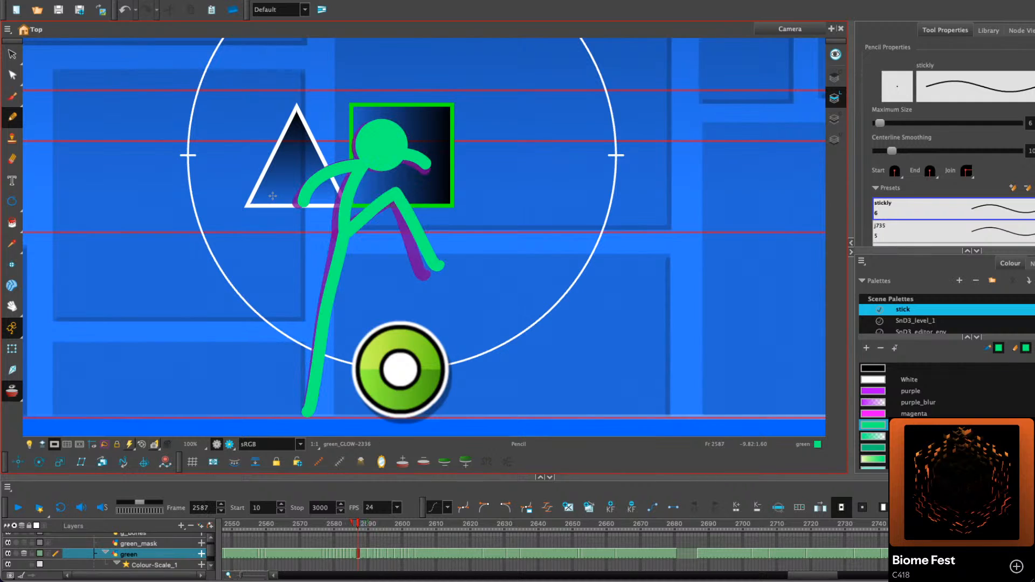
key(comma)
click(13, 55)
click(330, 181)
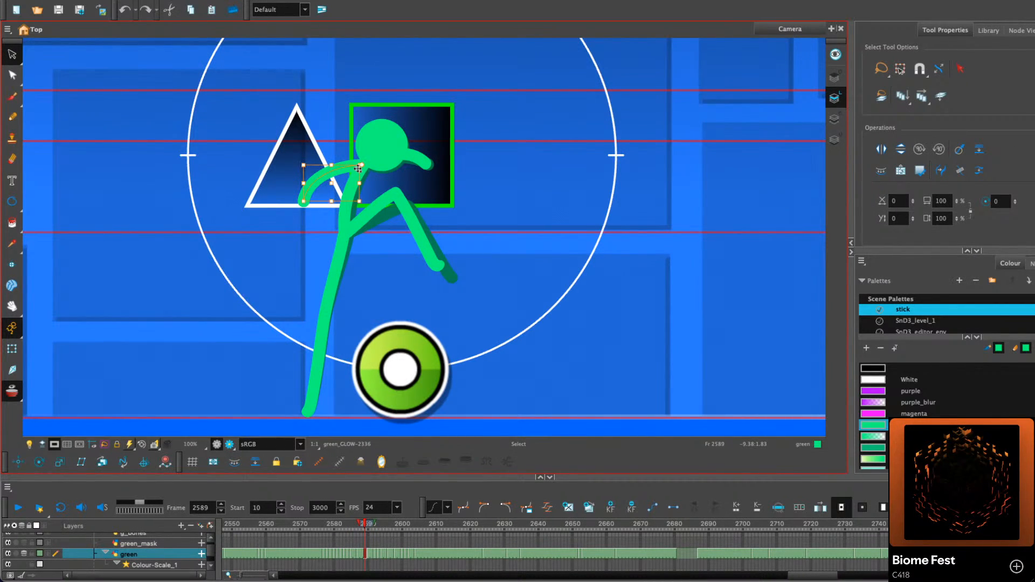
key(comma)
key(comma)
key(comma)
key(comma)
key(comma)
key(comma)
key(comma)
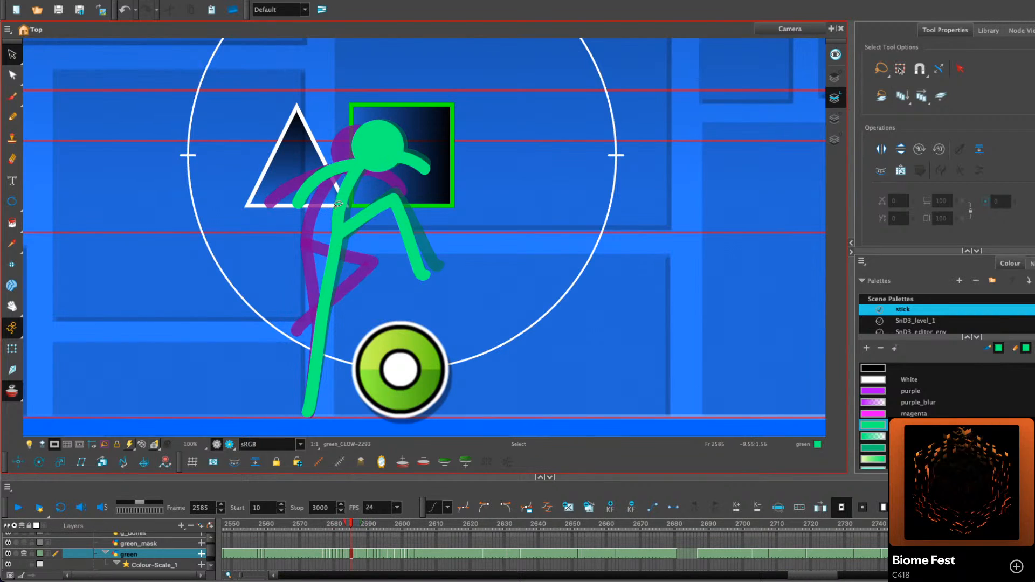
Rotate the rear arm in frame 2583 slightly downward about the shoulder
click(220, 201)
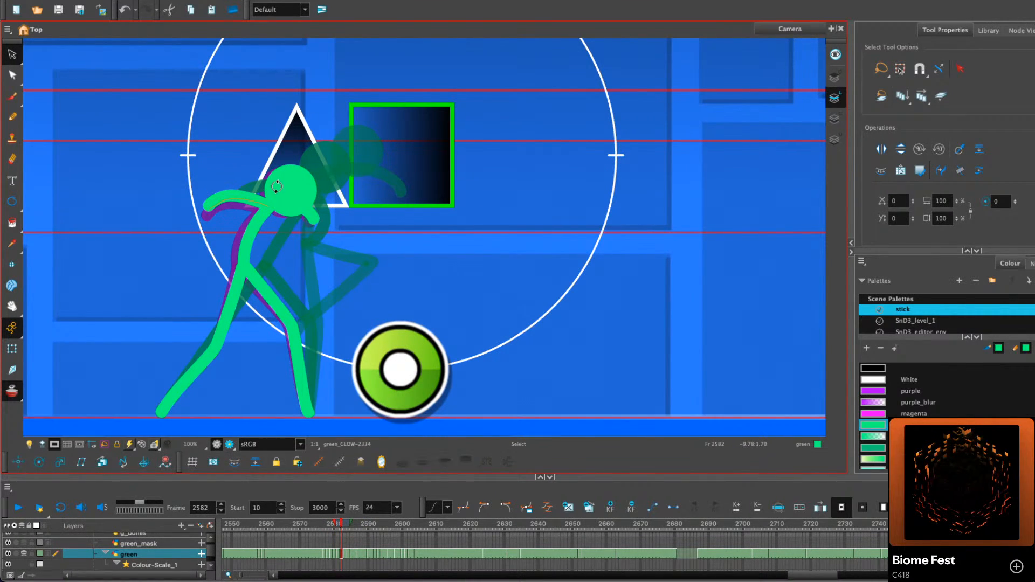
key(period)
drag(275, 189, 309, 189)
drag(237, 199, 239, 211)
click(374, 103)
Go through the frames from 2584 to 2593 to check the adjusted arm motion
key(period)
key(period)
key(period)
key(period)
key(period)
key(period)
key(period)
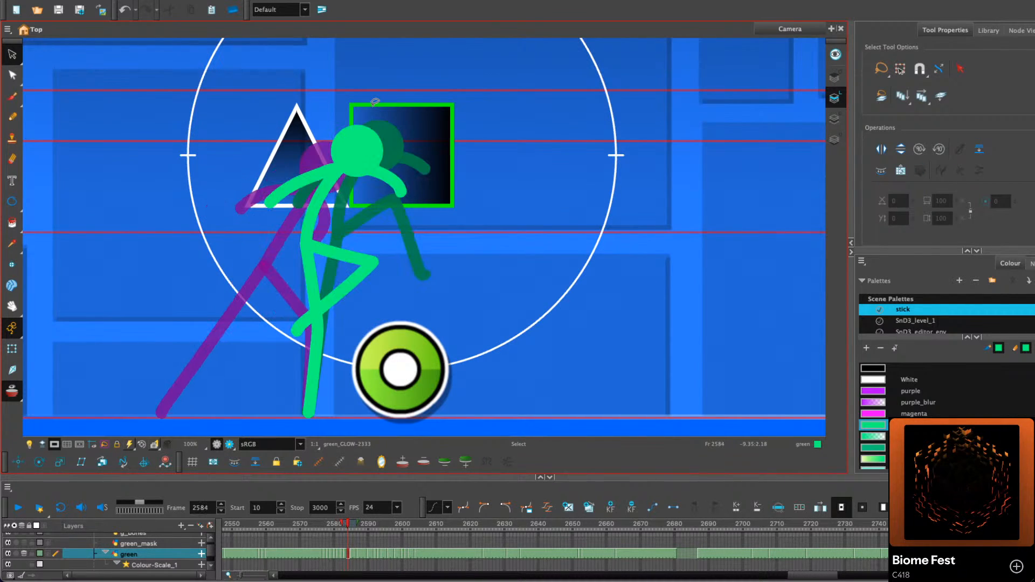
key(period)
key(period)
key(period)
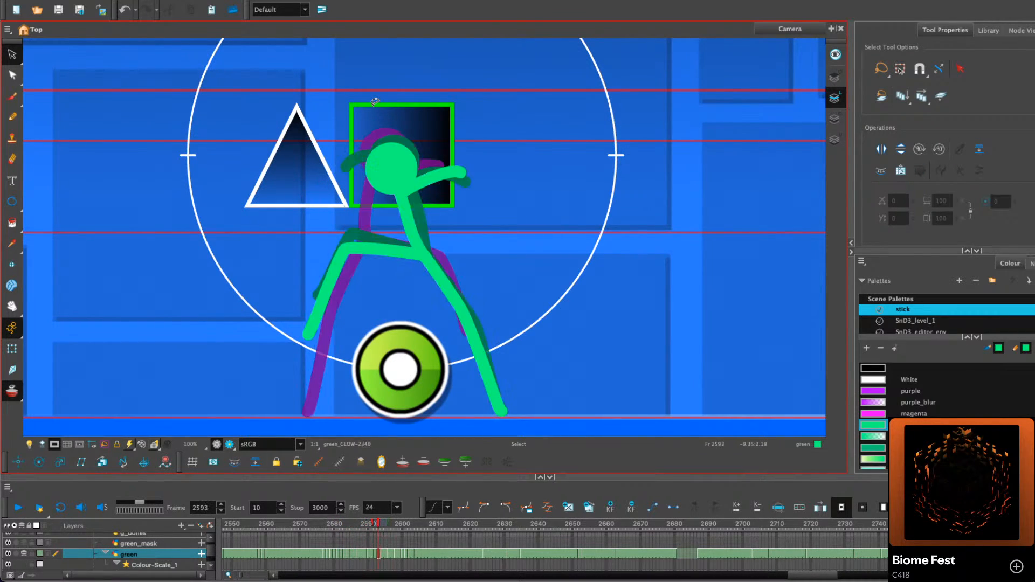
Draw the green figure's rear arm in frame 2590, following the arm position of the previous drawing
key(comma)
key(comma)
key(comma)
click(12, 118)
key(comma)
key(comma)
key(period)
key(period)
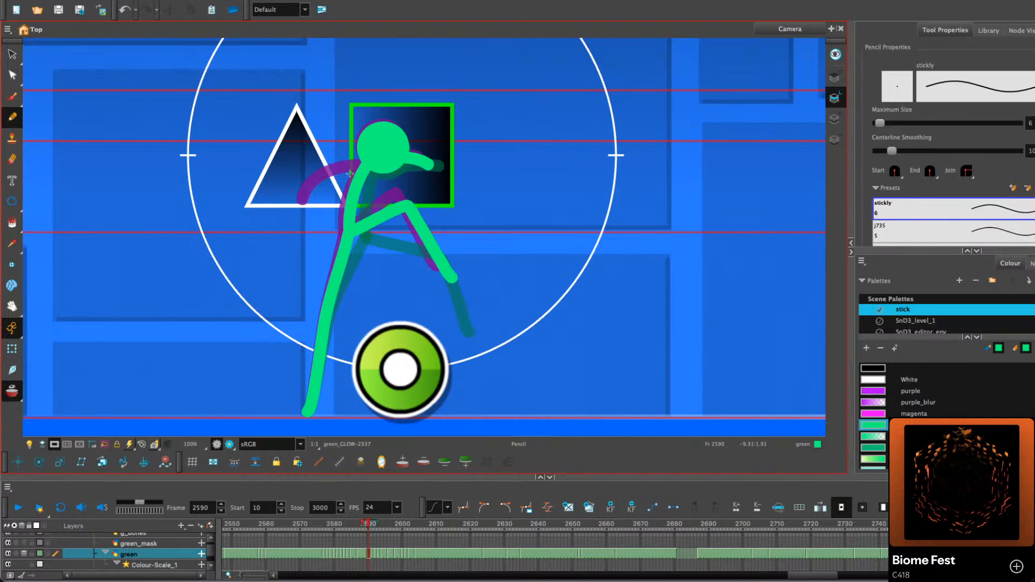
mouse_move(303, 200)
mouse_down()
mouse_move(332, 174)
mouse_move(305, 200)
mouse_move(318, 179)
mouse_move(365, 162)
mouse_up()
key(ctrl+z)
key(f)
key(g)
key(ctrl+z)
Draw the rear arm in frame 2592, extending from behind the head to a lowered hand
mouse_move(305, 200)
mouse_down()
mouse_move(372, 160)
mouse_move(377, 171)
mouse_move(313, 198)
mouse_move(340, 180)
mouse_move(323, 192)
mouse_move(387, 184)
mouse_up()
key(f)
key(g)
key(g)
key(g)
key(ctrl+z)
key(g)
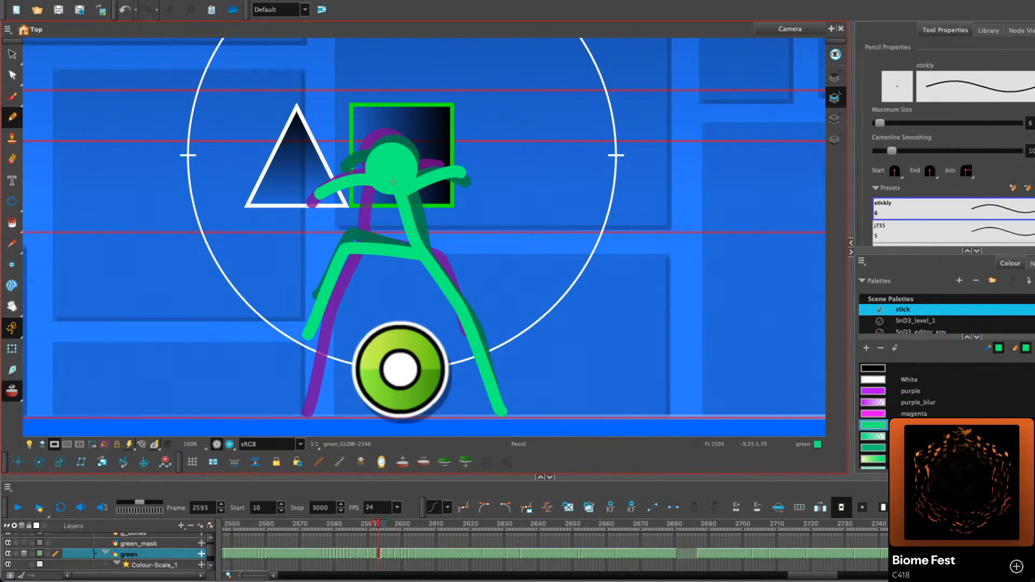
Redraw the rear arm in frame 2593 with the hand slightly closer to the body than in the previous drawing
key(g)
key(ctrl+z)
key(f)
key(f)
key(f)
key(g)
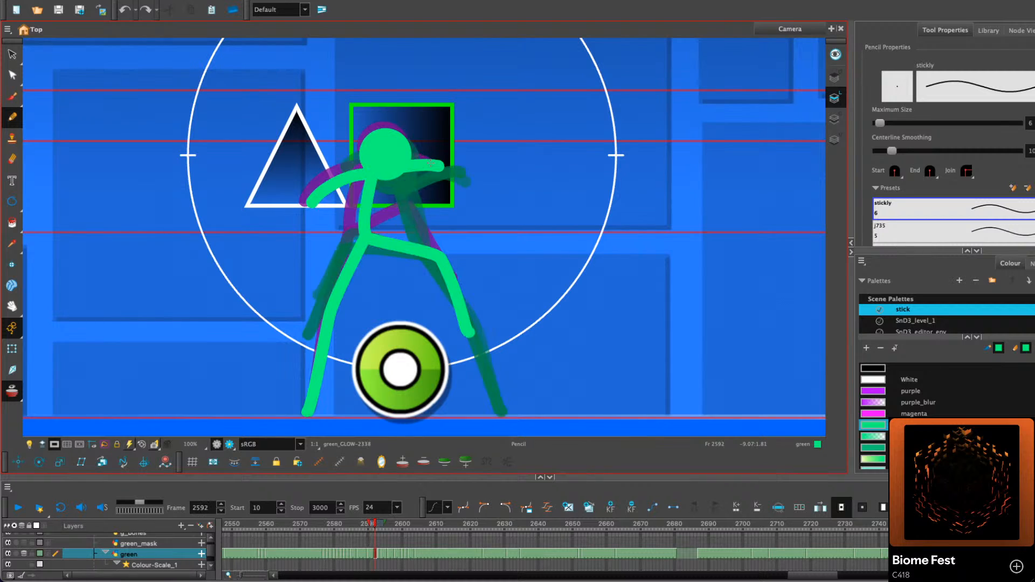
key(g)
drag(385, 185, 323, 198)
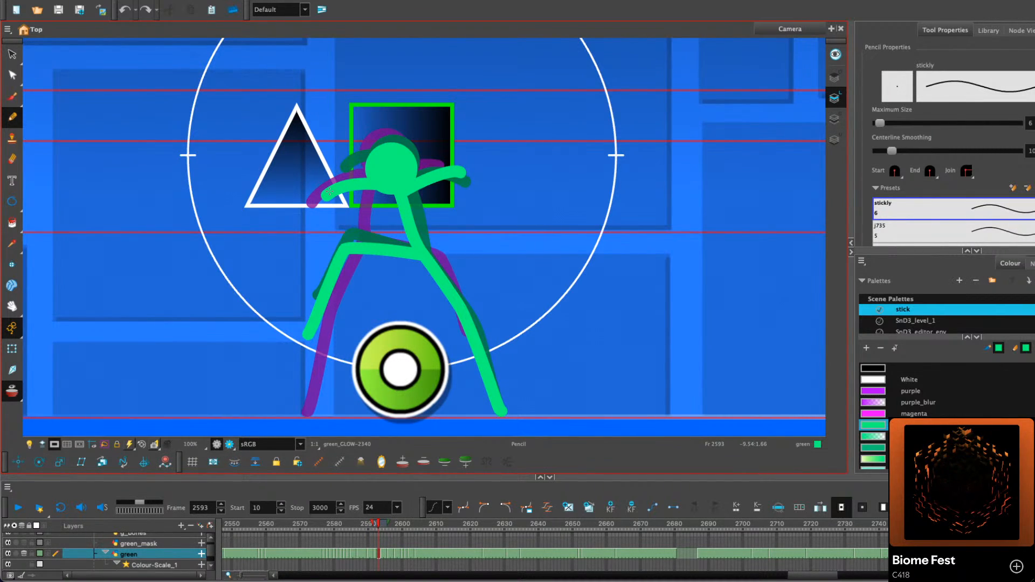
Draw the rear arm in frame 2598, matching the arm of the previous drawing with a slight forward shift
key(g)
key(g)
key(g)
key(g)
key(g)
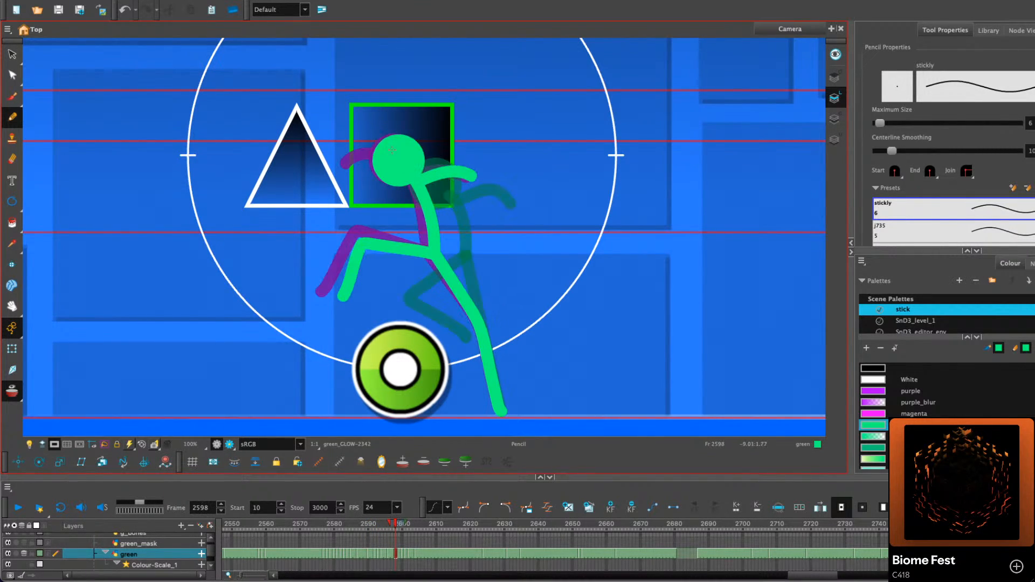
key(f)
key(f)
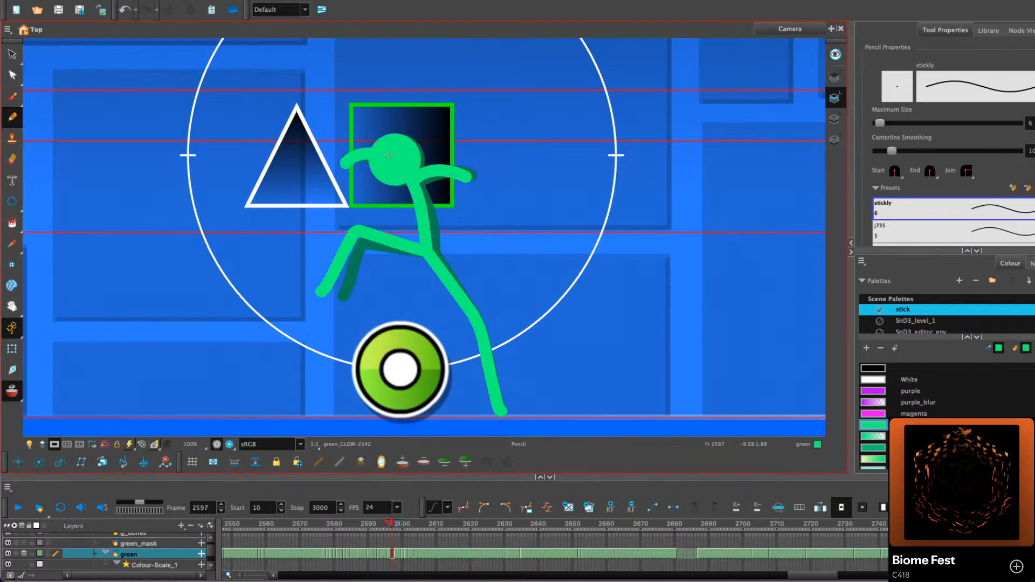
key(g)
key(g)
key(ctrl+z)
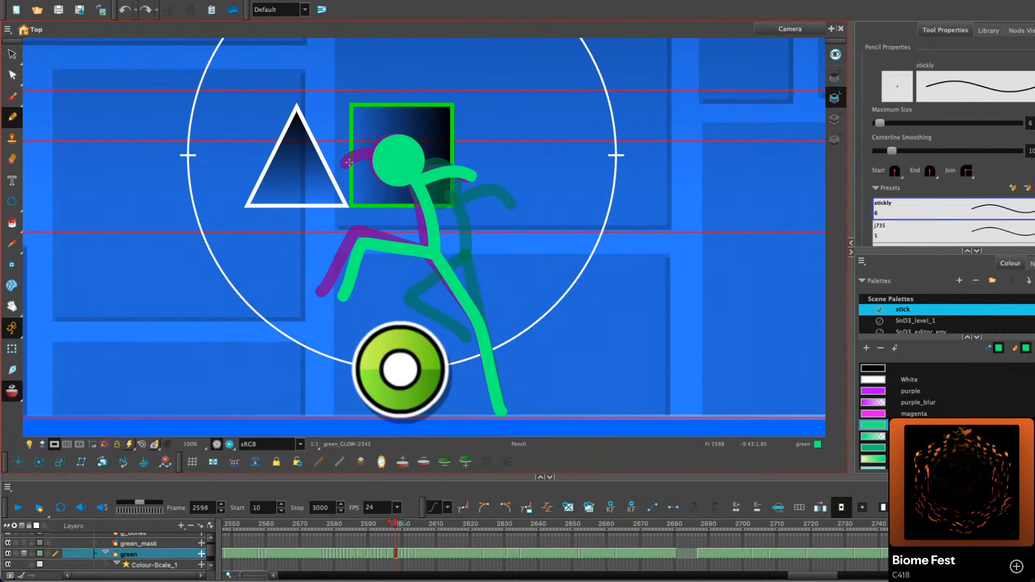
drag(349, 162, 378, 153)
Draw a nearly horizontal rear arm on the drawing just before frame 2601
drag(454, 188, 369, 175)
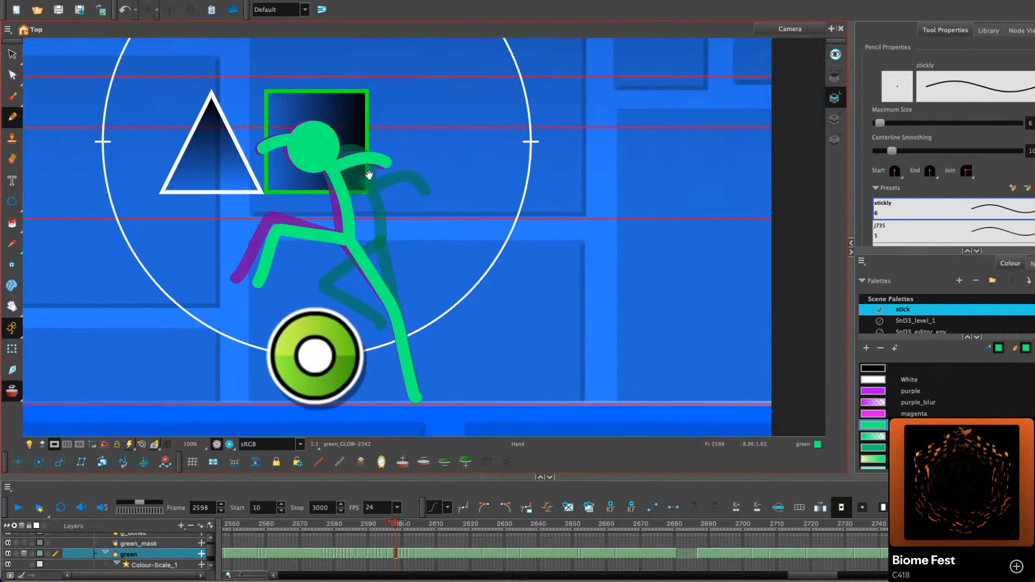
key(f)
key(g)
key(g)
key(g)
drag(296, 160, 334, 161)
Bend the front arm of the standing pose in frame 2603 with the Contour Editor and nudge its hand
key(g)
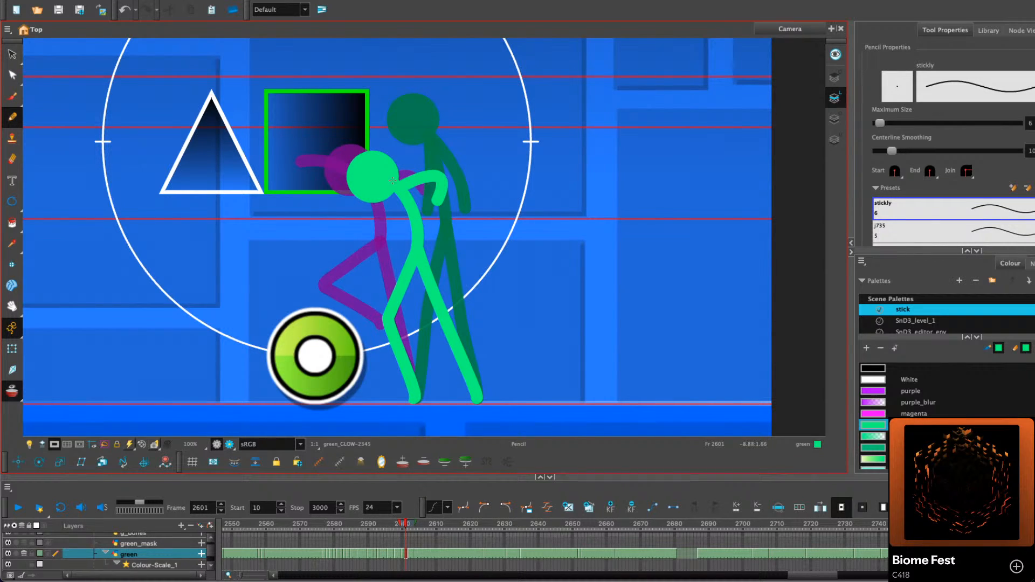
key(g)
key(g)
key(g)
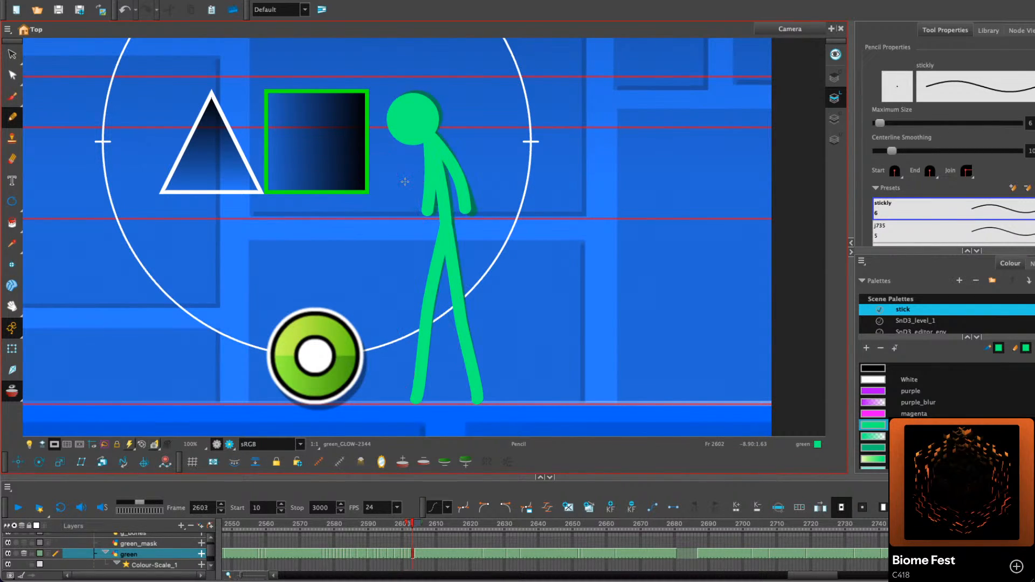
key(f)
key(alt+q)
scroll(428, 170, up, 2)
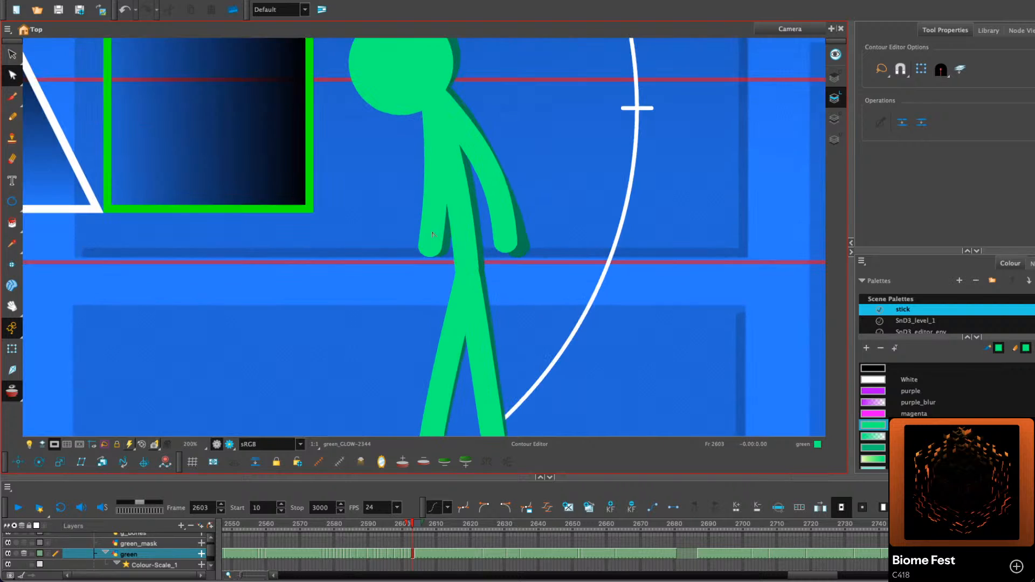
click(432, 248)
drag(437, 198, 439, 150)
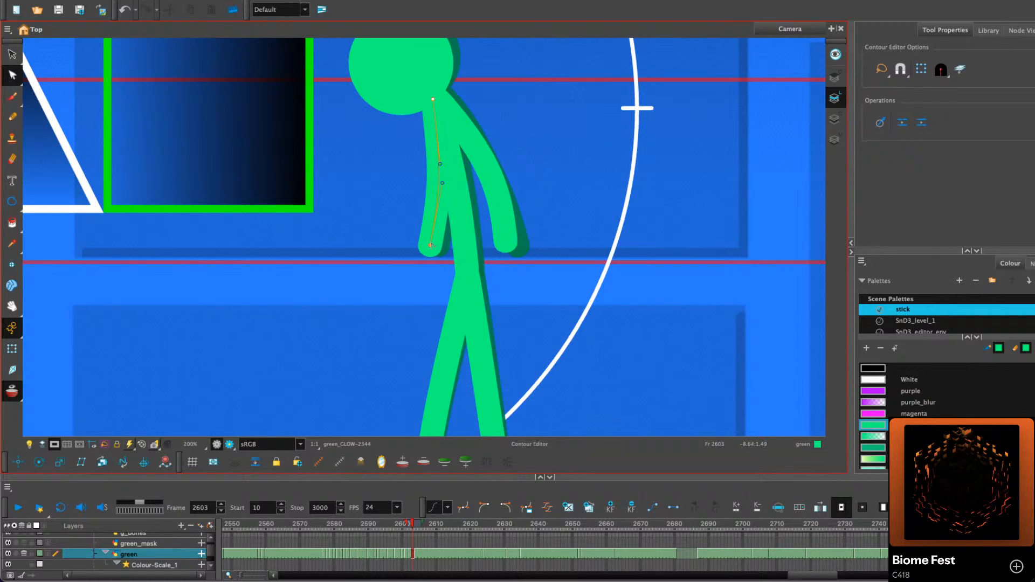
drag(430, 246, 427, 245)
scroll(547, 157, down, 4)
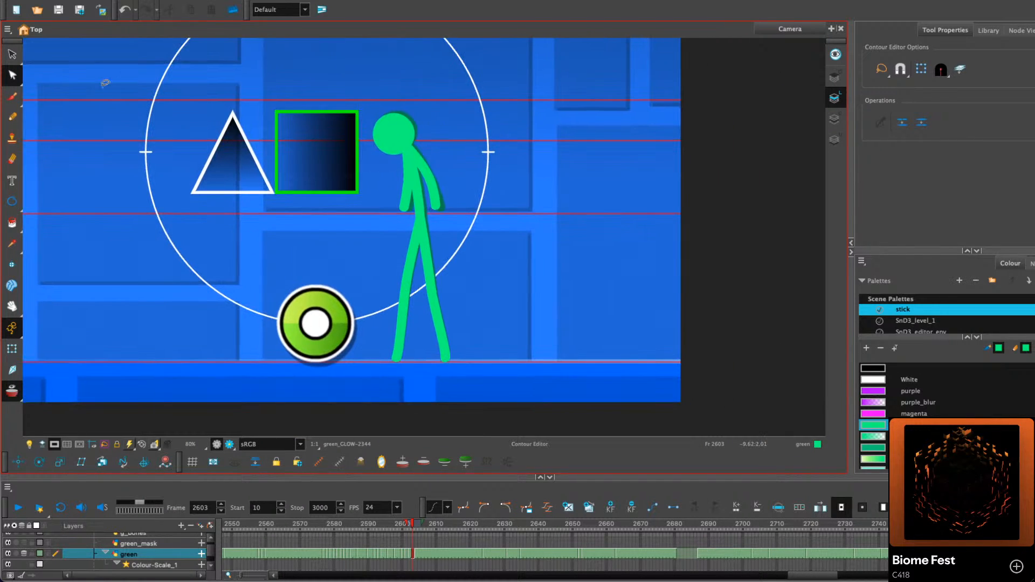
Duplicate the standing figure's head in frame 2603 and place the copy in the empty area beside the figure
click(12, 116)
scroll(485, 215, up, 2)
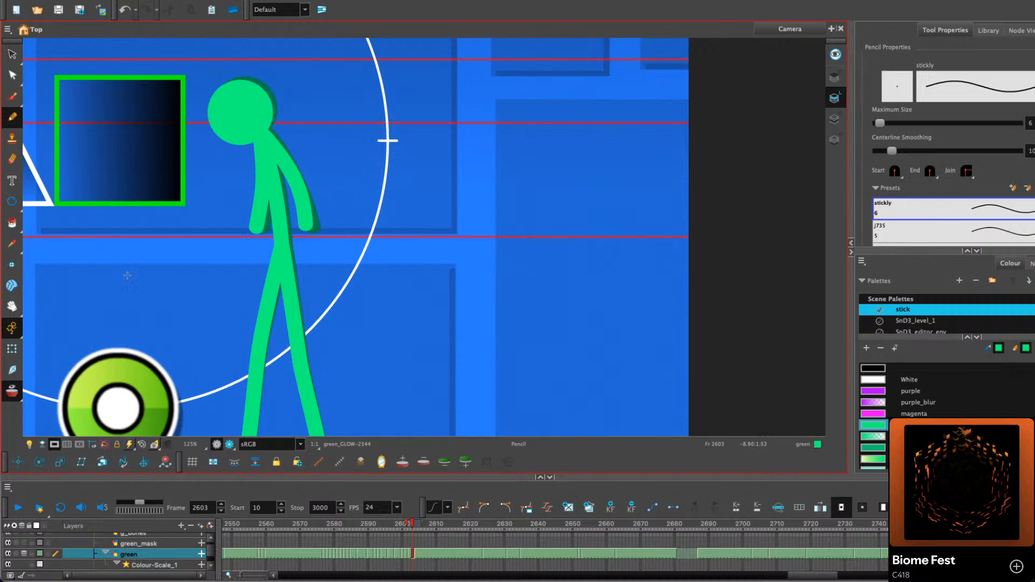
scroll(345, 178, down, 2)
scroll(356, 156, up, 1)
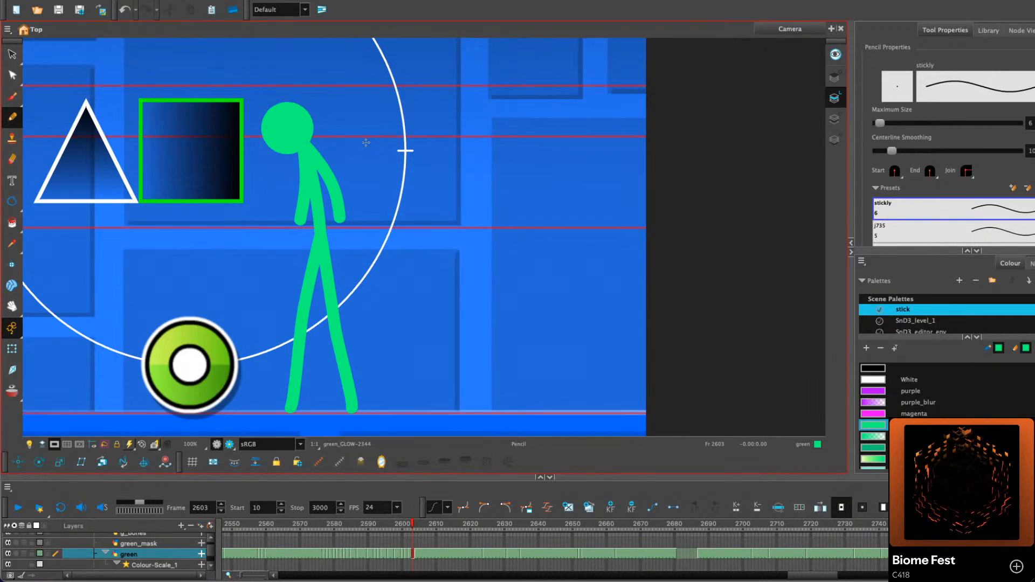
scroll(366, 143, up, 1)
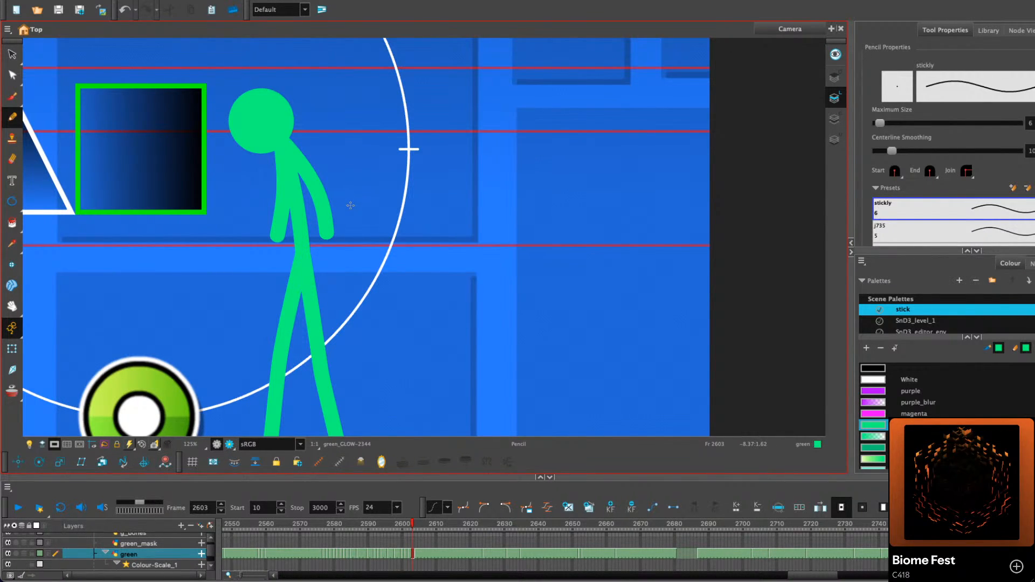
click(12, 55)
click(276, 122)
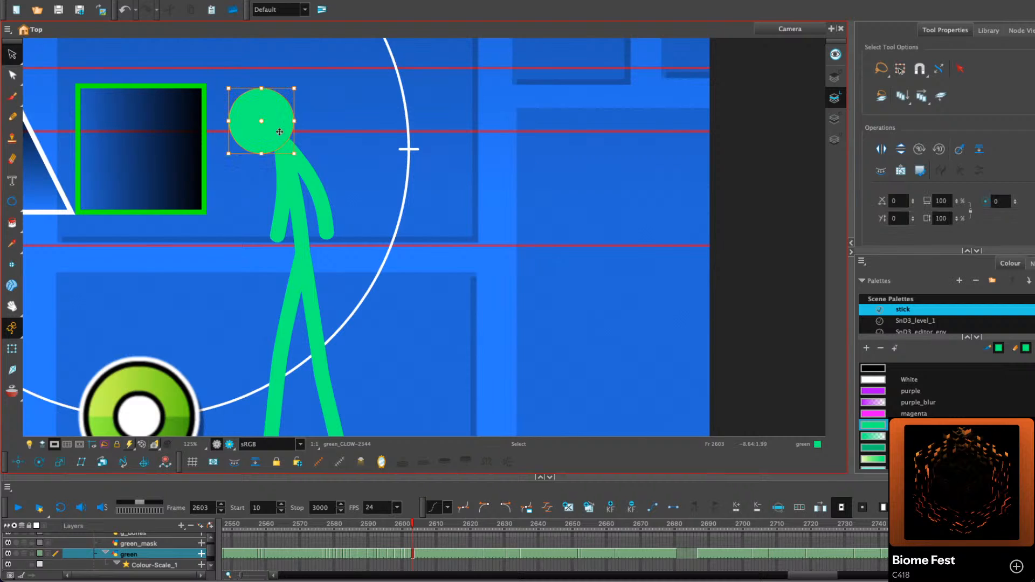
key(super+c)
key(super+v)
drag(275, 129, 551, 190)
mouse_move(602, 222)
mouse_down()
mouse_move(461, 197)
mouse_move(524, 148)
mouse_up()
click(519, 186)
key(alt+/)
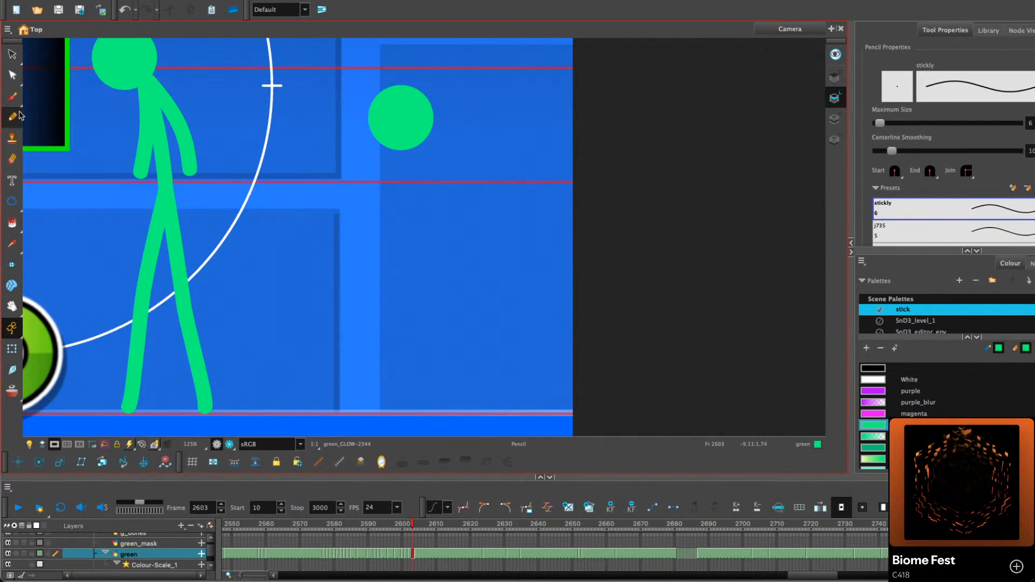
drag(397, 138, 337, 210)
key(super+z)
drag(389, 143, 335, 215)
key(super+z)
Draw a long straight stroke, tilt it into a leaning torso and back leg, and set the copied head on it
drag(423, 194, 304, 184)
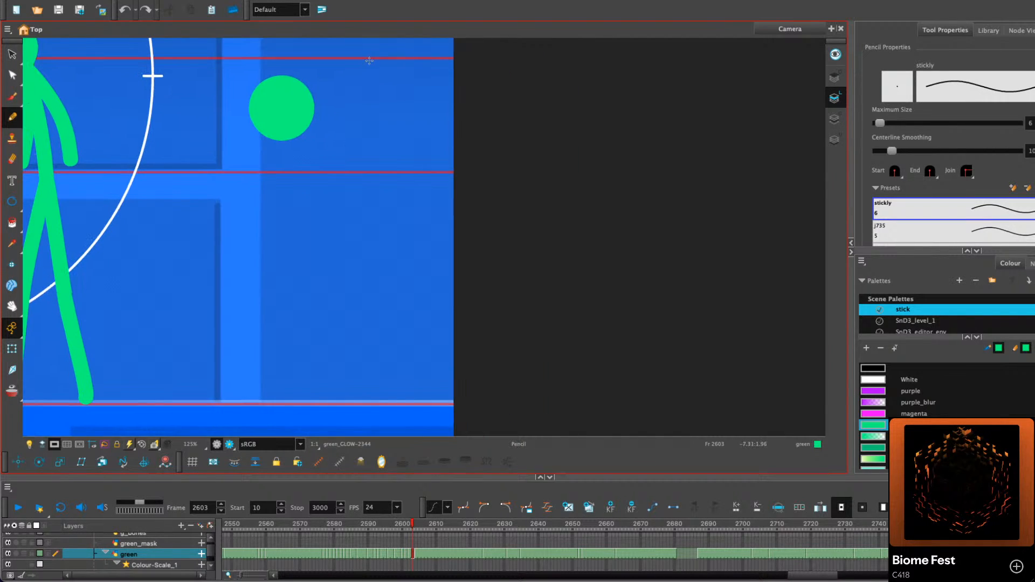
drag(369, 57, 353, 395)
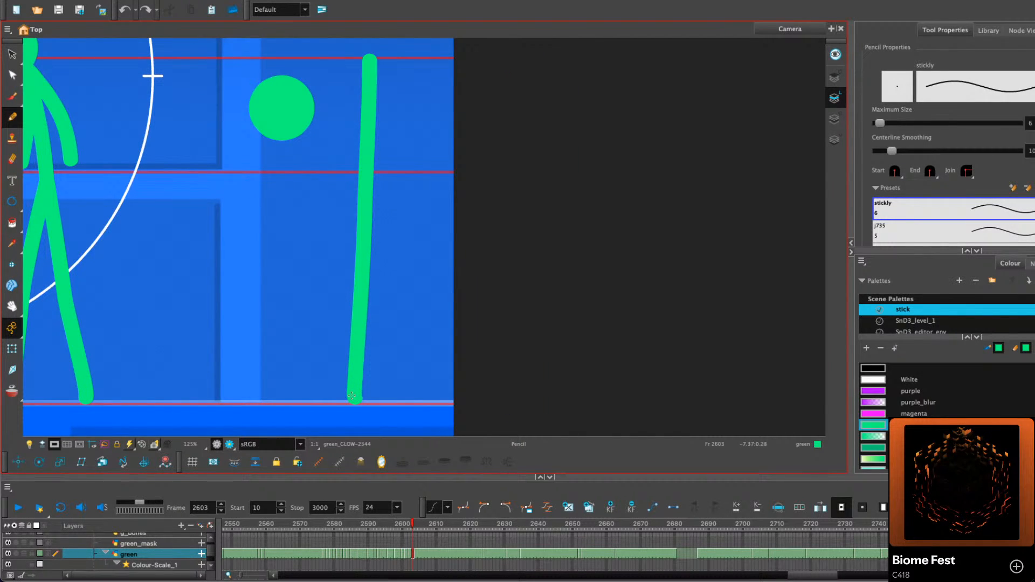
key(alt+s)
drag(382, 61, 464, 126)
drag(429, 143, 237, 181)
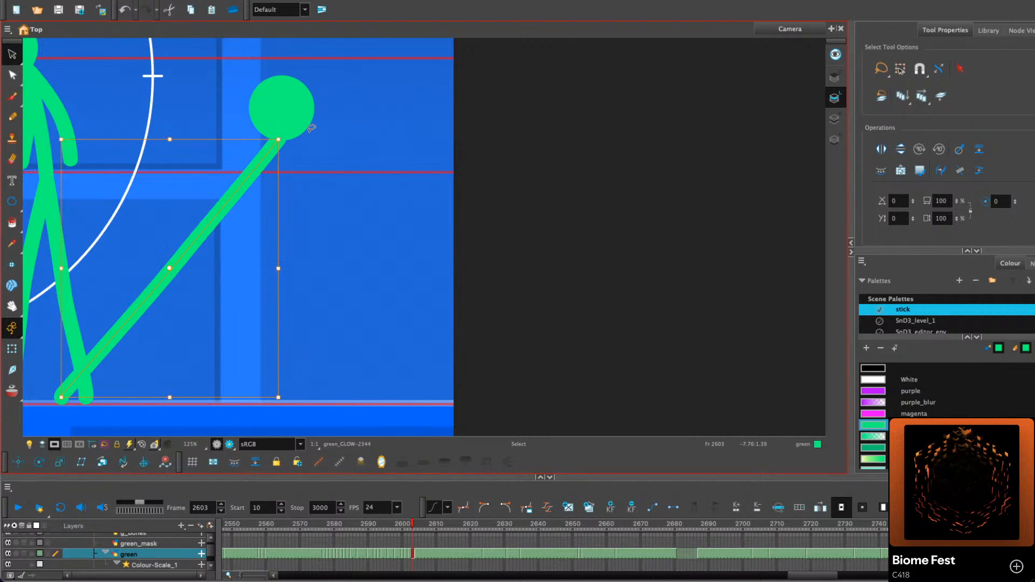
drag(282, 134, 271, 126)
drag(238, 182, 278, 172)
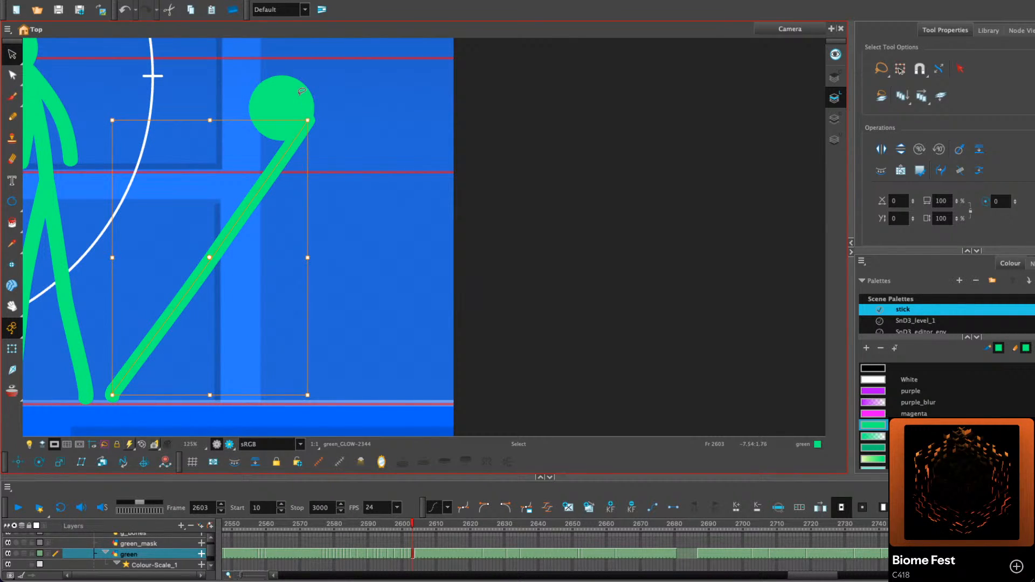
drag(295, 106, 326, 85)
Draw two curved arms and a bent front leg on the leaning figure
click(12, 117)
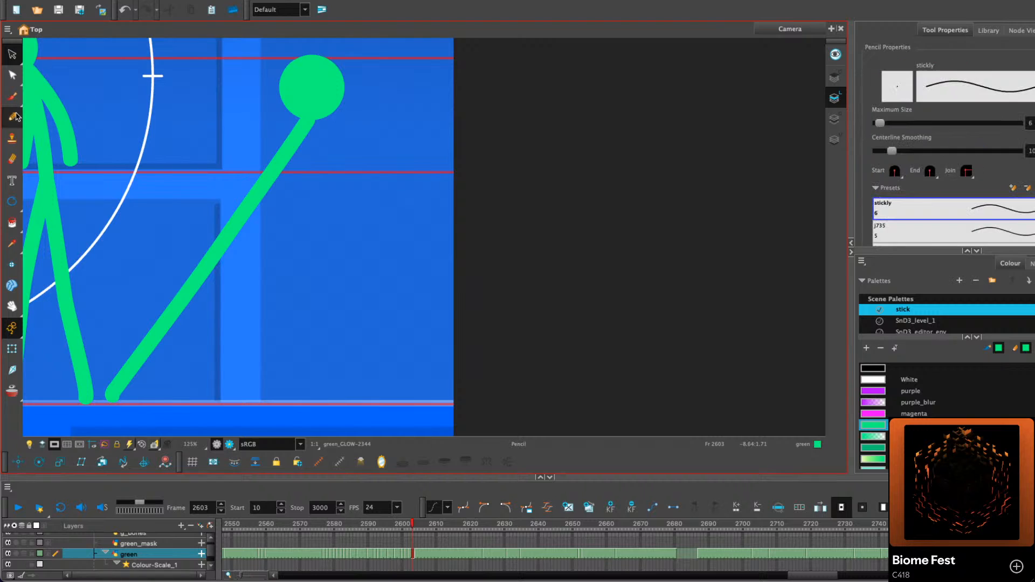
mouse_move(298, 119)
mouse_down()
mouse_move(252, 114)
mouse_move(227, 148)
mouse_up()
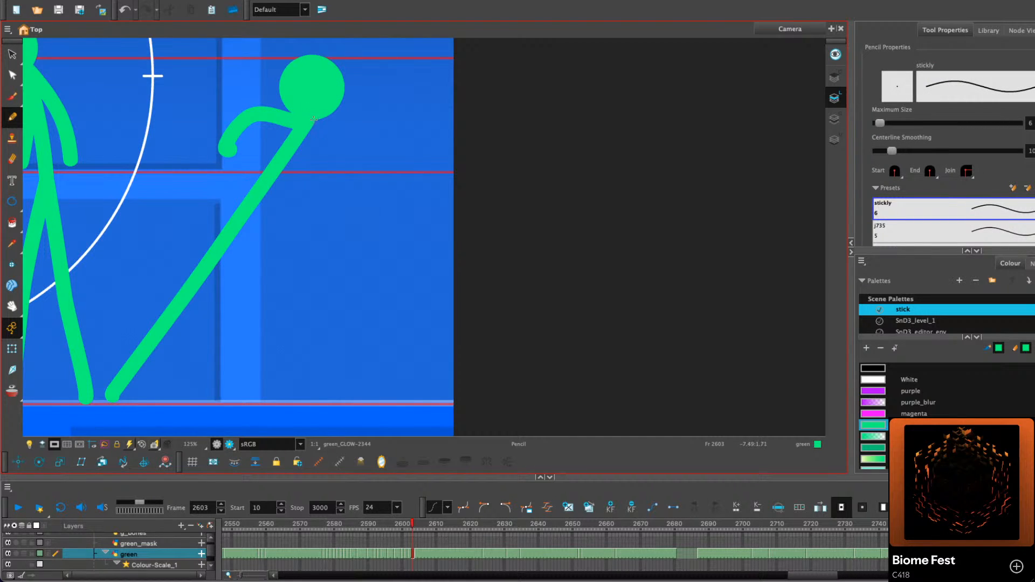
drag(335, 111, 364, 144)
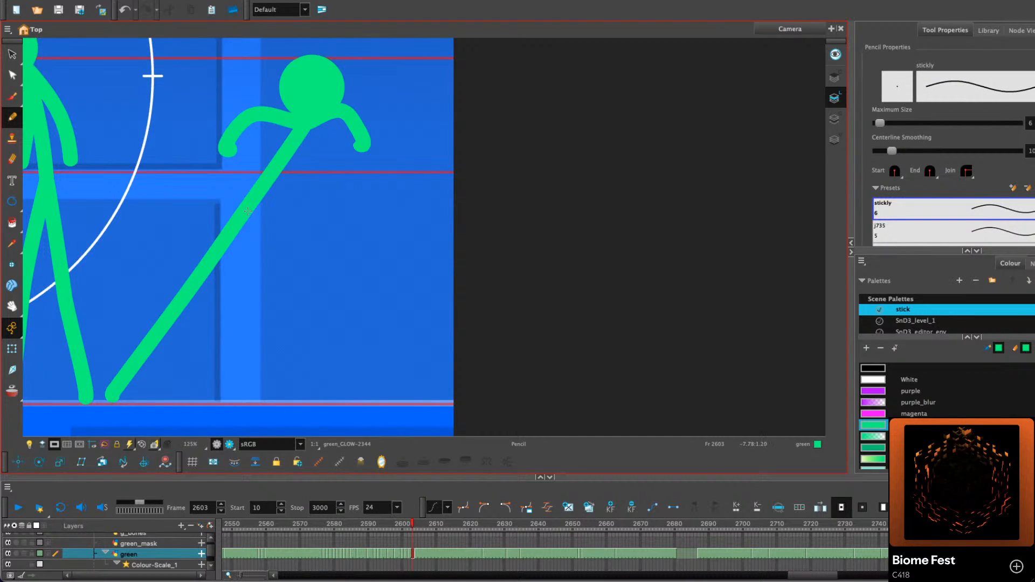
mouse_move(248, 211)
mouse_down()
mouse_move(336, 281)
mouse_move(382, 397)
mouse_up()
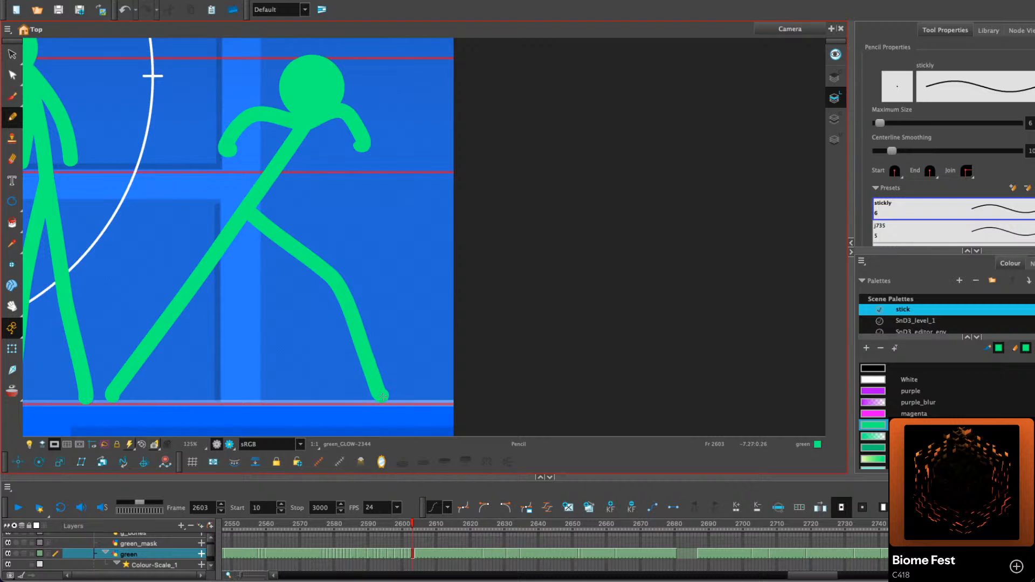
Duplicate the leaning figure's head and place the copy further along the ground, beyond the camera frame
key(1)
key(1)
click(54, 444)
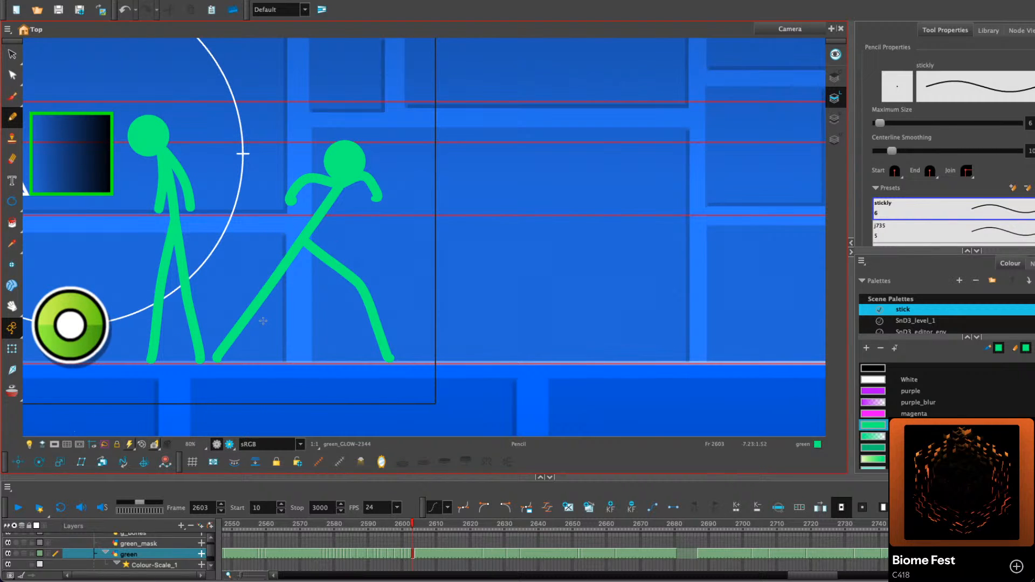
click(12, 54)
click(353, 152)
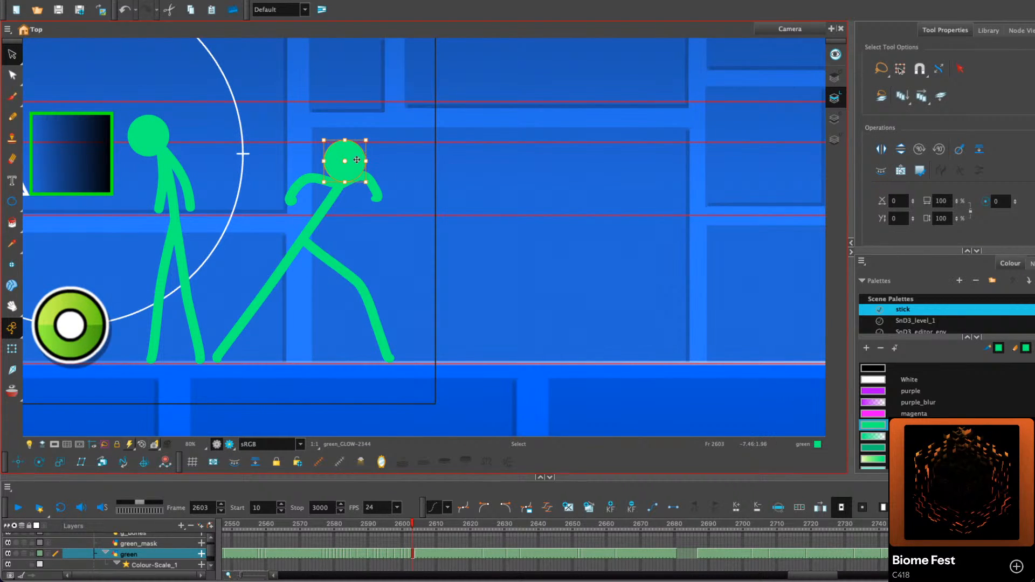
right_click(362, 162)
click(402, 214)
key(super+v)
drag(356, 165, 543, 164)
click(577, 143)
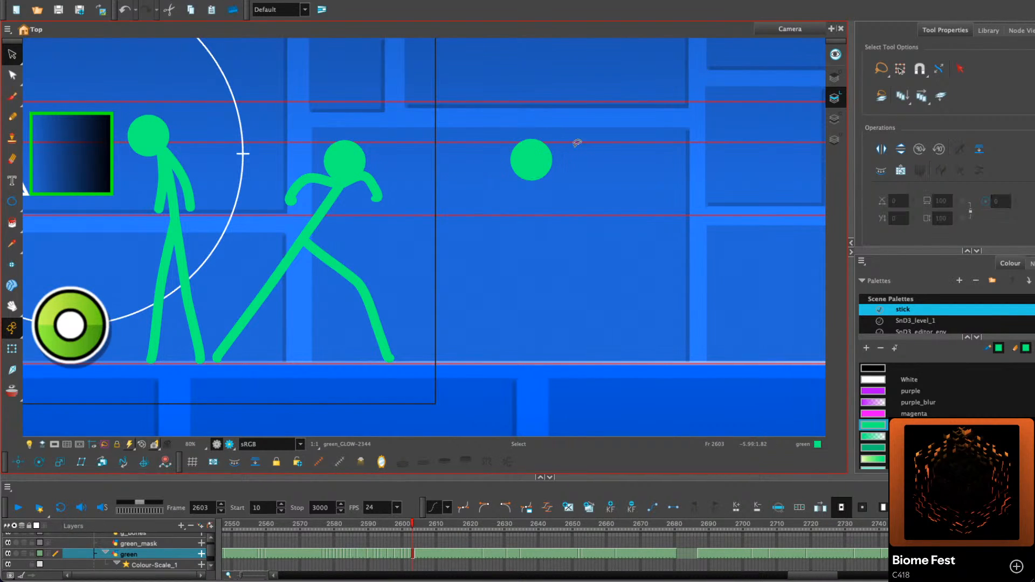
Draw the second leaning figure's torso, curved front leg and straight back leg below the copied head
click(12, 116)
scroll(477, 182, right, 4)
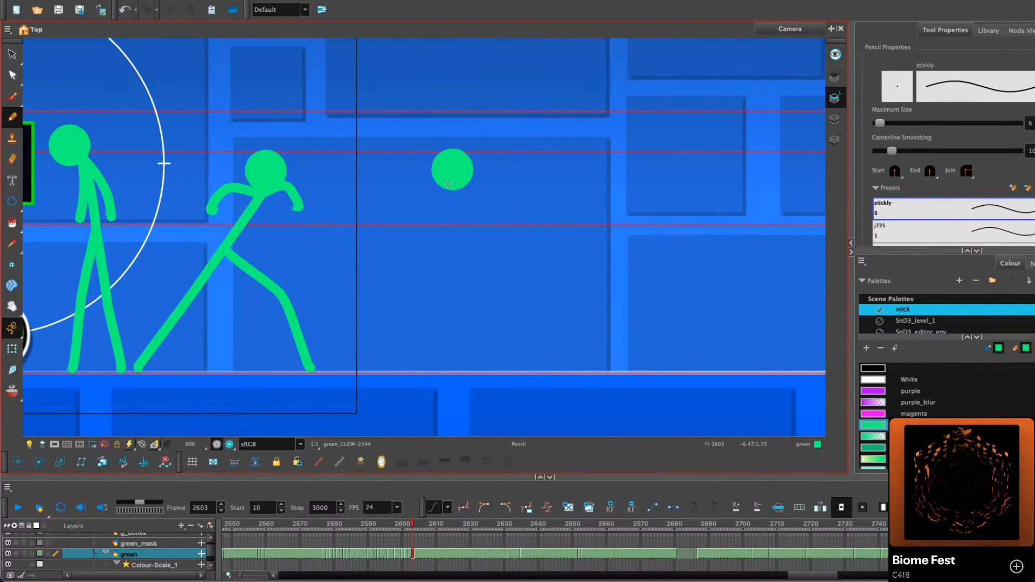
drag(447, 186, 412, 244)
key(super+z)
mouse_move(447, 187)
mouse_down()
mouse_move(411, 245)
mouse_move(457, 288)
mouse_move(496, 367)
mouse_up()
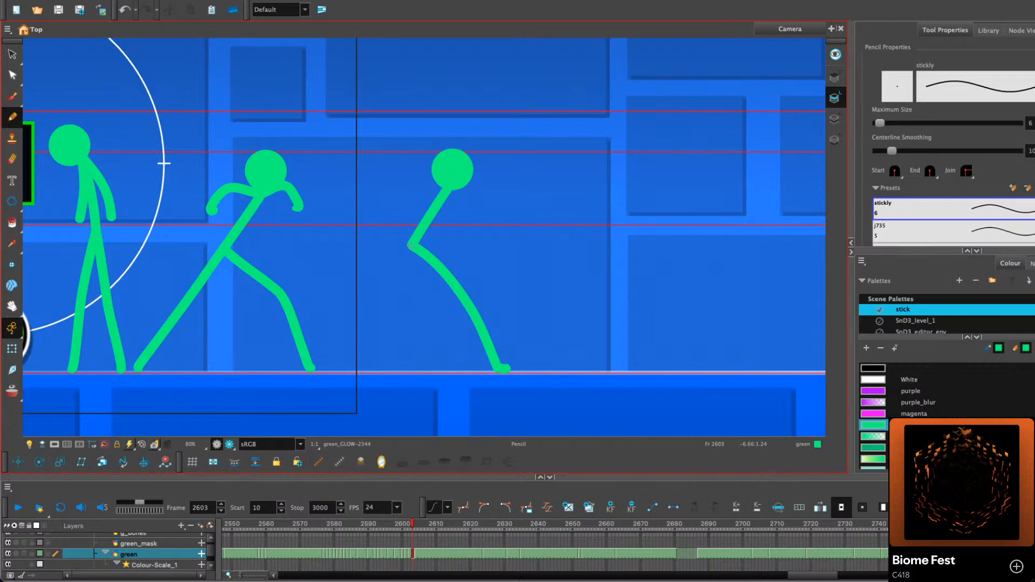
drag(410, 245, 334, 369)
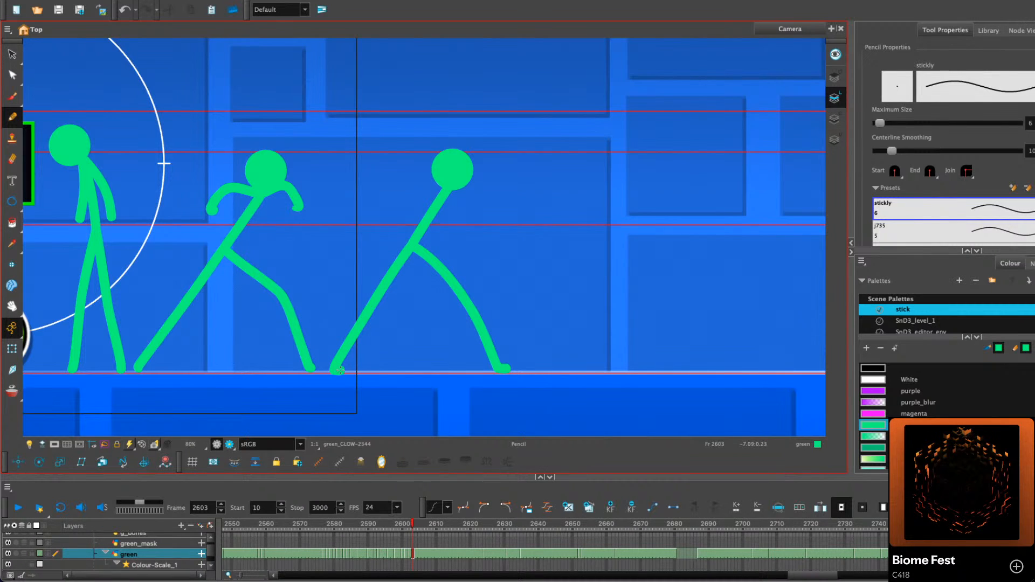
Draw two curved arms on the second leaning figure, one reaching back and one reaching forward
scroll(463, 281, up, 2)
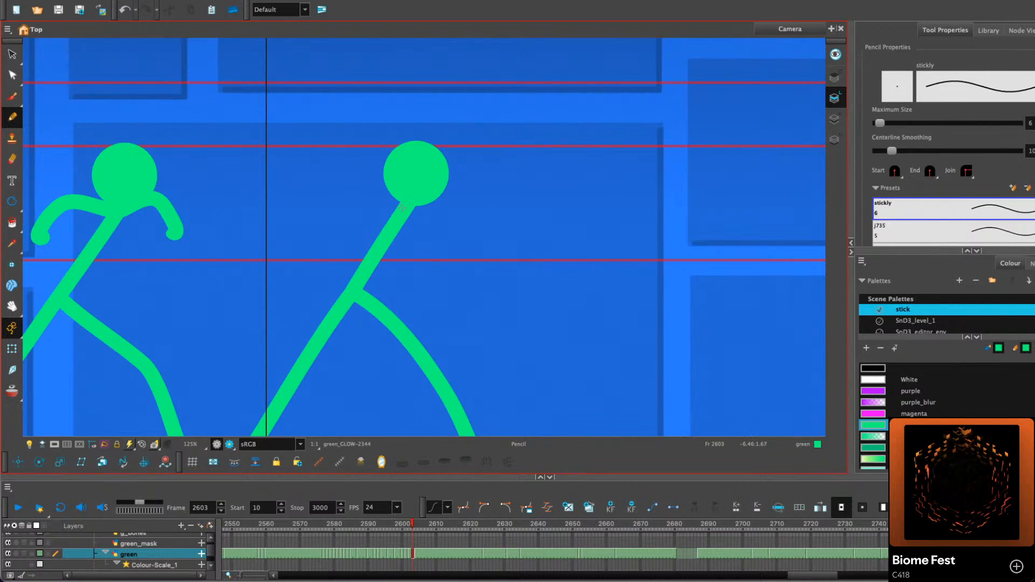
mouse_move(402, 208)
mouse_down()
mouse_move(372, 199)
mouse_move(324, 240)
mouse_up()
key(ctrl+z)
mouse_move(399, 206)
mouse_down()
mouse_move(348, 202)
mouse_move(322, 228)
mouse_up()
mouse_move(407, 207)
mouse_down()
mouse_move(472, 198)
mouse_move(479, 226)
mouse_move(457, 215)
mouse_up()
scroll(485, 229, down, 2)
Delete both leaning demonstration figures from frame 2603, keeping only the standing pose
key(alt+s)
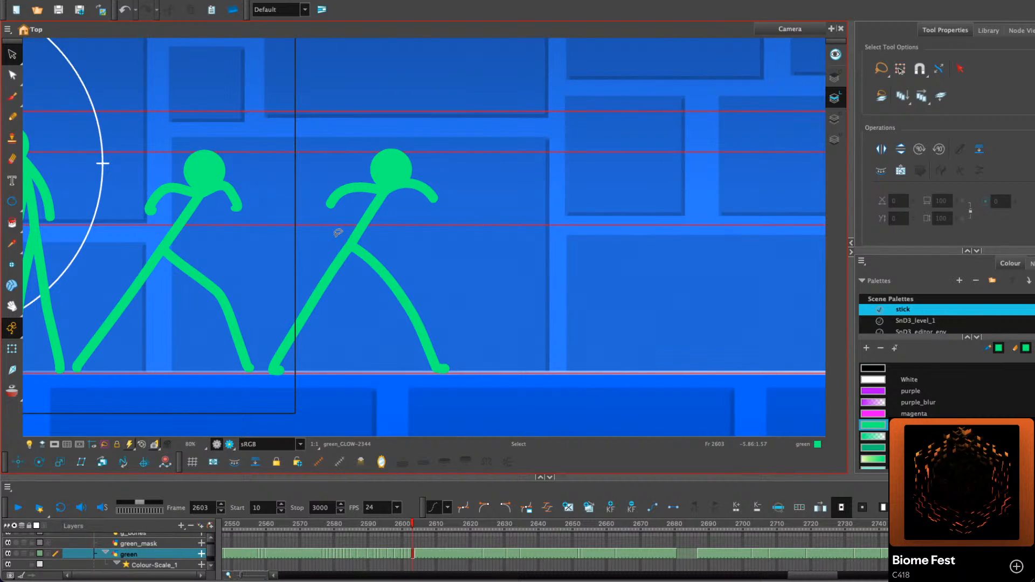
mouse_move(520, 168)
mouse_down()
mouse_move(331, 380)
mouse_move(518, 237)
mouse_up()
key(Delete)
drag(429, 272, 660, 281)
key(1)
key(2)
drag(489, 270, 554, 280)
key(2)
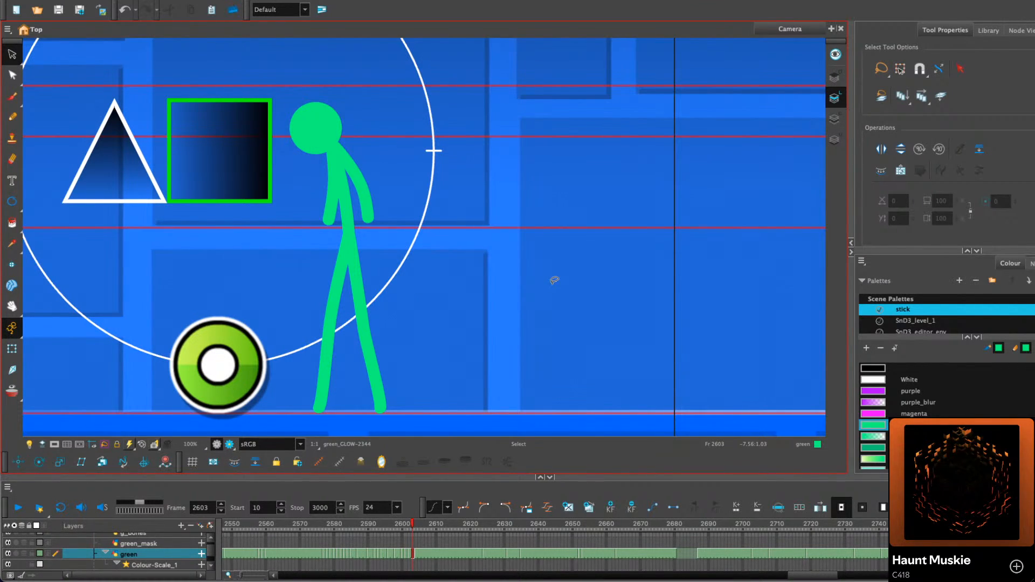
Bring the standing figure and shapes into view and mask the stage to the camera frame
scroll(454, 279, down, 3)
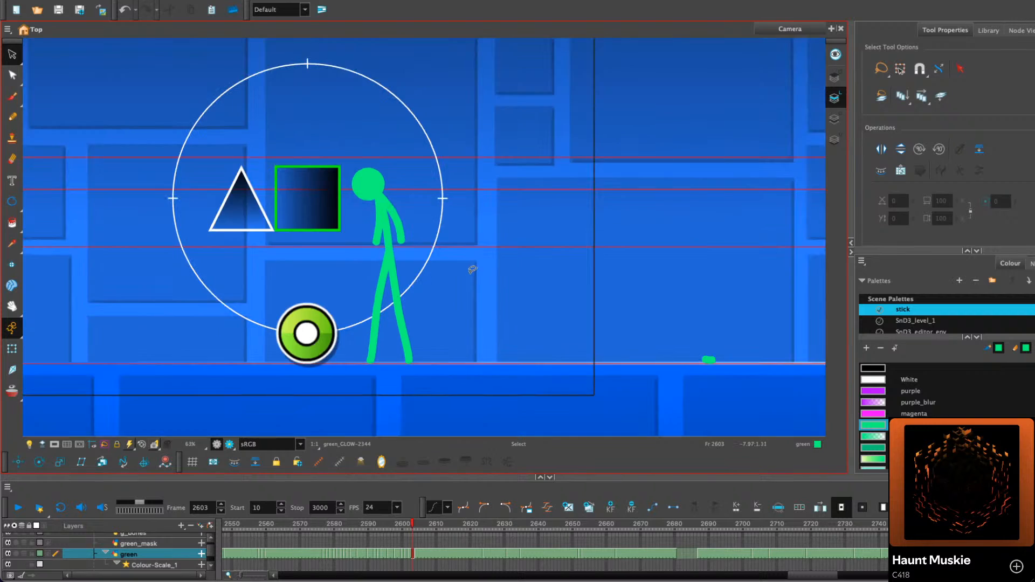
drag(469, 246, 511, 303)
scroll(506, 291, up, 3)
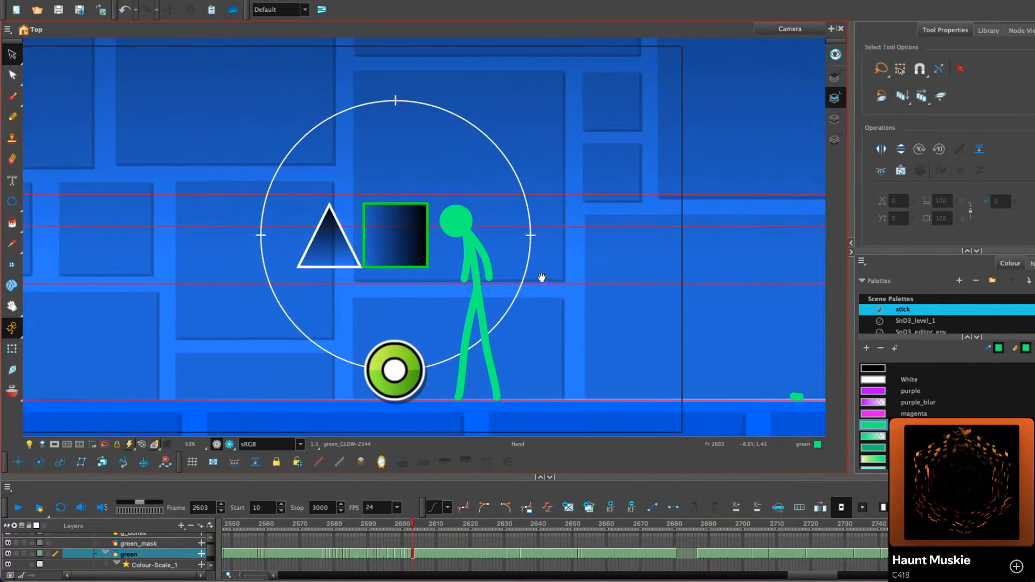
drag(395, 281, 448, 277)
click(54, 445)
click(142, 445)
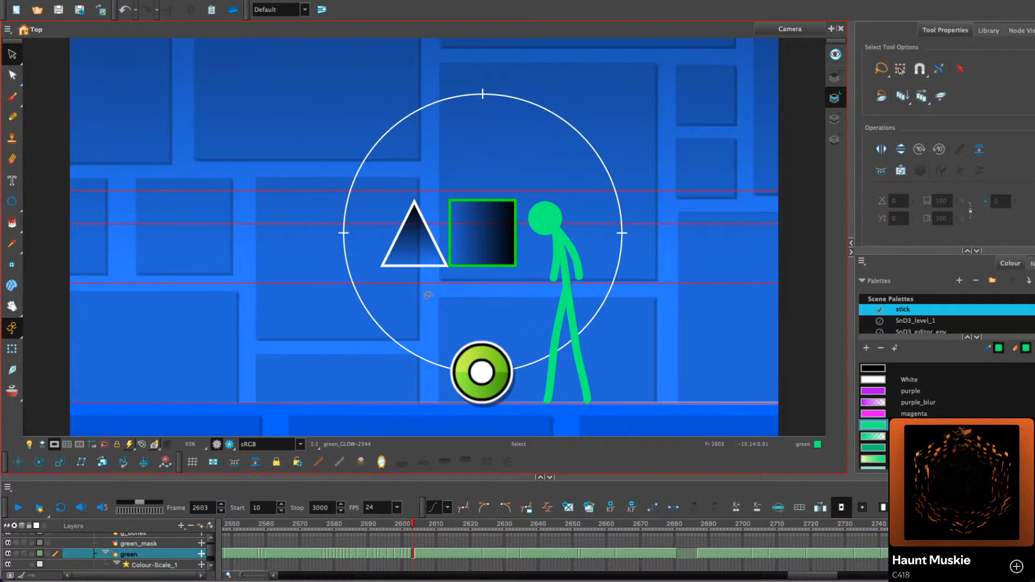
Return to frame 10, enlarge the stage and play the whole animation through to about frame 2738
drag(414, 518, 312, 521)
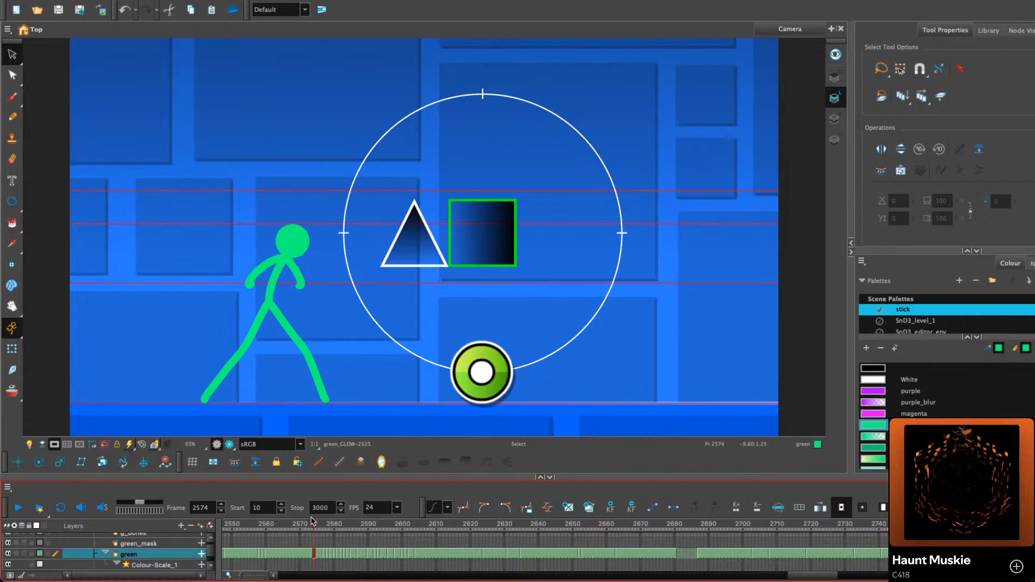
drag(822, 576, 281, 559)
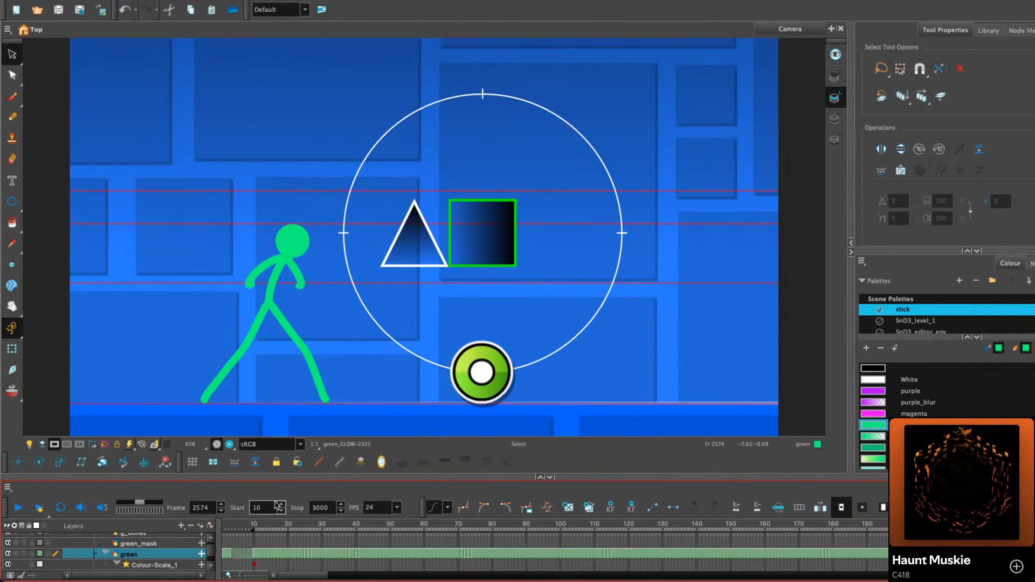
click(254, 528)
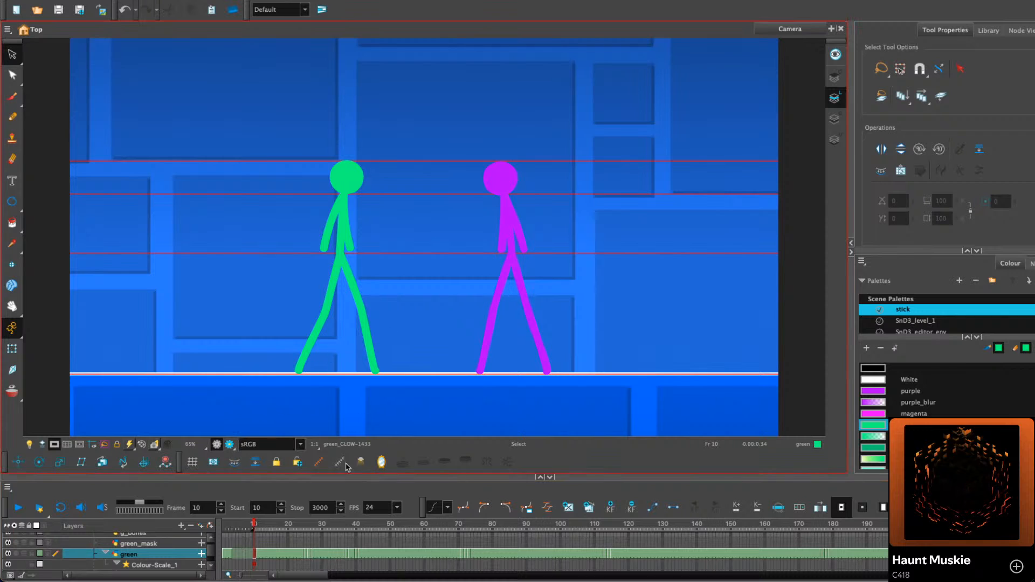
drag(347, 478, 348, 507)
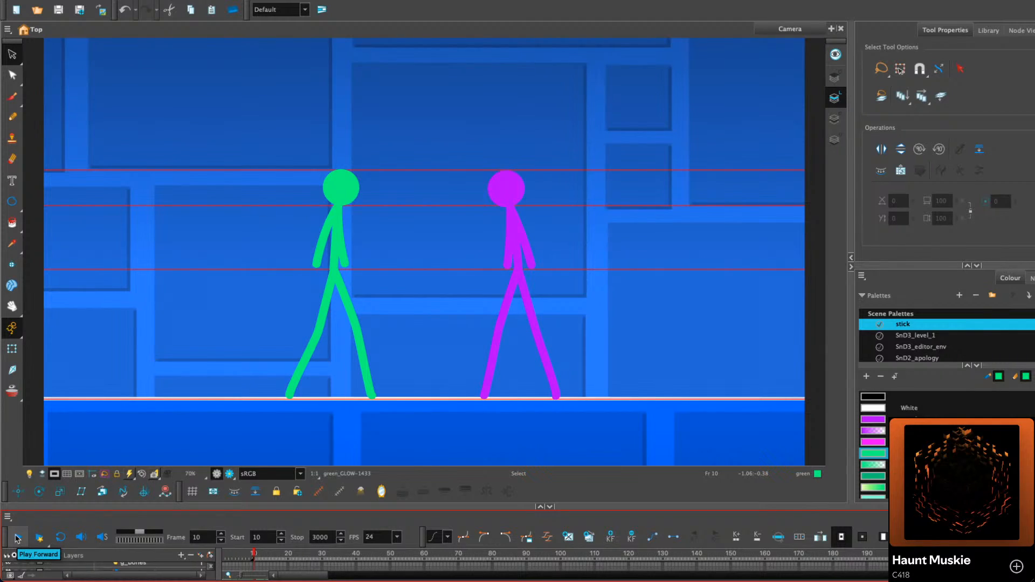
click(17, 537)
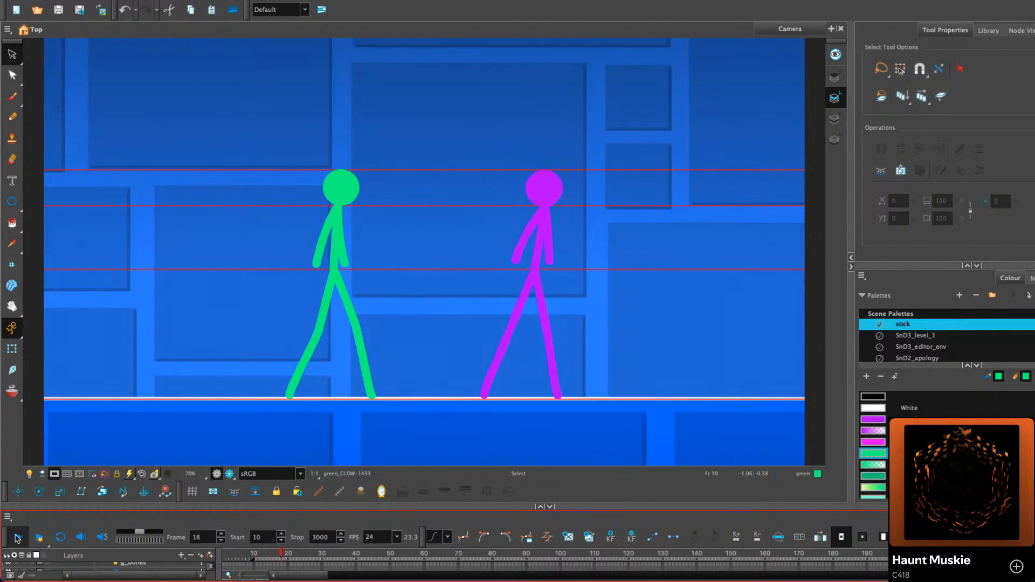
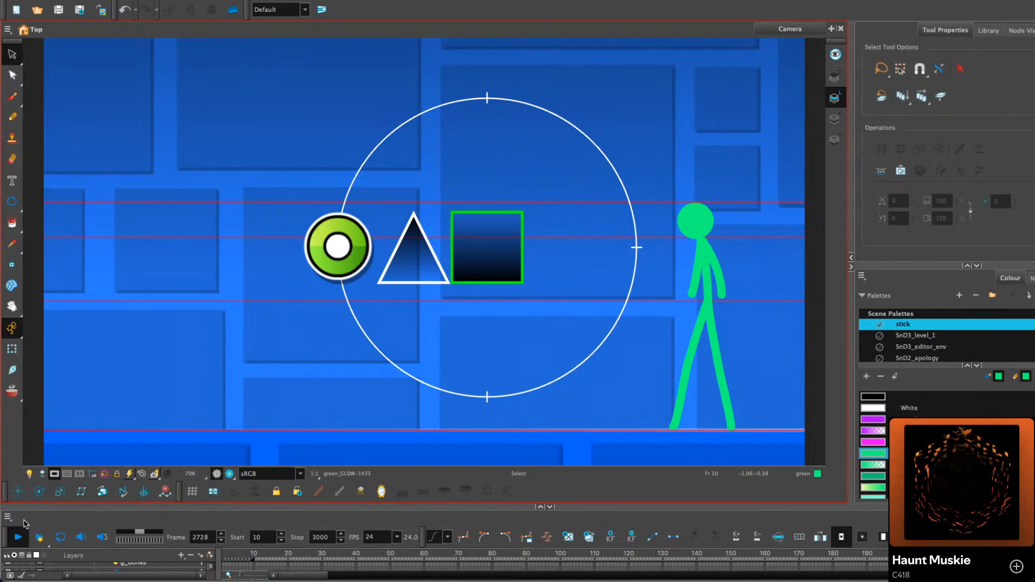
click(18, 537)
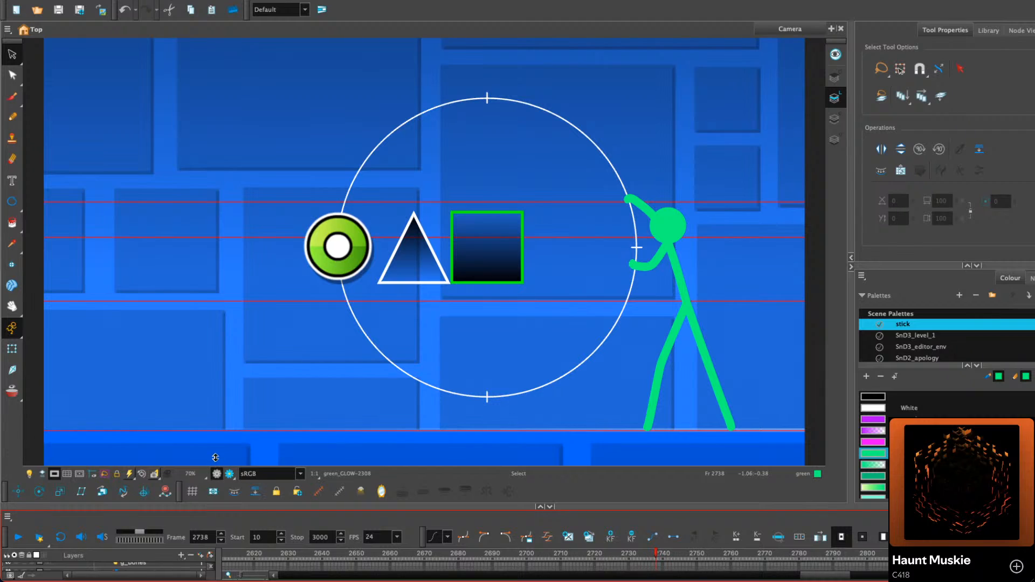
Enlarge the timeline area and scrub the green figure's drawings between about frames 2073 and 2111
drag(212, 445, 214, 446)
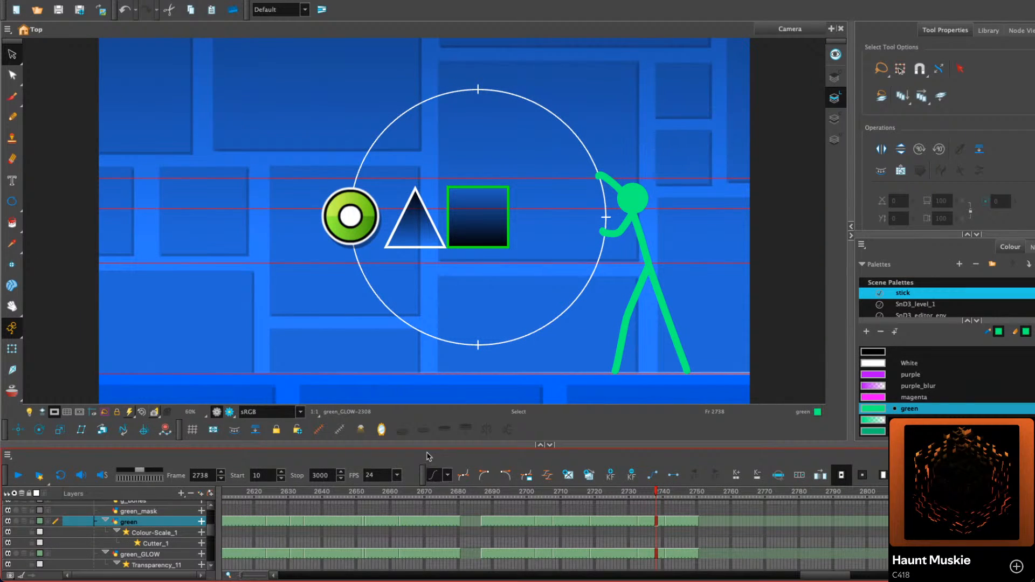
drag(423, 442, 410, 471)
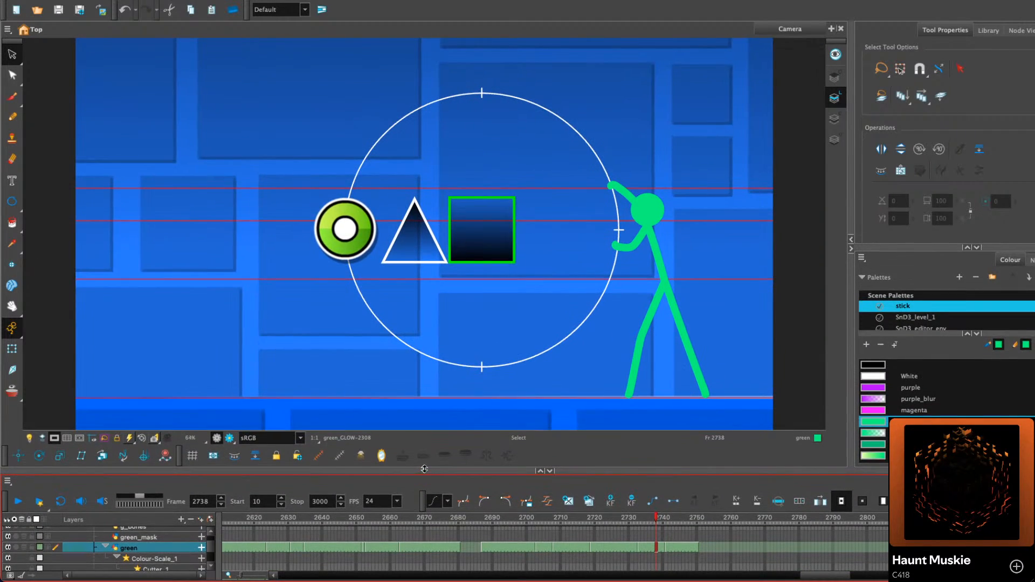
drag(809, 575, 683, 576)
drag(520, 518, 570, 527)
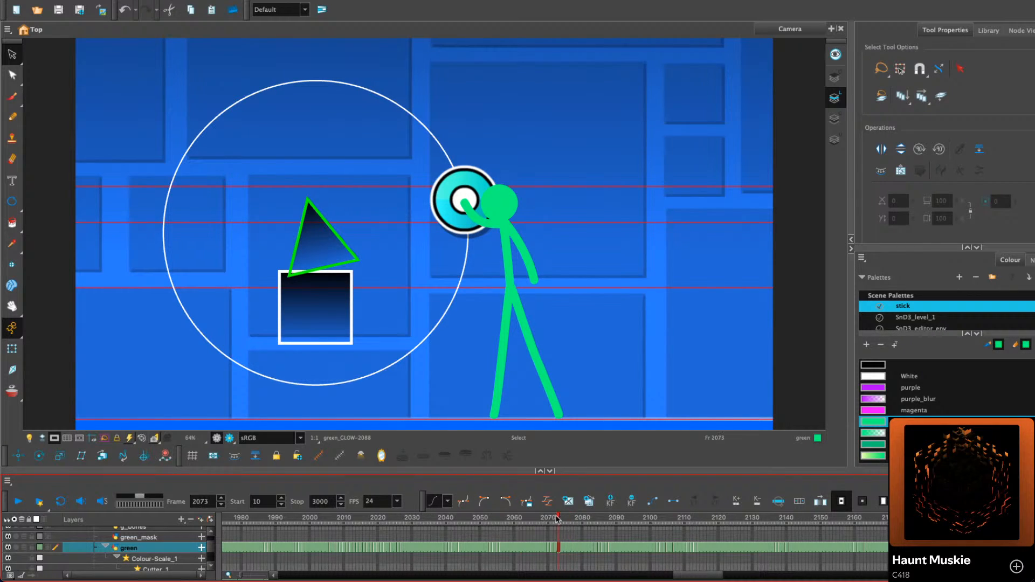
drag(569, 518, 443, 517)
drag(434, 476, 677, 447)
scroll(567, 529, right, 10)
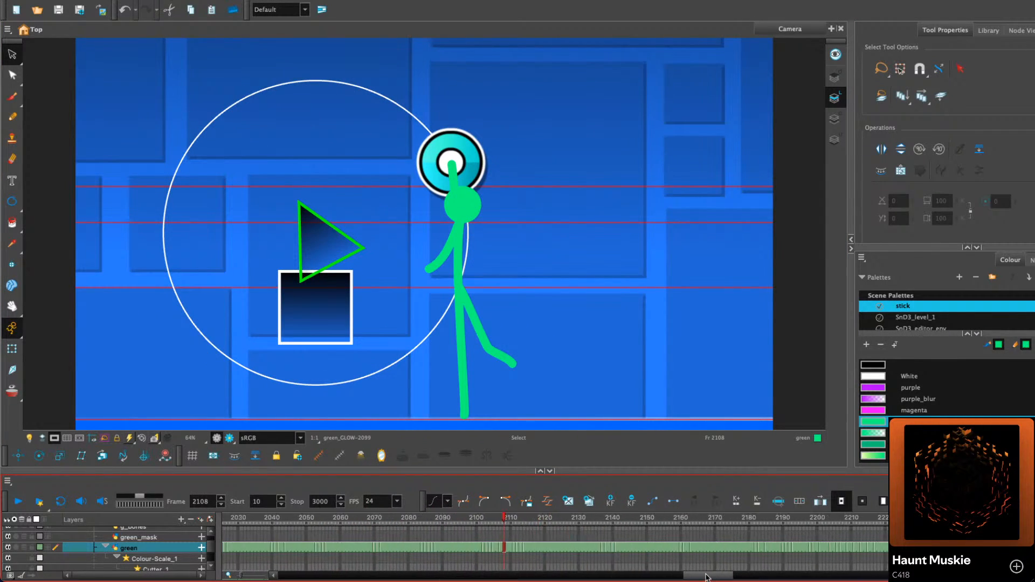
mouse_move(408, 520)
mouse_down()
mouse_move(443, 522)
mouse_move(423, 523)
mouse_up()
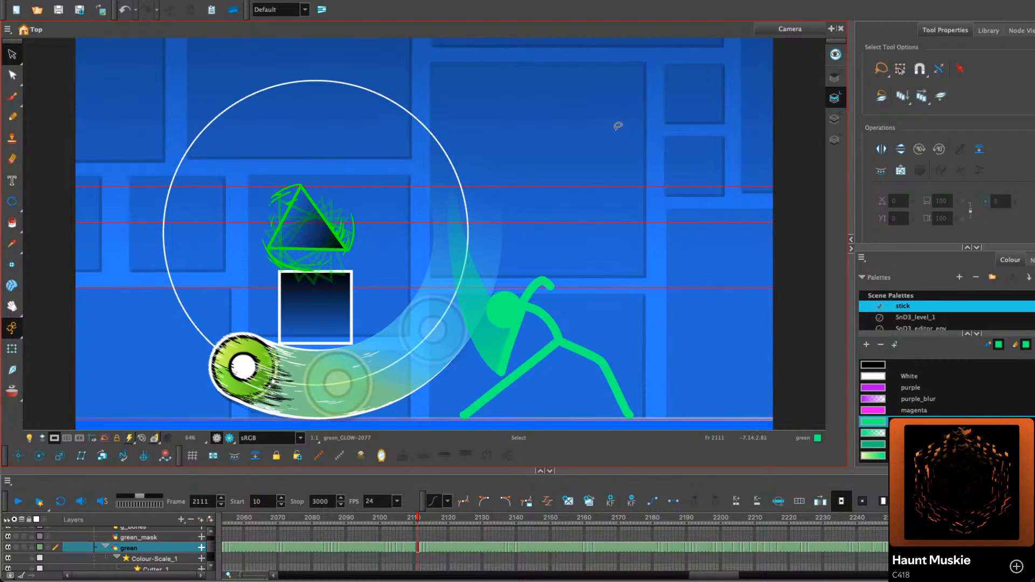
Step frame by frame from about frame 2111 to 2178 to examine the green figure's recovery into the standing pose
mouse_move(613, 128)
mouse_down()
mouse_move(628, 110)
mouse_move(692, 119)
mouse_move(712, 146)
mouse_move(654, 216)
mouse_move(617, 203)
mouse_up()
click(561, 146)
key(comma)
key(period)
key(period)
key(period)
key(period)
key(period)
key(period)
key(period)
key(period)
key(period)
key(period)
key(period)
key(period)
key(period)
key(period)
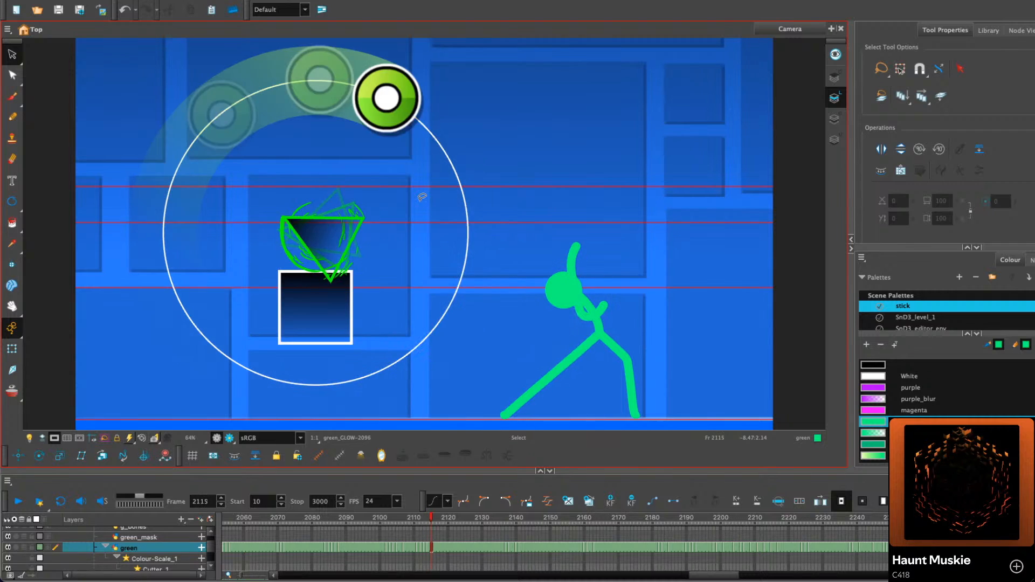
key(period)
key(period)
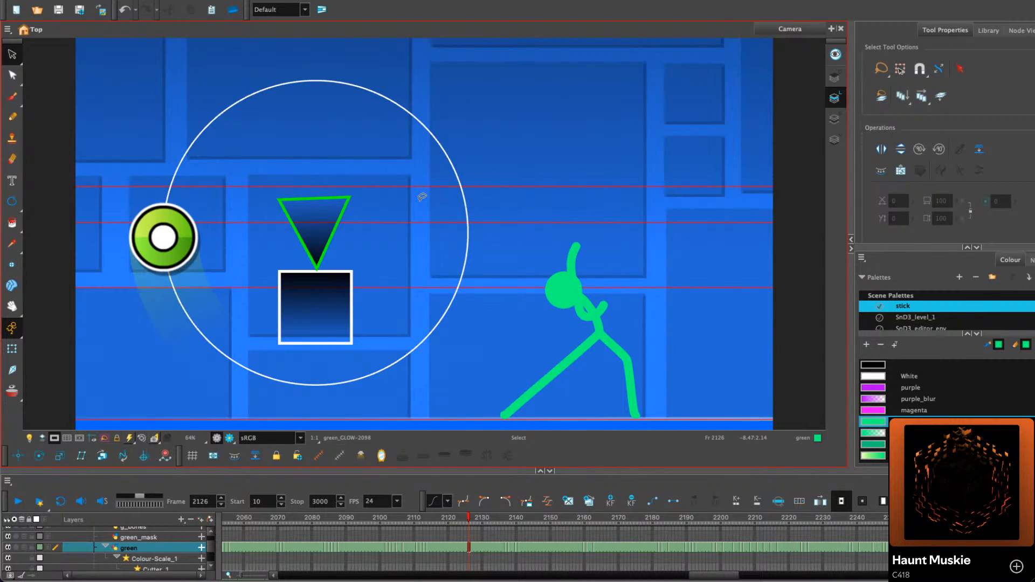
key(period)
key(period)
key(period)
key(period)
key(period)
key(period)
key(period)
key(period)
key(period)
key(period)
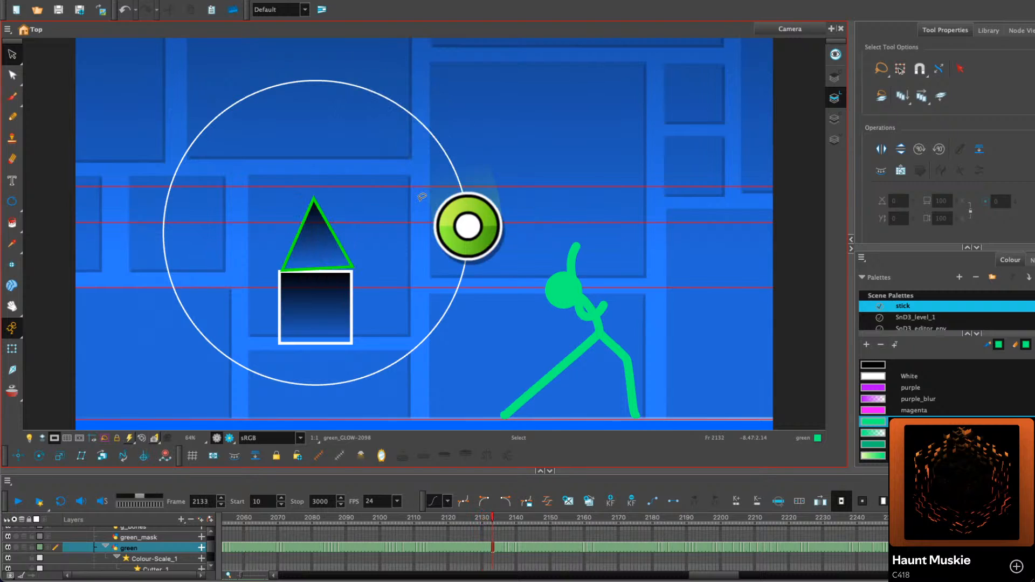
key(period)
key(period)
key(period)
key(period)
key(period)
key(period)
key(period)
key(period)
key(period)
key(period)
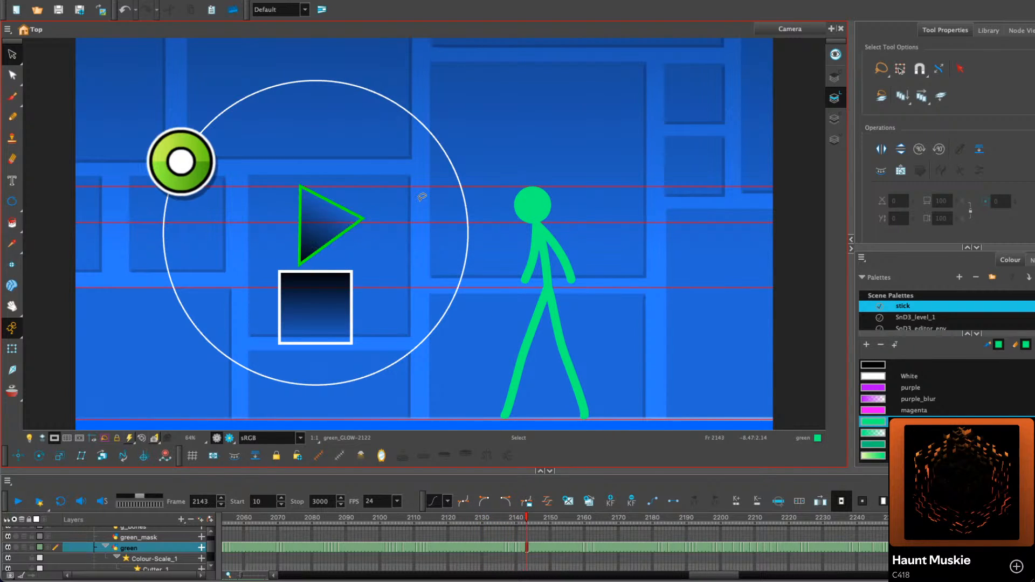
key(period)
key(period)
key(period)
key(period)
key(period)
key(period)
key(period)
key(period)
key(period)
key(period)
key(period)
key(period)
key(period)
key(period)
key(period)
key(period)
key(period)
key(period)
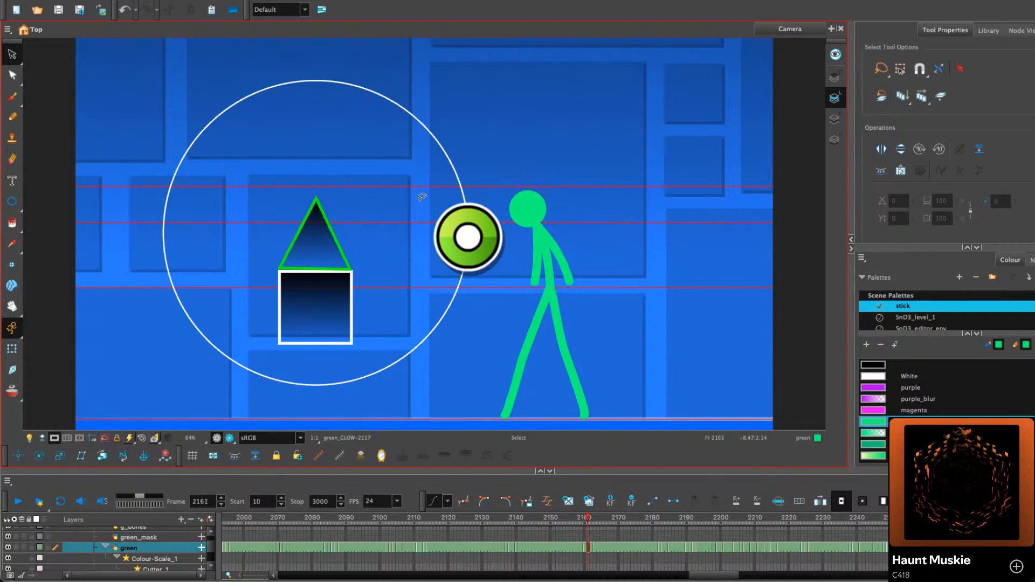
key(period)
key(period)
key(period)
key(period)
key(period)
key(period)
key(period)
key(period)
key(period)
key(period)
key(period)
key(period)
key(period)
key(period)
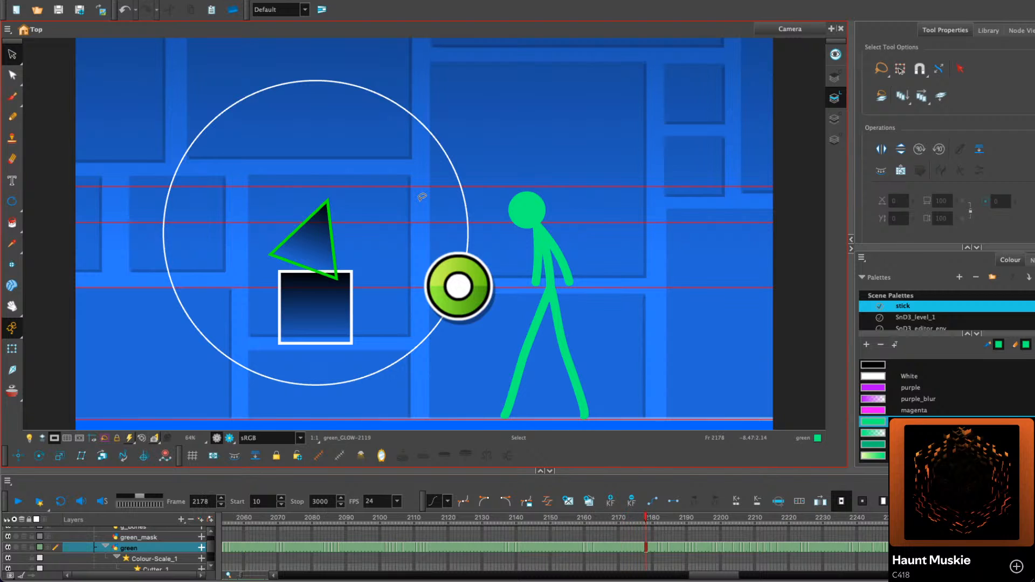
Play the animation from frame 2178 to frame 2324
click(18, 504)
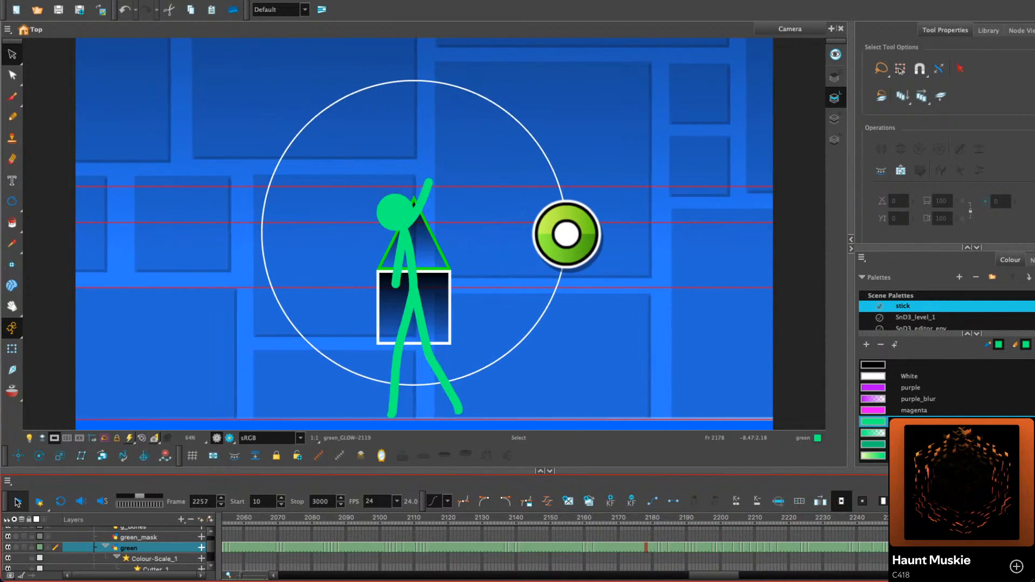
click(18, 501)
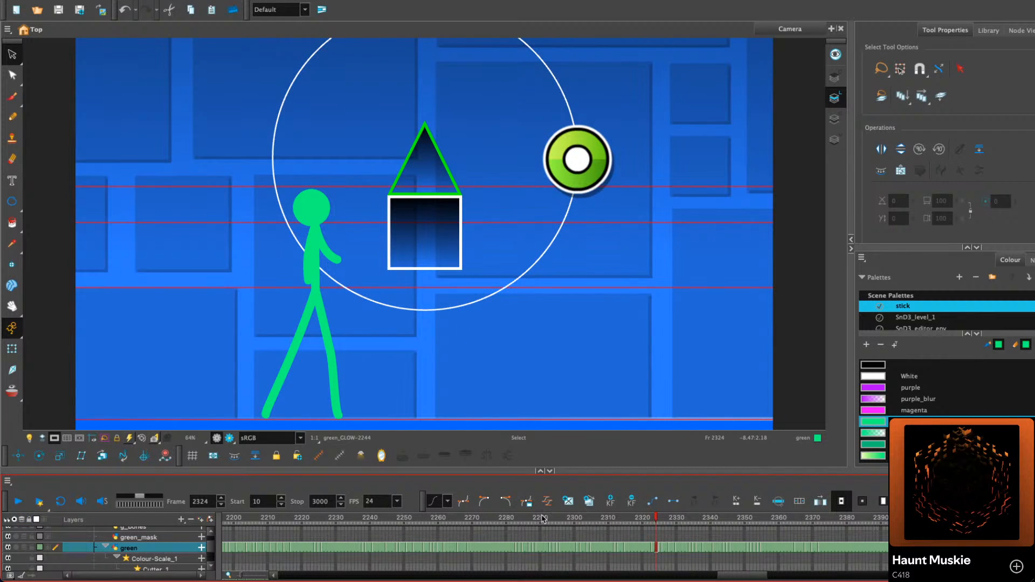
Select the green layer's frames from 2230 to about 2380 and play the animation from frame 2230 to about 2543
drag(512, 518, 346, 547)
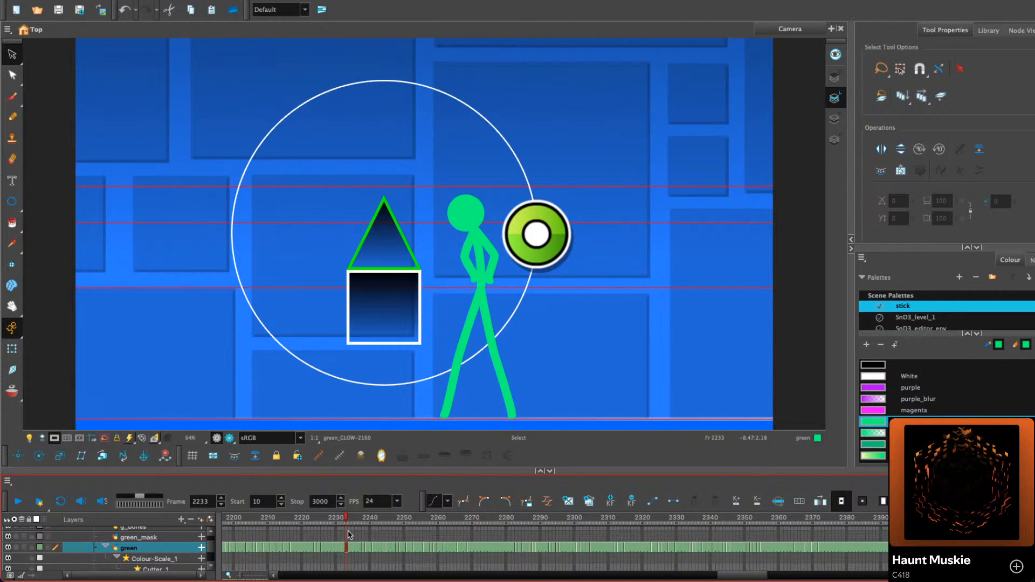
click(336, 549)
shift+click(836, 550)
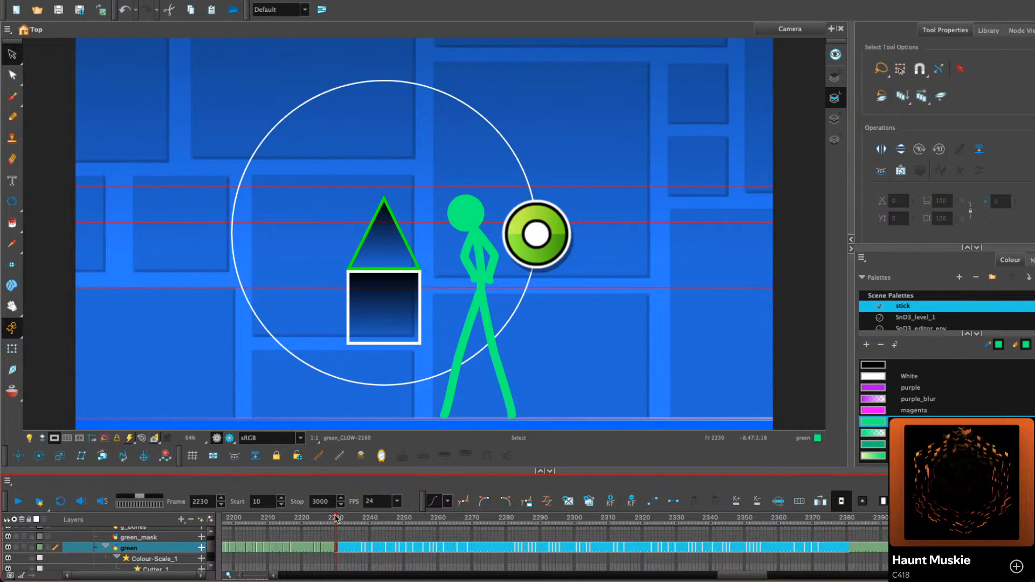
click(18, 501)
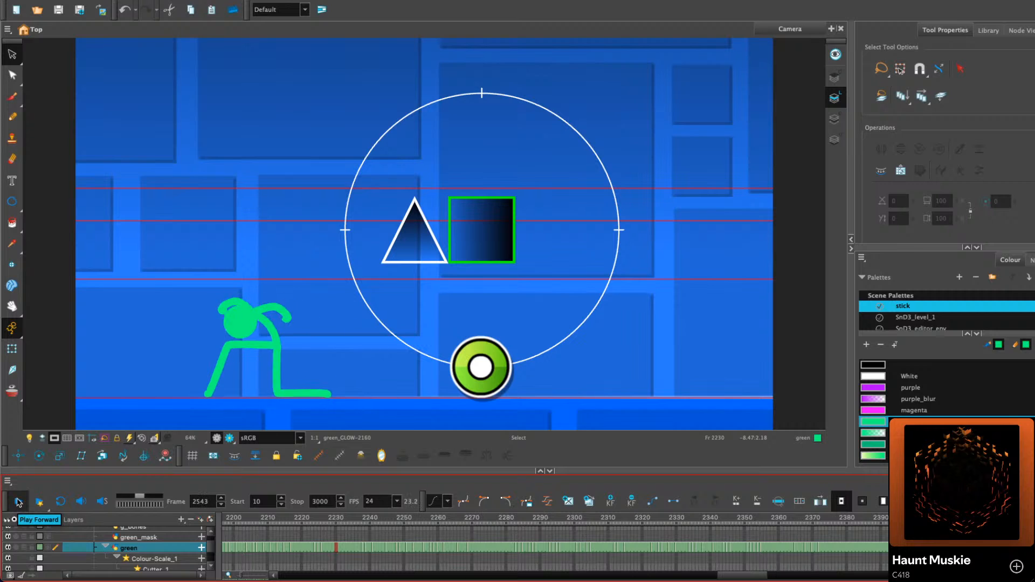
click(18, 502)
Step frame by frame from about frame 2495 to 2515 to examine the green figure's fall
drag(565, 521, 476, 511)
key(period)
key(period)
key(period)
key(period)
key(period)
key(period)
key(period)
key(period)
key(period)
key(period)
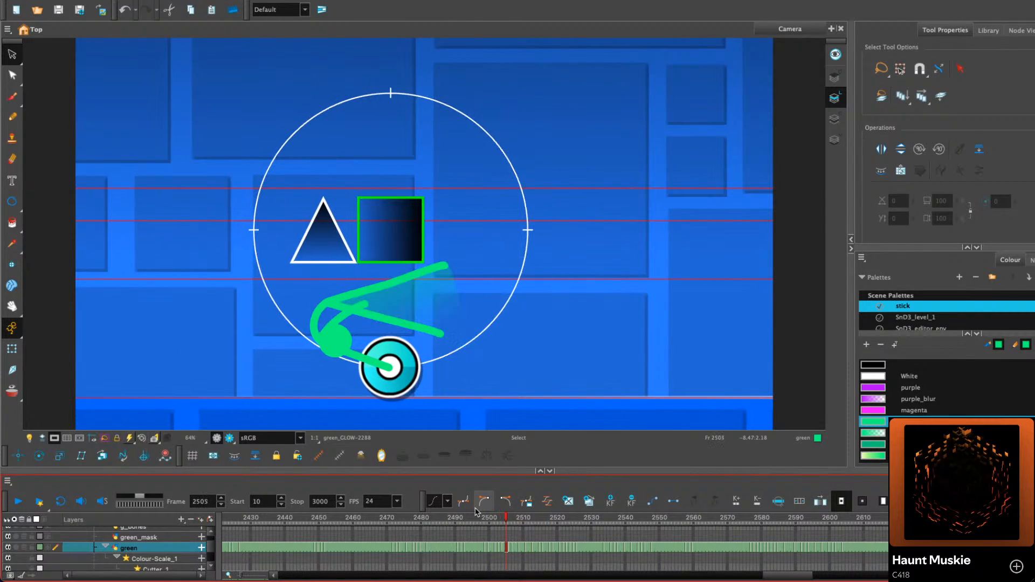
key(period)
key(period)
key(period)
key(period)
key(period)
key(period)
key(period)
key(period)
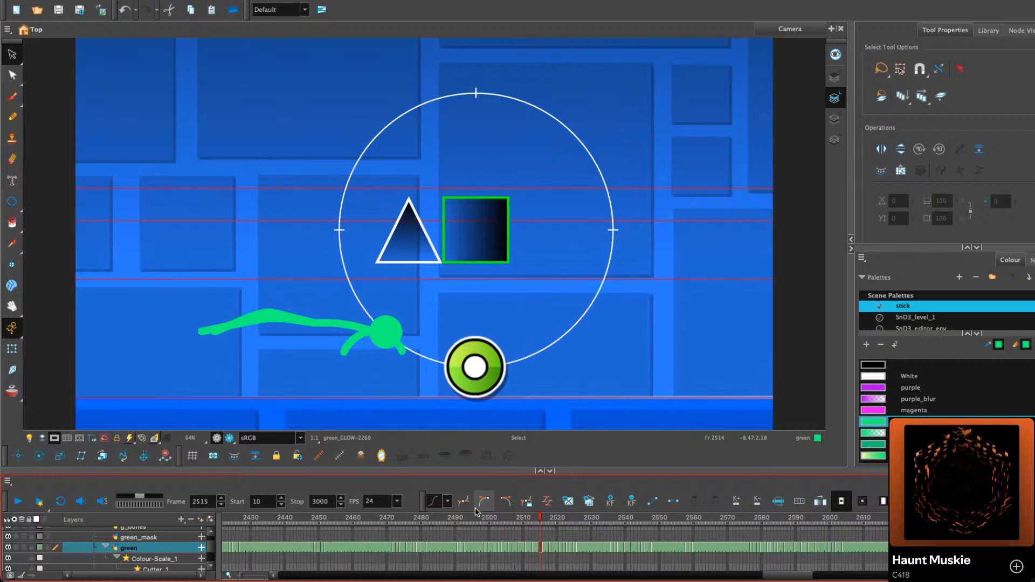
Play the green figure's animation from about frame 2520 to frame 2617
drag(793, 577, 803, 576)
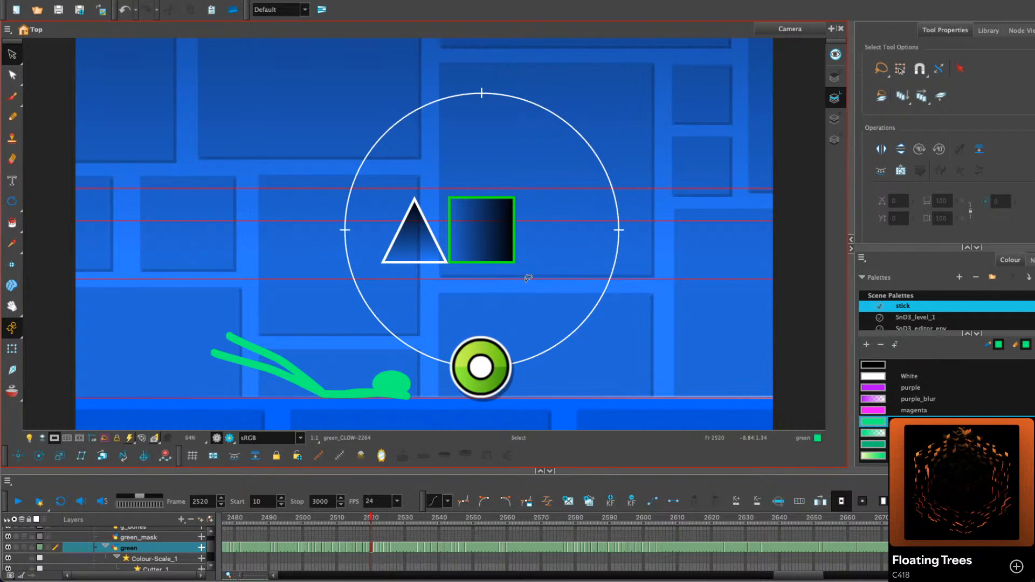
click(19, 501)
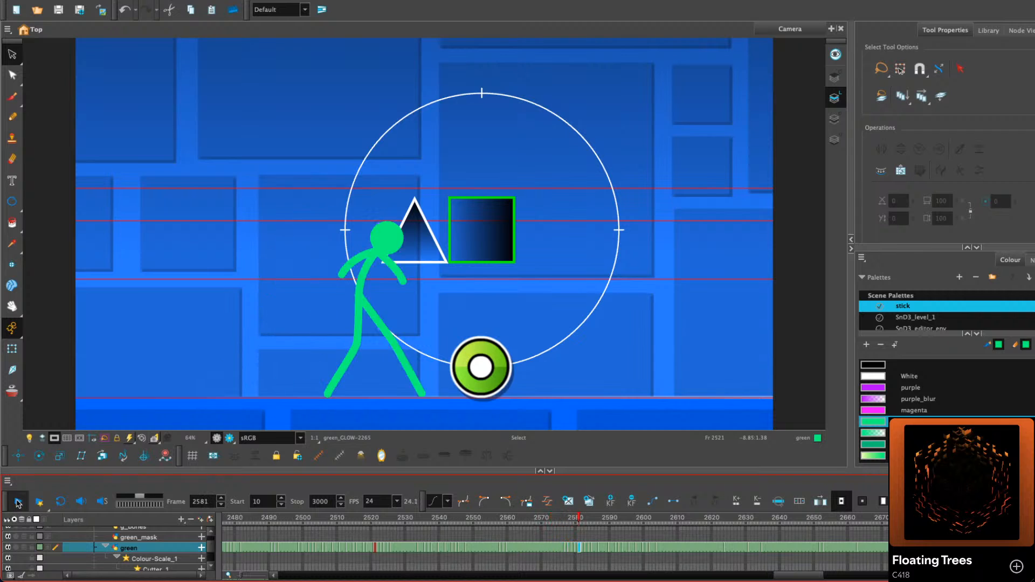
click(17, 501)
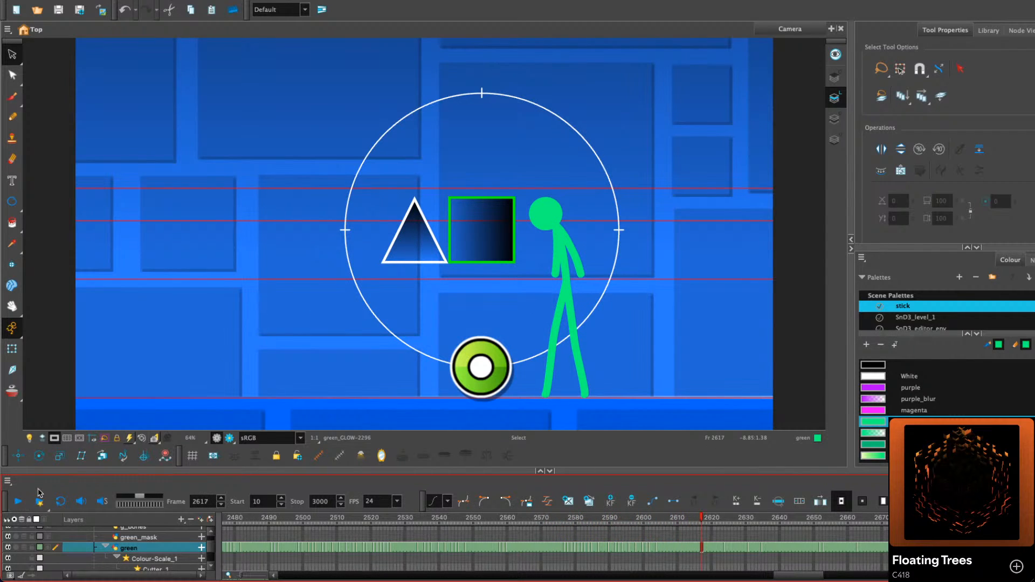
Scrub and replay the green figure's raised-leg stepping poses between about frames 2579 and 2589
drag(807, 574, 821, 573)
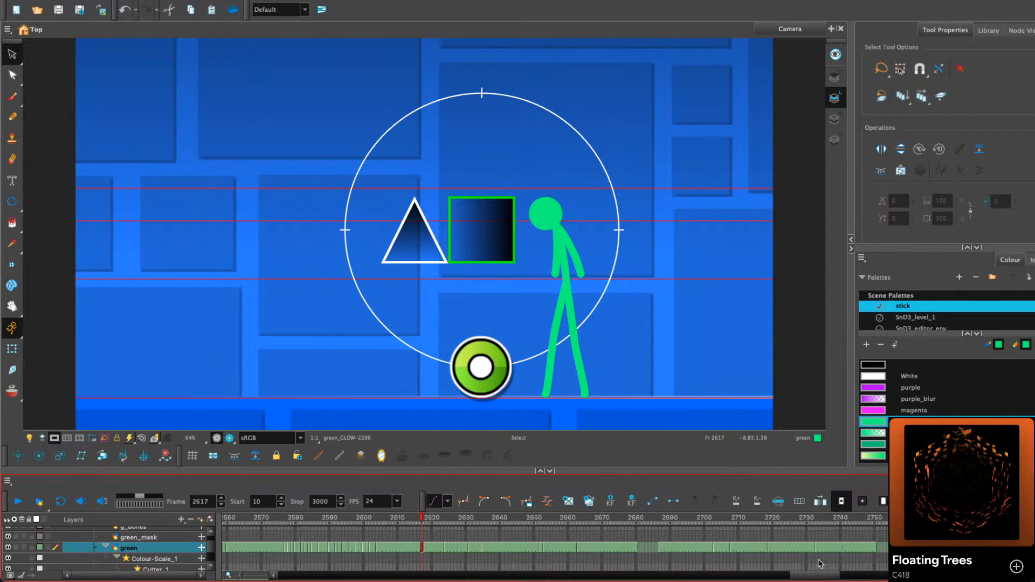
click(332, 521)
drag(333, 526, 320, 523)
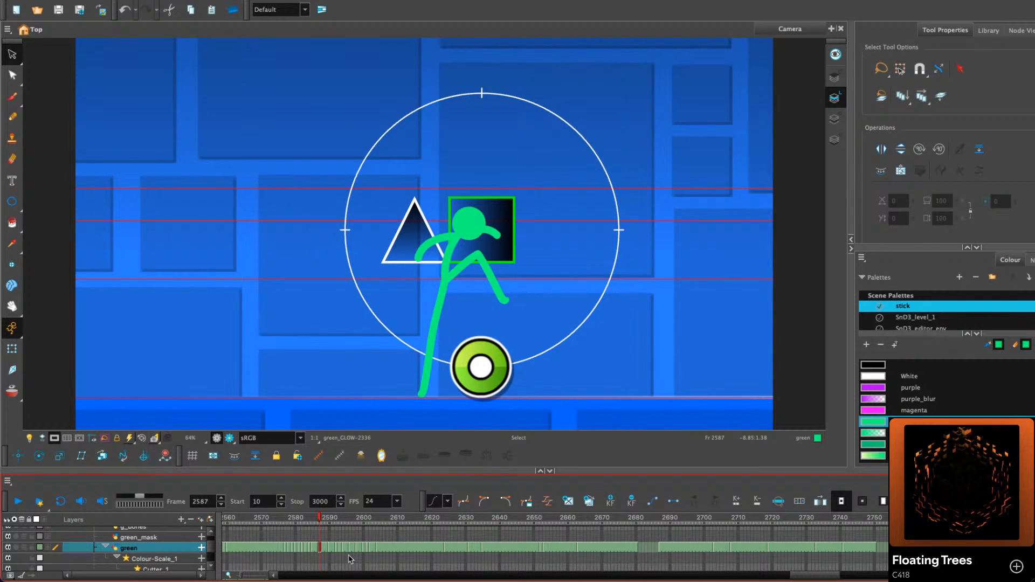
click(294, 517)
click(18, 501)
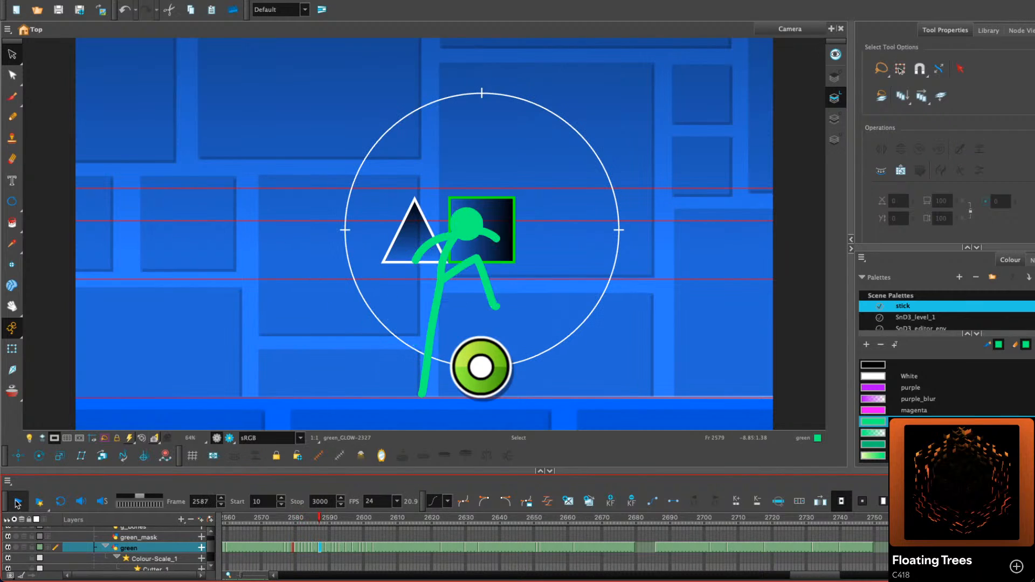
click(18, 501)
click(328, 522)
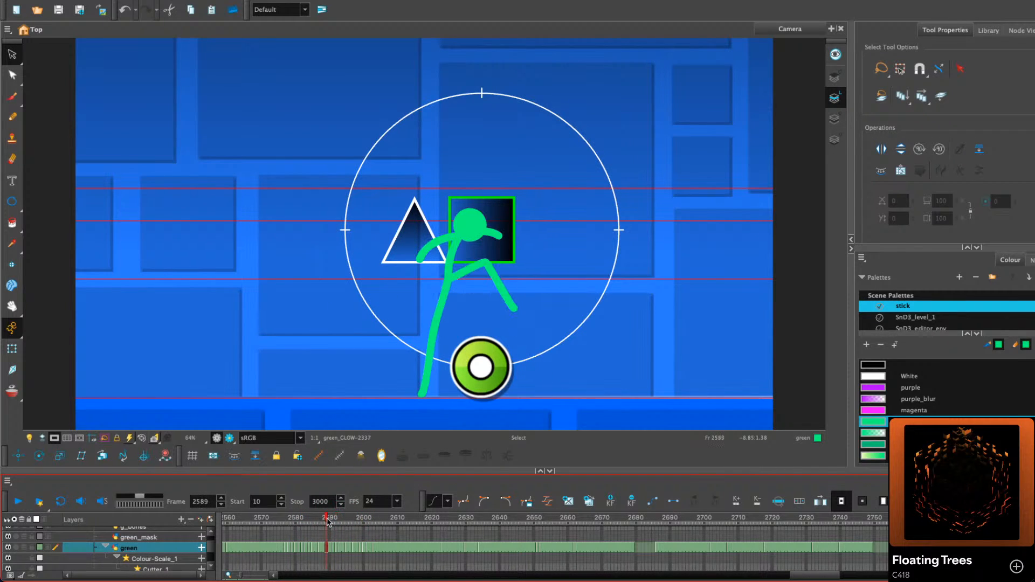
Replay the green figure's stepping motion several times from between about frames 2571 and 2579 to check its timing
key(minus)
drag(344, 517, 292, 518)
key(minus)
click(16, 504)
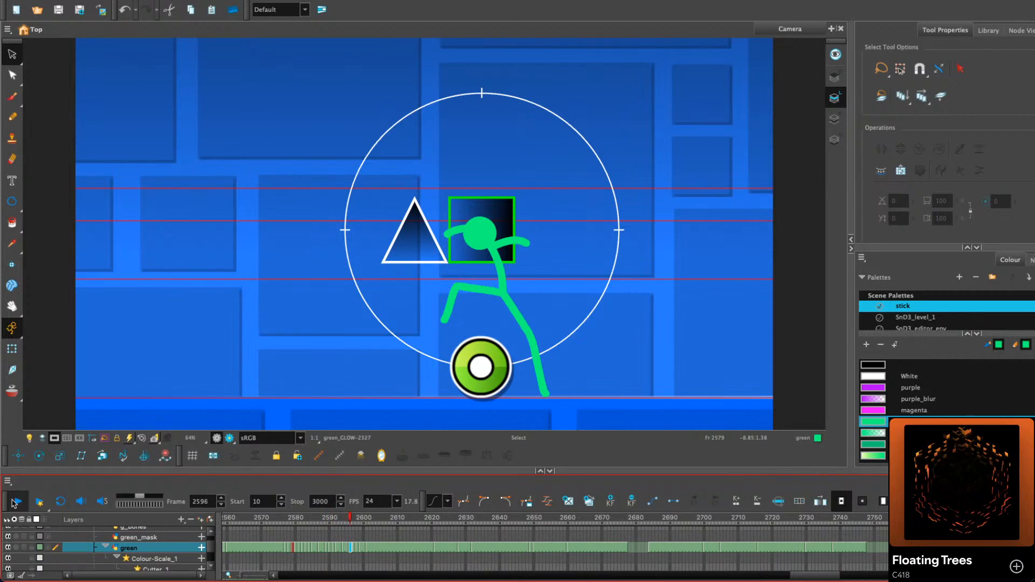
click(16, 503)
click(314, 519)
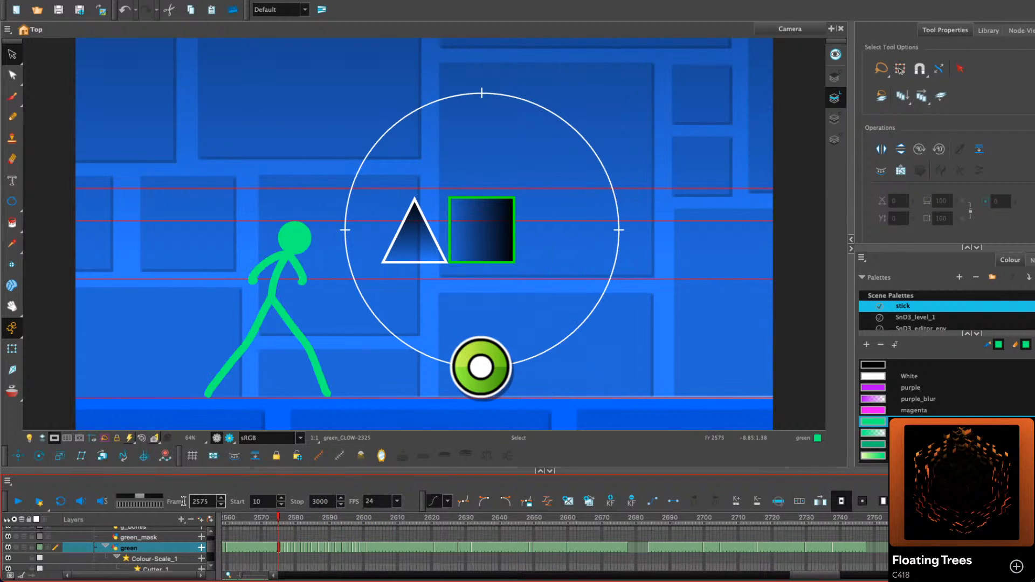
click(16, 504)
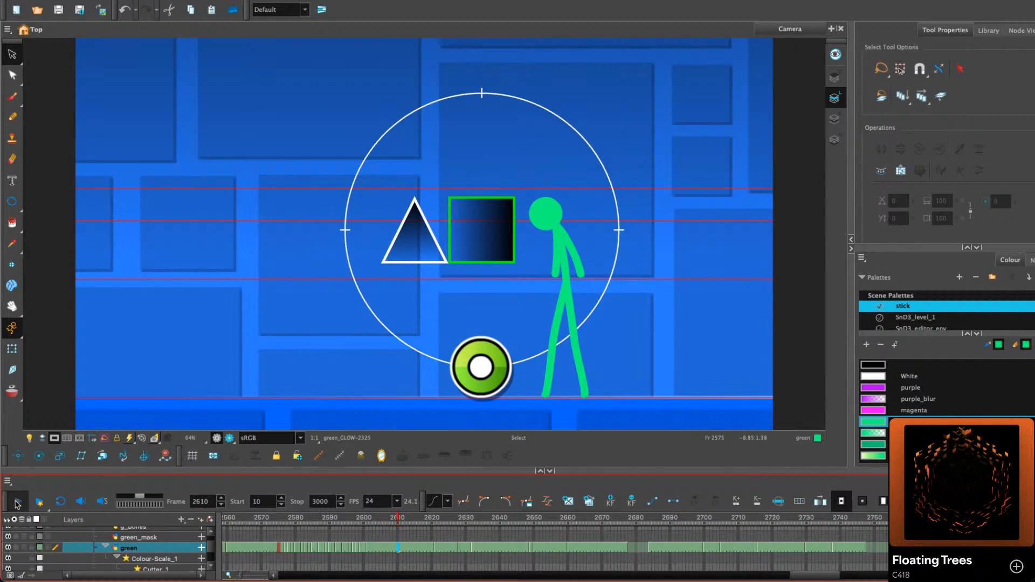
click(16, 503)
click(265, 519)
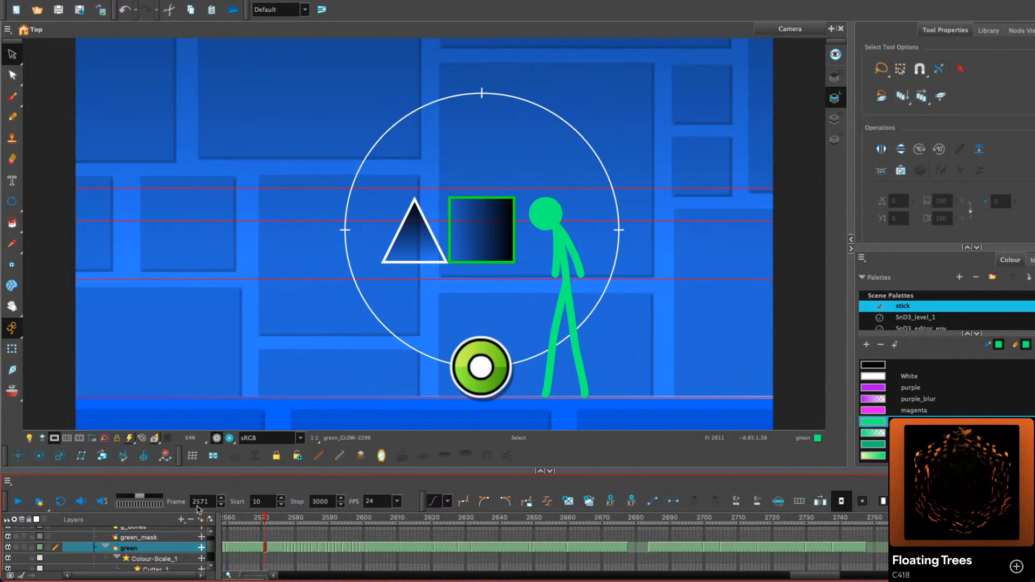
click(16, 503)
click(16, 503)
Check the green figure's hip joint at frame 2619 and nudge both legs slightly upward at frame 2599
mouse_move(410, 516)
mouse_down()
mouse_move(443, 521)
mouse_move(429, 519)
mouse_up()
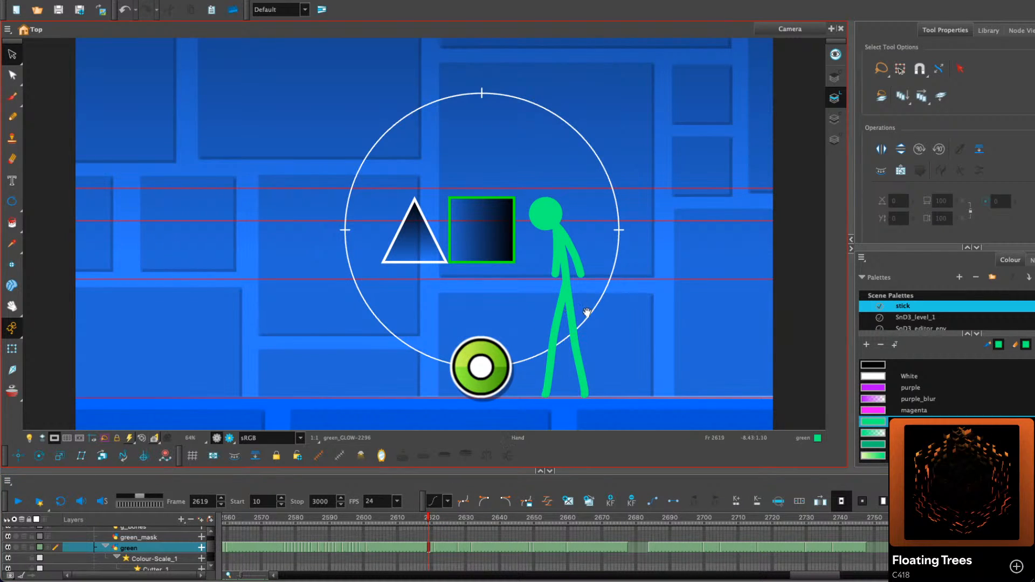
drag(636, 301, 478, 313)
scroll(452, 317, up, 5)
click(338, 312)
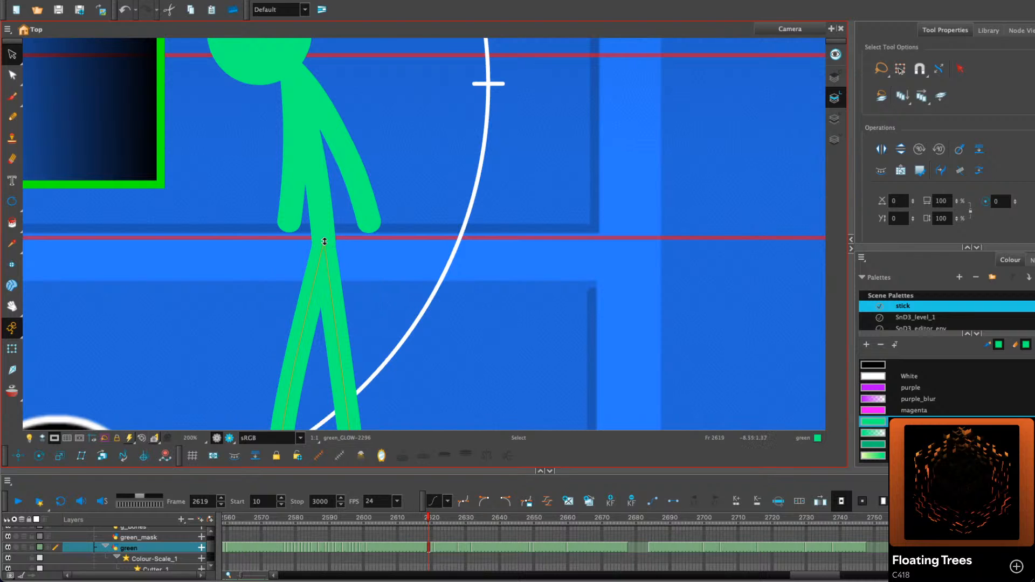
scroll(446, 214, down, 3)
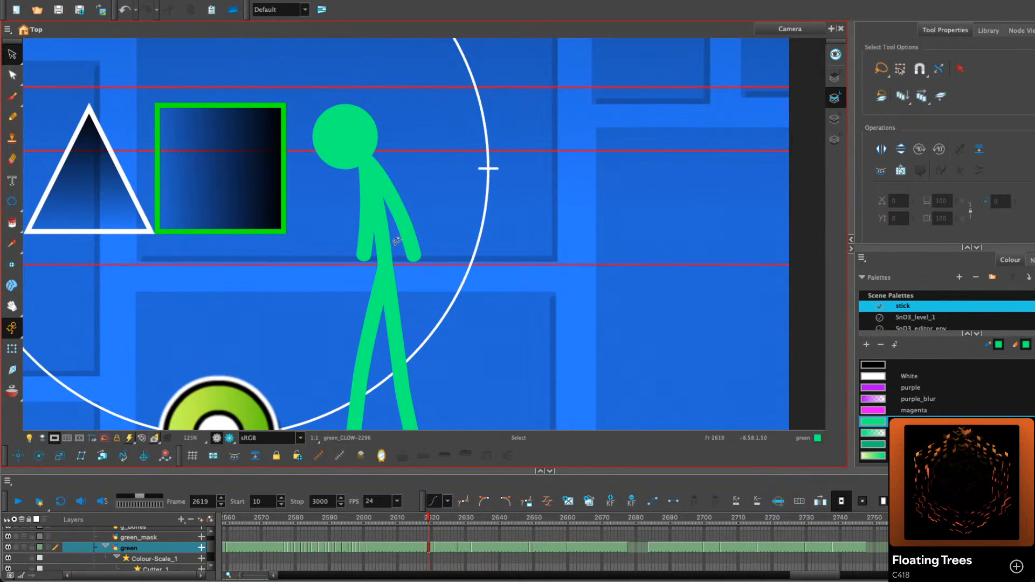
click(366, 548)
scroll(372, 343, up, 1)
click(396, 237)
key(Up)
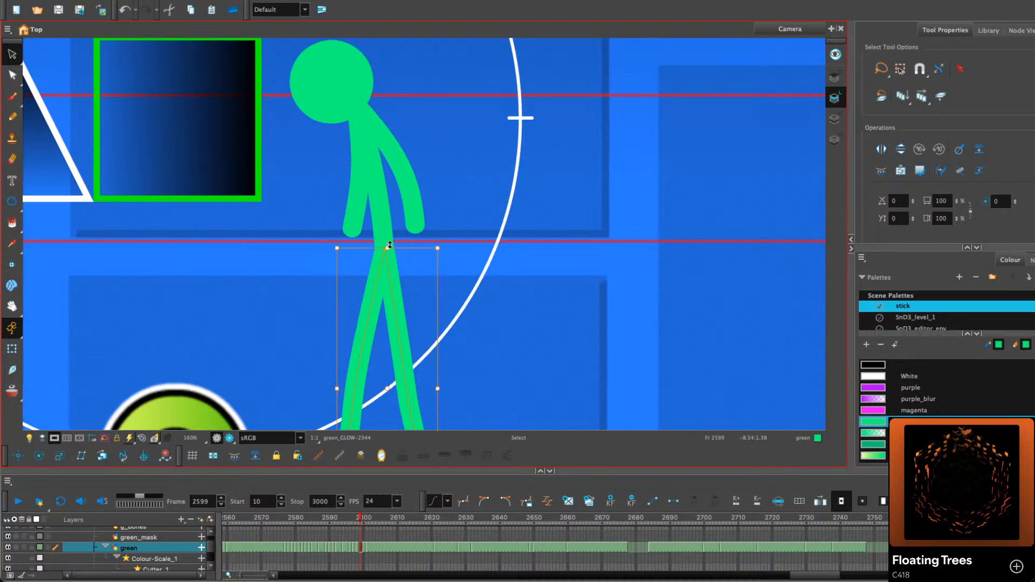
key(Up)
key(period)
key(period)
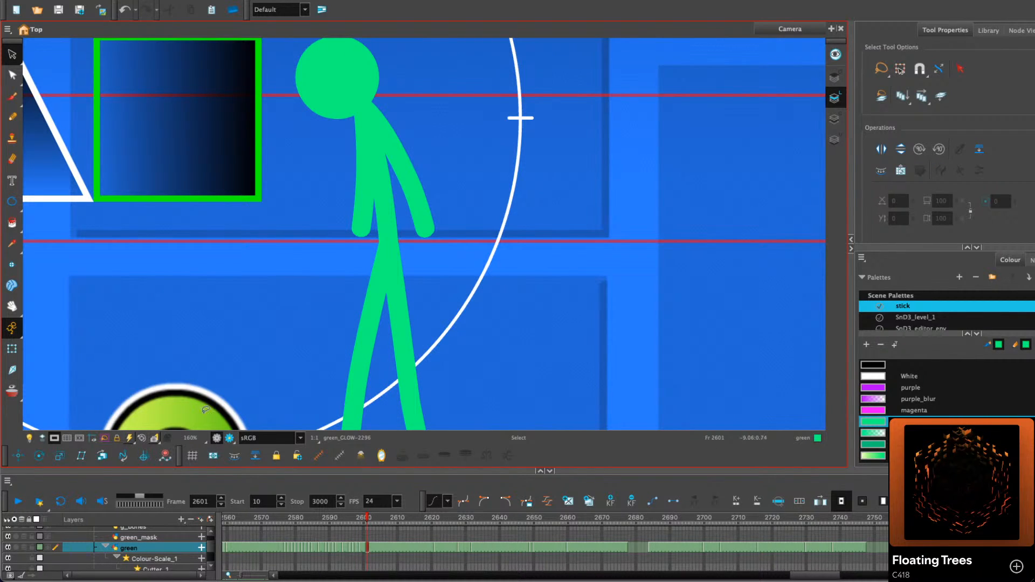
Step frame by frame from frame 2601 to about frame 2620 to examine the green figure's standing pose
click(143, 437)
key(period)
key(period)
key(period)
key(period)
key(period)
key(period)
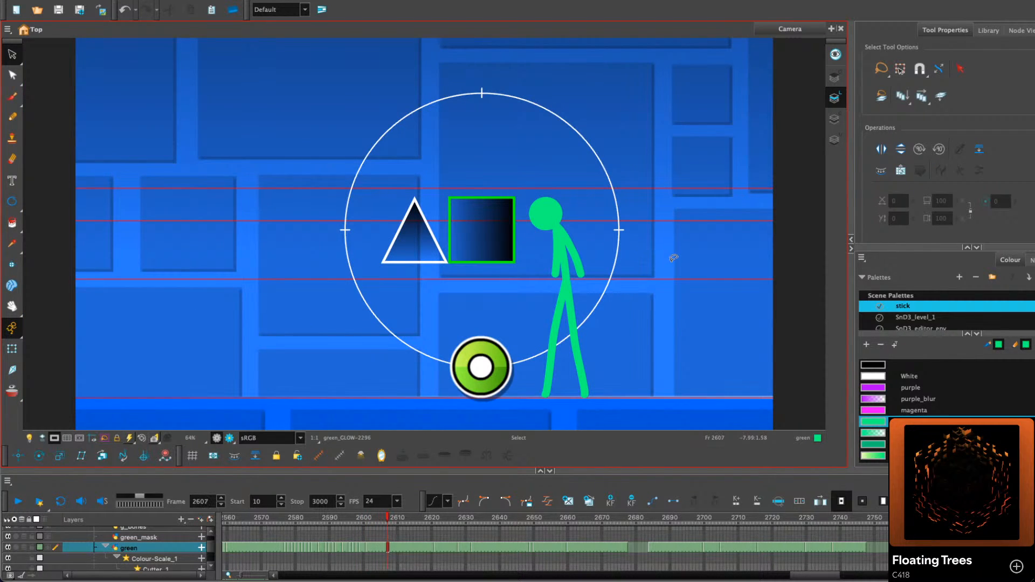
drag(665, 267, 558, 266)
key(period)
key(period)
key(period)
key(period)
key(period)
key(period)
key(period)
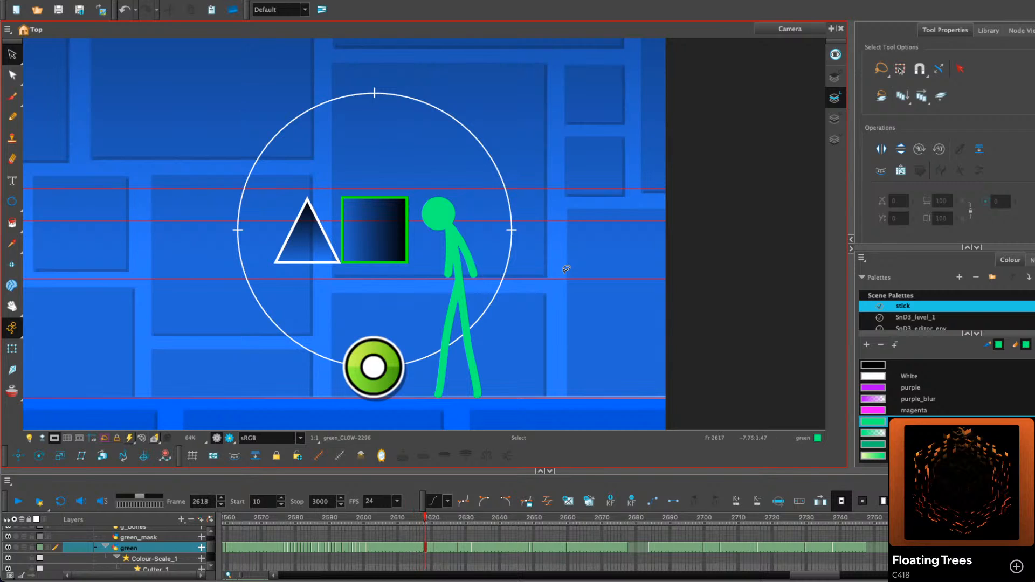
key(period)
key(period)
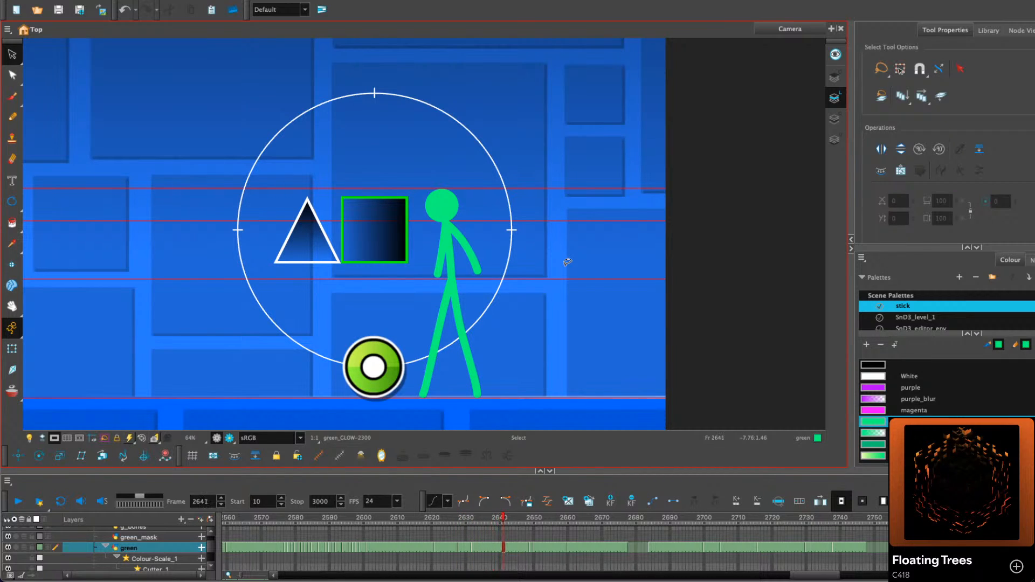
Step back and forth between about frames 2641 and 2653 to examine the green figure's weight shift toward the square
key(period)
key(period)
key(period)
key(period)
key(period)
key(period)
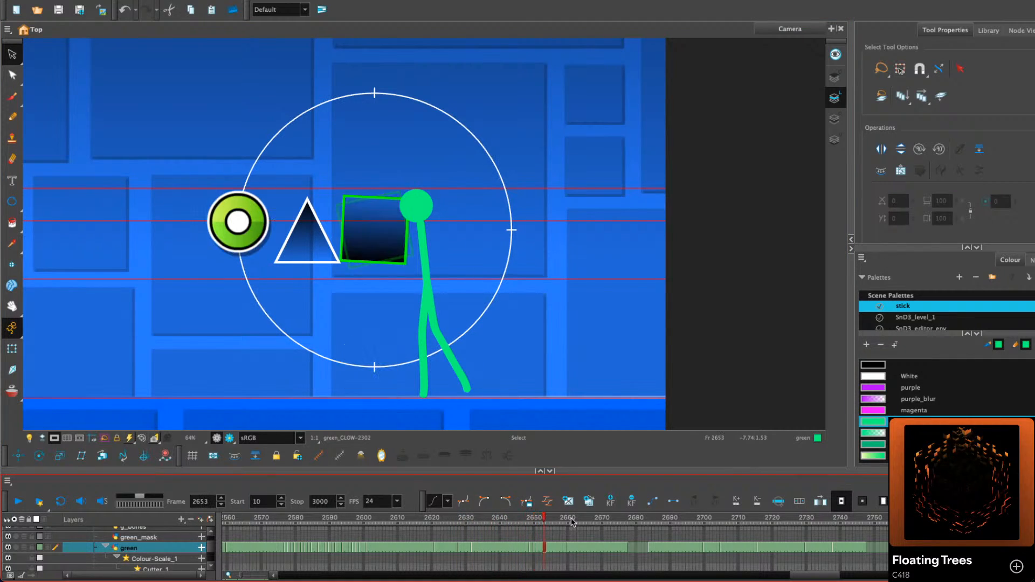
key(comma)
key(comma)
key(comma)
key(comma)
key(comma)
key(comma)
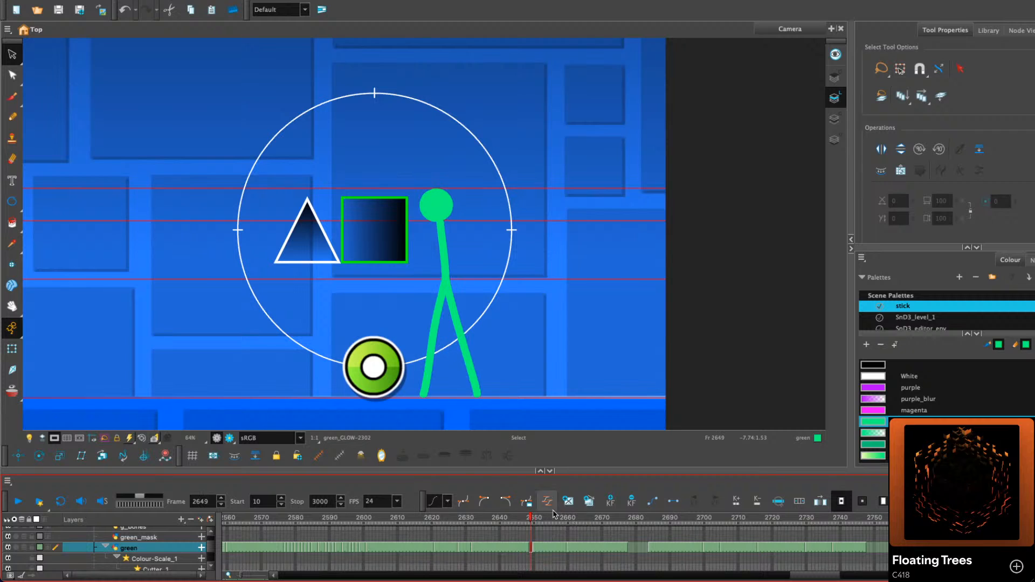
key(period)
key(period)
key(comma)
key(comma)
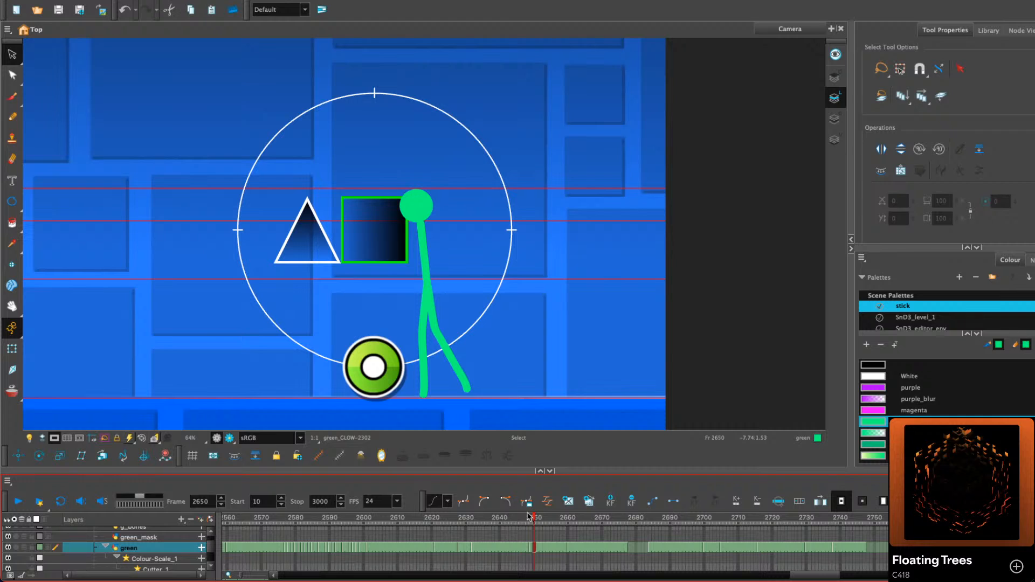
Clear the green layer's drawing at frame 2620 and turn on onion skinning around the empty frame
drag(426, 516, 435, 528)
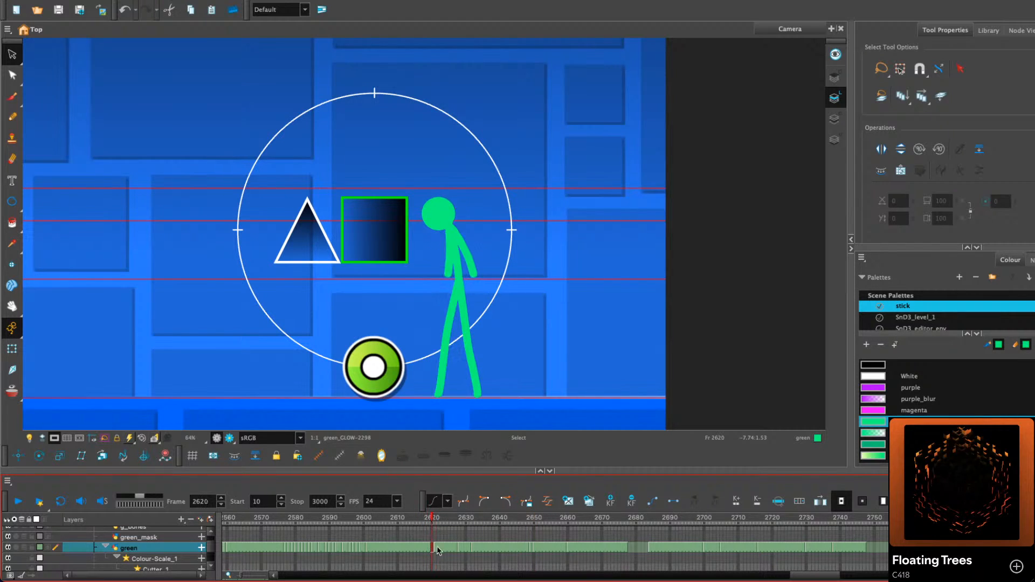
click(432, 548)
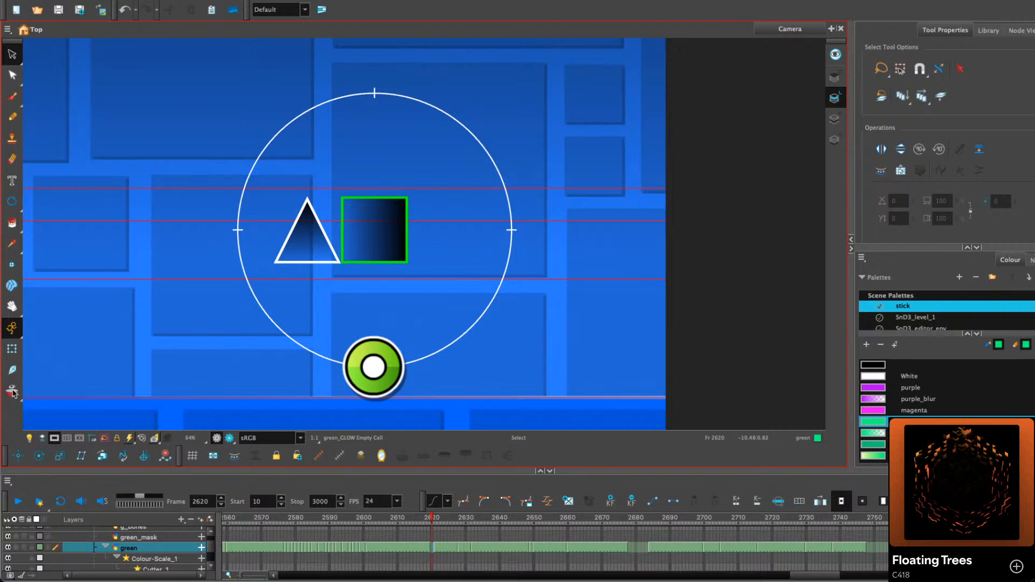
click(12, 391)
key(2)
key(2)
key(2)
drag(455, 203, 423, 179)
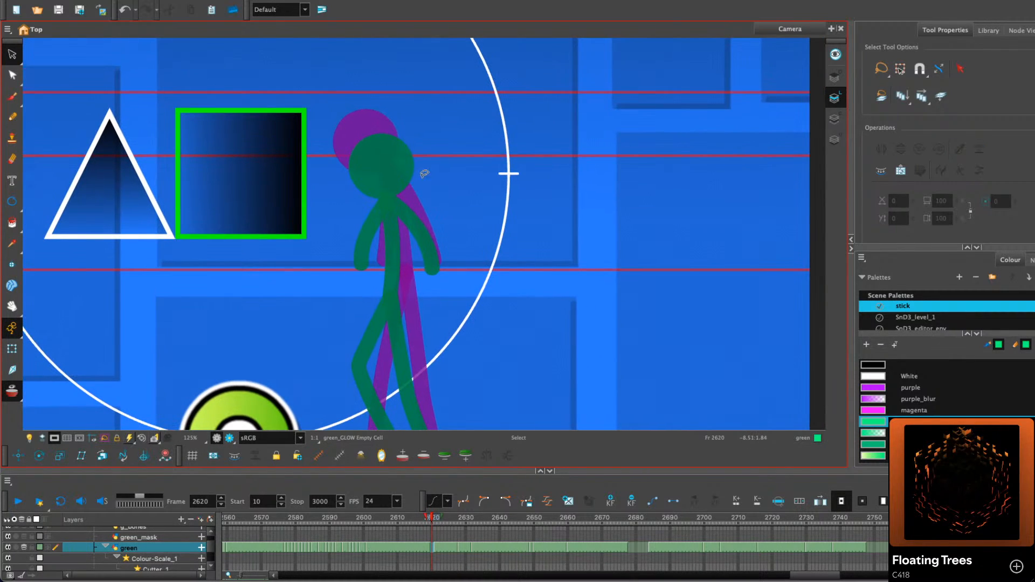
drag(459, 261, 451, 196)
Copy the green figure's supporting leg from frame 2619 and paste it into frame 2620, lowering its hip end slightly
key(comma)
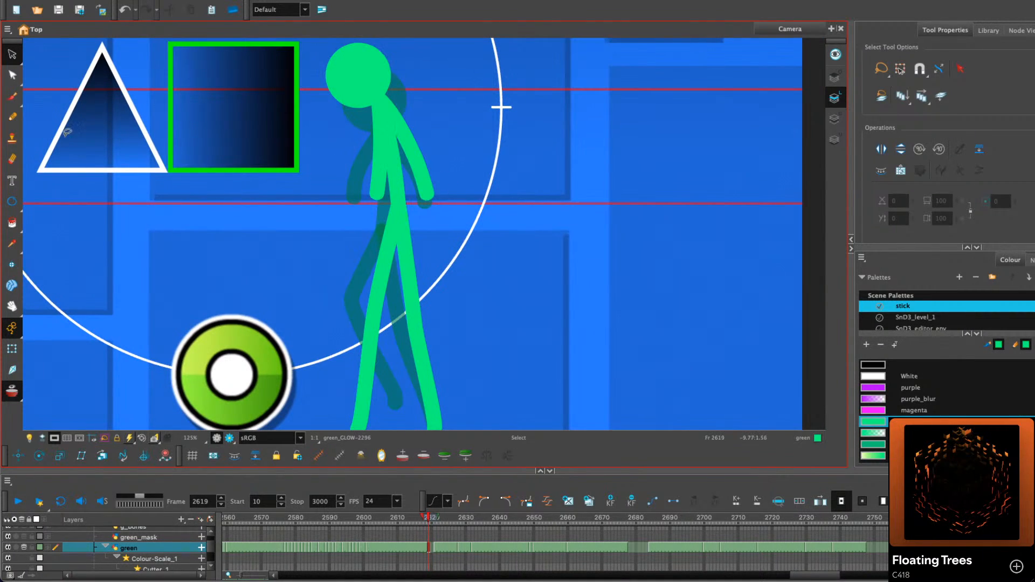
drag(473, 239, 471, 193)
drag(315, 296, 473, 281)
right_click(402, 233)
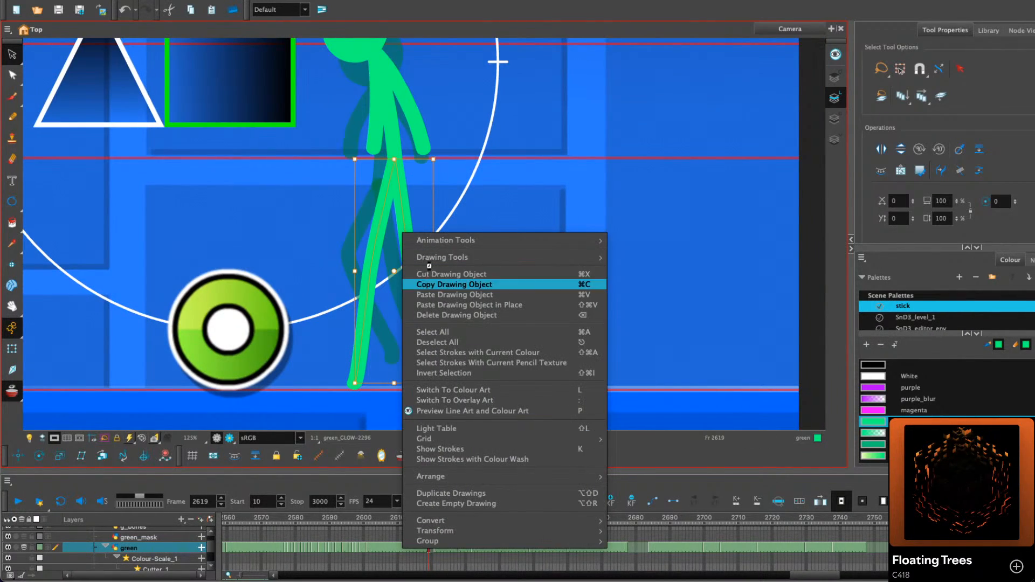
click(454, 284)
key(period)
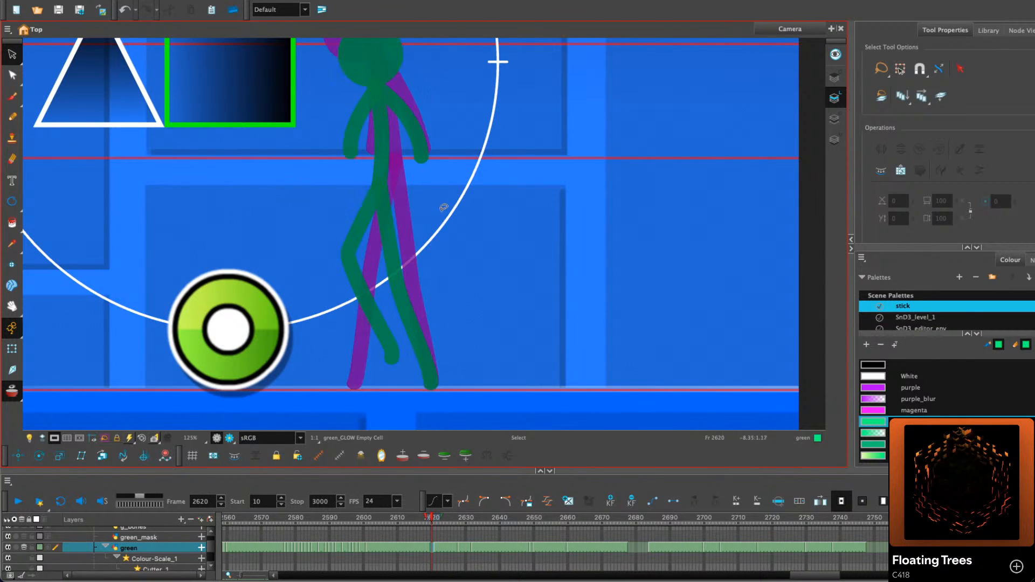
key(comma)
right_click(410, 233)
key(period)
right_click(450, 173)
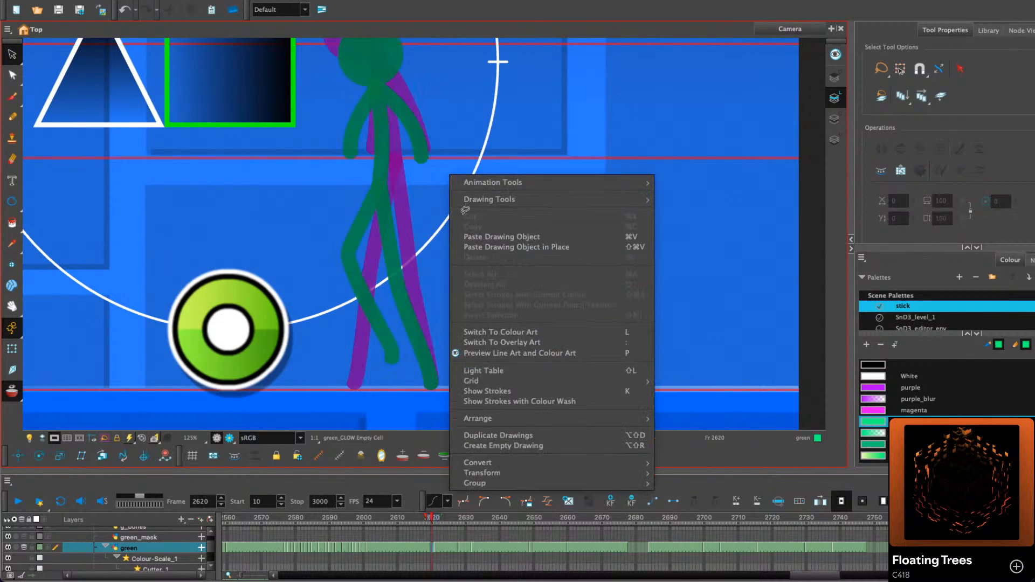
click(472, 235)
drag(395, 159, 394, 162)
click(516, 273)
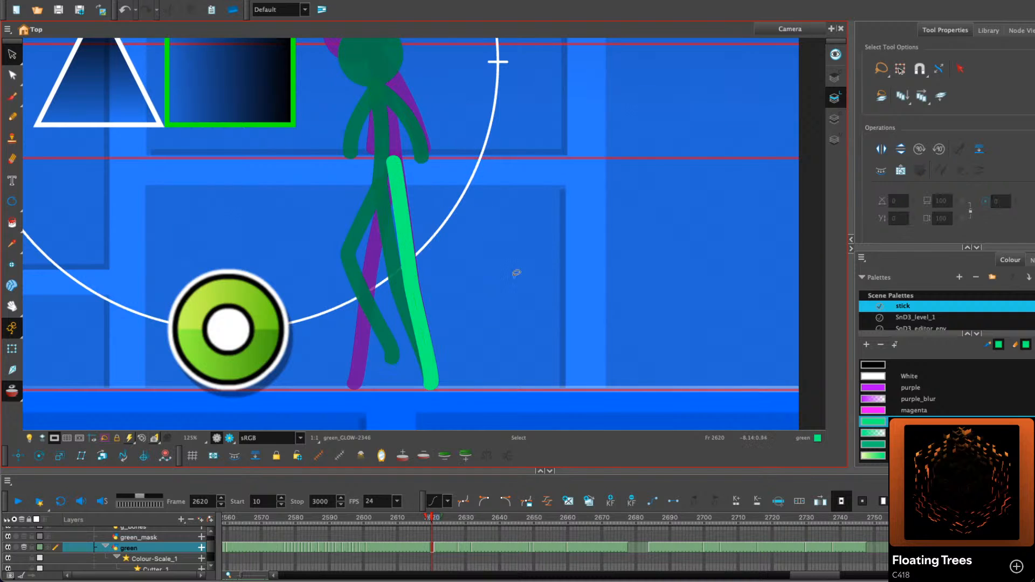
Reshape the green figure's supporting leg at frame 2621 against the onion-skinned leg of the previous drawing
key(period)
key(period)
click(589, 501)
key(comma)
click(399, 268)
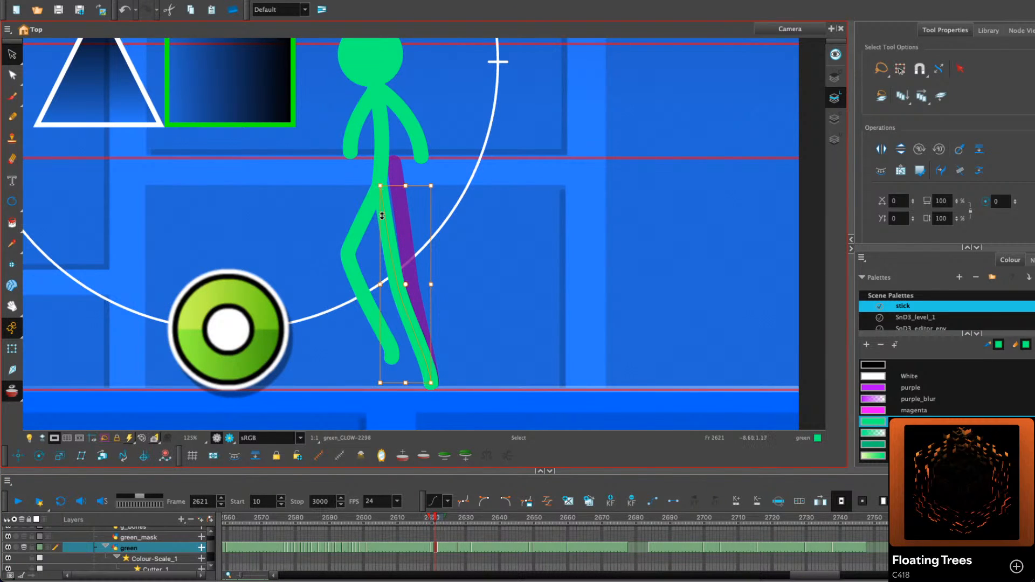
drag(378, 288, 381, 290)
Delete the bent leg, torso and both arms from the green figure's drawing at frame 2621
click(369, 252)
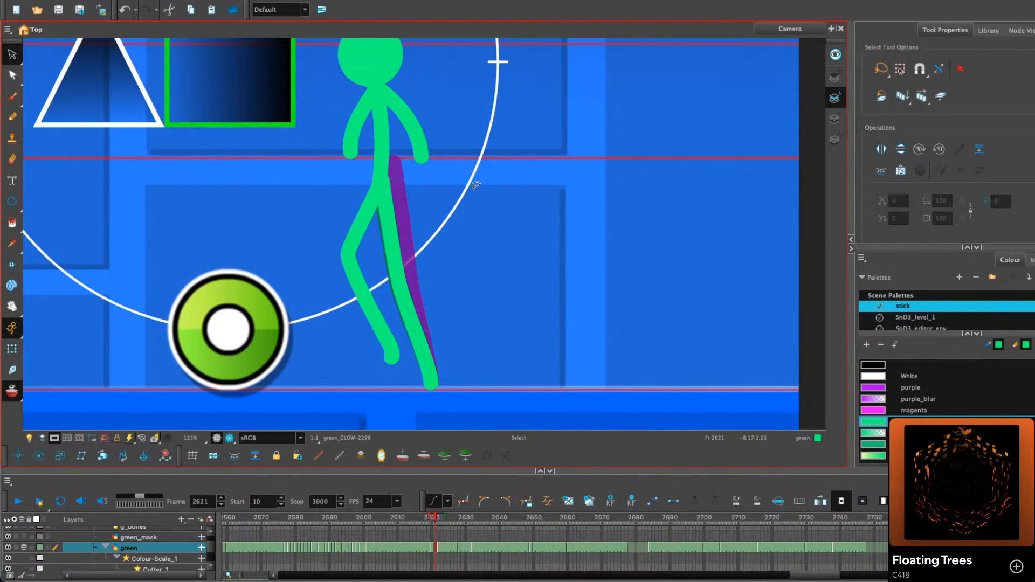
drag(369, 252, 374, 266)
click(357, 272)
key(Delete)
mouse_move(439, 128)
mouse_down()
mouse_move(313, 157)
mouse_move(424, 184)
mouse_move(405, 233)
mouse_up()
key(Delete)
Extend the onion skin to earlier drawings and copy the head from frame 2619 into frame 2620, slightly lower
click(393, 77)
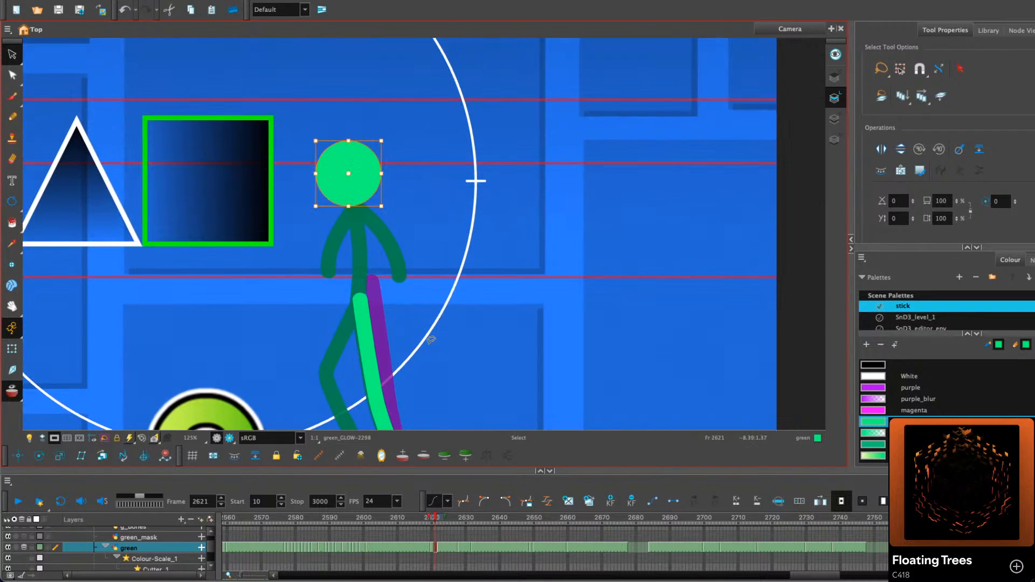
click(403, 455)
click(402, 455)
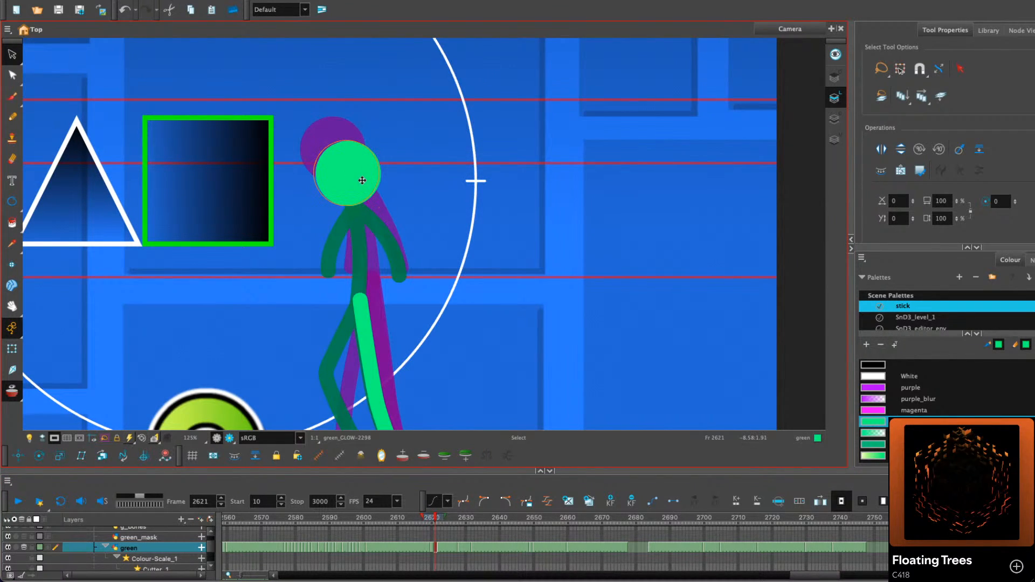
click(353, 148)
right_click(351, 148)
click(384, 201)
key(.)
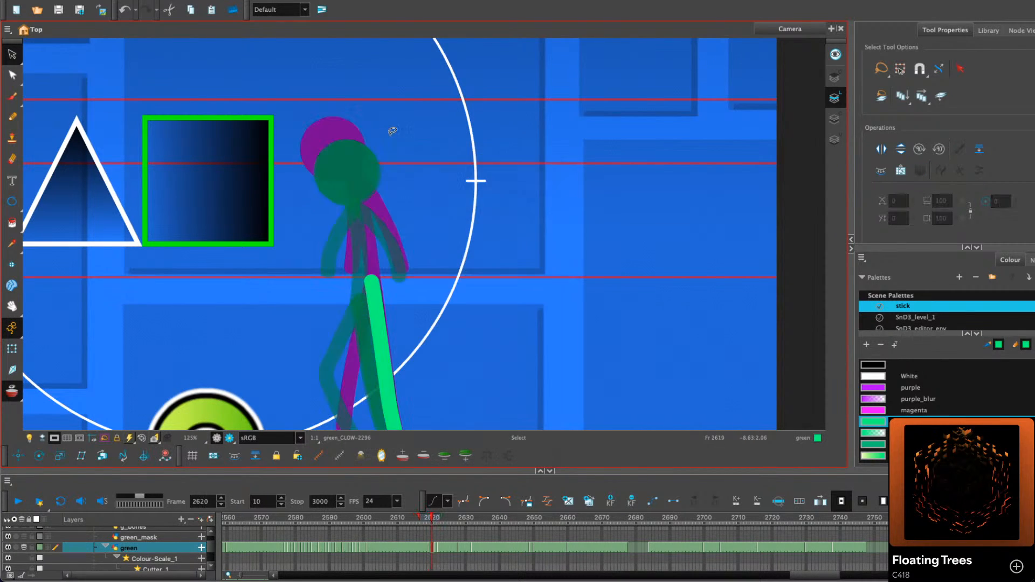
right_click(392, 130)
click(420, 196)
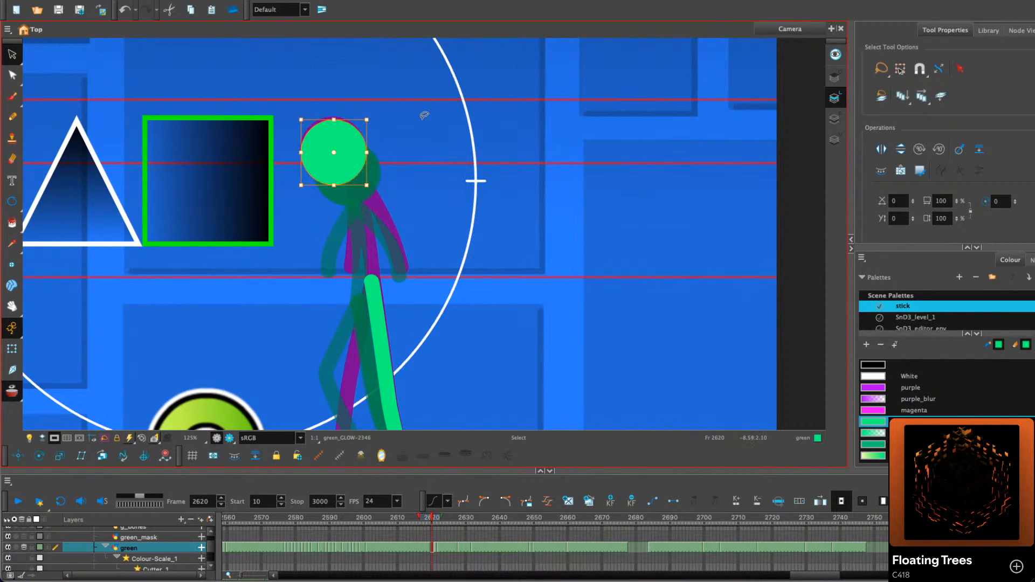
Step through the frames after 2620 and play the animation from frame 2617 to review the green figure's step
key(.)
key(.)
key(.)
key(.)
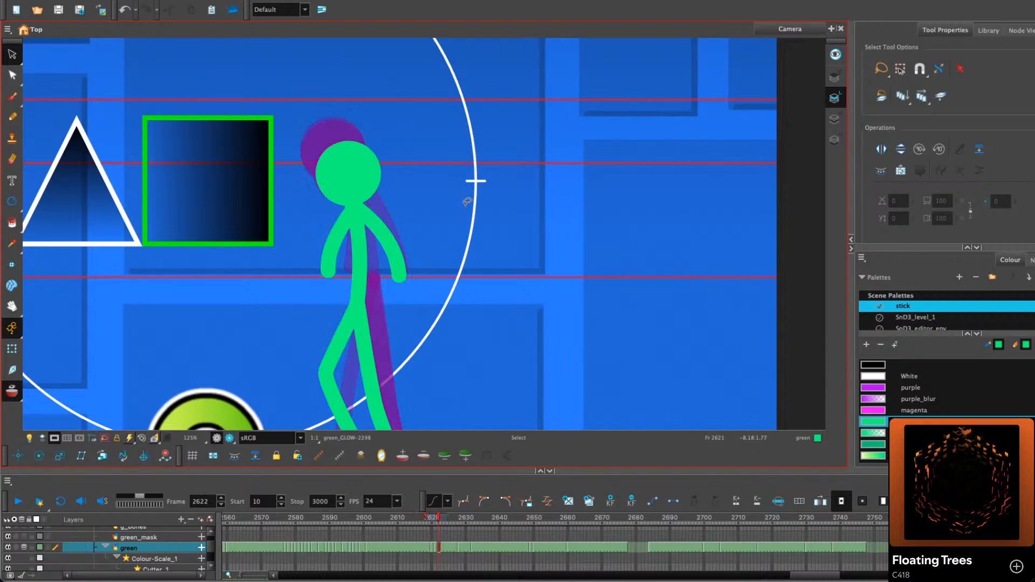
key(.)
key(.)
key(.)
key(.)
key(.)
key(.)
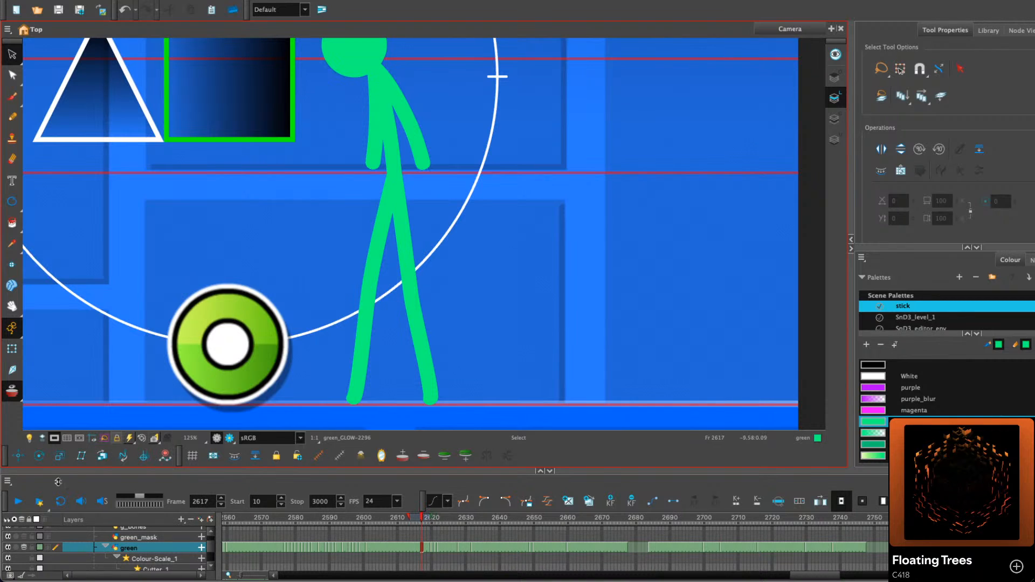
click(19, 502)
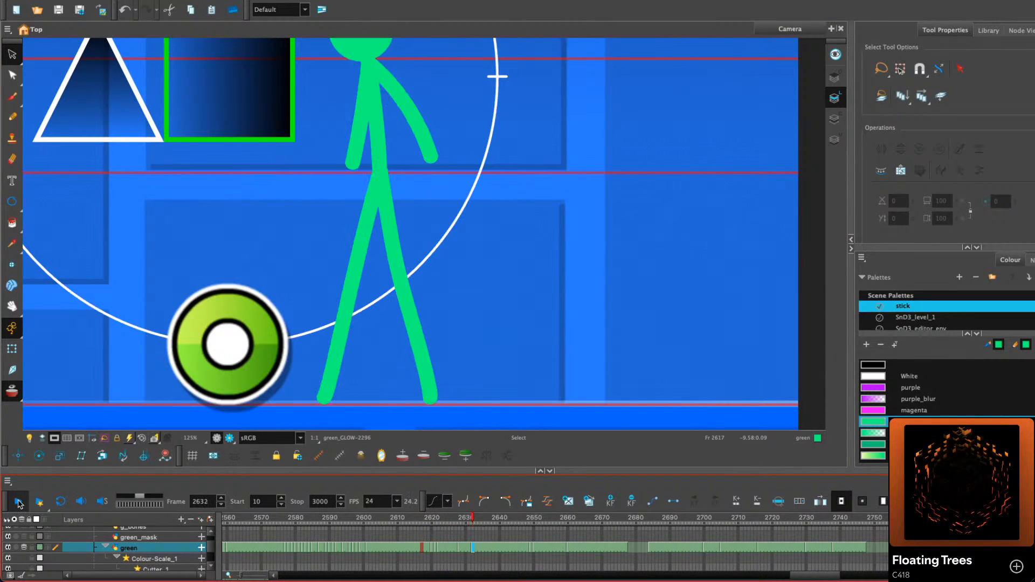
click(461, 520)
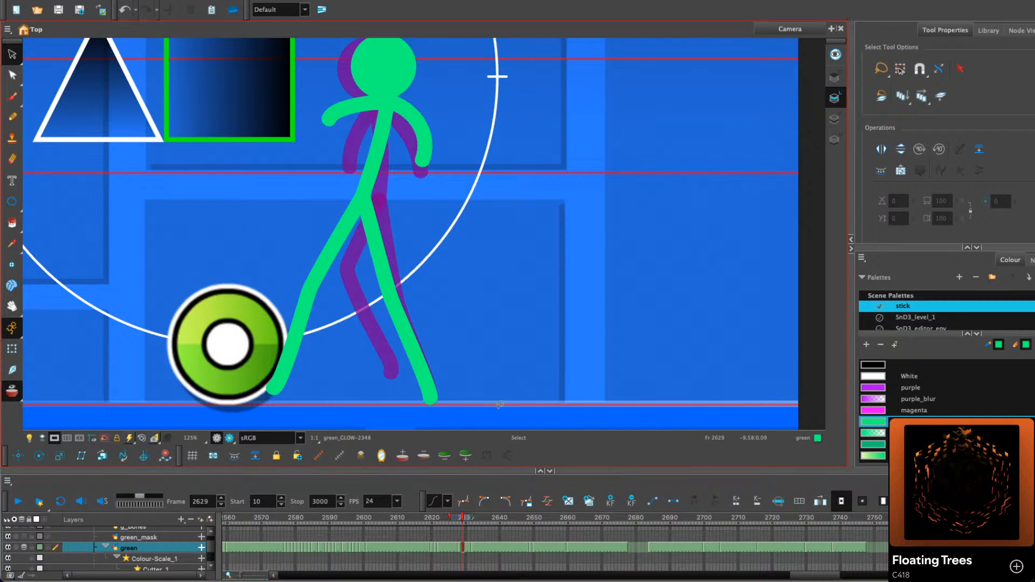
Nudge the green figure's front leg, raised arm and head slightly toward the square at frame 2629 and compare with frame 2628
mouse_move(444, 159)
mouse_down()
mouse_move(248, 161)
mouse_move(254, 302)
mouse_up()
click(512, 199)
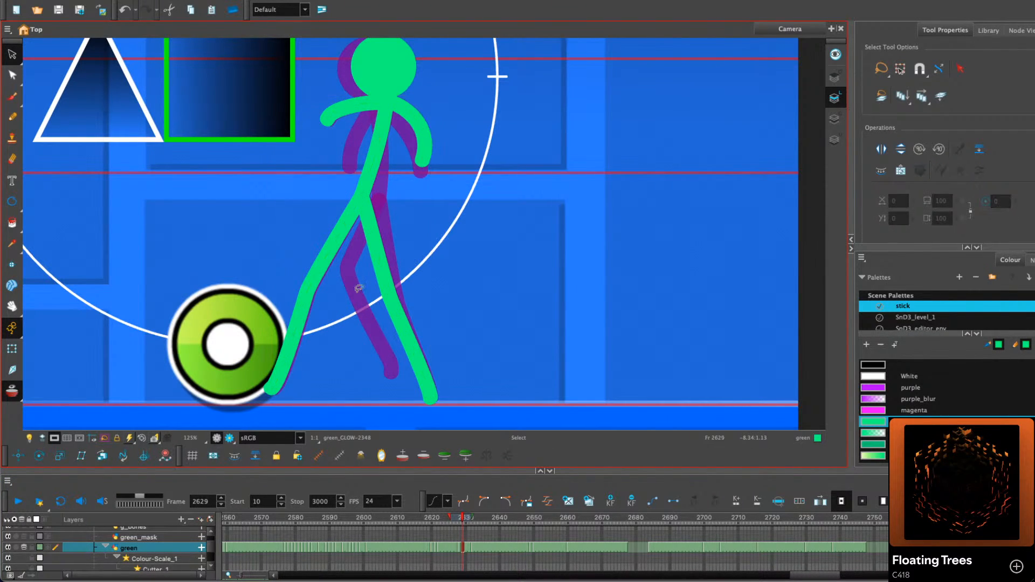
click(310, 268)
drag(343, 388, 315, 387)
drag(394, 69, 393, 69)
key(comma)
key(comma)
key(period)
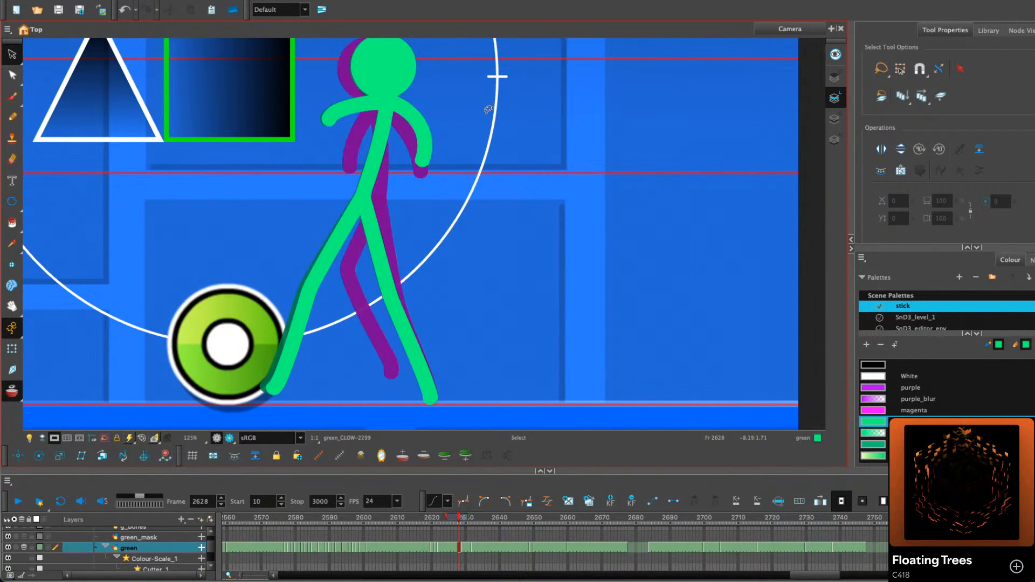
Compare the green figure's drawings from frame 2626 to 2629 and play the animation to check the step
key(comma)
key(period)
key(period)
key(comma)
key(comma)
key(comma)
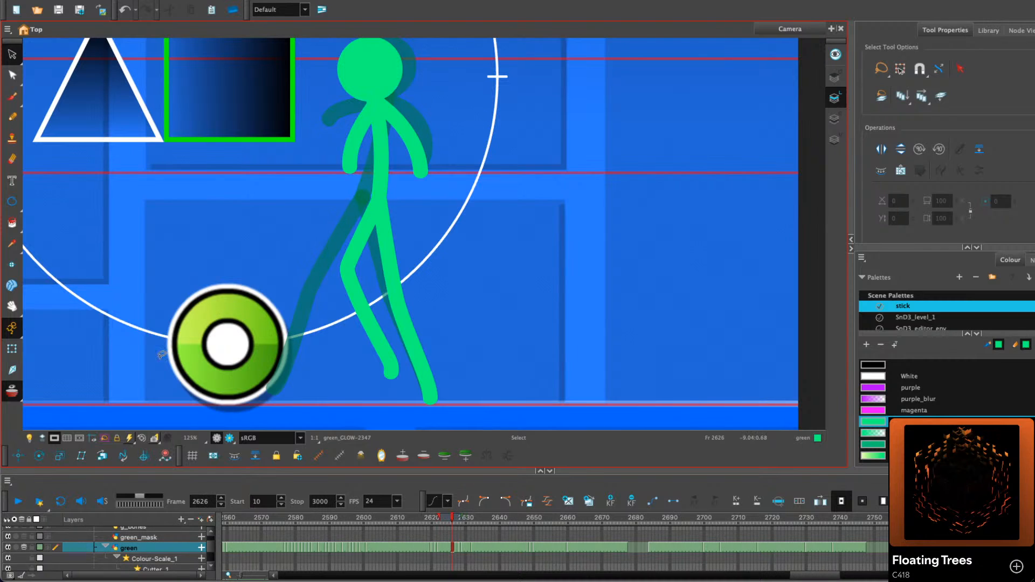
click(17, 501)
click(17, 501)
Draw the green figure's missing front leg at frame 2620 with the Pencil tool, from the hip down to the ground with a slight knee bend
click(430, 520)
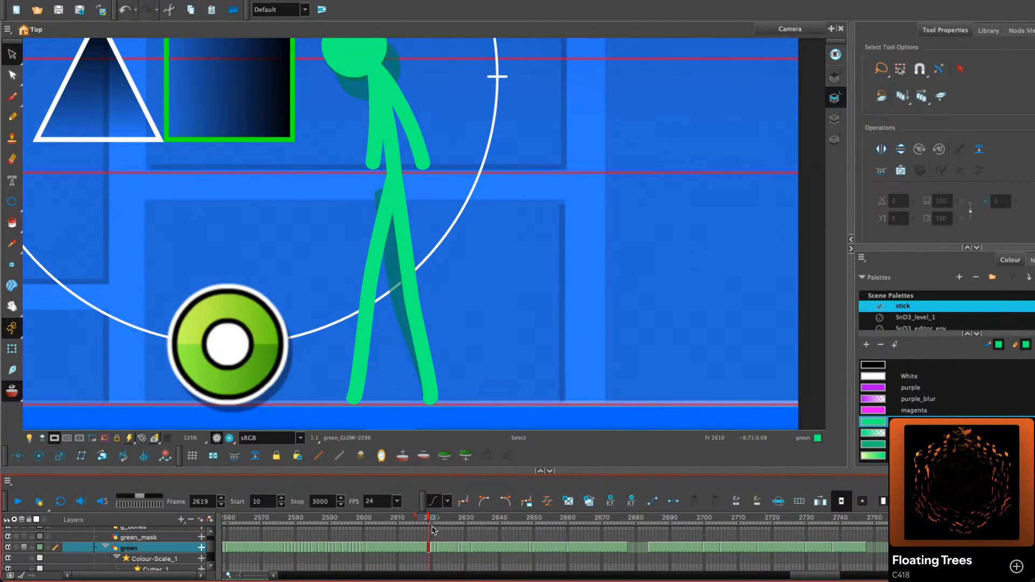
click(432, 530)
key(alt+x)
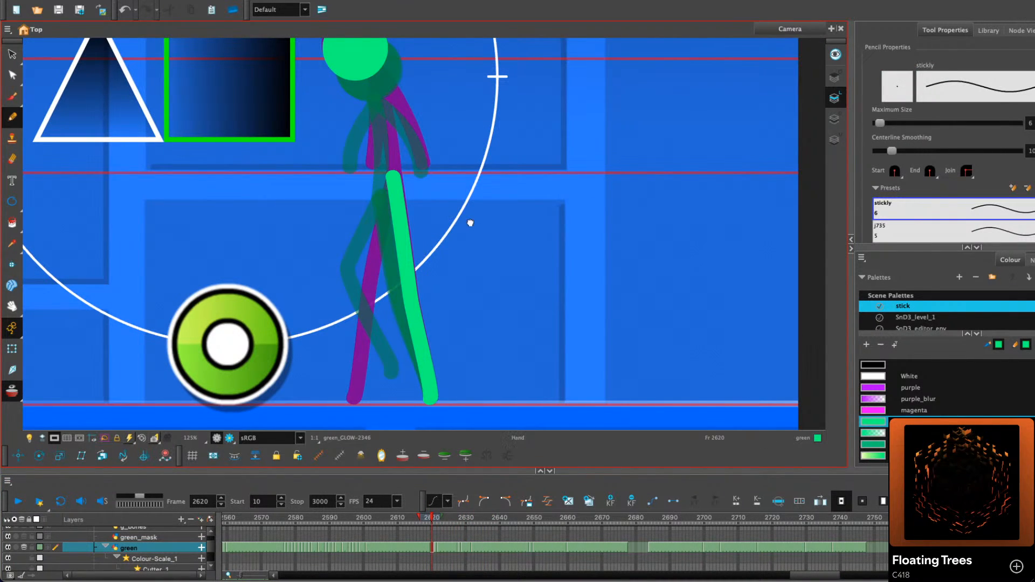
drag(470, 222, 467, 216)
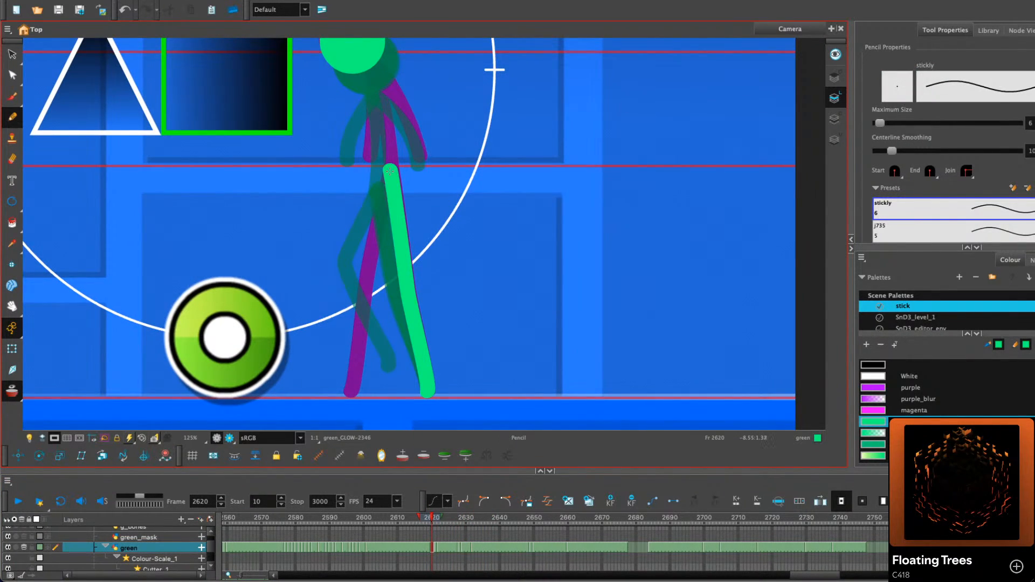
drag(390, 170, 356, 270)
key(super+z)
mouse_move(390, 171)
mouse_down()
mouse_move(361, 274)
mouse_move(357, 384)
mouse_up()
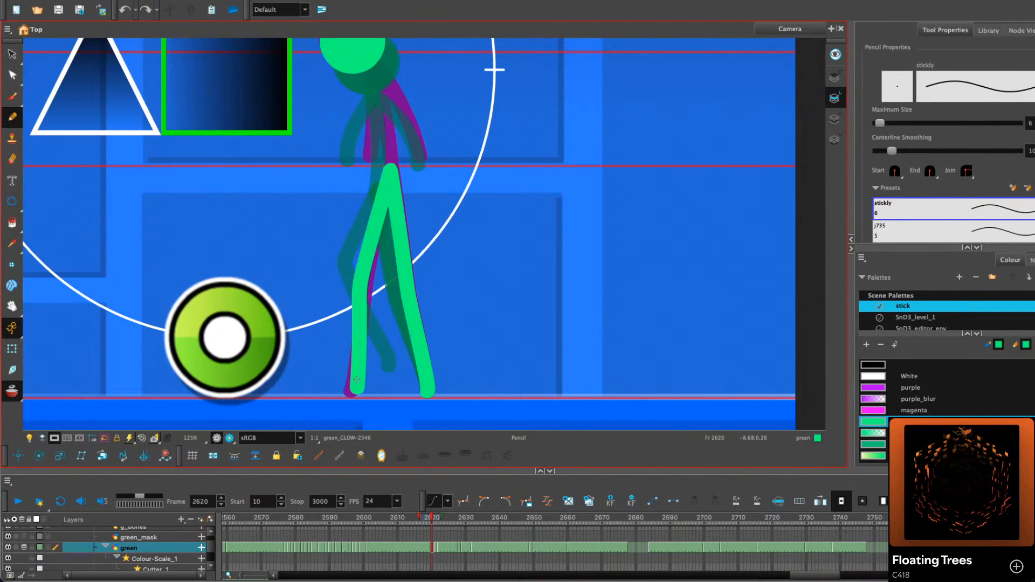
Smooth the knee of the newly drawn leg at frame 2620 with the Contour Editor and compare it with frames 2619 and 2621
click(18, 78)
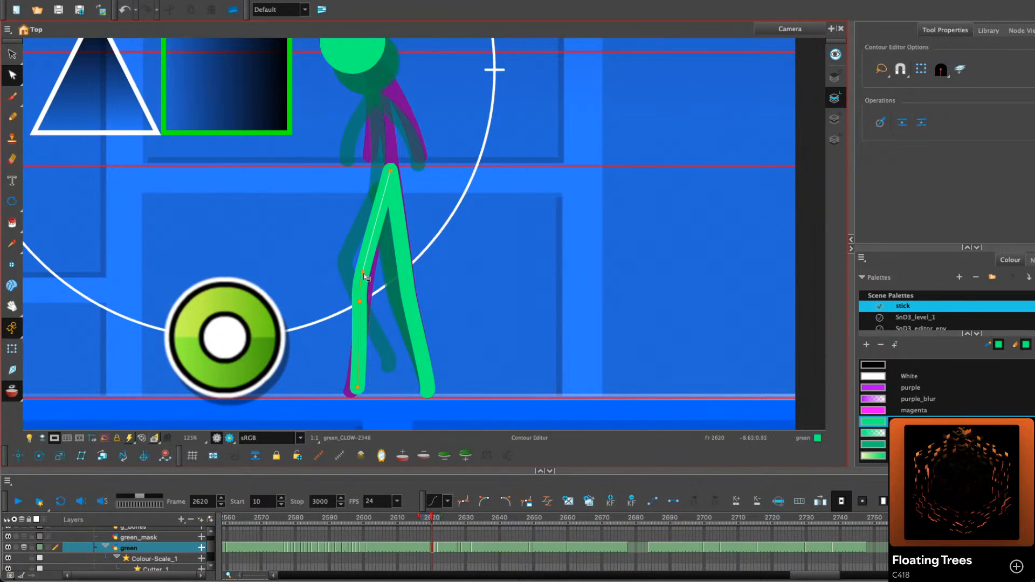
click(361, 305)
click(363, 291)
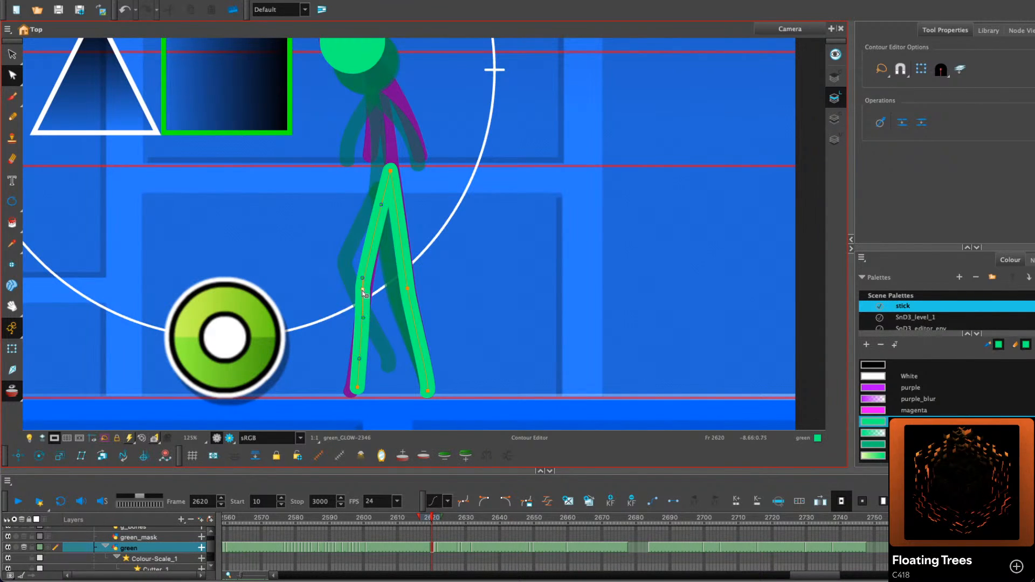
click(360, 377)
drag(365, 292, 366, 285)
key(comma)
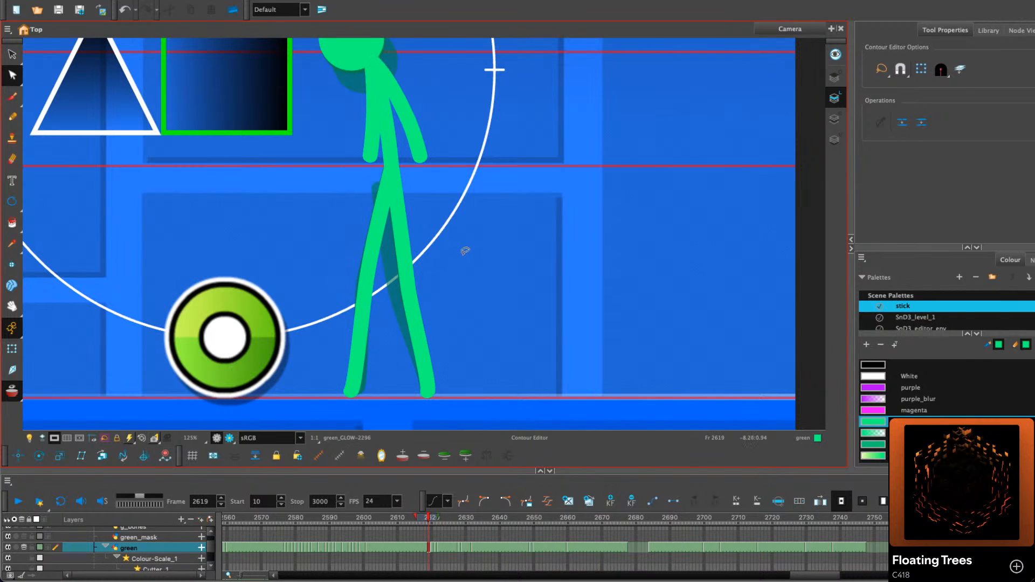
key(period)
key(period)
click(18, 52)
key(comma)
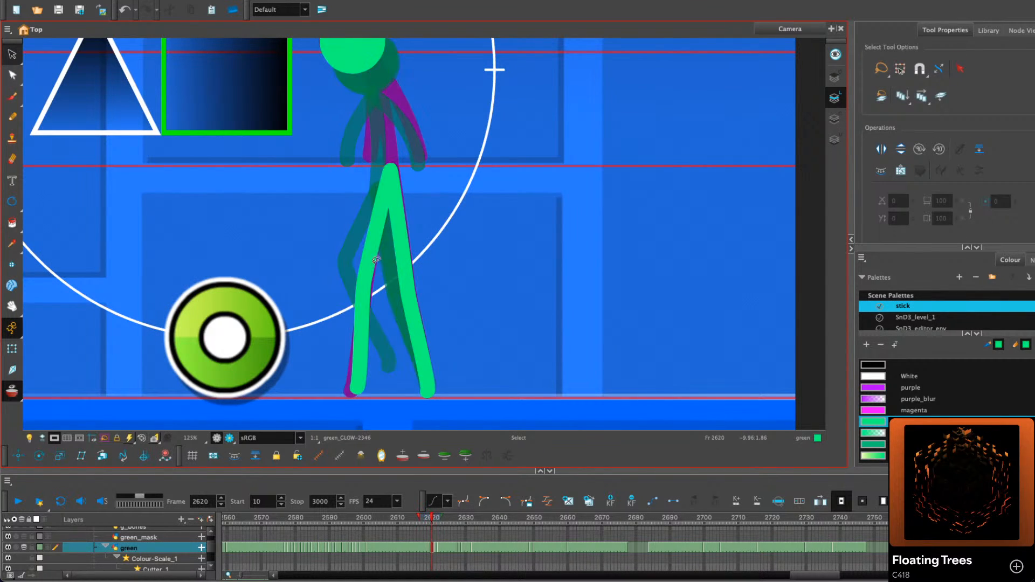
Straighten the foot end of the green figure's bent leg at frame 2622 by editing its contour points
key(period)
key(period)
click(363, 298)
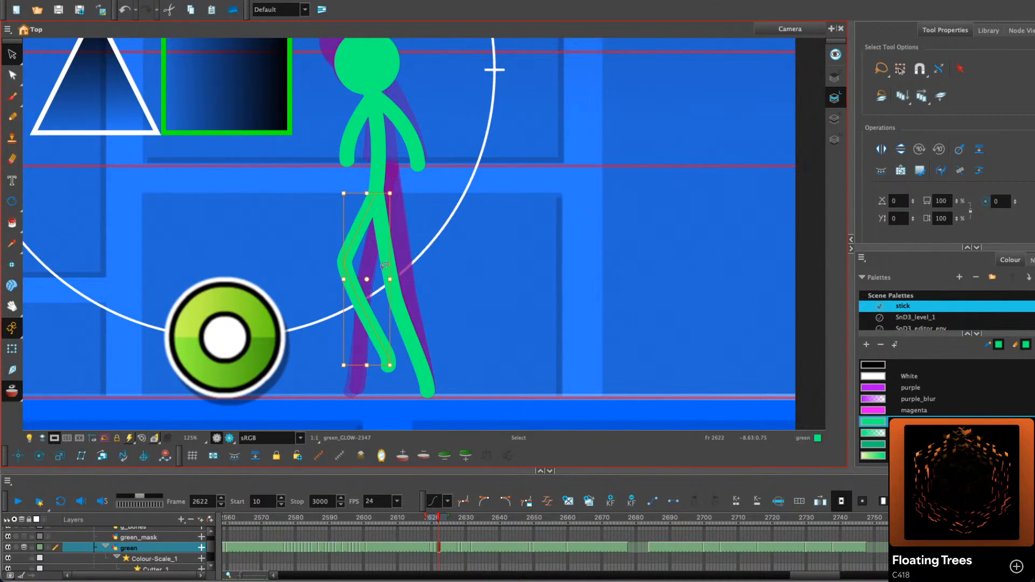
click(17, 80)
drag(443, 338, 441, 316)
key(2)
drag(418, 390, 437, 269)
click(376, 328)
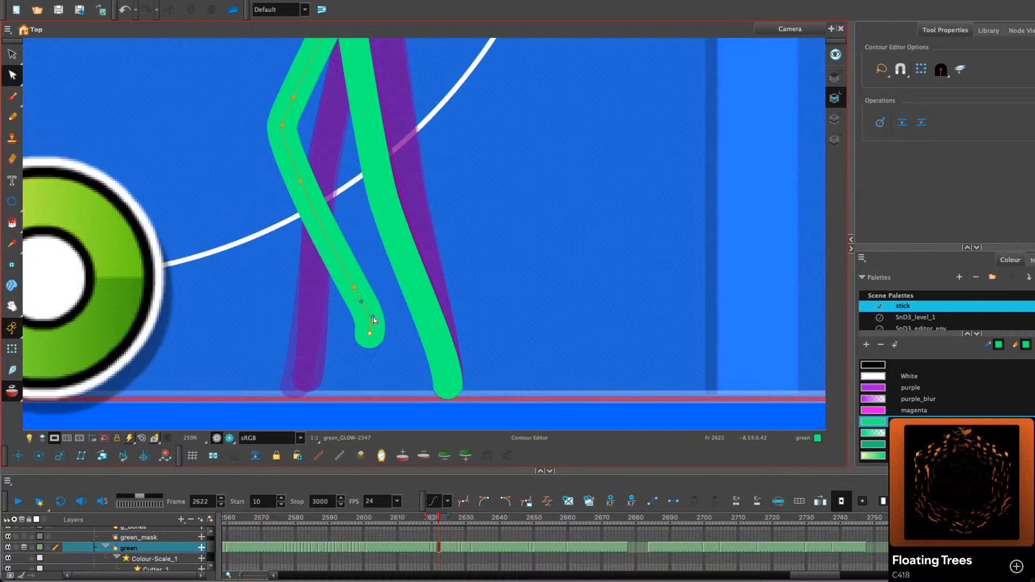
click(473, 238)
drag(474, 238, 462, 315)
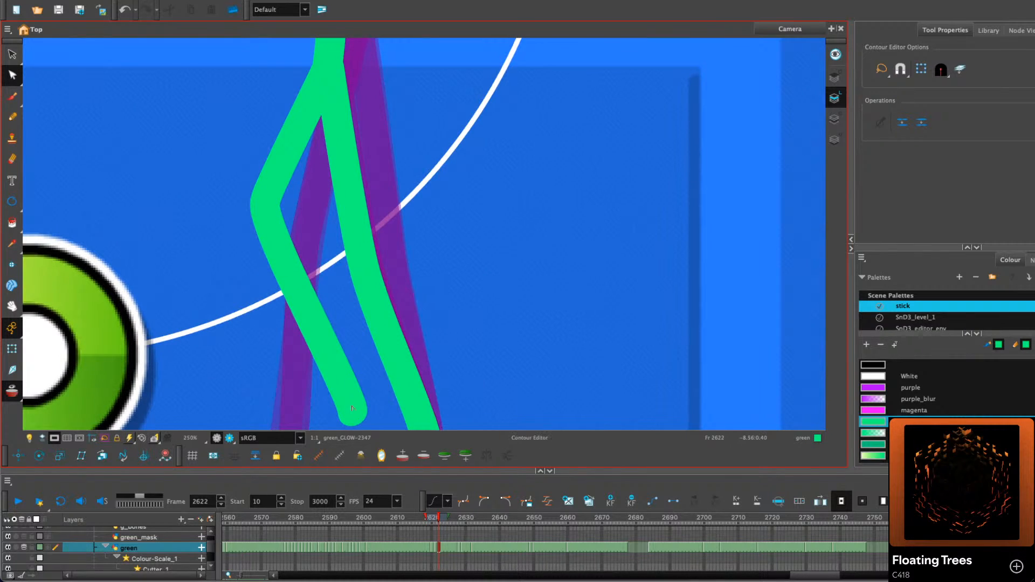
Delete the surplus contour point at the bent leg's knee in frame 2622 and refine the knee's curve
scroll(354, 408, down, 4)
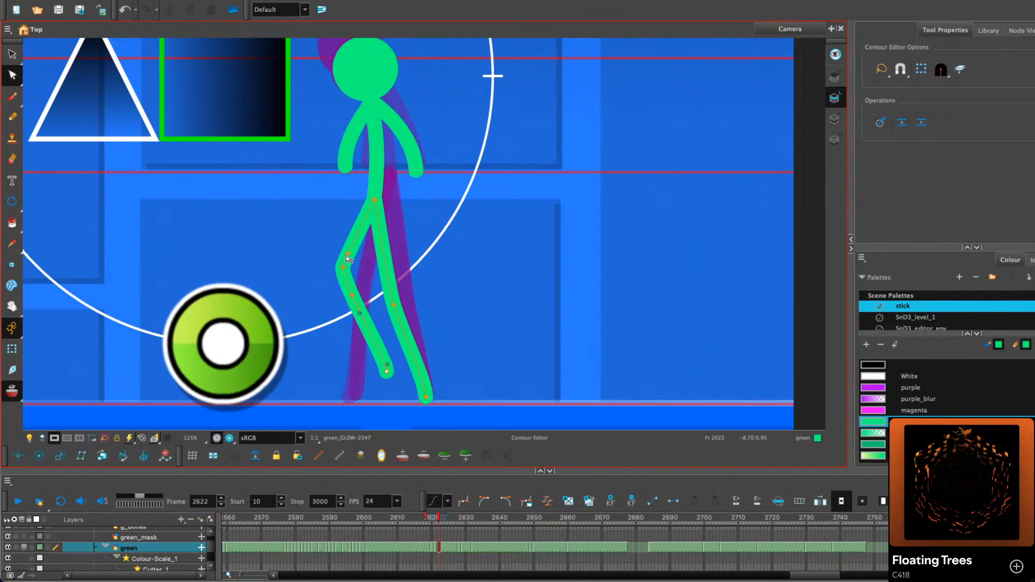
key(Delete)
mouse_move(343, 268)
mouse_down()
mouse_move(343, 288)
mouse_move(343, 266)
mouse_up()
click(12, 54)
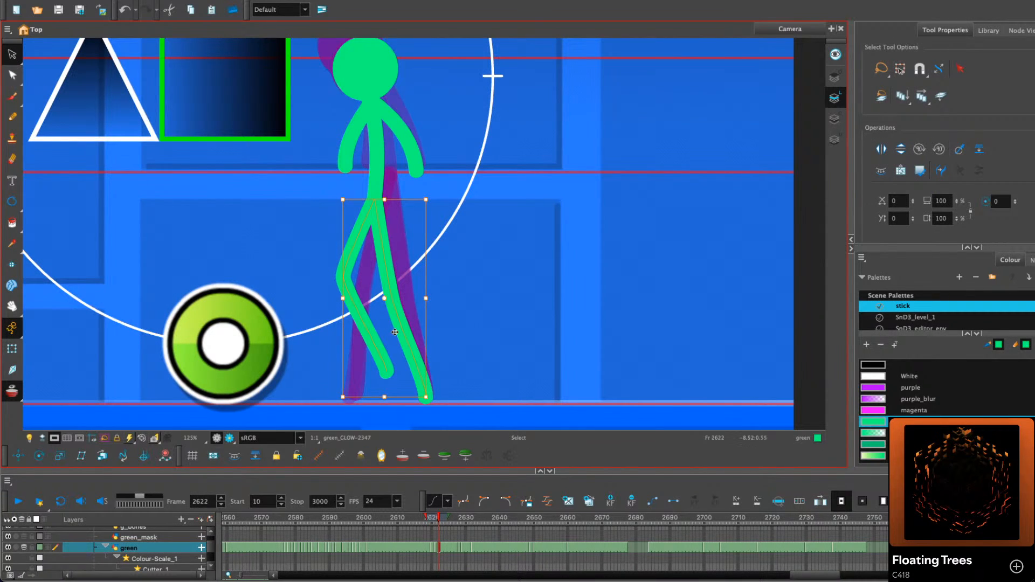
Copy the bent leg from frame 2622 into frame 2621 and reshape it to attach at the hip with a less bent knee
click(363, 314)
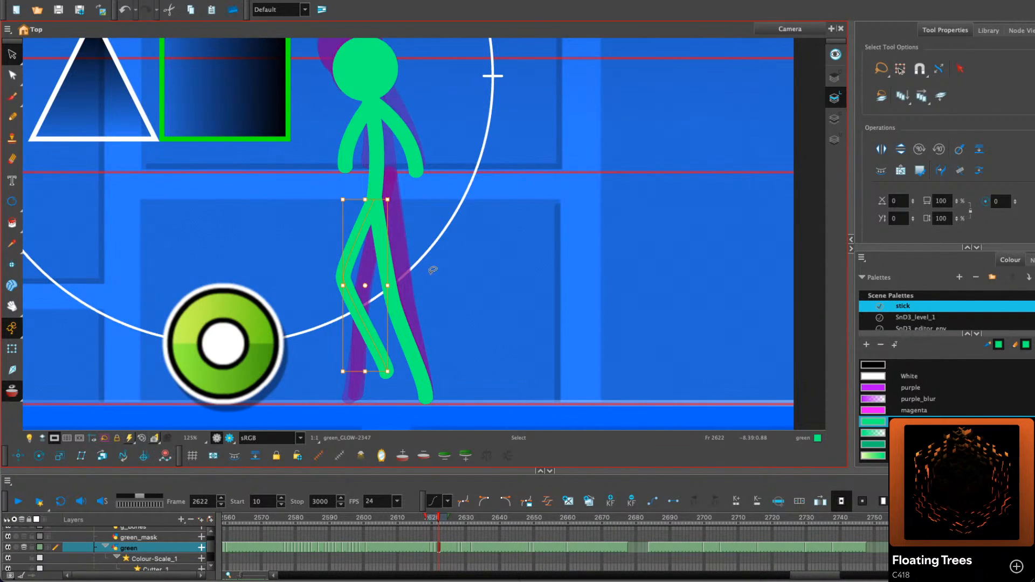
key(comma)
drag(388, 200, 382, 195)
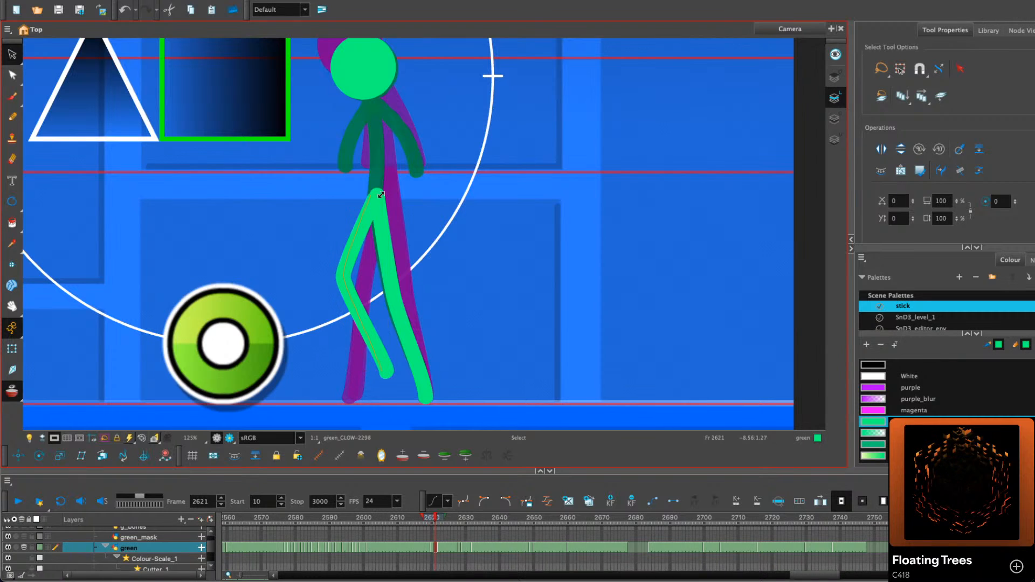
drag(374, 375, 382, 376)
drag(370, 291, 377, 291)
mouse_move(384, 377)
mouse_down()
mouse_move(370, 378)
mouse_move(384, 378)
mouse_up()
drag(344, 286, 350, 287)
scroll(350, 287, up, 1)
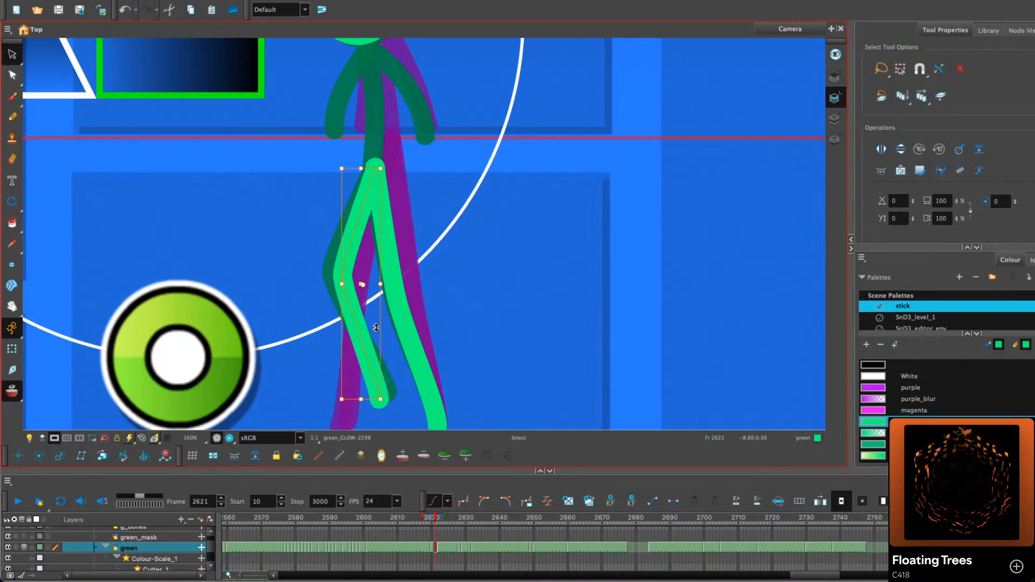
drag(358, 218, 357, 215)
click(446, 196)
scroll(446, 196, down, 2)
drag(507, 257, 477, 267)
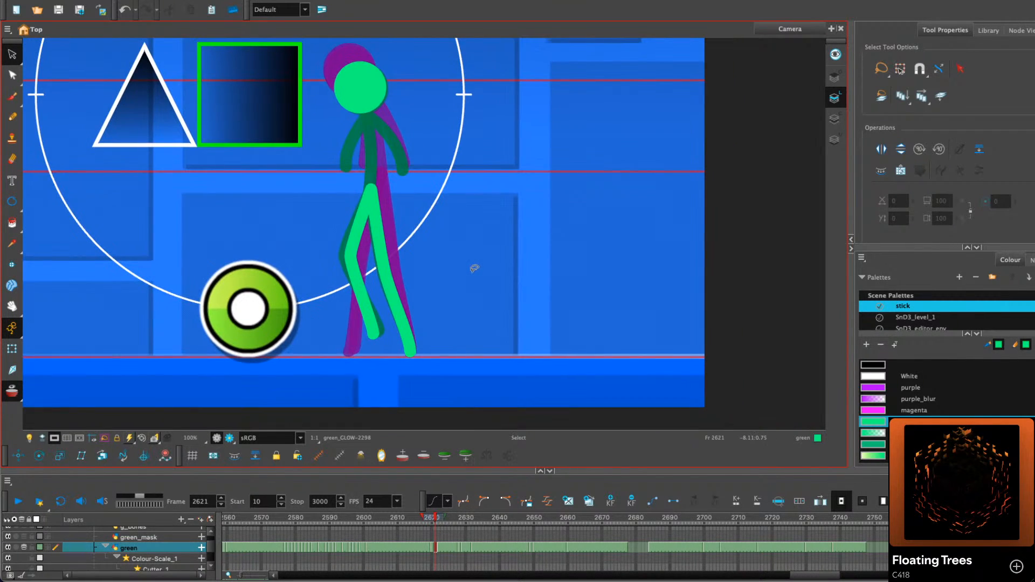
Flip back and forth through the frames around 2621 to 2628 and play the green figure's step
key(period)
key(period)
key(period)
key(period)
key(period)
key(comma)
key(comma)
key(comma)
key(comma)
key(comma)
key(comma)
key(comma)
key(comma)
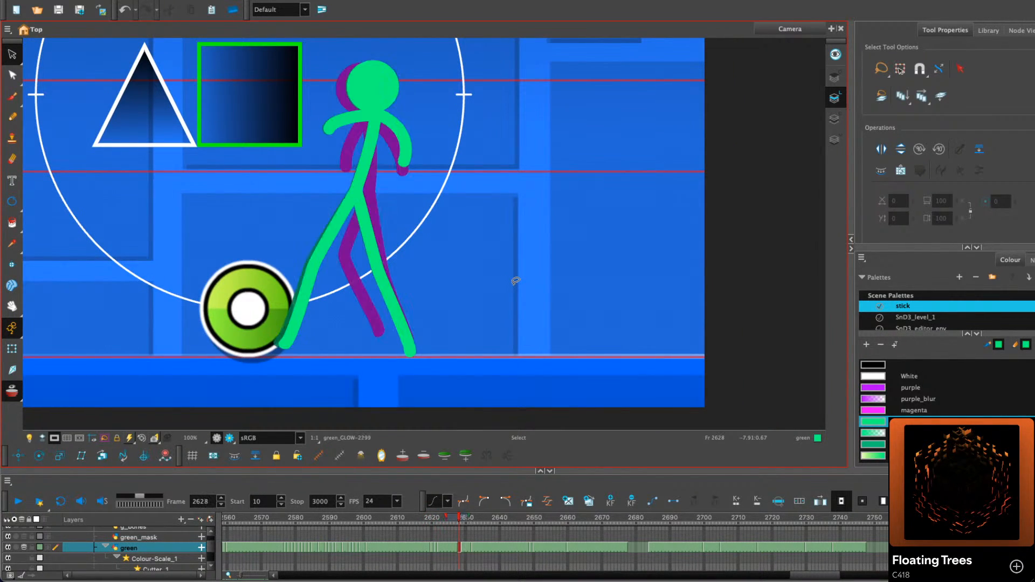
click(19, 501)
click(20, 500)
click(429, 518)
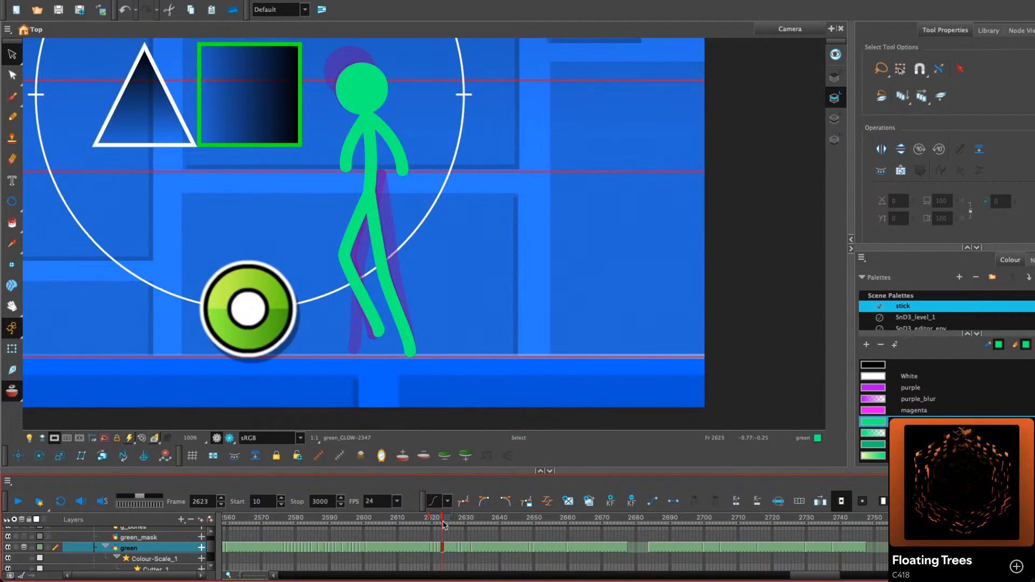
Review the step again by playing from frame 2618 and advancing frame by frame to frames 2628 and 2629
mouse_move(372, 113)
mouse_down()
mouse_move(437, 112)
mouse_move(393, 112)
mouse_move(379, 95)
mouse_move(412, 144)
mouse_move(374, 140)
mouse_up()
key(Escape)
click(427, 92)
key(comma)
key(comma)
click(404, 132)
key(comma)
key(comma)
key(comma)
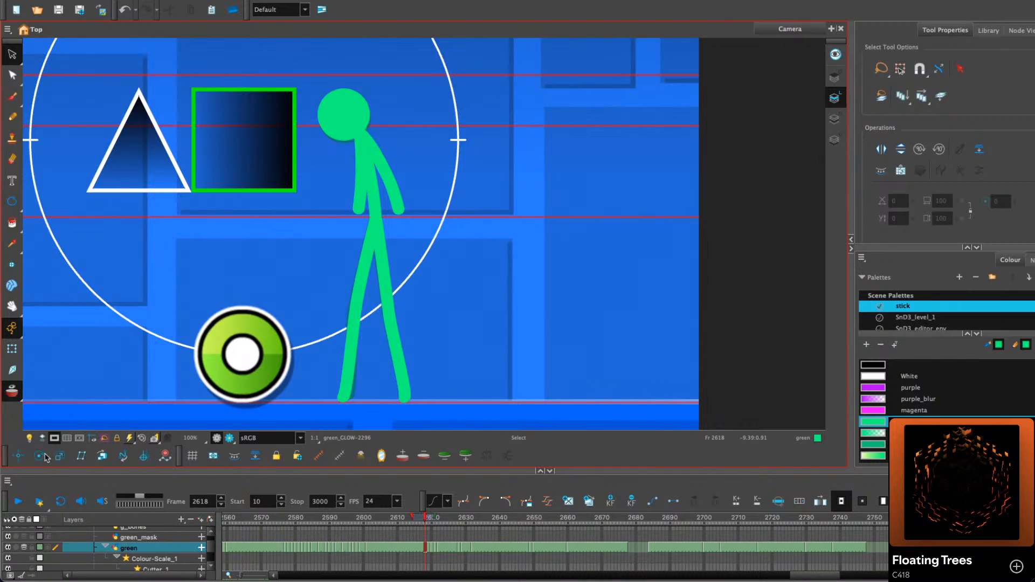
click(22, 504)
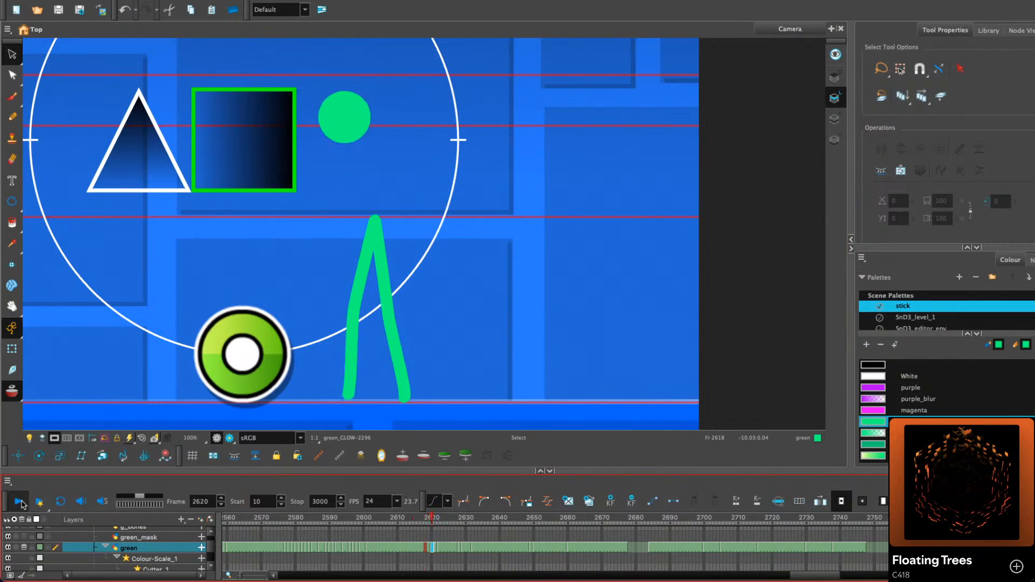
click(430, 521)
key(period)
key(period)
key(period)
key(period)
key(period)
key(period)
key(period)
key(period)
key(period)
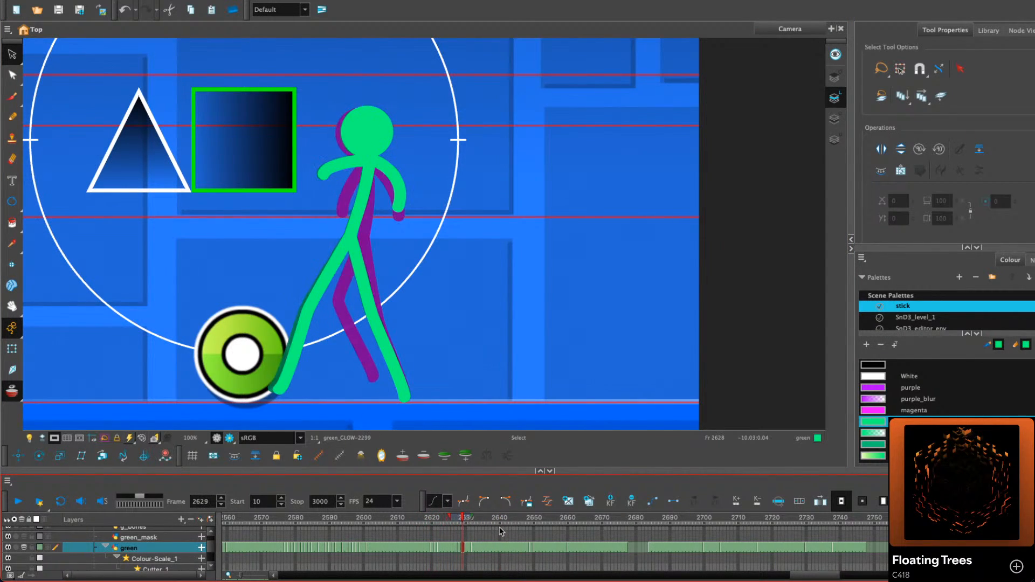
key(comma)
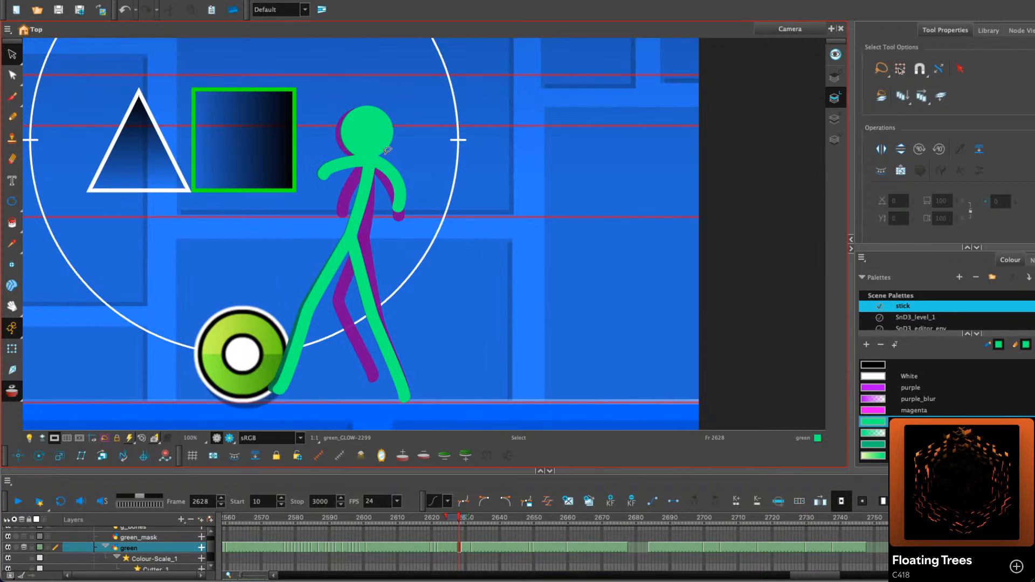
Compare the head and arm positions at frame 2628 with those at frames 2627 and 2629
click(376, 143)
key(period)
key(comma)
key(comma)
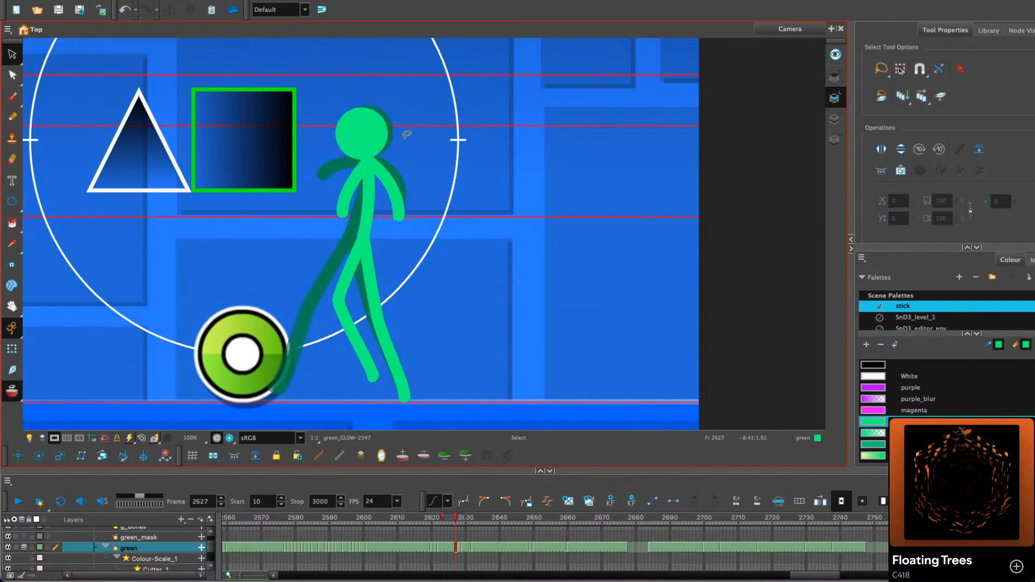
key(period)
key(period)
key(comma)
key(comma)
key(period)
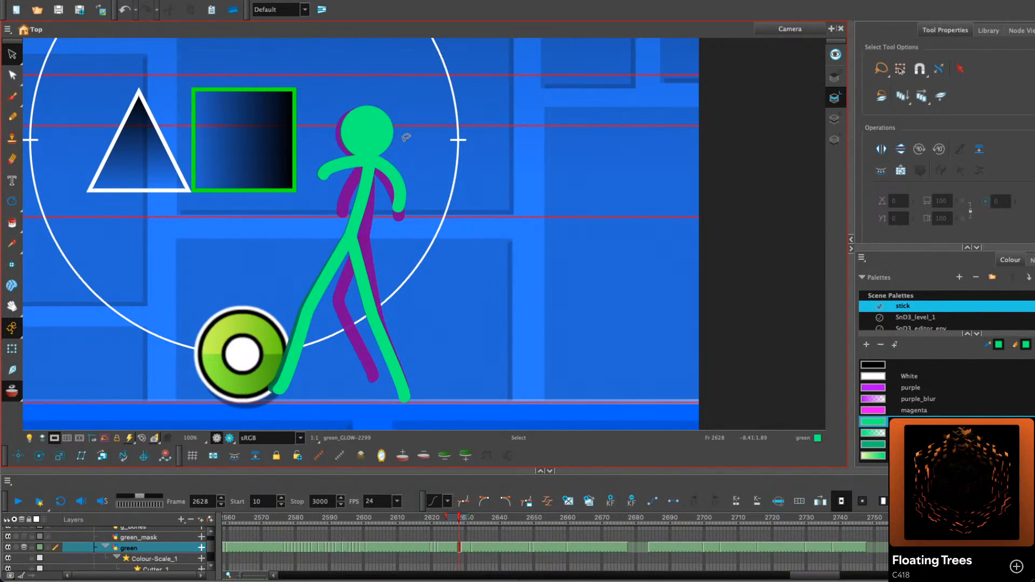
key(period)
Lower the green figure's back hand slightly at frame 2629 and adjust the angle of its raised front arm
click(401, 195)
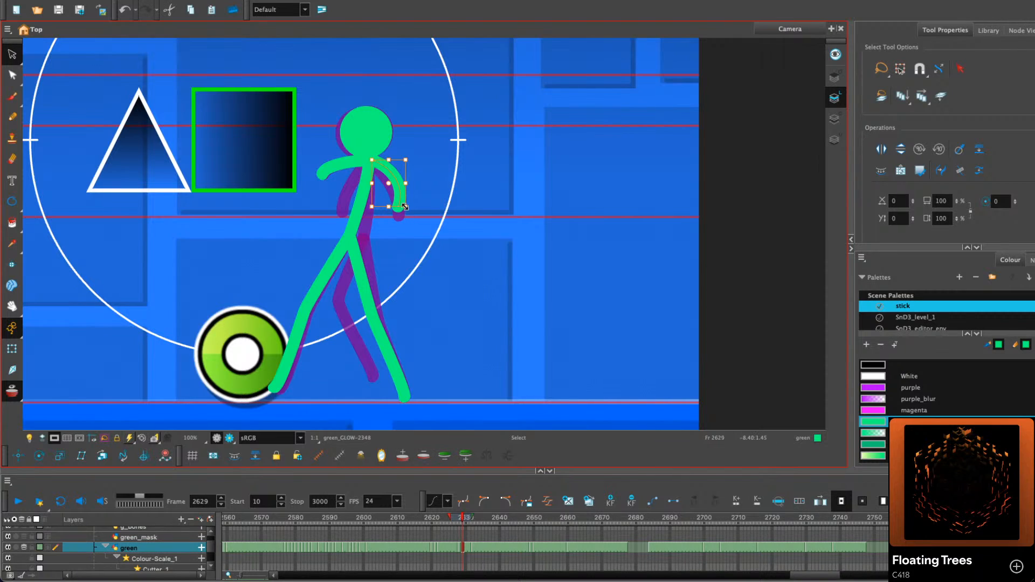
drag(404, 208, 403, 211)
click(445, 181)
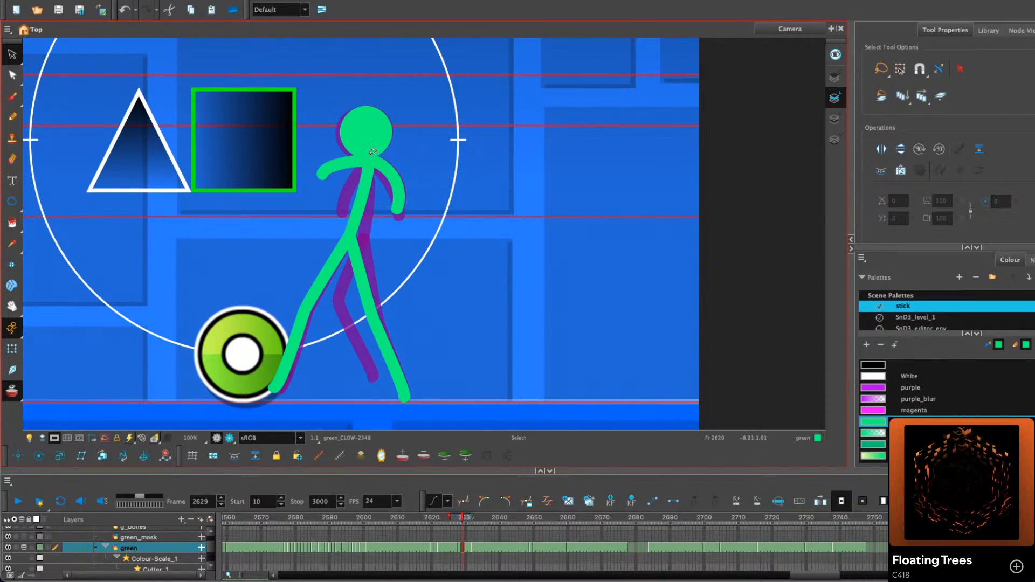
click(328, 169)
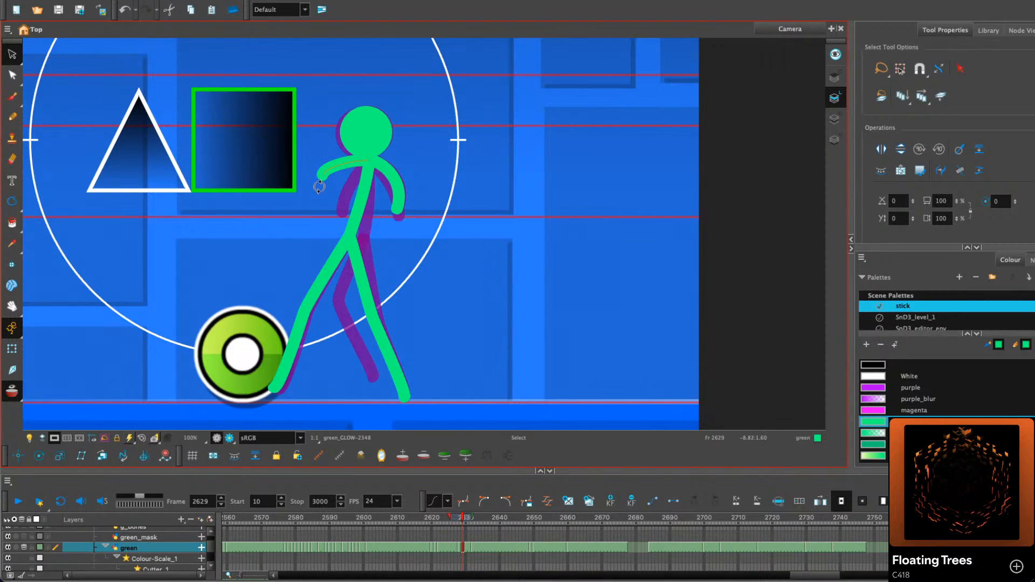
Play the step, enlarge the timeline area to show more layers, and replay the animation from frame 2586
click(17, 501)
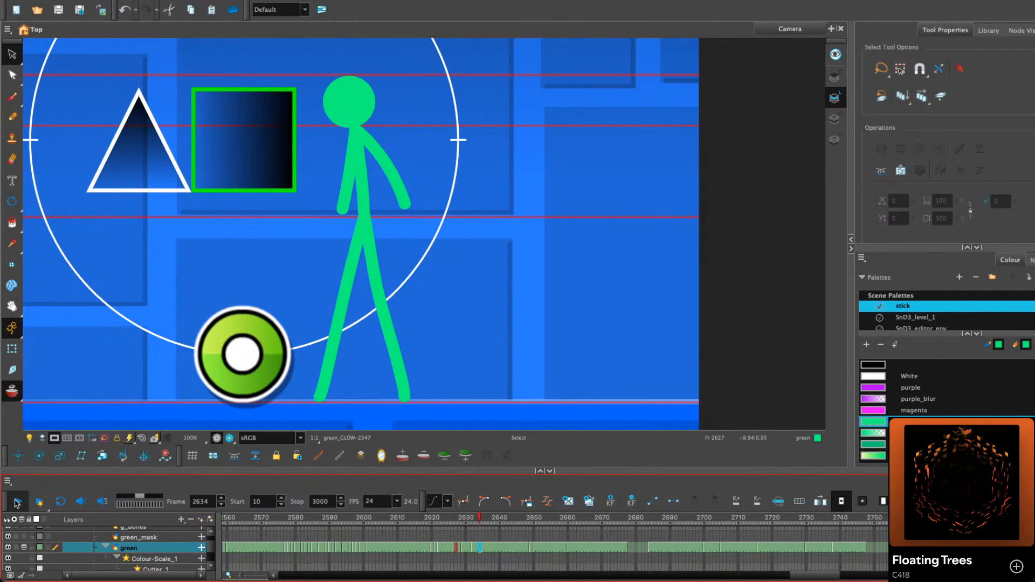
click(424, 519)
drag(421, 542, 442, 294)
drag(425, 372, 462, 569)
drag(423, 343, 349, 345)
click(146, 279)
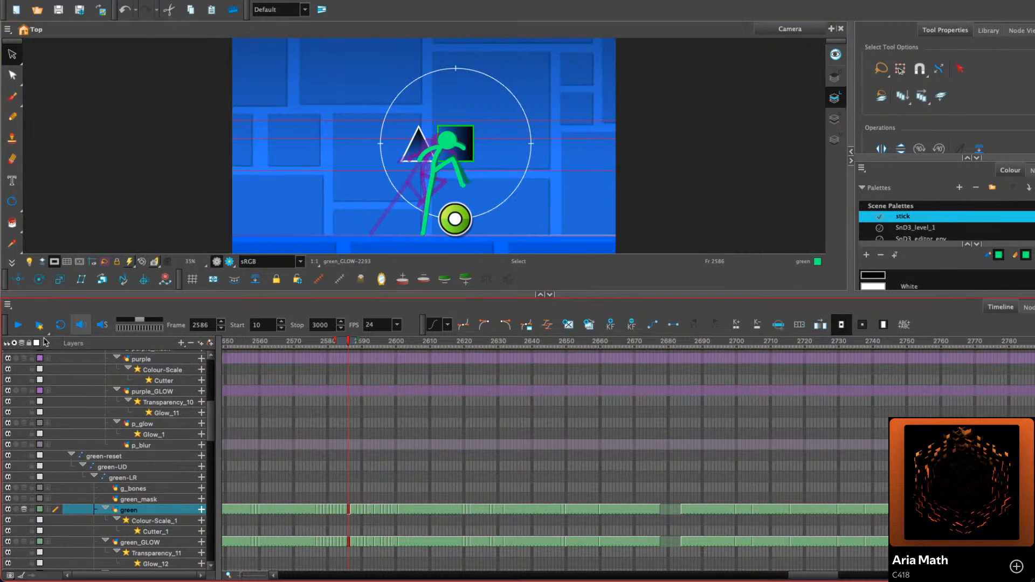
click(17, 325)
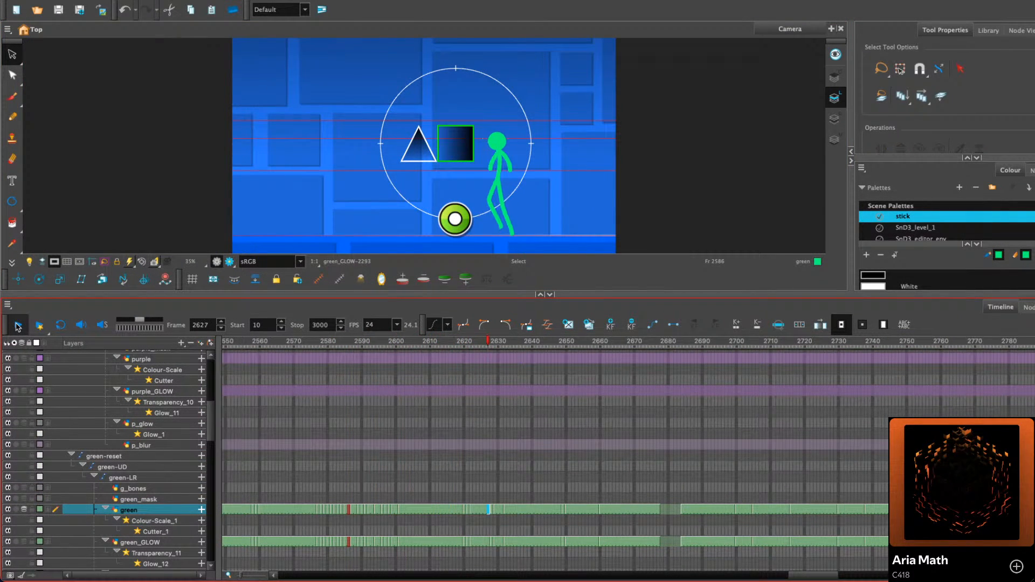
click(18, 325)
Shorten the green figure's held drawing around frame 2610 by eight frames and replay the animation from frame 2582
click(433, 516)
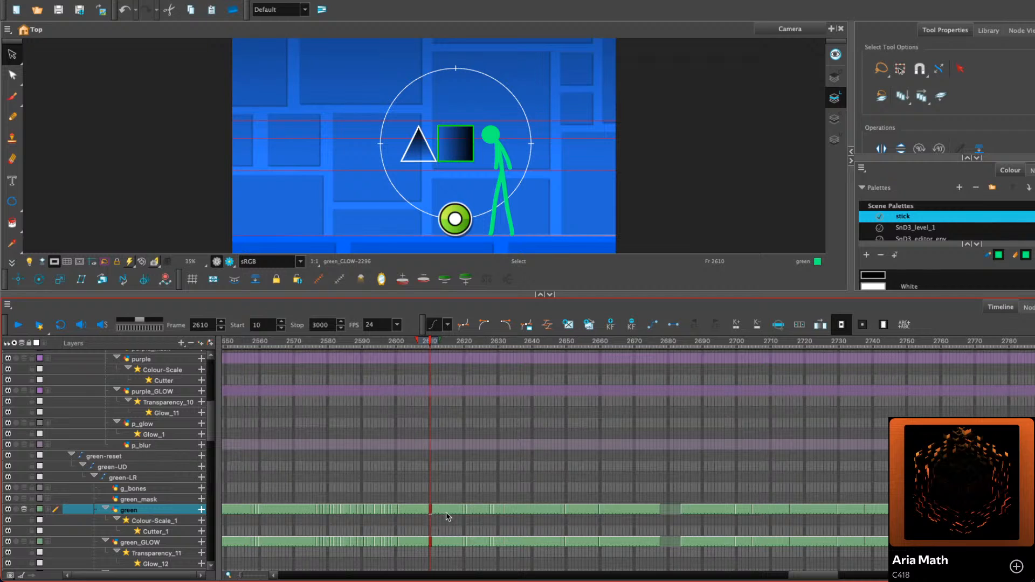
key(minus)
key(minus)
key(minus)
key(minus)
key(minus)
key(minus)
key(minus)
key(minus)
drag(432, 344, 368, 357)
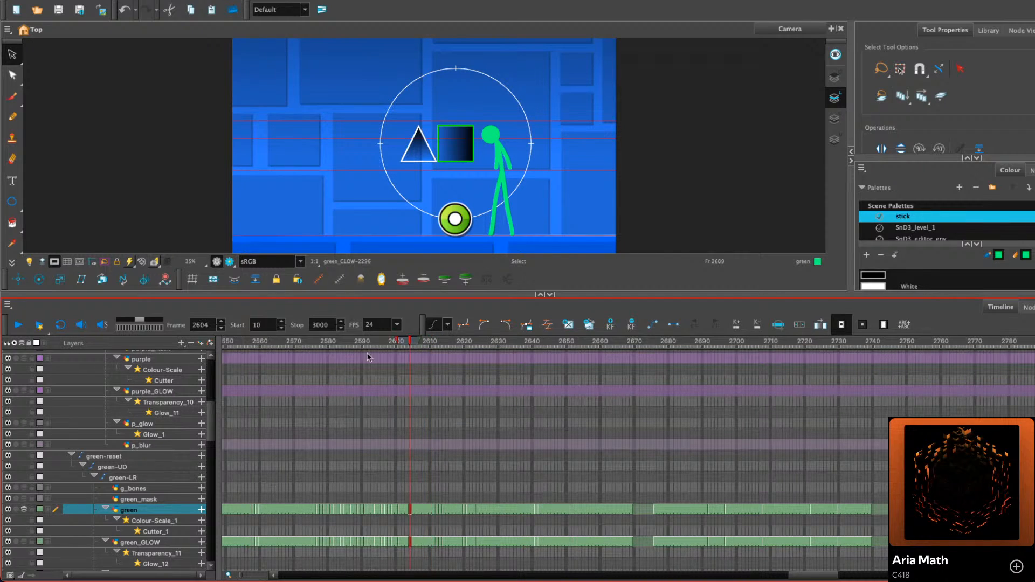
click(18, 324)
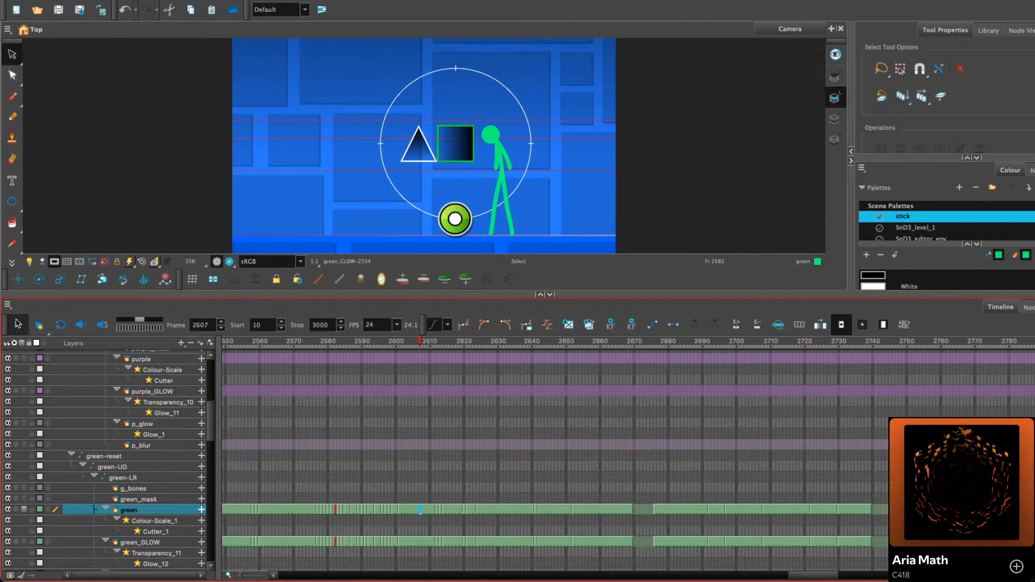
Stop the playback and replay the green figure's animation from frame 2598
click(17, 324)
click(425, 343)
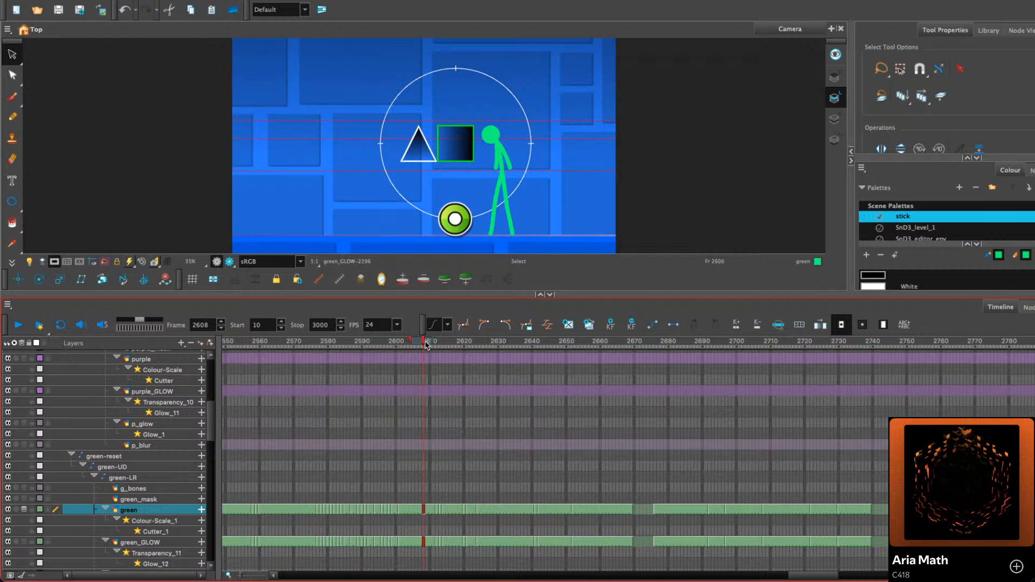
drag(425, 343, 388, 344)
click(18, 324)
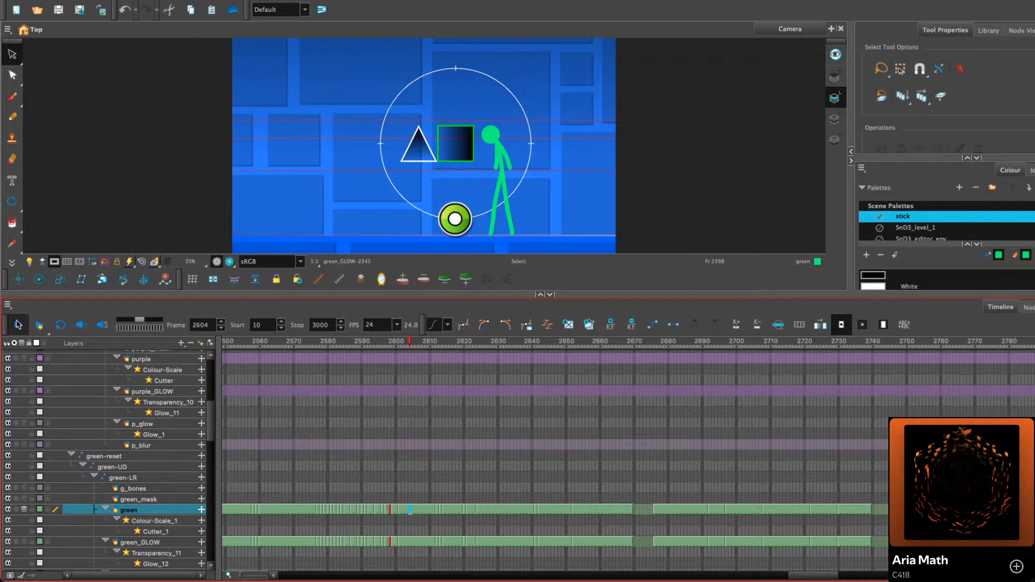
click(17, 324)
Adjust the green figure's drawing exposure at frame 2614 and replay the animation from frame 2605
click(443, 515)
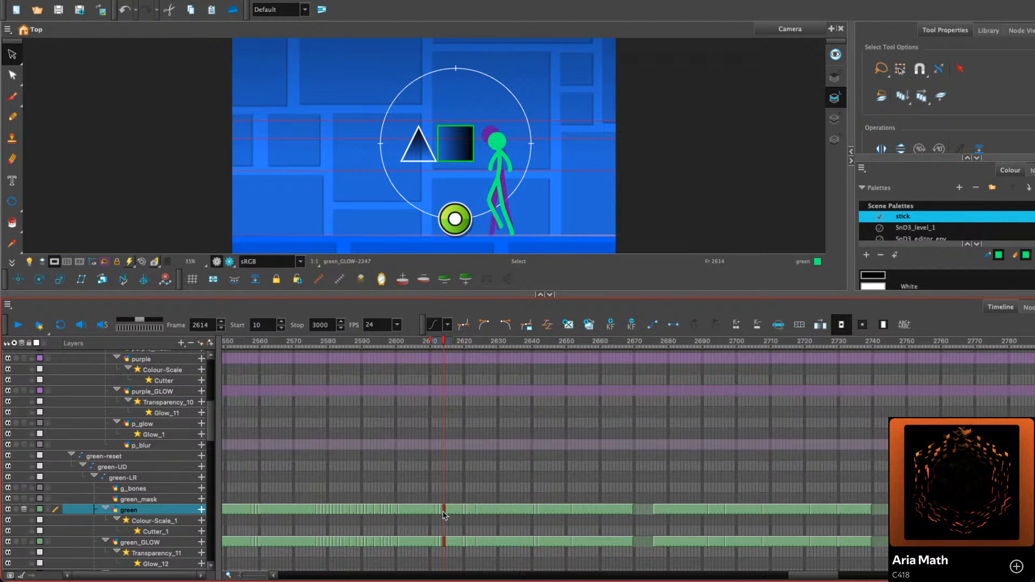
key(alt+shift+r)
key(super+v)
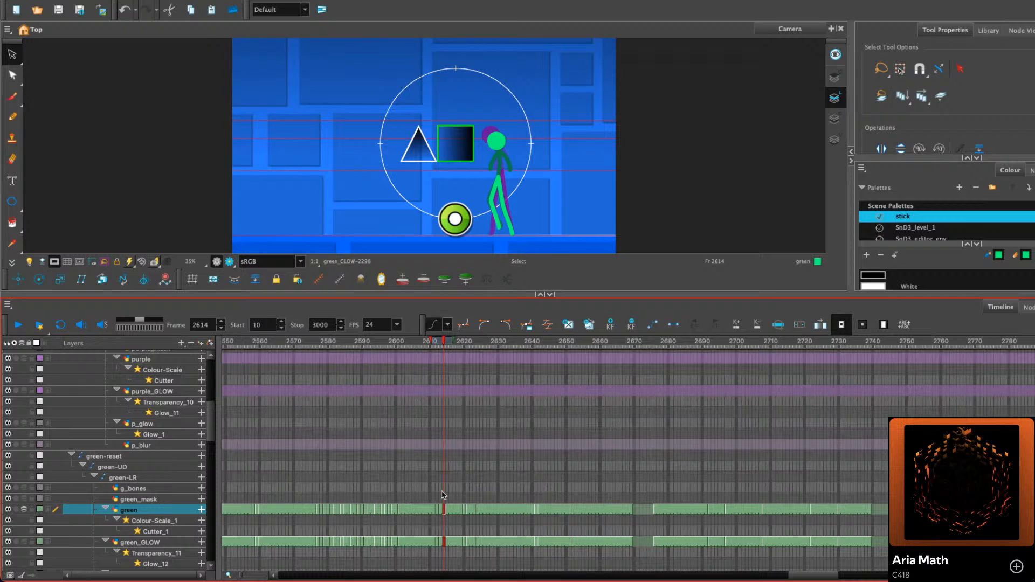
drag(443, 344, 413, 345)
click(18, 324)
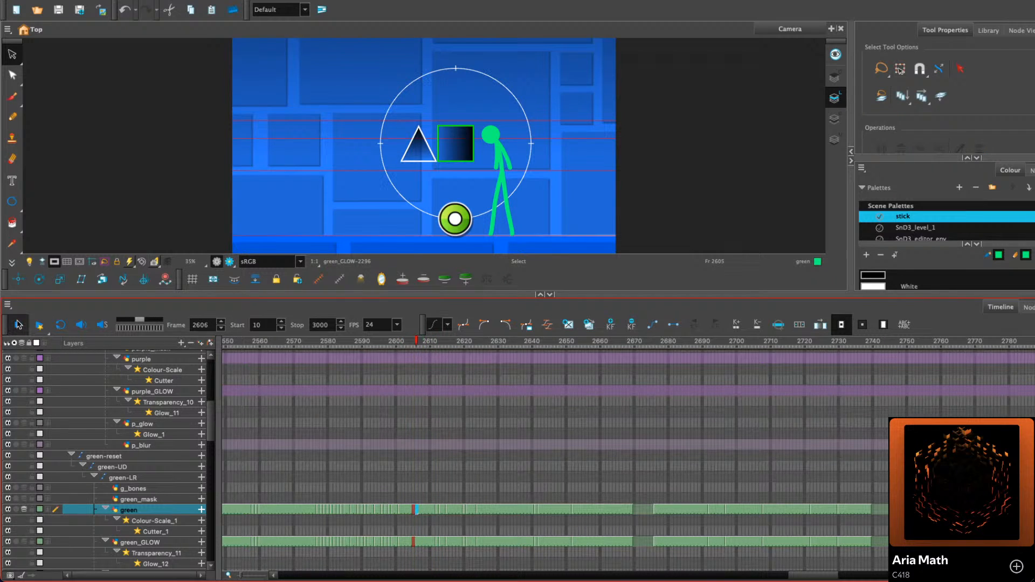
key(Return)
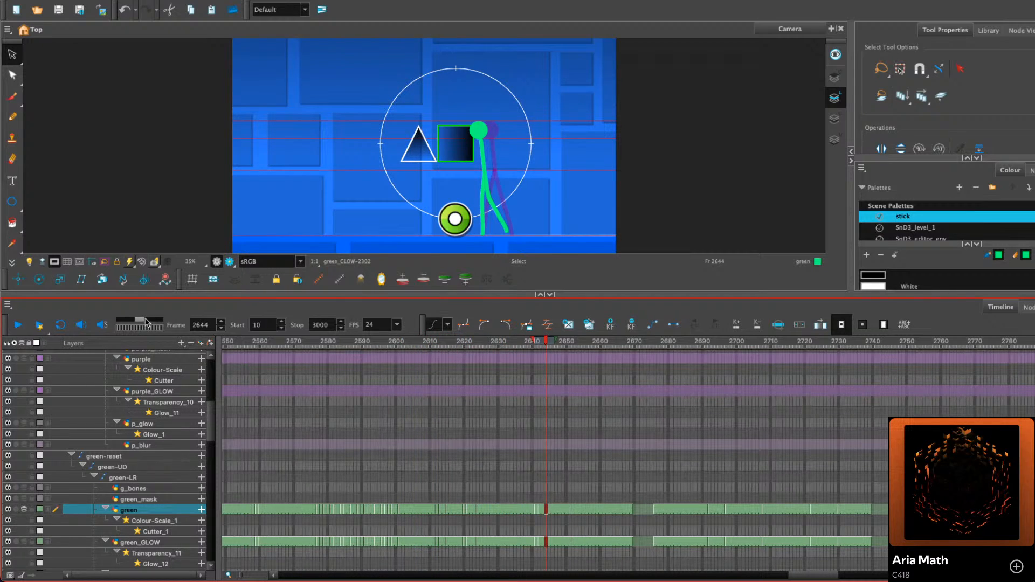
Pull the animation on the select box, rotate knob and effect layers about 30 frames earlier, so the knob starts turning around frame 2621
mouse_move(463, 345)
mouse_down()
mouse_move(432, 346)
mouse_move(463, 350)
mouse_up()
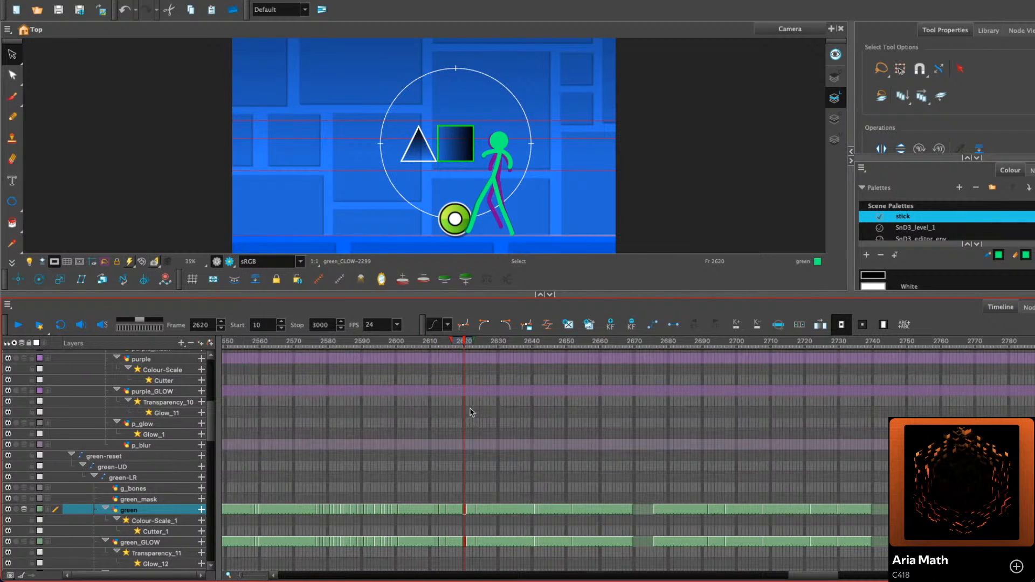
scroll(489, 527, down, 6)
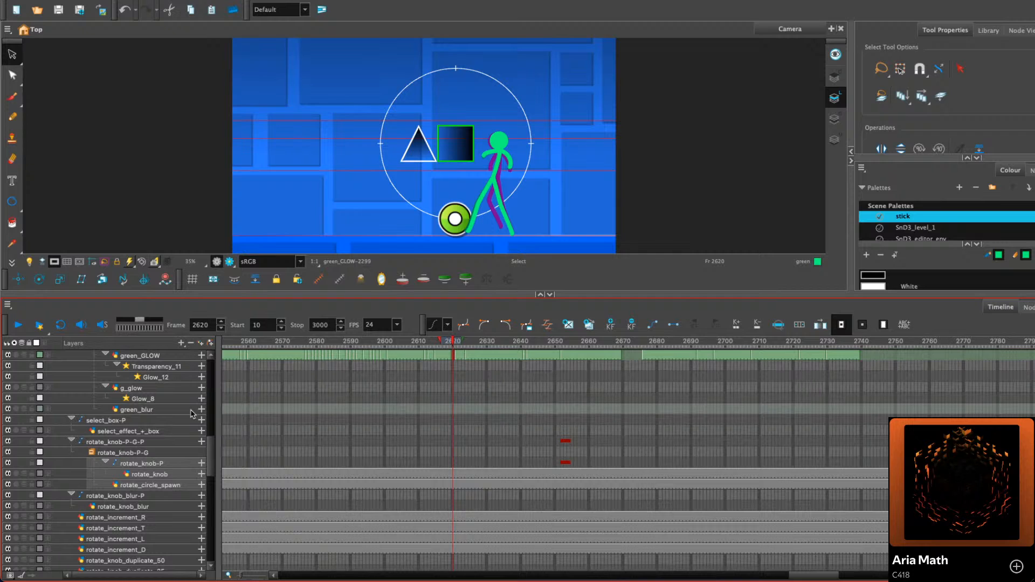
click(451, 421)
key(space)
drag(473, 500, 461, 479)
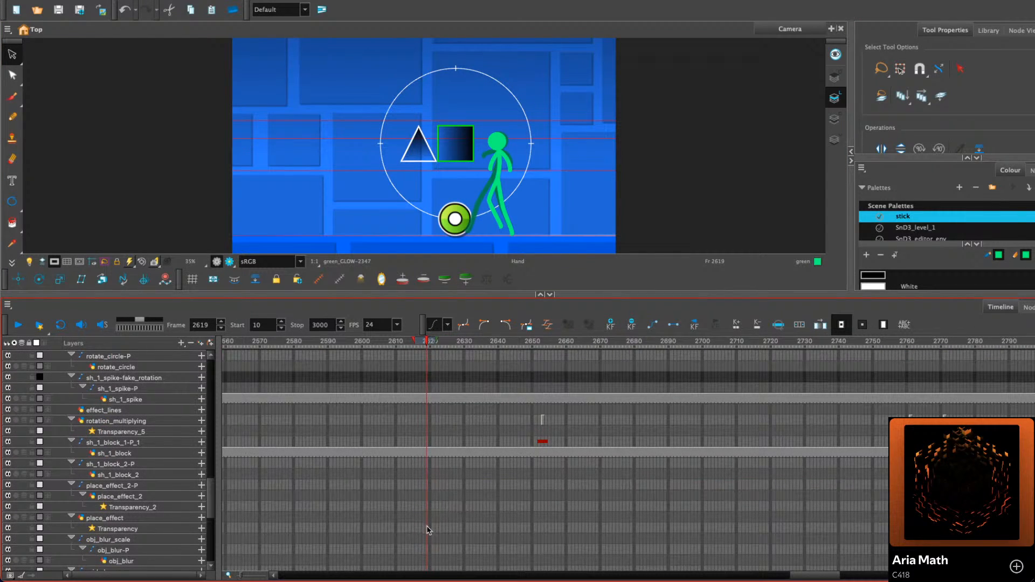
shift+click(427, 530)
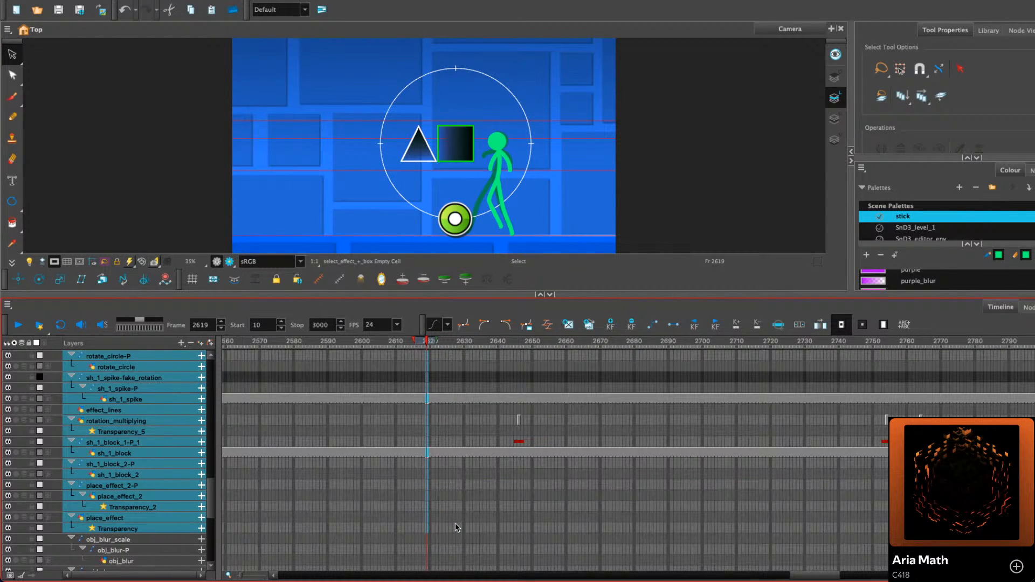
click(424, 343)
scroll(300, 474, up, 5)
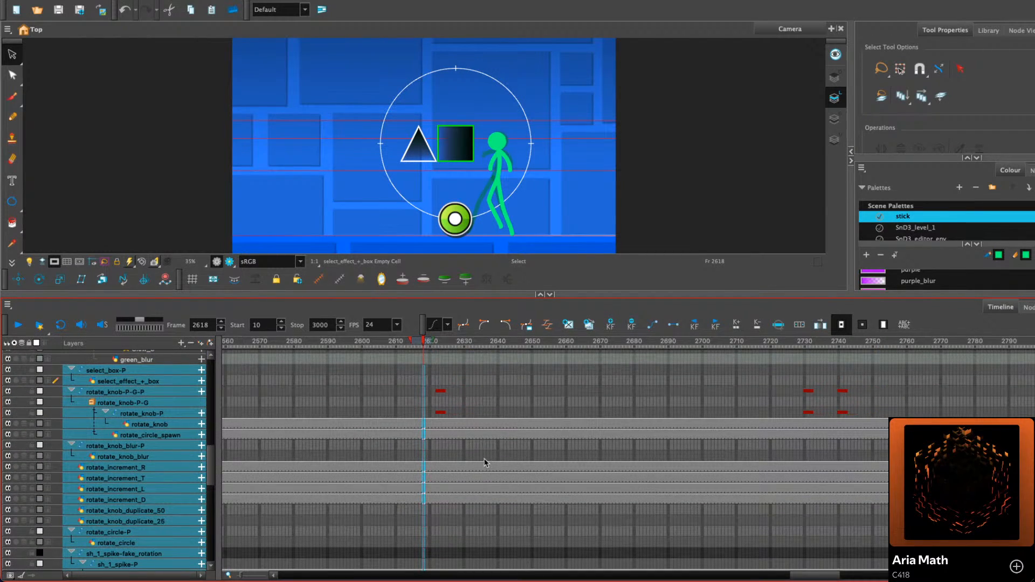
drag(425, 344, 435, 345)
key(minus)
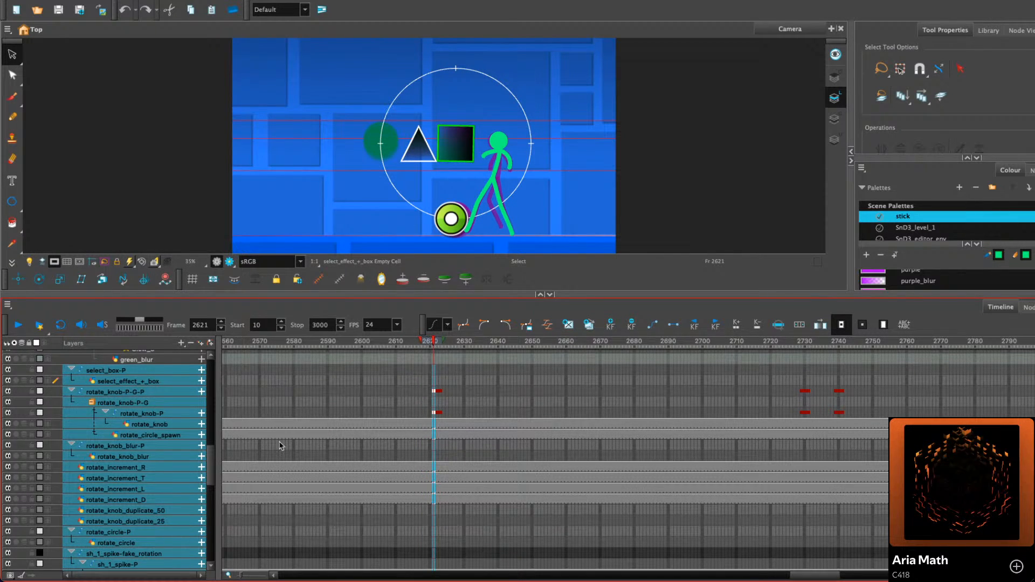
Enlarge the camera view and replay the retimed step and knob rotation from frame 2581
scroll(279, 445, up, 5)
click(430, 345)
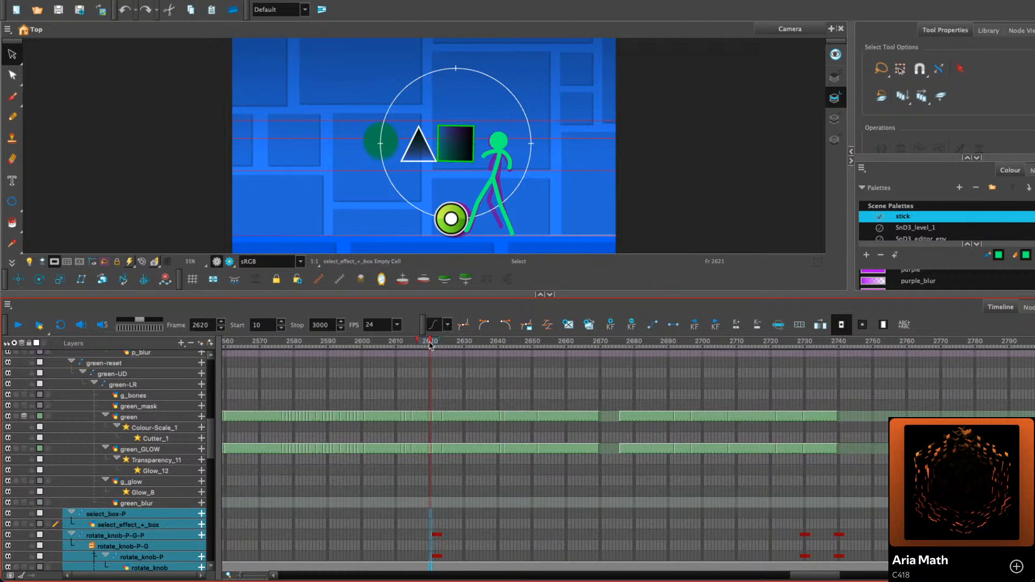
drag(430, 345, 352, 345)
drag(345, 294, 371, 386)
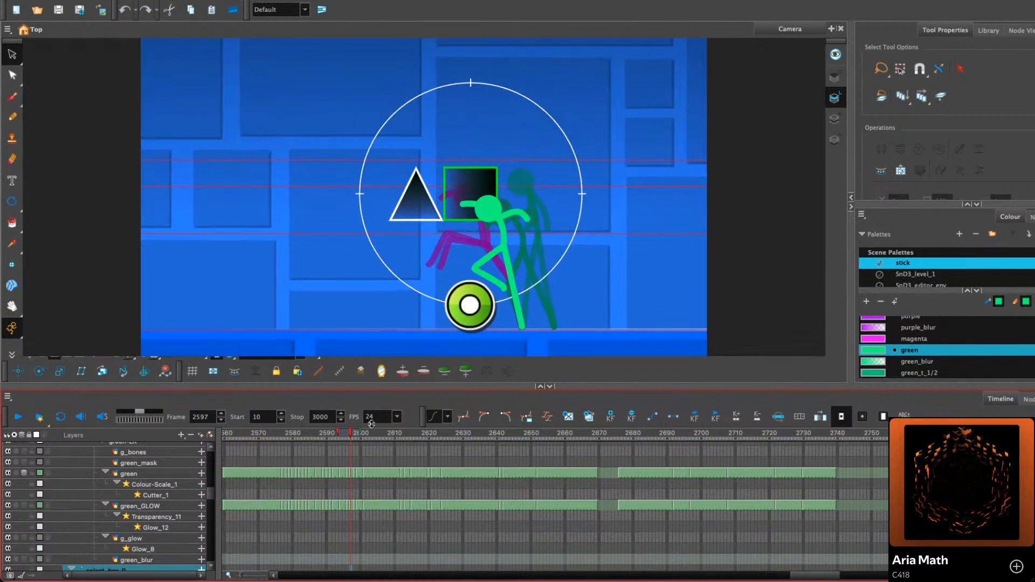
drag(372, 424, 372, 424)
click(13, 54)
click(328, 468)
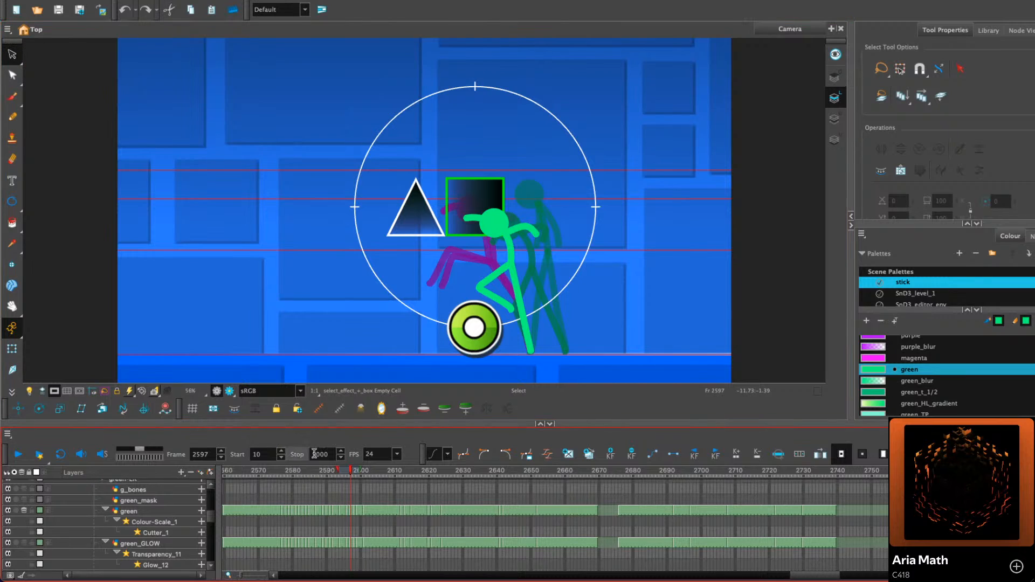
click(297, 470)
click(12, 454)
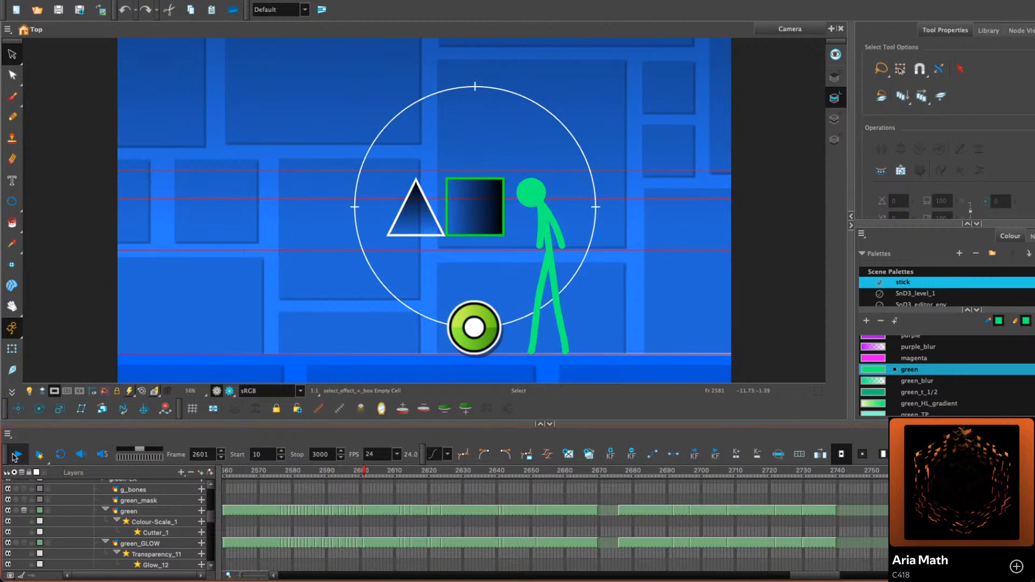
click(13, 454)
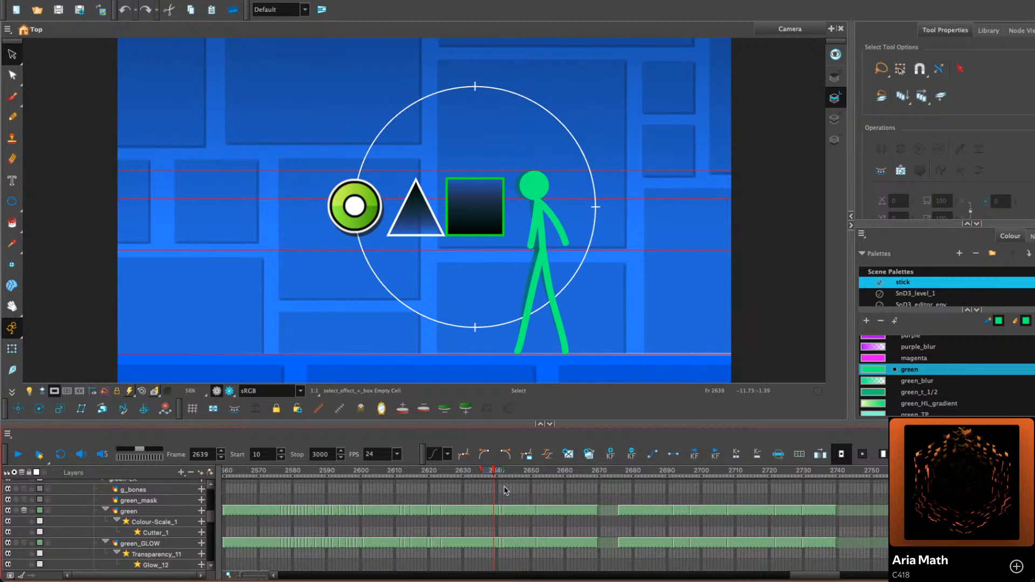
Compare the green figure's poses from frame 2620 to 2624 and empty its cell at frame 2623 for an in-between drawing
scroll(438, 533, right, 3)
scroll(438, 533, up, 1)
click(395, 472)
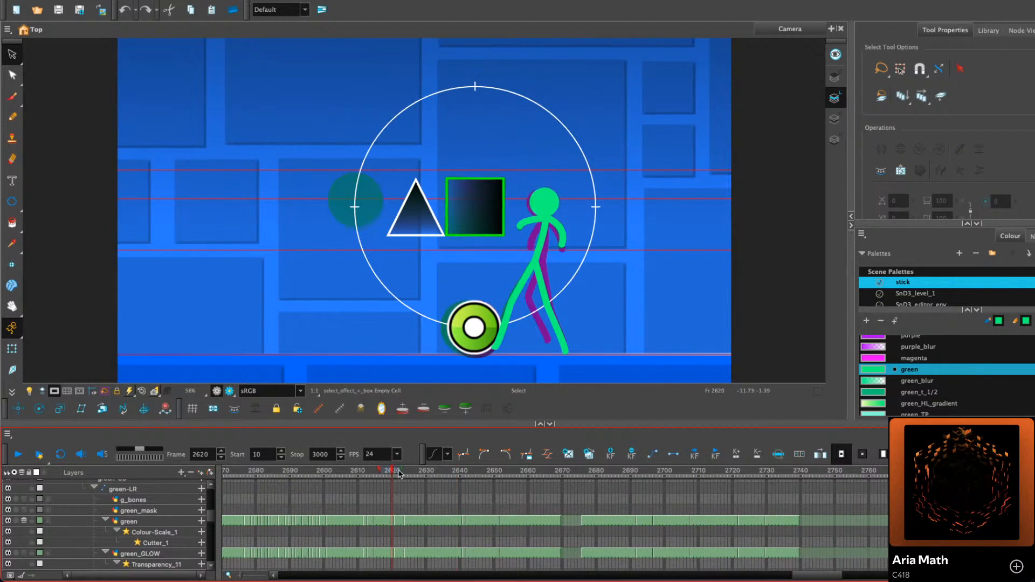
key(period)
key(period)
key(period)
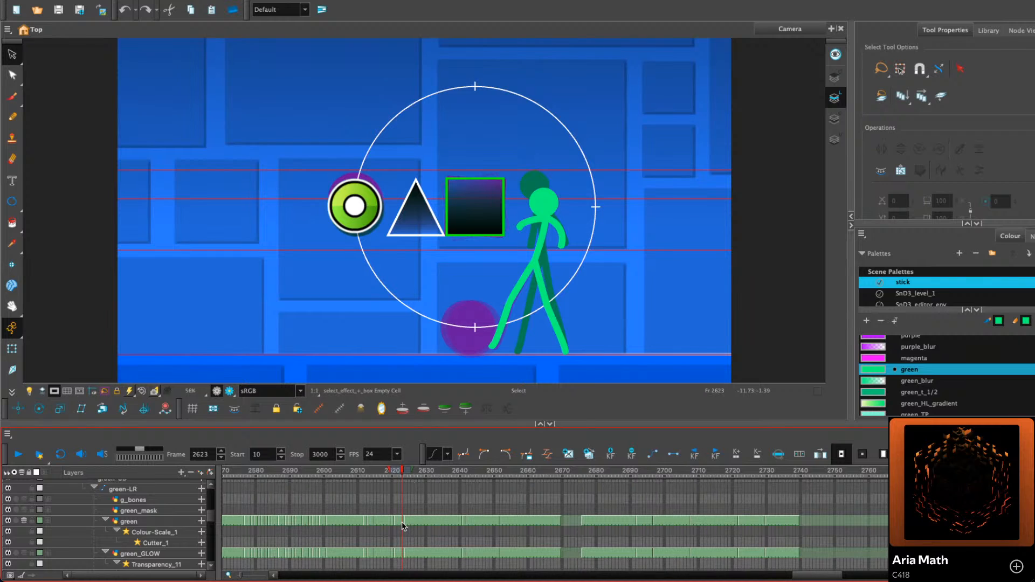
click(405, 526)
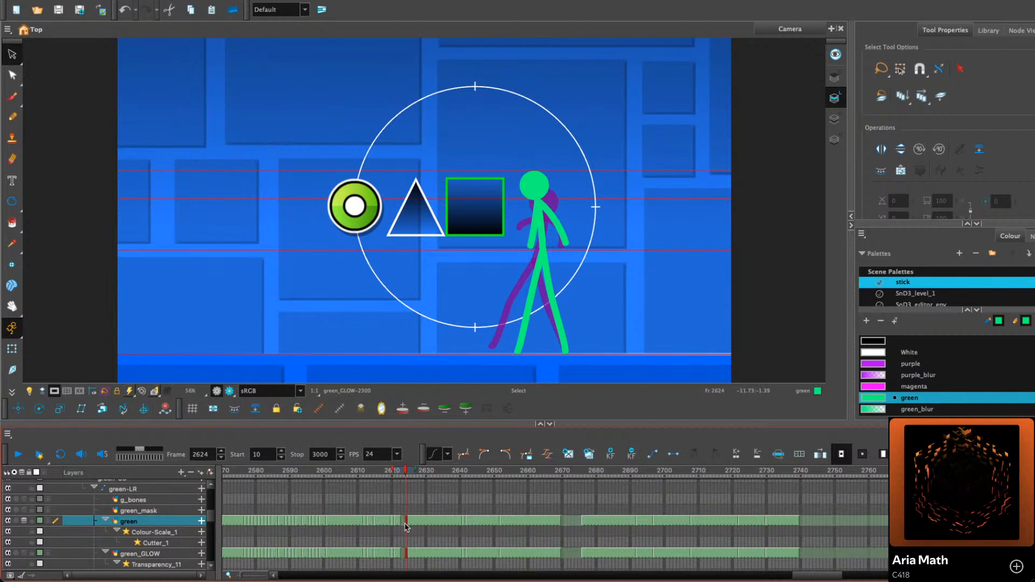
scroll(560, 275, up, 3)
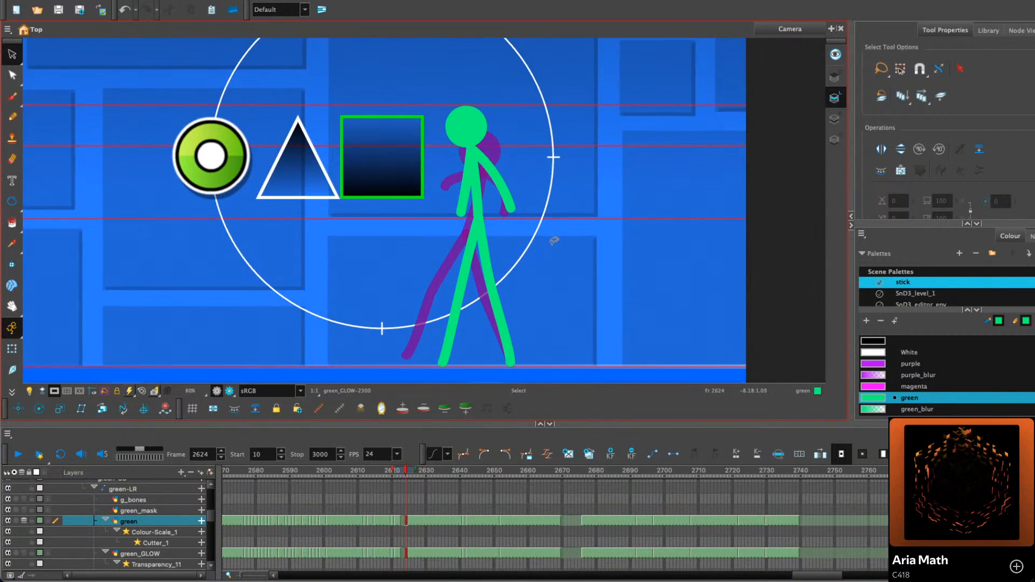
drag(554, 241, 543, 238)
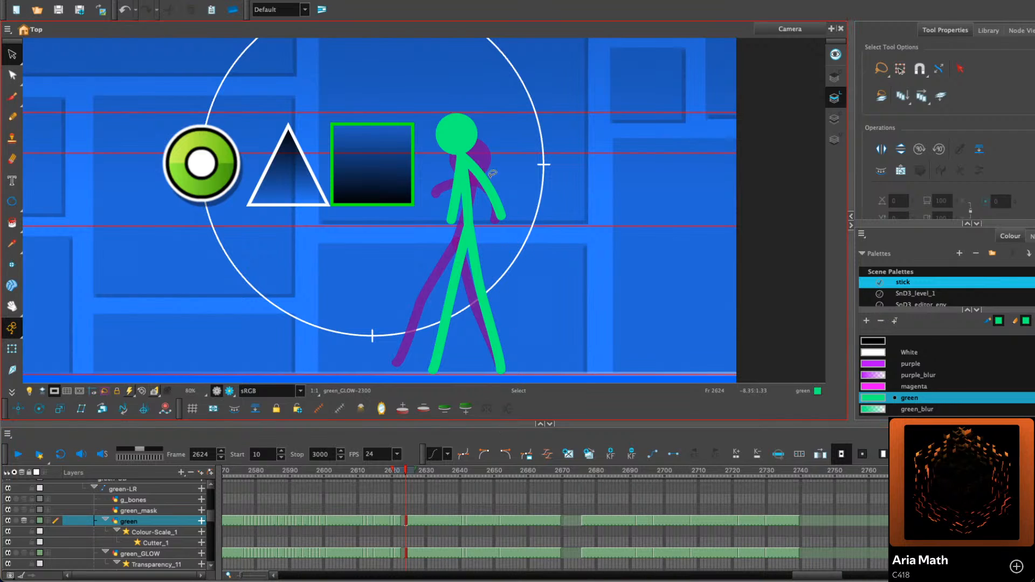
Copy the green figure's head from frame 2624 to frame 2623 and place it between the neighbouring head positions
click(458, 132)
right_click(469, 135)
click(492, 185)
key(comma)
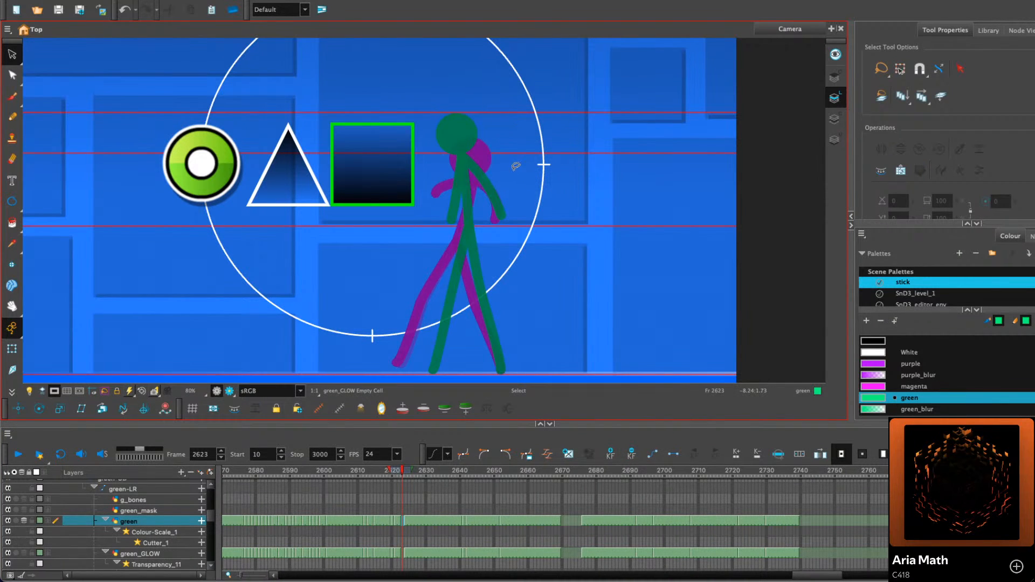
right_click(514, 170)
click(538, 234)
click(479, 156)
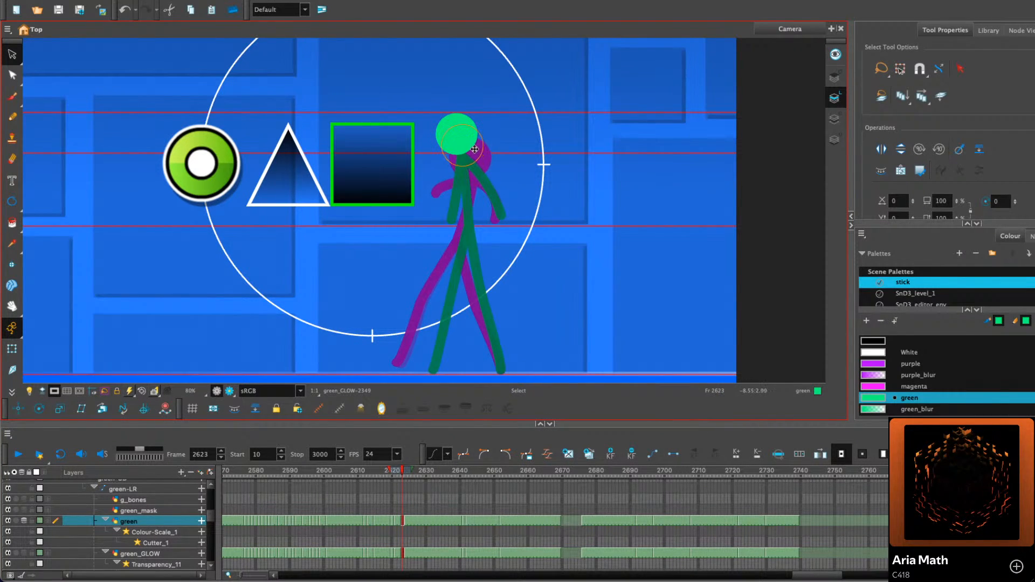
drag(474, 150, 474, 150)
Draw the green figure's planted leg at frame 2623 with the Pencil, from hip to floor, and adjust its foot end slightly
click(13, 116)
drag(435, 296, 395, 283)
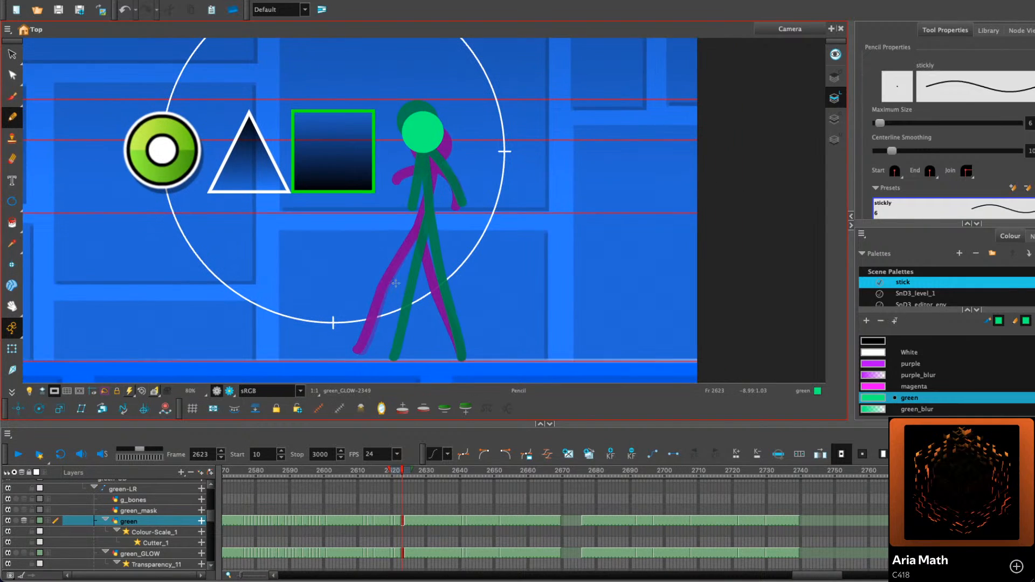
drag(411, 425, 408, 482)
drag(407, 546, 403, 535)
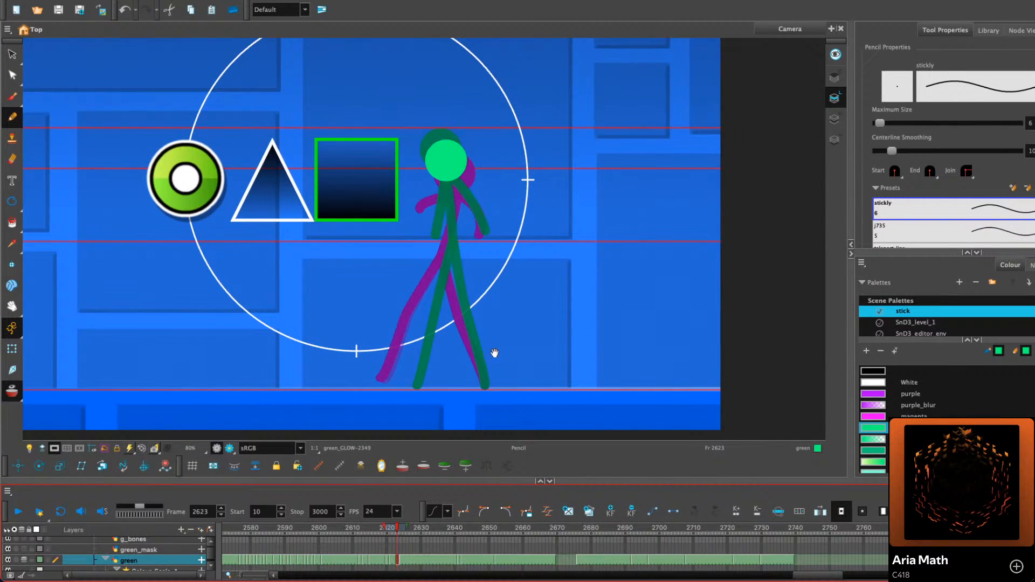
scroll(494, 353, up, 2)
key(comma)
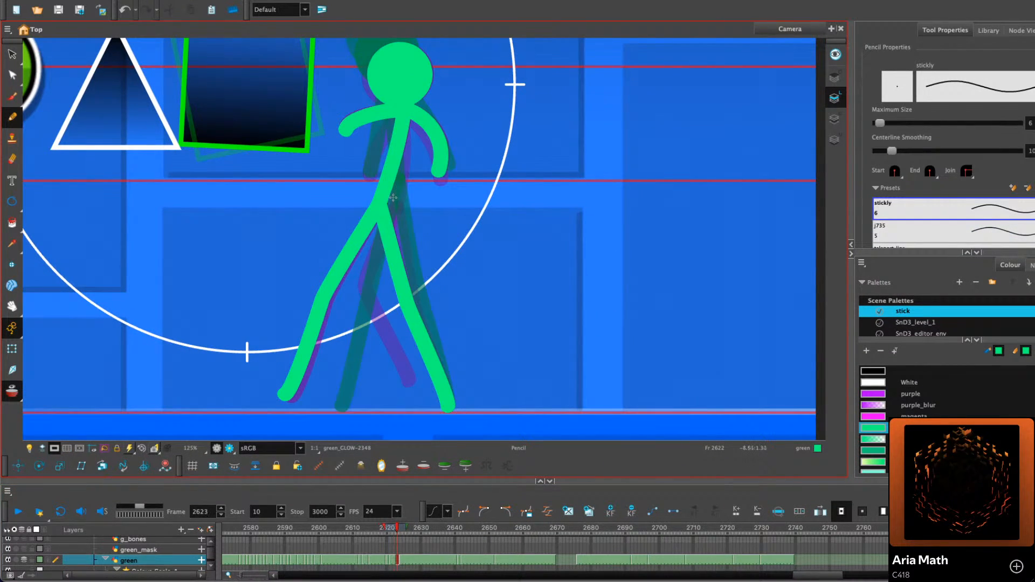
key(period)
drag(390, 198, 440, 384)
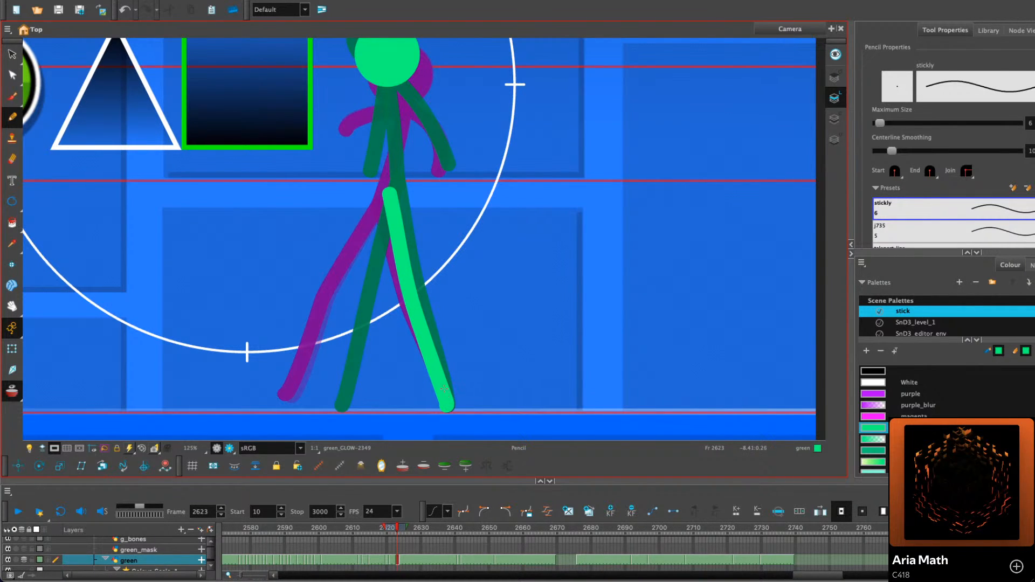
click(13, 55)
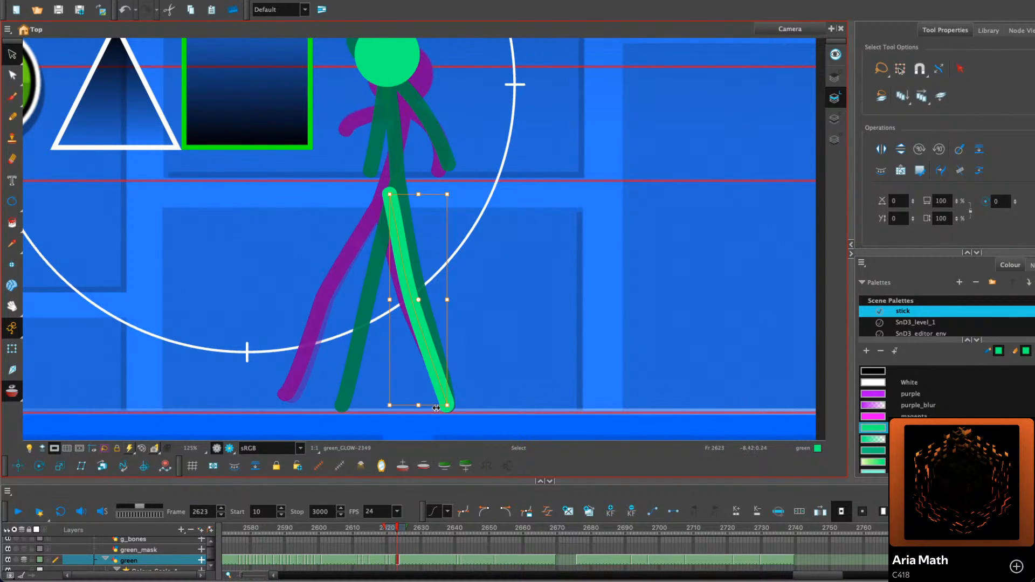
drag(446, 405, 448, 406)
Draw the green figure's stepping leg at frame 2623, bent at the knee, between the previous and following leg positions
click(13, 116)
key(comma)
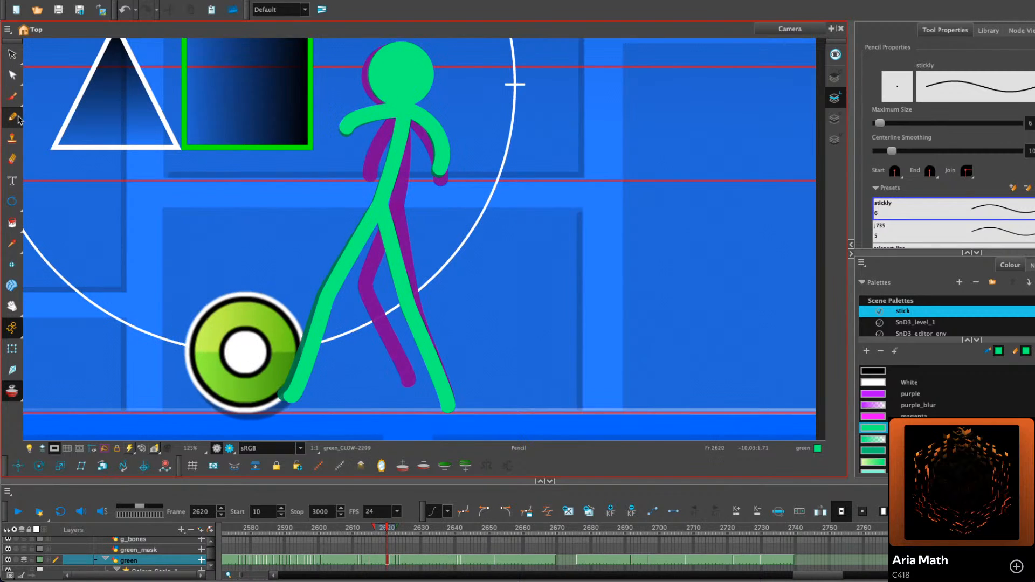
key(period)
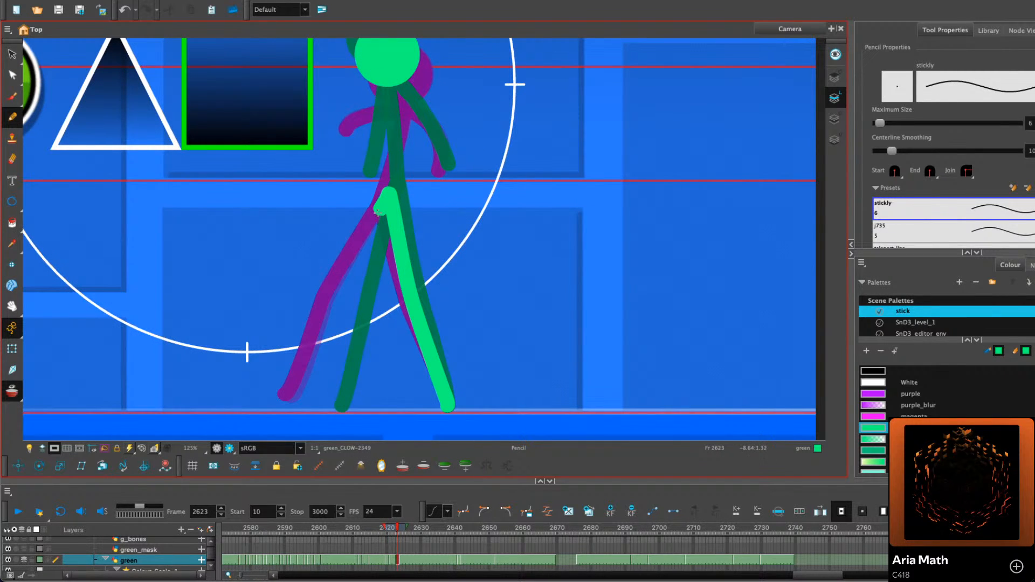
mouse_move(378, 212)
mouse_down()
mouse_move(333, 297)
mouse_move(325, 399)
mouse_up()
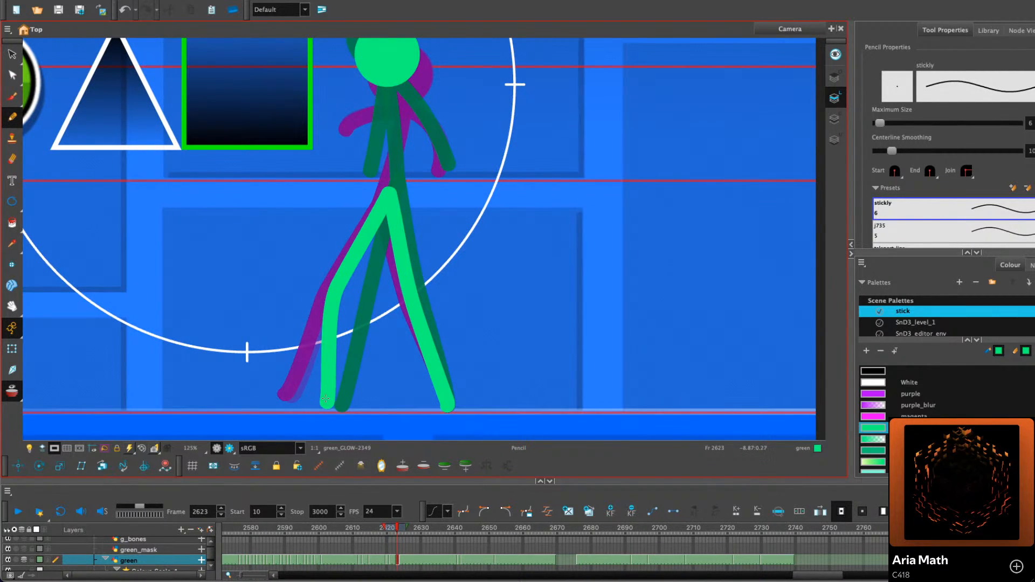
key(ctrl+z)
mouse_move(388, 192)
mouse_down()
mouse_move(329, 294)
mouse_move(331, 382)
mouse_up()
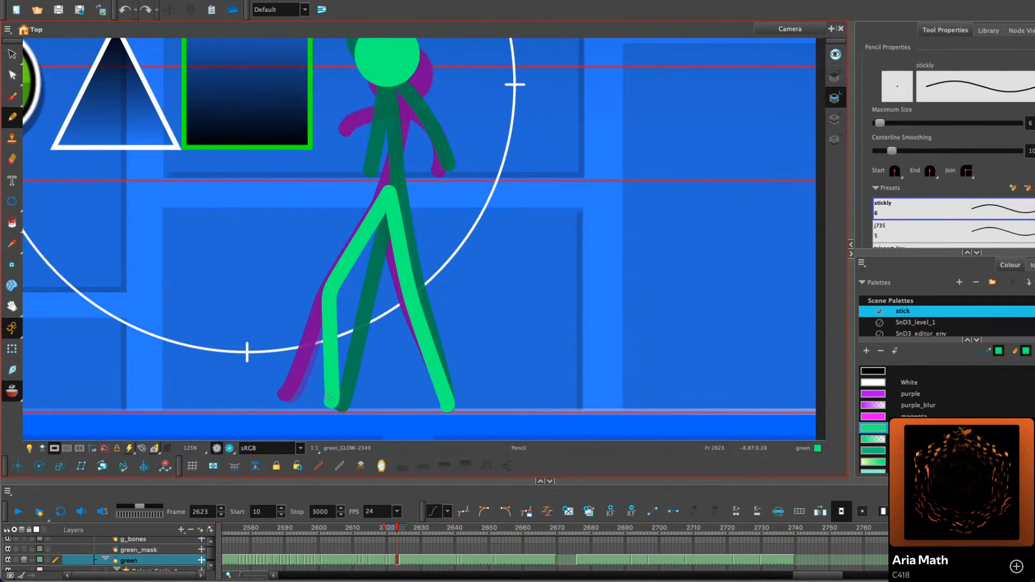
Reshape the stepping leg at frame 2623 with the Contour Editor, refining the knee and moving the foot toward the previous drawing's foot
key(alt+q)
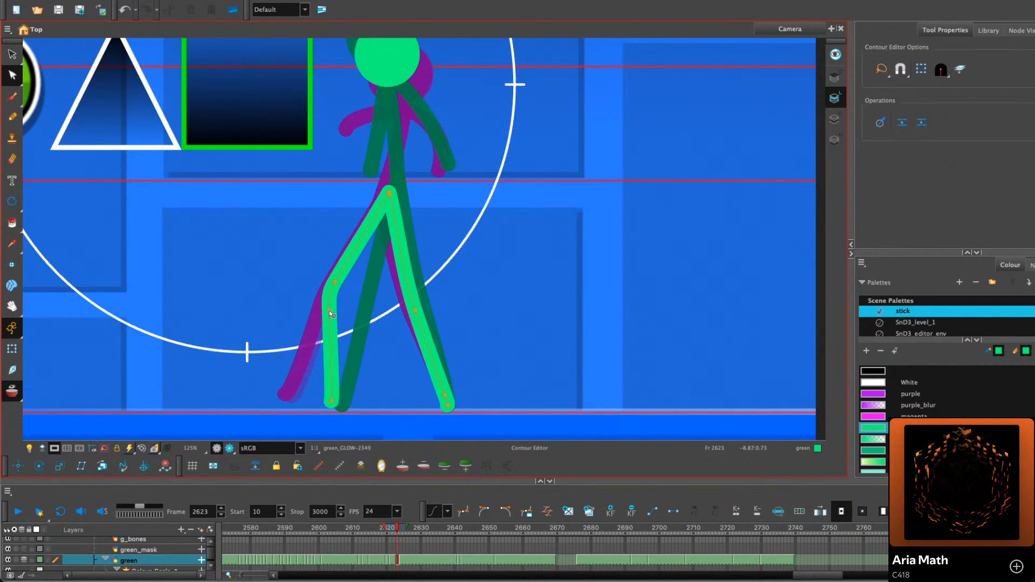
click(335, 288)
drag(338, 389, 322, 397)
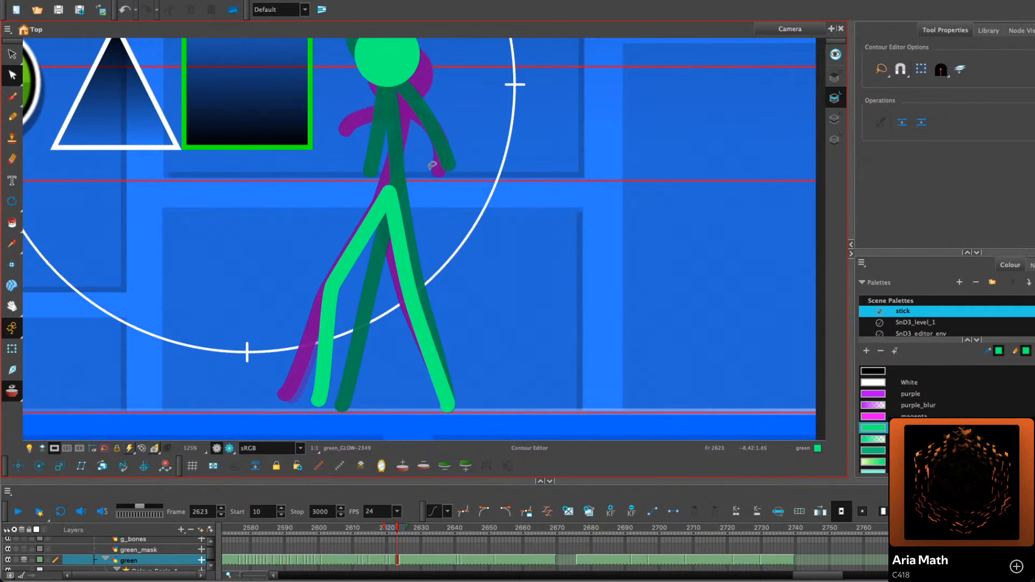
Draw the green figure's torso at frame 2612 with the Pencil, as a line from the hips up to the neck
drag(475, 177, 413, 259)
click(12, 117)
key(comma)
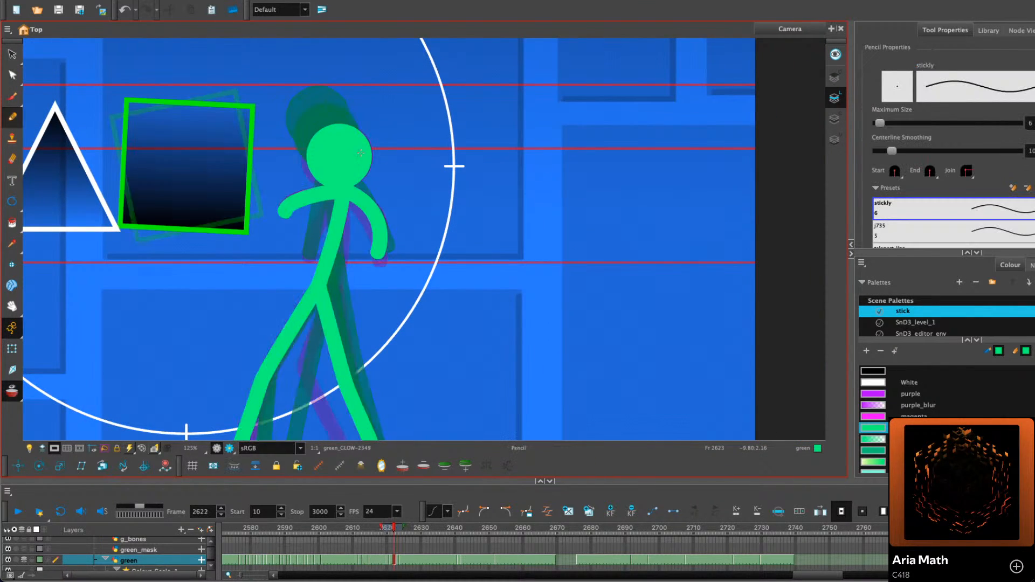
key(comma)
key(comma)
key(comma)
key(comma)
key(comma)
key(comma)
key(comma)
key(comma)
key(comma)
key(comma)
key(comma)
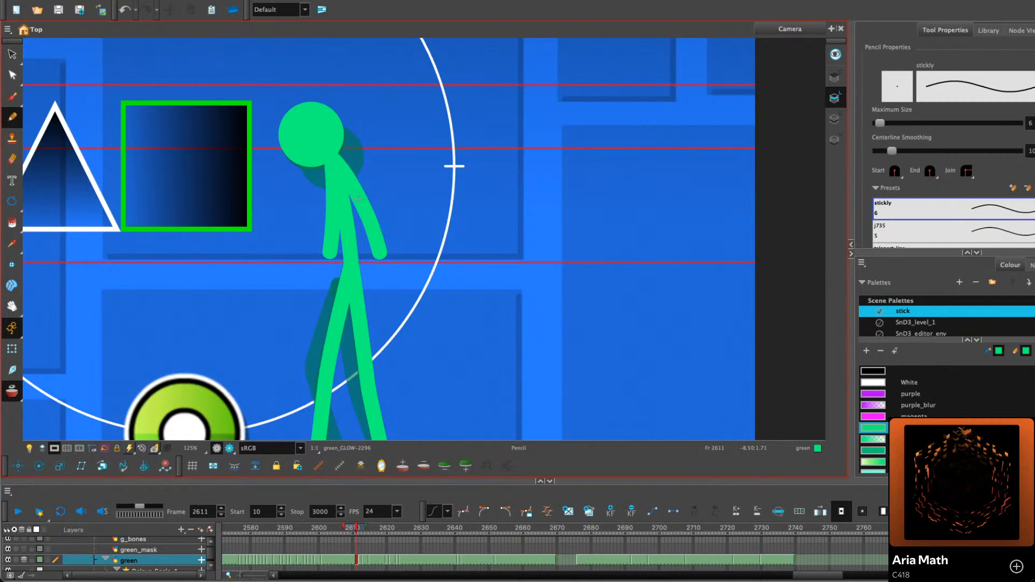
key(period)
drag(349, 256, 329, 159)
Draw the green figure's slightly curved torso at frame 2613 from hips to neck and compare it with the neighbouring frames
key(period)
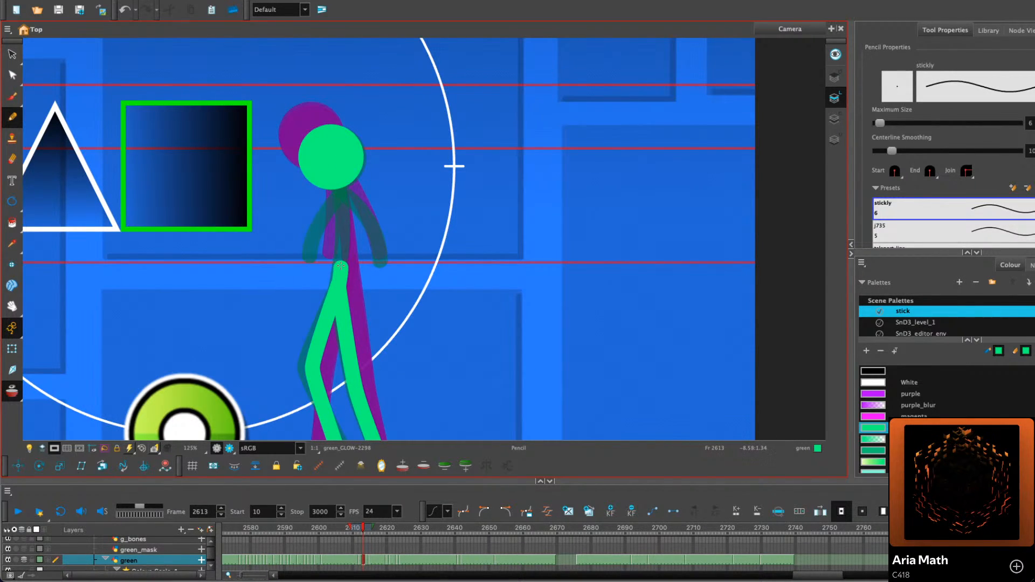
drag(340, 265, 344, 186)
key(period)
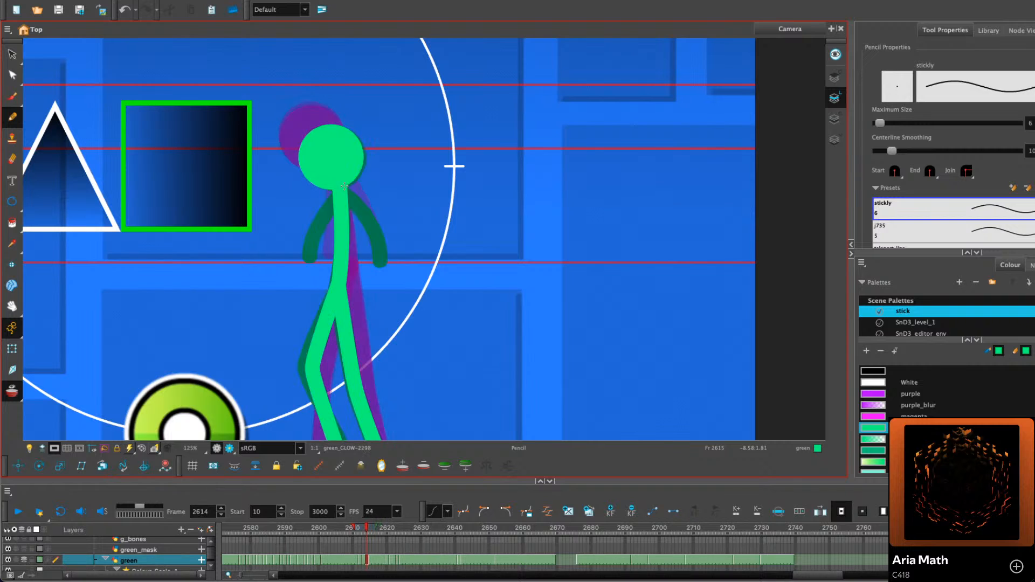
key(comma)
key(comma)
key(comma)
key(period)
key(period)
key(period)
key(period)
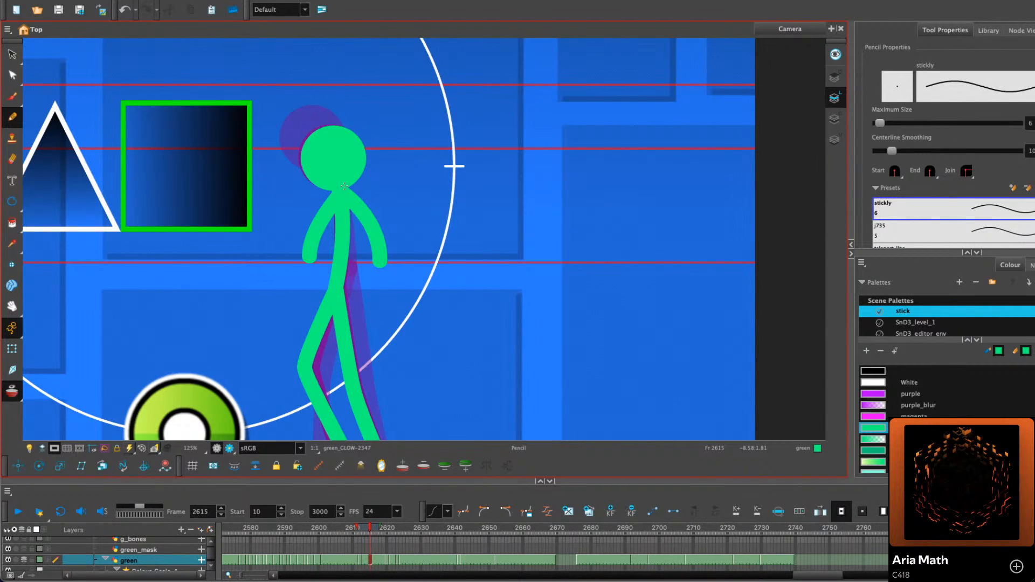
Draw the arm nearer the square at frame 2612, hanging down from the shoulder like the previous drawing's arm
key(comma)
key(comma)
key(comma)
key(comma)
key(period)
key(period)
key(period)
key(period)
key(comma)
key(comma)
key(comma)
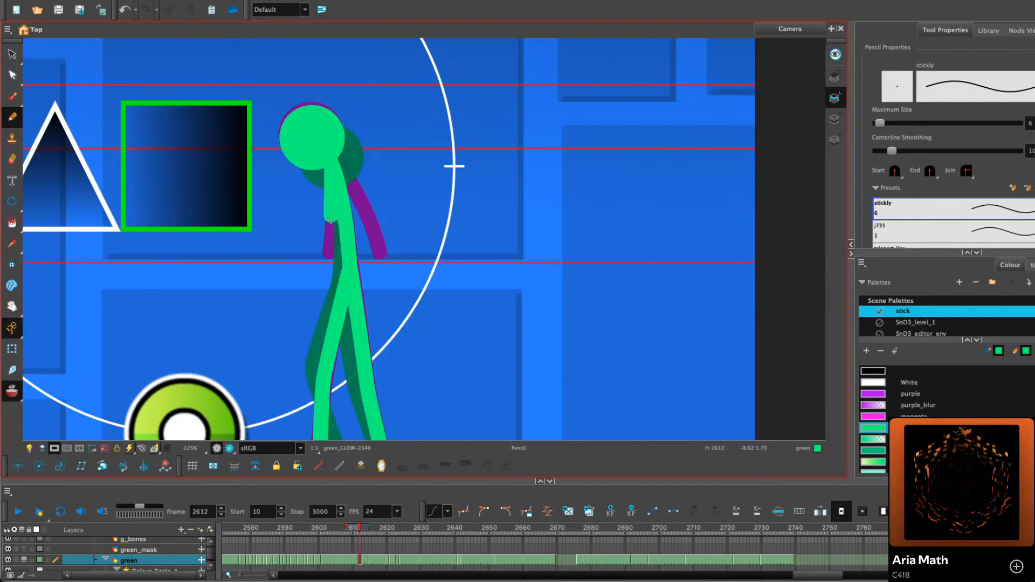
Draw the curved arm nearer the square at frame 2613, close to the following drawing's arm, and check it against the neighbouring frames
key(period)
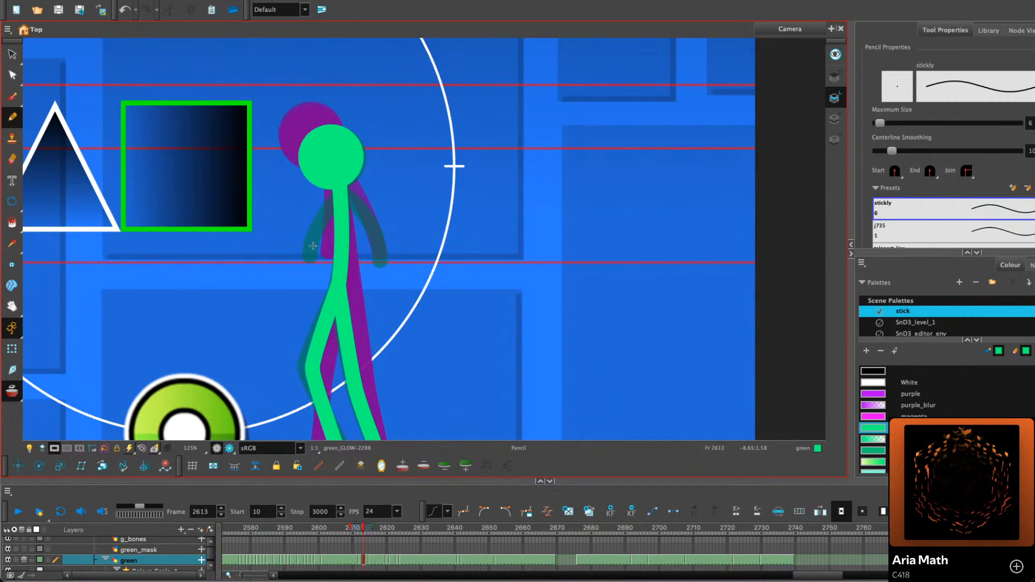
drag(312, 256, 318, 225)
key(period)
key(period)
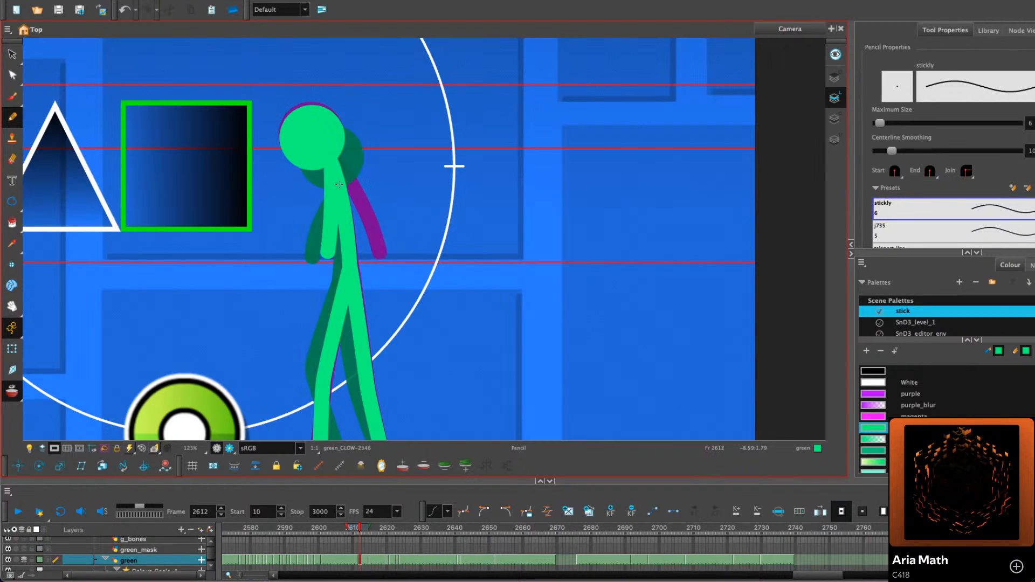
key(comma)
key(comma)
key(period)
key(period)
key(period)
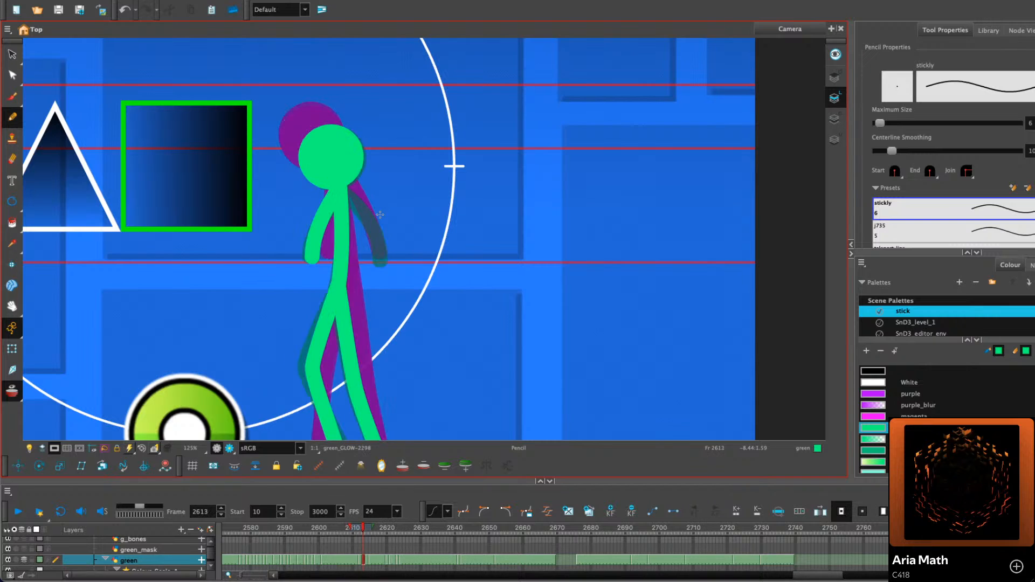
Add the arm farther from the square at frame 2612, lowering its hand end slightly and rounding its curve with the Contour Editor
key(comma)
key(comma)
key(alt+q)
click(365, 221)
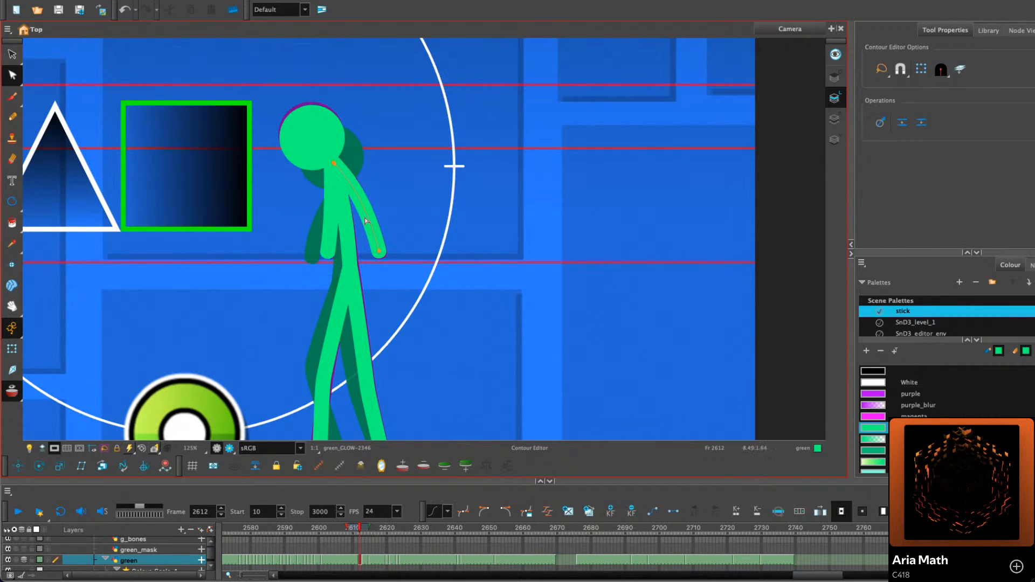
scroll(394, 231, up, 5)
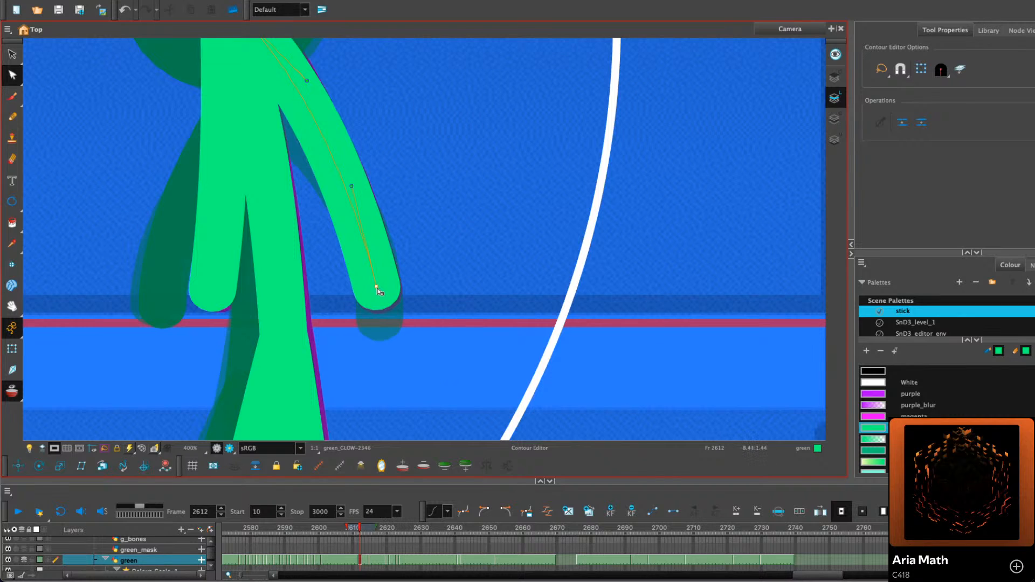
drag(377, 287, 378, 295)
drag(357, 201, 365, 195)
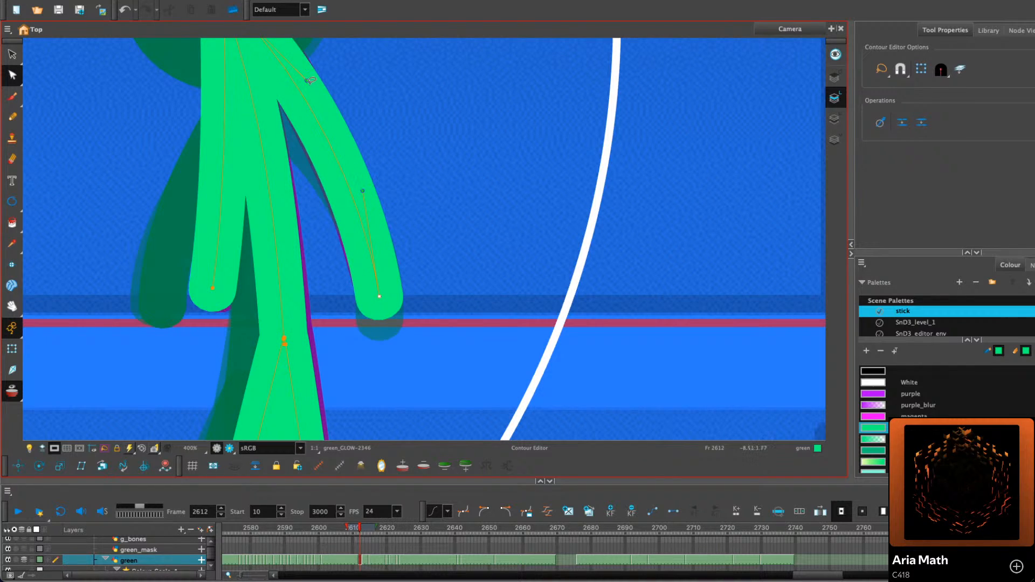
scroll(353, 95, down, 1)
drag(310, 82, 355, 149)
key(alt+s)
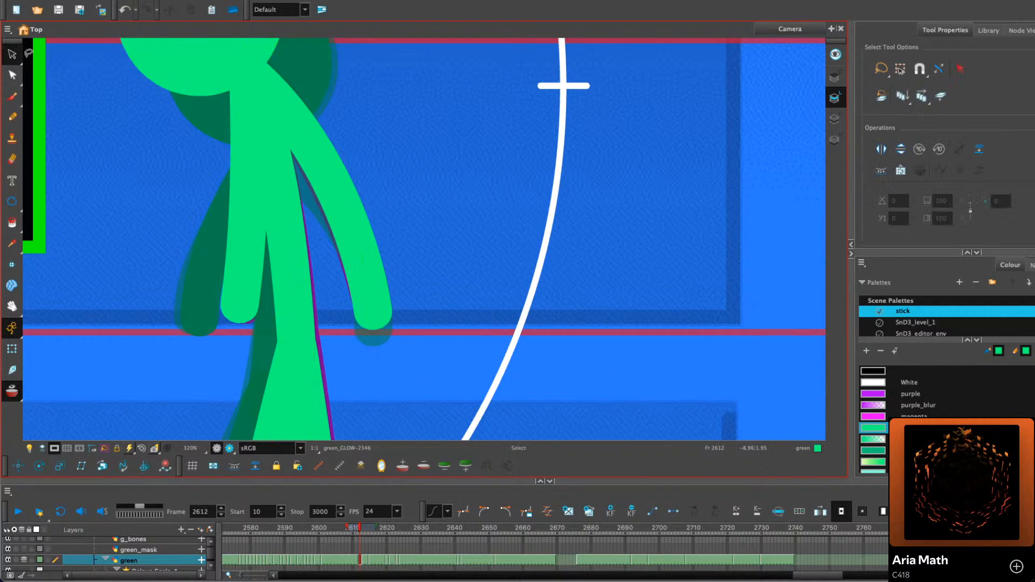
Copy the arm farther from the square from frame 2615 to frame 2614, nudge it up slightly and compare neighbouring frames
key(.)
key(period)
key(period)
click(349, 266)
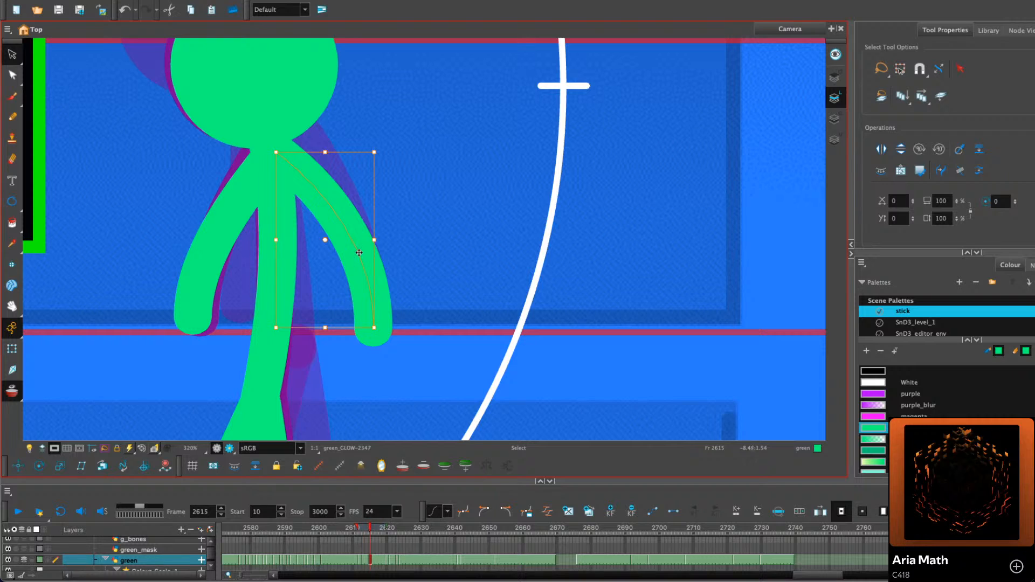
key(comma)
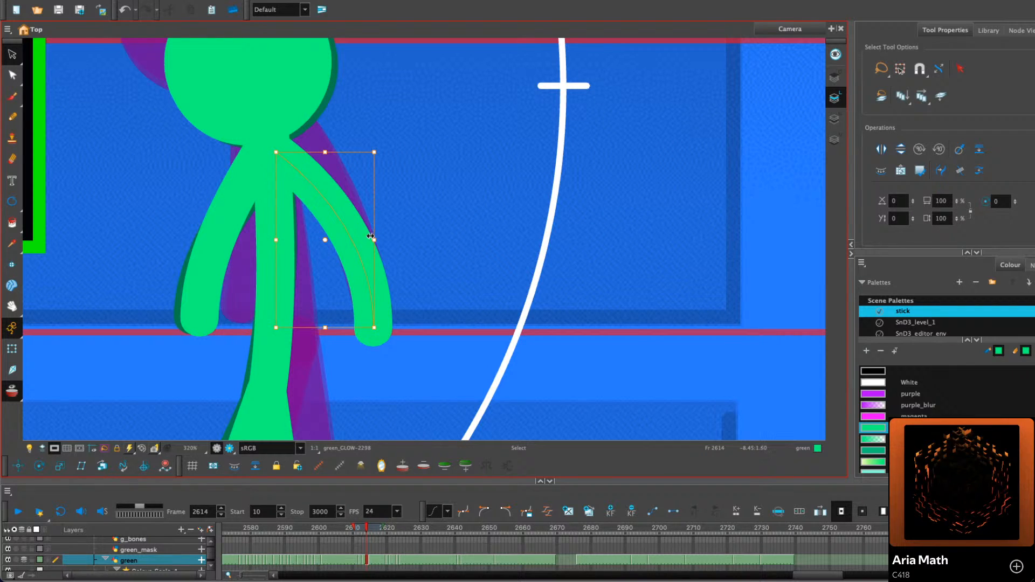
key(Up)
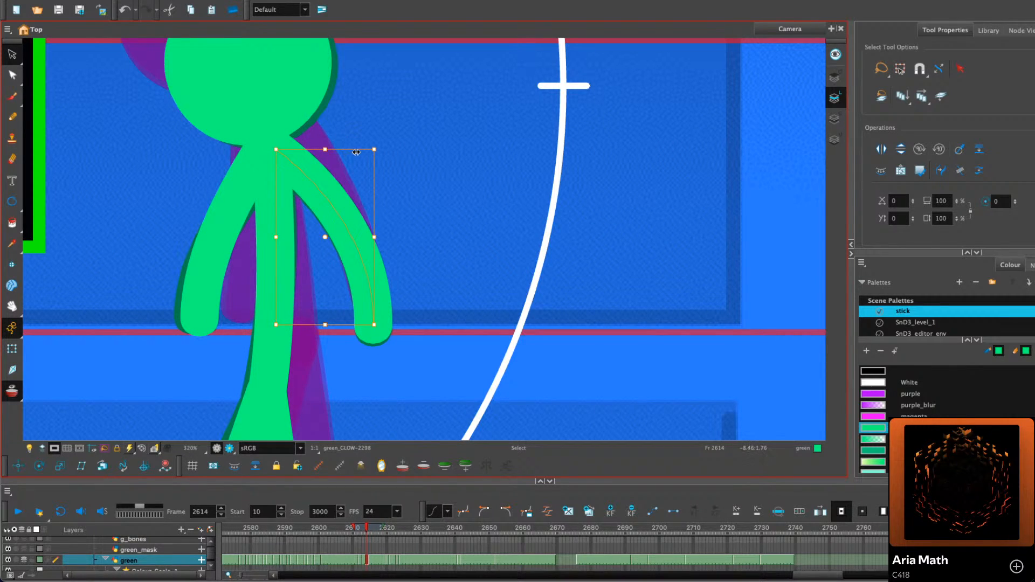
drag(356, 152, 362, 151)
key(comma)
key(comma)
key(comma)
key(comma)
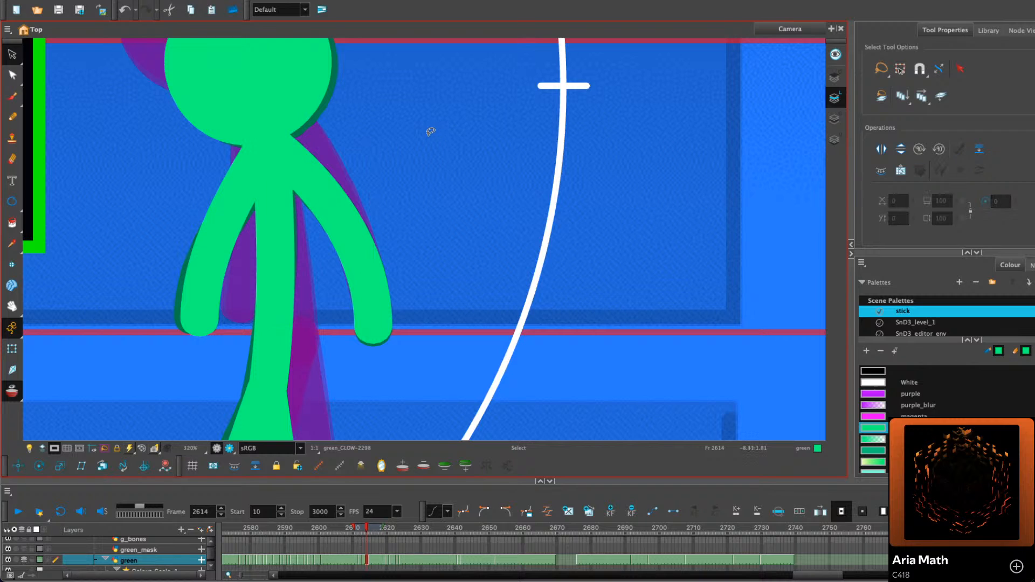
key(period)
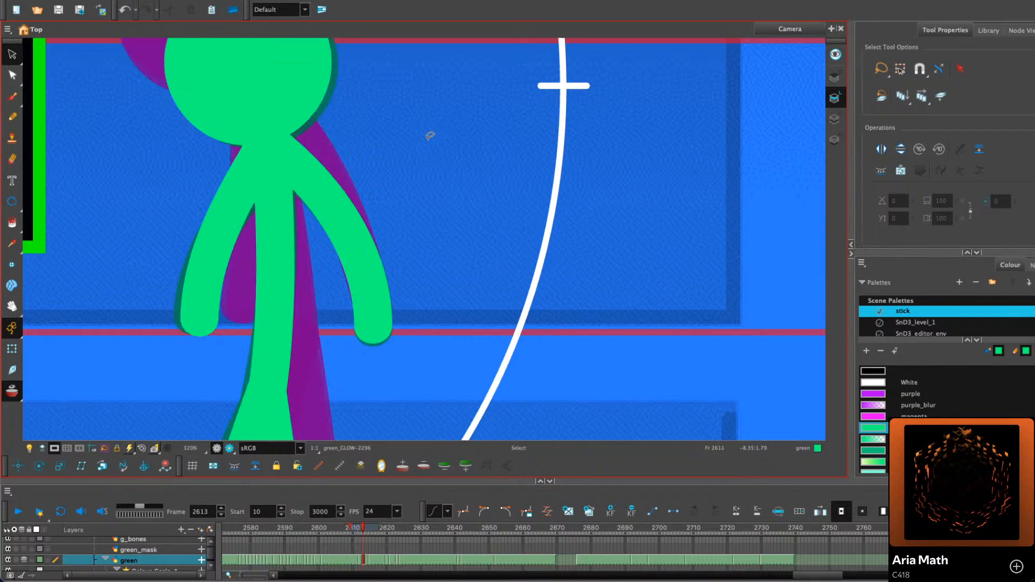
key(period)
key(comma)
key(period)
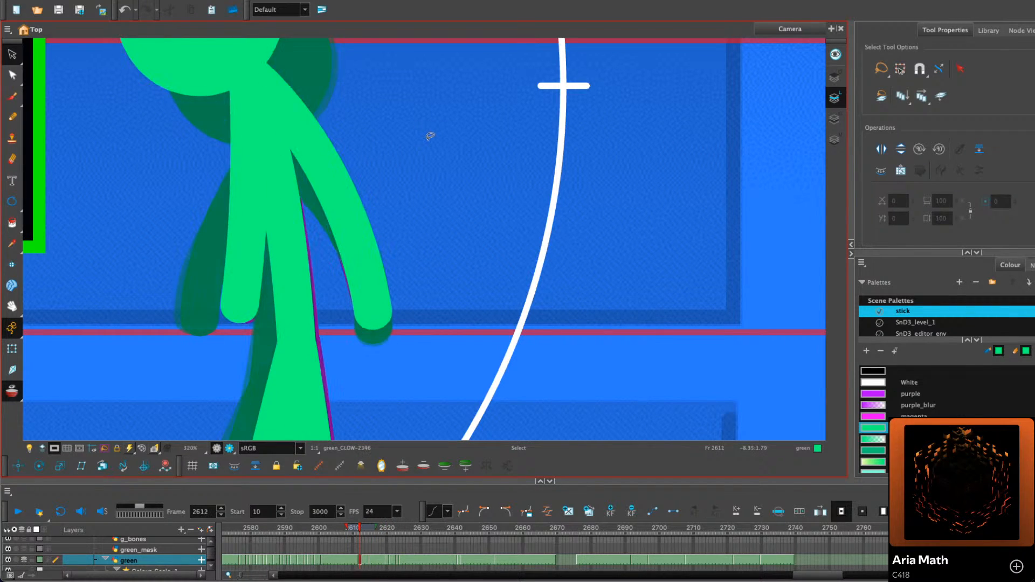
Reshape the arm farther from the square at frame 2614 with the Contour Editor, slightly flattening its outer curve
click(12, 75)
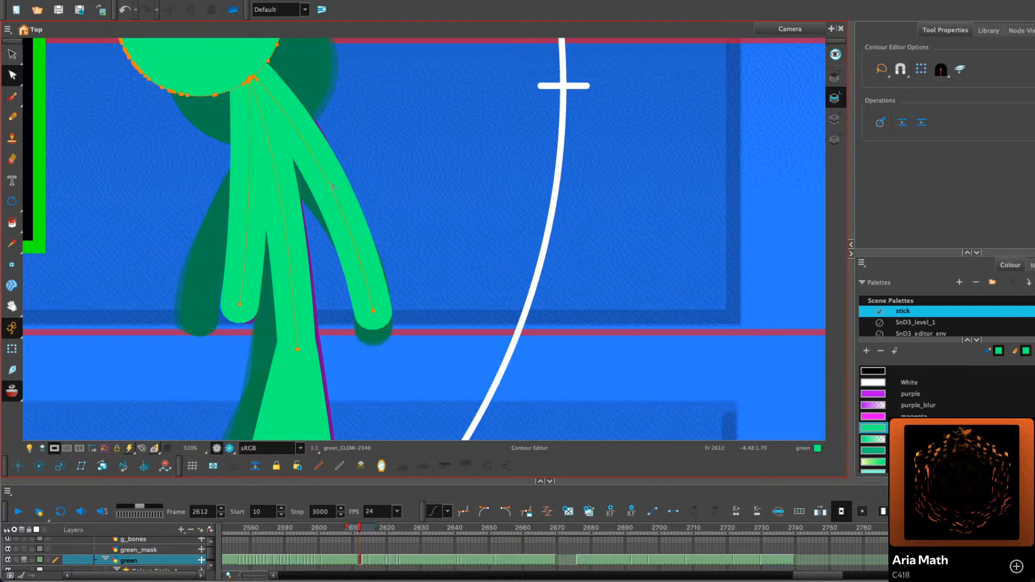
key(period)
key(period)
key(period)
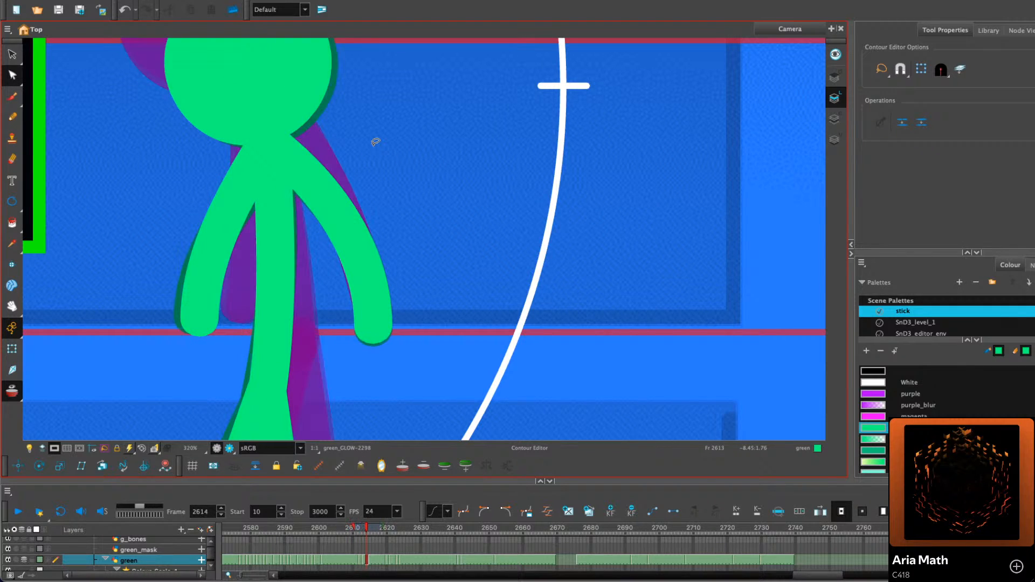
key(comma)
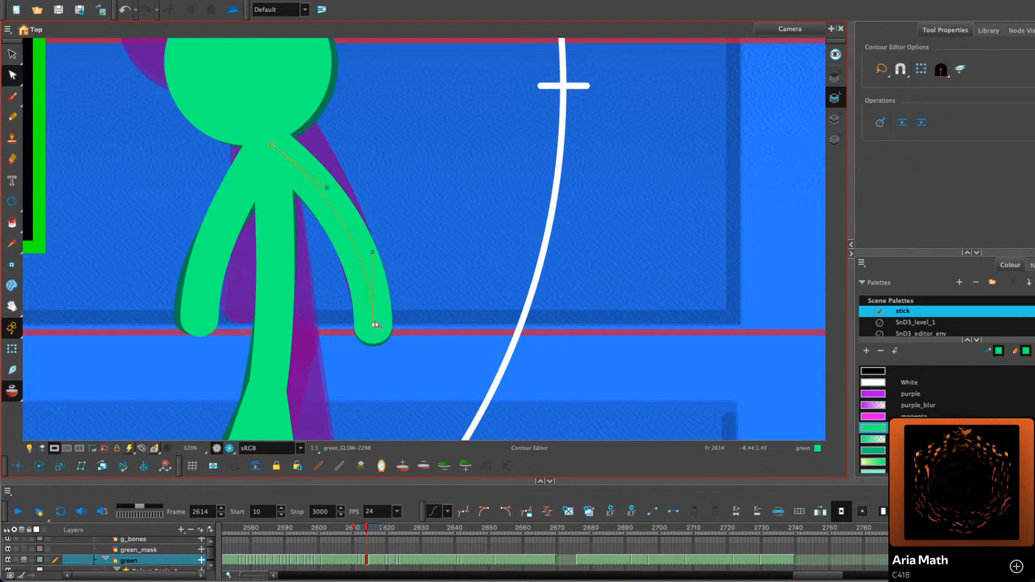
click(399, 230)
click(369, 295)
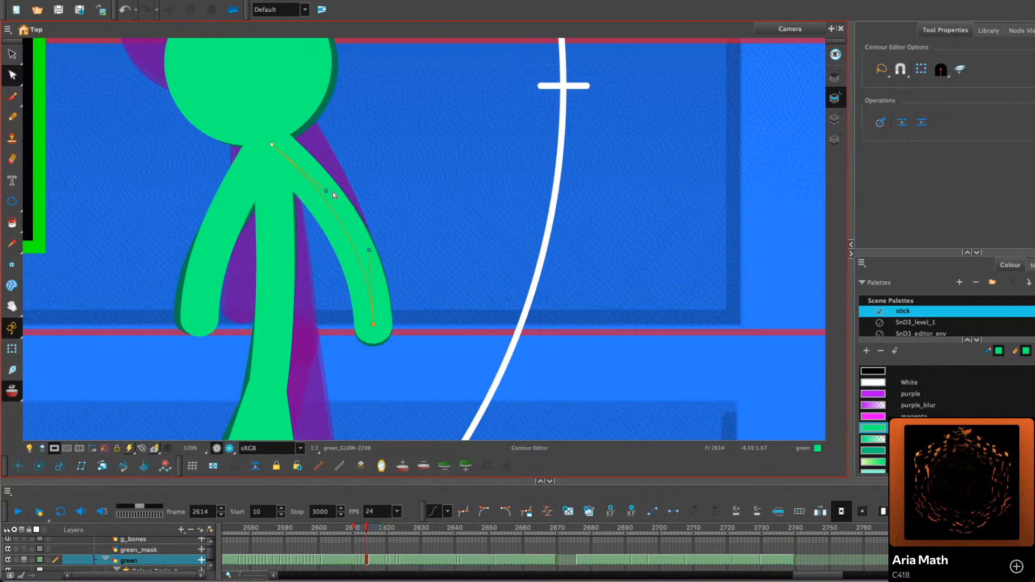
Play back the stepping motion and check it frame by frame from about frame 2611 to frame 2620
key(comma)
key(comma)
key(comma)
key(comma)
key(comma)
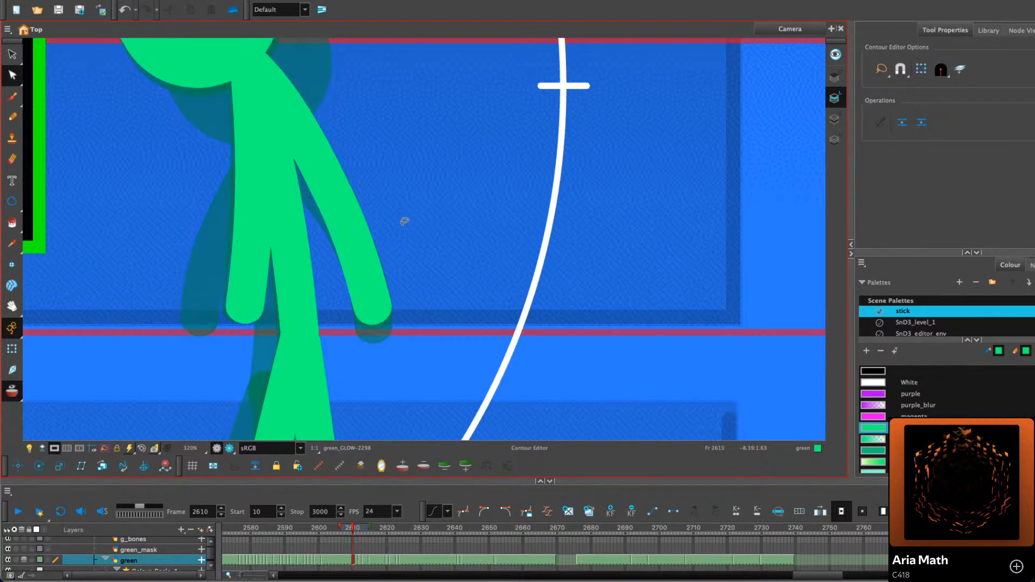
click(18, 512)
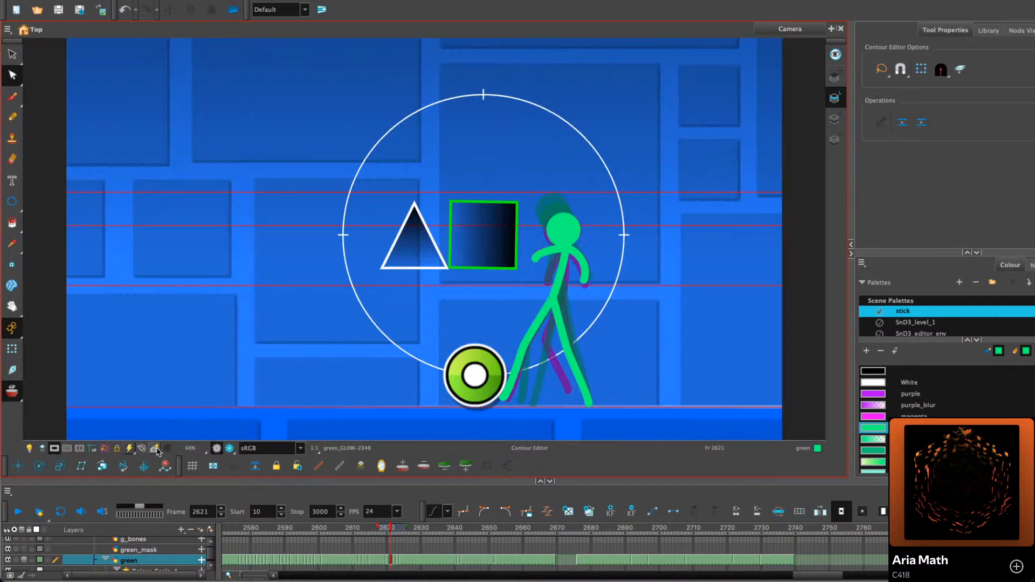
click(356, 529)
key(period)
key(period)
key(period)
key(period)
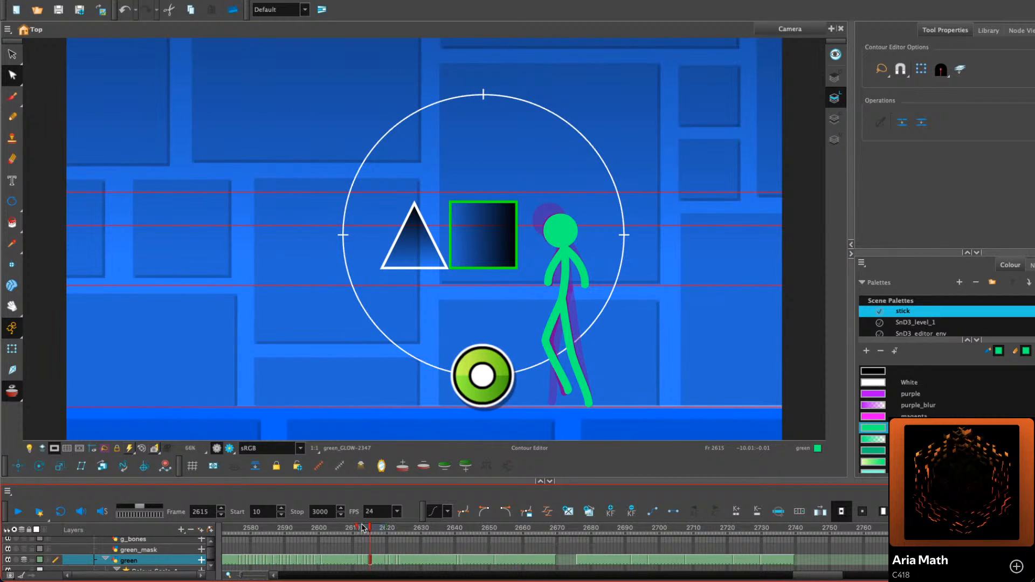
key(period)
key(period)
key(period)
key(period)
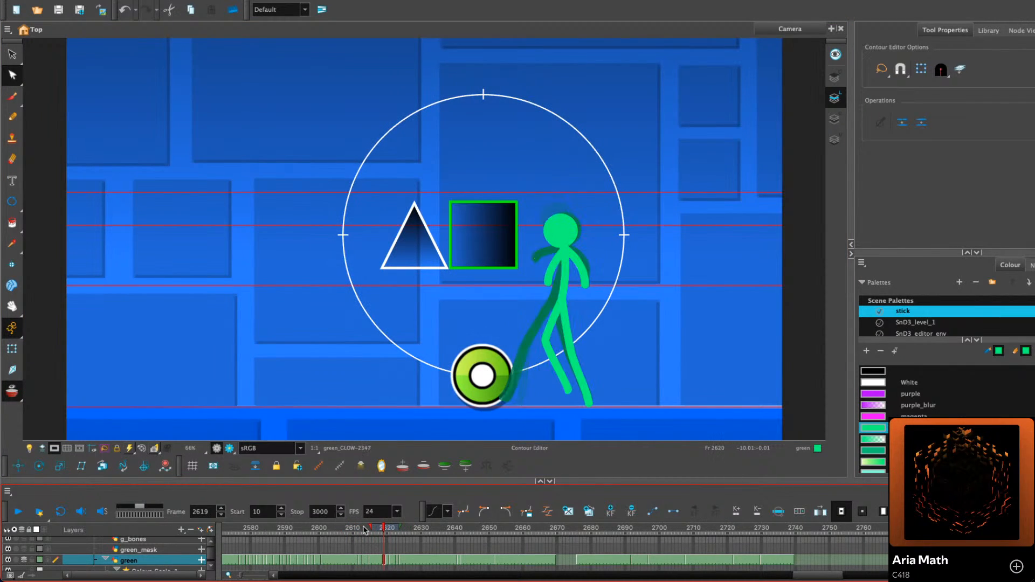
key(period)
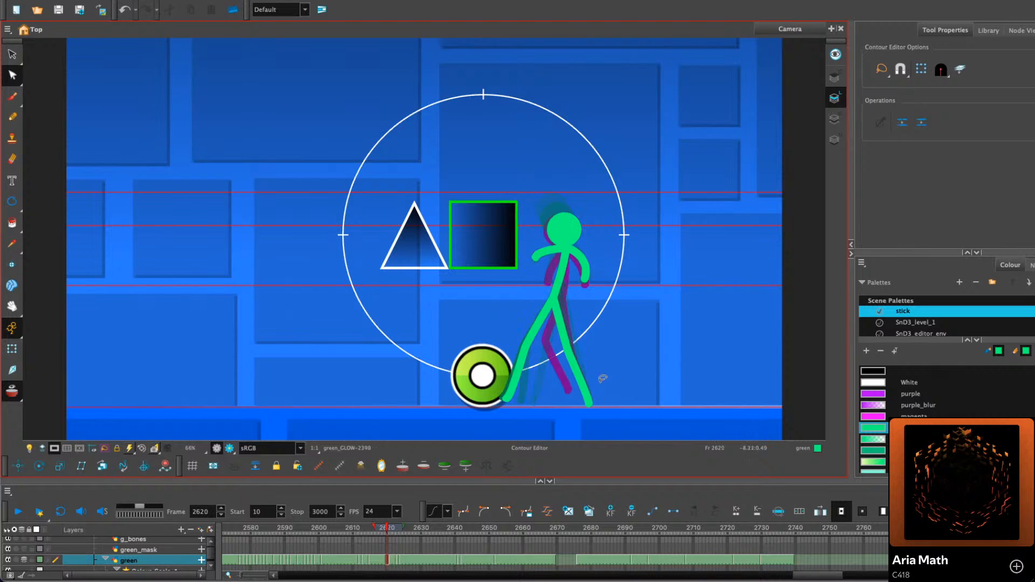
Extend the stepping leg at frame 2621 slightly so its foot sits closer to the rotate knob, and compare with neighbouring frames
key(period)
key(alt+s)
drag(523, 323, 338, 256)
scroll(335, 264, up, 1)
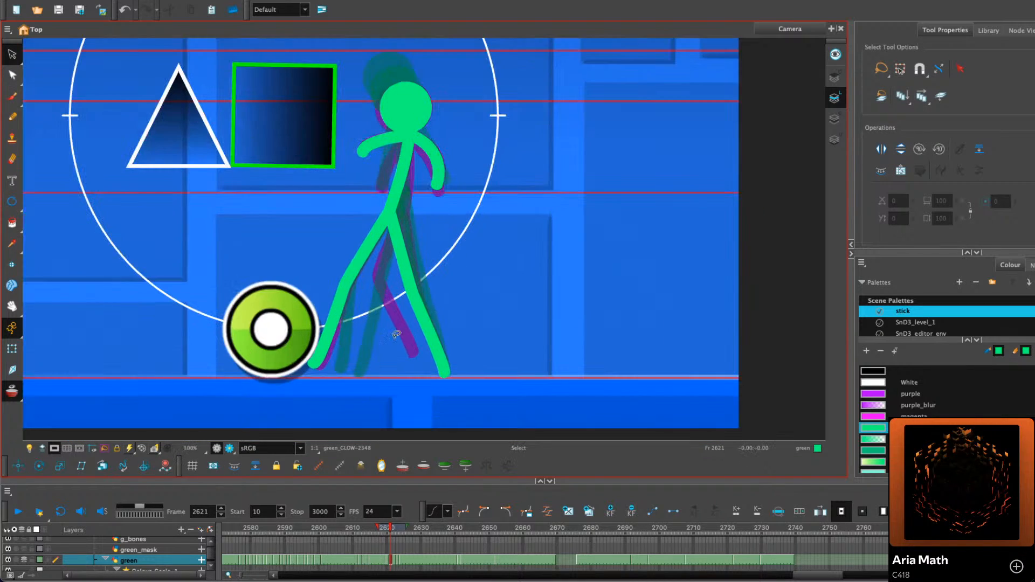
scroll(333, 302, up, 1)
click(321, 356)
drag(309, 376, 304, 374)
click(523, 252)
key(comma)
key(comma)
key(comma)
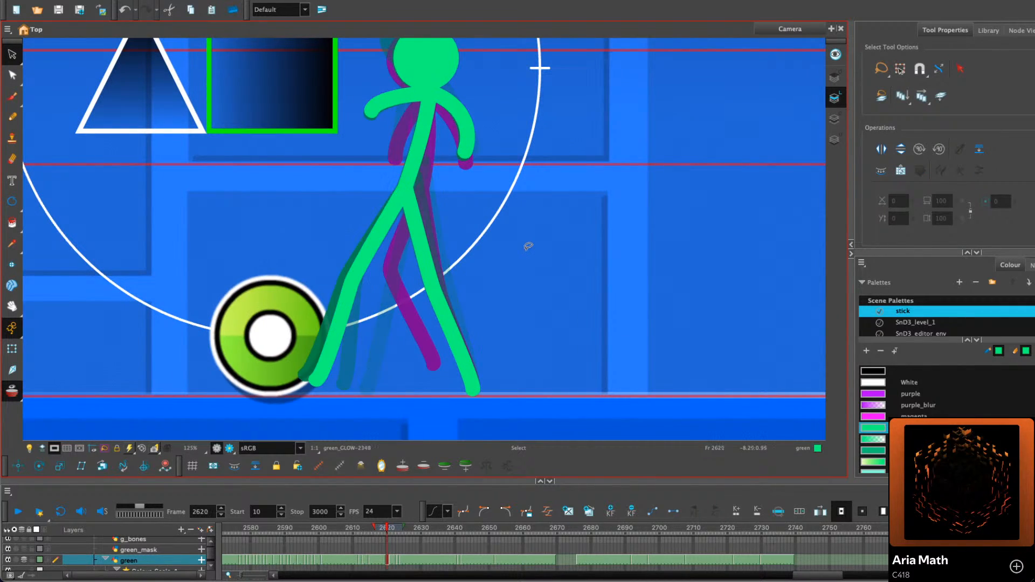
key(period)
key(period)
key(period)
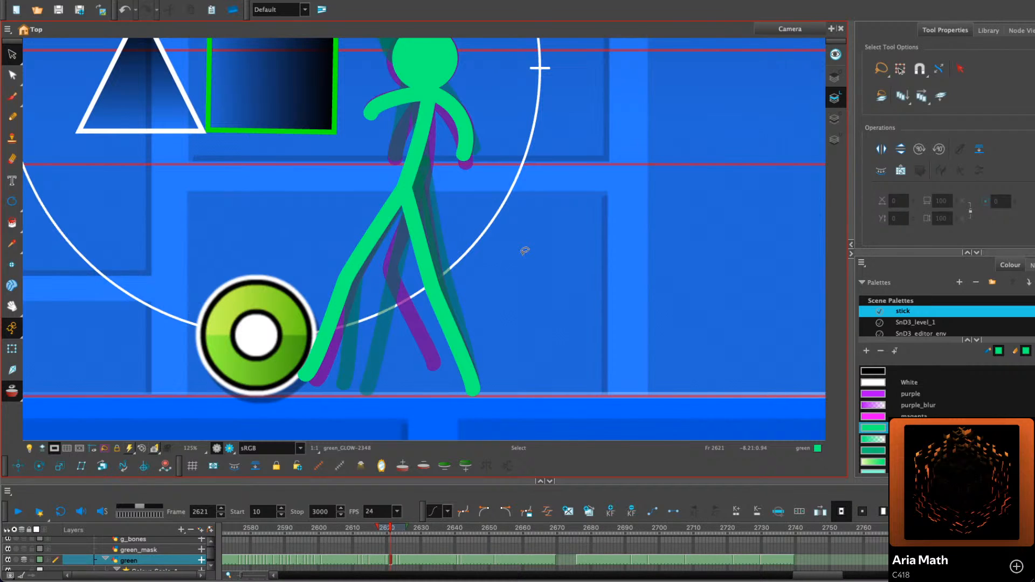
Examine the figure's step and the knob's movement frame by frame between frames 2614 and 2623
scroll(523, 251, down, 2)
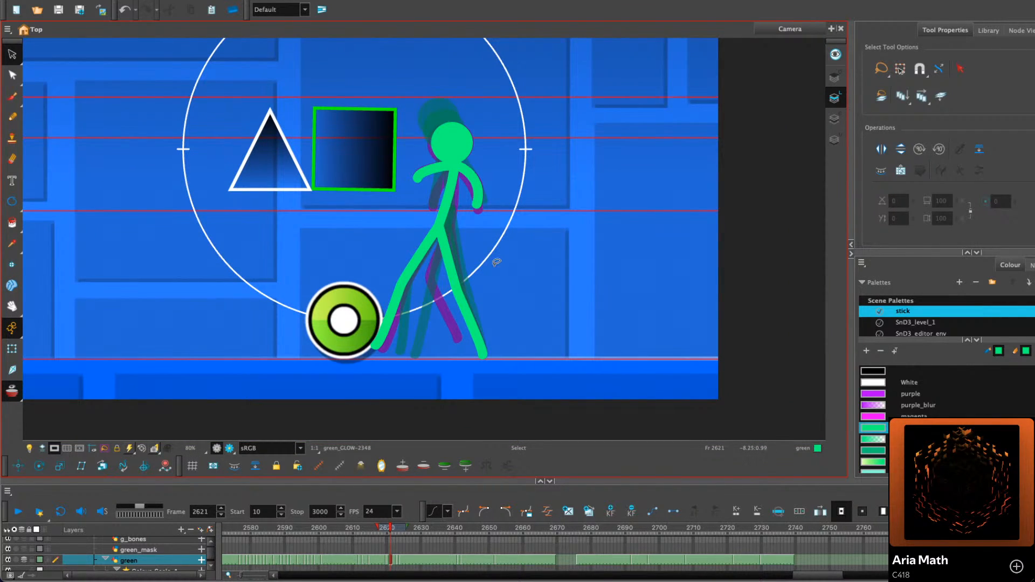
drag(554, 314, 490, 345)
key(comma)
key(comma)
key(comma)
key(comma)
key(comma)
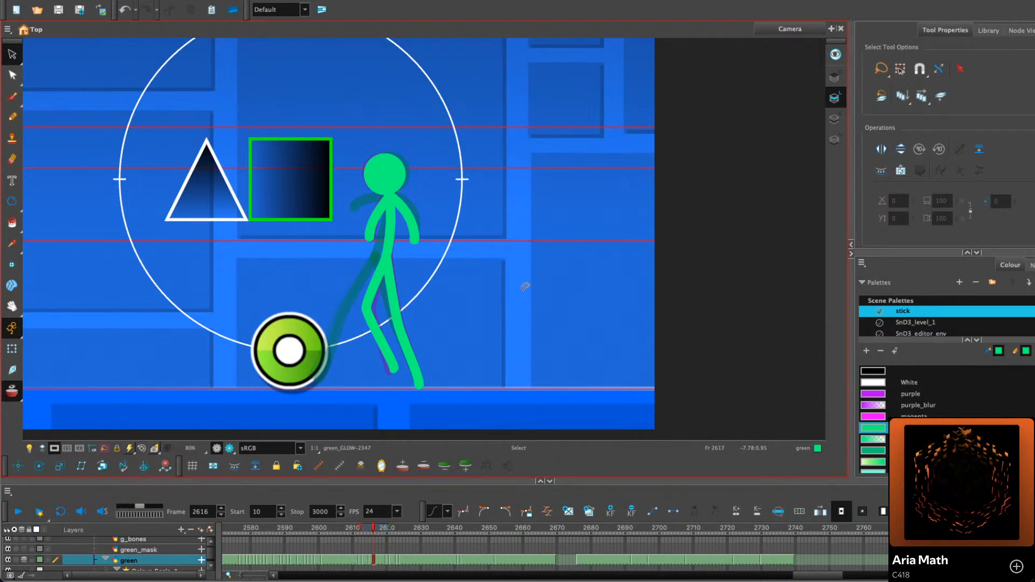
key(comma)
key(comma)
key(period)
key(period)
key(period)
key(period)
key(period)
key(period)
key(period)
key(period)
key(period)
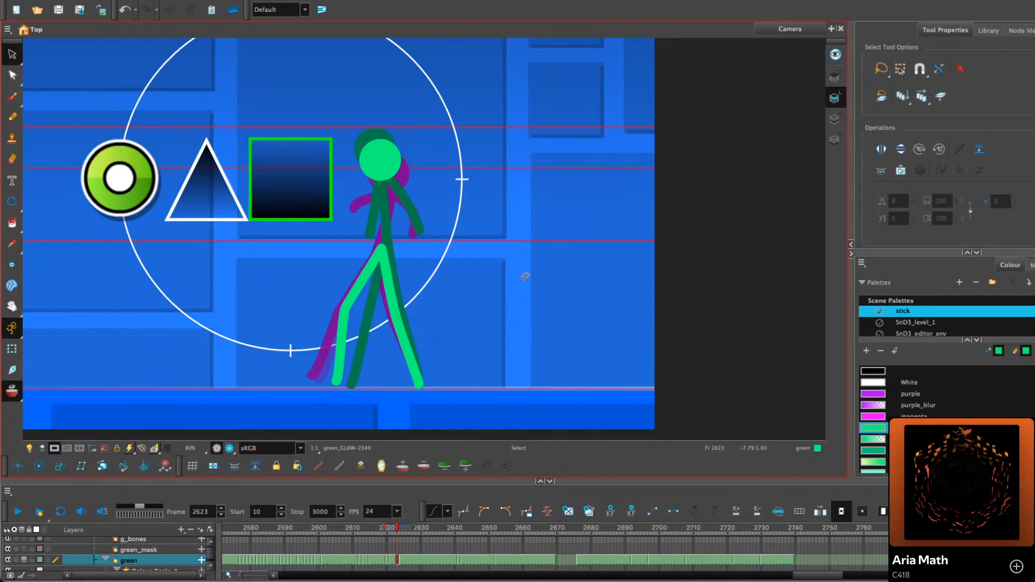
key(comma)
key(comma)
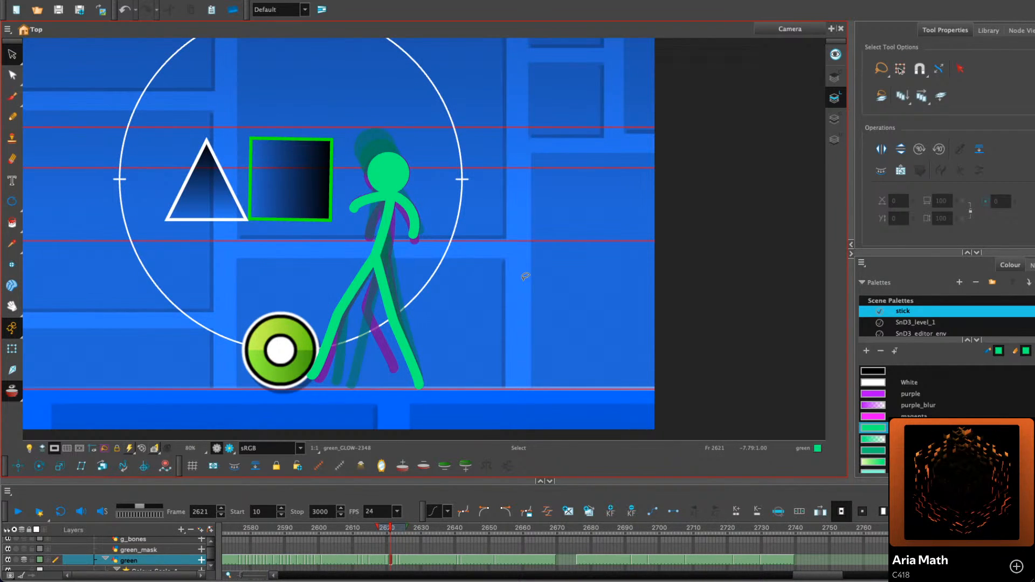
Draw the missing upper torso at frame 2623 with the Pencil, joining the hips to the head, and compare with frame 2624
mouse_move(390, 530)
mouse_down()
mouse_move(434, 531)
mouse_move(410, 532)
mouse_up()
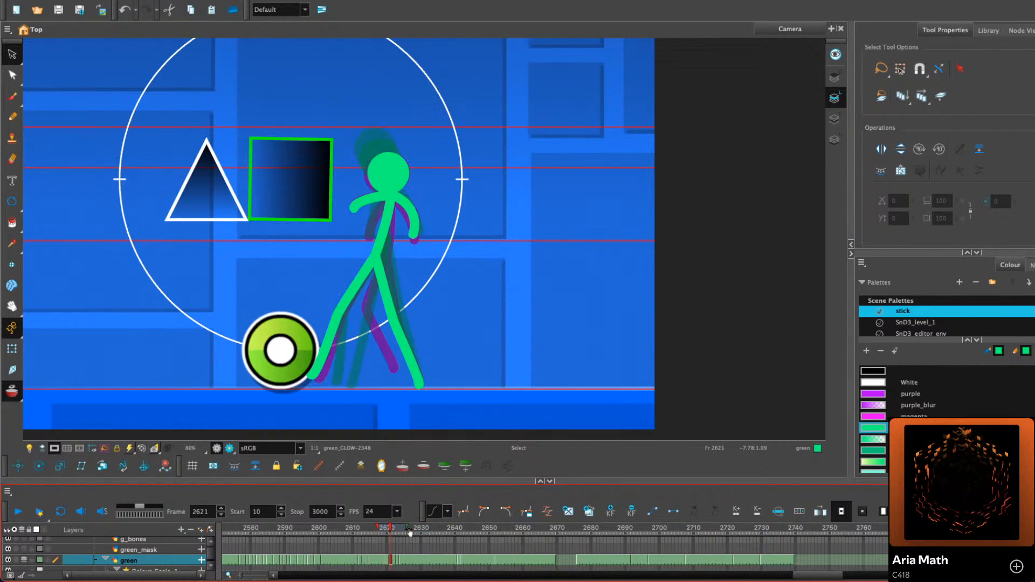
key(period)
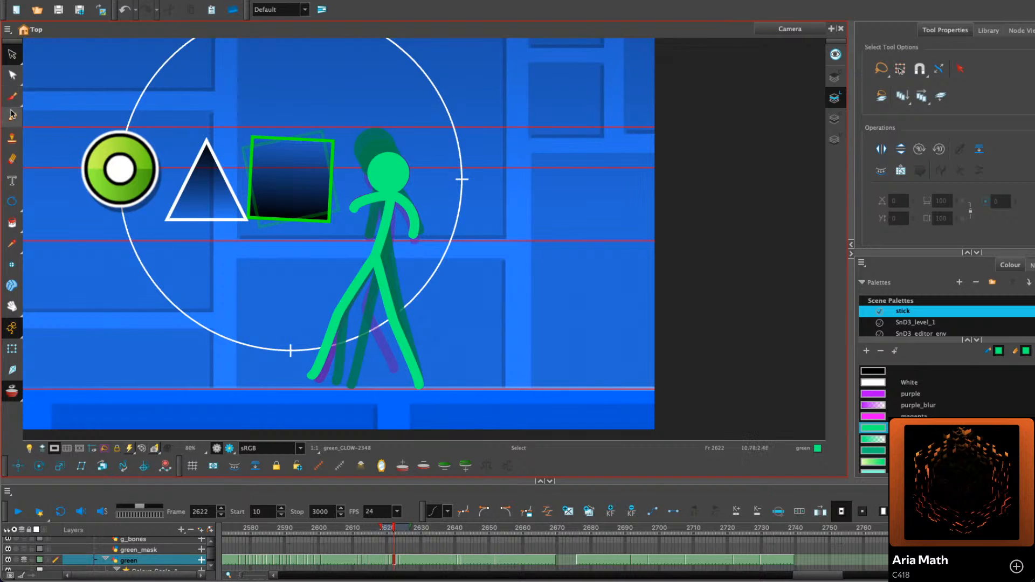
click(12, 115)
key(period)
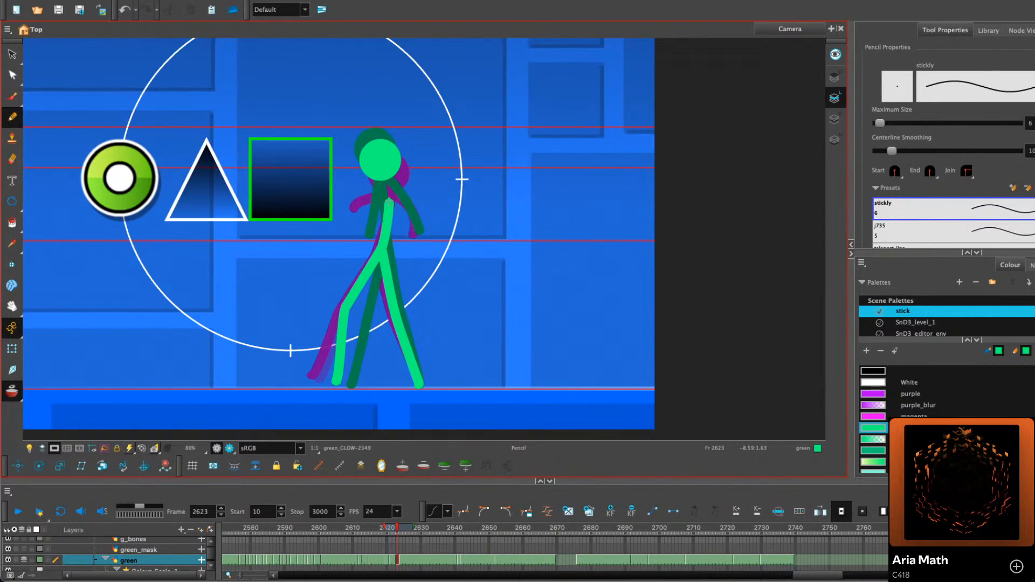
key(ctrl+z)
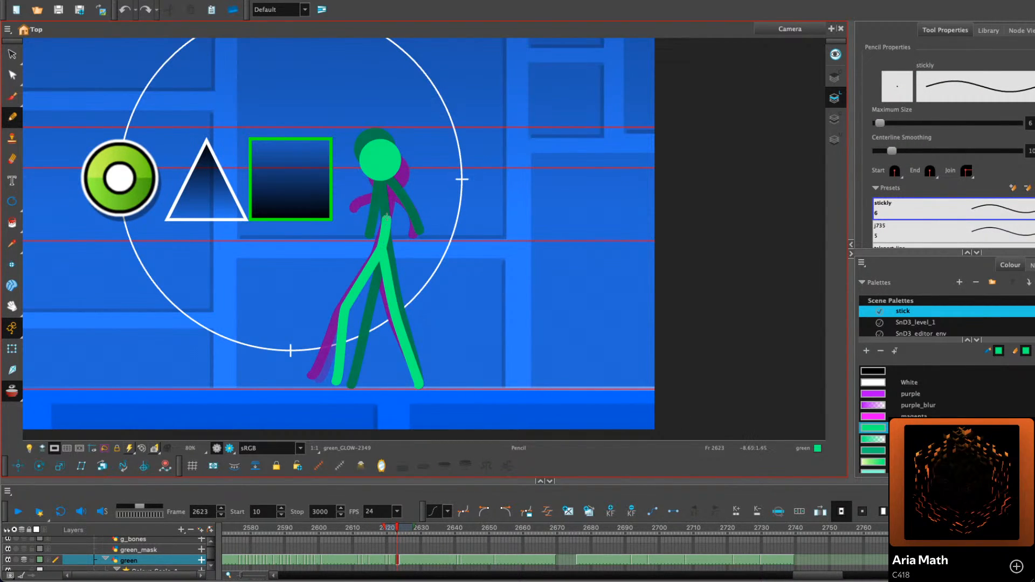
key(period)
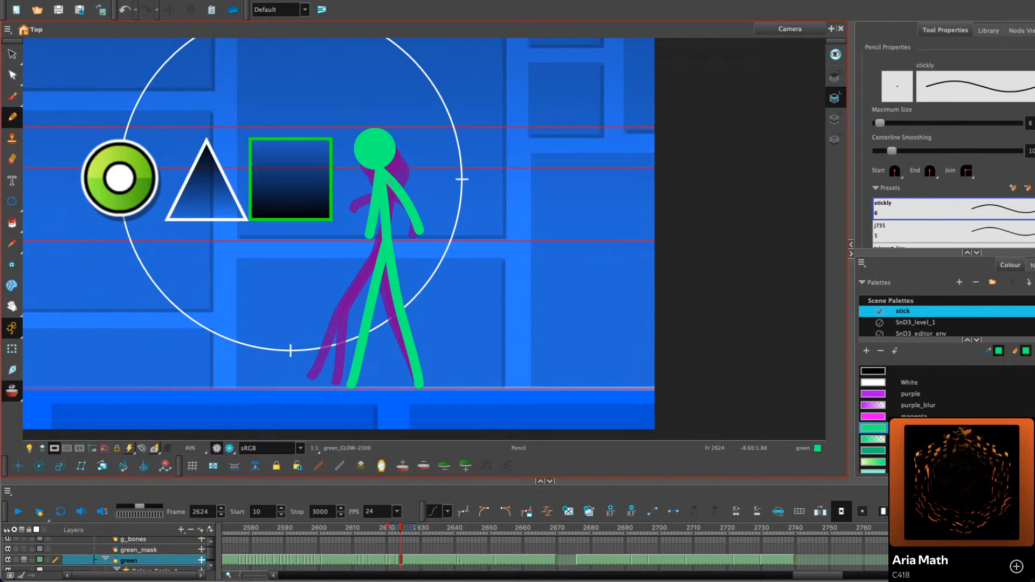
key(comma)
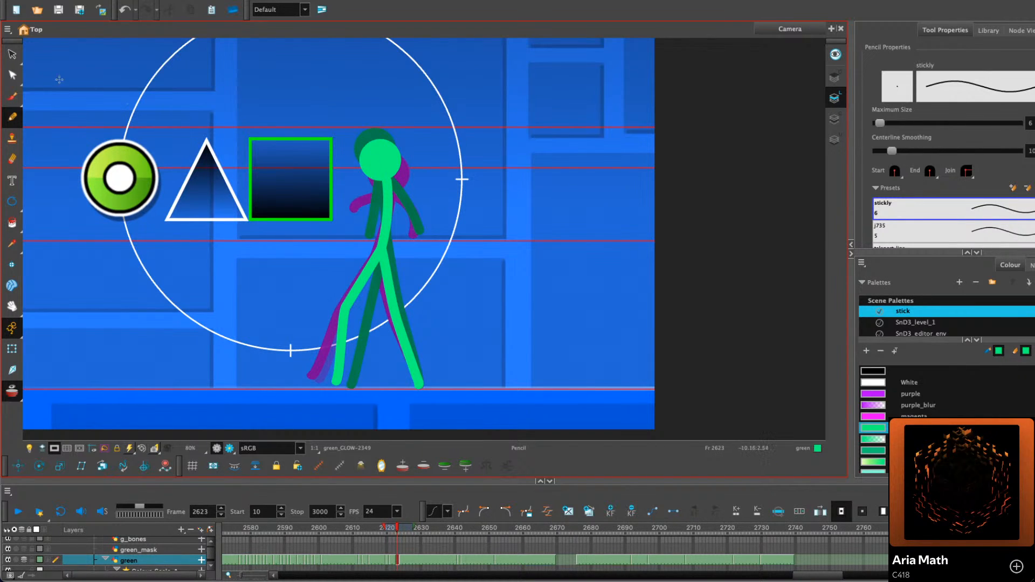
Adjust the torso line at frame 2623 by shifting its upper end slightly where it meets the head
key(alt+s)
click(397, 173)
scroll(395, 188, up, 10)
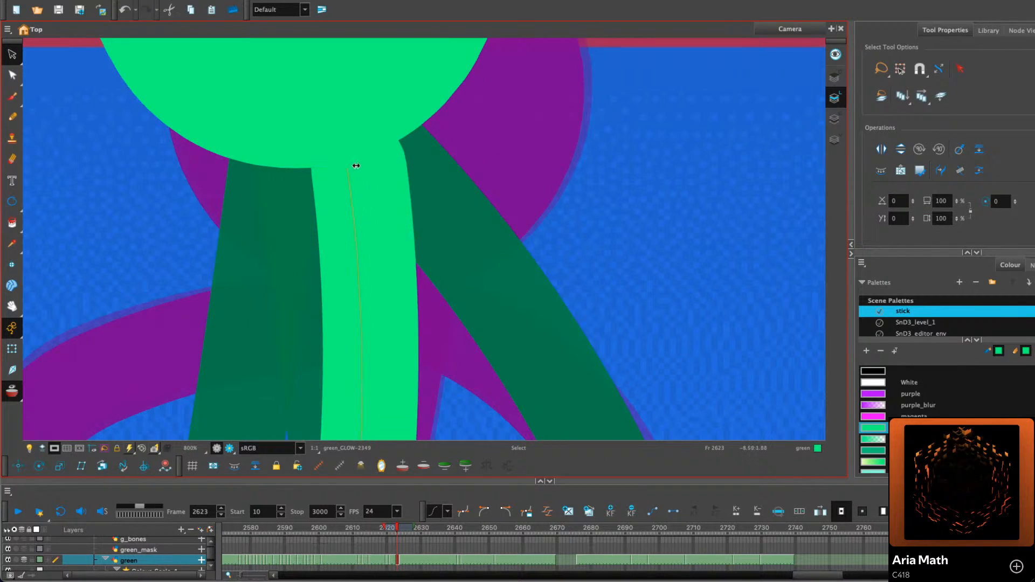
drag(356, 166, 341, 166)
scroll(345, 166, down, 10)
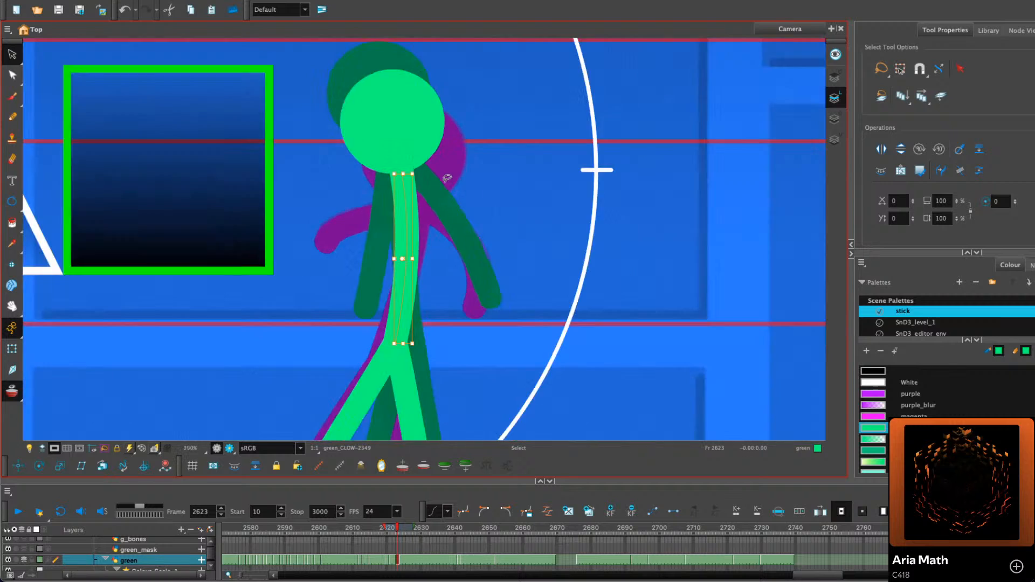
click(462, 169)
scroll(469, 162, up, 2)
drag(471, 161, 454, 171)
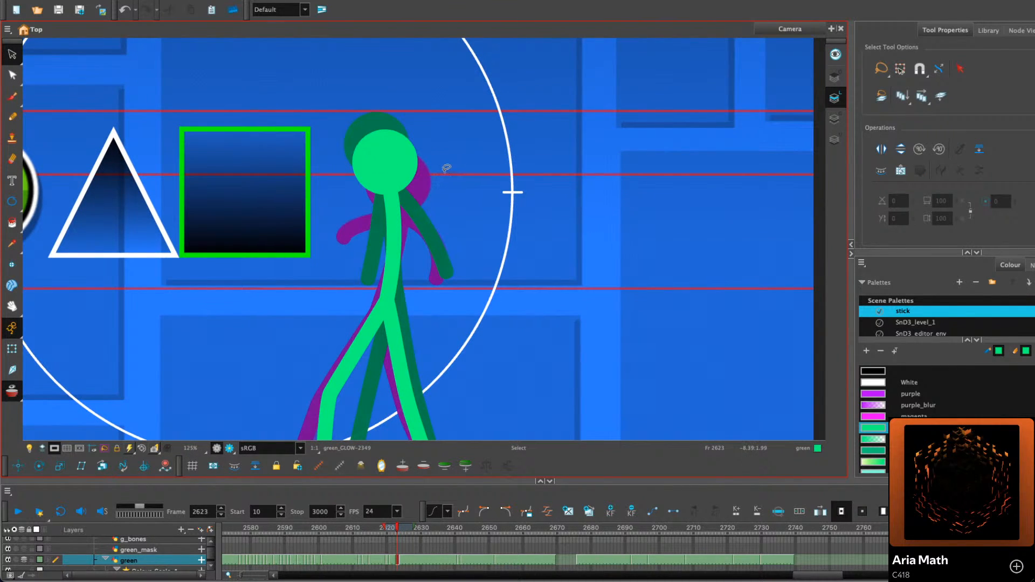
drag(396, 194, 400, 193)
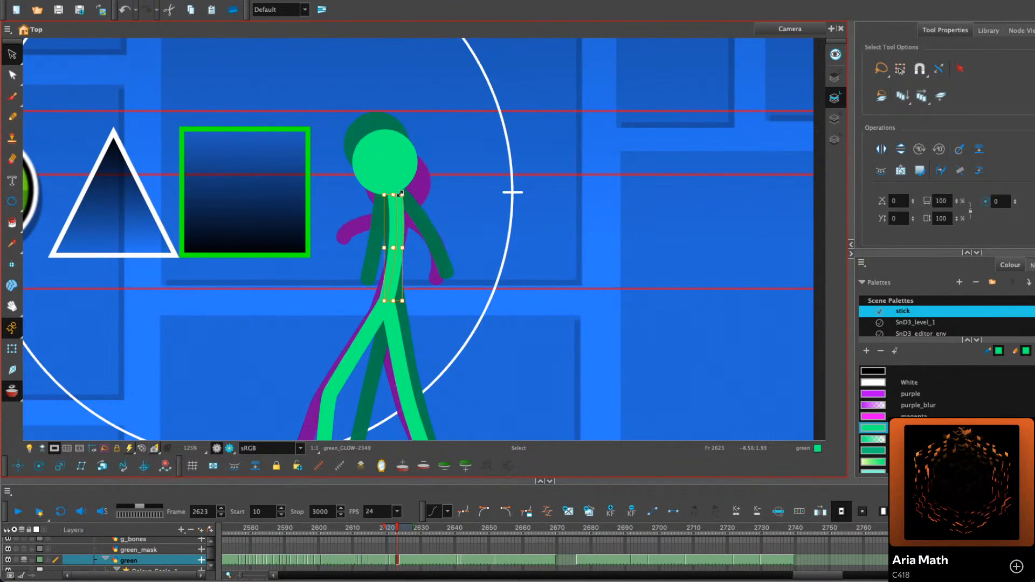
Compare the torso at frame 2623 with the neighbouring poses between frames 2621 and 2625
key(comma)
key(comma)
key(period)
key(period)
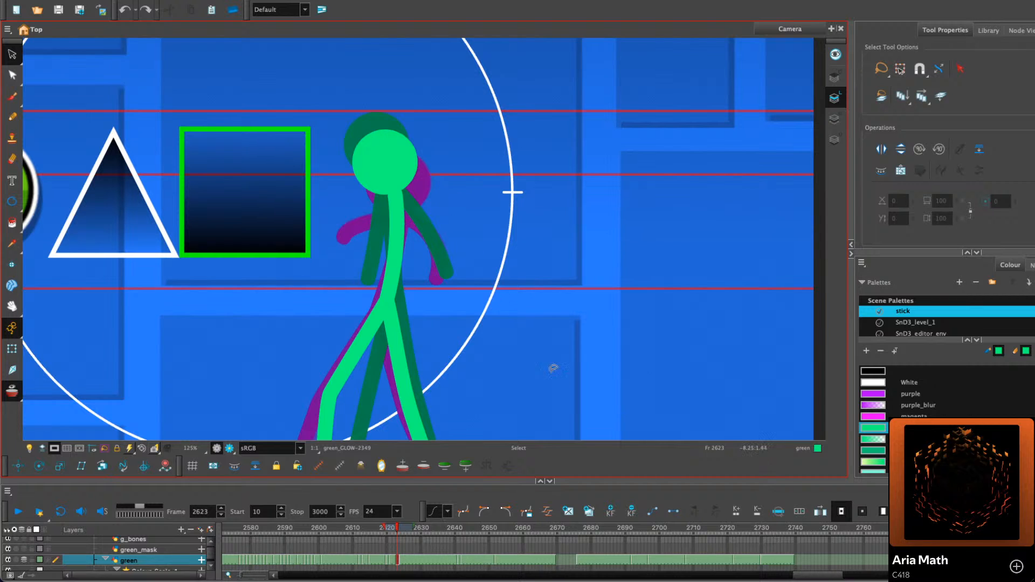
key(period)
key(period)
key(comma)
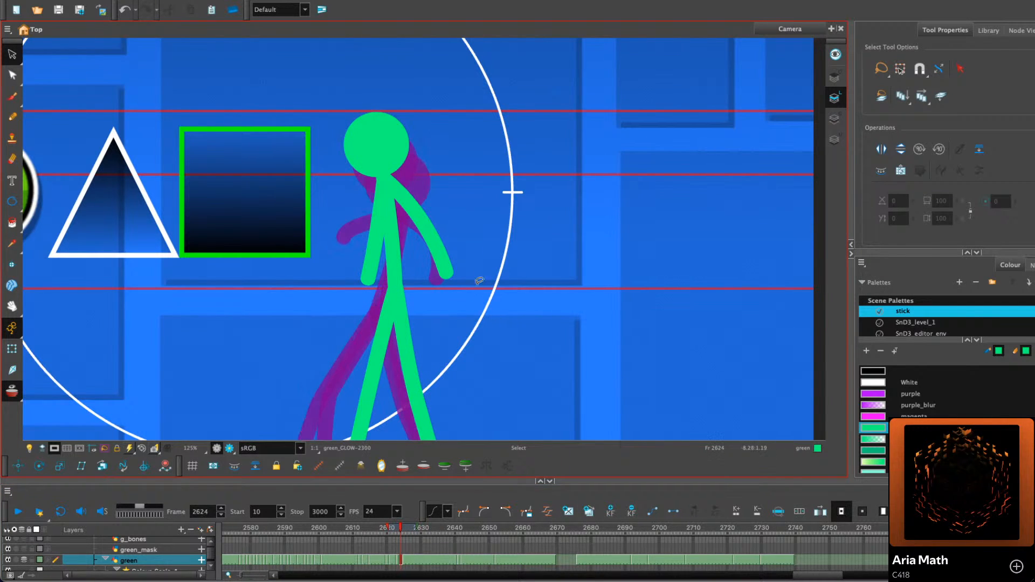
drag(480, 216, 454, 299)
key(space)
drag(490, 210, 488, 182)
key(comma)
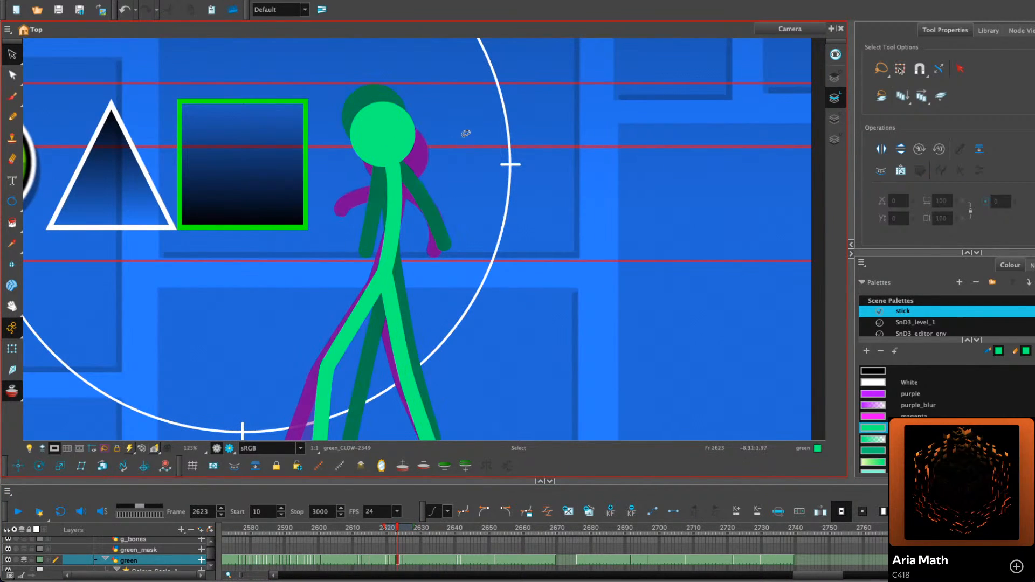
Select the figure's head, torso and arms at frame 2624 and nudge them slightly down and away from the square
key(period)
click(379, 323)
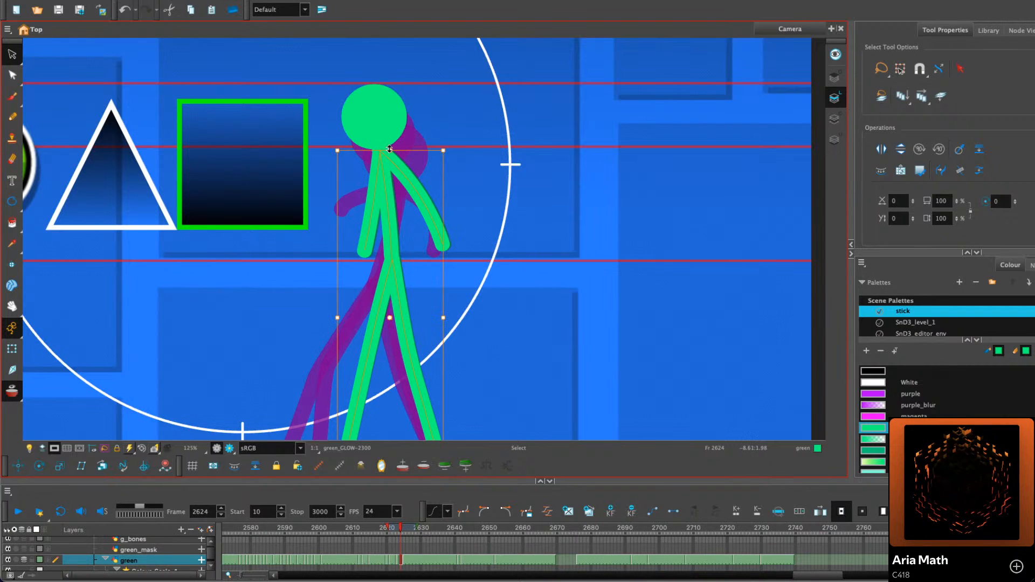
click(11, 75)
click(374, 154)
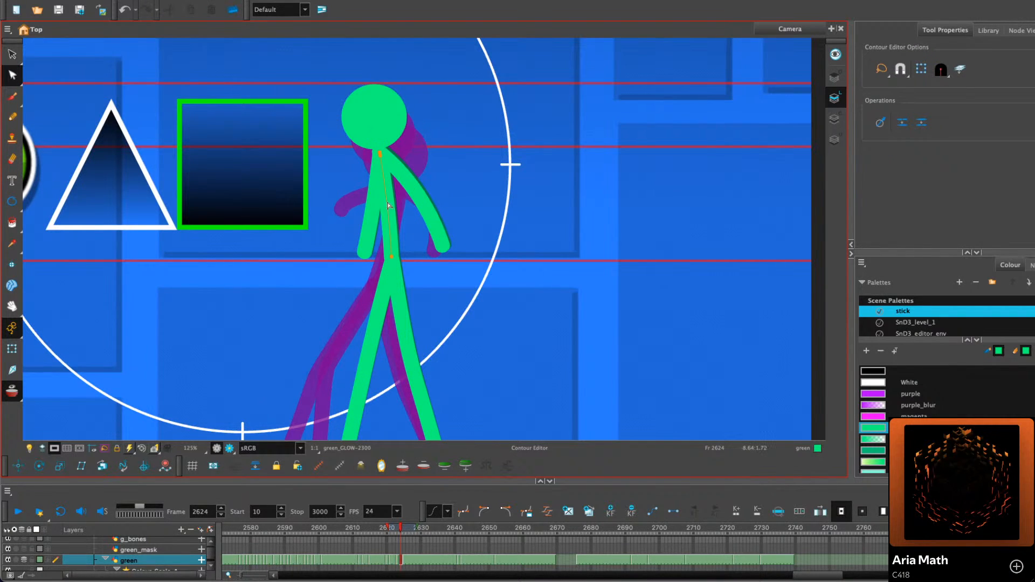
click(12, 53)
click(413, 157)
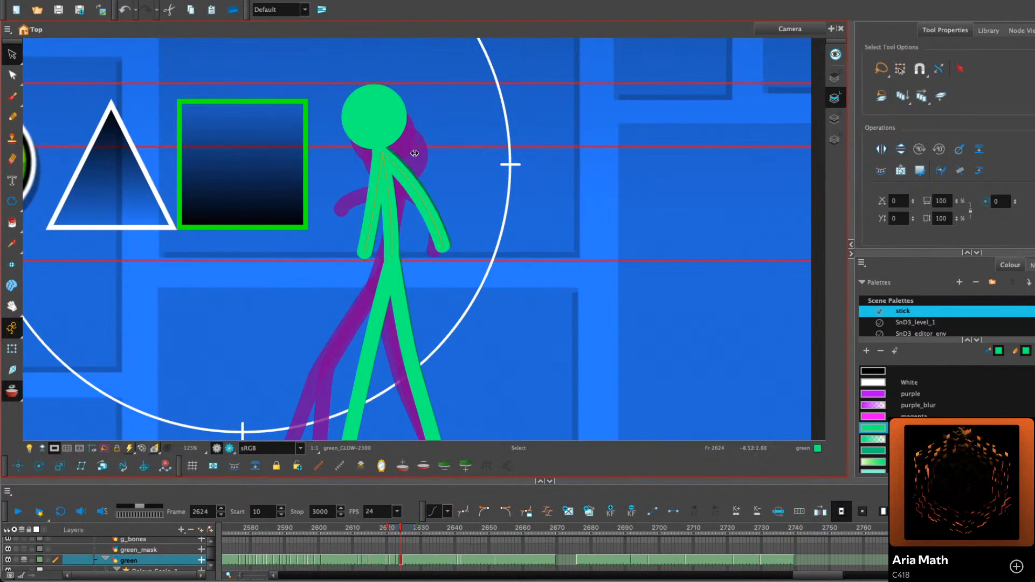
drag(395, 123, 395, 125)
click(446, 101)
Examine the nudged upper body at frame 2624 against the preceding frames, one frame at a time
key(comma)
key(comma)
key(comma)
key(comma)
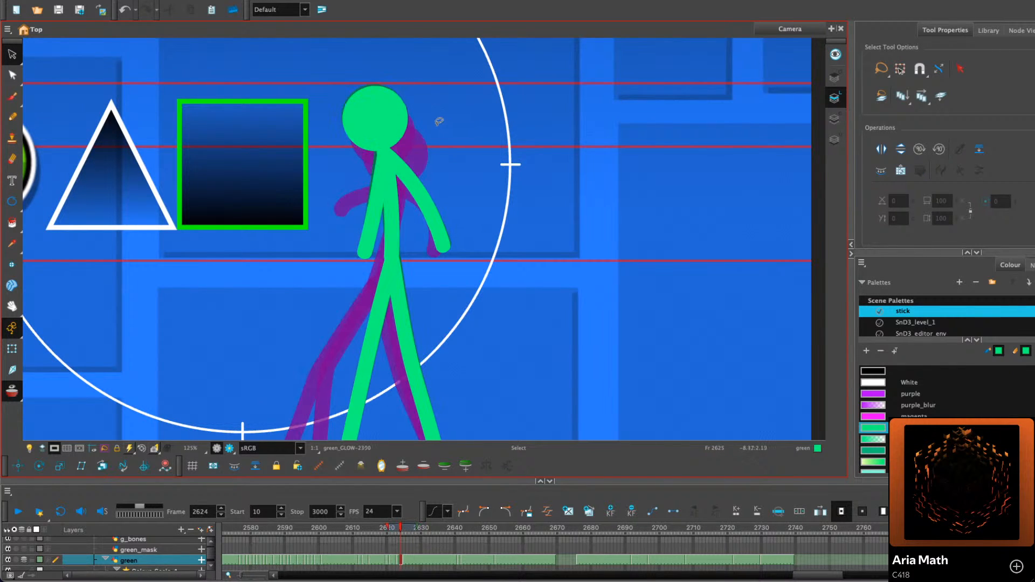
key(period)
key(period)
key(period)
key(period)
Adjust the arm nearer the square slightly at frame 2624 and compare it with the neighbouring frames
click(369, 231)
drag(373, 217, 377, 207)
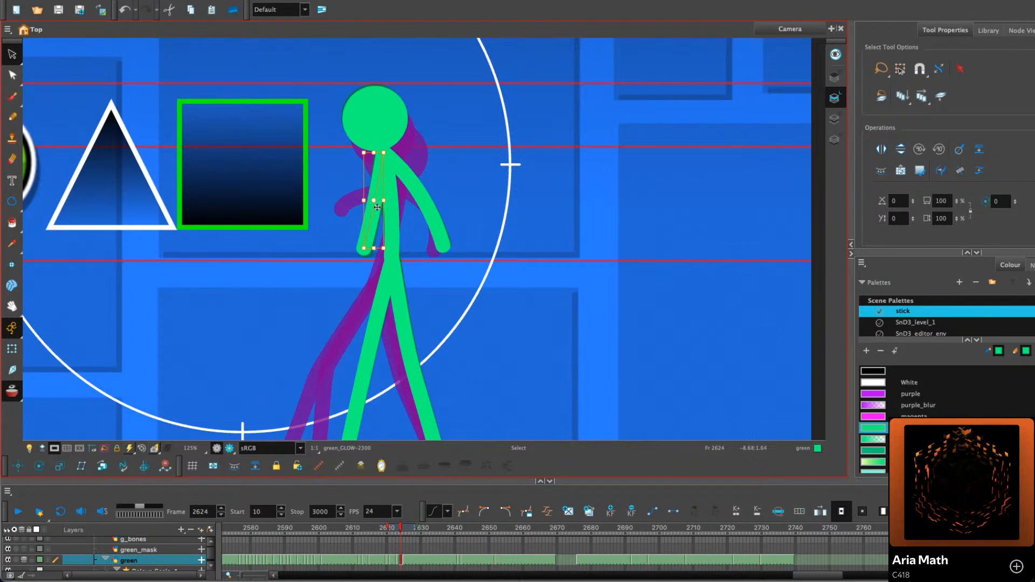
click(435, 196)
key(comma)
key(comma)
key(period)
key(period)
key(period)
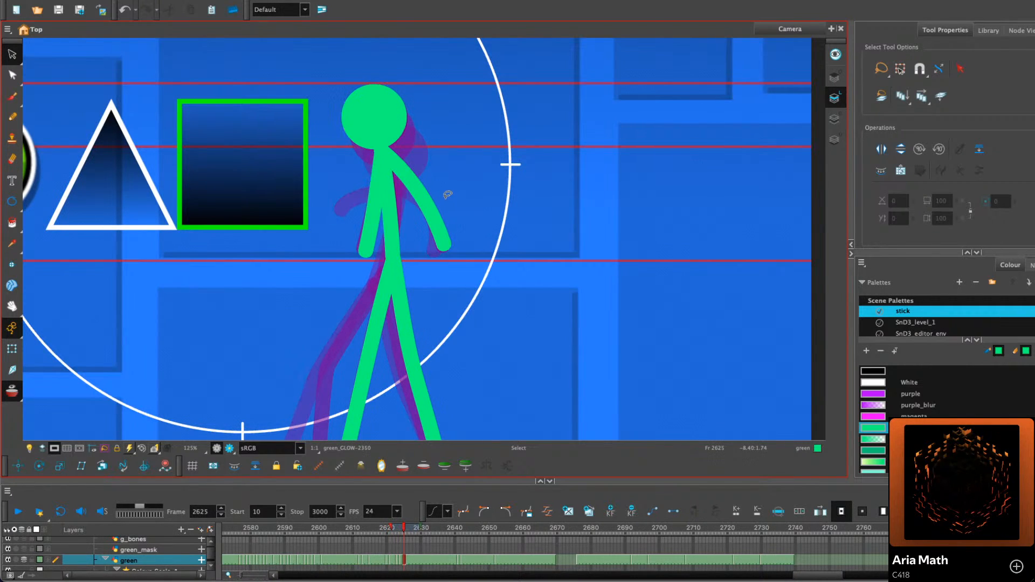
Play back the figure's step from about frame 2612 to frame 2639 with the whole scene in view
key(comma)
key(comma)
key(comma)
key(comma)
key(comma)
click(18, 511)
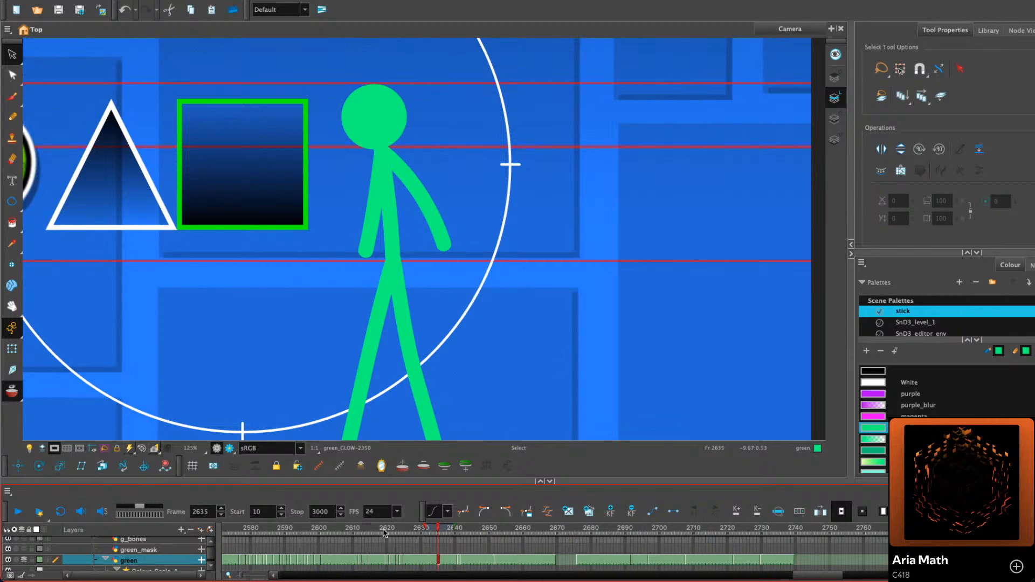
click(360, 531)
key(shift+m)
click(16, 512)
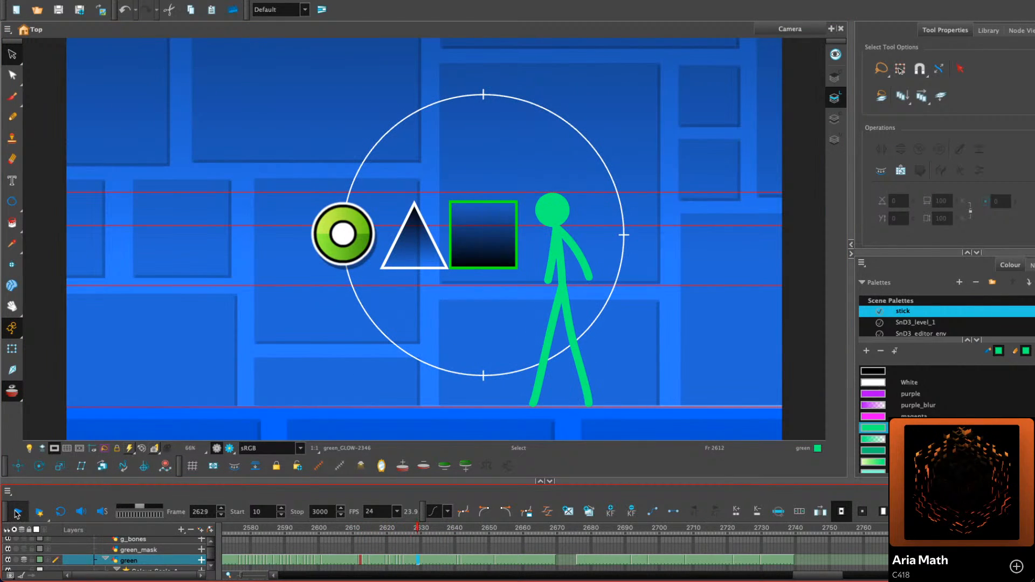
click(17, 513)
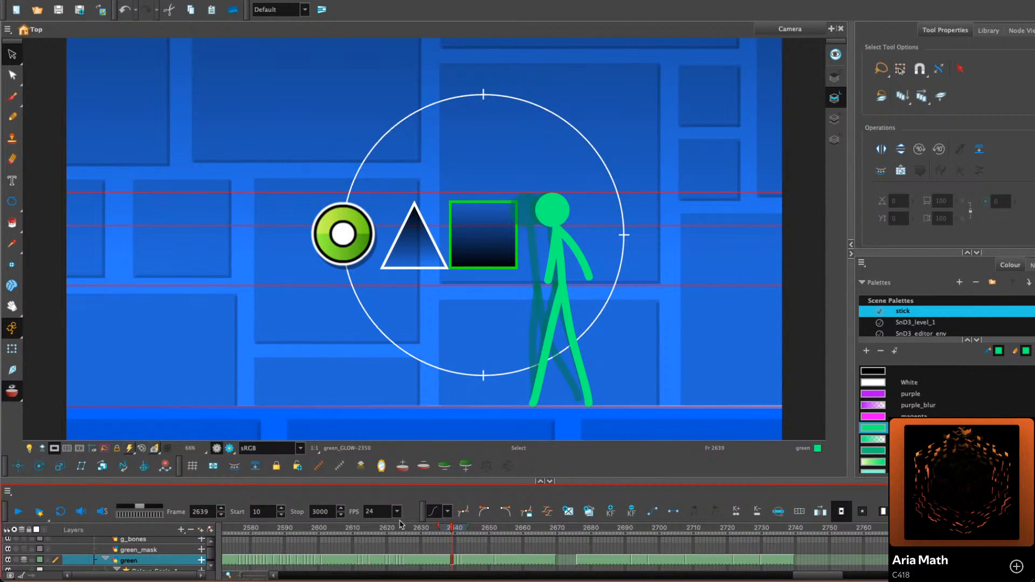
mouse_move(518, 290)
mouse_down()
mouse_move(532, 148)
mouse_move(610, 253)
mouse_up()
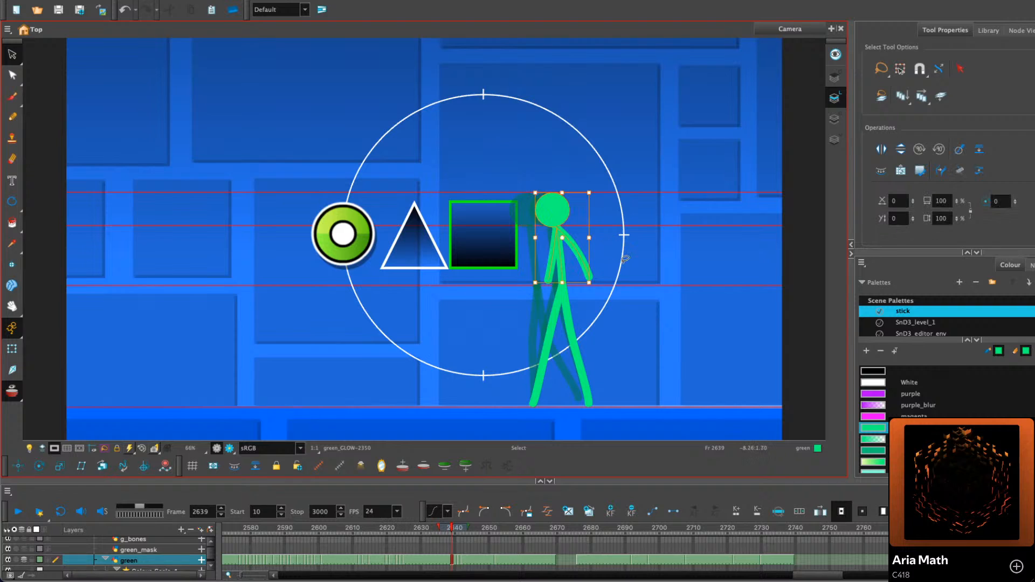
click(649, 295)
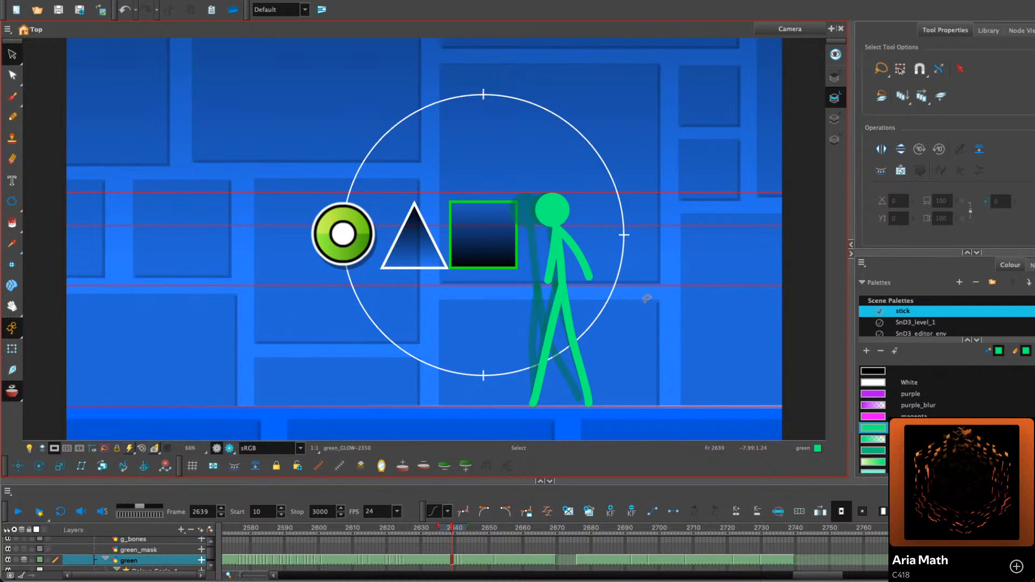
Play back the longer sequence from frame 2492 to frame 2642 to review the figure's movement leading into the step
drag(809, 575, 790, 576)
mouse_move(367, 531)
mouse_down()
mouse_move(309, 522)
mouse_move(349, 522)
mouse_up()
click(18, 511)
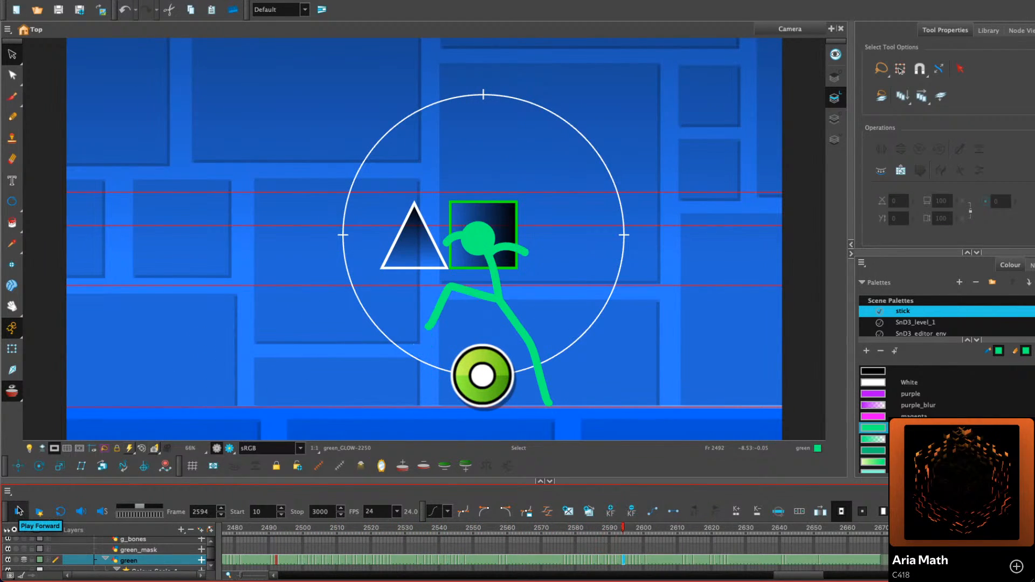
click(19, 510)
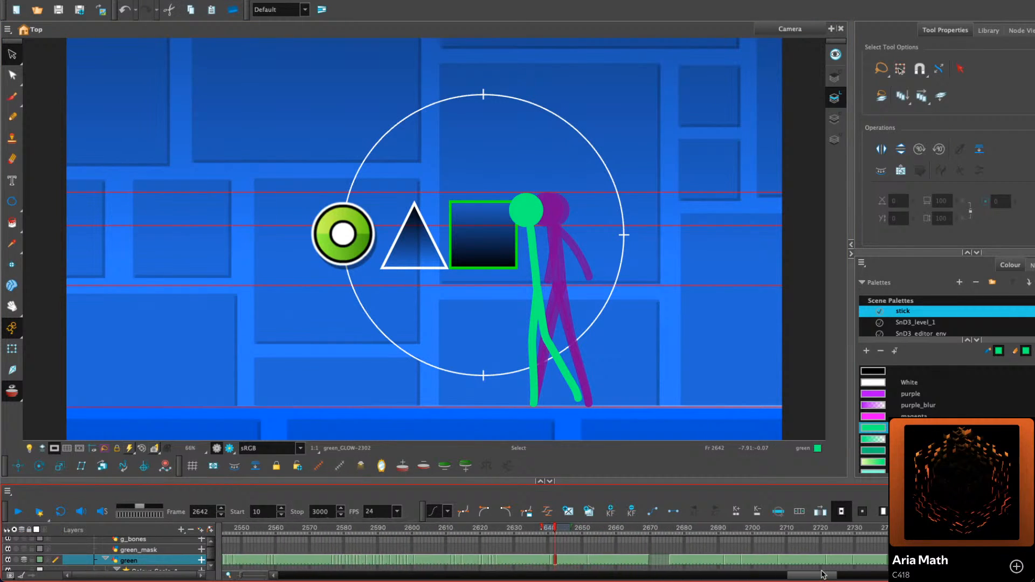
scroll(819, 554, right, 5)
Draw the arm farther from the square at frame 2623 with the Pencil, curving down from the shoulder between the neighbouring poses
drag(341, 529, 364, 524)
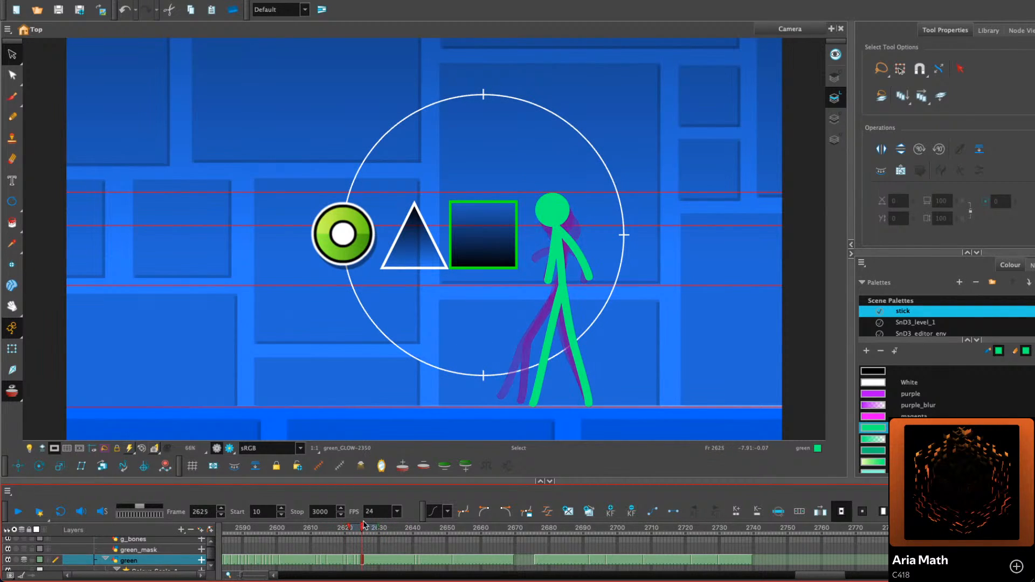
key(alt+x)
scroll(567, 253, up, 5)
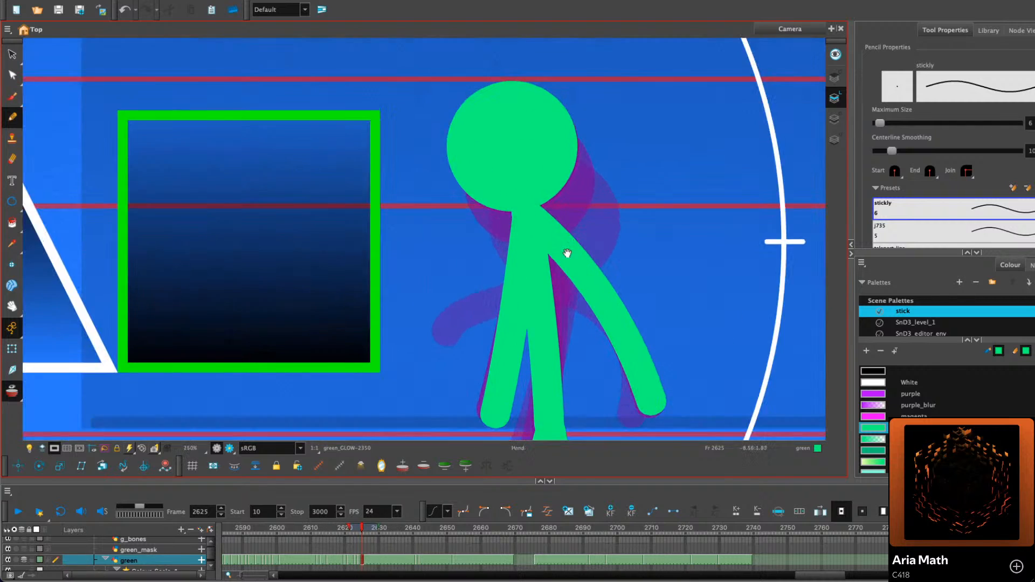
drag(567, 252, 304, 198)
key(comma)
key(comma)
key(period)
key(comma)
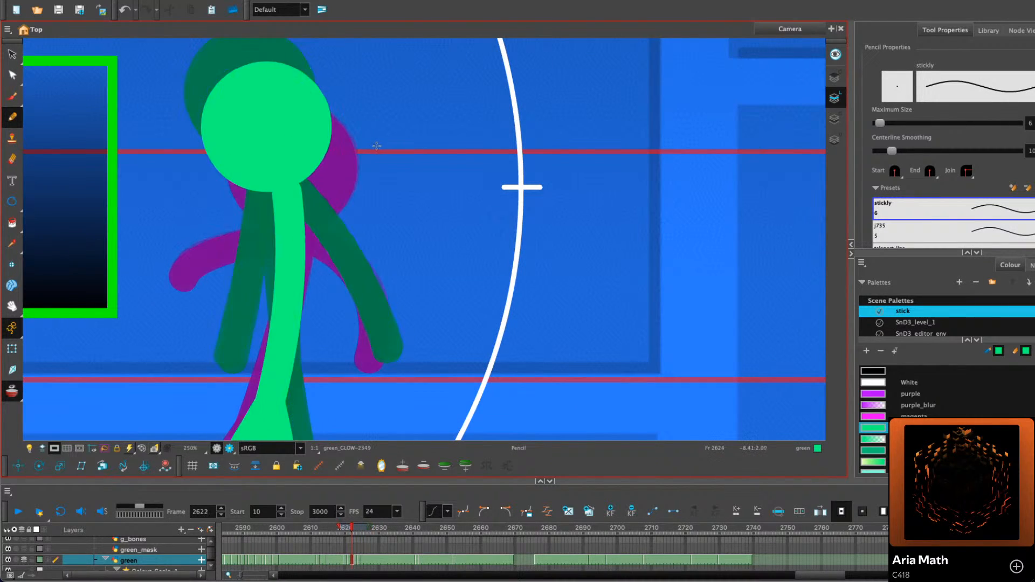
key(comma)
key(comma)
key(comma)
key(period)
key(period)
key(period)
mouse_move(292, 189)
mouse_down()
mouse_move(352, 252)
mouse_move(374, 339)
mouse_up()
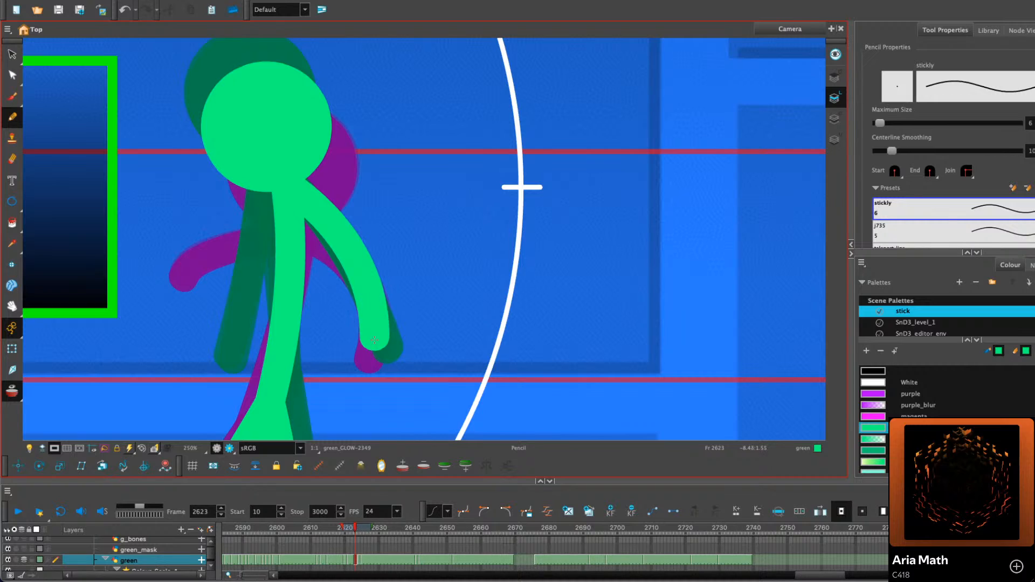
Draw the arm nearer the square at frame 2623, slanting down from the shoulder between its poses in the adjacent frames
key(comma)
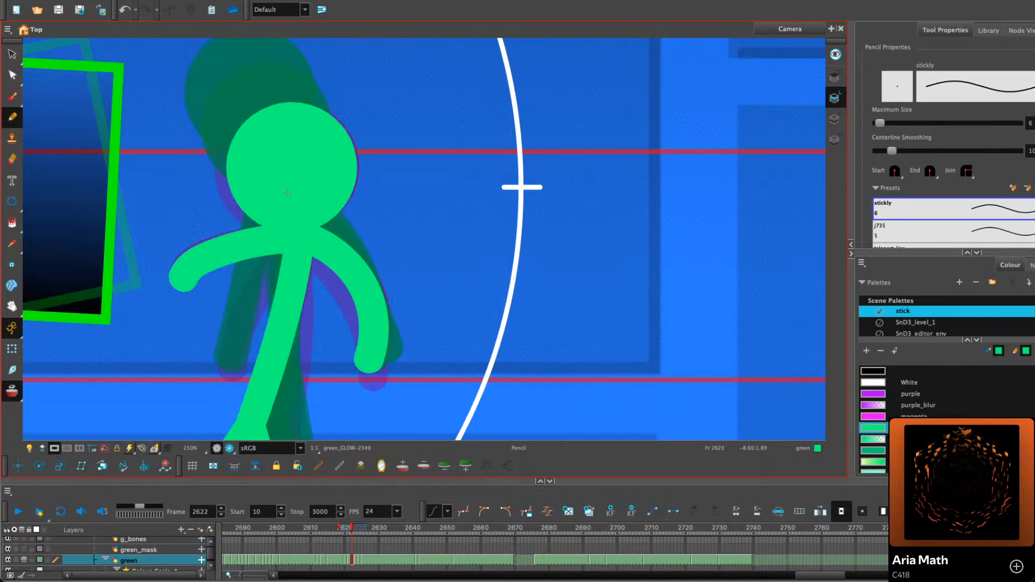
key(period)
drag(268, 210, 199, 308)
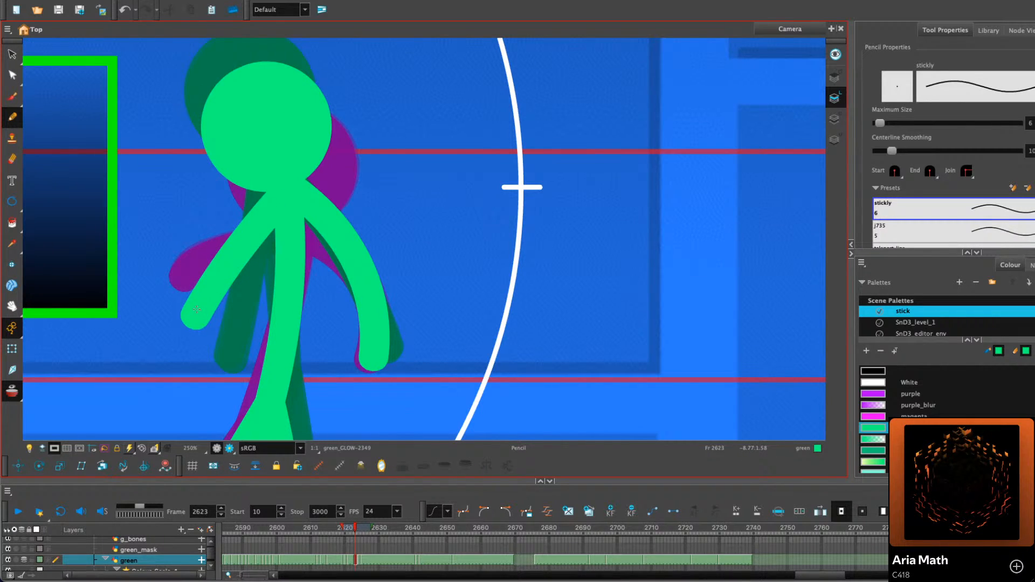
Hide the onion skin and play back the completed step from frame 2619 to frame 2639 in full view
key(shift+m)
key(alt+o)
key(comma)
key(comma)
key(comma)
key(comma)
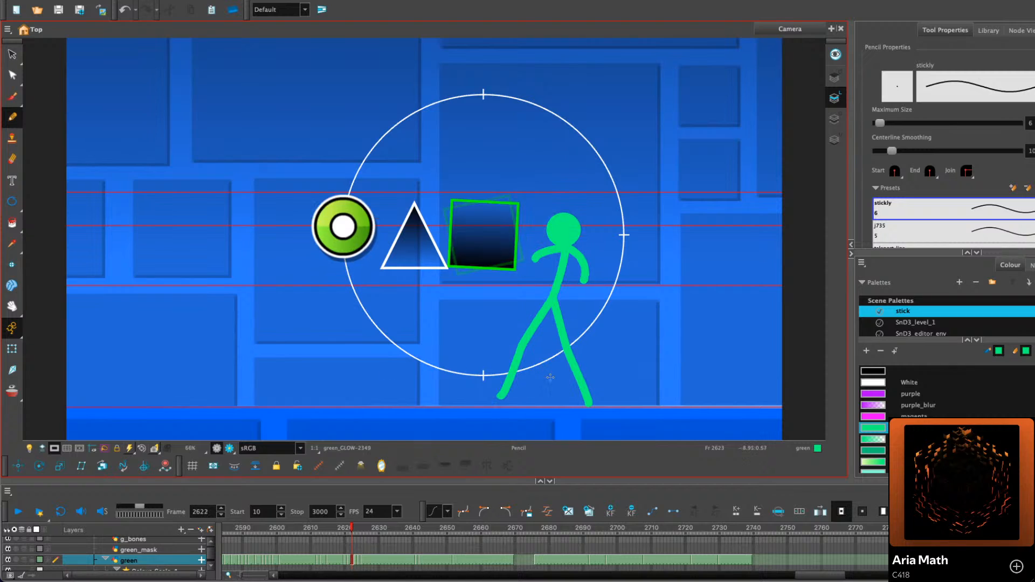
click(17, 510)
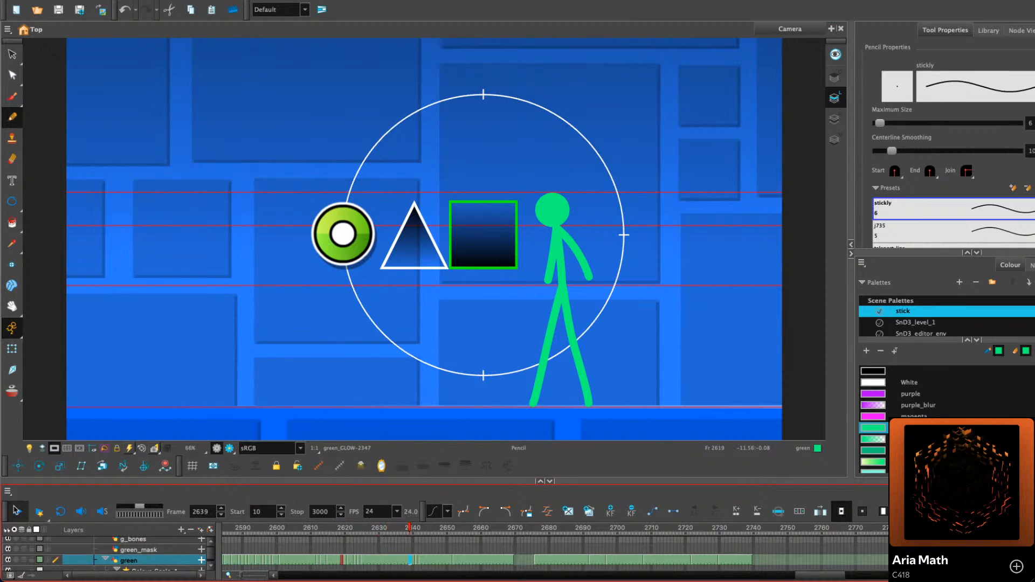
click(16, 509)
click(409, 530)
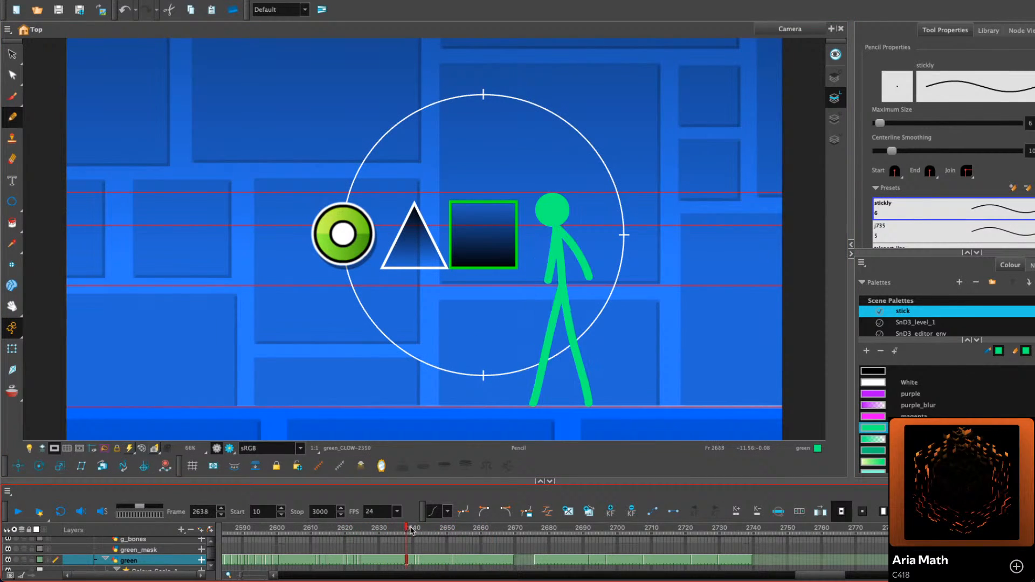
Step back and forth between frames 2632 and 2643 to compare the standing pose with the figure's following step
key(period)
key(period)
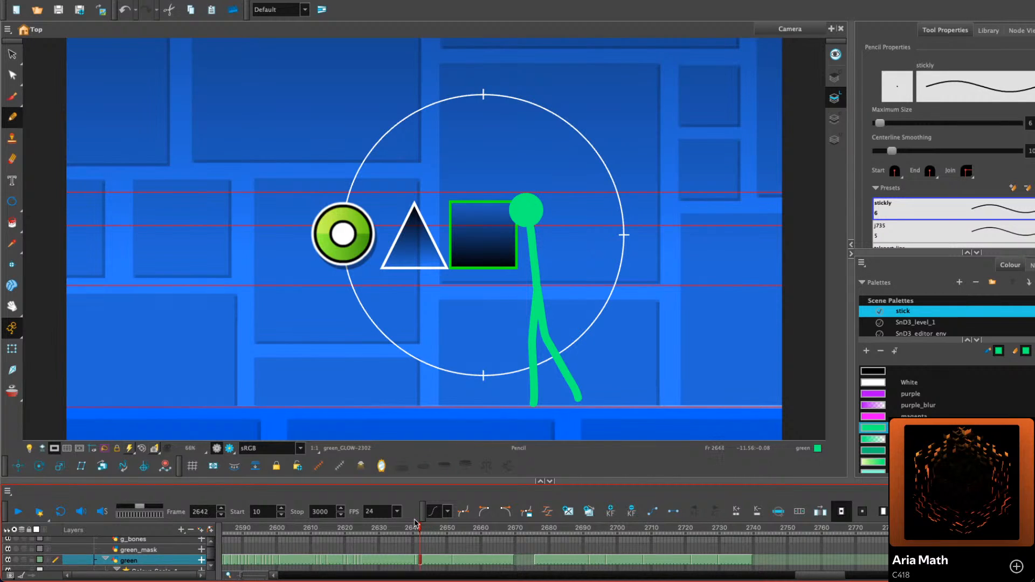
key(comma)
key(comma)
key(comma)
key(period)
key(period)
key(period)
key(period)
key(comma)
key(comma)
key(comma)
key(comma)
key(comma)
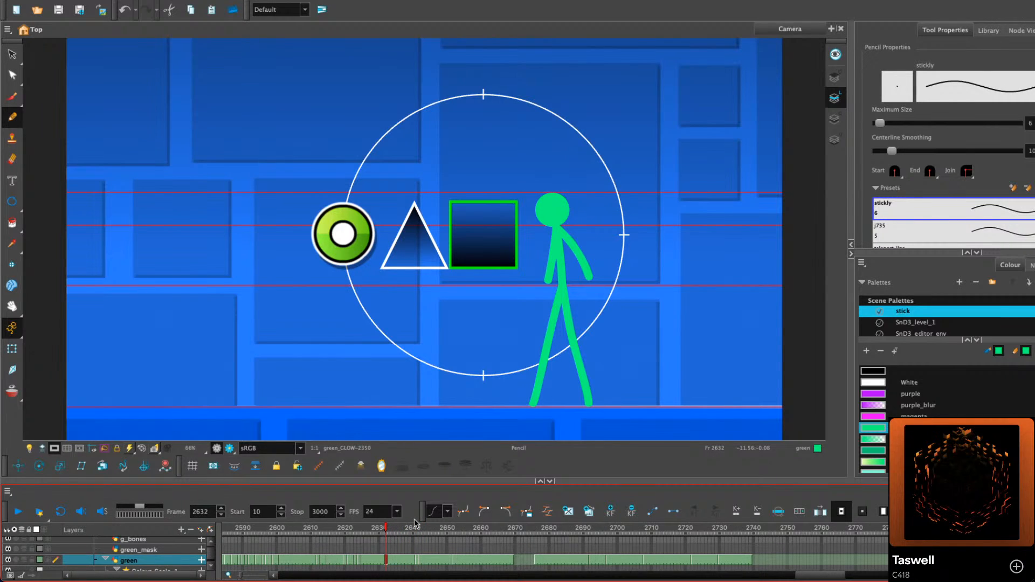
Go back frame by frame to frame 2484 and play the sequence from there to review the figure's complete movement
key(comma)
key(comma)
key(comma)
key(comma)
key(comma)
key(comma)
key(comma)
key(comma)
key(comma)
key(comma)
key(comma)
key(comma)
key(comma)
key(comma)
key(comma)
key(comma)
key(comma)
key(comma)
key(comma)
key(comma)
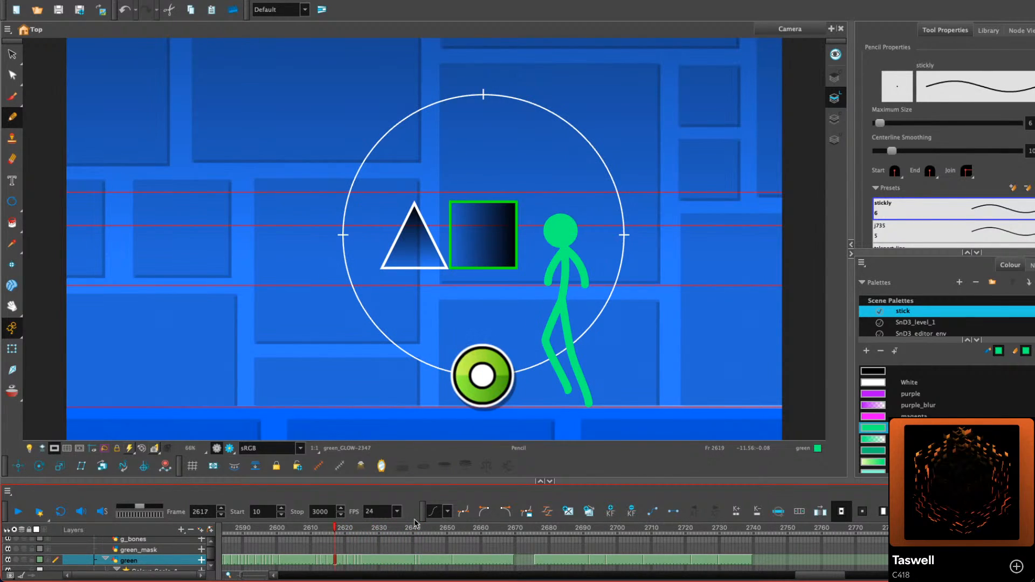
key(comma)
key(comma)
key(comma)
key(comma)
key(comma)
key(comma)
key(comma)
key(comma)
key(comma)
key(comma)
key(comma)
key(comma)
key(comma)
key(comma)
key(comma)
key(comma)
key(comma)
key(comma)
key(comma)
key(comma)
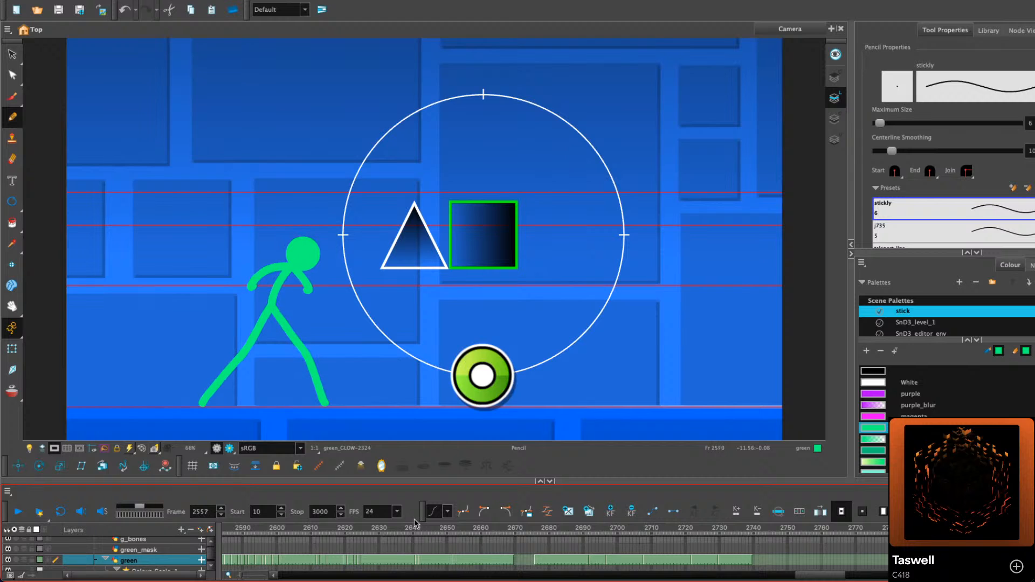
key(comma)
key(comma)
key(comma)
key(comma)
key(comma)
key(comma)
key(comma)
key(comma)
key(comma)
key(comma)
key(comma)
key(comma)
key(comma)
key(comma)
key(comma)
key(comma)
key(comma)
key(comma)
key(comma)
key(comma)
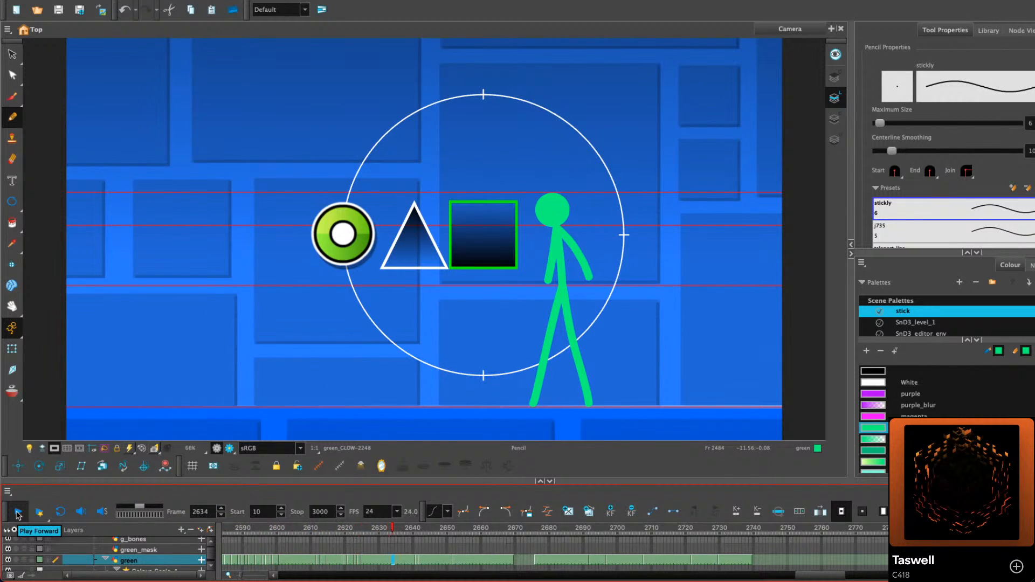
click(18, 512)
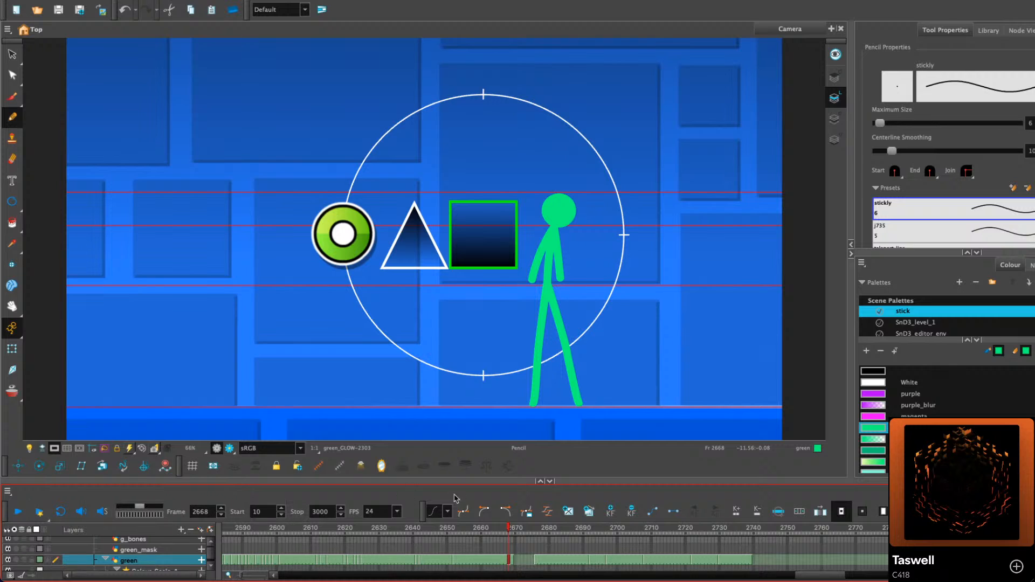
Move to frame 2635 and step backward through the figure's poses to frame 2575
drag(814, 577, 821, 577)
drag(290, 530, 301, 531)
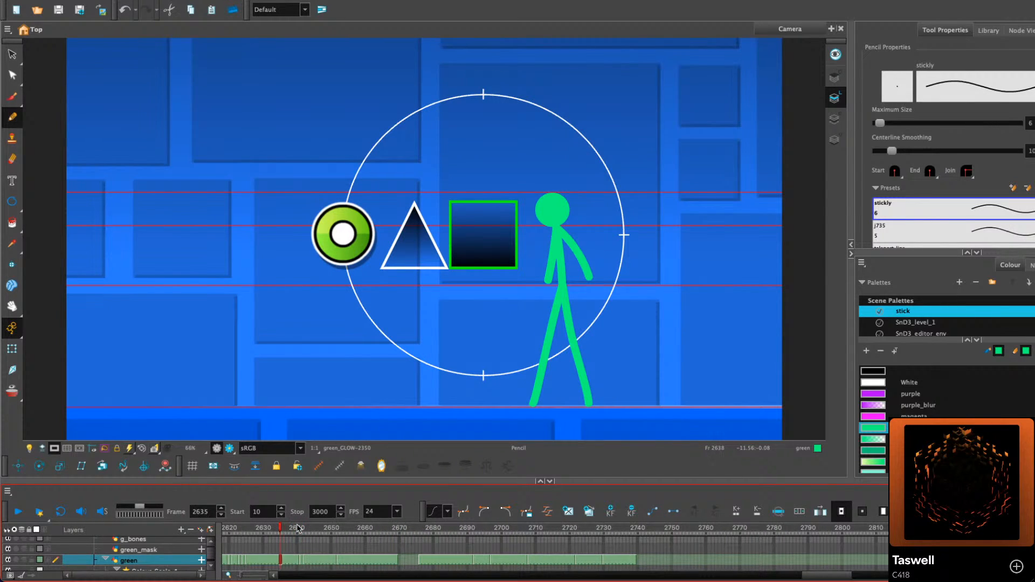
key(comma)
key(comma)
key(comma)
key(comma)
key(comma)
key(comma)
key(comma)
key(comma)
key(comma)
key(comma)
key(comma)
key(comma)
key(comma)
key(comma)
key(comma)
key(comma)
key(comma)
key(comma)
key(comma)
key(comma)
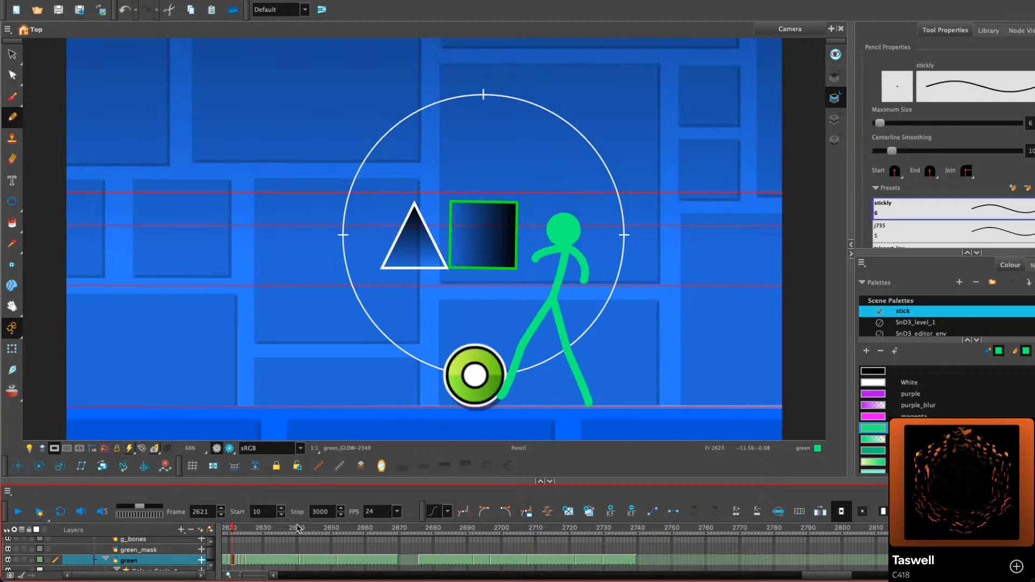
key(comma)
key(comma)
key(comma)
key(comma)
key(comma)
key(comma)
key(comma)
key(comma)
key(comma)
key(comma)
key(comma)
key(comma)
key(comma)
key(comma)
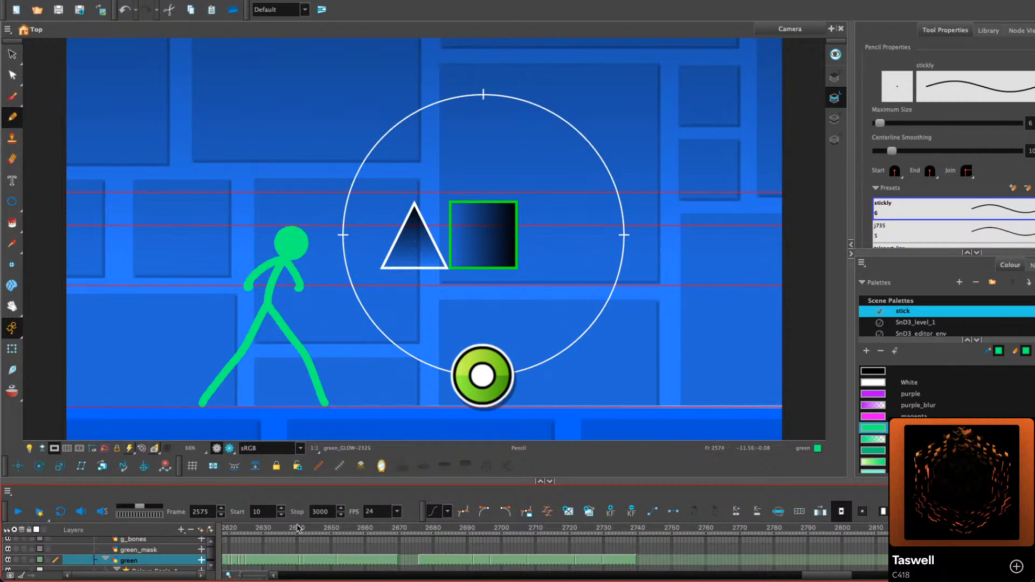
Step forward to frame 2592 and compare the stepping poses at frames 2590, 2591 and 2592
key(period)
key(period)
key(period)
key(period)
key(period)
key(period)
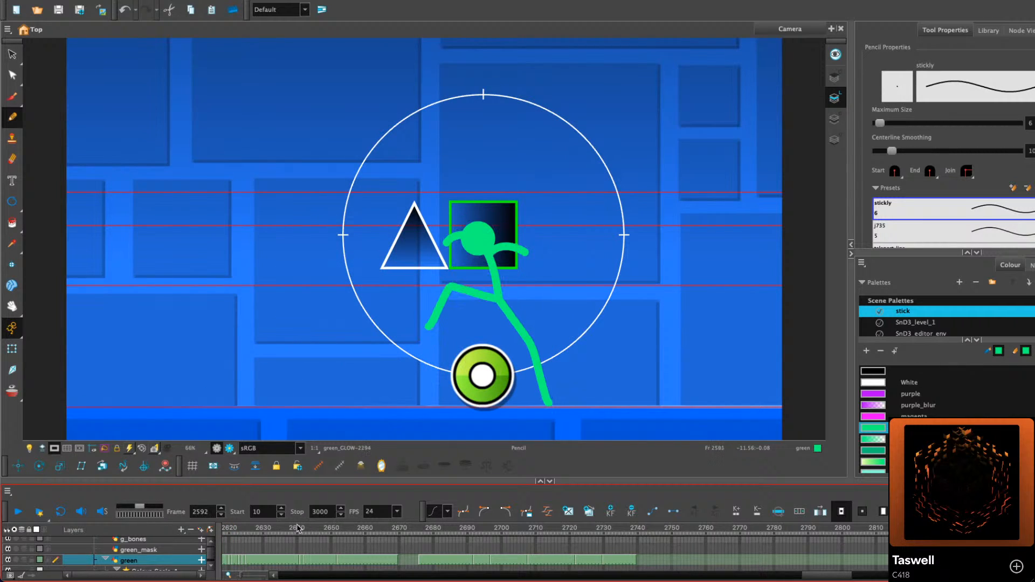
key(period)
key(period)
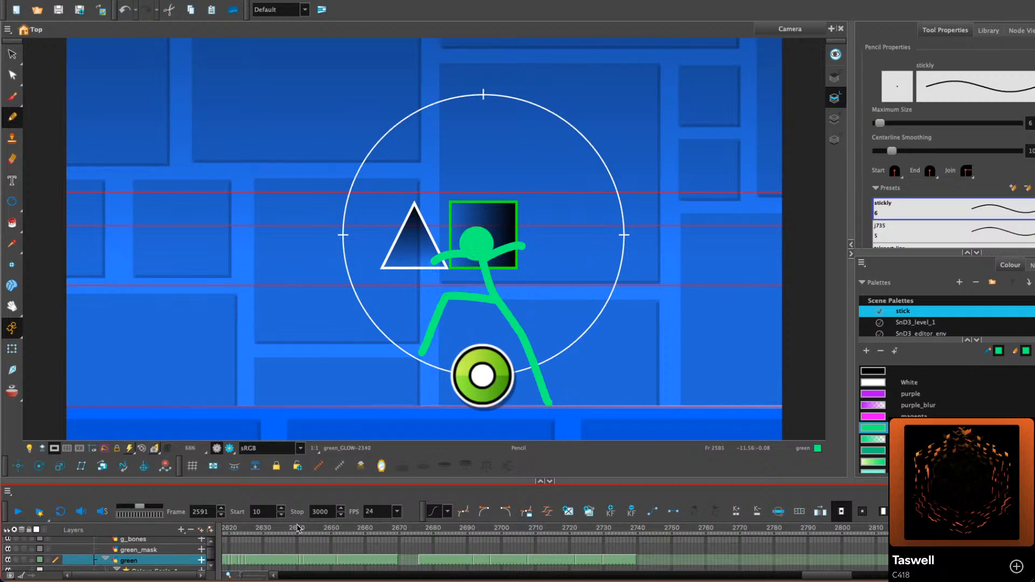
key(comma)
key(comma)
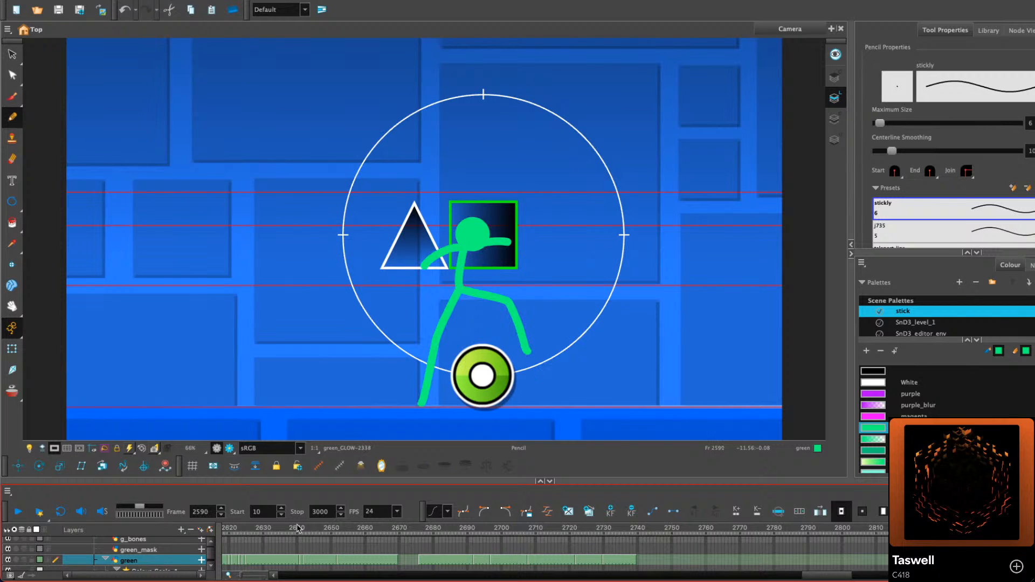
Bend the figure's torso slightly more toward the triangle at frame 2591 with the Contour Editor
click(20, 76)
scroll(487, 272, up, 3)
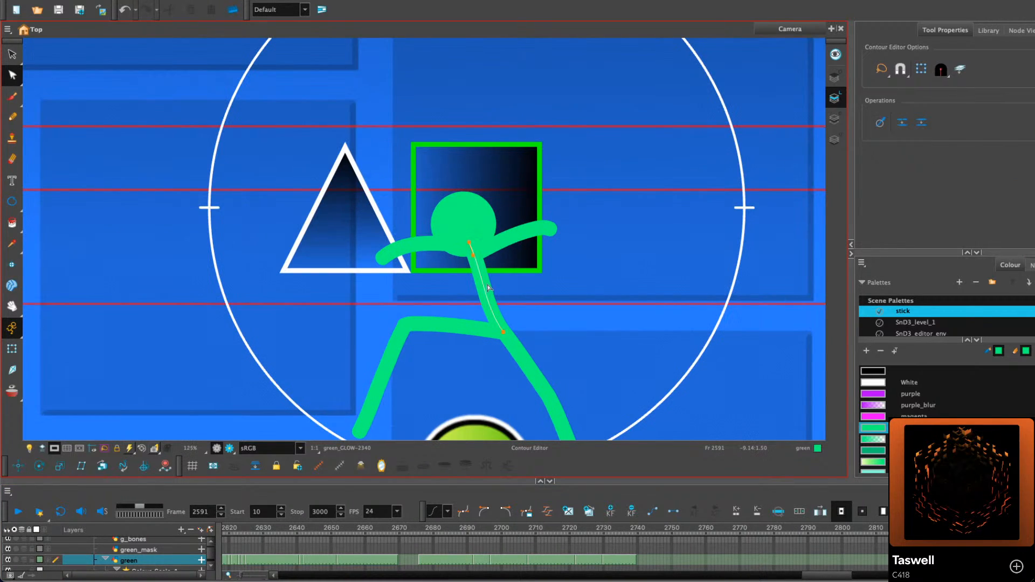
click(483, 286)
drag(483, 293, 480, 294)
click(516, 274)
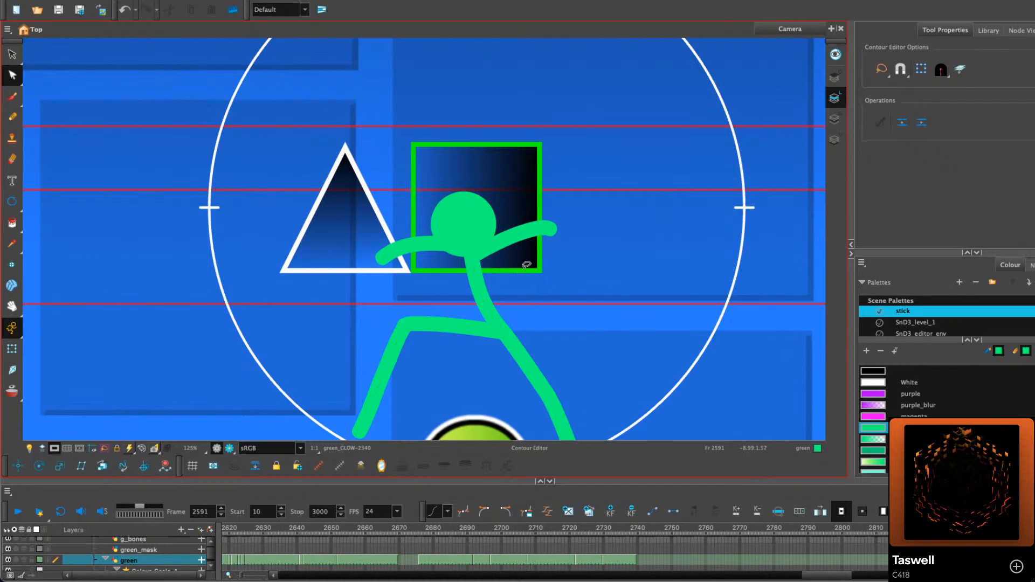
Step between frames 2590 and 2596 to examine how the adjusted torso flows into the following poses
key(period)
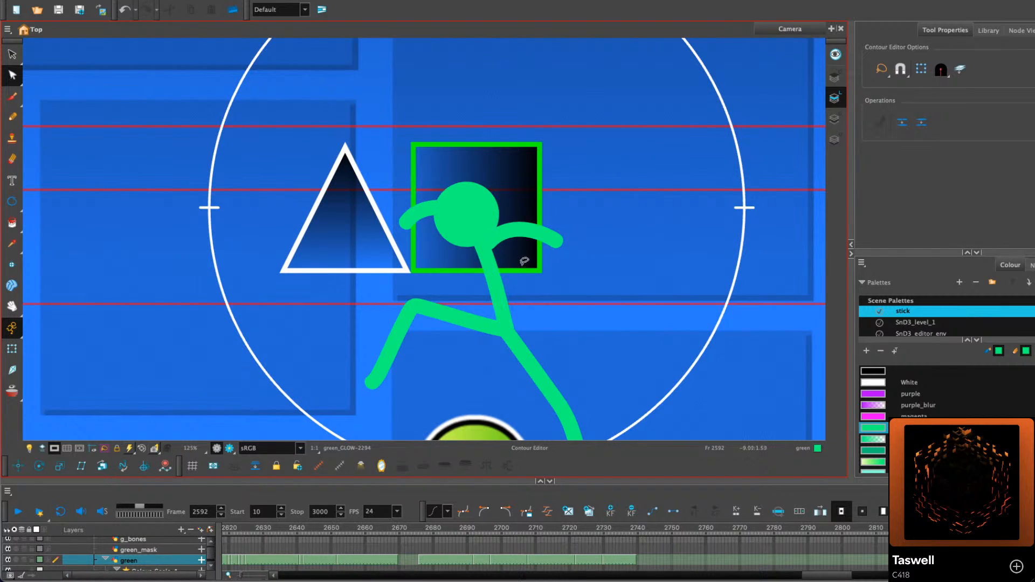
click(505, 257)
click(521, 258)
key(period)
key(period)
key(period)
key(period)
key(comma)
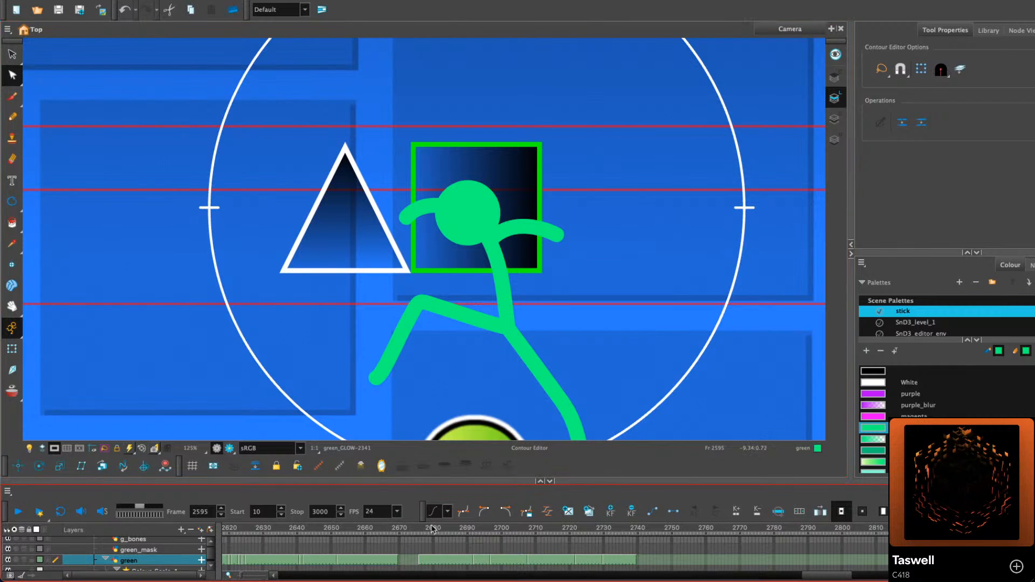
key(comma)
key(comma)
key(comma)
key(comma)
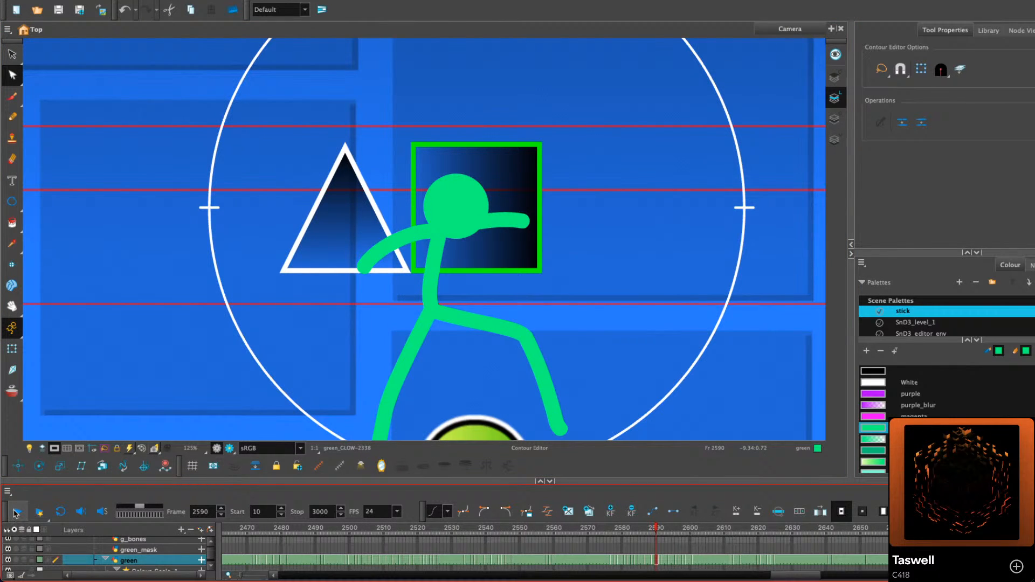
Play back the movement from frame 2576 to frame 2609 to check the torso adjustment
click(16, 513)
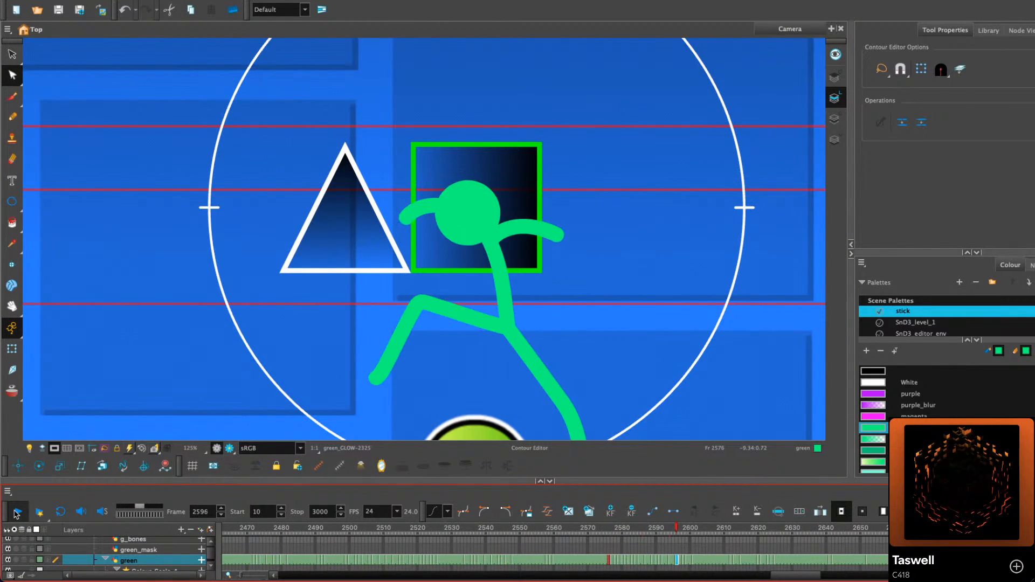
click(16, 513)
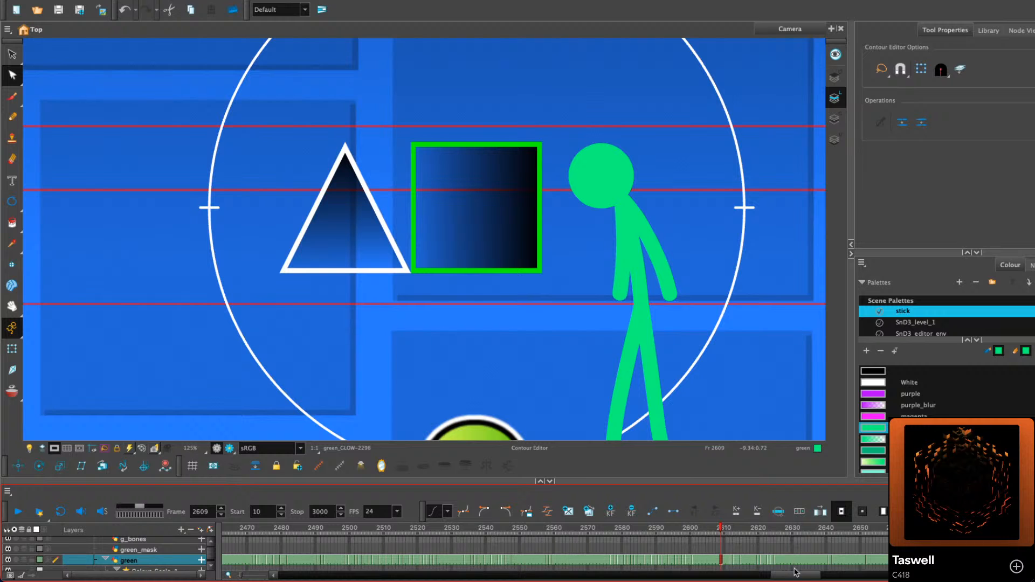
Show the whole scene and step backward from frame 2607 to frame 2598 to examine the figure's poses
drag(794, 571, 809, 571)
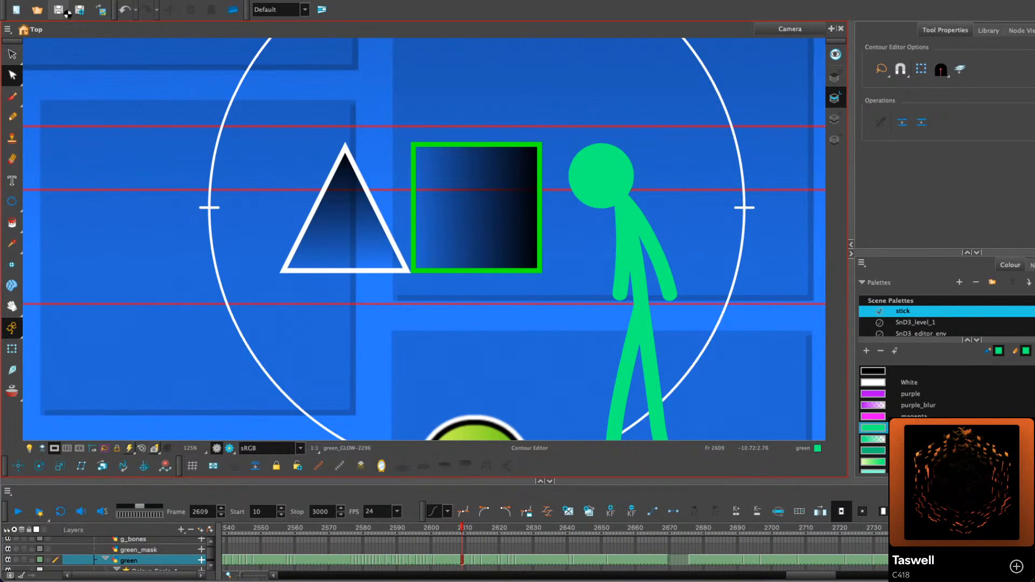
scroll(556, 302, down, 4)
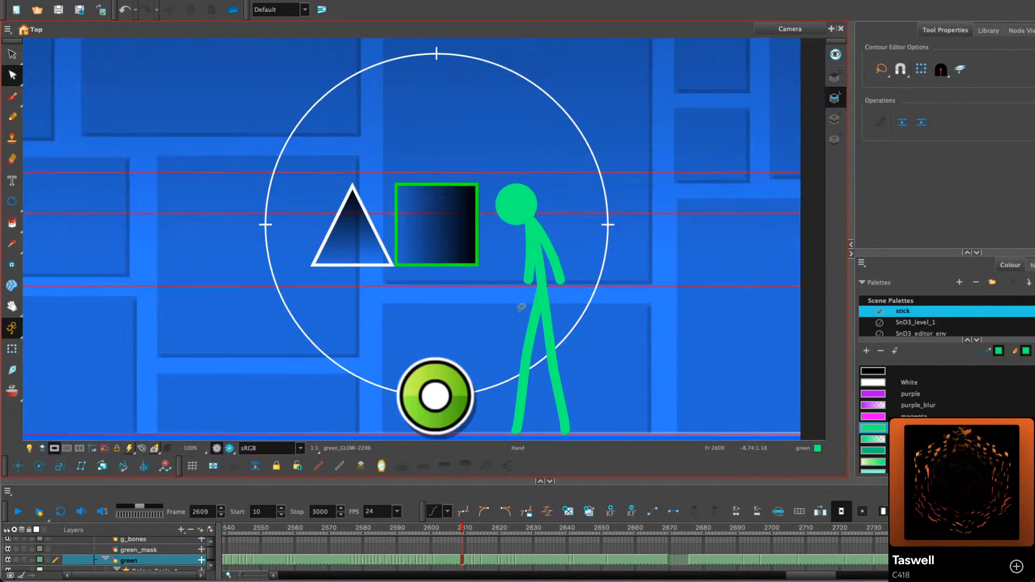
drag(547, 320, 521, 314)
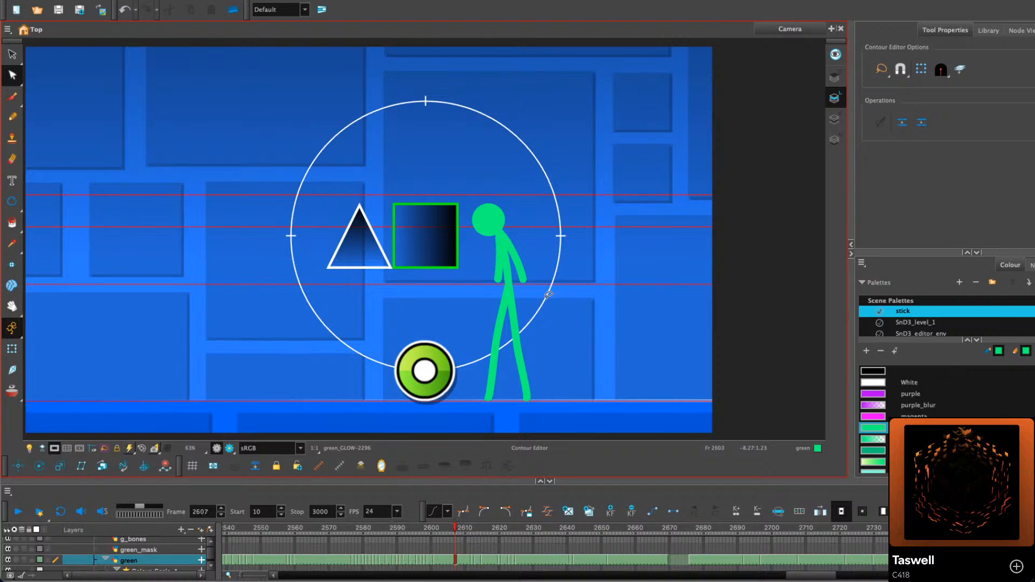
key(comma)
key(comma)
key(comma)
key(comma)
key(comma)
key(comma)
key(comma)
key(comma)
key(comma)
key(comma)
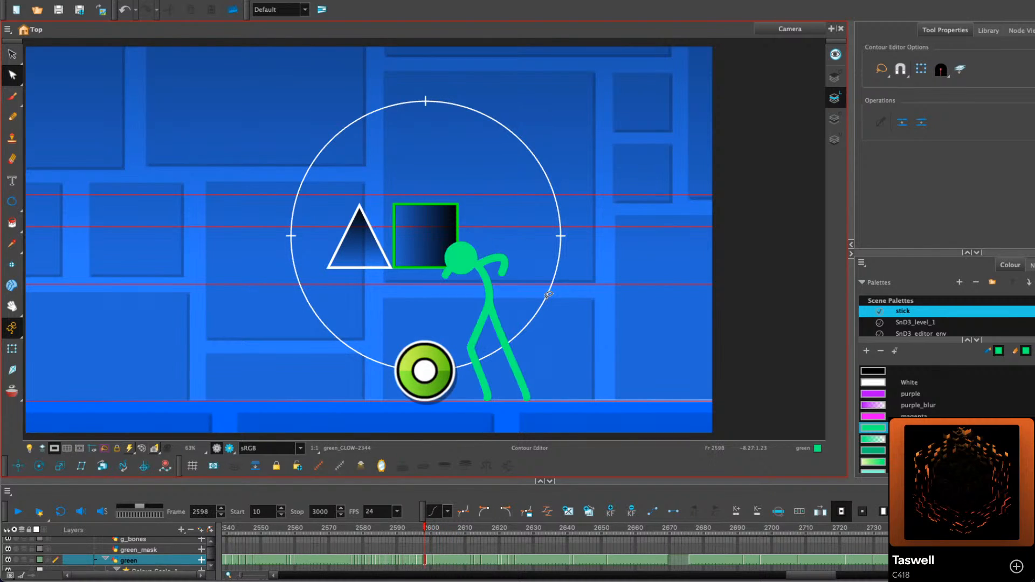
Step forward from frame 2598 to frame 2642 to examine the figure's successive poses
key(period)
key(period)
key(period)
key(period)
key(period)
key(period)
key(period)
key(period)
key(period)
key(period)
key(period)
key(period)
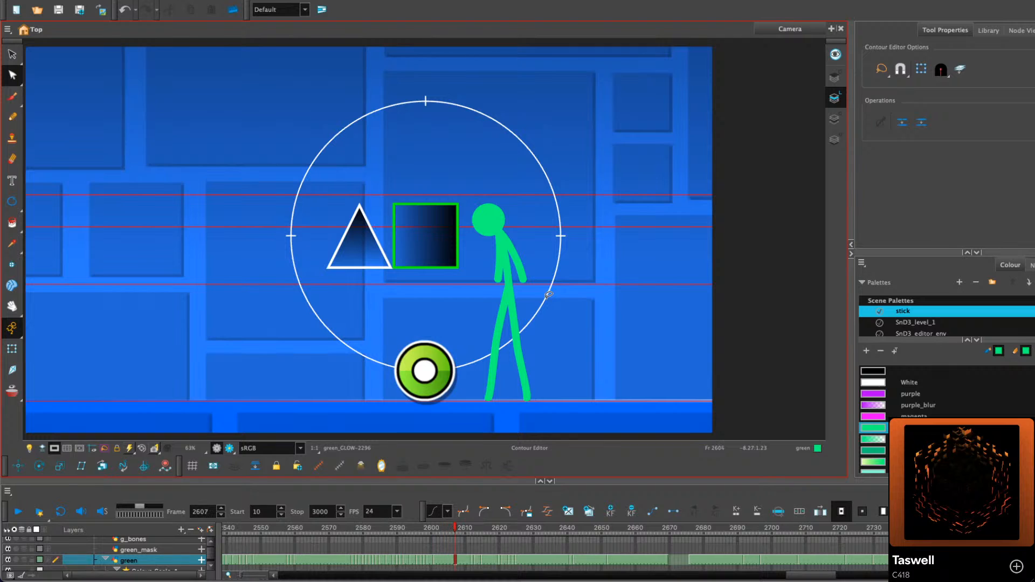
key(period)
key(period)
key(period)
key(period)
key(period)
key(period)
key(period)
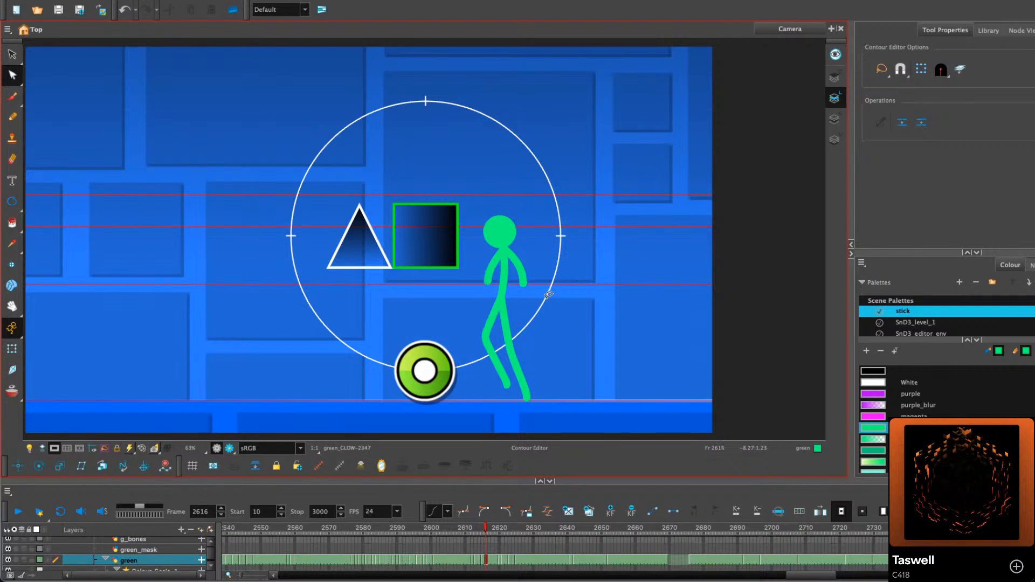
key(period)
key(period)
key(period)
key(period)
key(period)
key(period)
key(period)
key(period)
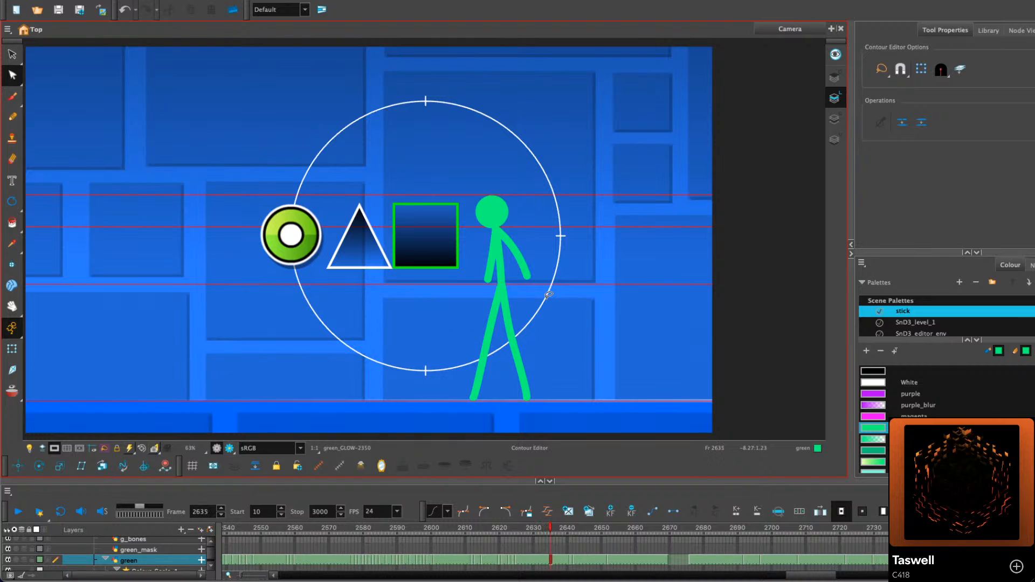
key(period)
key(period)
key(period)
key(period)
key(period)
key(period)
key(period)
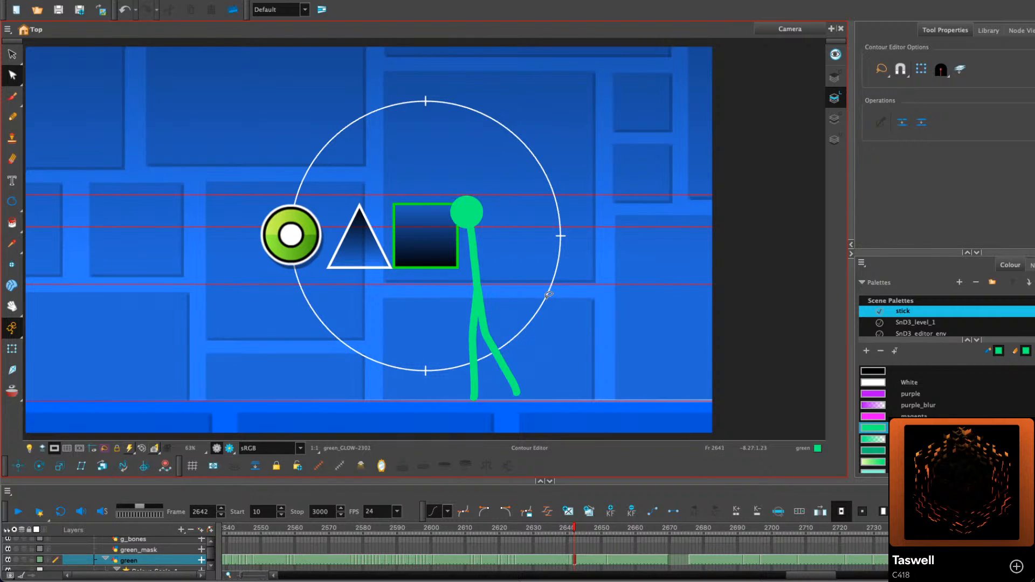
Duplicate the green figure's drawing at frame 2644 to make a separate pose
drag(810, 576, 822, 578)
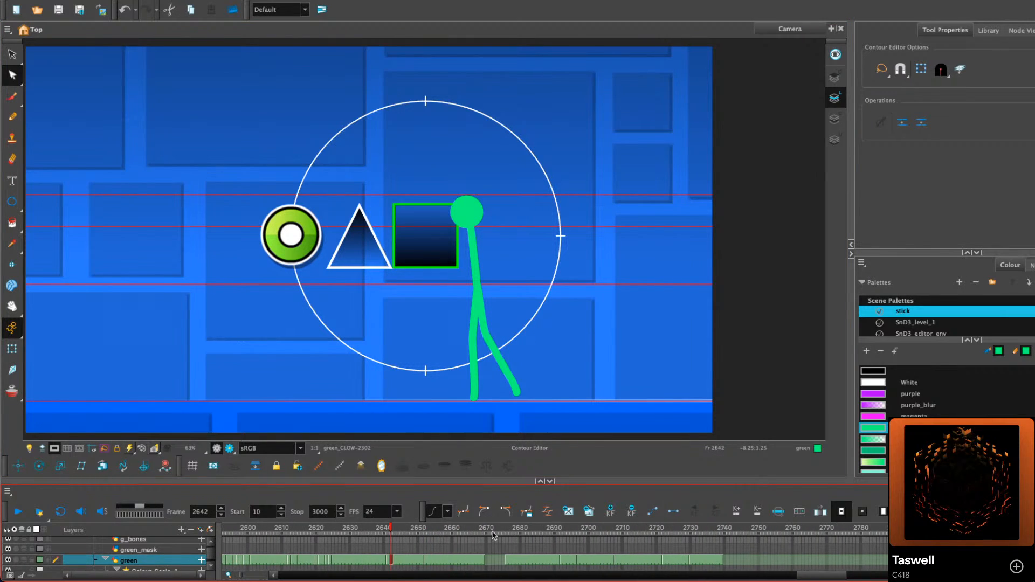
click(393, 533)
key(comma)
key(comma)
key(comma)
key(period)
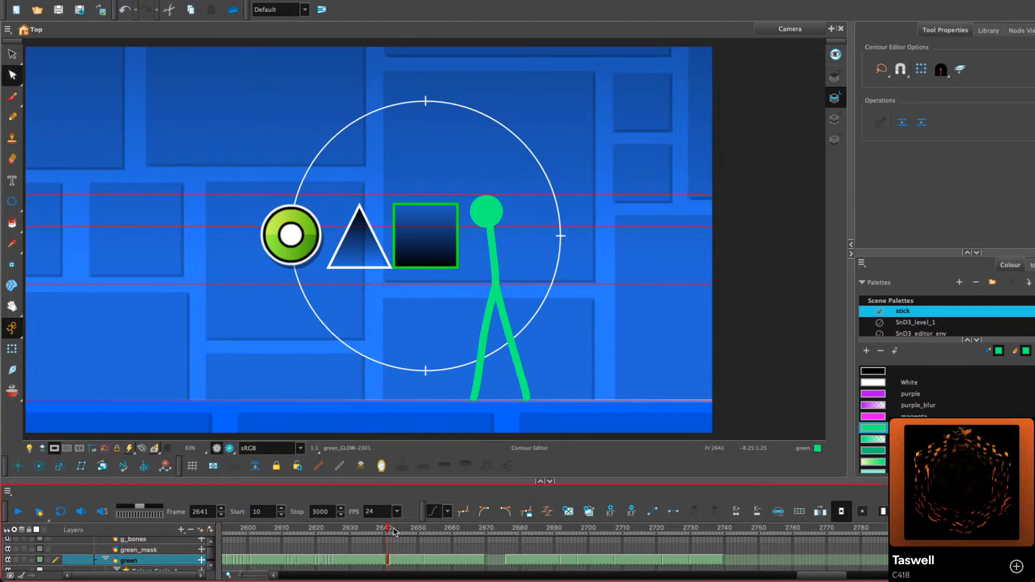
click(397, 533)
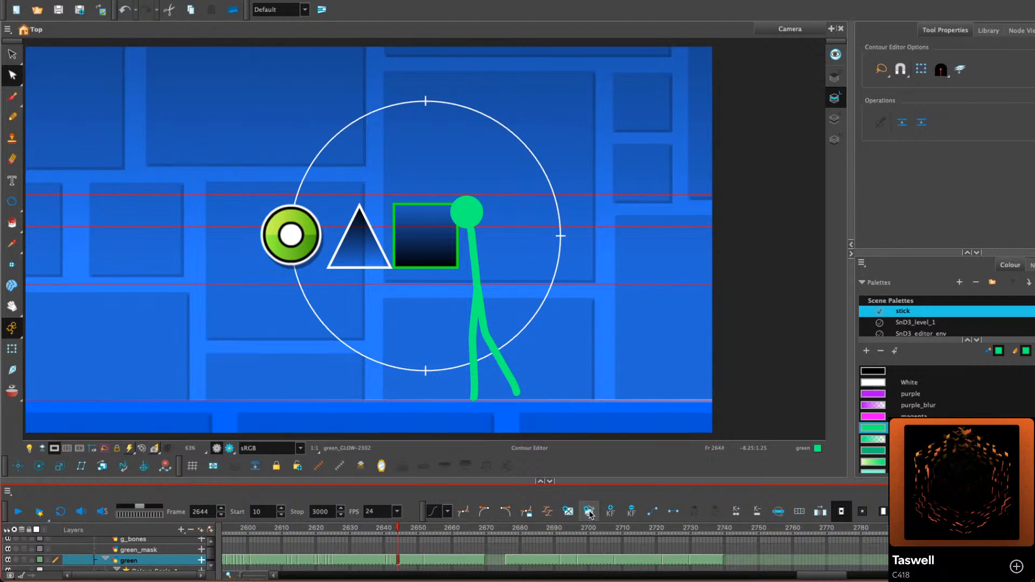
Shift the figure's torso and head slightly away from the square in the frame 2644 drawing
click(477, 280)
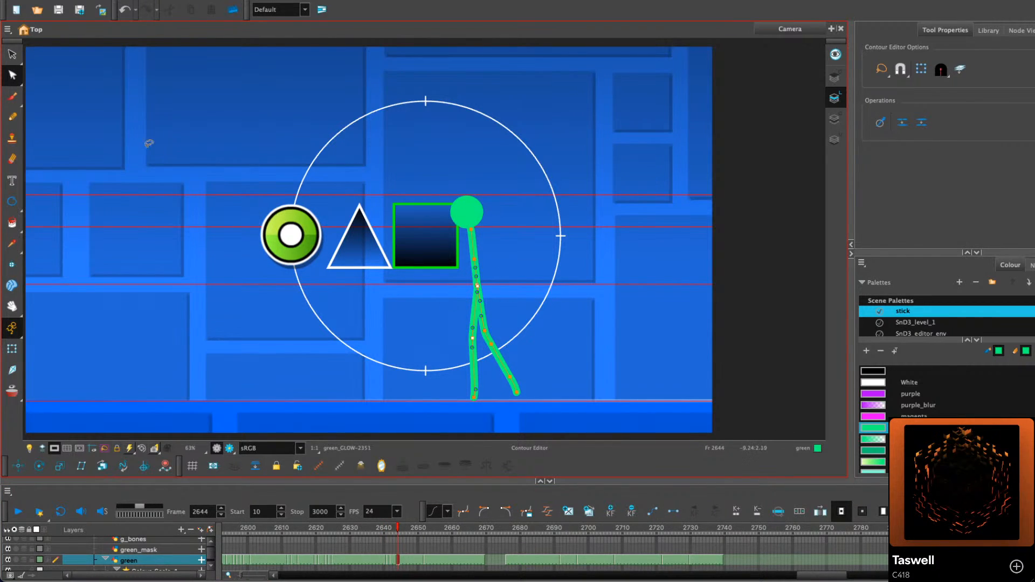
click(12, 54)
scroll(565, 233, up, 2)
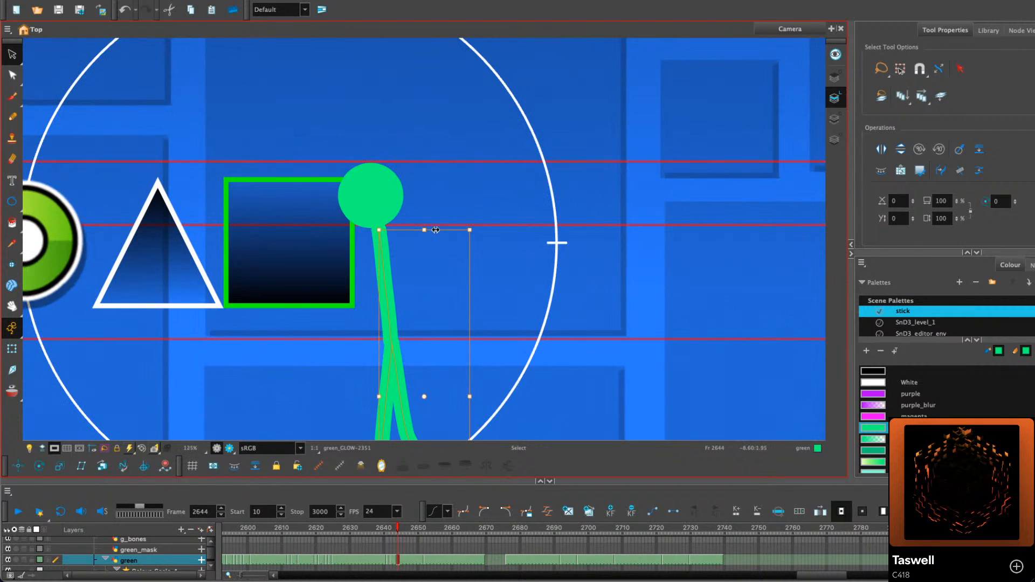
drag(435, 230, 440, 230)
drag(391, 197, 395, 199)
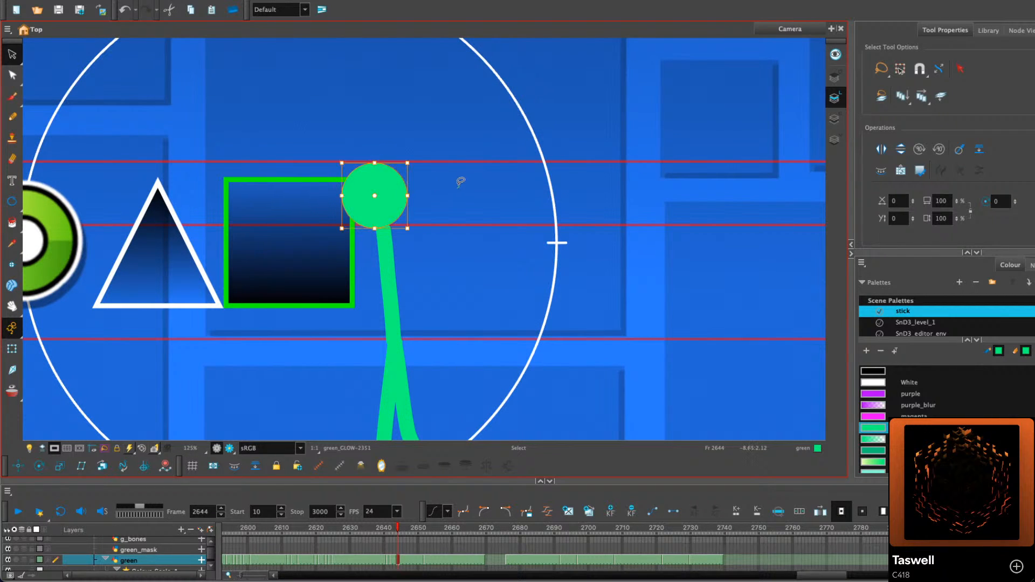
Realign the upper ends of the legs with the shifted torso at frame 2644, keeping the feet nearly in place
drag(449, 367, 442, 258)
click(420, 364)
drag(504, 352, 502, 296)
drag(432, 177, 424, 189)
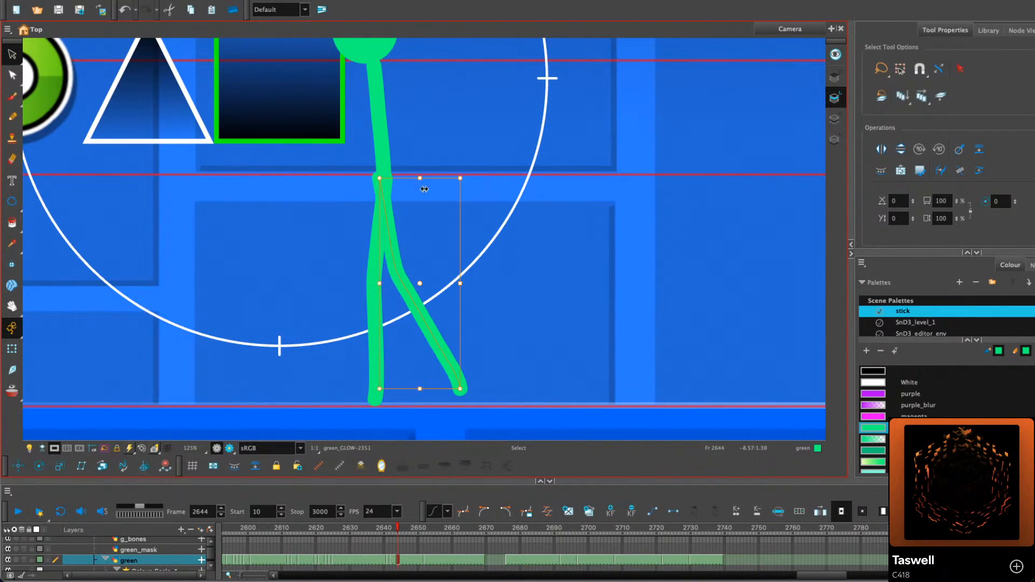
drag(379, 283, 387, 282)
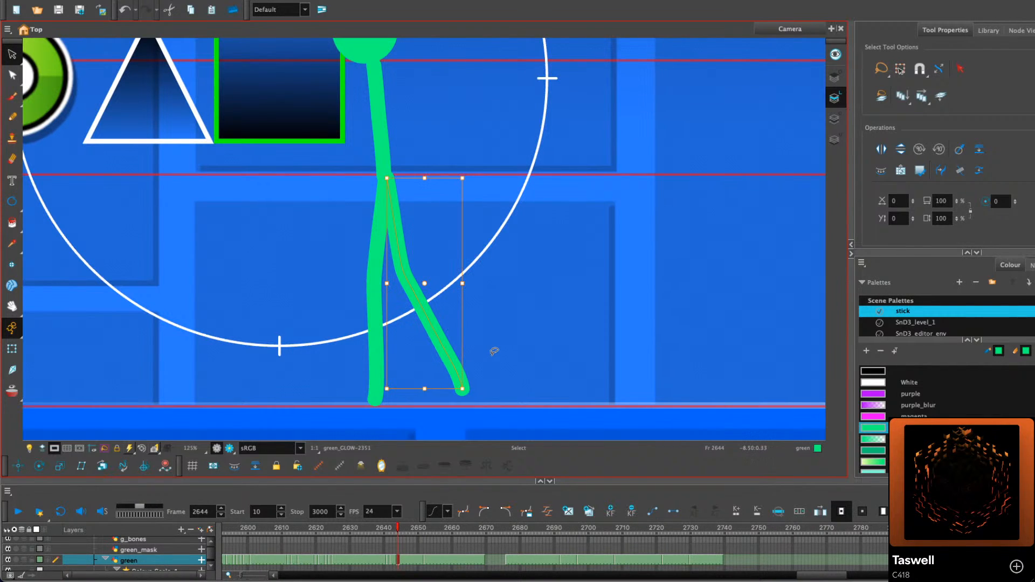
Compare the poses at frames 2642 and 2644, and play back the movement from frame 2638
click(392, 561)
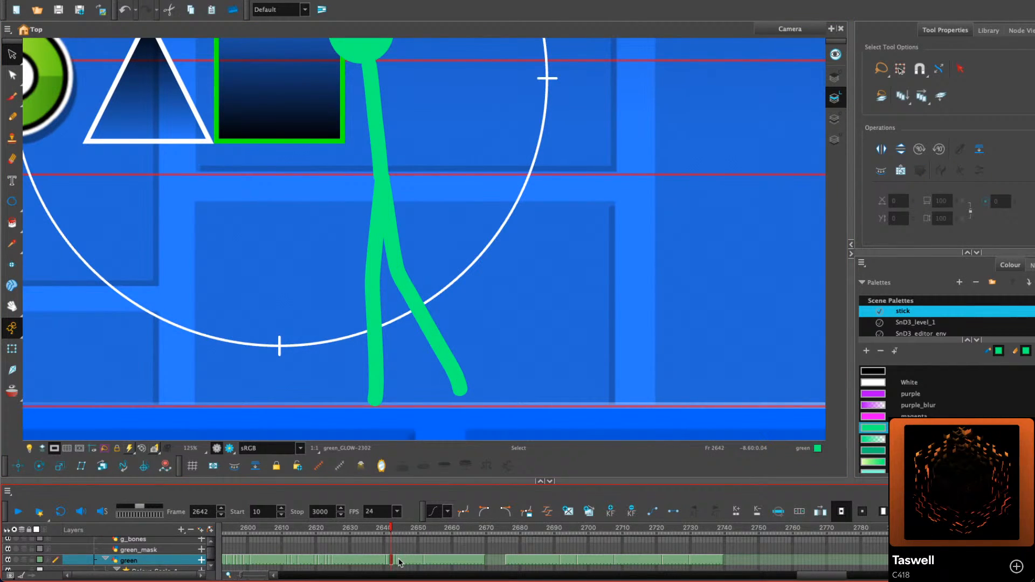
click(399, 560)
click(392, 561)
click(398, 560)
click(378, 529)
click(18, 512)
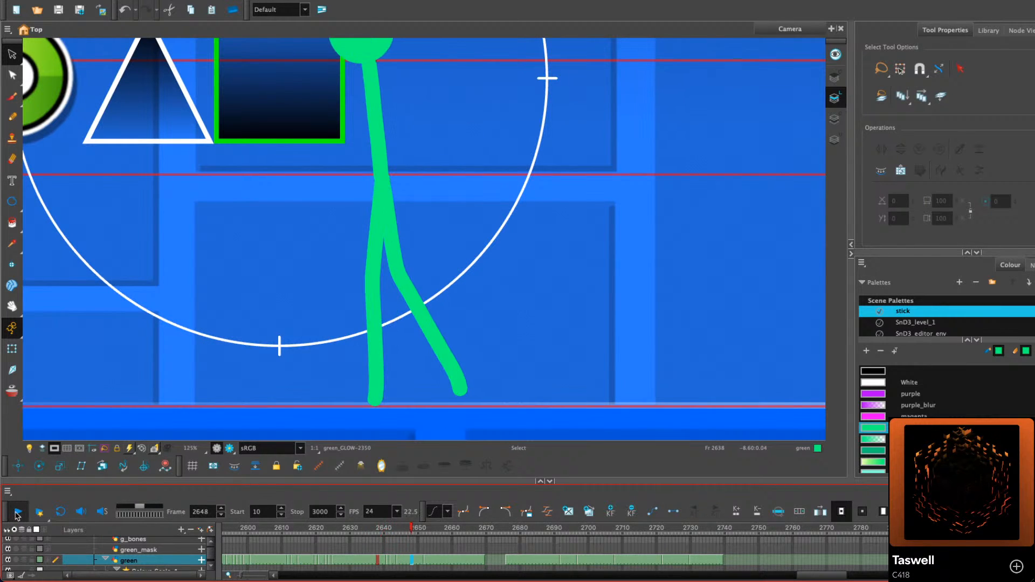
click(17, 515)
Retime the green layer's drawings around frame 2642 so the shifted pose comes before the original leaning pose
click(391, 565)
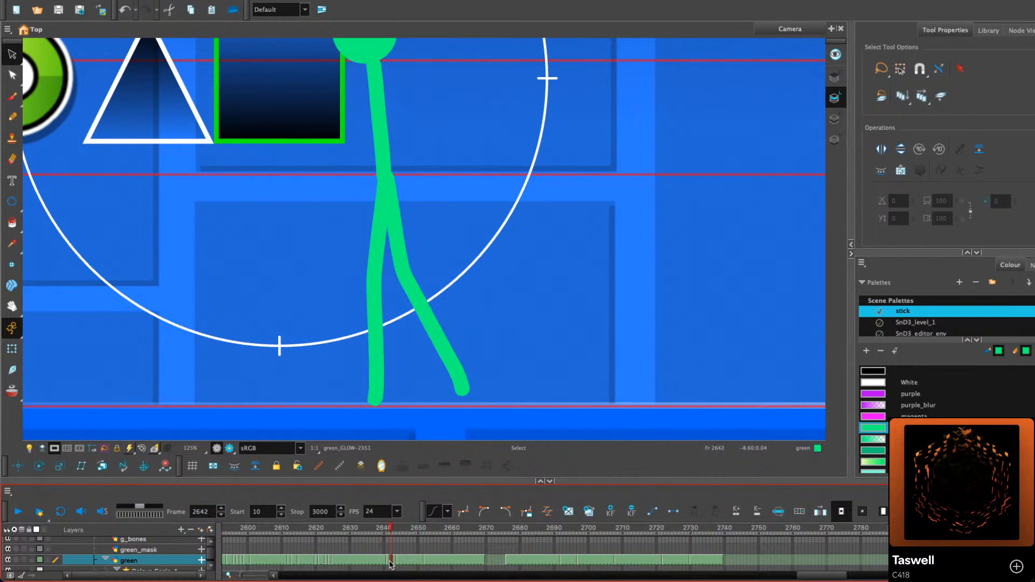
key(Delete)
key(F5)
drag(394, 532, 380, 534)
key(Delete)
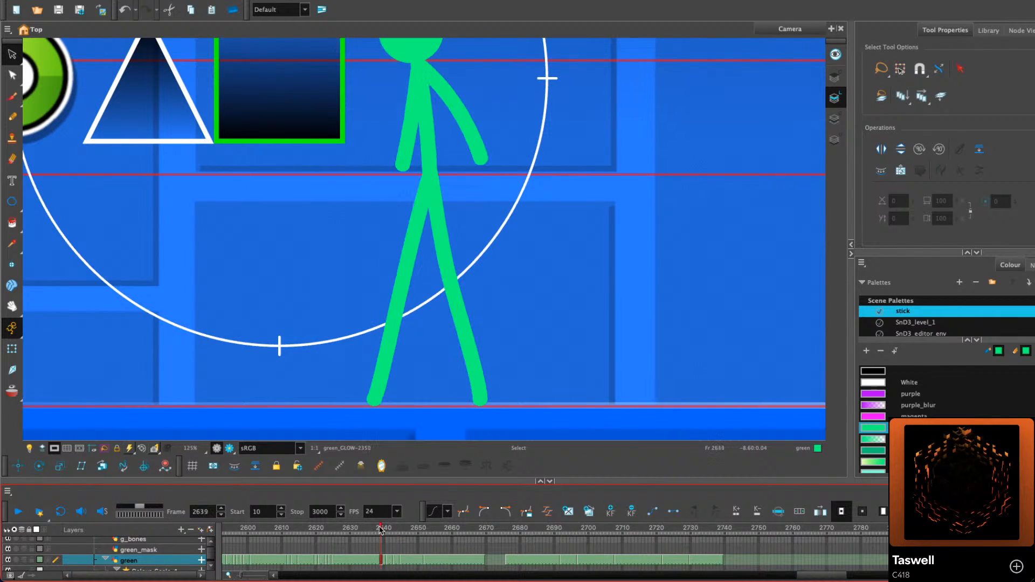
Show the whole scene and play back from frame 2639 to frame 2658 to check the retimed poses
key(shift+m)
click(24, 510)
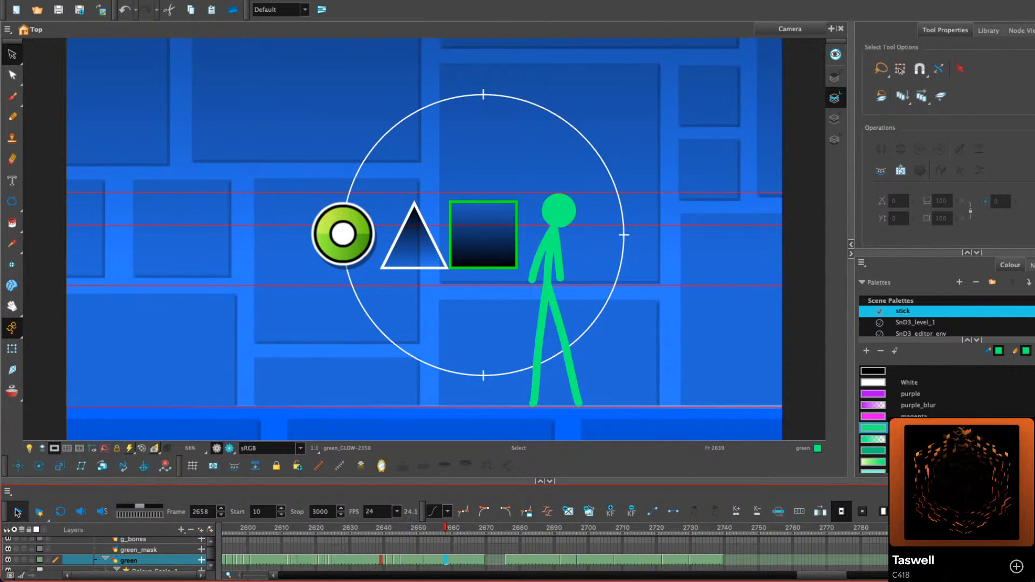
click(22, 511)
Hold the leaning pose at frame 2651 about five frames longer and play back from frame 2636 to check the timing
click(424, 532)
click(421, 532)
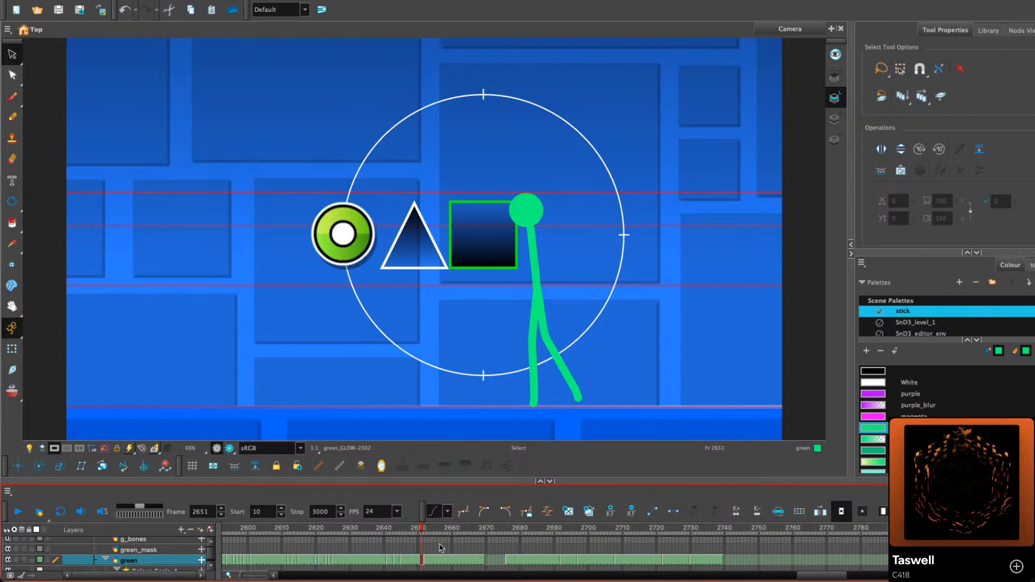
drag(421, 533, 370, 533)
click(16, 511)
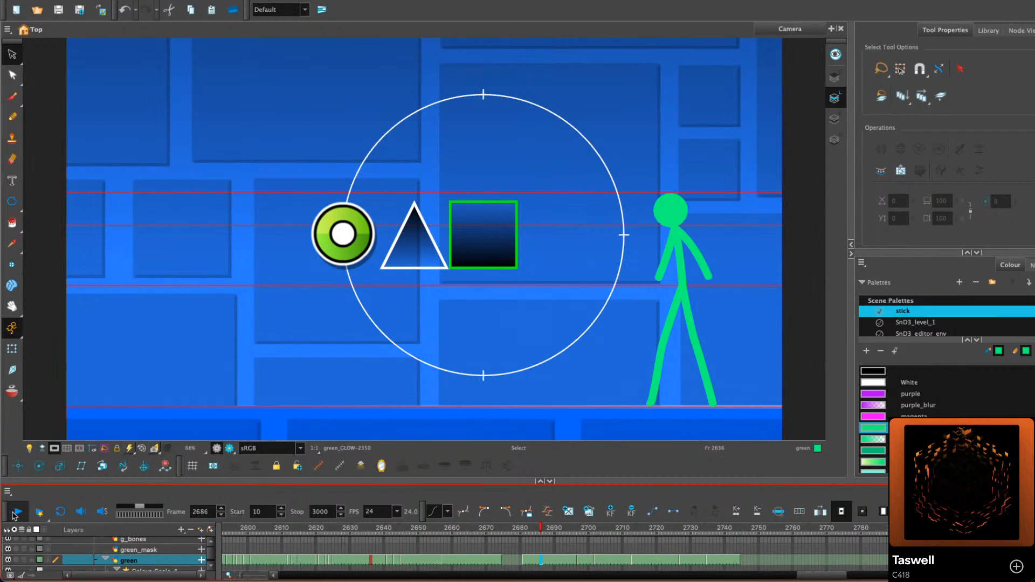
click(16, 512)
Examine the figure's poses backward from frame 2661 to frame 2620
drag(386, 534, 456, 535)
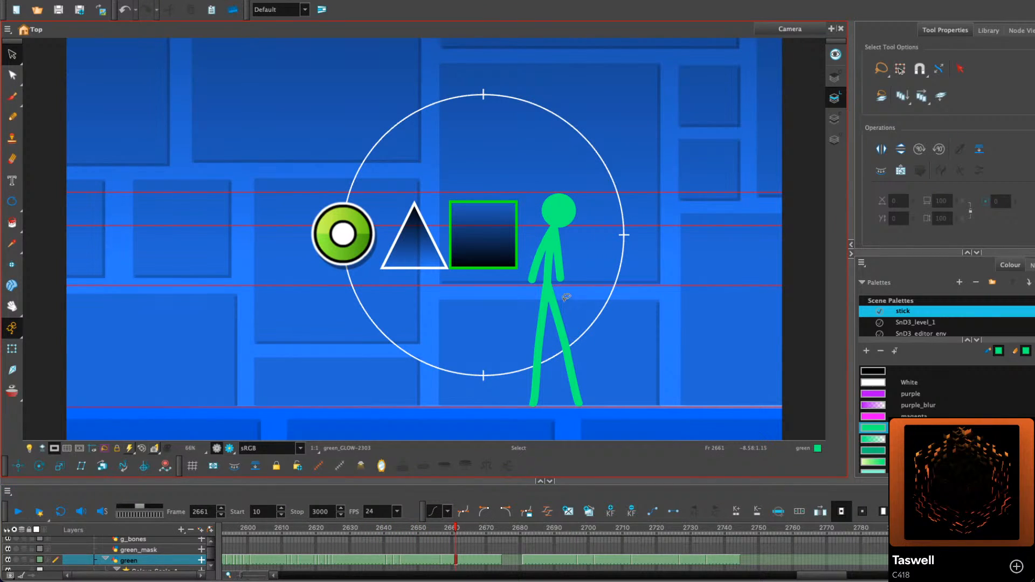
scroll(560, 272, up, 2)
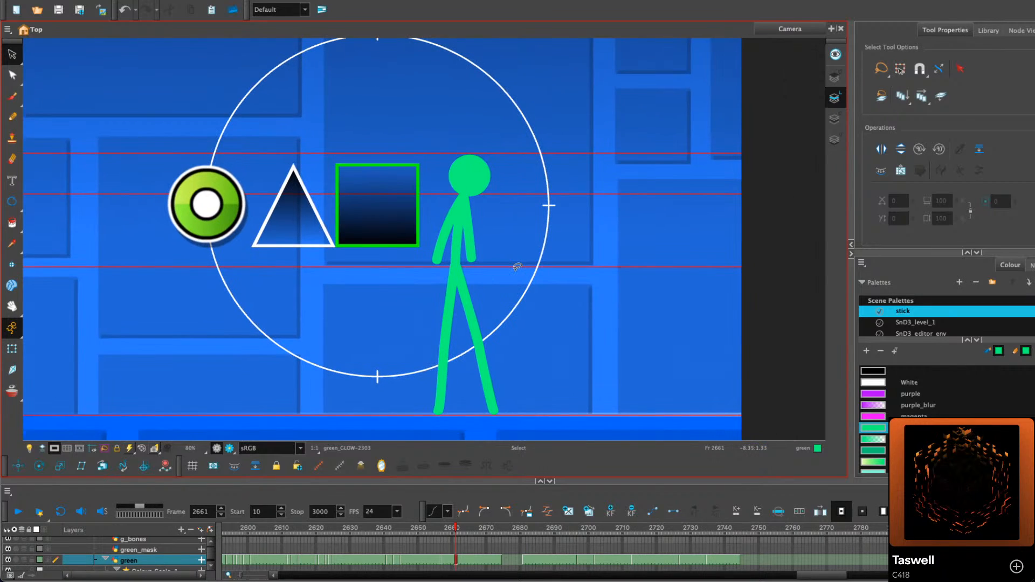
key(comma)
key(comma)
key(comma)
key(comma)
key(comma)
key(comma)
key(comma)
key(comma)
key(comma)
key(comma)
key(comma)
key(comma)
key(comma)
key(comma)
key(comma)
key(comma)
key(comma)
key(comma)
key(comma)
key(comma)
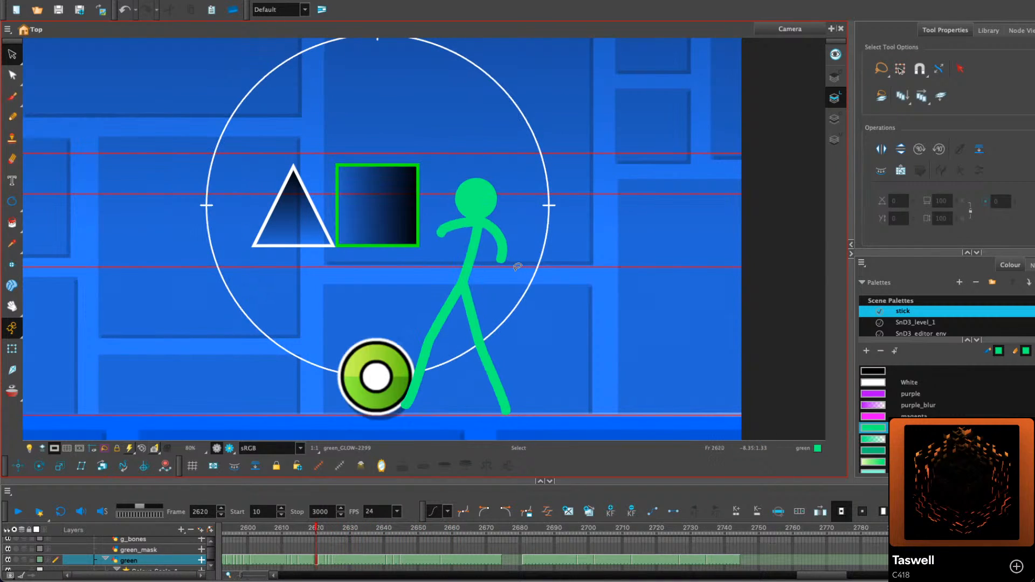
Examine the figure's shoulders and arms up close between frames 2609 and 2623
key(alt+slash)
scroll(534, 289, up, 3)
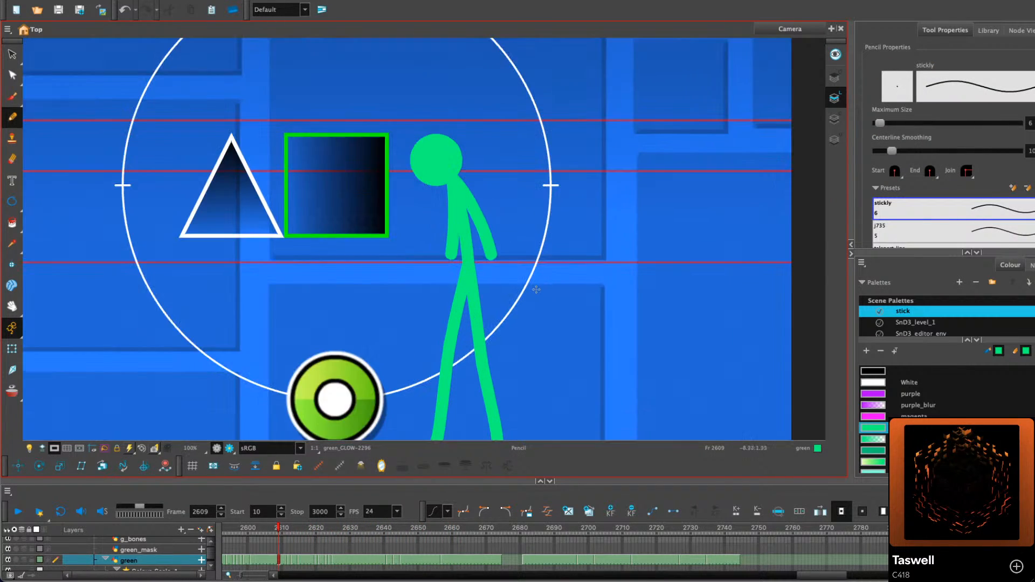
mouse_move(578, 263)
mouse_down()
mouse_move(566, 233)
mouse_move(535, 250)
mouse_up()
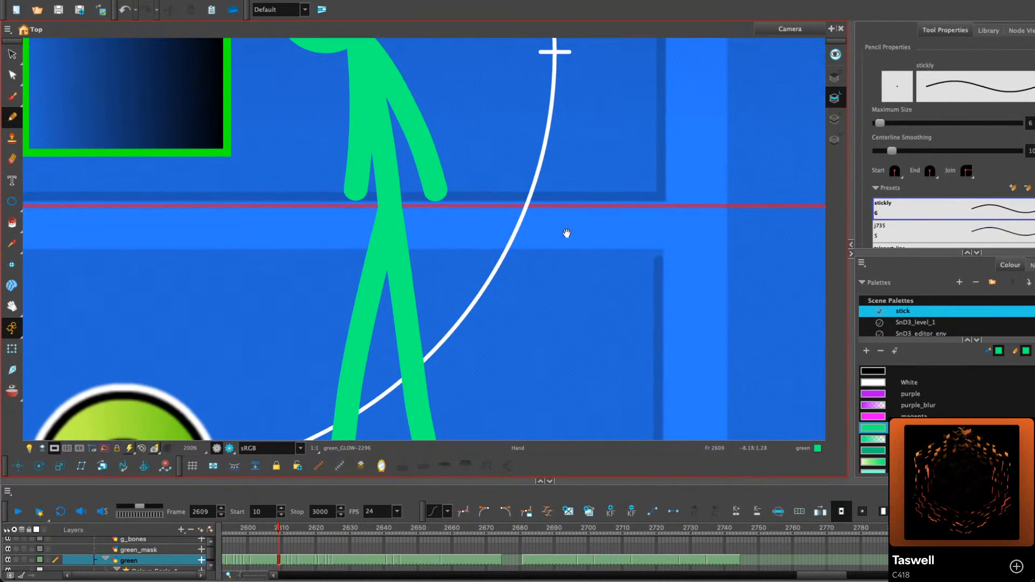
scroll(537, 249, up, 2)
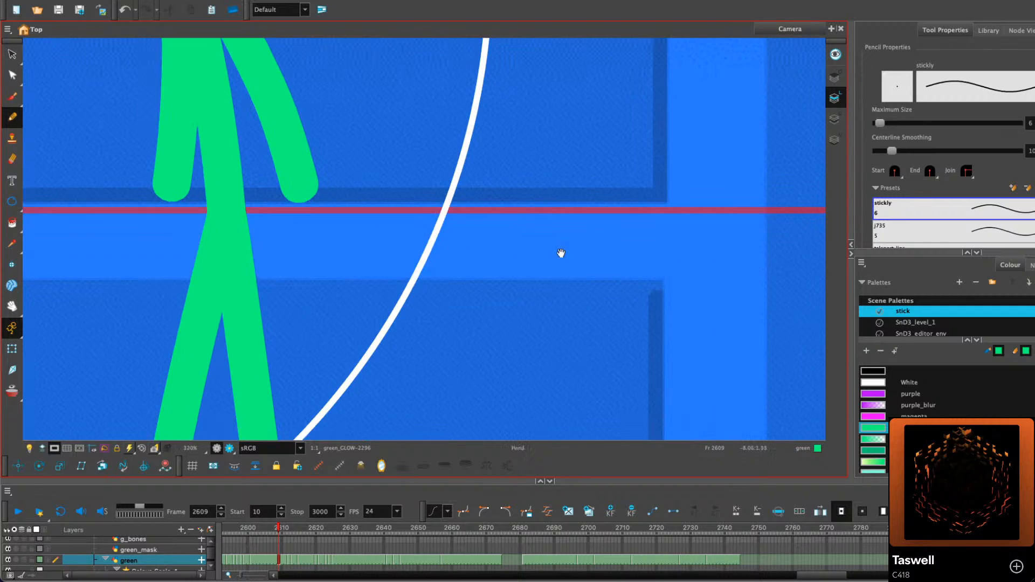
drag(533, 215, 543, 277)
drag(491, 207, 600, 316)
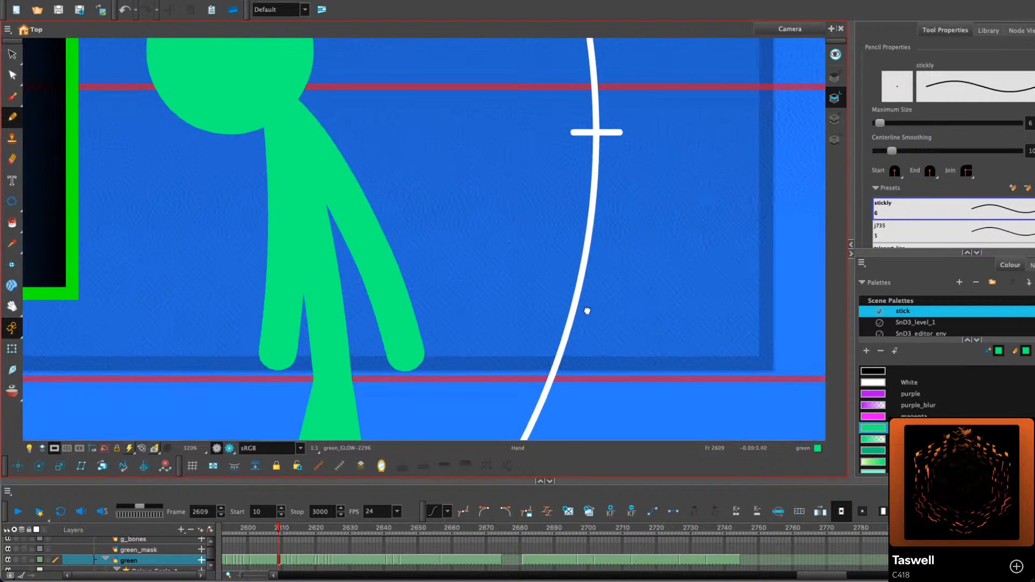
key(period)
key(period)
key(period)
key(period)
key(period)
key(period)
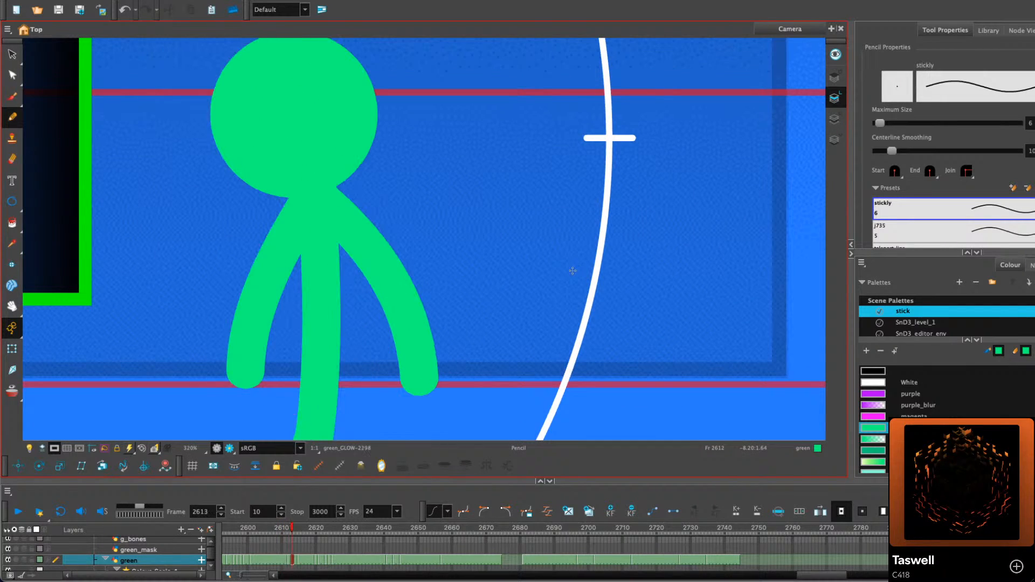
key(period)
key(period)
key(period)
key(period)
key(period)
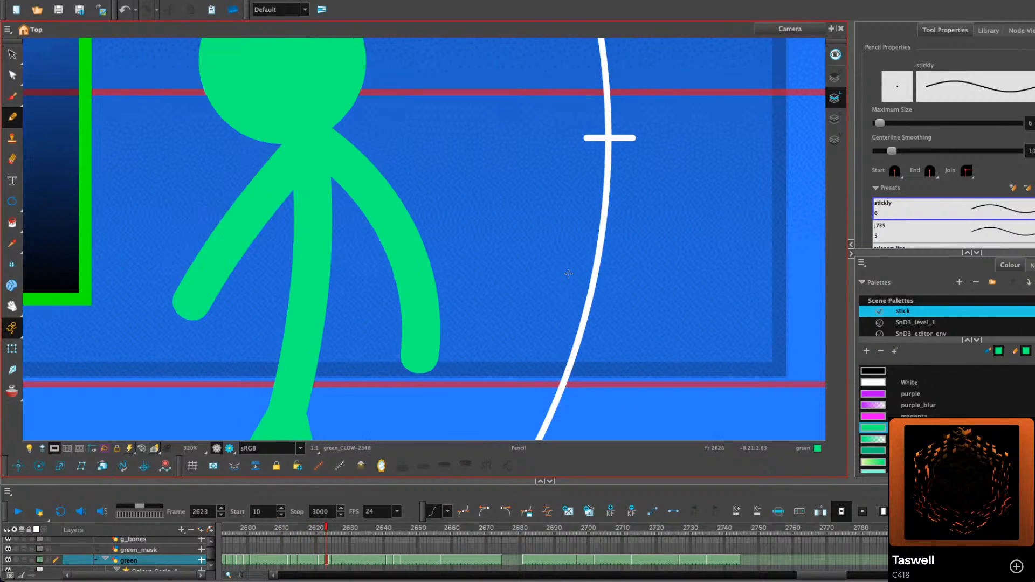
key(comma)
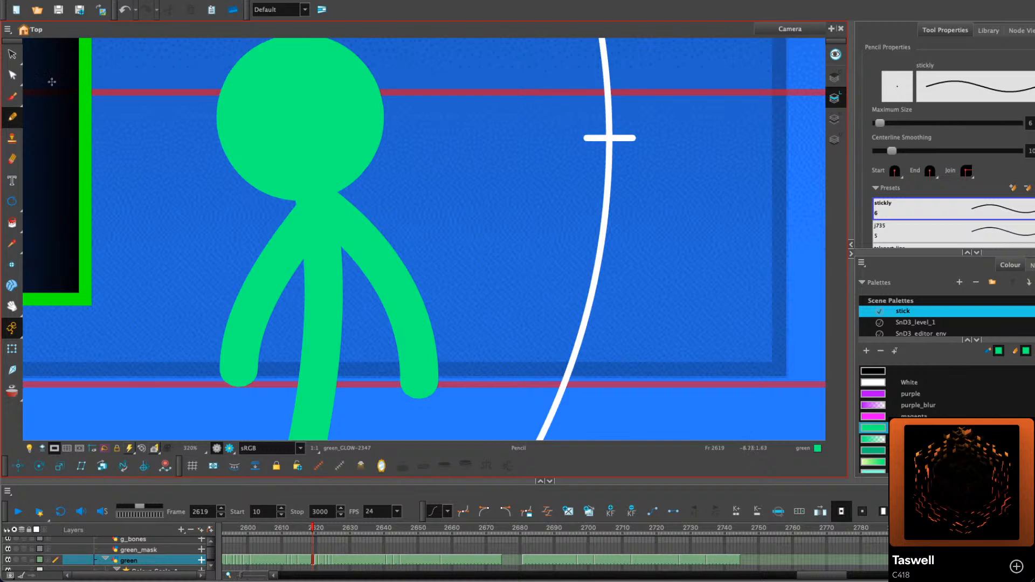
Adjust the shoulder end of the arm nearer the square at frames 2619 and 2614
click(12, 53)
click(315, 238)
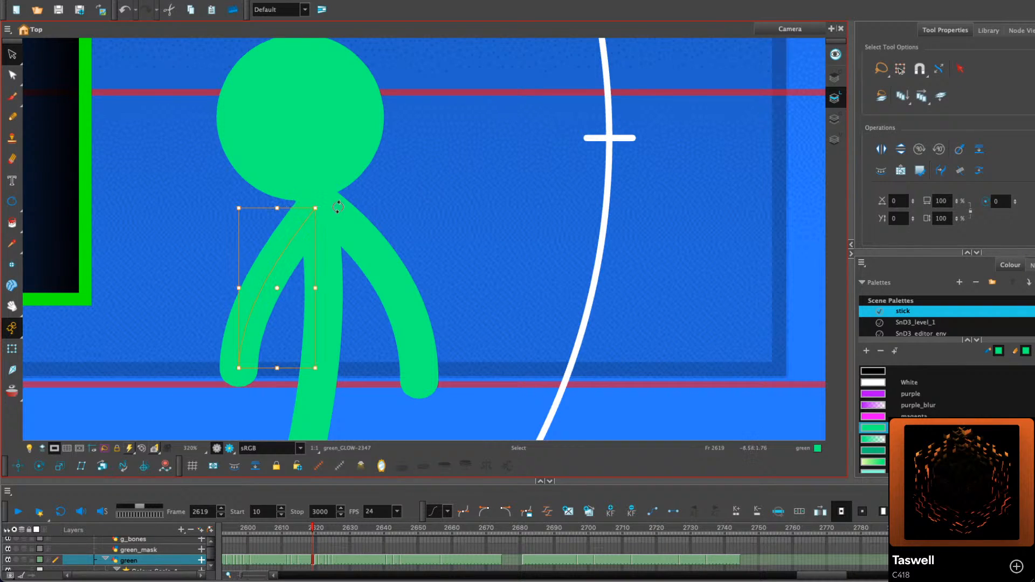
key(comma)
key(comma)
key(comma)
key(comma)
key(comma)
key(comma)
key(comma)
key(period)
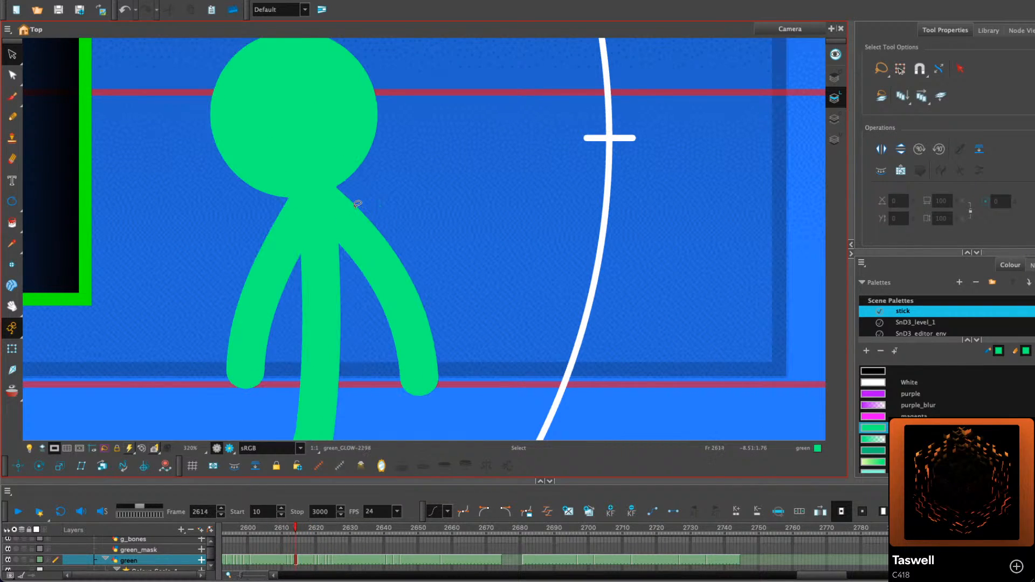
key(period)
click(278, 206)
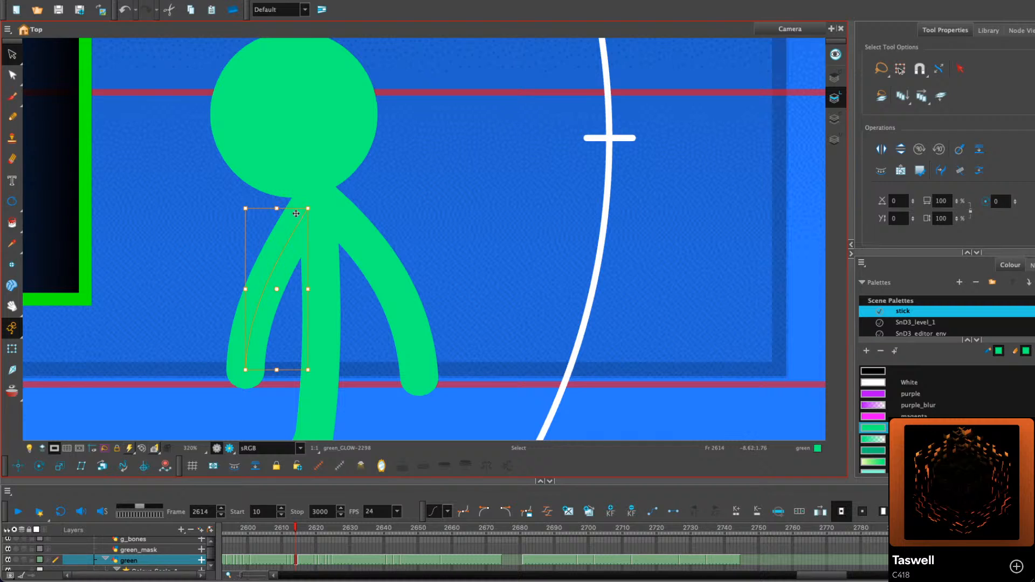
click(408, 162)
Shift the arm nearer the square slightly toward the shoulder at frame 2624
key(period)
key(period)
key(period)
key(period)
key(period)
key(period)
key(period)
key(period)
key(period)
key(period)
key(period)
key(period)
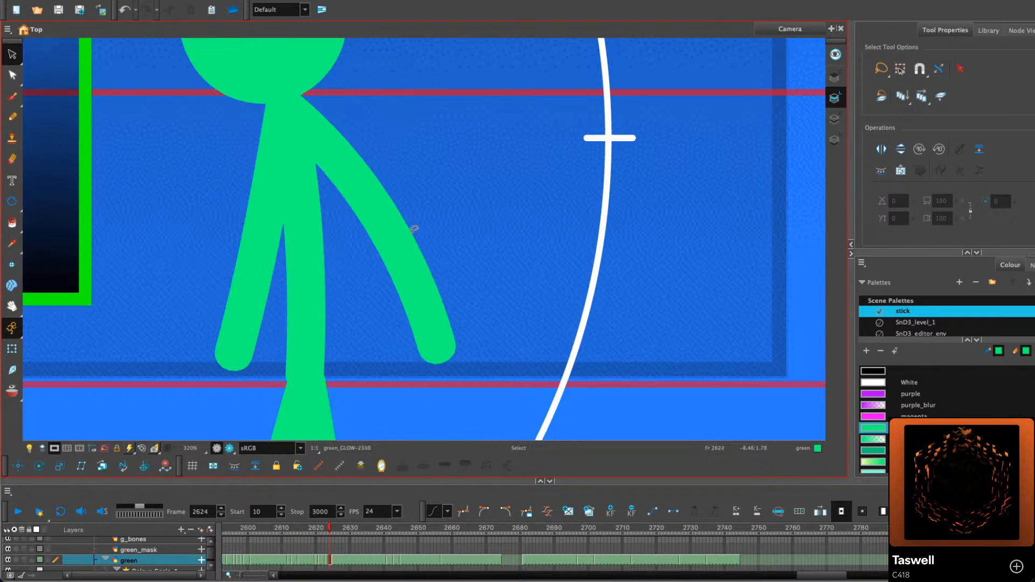
click(276, 207)
drag(259, 110, 276, 96)
click(354, 89)
Step through the frames around 2623 and on to 2635 to examine how the arms join the shoulders
key(comma)
key(comma)
key(comma)
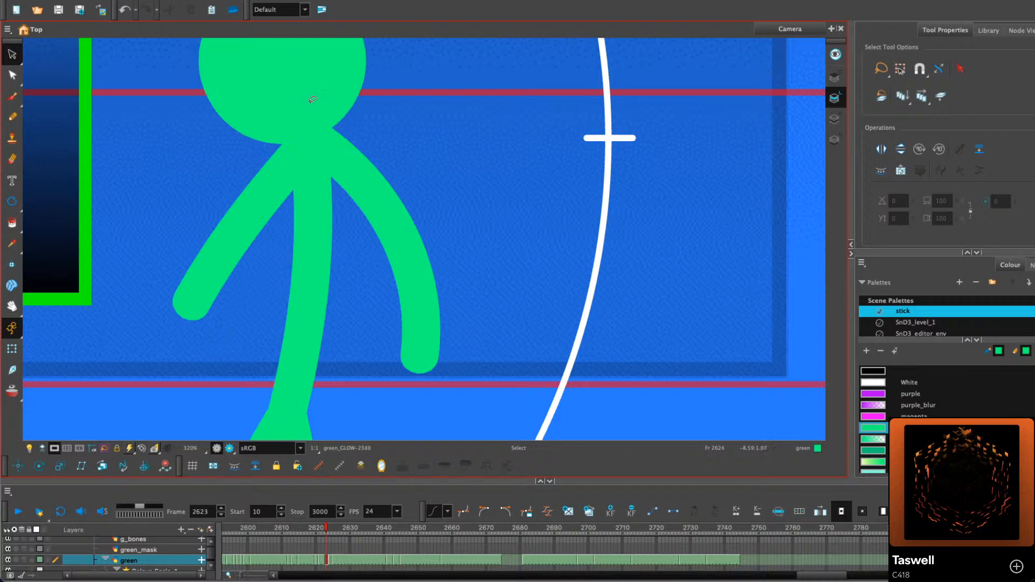
key(period)
key(period)
key(period)
key(period)
key(period)
key(period)
key(period)
key(period)
key(period)
key(period)
key(period)
key(period)
key(period)
key(period)
key(period)
key(period)
key(period)
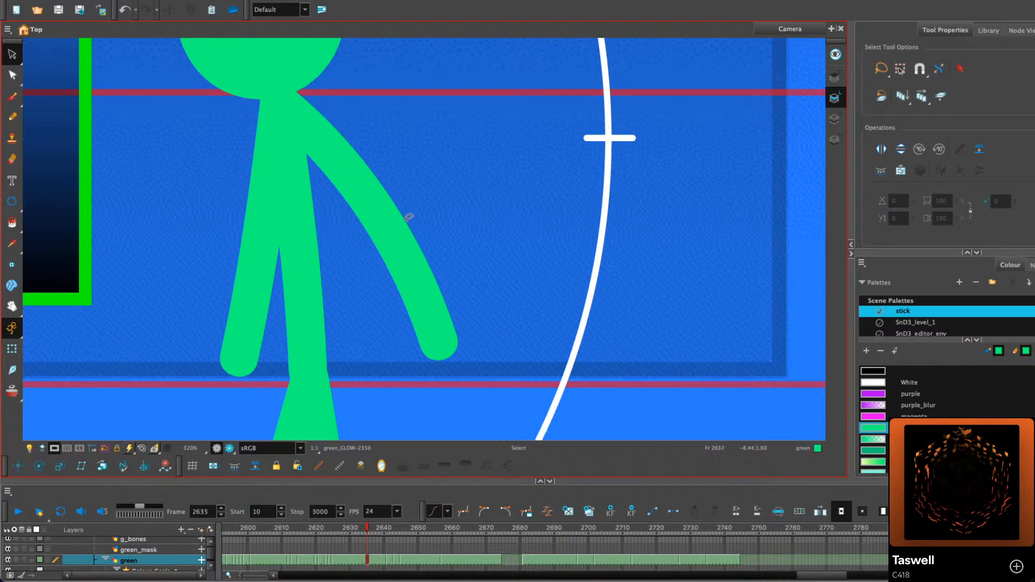
Turn on the onion skin at frame 2641 to compare the figure with its neighbouring poses
key(period)
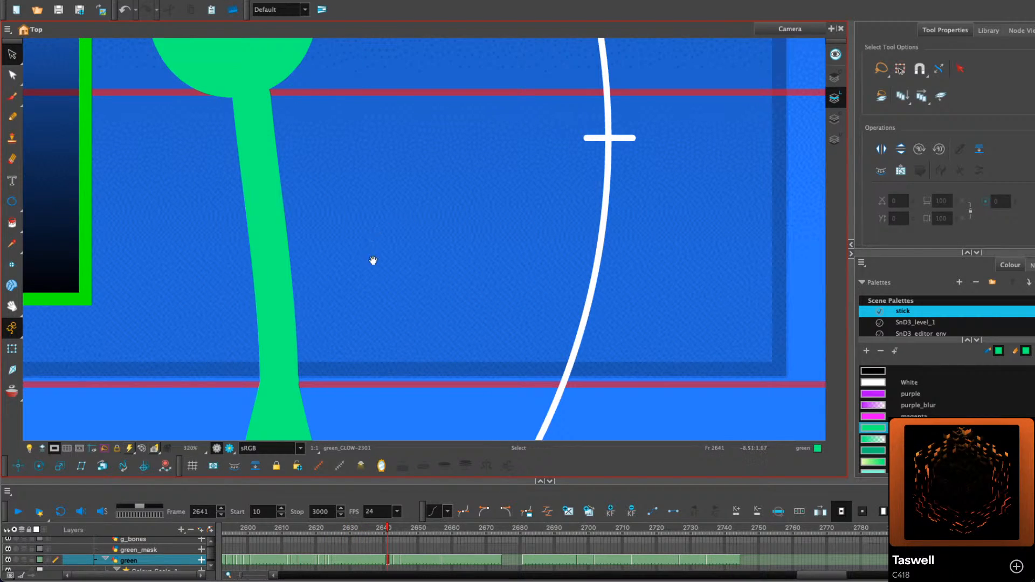
drag(373, 260, 431, 251)
key(alt+o)
key(alt+slash)
key(1)
key(1)
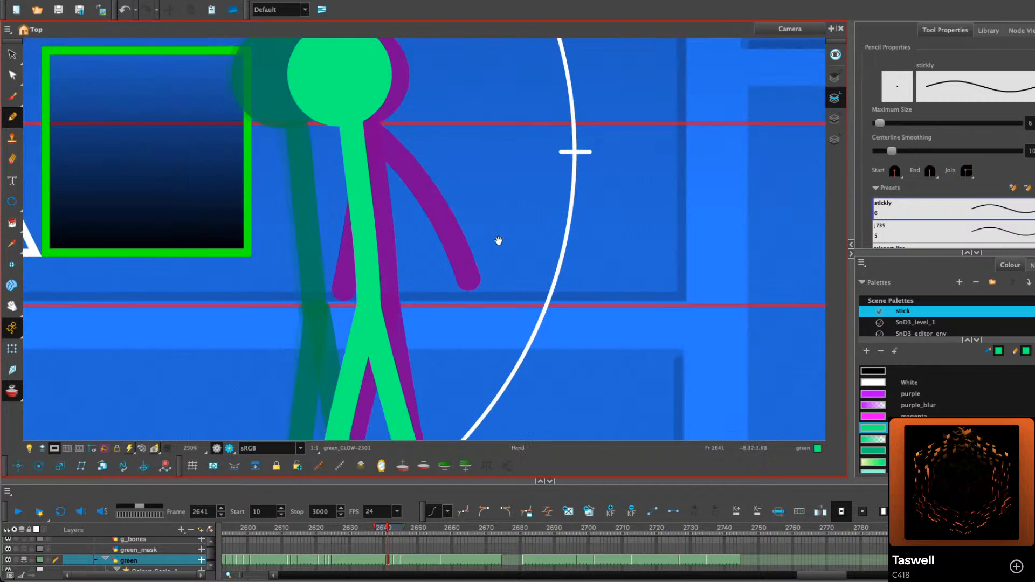
drag(499, 241, 473, 267)
Nudge the figure's head and torso slightly away from the square at frame 2644
key(period)
key(period)
key(period)
drag(457, 217, 535, 154)
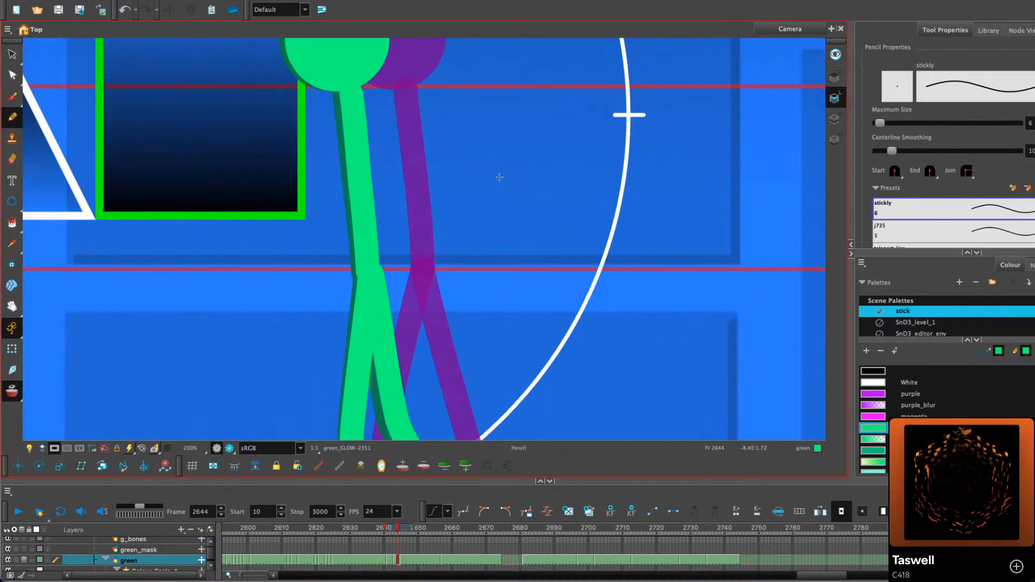
key(alt+s)
click(377, 216)
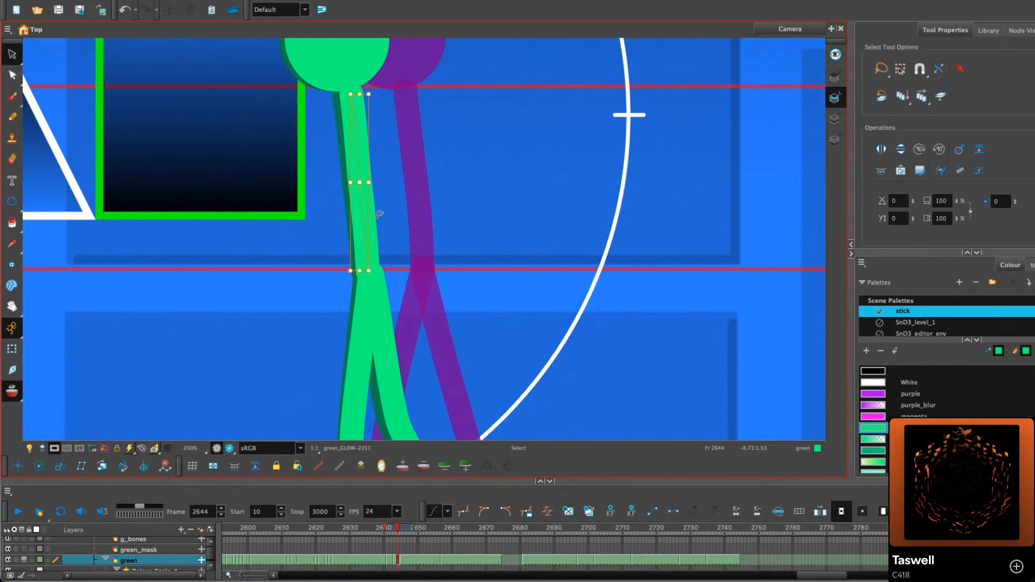
drag(442, 92, 432, 114)
key(Right)
key(Right)
click(526, 144)
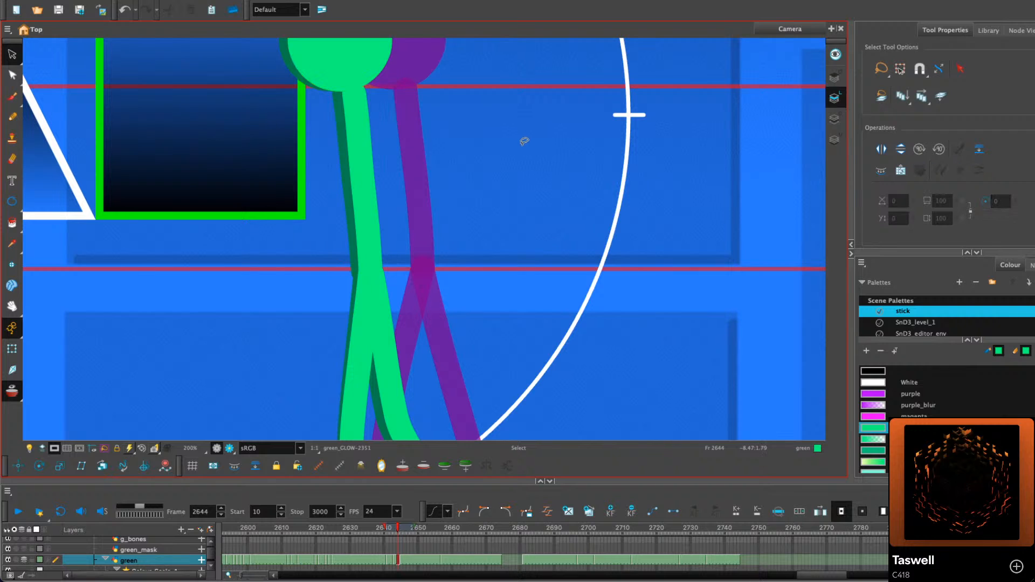
Shift the upper end of the torso and the head slightly toward the square at frame 2645
key(period)
drag(515, 106, 432, 92)
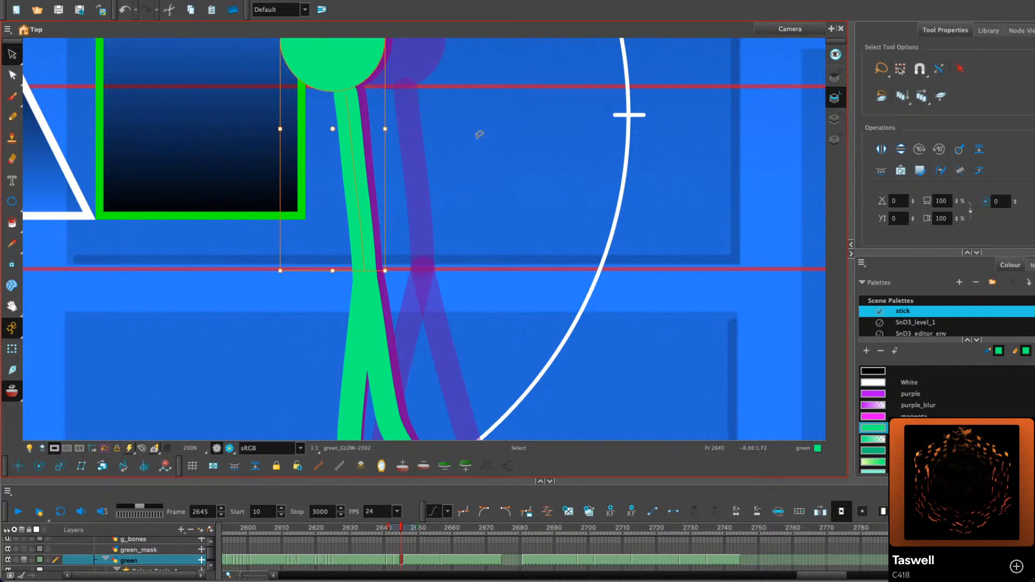
click(446, 133)
drag(431, 156, 437, 212)
click(367, 202)
key(2)
key(2)
key(2)
key(2)
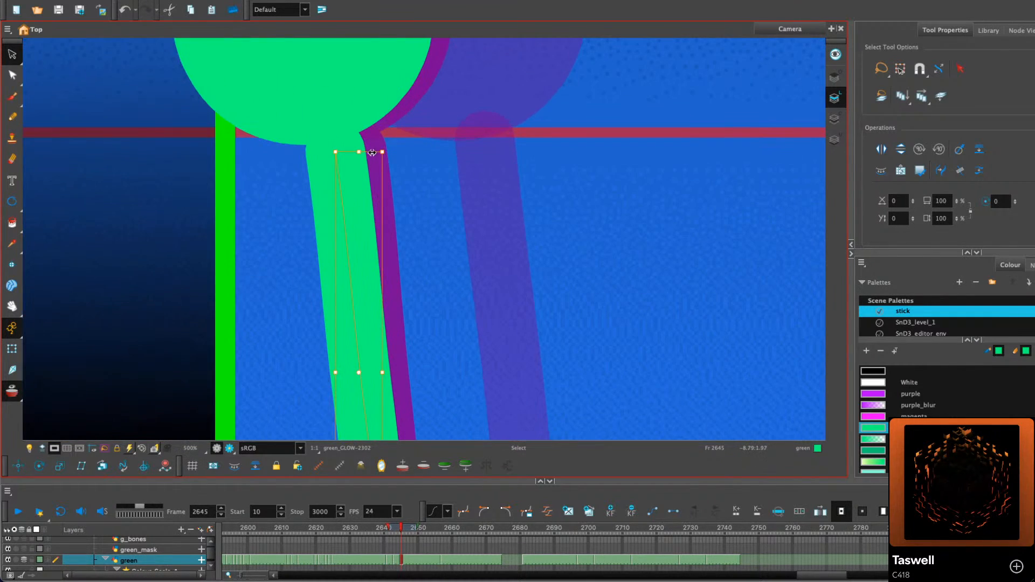
drag(372, 152, 355, 145)
drag(359, 102, 354, 102)
key(1)
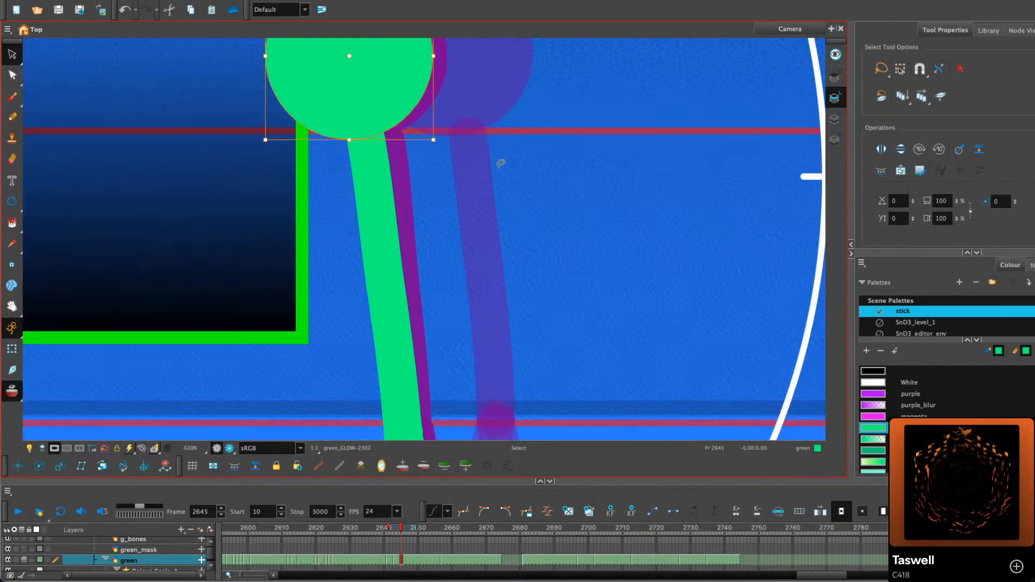
click(501, 164)
Draw the arm farther from the square at frame 2641, curving down from the shoulder, and advance to frame 2643
key(1)
key(1)
key(1)
key(1)
key(1)
drag(517, 202, 487, 196)
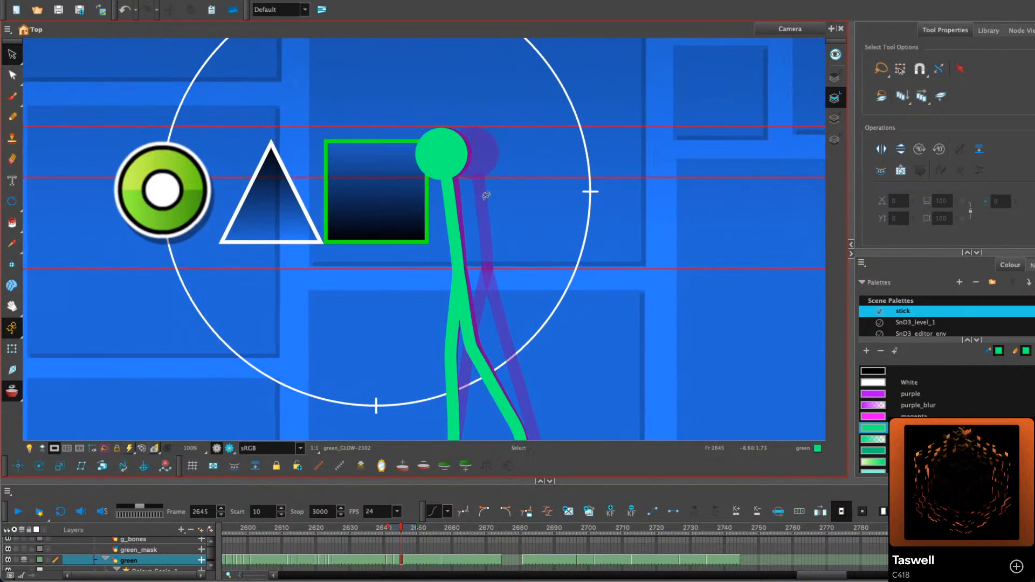
click(13, 78)
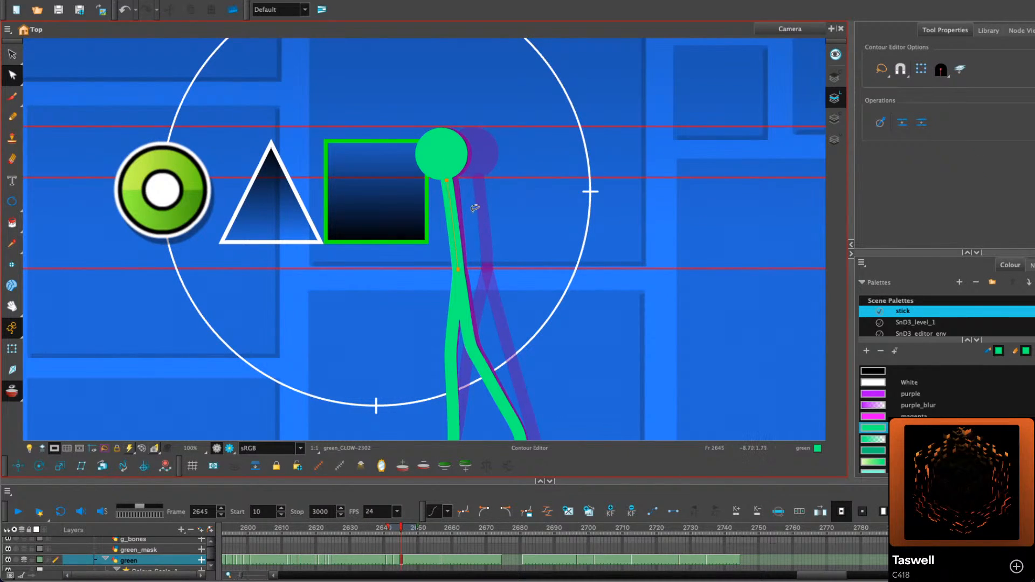
key(comma)
key(comma)
key(comma)
key(period)
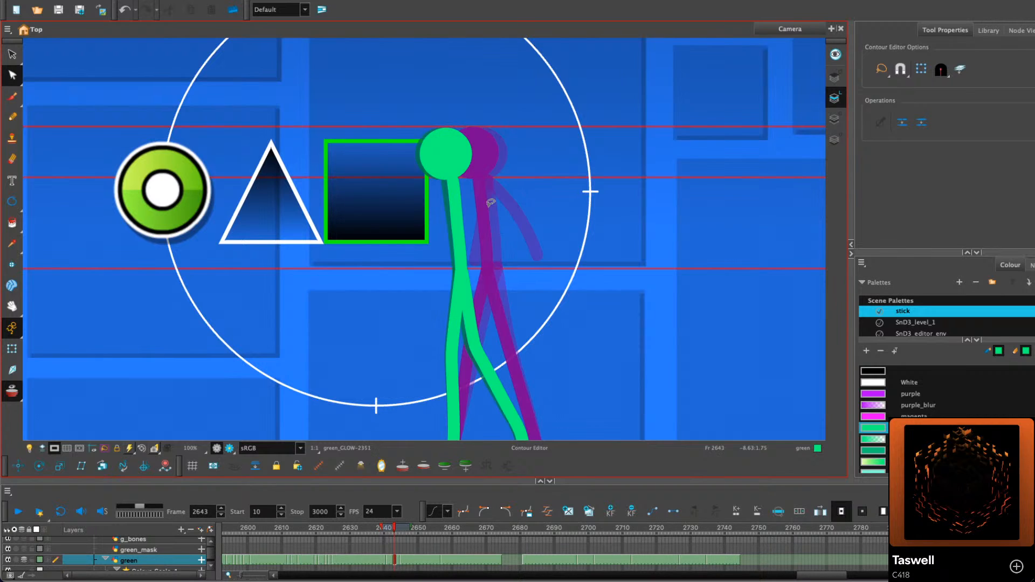
key(alt+slash)
key(comma)
key(comma)
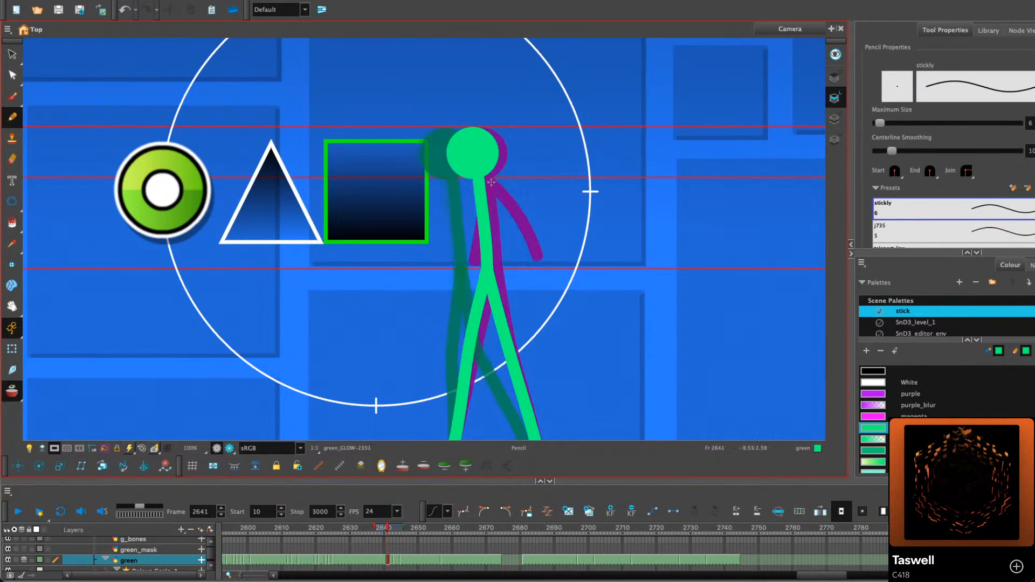
drag(481, 179, 523, 241)
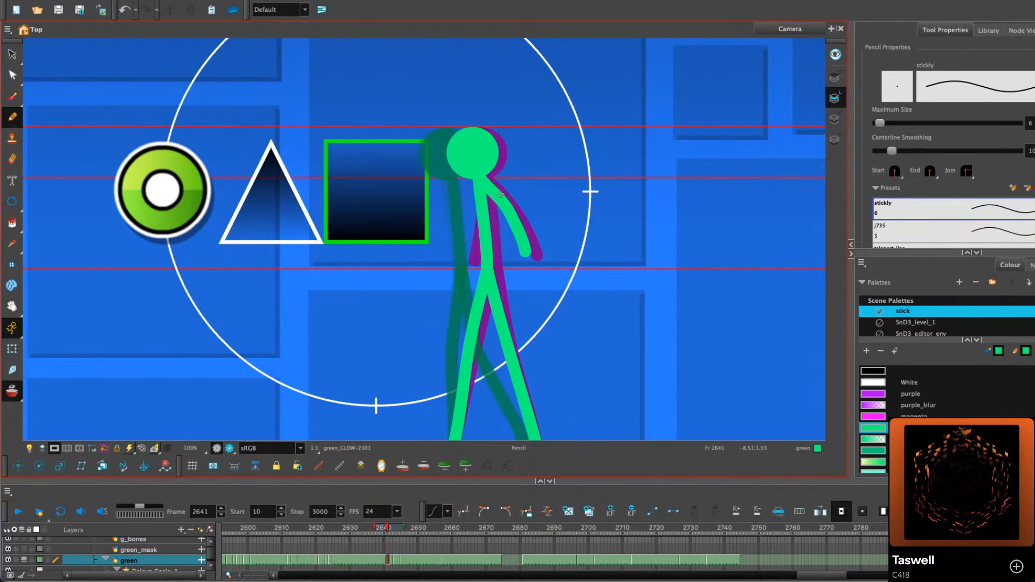
key(ctrl+z)
drag(484, 180, 523, 260)
key(period)
key(period)
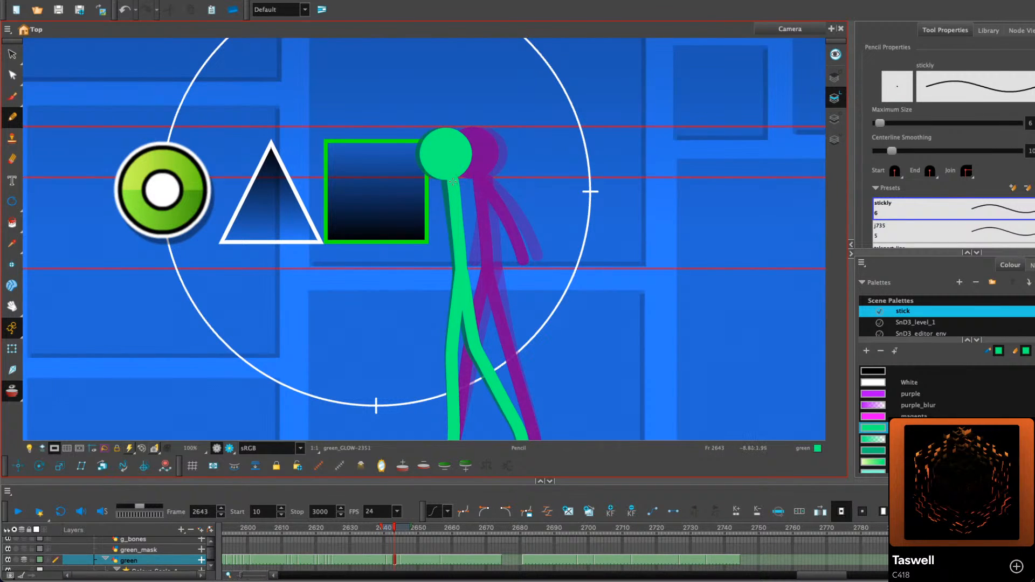
mouse_move(453, 182)
mouse_down()
mouse_move(434, 225)
mouse_move(410, 232)
mouse_up()
key(ctrl+z)
mouse_move(453, 181)
mouse_down()
mouse_move(433, 235)
mouse_move(413, 249)
mouse_up()
key(ctrl+z)
key(comma)
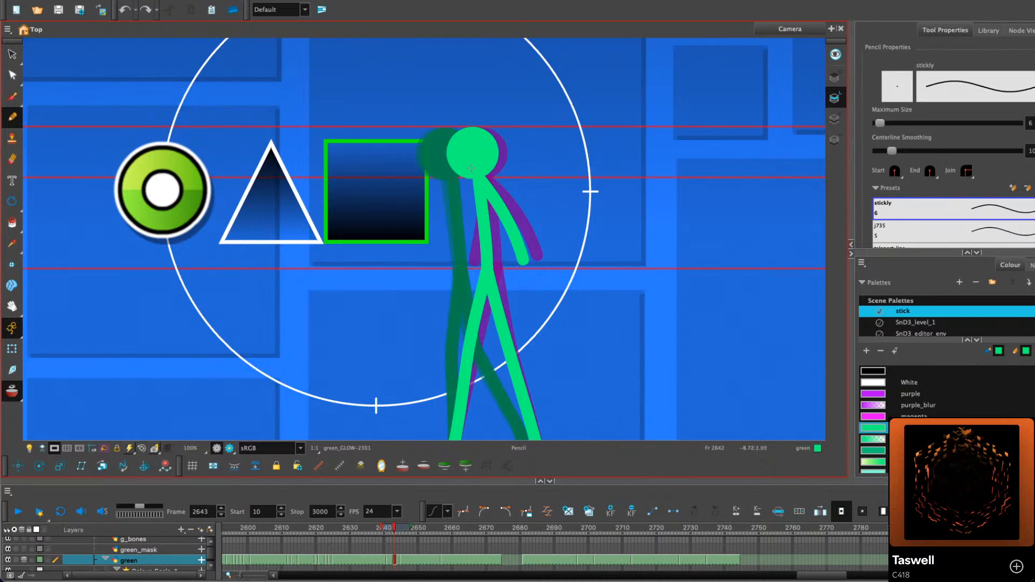
key(period)
drag(451, 193, 428, 249)
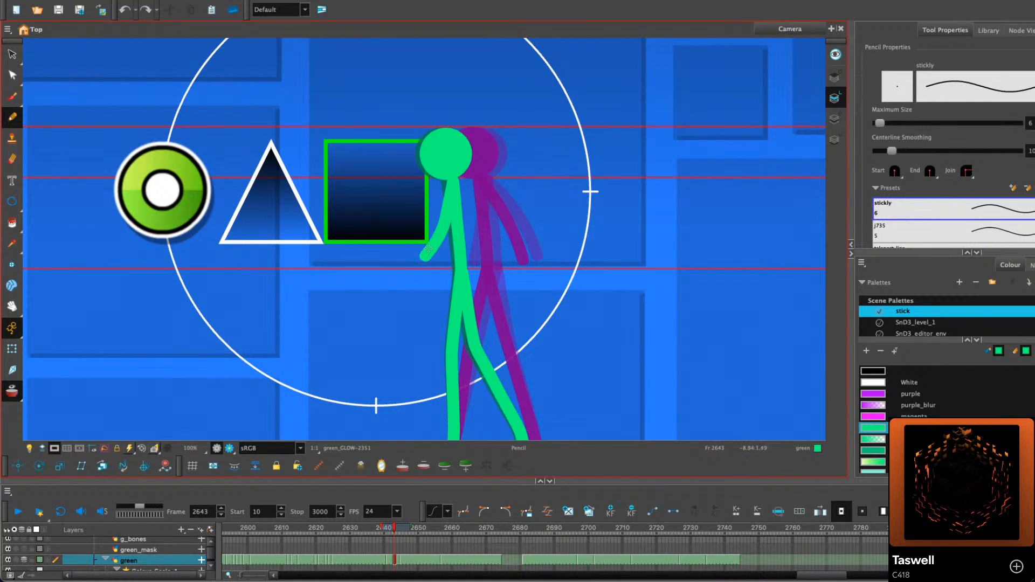
key(ctrl+z)
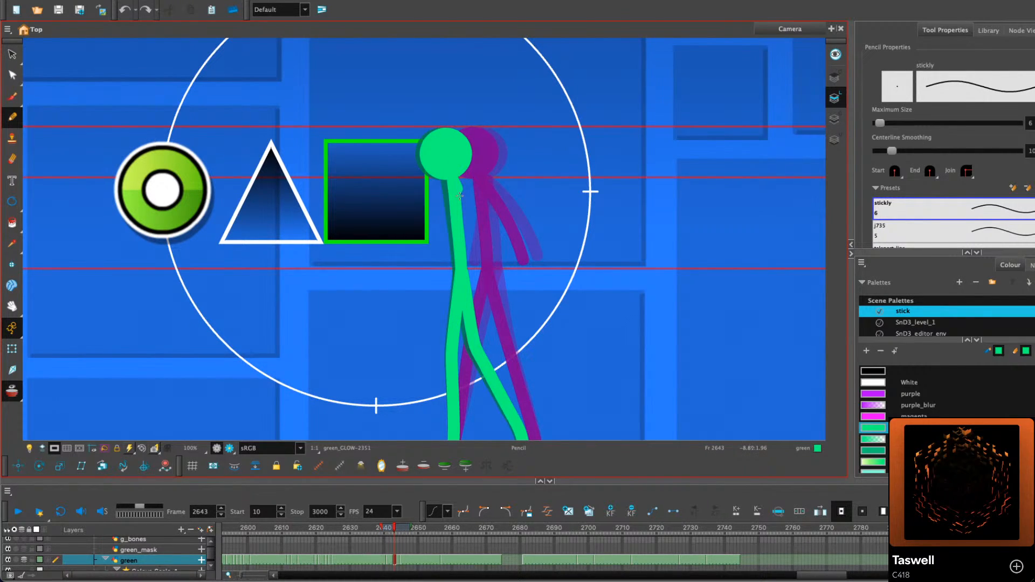
Draw a bent arm close along the torso at frame 2643 and two arms hanging on either side of the torso at frame 2645
drag(459, 196, 461, 240)
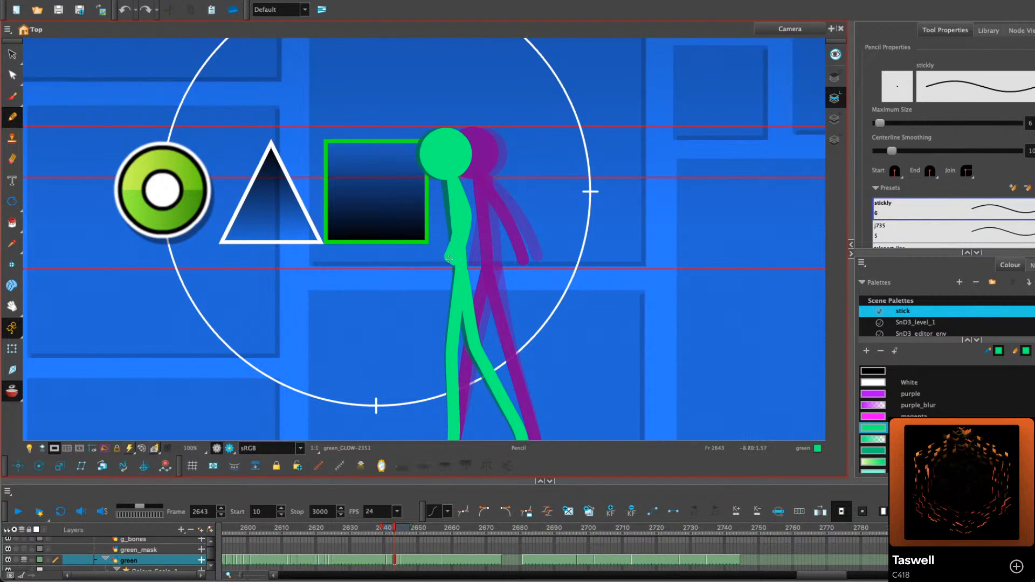
key(period)
key(period)
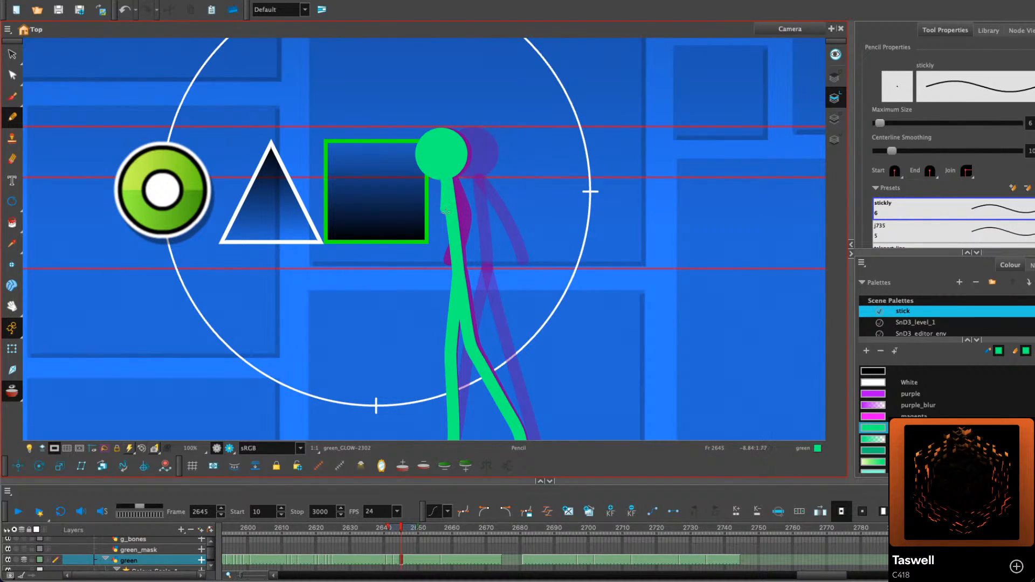
drag(445, 211, 435, 263)
drag(450, 185, 471, 259)
key(super+z)
drag(449, 182, 474, 264)
Play back the animation from frame 2638 to check the newly drawn arms in motion
key(comma)
key(comma)
key(comma)
key(comma)
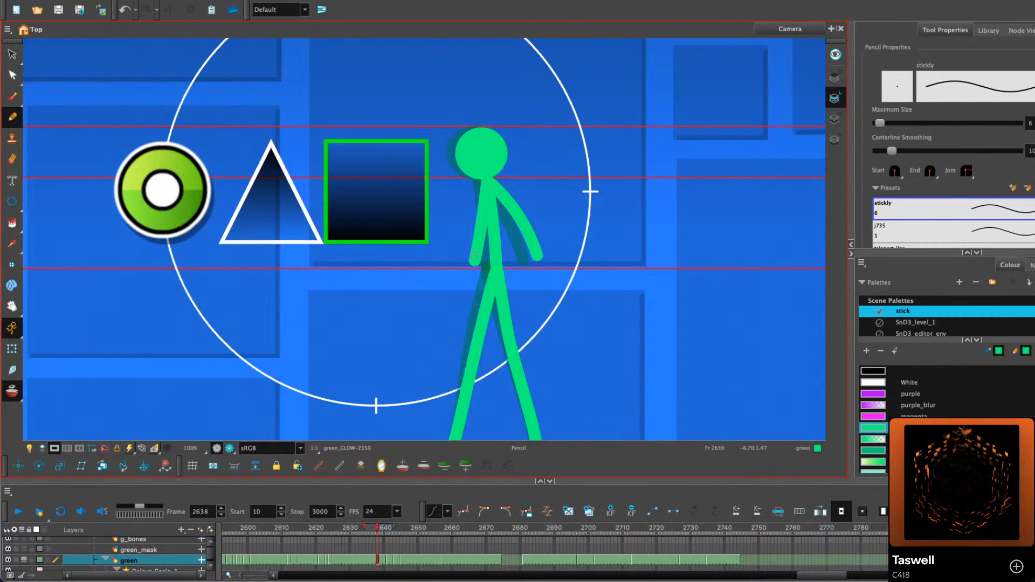
click(18, 511)
click(16, 514)
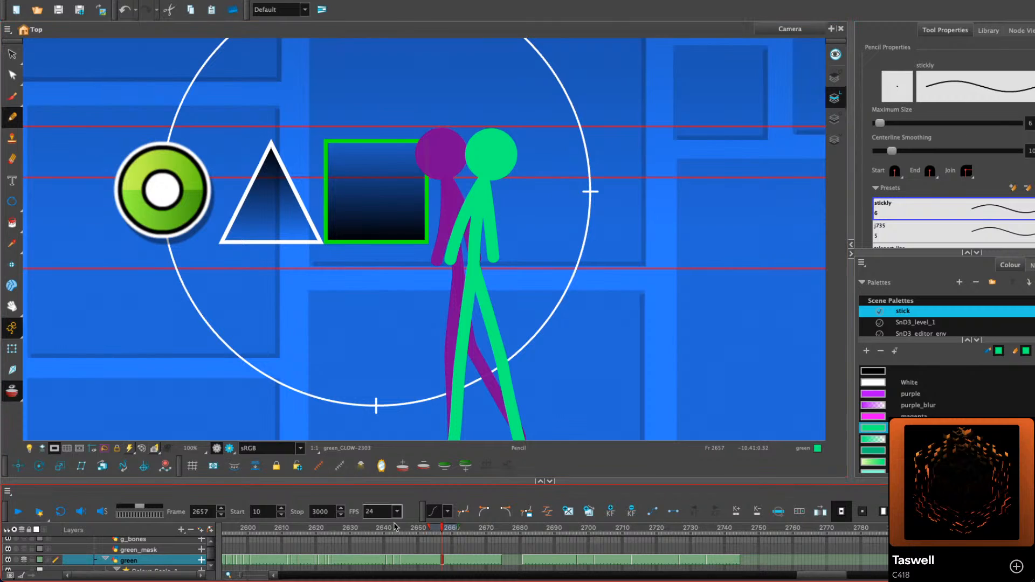
Step frame by frame from about frame 2639 to 2658 to examine the arm movement through the step
click(380, 528)
key(period)
key(period)
key(period)
key(period)
key(period)
key(period)
key(period)
key(period)
key(period)
key(period)
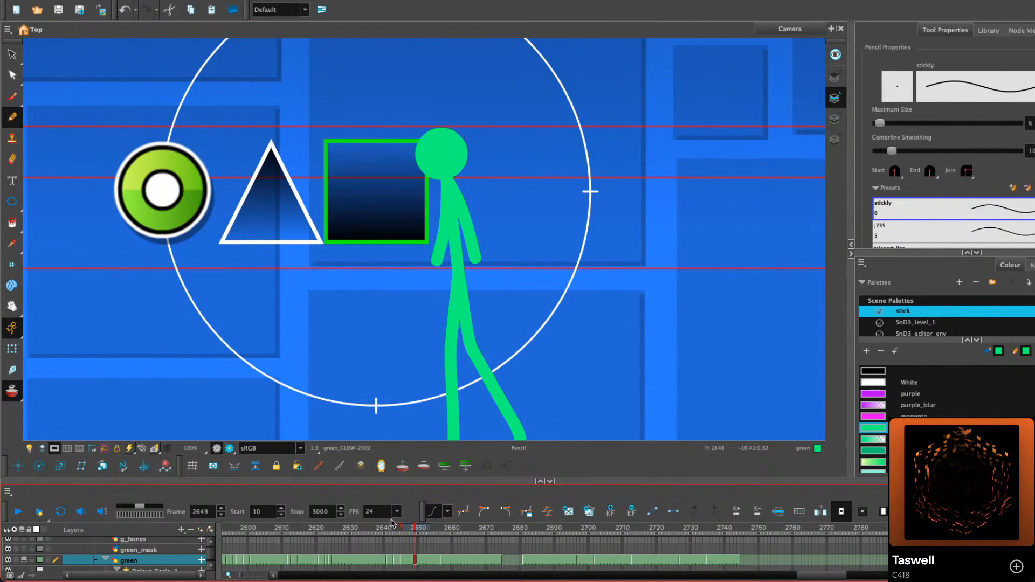
key(period)
key(period)
key(period)
key(period)
key(period)
key(period)
key(period)
key(period)
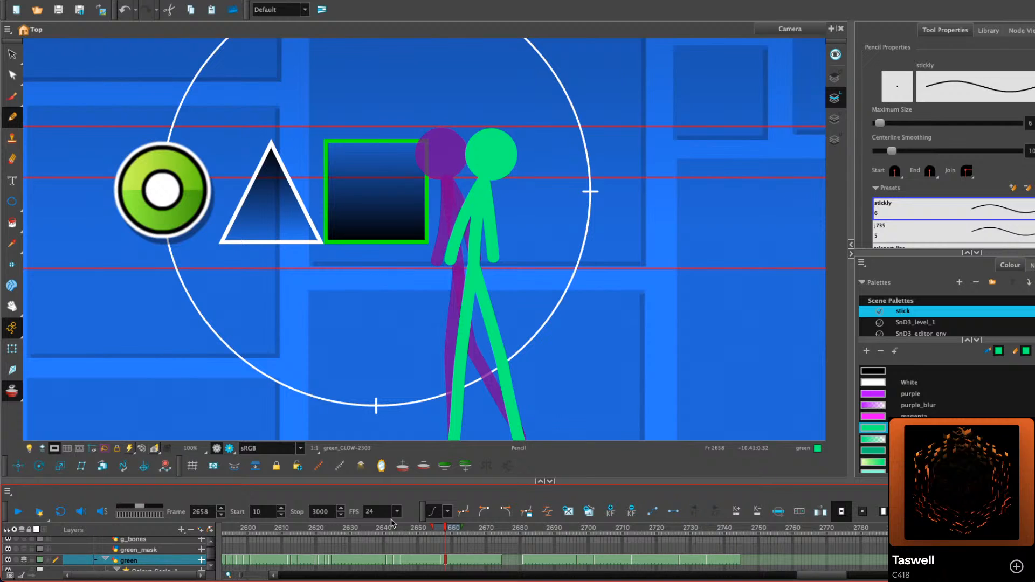
Stretch the hand end of the arm nearer the square outward and slightly up at frame 2658
key(alt+s)
scroll(477, 232, up, 2)
click(424, 288)
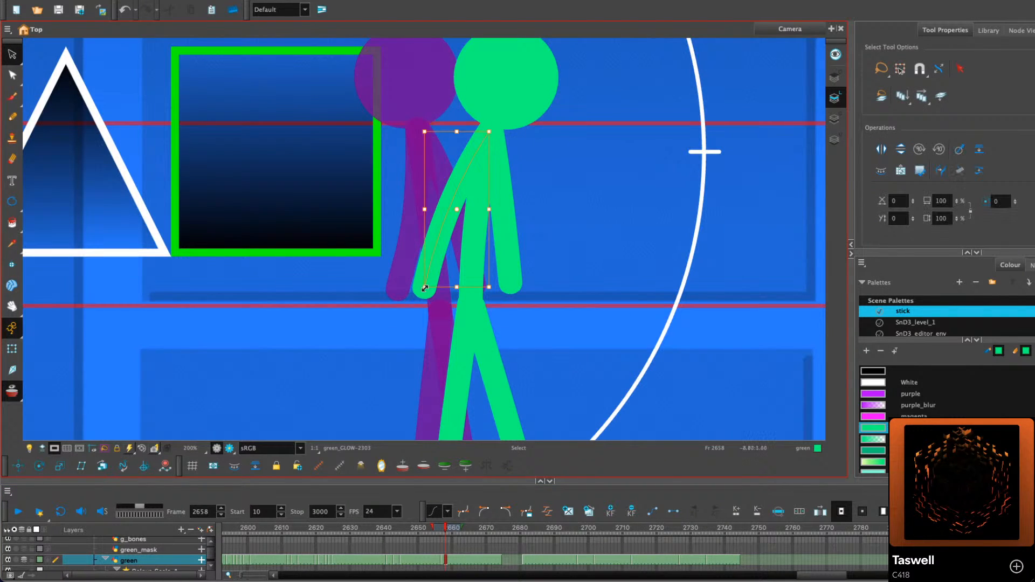
drag(424, 288, 402, 281)
click(563, 226)
scroll(569, 224, down, 2)
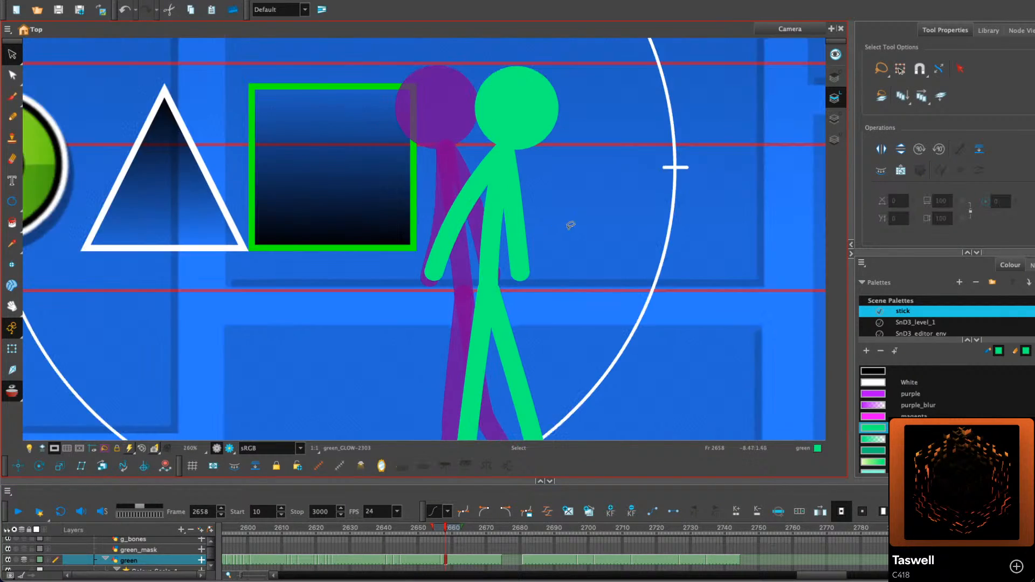
drag(578, 251, 477, 253)
scroll(417, 225, up, 1)
click(416, 225)
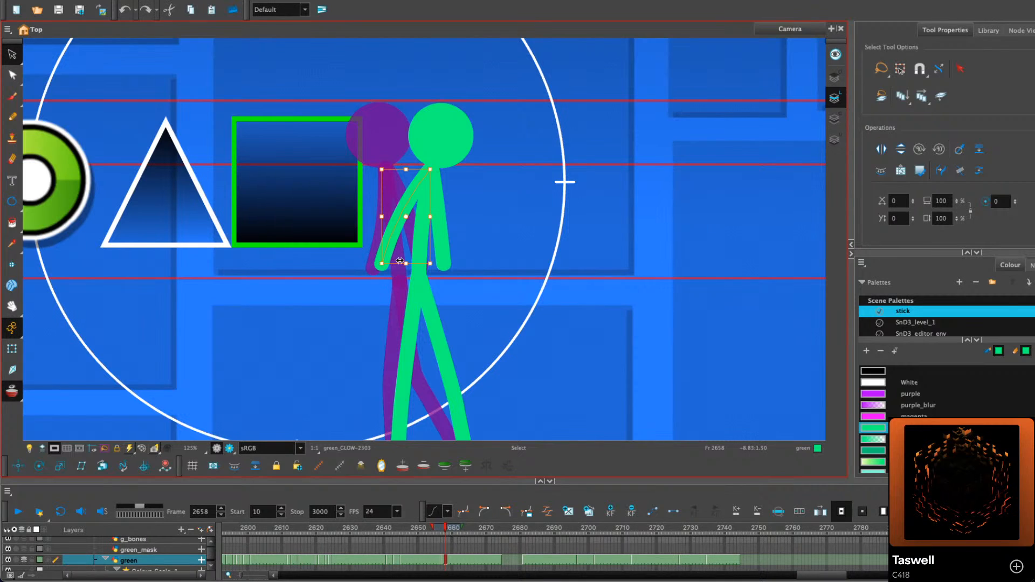
click(469, 173)
Curve the middle of the arm nearer the square slightly outward at frame 2658 with the Contour Editor, and go back to frame 2657
key(alt+q)
scroll(392, 254, up, 2)
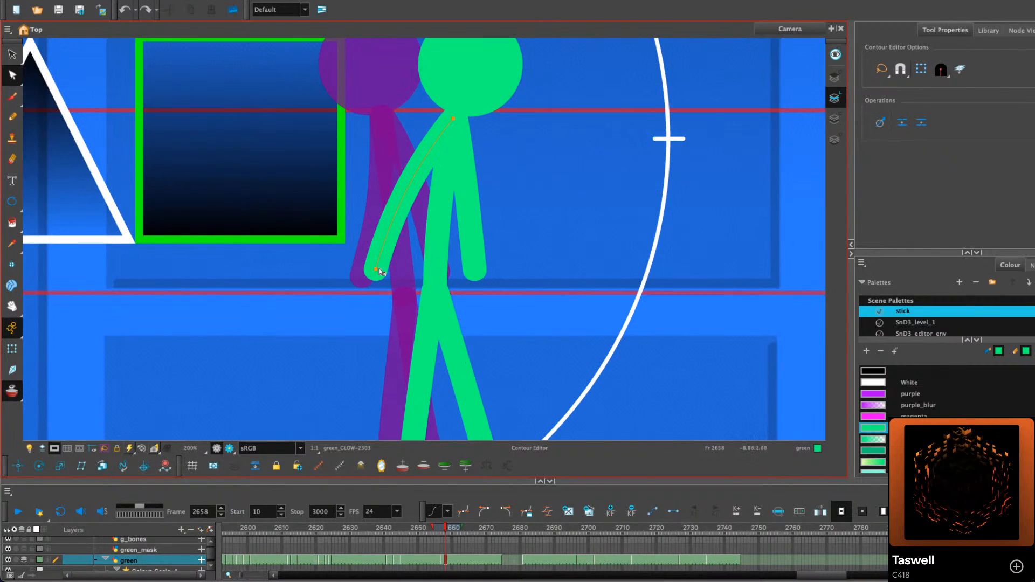
drag(391, 215, 384, 211)
drag(416, 164, 416, 155)
click(505, 147)
scroll(518, 157, down, 2)
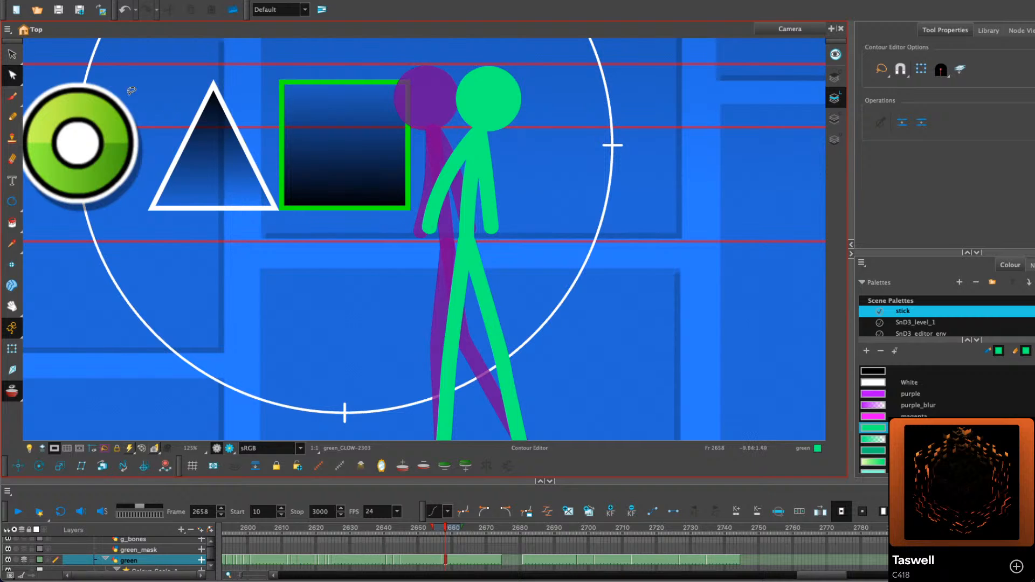
drag(448, 529, 442, 528)
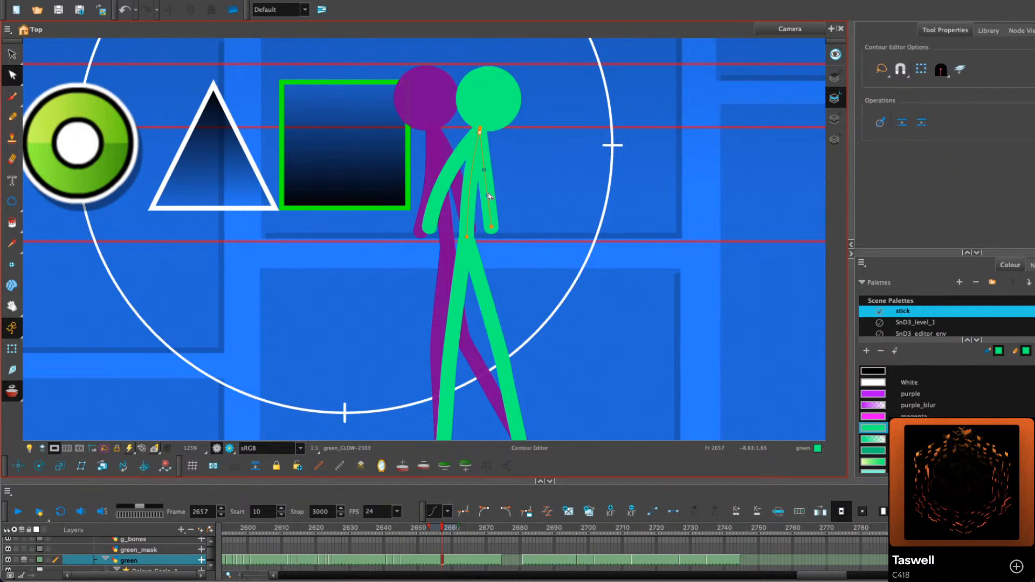
Redraw the green stick figure's left-side arm with the Pencil on frame 2641
click(520, 157)
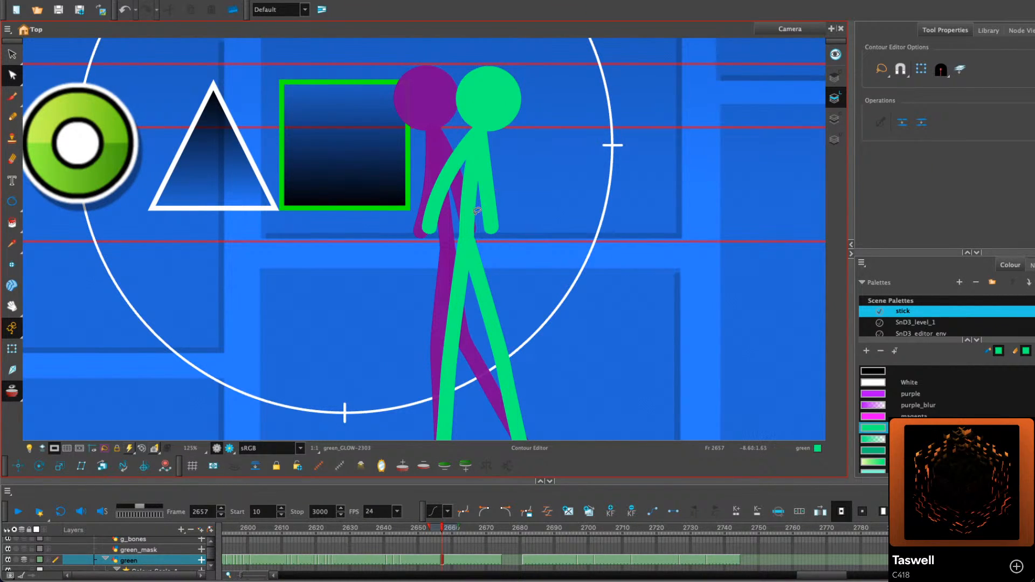
scroll(478, 210, down, 3)
drag(495, 208, 453, 252)
scroll(453, 252, up, 1)
click(13, 117)
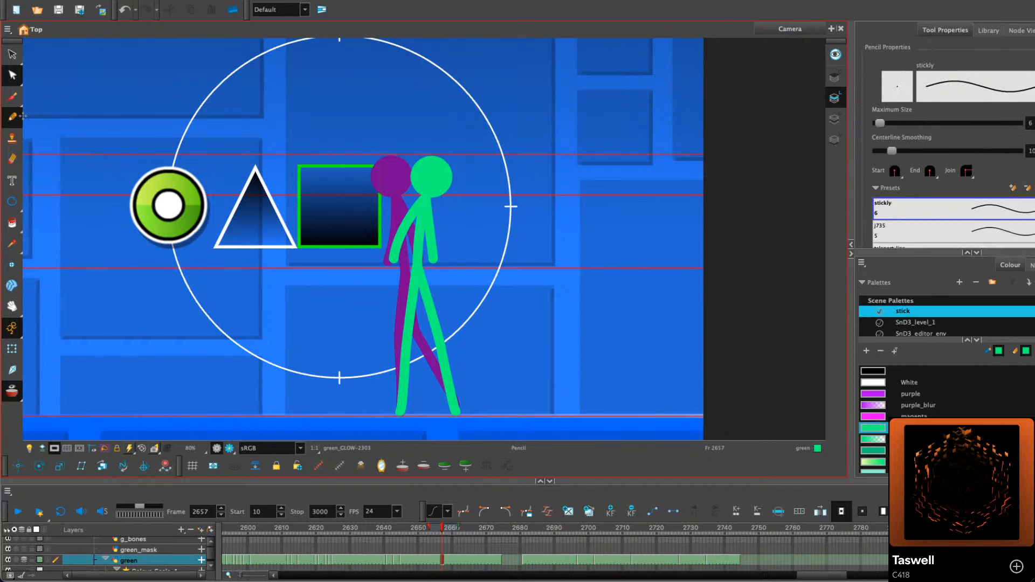
key(comma)
key(comma)
key(comma)
key(comma)
key(comma)
key(comma)
key(comma)
key(comma)
key(comma)
key(comma)
key(comma)
key(comma)
key(comma)
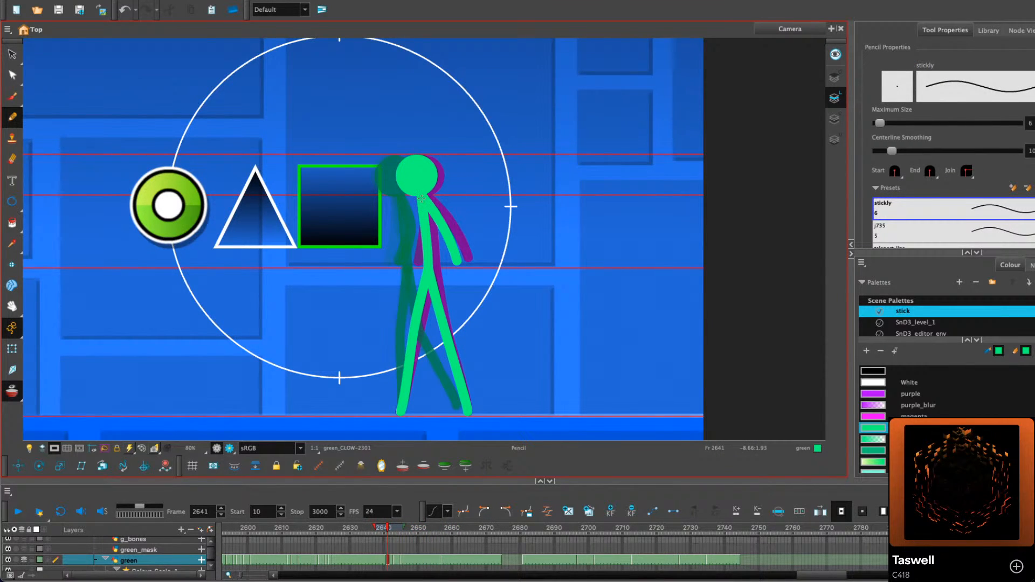
key(ctrl+z)
key(period)
key(ctrl+z)
drag(425, 197, 421, 227)
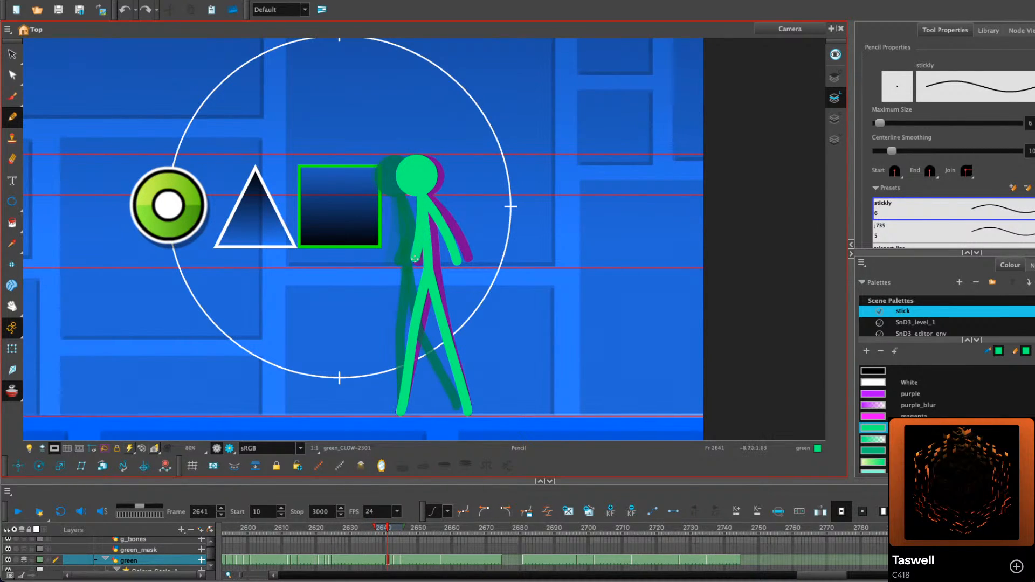
Duplicate the green figure's drawing at frame 2647 so it can be edited independently
key(period)
key(period)
key(period)
key(period)
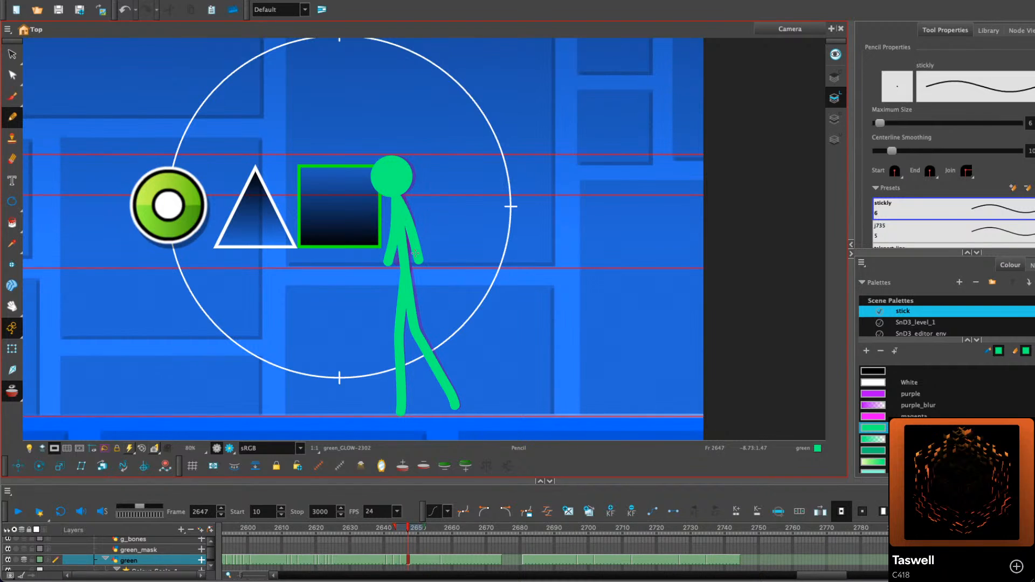
key(comma)
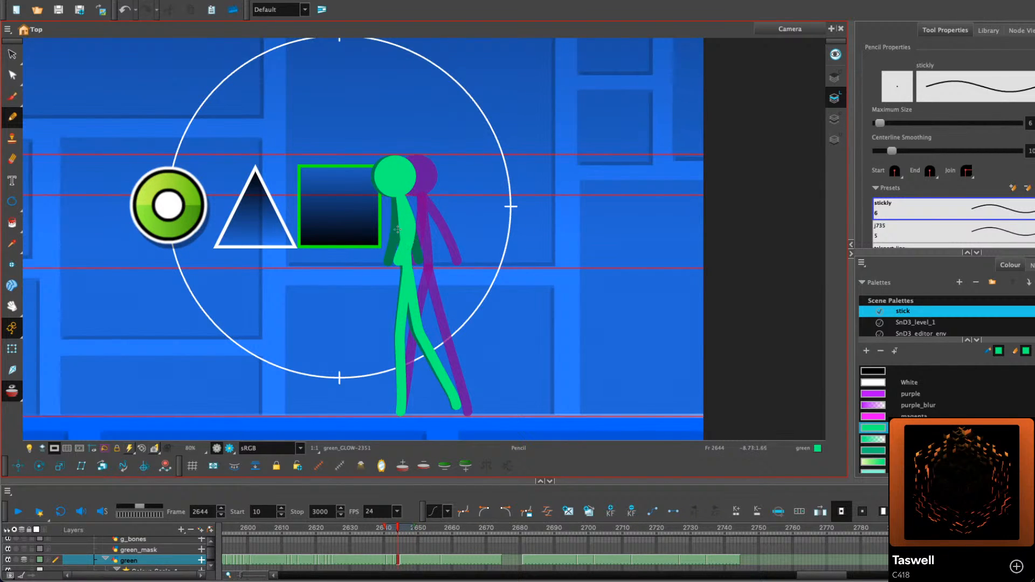
key(period)
key(period)
key(period)
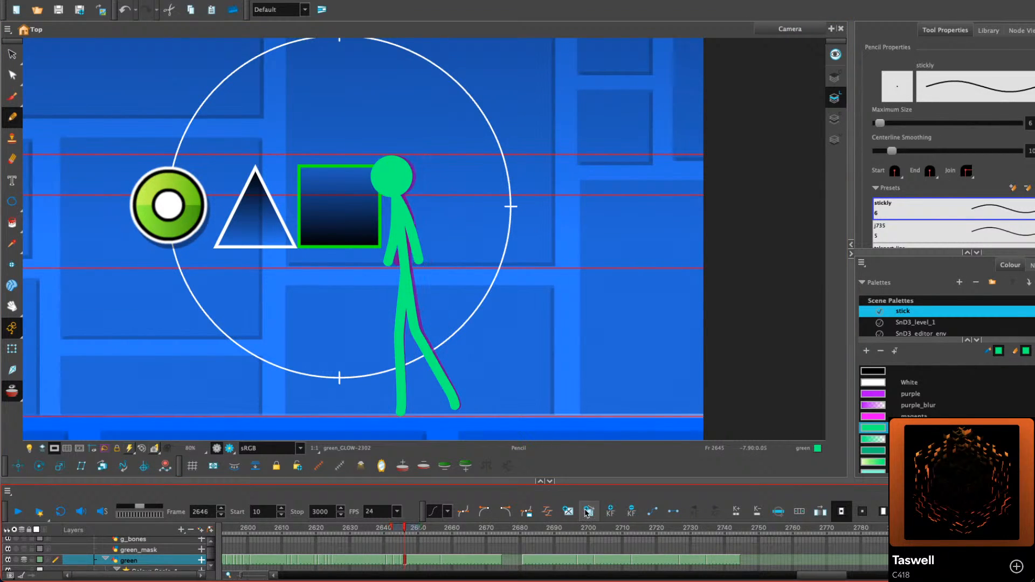
key(alt+s)
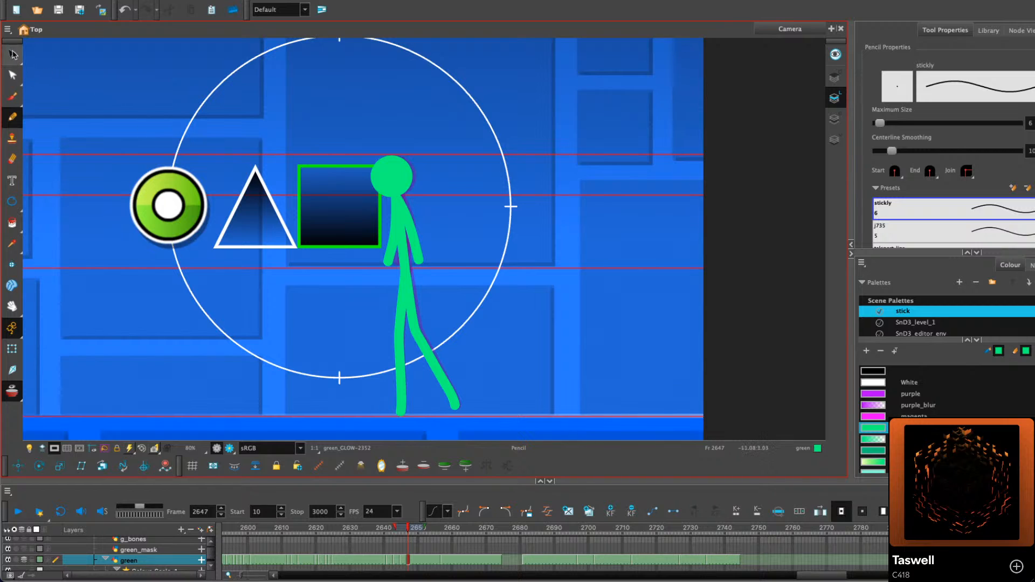
Nudge the figure's head slightly left and spread both arms slightly outward on frame 2647
mouse_move(451, 228)
mouse_down()
mouse_move(421, 195)
mouse_move(426, 248)
mouse_up()
click(404, 176)
key(Left)
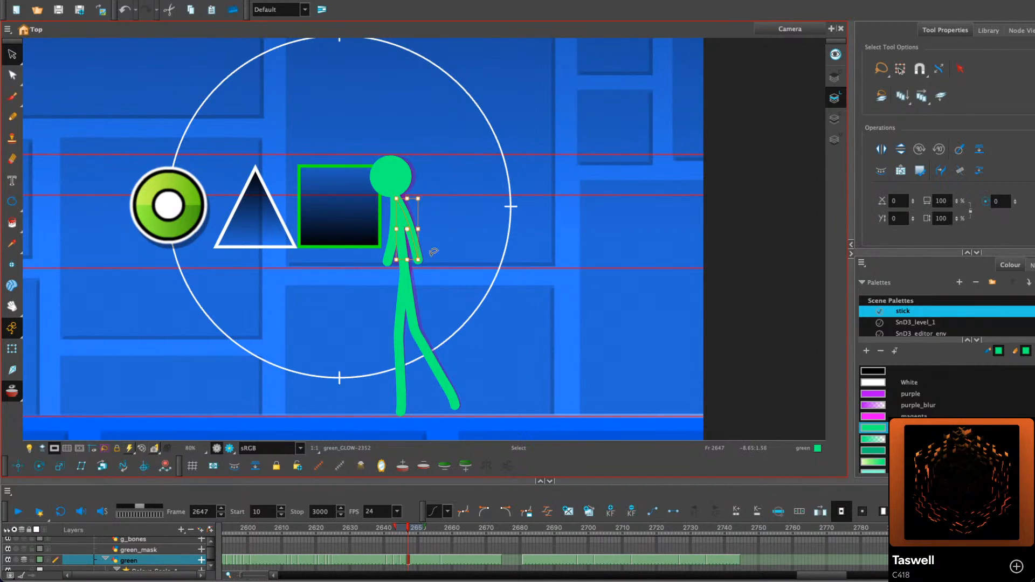
scroll(427, 263, up, 5)
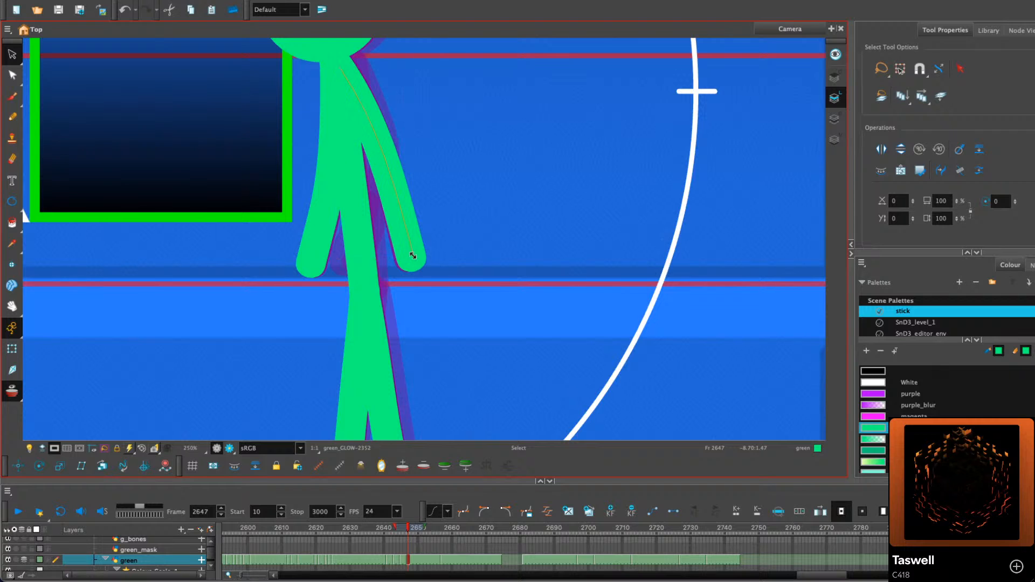
click(343, 242)
drag(343, 242, 313, 260)
key(Left)
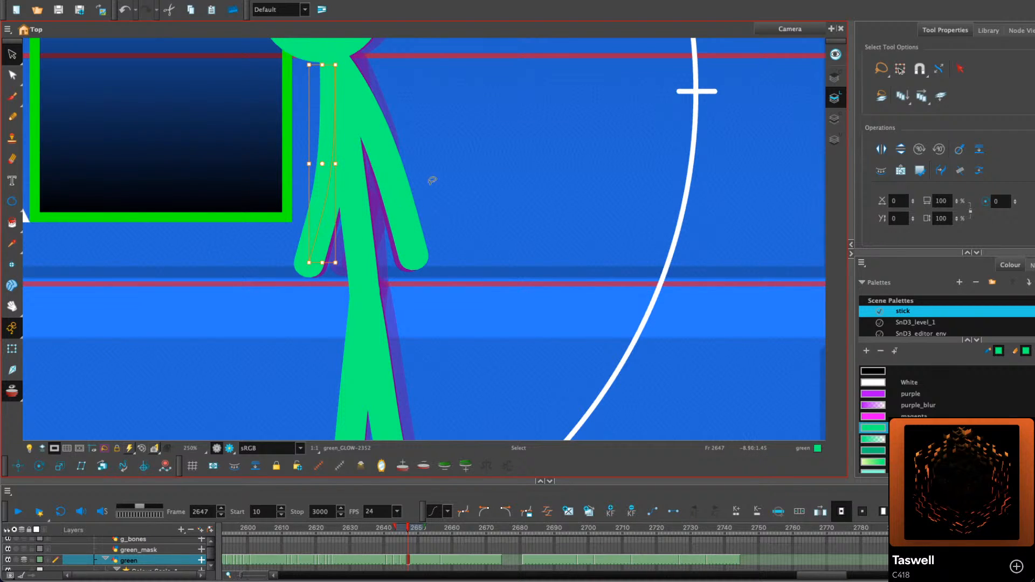
Play and scrub through the frames around 2638 to 2658 to check the figure's motion between poses
click(469, 172)
scroll(477, 169, down, 2)
drag(494, 173, 475, 195)
key(comma)
key(comma)
key(comma)
key(comma)
key(comma)
key(comma)
key(comma)
key(comma)
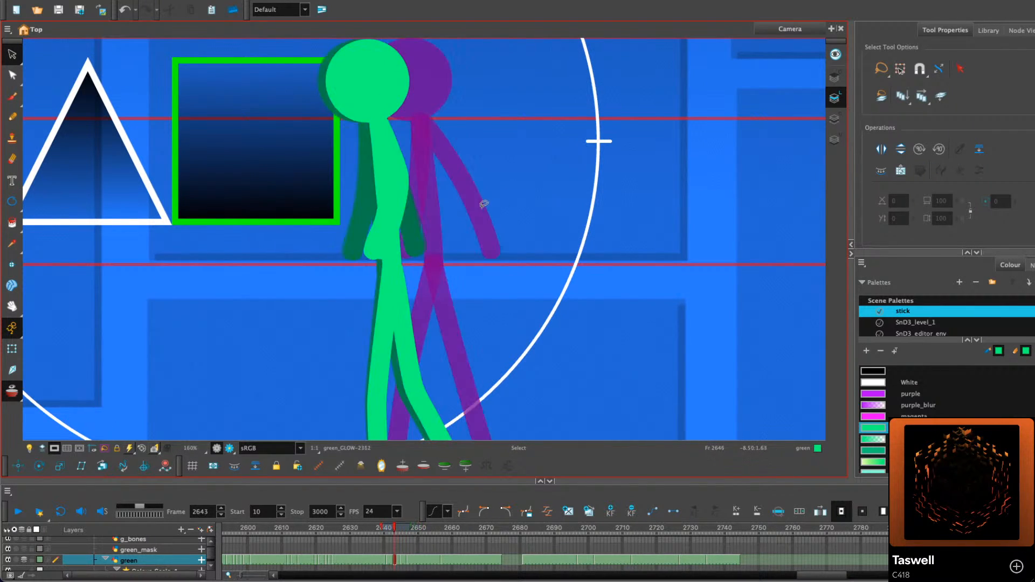
key(comma)
click(18, 511)
click(18, 511)
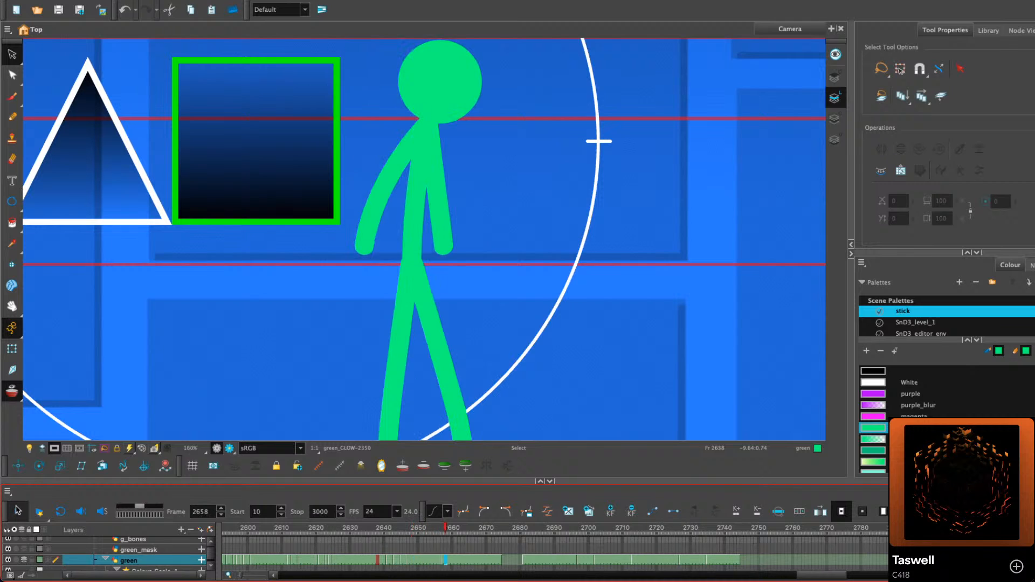
click(407, 531)
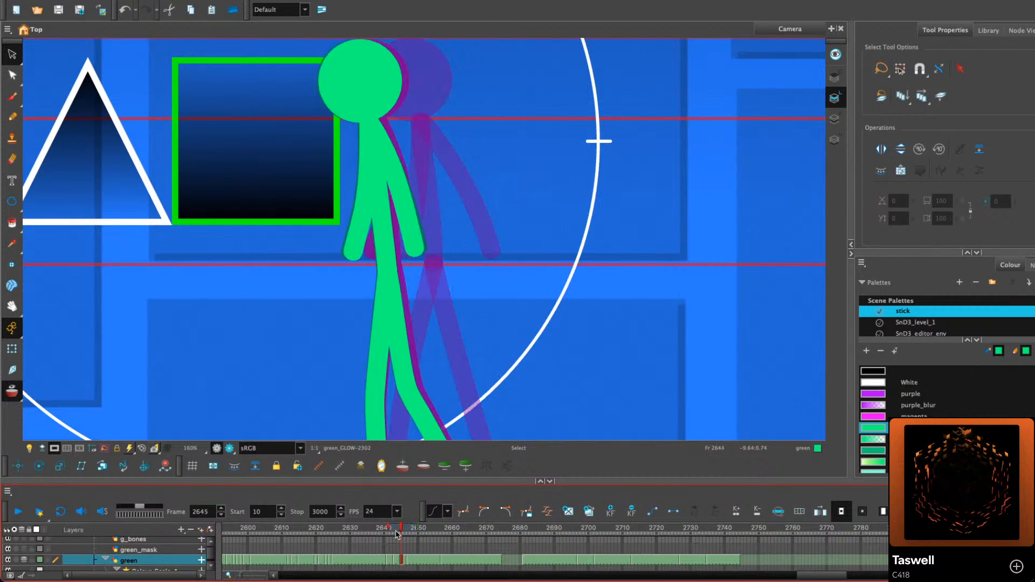
click(400, 531)
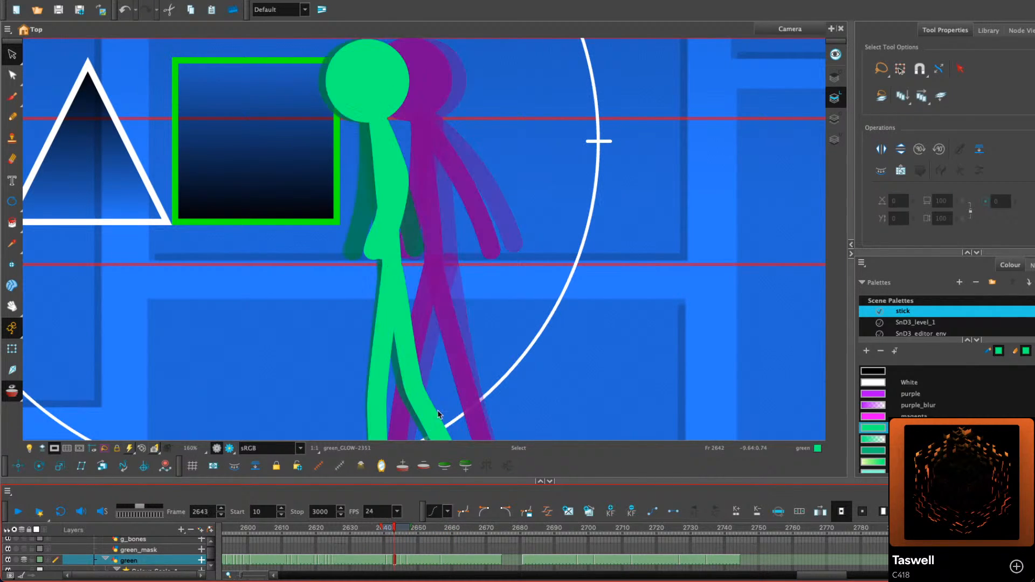
key(period)
key(period)
key(period)
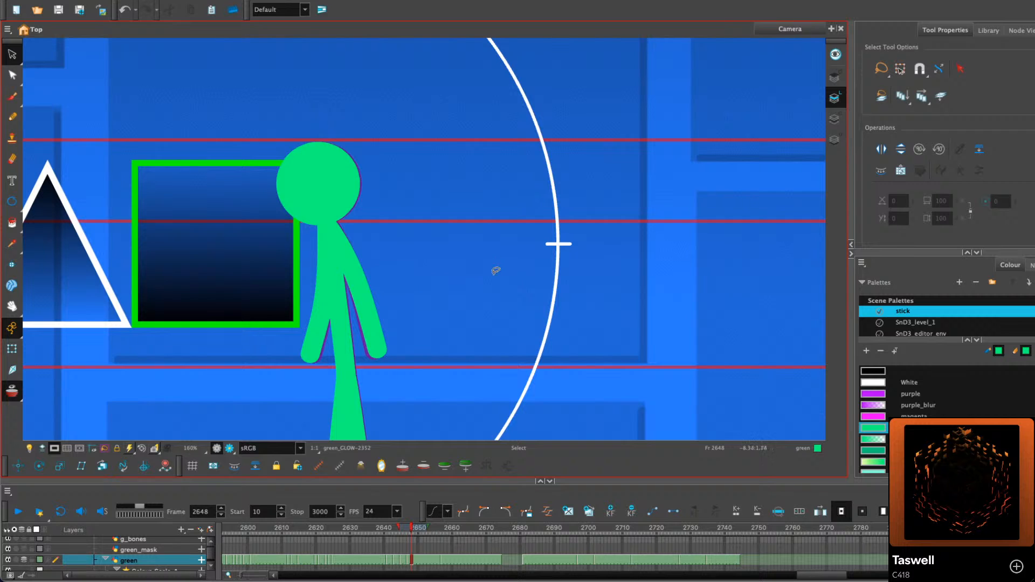
Duplicate the green figure's drawing at frame 2656
scroll(497, 272, down, 2)
drag(544, 373, 494, 293)
key(period)
key(period)
key(period)
key(period)
key(period)
key(period)
key(period)
key(period)
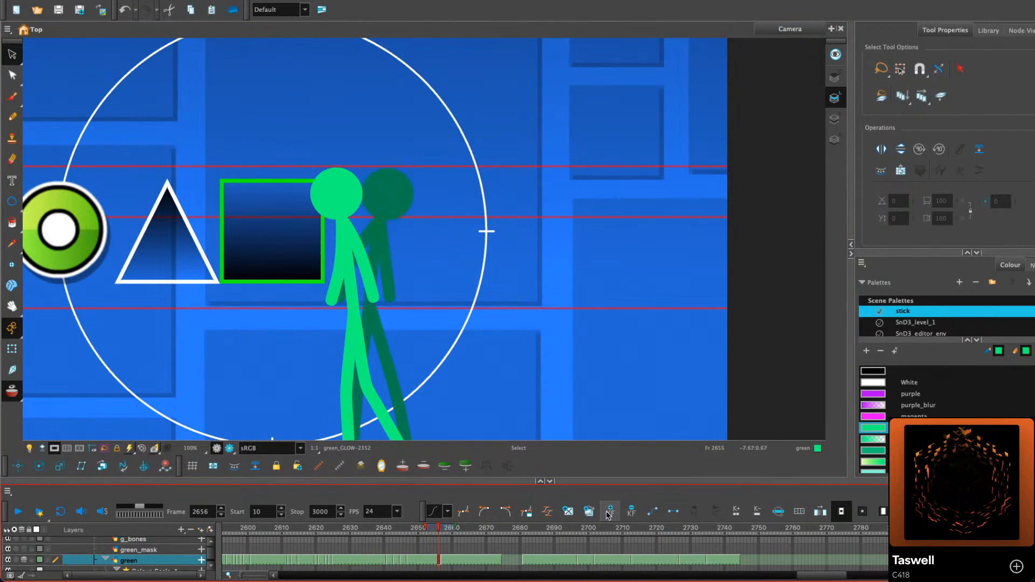
click(589, 514)
drag(564, 324, 566, 237)
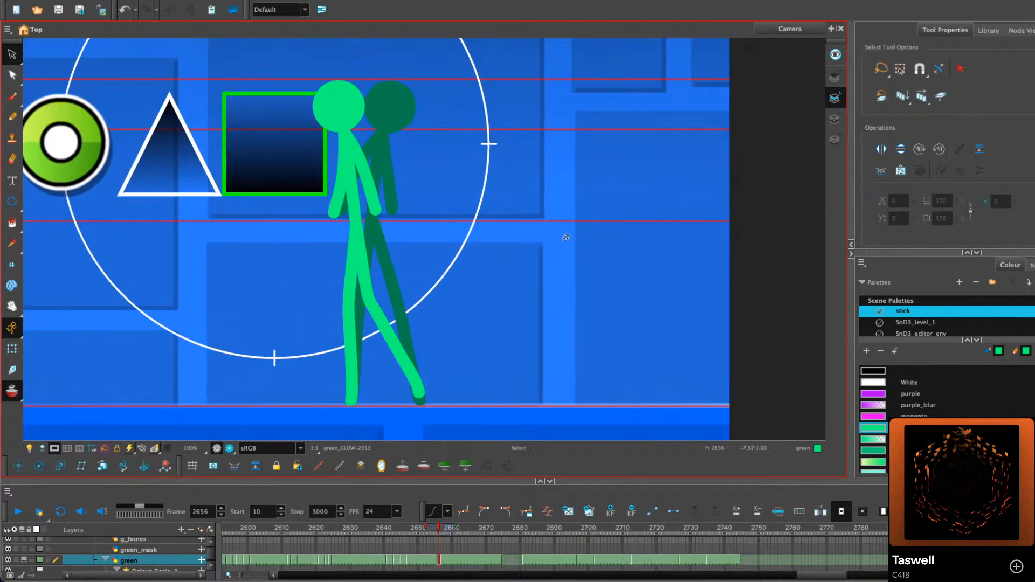
Reshape both legs on frame 2656, shifting the hips slightly right while keeping the feet planted
click(394, 324)
drag(356, 308, 369, 307)
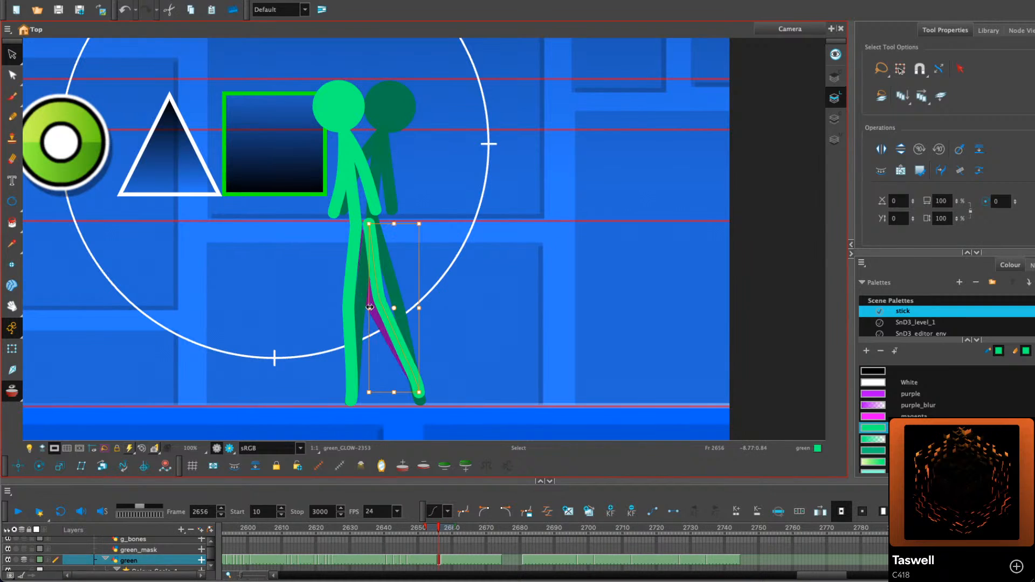
drag(403, 223, 392, 223)
drag(360, 264, 335, 269)
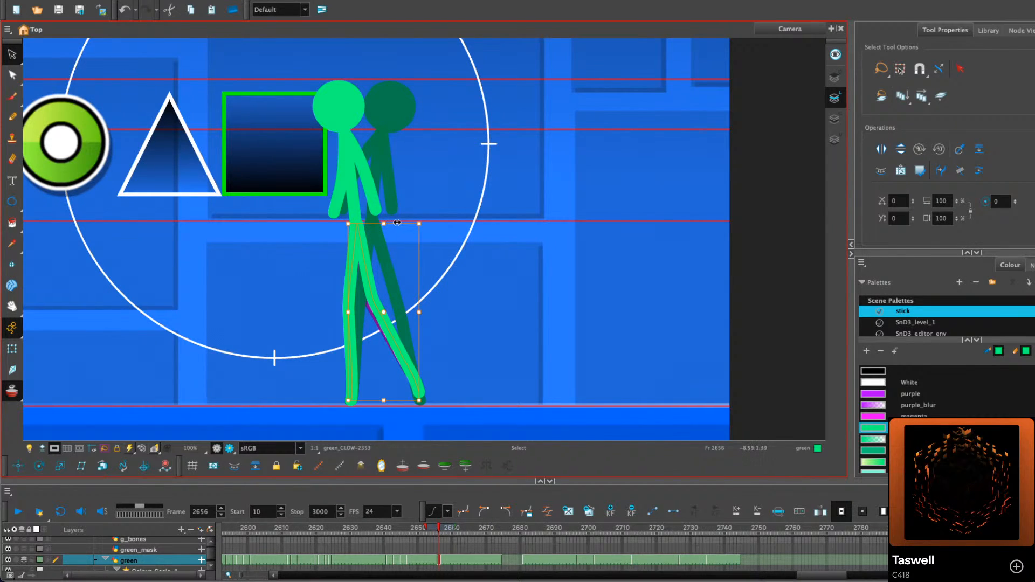
drag(397, 223, 400, 223)
drag(419, 274, 420, 277)
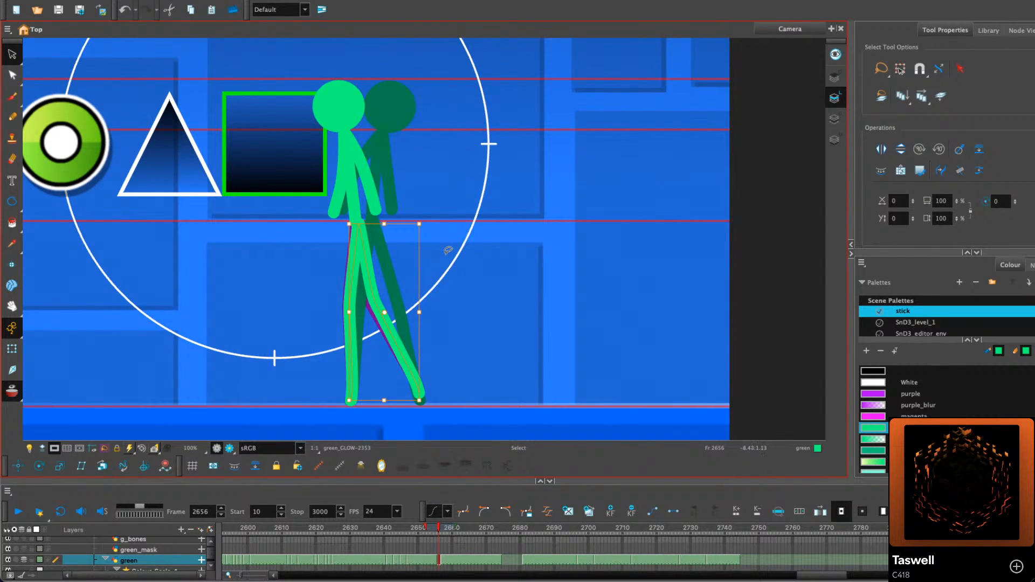
key(.)
key(.)
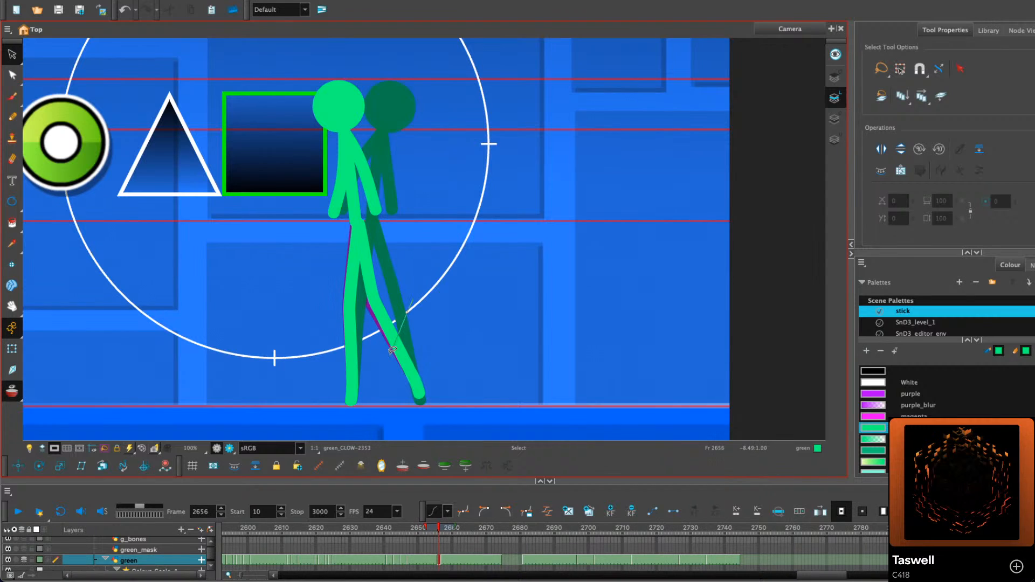
drag(420, 393, 418, 395)
key(.)
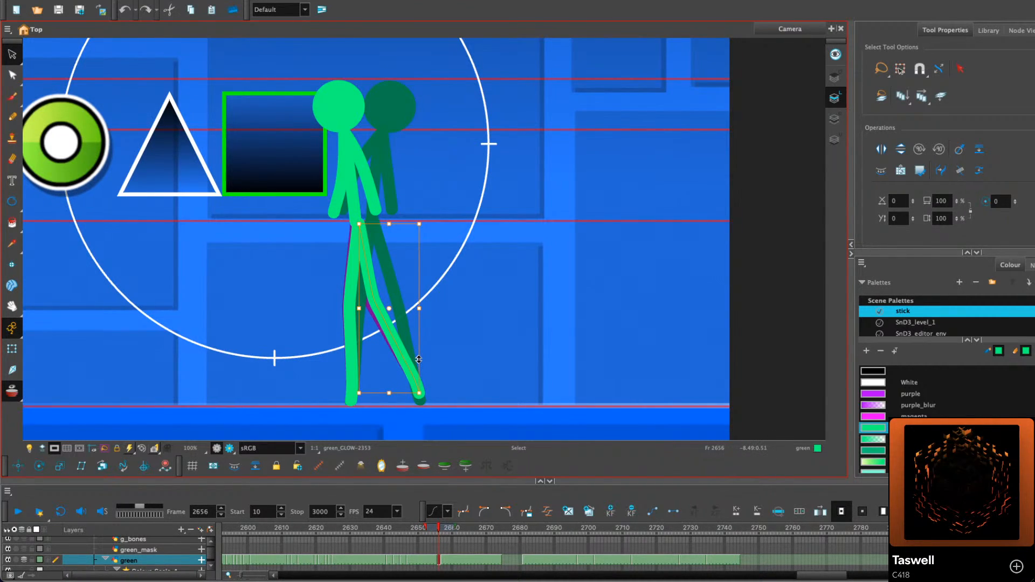
Nudge the figure's head slightly right and delete the torso and both arms on frame 2656
scroll(388, 248, up, 2)
click(354, 141)
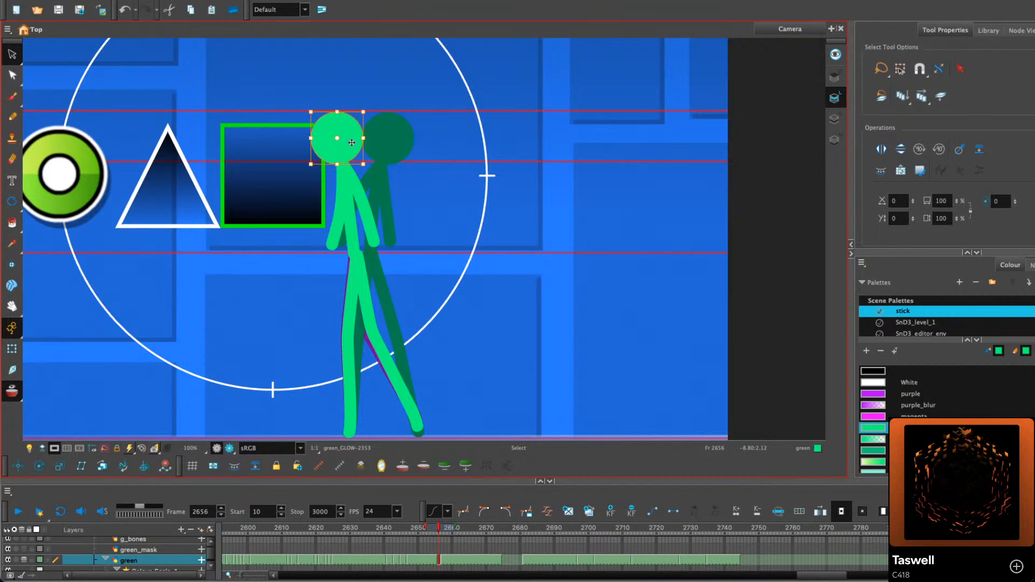
drag(354, 142, 354, 142)
drag(415, 201, 317, 200)
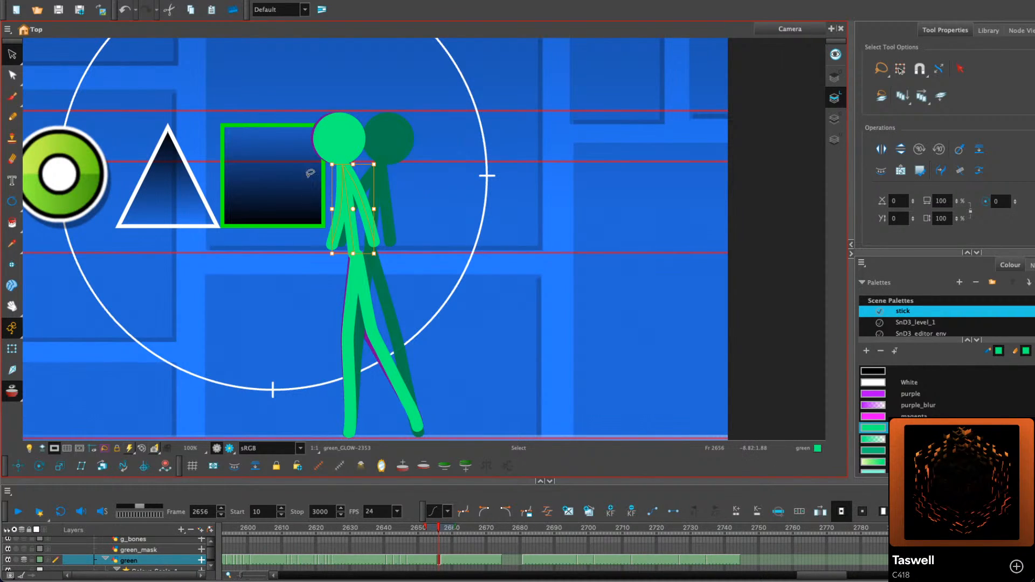
key(Delete)
Redraw the torso from the hips to the neck and the left-side arm with the Pencil on frame 2656
click(15, 116)
key(2)
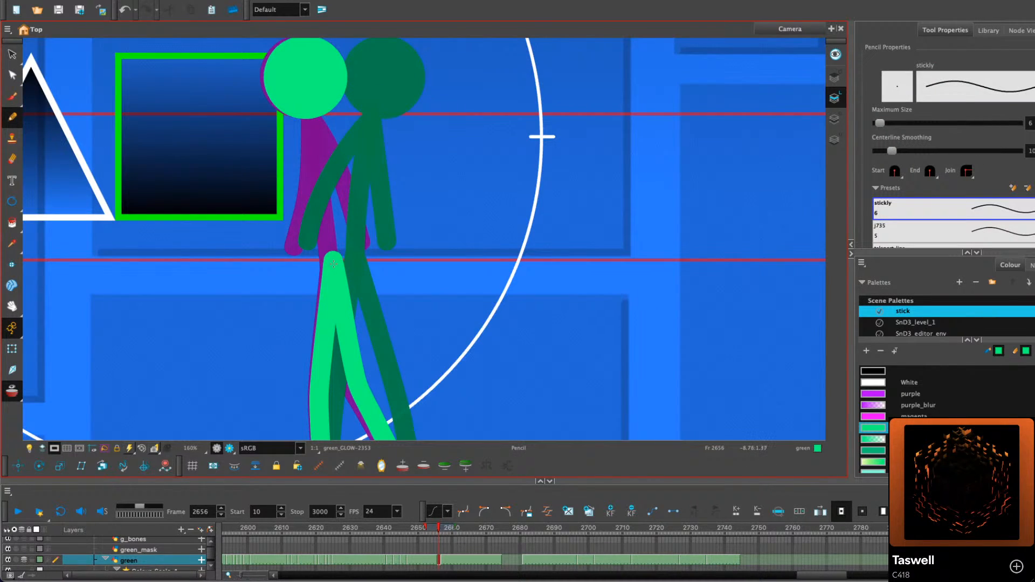
drag(333, 263, 327, 166)
key(ctrl+z)
mouse_move(333, 264)
mouse_down()
mouse_move(316, 117)
mouse_move(297, 245)
mouse_up()
key(comma)
key(period)
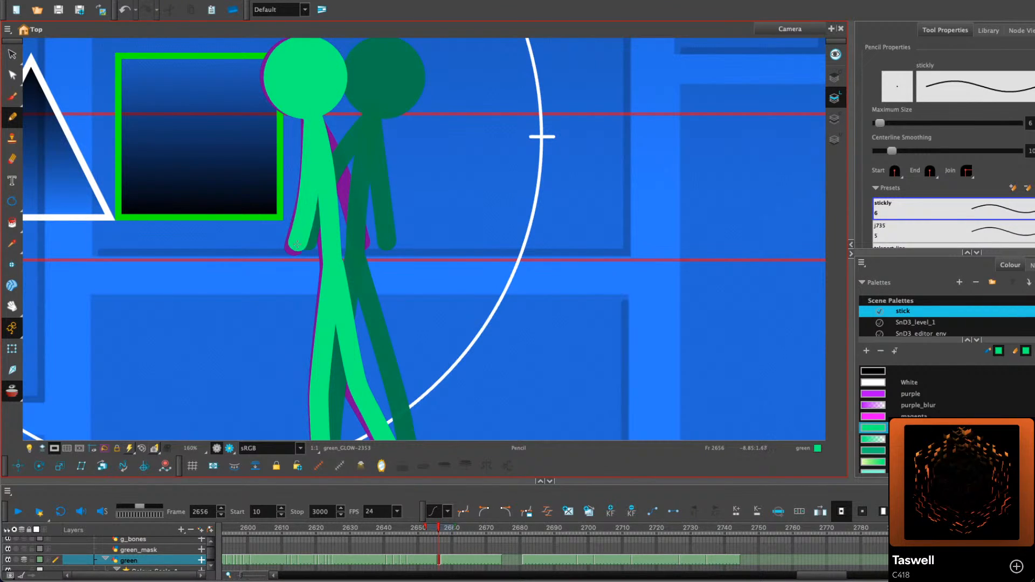
key(ctrl+z)
drag(306, 119, 296, 248)
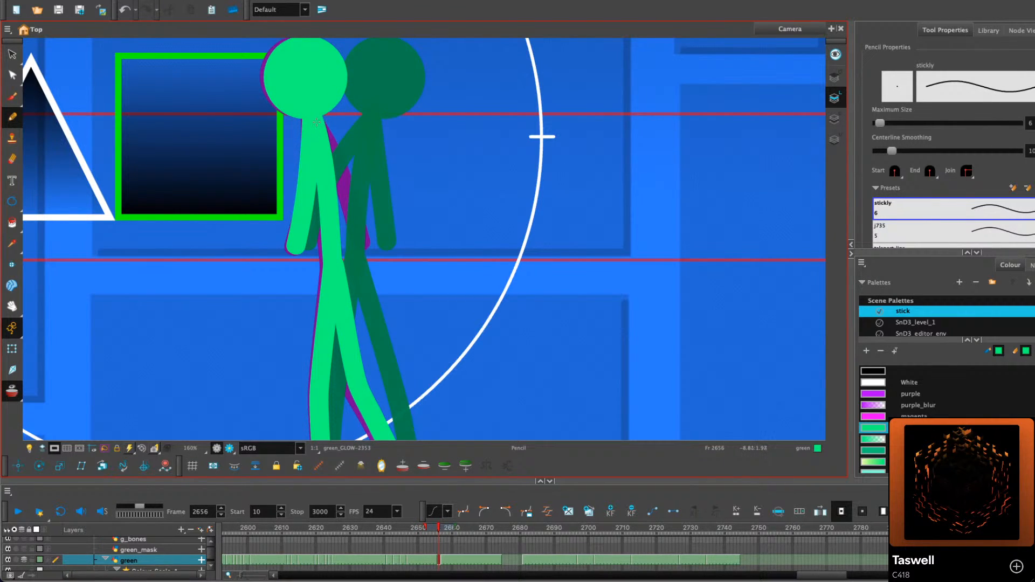
Draw the figure's right-side arm from shoulder to hand with the Pencil on frame 2656, matching the previous frame's pose
key(alt+s)
click(308, 178)
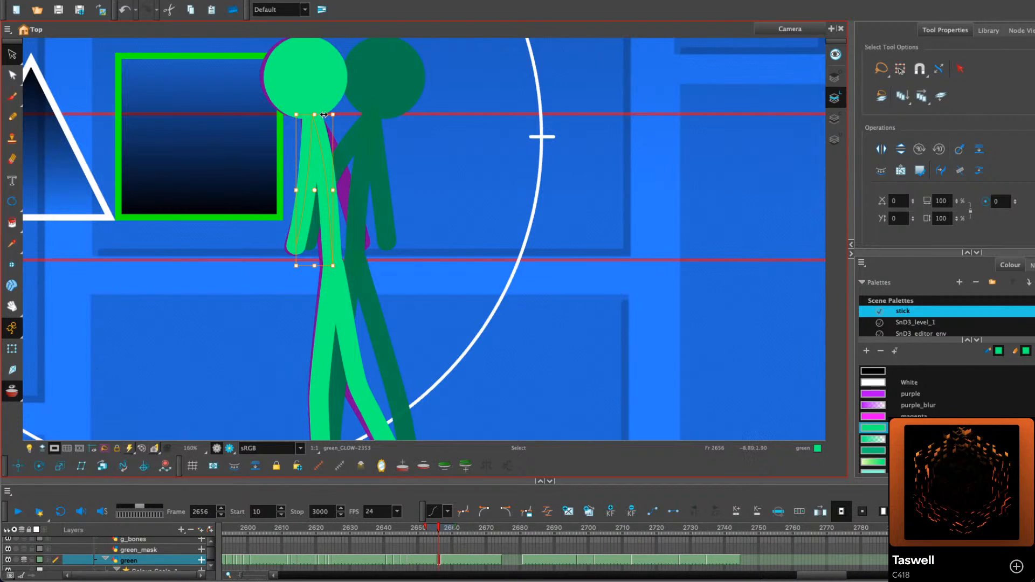
key(comma)
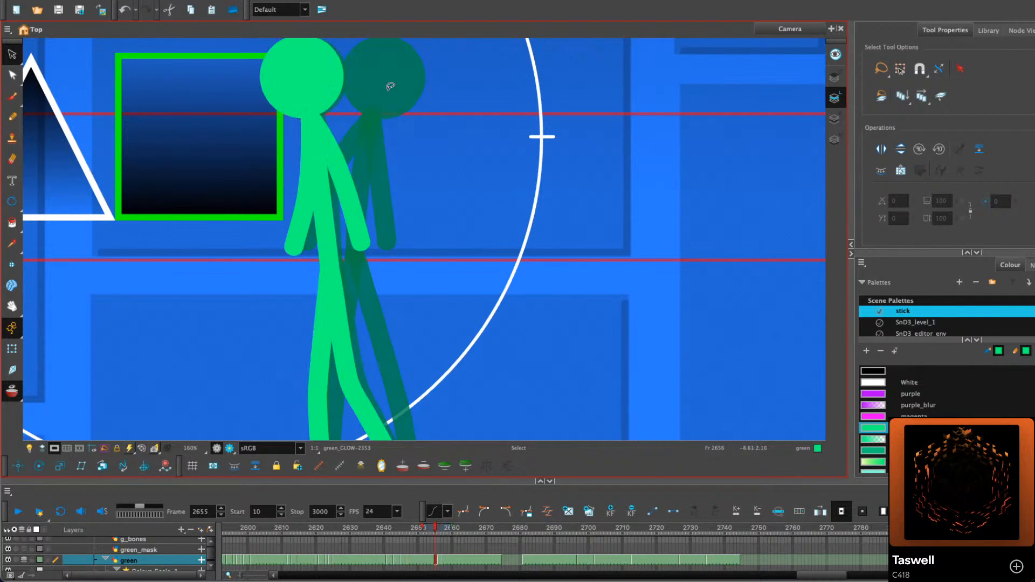
key(period)
key(alt+slash)
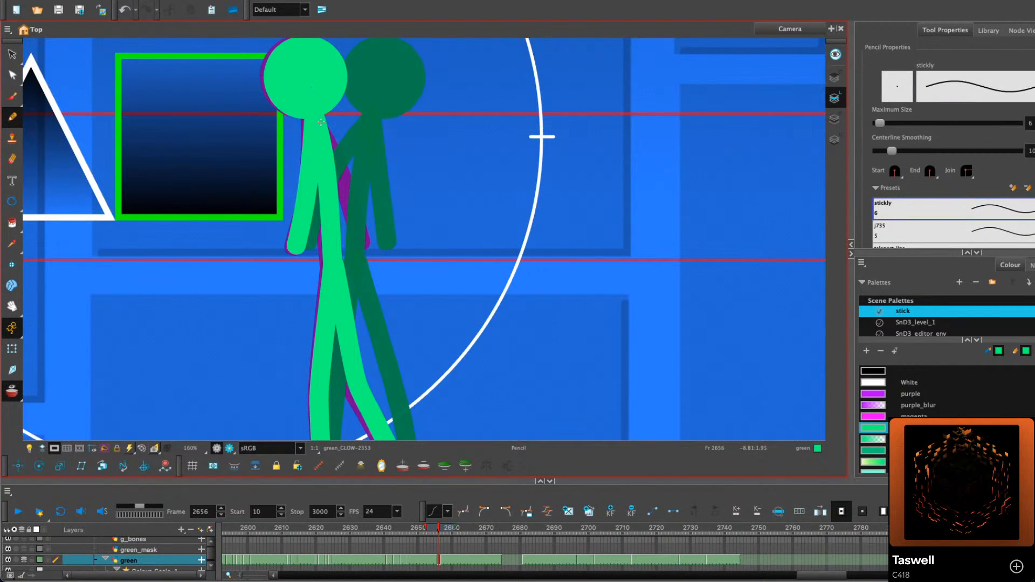
drag(321, 123, 360, 245)
key(comma)
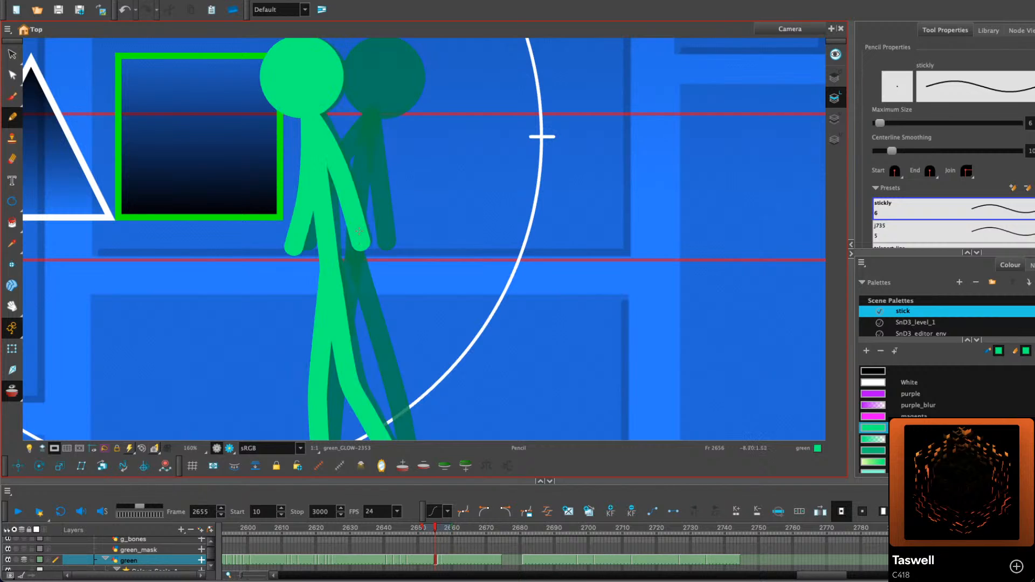
key(period)
click(17, 53)
drag(354, 133, 373, 178)
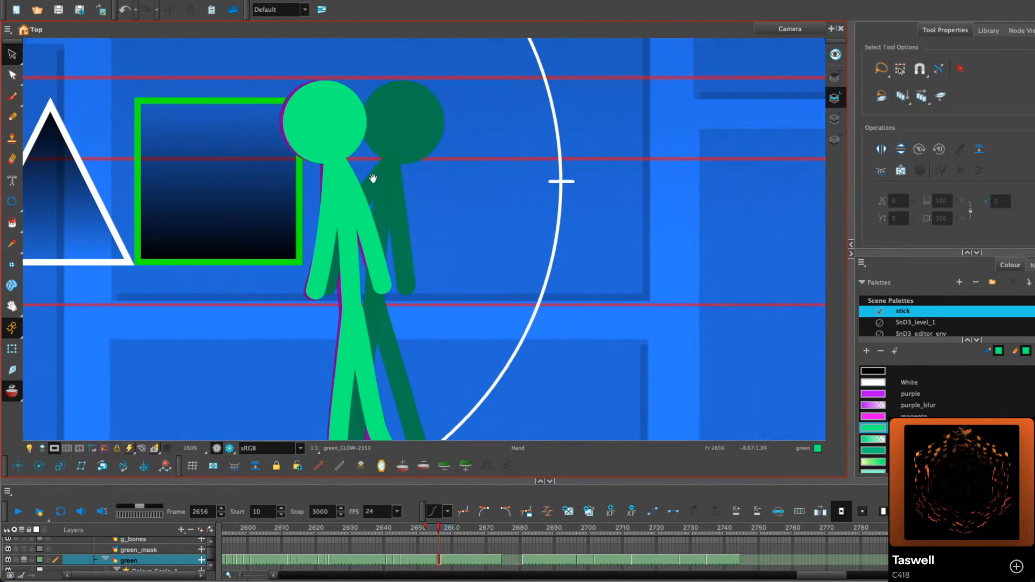
drag(310, 195, 350, 159)
click(407, 128)
Duplicate the figure's drawing on frame 2658 and nudge its head and body slightly left
key(comma)
key(period)
key(period)
key(period)
key(period)
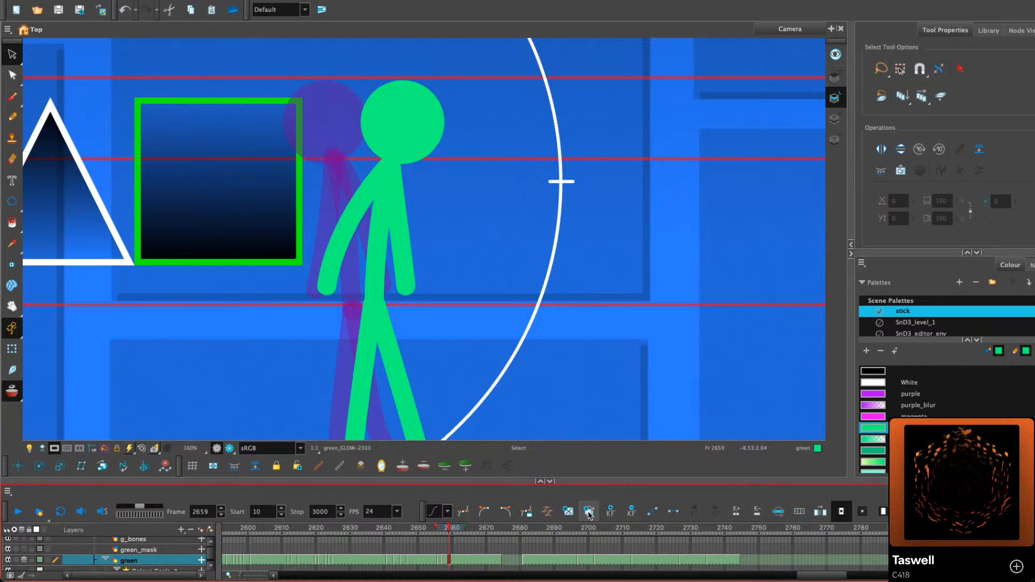
key(comma)
click(420, 133)
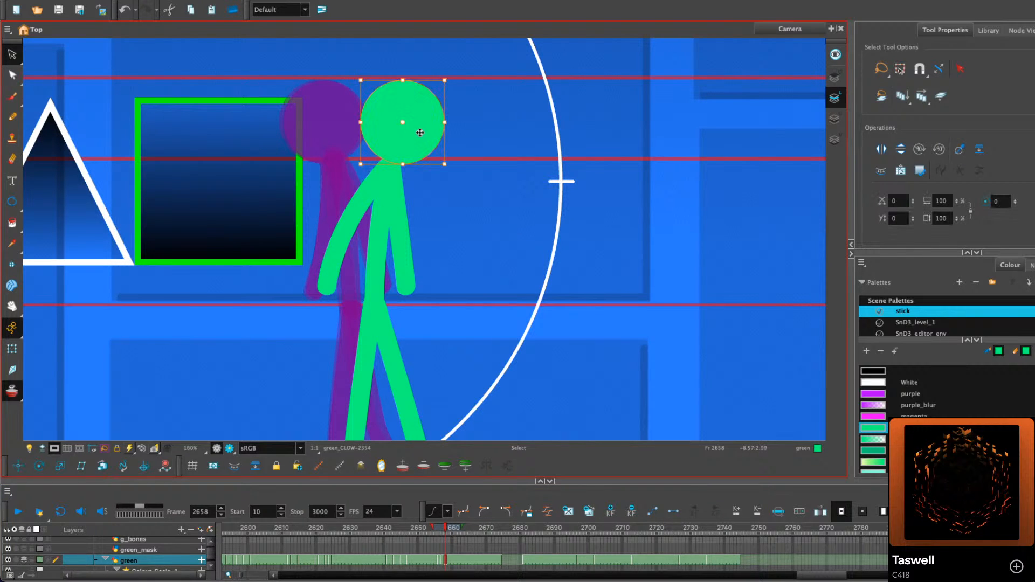
click(393, 157)
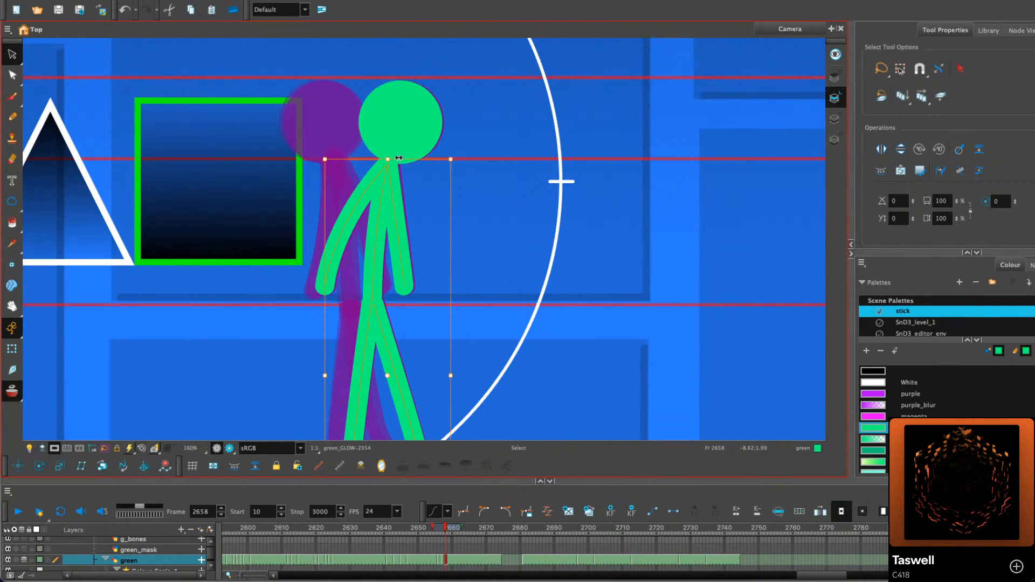
click(482, 177)
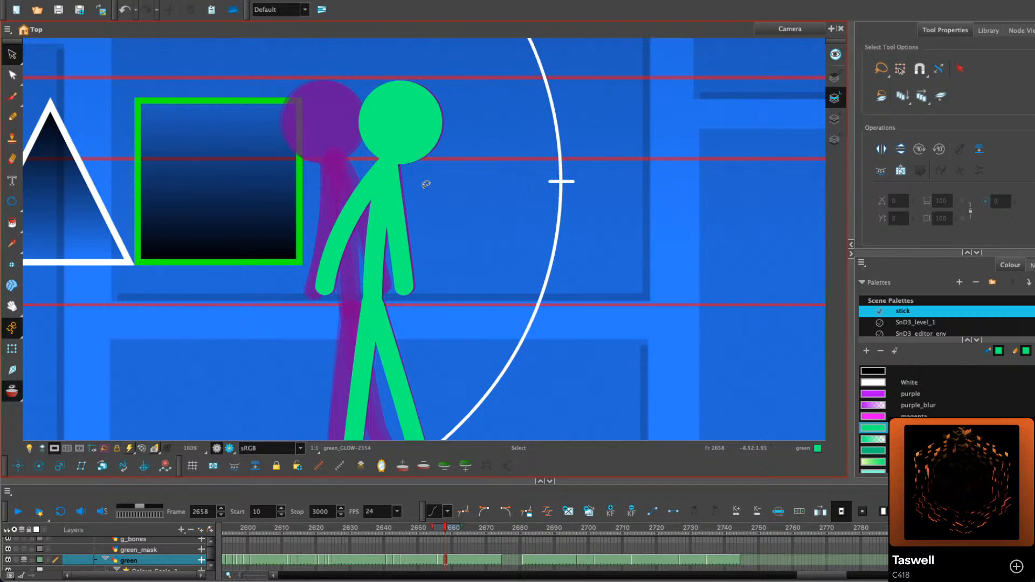
Adjust the torso and both arms on frame 2658 around a pivot placed at the hips
drag(332, 188, 367, 188)
drag(365, 229, 374, 295)
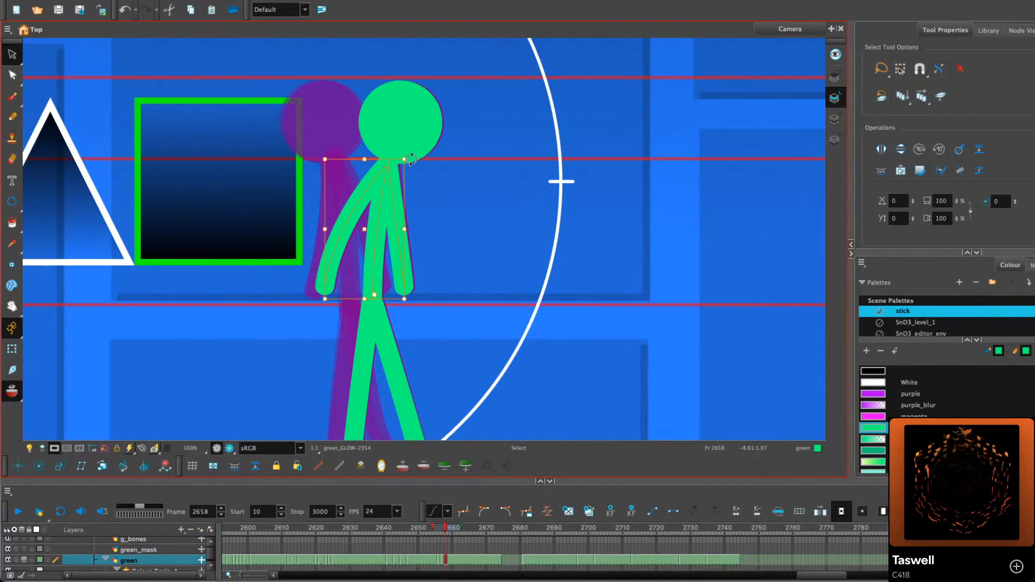
click(448, 141)
Flip through frames 2656 to 2661 to examine the motion between the two poses
key(period)
key(period)
key(period)
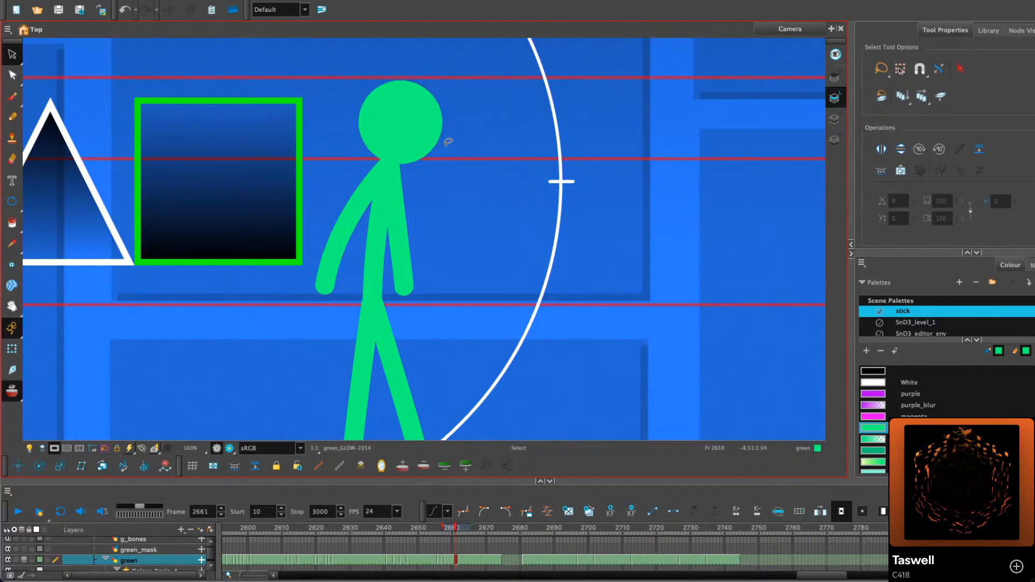
key(comma)
key(comma)
key(comma)
key(comma)
key(comma)
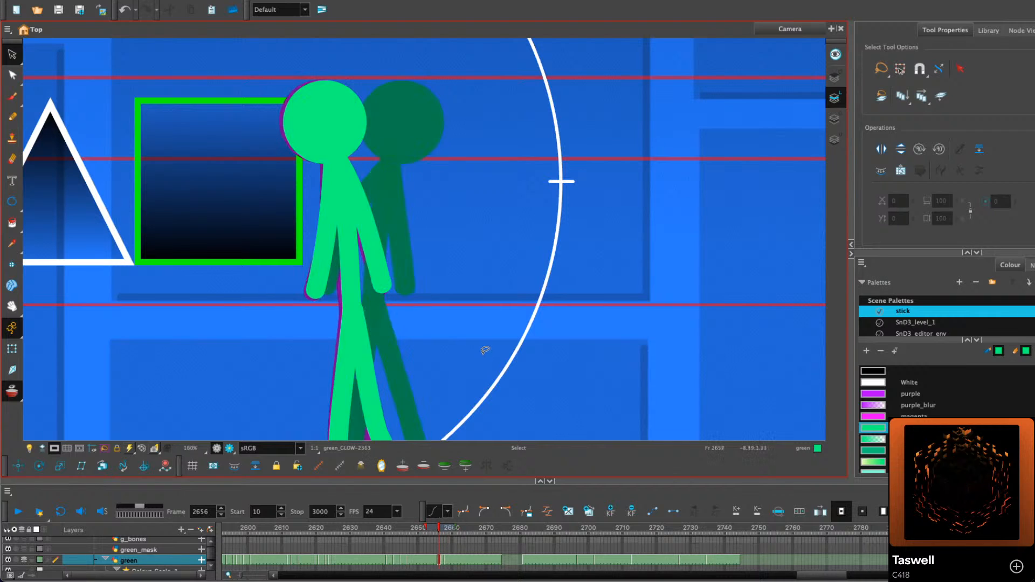
Move the adjusted duplicate drawing one frame earlier on the green layer, to frame 2657
key(period)
key(period)
click(442, 560)
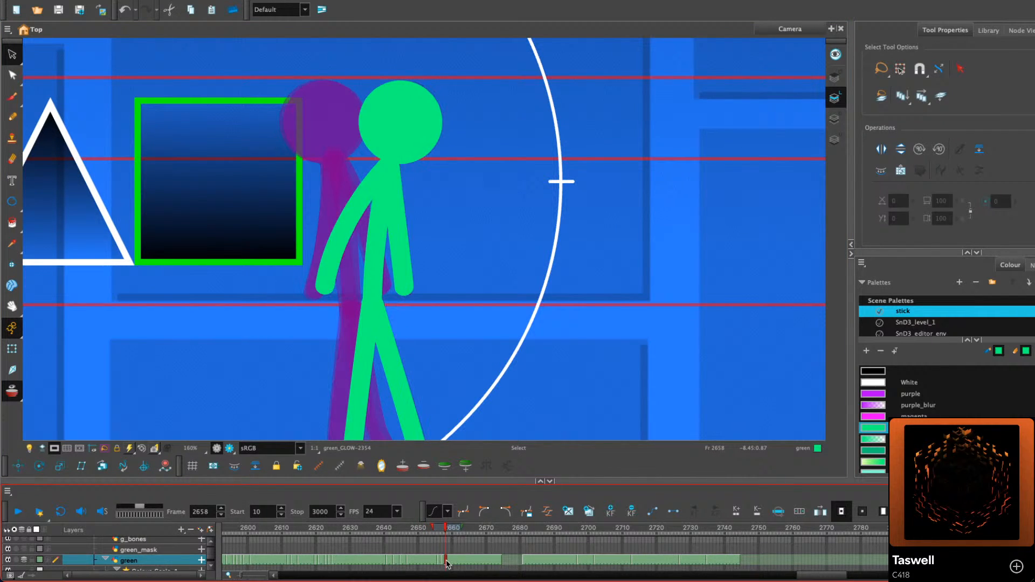
Play the animation from frame 2654 and step through frames 2655 to 2658 to check the new timing
key(comma)
key(comma)
key(comma)
click(234, 465)
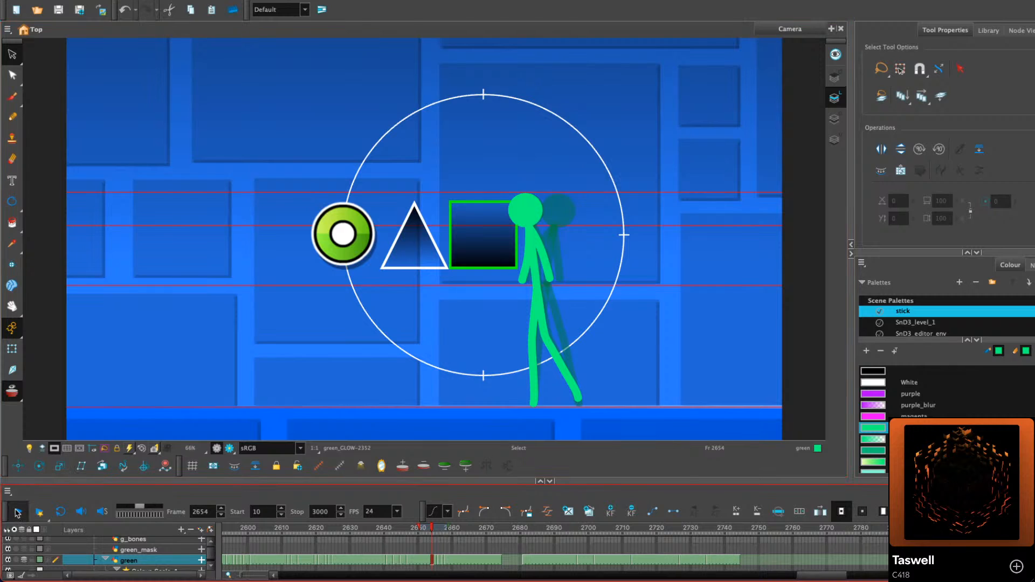
click(18, 511)
click(435, 531)
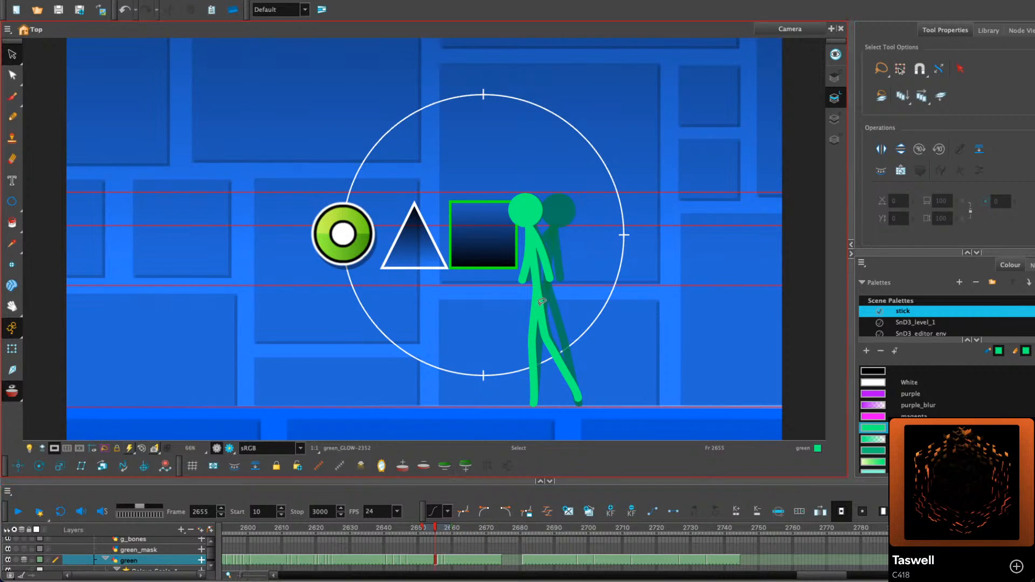
scroll(613, 264, up, 3)
drag(589, 312, 454, 278)
key(period)
key(period)
key(period)
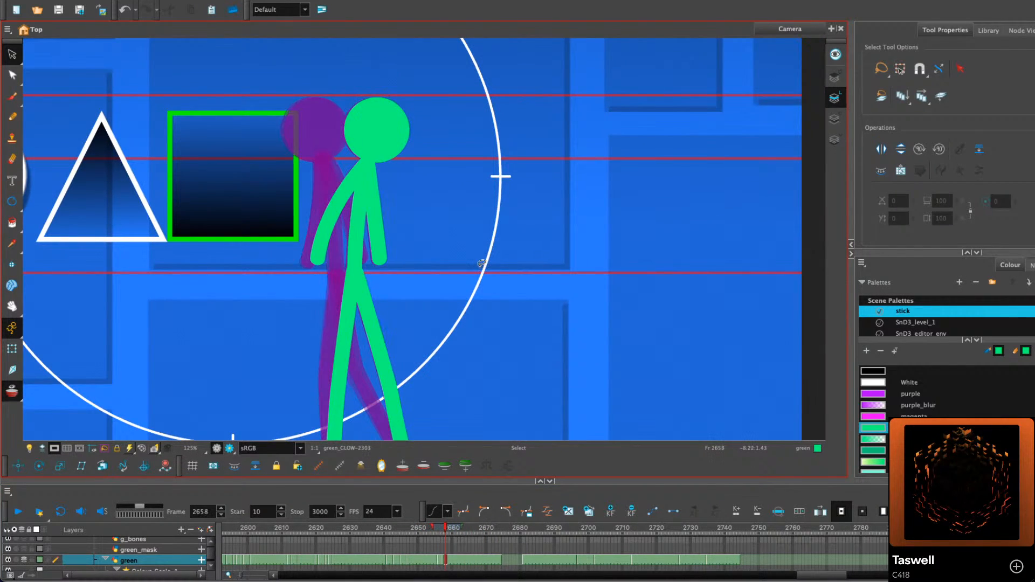
key(comma)
key(comma)
key(comma)
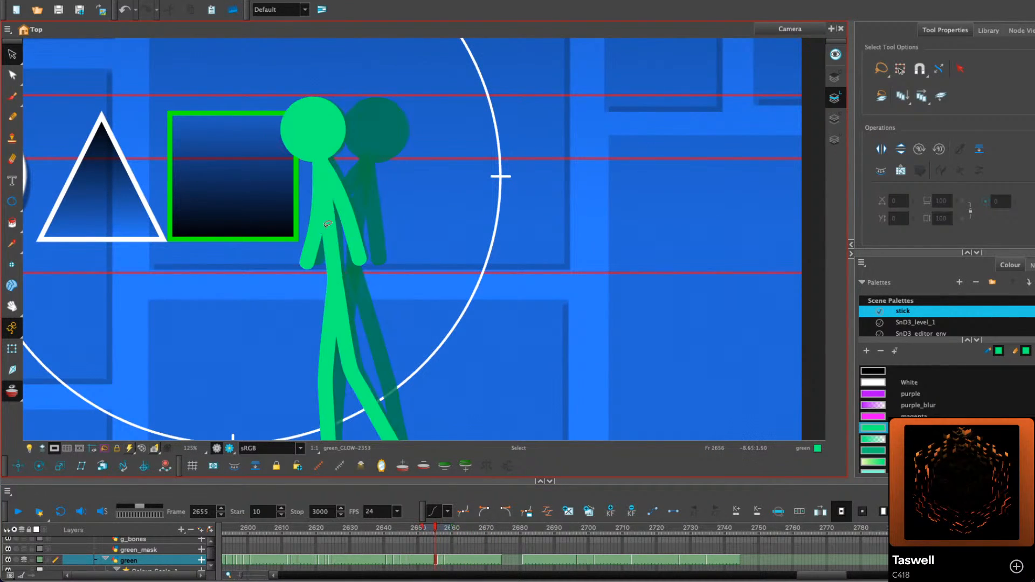
Refine the curves of the figure's arms on frames 2656 and 2657 with the Contour Editor
key(period)
key(period)
click(338, 221)
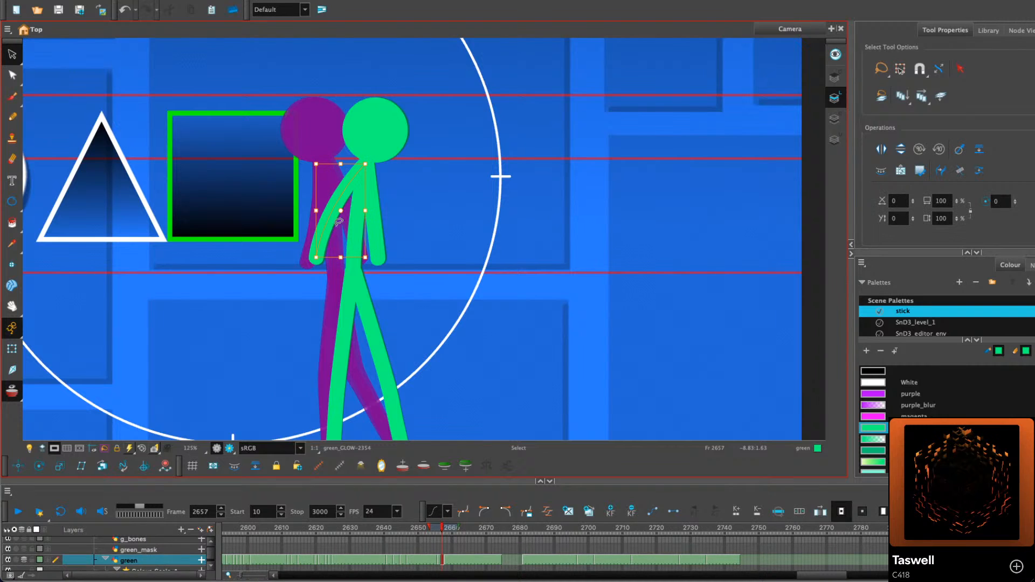
click(12, 75)
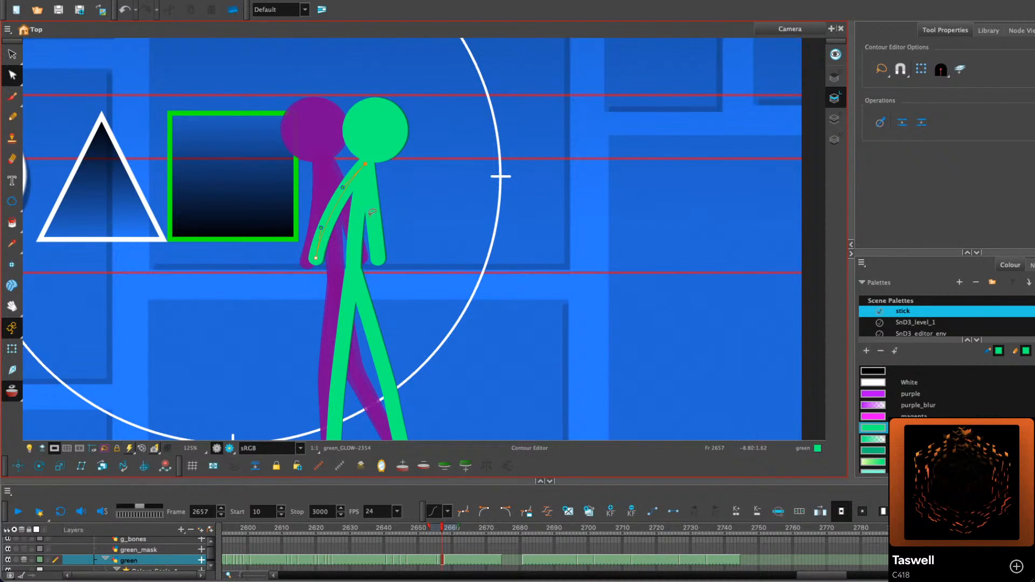
key(comma)
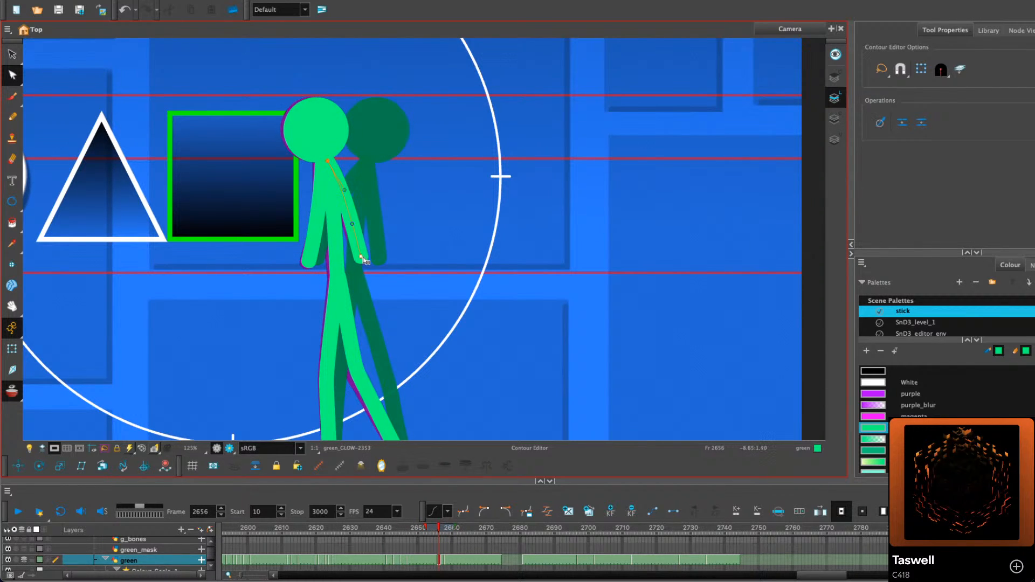
key(period)
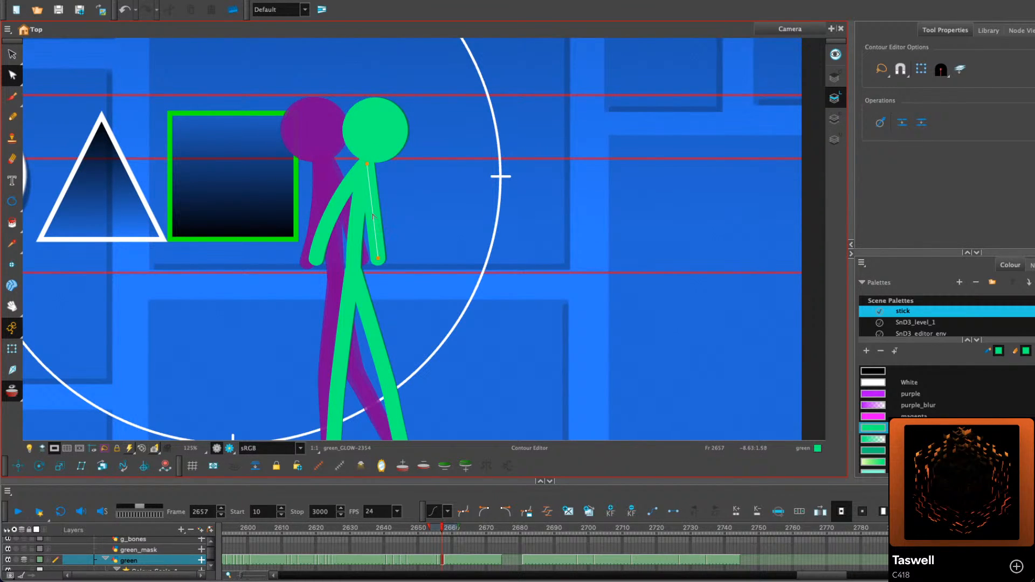
key(comma)
key(period)
click(374, 219)
Play back the animation from around frame 2653 with the whole scene in view to check the figure's movement
key(comma)
key(comma)
key(comma)
key(comma)
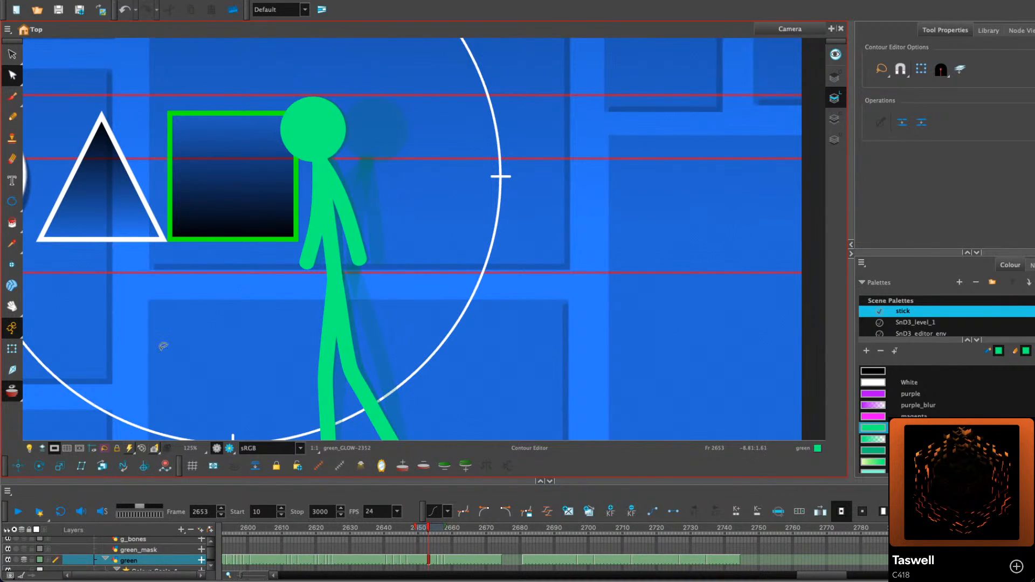
click(18, 512)
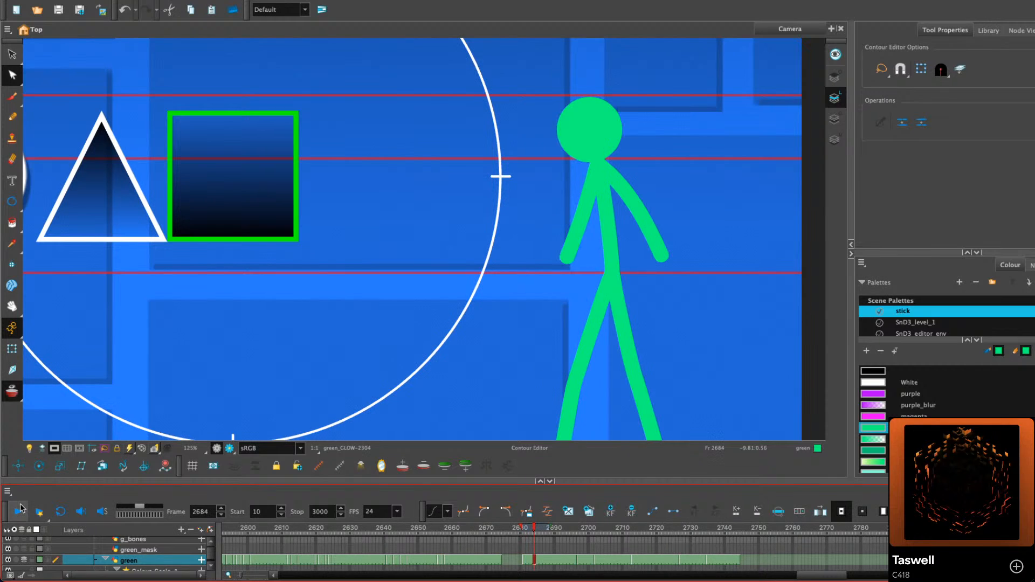
click(433, 533)
key(shift+m)
click(19, 510)
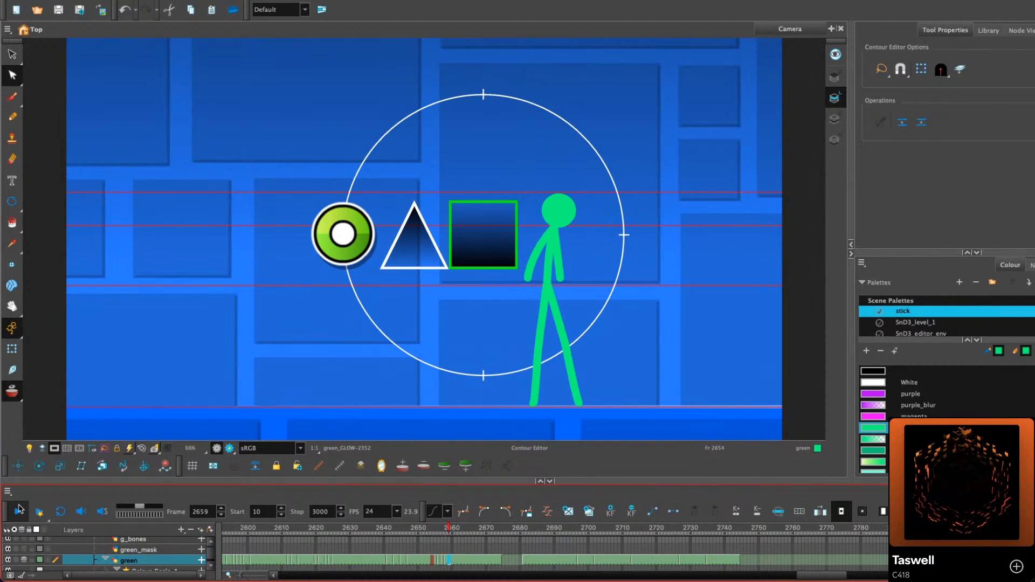
click(18, 509)
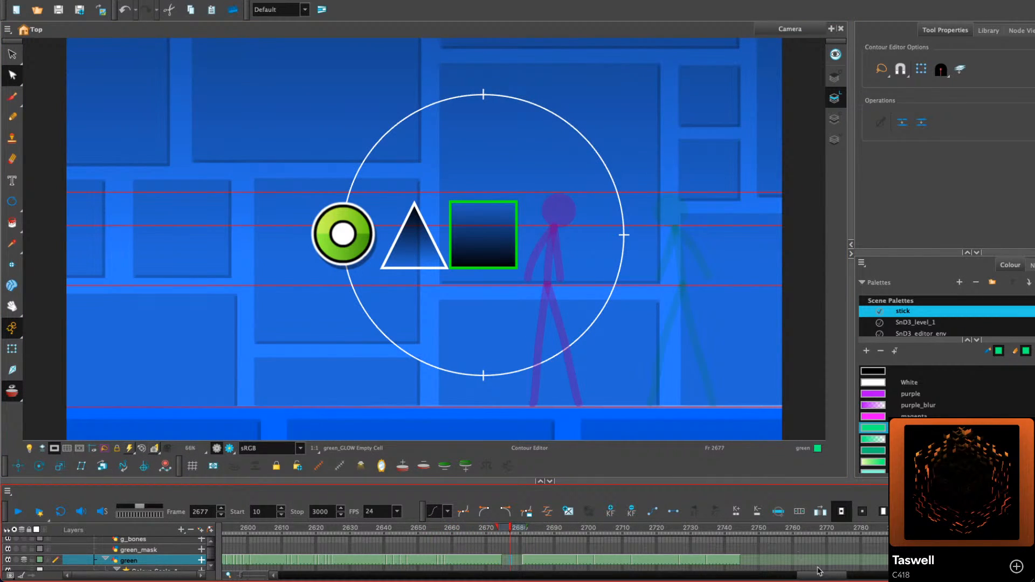
Clear the green layer's held drawing from frame 2669 onward, leaving a gap before the pose at frame 2681
scroll(818, 568, right, 3)
drag(387, 561, 407, 561)
key(Delete)
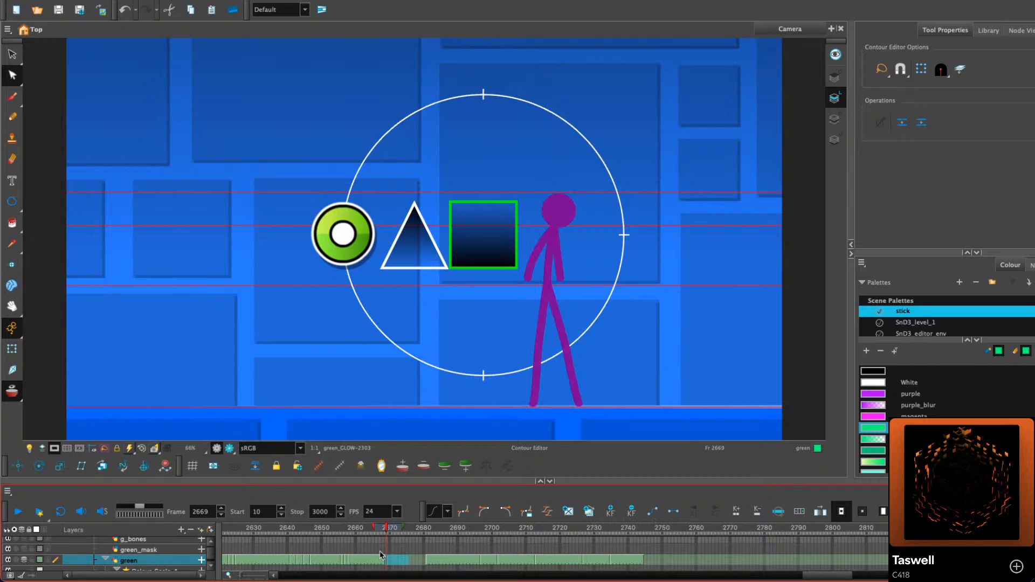
click(386, 560)
click(383, 561)
click(429, 561)
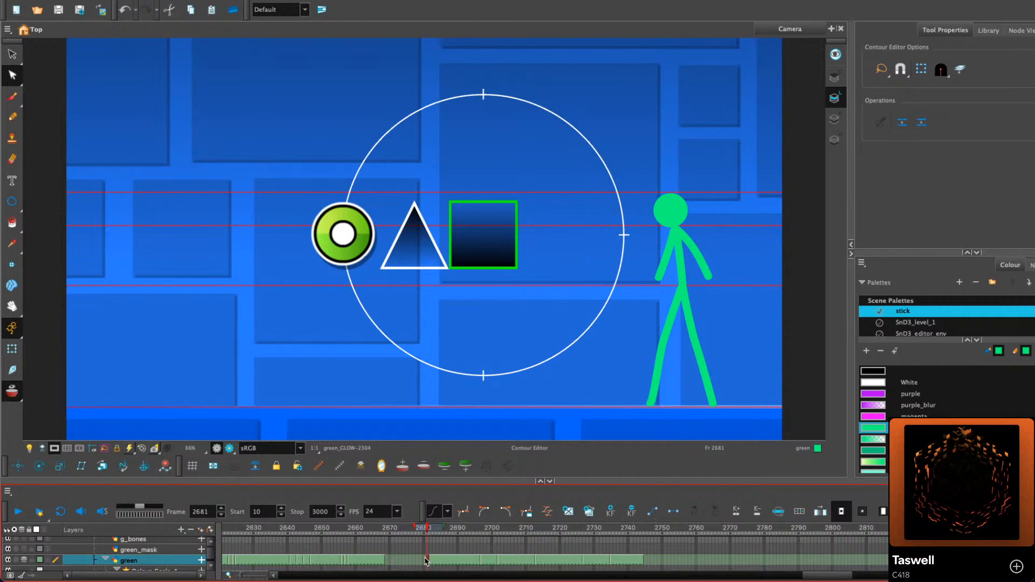
click(383, 561)
key(alt+s)
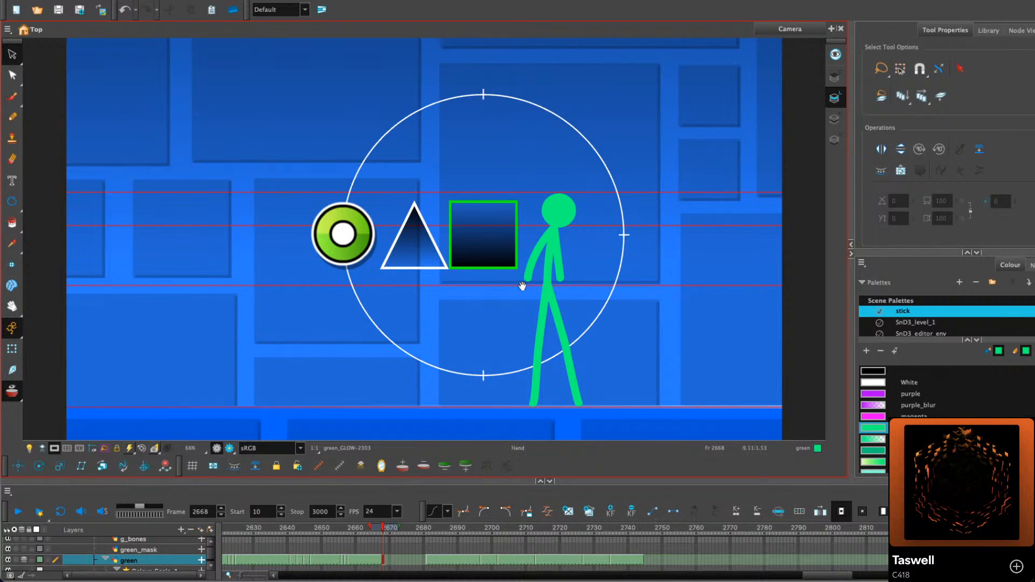
Create an empty drawing on frame 2674 of the green layer, between the poses at frames 2668 and 2681
drag(518, 284, 374, 235)
scroll(446, 249, up, 3)
drag(453, 239, 369, 203)
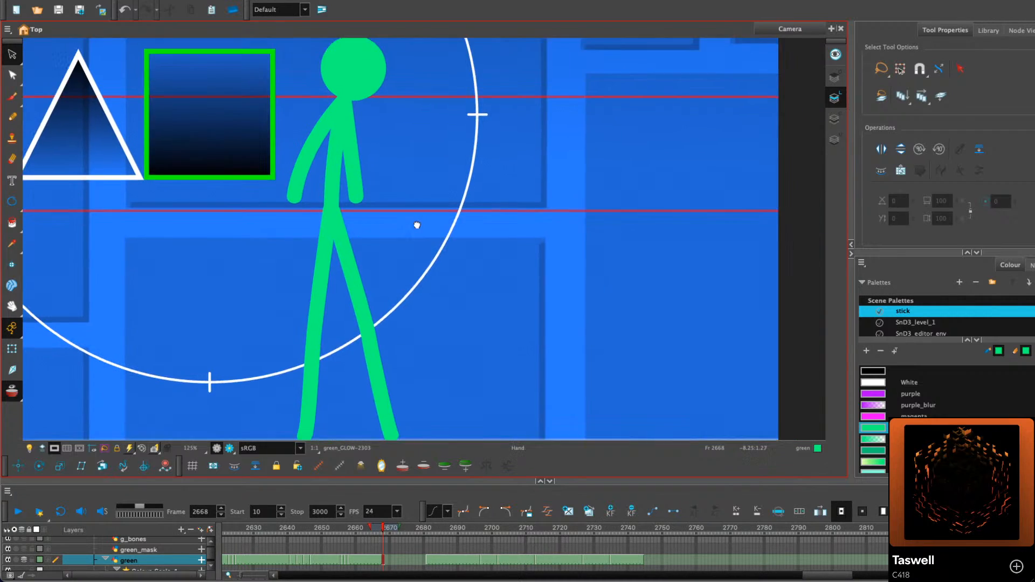
key(period)
key(period)
key(period)
click(403, 561)
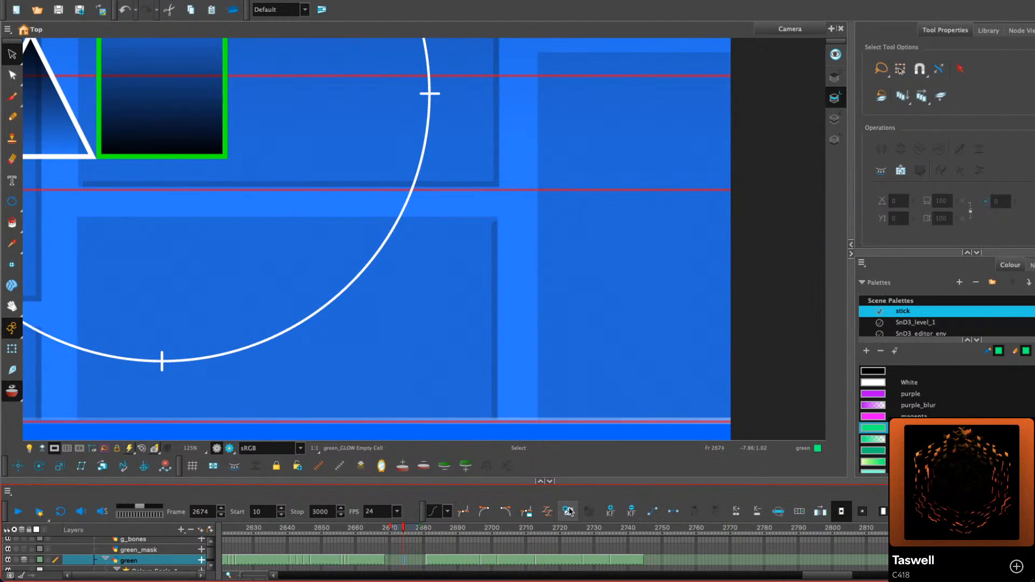
click(568, 511)
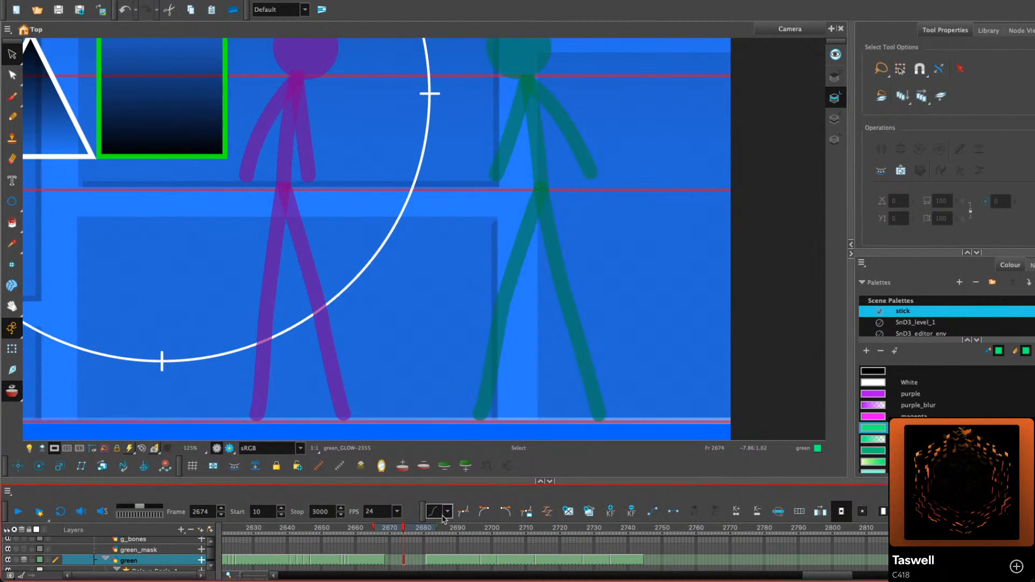
Draw both legs in mid-stride with the Pencil on frame 2674, from a shared hip point between the two neighbouring poses
key(alt+slash)
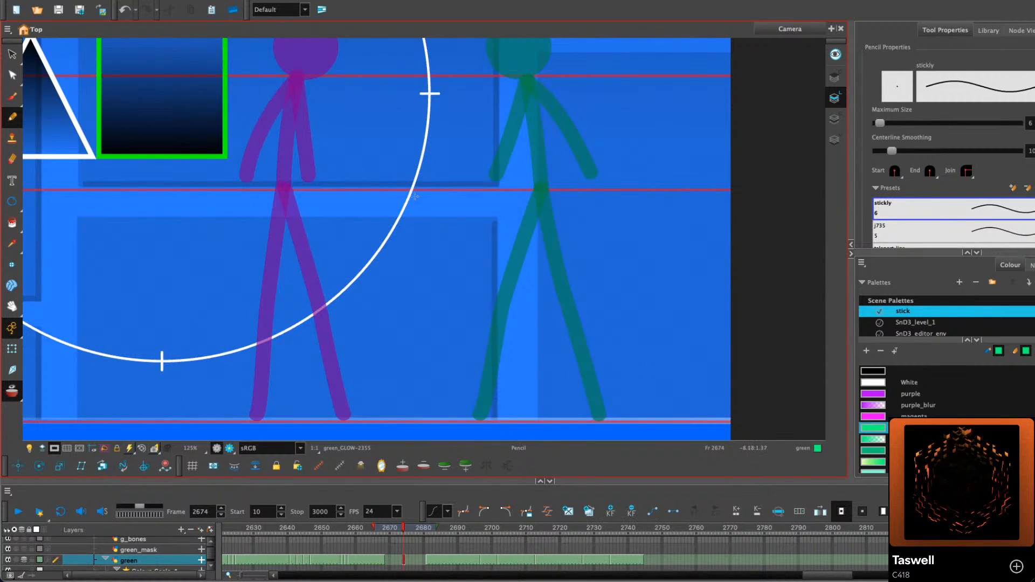
drag(412, 194, 347, 409)
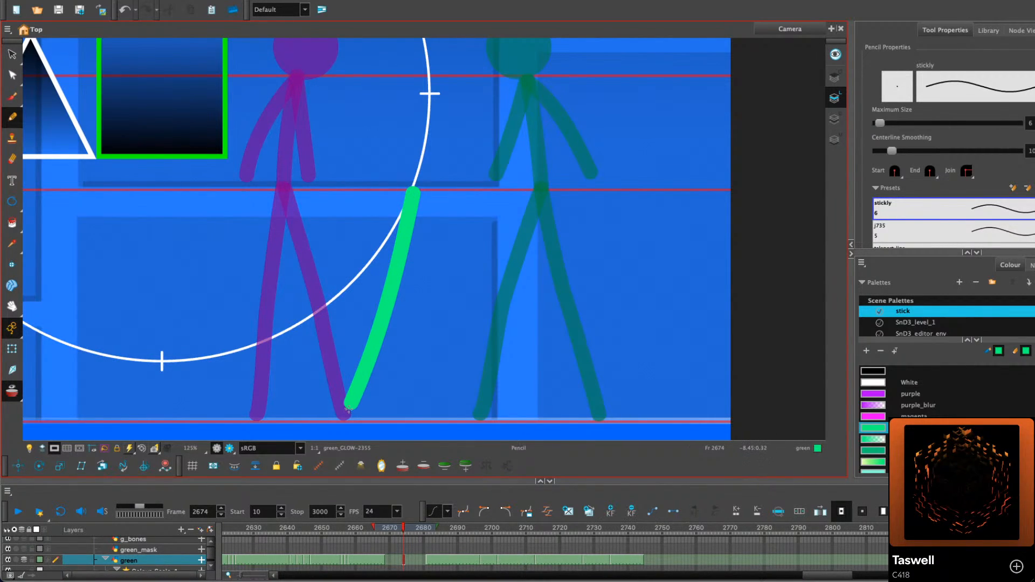
key(ctrl+z)
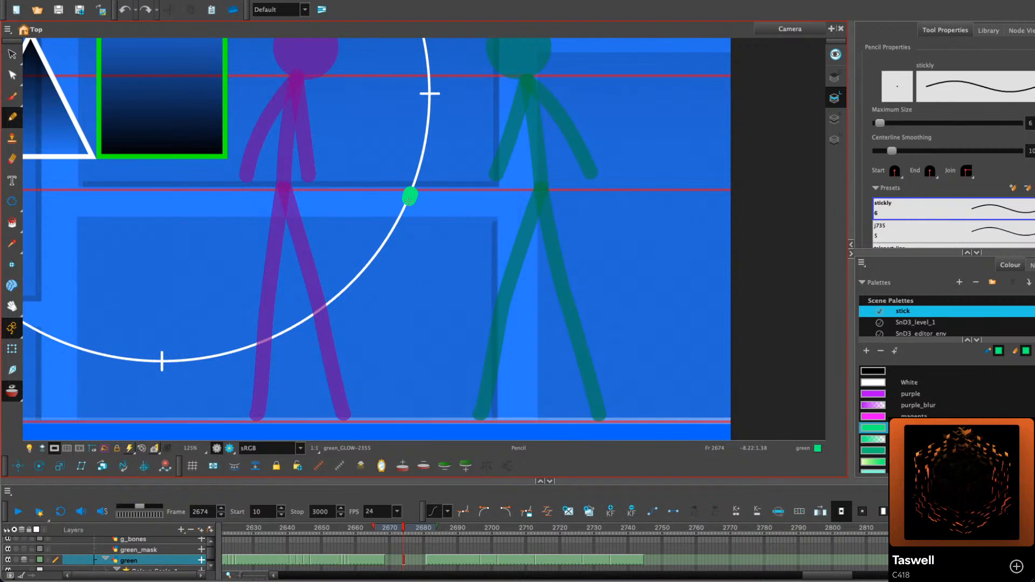
drag(408, 199, 343, 415)
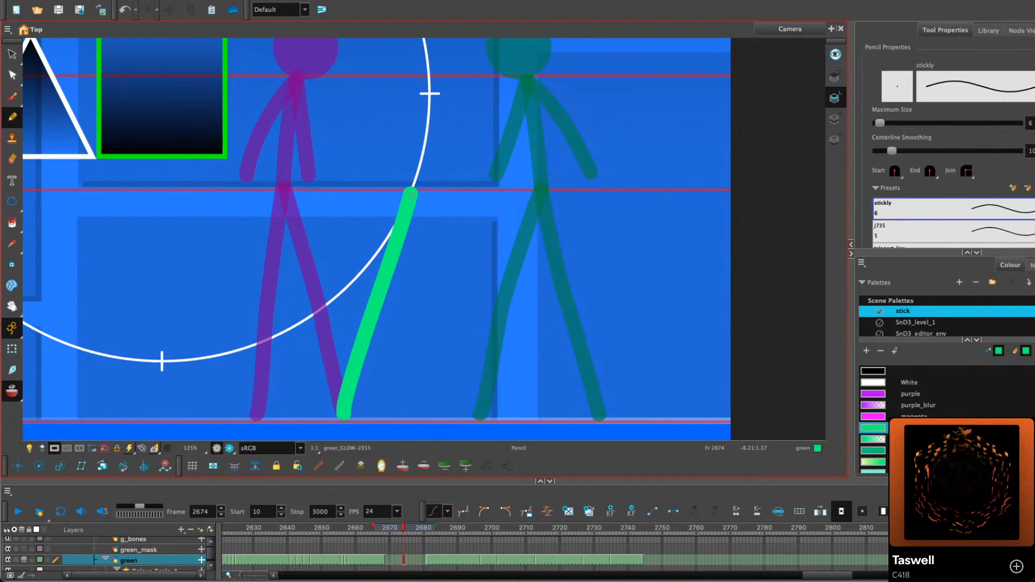
mouse_move(412, 194)
mouse_down()
mouse_move(448, 281)
mouse_move(478, 409)
mouse_up()
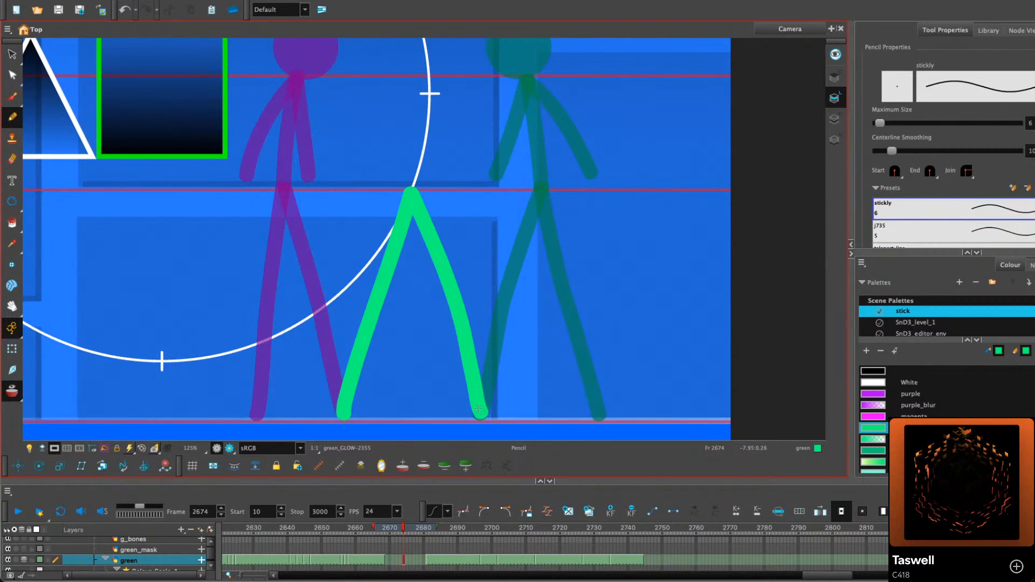
Reshape the leading leg's knee on frame 2674 with the Contour Editor
key(alt+q)
click(461, 316)
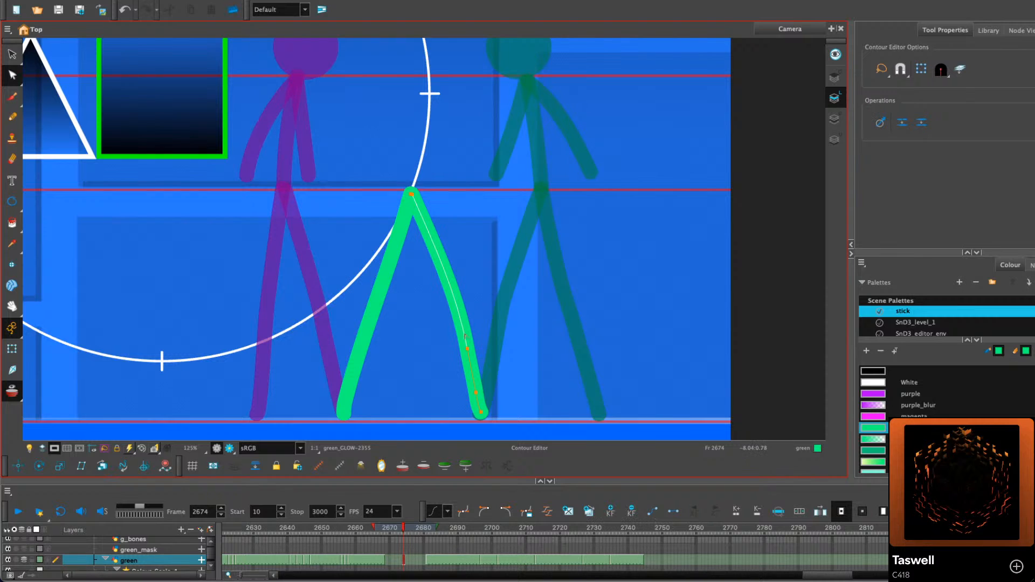
mouse_move(460, 320)
mouse_down()
mouse_move(463, 334)
mouse_move(455, 306)
mouse_up()
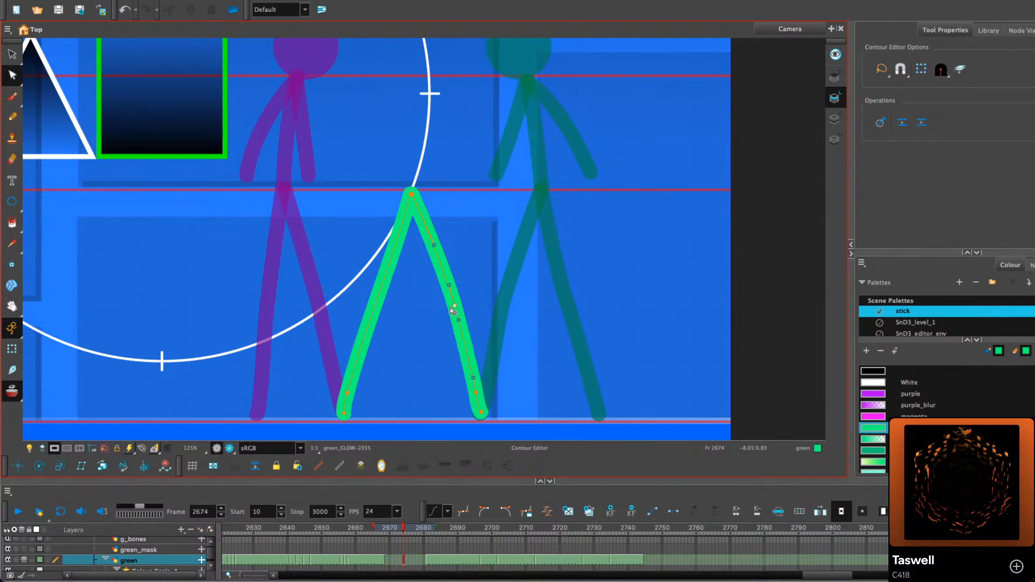
Replace the trailing leg's extra ankle point with a knee point and bend the leg slightly, and shift the leading leg's ankle point toward the foot
click(349, 392)
key(Delete)
super+click(371, 334)
drag(358, 383, 344, 406)
drag(381, 282, 405, 215)
drag(380, 314, 380, 306)
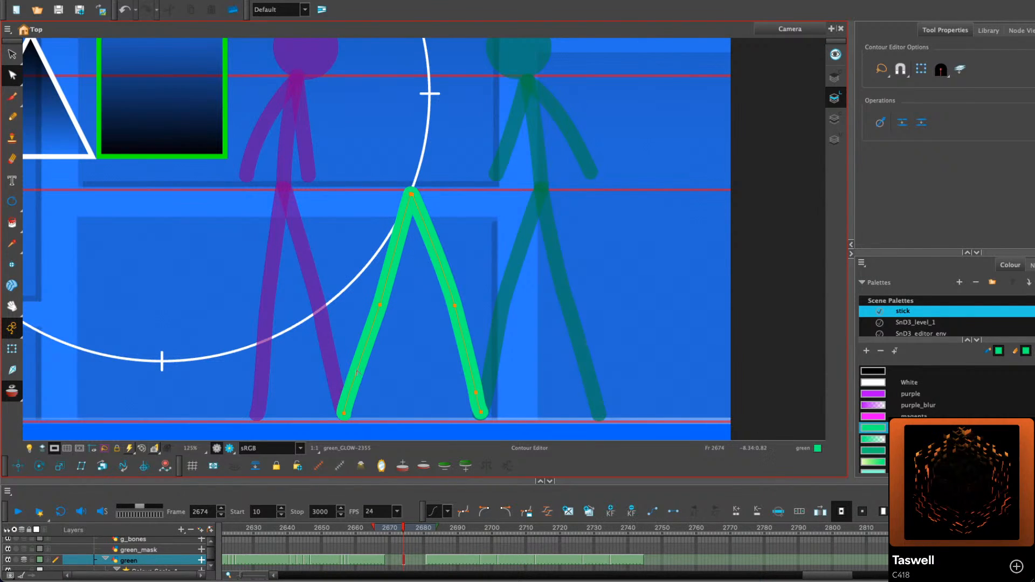
drag(476, 393, 475, 405)
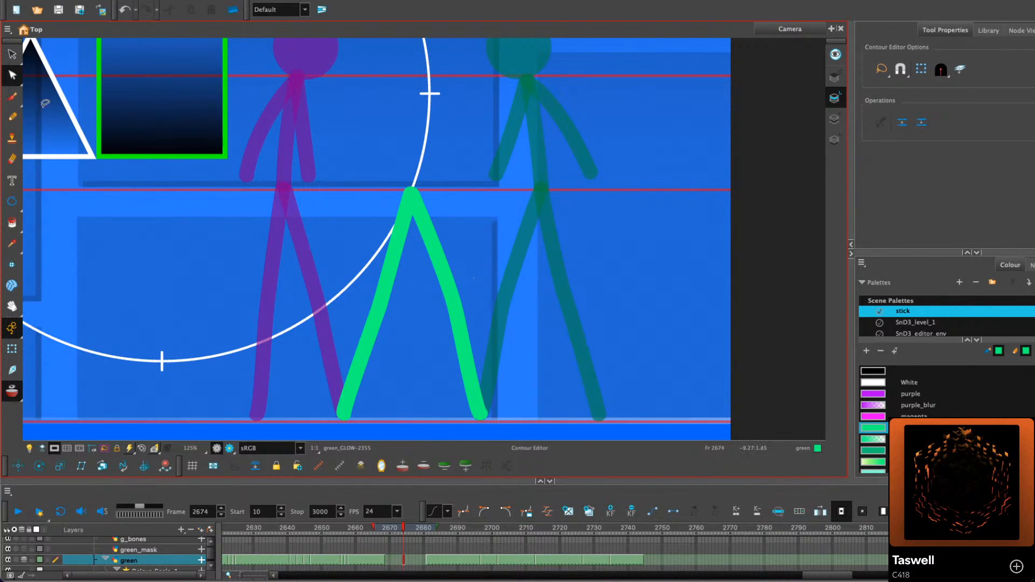
Copy the head and torso from the green figure's pose on frame 2668
key(alt+s)
scroll(528, 218, down, 3)
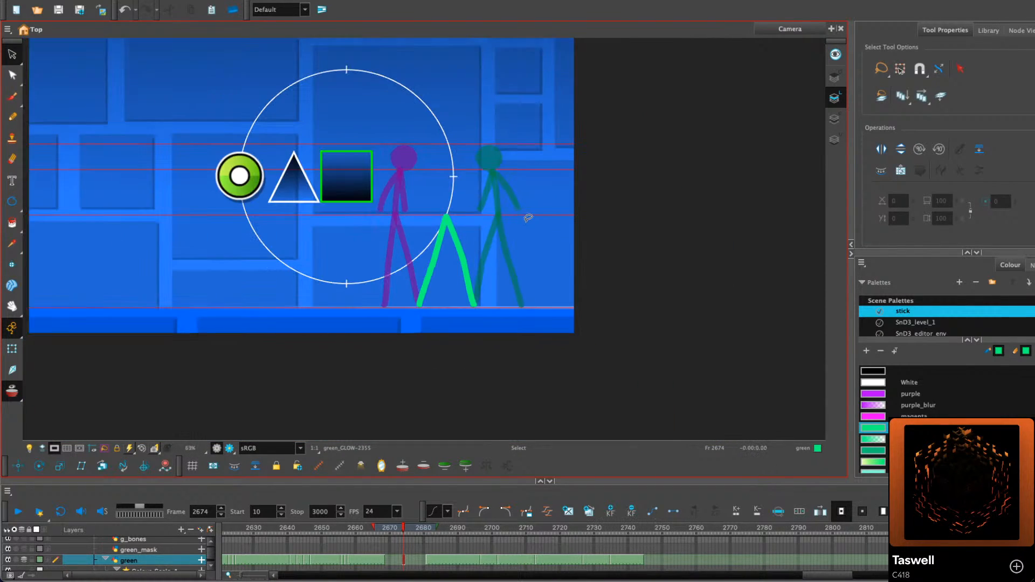
scroll(507, 236, up, 3)
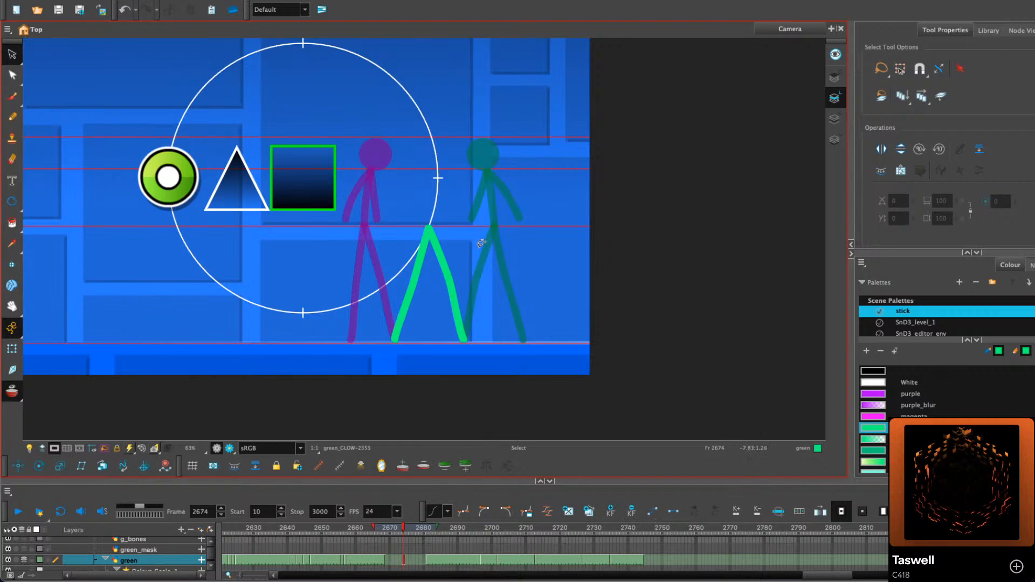
key(comma)
key(comma)
key(comma)
key(comma)
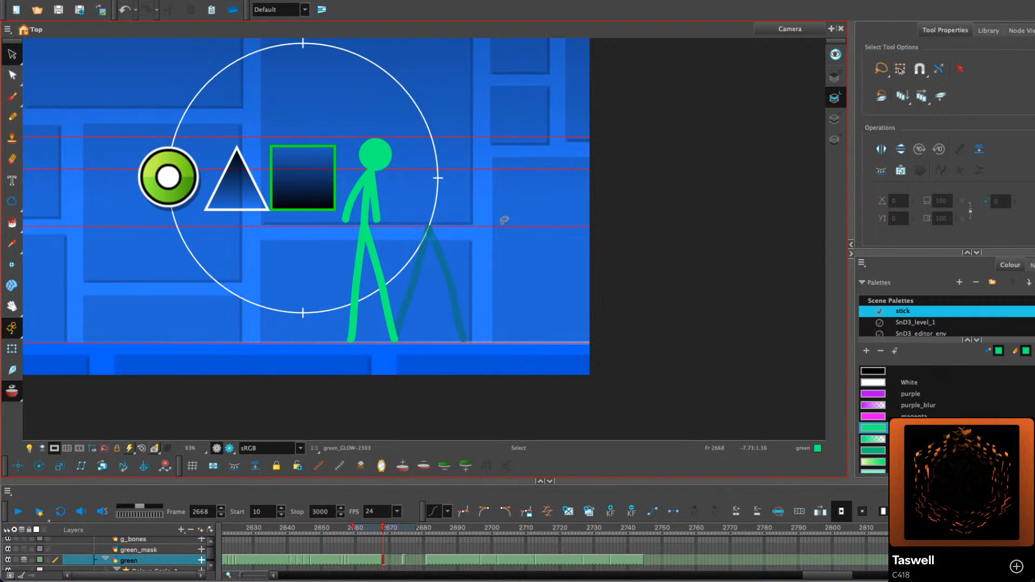
key(period)
key(period)
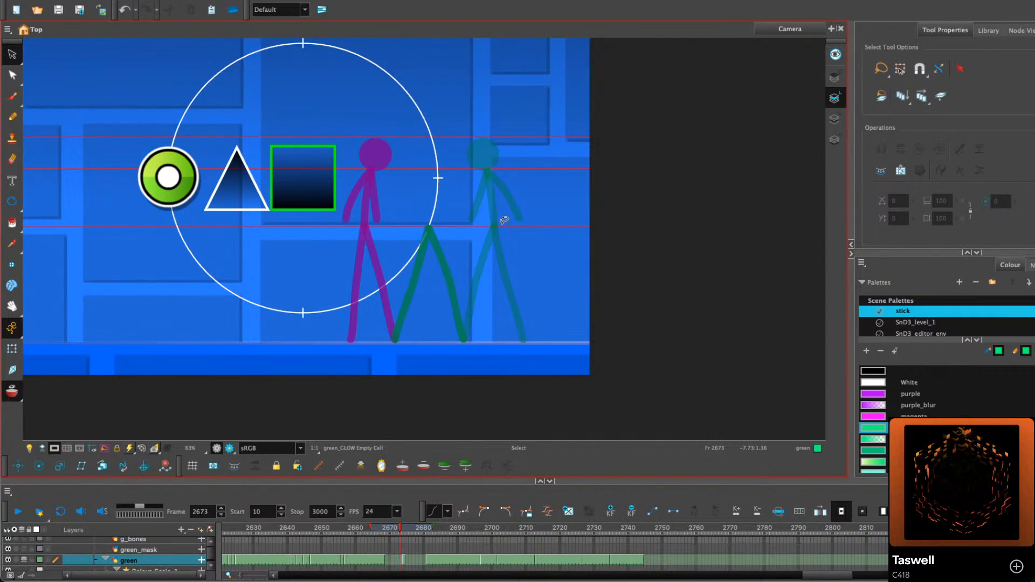
key(comma)
key(comma)
key(comma)
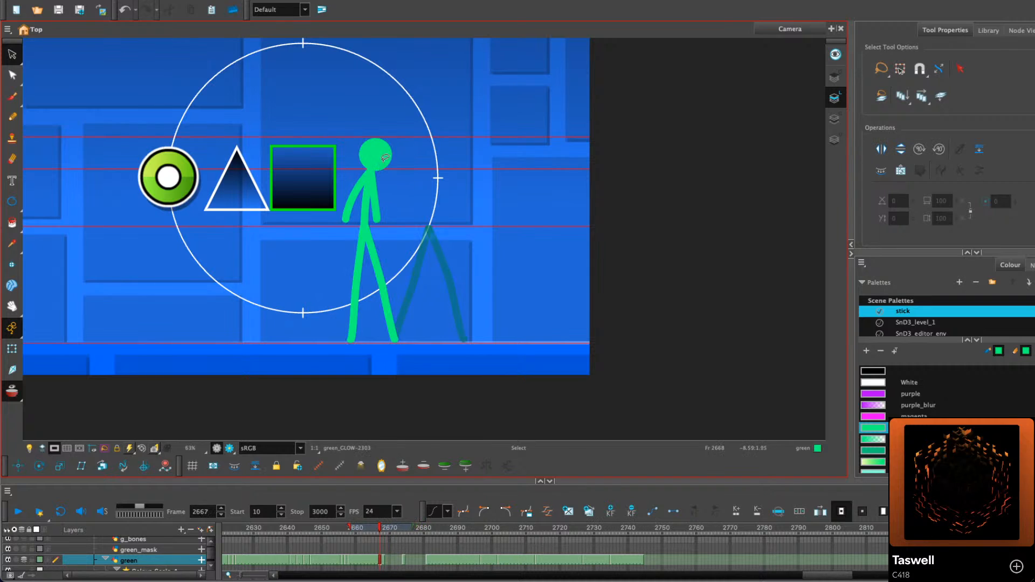
click(371, 189)
right_click(382, 147)
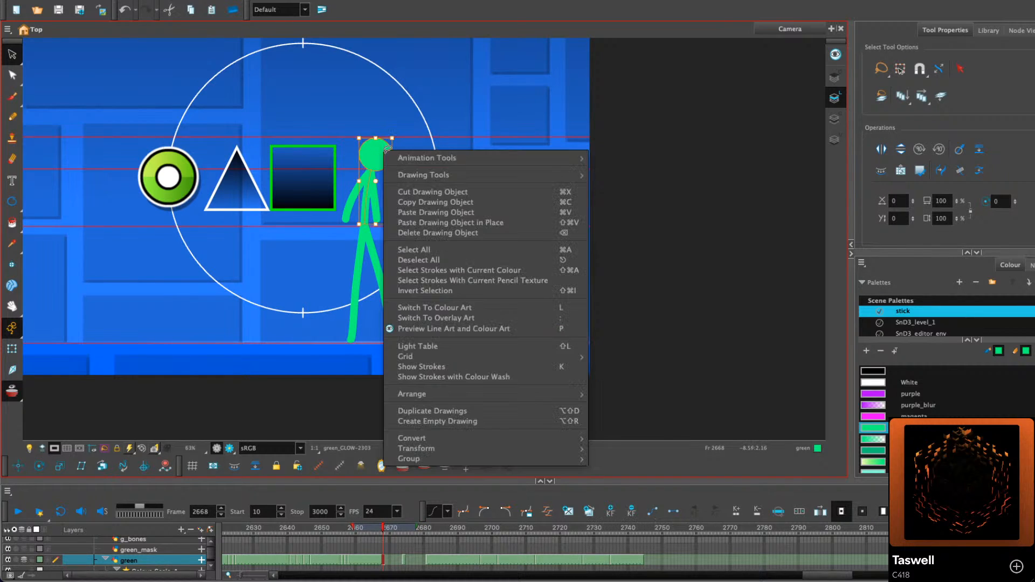
key(Escape)
Paste the head and torso into frame 2674 and move them forward over the new legs
key(period)
key(period)
key(period)
key(period)
key(period)
key(period)
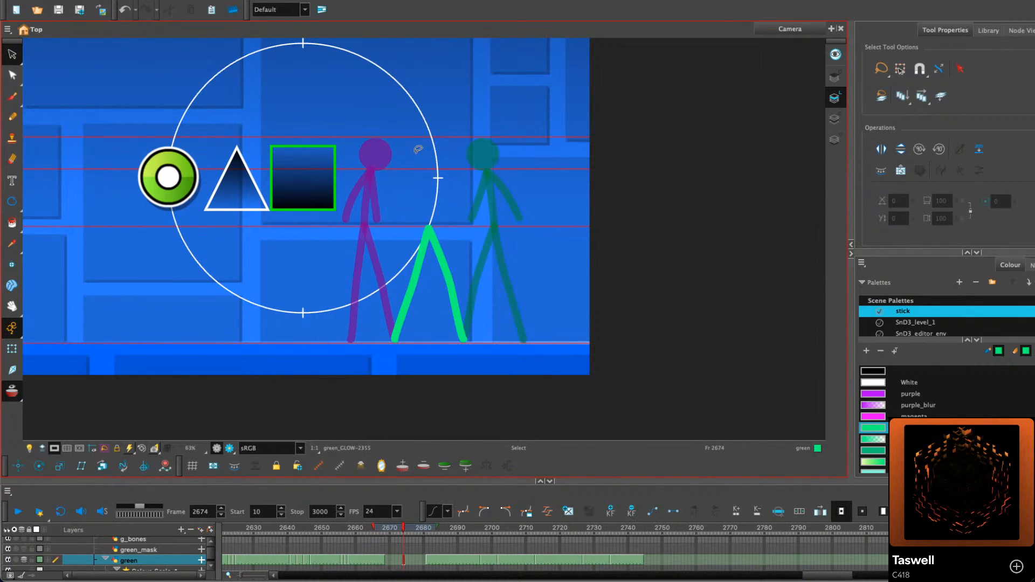
right_click(416, 152)
click(447, 224)
scroll(385, 149, up, 3)
drag(382, 164, 512, 161)
Skew the torso on frame 2674 into a forward lean and align it between the hip point and the head
scroll(488, 253, up, 1)
scroll(492, 258, up, 3)
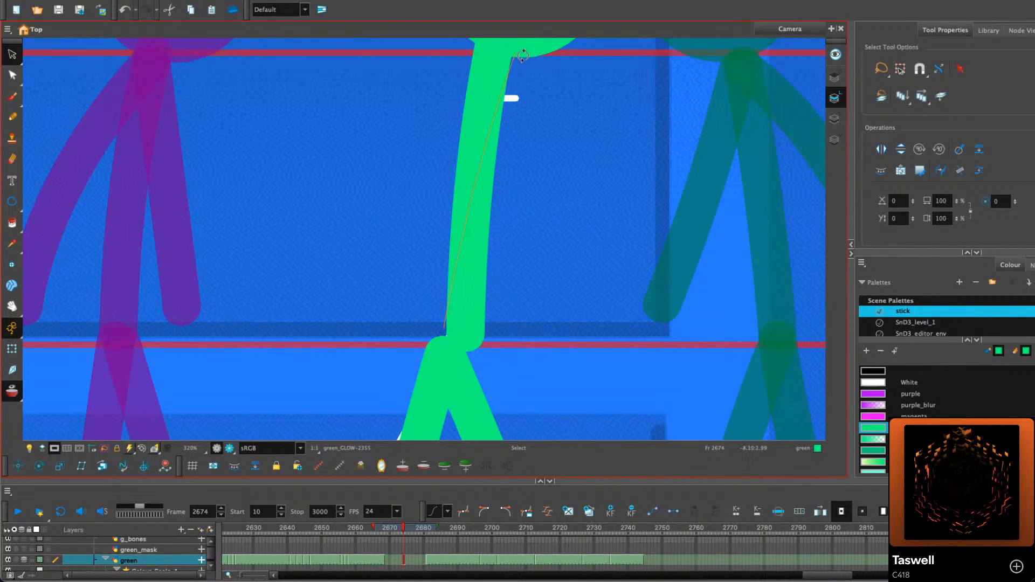
drag(500, 49, 518, 59)
scroll(542, 122, down, 2)
drag(541, 122, 466, 136)
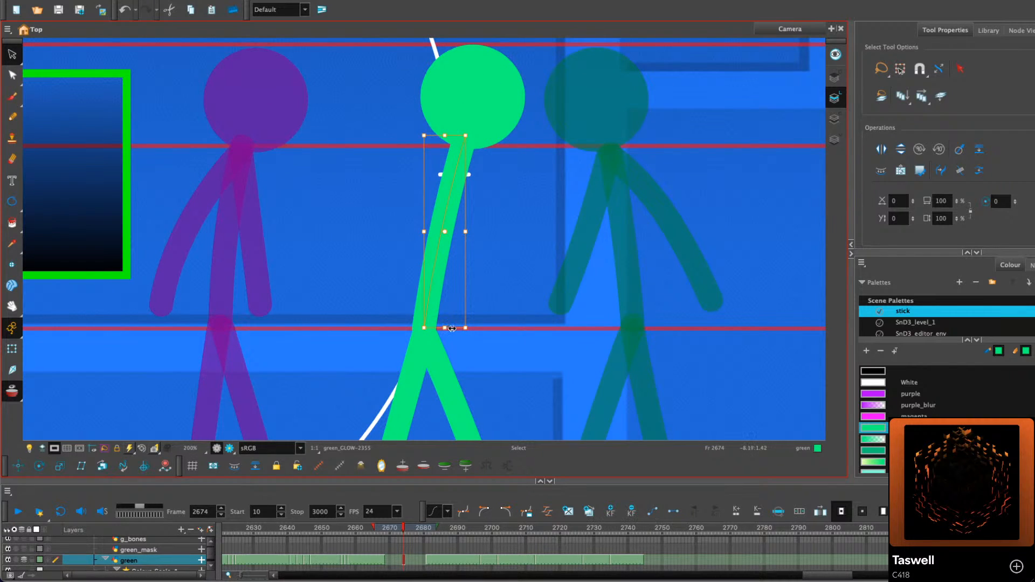
drag(450, 327, 453, 327)
click(490, 254)
Draw both arms on frame 2674 with the Pencil, hanging from the shoulder point, redoing the trailing arm once
scroll(524, 220, down, 2)
mouse_move(531, 179)
mouse_down()
mouse_move(493, 171)
mouse_move(408, 237)
mouse_up()
click(12, 117)
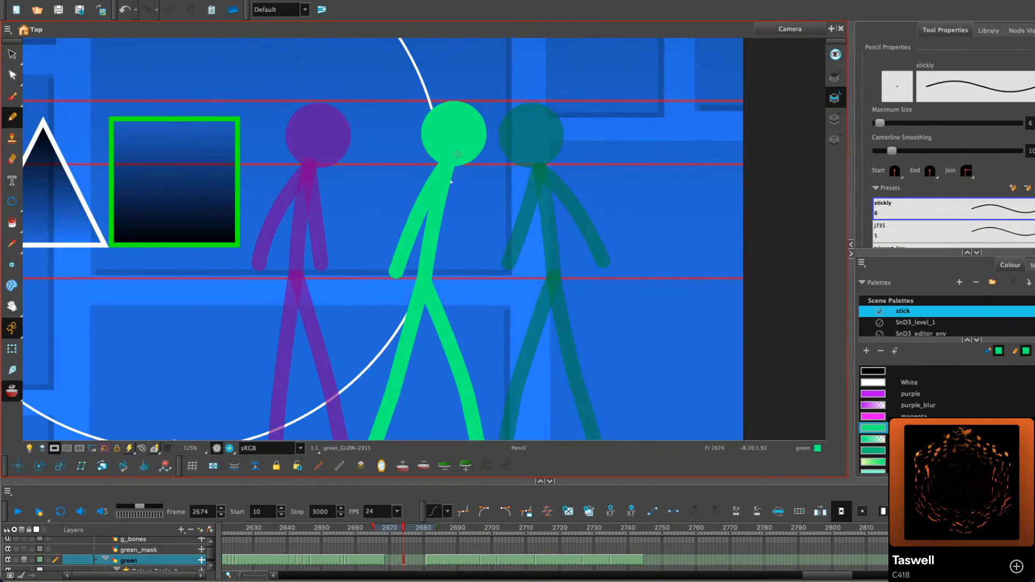
key(ctrl+z)
drag(434, 172, 399, 264)
drag(449, 182, 463, 264)
scroll(474, 227, down, 2)
scroll(483, 206, up, 2)
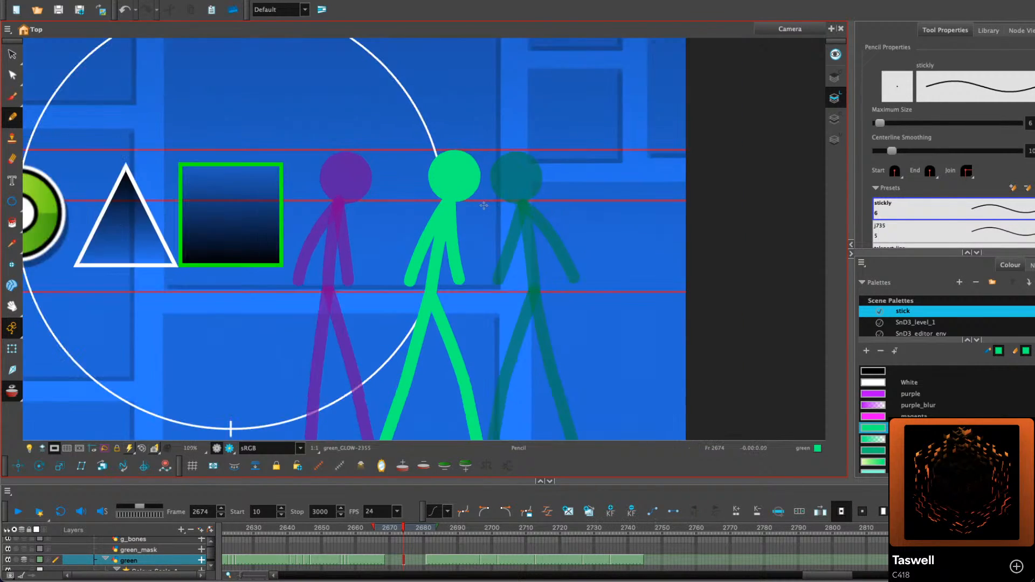
scroll(483, 205, down, 1)
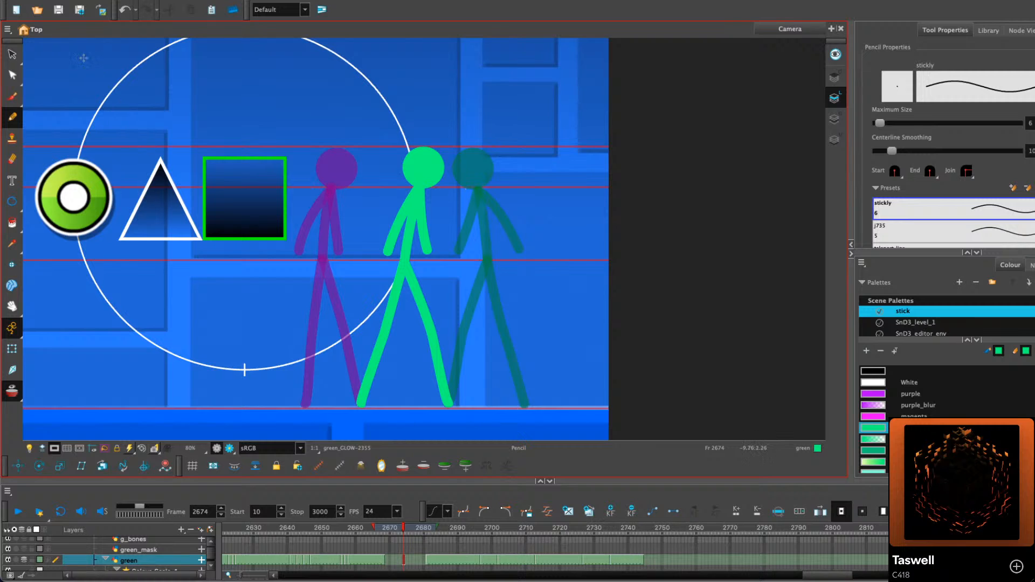
Flip through frames 2665 to 2676 to check the new pose's motion and spacing against its neighbouring poses
key(comma)
key(comma)
key(comma)
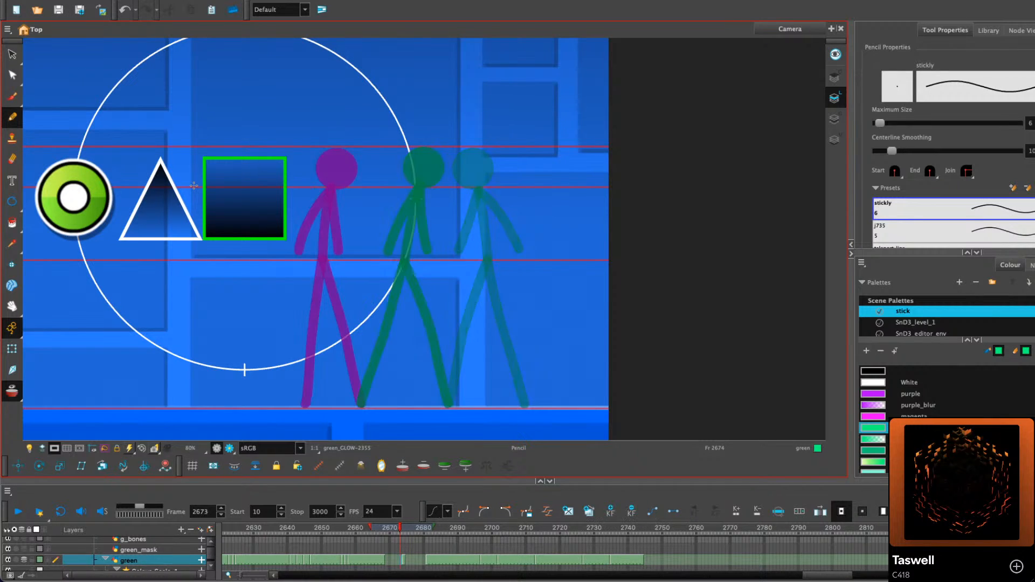
key(period)
key(period)
key(period)
key(period)
key(period)
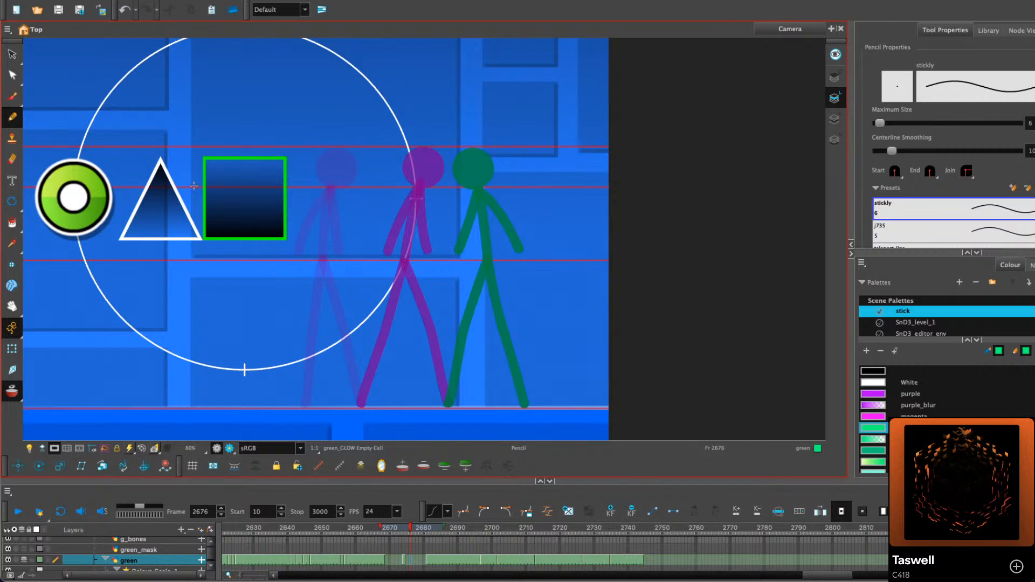
key(comma)
key(comma)
key(comma)
key(comma)
key(comma)
key(comma)
key(comma)
key(comma)
key(comma)
key(comma)
key(comma)
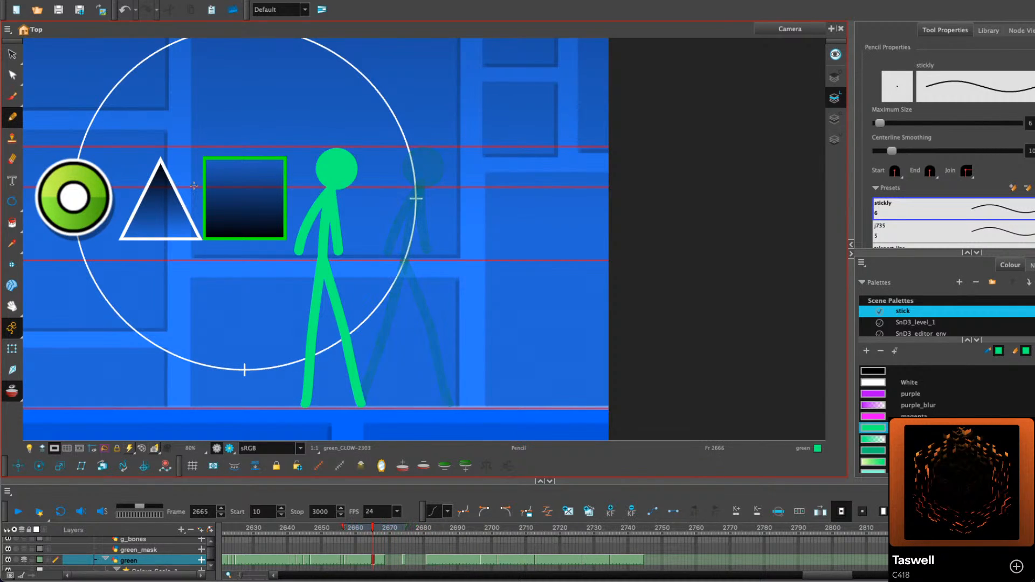
key(period)
key(period)
key(period)
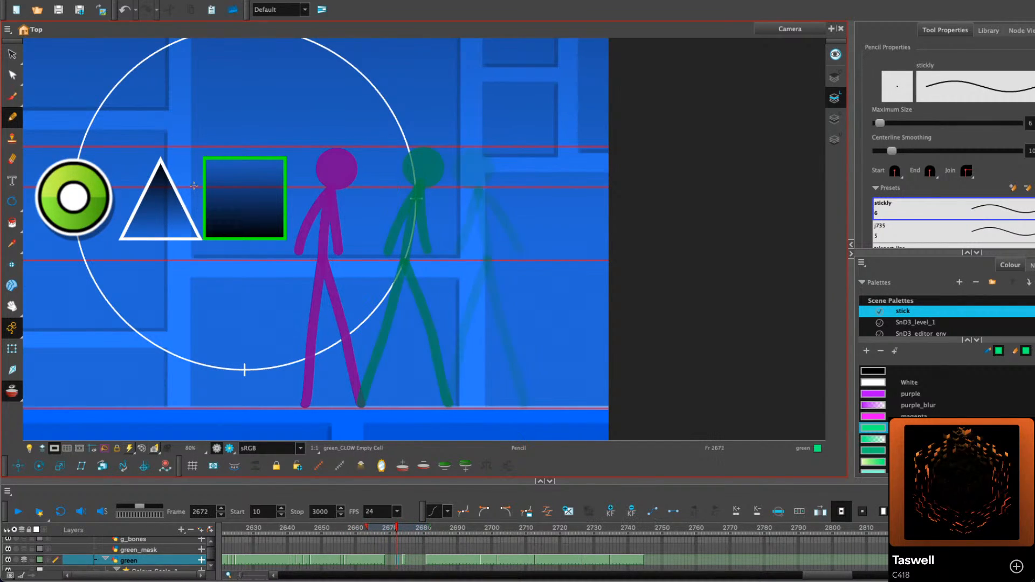
key(period)
key(period)
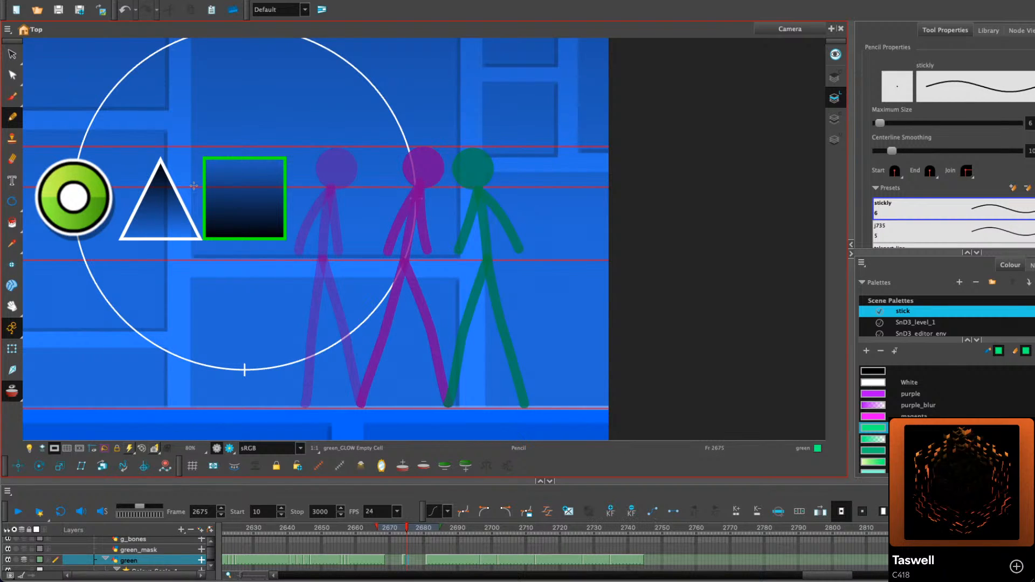
key(comma)
key(comma)
key(comma)
key(comma)
key(comma)
key(comma)
key(comma)
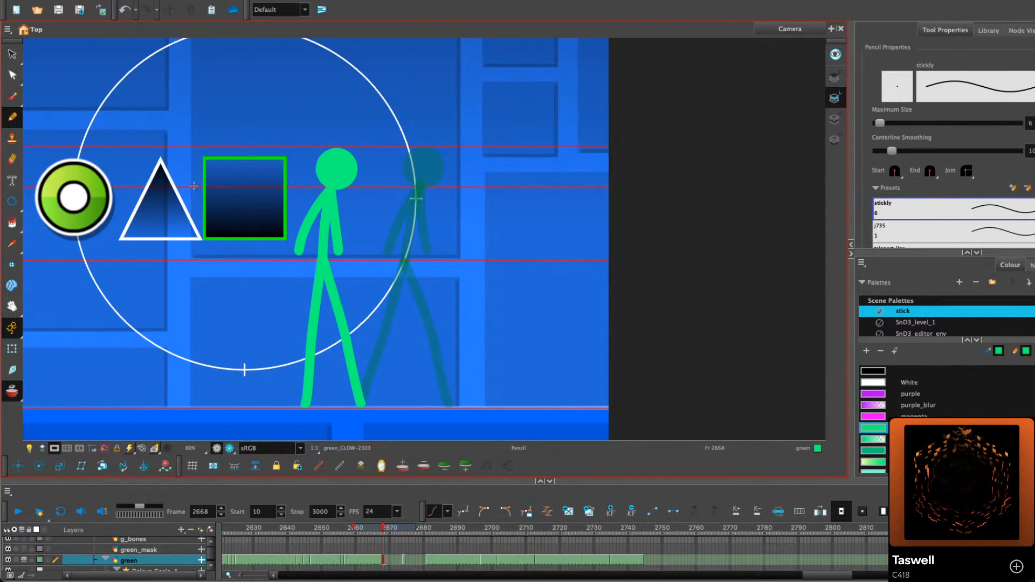
Copy the head from frame 2668, paste it into frame 2669 and nudge it slightly forward
key(alt+s)
click(336, 169)
right_click(352, 169)
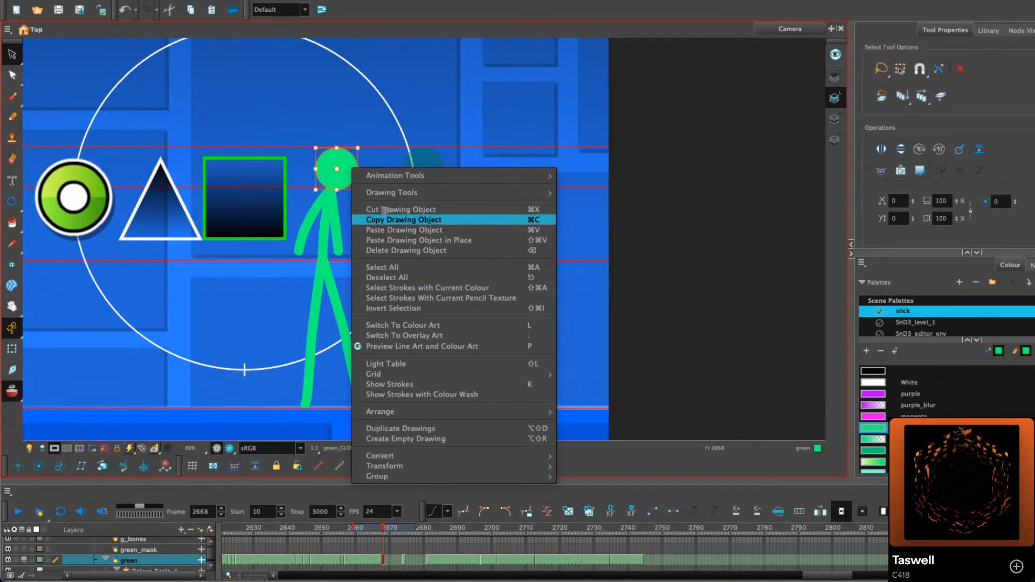
click(386, 219)
key(period)
right_click(406, 165)
click(435, 228)
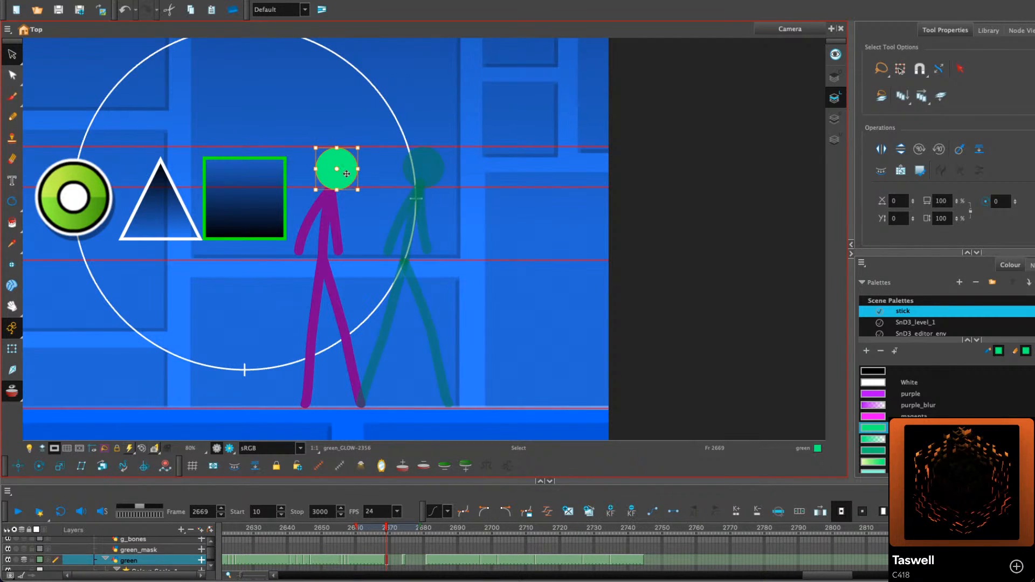
drag(345, 173, 350, 172)
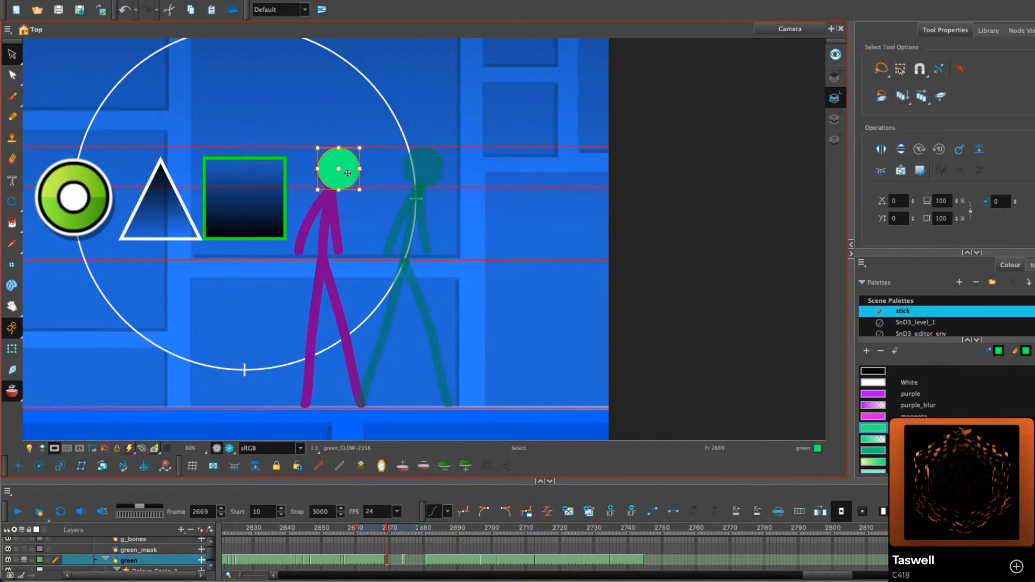
Paste the head into frames 2670 and 2671, spacing the copies forward toward the pose at frame 2674
key(period)
right_click(354, 170)
click(395, 227)
drag(346, 172, 387, 173)
key(period)
right_click(381, 162)
click(413, 222)
key(period)
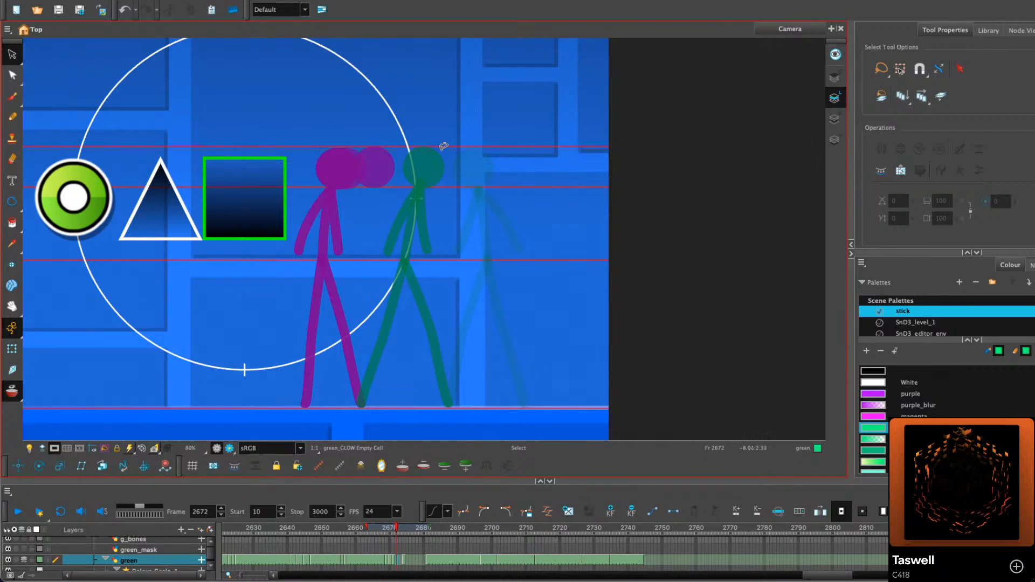
Extend the exposure of the in-between head drawings starting at frames 2669 and 2671 by one frame each
click(403, 561)
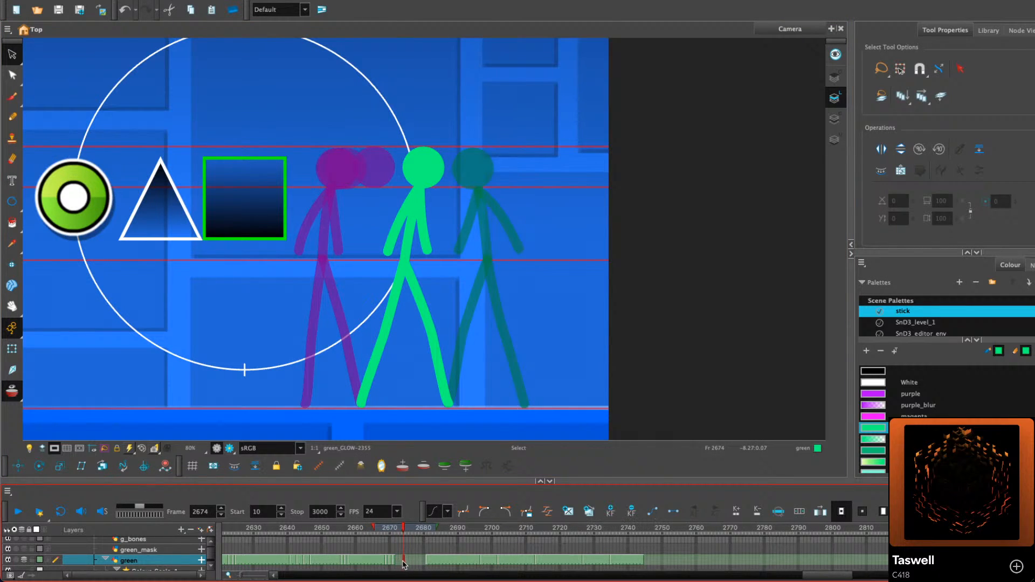
click(397, 561)
click(387, 562)
key(plus)
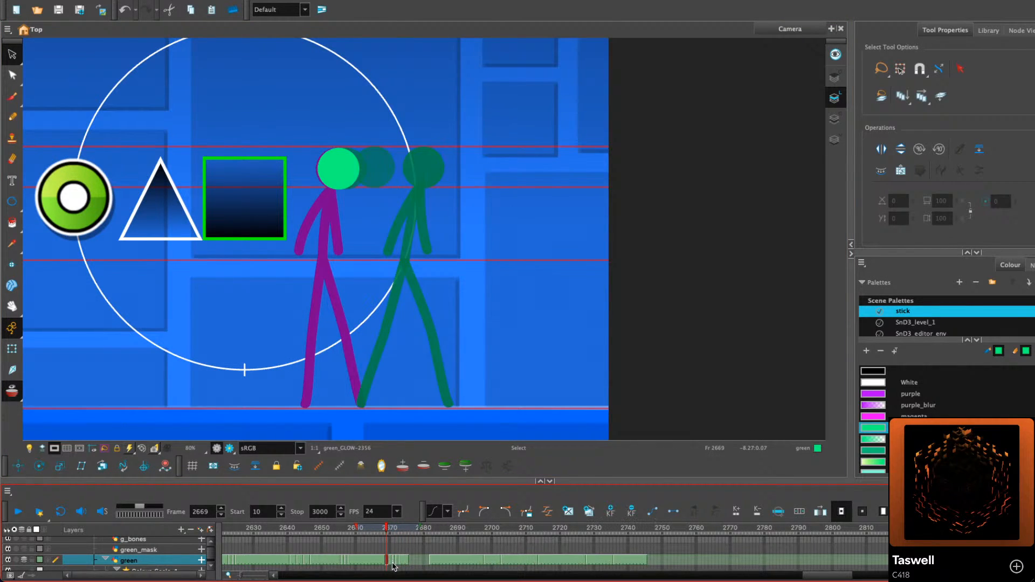
click(393, 562)
key(plus)
mouse_move(399, 529)
mouse_down()
mouse_move(410, 530)
mouse_move(387, 531)
mouse_up()
key(minus)
Copy both legs from frame 2668, paste them into frame 2669 and skew the hip slightly forward
click(12, 117)
key(2)
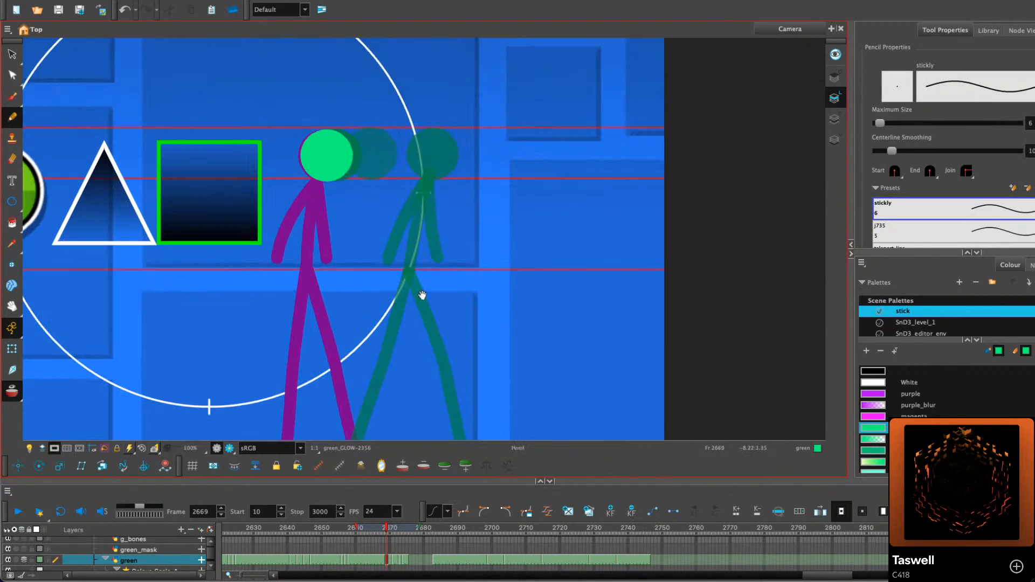
drag(422, 295, 436, 230)
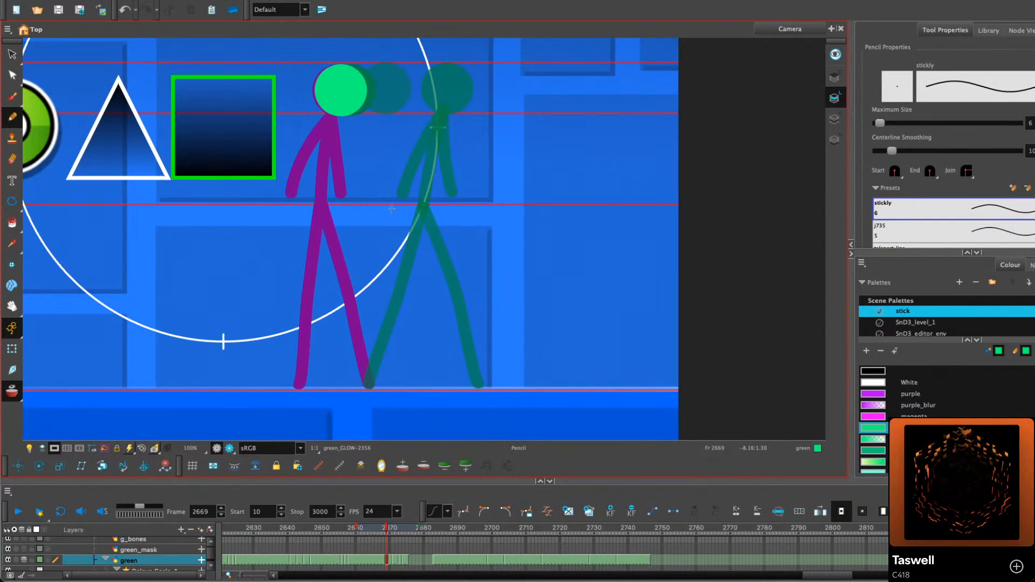
key(comma)
click(17, 54)
drag(228, 227, 364, 259)
right_click(332, 222)
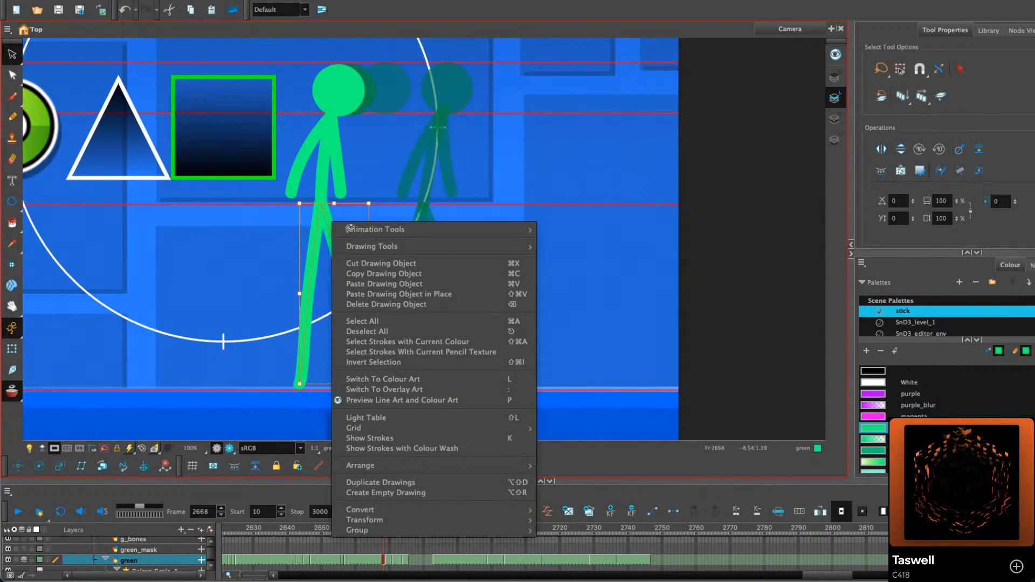
click(367, 274)
key(period)
right_click(395, 171)
click(424, 242)
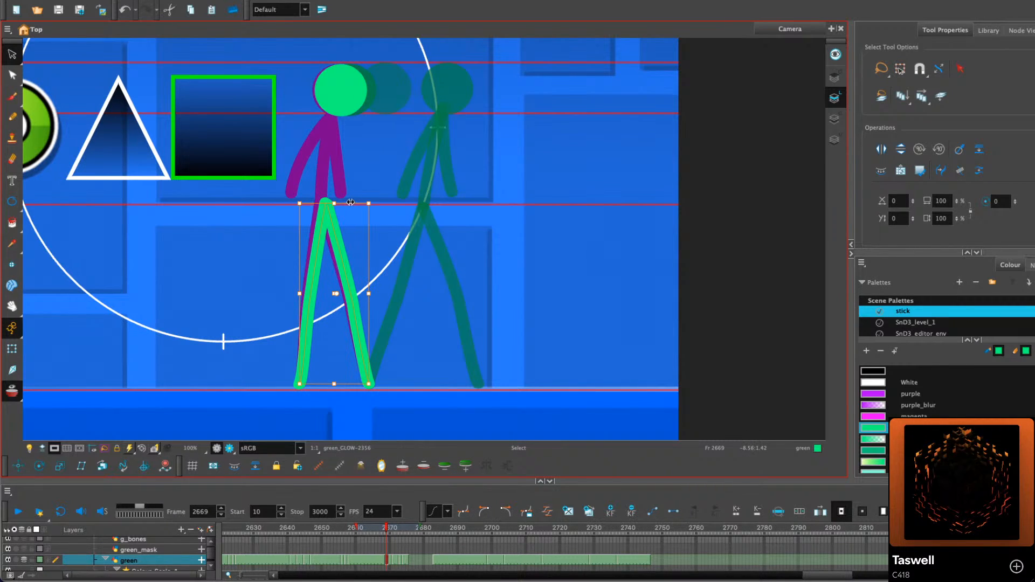
key(Escape)
Draw both legs on frame 2671 with the Pencil from a shared hip point slightly ahead of the previous pose
key(period)
key(period)
key(alt+x)
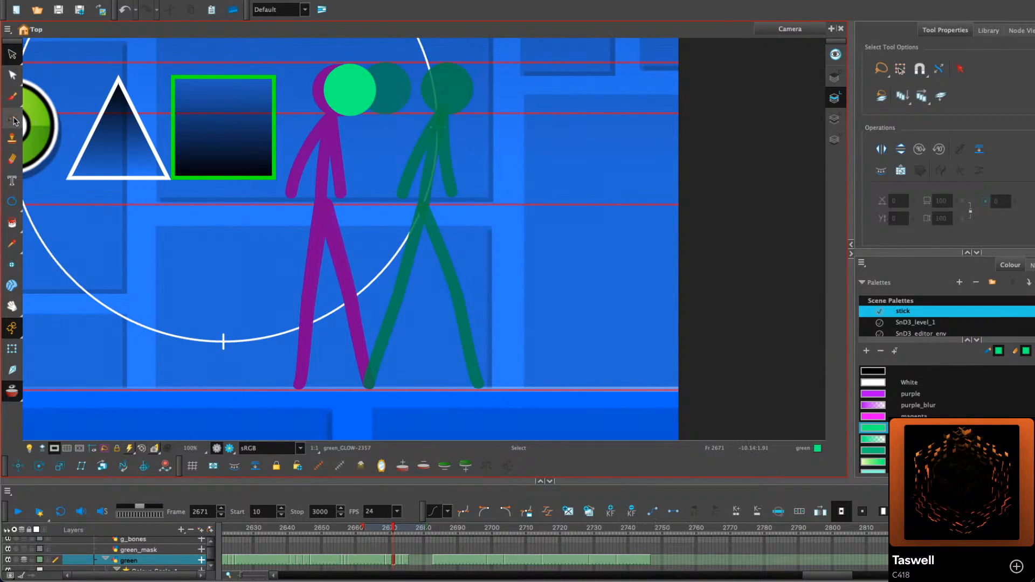
mouse_move(346, 206)
mouse_down()
mouse_move(362, 258)
mouse_move(368, 356)
mouse_up()
mouse_move(345, 207)
mouse_down()
mouse_move(306, 318)
mouse_move(300, 383)
mouse_up()
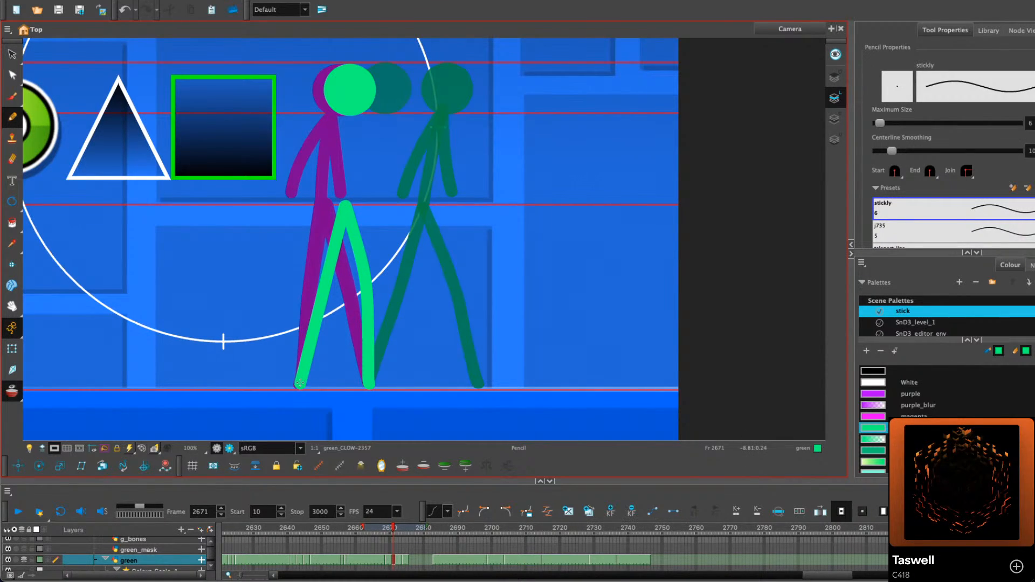
Reshape the leading leg's knee on frame 2671 with the Contour Editor
click(12, 75)
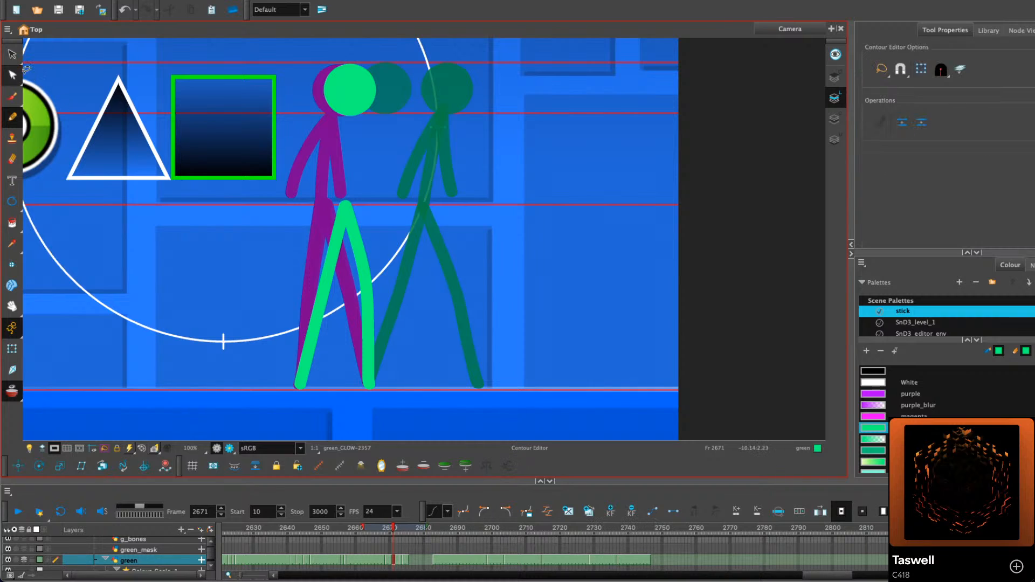
click(366, 279)
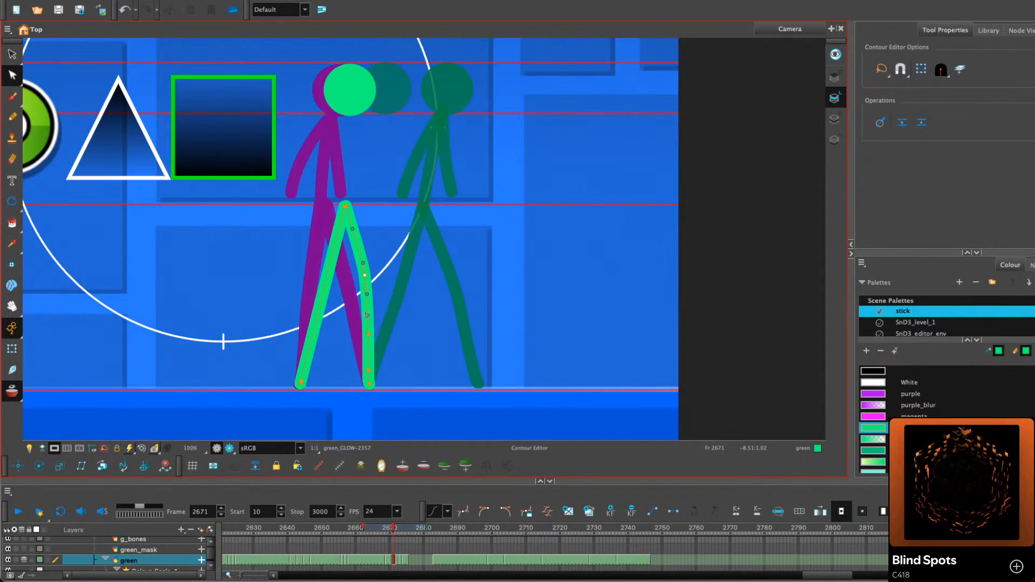
drag(365, 278, 367, 291)
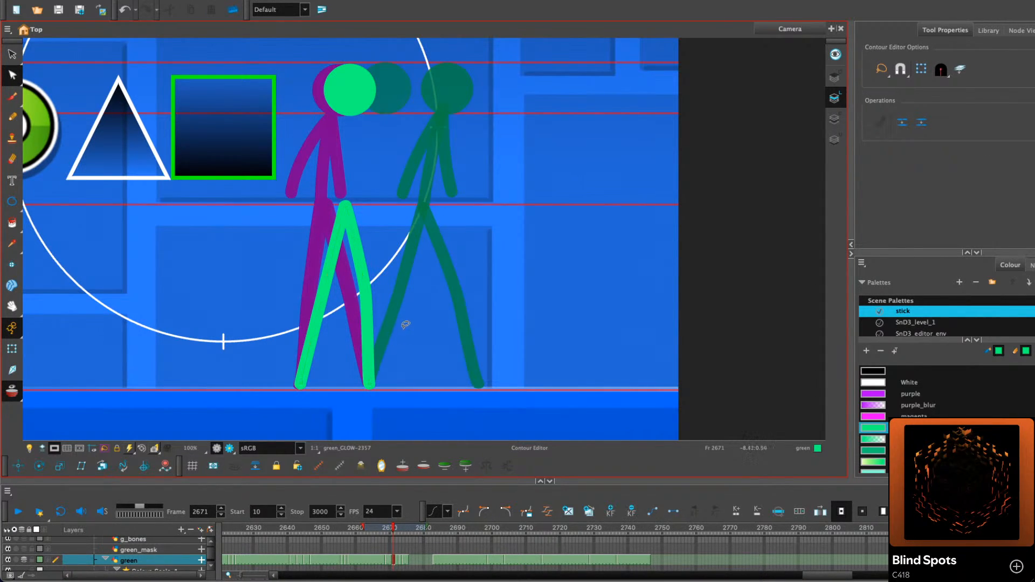
click(11, 55)
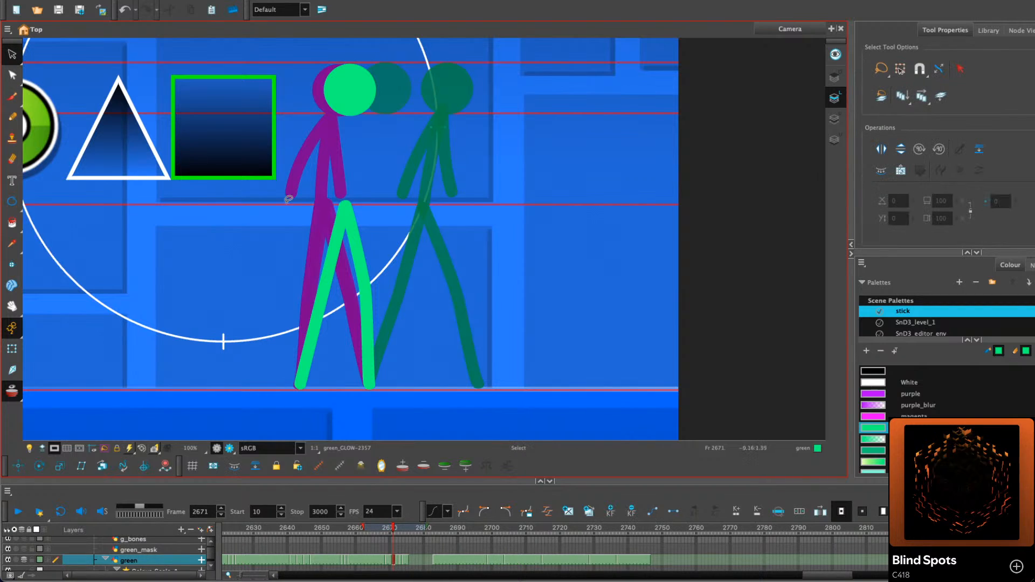
scroll(400, 235, down, 1)
drag(400, 235, 375, 248)
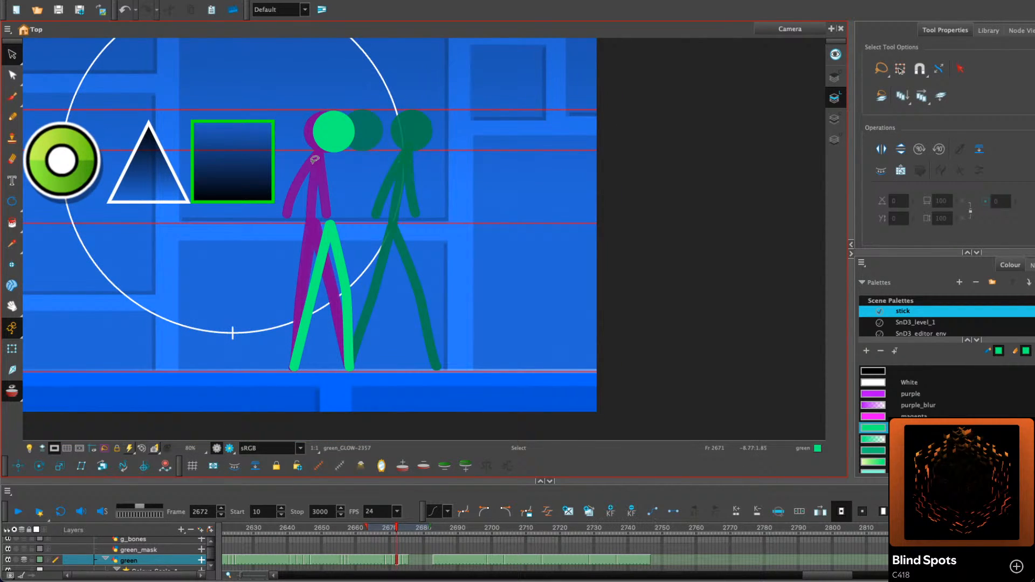
Draw the supporting leg on frame 2673 with the Pencil, running from the hip down to the planted foot
key(period)
key(alt+slash)
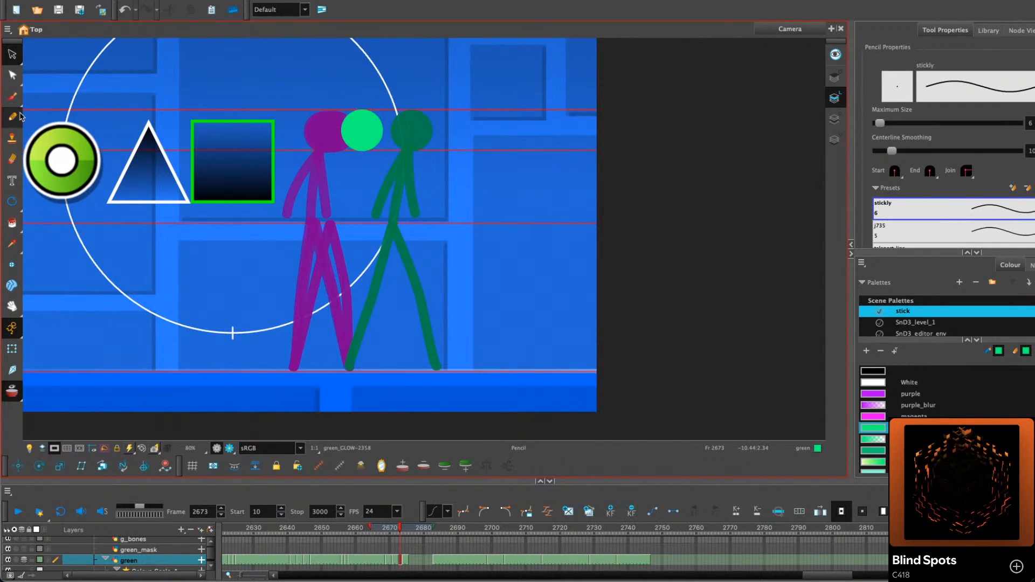
drag(360, 224, 357, 296)
key(ctrl+z)
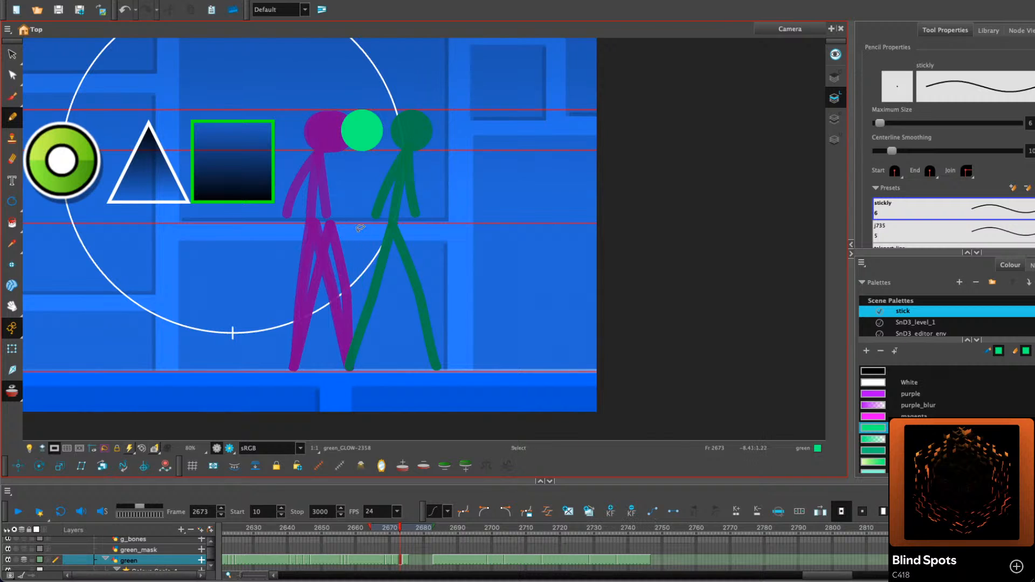
drag(360, 225, 359, 281)
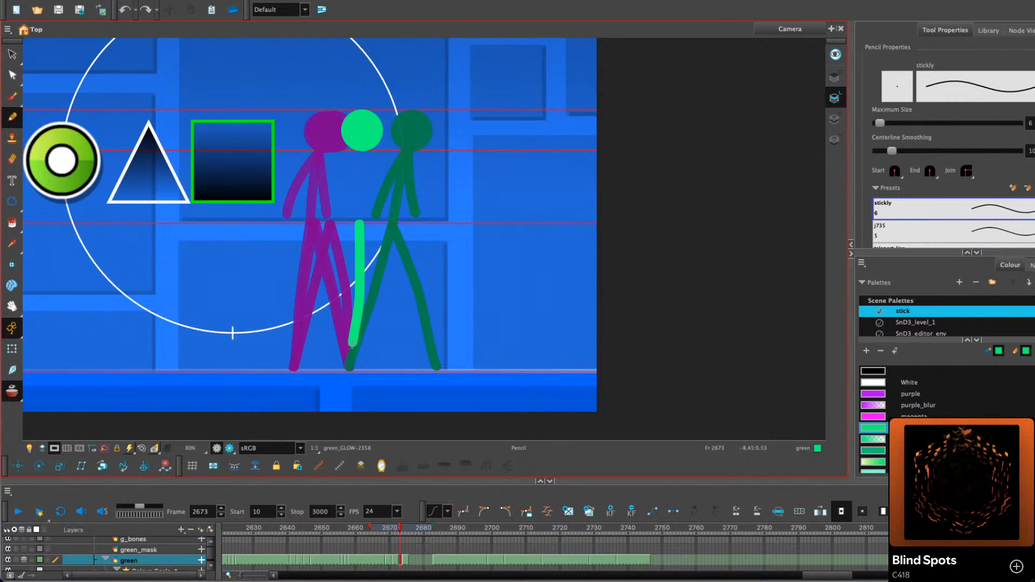
Try drawing the trailing leg on frame 2673 with the Pencil, starting from the hip of the supporting leg
key(comma)
key(comma)
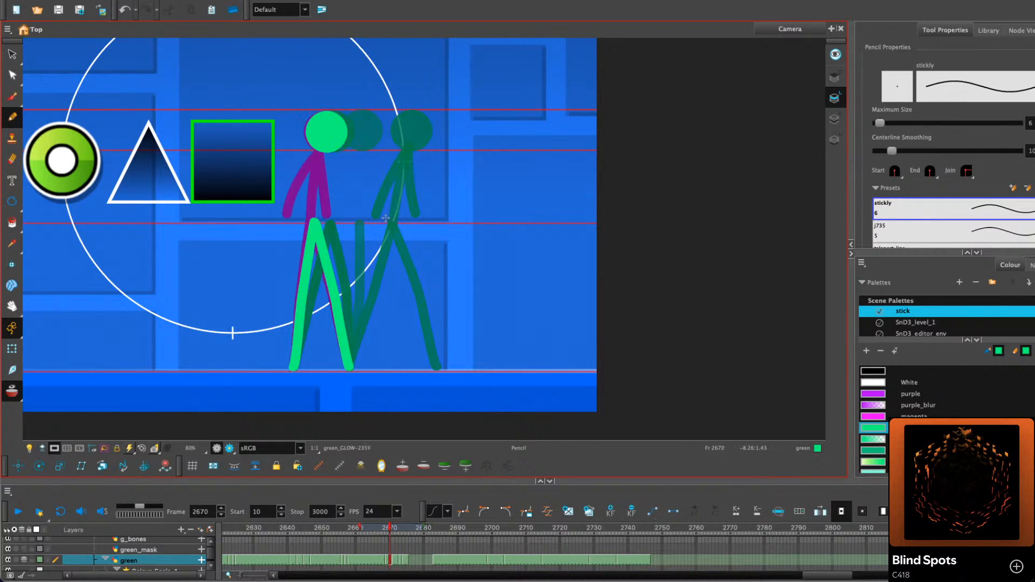
key(period)
key(period)
drag(359, 223, 344, 298)
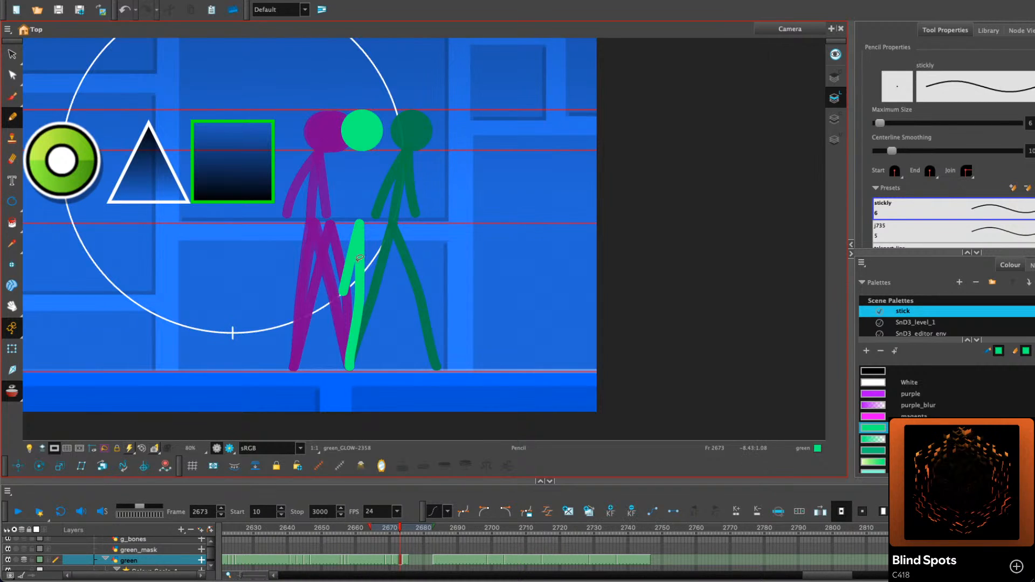
key(ctrl+z)
Delete the trailing leg on frame 2672 and redraw it with the Pencil, with a slight knee bend and the foot slightly forward
key(comma)
key(alt+s)
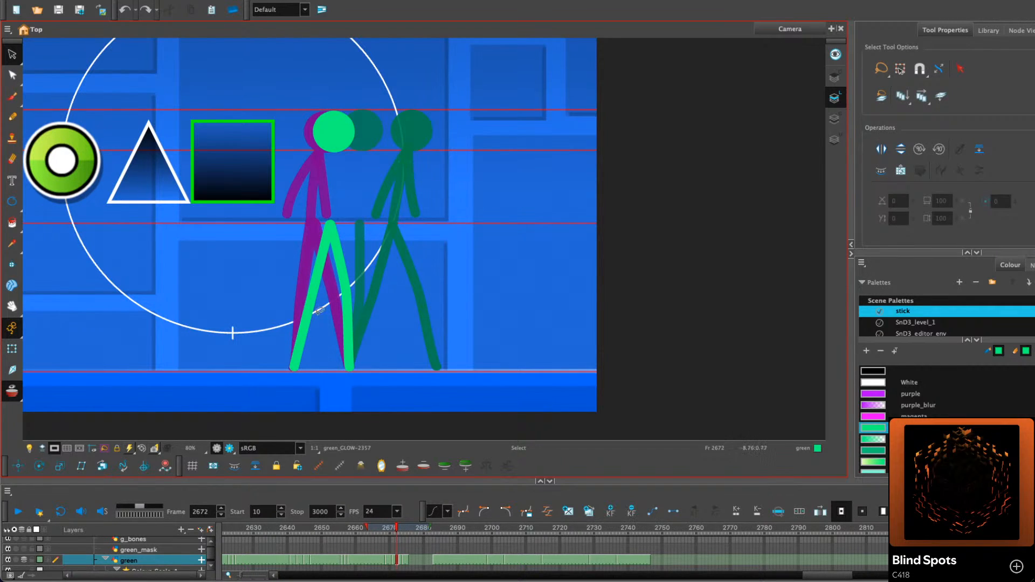
click(318, 294)
key(Delete)
key(alt+x)
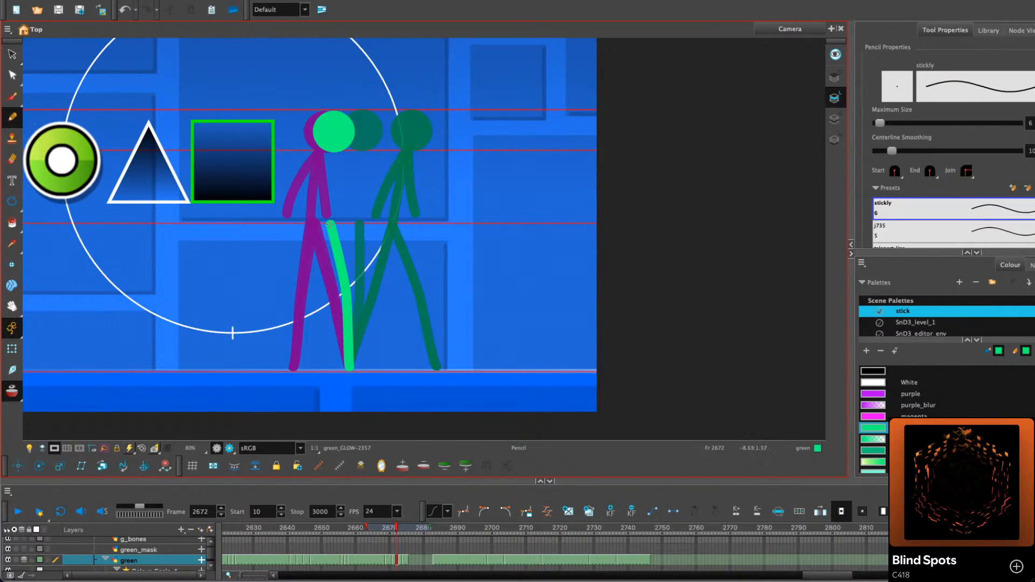
drag(331, 224, 315, 298)
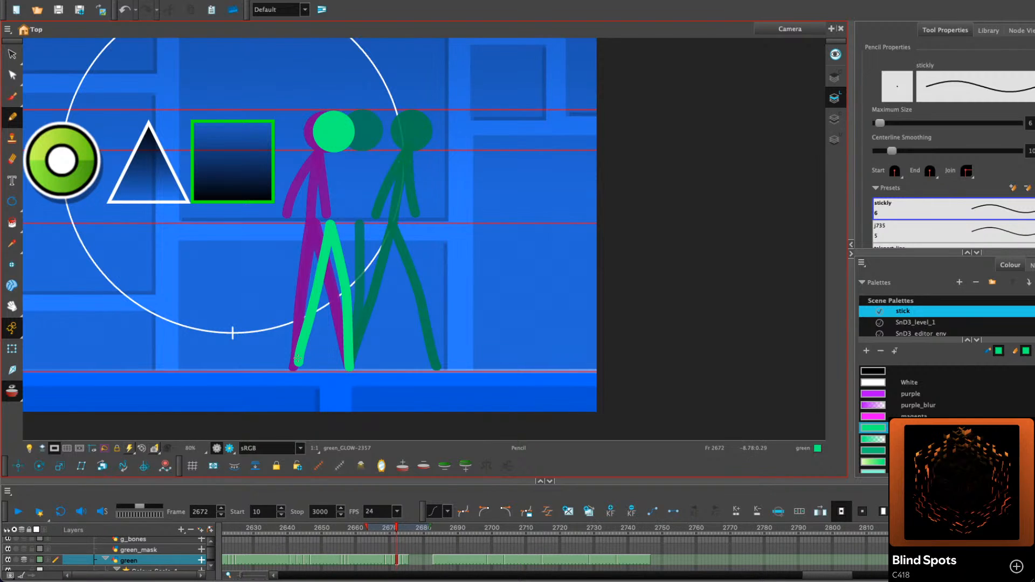
scroll(297, 358, up, 2)
key(ctrl+z)
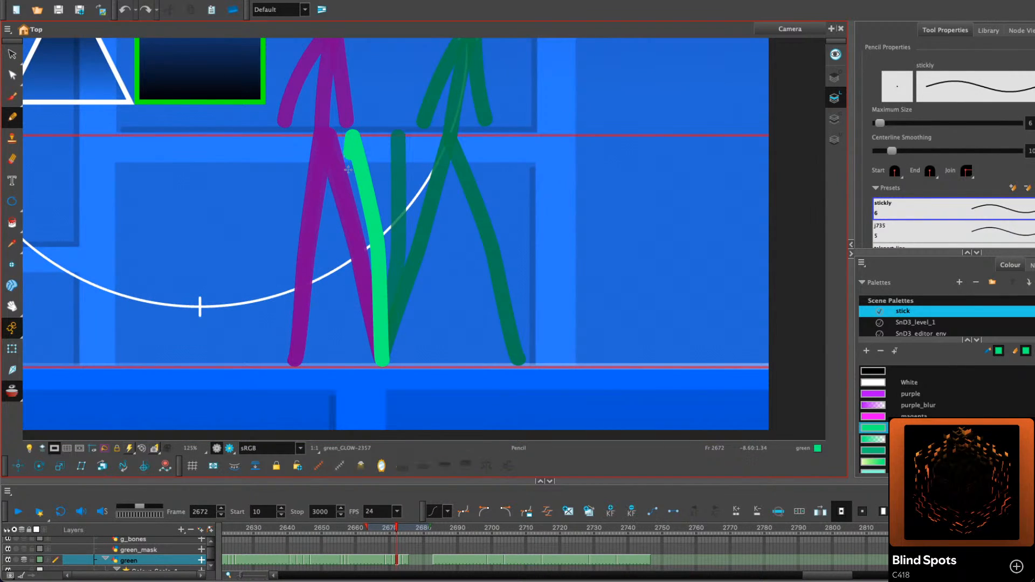
drag(348, 169, 302, 358)
Refine the knee curve of the redrawn trailing leg on frame 2672 with the Contour Editor
click(12, 55)
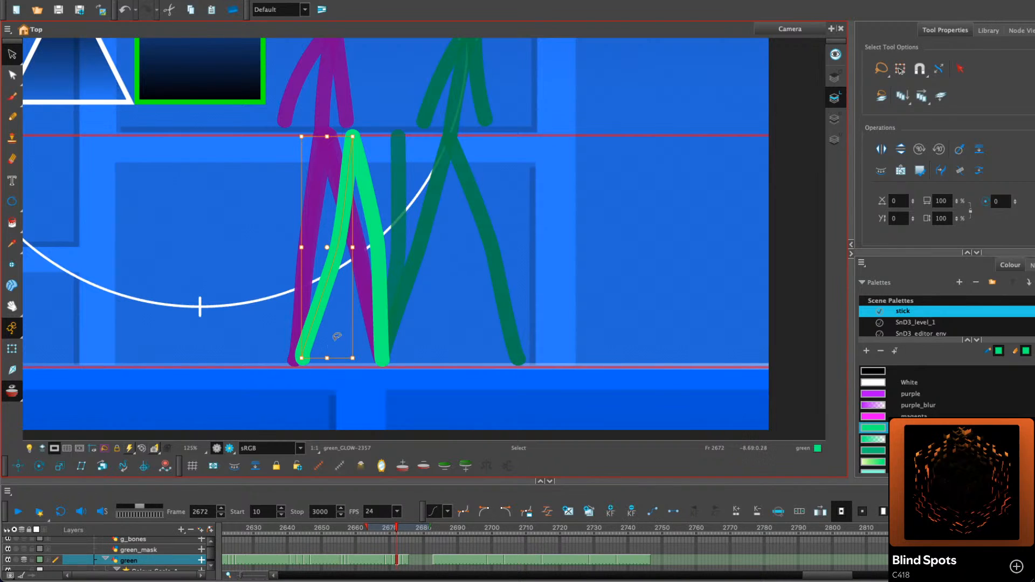
key(alt+q)
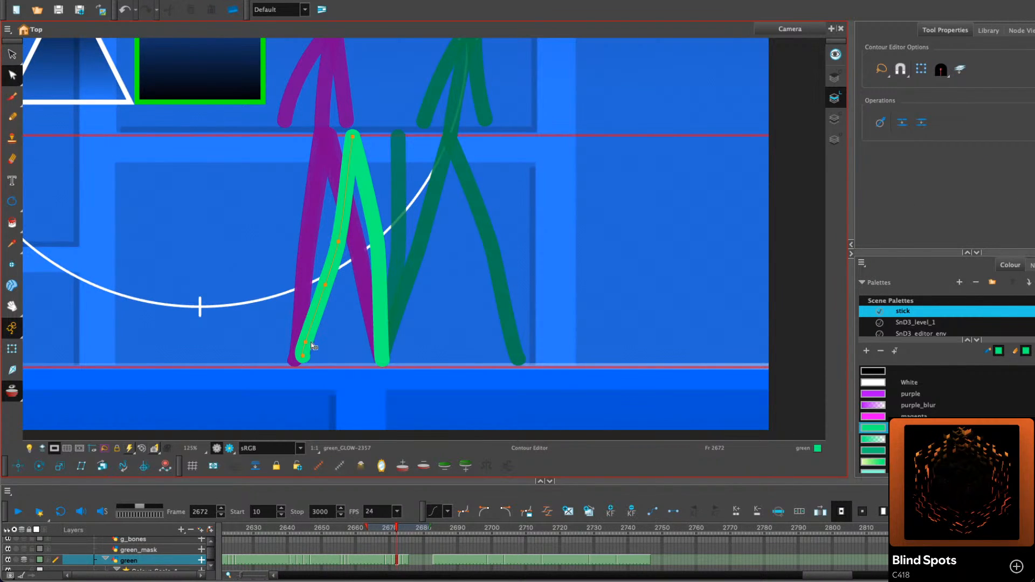
click(336, 255)
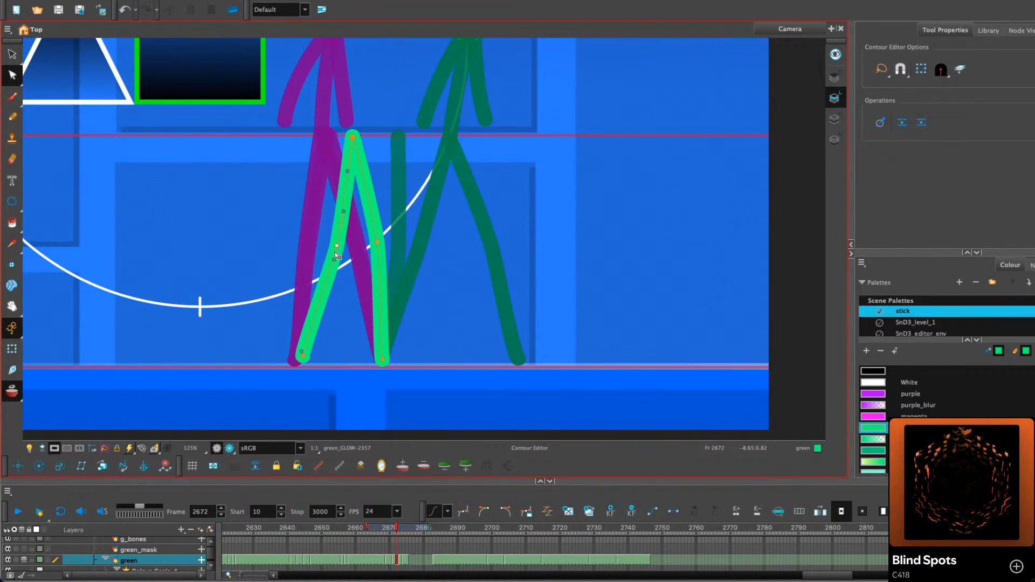
click(441, 191)
Adjust the lower end of the trailing leg on frame 2670 with the Contour Editor
key(comma)
key(comma)
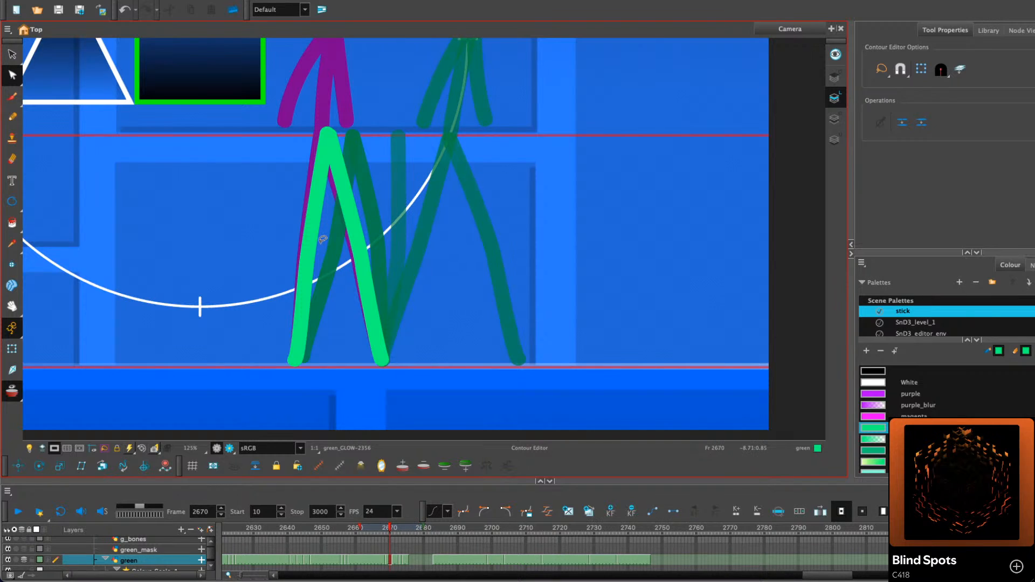
key(period)
click(311, 255)
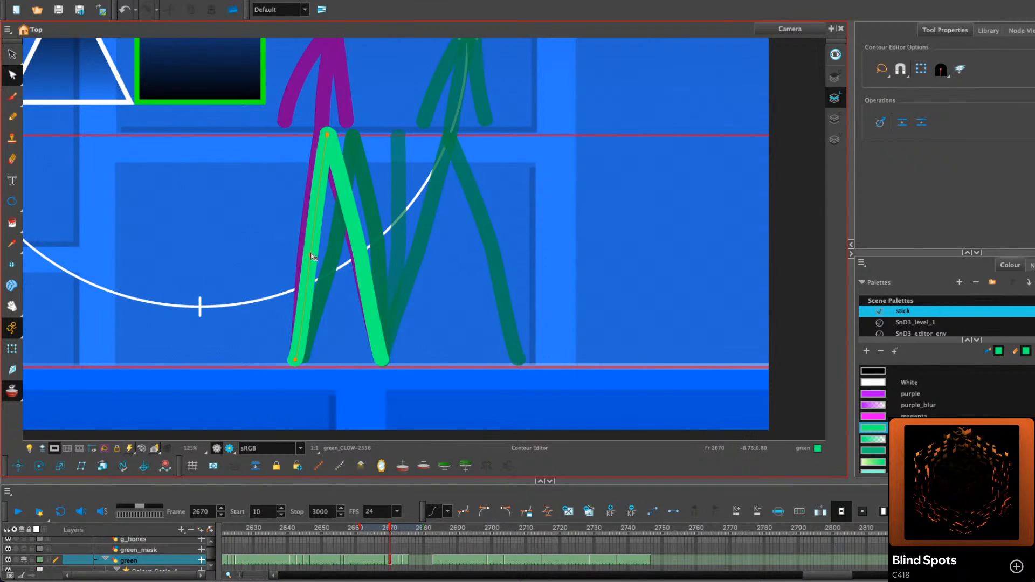
drag(301, 355, 300, 356)
Draw the passing leg on frame 2673 with the Pencil, its knee bent forward and its foot lifted behind the supporting foot
key(period)
key(period)
key(period)
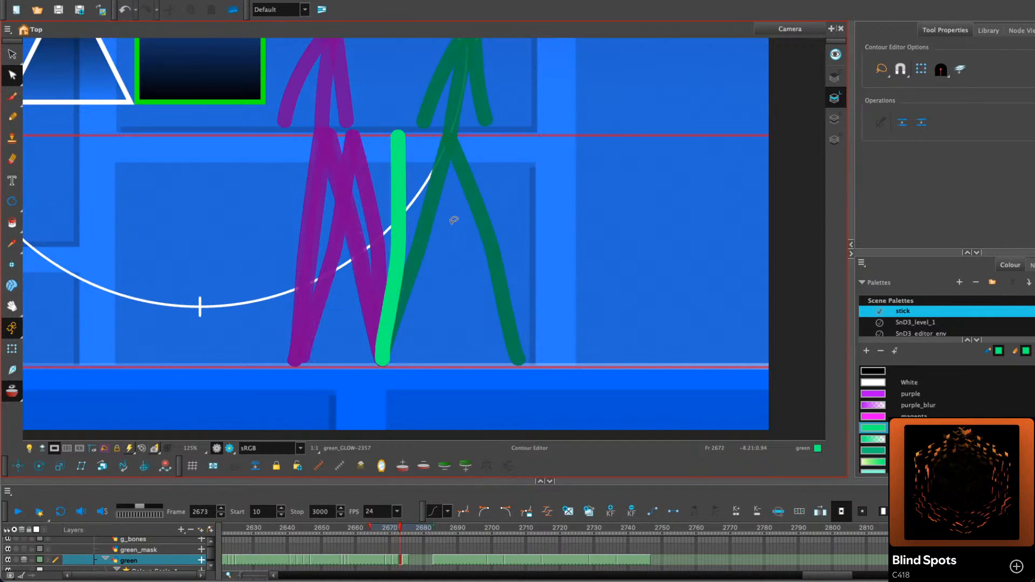
key(alt+x)
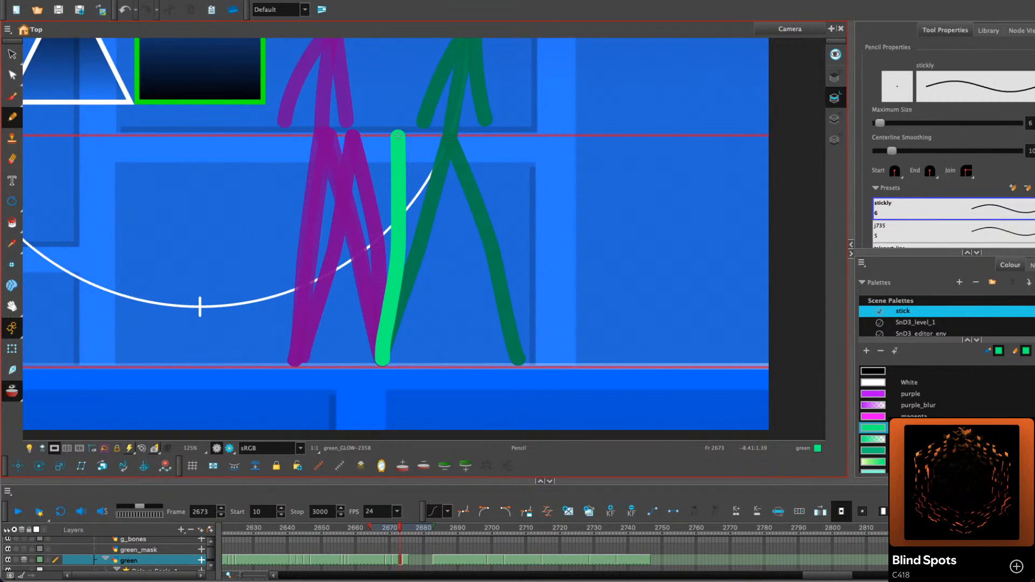
mouse_move(404, 157)
mouse_down()
mouse_move(423, 240)
mouse_move(402, 295)
mouse_move(361, 350)
mouse_up()
key(ctrl+z)
mouse_move(399, 132)
mouse_down()
mouse_move(422, 246)
mouse_move(362, 351)
mouse_up()
Move the next full pose to frame 2675 and extend the exposure of the frame 2673 drawing through frame 2674
key(period)
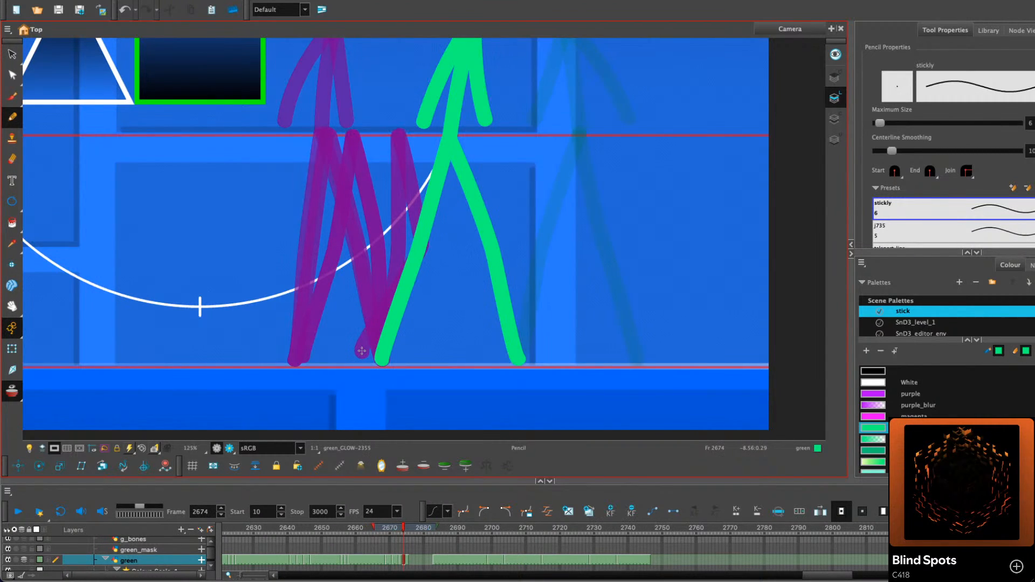
click(11, 54)
scroll(317, 314, down, 2)
click(416, 544)
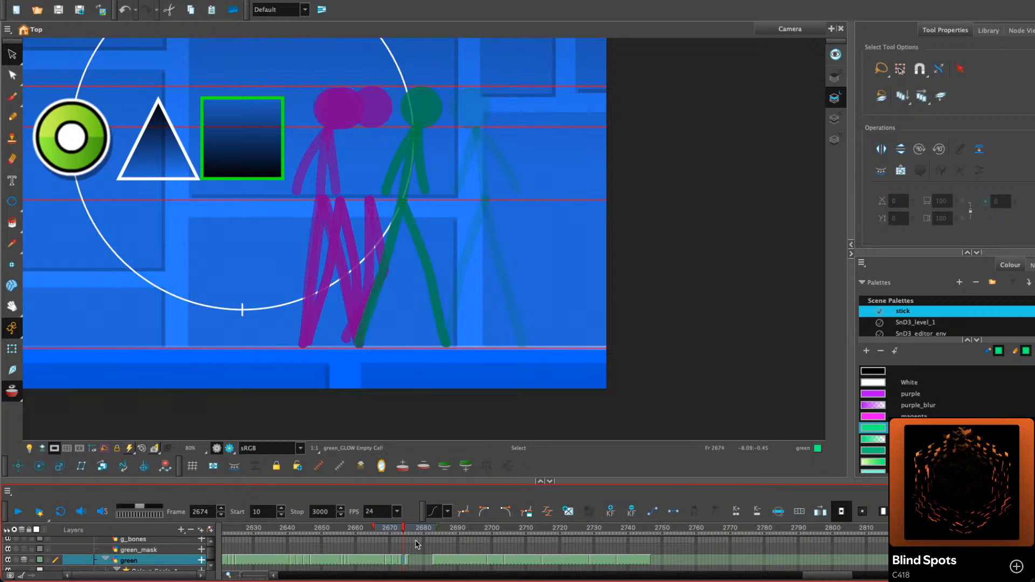
key(F5)
Play back the new leg in-betweens and flip through frames 2673 to 2676 to check the walk's motion
drag(401, 528, 380, 522)
click(16, 511)
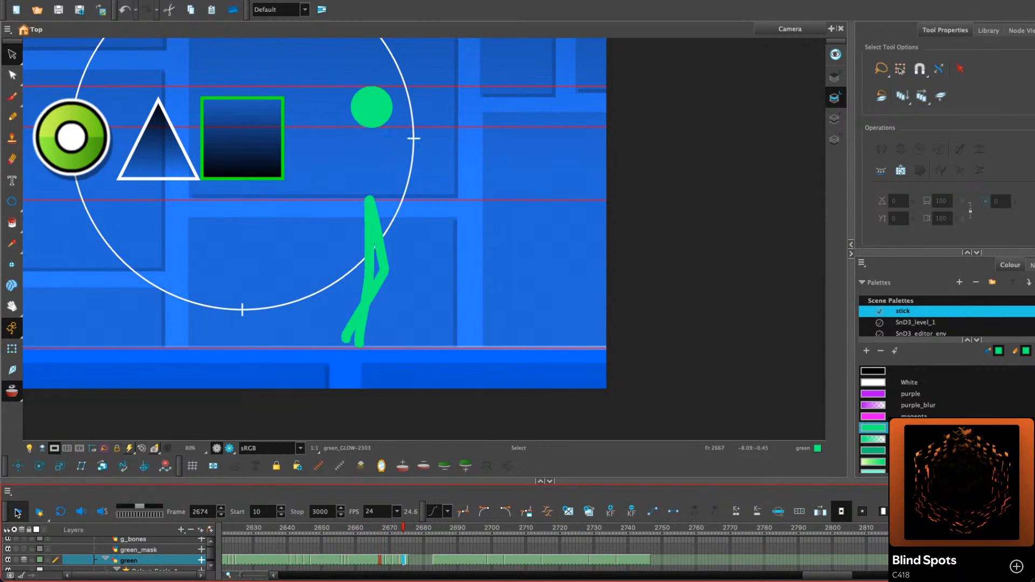
click(17, 512)
click(404, 529)
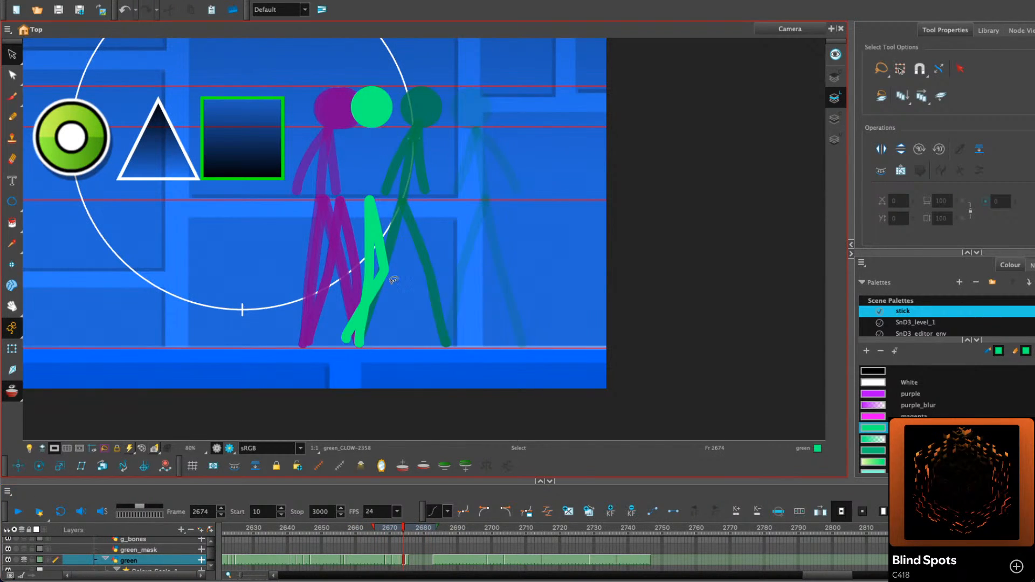
drag(400, 246, 344, 300)
scroll(346, 297, down, 1)
drag(365, 241, 288, 313)
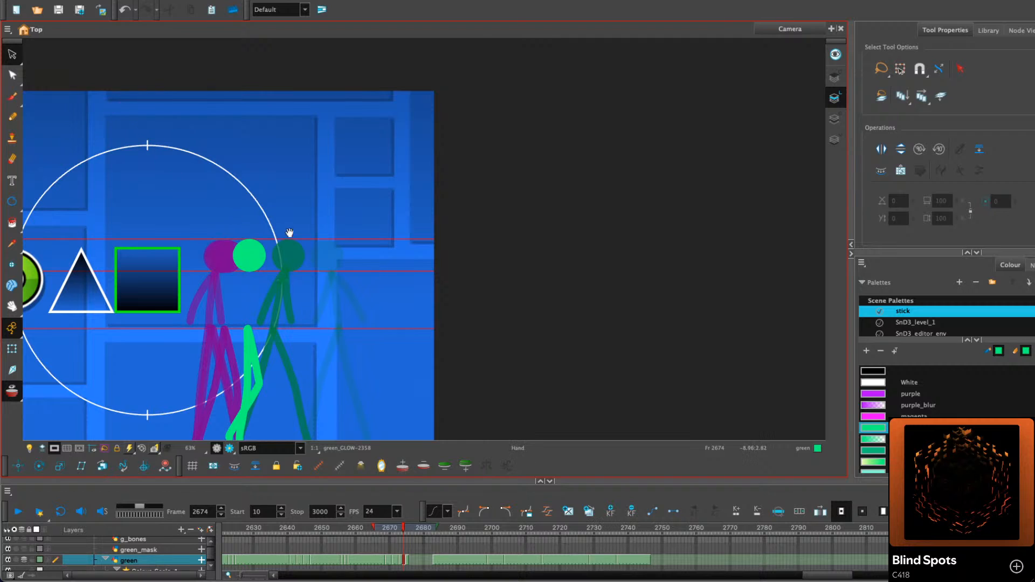
drag(290, 233, 341, 179)
key(comma)
key(period)
key(period)
key(period)
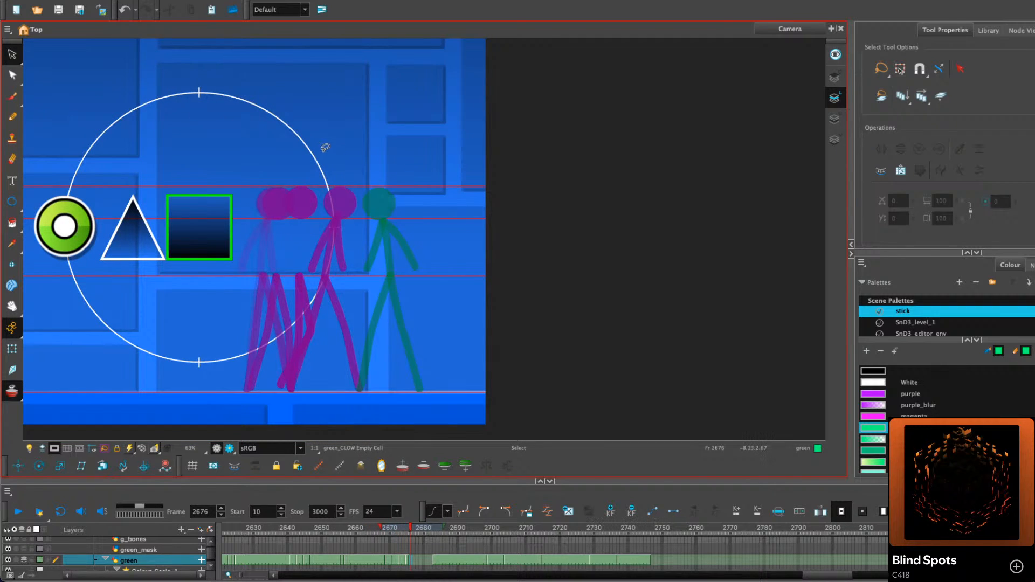
key(comma)
key(comma)
key(comma)
key(period)
key(period)
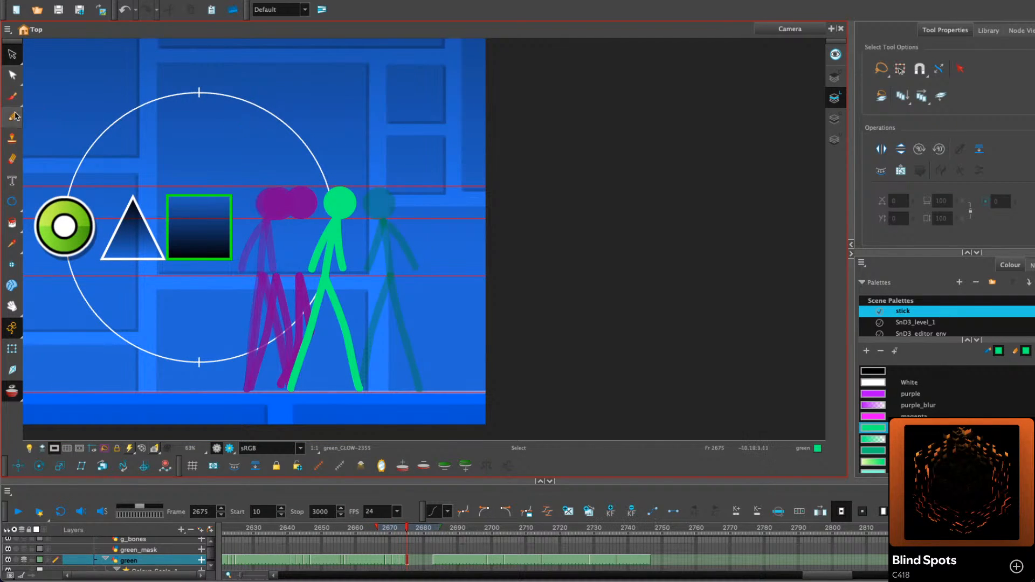
Copy the leading leg from frame 2675 and paste it in place on frame 2676
key(period)
click(15, 116)
key(2)
key(2)
mouse_move(437, 328)
mouse_down()
mouse_move(452, 322)
mouse_move(432, 268)
mouse_move(436, 241)
mouse_up()
key(comma)
key(period)
click(12, 54)
key(comma)
click(301, 274)
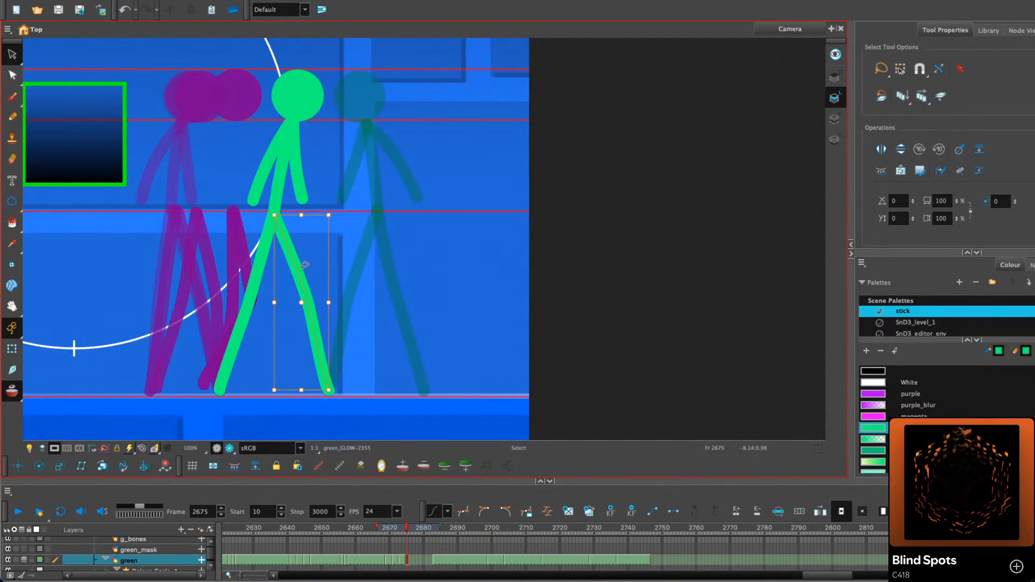
right_click(302, 270)
click(344, 316)
key(period)
right_click(346, 214)
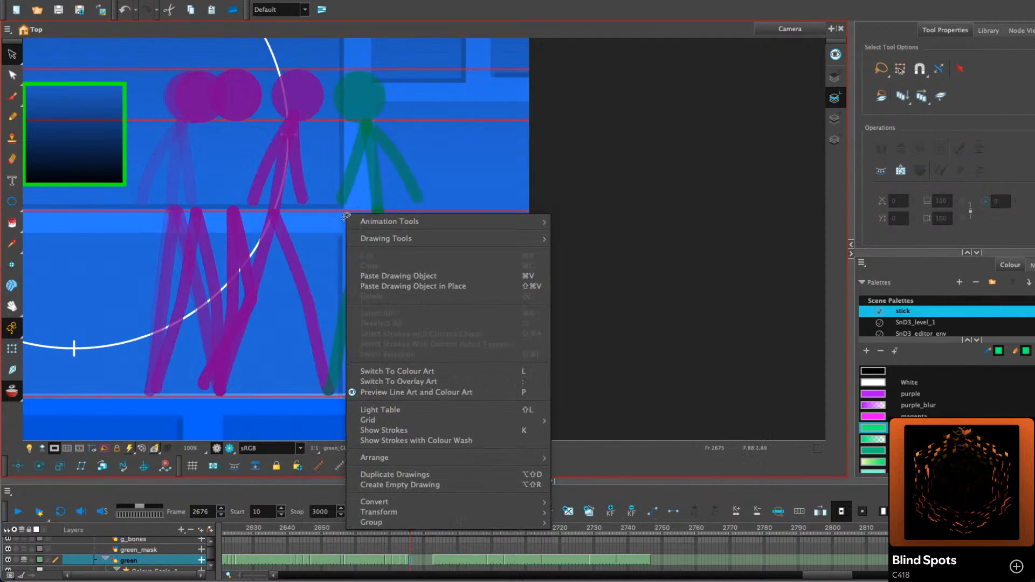
click(377, 286)
Skew the pasted leg on frame 2676 so its hip end leans forward over the planted foot
mouse_move(316, 217)
mouse_down()
mouse_move(341, 217)
mouse_move(325, 215)
mouse_up()
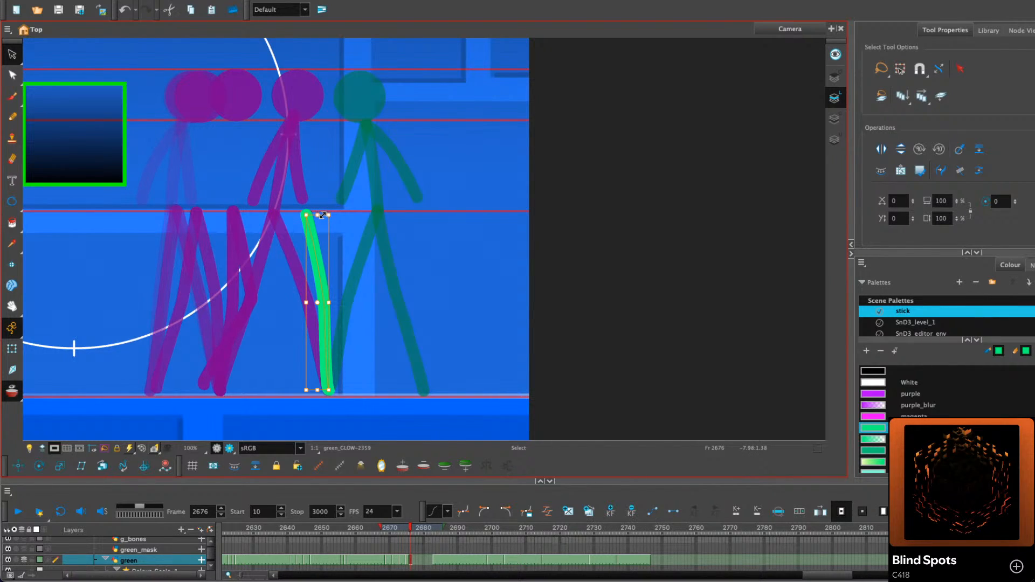
scroll(324, 211, up, 3)
click(382, 185)
mouse_move(323, 222)
mouse_down()
mouse_move(339, 221)
mouse_move(354, 167)
mouse_up()
scroll(384, 197, down, 2)
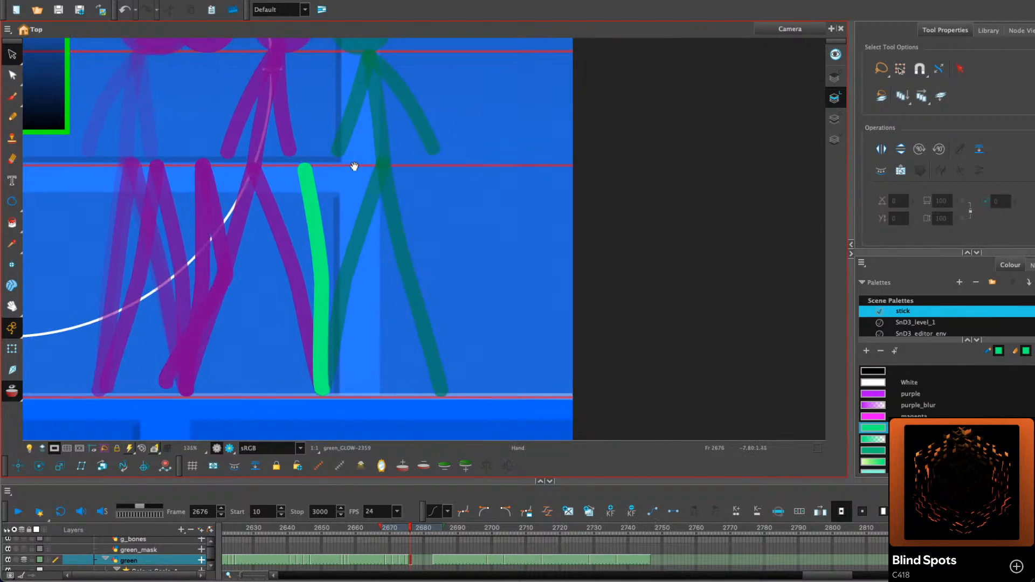
Draw the supporting leg on frame 2677 with the Pencil, from a hip point further forward down to the planted foot
key(period)
key(alt+slash)
drag(323, 389, 325, 332)
key(ctrl+z)
drag(345, 168, 321, 386)
key(period)
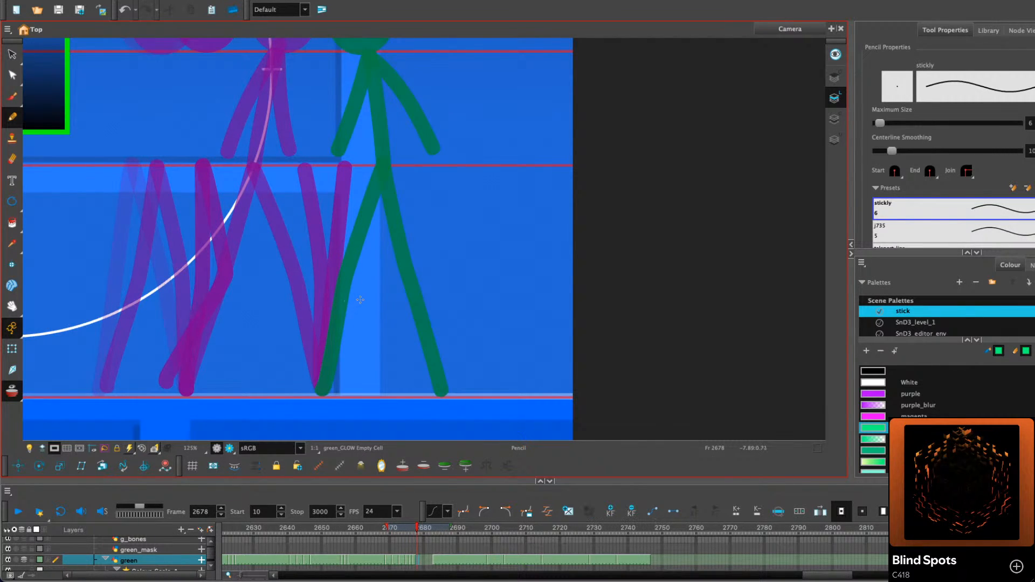
Extend the full pose drawing at frame 2683 back to frame 2678 to close the gap on the green layer
key(period)
key(period)
key(period)
key(period)
key(period)
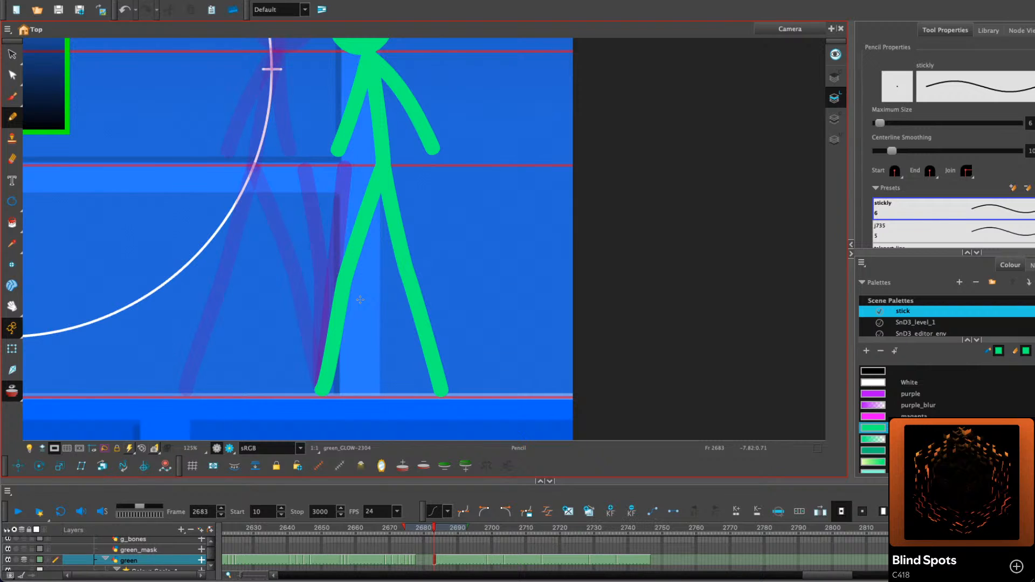
click(11, 54)
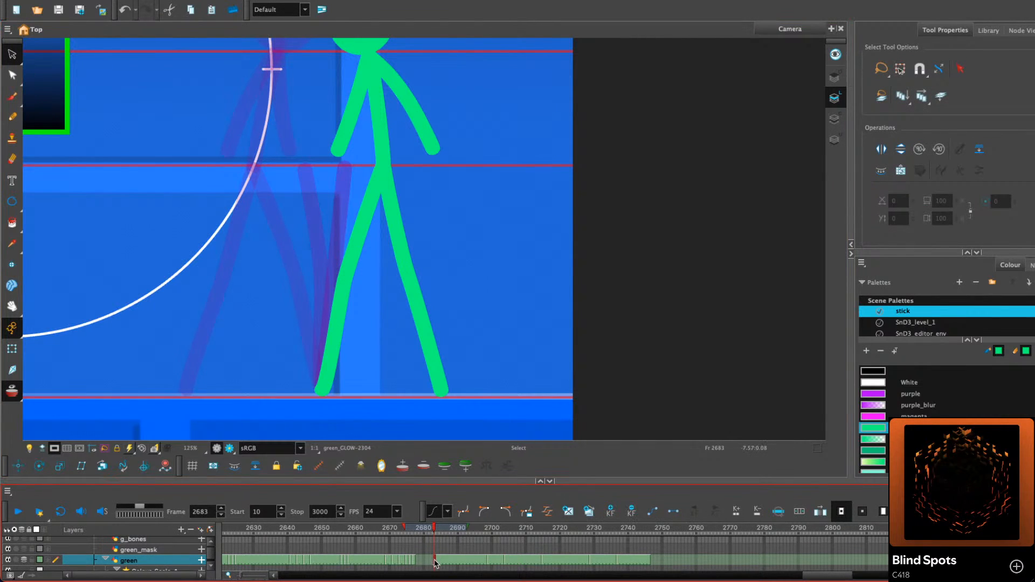
click(417, 560)
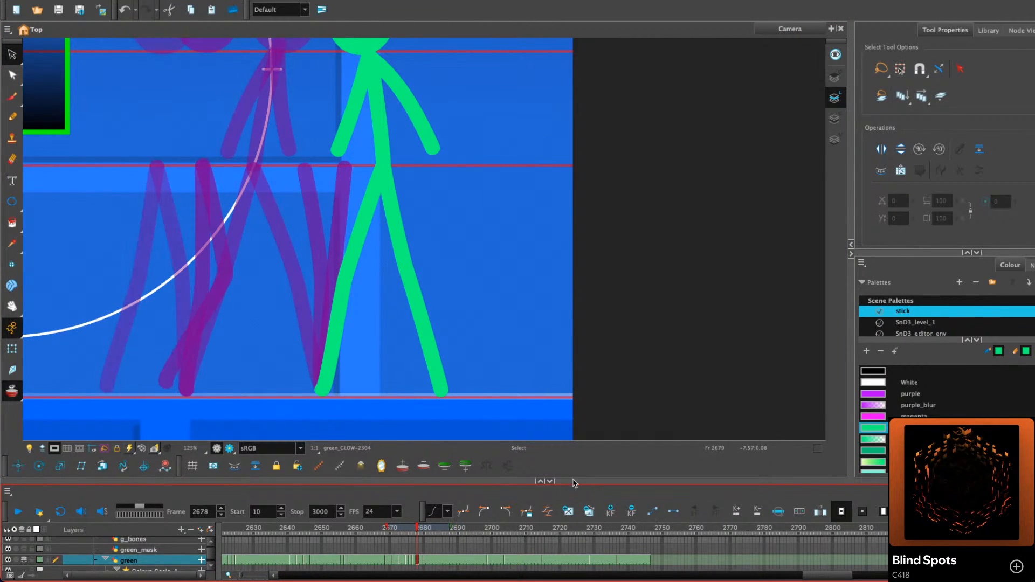
Select the supporting leg on frame 2678 and skew its hip end slightly backward, keeping the foot planted
click(337, 223)
drag(383, 278, 369, 277)
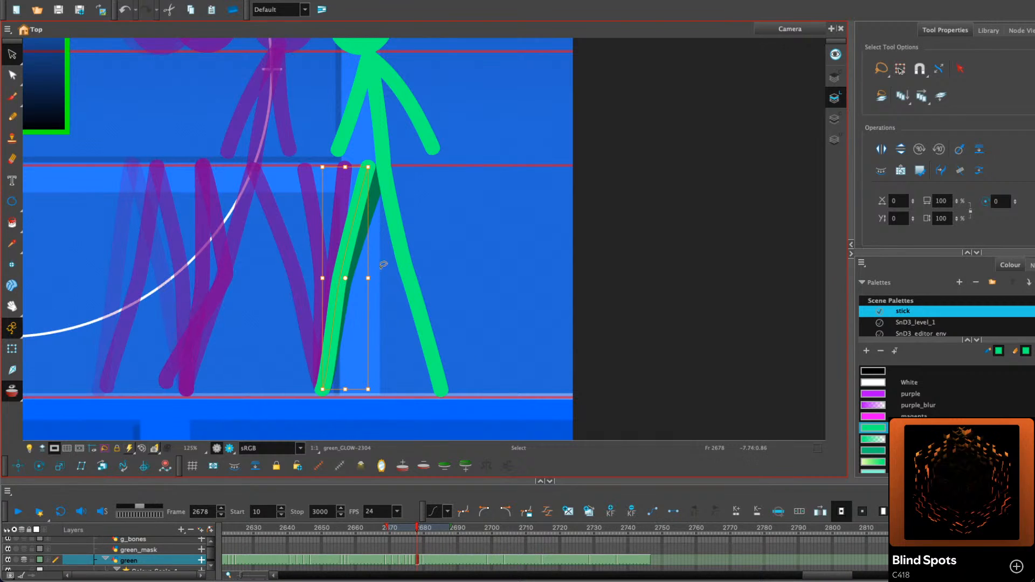
click(450, 198)
key(period)
key(period)
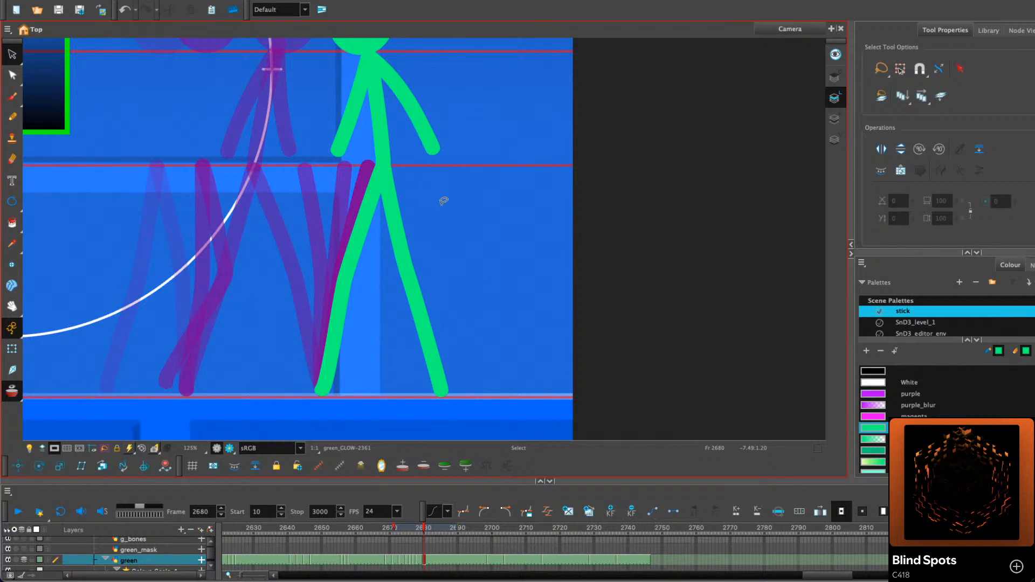
Select both legs on frame 2680 and shift them slightly back from the following pose
click(427, 560)
click(497, 276)
key(comma)
drag(499, 281, 285, 262)
click(477, 130)
drag(468, 117, 447, 165)
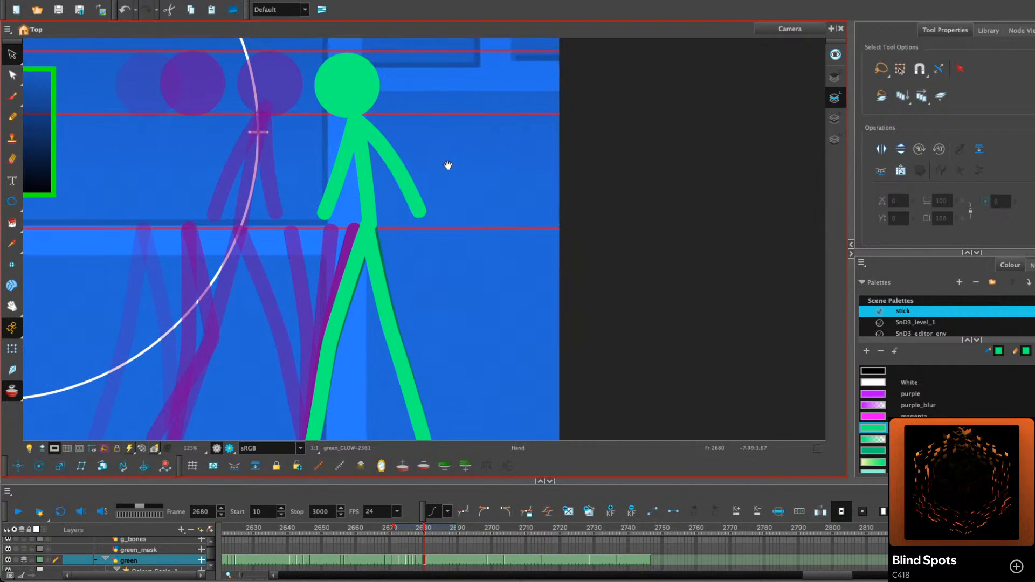
Draw the bent trailing leg on frames 2676 and 2677 with the Pencil, from the hip through the knee to the lifted foot
key(comma)
key(comma)
key(comma)
key(comma)
key(comma)
key(comma)
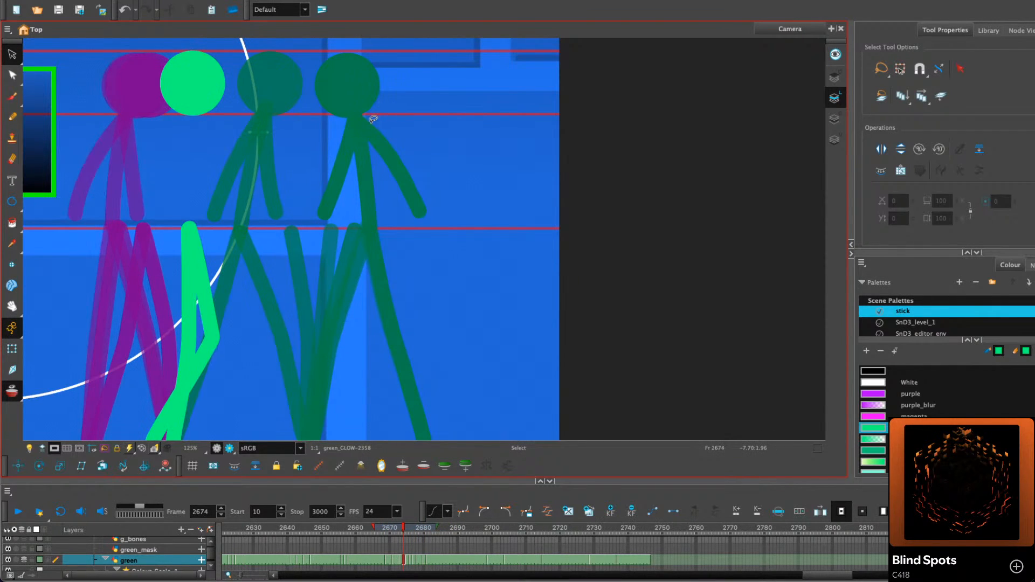
click(13, 117)
key(period)
key(period)
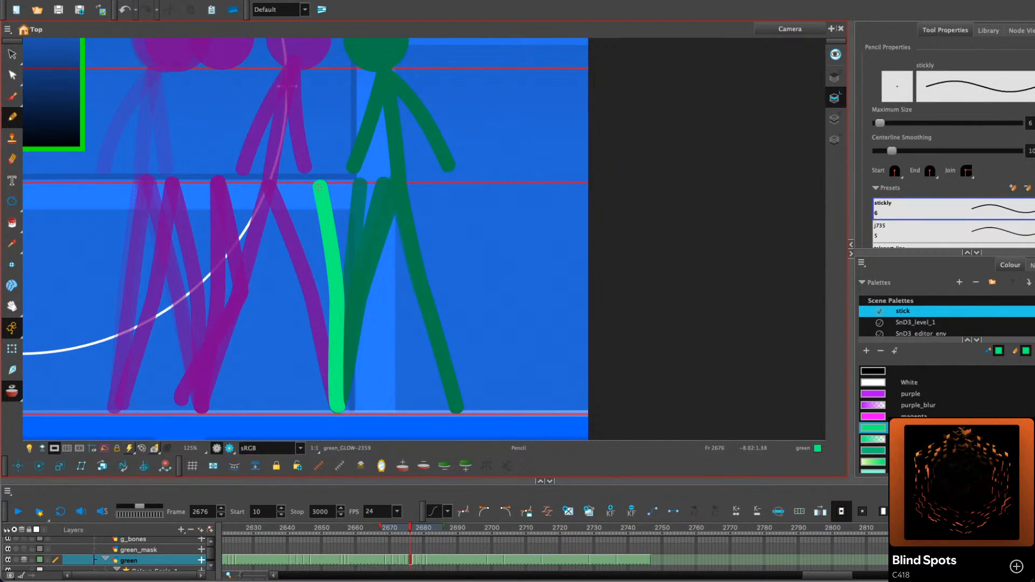
mouse_move(320, 185)
mouse_down()
mouse_move(299, 284)
mouse_move(226, 392)
mouse_up()
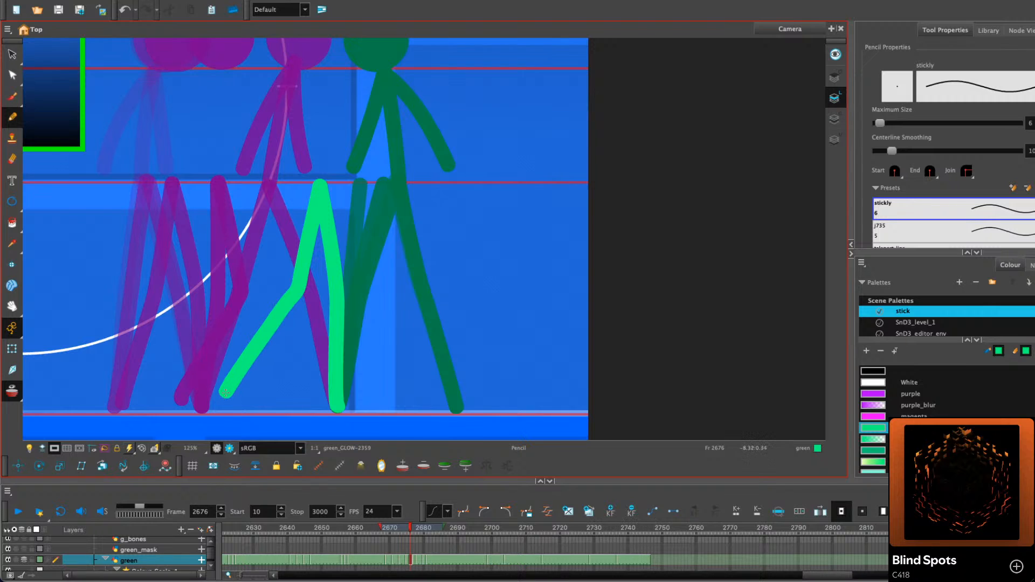
key(period)
mouse_move(362, 188)
mouse_down()
mouse_move(382, 290)
mouse_move(305, 396)
mouse_up()
Select the front leg on frame 2678 and skew its hip end back to meet the rear leg's hip
key(period)
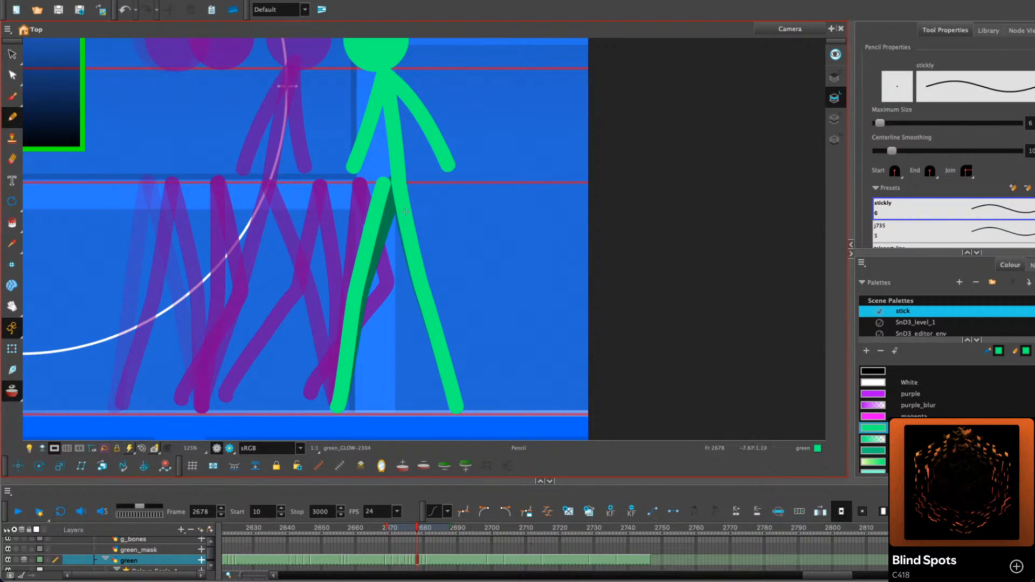
key(alt+s)
click(404, 216)
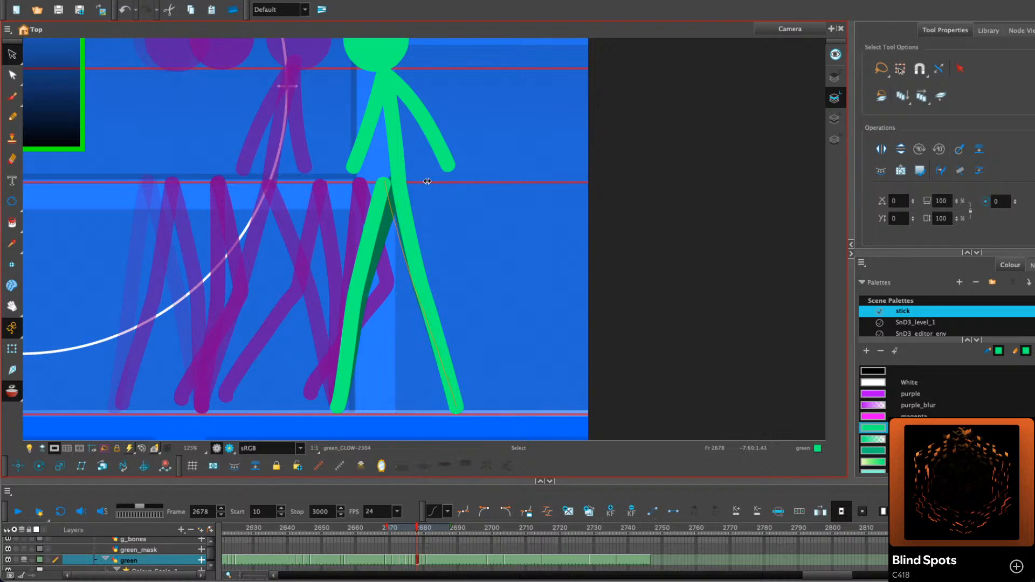
drag(427, 181, 425, 181)
drag(485, 205, 353, 232)
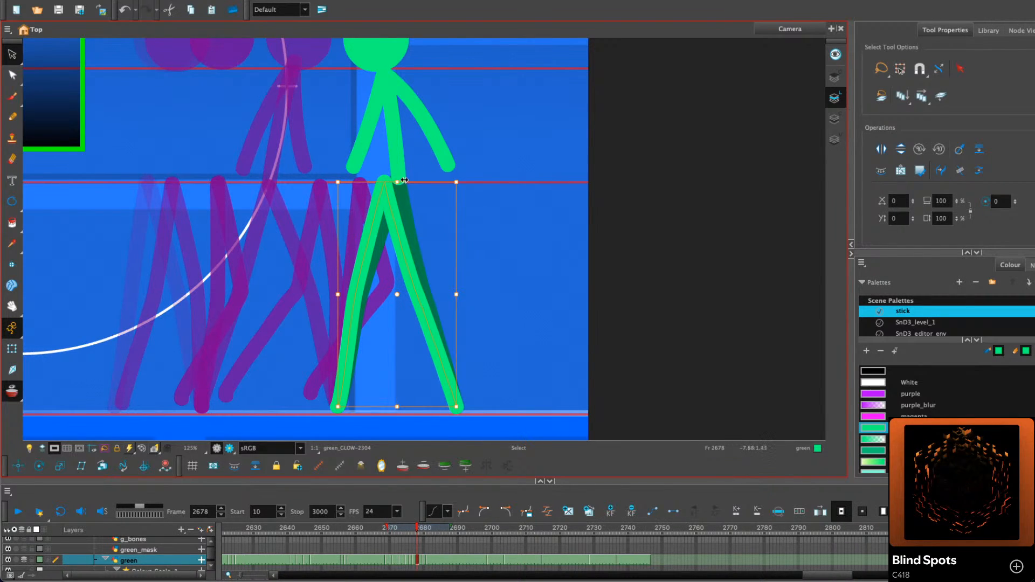
Delete the torso, arms and head from frame 2678, keeping only the legs
drag(440, 75, 433, 118)
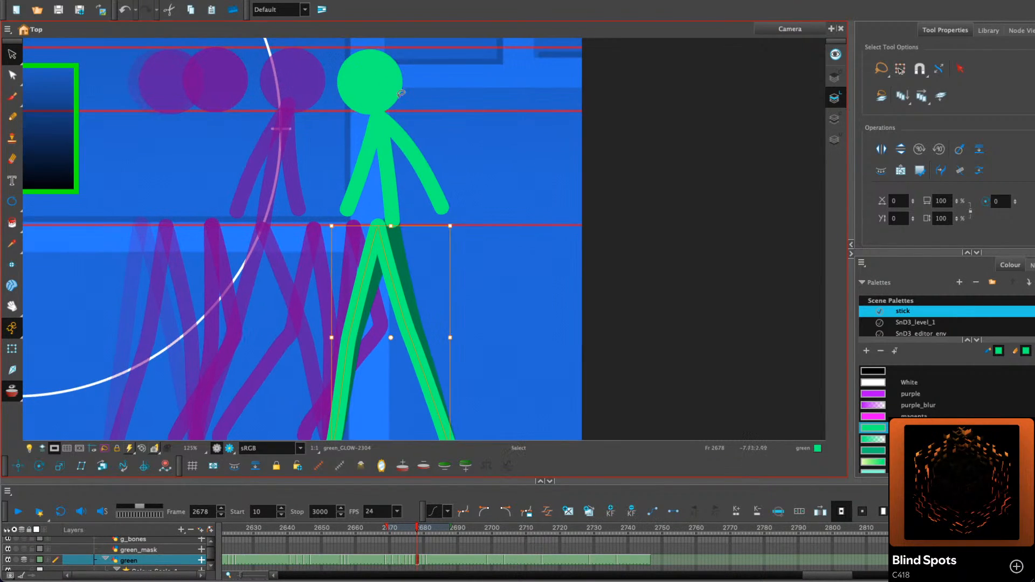
drag(447, 157, 319, 144)
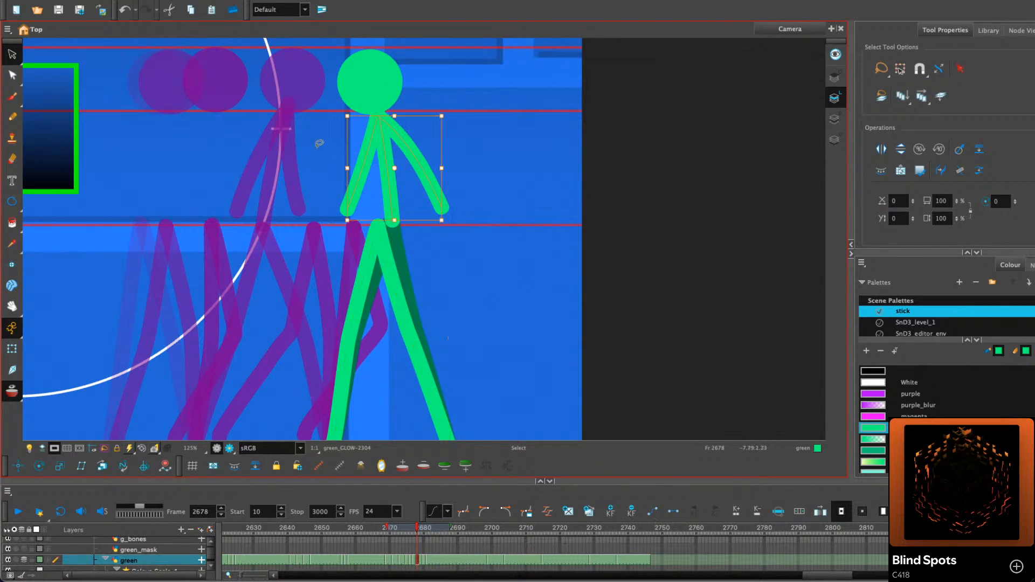
key(Delete)
click(376, 85)
key(Delete)
Delete the head, torso and arms from frame 2680, keeping only the legs
key(period)
key(period)
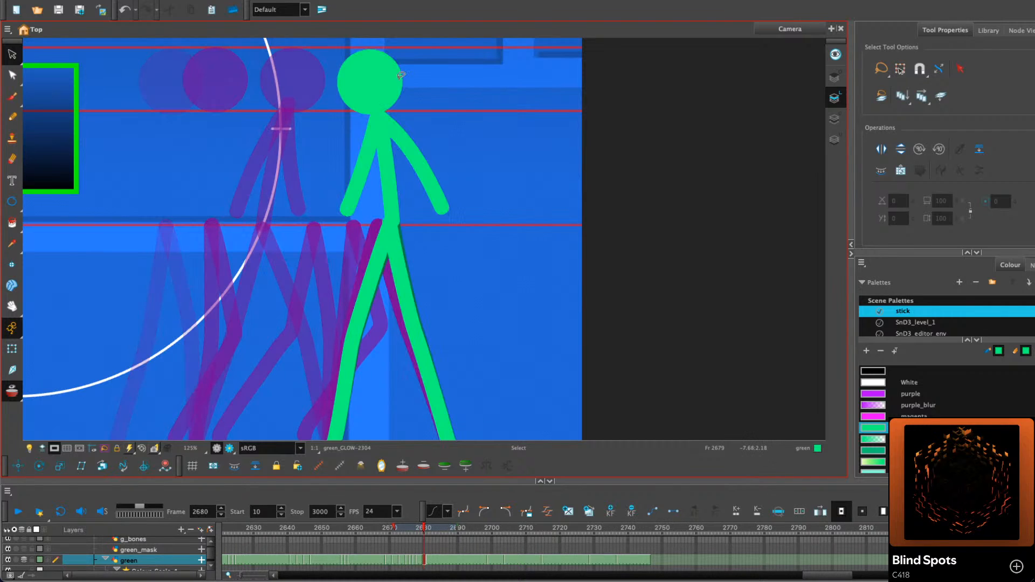
click(382, 88)
key(Delete)
drag(431, 144, 338, 141)
key(Delete)
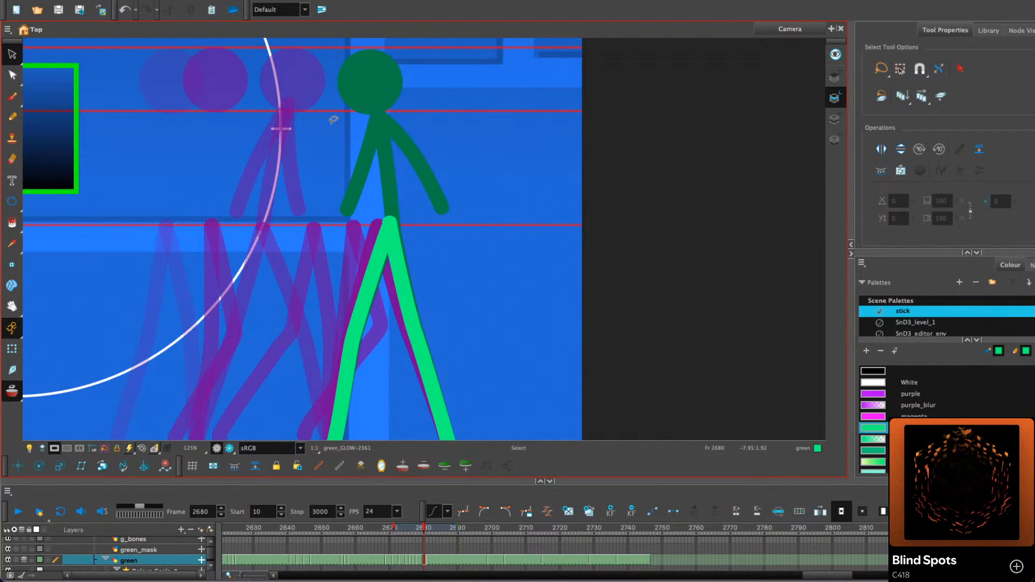
Play back the walk from before frame 2672 to check the motion, ending on frame 2669
key(comma)
key(comma)
key(comma)
key(comma)
key(comma)
key(comma)
key(comma)
key(comma)
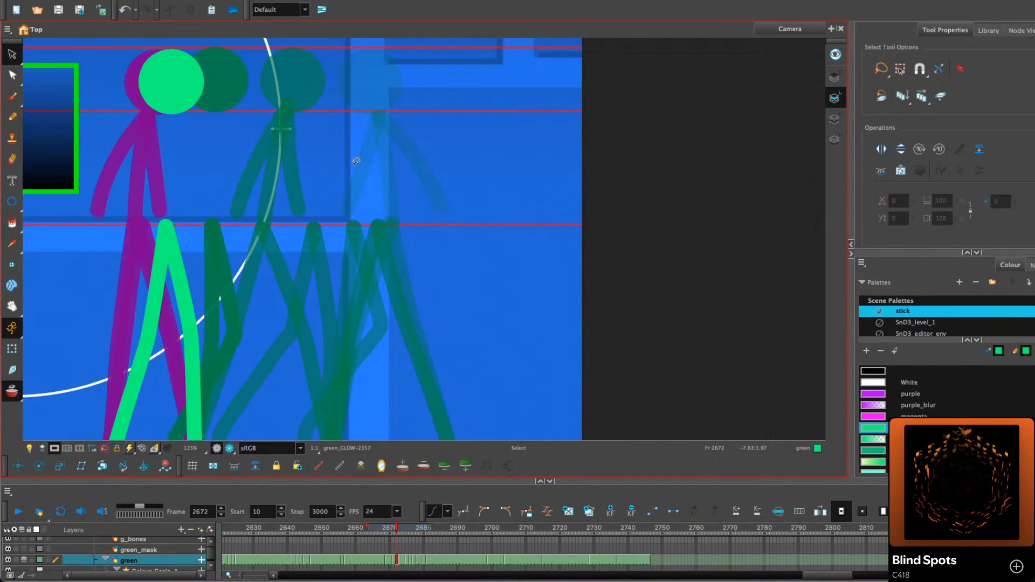
key(comma)
key(shift+m)
click(19, 511)
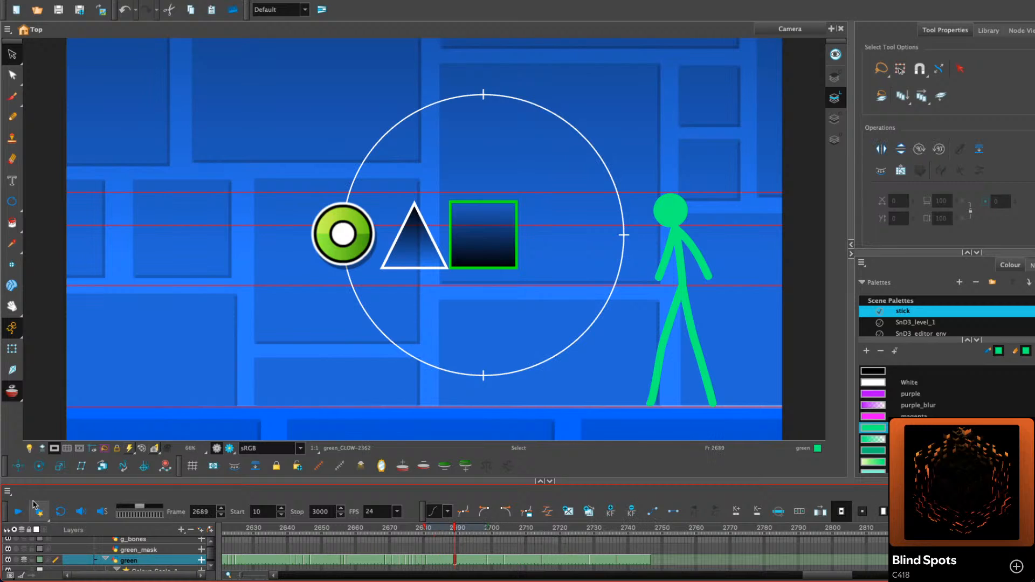
click(389, 532)
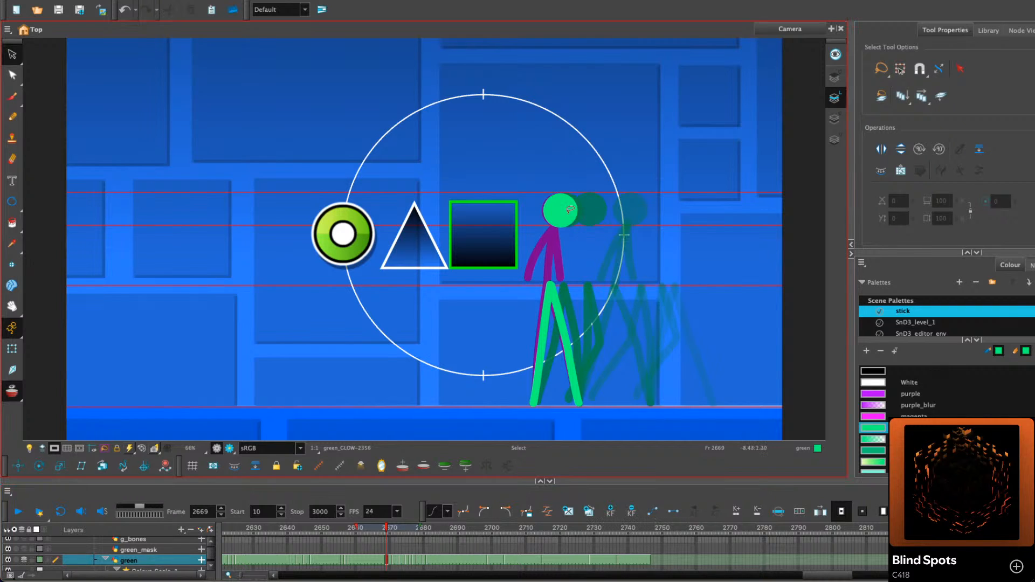
Turn off the onion skin and step through the leg drawings from frame 2669 to 2678
scroll(591, 238, up, 5)
key(alt+slash)
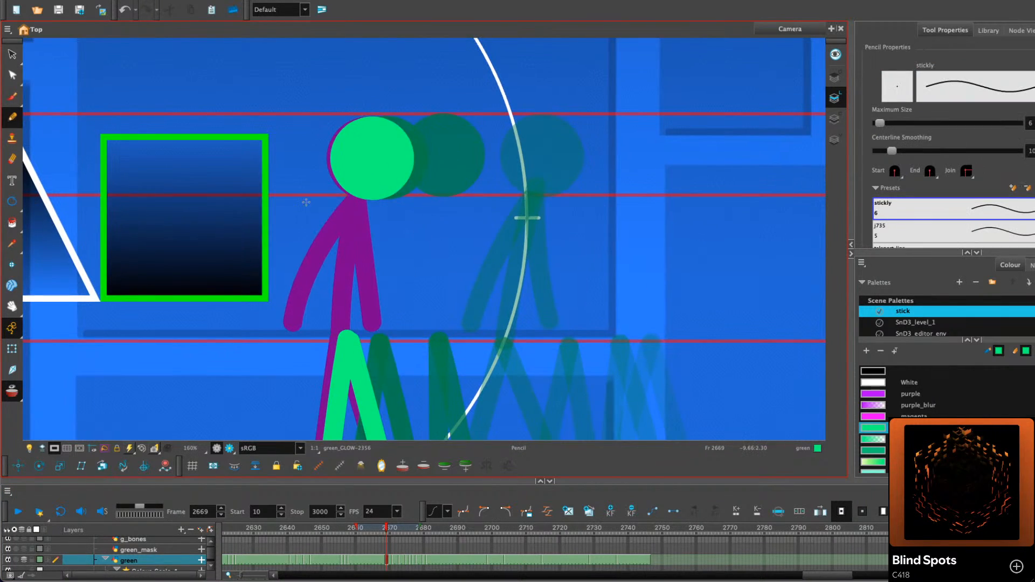
scroll(305, 202, down, 4)
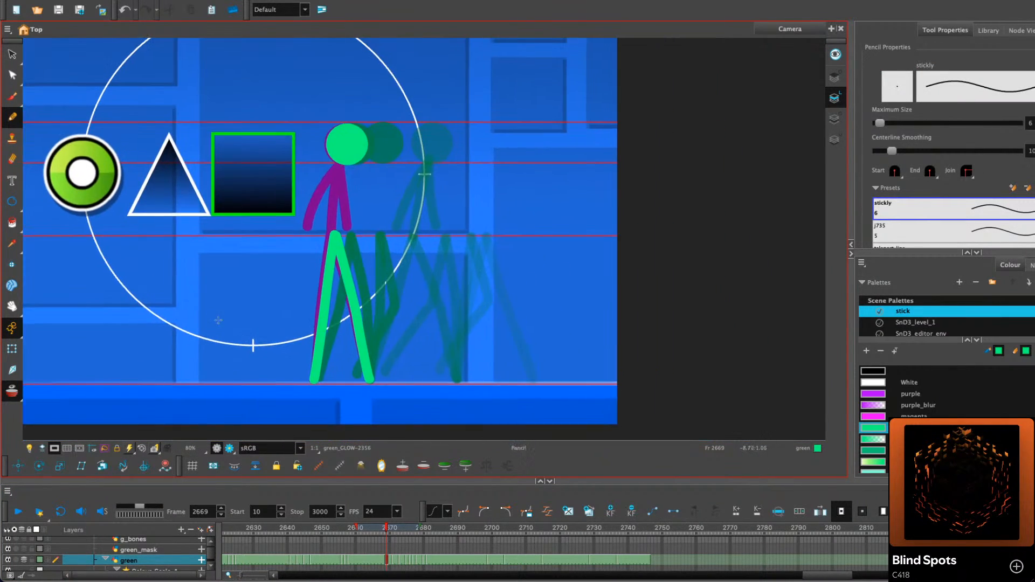
click(12, 391)
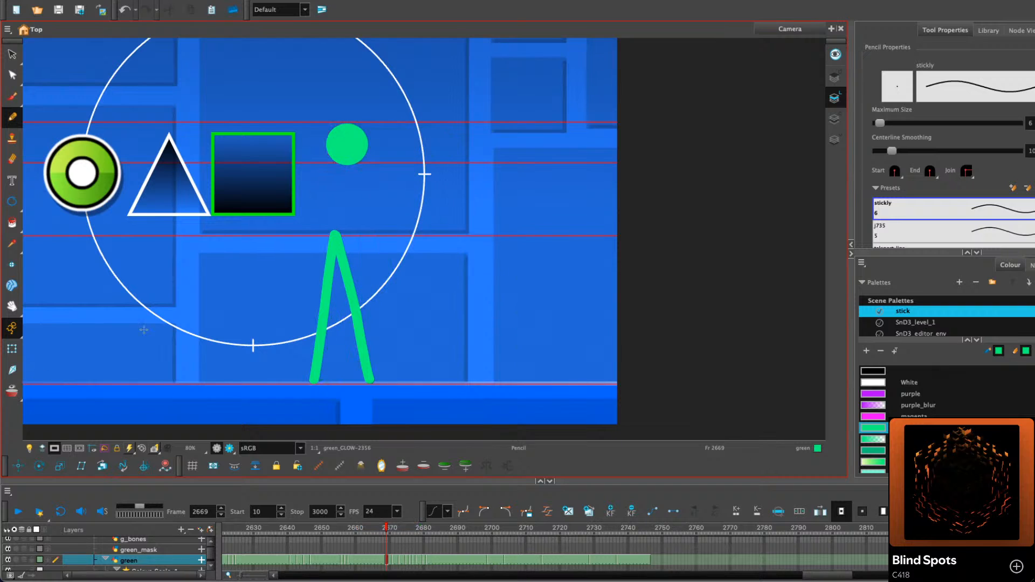
key(period)
key(period)
key(period)
key(period)
key(period)
key(period)
key(period)
key(period)
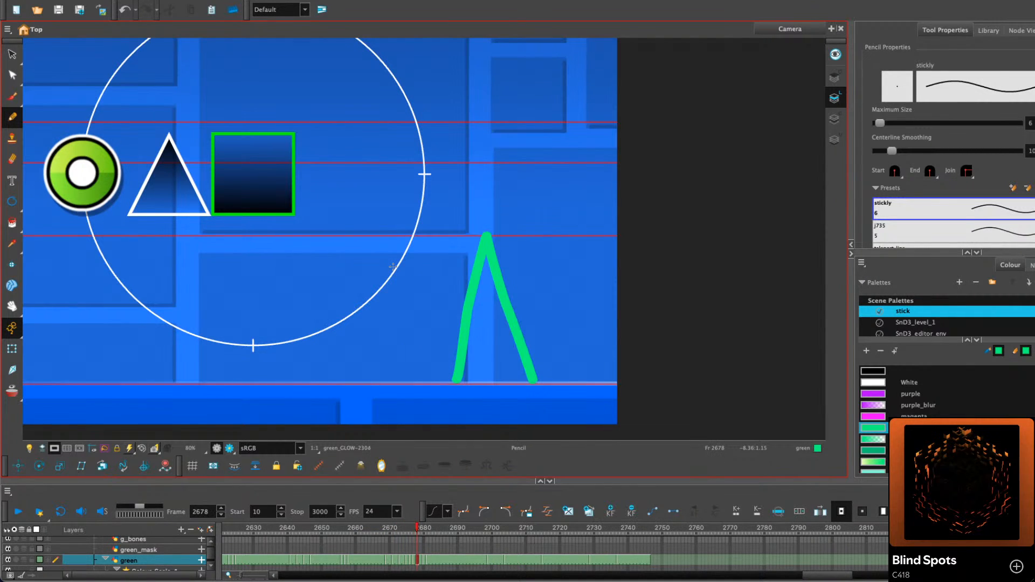
key(comma)
key(comma)
Simplify the trailing leg's knee on frame 2676 with the Contour Editor, removing surplus points and shaping a smoother bend
key(period)
click(12, 75)
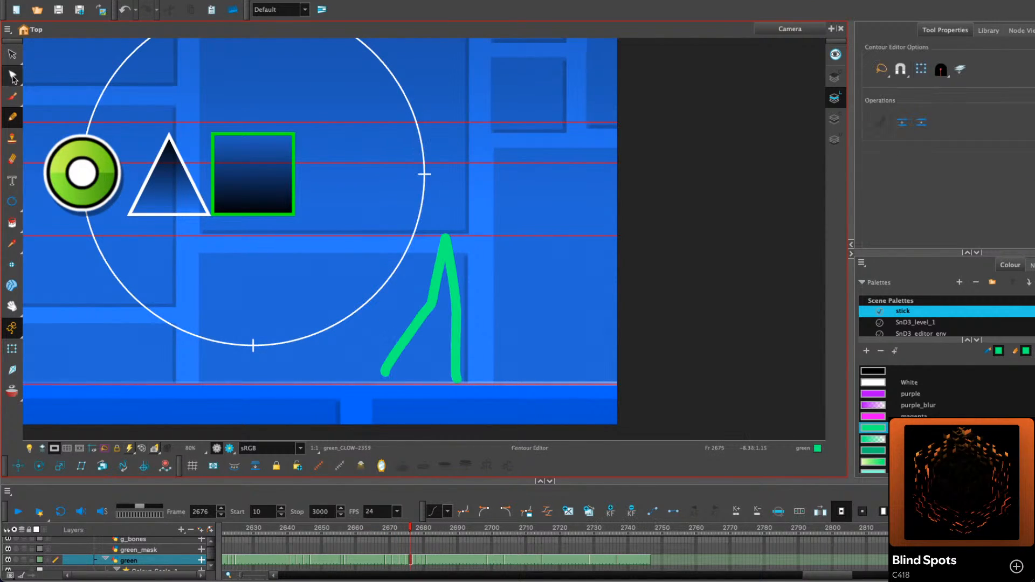
click(434, 295)
key(Delete)
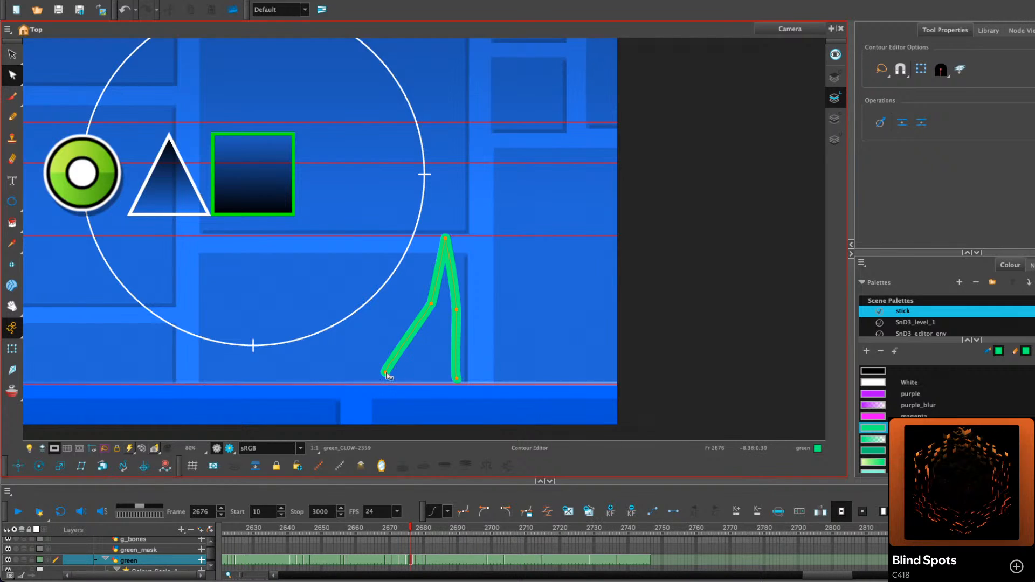
click(385, 371)
mouse_move(434, 306)
mouse_down()
mouse_move(429, 314)
mouse_move(458, 303)
mouse_up()
click(470, 334)
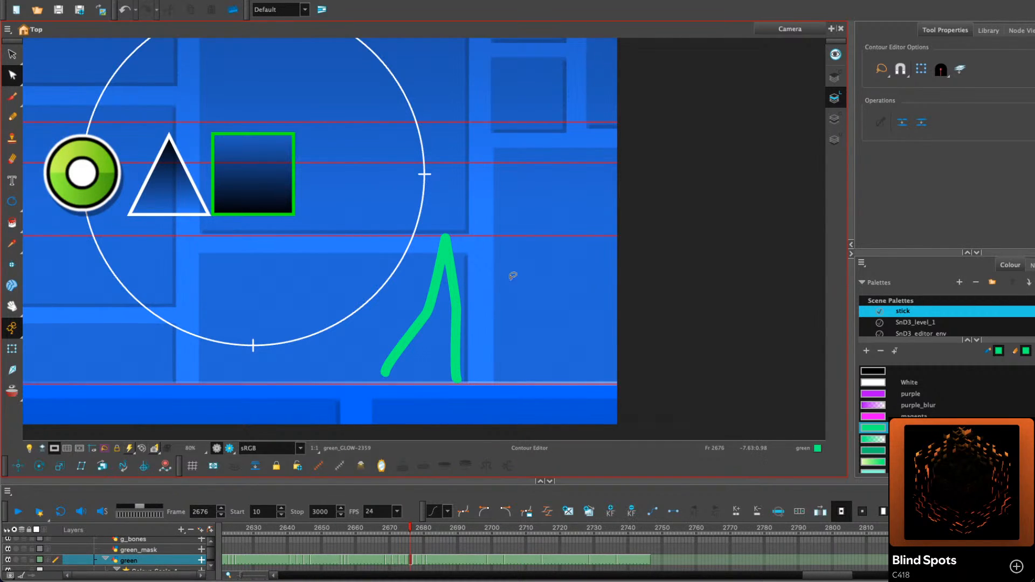
Remove the surplus knee points of the bent leg on frame 2677 and curve its bend with the Contour Editor
key(comma)
key(period)
key(period)
key(period)
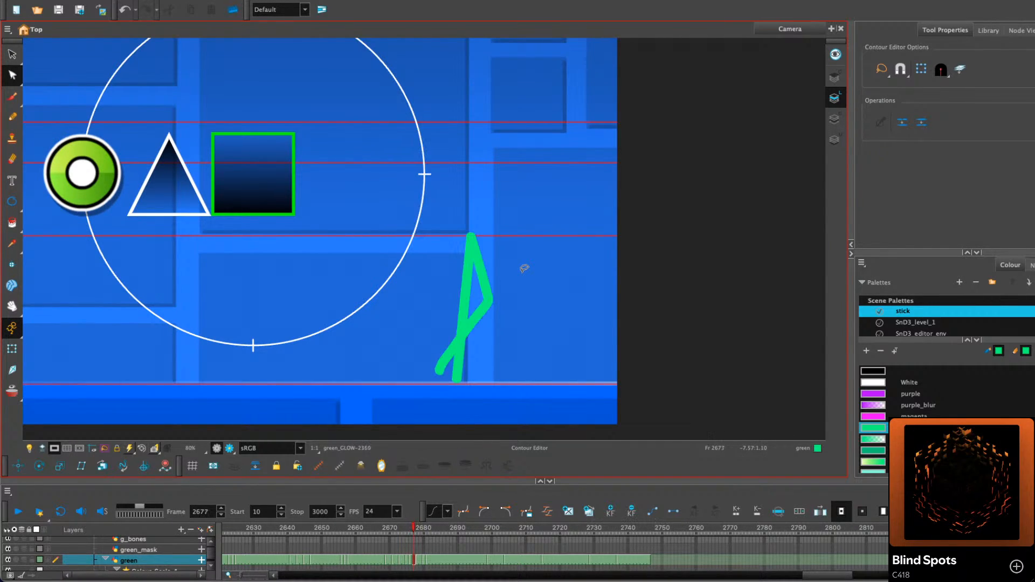
key(comma)
key(comma)
key(period)
key(Delete)
click(475, 319)
key(Delete)
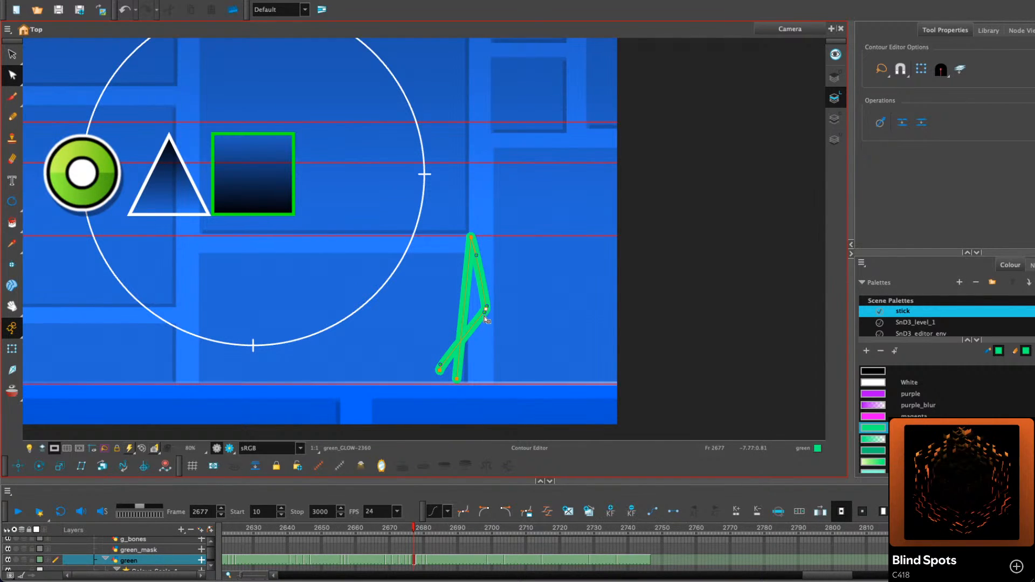
drag(484, 322, 488, 305)
Adjust the supporting leg's curve on frame 2677 to a straight shaft with a slight foot bend, and pull the other knee slightly back
scroll(474, 358, up, 8)
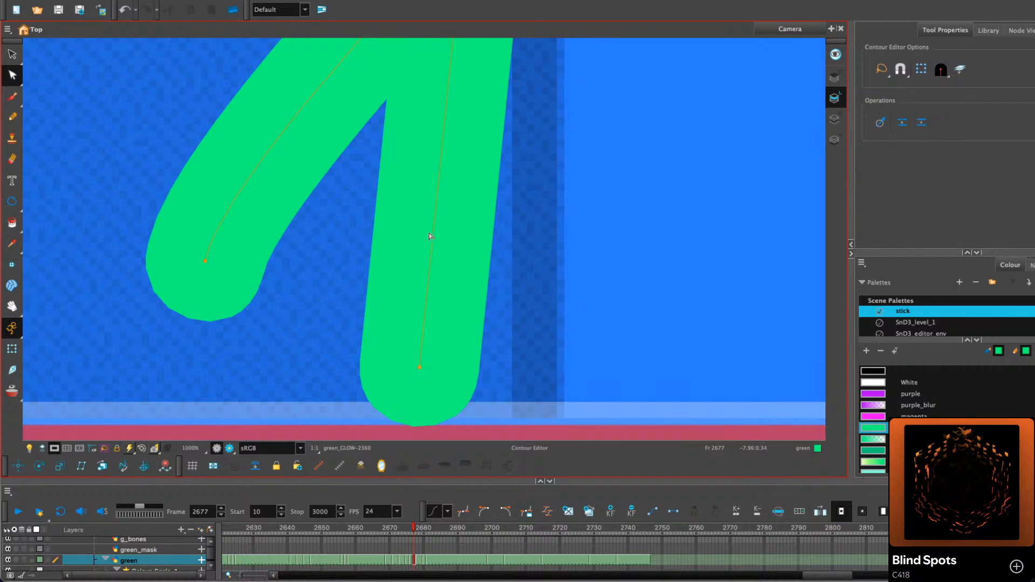
scroll(431, 236, down, 6)
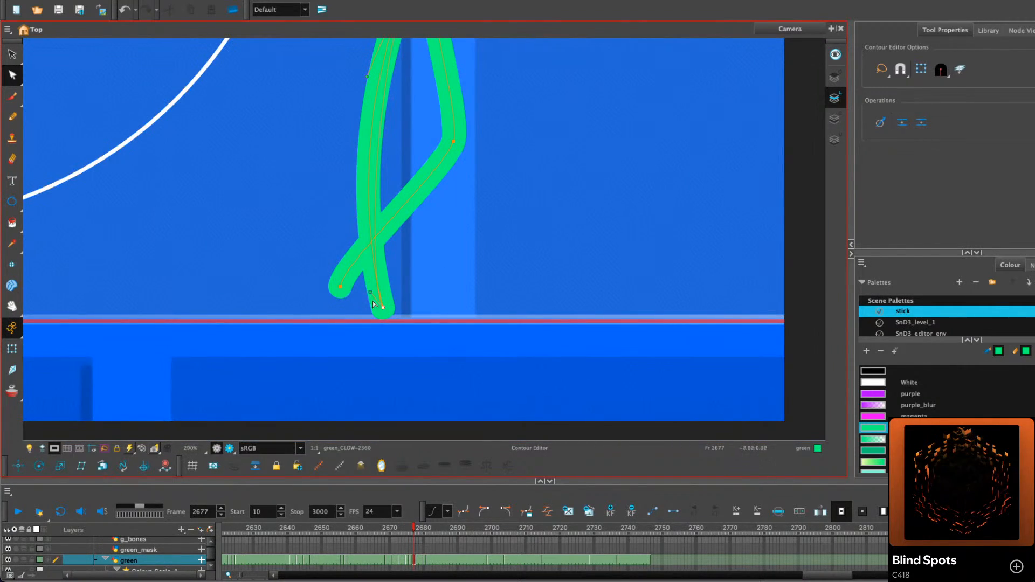
scroll(418, 225, down, 2)
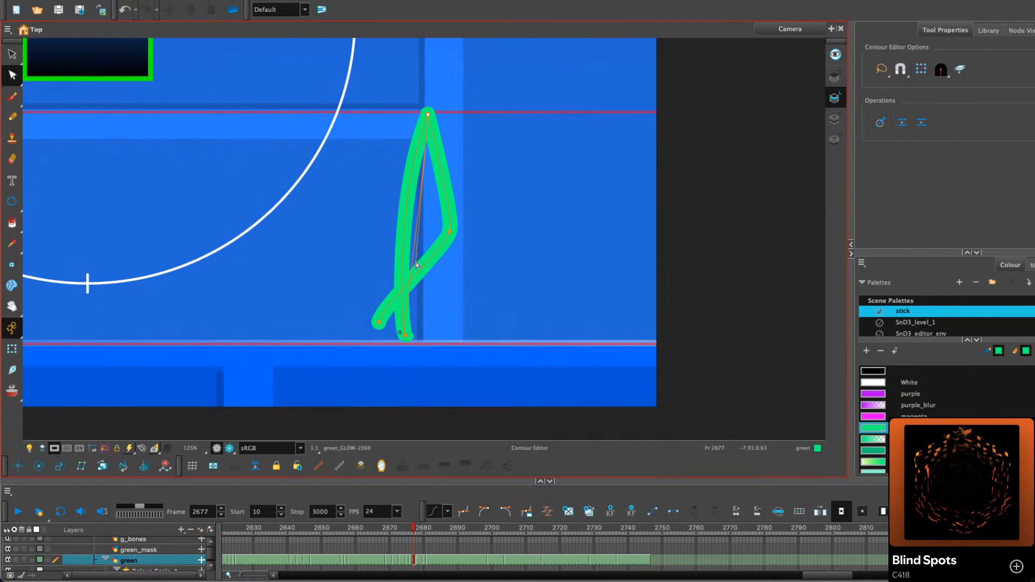
drag(416, 264, 415, 262)
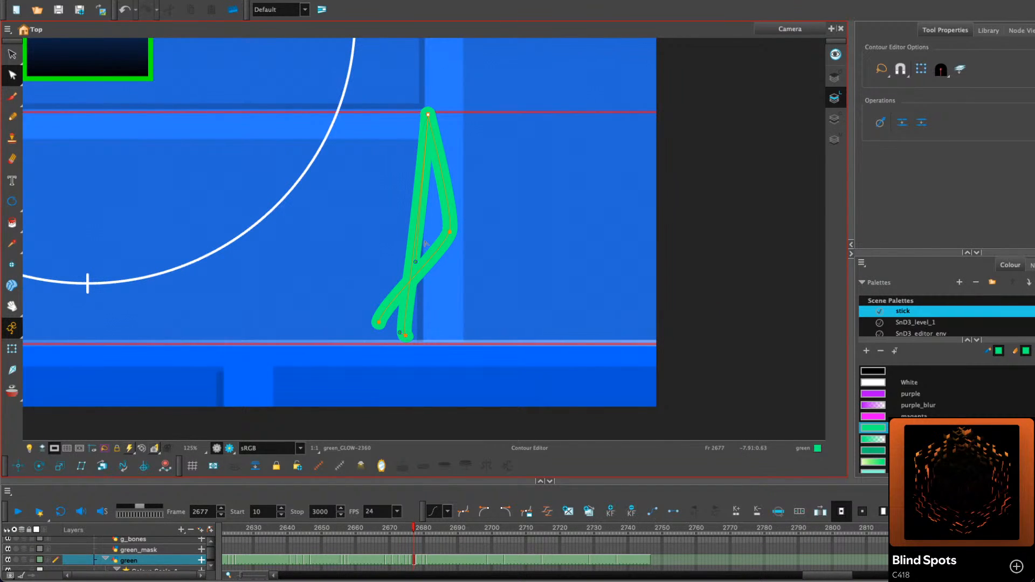
scroll(519, 177, up, 3)
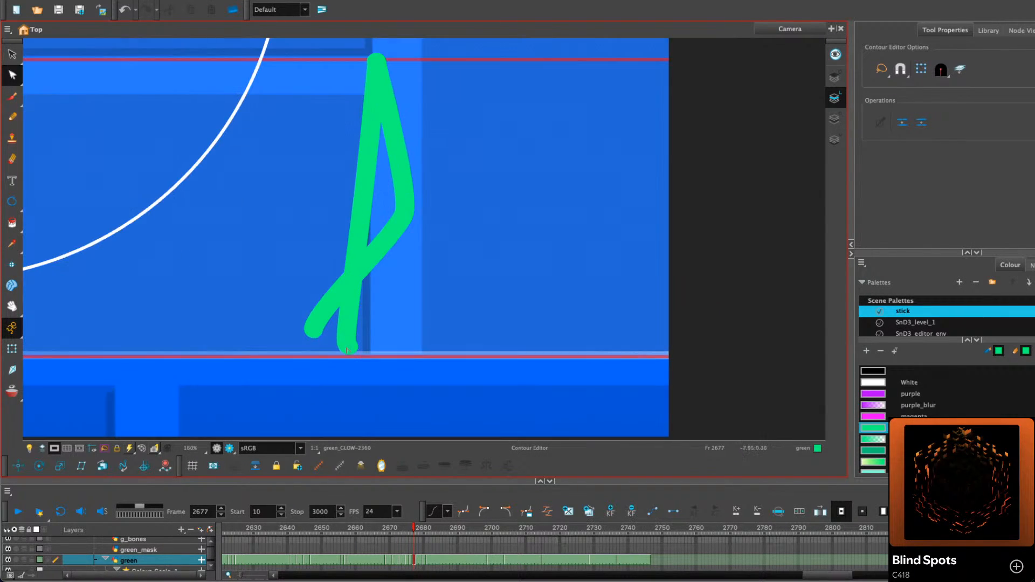
scroll(397, 296, down, 4)
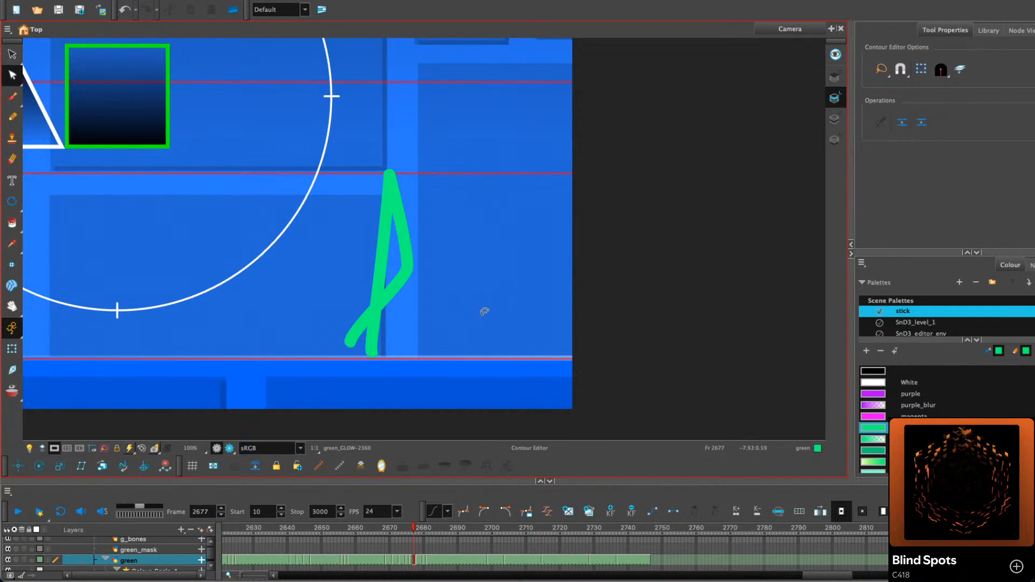
click(405, 267)
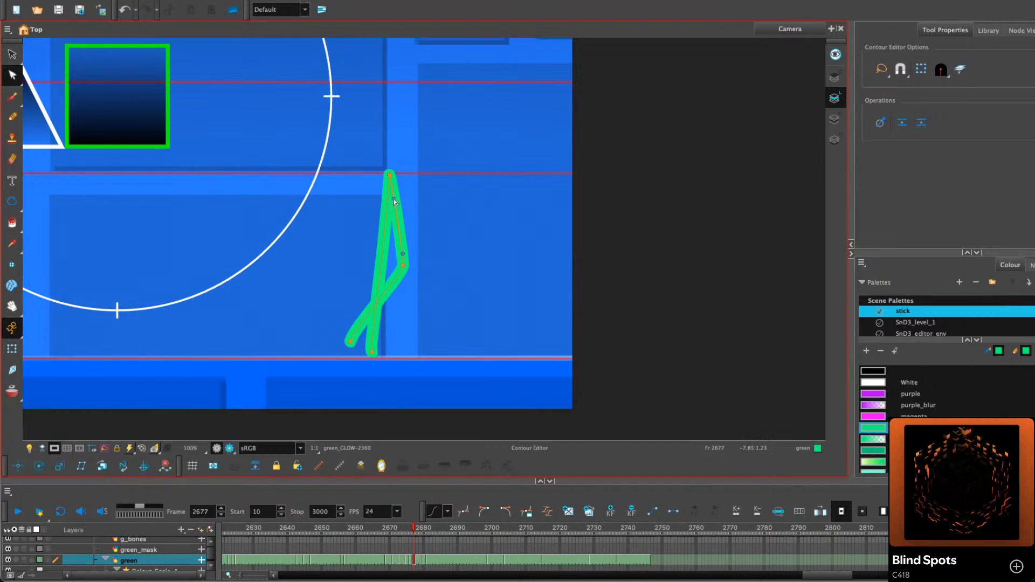
Flip back through the leg drawings and play the walk to check the revised motion
key(comma)
key(comma)
key(comma)
key(comma)
key(comma)
key(comma)
key(comma)
key(comma)
key(comma)
key(comma)
key(comma)
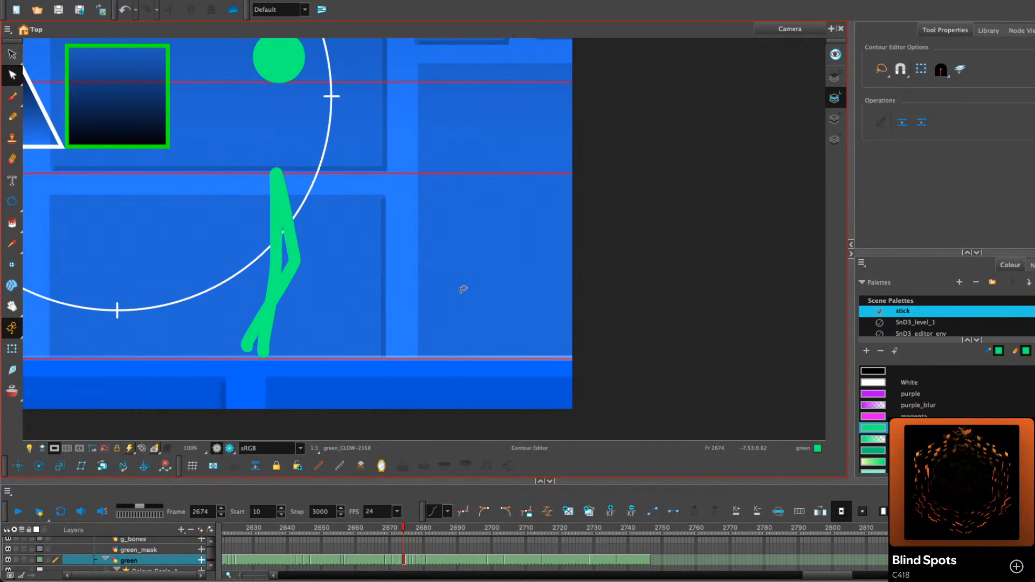
click(18, 512)
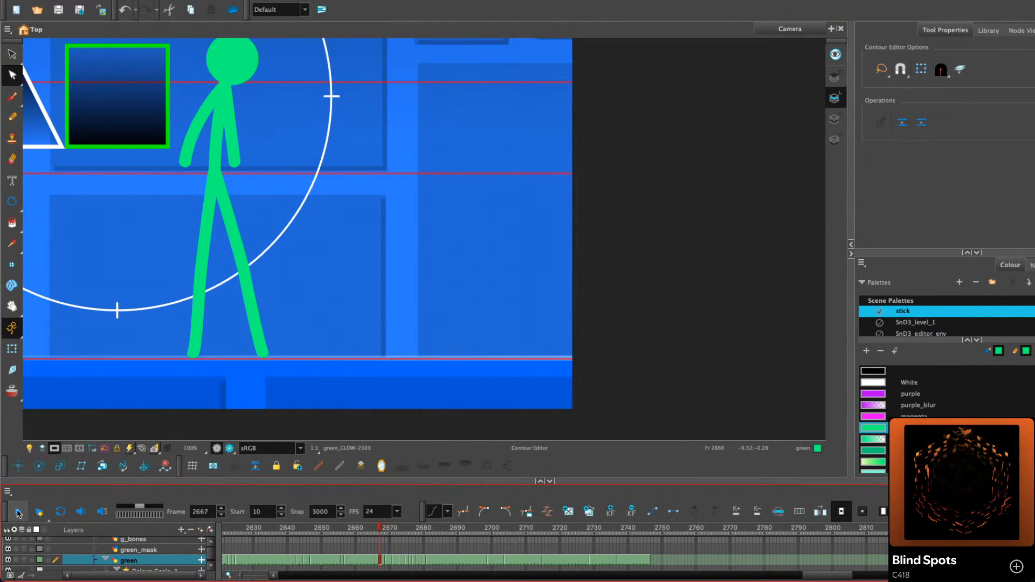
click(18, 512)
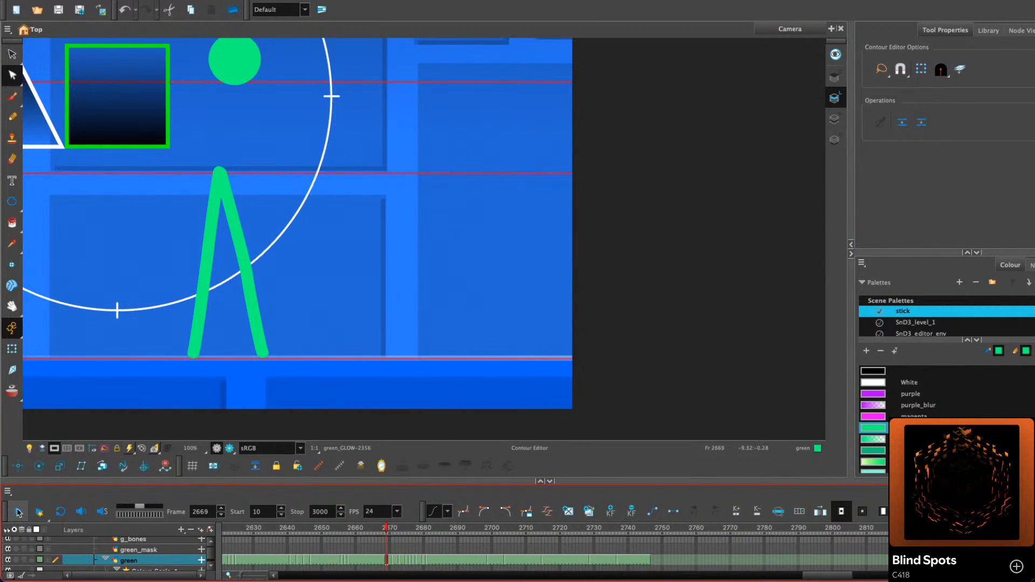
Select both legs on frame 2669 and skew their hip end slightly forward, keeping the feet planted
click(12, 54)
mouse_move(157, 202)
mouse_down()
mouse_move(222, 227)
mouse_move(265, 221)
mouse_up()
drag(239, 171, 243, 171)
key(comma)
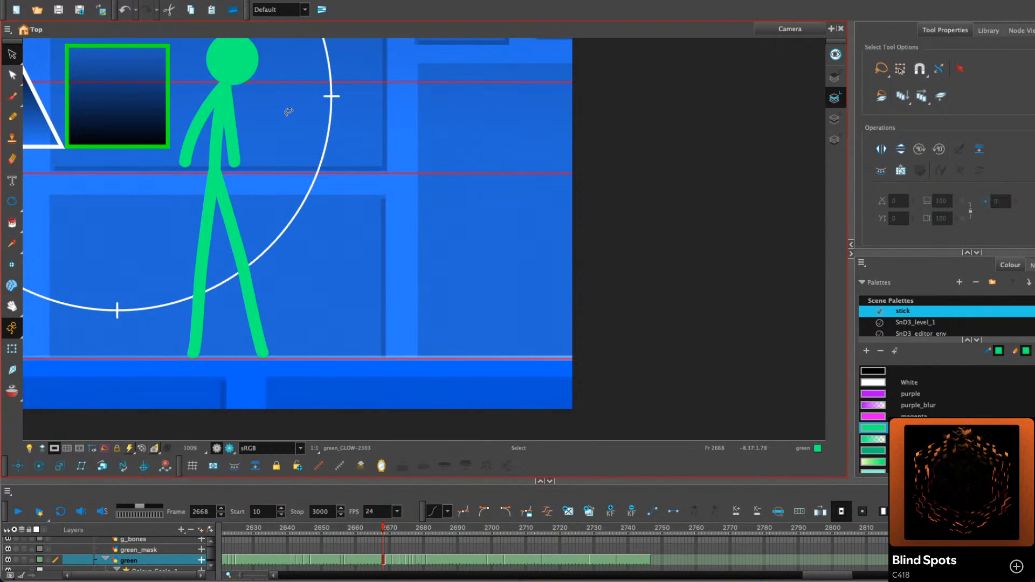
key(period)
Turn on onion skinning and draw the torso on frame 2669 with the Pencil, from the hip up to the head
drag(294, 119, 304, 196)
key(comma)
key(period)
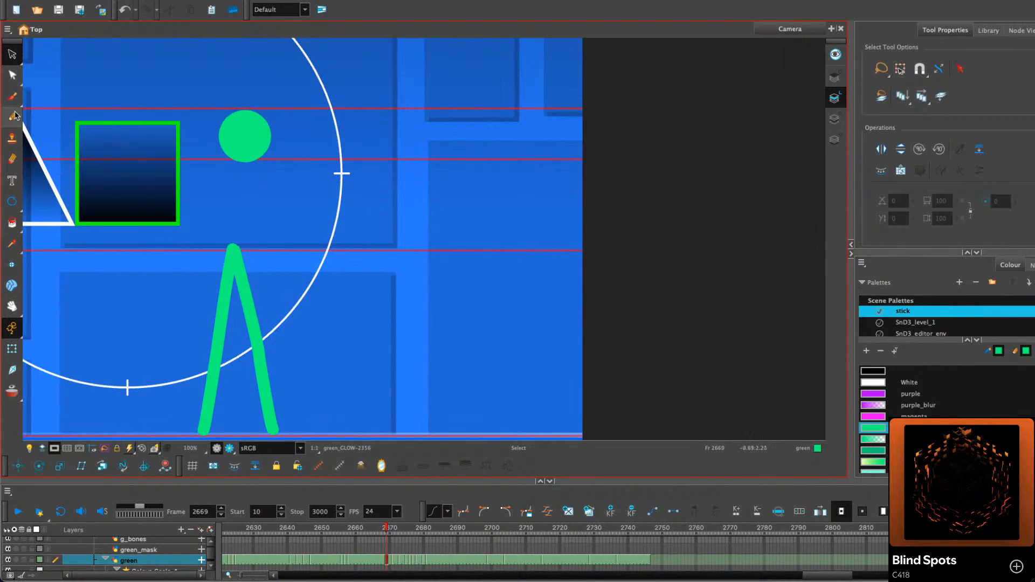
click(12, 117)
key(alt+o)
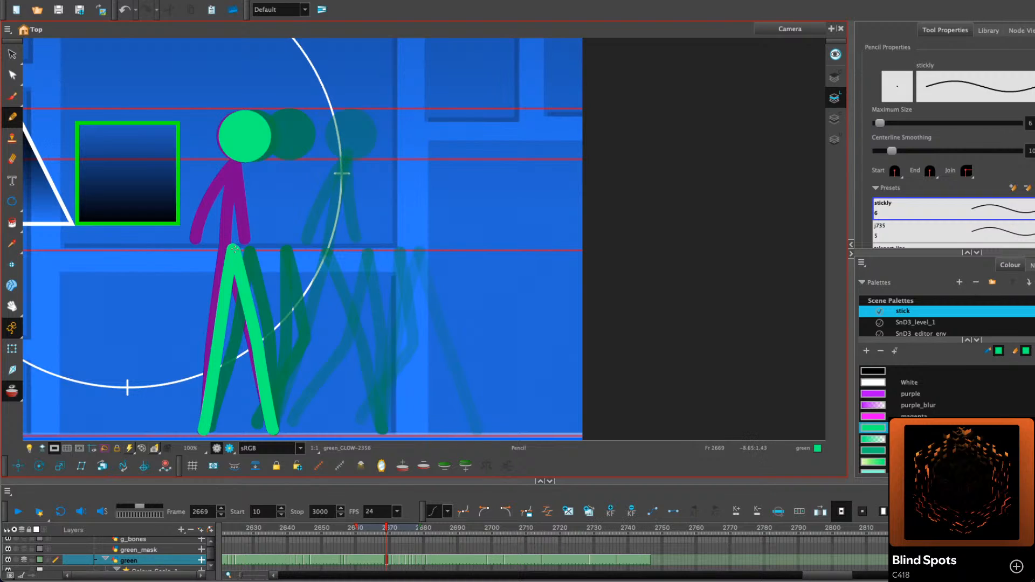
drag(234, 243, 245, 161)
key(period)
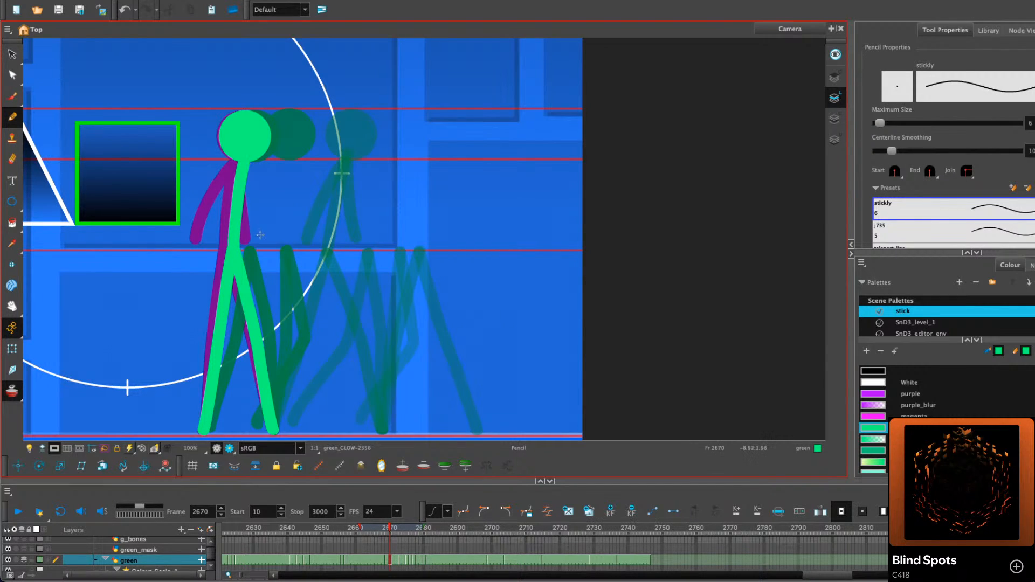
Compare the neighbouring drawings and shift the head on frame 2671 slightly forward
key(comma)
key(period)
key(comma)
key(comma)
key(period)
key(alt+s)
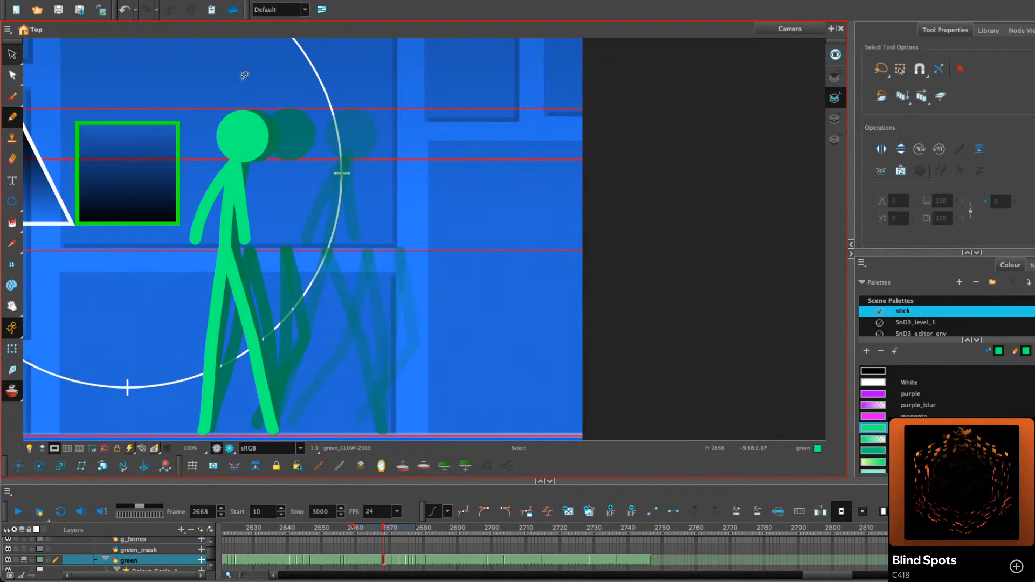
click(262, 133)
key(period)
key(period)
click(274, 141)
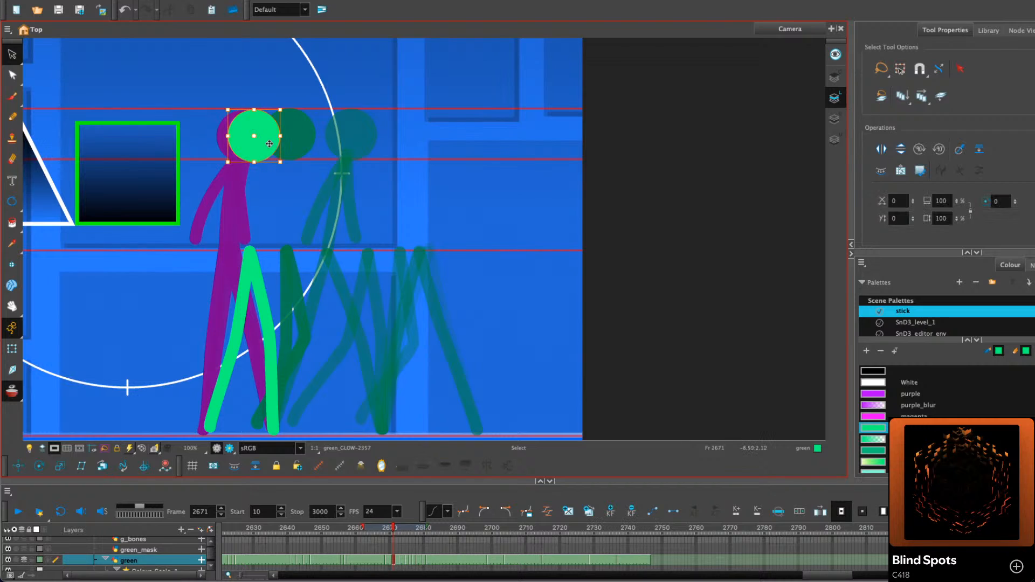
key(Escape)
Draw the torso on frame 2671 from the hip to the head, redoing the stroke until it leans slightly forward
key(alt+p)
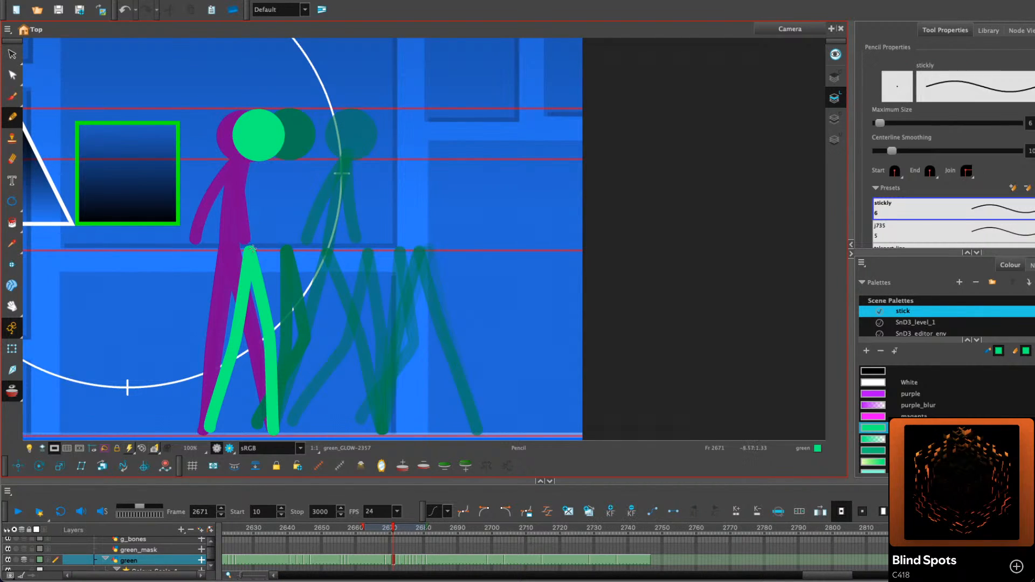
drag(250, 239, 258, 158)
key(ctrl+z)
drag(249, 247, 253, 159)
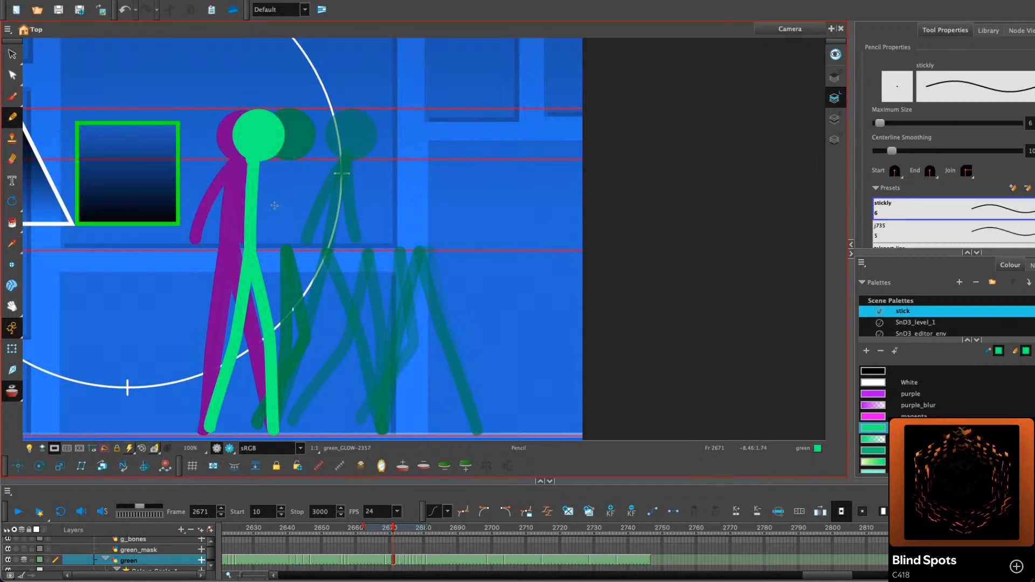
key(ctrl+z)
drag(250, 250, 257, 159)
key(period)
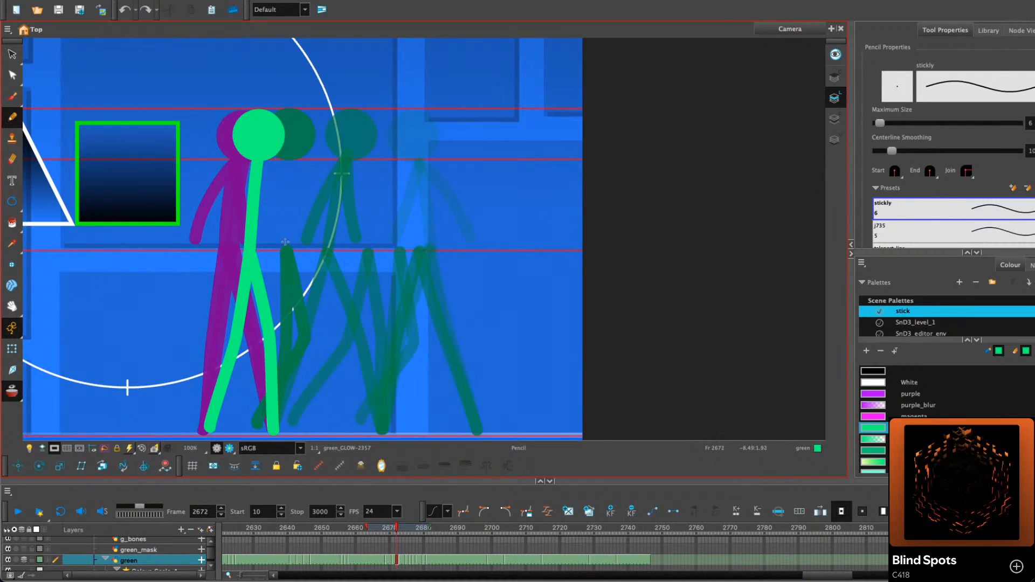
Draw the torso on frame 2673 from the hip to the neck and shift the head slightly forward
key(period)
drag(287, 244, 291, 158)
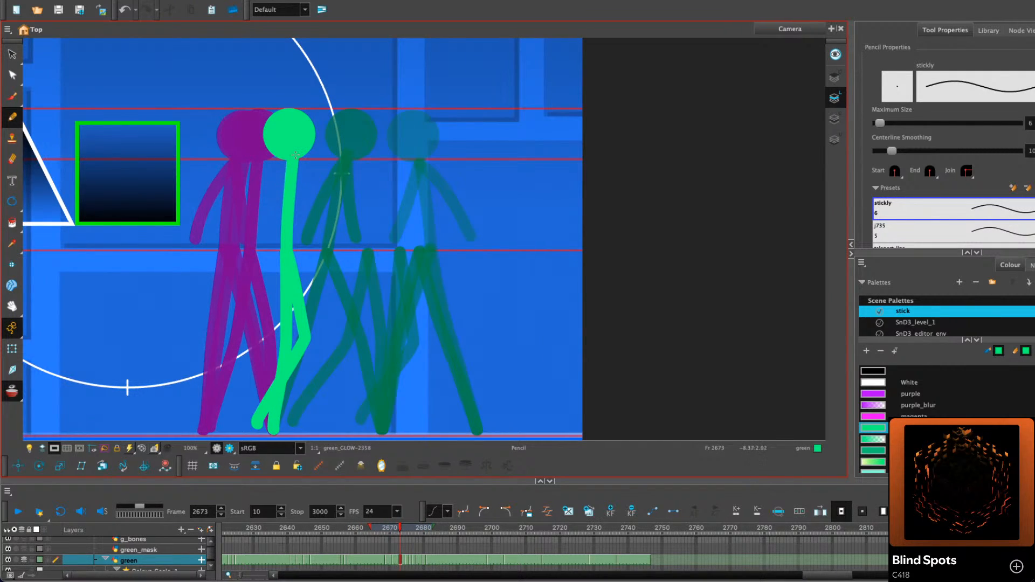
click(15, 56)
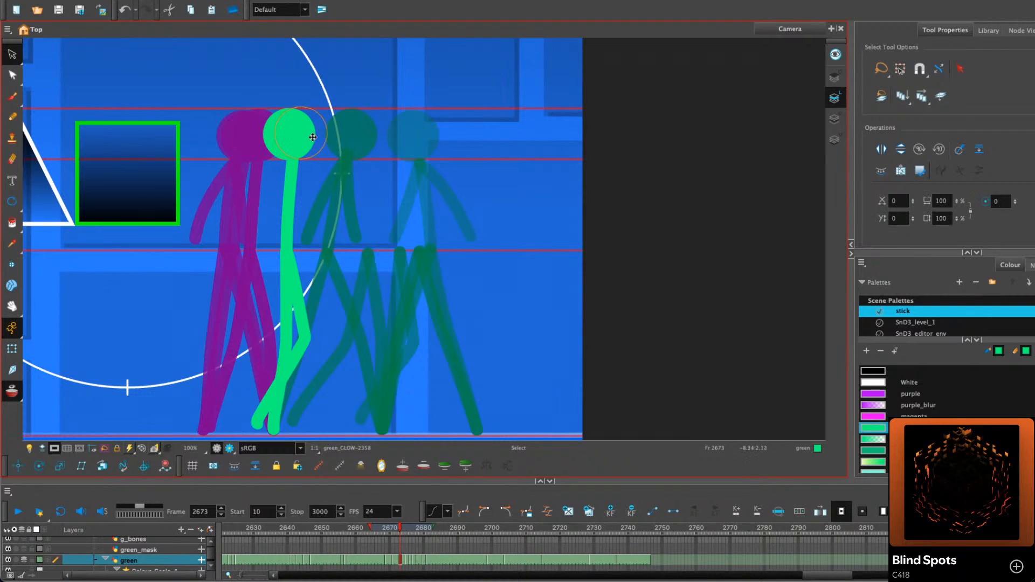
Copy the head from frame 2675 to frame 2676 and move it forward, slightly lower, above the new hip position
key(period)
key(period)
key(period)
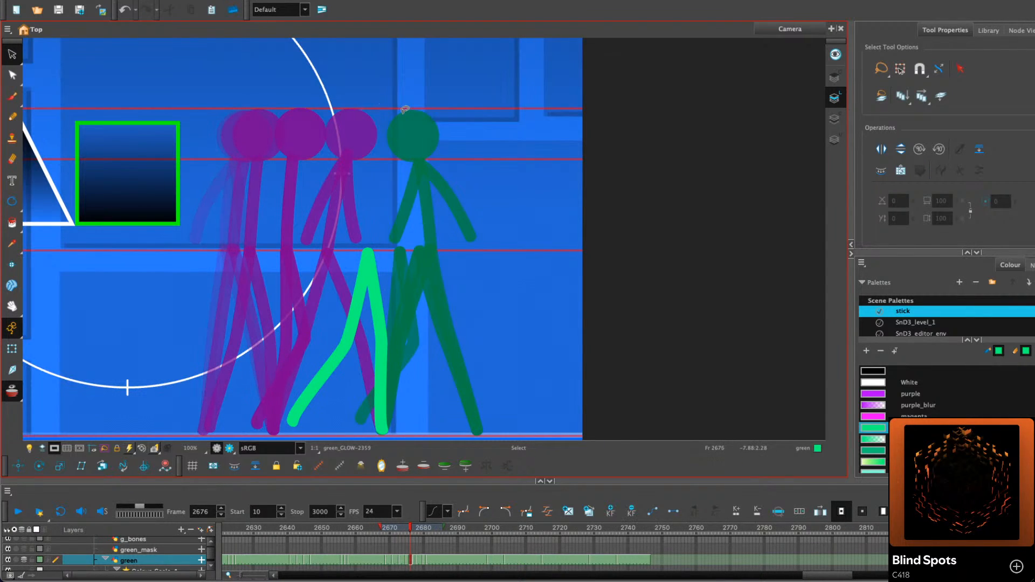
key(comma)
click(363, 131)
right_click(376, 136)
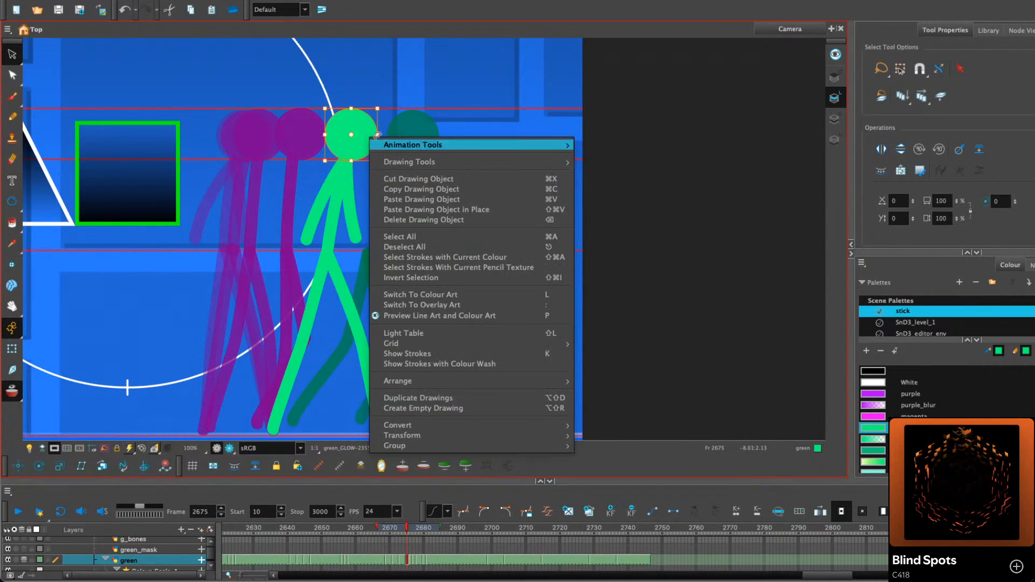
click(402, 187)
key(period)
right_click(475, 173)
click(510, 233)
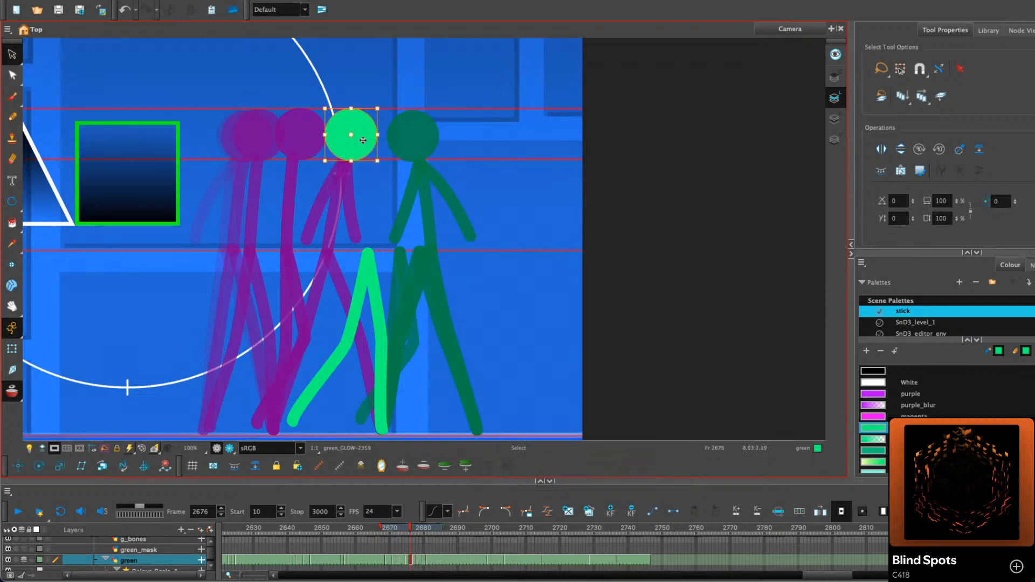
drag(386, 144, 412, 144)
Copy the head from frame 2676 to frame 2677 and move it further forward
right_click(393, 135)
click(410, 187)
key(period)
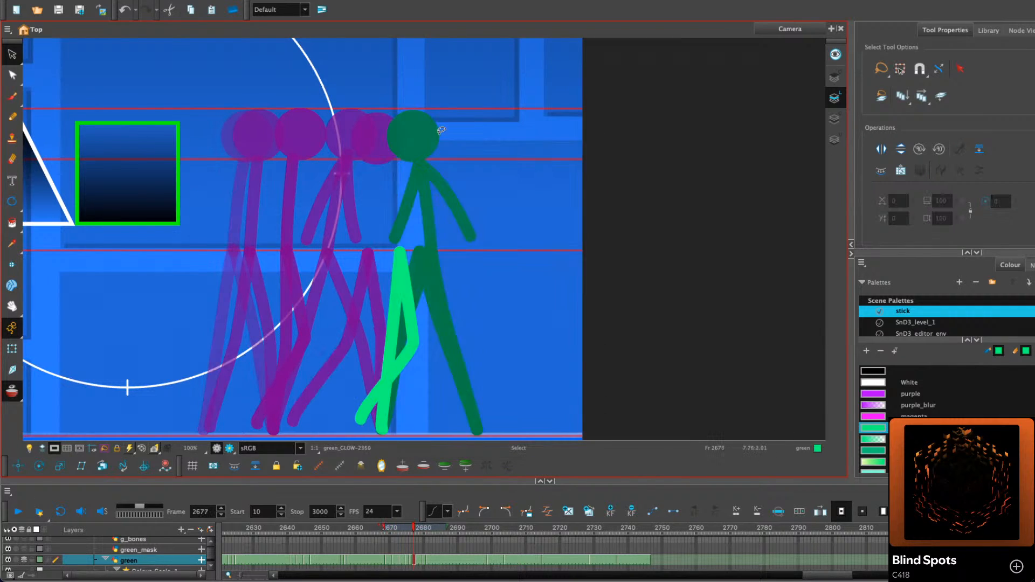
right_click(439, 140)
click(490, 203)
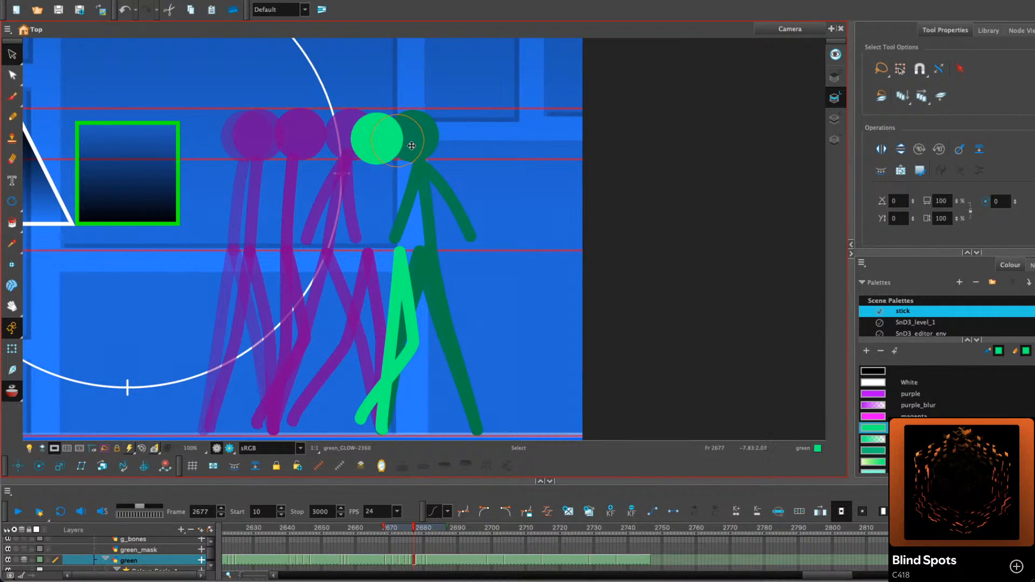
drag(399, 137, 419, 136)
Copy the head from frame 2682 to frame 2680 and nudge it slightly back and down
key(period)
key(period)
key(period)
key(period)
key(period)
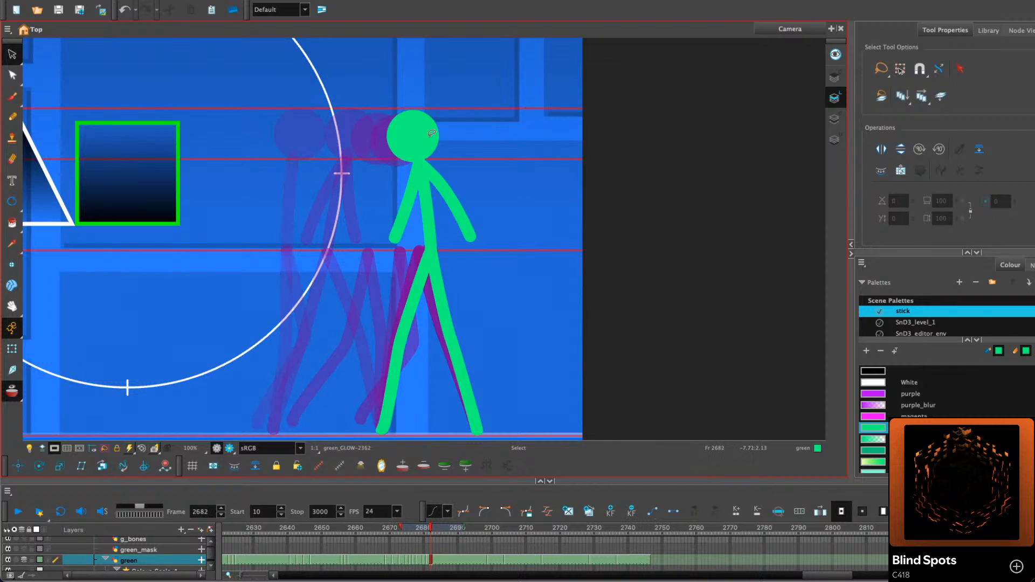
right_click(429, 139)
click(479, 189)
key(comma)
key(comma)
right_click(467, 117)
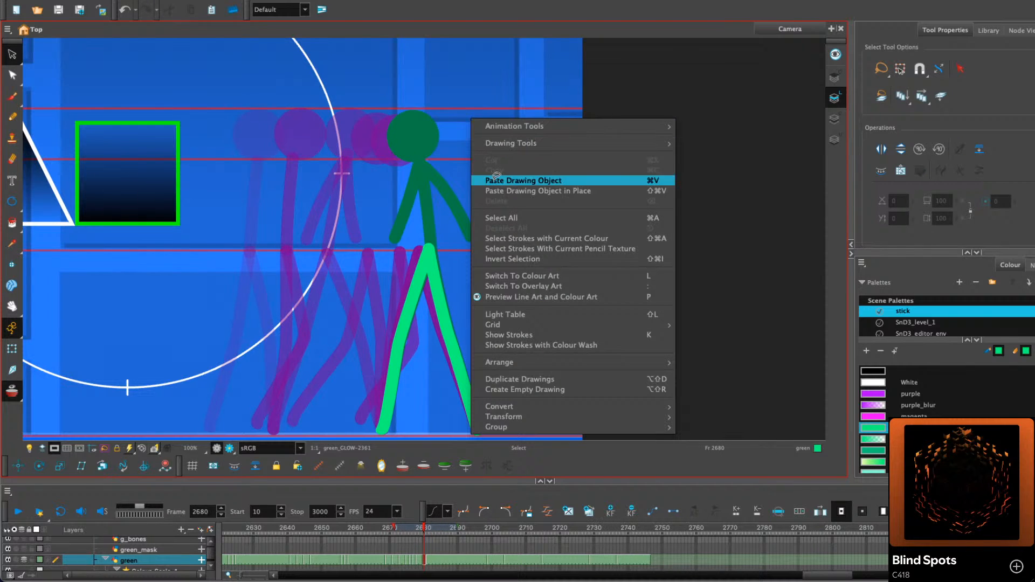
click(491, 179)
key(Escape)
click(434, 138)
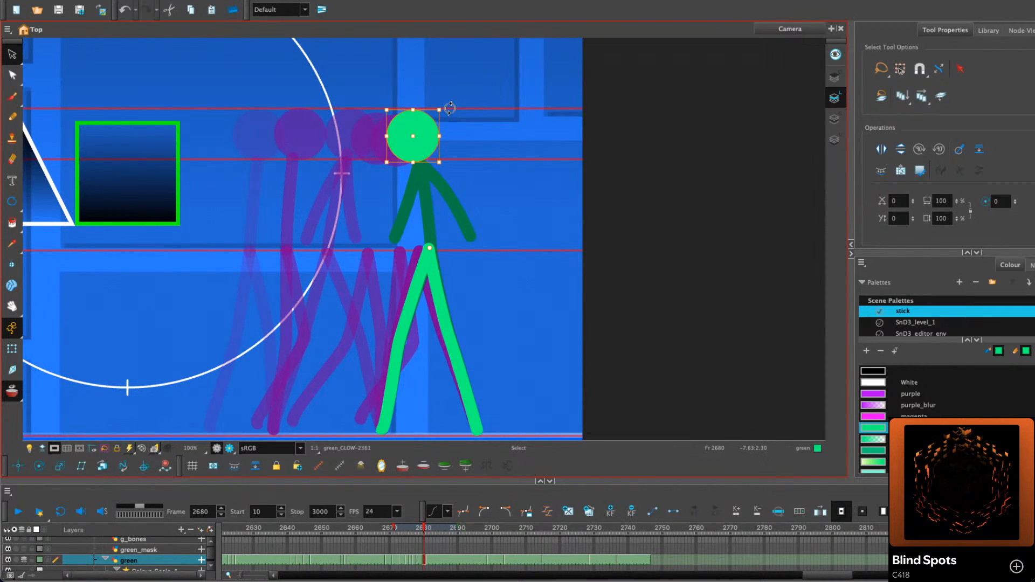
Copy the head from frame 2680 to frame 2679 and nudge it slightly further back
right_click(404, 138)
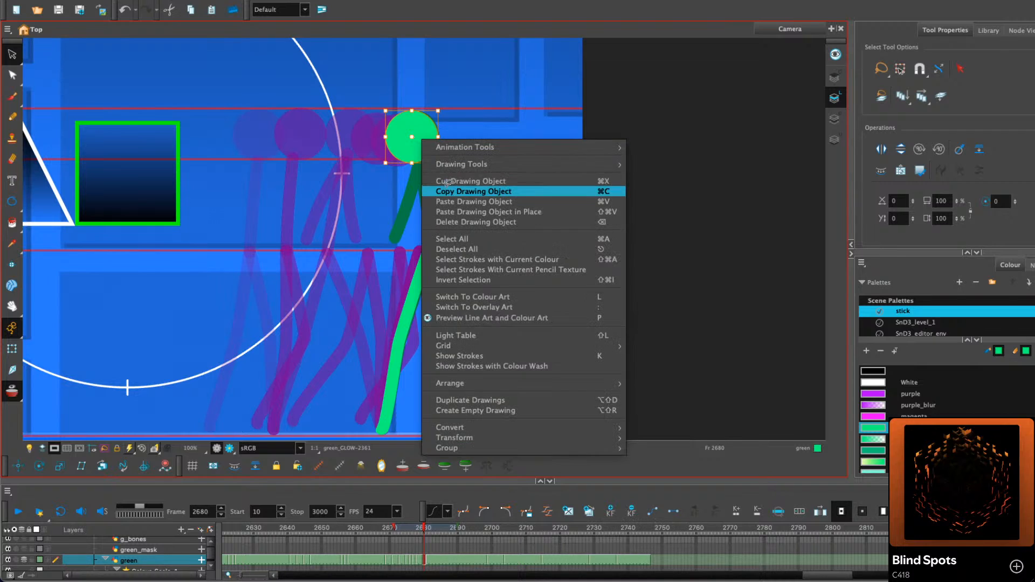
click(431, 188)
key(comma)
right_click(465, 136)
click(482, 196)
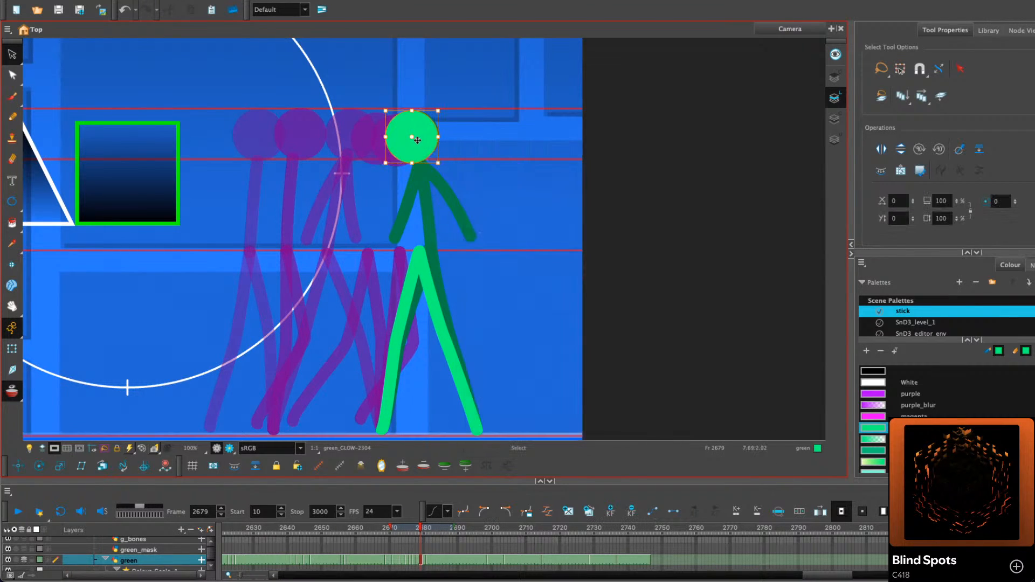
drag(415, 145, 414, 143)
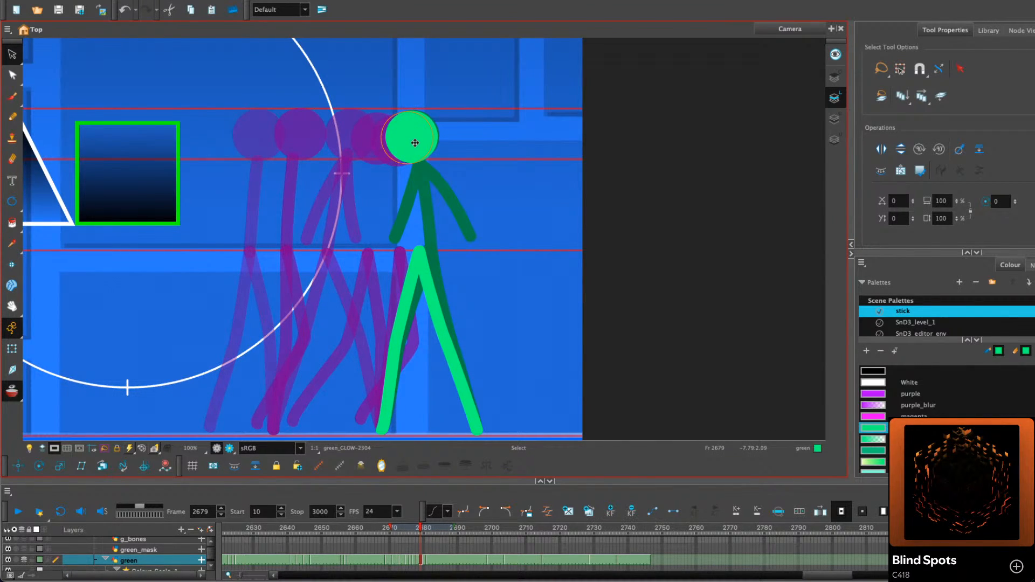
Play the walk and flip through frames 2671 to 2679 to check how the head moves
key(comma)
key(comma)
key(comma)
key(comma)
key(comma)
key(comma)
key(comma)
key(comma)
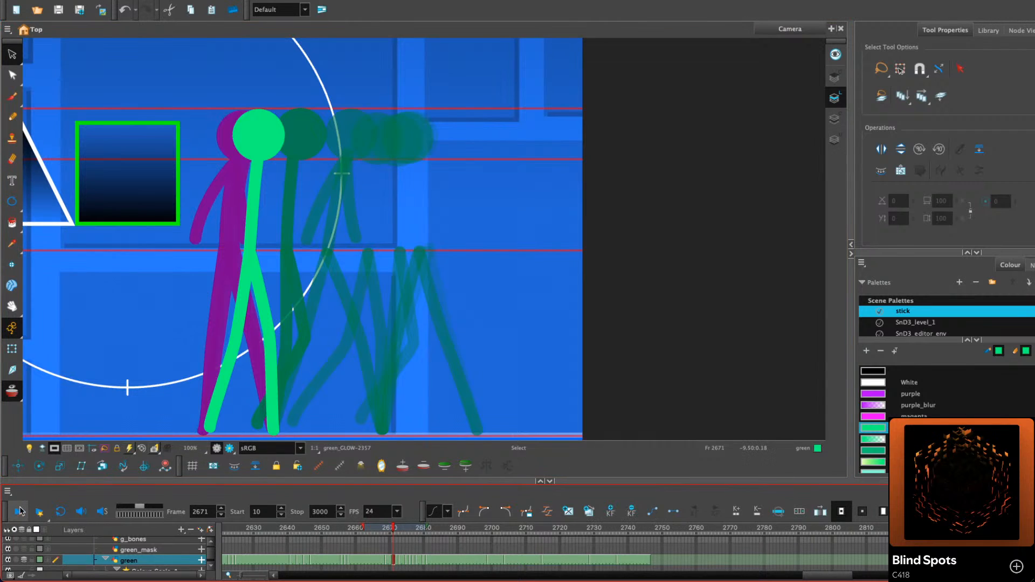
click(20, 511)
click(21, 511)
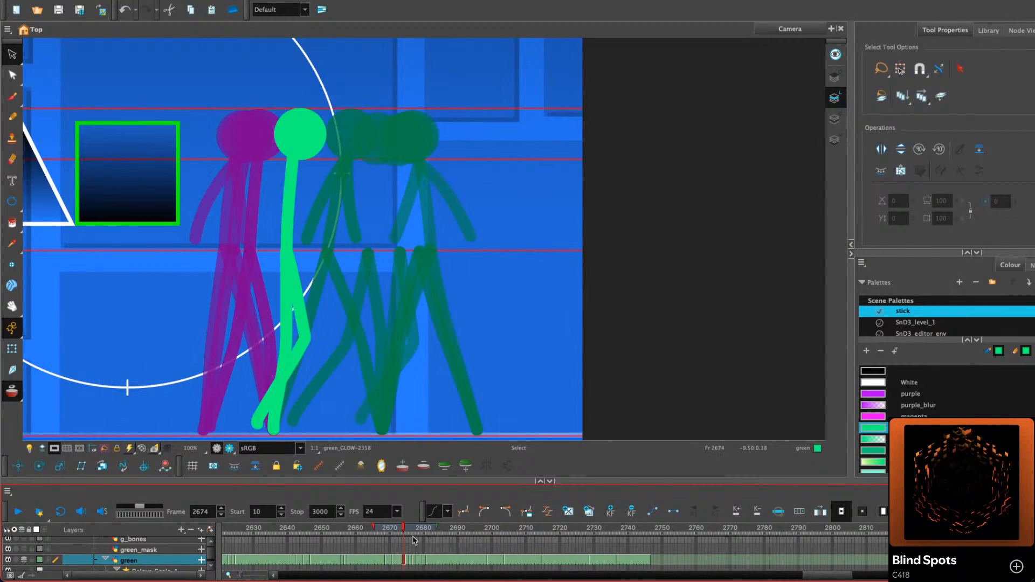
key(period)
key(period)
key(period)
key(period)
key(period)
key(comma)
key(comma)
key(comma)
key(comma)
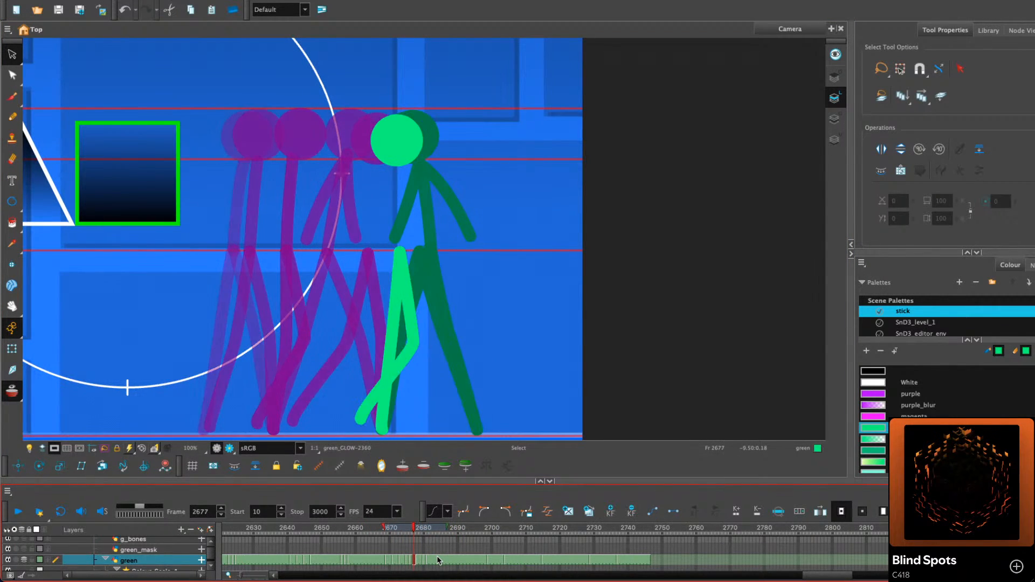
Replace the drawing exposed at frame 2678 with the one from frame 2677
key(period)
key(period)
click(417, 564)
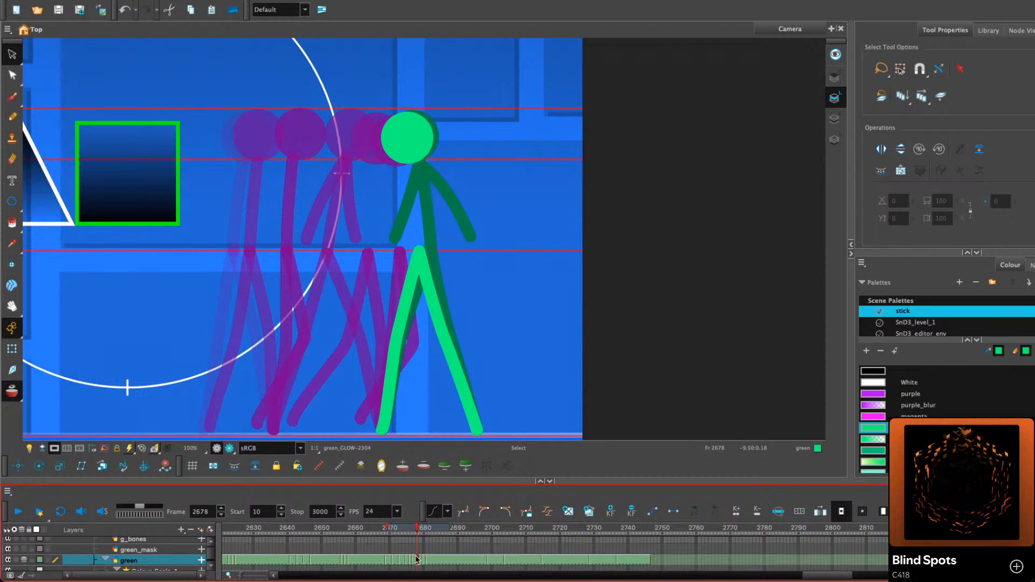
key(Delete)
key(ctrl+v)
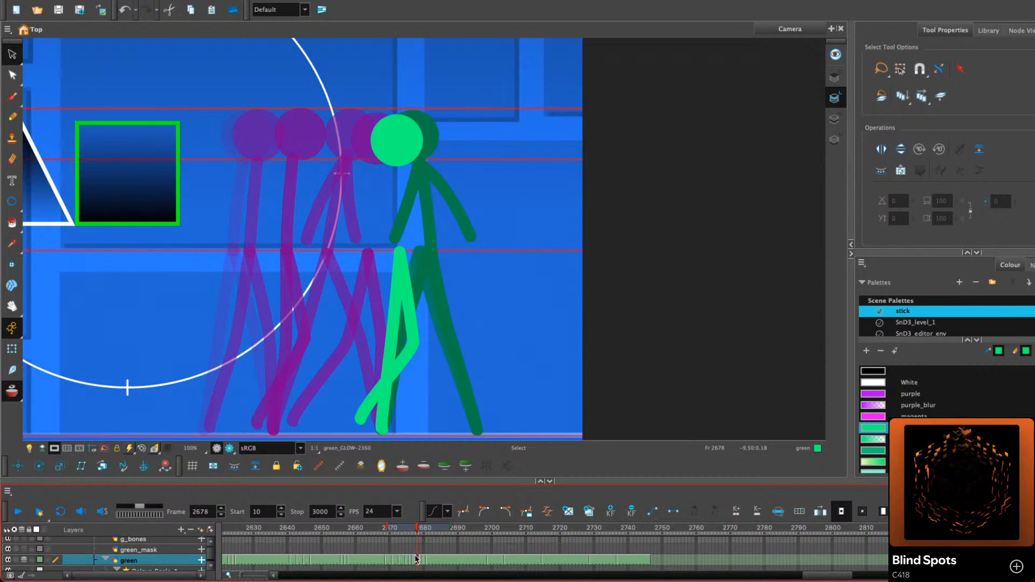
Review the torsos from frame 2671 onward, and draw the torso on frame 2676 with the Pencil, from the hip up to the head
click(12, 117)
key(comma)
key(comma)
key(comma)
key(comma)
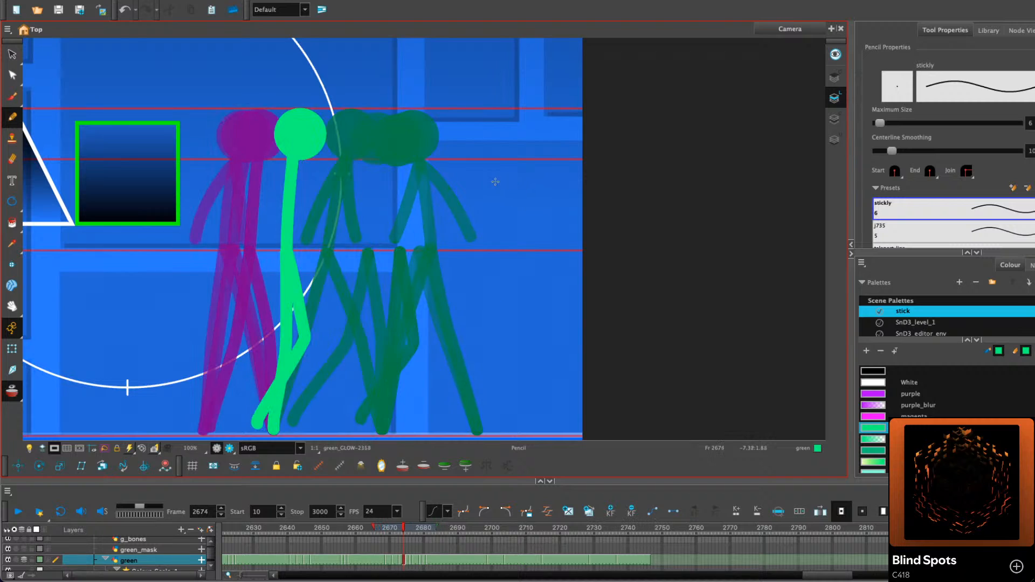
key(comma)
key(comma)
key(comma)
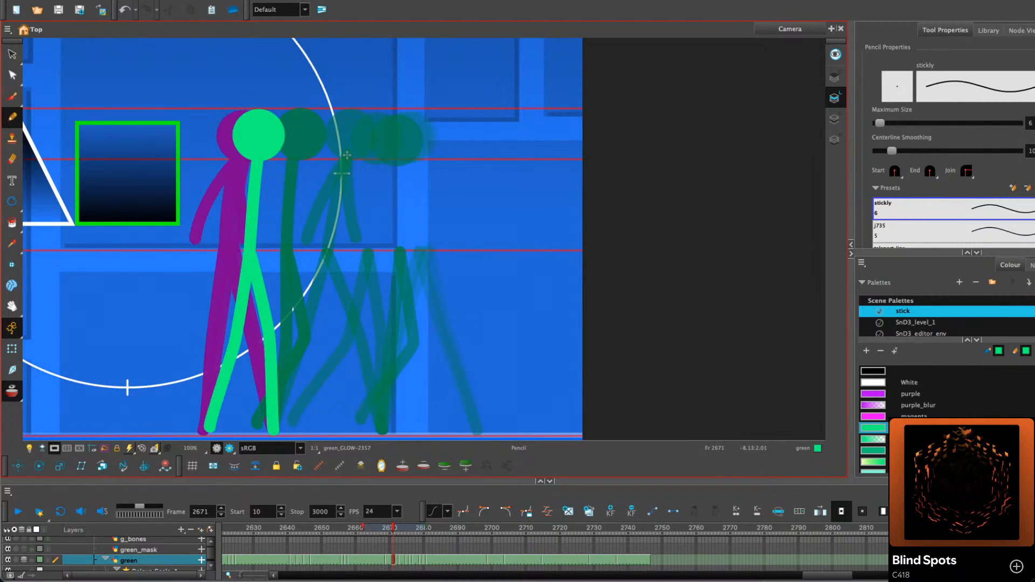
key(period)
key(period)
key(period)
key(period)
key(period)
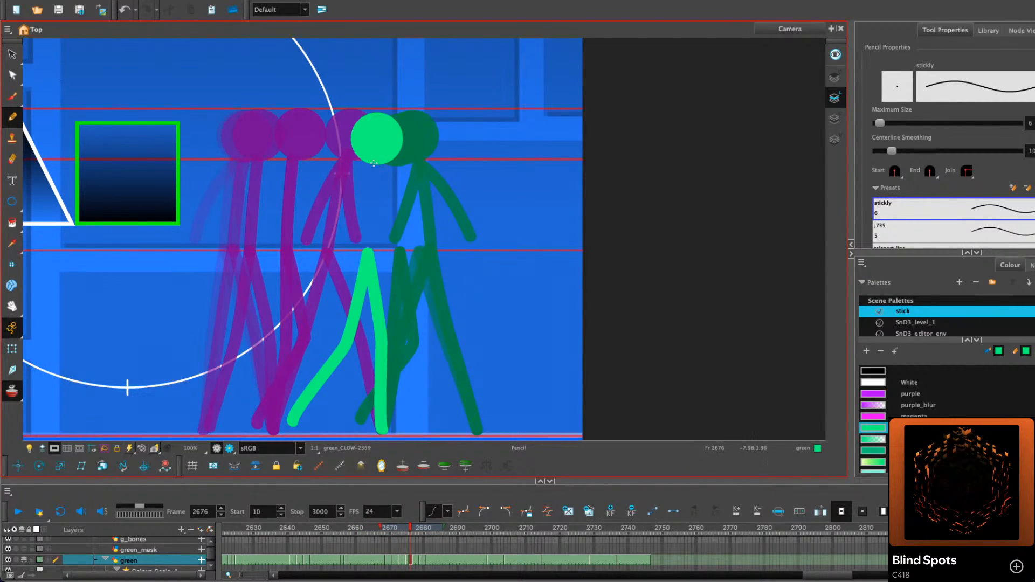
mouse_move(373, 162)
mouse_down()
mouse_move(363, 247)
mouse_move(381, 159)
mouse_up()
key(ctrl+z)
key(comma)
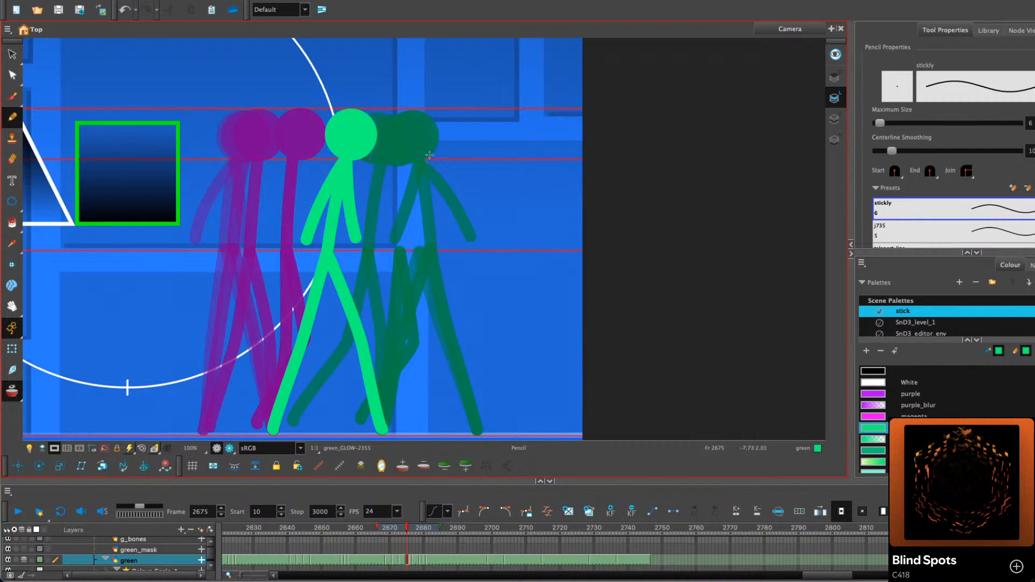
Shift the head on frame 2675 slightly back, along with the upper ends of the torso and arms
click(11, 54)
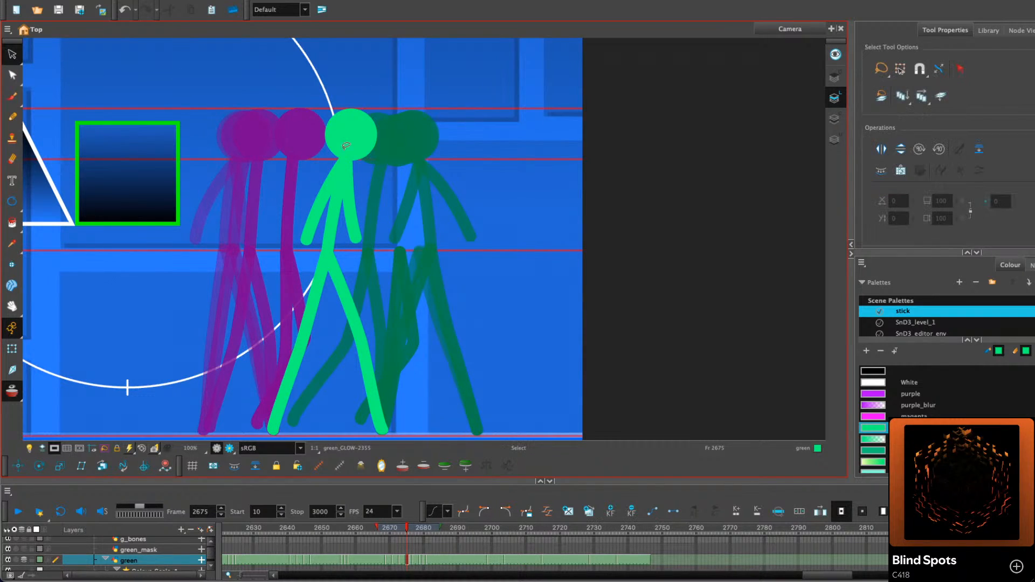
click(360, 137)
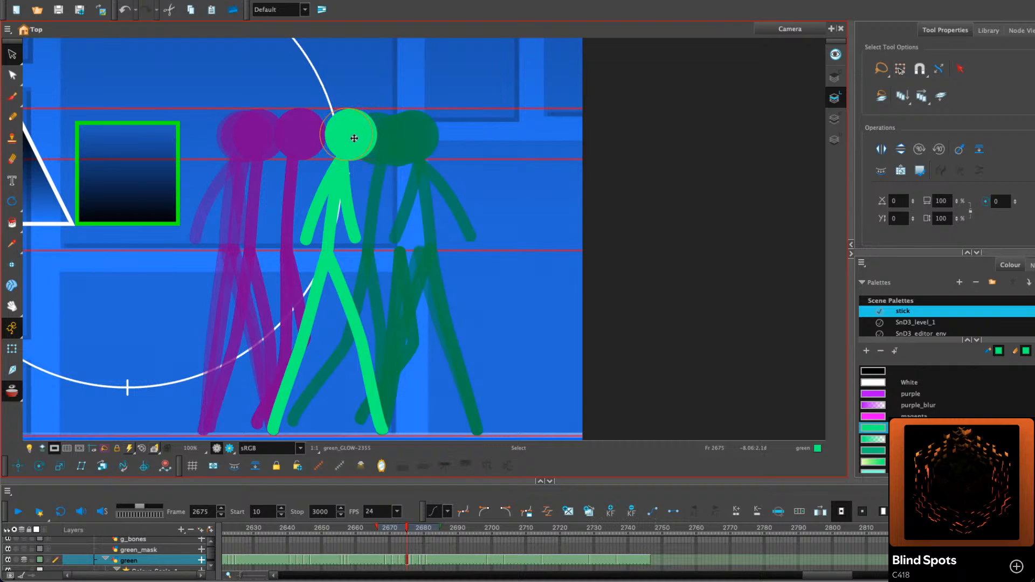
key(comma)
key(period)
key(period)
key(comma)
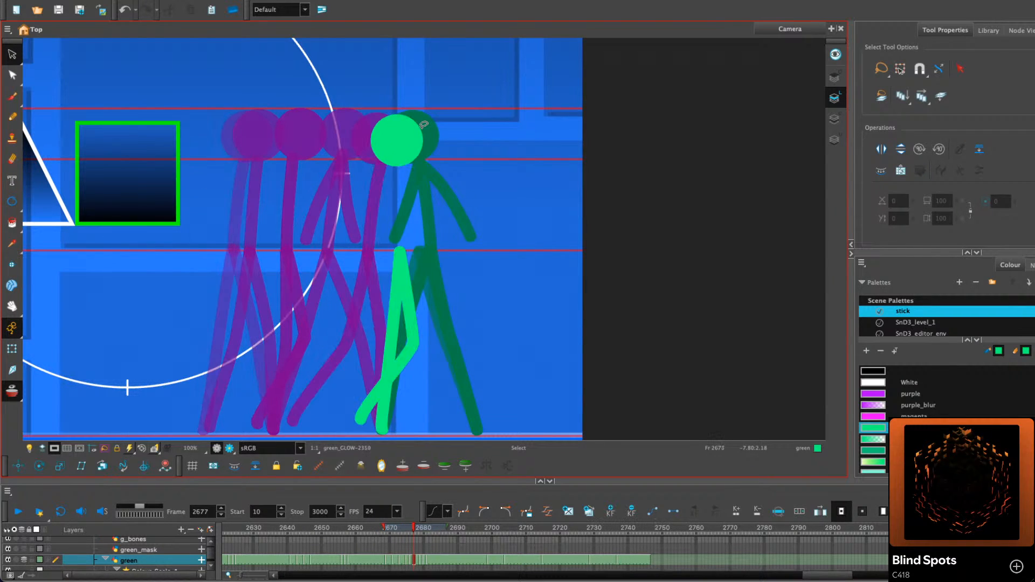
Select the torso on frame 2676 and tilt its upper end slightly back
key(period)
click(386, 173)
drag(392, 161, 391, 154)
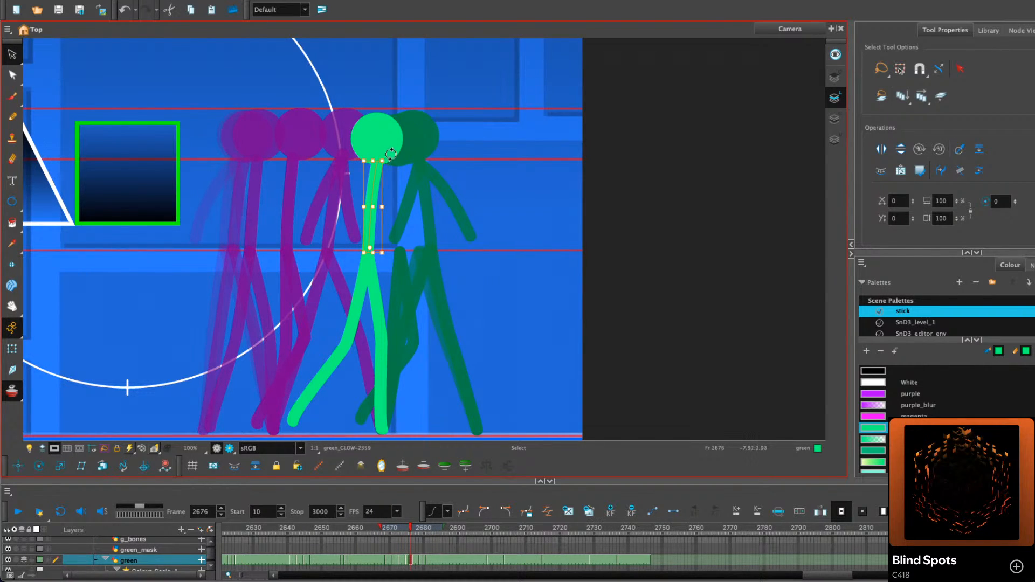
Draw the torso on frame 2677 with the Pencil, from the hip straight up to the head
key(period)
click(13, 116)
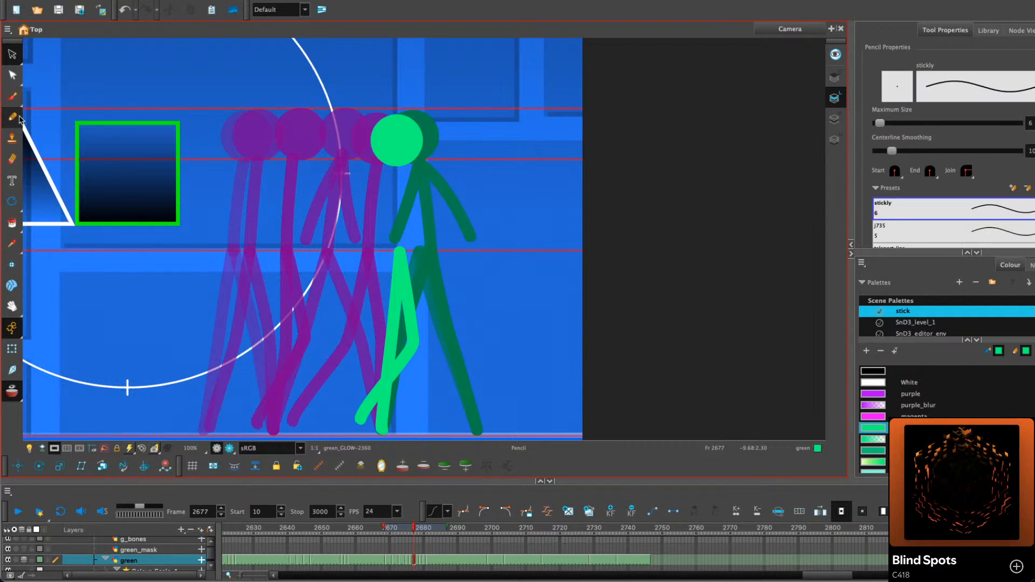
drag(401, 251, 403, 168)
key(ctrl+z)
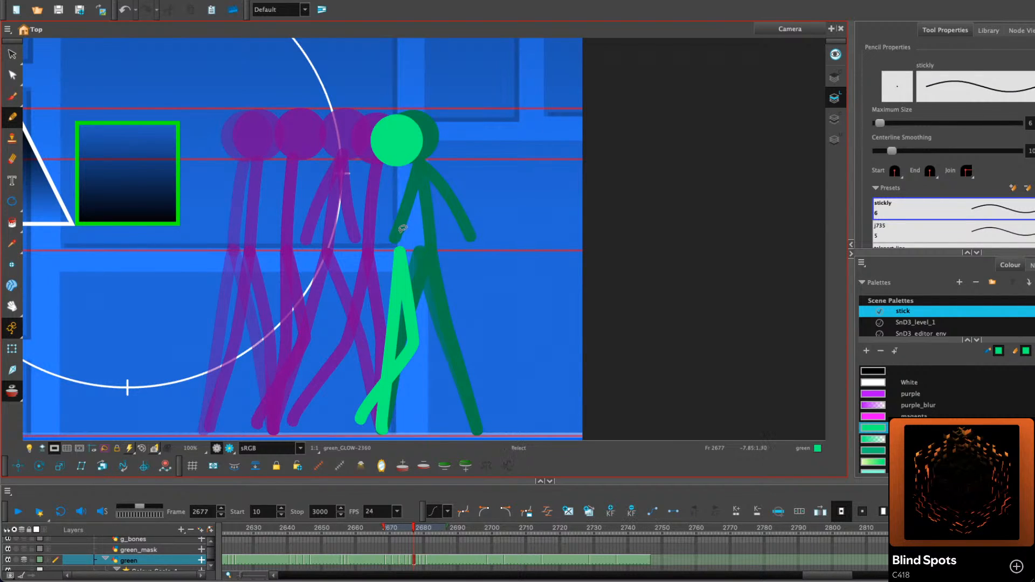
drag(399, 251, 403, 164)
Draw the torso on frame 2679 with the Pencil, from the hip up to the base of the head
key(period)
key(period)
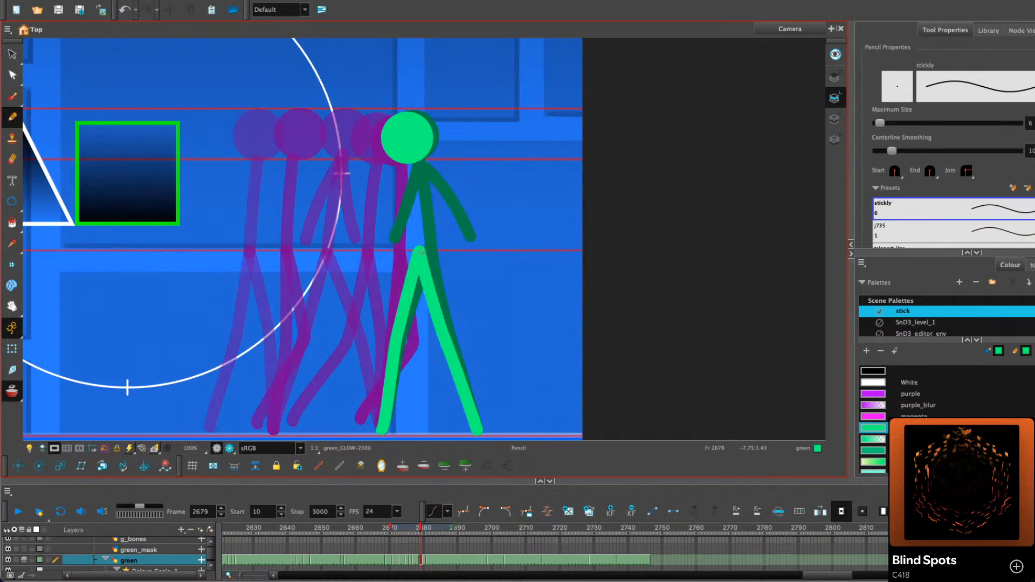
drag(419, 249, 414, 166)
key(period)
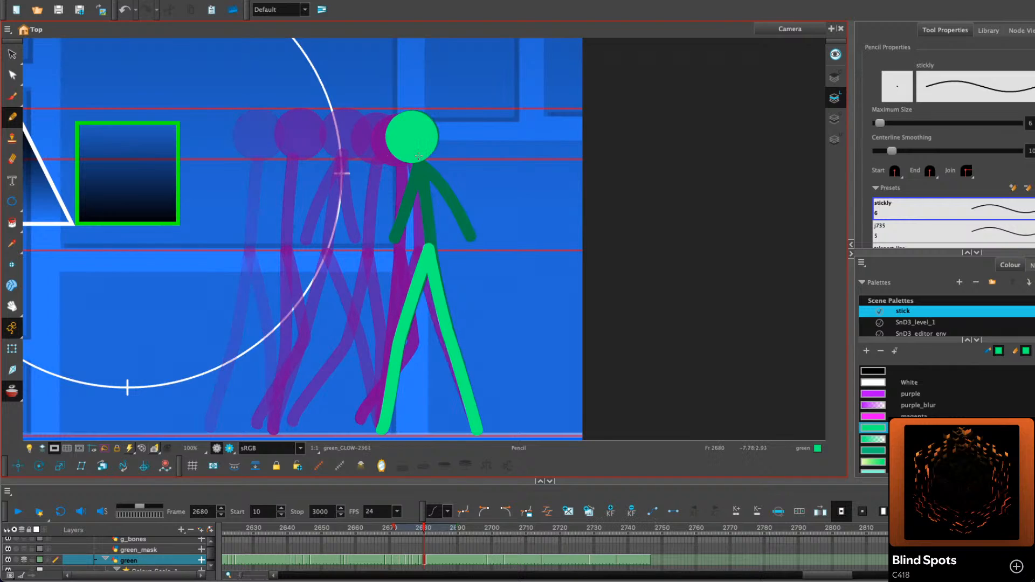
key(comma)
key(ctrl+z)
drag(418, 251, 416, 161)
Reshape the arms on frame 2681 with the Contour Editor, pulling both hands slightly closer to the body
key(period)
key(period)
click(12, 75)
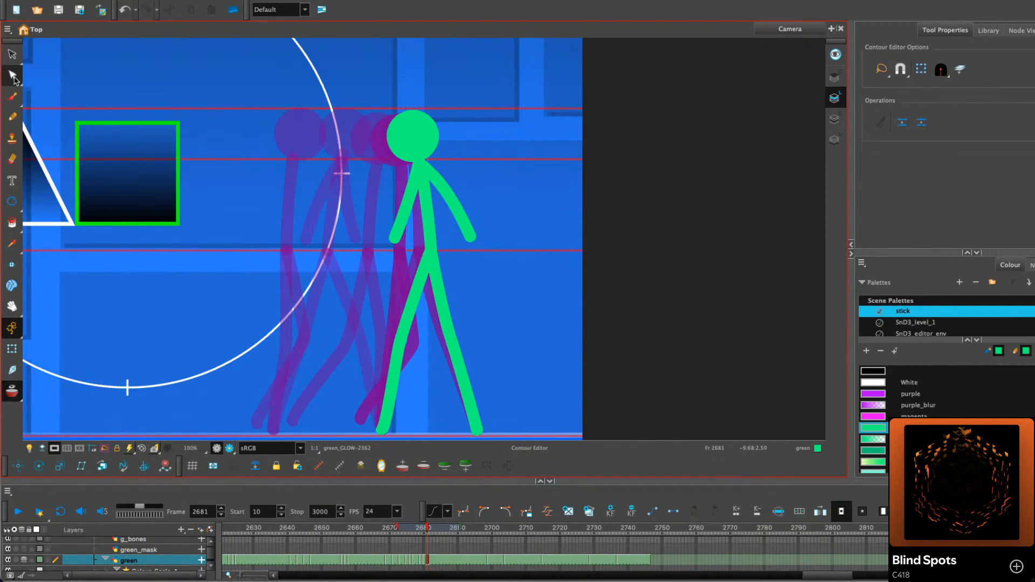
click(426, 211)
drag(427, 211, 431, 204)
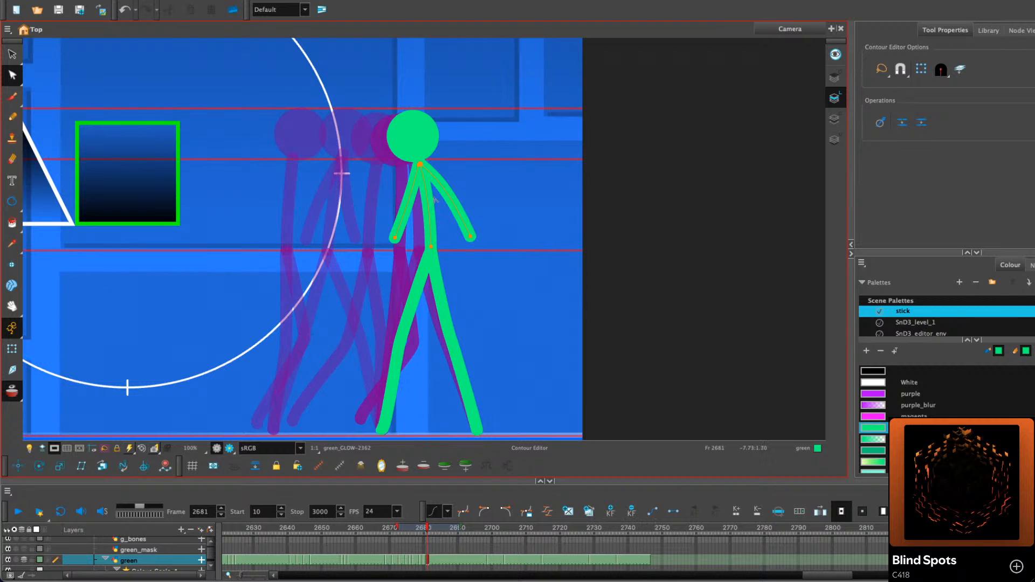
drag(395, 238, 418, 201)
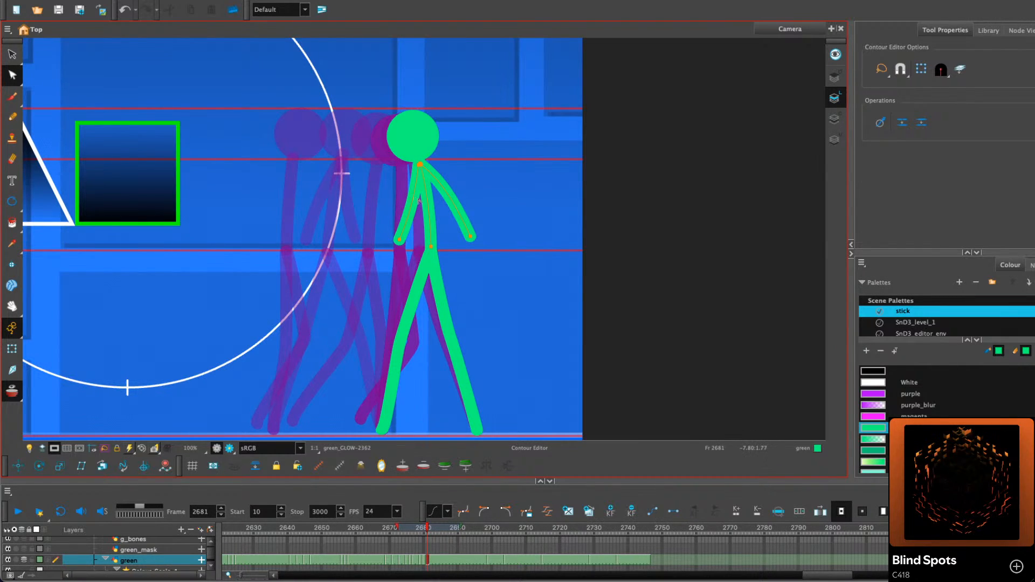
drag(469, 238, 461, 239)
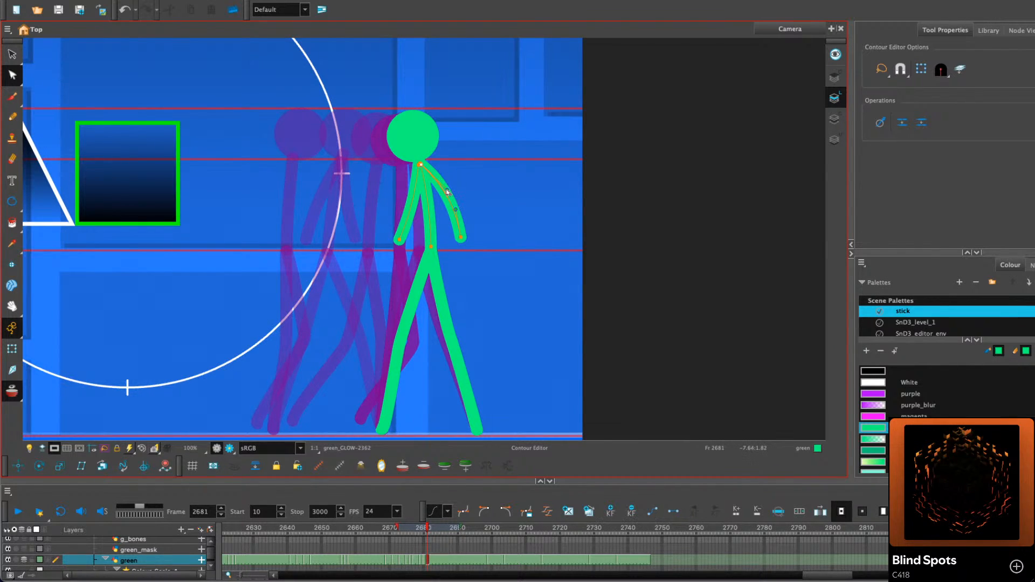
click(473, 175)
drag(492, 164, 455, 164)
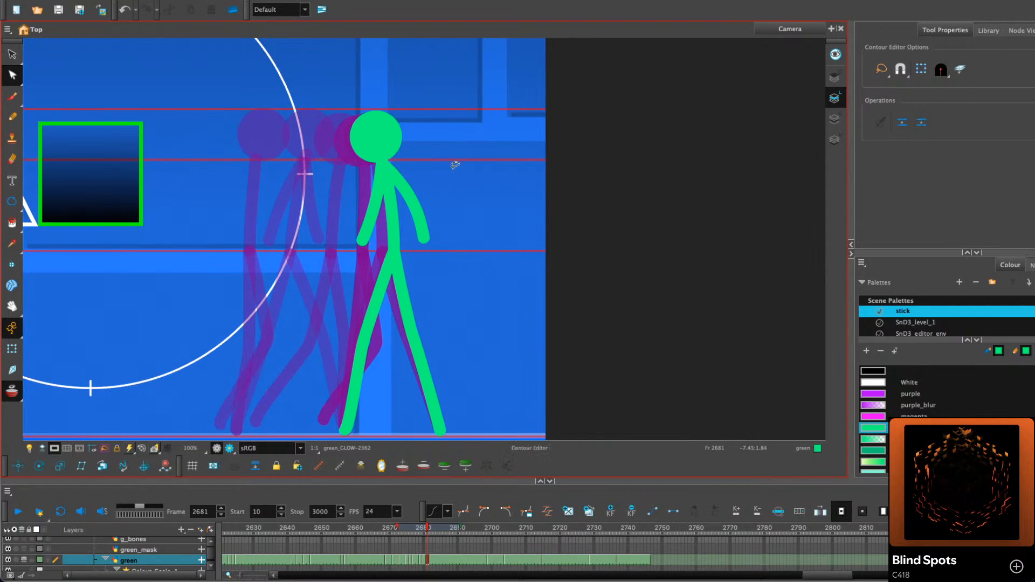
key(comma)
key(period)
key(alt+s)
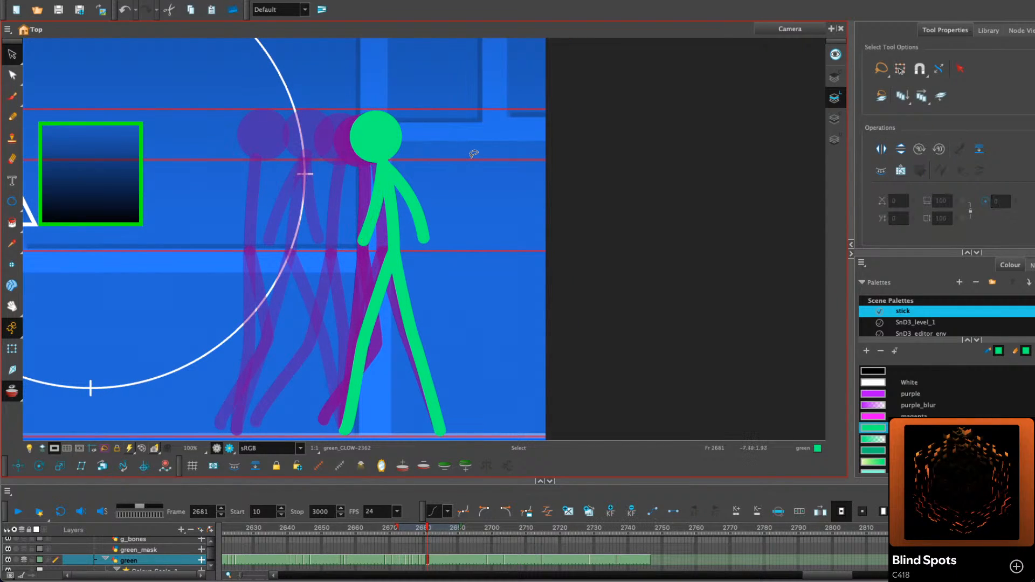
click(479, 166)
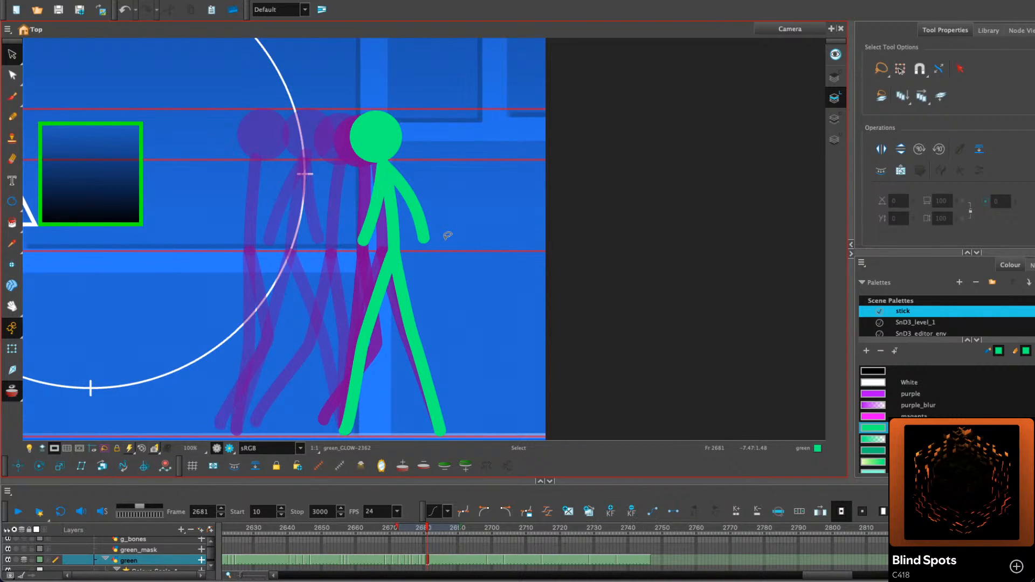
Draw the forward arm on frame 2669 with the Pencil, hanging from the shoulder to just above hip level
key(alt+x)
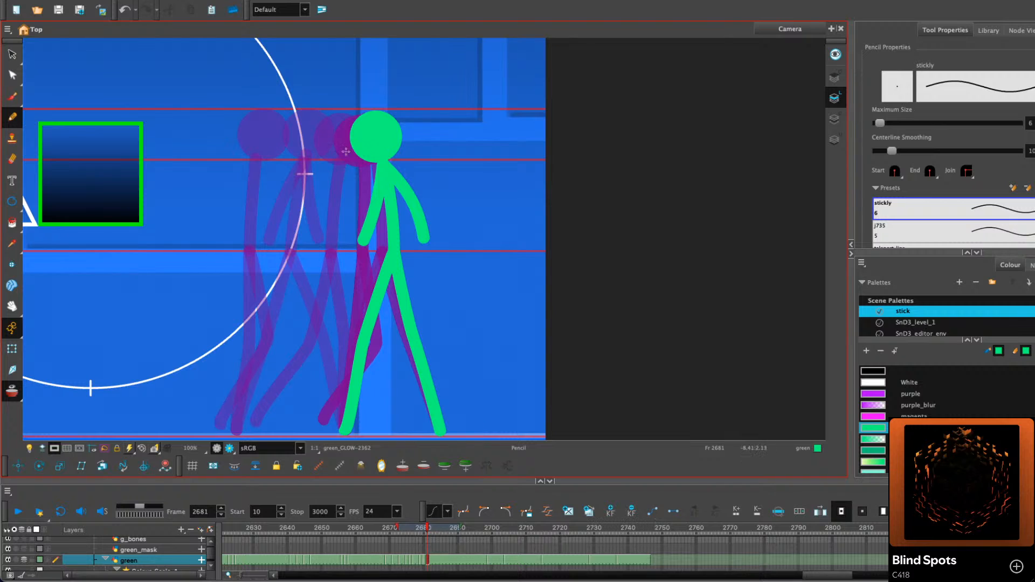
key(comma)
key(comma)
key(comma)
key(comma)
key(comma)
key(comma)
key(comma)
key(comma)
key(comma)
key(comma)
key(comma)
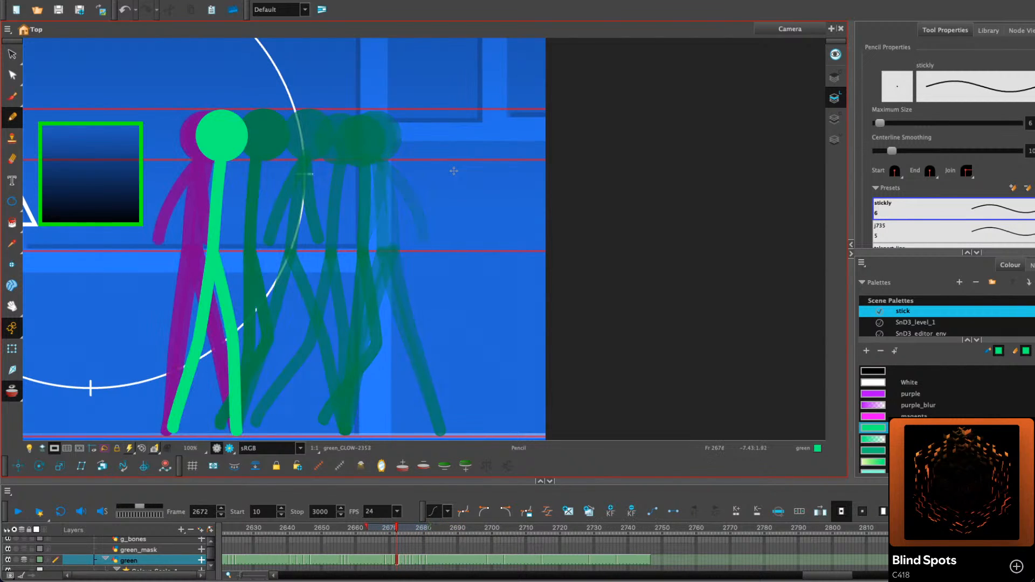
key(comma)
key(comma)
key(period)
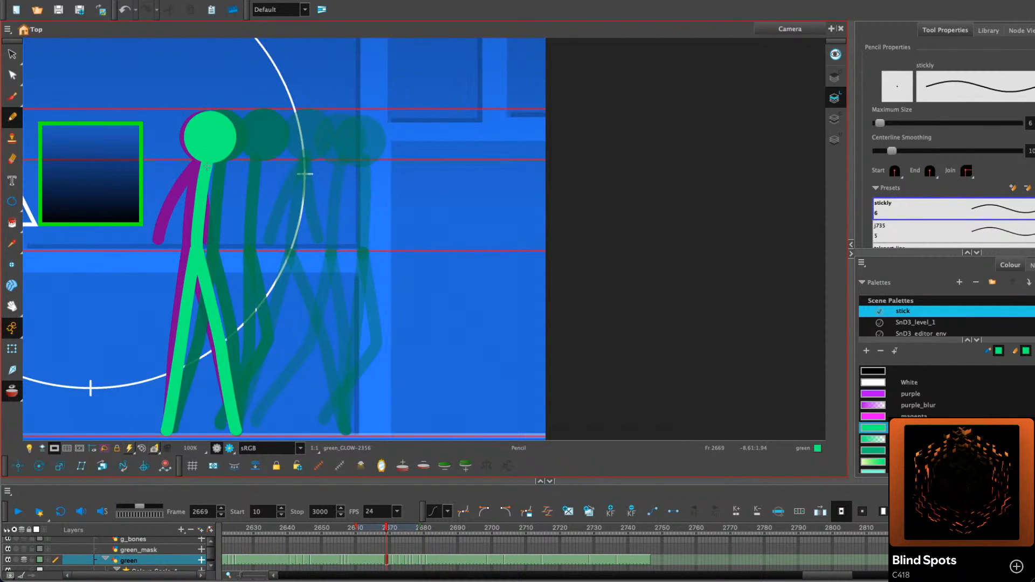
drag(207, 166, 207, 241)
key(comma)
key(period)
key(super+z)
drag(208, 166, 211, 245)
Draw a slightly bent arm close to the torso on frame 2673, bowing backward with its hand just in front of the hip
key(period)
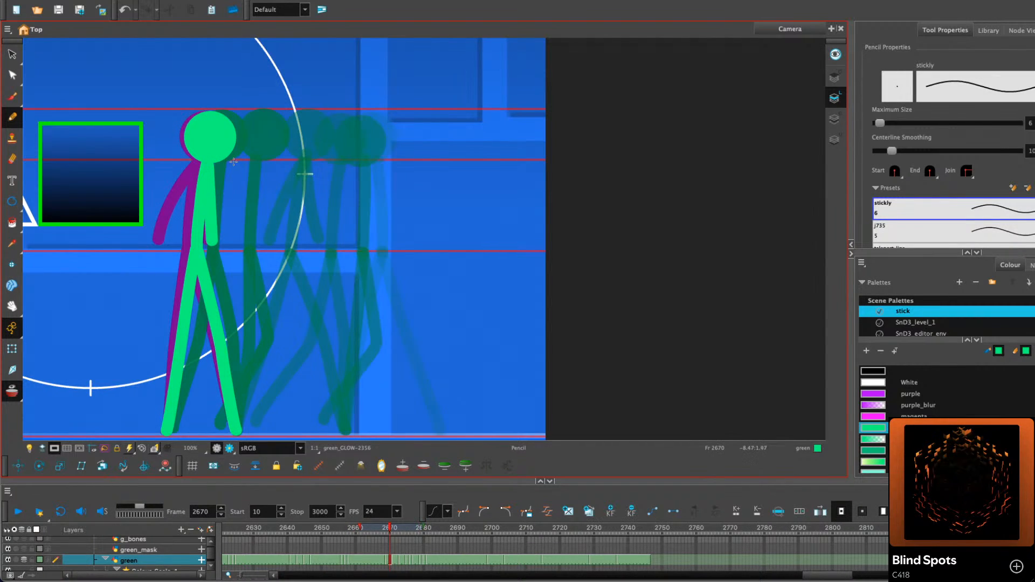
key(period)
key(comma)
key(comma)
key(period)
key(period)
key(period)
key(period)
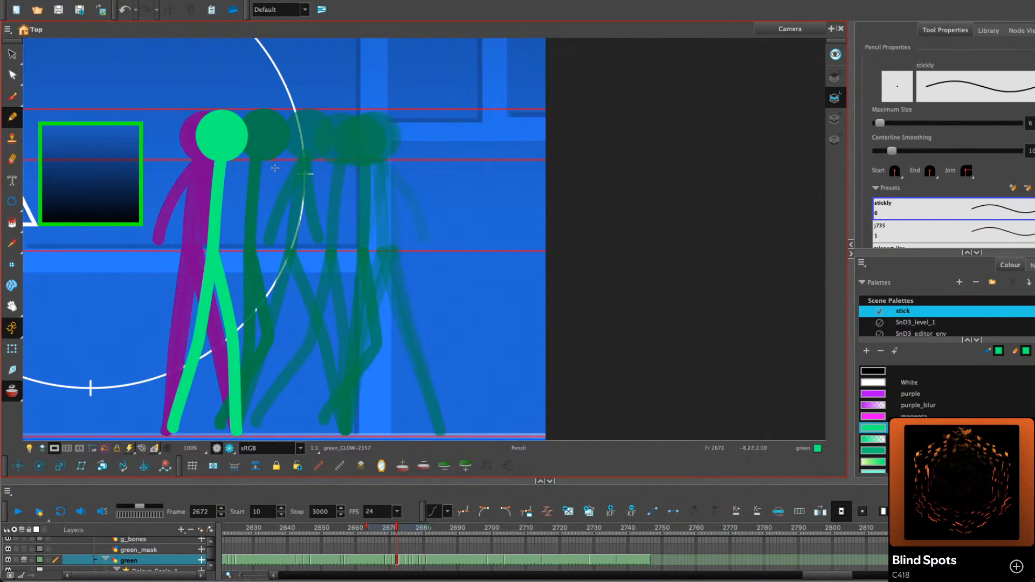
drag(254, 162, 238, 237)
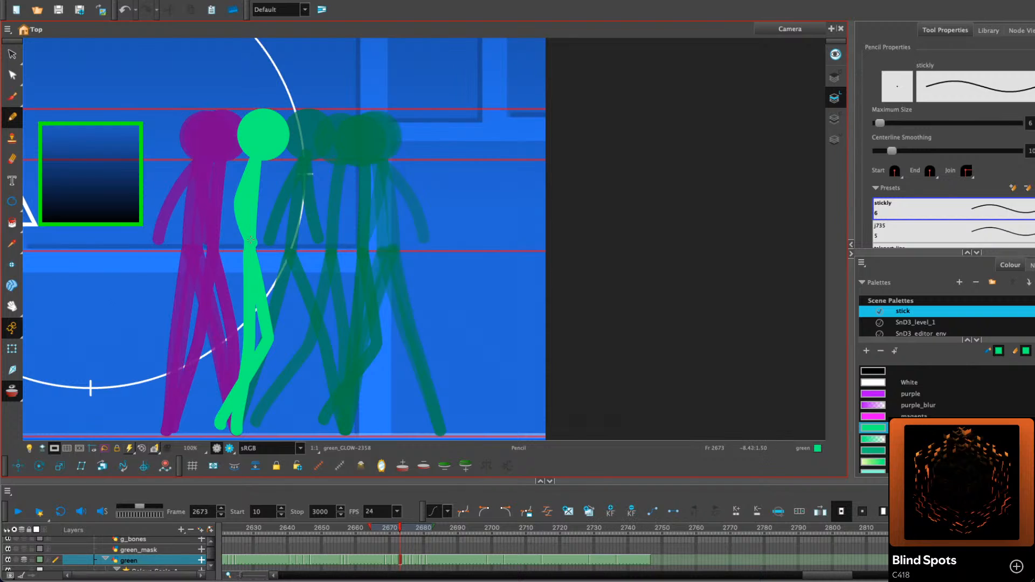
key(super+z)
drag(253, 165, 252, 233)
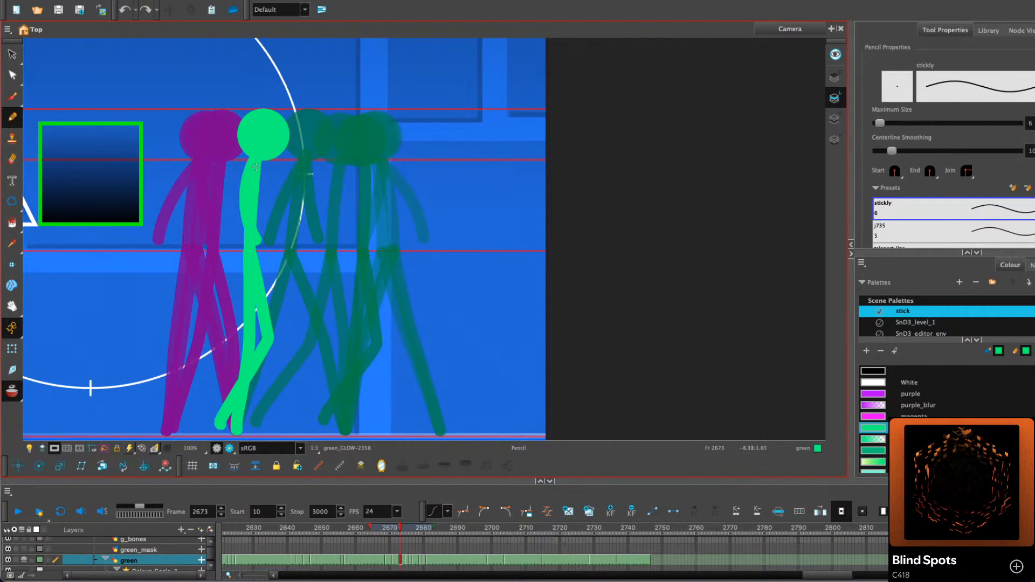
drag(255, 167, 266, 236)
key(super+z)
key(super+z)
drag(254, 162, 246, 191)
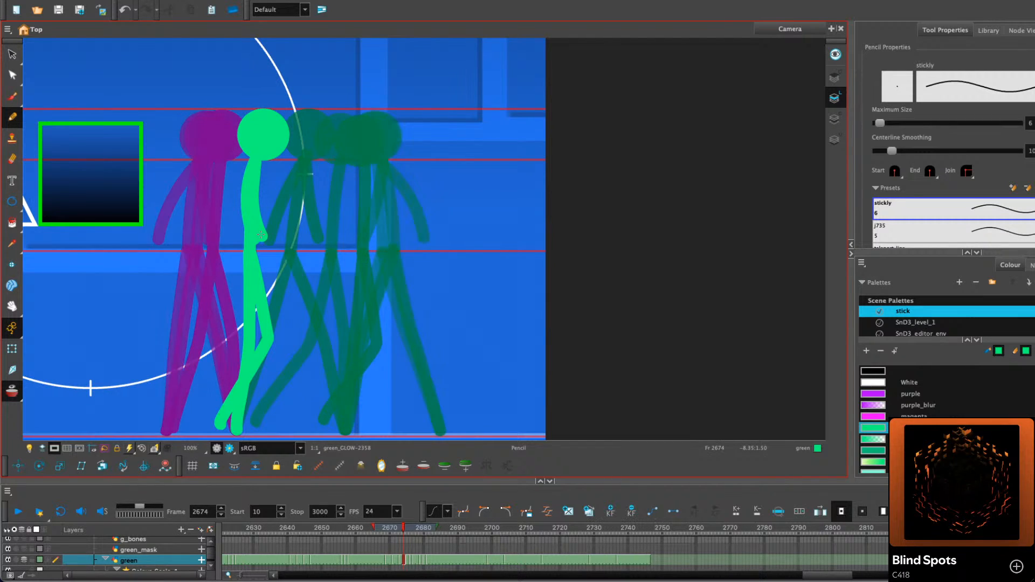
Try to draw the back-swung arm on frame 2676, from the shoulder down to just above hip level
key(period)
key(comma)
key(comma)
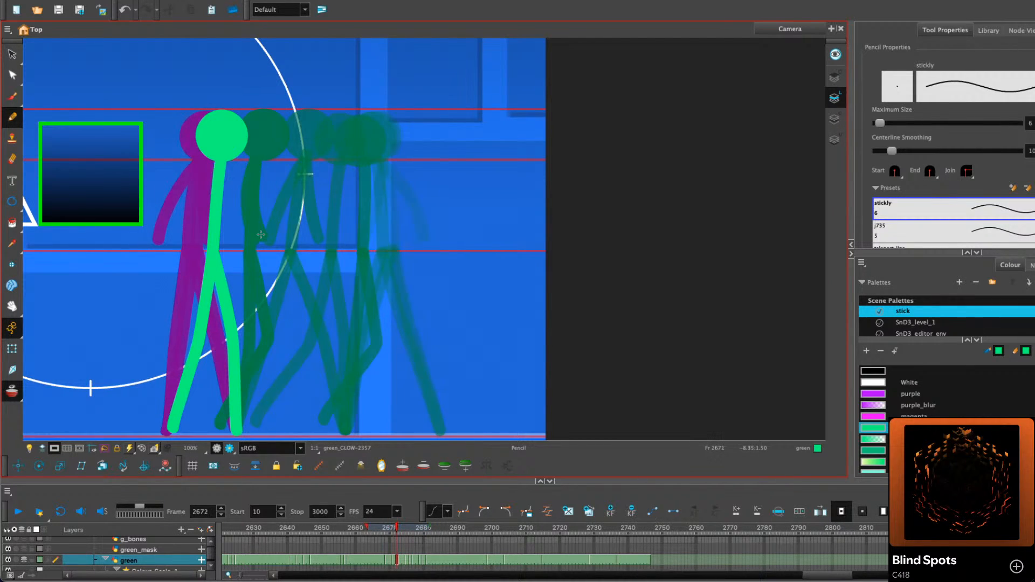
key(period)
key(period)
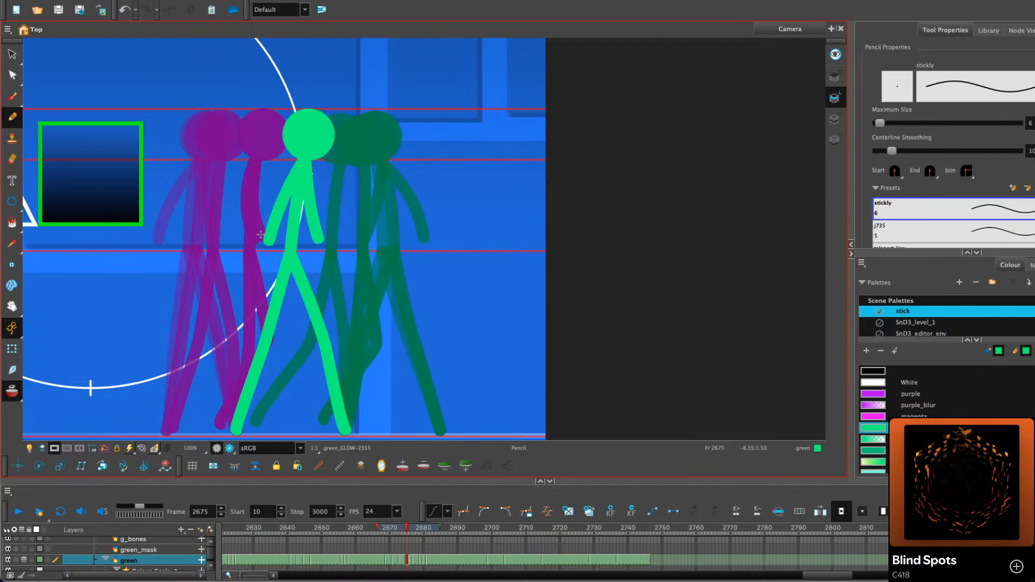
key(period)
drag(337, 168, 300, 245)
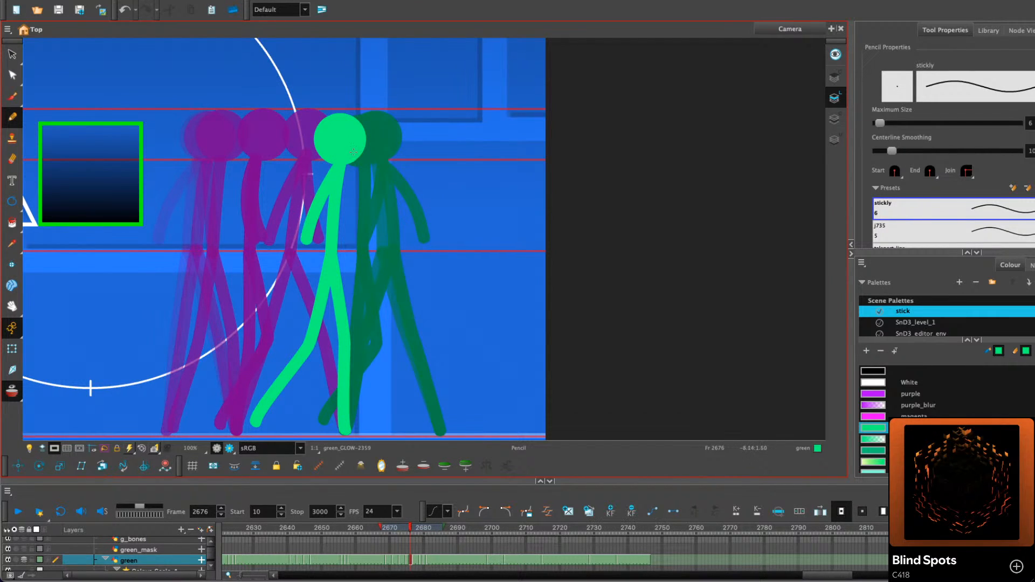
key(ctrl+z)
drag(336, 167, 306, 229)
key(ctrl+z)
Draw the forward arm on frame 2671, hanging from the shoulder to just above hip level
key(comma)
key(comma)
key(comma)
key(comma)
key(comma)
key(comma)
key(comma)
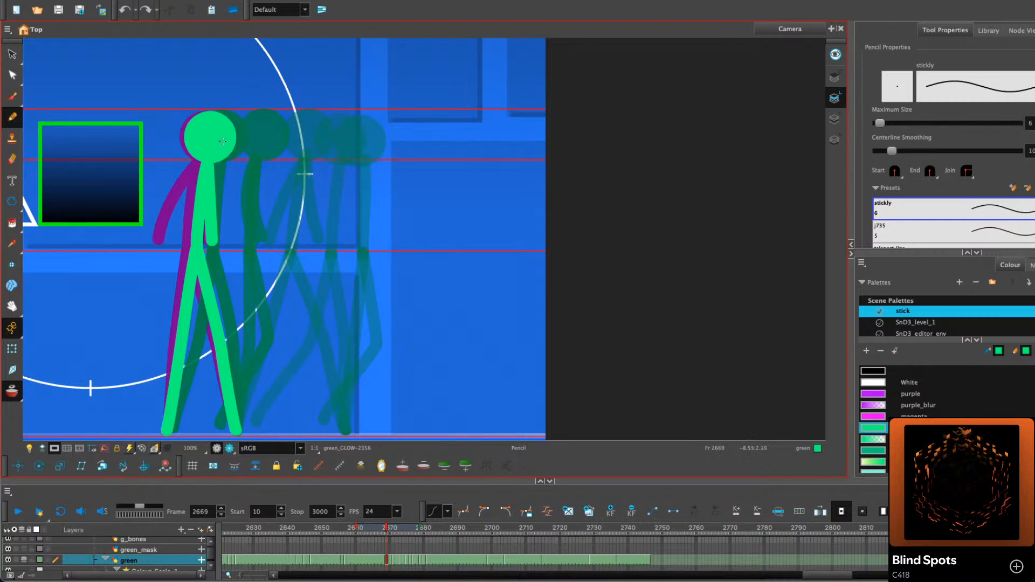
key(period)
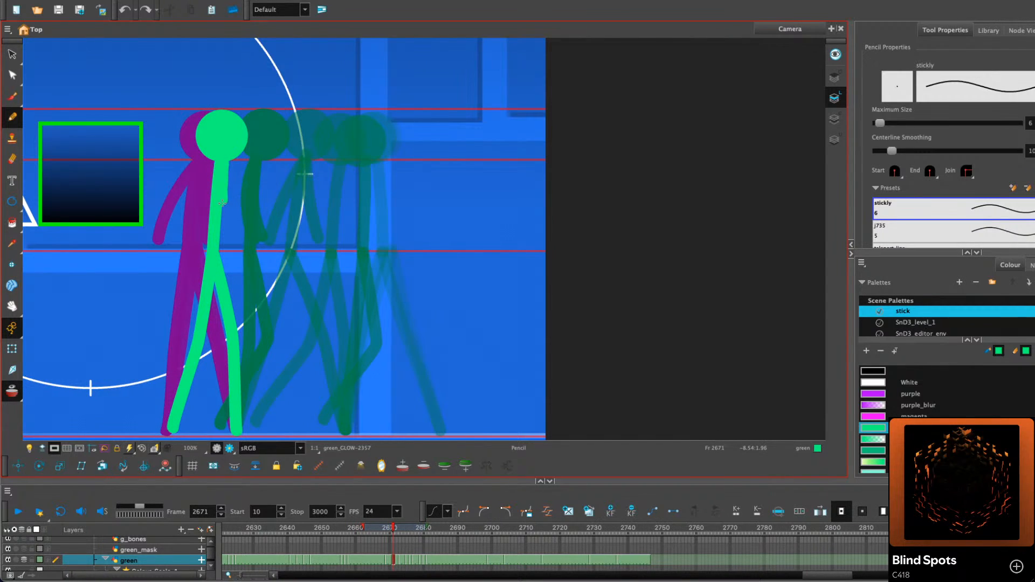
Draw the back-swung arm on the drawing shared by frames 2669 and 2670, just ahead of the previous drawing's rear arm
key(comma)
key(comma)
key(comma)
key(comma)
key(comma)
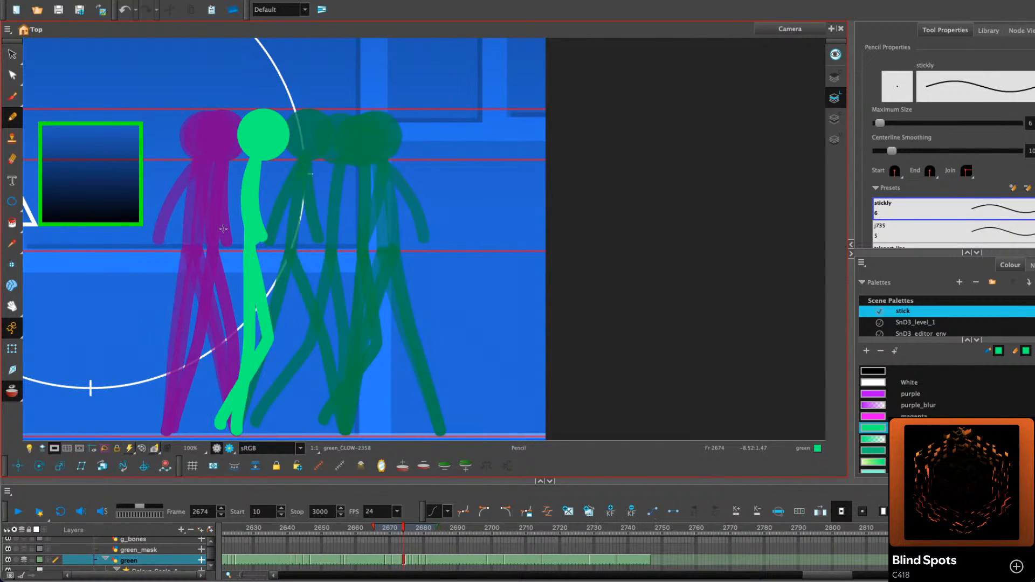
key(period)
key(period)
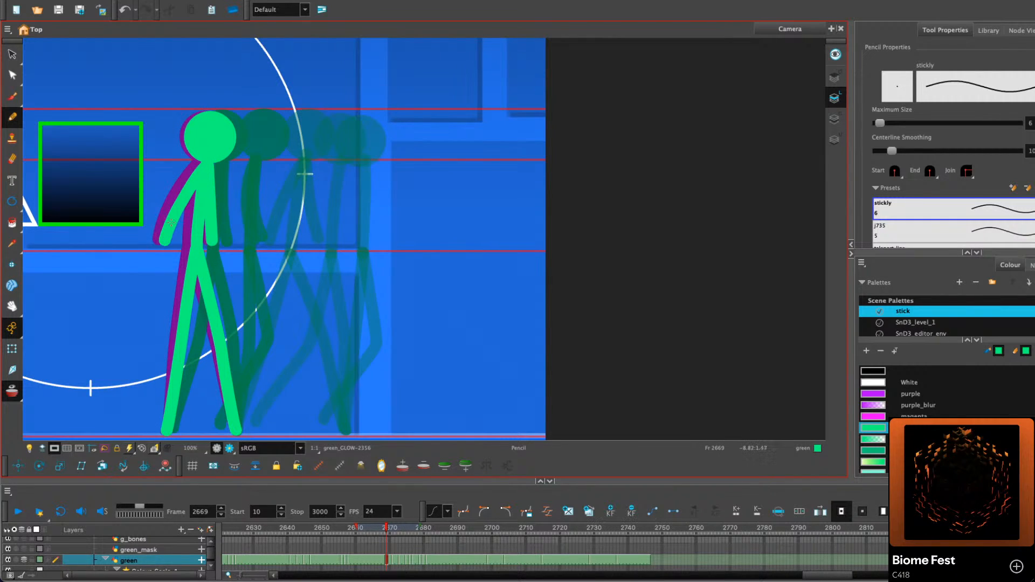
key(ctrl+z)
drag(200, 166, 164, 241)
key(comma)
key(period)
key(period)
key(period)
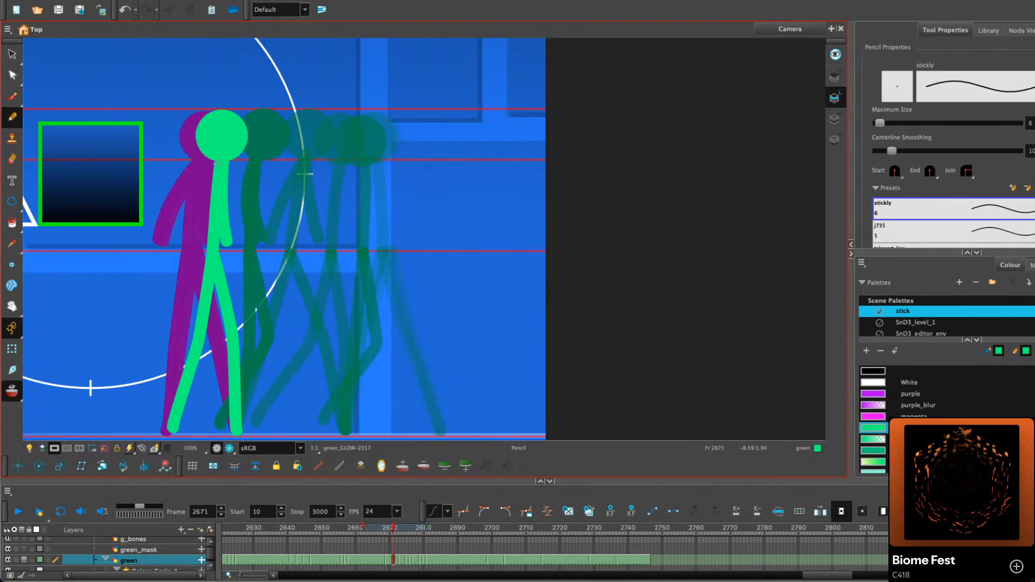
key(comma)
key(ctrl+z)
drag(205, 164, 163, 243)
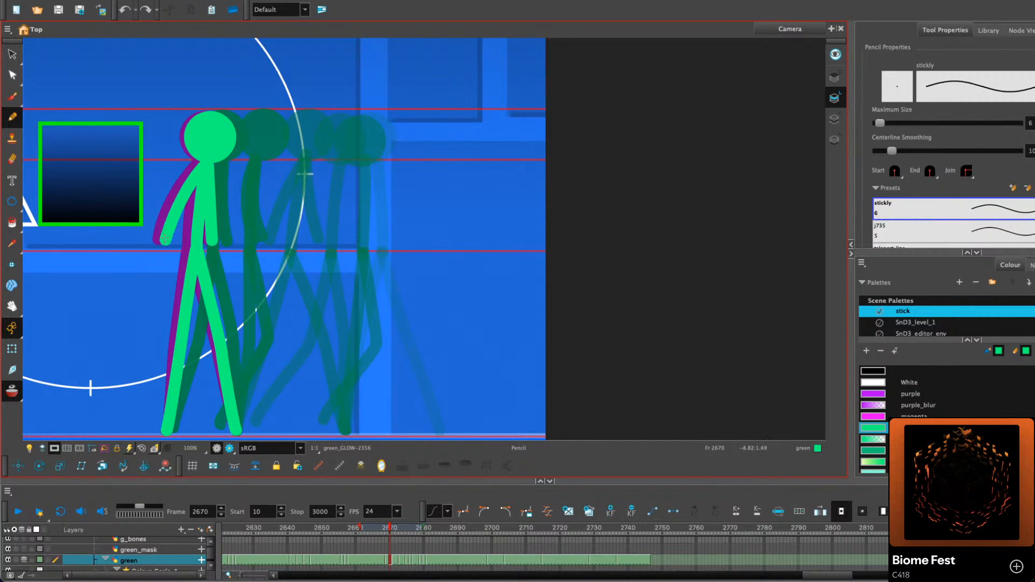
Draw the rear arm on frame 2671, from the shoulder down behind the torso to just above hip level
key(period)
drag(214, 170, 189, 240)
key(ctrl+z)
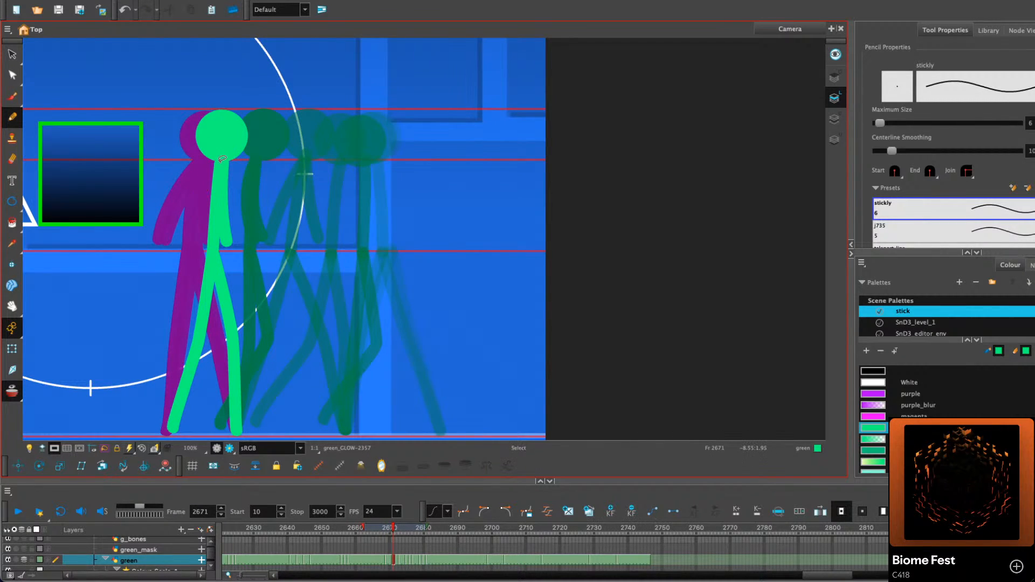
drag(216, 166, 189, 228)
key(ctrl+z)
drag(219, 164, 192, 228)
key(comma)
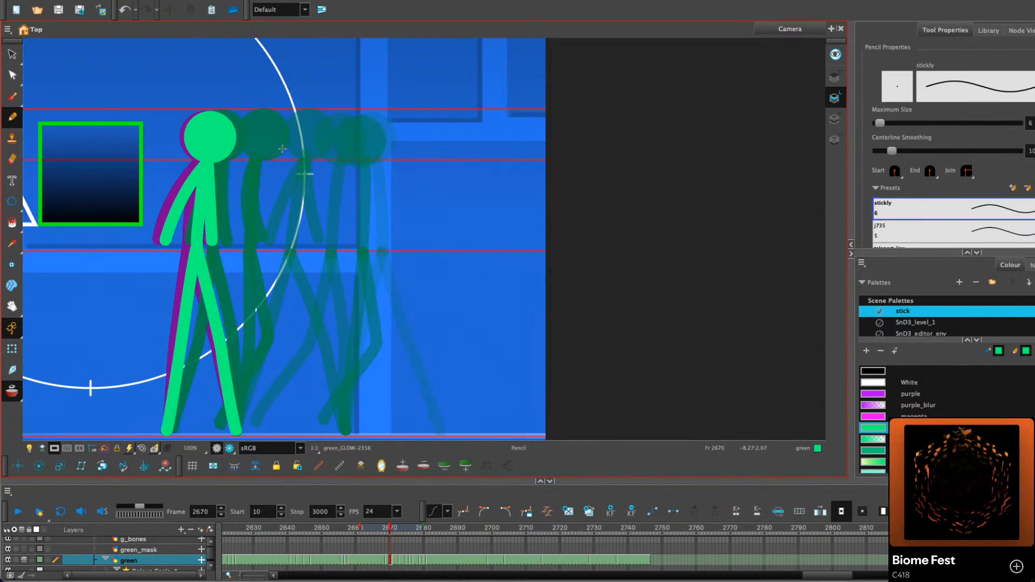
key(period)
key(period)
key(period)
key(comma)
Tilt the upper ends of the torso and arms on frame 2671 slightly forward, and shift the head forward with them
click(12, 55)
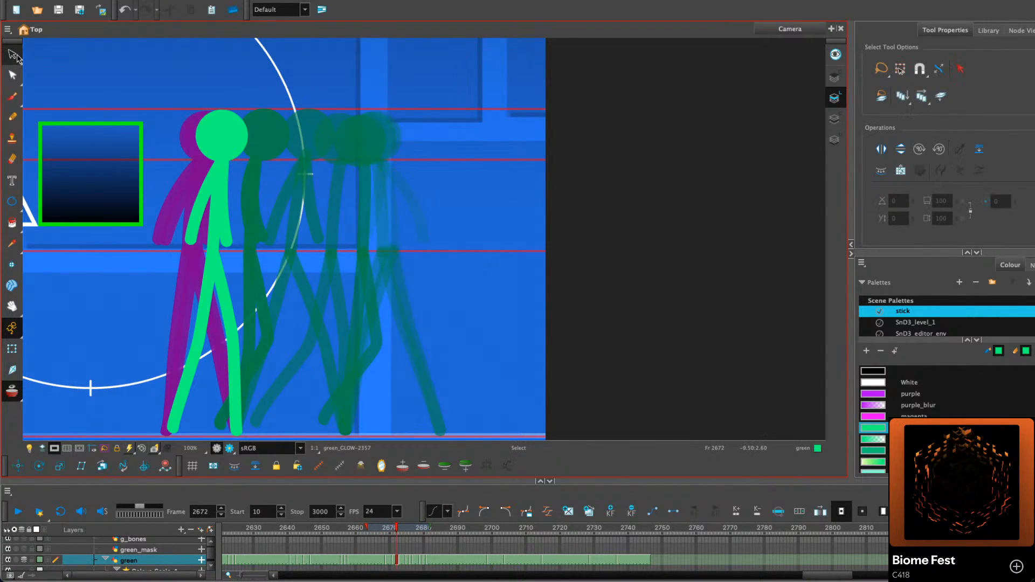
key(comma)
key(comma)
key(period)
drag(262, 191, 188, 174)
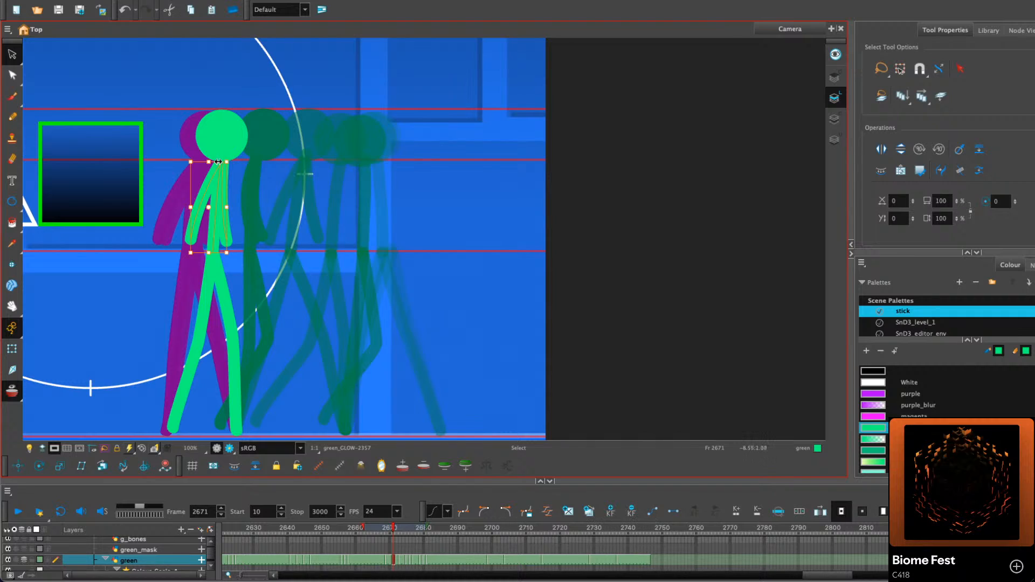
drag(223, 137, 226, 138)
click(309, 120)
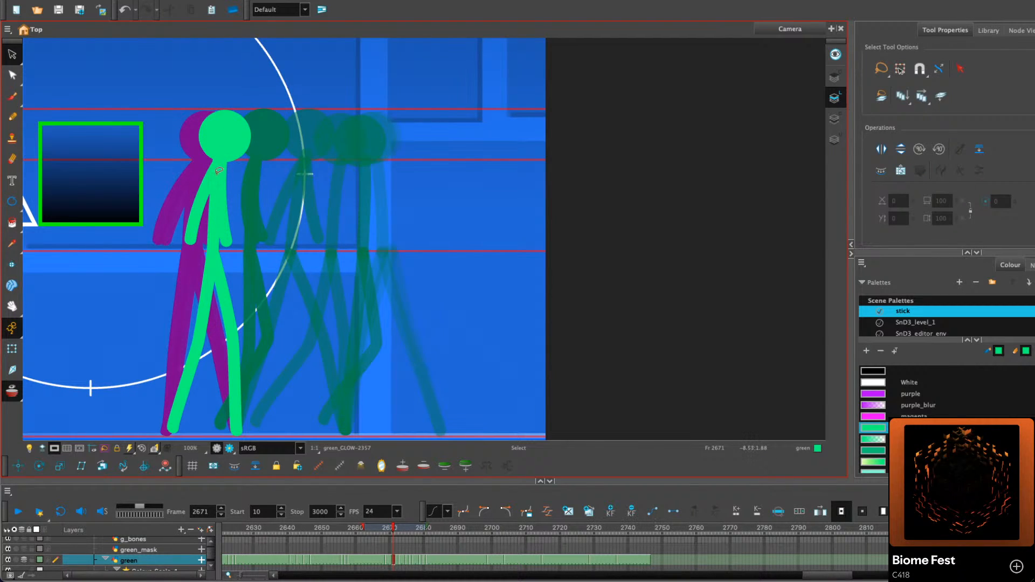
click(219, 171)
click(296, 162)
Play back the walk from frame 2667 to about frame 2683 to examine the motion
scroll(316, 267, down, 2)
drag(310, 164, 307, 202)
key(comma)
key(comma)
key(comma)
key(comma)
key(comma)
key(comma)
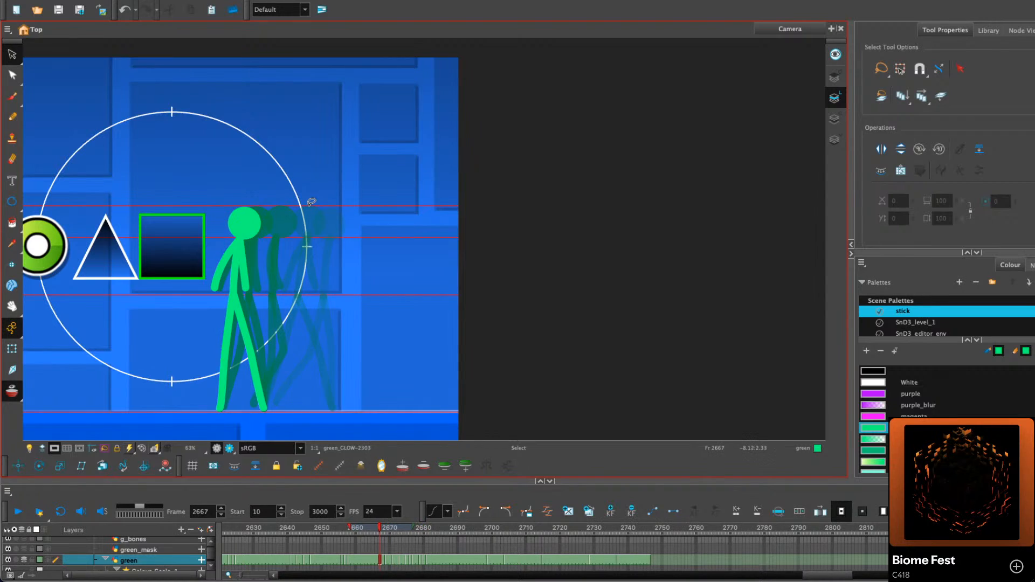
click(18, 511)
click(18, 511)
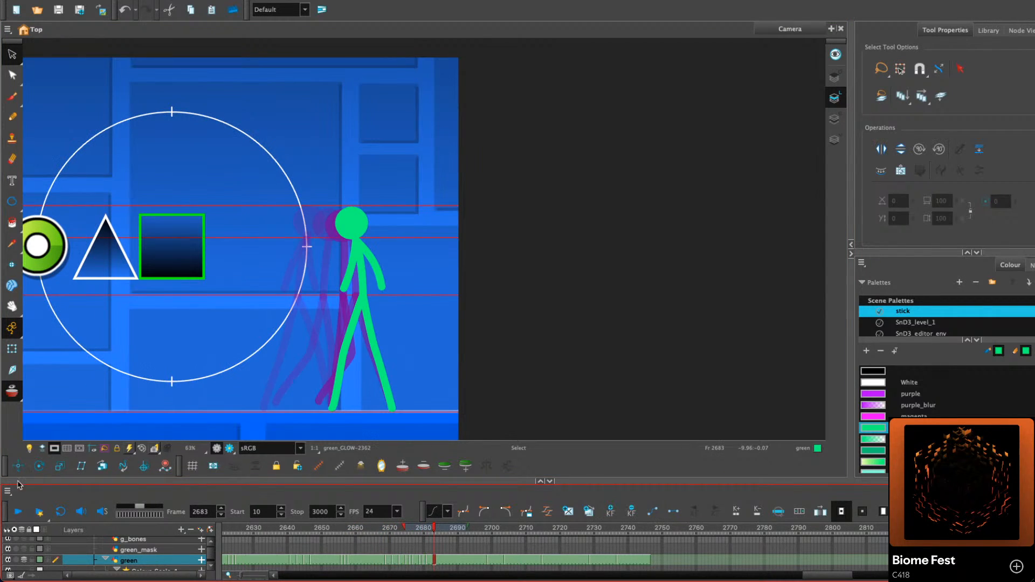
Play back the walk from frame 2665 to about frame 2686 to review the motion
click(11, 118)
mouse_move(382, 532)
mouse_down()
mouse_move(420, 536)
mouse_move(372, 536)
mouse_up()
click(15, 514)
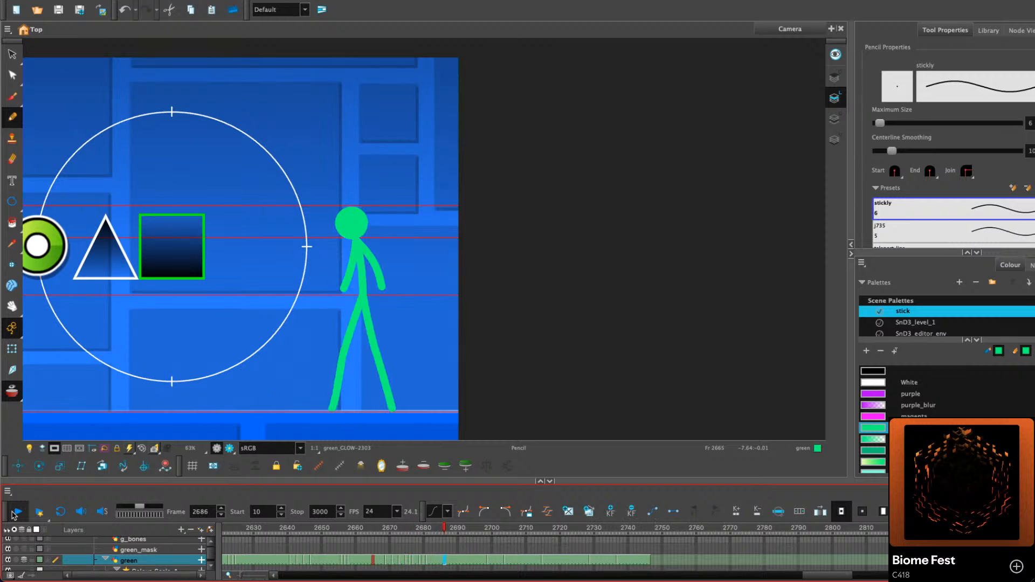
click(16, 514)
Flip back and forth through the walk drawings between frames 2669 and 2681 to compare poses and find those missing arms
click(386, 531)
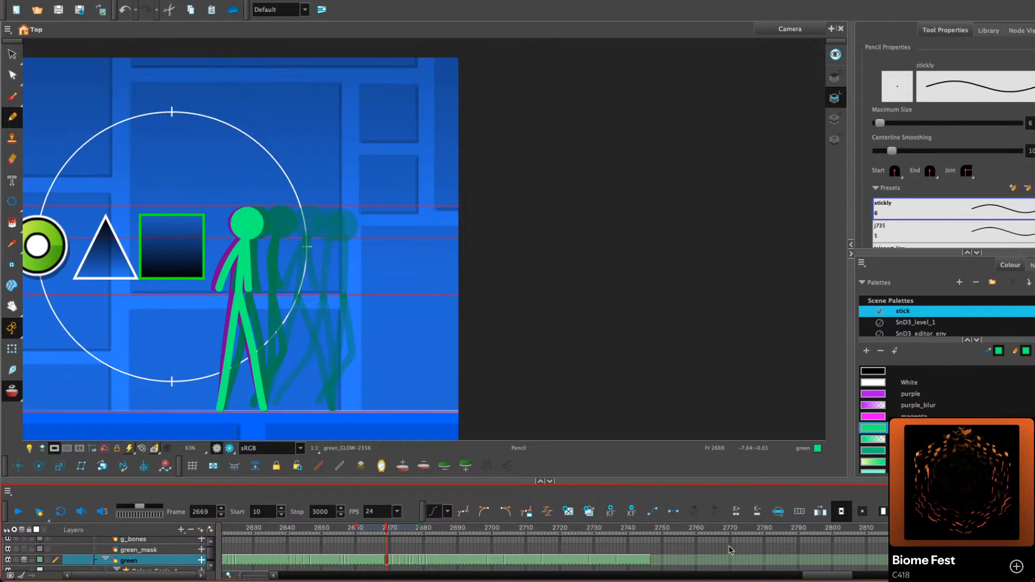
drag(322, 267, 323, 231)
scroll(281, 197, up, 2)
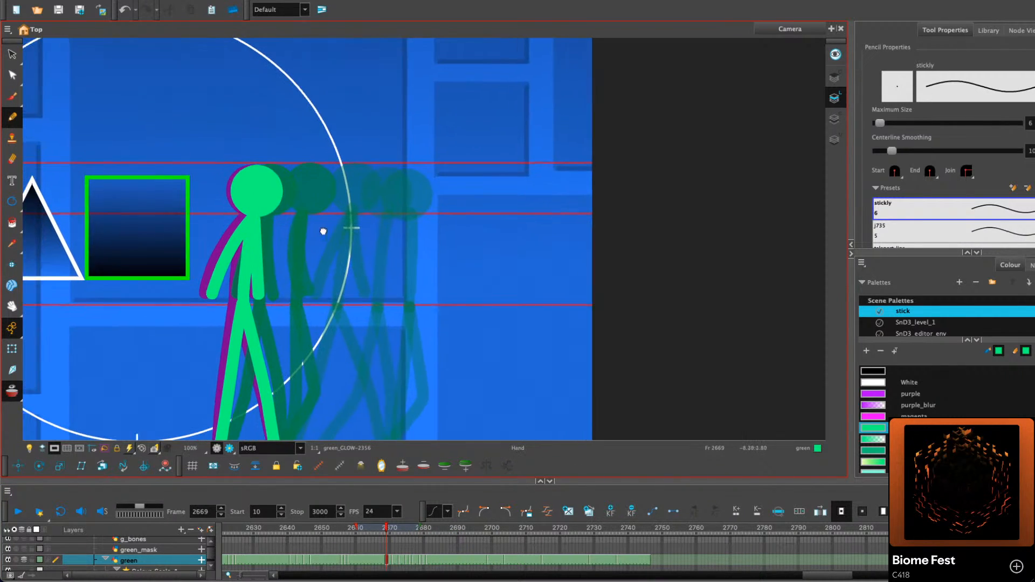
key(period)
key(period)
key(period)
drag(359, 199, 334, 152)
key(period)
key(period)
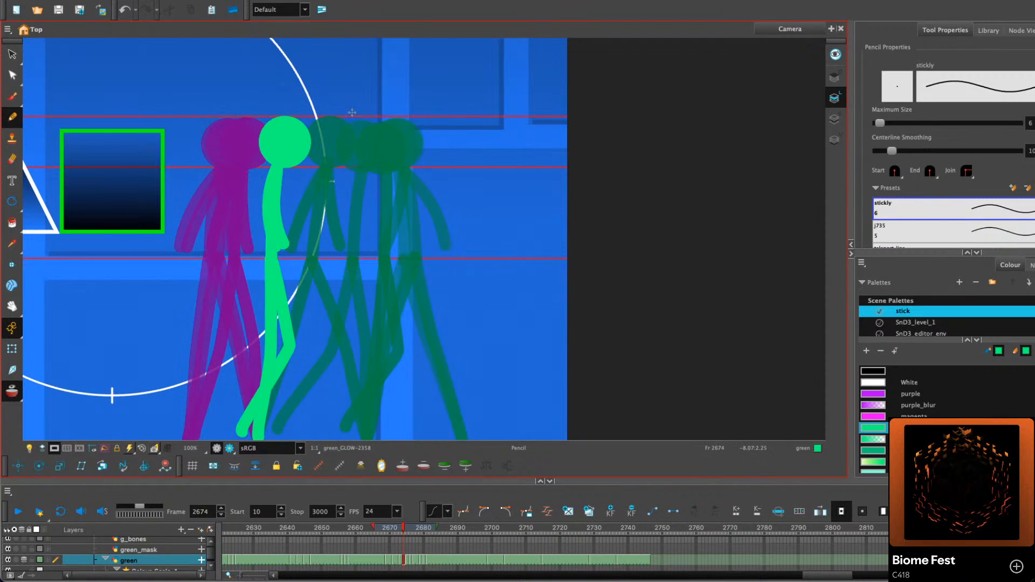
key(period)
key(period)
key(period)
key(comma)
key(comma)
key(comma)
key(period)
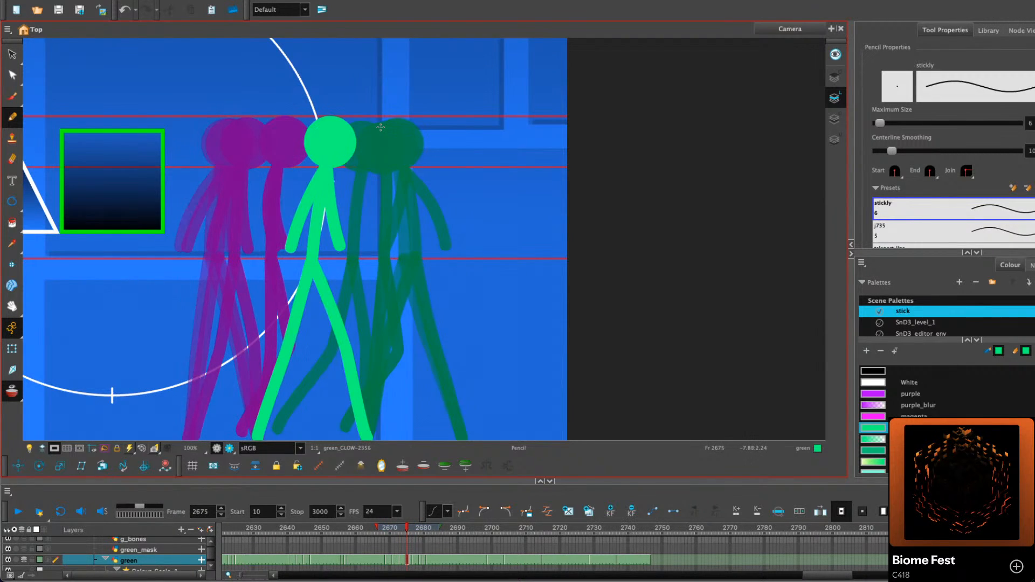
key(period)
key(period)
key(period)
key(period)
key(period)
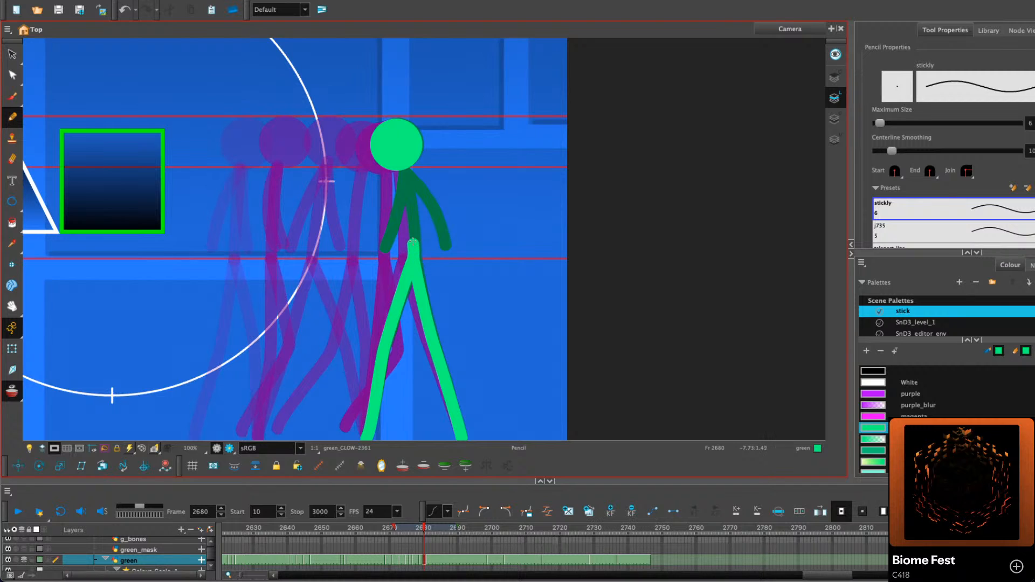
key(comma)
key(comma)
key(comma)
key(comma)
key(comma)
key(comma)
key(comma)
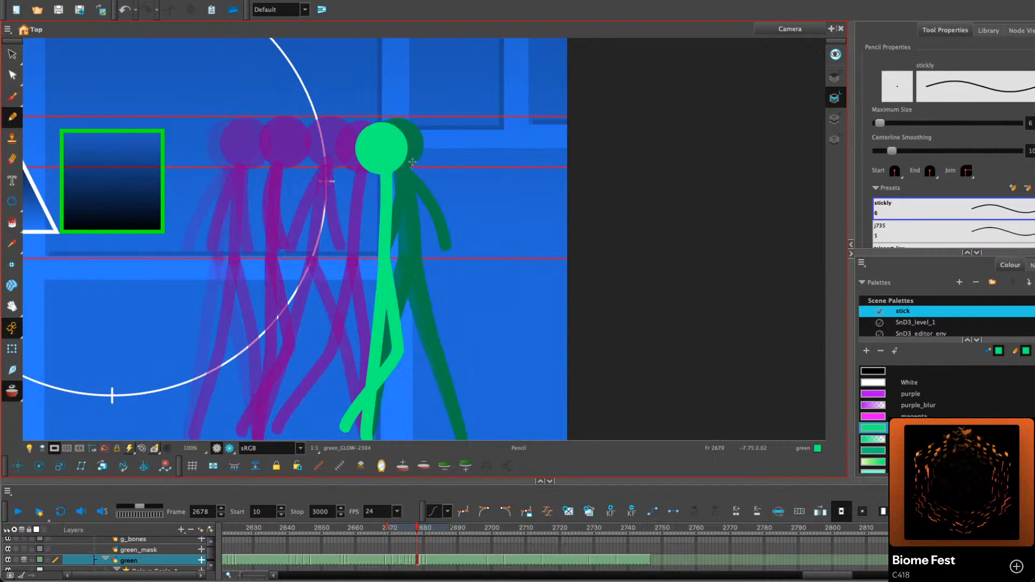
key(period)
key(period)
key(period)
key(period)
key(period)
key(period)
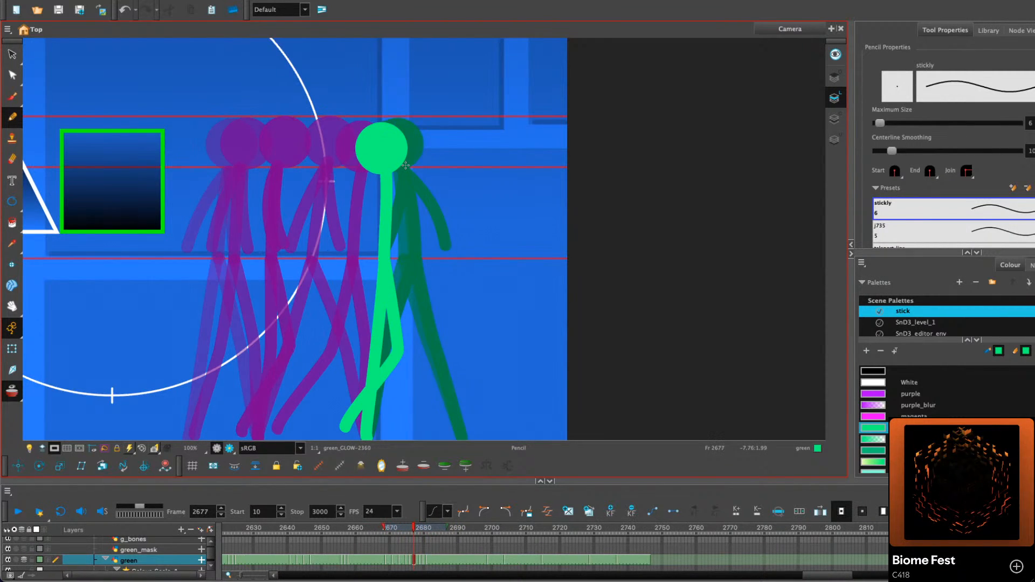
key(comma)
key(comma)
key(comma)
key(comma)
key(comma)
key(comma)
key(comma)
key(comma)
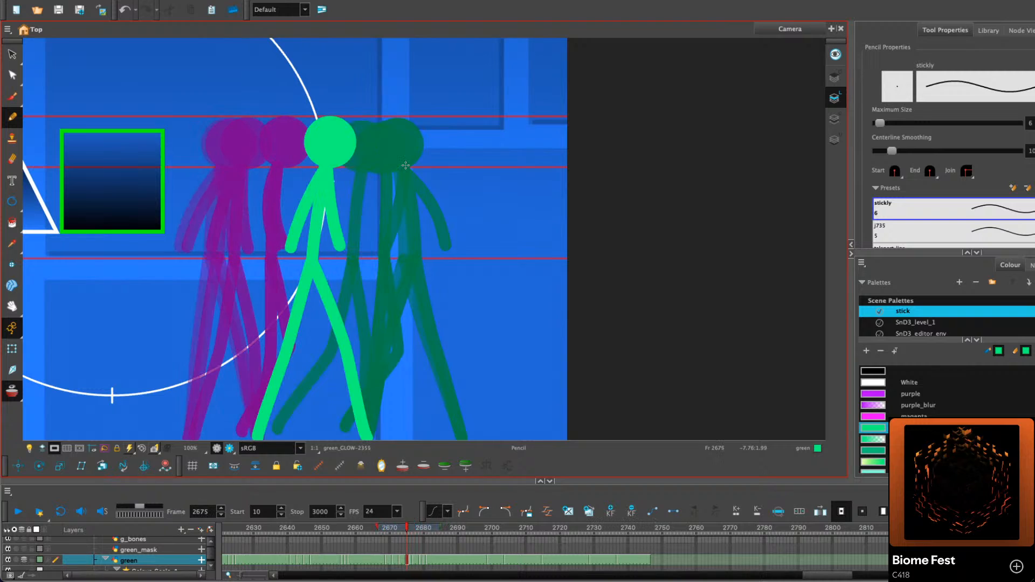
Draw the front arm on frame 2676, slanting forward from the shoulder to just above hip level
key(period)
key(period)
key(period)
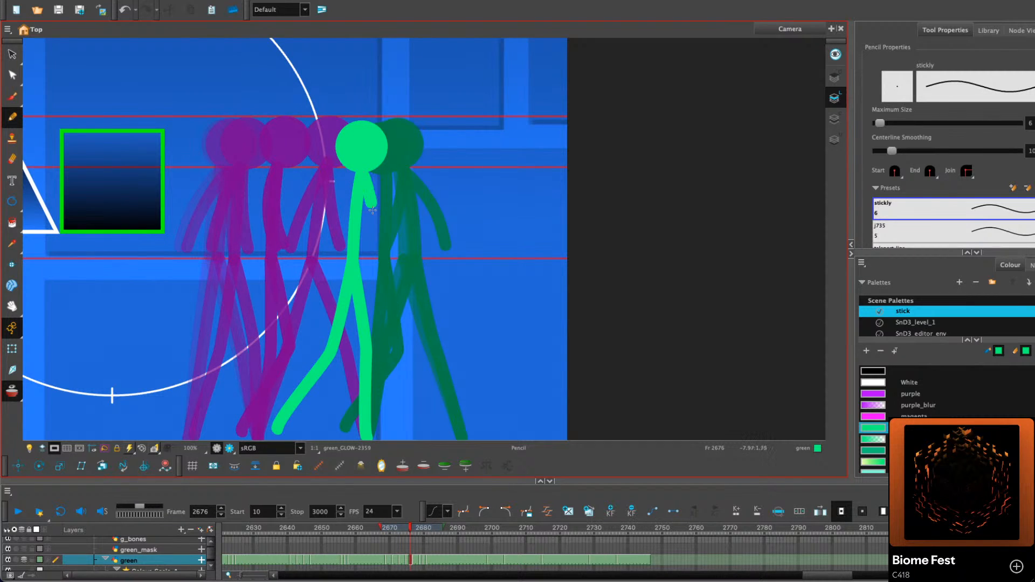
drag(372, 210, 381, 247)
key(ctrl+z)
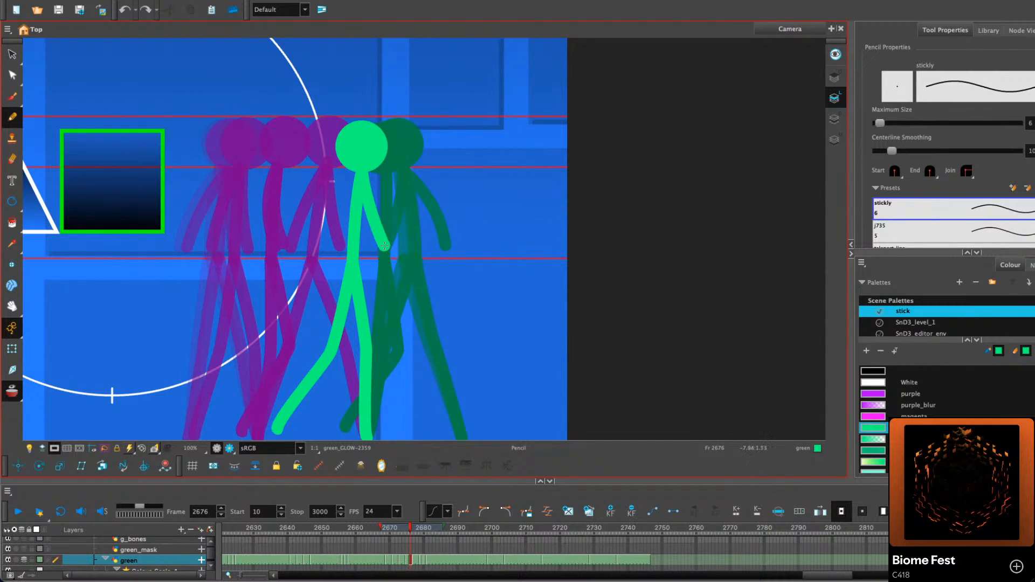
Draw the front arm on the drawings at frames 2677 and 2679, reaching gradually further forward from the shoulder
key(period)
drag(388, 175, 413, 238)
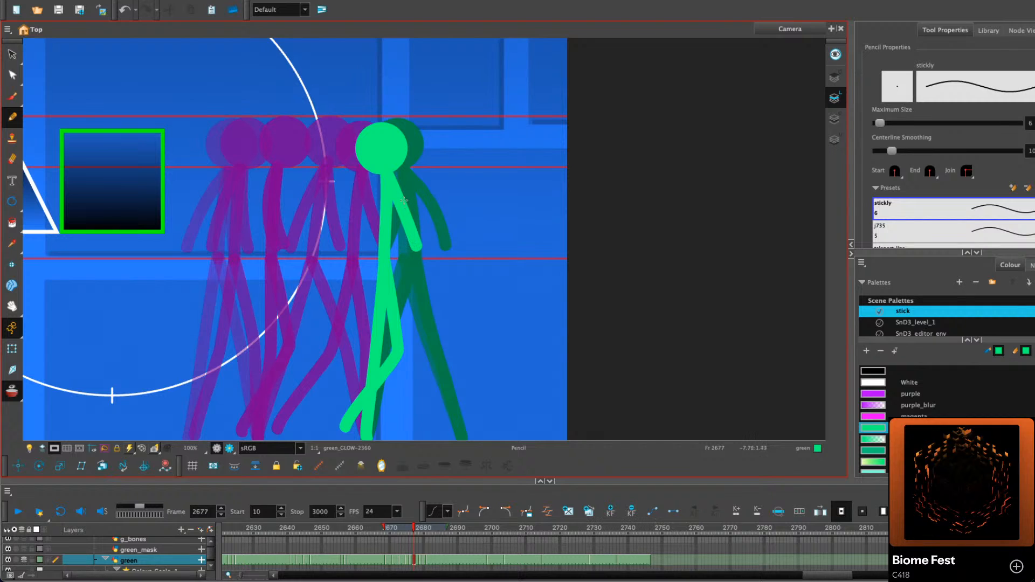
key(ctrl+z)
drag(393, 175, 416, 247)
key(period)
key(period)
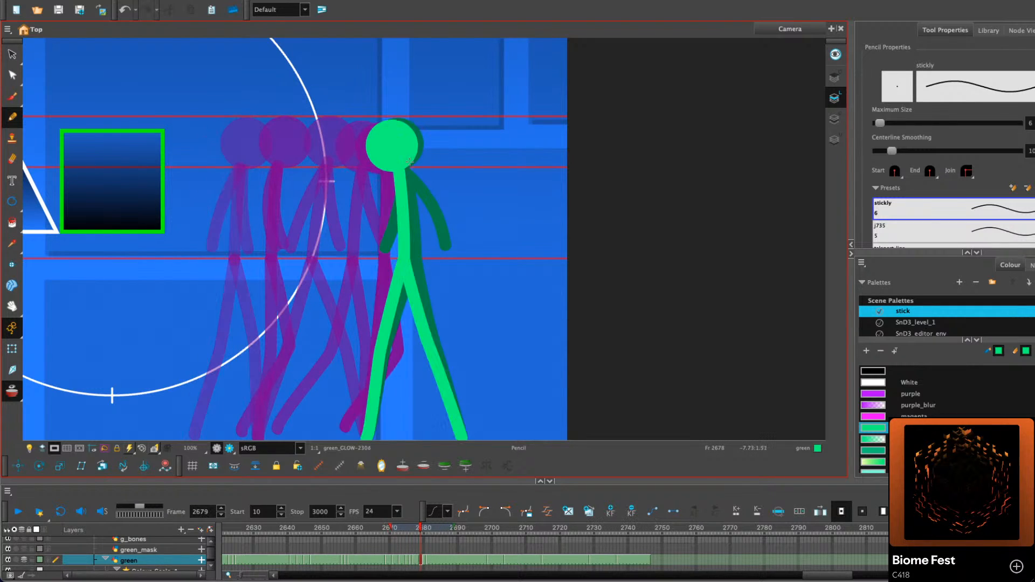
drag(402, 171, 435, 238)
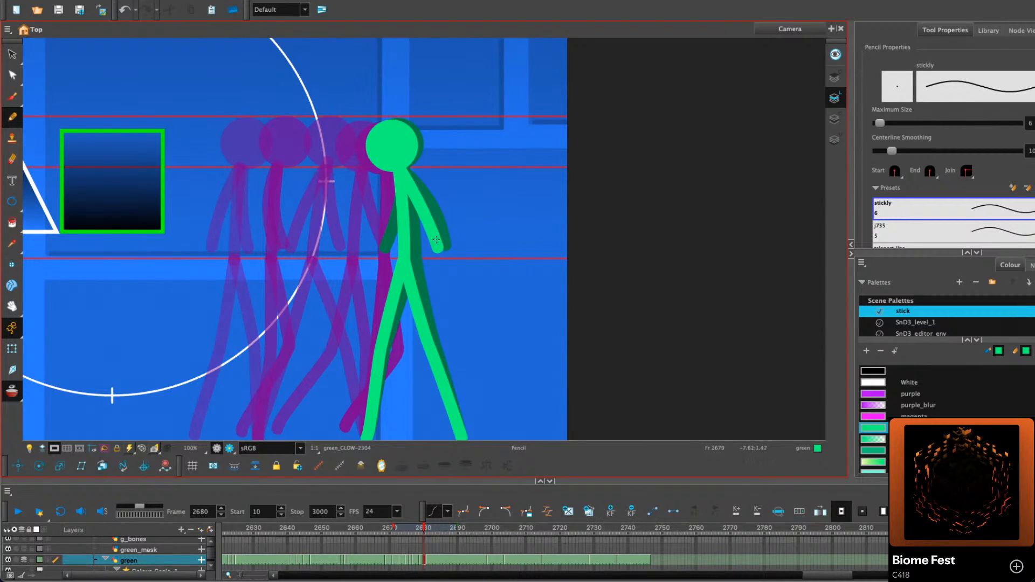
Copy the front arm from the drawing on frame 2681 and paste it onto frame 2680
key(period)
click(11, 54)
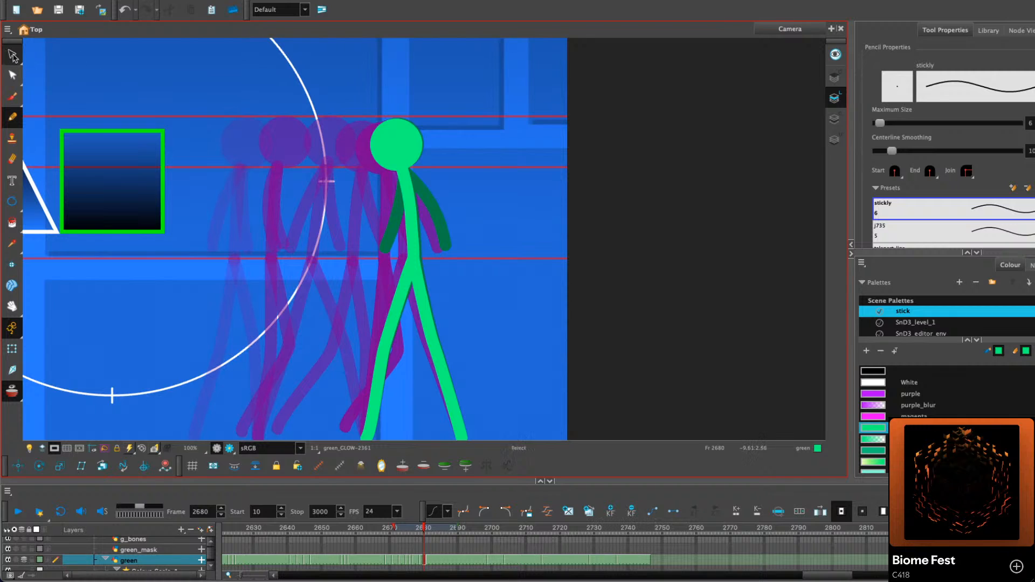
key(period)
click(438, 205)
right_click(440, 202)
click(464, 254)
key(comma)
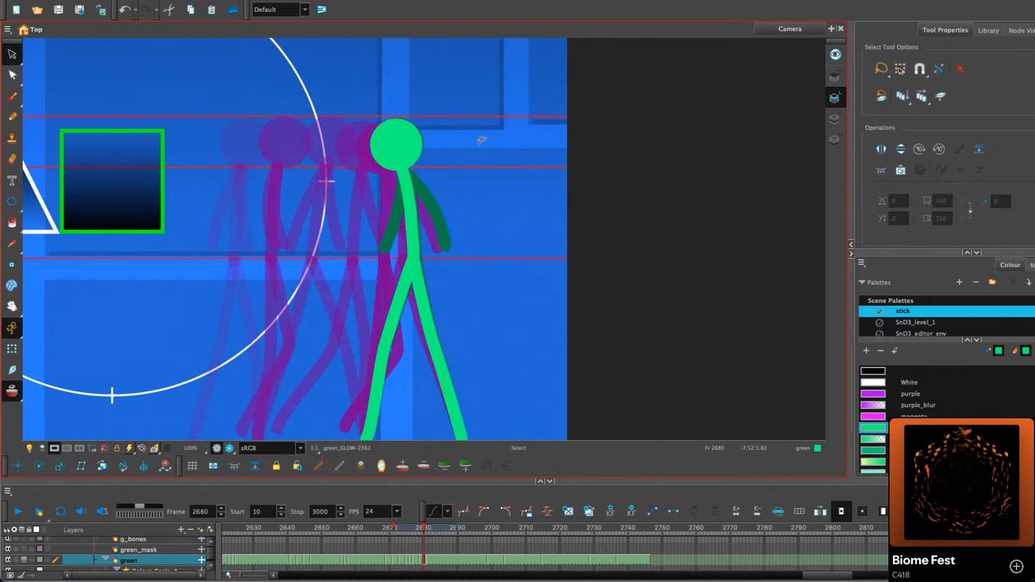
right_click(478, 147)
click(533, 220)
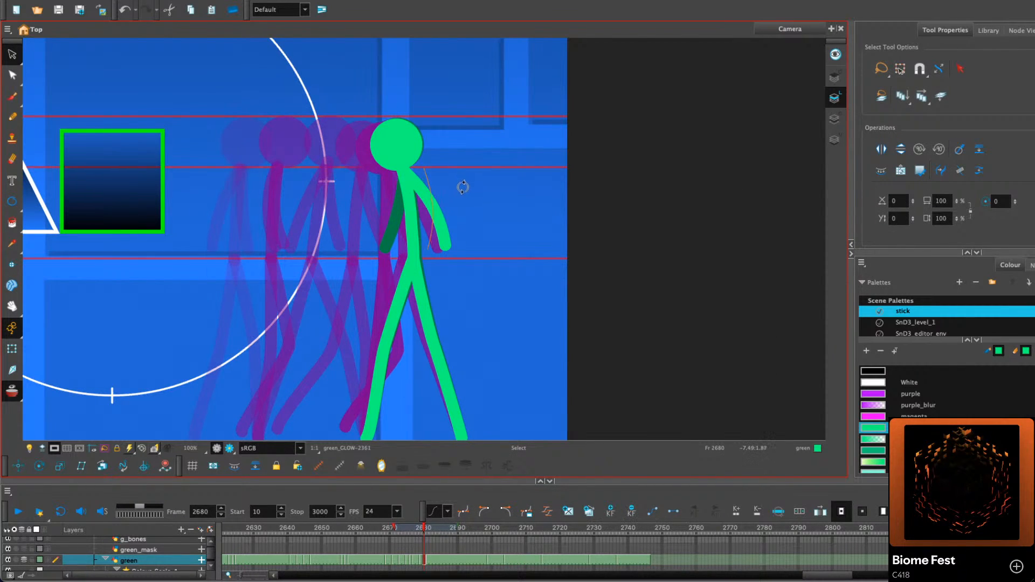
Shift the pasted front arm on frame 2680 slightly back so it trails the arm on frame 2681
drag(463, 187, 427, 157)
drag(426, 192, 423, 193)
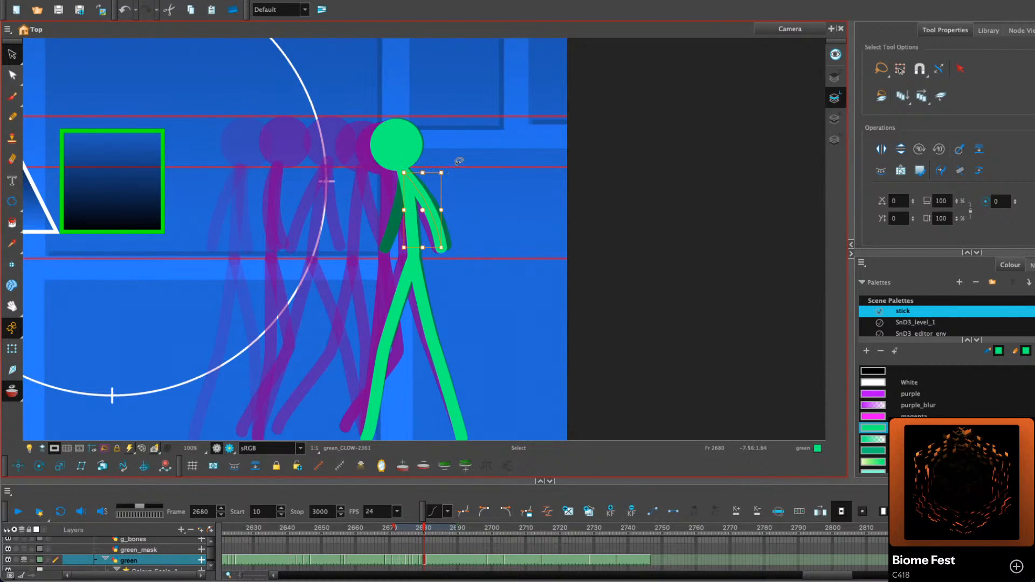
click(458, 152)
Adjust the front arm on frame 2679 so its hand sits slightly closer to the torso
key(comma)
key(comma)
key(period)
click(431, 221)
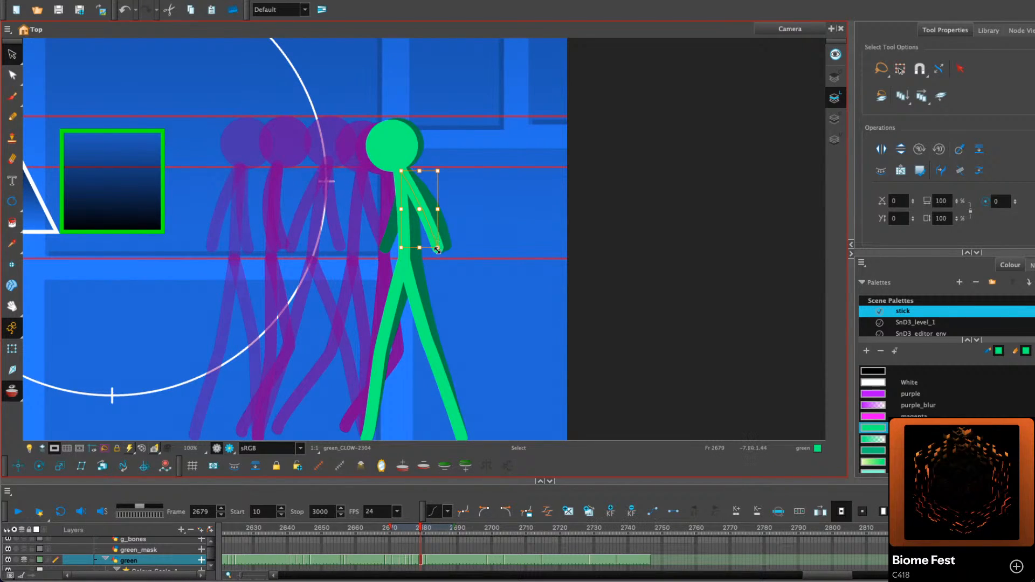
drag(438, 248, 444, 246)
click(462, 215)
key(period)
click(438, 220)
click(472, 207)
Step back through the drawings from frame 2680 to frame 2668 to check the front arm's swing
key(comma)
key(comma)
key(comma)
key(comma)
key(comma)
key(comma)
key(comma)
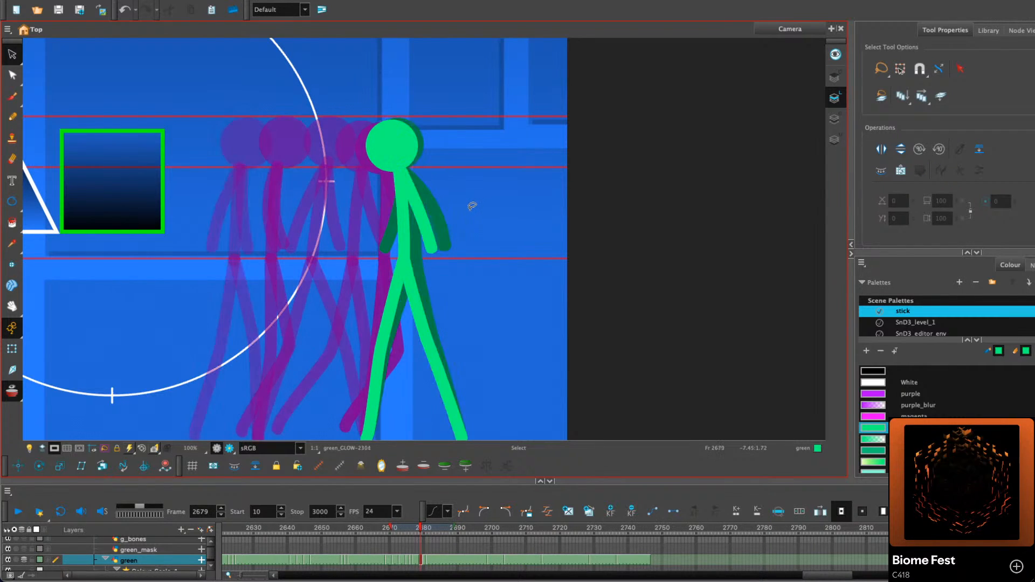
key(comma)
key(comma)
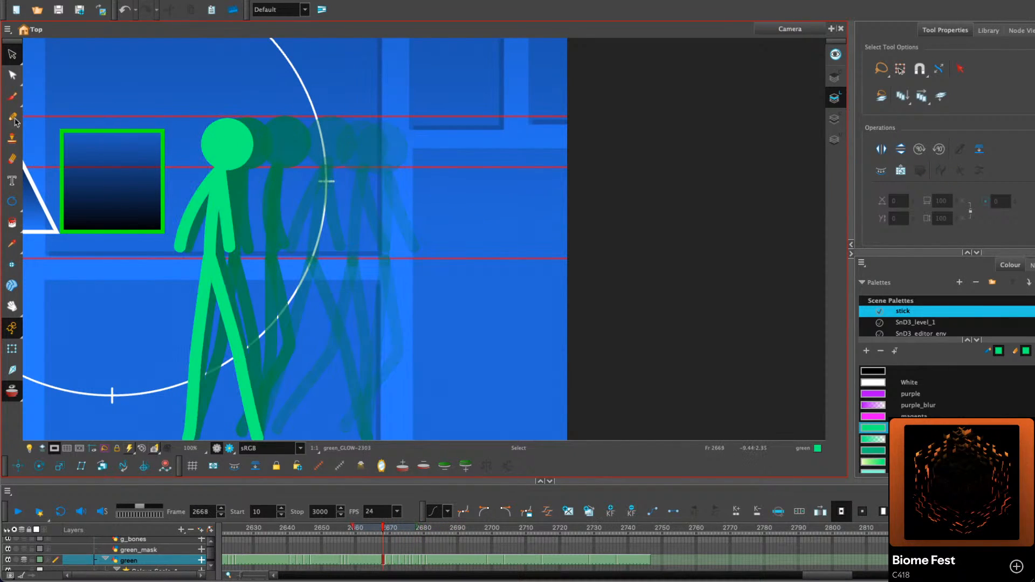
Draw the rear arm on frame 2676 with the Pencil, from the shoulder down behind the torso to just above hip level
key(alt+slash)
key(comma)
key(period)
key(period)
key(period)
key(period)
key(period)
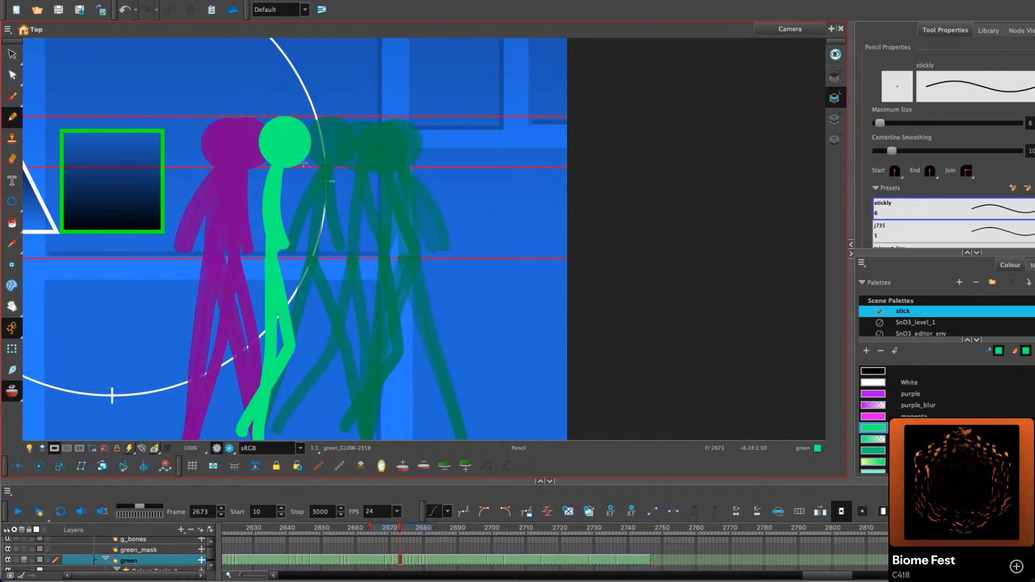
key(period)
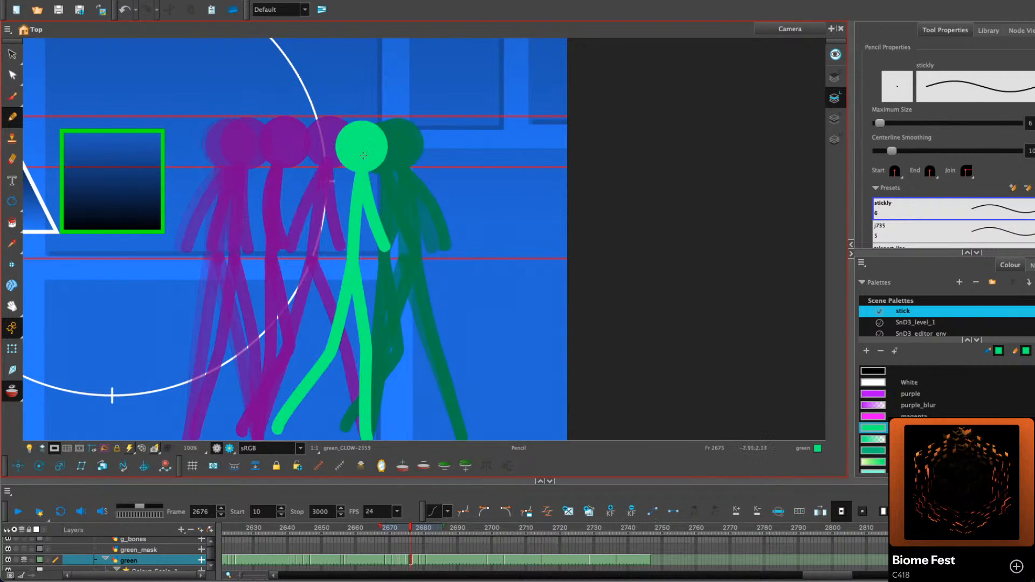
drag(359, 176, 327, 235)
key(ctrl+z)
drag(358, 176, 324, 244)
Draw the rear arm on the drawings at frames 2677 and 2679, each hanging behind the torso to just above hip level
key(period)
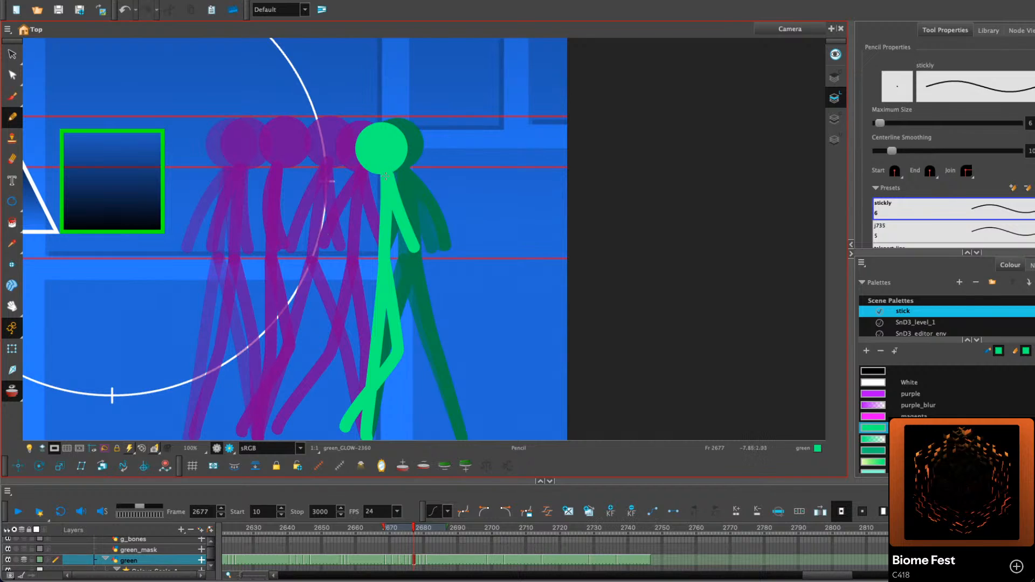
drag(381, 177, 360, 220)
key(period)
key(period)
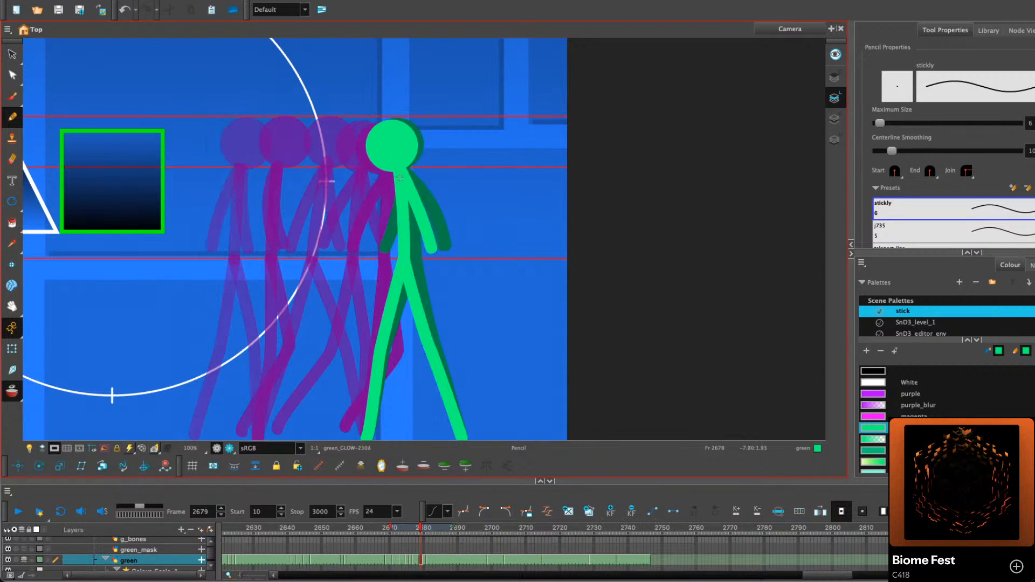
drag(393, 173, 369, 247)
key(ctrl+z)
drag(395, 174, 369, 248)
Draw the rear arm on frame 2680, following the rear arm of the next drawing
key(period)
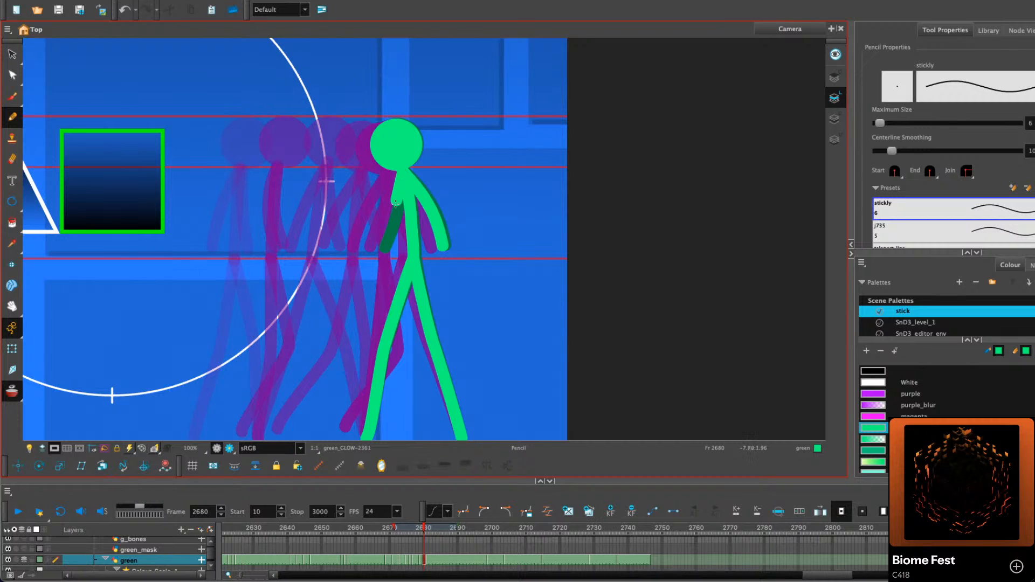
key(ctrl+z)
drag(398, 173, 392, 215)
Step back through the completed drawings from frame 2681 to frame 2668 to check both arms
key(period)
key(comma)
key(comma)
key(comma)
key(comma)
key(comma)
key(comma)
key(comma)
key(comma)
key(comma)
key(comma)
key(comma)
key(comma)
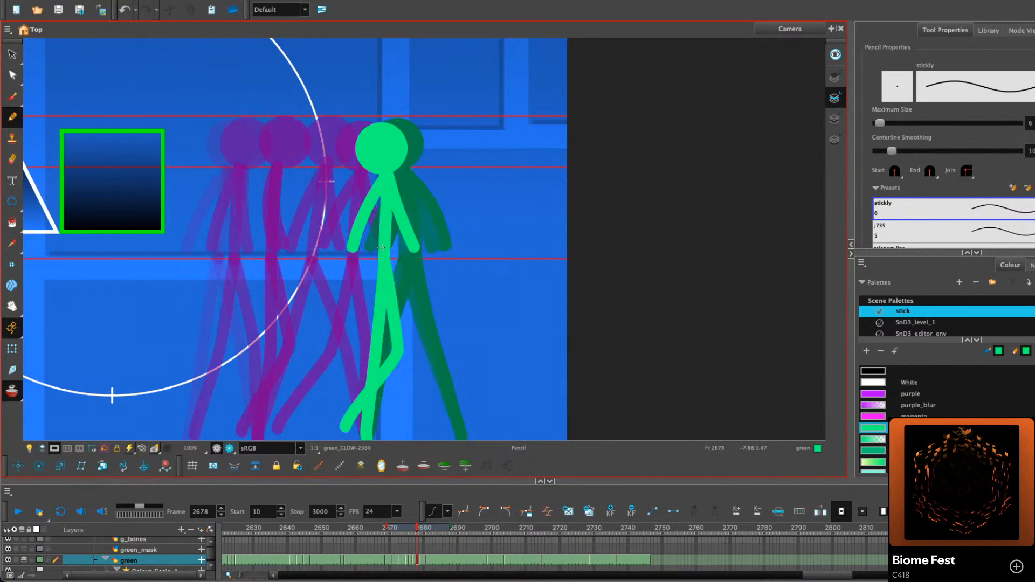
key(comma)
Show the full camera frame and play back the walk from frame 2668 to about frame 2694
click(143, 447)
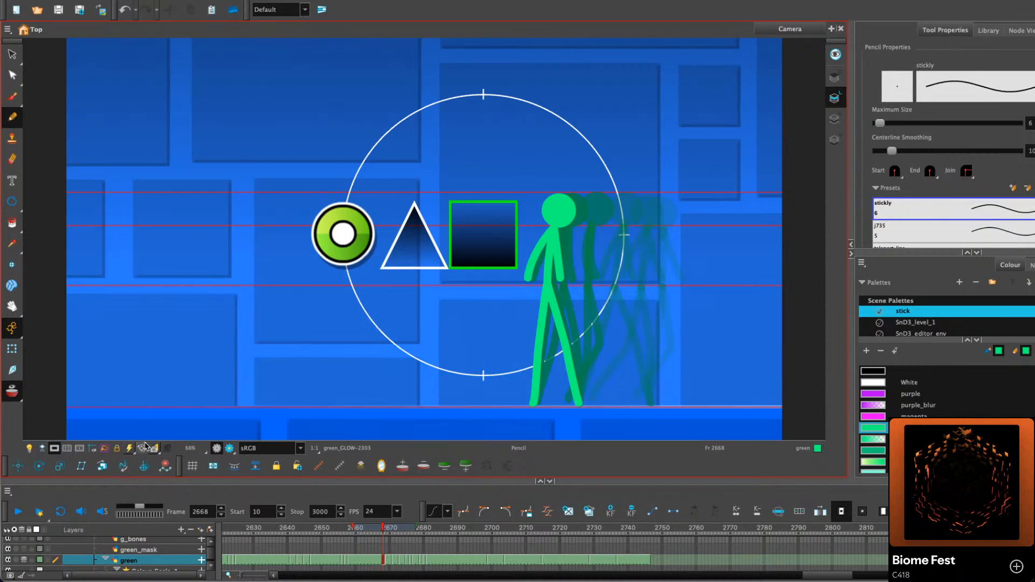
click(18, 512)
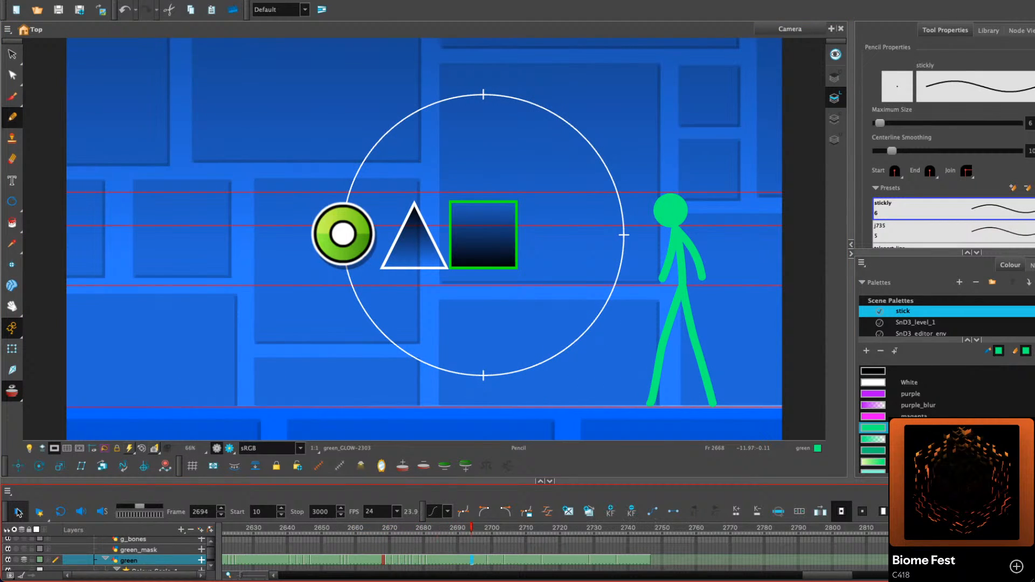
click(18, 513)
Step and scrub back from about frame 2694 to around frame 2660 to review the walk and its neighbouring poses
key(comma)
key(comma)
key(comma)
key(comma)
key(comma)
key(comma)
key(comma)
key(comma)
key(comma)
key(comma)
key(period)
key(period)
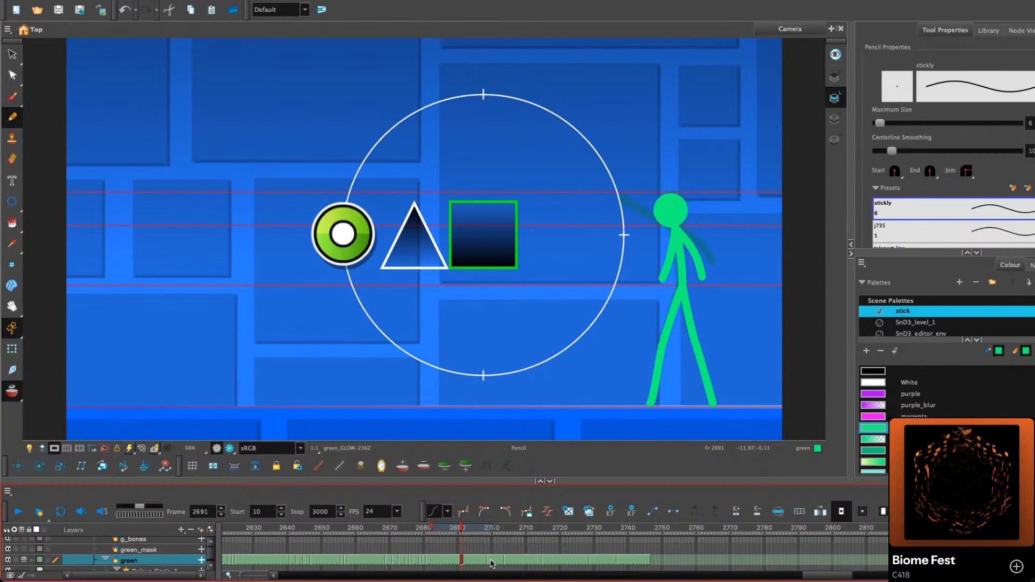
drag(497, 540, 353, 531)
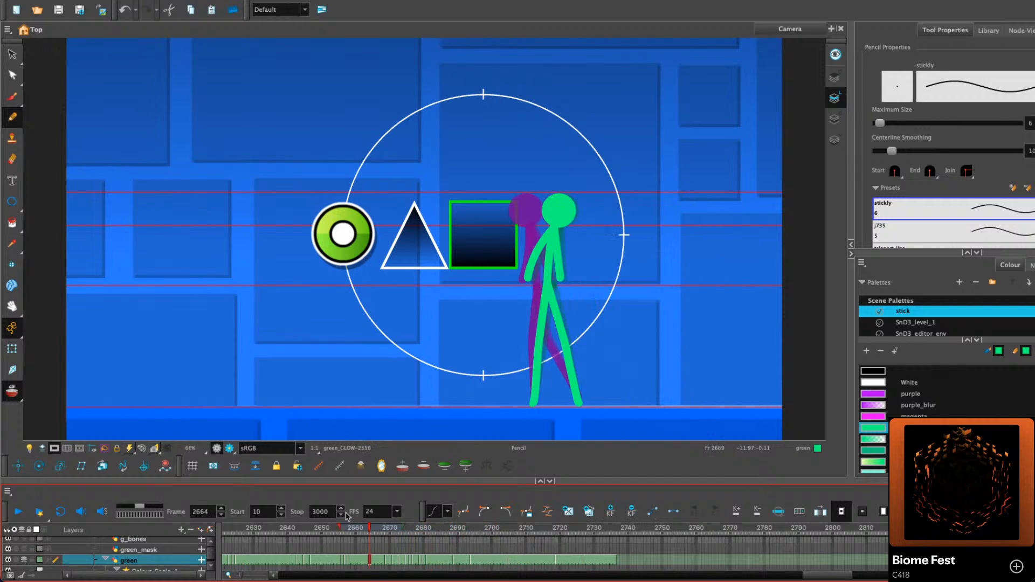
Enlarge the timeline, reveal the camera layers, and scrub back to about frame 2581 to examine the earlier animation and camera keyframes
drag(308, 480, 304, 399)
drag(211, 504, 209, 580)
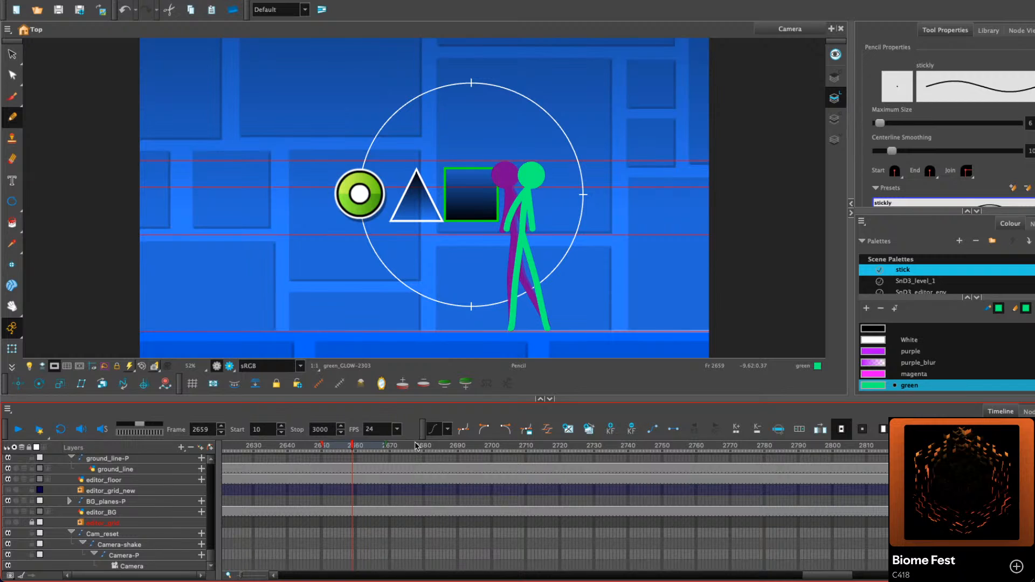
drag(415, 445, 451, 474)
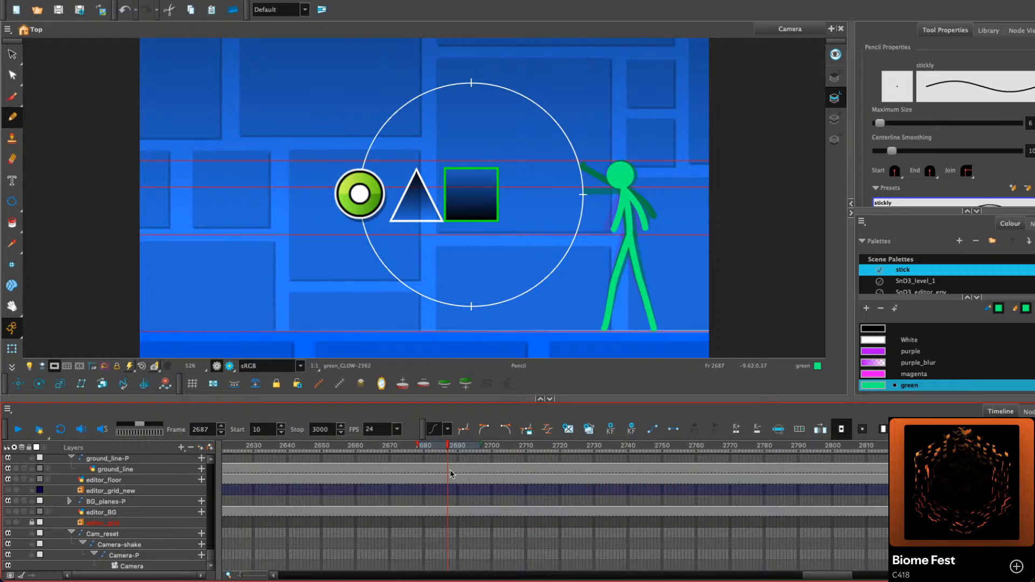
mouse_move(452, 473)
mouse_down()
mouse_move(358, 464)
mouse_move(402, 459)
mouse_move(286, 459)
mouse_move(438, 467)
mouse_up()
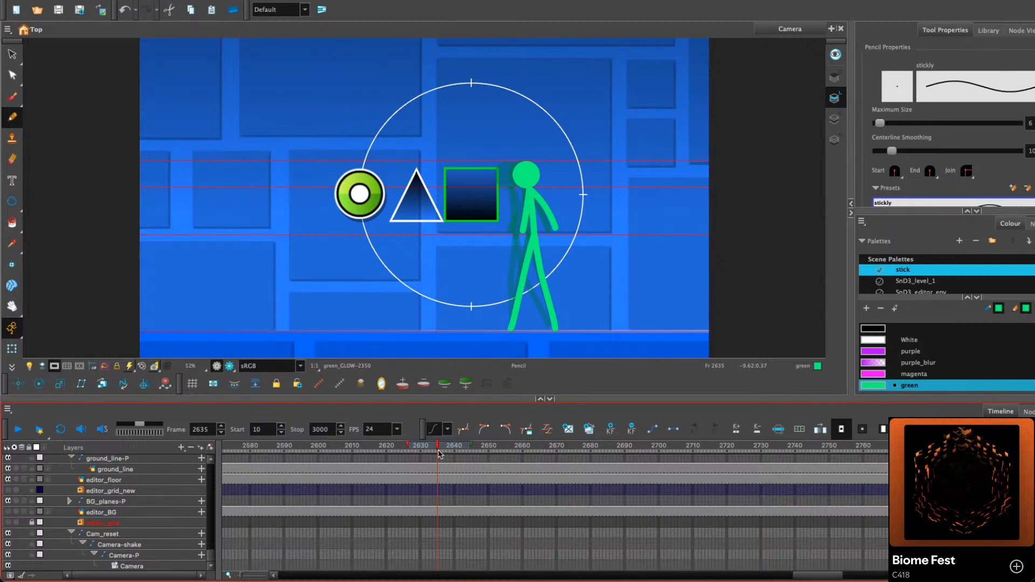
drag(381, 454, 254, 458)
scroll(423, 496, left, 10)
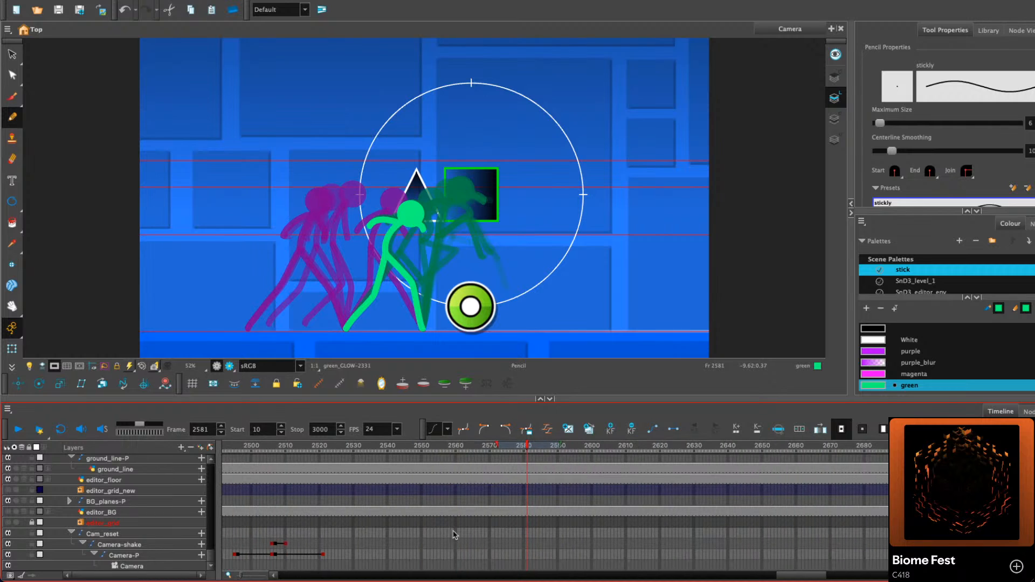
Select the Camera-P peg and add camera keyframes at frames 2581 and 2582, where the green figure starts its run
click(477, 557)
key(period)
key(period)
key(period)
key(period)
key(period)
key(period)
key(period)
key(period)
key(period)
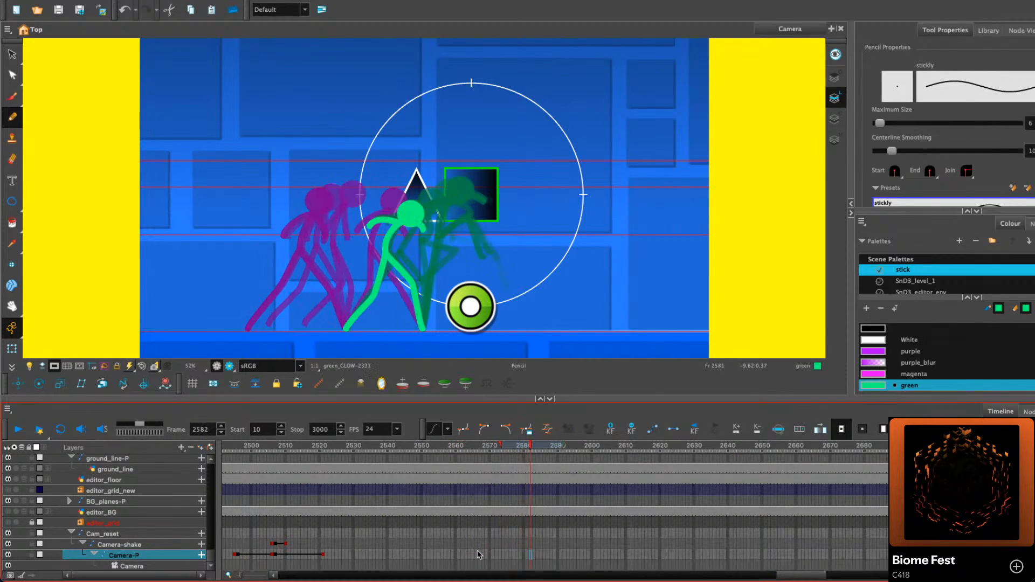
key(period)
key(period)
key(period)
key(period)
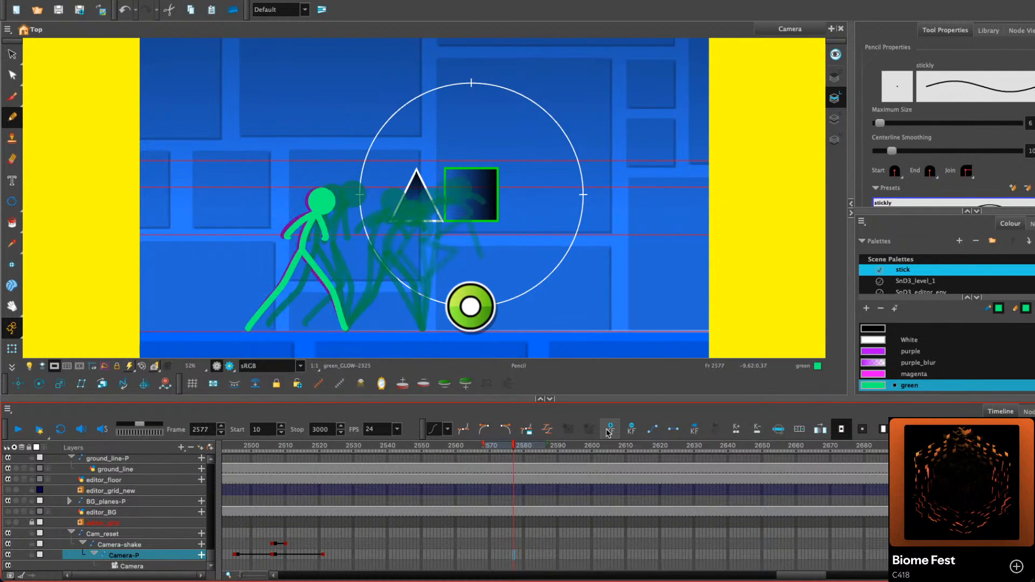
click(610, 429)
click(671, 430)
key(period)
key(period)
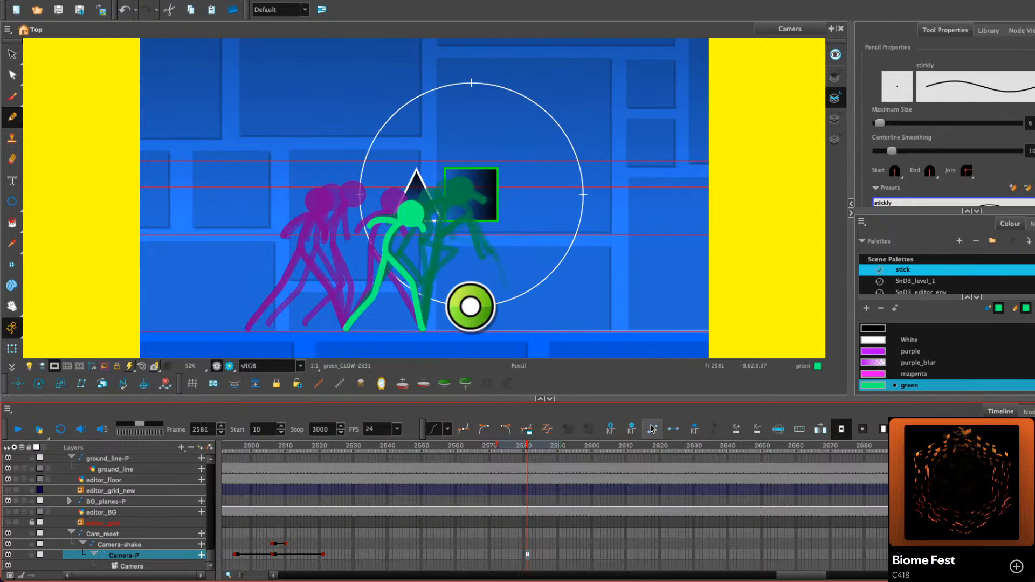
Find the end of the green figure's run and add a Camera-P keyframe at frame 2605
key(period)
key(period)
key(period)
key(period)
key(period)
key(period)
key(period)
key(period)
key(period)
key(period)
key(period)
key(period)
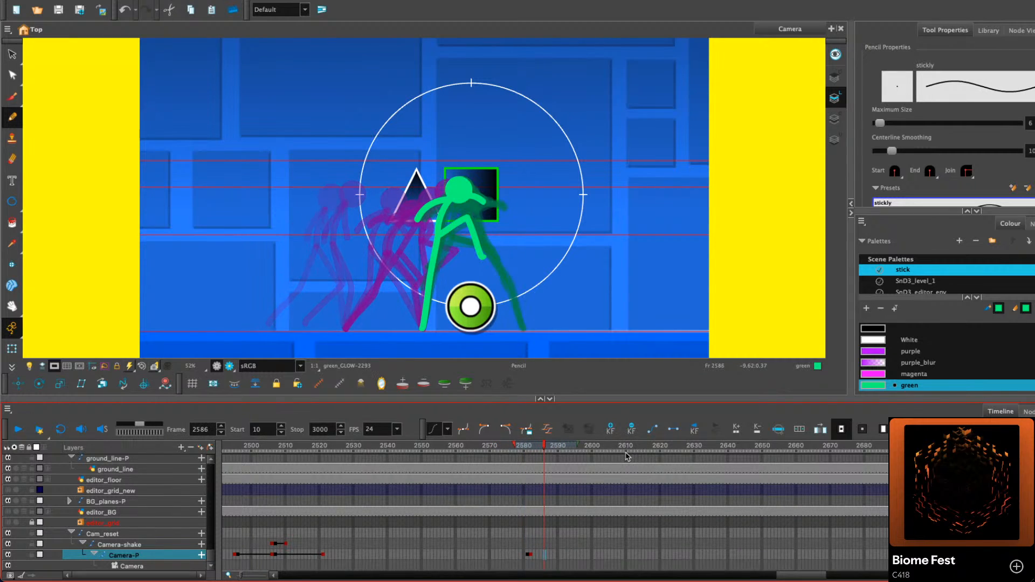
drag(580, 450, 634, 445)
key(comma)
key(comma)
key(comma)
key(comma)
key(comma)
key(comma)
key(comma)
key(comma)
key(comma)
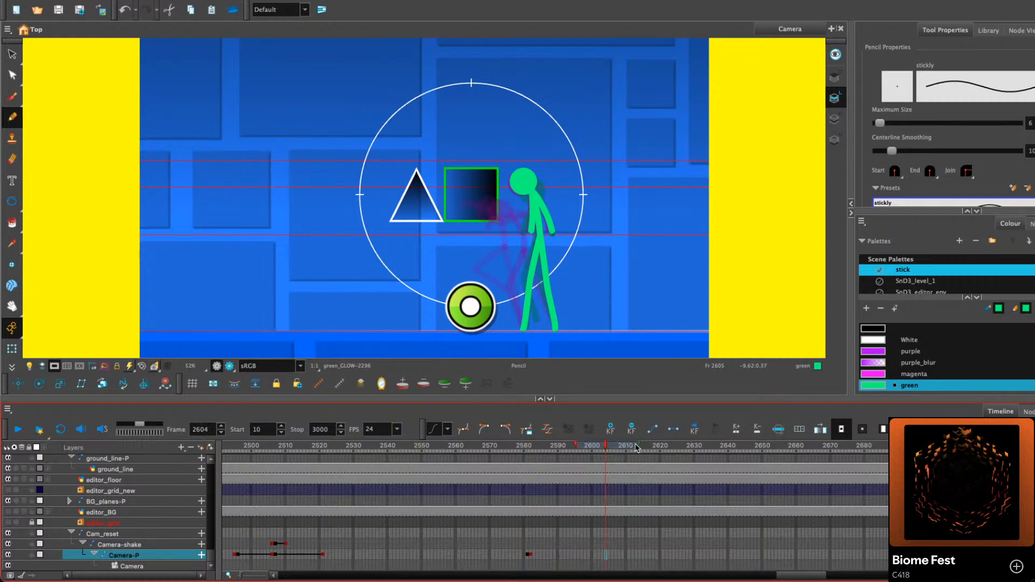
key(period)
key(period)
key(period)
key(period)
key(period)
key(period)
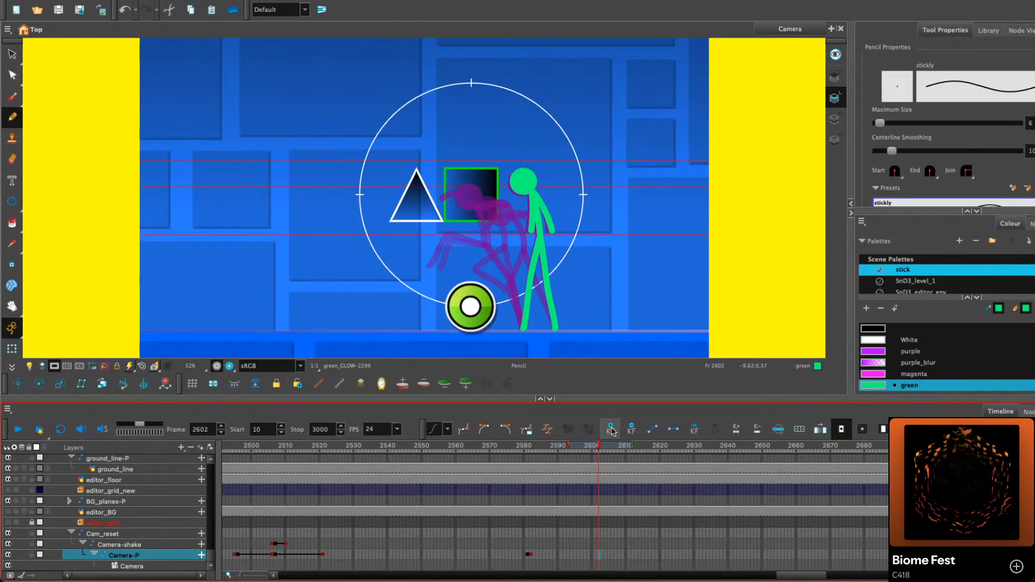
click(611, 429)
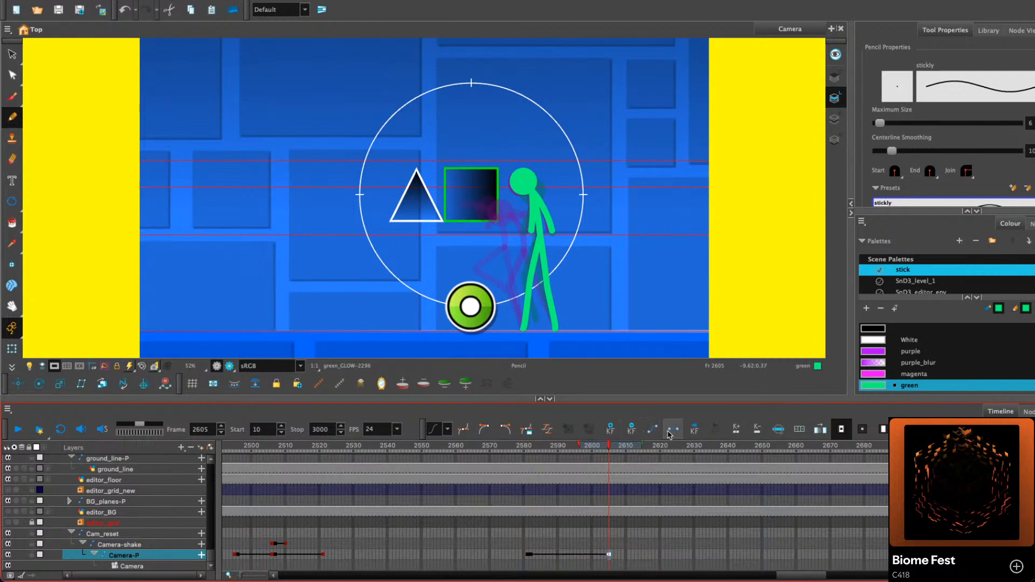
Shift the camera right at frame 2605 with the Transform tool so the green figure sits nearer the frame's centre
click(12, 349)
key(Right)
key(Right)
key(Right)
key(Right)
key(Right)
key(Right)
key(Right)
key(Right)
key(Right)
key(Right)
key(Right)
key(Right)
key(Right)
key(Right)
key(Right)
key(Right)
key(Right)
key(Right)
key(Right)
key(Right)
key(Right)
key(Right)
key(Right)
key(Right)
key(Right)
key(Right)
key(Right)
key(Right)
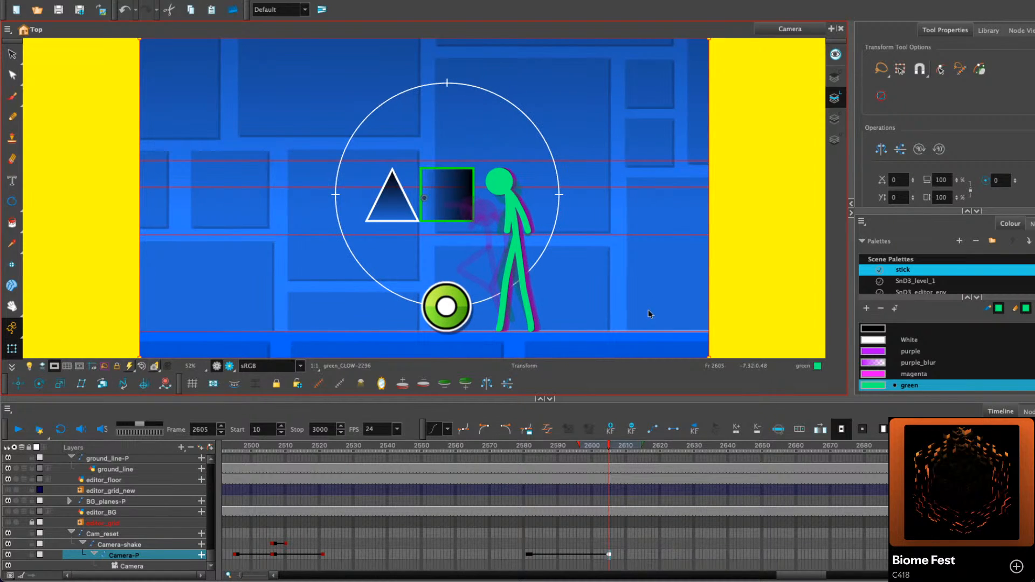
key(Right)
key(Right)
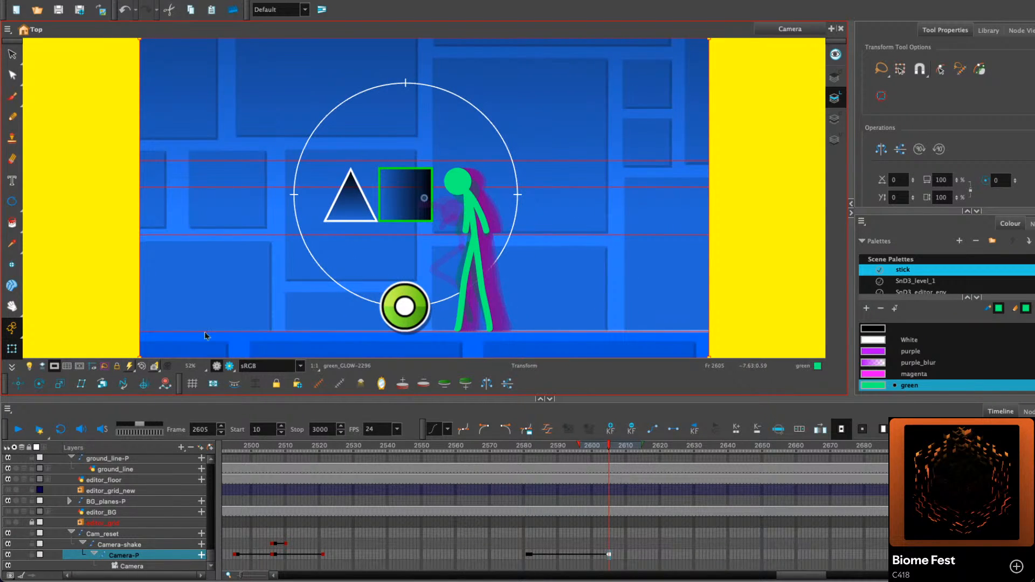
Display the rule-of-thirds guides and fine-tune the camera's horizontal position at frame 2605 against them
click(67, 366)
key(Left)
key(Left)
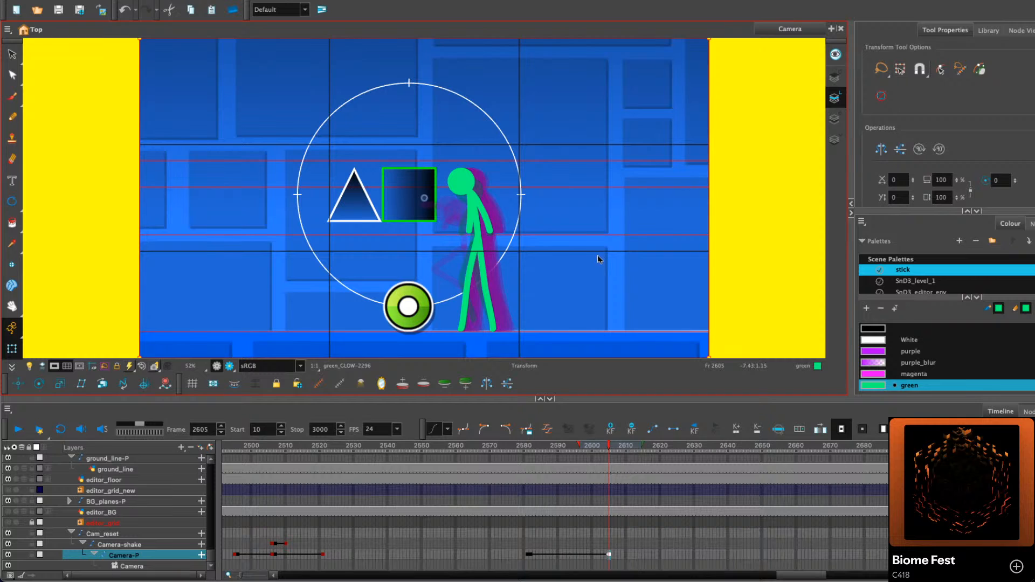
key(Right)
key(Right)
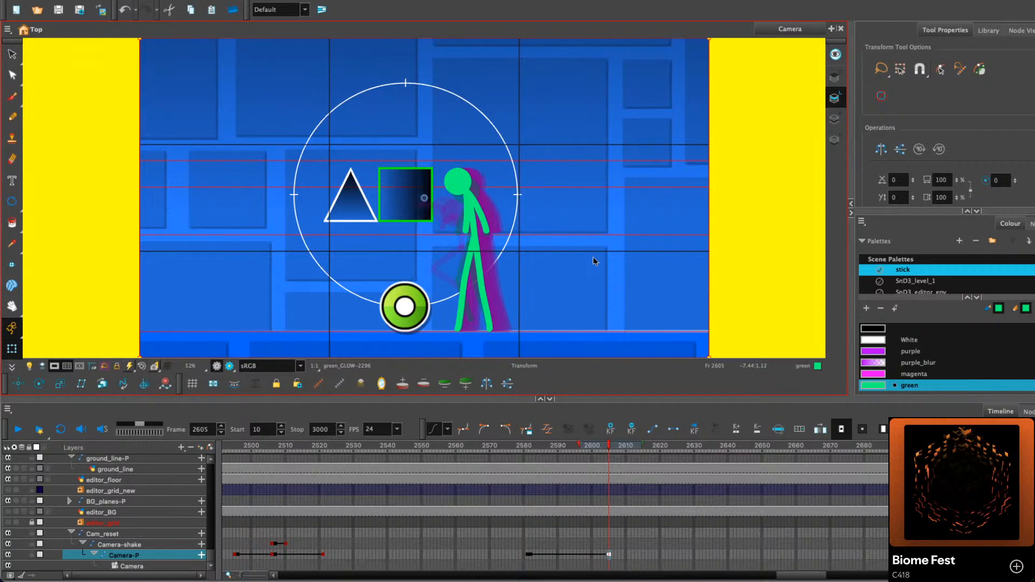
Apply an easing preset to the Camera-P move between frames 2582 and 2605
drag(531, 555, 582, 556)
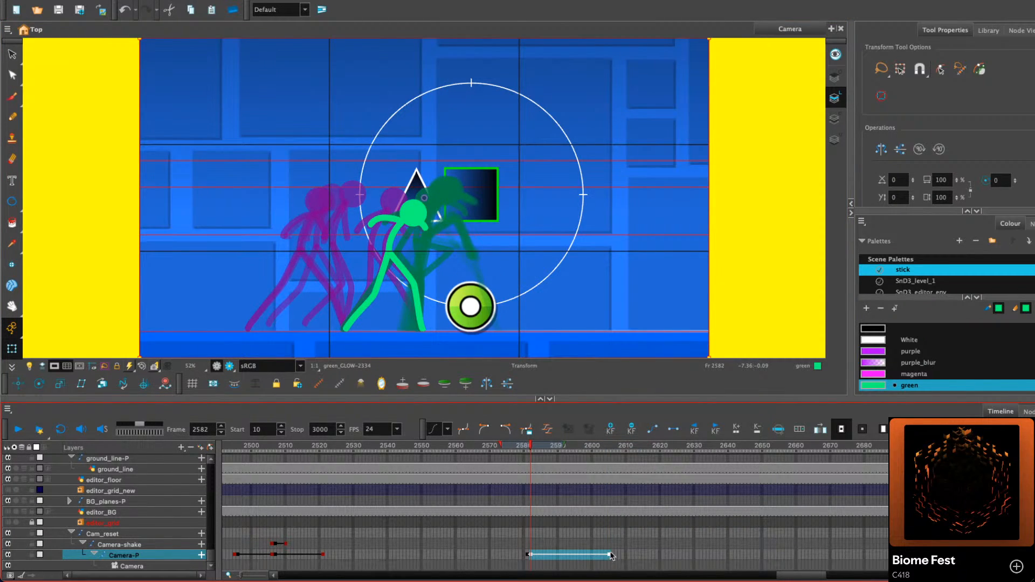
click(438, 430)
click(433, 425)
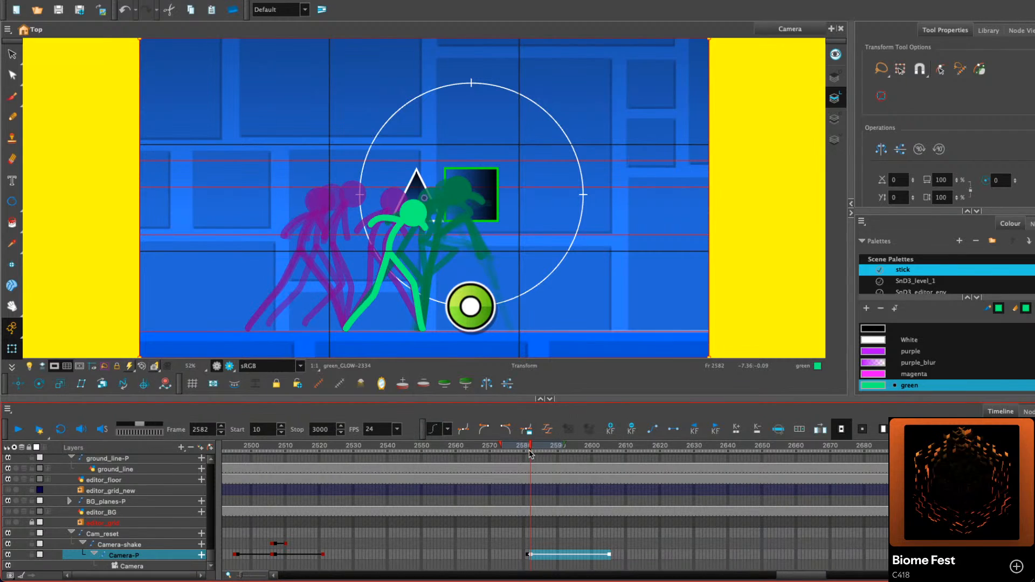
click(527, 447)
drag(530, 558, 609, 558)
click(435, 431)
click(431, 441)
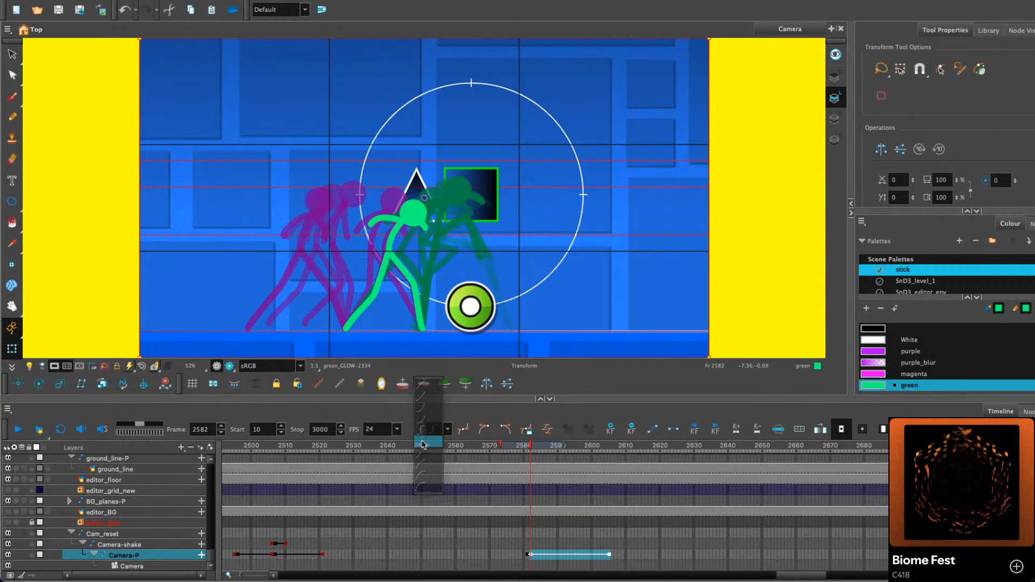
click(431, 446)
Hide the thirds guides and play back the new camera move several times, through to about frame 2703
click(19, 431)
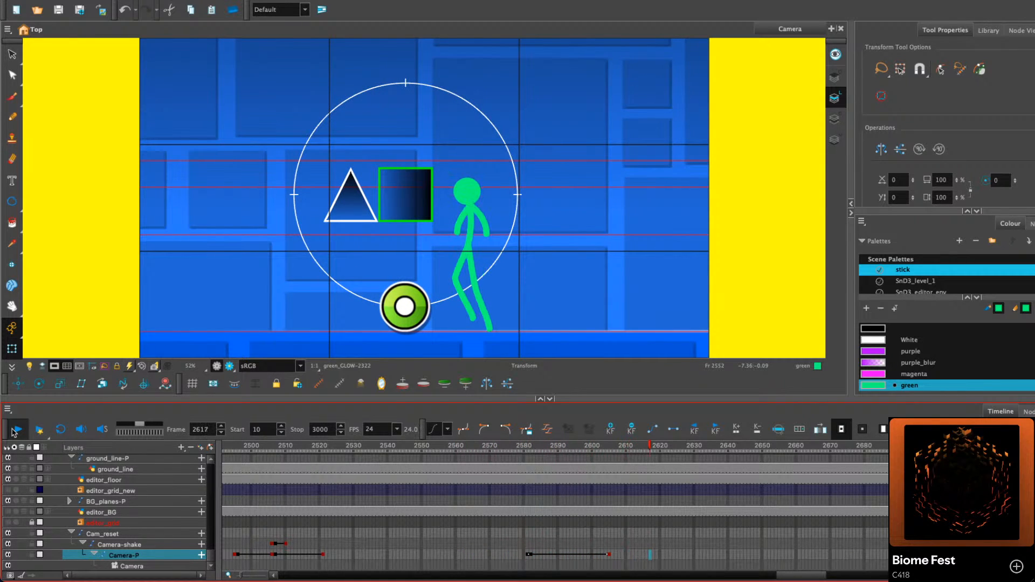
click(16, 430)
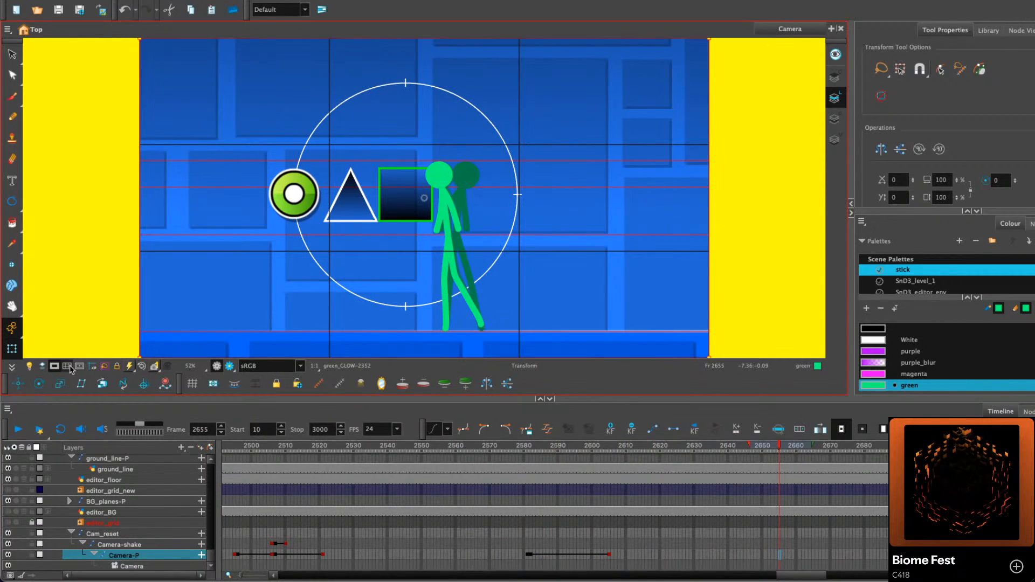
drag(488, 448, 403, 442)
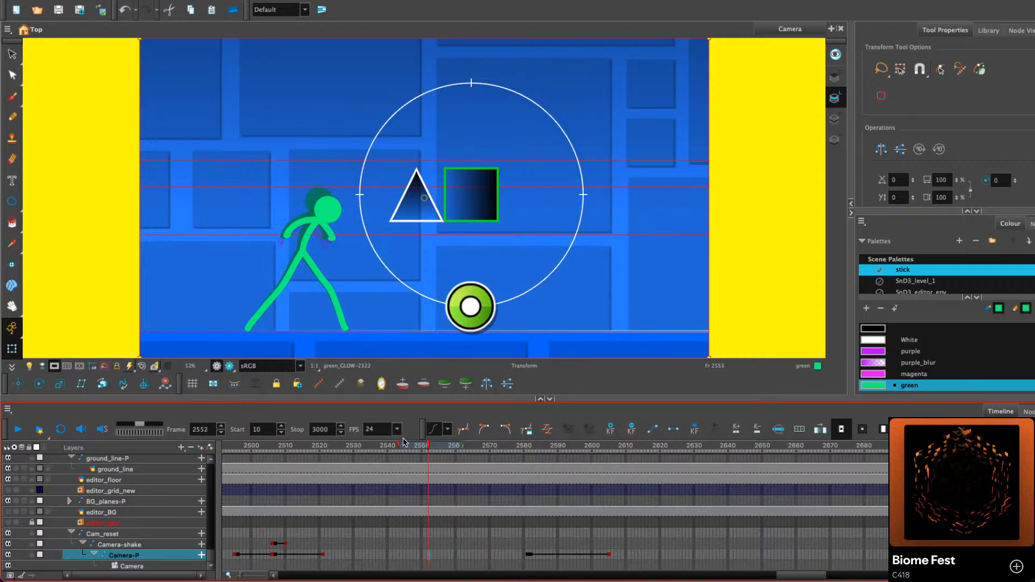
click(16, 430)
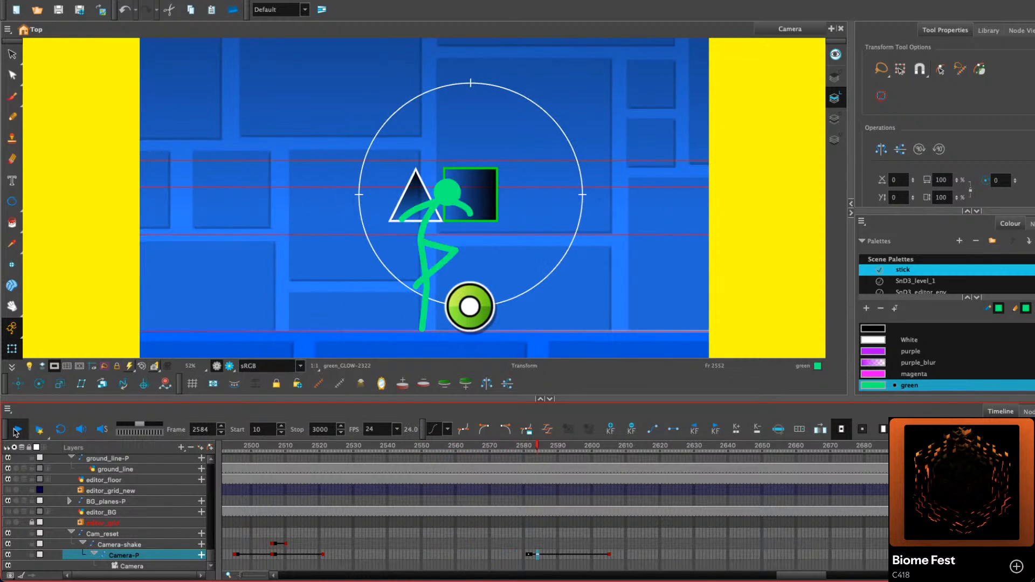
click(17, 430)
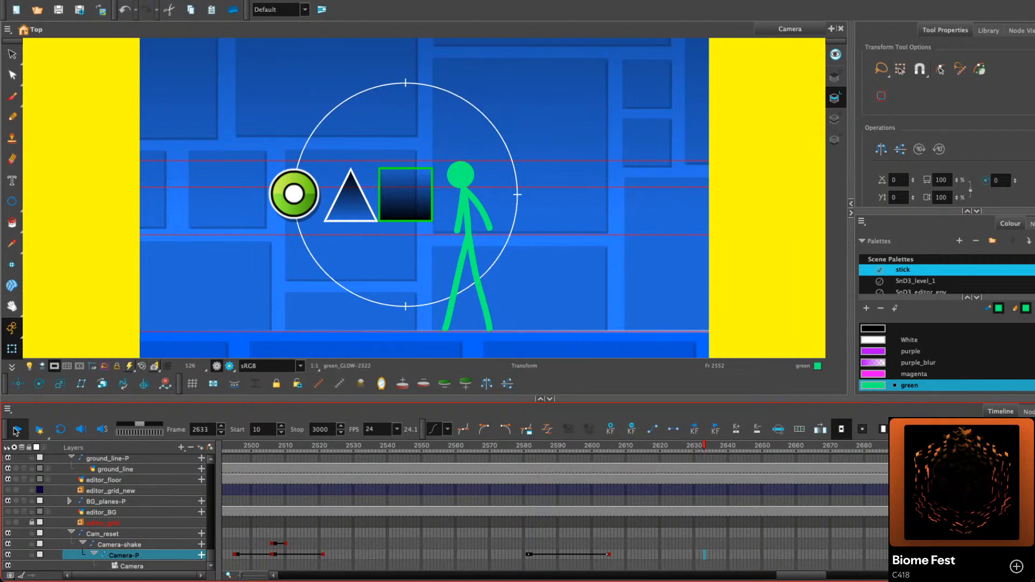
drag(801, 575, 814, 575)
drag(519, 449, 446, 448)
click(19, 430)
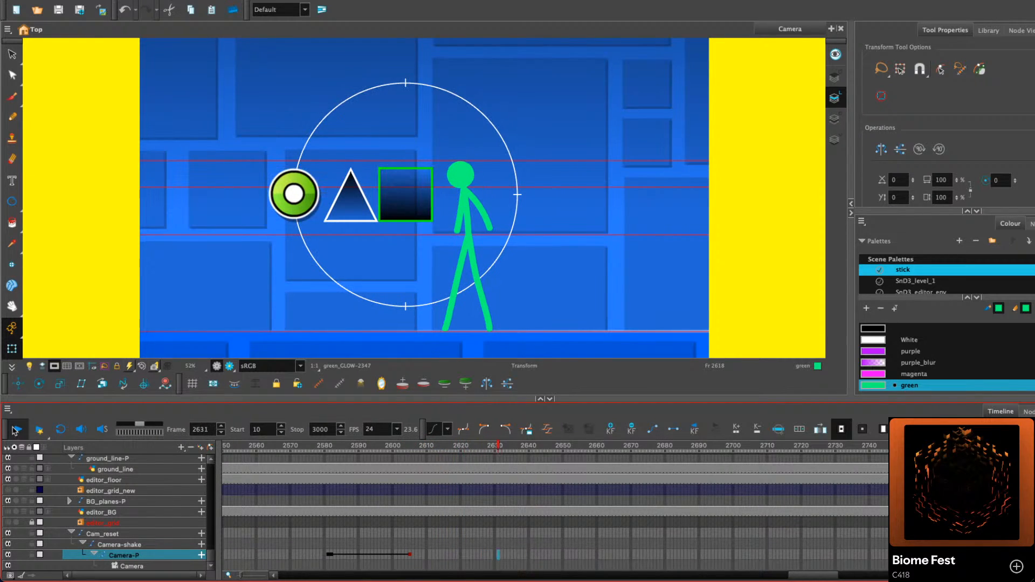
click(315, 449)
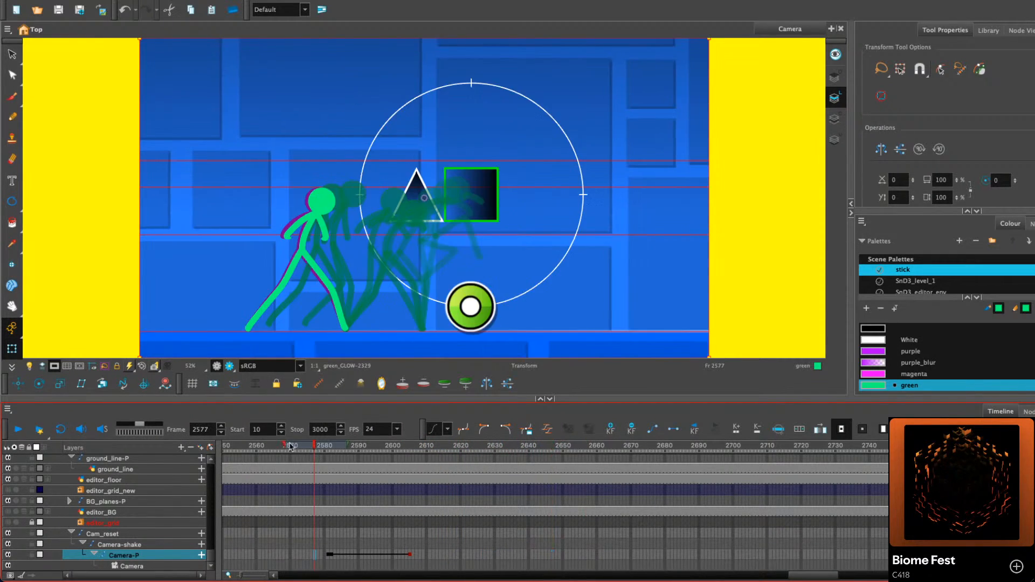
click(17, 430)
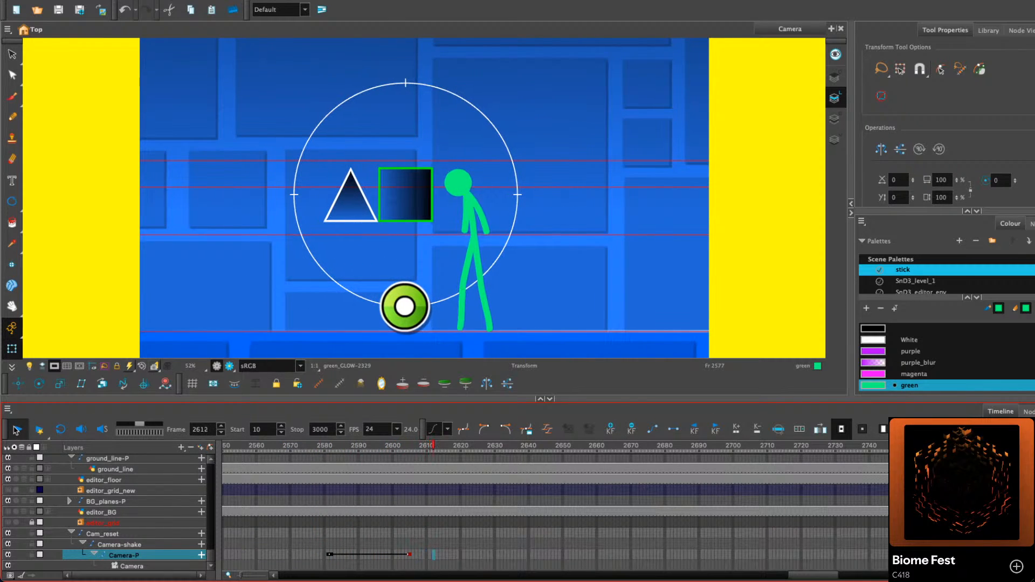
click(18, 430)
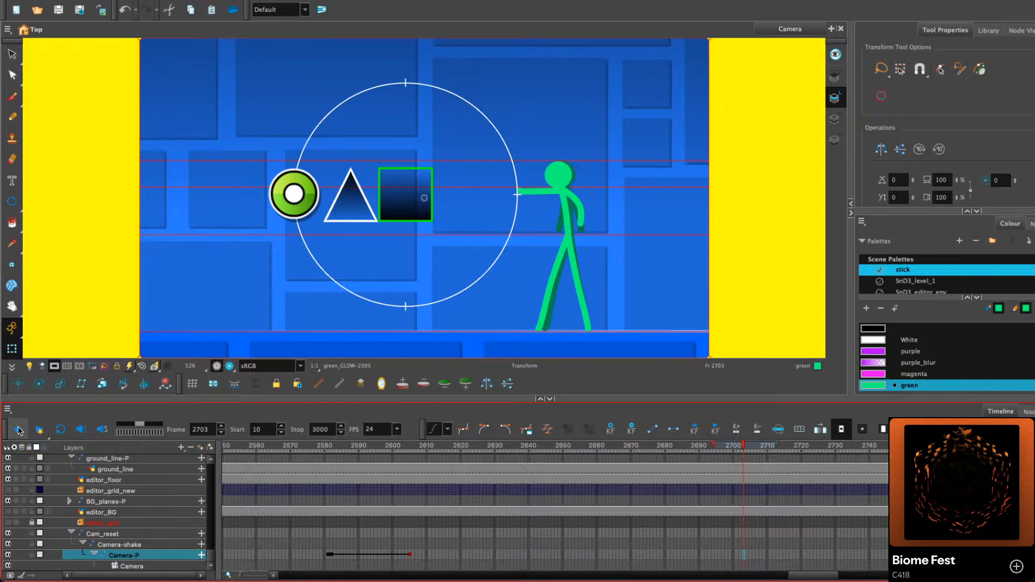
Scrub ahead to the figure's raised-arm pose and add a stop-motion keyframe to Camera-P at frame 2721
scroll(213, 555, down, 10)
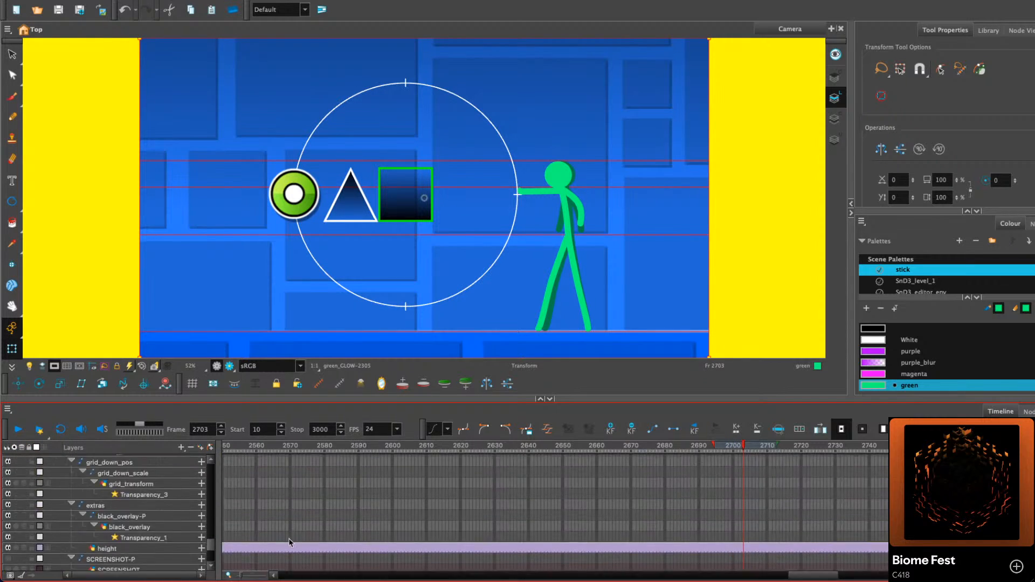
scroll(598, 513, down, 8)
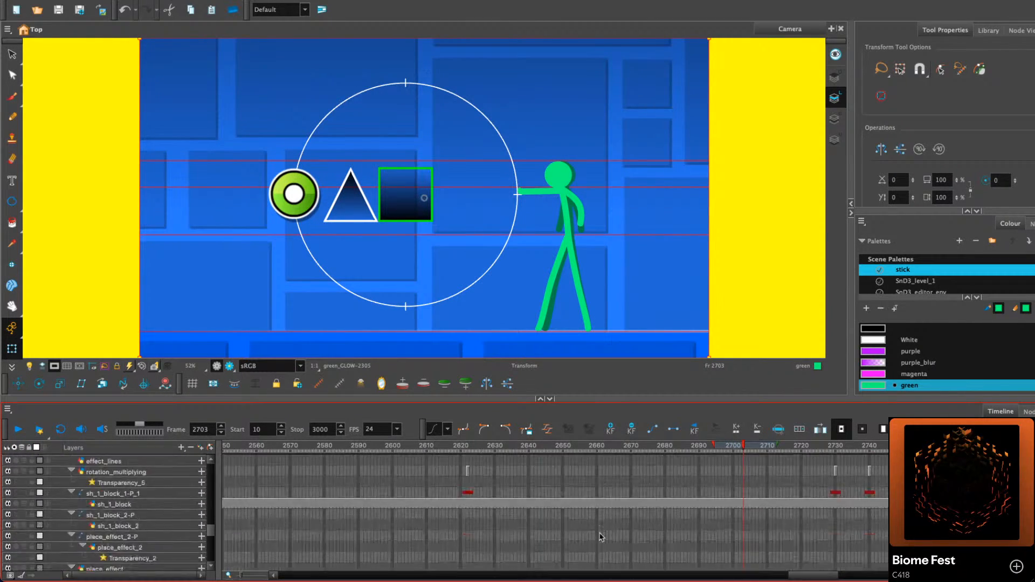
drag(470, 449, 652, 496)
drag(826, 576, 836, 577)
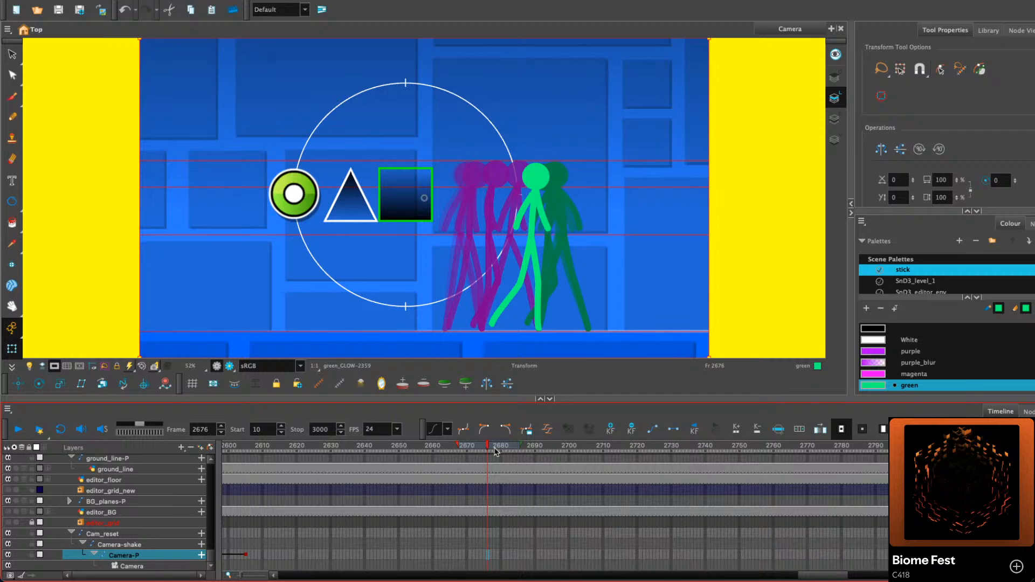
drag(591, 469, 638, 479)
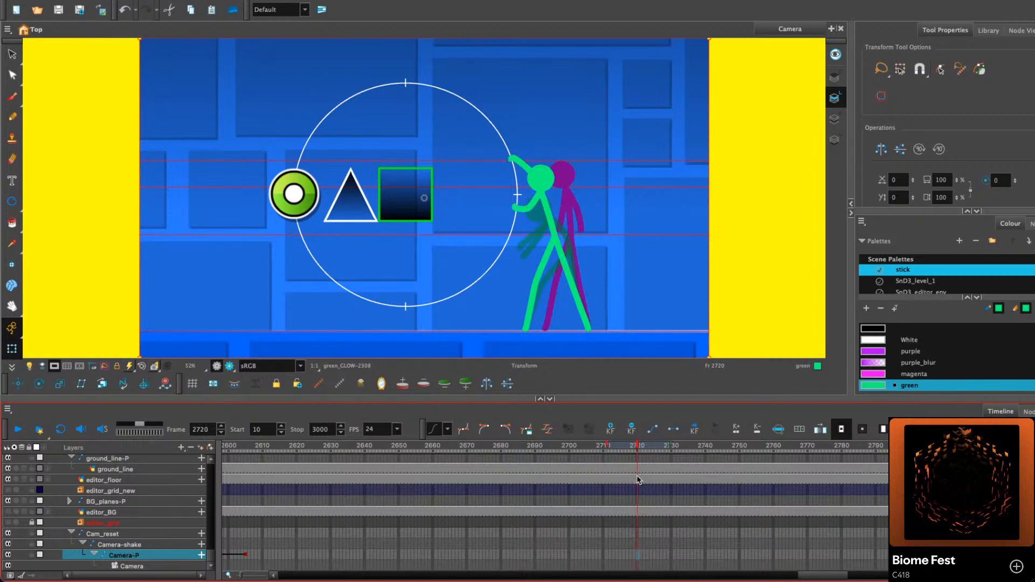
click(611, 429)
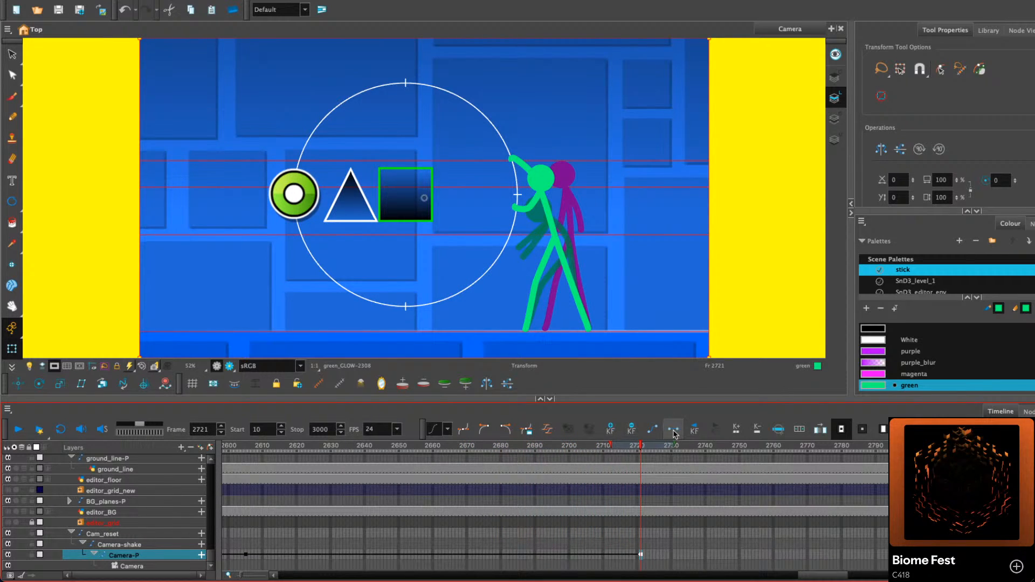
click(672, 431)
Scale the camera down and reposition it at frame 2721 for a close-up of the green figure's upper body
click(284, 310)
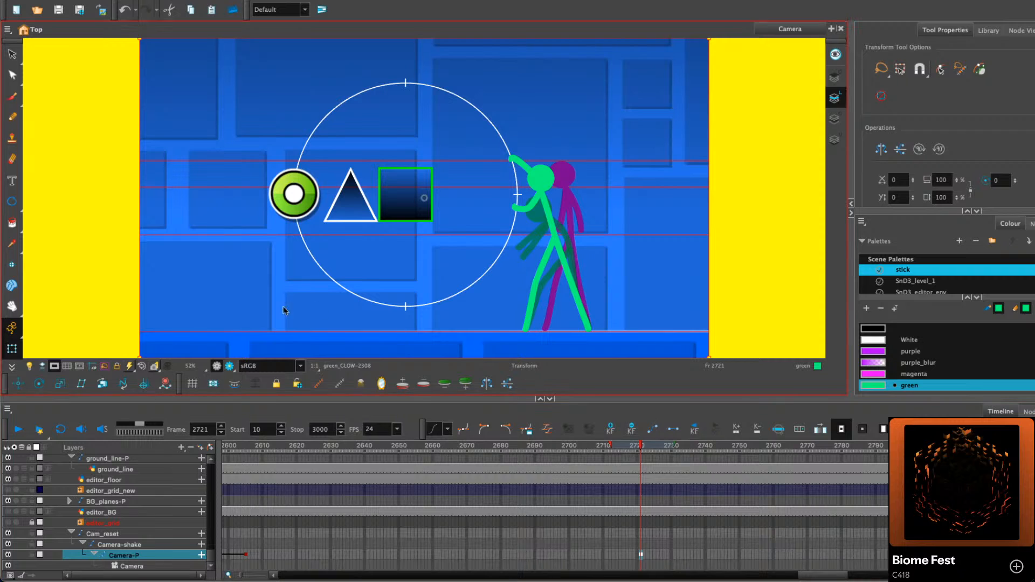
drag(210, 400, 212, 441)
scroll(726, 66, down, 4)
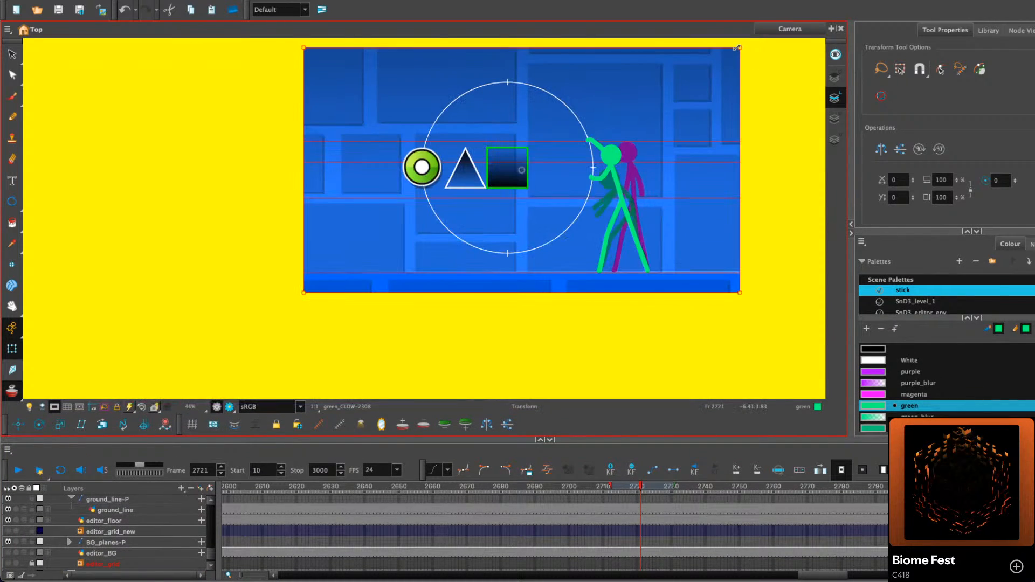
drag(739, 48, 719, 66)
drag(528, 176, 536, 172)
drag(739, 47, 718, 64)
drag(675, 159, 658, 186)
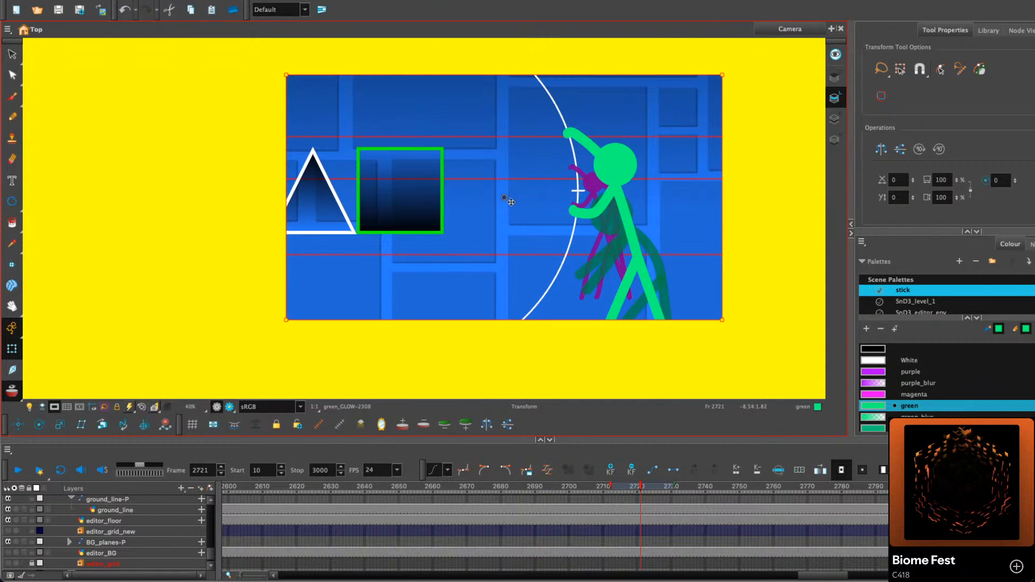
drag(511, 202, 510, 210)
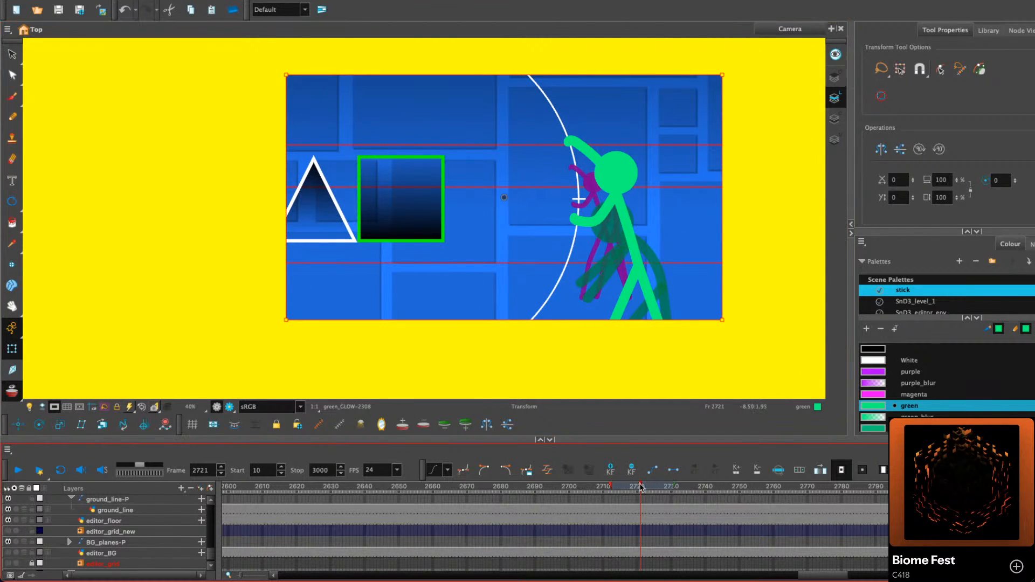
Play back the cut to the close-up from frame 2701 and scrub on to frame 2753 to check the framing
drag(641, 486, 572, 486)
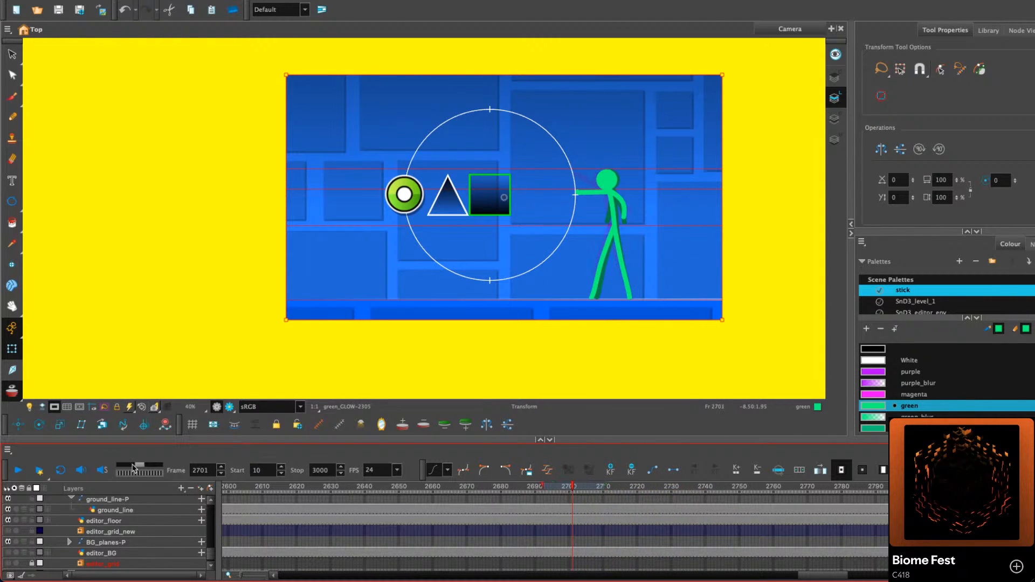
click(13, 468)
click(14, 467)
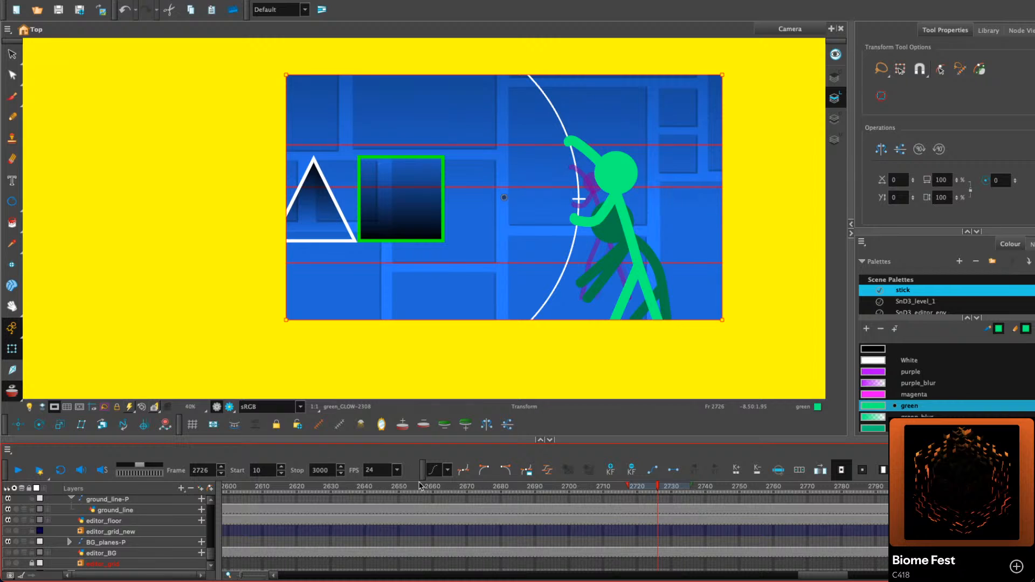
drag(354, 486, 751, 499)
drag(743, 539, 456, 394)
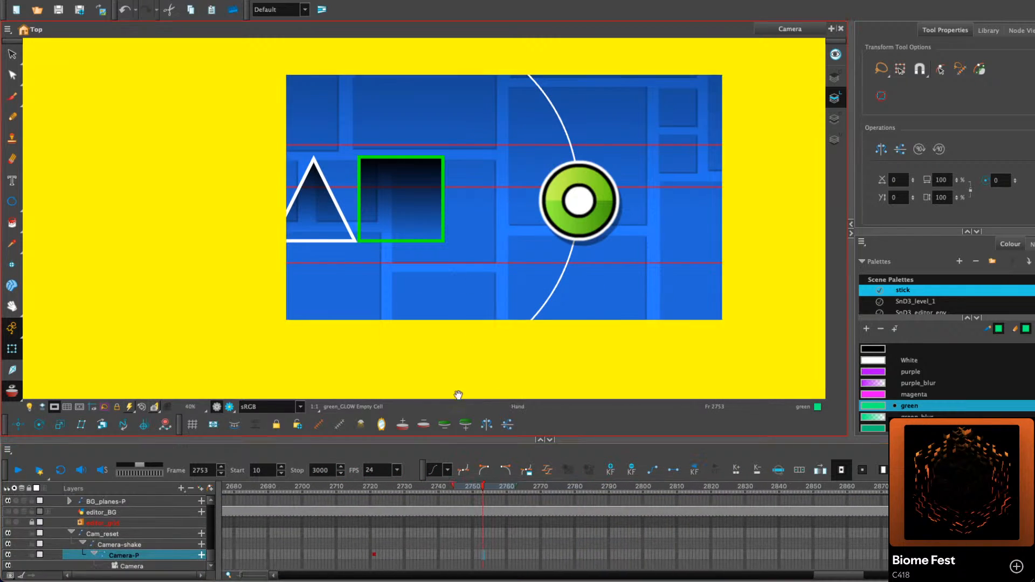
Scale the camera up slightly at the Camera-P keyframe on frame 2721 and mask everything outside its frame
click(374, 556)
scroll(108, 392, down, 1)
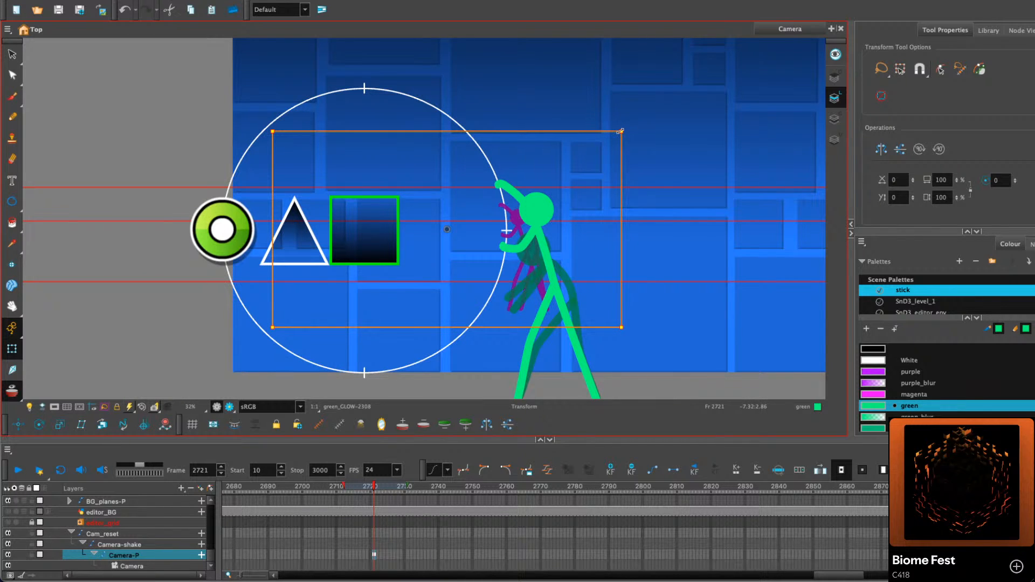
drag(624, 130, 624, 127)
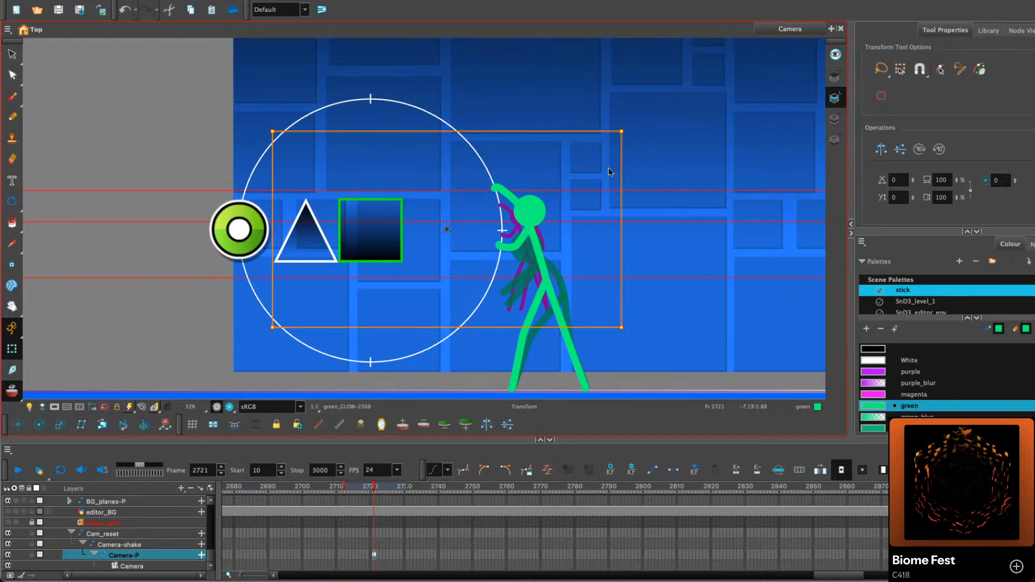
click(53, 408)
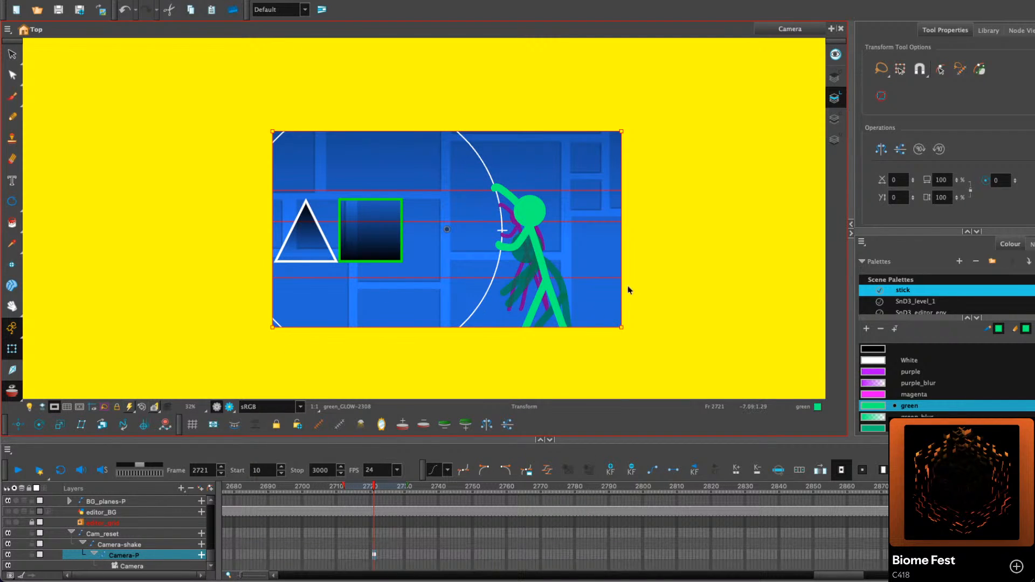
Overlay the thirds guides to check the framing of the triangle, square and figure, and hide them again
click(66, 409)
click(67, 408)
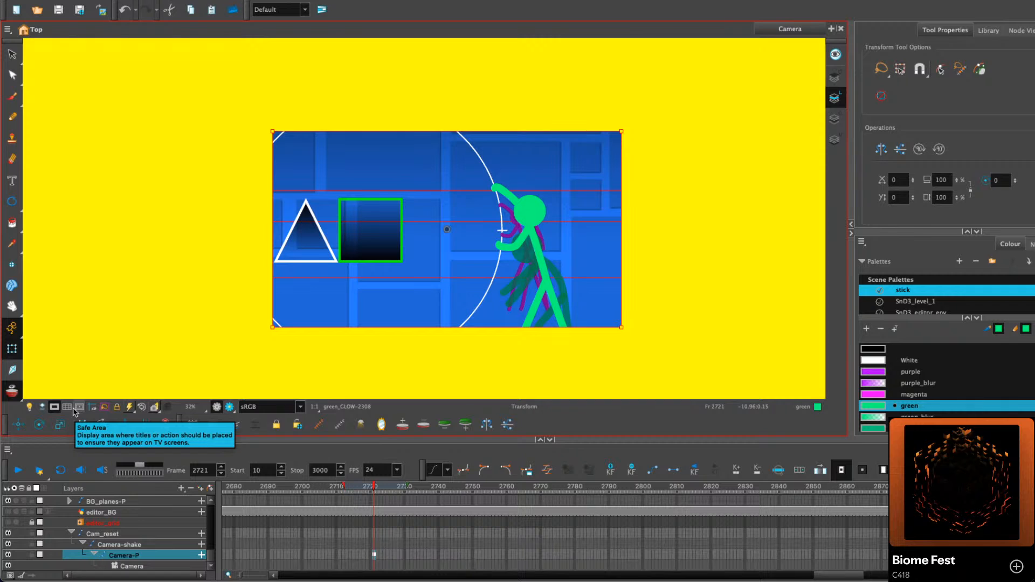
click(67, 408)
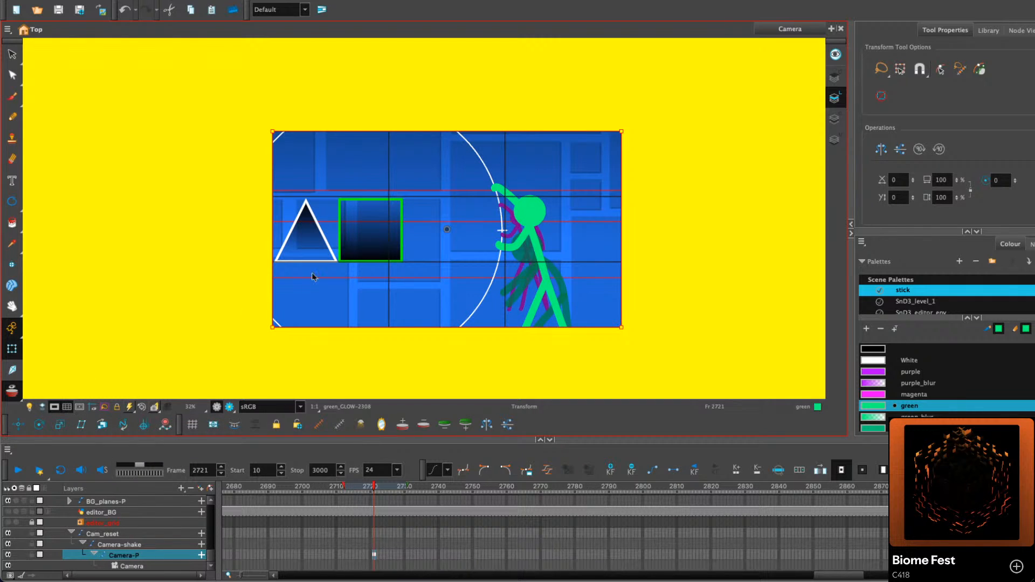
scroll(432, 235, up, 5)
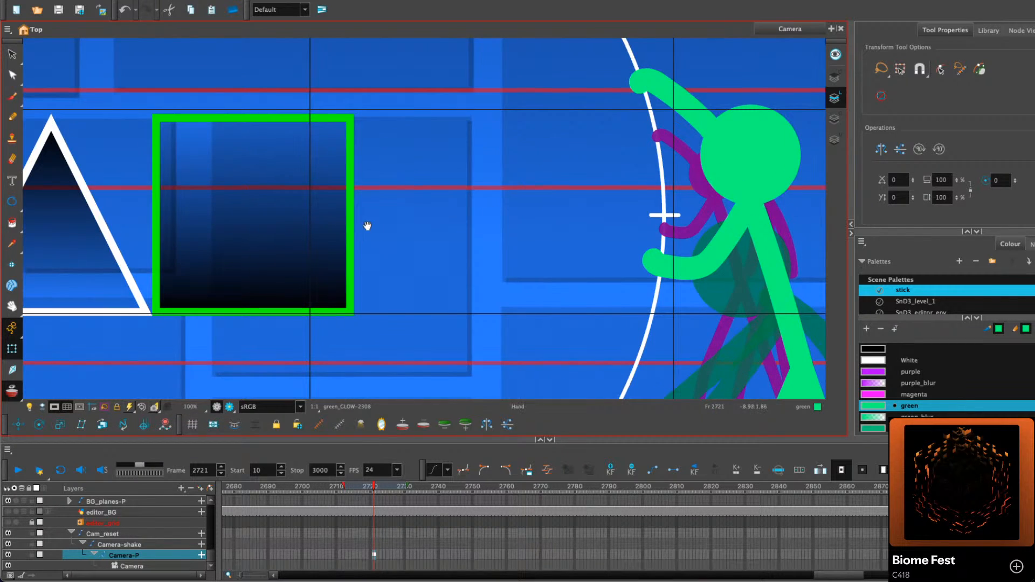
scroll(472, 218, up, 2)
drag(367, 226, 479, 224)
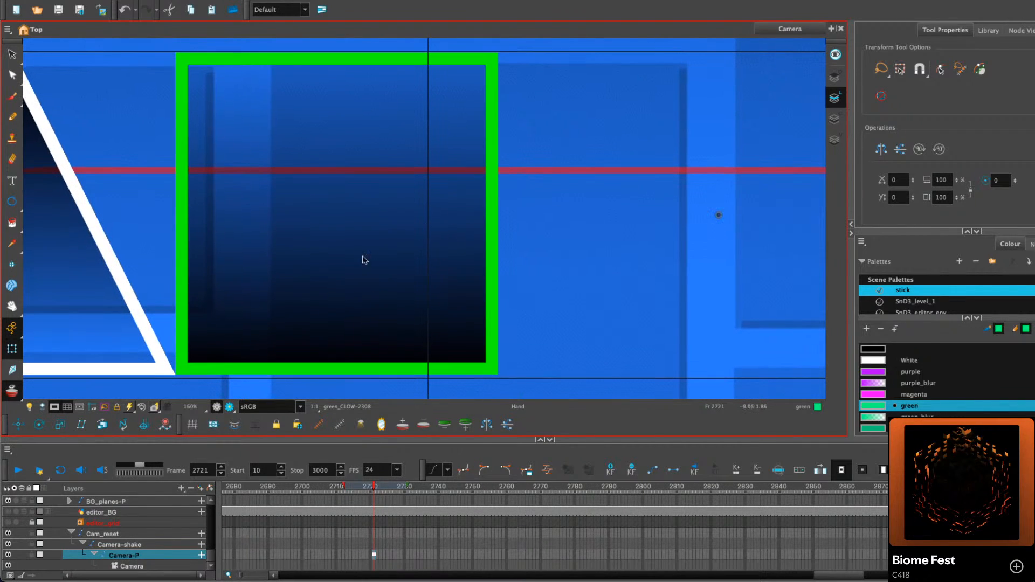
click(142, 407)
key(alt+s)
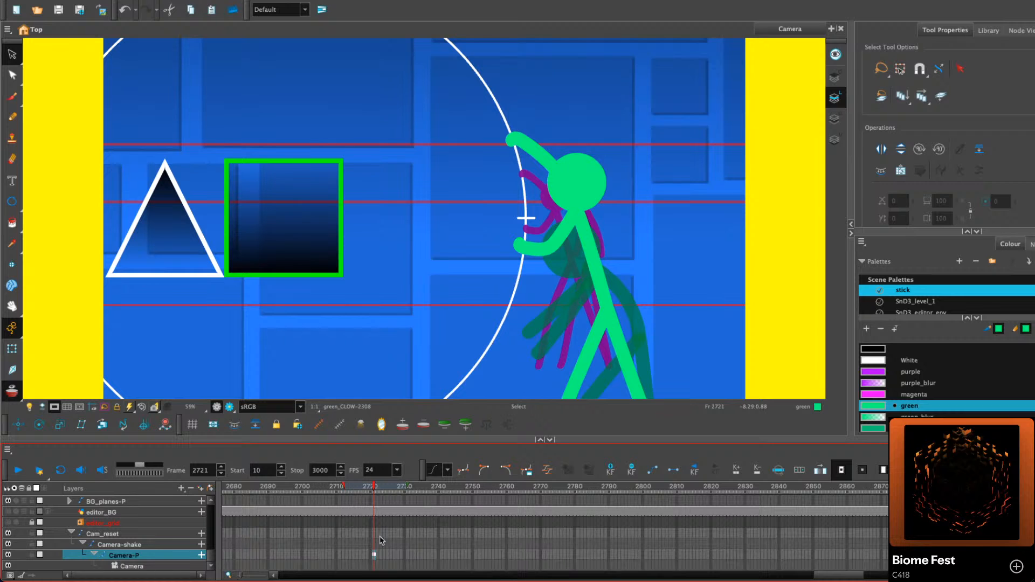
Add keyframes to Camera-P at frames 2678 and 2679 to start an animated move into the close-up
drag(376, 489, 275, 496)
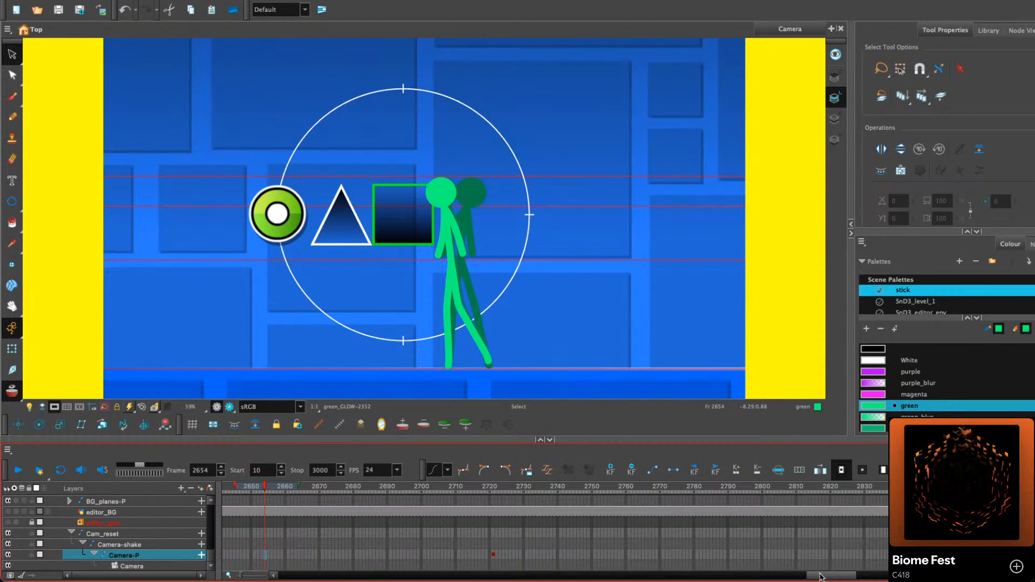
drag(821, 576, 808, 576)
drag(400, 490, 602, 496)
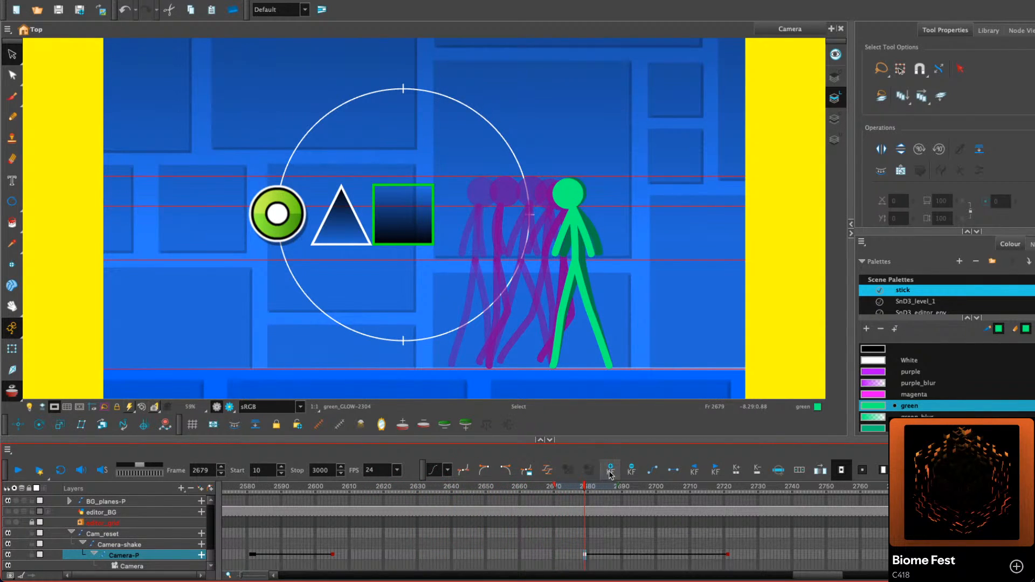
key(comma)
click(609, 471)
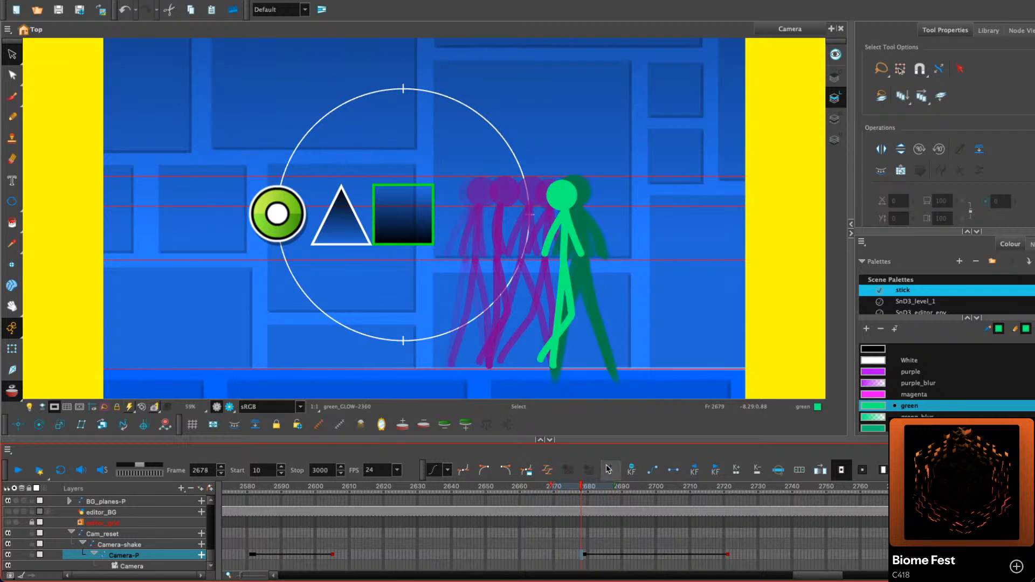
key(period)
Find the figure's arm-raise pose and move the close-up keyframe on Camera-P from frame 2721 to frame 2692
drag(588, 491, 667, 489)
key(comma)
key(comma)
key(comma)
key(comma)
key(comma)
drag(727, 557, 629, 554)
mouse_move(628, 489)
mouse_down()
mouse_move(602, 487)
mouse_move(632, 487)
mouse_up()
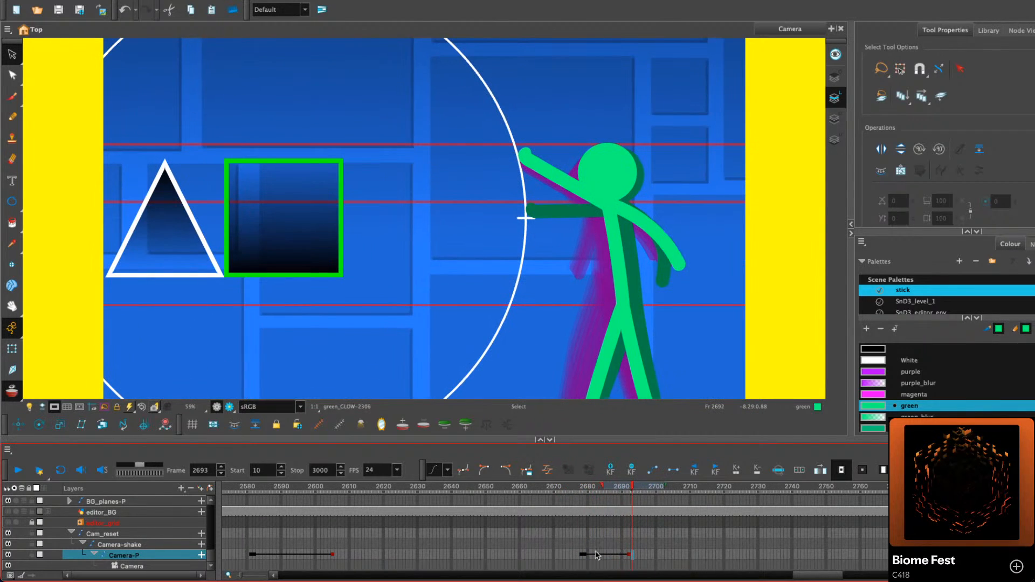
Apply an ease preset to the Camera-P move between frames 2679 and 2692
click(586, 555)
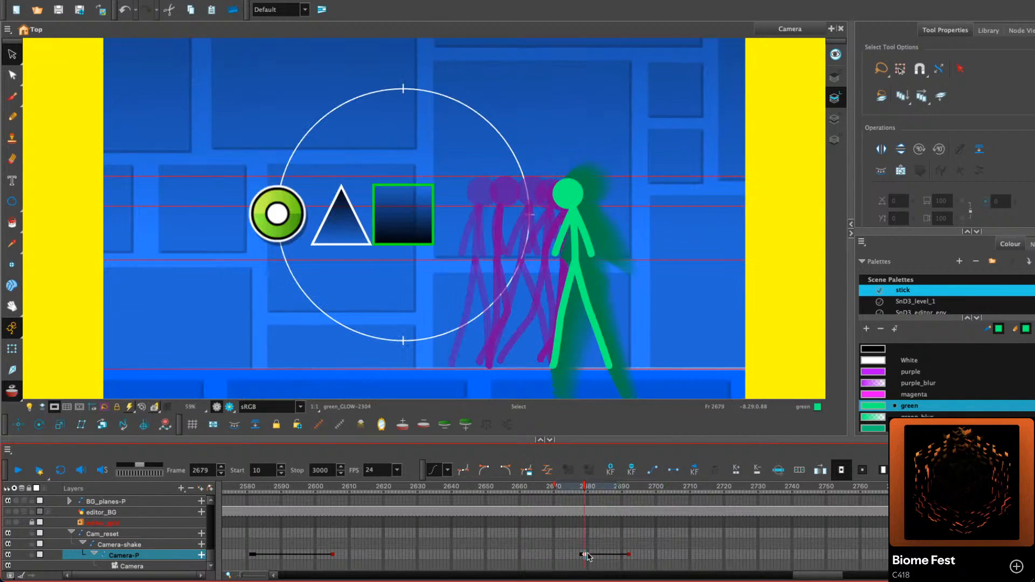
click(435, 471)
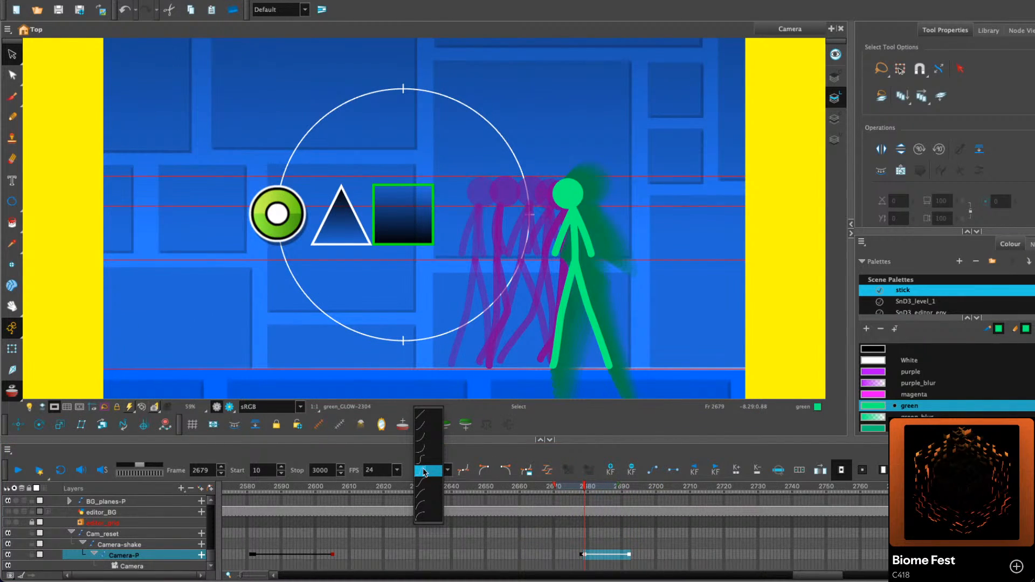
click(425, 472)
Play back the eased camera move from frame 2644 to about frame 2712
drag(521, 488, 469, 514)
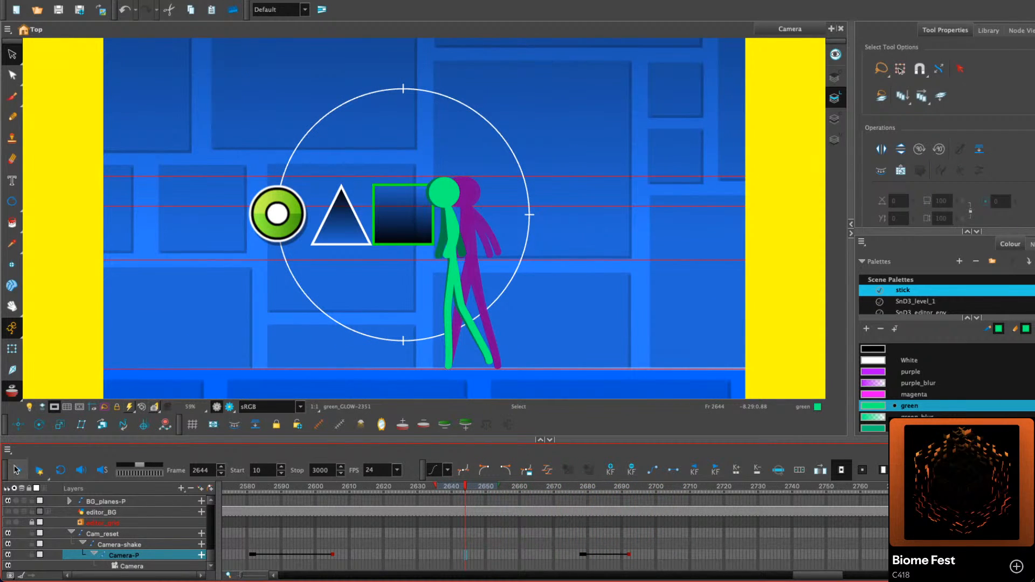
key(Return)
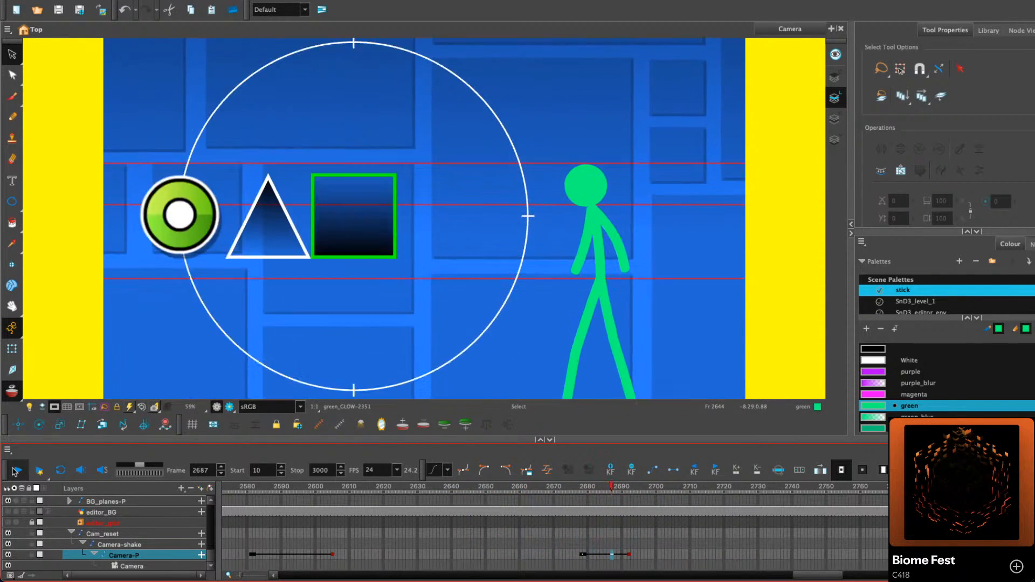
click(14, 472)
Locate the green layer and extend the exposure of its drawing at frame 2686 to delay the poses that follow
scroll(215, 535, down, 5)
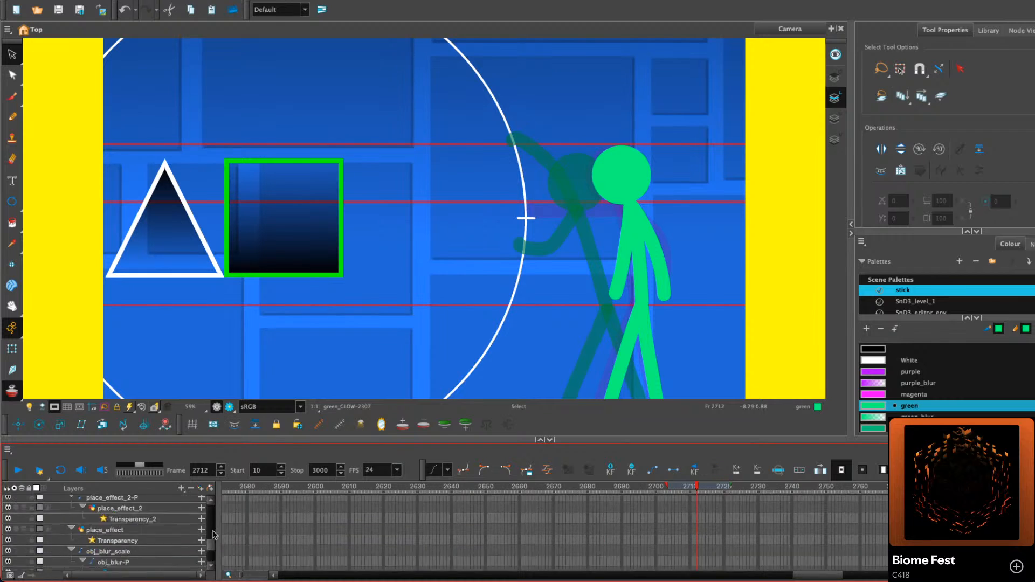
drag(214, 534, 214, 507)
drag(570, 532, 439, 378)
drag(500, 539, 444, 303)
drag(437, 536, 436, 552)
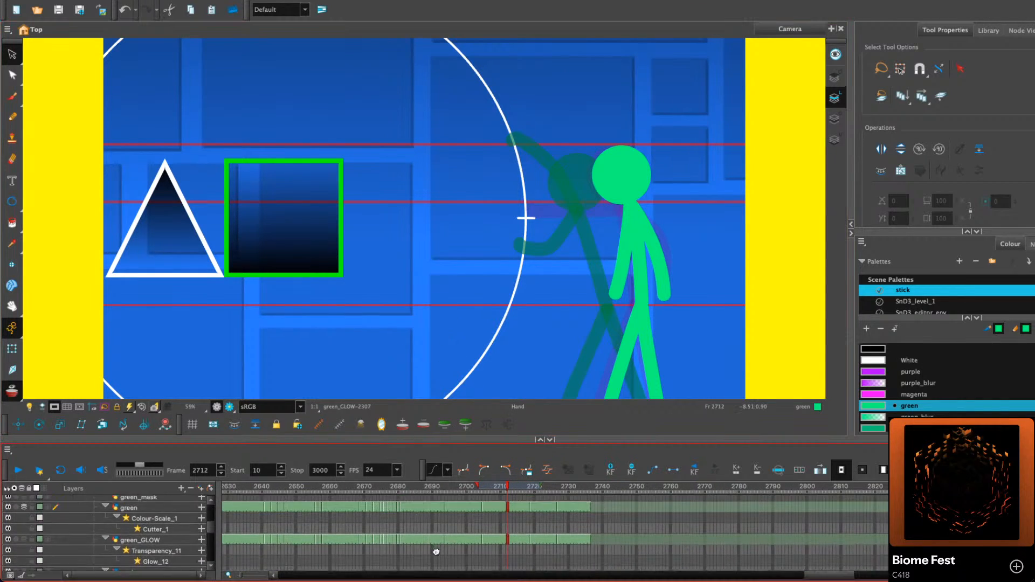
click(421, 501)
click(18, 470)
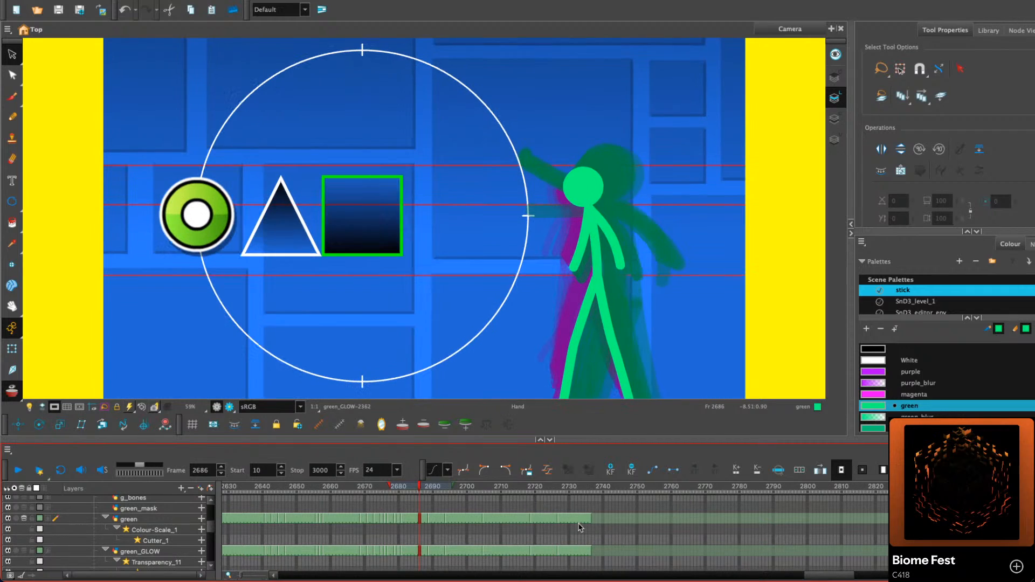
click(420, 519)
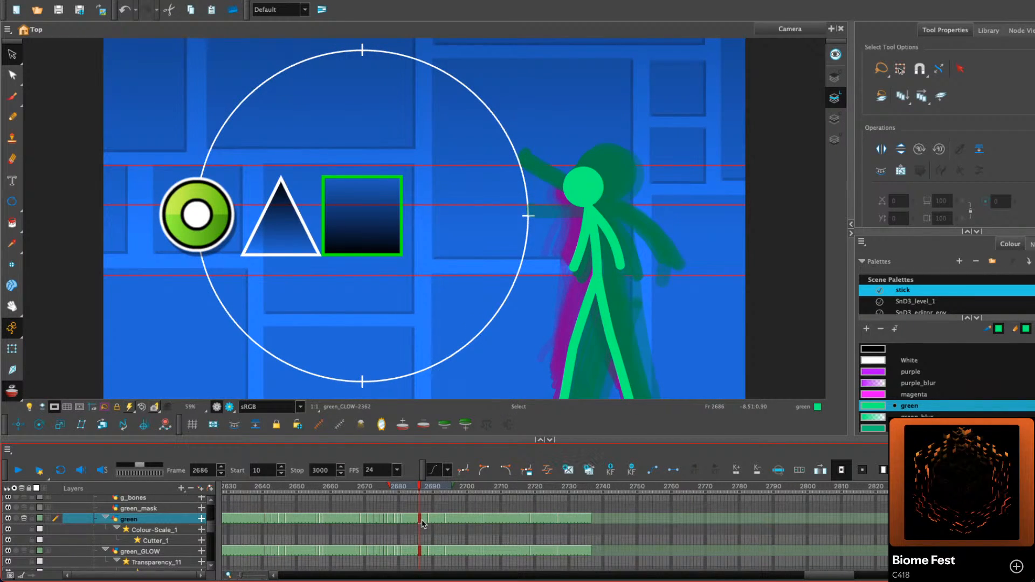
key(plus)
key(plus)
Play back the figure's timing against the camera move from frame 2658 and once more from frame 2694
drag(431, 490, 325, 495)
click(14, 470)
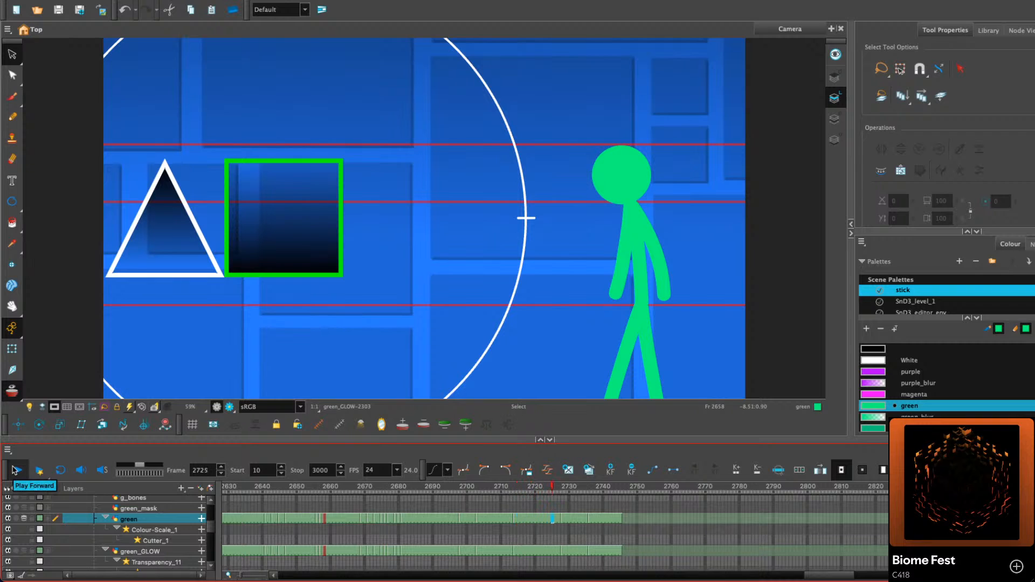
drag(478, 486, 447, 487)
click(17, 470)
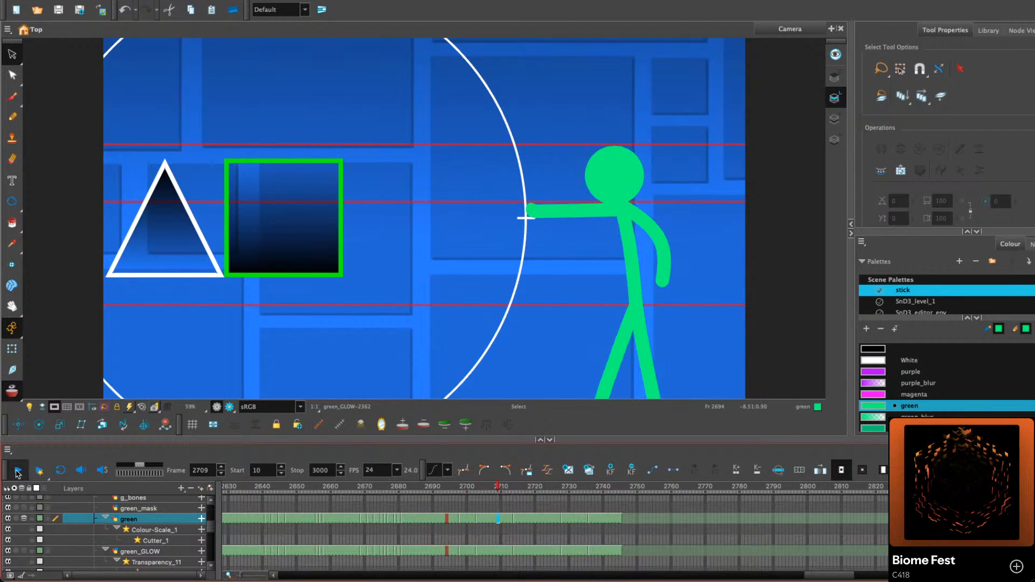
click(19, 471)
Lengthen the green figure's hold around frame 2690 further before the arm raise and play back the new timing
click(466, 487)
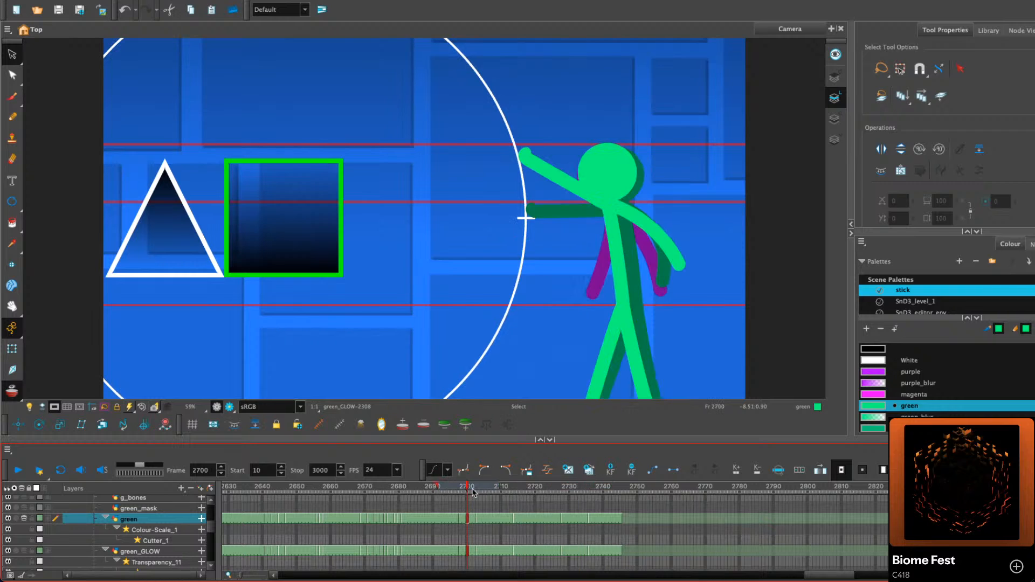
drag(474, 488, 432, 487)
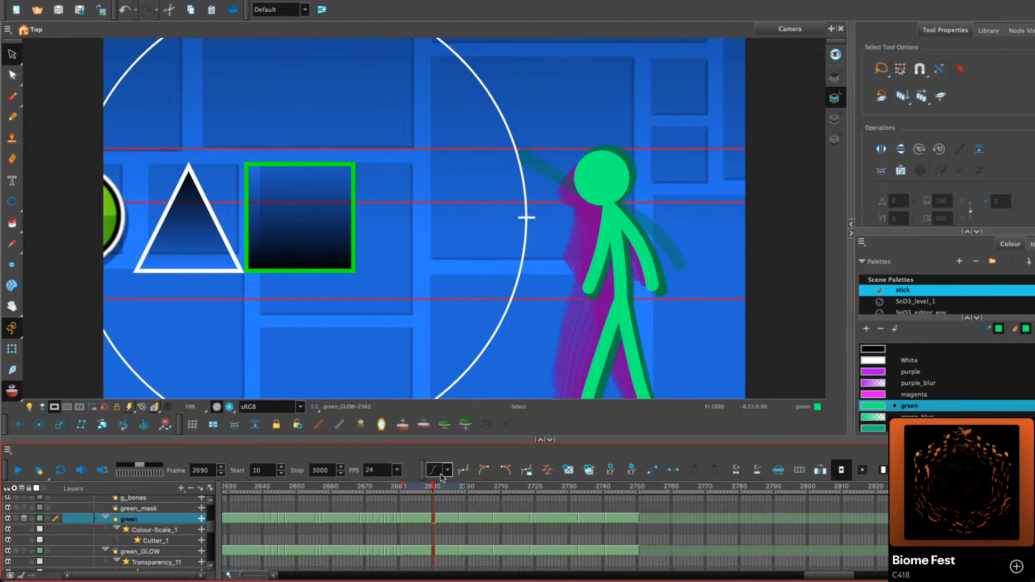
click(19, 471)
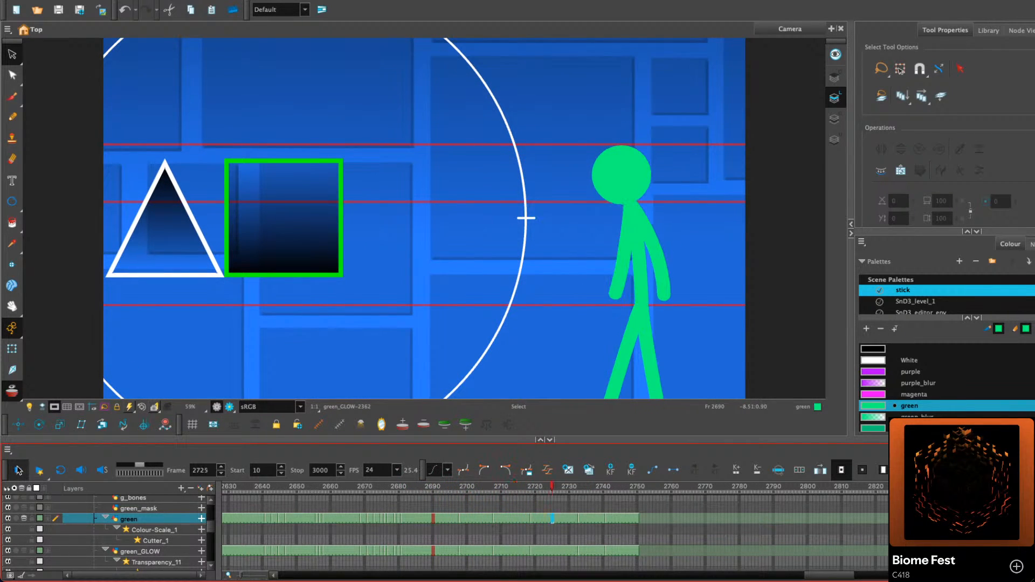
click(18, 470)
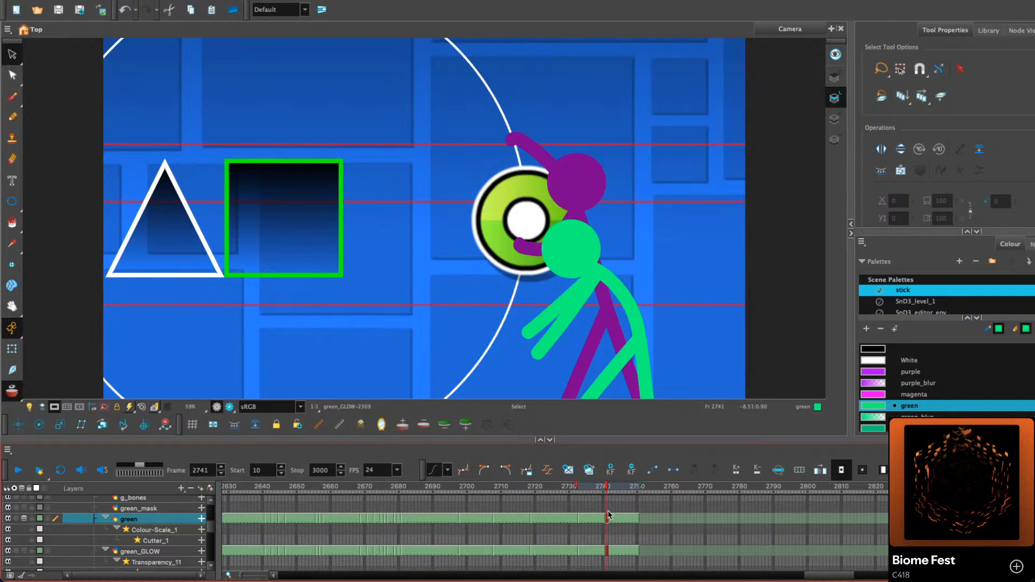
Step back through the figure's poses from frame 2741 and compare the arm-raise drawings at frames 2697 and 2698
key(comma)
key(comma)
key(comma)
key(comma)
key(comma)
key(comma)
key(comma)
key(comma)
key(comma)
key(comma)
key(comma)
key(comma)
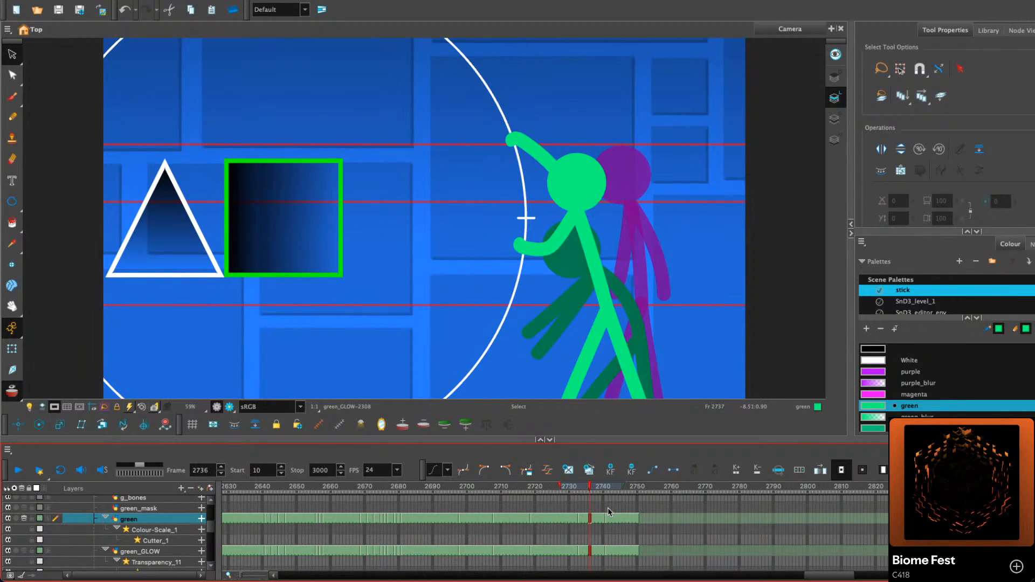
key(comma)
key(comma)
key(comma)
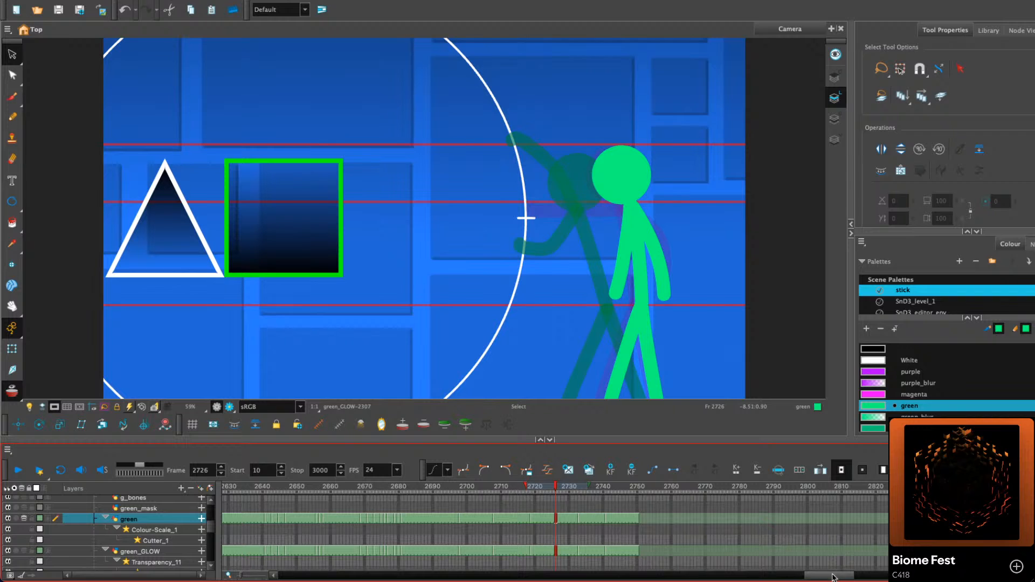
drag(832, 575, 835, 565)
click(418, 487)
key(comma)
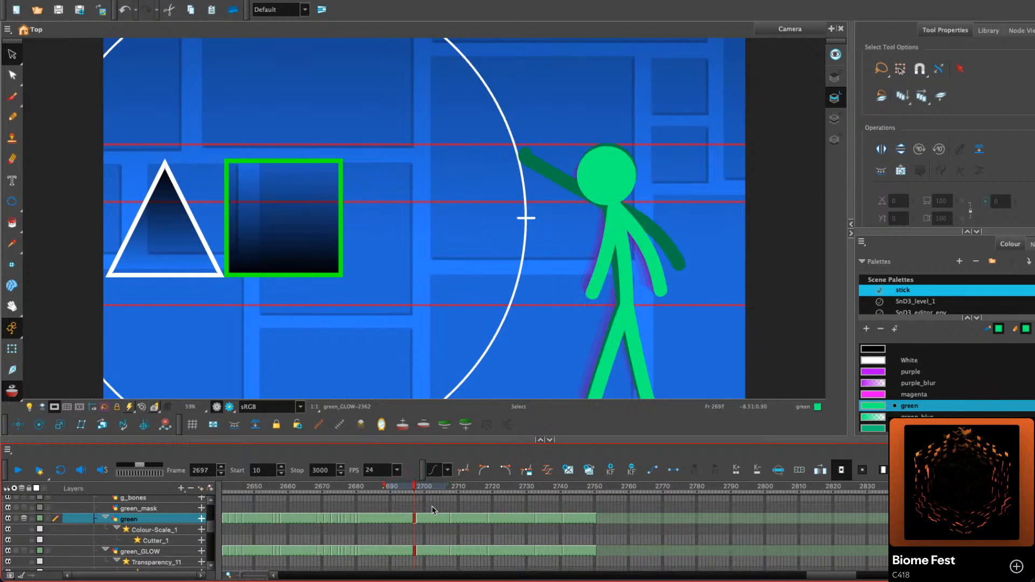
key(period)
click(12, 55)
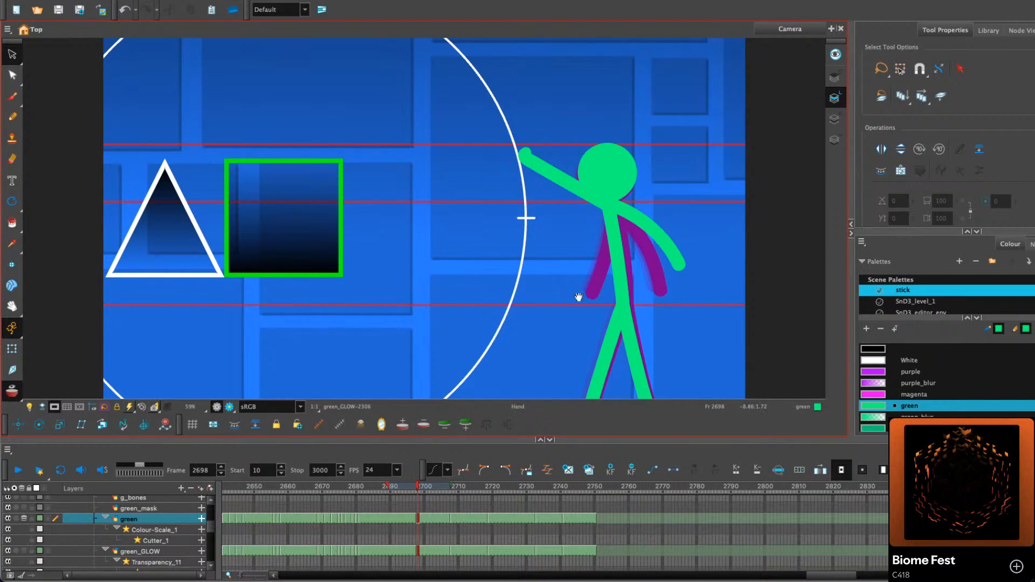
drag(579, 297, 415, 282)
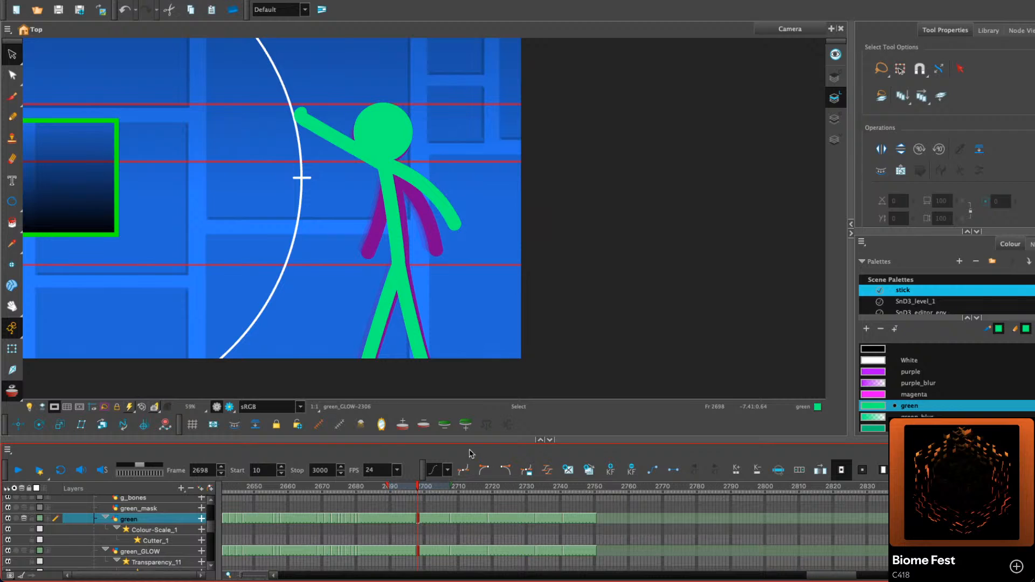
Open an empty cell at frame 2708 on the green and green_GLOW layers between the two arm poses, and return to frame 2697
click(410, 488)
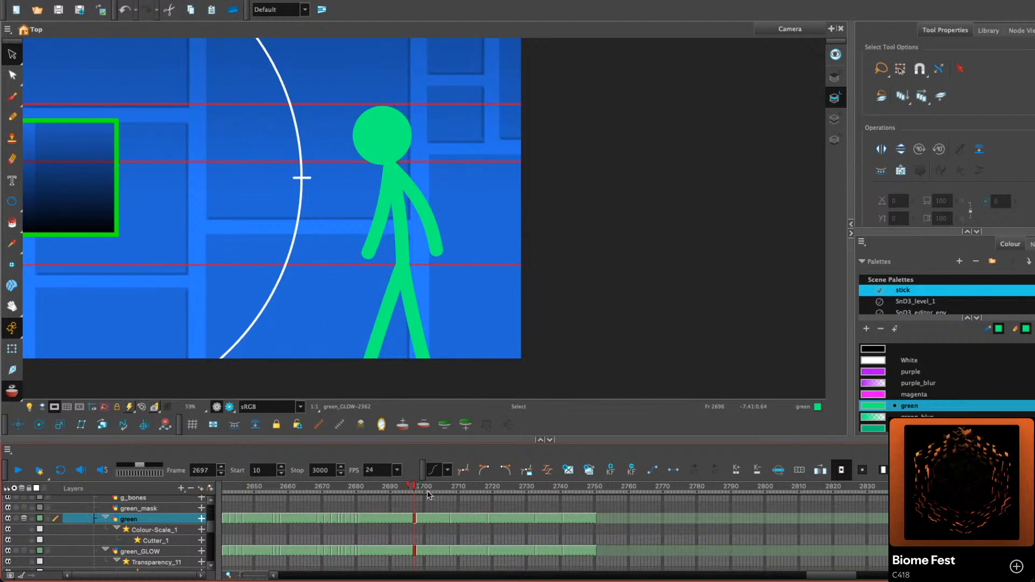
key(period)
key(period)
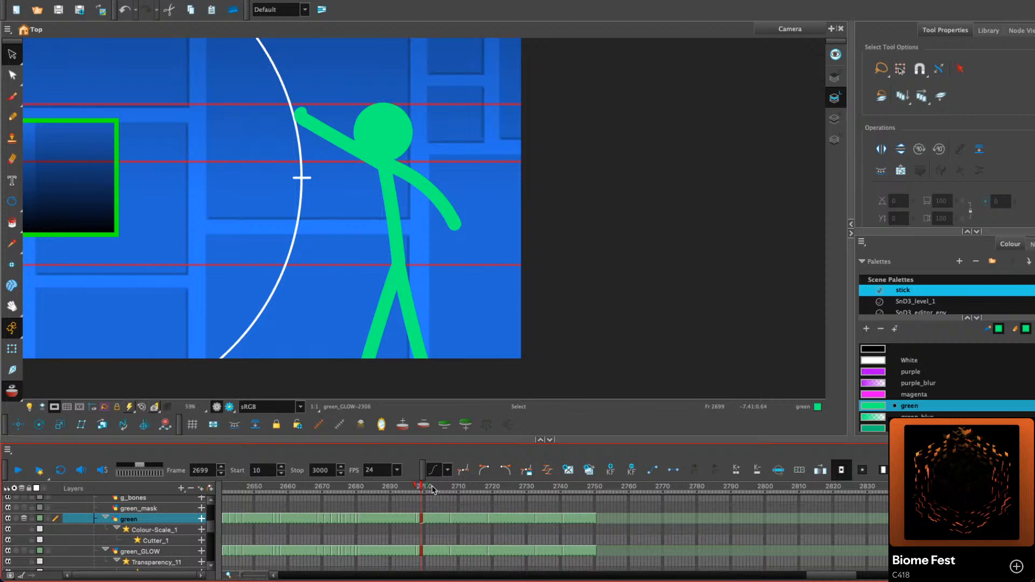
key(period)
key(period)
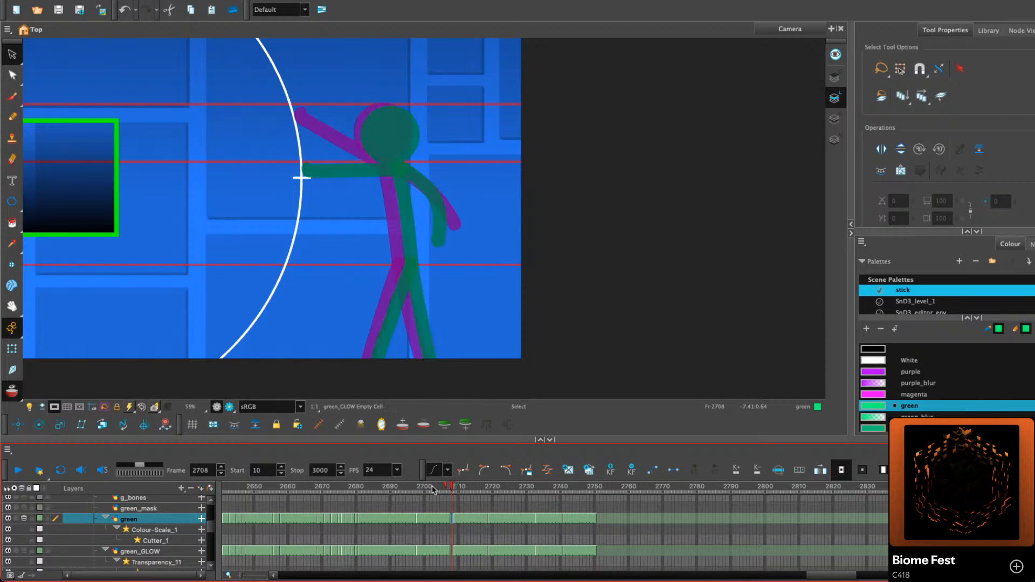
key(comma)
key(comma)
key(comma)
key(comma)
key(comma)
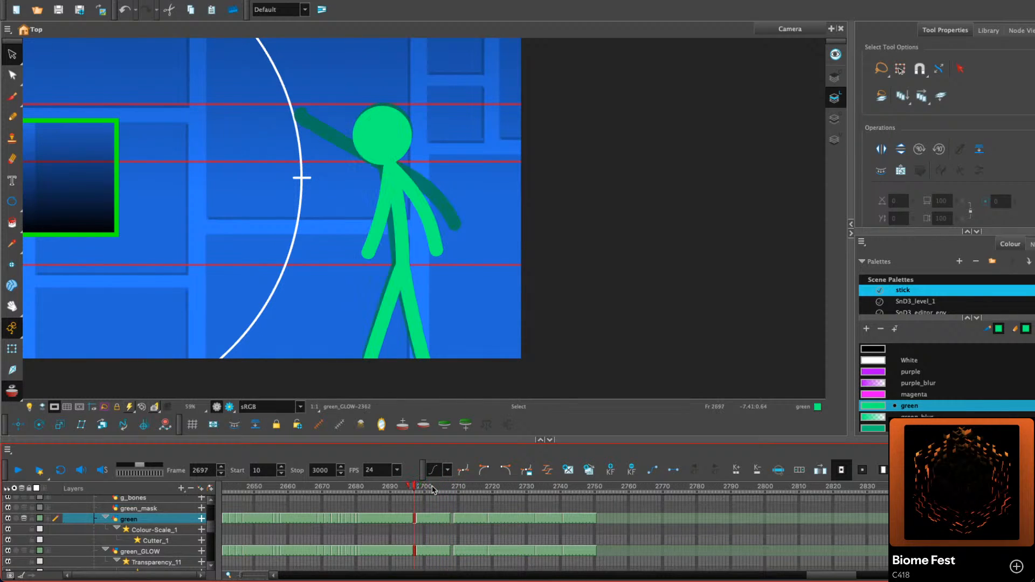
Shift the green figure's body and both arms slightly at frame 2697 to ease out of the previous pose
click(511, 344)
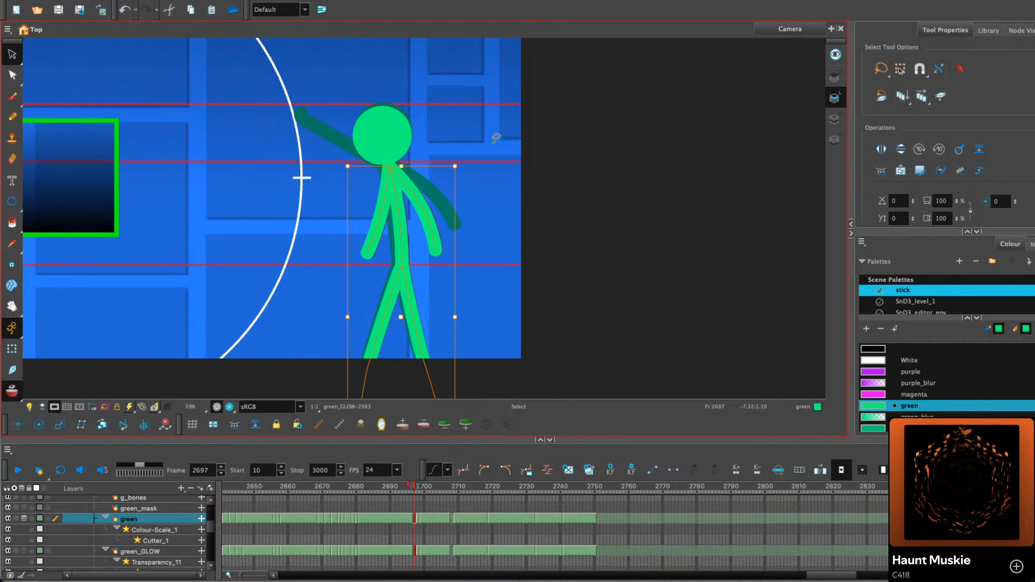
click(396, 142)
drag(396, 142, 338, 208)
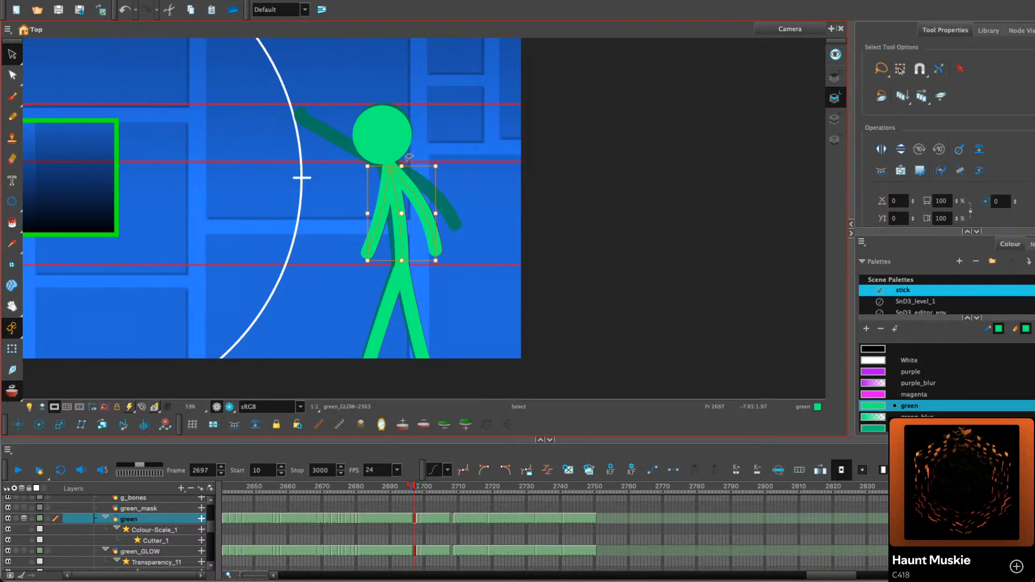
click(454, 142)
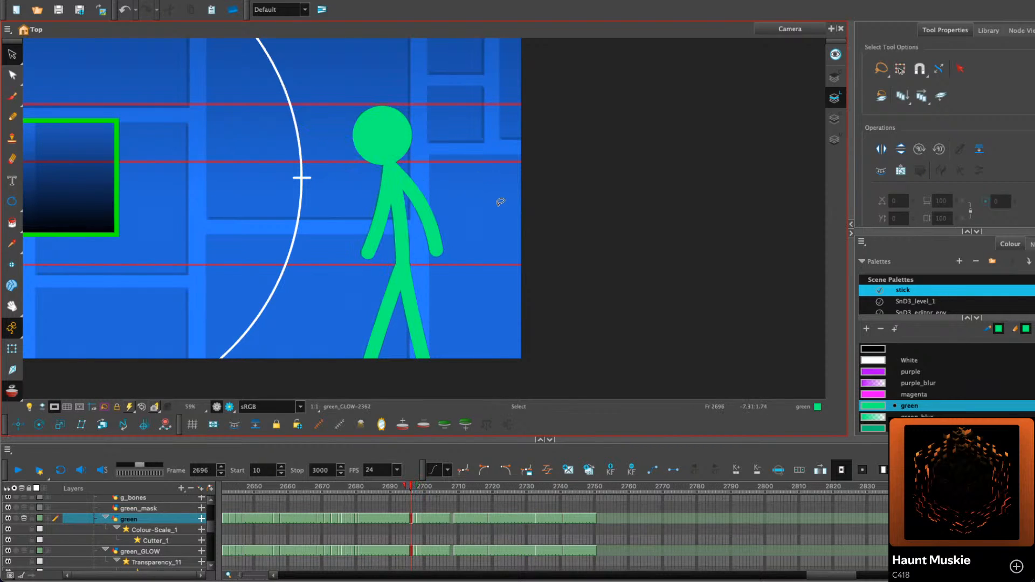
Adjust the torso and trailing arm at frame 2698, lowering the arm slightly from the frame 2699 pose
key(period)
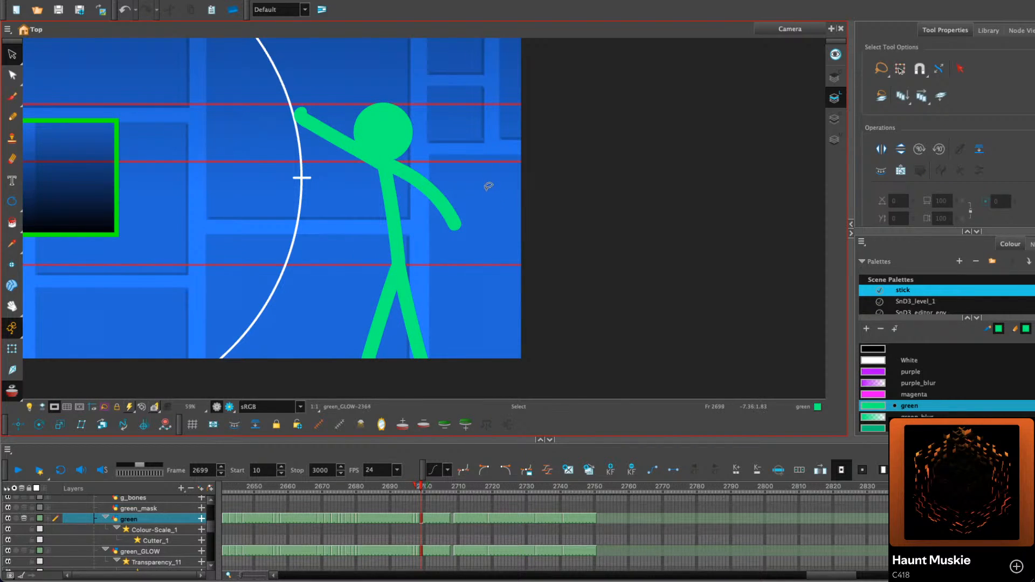
key(comma)
drag(489, 187, 390, 329)
mouse_move(468, 168)
mouse_down()
mouse_move(377, 291)
mouse_move(344, 237)
mouse_move(448, 176)
mouse_move(419, 163)
mouse_up()
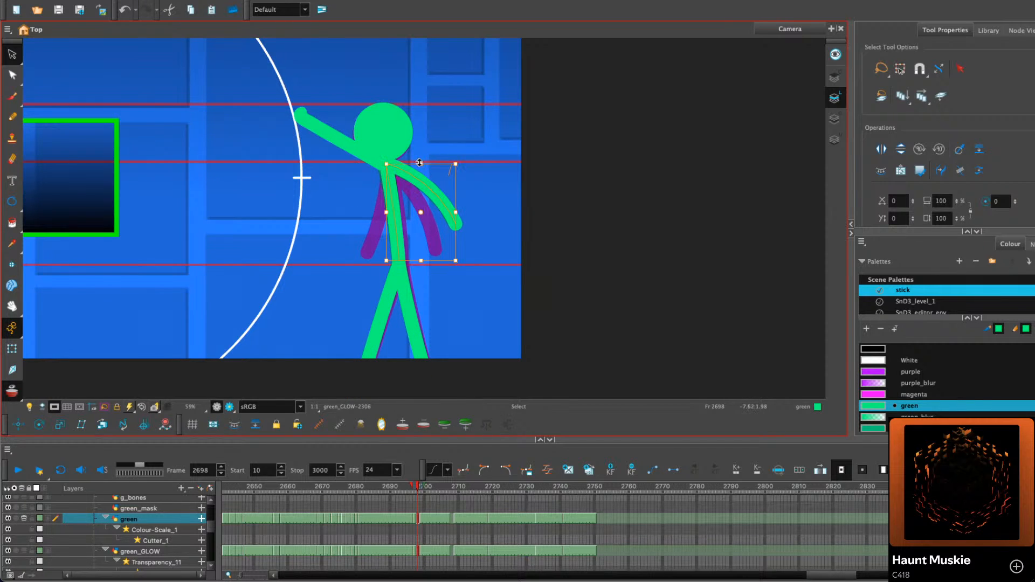
click(462, 143)
scroll(454, 177, up, 3)
drag(453, 178, 429, 215)
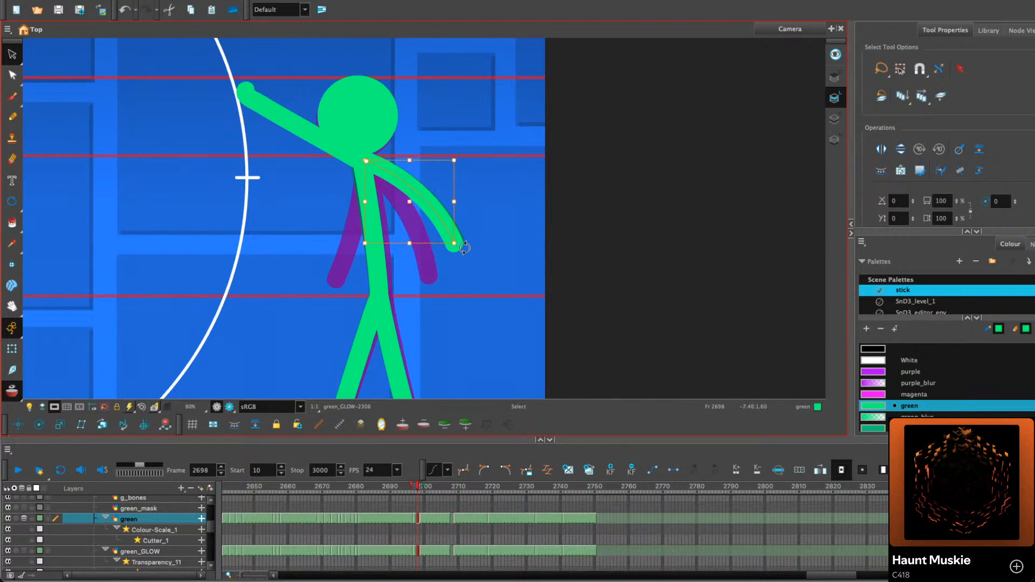
click(497, 217)
Swing the trailing arm slightly outward at frame 2697 and fine-tune the hanging arm on the other side
key(comma)
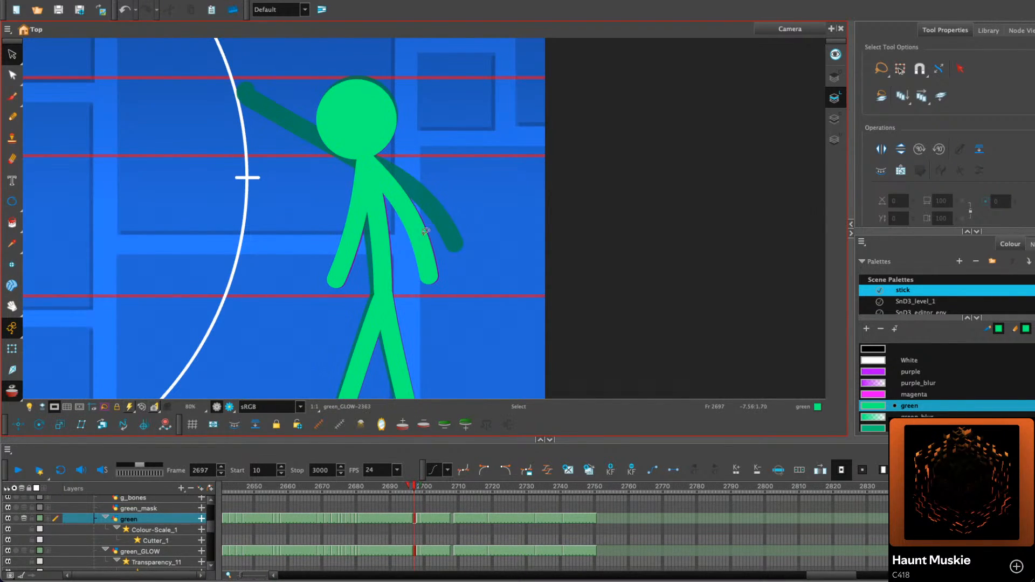
click(401, 205)
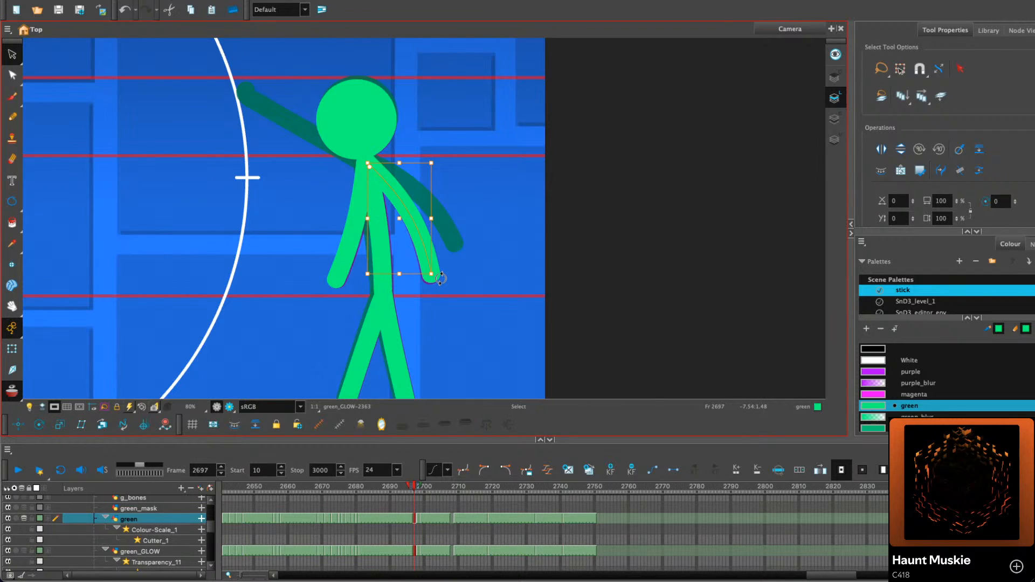
click(349, 244)
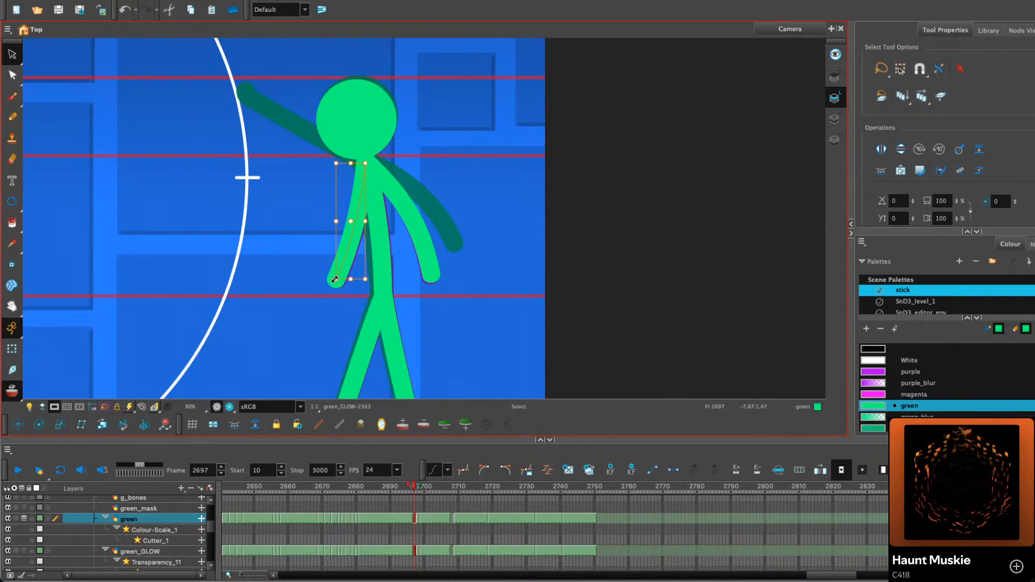
drag(365, 220, 377, 220)
drag(368, 165, 358, 168)
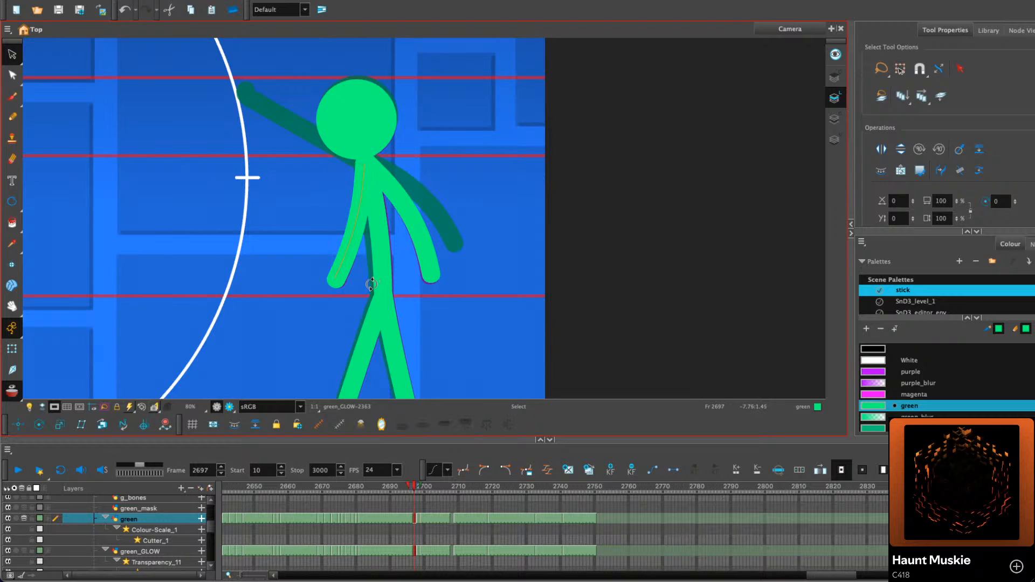
Bend the raised arm at frame 2698 into a downward curve with the Contour Editor and rotate it slightly lower
key(period)
drag(451, 185, 456, 211)
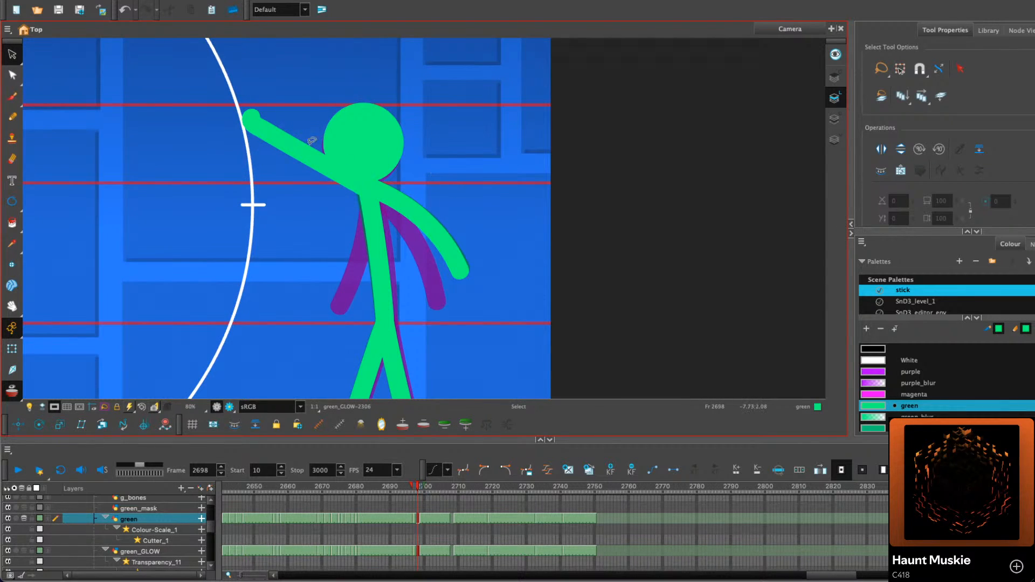
click(318, 162)
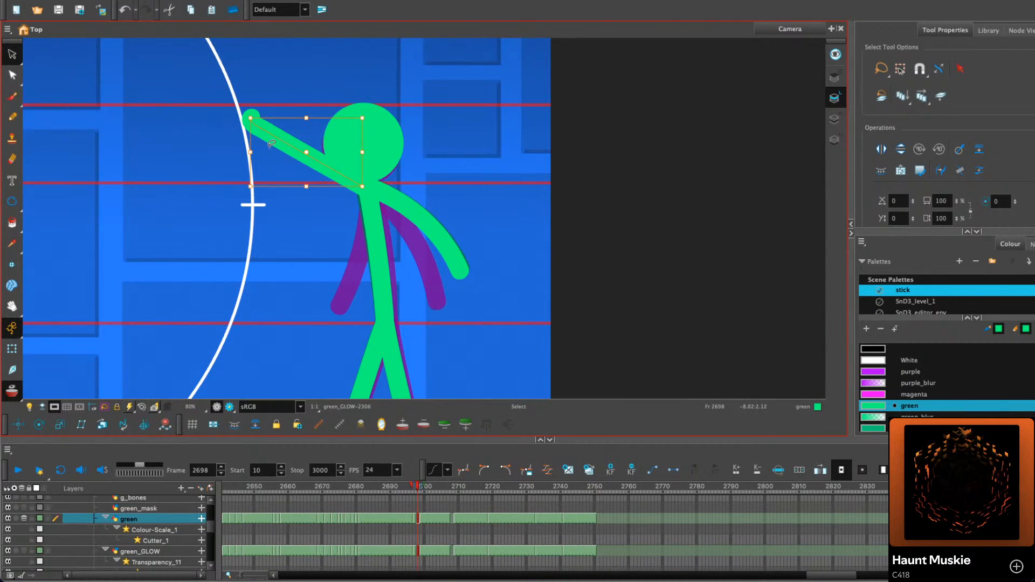
click(12, 75)
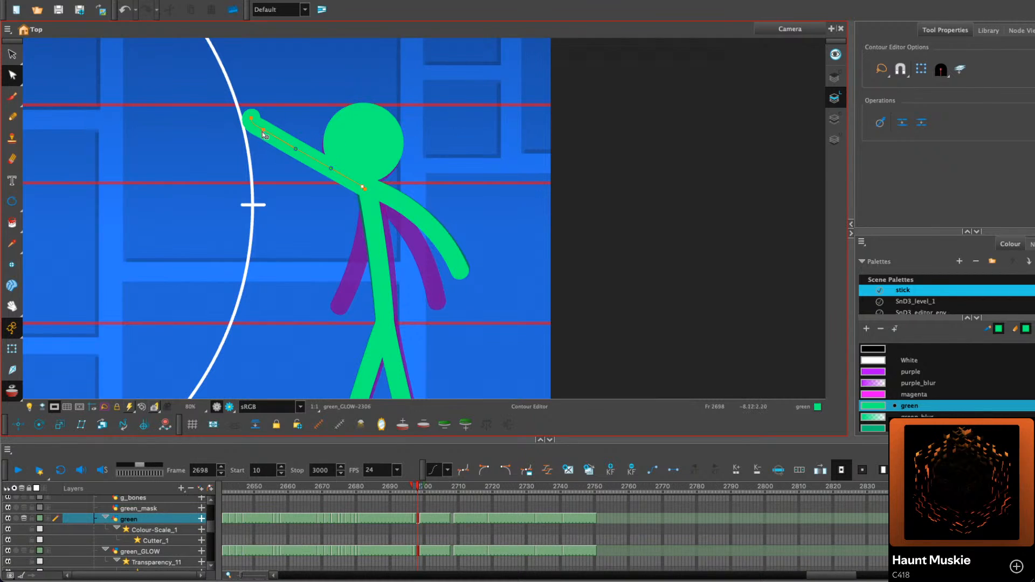
drag(262, 131, 295, 155)
click(296, 155)
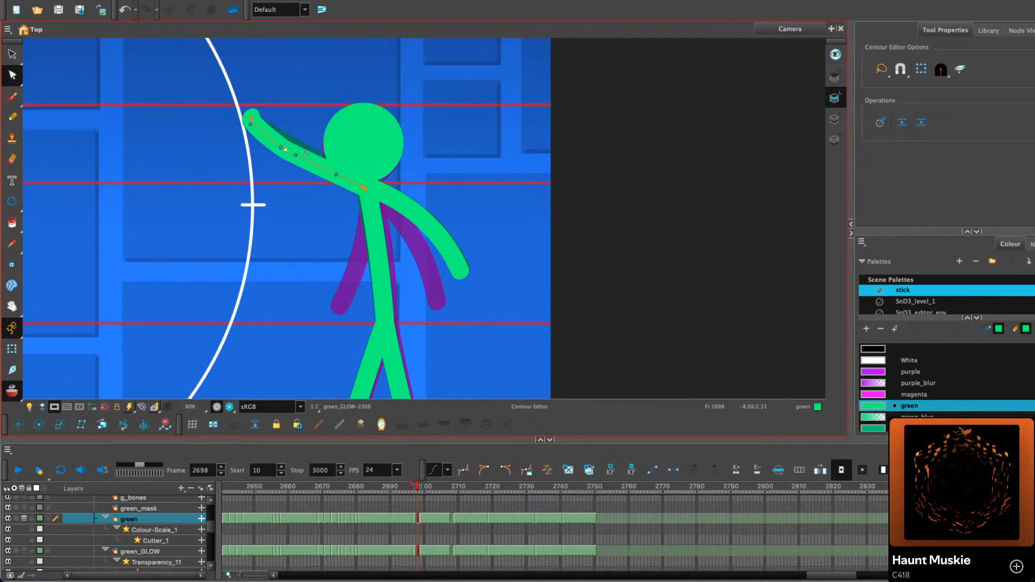
click(12, 53)
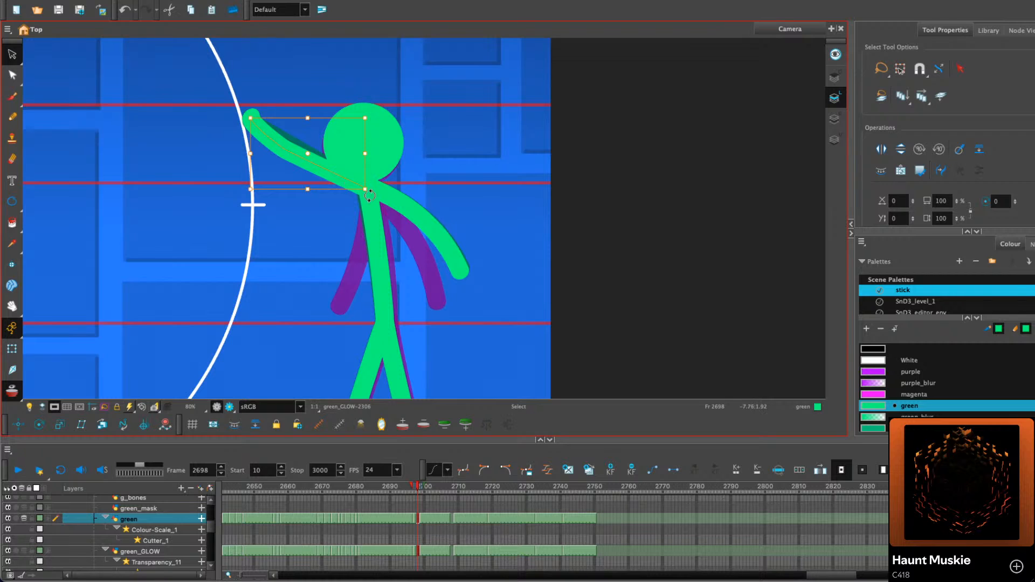
drag(370, 195, 334, 176)
click(409, 163)
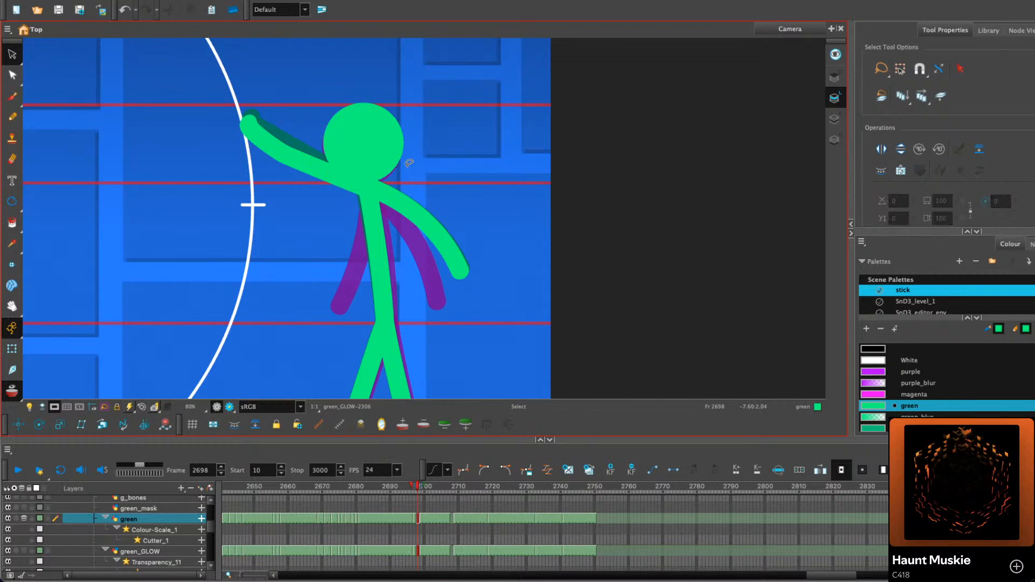
Refine the raised arm's curve at frame 2698 to a smoother, shallower bend
click(259, 153)
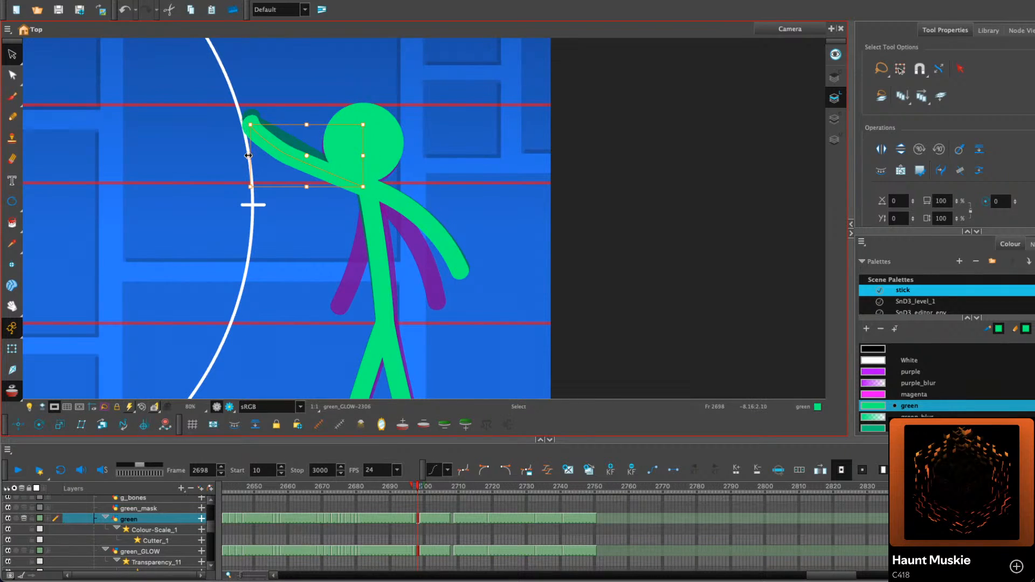
key(alt+q)
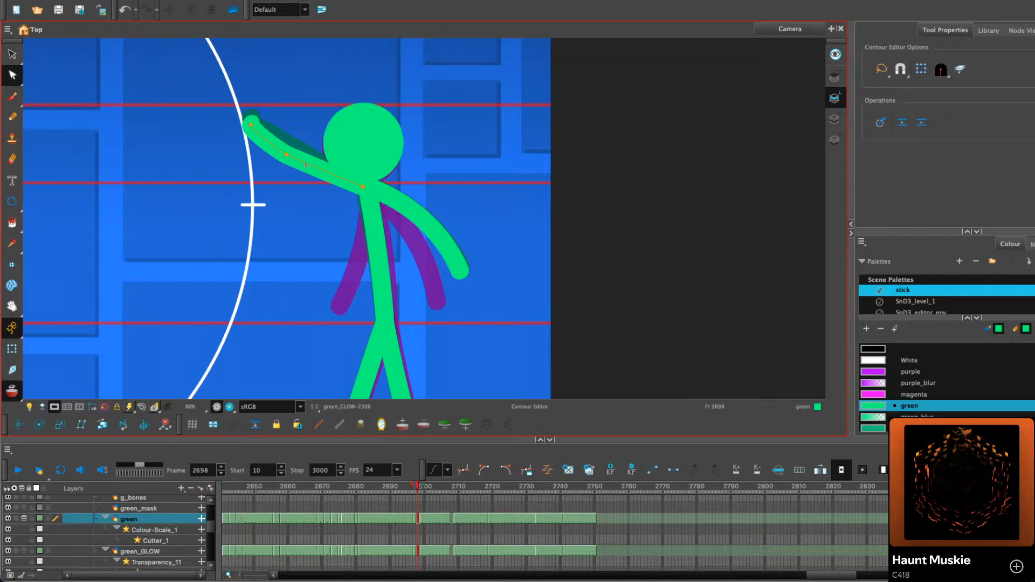
drag(298, 167, 305, 163)
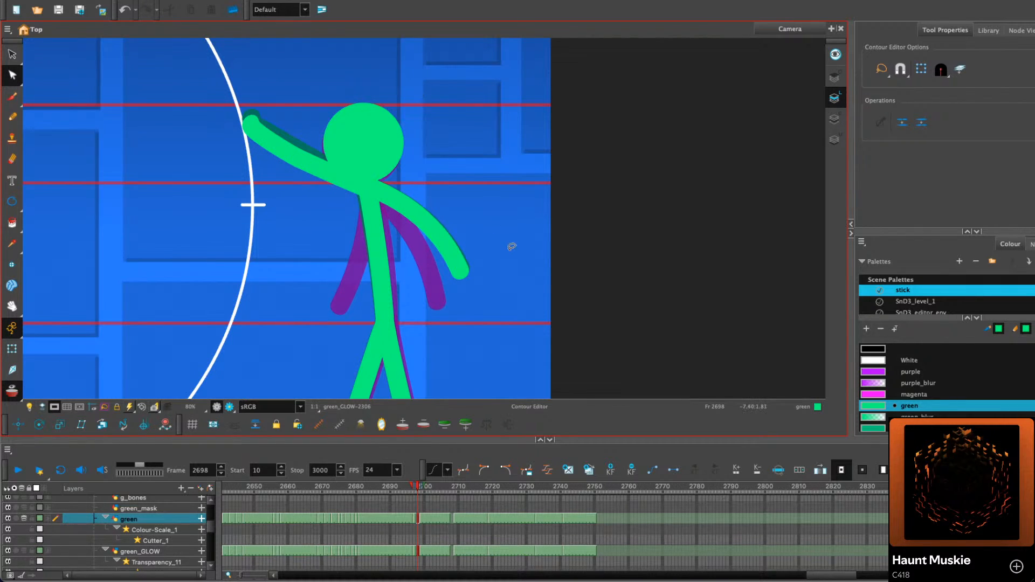
Flip back and forth through the drawings around frames 2697 to 2699 to check the arm-raise motion and head position
key(period)
key(comma)
key(comma)
key(comma)
key(comma)
key(period)
key(period)
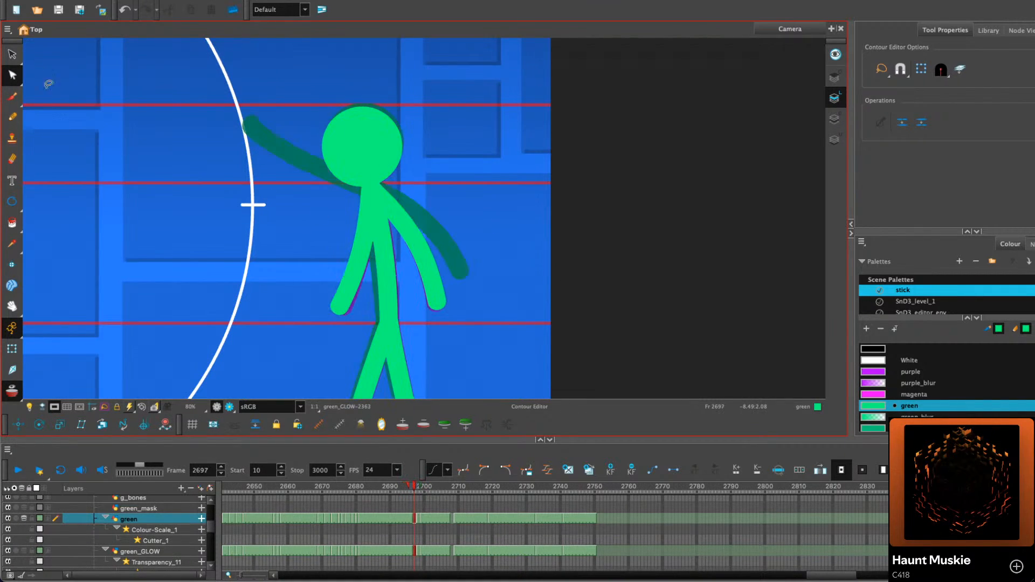
click(11, 54)
key(period)
click(391, 145)
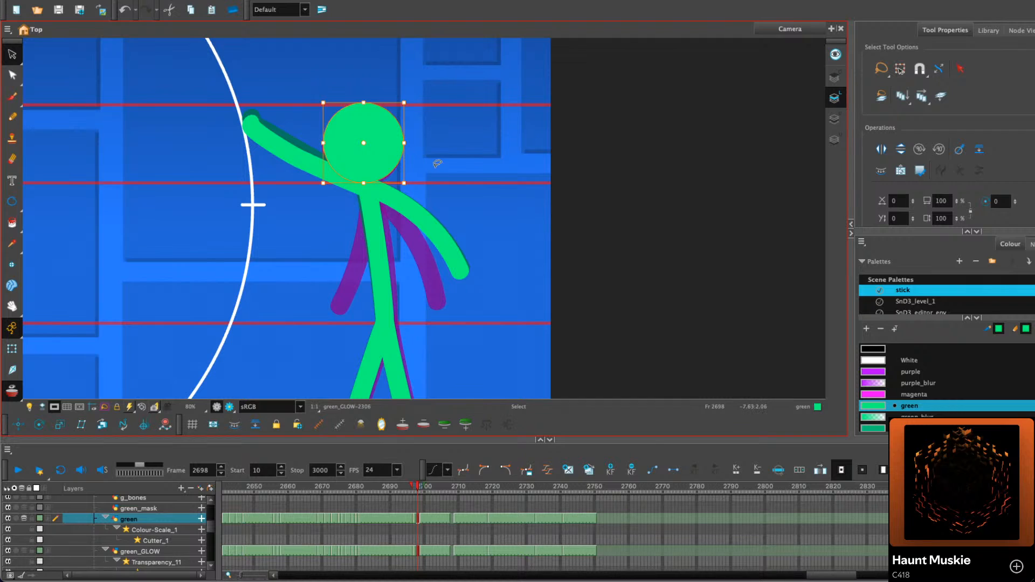
click(502, 165)
key(comma)
key(comma)
key(comma)
key(comma)
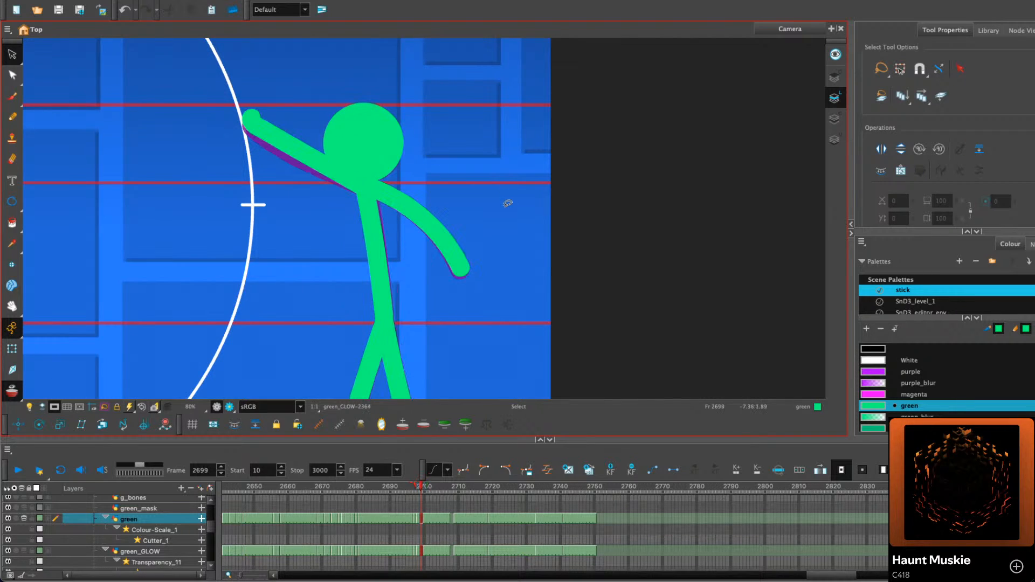
Shorten the raised-arm hold on the green layer so the horizontal-arm pose starts at about frame 2705, and play the result
click(20, 469)
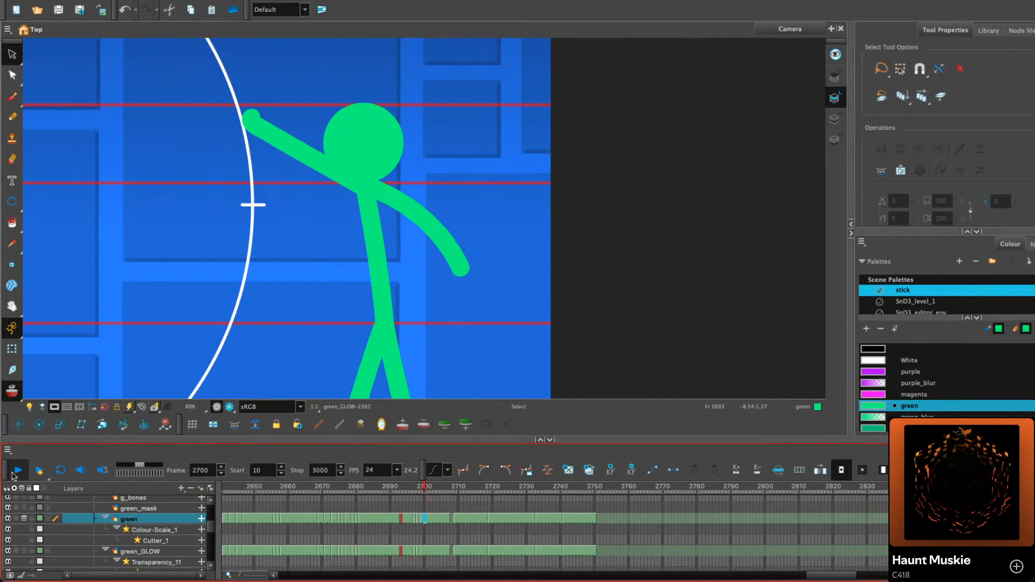
click(421, 488)
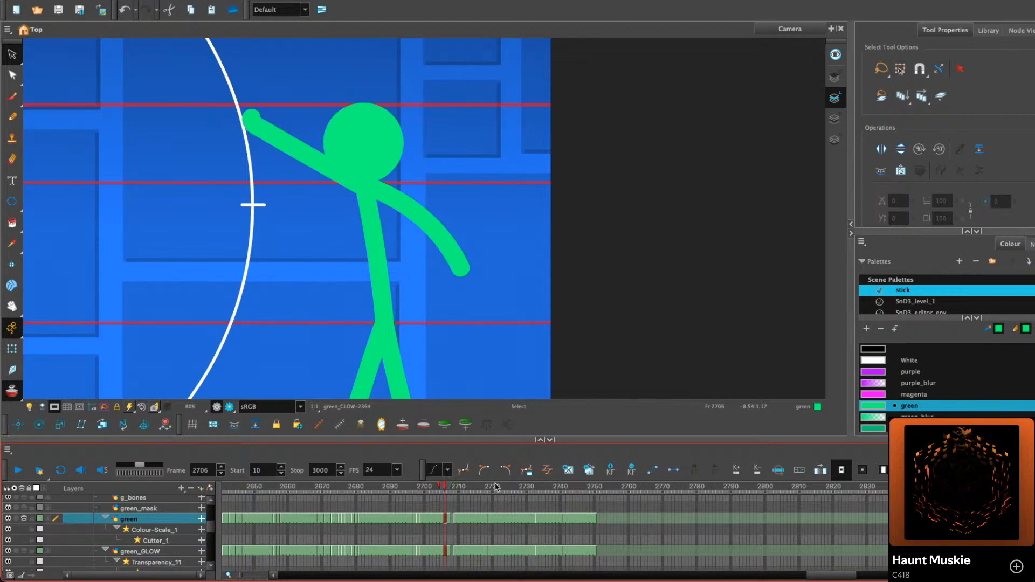
click(455, 520)
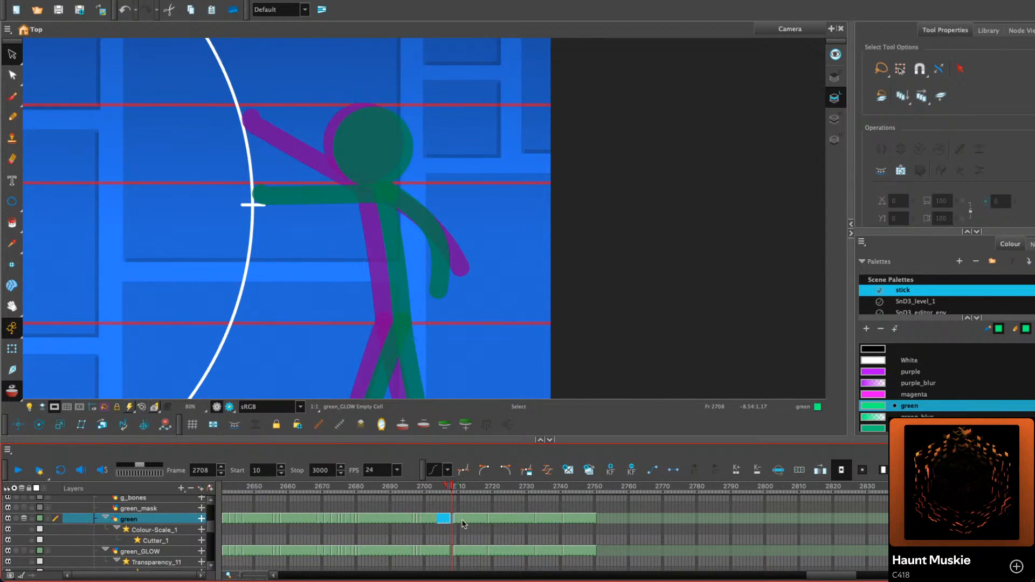
click(387, 518)
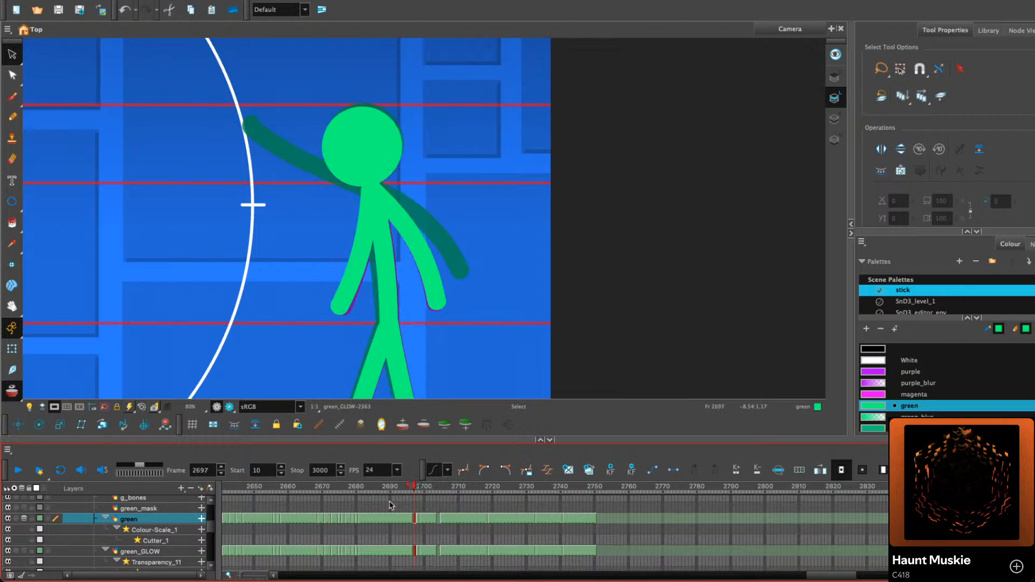
click(18, 470)
click(19, 470)
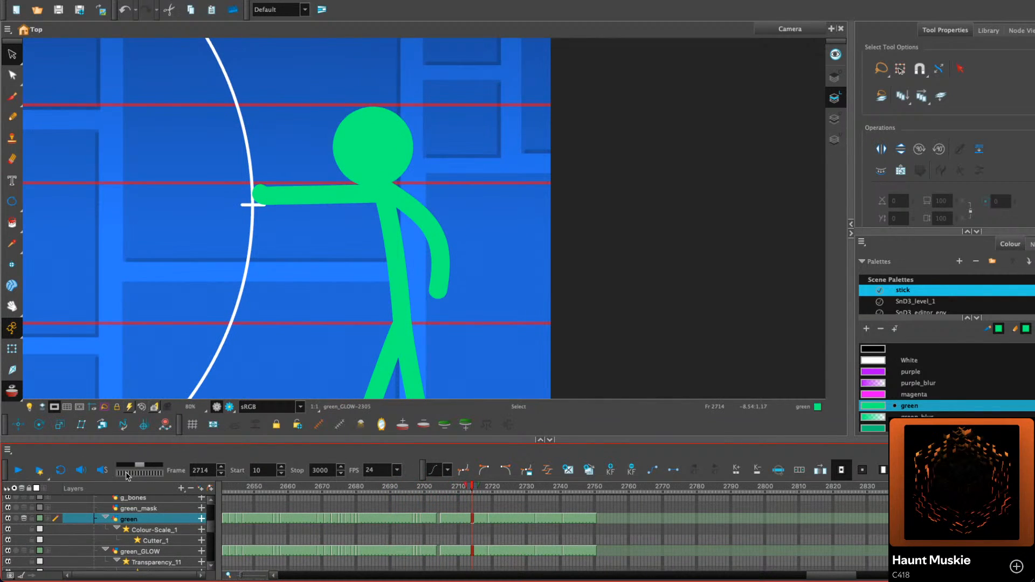
Extend the exposure of the pose near frame 2695 by five frames on the green and green_GLOW layers and play the result
drag(406, 518, 406, 552)
key(plus)
key(plus)
key(plus)
key(plus)
key(plus)
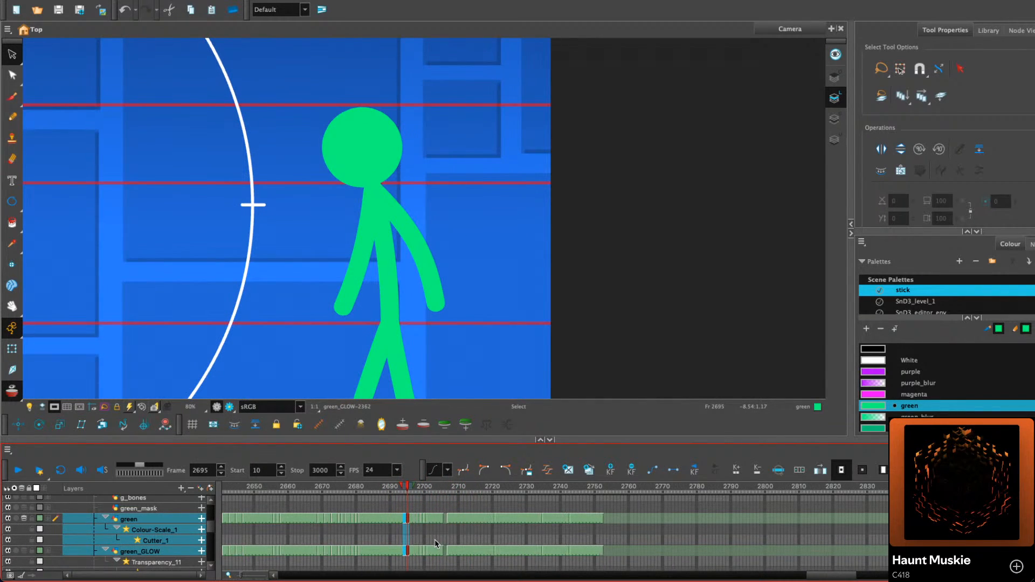
drag(407, 487, 384, 487)
click(17, 473)
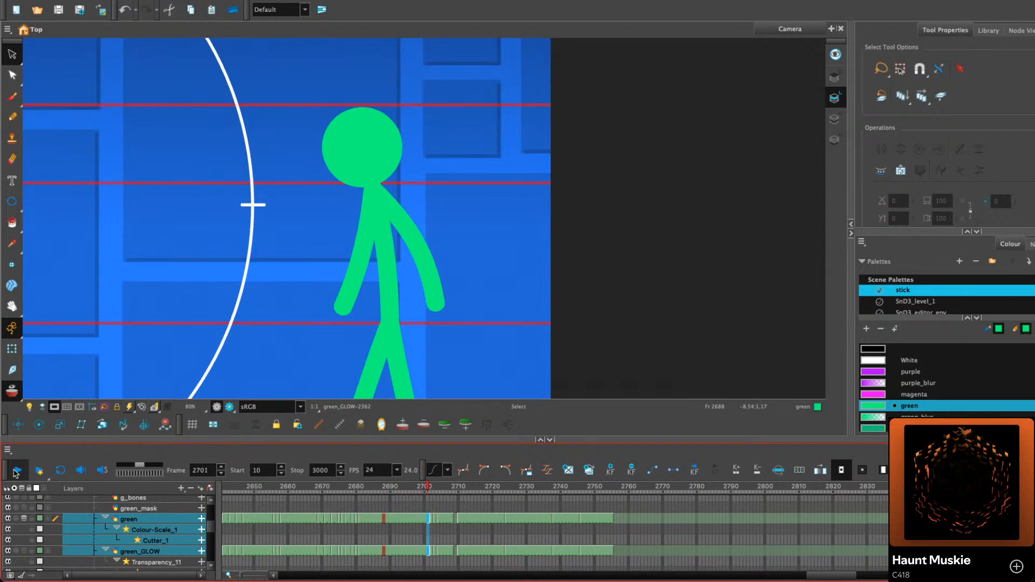
click(16, 473)
Lengthen the exposure near frame 2702 by two more frames and play back the timing of the arm raise
click(422, 488)
drag(423, 490, 383, 462)
click(430, 521)
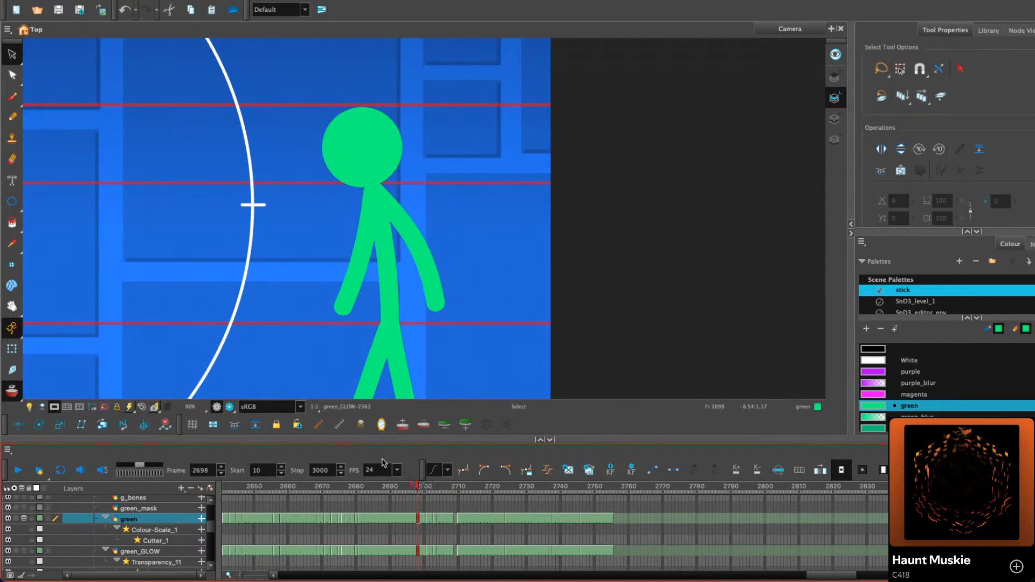
click(17, 471)
click(17, 471)
Copy the head from frame 2710, paste it in place on empty frame 2711 and position it between the neighbouring poses
click(453, 489)
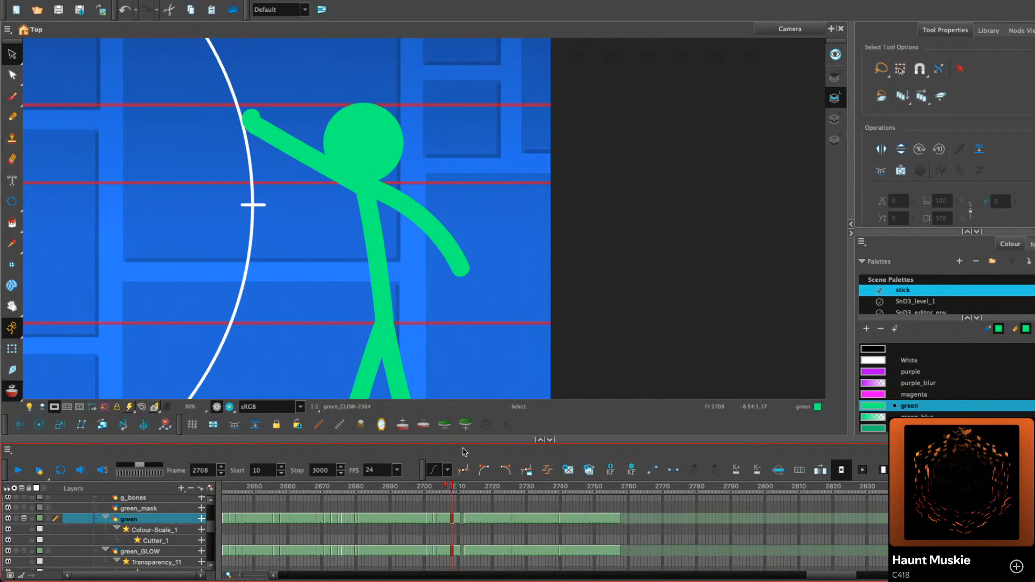
key(period)
key(period)
drag(453, 241, 417, 202)
key(comma)
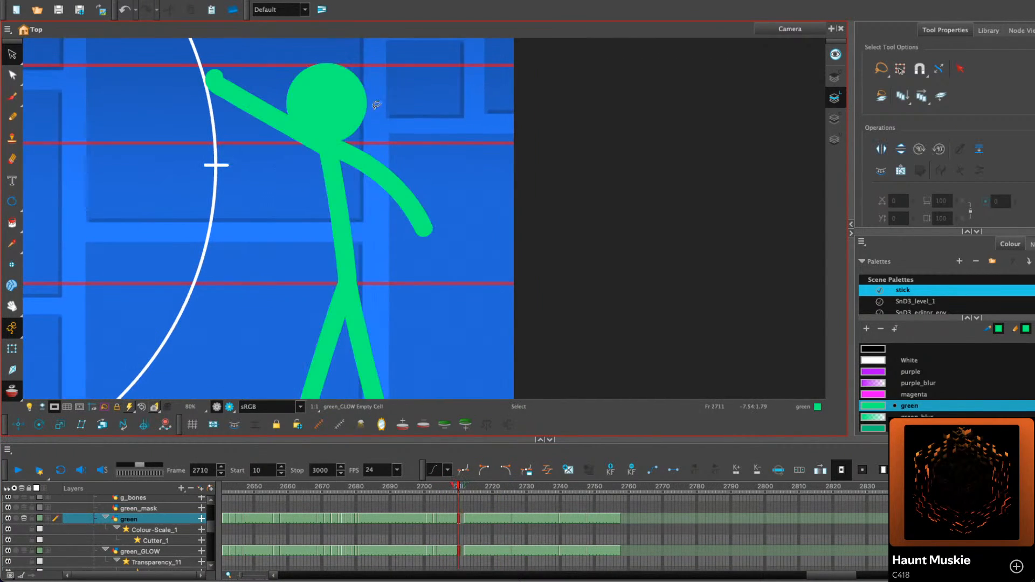
click(352, 102)
right_click(352, 103)
click(381, 153)
key(period)
right_click(386, 171)
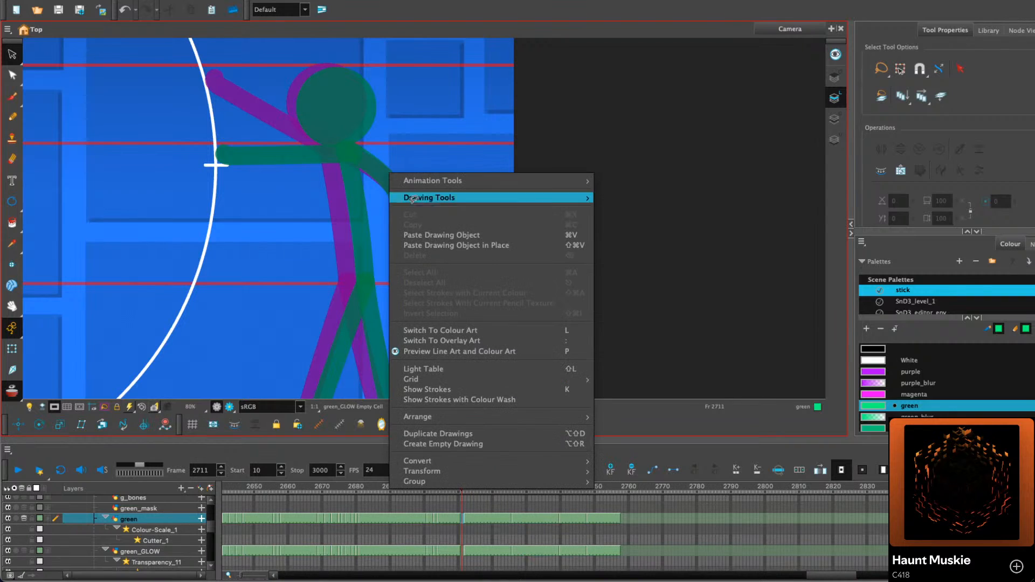
click(410, 244)
drag(349, 113, 382, 128)
drag(379, 129, 322, 103)
Copy the torso and legs from frame 2710 into frame 2711 and align them under the head between the neighbouring poses
key(comma)
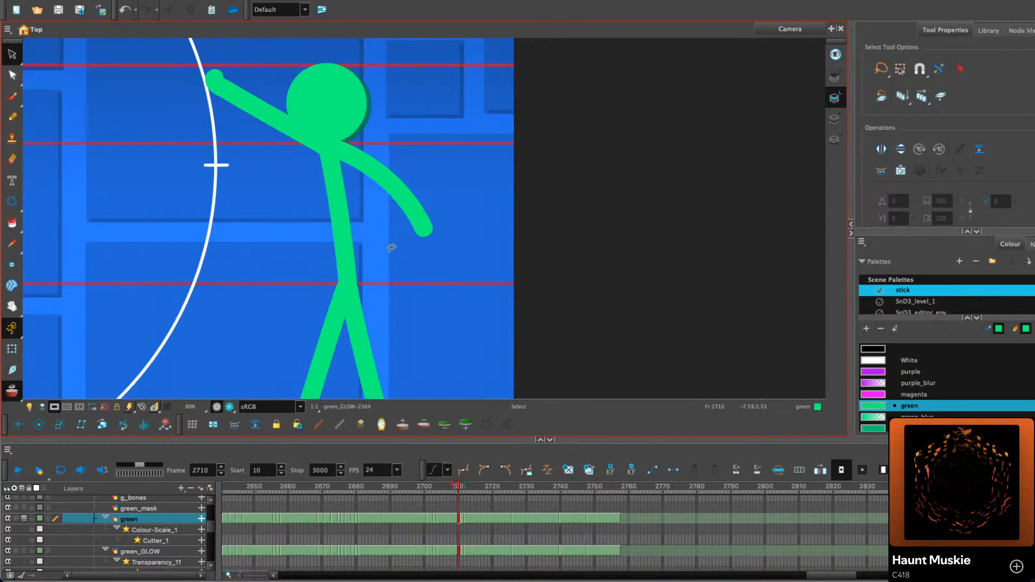
click(356, 224)
key(period)
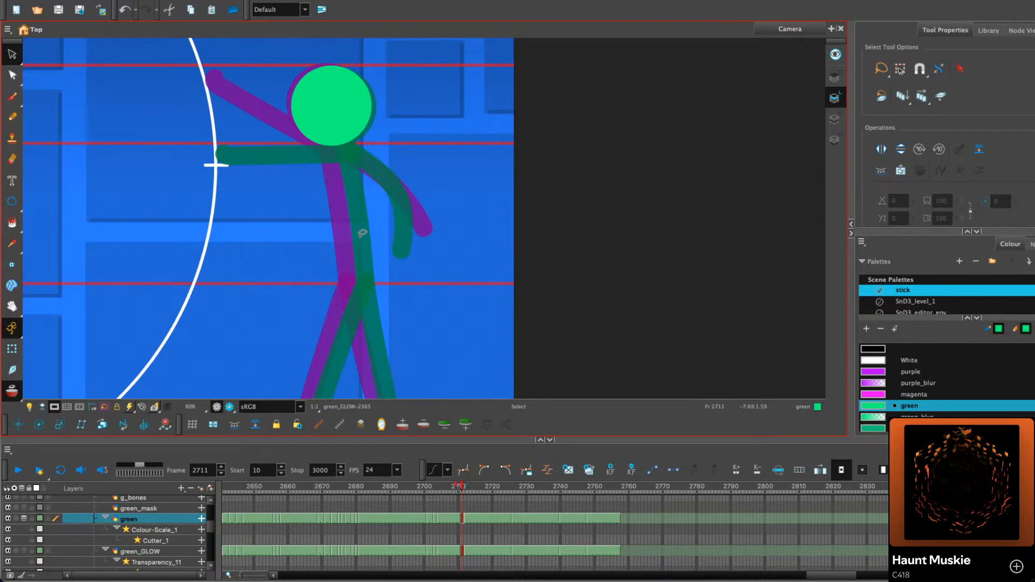
key(super+v)
drag(371, 149, 377, 151)
drag(375, 151, 503, 144)
mouse_move(430, 148)
mouse_down()
mouse_move(332, 192)
mouse_move(308, 221)
mouse_up()
scroll(349, 156, up, 5)
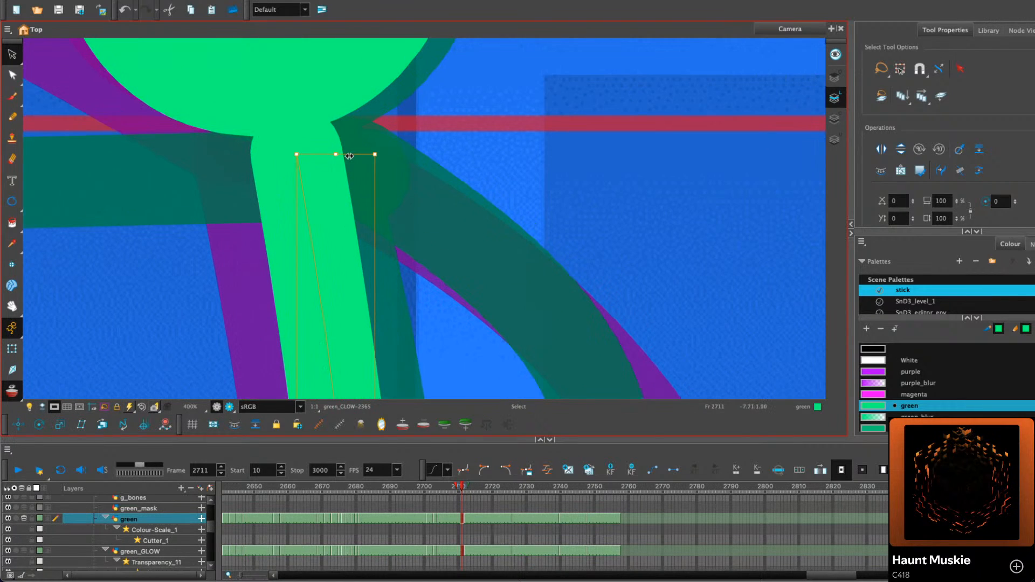
scroll(349, 155, down, 5)
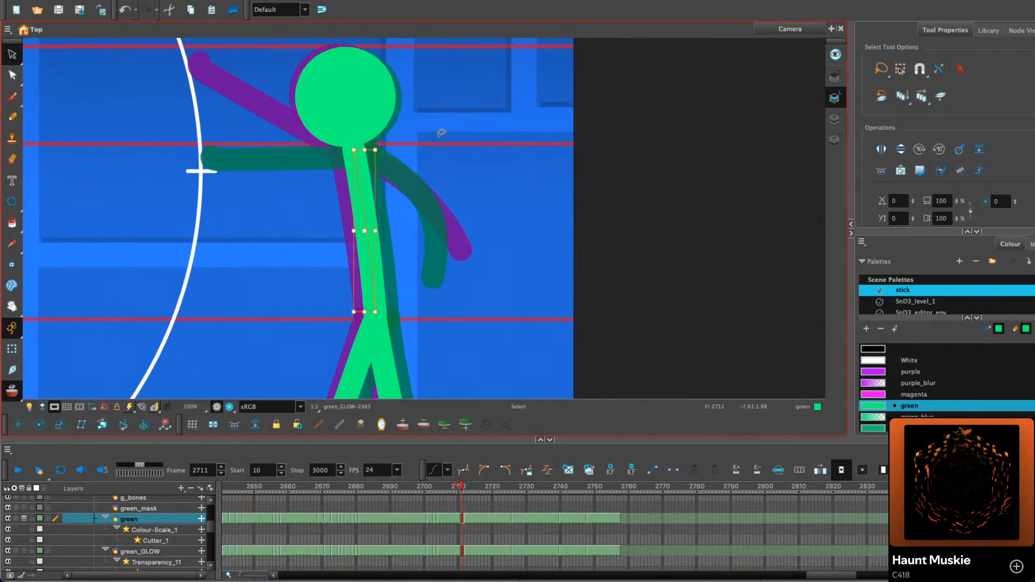
click(428, 131)
Draw the hanging arm on frame 2711 with the Pencil, curving from the shoulder to a hand between the neighbouring poses
click(12, 117)
scroll(32, 130, up, 1)
drag(413, 175, 367, 169)
mouse_move(393, 116)
mouse_down()
mouse_move(402, 147)
mouse_move(325, 147)
mouse_move(350, 183)
mouse_move(399, 219)
mouse_move(423, 260)
mouse_move(426, 293)
mouse_up()
key(ctrl+z)
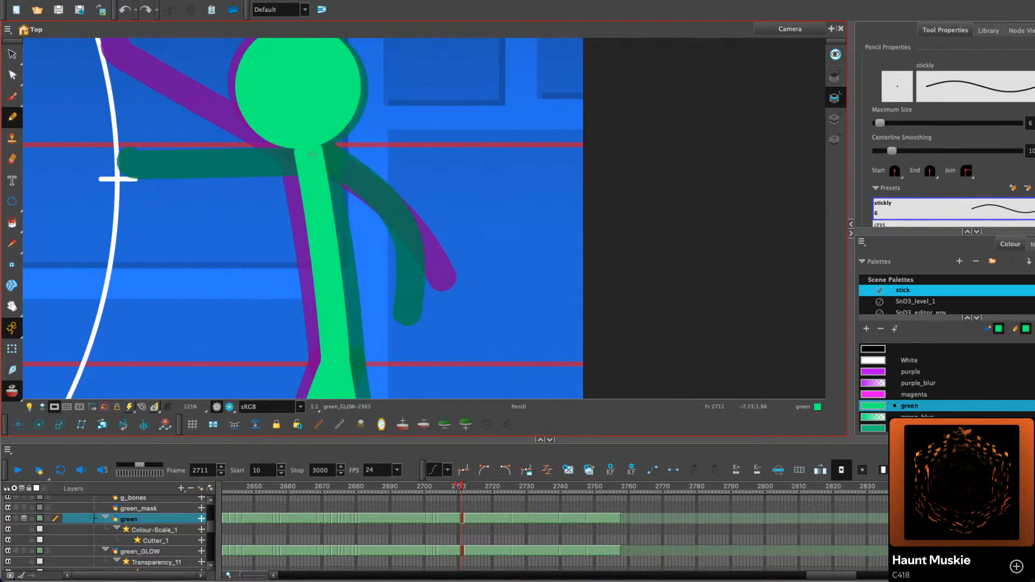
mouse_move(323, 146)
mouse_down()
mouse_move(392, 217)
mouse_move(426, 298)
mouse_up()
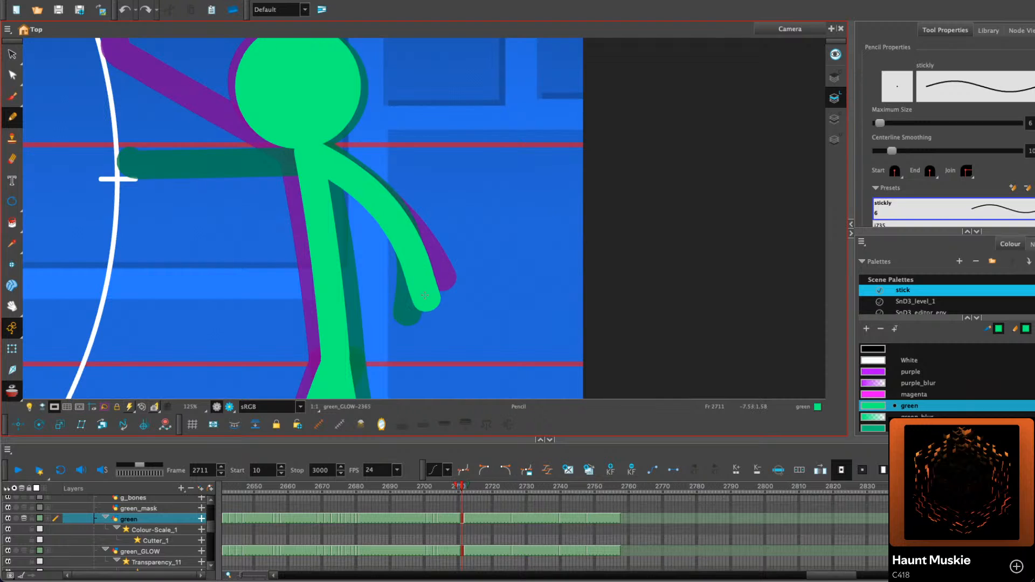
key(1)
key(1)
key(1)
drag(479, 207, 462, 210)
key(2)
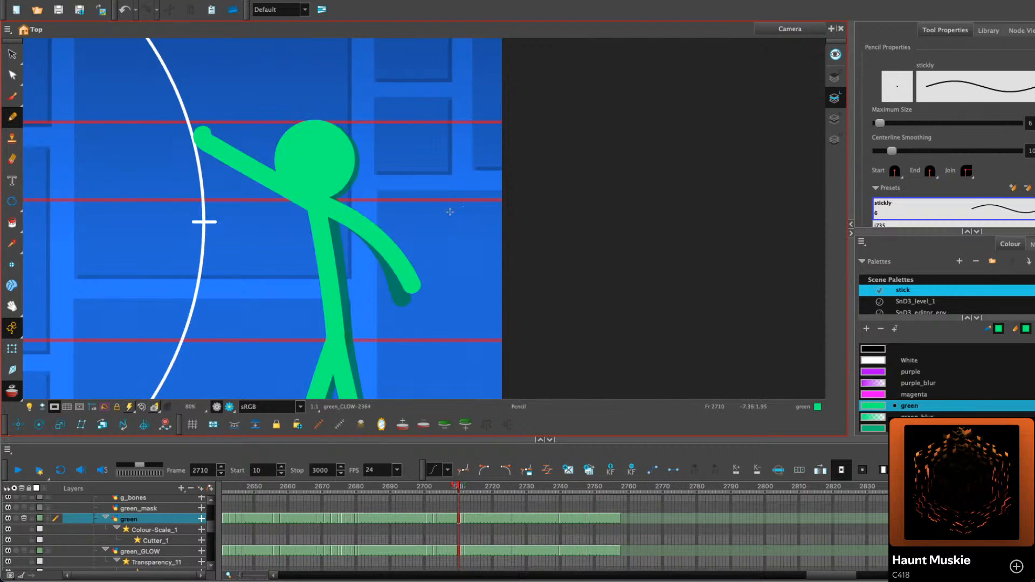
key(2)
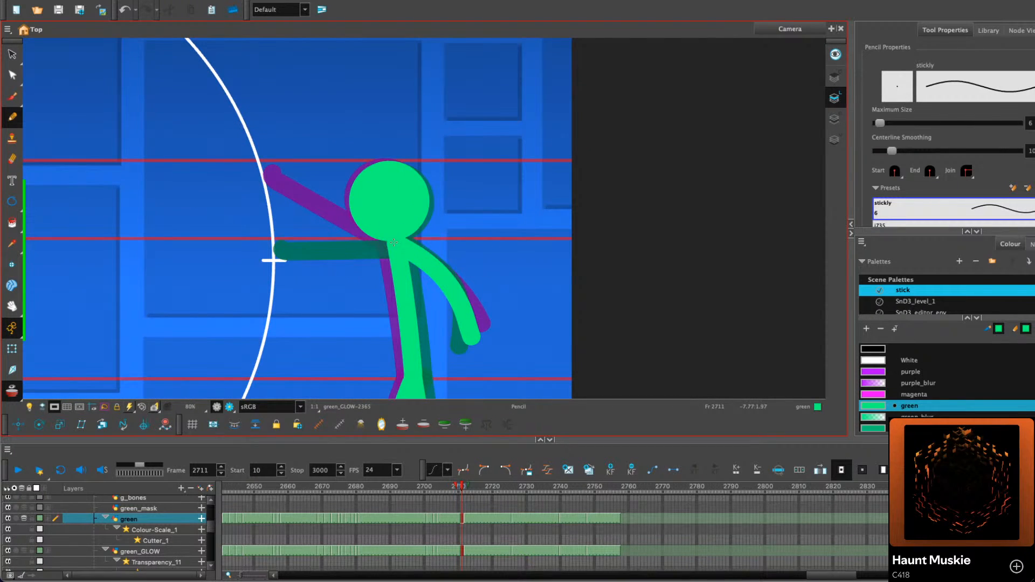
Copy the raised arm from frame 2710 into frame 2711 and rotate it down to an in-between position attached to the shoulder
click(13, 59)
click(330, 200)
right_click(330, 197)
click(353, 249)
key(.)
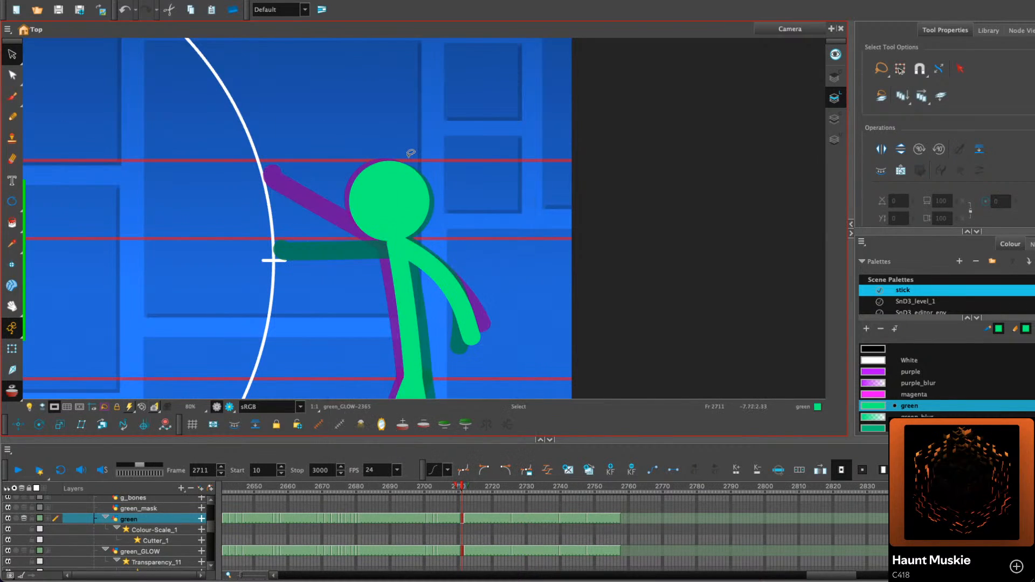
right_click(424, 201)
click(485, 268)
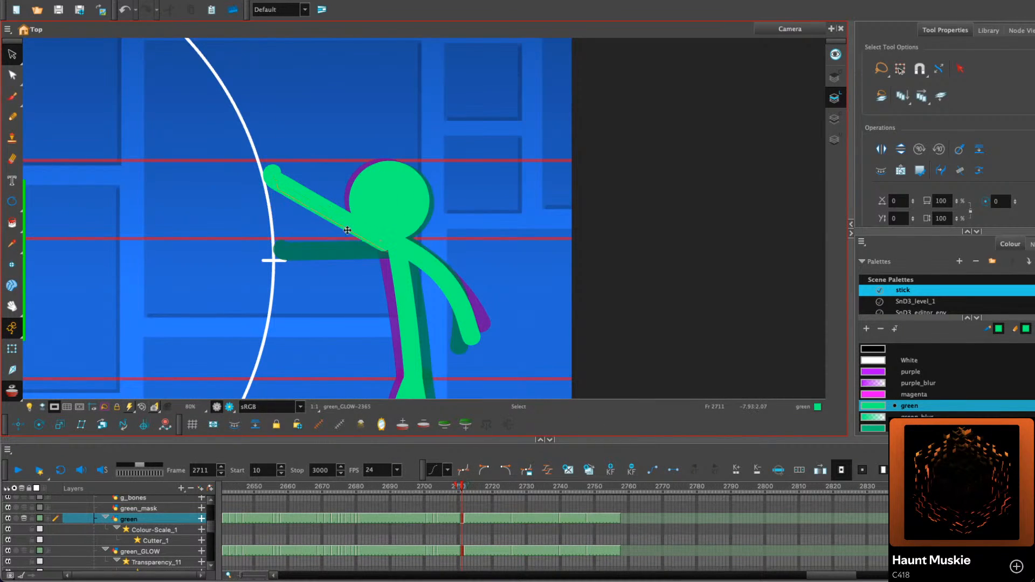
drag(397, 204, 397, 191)
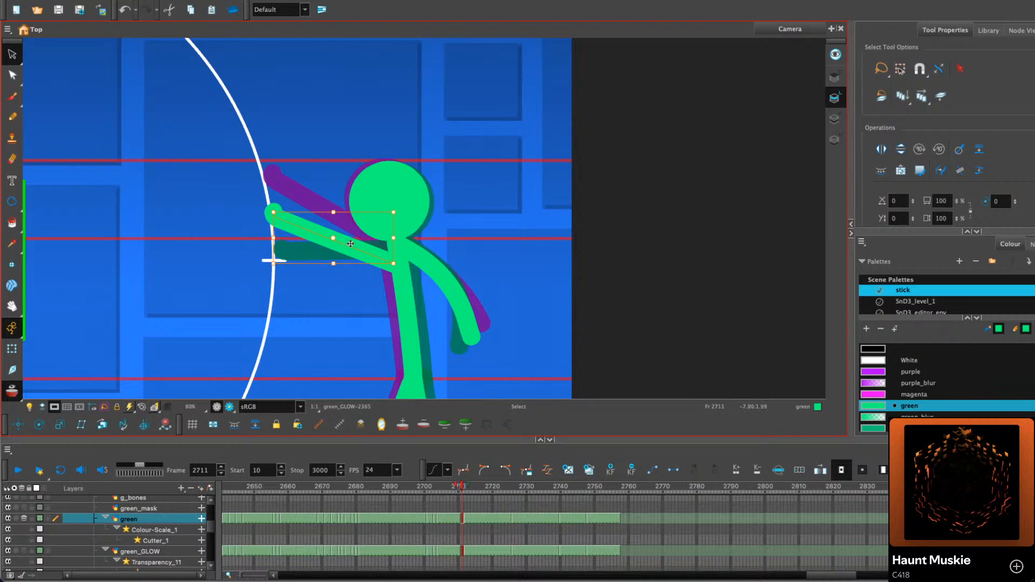
drag(349, 244, 398, 237)
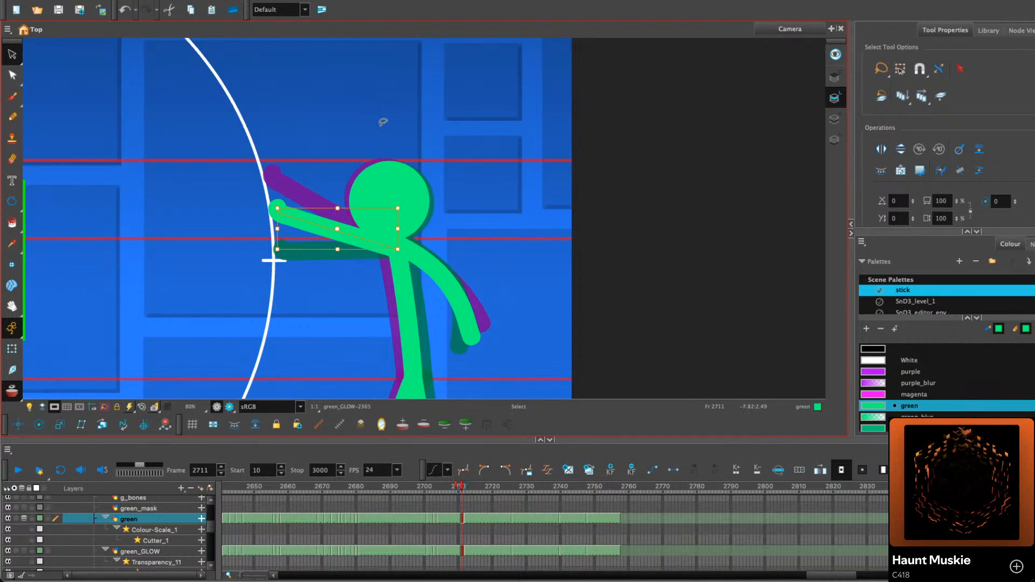
drag(278, 230, 278, 230)
click(328, 144)
Flip back and forth through frames 2710 to 2712 to examine the arm-lowering motion
key(comma)
key(period)
key(period)
key(comma)
key(comma)
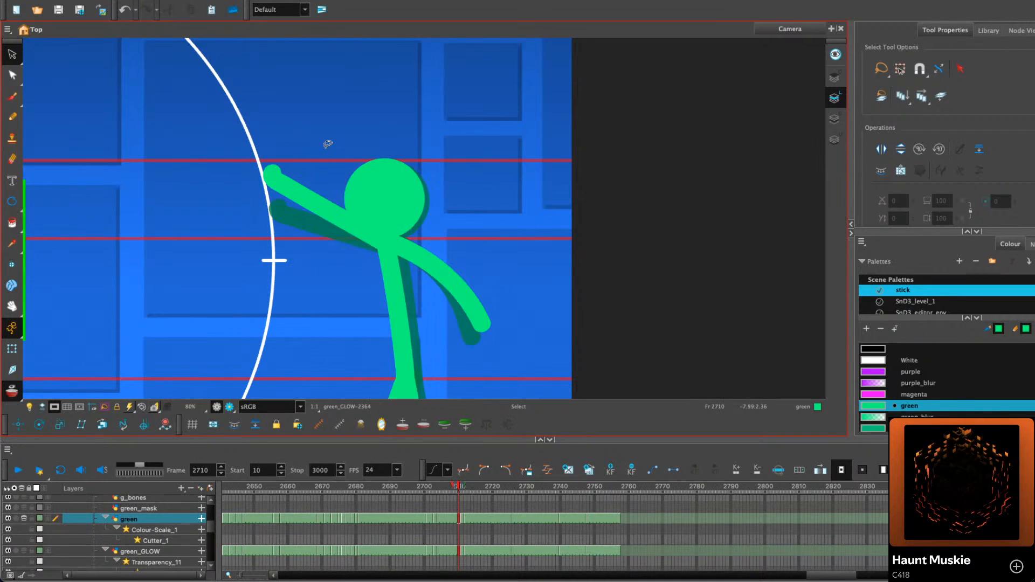
key(period)
key(period)
key(comma)
key(comma)
key(period)
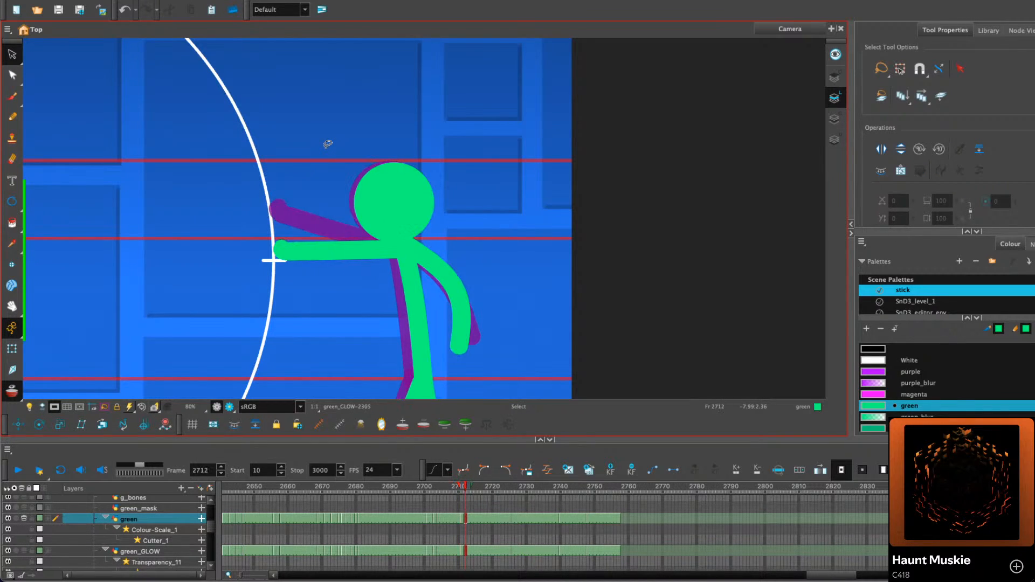
Duplicate the horizontal-arm drawing at frame 2713, and on frame 2712 shift the body and hanging arm slightly toward the previous pose
key(period)
click(589, 470)
key(comma)
drag(561, 344, 489, 228)
drag(438, 182, 277, 393)
drag(372, 130, 370, 130)
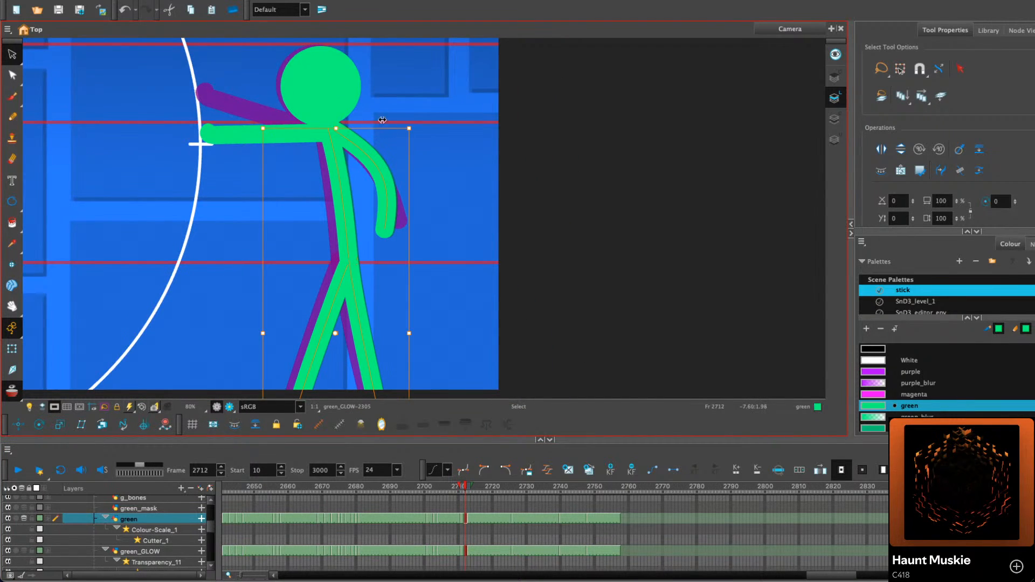
click(384, 120)
click(385, 184)
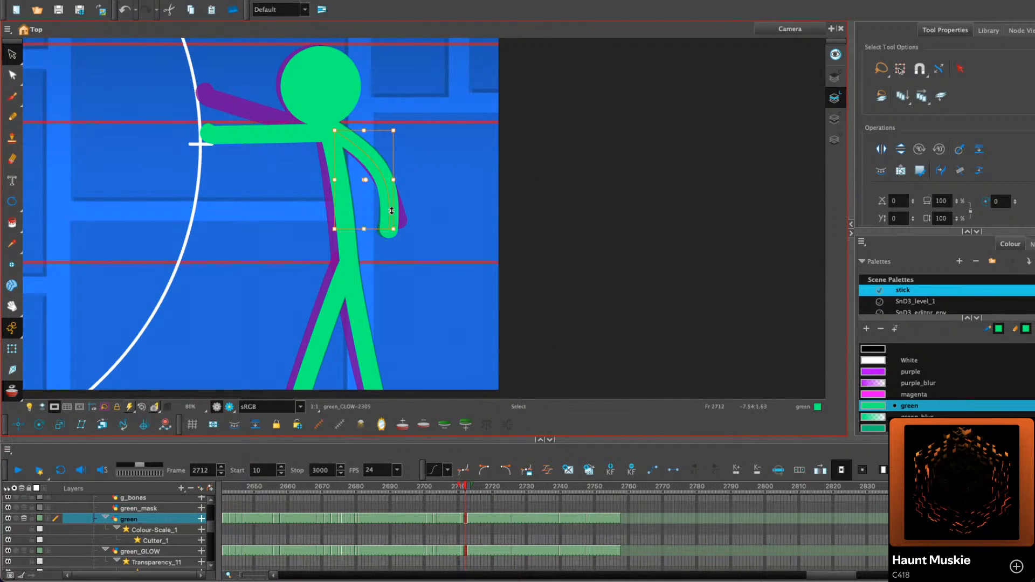
Step through the frames around 2711 to compare the hanging arm and body spacing between poses
key(comma)
key(comma)
key(comma)
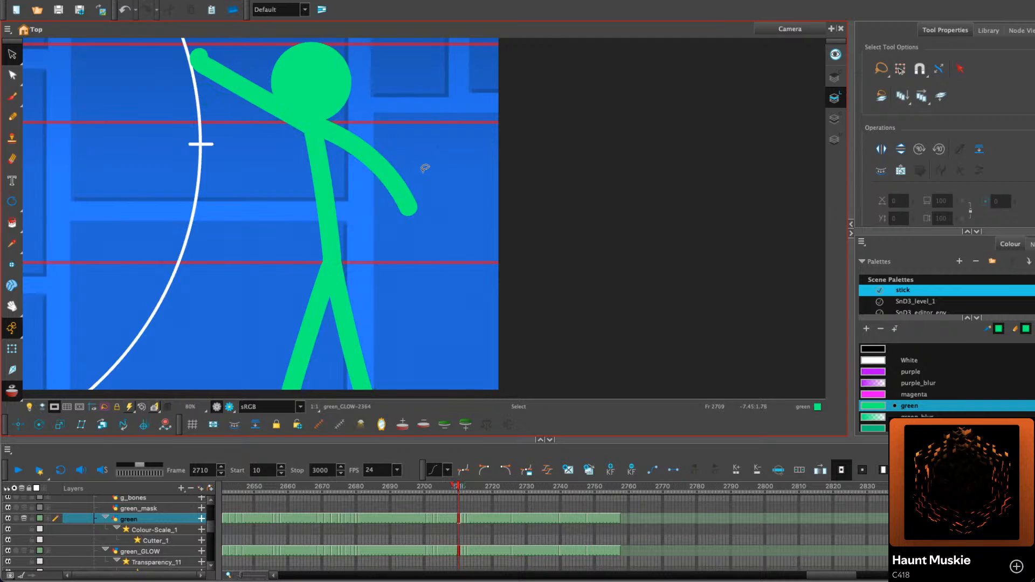
key(period)
key(period)
key(period)
key(comma)
click(396, 151)
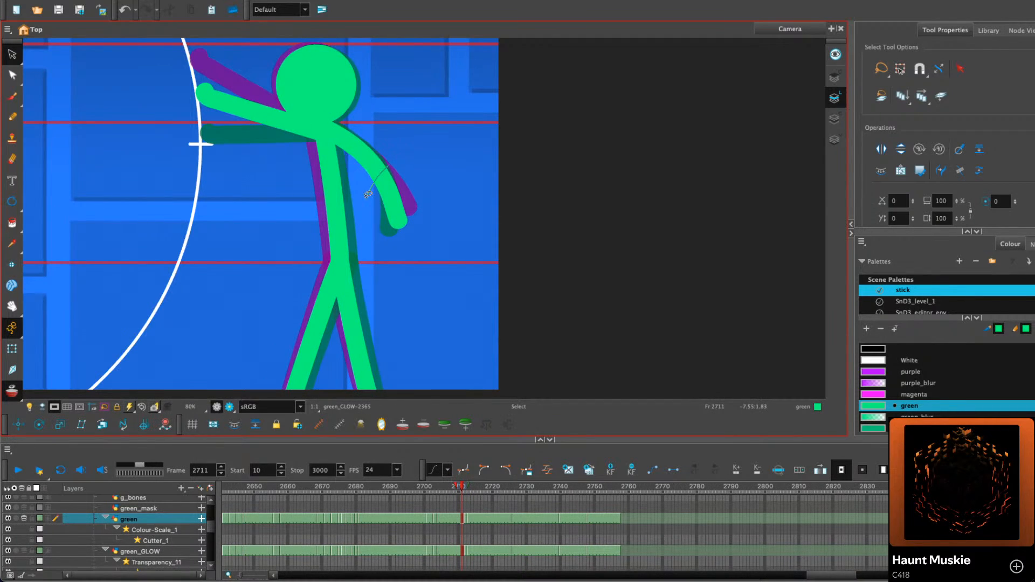
key(period)
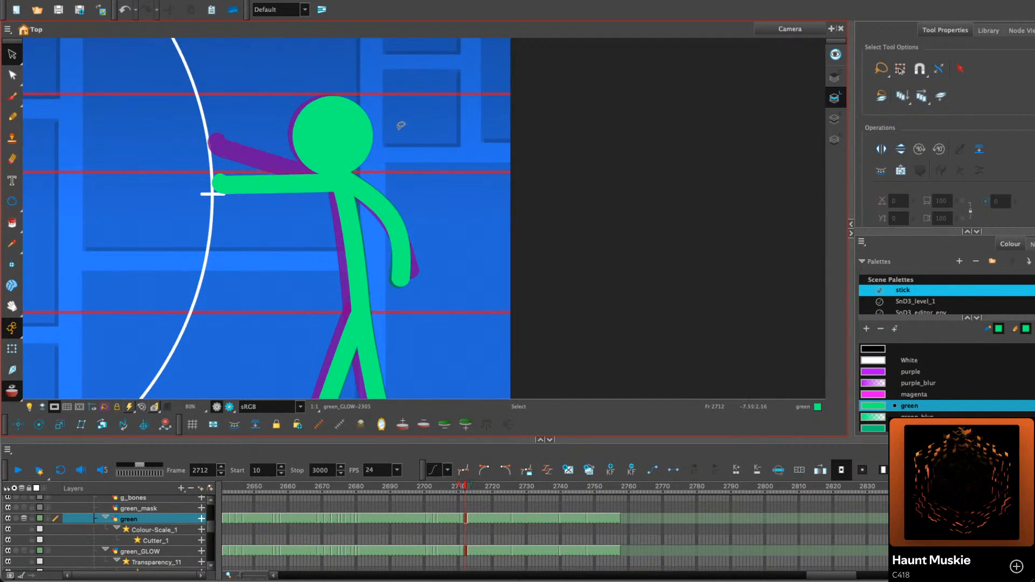
Move the outstretched arm on frame 2712 slightly up toward the previous pose, keeping the hand along the curved guide line
click(362, 144)
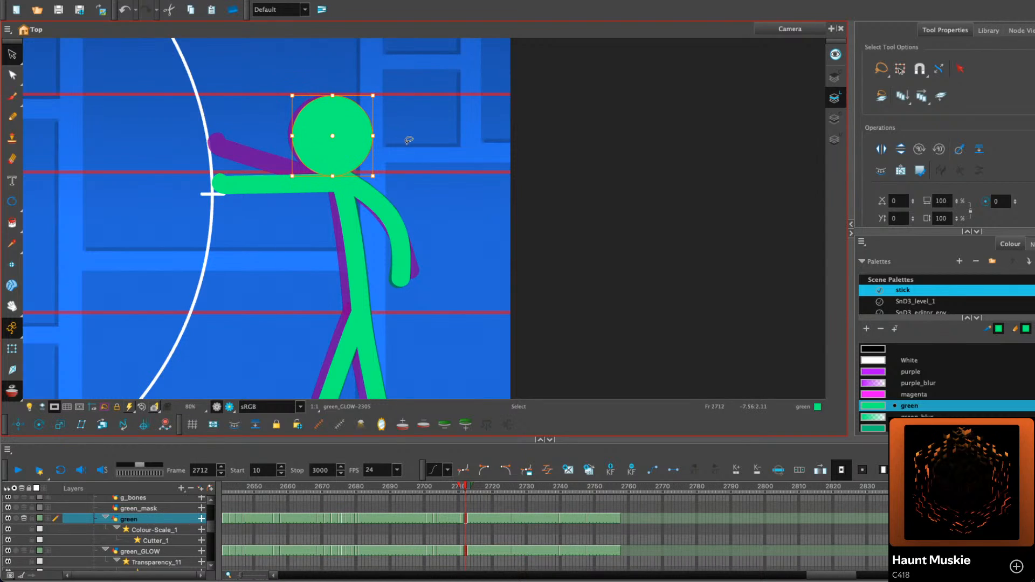
click(430, 144)
click(275, 186)
drag(286, 185, 356, 186)
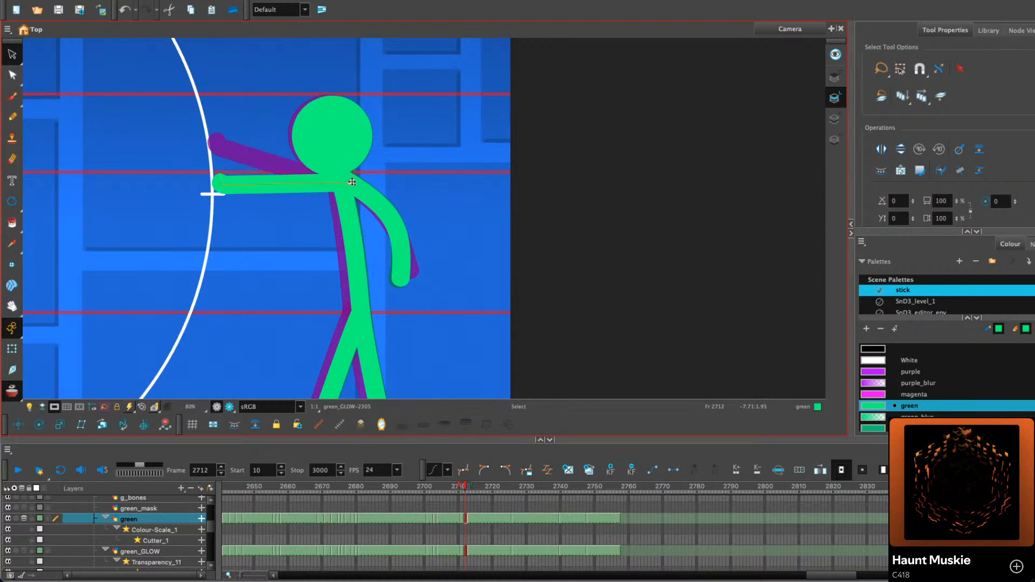
scroll(274, 220, up, 4)
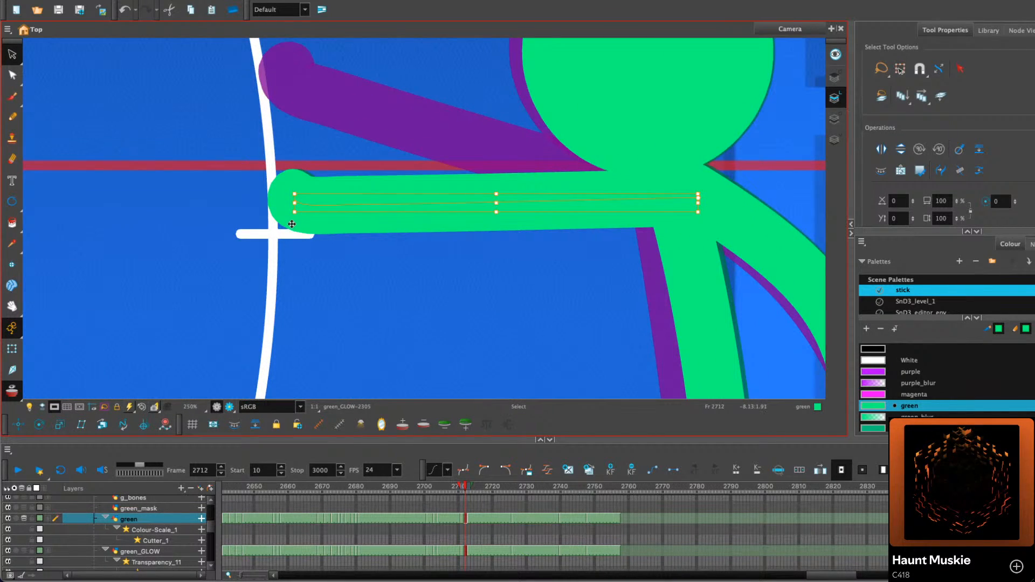
drag(292, 223, 296, 197)
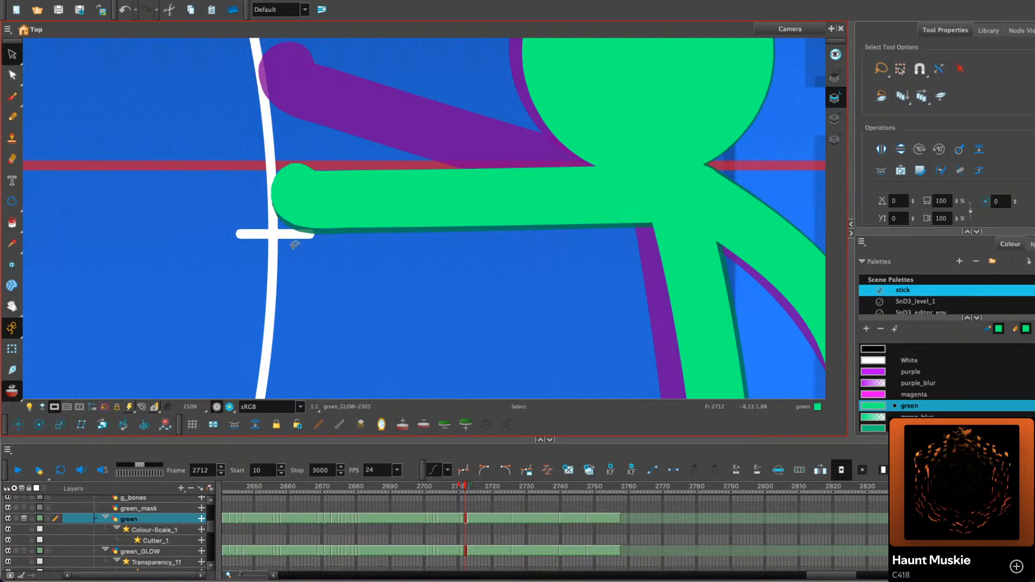
scroll(295, 245, down, 4)
click(468, 523)
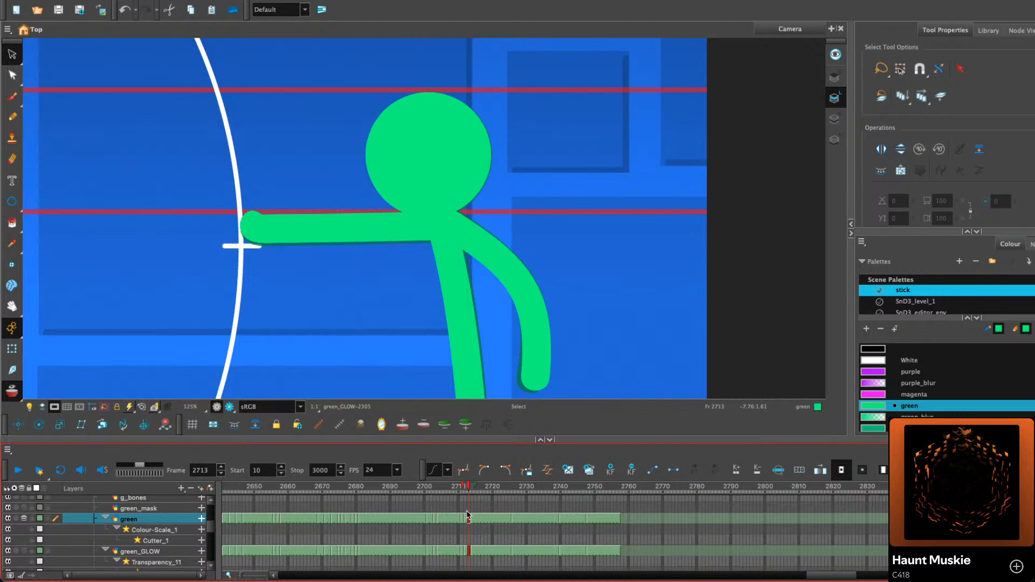
Play back the arm-lowering motion from frame 2708 and scrub back to frame 2709
click(452, 517)
click(15, 472)
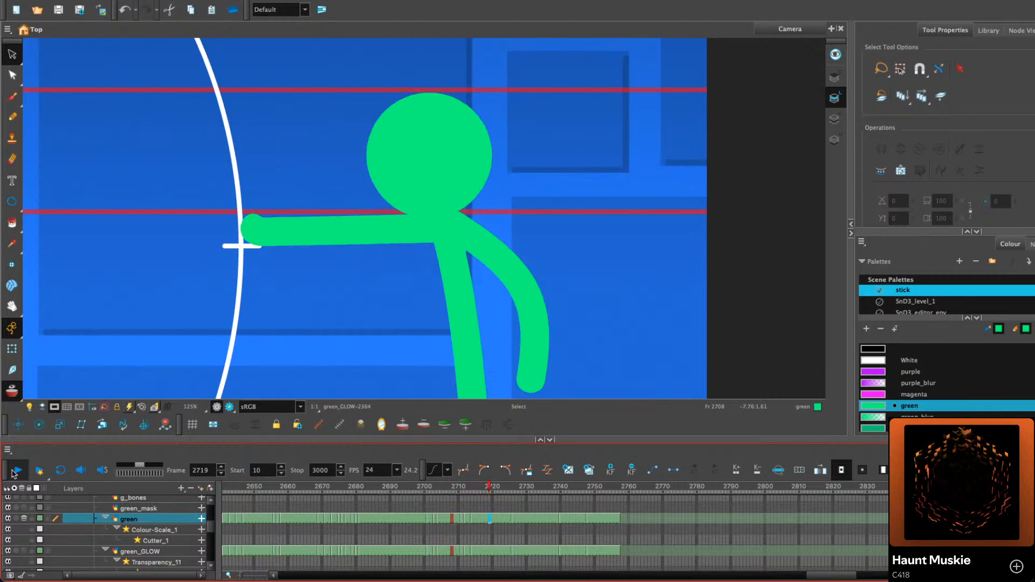
click(15, 473)
drag(463, 488, 552, 492)
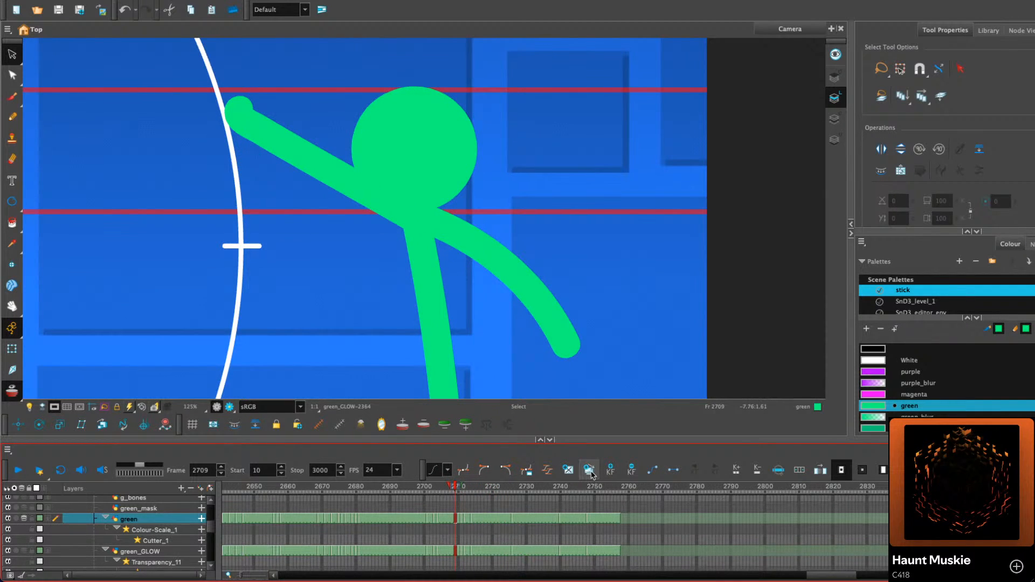
Narrow the hanging arm on frame 2709 slightly inward toward the next pose
scroll(446, 226, down, 4)
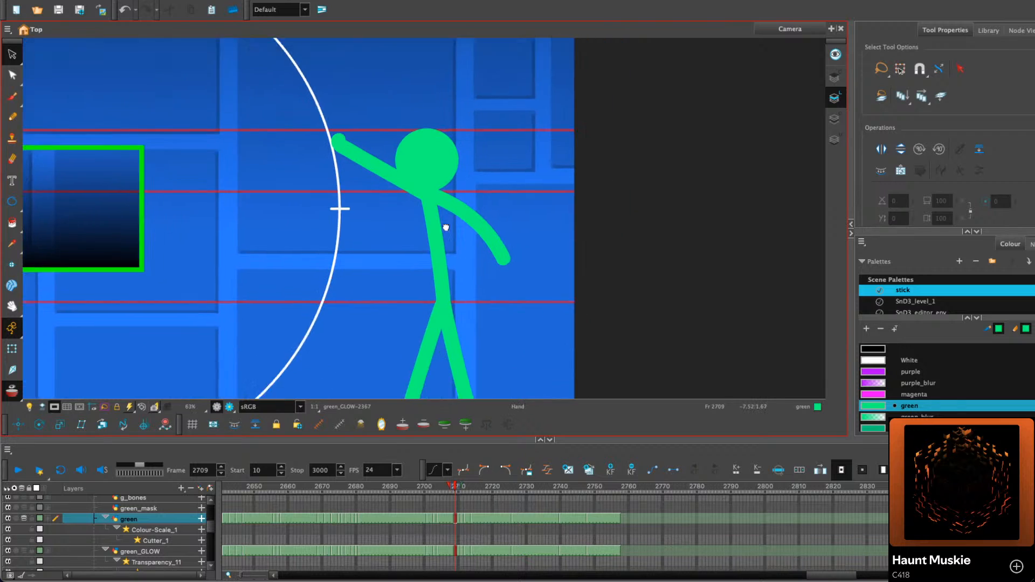
scroll(403, 168, up, 2)
click(404, 168)
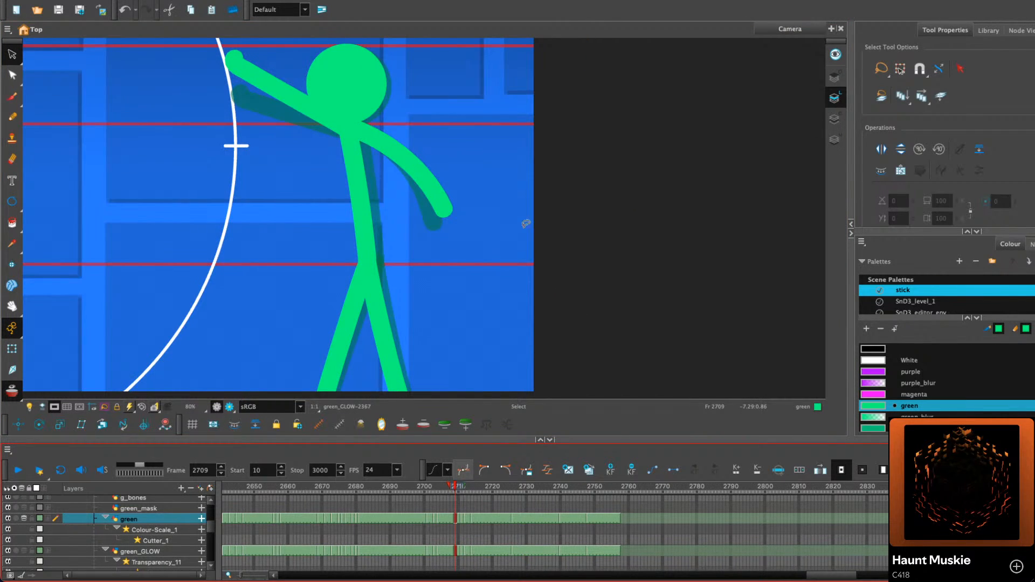
scroll(445, 144, up, 2)
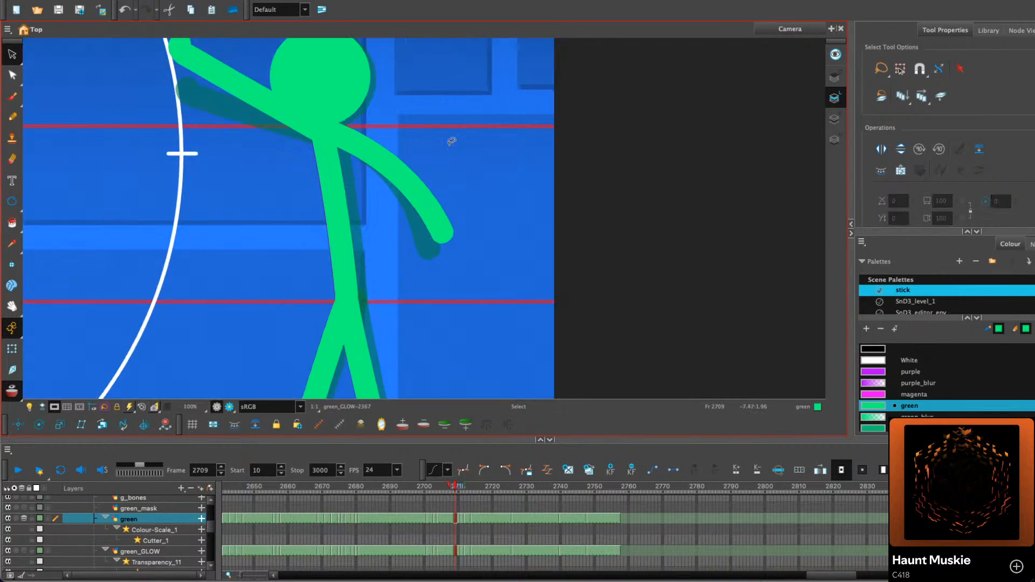
click(438, 213)
drag(441, 181, 437, 183)
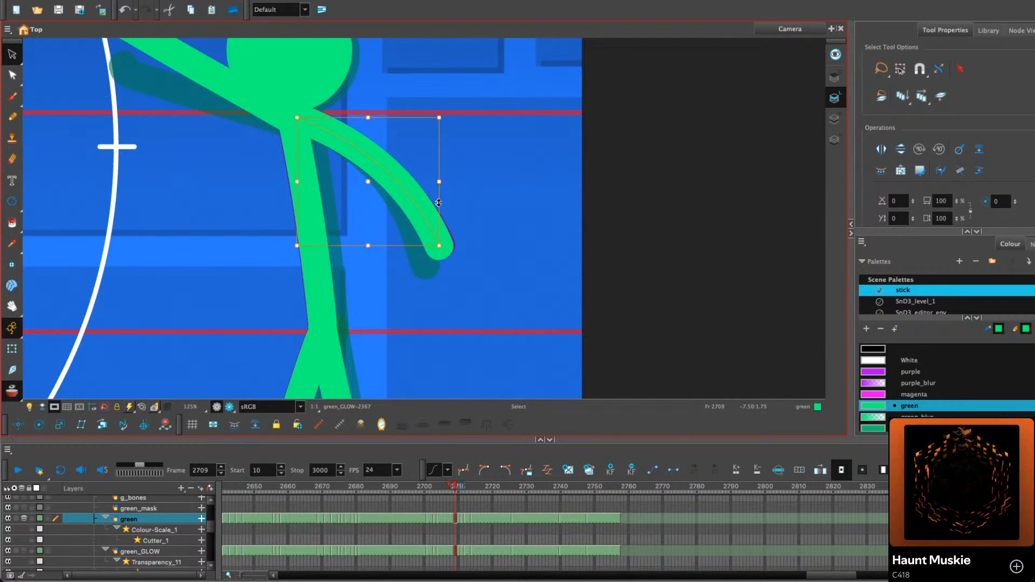
Flip through frames 2710 to 2712, and on frame 2711 extend the hanging arm's end slightly outward and refine its curve
key(.)
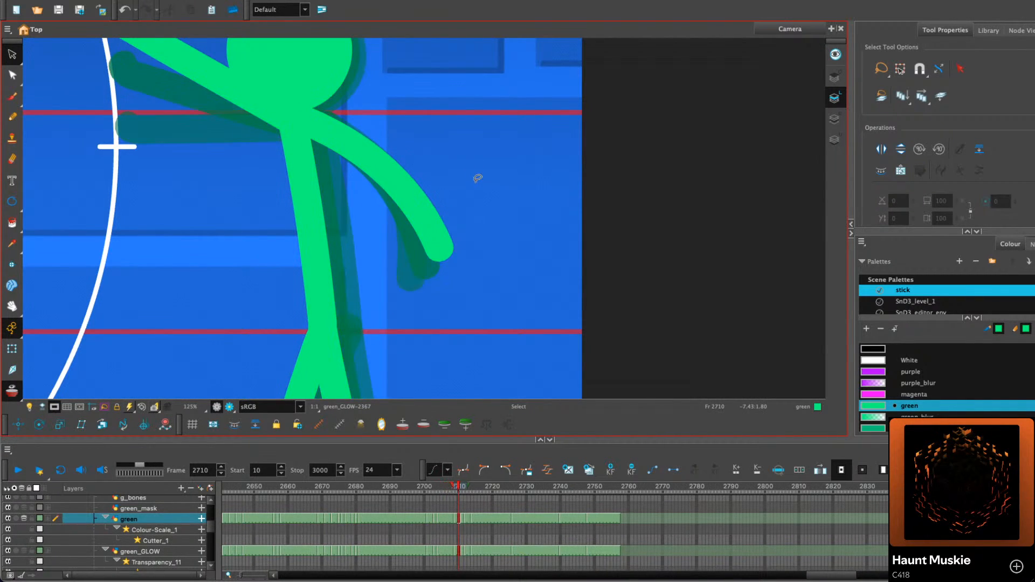
key(.)
key(.)
key(.)
key(.)
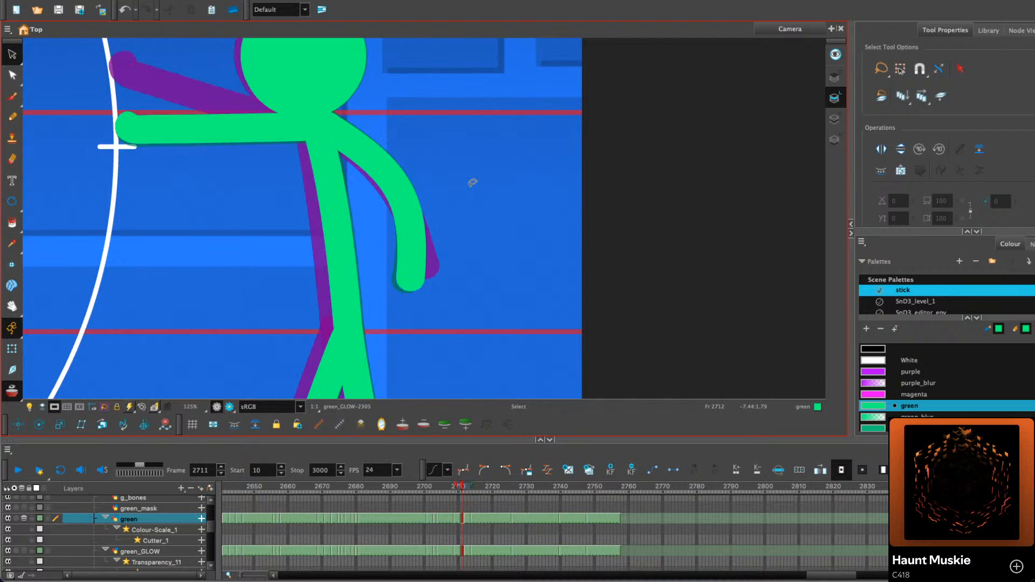
key(.)
drag(473, 183, 388, 237)
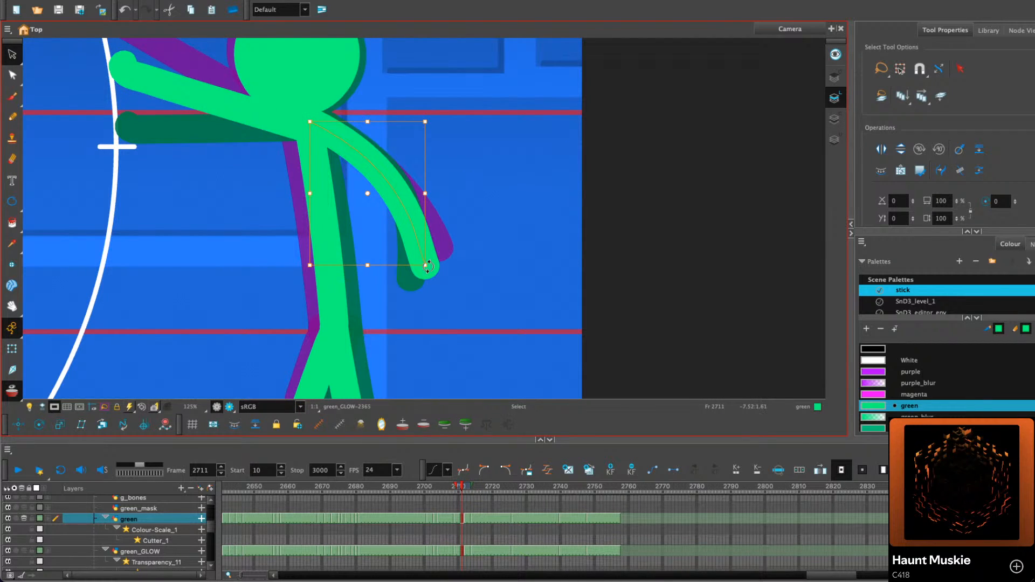
drag(429, 266, 431, 266)
click(15, 77)
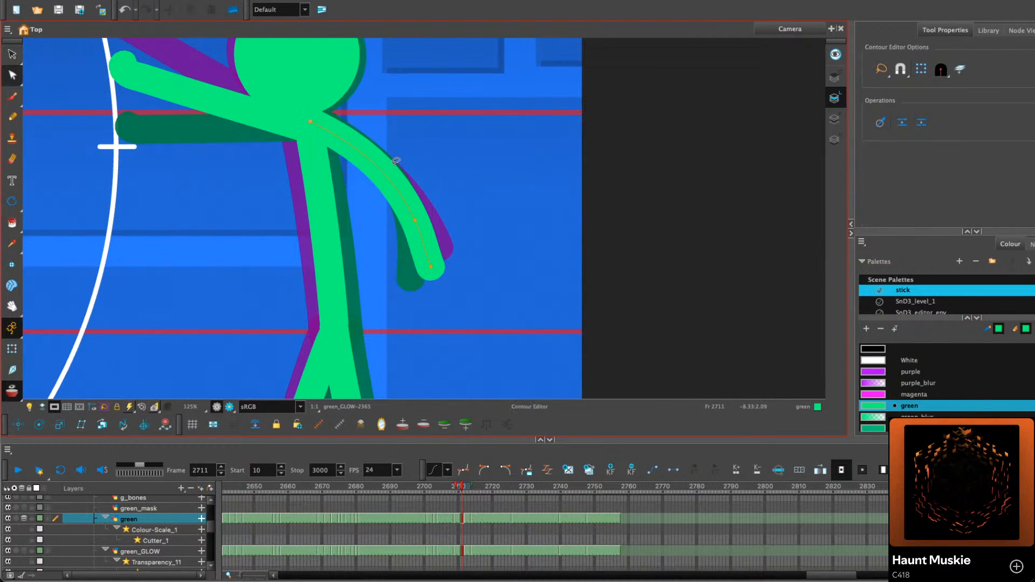
click(400, 195)
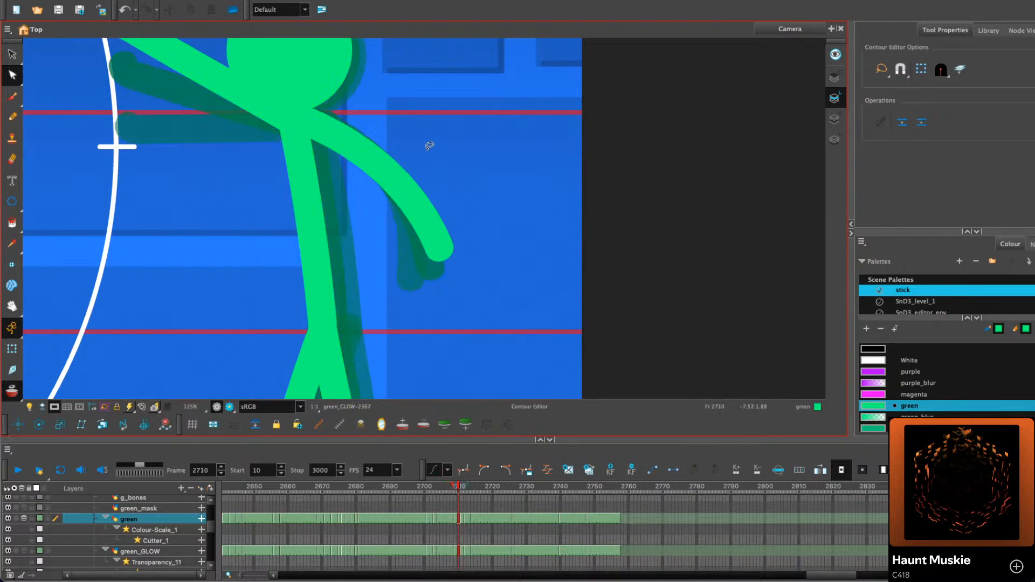
key(.)
Nudge the head on the frame 2709 drawing slightly right toward the next pose
click(12, 54)
click(364, 144)
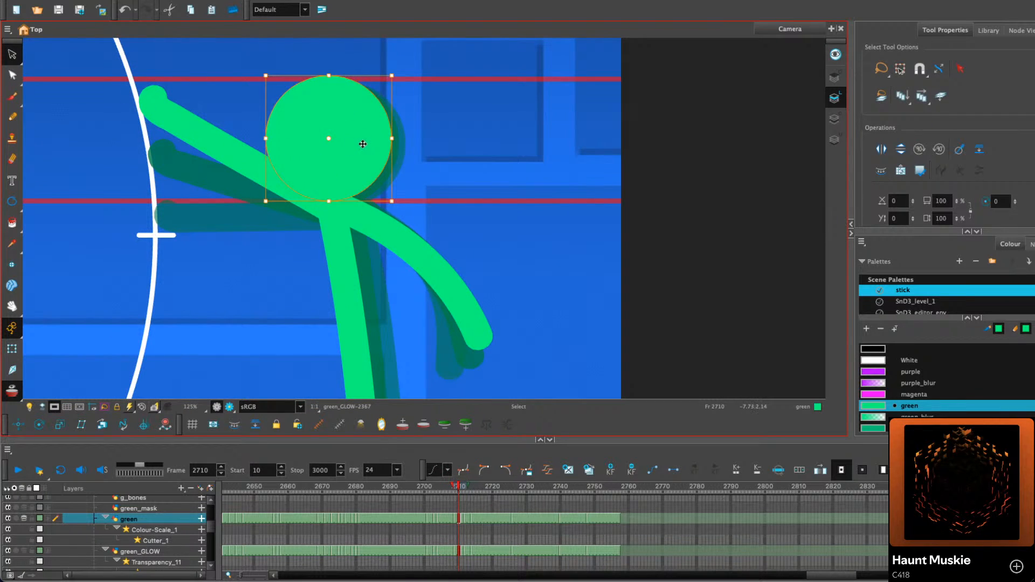
key(Right)
click(423, 88)
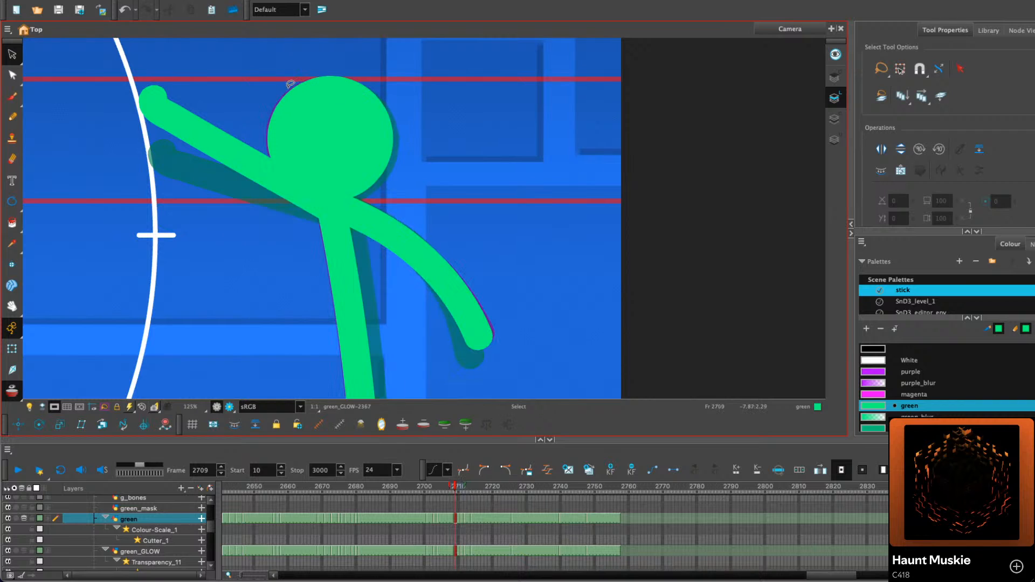
Lower the raised arm on frame 2709 slightly toward the next pose, keeping the hand along the curved guide line
key(.)
mouse_move(256, 105)
mouse_down()
mouse_move(241, 185)
mouse_move(255, 106)
mouse_up()
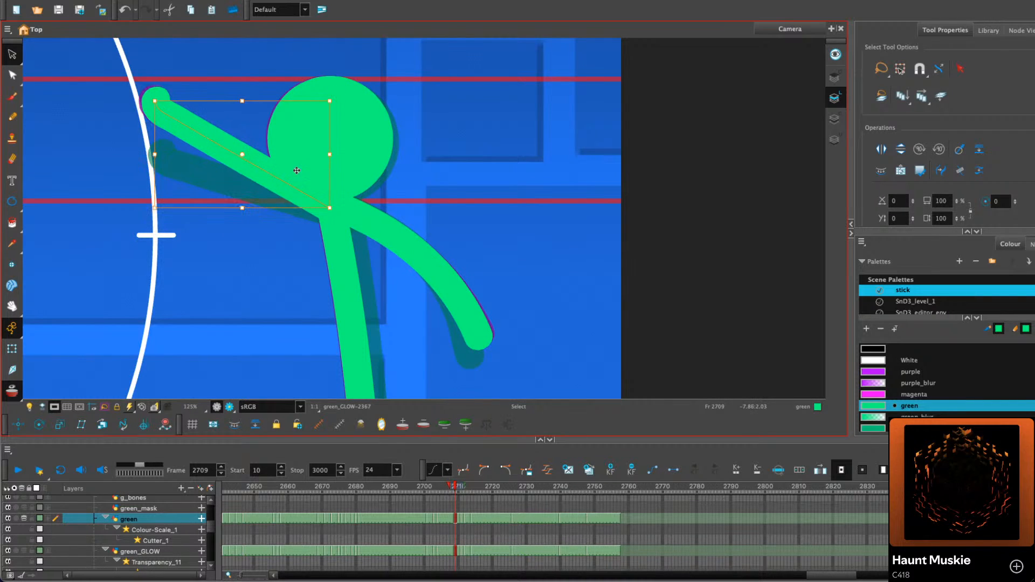
drag(155, 224, 146, 219)
click(180, 235)
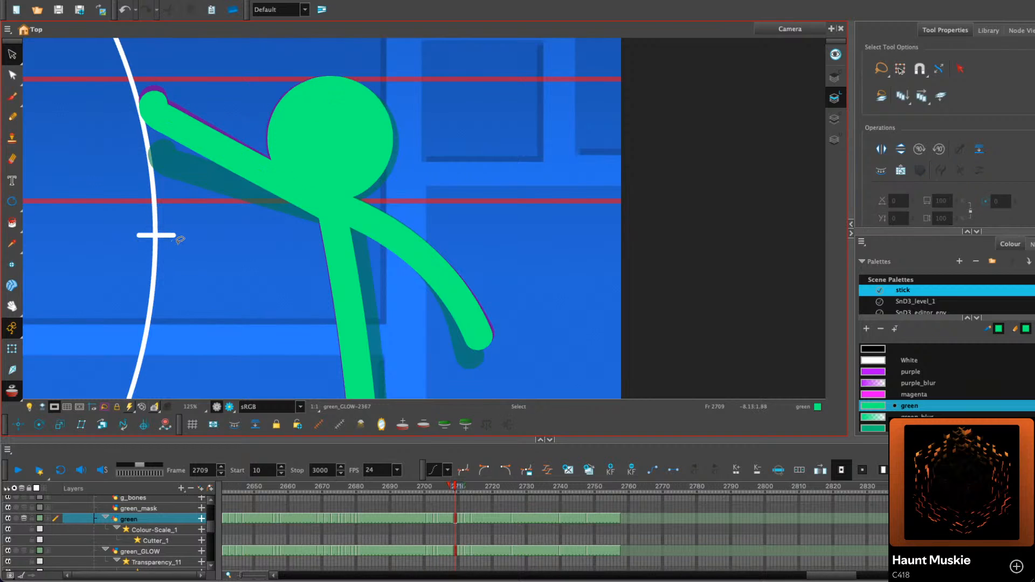
Step through the arm-lowering frames up to 2714 and play back the arm motion from frame 2696 in the full camera view
key(.)
key(.)
key(.)
key(.)
key(.)
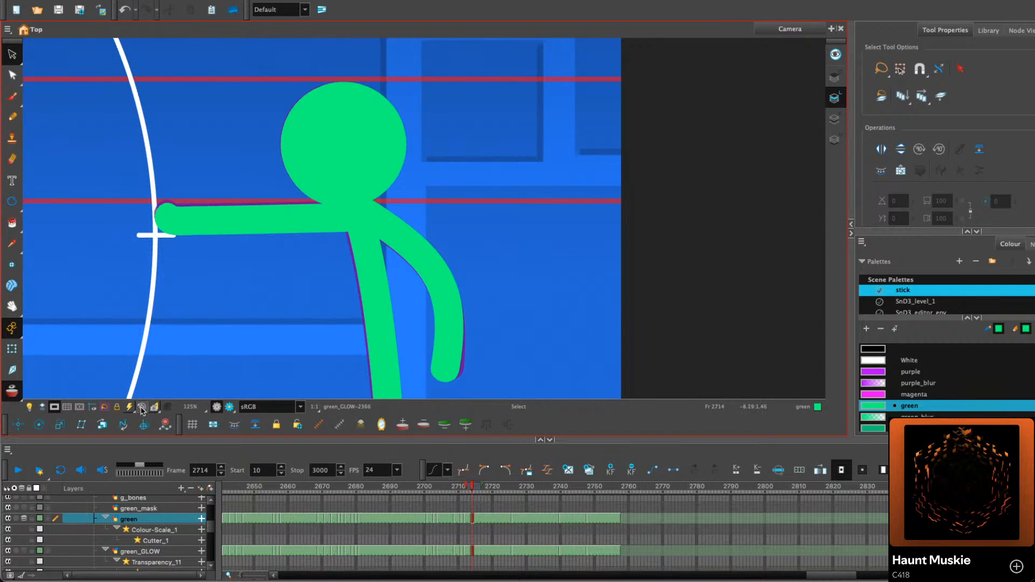
click(141, 407)
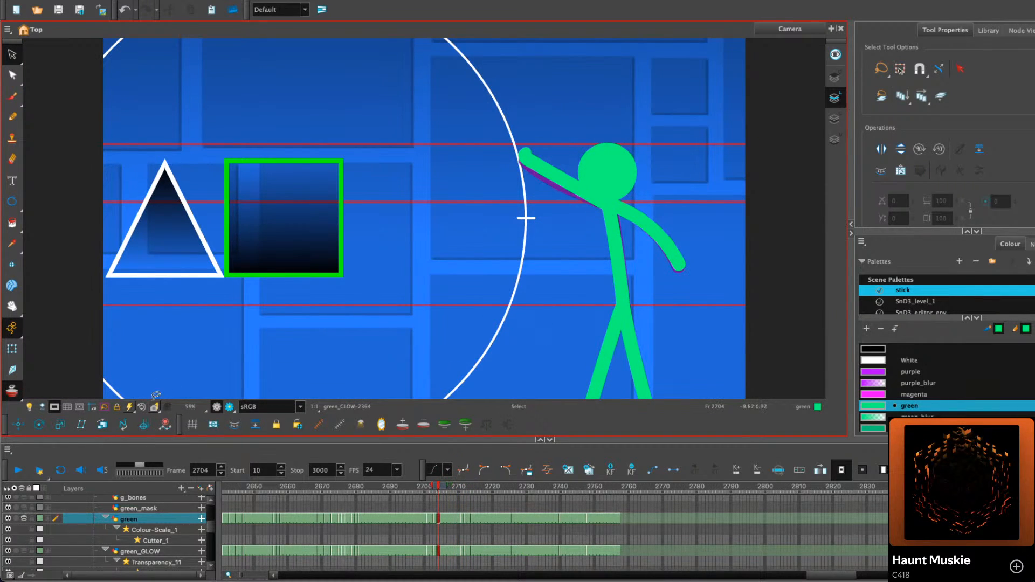
click(16, 471)
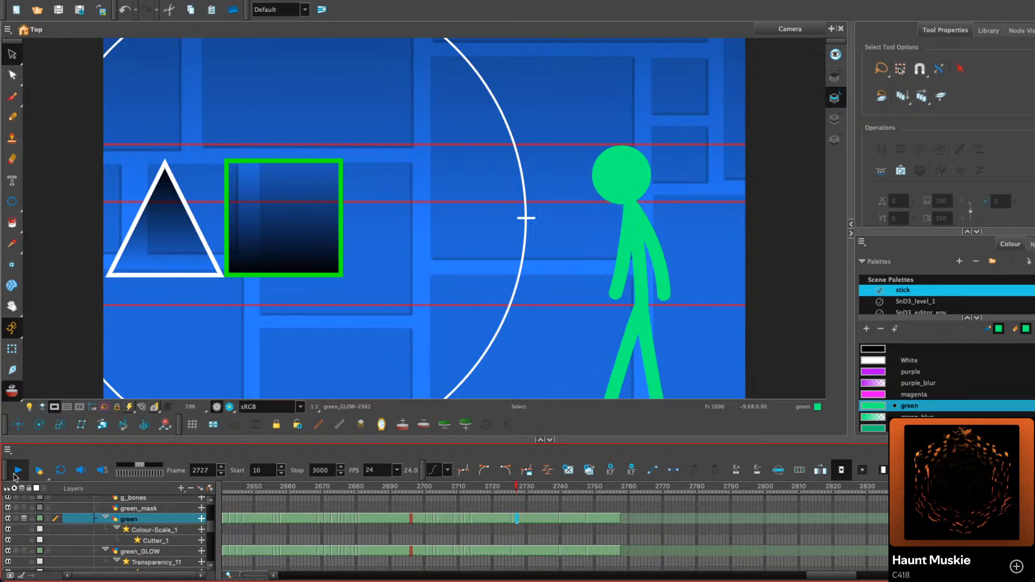
click(15, 474)
Delete the outstretched arm from the drawing on frame 2712
drag(458, 488, 471, 489)
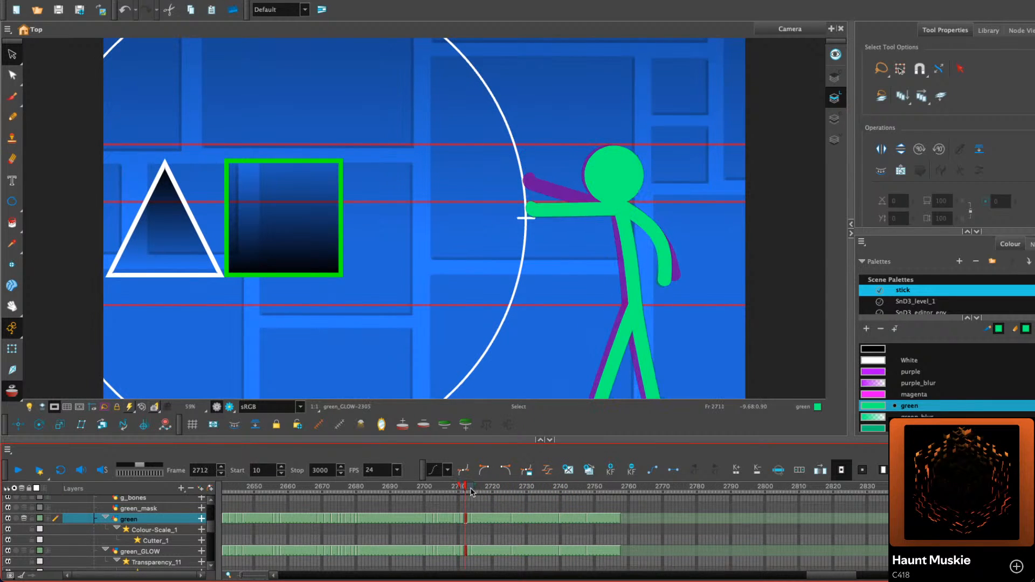
drag(501, 267, 362, 271)
key(2)
key(2)
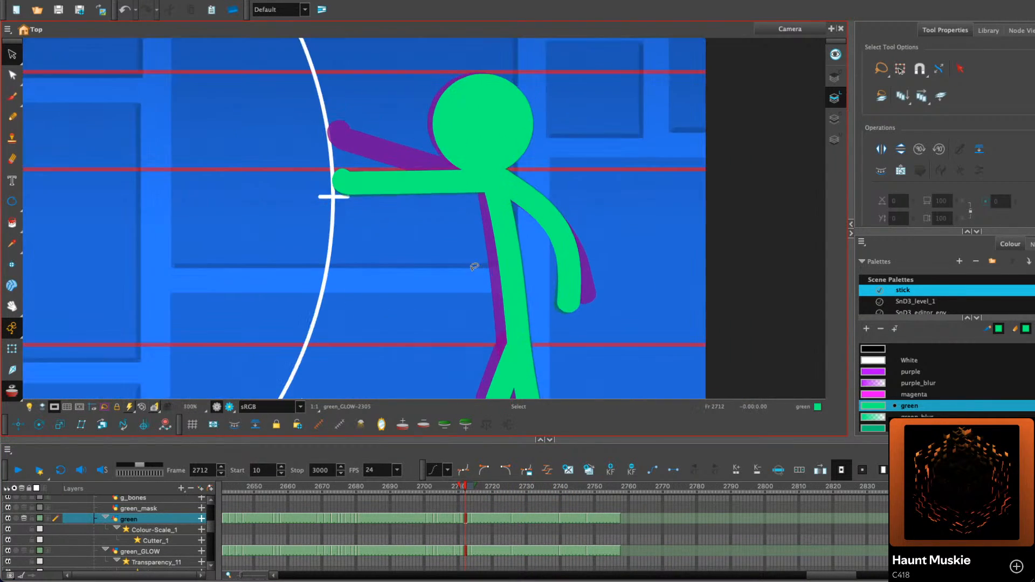
key(2)
key(2)
key(2)
click(337, 200)
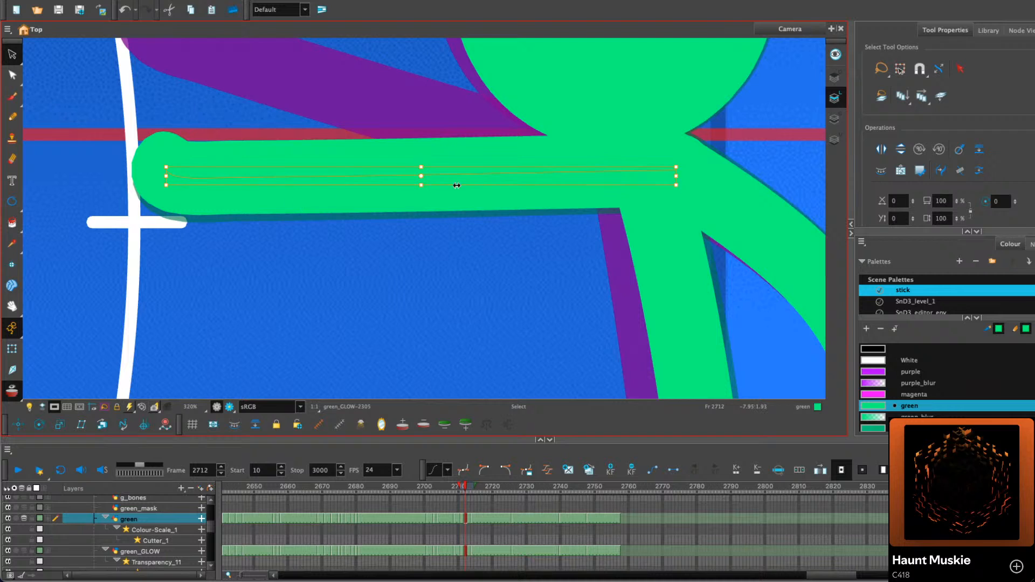
key(1)
drag(634, 223, 624, 242)
key(2)
key(2)
drag(222, 235, 257, 257)
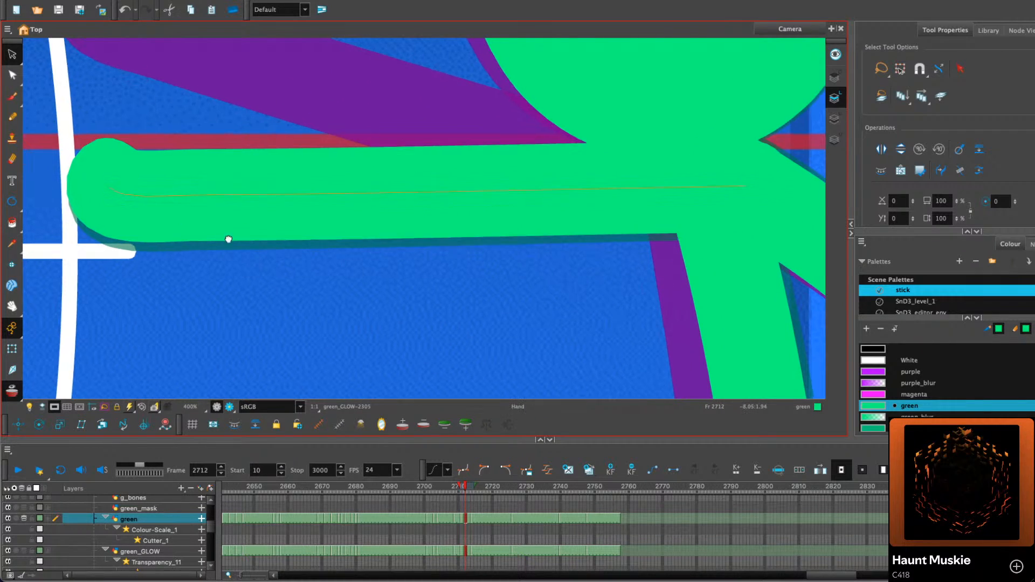
key(.)
key(.)
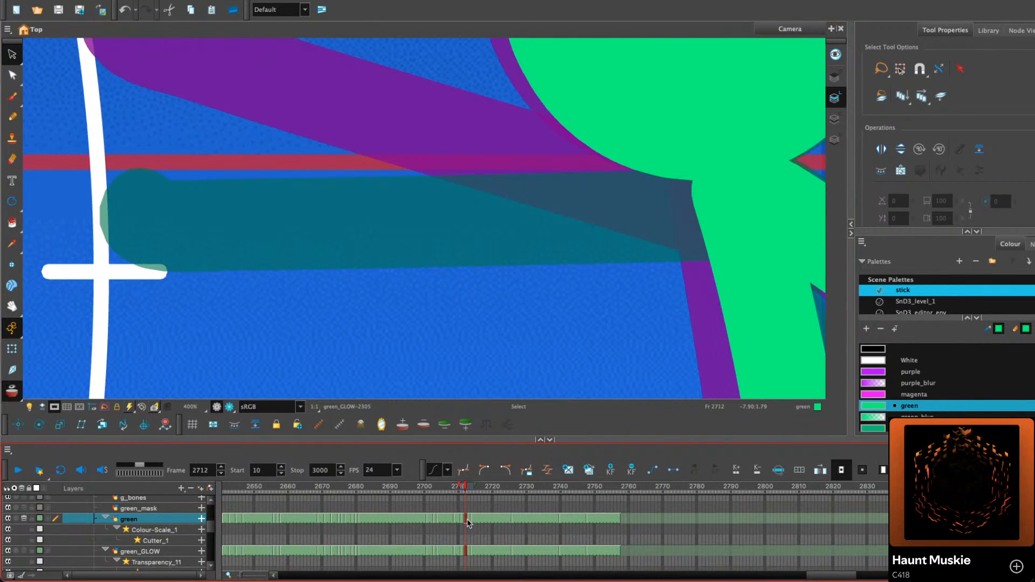
Copy the horizontal arm from frame 2714 and paste it into the drawing on frame 2713
drag(449, 162, 446, 252)
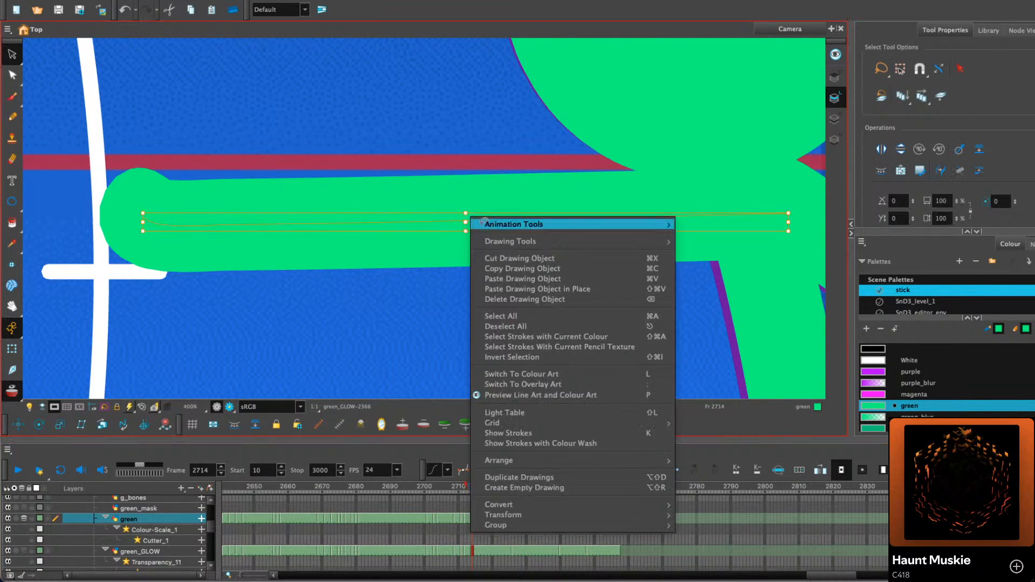
click(490, 268)
key(comma)
right_click(491, 211)
click(541, 268)
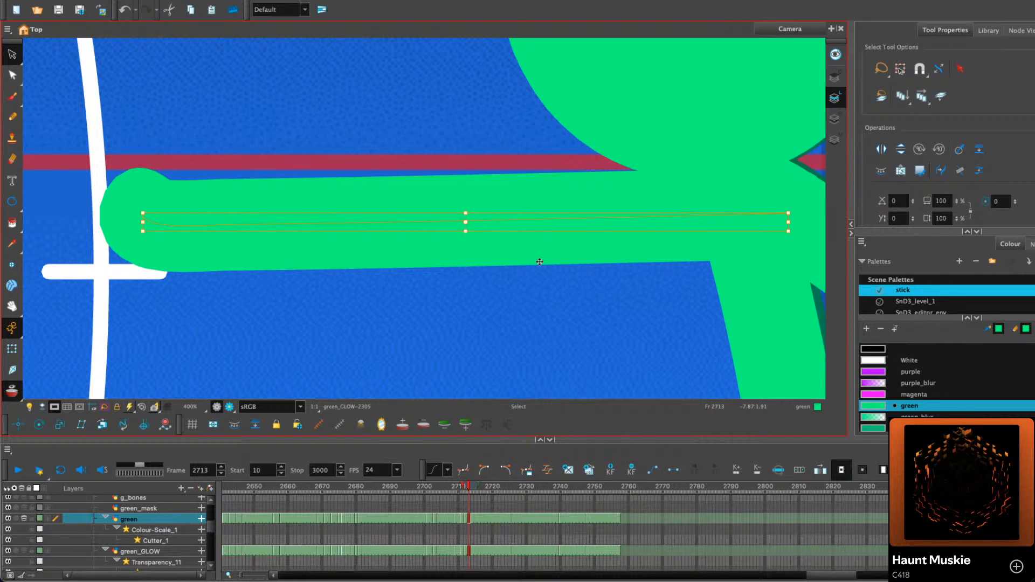
Shorten the pasted arm at its shoulder end so it stays within the body, and compare it with the preceding frames
drag(763, 222, 716, 223)
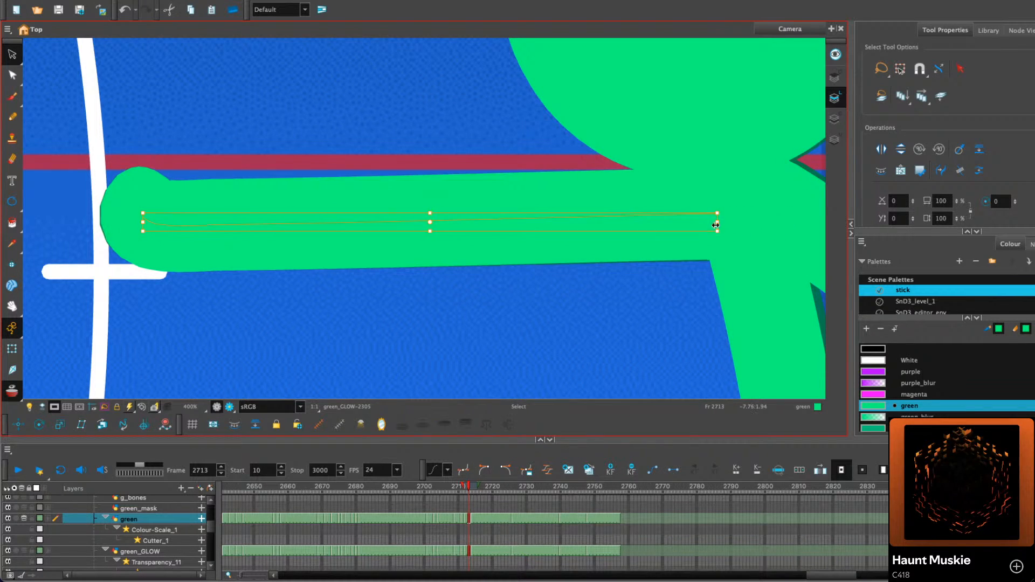
click(625, 306)
key(comma)
key(comma)
key(comma)
key(comma)
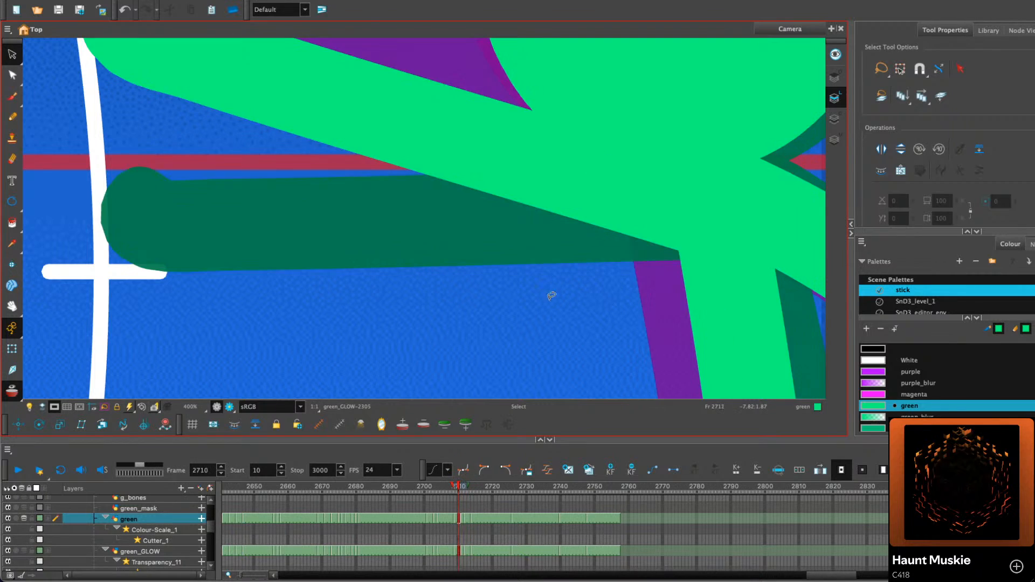
Play back the arm-lowering motion in the full camera view, and replay the sequence from frame 2654
key(shift+m)
click(18, 470)
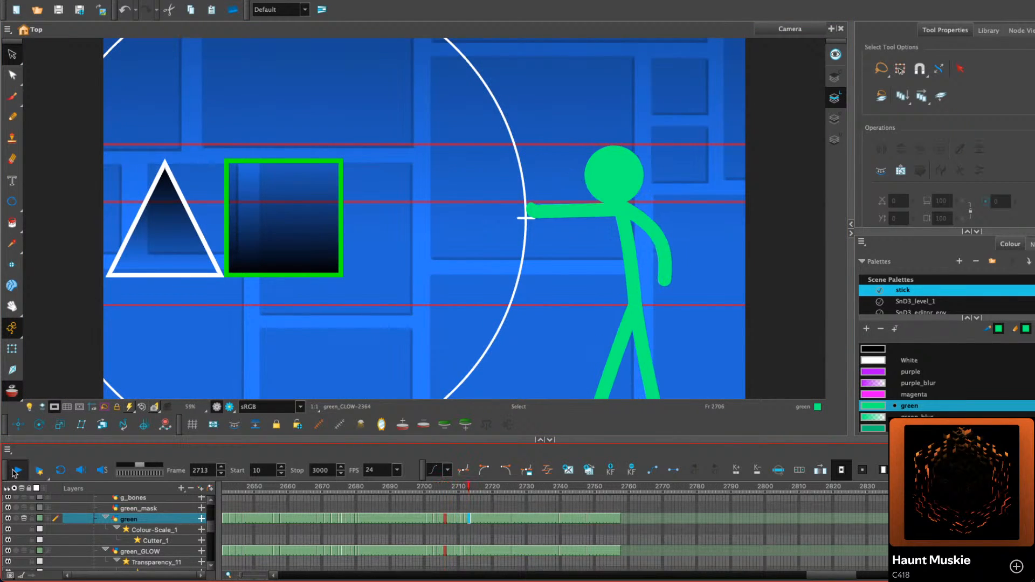
drag(437, 486, 291, 491)
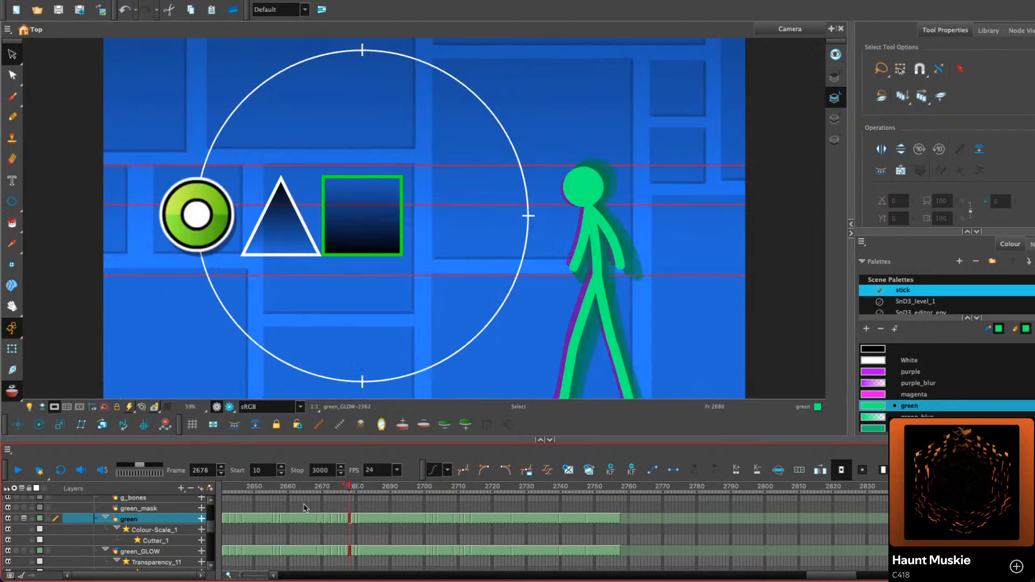
click(17, 470)
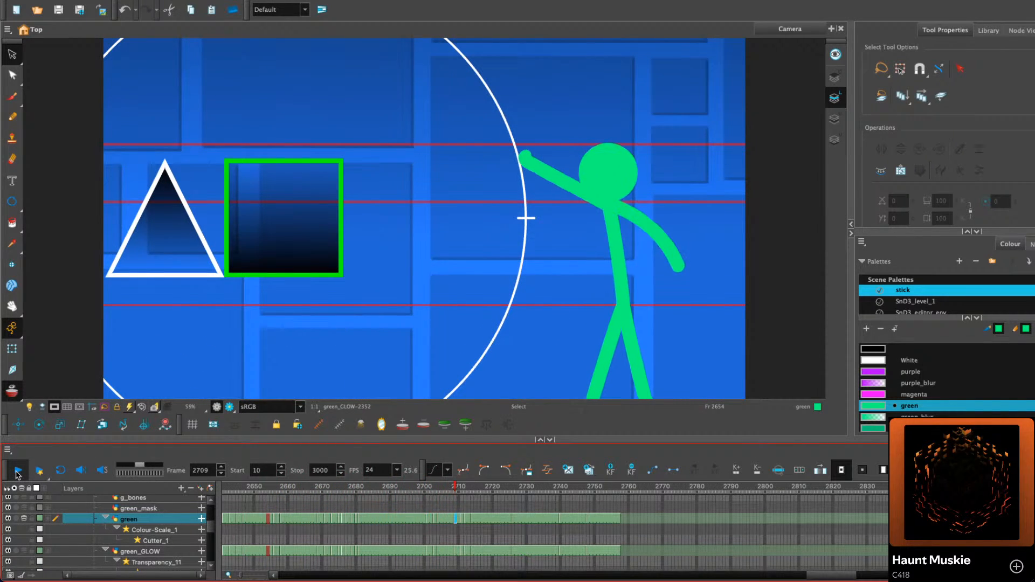
click(18, 471)
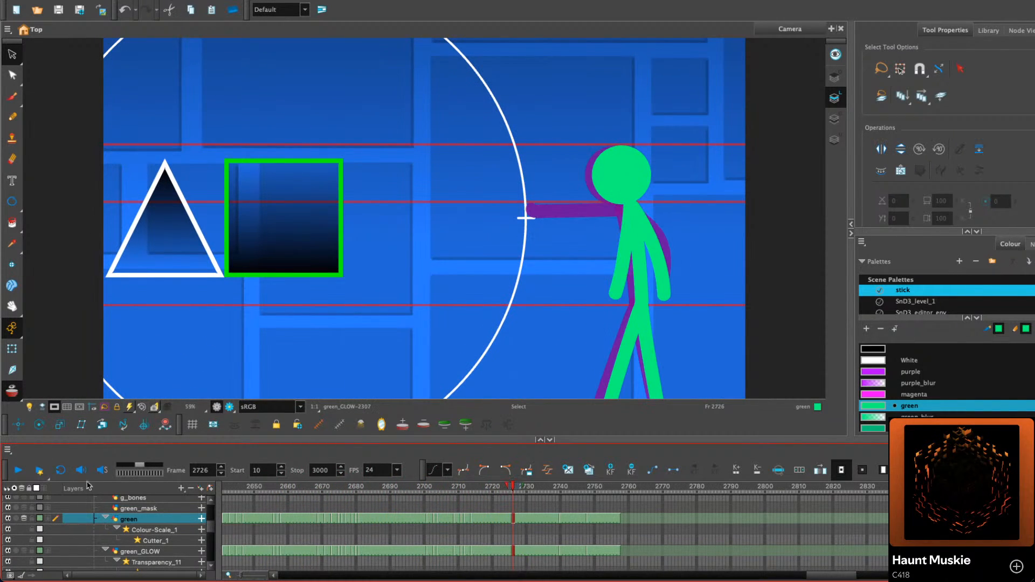
Replay the animation from frame 2684 and scrub through the horizontal-arm hold around frame 2718
click(415, 490)
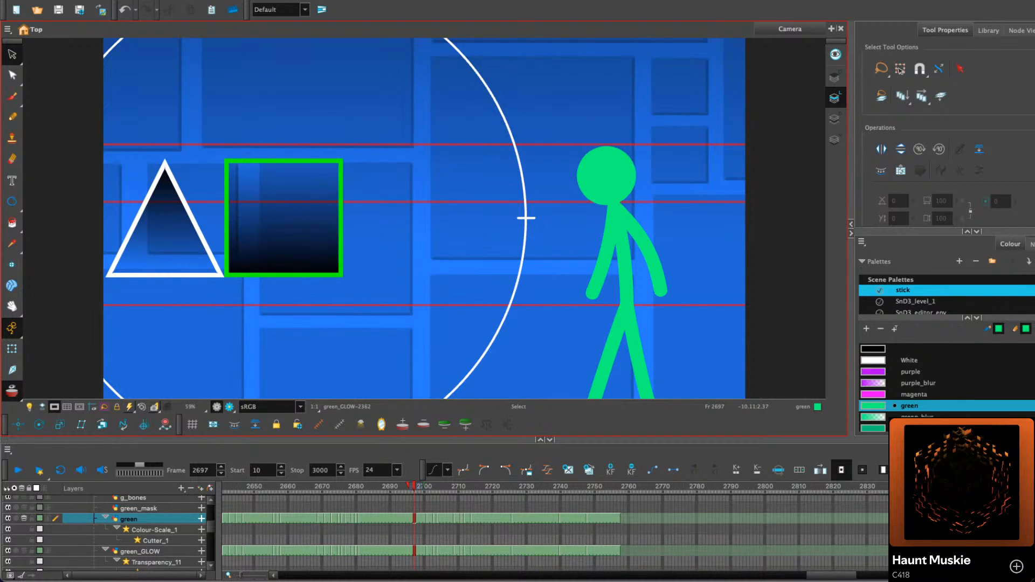
drag(402, 489, 370, 488)
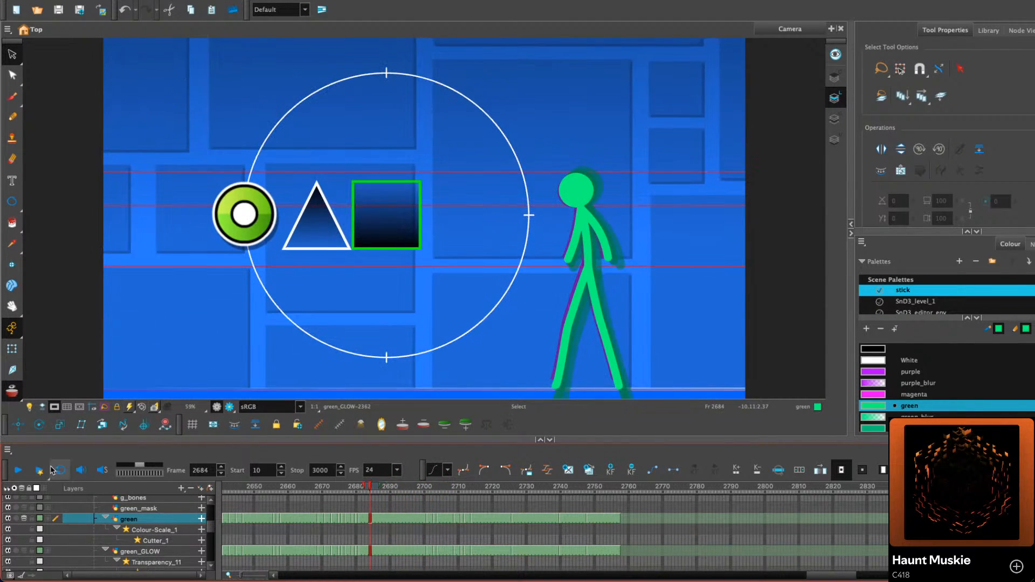
click(18, 470)
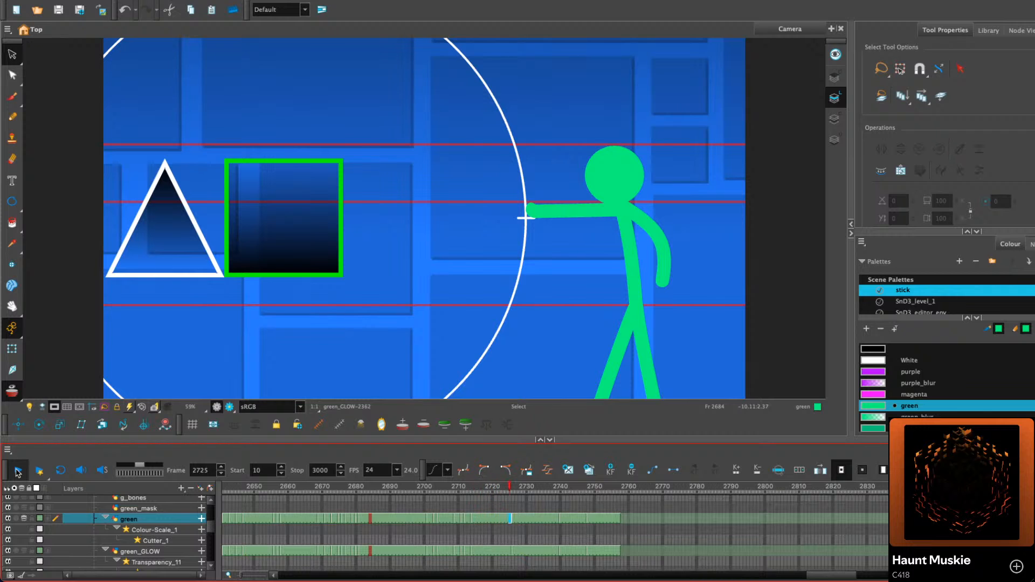
click(18, 472)
drag(479, 487, 492, 490)
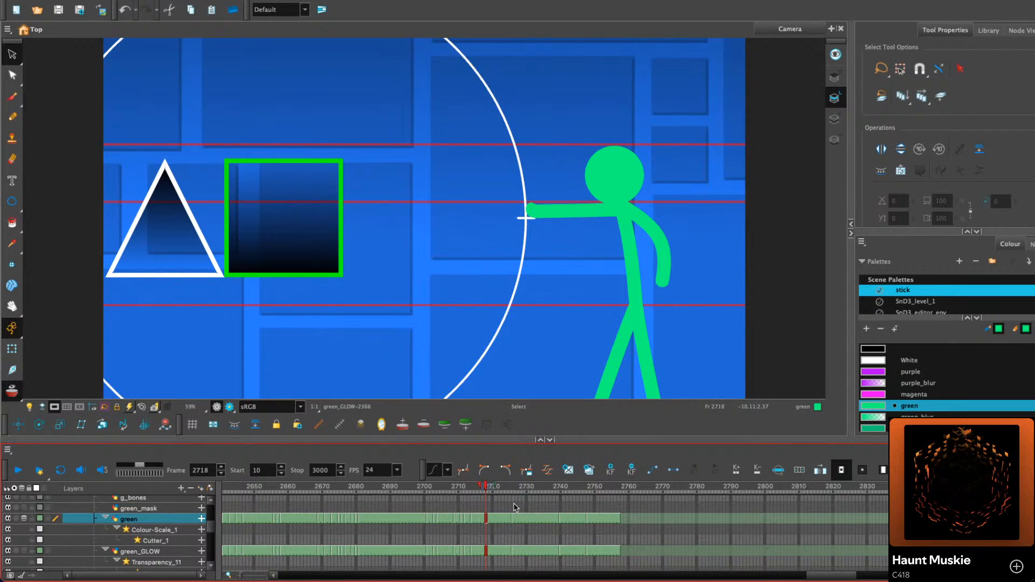
Step and scrub through the horizontal-arm hold up to the arms-down pose at frame 2726
key(period)
key(period)
key(period)
key(period)
key(period)
key(period)
key(period)
drag(582, 540, 409, 545)
key(comma)
key(comma)
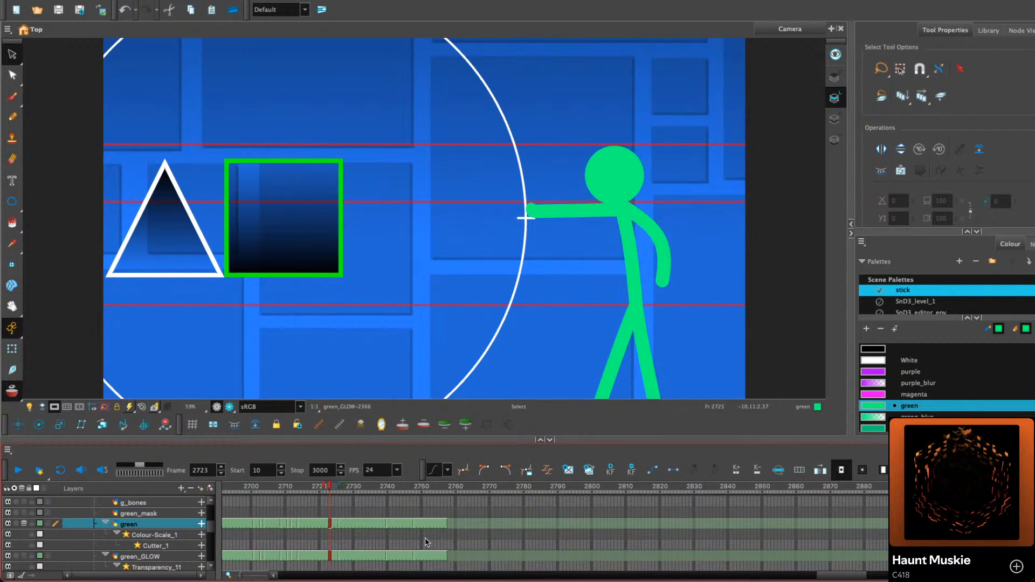
key(comma)
key(comma)
key(comma)
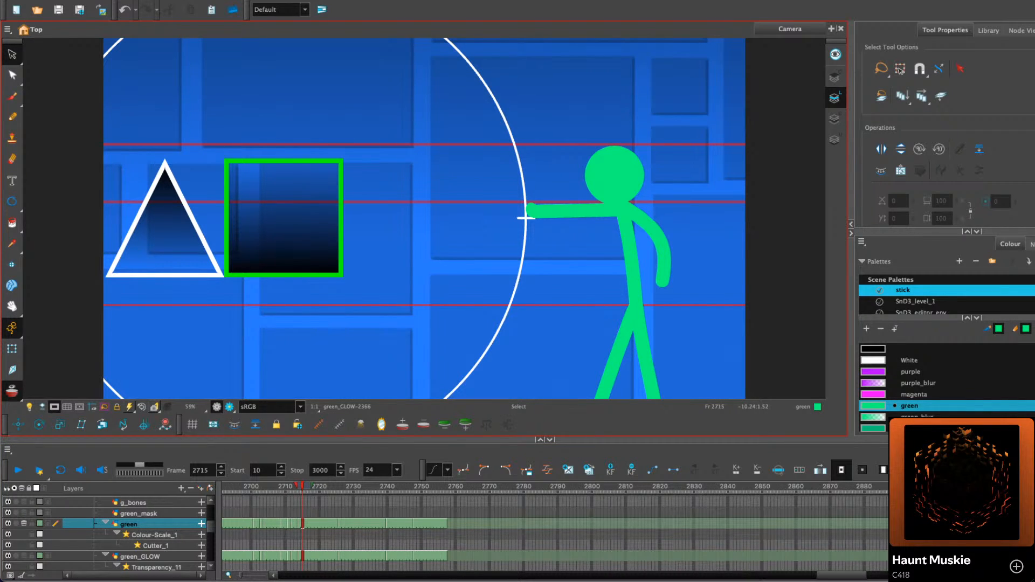
drag(304, 489, 323, 491)
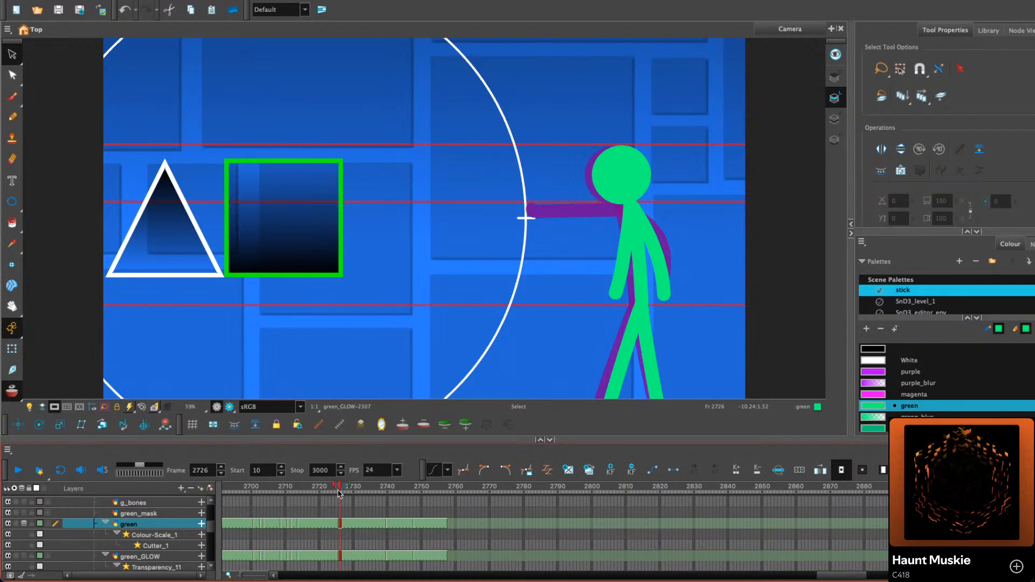
Extend the arms-down drawing back to frame 2721 to shorten the hold, and duplicate the horizontal-arm drawing on frame 2720
drag(340, 525, 324, 525)
key(comma)
key(comma)
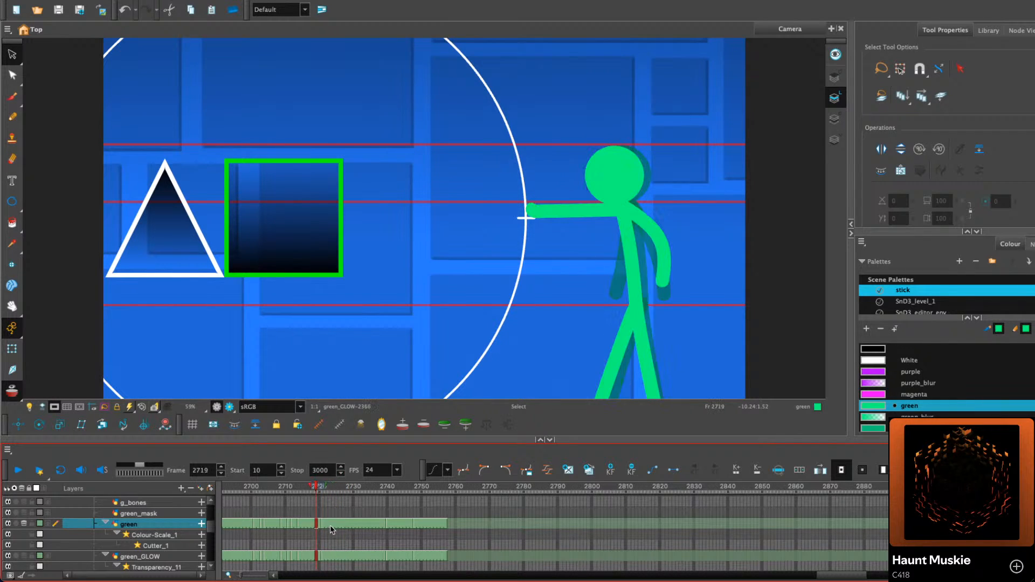
key(period)
click(588, 475)
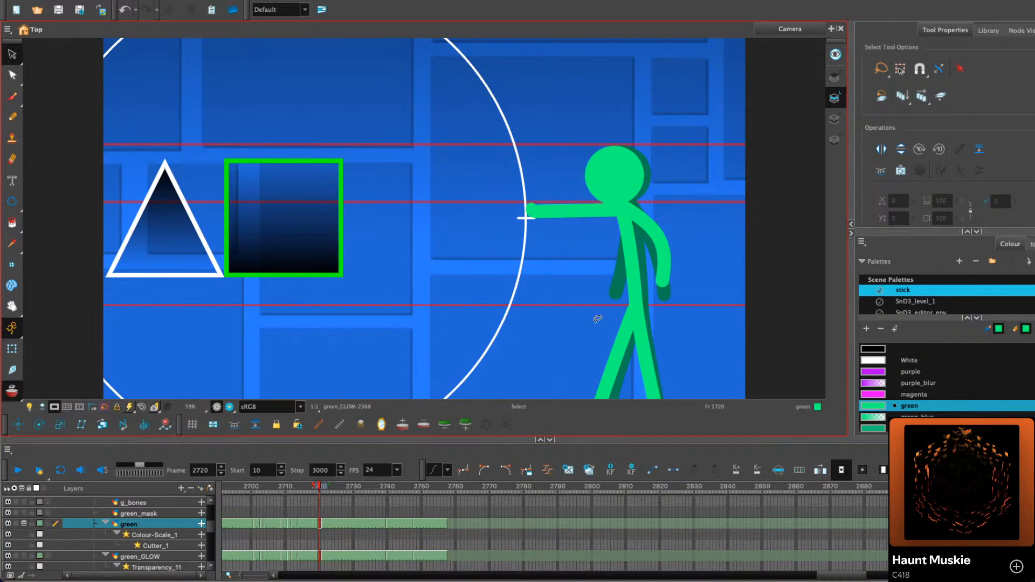
Shift the duplicated figure on frame 2720 slightly toward the arms-down pose
drag(597, 319, 358, 248)
drag(93, 437, 93, 447)
click(426, 186)
click(435, 119)
scroll(400, 115, up, 5)
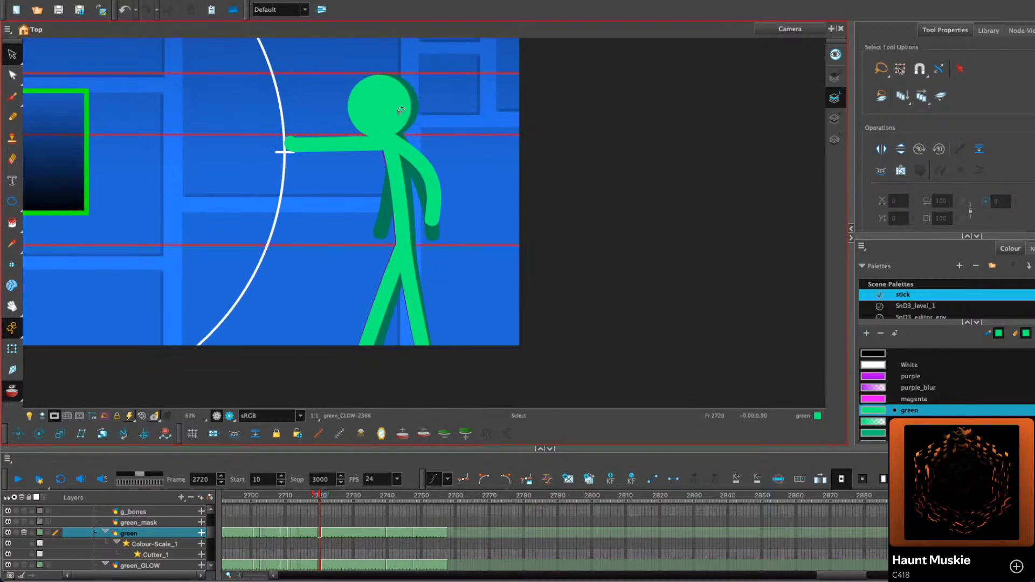
click(398, 115)
drag(398, 115, 400, 115)
click(480, 94)
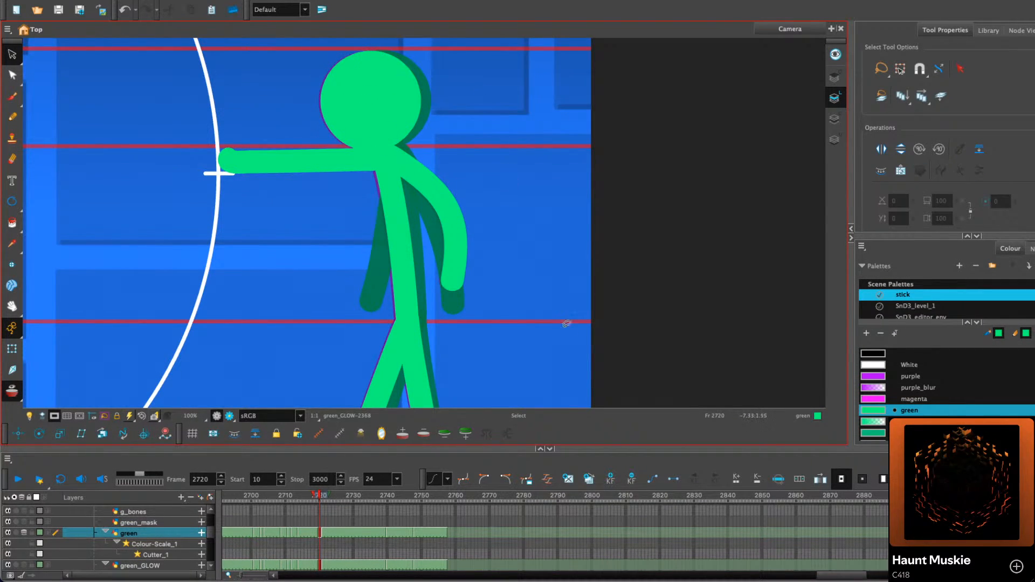
Duplicate the arms-down drawing on frame 2722 and nudge the figure on frame 2721 slightly back toward the horizontal-arm pose
key(period)
key(period)
click(588, 479)
key(comma)
mouse_move(533, 334)
mouse_down()
mouse_move(295, 405)
mouse_move(367, 423)
mouse_up()
key(Left)
click(406, 115)
key(Left)
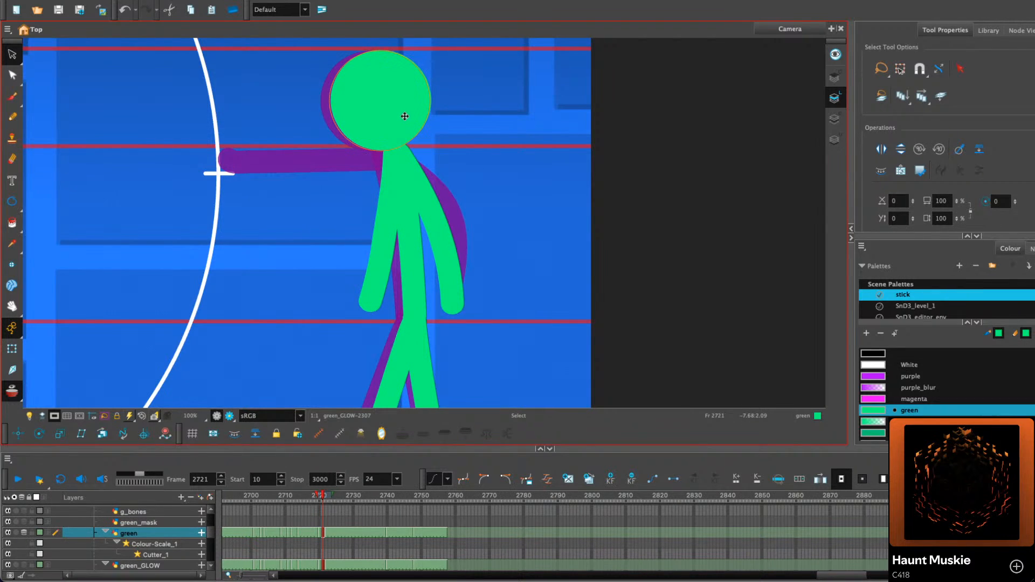
mouse_move(497, 118)
mouse_down()
mouse_move(457, 132)
mouse_move(450, 157)
mouse_move(439, 151)
mouse_up()
key(Left)
click(456, 129)
Delete both arms from the figure on frame 2720, keeping its head, body and legs
key(comma)
key(comma)
click(464, 150)
key(period)
key(Left)
drag(346, 122, 337, 186)
key(Delete)
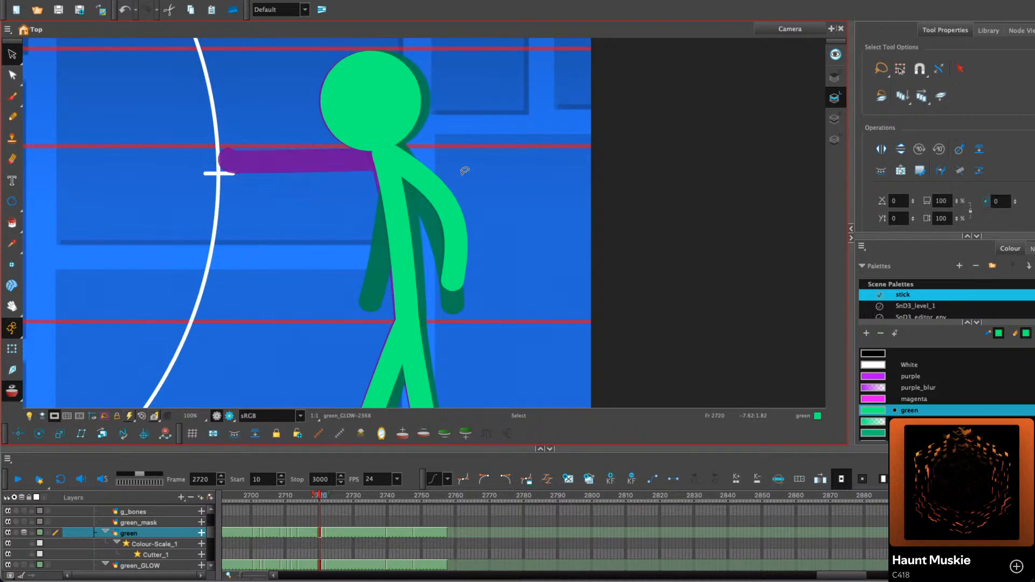
drag(464, 169, 437, 202)
key(Delete)
Shift the rear arm on frame 2721 slightly outward from the body, undoing unwanted adjustments to it
click(11, 116)
key(period)
key(period)
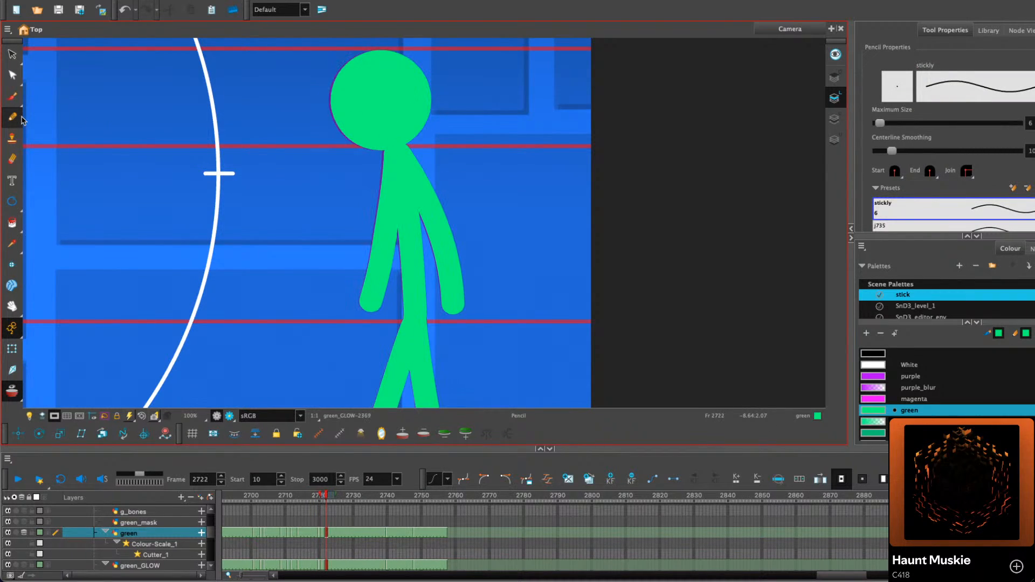
click(14, 55)
key(comma)
drag(358, 149, 419, 246)
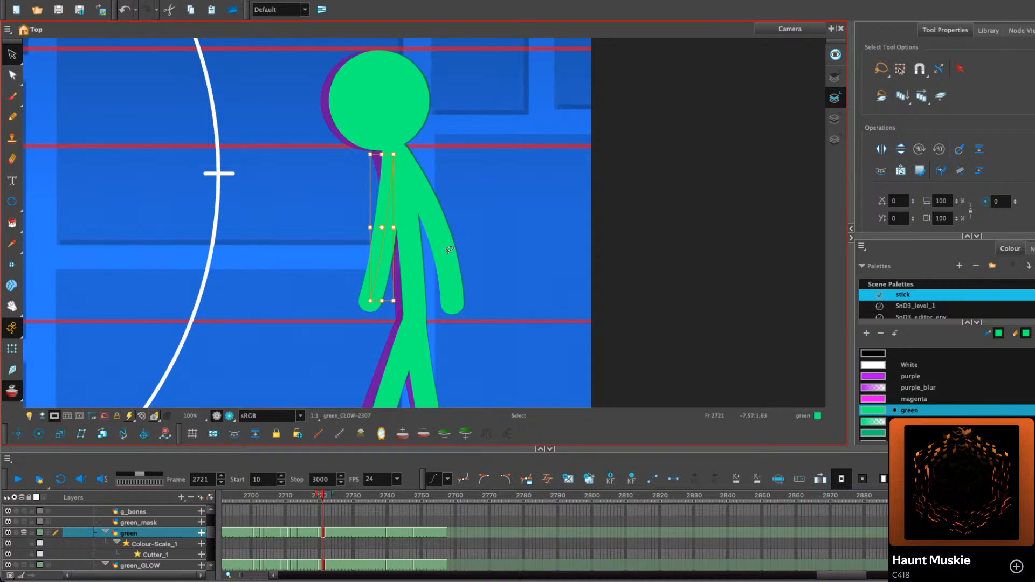
click(450, 250)
drag(454, 296, 453, 303)
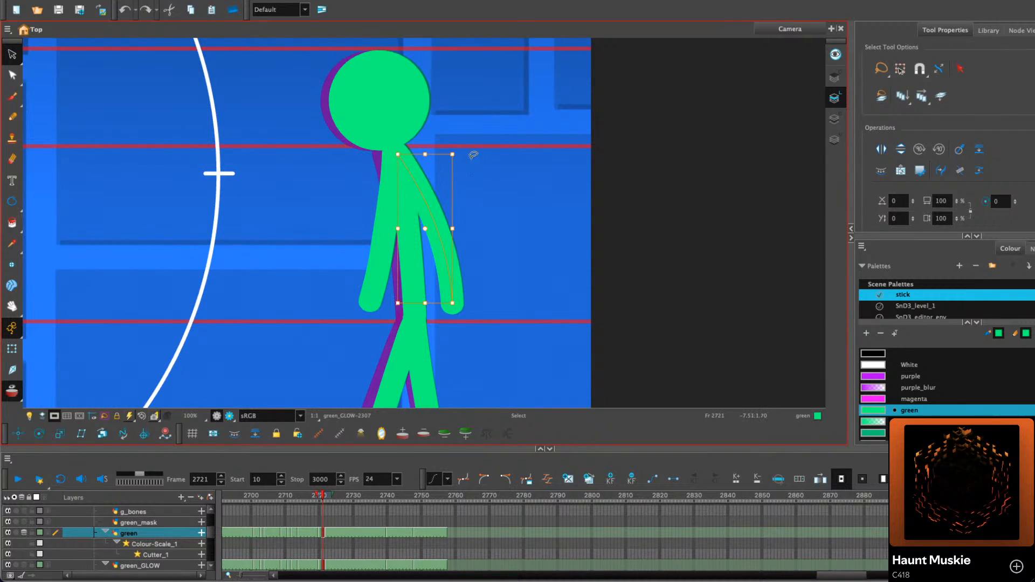
drag(462, 154, 480, 164)
drag(444, 308, 456, 307)
key(super+z)
key(super+z)
key(super+z)
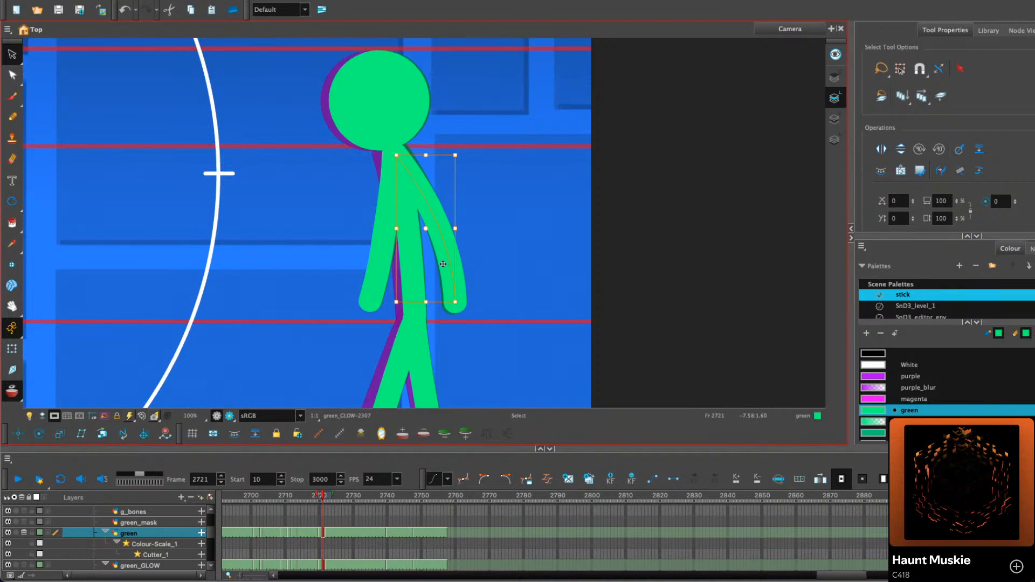
drag(444, 262, 454, 259)
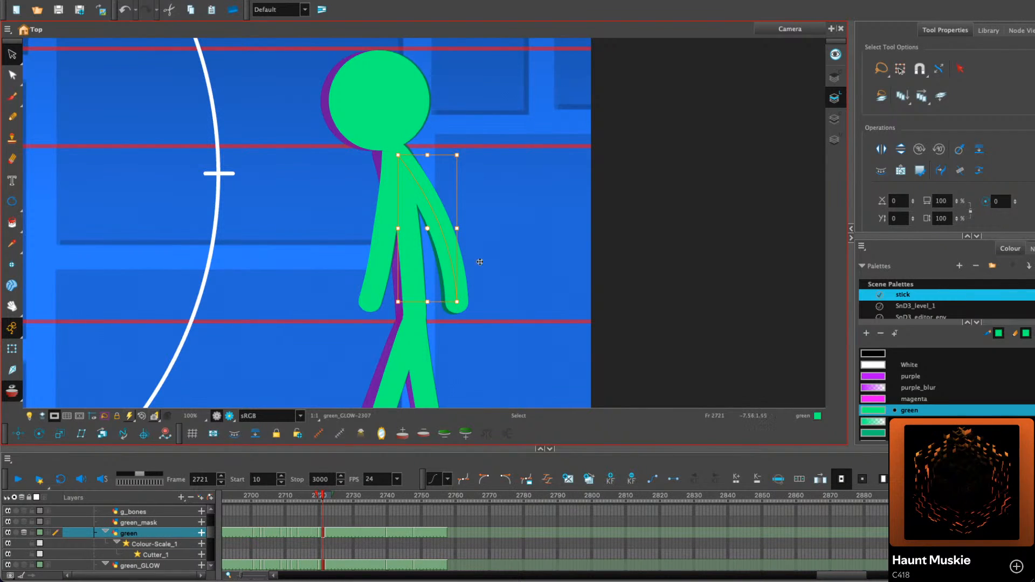
Swing the front arm's hand slightly forward on frame 2721 and smooth the arm by deleting its middle contour point
click(382, 252)
drag(370, 228, 344, 228)
mouse_move(388, 301)
mouse_down()
mouse_move(405, 301)
mouse_move(381, 297)
mouse_up()
click(12, 75)
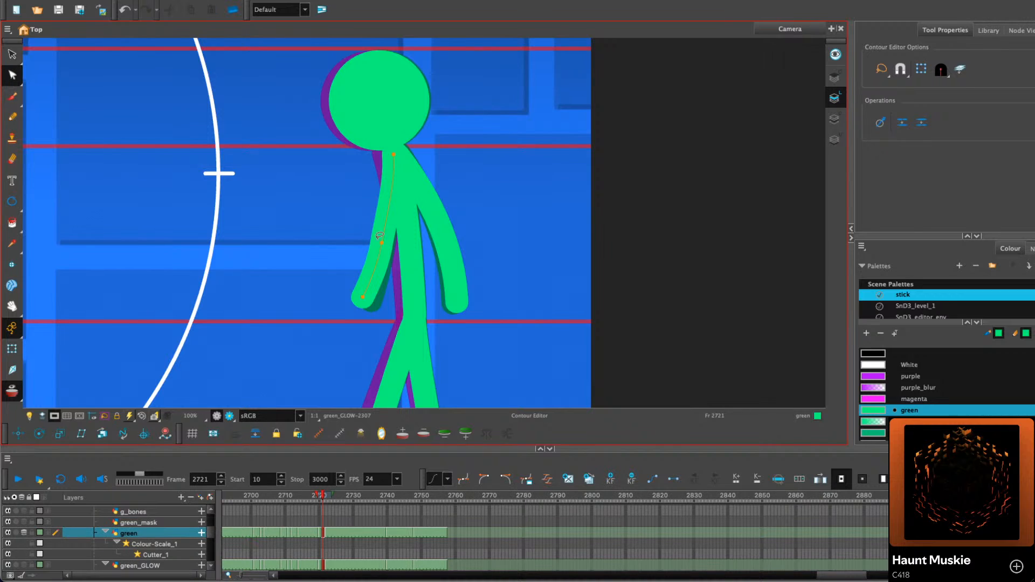
click(381, 243)
key(Delete)
click(363, 298)
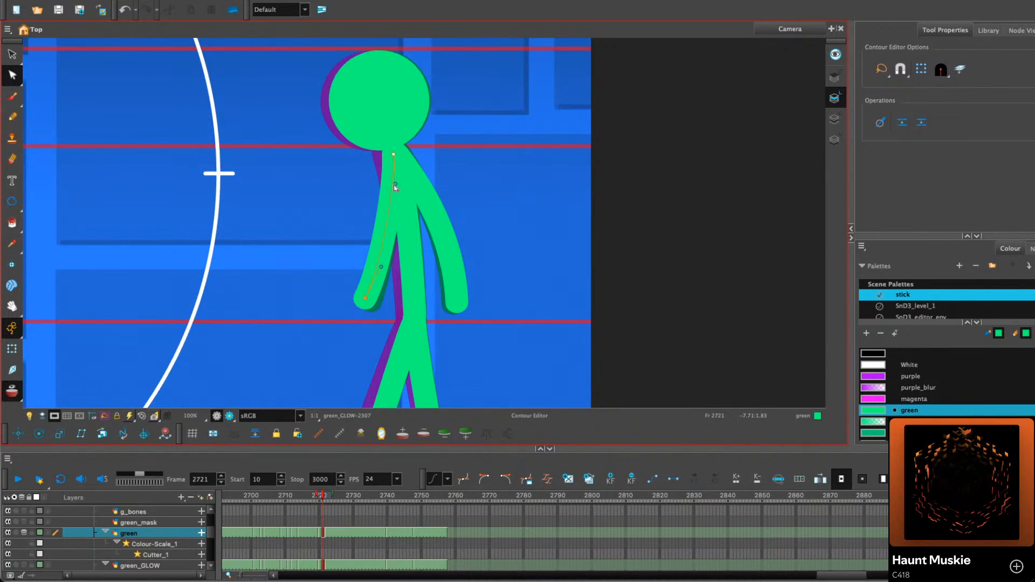
Draw a slightly sagging front arm on frame 2720 from the outstretched hand to the shoulder with the Pencil tool
key(comma)
key(comma)
key(comma)
click(16, 117)
key(period)
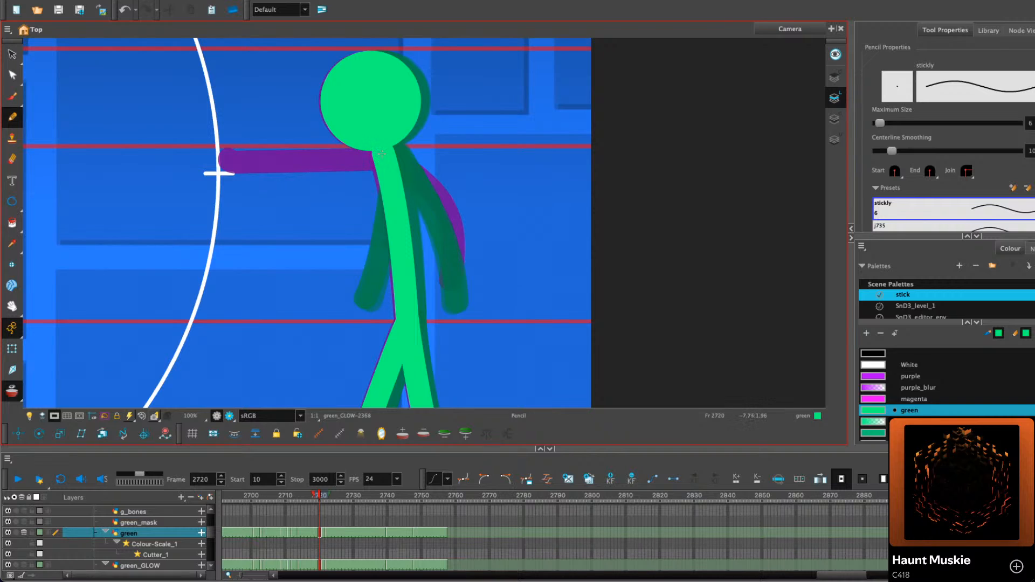
mouse_move(374, 158)
mouse_down()
mouse_move(323, 171)
mouse_move(239, 167)
mouse_up()
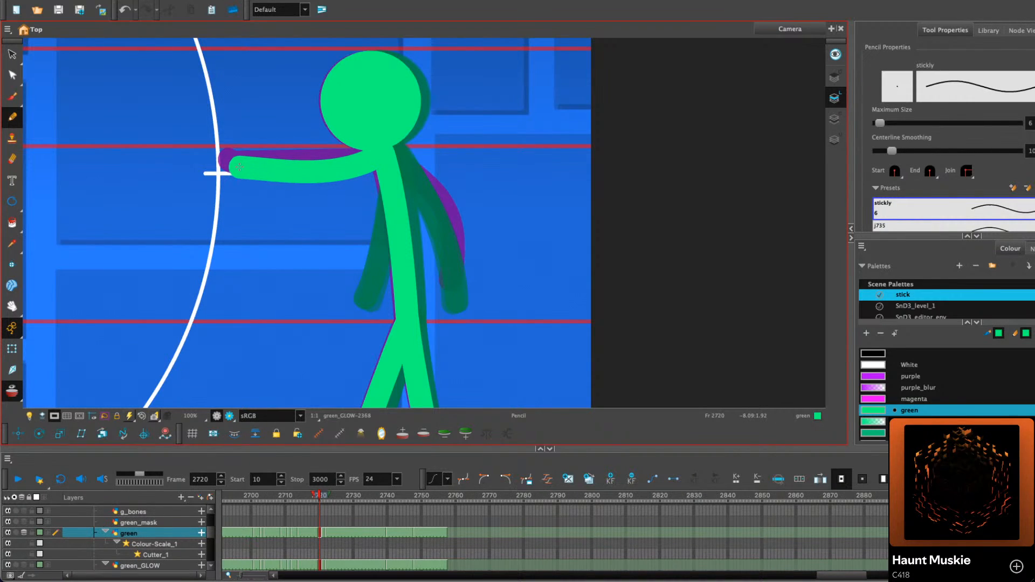
key(ctrl+z)
click(233, 164)
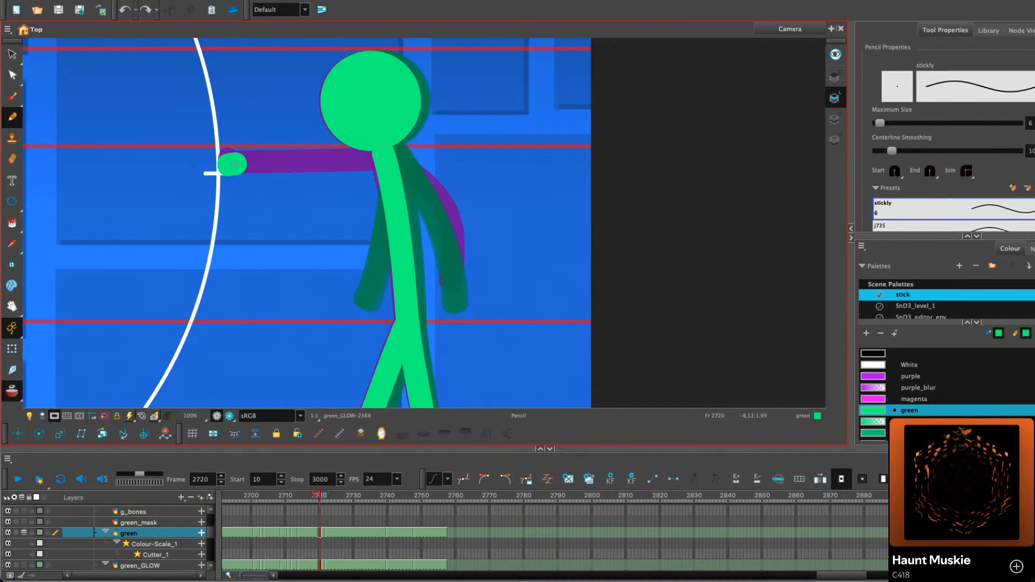
mouse_move(237, 165)
mouse_down()
mouse_move(317, 176)
mouse_move(376, 156)
mouse_up()
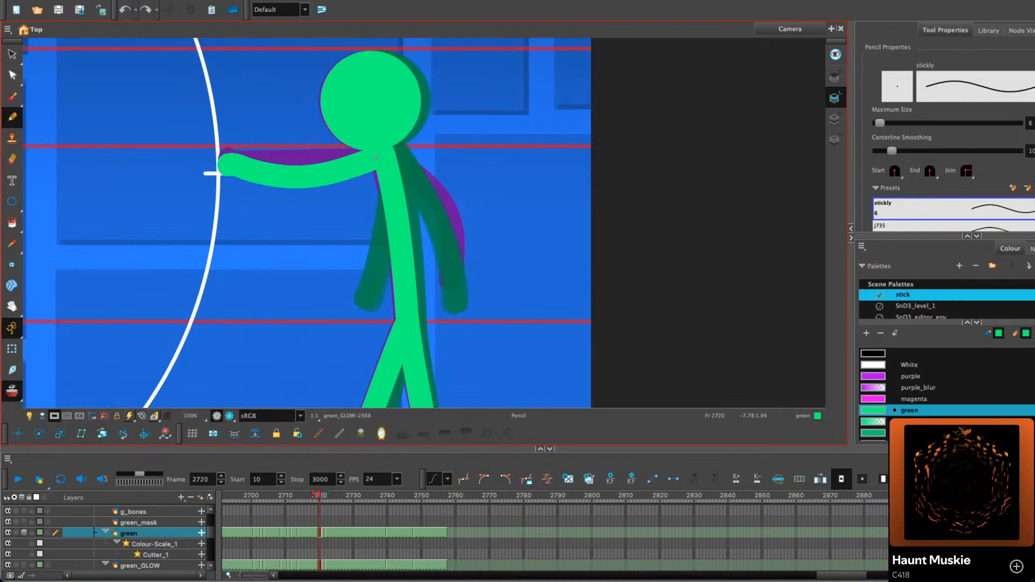
Reshape the new arm on frame 2720 with the Contour Editor so it bends down at mid-length, and raise its hand end slightly
click(12, 75)
drag(252, 161, 342, 218)
scroll(341, 218, up, 4)
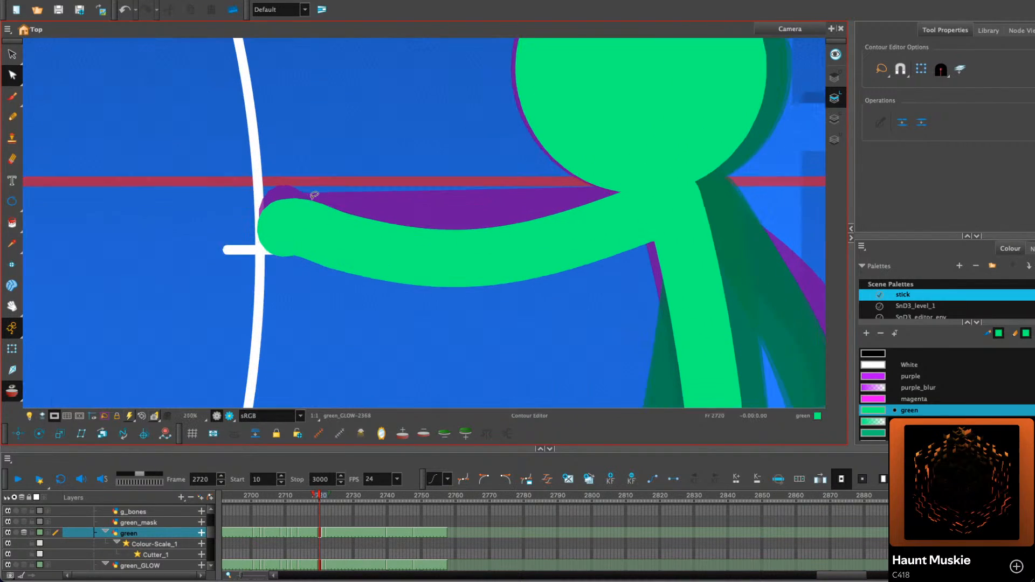
drag(566, 242, 643, 221)
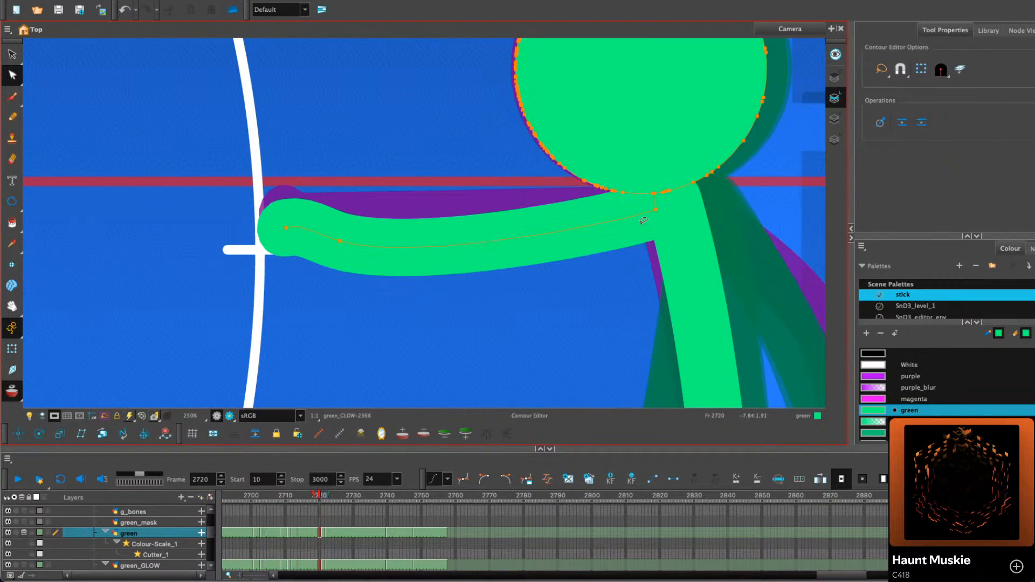
drag(332, 244, 360, 256)
drag(455, 255, 473, 254)
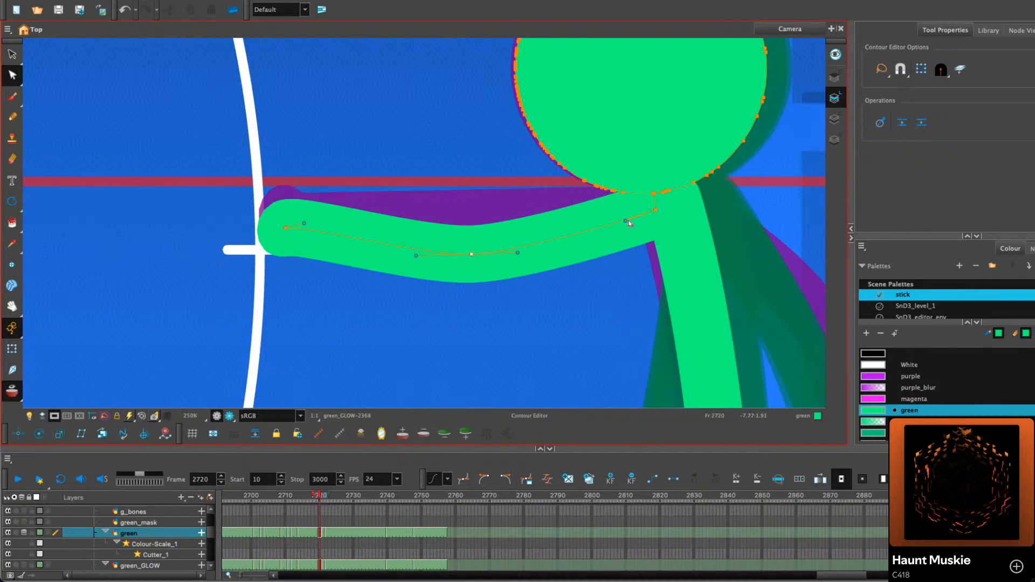
drag(285, 228, 303, 222)
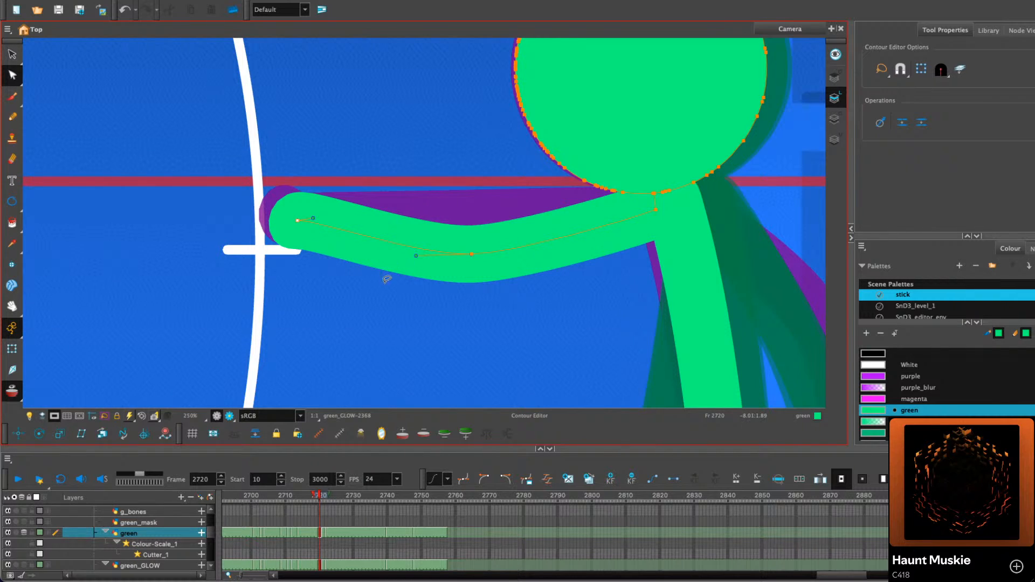
click(400, 298)
Compare frame 2720 with its neighbouring frames and play back the arm drop from frame 2718
scroll(609, 348, down, 5)
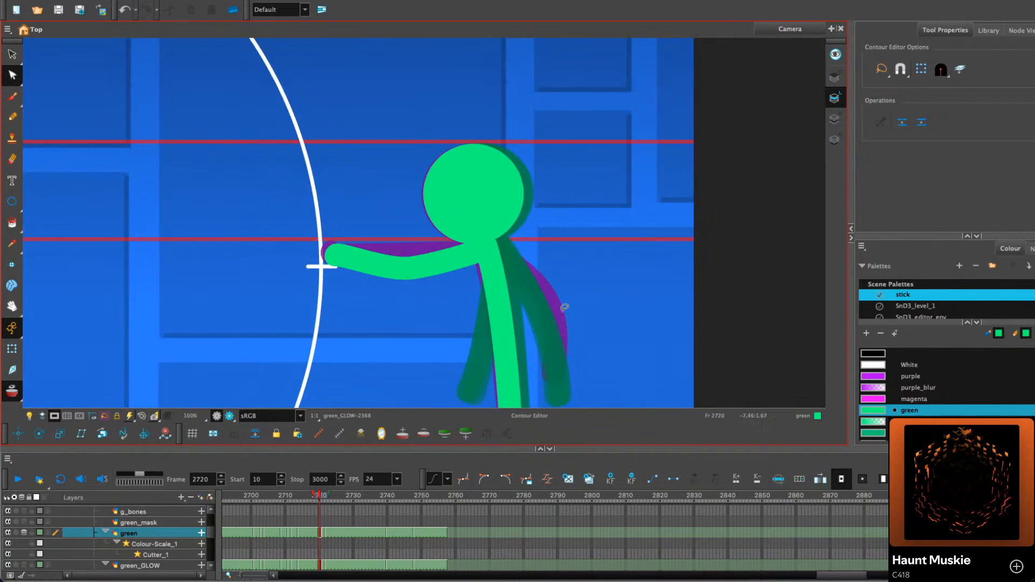
key(comma)
key(period)
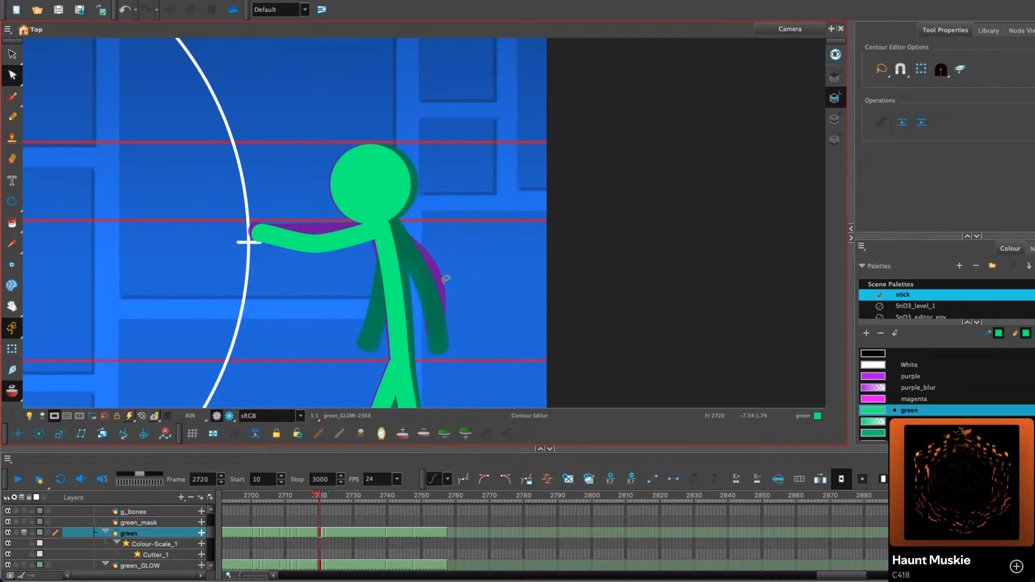
key(period)
key(period)
key(comma)
key(comma)
key(comma)
key(comma)
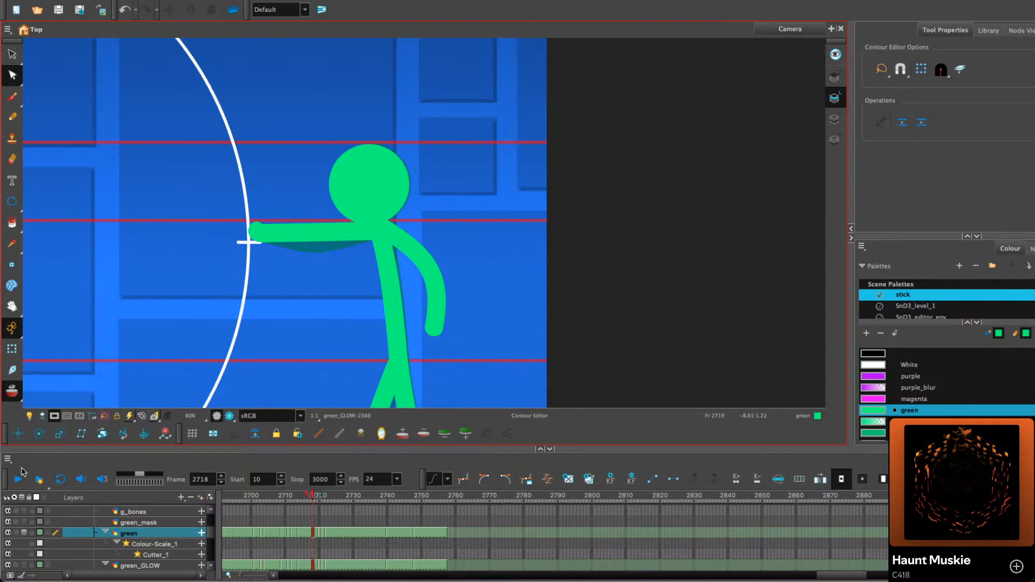
click(19, 478)
click(20, 478)
click(381, 300)
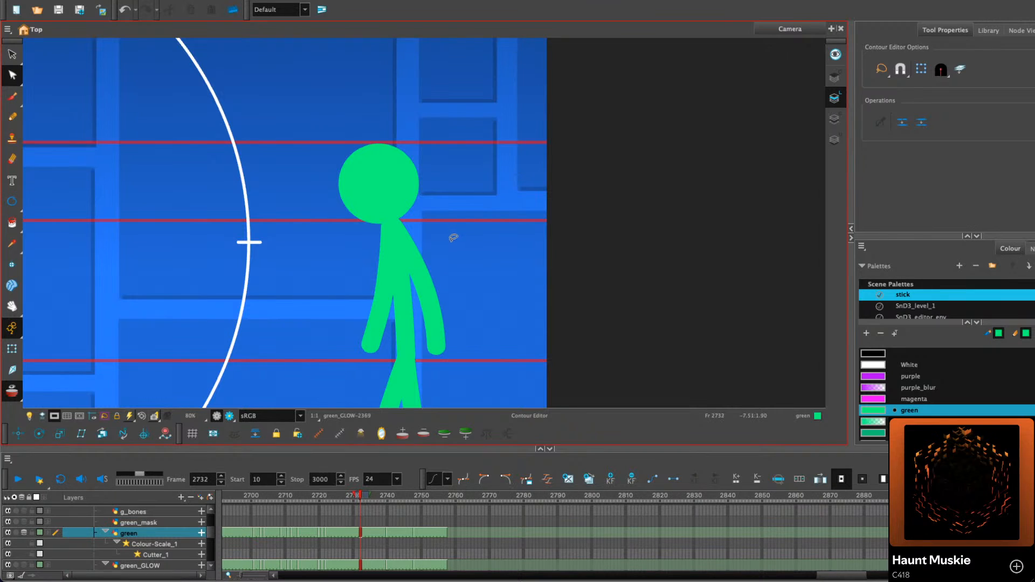
Insert an empty frame at 2721, between the bent-arm drawing and the arms-down drawing
drag(347, 496, 317, 498)
key(period)
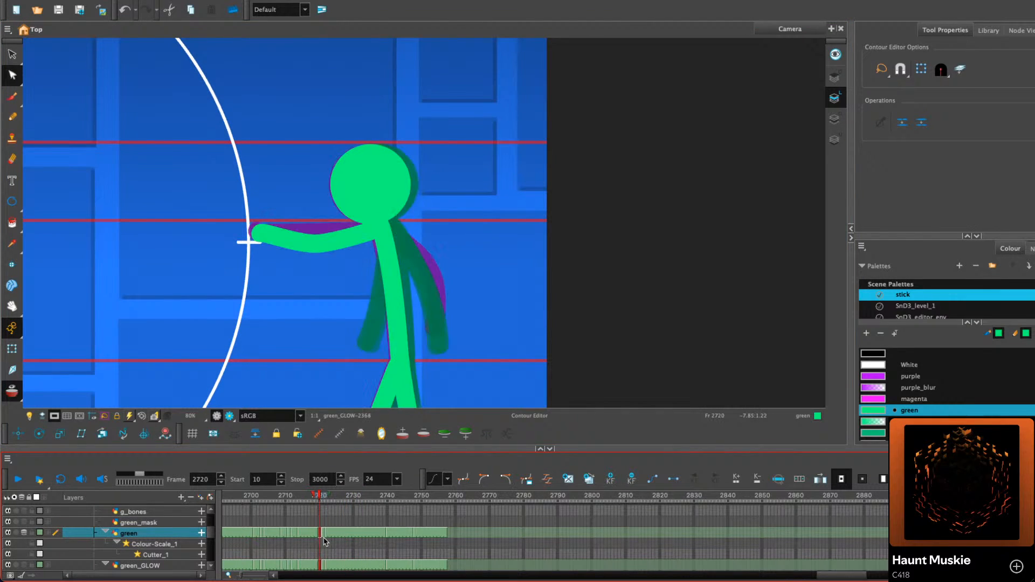
key(period)
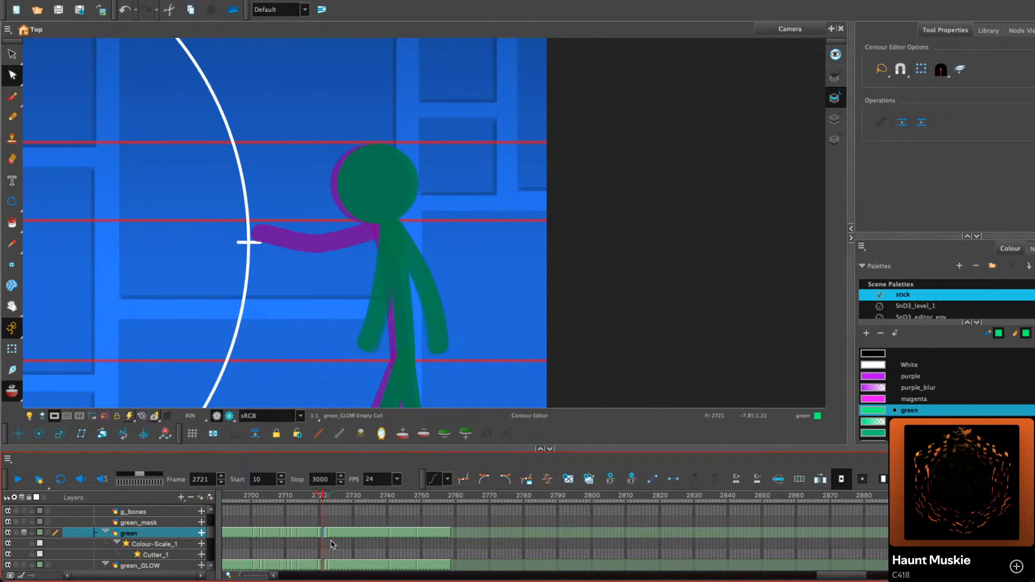
Copy the body and legs from frame 2720 and paste them in place on the empty frame 2721
click(19, 58)
drag(440, 258, 396, 173)
key(comma)
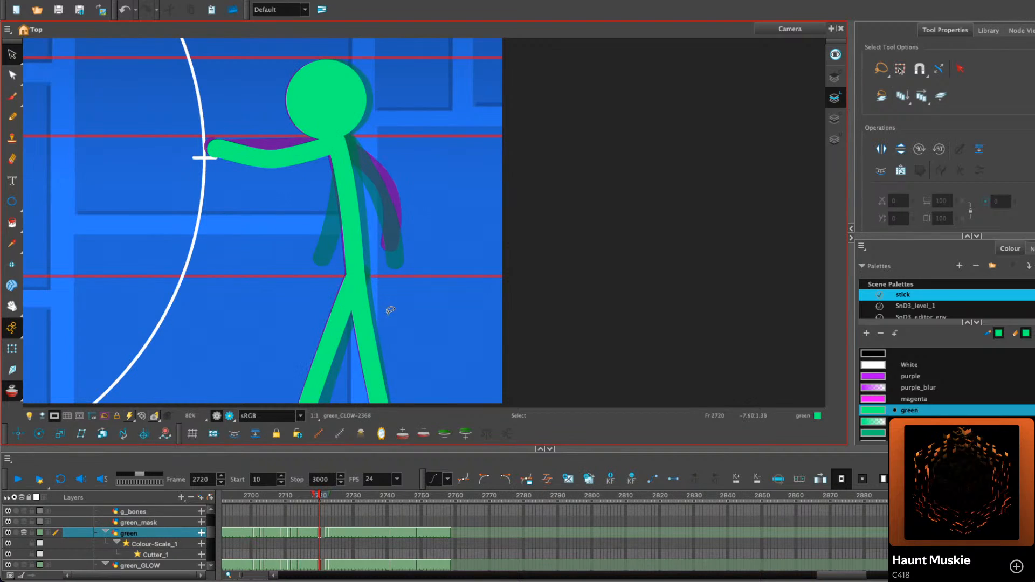
click(354, 236)
right_click(353, 232)
click(374, 282)
key(period)
right_click(397, 141)
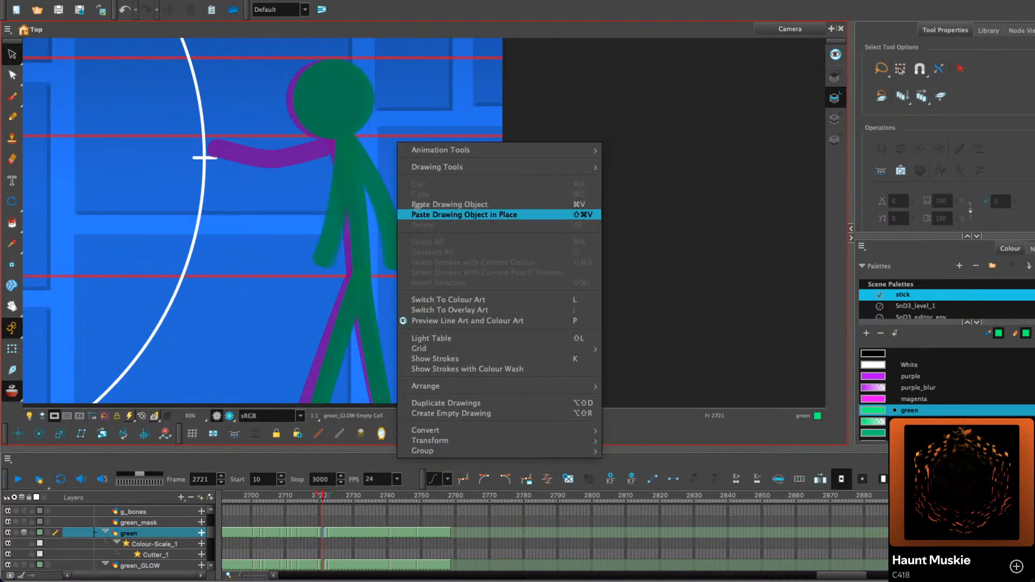
click(431, 211)
click(432, 105)
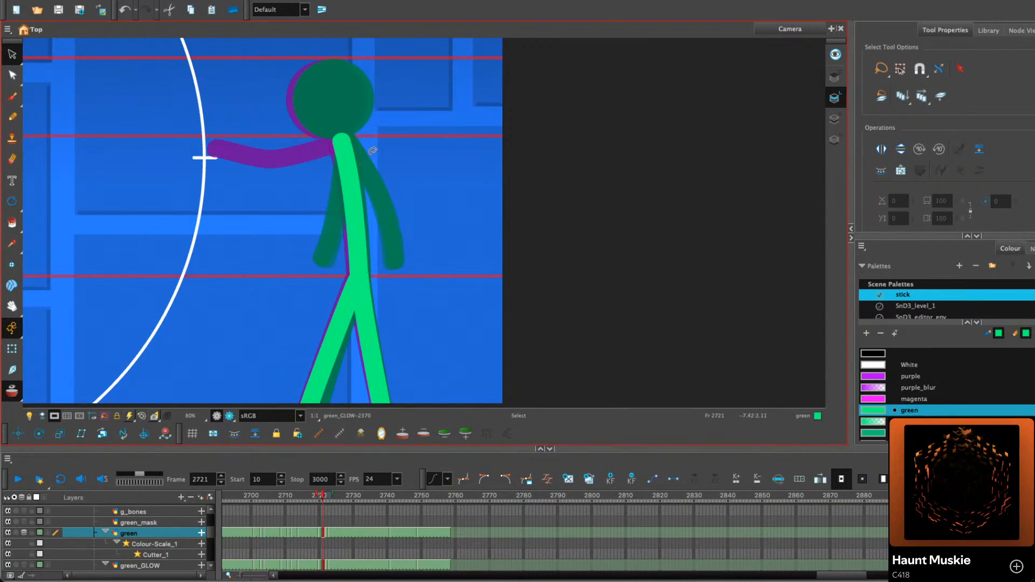
Copy the head from frame 2720 into frame 2721 and nudge it right to an in-between position
key(comma)
click(350, 98)
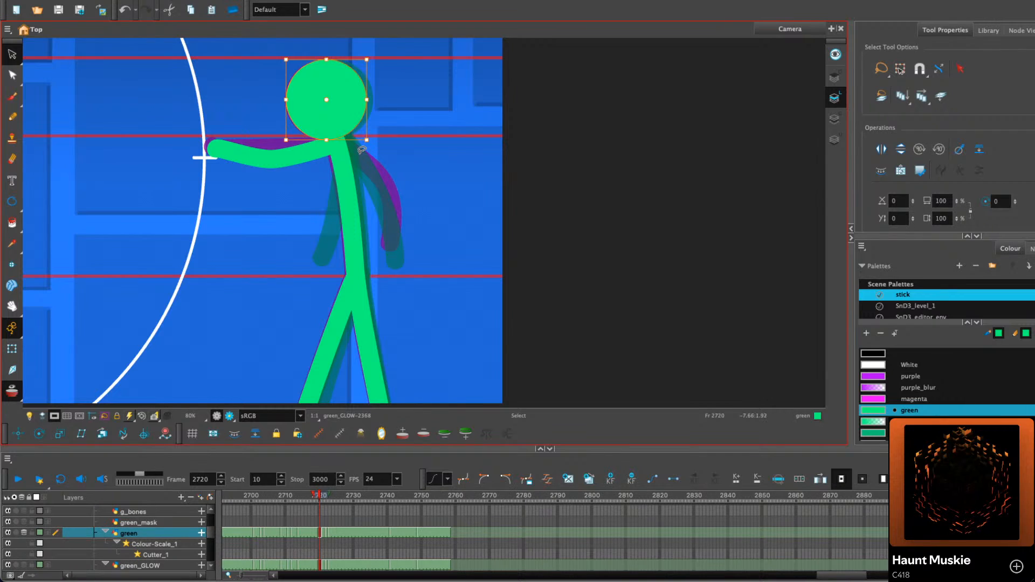
key(ctrl+c)
key(period)
key(ctrl+v)
key(Right)
key(Right)
key(Right)
key(Right)
key(Right)
key(Right)
key(Right)
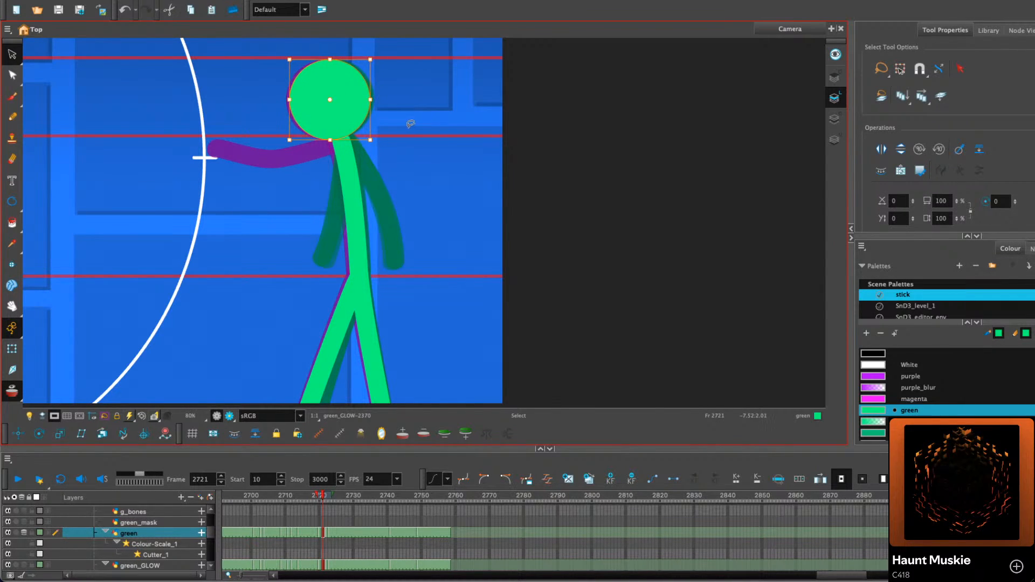
Draw the bent front arm on frame 2721 with the Pencil, its hand between the horizontal and arms-down positions
click(409, 125)
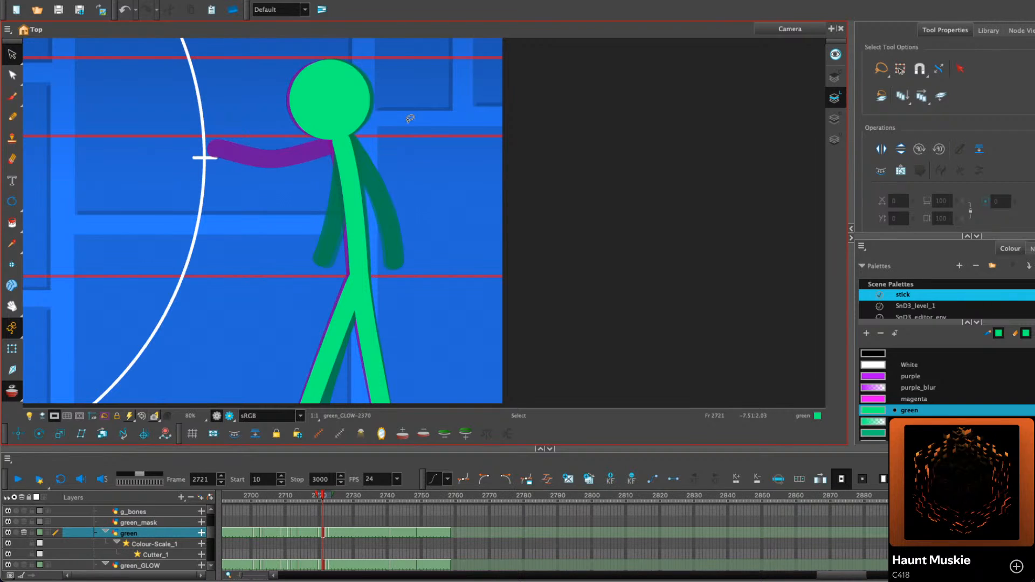
click(324, 500)
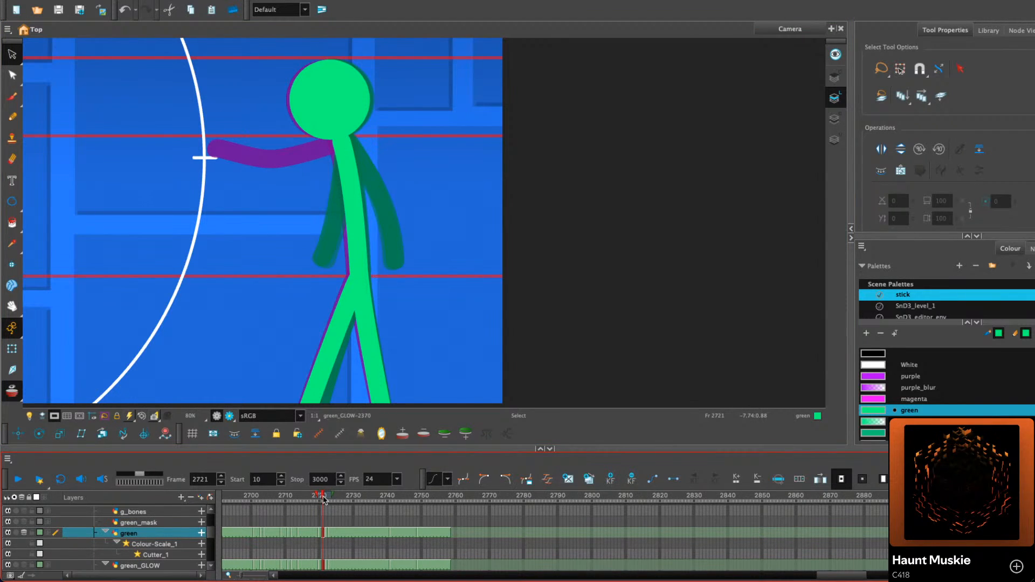
key(comma)
key(comma)
key(period)
click(12, 116)
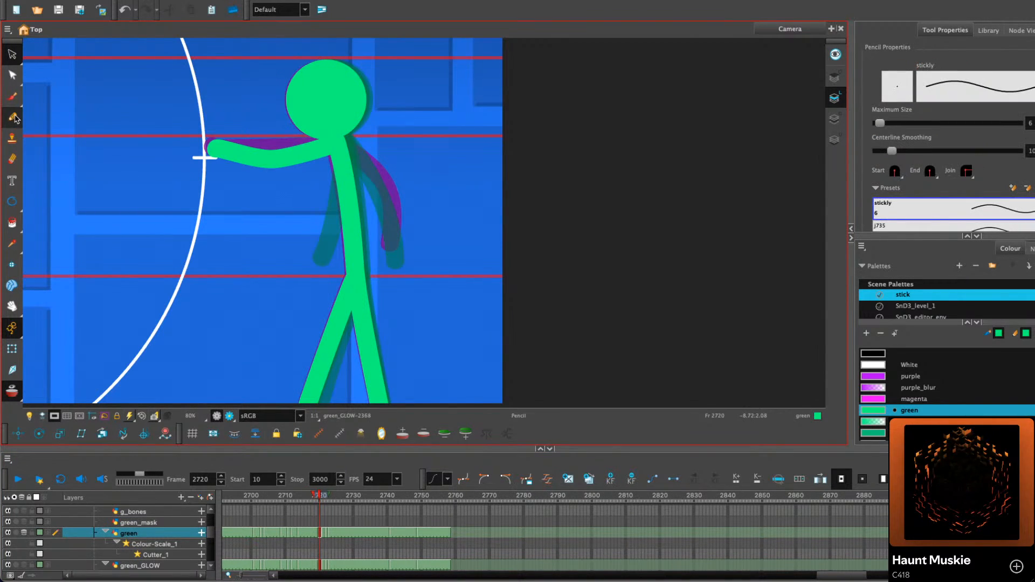
key(period)
mouse_move(330, 142)
mouse_down()
mouse_move(320, 185)
mouse_move(293, 207)
mouse_move(262, 212)
mouse_up()
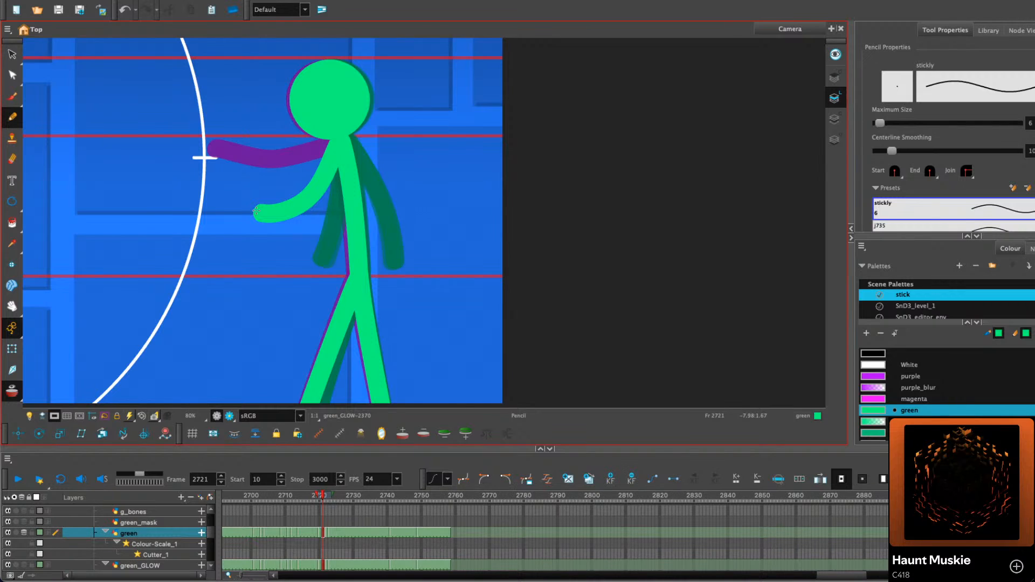
Draw the back arm on frame 2721 from the shoulder down, between the neighbouring frames' back arm positions
key(comma)
key(comma)
key(period)
key(period)
key(2)
key(2)
mouse_move(389, 193)
mouse_down()
mouse_move(341, 212)
mouse_move(373, 214)
mouse_up()
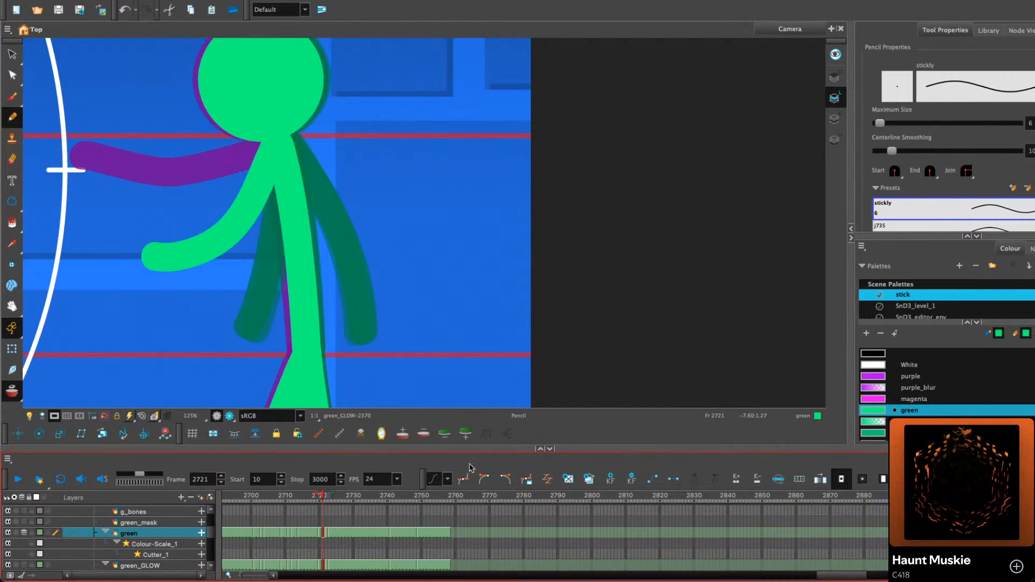
click(405, 426)
mouse_move(282, 142)
mouse_down()
mouse_move(349, 241)
mouse_move(352, 315)
mouse_up()
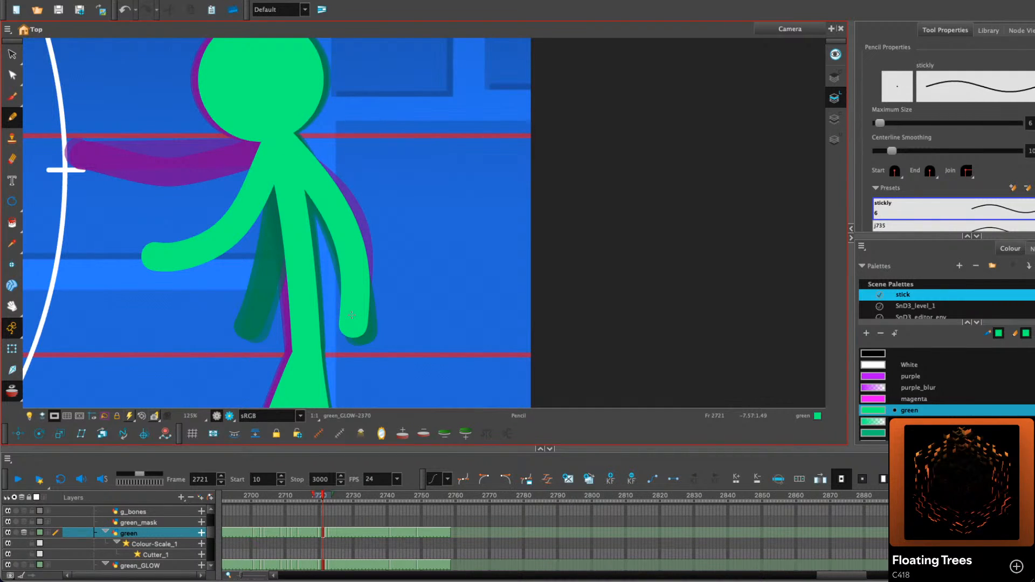
Pull the end of the back arm slightly left on frame 2722 and compare it with the neighbouring frames
key(period)
key(period)
key(period)
key(alt+s)
key(comma)
key(comma)
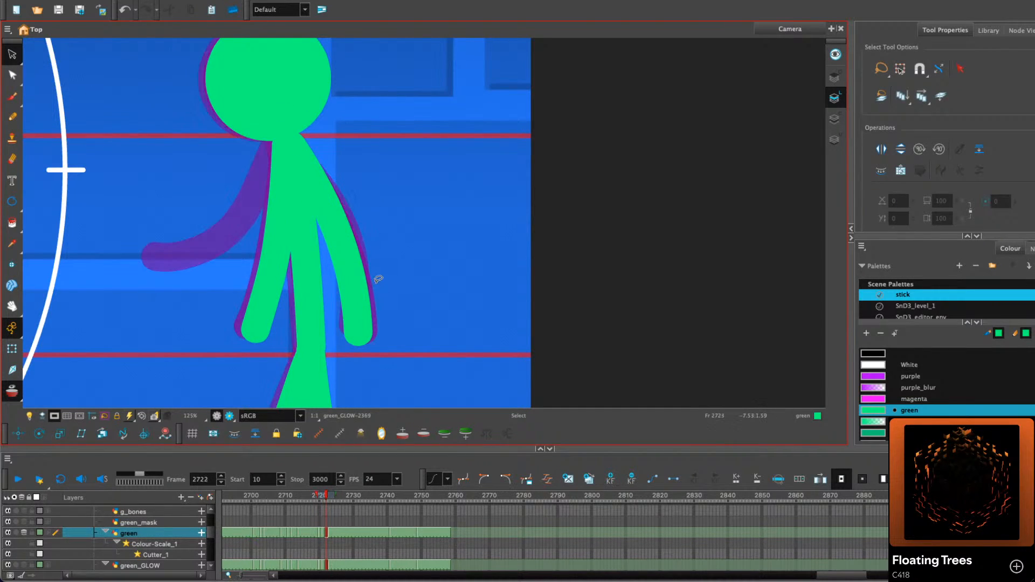
click(350, 335)
click(419, 299)
key(period)
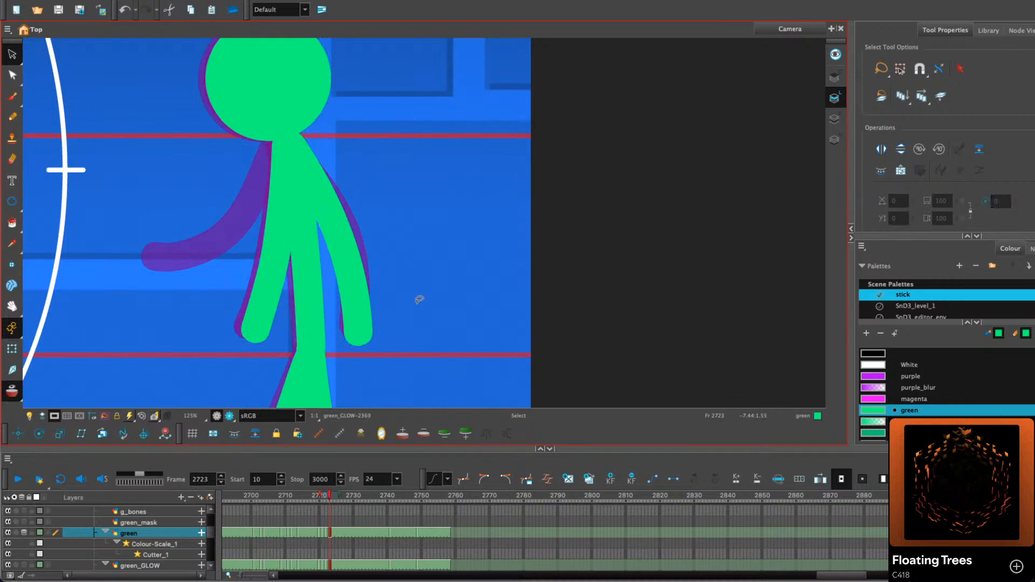
key(comma)
key(comma)
key(period)
click(348, 253)
key(alt+q)
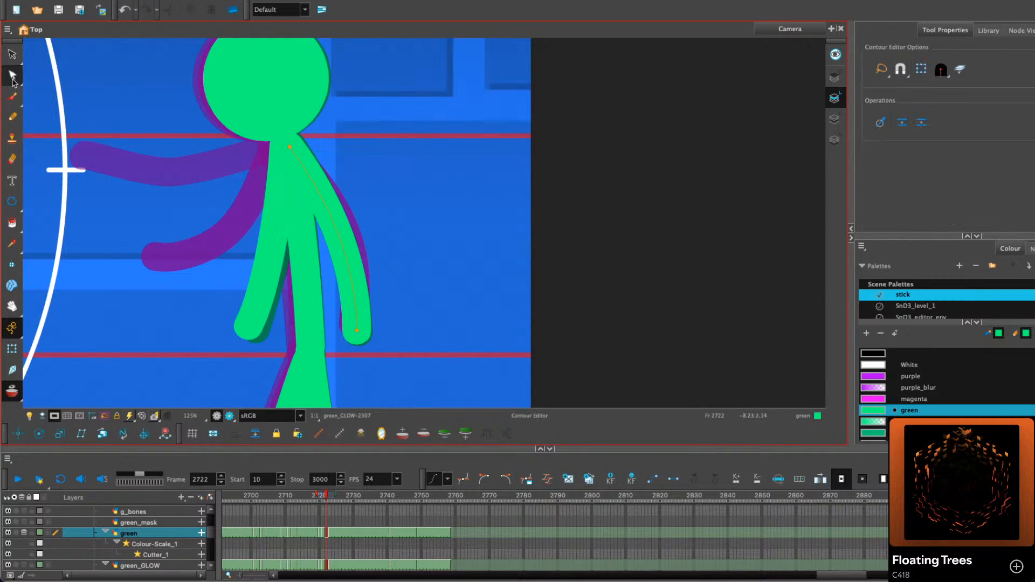
Copy the back arm from frame 2719, paste it into frame 2720 and adjust it to an in-between position
key(comma)
key(comma)
key(comma)
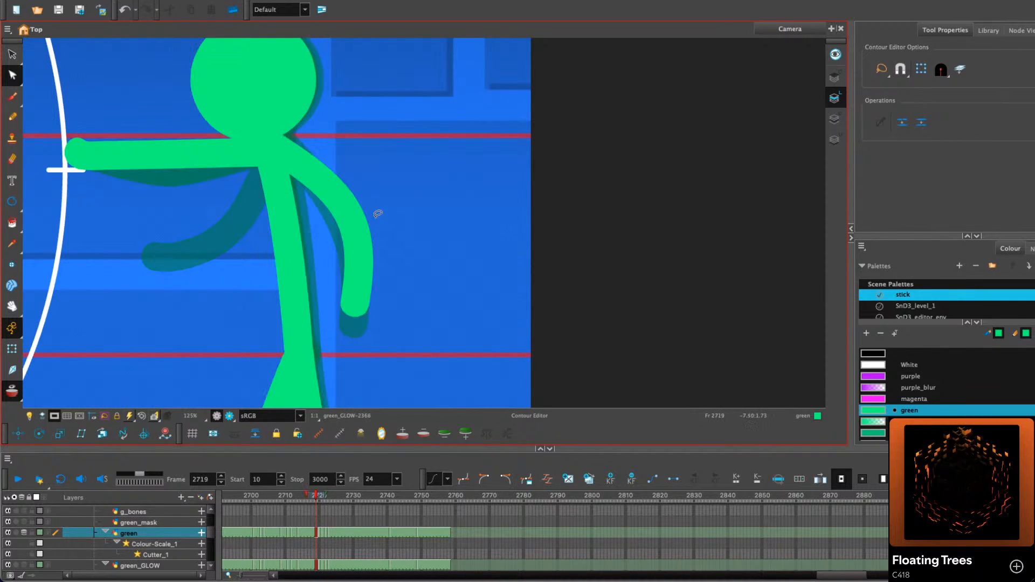
key(alt+s)
click(353, 218)
right_click(361, 238)
click(396, 262)
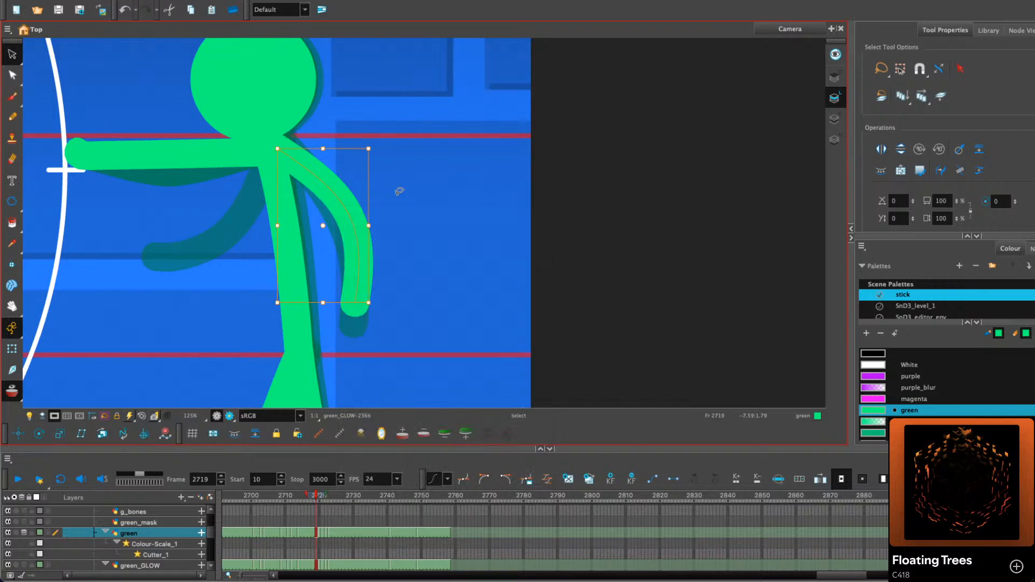
key(period)
right_click(427, 161)
click(469, 232)
drag(391, 158, 395, 178)
drag(365, 309, 393, 287)
drag(351, 249, 359, 285)
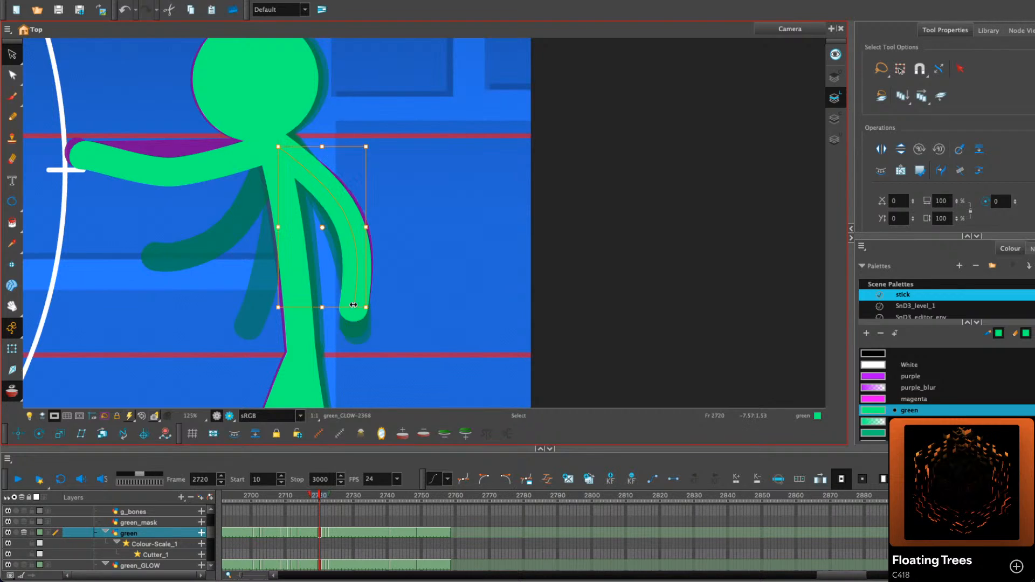
click(410, 261)
Flip through the revised arm drawings and play the sequence back from about frame 2697
key(period)
key(period)
key(comma)
key(comma)
key(comma)
key(comma)
key(comma)
key(comma)
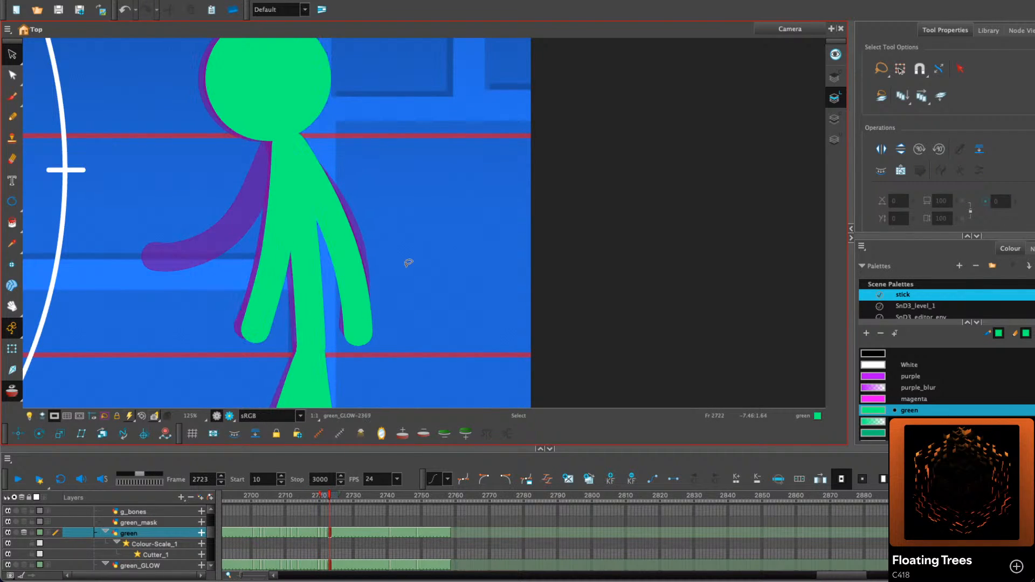
click(17, 467)
click(355, 497)
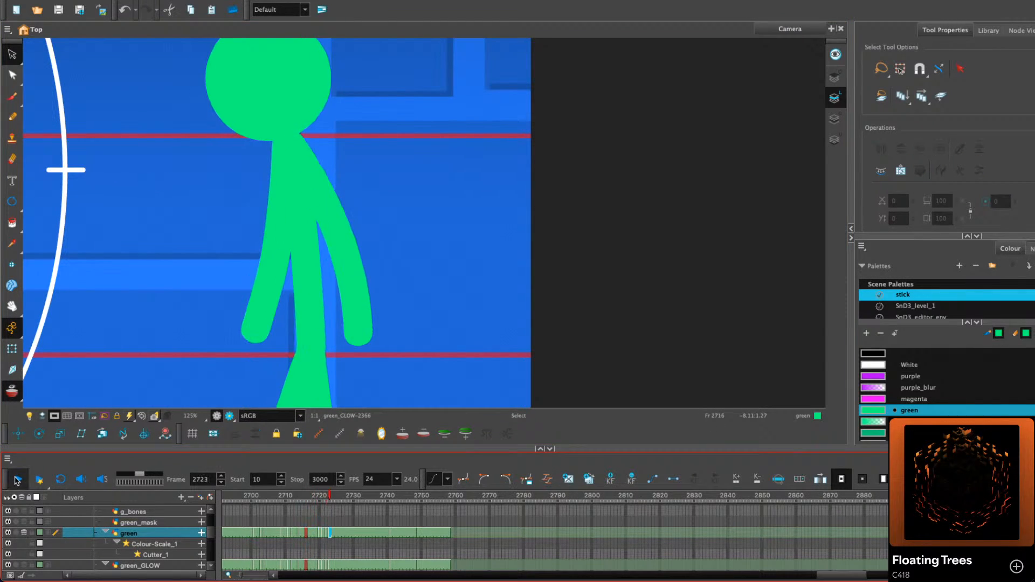
drag(356, 497, 241, 496)
key(shift+m)
click(17, 479)
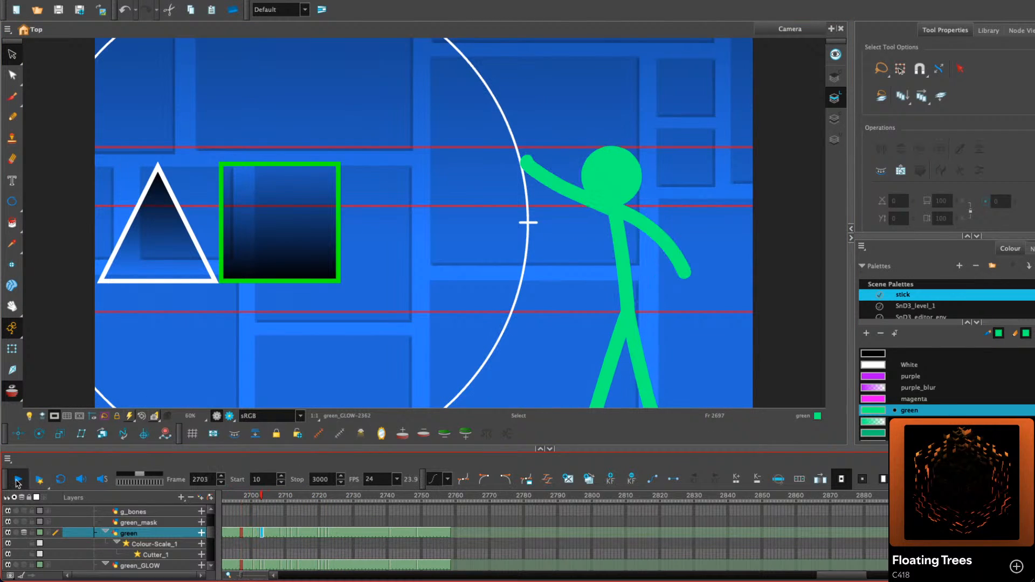
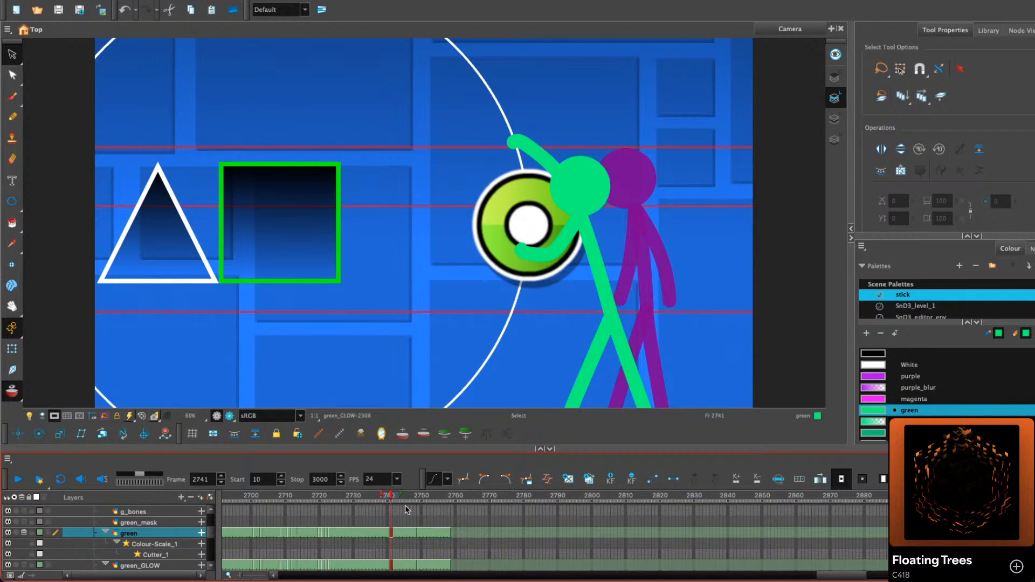
Hide the rotate_knob layer at frame 2741 and reselect the green figure's drawing layer
scroll(535, 296, down, 2)
drag(548, 312, 498, 296)
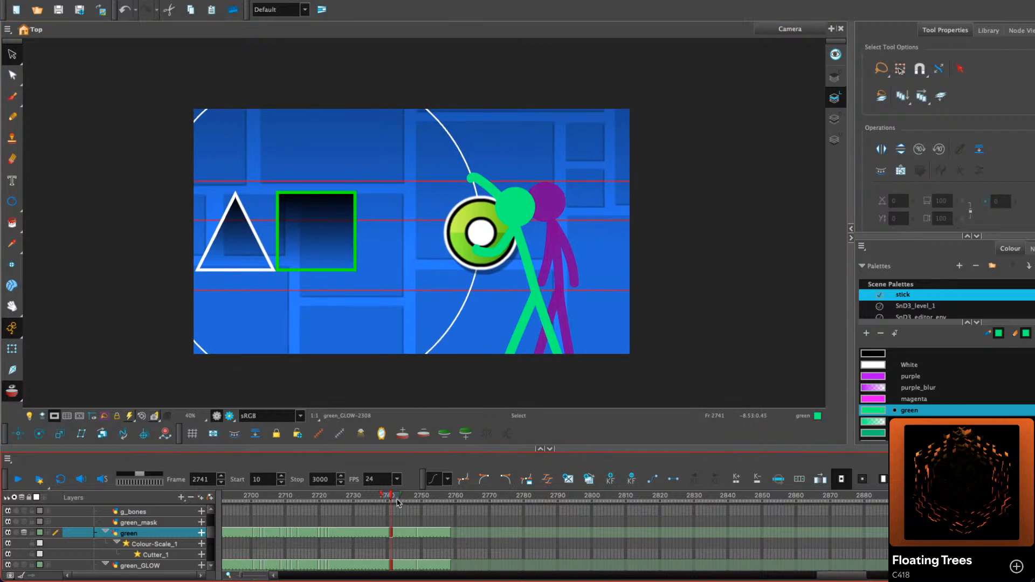
drag(414, 546, 414, 524)
key(shift+t)
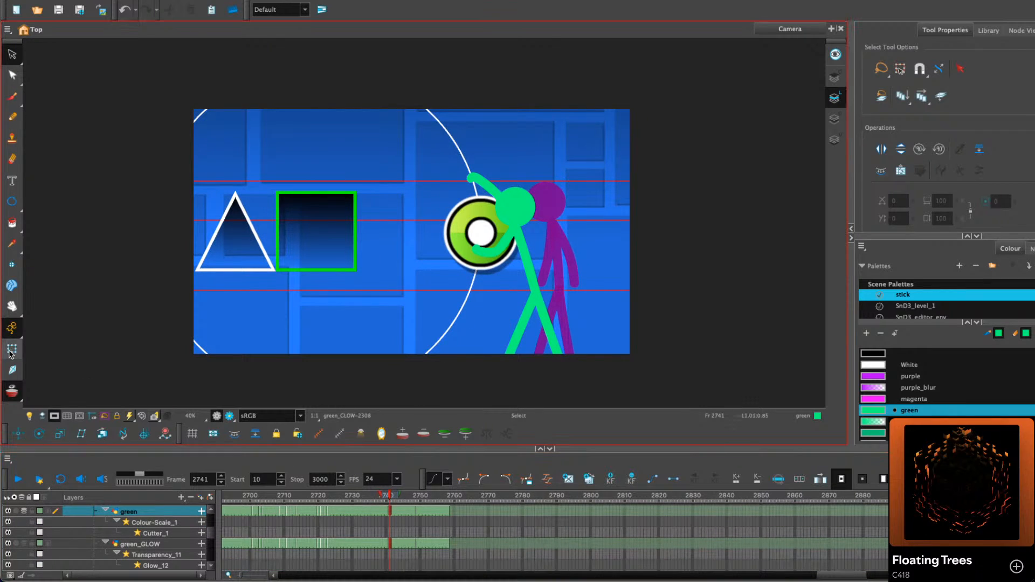
click(518, 249)
click(478, 232)
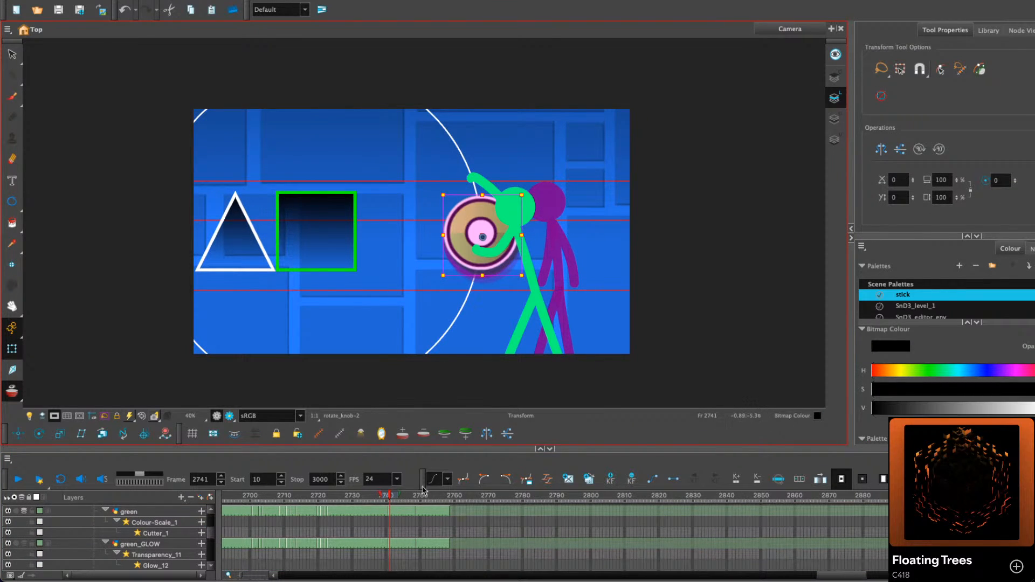
click(8, 510)
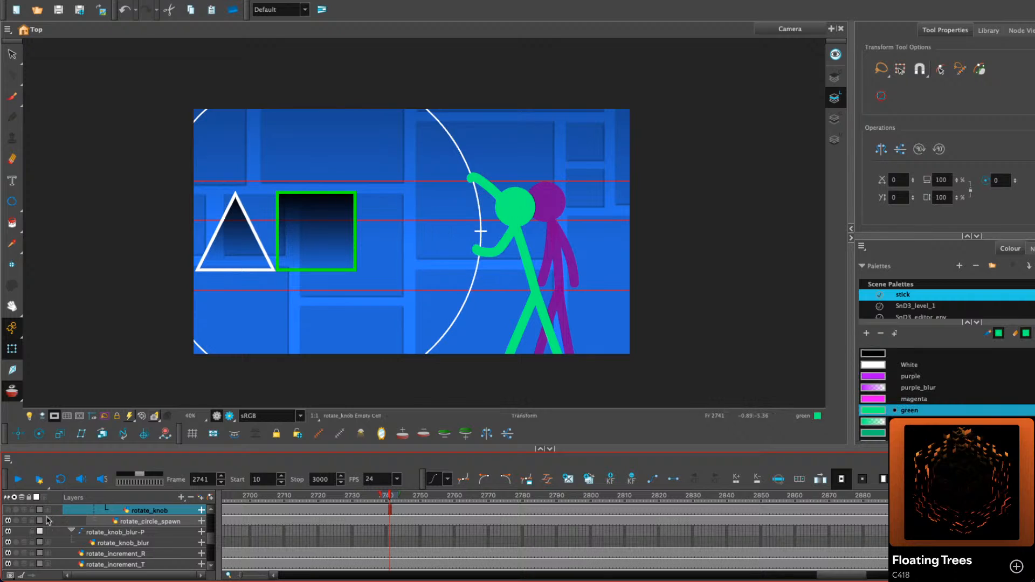
click(517, 211)
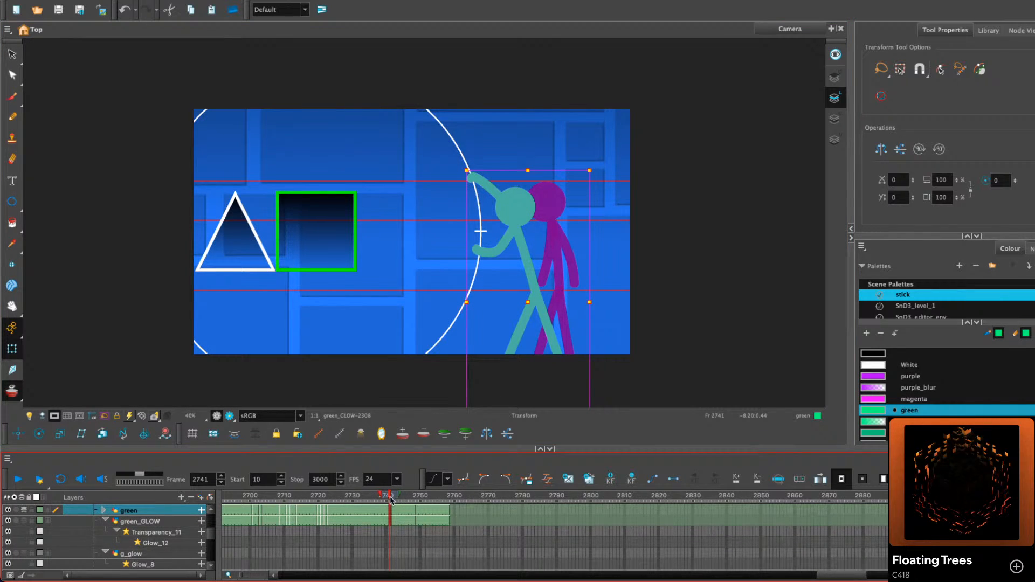
click(12, 54)
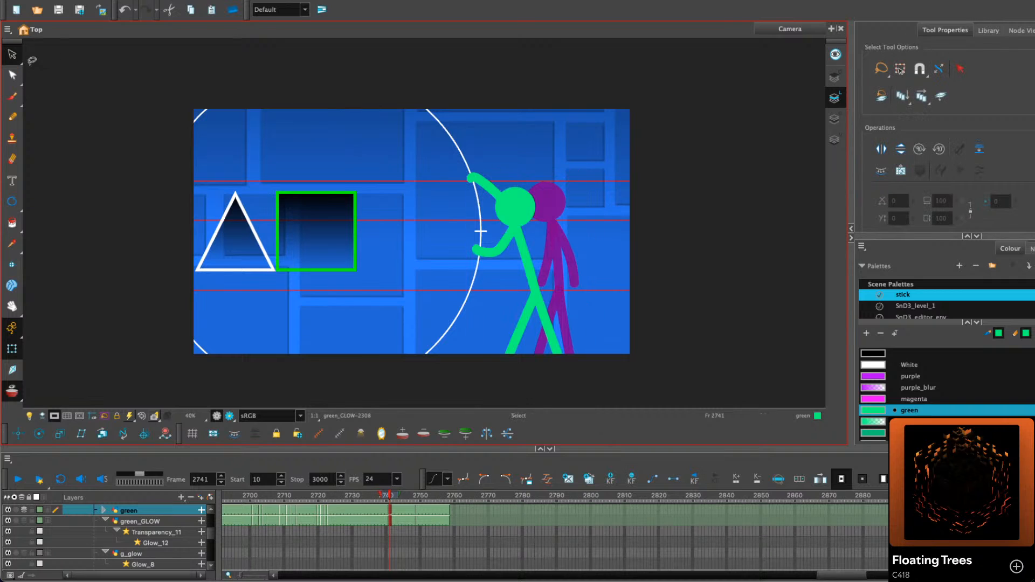
Compare the arms-down pose on frame 2740 with the leaning, arms-raised pose on frame 2741
drag(569, 274, 532, 288)
scroll(513, 287, up, 4)
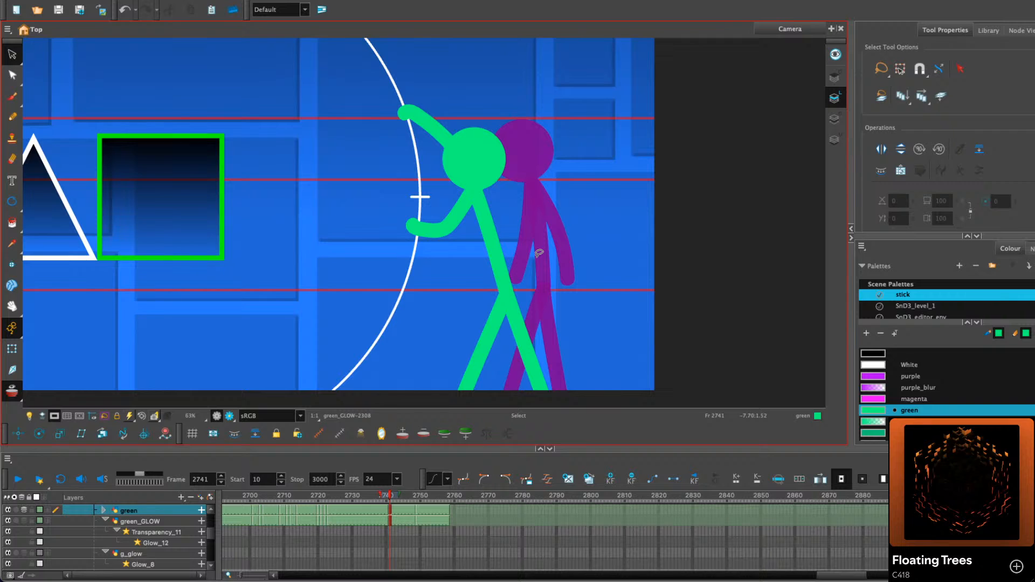
scroll(527, 258, down, 2)
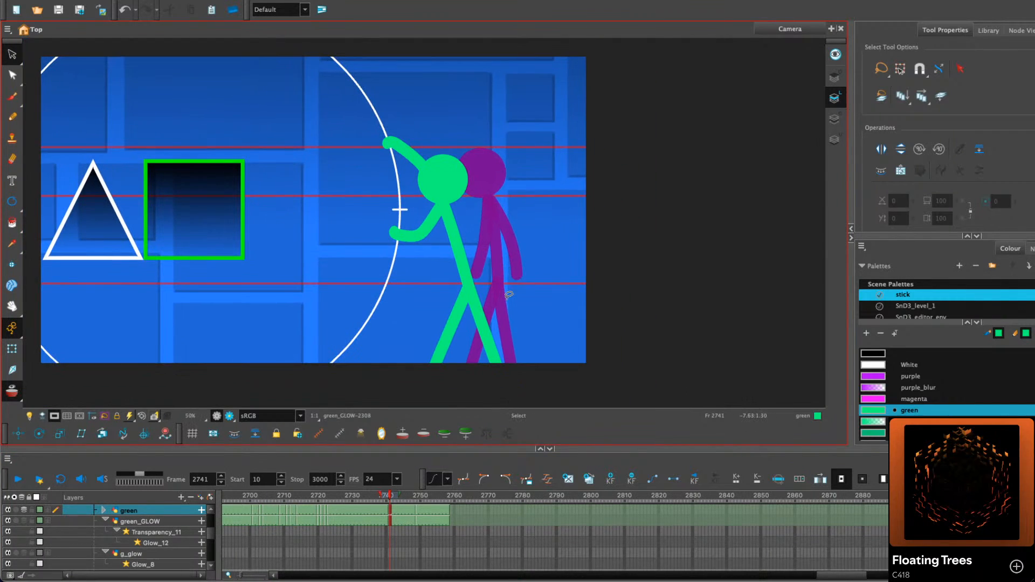
click(414, 529)
drag(440, 453, 441, 487)
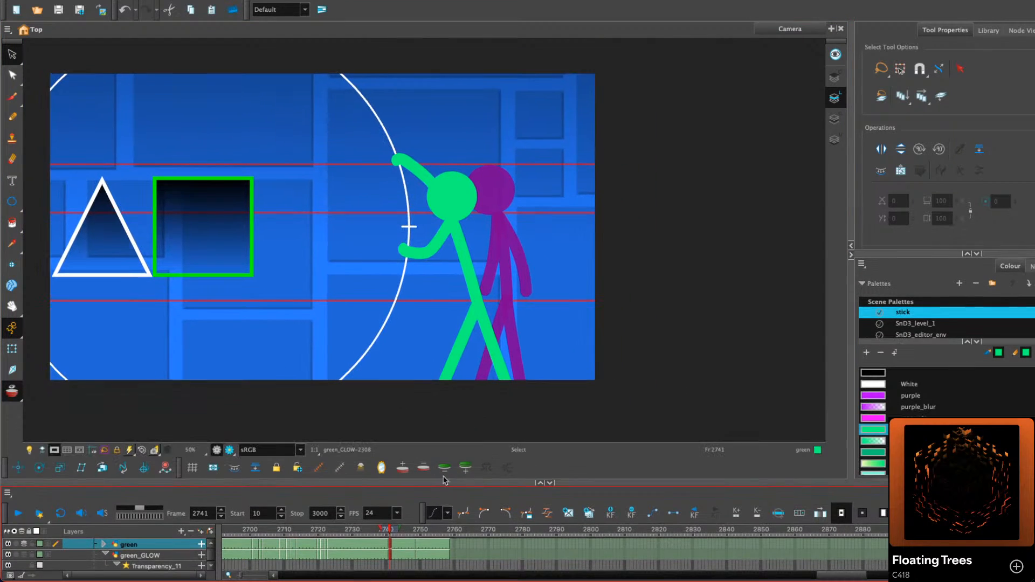
key(comma)
key(comma)
key(comma)
key(period)
key(period)
key(period)
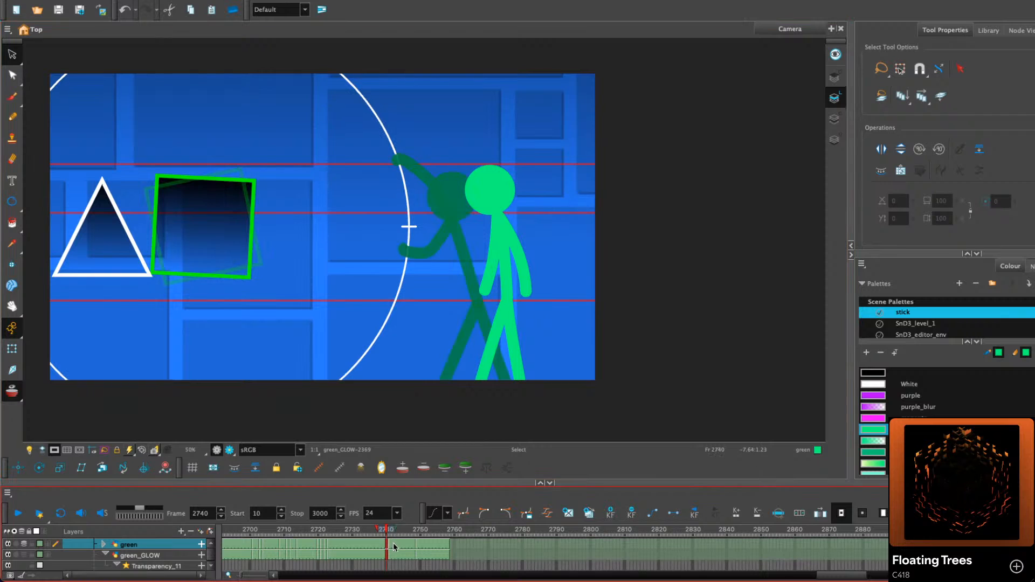
key(comma)
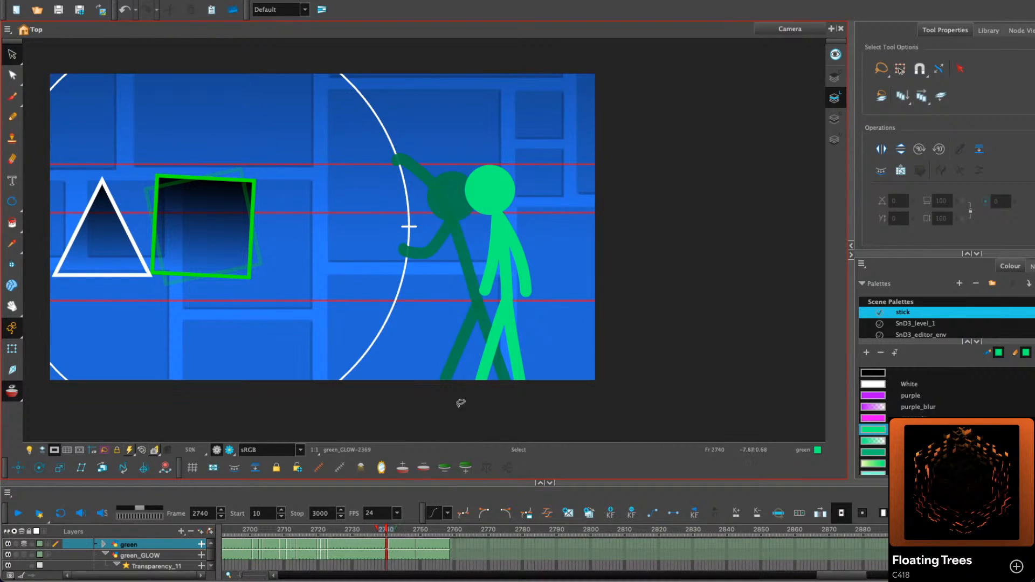
key(period)
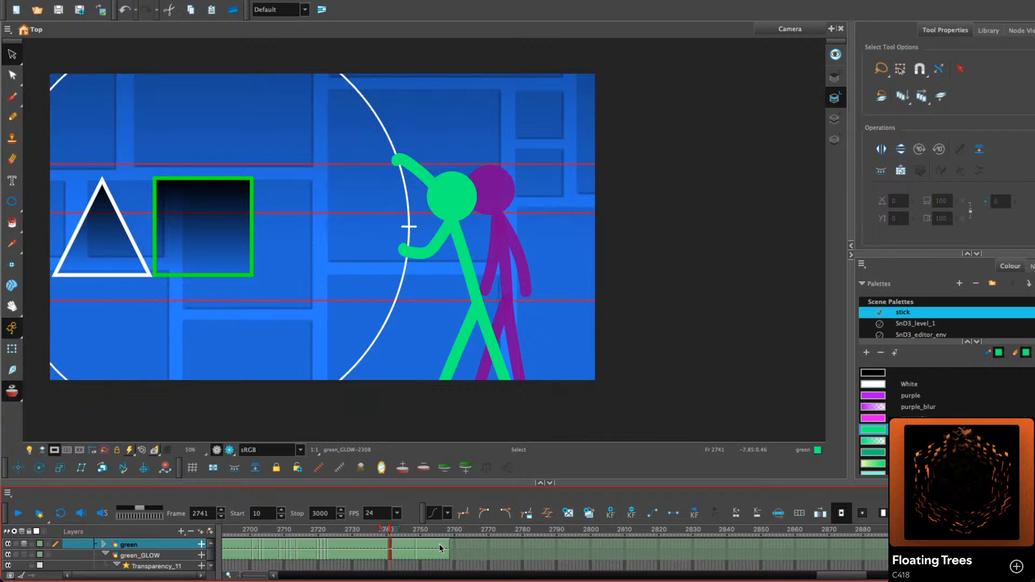
Duplicate the arms-down drawing on frame 2740 and shift its body slightly left
click(105, 546)
key(comma)
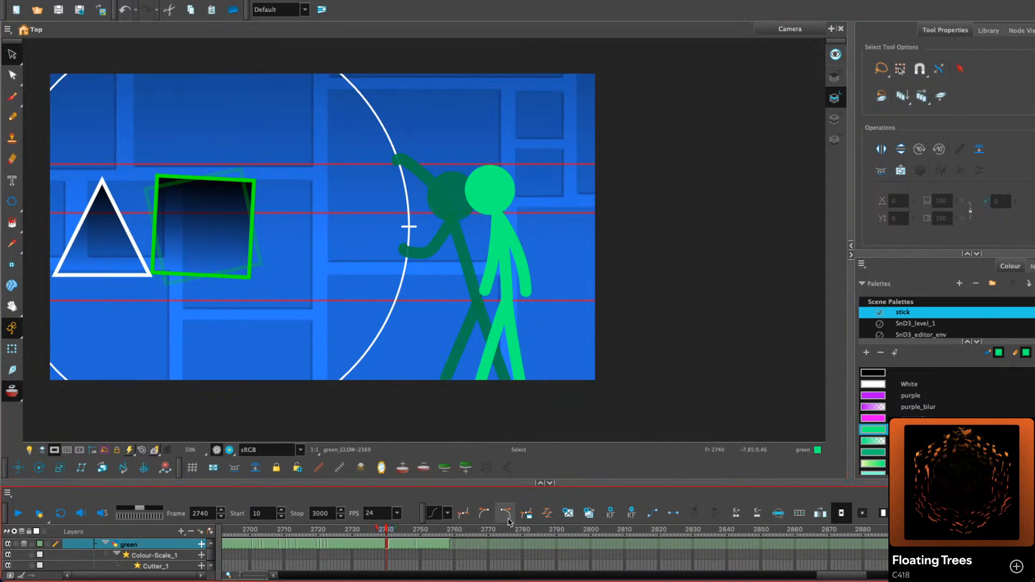
click(589, 515)
key(super+a)
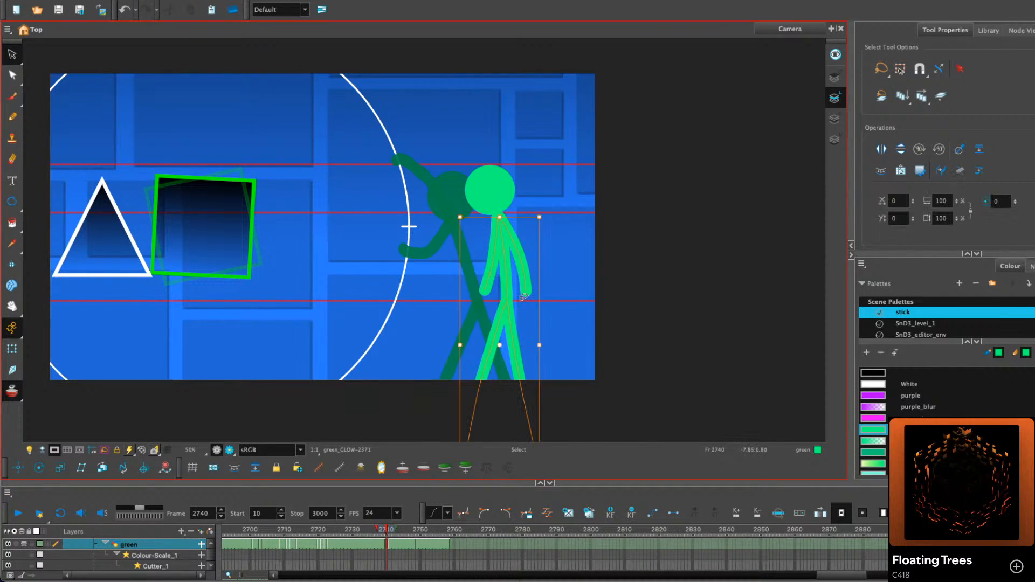
drag(508, 242, 505, 243)
click(590, 203)
Show the artwork beyond the camera frame and move the figure's front foot slightly left on frame 2740
click(16, 392)
drag(420, 371, 325, 273)
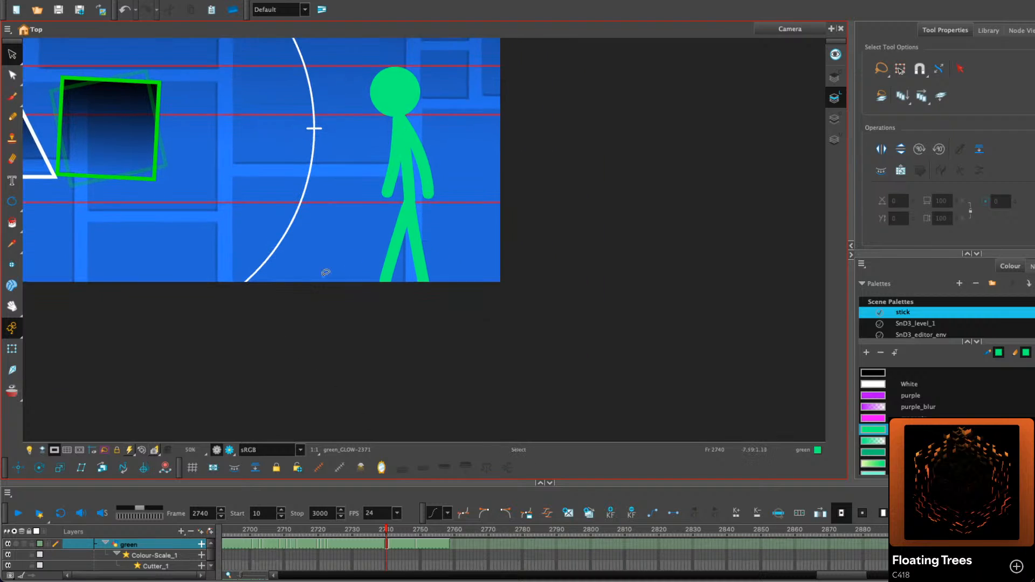
click(55, 450)
click(12, 392)
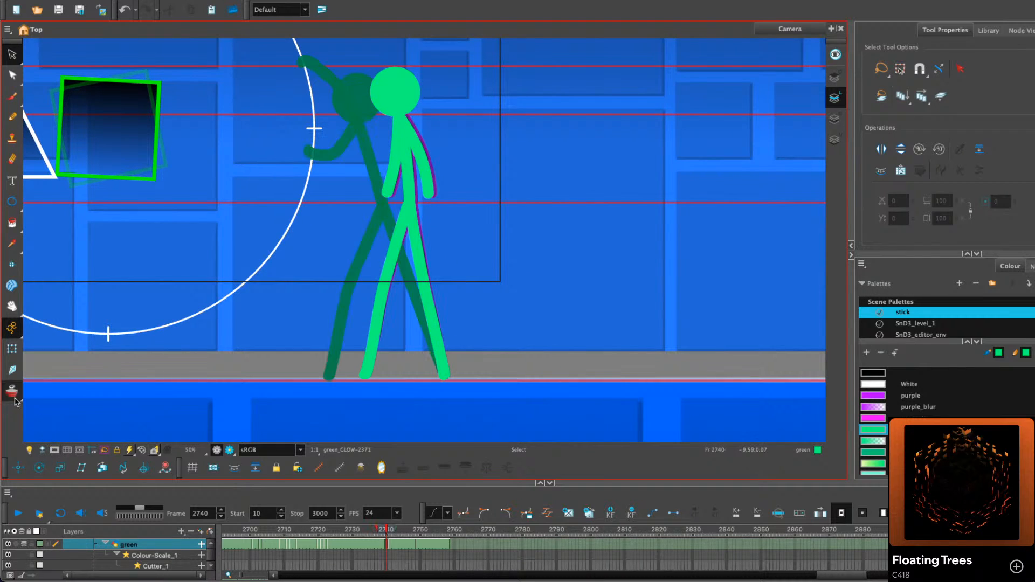
click(373, 342)
scroll(393, 377, up, 2)
drag(392, 377, 384, 377)
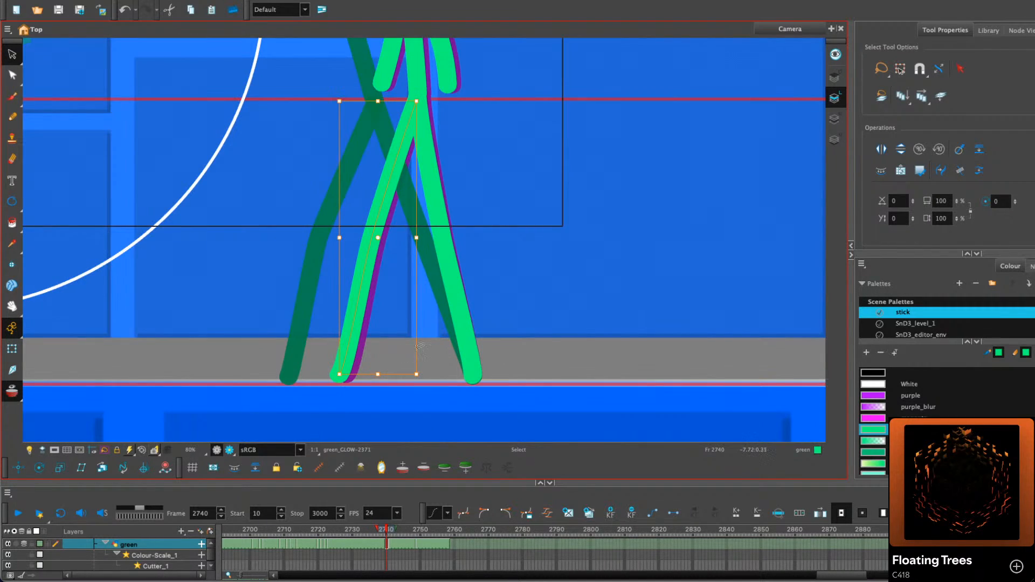
click(541, 259)
Move the upper body and head slightly left on frame 2740, towards the leaning pose
scroll(540, 257, down, 1)
drag(525, 165, 517, 239)
scroll(421, 132, up, 1)
click(423, 130)
drag(454, 89, 448, 89)
click(485, 79)
drag(485, 79, 470, 153)
drag(420, 127, 411, 129)
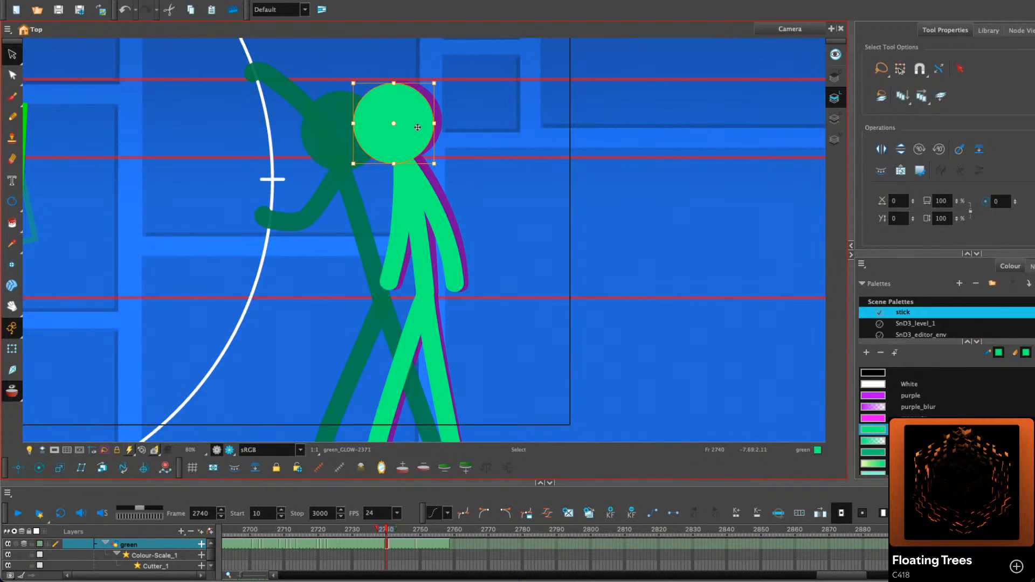
click(494, 144)
Duplicate the leaning, arms-raised drawing on frame 2742 and nudge its legs slightly right, towards the previous pose
scroll(501, 159, down, 1)
drag(526, 215, 520, 241)
key(period)
key(period)
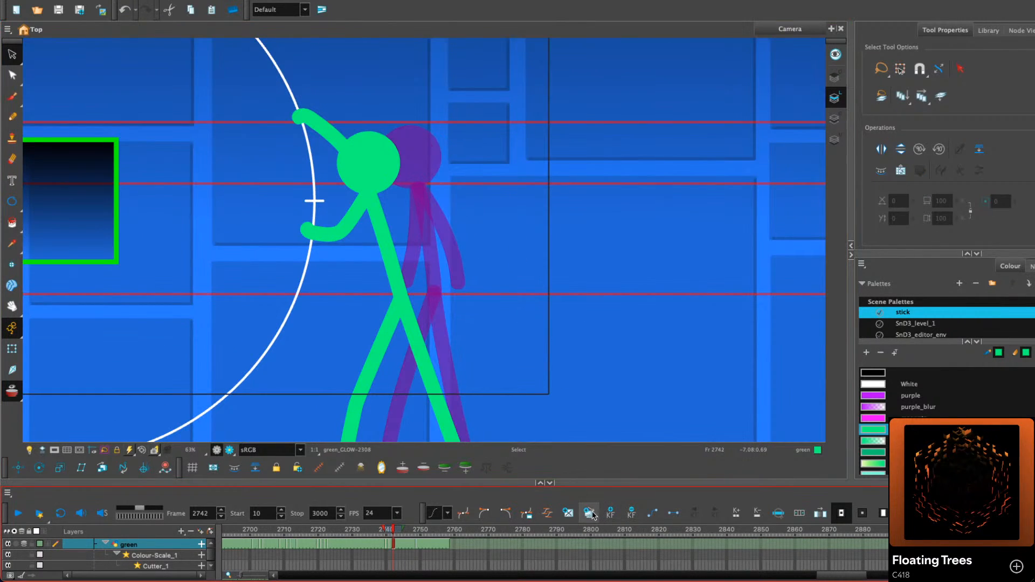
click(592, 516)
drag(431, 243, 398, 384)
drag(430, 196, 432, 195)
Nudge the torso and head slightly right and down on frame 2742 to match the shifted legs
click(469, 148)
click(391, 226)
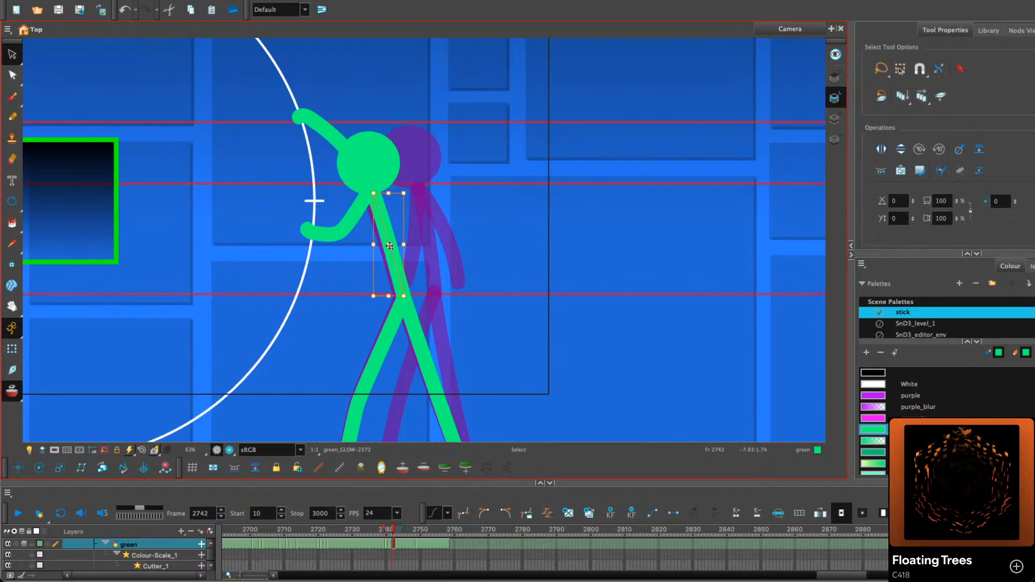
click(384, 164)
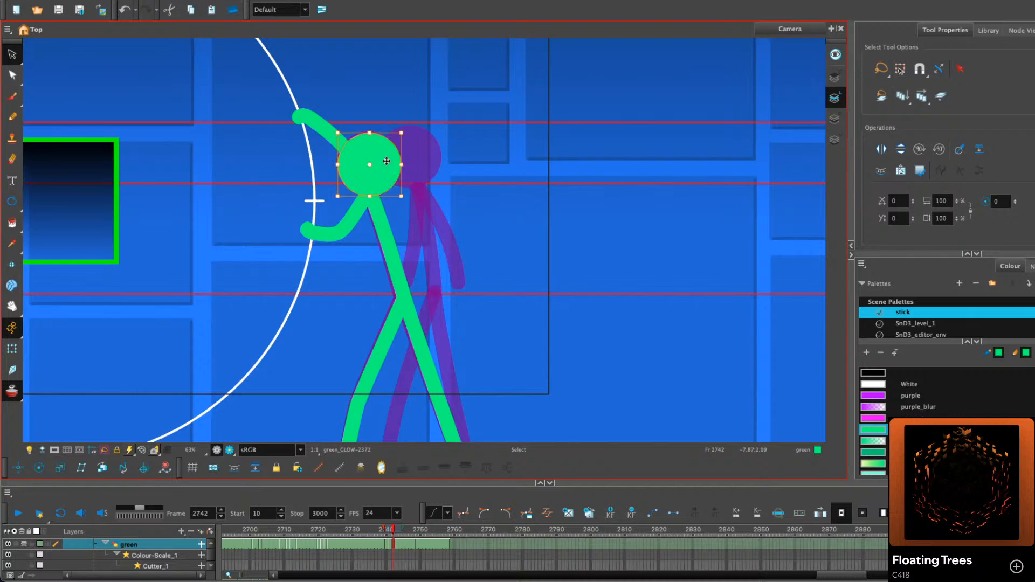
Bring the adjusted leaning drawing forward to frame 2741 and play back the transition around it
click(391, 543)
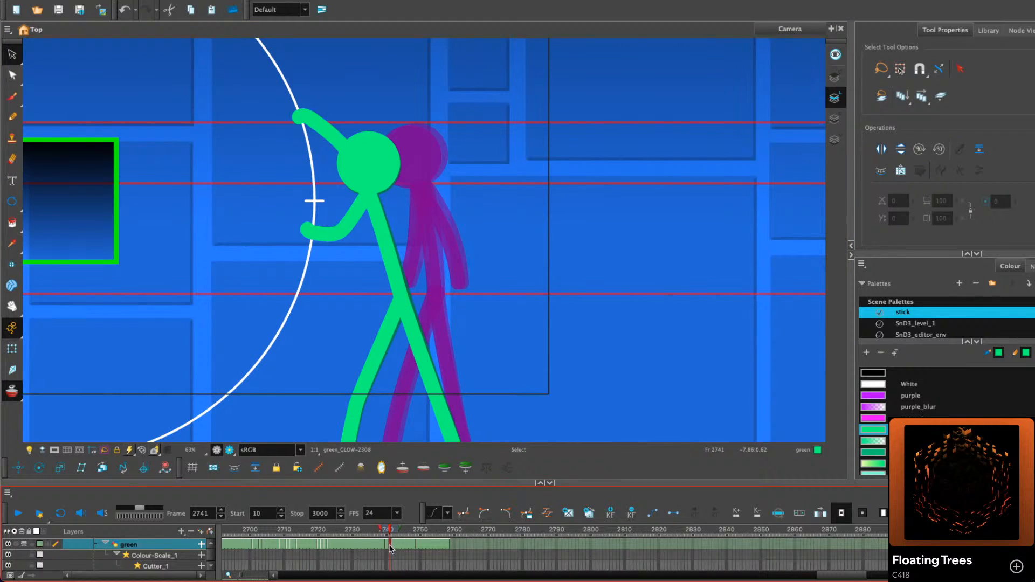
click(393, 547)
drag(394, 531, 383, 530)
click(18, 514)
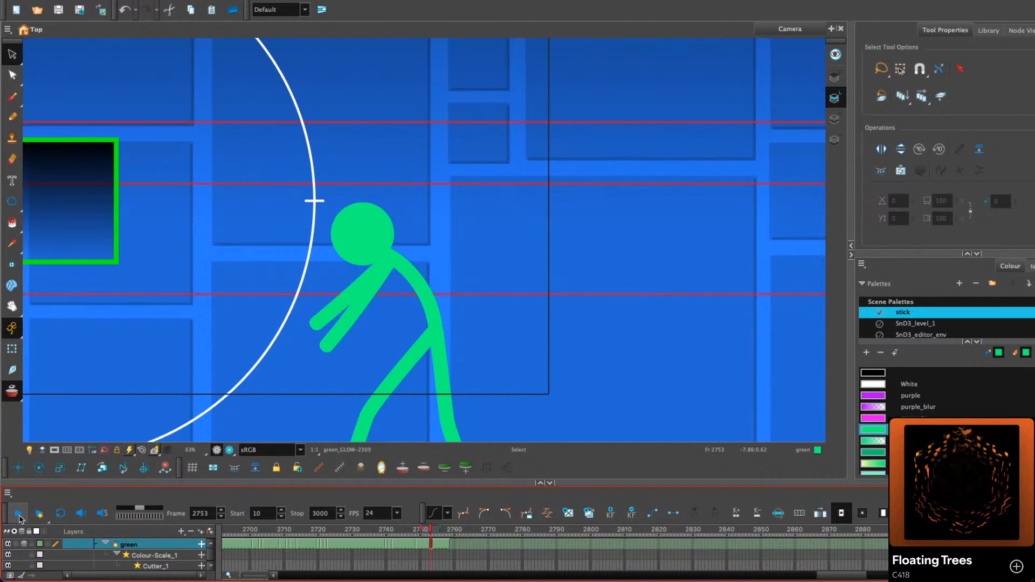
drag(430, 530, 383, 529)
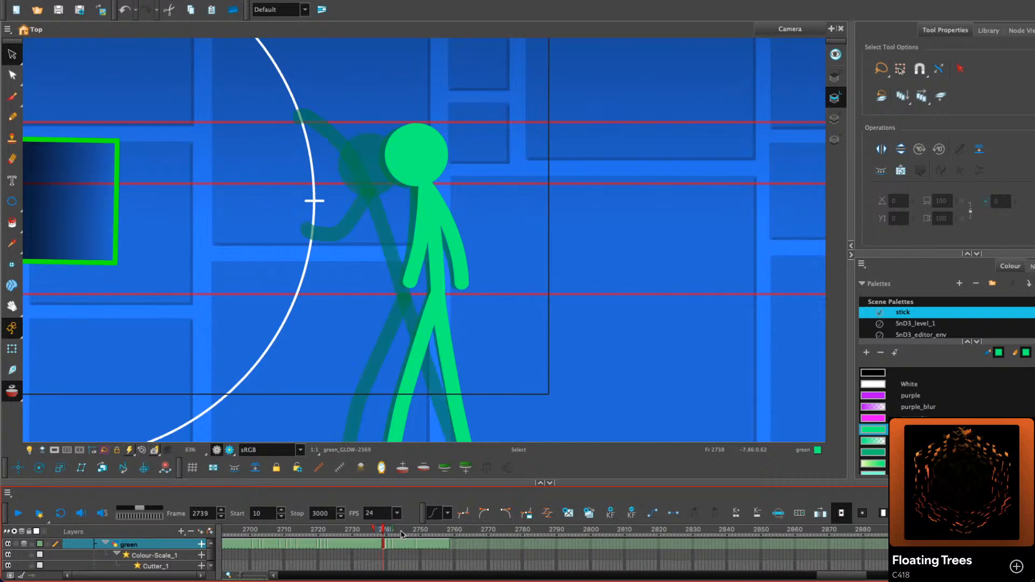
key(period)
key(period)
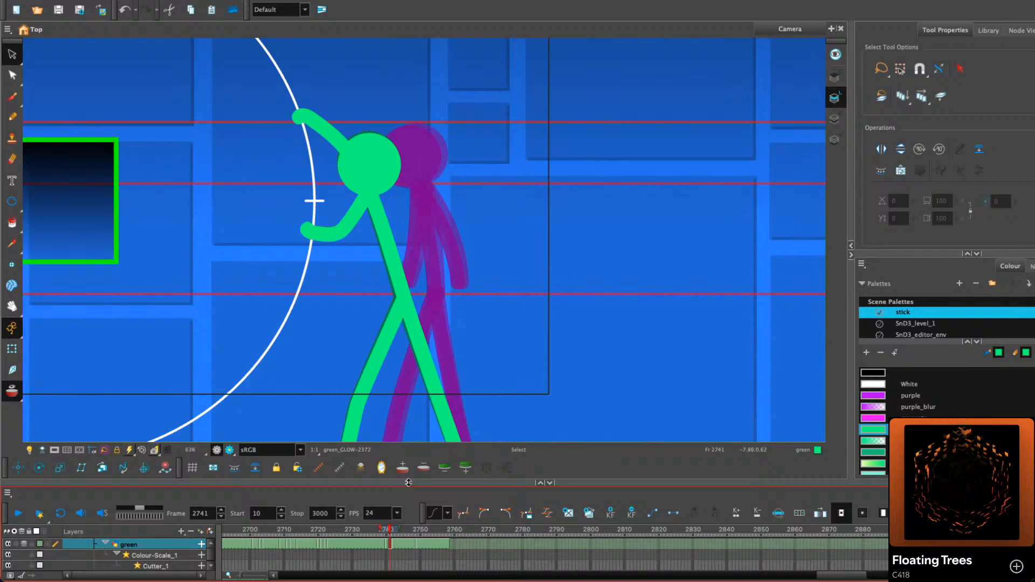
scroll(405, 556, up, 1)
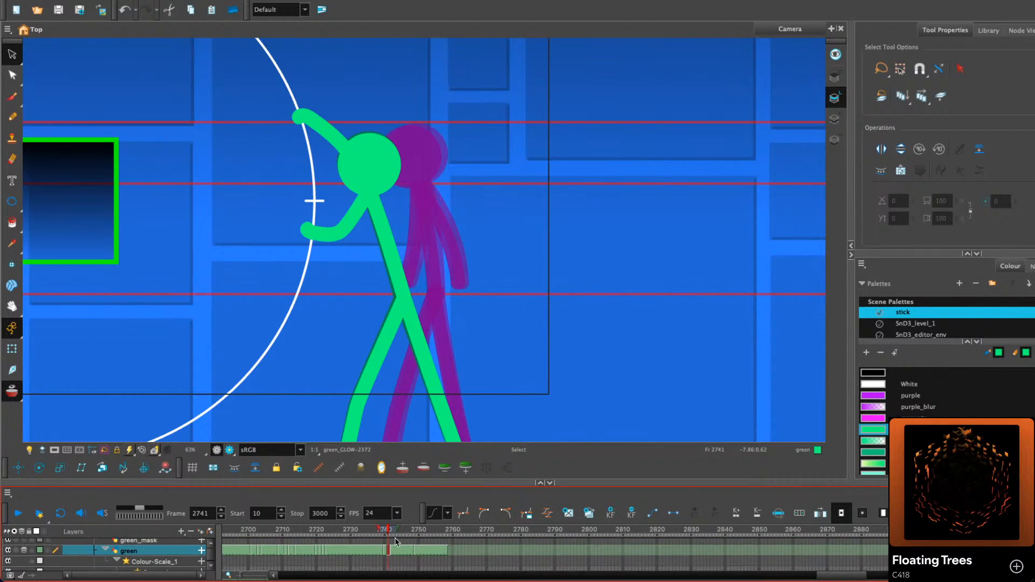
drag(390, 529, 391, 528)
Delete both hanging arms from the figure on frame 2740
key(comma)
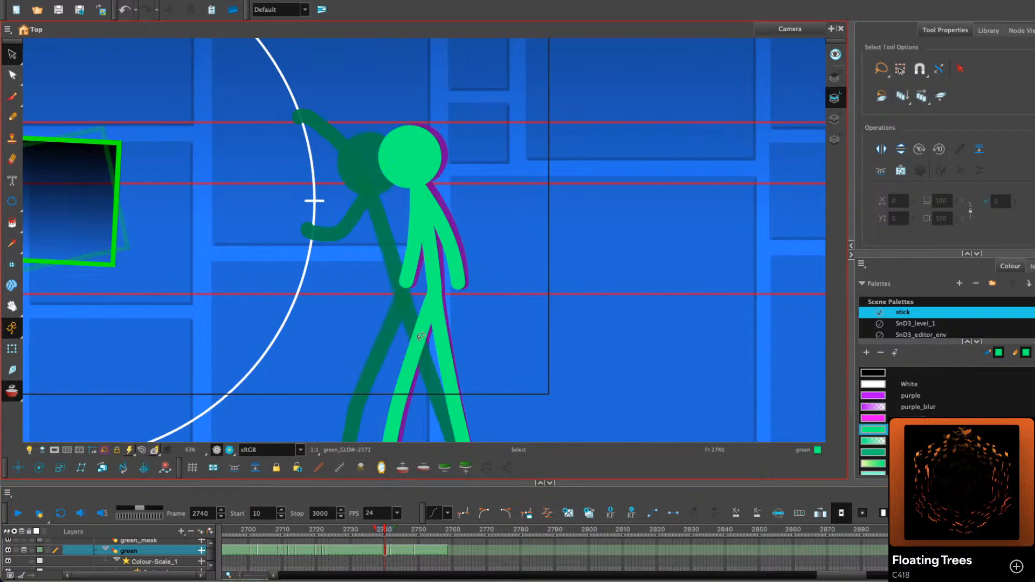
key(comma)
key(period)
click(413, 253)
key(Delete)
click(456, 253)
key(Delete)
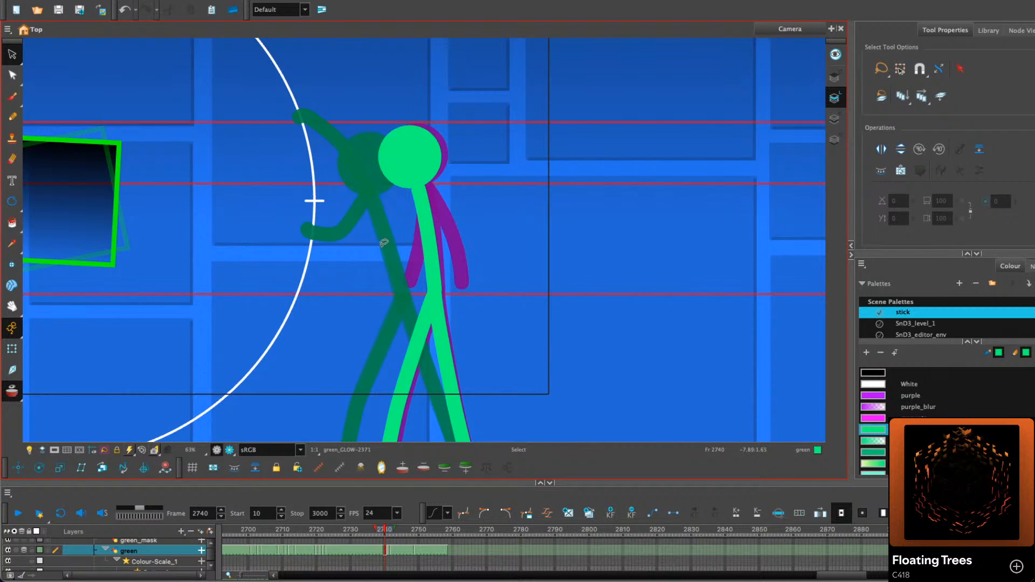
Delete both raised arms from the leaning figure on frame 2741
key(period)
click(333, 133)
click(336, 238)
key(Delete)
click(340, 146)
key(Delete)
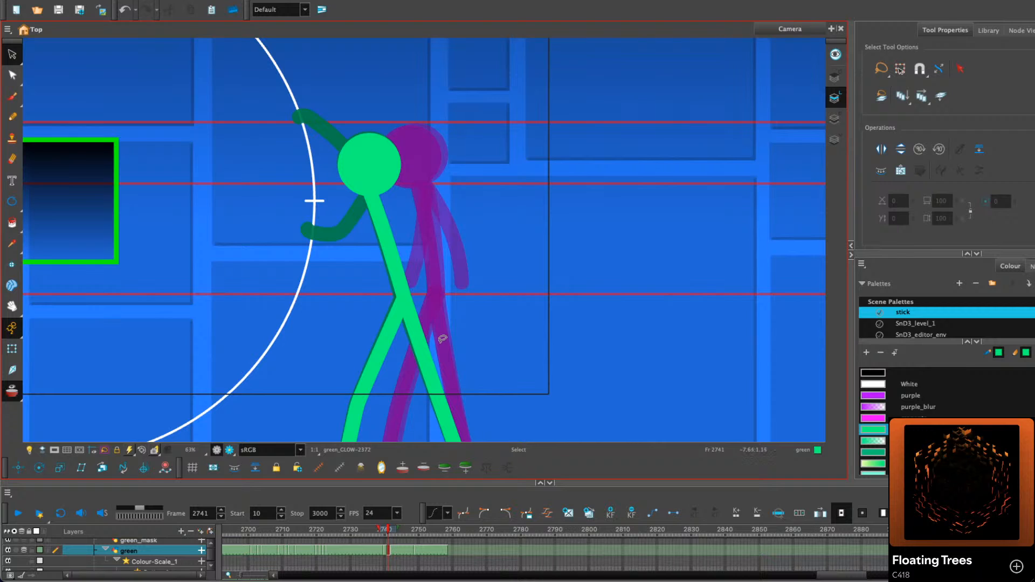
Hold the armless leaning drawing through frame 2742 and play the transition back from just before frame 2740
key(comma)
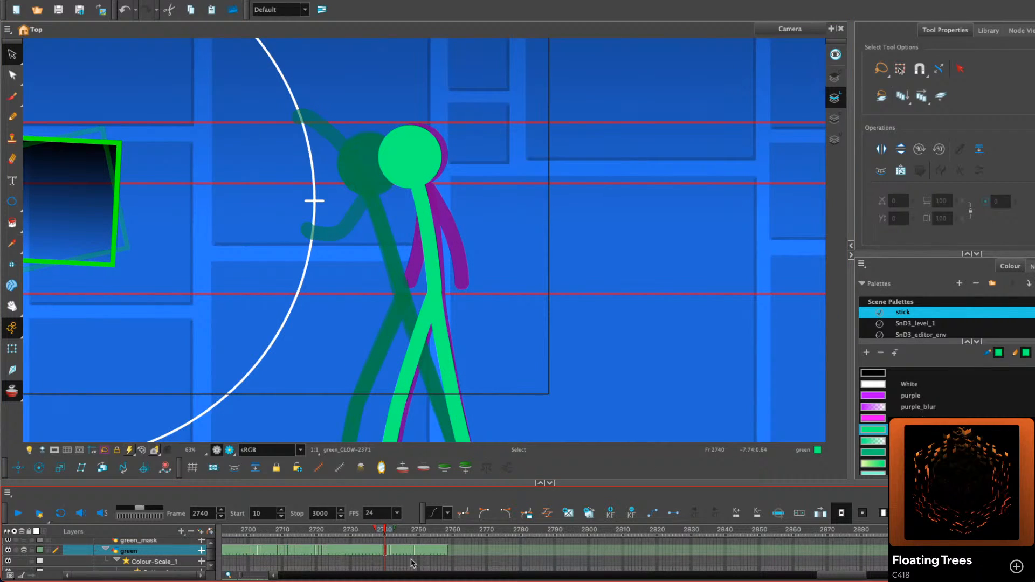
click(371, 550)
click(17, 515)
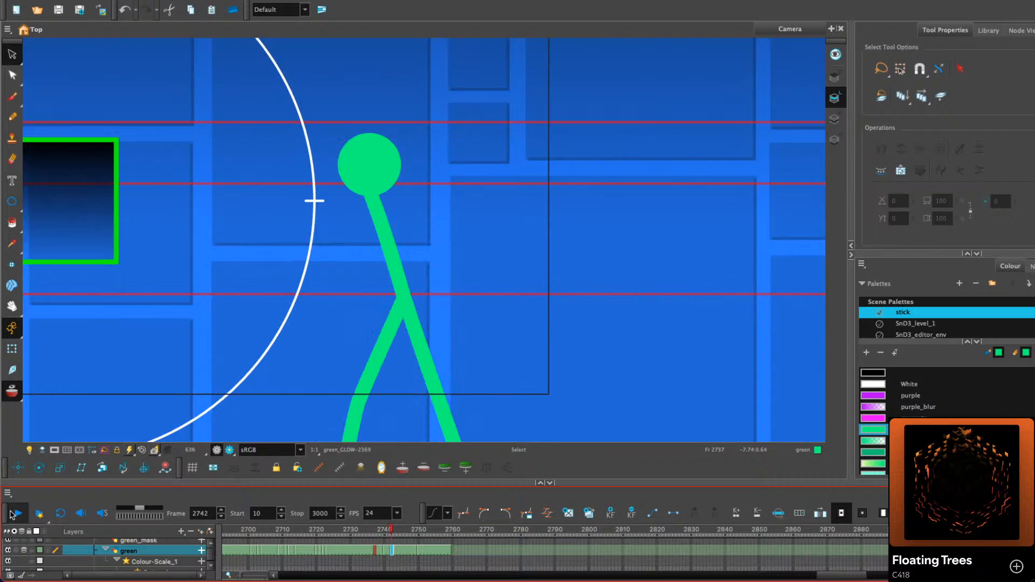
click(13, 514)
click(378, 529)
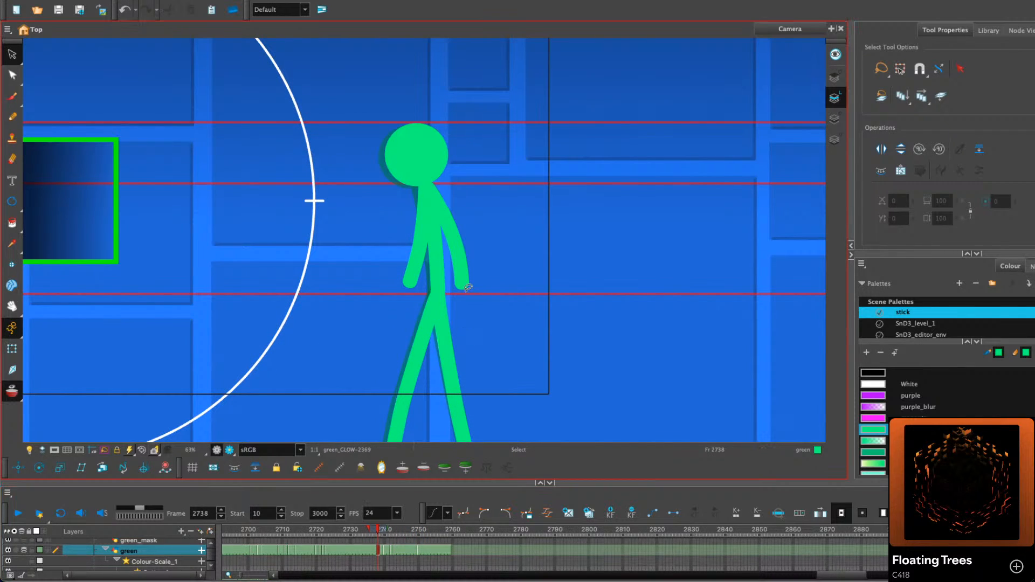
Draw new arms on frame 2740 with the Pencil: the front arm bent slightly forward and the back arm hanging down
key(period)
key(period)
key(alt+x)
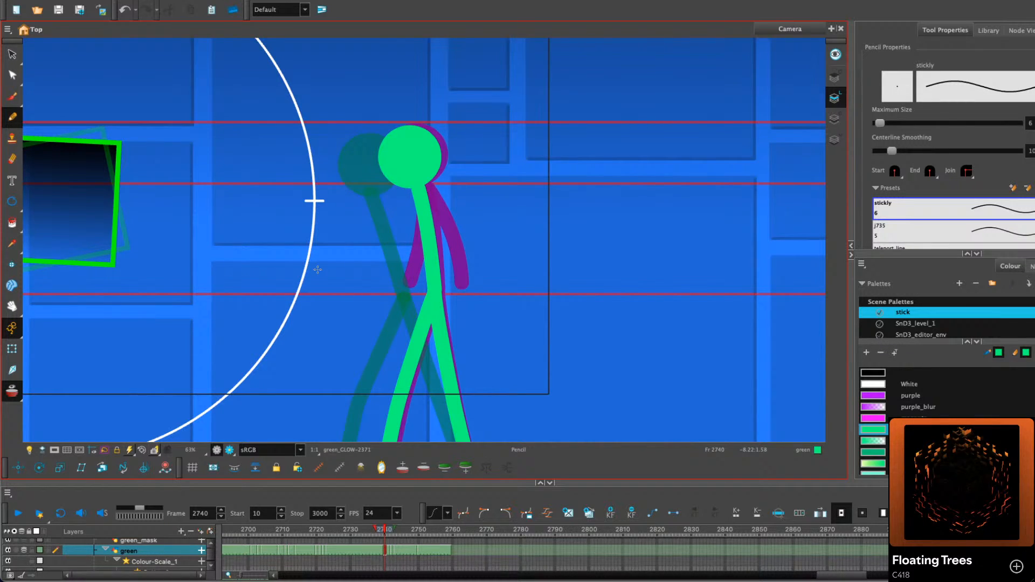
key(comma)
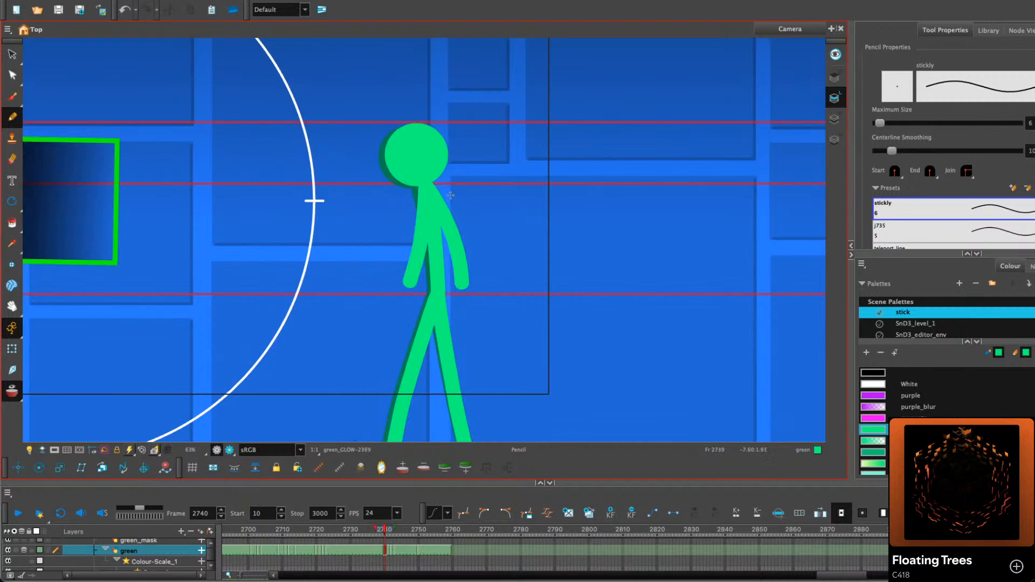
key(period)
drag(416, 190, 397, 266)
key(comma)
key(period)
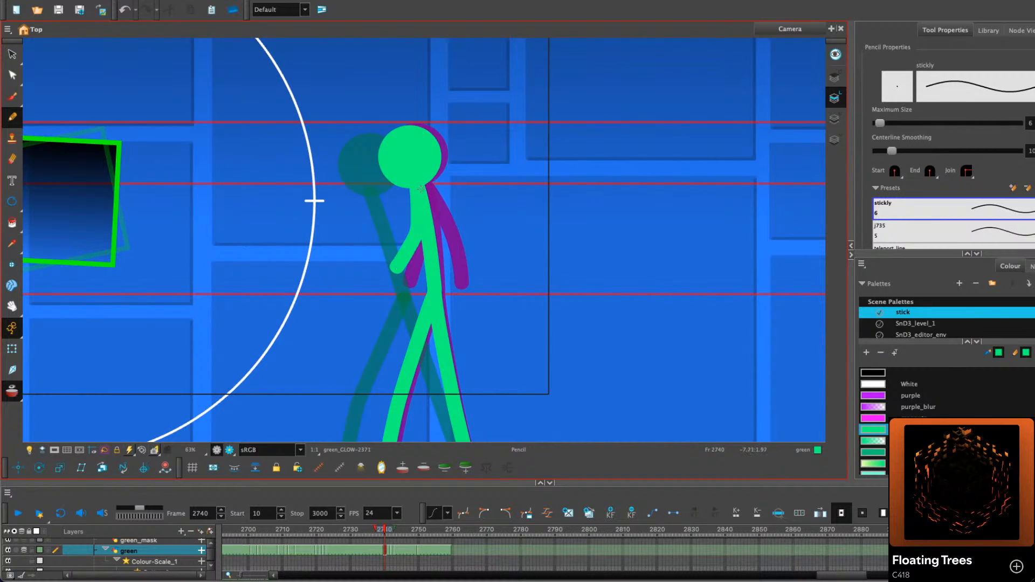
mouse_move(421, 189)
mouse_down()
mouse_move(451, 251)
mouse_move(454, 290)
mouse_up()
key(comma)
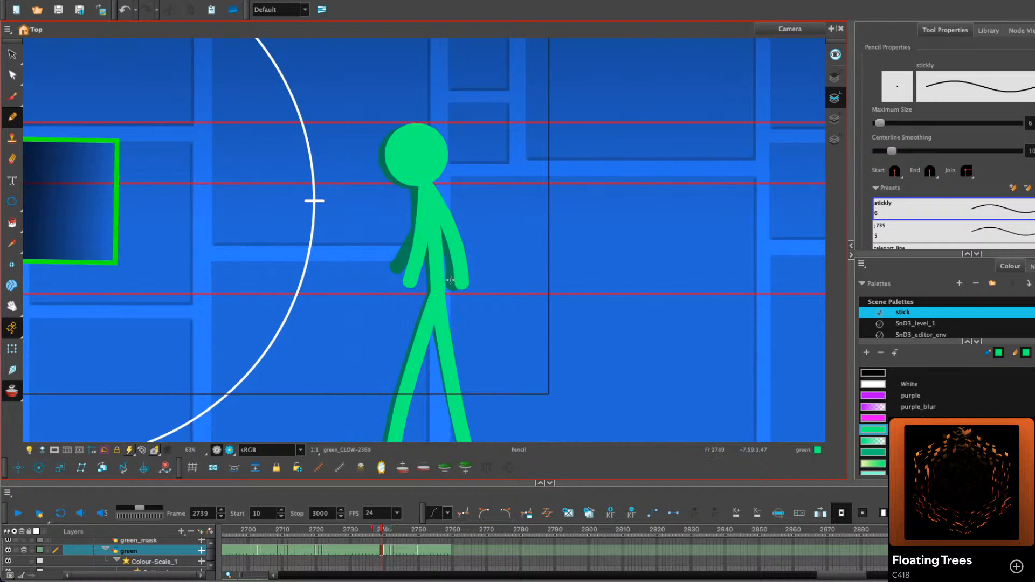
key(period)
Copy both raised arms from the leaning figure on frame 2743 and paste them onto the armless drawing on frame 2742
key(period)
key(period)
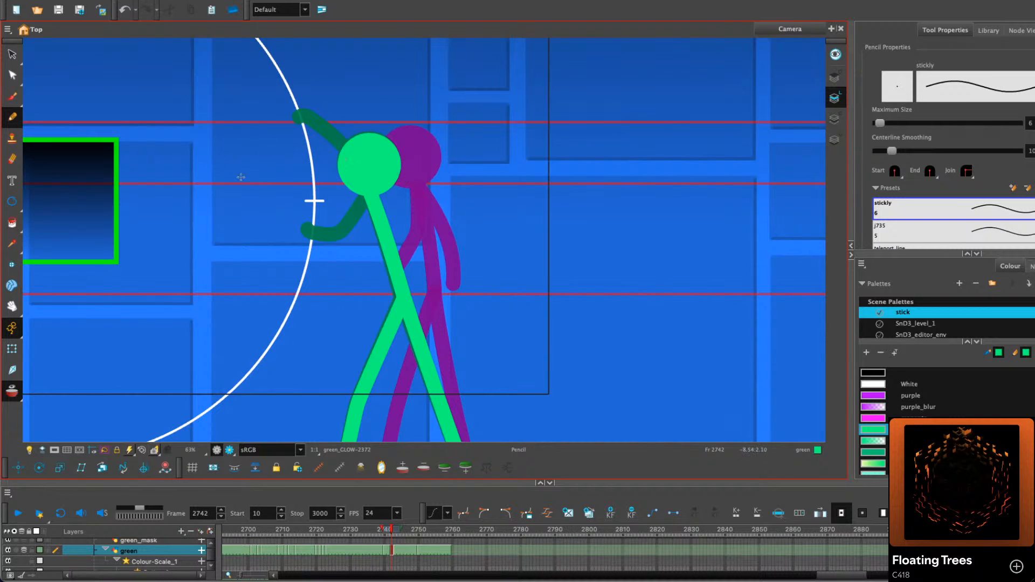
scroll(360, 230, up, 4)
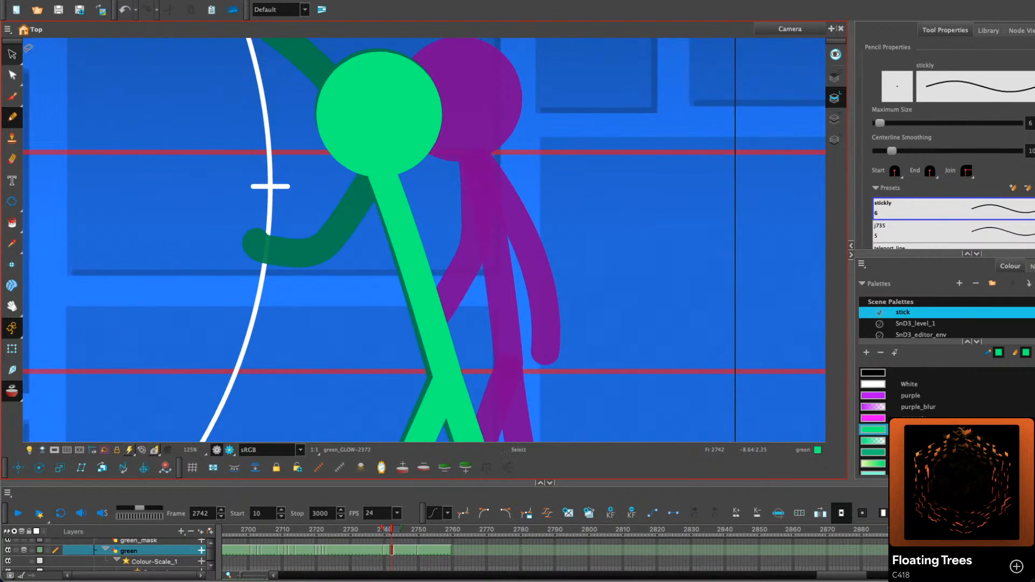
scroll(28, 48, down, 2)
drag(476, 212, 491, 275)
key(period)
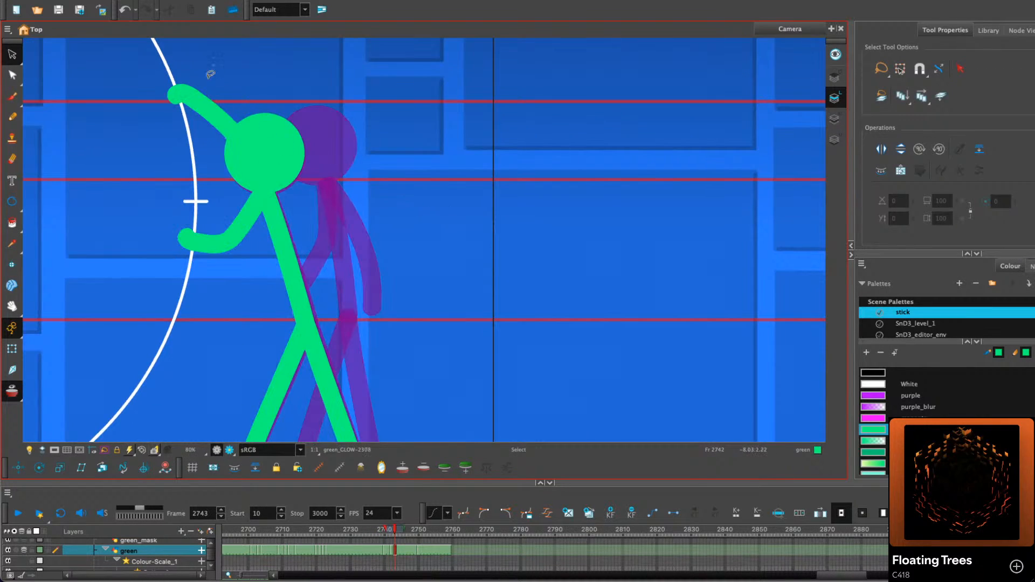
click(220, 115)
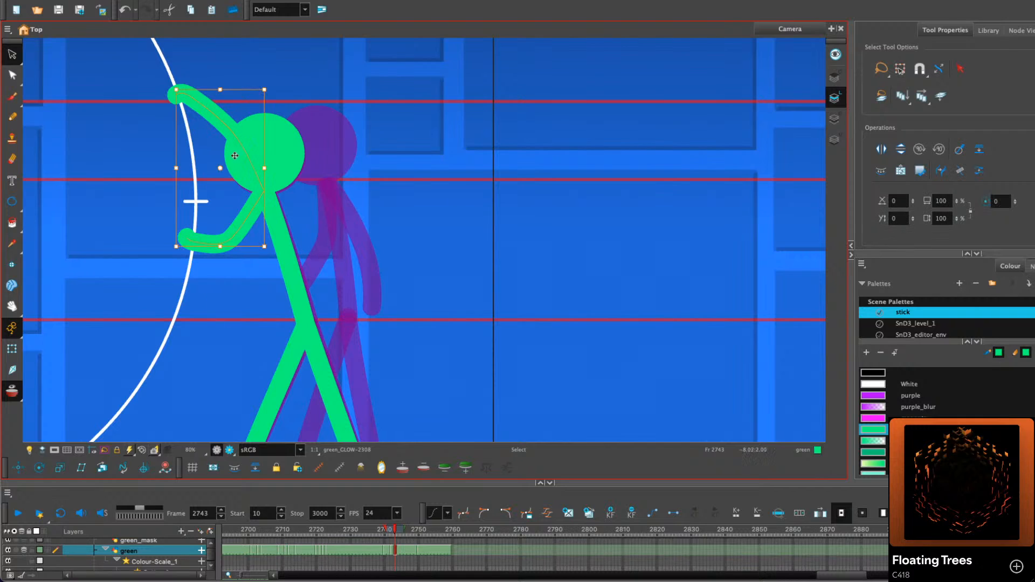
right_click(234, 155)
click(280, 207)
key(comma)
right_click(416, 193)
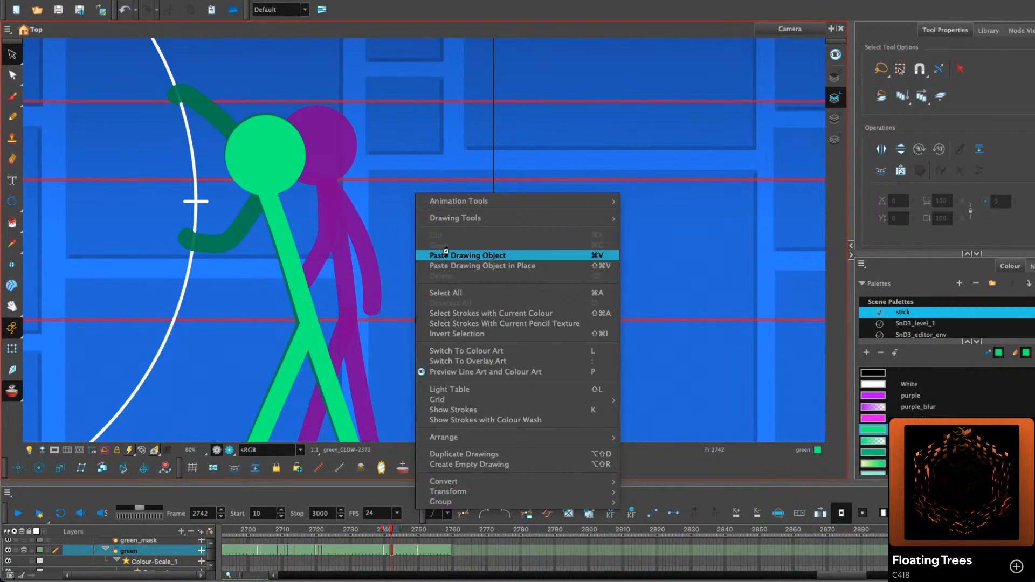
click(468, 255)
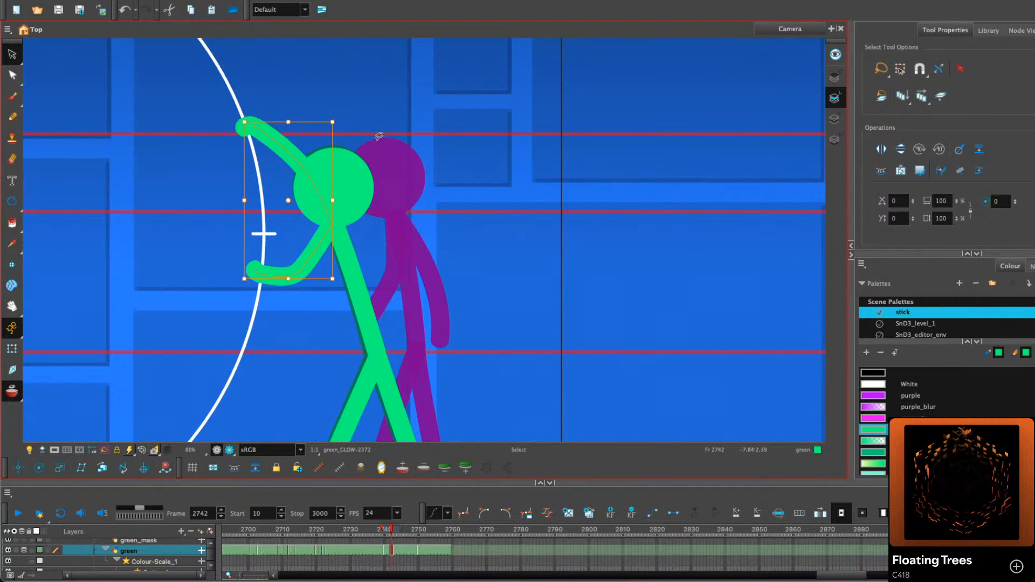
Rotate the upper raised arm on frame 2742 and reposition it around the head
click(362, 119)
drag(288, 117, 263, 151)
drag(336, 228, 353, 164)
drag(290, 152, 290, 158)
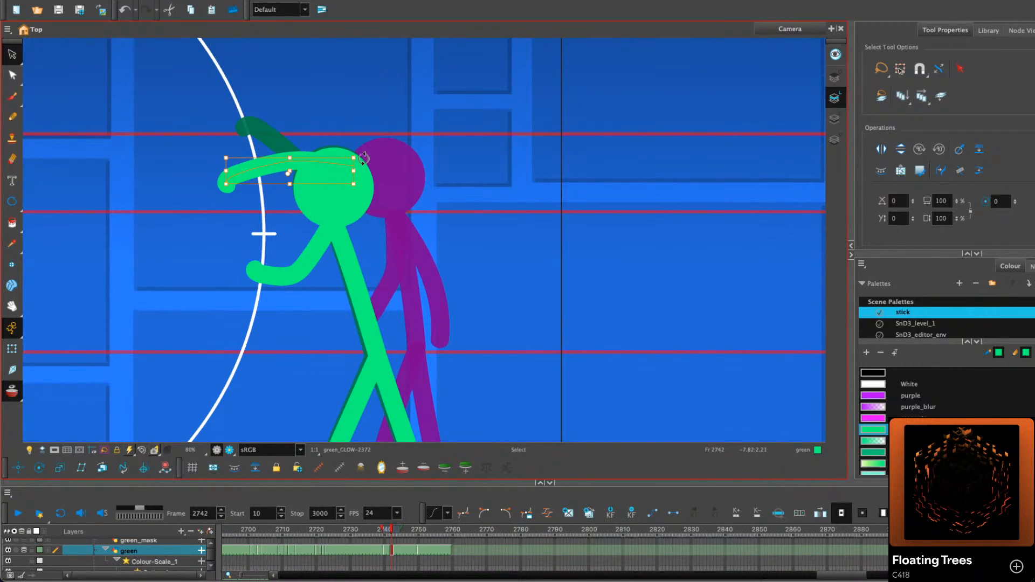
drag(363, 157, 354, 215)
drag(309, 183, 321, 170)
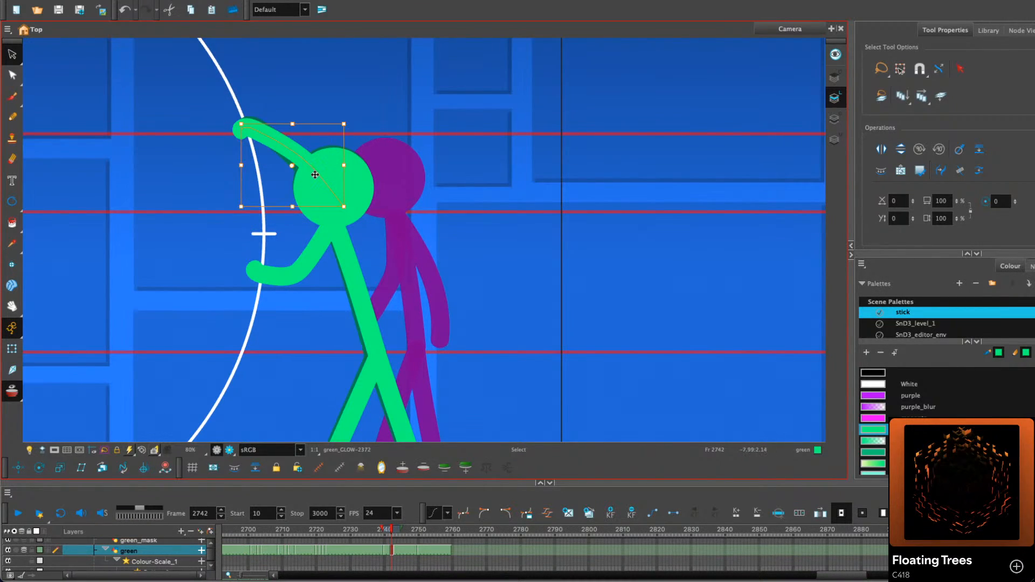
Compare with frame 2743 and fit the upper arm on frame 2742 so its hand sits slightly lower and its shoulder meets the neck
key(period)
key(period)
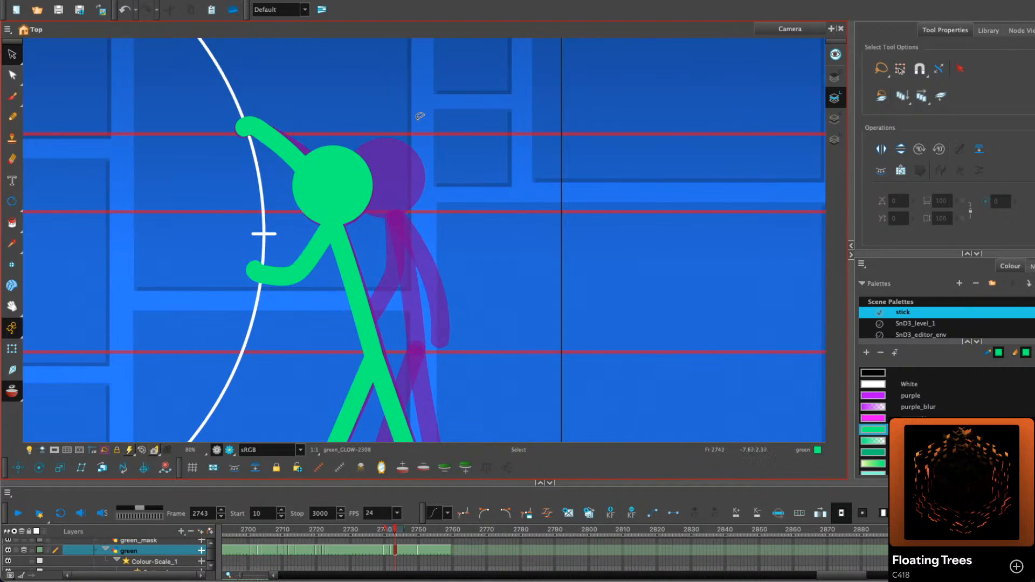
drag(311, 118, 263, 178)
drag(291, 163, 290, 160)
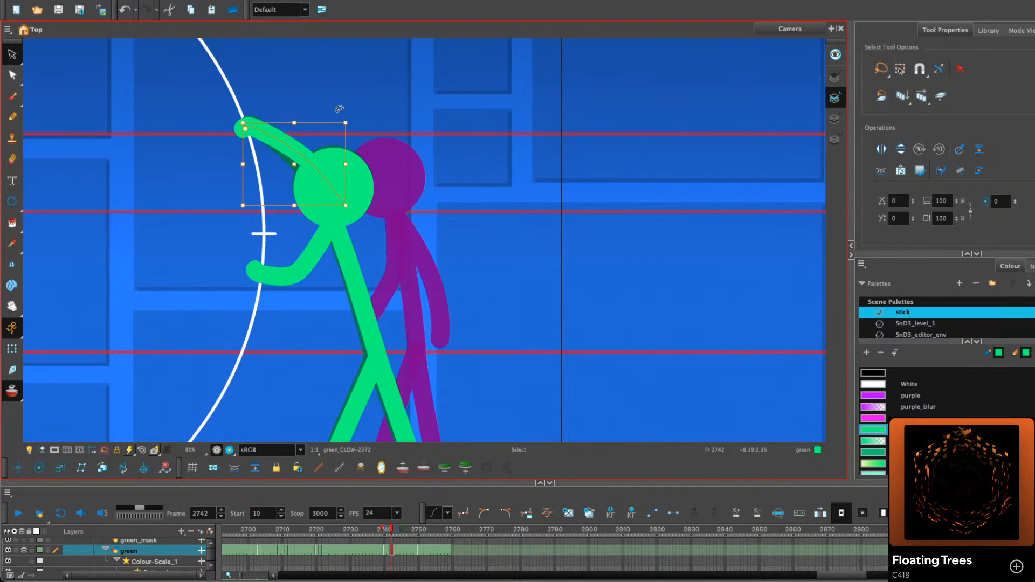
drag(353, 122, 349, 130)
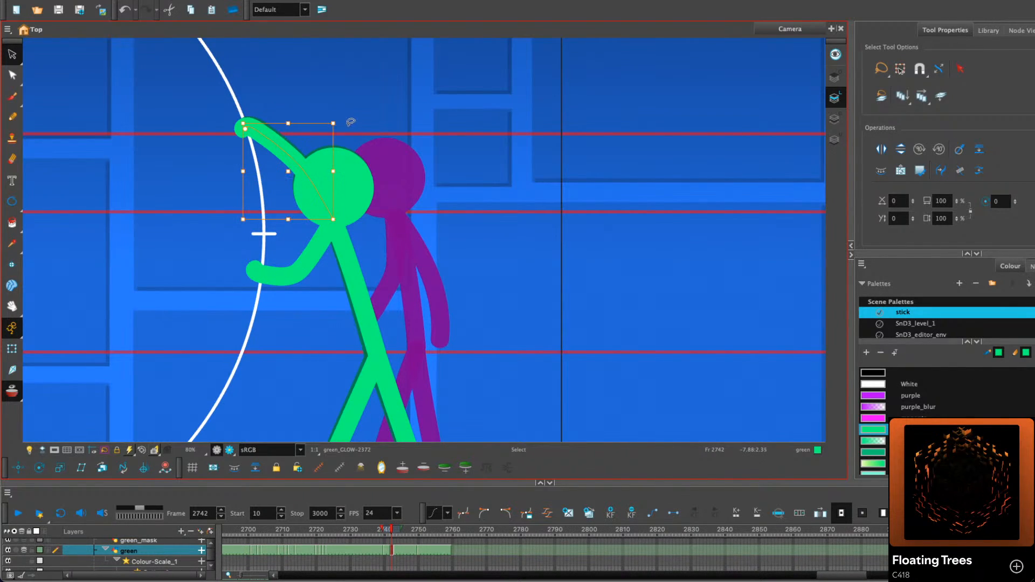
click(369, 115)
Adjust the upper arm's bend slightly on frame 2742 with the Contour Editor and check it against frame 2743
click(12, 75)
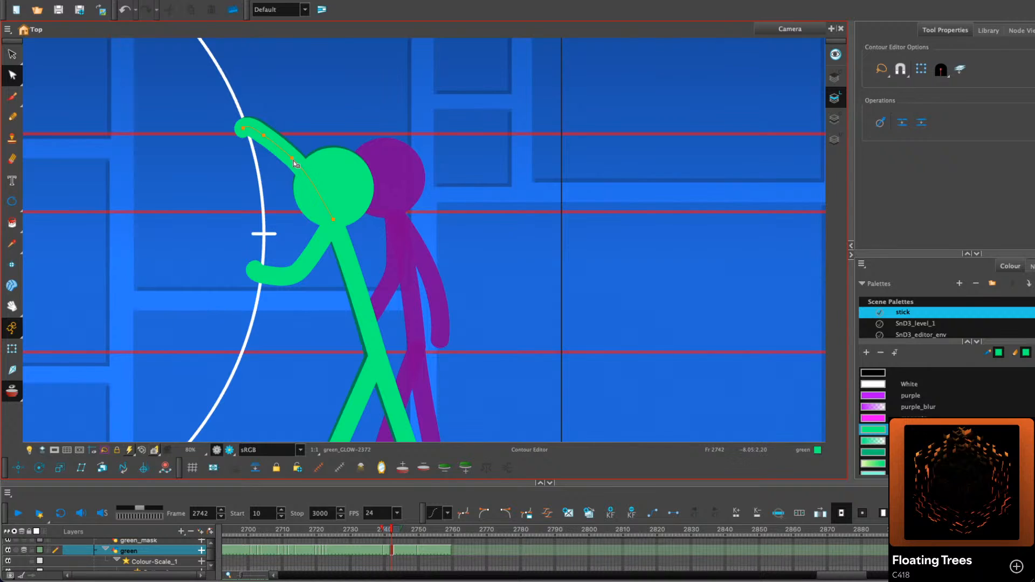
drag(294, 162, 296, 164)
key(.)
key(.)
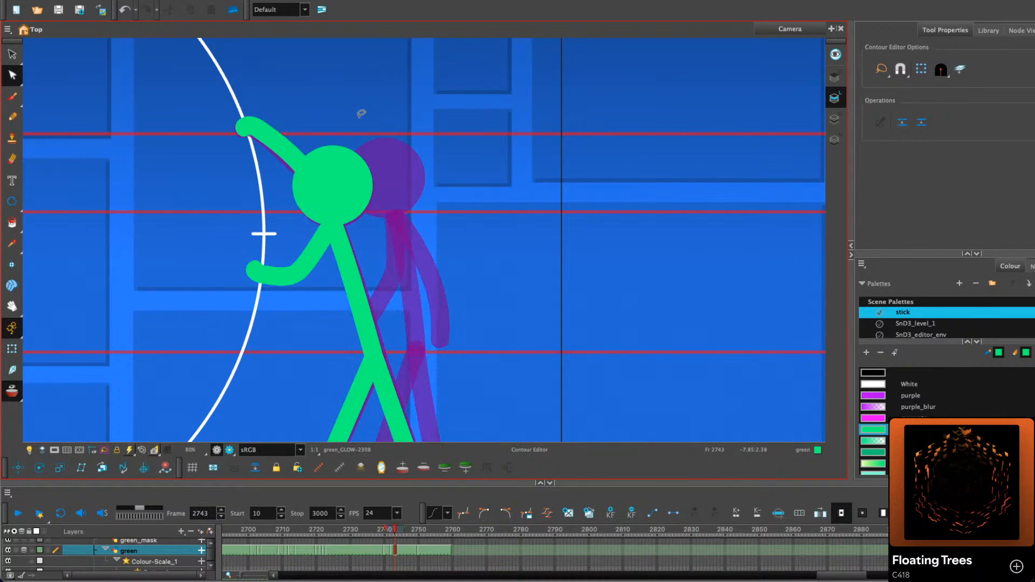
click(12, 54)
key(.)
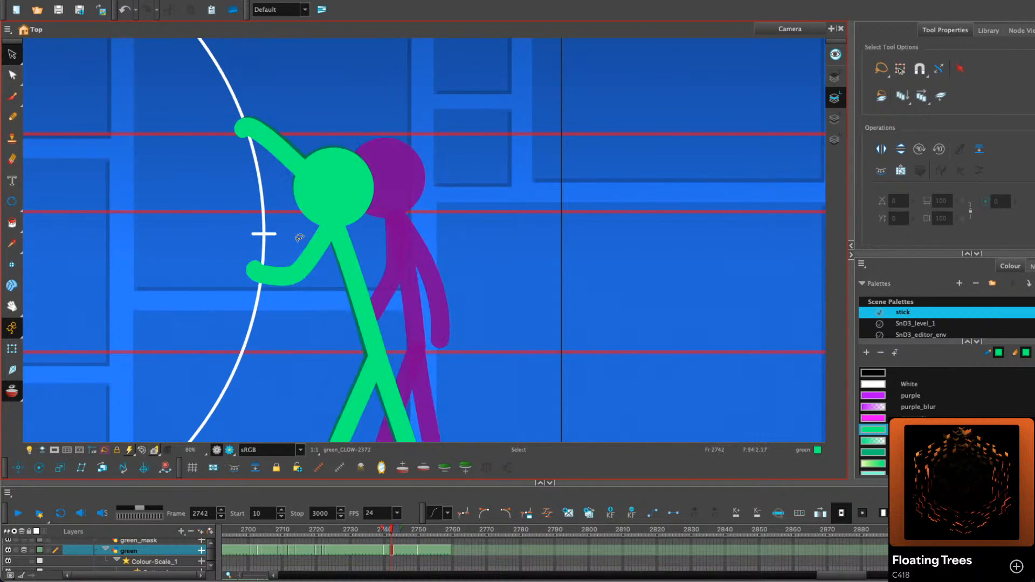
Adjust the lower bent arm on frame 2742, making it slightly shorter in height
click(320, 242)
click(11, 75)
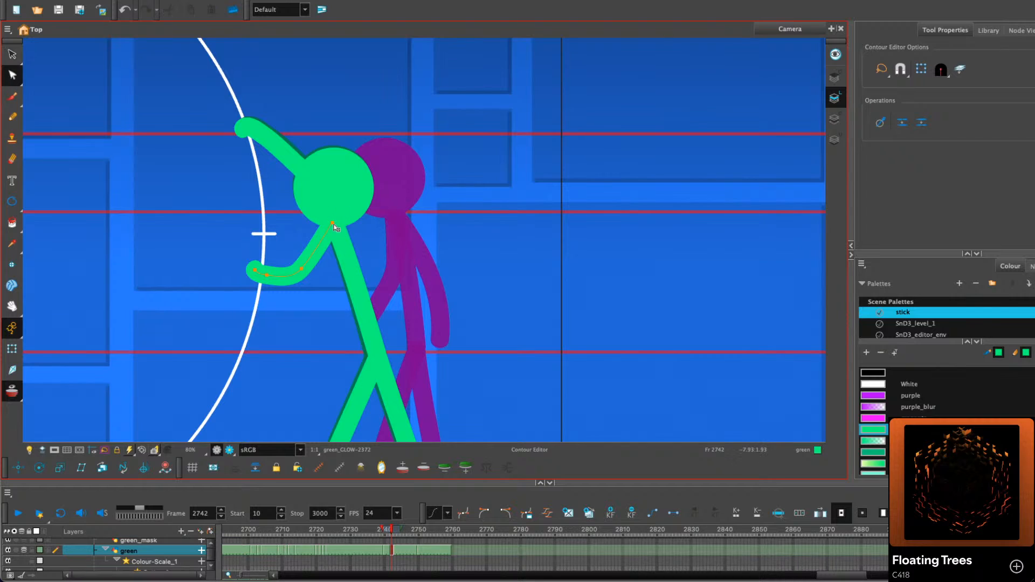
click(269, 276)
scroll(308, 277, up, 2)
click(12, 54)
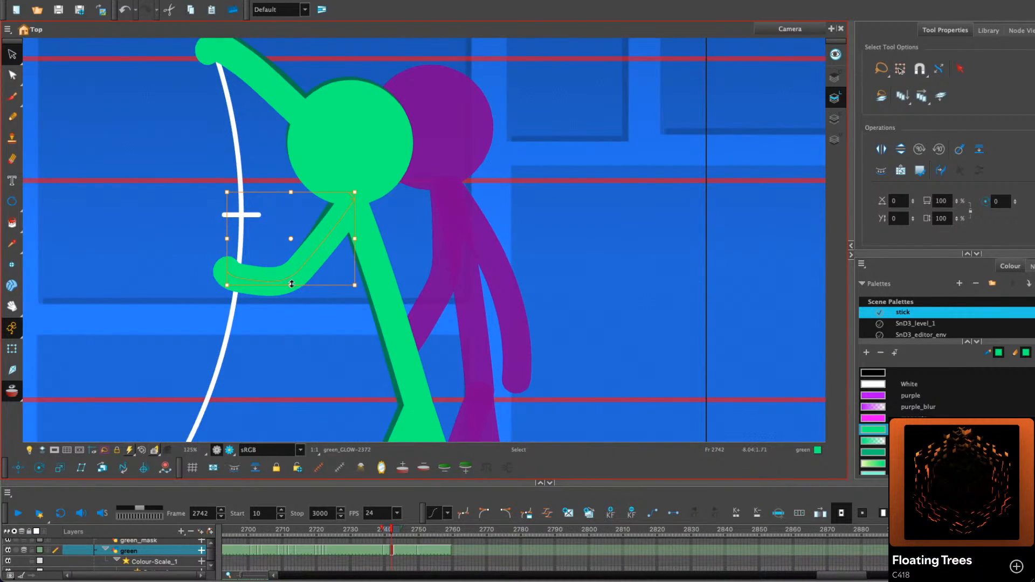
drag(226, 255, 226, 261)
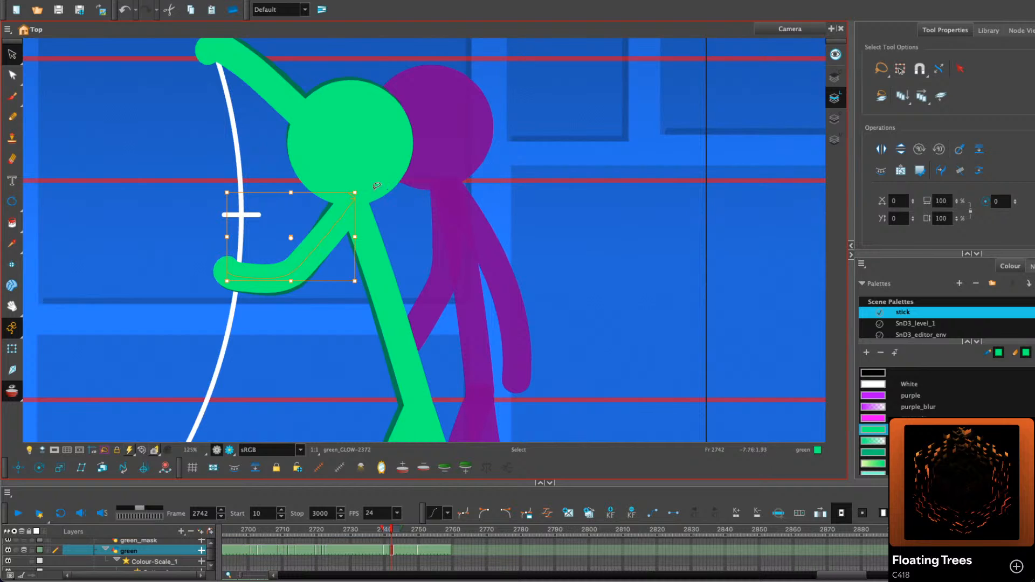
Turn off the onion skin, step through the frames around 2742 and play back the arm-raising move
click(439, 195)
scroll(439, 197, down, 2)
drag(450, 245, 409, 264)
click(12, 390)
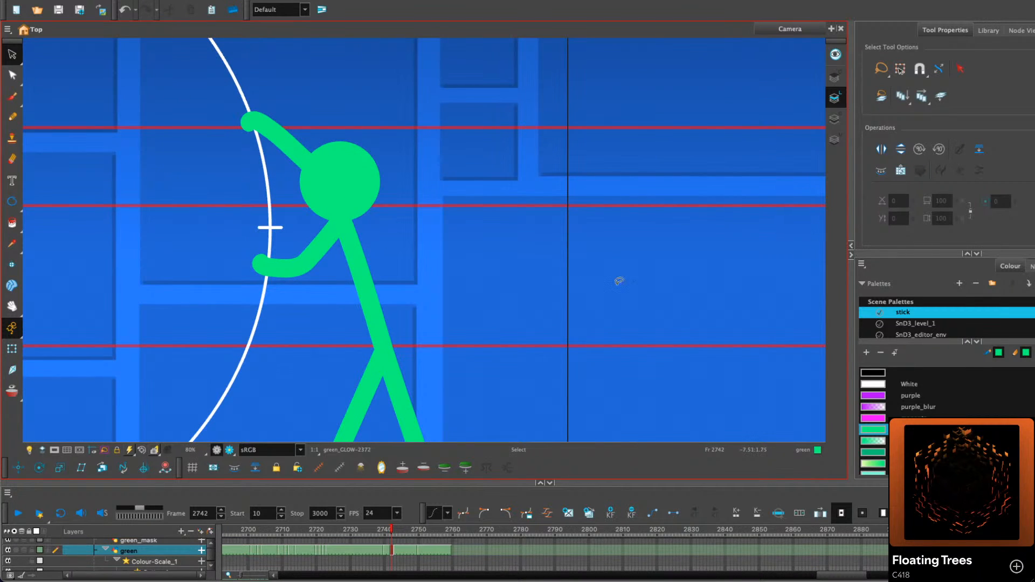
key(period)
key(comma)
key(comma)
key(comma)
key(comma)
key(comma)
click(16, 516)
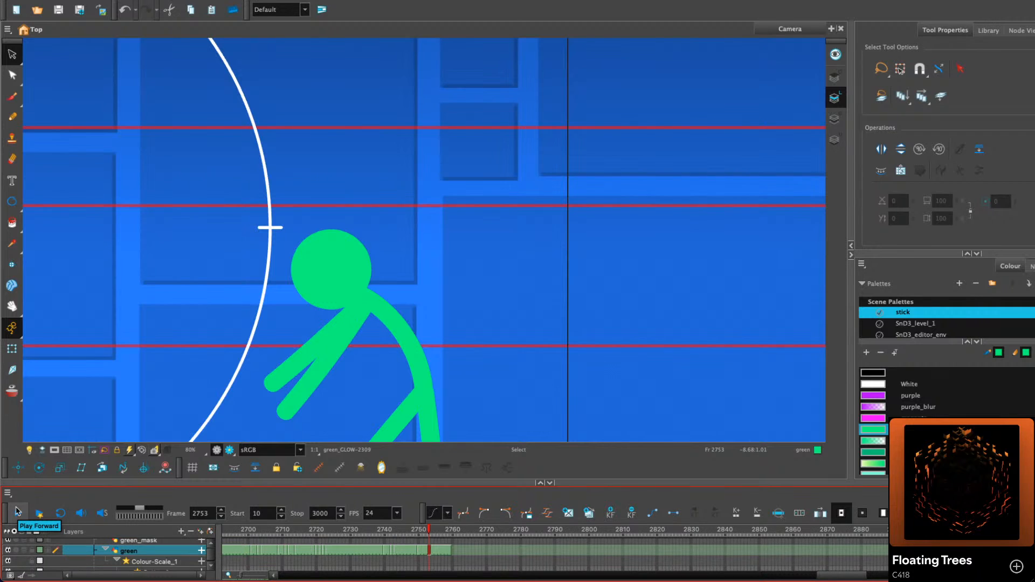
Step back and forth between frames 2739 and 2742 to check the change from the arms-down to the arms-raised pose
click(392, 532)
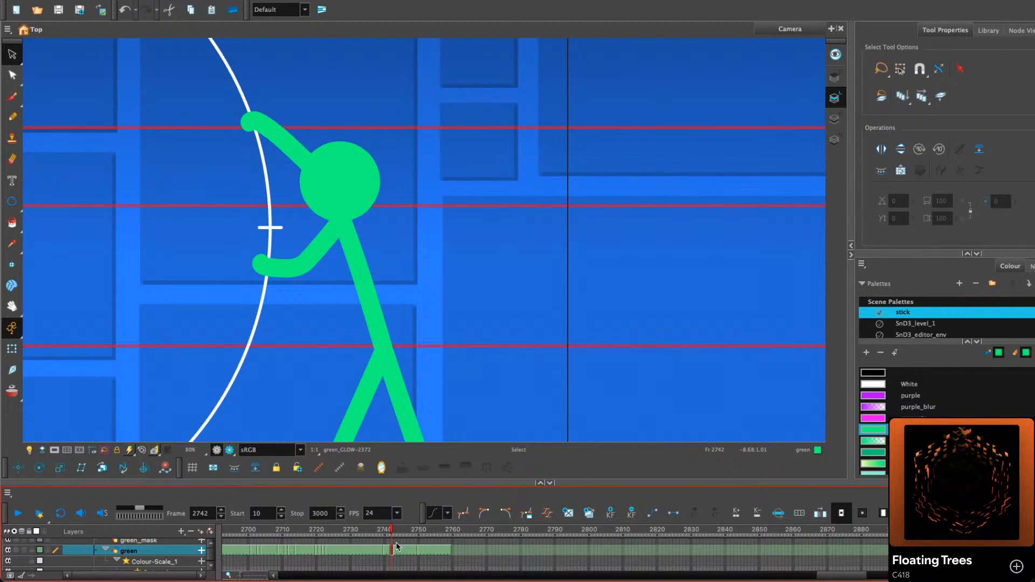
click(390, 531)
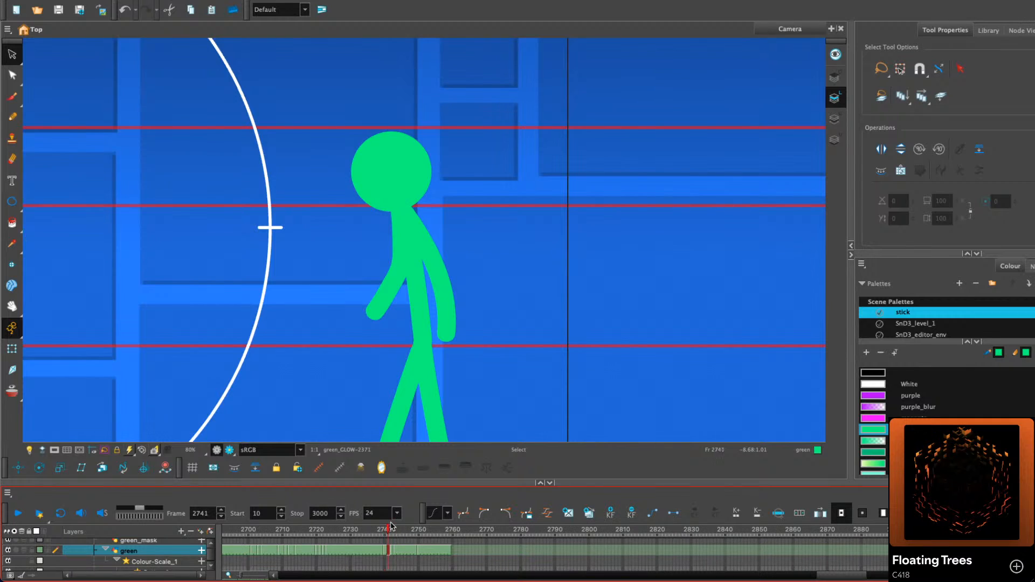
key(comma)
key(comma)
key(comma)
key(comma)
key(comma)
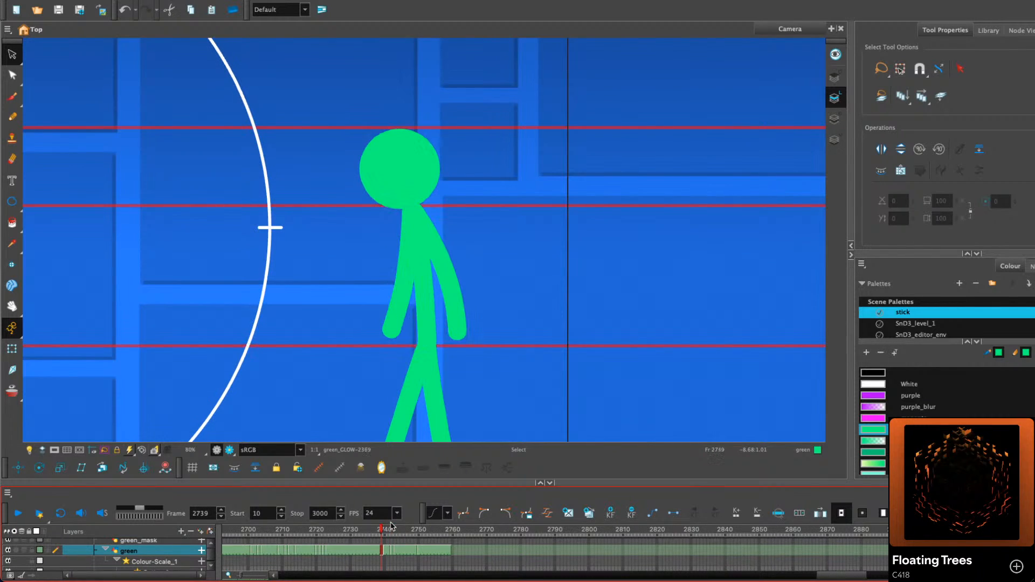
key(period)
key(period)
key(period)
key(period)
key(period)
key(period)
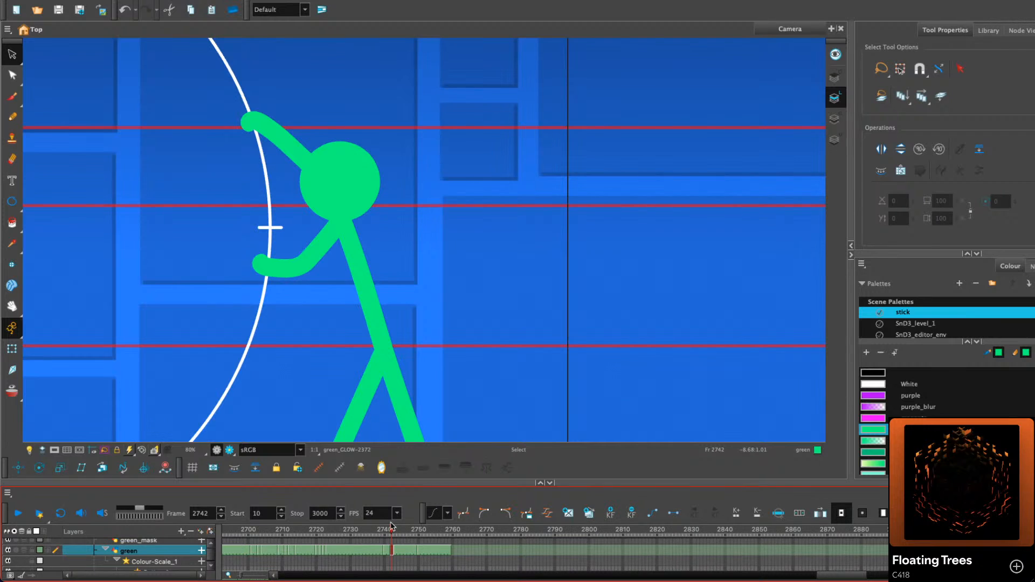
key(comma)
key(period)
Retime the green layer so the leaning, arms-raised drawing begins on frame 2741, and nudge the hip of its torso slightly
scroll(449, 264, down, 2)
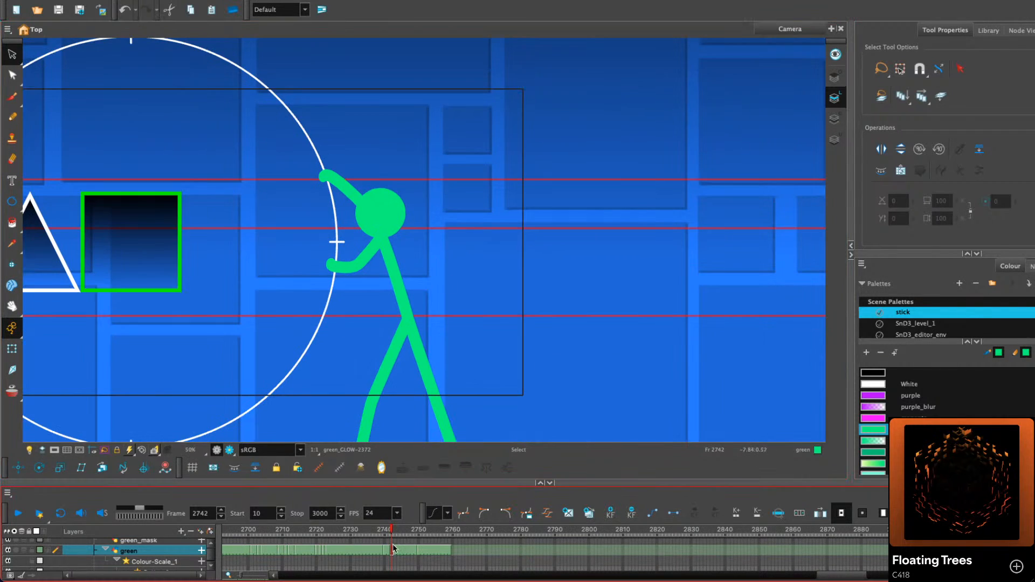
key(comma)
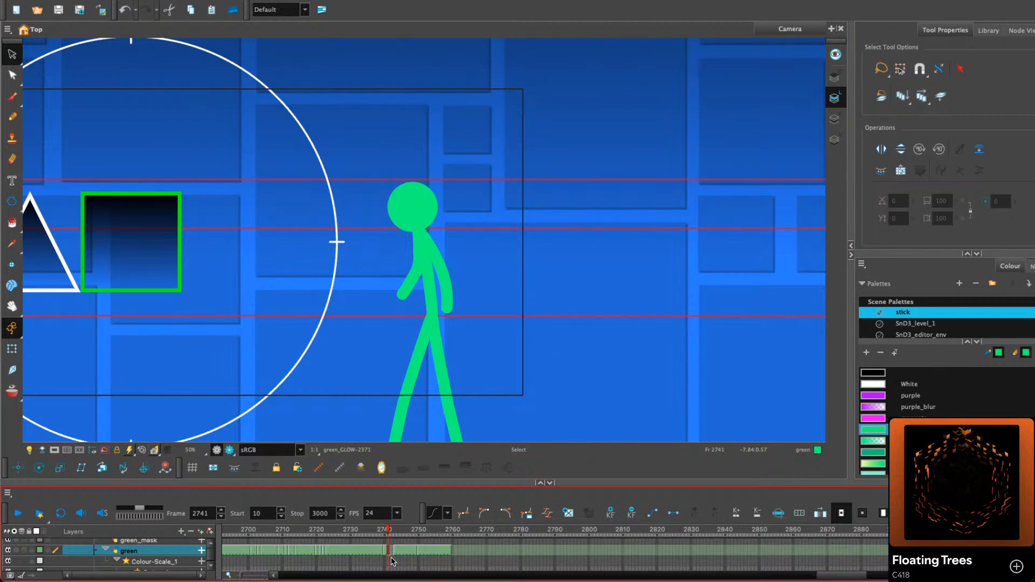
click(391, 549)
click(394, 550)
drag(395, 550, 391, 550)
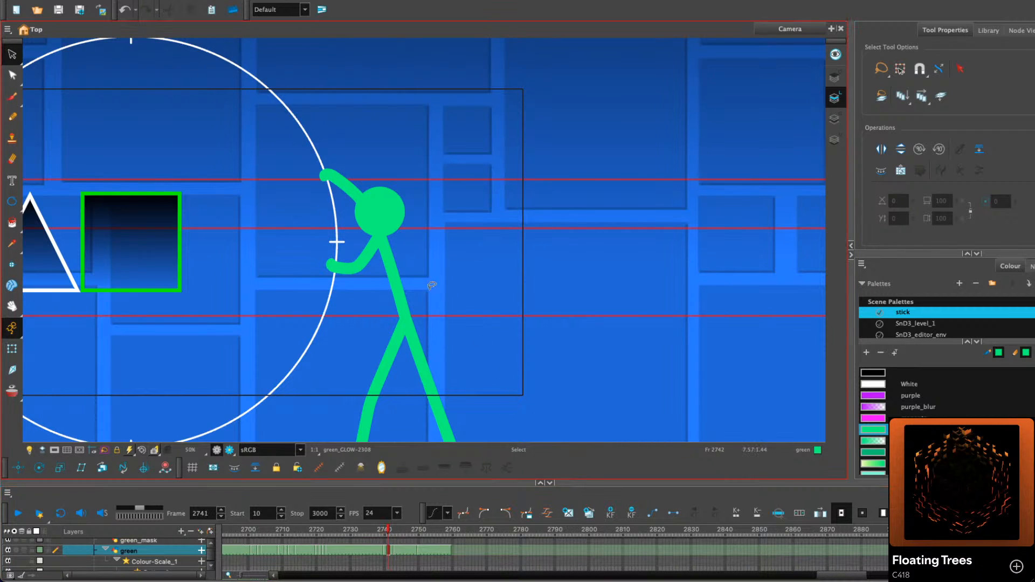
mouse_move(433, 242)
mouse_down()
mouse_move(409, 179)
mouse_move(402, 215)
mouse_up()
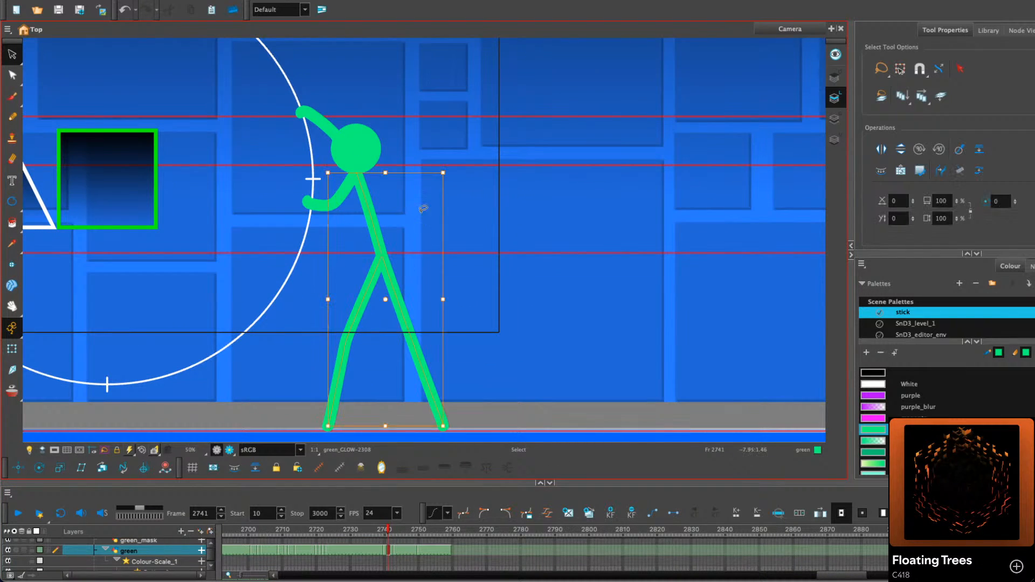
click(478, 130)
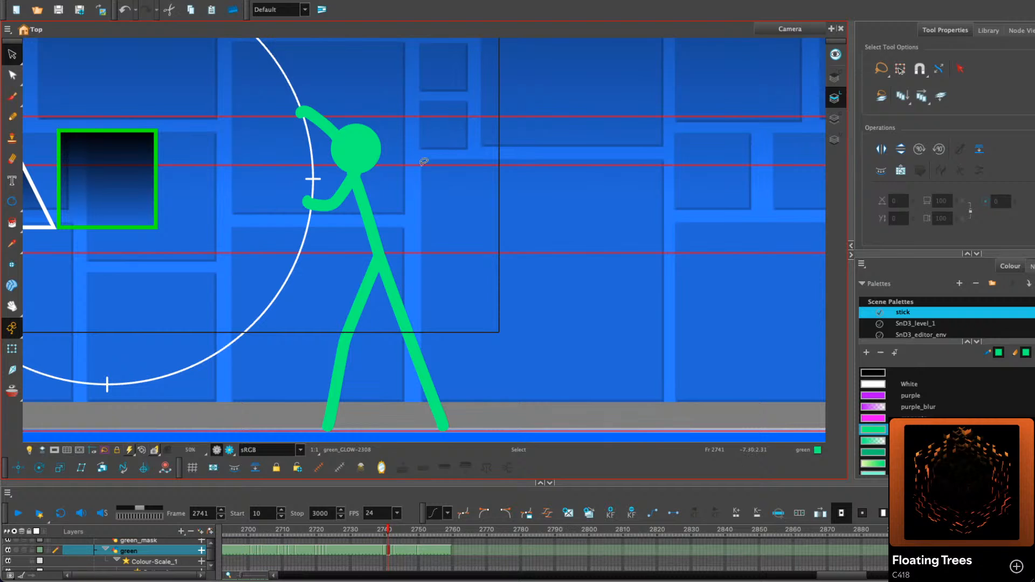
Reshape the lower bent arm on frame 2741 with the Contour Editor, giving it a sharper, lower elbow
click(345, 190)
mouse_move(392, 168)
mouse_down()
mouse_move(397, 201)
mouse_move(457, 230)
mouse_up()
key(2)
click(11, 76)
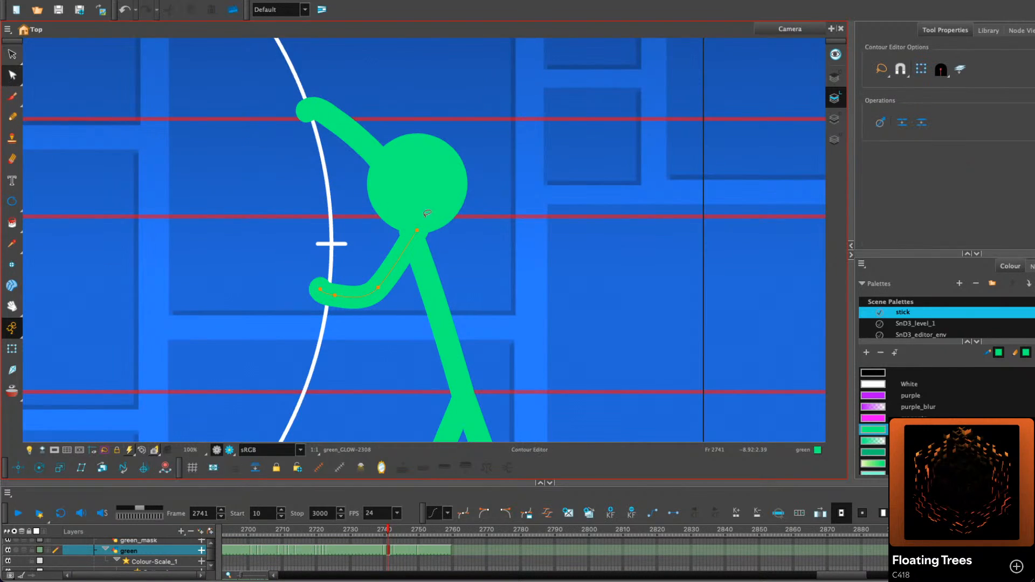
drag(394, 250, 319, 284)
scroll(350, 300, up, 4)
click(363, 223)
scroll(364, 223, down, 2)
scroll(472, 250, down, 1)
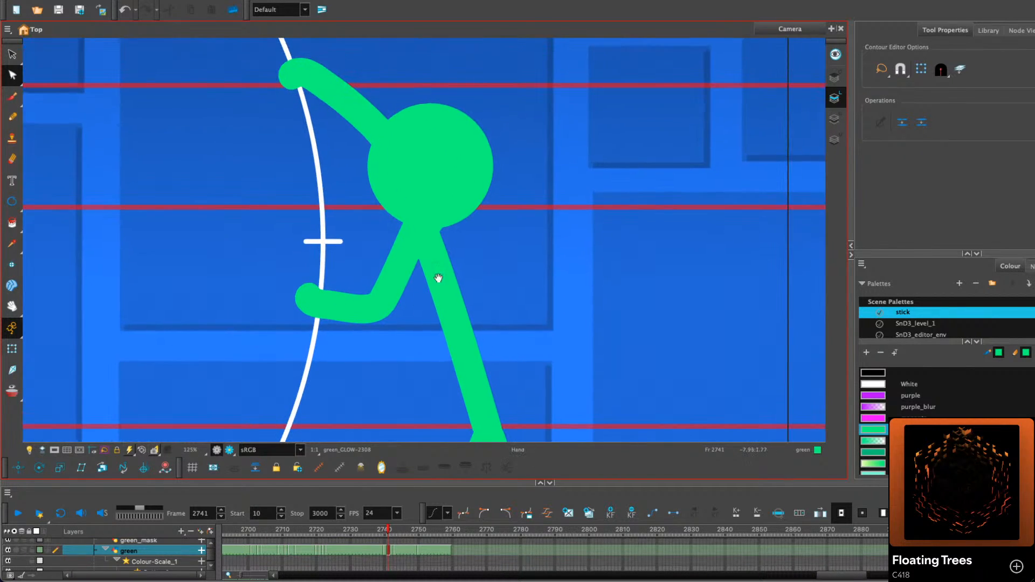
Remove the surplus contour point near the lower arm's hand on frame 2741 and pull its elbow point slightly outward
scroll(356, 291, up, 3)
click(329, 314)
key(Delete)
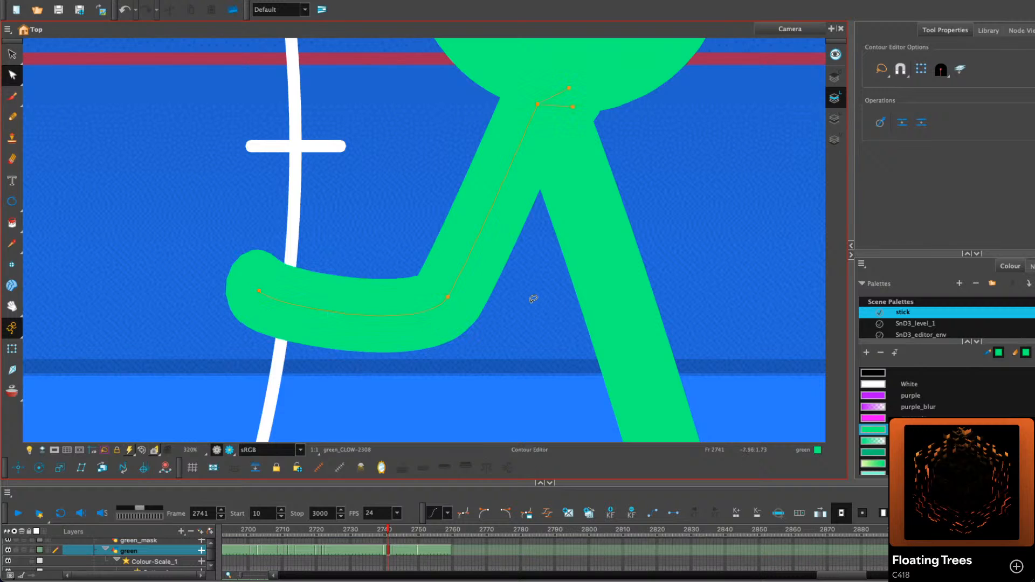
click(447, 298)
drag(465, 269, 453, 306)
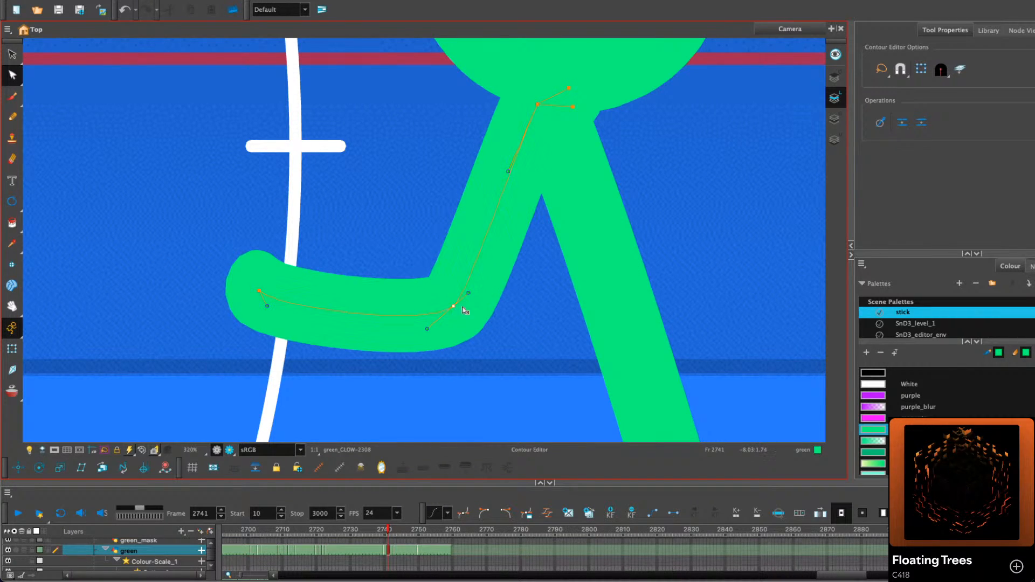
click(557, 264)
Compare the lower arm with the following frames and fine-tune its elbow point on frame 2742
key(1)
drag(644, 215, 568, 259)
key(1)
key(period)
key(period)
key(period)
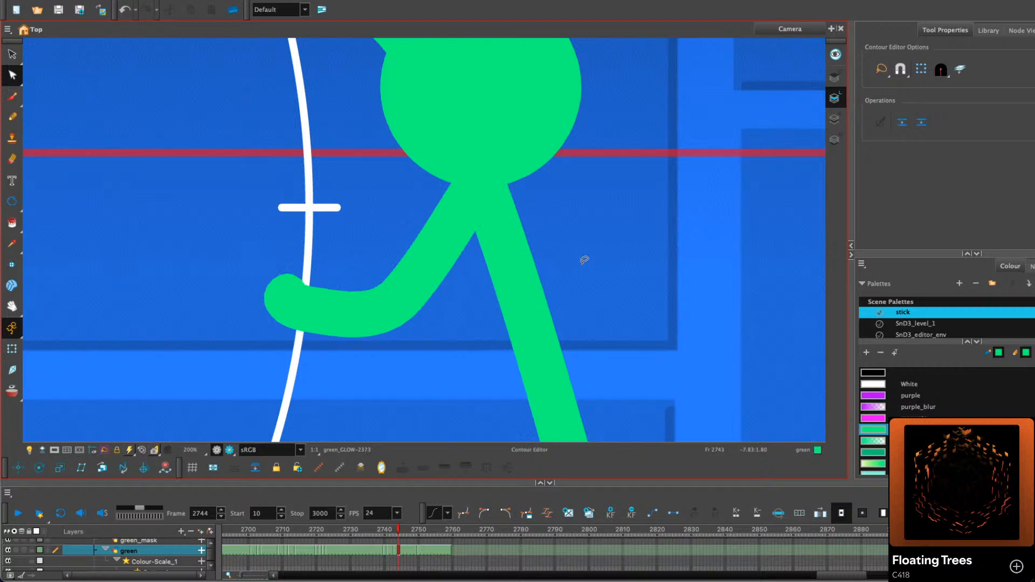
key(comma)
key(comma)
click(409, 314)
drag(409, 314, 398, 318)
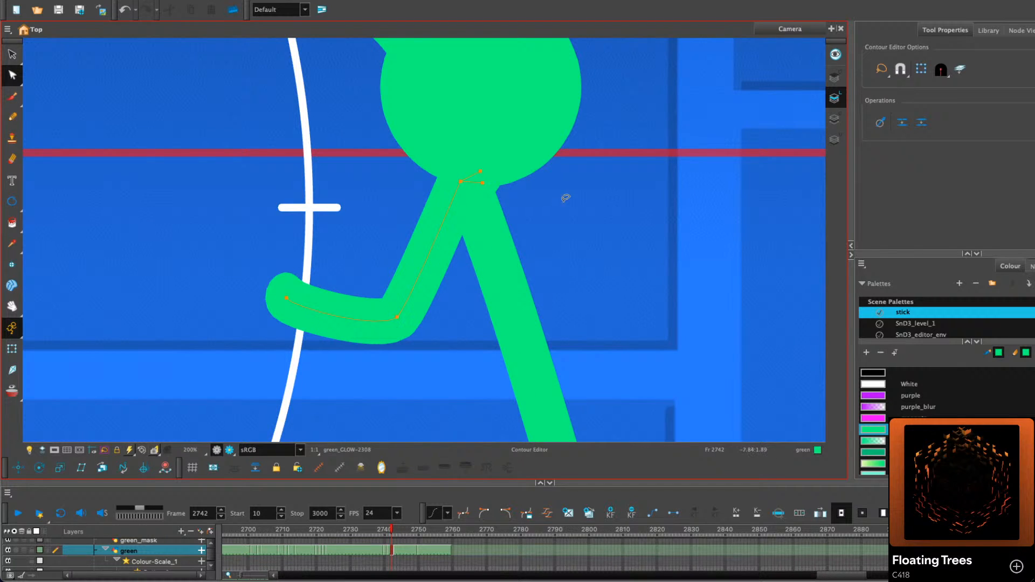
Select the upper raised arm on frame 2742 and reduce its height, keeping the hand in place
drag(566, 198, 506, 292)
click(14, 56)
drag(372, 142, 412, 280)
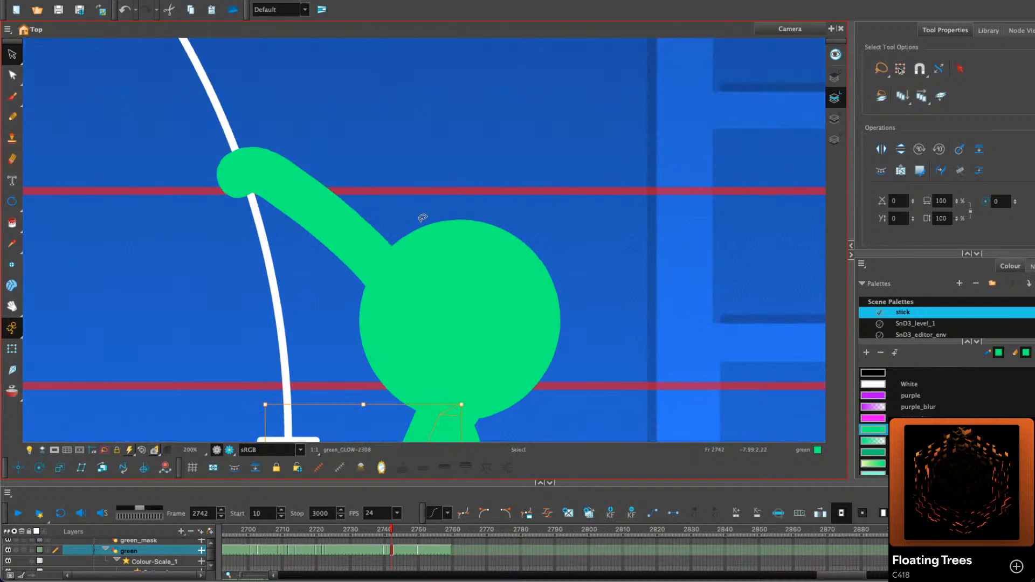
click(355, 237)
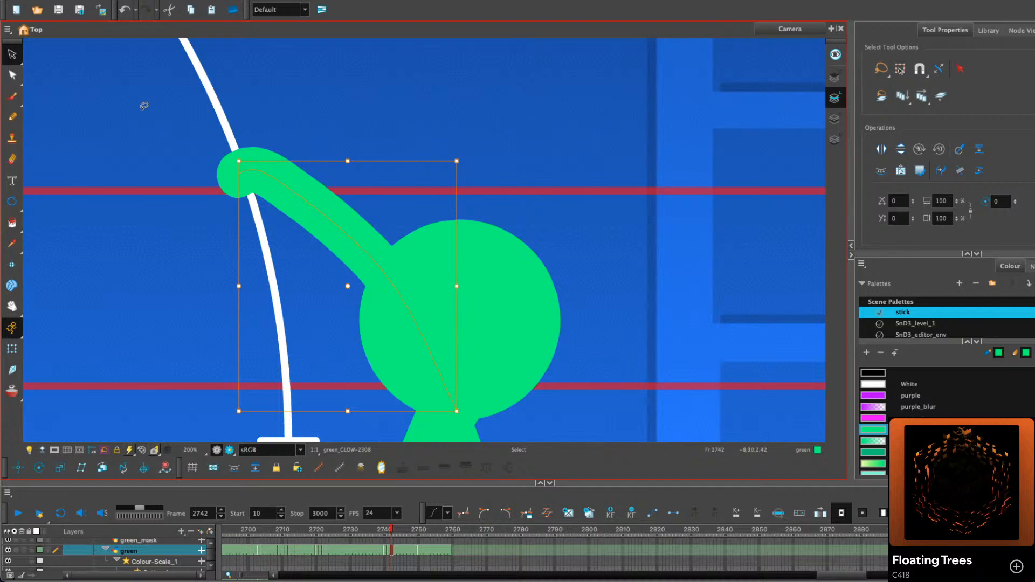
drag(457, 257, 460, 219)
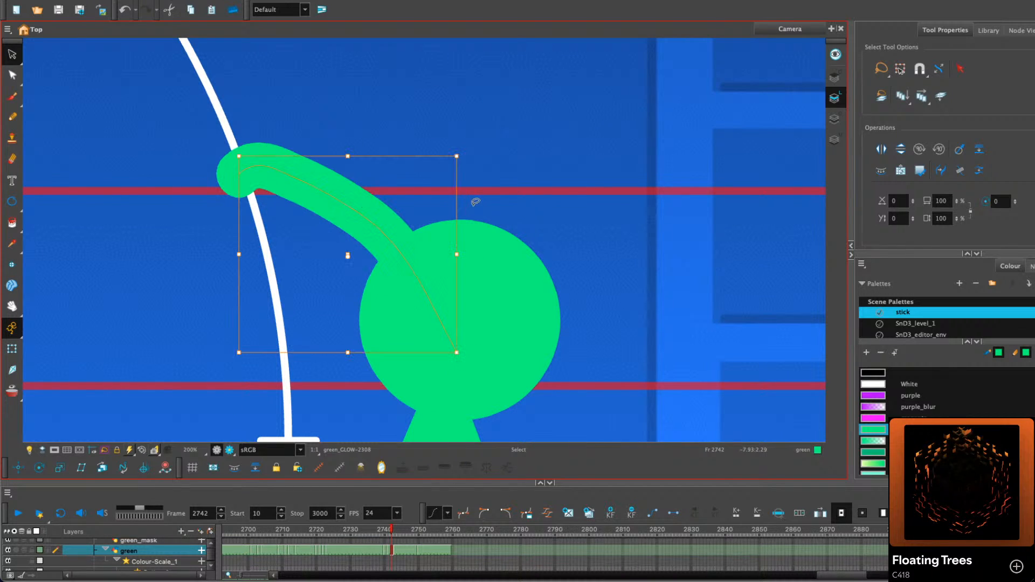
Adjust the upper arm's wrist and mid-arm points on frame 2742 with the Contour Editor and compare it with frame 2743
click(12, 76)
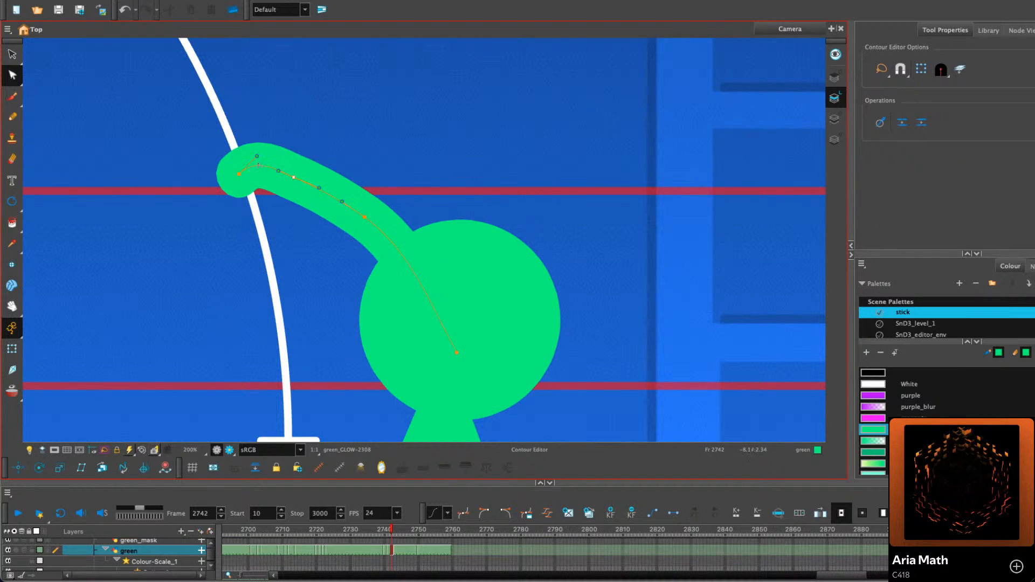
drag(257, 165, 257, 170)
click(316, 120)
drag(365, 217, 413, 244)
click(458, 165)
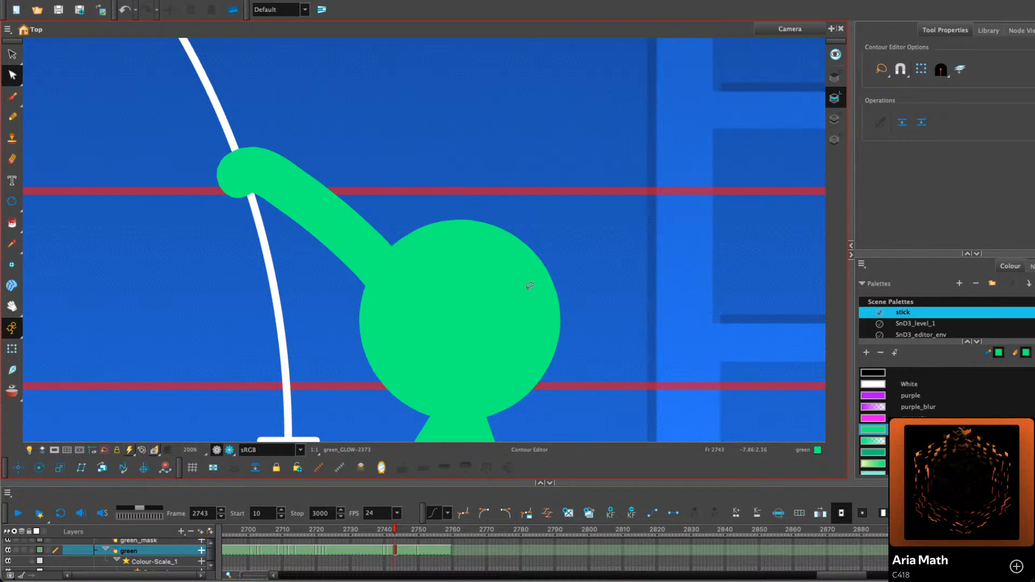
key(comma)
Shift the head on frame 2742 slightly upward and toward the raised hand
click(12, 55)
key(1)
key(1)
key(1)
drag(511, 298, 496, 307)
drag(431, 274, 421, 268)
click(462, 253)
key(1)
key(1)
key(1)
drag(555, 297, 502, 259)
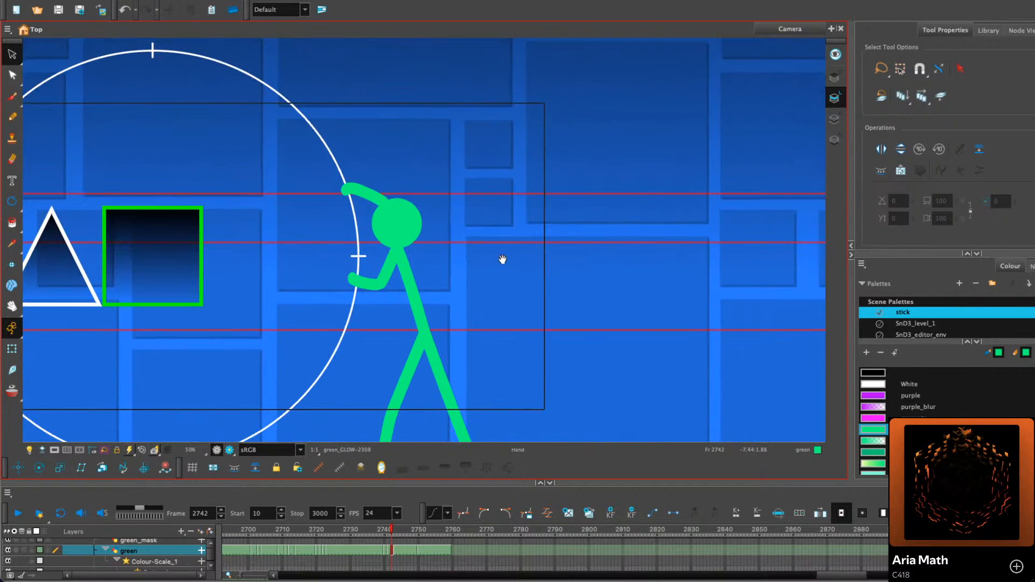
Turn on the onion skin on frame 2743 and slightly resize the lower bent arm against the previous drawing
key(period)
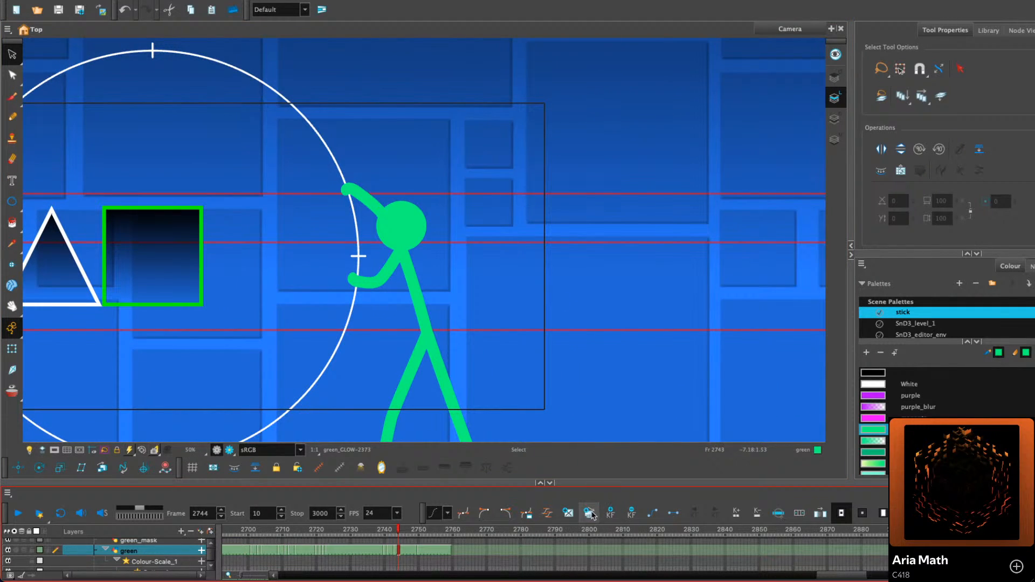
click(12, 390)
drag(384, 353, 360, 321)
key(2)
key(2)
click(377, 299)
mouse_move(422, 205)
mouse_down()
mouse_move(412, 208)
mouse_move(509, 186)
mouse_up()
key(2)
key(2)
key(2)
key(2)
click(308, 231)
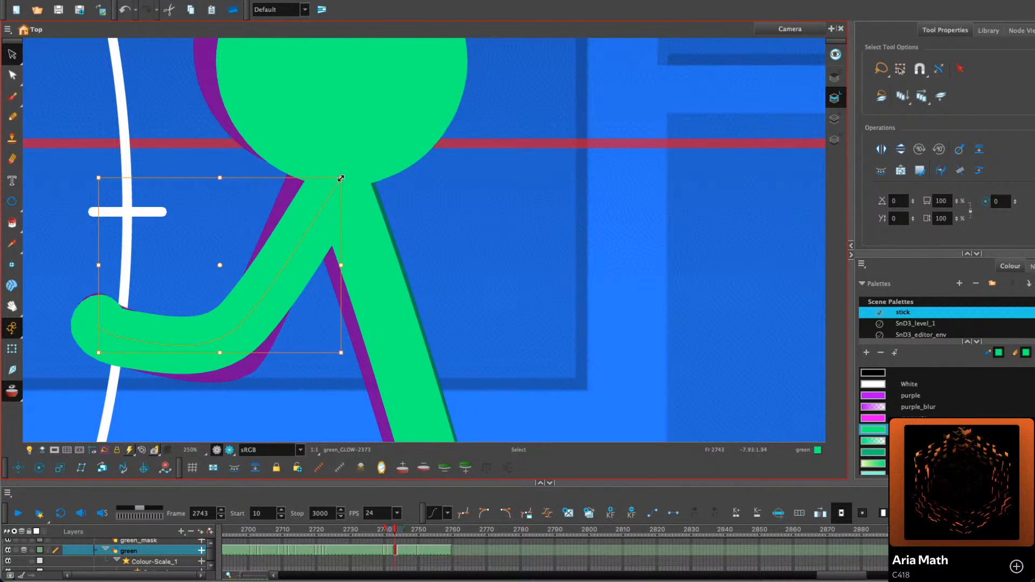
drag(340, 179, 338, 177)
drag(217, 352, 219, 352)
Nudge the lower arm's shoulder point slightly on frame 2743 with the Contour Editor
key(alt+q)
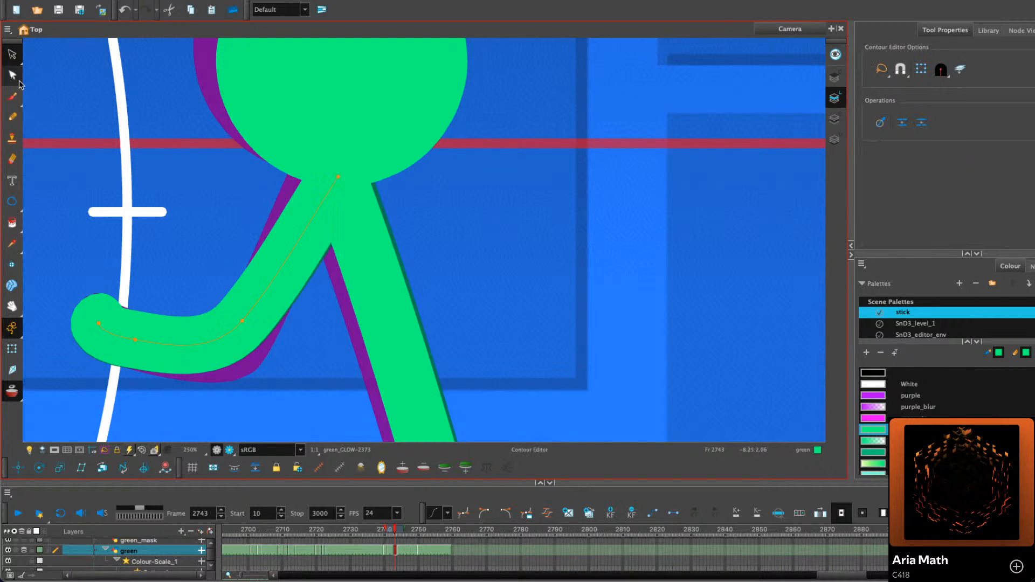
click(480, 220)
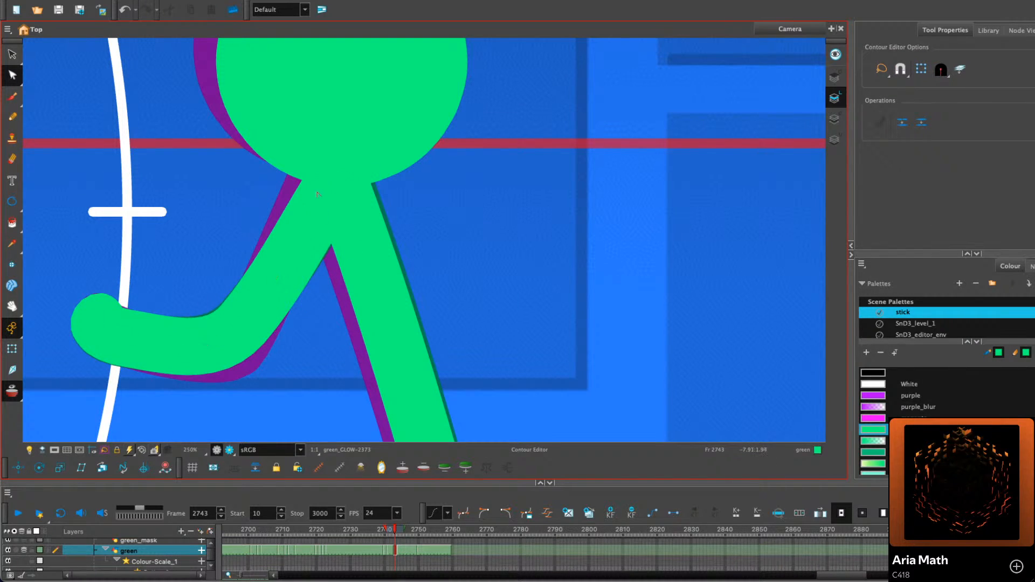
click(338, 179)
drag(337, 179, 335, 178)
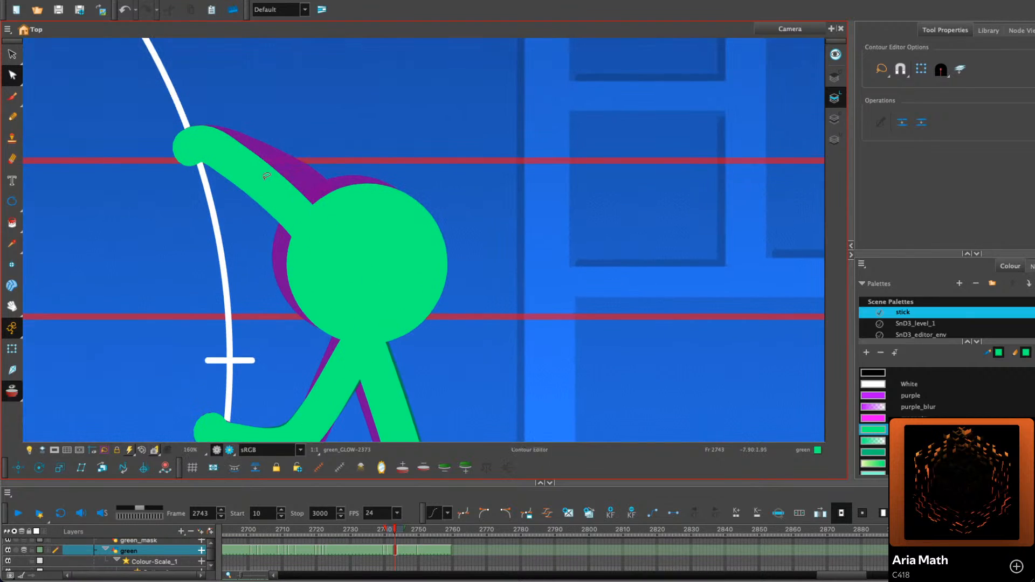
Adjust the upper raised arm slightly on frame 2743 and nudge the head's position
key(alt+s)
drag(364, 211, 363, 201)
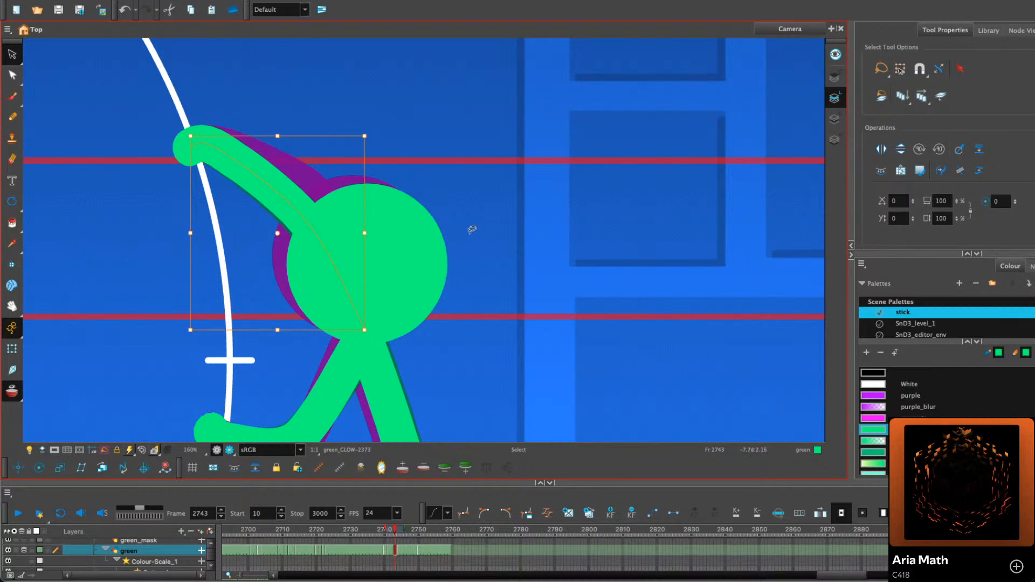
scroll(472, 231, up, 1)
click(413, 266)
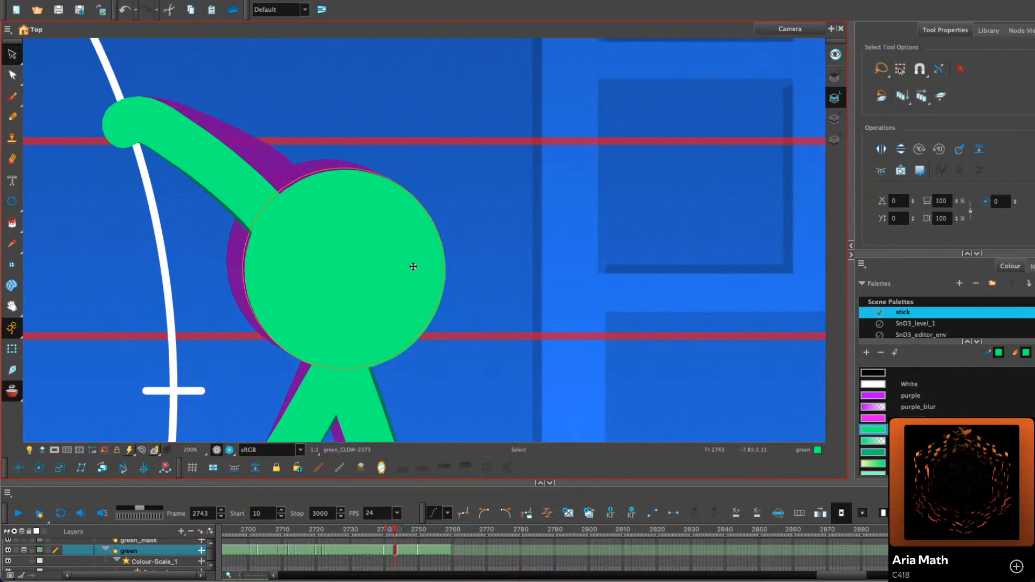
drag(412, 266, 412, 267)
Turn off the onion skin and step back and forth between frames 2738 and 2744 to check the revised transition
scroll(487, 215, down, 4)
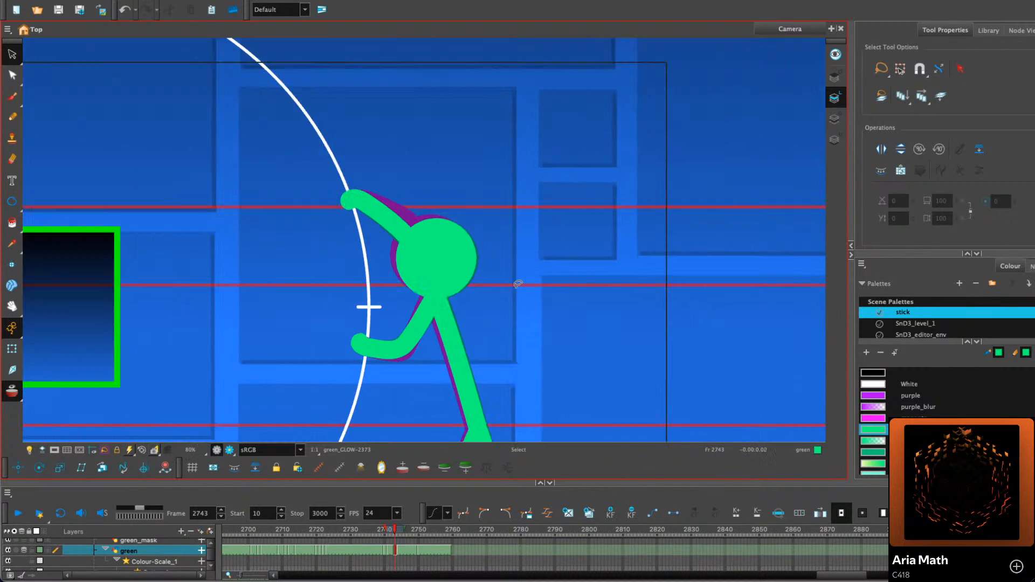
drag(517, 284, 444, 286)
key(period)
key(alt+o)
key(comma)
key(comma)
key(comma)
key(comma)
key(comma)
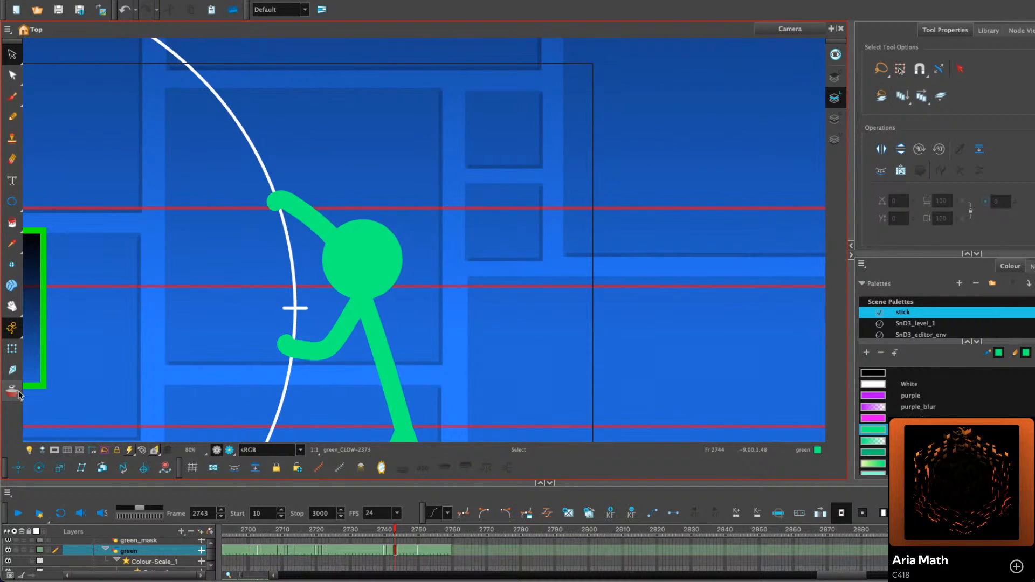
drag(514, 327, 490, 247)
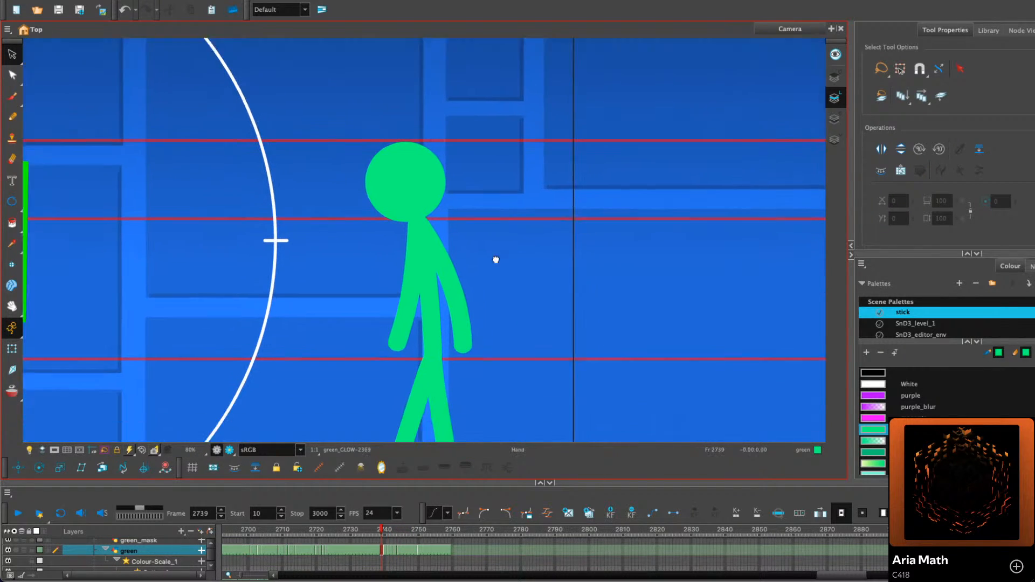
key(period)
key(period)
key(period)
key(period)
key(period)
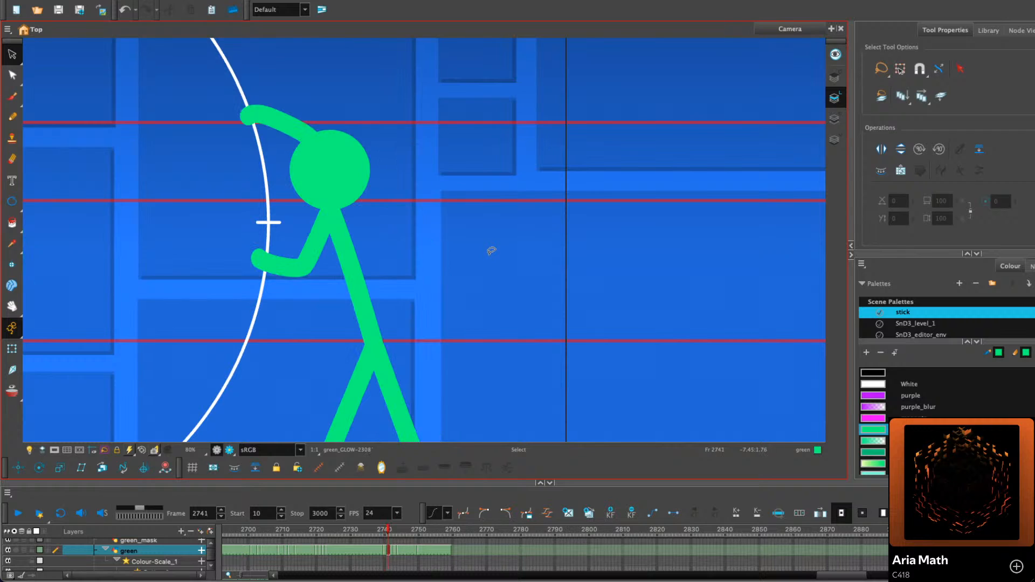
key(comma)
key(comma)
key(comma)
key(comma)
key(comma)
key(comma)
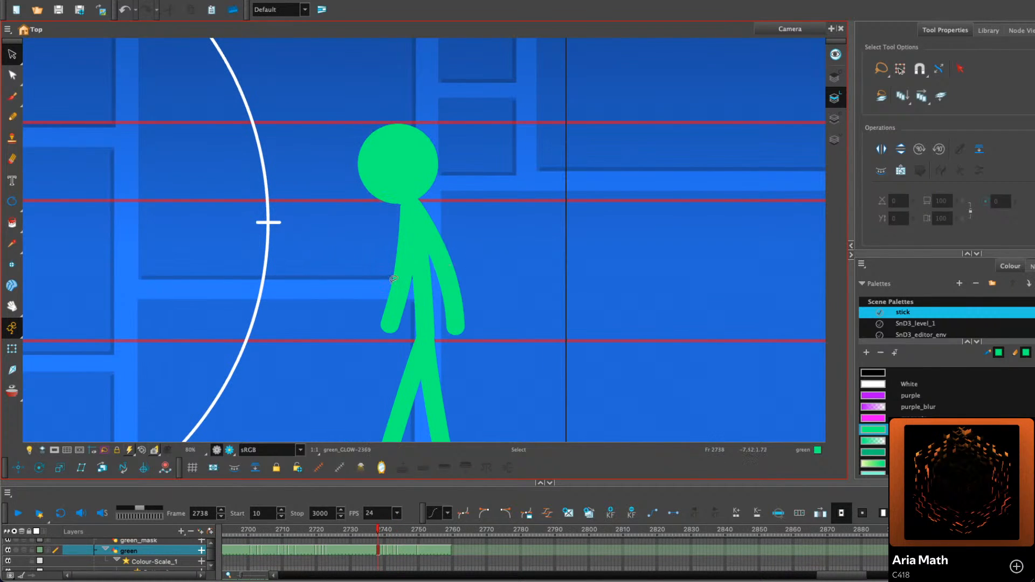
Play the transition from frame 2738, go on to frame 2749, and mask the view to the camera frame
click(19, 512)
click(19, 512)
drag(388, 531, 408, 531)
key(period)
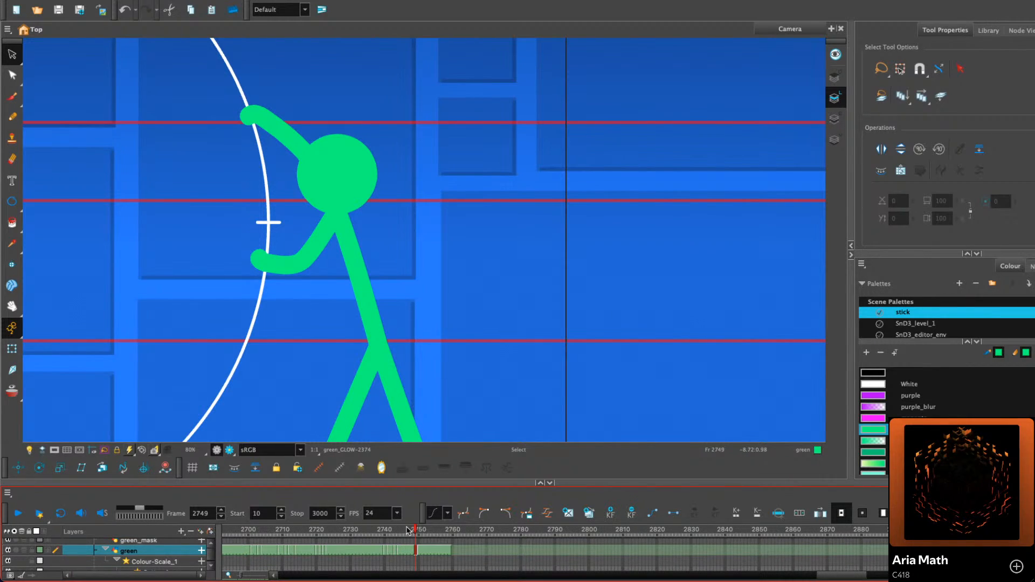
scroll(485, 248, down, 5)
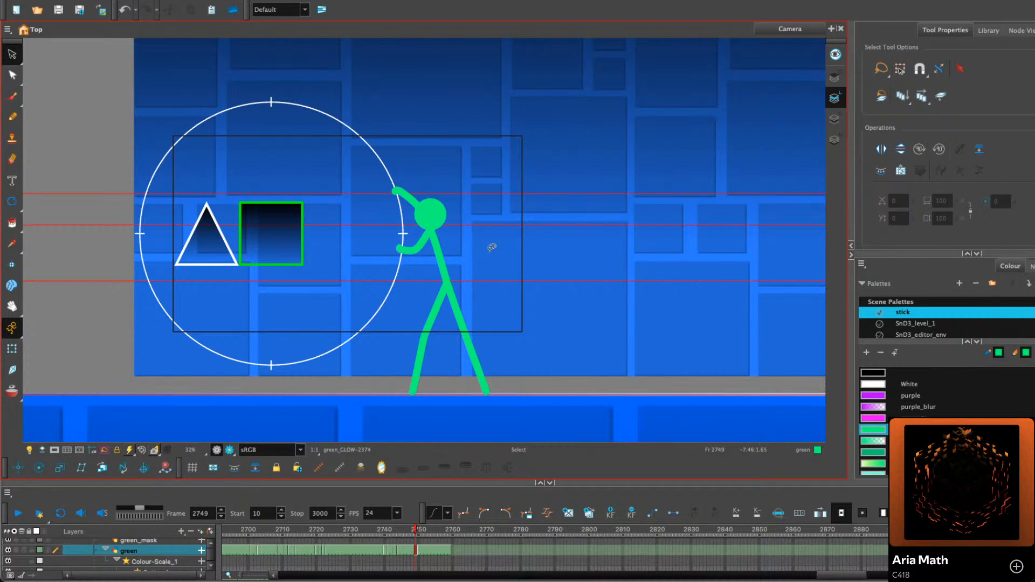
drag(474, 221, 513, 235)
key(2)
click(55, 450)
key(1)
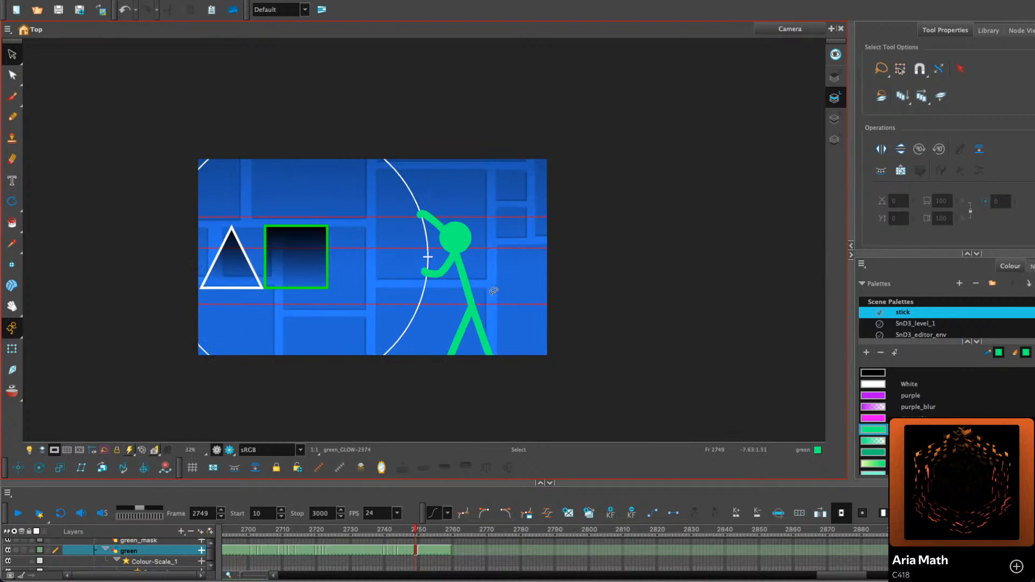
drag(484, 287, 472, 302)
key(period)
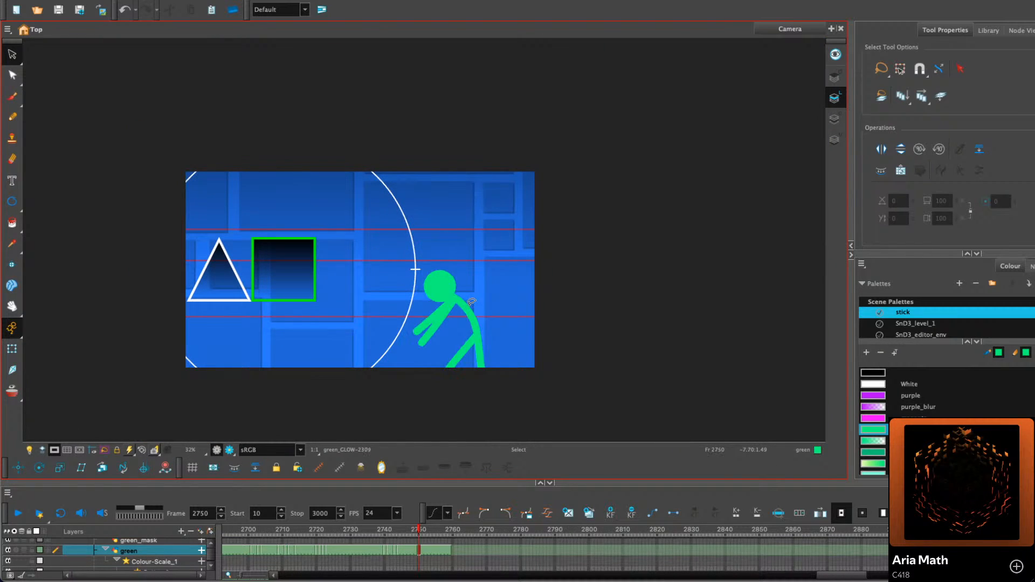
Step back and forth through the frames before and after 2750 to examine the move from the leaning pose into the crouch
key(comma)
key(period)
key(period)
key(period)
key(period)
key(period)
key(period)
key(period)
key(period)
key(period)
key(comma)
key(comma)
key(comma)
key(comma)
key(comma)
key(comma)
key(comma)
key(comma)
key(comma)
key(comma)
key(comma)
key(comma)
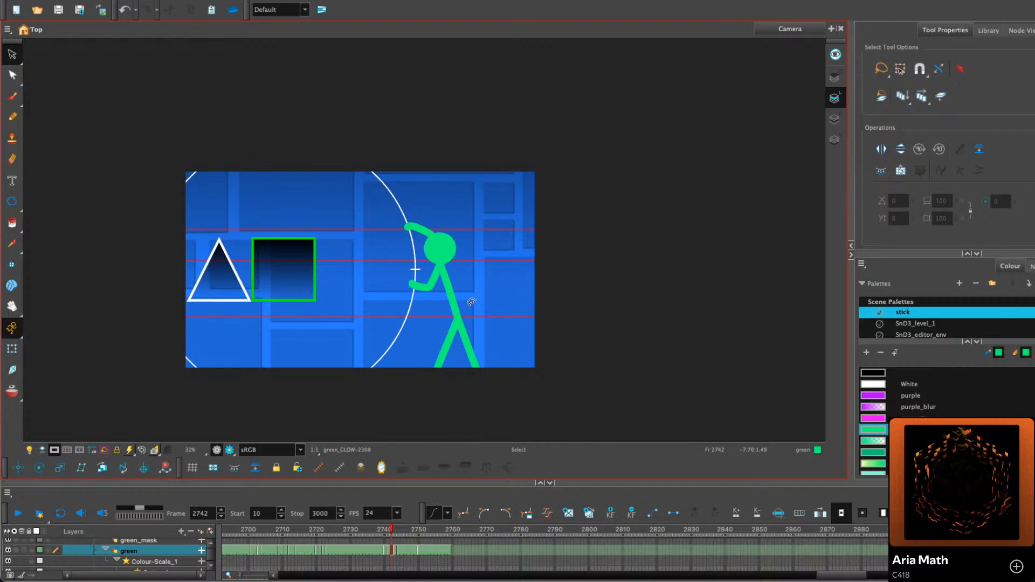
key(comma)
key(comma)
key(comma)
key(comma)
key(comma)
key(comma)
key(period)
key(period)
key(period)
key(period)
key(period)
key(period)
key(period)
key(period)
key(period)
key(period)
key(period)
key(period)
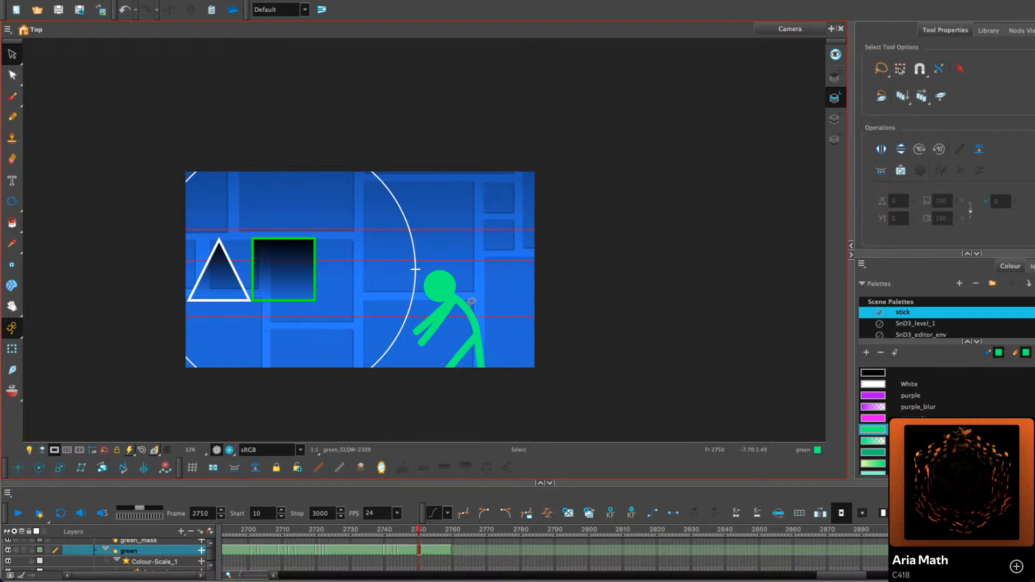
Duplicate the leaning pose's drawing at frame 2748 and compare it with the following crouched drawing using the onion skin
click(589, 515)
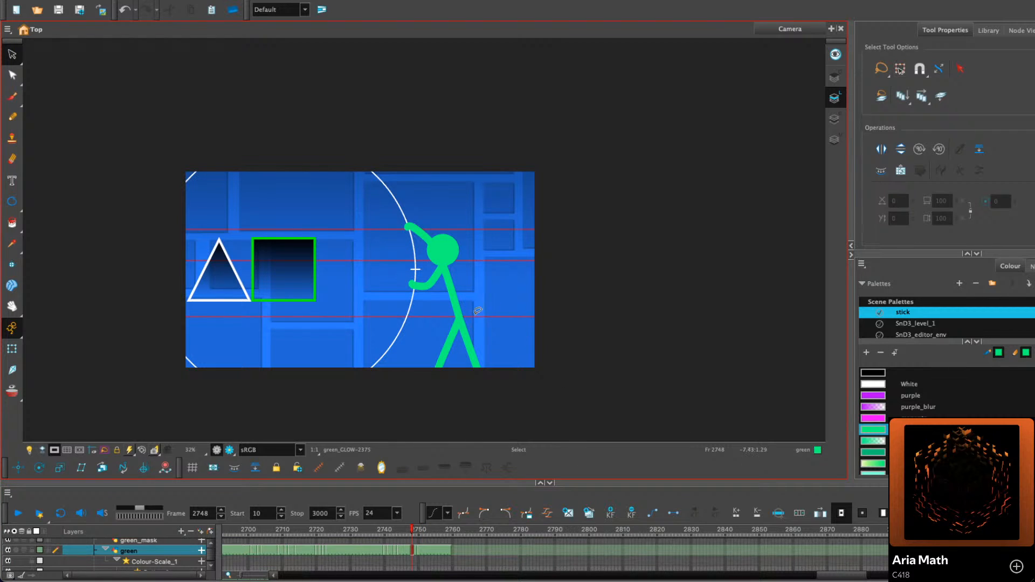
key(space)
key(2)
key(2)
key(2)
drag(386, 371, 330, 271)
click(13, 389)
key(period)
key(period)
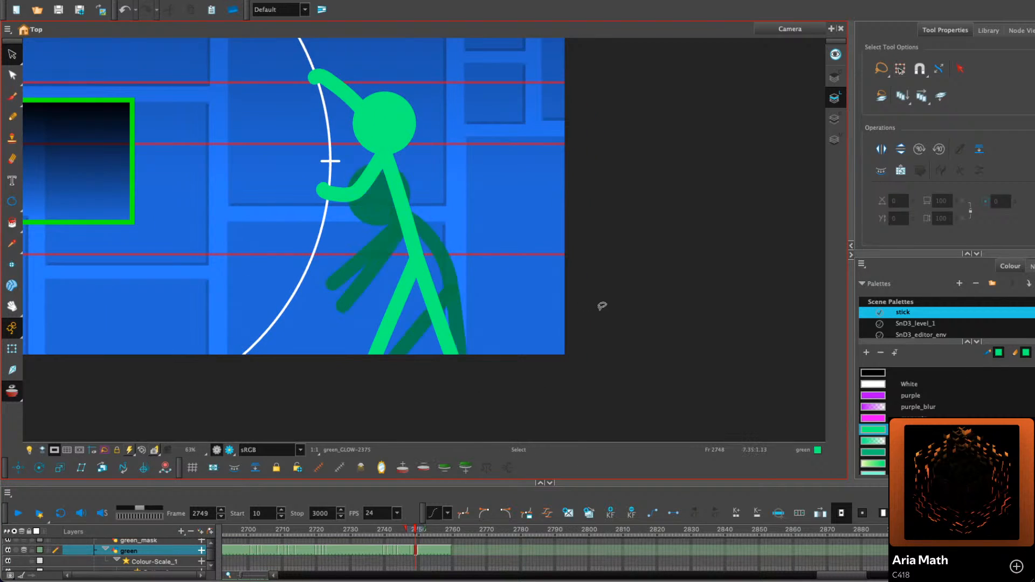
key(comma)
click(13, 390)
With the camera mask off and onion skin on, delete the torso, legs and both arms from the duplicated drawing, keeping only the head
key(space)
mouse_move(467, 300)
mouse_down()
mouse_move(445, 329)
mouse_move(451, 302)
mouse_move(420, 294)
mouse_up()
click(54, 450)
key(1)
key(1)
key(space)
click(12, 391)
mouse_move(384, 236)
mouse_down()
mouse_move(436, 283)
mouse_move(372, 313)
mouse_up()
key(Delete)
click(344, 229)
key(Delete)
click(338, 174)
key(Delete)
Nudge the head slightly downward toward the crouched pose on the duplicated drawing
click(369, 194)
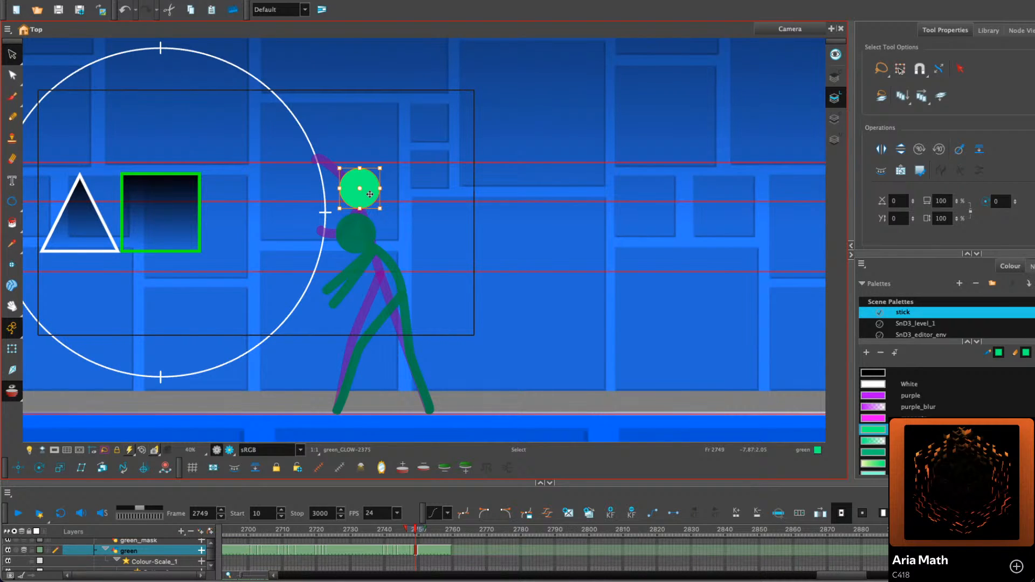
drag(369, 194, 368, 196)
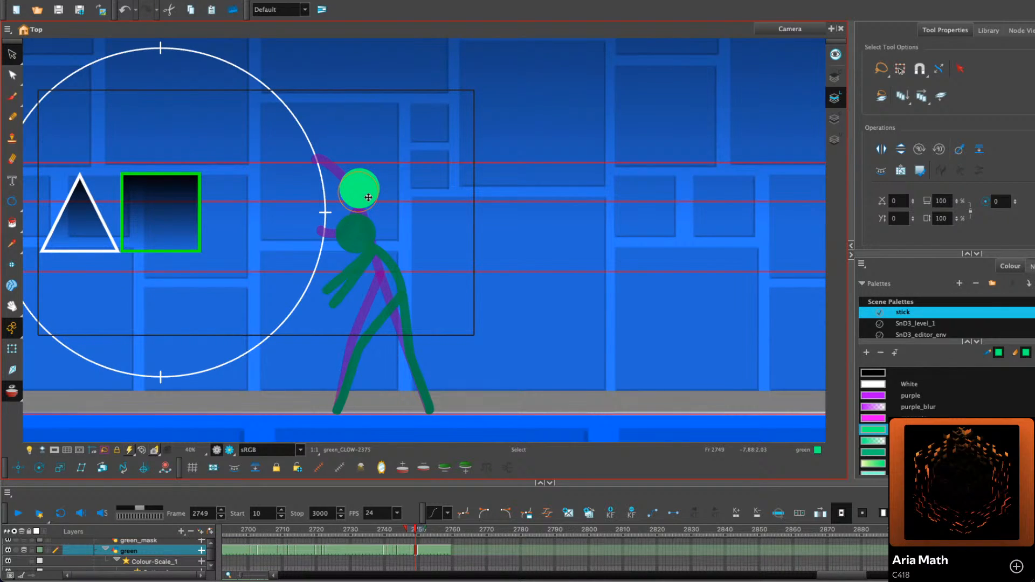
click(412, 166)
click(12, 116)
scroll(316, 197, up, 1)
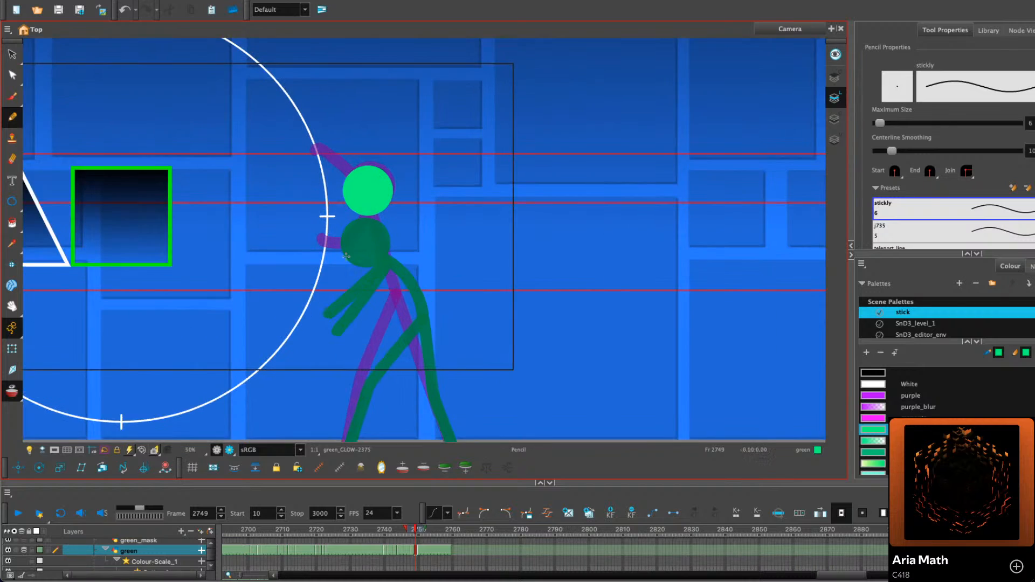
scroll(345, 255, up, 2)
drag(406, 239, 343, 146)
scroll(346, 145, down, 1)
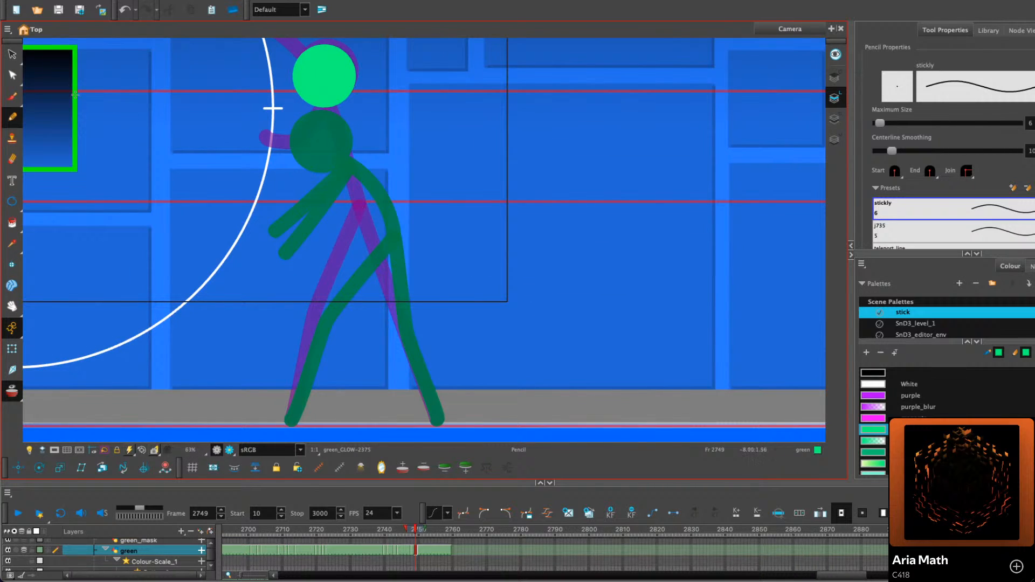
Copy the legs from frame 2747, paste them onto frame 2748, and skew them slightly so the hips shift toward the crouched pose
click(12, 54)
key(comma)
key(comma)
mouse_move(275, 281)
mouse_down()
mouse_move(435, 265)
mouse_move(431, 256)
mouse_up()
right_click(380, 247)
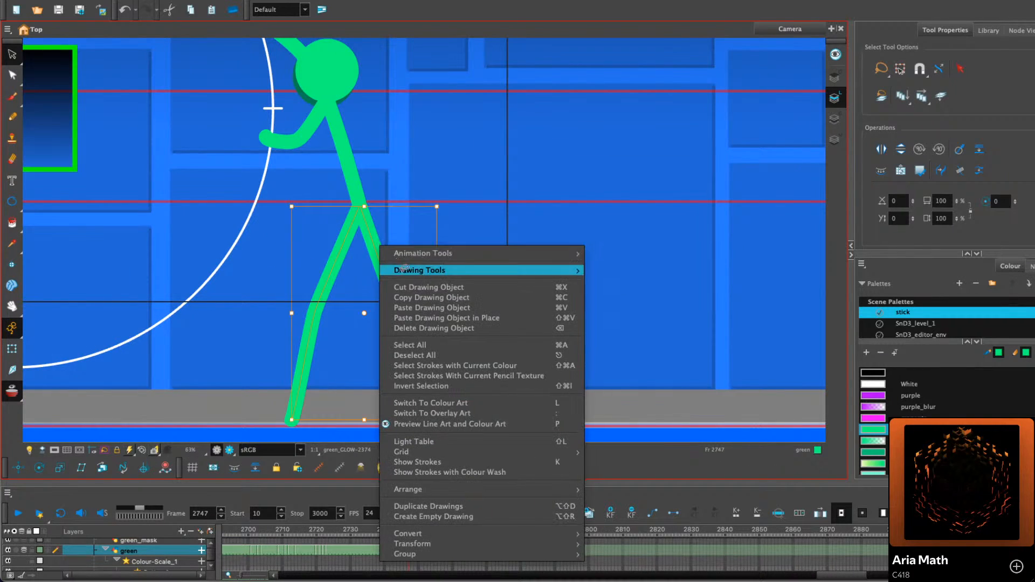
click(428, 297)
key(period)
right_click(453, 255)
click(518, 327)
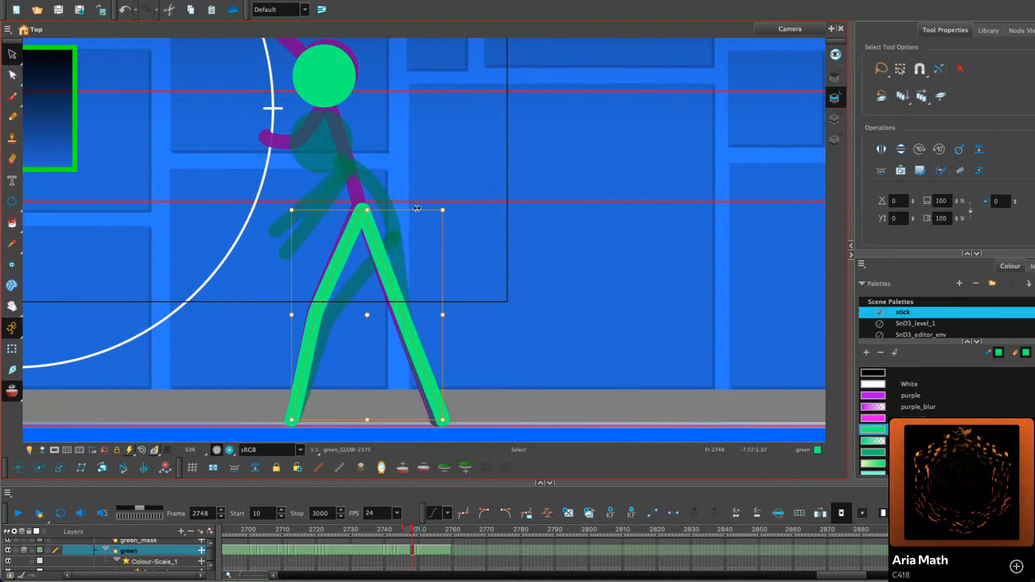
drag(417, 208, 401, 208)
Bend the back leg slightly with the Contour Editor on frame 2748 and move its foot onto the previous drawing's foot position
click(12, 75)
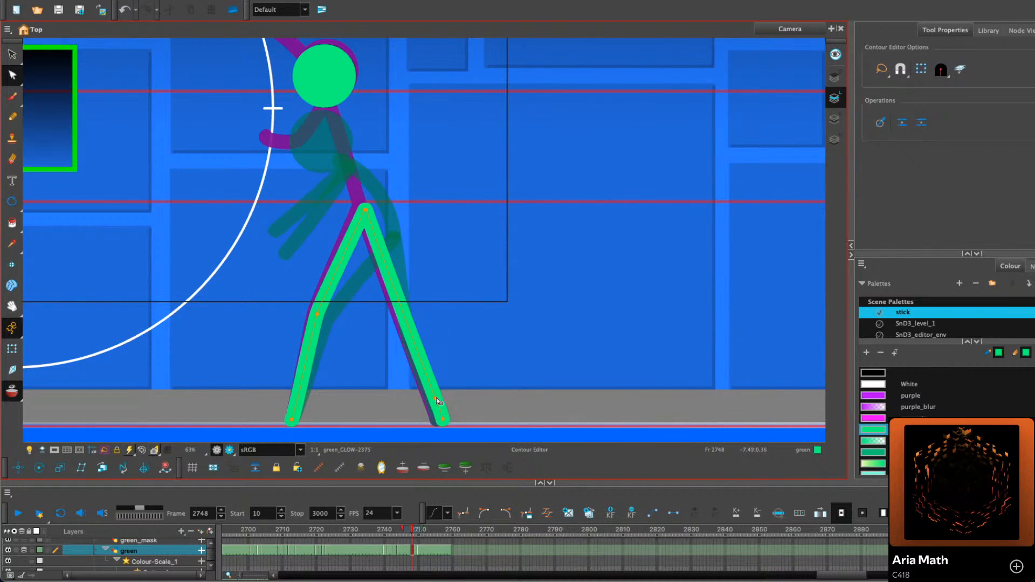
click(414, 331)
drag(413, 331, 406, 322)
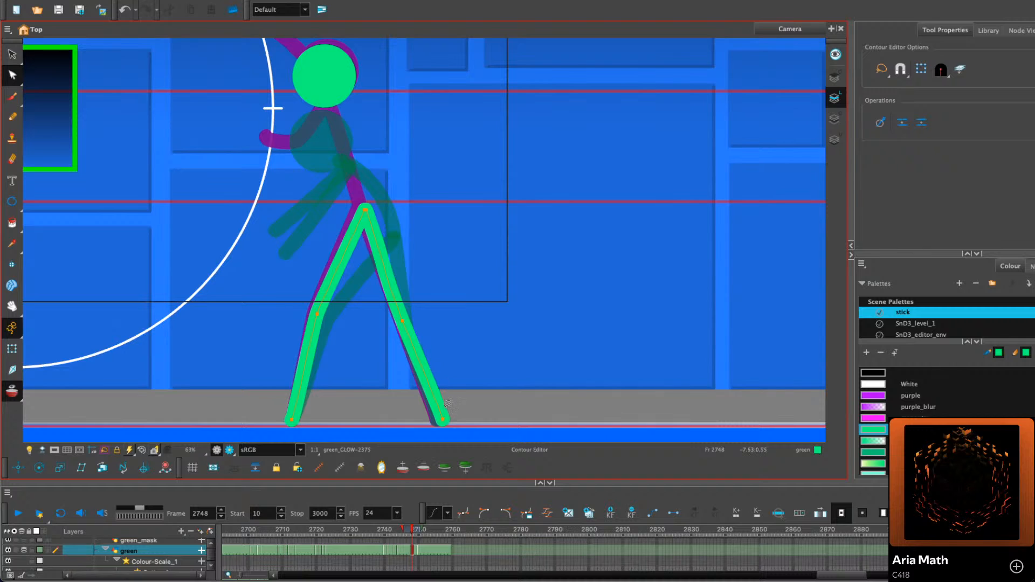
drag(438, 419, 438, 415)
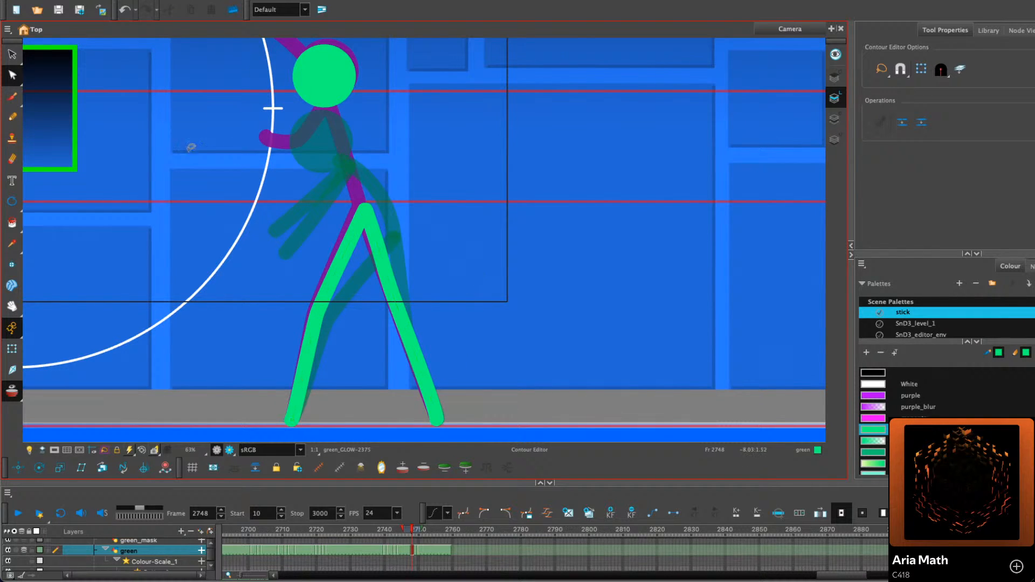
Draw a slightly curved torso from the head to the hips with the Pencil on frame 2748 and compare it with neighbouring frames
click(13, 117)
drag(333, 107, 365, 206)
scroll(365, 199, down, 1)
drag(374, 155, 374, 192)
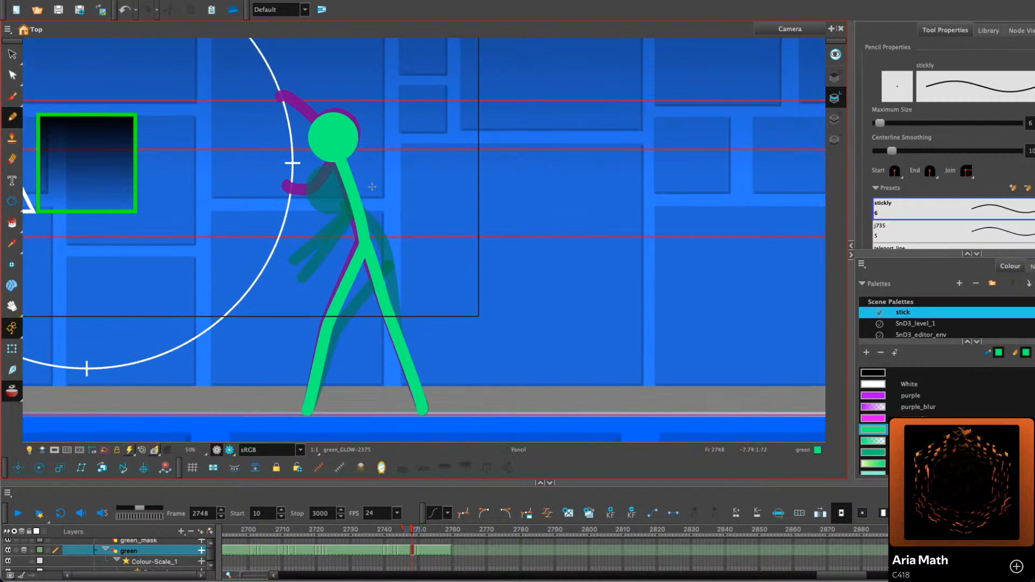
key(comma)
key(period)
key(period)
key(period)
key(comma)
key(comma)
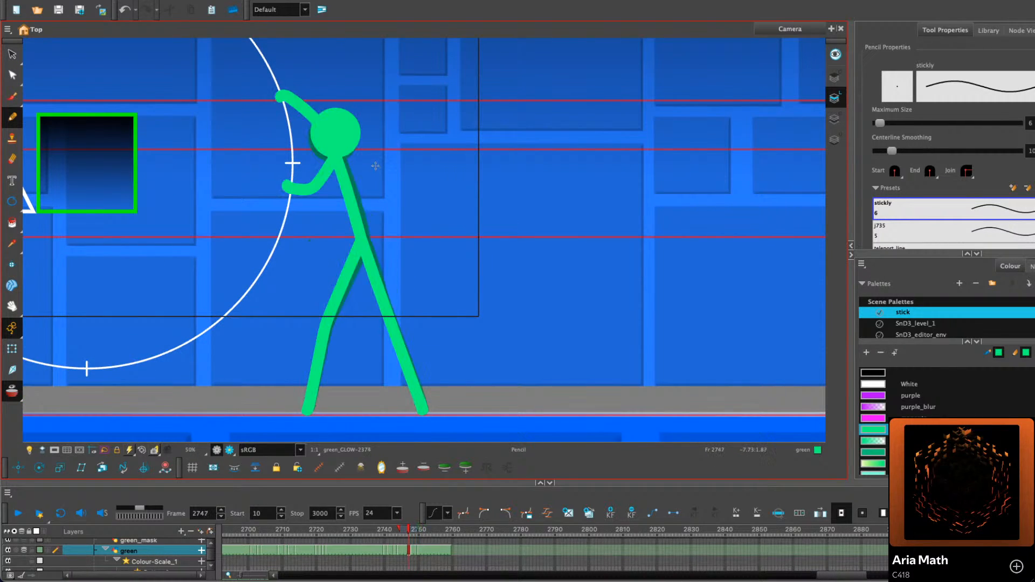
Draw the raised arm and the bent lower arm with the Pencil on frame 2748, then check the raised arm's contour
scroll(332, 163, up, 5)
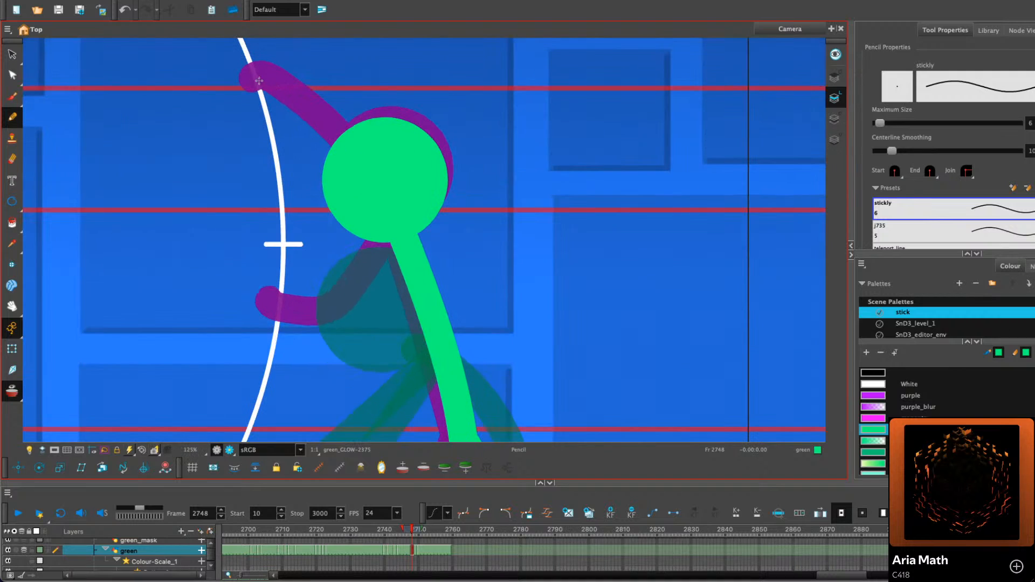
drag(253, 80, 359, 161)
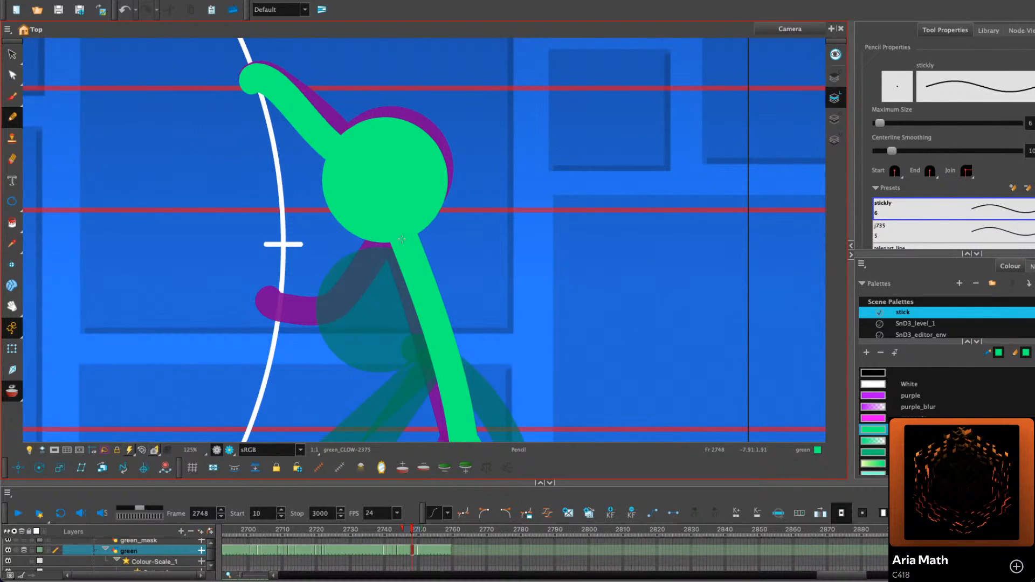
mouse_move(401, 239)
mouse_down()
mouse_move(330, 319)
mouse_move(272, 300)
mouse_up()
scroll(271, 296, down, 2)
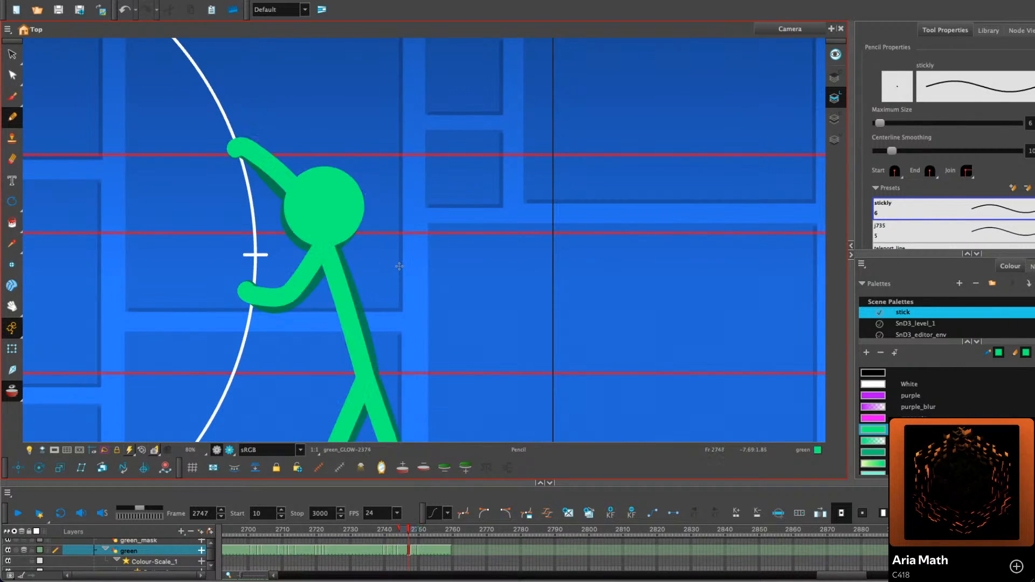
key(alt+q)
click(286, 174)
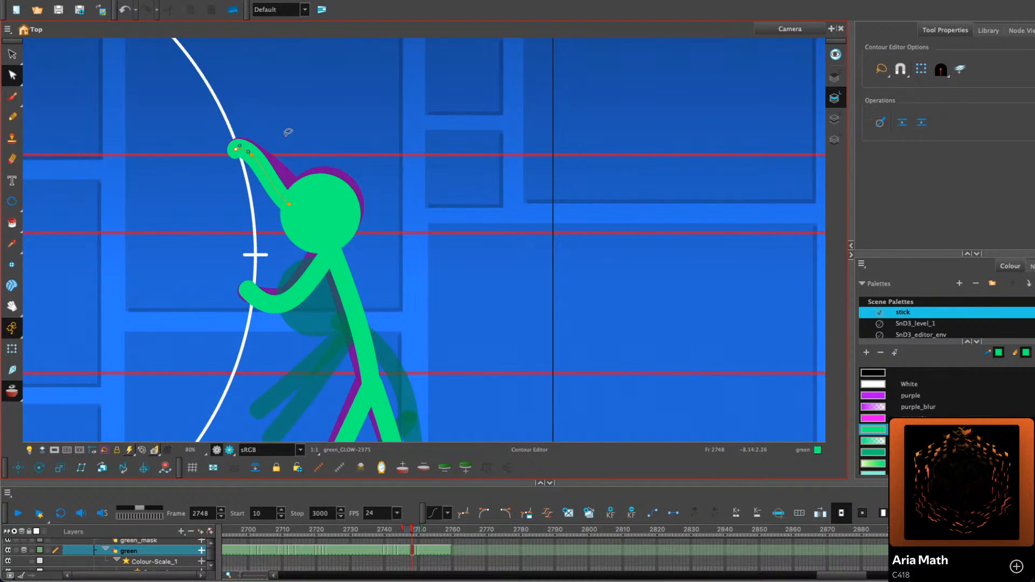
key(alt+s)
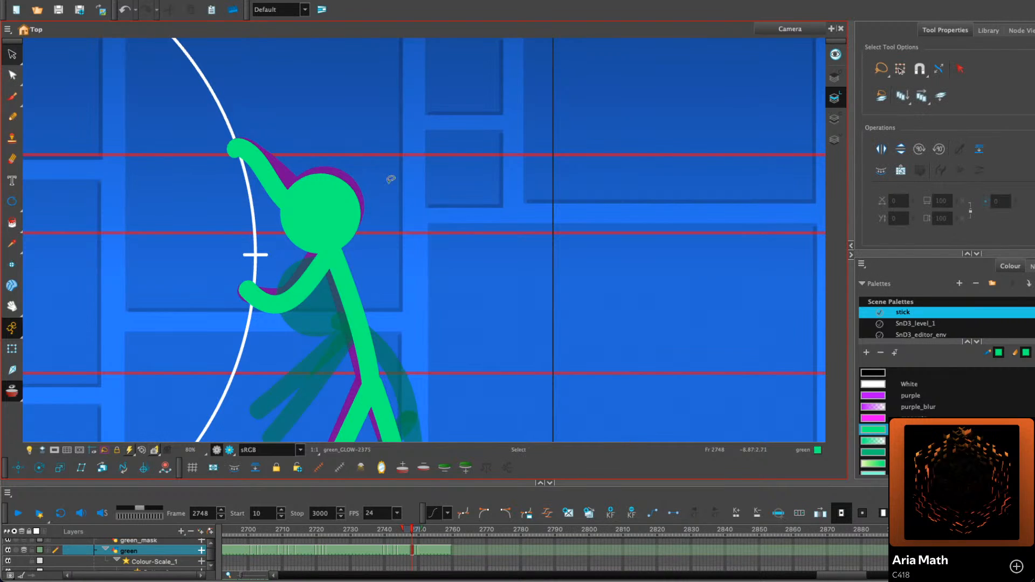
Play the sequence from frame 2738 to review the new in-between, then return to frame 2748
key(2)
drag(471, 324, 440, 362)
click(375, 550)
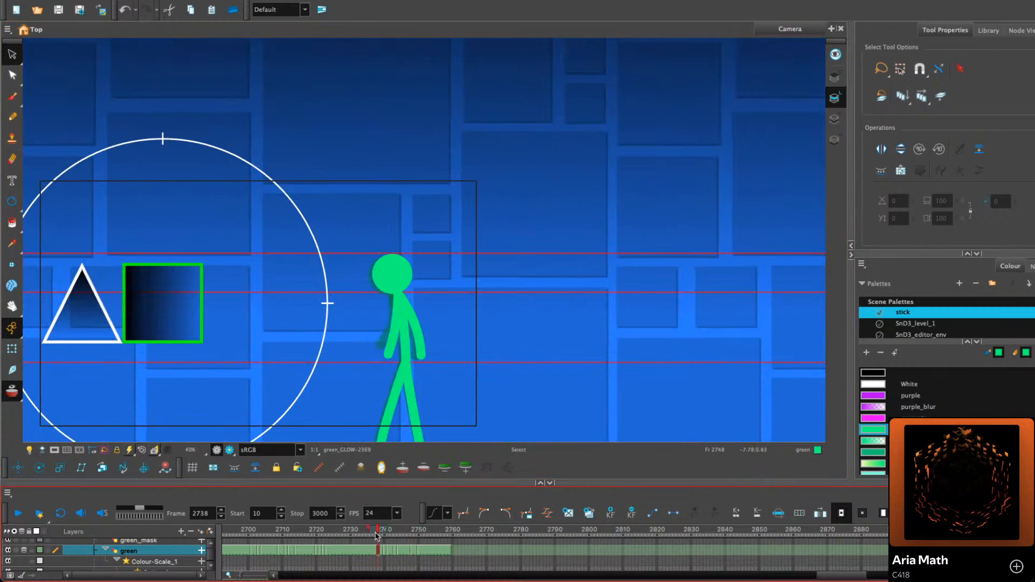
click(16, 516)
click(16, 516)
click(415, 532)
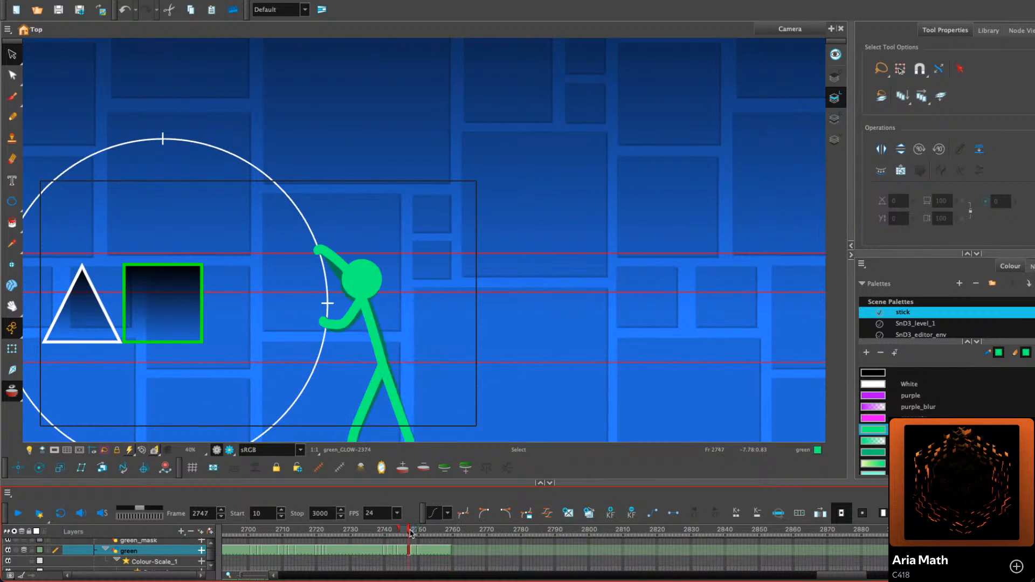
drag(415, 532, 412, 532)
Slightly adjust the raised arm's size and position on frame 2748 against the onion skin
scroll(360, 273, up, 1)
click(336, 267)
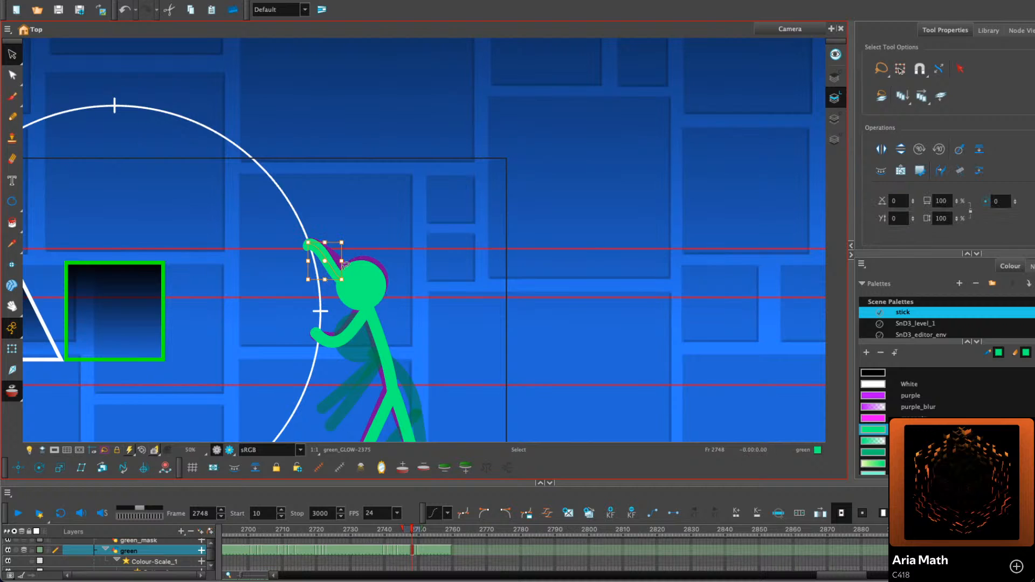
scroll(337, 275, up, 3)
drag(332, 282, 339, 282)
drag(354, 236, 355, 231)
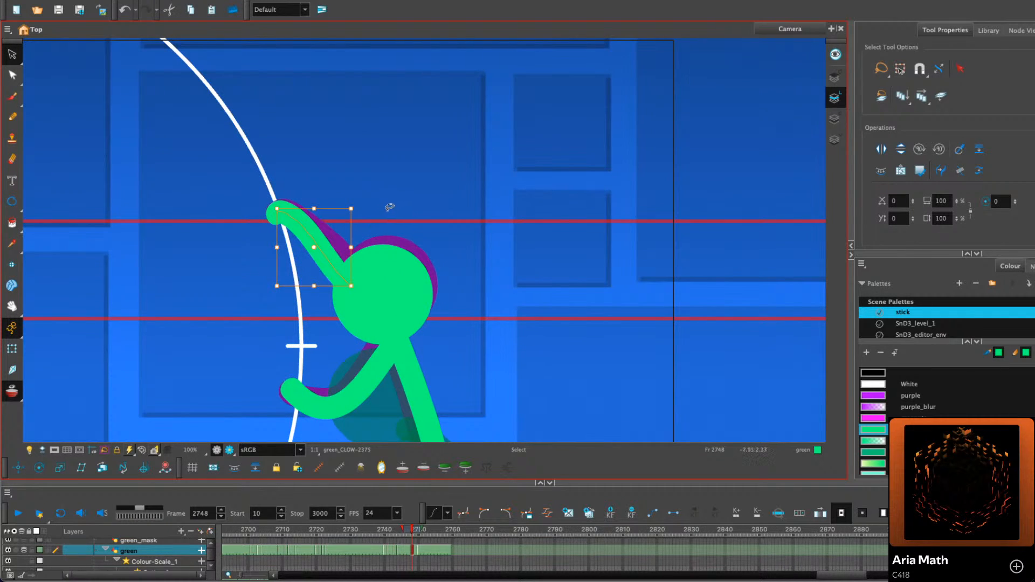
click(391, 208)
Move the lower arm's hand point onto the previous drawing's hand with the Contour Editor on frame 2748
scroll(401, 217, down, 3)
drag(437, 254, 371, 233)
scroll(293, 243, up, 3)
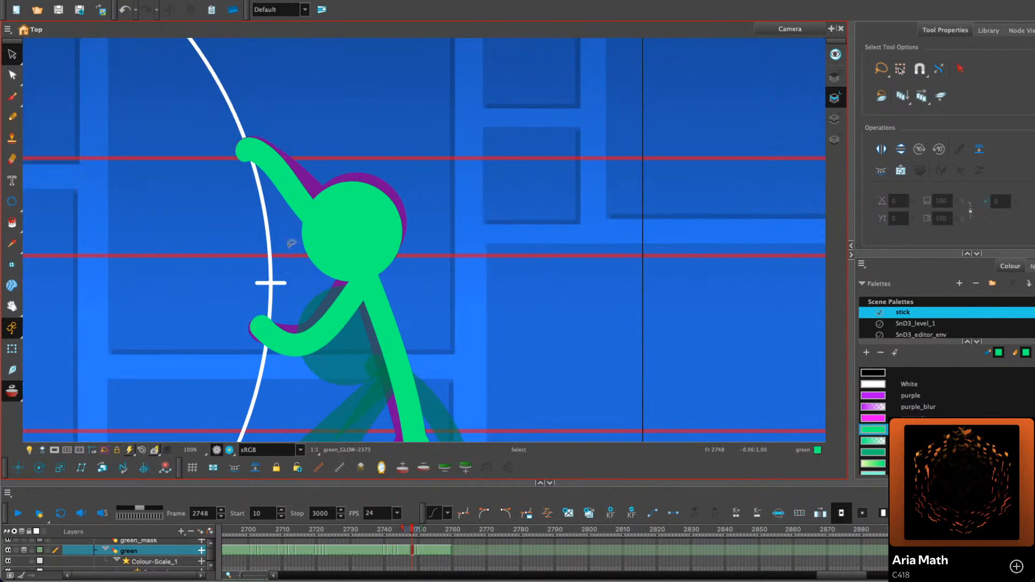
click(12, 76)
scroll(265, 335, up, 4)
click(263, 327)
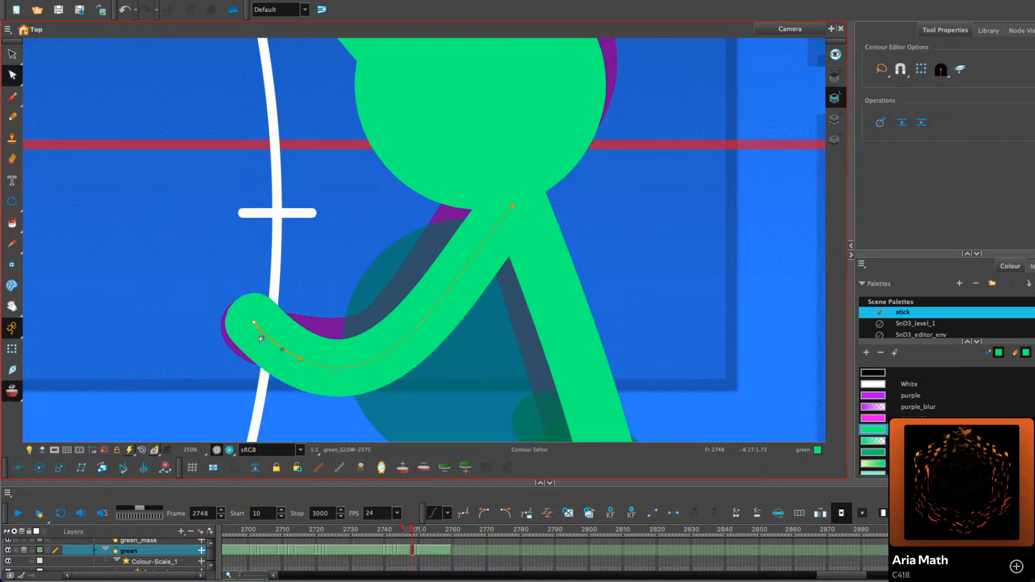
drag(259, 336, 260, 337)
drag(254, 323, 249, 327)
Move the lower arm's elbow point closer to the body and adjust its curve handles for a tighter bend on frame 2748
drag(300, 358, 305, 363)
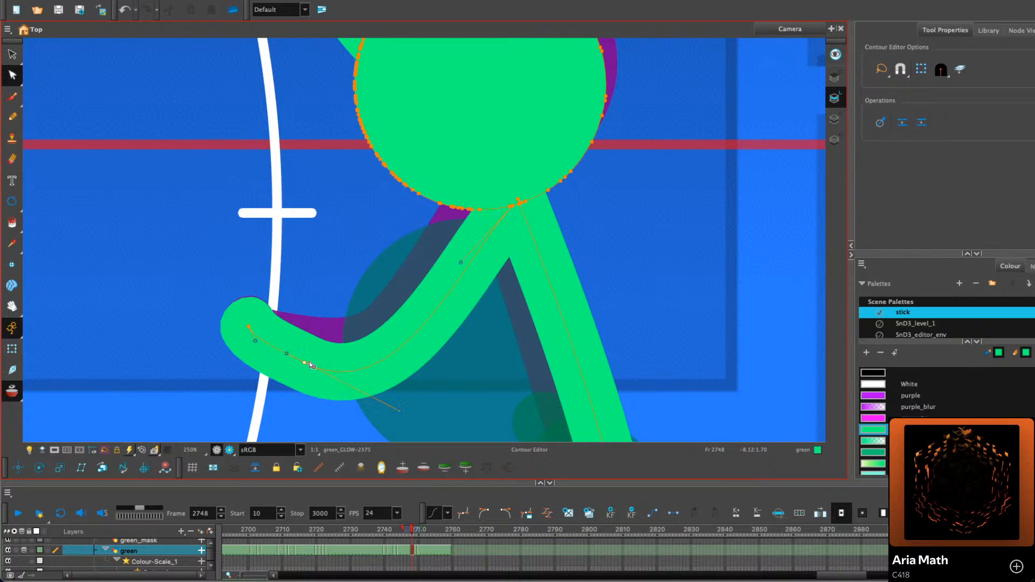
drag(402, 411, 405, 387)
drag(305, 363, 333, 374)
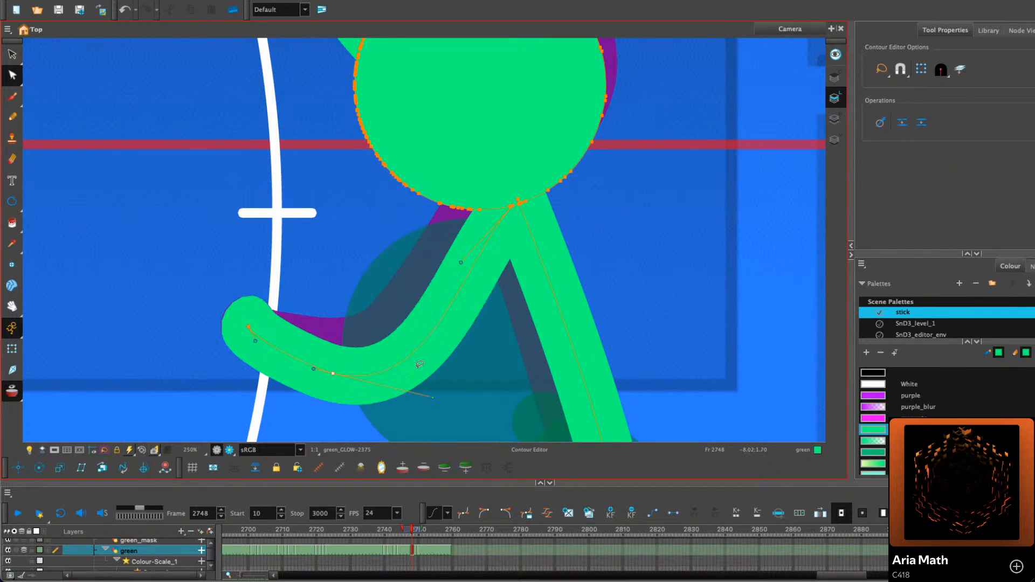
drag(434, 399, 418, 383)
drag(481, 260, 482, 264)
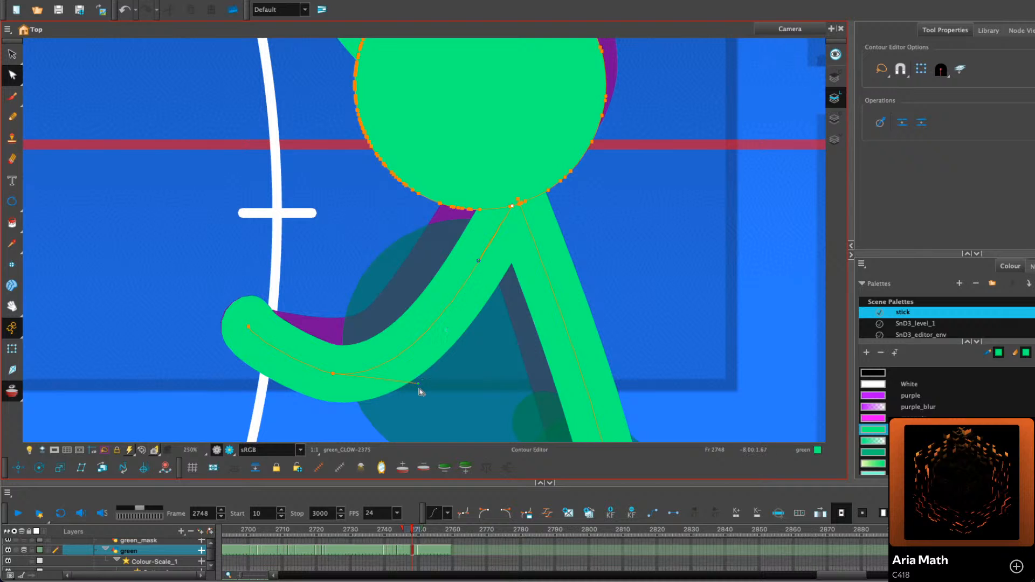
drag(418, 384, 397, 368)
drag(333, 373, 383, 379)
click(656, 252)
scroll(656, 253, down, 2)
scroll(658, 251, down, 3)
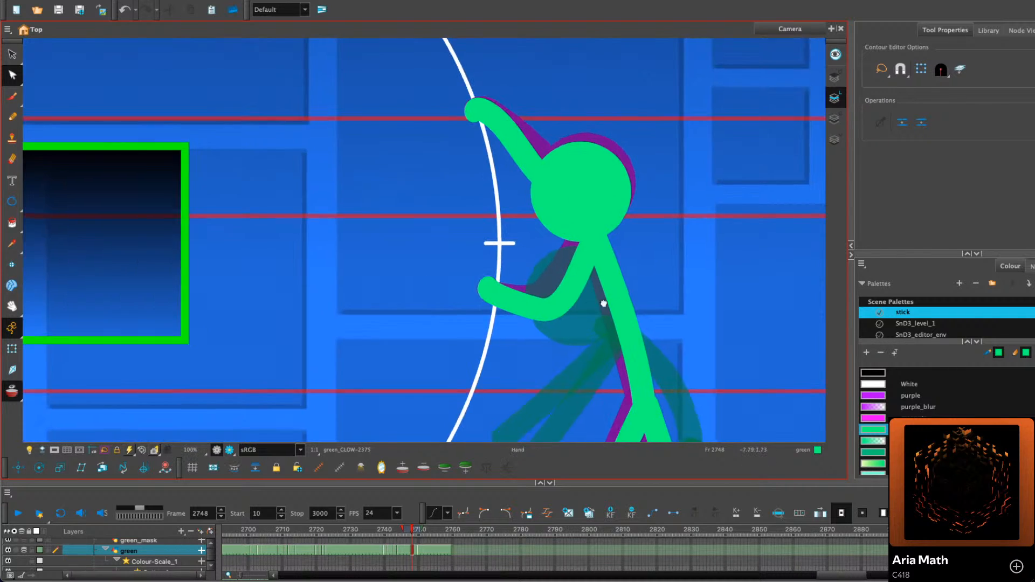
key(period)
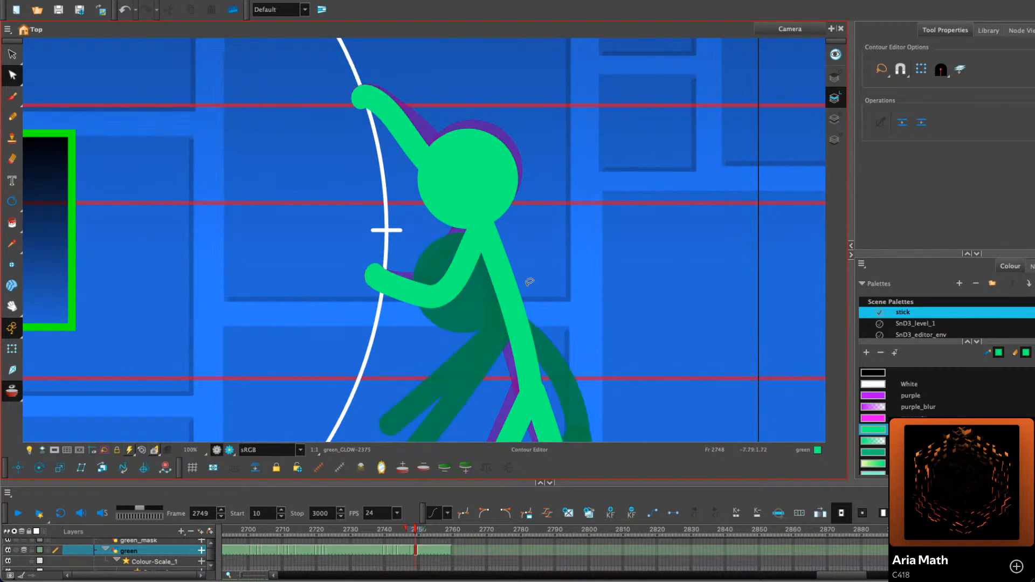
Delete the lower of the crouching figure's two arms on frame 2750
key(period)
mouse_move(534, 304)
mouse_down()
mouse_move(409, 238)
mouse_move(446, 247)
mouse_move(427, 315)
mouse_up()
click(296, 385)
key(Delete)
Try drawing a bent arm behind the crouching figure's back with the Pencil on frame 2750 and compare it with the neighbouring frames
click(12, 116)
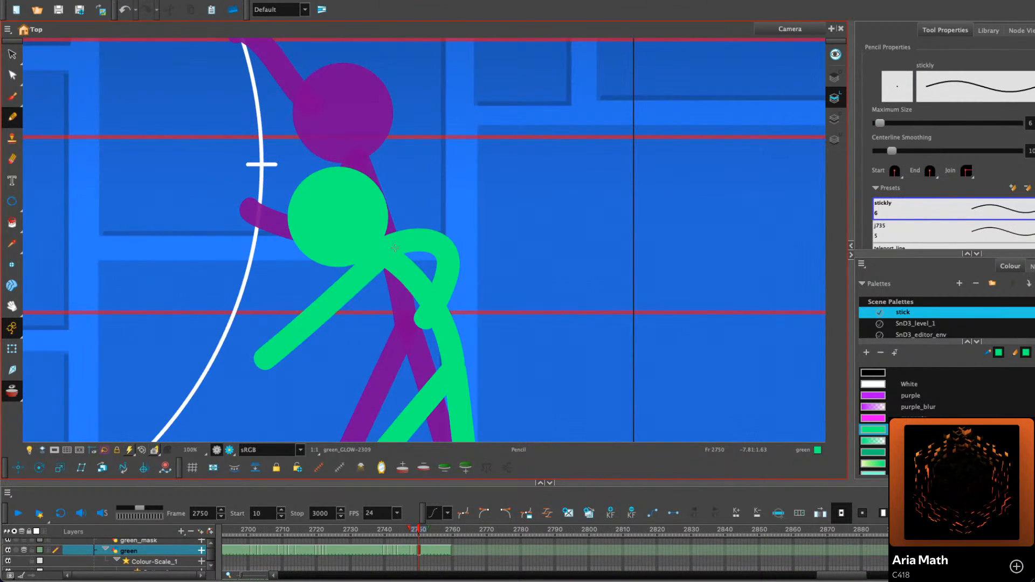
key(ctrl+z)
mouse_move(384, 244)
mouse_down()
mouse_move(438, 242)
mouse_move(456, 267)
mouse_move(429, 313)
mouse_move(388, 248)
mouse_move(435, 263)
mouse_move(432, 301)
mouse_move(408, 327)
mouse_up()
key(ctrl+z)
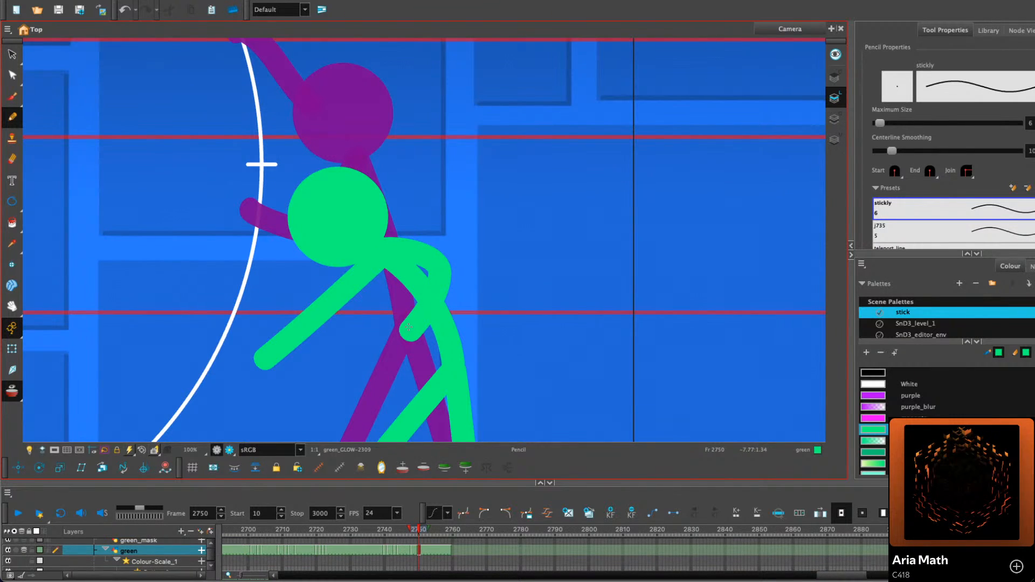
scroll(460, 287, down, 5)
drag(464, 287, 400, 288)
key(f)
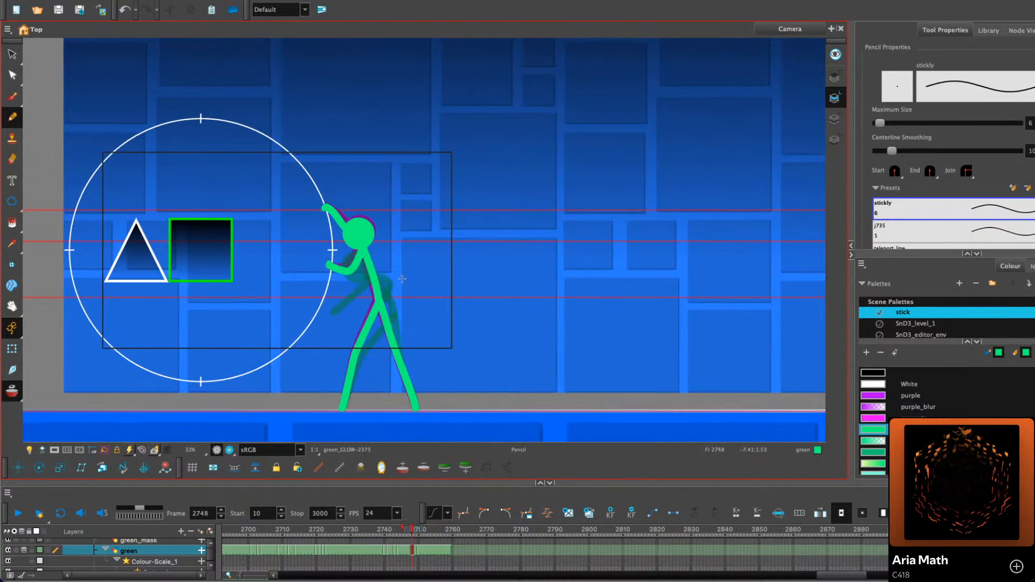
key(g)
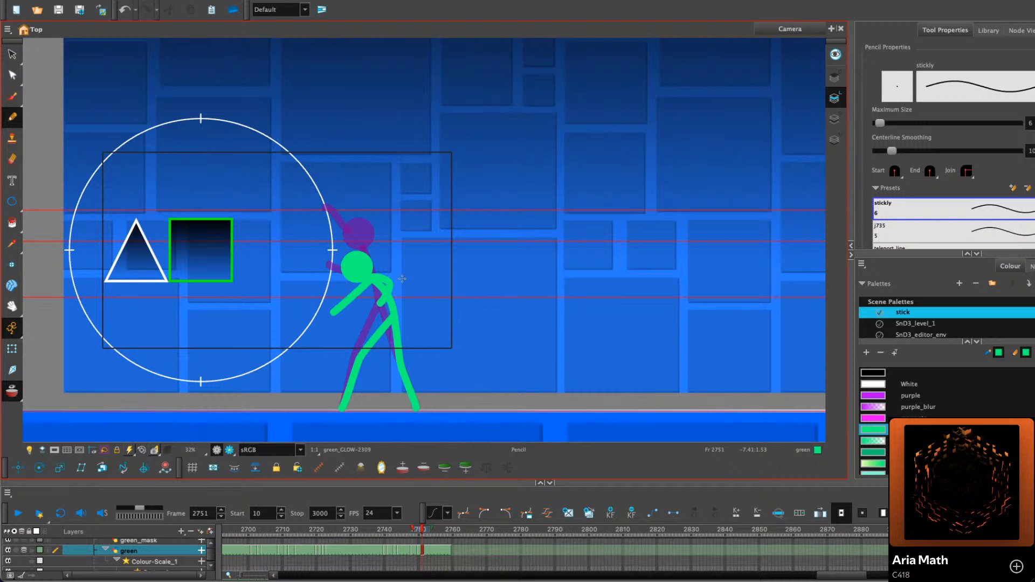
Undo the bent arm stroke on frame 2750
key(comma)
key(comma)
key(ctrl+z)
key(period)
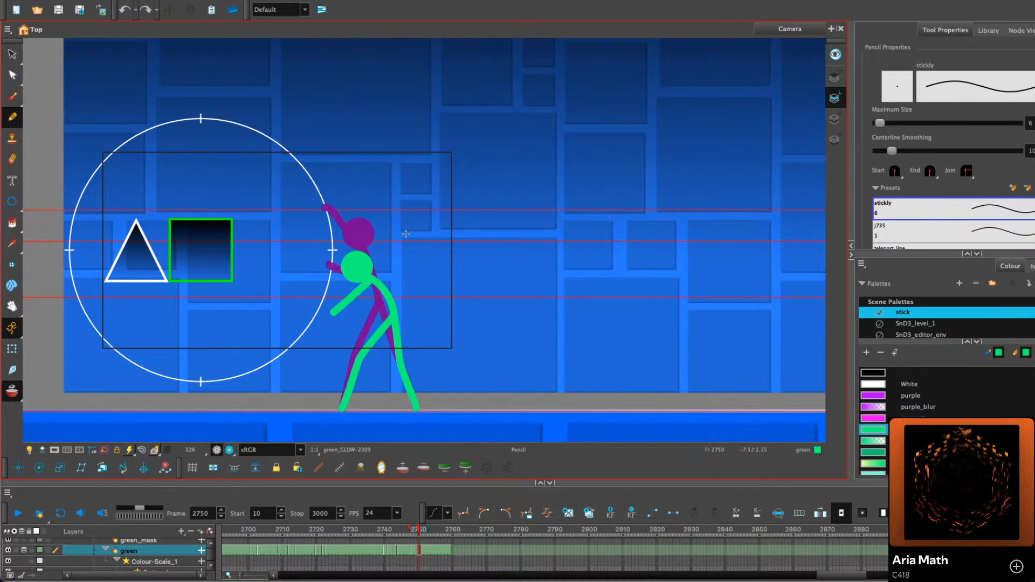
Remove the remaining arm on frame 2750, draw two straight arm strokes beside the figure, and select both strokes
key(alt+s)
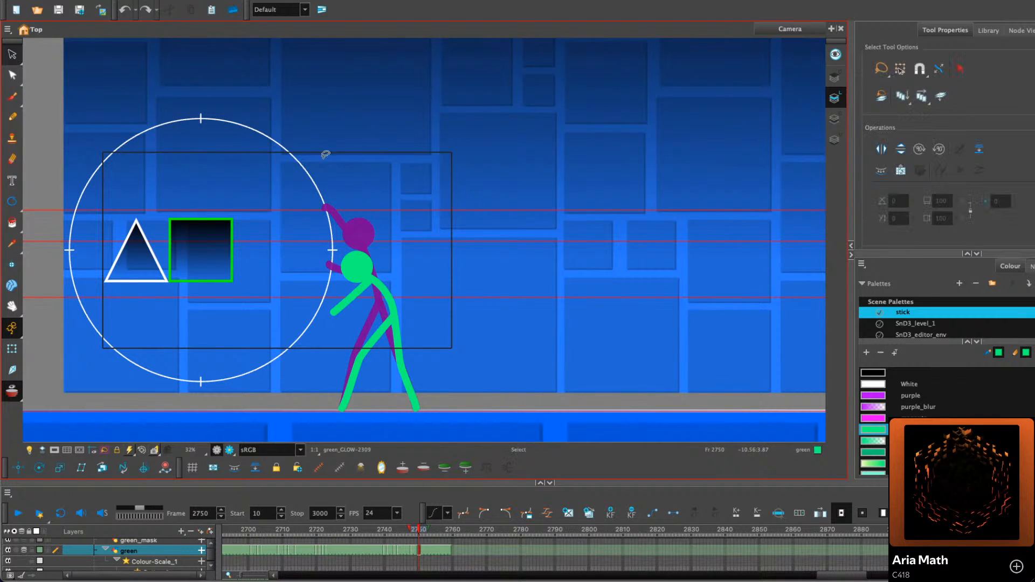
key(alt+slash)
scroll(351, 260, up, 4)
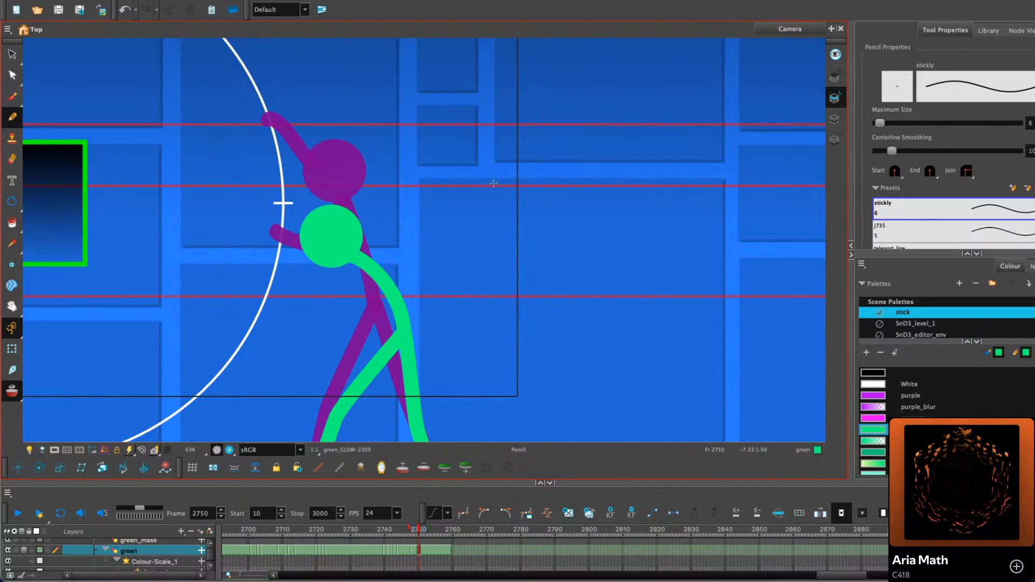
mouse_move(494, 189)
mouse_down()
mouse_move(458, 278)
mouse_move(464, 284)
mouse_move(478, 267)
mouse_move(474, 284)
mouse_up()
key(alt+s)
click(482, 242)
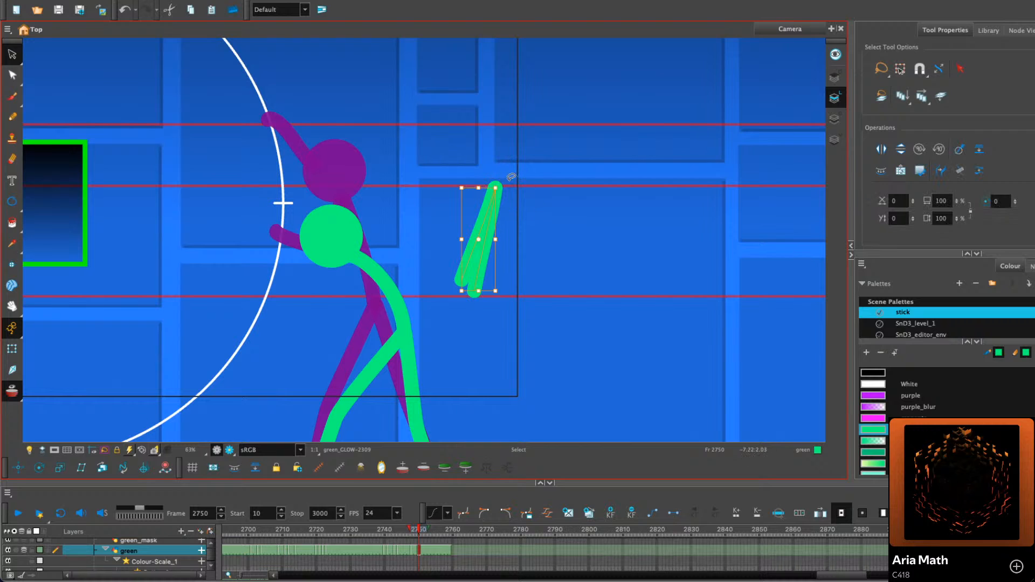
Move the two straight arms onto the crouching figure's shoulder and nudge them slightly into place
mouse_move(484, 242)
mouse_down()
mouse_move(336, 307)
mouse_move(339, 300)
mouse_up()
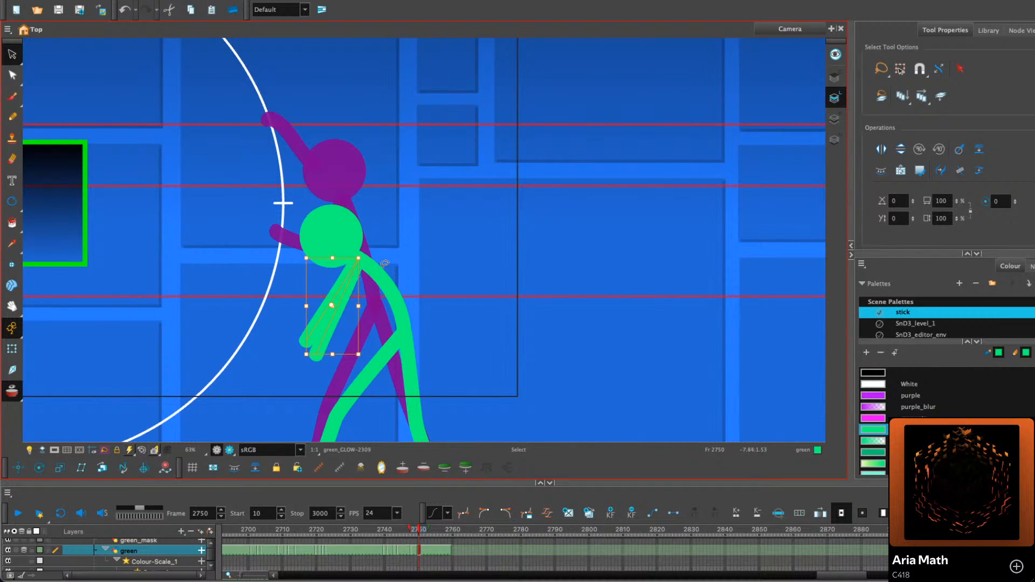
key(Right)
key(Up)
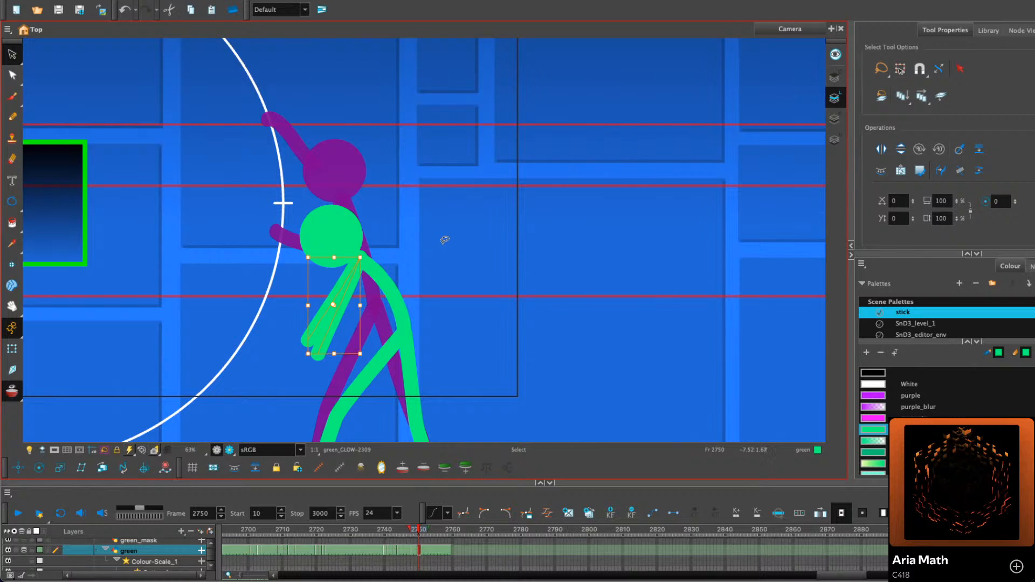
click(464, 242)
scroll(471, 248, down, 3)
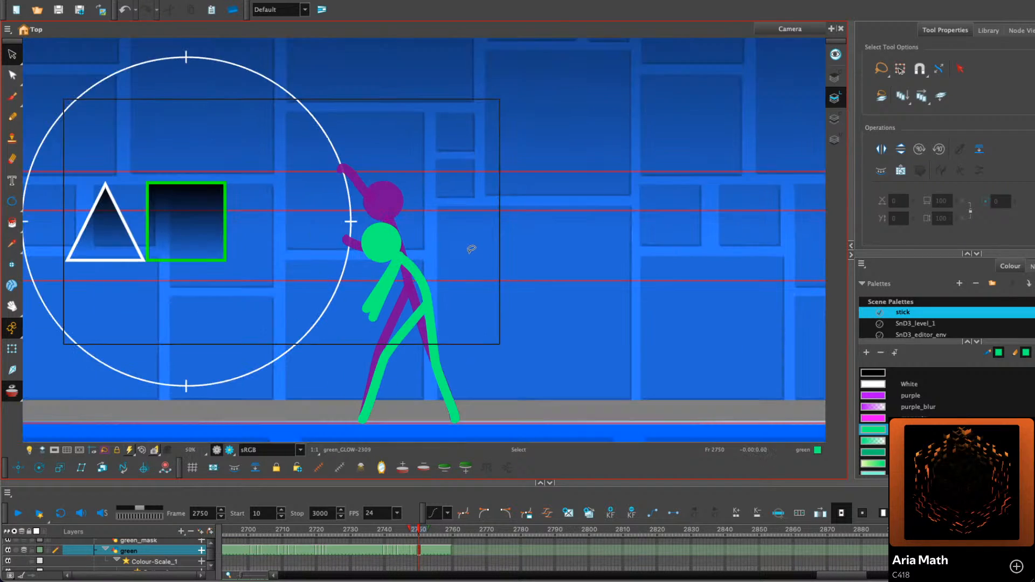
Duplicate the crouch drawing at frame 2751 and nudge its head, torso and arms slightly upward
drag(473, 266, 428, 264)
key(period)
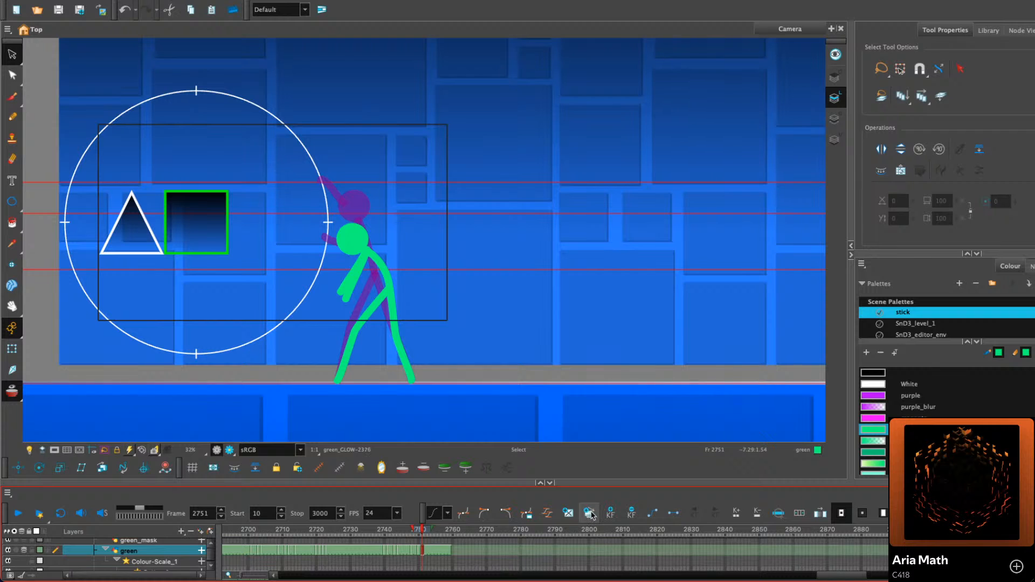
click(380, 257)
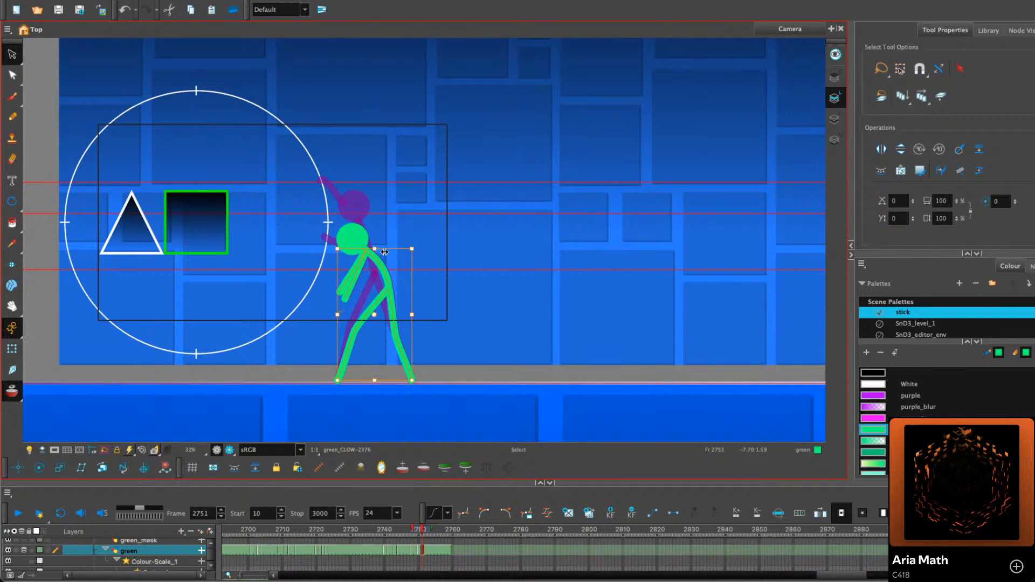
click(346, 268)
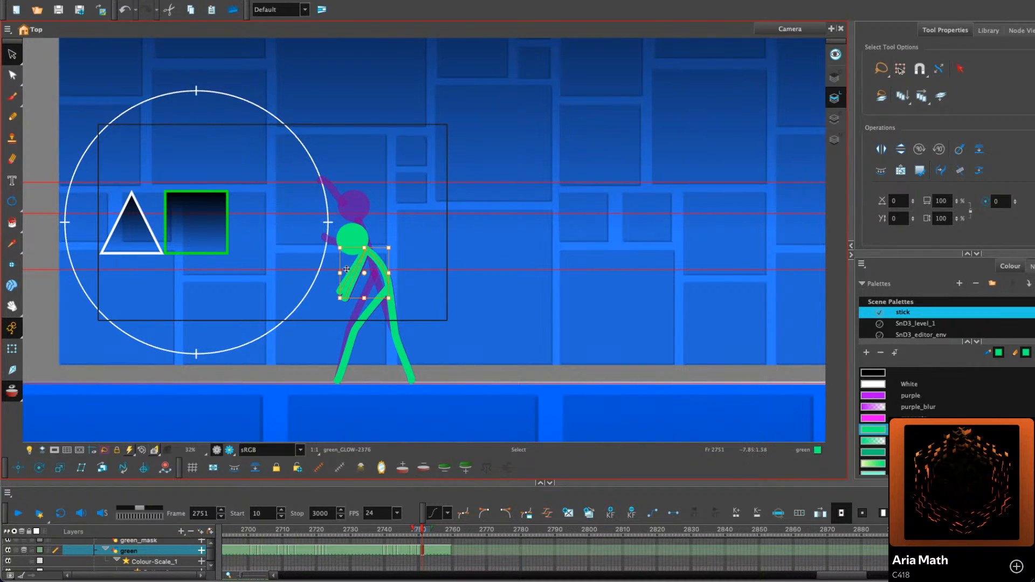
click(352, 238)
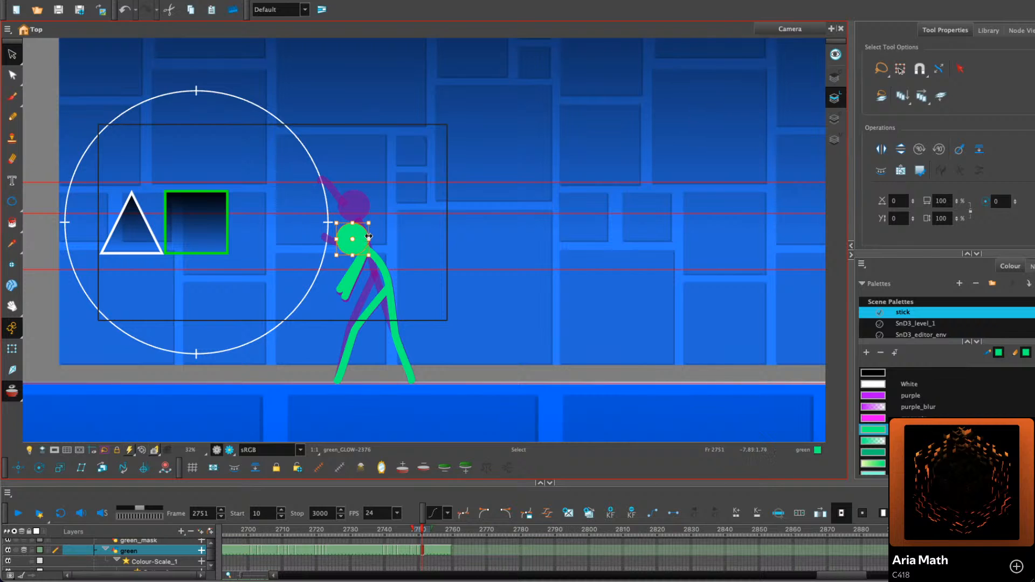
click(439, 203)
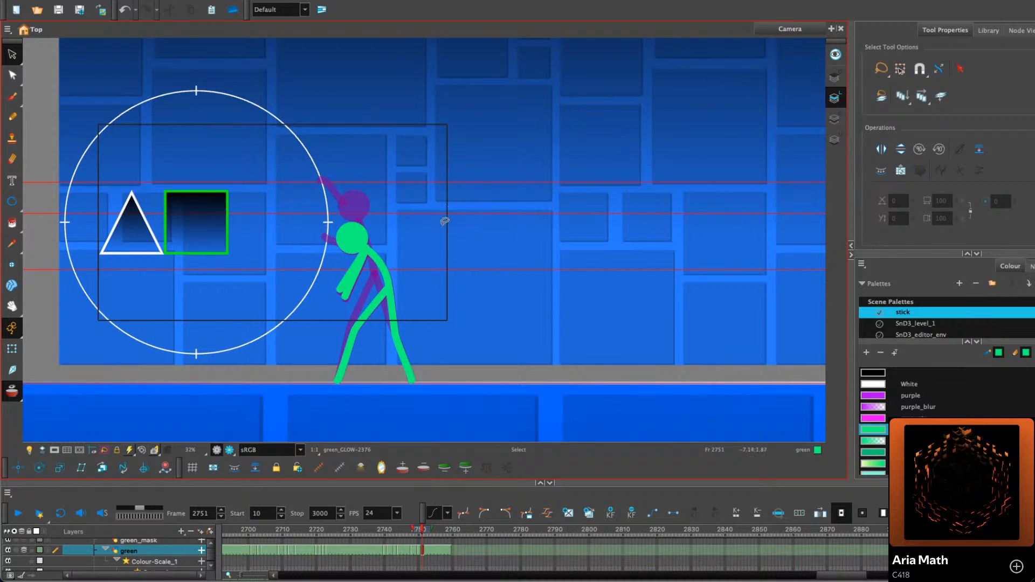
Rearrange the drawings so the nudged copy sits on frame 2750 and the original crouch drawing follows on frame 2751
key(period)
key(comma)
key(comma)
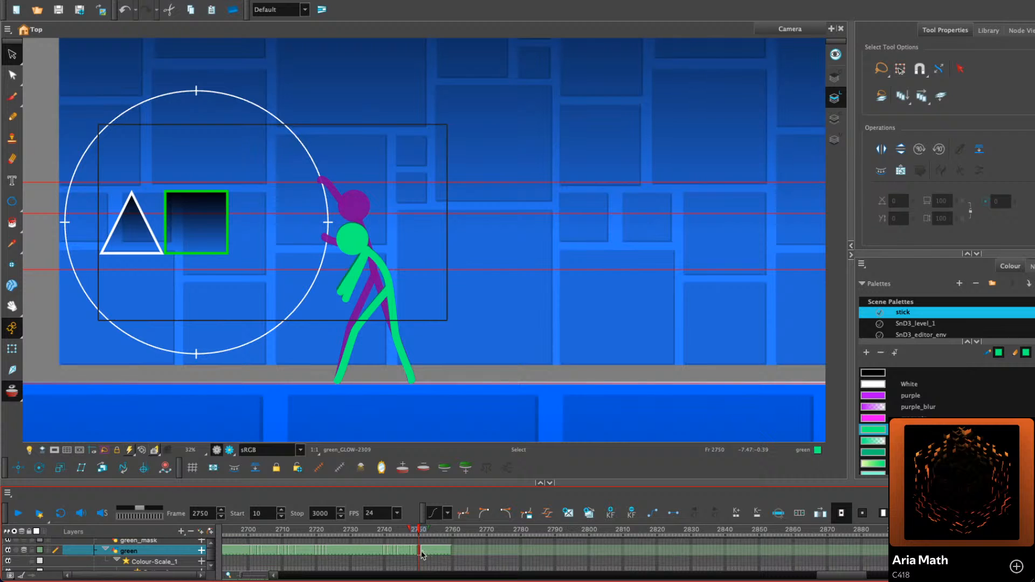
key(period)
key(period)
Play the sequence from frame 2741 to review the move into the crouch, and return to frame 2748
drag(423, 533, 388, 532)
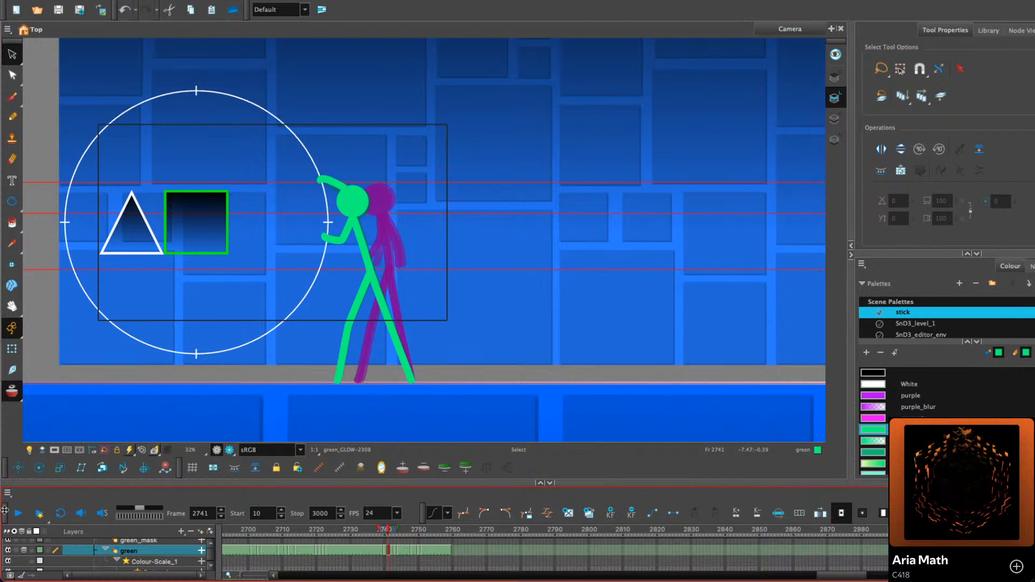
click(17, 514)
click(17, 514)
click(412, 532)
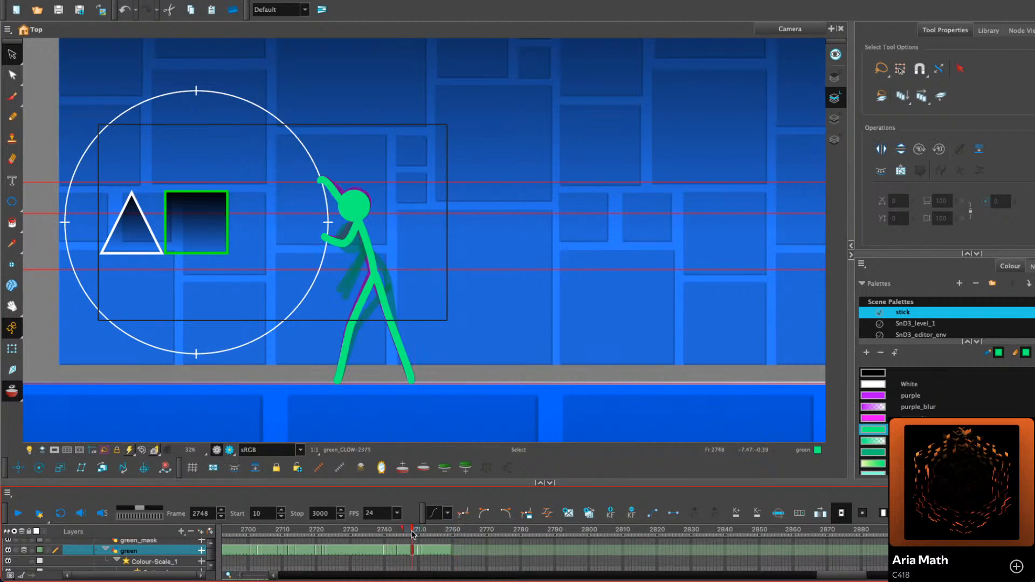
Slightly adjust the hand point of the front arm on frame 2750 with the Contour Editor
key(period)
key(period)
click(353, 280)
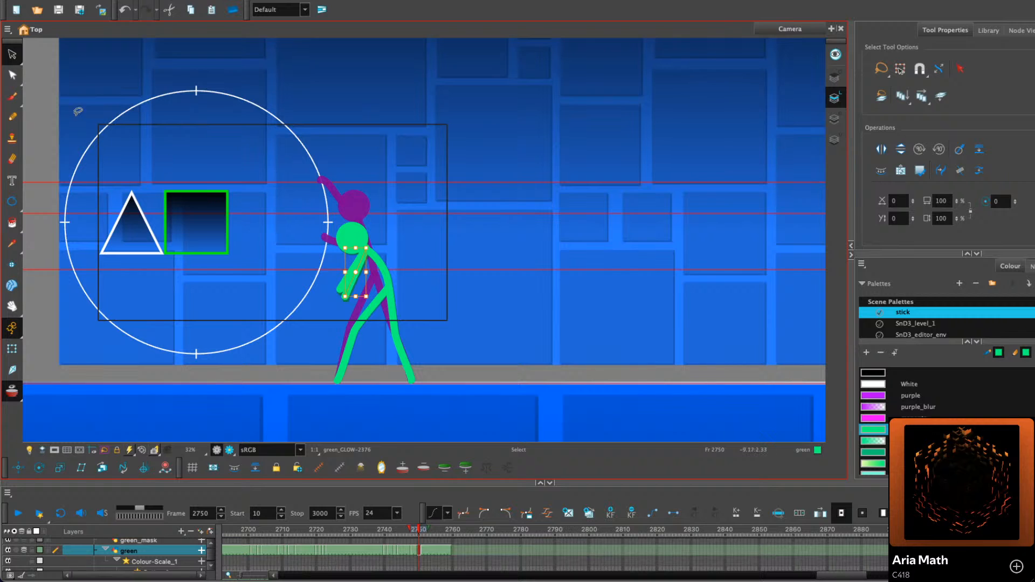
click(12, 75)
scroll(346, 271, up, 5)
click(335, 317)
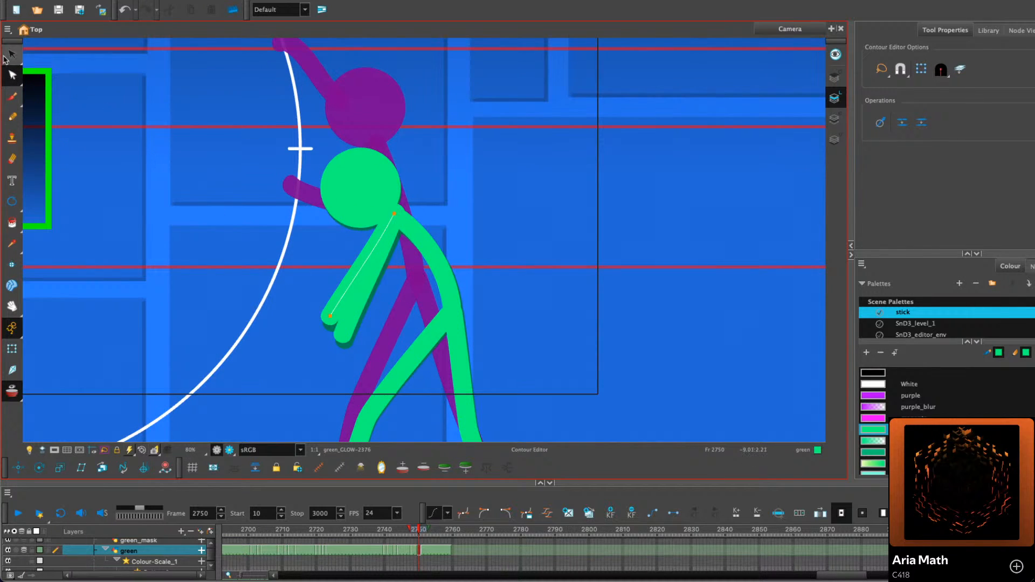
click(12, 54)
click(478, 219)
scroll(478, 219, down, 2)
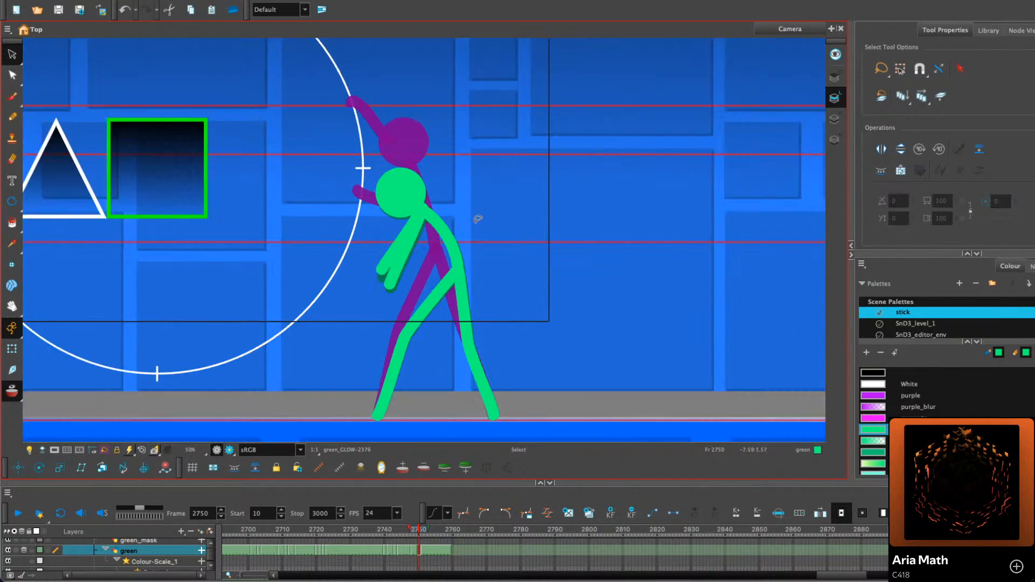
Check frame 2750 against frame 2751 and nudge both arms slightly forward on frame 2750
scroll(478, 219, down, 1)
key(period)
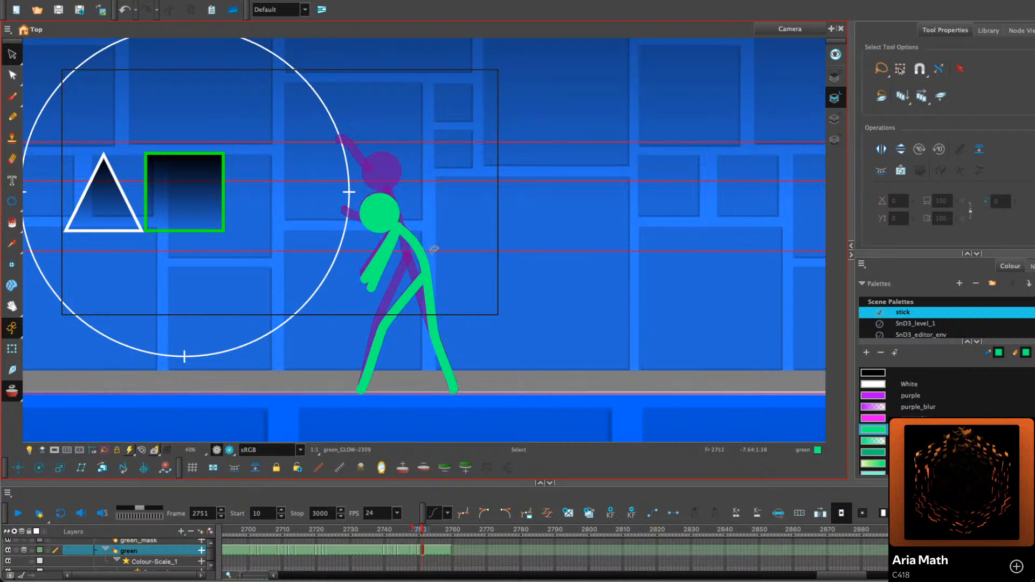
key(comma)
click(382, 273)
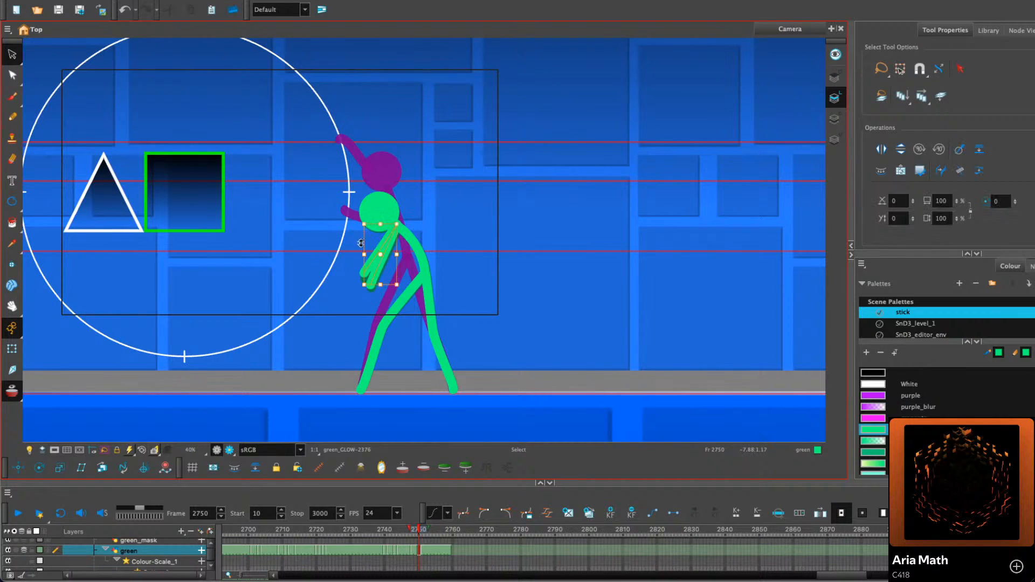
key(comma)
key(comma)
key(comma)
key(comma)
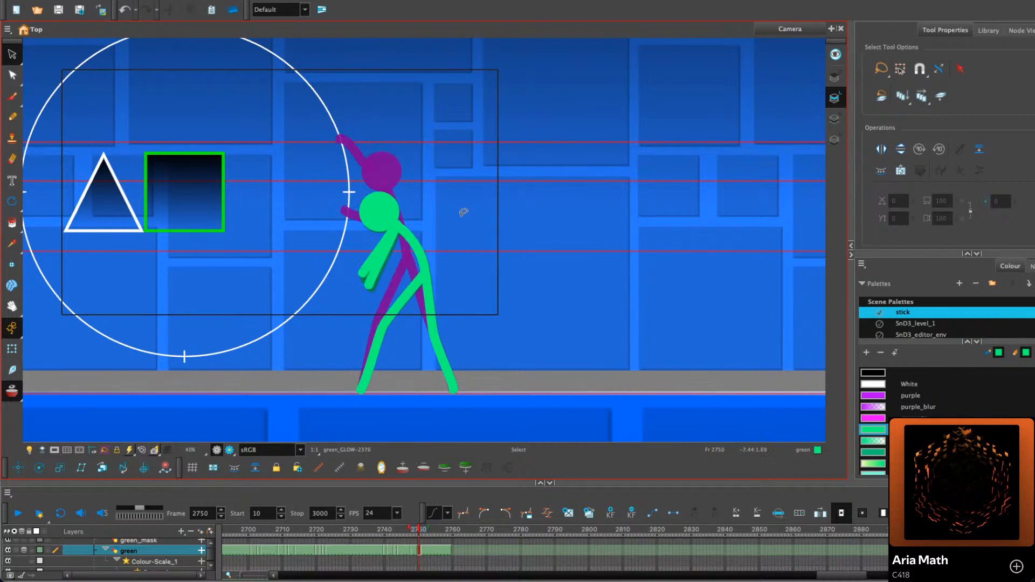
Flip through frames 2748 to 2750 and play the sequence to review the adjusted arms
key(period)
key(period)
key(period)
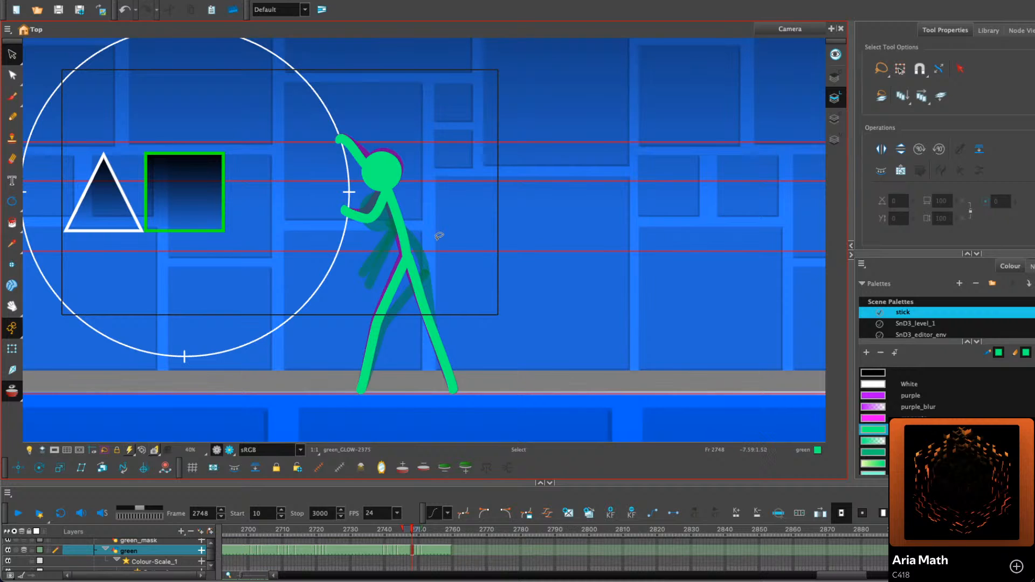
key(period)
click(25, 508)
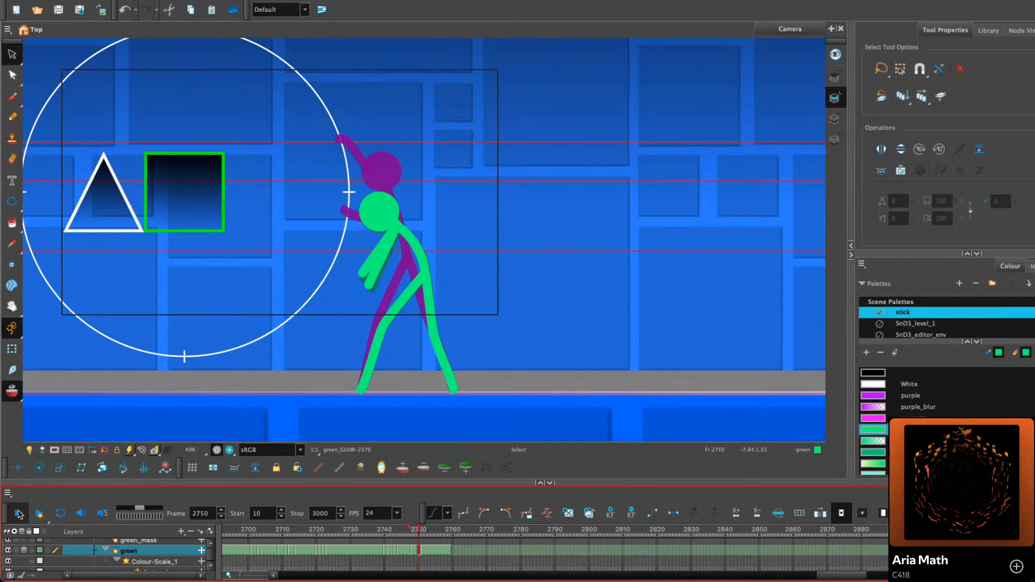
Clear the green layer's exposure after frame 2753 and go back to frame 2741
click(419, 534)
drag(451, 551, 388, 531)
key(Delete)
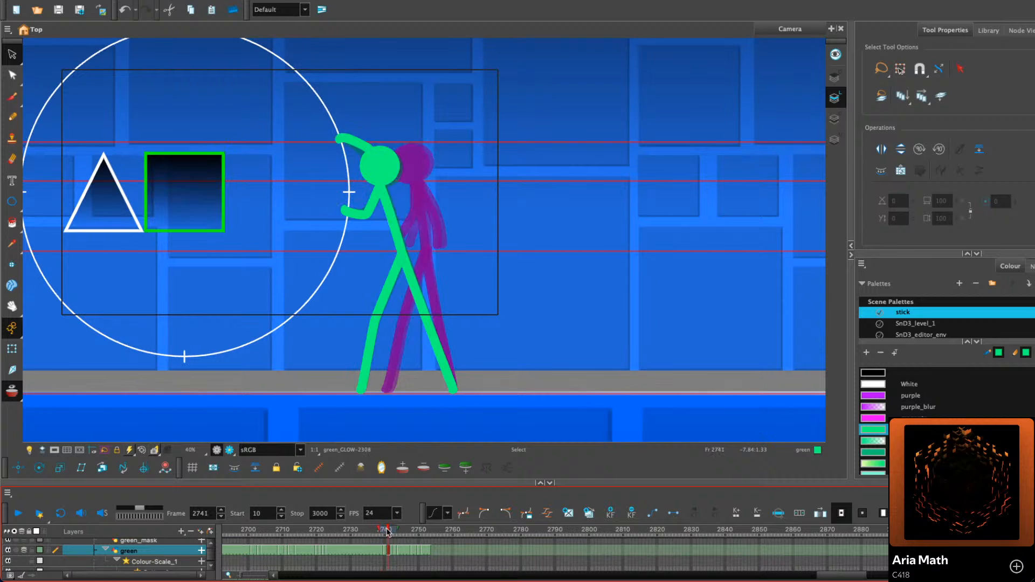
Copy the green layer's frames 2744 to 2753 and paste them starting at frame 2757
click(387, 556)
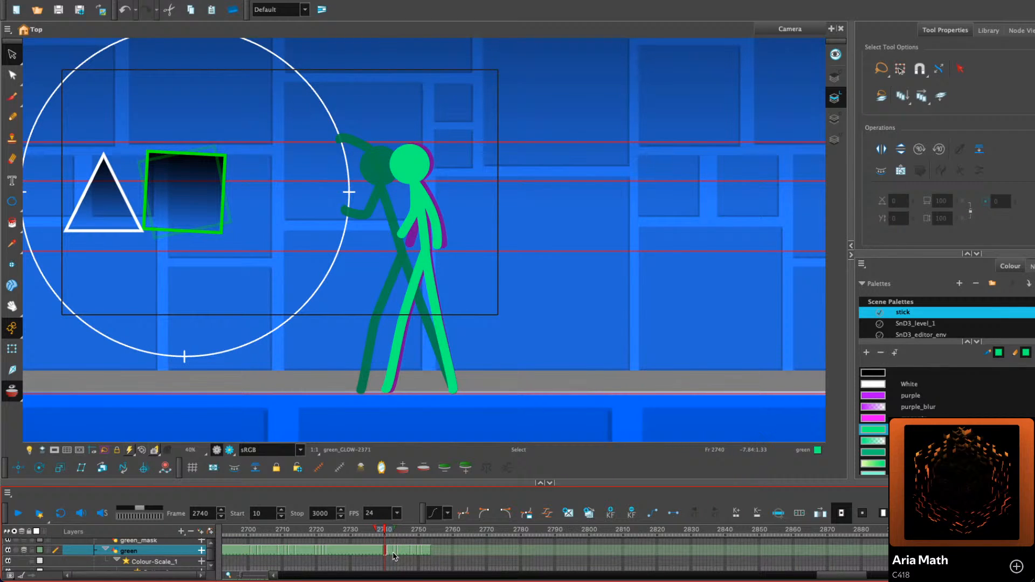
drag(399, 555, 430, 556)
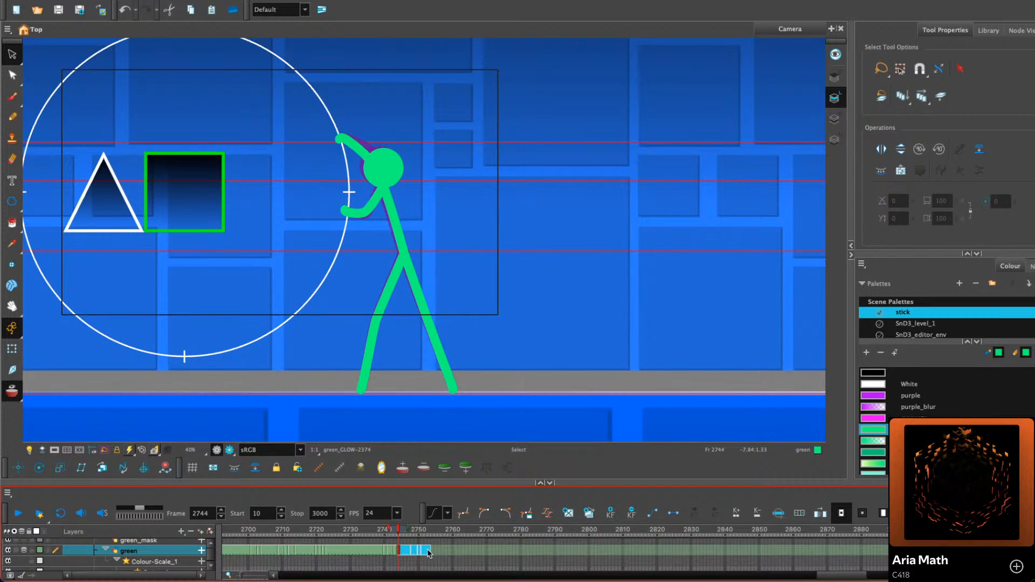
click(442, 555)
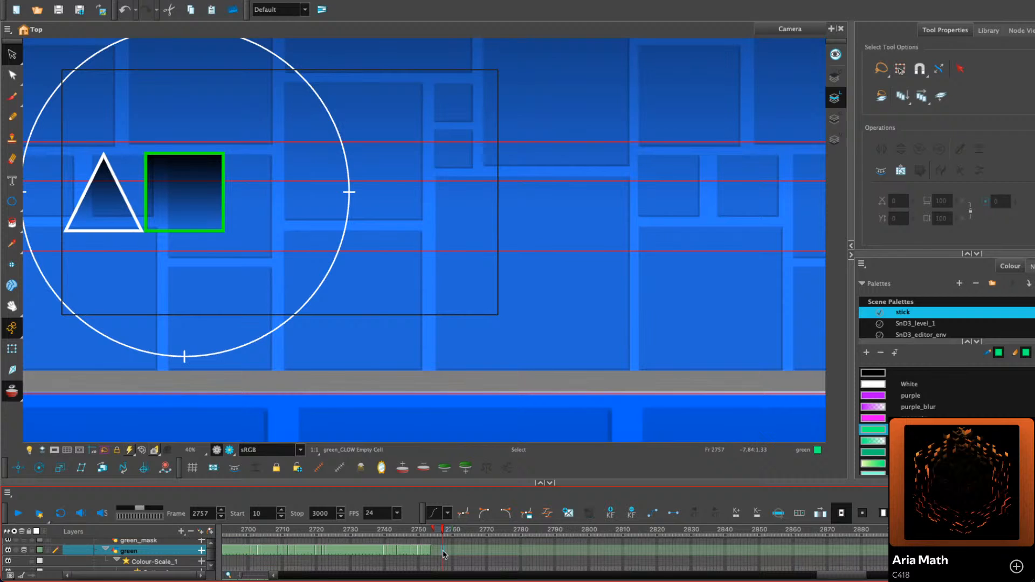
key(ctrl+v)
Copy the head from the crouch drawing on frame 2753 and paste it in place on frame 2754
click(429, 555)
right_click(394, 208)
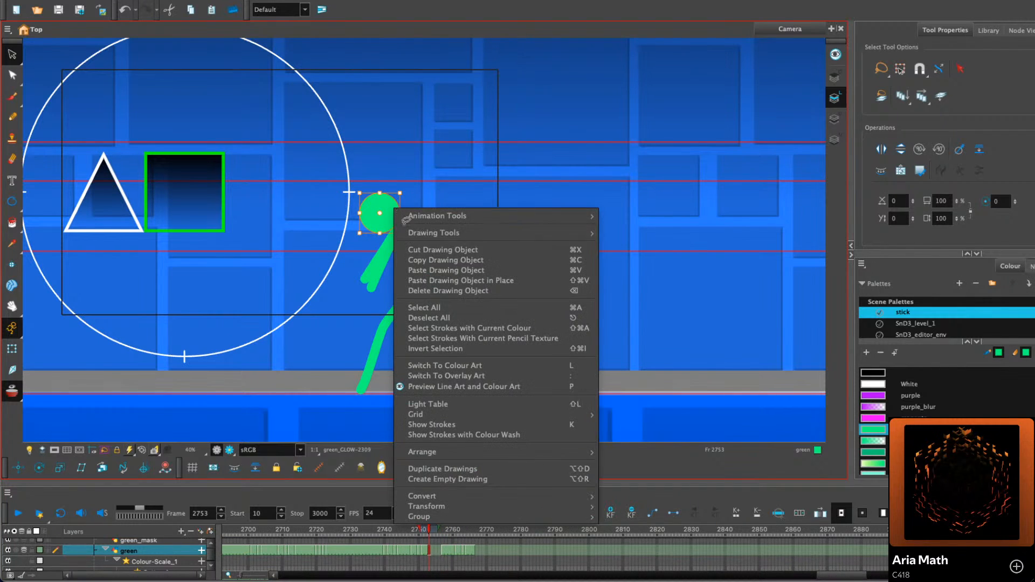
click(423, 255)
key(period)
right_click(405, 195)
click(442, 266)
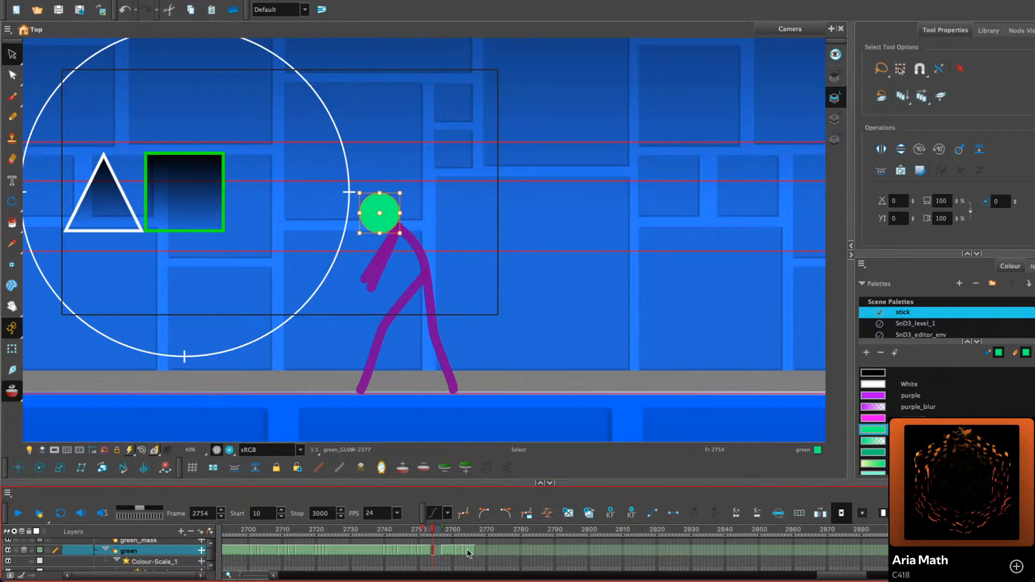
Delete the green layer's cells from frame 2754 onward and return to frame 2746
drag(476, 550, 433, 550)
key(Delete)
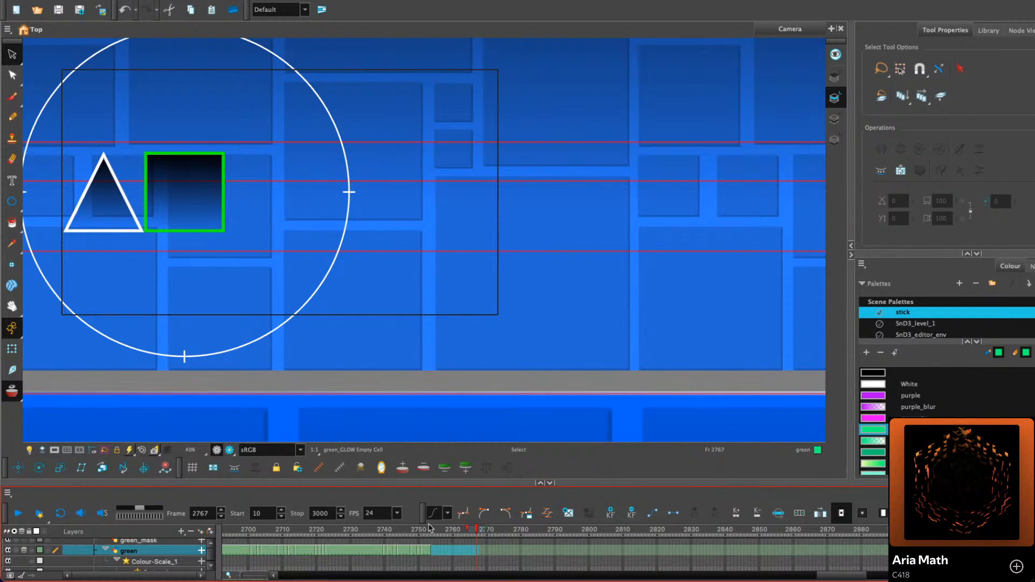
drag(429, 527, 406, 528)
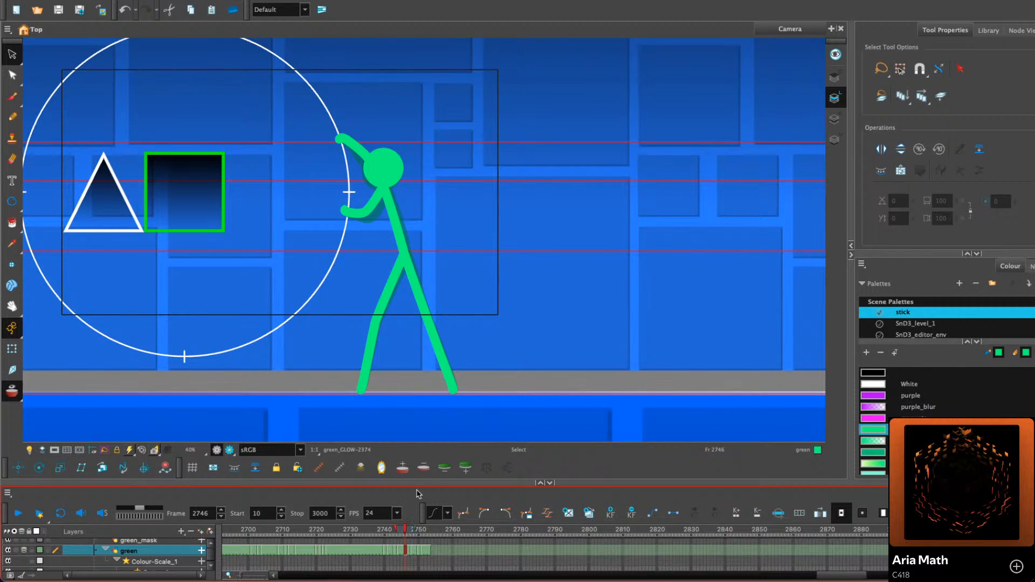
Step back and forth through frames 2744 to 2750 to review the green figure's movement from the leaning pose into the crouch
click(456, 370)
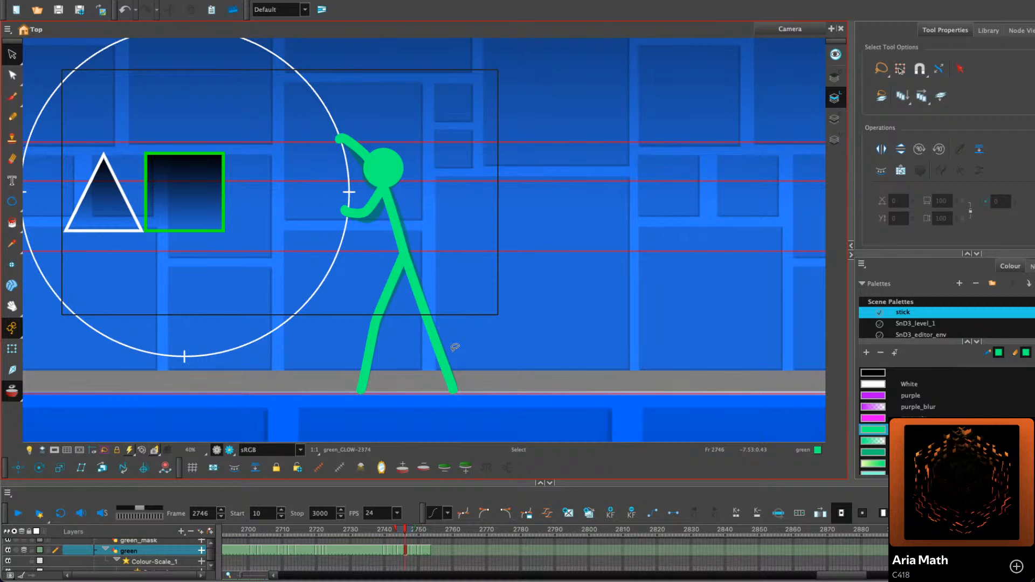
key(comma)
key(comma)
key(comma)
key(comma)
key(comma)
key(comma)
key(comma)
key(comma)
key(comma)
key(comma)
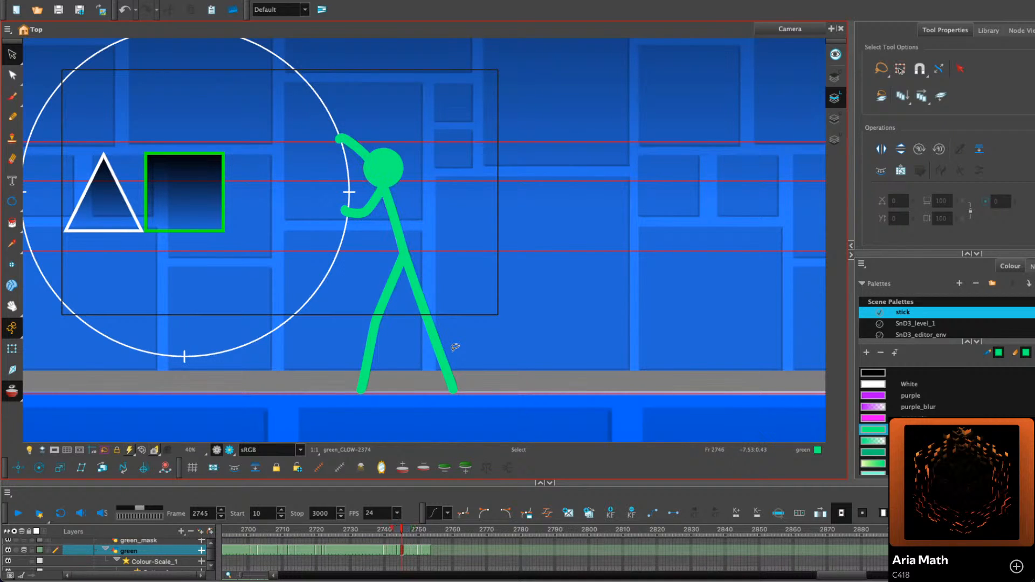
key(period)
key(period)
key(period)
key(period)
key(period)
key(period)
key(period)
key(period)
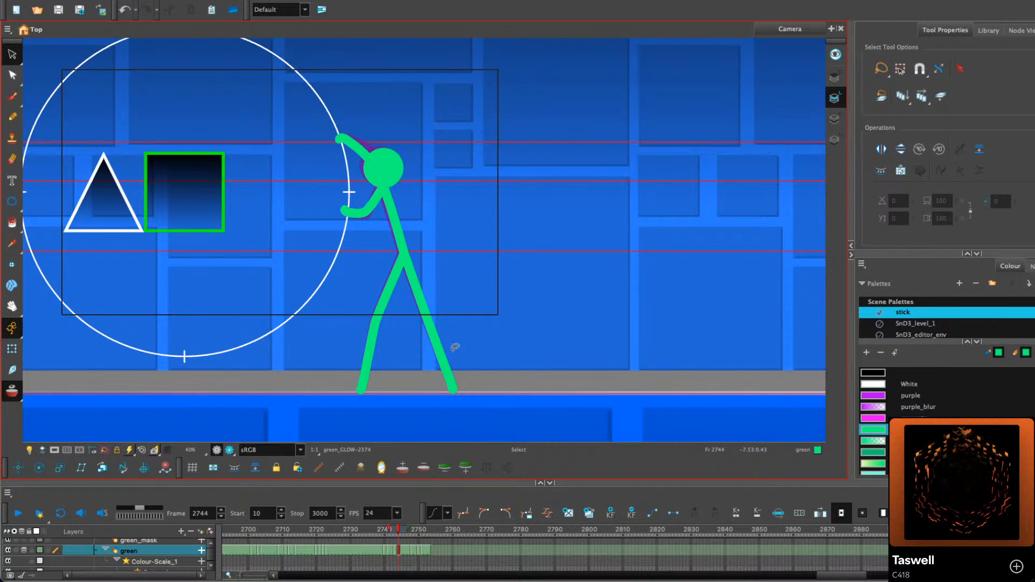
key(period)
key(period)
key(period)
key(period)
key(period)
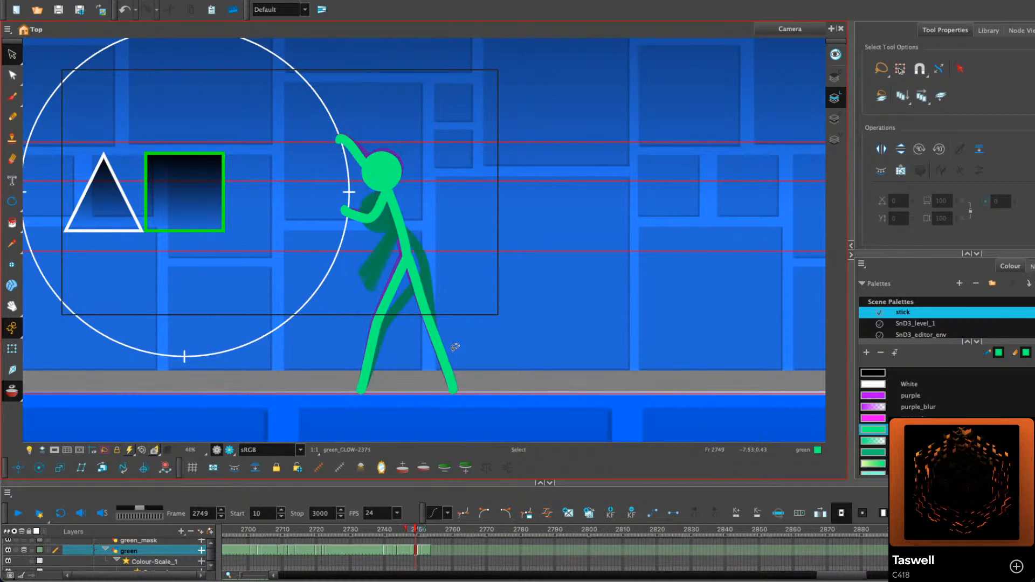
key(period)
key(comma)
key(comma)
key(comma)
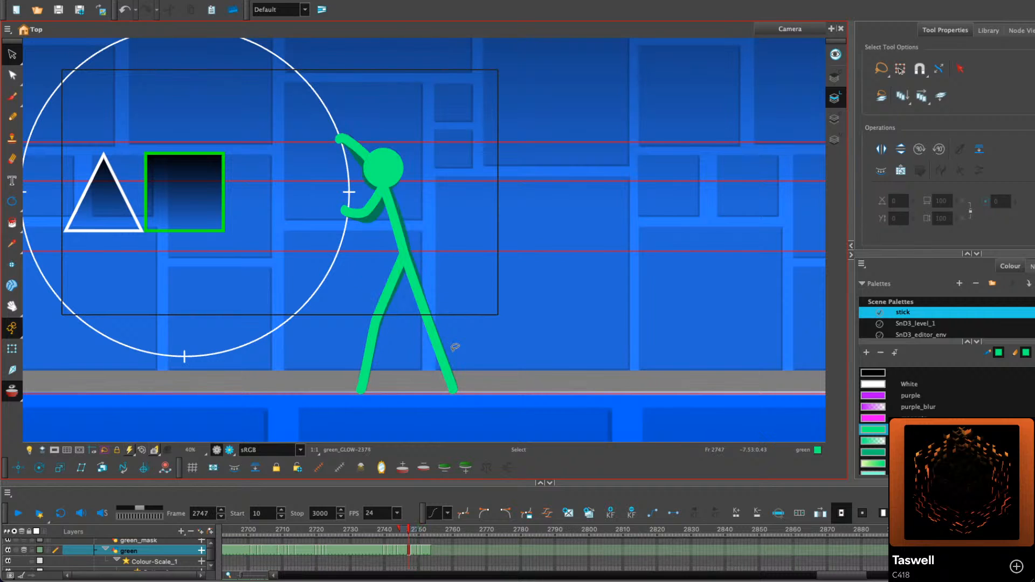
On frame 2749, reshape the green figure's lower arm with the Contour Editor so the elbow bends more sharply
key(period)
key(period)
scroll(395, 156, up, 4)
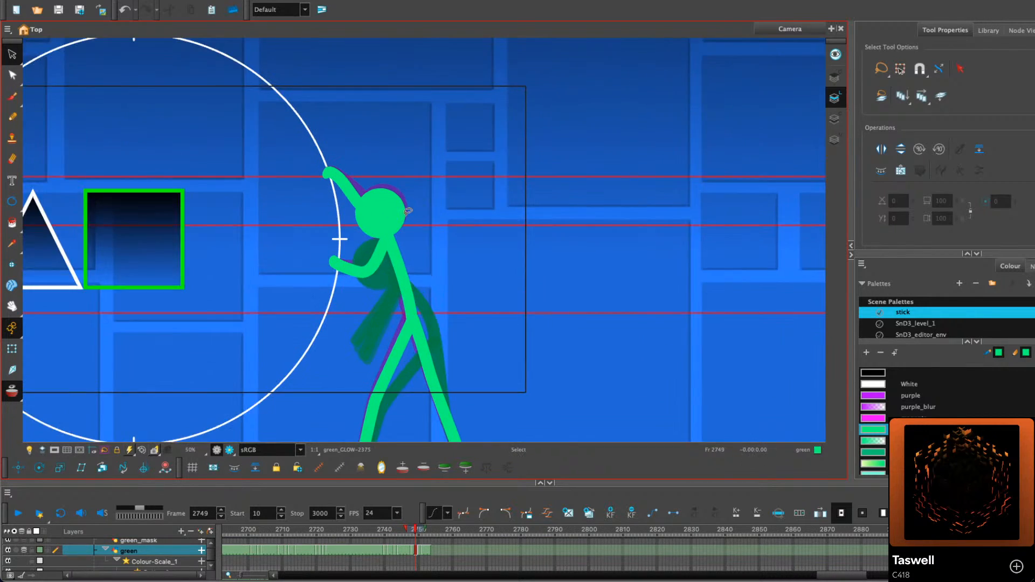
click(387, 214)
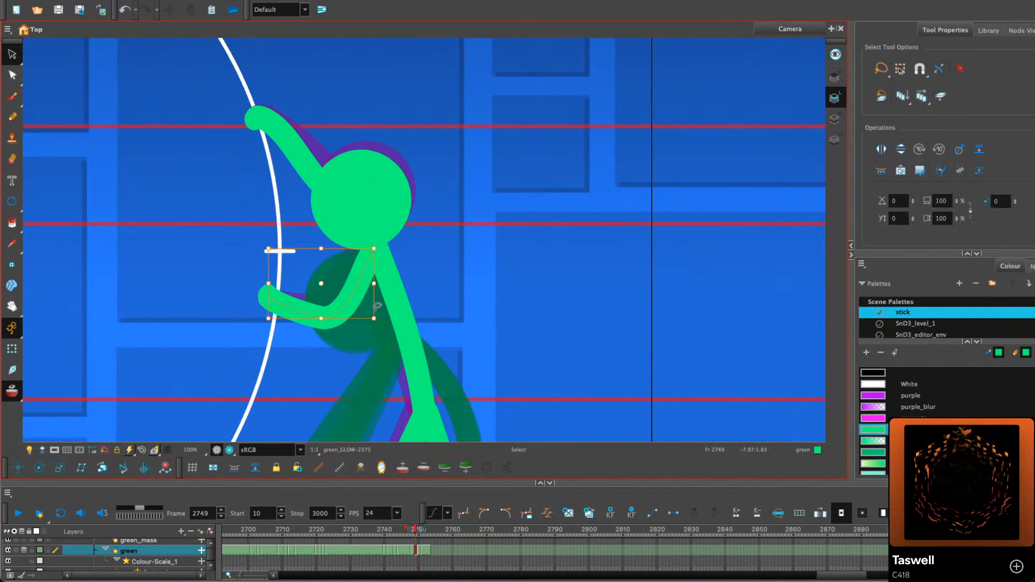
key(alt+q)
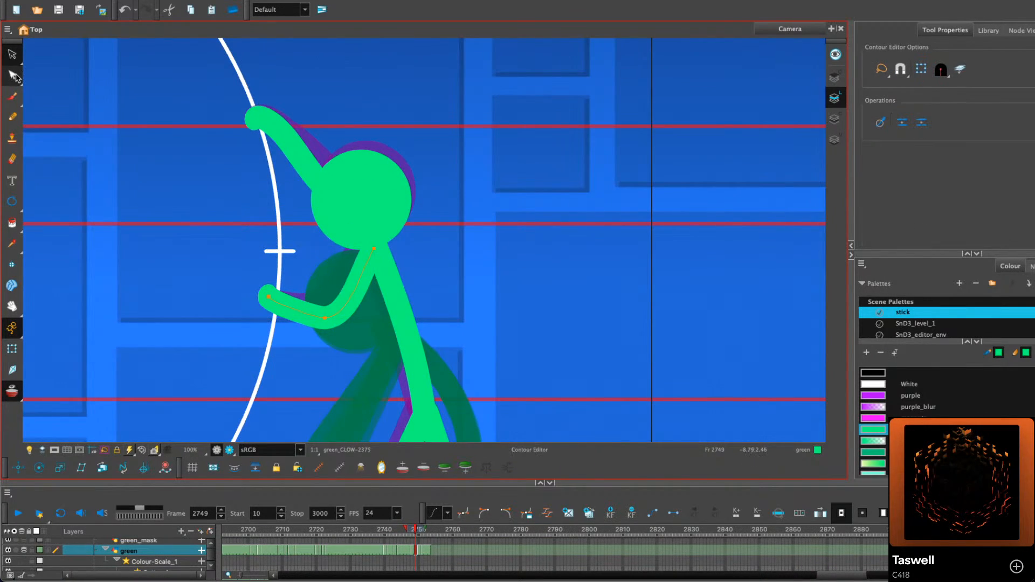
scroll(401, 245, up, 2)
drag(328, 289, 327, 297)
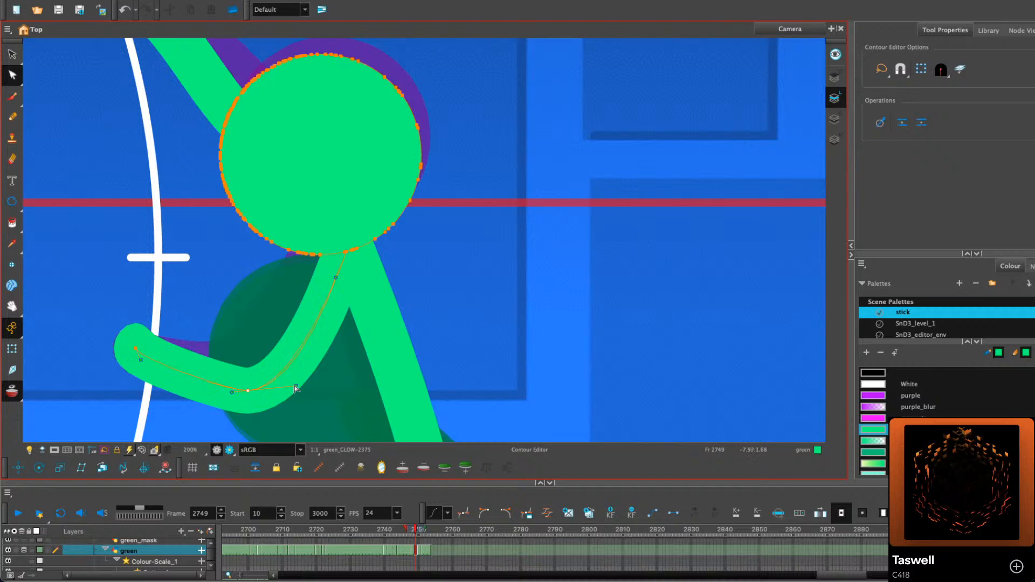
scroll(285, 394, down, 2)
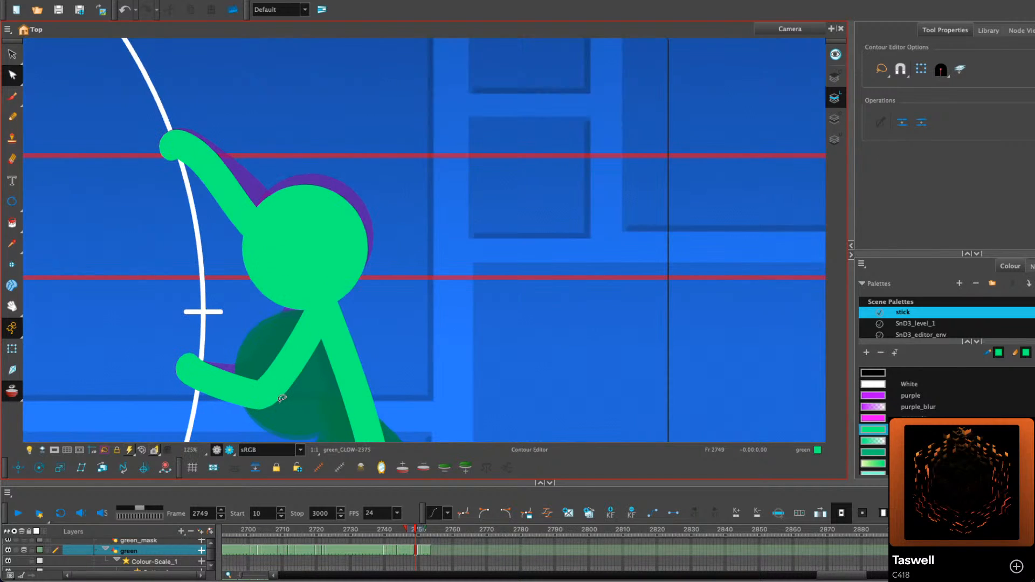
scroll(386, 225, down, 3)
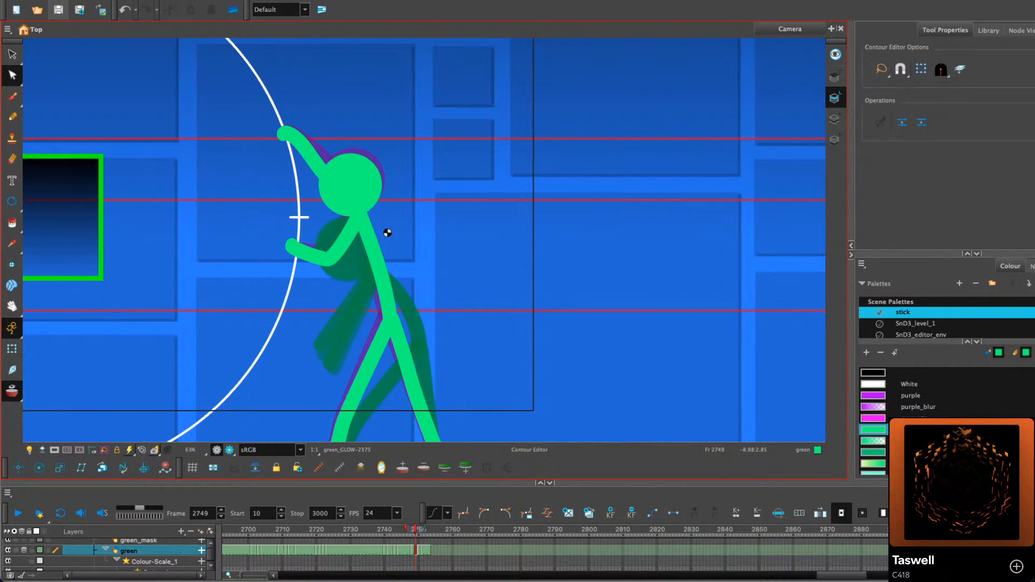
scroll(515, 372, down, 3)
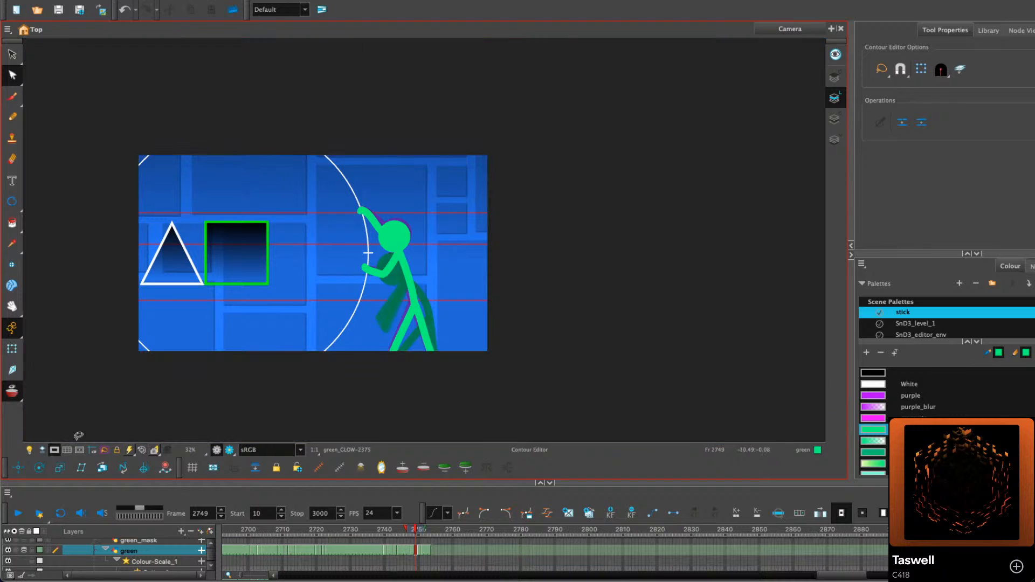
Step through the frames from 2740 with the camera mask on and play back the sequence from frame 2660
key(comma)
key(comma)
key(comma)
key(comma)
key(comma)
key(comma)
key(comma)
key(comma)
key(comma)
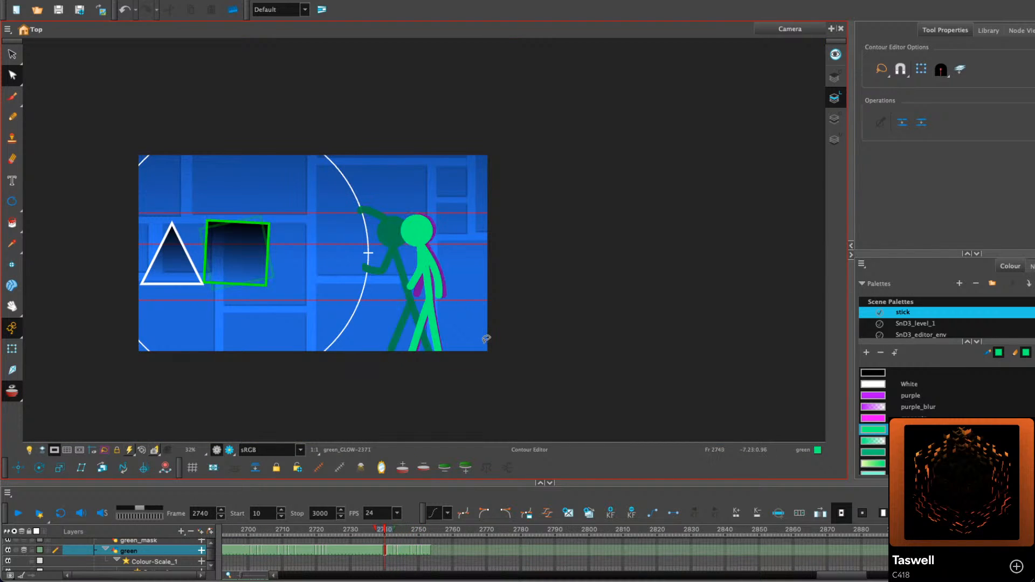
key(period)
key(period)
key(period)
key(period)
key(period)
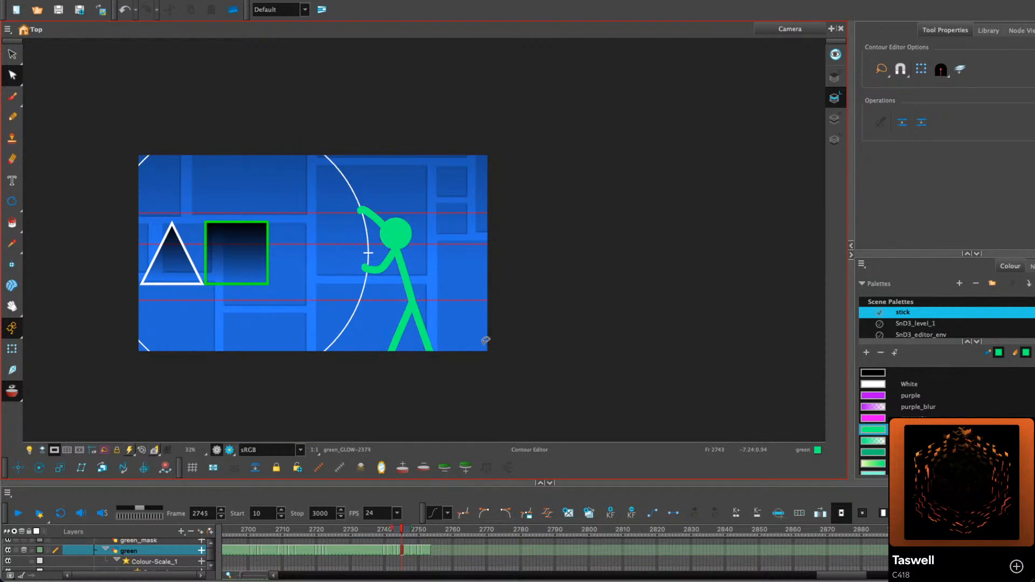
drag(366, 531, 215, 531)
click(18, 514)
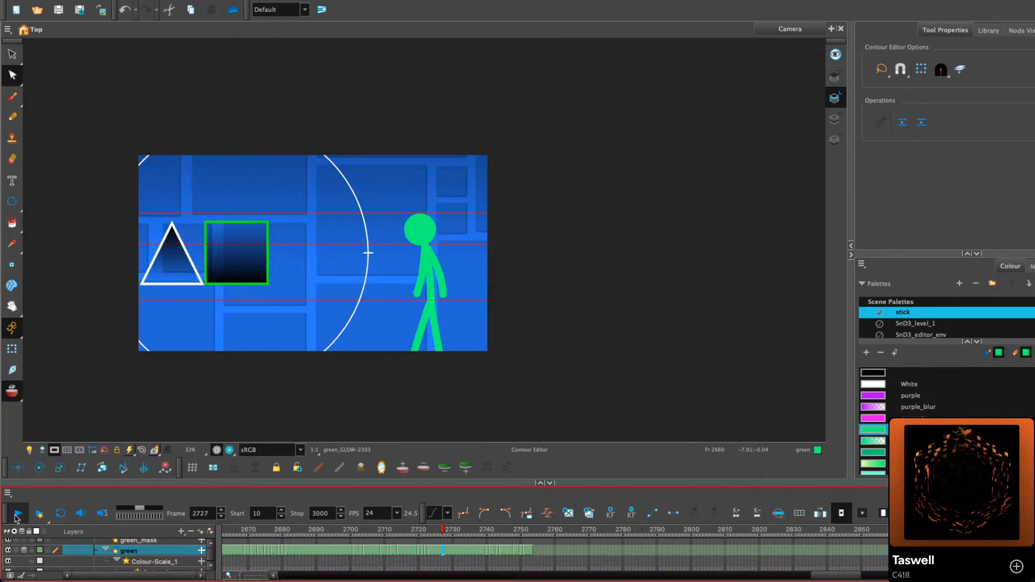
click(17, 514)
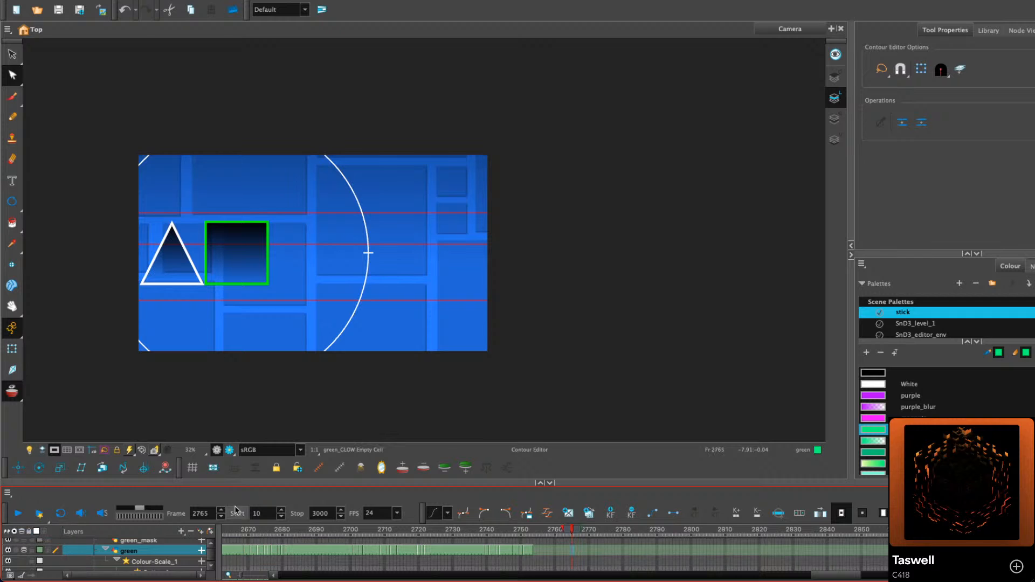
Shorten the green layer's standing-pose hold around frame 2729 by seven frames
click(439, 530)
key(period)
key(period)
key(period)
key(minus)
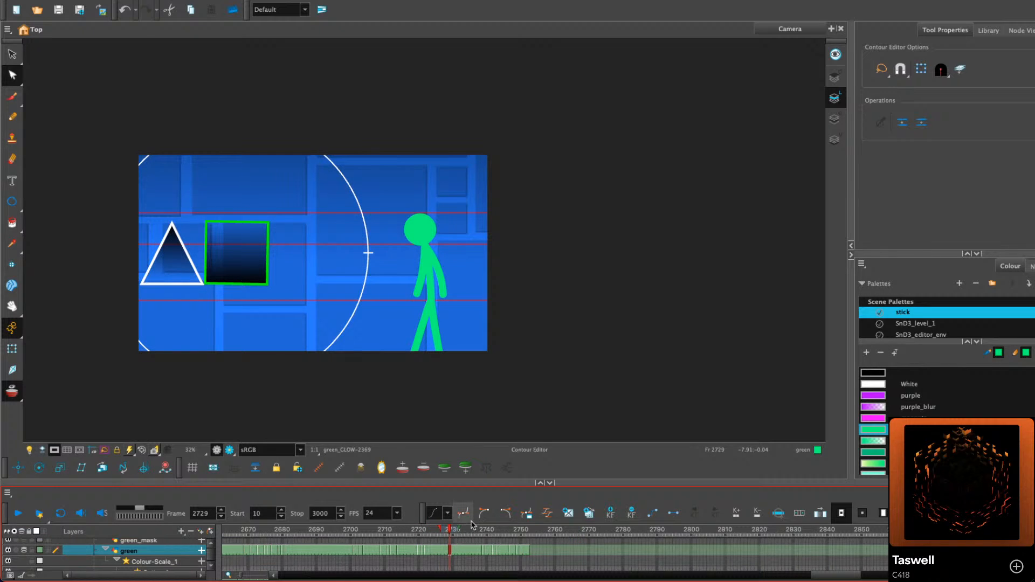
key(minus)
key(minus)
key(minus)
key(minus)
key(minus)
key(minus)
Play back the green figure's animation from frames 2699 and 2697 to check the timing of the shortened hold
click(351, 531)
click(18, 513)
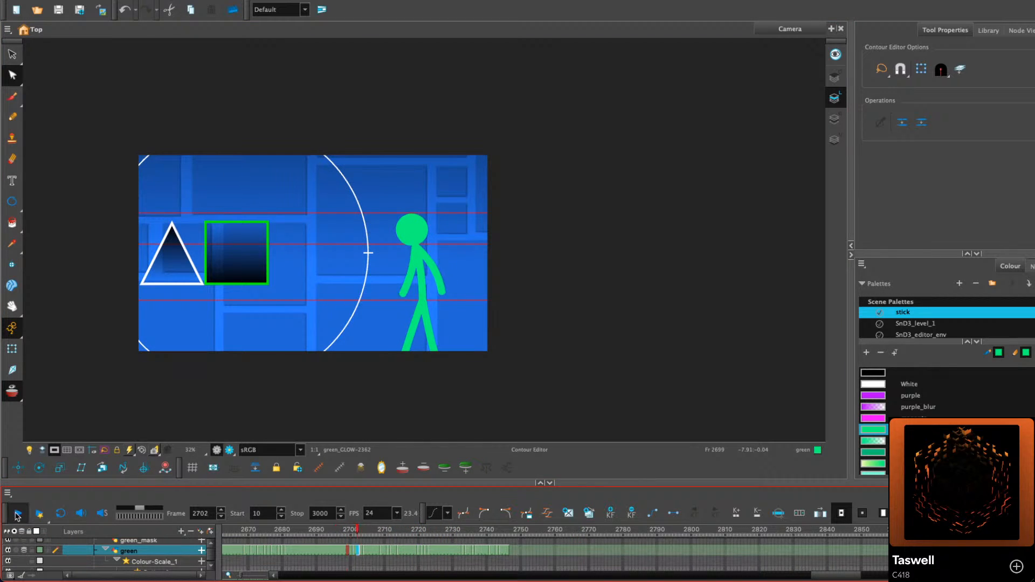
click(17, 514)
click(369, 532)
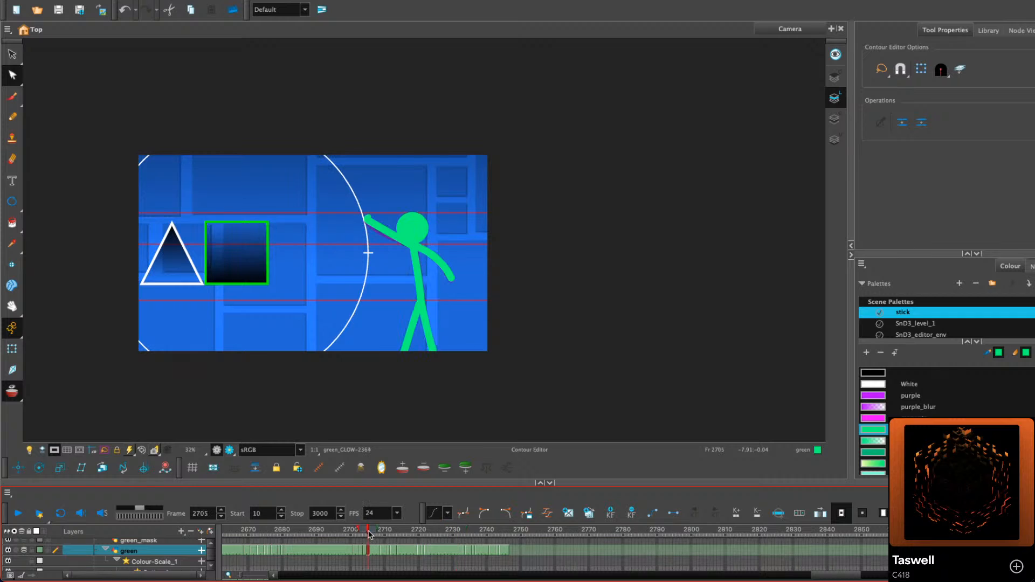
key(minus)
drag(371, 530, 340, 531)
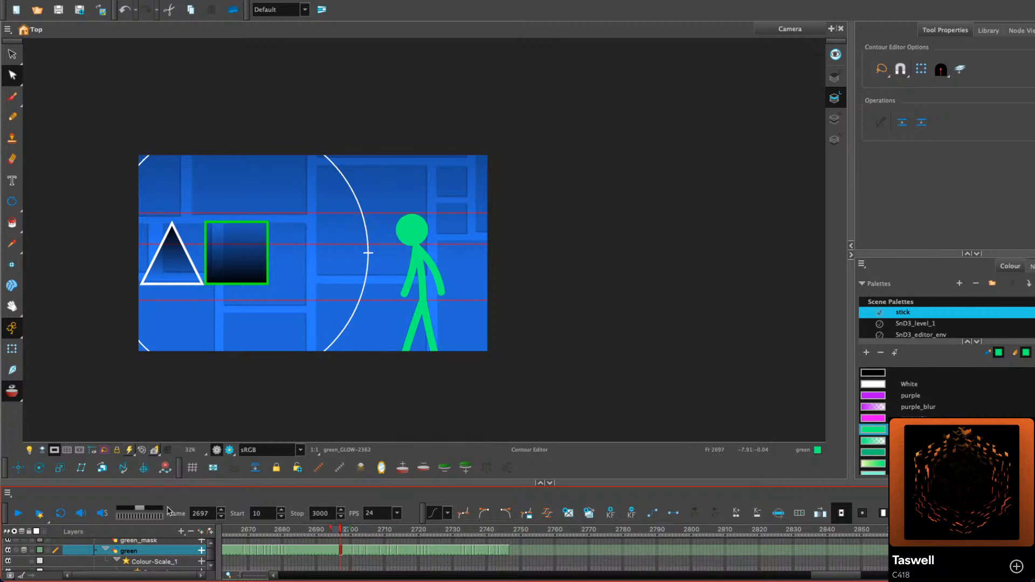
click(18, 514)
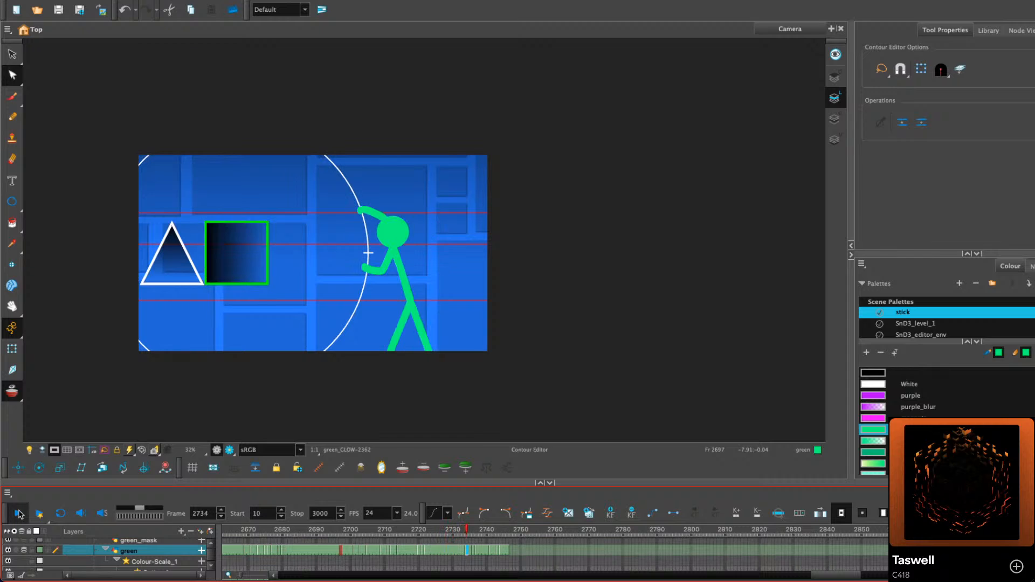
click(17, 513)
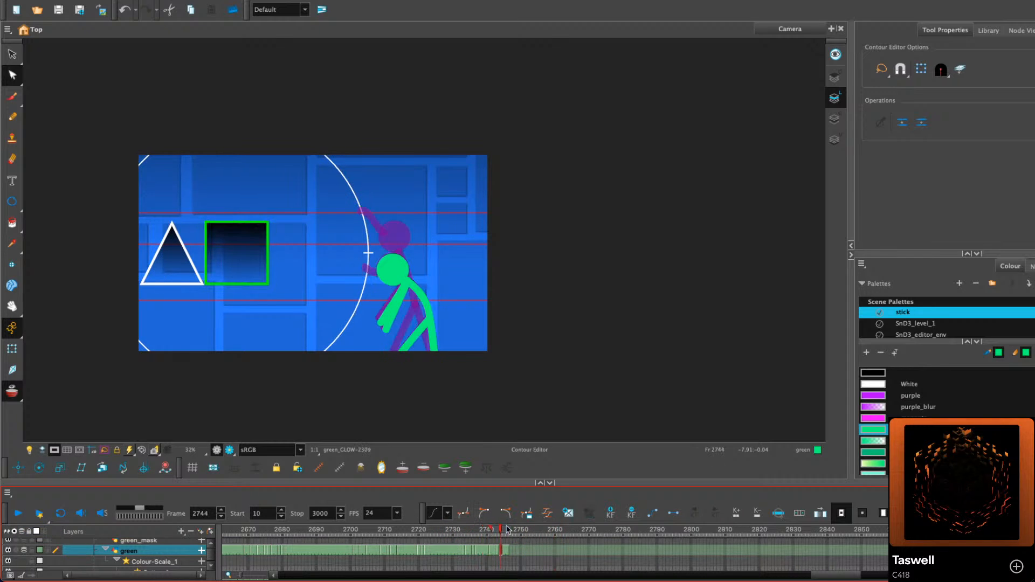
Scrub to the leaning pose at frame 2734 and step back to frame 2723 to examine the standing hold
drag(488, 531, 467, 527)
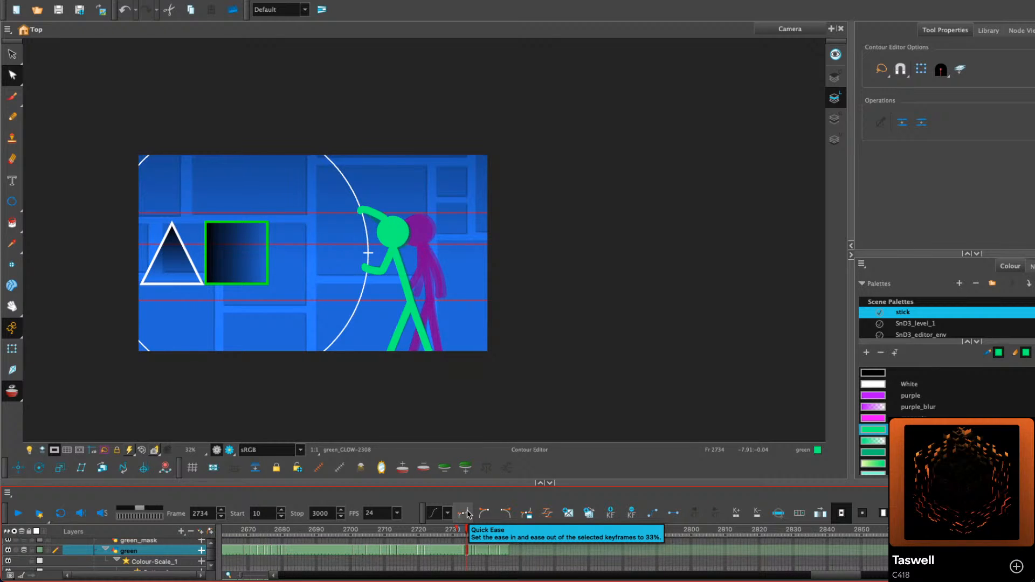
key(comma)
key(comma)
key(comma)
key(comma)
key(comma)
key(comma)
key(comma)
key(comma)
key(comma)
key(comma)
key(comma)
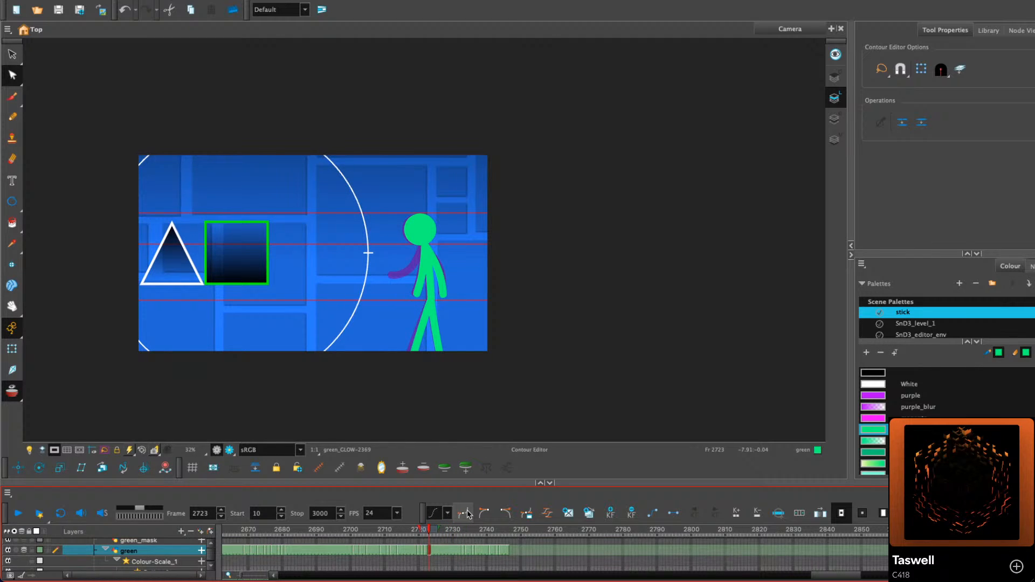
Scrub to the crouch at frame 2745 and step back and forth up to frame 2748 to inspect the pose change
drag(429, 530, 502, 497)
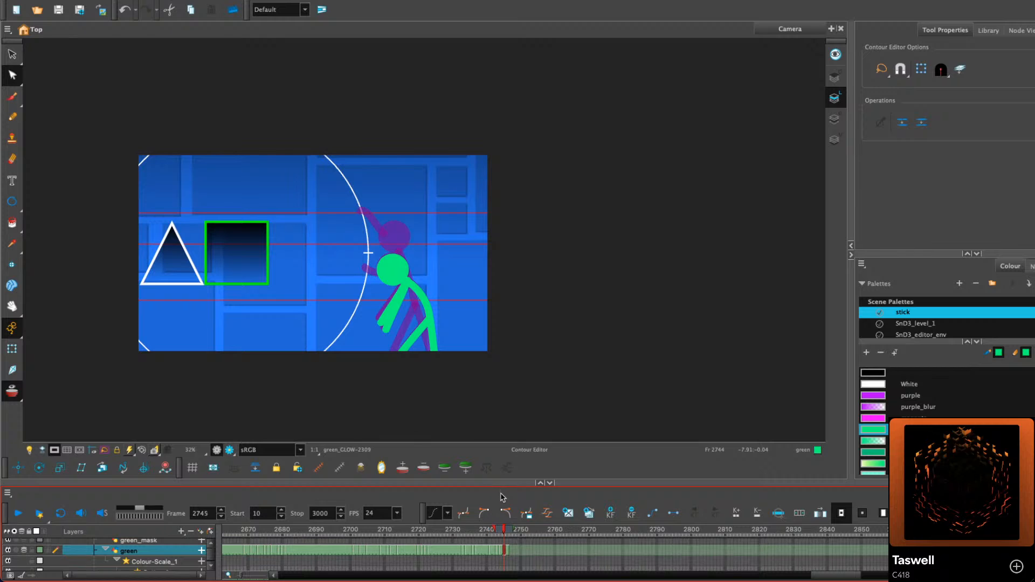
key(period)
key(period)
key(comma)
key(comma)
key(comma)
key(comma)
key(comma)
key(comma)
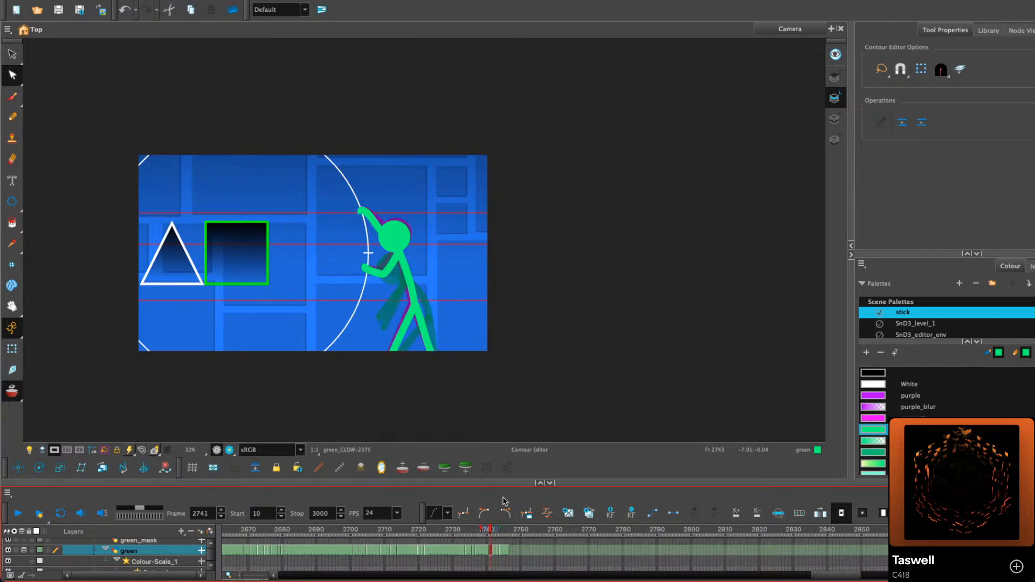
key(comma)
key(comma)
key(comma)
key(comma)
key(comma)
key(comma)
key(period)
key(period)
key(period)
key(period)
key(period)
key(period)
key(period)
key(period)
key(period)
key(period)
key(period)
key(period)
key(period)
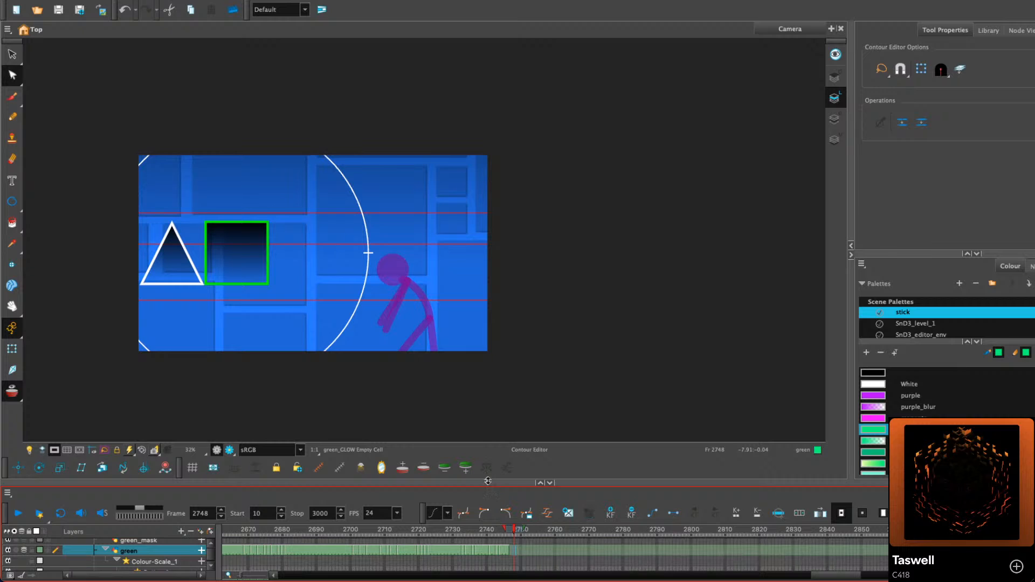
Turn off the camera mask and step back from frame 2748 to view the whole figure going into the crouch
click(55, 450)
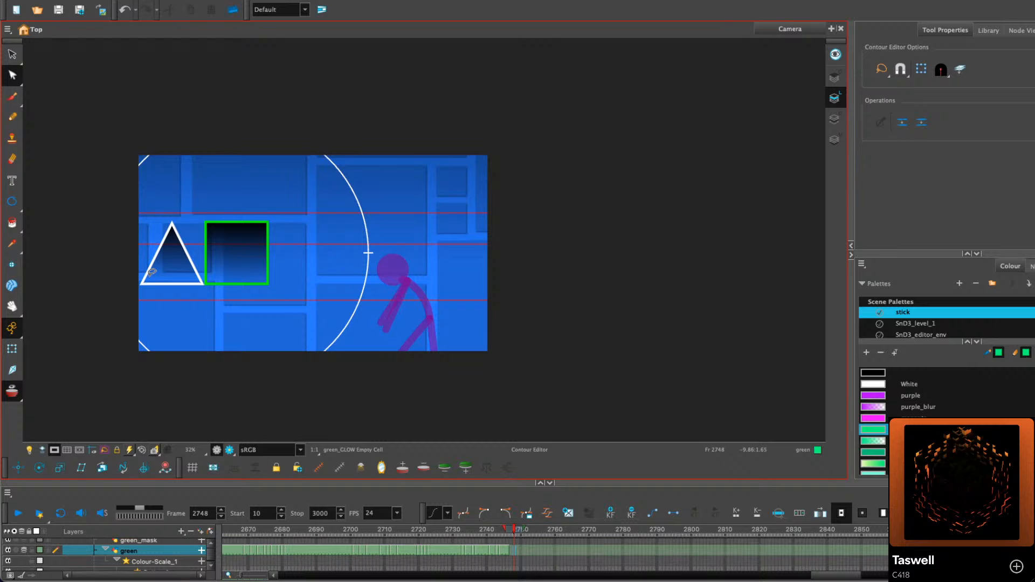
scroll(363, 275, down, 1)
scroll(435, 269, down, 1)
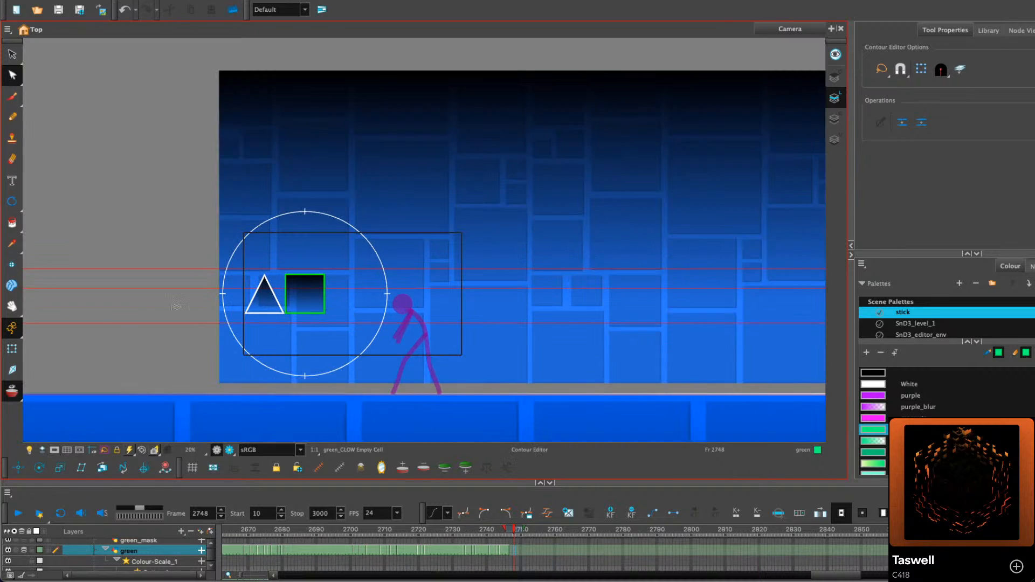
scroll(471, 217, up, 1)
scroll(485, 199, up, 1)
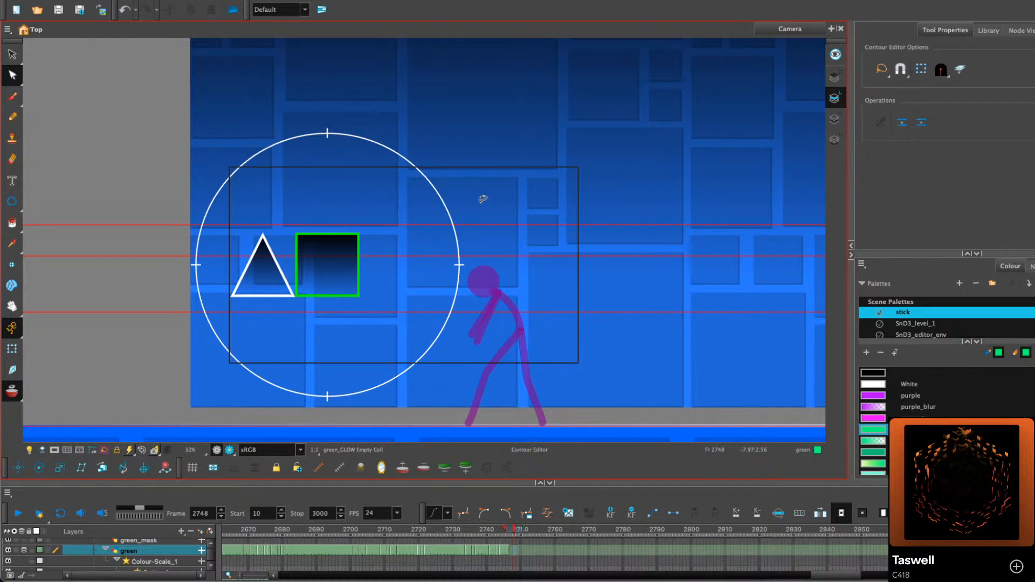
key(comma)
key(comma)
key(comma)
key(comma)
key(comma)
key(comma)
key(comma)
key(comma)
key(comma)
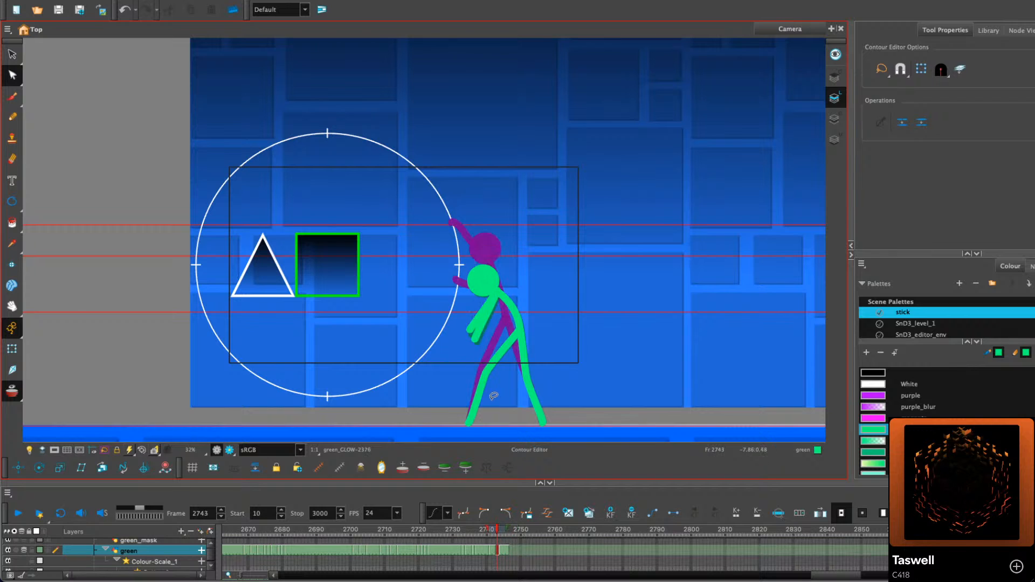
Compare the leaning and crouching drawings between frames 2739 and 2743 with the camera mask turned back on
key(period)
key(period)
key(period)
key(period)
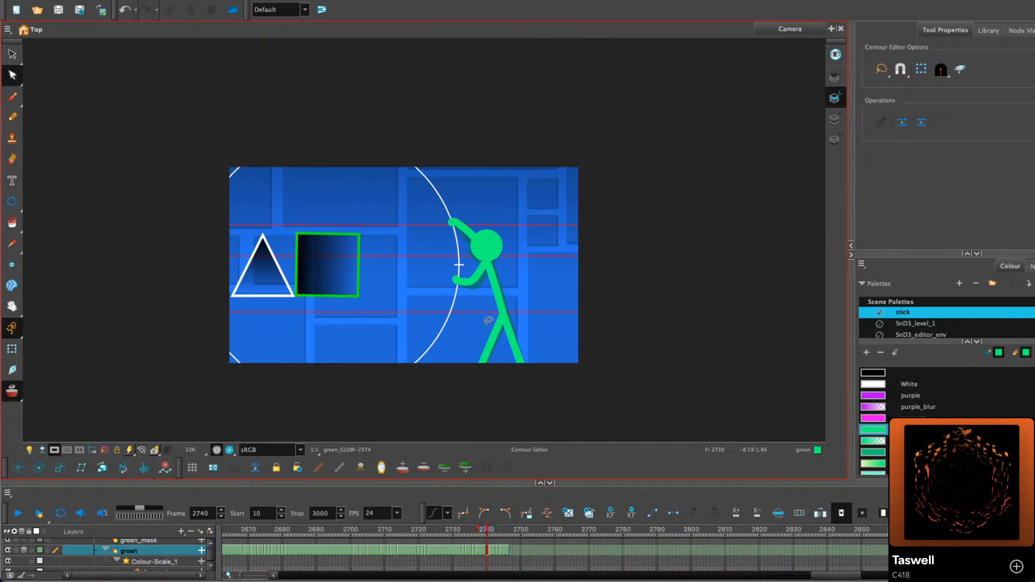
key(comma)
key(period)
key(period)
key(period)
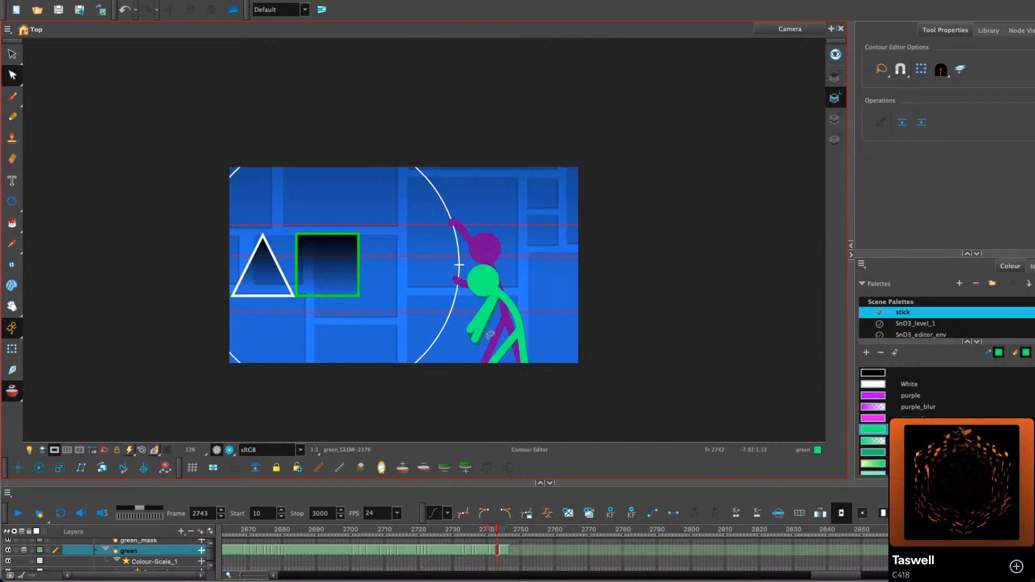
key(comma)
key(comma)
key(comma)
key(period)
Copy the green head from the crouch drawing at frame 2746 and paste it into frame 2747
click(12, 53)
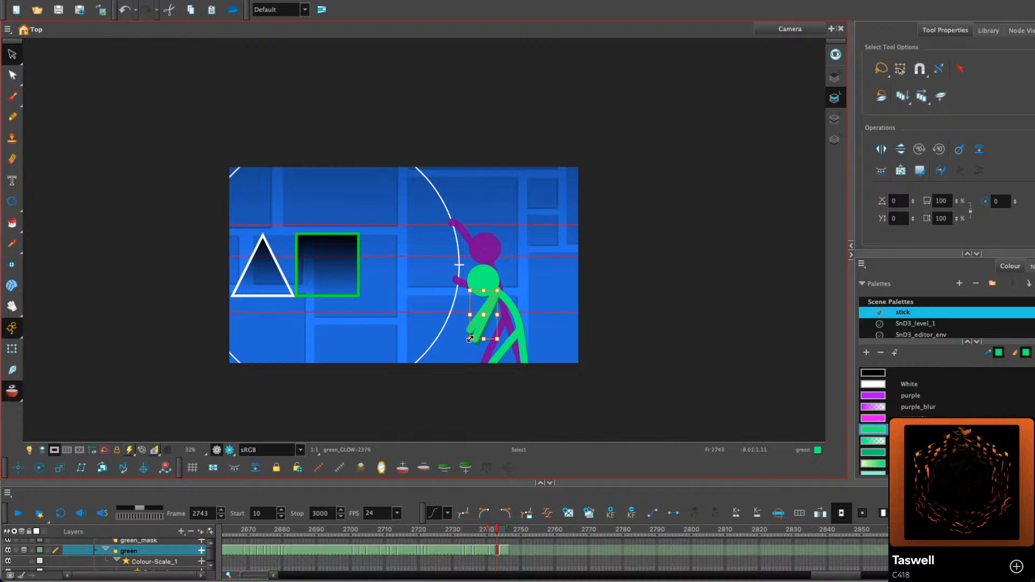
key(period)
key(period)
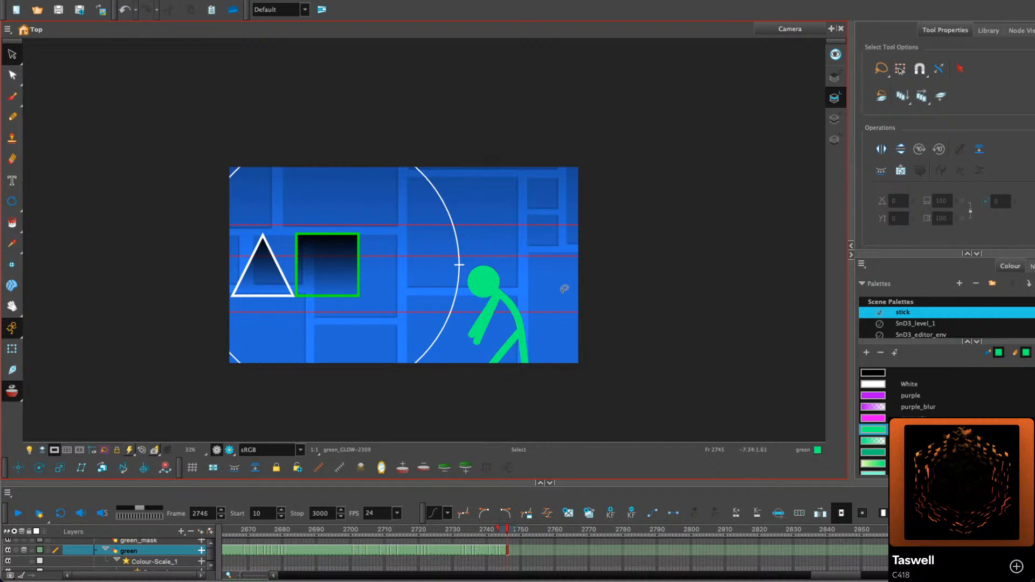
key(period)
click(492, 277)
right_click(488, 264)
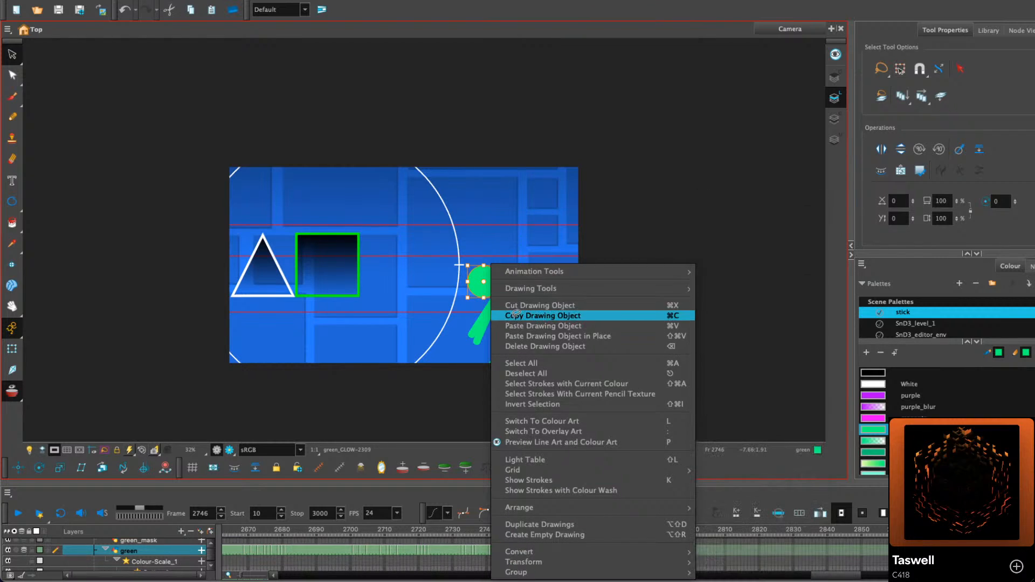
click(531, 316)
key(.)
right_click(538, 231)
click(593, 301)
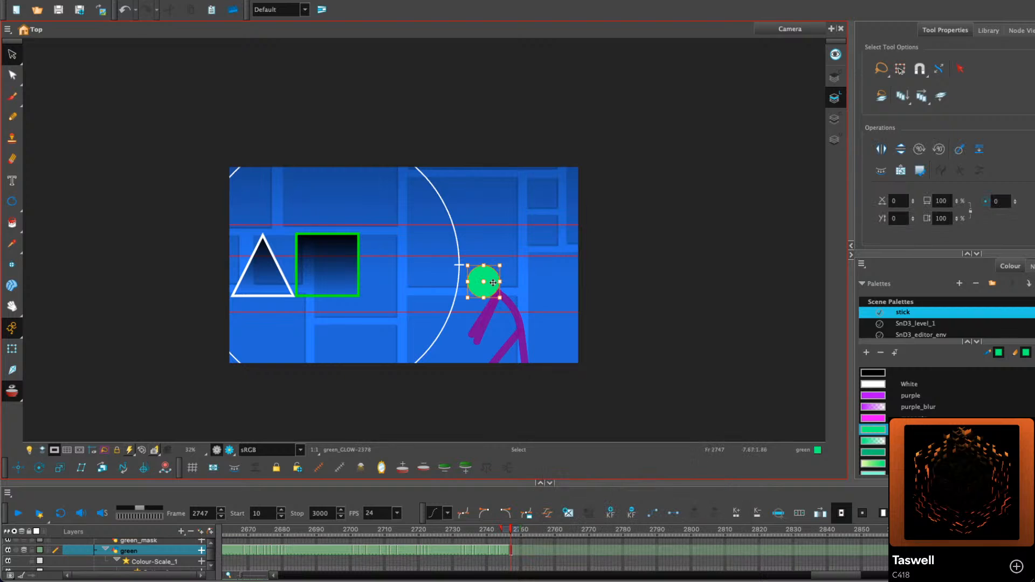
Move the pasted head up and to the right, and extend the drawing's exposure to frame 2760
click(523, 258)
drag(524, 258, 535, 253)
click(592, 229)
drag(512, 531, 553, 535)
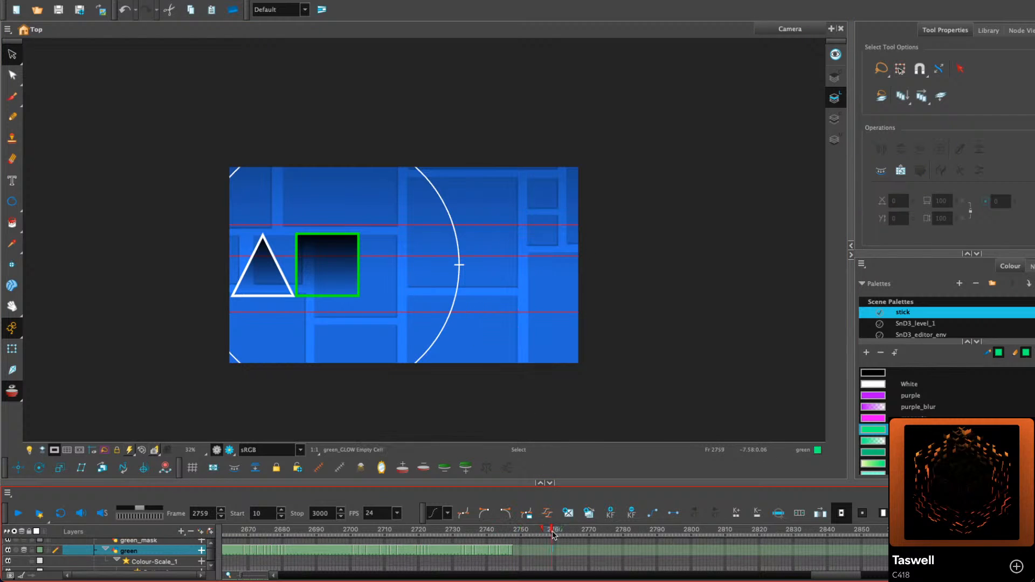
key(F5)
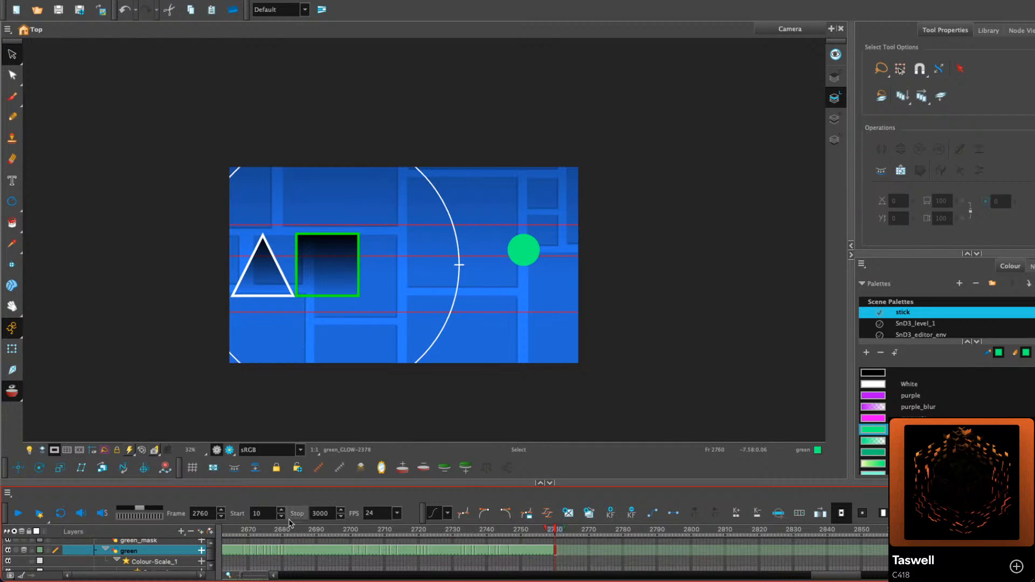
Enlarge the timeline, find the rotate_knob layer and make it visible beside the green figure
drag(290, 482, 289, 418)
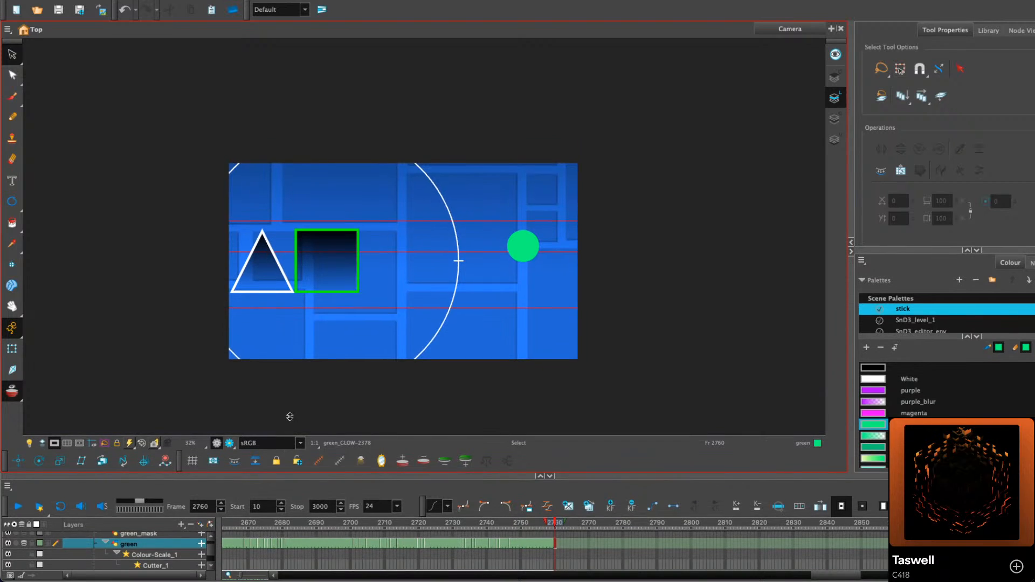
scroll(280, 529, down, 5)
scroll(280, 529, down, 10)
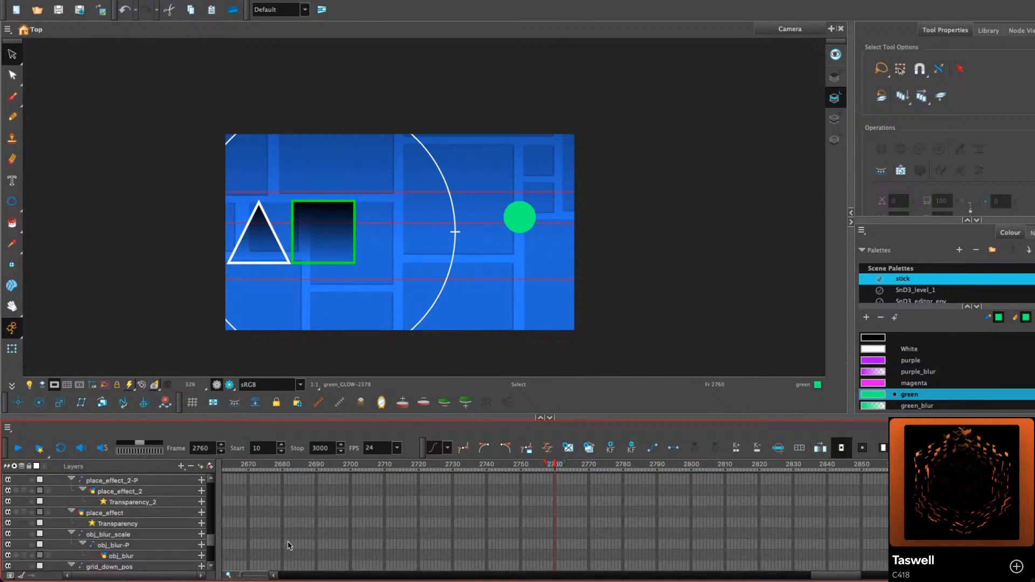
scroll(290, 541, down, 10)
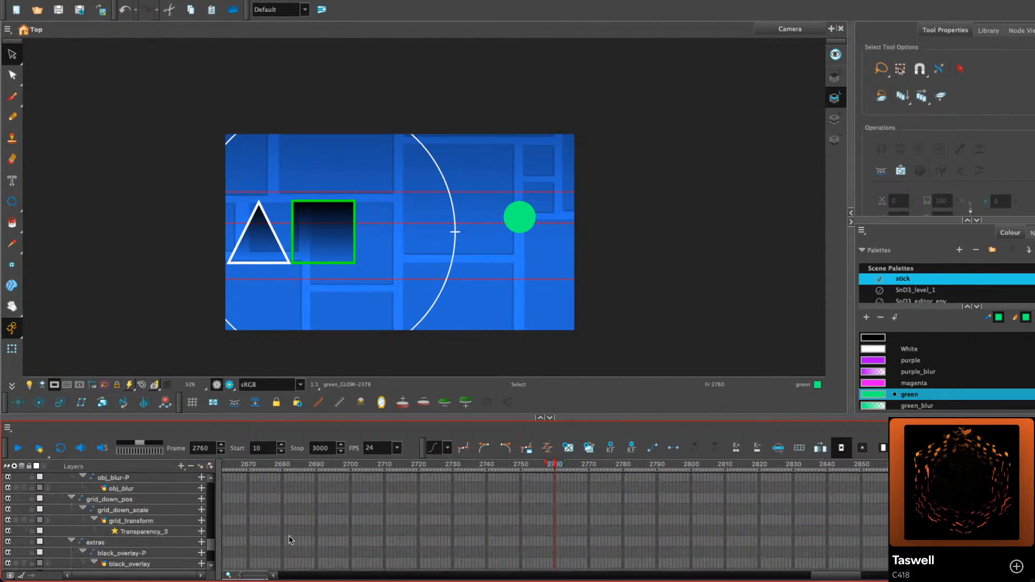
scroll(195, 522, up, 10)
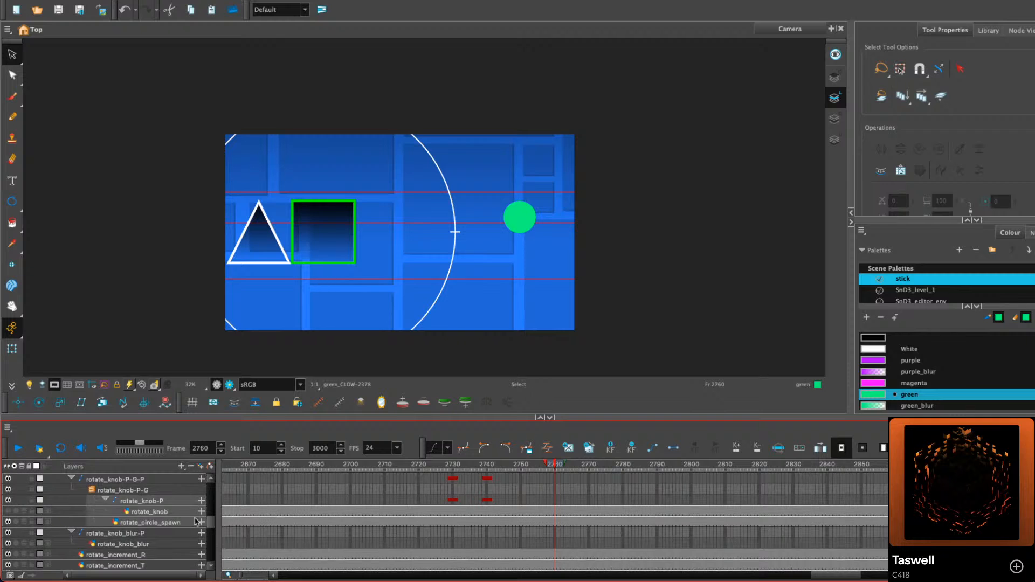
click(8, 512)
scroll(555, 519, down, 10)
scroll(554, 519, right, 3)
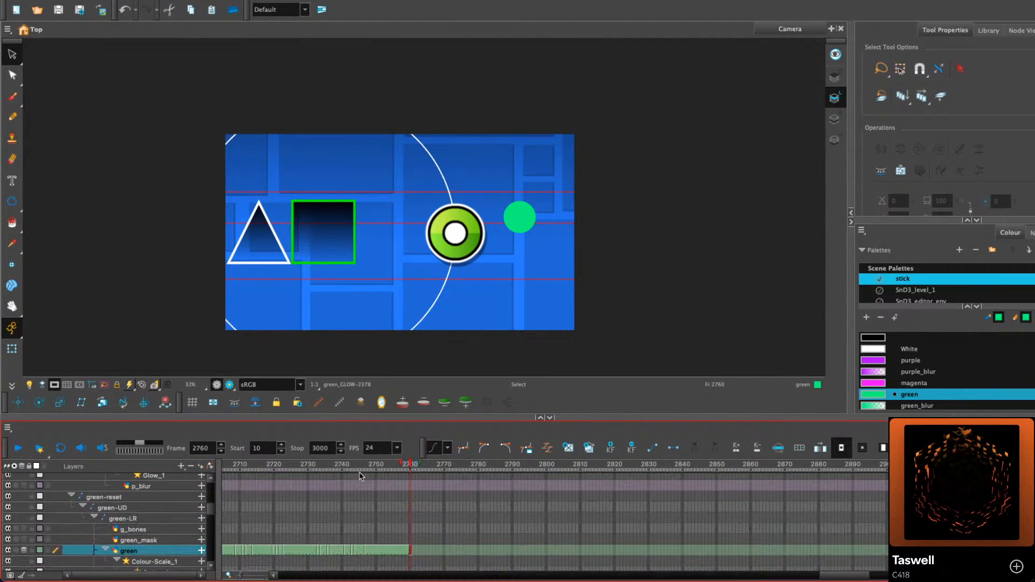
Extend the onion skin back to the crouch drawings and turn off the camera mask to reveal the whole figure
click(12, 117)
scroll(524, 308, up, 2)
mouse_move(519, 306)
mouse_down()
mouse_move(462, 261)
mouse_move(487, 274)
mouse_up()
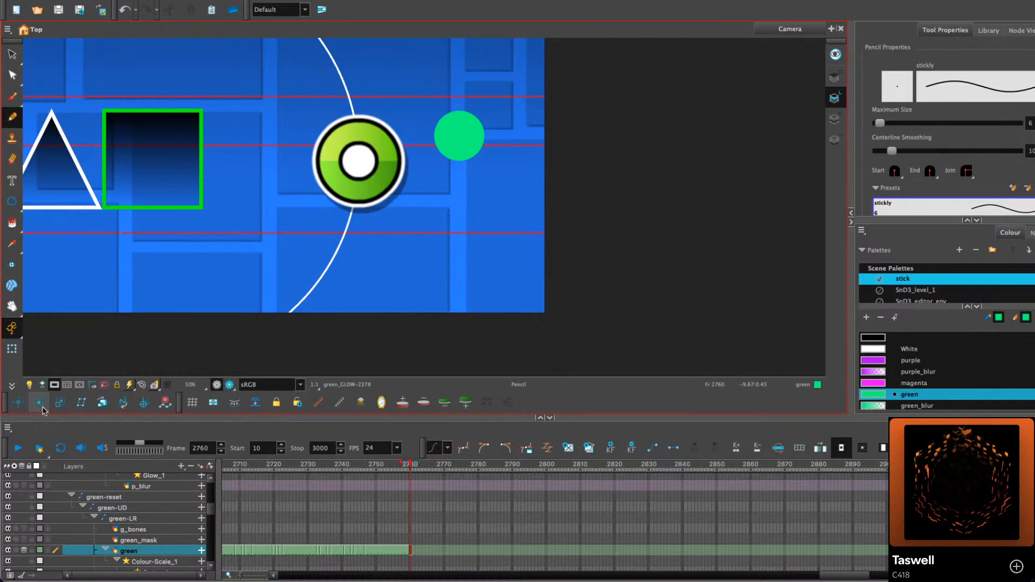
drag(48, 417, 52, 445)
key(1)
key(1)
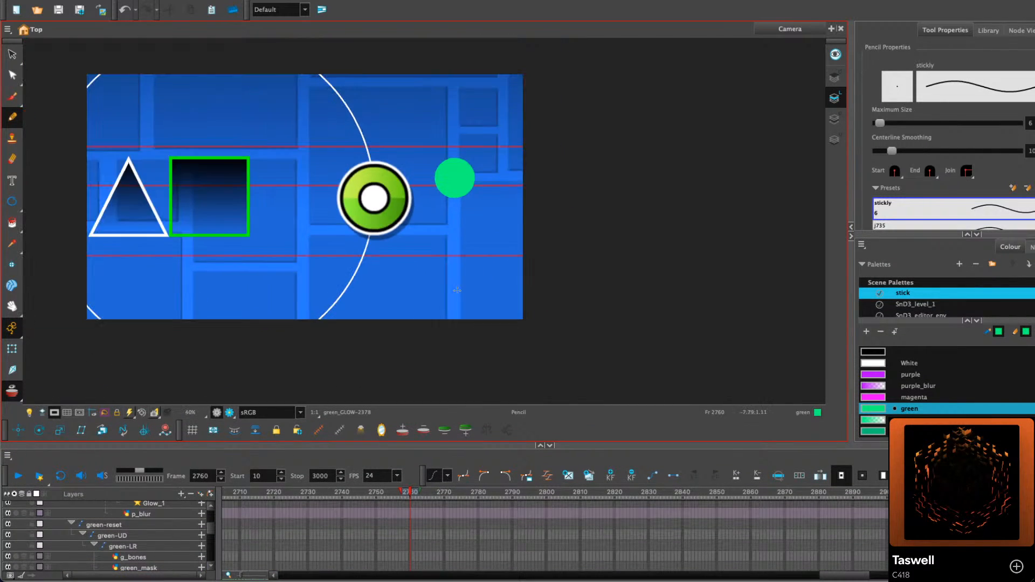
drag(487, 347, 468, 340)
mouse_move(411, 535)
mouse_down()
mouse_move(412, 556)
mouse_move(407, 502)
mouse_move(338, 493)
mouse_up()
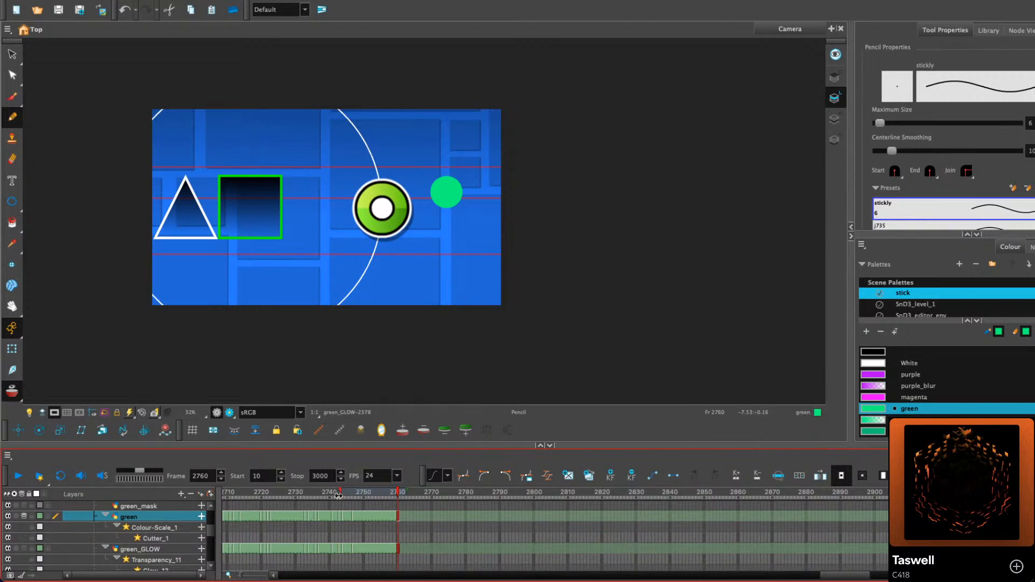
click(54, 413)
key(2)
key(2)
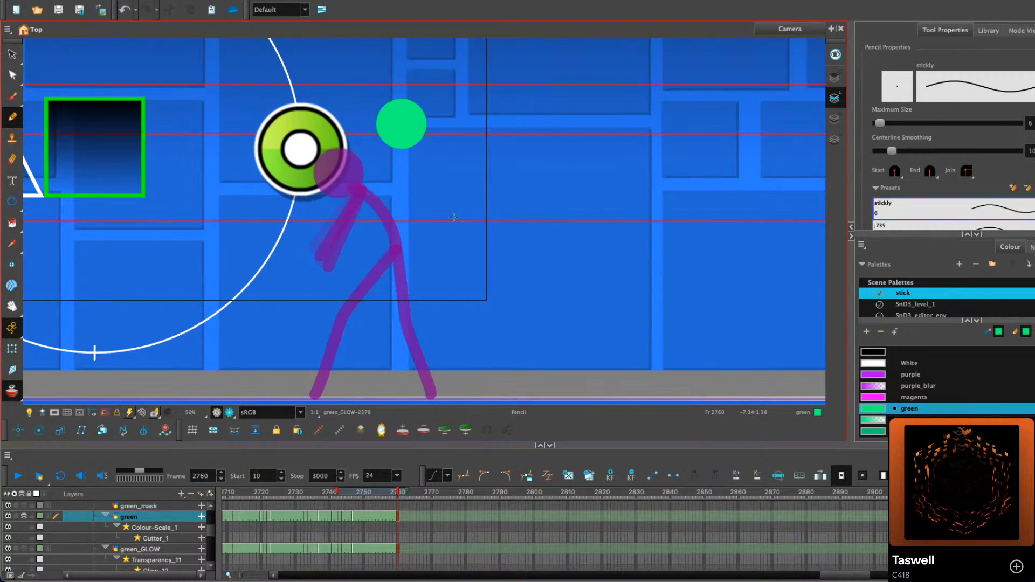
Move the green head up and to the left, above the onion-skinned crouch figure's shoulders
key(alt+s)
click(412, 134)
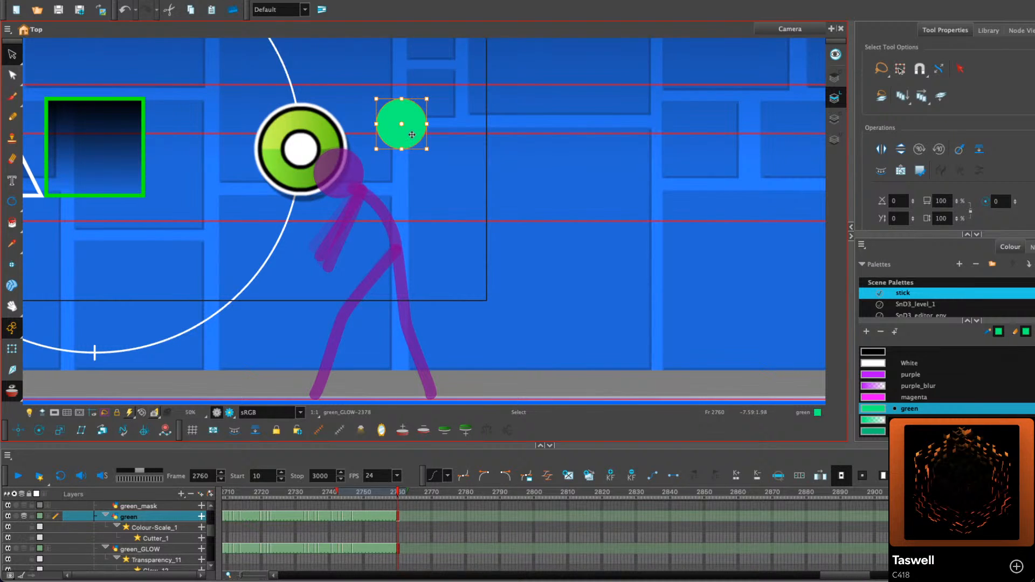
drag(412, 135, 393, 121)
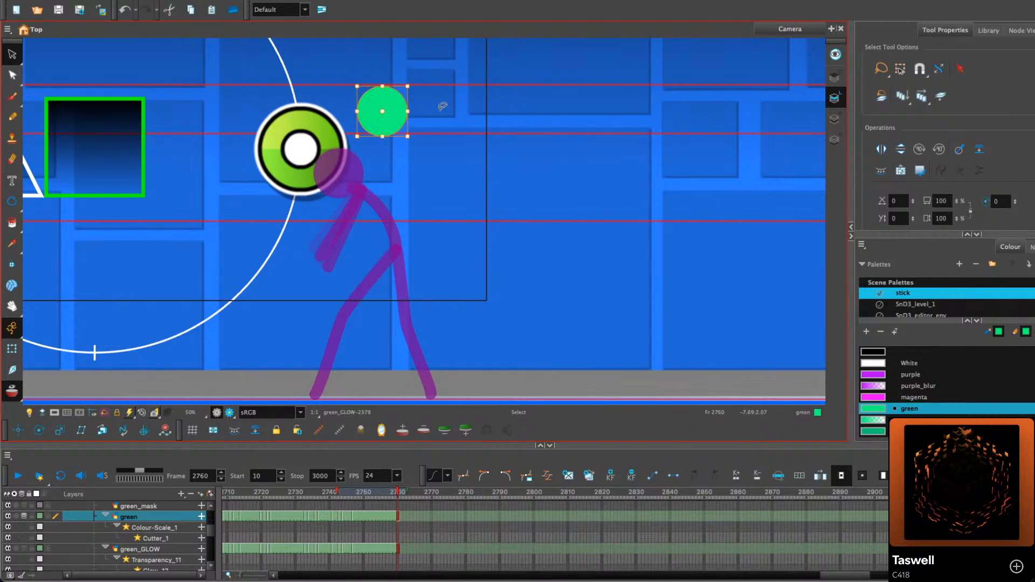
click(443, 107)
Draw a straight torso below the head and two spread legs reaching the ground with the size 6 Pencil
click(12, 117)
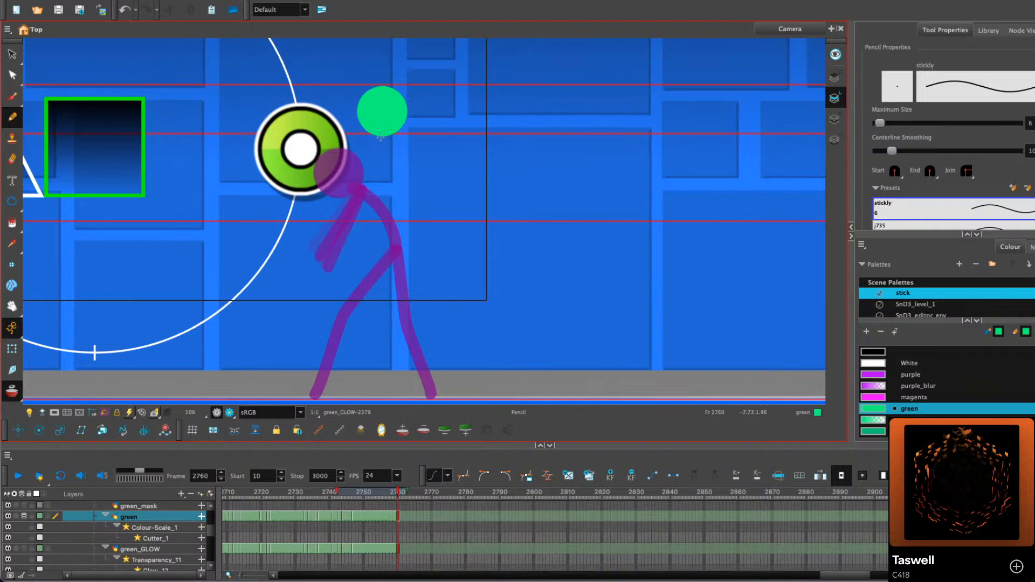
drag(383, 138, 382, 219)
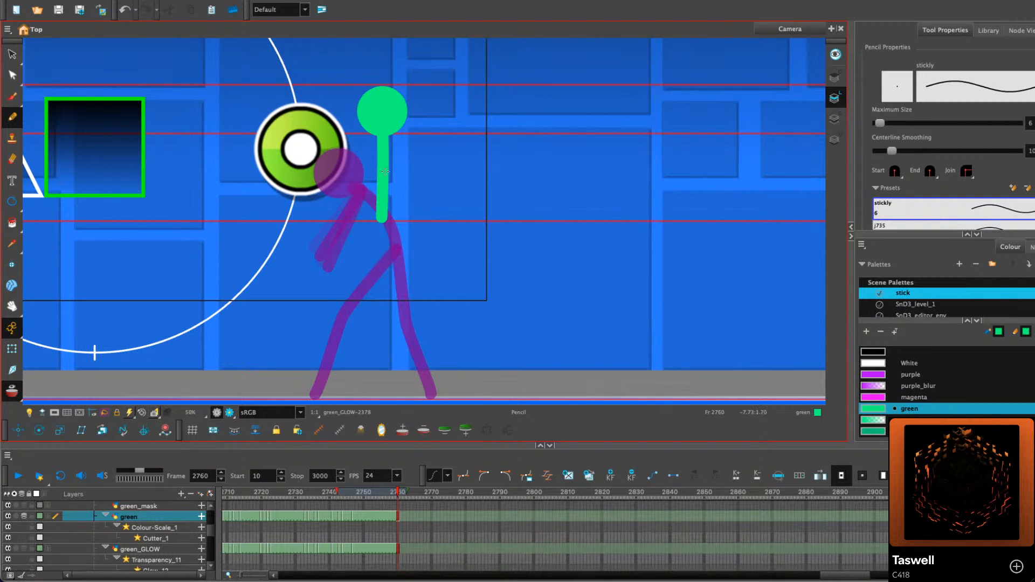
key(ctrl+z)
mouse_move(382, 138)
mouse_down()
mouse_move(388, 216)
mouse_move(318, 390)
mouse_up()
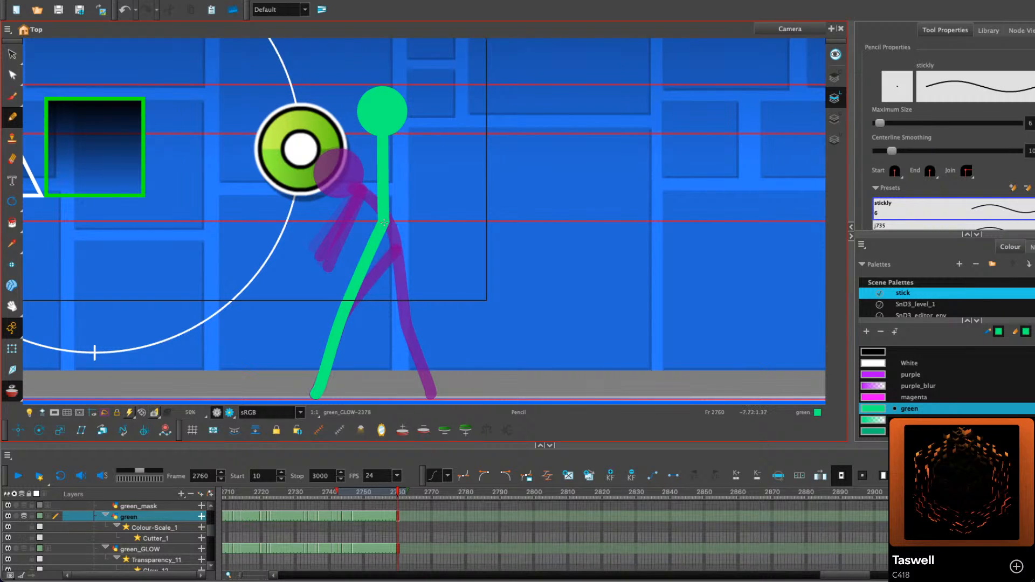
drag(384, 223, 425, 383)
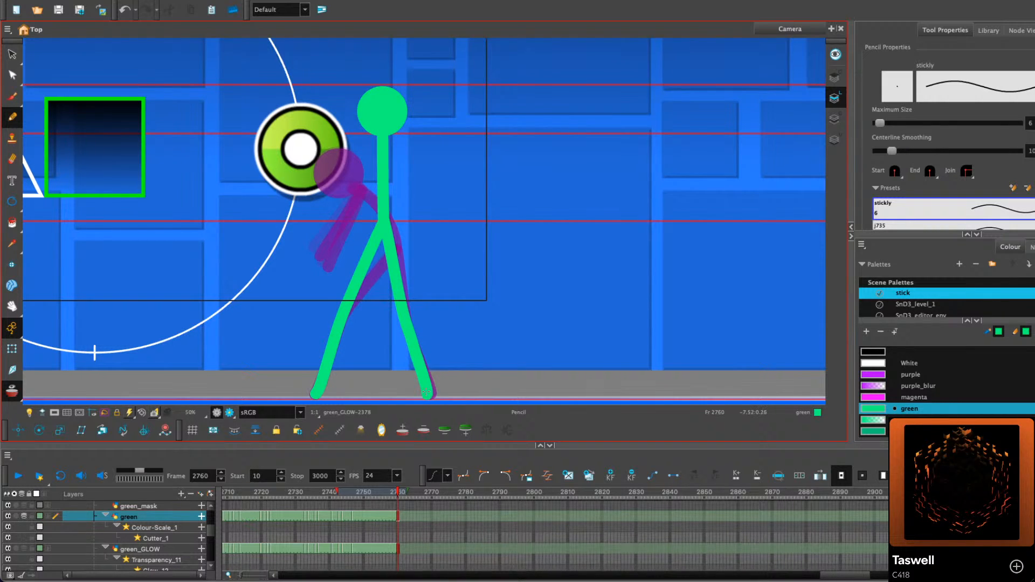
Narrow the leg stance by bringing the front foot in, and tilt and curve the torso to meet the hips
click(12, 54)
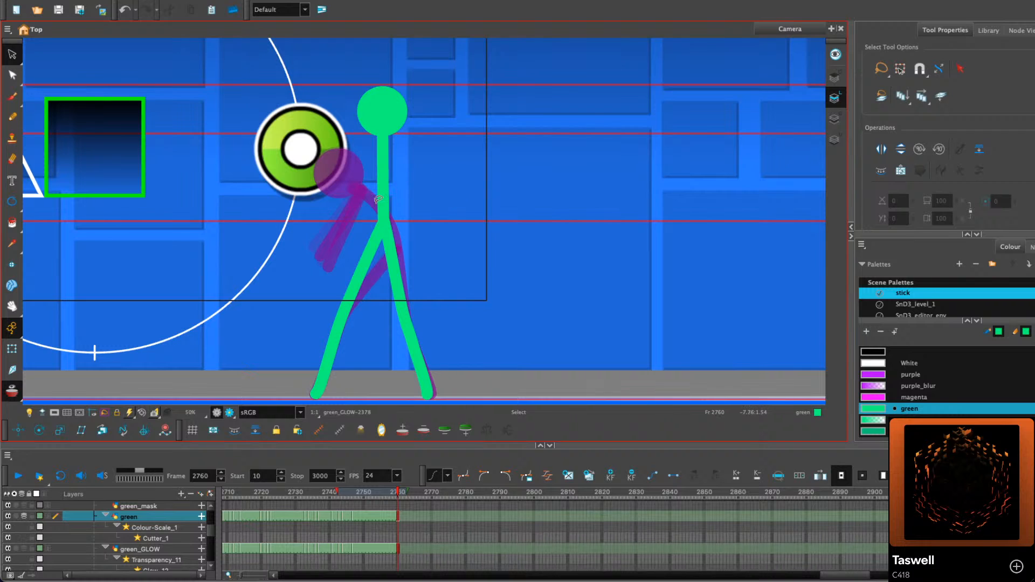
drag(313, 296, 377, 306)
drag(448, 306, 310, 279)
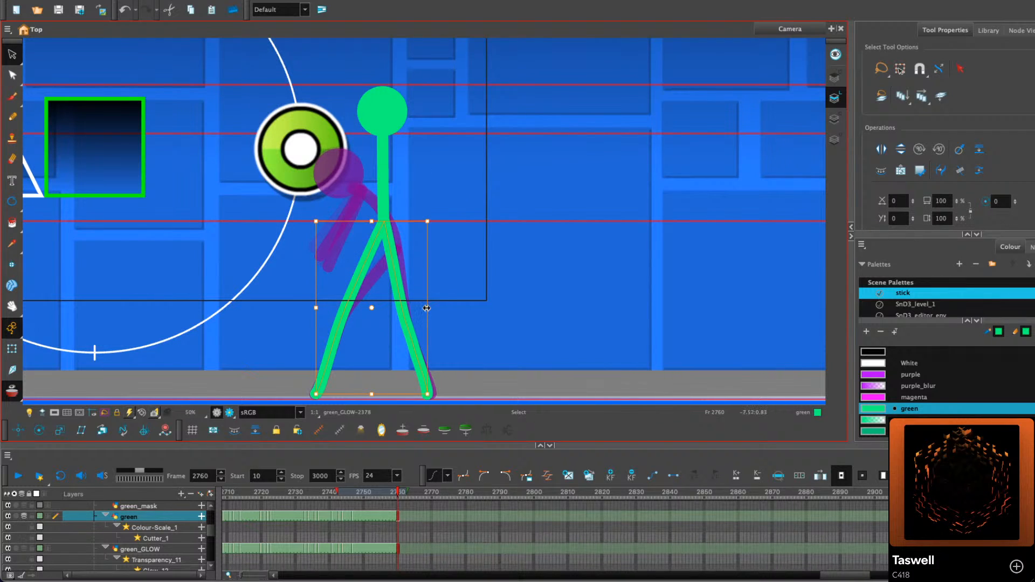
drag(426, 308, 428, 309)
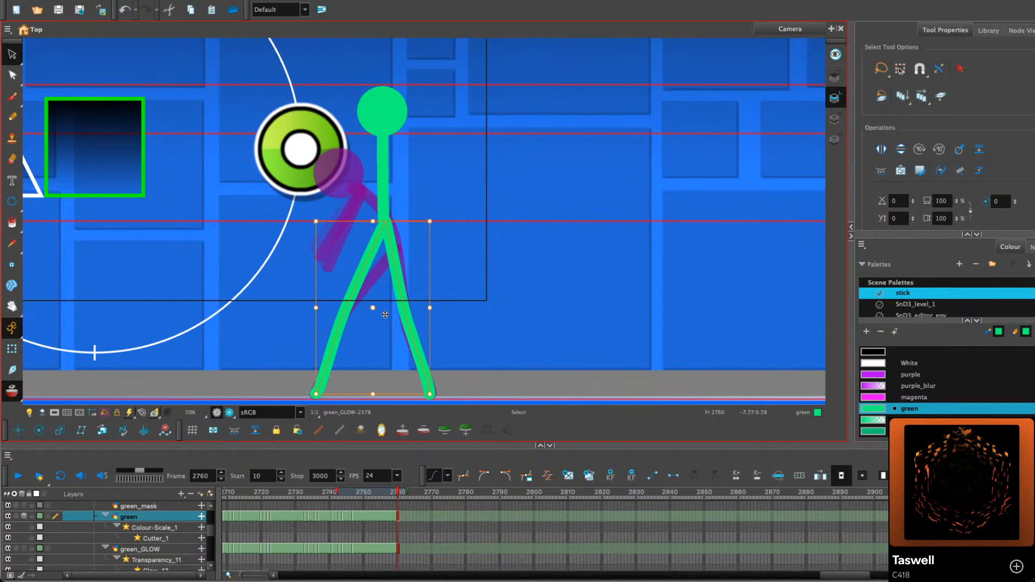
drag(317, 308, 332, 308)
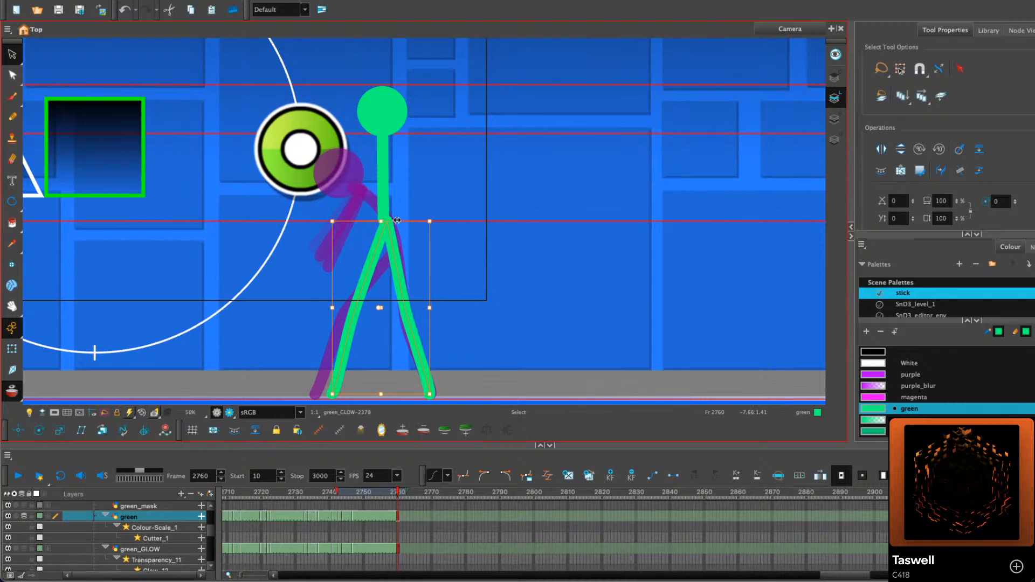
drag(405, 221, 411, 221)
mouse_move(407, 185)
mouse_down()
mouse_move(367, 175)
mouse_move(383, 161)
mouse_move(384, 138)
mouse_up()
drag(396, 215, 426, 200)
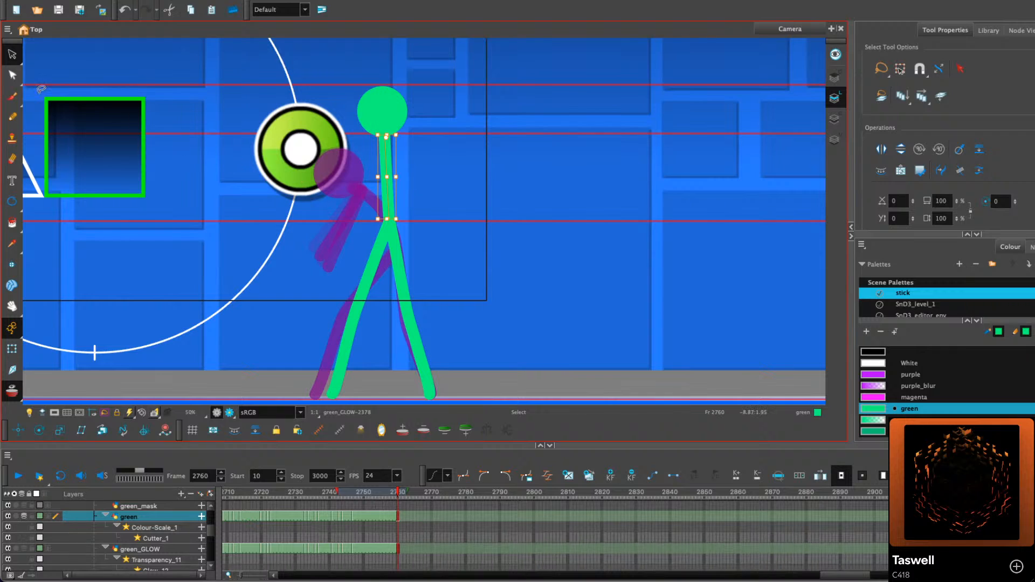
click(12, 76)
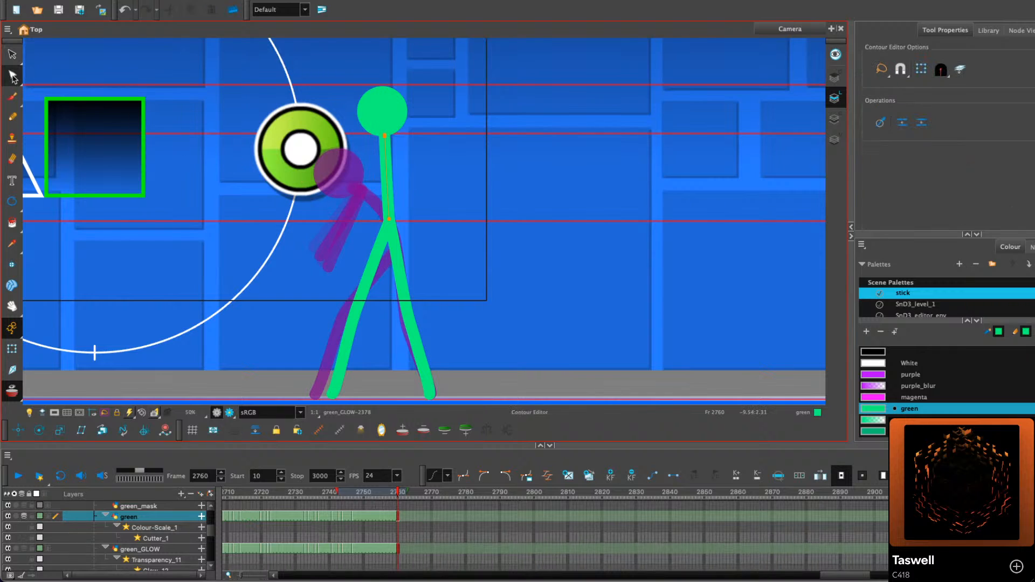
click(387, 167)
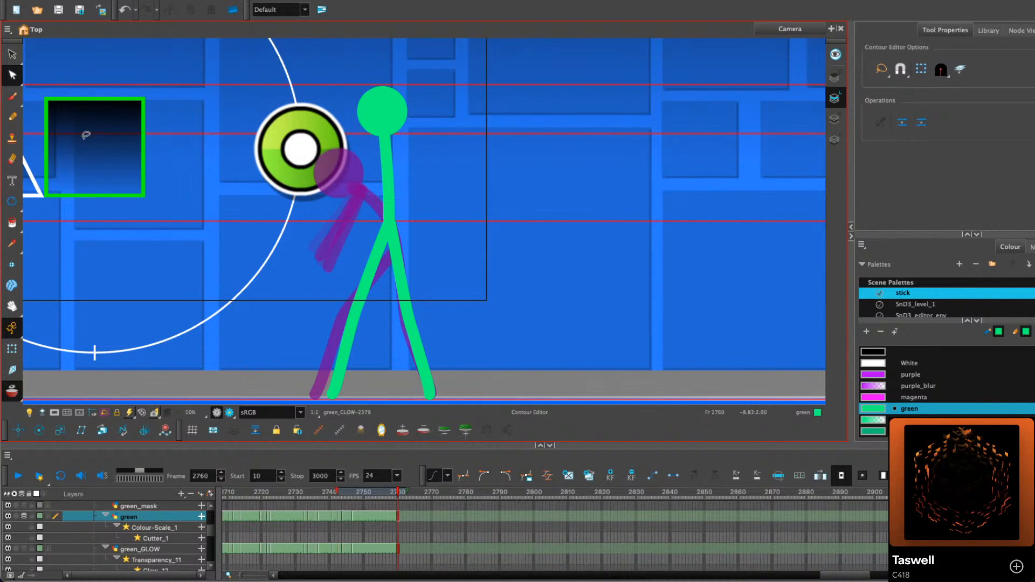
Try to draw an arm hanging behind the torso of the standing figure
click(19, 120)
key(comma)
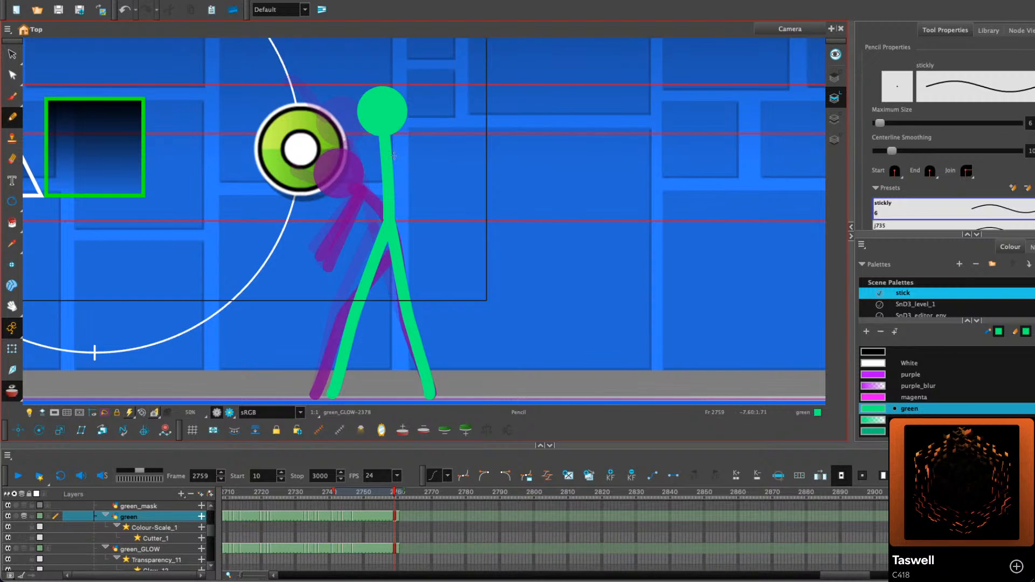
drag(389, 150, 405, 220)
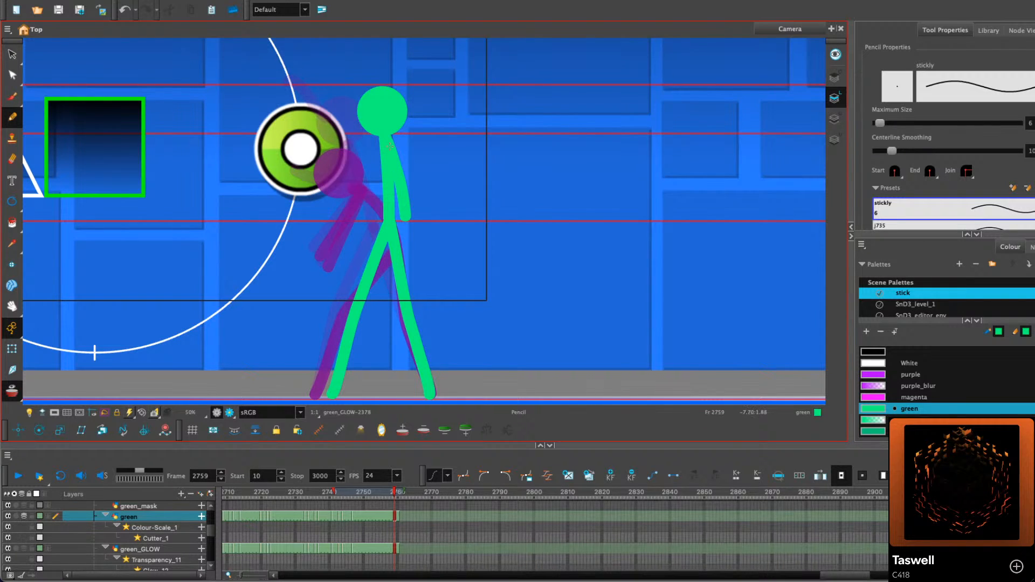
key(ctrl+z)
Raise the head slightly, skew the torso and legs to the right, and rotate the torso about the hips to meet the head
click(12, 55)
click(381, 111)
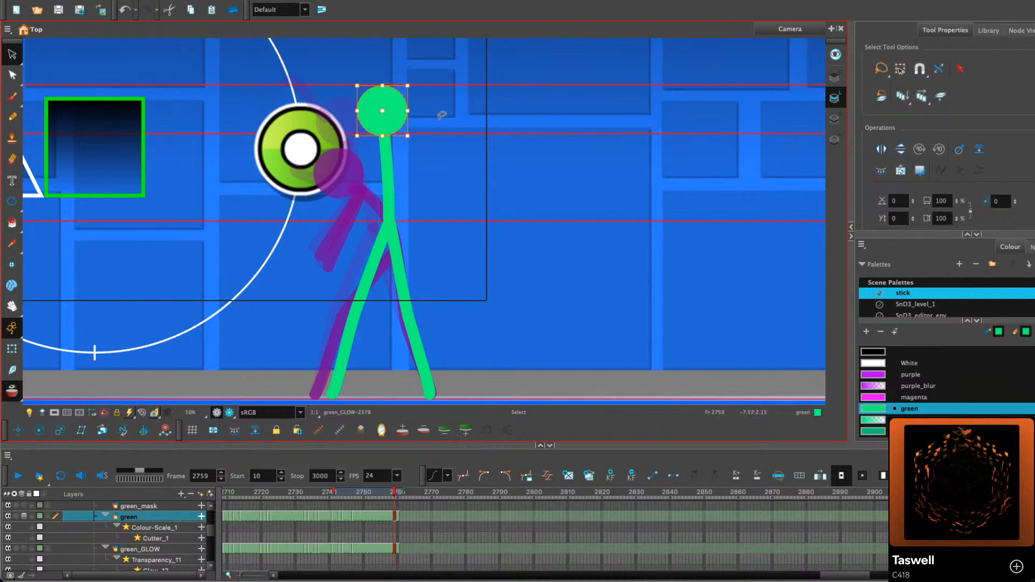
click(436, 207)
drag(435, 207, 413, 133)
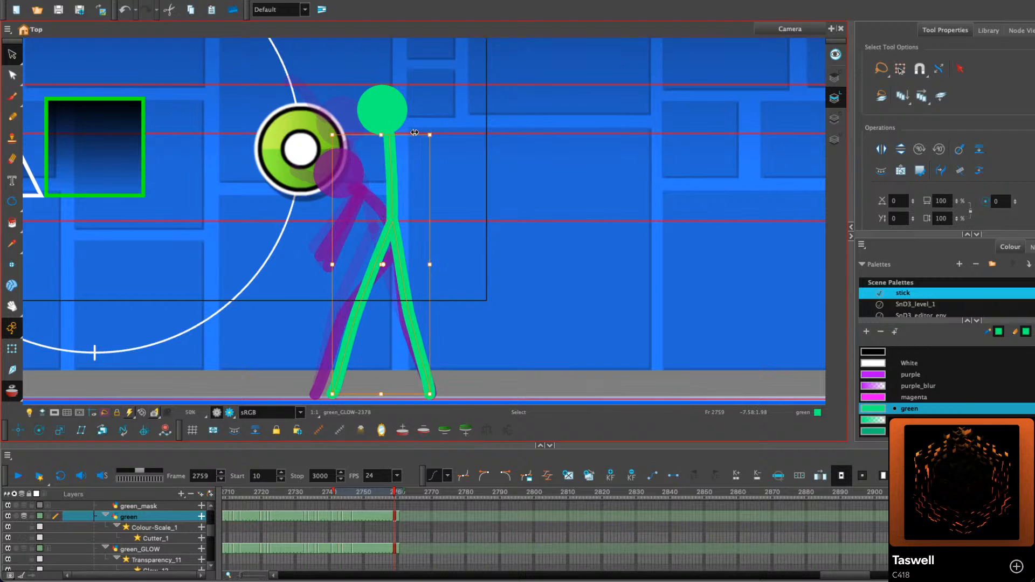
click(474, 152)
click(393, 144)
drag(391, 177, 391, 217)
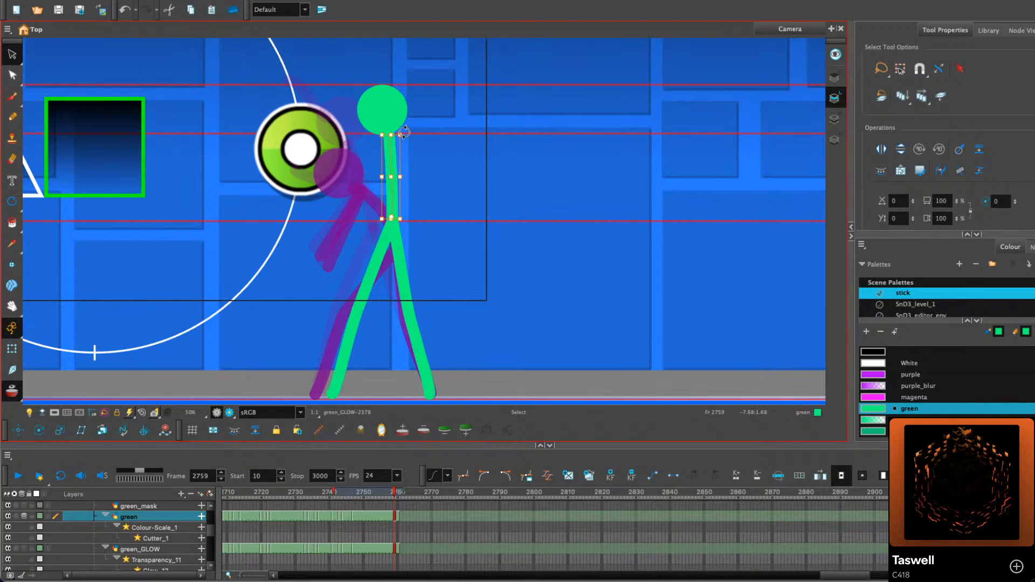
mouse_move(408, 131)
mouse_down()
mouse_move(377, 183)
mouse_move(361, 256)
mouse_up()
click(431, 137)
Draw the standing figure's front arm with the size 6 Pencil, hanging from the neck and angled slightly toward the knob
click(12, 117)
key(2)
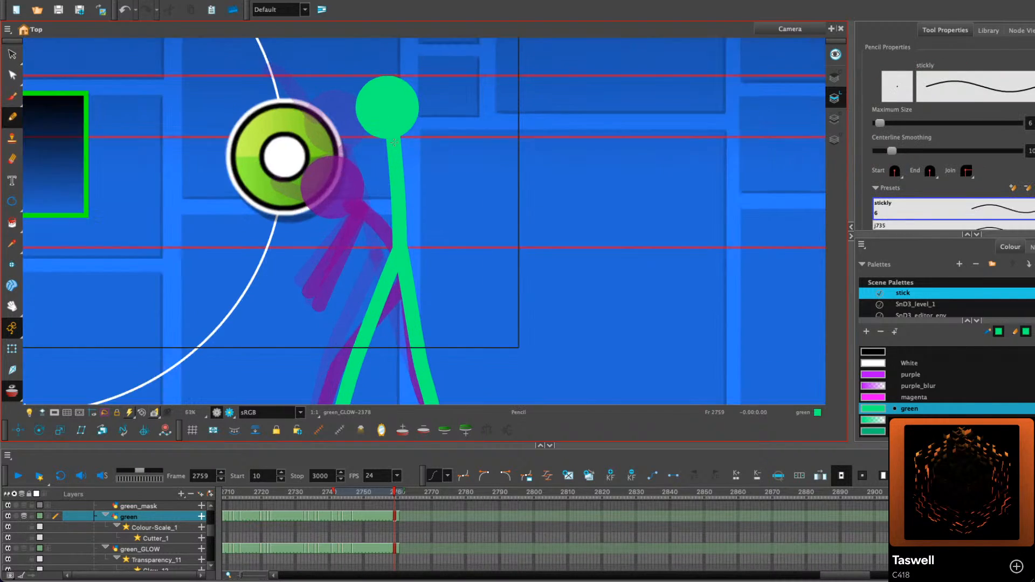
key(2)
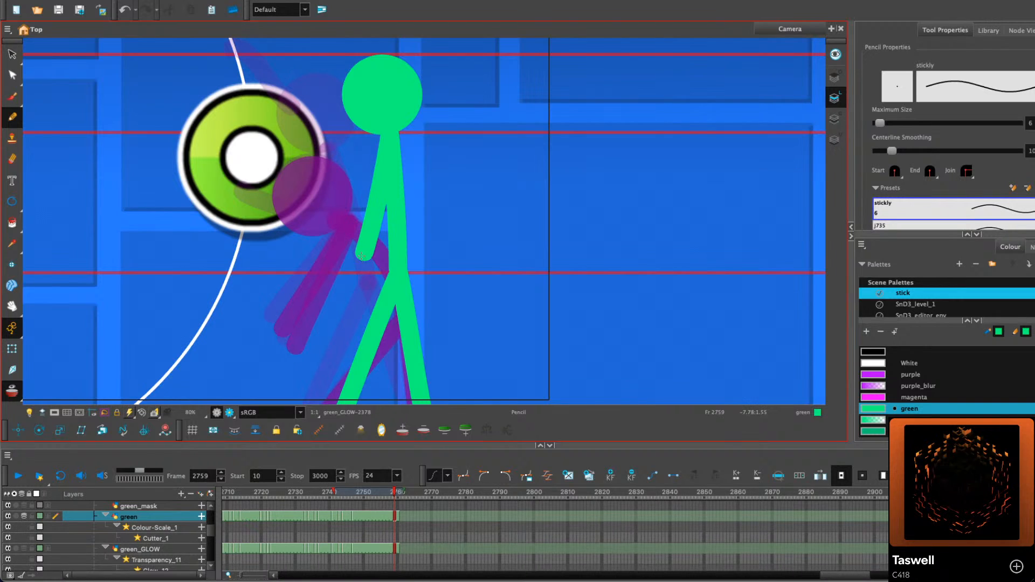
key(ctrl+z)
drag(384, 136, 356, 260)
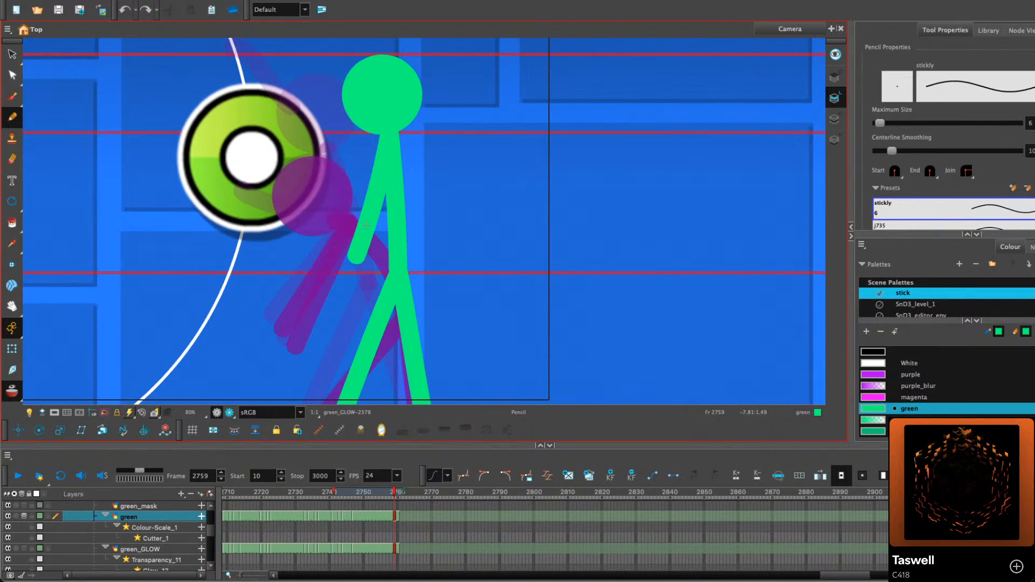
key(ctrl+z)
drag(384, 136, 367, 260)
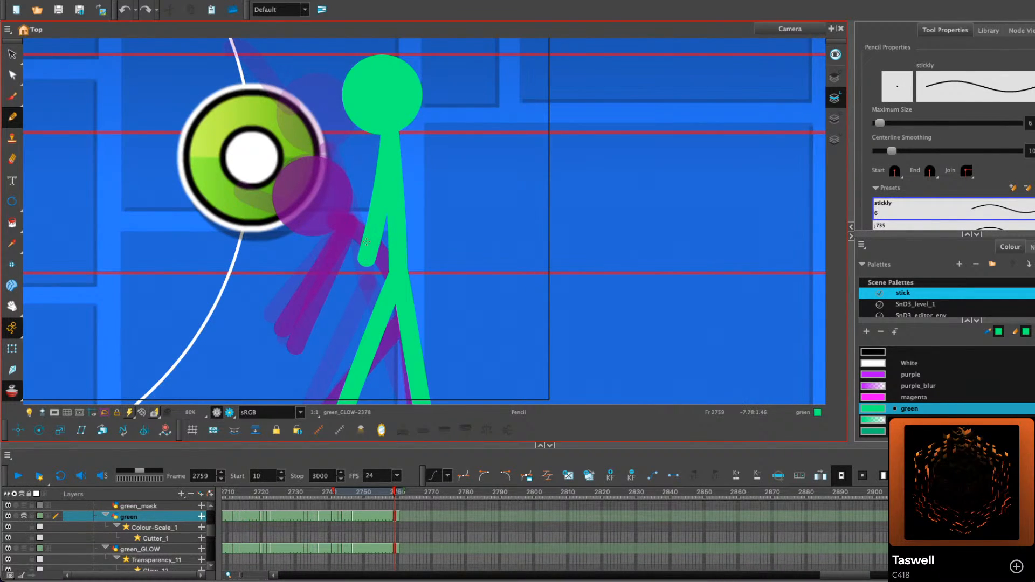
Draw the back arm from the neck, angled down and away behind the torso
drag(390, 137, 427, 256)
key(ctrl+z)
drag(395, 141, 447, 267)
scroll(451, 232, down, 5)
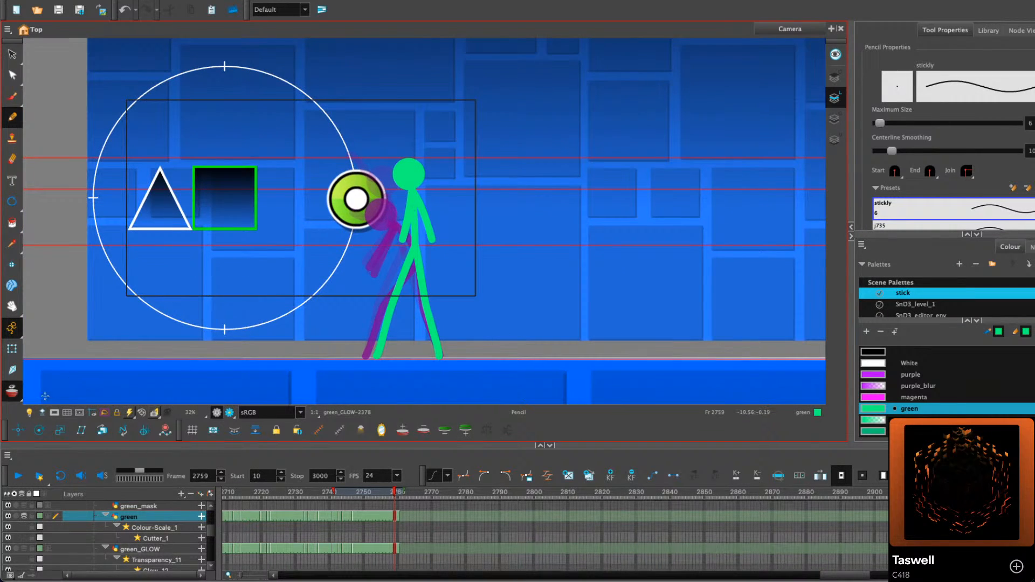
Check the standing pose within the camera frame, and step back and forth between it and the crouch around frame 2744 to examine the motion
click(54, 413)
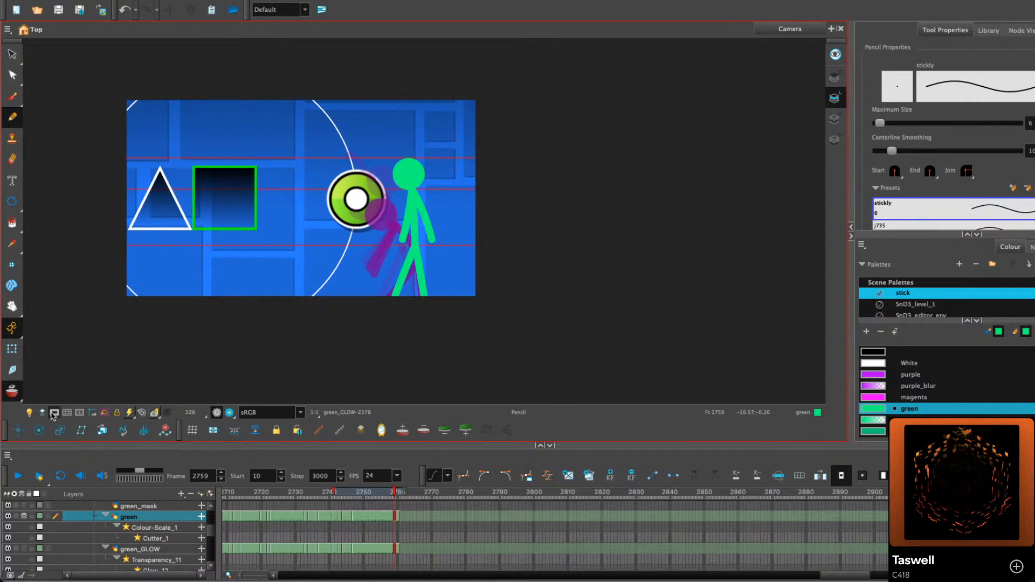
click(54, 412)
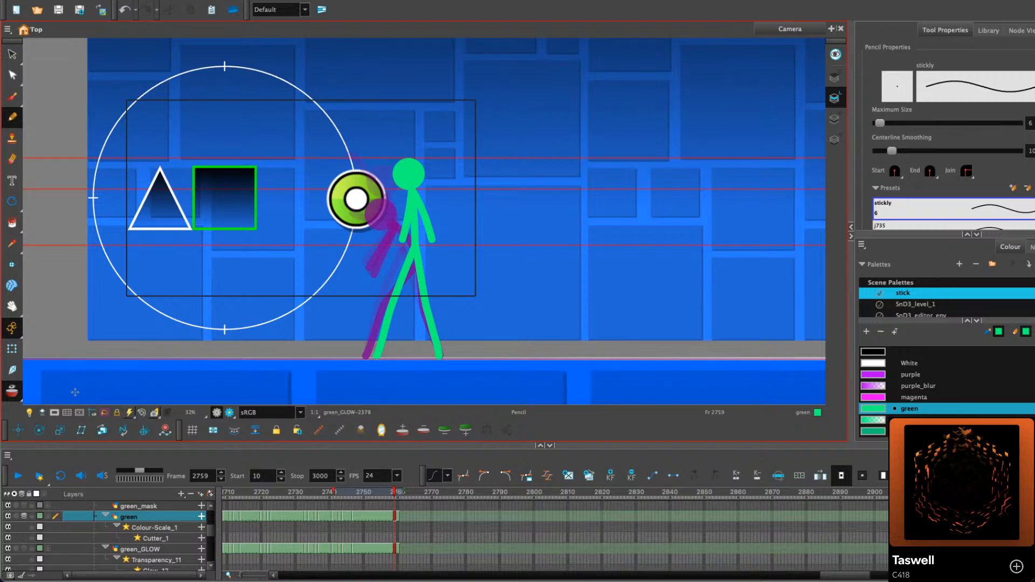
key(comma)
key(comma)
key(comma)
key(comma)
key(comma)
key(comma)
key(comma)
key(comma)
key(comma)
key(comma)
key(comma)
key(comma)
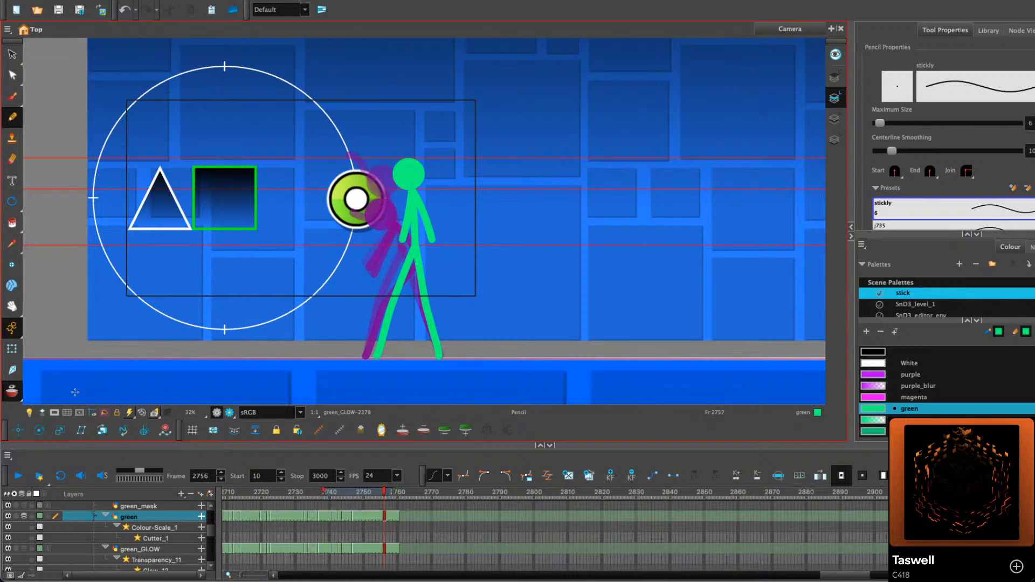
key(comma)
key(comma)
key(comma)
key(comma)
key(comma)
key(comma)
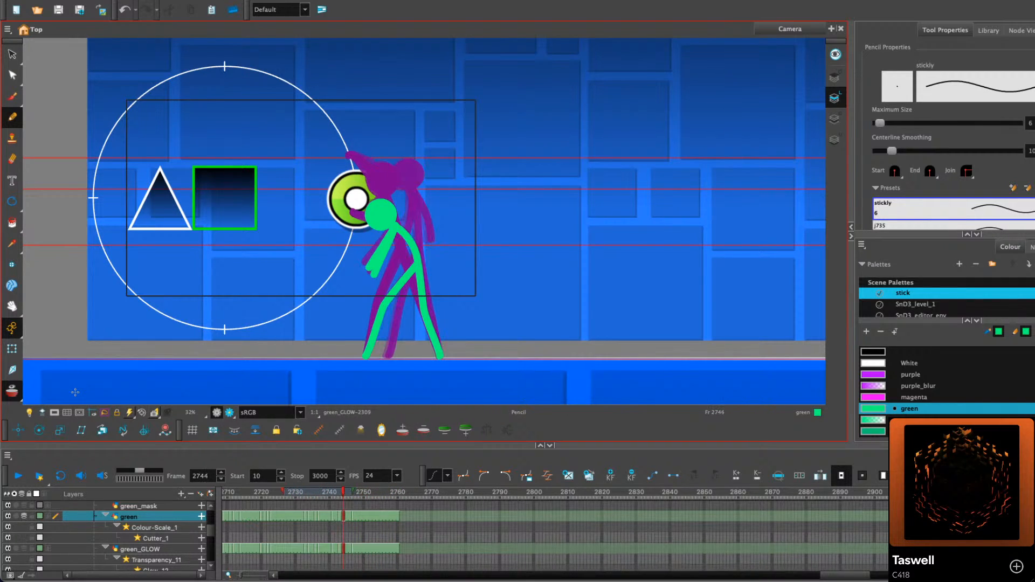
key(period)
key(period)
key(period)
key(period)
key(period)
key(period)
key(period)
key(period)
key(period)
key(period)
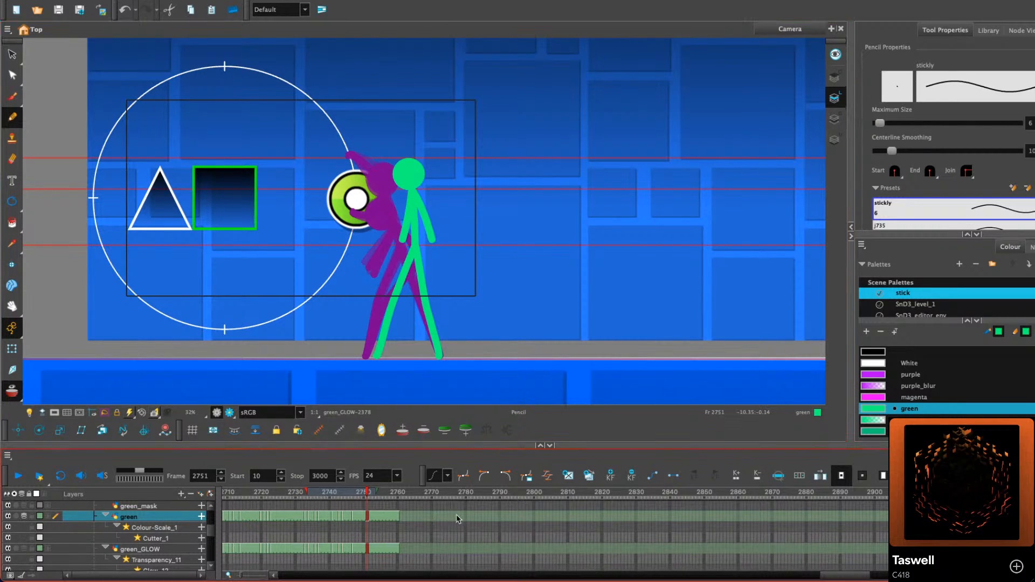
Extend the green figure's standing drawing to frame 2790 and clear its exposure from frame 2747 to about frame 2764
click(500, 519)
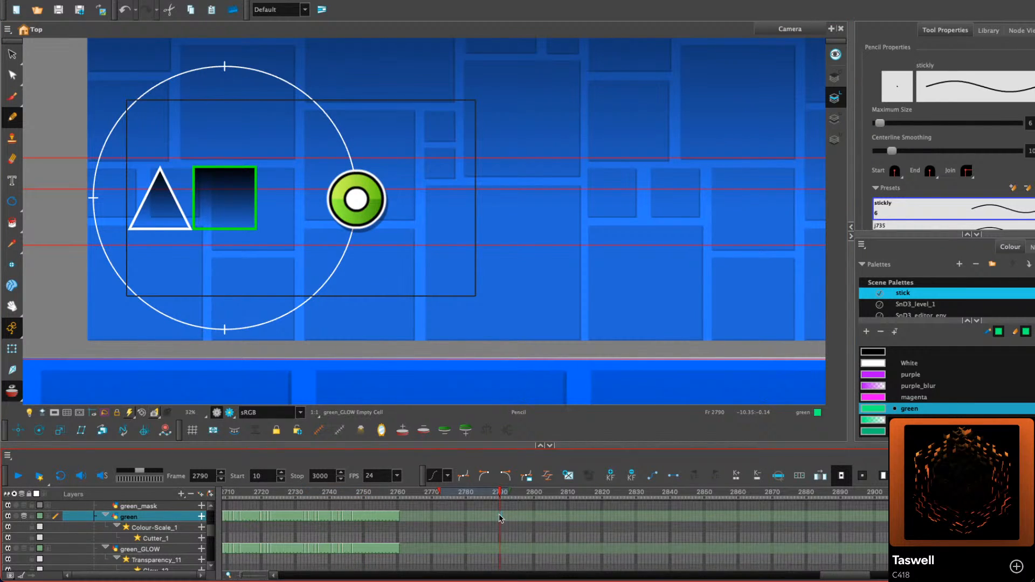
key(F5)
drag(355, 516, 412, 522)
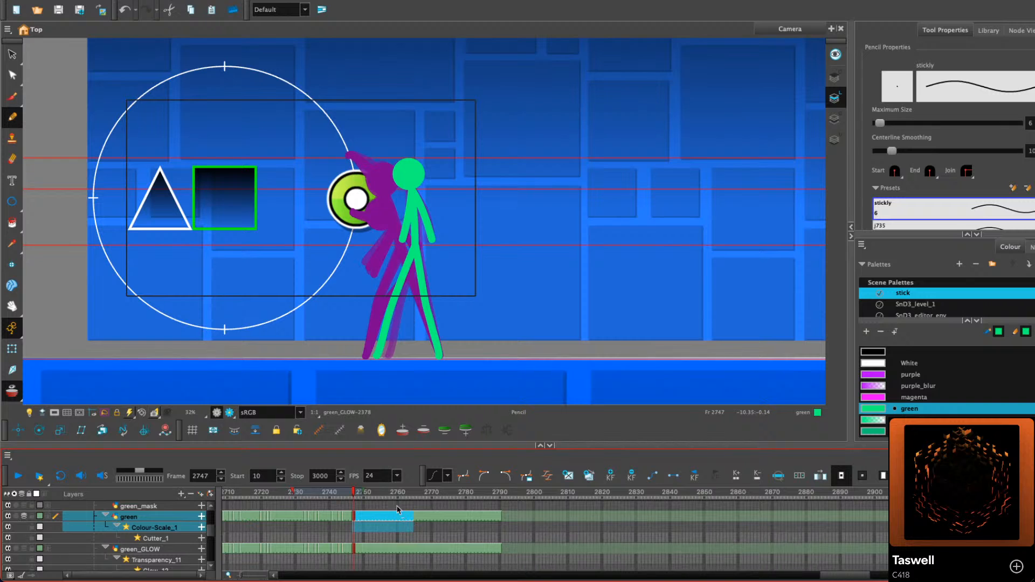
key(Delete)
Mask the view to the camera frame, play the animation from about frame 2676, and review the crouch-to-stand timing around frame 2746
click(351, 494)
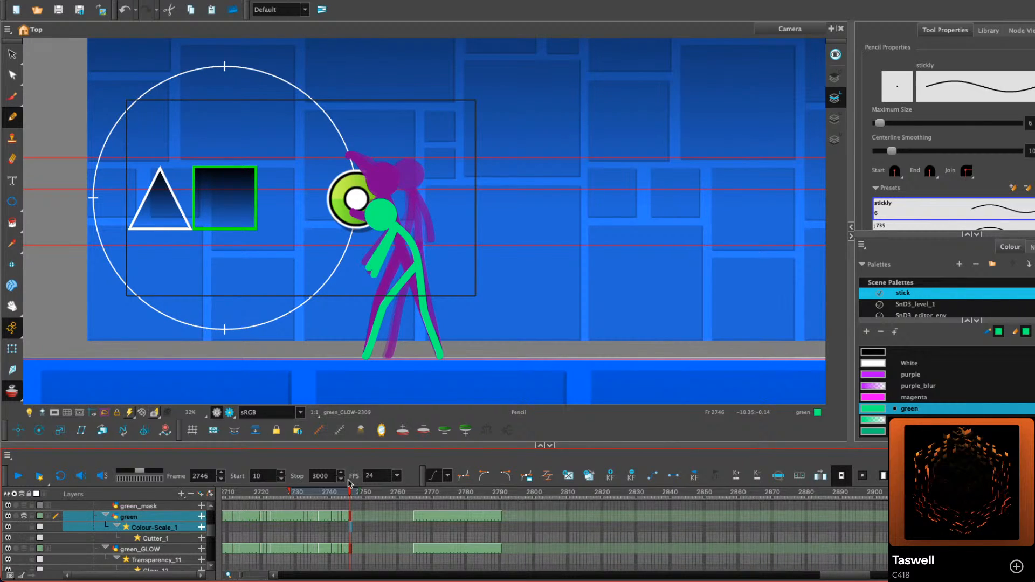
click(55, 412)
drag(275, 492, 211, 498)
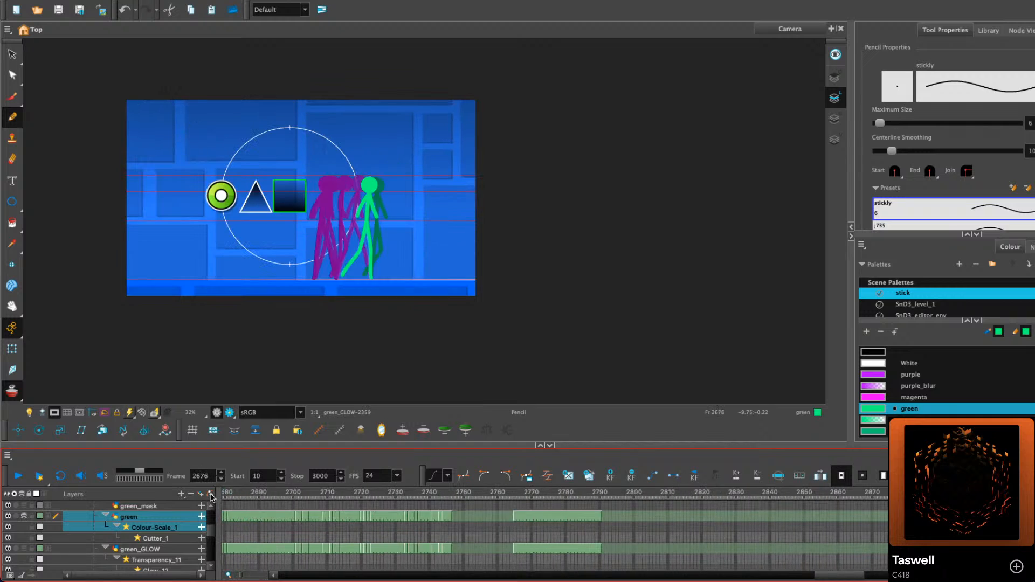
click(17, 476)
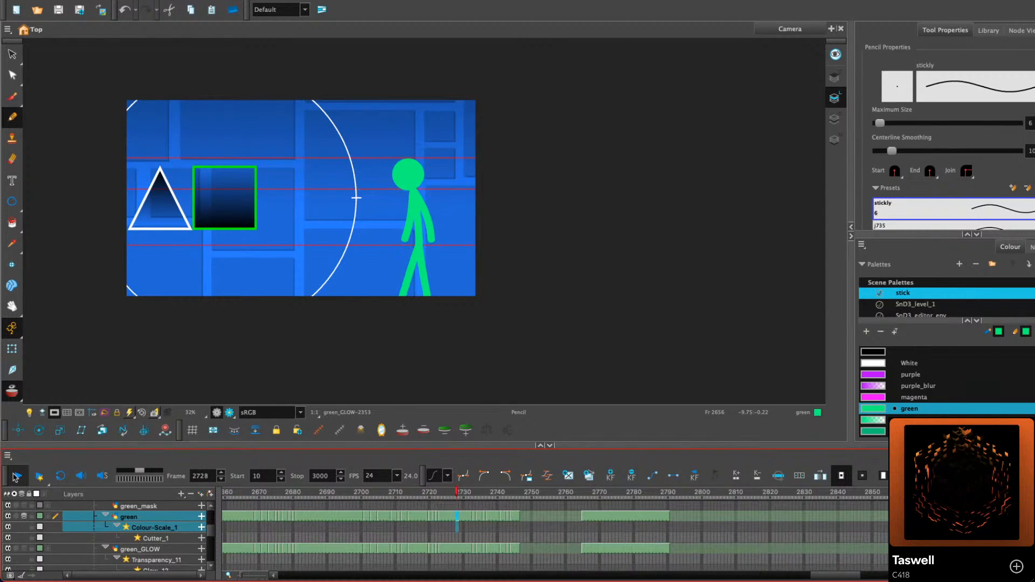
click(16, 476)
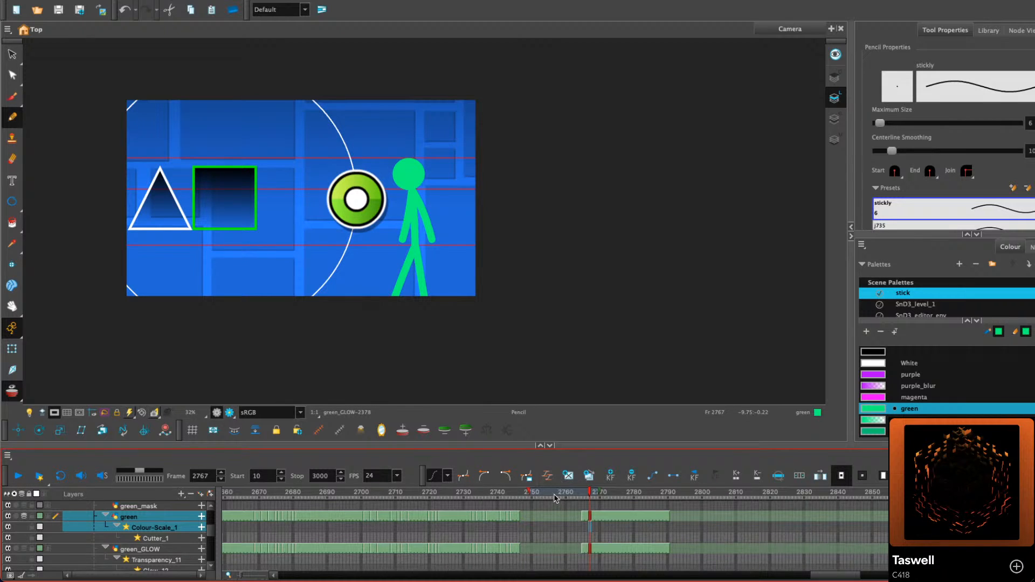
drag(563, 491, 515, 487)
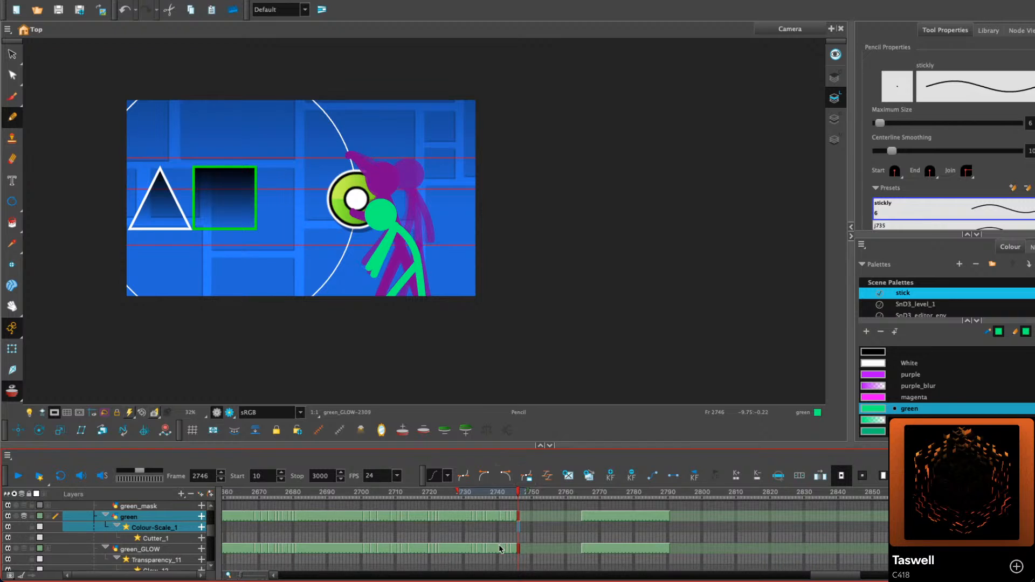
Select the effect, rotation and shape layers at frame 2727 and add nine frames of exposure to delay the rotation keyframes
scroll(501, 546, down, 10)
scroll(464, 545, up, 3)
click(454, 527)
drag(454, 528, 437, 564)
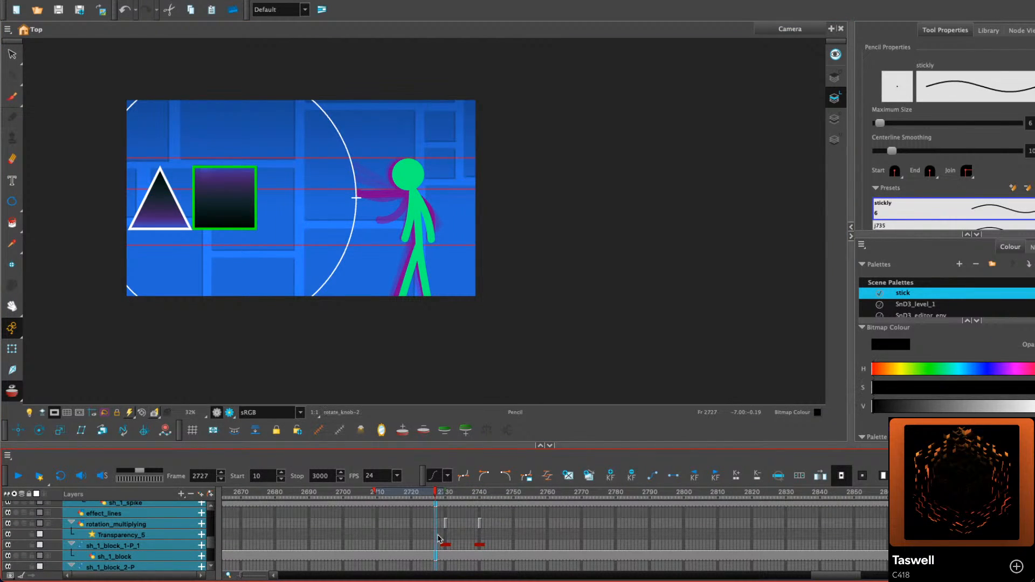
key(plus)
key(plus)
key(plus)
key(plus)
key(plus)
key(plus)
key(plus)
key(plus)
key(plus)
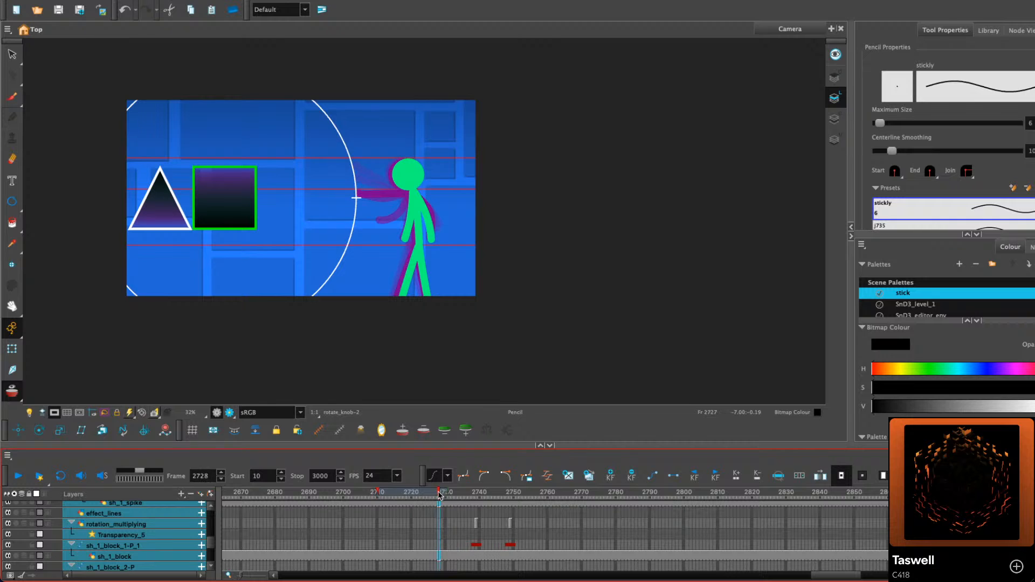
Delay the rotation keyframes on the selected layers by another four frames while checking them against the figure's push
drag(437, 495, 484, 495)
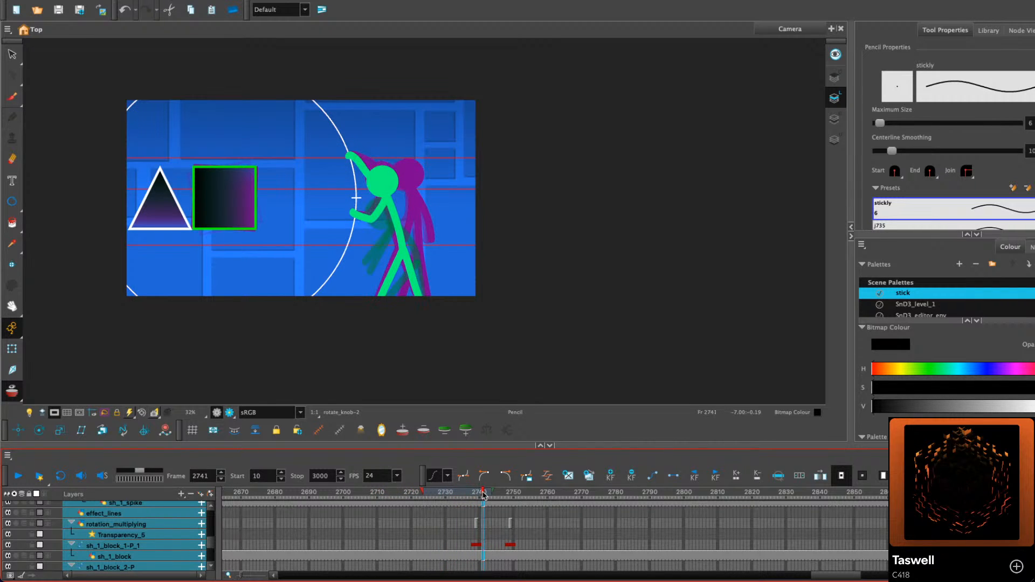
key(plus)
key(plus)
key(plus)
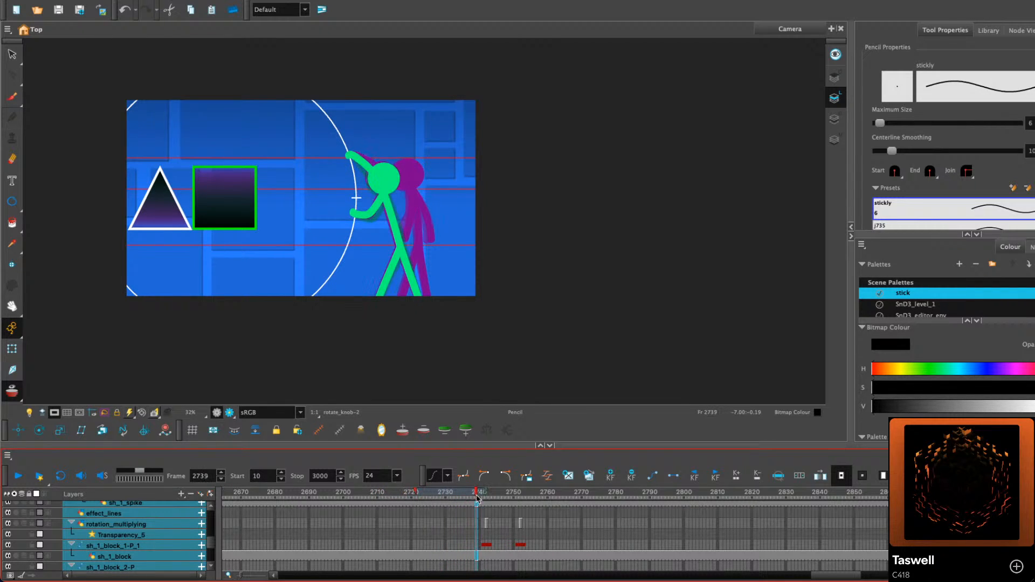
drag(482, 496, 381, 498)
key(plus)
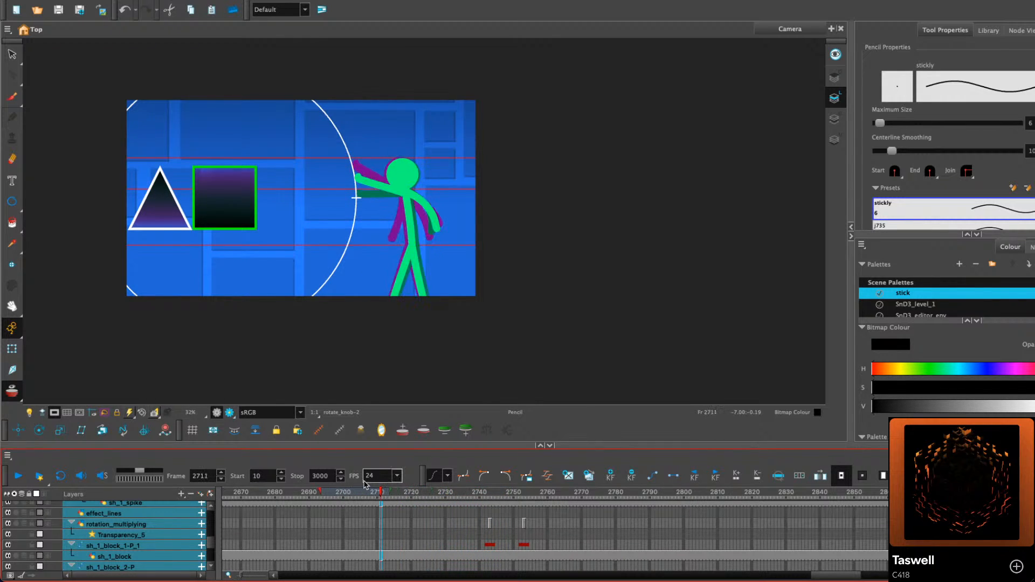
Play the scene from frame 2711, bring the green stick figure's layers into view in the timeline, and return to frame 2700
click(18, 477)
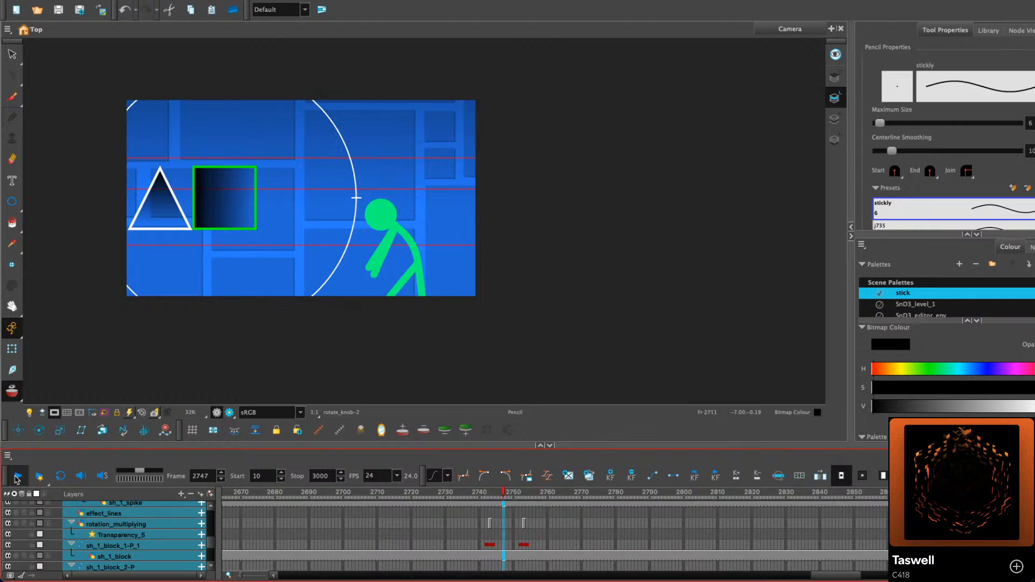
drag(519, 521, 453, 576)
drag(451, 512, 451, 569)
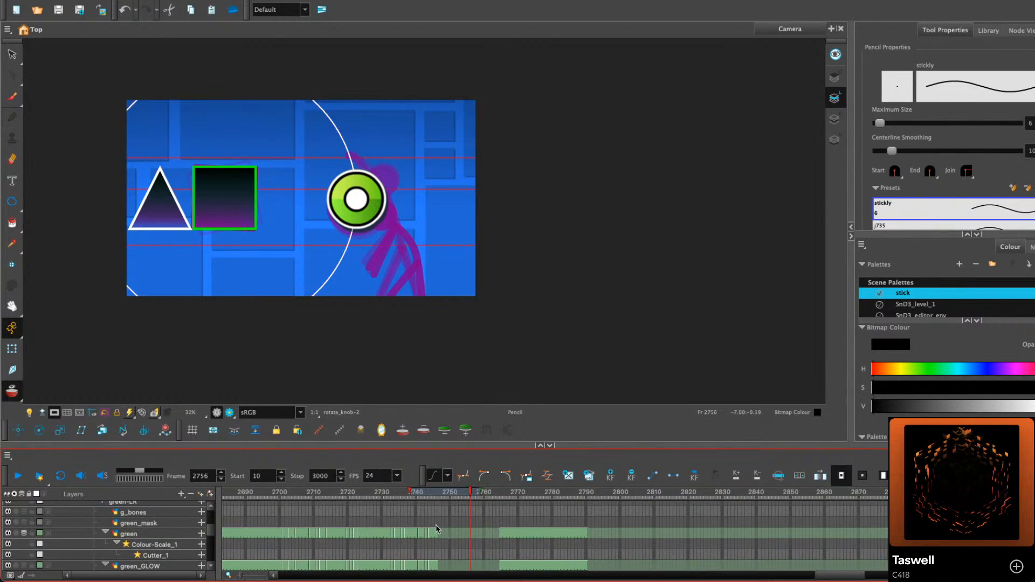
drag(370, 495, 280, 512)
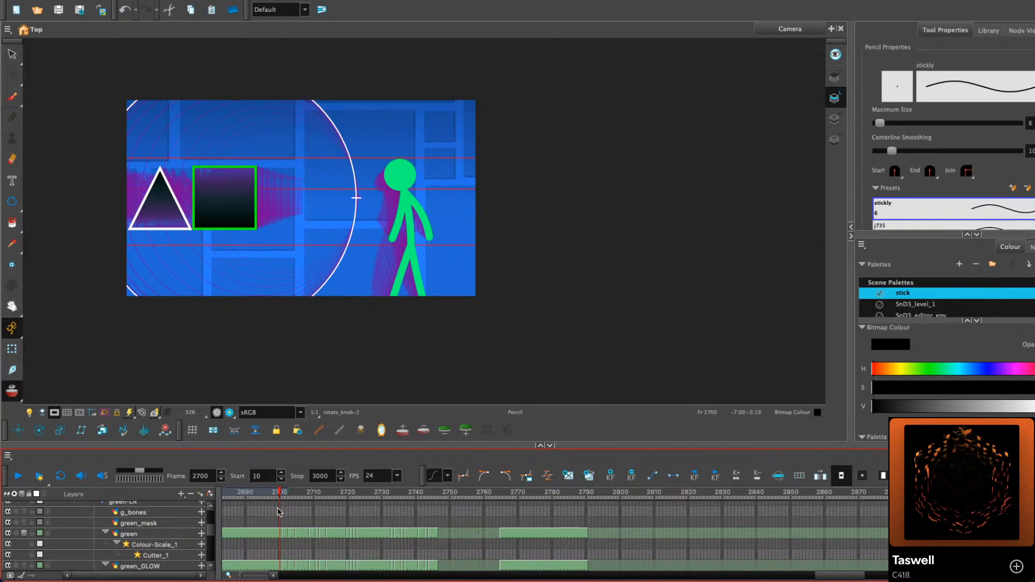
Switch to the Select tool with onion skin off and examine the stick figure's arm-raising motion around frames 2700 to 2708
key(alt+s)
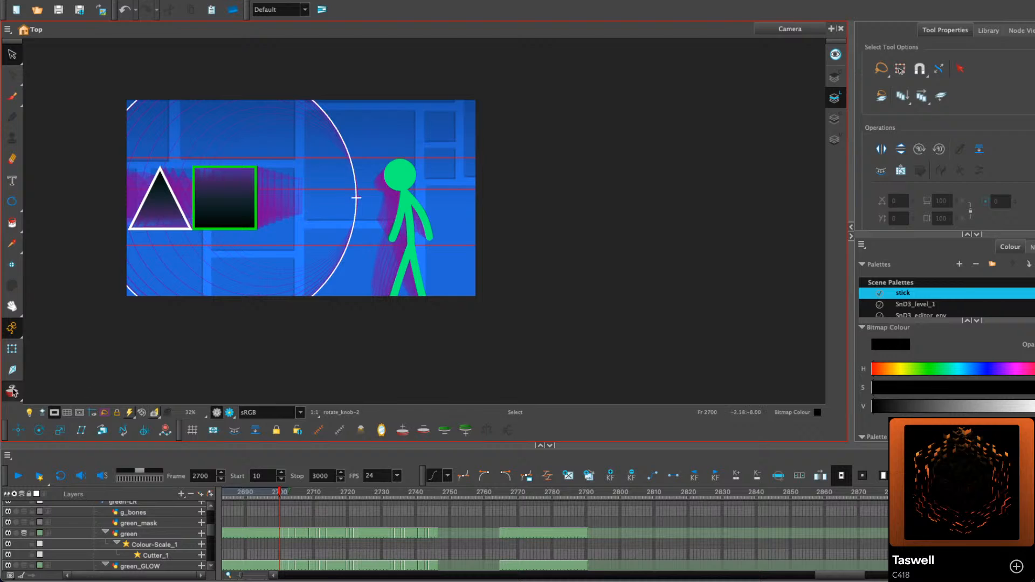
key(comma)
key(comma)
key(comma)
key(comma)
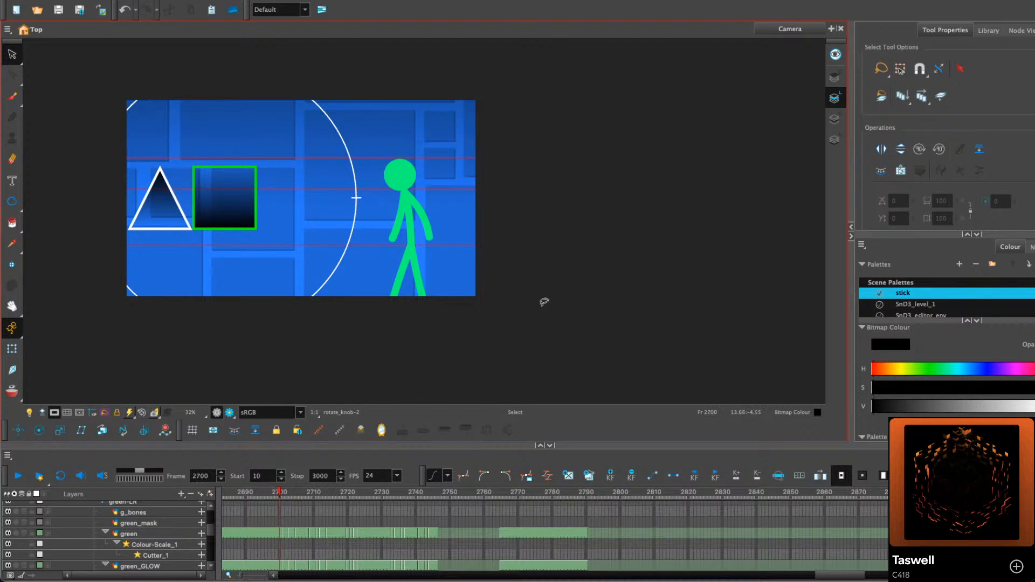
key(period)
key(period)
key(period)
key(period)
key(period)
key(period)
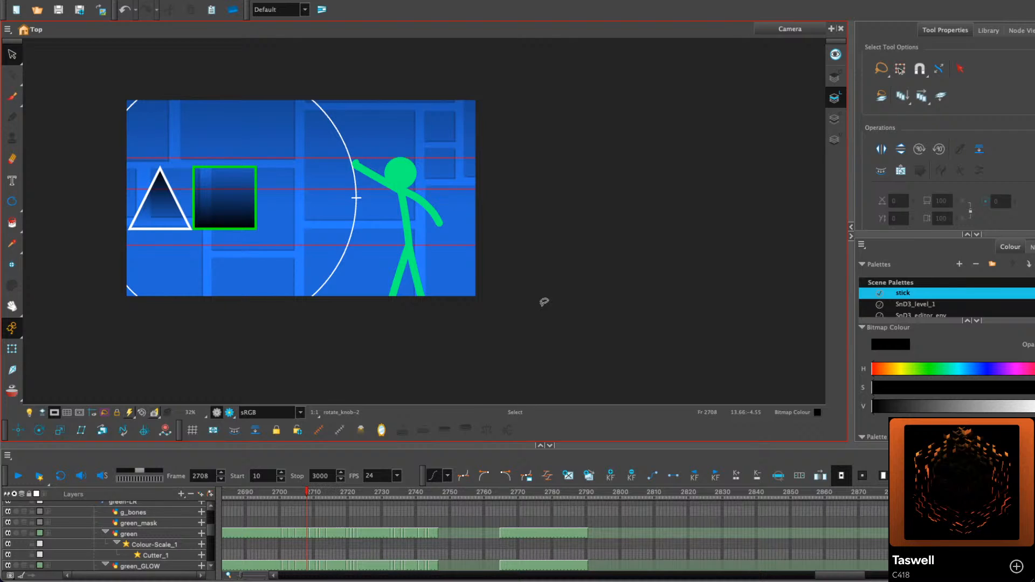
key(comma)
key(comma)
key(comma)
key(comma)
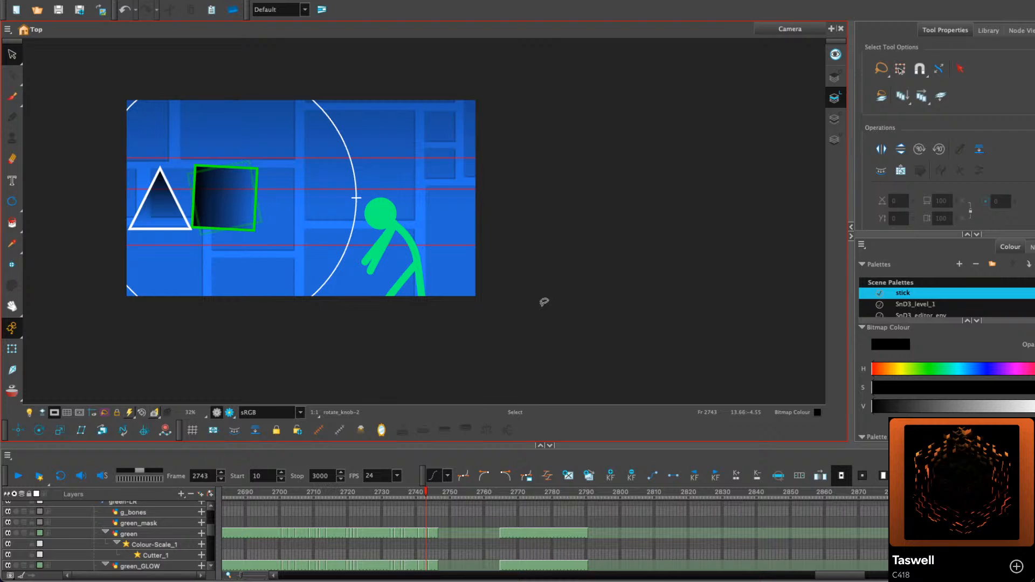
Scrub back from frame 2720 and step back to frame 2680 to examine the start of the camera move
click(345, 494)
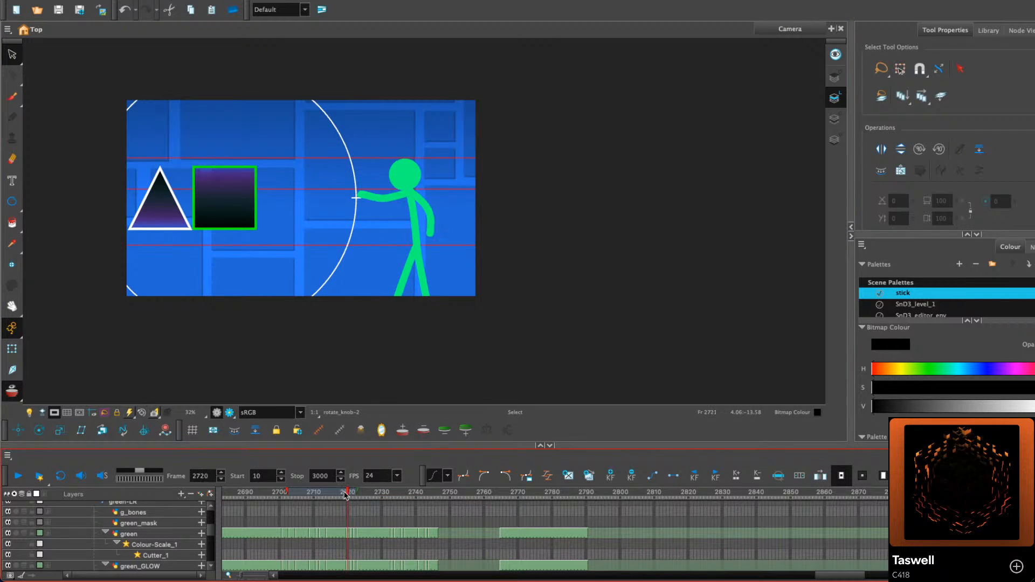
drag(346, 494, 269, 494)
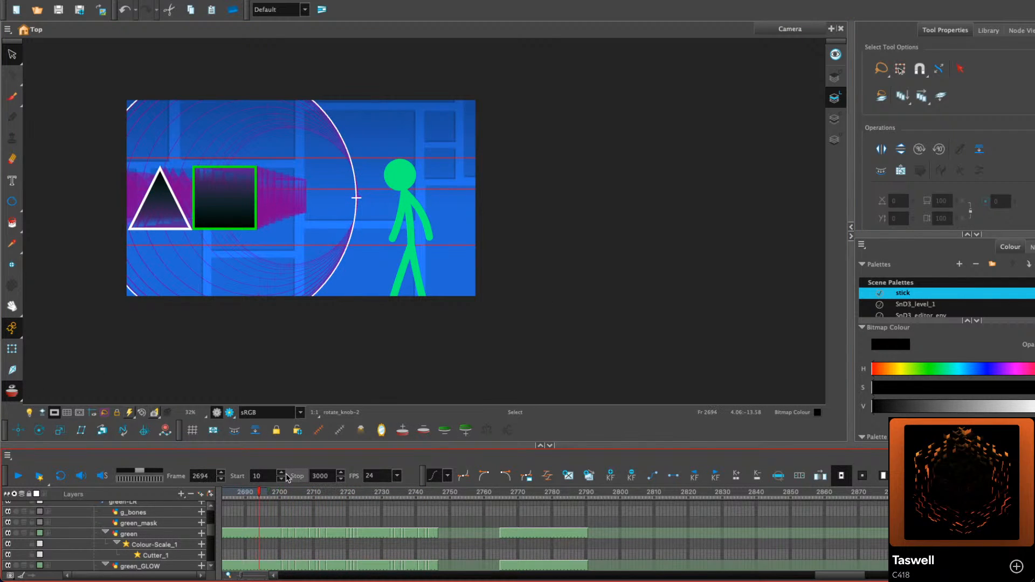
key(comma)
key(comma)
key(comma)
key(comma)
key(comma)
key(comma)
key(comma)
key(comma)
key(comma)
key(comma)
key(comma)
key(comma)
key(comma)
key(comma)
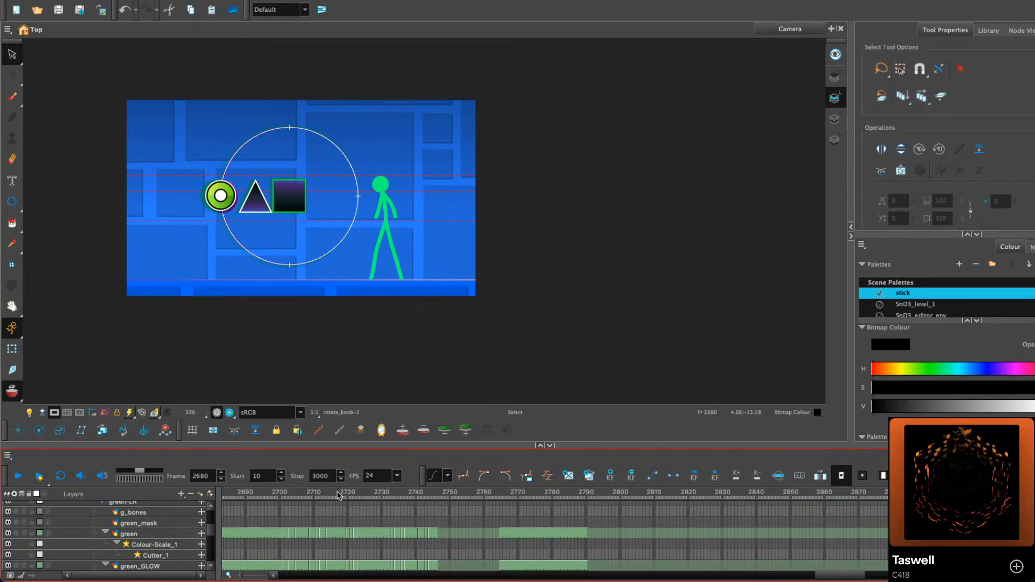
Step forward frame by frame from 2680 to 2719, examining the figure's pose during the zoom and the arm reach
key(period)
key(period)
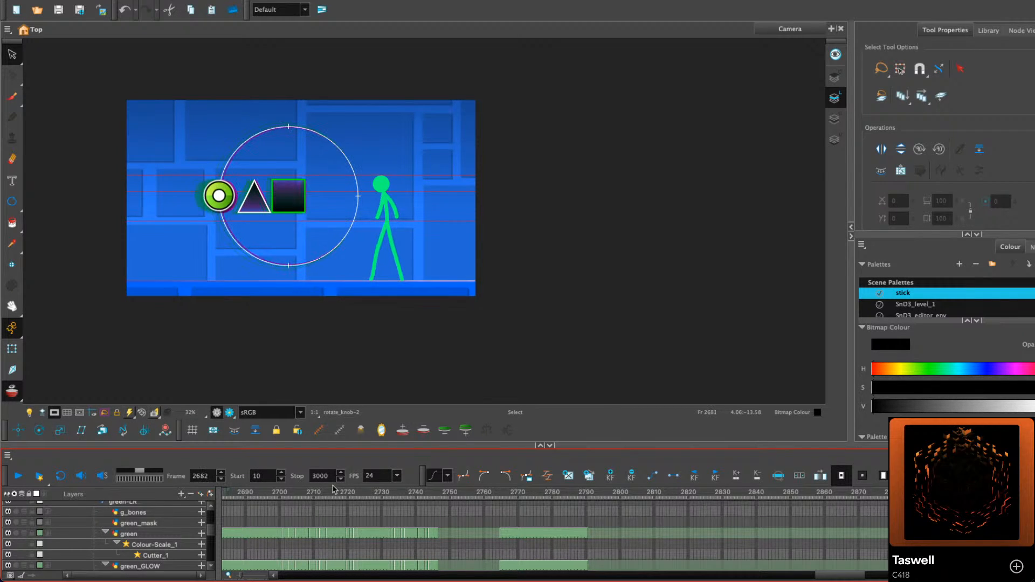
key(period)
key(period)
key(period)
key(period)
key(period)
key(period)
key(period)
key(period)
key(period)
key(period)
key(period)
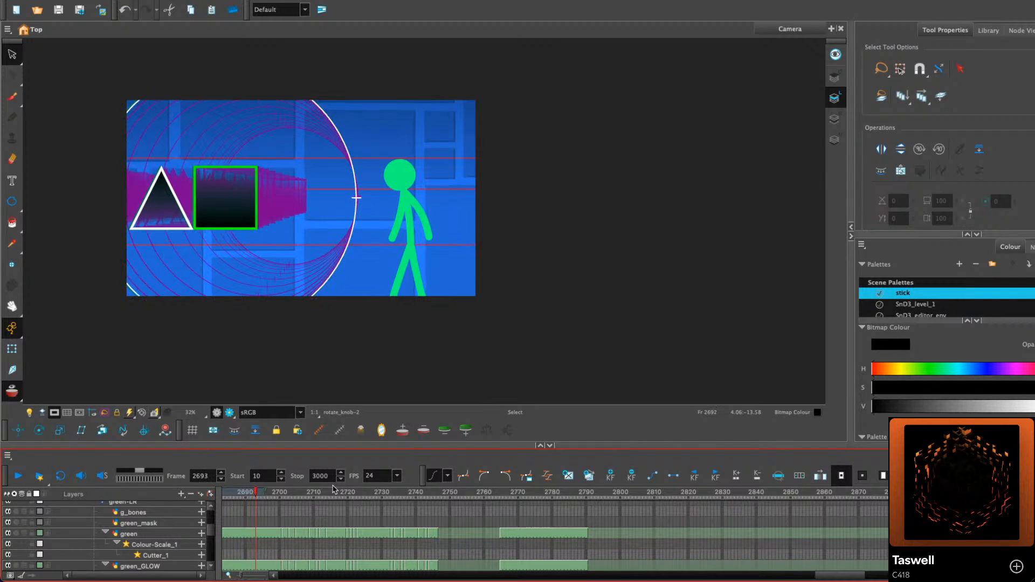
key(period)
key(period)
key(period)
key(period)
key(period)
key(period)
key(period)
key(period)
key(period)
key(period)
key(period)
key(period)
key(period)
key(period)
key(period)
key(period)
key(period)
key(period)
key(period)
key(period)
key(period)
key(period)
key(period)
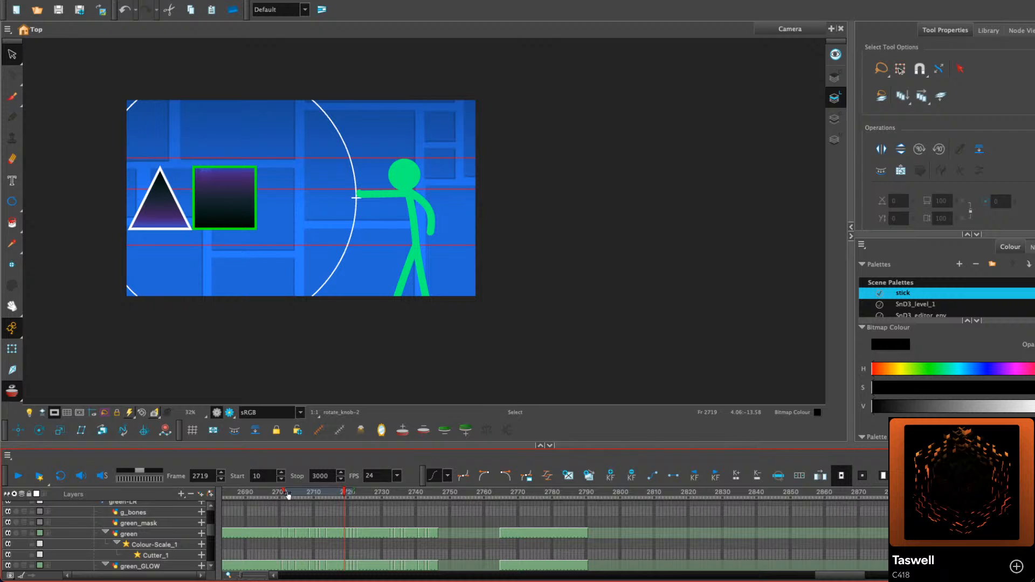
Scrub back to frame 2673, play the scene through the figure's turning motion, and stop playback
mouse_move(288, 495)
mouse_down()
mouse_move(220, 495)
mouse_move(436, 499)
mouse_move(372, 497)
mouse_up()
mouse_move(527, 494)
mouse_down()
mouse_move(509, 494)
mouse_move(603, 487)
mouse_move(477, 511)
mouse_up()
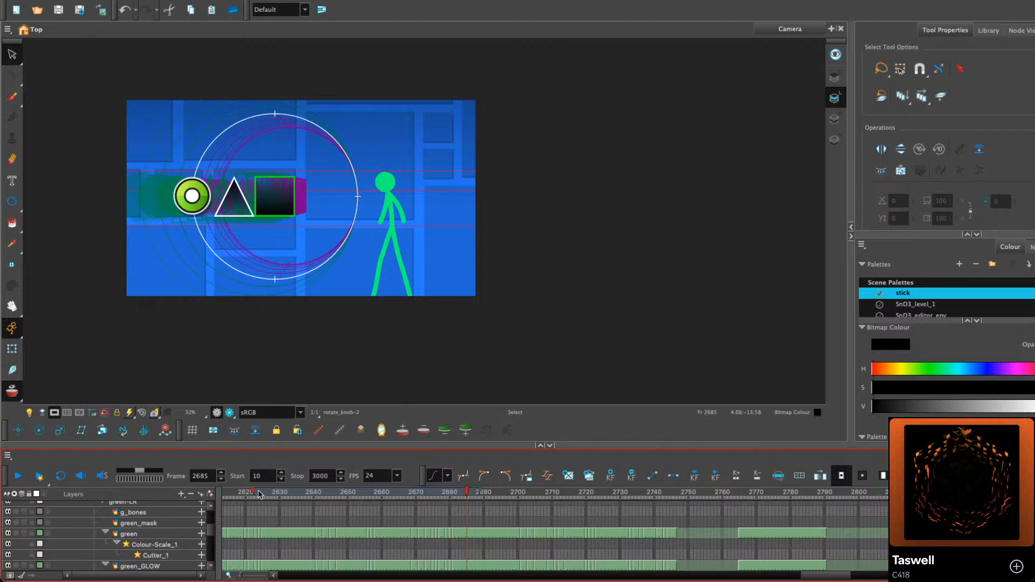
mouse_move(277, 492)
mouse_down()
mouse_move(526, 497)
mouse_move(436, 497)
mouse_up()
click(18, 476)
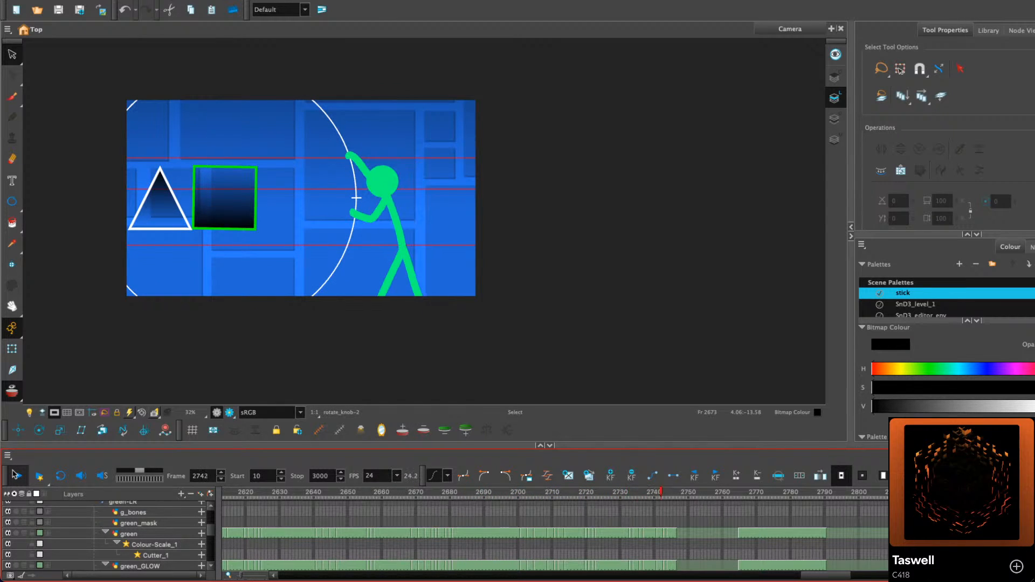
click(16, 475)
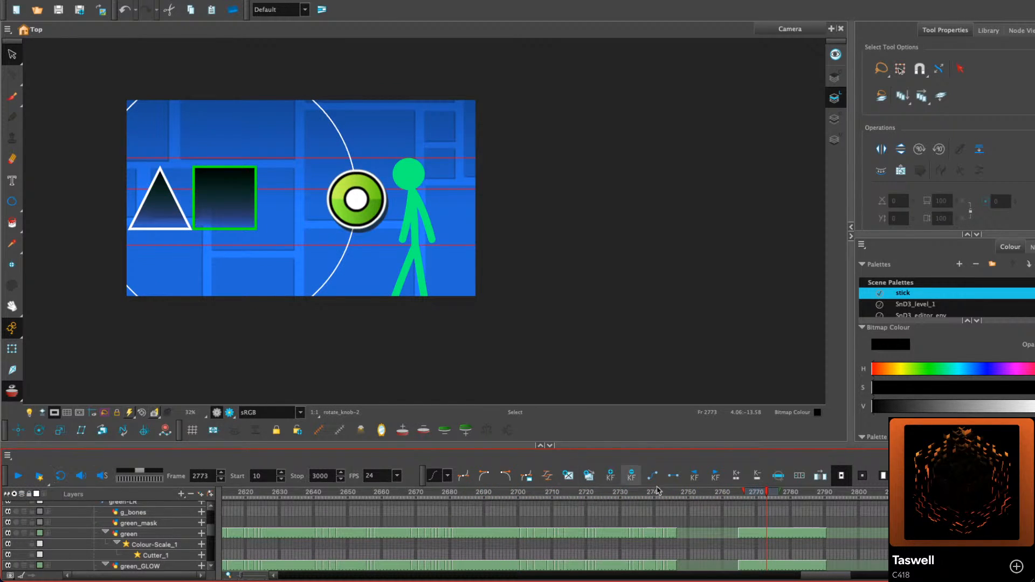
Examine the figure's pull-down motion frame by frame from about frame 2737 to 2743
drag(830, 578, 838, 578)
click(501, 493)
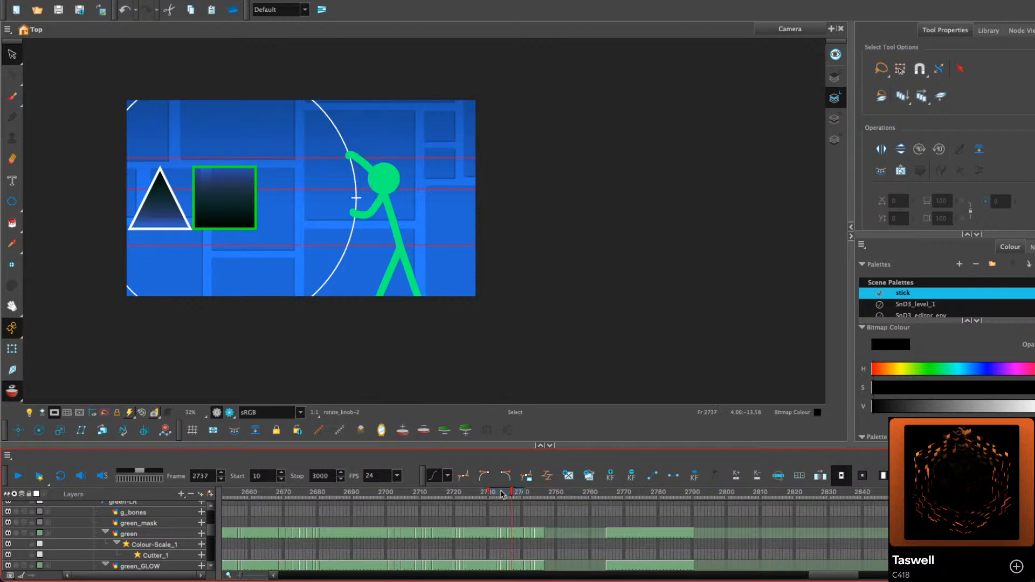
key(period)
key(period)
key(period)
key(period)
key(period)
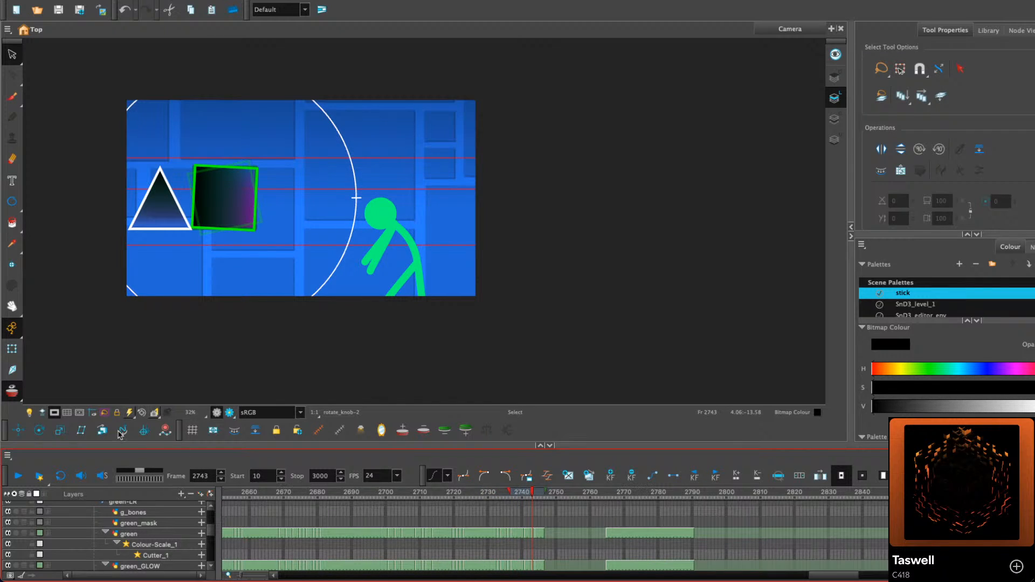
Turn off onion skin and flip back and forth between frames 2738 and 2744 to compare the figure's pull-down poses
click(12, 391)
key(comma)
key(comma)
key(comma)
key(period)
key(period)
key(period)
key(period)
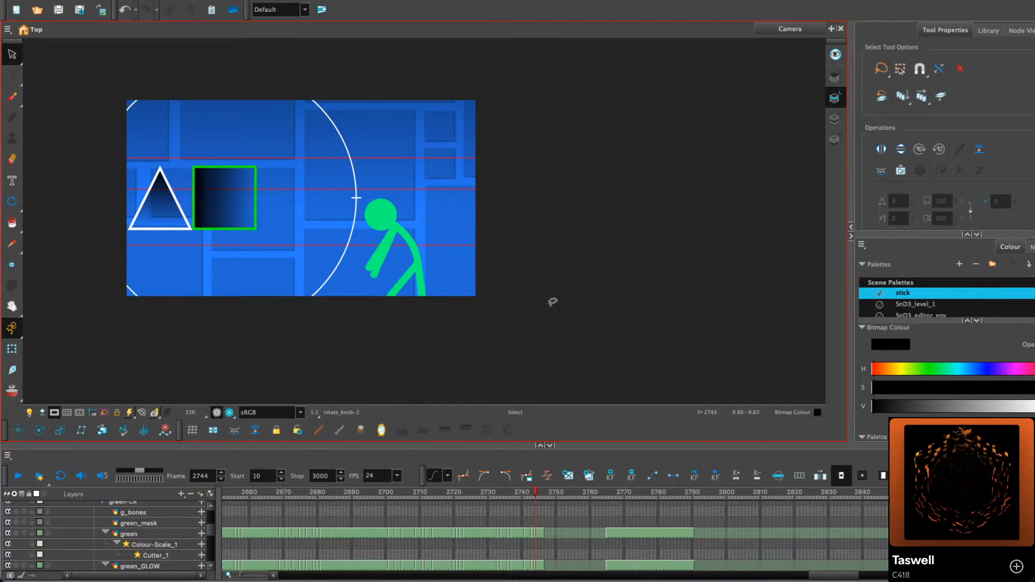
key(comma)
key(comma)
key(comma)
key(comma)
key(comma)
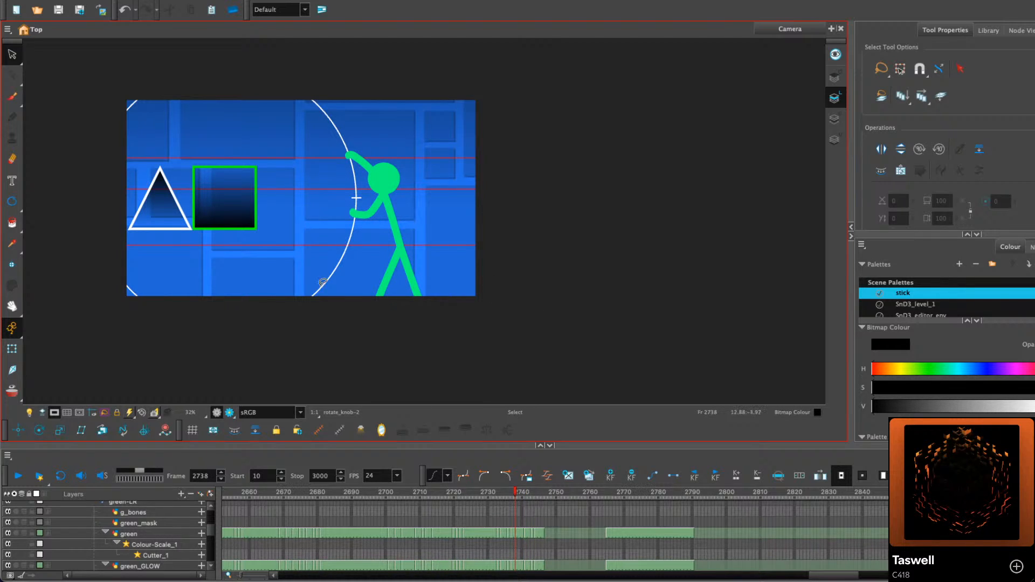
key(period)
key(period)
key(period)
key(period)
key(period)
key(period)
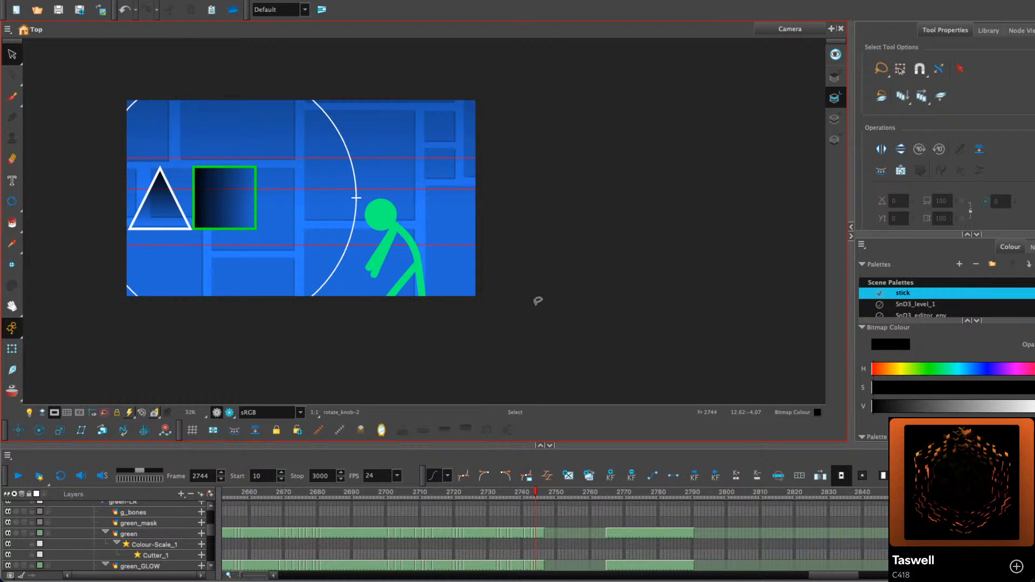
key(comma)
key(comma)
key(comma)
key(comma)
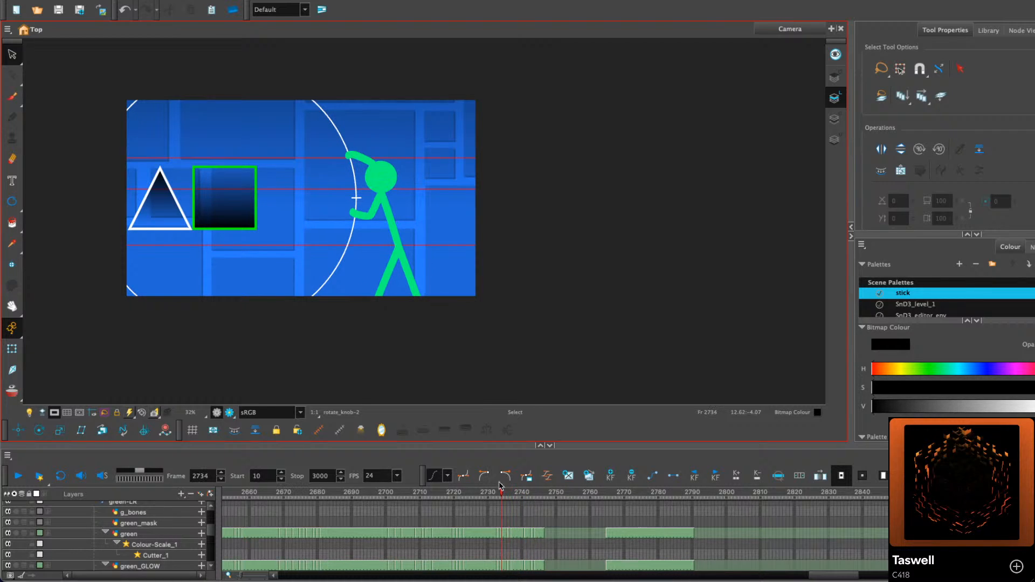
Select the green layer's drawing at frame 2728 and step back to its drawing at frame 2722
click(483, 533)
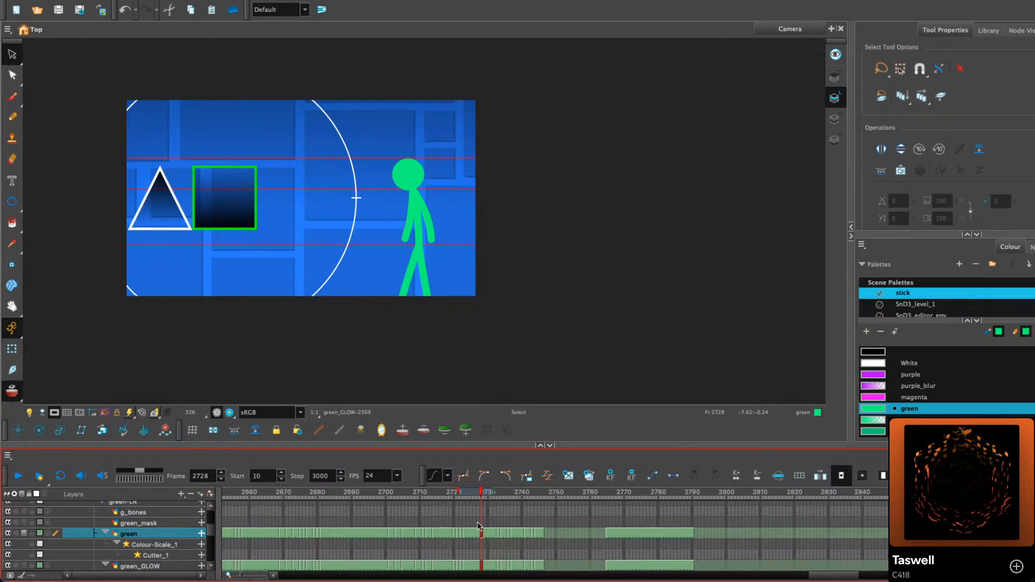
key(comma)
key(comma)
key(comma)
key(comma)
key(comma)
key(comma)
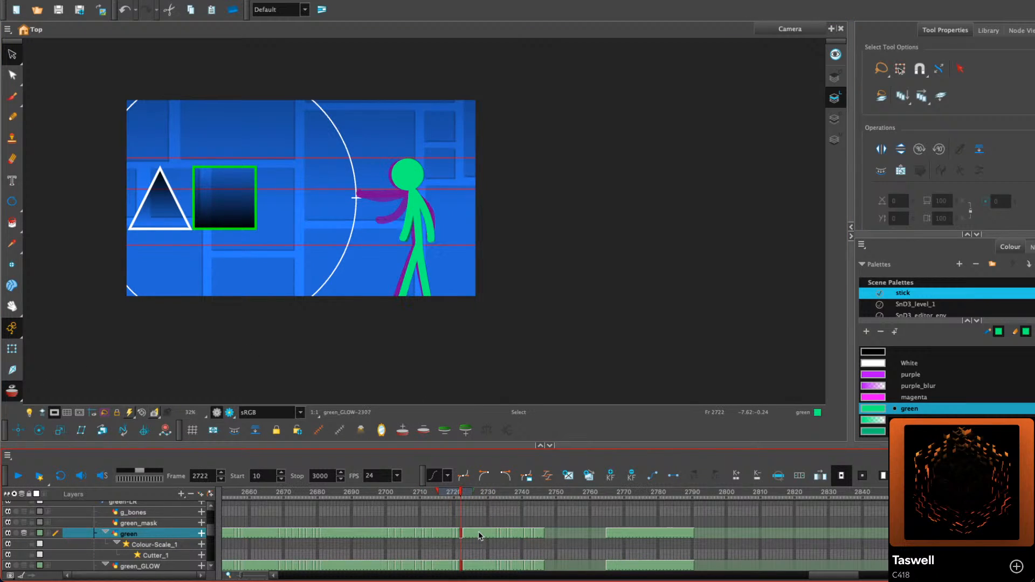
Try a short purple Pencil stroke below the figure's outstretched hand at frame 2722, and undo it
click(910, 374)
click(21, 117)
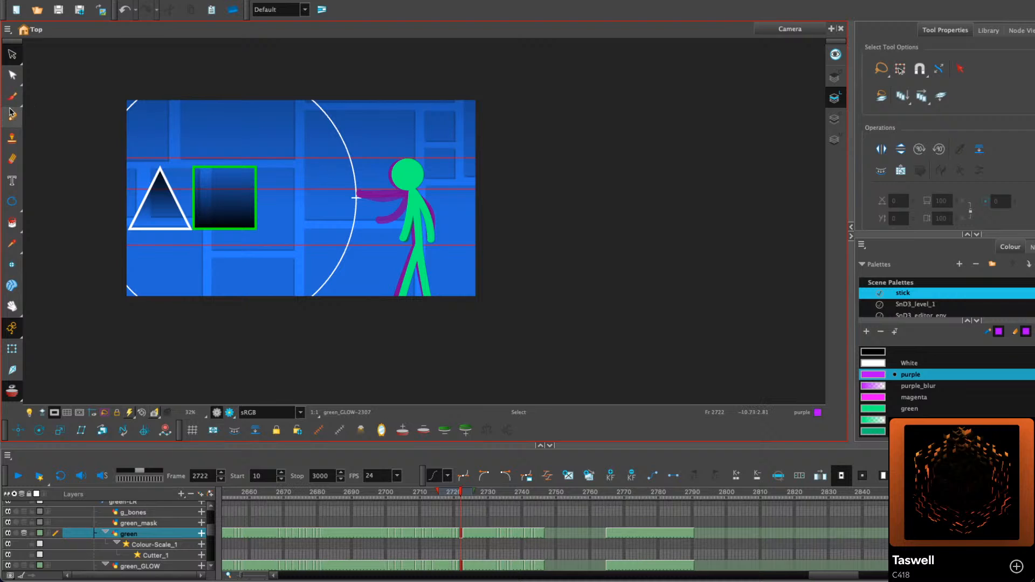
scroll(397, 200, up, 5)
drag(339, 285, 387, 273)
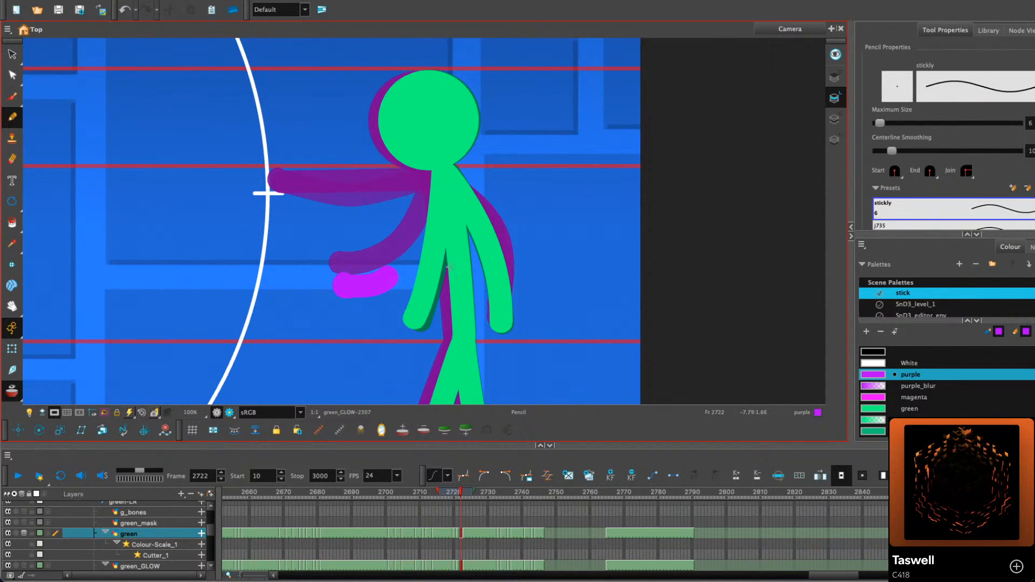
key(ctrl+z)
Compare the figure's arm poses at frames 2720 and 2721, and return to the Select tool with the full camera frame in view
key(comma)
key(comma)
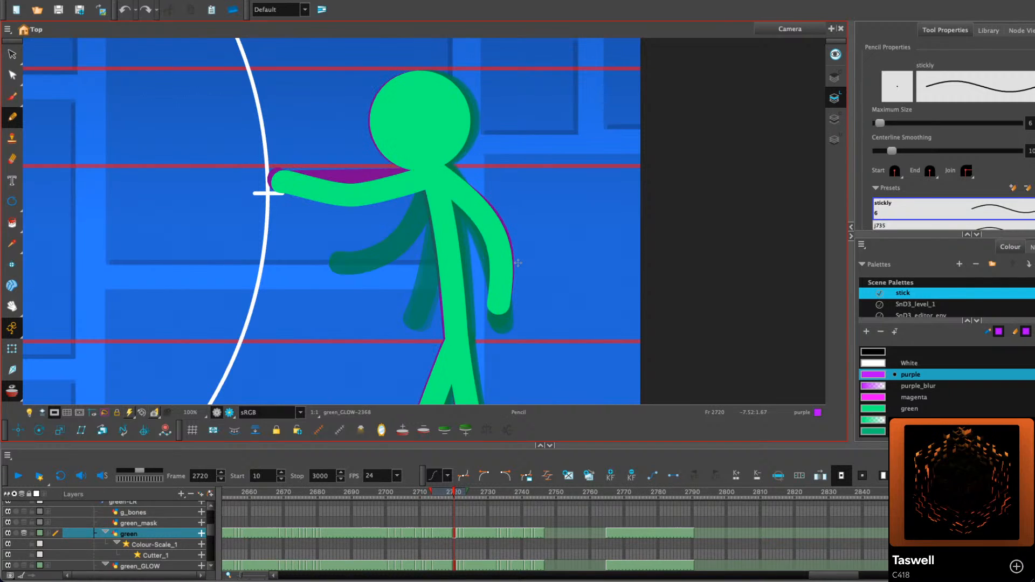
key(period)
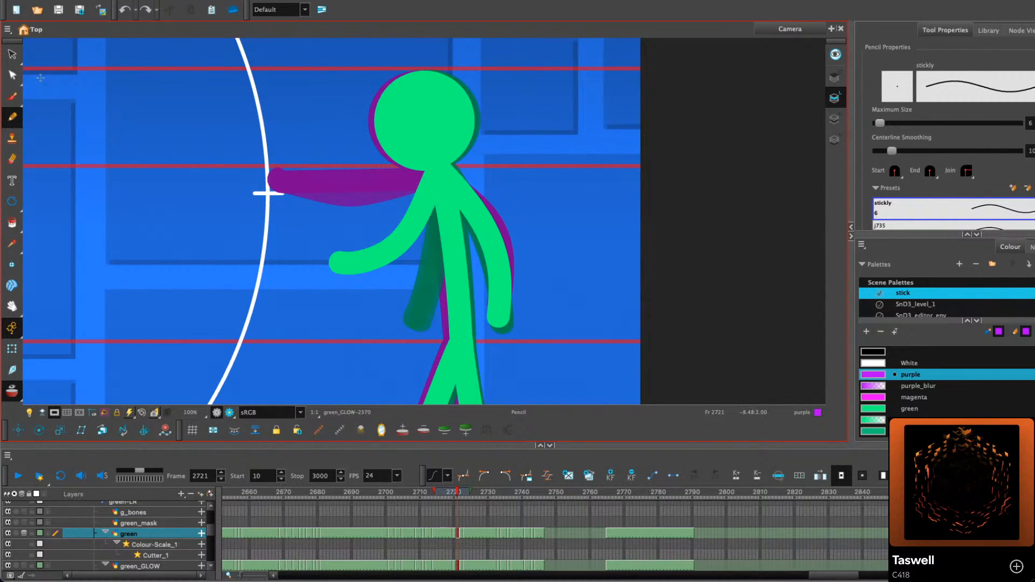
click(12, 54)
scroll(429, 231, down, 5)
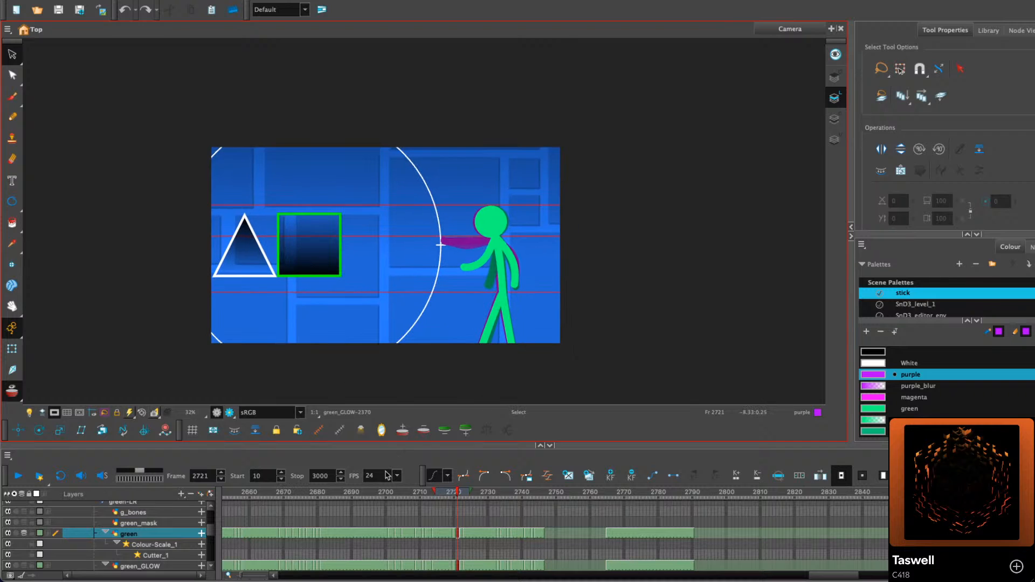
Go to frame 2700 and step forward to frame 2727, examining the figure's arm raise, reach and lowering
drag(372, 492, 383, 525)
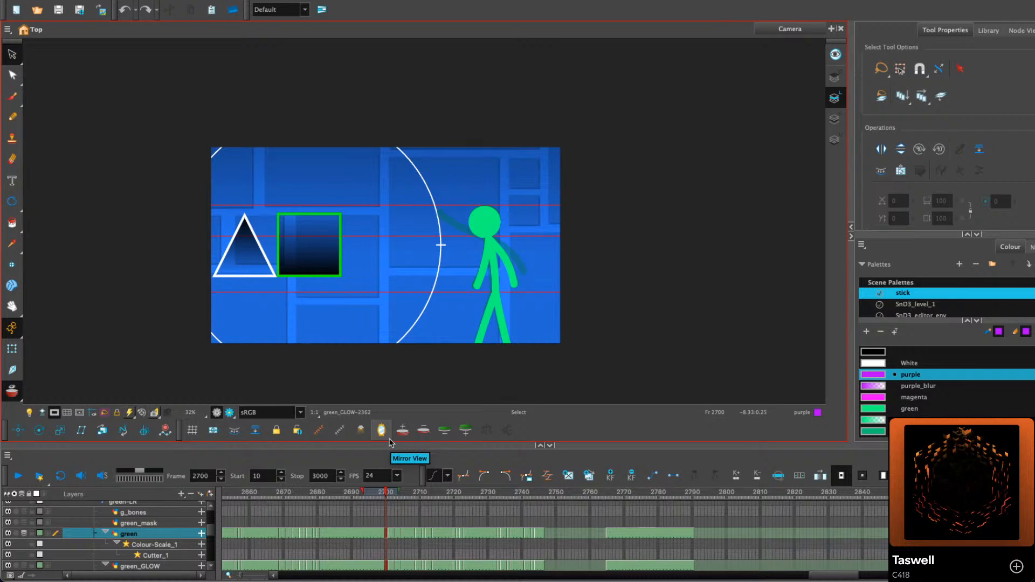
key(period)
key(period)
key(period)
key(period)
key(period)
key(period)
key(period)
key(period)
key(period)
key(period)
key(period)
key(period)
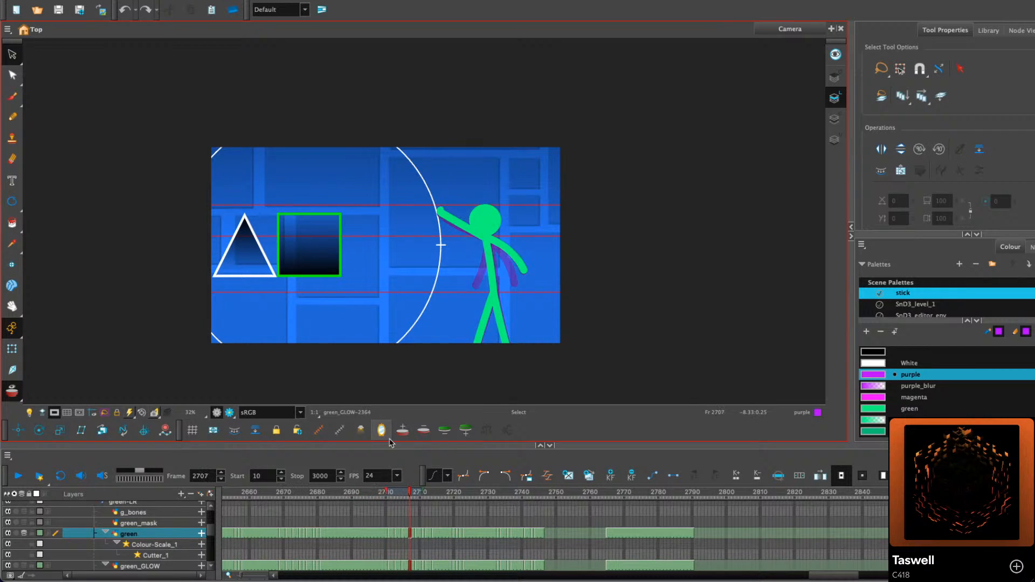
key(period)
key(period)
key(period)
key(period)
key(period)
key(period)
key(period)
key(period)
key(period)
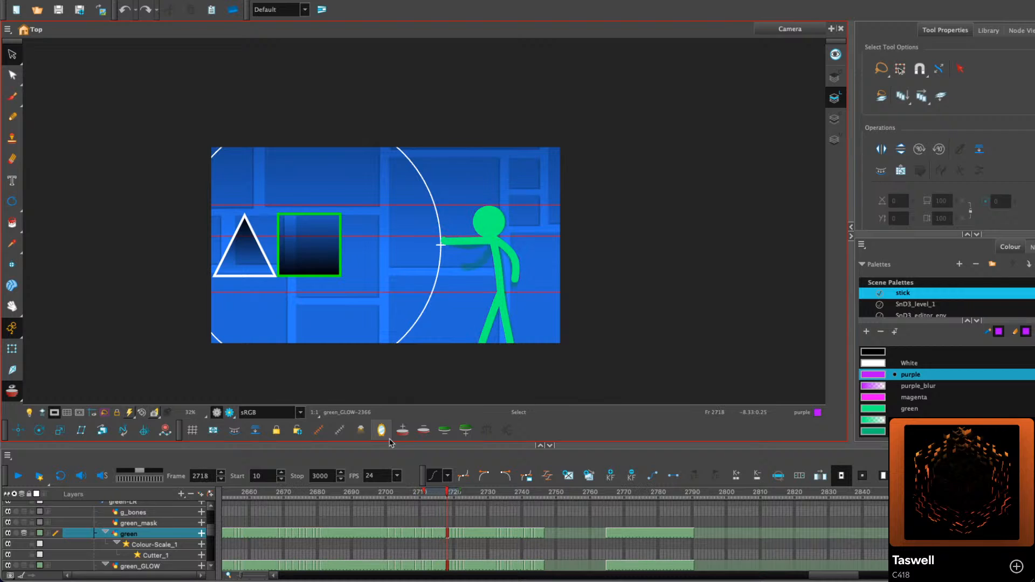
key(period)
key(period)
key(period)
key(period)
key(period)
key(period)
key(period)
key(period)
key(period)
key(period)
key(period)
key(period)
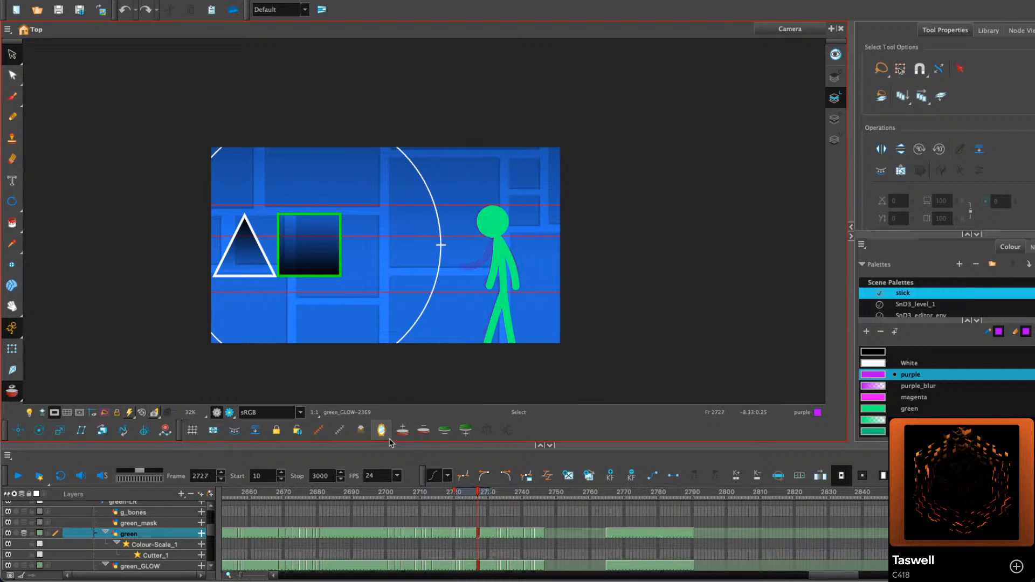
Step forward from frame 2727 to frame 2743, comparing the figure's raised-arm pose at frame 2742 with its crouch at frame 2743
key(period)
key(period)
key(period)
key(period)
key(period)
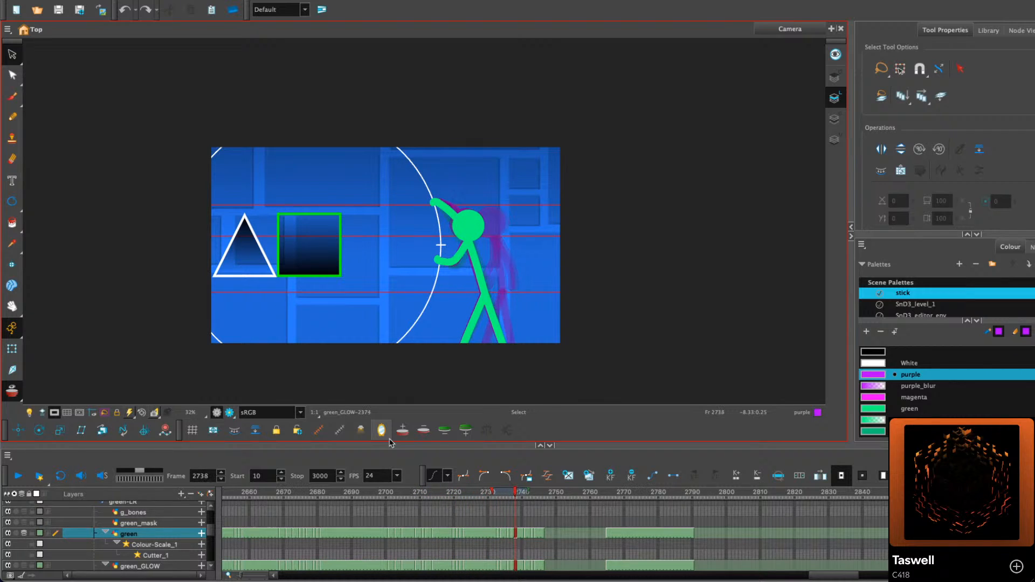
key(period)
key(period)
key(period)
key(period)
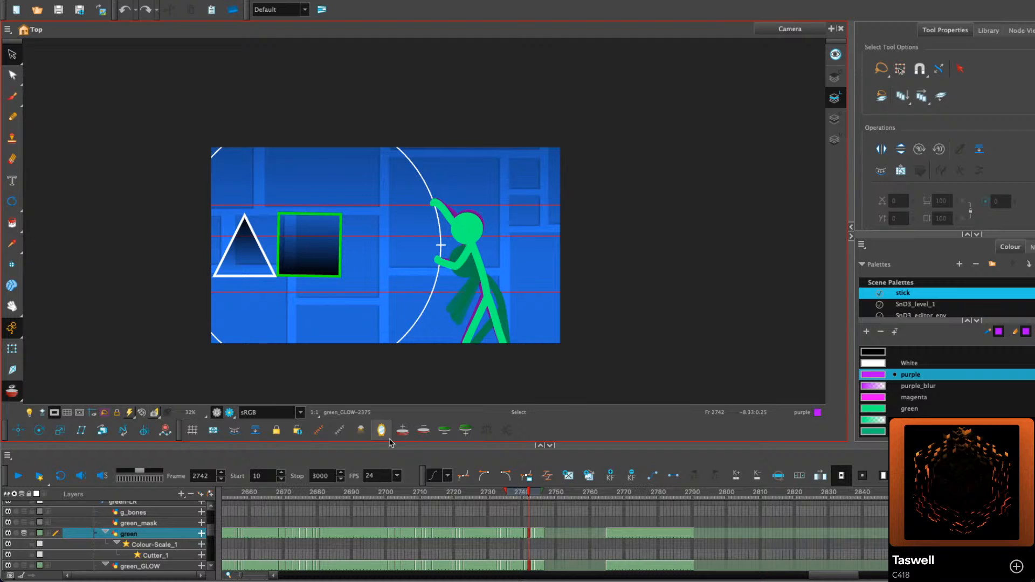
key(period)
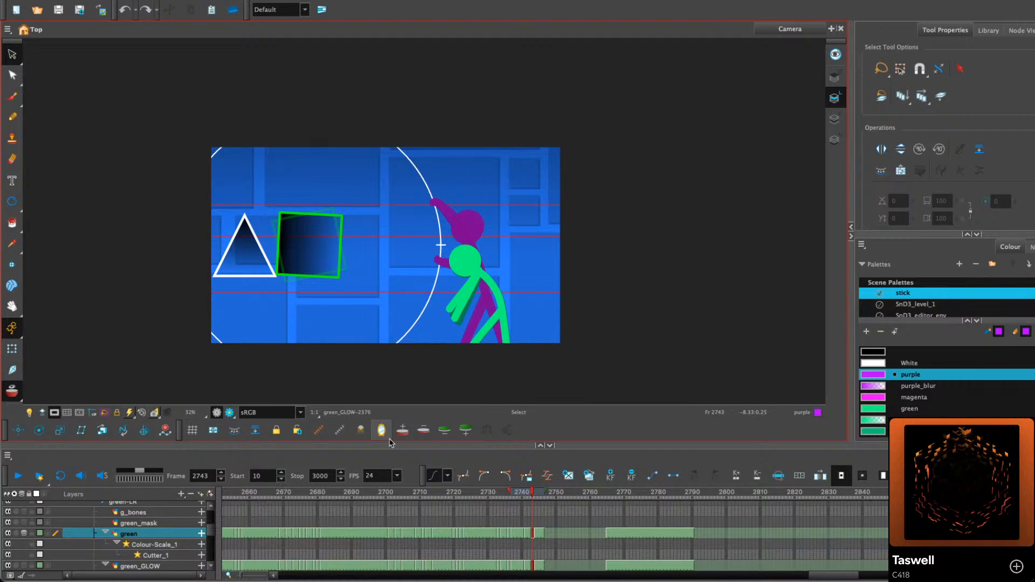
key(comma)
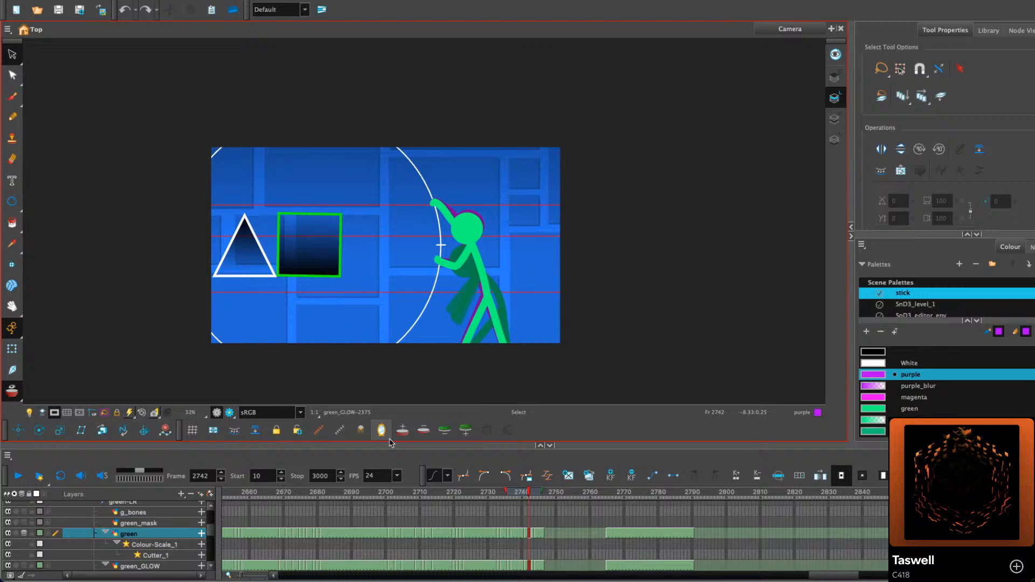
key(period)
key(period)
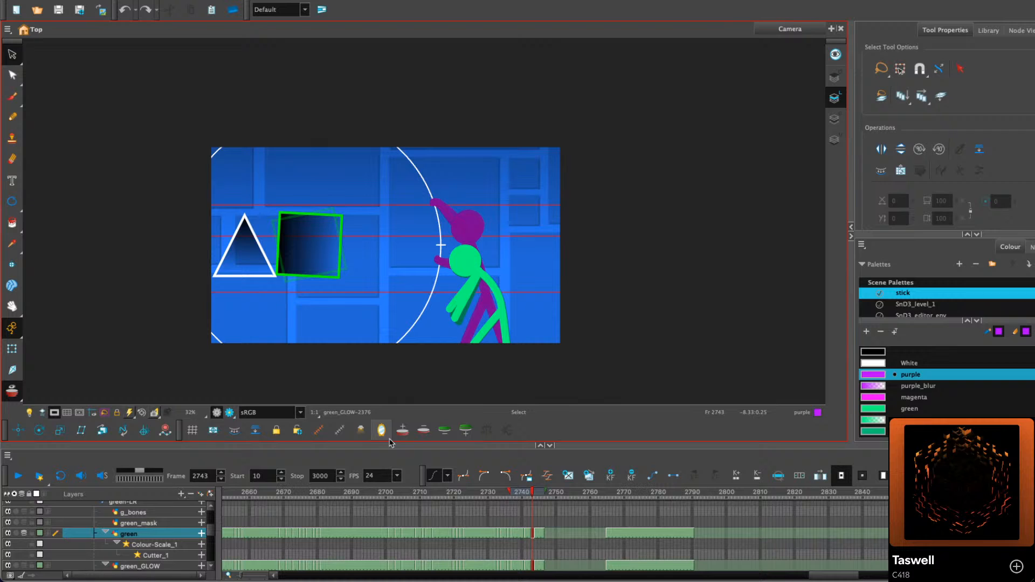
Step back and forth between frames 2743 and 2753, examining the figure's crouch and the empty cells that follow
key(period)
key(period)
key(period)
key(period)
key(period)
key(period)
key(period)
key(period)
key(period)
key(period)
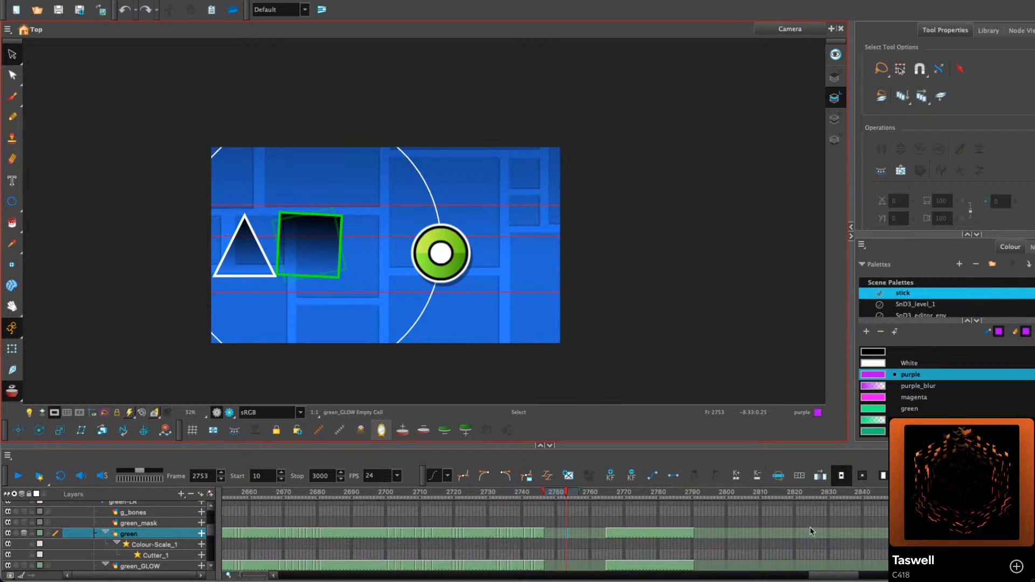
scroll(811, 532, right, 5)
key(comma)
key(comma)
key(comma)
key(comma)
key(comma)
key(comma)
key(comma)
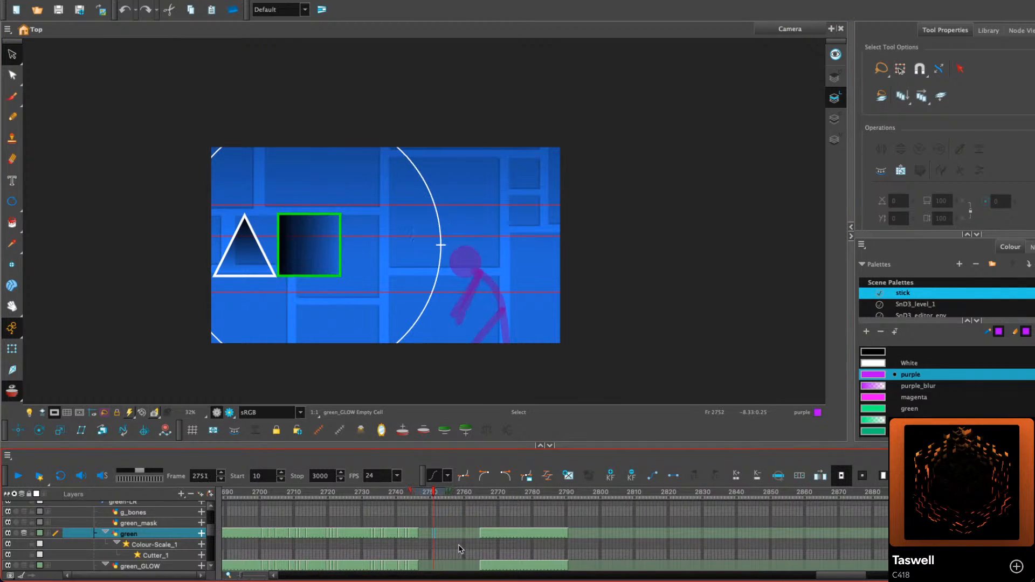
key(period)
key(period)
key(period)
key(period)
key(period)
key(period)
key(period)
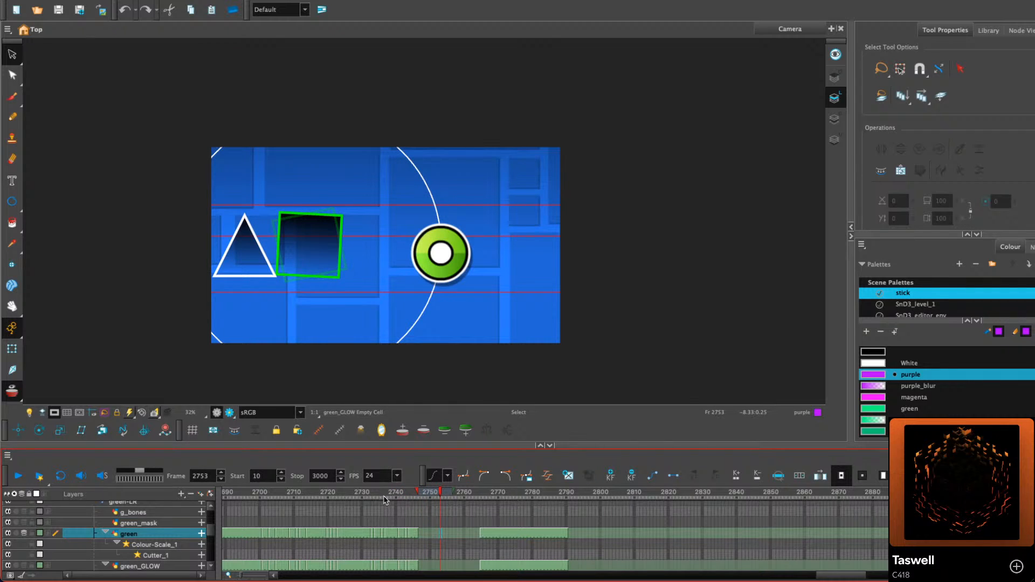
key(comma)
key(comma)
key(comma)
key(comma)
key(comma)
key(comma)
key(comma)
key(comma)
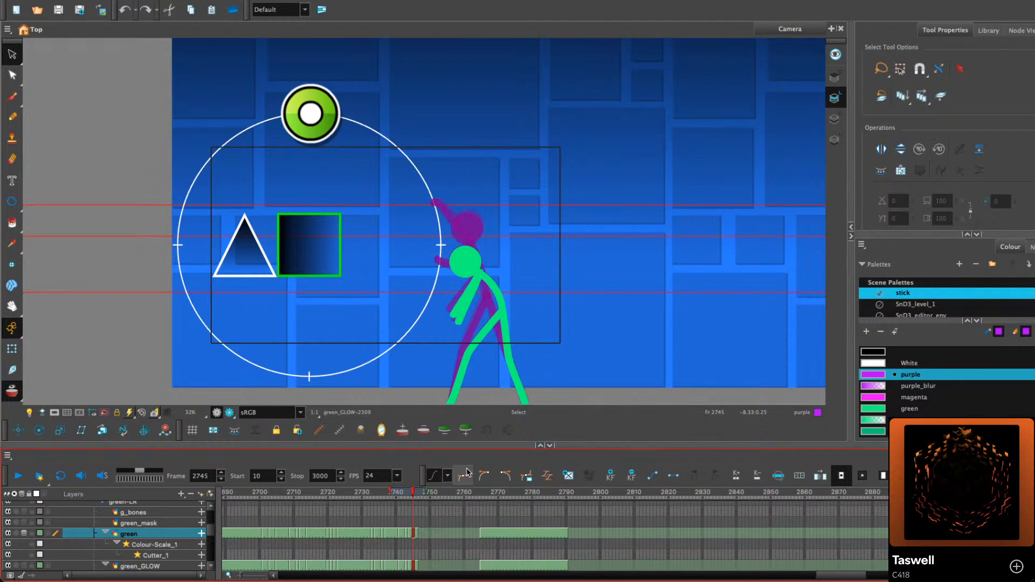
Step back from frame 2745 and forward to frame 2755, examining the figure's crouch against the green knob's movement around the circle
key(comma)
key(comma)
key(comma)
key(comma)
key(comma)
key(comma)
key(period)
key(period)
key(period)
key(period)
key(period)
key(period)
key(period)
key(period)
key(period)
key(period)
key(period)
key(period)
key(period)
key(period)
key(period)
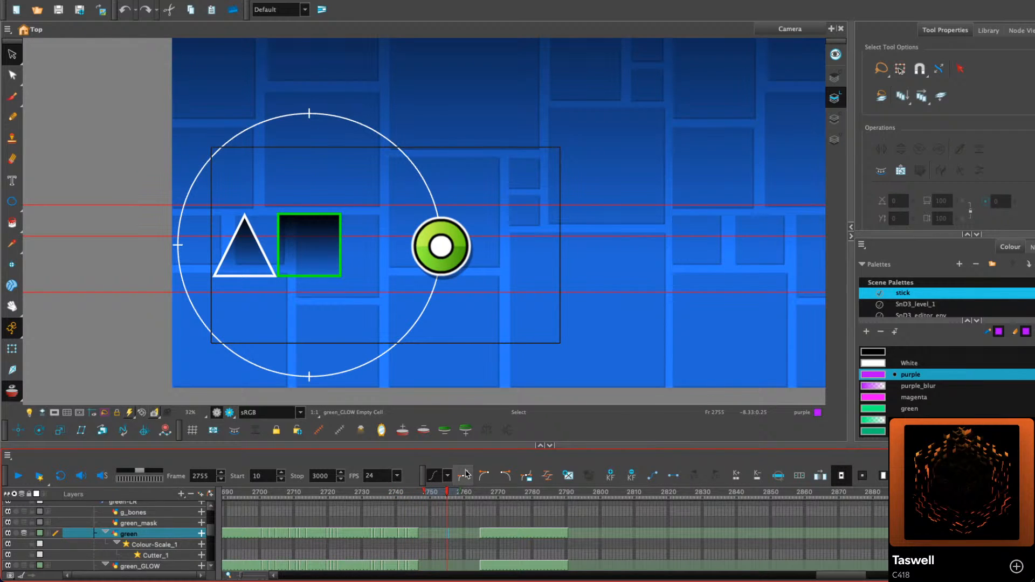
Step back to frame 2730 and play the animation from there to review the knob pull
key(comma)
key(comma)
key(comma)
key(comma)
key(comma)
key(comma)
key(comma)
key(comma)
key(comma)
key(comma)
key(comma)
key(comma)
key(comma)
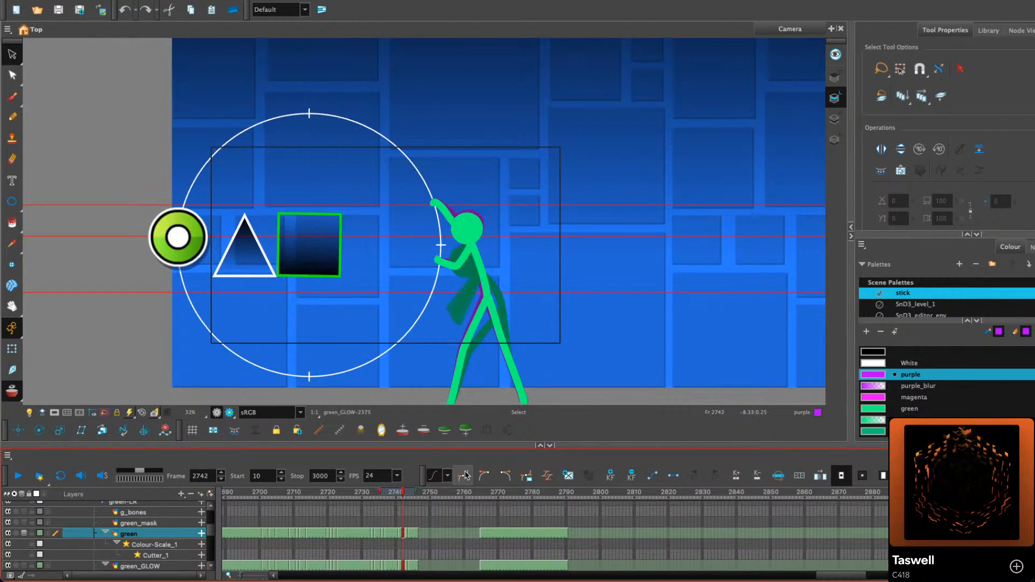
key(comma)
key(comma)
key(comma)
key(comma)
key(comma)
key(comma)
key(comma)
key(comma)
key(comma)
key(comma)
key(comma)
key(comma)
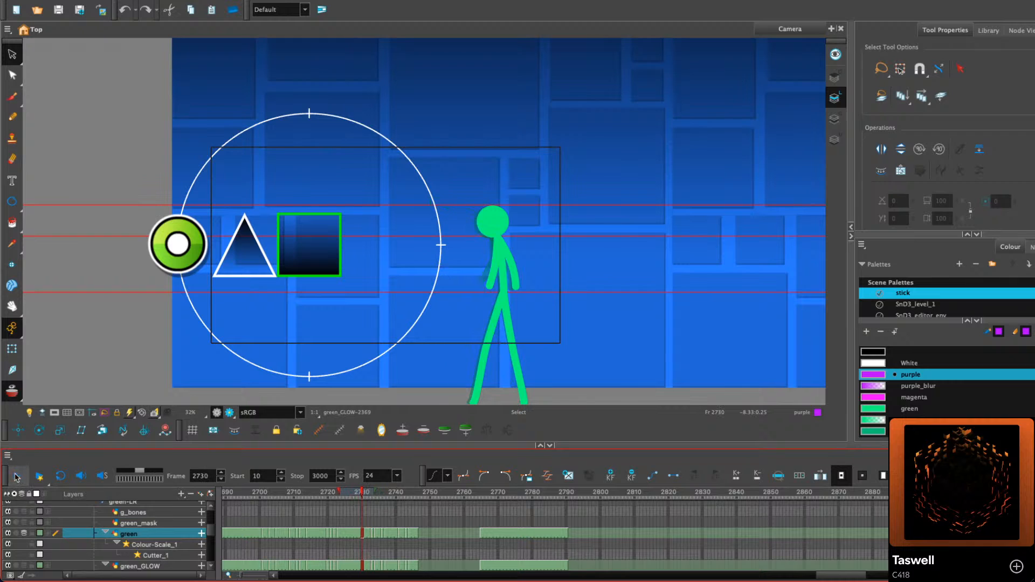
click(16, 477)
click(19, 475)
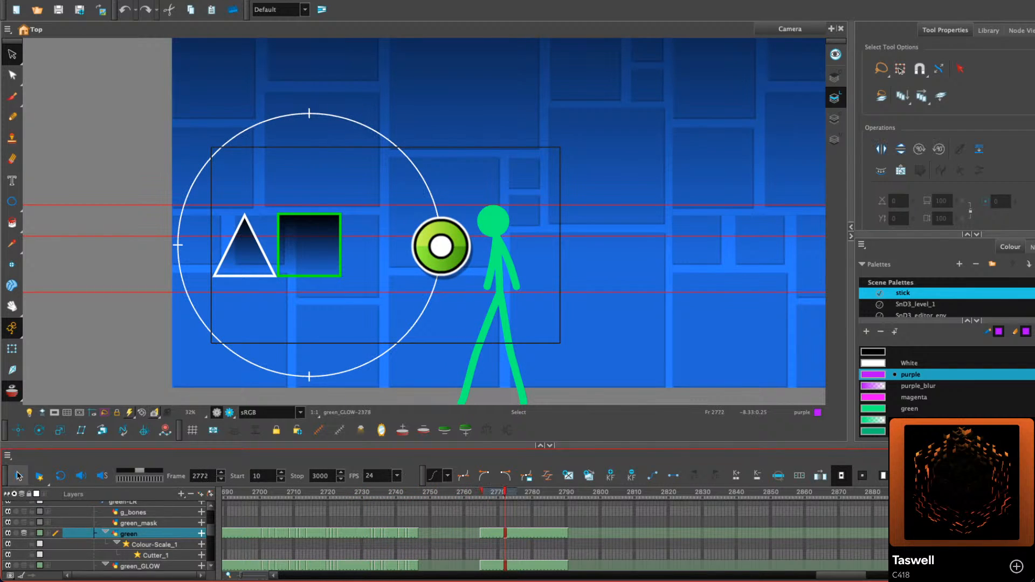
Check the green layer's empty gap between frames 2747 and 2764, and play the animation again from frame 2725
click(484, 493)
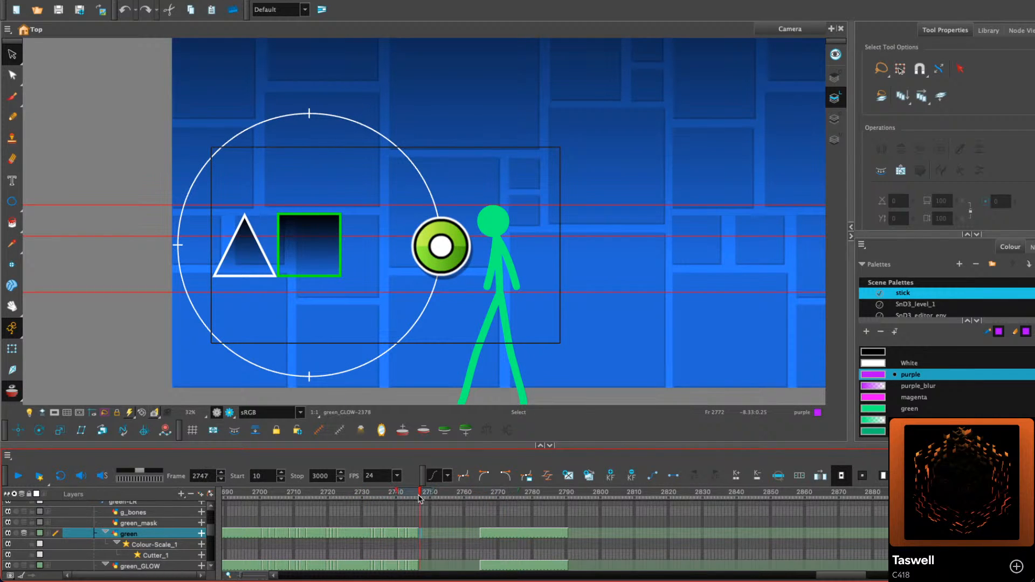
drag(483, 493, 477, 493)
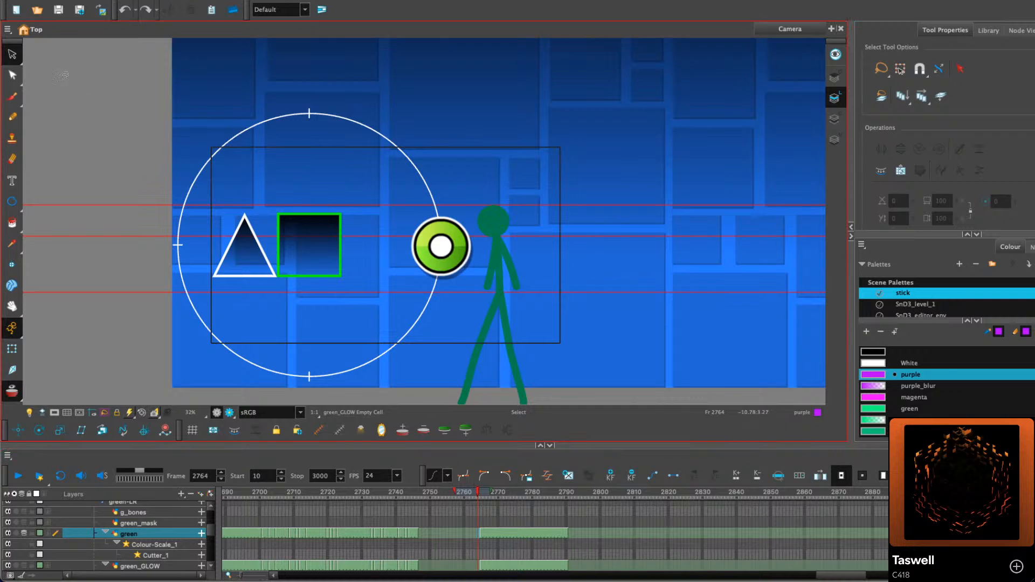
key(comma)
key(comma)
key(comma)
key(comma)
key(comma)
key(comma)
key(comma)
key(comma)
key(comma)
key(comma)
key(comma)
key(comma)
key(comma)
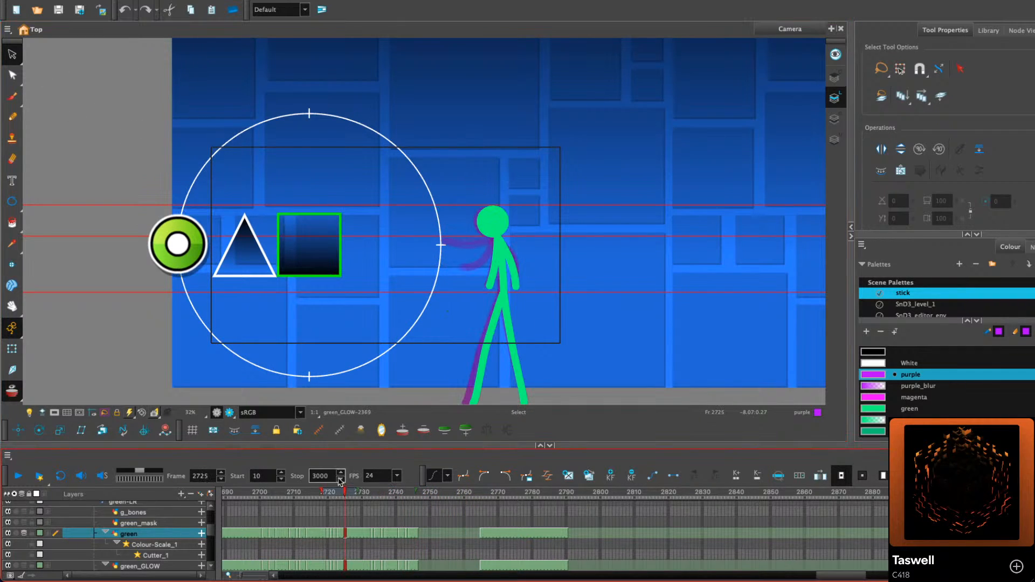
click(16, 476)
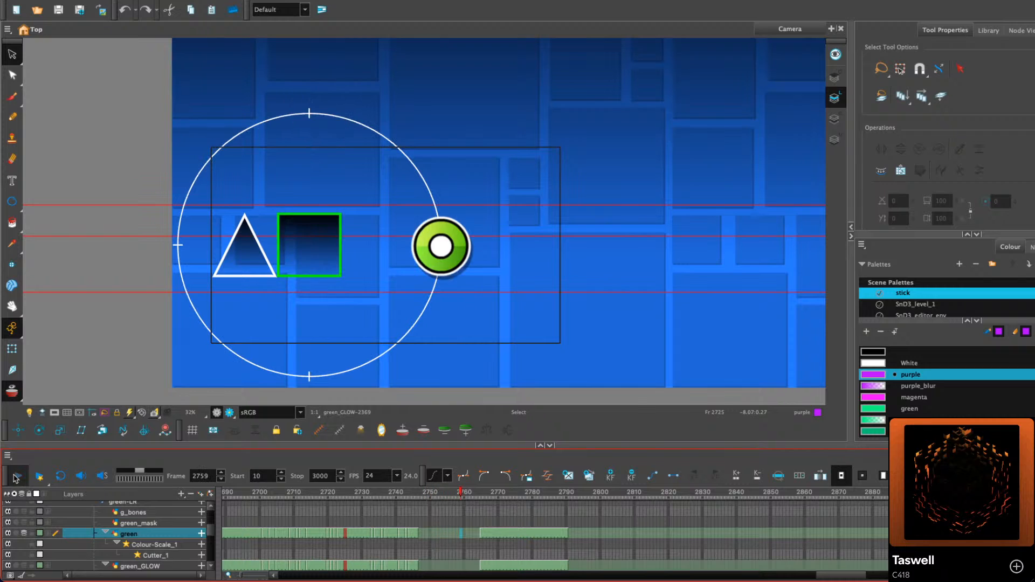
click(16, 477)
Step forward through the figure's crouch to frame 2749, examining its pose against the knob at the circle's top
click(384, 492)
key(period)
key(period)
key(period)
key(period)
key(period)
key(period)
key(period)
key(period)
key(period)
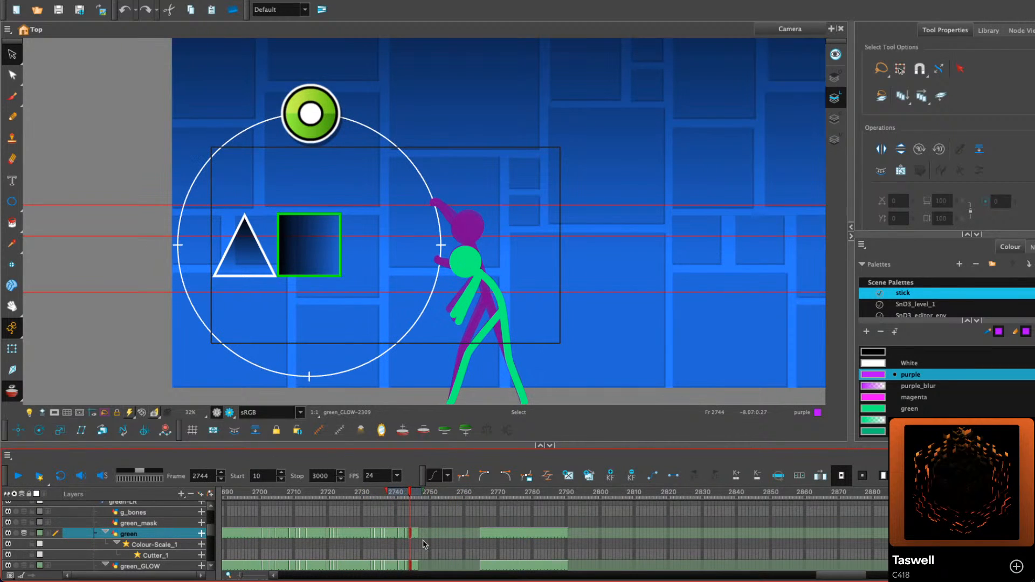
key(period)
key(period)
key(period)
key(period)
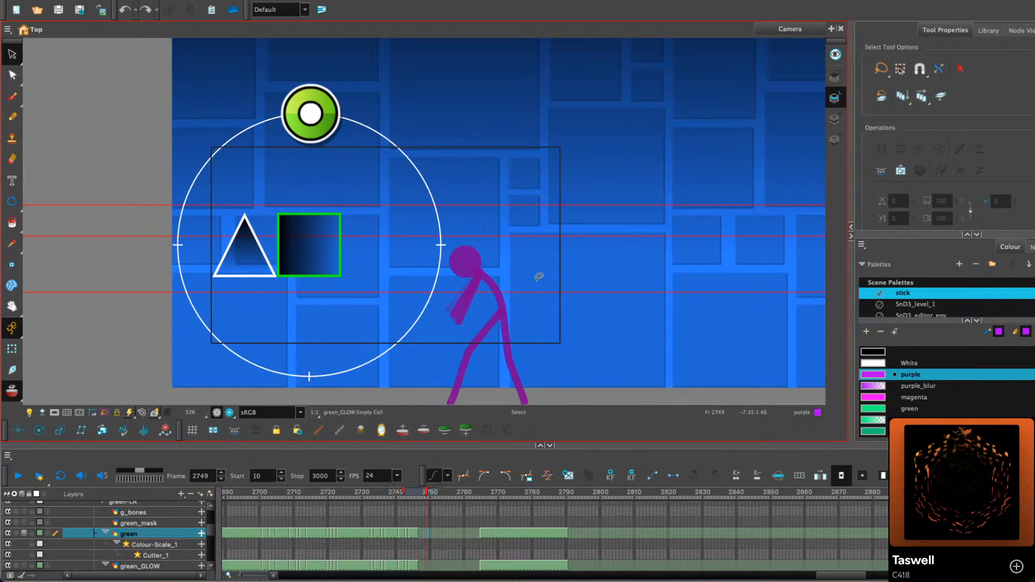
Go back to frame 2746 and copy the crouching figure's head
key(comma)
key(comma)
key(comma)
key(comma)
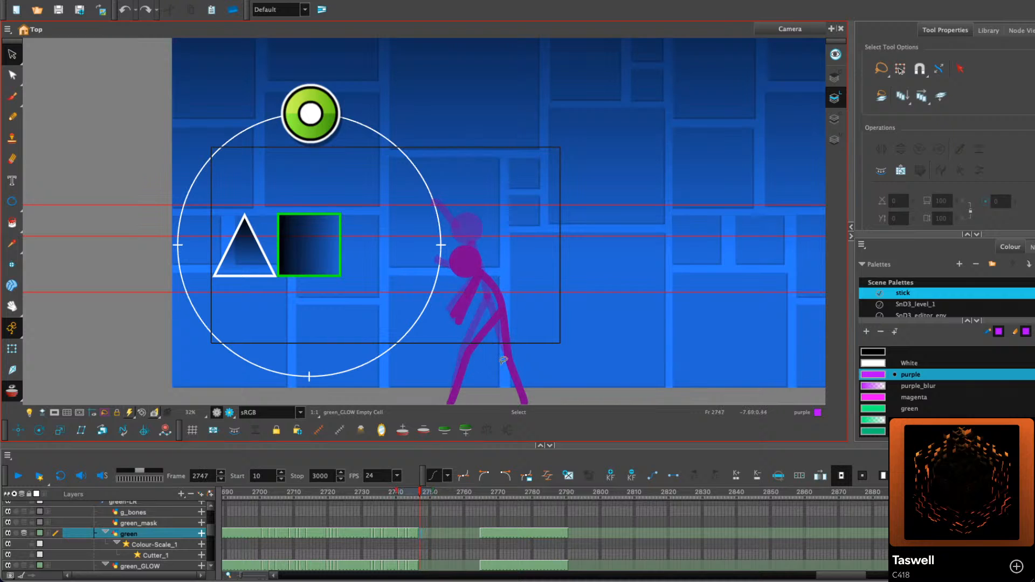
right_click(474, 253)
click(504, 303)
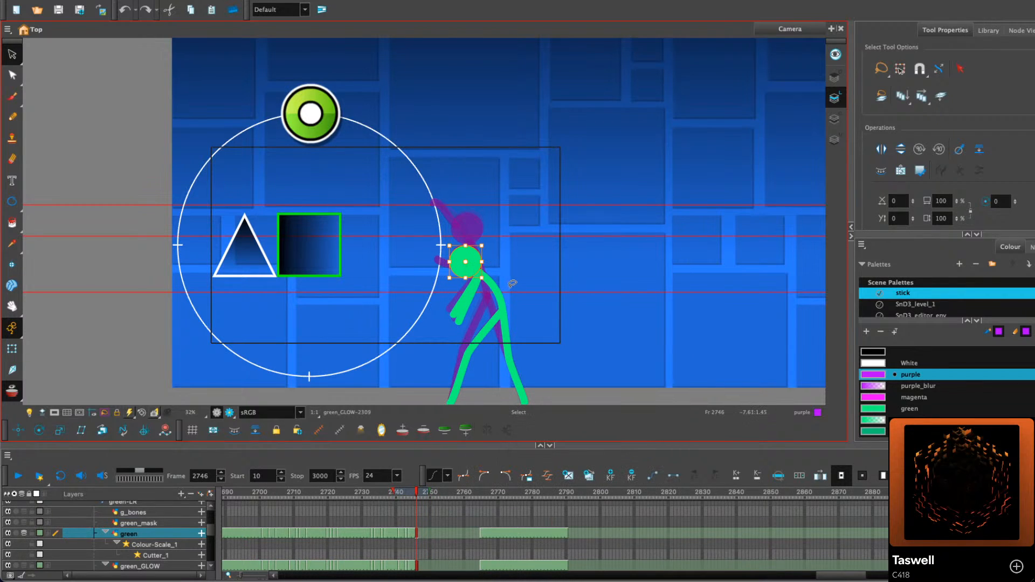
Add empty drawing cells on the green layer from frame 2749 to frame 2751, and stop at frame 2751
key(period)
key(period)
key(period)
key(period)
key(comma)
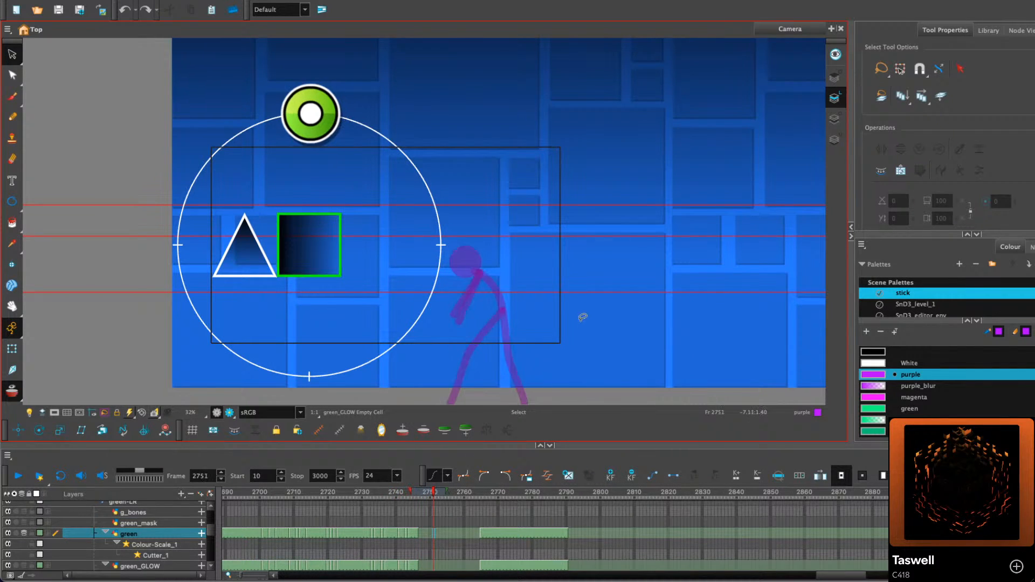
key(comma)
key(period)
click(568, 476)
key(period)
key(period)
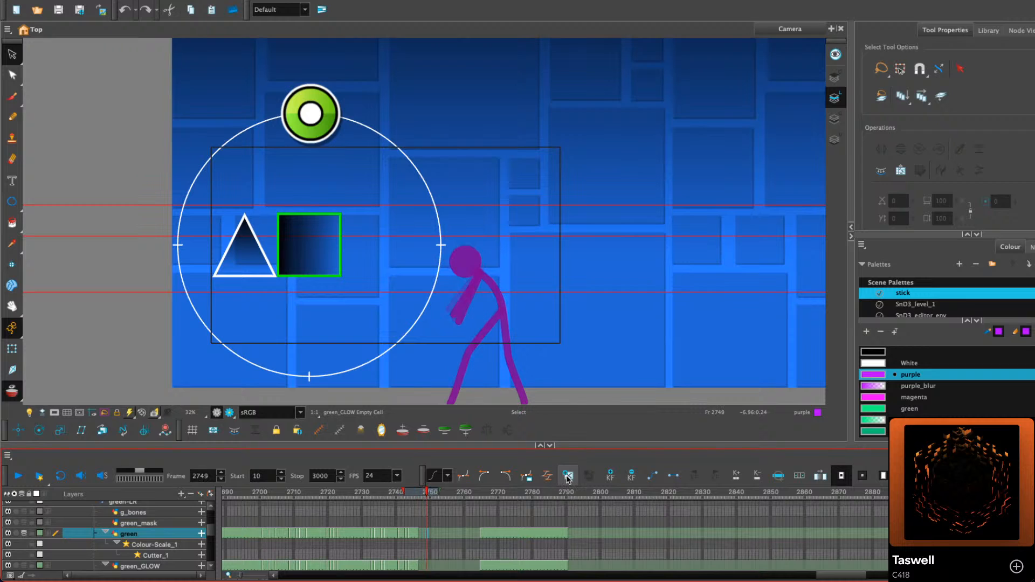
key(period)
key(comma)
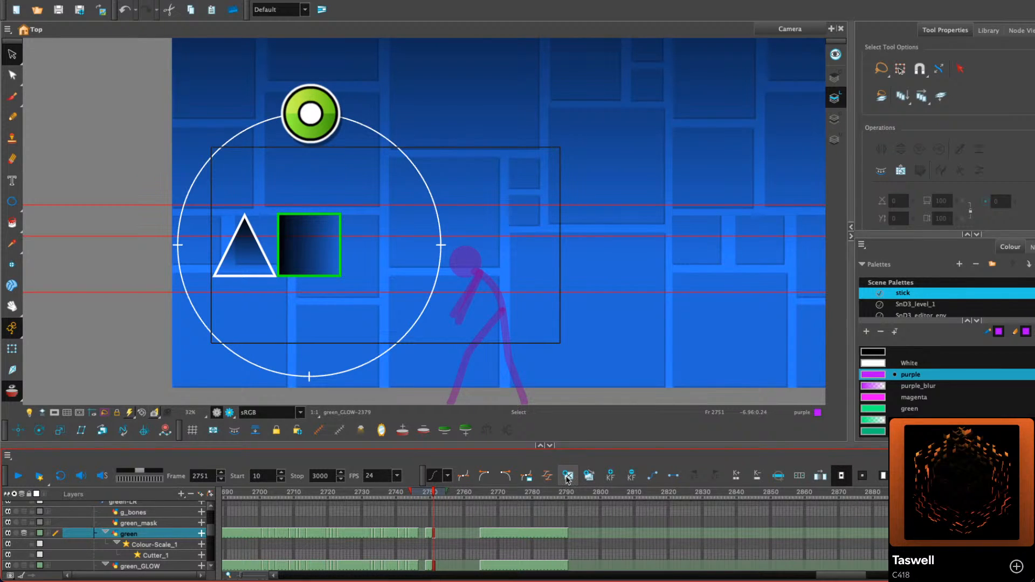
Paste the copied head in place at frame 2751 and move it up and slightly right of the onion-skinned crouching head
right_click(488, 203)
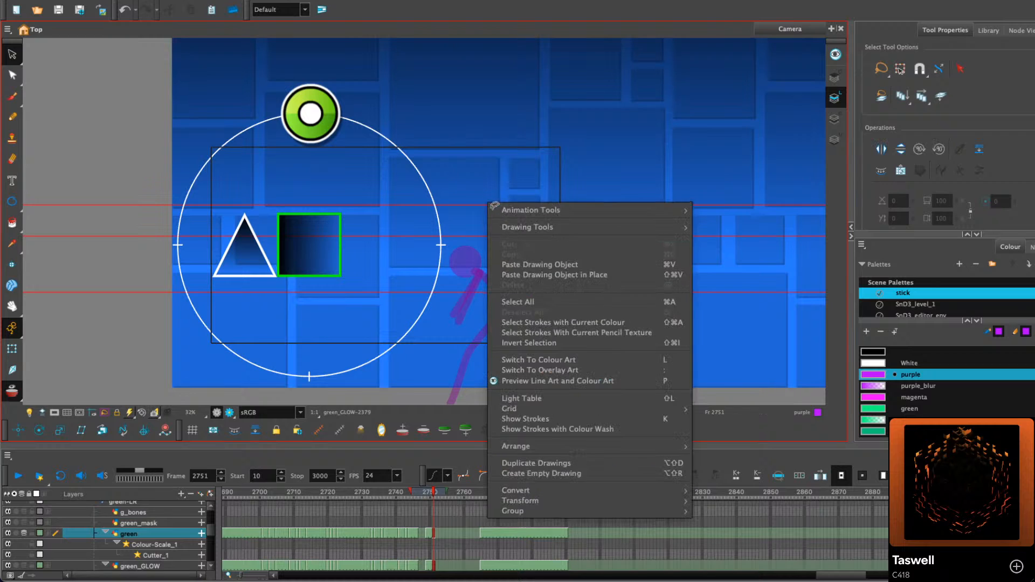
click(520, 274)
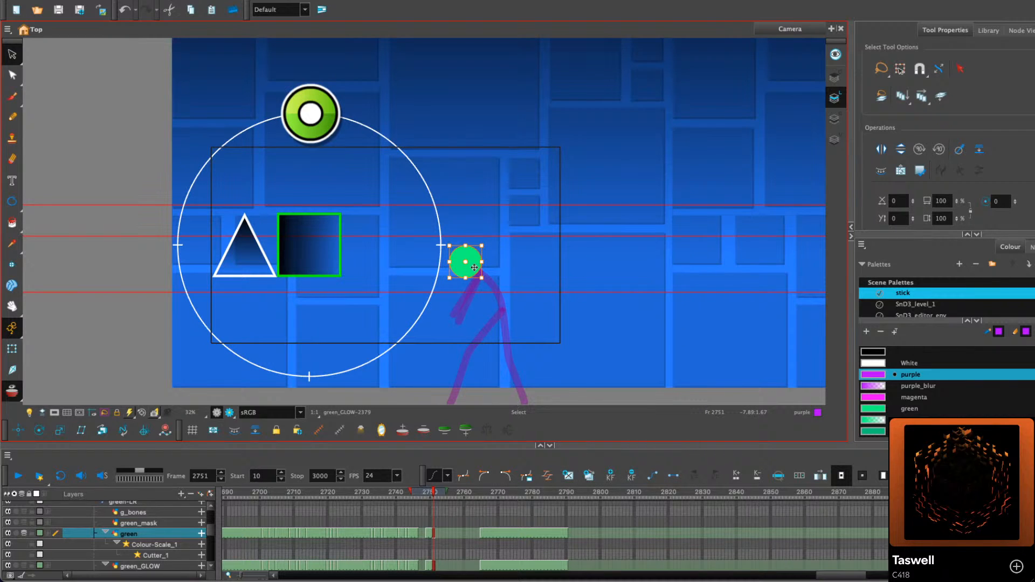
mouse_move(473, 267)
mouse_down()
mouse_move(481, 238)
mouse_move(420, 191)
mouse_up()
click(531, 203)
Draw the figure's two legs at frame 2751 with green Pencil strokes spreading from a raised hip to the previous foot positions
click(12, 117)
key(2)
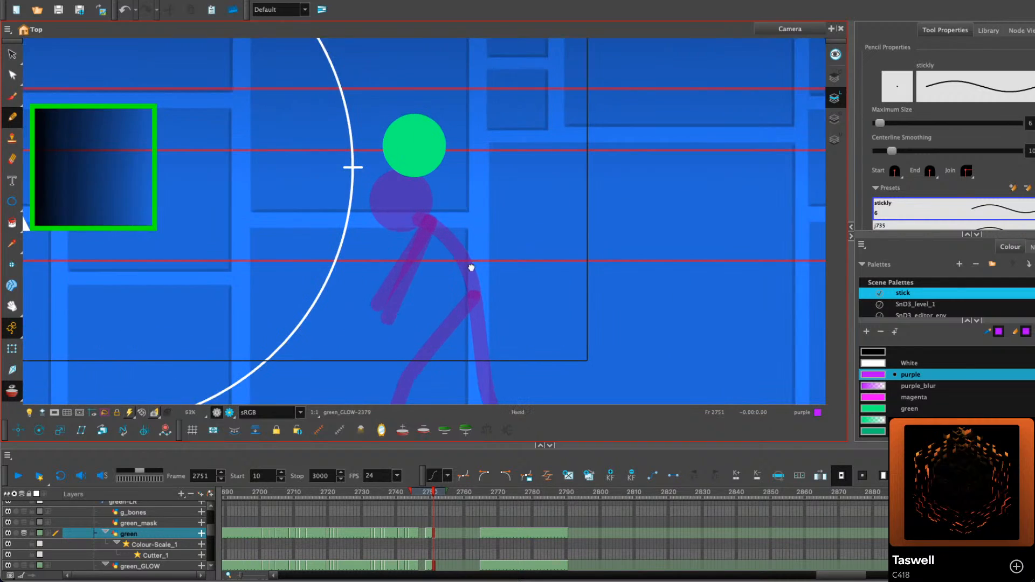
mouse_move(471, 266)
mouse_down()
mouse_move(415, 189)
mouse_move(372, 243)
mouse_up()
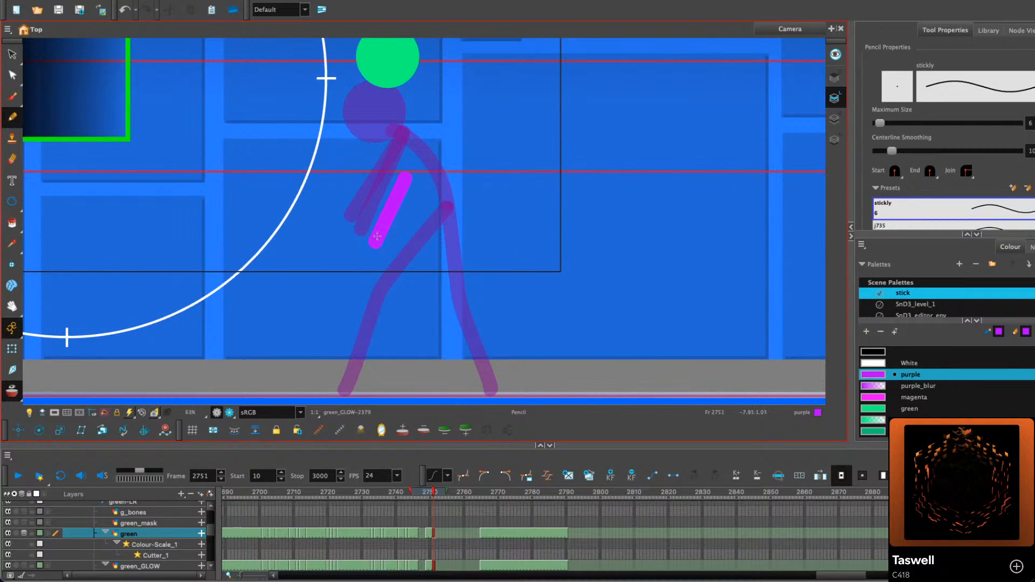
key(ctrl+z)
click(876, 410)
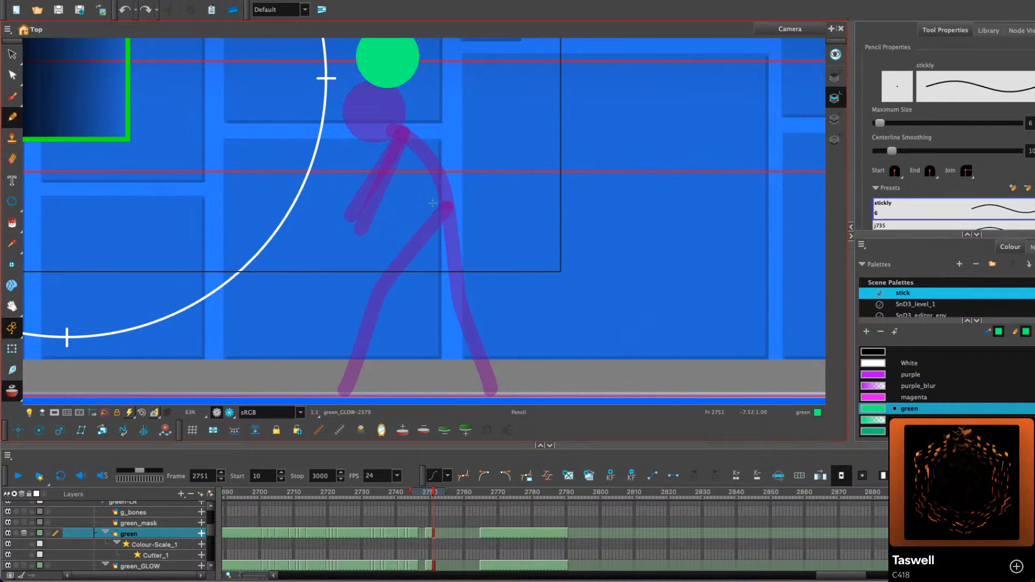
mouse_move(403, 178)
mouse_down()
mouse_move(360, 279)
mouse_move(343, 389)
mouse_up()
key(ctrl+z)
drag(407, 184, 380, 260)
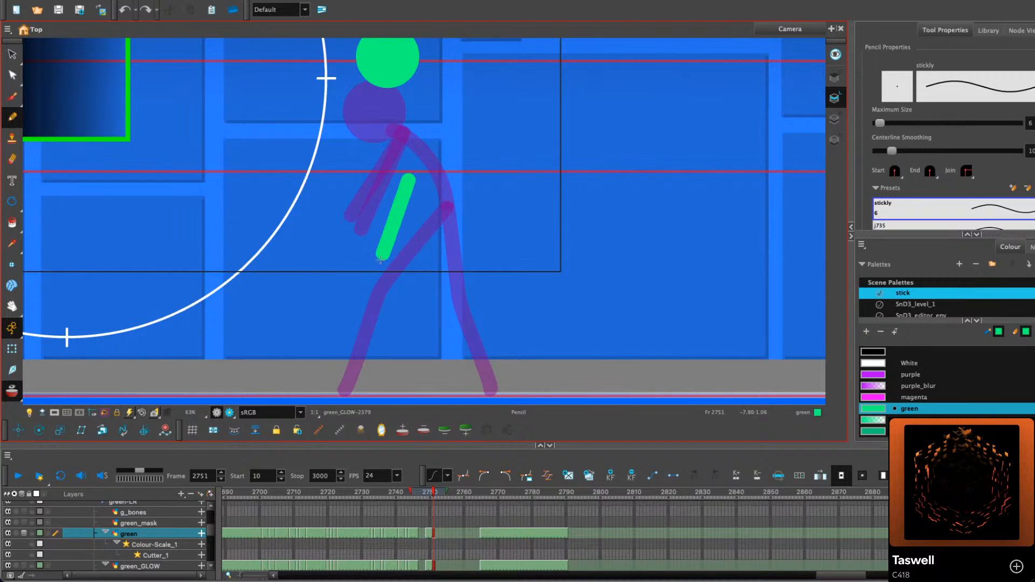
drag(363, 313, 346, 377)
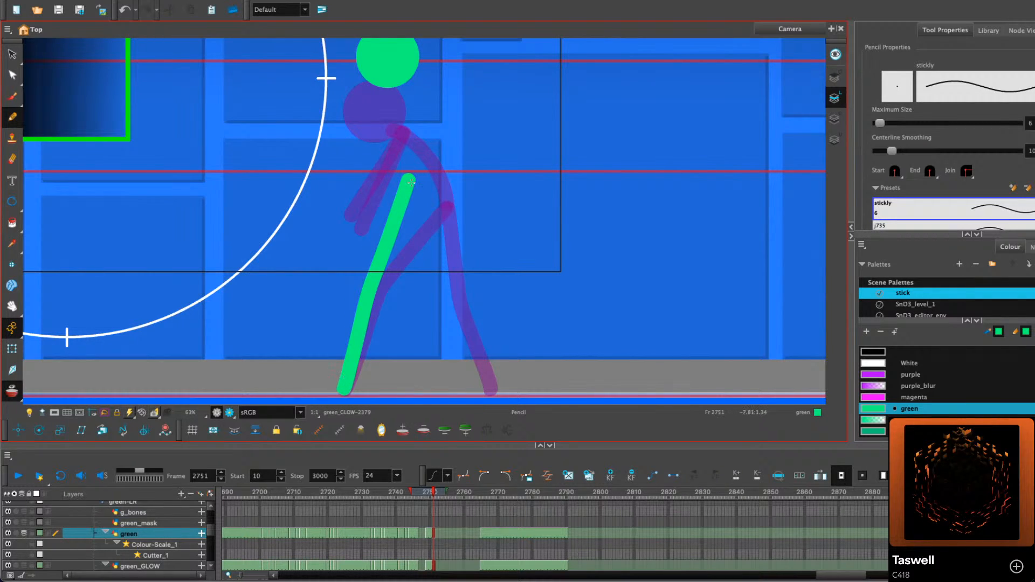
drag(411, 182, 487, 379)
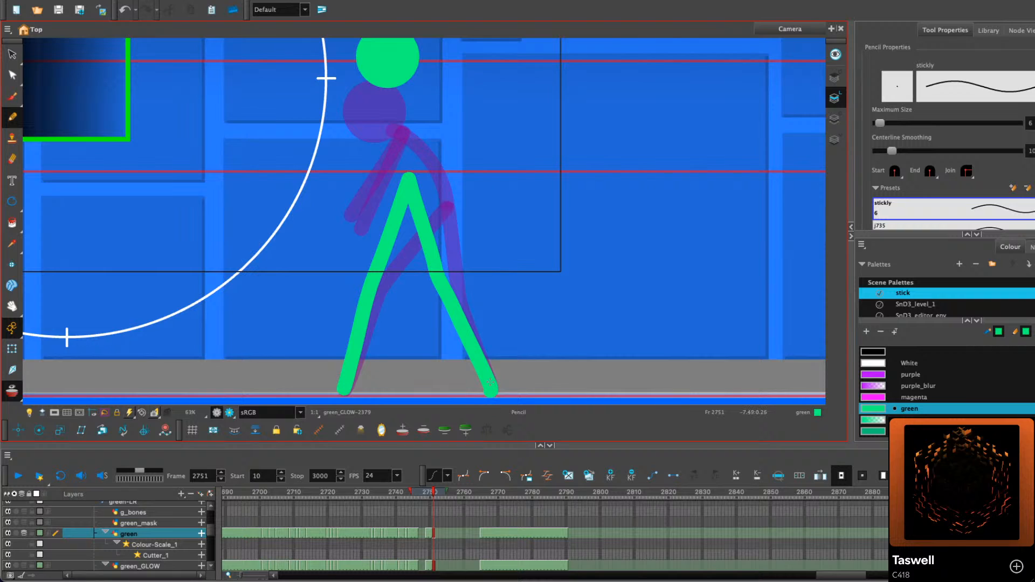
Refine the two legs with the Contour Editor, deleting the extra point above the left foot and adjusting the right leg's knee and foot curves
key(alt+q)
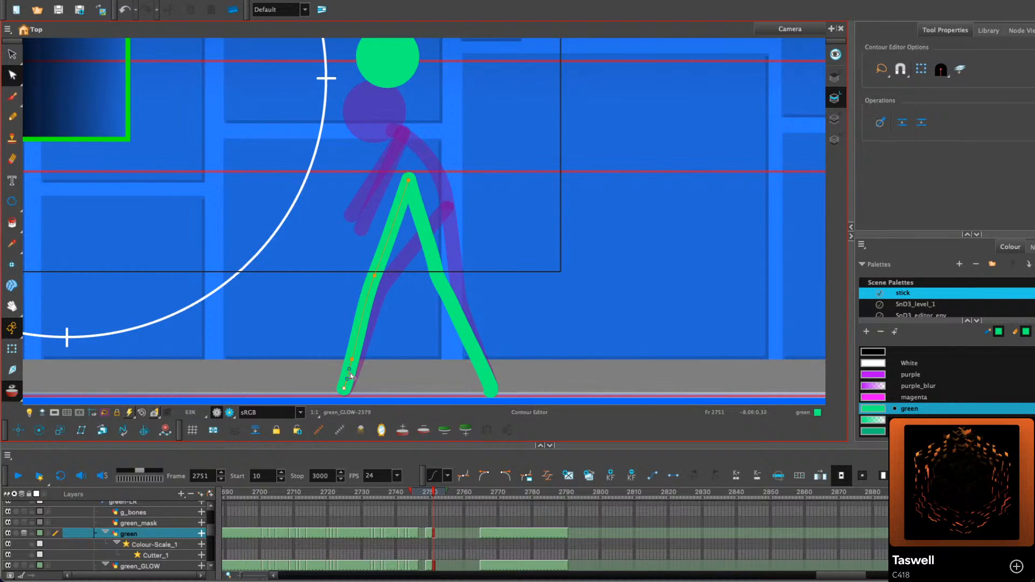
drag(348, 378, 347, 382)
click(352, 360)
key(Delete)
drag(451, 301, 445, 292)
drag(491, 387, 493, 379)
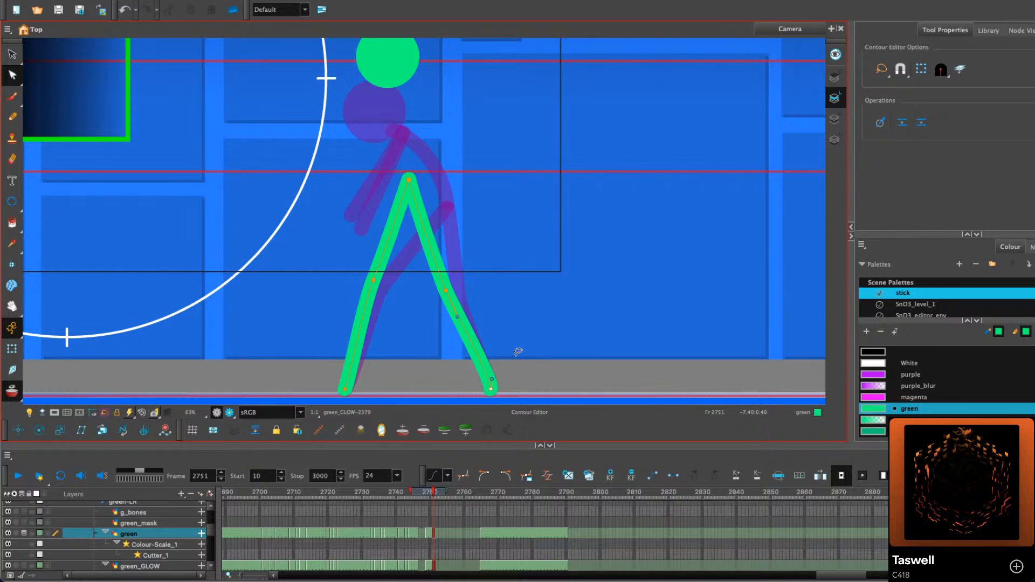
click(345, 389)
Step back and forth between frames 2748 and 2753 to check the new head and legs, finishing on frame 2751
drag(432, 174, 437, 240)
click(13, 117)
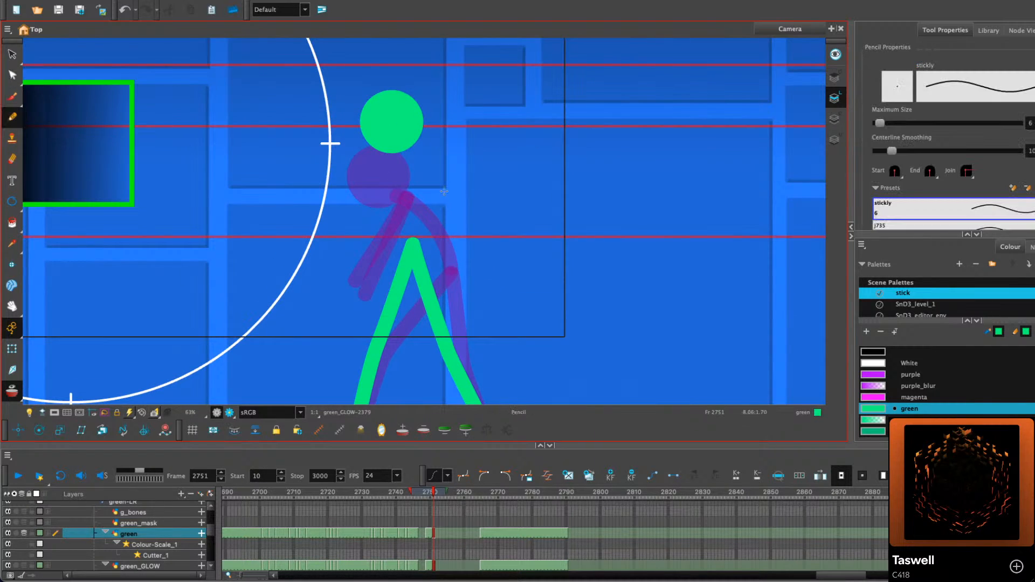
mouse_move(533, 224)
mouse_down()
mouse_move(547, 232)
mouse_move(531, 243)
mouse_up()
scroll(548, 232, down, 1)
key(comma)
key(comma)
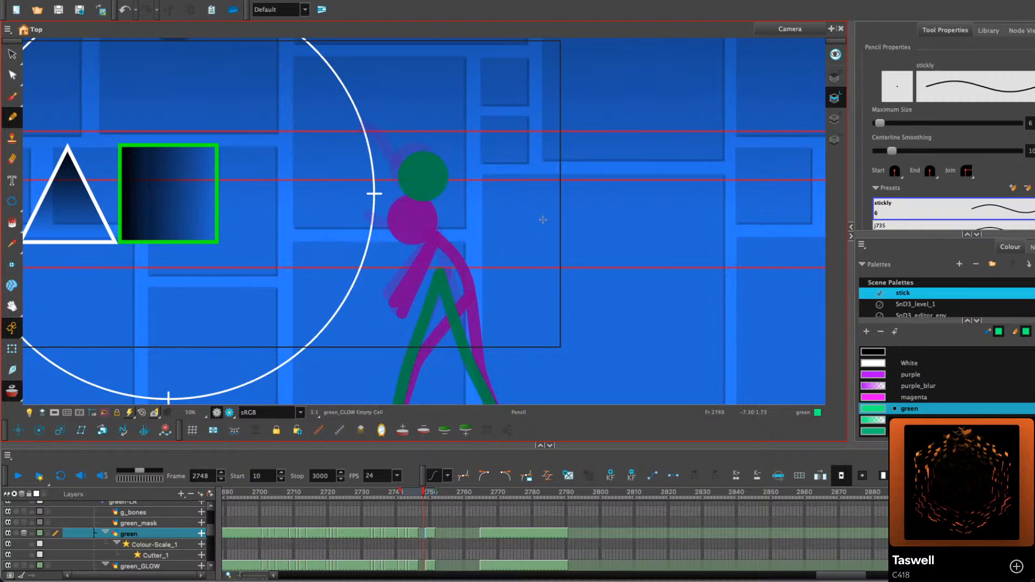
key(period)
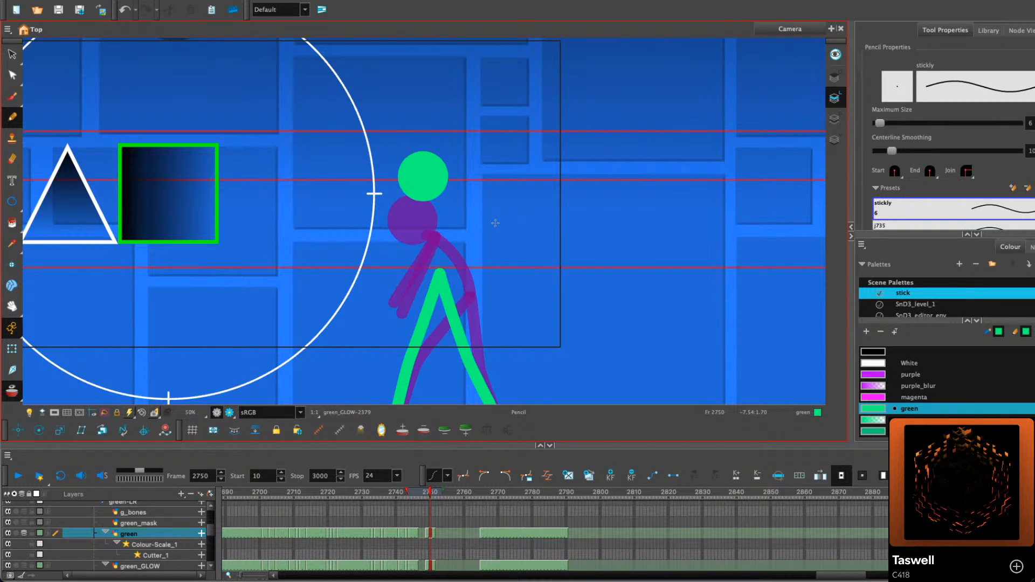
key(period)
key(period)
key(period)
key(comma)
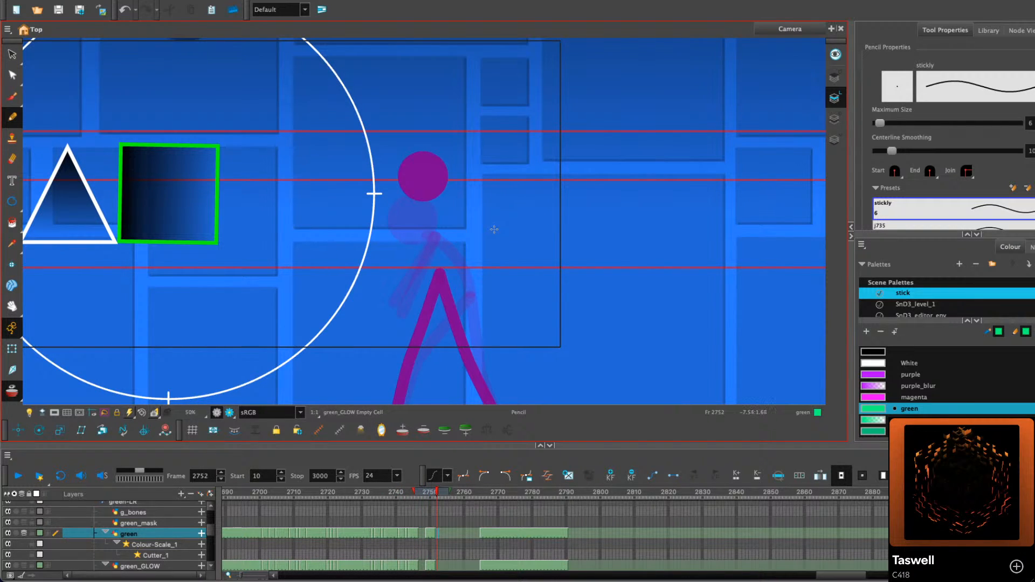
key(comma)
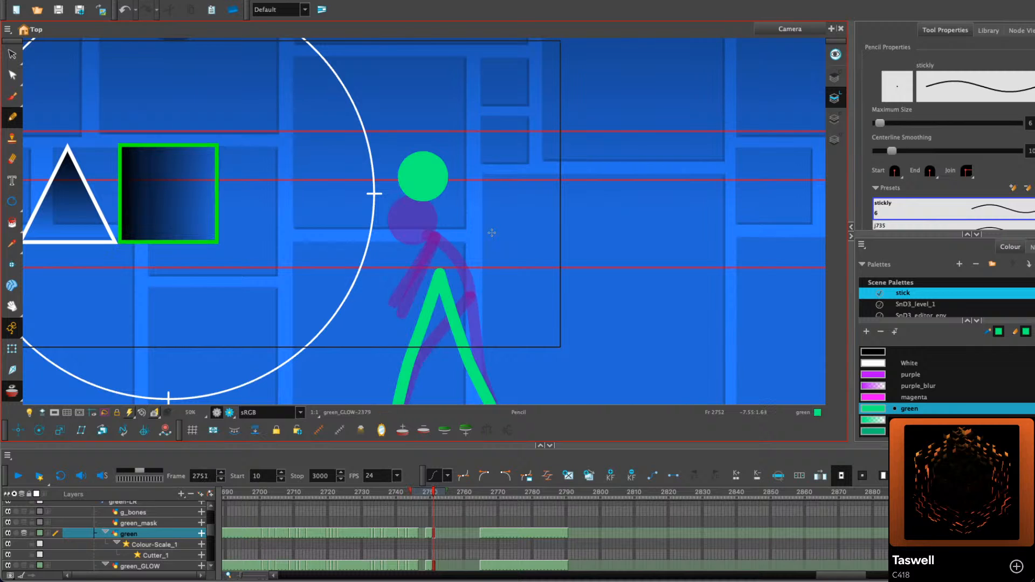
Draw a slightly curved vertical green Pencil stroke for the arm in the empty space to the right of the figure
drag(490, 228, 453, 230)
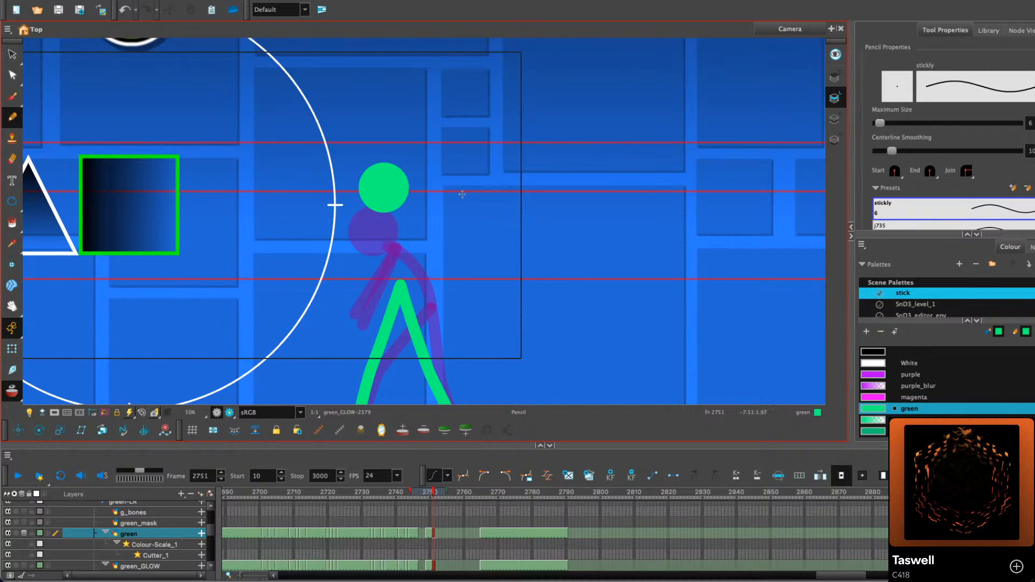
drag(461, 194, 465, 276)
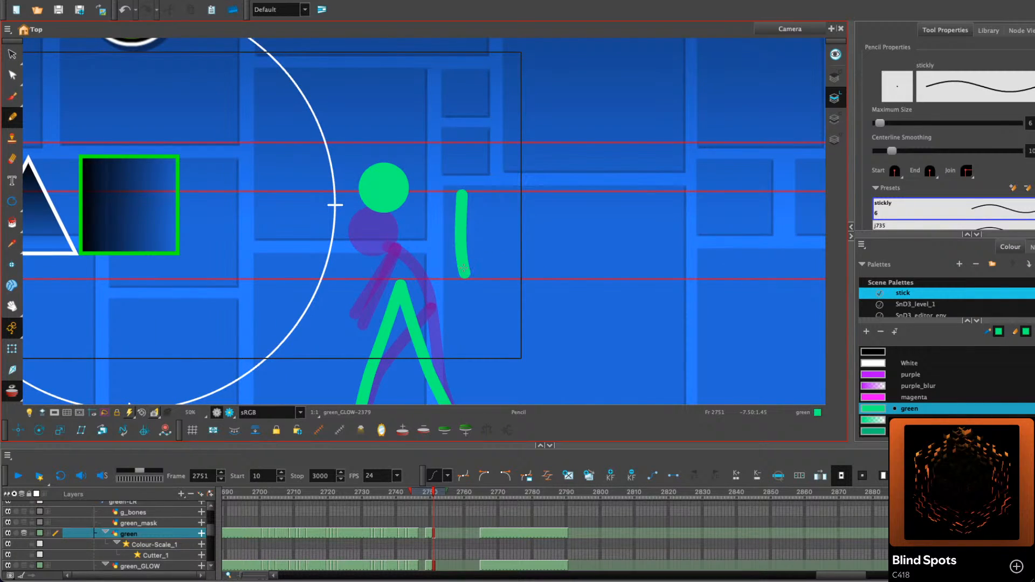
key(ctrl+z)
drag(475, 191, 468, 272)
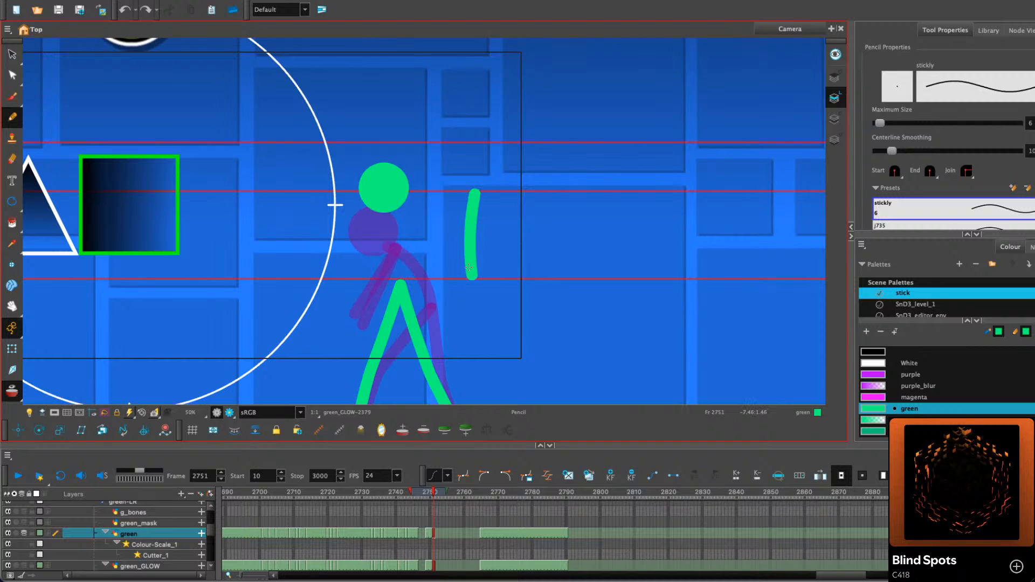
Move the green head up and to the right, farther from the onion-skinned crouching head
click(13, 54)
scroll(453, 175, up, 2)
drag(345, 193, 398, 150)
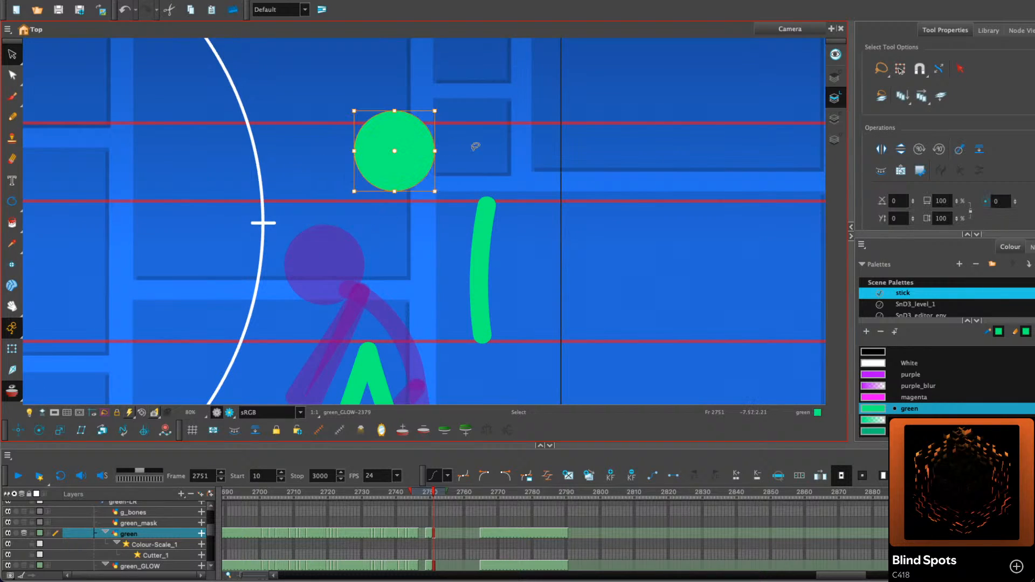
Rotate the arm stroke nearly horizontal, place it from the neck to the white circle, and nudge the head down onto it
scroll(543, 203, down, 2)
drag(542, 220, 493, 250)
drag(515, 292, 551, 244)
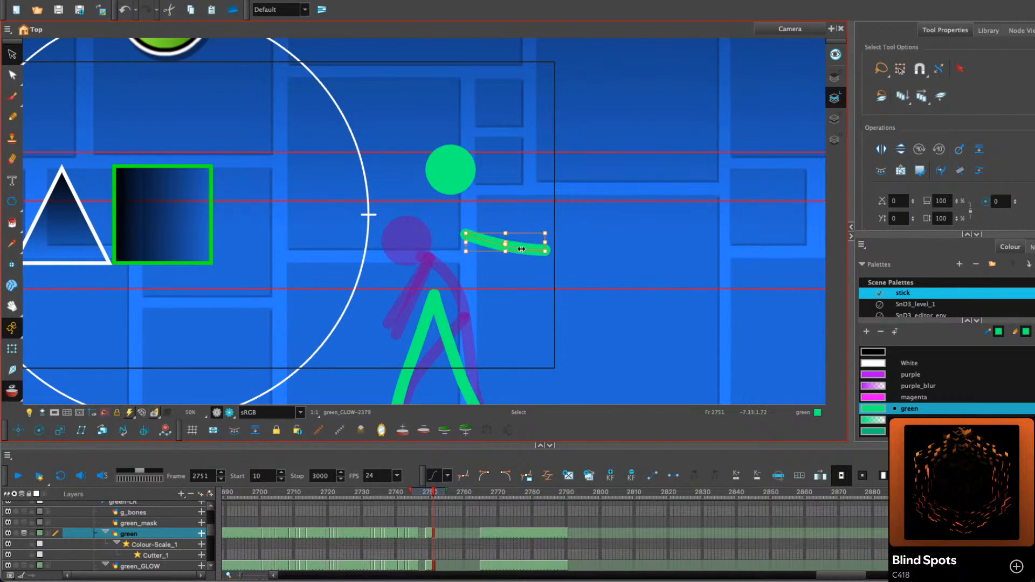
drag(448, 204, 420, 197)
scroll(461, 193, up, 2)
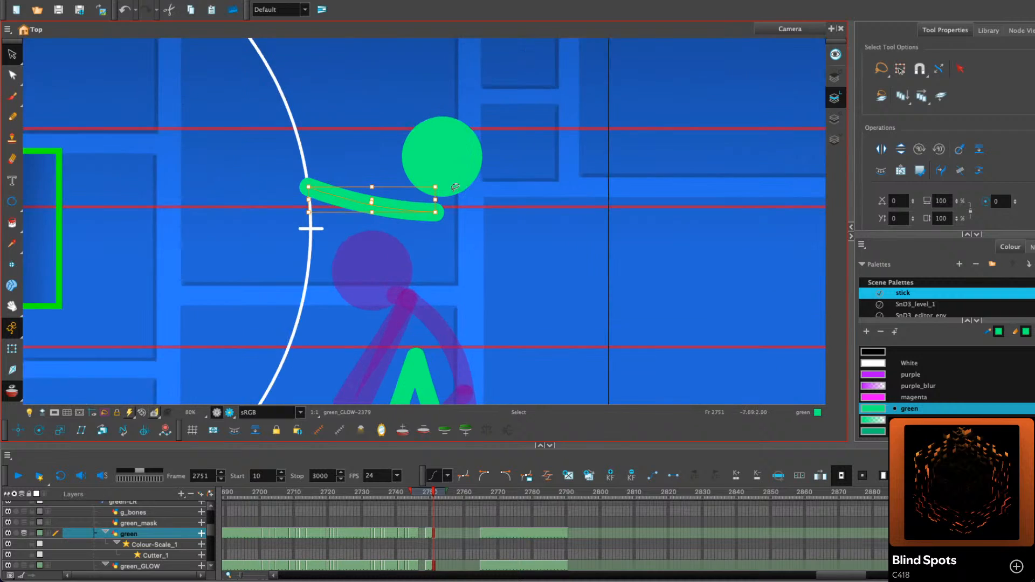
drag(461, 151, 453, 161)
Shift the legs' hip joint slightly right so it sits under the raised head, keeping the feet in place
scroll(525, 175, down, 2)
mouse_move(493, 288)
mouse_down()
mouse_move(435, 268)
mouse_move(469, 283)
mouse_up()
click(420, 308)
click(473, 262)
Draw the torso with a nearly vertical green Pencil stroke from the shoulder to the hip, redoing it until it joins both
click(12, 116)
scroll(436, 283, up, 3)
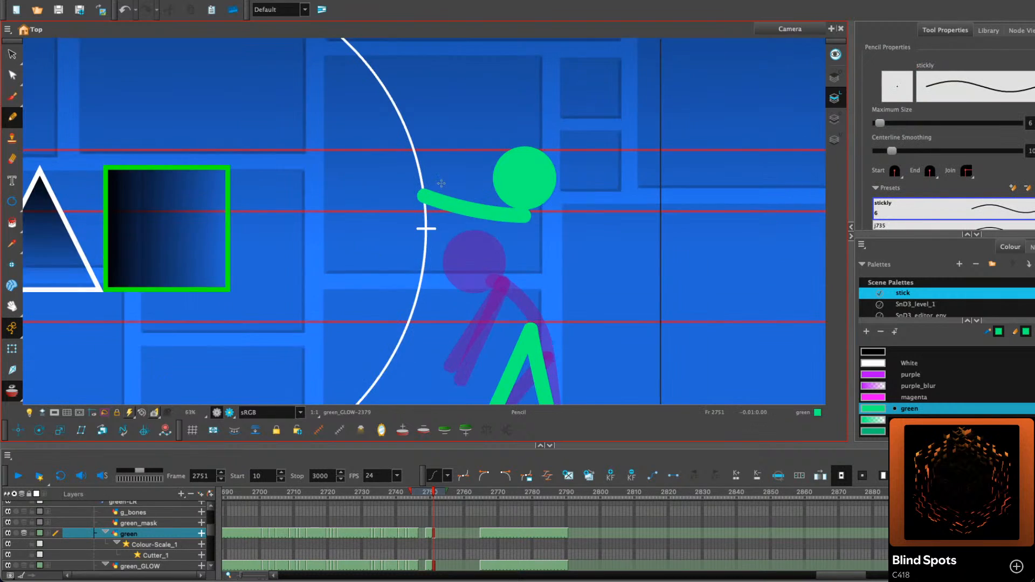
drag(415, 138, 415, 215)
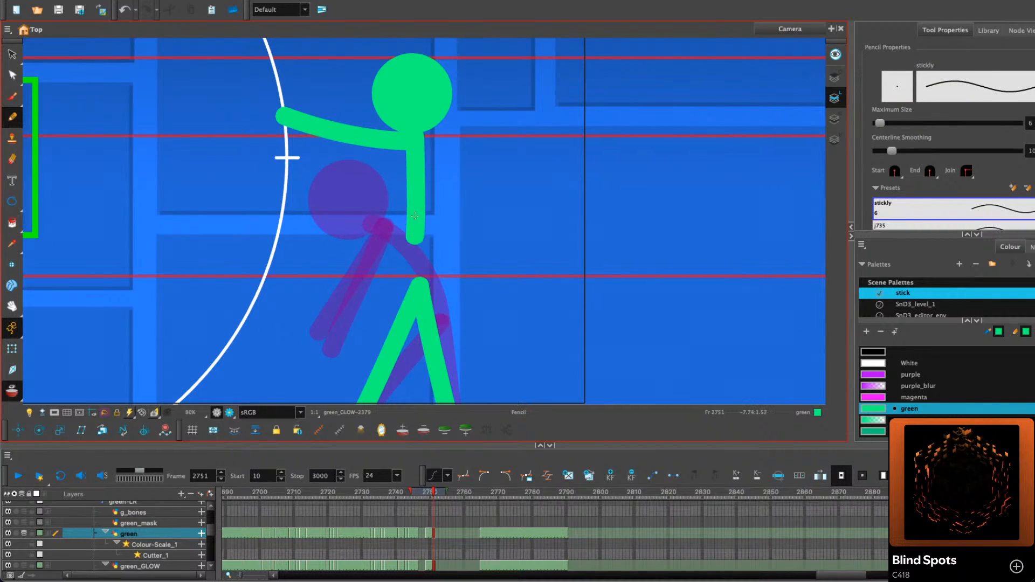
key(ctrl+z)
drag(415, 143, 421, 281)
scroll(421, 281, down, 3)
drag(468, 210, 437, 189)
scroll(437, 191, up, 3)
key(ctrl+z)
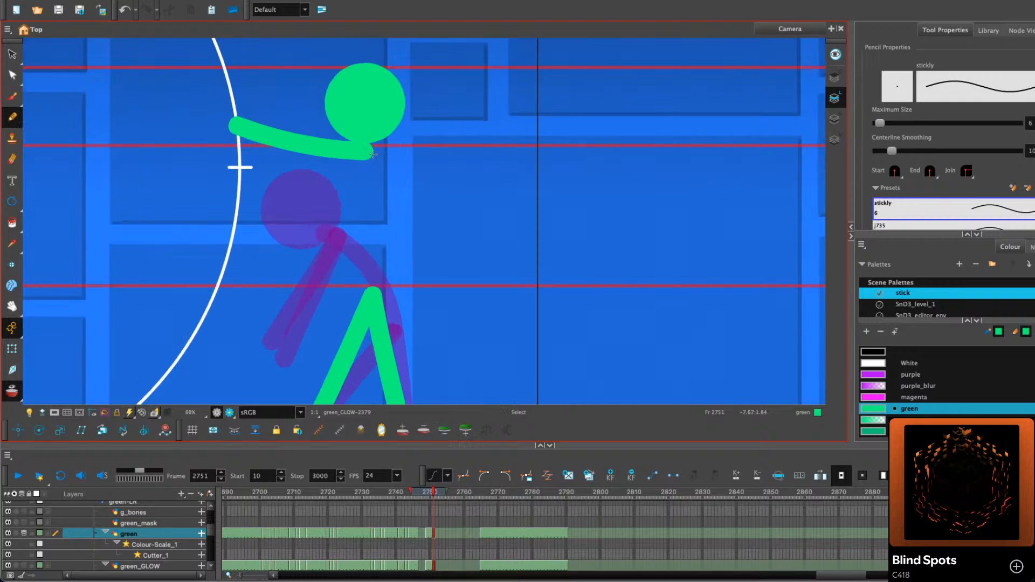
drag(365, 149, 367, 279)
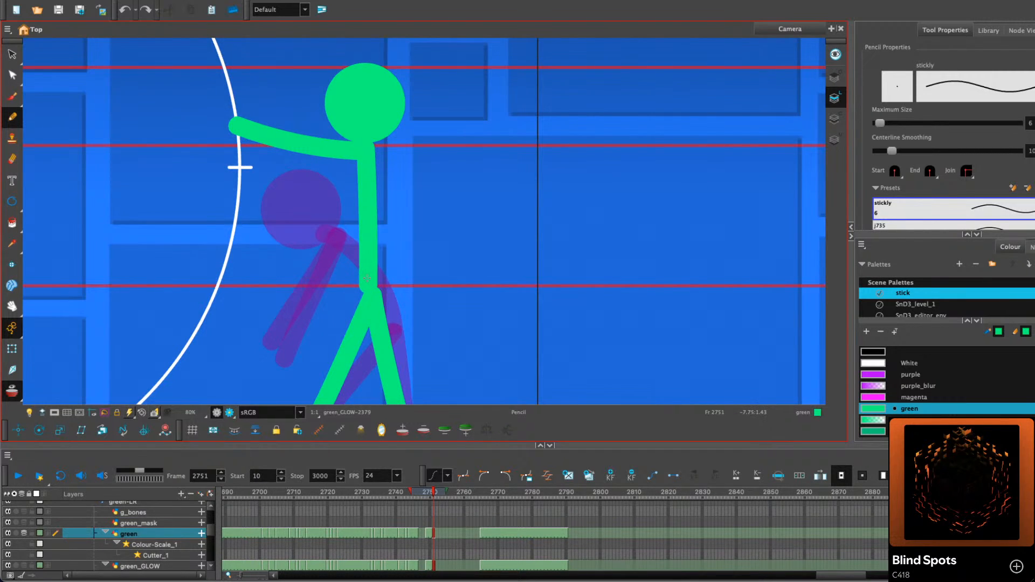
key(ctrl+z)
drag(370, 145, 373, 291)
scroll(371, 282, down, 2)
drag(495, 261, 496, 215)
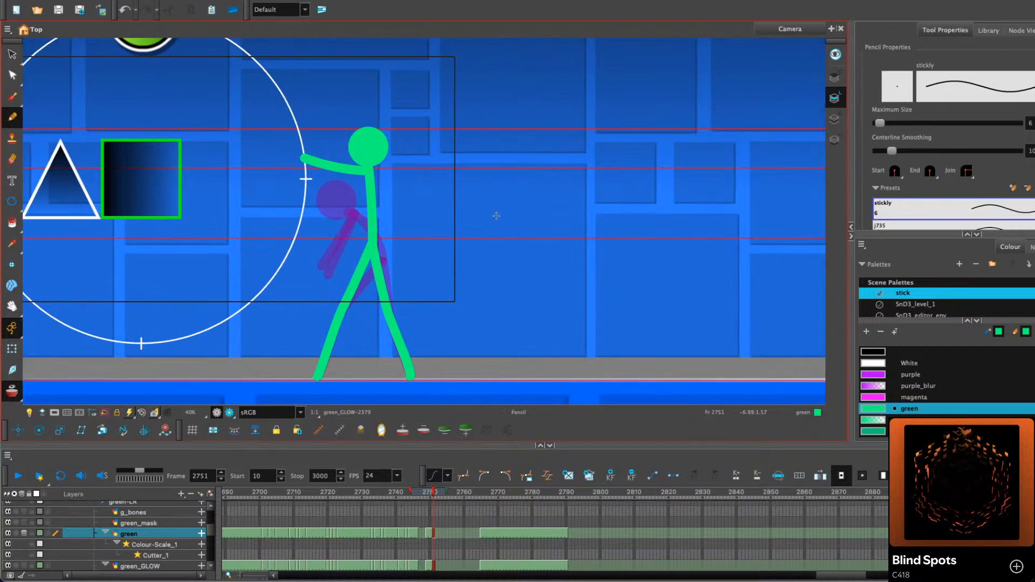
Step back and forth through the frames around 2746 to 2754 to examine the rise from the crouch, finishing on frame 2749
key(comma)
key(comma)
key(comma)
key(comma)
key(comma)
key(comma)
key(period)
key(period)
key(period)
key(period)
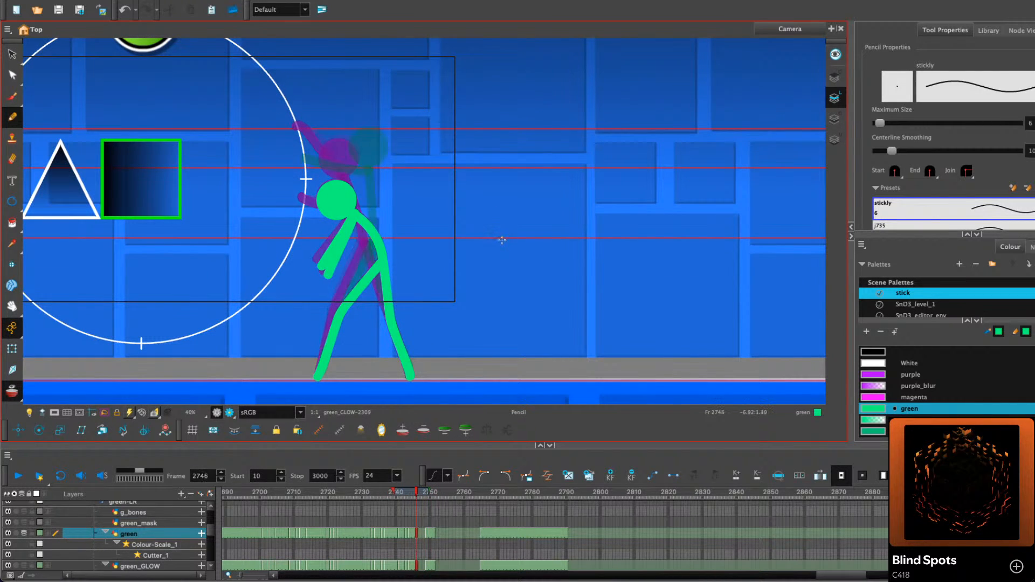
key(period)
key(period)
key(period)
key(period)
key(period)
key(comma)
key(comma)
key(comma)
key(comma)
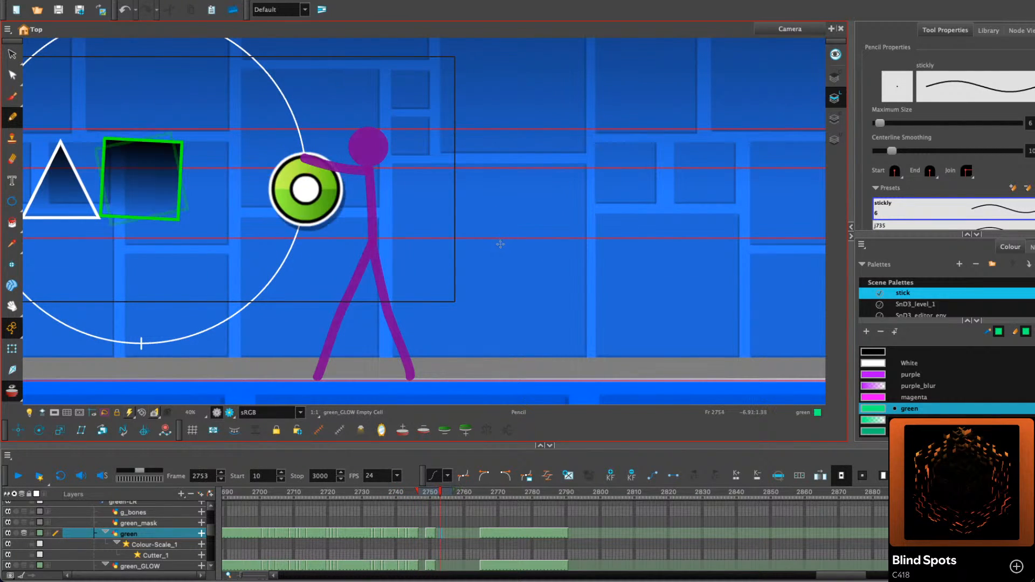
key(period)
key(period)
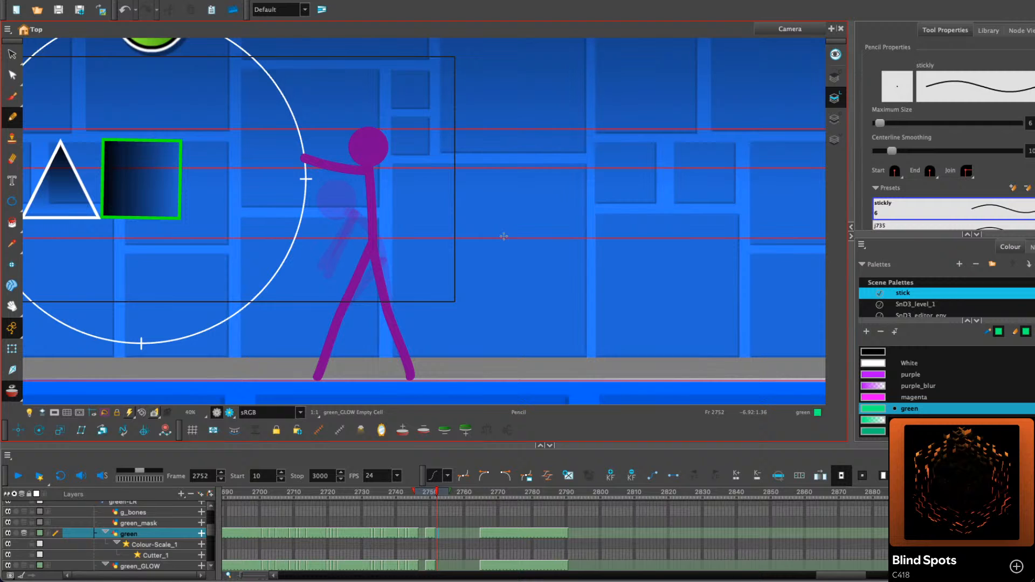
key(comma)
key(comma)
key(comma)
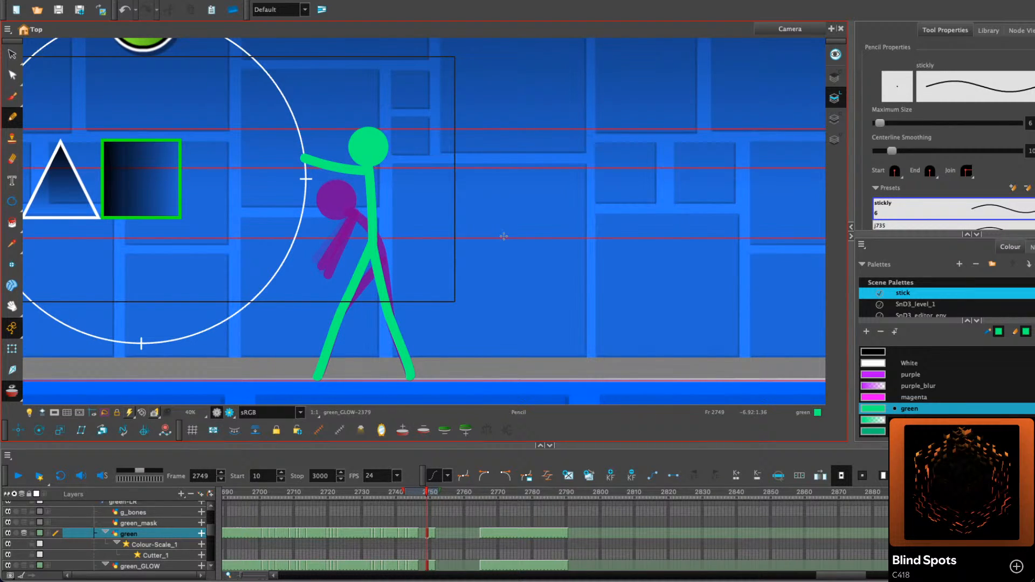
Remove the torso and the raised arm from the figure at frame 2749, keeping the head and legs
click(12, 54)
key(2)
key(2)
drag(400, 219, 478, 232)
click(411, 173)
key(Delete)
click(375, 151)
key(Delete)
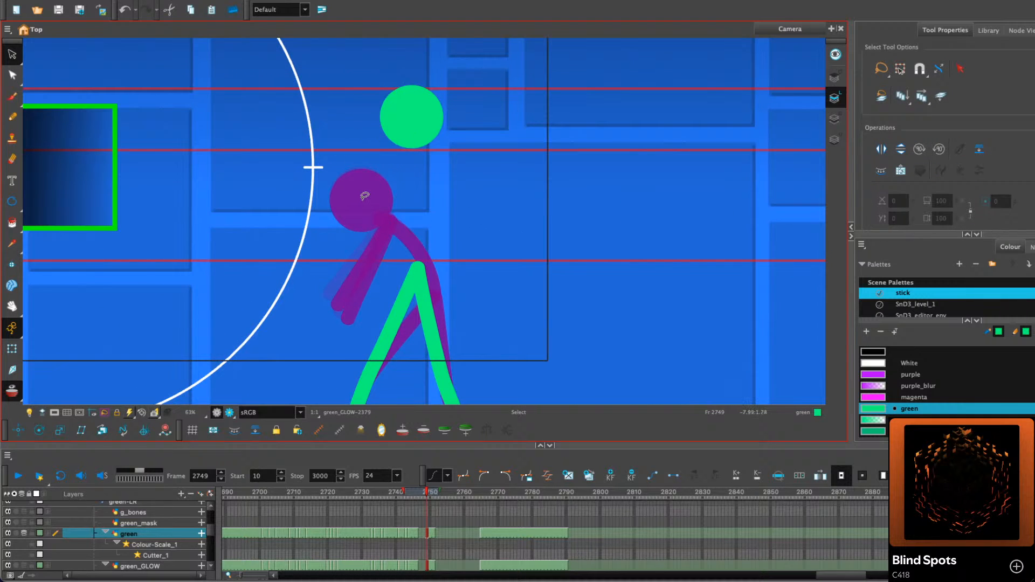
Check the arms in the pose at frame 2736 and draw a V-shaped bent arm at frame 2749 with its hand on the white circle
click(12, 117)
key(2)
key(2)
drag(531, 151, 416, 169)
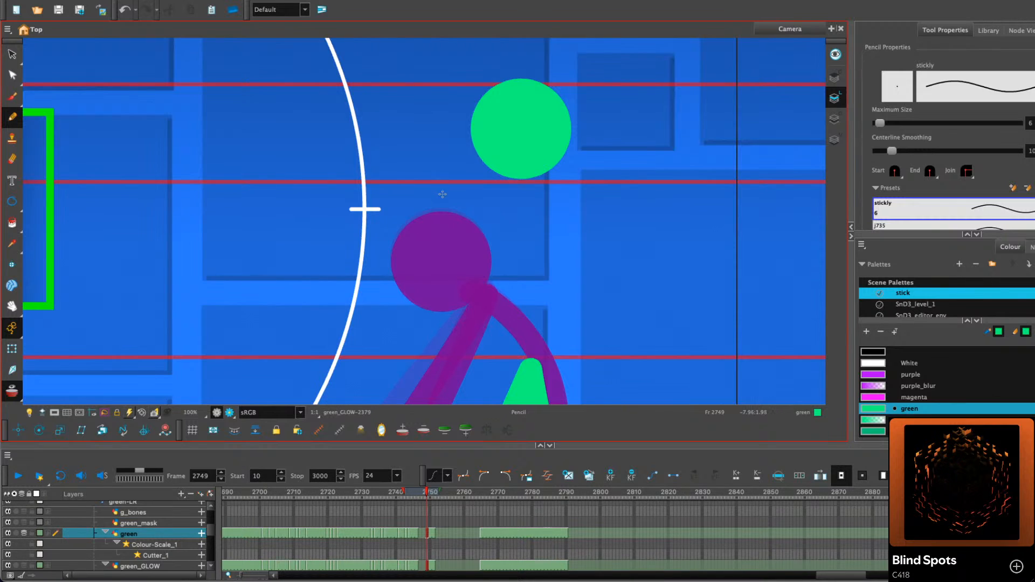
drag(427, 494, 382, 496)
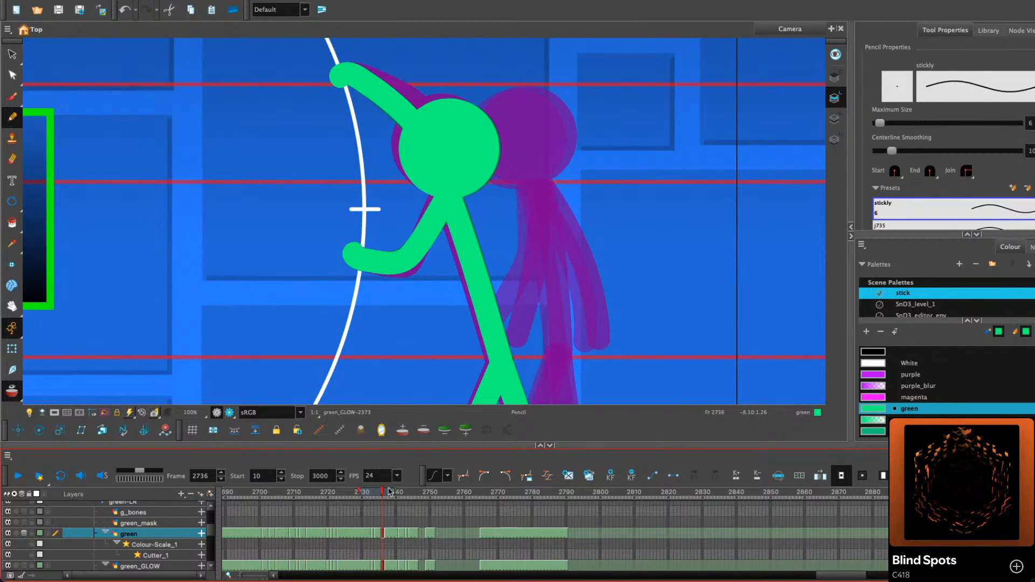
click(427, 538)
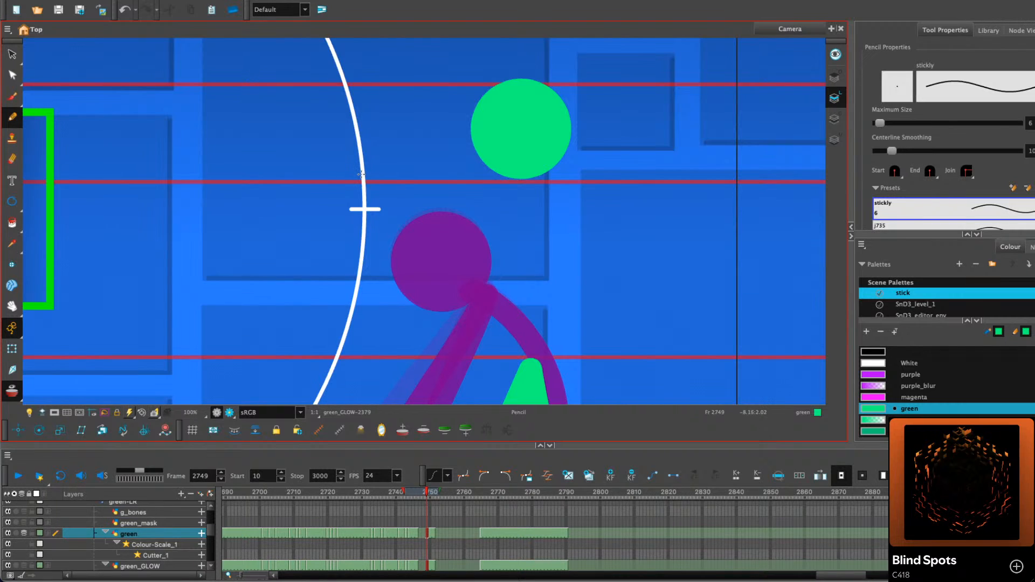
mouse_move(361, 181)
mouse_down()
mouse_move(400, 231)
mouse_move(447, 186)
mouse_up()
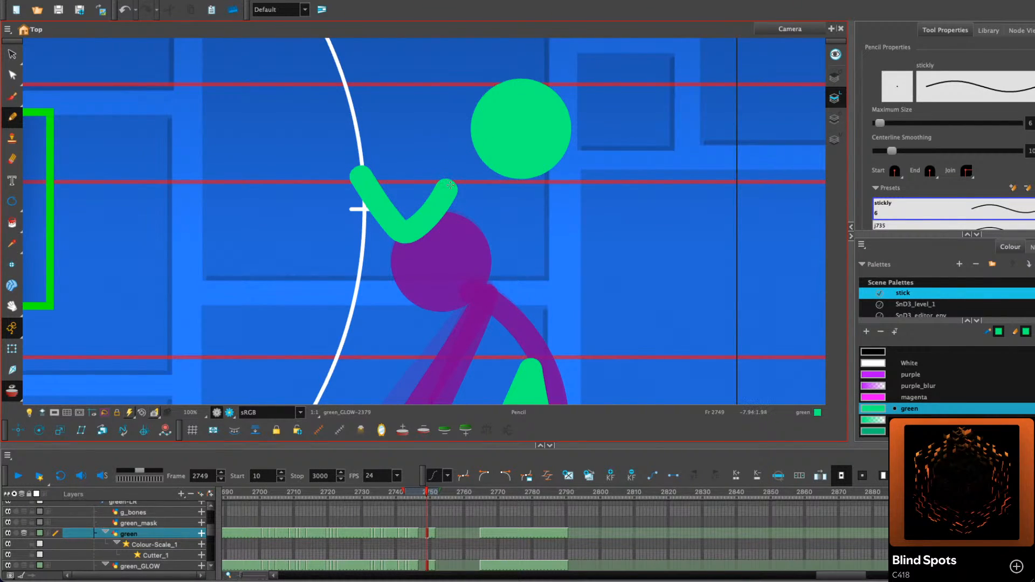
key(super+z)
drag(411, 222, 382, 193)
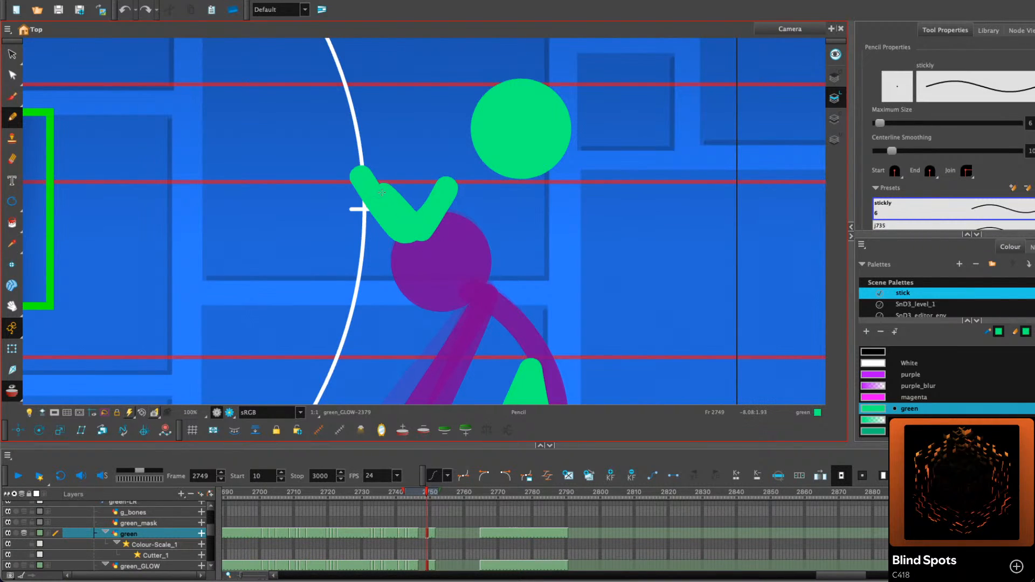
key(super+z)
key(super+z)
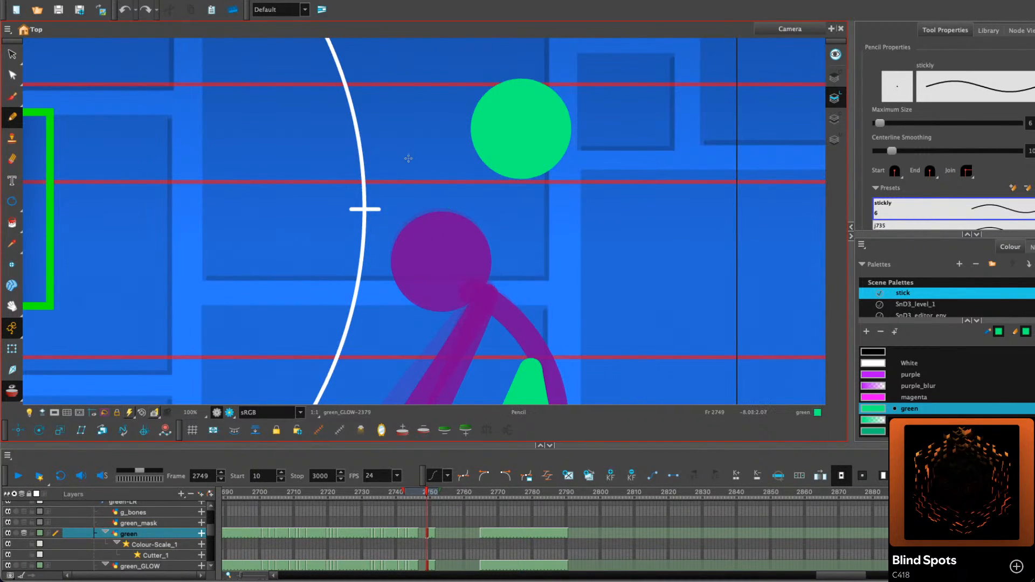
click(12, 54)
key(super+v)
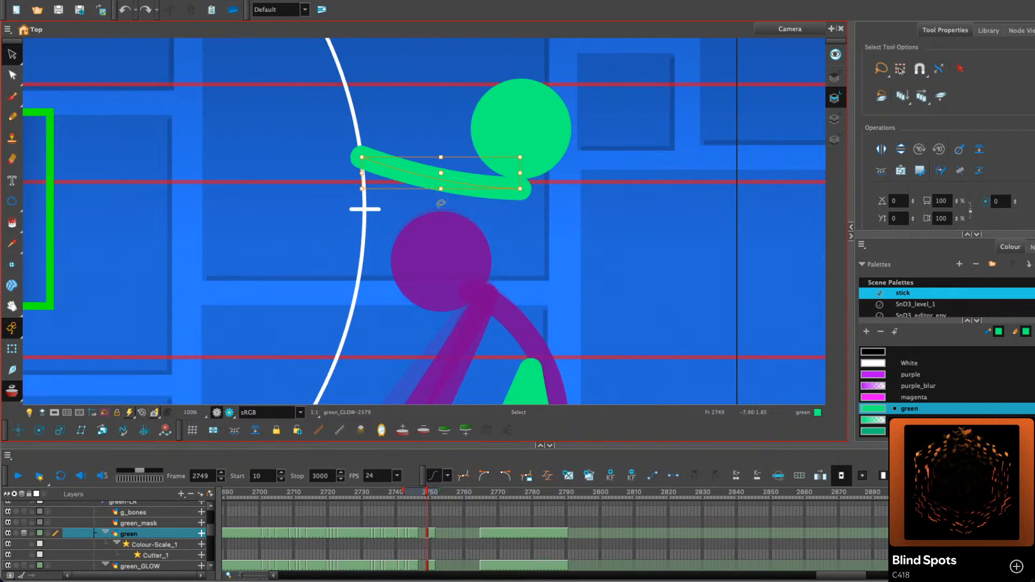
key(super+shift+z)
key(super+shift+z)
Adjust the bent arm so its hand and shoulder ends are level, with the hand still on the white circle
click(438, 209)
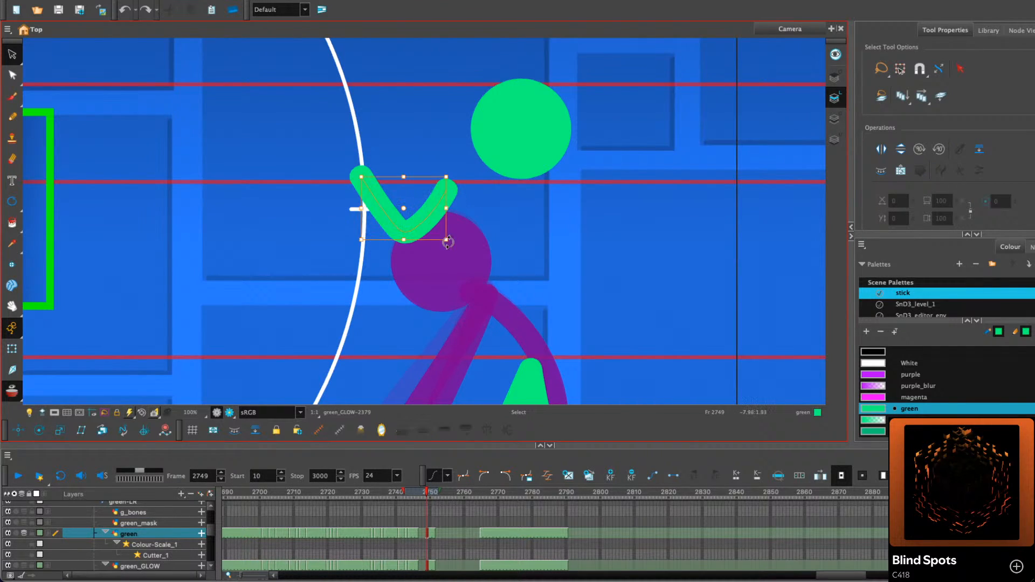
key(alt+shift+s)
drag(361, 192, 366, 198)
drag(444, 198, 446, 195)
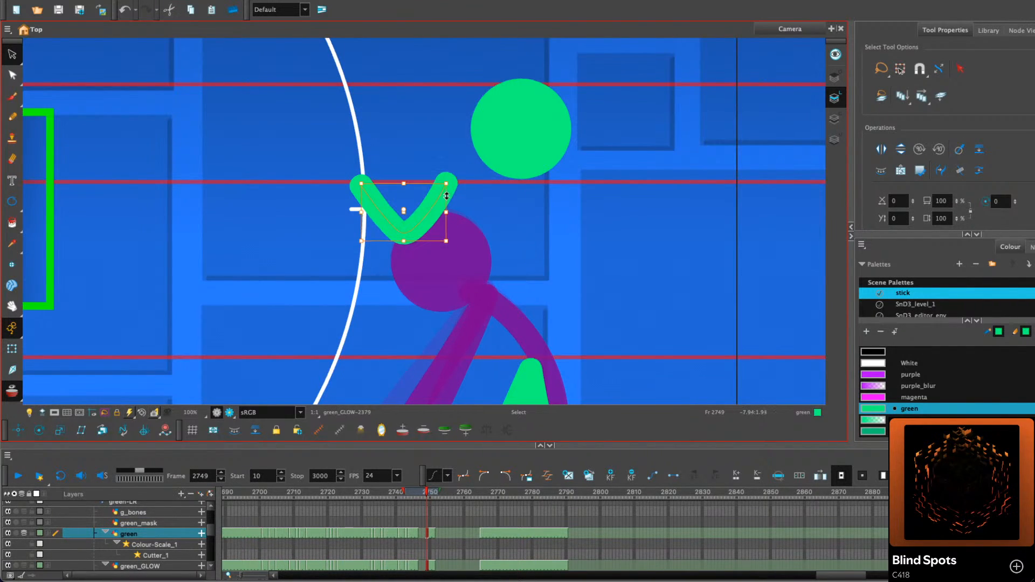
click(500, 189)
Move the legs' hip joint left at frame 2749 so it sits nearly below the bent arm's shoulder end
scroll(545, 216, down, 3)
drag(589, 254, 458, 226)
click(423, 293)
drag(420, 265, 383, 264)
Draw a slightly curved torso with a green Pencil stroke from the bent arm's shoulder end to the hip, redoing it until it connects
key(alt+/)
scroll(406, 169, up, 1)
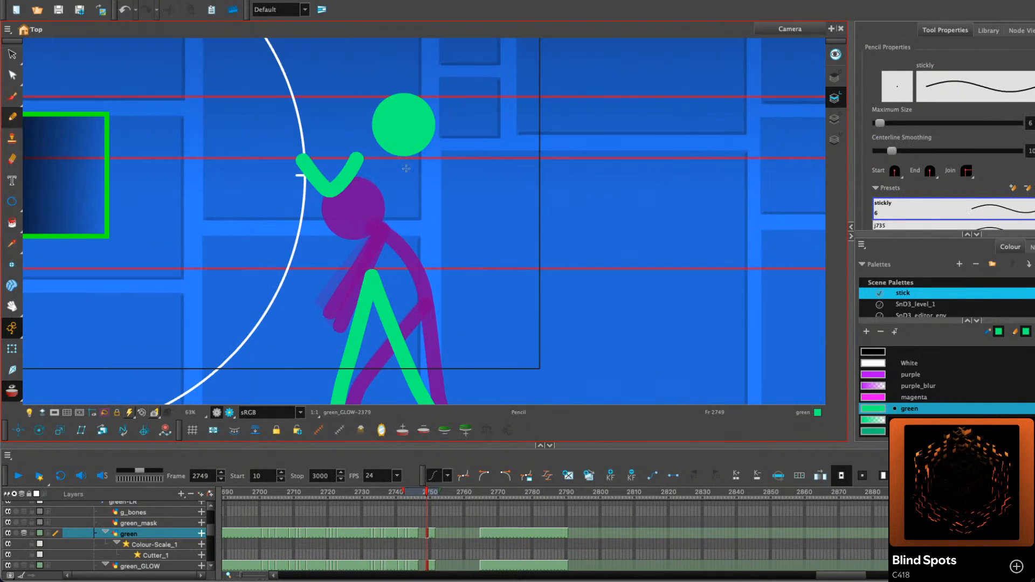
drag(348, 138, 362, 249)
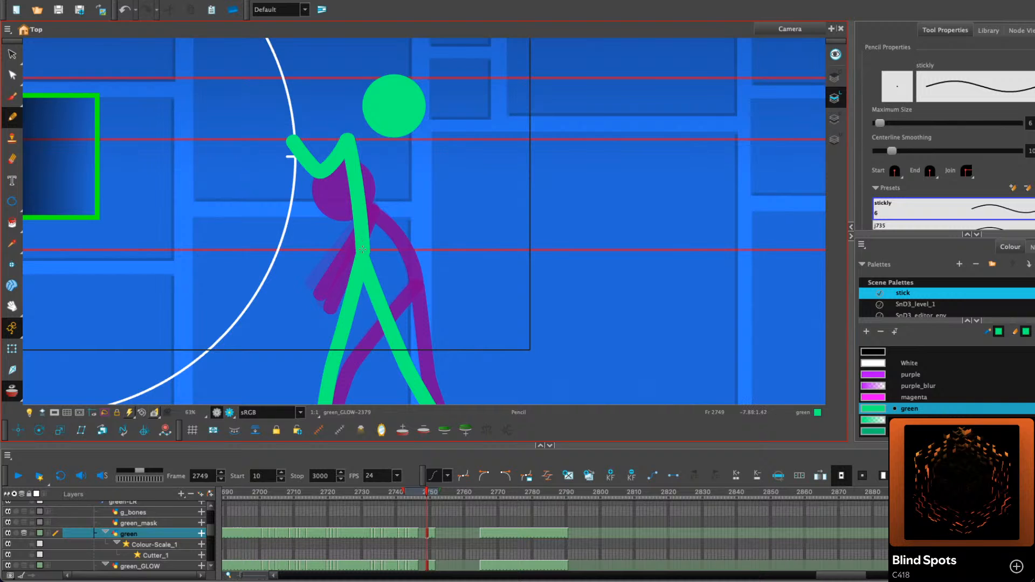
key(ctrl+z)
drag(349, 147, 362, 243)
key(ctrl+z)
drag(349, 139, 363, 253)
drag(398, 159, 404, 188)
click(12, 55)
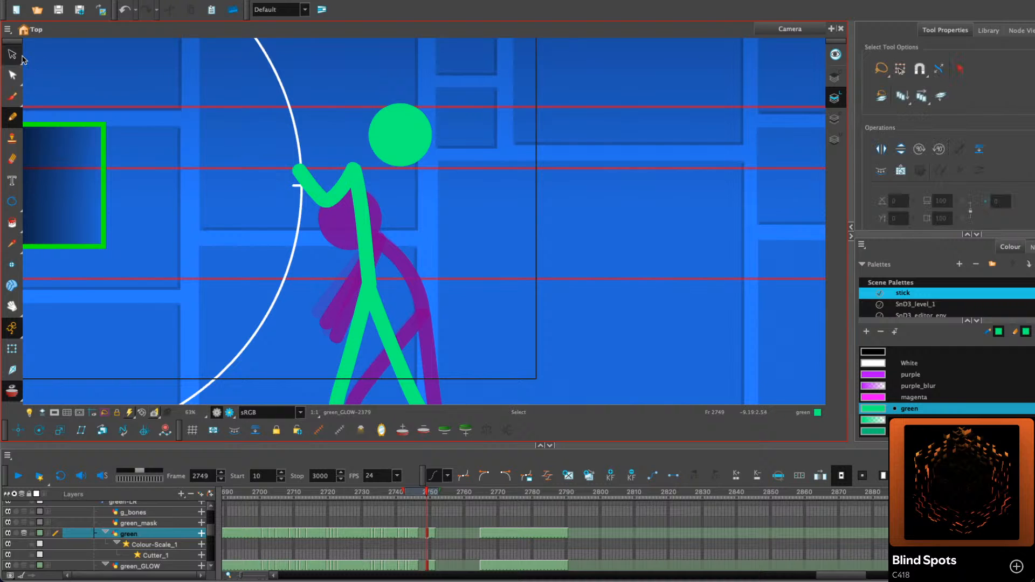
Nudge the torso's lower end at frame 2749 so it lines up with the legs' hip joint, and check its contour
click(364, 246)
key(2)
key(2)
key(2)
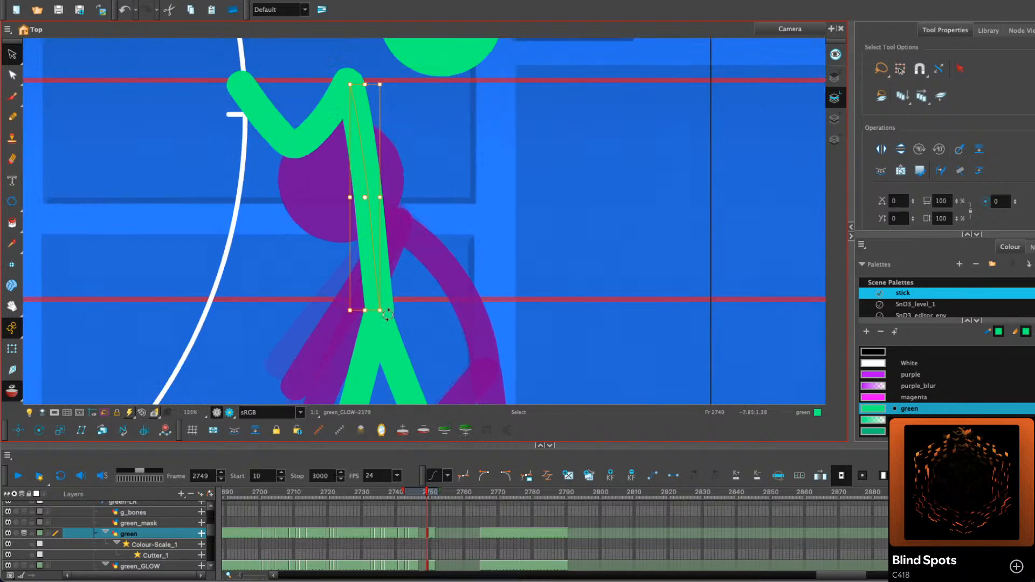
key(2)
key(2)
key(2)
drag(382, 308, 376, 307)
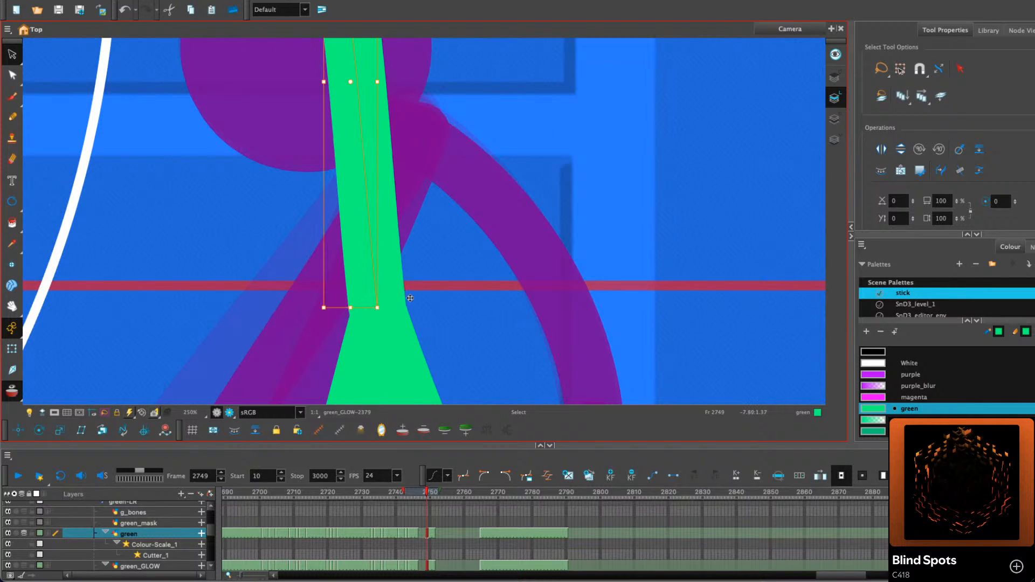
click(455, 251)
key(1)
key(1)
key(1)
key(1)
key(1)
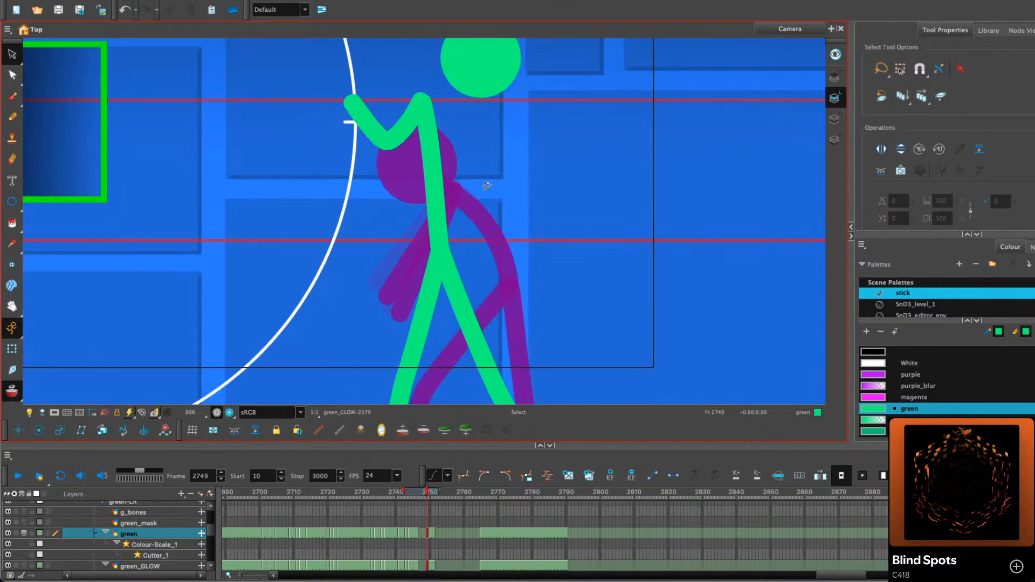
drag(479, 195, 397, 308)
click(13, 76)
click(399, 340)
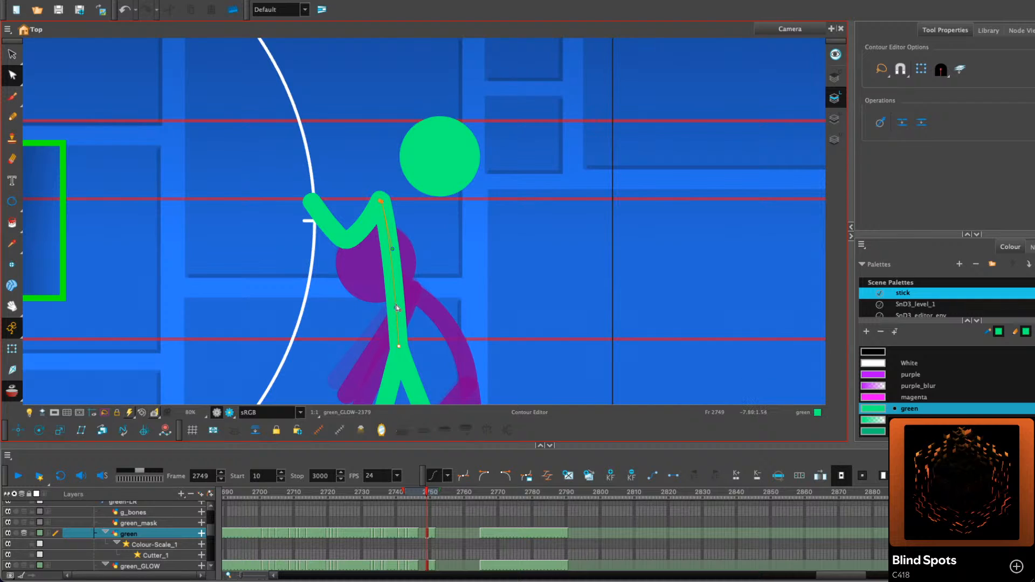
drag(462, 252, 465, 278)
click(13, 54)
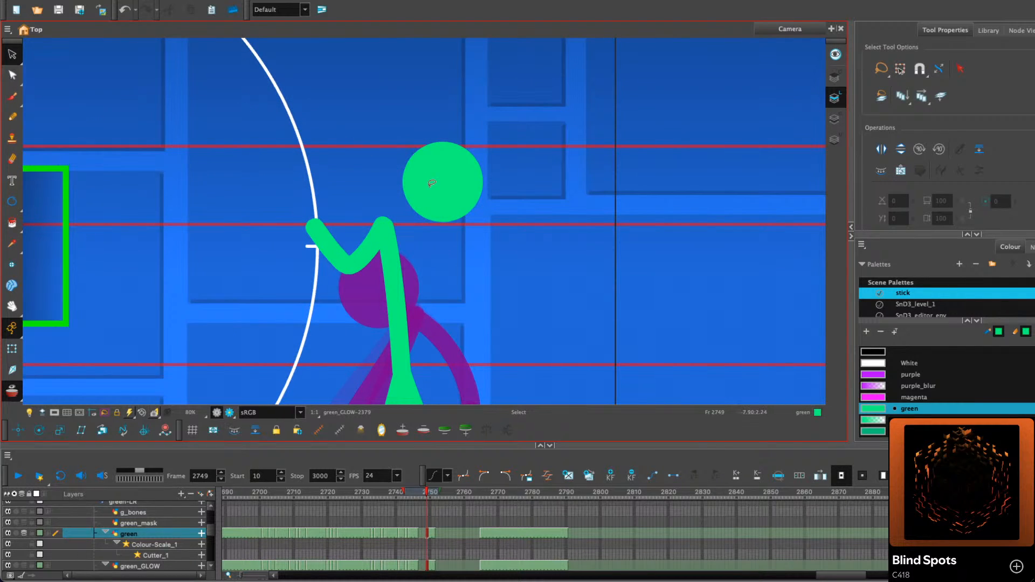
Duplicate the bent arm at frame 2749 and align the copy with the original arm's hand and shoulder
key(super+v)
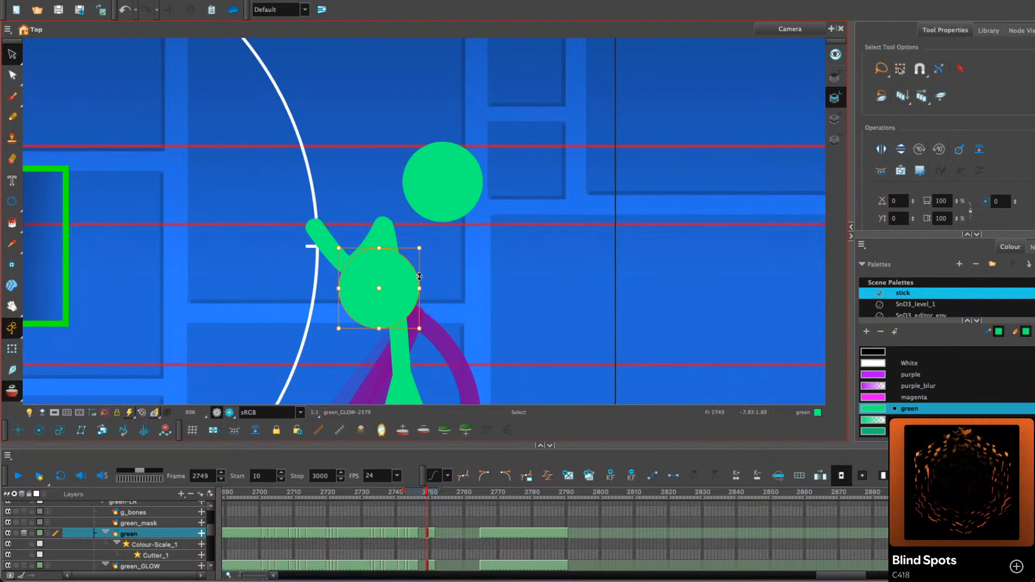
key(Delete)
click(344, 253)
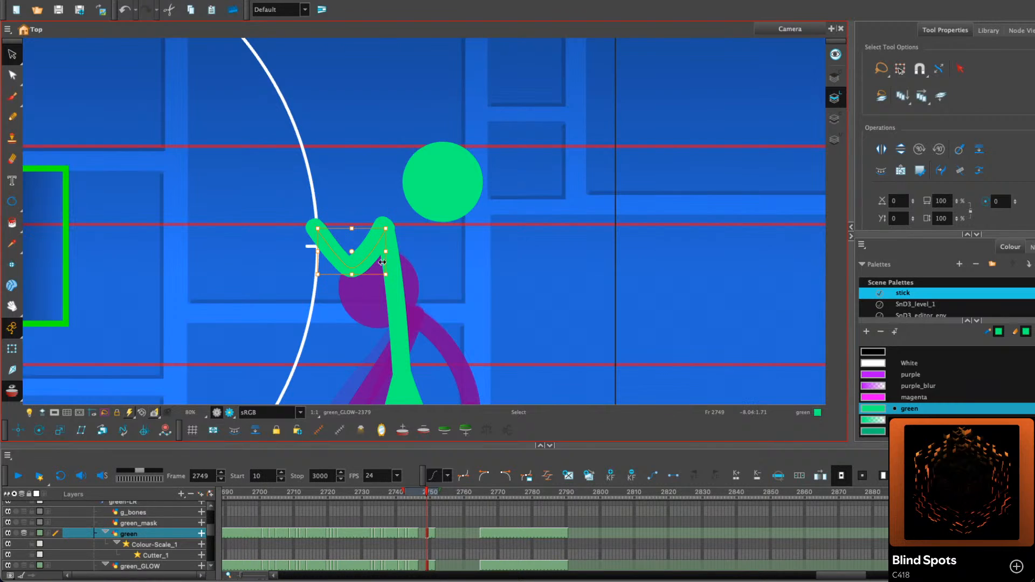
key(Left)
key(Up)
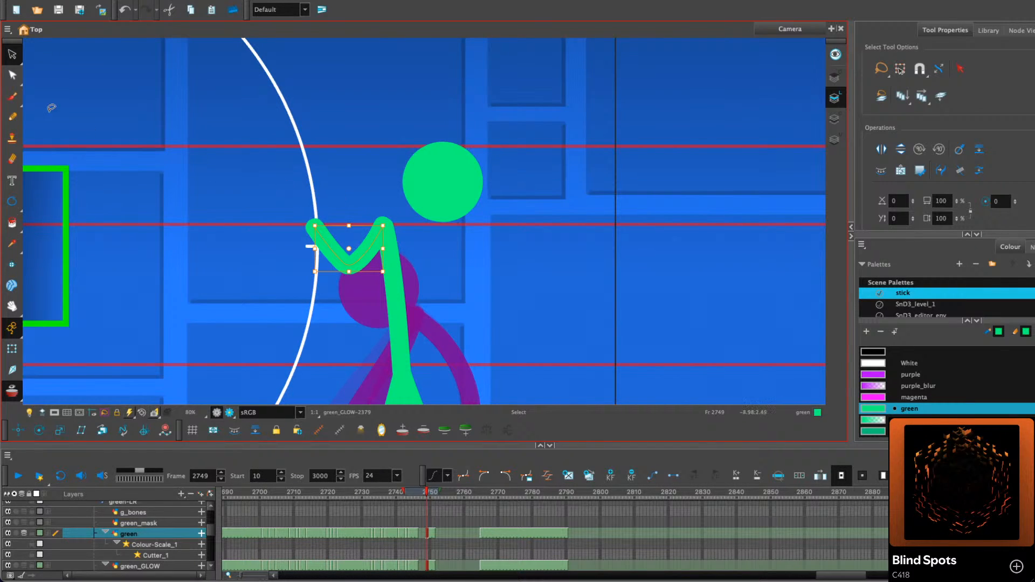
Reshape the duplicated arm by moving its hand slightly right and up, keeping its shoulder end on the torso
click(12, 75)
scroll(398, 226, up, 2)
click(11, 54)
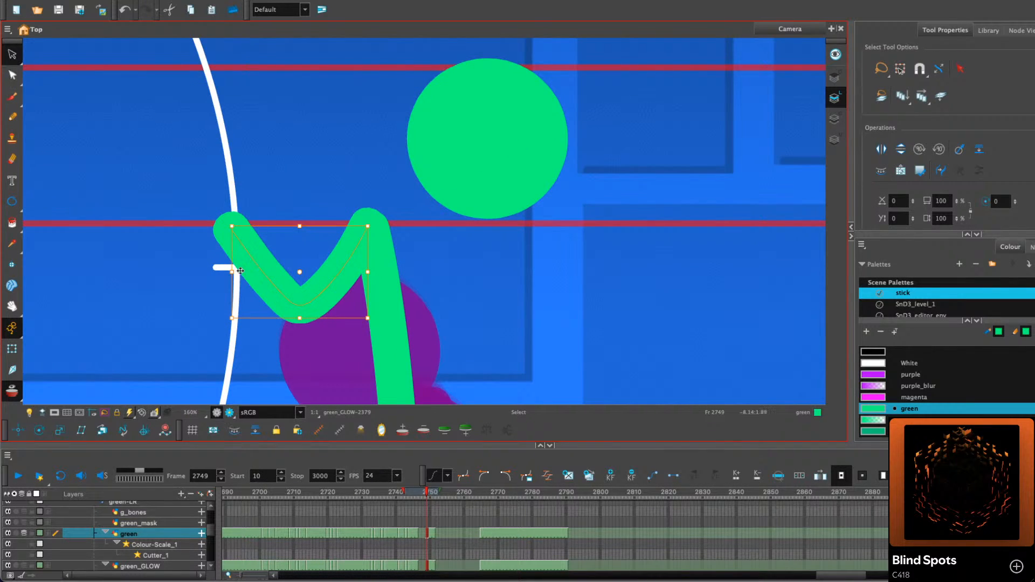
drag(232, 274, 246, 274)
mouse_move(322, 298)
mouse_down()
mouse_move(321, 289)
mouse_move(307, 318)
mouse_move(288, 317)
mouse_up()
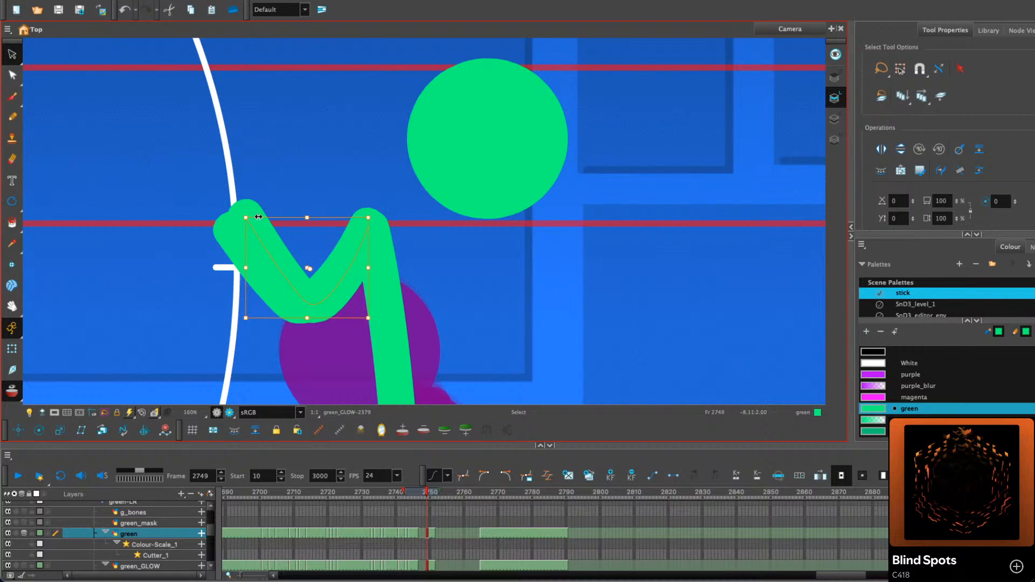
drag(246, 218, 242, 221)
Move the green head left at frame 2749 so it rests on the top of the torso
click(443, 176)
scroll(452, 185, down, 3)
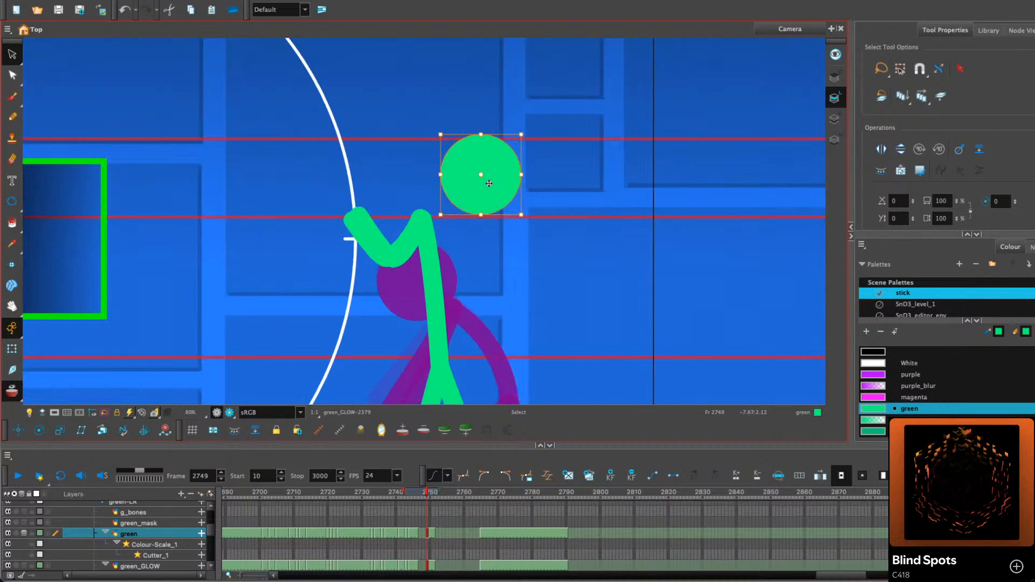
drag(489, 184, 415, 191)
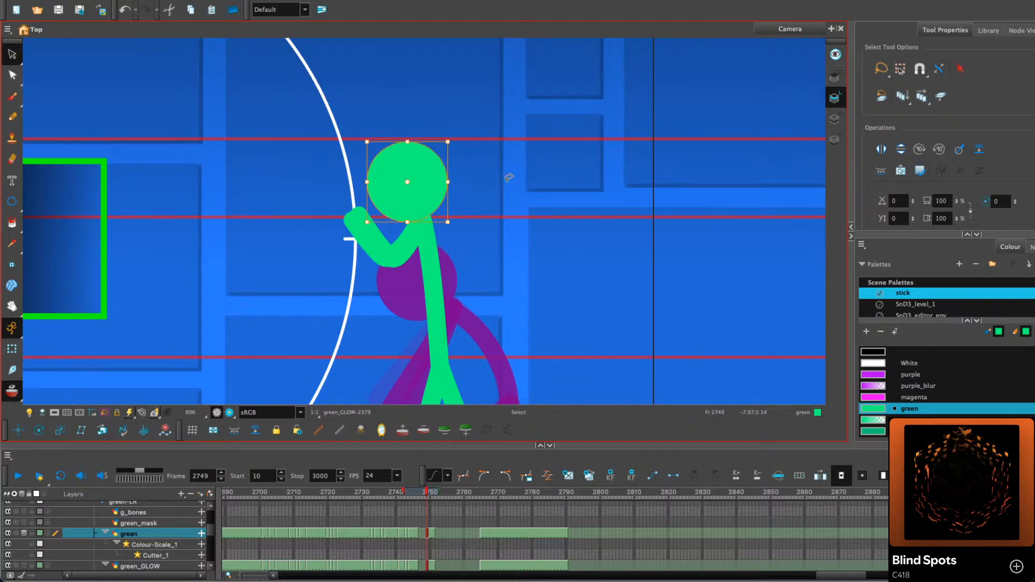
click(508, 178)
Refine the hip at frame 2749 by nudging the joint between torso and legs slightly left
scroll(509, 186, down, 2)
drag(497, 247, 384, 187)
scroll(377, 199, up, 1)
click(349, 256)
scroll(359, 255, up, 2)
mouse_move(345, 235)
mouse_down()
mouse_move(306, 238)
mouse_move(332, 235)
mouse_up()
click(431, 221)
scroll(434, 222, down, 3)
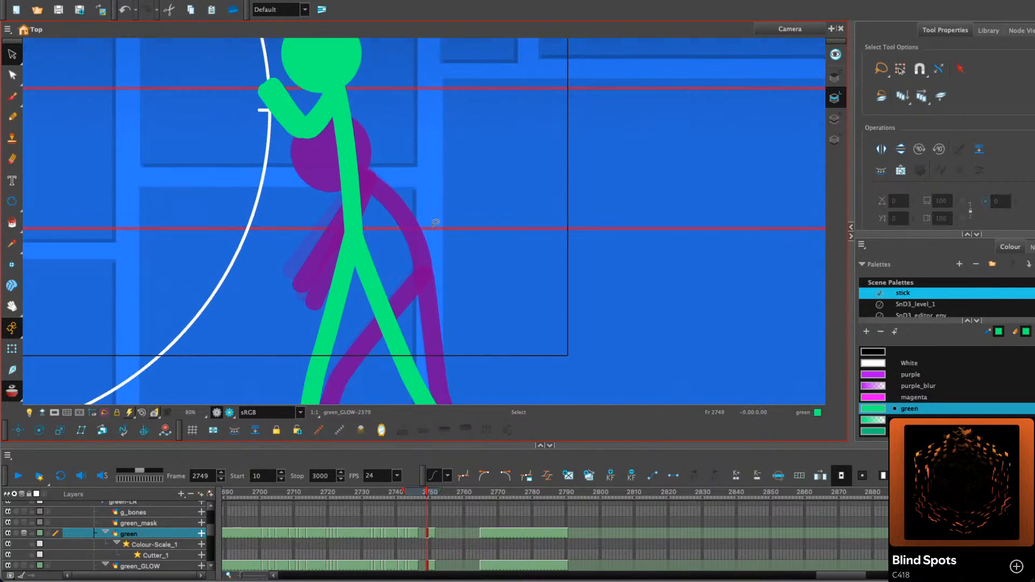
Flip through frames 2746 to 2750 to check how the reaching pose follows the earlier drawings
drag(484, 239, 477, 265)
drag(514, 297, 480, 263)
key(comma)
key(comma)
key(comma)
key(comma)
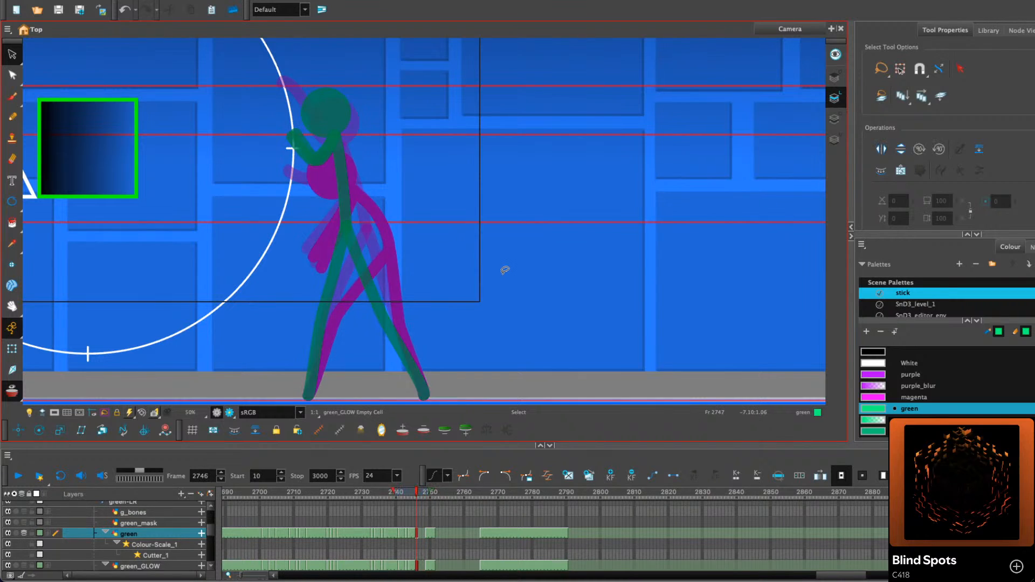
key(period)
key(period)
key(period)
key(period)
key(period)
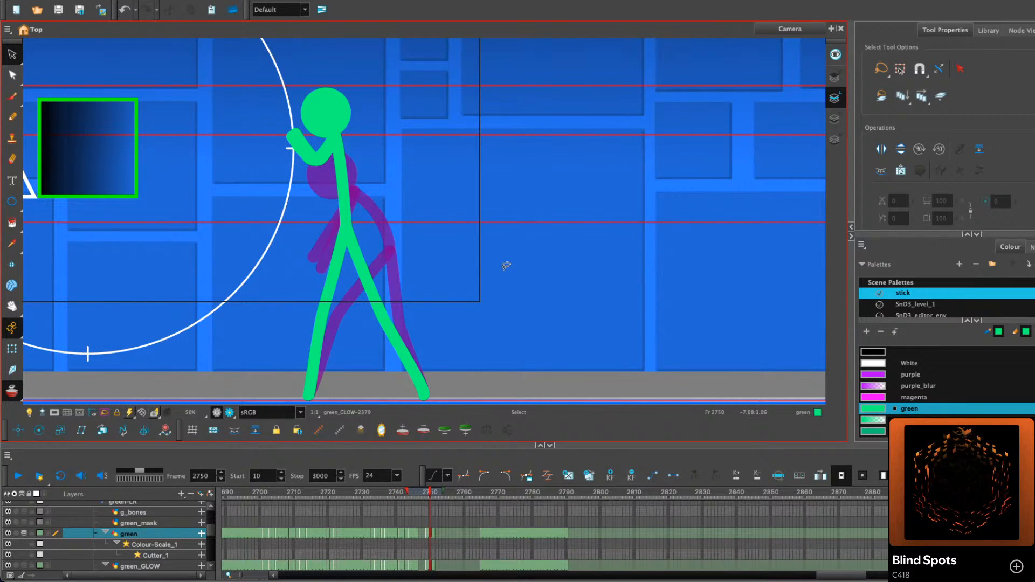
Adjust the elbows of the two bent arms at frame 2750 and bring their hands together on the white circle
click(313, 144)
scroll(316, 145, up, 3)
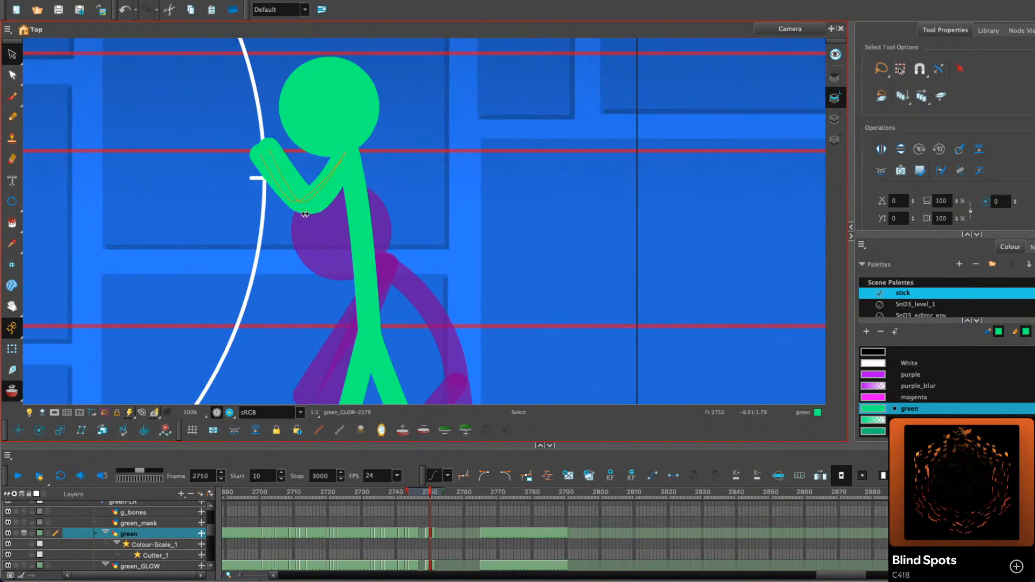
click(320, 212)
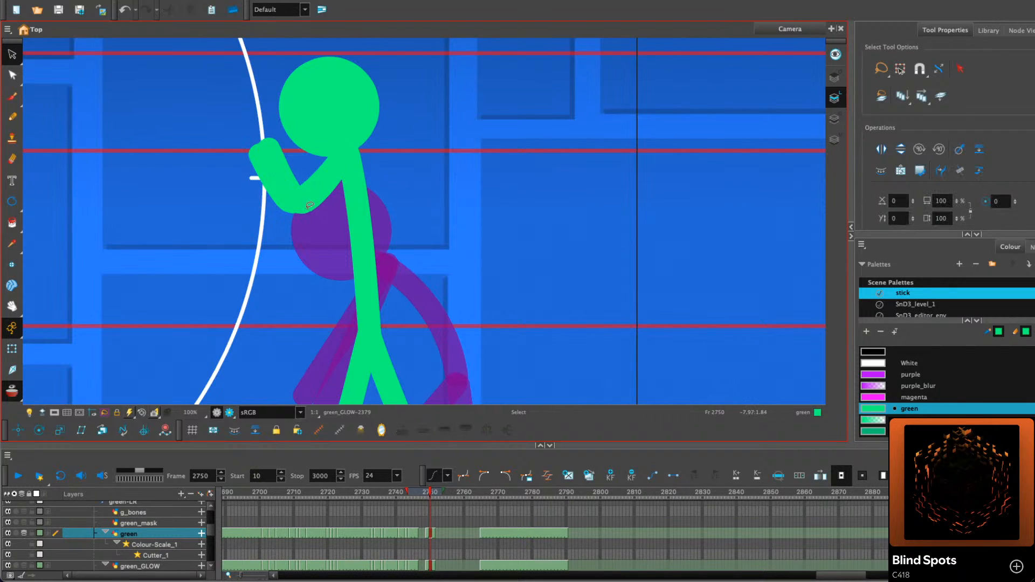
click(311, 204)
scroll(314, 209, up, 3)
mouse_move(304, 212)
mouse_down()
mouse_move(303, 201)
mouse_move(334, 207)
mouse_up()
drag(251, 88, 222, 111)
click(530, 139)
scroll(526, 144, down, 1)
scroll(515, 156, down, 4)
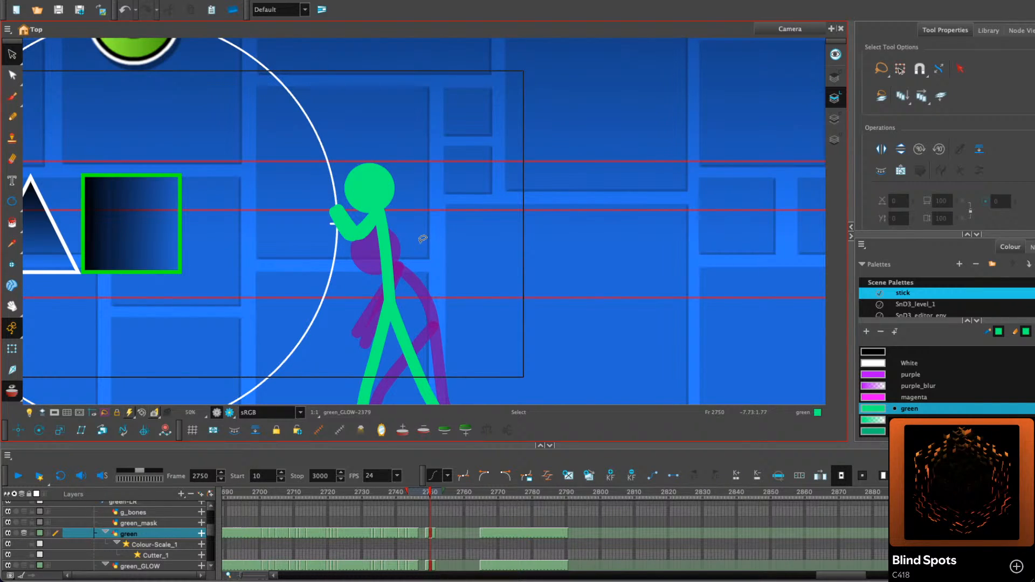
Shift the legs' hip joint and the torso's lower end slightly right at frame 2750
click(378, 335)
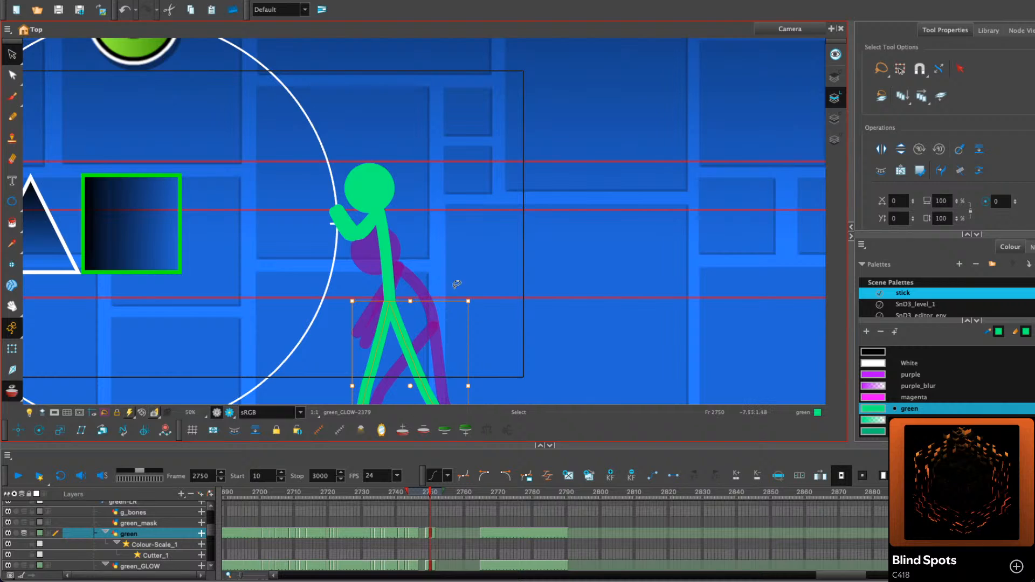
click(380, 216)
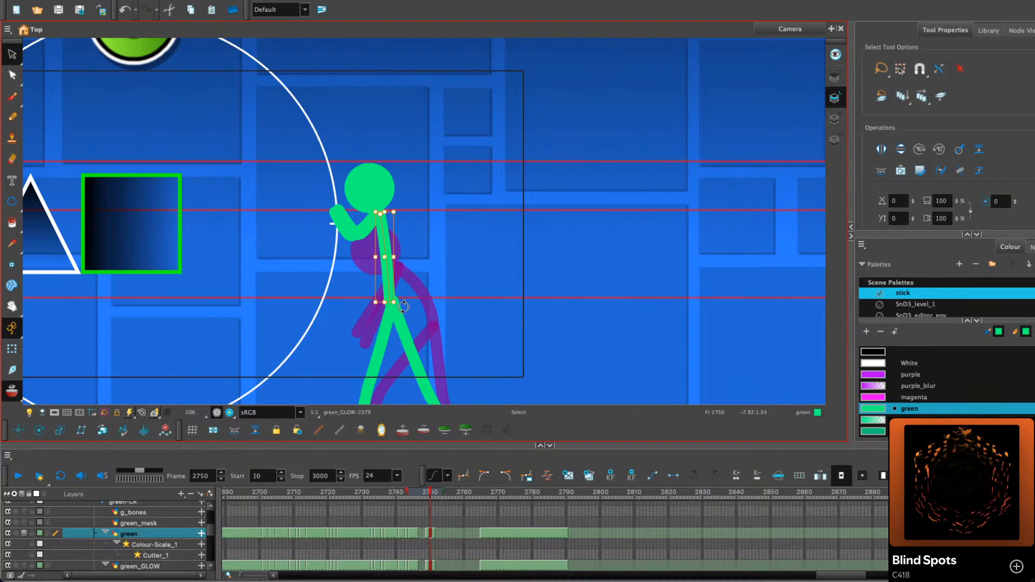
drag(398, 304, 404, 304)
click(492, 240)
key(2)
key(2)
drag(506, 254, 442, 219)
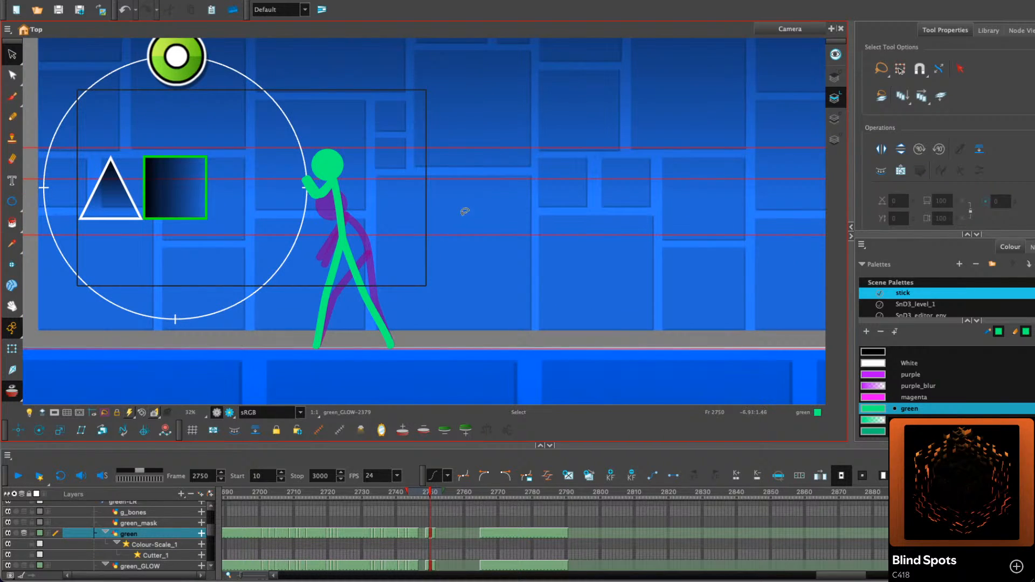
Step through the frames from 2750 to 2760 to check the reaching pose and the gap before the standing pose
key(period)
key(period)
key(period)
key(period)
key(comma)
key(comma)
key(comma)
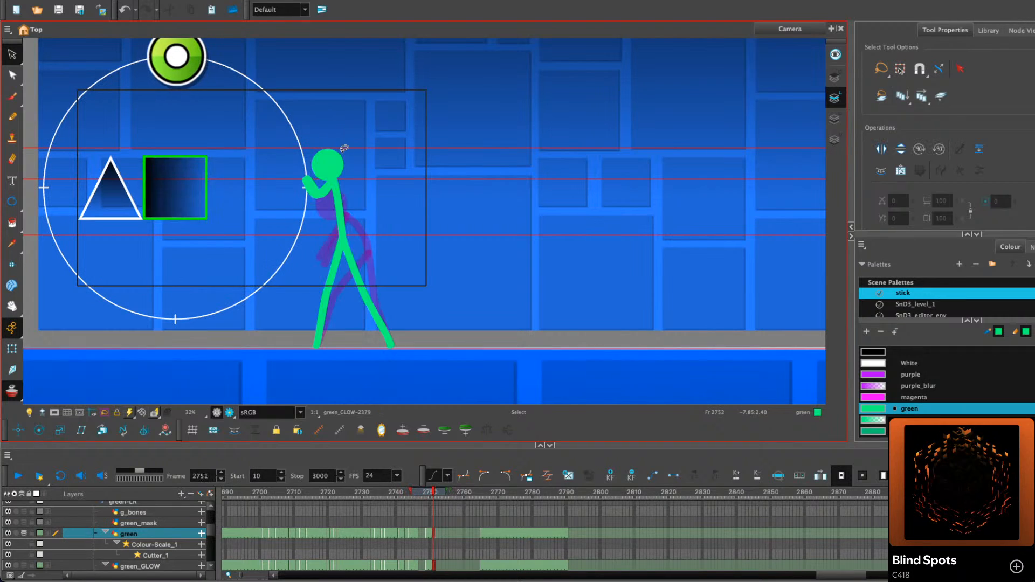
click(336, 162)
right_click(336, 163)
click(371, 213)
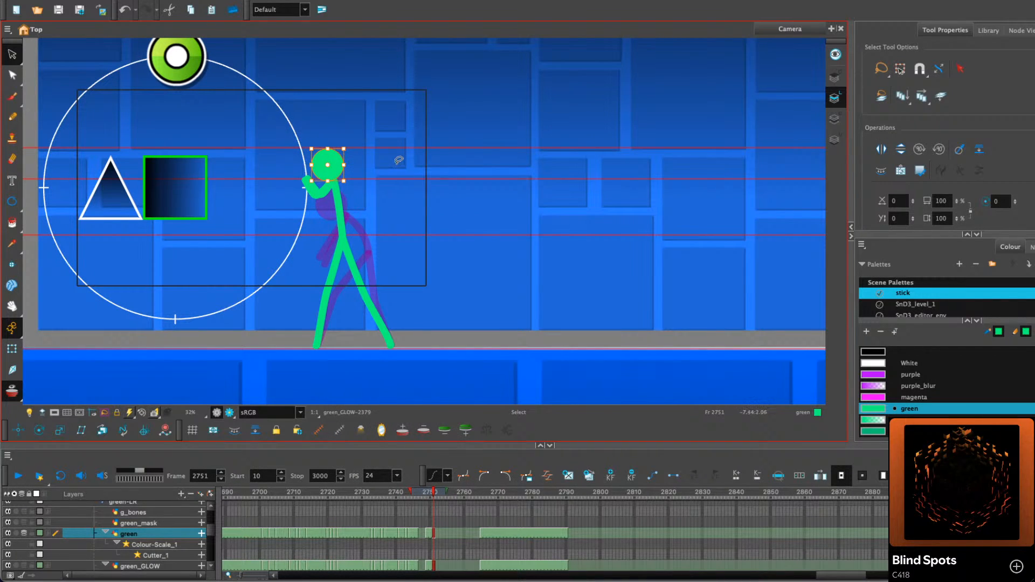
key(period)
key(period)
key(period)
key(period)
key(period)
key(period)
key(period)
key(period)
key(period)
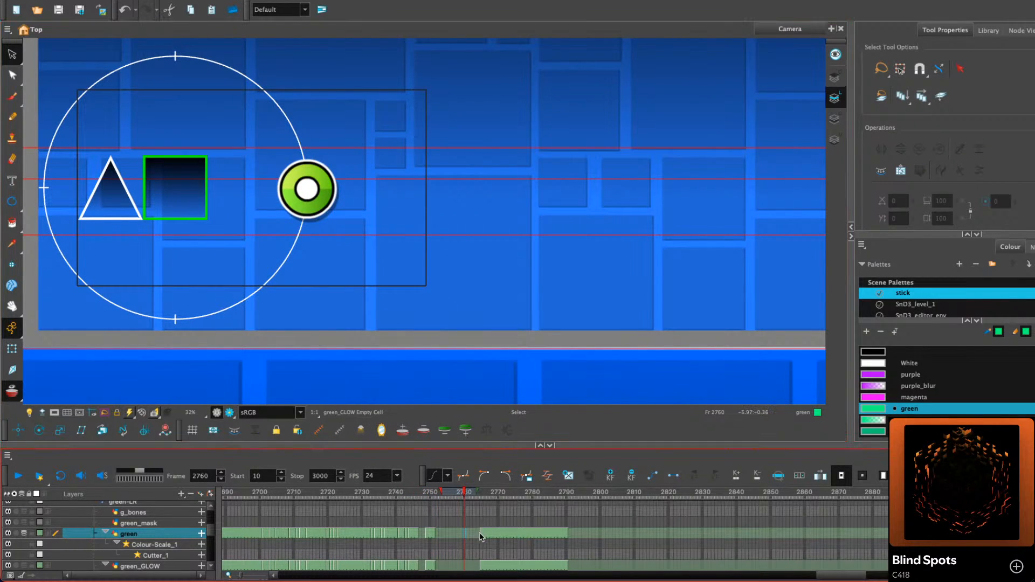
Extend the standing pose's exposure on the green layer back to about frame 2759 and inspect it there
drag(480, 534, 461, 535)
key(period)
key(period)
key(period)
key(period)
key(period)
key(period)
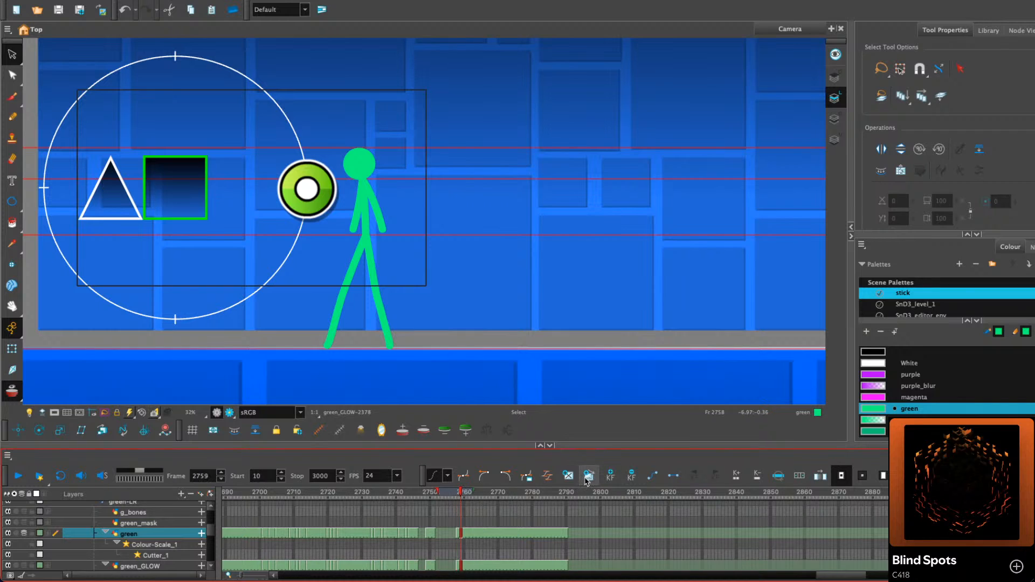
Extend the standing drawing's exposure further back to about frame 2755 and compare it with the preceding reaching pose
drag(458, 535, 446, 539)
key(comma)
key(comma)
key(comma)
key(comma)
key(comma)
key(comma)
key(comma)
key(period)
key(period)
key(period)
key(period)
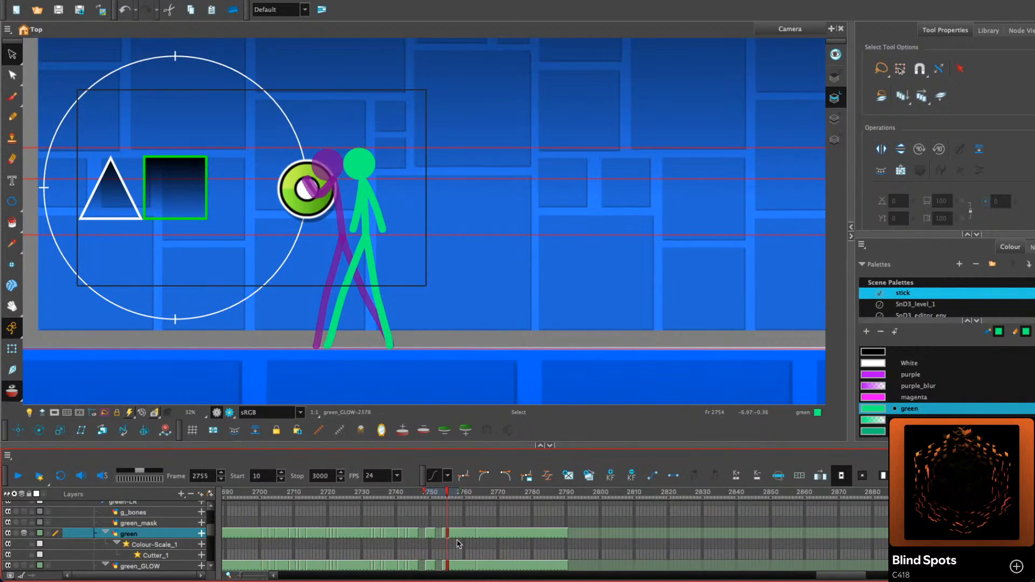
Delete the standing figure's arms and torso at frame 2755 and shift the legs' hip joint left
click(377, 229)
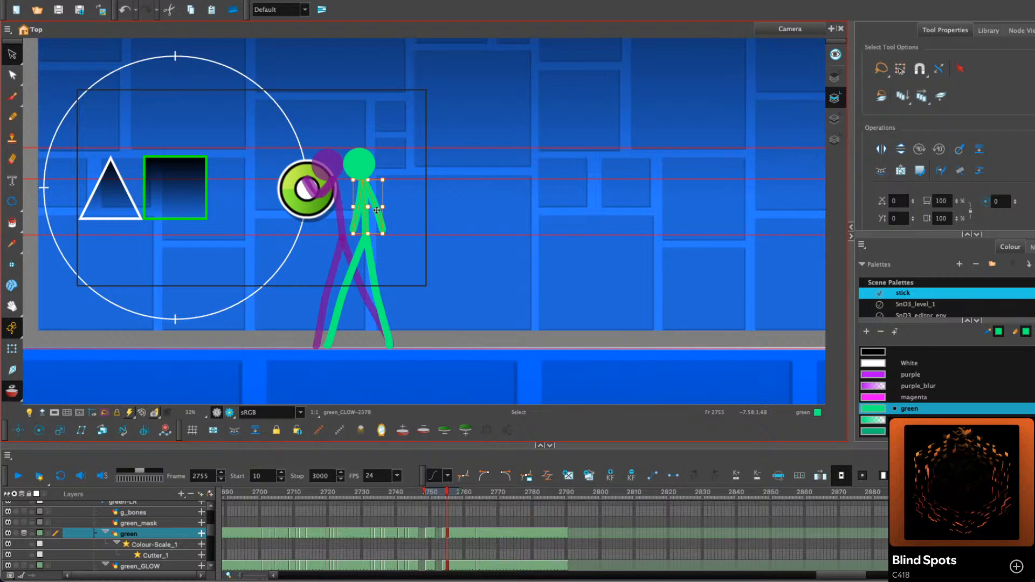
key(Delete)
click(369, 233)
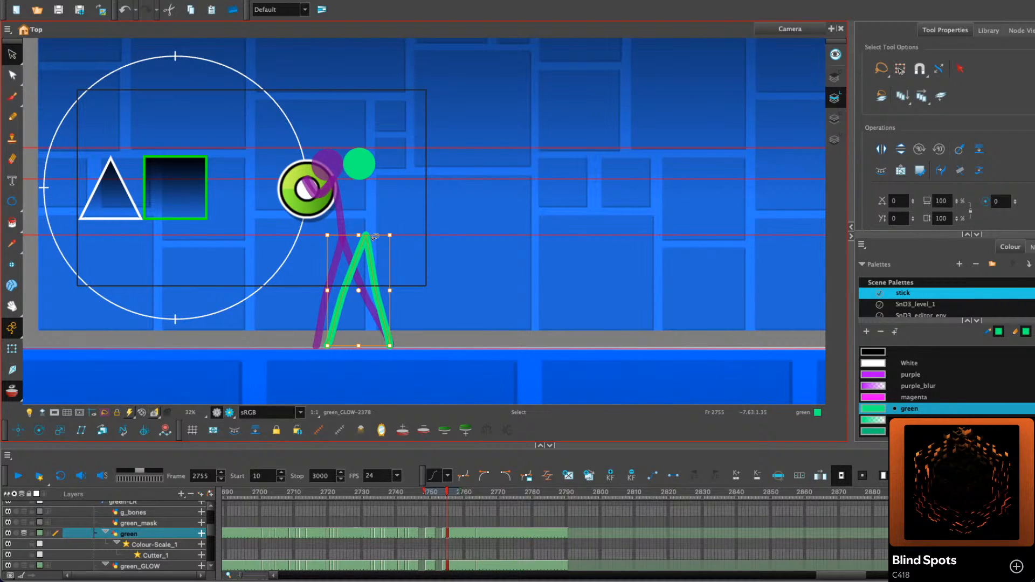
drag(372, 232, 357, 234)
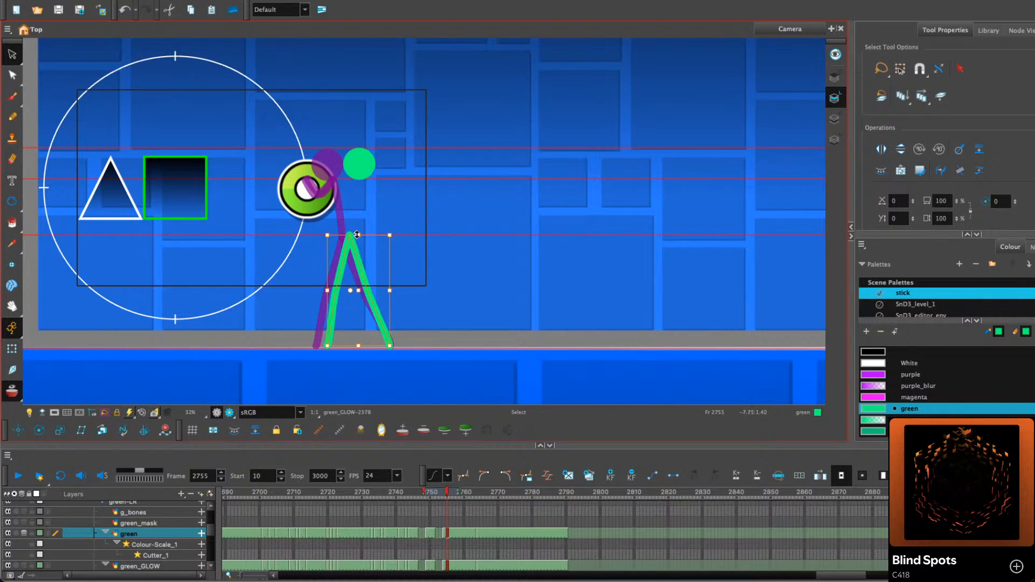
click(360, 235)
click(389, 203)
key(ctrl+z)
key(ctrl+z)
key(ctrl+z)
key(ctrl+shift+z)
Move the green head slightly right at frame 2755
click(365, 171)
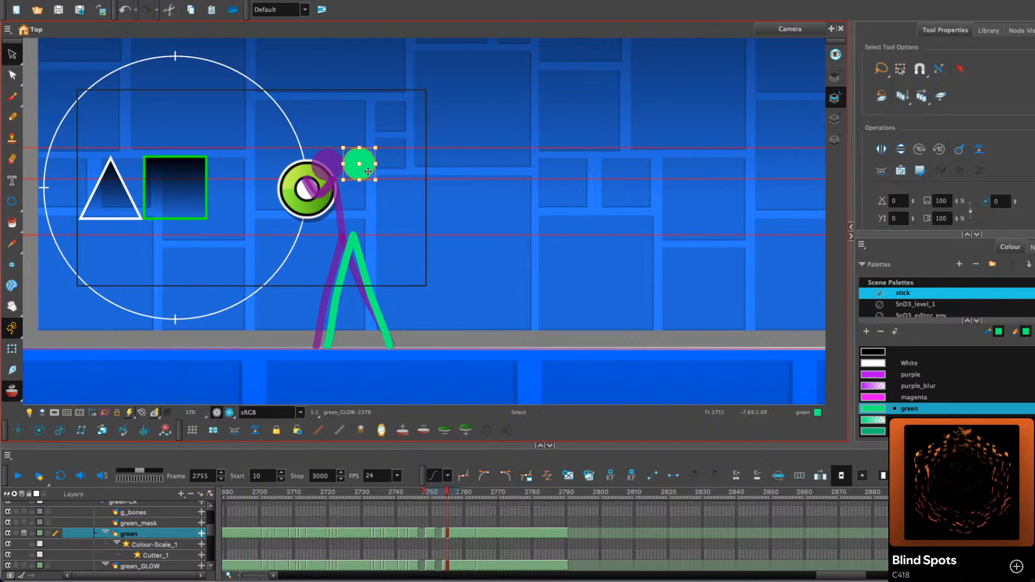
drag(371, 169, 378, 171)
click(429, 145)
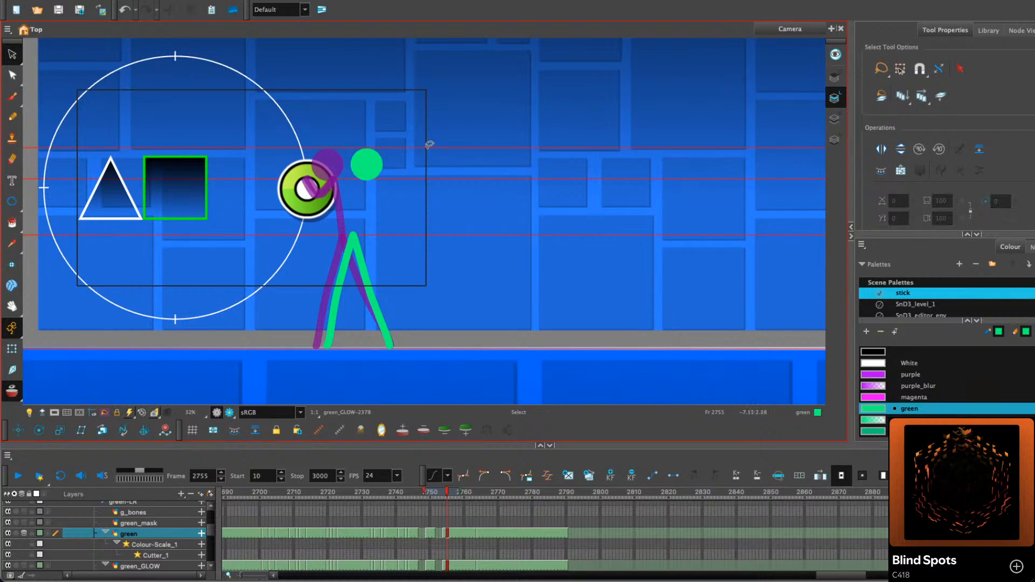
Draw a slightly curved green Pencil torso from head to hip at frame 2755, plus a straight arm angled down-left from the shoulder
click(14, 118)
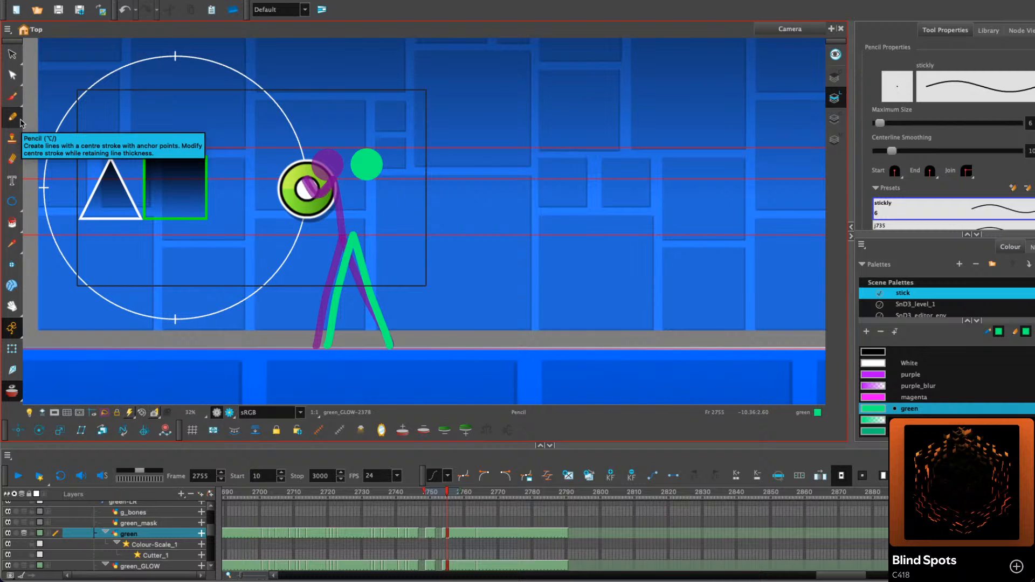
scroll(429, 177, up, 5)
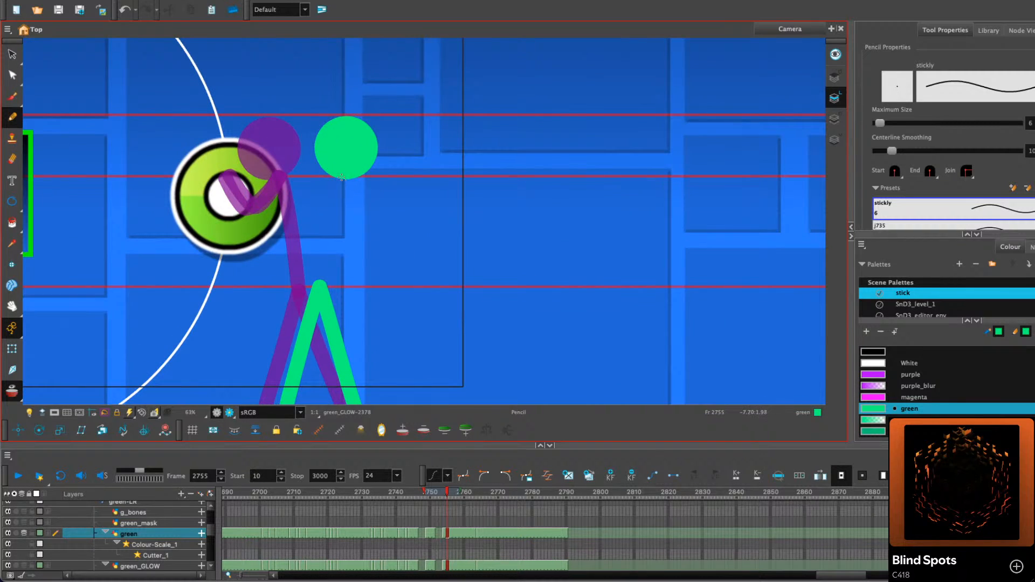
mouse_move(342, 177)
mouse_down()
mouse_move(318, 272)
mouse_move(352, 169)
mouse_move(294, 278)
mouse_up()
key(ctrl+z)
key(ctrl+z)
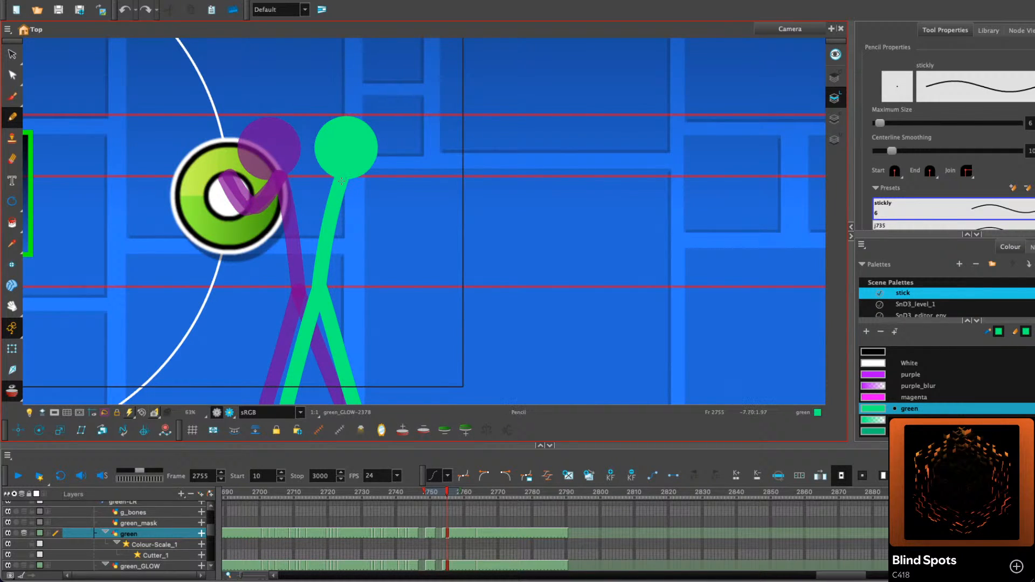
drag(337, 184, 317, 212)
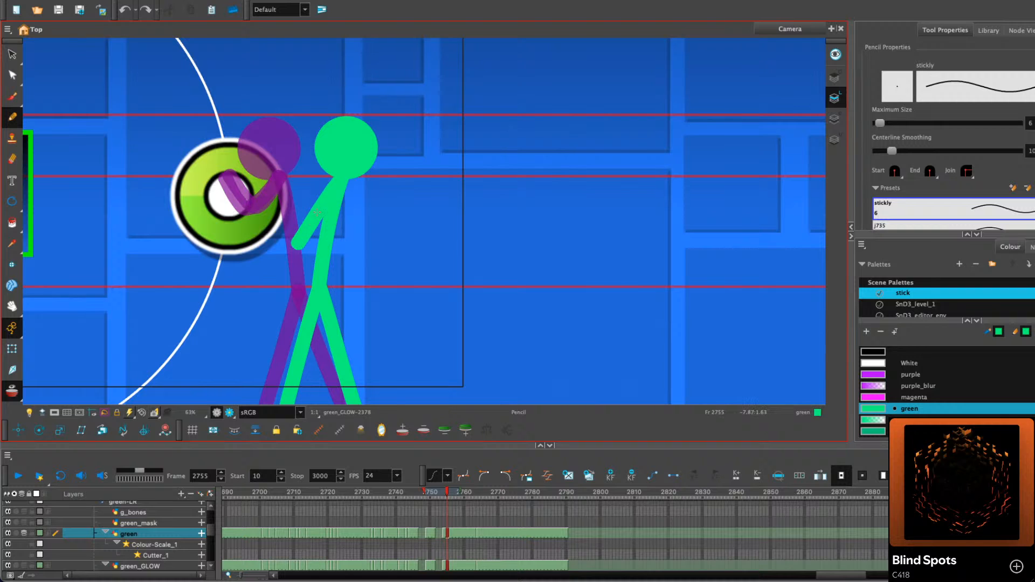
Step back and forth through the frames around 2751 to 2759, comparing the reaching and standing poses with onion skinning
scroll(341, 180, down, 2)
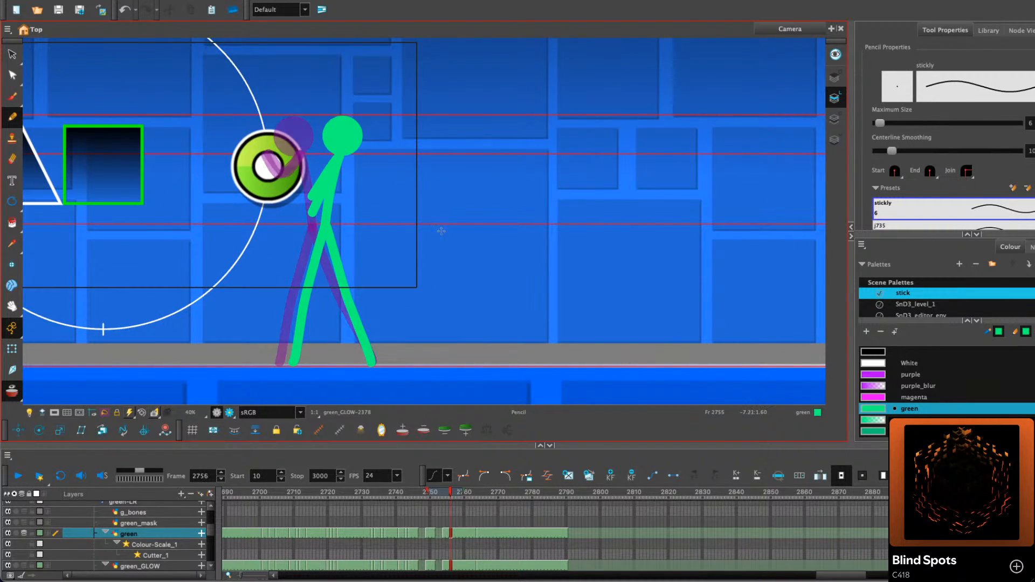
click(468, 534)
key(comma)
key(comma)
key(comma)
key(comma)
key(comma)
key(comma)
key(comma)
key(comma)
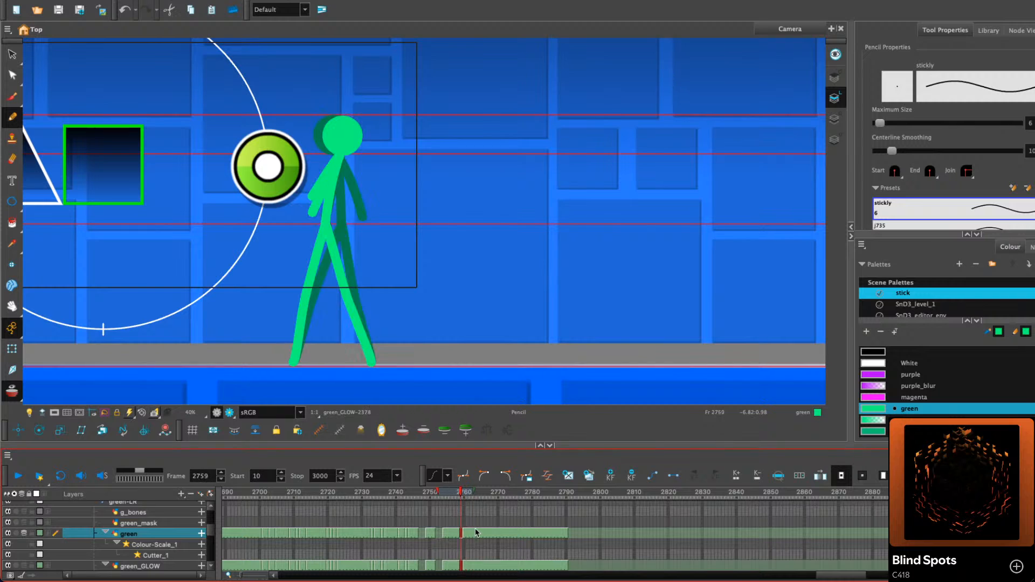
key(period)
key(period)
key(period)
key(period)
key(period)
key(period)
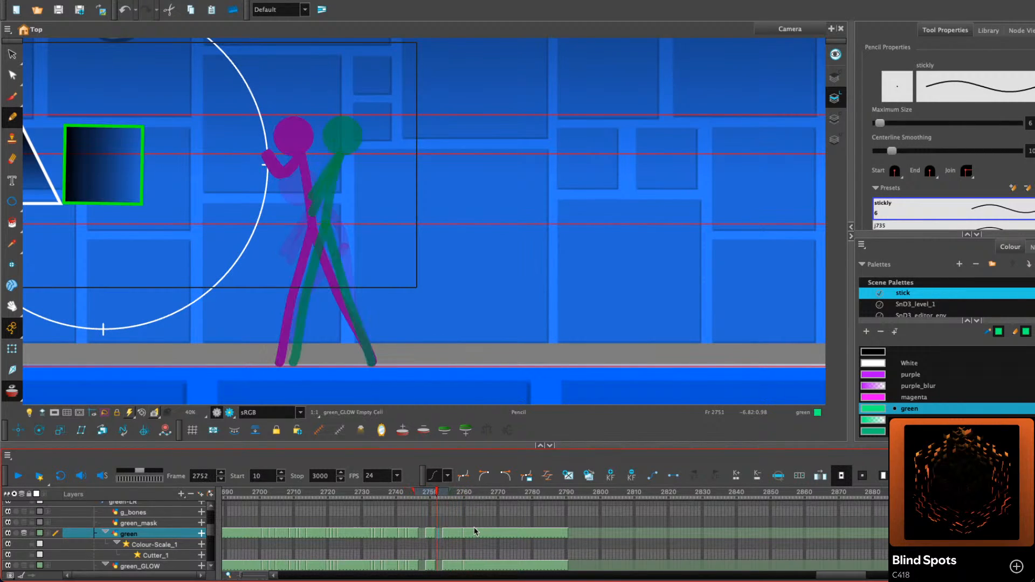
drag(448, 497, 417, 489)
key(period)
key(period)
key(period)
key(period)
key(period)
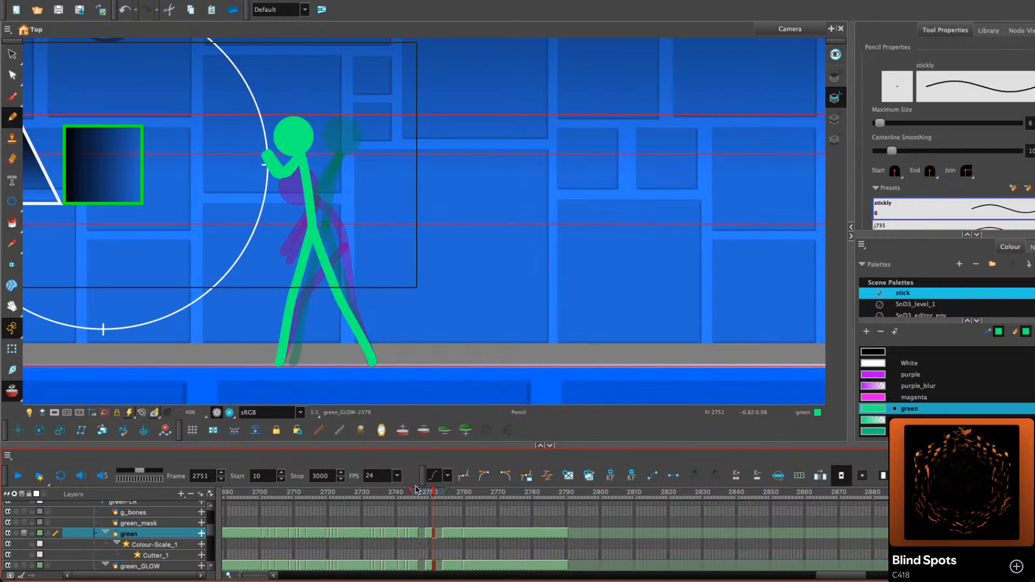
Move the green head slightly right on the reaching figure at frame 2751
key(alt+s)
click(280, 151)
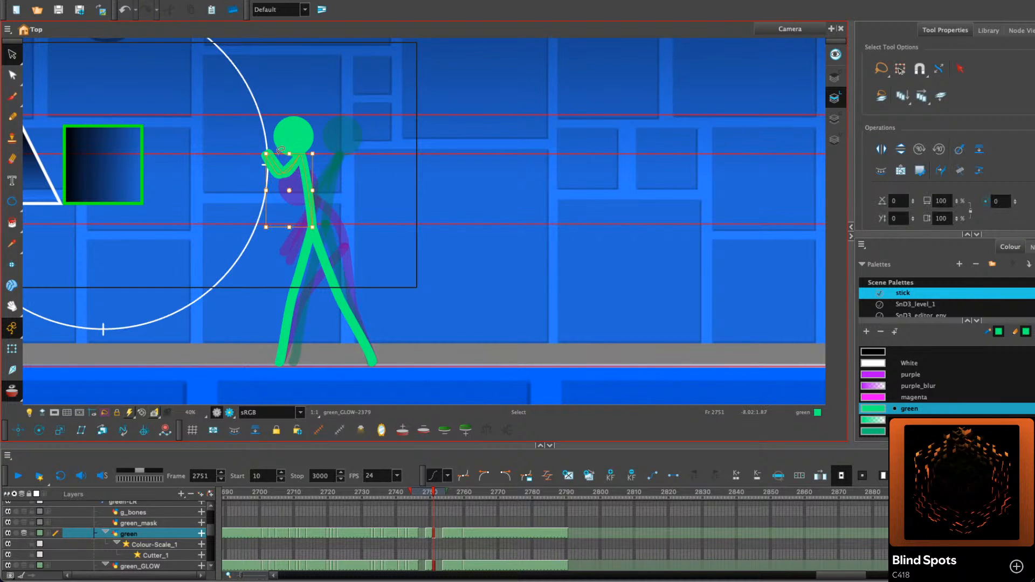
drag(300, 155, 298, 156)
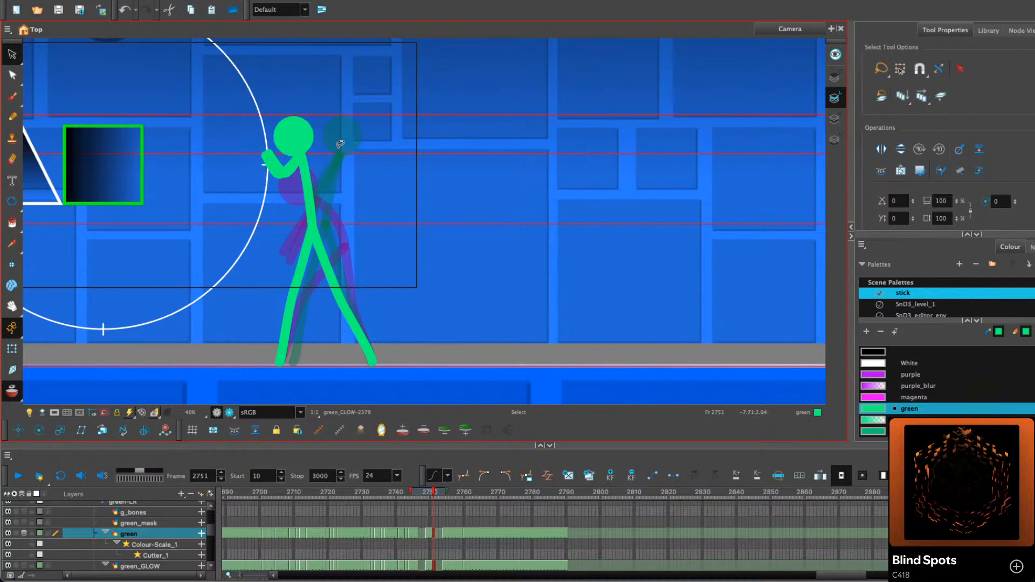
click(309, 139)
drag(311, 142, 312, 141)
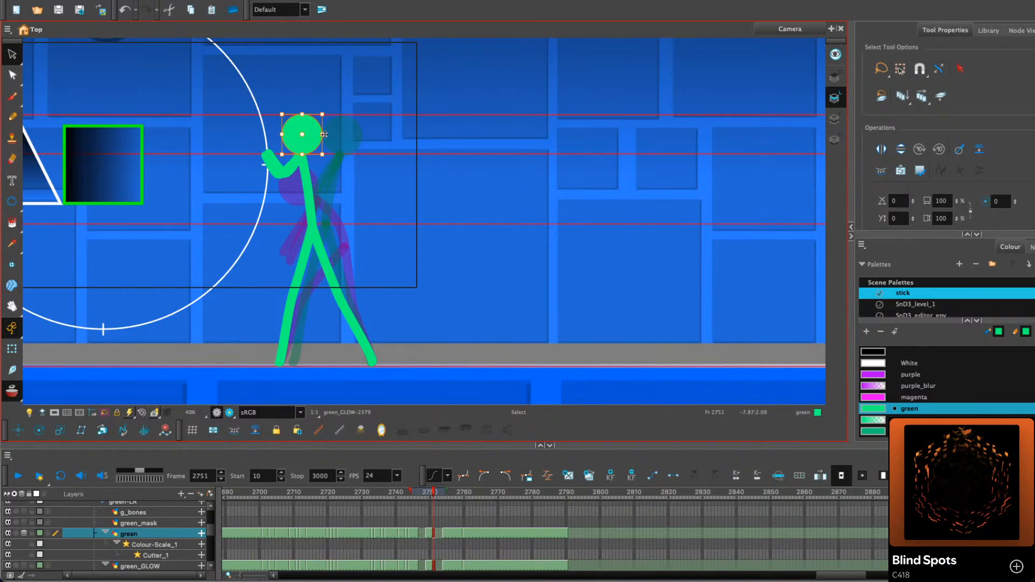
click(350, 113)
Flip through the frames around 2749 to 2752 to check the head's placement in the reaching motion
key(period)
key(comma)
key(comma)
key(comma)
key(comma)
key(comma)
key(comma)
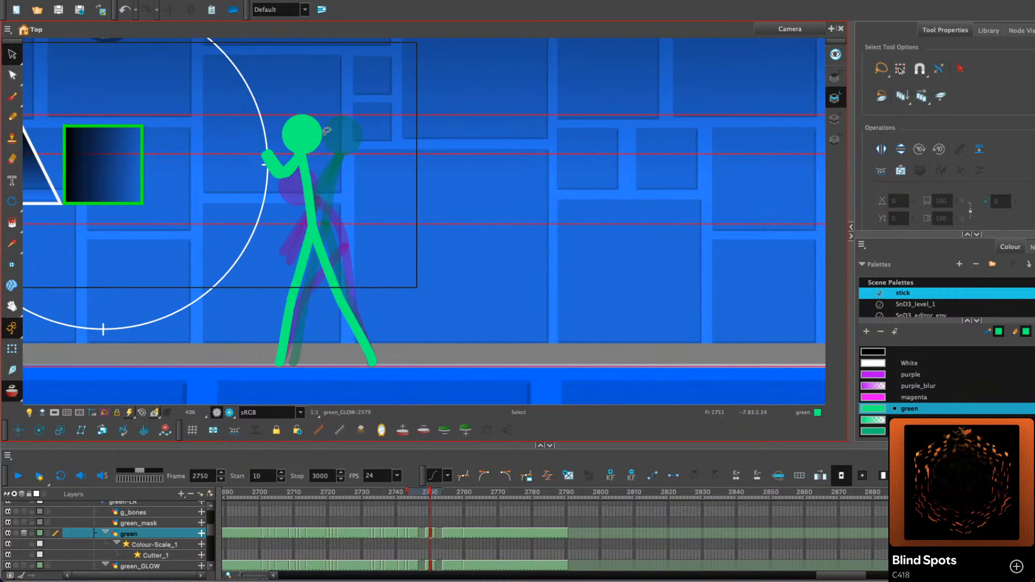
key(period)
key(period)
key(period)
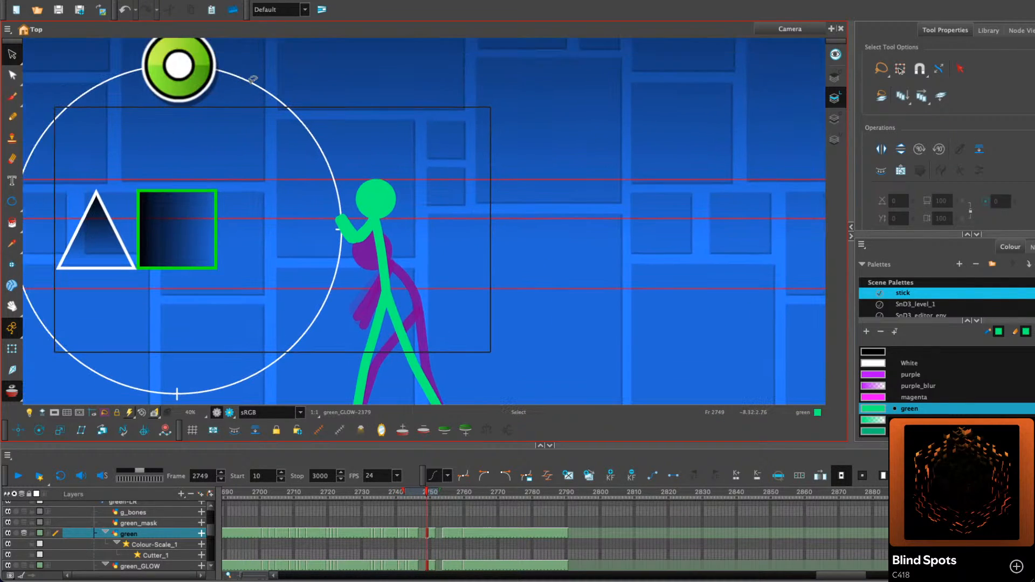
key(period)
key(period)
key(period)
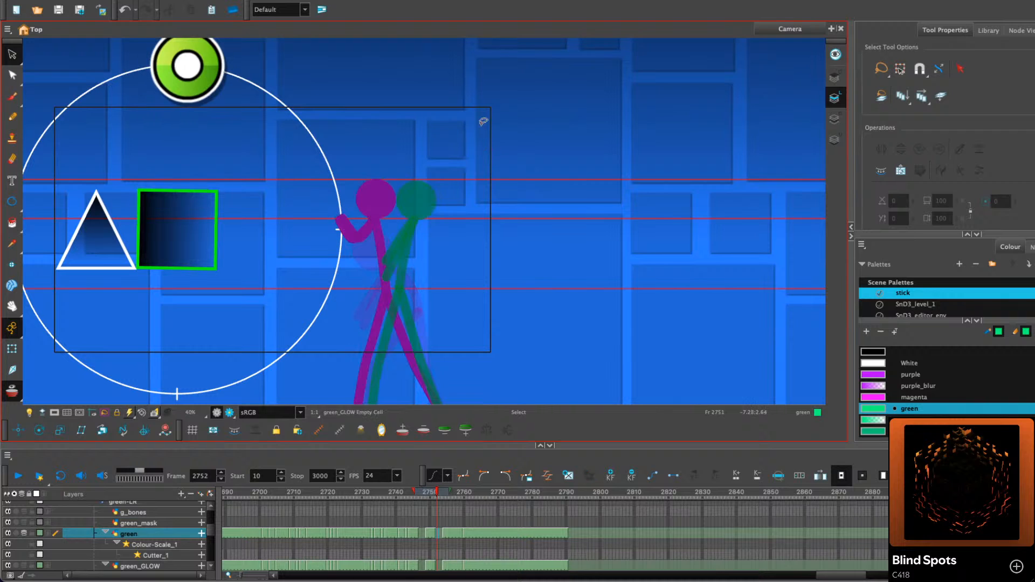
Copy the reaching figure's head from frame 2751 into empty frame 2752 and nudge it slightly right
key(comma)
right_click(380, 189)
click(410, 246)
key(period)
right_click(419, 167)
click(451, 228)
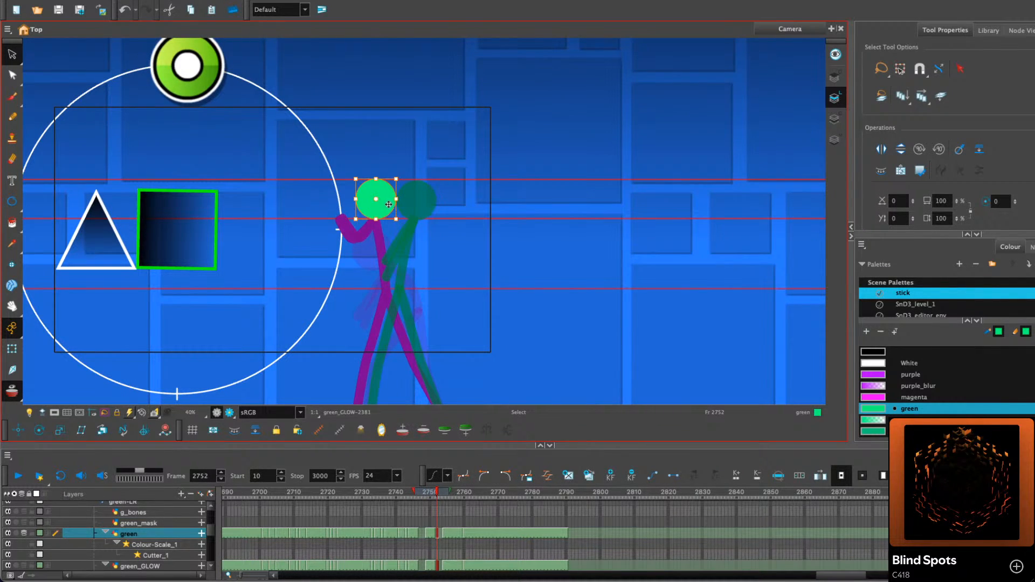
drag(388, 204, 390, 206)
Copy the legs from frame 2751 into frame 2752 and shift their hip joint slightly right
key(comma)
drag(335, 346, 499, 315)
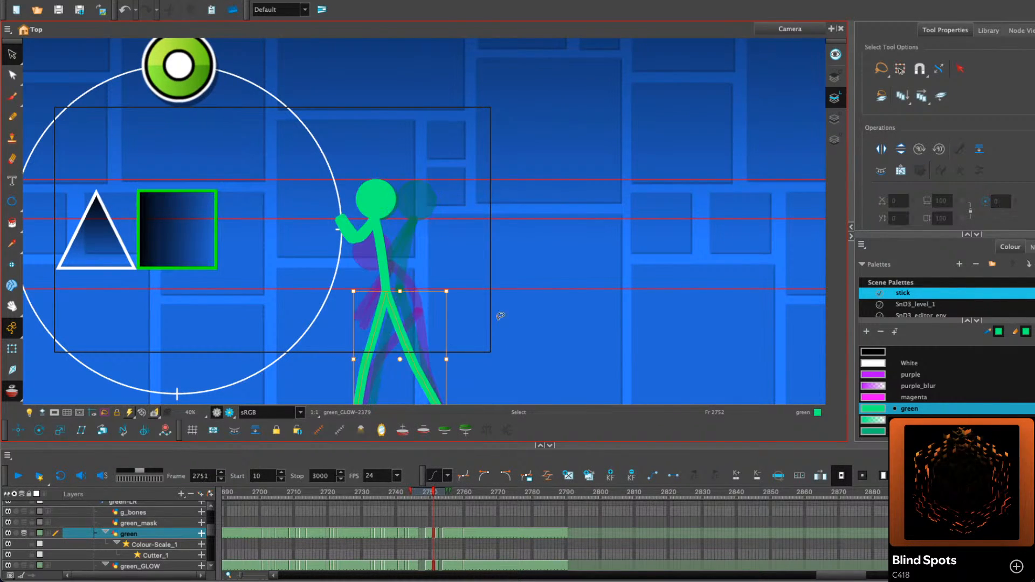
right_click(436, 292)
click(457, 316)
key(period)
right_click(443, 300)
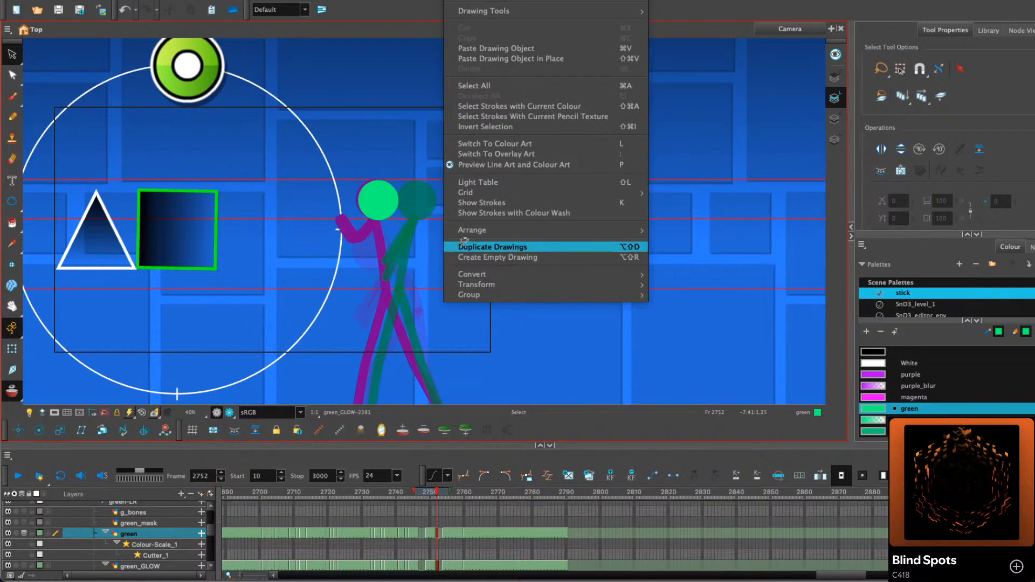
click(458, 58)
drag(413, 290, 416, 290)
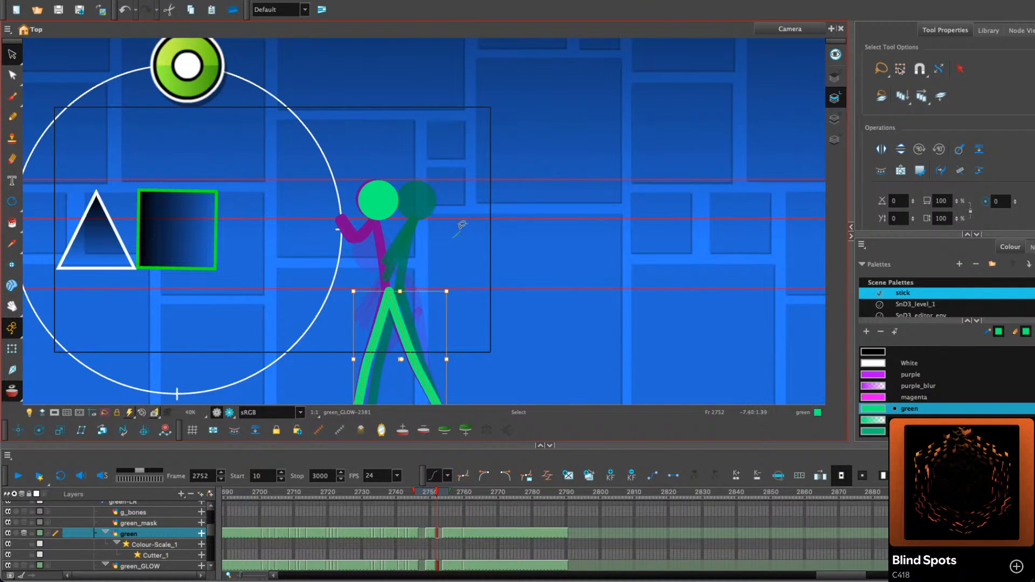
drag(462, 224, 467, 219)
drag(466, 218, 447, 180)
Draw a green Pencil torso from head to hip at frame 2752, plus bent arms with the hands raised toward the circle
click(12, 117)
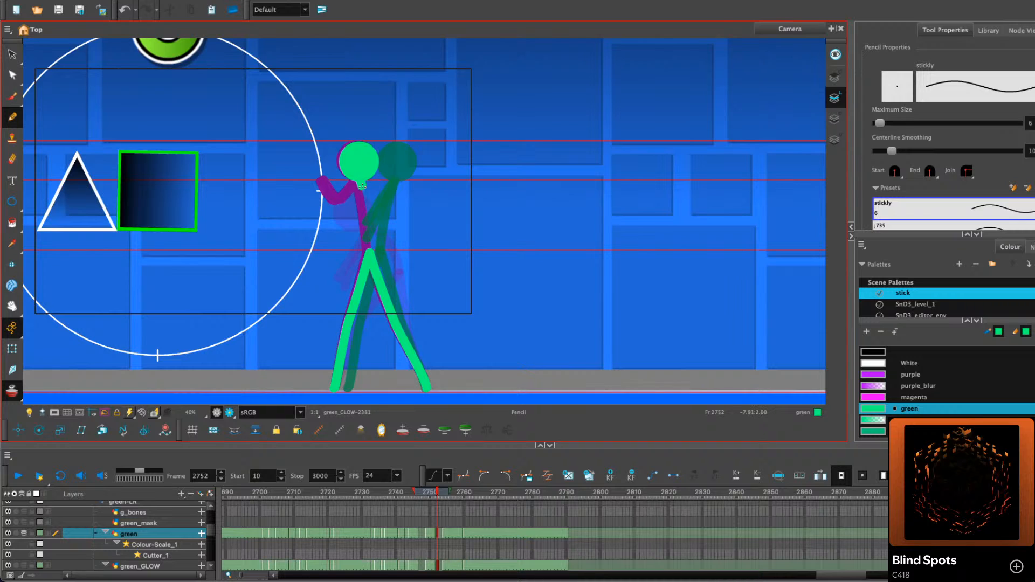
key(ctrl+z)
drag(359, 179, 365, 203)
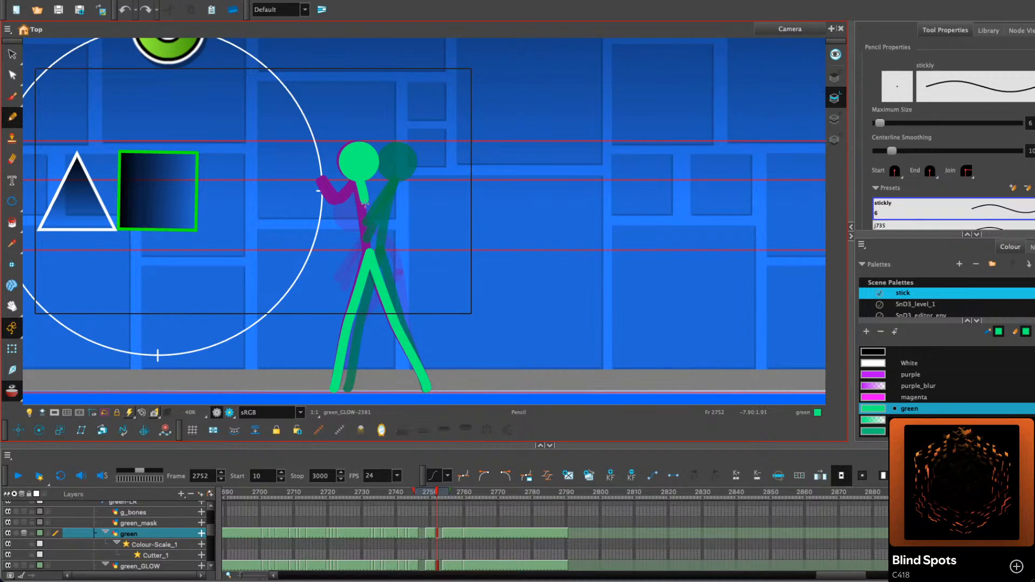
drag(370, 243, 369, 245)
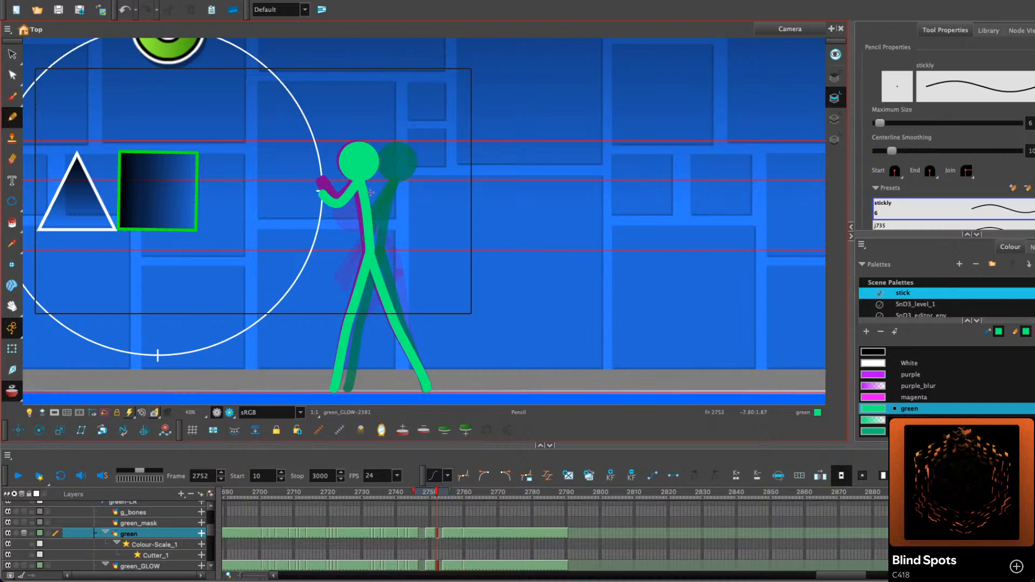
scroll(371, 193, up, 5)
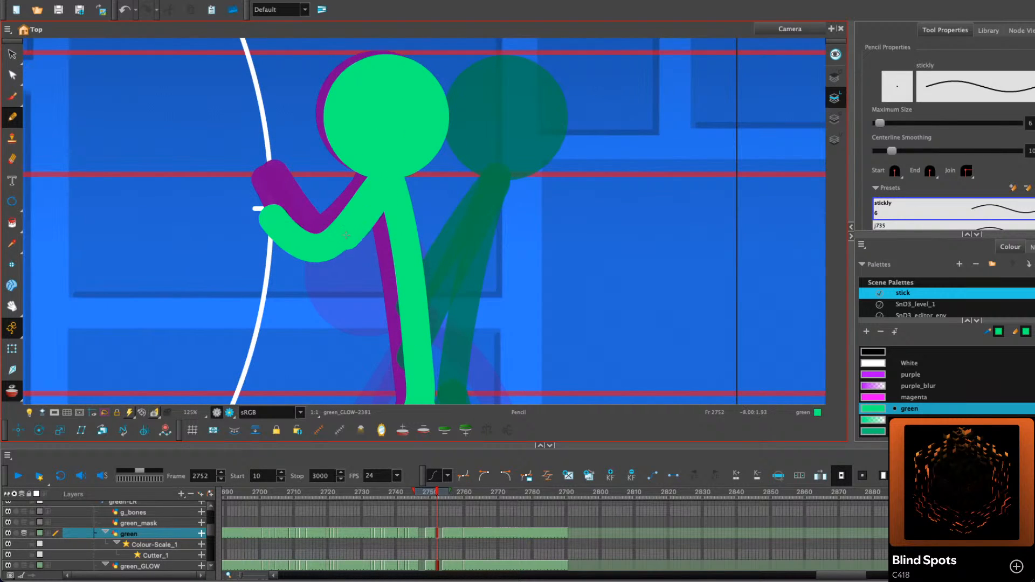
drag(346, 235, 297, 223)
scroll(277, 210, down, 4)
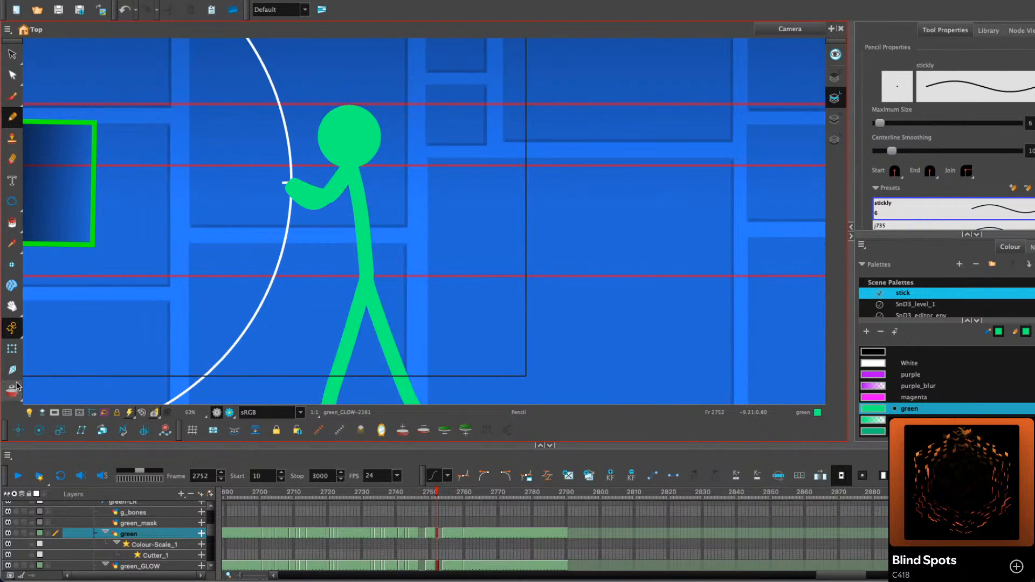
Extend the leaning drawing's exposure back from frame 2754 to fill empty frame 2753
key(period)
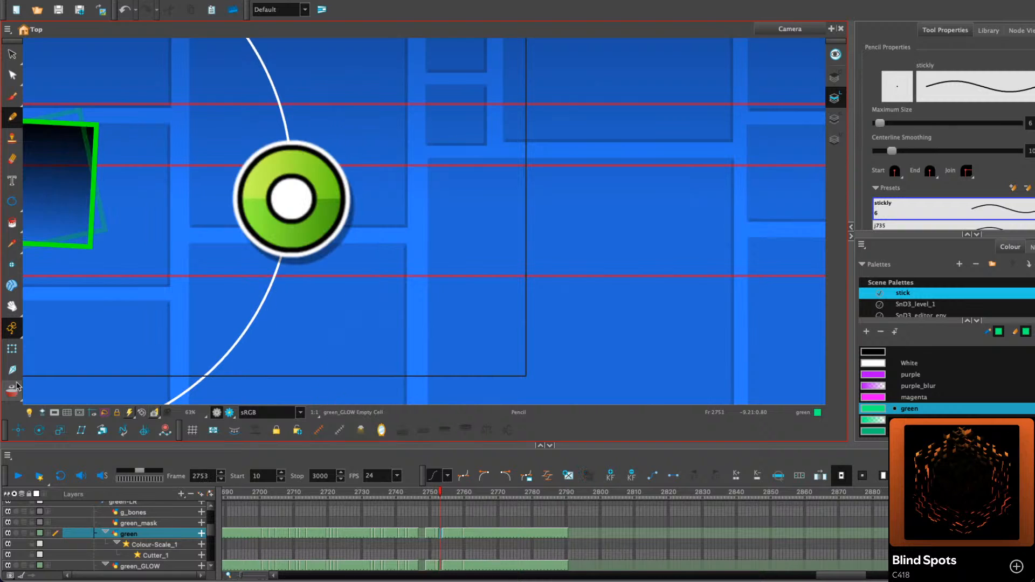
key(comma)
click(443, 534)
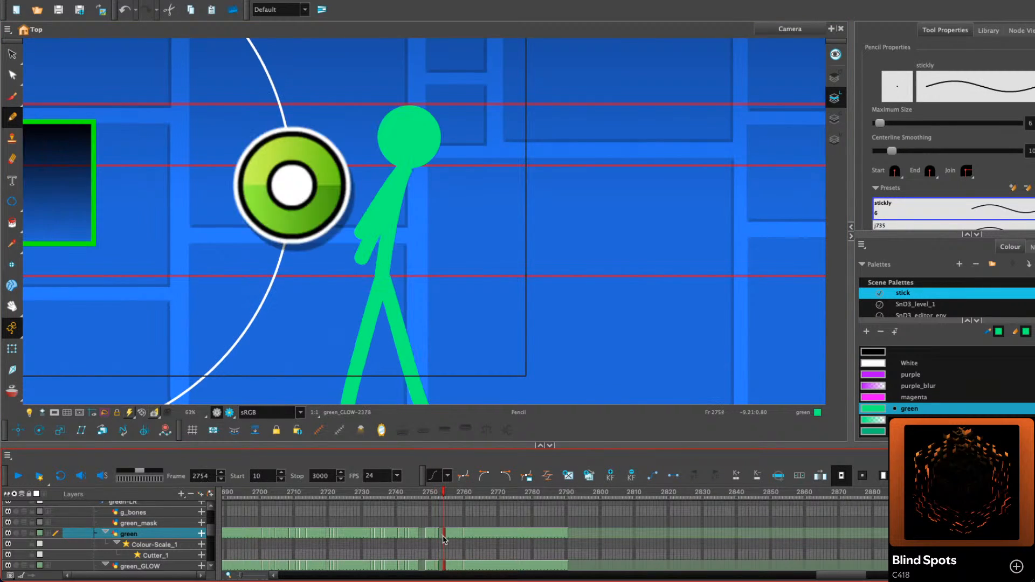
drag(444, 535, 440, 537)
Play back the revised motion and step back through the frames to 2753
click(432, 535)
click(18, 476)
click(17, 476)
key(shift+m)
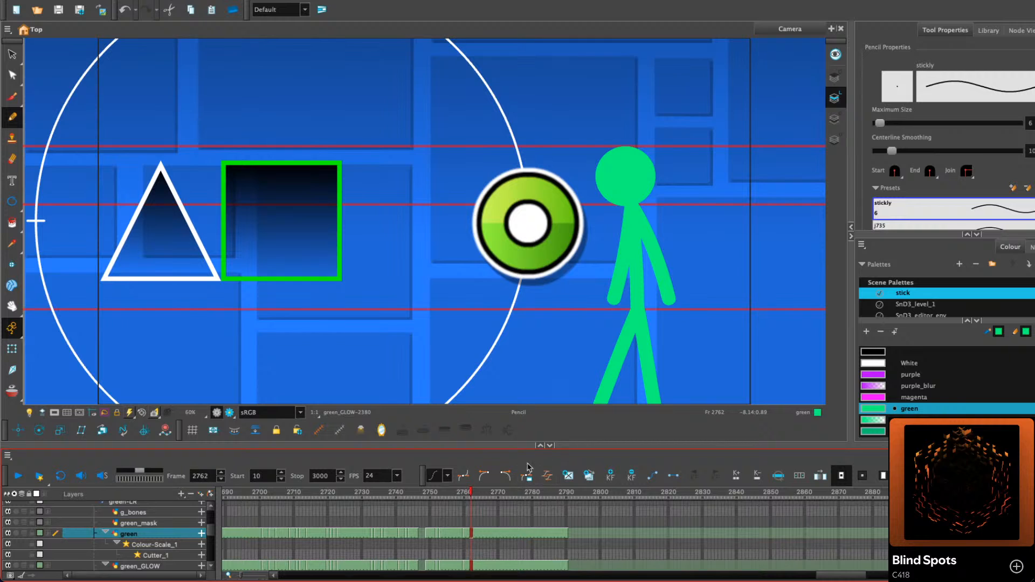
click(462, 493)
key(comma)
key(comma)
key(comma)
key(period)
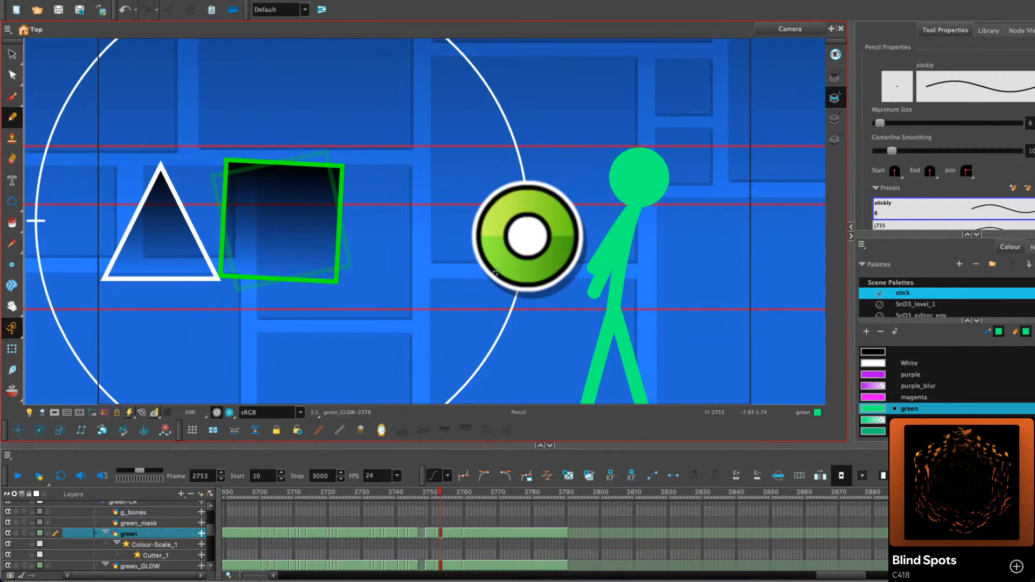
Examine the arm, torso and leg strokes of the leaning figure at frame 2753
drag(345, 178, 164, 181)
click(12, 54)
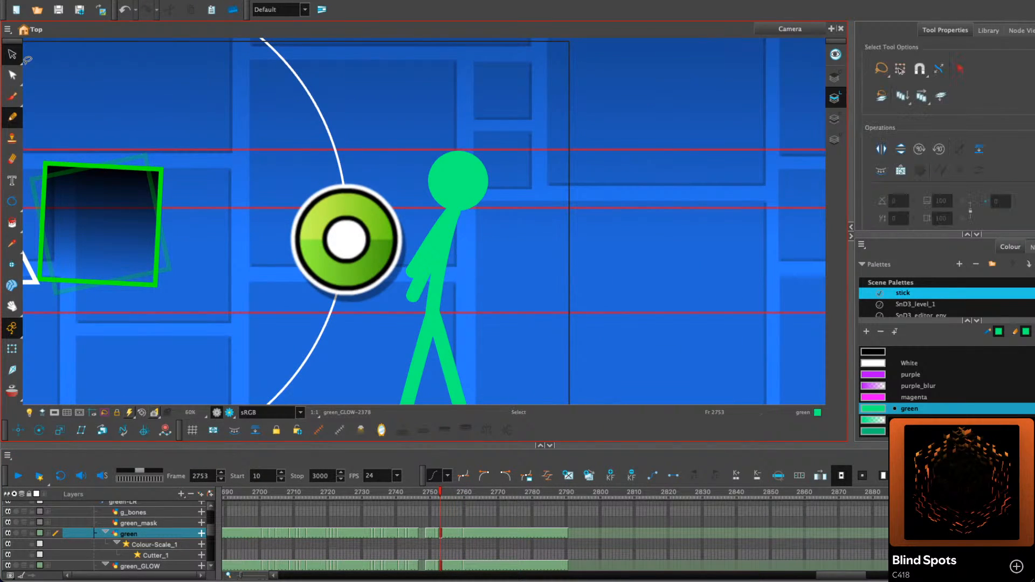
click(423, 275)
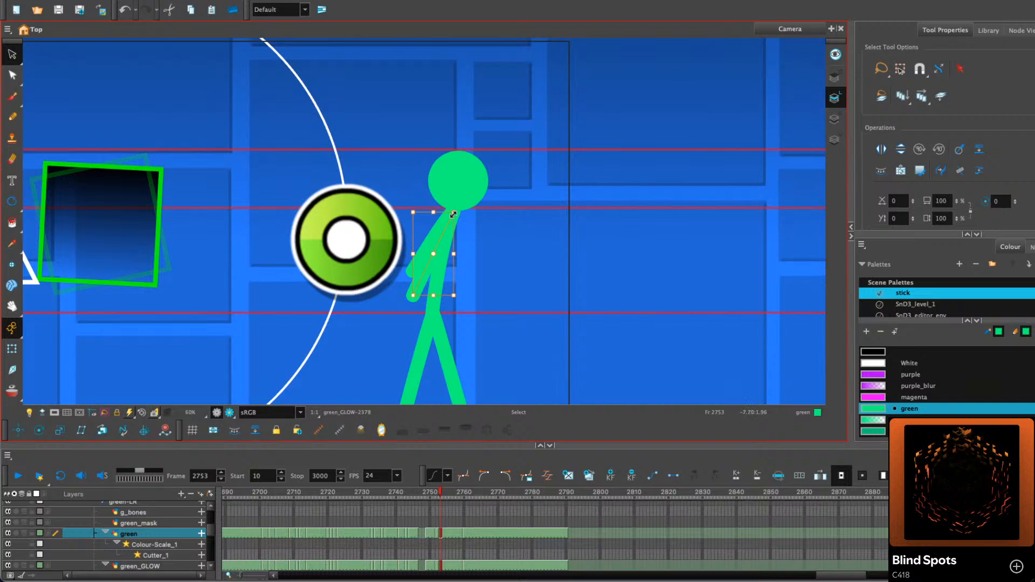
scroll(453, 214, up, 5)
click(494, 215)
scroll(507, 224, down, 6)
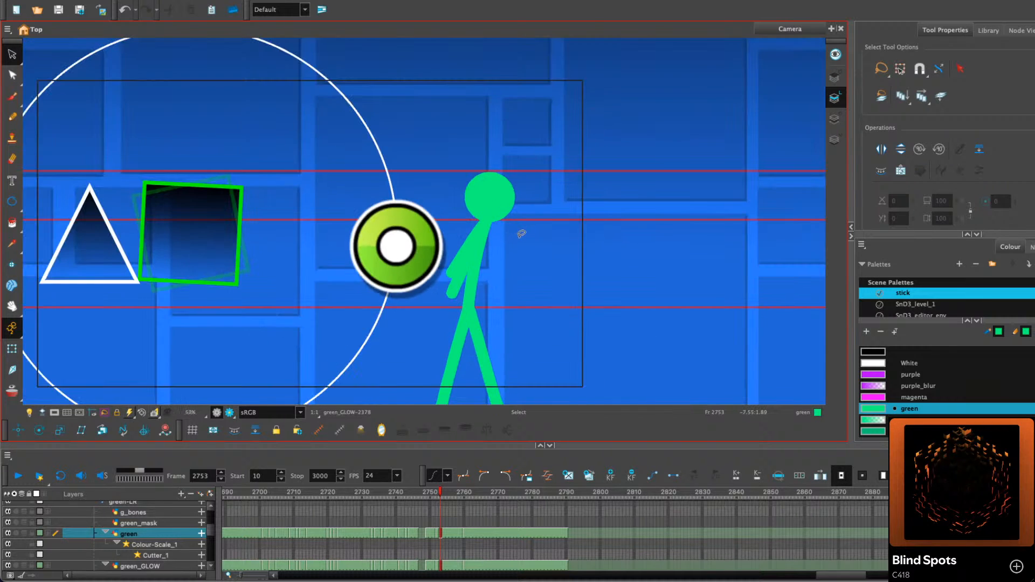
scroll(521, 233, right, 2)
click(407, 253)
scroll(409, 252, up, 3)
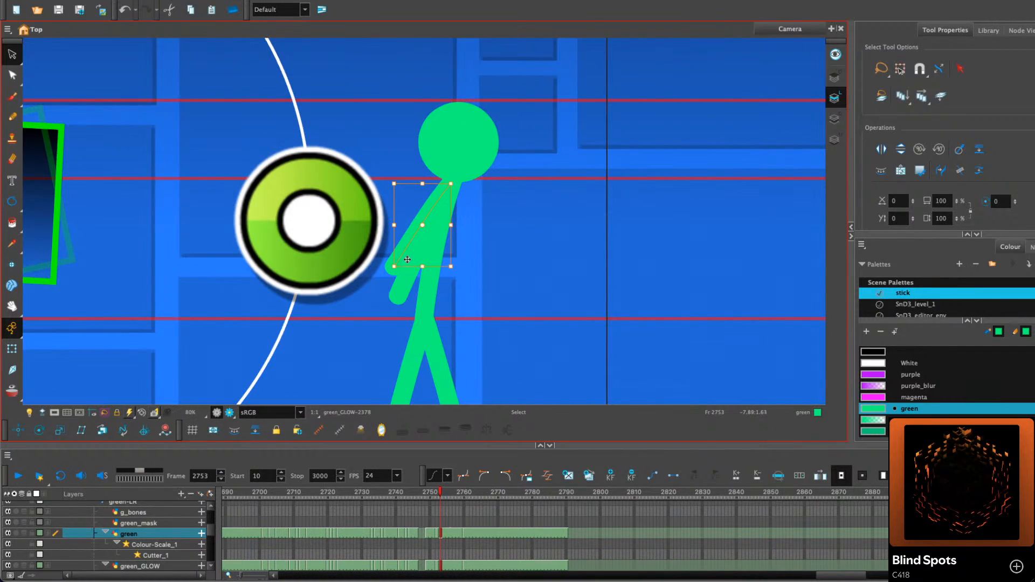
click(490, 231)
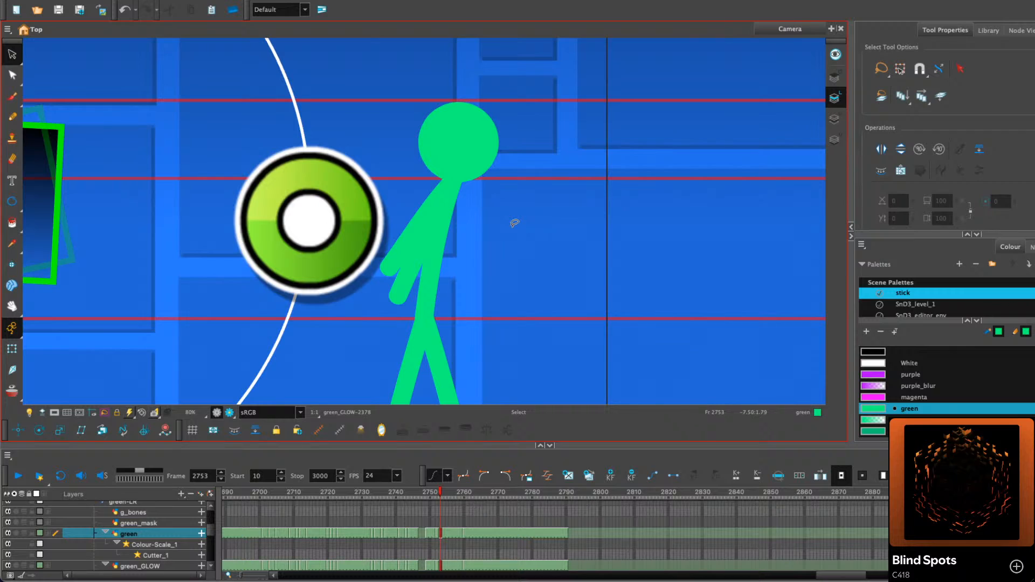
scroll(535, 258, down, 2)
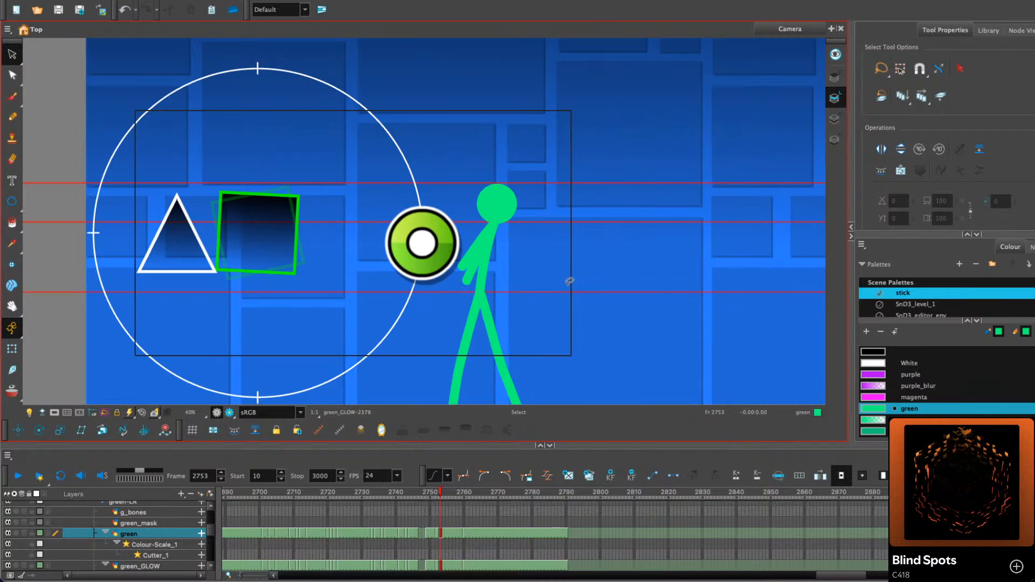
drag(623, 307, 548, 280)
scroll(559, 273, down, 1)
scroll(547, 276, up, 1)
click(409, 212)
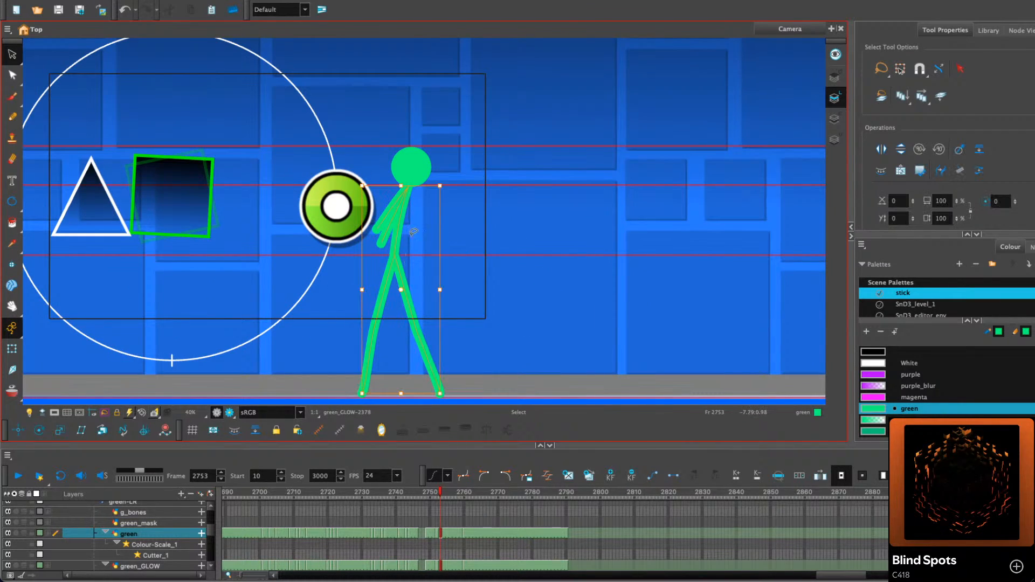
scroll(414, 209, up, 2)
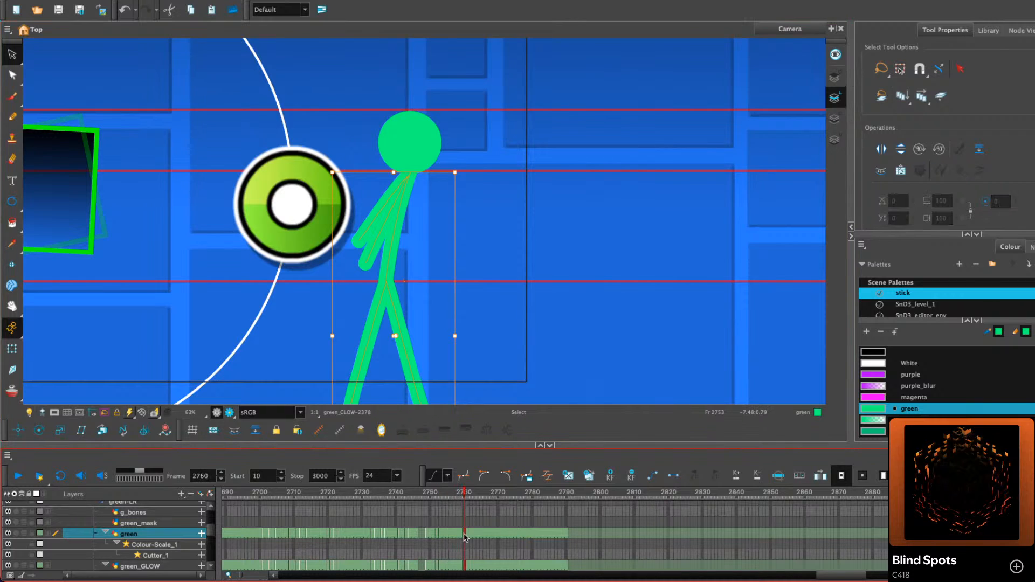
Move the green head slightly right on the leaning figure at frame 2754
key(period)
click(424, 146)
drag(424, 146, 430, 147)
click(504, 130)
scroll(506, 131, down, 1)
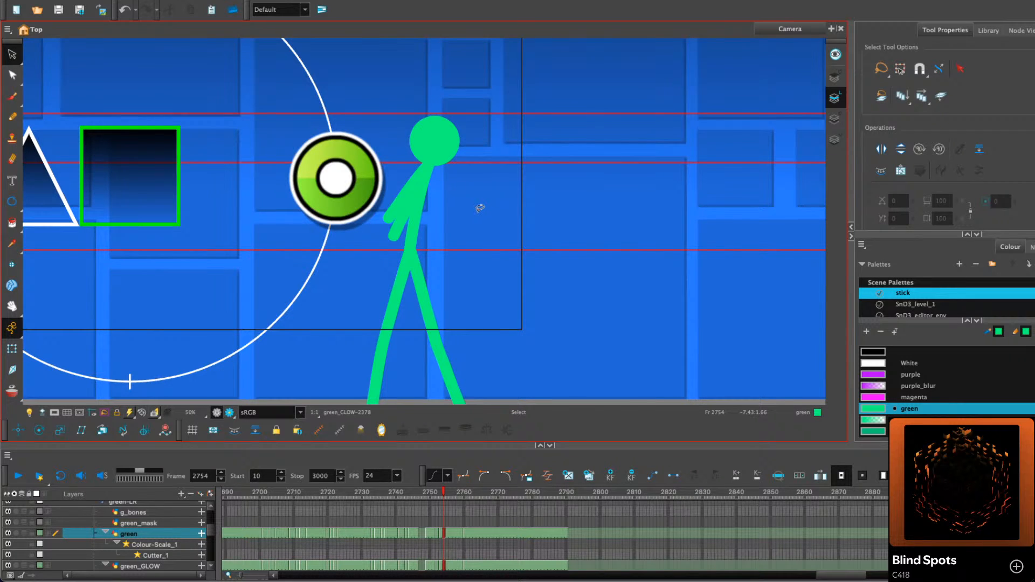
Return to frame 2744 and copy the crouching figure's head
key(comma)
key(comma)
key(comma)
key(comma)
key(comma)
key(comma)
key(comma)
key(comma)
key(comma)
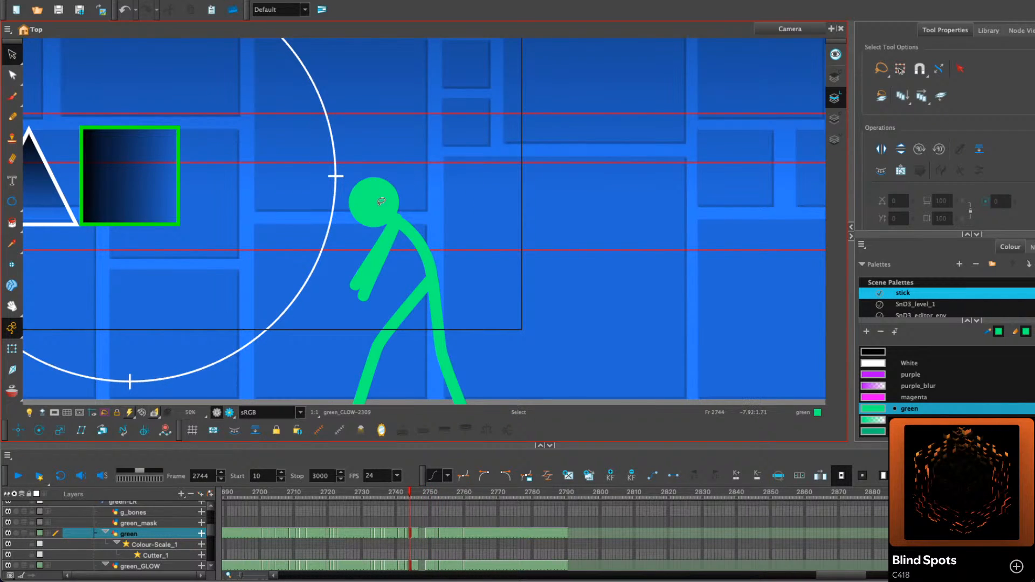
click(381, 200)
right_click(382, 188)
click(412, 236)
Turn on onion skinning and paste the copied head into empty frame 2747
key(period)
click(15, 392)
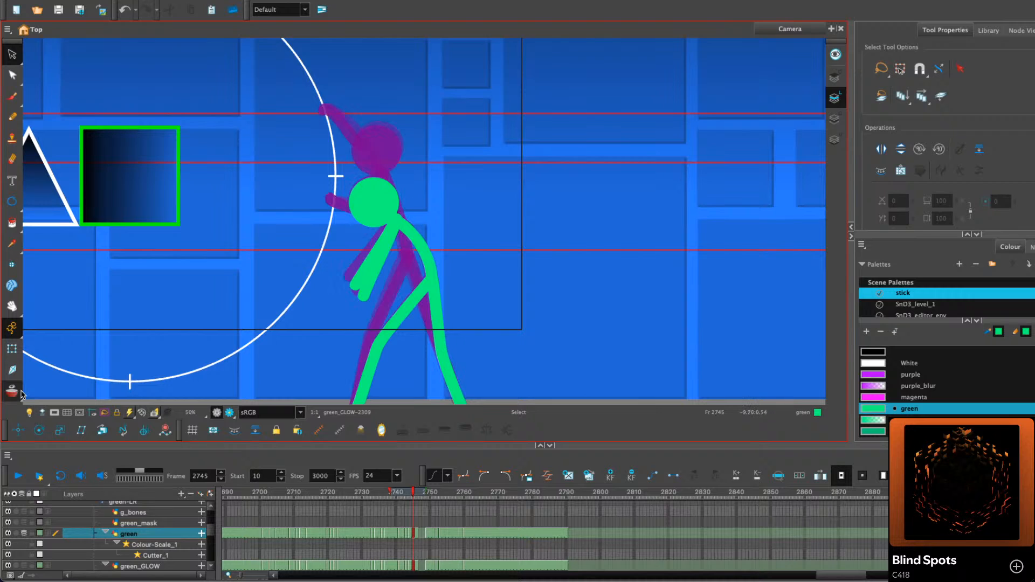
key(period)
right_click(460, 157)
click(472, 137)
key(period)
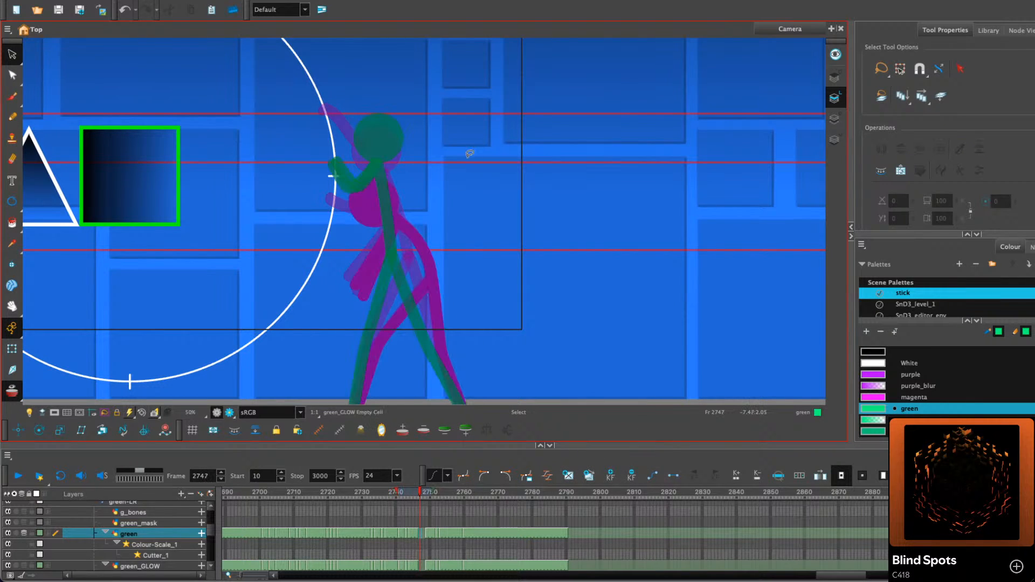
right_click(468, 158)
click(485, 220)
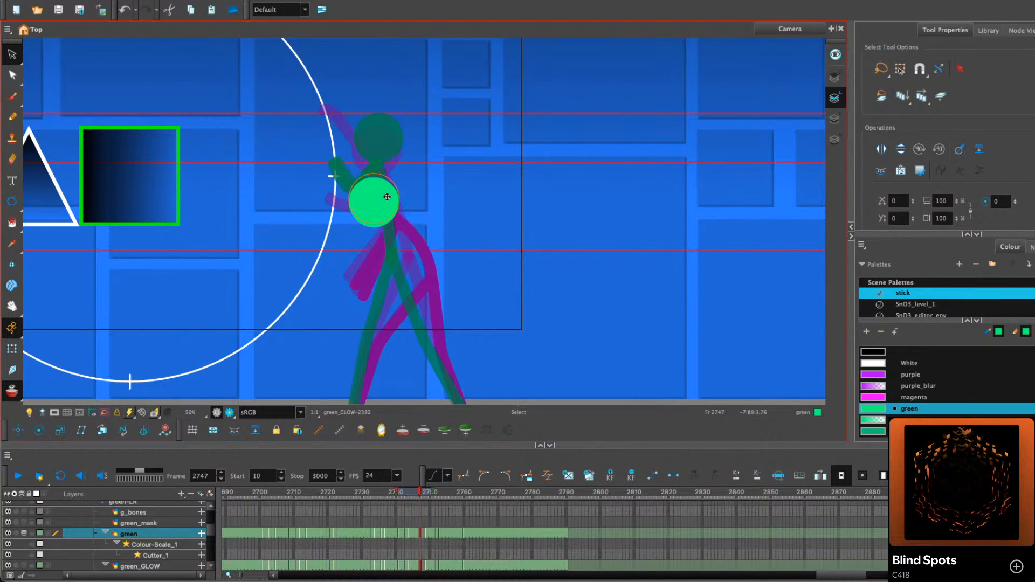
Paste the head into empty frame 2748 and move it up onto the next reaching pose's head
key(period)
right_click(407, 166)
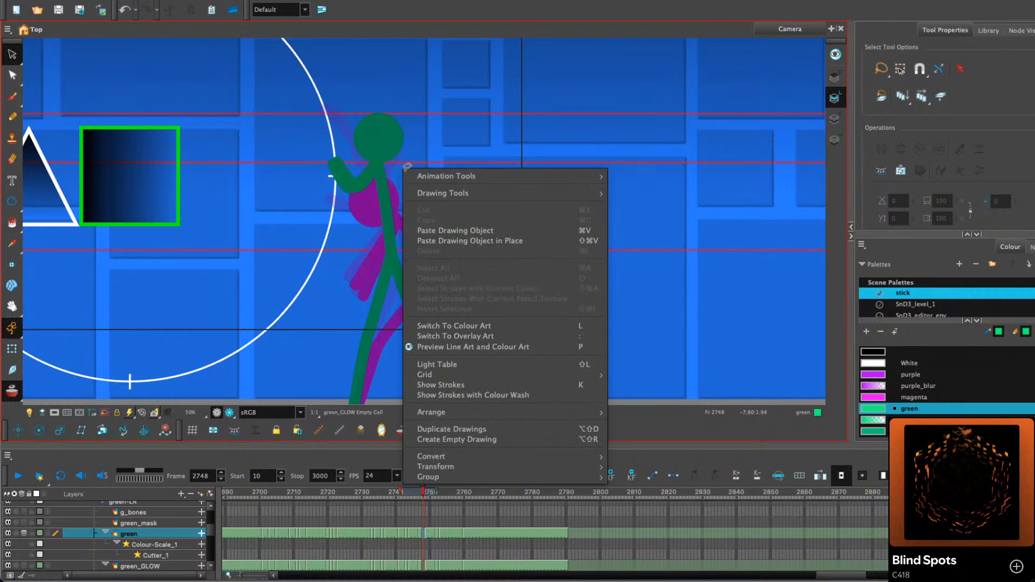
click(431, 230)
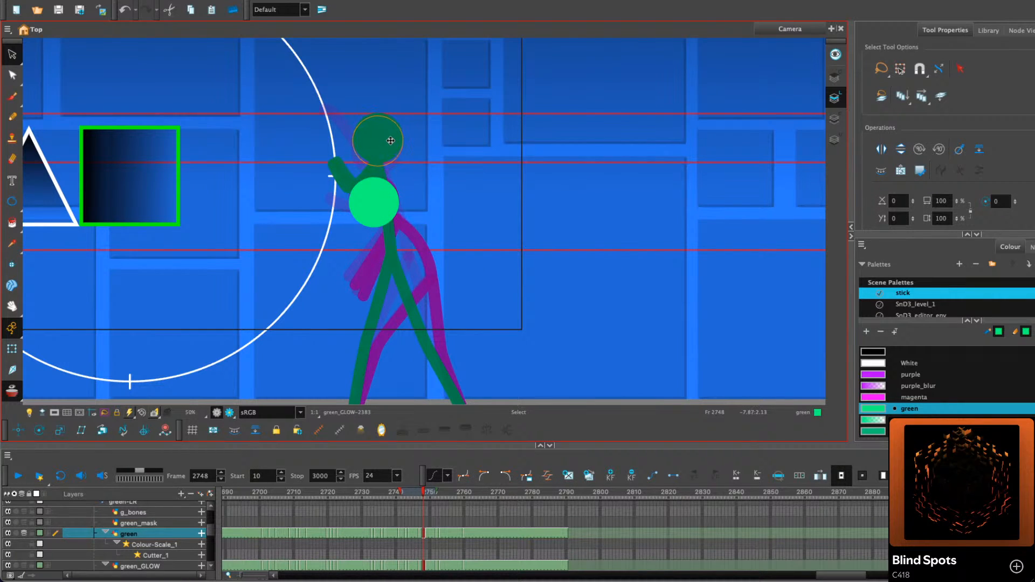
drag(390, 140, 390, 140)
Step through frames 2744 to 2753 with onion skinning to check the new head positions
key(period)
key(period)
key(period)
key(period)
key(period)
key(comma)
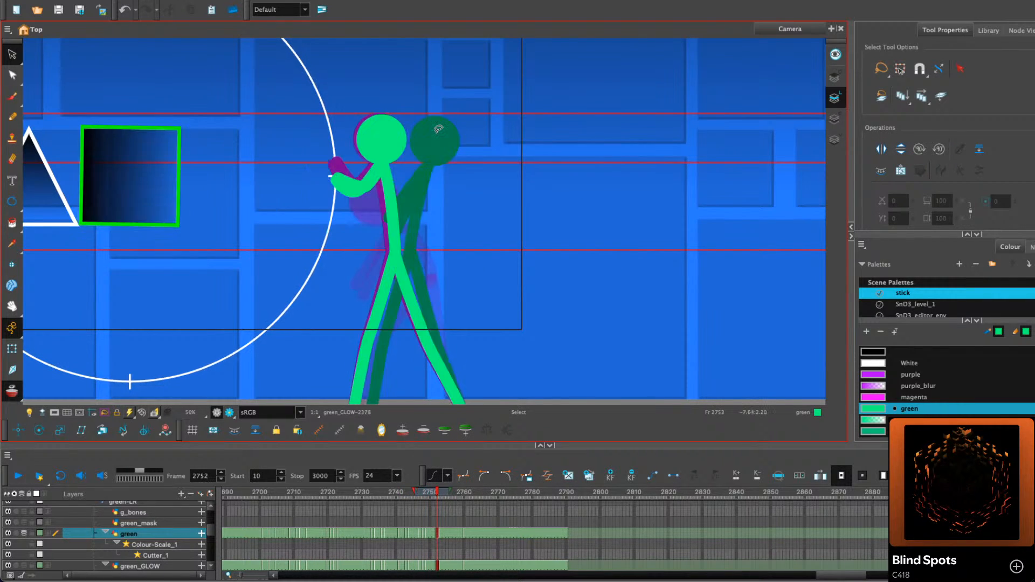
key(comma)
key(comma)
key(comma)
key(comma)
click(393, 144)
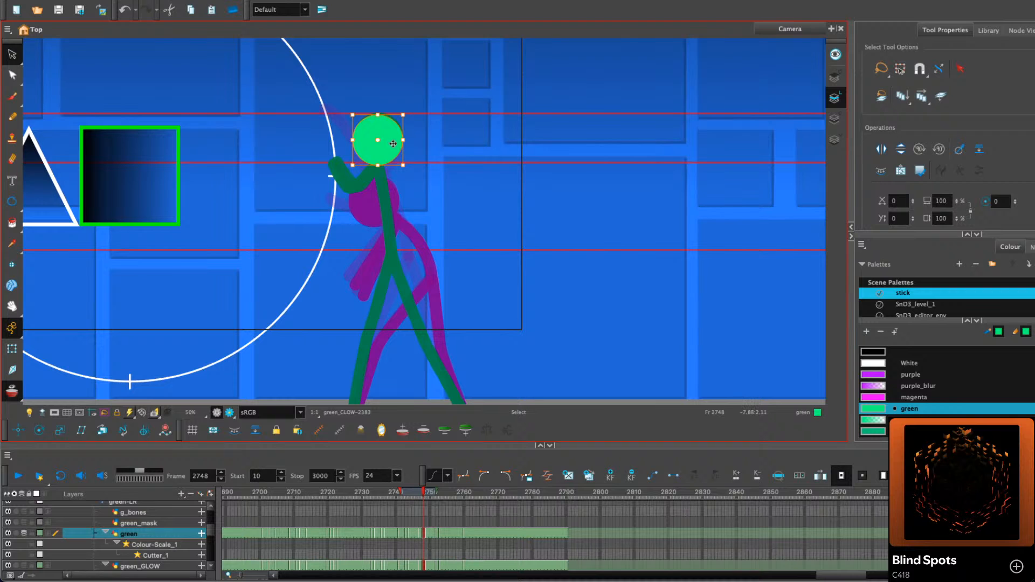
key(comma)
key(comma)
key(comma)
key(comma)
key(comma)
key(comma)
key(comma)
key(comma)
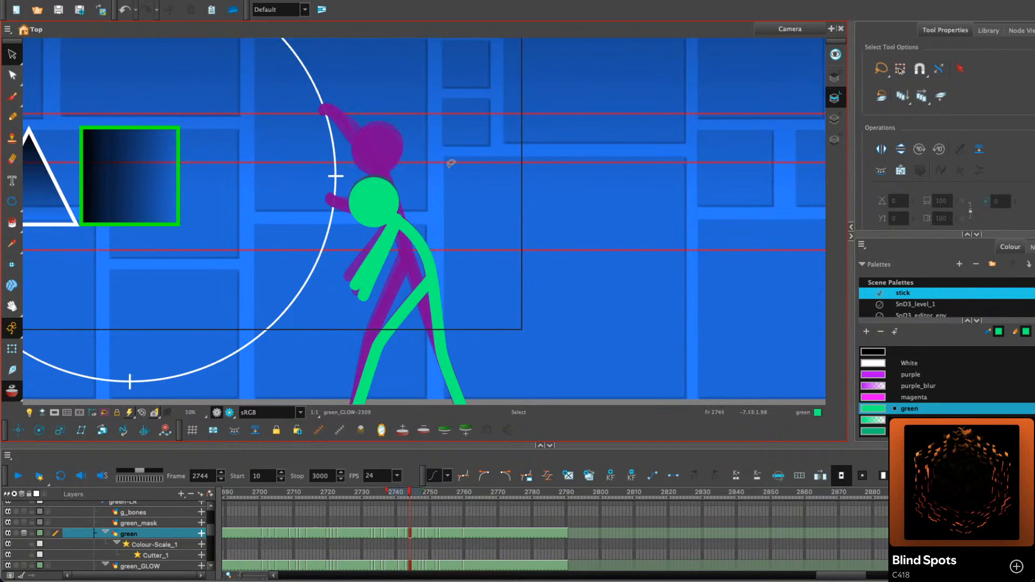
Nudge the head slightly up at frame 2747 and play back the motion
key(period)
key(period)
key(period)
key(period)
key(period)
key(period)
key(period)
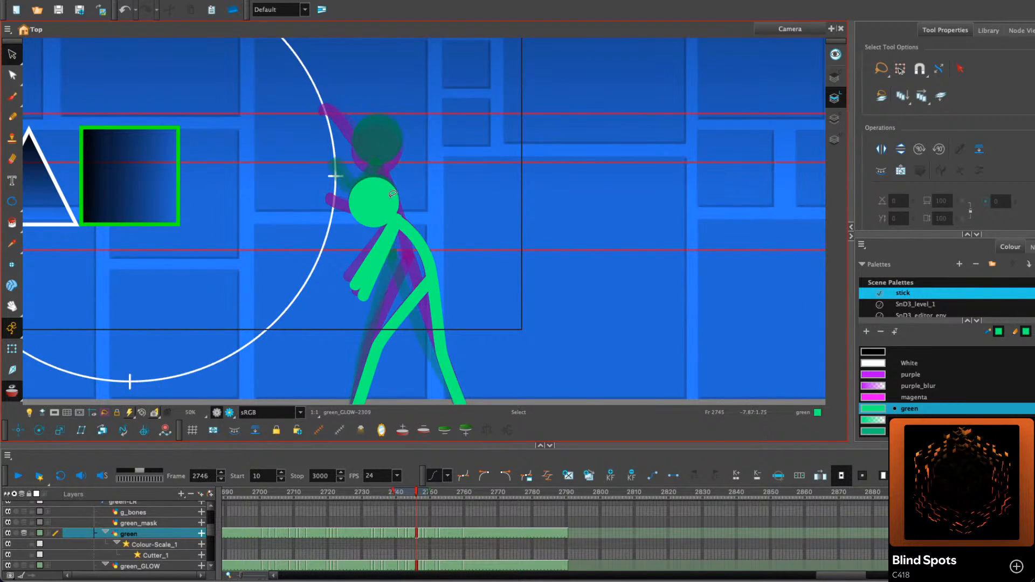
click(389, 196)
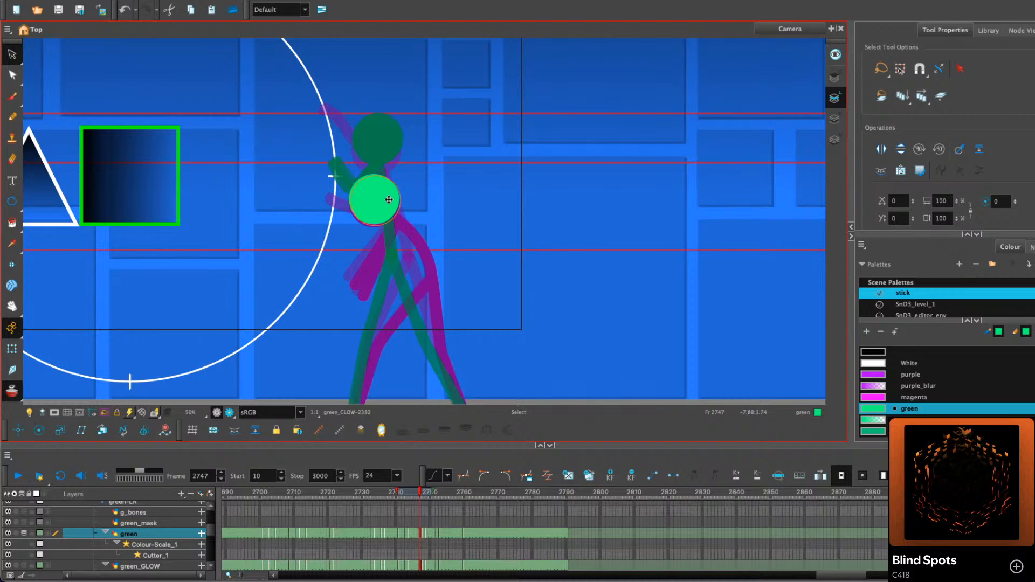
click(18, 475)
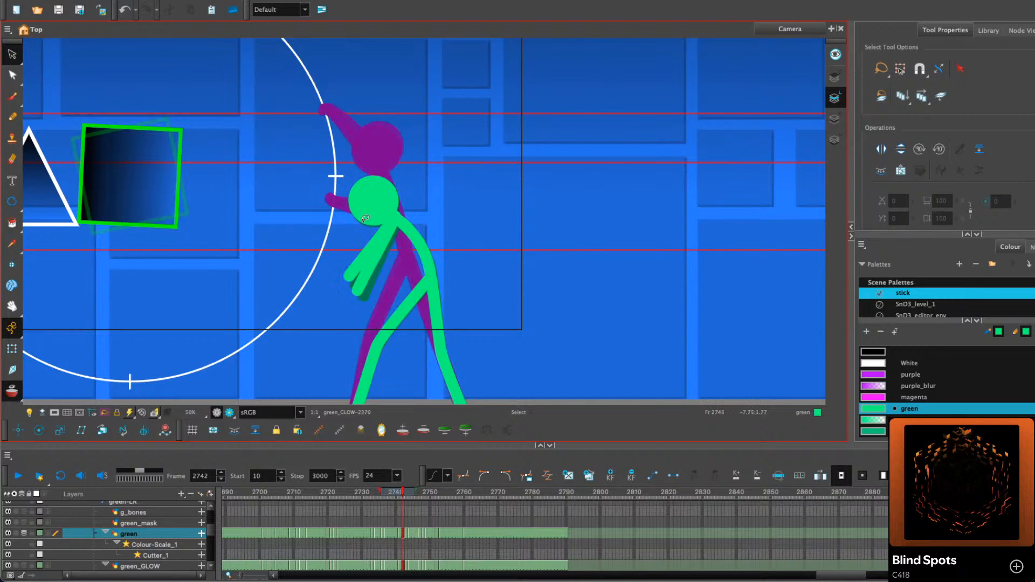
click(18, 476)
Add one frame of exposure at frame 2751 across the prop layers, including rotation_multiplying and the sh_1_block layers
click(416, 495)
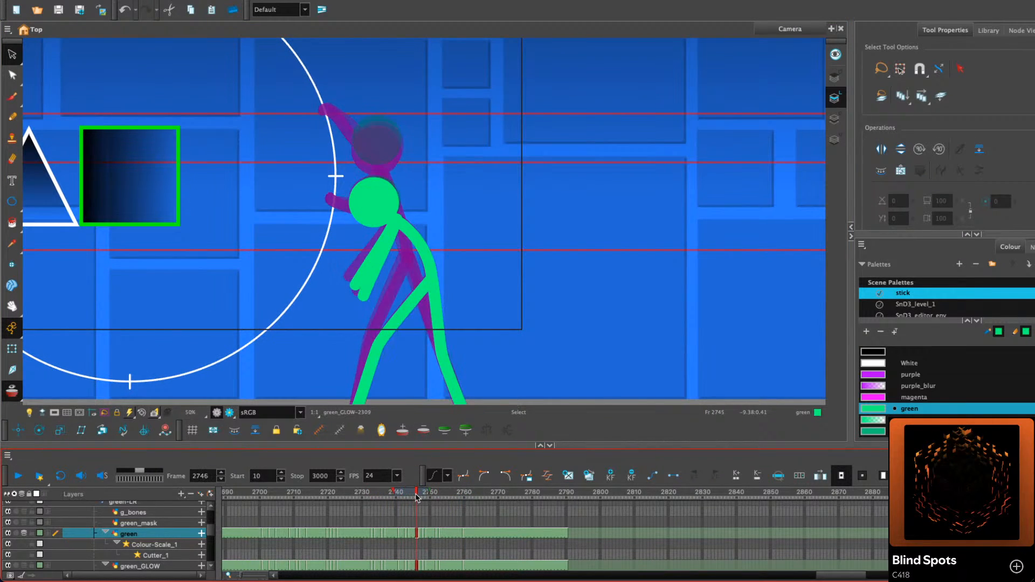
drag(416, 495, 432, 495)
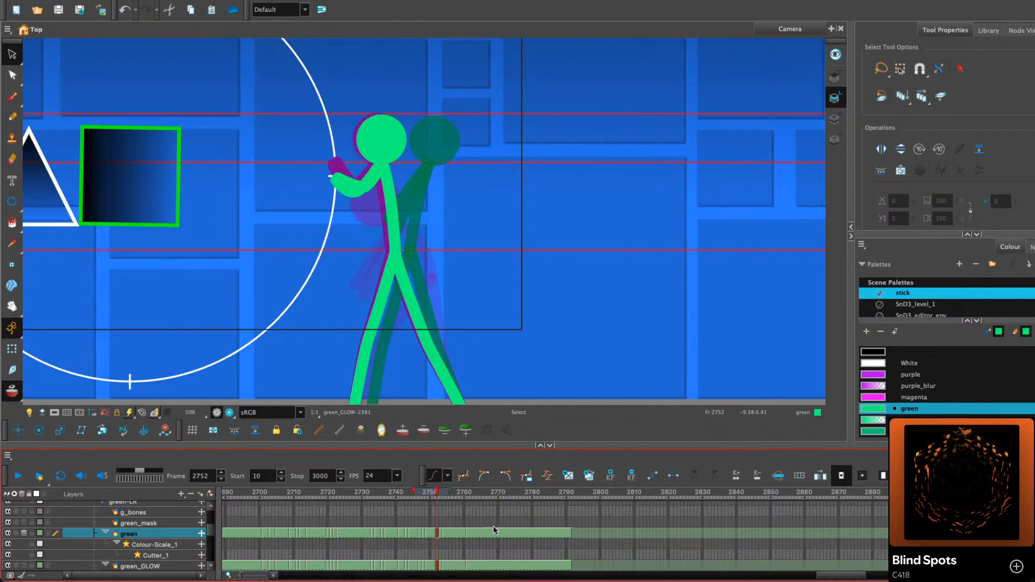
scroll(462, 556, down, 5)
scroll(457, 541, down, 5)
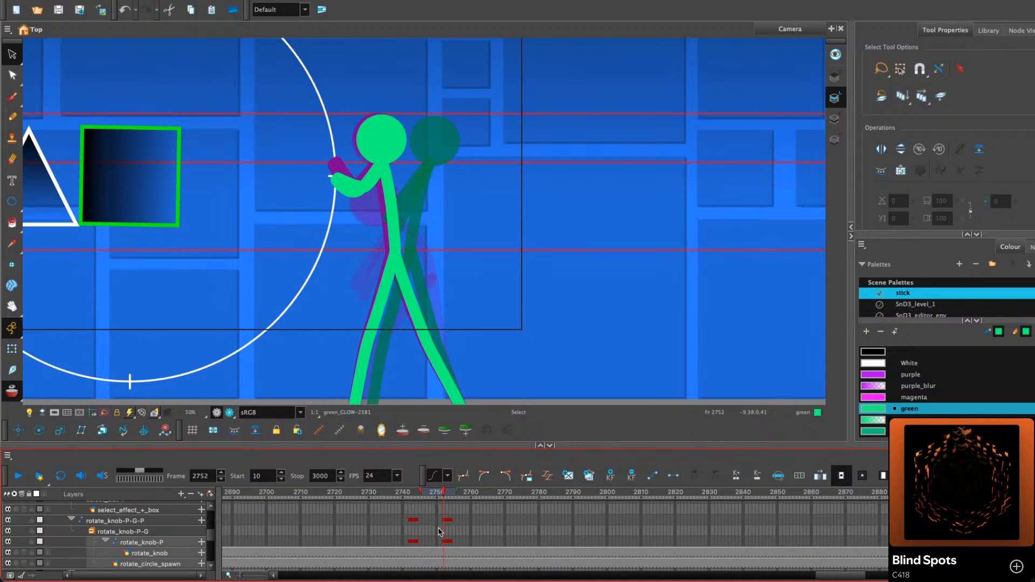
drag(439, 521, 441, 553)
scroll(452, 529, down, 10)
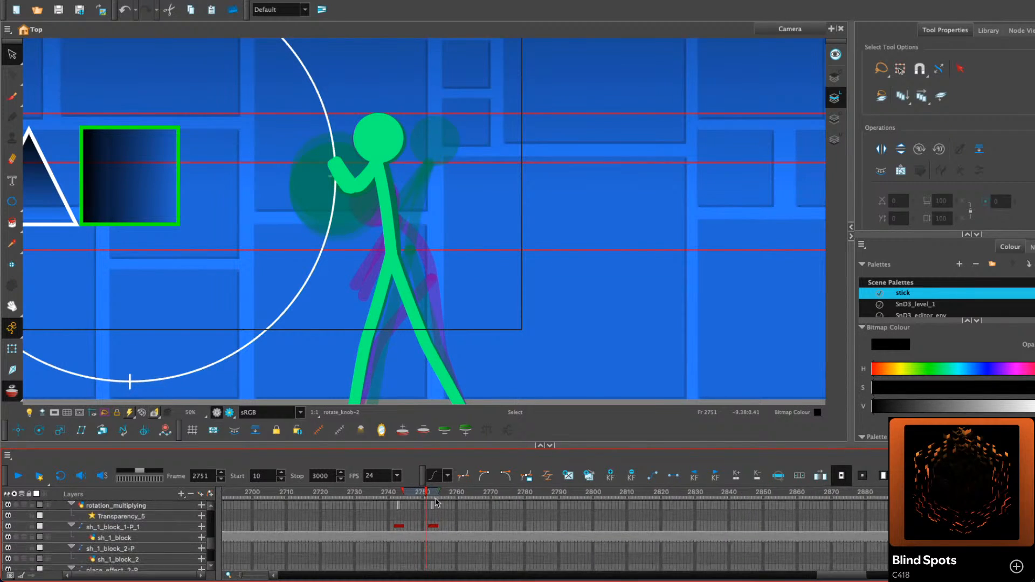
shift+click(426, 559)
key(plus)
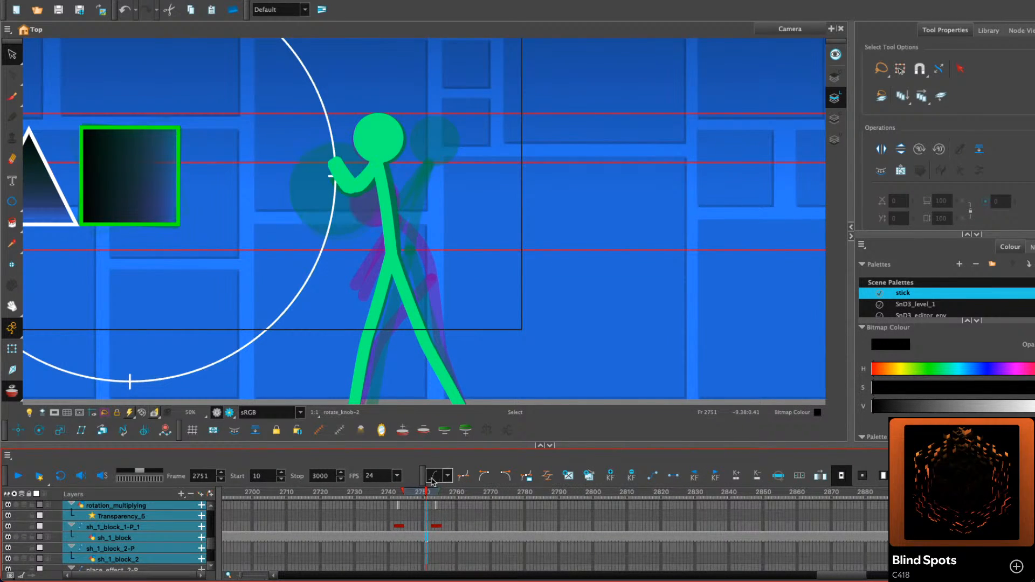
Play back the retimed scene and return to the green layer at frame 2752
drag(425, 493, 364, 491)
click(16, 477)
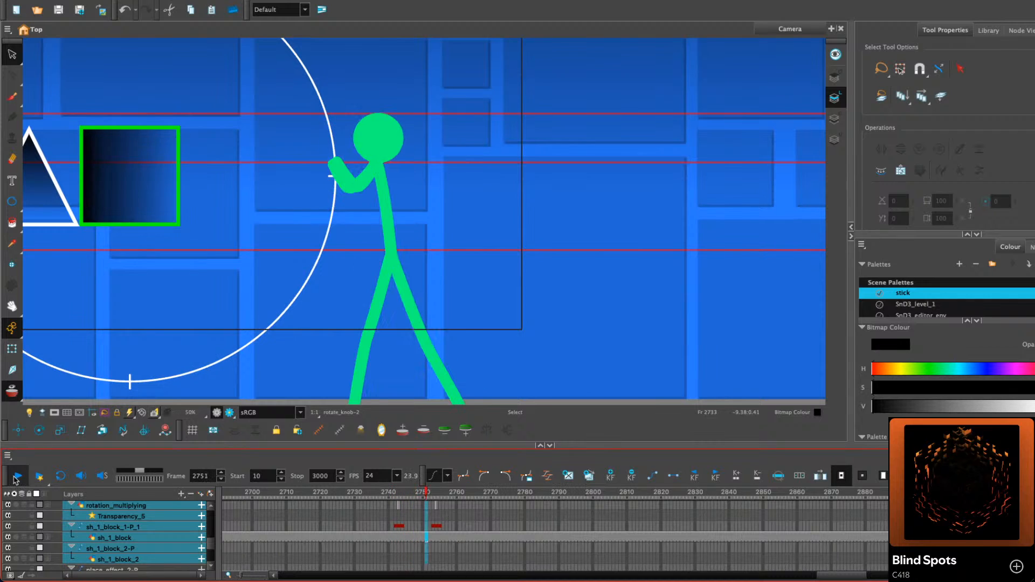
click(16, 478)
scroll(458, 523, down, 5)
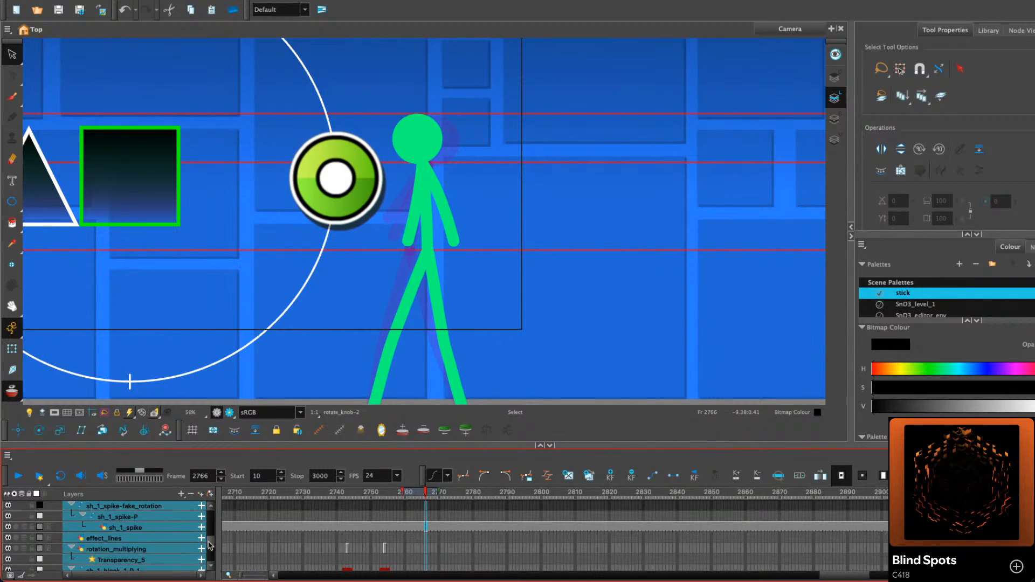
scroll(482, 530, down, 1)
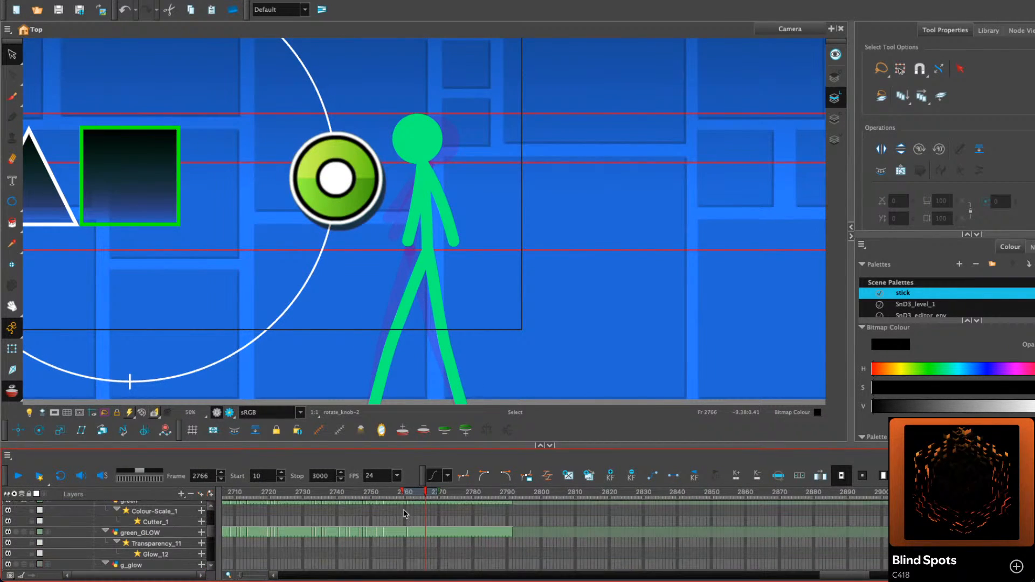
scroll(414, 524, up, 2)
click(405, 526)
click(374, 527)
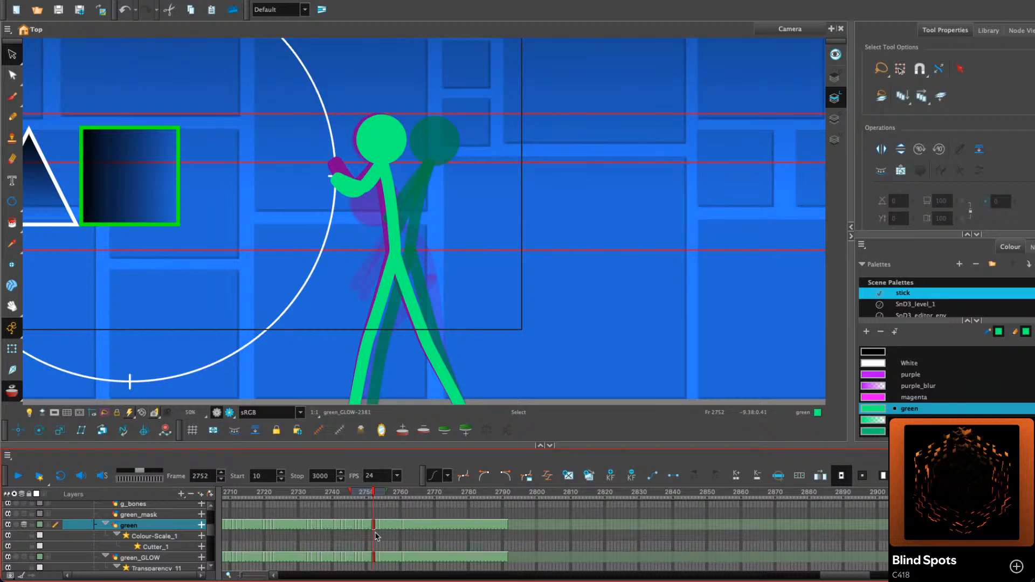
On a separate drawing at frame 2756, nudge the leaning figure's lower torso and arms slightly right and its head slightly left
key(period)
key(period)
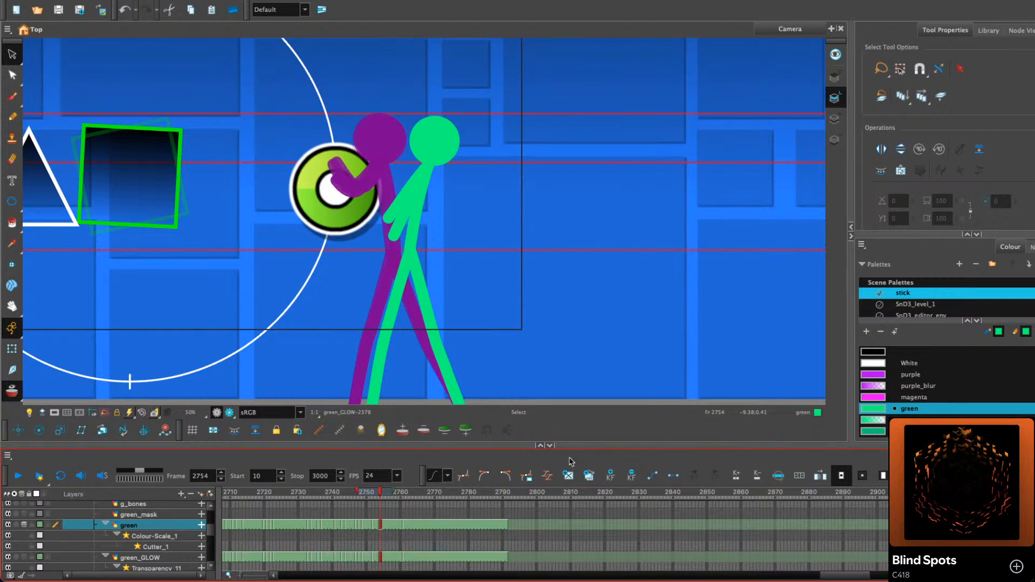
key(period)
key(period)
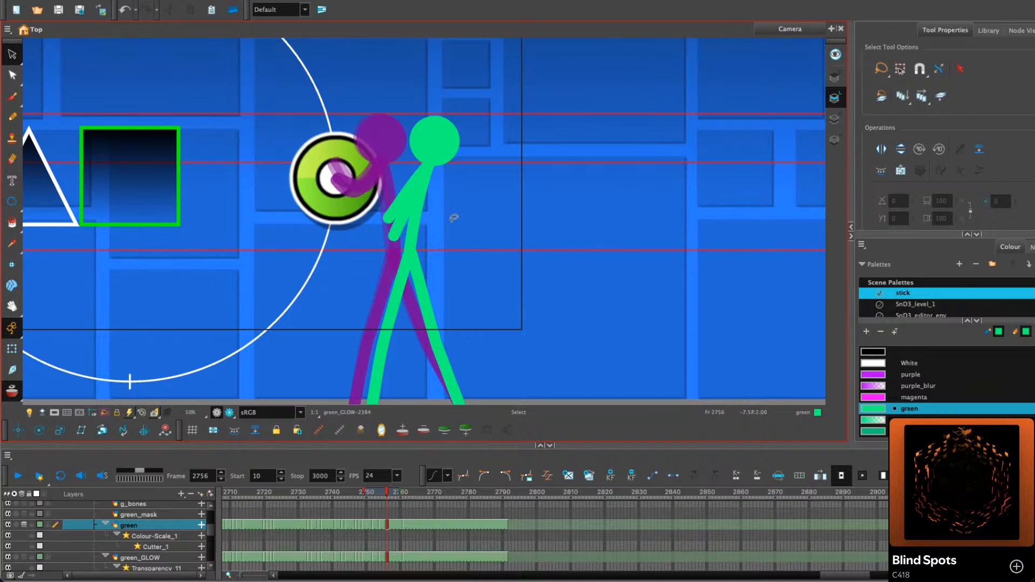
click(441, 151)
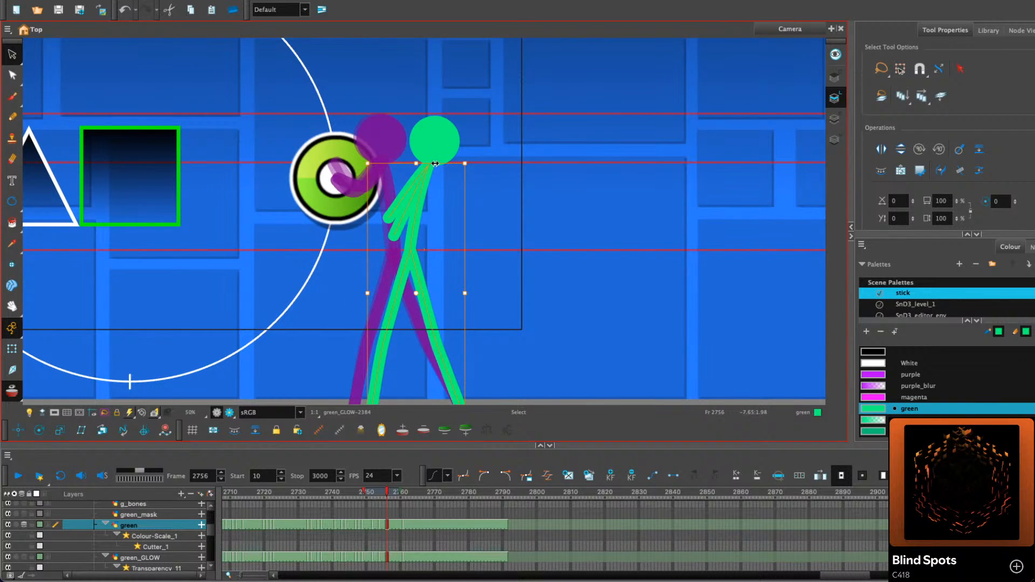
drag(435, 163, 422, 170)
click(504, 158)
click(425, 171)
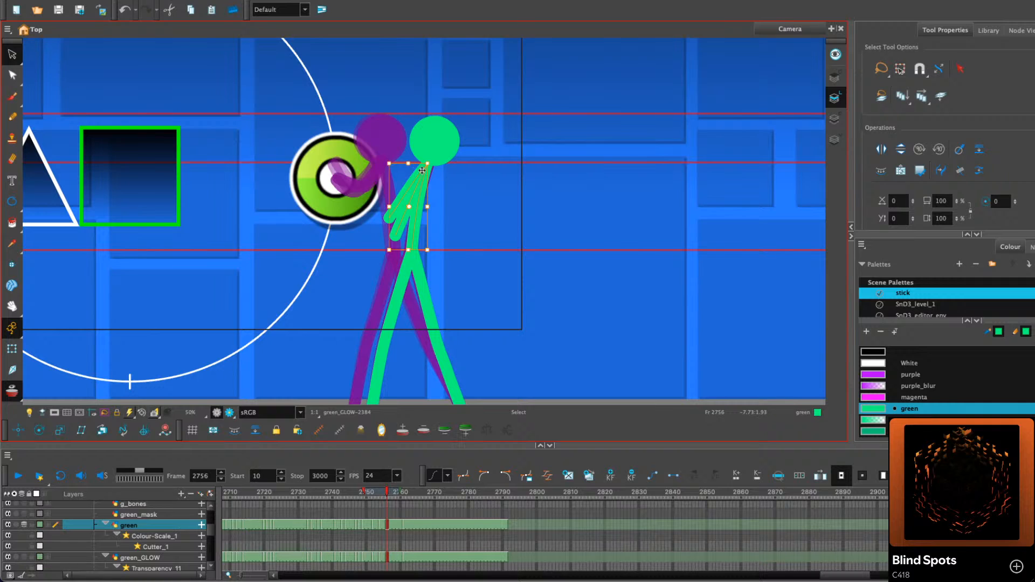
click(443, 149)
click(480, 171)
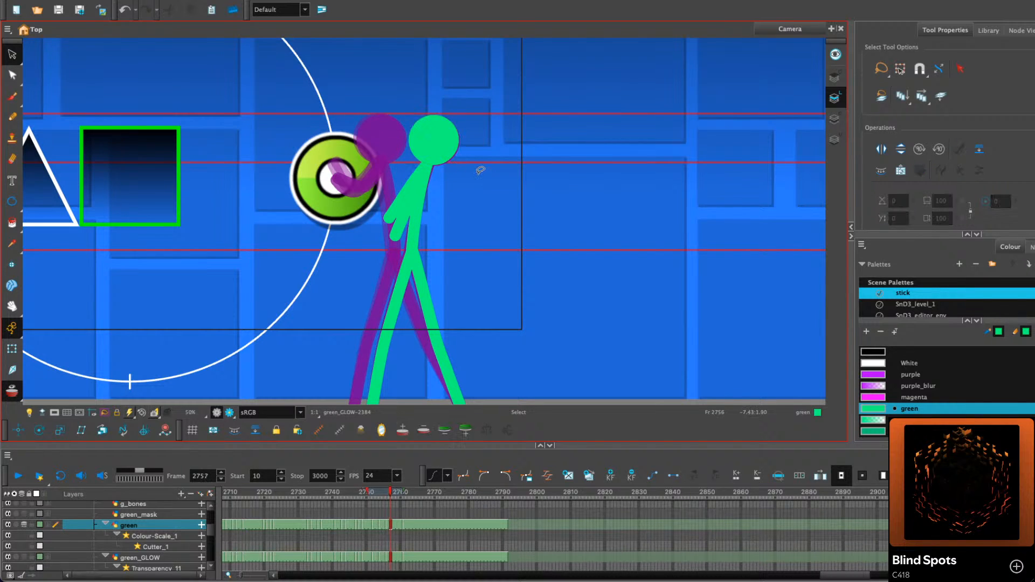
Place the adjusted leaning drawing from frame 2756 at frame 2754 on the green layer
key(period)
key(period)
key(comma)
key(comma)
click(385, 527)
click(380, 529)
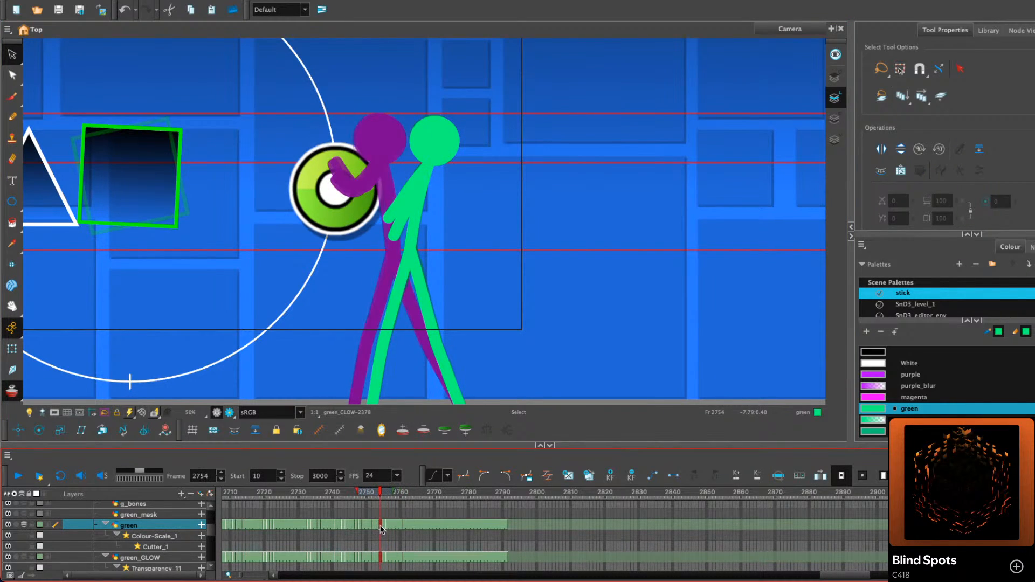
click(387, 527)
click(381, 528)
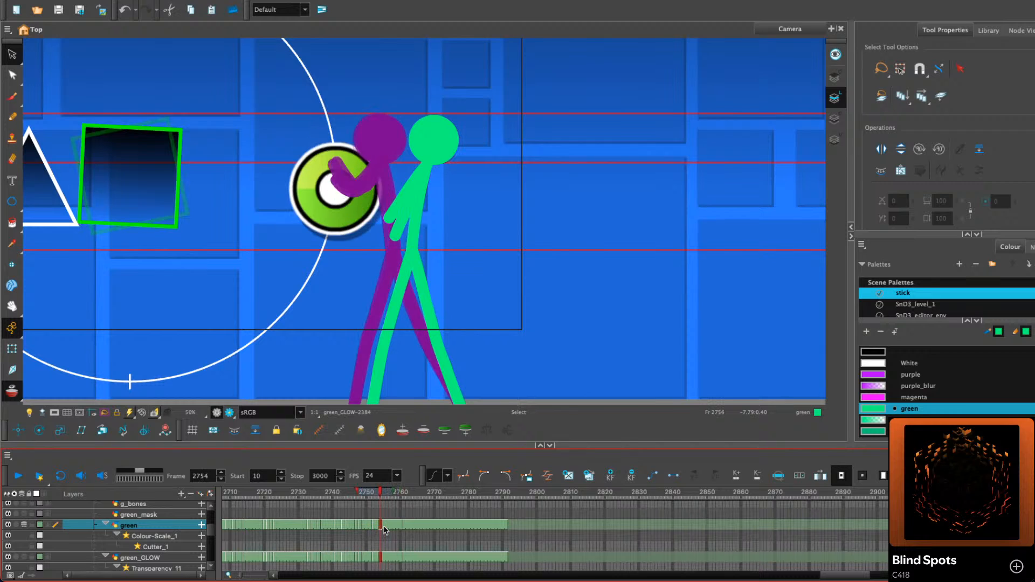
click(388, 526)
click(380, 527)
Move the leaning figure's arms slightly down at frame 2754 and check the following frames
drag(402, 213, 406, 234)
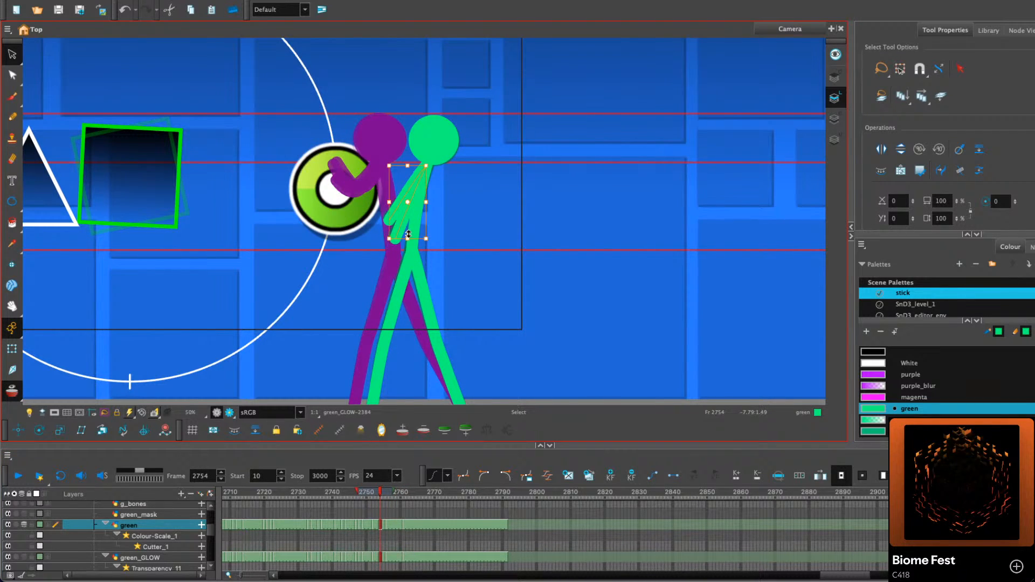
click(467, 201)
key(period)
key(period)
key(period)
Play back the revised motion and step through the frames to 2754
click(18, 475)
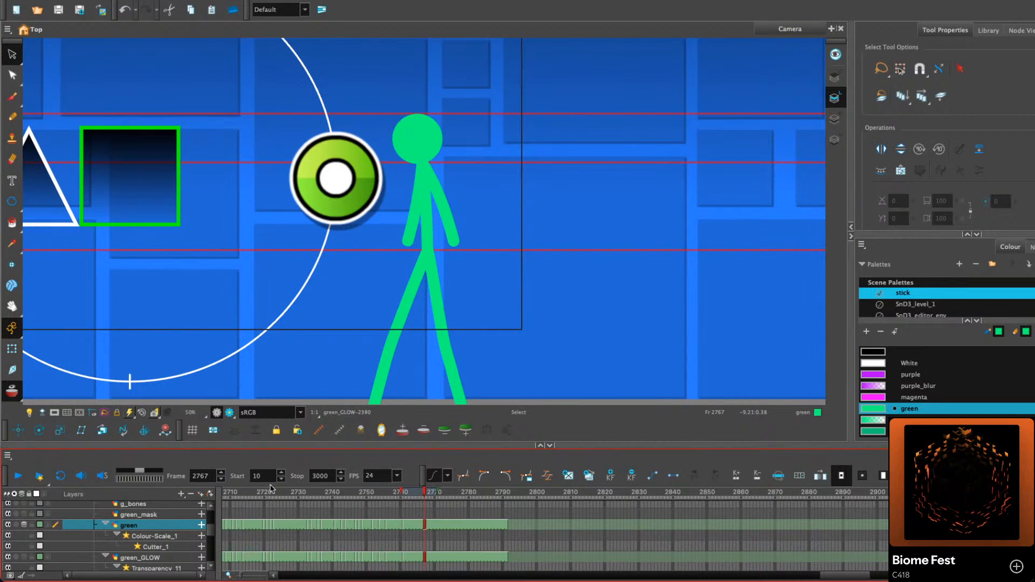
click(18, 476)
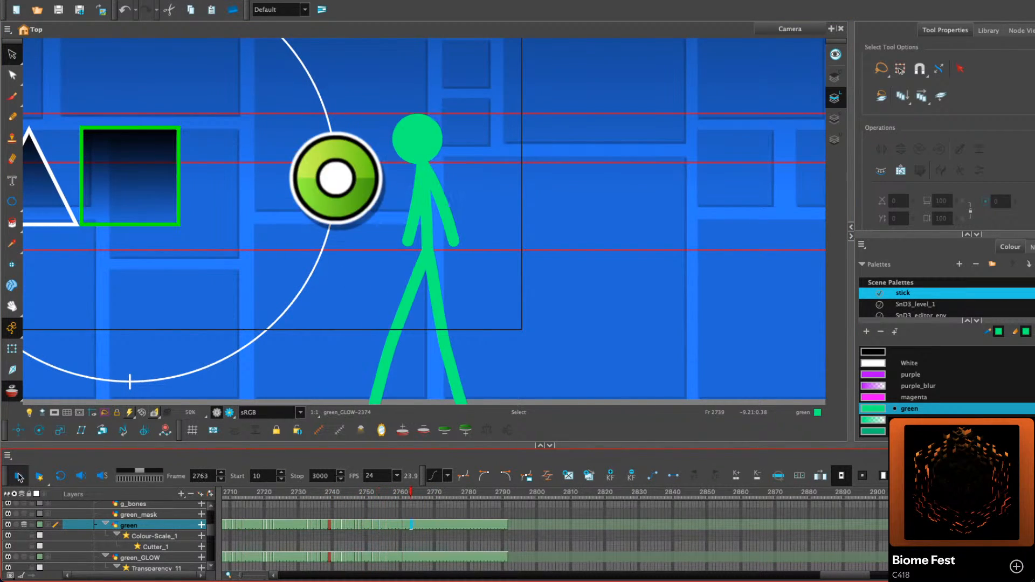
key(period)
key(period)
key(period)
key(period)
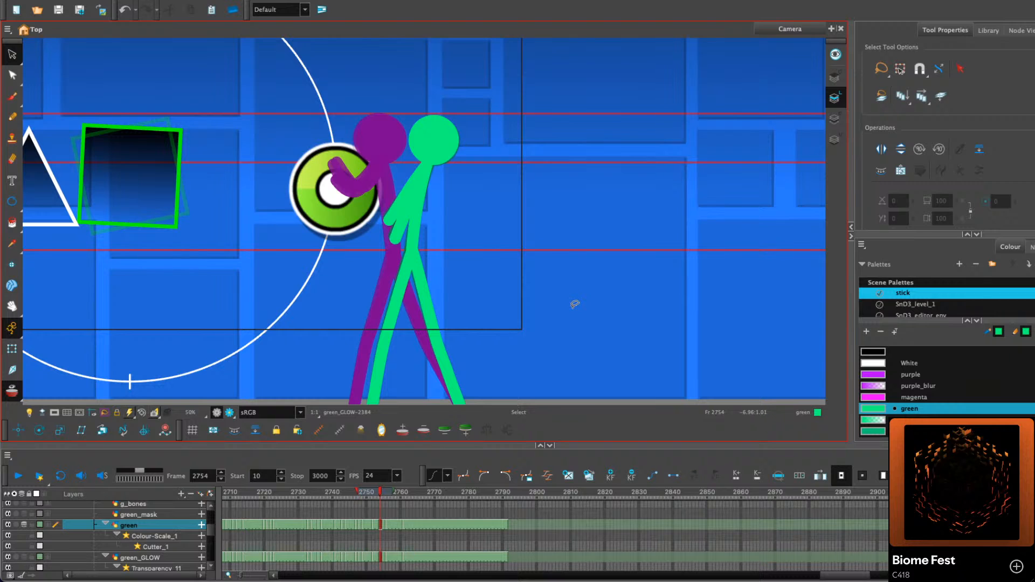
Go back to frame 2747 with the Pencil tool ready and narrow the onion skin range before that frame
scroll(467, 205, down, 2)
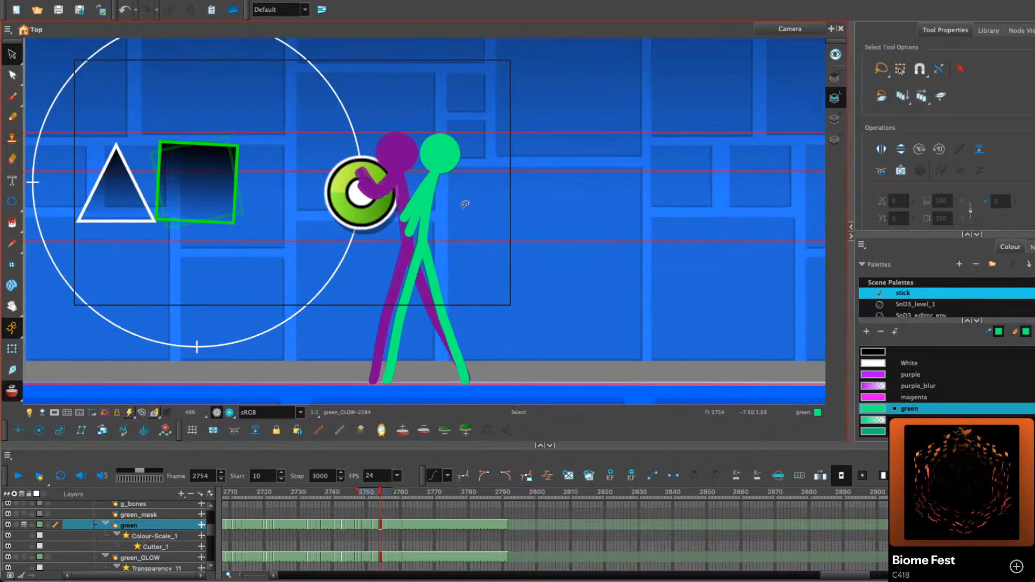
scroll(466, 199, up, 4)
drag(460, 212, 474, 204)
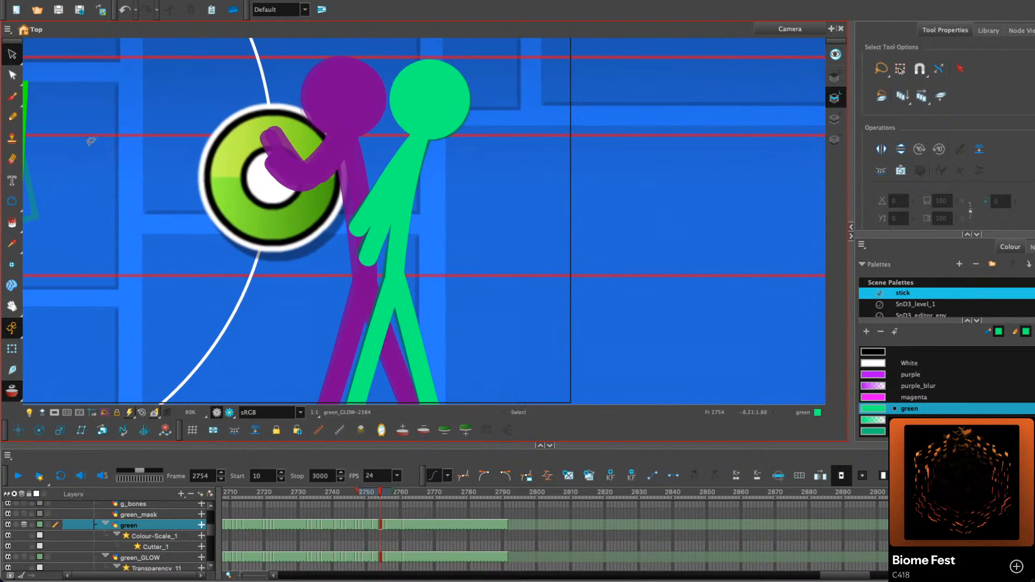
key(alt+slash)
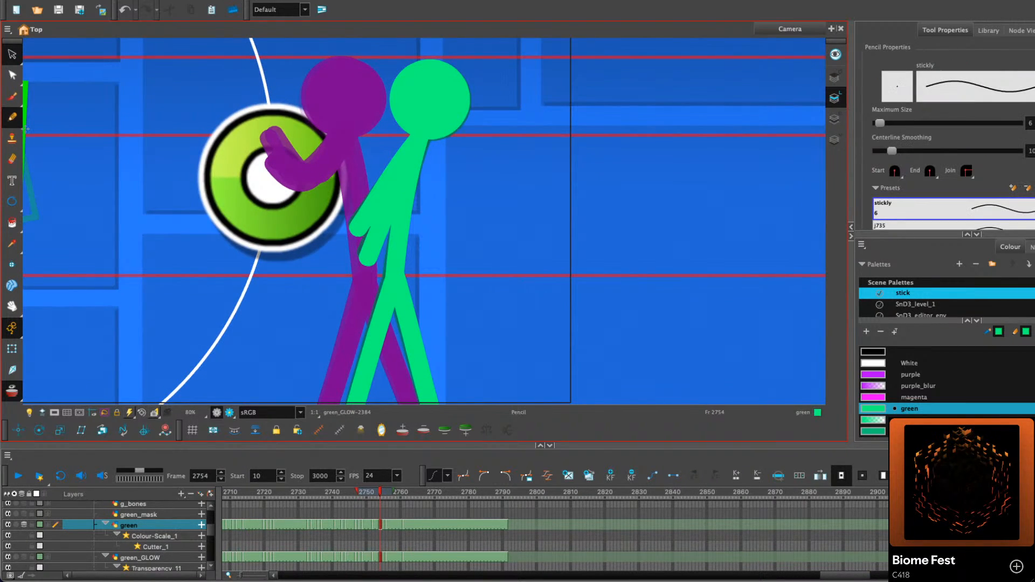
scroll(296, 161, down, 1)
key(comma)
key(comma)
key(comma)
key(comma)
key(comma)
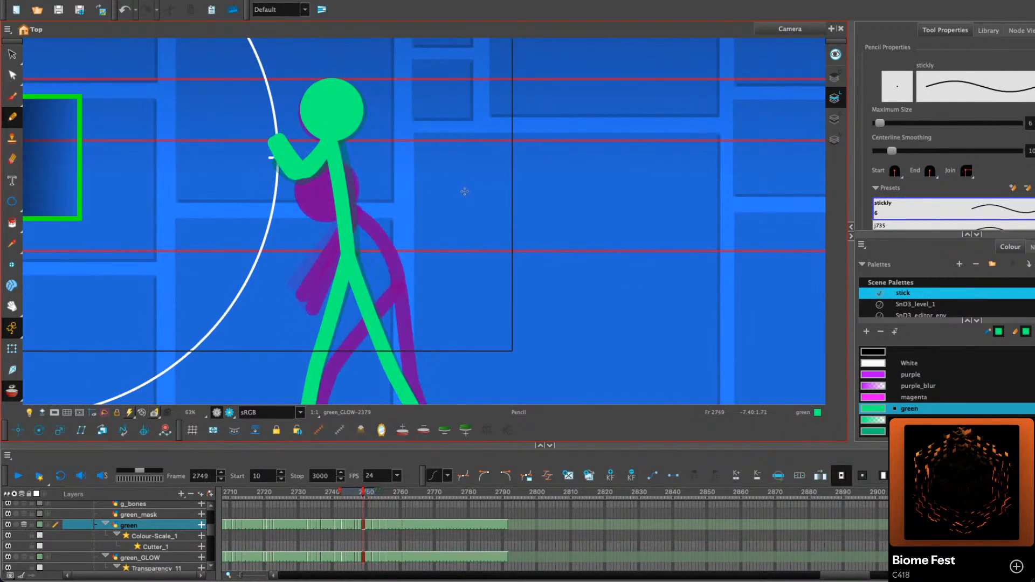
key(comma)
key(comma)
key(comma)
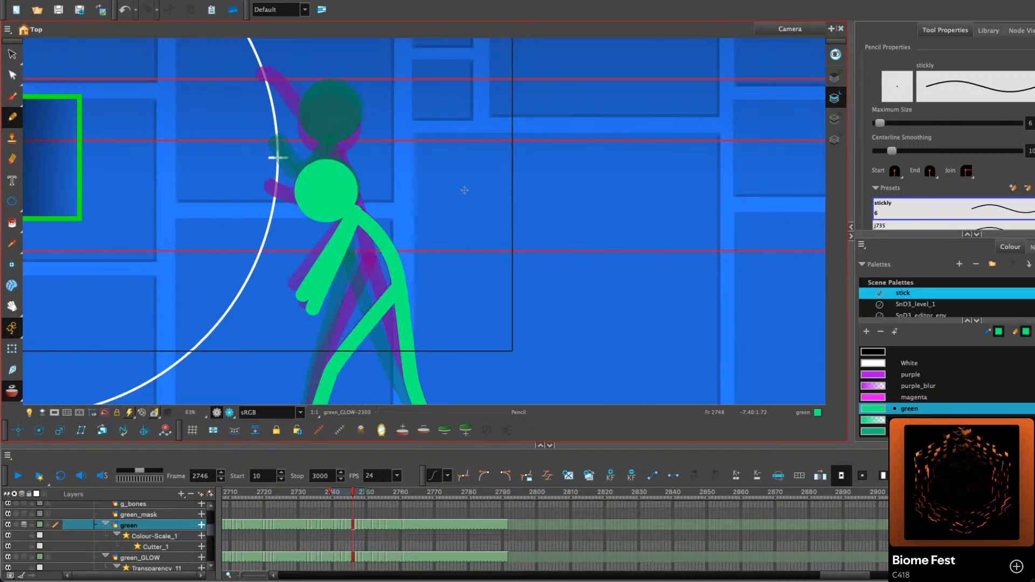
drag(455, 266, 429, 172)
key(period)
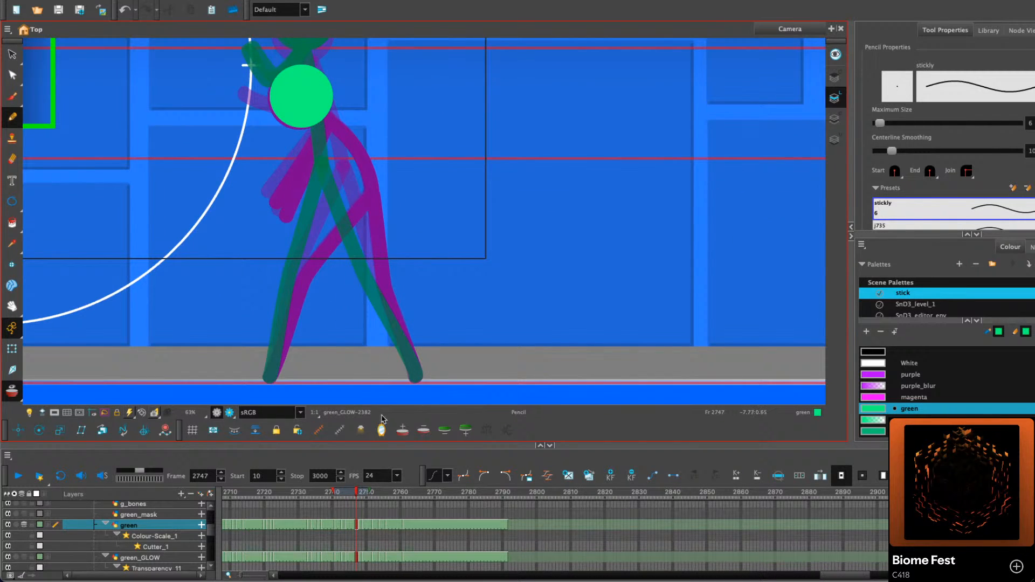
drag(333, 492, 365, 493)
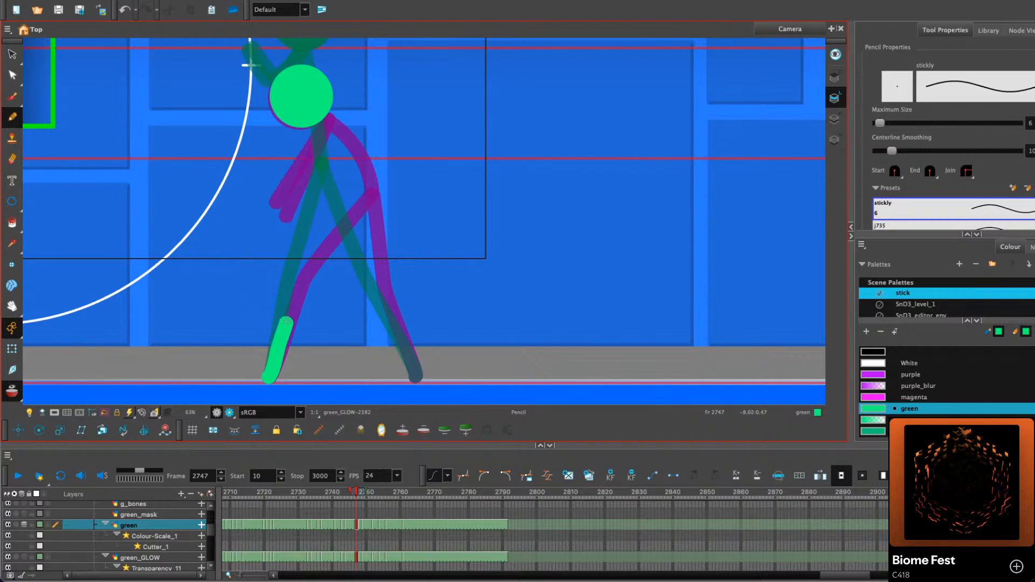
Draw both bent legs below the loose head at frame 2747, feet on the ground line, and refine the front knee
mouse_move(287, 321)
mouse_down()
mouse_move(301, 275)
mouse_move(362, 193)
mouse_move(379, 285)
mouse_move(406, 347)
mouse_up()
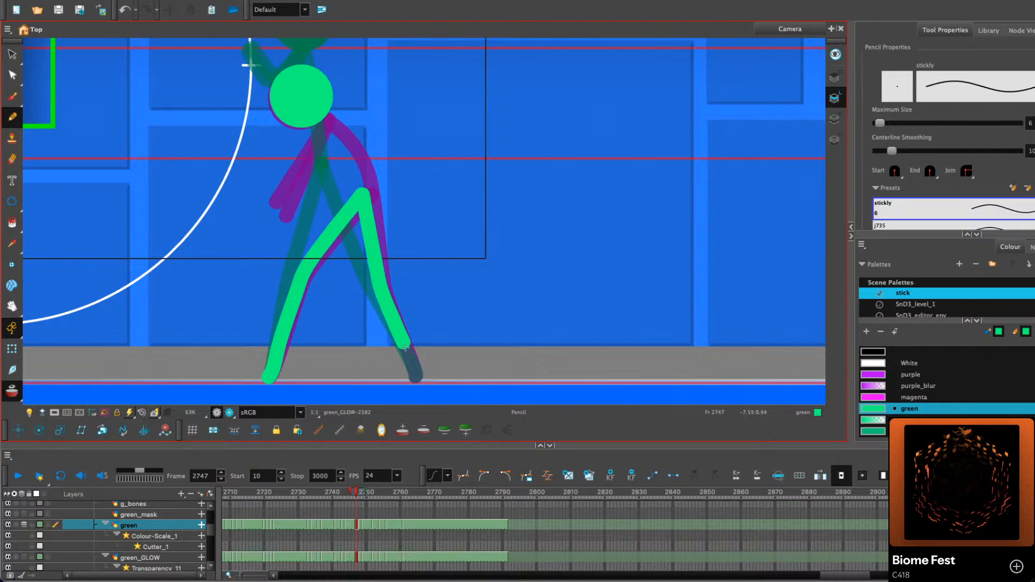
click(12, 75)
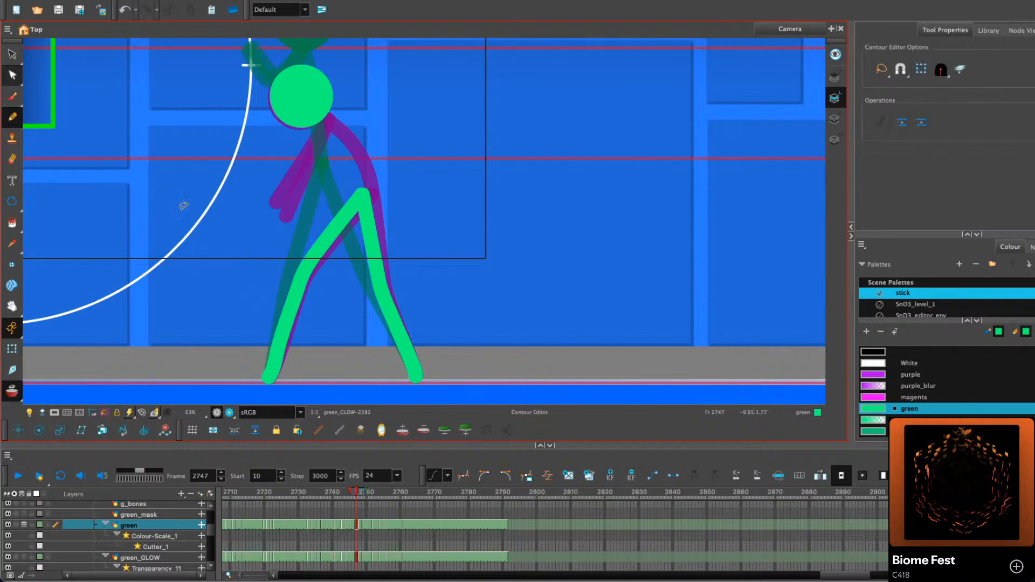
click(276, 369)
click(301, 287)
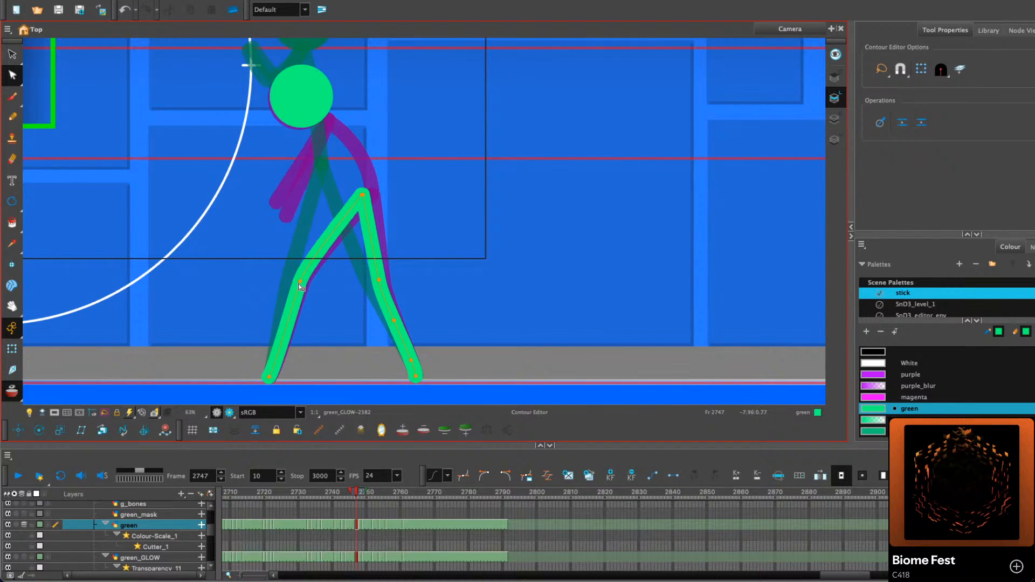
Copy the torso and legs from frame 2749 into frame 2748 and shift the hip area slightly right, keeping the feet planted
key(period)
click(12, 55)
key(period)
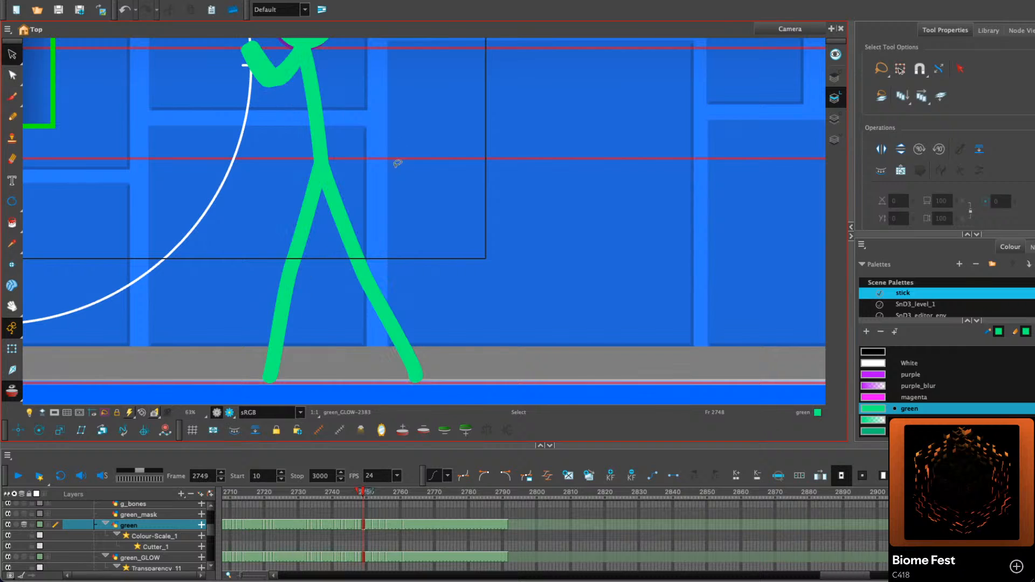
click(324, 166)
right_click(346, 149)
click(374, 200)
key(comma)
right_click(399, 124)
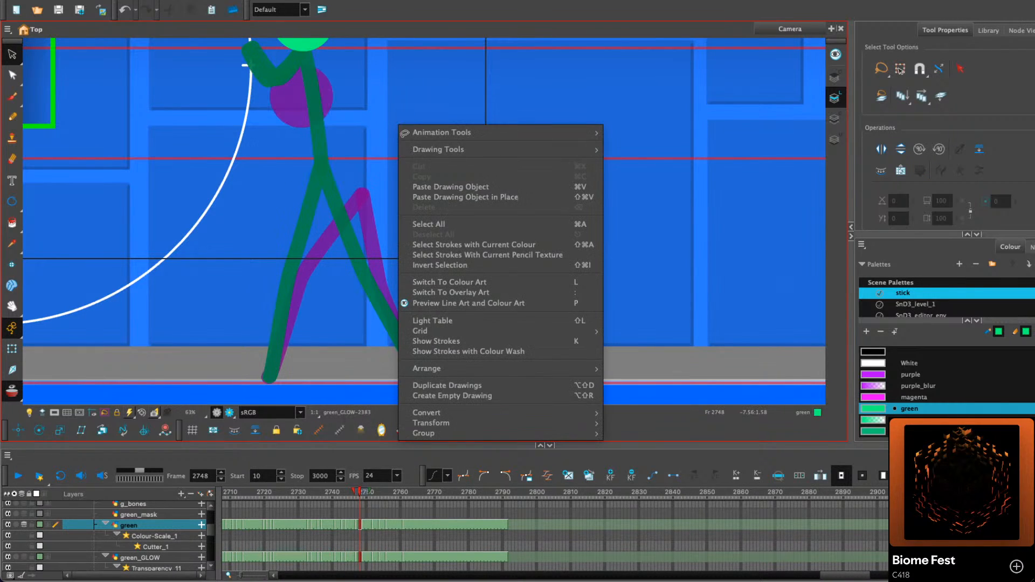
click(419, 187)
drag(355, 50, 363, 50)
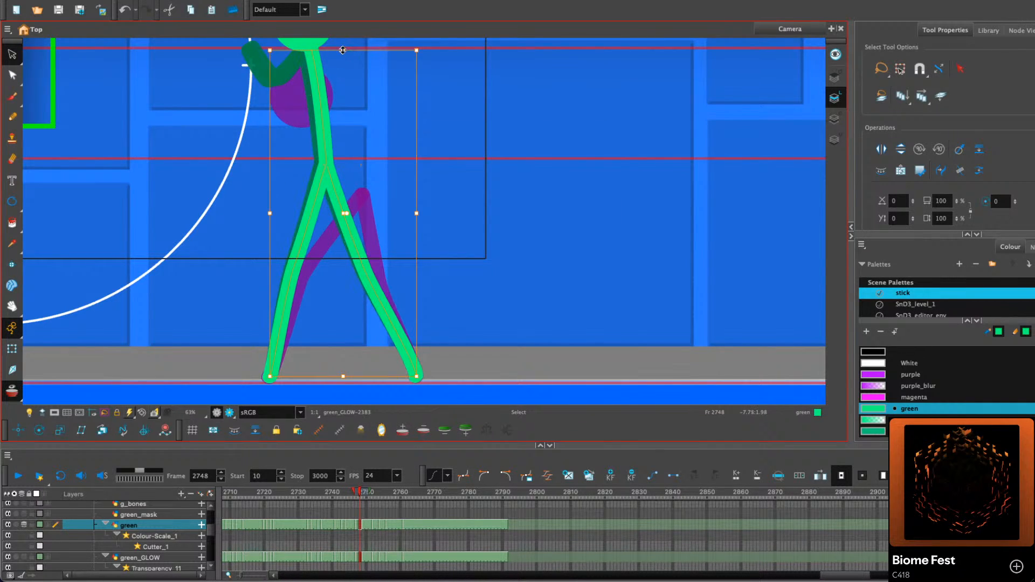
click(470, 70)
Nudge the upper end of the torso slightly left under the head at frame 2748
drag(471, 70, 470, 144)
click(323, 161)
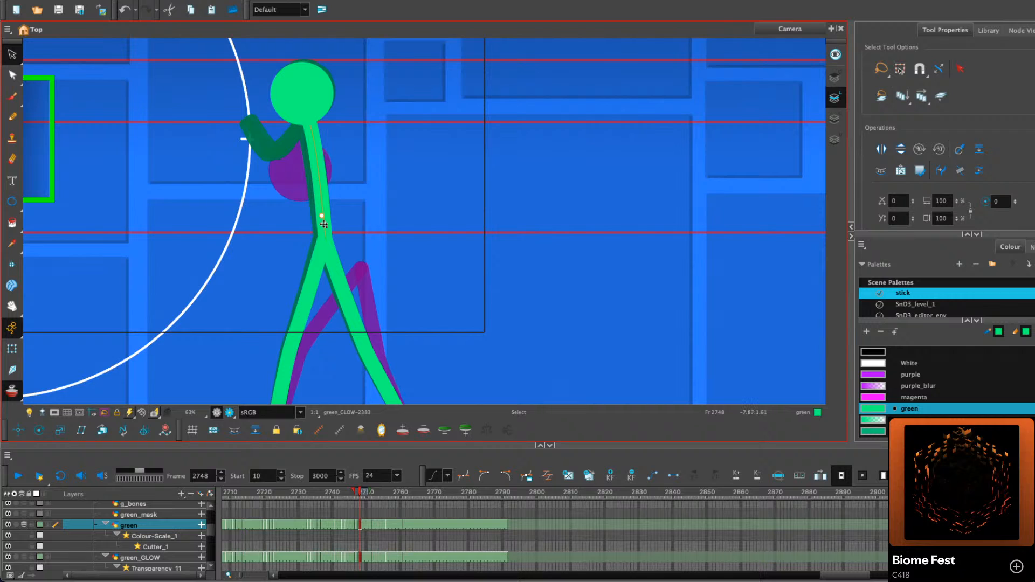
drag(332, 125, 329, 124)
click(353, 117)
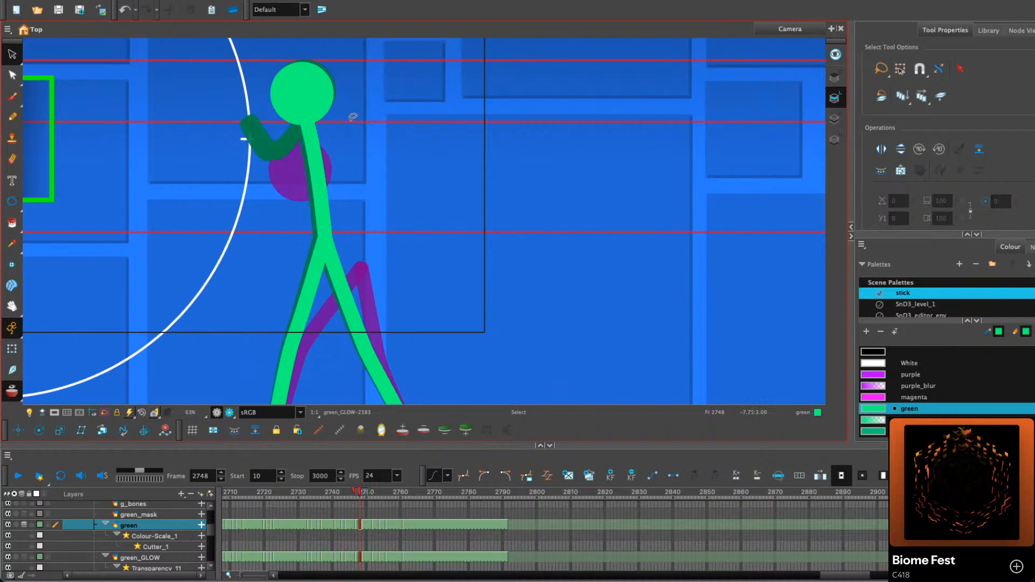
Draw a curved torso joining hips and head at frame 2747, and move the head slightly up
click(12, 75)
key(comma)
key(comma)
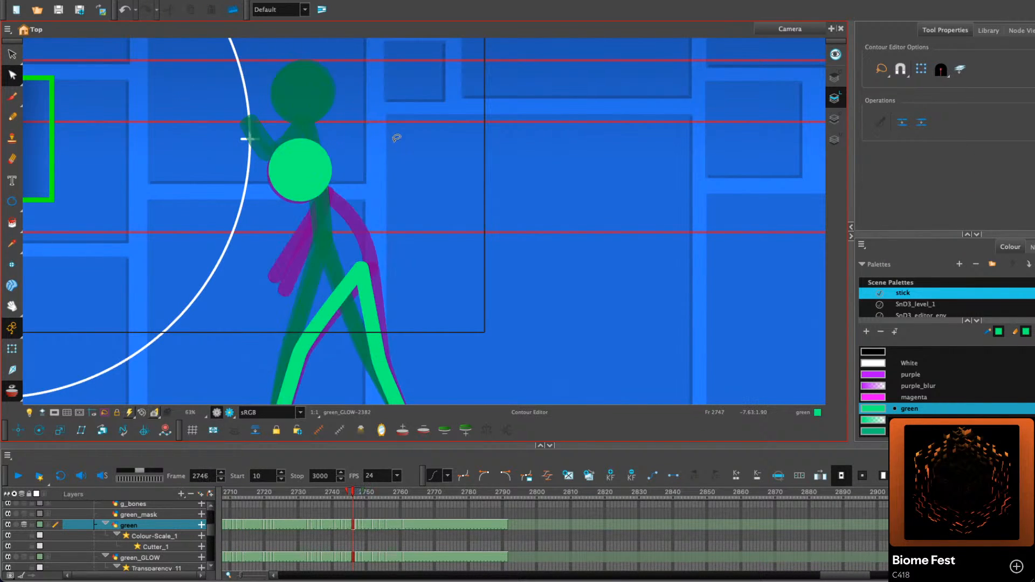
key(period)
click(13, 117)
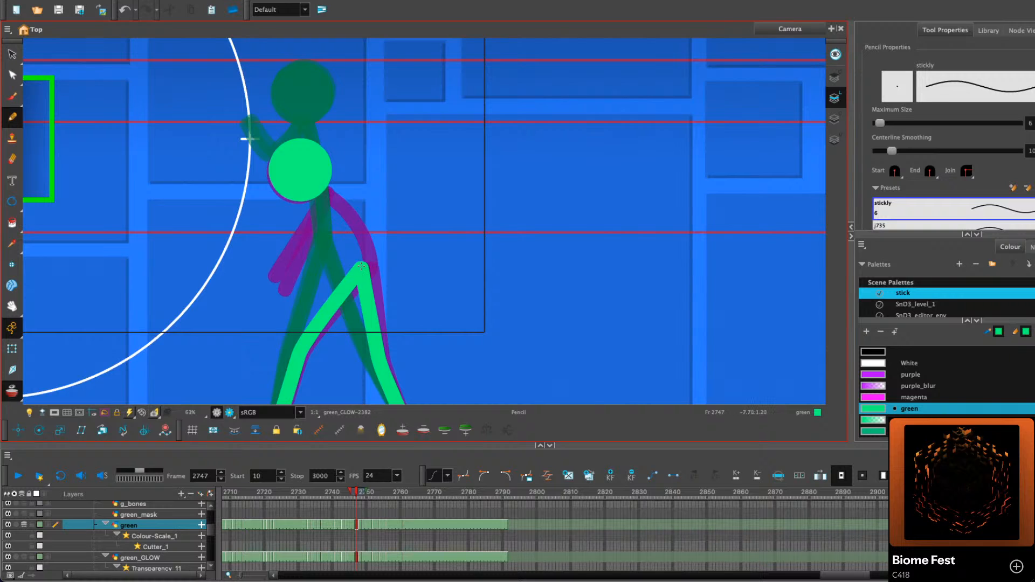
drag(353, 223, 325, 185)
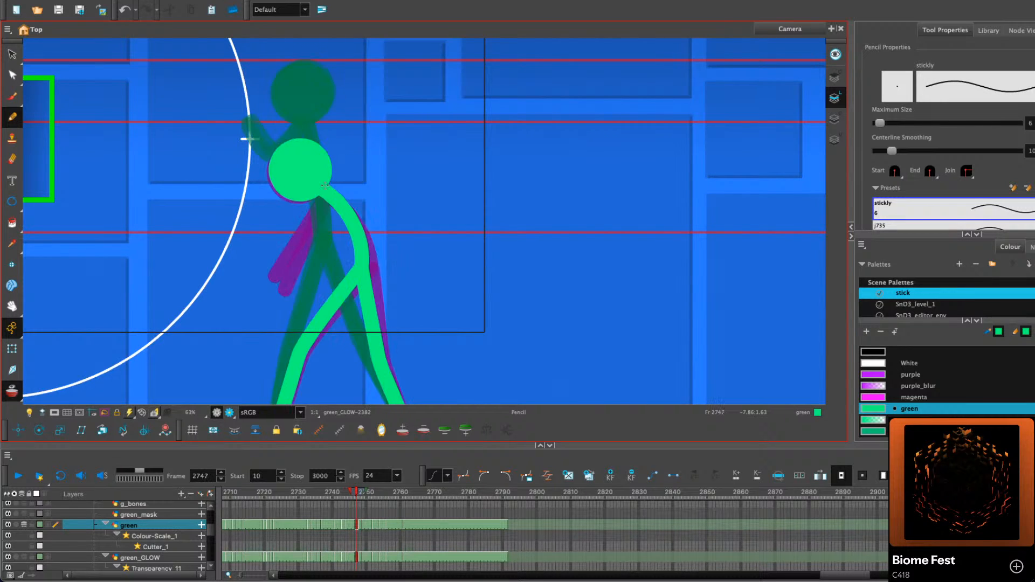
key(alt+s)
click(300, 161)
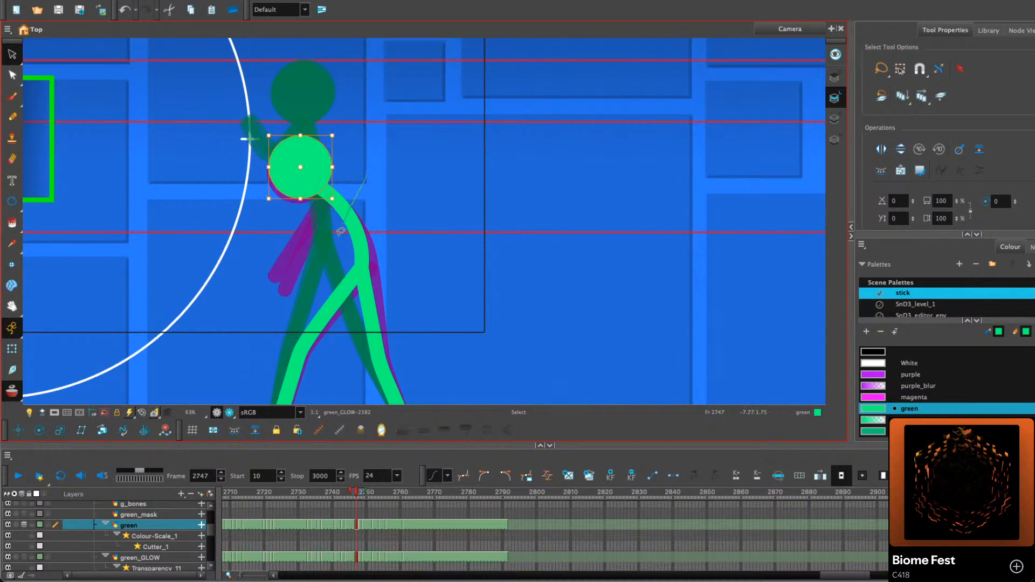
click(320, 237)
Draw the two arms hanging forward from the shoulder at frame 2747, redrawing the front one with its hand raised higher
key(alt+slash)
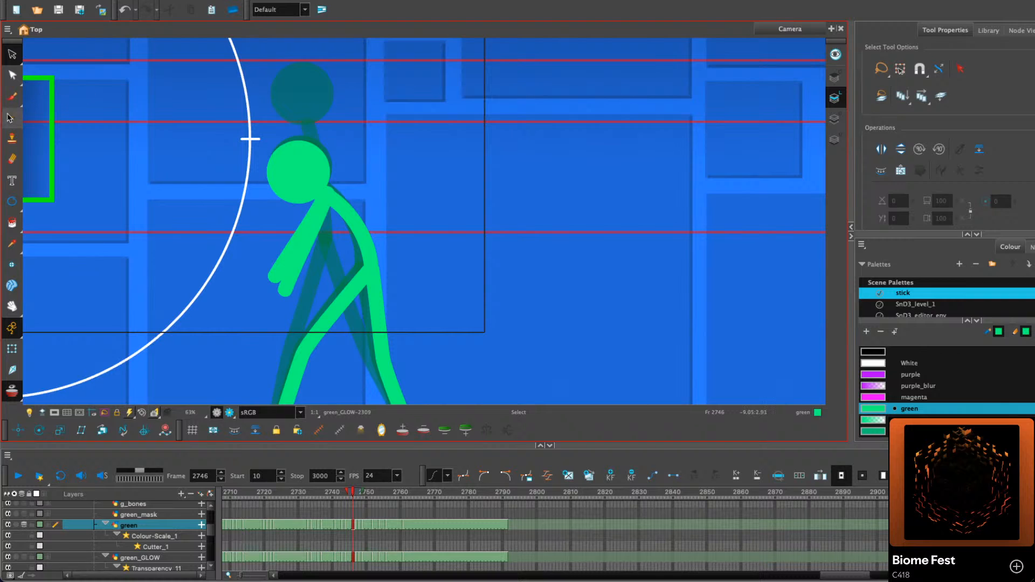
drag(325, 191, 274, 268)
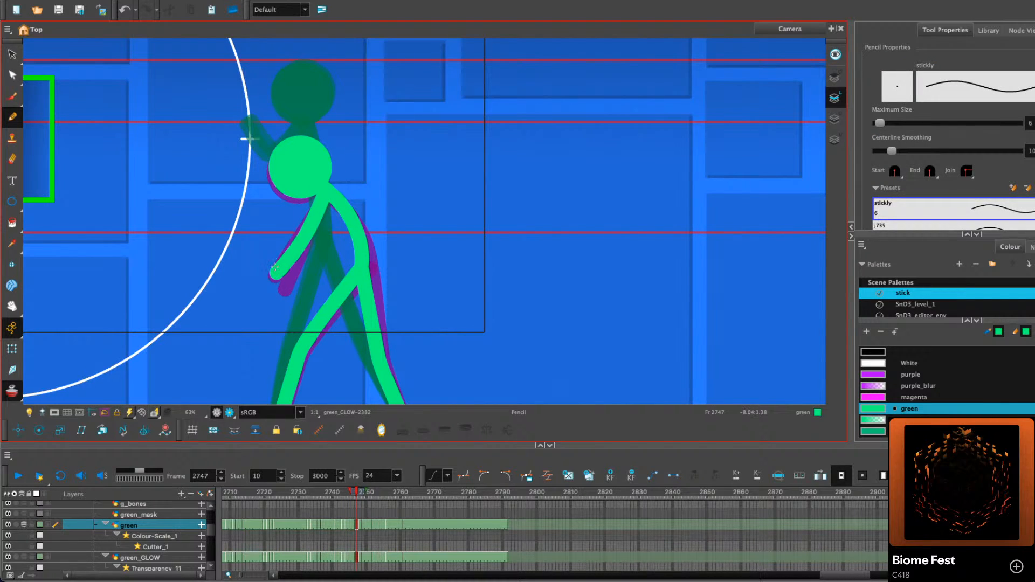
drag(321, 193, 287, 233)
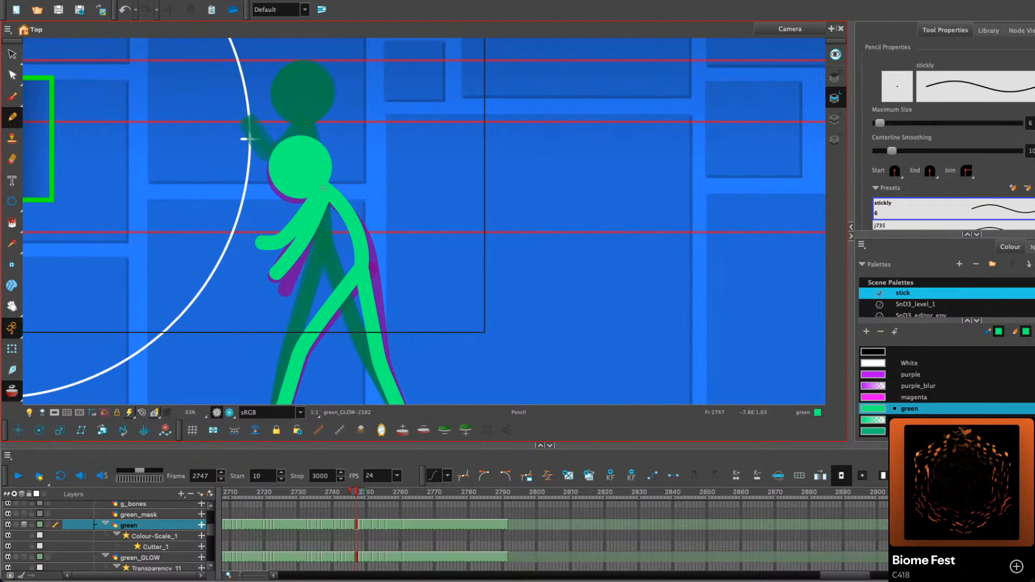
key(super+z)
mouse_move(323, 188)
mouse_down()
mouse_move(281, 235)
mouse_move(262, 237)
mouse_up()
Flip through the frames from 2744 onward to check how the new poses flow into the reach, ending at frame 2748
key(comma)
key(comma)
key(comma)
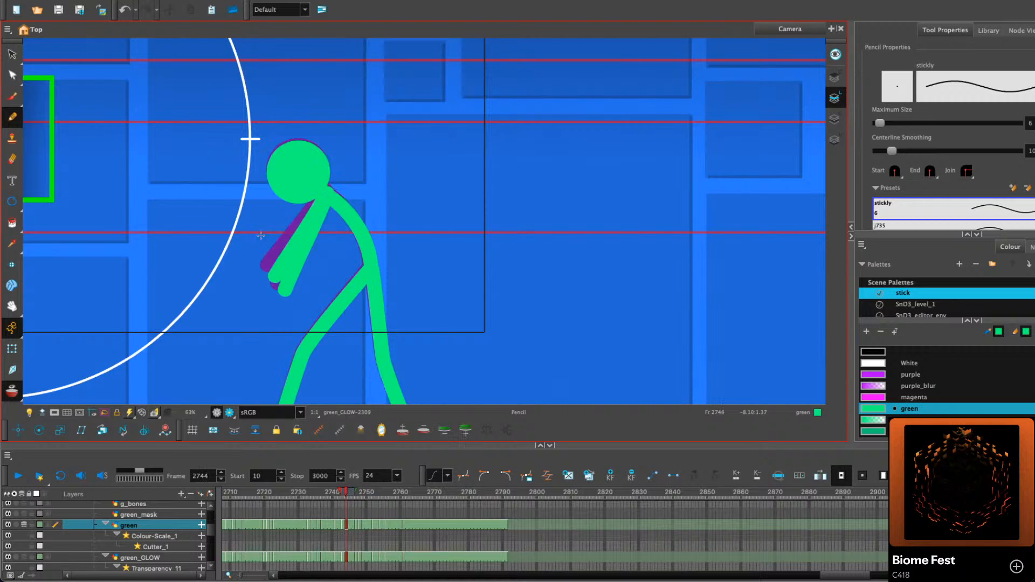
key(period)
key(period)
key(period)
key(period)
key(period)
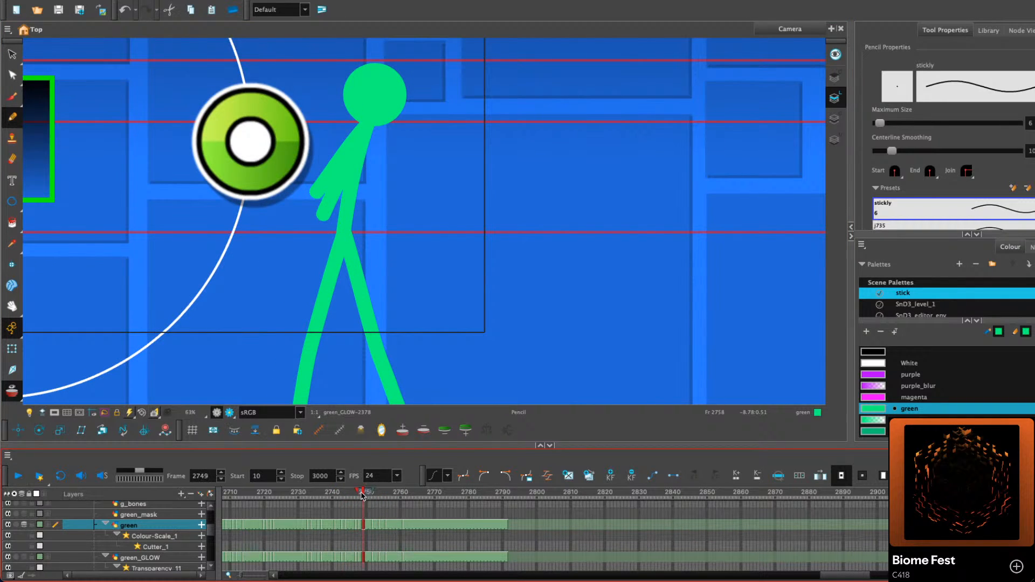
drag(363, 495, 373, 500)
key(comma)
key(comma)
key(comma)
key(comma)
key(comma)
key(comma)
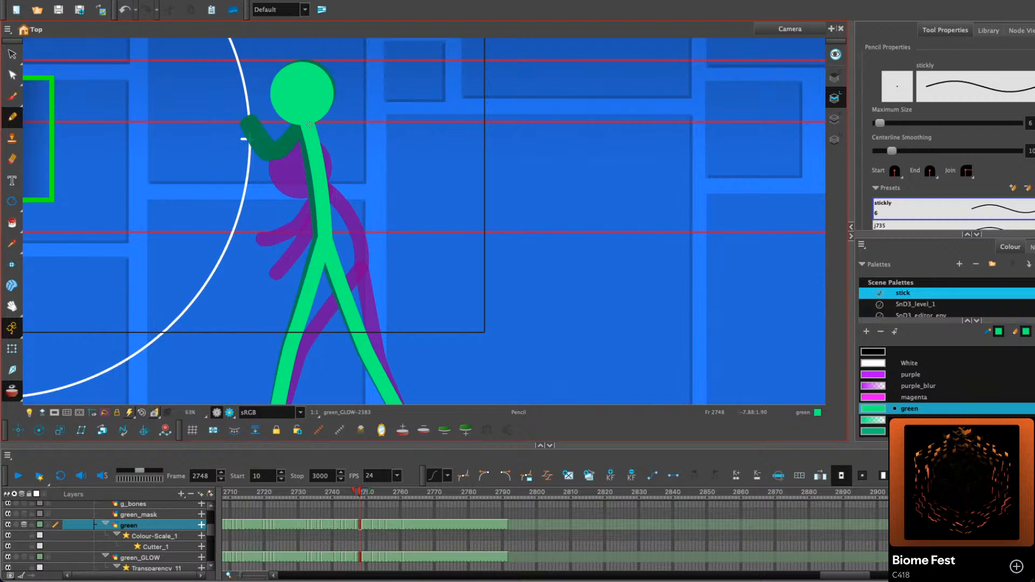
Copy the bent arms from frame 2749 and paste them in place at frame 2748
key(alt+s)
key(period)
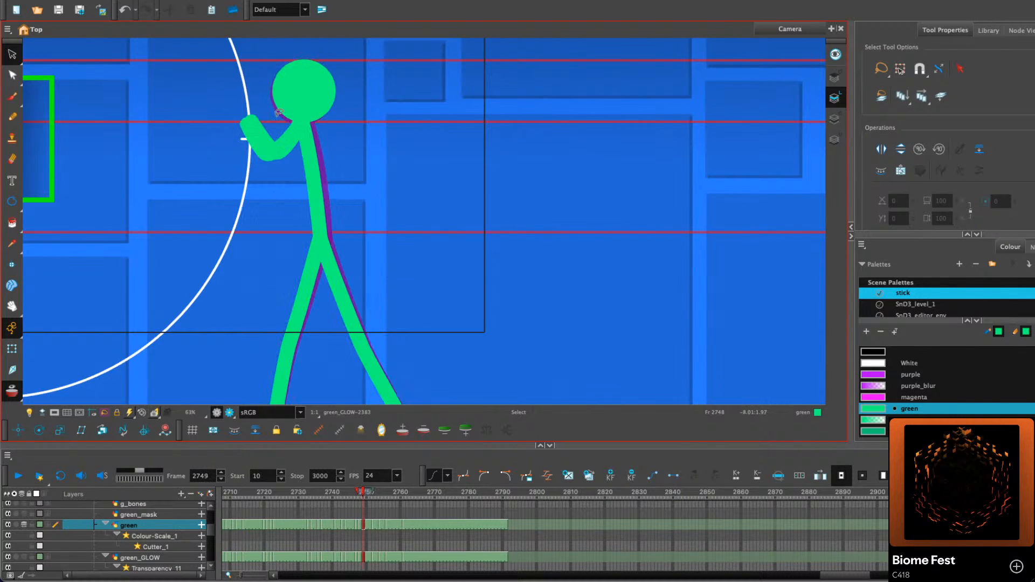
click(286, 128)
right_click(283, 131)
click(315, 184)
key(comma)
right_click(349, 123)
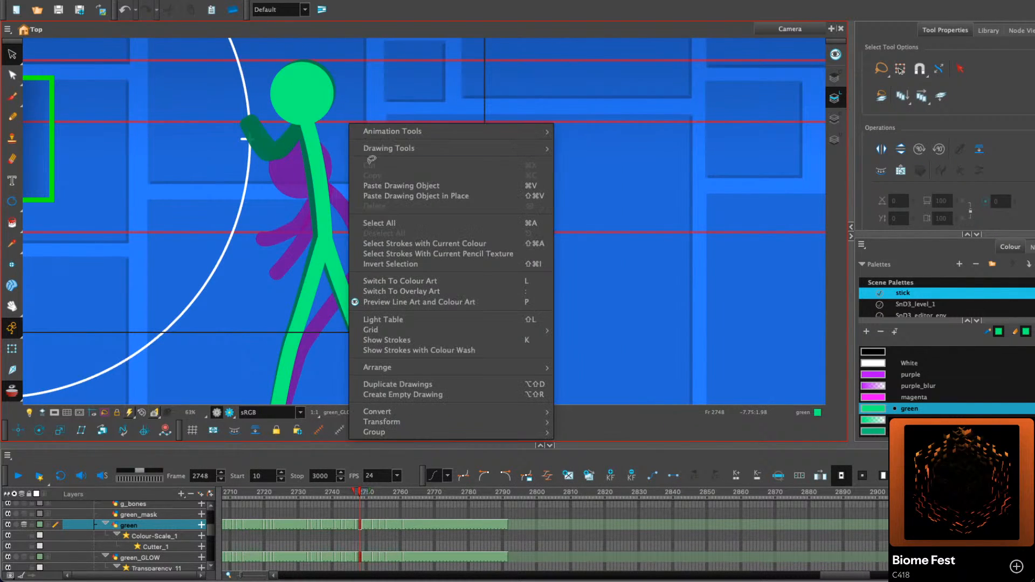
click(374, 195)
Stretch the pasted arms slightly right at frame 2748 so they meet the shifted shoulder
scroll(300, 116, up, 5)
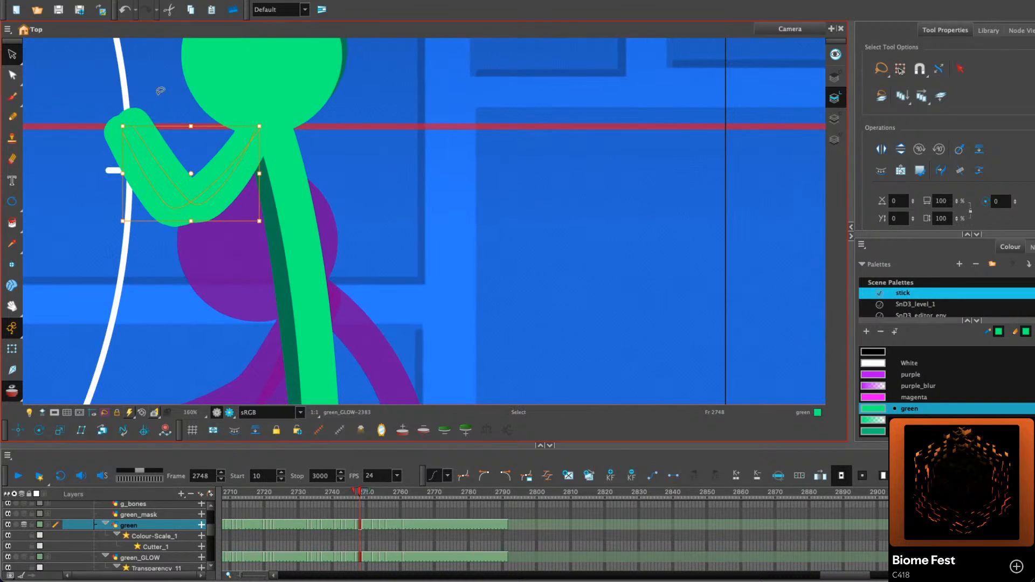
click(12, 75)
click(11, 54)
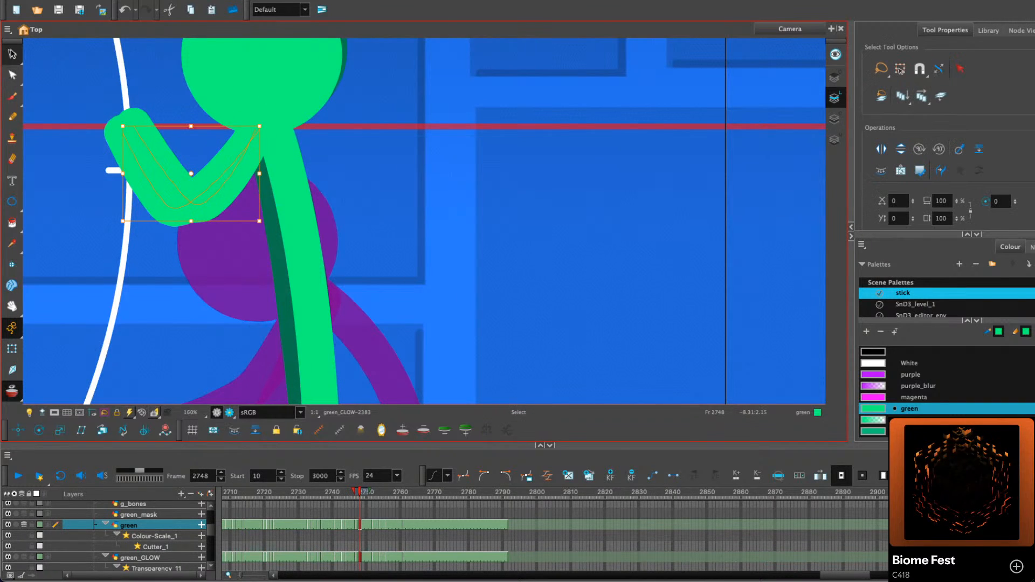
click(271, 174)
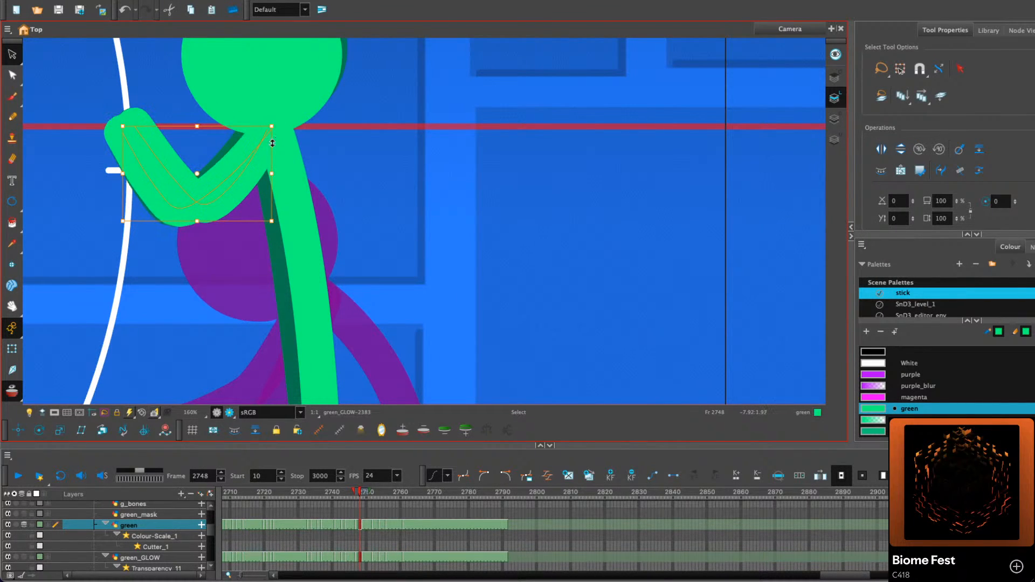
click(341, 127)
scroll(377, 154, down, 4)
drag(438, 192, 432, 212)
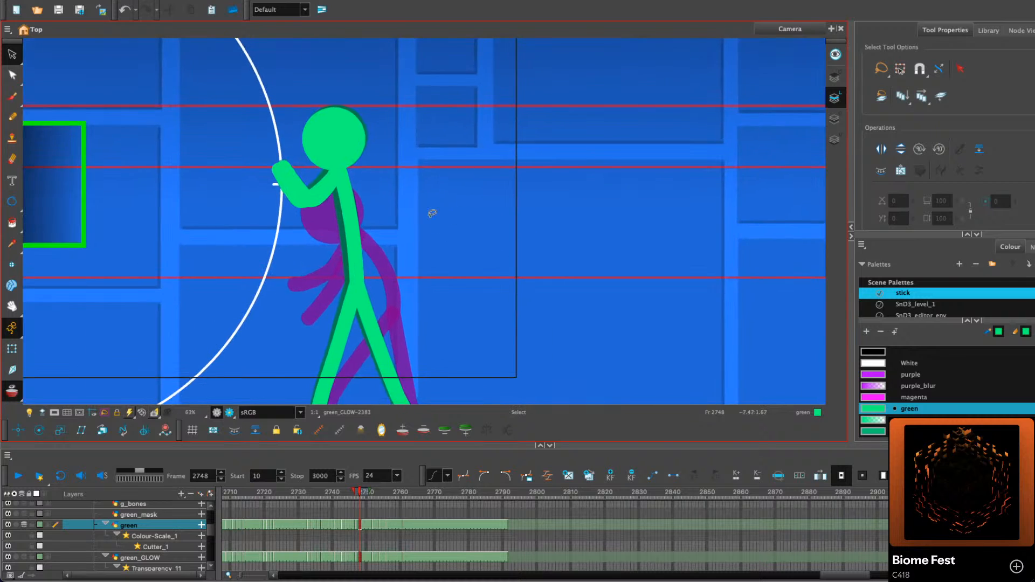
scroll(354, 214, up, 3)
scroll(297, 196, up, 3)
click(268, 200)
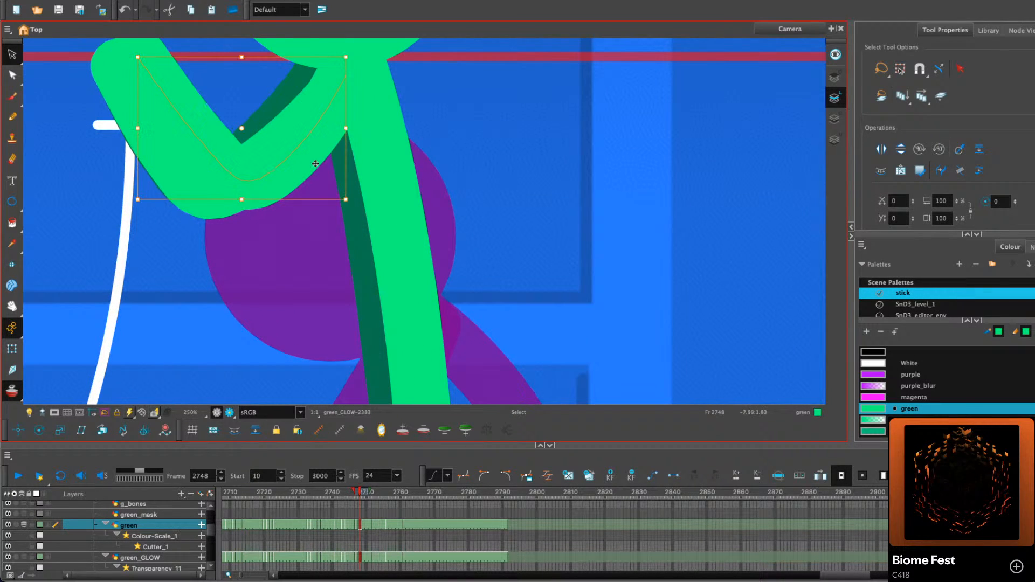
scroll(485, 120, down, 6)
scroll(479, 150, down, 5)
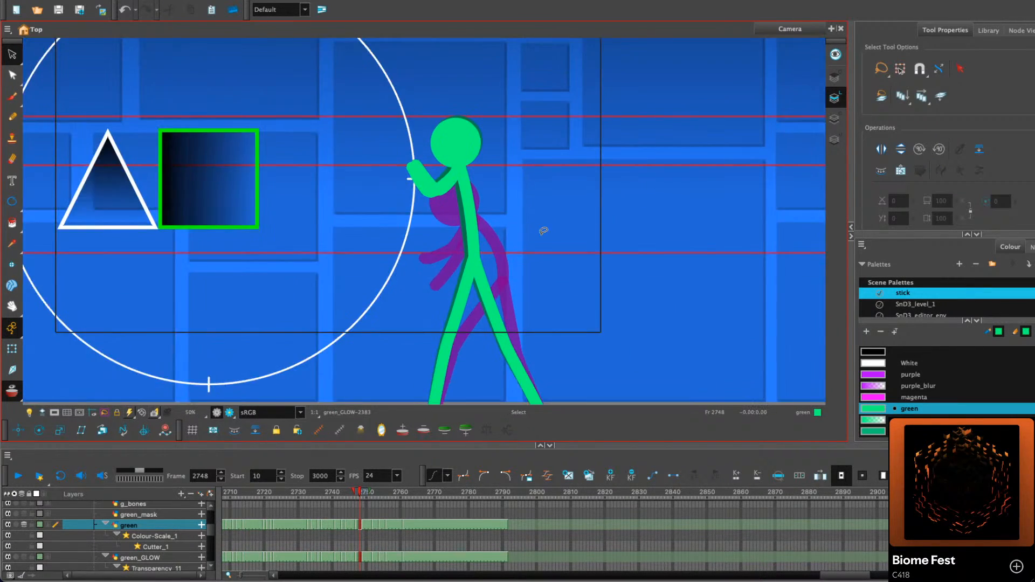
Limit the view to the camera frame and play back the animation from about frame 2723
click(56, 413)
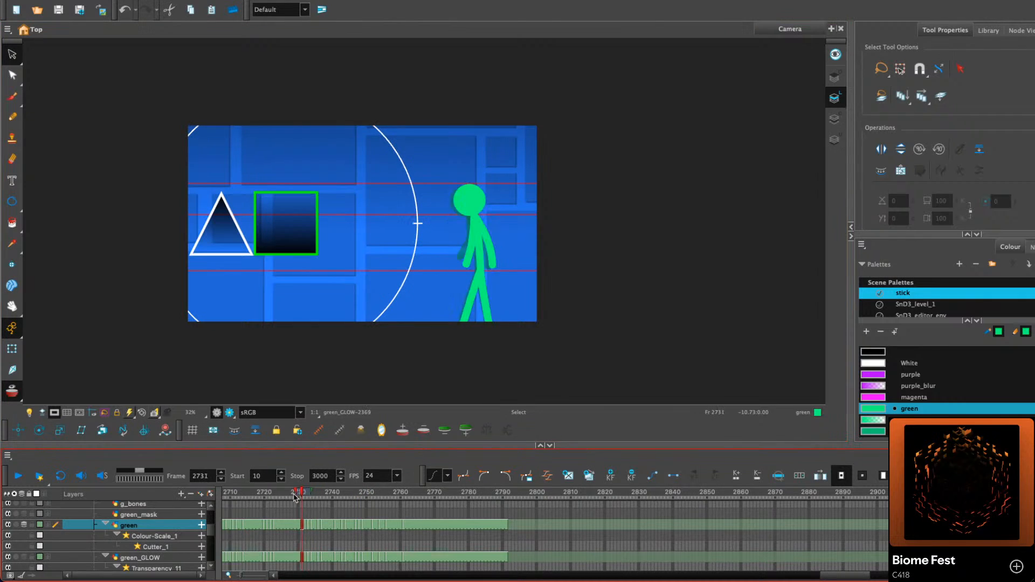
click(17, 476)
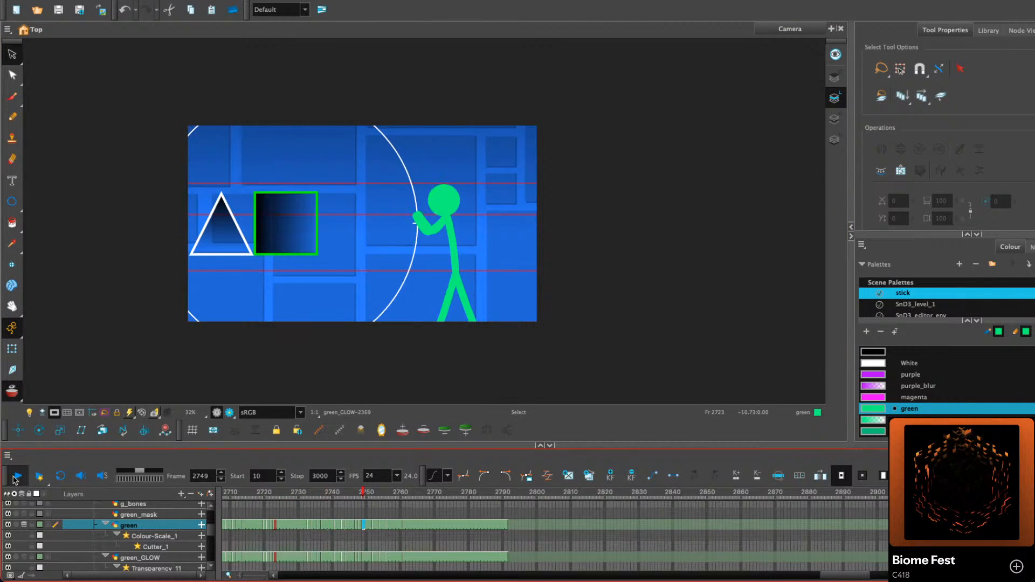
Stop the playback, step through frames 2750 to 2757 to examine the figure's backward settle, and replay that section
click(17, 477)
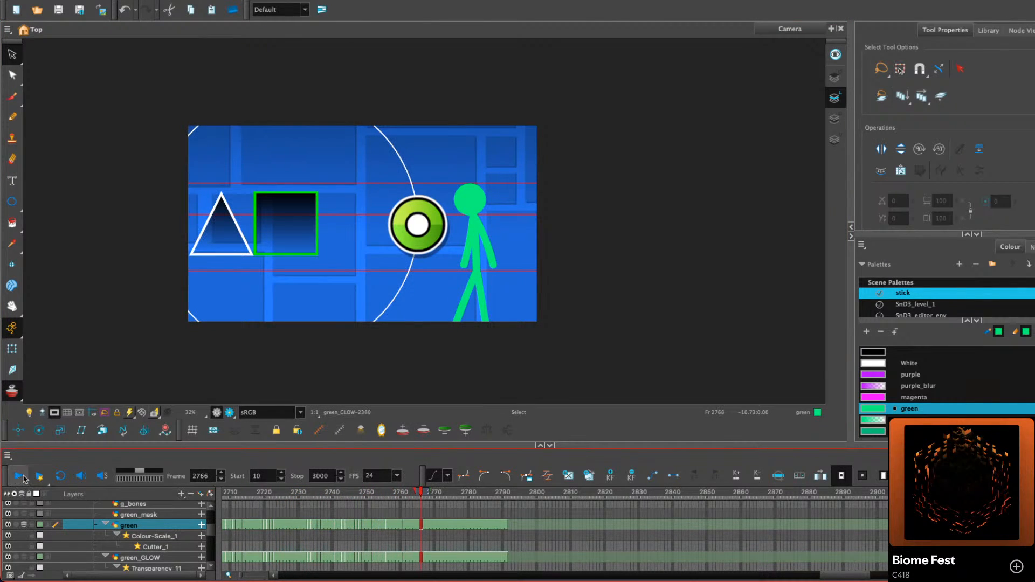
click(376, 493)
key(2)
mouse_move(526, 231)
mouse_down()
mouse_move(463, 251)
mouse_move(489, 232)
mouse_move(495, 242)
mouse_move(486, 210)
mouse_up()
key(period)
key(period)
mouse_move(407, 224)
mouse_down()
mouse_move(312, 260)
mouse_move(355, 269)
mouse_up()
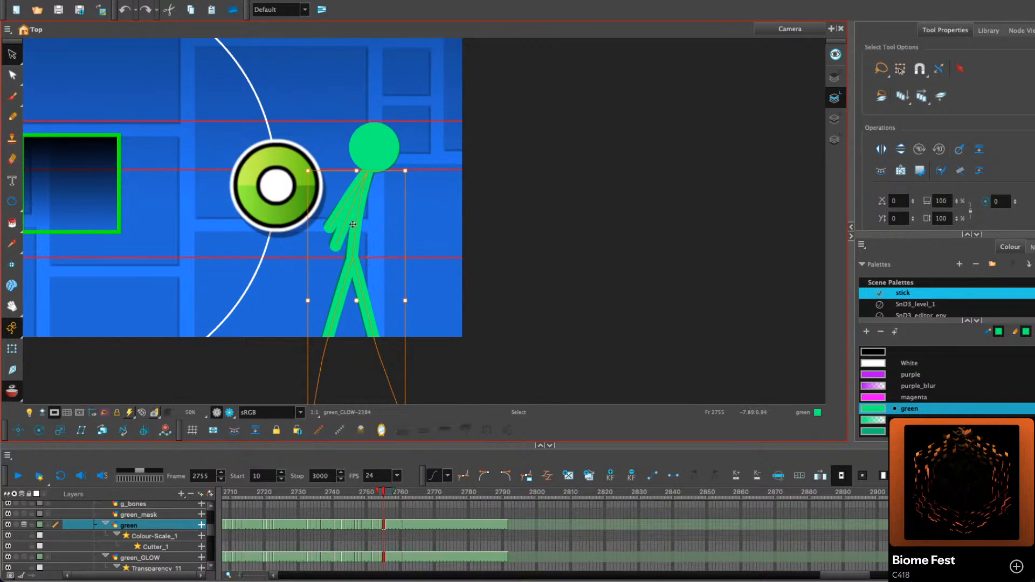
click(386, 153)
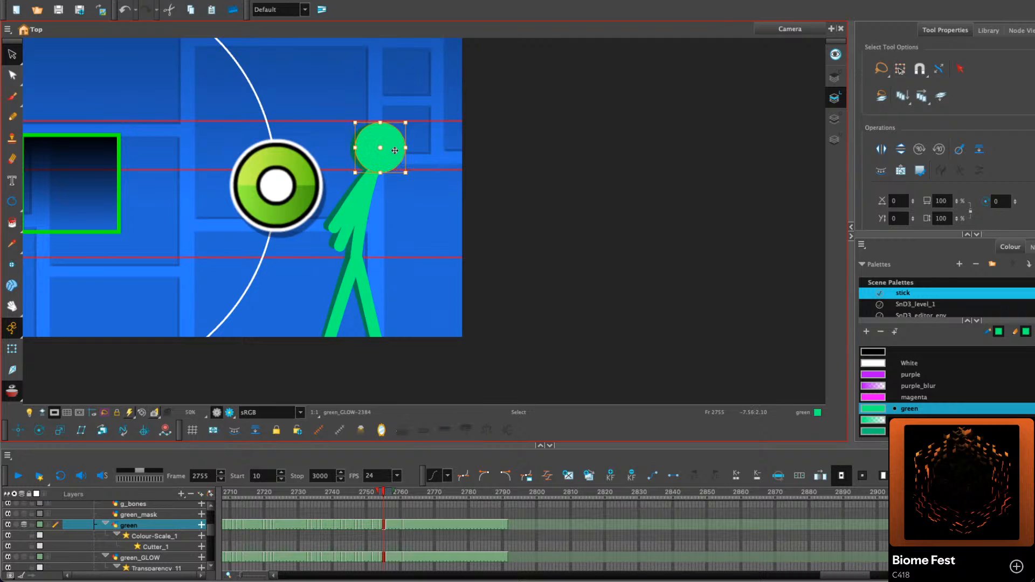
click(440, 142)
key(comma)
key(comma)
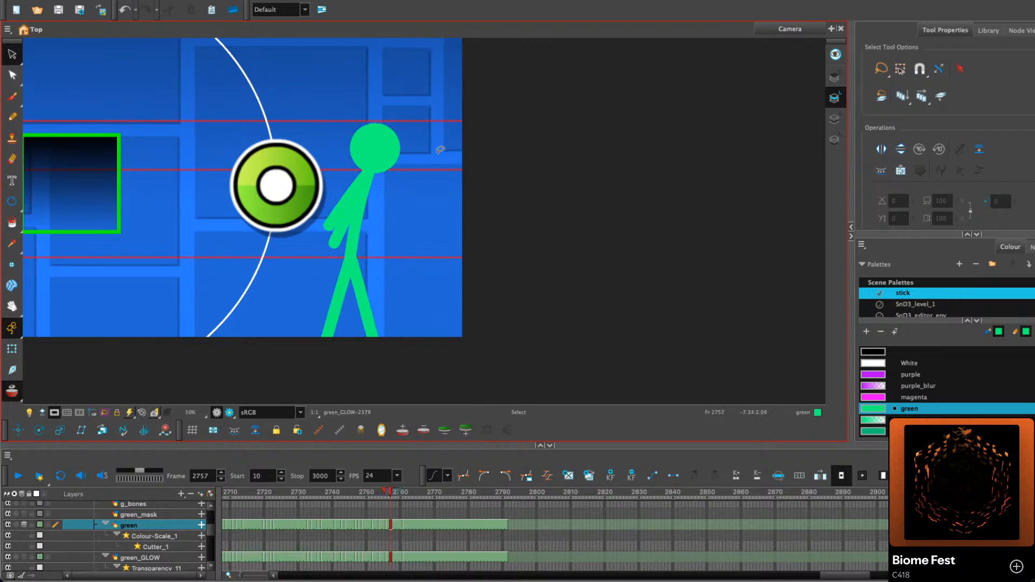
key(comma)
key(comma)
key(comma)
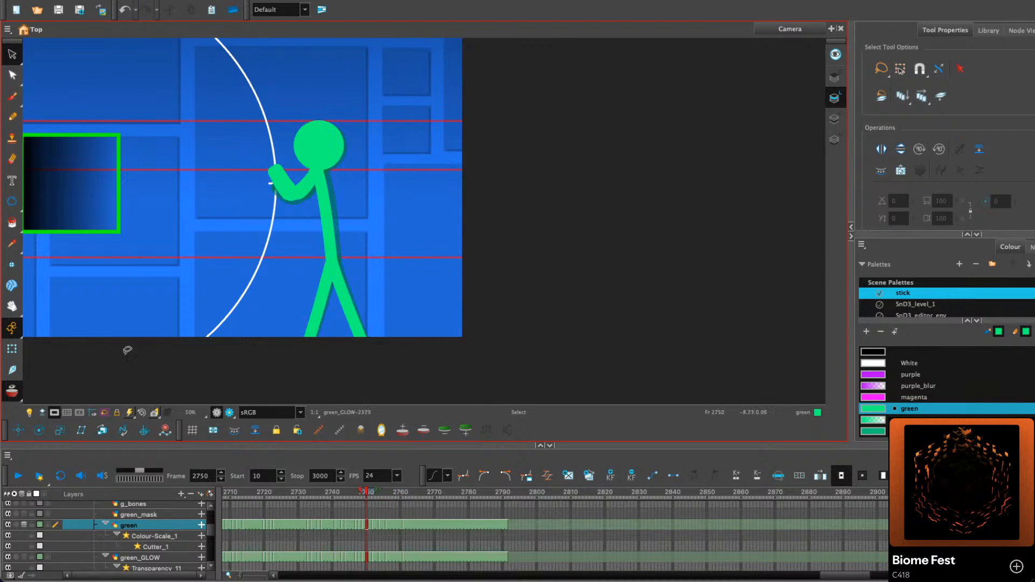
click(18, 476)
click(18, 476)
Duplicate the green figure's leaning drawing at frame 2757 so it can be edited independently
click(387, 492)
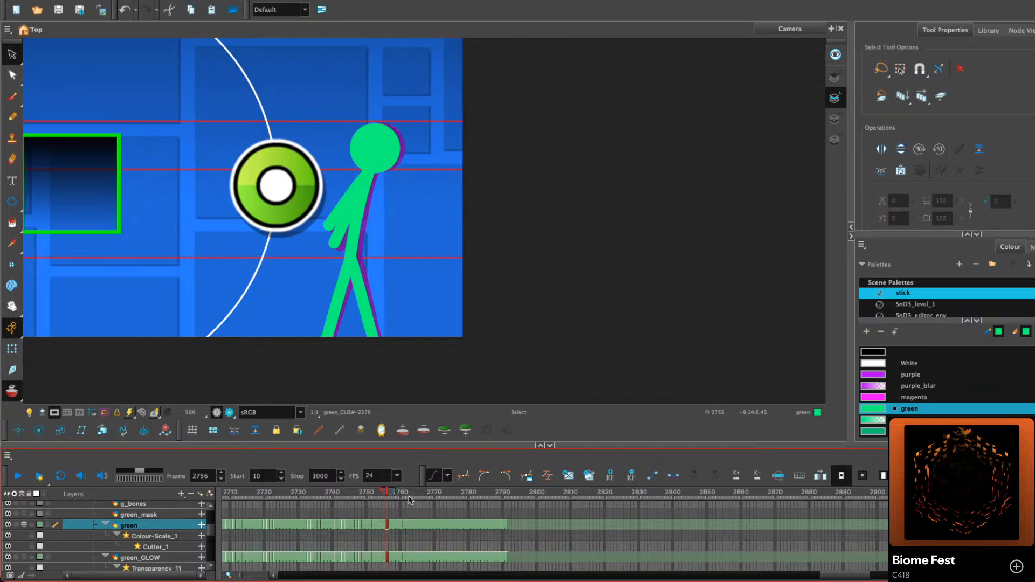
key(comma)
key(period)
click(589, 477)
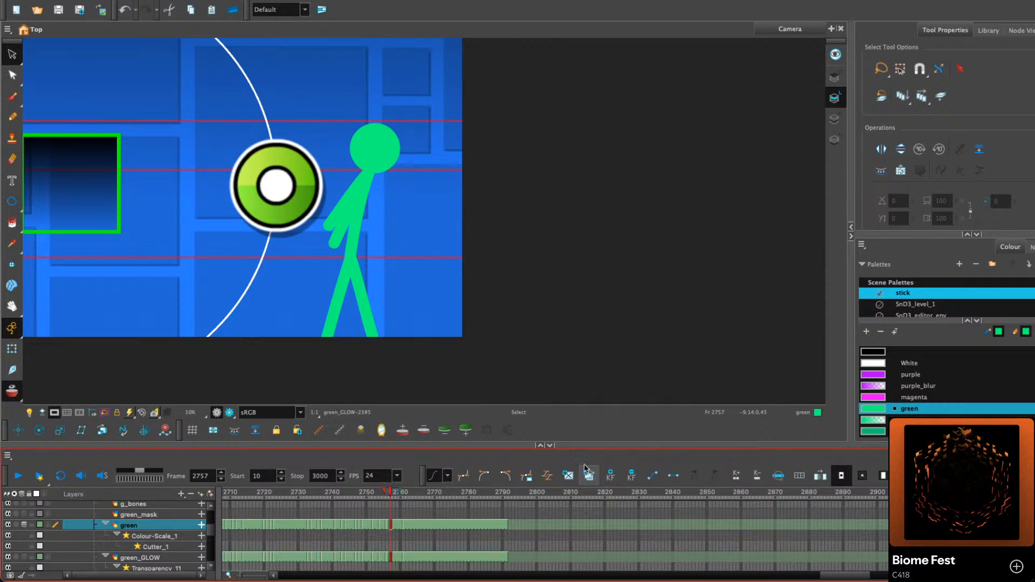
Rotate the figure's upper body and head slightly backward, away from the circle, at frame 2756
mouse_move(467, 279)
mouse_down()
mouse_move(402, 224)
mouse_move(330, 186)
mouse_move(378, 171)
mouse_up()
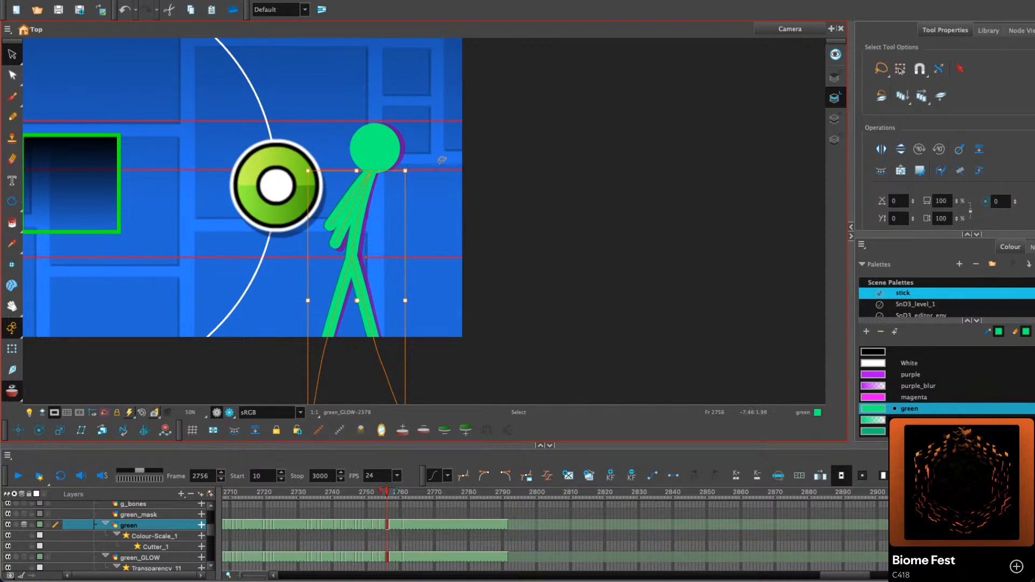
drag(442, 201, 335, 172)
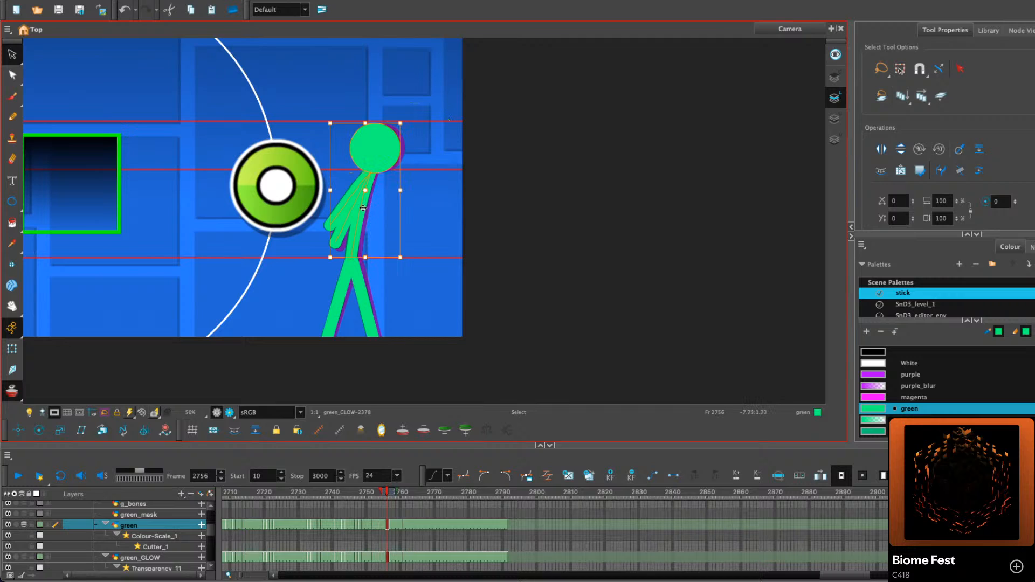
drag(413, 123, 414, 123)
drag(406, 137, 374, 176)
drag(408, 119, 414, 119)
click(427, 115)
key(comma)
drag(429, 227, 309, 235)
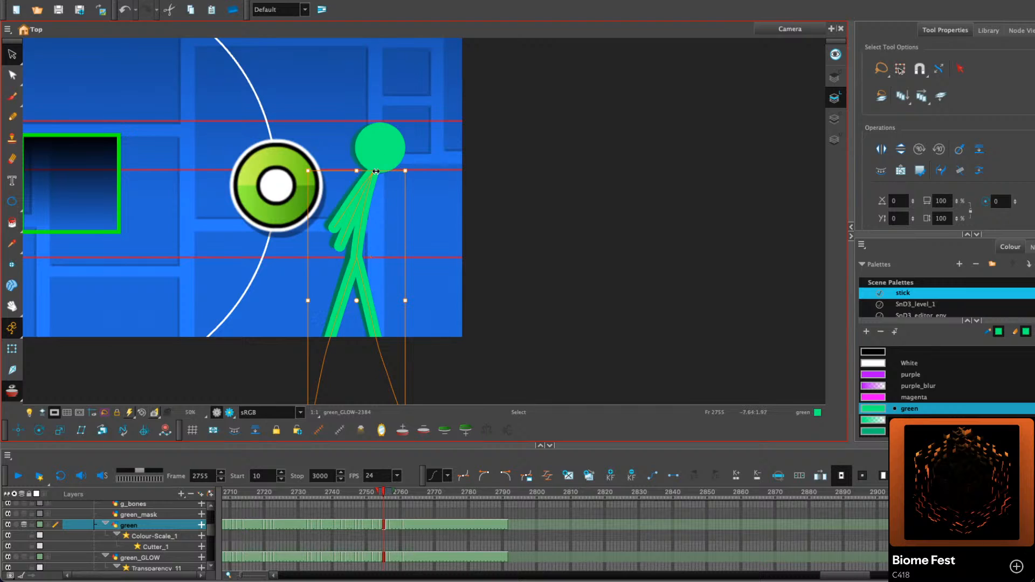
drag(406, 166, 310, 217)
click(418, 136)
click(378, 156)
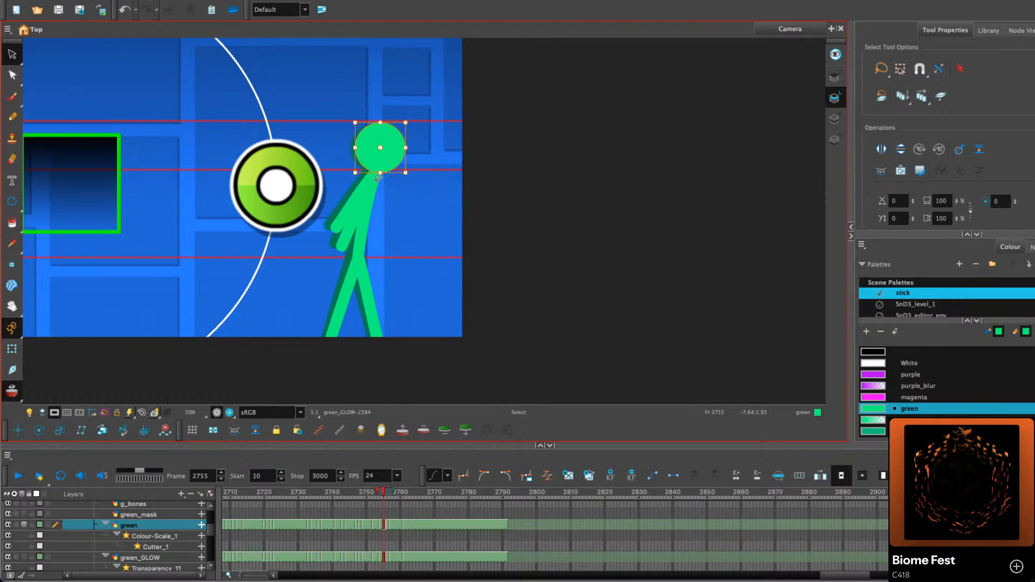
click(418, 140)
click(398, 138)
drag(408, 121, 426, 123)
key(ctrl+z)
Rotate the figure's head, torso and arms together clearly backward at frame 2755 for a stronger recoil lean
drag(462, 131, 358, 257)
drag(414, 119, 431, 129)
click(458, 129)
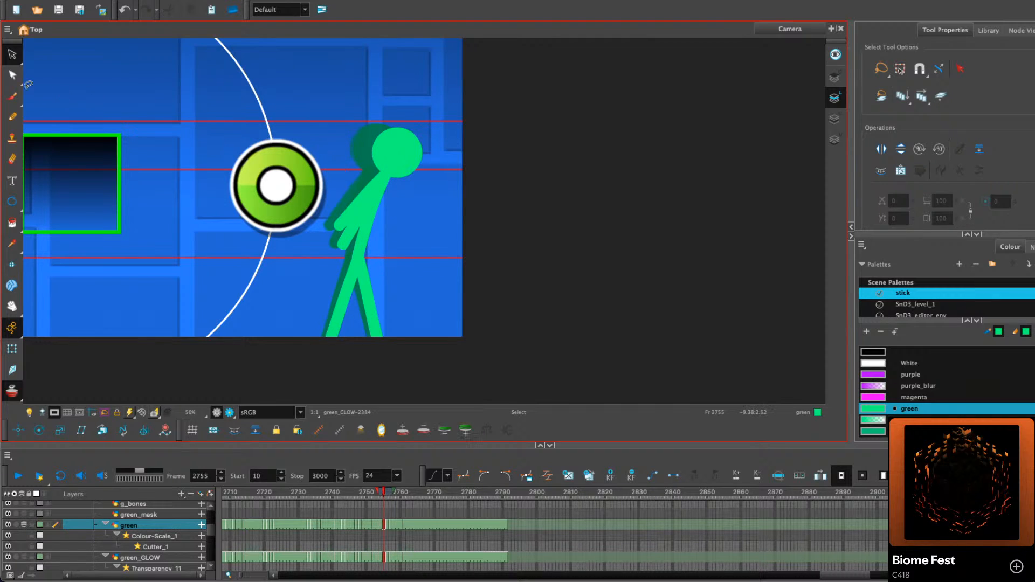
Adjust the figure's arm contour with the Contour Editor to fit the backward lean at frame 2755
click(12, 75)
click(367, 223)
click(402, 202)
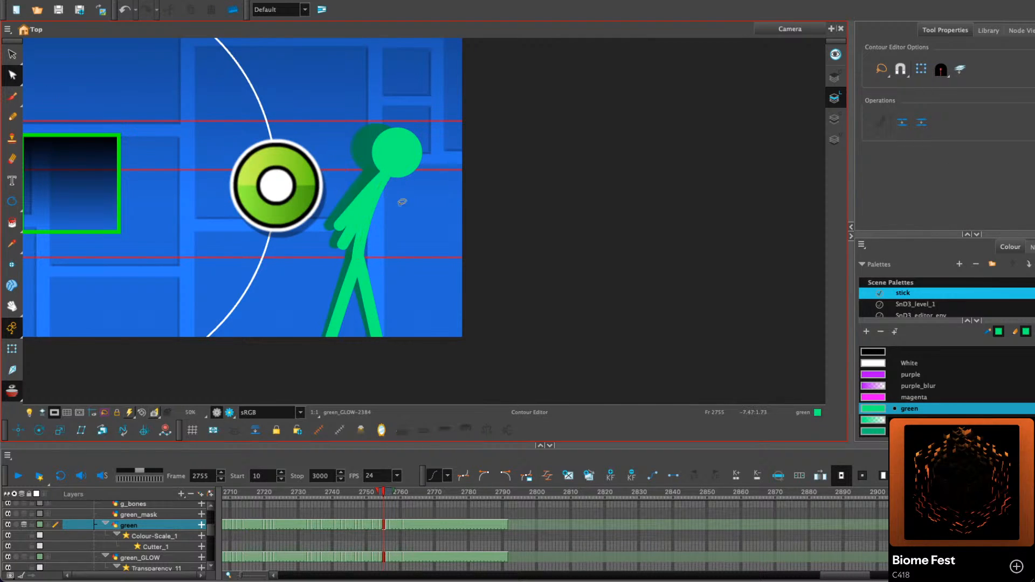
click(340, 224)
mouse_move(340, 229)
mouse_down()
mouse_move(349, 249)
mouse_move(345, 239)
mouse_up()
click(343, 229)
Flip back and forth through the frames around 2752 to 2757 and play the section to check the recoil motion
key(period)
key(period)
key(comma)
key(comma)
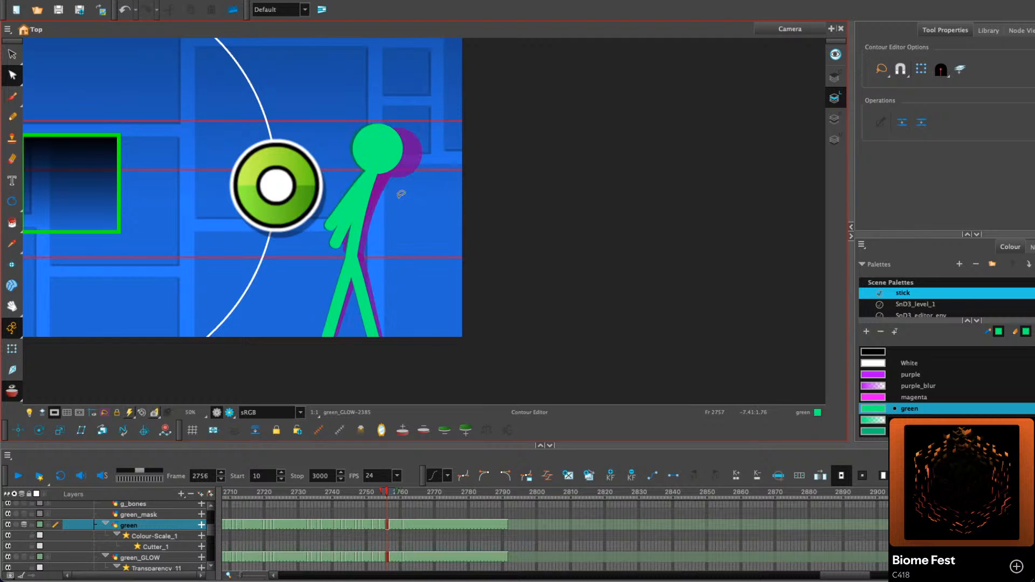
key(period)
key(period)
key(period)
key(comma)
key(comma)
key(comma)
key(comma)
key(comma)
key(comma)
key(comma)
key(comma)
key(comma)
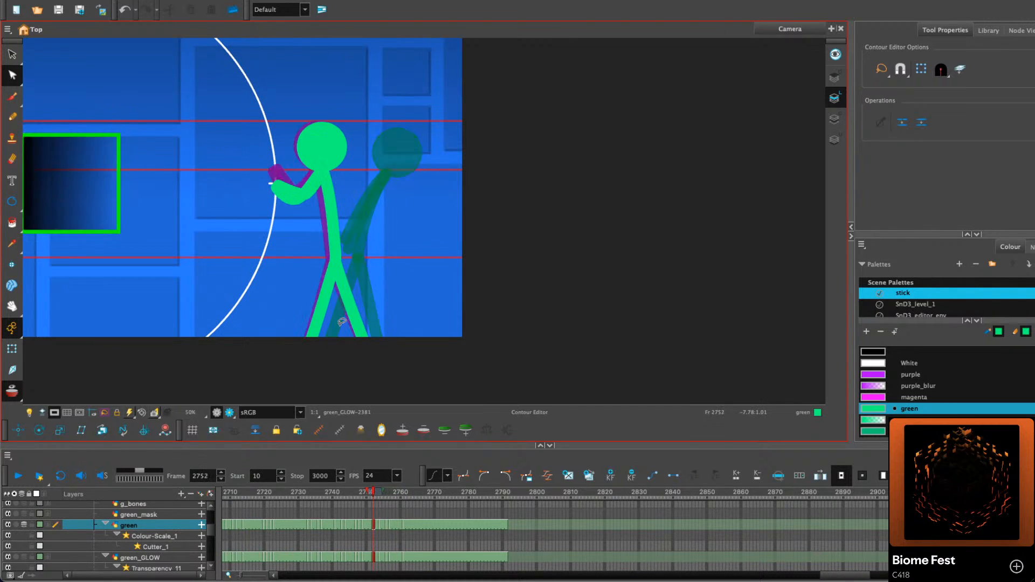
click(19, 478)
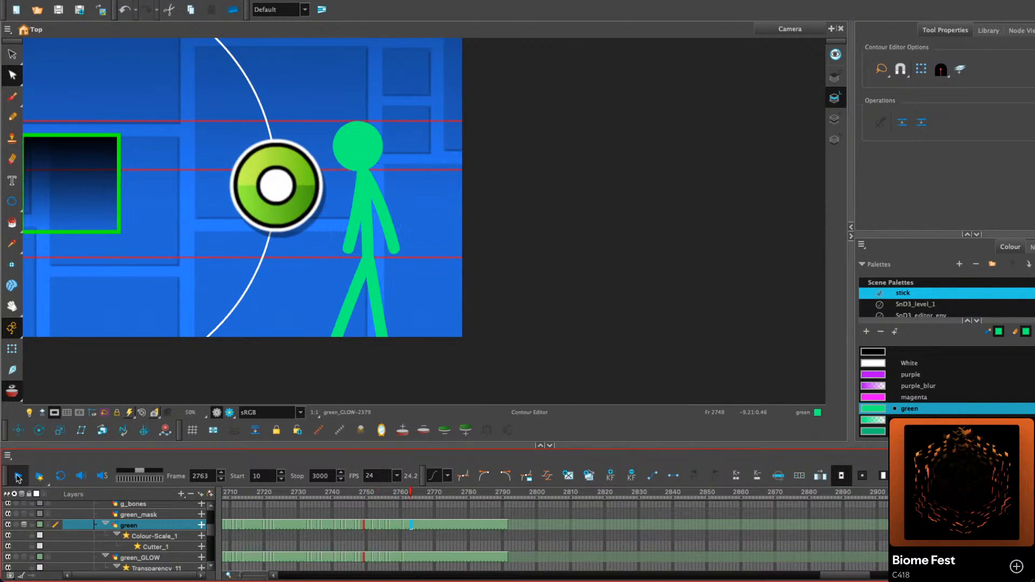
click(19, 478)
Clear the green layer's cells at frames 2761 and 2762, holding the leaning pose through frame 2762
click(12, 55)
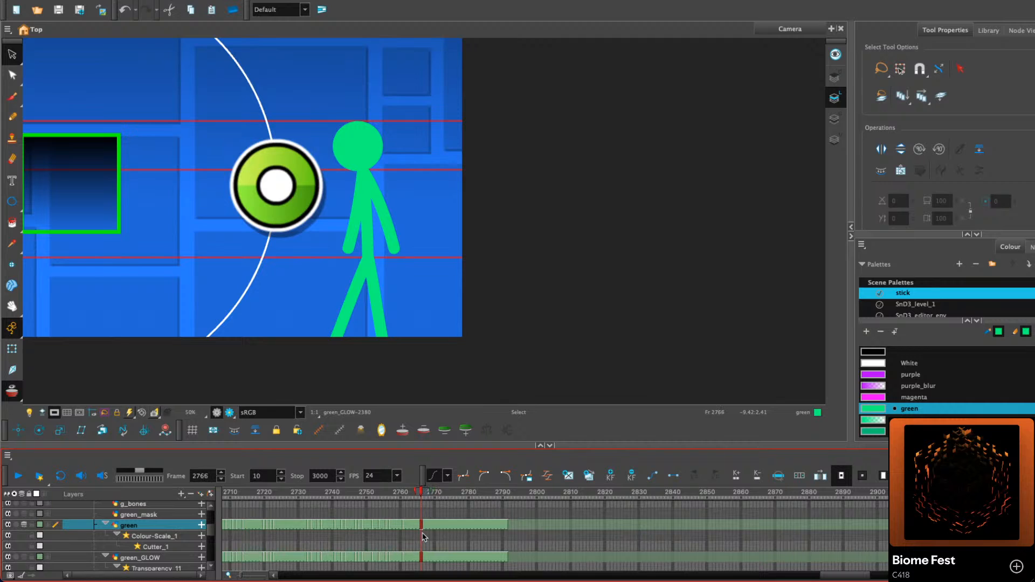
click(406, 530)
key(Delete)
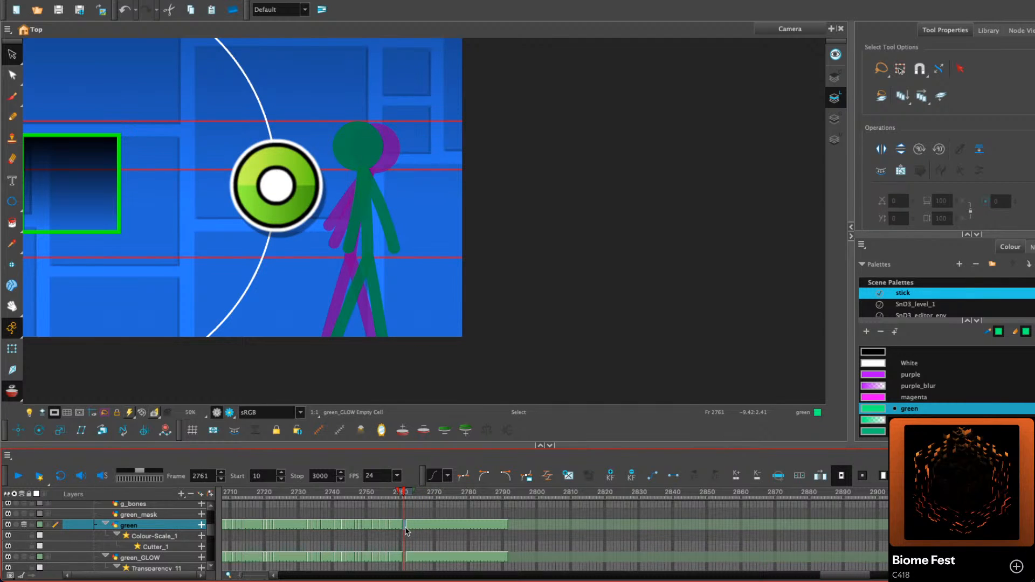
key(period)
key(Delete)
key(F5)
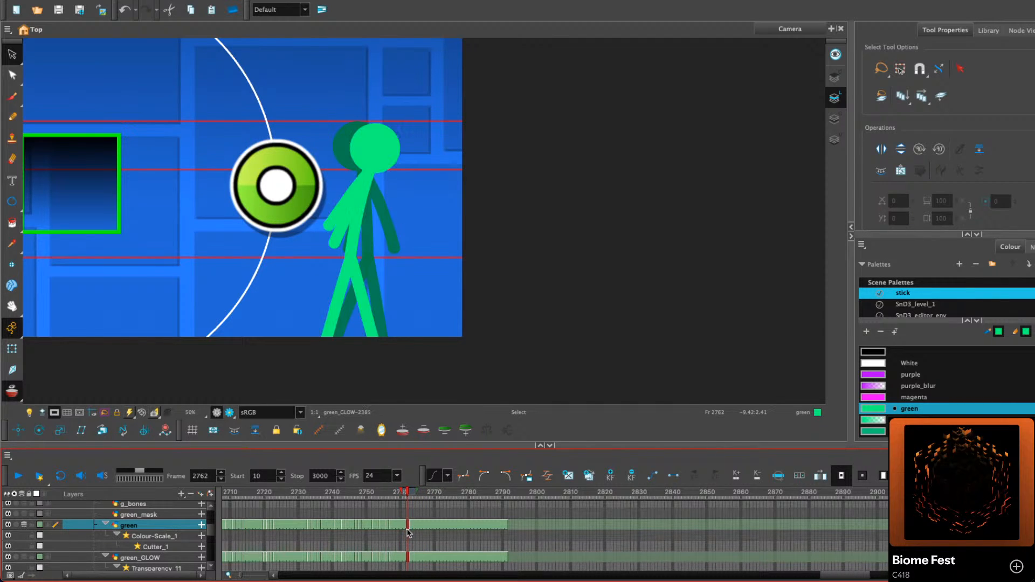
Reset the camera view and play back the animation from frame 2690 to check the reach and settle timing
key(comma)
key(comma)
key(comma)
drag(397, 492, 220, 493)
key(shift+m)
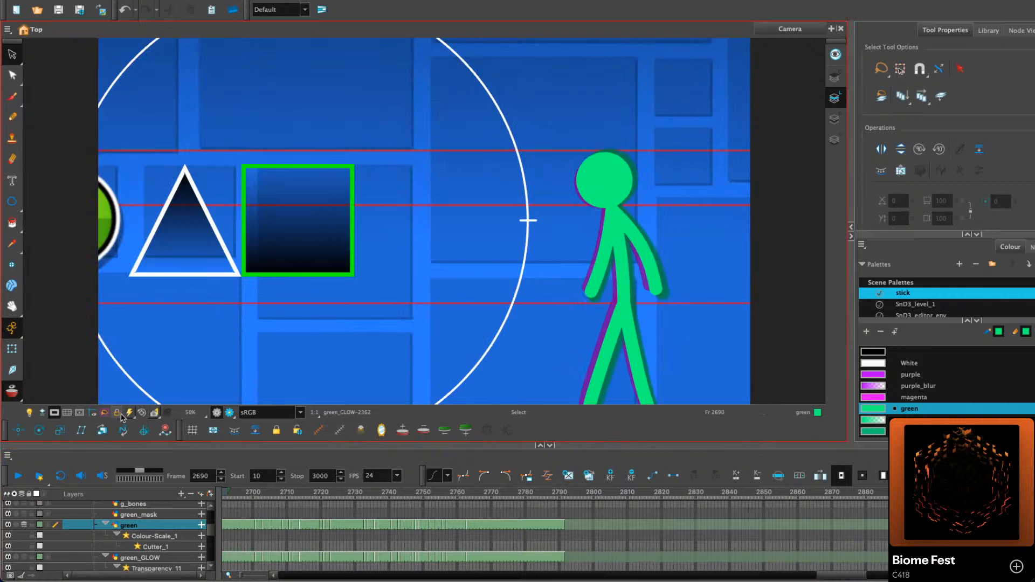
click(18, 476)
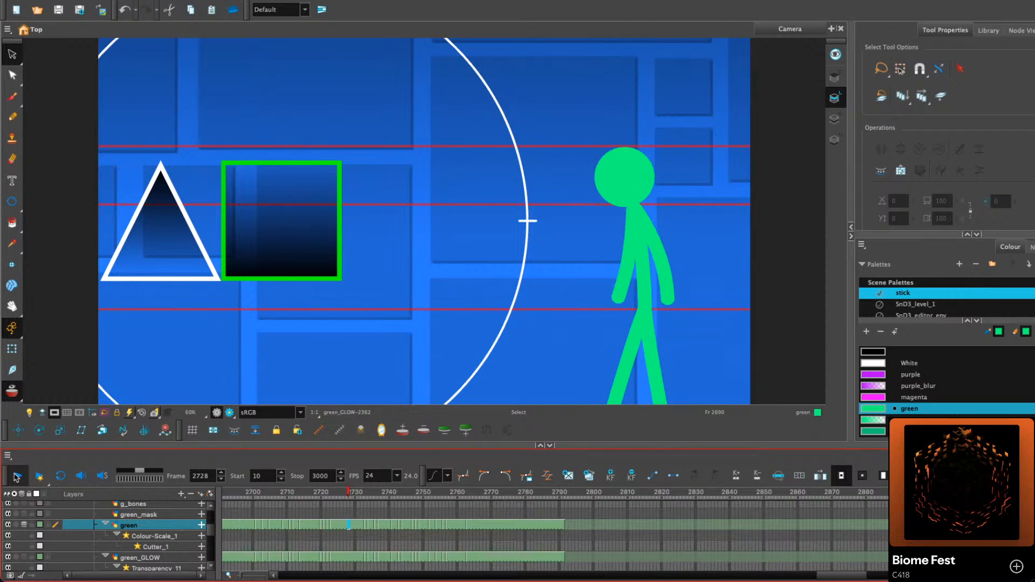
click(17, 476)
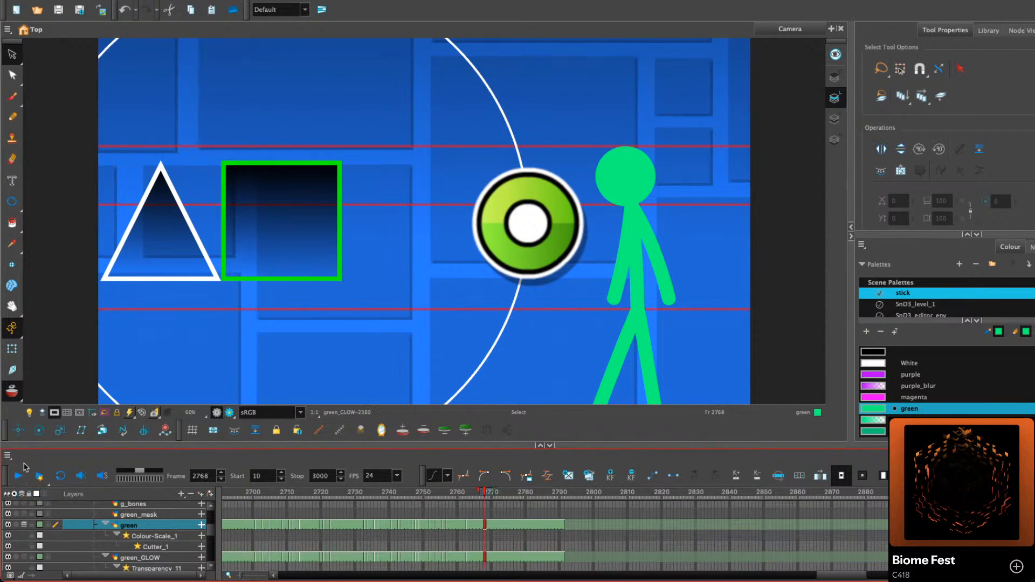
drag(423, 494, 485, 492)
Play back the longer sequence from frame 1037 through the reach in an enlarged camera view
drag(844, 577, 552, 529)
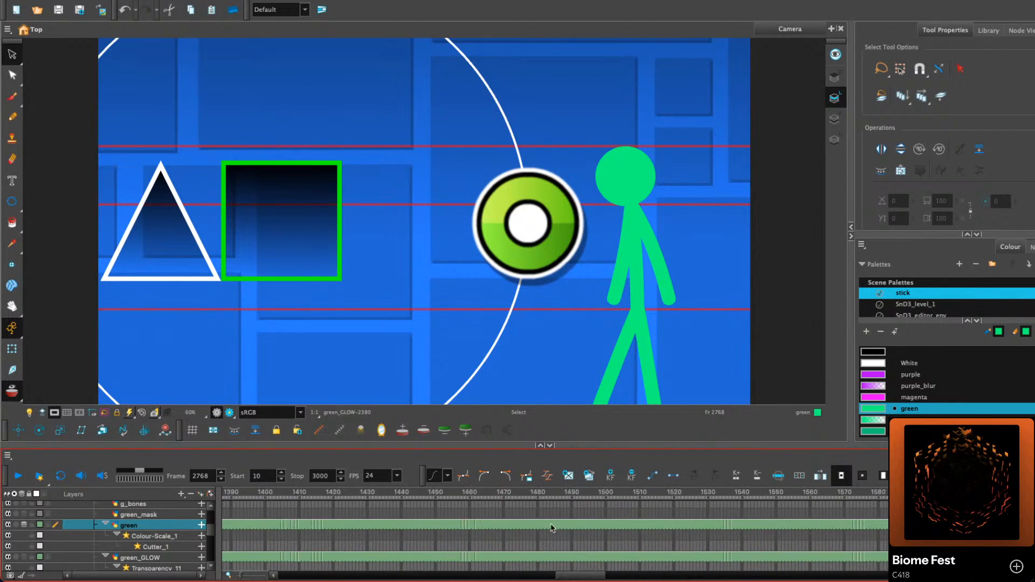
drag(582, 562, 477, 503)
click(411, 493)
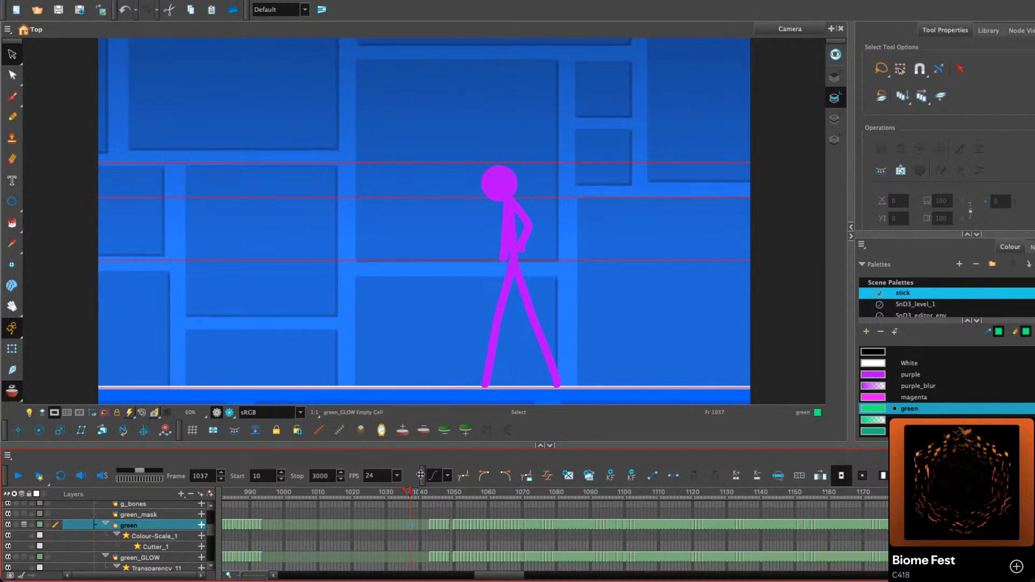
click(18, 476)
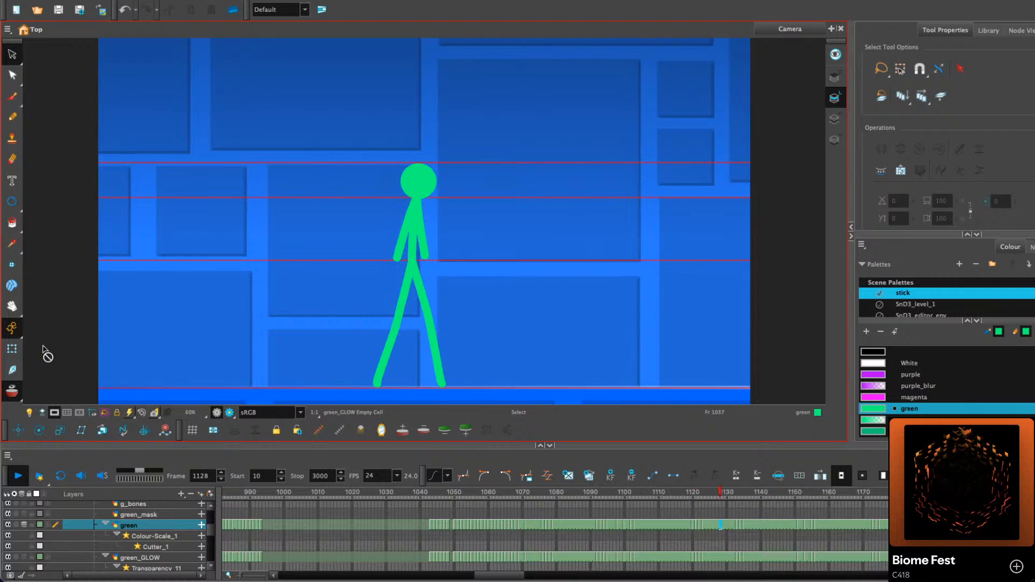
drag(504, 449, 504, 499)
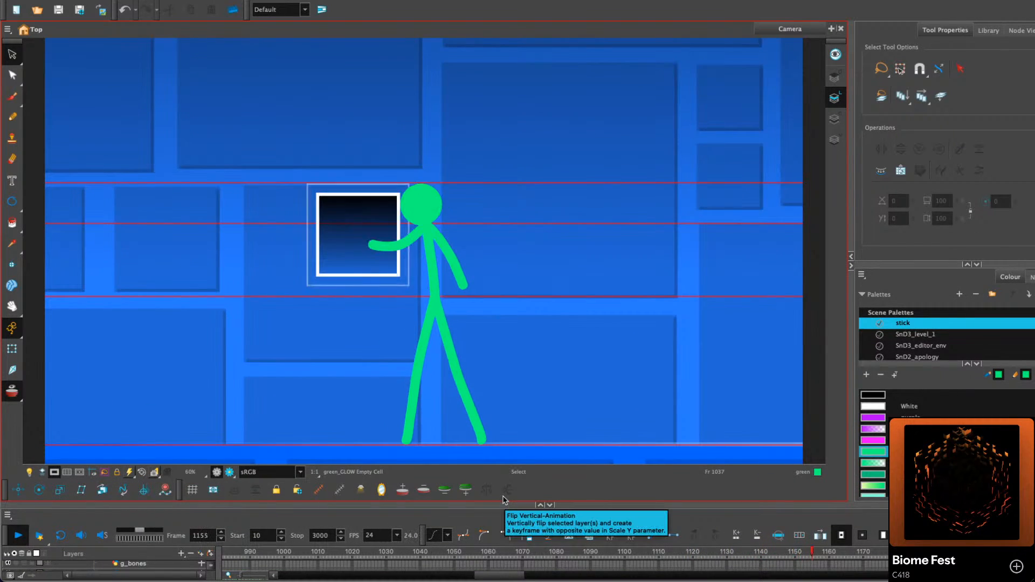
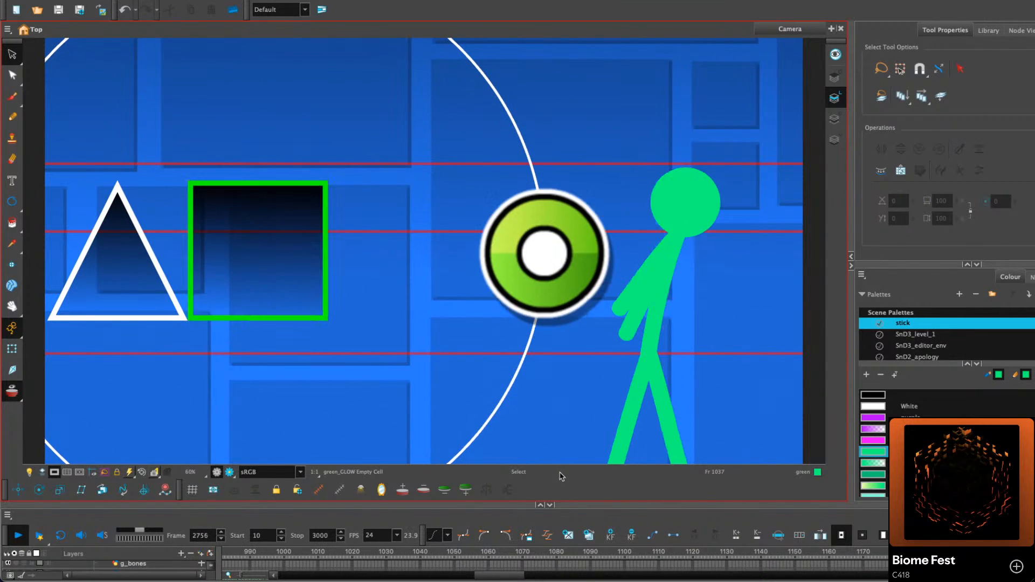
click(19, 533)
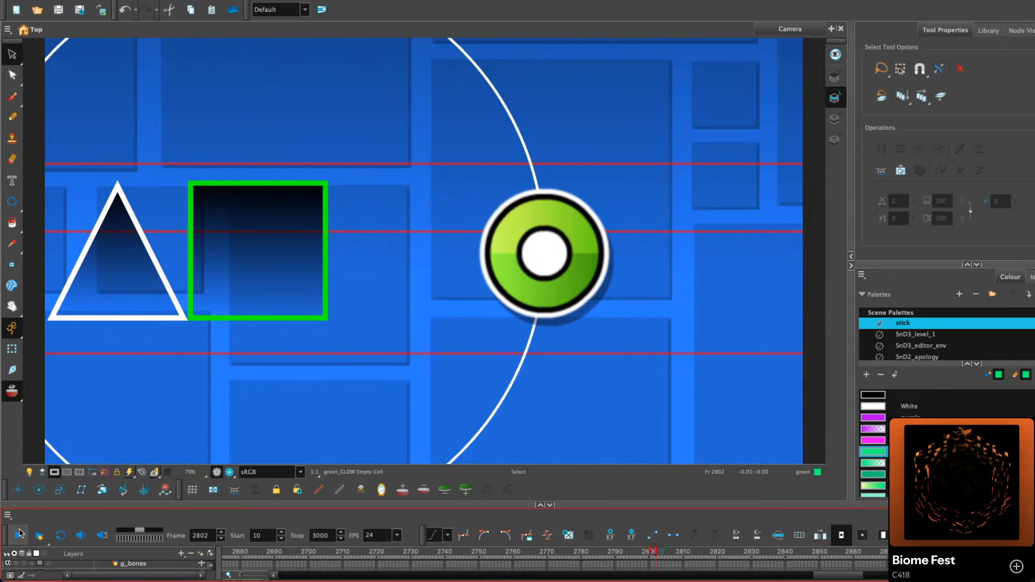
Return to frame 2762 and flip between the neighbouring drawings to compare the leaning and standing poses
drag(683, 506, 689, 467)
click(523, 514)
click(520, 515)
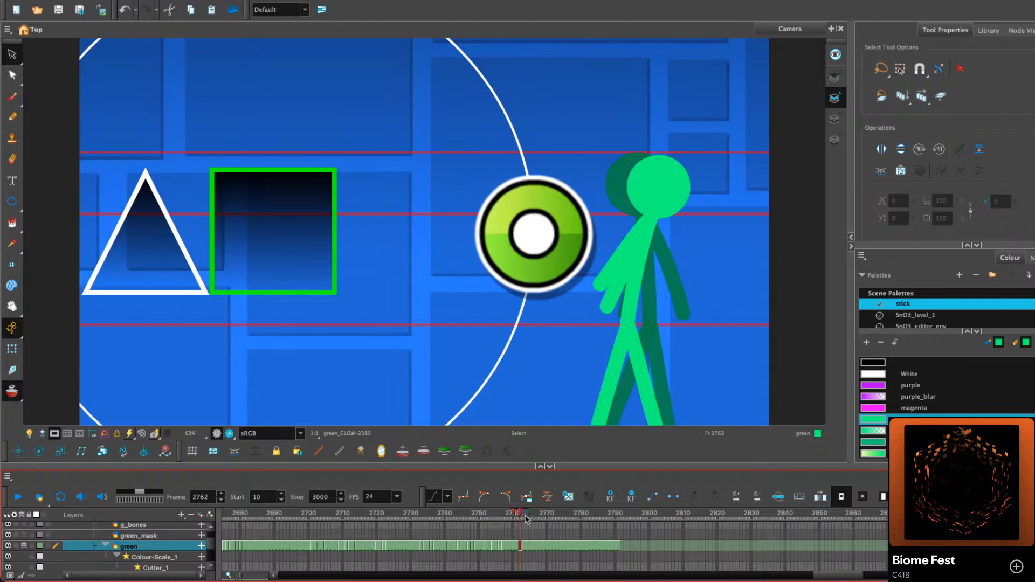
click(524, 516)
drag(698, 347, 647, 338)
key(comma)
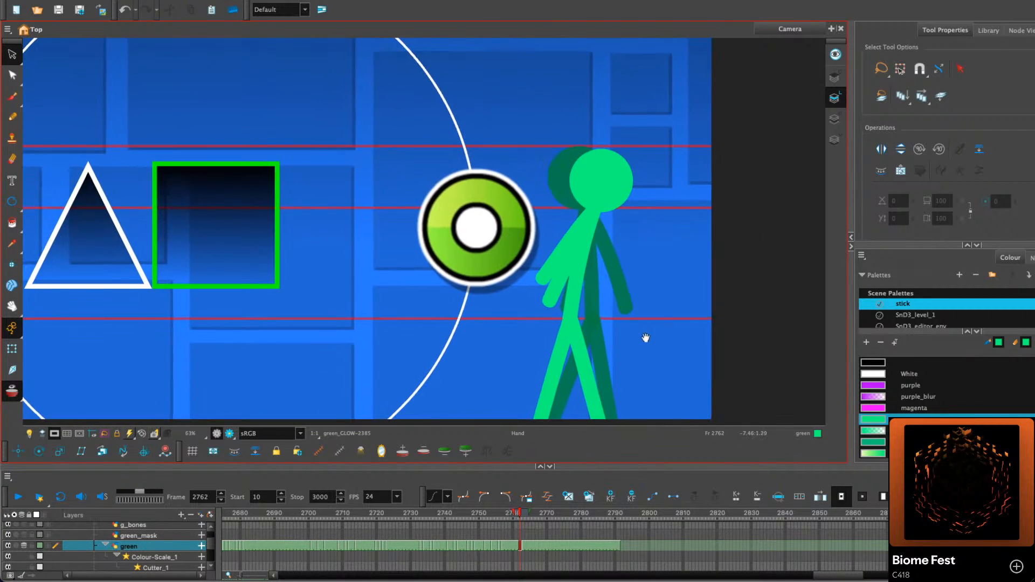
click(142, 435)
click(67, 434)
click(67, 434)
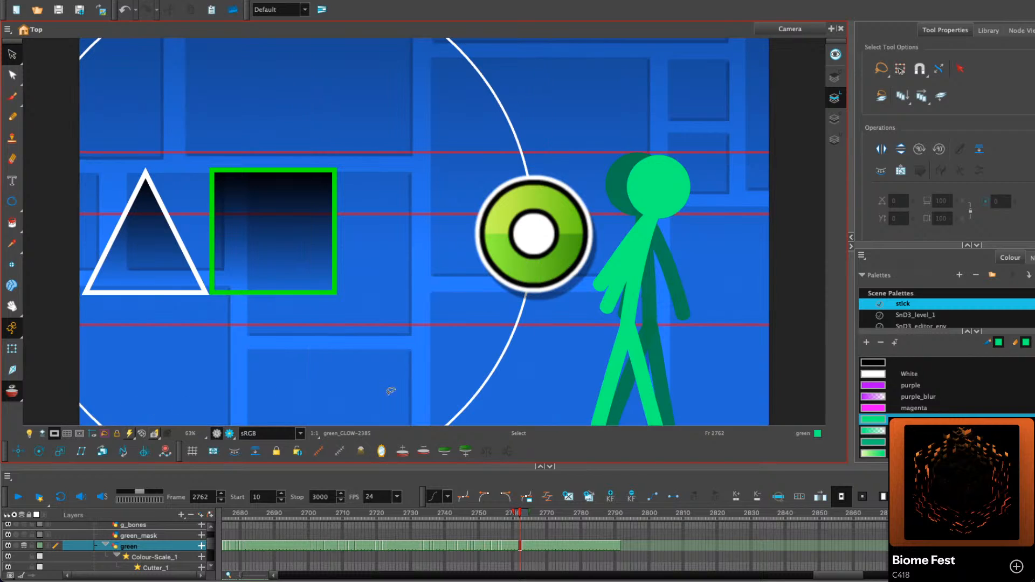
key(comma)
key(comma)
key(period)
key(period)
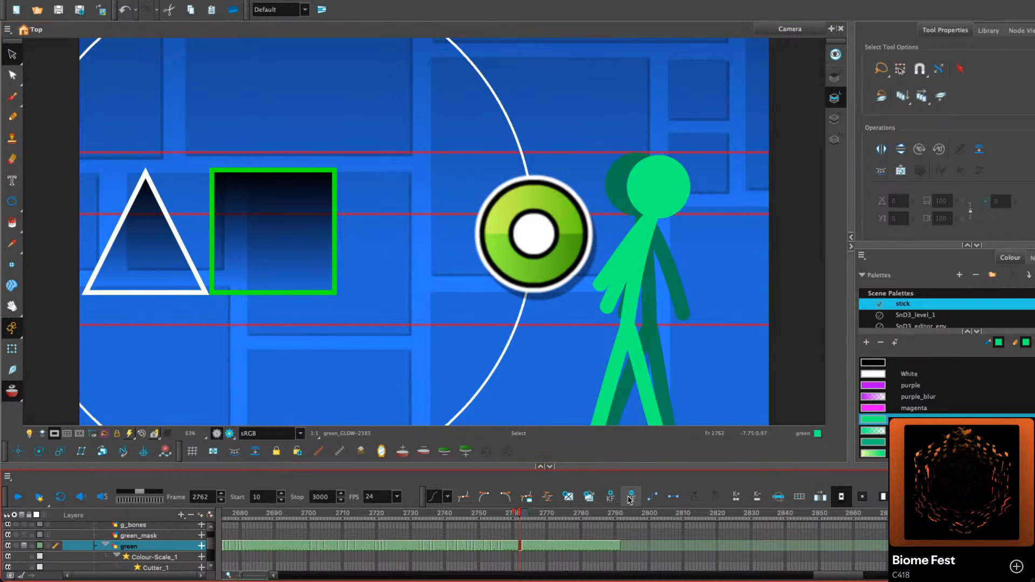
key(period)
key(comma)
drag(662, 252, 565, 315)
key(2)
key(2)
key(2)
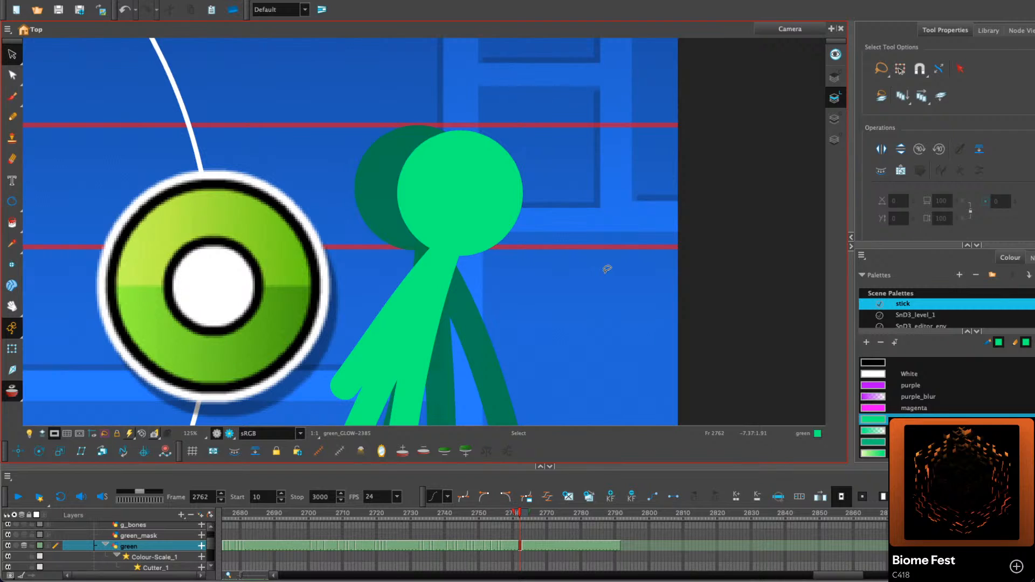
key(1)
key(1)
key(1)
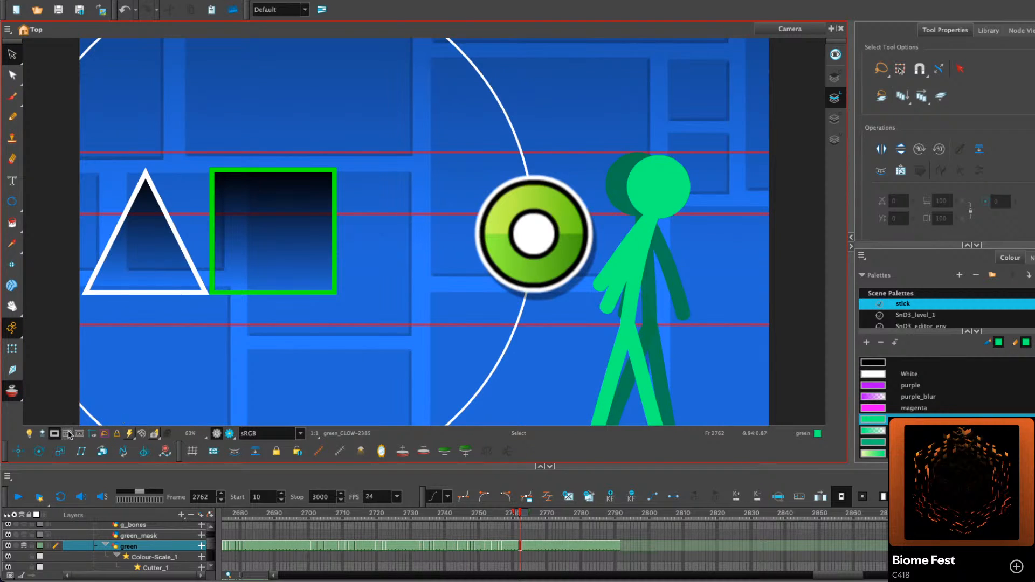
Overlay the rule-of-thirds guides on the camera frame and examine how the square, circle and figure line up with them
click(67, 434)
mouse_move(290, 172)
mouse_down()
mouse_move(325, 140)
mouse_move(313, 81)
mouse_move(301, 234)
mouse_move(302, 96)
mouse_up()
drag(195, 163, 695, 166)
drag(546, 81, 524, 407)
drag(189, 294, 743, 283)
mouse_move(531, 146)
mouse_down()
mouse_move(548, 172)
mouse_move(540, 183)
mouse_up()
mouse_move(300, 162)
mouse_down()
mouse_move(307, 186)
mouse_move(286, 177)
mouse_up()
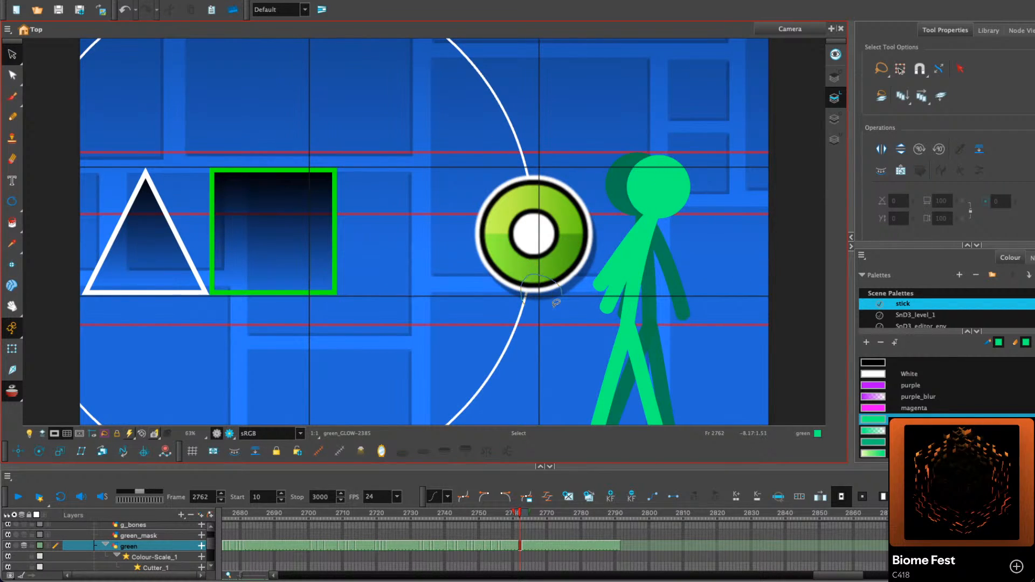
Hide the rule-of-thirds guides and compare the figure's poses between frames 2761 and 2763 at a closer view
key(comma)
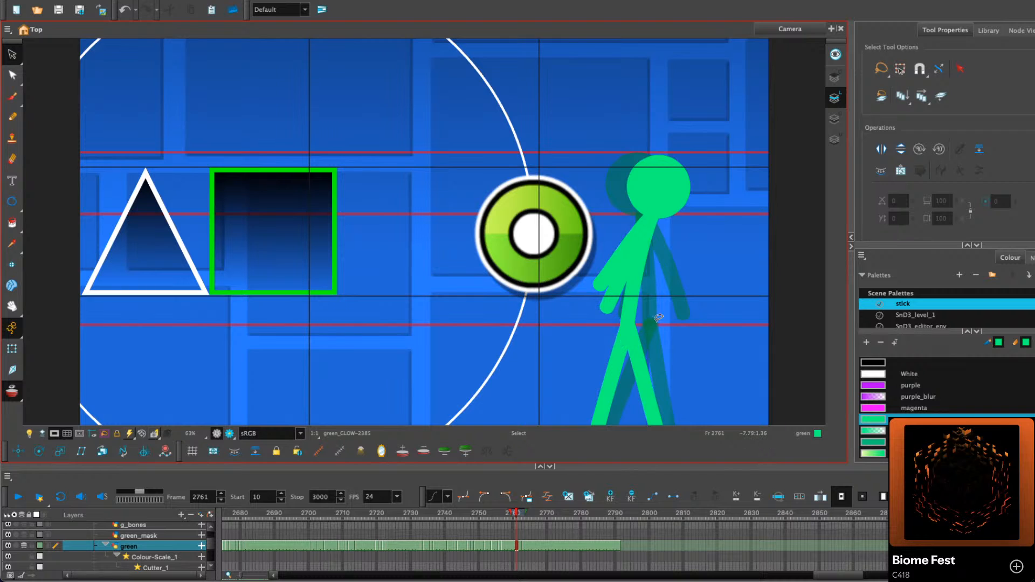
click(67, 433)
drag(591, 297, 482, 287)
key(2)
key(2)
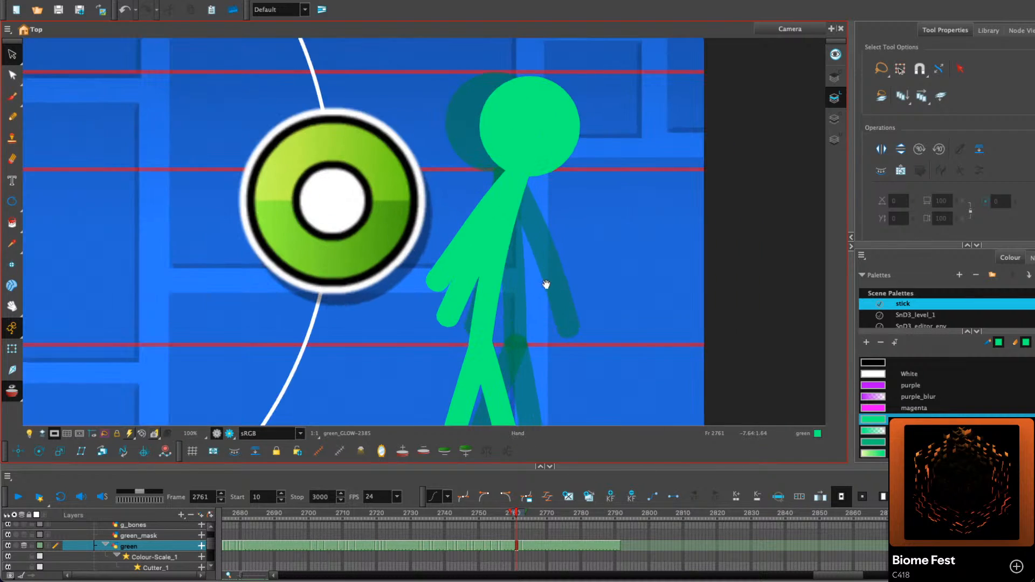
drag(547, 286, 481, 280)
drag(539, 251, 542, 273)
key(g)
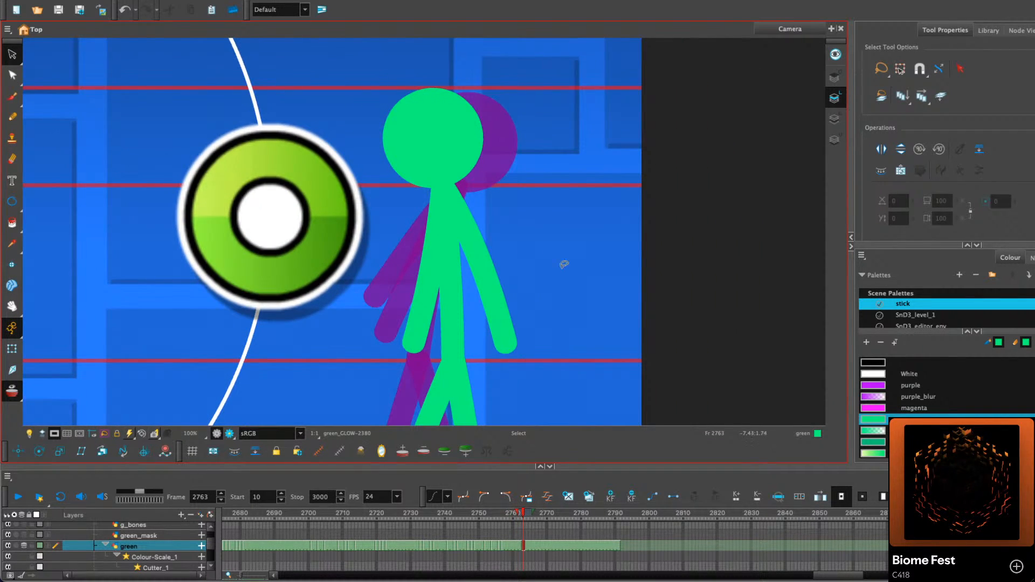
drag(606, 306, 584, 296)
key(comma)
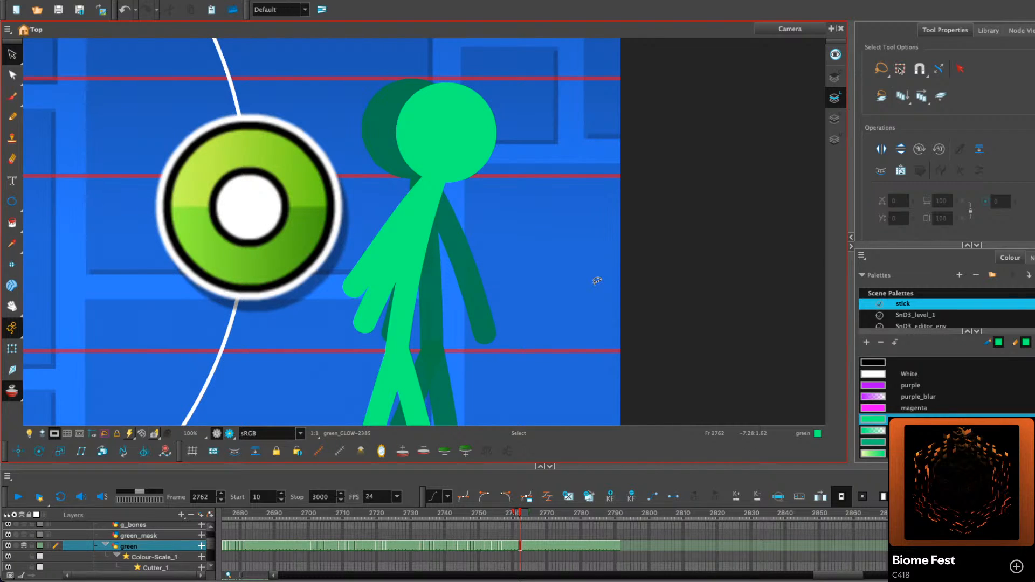
Duplicate the drawing at frame 2762 and nudge the figure's body and limbs slightly away from the circle
click(590, 498)
drag(610, 374, 615, 331)
mouse_move(531, 261)
mouse_down()
mouse_move(352, 235)
mouse_move(330, 340)
mouse_up()
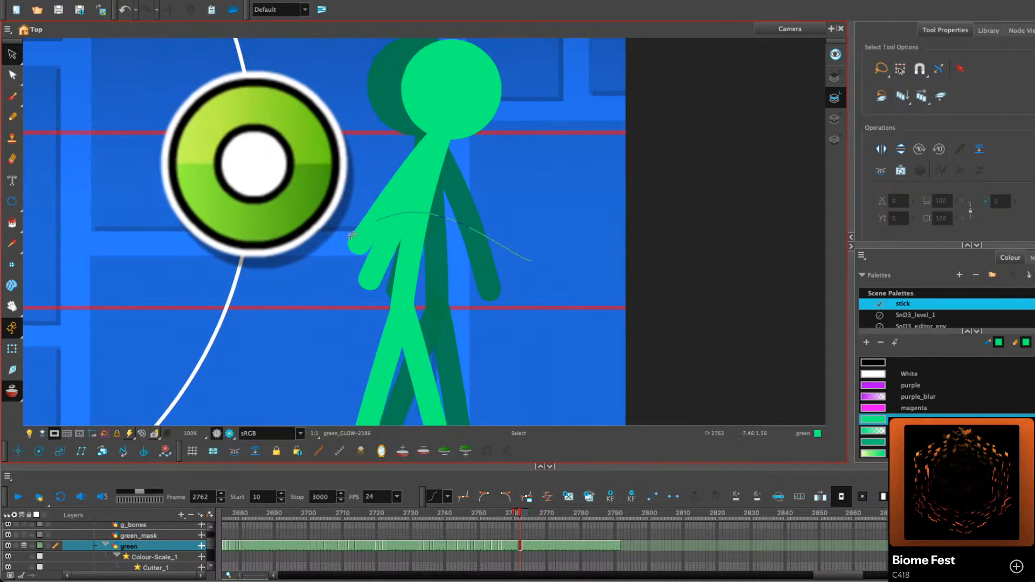
drag(449, 134, 455, 132)
Rotate the torso and arms on frame 2762 slightly toward the circle about the hips, and shift the head to match
drag(580, 165, 354, 181)
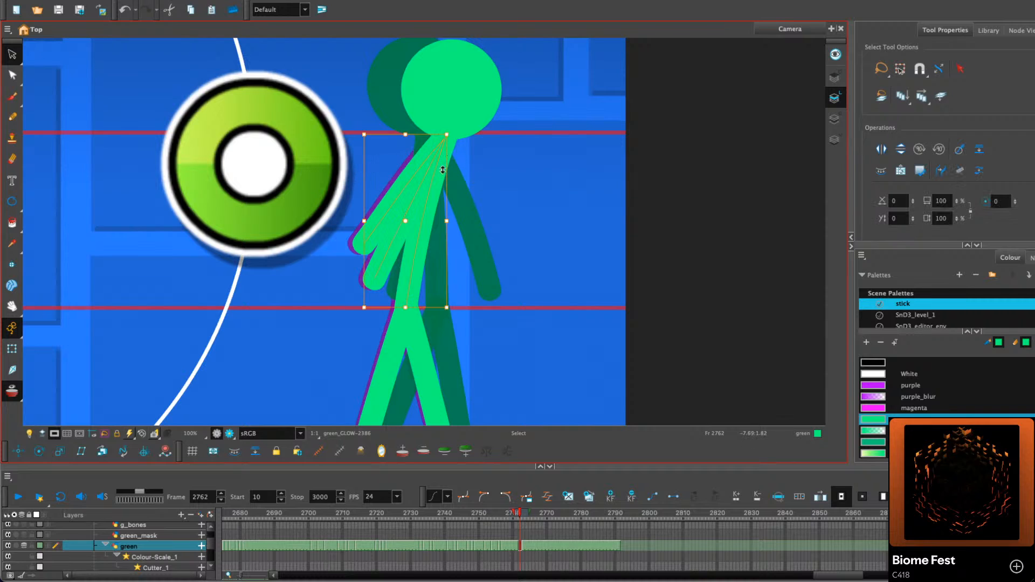
drag(405, 221, 404, 301)
drag(452, 132, 447, 132)
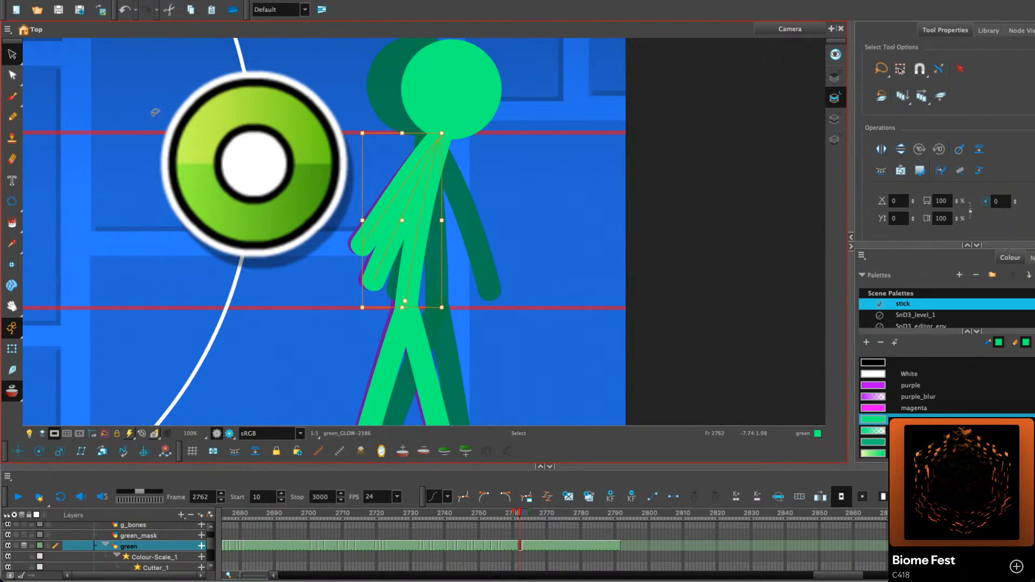
click(12, 75)
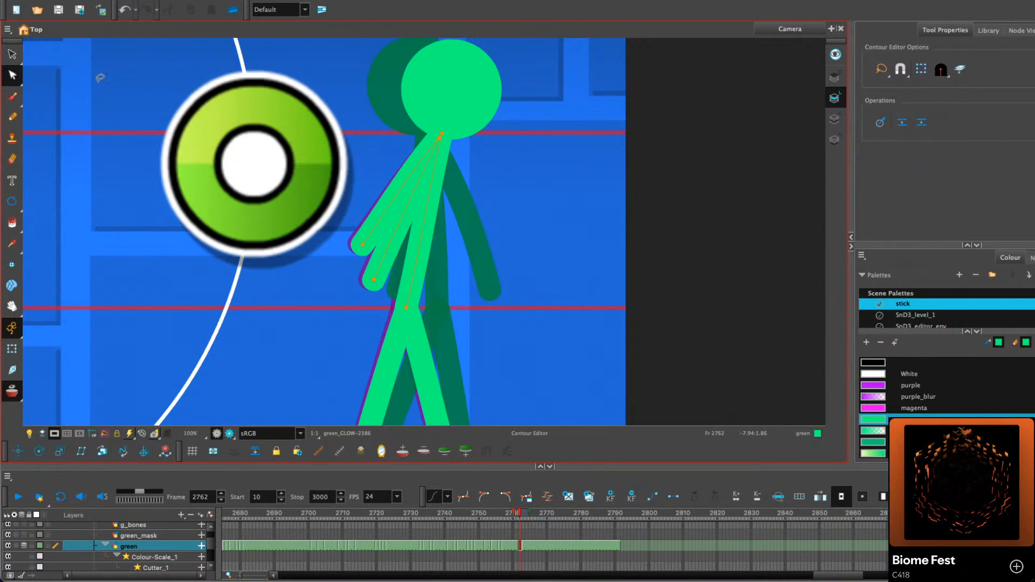
click(11, 55)
drag(476, 103, 472, 100)
click(548, 110)
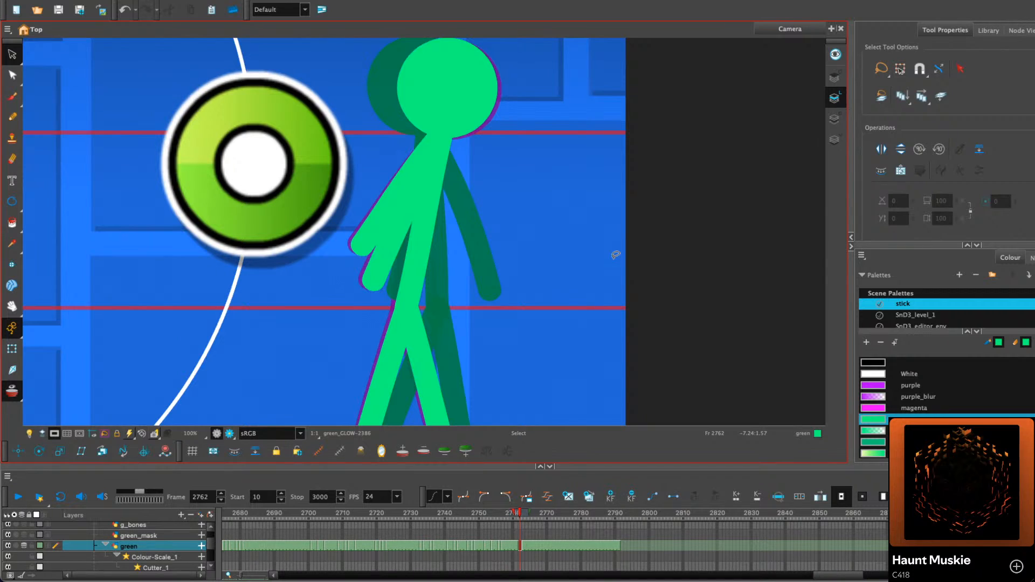
Duplicate the standing drawing at frame 2765 as a separate drawing and return to frame 2763
key(comma)
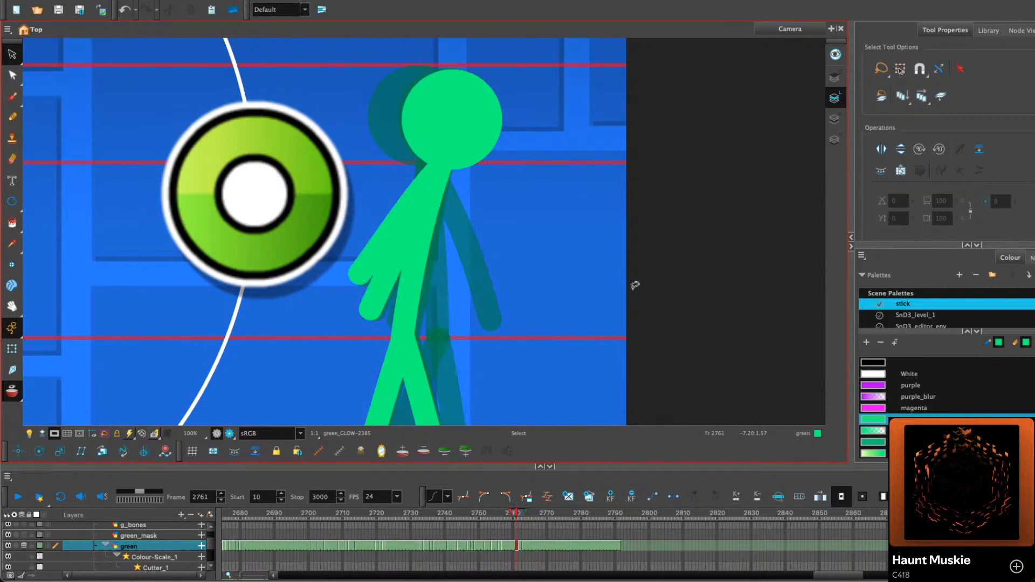
key(period)
key(period)
key(period)
key(period)
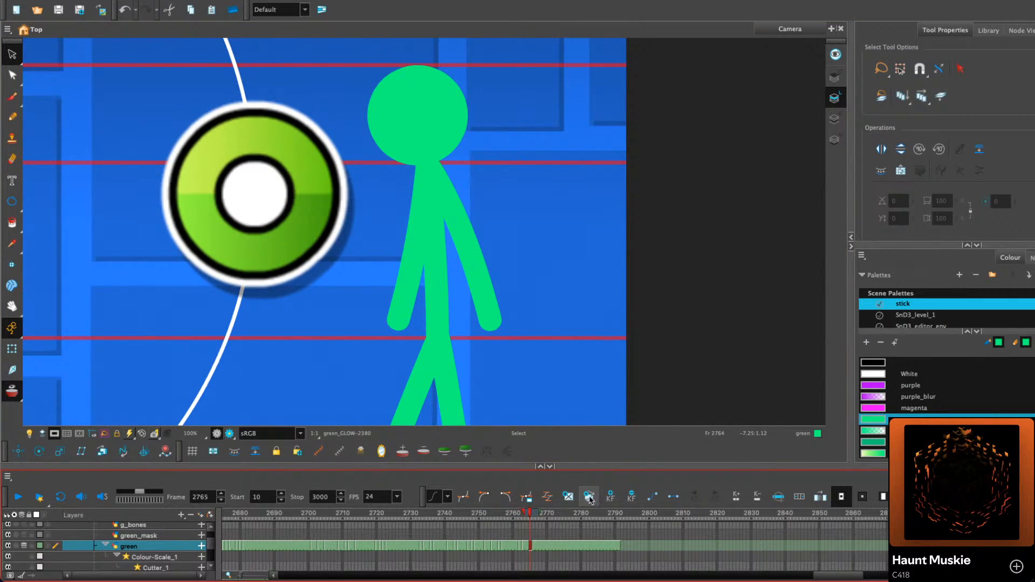
click(589, 500)
key(comma)
key(comma)
key(comma)
key(period)
On frame 2763, nudge the body toward the circle and the head slightly away, checking the pose against the neighbouring frames
mouse_move(602, 292)
mouse_down()
mouse_move(330, 291)
mouse_move(322, 310)
mouse_up()
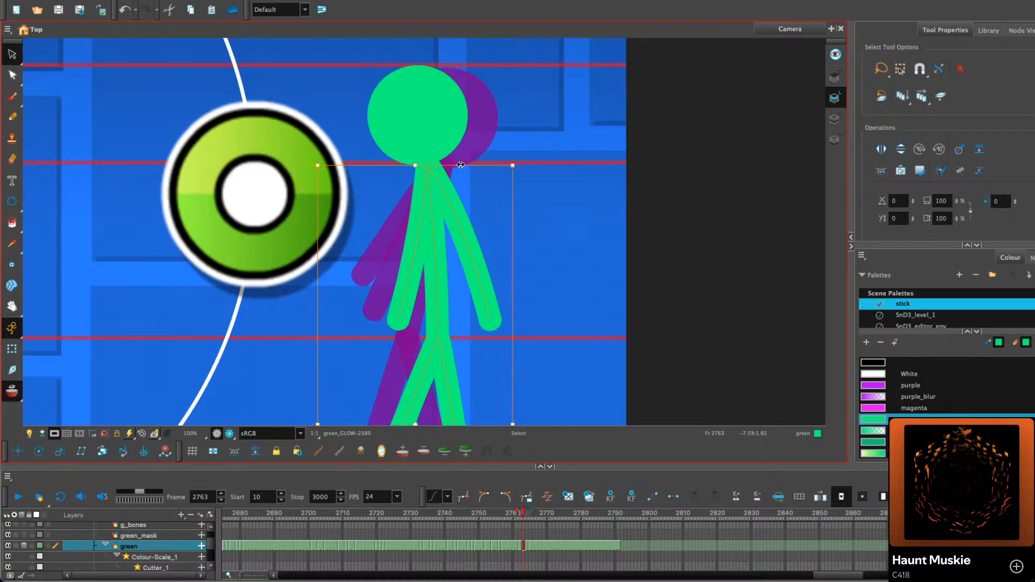
drag(460, 165, 454, 164)
drag(555, 153, 372, 243)
drag(452, 166, 464, 165)
drag(444, 131, 451, 131)
click(544, 119)
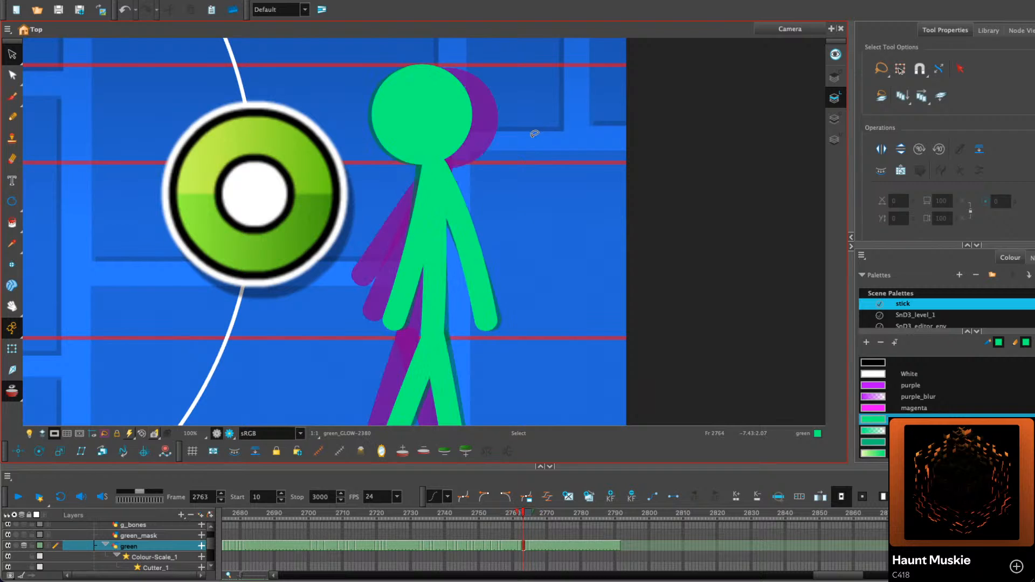
key(comma)
key(comma)
key(period)
key(period)
key(period)
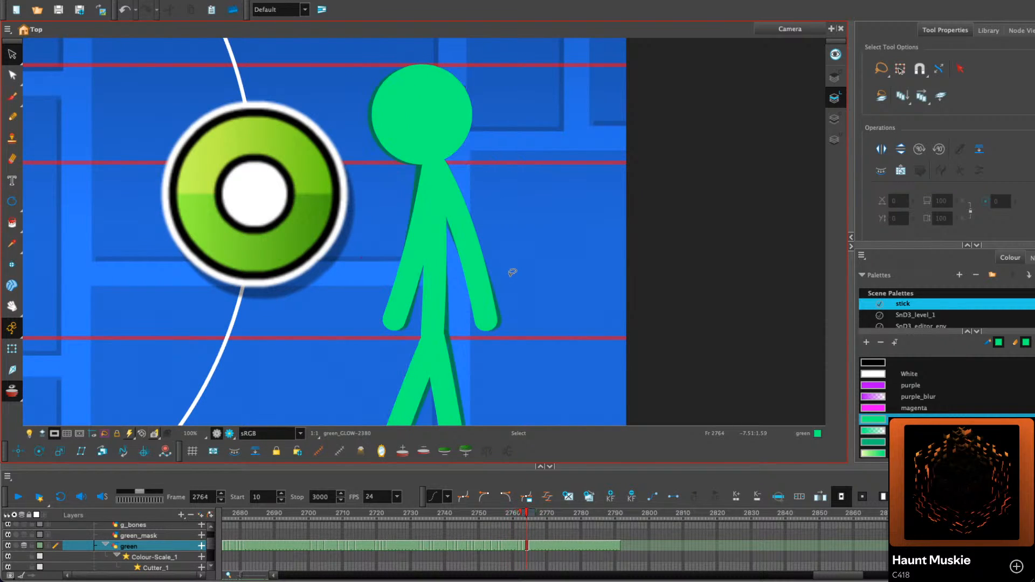
key(comma)
key(period)
Swing the standing figure's rear arm inward, closer to the body, in the drawing at frame 2763 and check the settle
click(481, 288)
drag(472, 321, 412, 316)
click(412, 242)
click(520, 233)
key(period)
key(period)
key(comma)
key(comma)
key(comma)
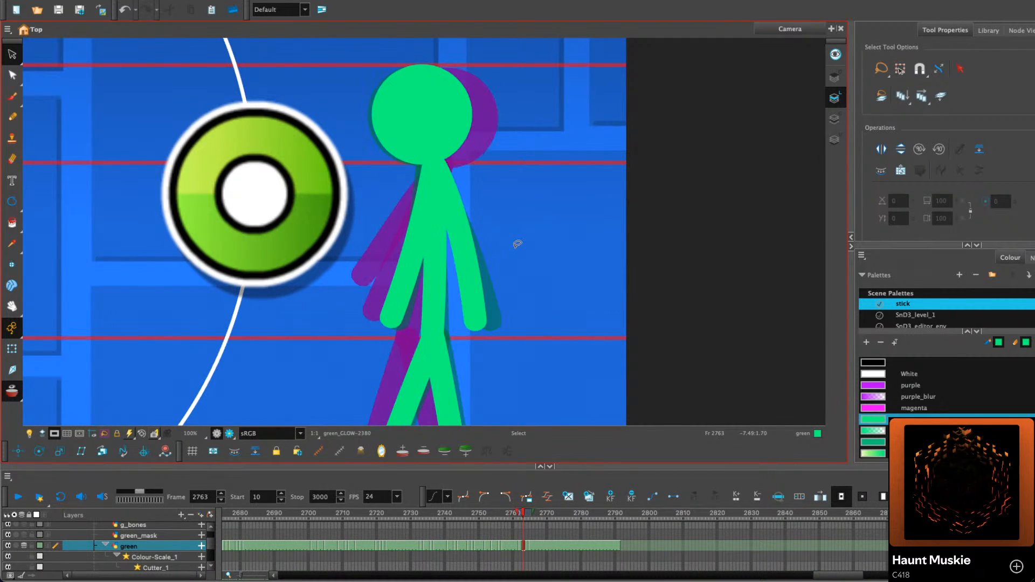
Reshape the arm strokes on frame 2762 with the Contour Editor to give them a slight curve
key(comma)
click(12, 75)
click(391, 238)
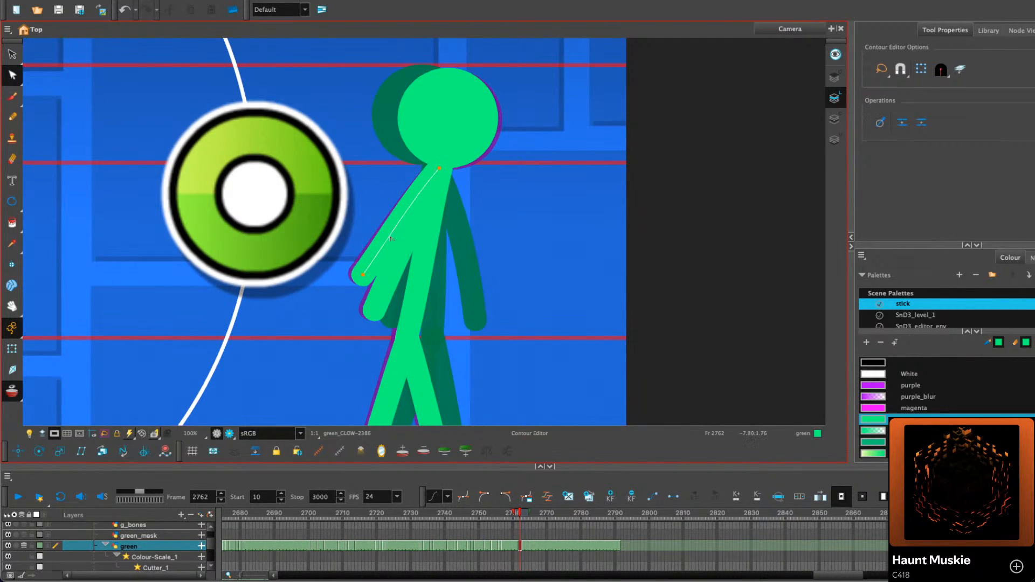
click(363, 276)
drag(388, 240, 414, 208)
click(406, 248)
click(398, 270)
key(Escape)
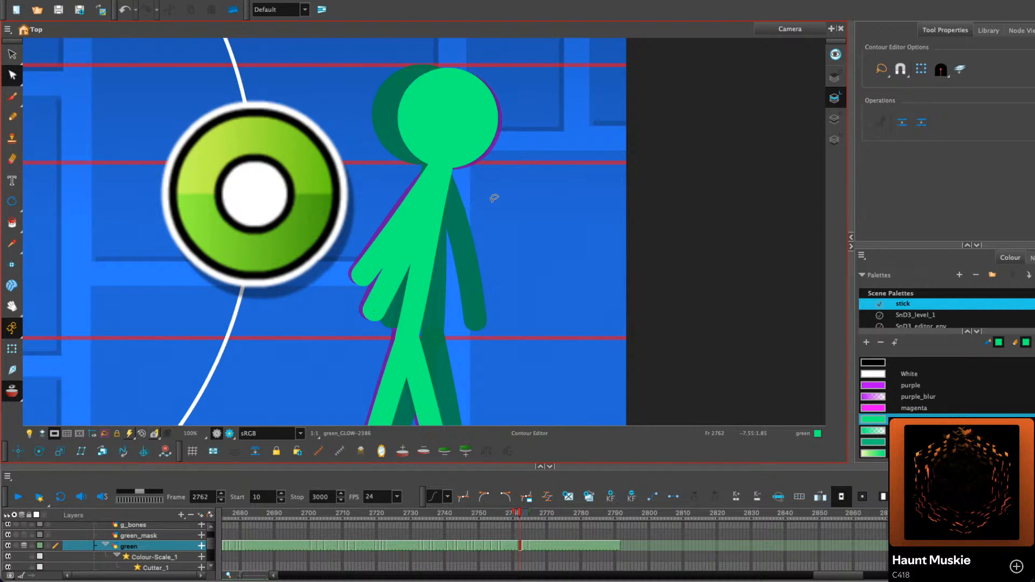
scroll(509, 336, down, 1)
scroll(509, 335, down, 1)
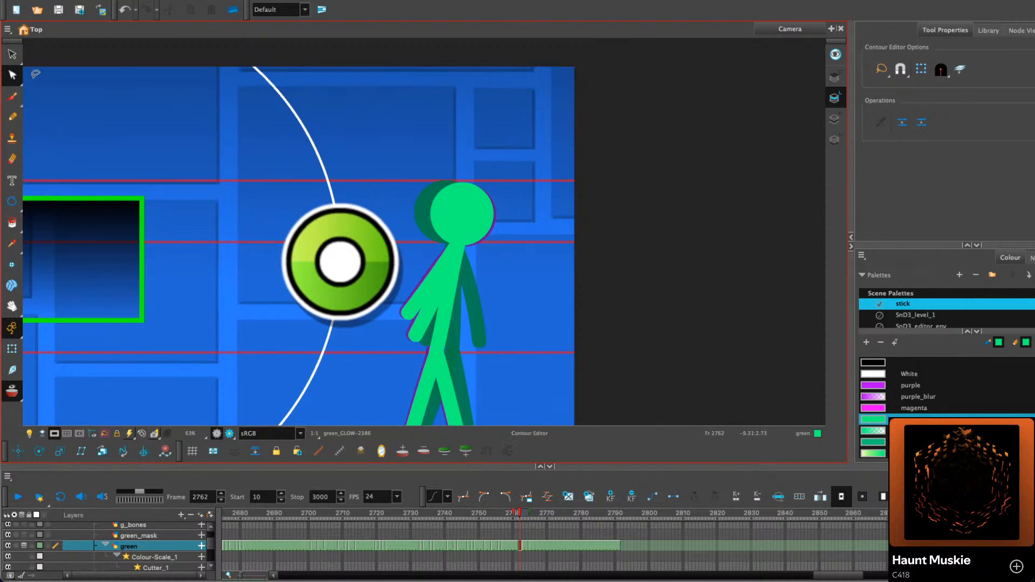
click(12, 54)
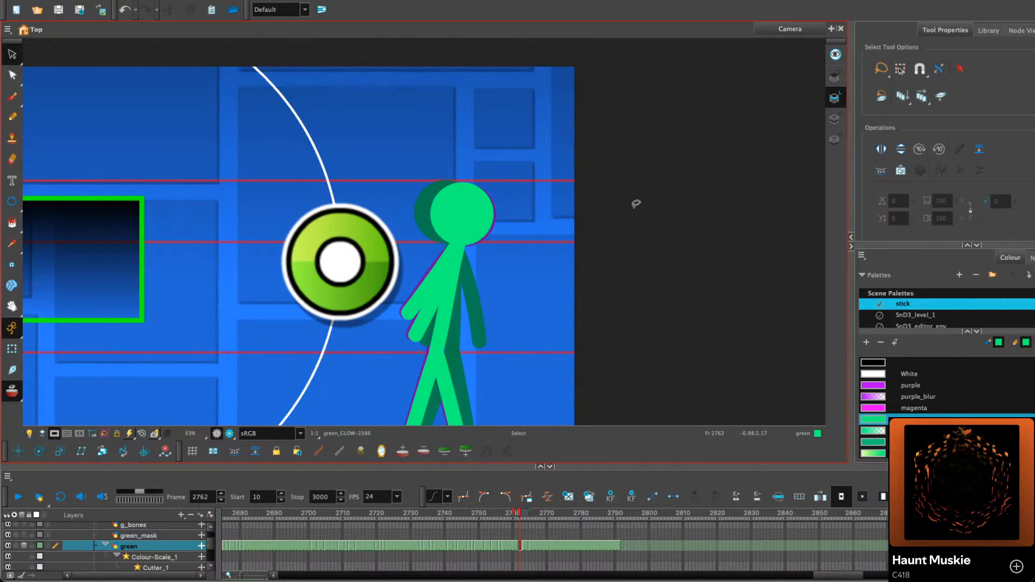
Reset the camera view, play back the reach and recoil from frame 2728, and scrub around frames 2761 to 2752
drag(520, 512, 404, 512)
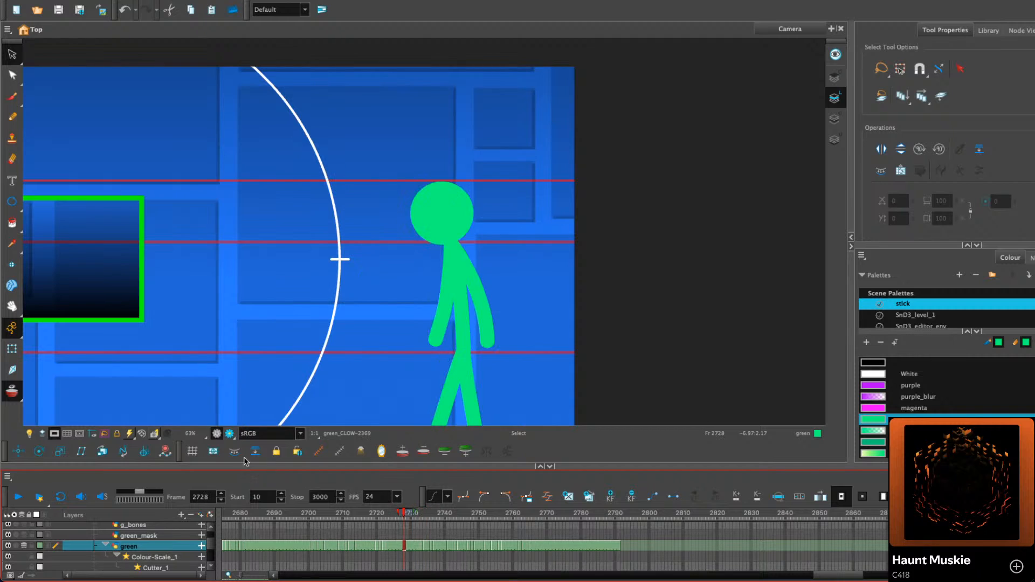
click(139, 435)
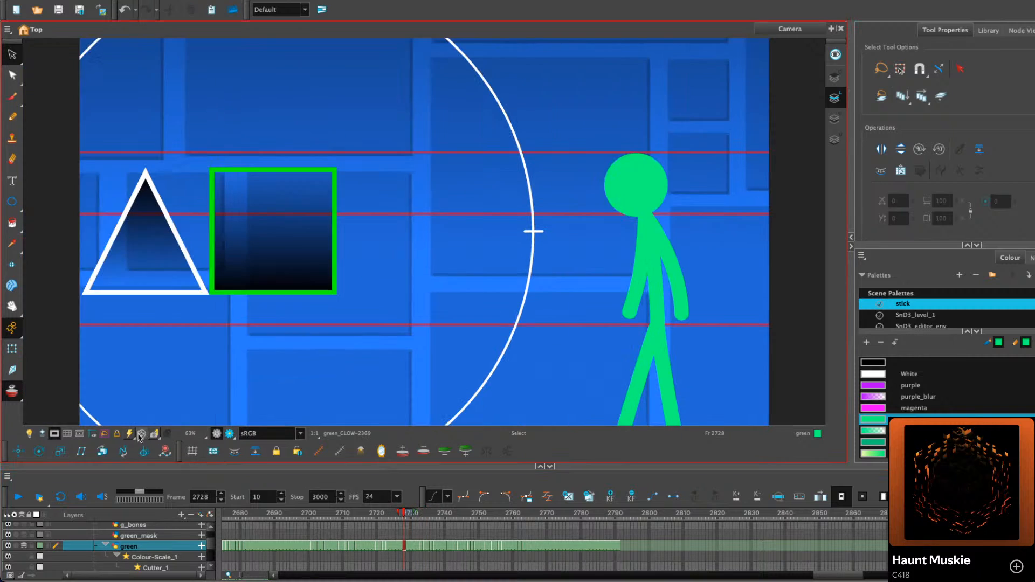
click(20, 496)
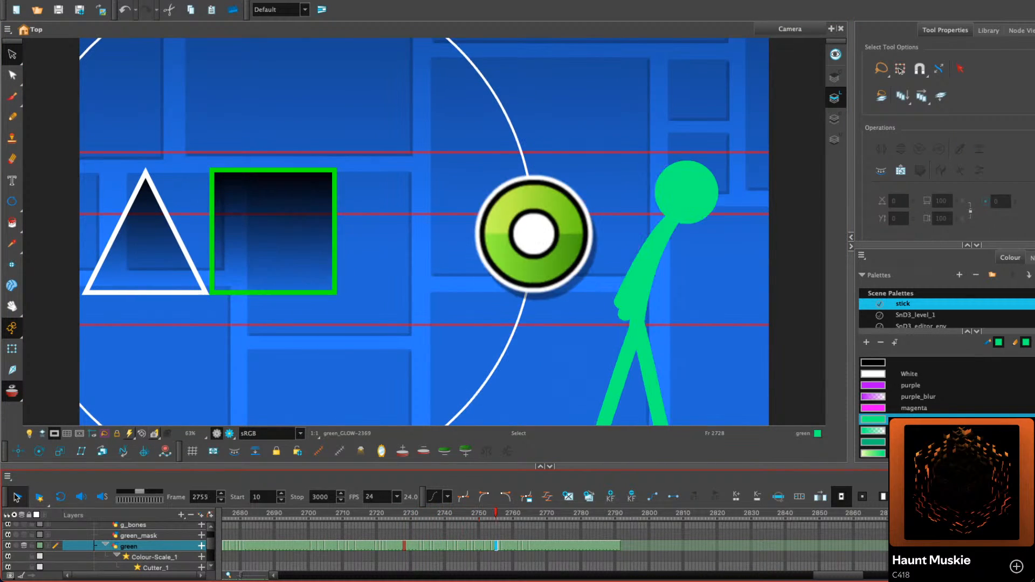
click(16, 497)
click(517, 515)
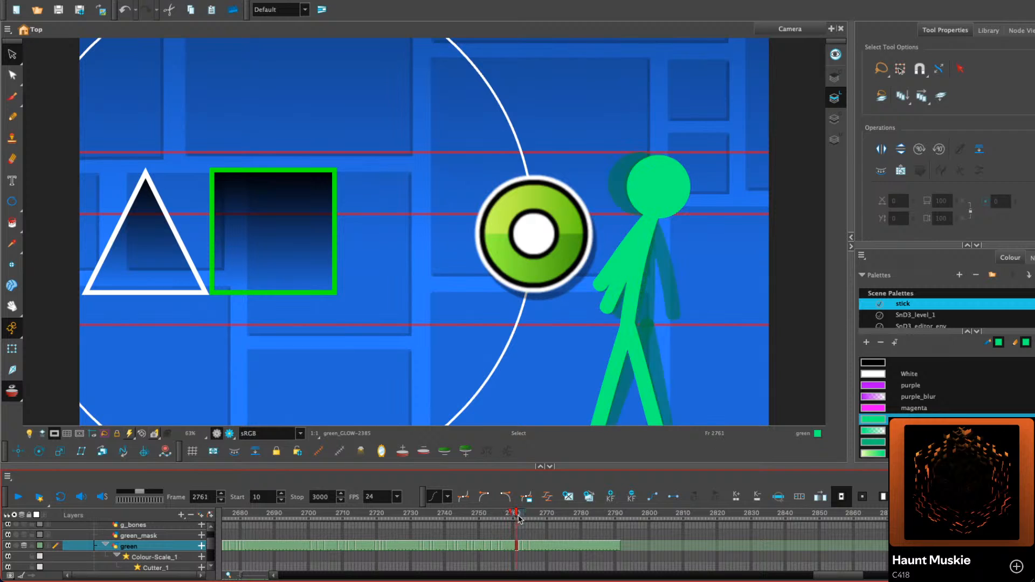
drag(518, 518, 485, 519)
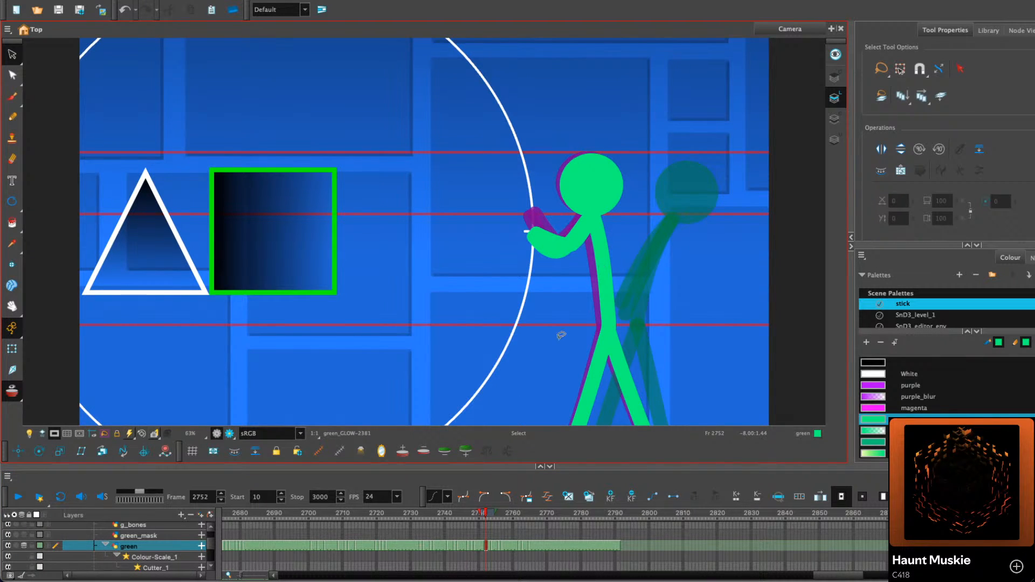
Shrink the timeline area to enlarge the camera view and fit the whole camera frame inside it
key(2)
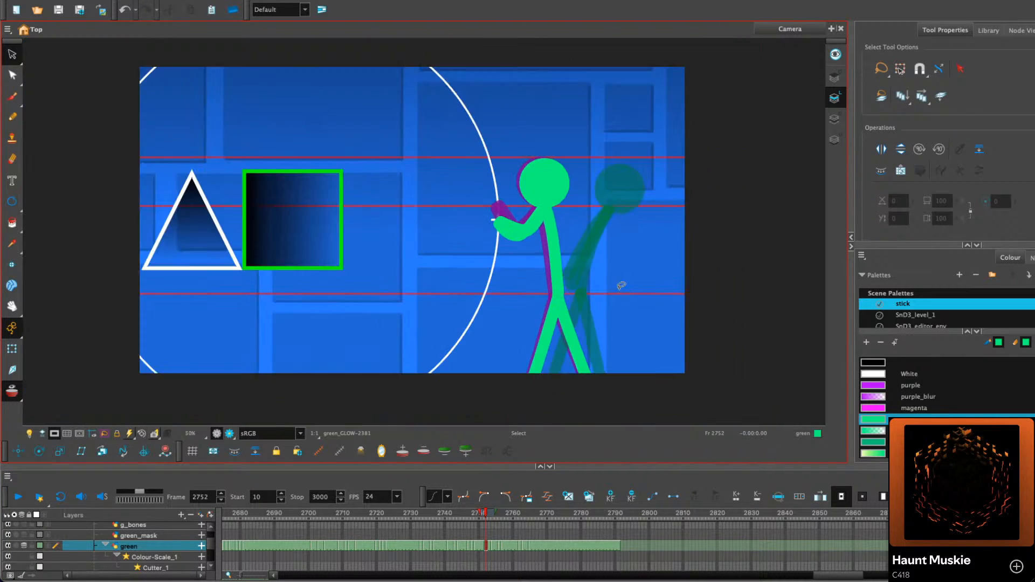
drag(611, 282, 651, 303)
key(2)
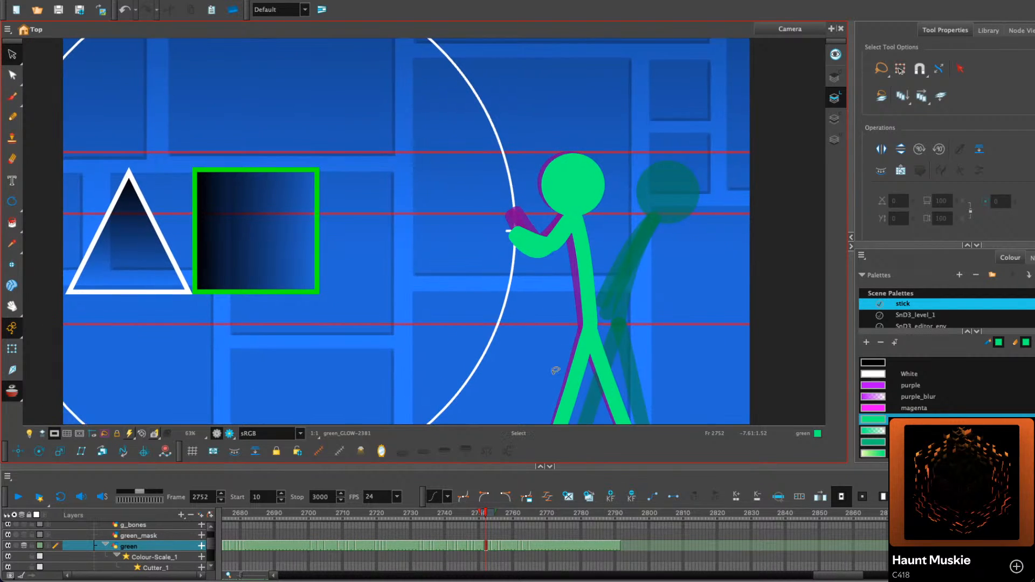
drag(523, 467, 522, 478)
drag(499, 554, 493, 551)
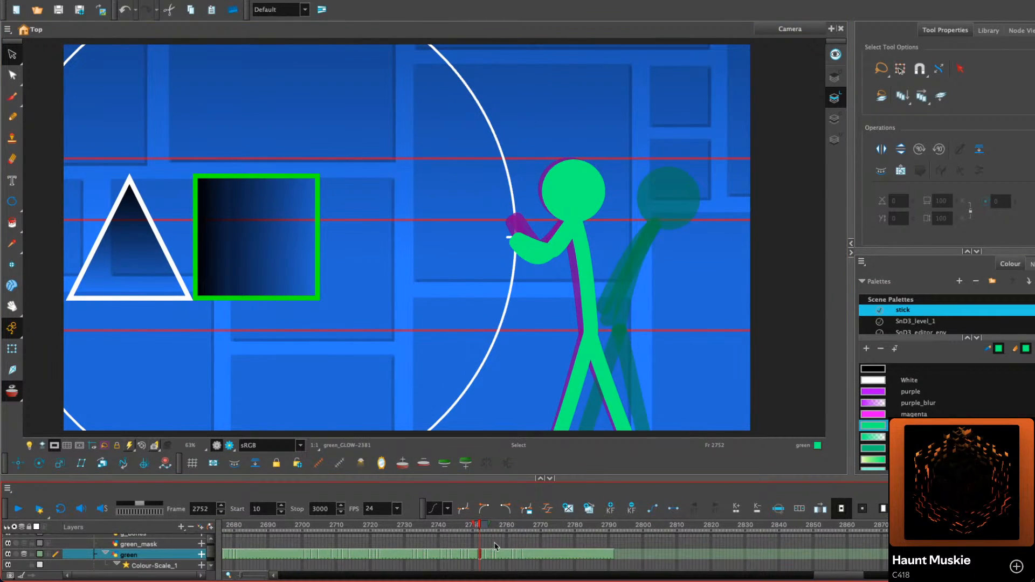
key(1)
key(1)
key(2)
mouse_move(661, 326)
mouse_down()
mouse_move(649, 316)
mouse_move(661, 316)
mouse_up()
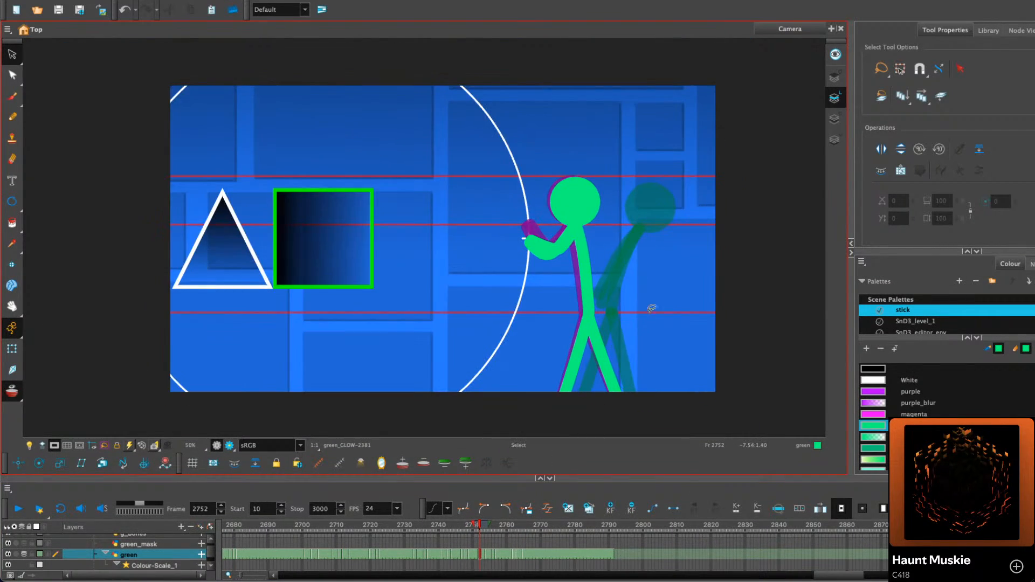
Step frame by frame from 2752 past 2766 and partway back to examine the recoil and settle into standing
key(period)
key(period)
key(period)
key(period)
key(period)
key(period)
key(period)
key(period)
key(period)
key(period)
key(period)
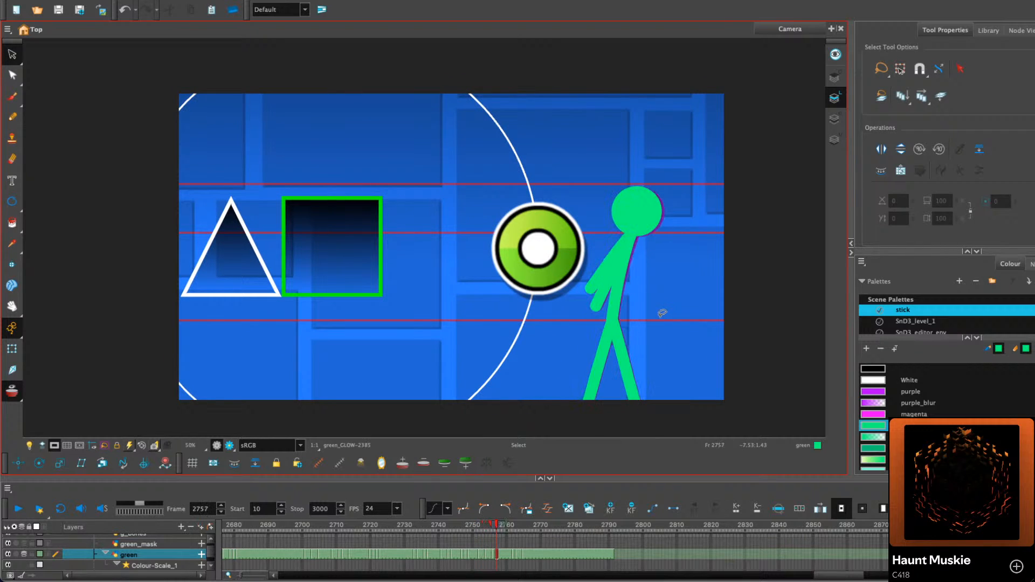
key(period)
key(period)
key(period)
key(period)
key(period)
key(period)
key(period)
key(period)
key(period)
key(period)
key(period)
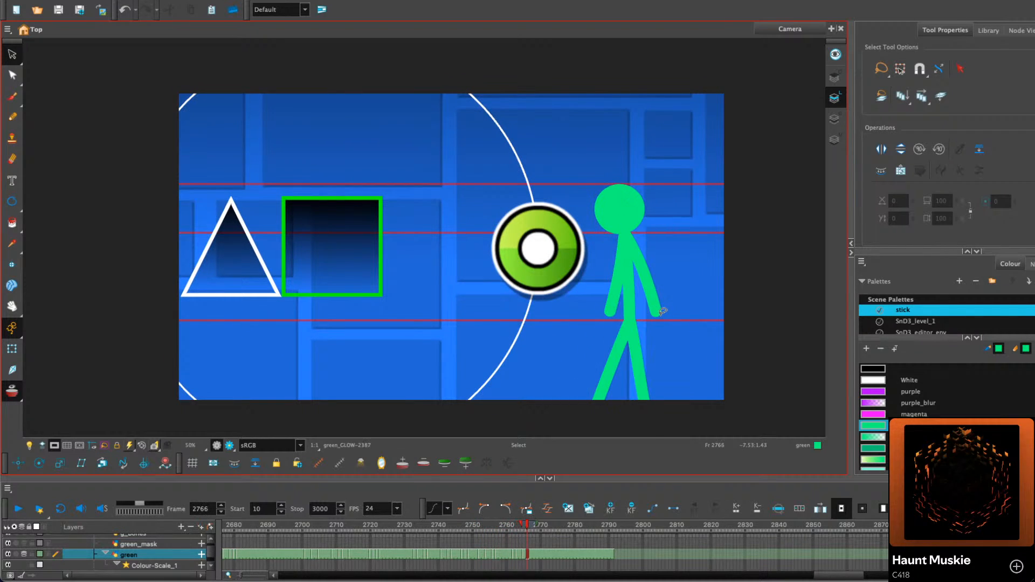
key(period)
key(period)
key(comma)
key(comma)
key(comma)
key(comma)
Scrub through the reach and recoil up to frame 2758 and play back the sequence from frame 2696
drag(547, 524, 434, 512)
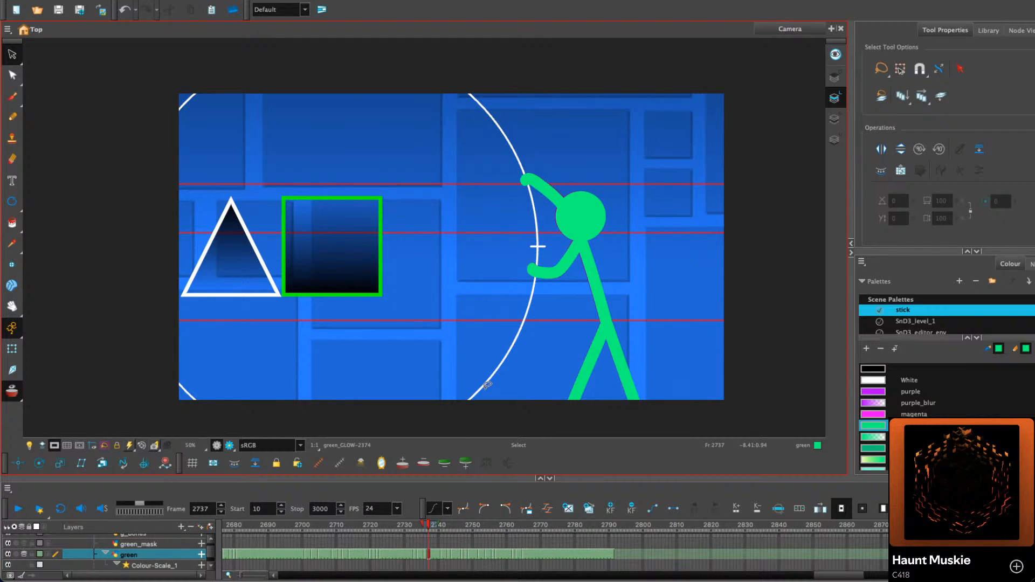
click(406, 525)
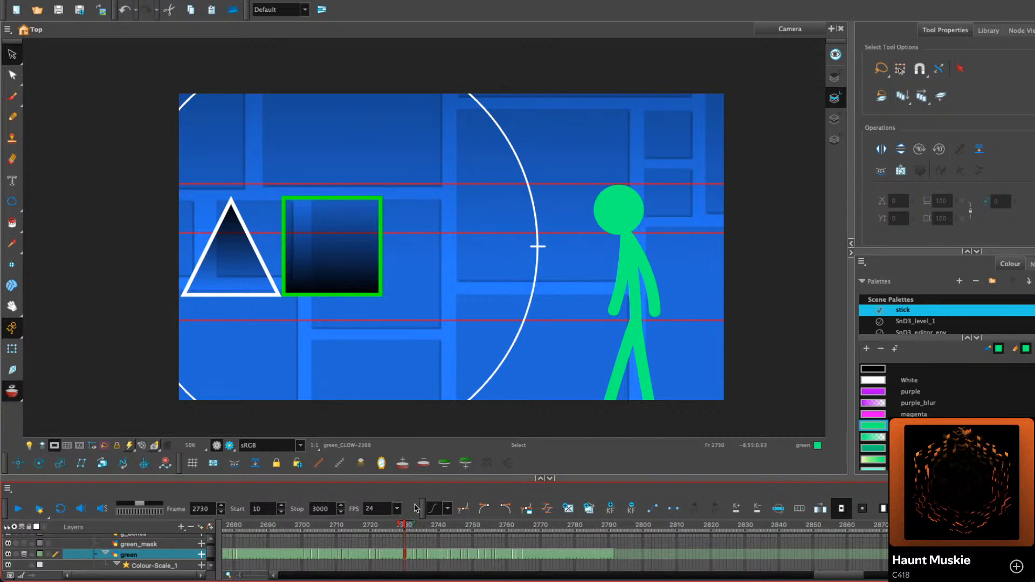
click(344, 526)
drag(344, 526, 499, 524)
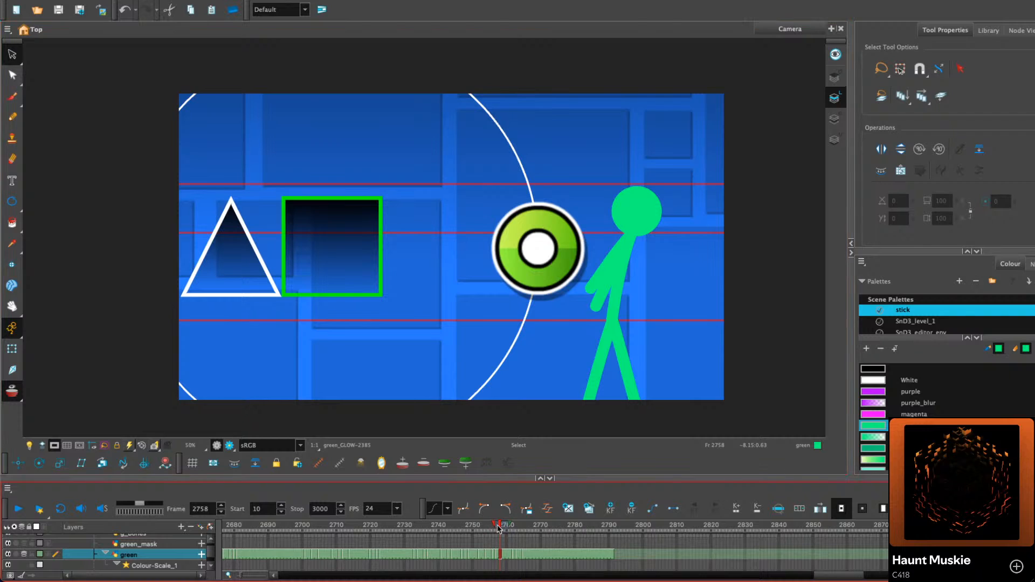
drag(499, 528, 492, 527)
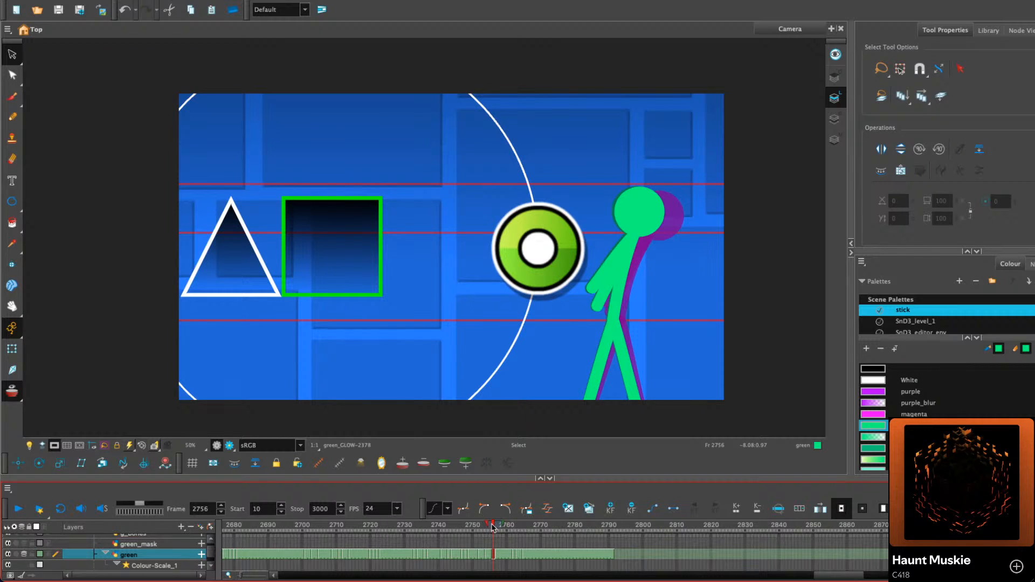
drag(493, 526, 290, 526)
click(18, 509)
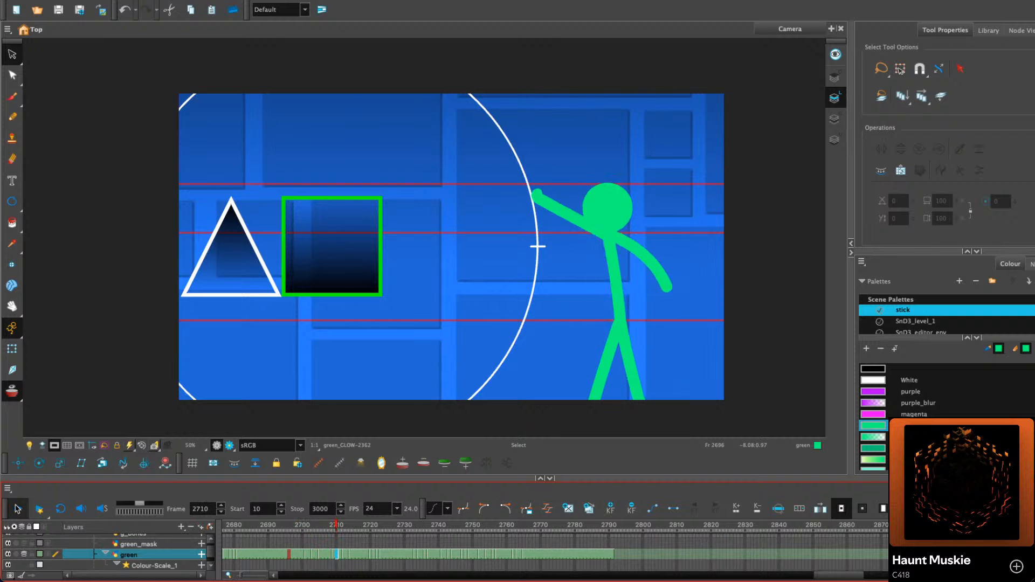
Play back the reach, recoil and settle again from frame 2698
click(17, 509)
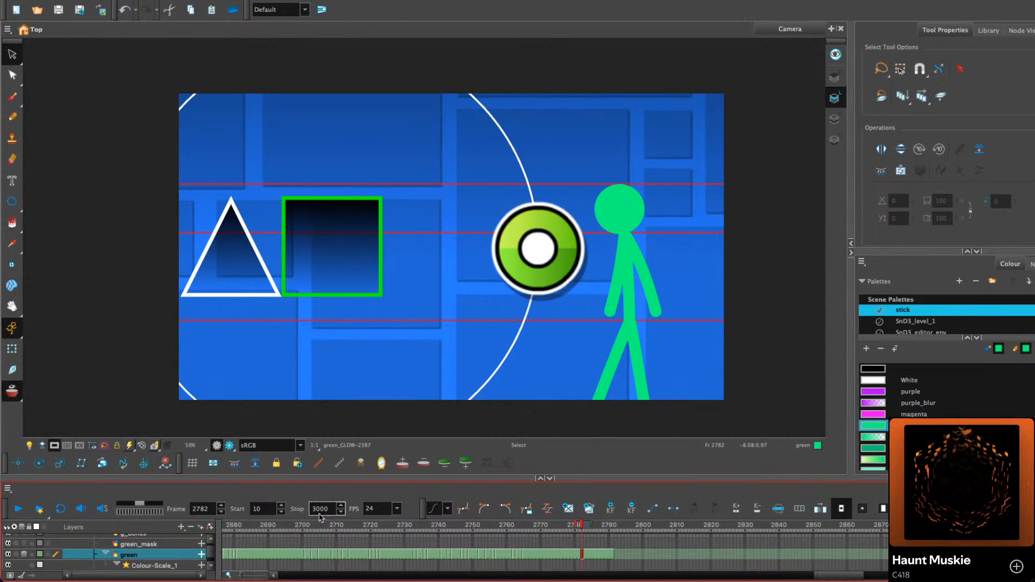
click(20, 509)
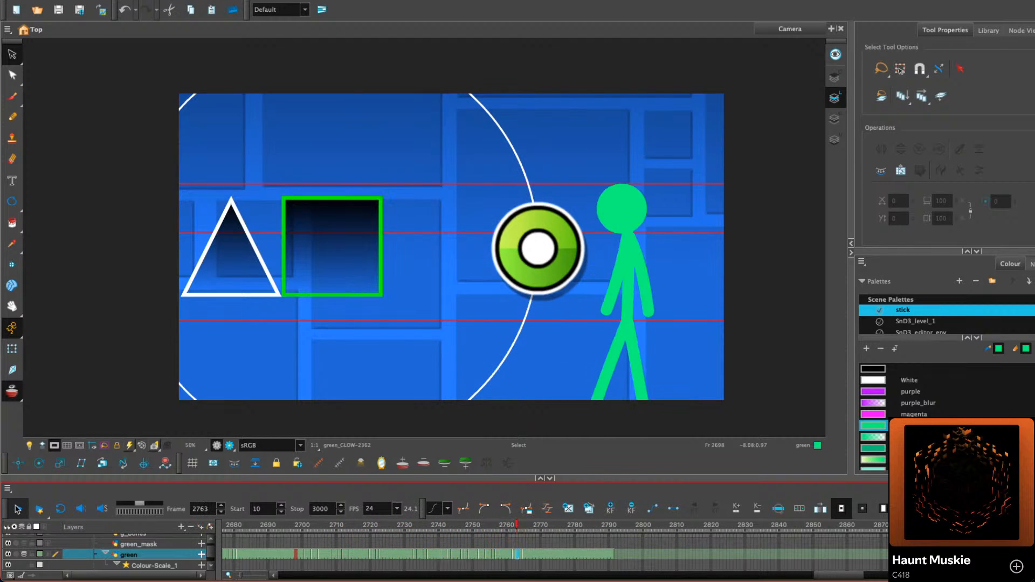
click(17, 509)
Bend the green figure's torso into a backward curve on frame 2752 with the Contour Editor
drag(466, 528, 482, 527)
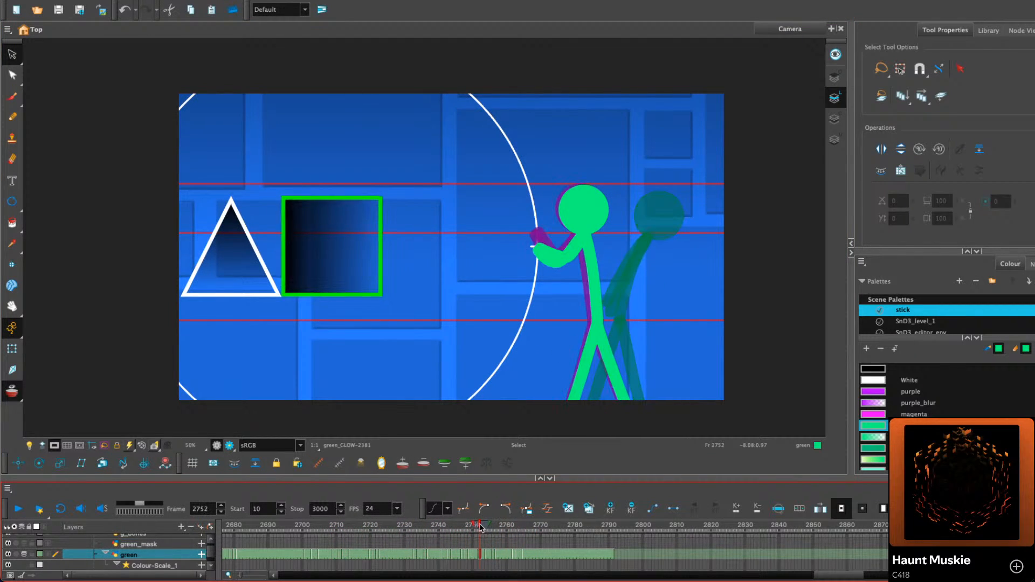
click(12, 75)
scroll(603, 287, up, 2)
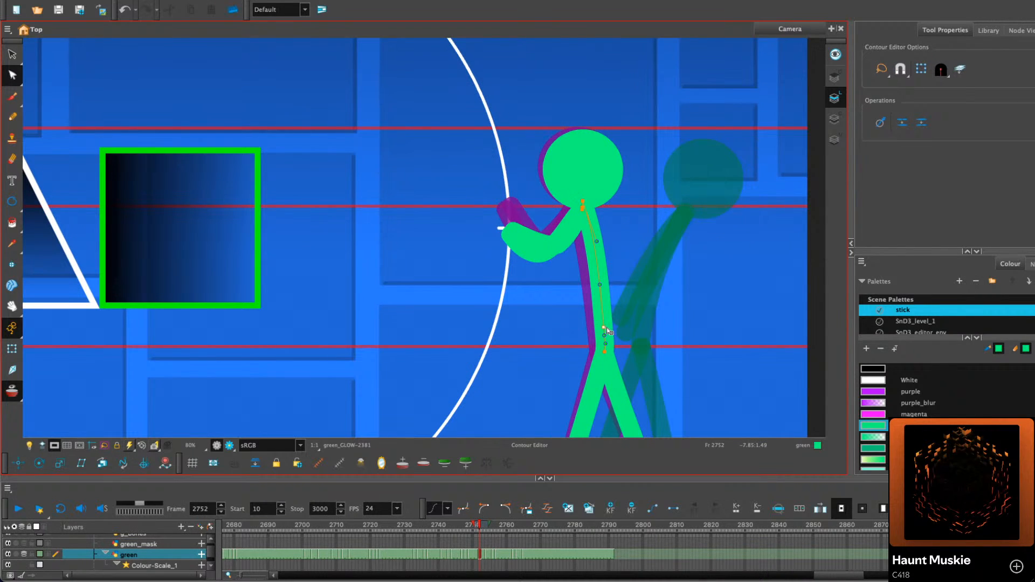
click(610, 322)
click(606, 289)
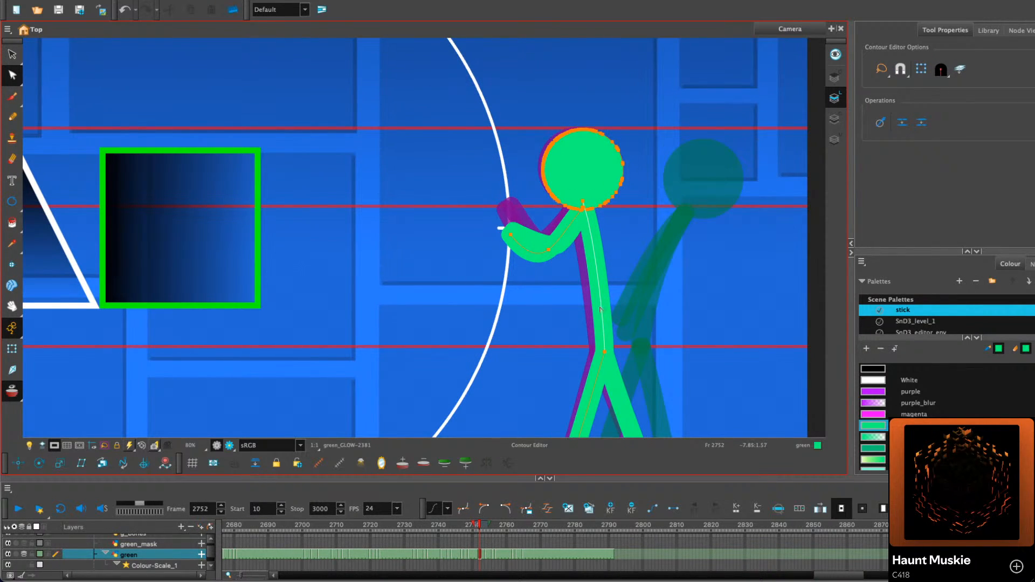
Fix the stray contour point at the torso's lower end, where it meets the hips
scroll(625, 308, down, 2)
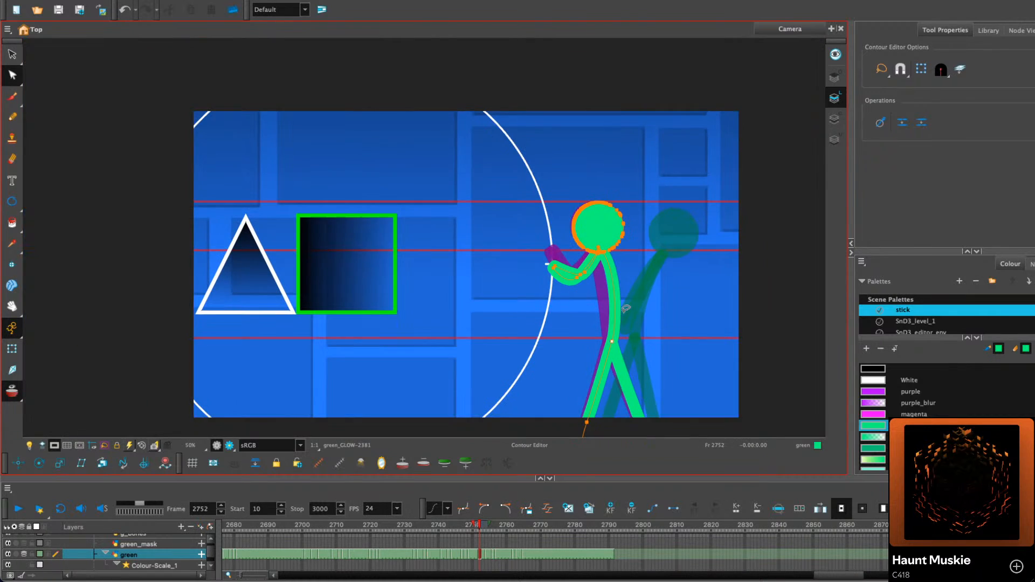
scroll(589, 364, up, 8)
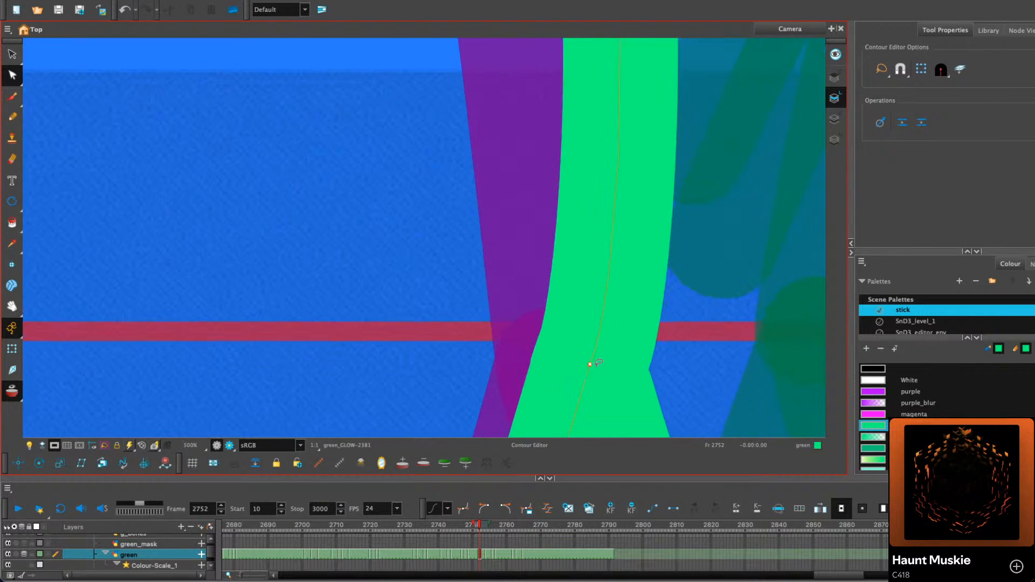
scroll(590, 367, up, 8)
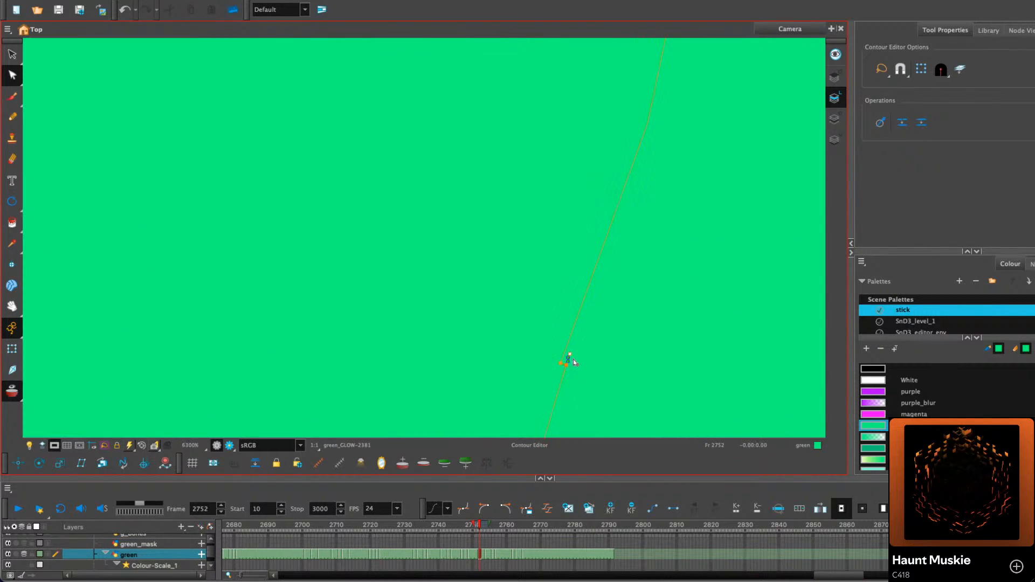
scroll(567, 360, up, 4)
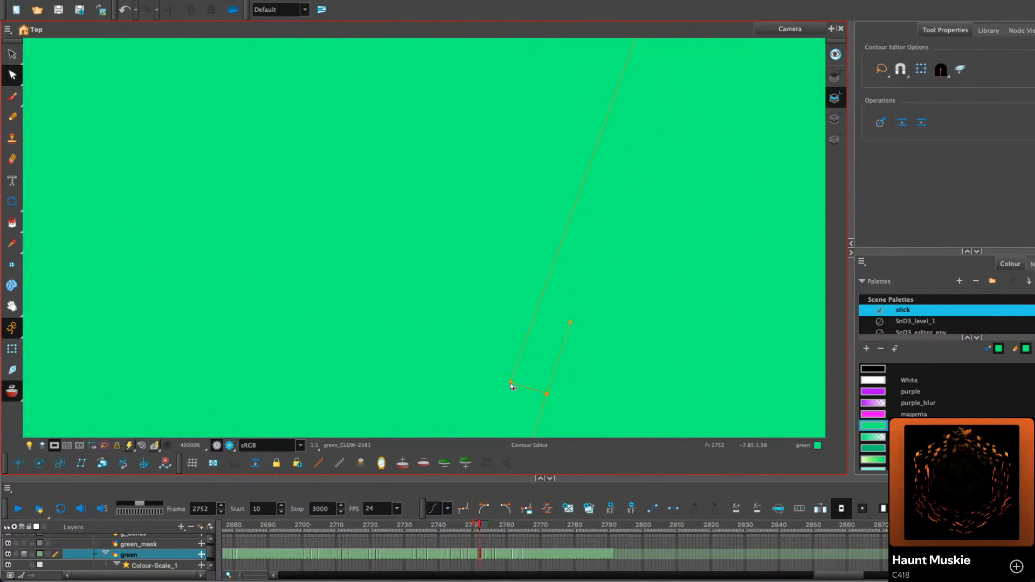
click(522, 388)
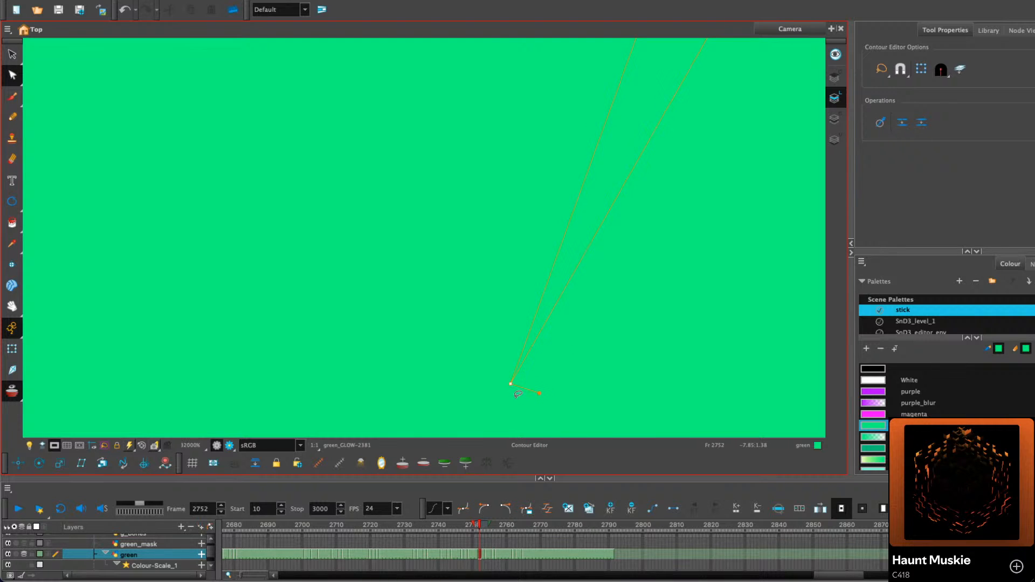
Smooth the torso's curve by adjusting its lower bend and the curve handle near the neck
scroll(518, 394, down, 20)
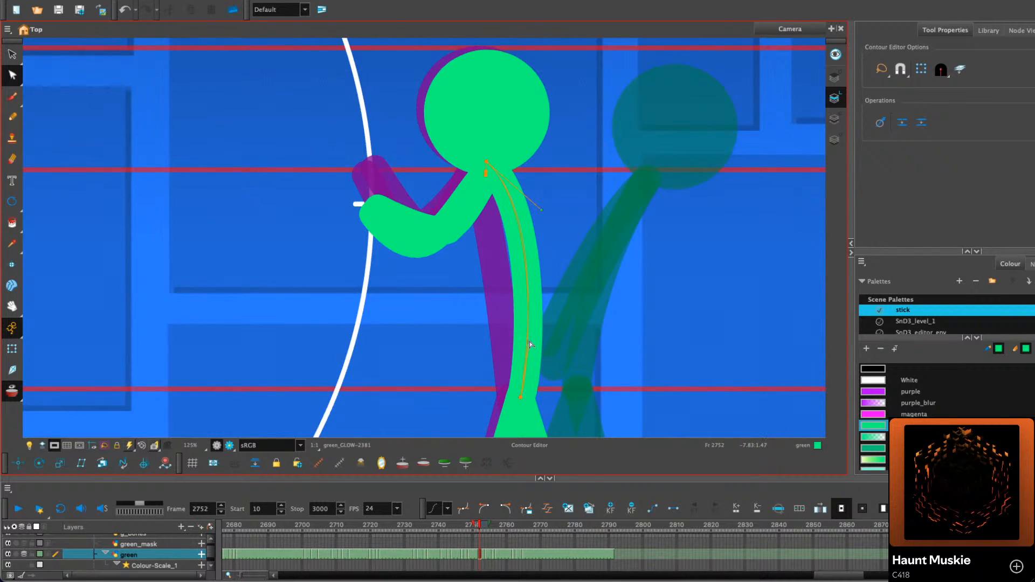
drag(529, 341, 529, 342)
drag(541, 208, 540, 227)
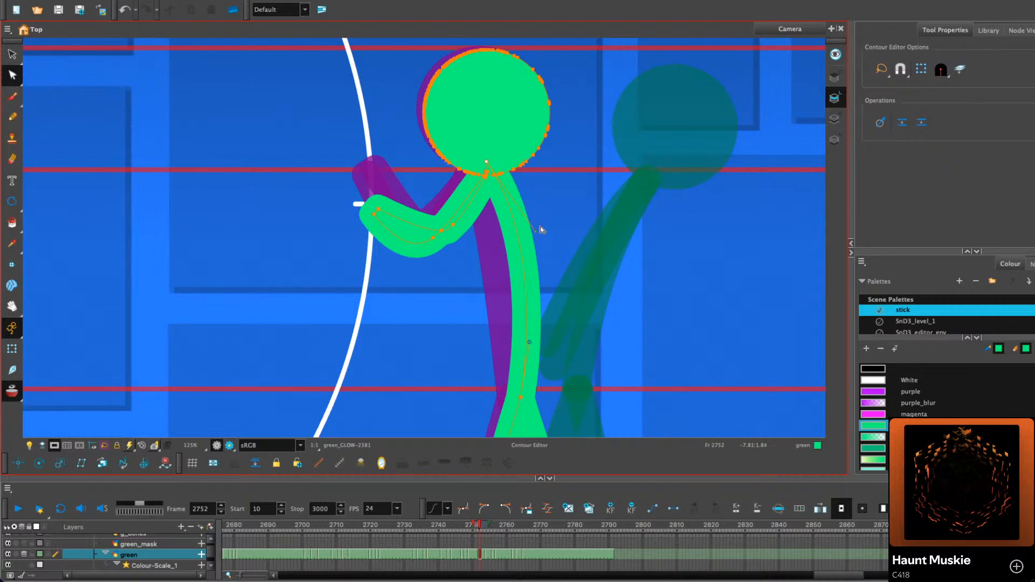
Narrow the torso stroke's extent slightly on frame 2752 using the Select tool
key(alt+s)
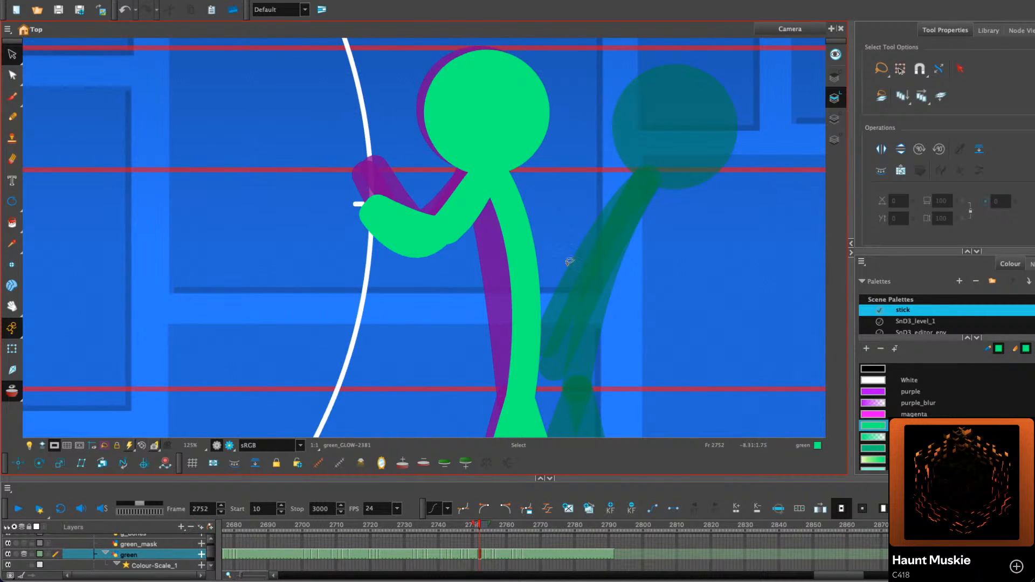
click(528, 280)
scroll(509, 397, up, 3)
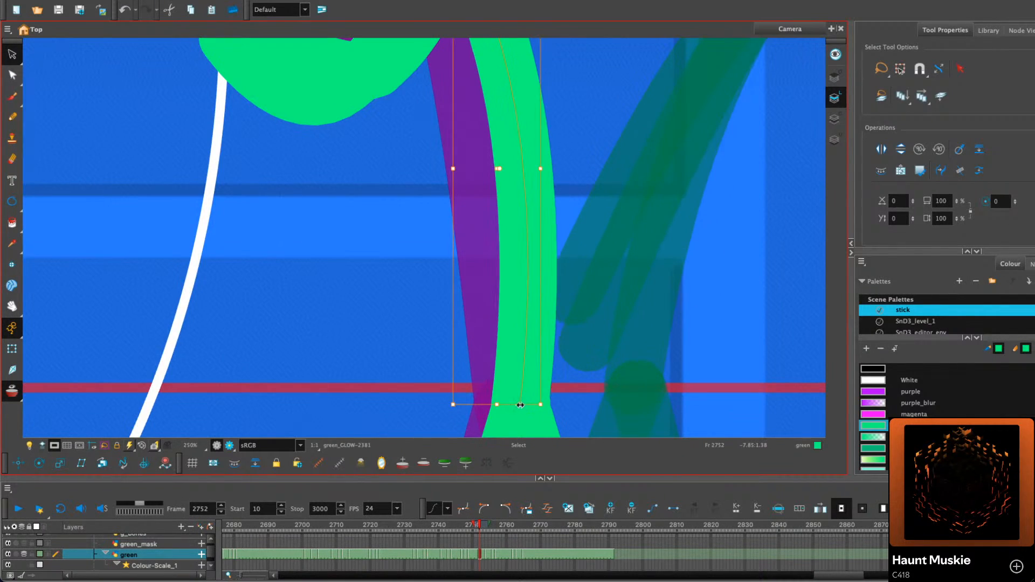
drag(540, 171, 529, 177)
key(super+z)
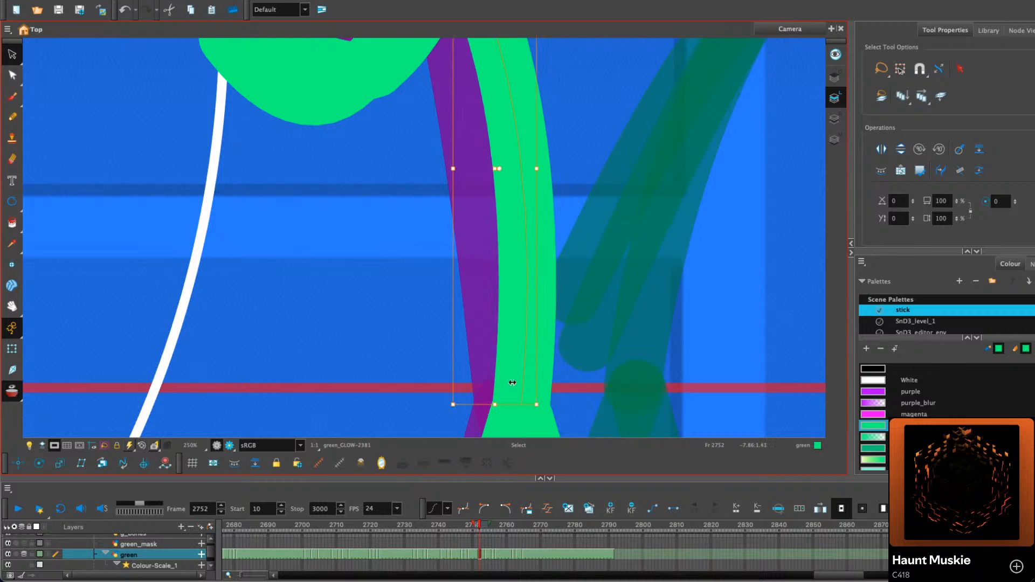
click(603, 295)
scroll(603, 295, down, 2)
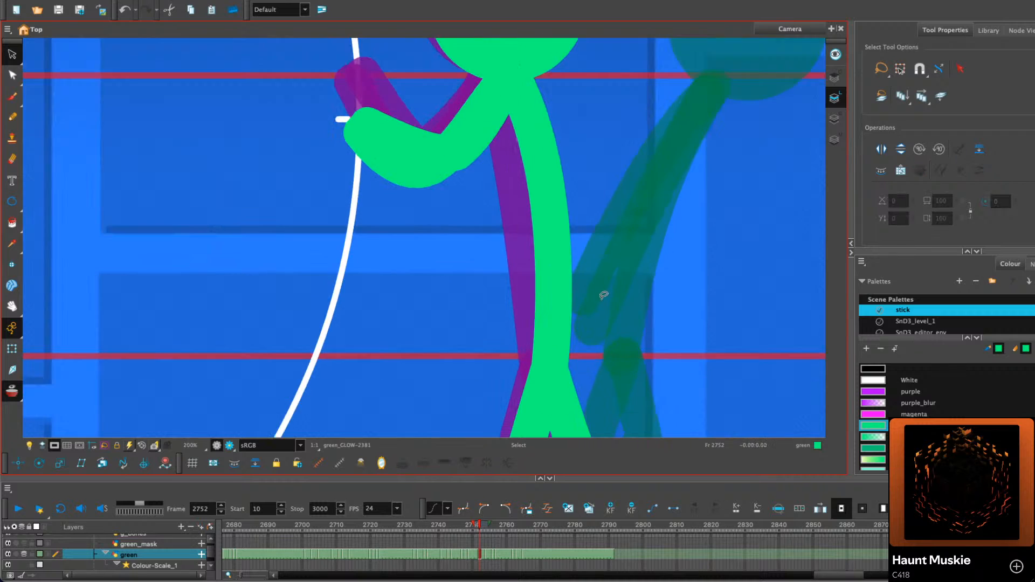
Adjust the bent arm on frame 2752 so its shoulder end sits slightly lower against the torso
scroll(604, 295, down, 5)
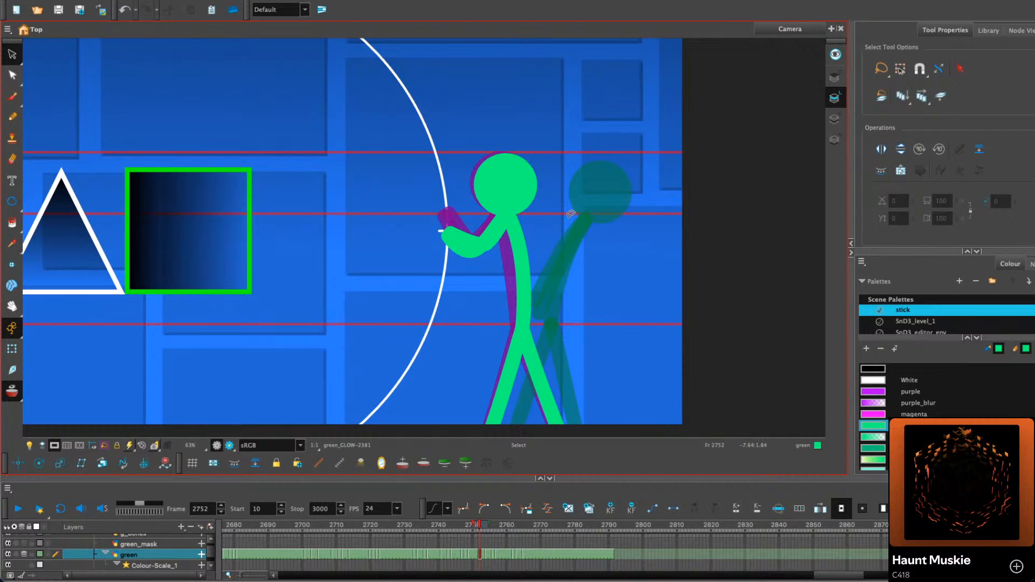
click(477, 220)
scroll(530, 208, up, 4)
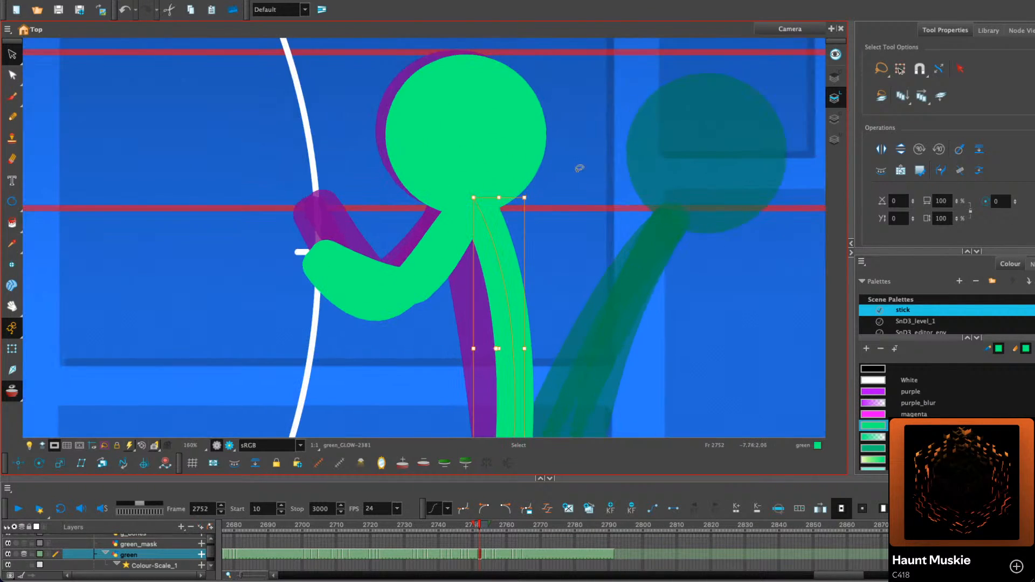
click(579, 168)
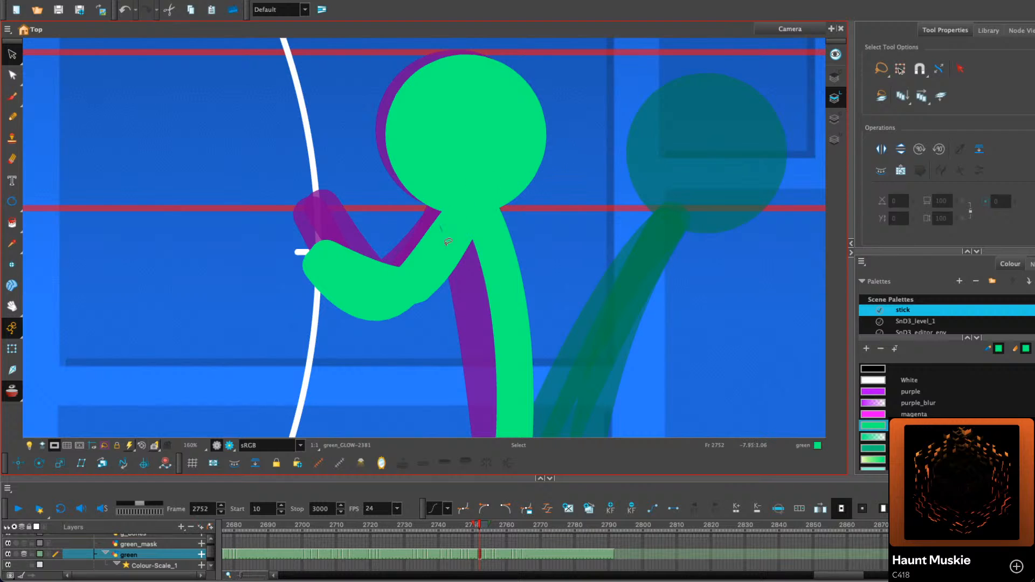
click(449, 241)
drag(467, 210, 470, 217)
key(ctrl+z)
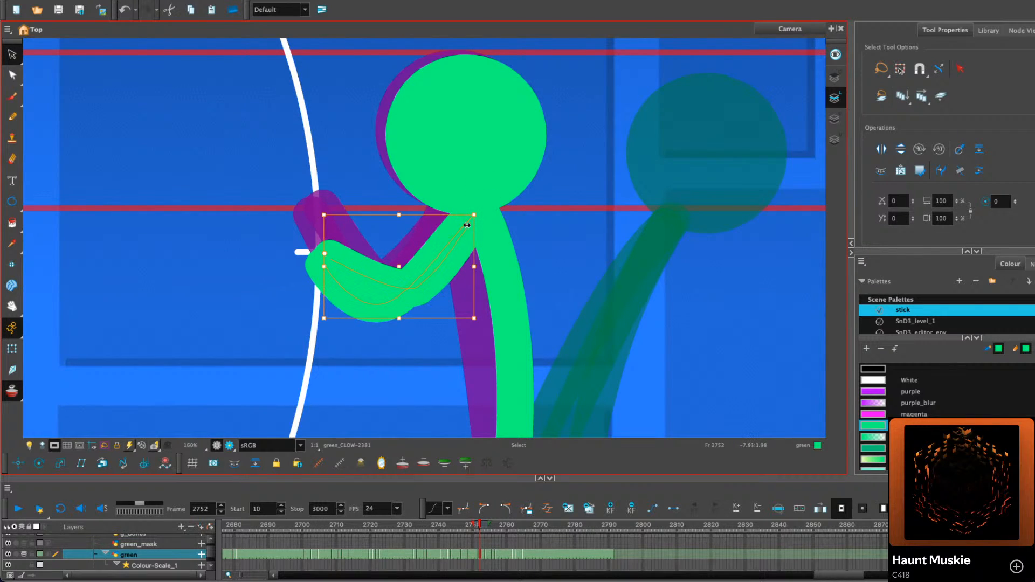
click(474, 265)
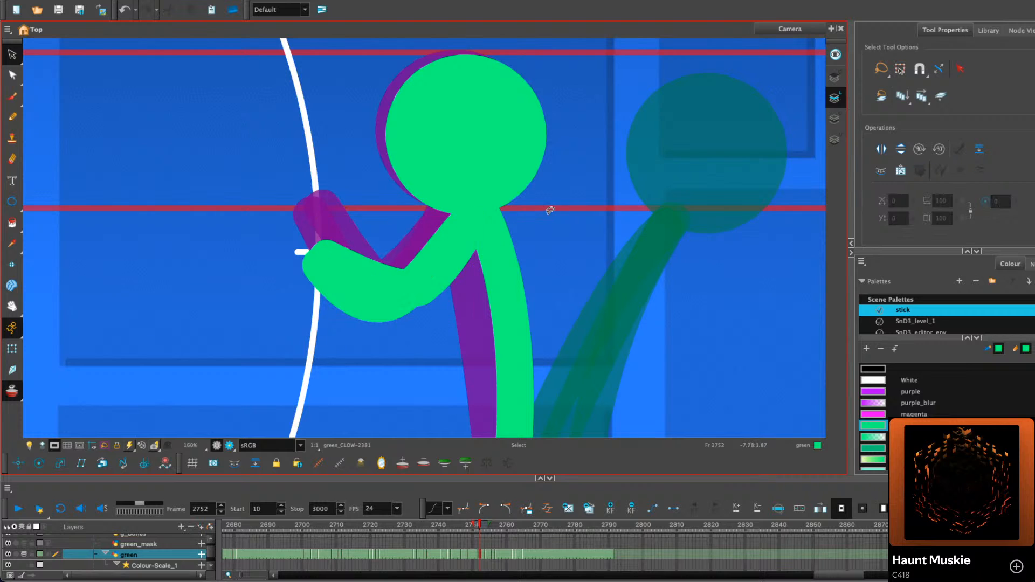
scroll(564, 237, down, 2)
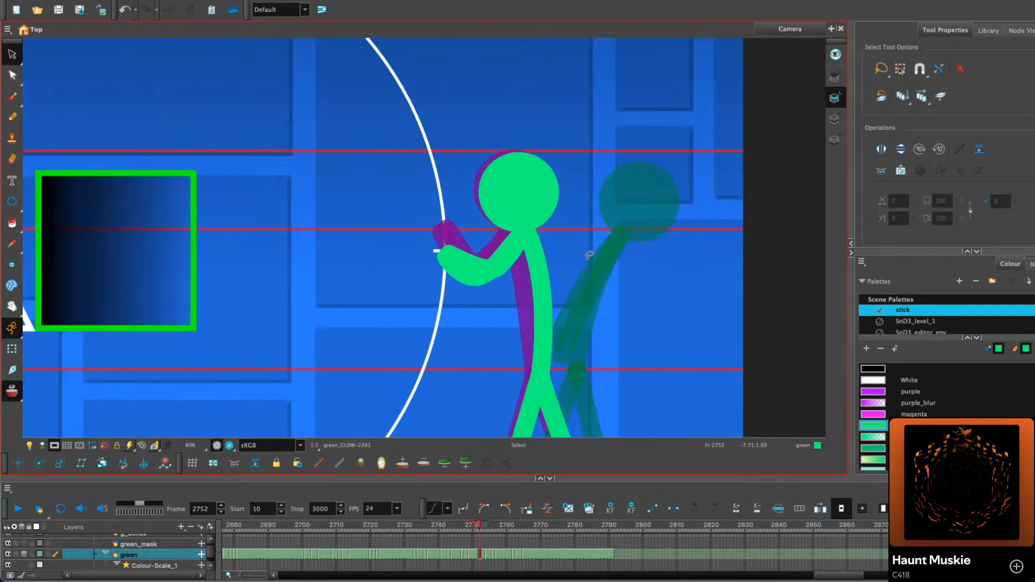
drag(589, 254, 545, 233)
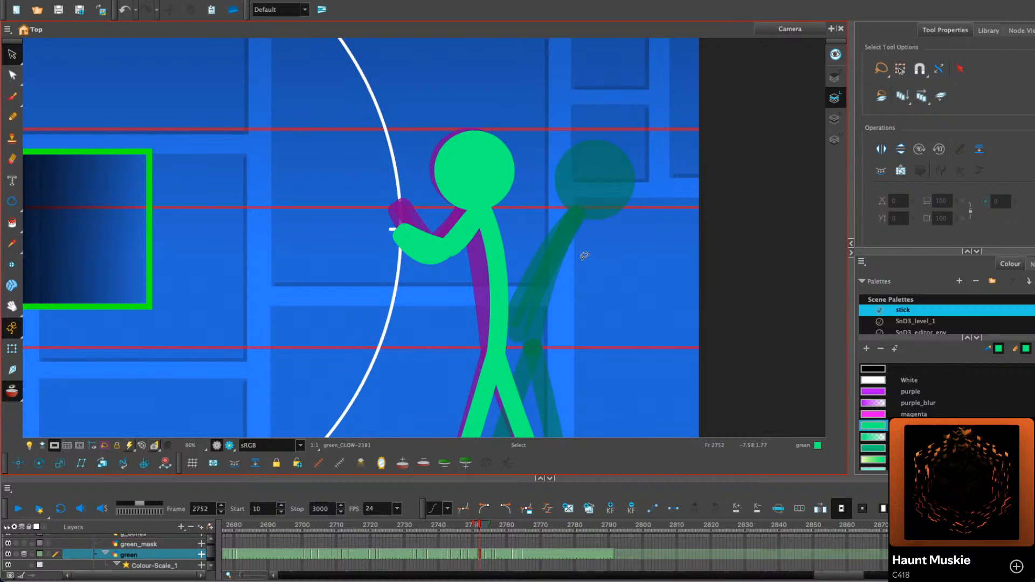
Step back frame by frame from 2752 to 2729 to examine the recoil and reach poses
key(comma)
key(comma)
key(comma)
key(comma)
key(comma)
key(comma)
key(comma)
key(comma)
key(comma)
key(comma)
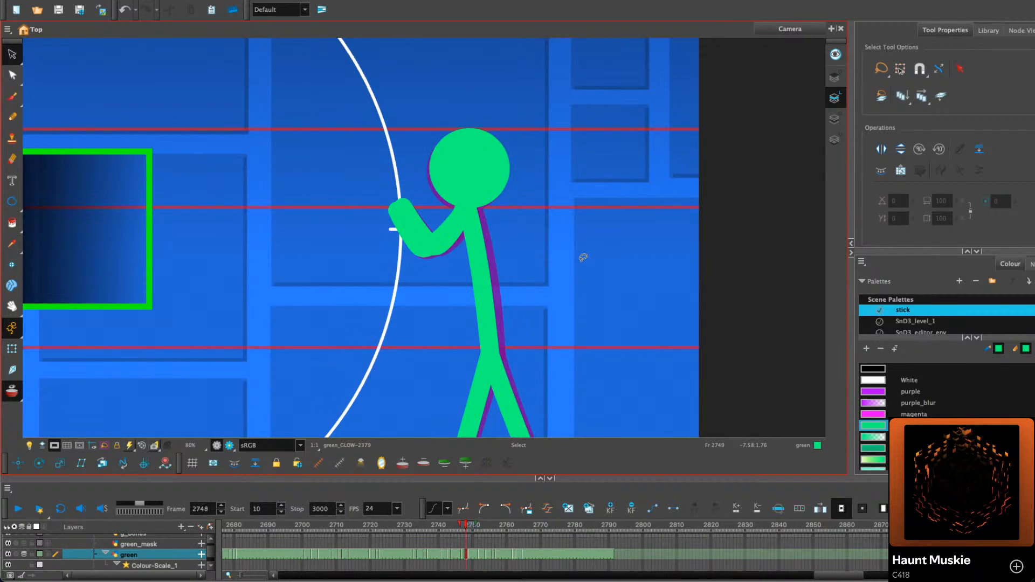
key(comma)
key(comma)
key(comma)
key(comma)
key(comma)
key(comma)
key(comma)
key(comma)
key(comma)
key(comma)
key(comma)
key(comma)
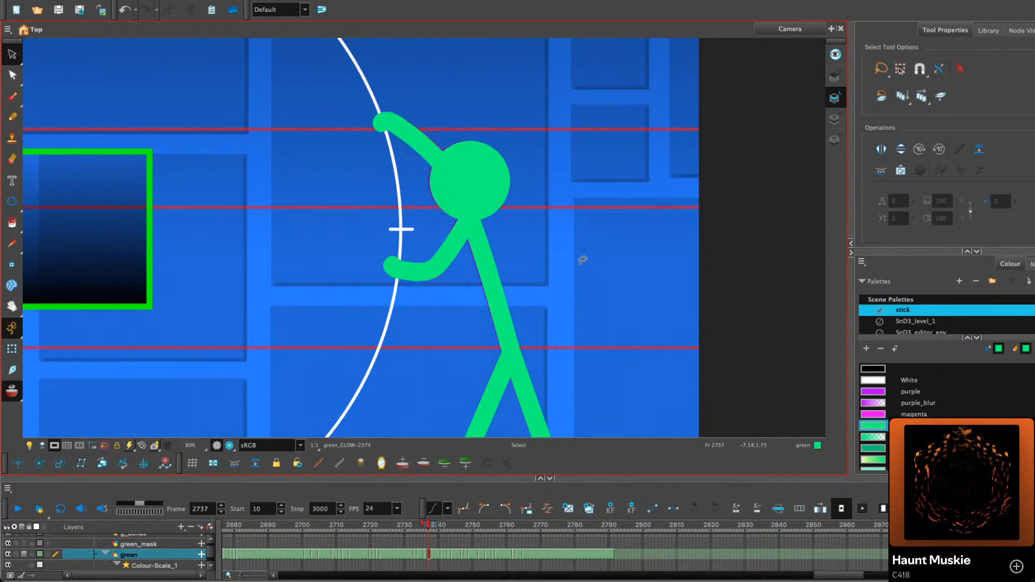
key(comma)
key(shift+m)
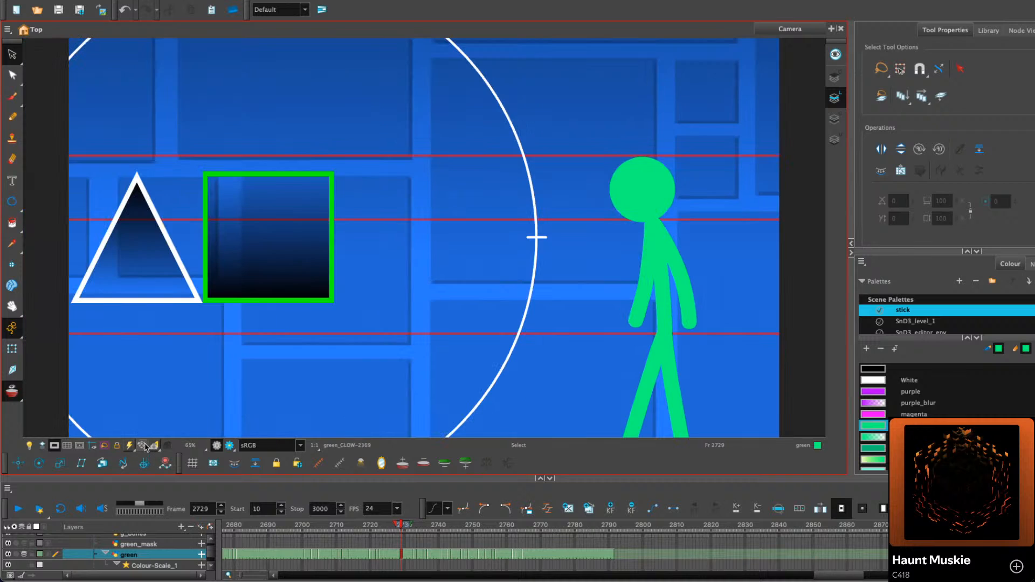
Turn off onion skinning and scrub through the earlier walk up to frame 2673
drag(833, 575, 820, 576)
drag(429, 526, 460, 527)
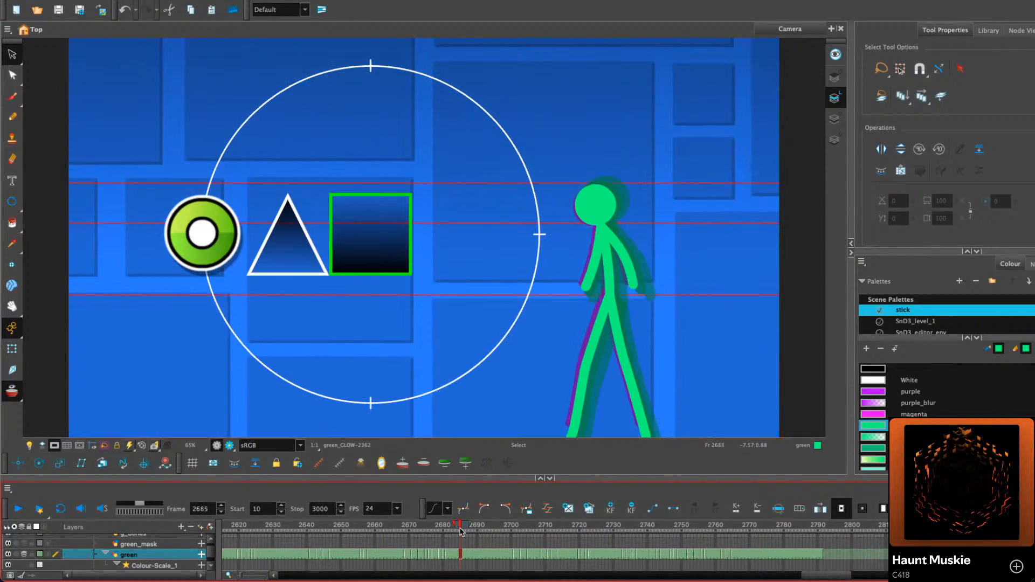
click(12, 396)
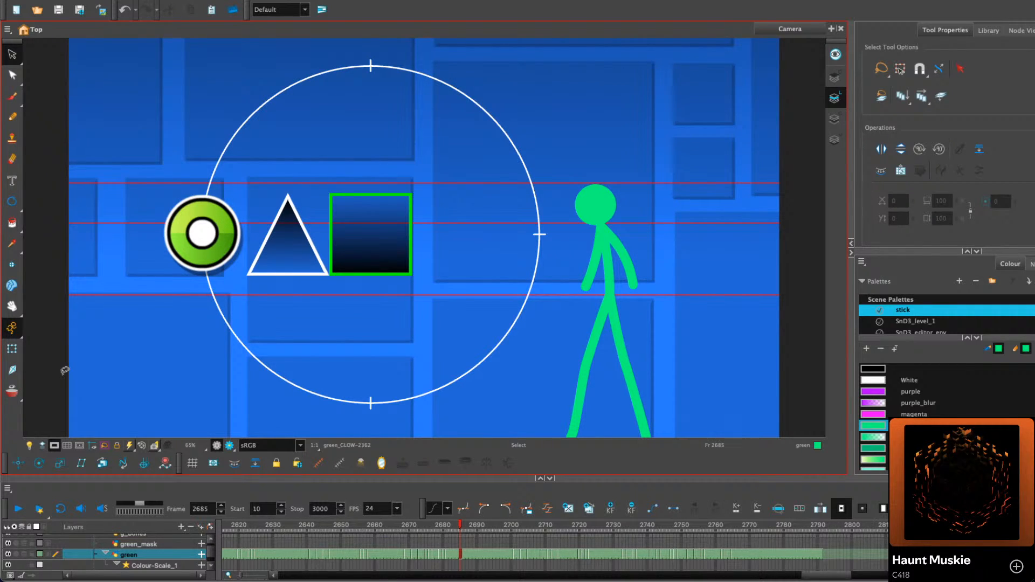
drag(305, 527, 419, 526)
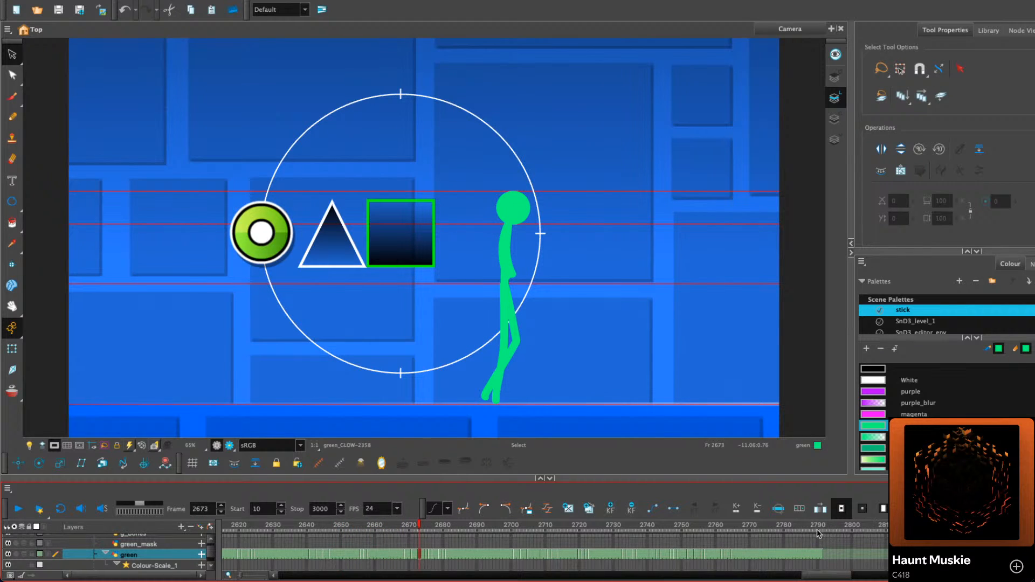
Delete the green layer's timeline cell at frame 2791
click(818, 533)
click(820, 555)
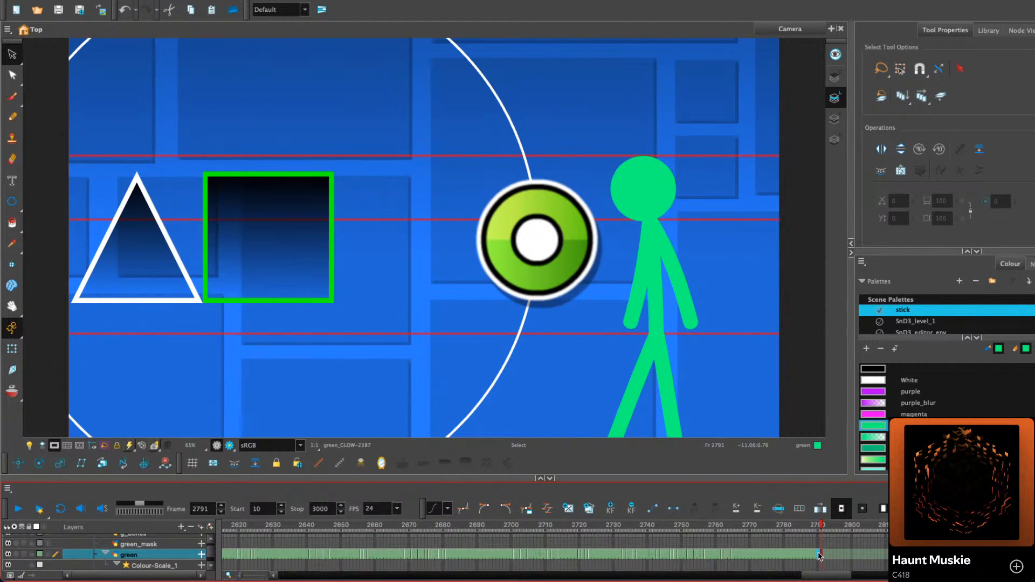
key(Delete)
Scrub through the earlier animation around frames 2319 to 2403 to examine the figure's poses
drag(829, 574, 747, 573)
drag(431, 529, 605, 532)
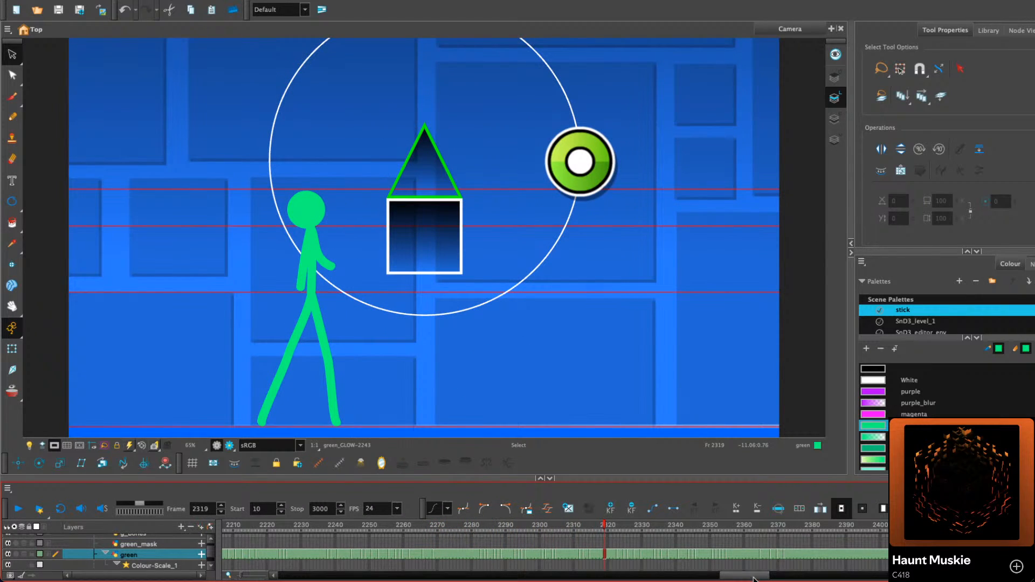
drag(755, 578, 765, 578)
drag(655, 528, 697, 533)
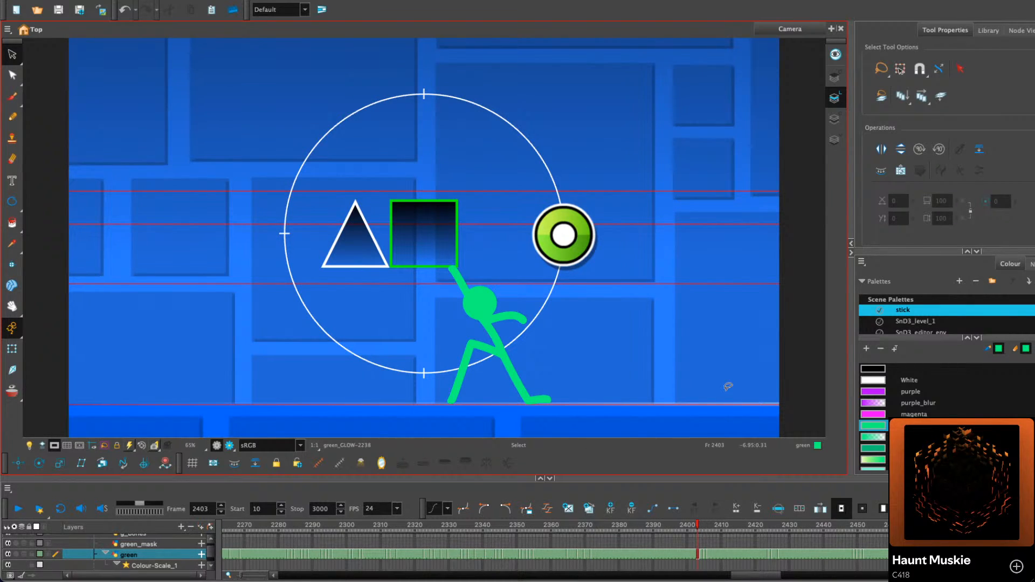
drag(764, 576, 777, 575)
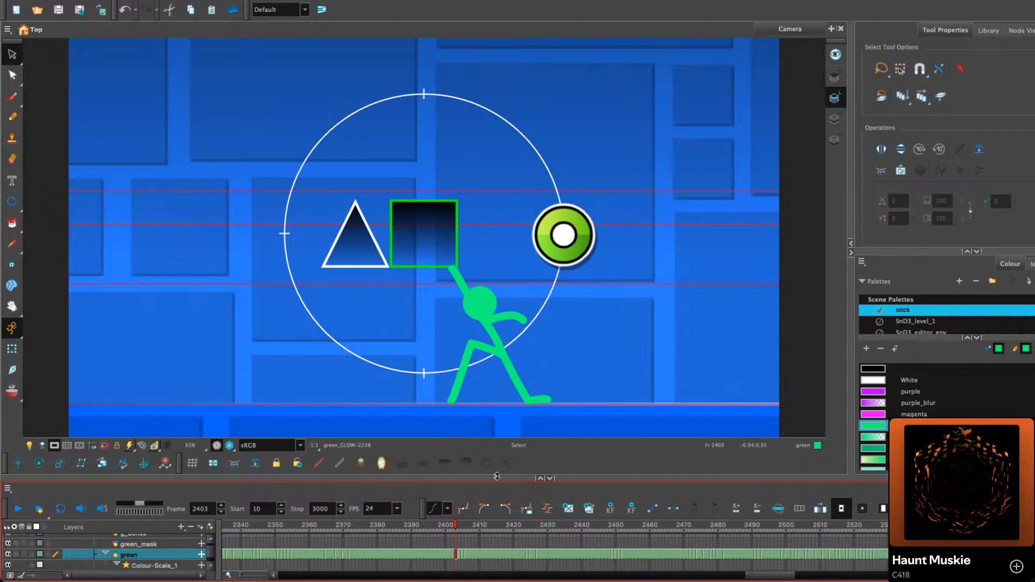
Scrub onward through the timeline to frame 2530 and play back the animation from there
drag(408, 527, 878, 506)
drag(775, 575, 811, 574)
drag(419, 525, 271, 556)
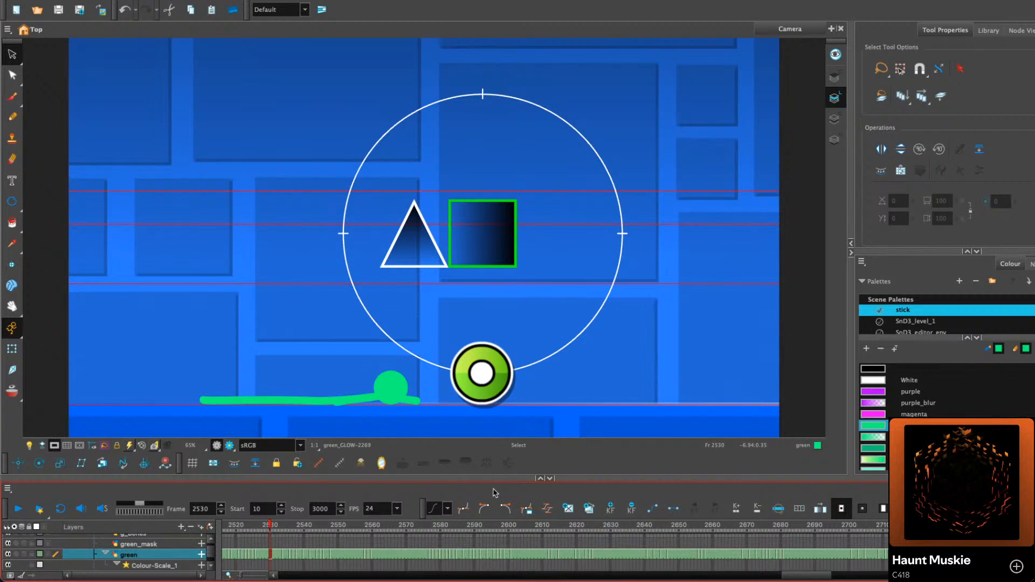
click(20, 509)
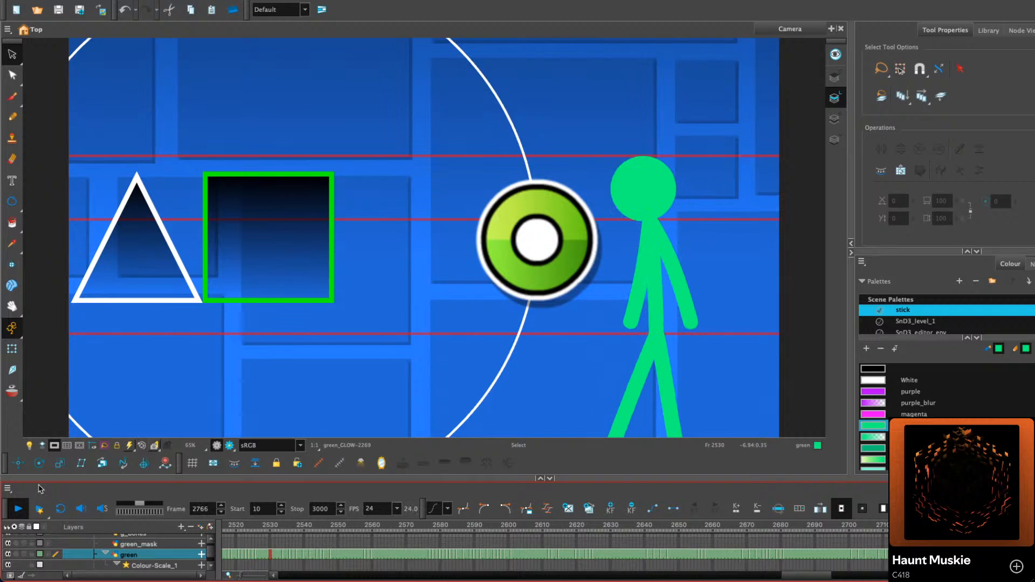
Play back the green figure's animation from frame 2550 and again from frame 2575 to check its timing
key(Return)
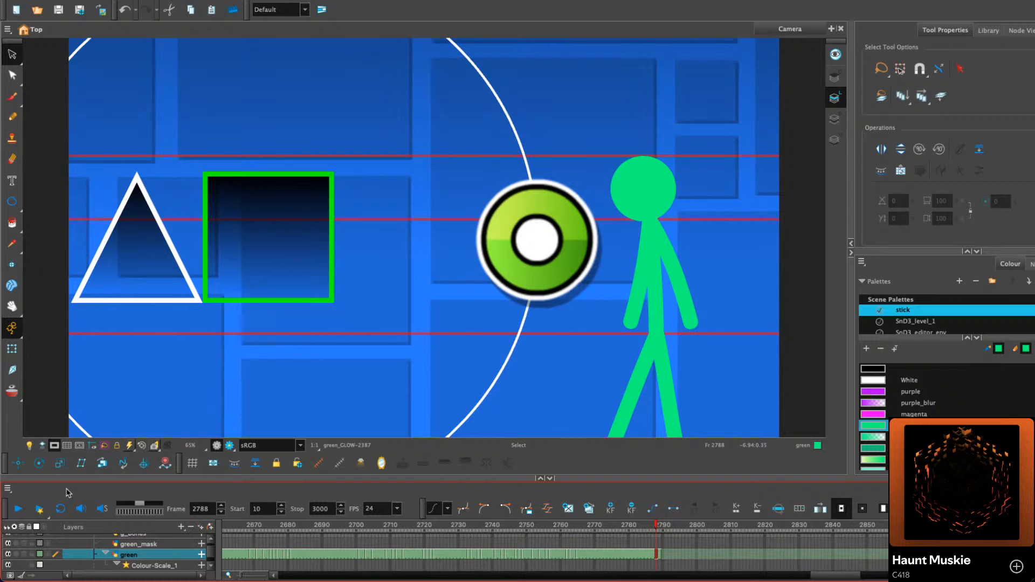
drag(463, 525, 267, 526)
click(17, 509)
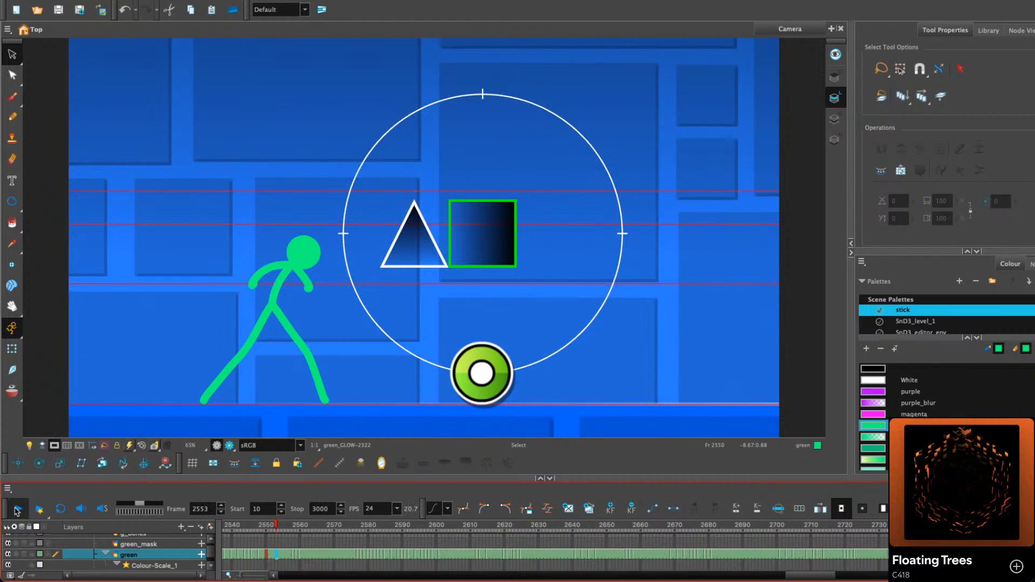
click(19, 508)
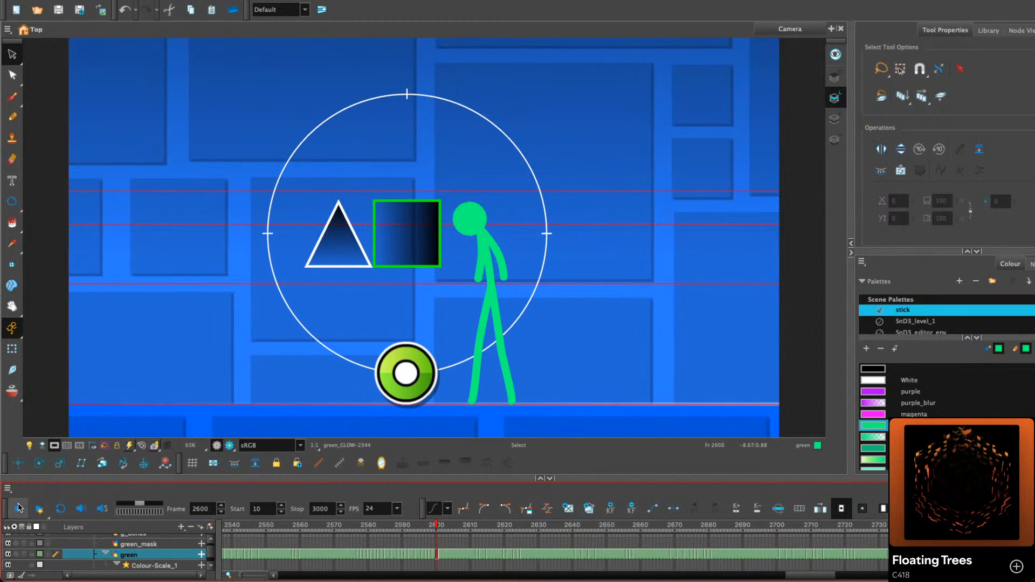
click(352, 555)
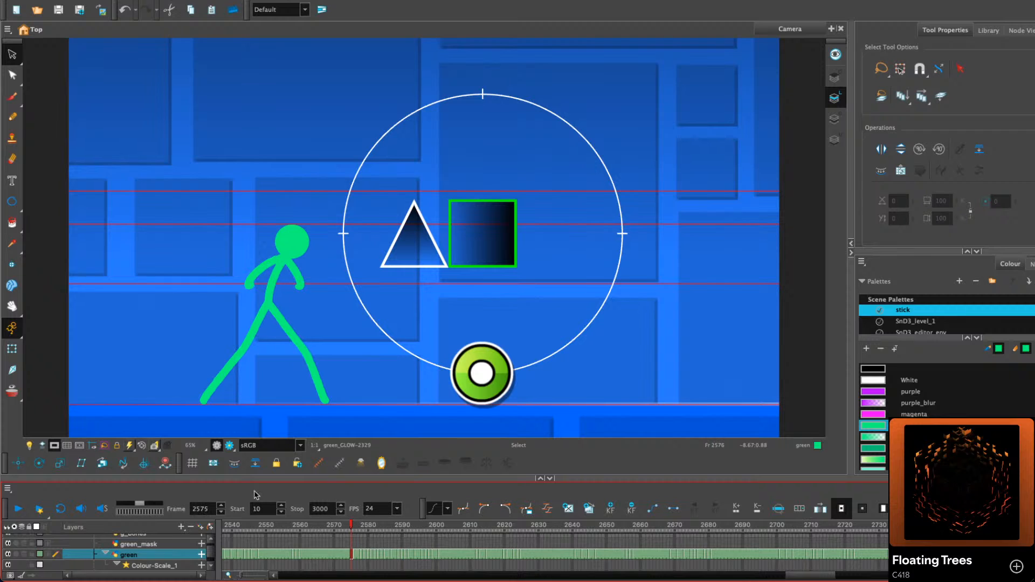
click(18, 508)
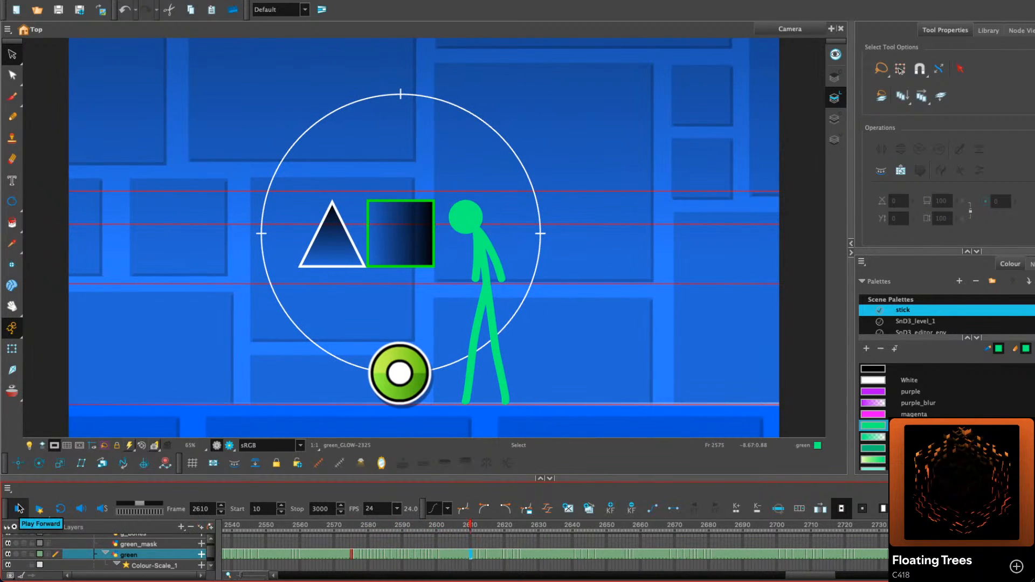
click(19, 508)
Scrub back through the earlier poses to frame 2230 and play the animation from there to the last green drawing
drag(491, 524, 255, 524)
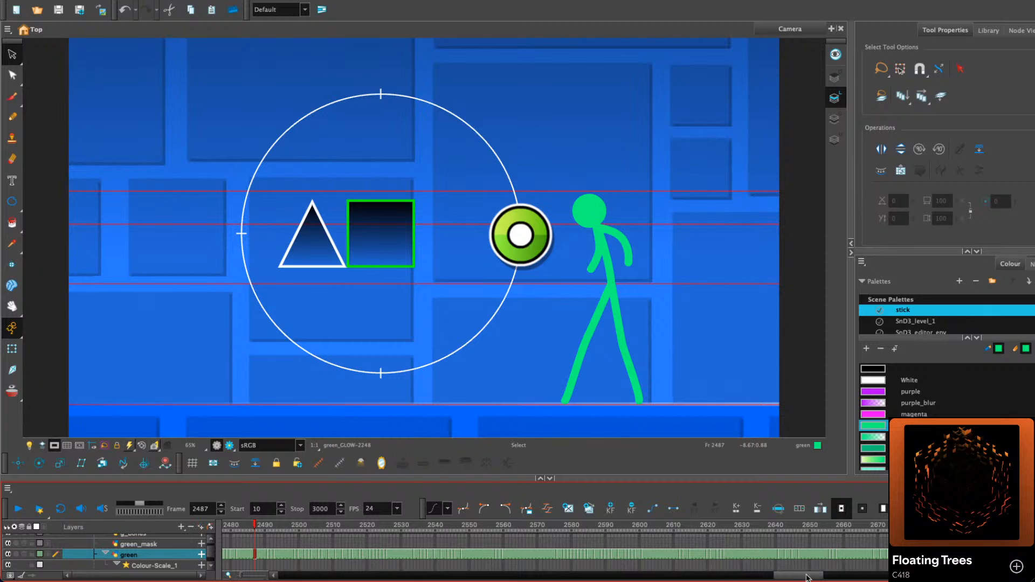
drag(806, 578, 775, 577)
click(441, 526)
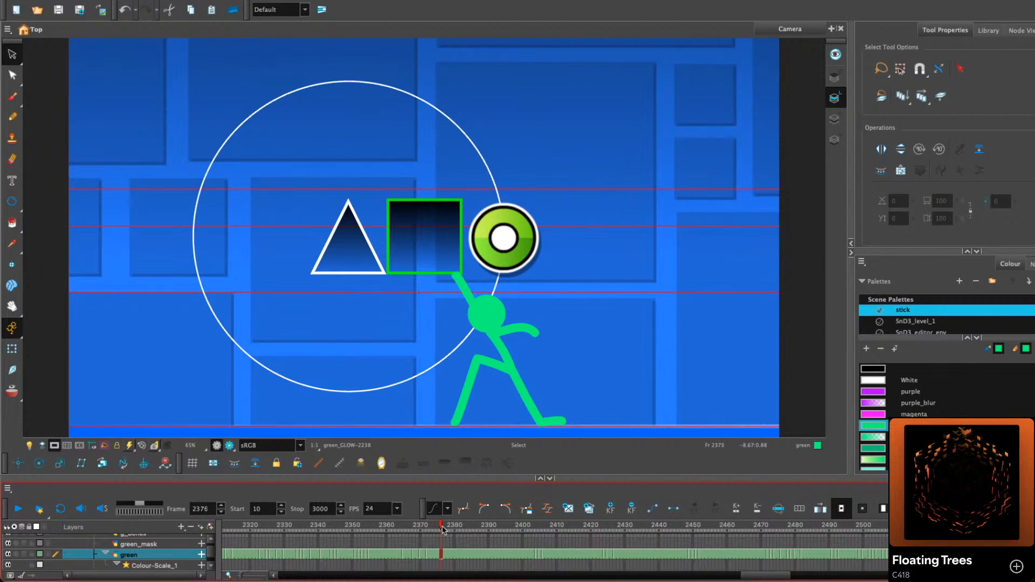
drag(442, 527, 326, 549)
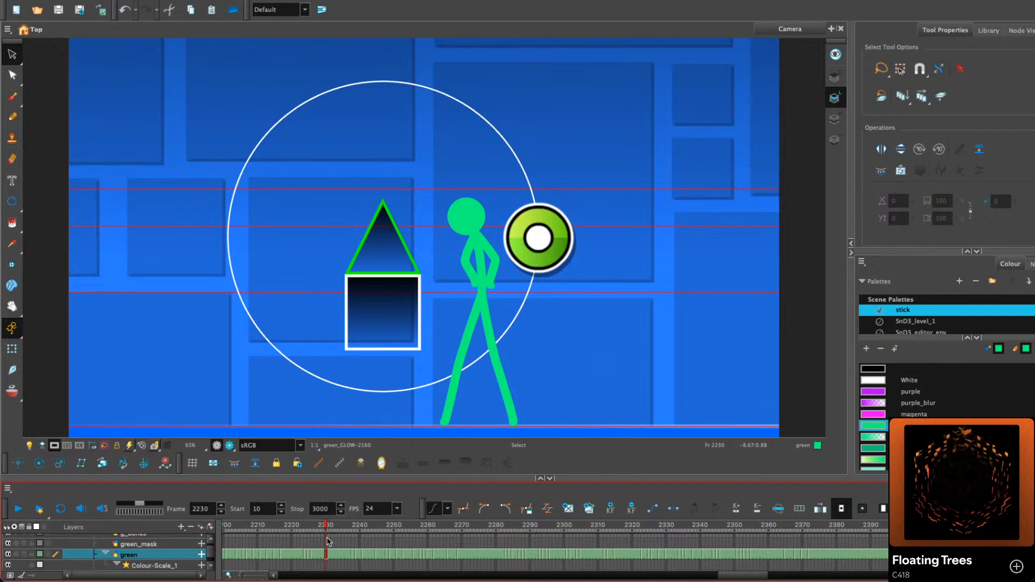
click(19, 509)
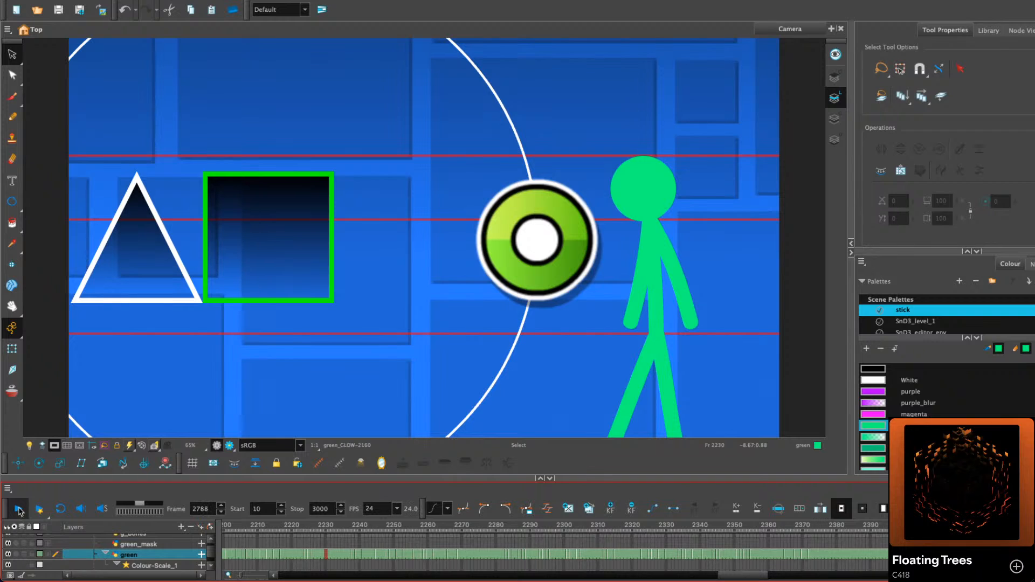
click(19, 510)
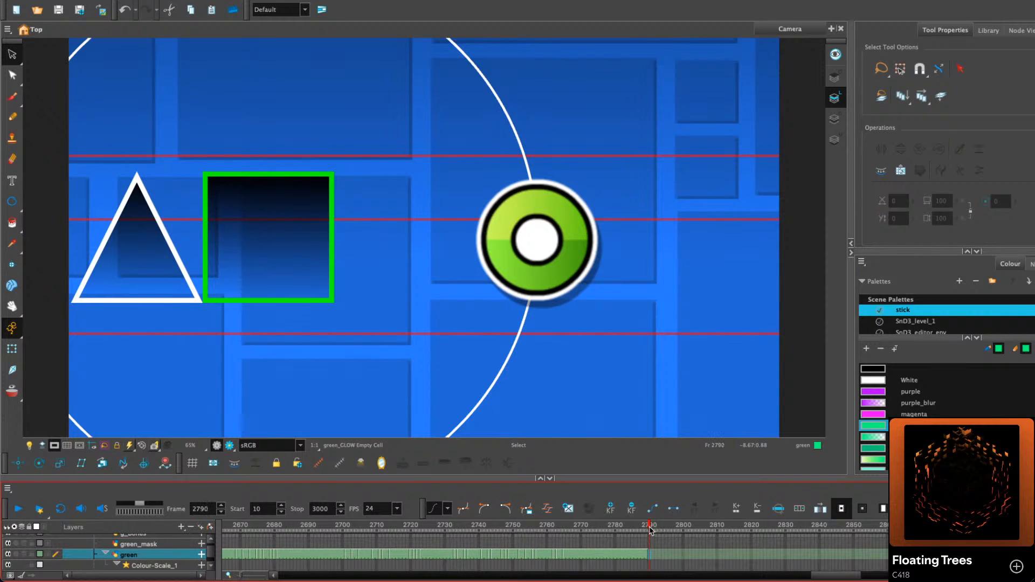
Paste the copied standing drawing into the green layer at frame 2790
key(super+v)
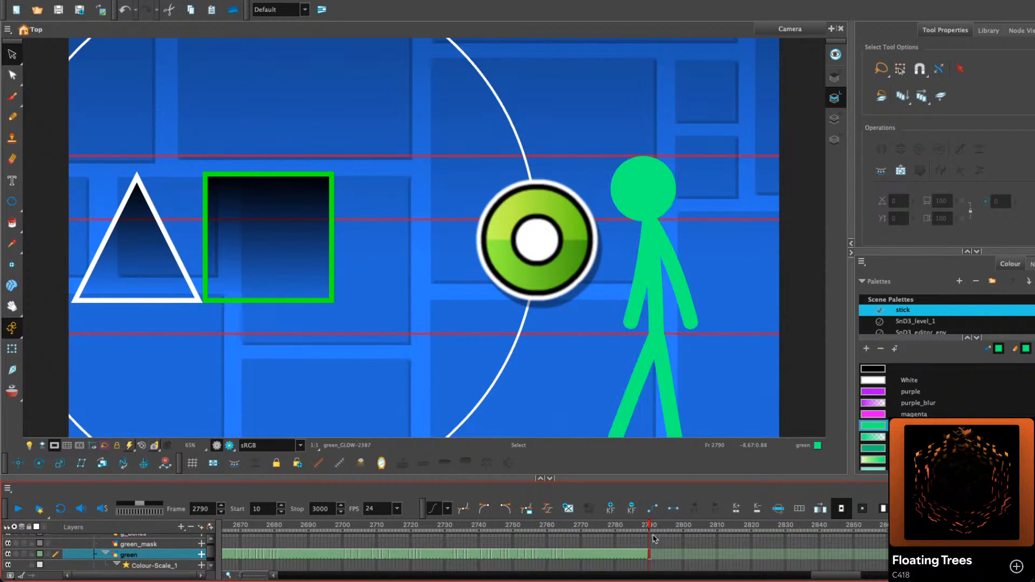
click(221, 203)
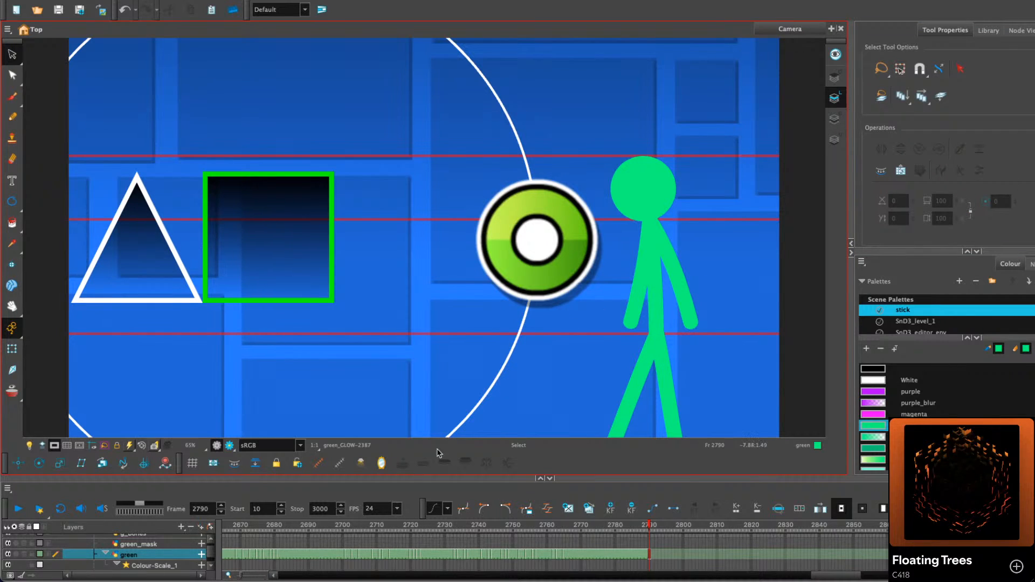
Scrub back to frame 2530, then through the reach and recoil to frame 2700
drag(363, 525, 289, 509)
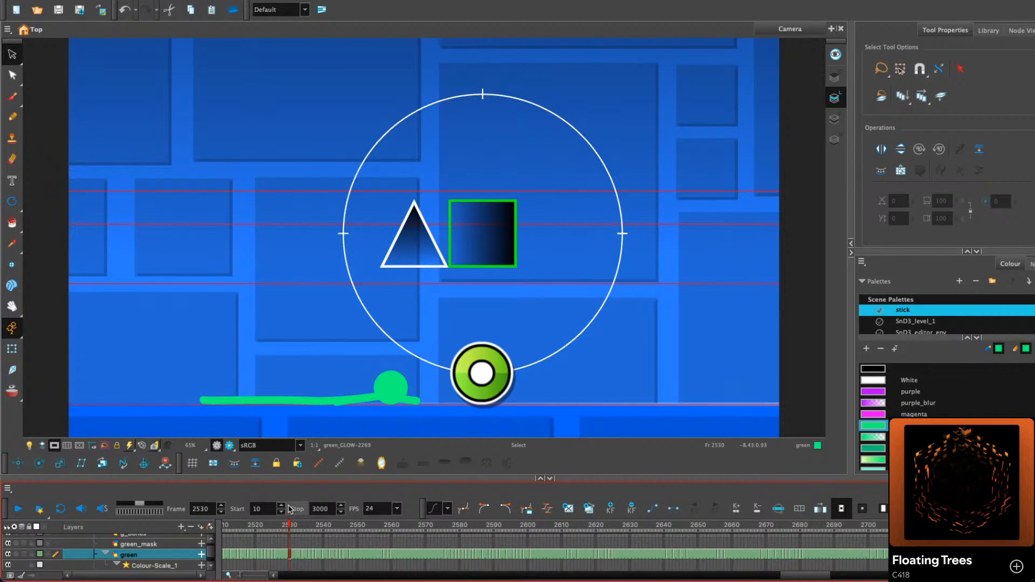
drag(809, 575, 831, 576)
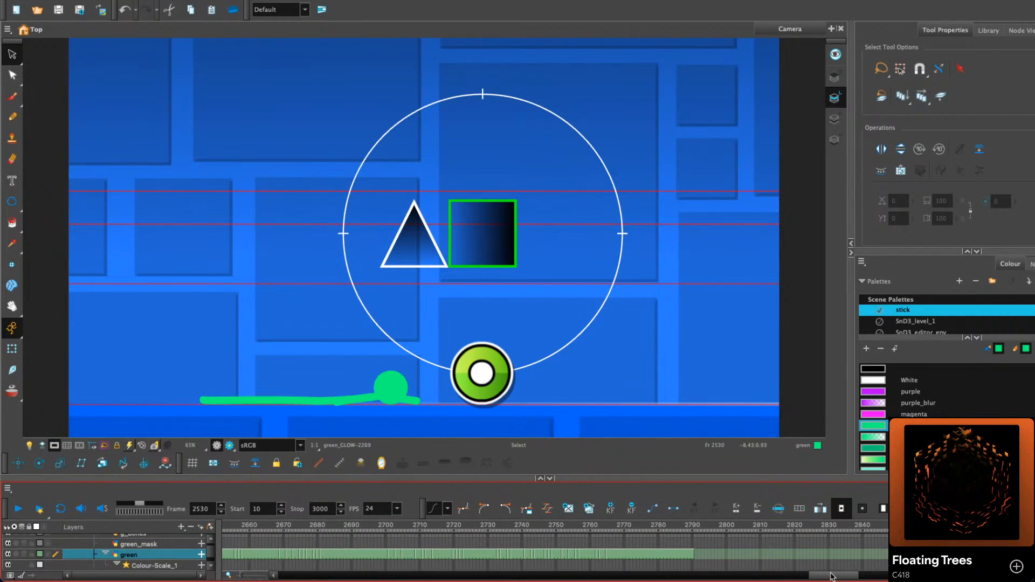
click(658, 531)
drag(658, 531, 385, 507)
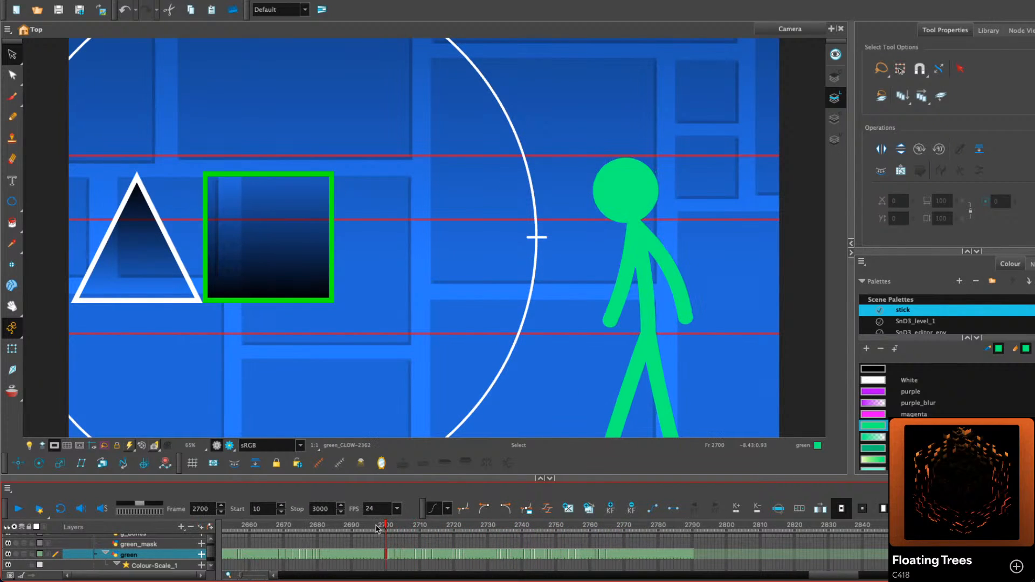
drag(855, 573, 848, 573)
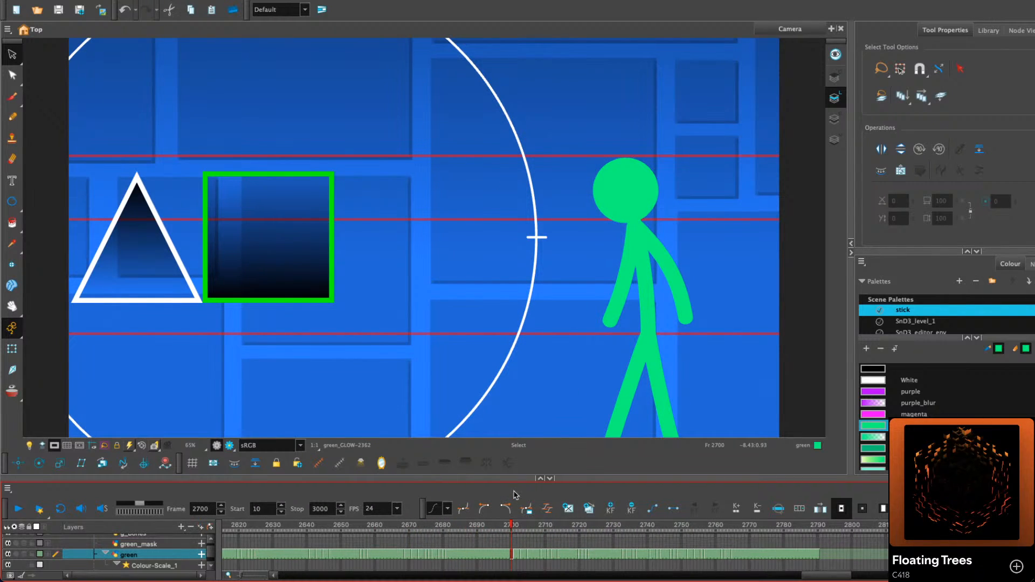
Step back and forth through frames 2691 to 2700 to examine how the figure comes to a stop
key(comma)
key(comma)
key(comma)
key(comma)
key(comma)
key(comma)
key(comma)
key(comma)
key(comma)
key(comma)
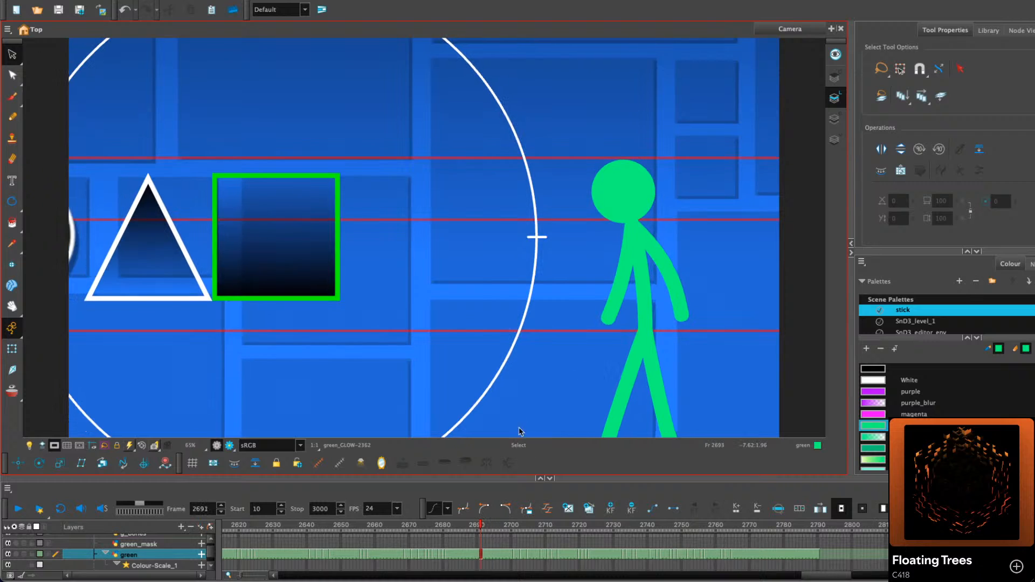
key(period)
key(period)
key(period)
key(period)
key(period)
key(period)
key(period)
key(period)
key(period)
key(comma)
key(comma)
key(comma)
key(comma)
key(comma)
key(comma)
key(comma)
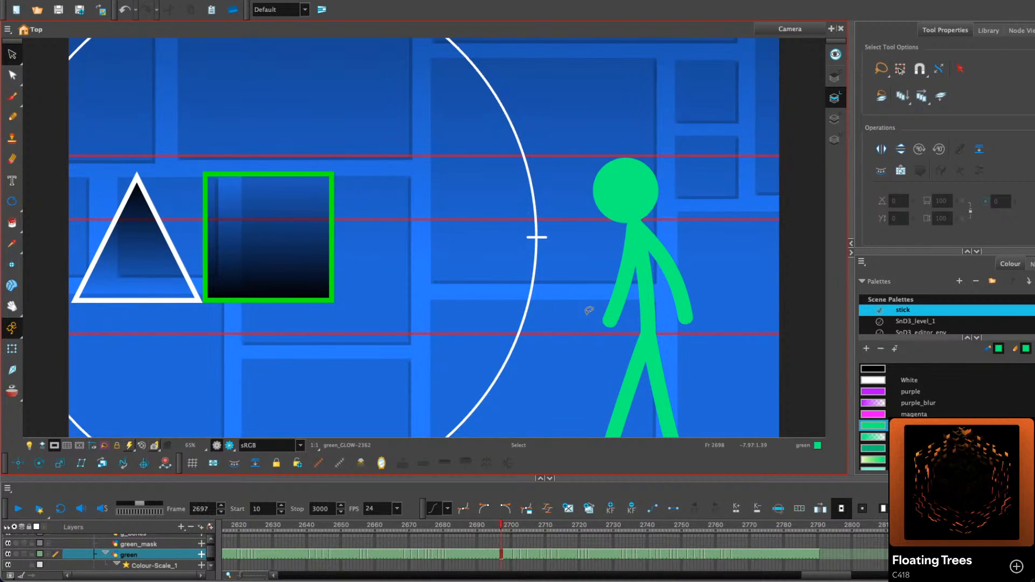
Step backwards frame by frame from 2697 to 2608 to examine the figure's walk poses
key(comma)
key(comma)
key(comma)
key(comma)
key(comma)
key(comma)
key(comma)
key(comma)
key(comma)
key(comma)
key(comma)
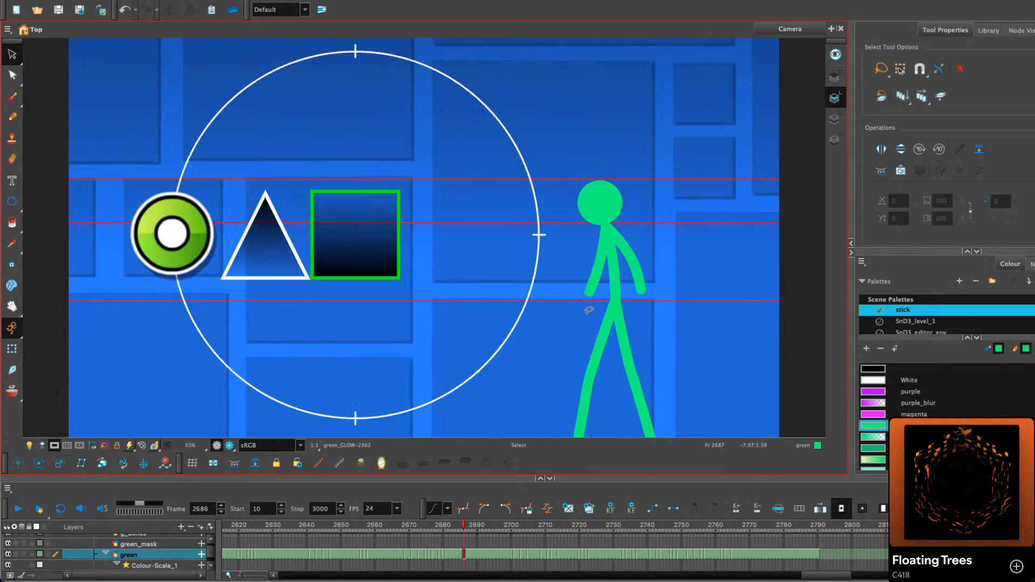
key(comma)
key(comma)
key(comma)
key(comma)
key(comma)
key(comma)
key(comma)
key(comma)
key(comma)
key(comma)
key(comma)
key(comma)
key(comma)
key(comma)
key(comma)
key(comma)
key(comma)
key(comma)
key(comma)
key(comma)
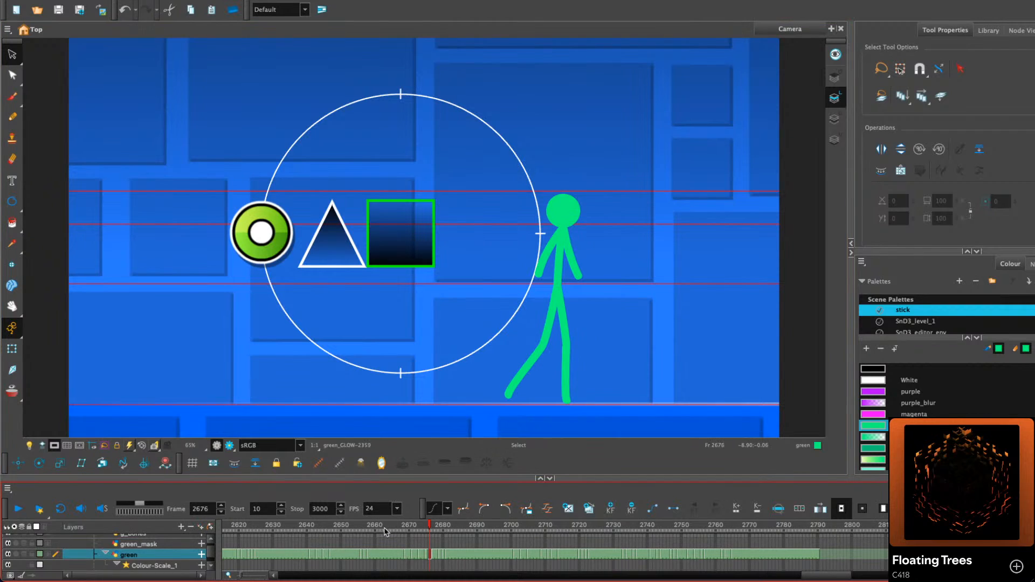
key(comma)
key(comma)
key(comma)
key(comma)
key(comma)
key(comma)
key(comma)
key(comma)
key(comma)
key(comma)
key(comma)
key(comma)
key(comma)
key(comma)
key(comma)
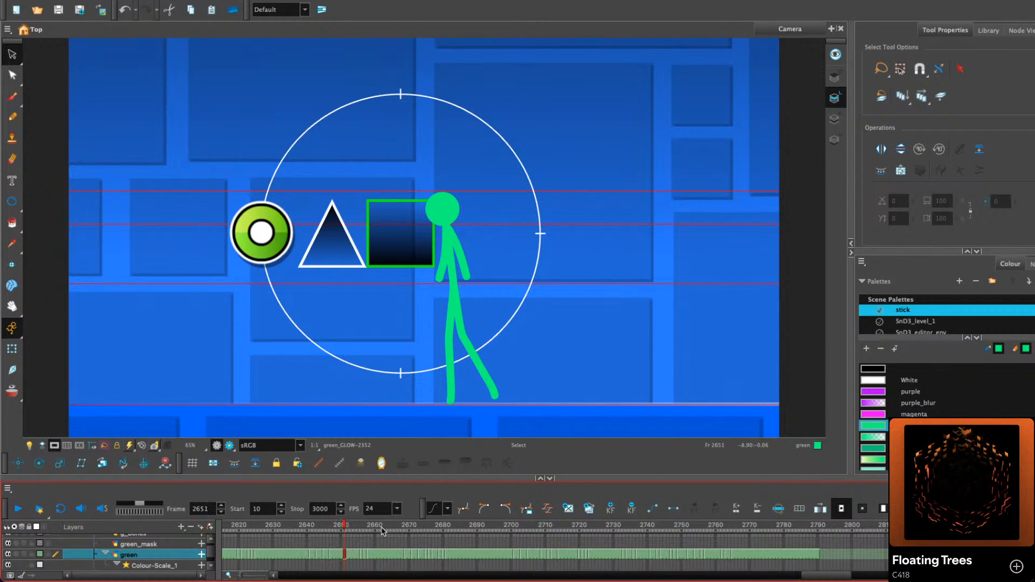
key(comma)
key(comma)
key(comma)
key(comma)
key(comma)
key(comma)
key(comma)
key(comma)
key(comma)
key(comma)
key(comma)
key(comma)
key(comma)
key(comma)
key(comma)
key(comma)
key(comma)
key(comma)
key(comma)
key(comma)
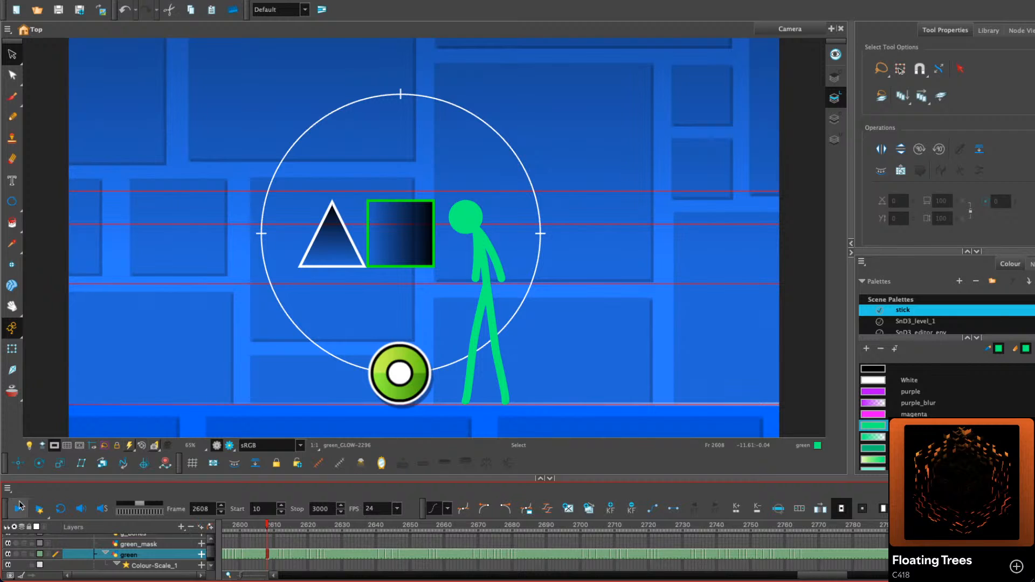
Step further back frame by frame from 2608 to 2556 to examine the poses leading into the walk
key(comma)
key(comma)
key(comma)
key(comma)
key(comma)
key(comma)
key(comma)
key(comma)
key(comma)
key(comma)
key(comma)
key(comma)
key(comma)
key(comma)
key(comma)
key(comma)
key(comma)
key(comma)
key(comma)
key(comma)
key(comma)
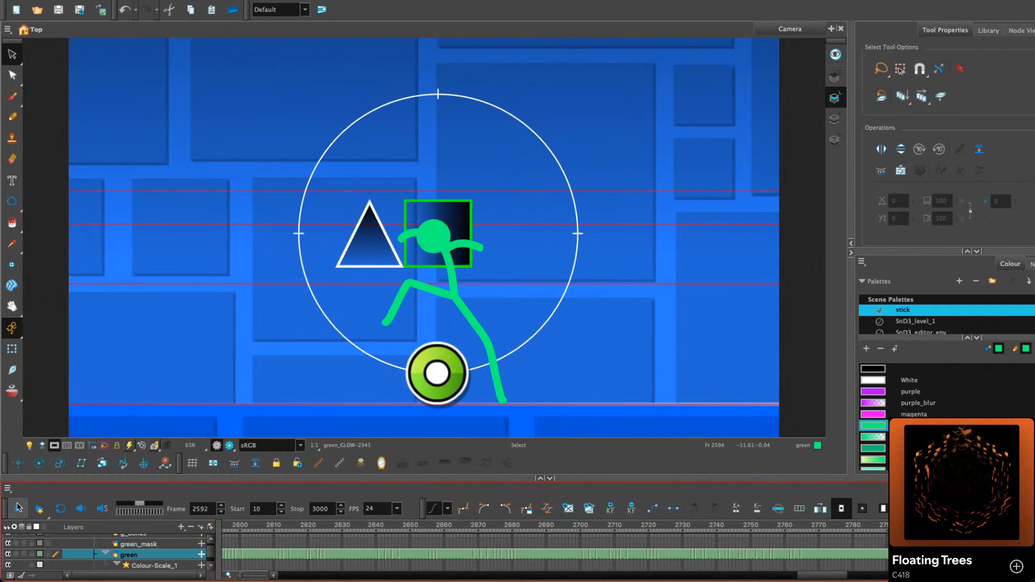
Play back the animation from frame 2556 and again from frame 2528 to review the walk, reach and recoil
click(19, 508)
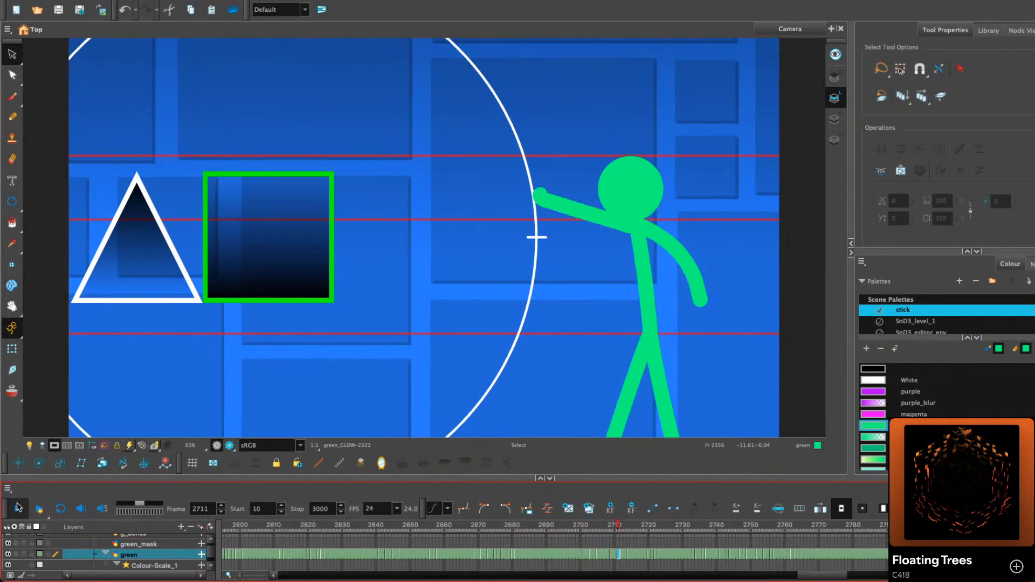
click(18, 508)
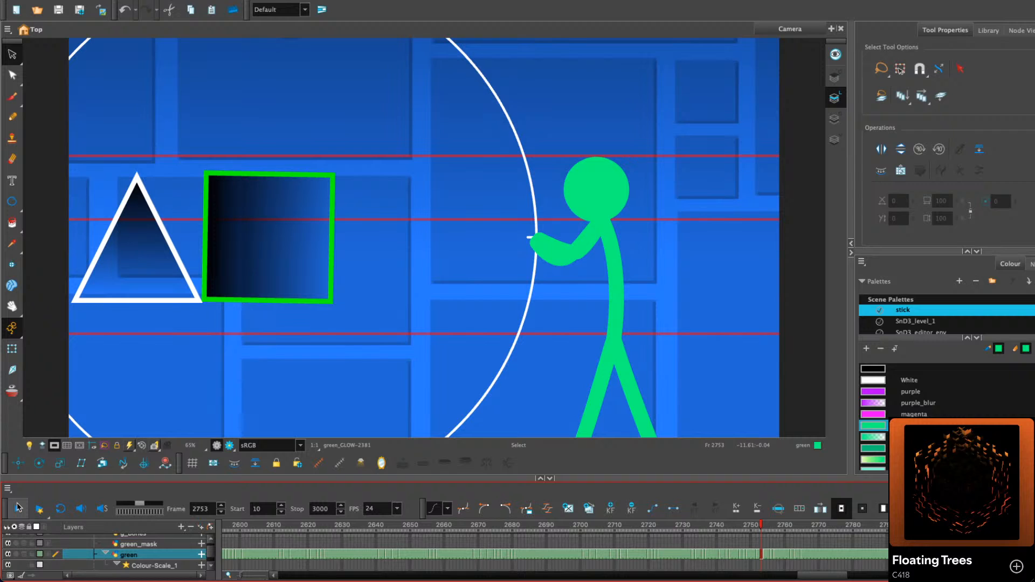
drag(329, 526, 268, 524)
click(19, 509)
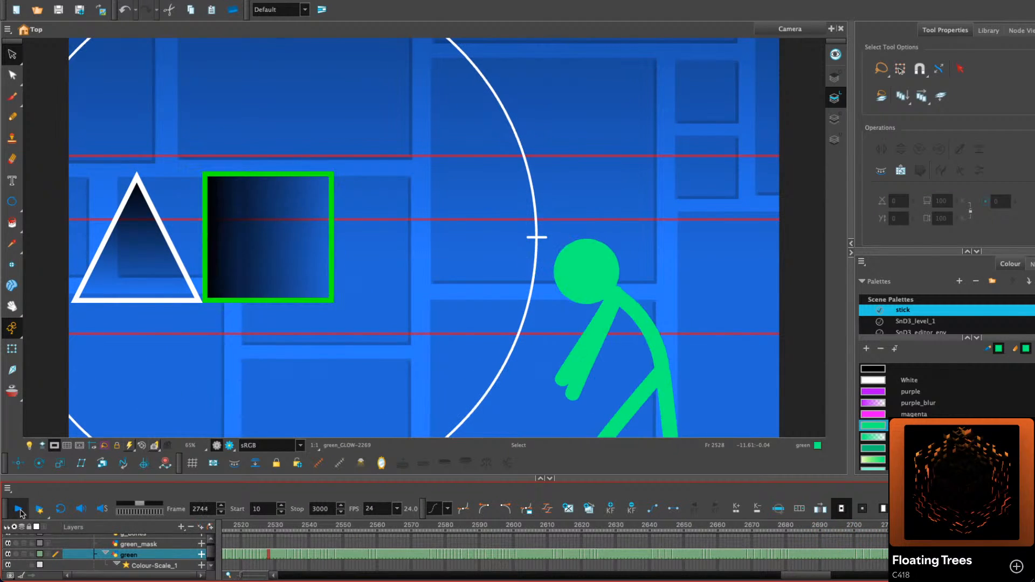
click(21, 510)
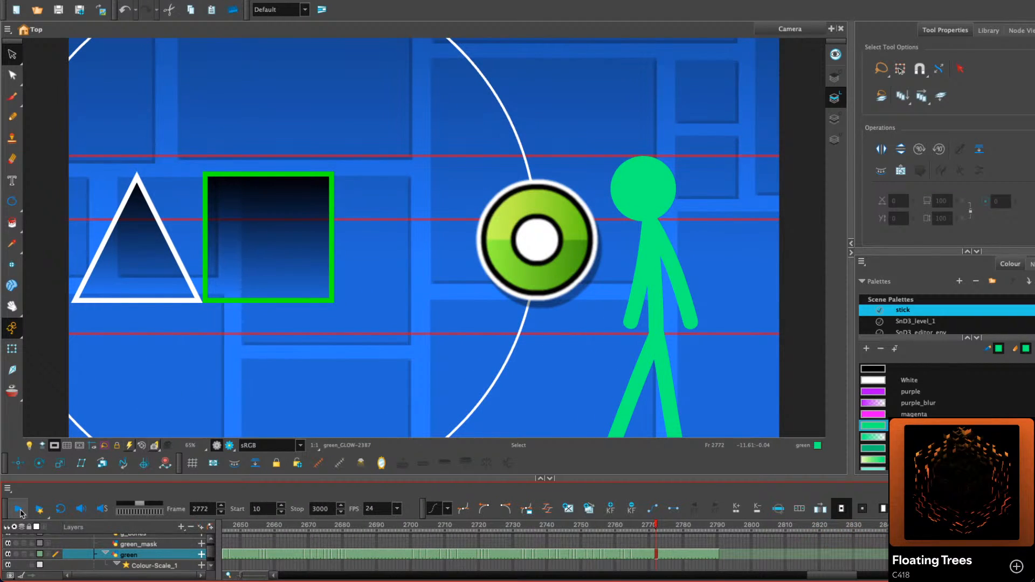